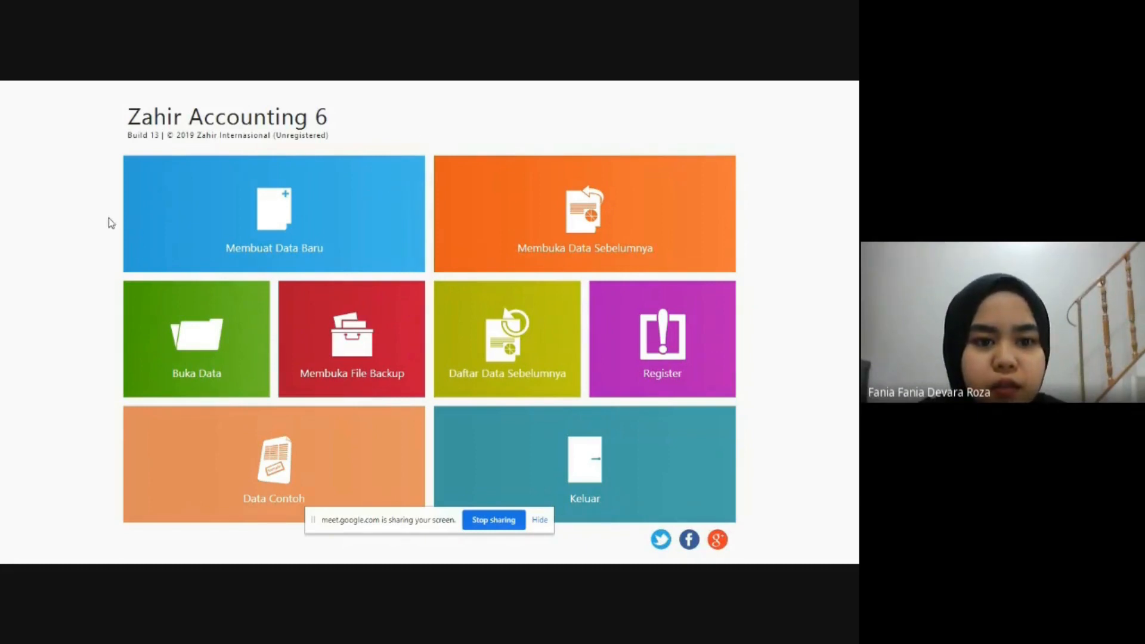
# Start a new company data file and consult the company information in SOAL UTS.pdf before returning to the form.
pyautogui.click(213, 207)
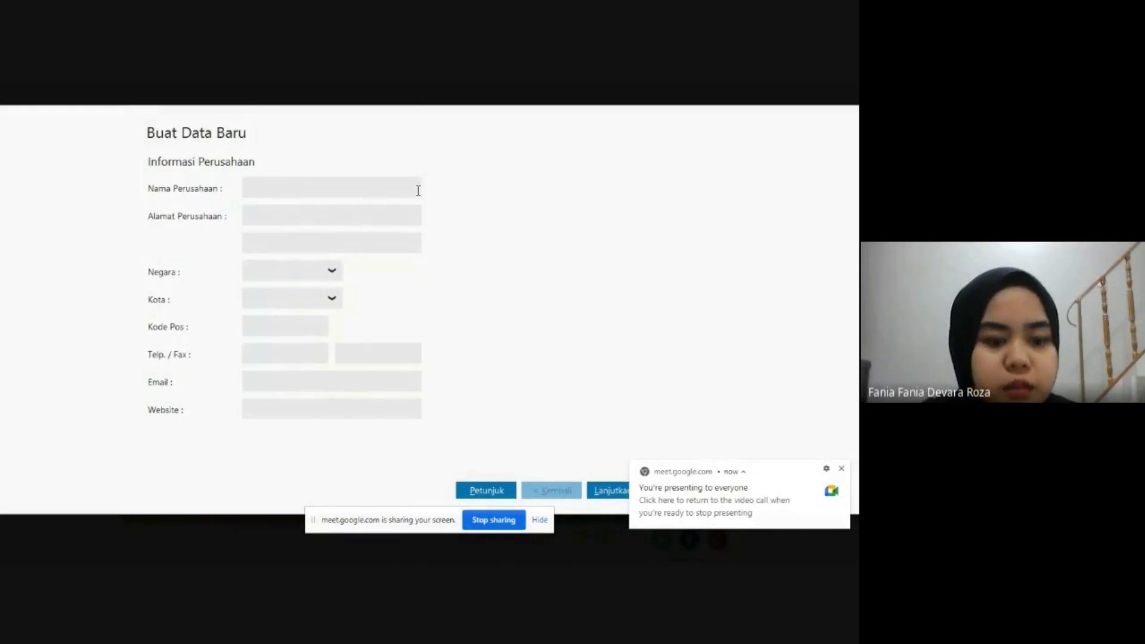
pyautogui.hotkey('alt', 'Tab')
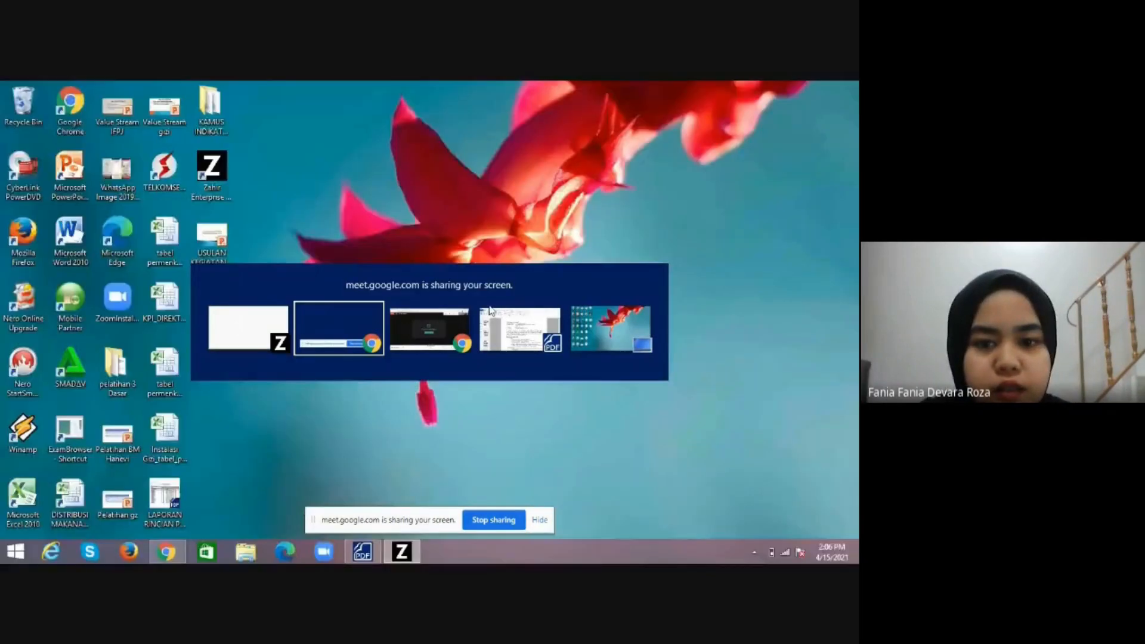
pyautogui.click(489, 310)
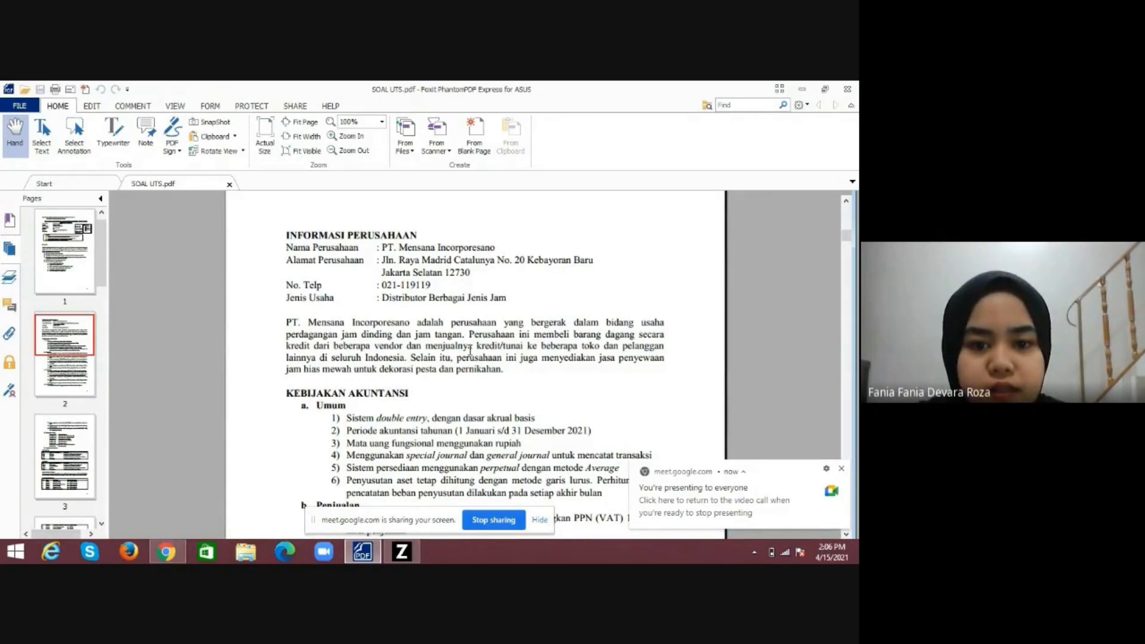
pyautogui.click(420, 553)
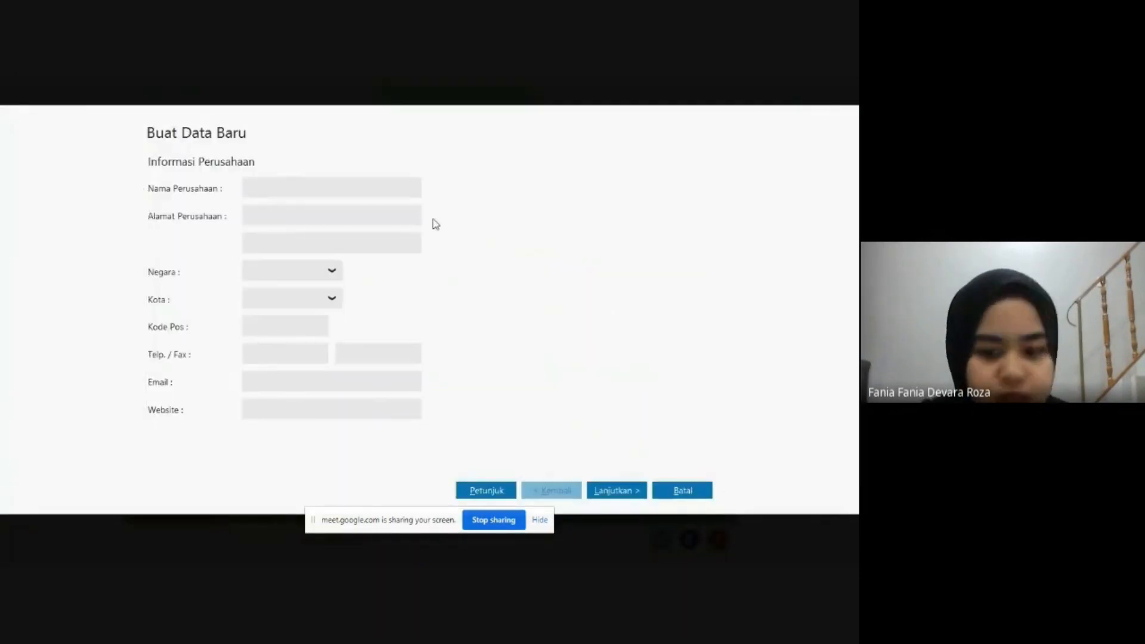
# Enter PT Mensana Incorporesano as the company name.
pyautogui.write('PT M')
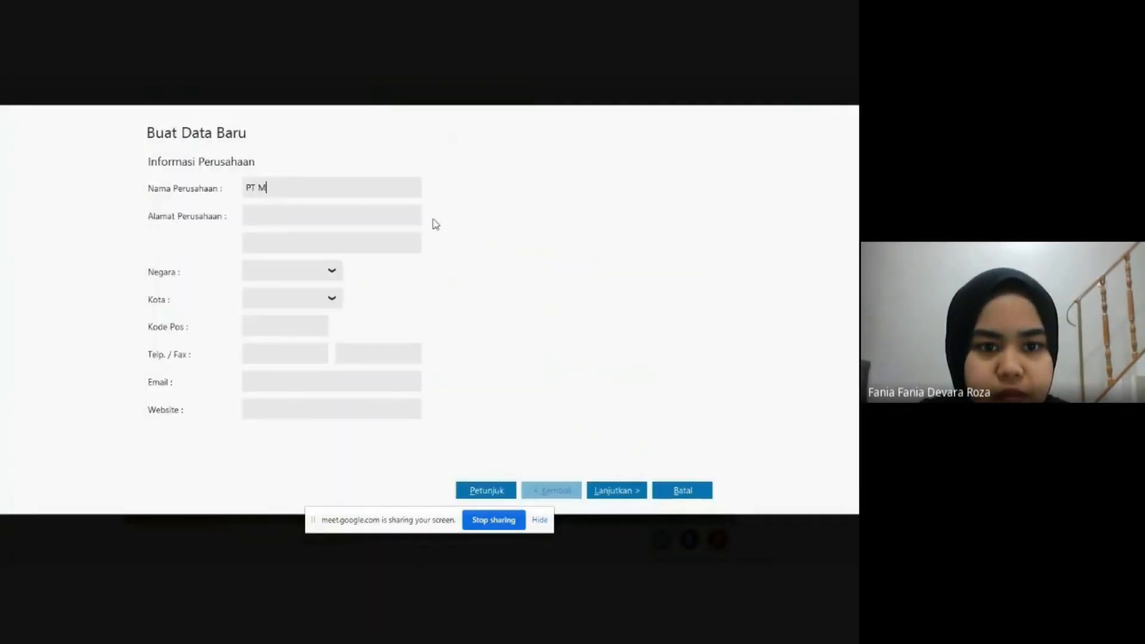
pyautogui.write('ensana ')
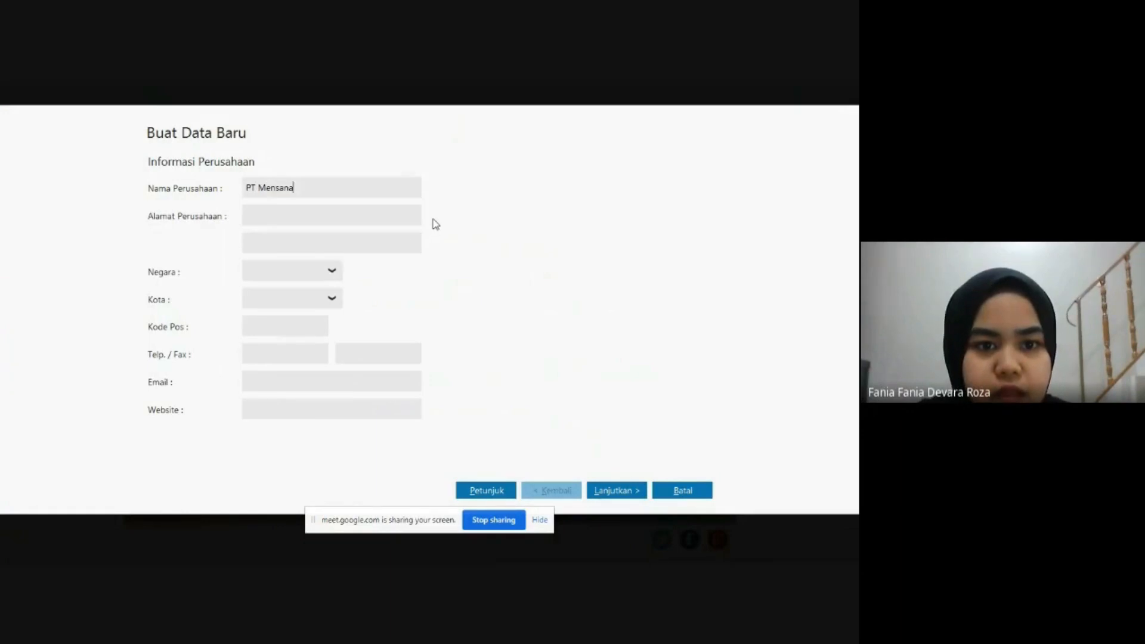
pyautogui.write('Incor')
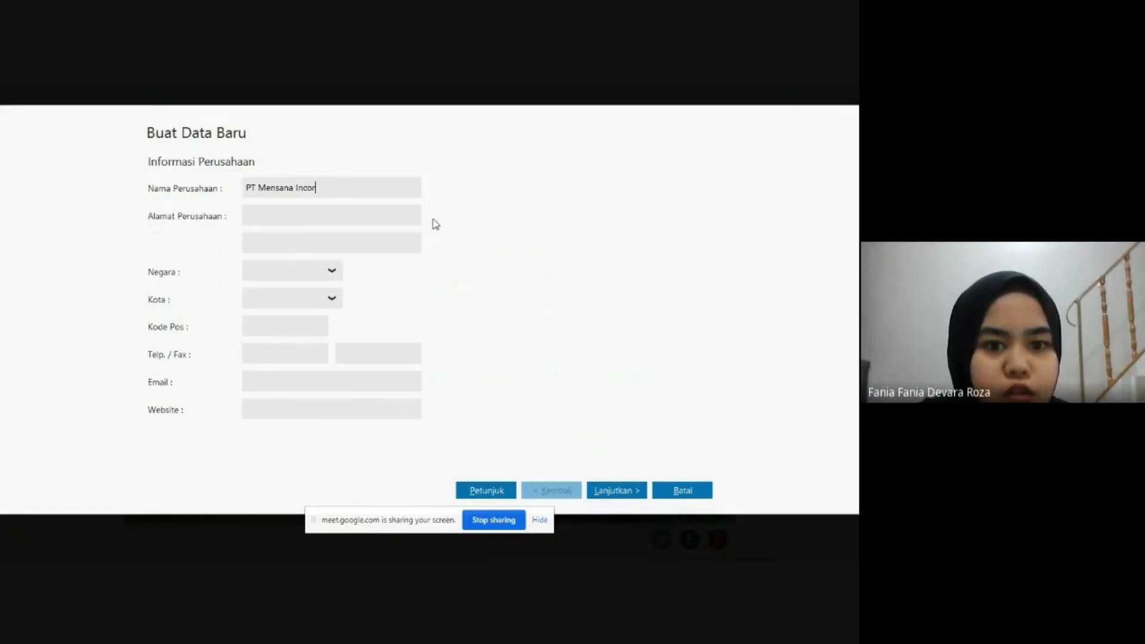
pyautogui.write('poresano')
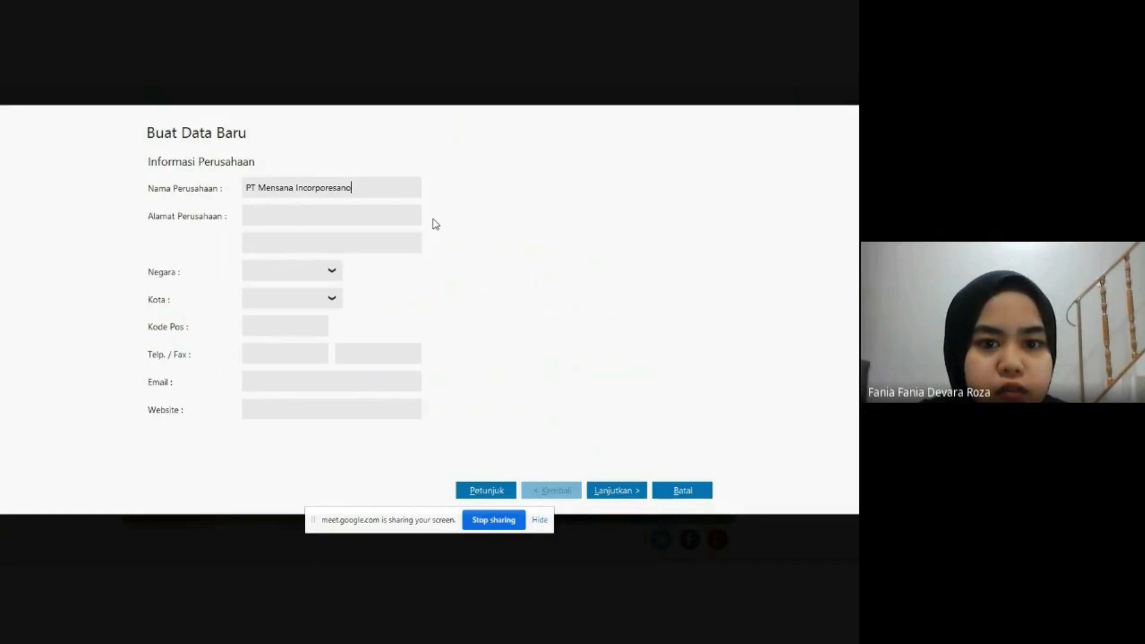
# Fill in the first company address line with the street, number and district given in the PDF.
pyautogui.press('Tab')
pyautogui.write('Jln. M')
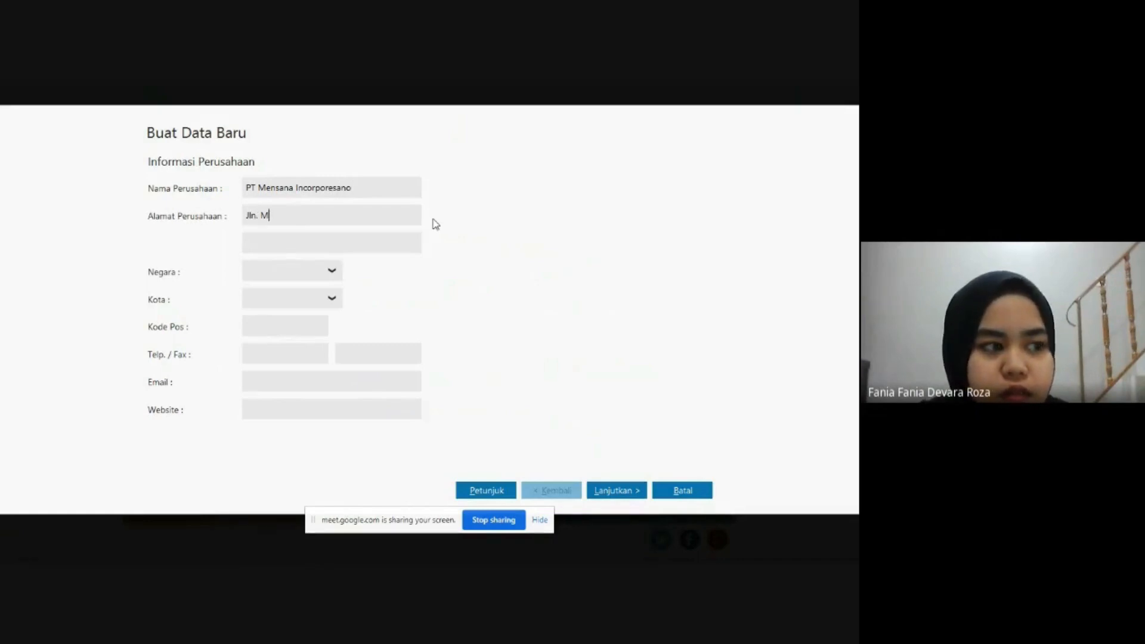
pyautogui.press('BackSpace')
pyautogui.write('Raya ')
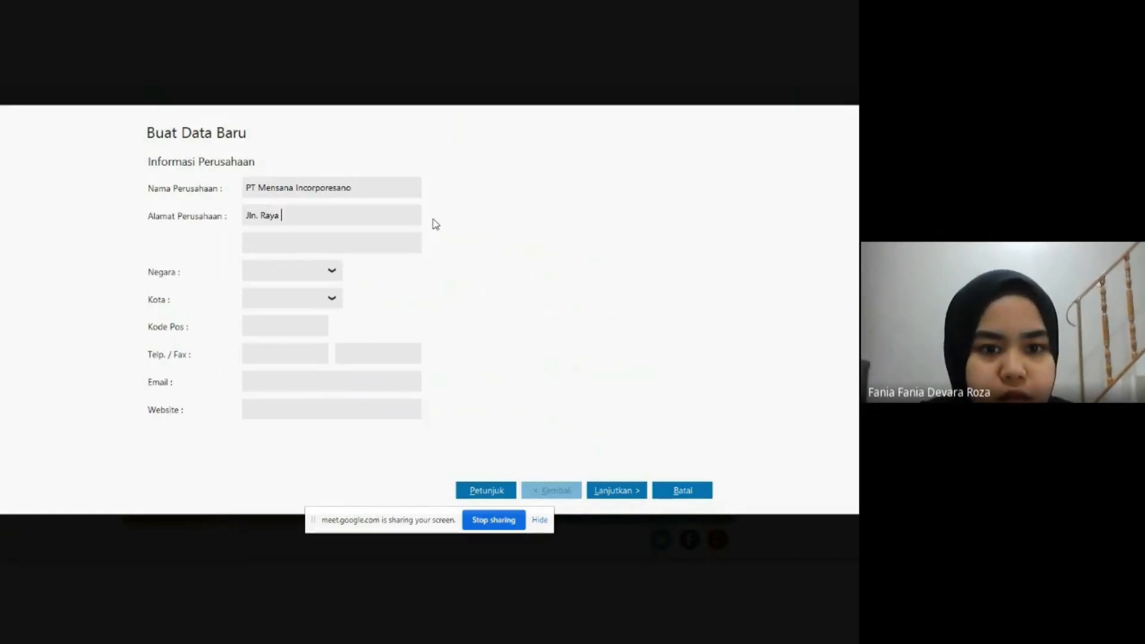
pyautogui.write('Madrid Ca')
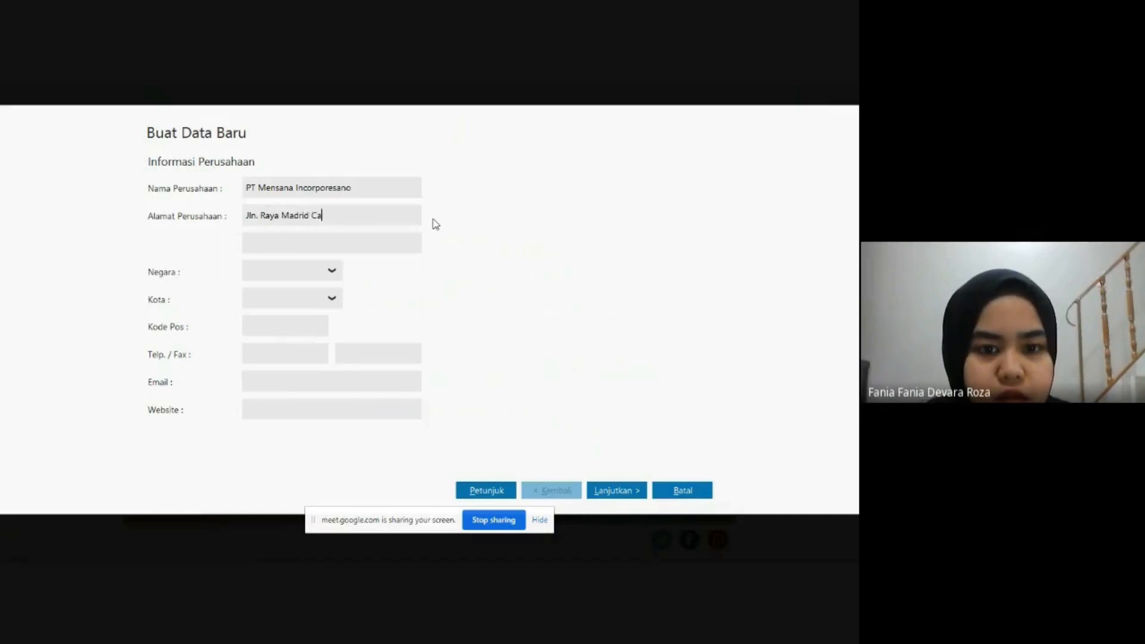
pyautogui.write('tal')
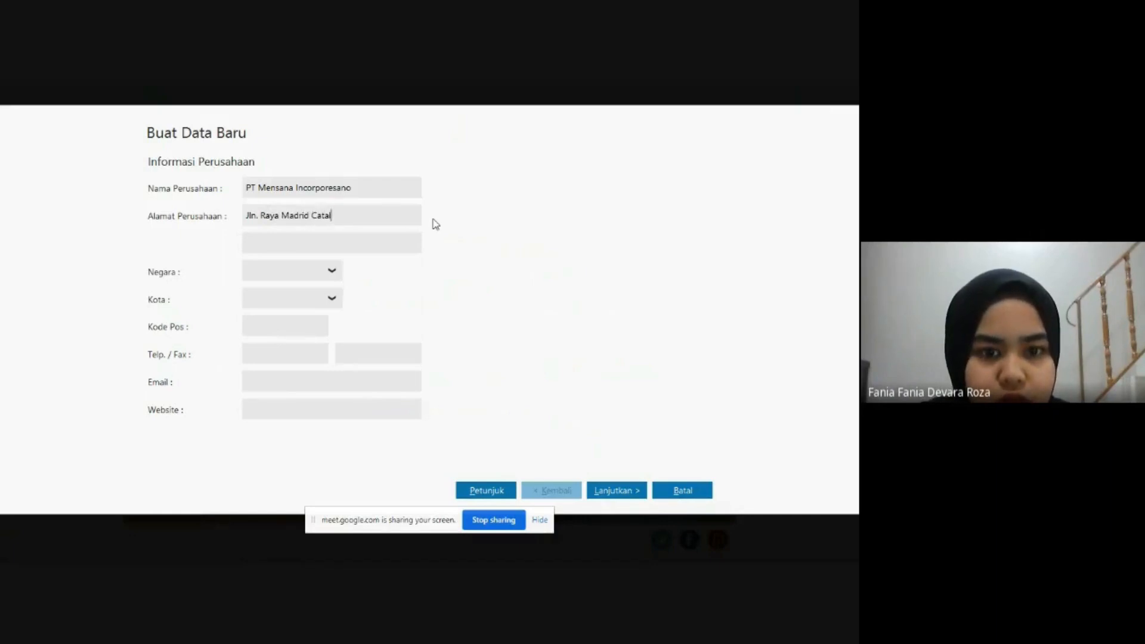
pyautogui.write('unya N')
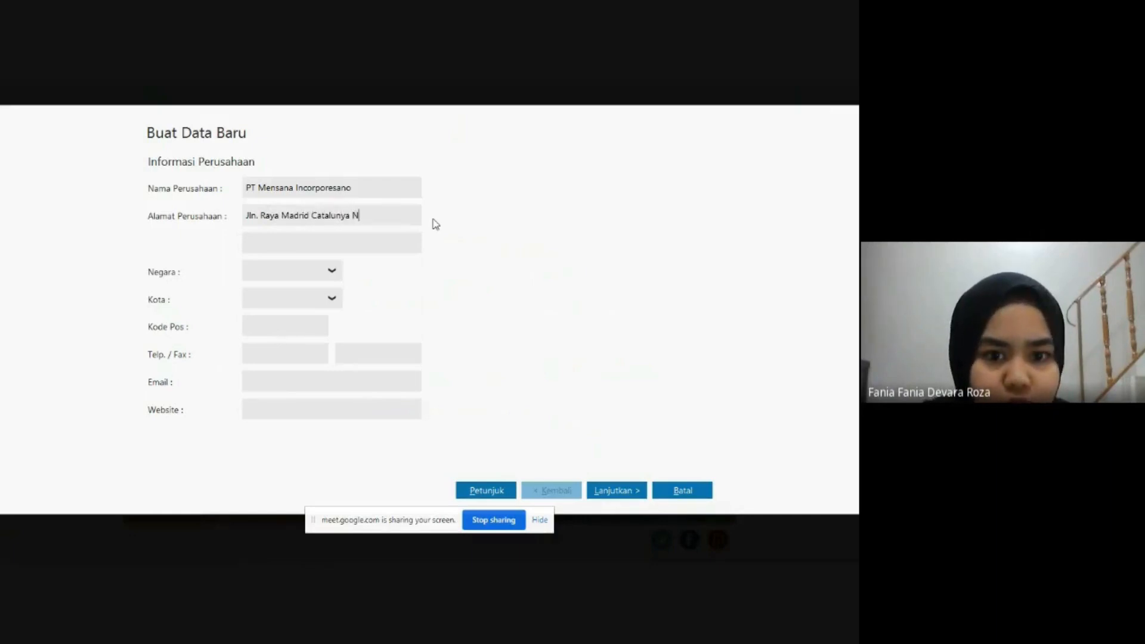
pyautogui.write('o. 20 Le')
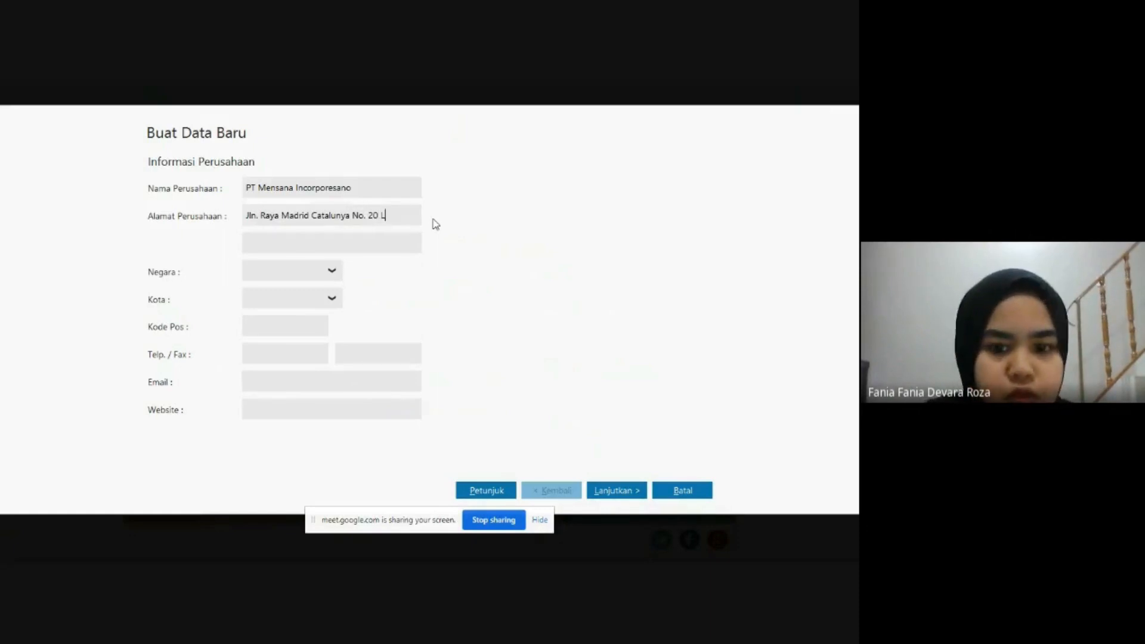
pyautogui.press('BackSpace')
pyautogui.press('BackSpace')
pyautogui.write('Kebay')
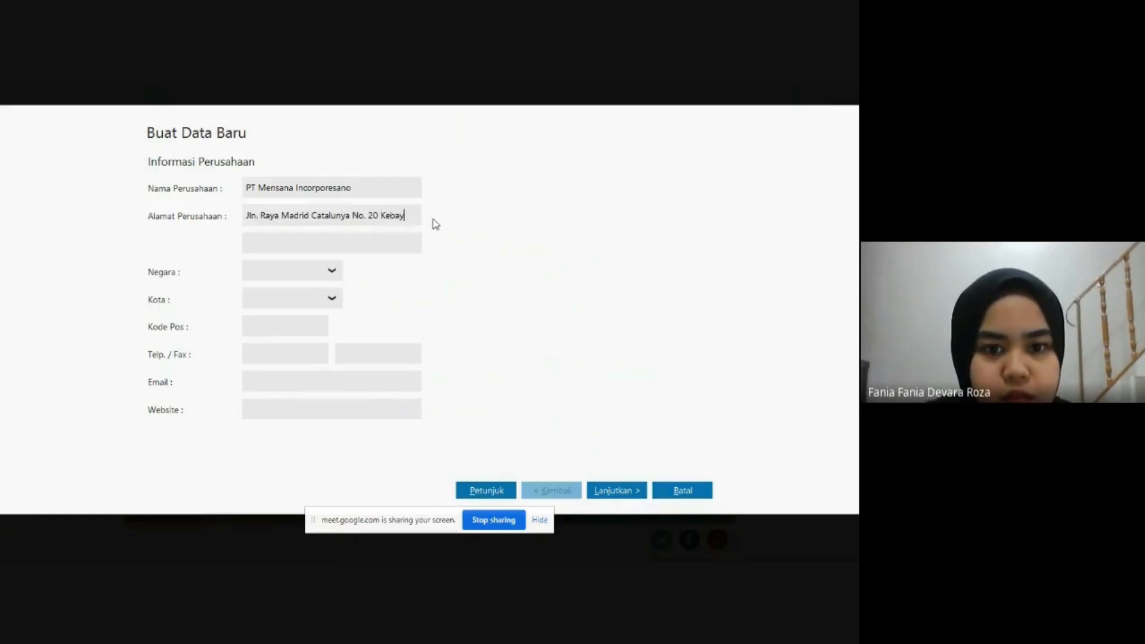
pyautogui.write('oran')
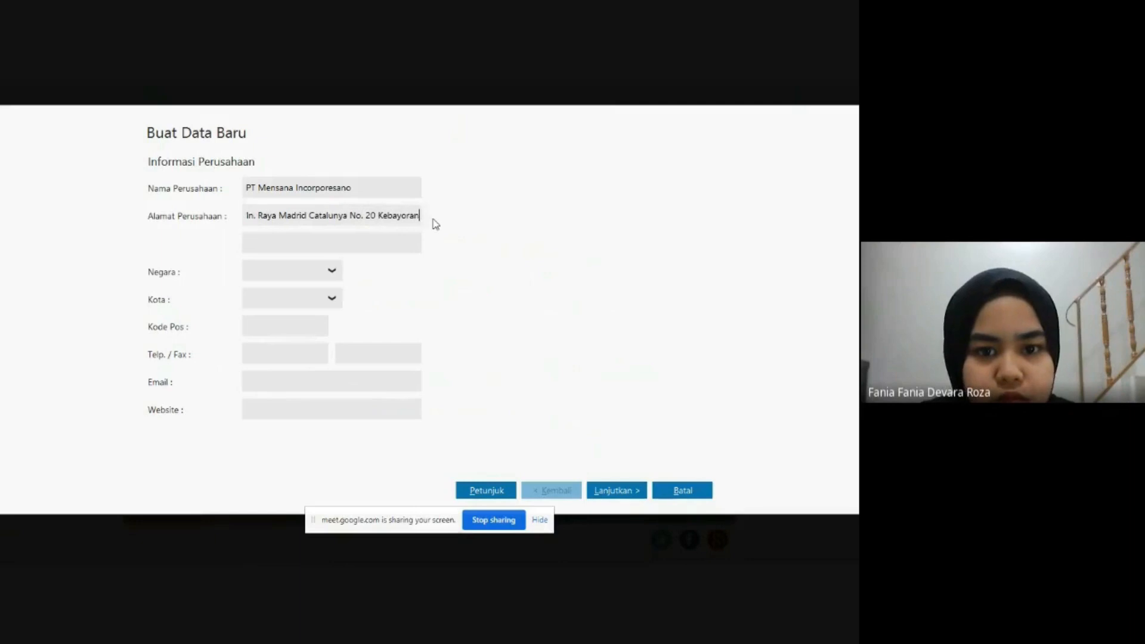
pyautogui.write(' Baru')
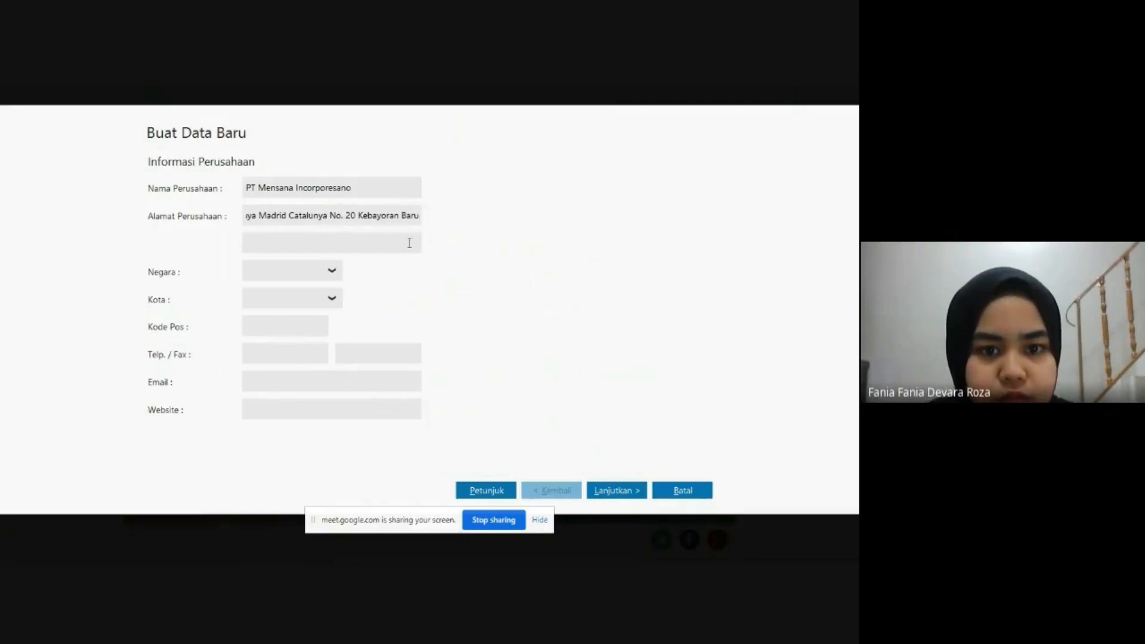
# Fill in the second company address line with the municipality given in the PDF.
pyautogui.write('Jakart')
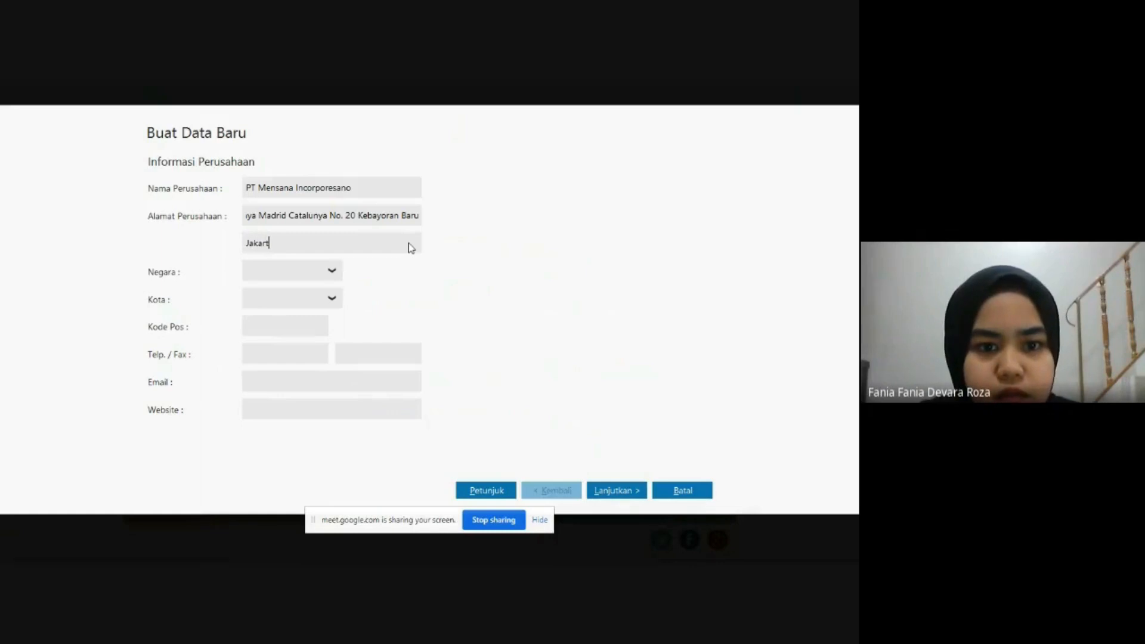
pyautogui.write('aa')
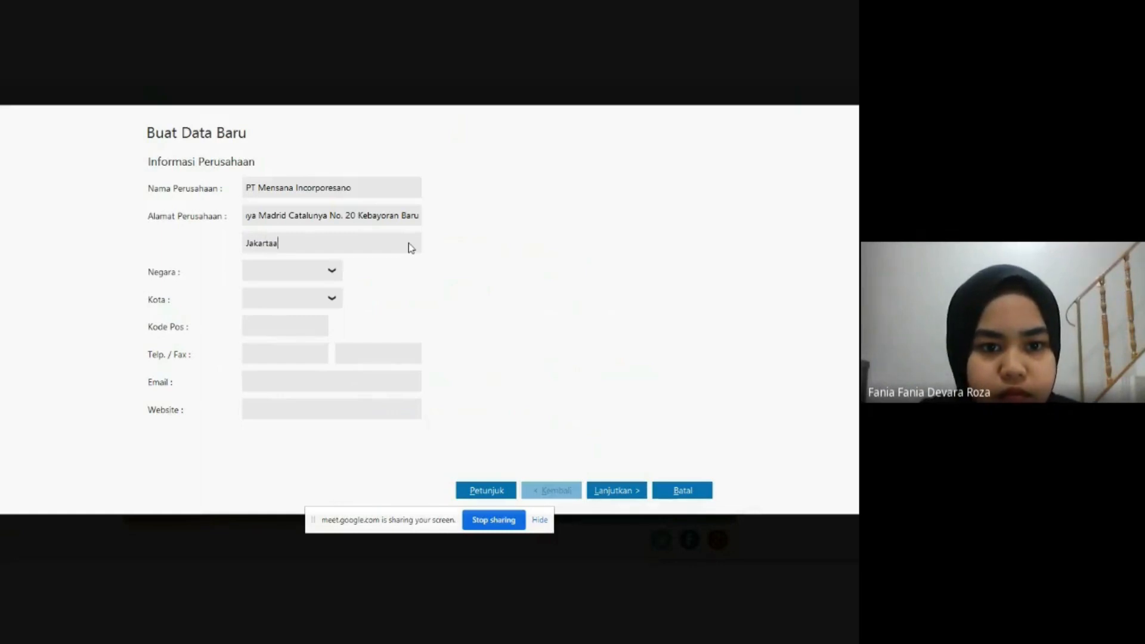
pyautogui.write(' Selatan')
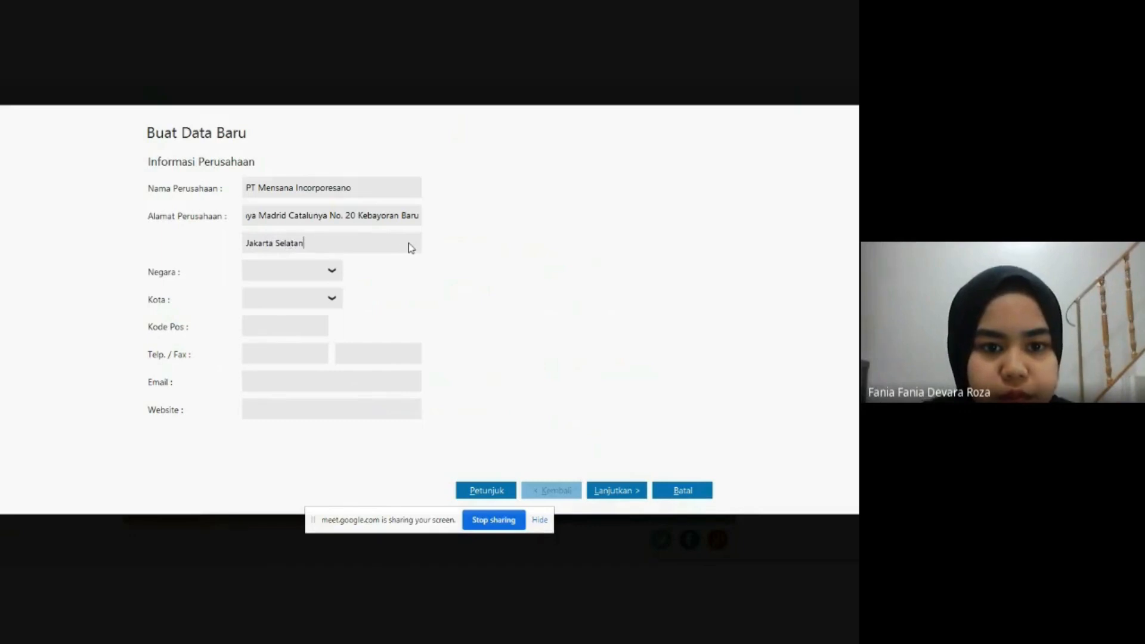
# Set the company's country to Indonesia and its city to Jakarta.
pyautogui.click(331, 271)
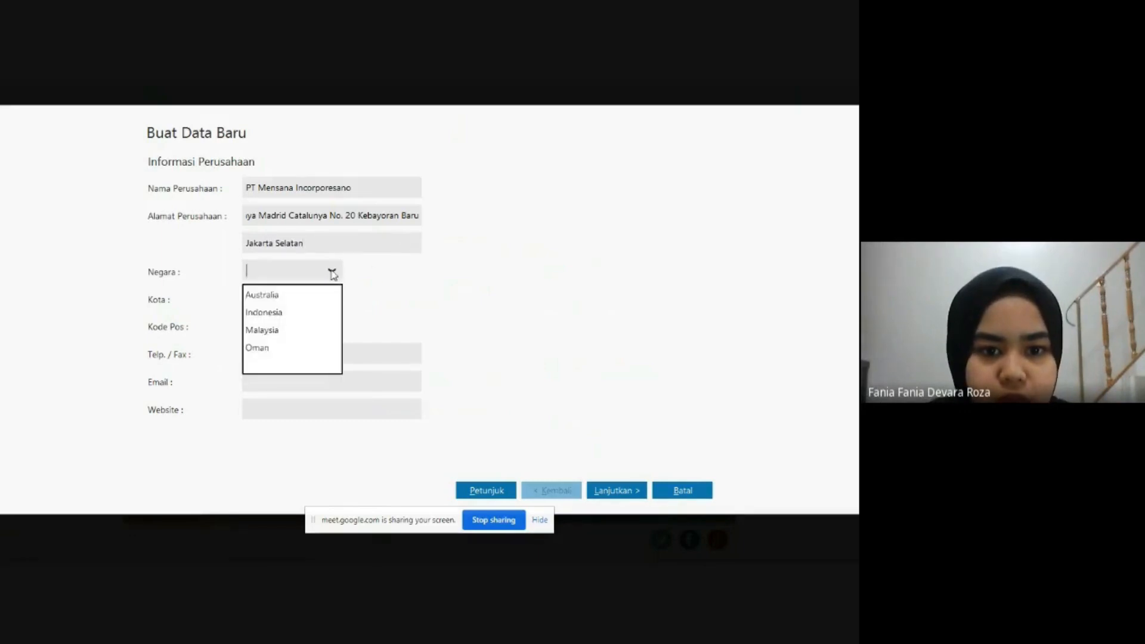
pyautogui.click(314, 316)
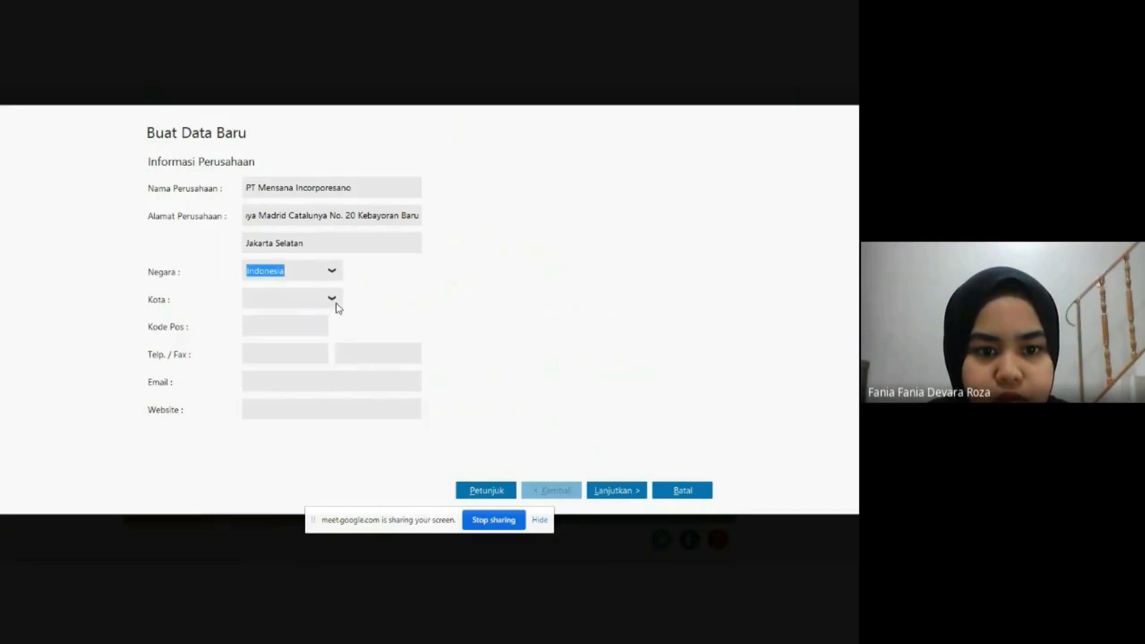
pyautogui.click(336, 307)
pyautogui.click(300, 394)
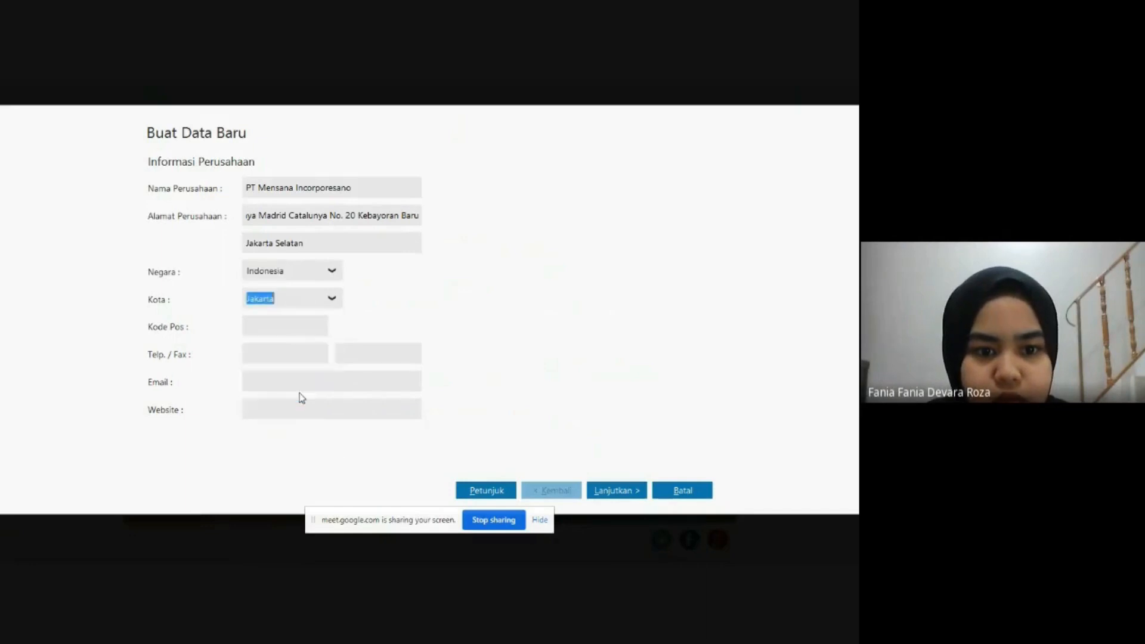
# Enter the company's postal code and split its phone number across the two phone/fax fields, then proceed to the accounting period.
pyautogui.click(298, 328)
pyautogui.write('12730')
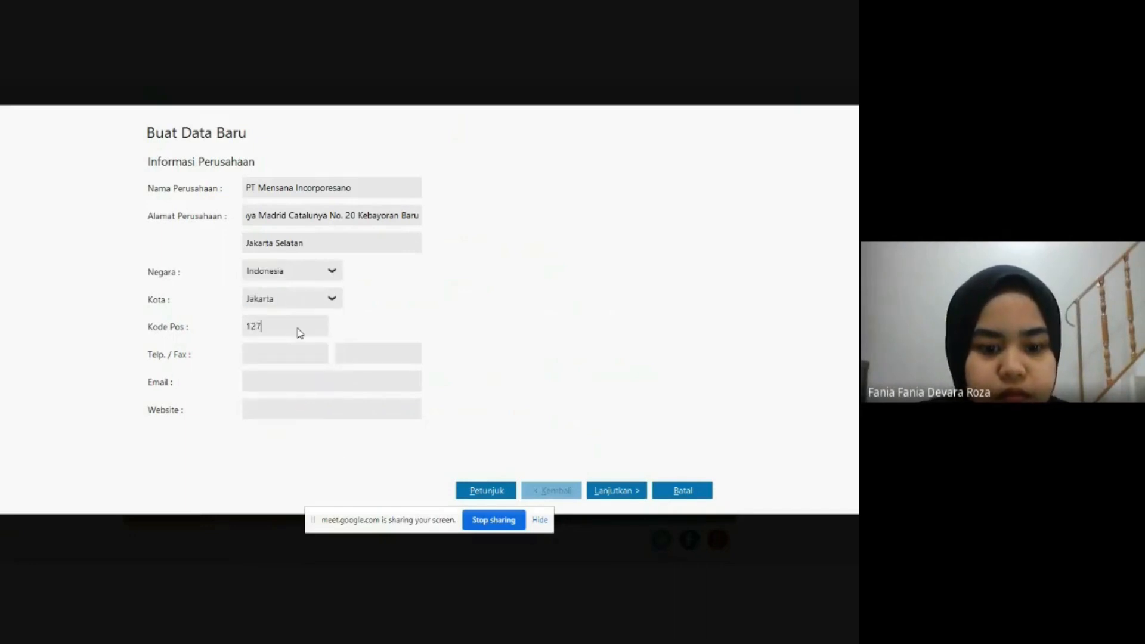
pyautogui.click(290, 354)
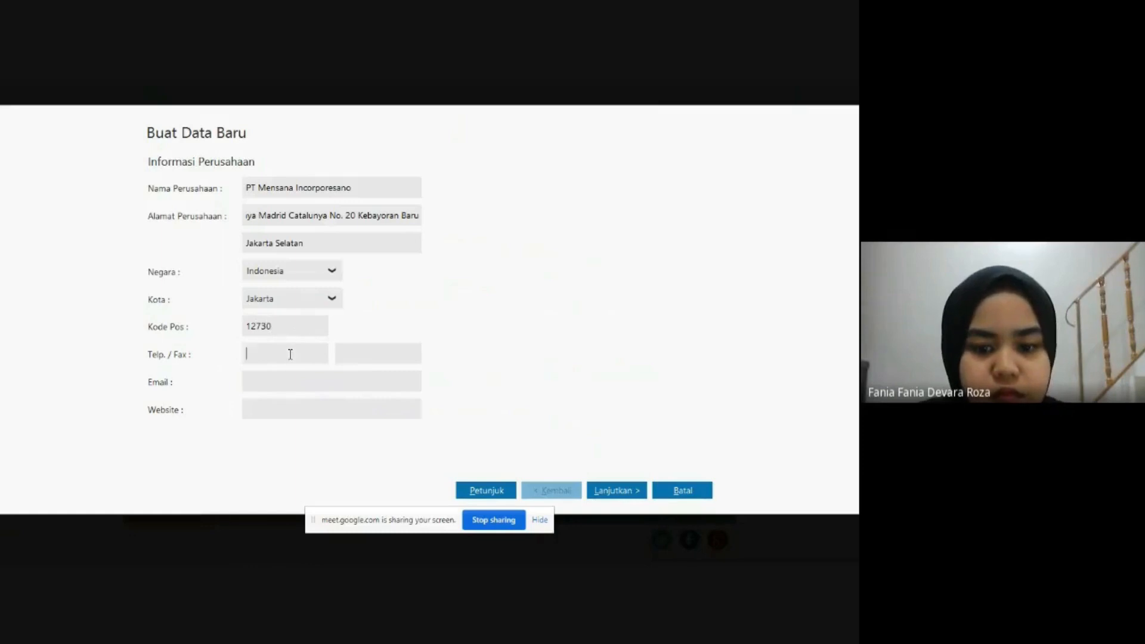
pyautogui.write('021')
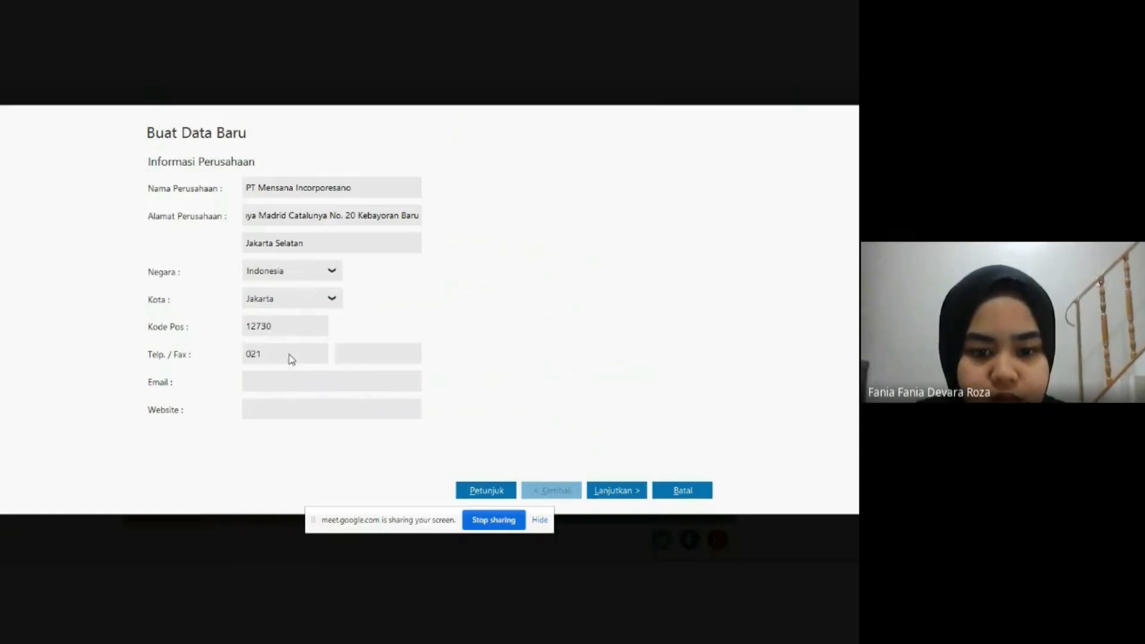
pyautogui.press('Tab')
pyautogui.write('119119')
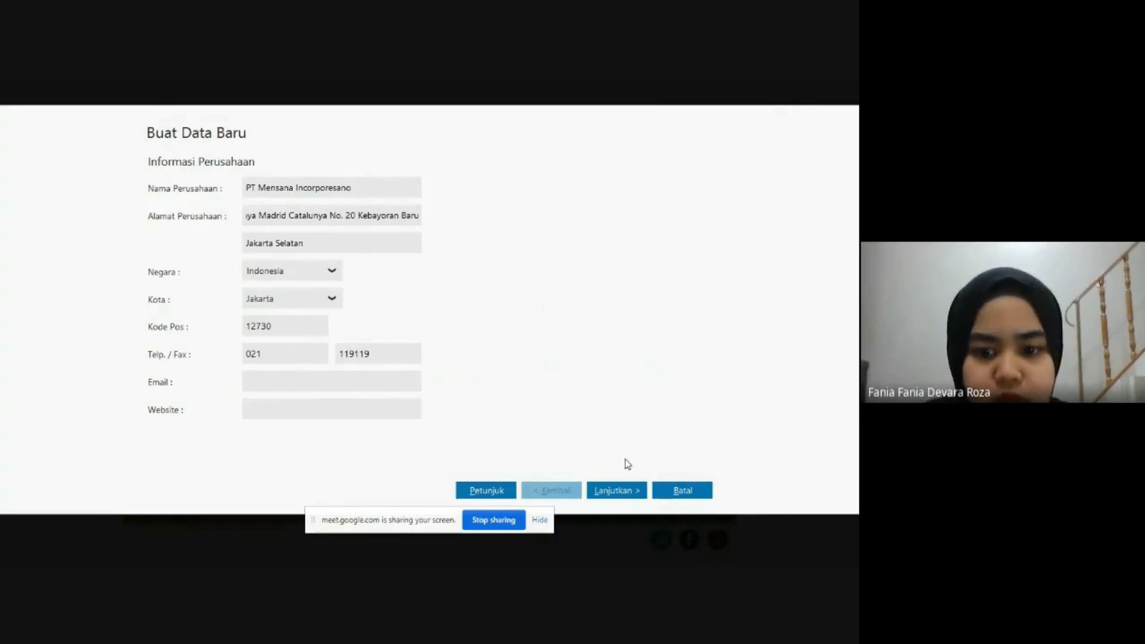
pyautogui.click(634, 489)
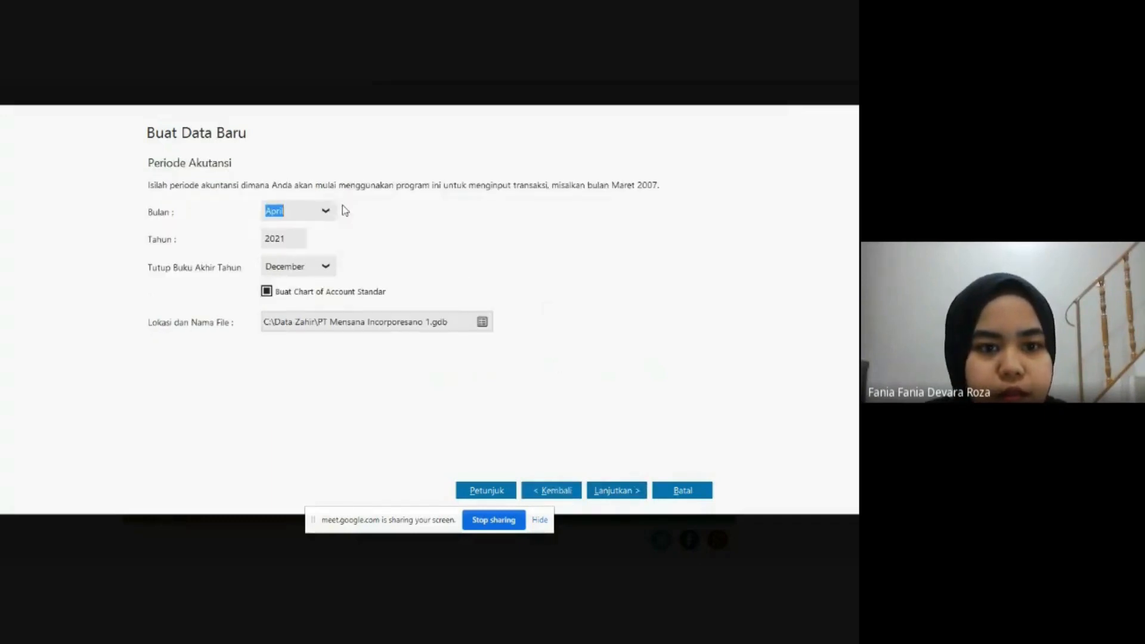
# Check the accounting period in SOAL UTS.pdf and set the starting month to January.
pyautogui.hotkey('alt', 'Tab')
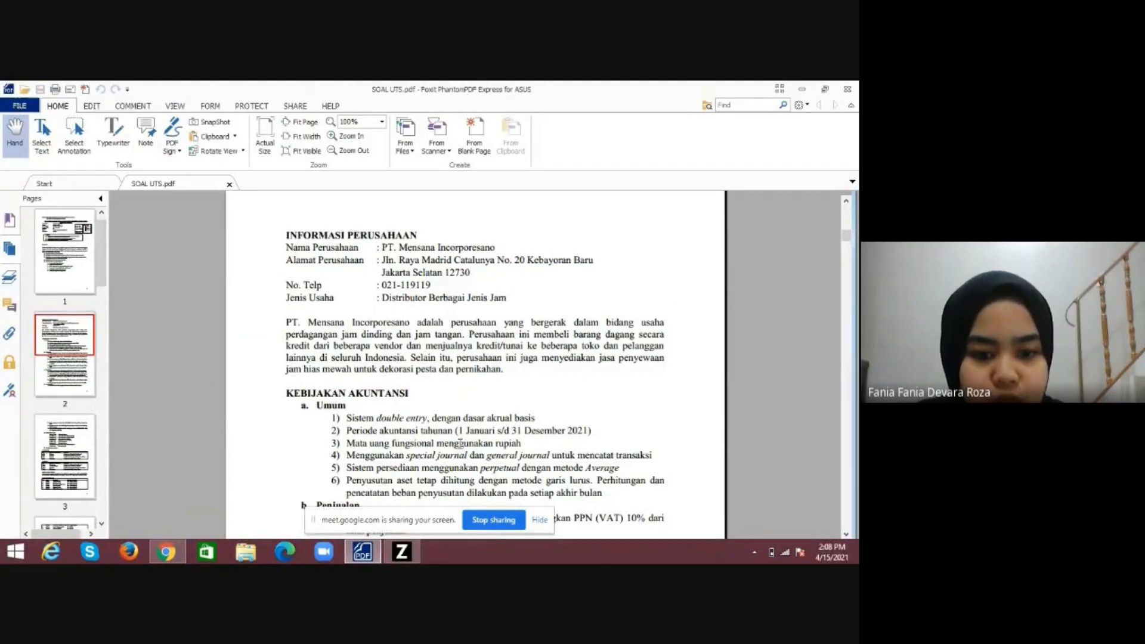
pyautogui.click(402, 551)
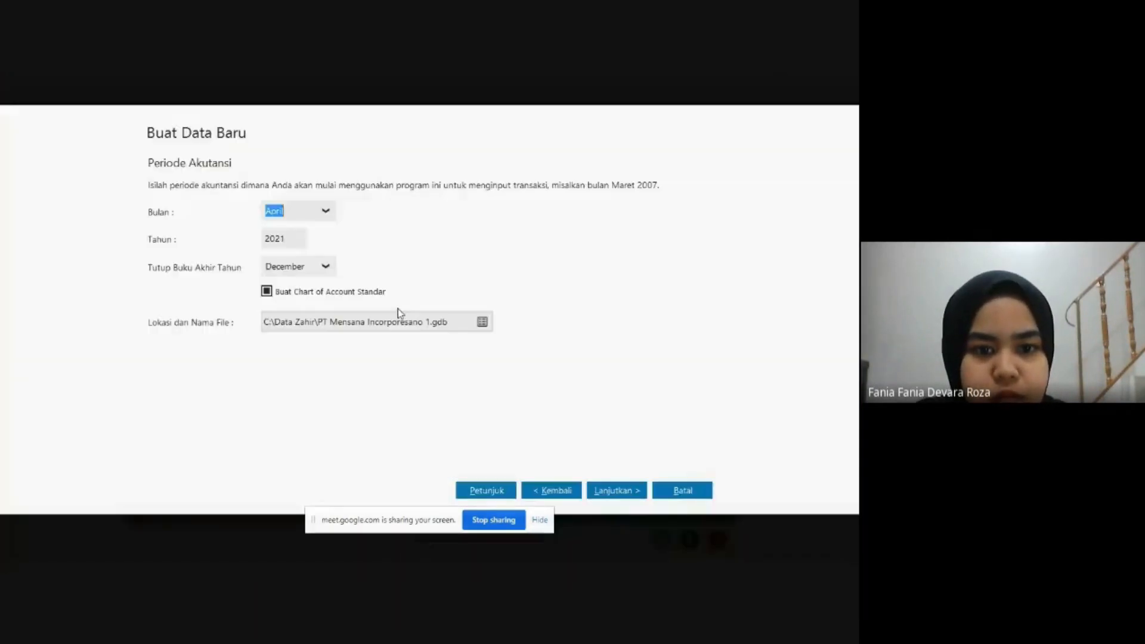
pyautogui.click(326, 212)
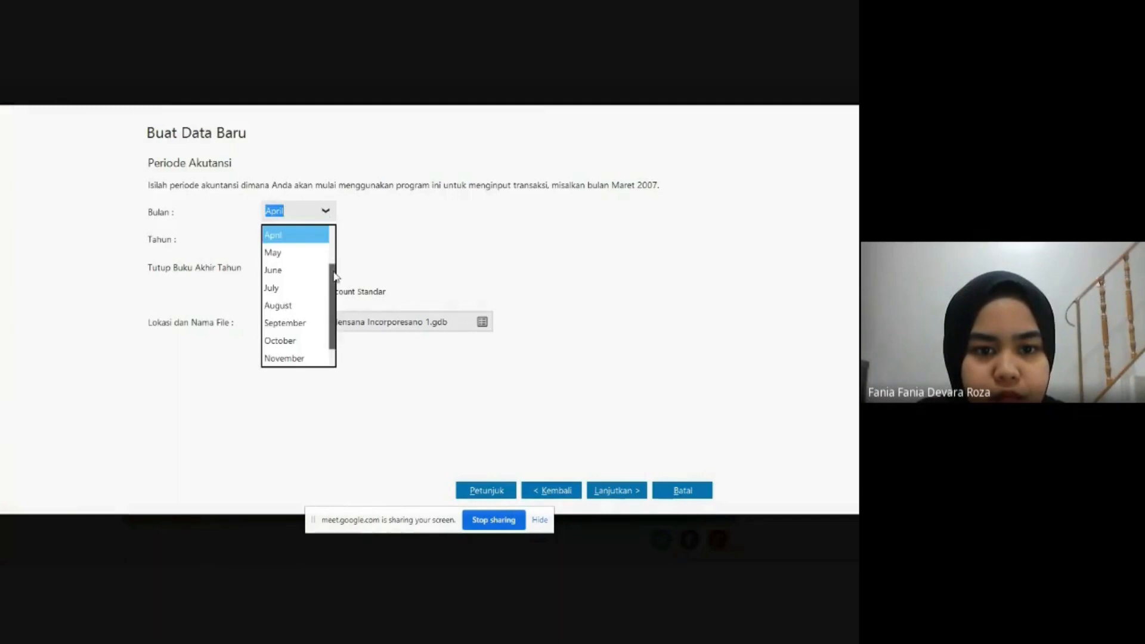
pyautogui.scroll(1, 334, 276)
pyautogui.click(314, 238)
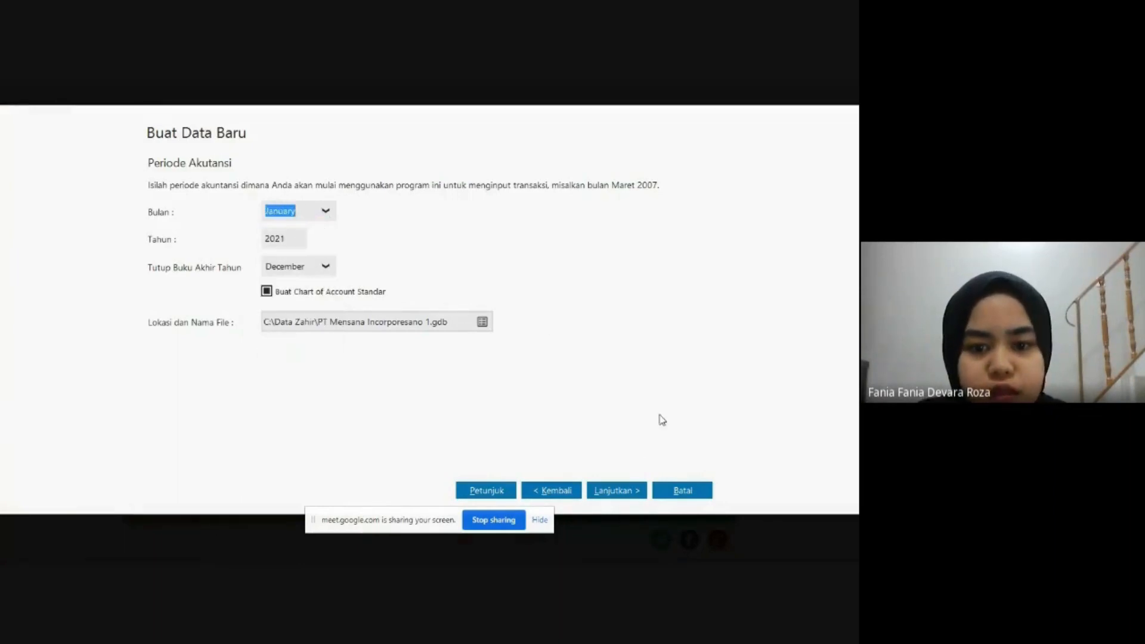
# Accept the period, the default department and account code format, and process the creation of the company data file.
pyautogui.click(636, 492)
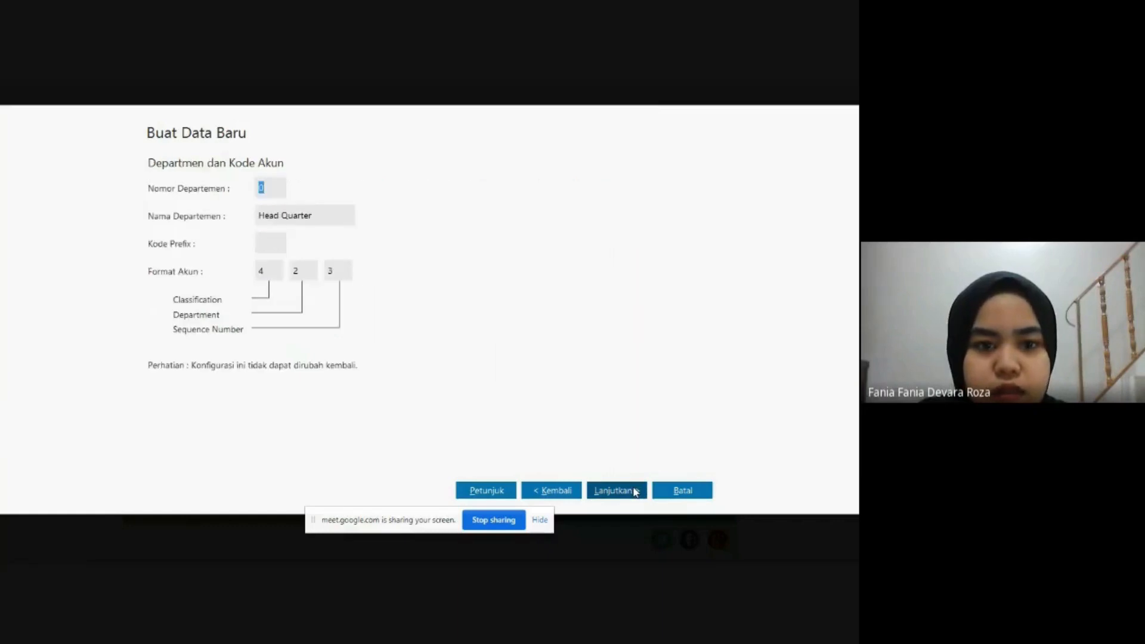
pyautogui.click(636, 492)
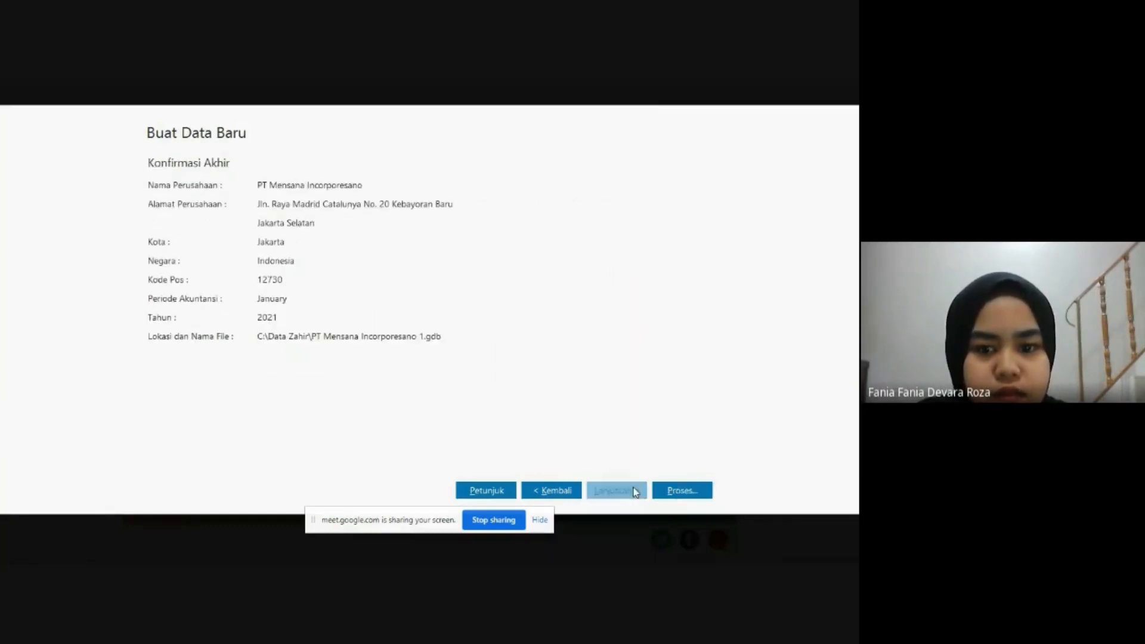
pyautogui.click(681, 491)
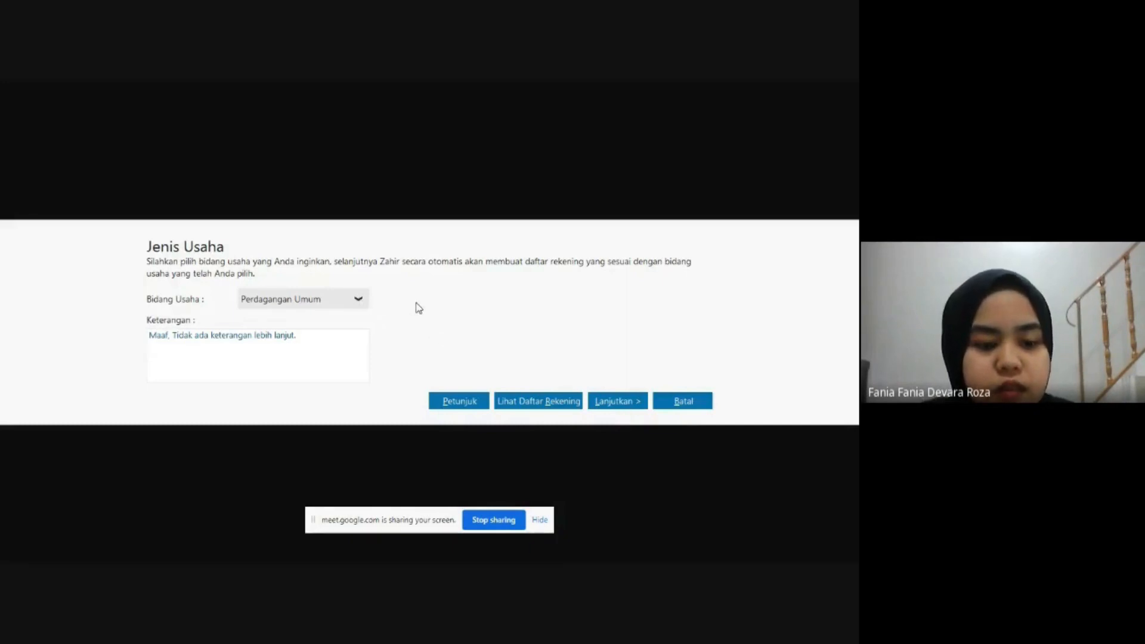
# Check the company's business type in SOAL UTS.pdf, and confirm Perdagangan Umum as the line of business in Zahir.
pyautogui.hotkey('alt', 'Tab')
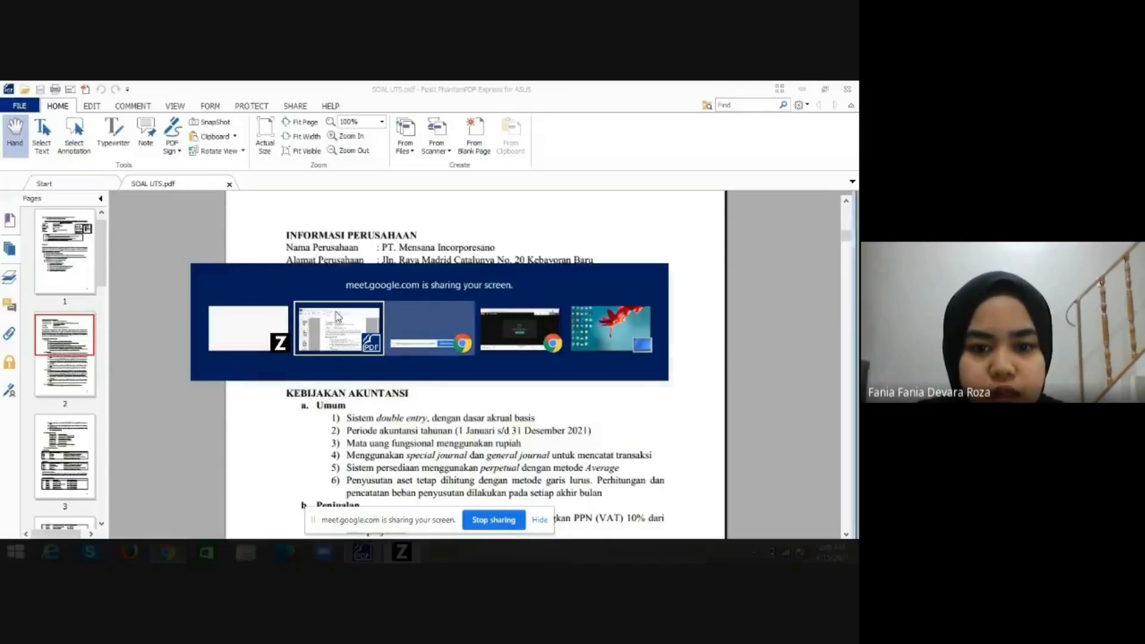
pyautogui.click(338, 316)
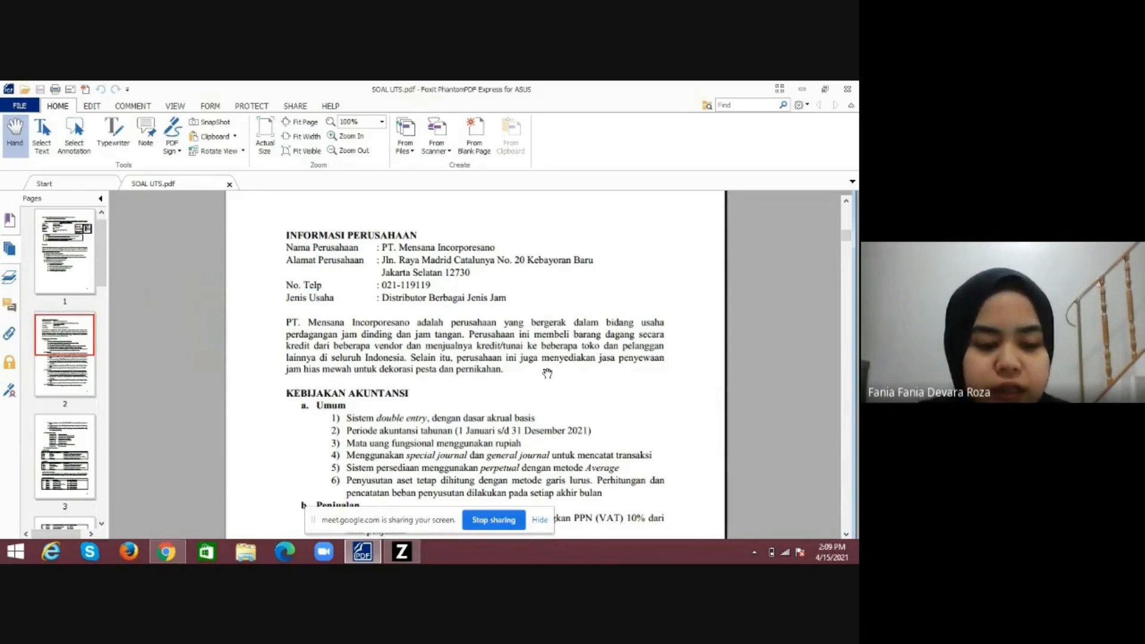
pyautogui.hotkey('alt', 'Tab')
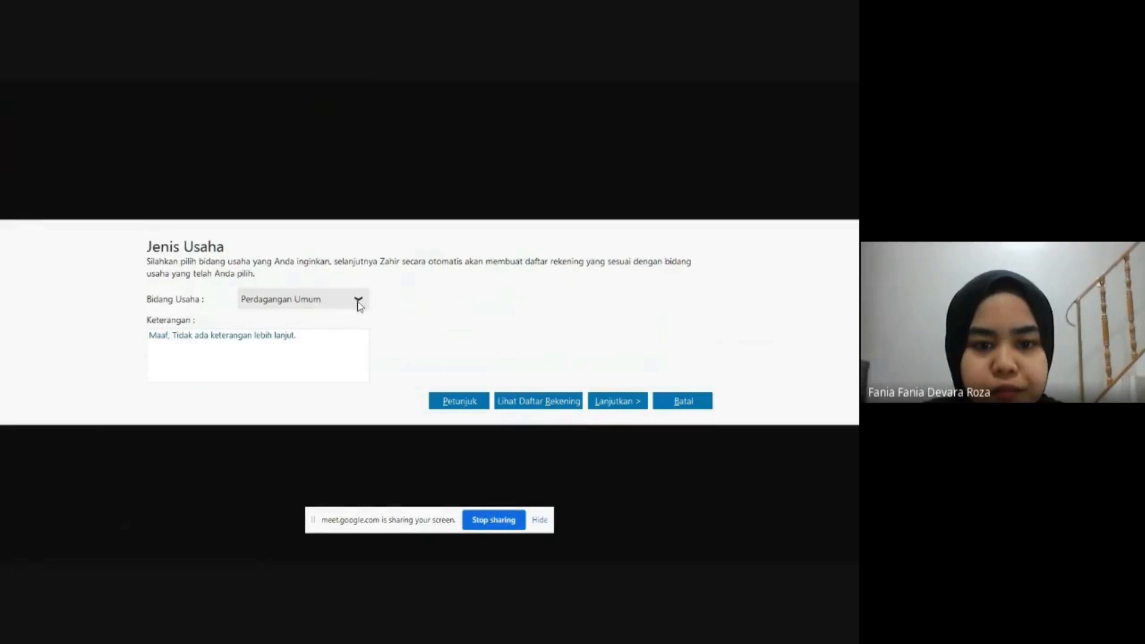
pyautogui.click(631, 402)
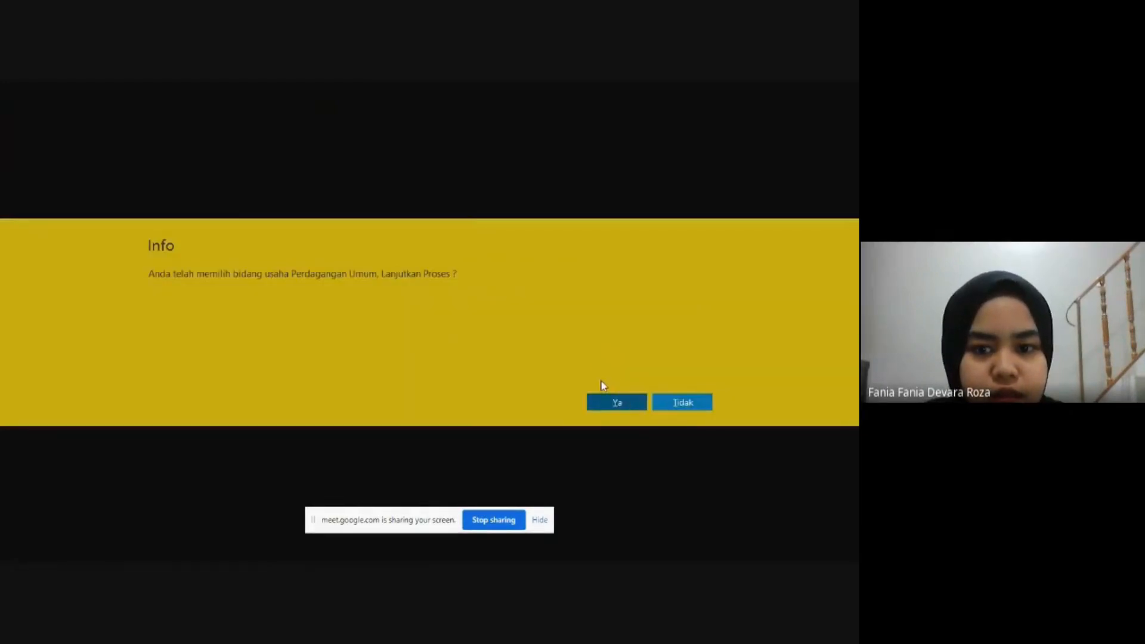
pyautogui.click(610, 402)
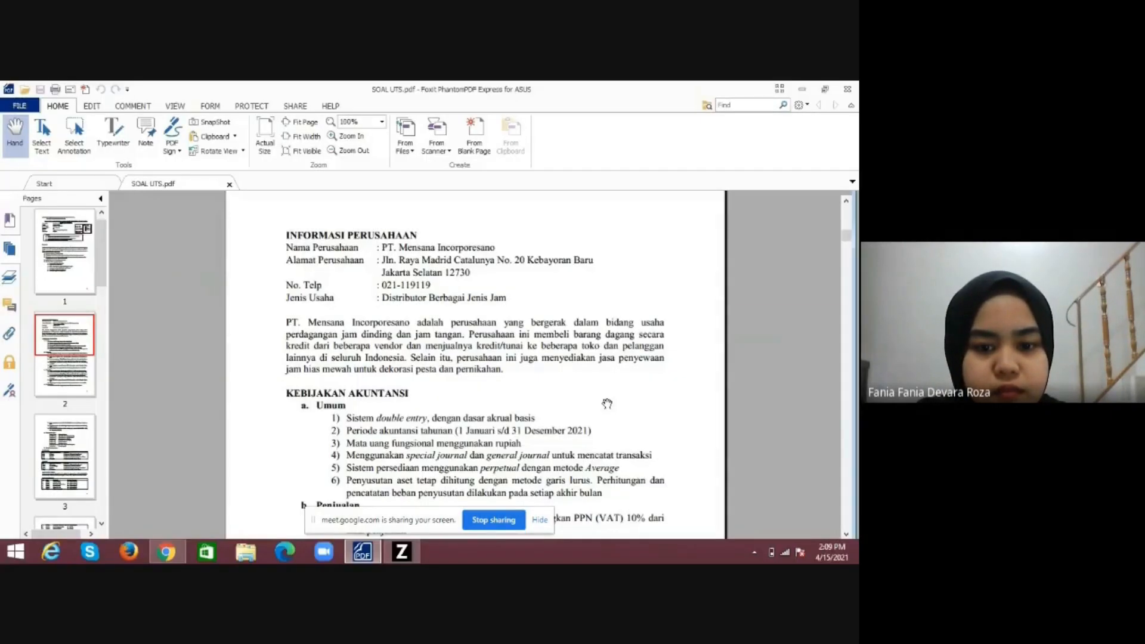
# Return to Zahir, dismiss the password facility reminder and accept IDR (Rupiah) as the functional currency.
pyautogui.click(414, 556)
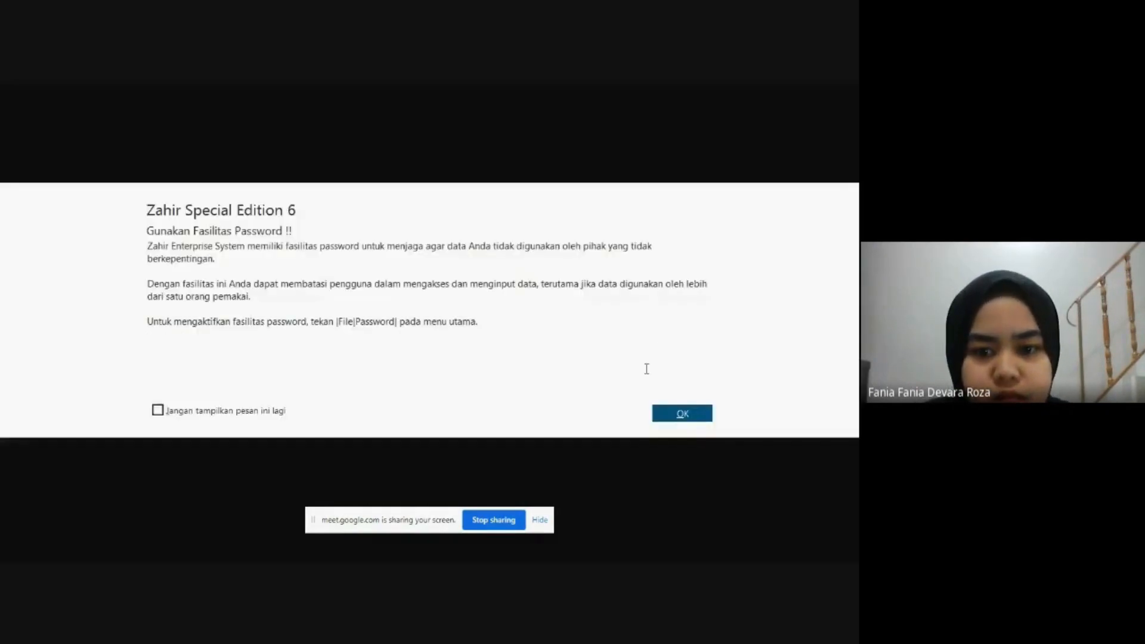
pyautogui.click(683, 414)
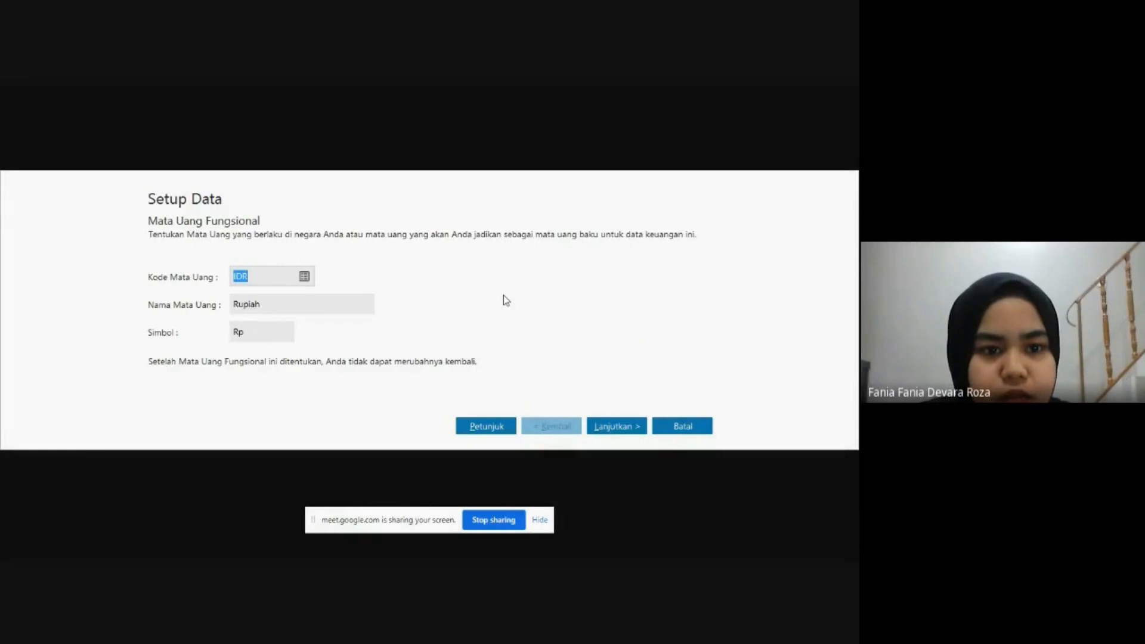
pyautogui.click(634, 425)
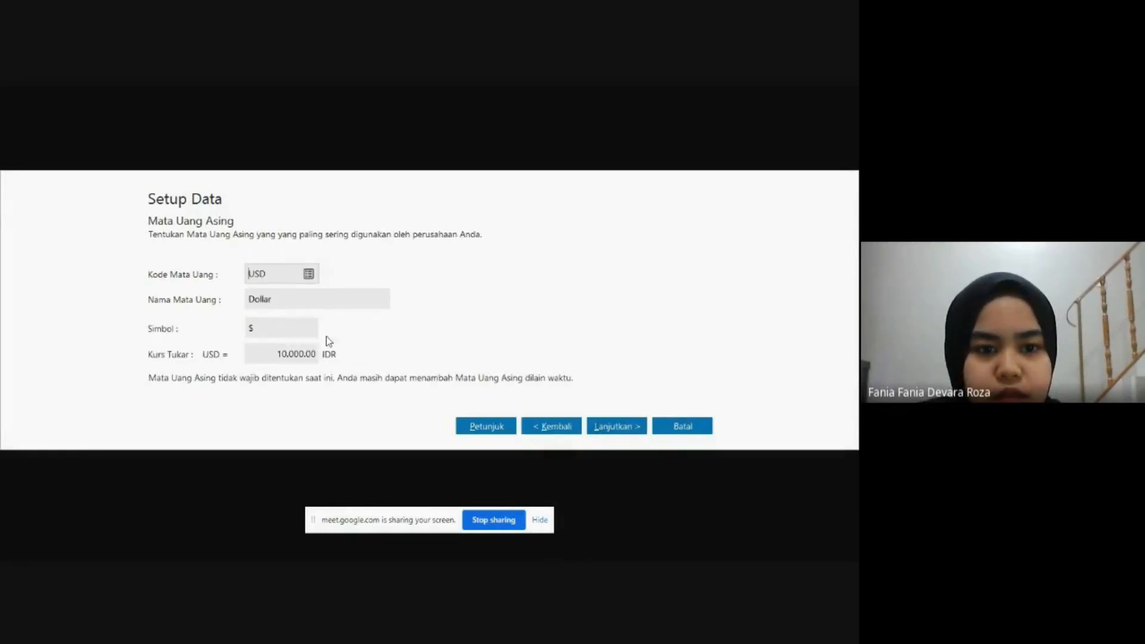
# Set the USD exchange rate to 14,000 IDR and finish the currency setup.
pyautogui.click(289, 354)
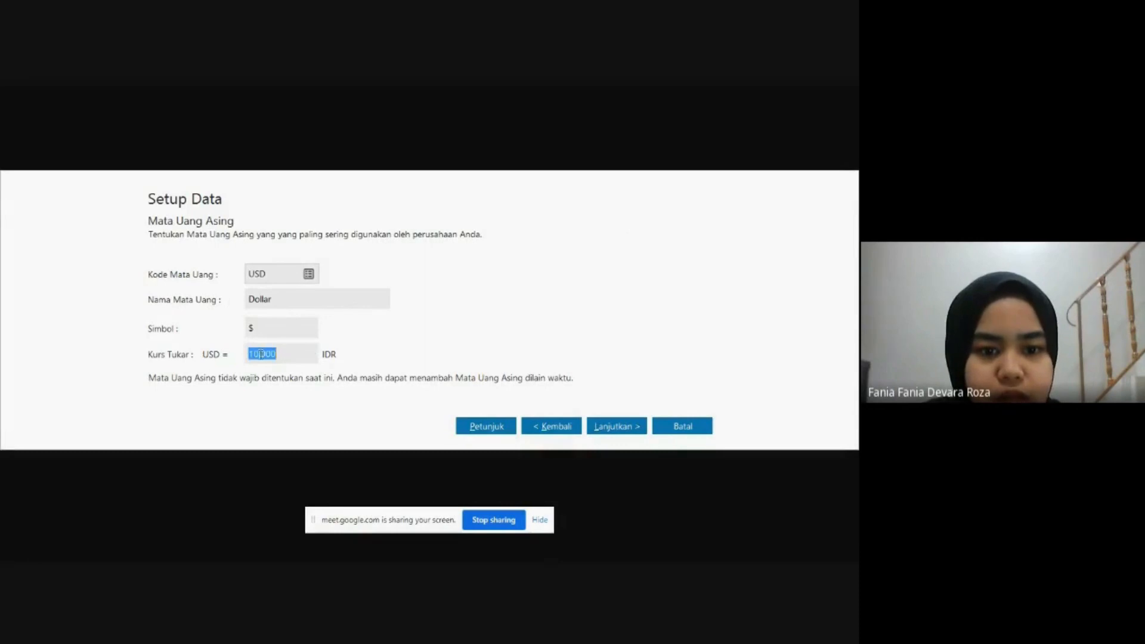
pyautogui.click(260, 354)
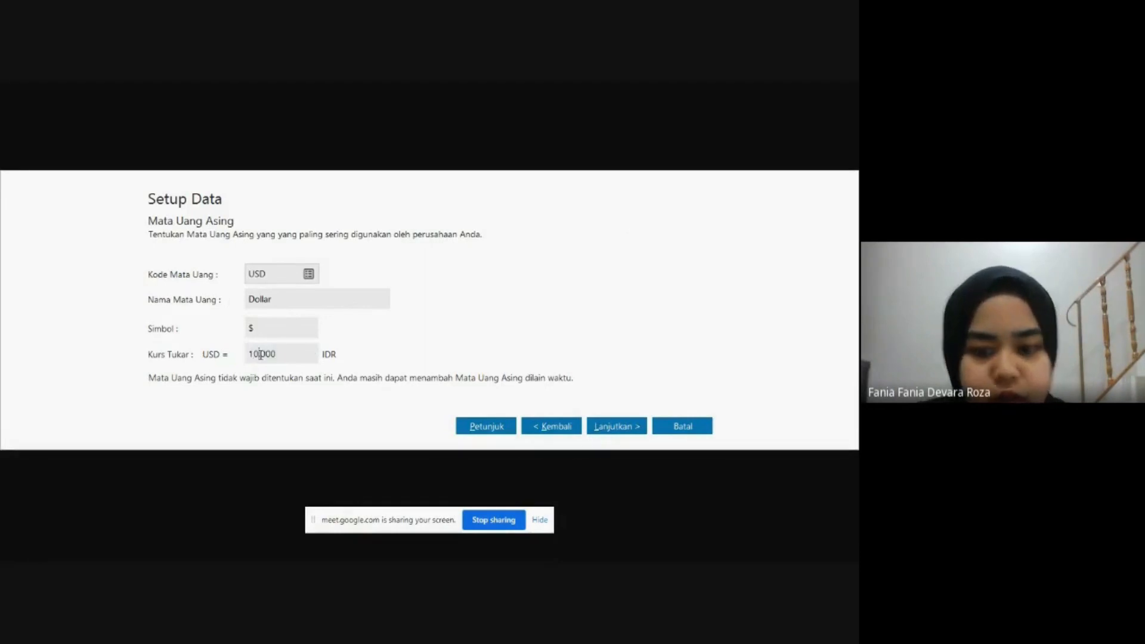
pyautogui.press('BackSpace')
pyautogui.write('4')
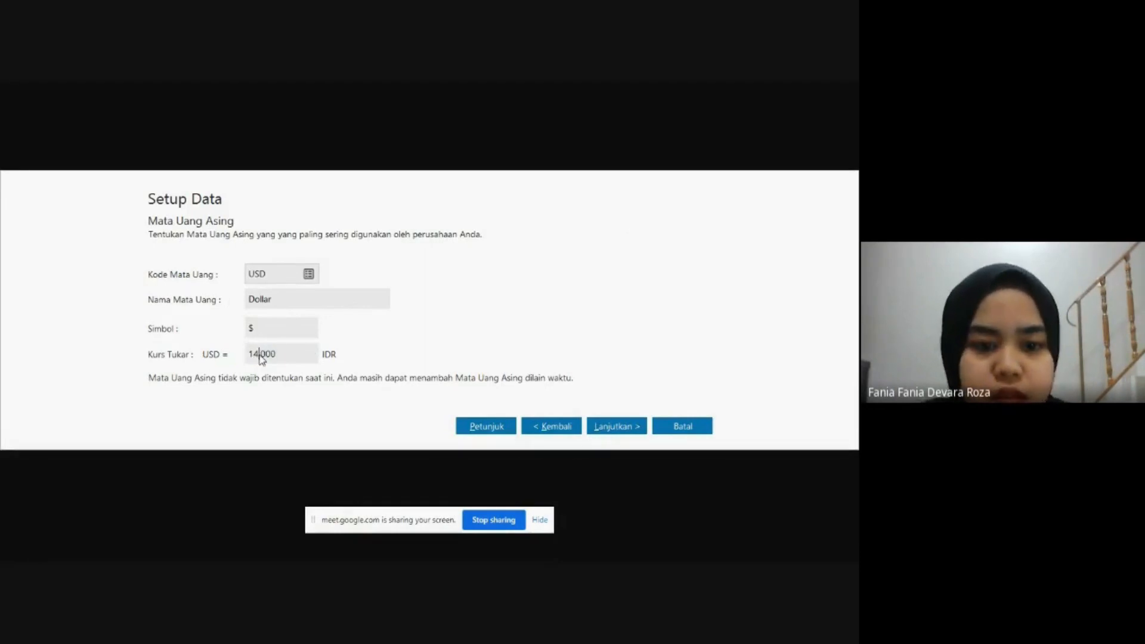
pyautogui.click(630, 426)
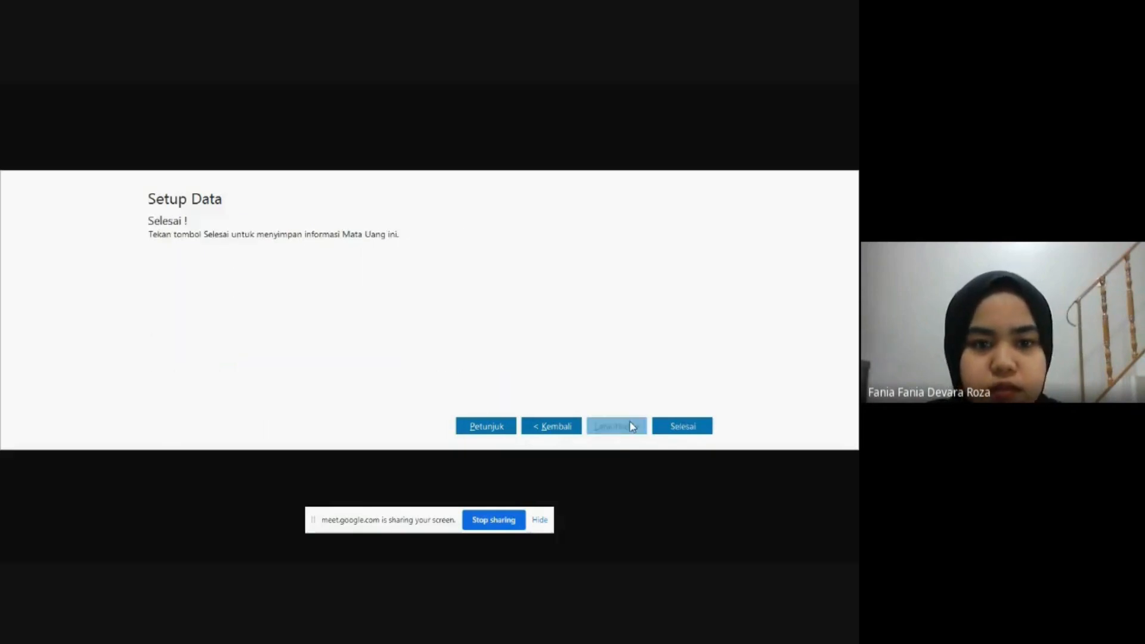
pyautogui.click(680, 427)
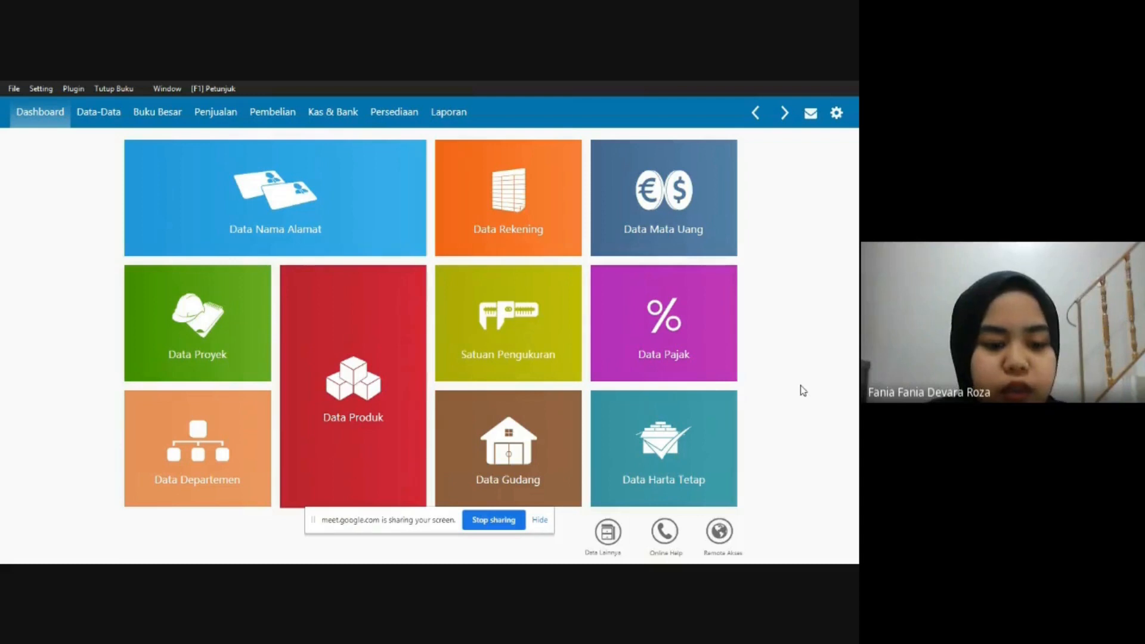
# Look up the Penyesuaian Akun section in SOAL UTS.pdf and open the account list in Zahir.
pyautogui.hotkey('alt', 'Tab')
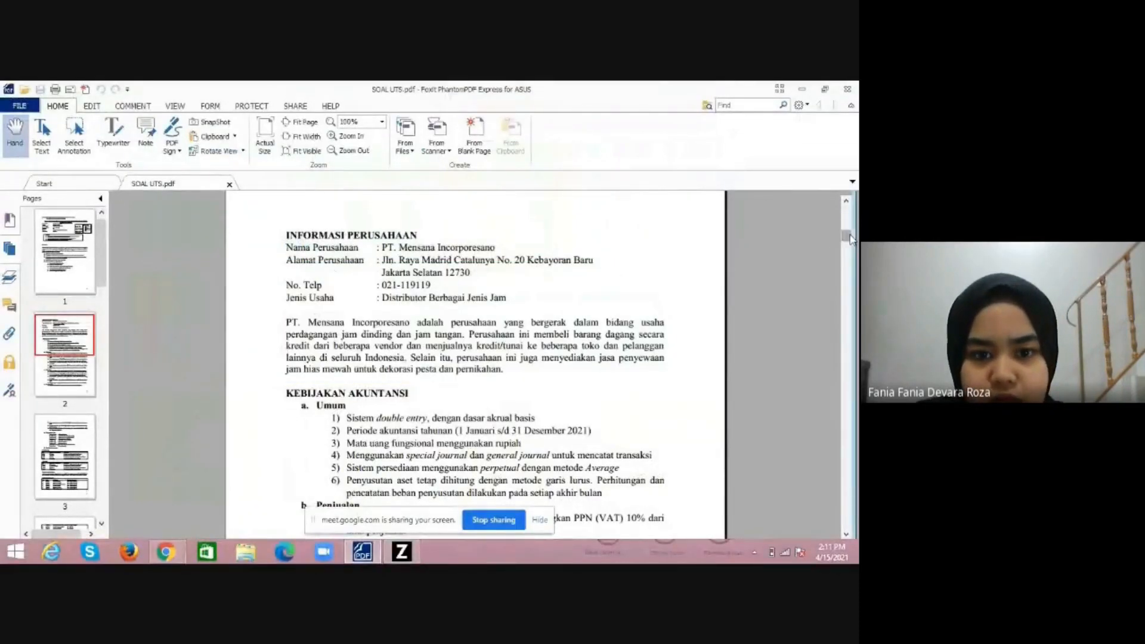
pyautogui.moveTo(851, 238); pyautogui.dragTo(850, 264)
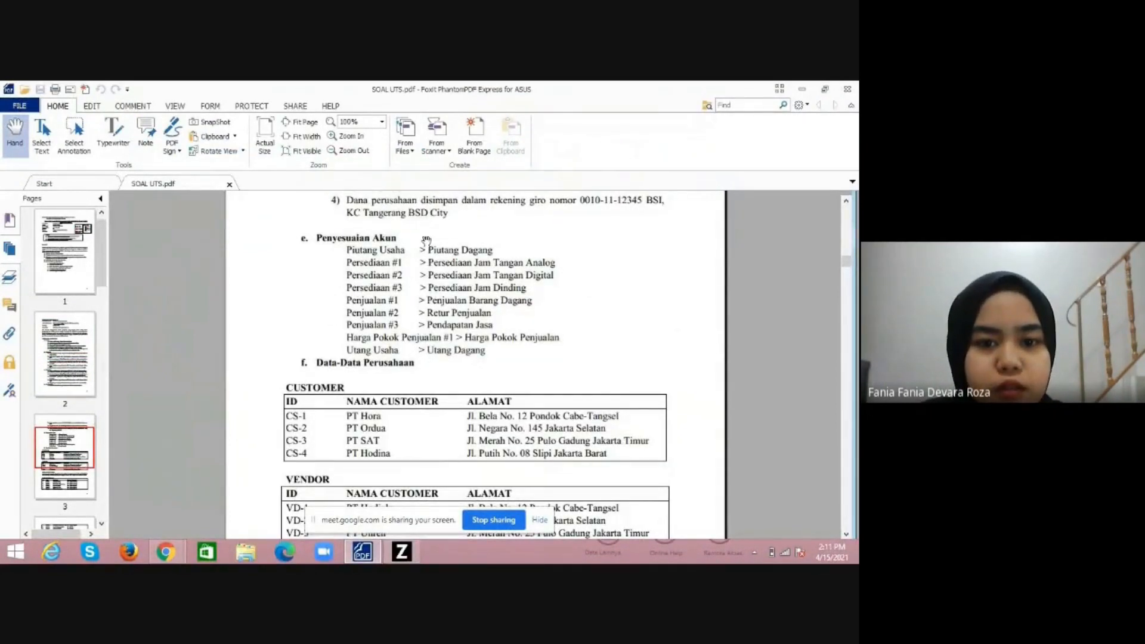
pyautogui.click(418, 550)
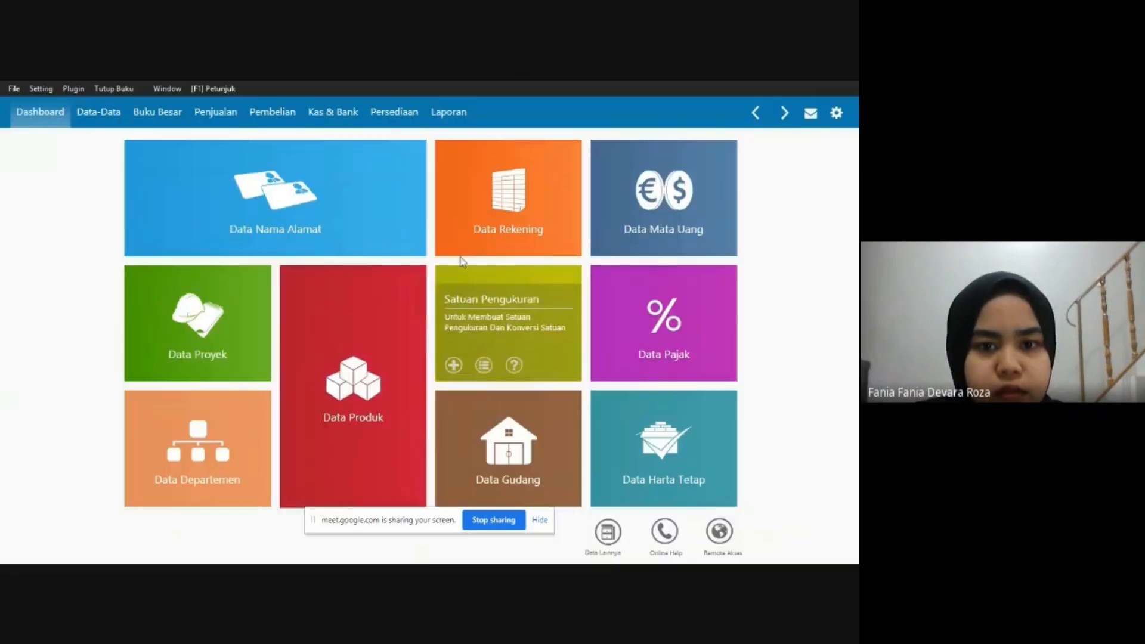
pyautogui.click(531, 189)
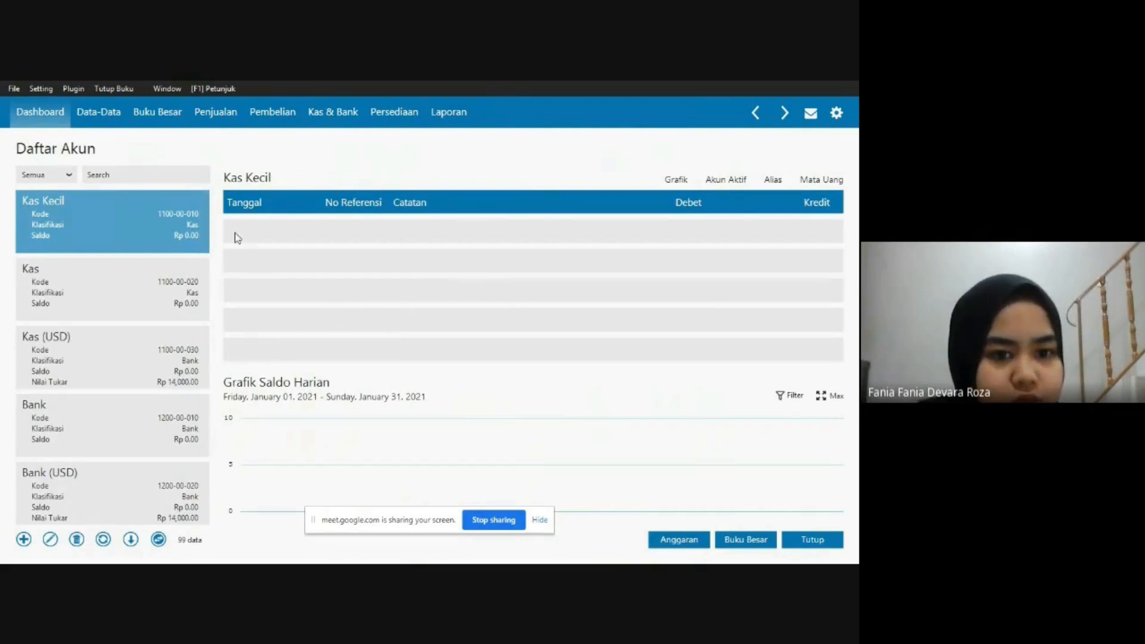
# Rename the Piutang Usaha account (1300-00-010) as Piutang Dagang and save it.
pyautogui.scroll(-3, 208, 381)
pyautogui.click(209, 386)
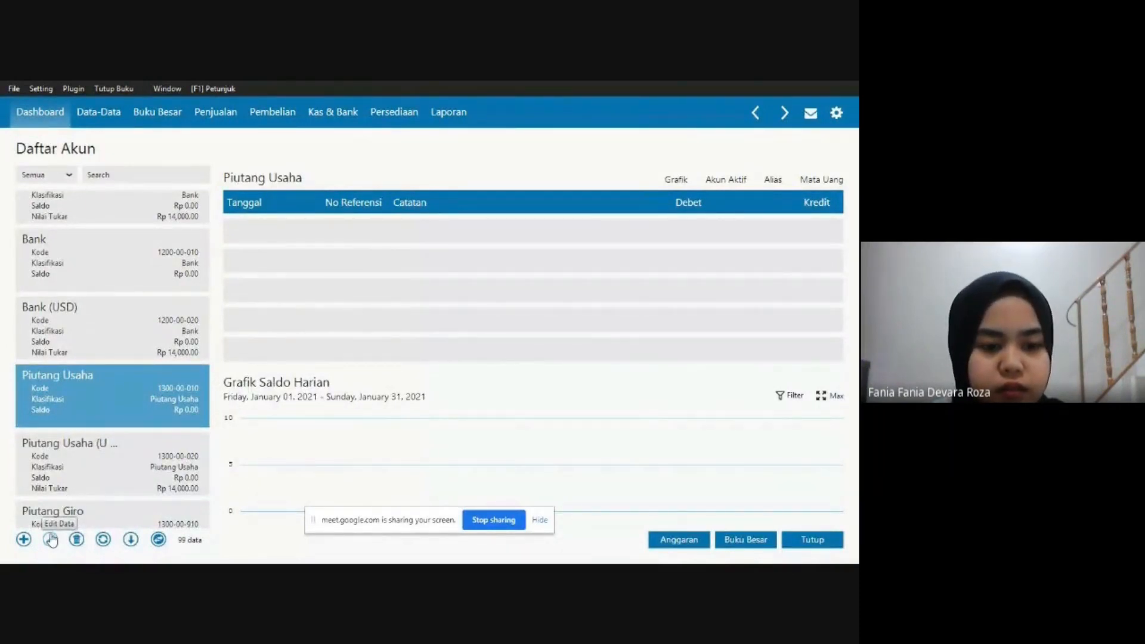
pyautogui.click(52, 541)
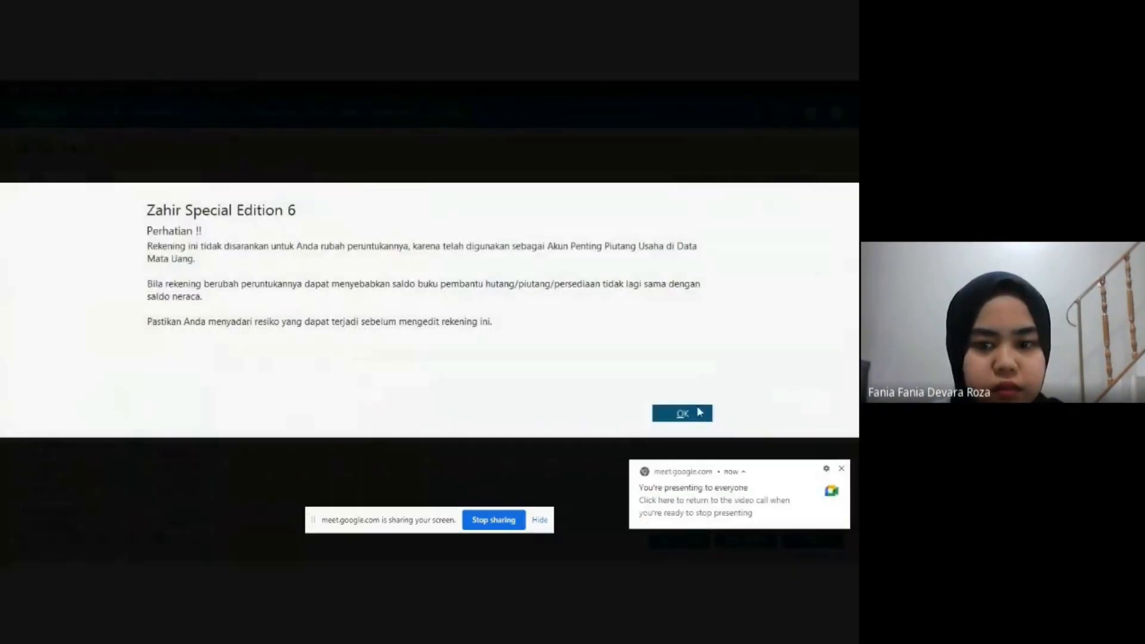
pyautogui.click(692, 413)
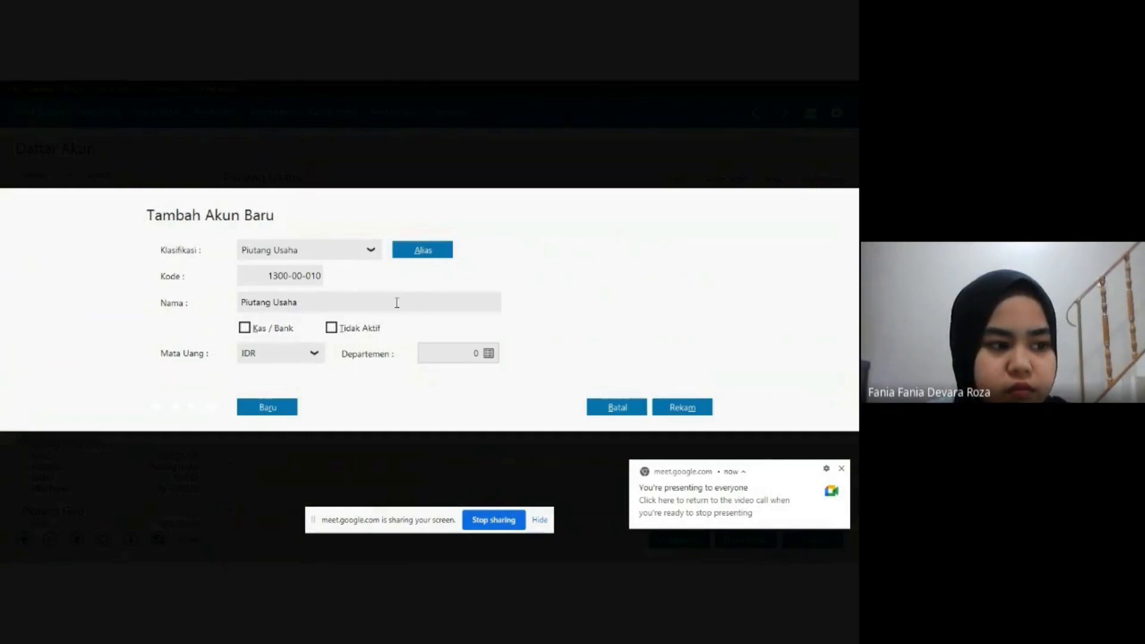
pyautogui.click(397, 302)
pyautogui.click(397, 302)
pyautogui.press('BackSpace')
pyautogui.press('BackSpace')
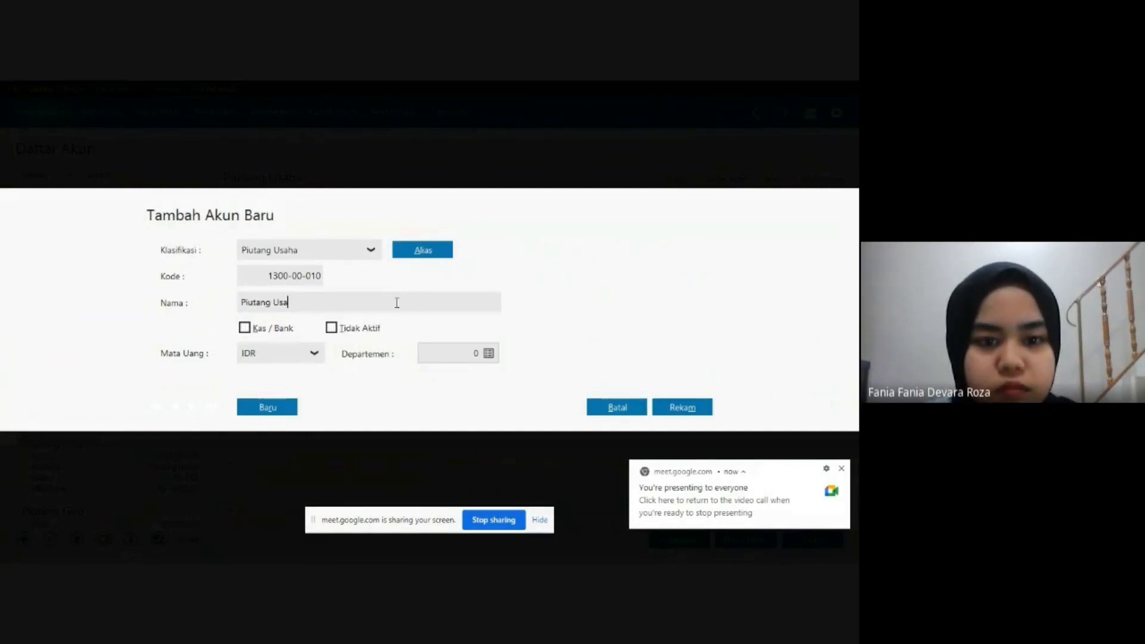
pyautogui.press('BackSpace')
pyautogui.press('BackSpace')
pyautogui.press('BackSpace')
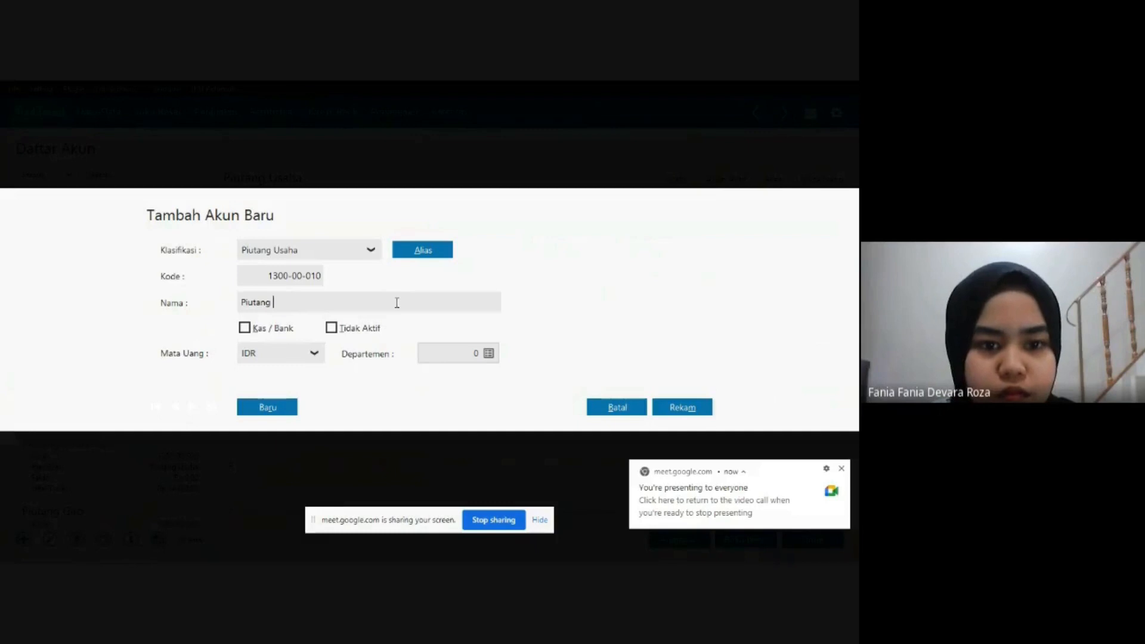
pyautogui.write('D')
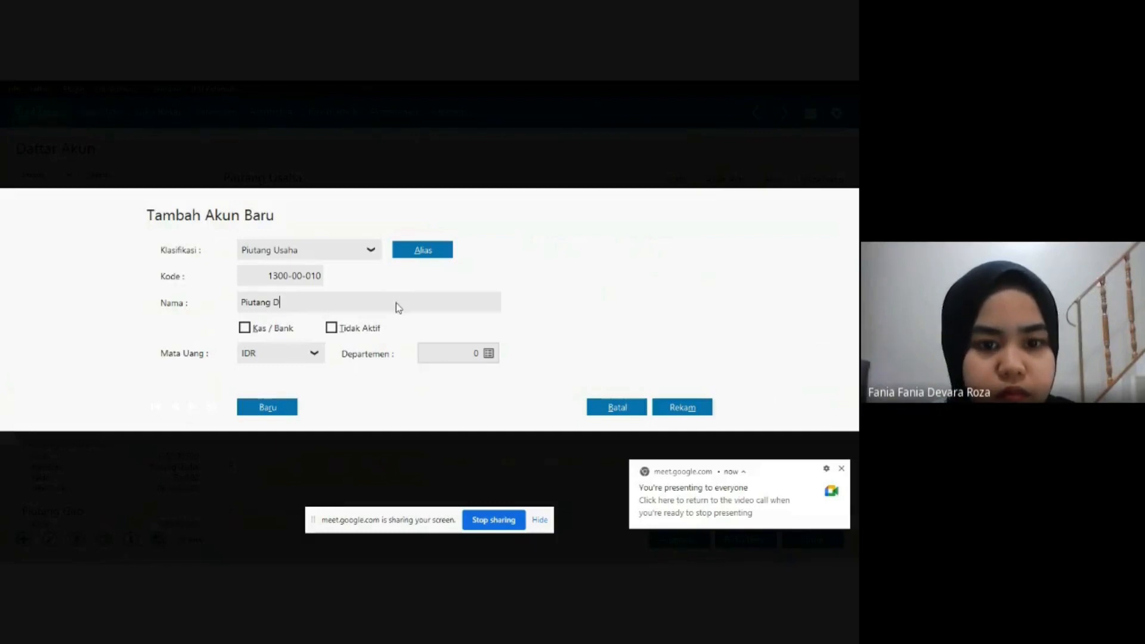
pyautogui.write('a')
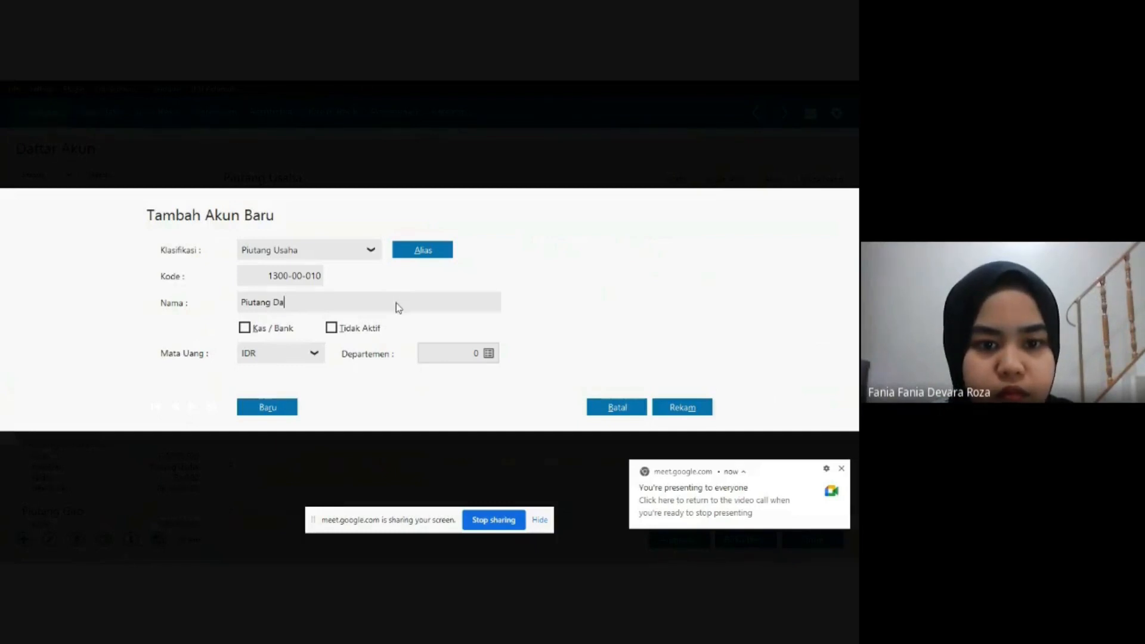
pyautogui.write('gang')
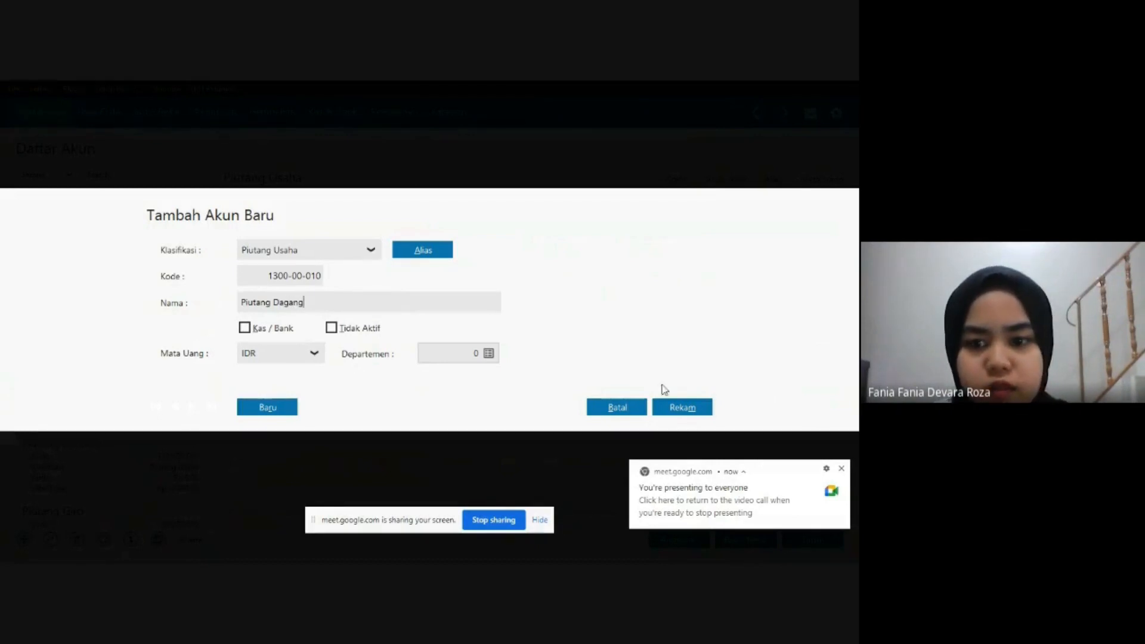
pyautogui.click(671, 404)
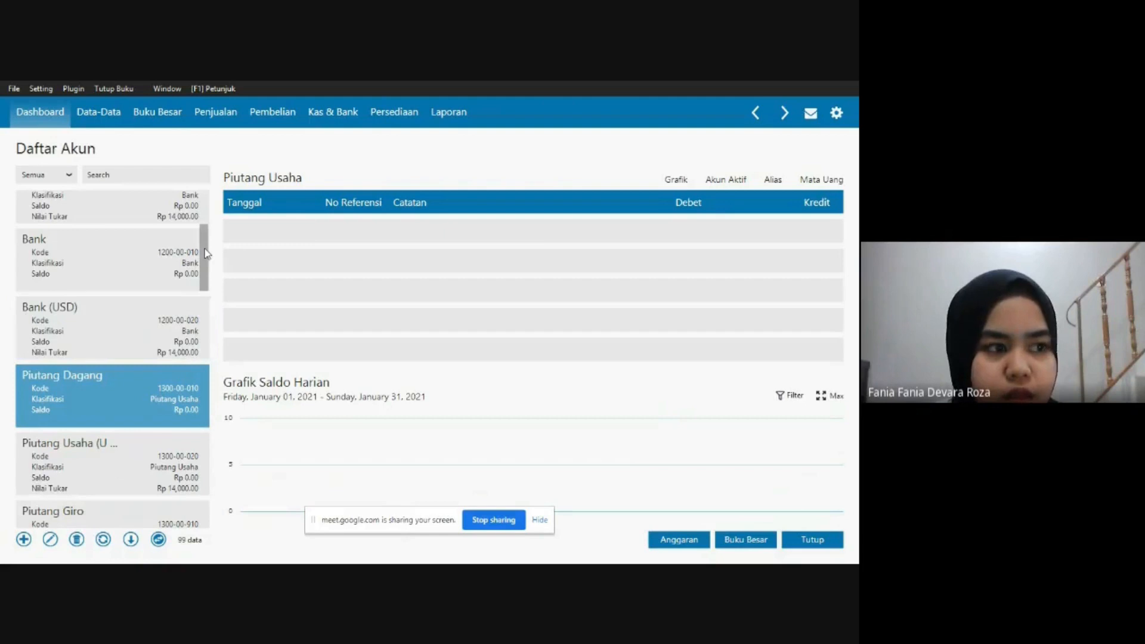
# Rename the Persediaan # 1 account (1400-00-010) as Persediaan Jam Tangan Analog, accepting the key-account warning, and save it.
pyautogui.moveTo(204, 253); pyautogui.dragTo(209, 352)
pyautogui.click(133, 315)
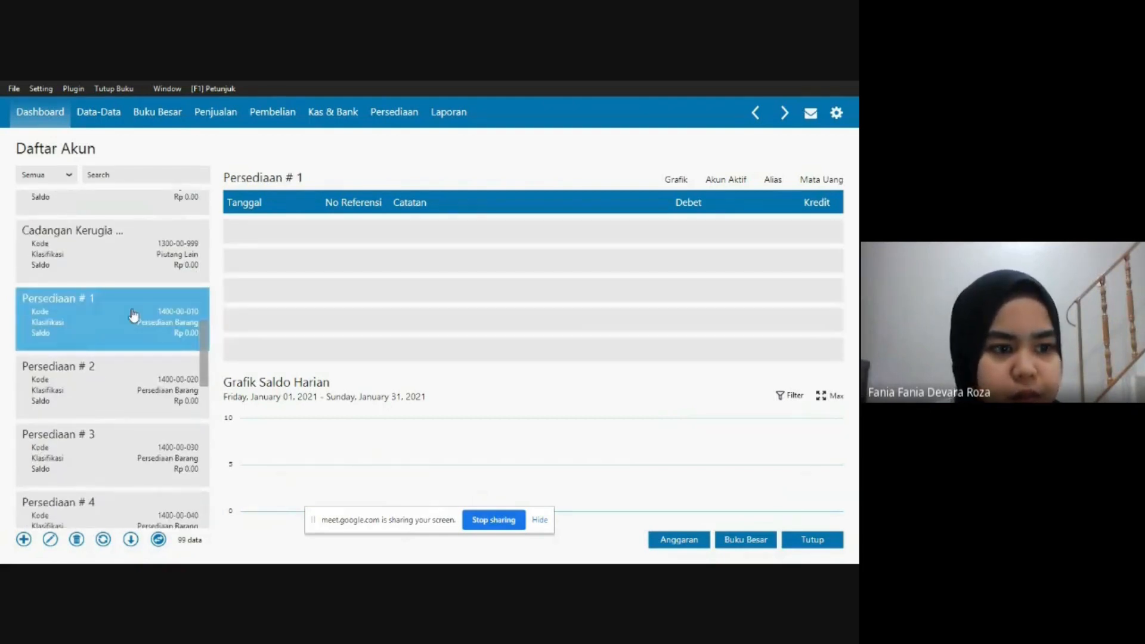
pyautogui.click(52, 541)
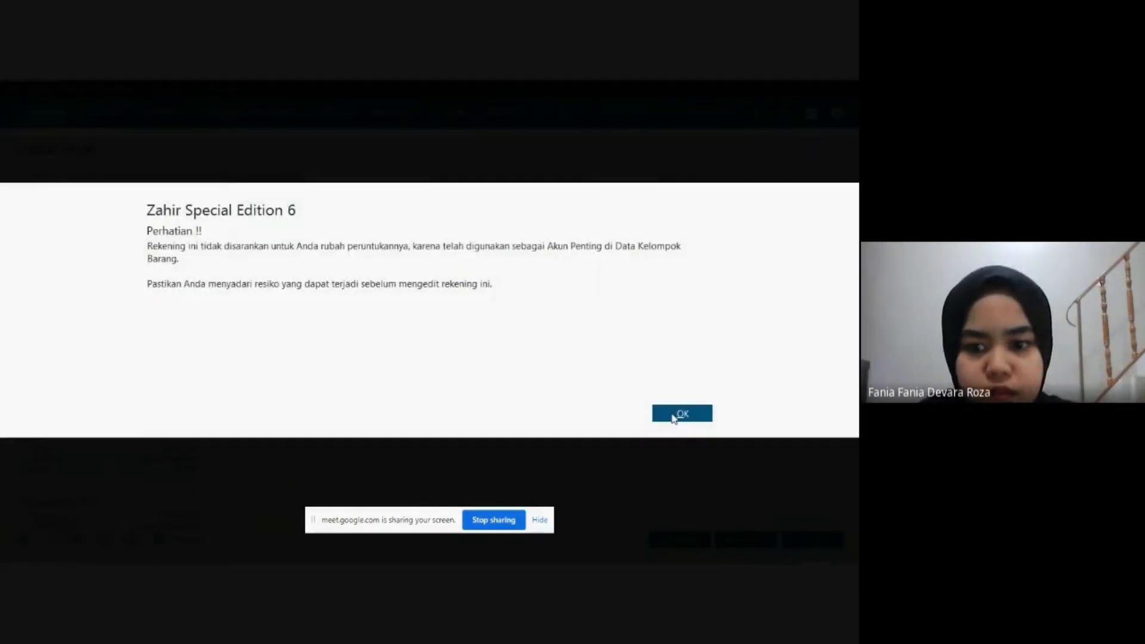
pyautogui.click(672, 412)
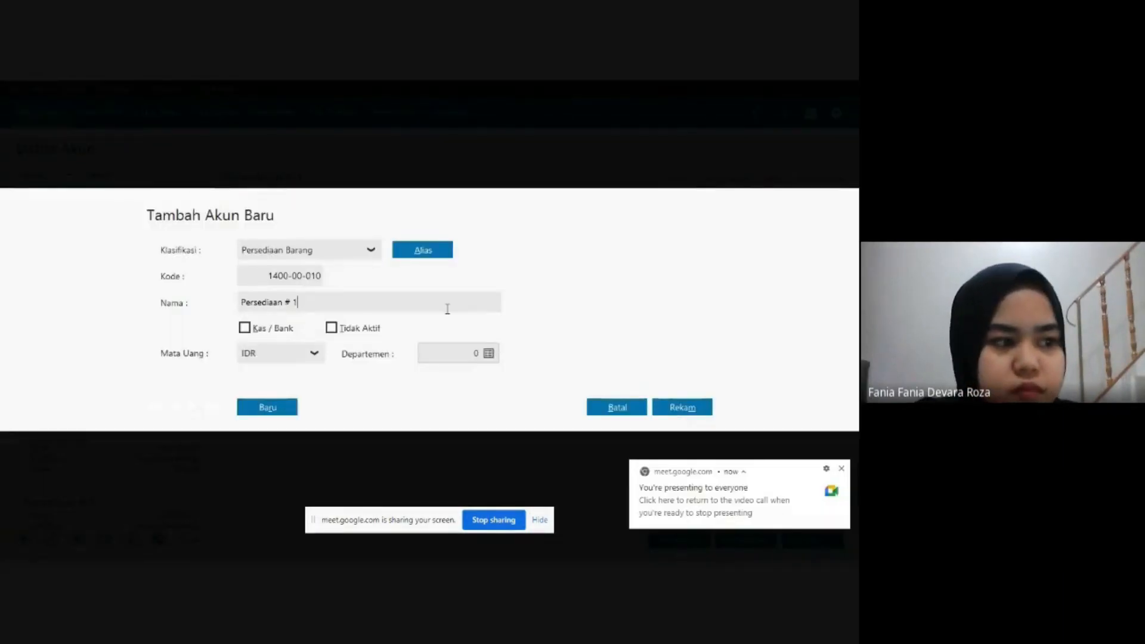
pyautogui.press('BackSpace')
pyautogui.press('BackSpace')
pyautogui.press('BackSpace')
pyautogui.write('J')
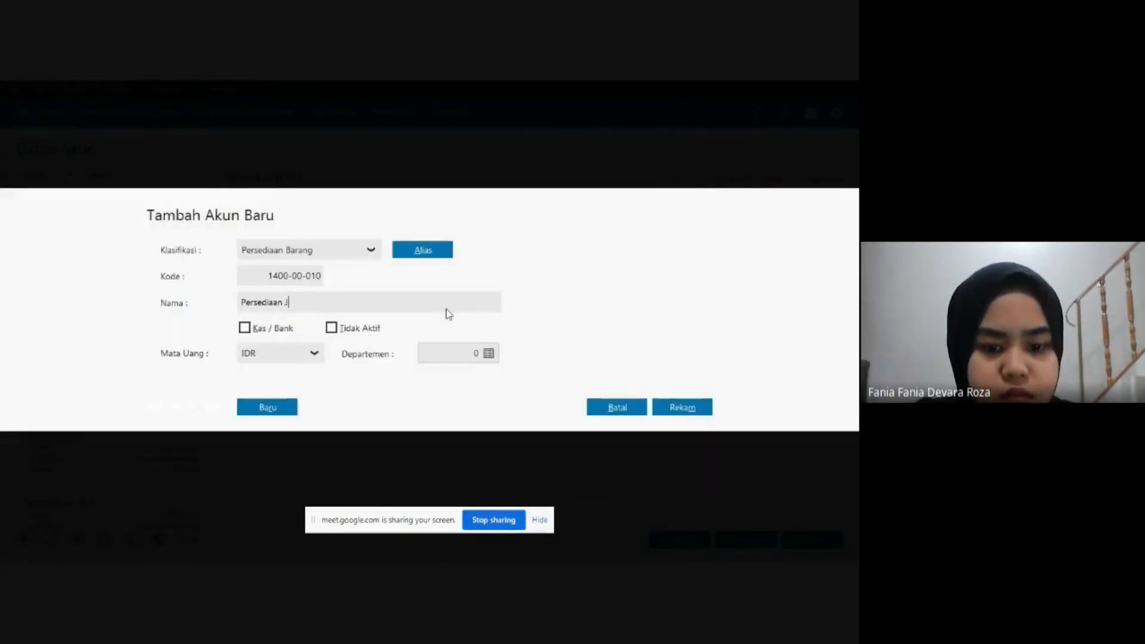
pyautogui.write('am')
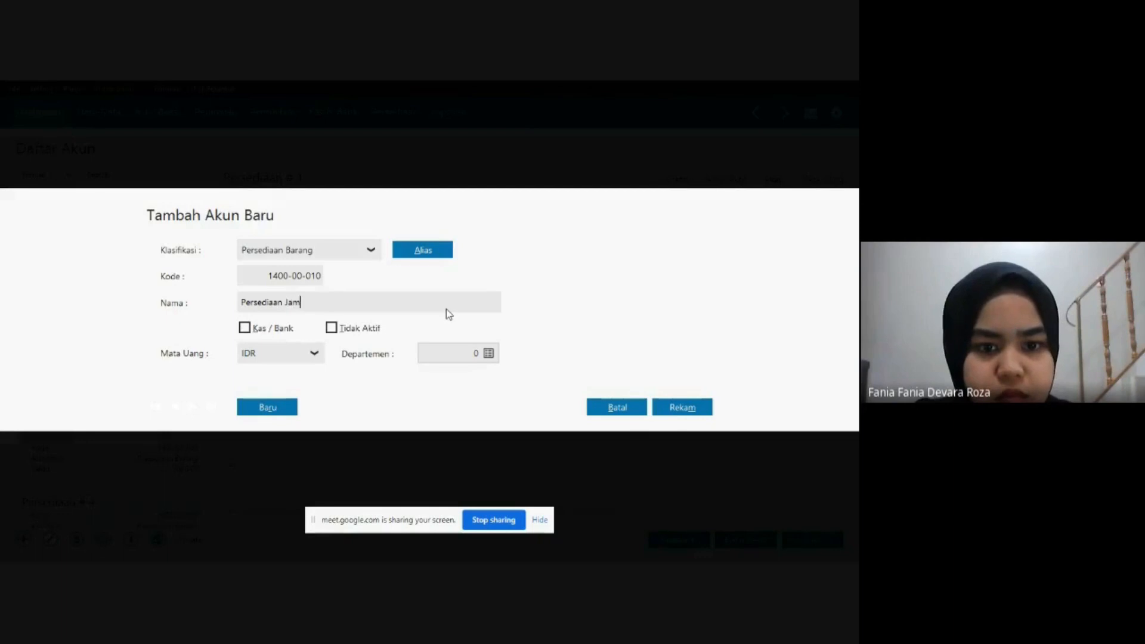
pyautogui.write(' Tan')
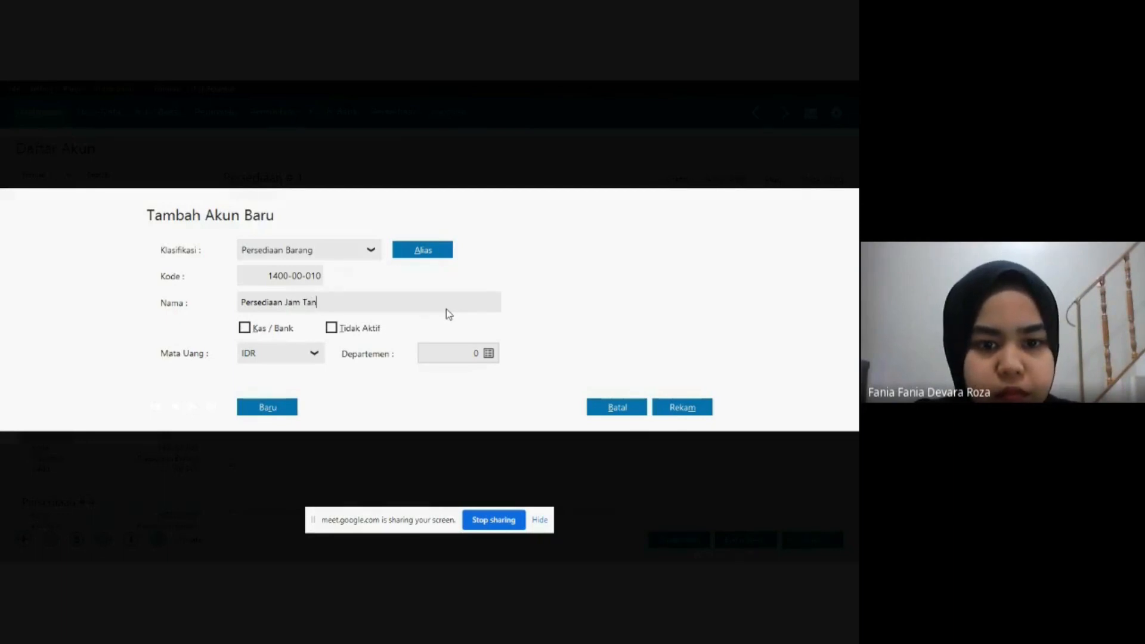
pyautogui.write('gan ')
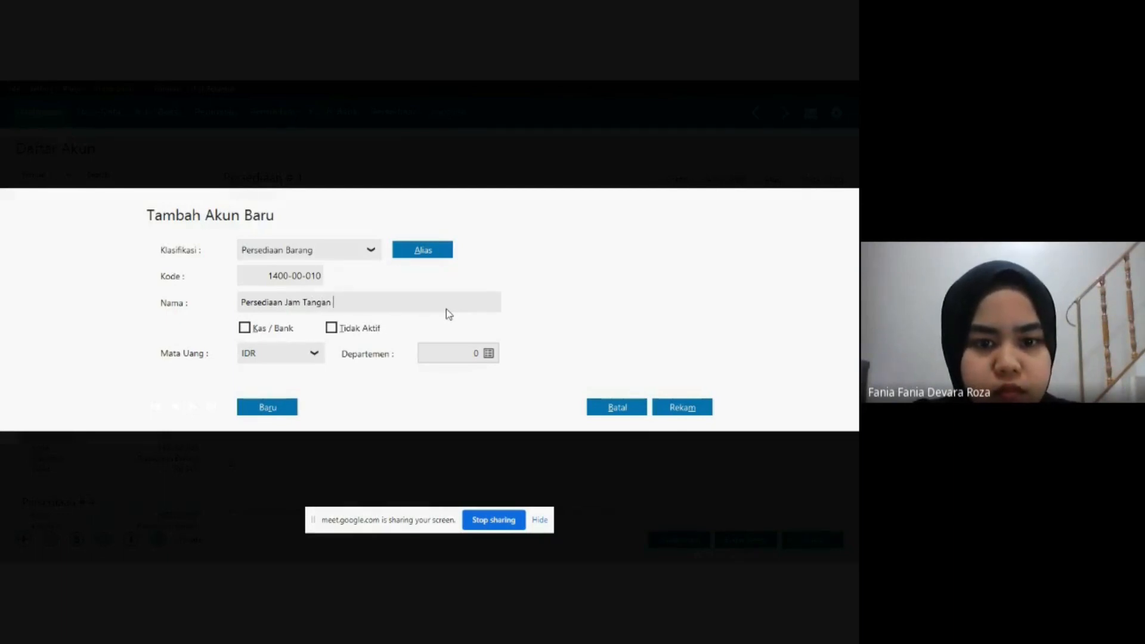
pyautogui.write('Anaal')
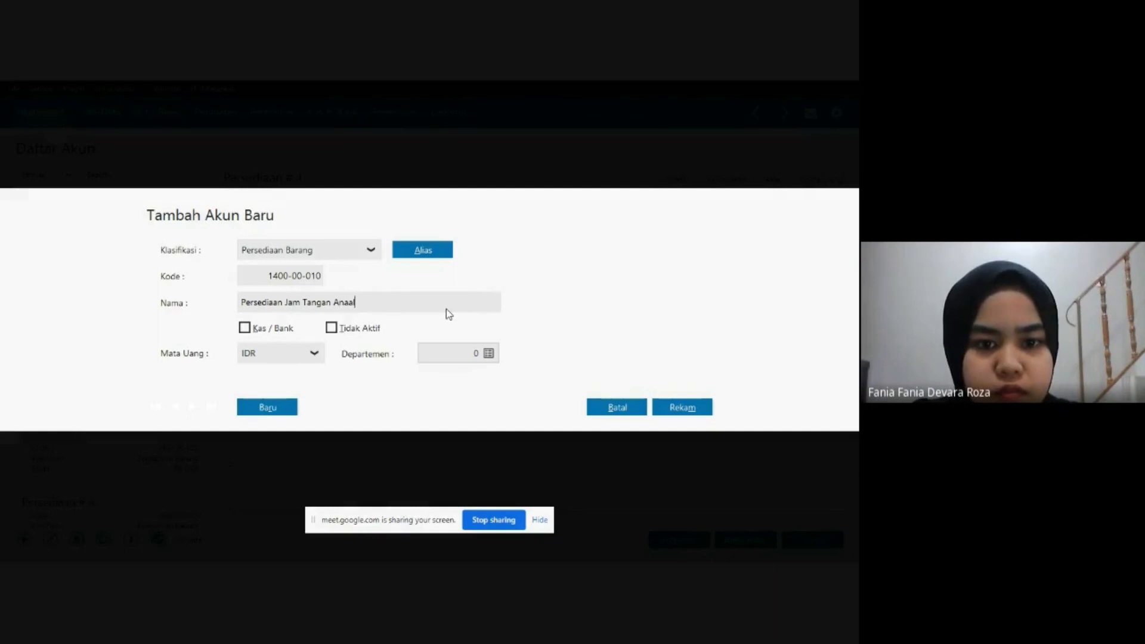
pyautogui.press('BackSpace')
pyautogui.press('BackSpace')
pyautogui.write('lo')
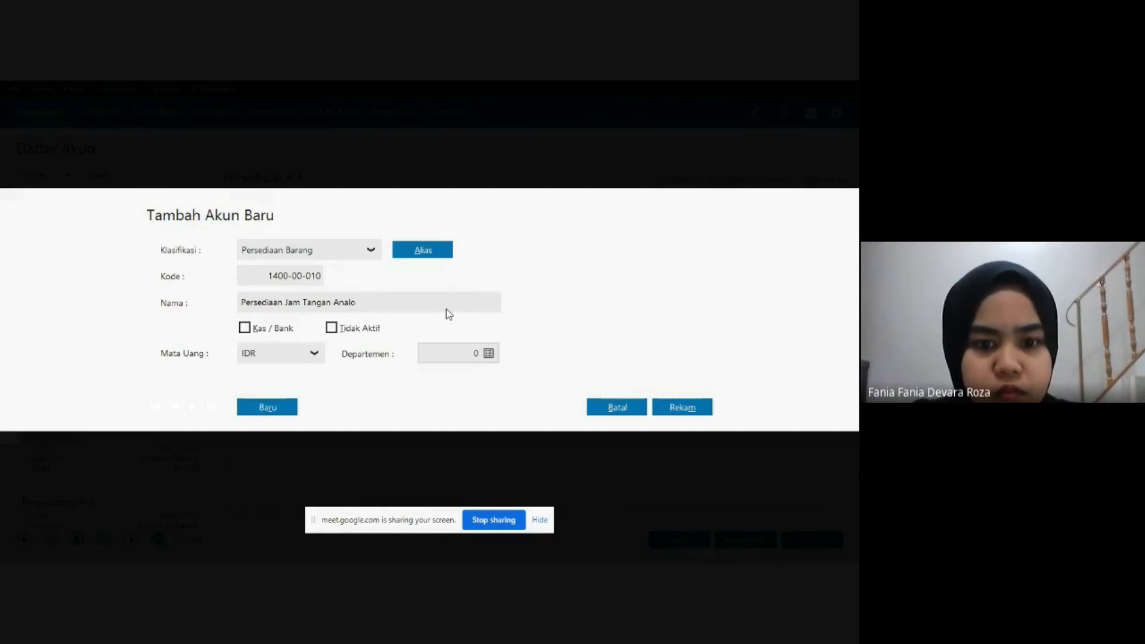
pyautogui.write('g')
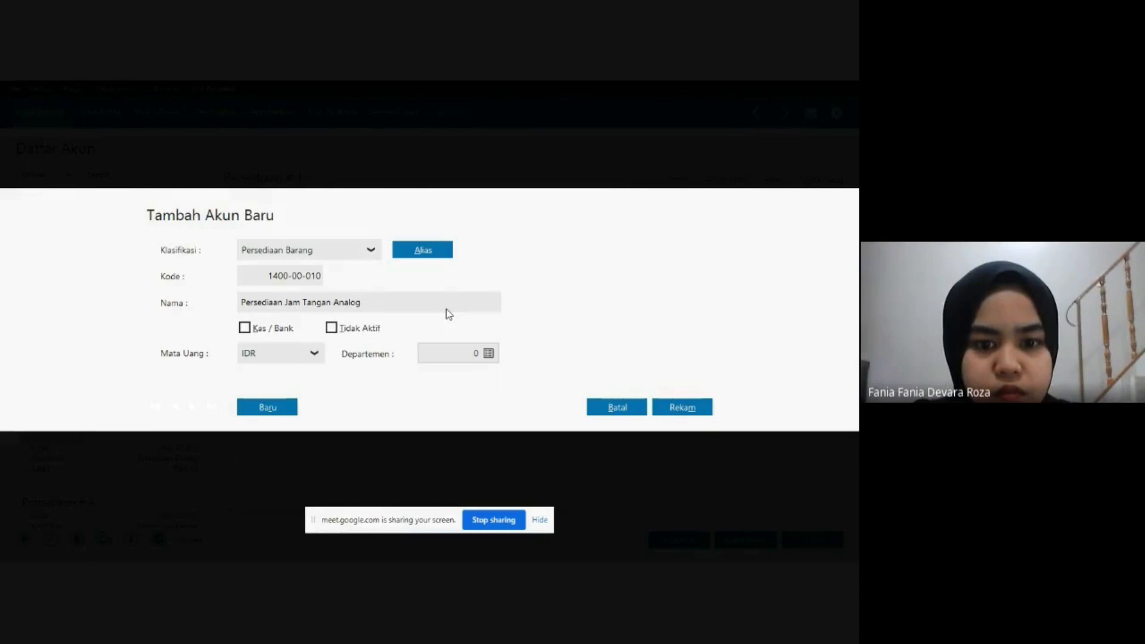
pyautogui.click(678, 412)
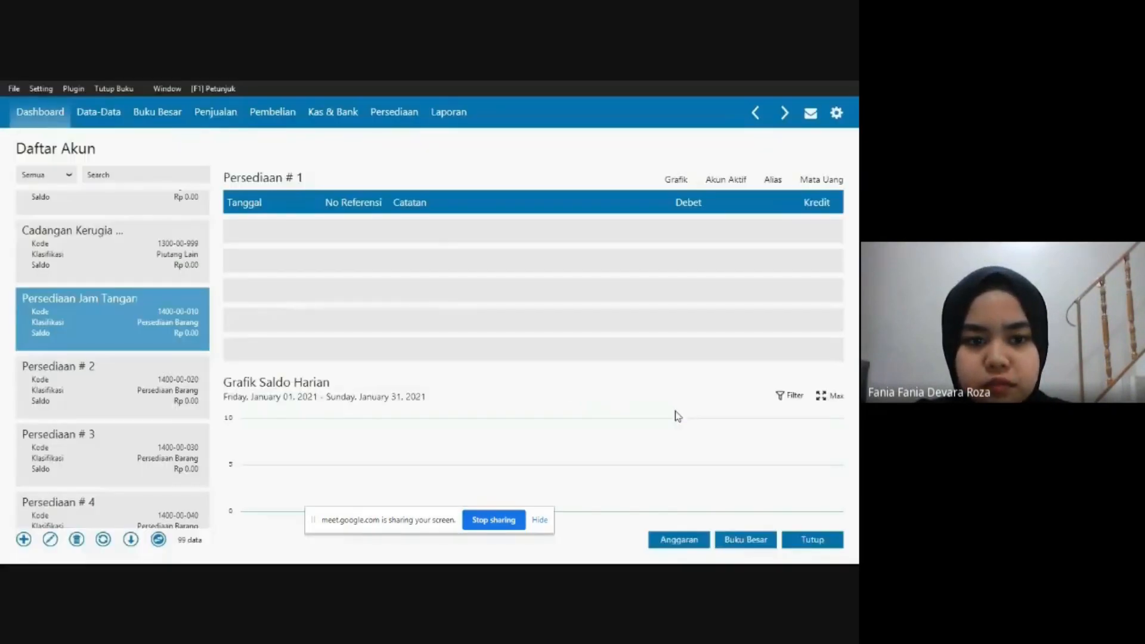
# Rename the Persediaan # 2 account (1400-00-020) as Persediaan Jam Tangan Digital, accepting the key-account warning, and save it.
pyautogui.click(100, 384)
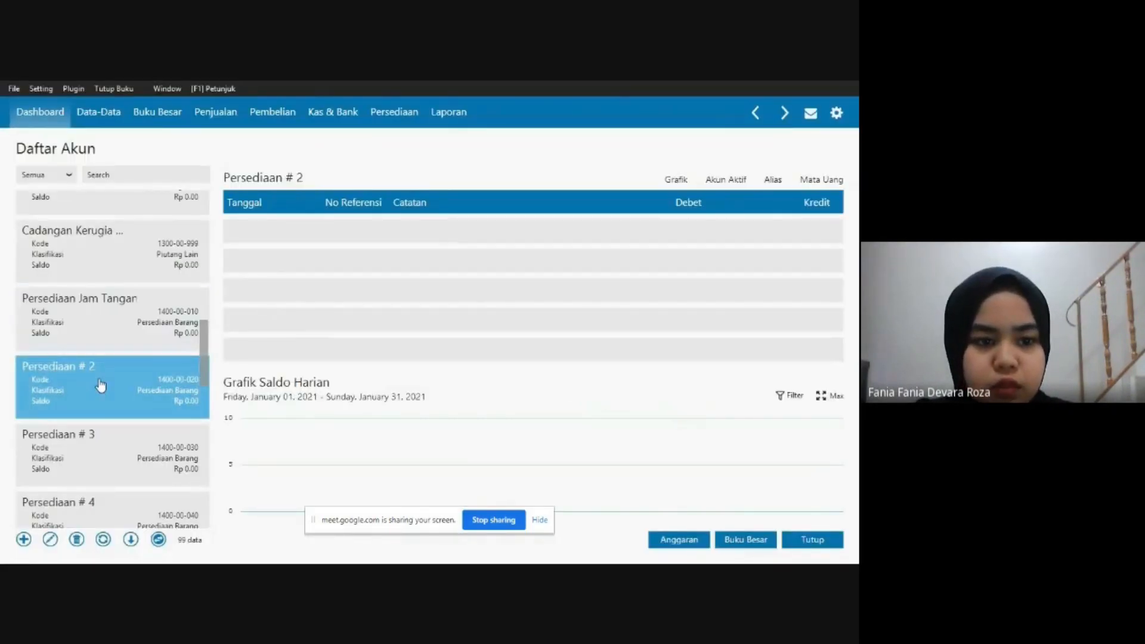
pyautogui.click(50, 539)
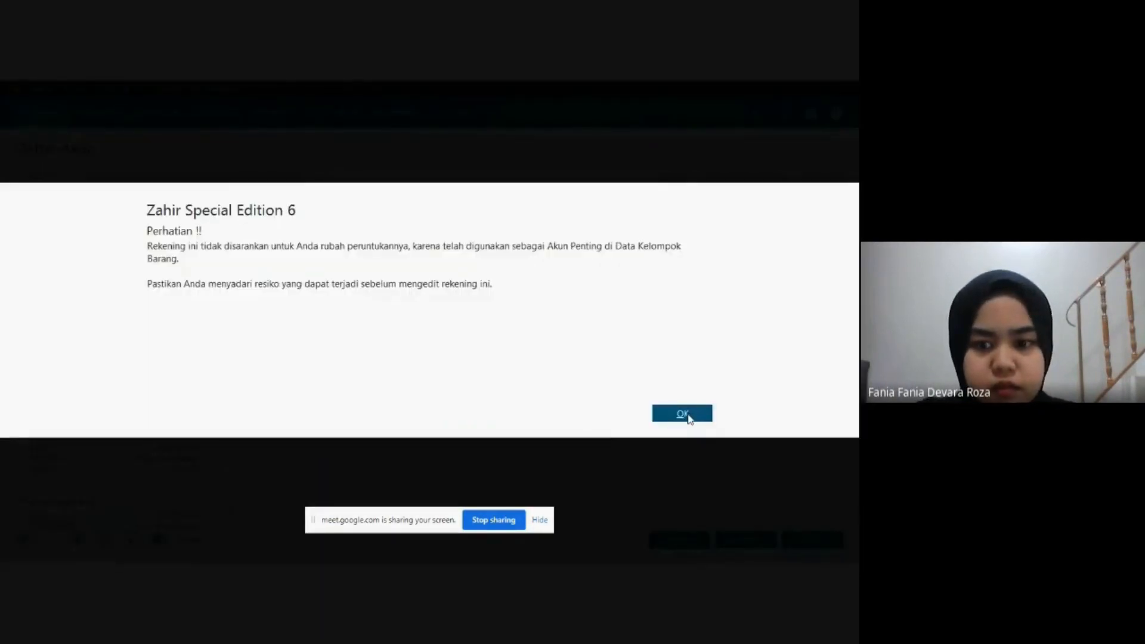
pyautogui.click(686, 416)
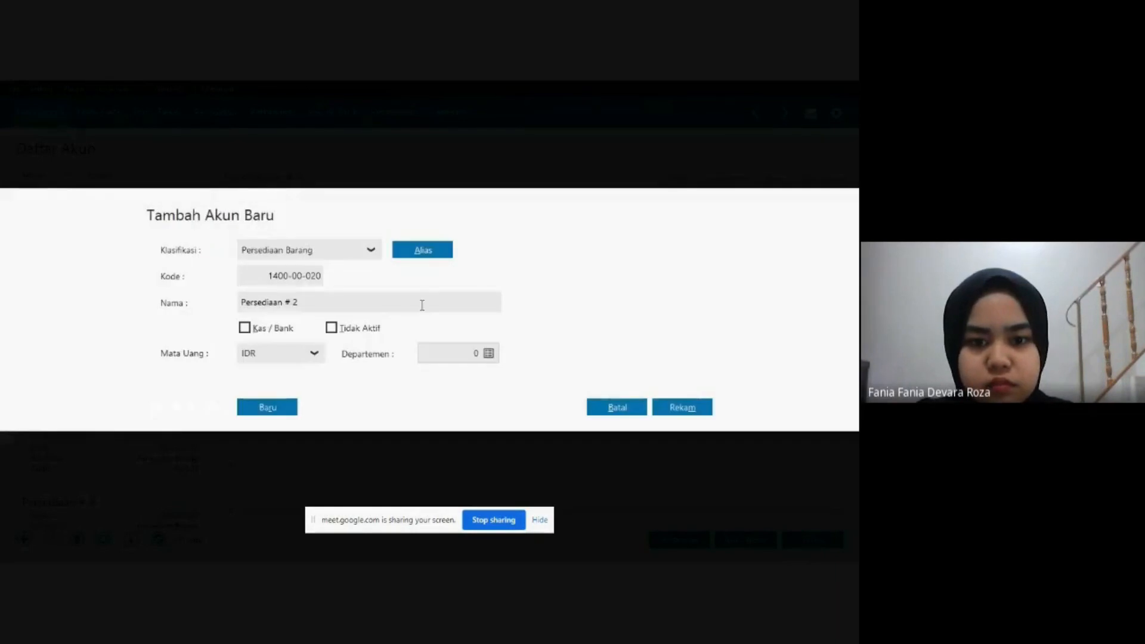
pyautogui.click(422, 305)
pyautogui.press('BackSpace')
pyautogui.press('BackSpace')
pyautogui.press('BackSpace')
pyautogui.write('J')
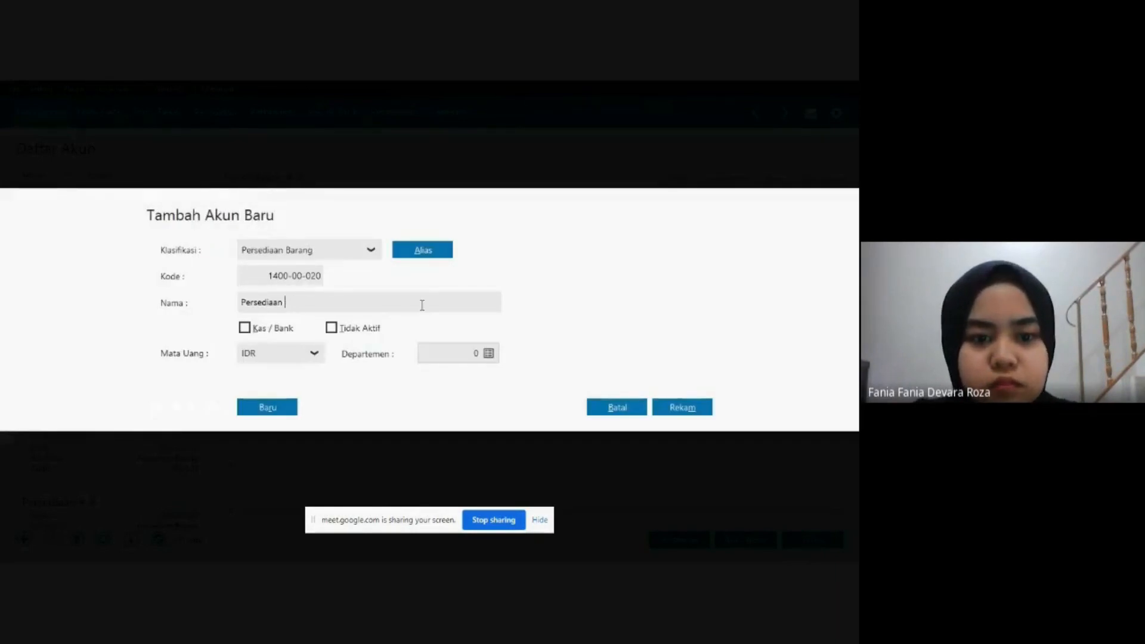
pyautogui.write('a')
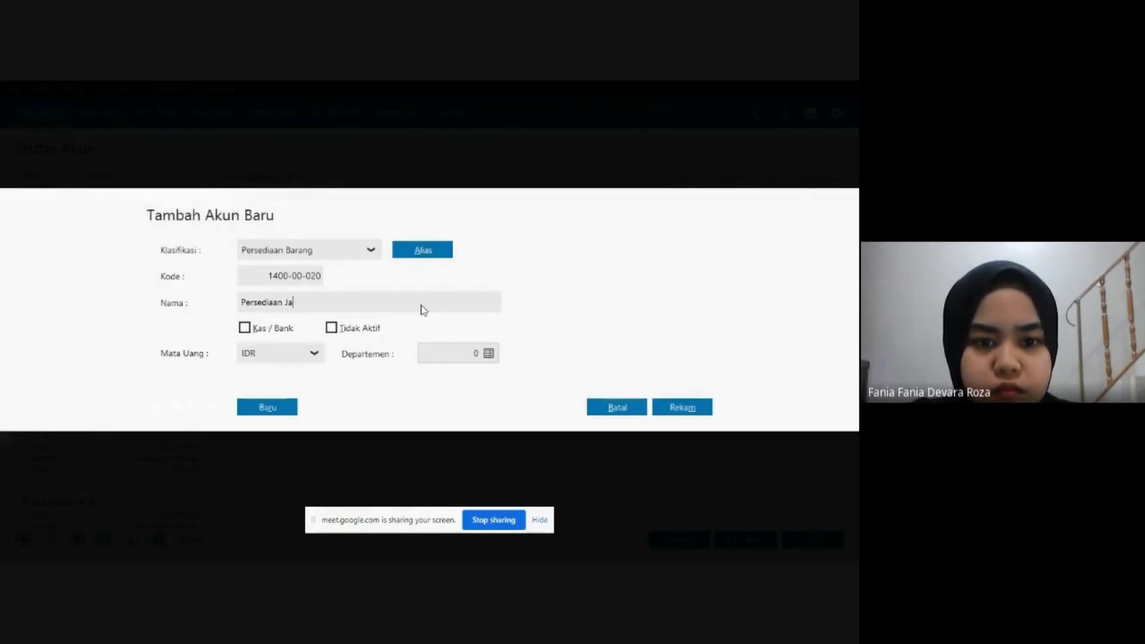
pyautogui.write('mm')
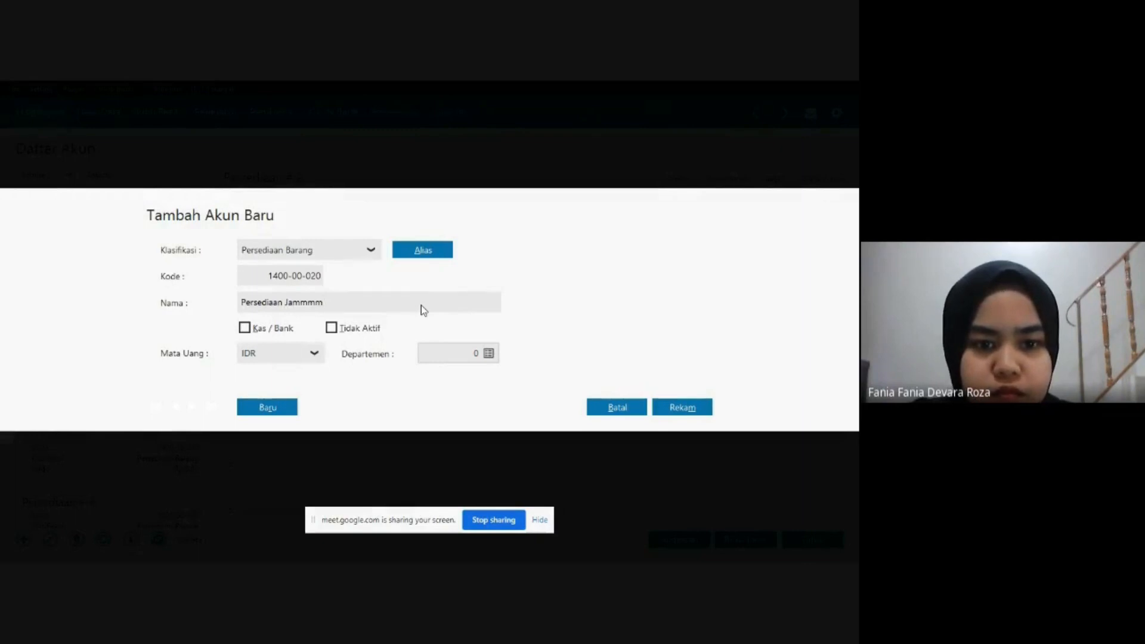
pyautogui.press('BackSpace')
pyautogui.write('T')
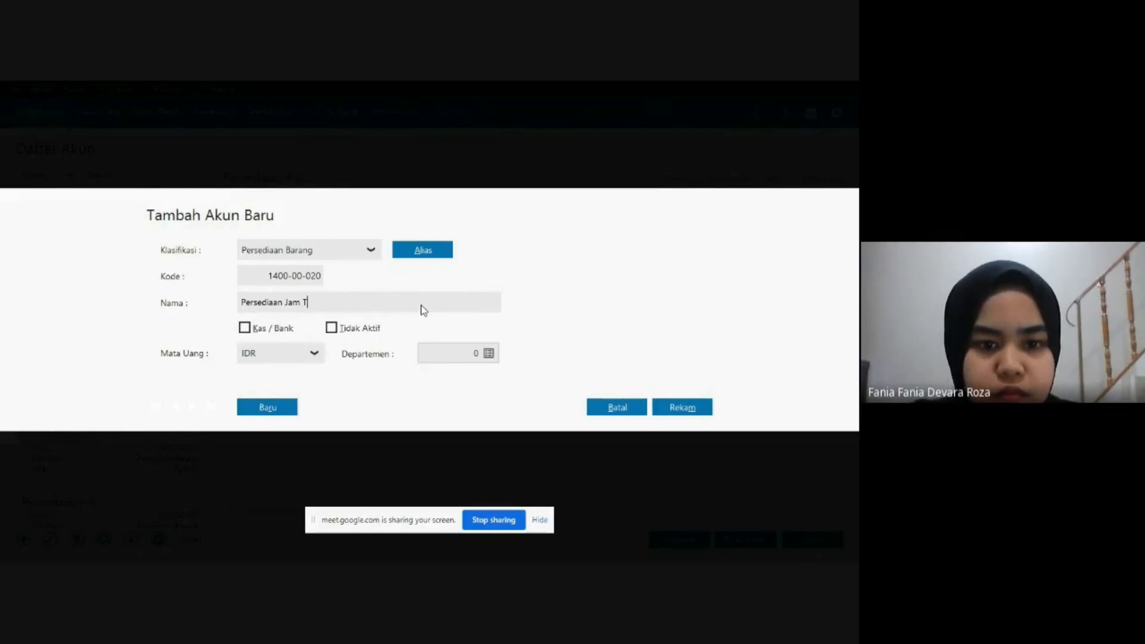
pyautogui.write('ang')
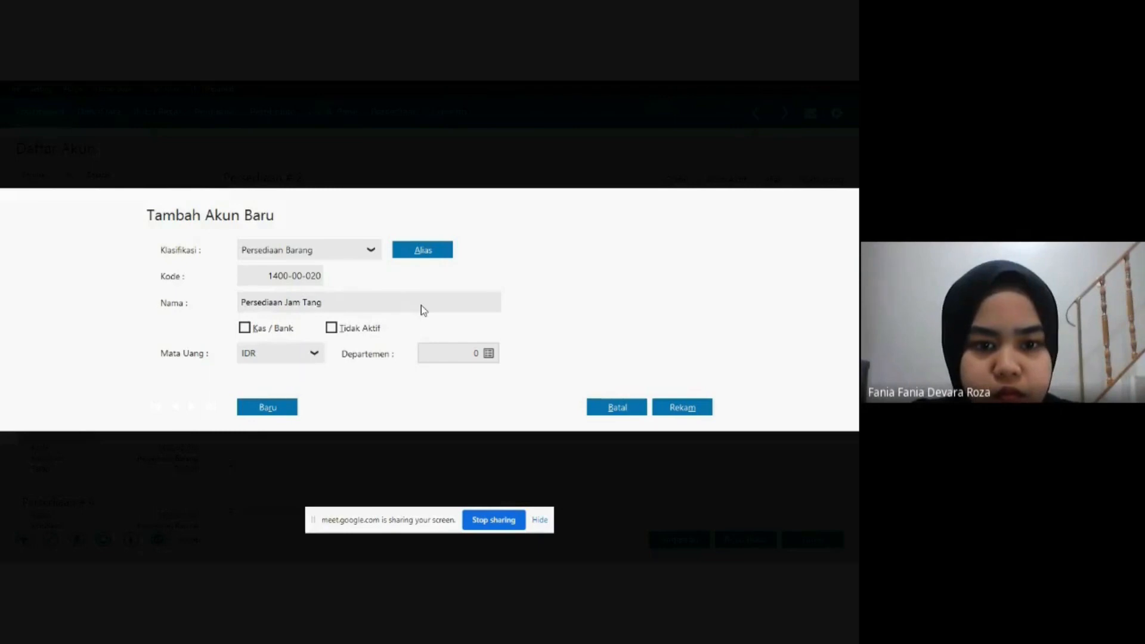
pyautogui.write('an ')
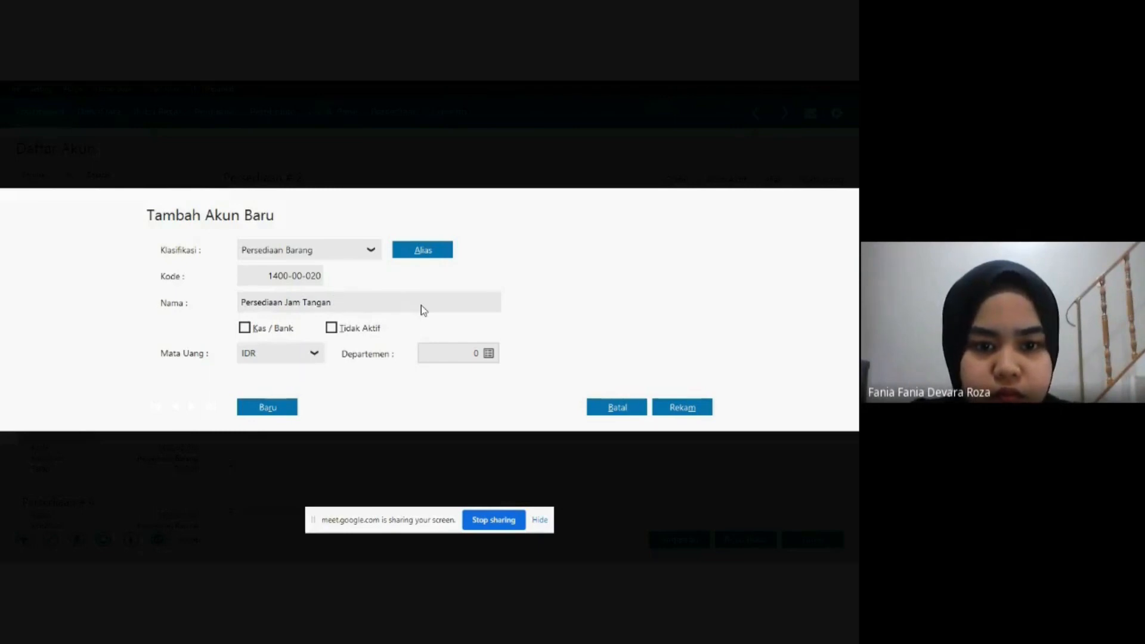
pyautogui.write('D')
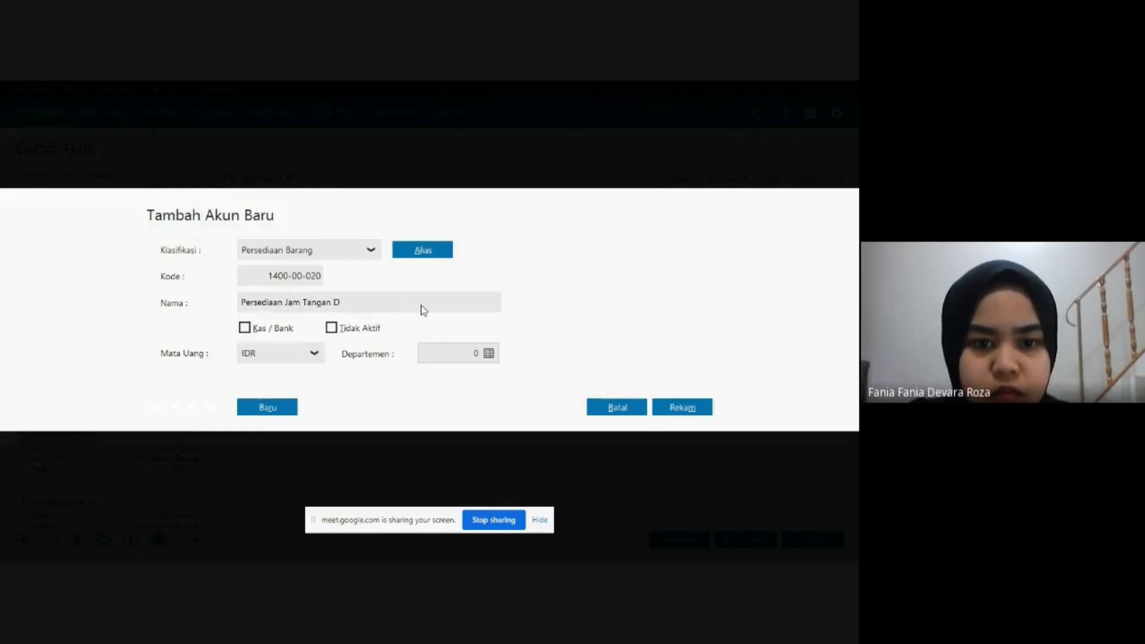
pyautogui.write('iii')
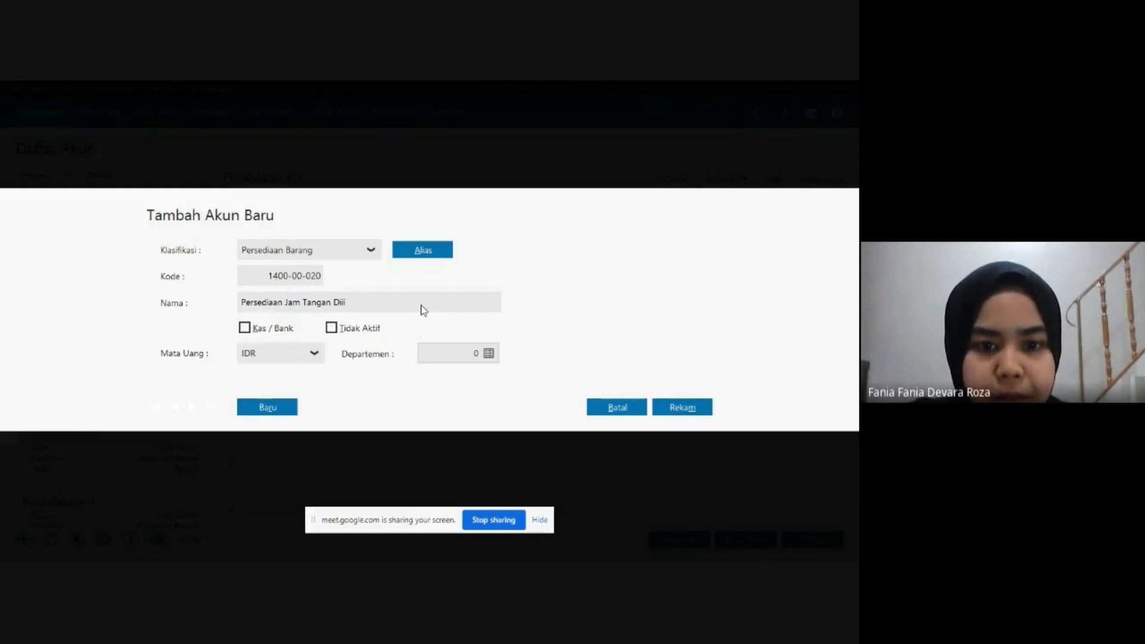
pyautogui.press('BackSpace')
pyautogui.write('gi')
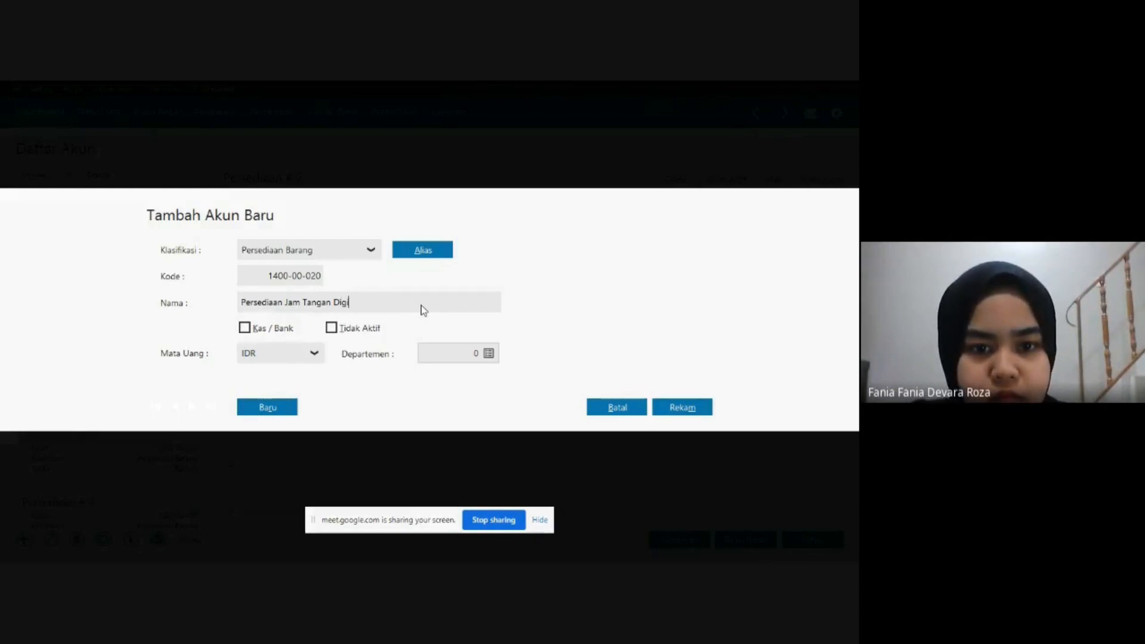
pyautogui.write('t')
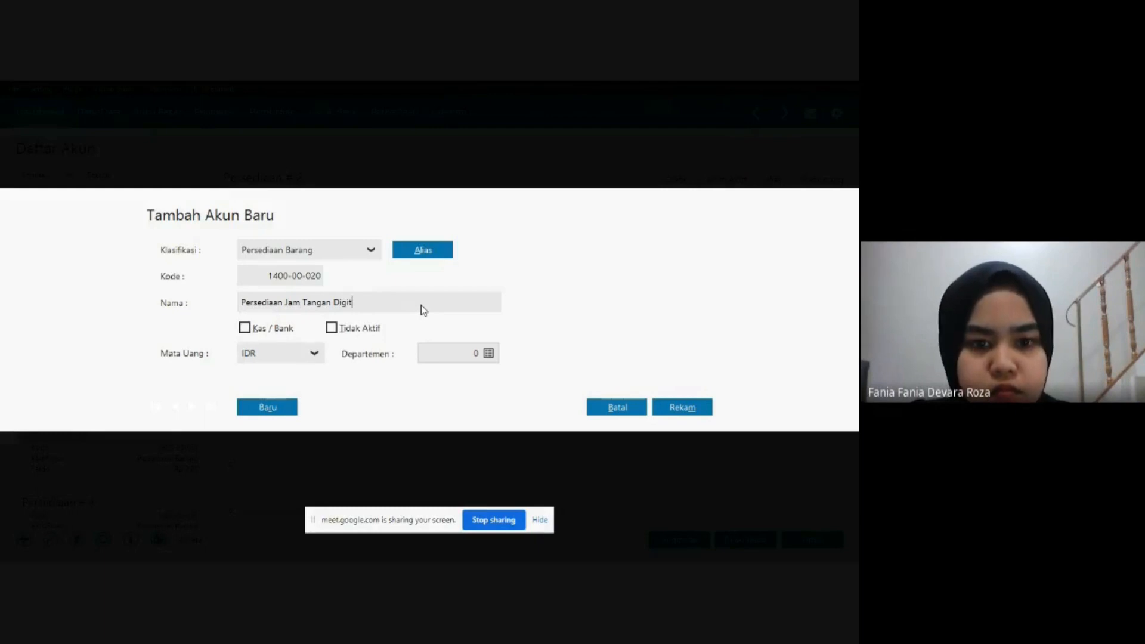
pyautogui.write('al')
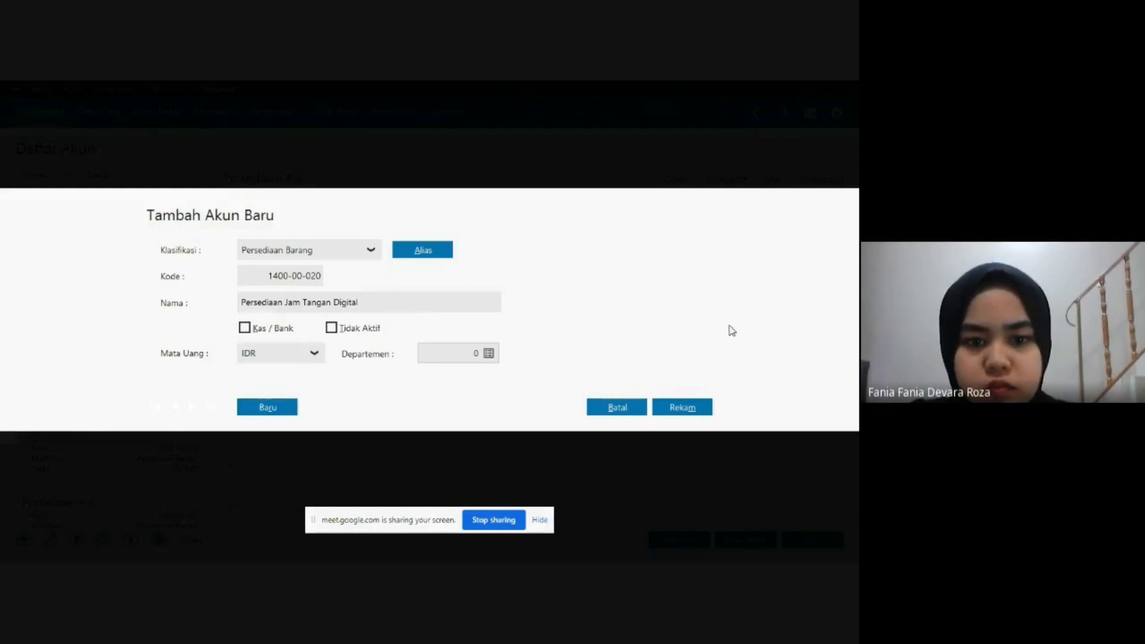
pyautogui.click(668, 409)
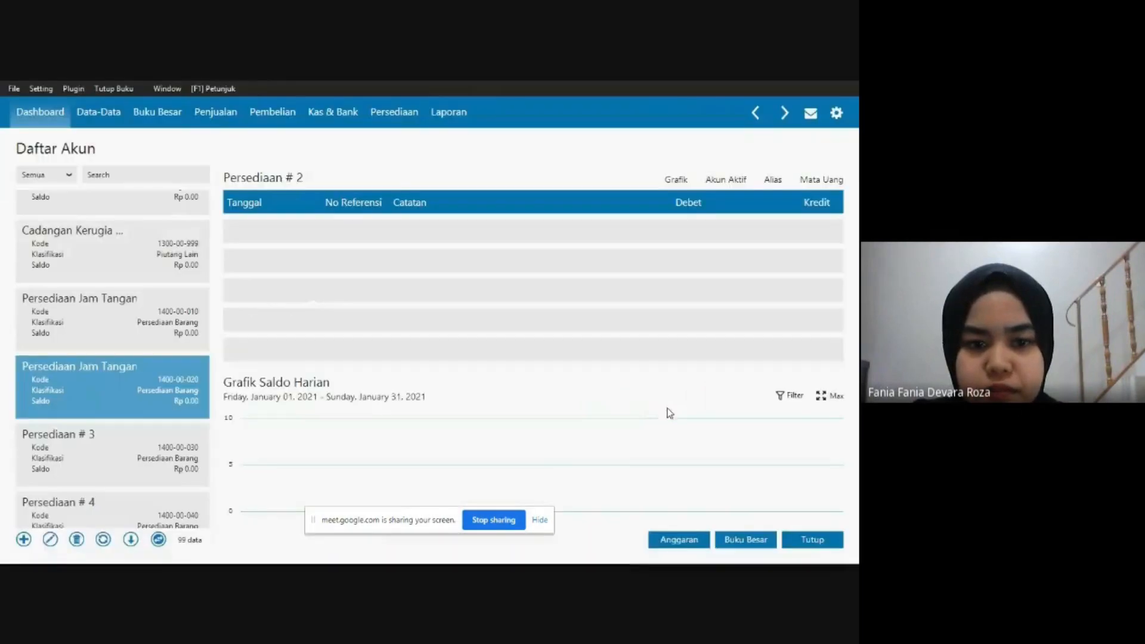
# Rename the Persediaan # 3 account (1400-00-030) as Persediaan Jam Dinding, accepting the key-account warning, and save it.
pyautogui.click(127, 453)
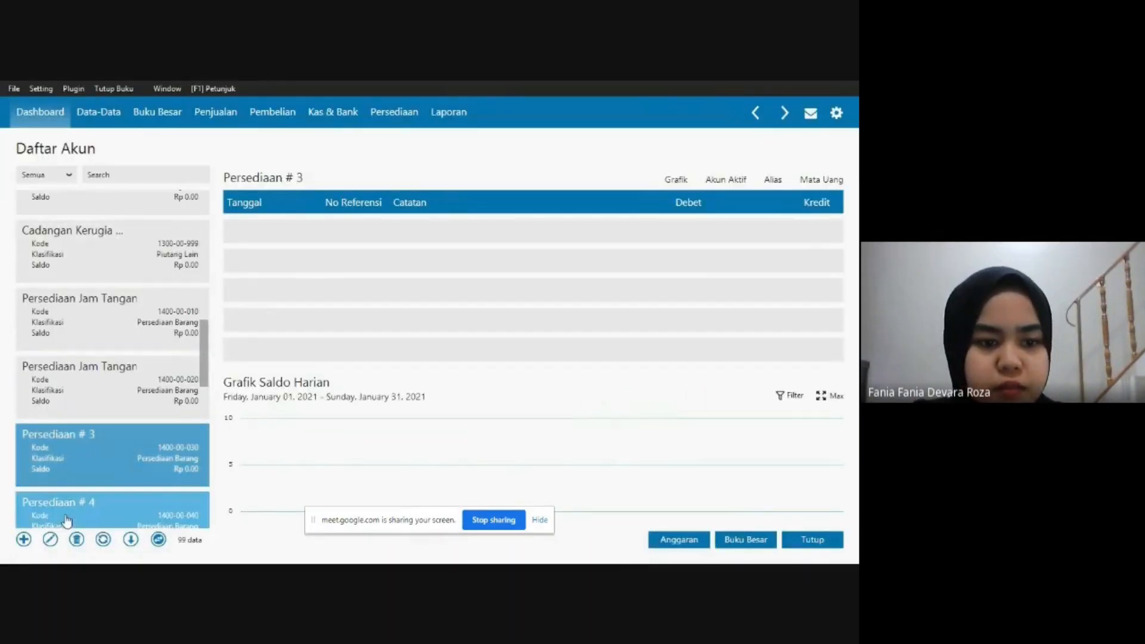
pyautogui.click(51, 540)
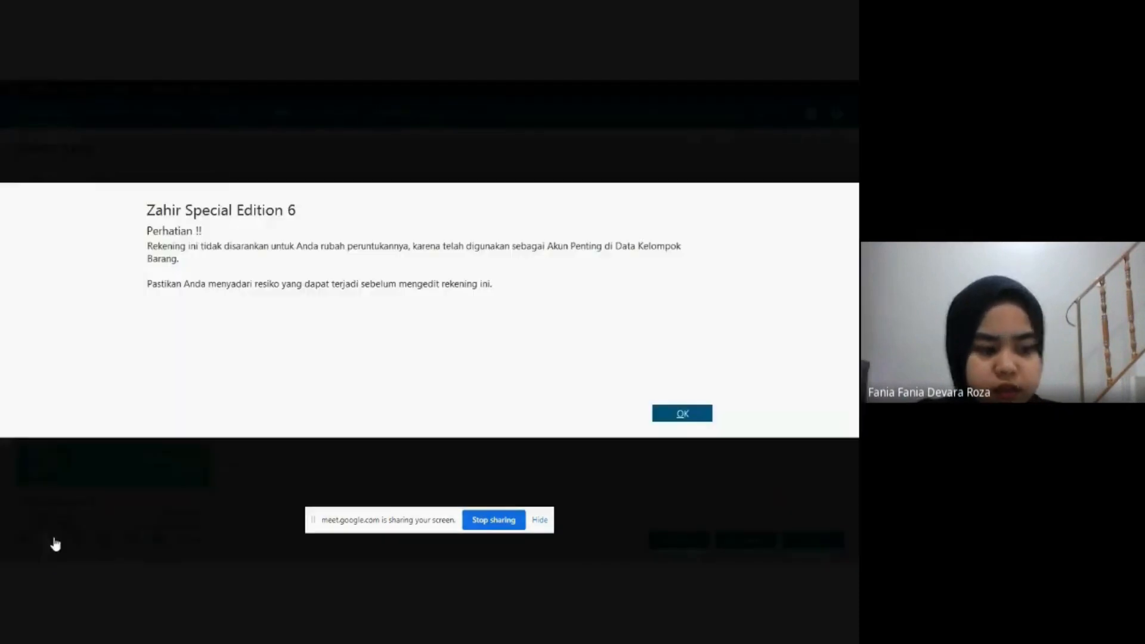
pyautogui.click(698, 413)
pyautogui.tripleClick(399, 303)
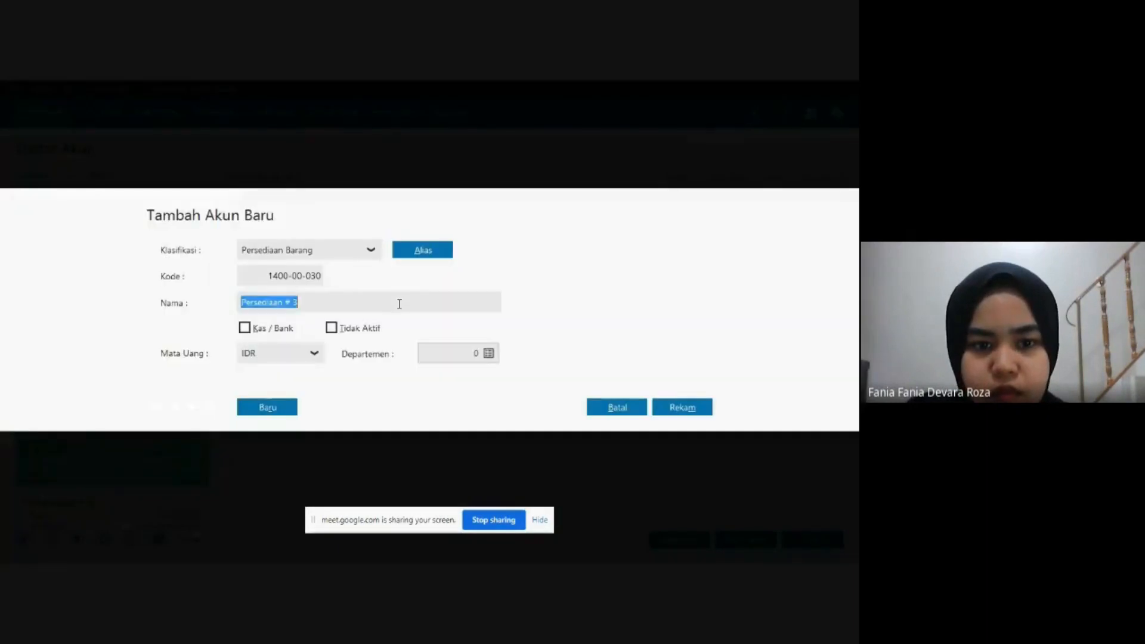
pyautogui.click(399, 304)
pyautogui.press('BackSpace')
pyautogui.press('BackSpace')
pyautogui.press('BackSpace')
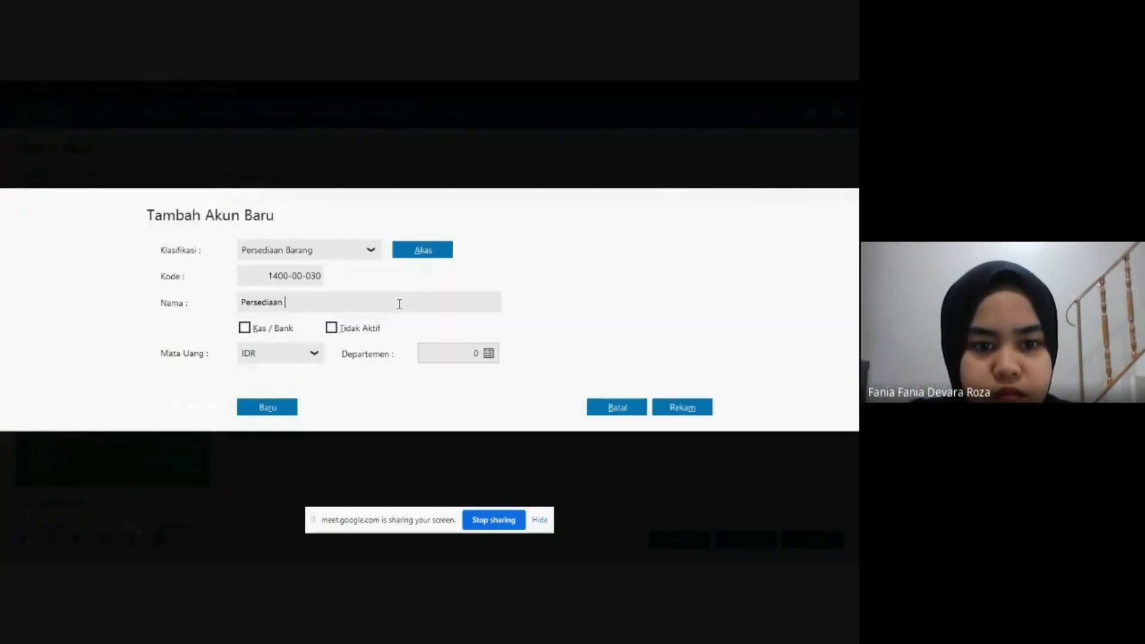
pyautogui.write('Ja')
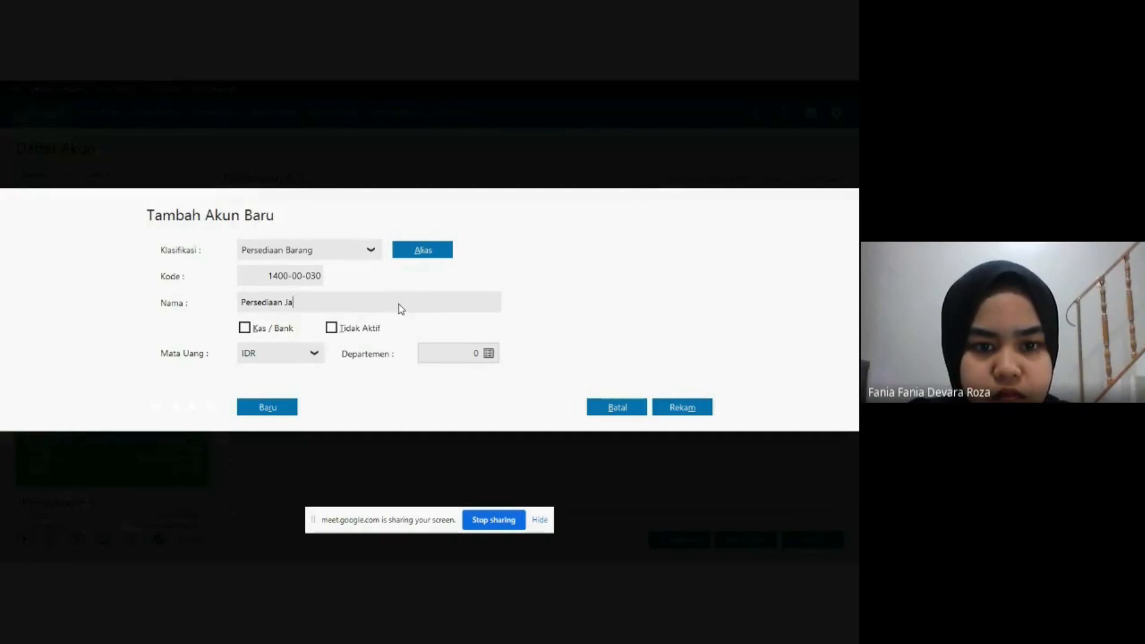
pyautogui.write('m ')
pyautogui.write('Di')
pyautogui.write('in')
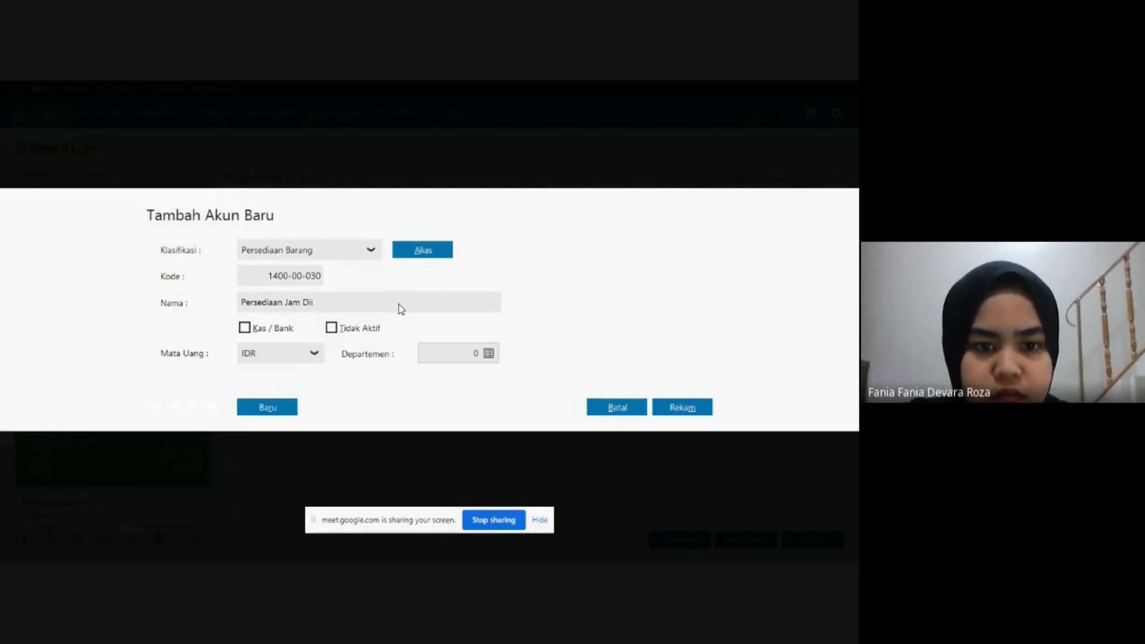
pyautogui.write('di')
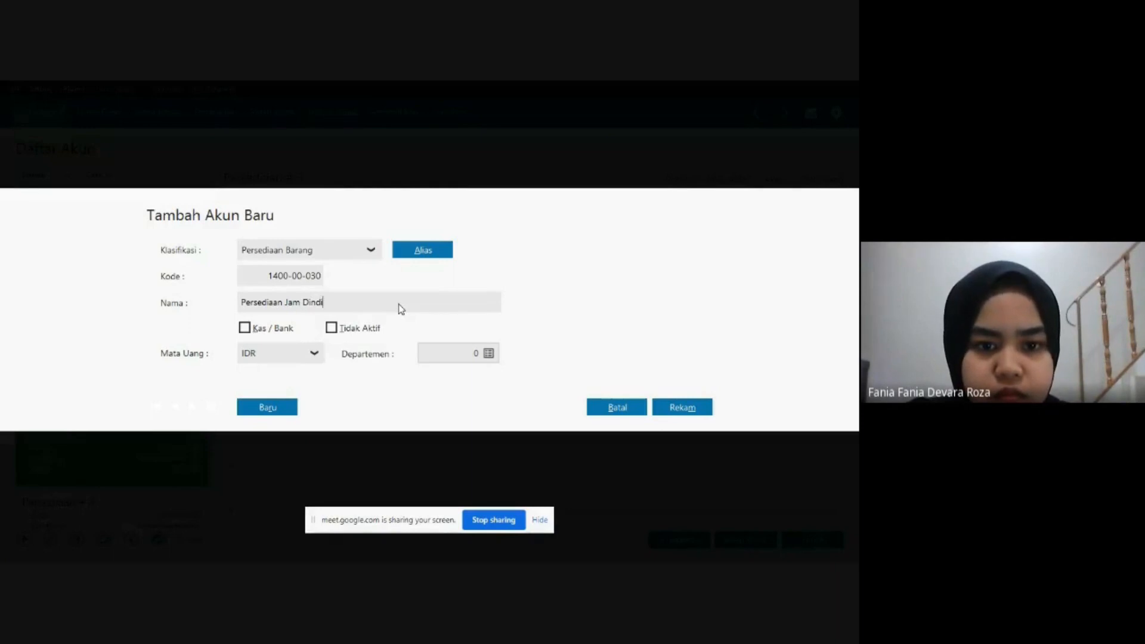
pyautogui.write('ng')
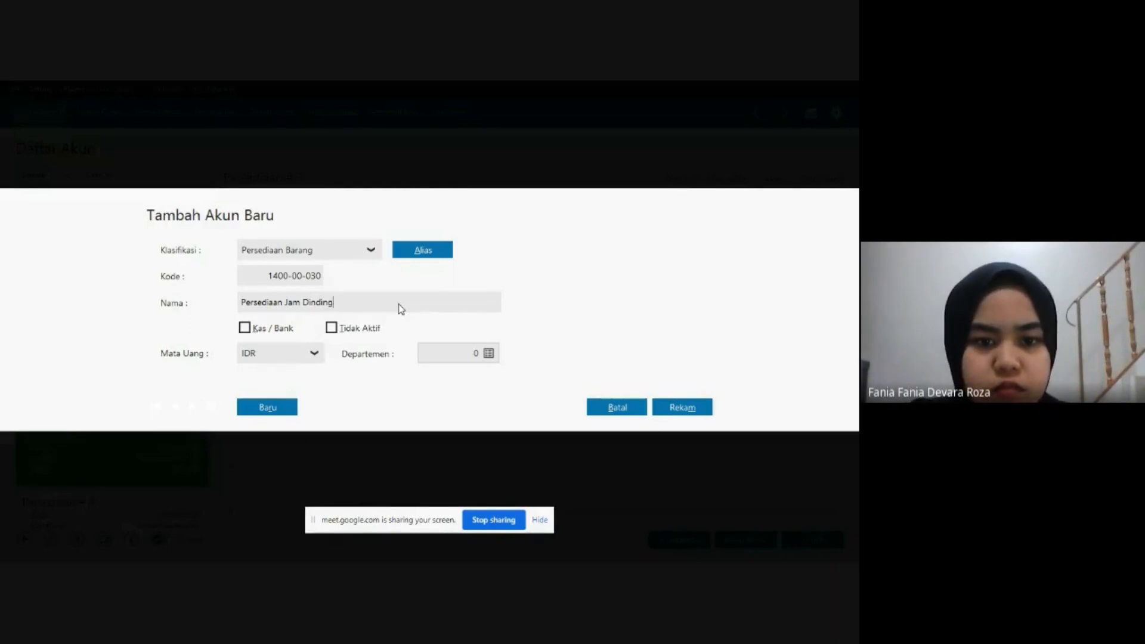
pyautogui.click(669, 408)
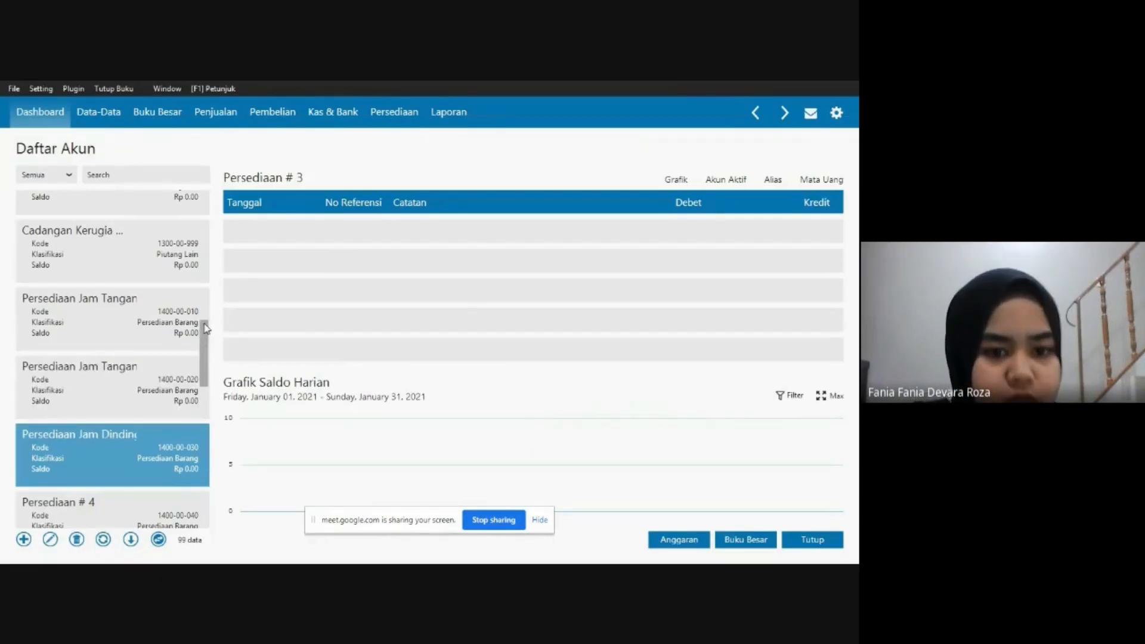
# Rename the Penjualan # 1 account (4100-00-010) as Penjualan Barang Dagang, accepting the key-account warning, and save it.
pyautogui.moveTo(204, 331); pyautogui.dragTo(206, 486)
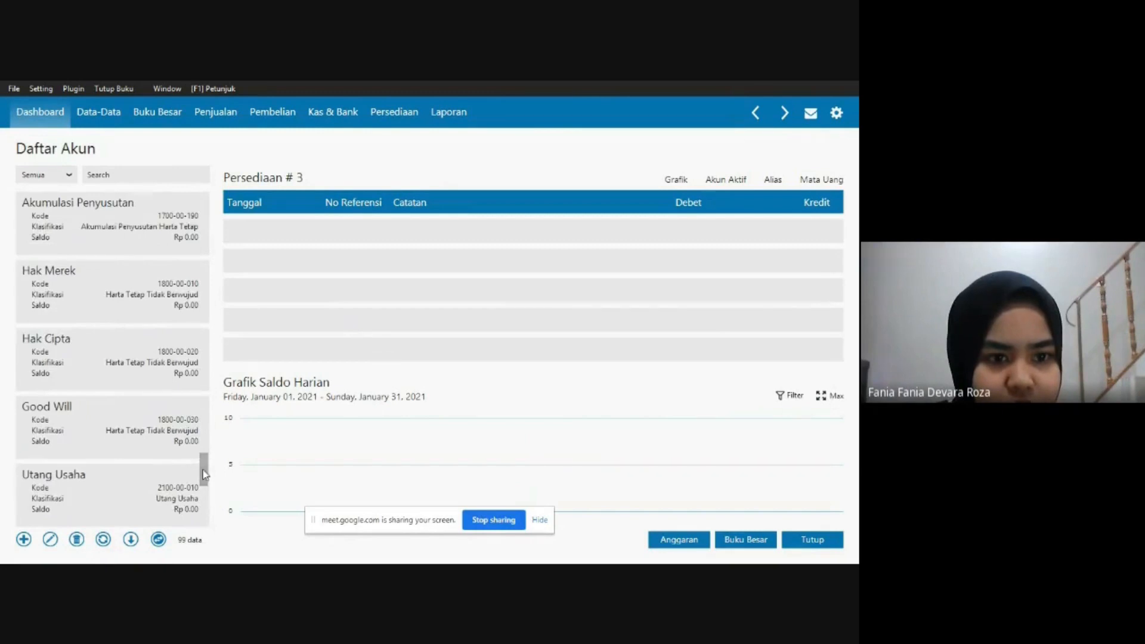
pyautogui.moveTo(206, 478); pyautogui.dragTo(214, 411)
pyautogui.click(132, 359)
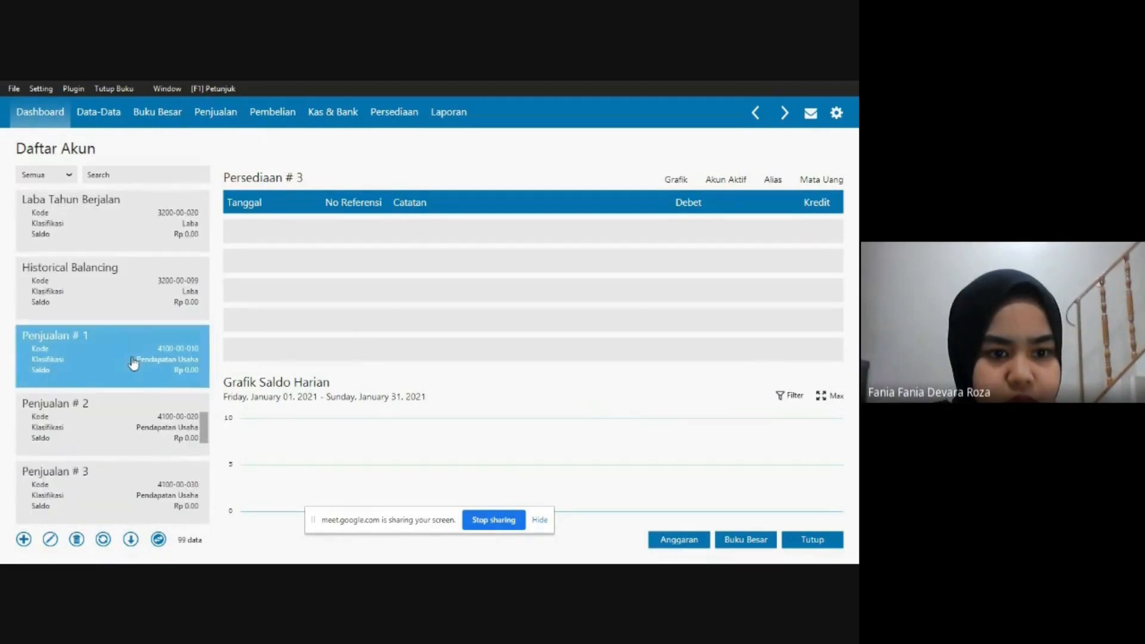
pyautogui.click(51, 540)
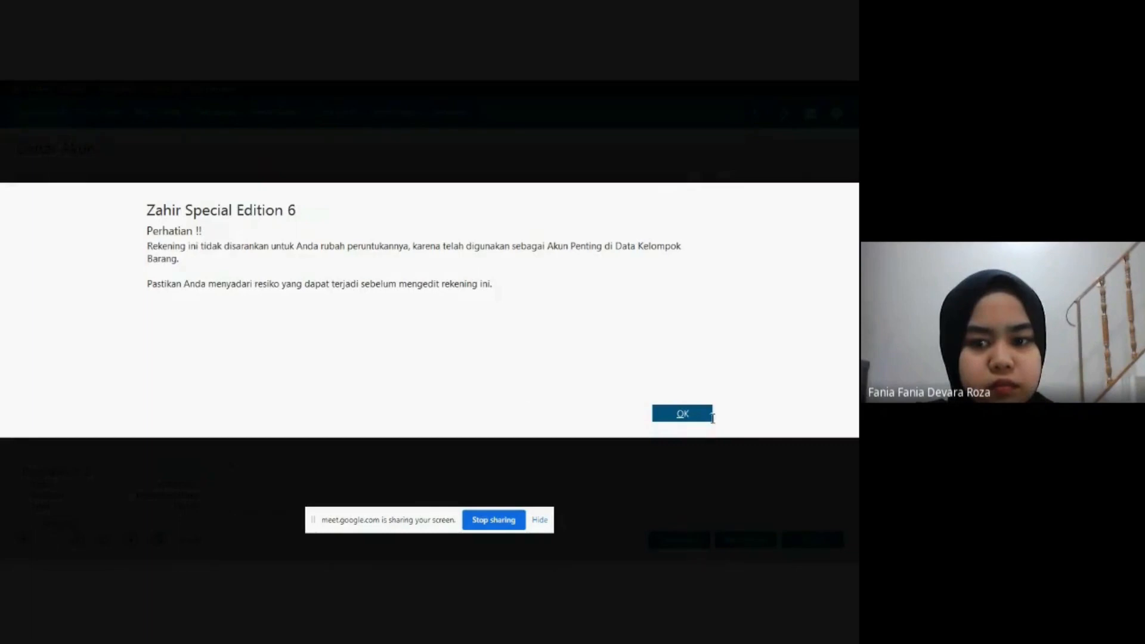
pyautogui.click(702, 414)
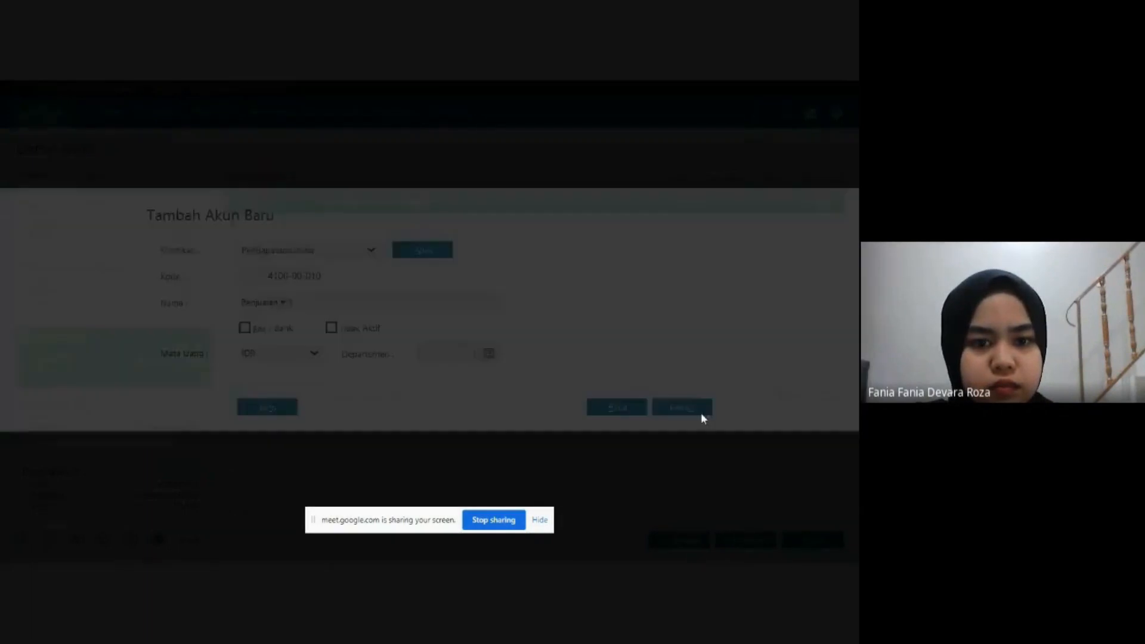
pyautogui.click(392, 299)
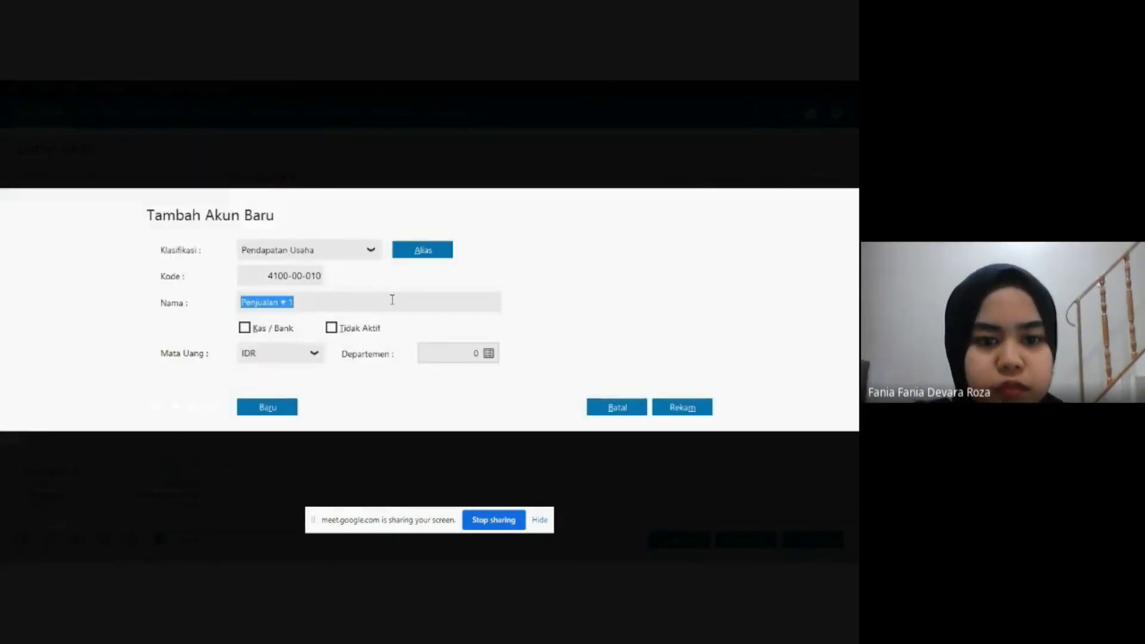
pyautogui.click(393, 300)
pyautogui.press('BackSpace')
pyautogui.press('BackSpace')
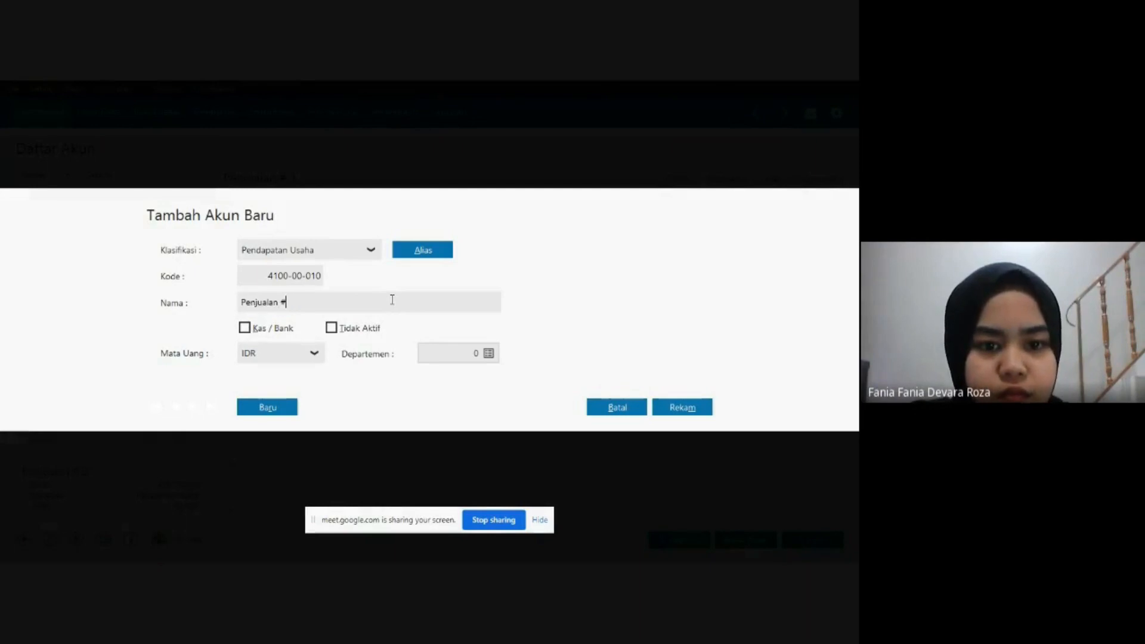
pyautogui.press('BackSpace')
pyautogui.write('B')
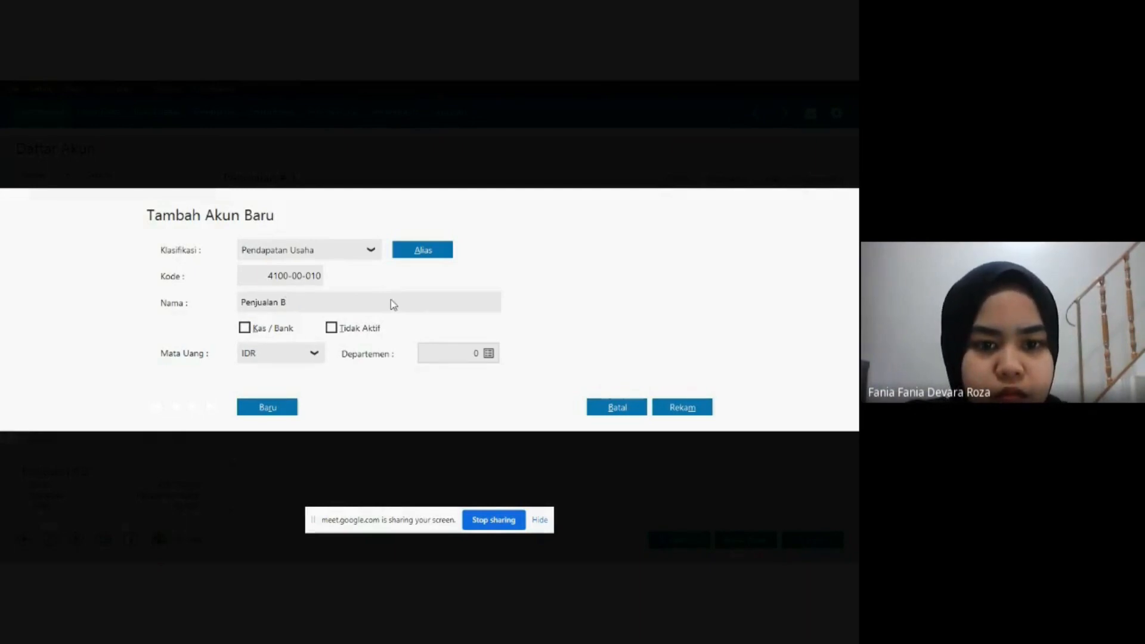
pyautogui.write('a')
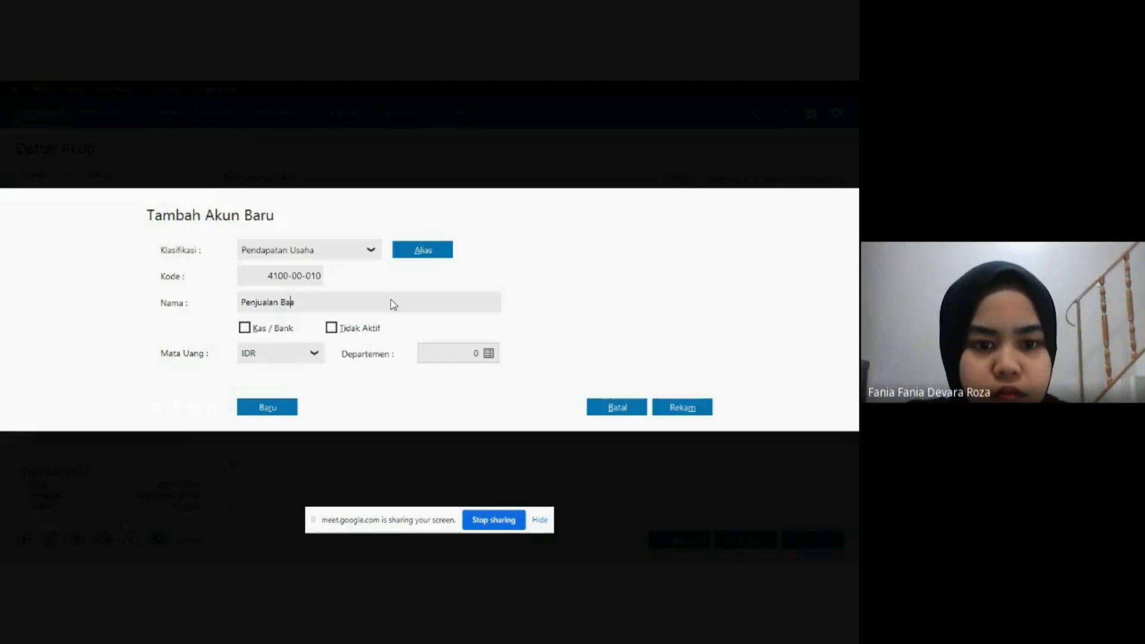
pyautogui.write('ran')
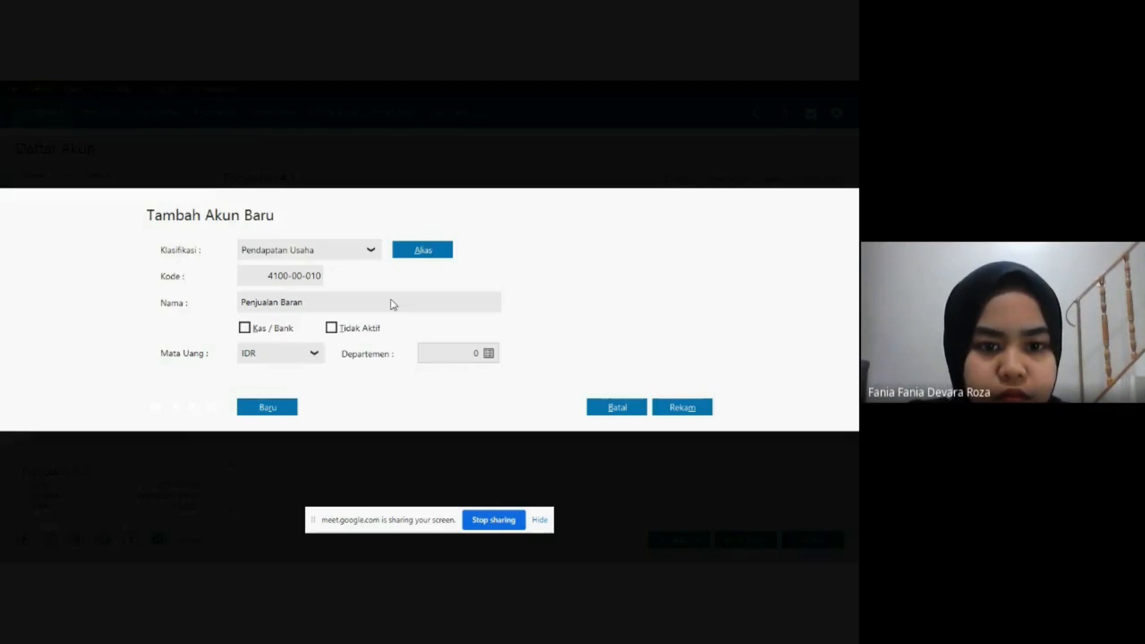
pyautogui.write('g Daa')
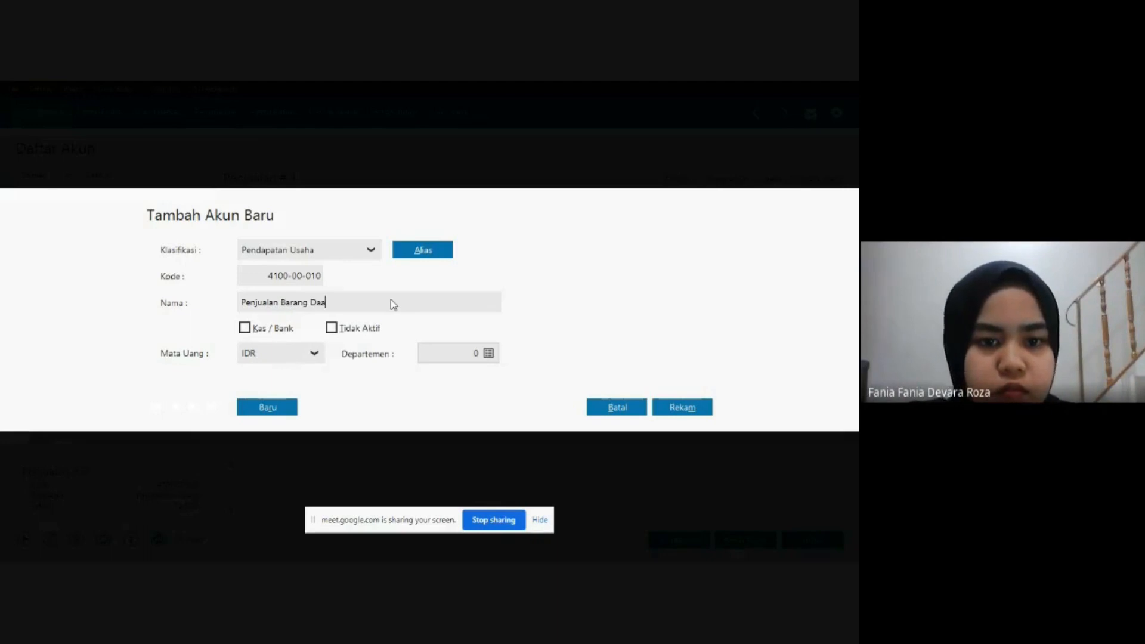
pyautogui.press('BackSpace')
pyautogui.write('g')
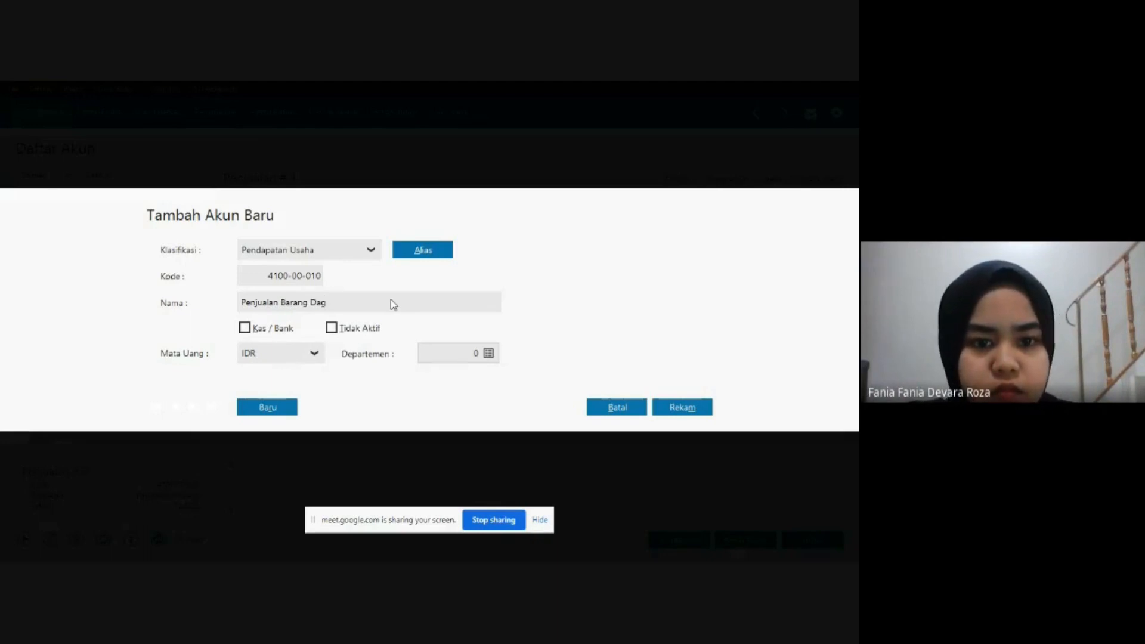
pyautogui.write('ang')
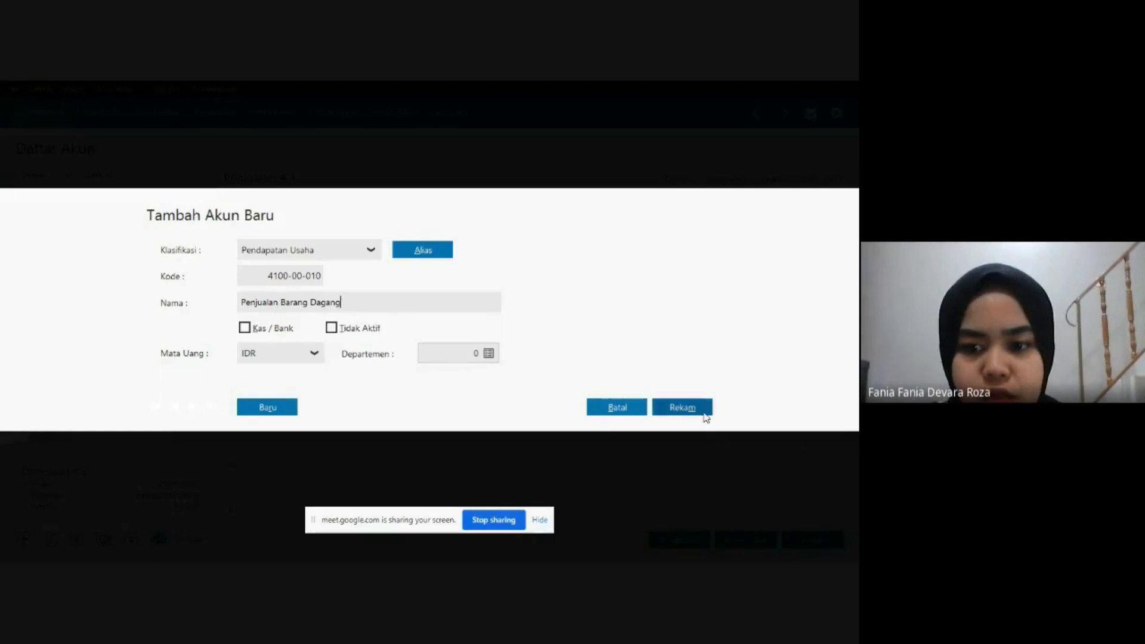
pyautogui.click(685, 407)
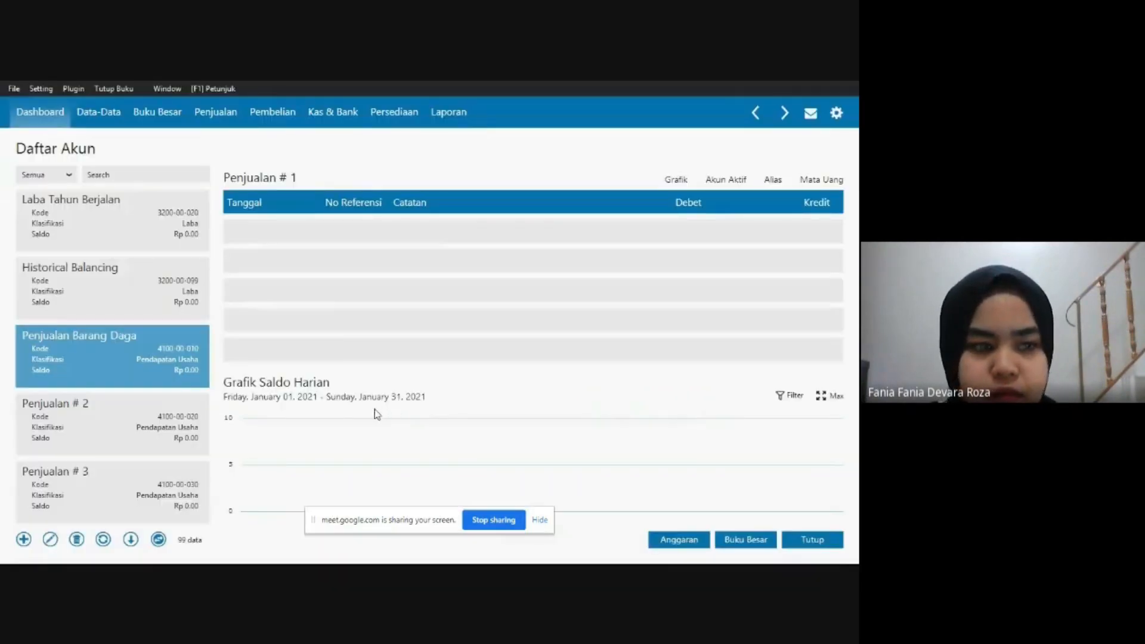
# Rename the Penjualan # 2 account (4100-00-020) as Penjualan Retur Penjualan, accepting the key-account warning, and save it.
pyautogui.click(139, 414)
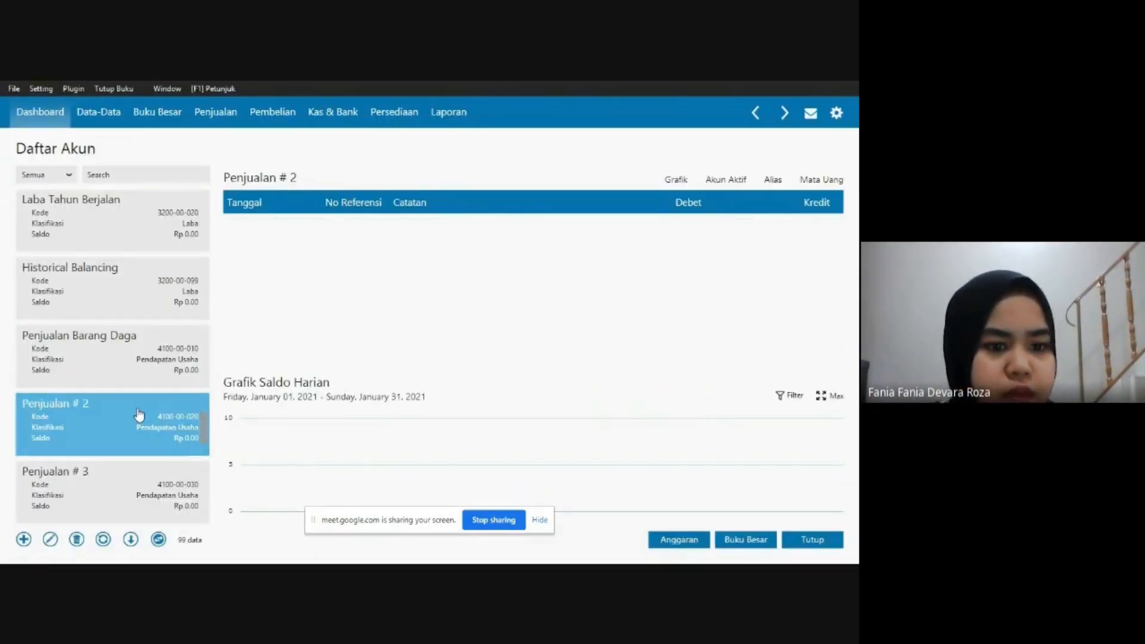
pyautogui.click(53, 540)
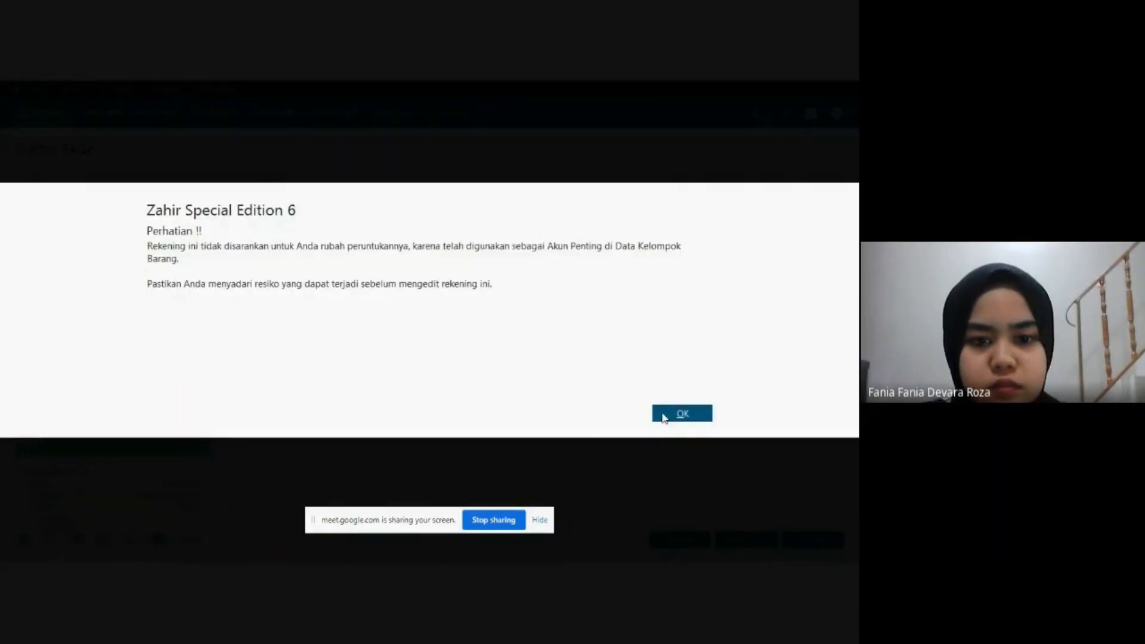
pyautogui.click(664, 415)
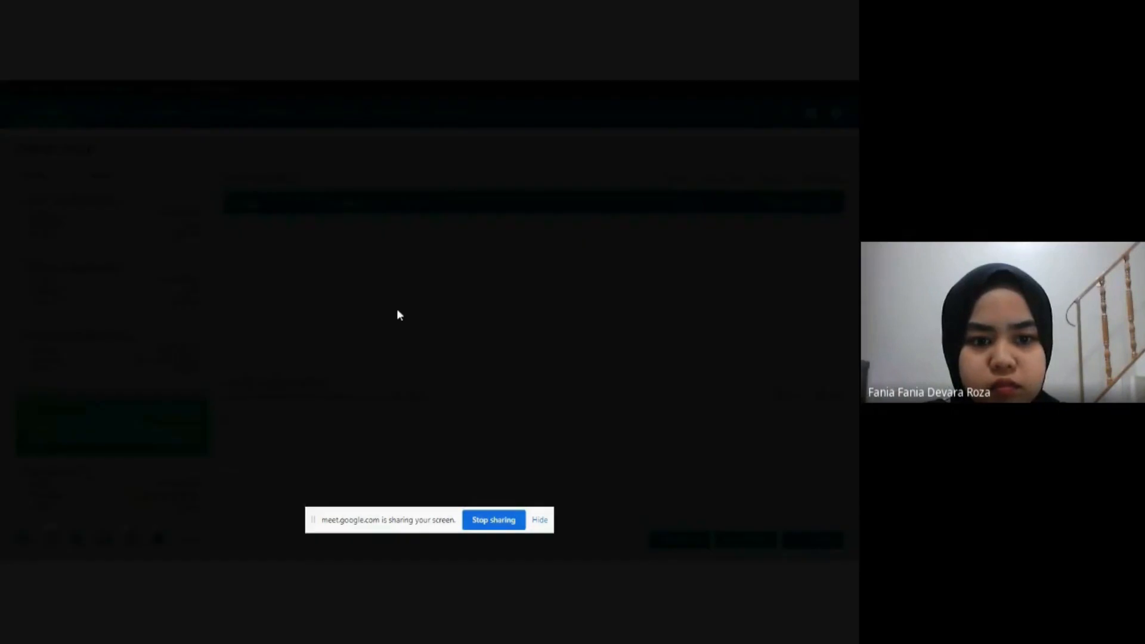
pyautogui.click(371, 301)
pyautogui.click(372, 300)
pyautogui.press('BackSpace')
pyautogui.press('BackSpace')
pyautogui.press('BackSpace')
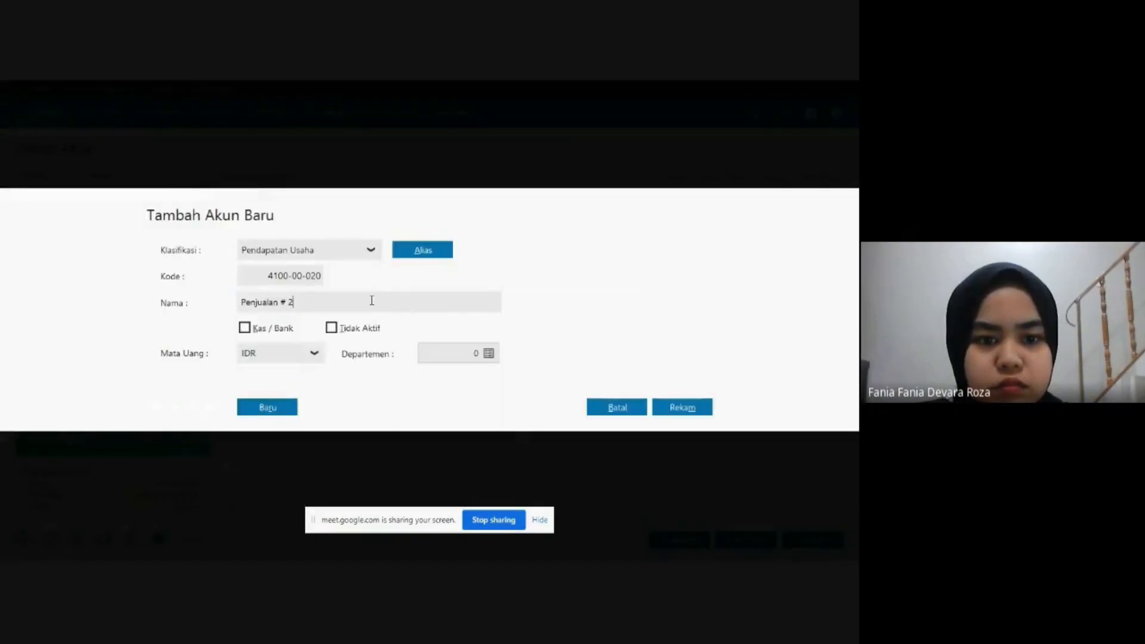
pyautogui.write('Ret')
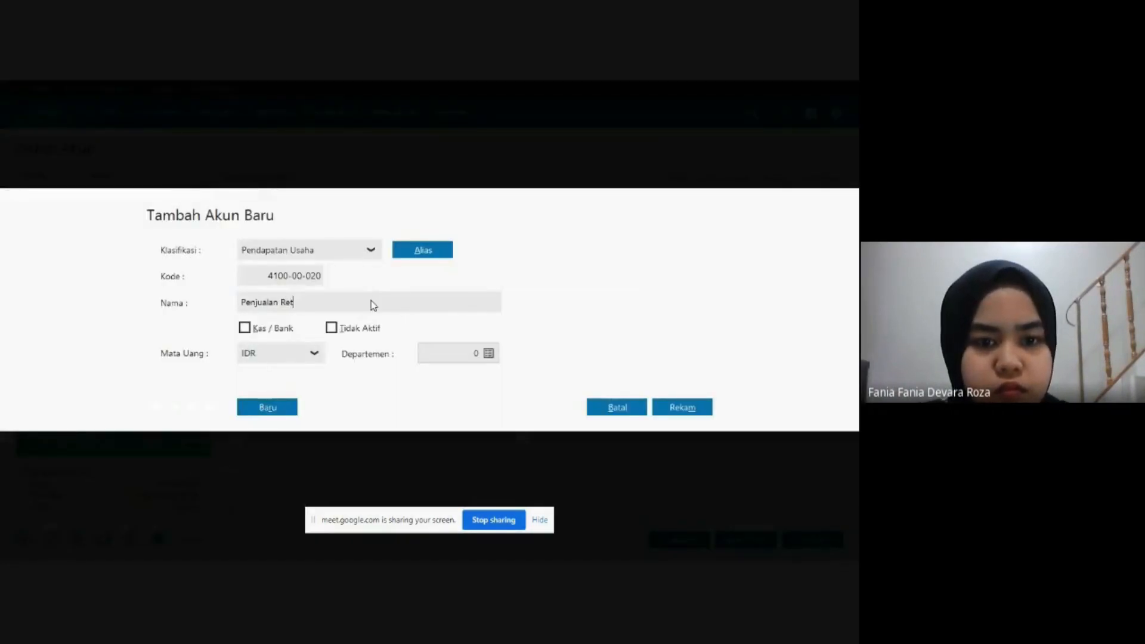
pyautogui.write('ur Penjul')
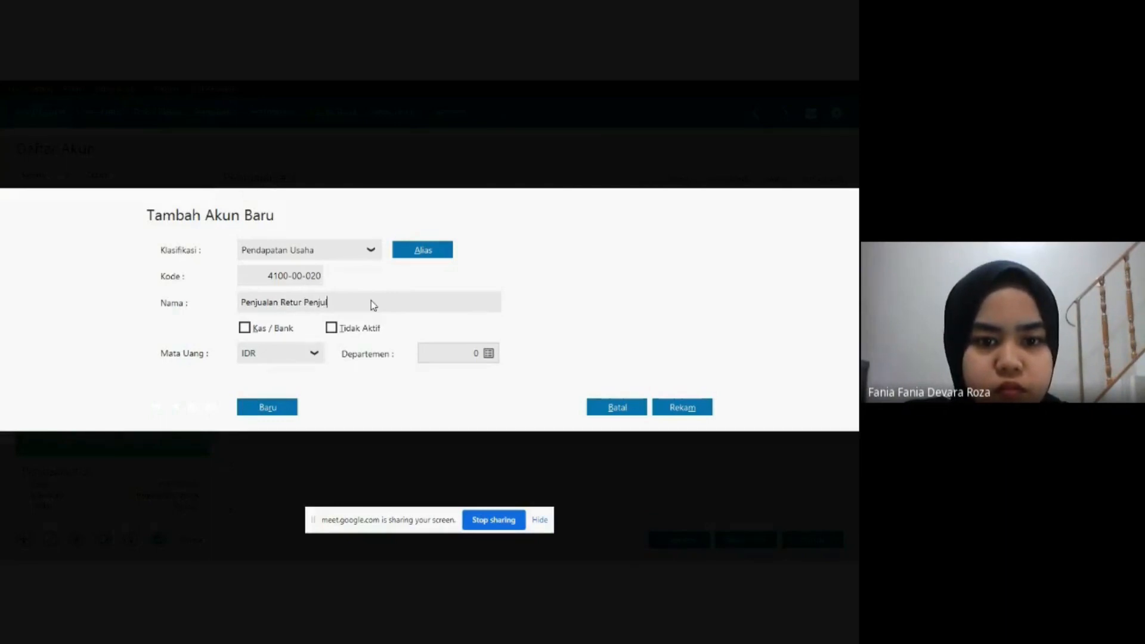
pyautogui.press('BackSpace')
pyautogui.press('BackSpace')
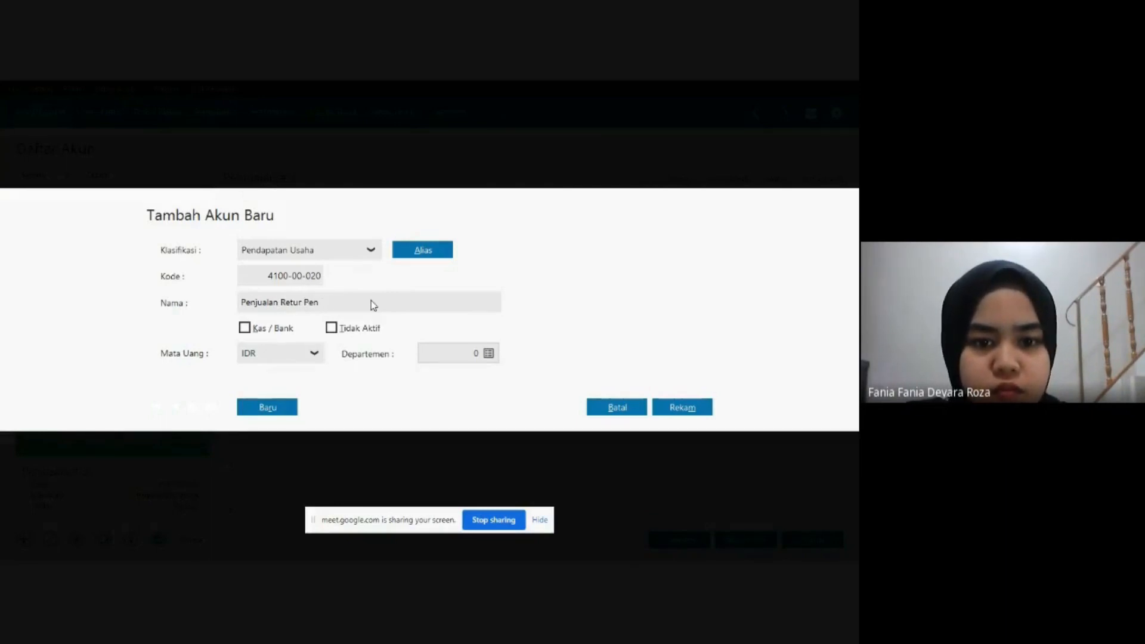
pyautogui.write('h')
pyautogui.press('BackSpace')
pyautogui.write('u')
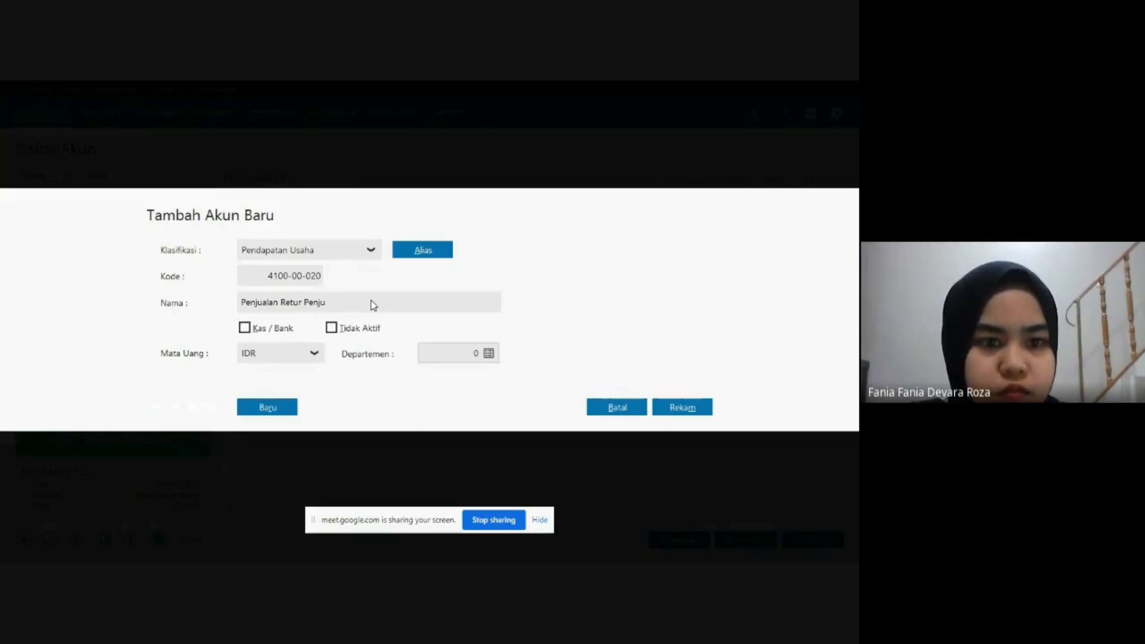
pyautogui.write('alan')
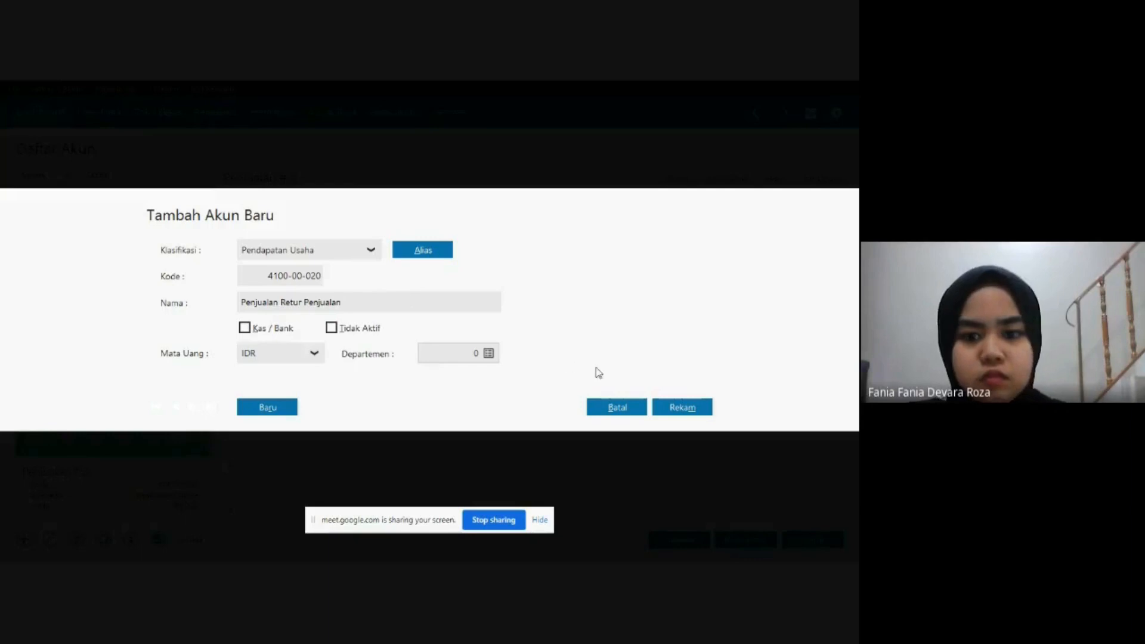
pyautogui.click(675, 407)
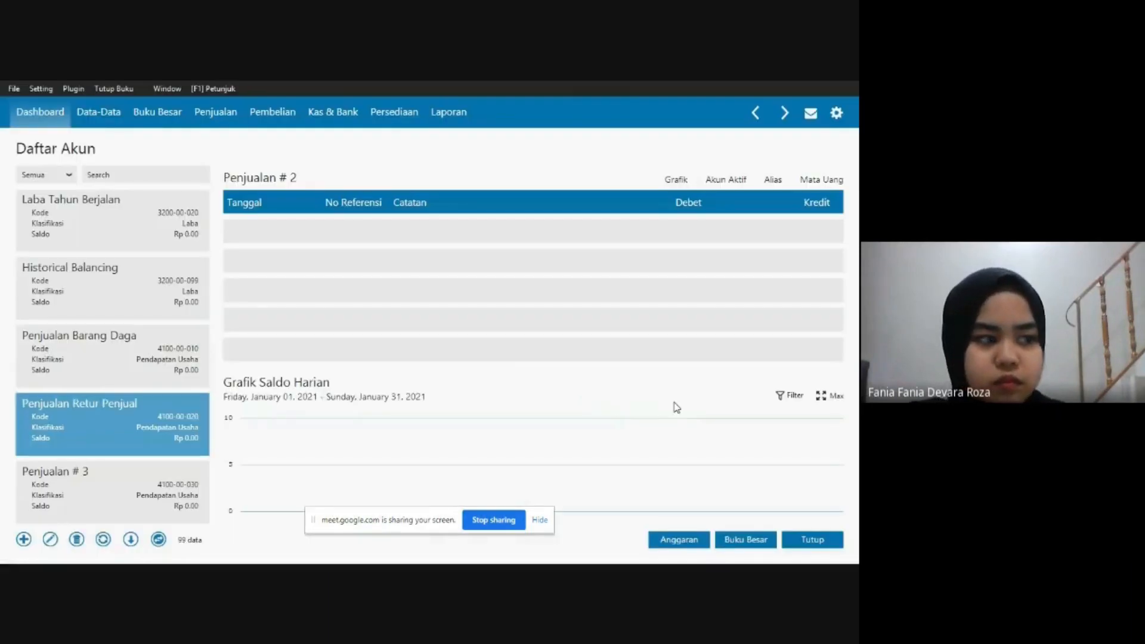
# Rename the Penjualan # 3 account (4100-00-030) as Pendapatan Jasa, accepting the key-account warning, and save it.
pyautogui.click(120, 487)
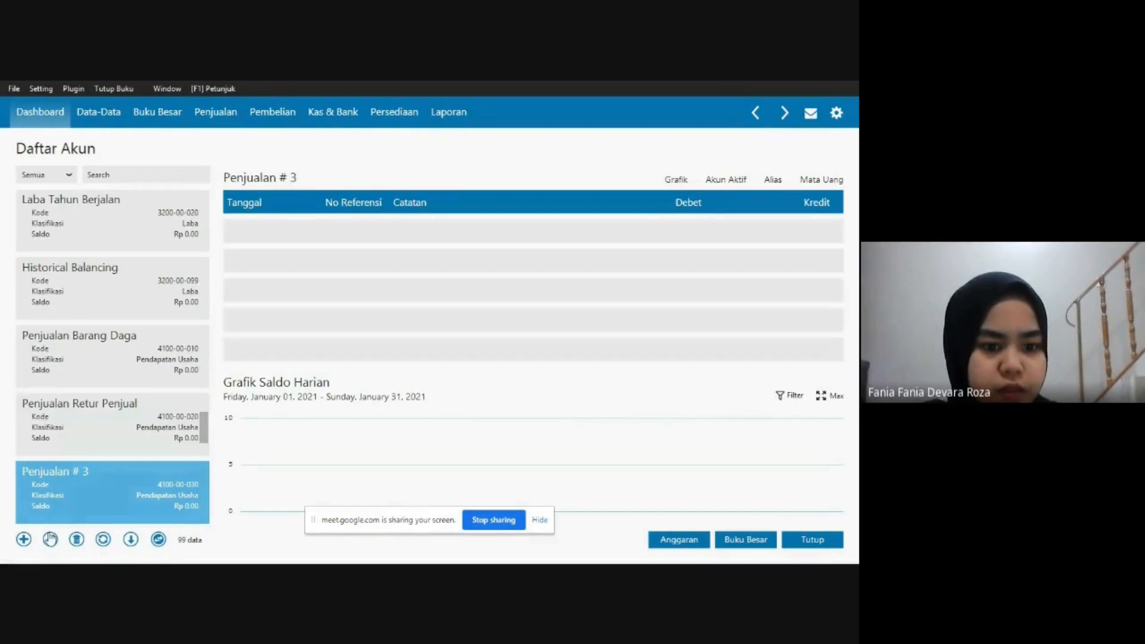
pyautogui.click(51, 540)
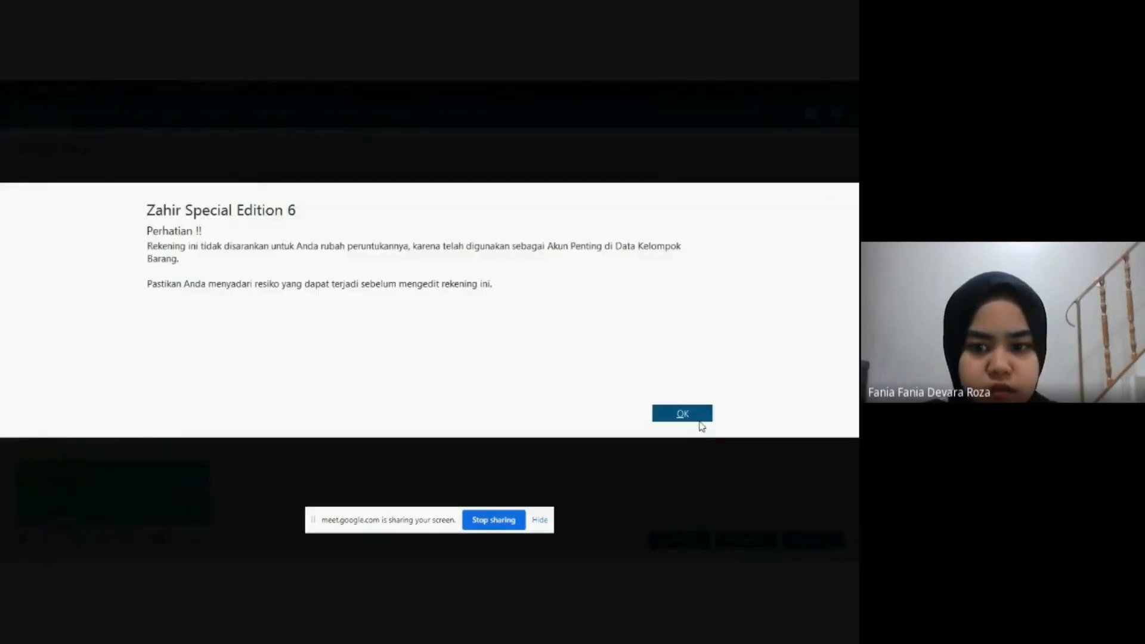
pyautogui.click(681, 414)
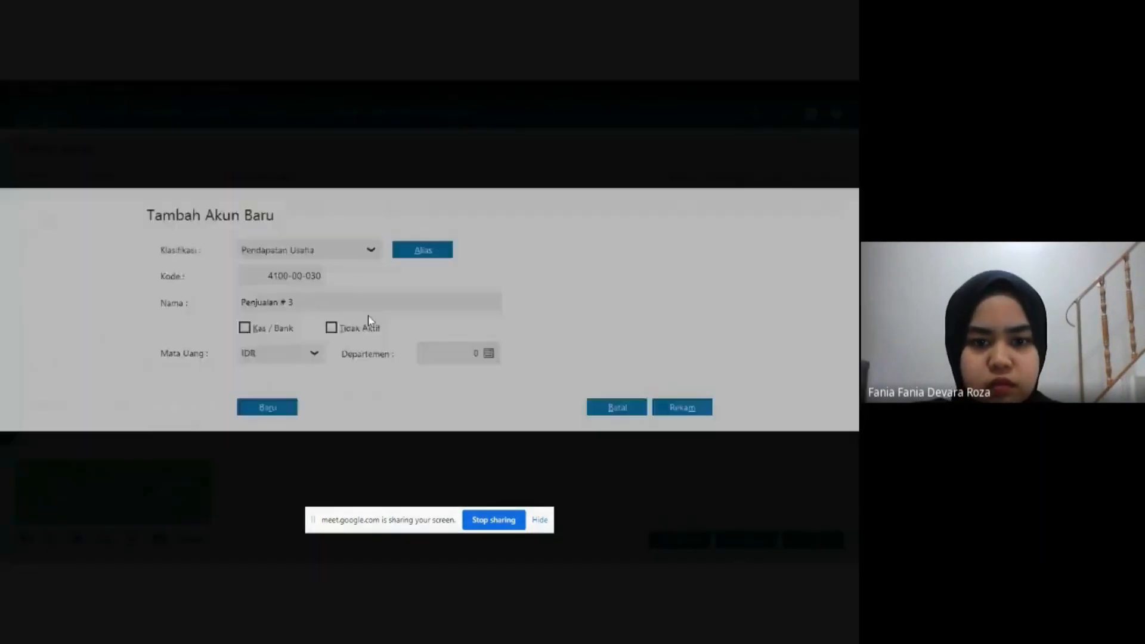
pyautogui.doubleClick(343, 305)
pyautogui.click(343, 305)
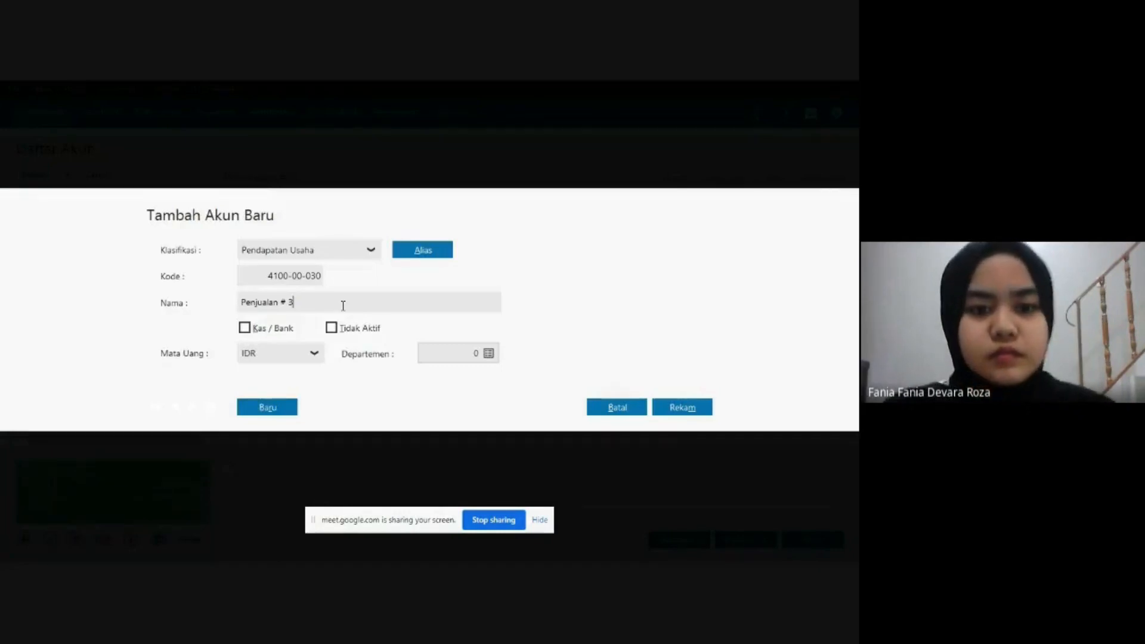
pyautogui.hotkey('ctrl', 'a')
pyautogui.press('BackSpace')
pyautogui.write('P')
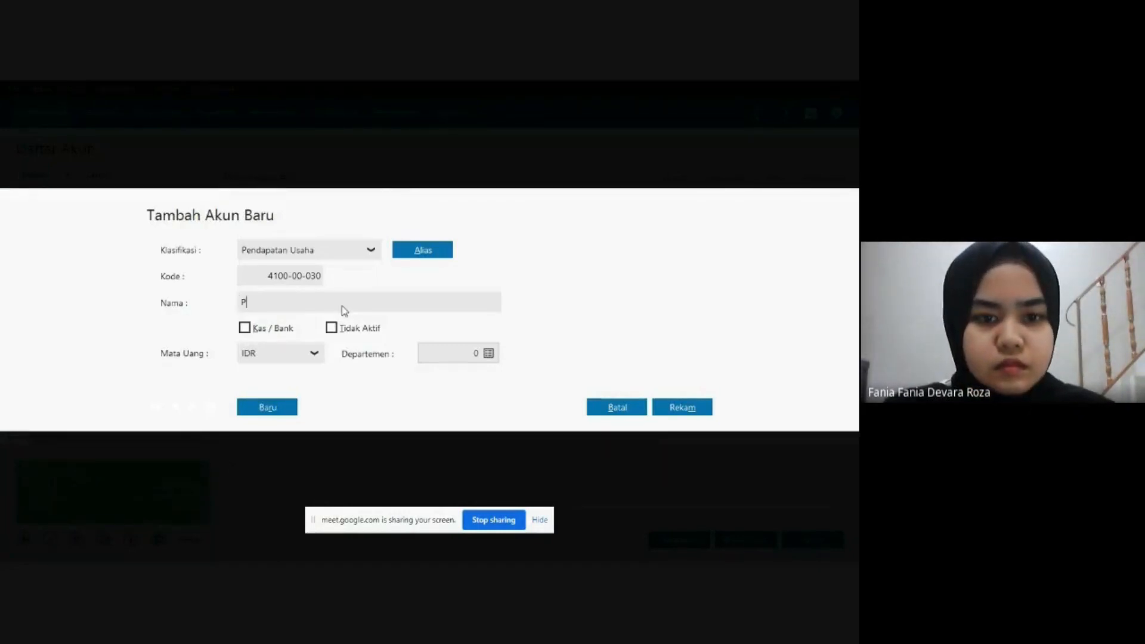
pyautogui.write('enda')
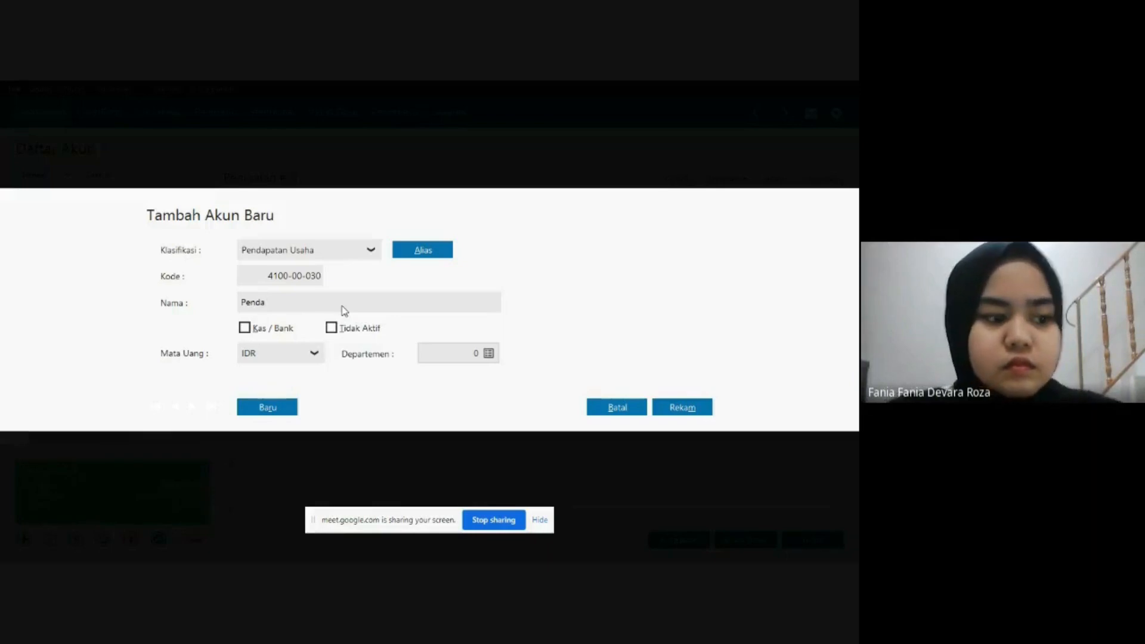
pyautogui.write('-')
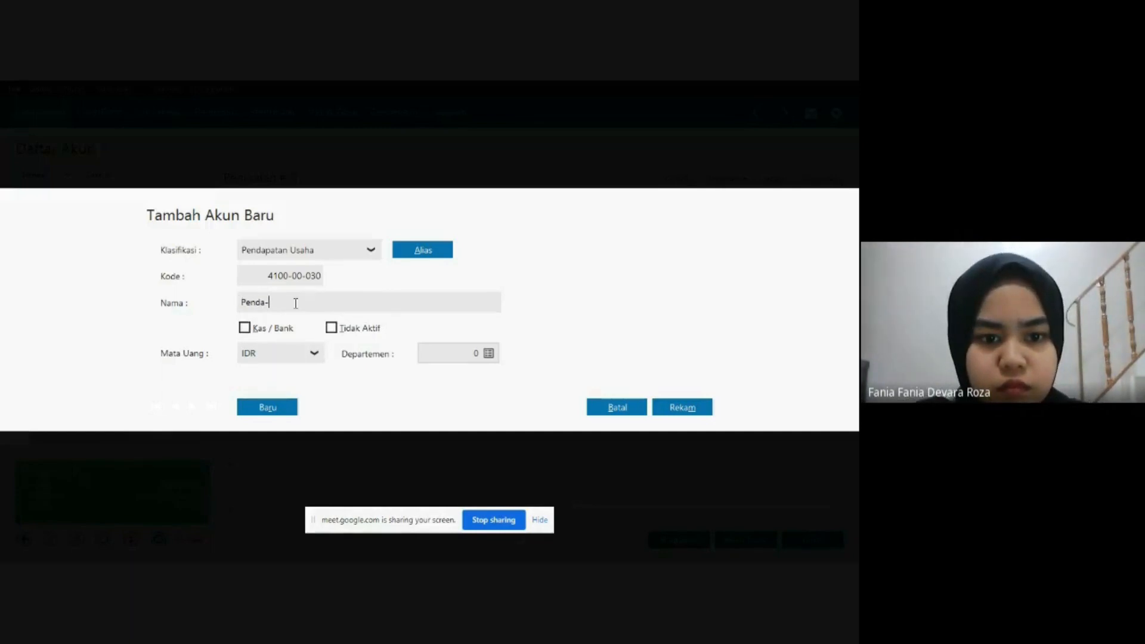
pyautogui.press('BackSpace')
pyautogui.write('pata')
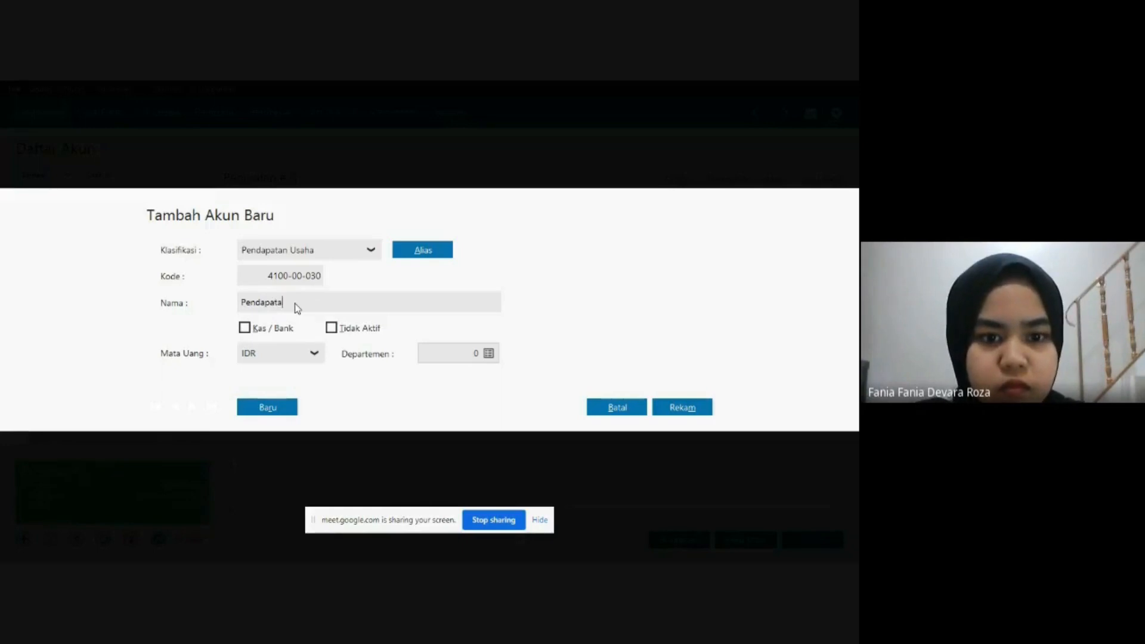
pyautogui.write('n J')
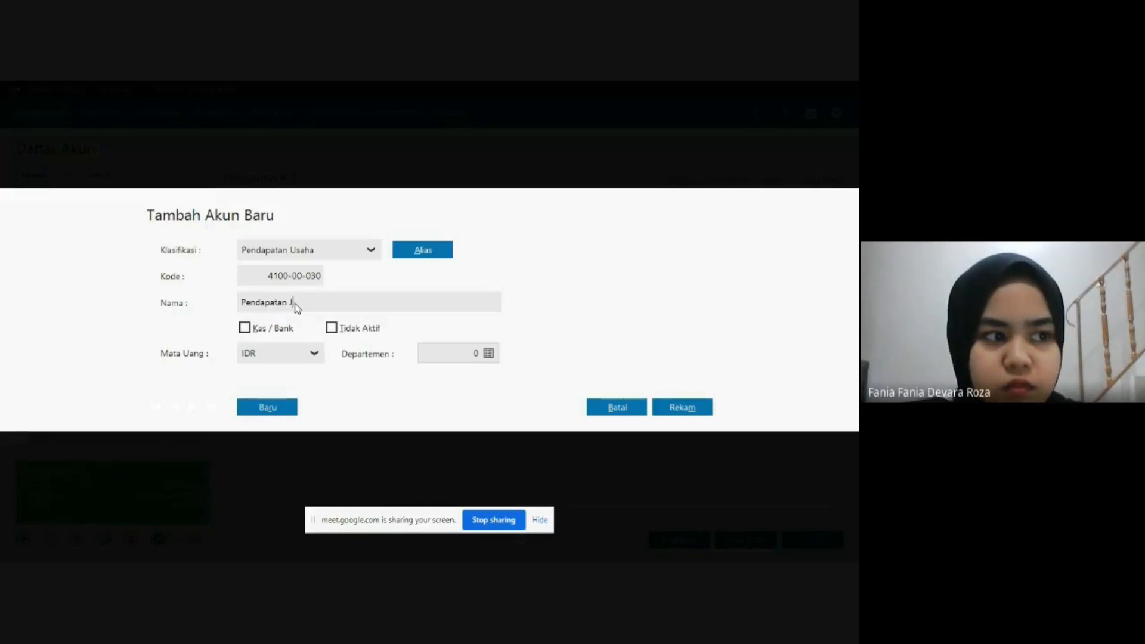
pyautogui.write('a')
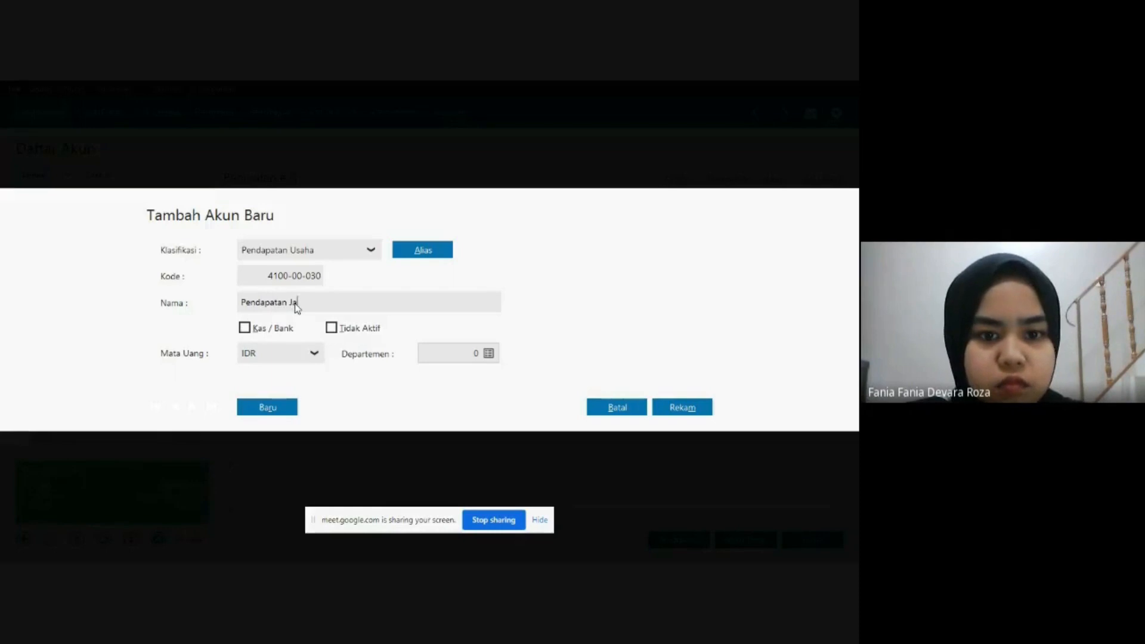
pyautogui.write('s')
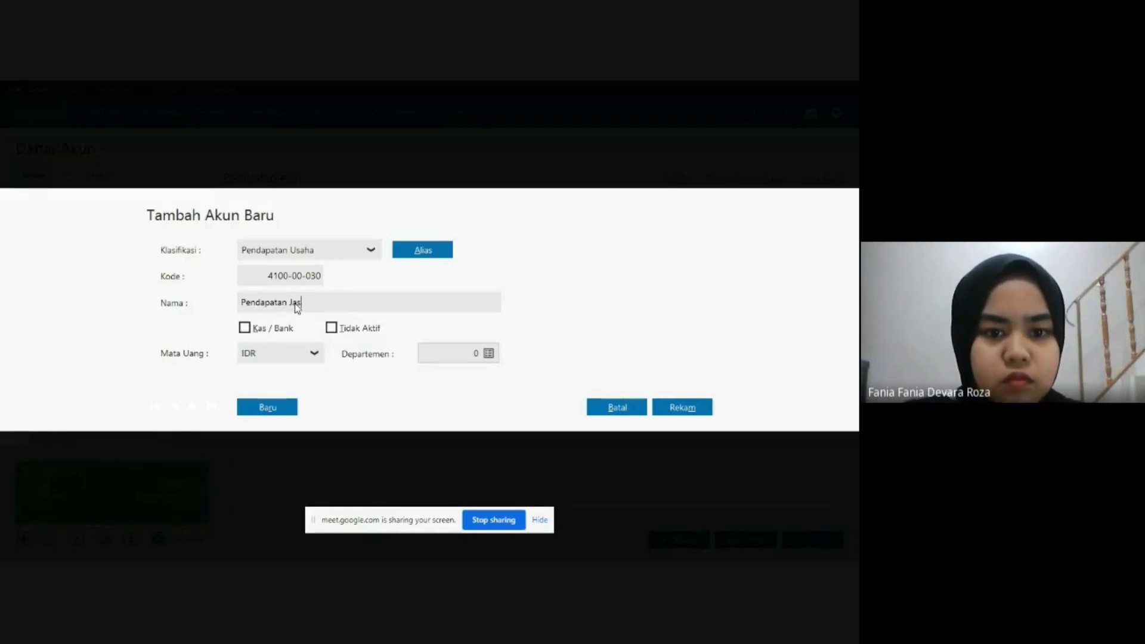
pyautogui.write('a')
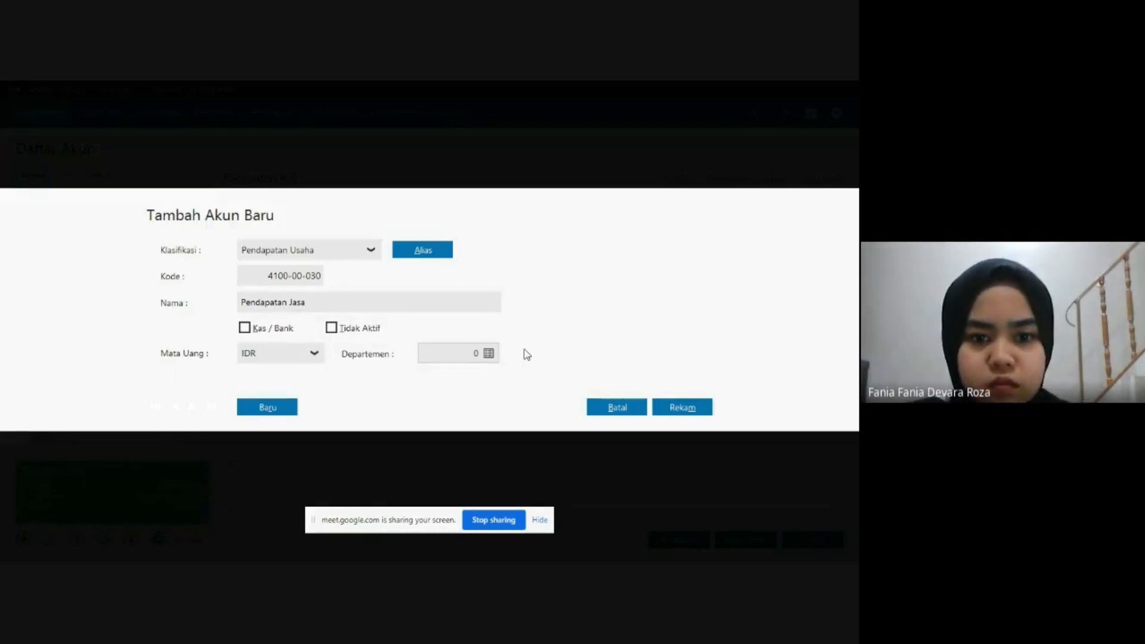
pyautogui.click(673, 409)
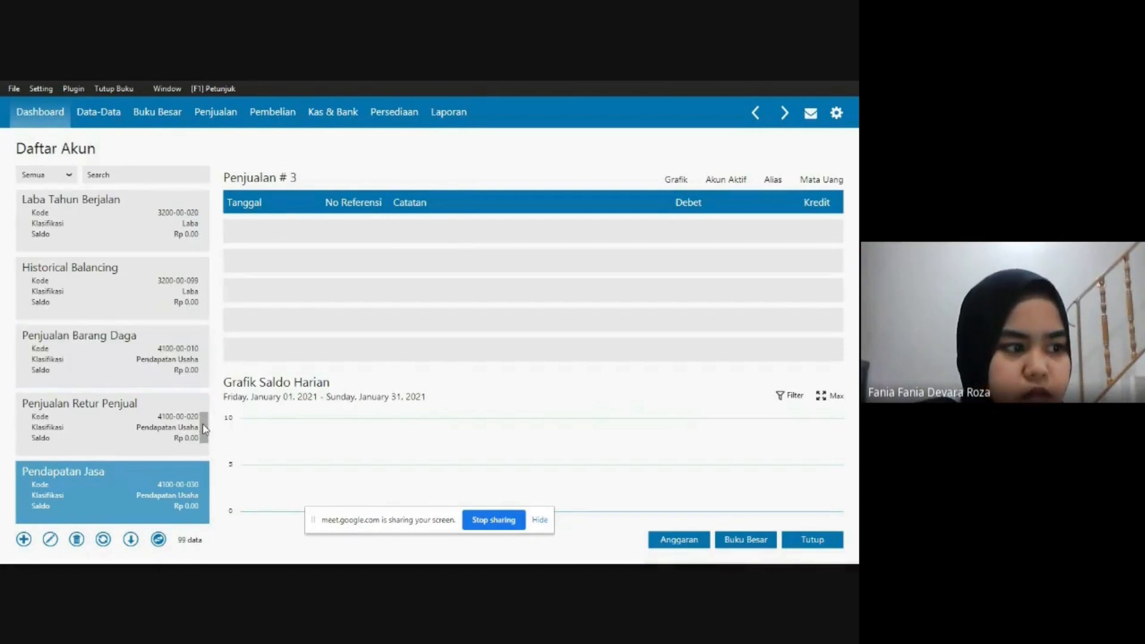
# Rename the Harga Pokok Penjualan # 1 account (5100-00-010) as Harga Pokok Penjualan, accepting the key-account warning, and save it.
pyautogui.scroll(-3, 203, 428)
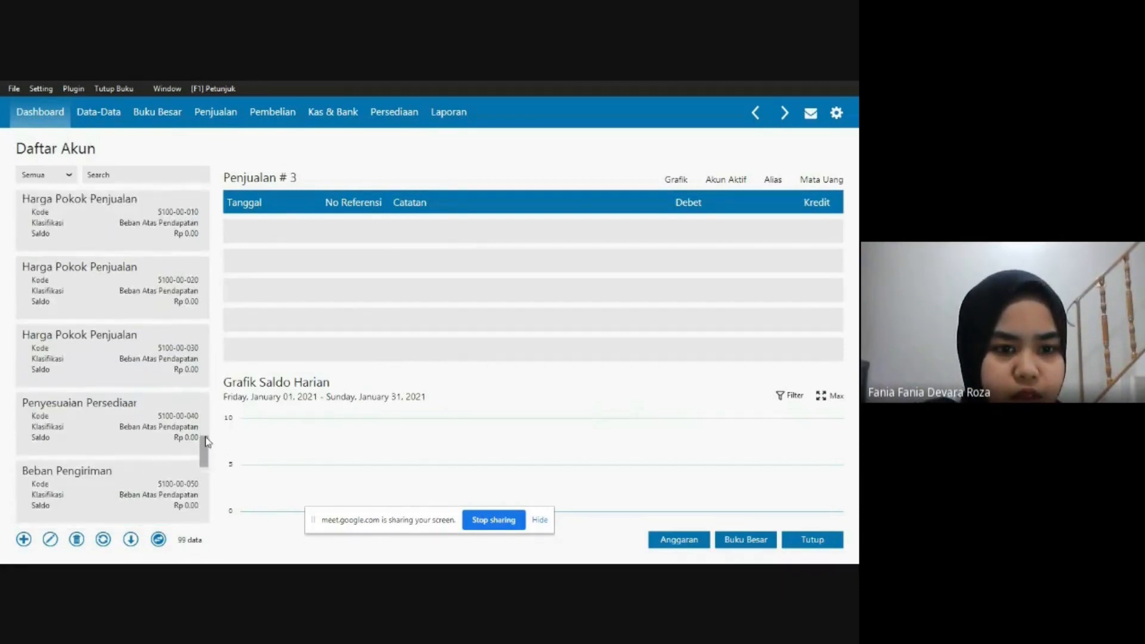
pyautogui.click(121, 240)
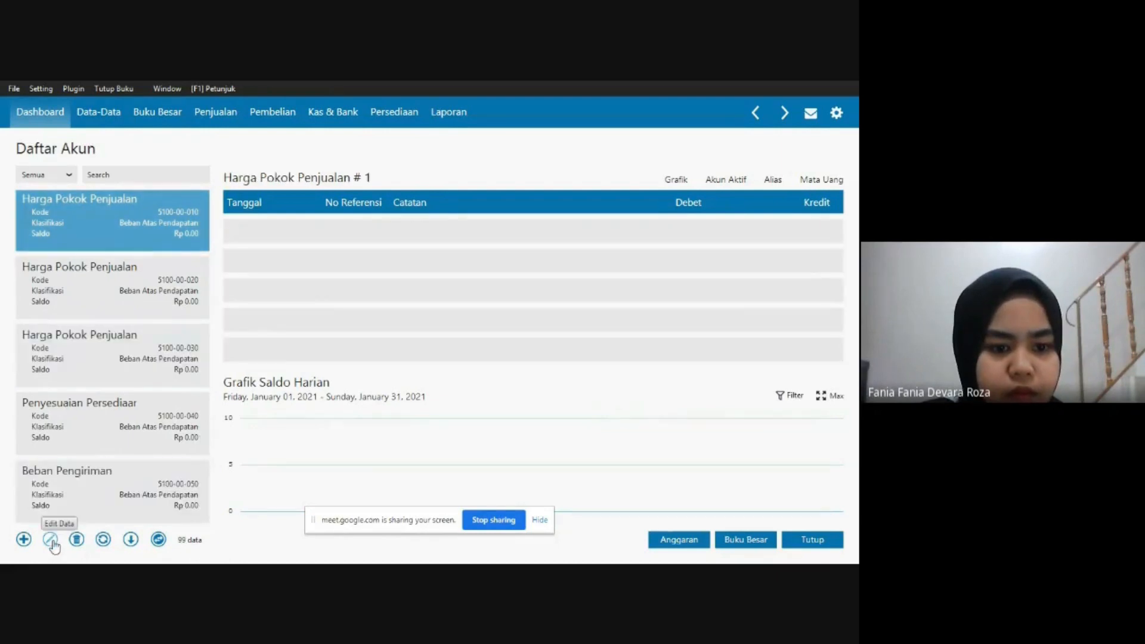
pyautogui.click(52, 540)
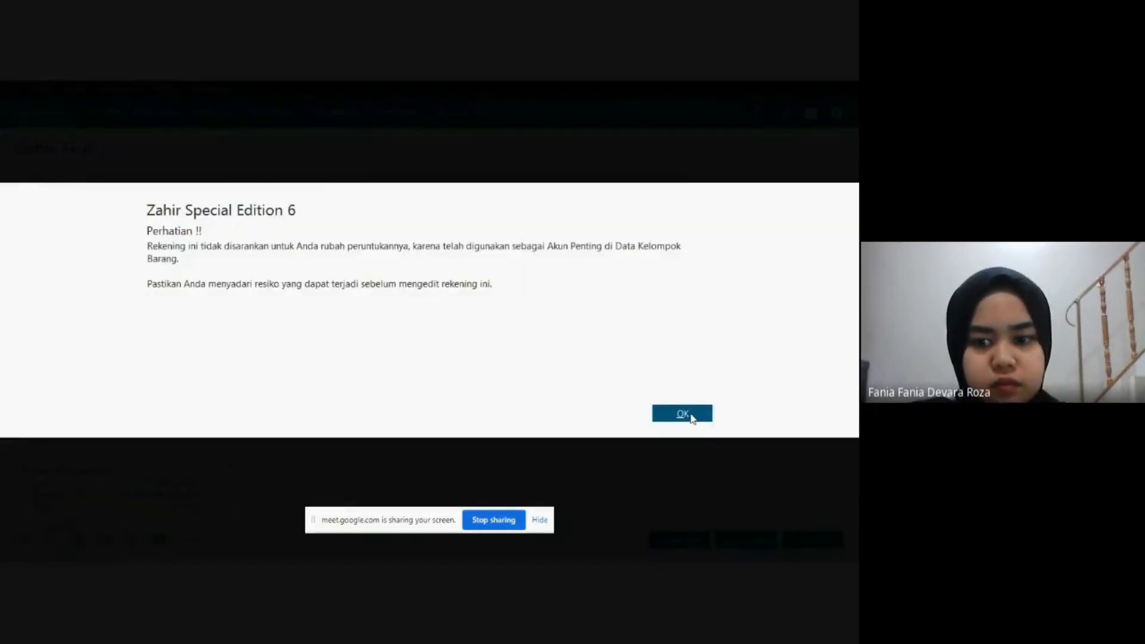
pyautogui.click(690, 416)
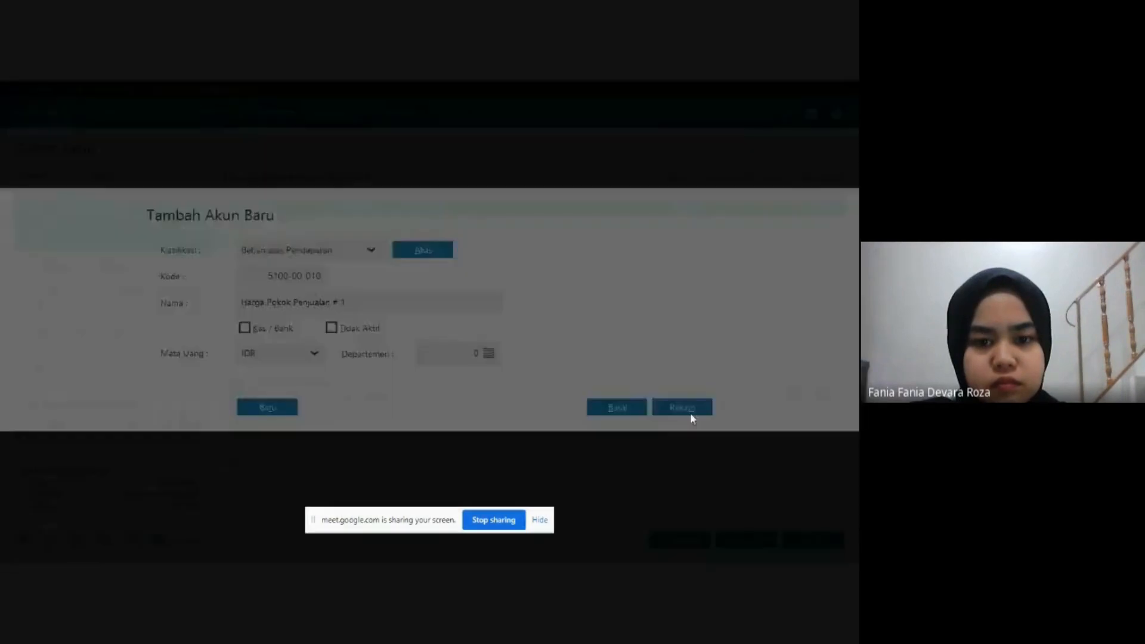
pyautogui.click(404, 301)
pyautogui.click(405, 301)
pyautogui.press('BackSpace')
pyautogui.press('BackSpace')
pyautogui.press('BackSpace')
pyautogui.press('BackSpace')
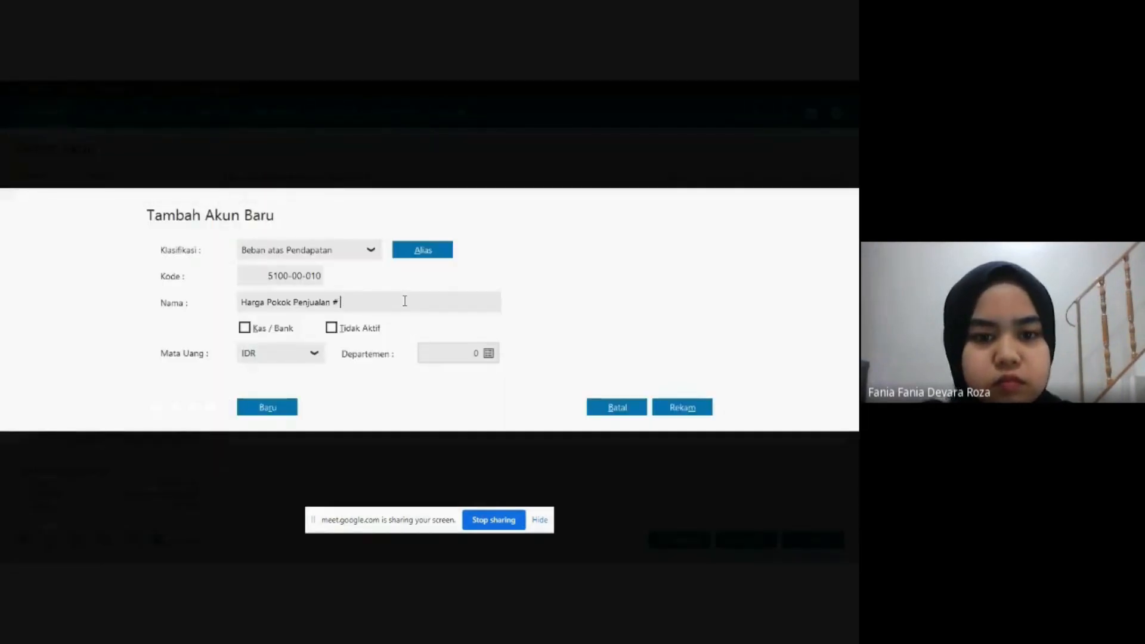
pyautogui.click(684, 411)
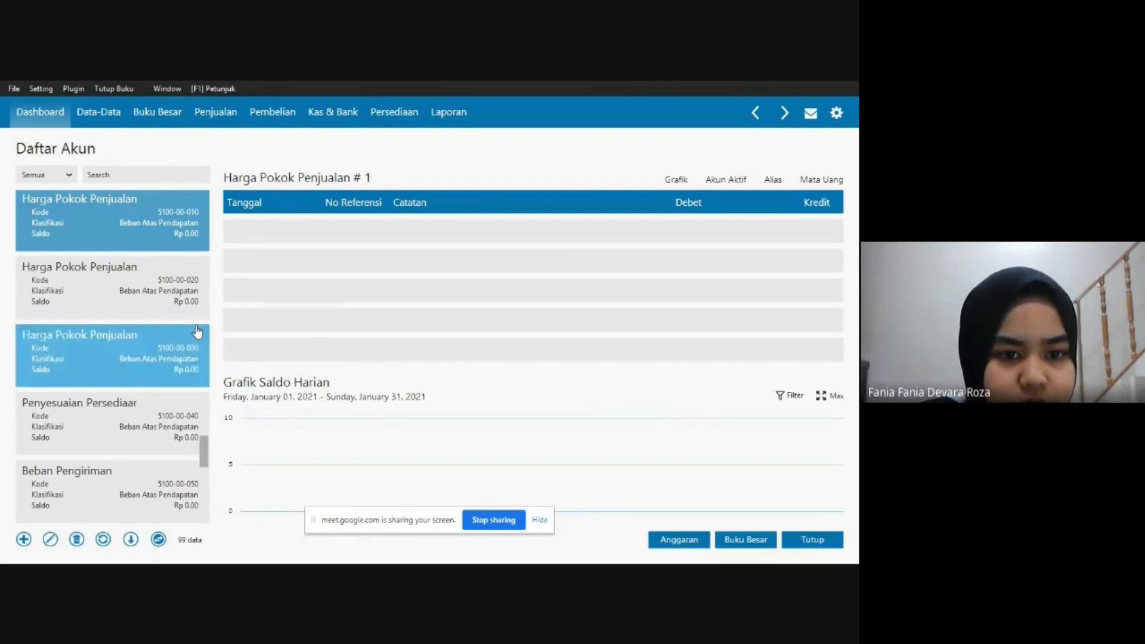
# Rename the Utang Usaha account (2100-00-010) as Utang Dagang, accepting the key-account warning, and save it.
pyautogui.moveTo(205, 455); pyautogui.dragTo(203, 365)
pyautogui.scroll(-8, 203, 486)
pyautogui.scroll(5, 206, 477)
pyautogui.scroll(3, 202, 364)
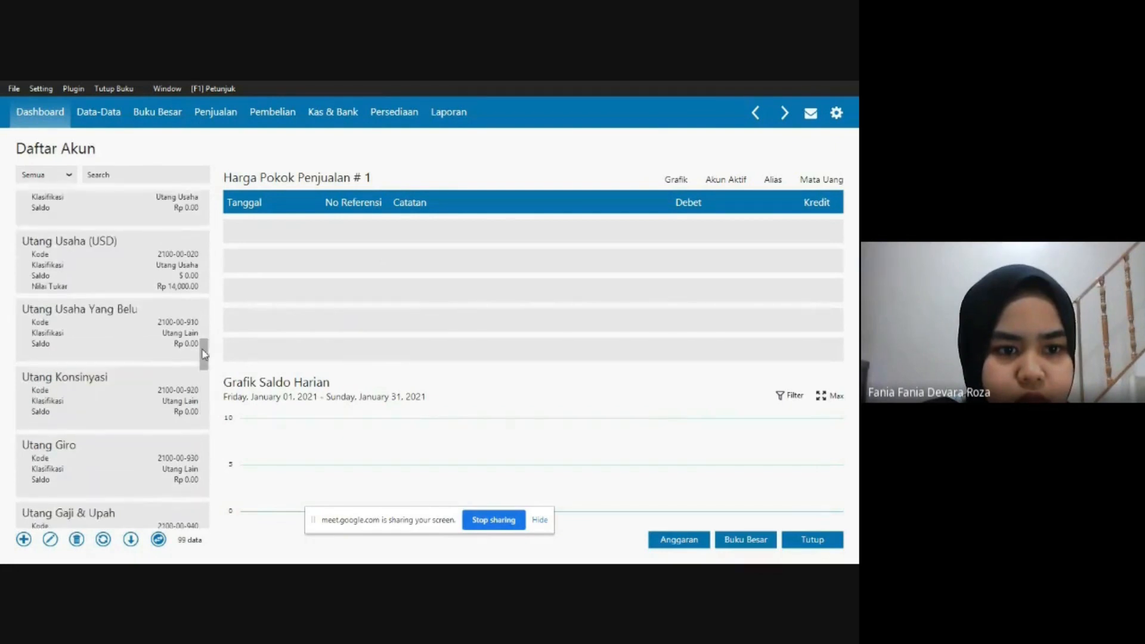
pyautogui.click(199, 356)
pyautogui.moveTo(202, 351); pyautogui.dragTo(204, 344)
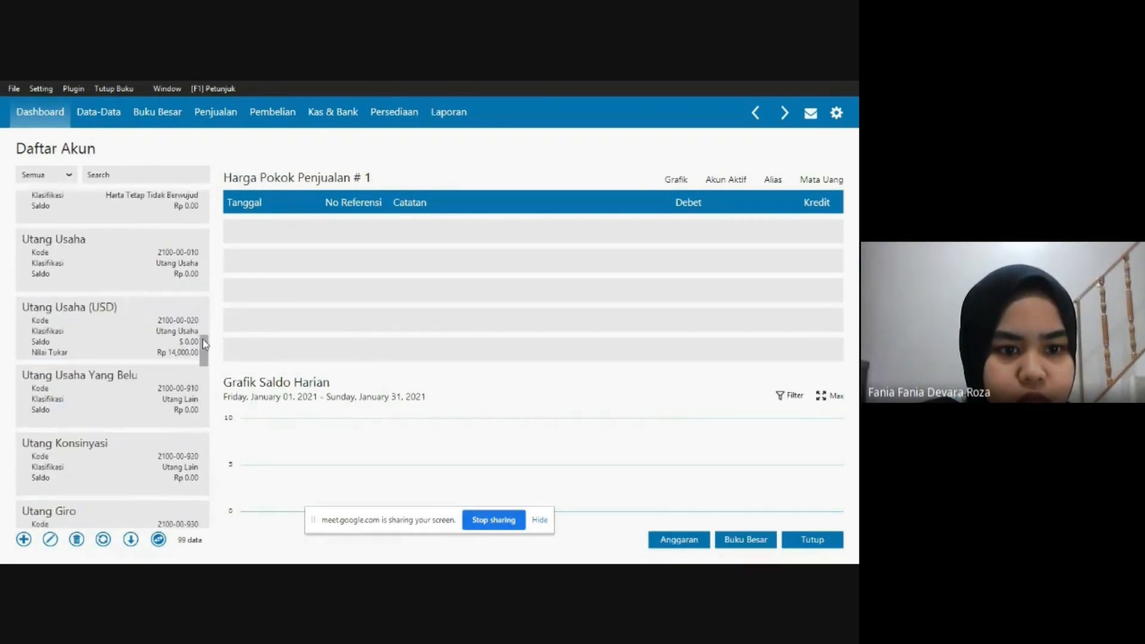
pyautogui.click(133, 276)
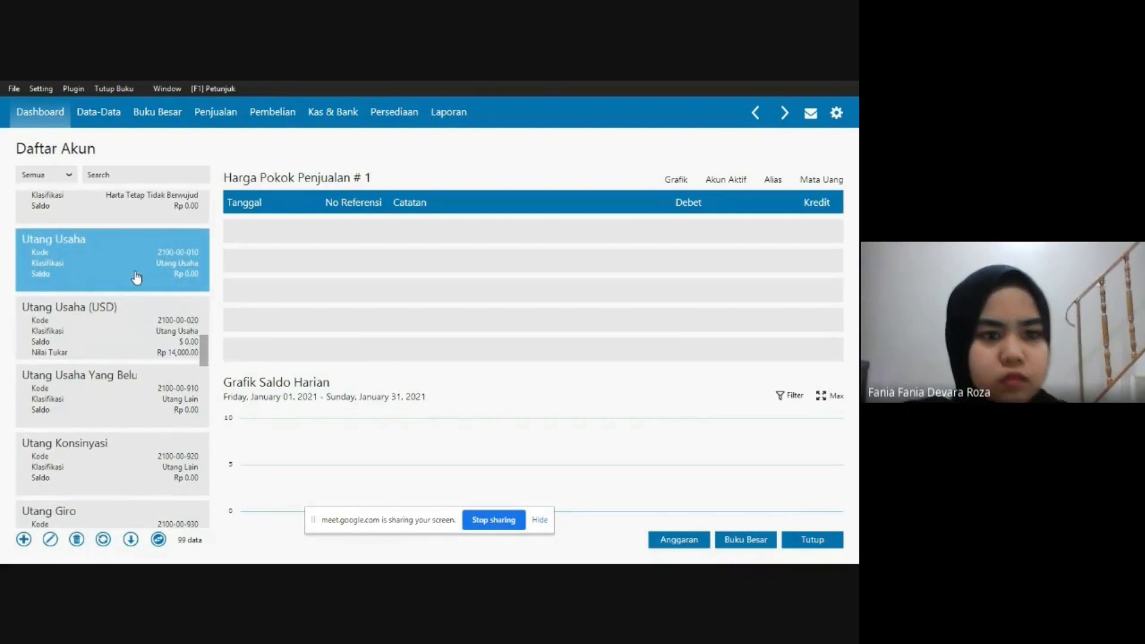
pyautogui.click(51, 543)
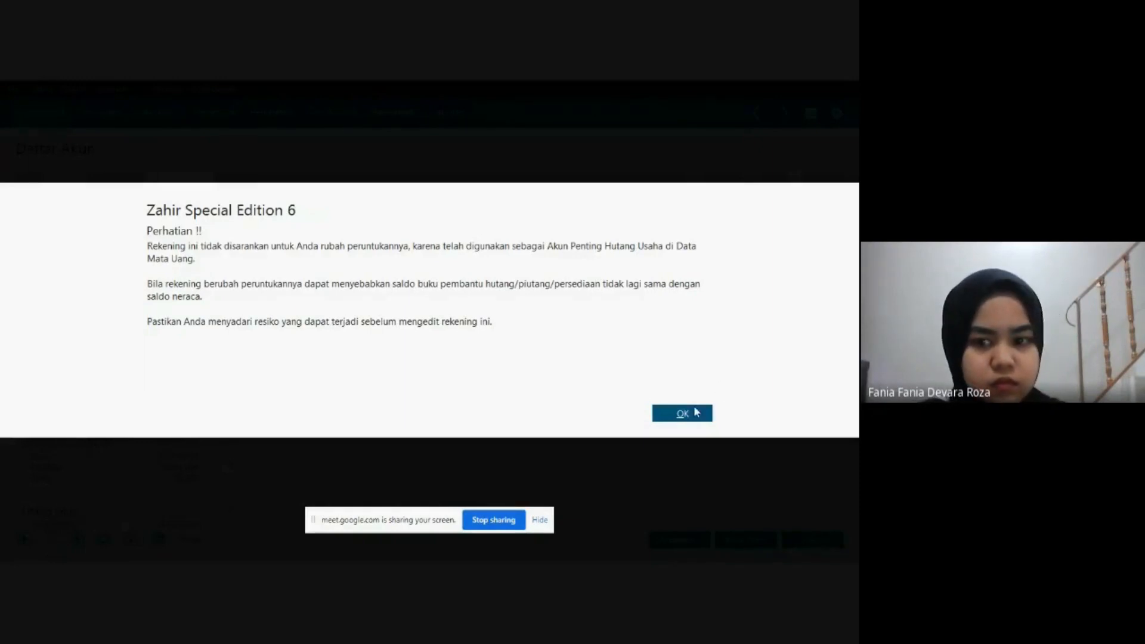
pyautogui.click(682, 414)
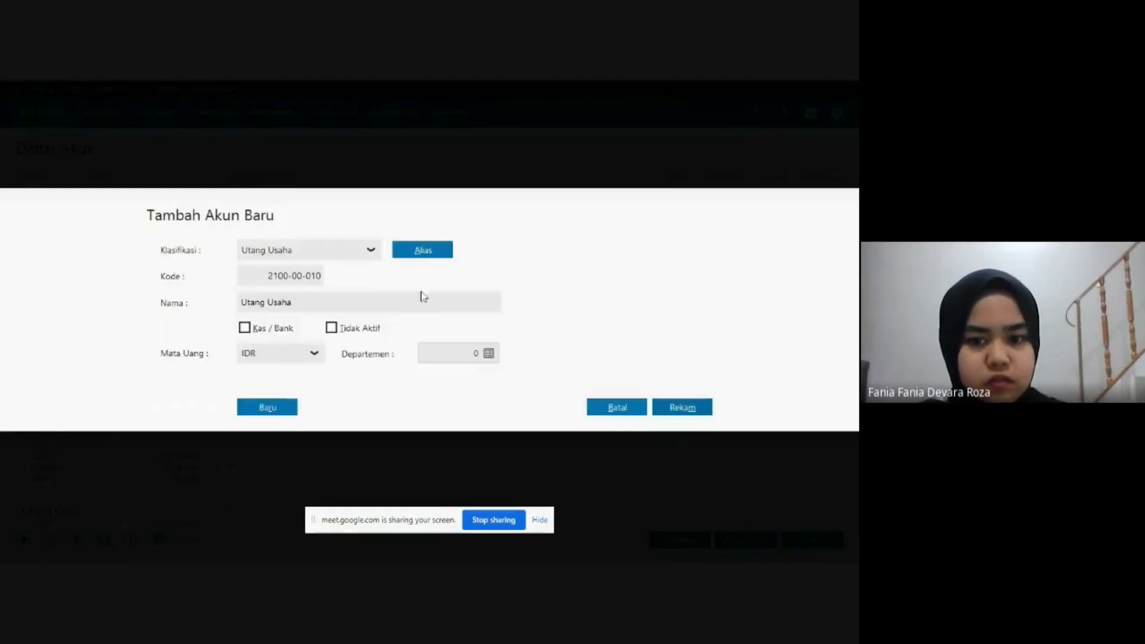
pyautogui.click(386, 306)
pyautogui.click(386, 307)
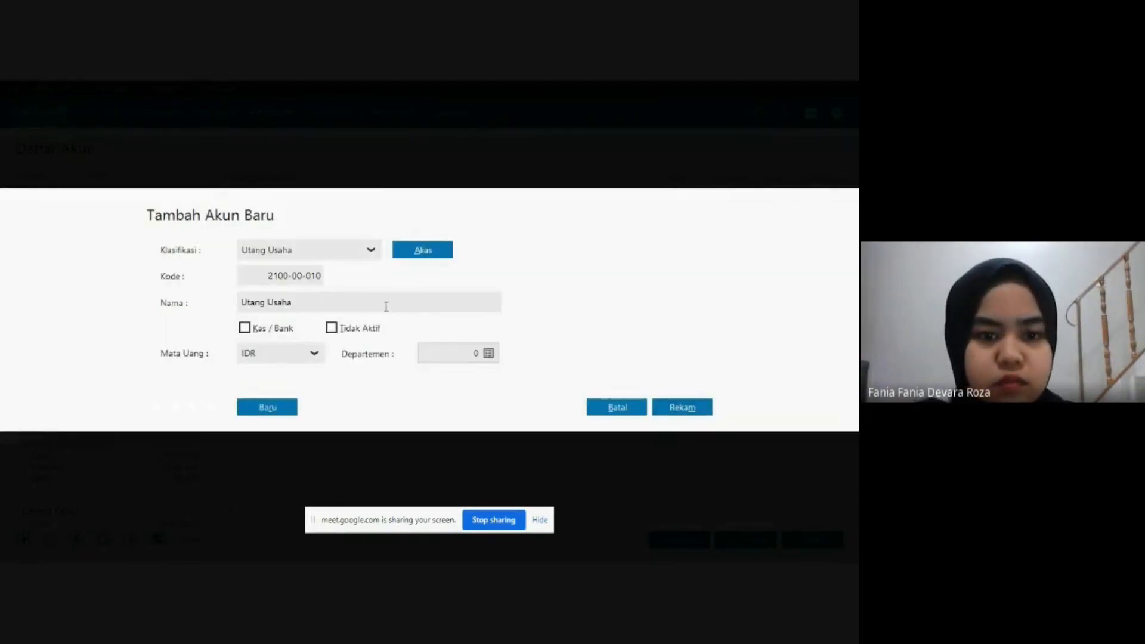
pyautogui.press('BackSpace')
pyautogui.press('BackSpace')
pyautogui.press('BackSpace')
pyautogui.press('BackSpace')
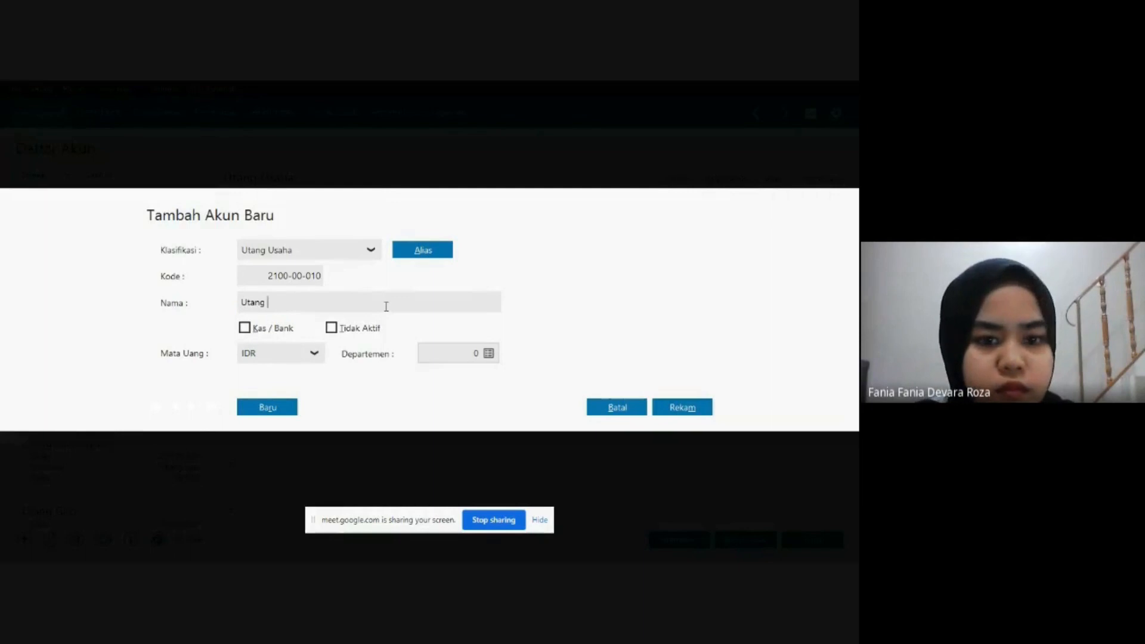
pyautogui.write('D')
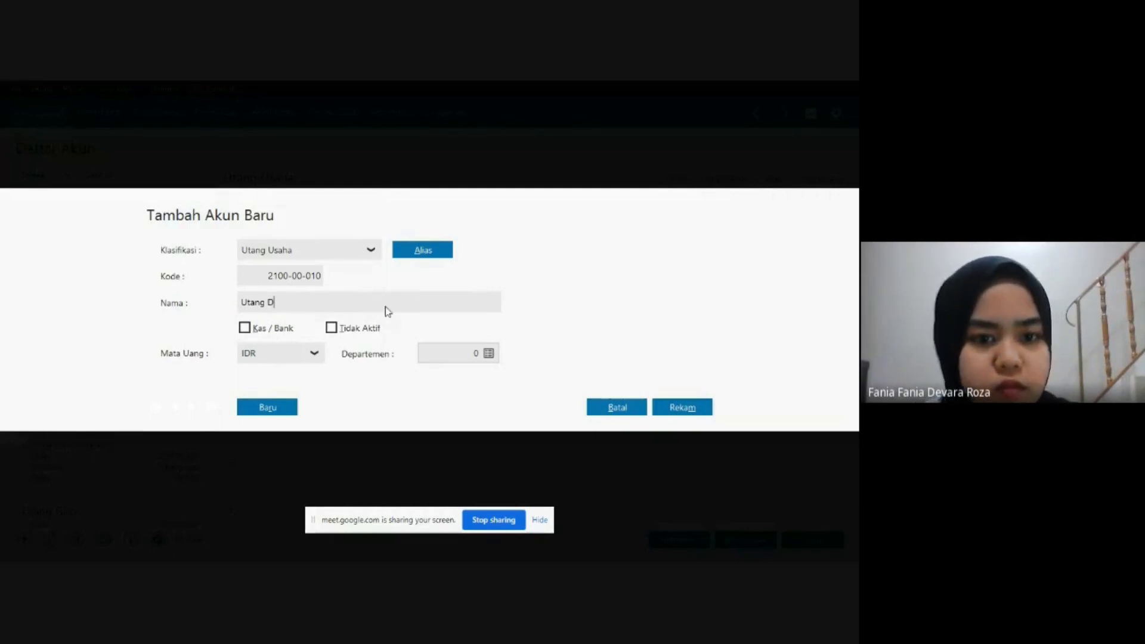
pyautogui.write('agang')
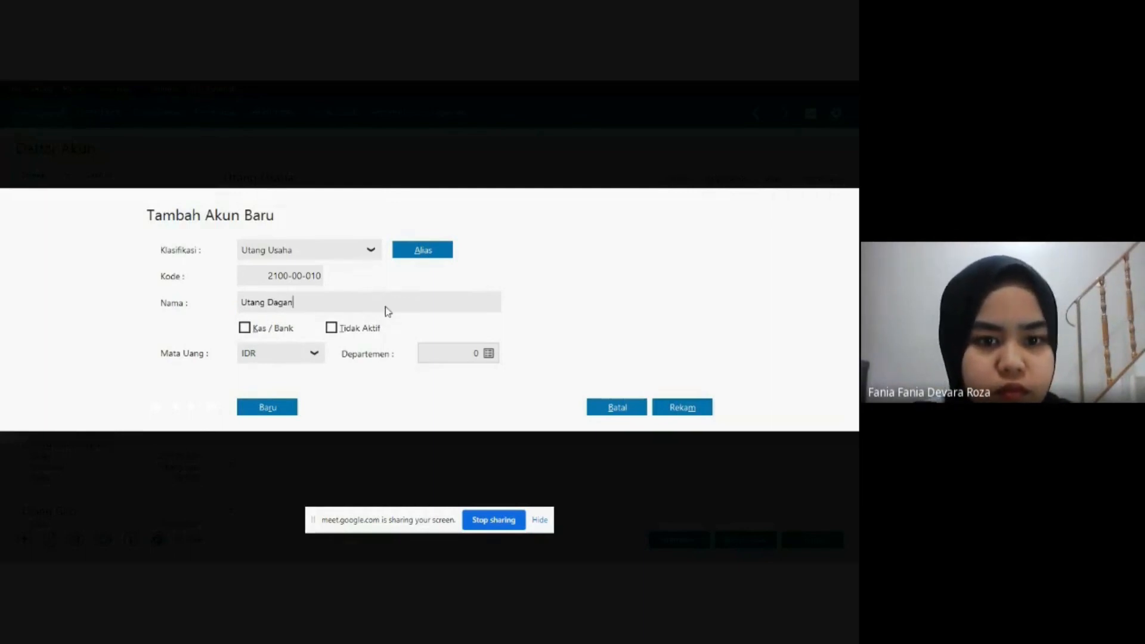
pyautogui.click(681, 407)
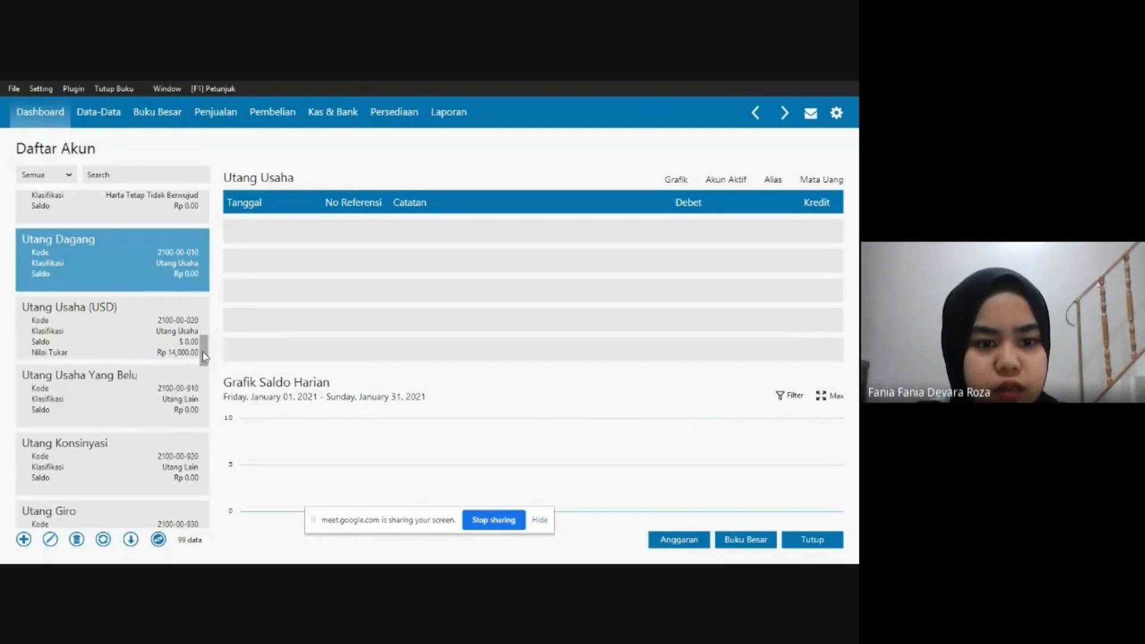
# Select the Bank account (1200-00-010) and check its required name in the opening balances of SOAL UTS.pdf.
pyautogui.moveTo(203, 357); pyautogui.dragTo(216, 215)
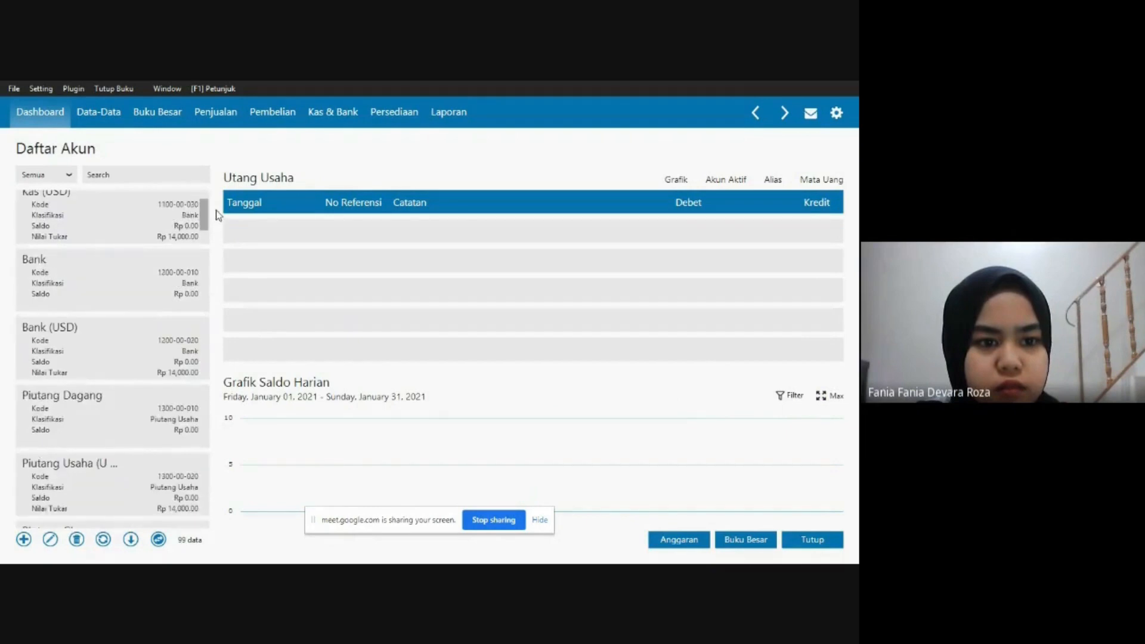
pyautogui.scroll(1, 168, 274)
pyautogui.click(168, 276)
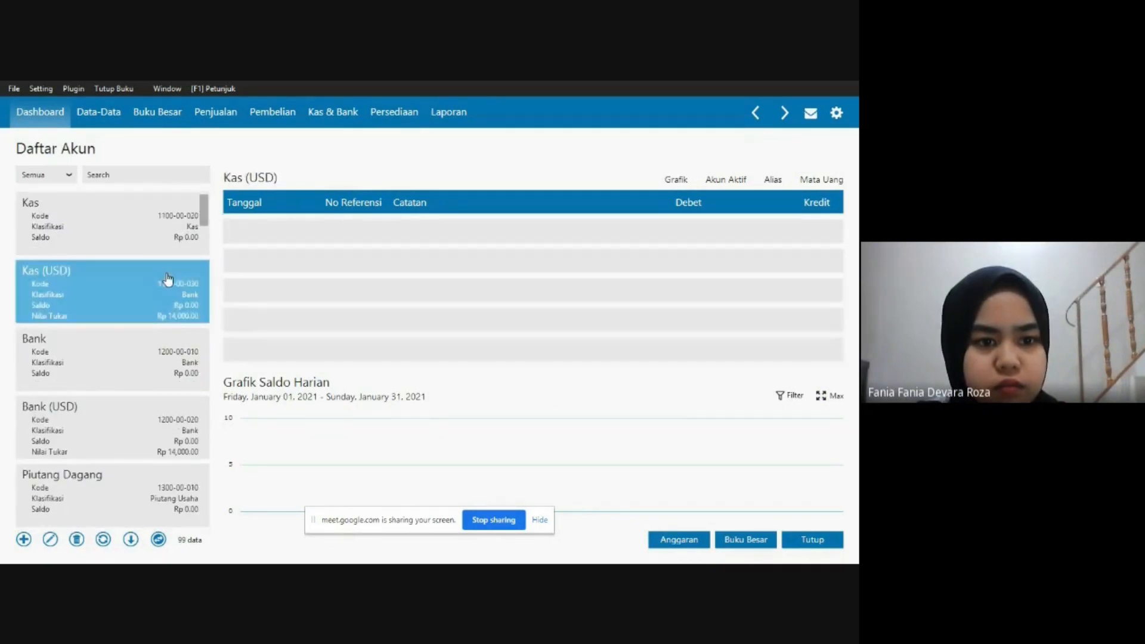
pyautogui.click(143, 360)
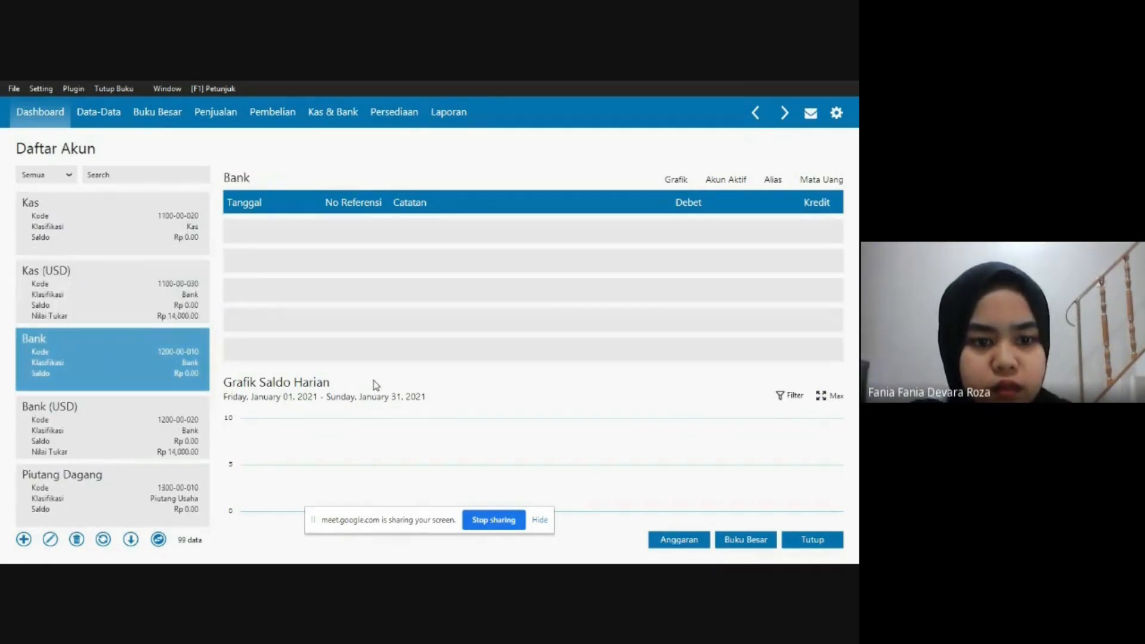
pyautogui.hotkey('alt', 'Tab')
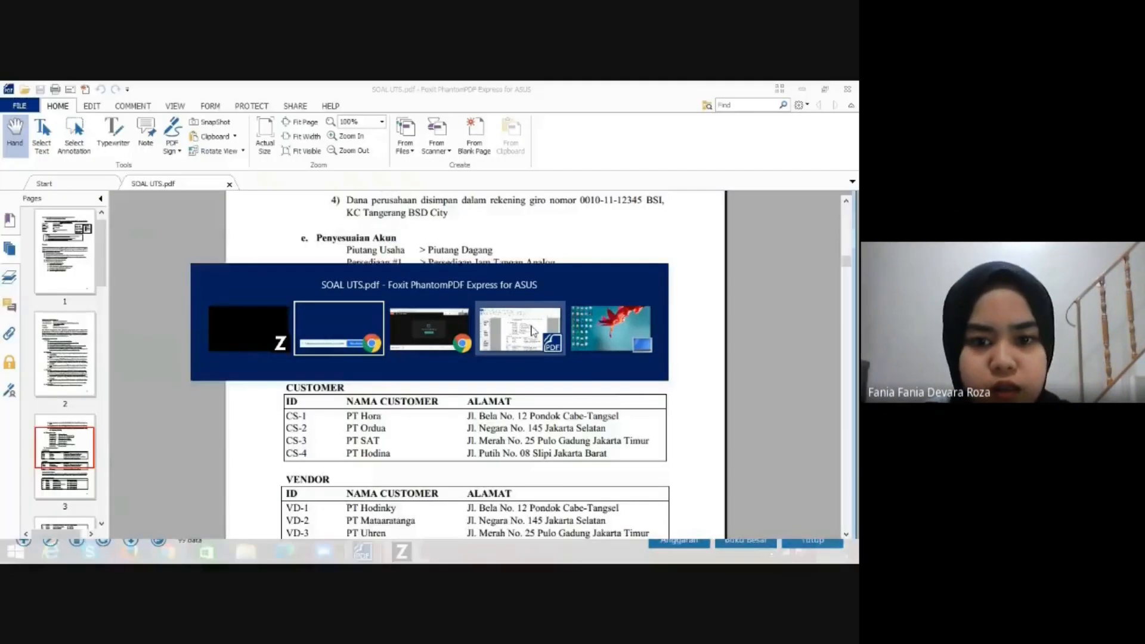
pyautogui.click(546, 313)
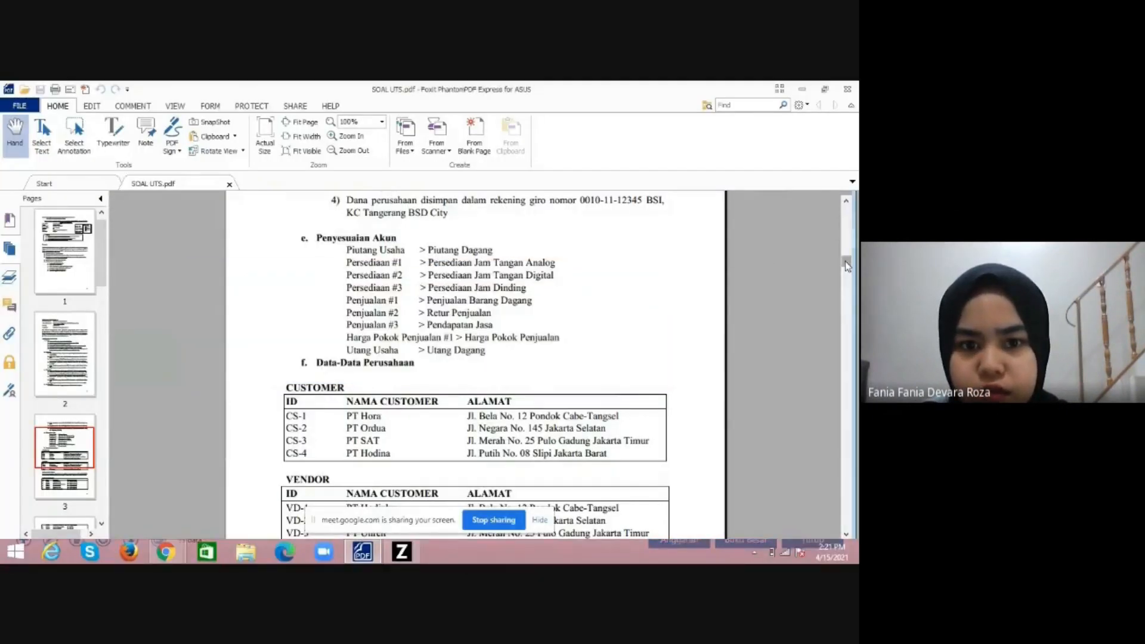
pyautogui.moveTo(847, 266); pyautogui.dragTo(849, 291)
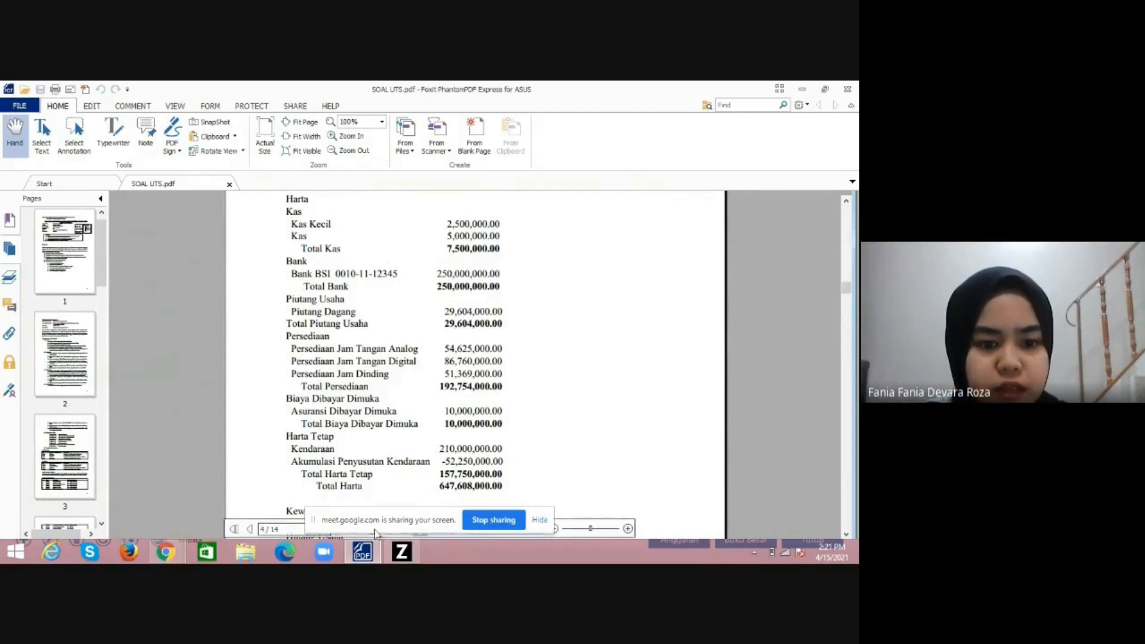
# In Zahir, rename the Bank account as Bank BSI plus the giro account number, accept the key-account warning, save, and close the account list.
pyautogui.click(401, 552)
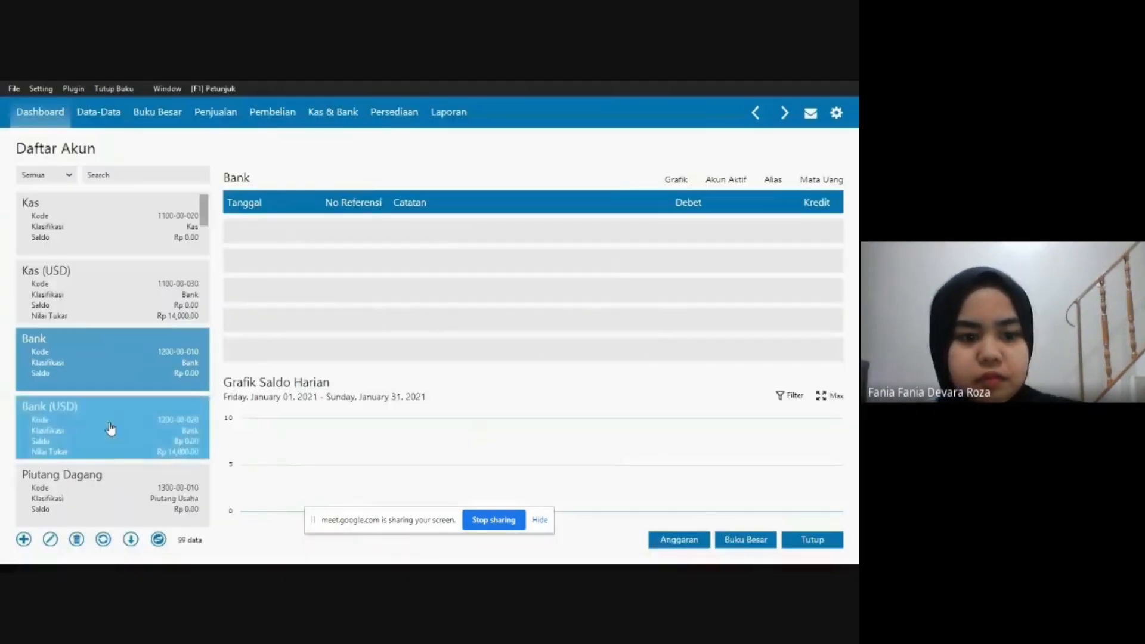
pyautogui.click(51, 540)
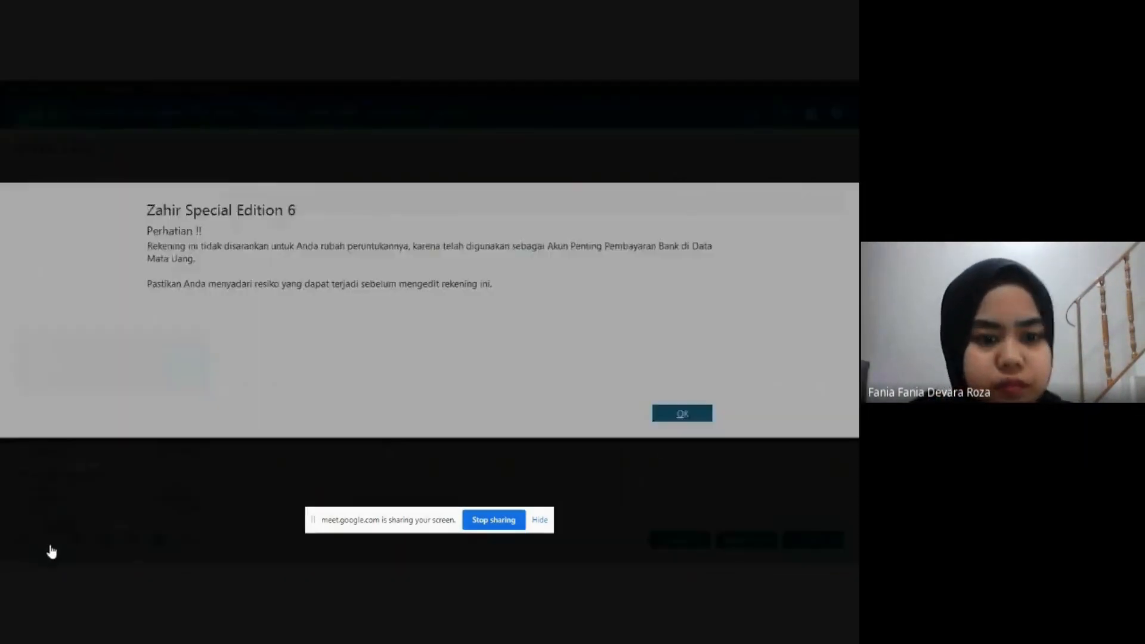
pyautogui.click(697, 419)
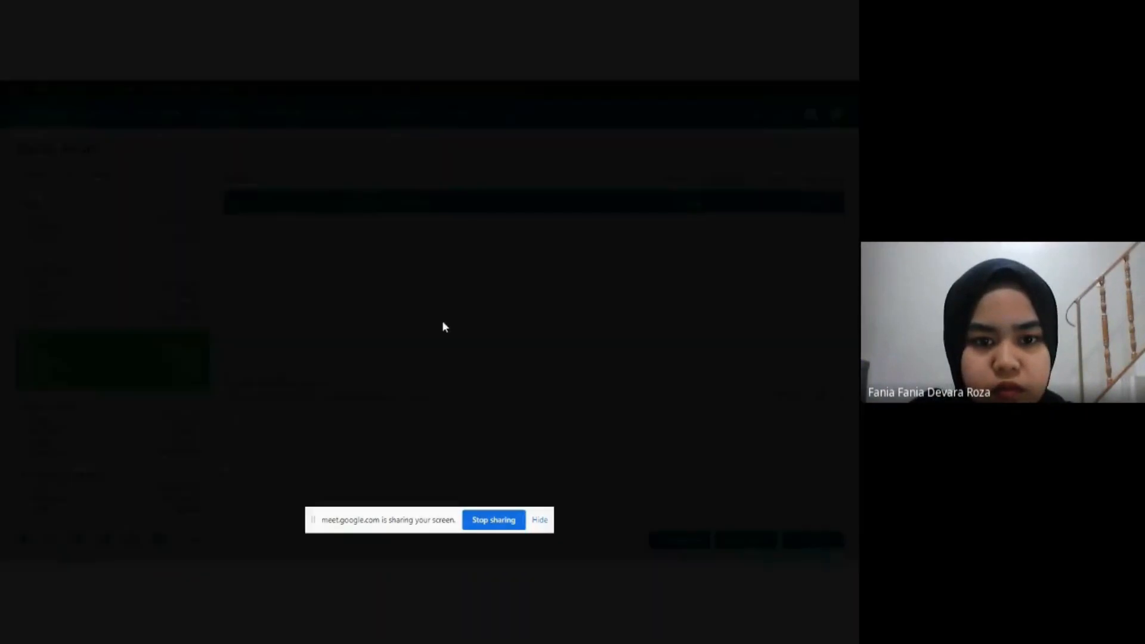
pyautogui.doubleClick(379, 303)
pyautogui.click(381, 304)
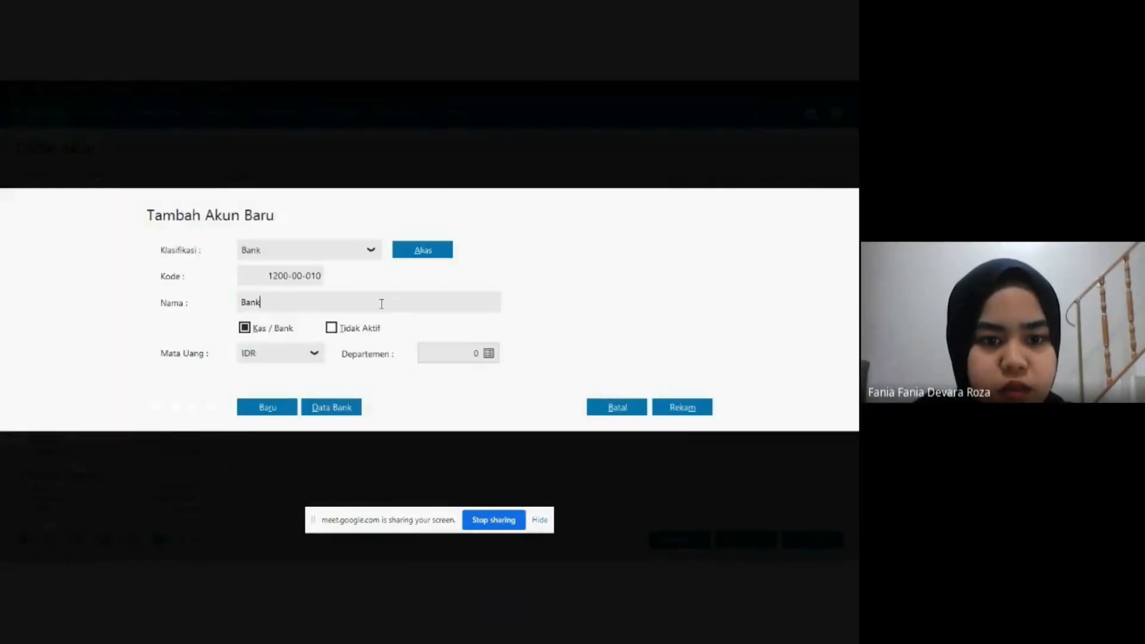
pyautogui.write('BSI 1')
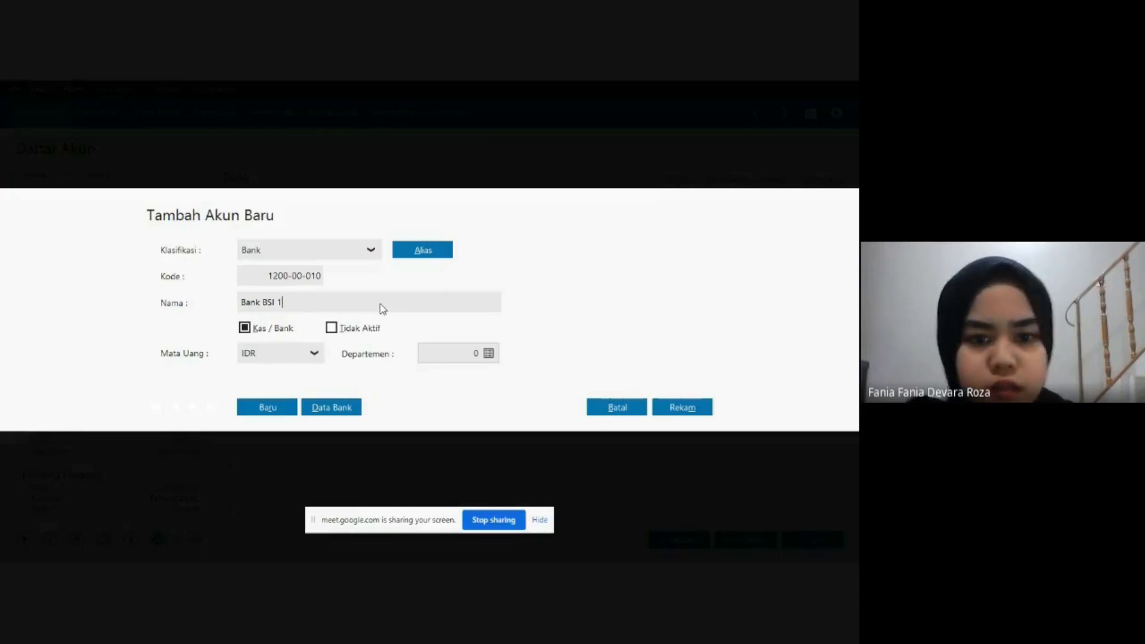
pyautogui.press('BackSpace')
pyautogui.press('BackSpace')
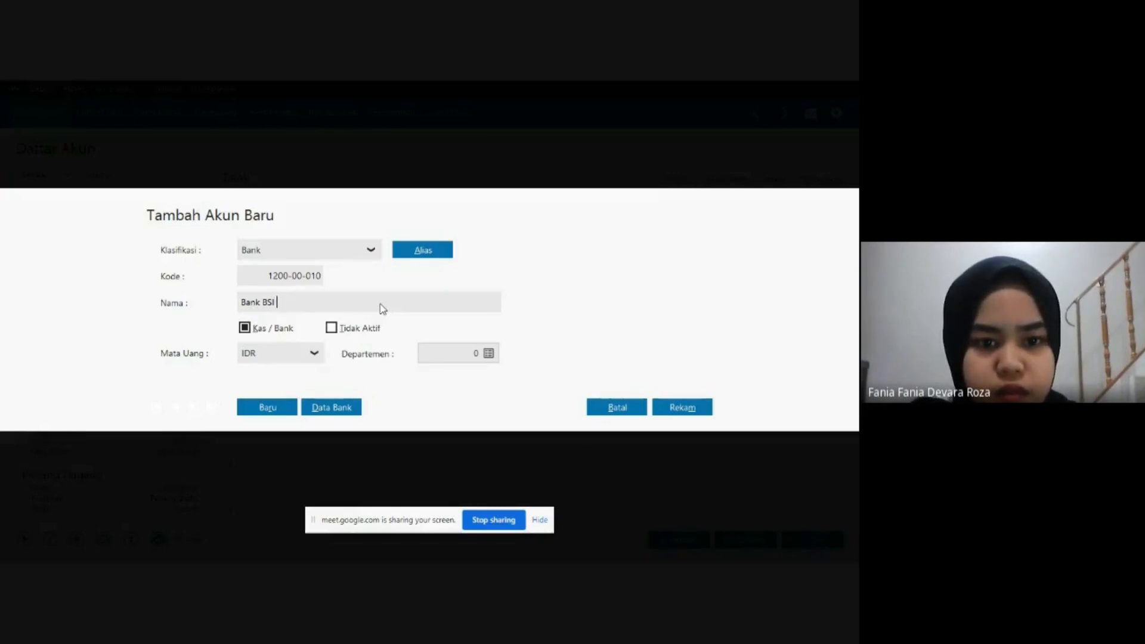
pyautogui.write('001')
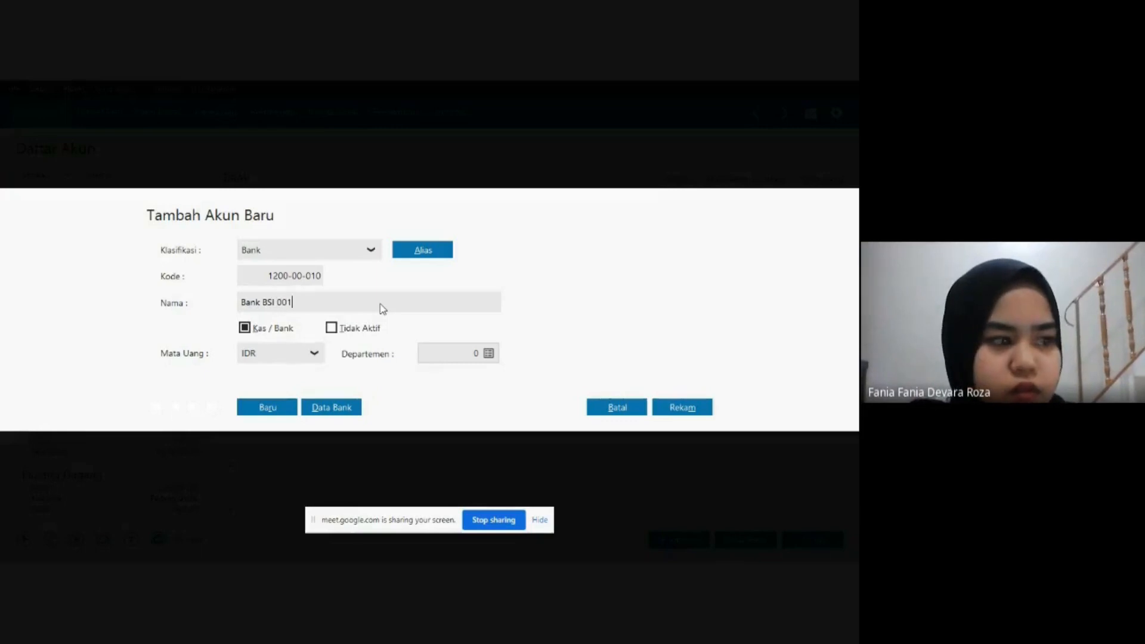
pyautogui.write('0-11-12345')
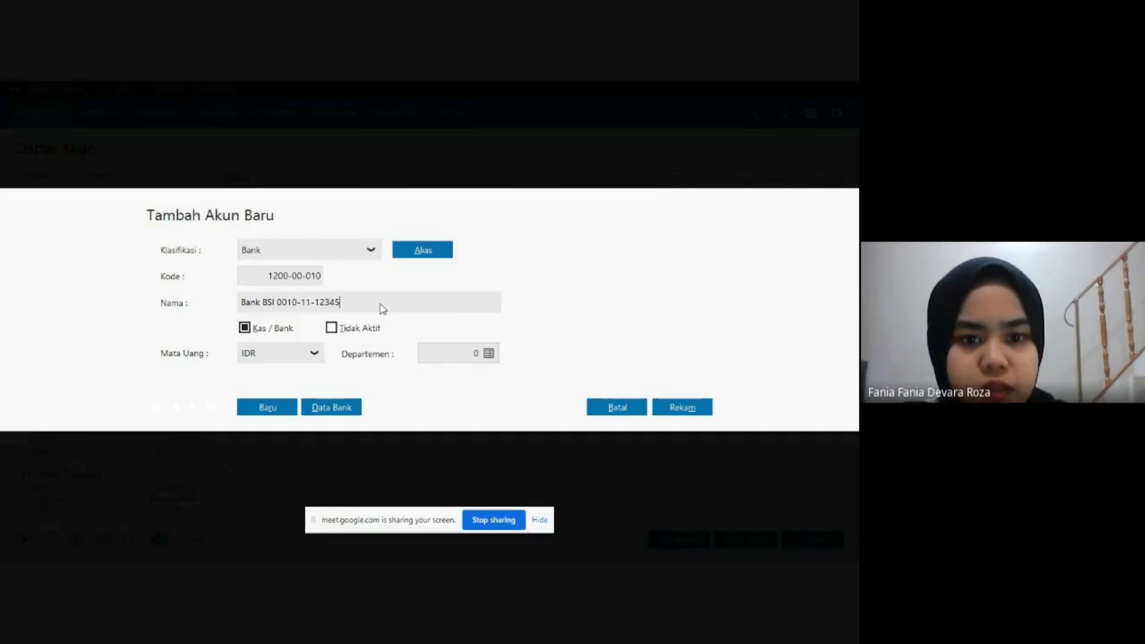
pyautogui.click(672, 407)
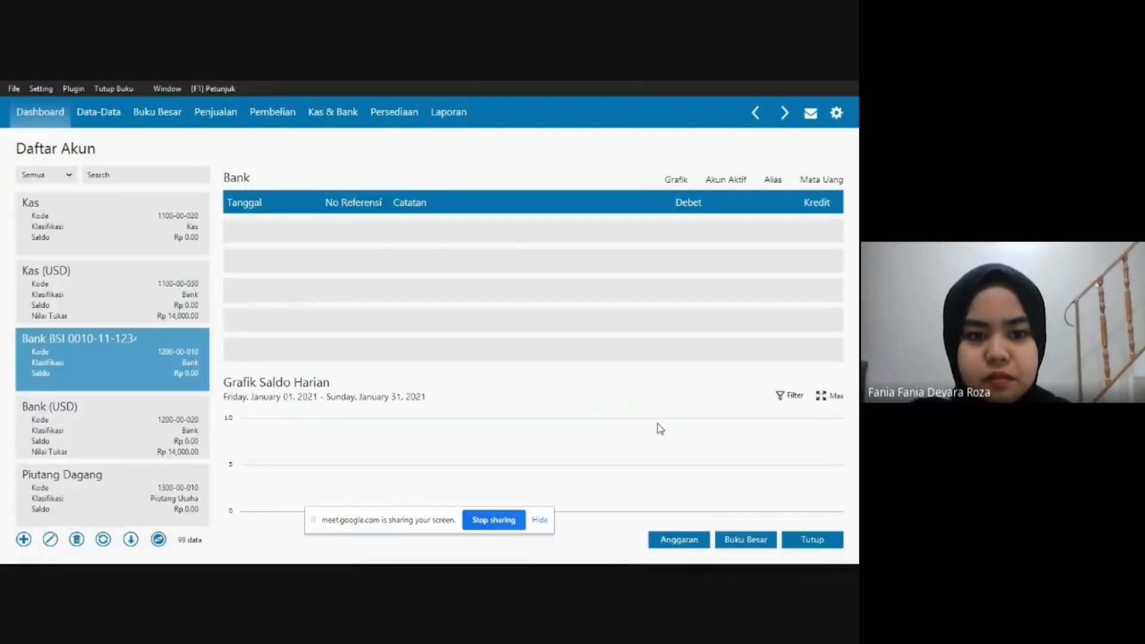
pyautogui.click(800, 542)
# Review the sales, purchase, and cash and bank policies in SOAL UTS.pdf, and return to Zahir.
pyautogui.hotkey('alt', 'Tab')
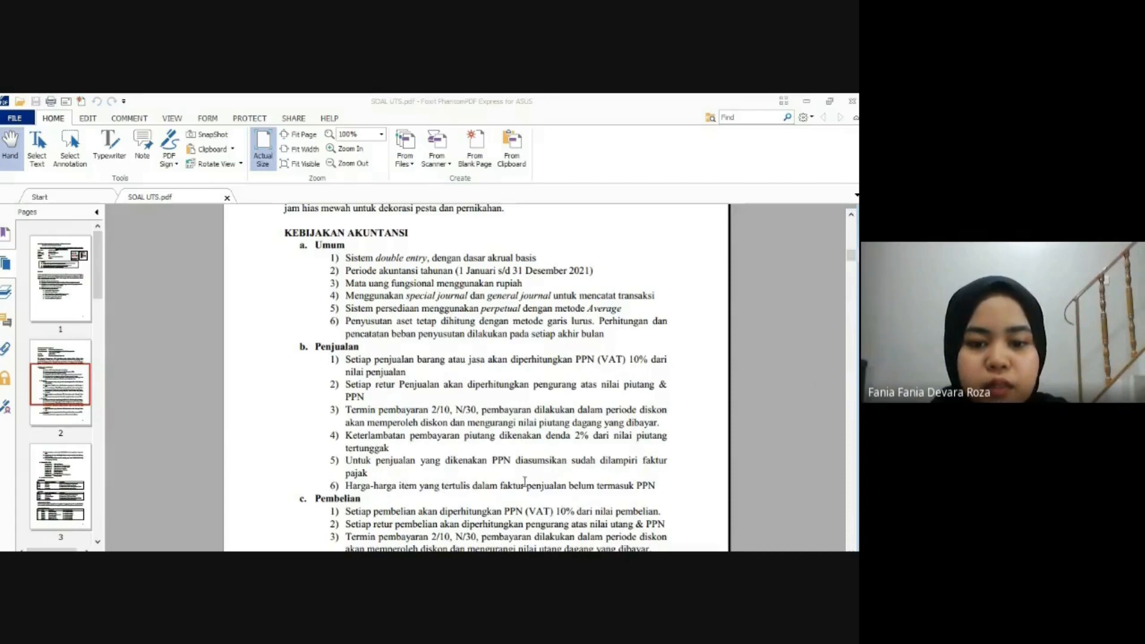
pyautogui.click(851, 257)
pyautogui.scroll(-3, 853, 261)
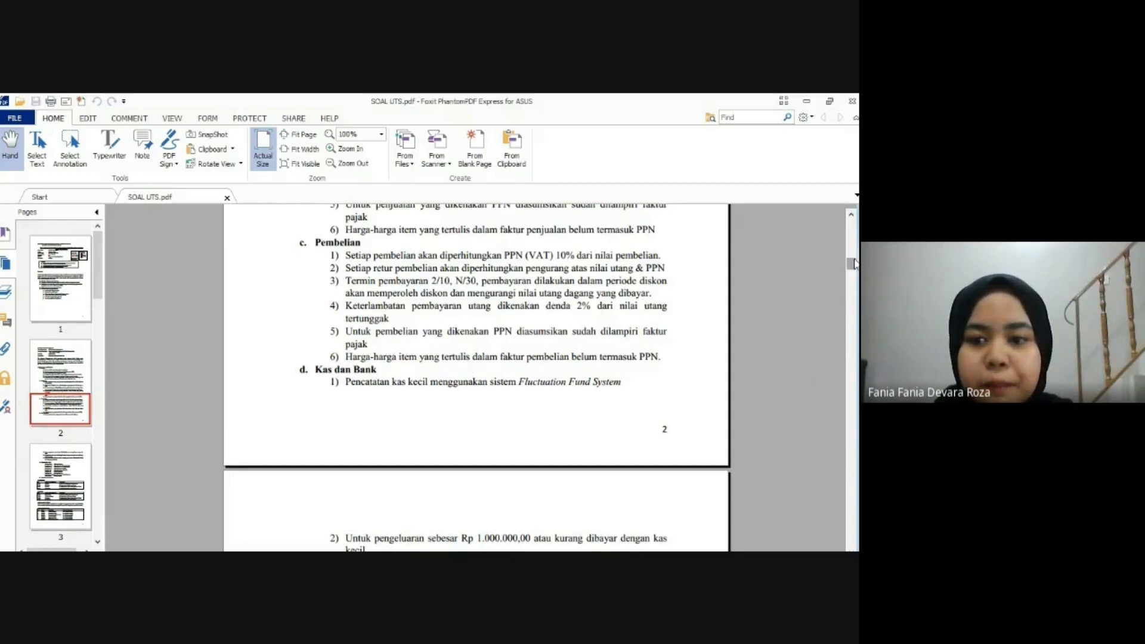
pyautogui.moveTo(854, 263); pyautogui.dragTo(853, 266)
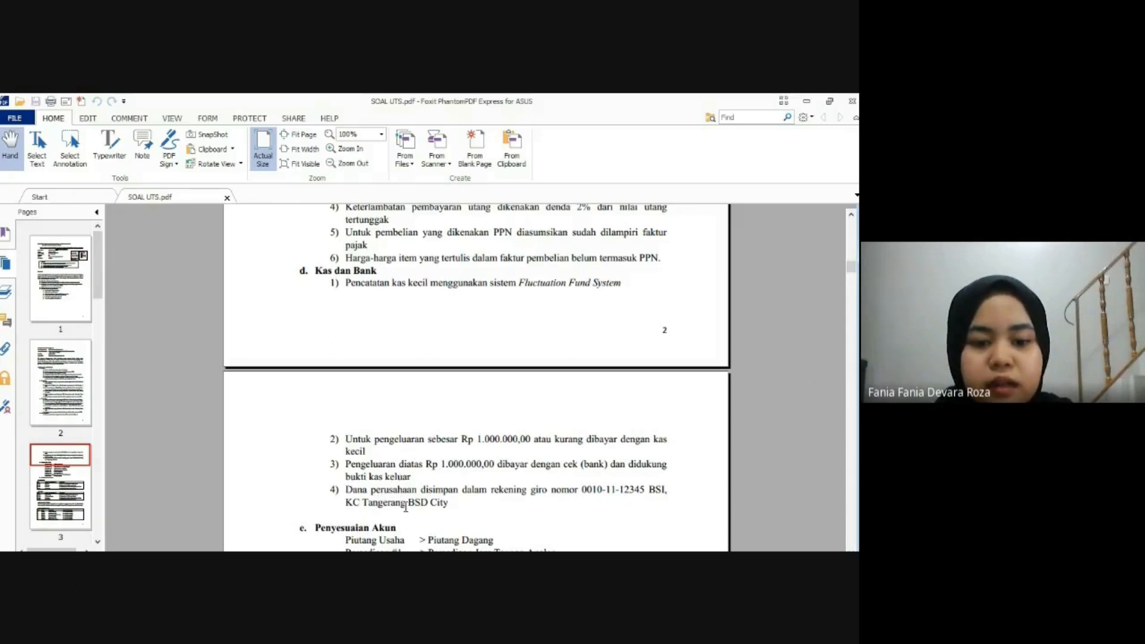
pyautogui.hotkey('alt', 'Tab')
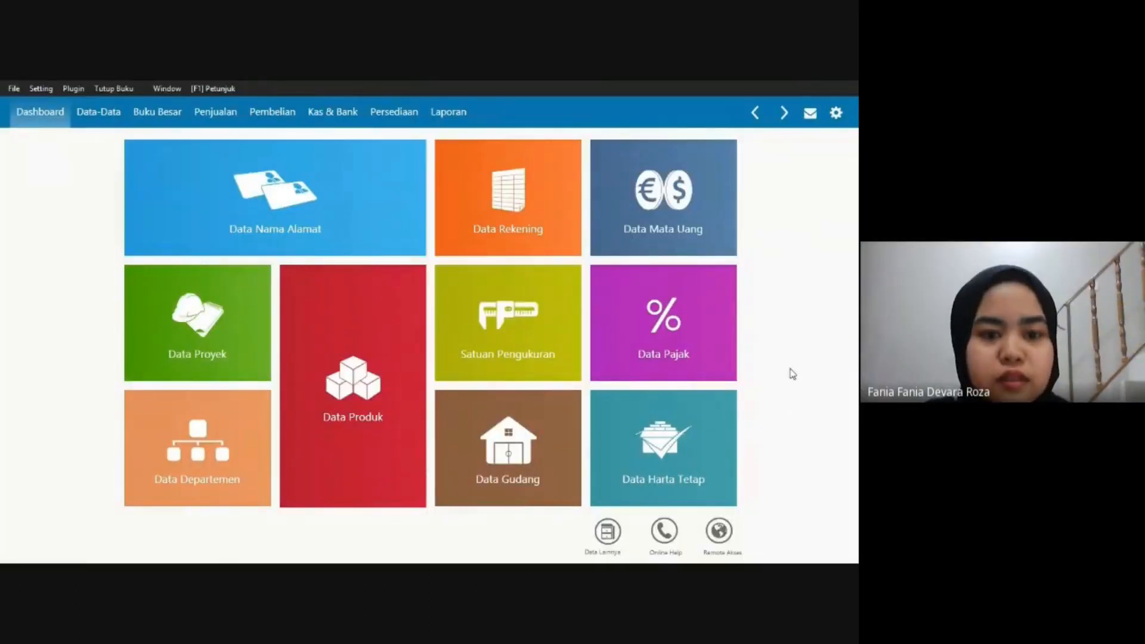
# Examine the customer and vendor tables in SOAL UTS.pdf, dismiss the presentation notification, and return to Zahir.
pyautogui.hotkey('alt', 'Tab')
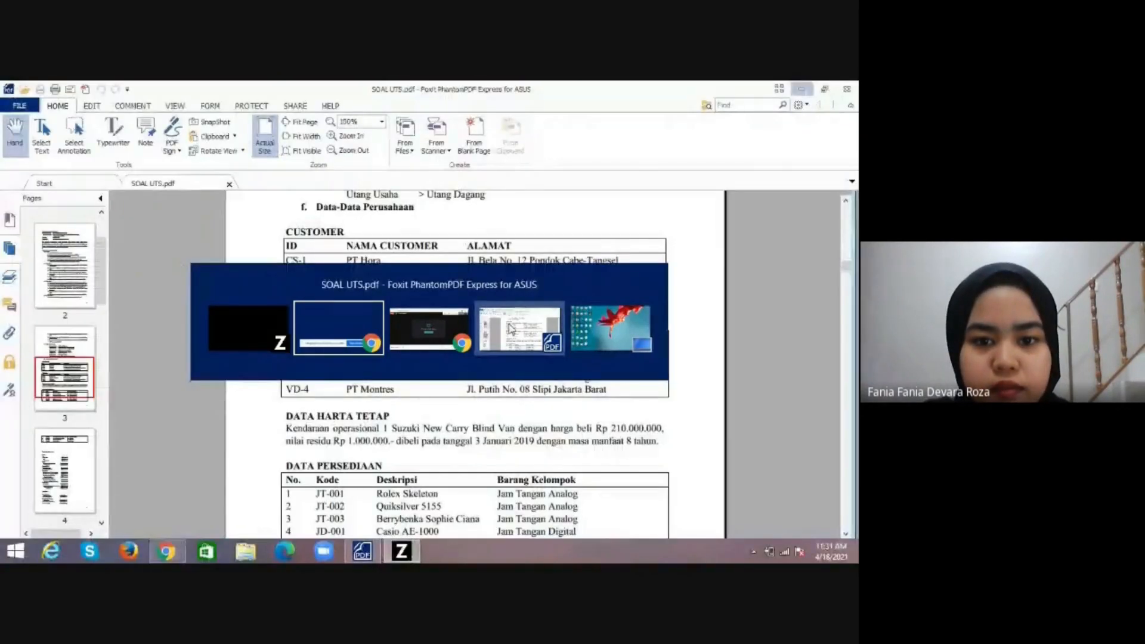
pyautogui.click(510, 330)
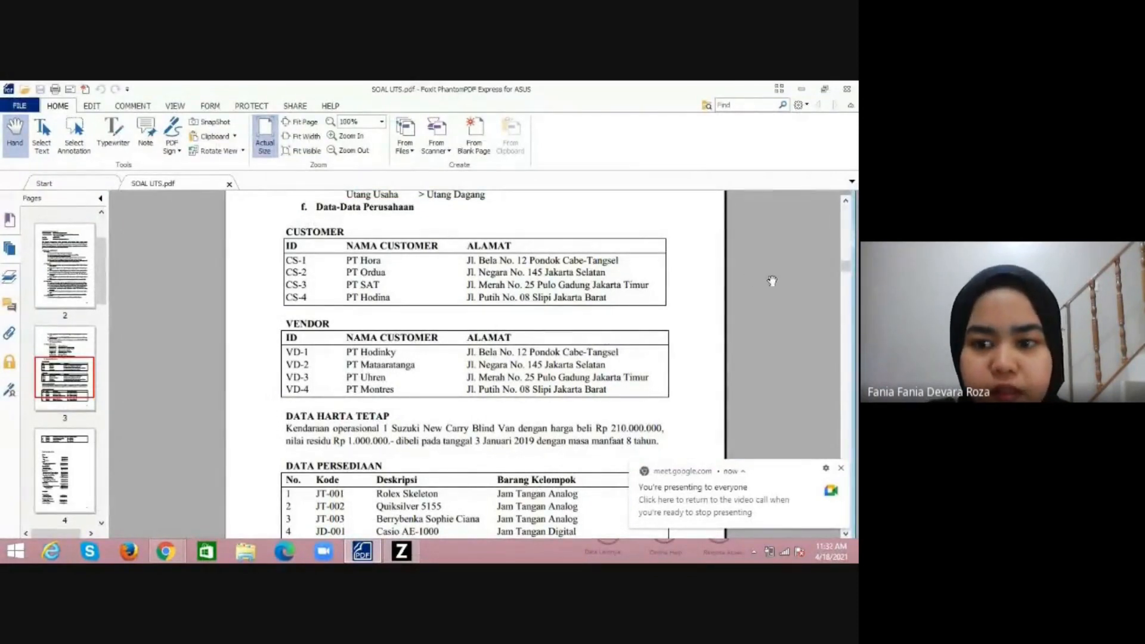
pyautogui.click(841, 469)
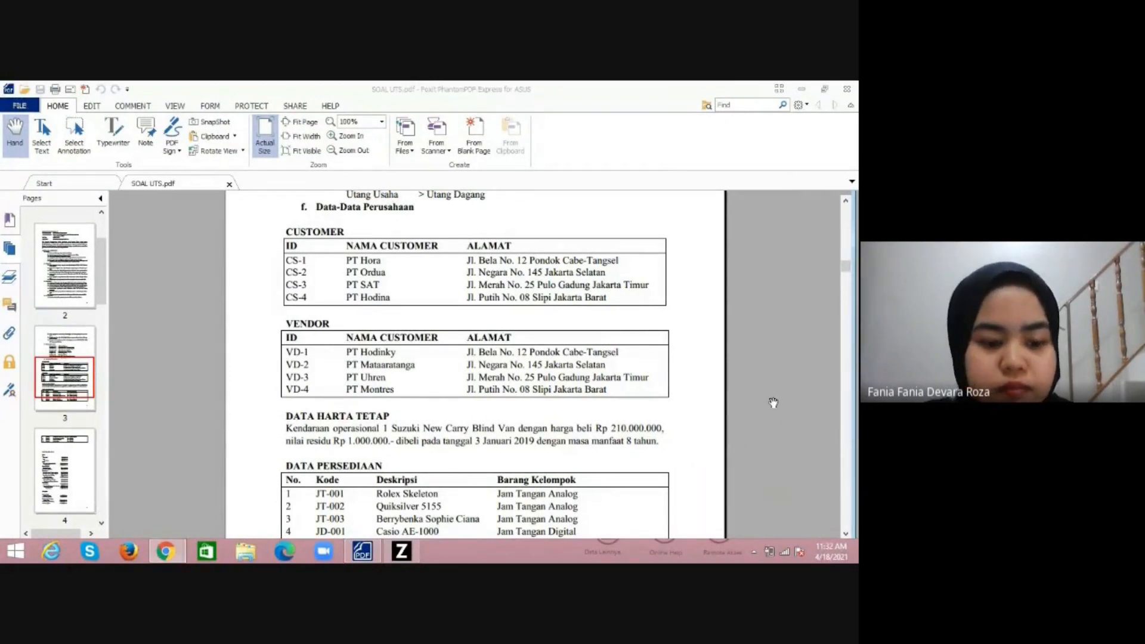
pyautogui.hotkey('alt', 'Tab')
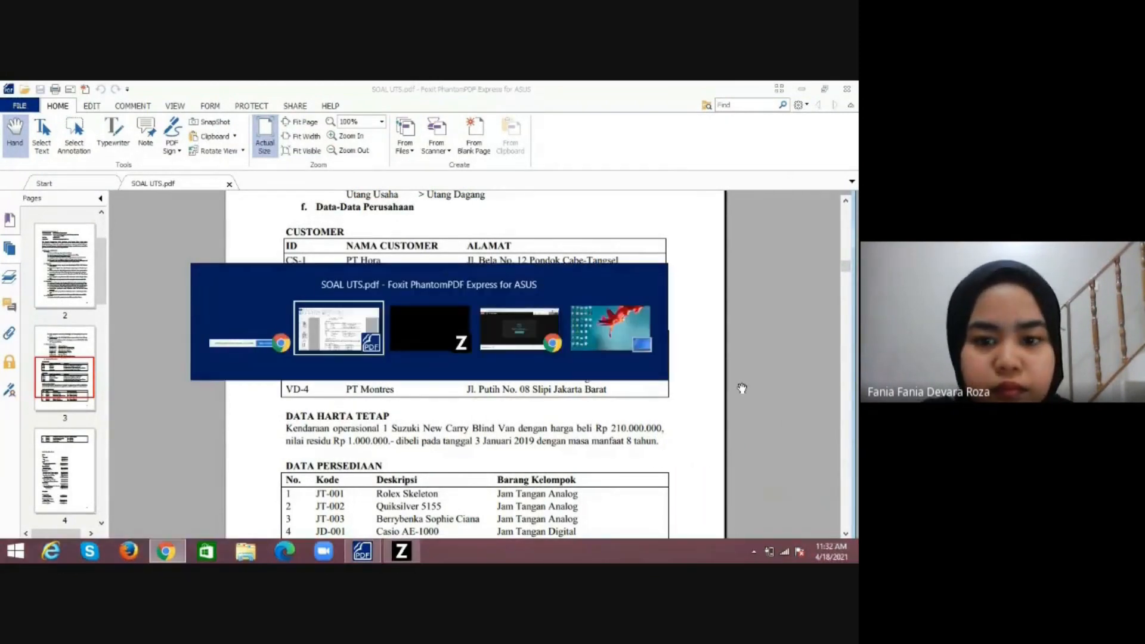
pyautogui.hotkey('alt', 'Tab')
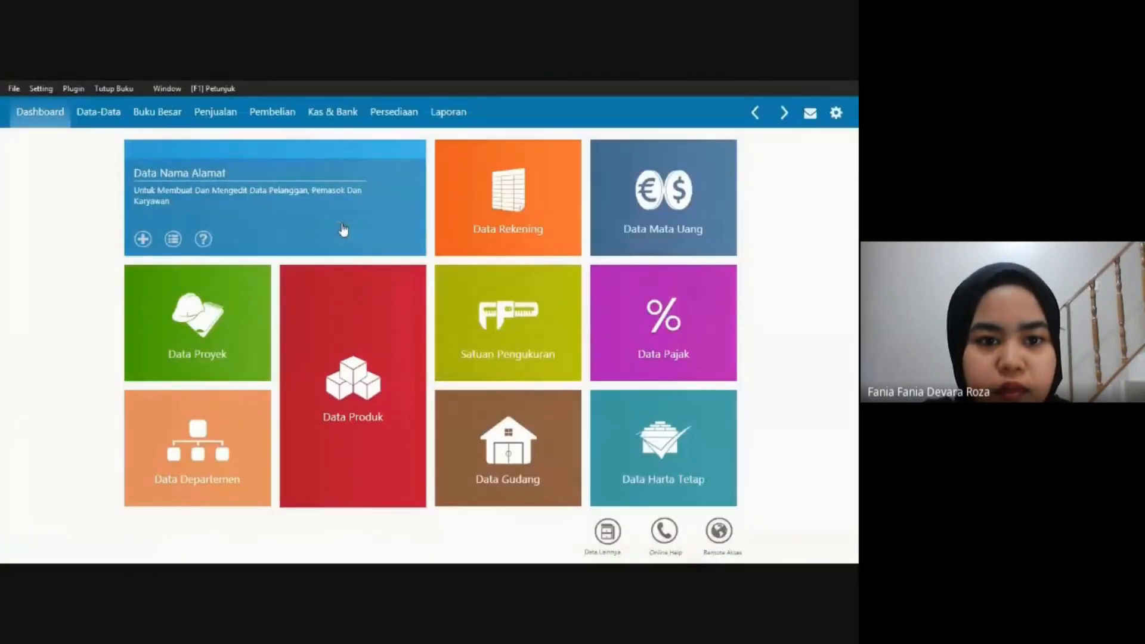
# Create a new record in Data Nama Alamat for customer PT Hora, entering its customer ID and company name.
pyautogui.click(293, 213)
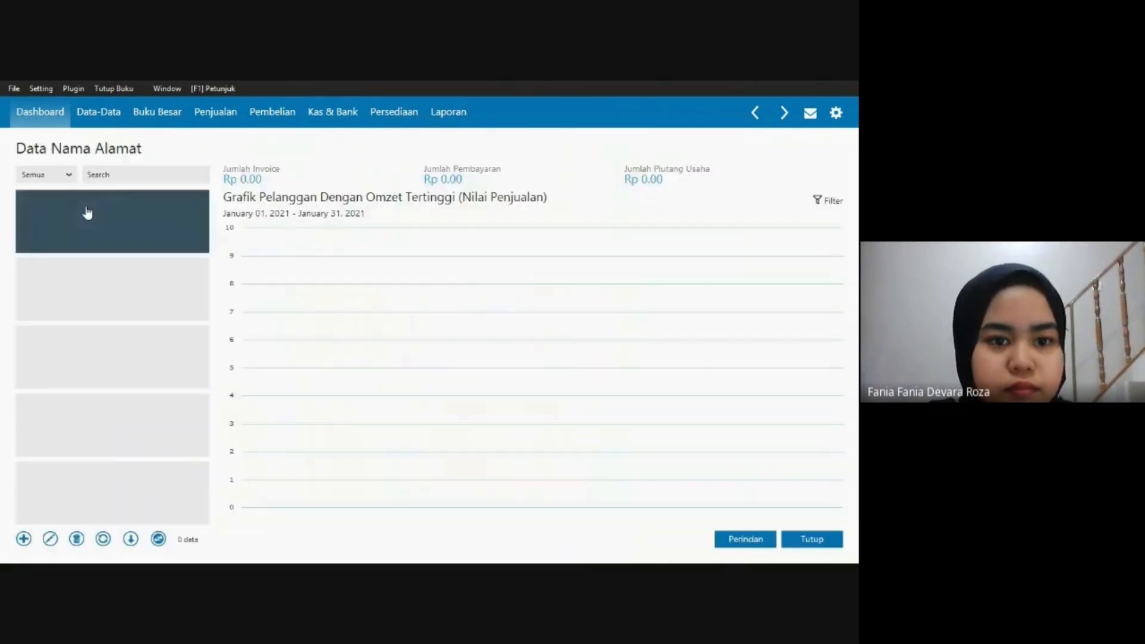
pyautogui.click(24, 538)
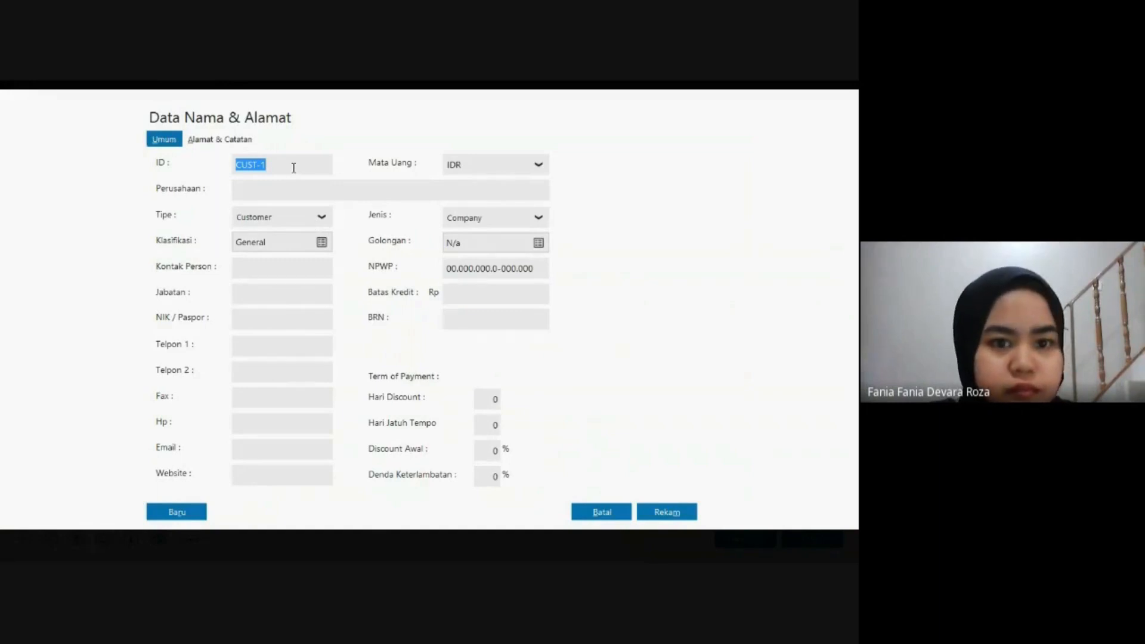
pyautogui.write('CS-')
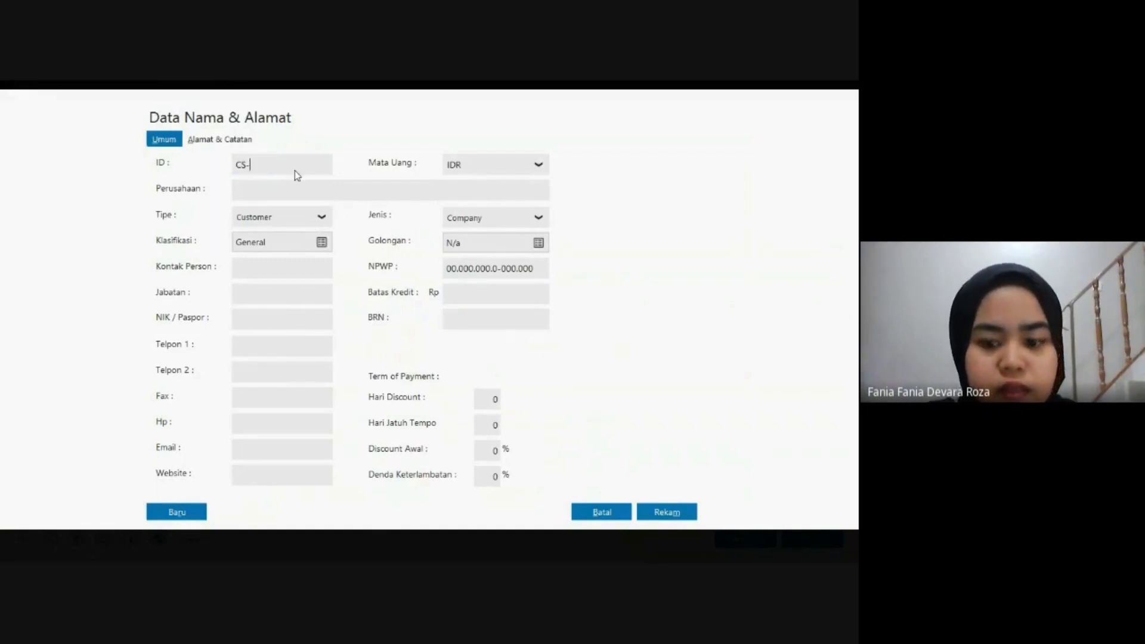
pyautogui.write('117')
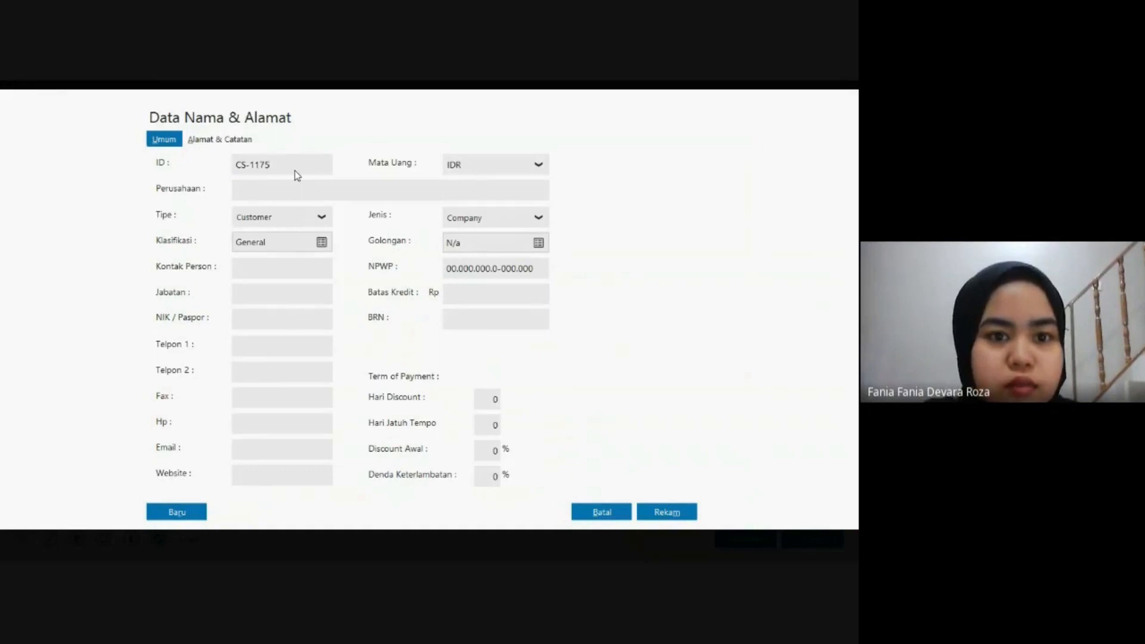
pyautogui.write('5')
pyautogui.click(338, 189)
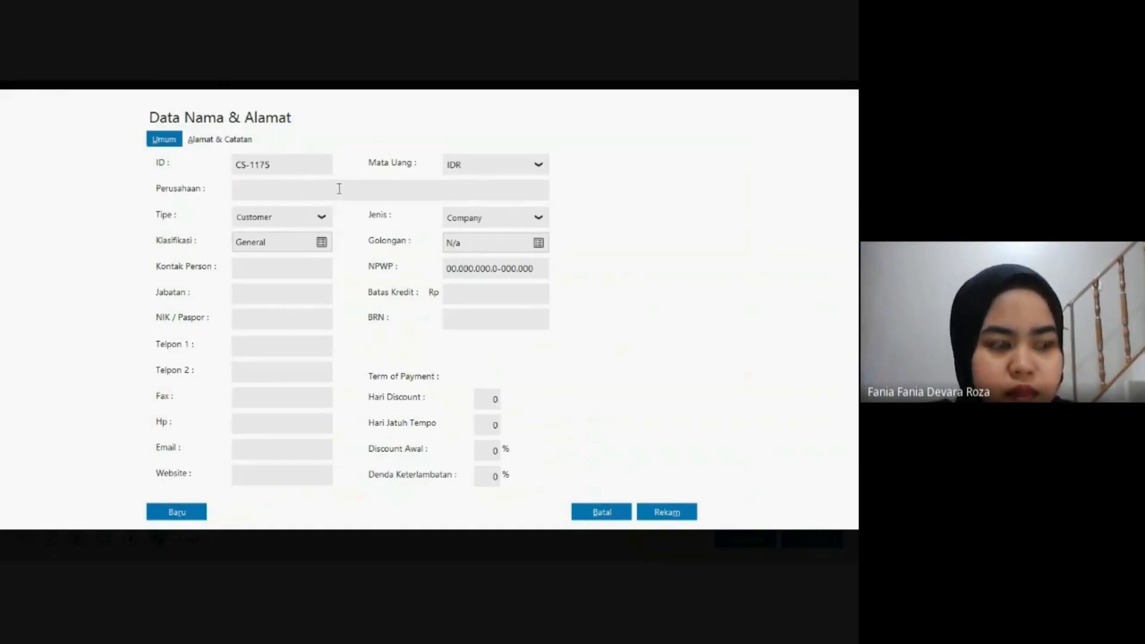
pyautogui.write('P')
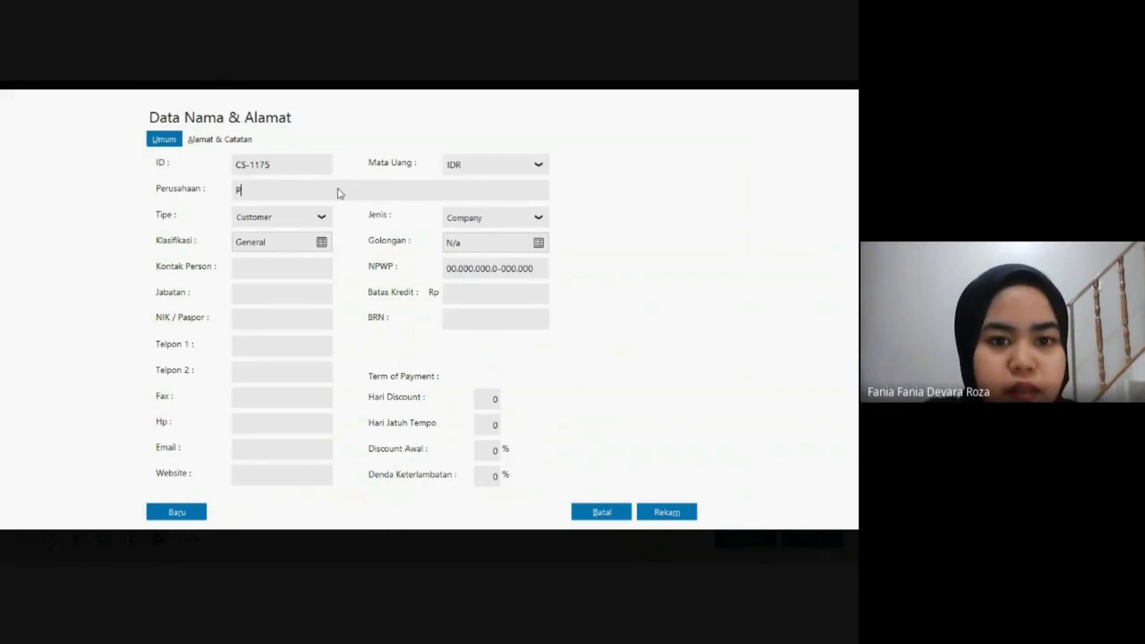
pyautogui.write('T Ho')
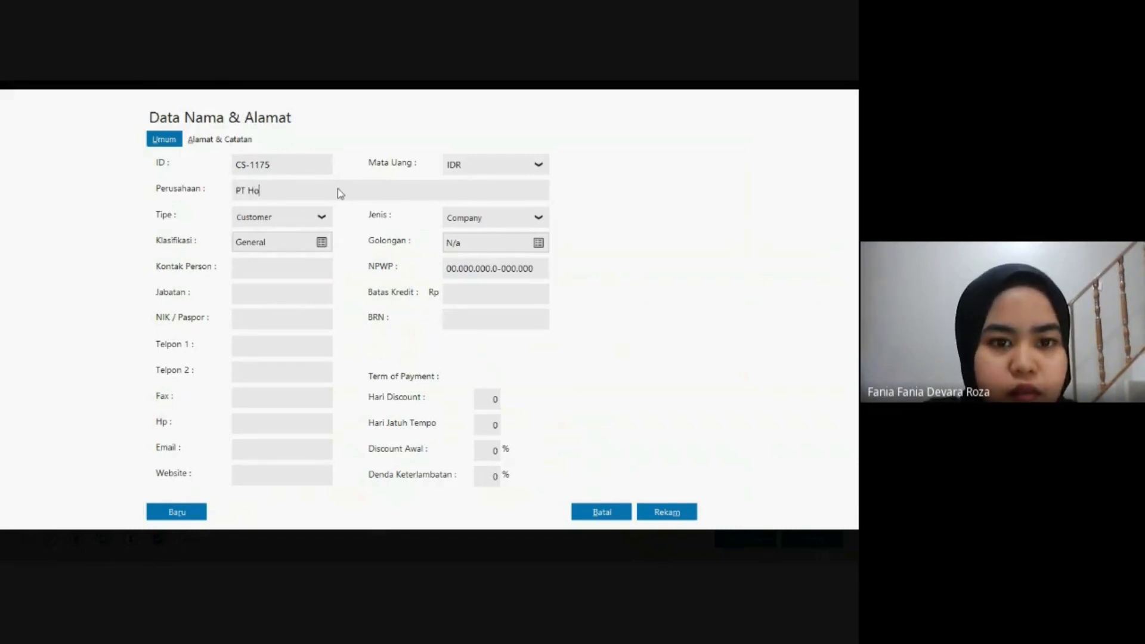
pyautogui.write('r')
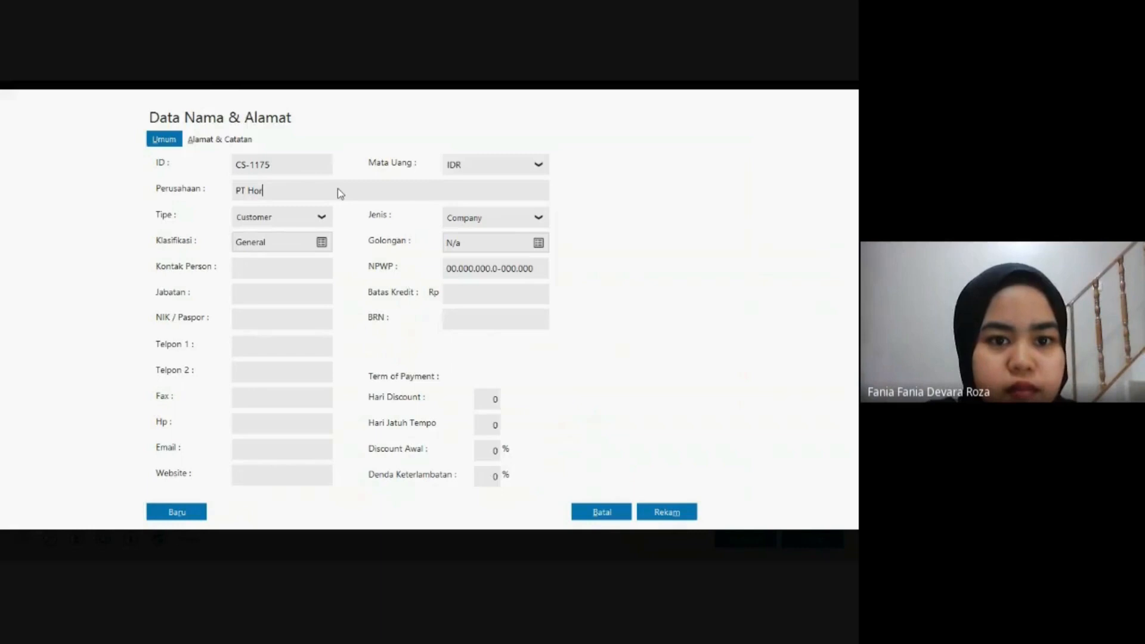
pyautogui.write('a')
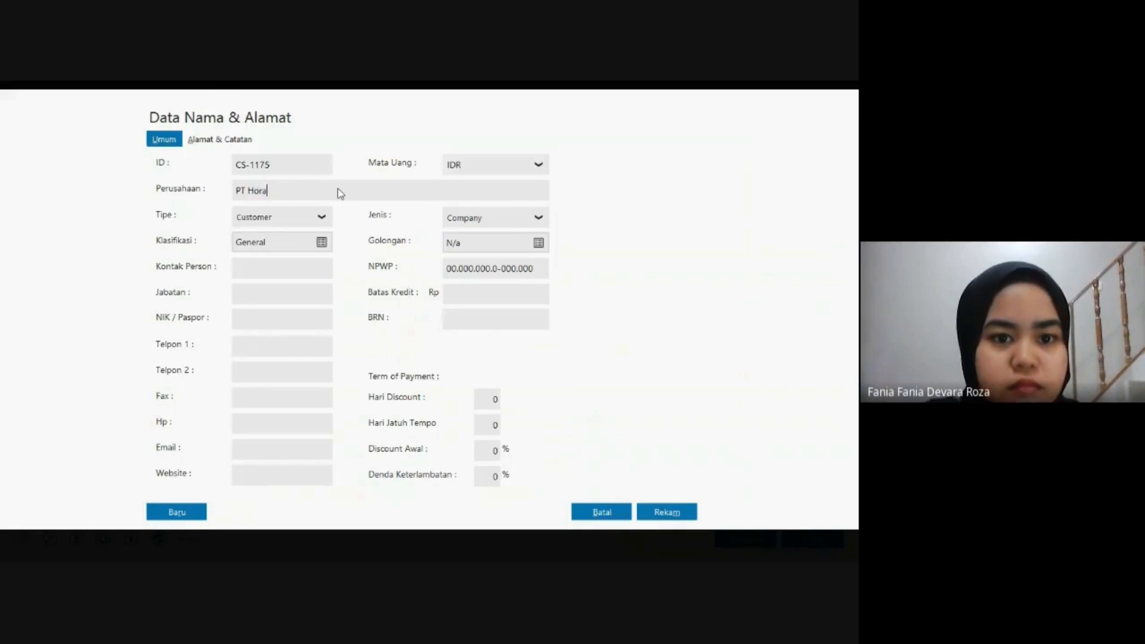
# Enter PT Hora's street address in its customer record and save it, continuing despite the incomplete NPWP/NIK.
pyautogui.click(191, 141)
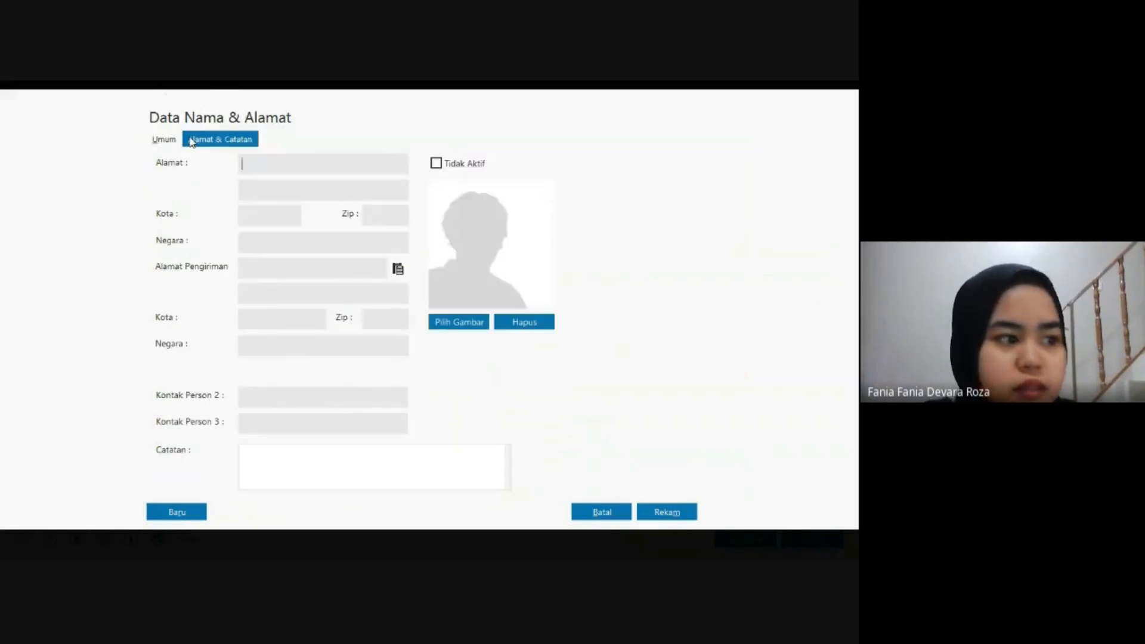
pyautogui.write('Jl')
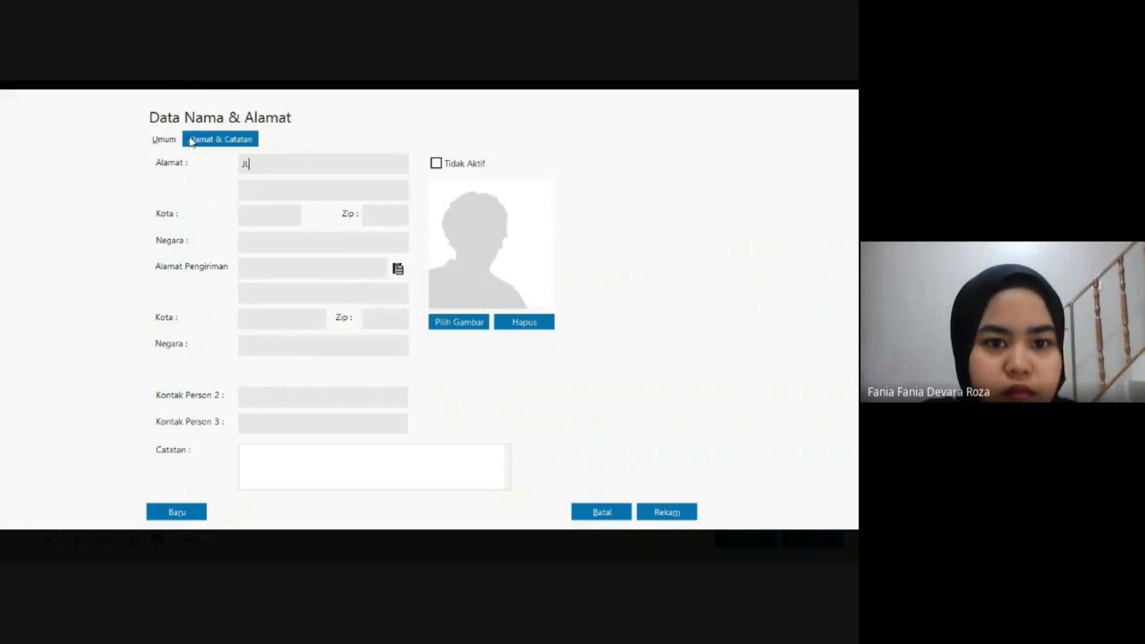
pyautogui.write('. Bela ')
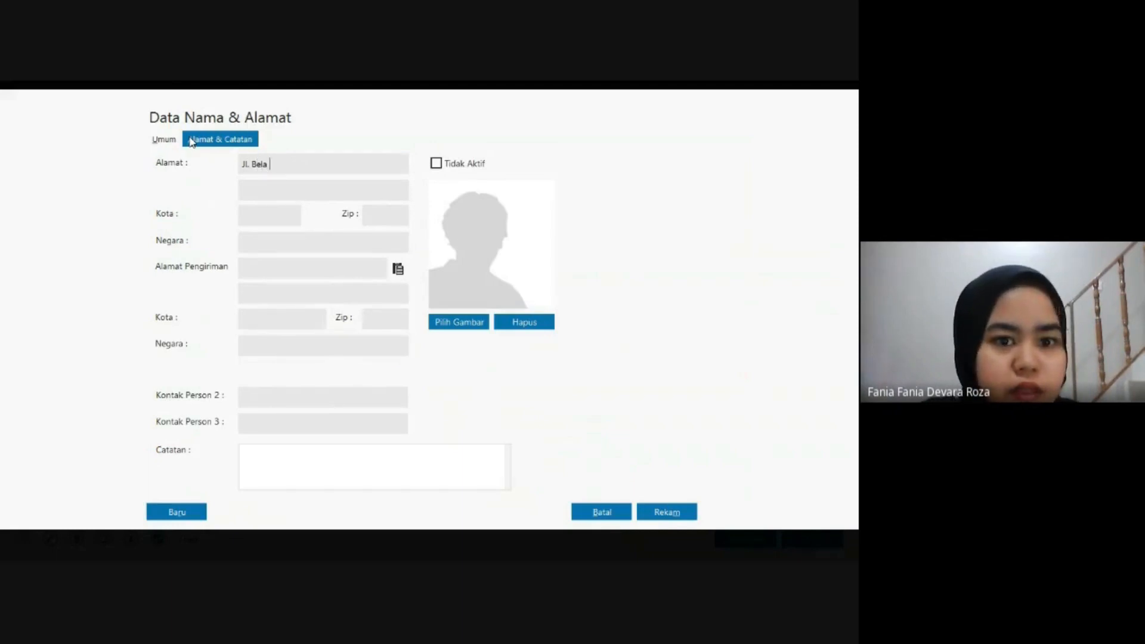
pyautogui.write('Ne')
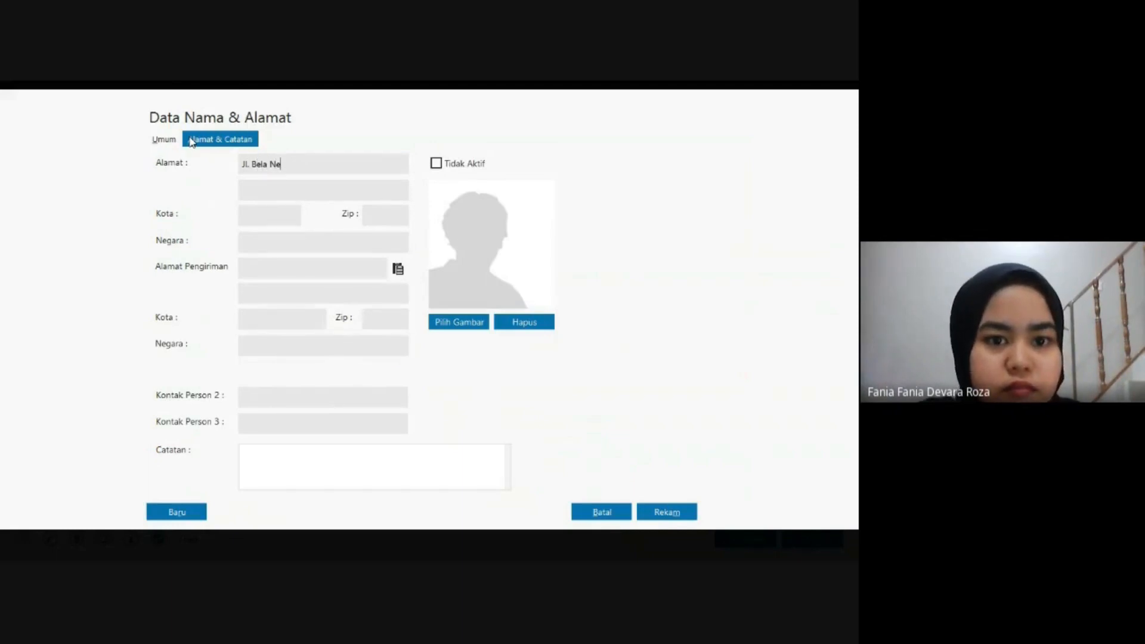
pyautogui.write('g')
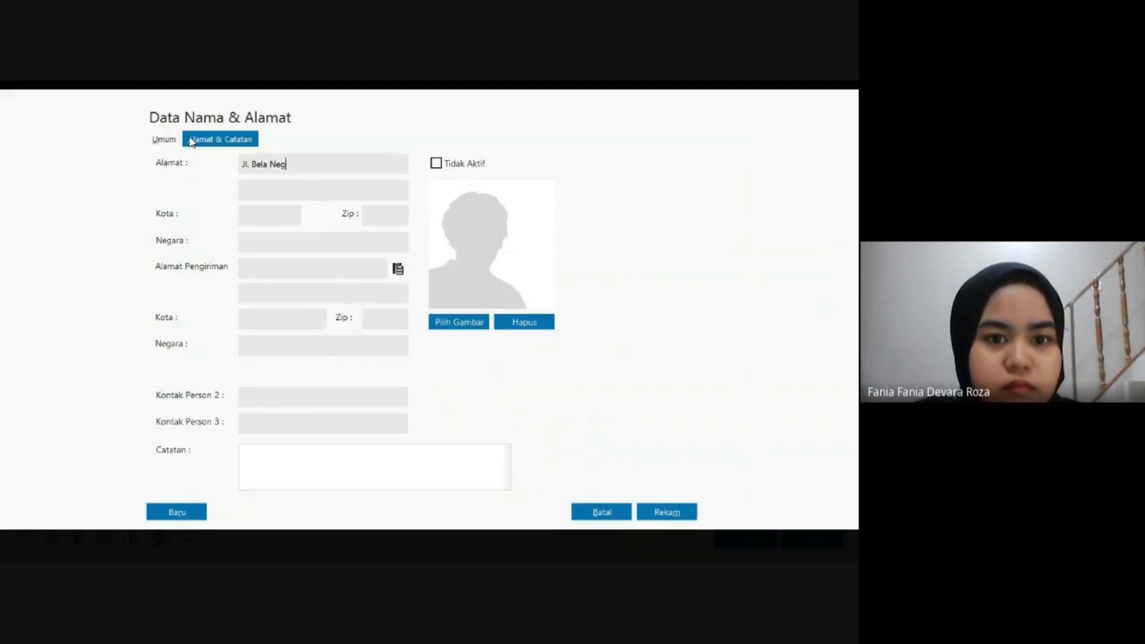
pyautogui.write('a')
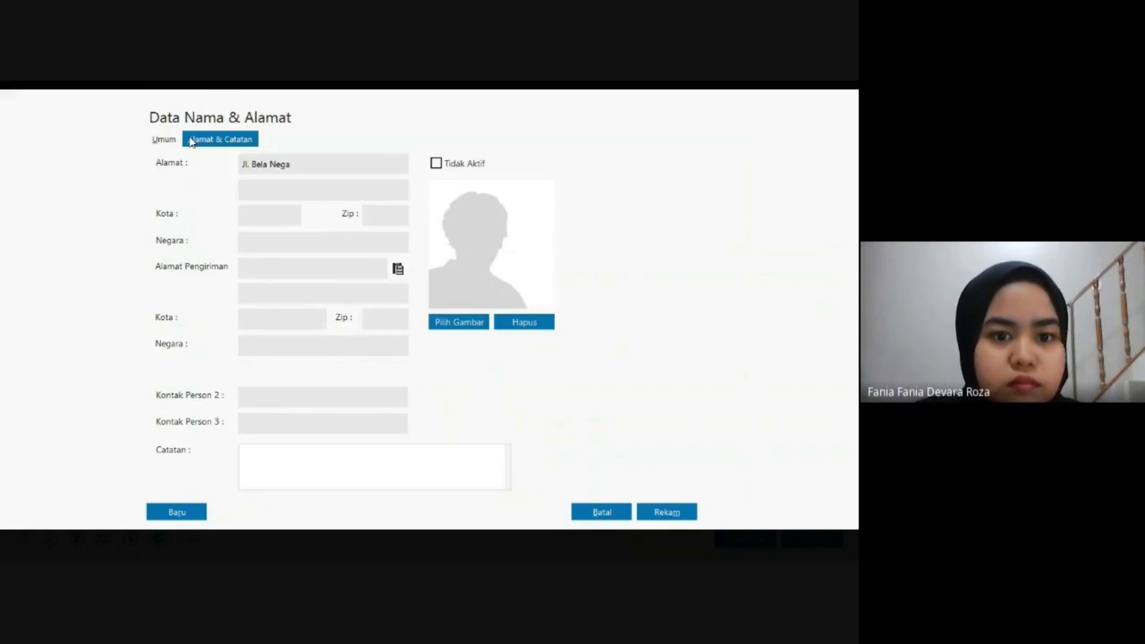
pyautogui.write('ra')
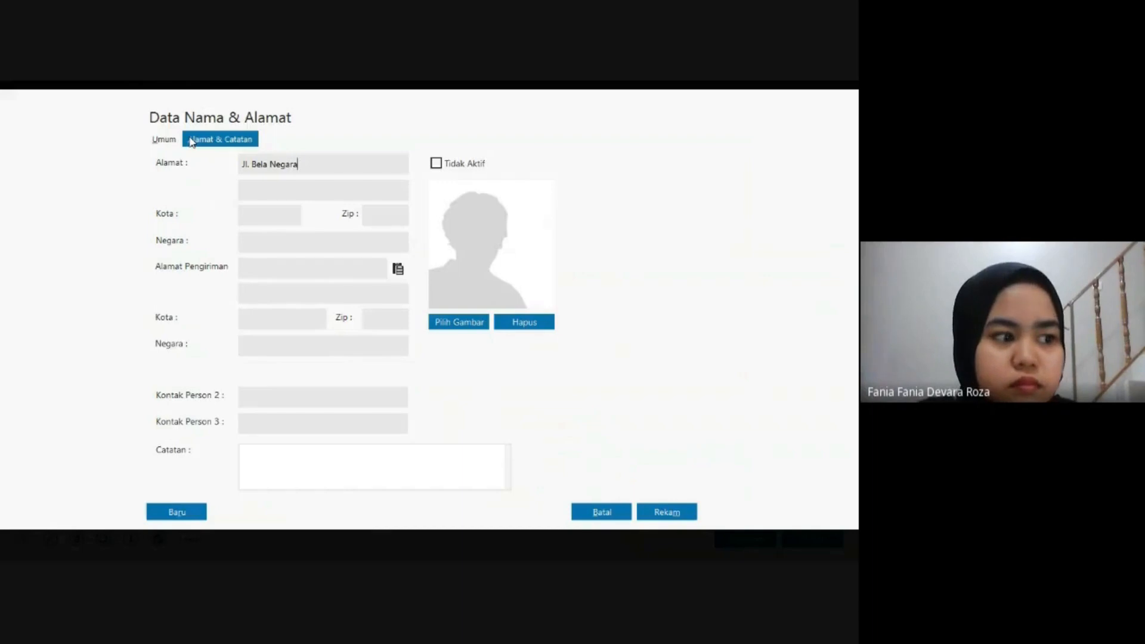
pyautogui.write(' N')
pyautogui.write('o. ')
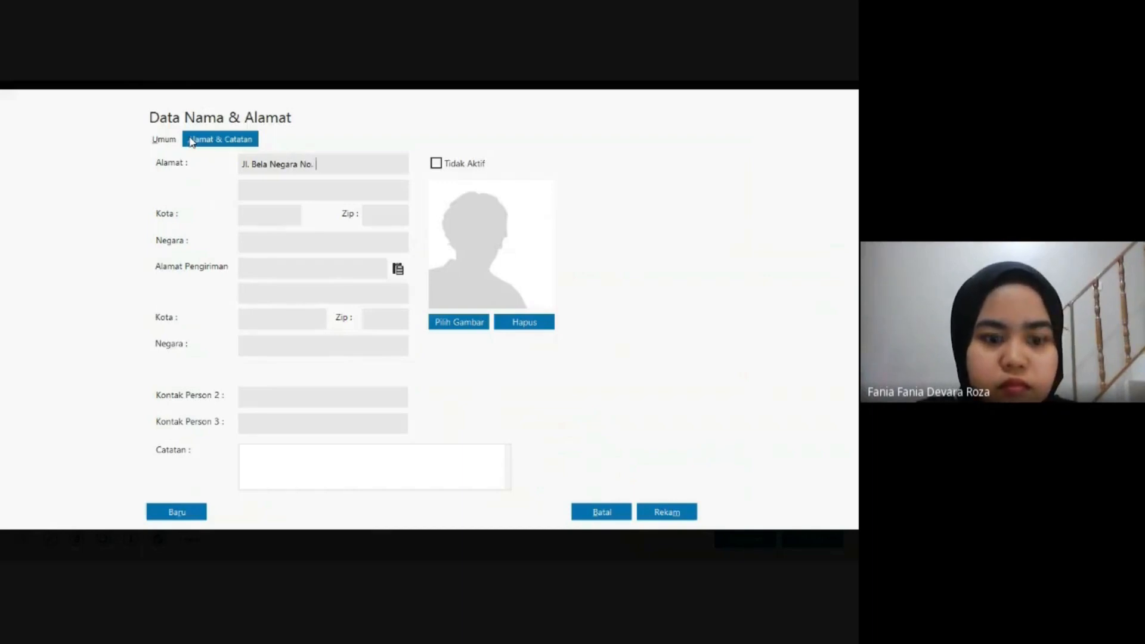
pyautogui.write('12 Po')
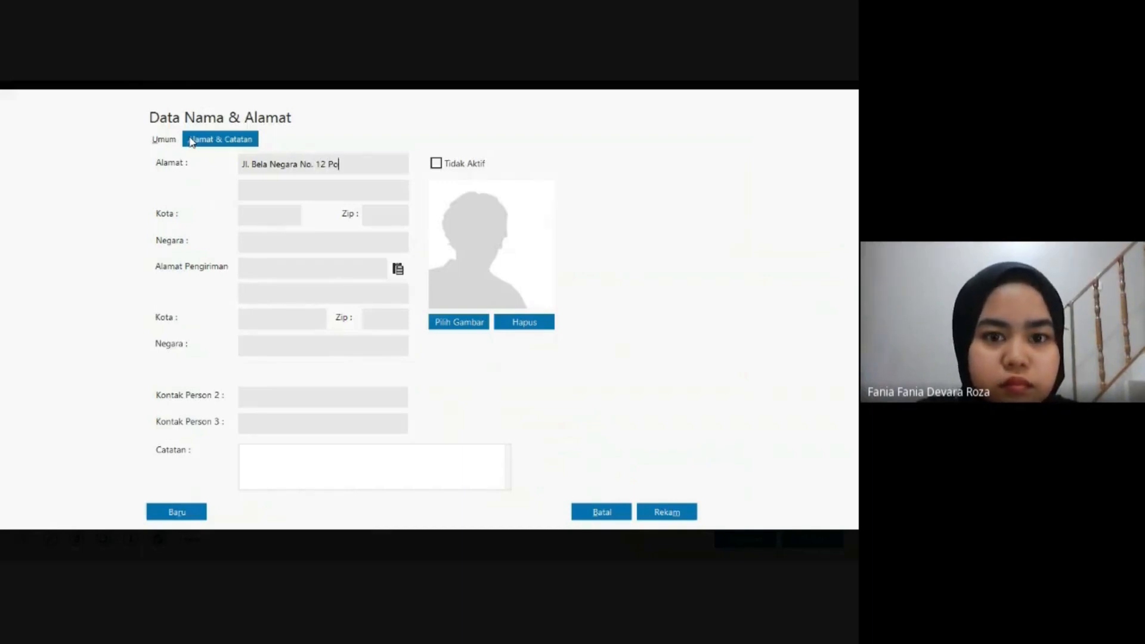
pyautogui.write('ndo')
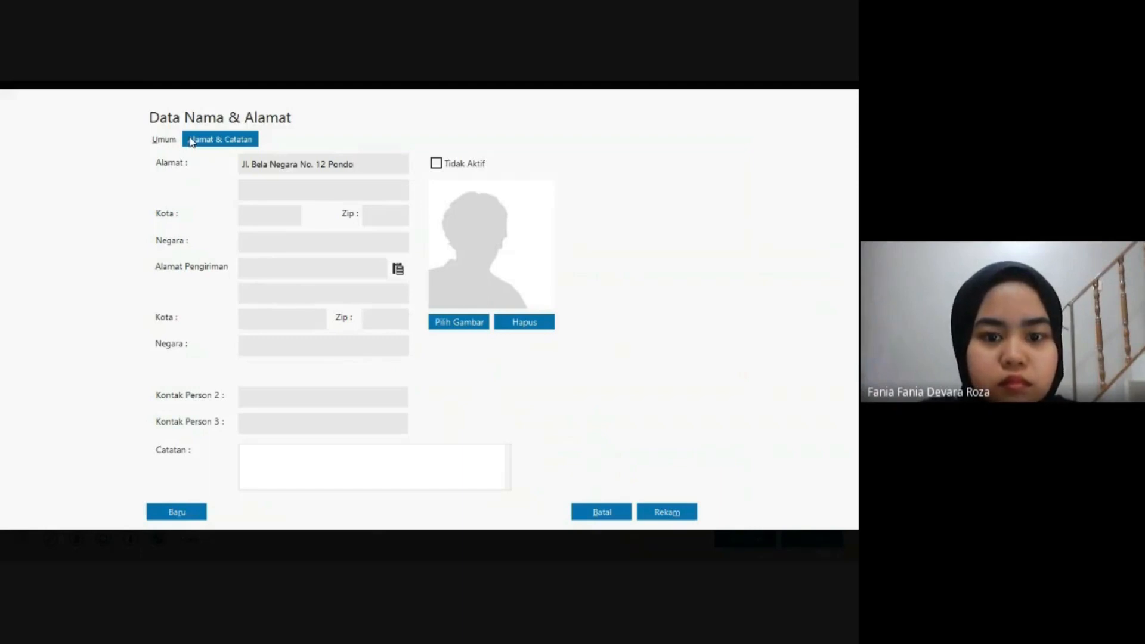
pyautogui.write('k ')
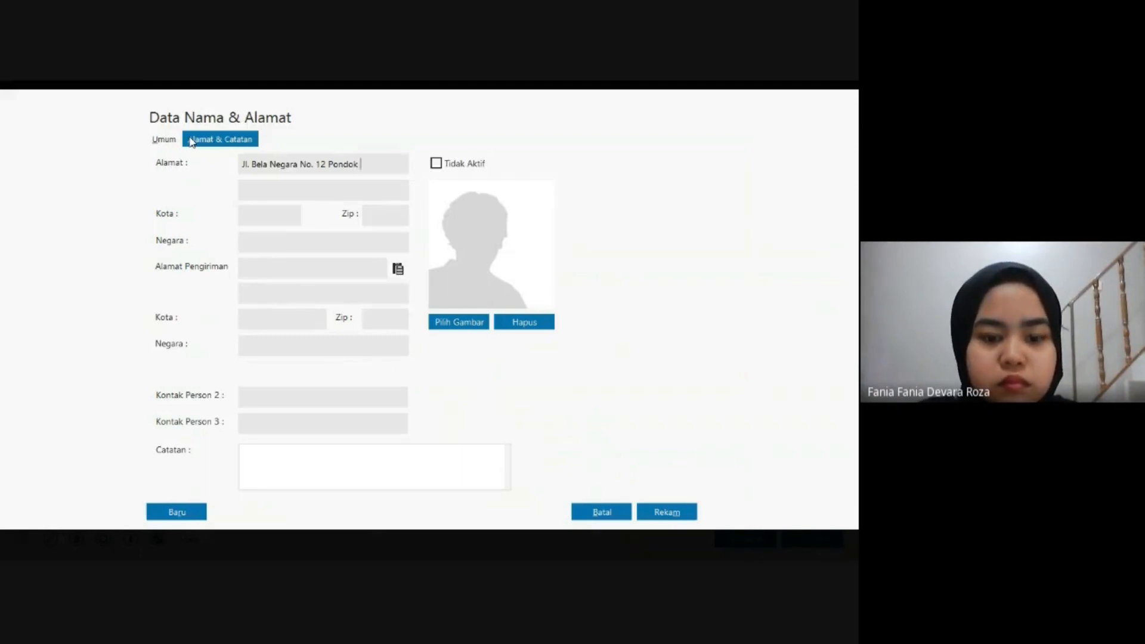
pyautogui.write('Cab')
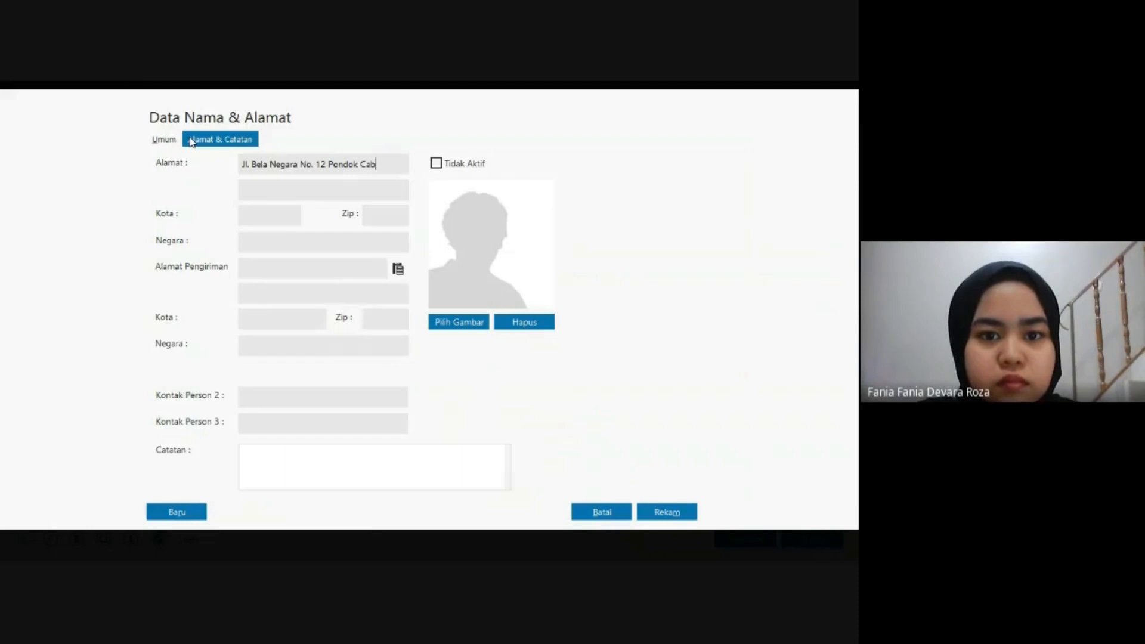
pyautogui.write('e -')
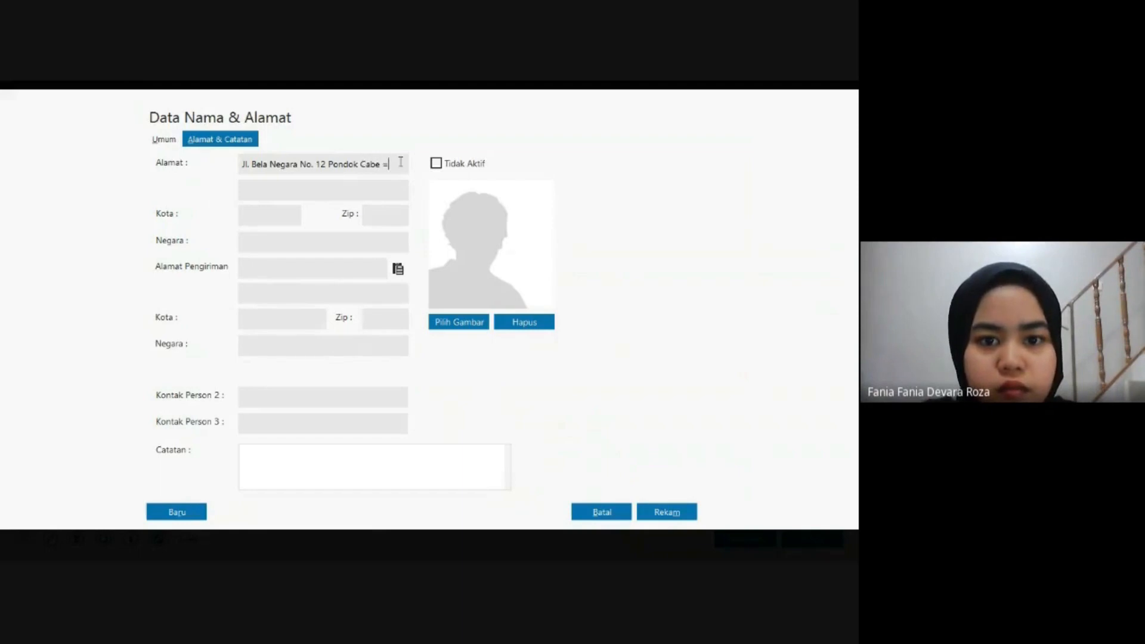
pyautogui.write('T')
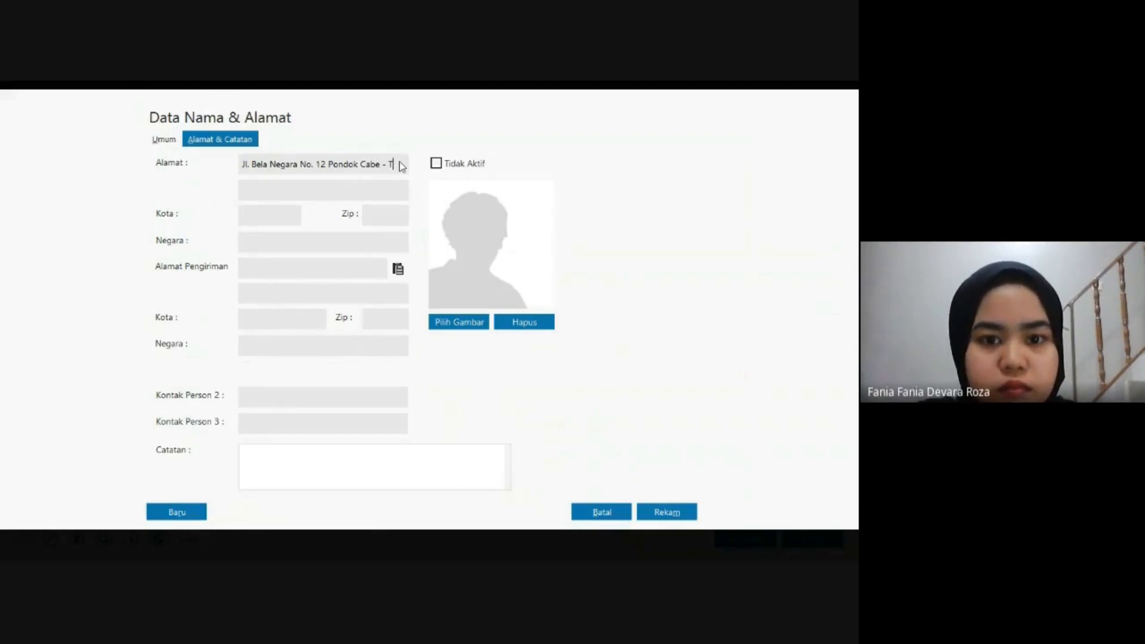
pyautogui.write('a')
pyautogui.write('ngs')
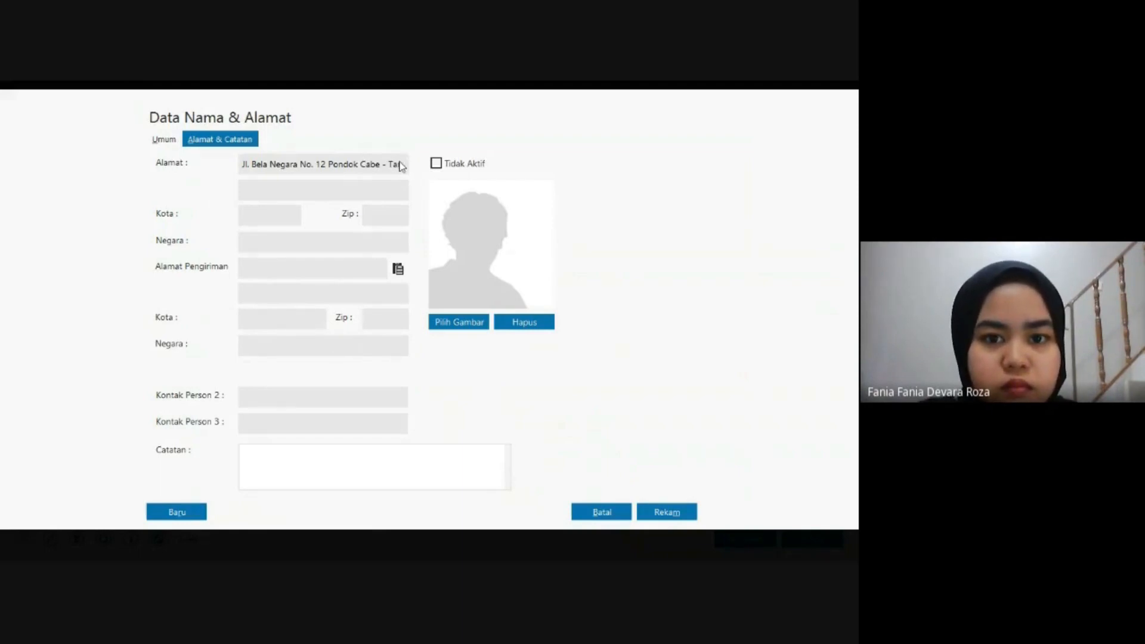
pyautogui.write('el')
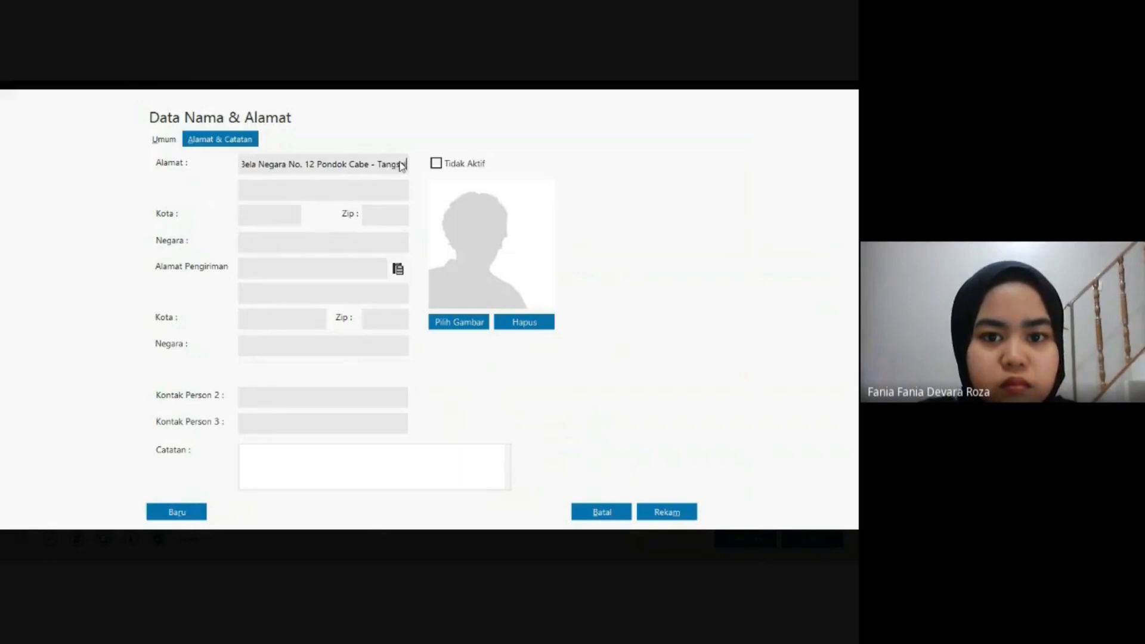
pyautogui.click(666, 514)
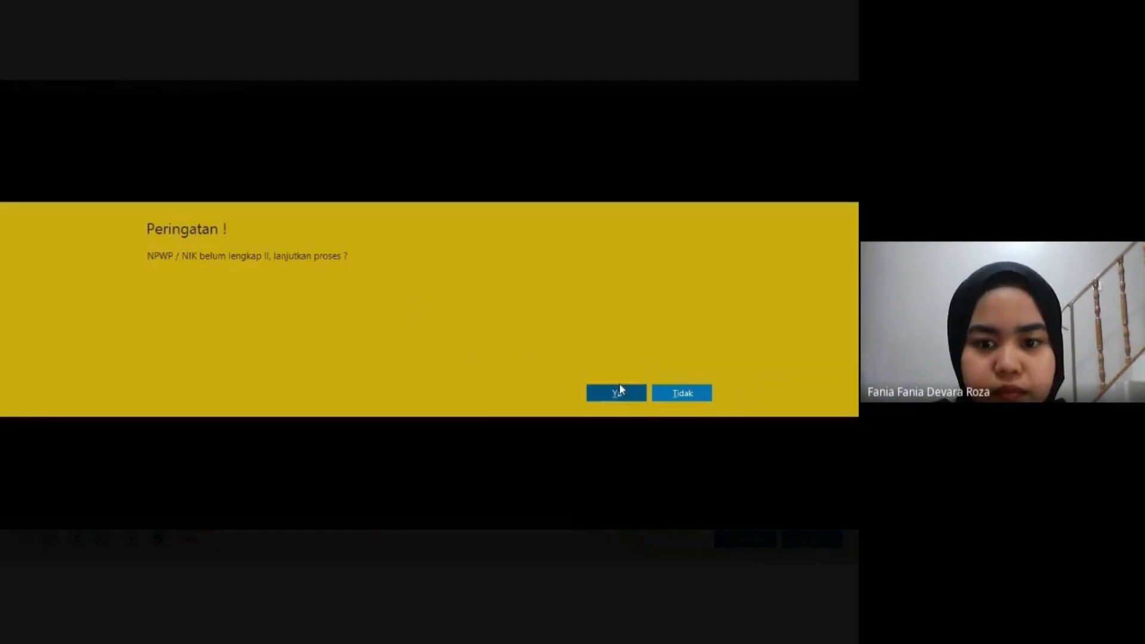
pyautogui.click(617, 393)
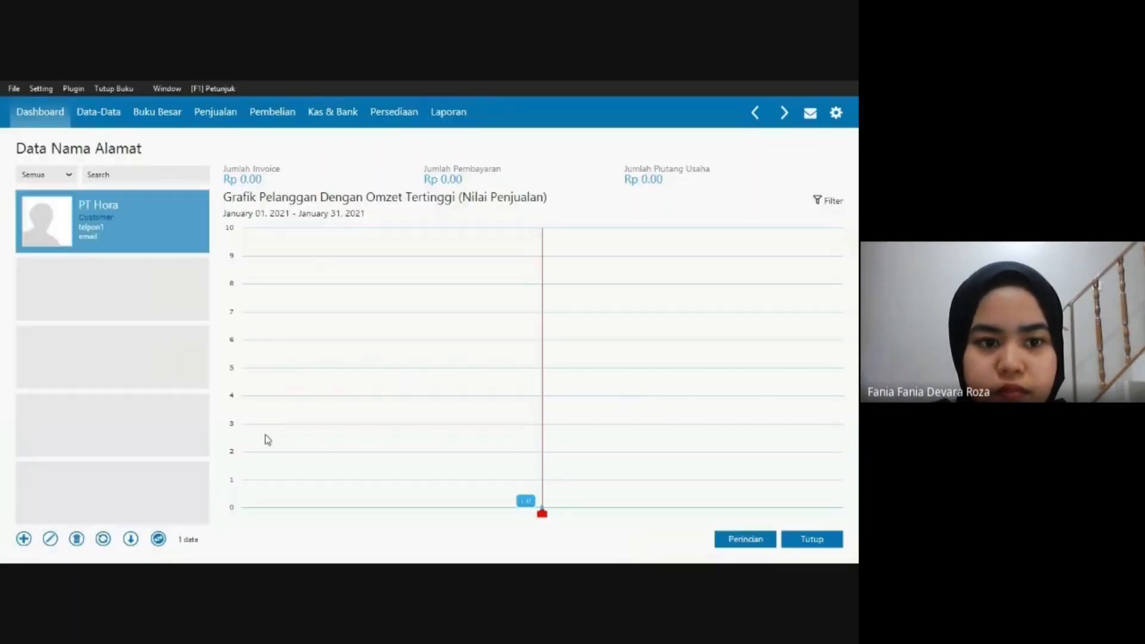
# Create a new record in Data Nama Alamat for customer PT Ordua, entering its customer ID and company name.
pyautogui.click(23, 545)
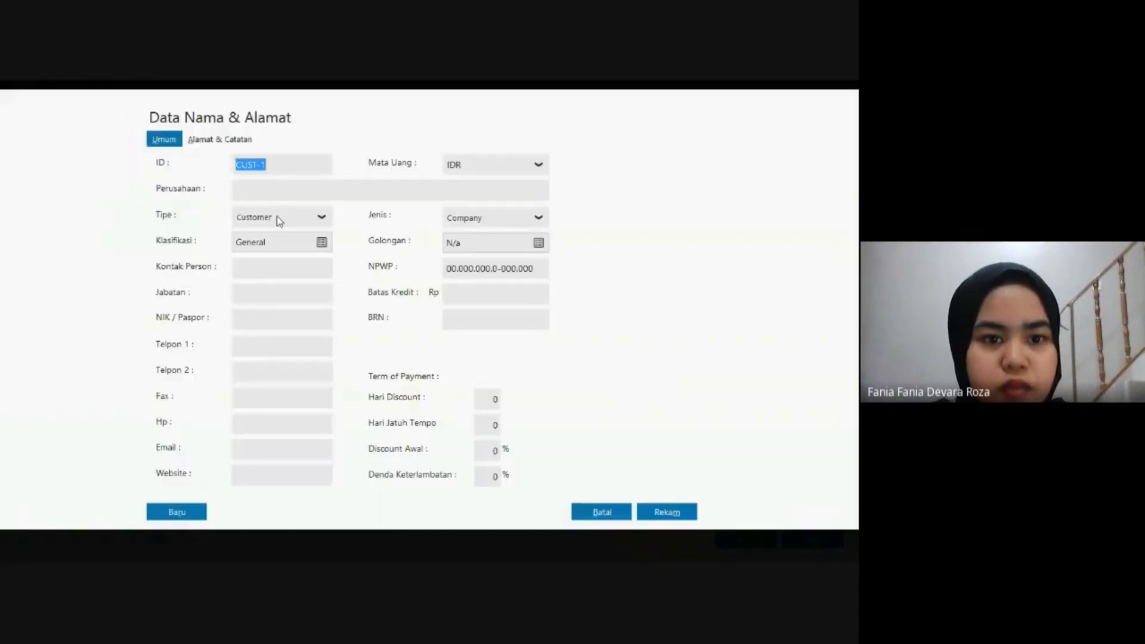
pyautogui.write('CS')
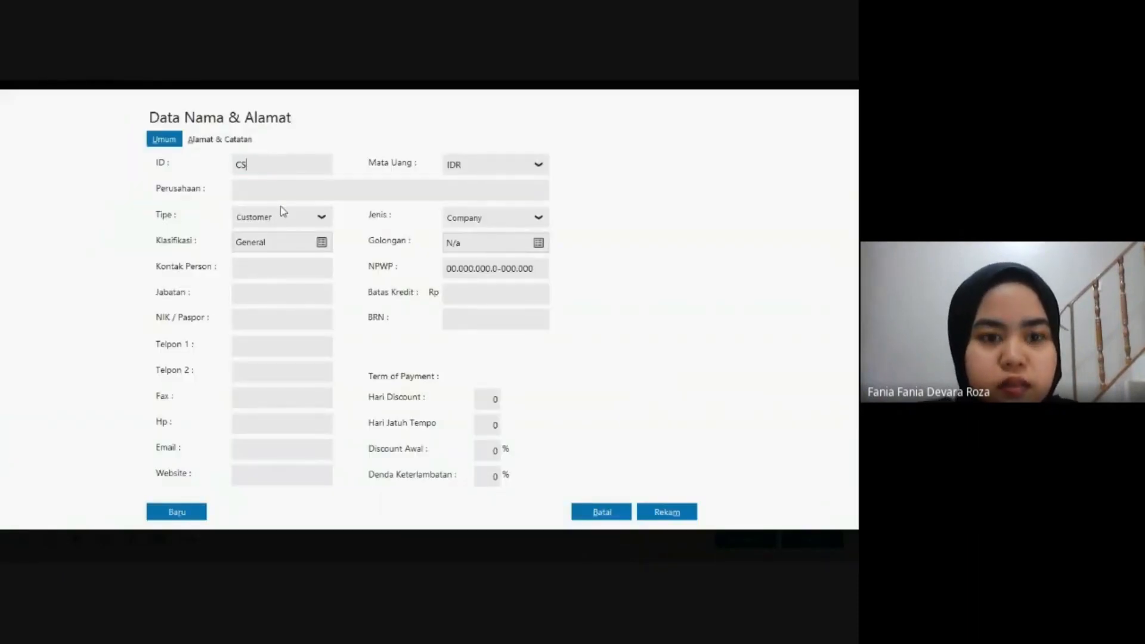
pyautogui.write('-2175')
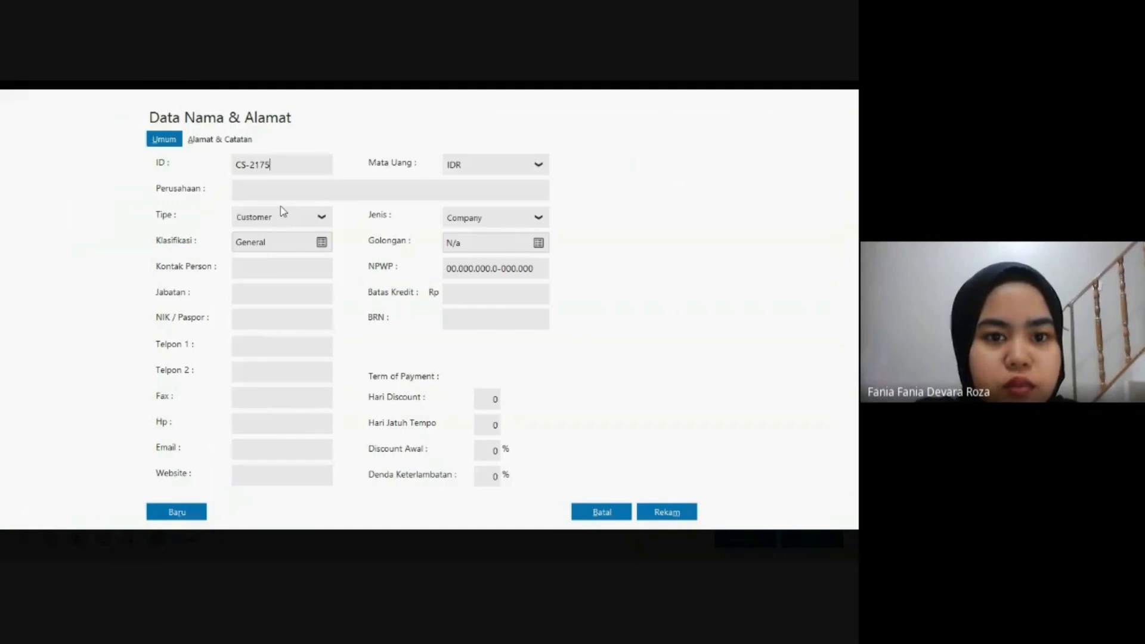
pyautogui.press('Tab')
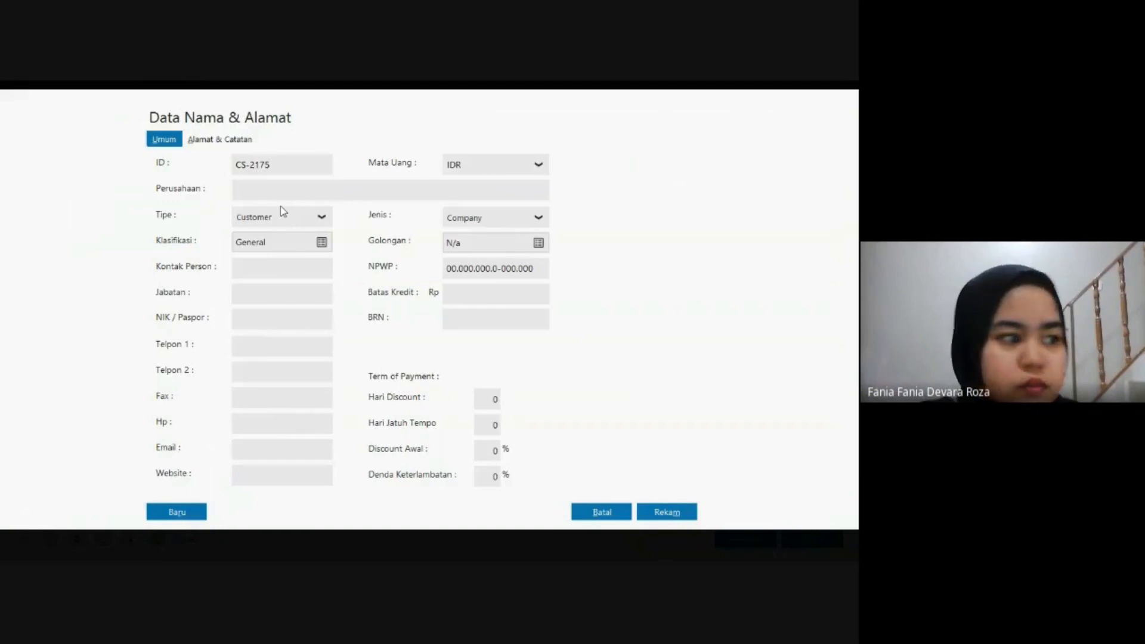
pyautogui.write('PT O')
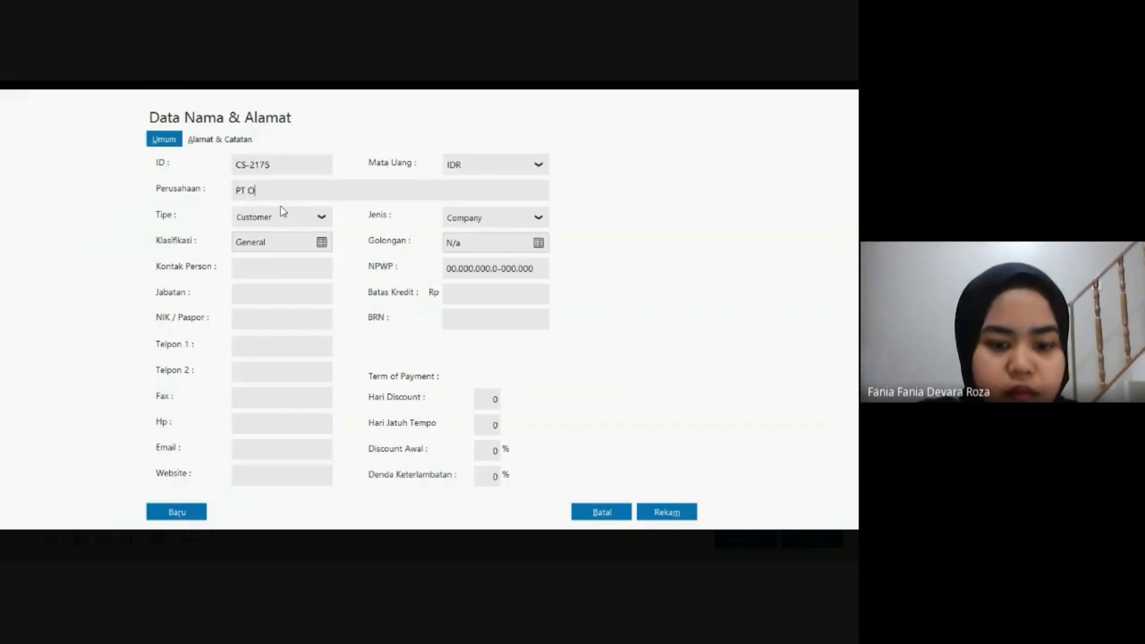
pyautogui.write('rud')
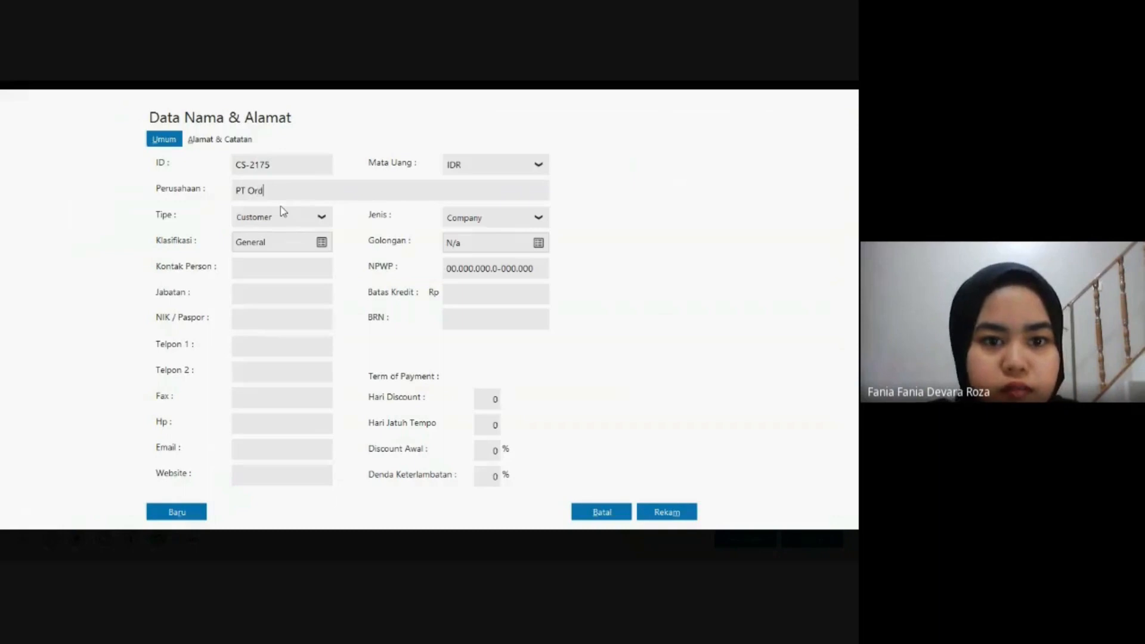
pyautogui.write('u')
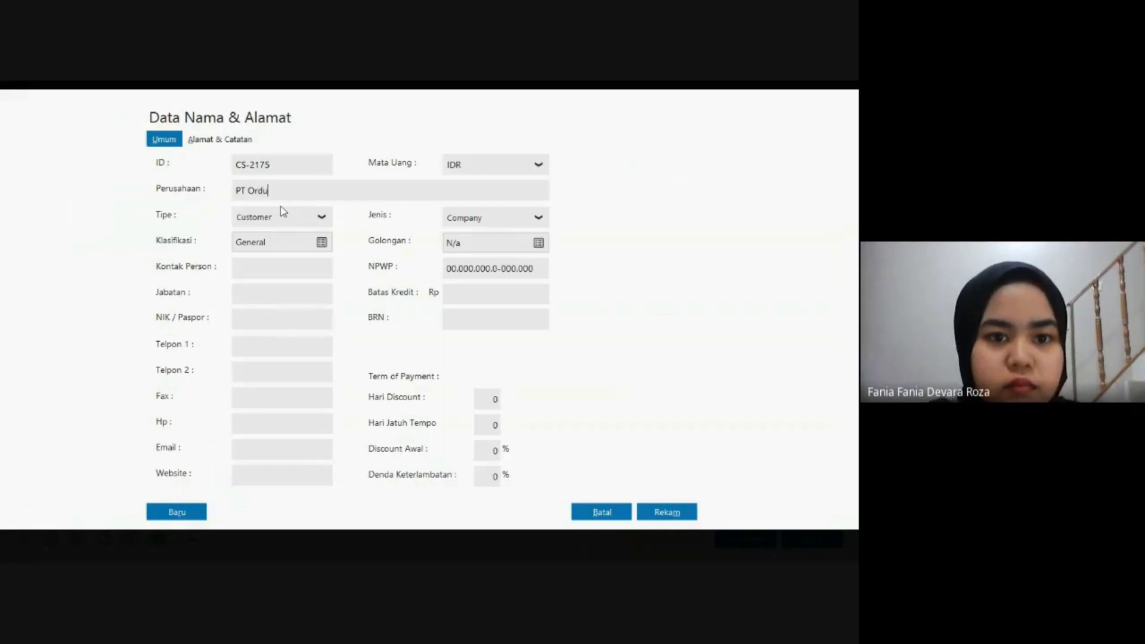
pyautogui.write('a')
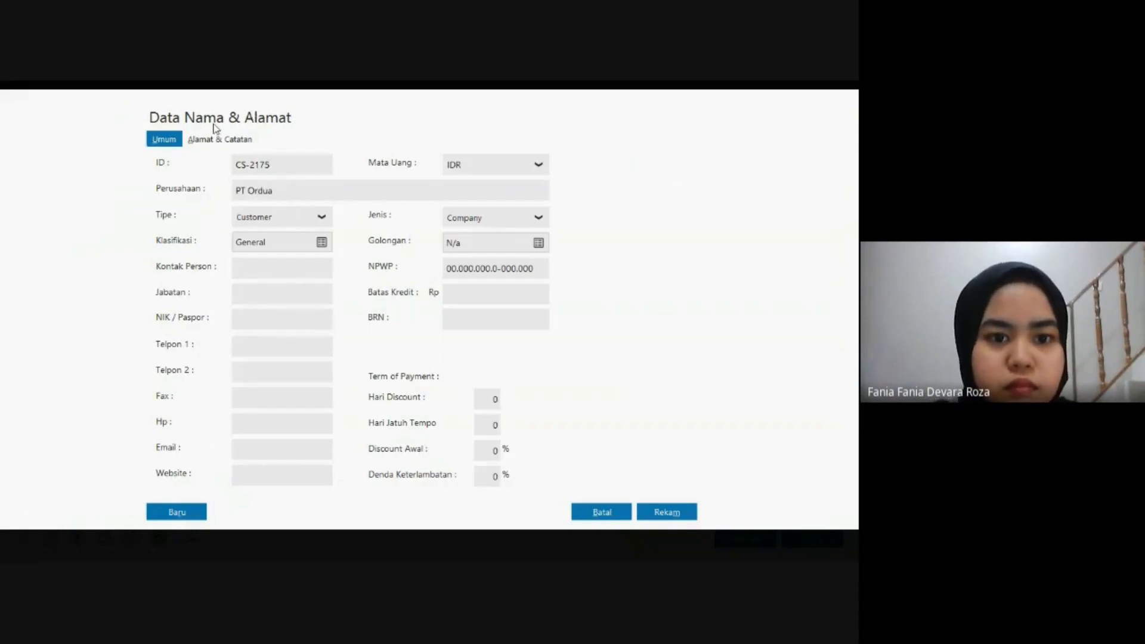
# Enter PT Ordua's two-line street address in its customer record and save it, continuing despite the incomplete NPWP/NIK.
pyautogui.click(197, 141)
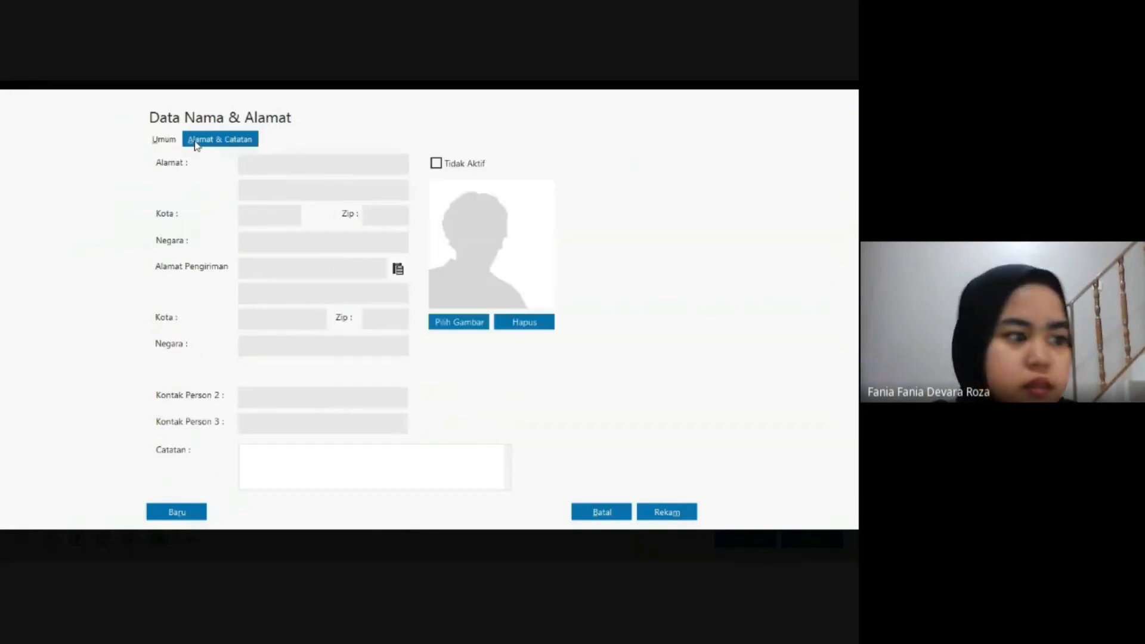
pyautogui.write('Jl. N')
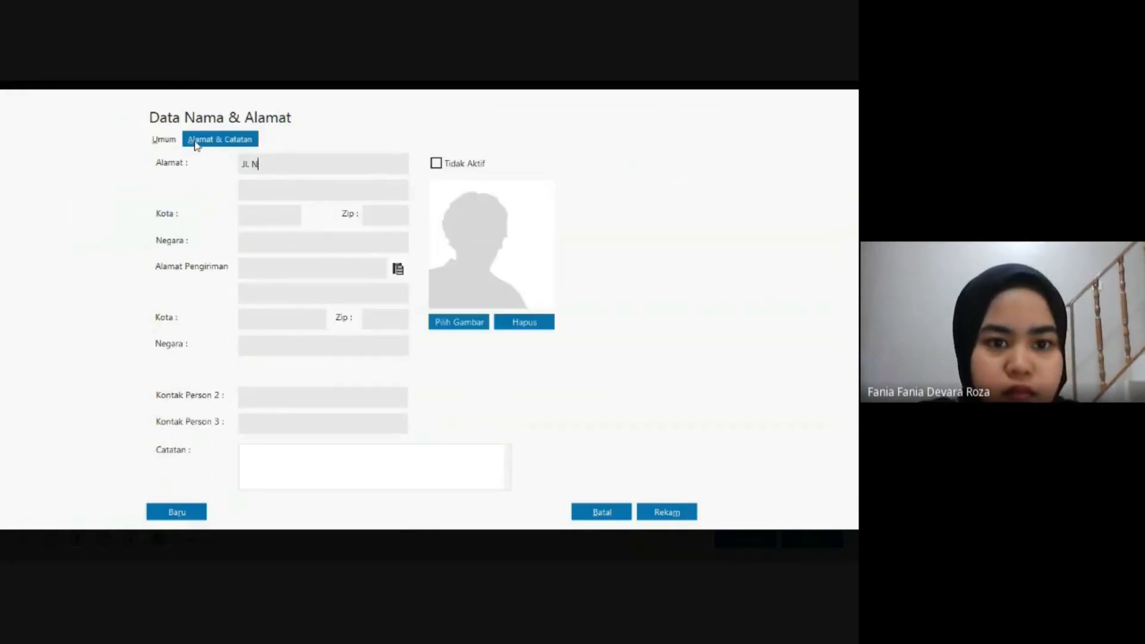
pyautogui.write('egara')
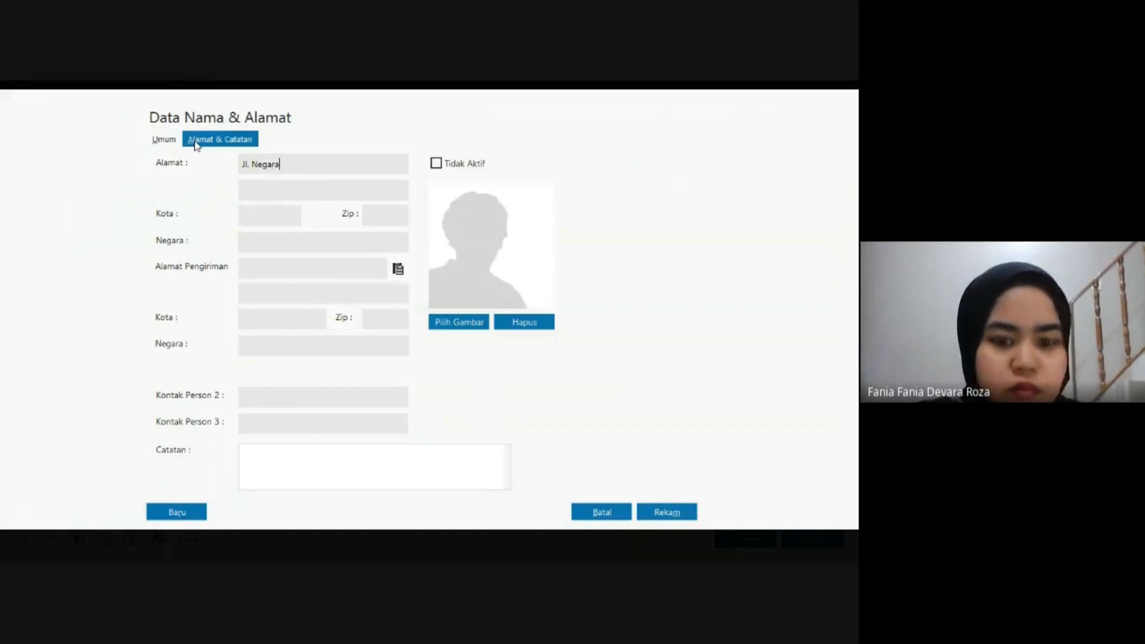
pyautogui.write(' No. 1')
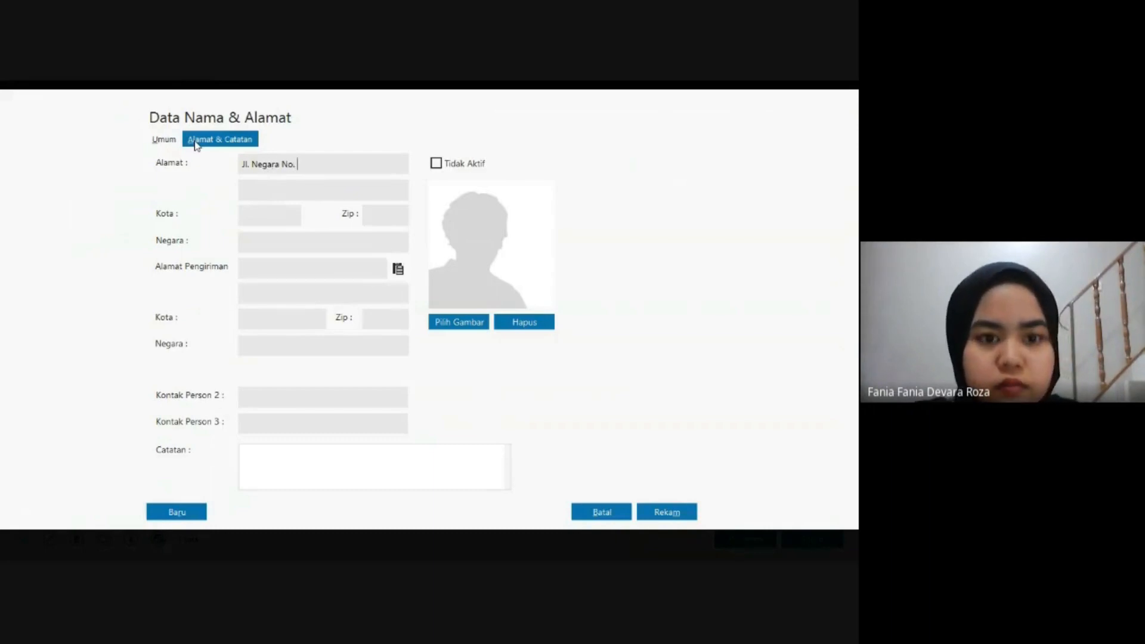
pyautogui.write('45 ')
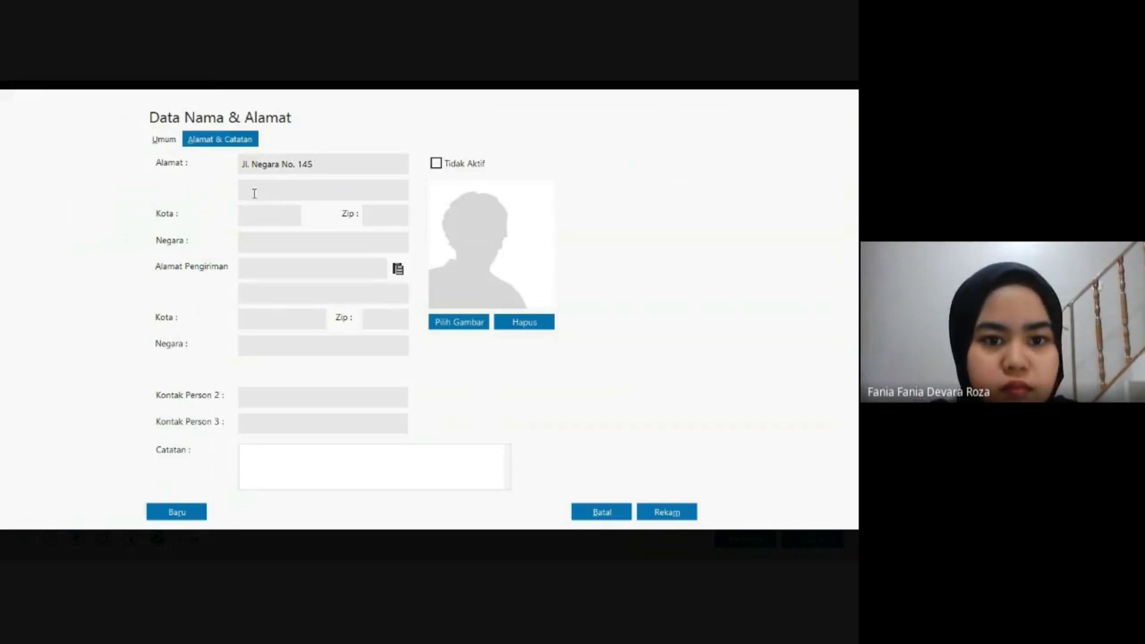
pyautogui.write('Jak')
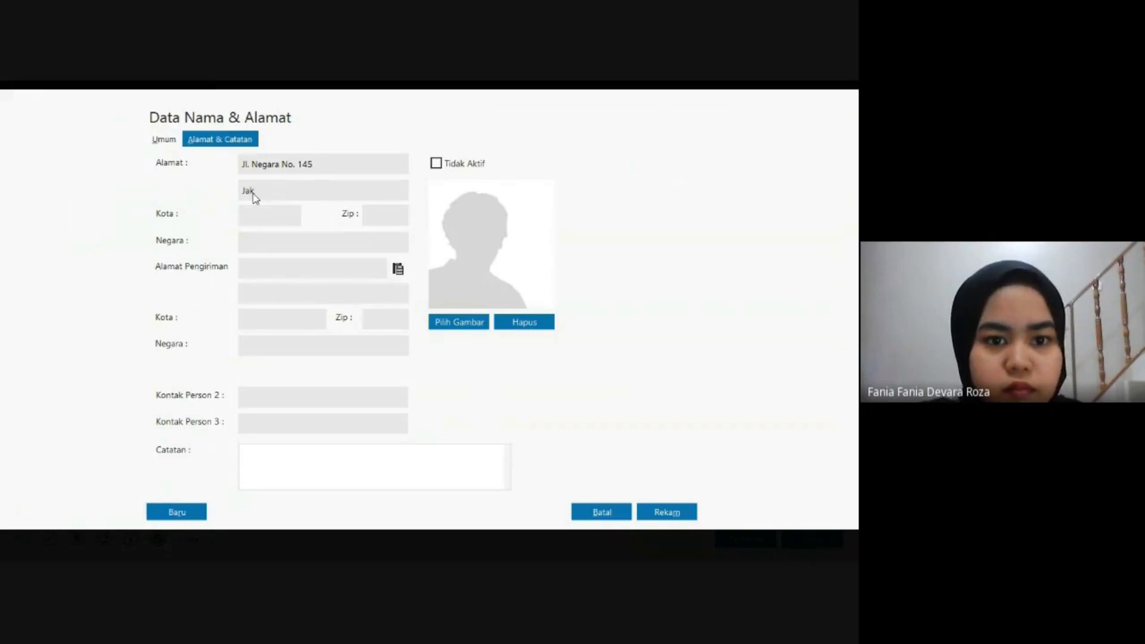
pyautogui.write('a')
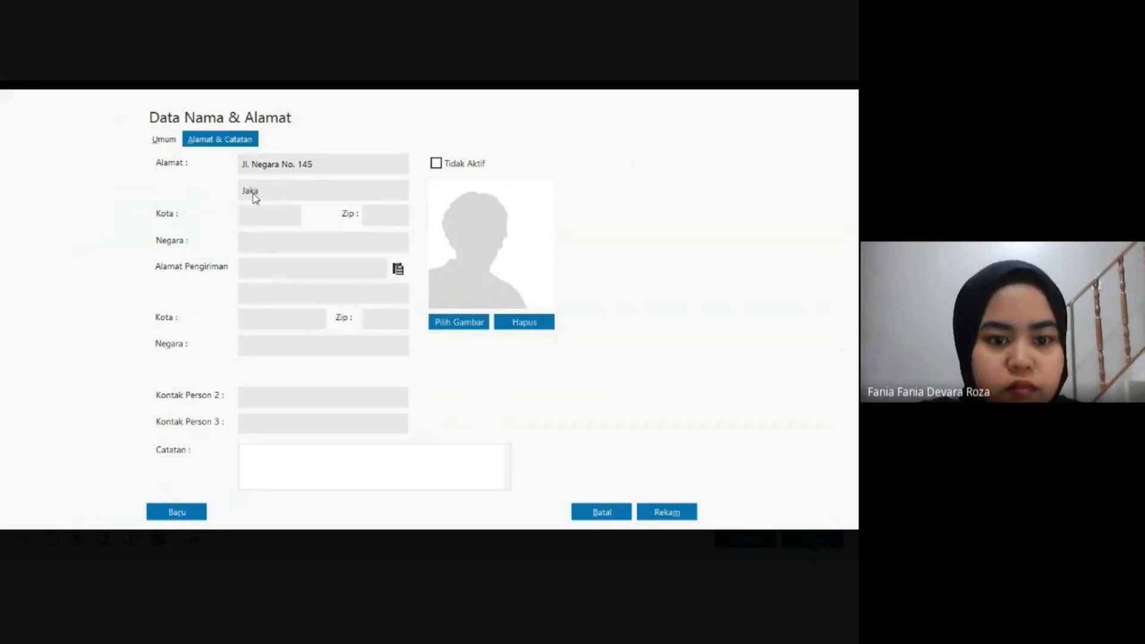
pyautogui.write('rta ')
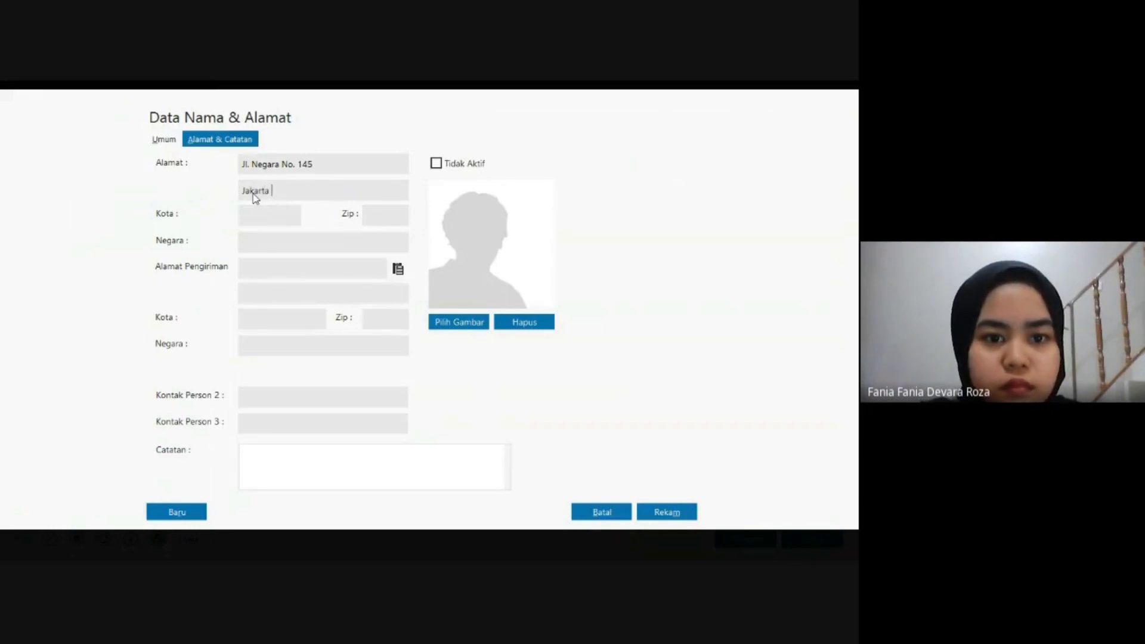
pyautogui.write('Sela')
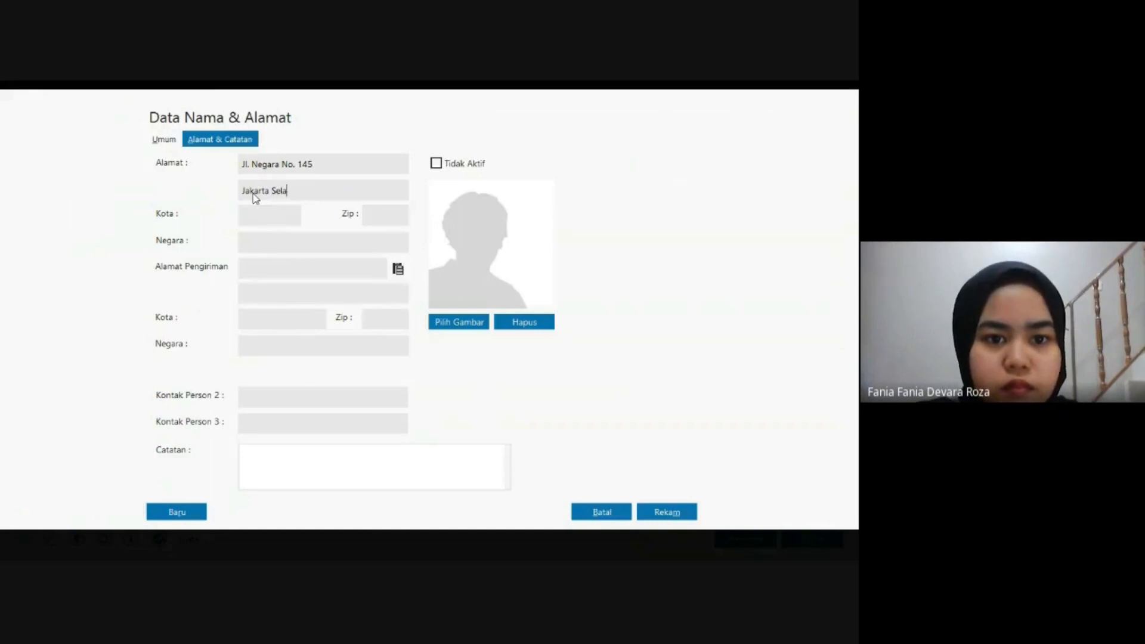
pyautogui.write('tan')
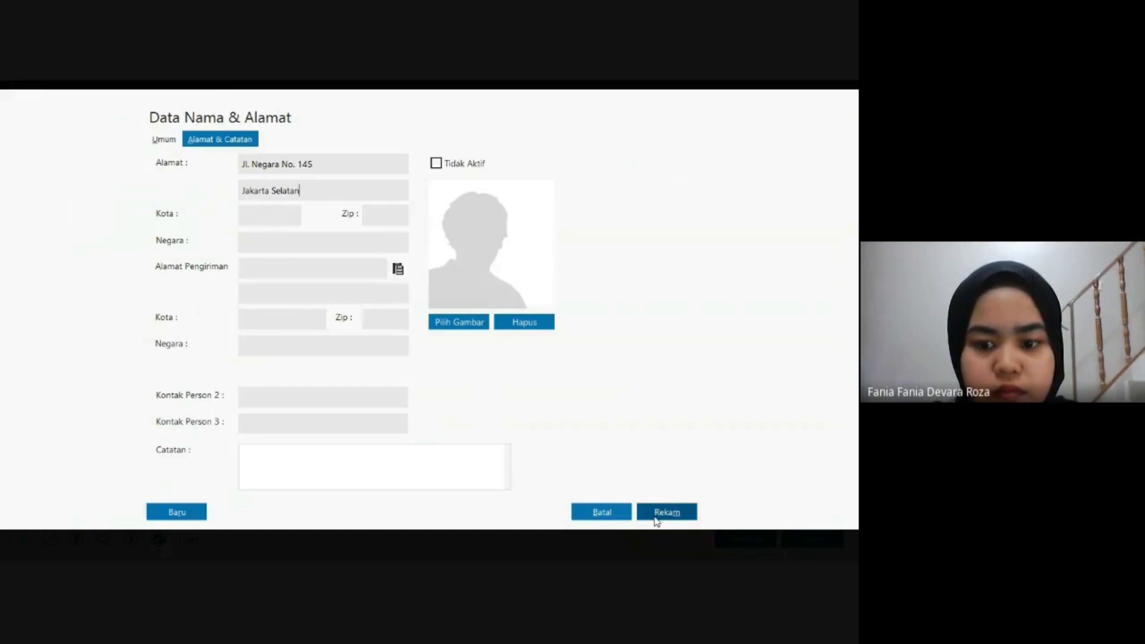
pyautogui.click(654, 517)
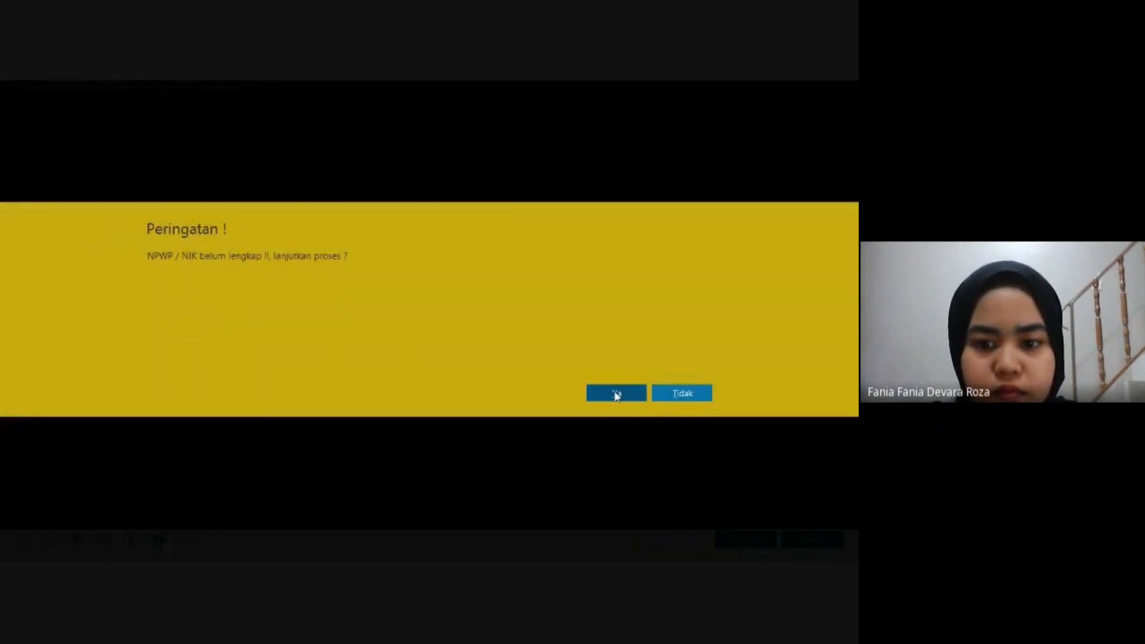
pyautogui.click(617, 393)
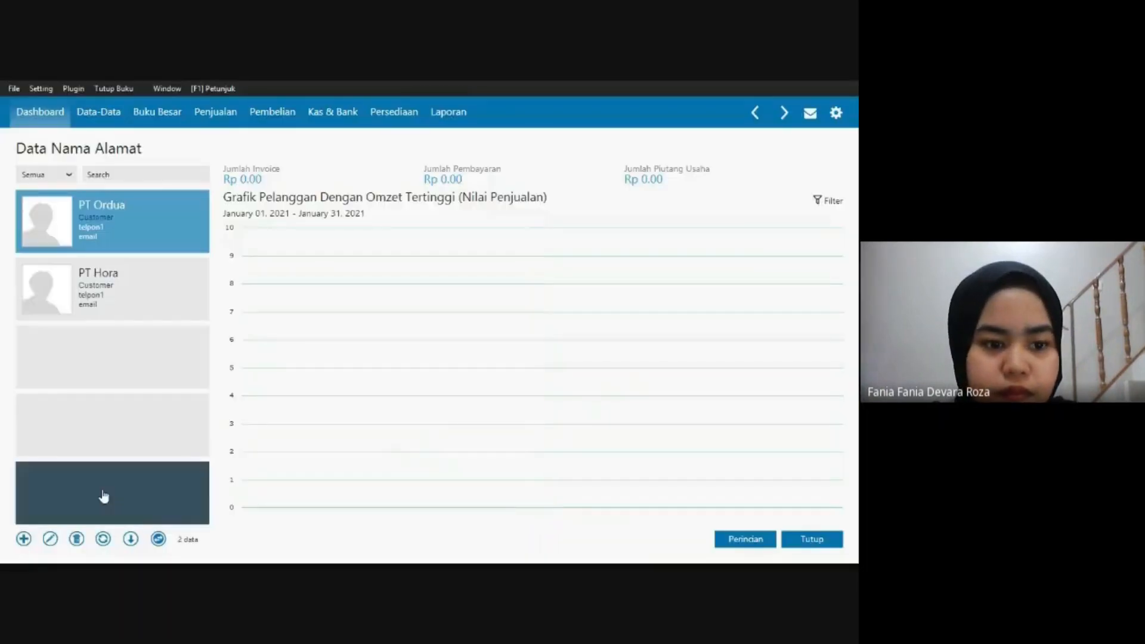
# Create a new record in Data Nama Alamat for customer PT SAT, entering its customer ID and company name.
pyautogui.click(24, 540)
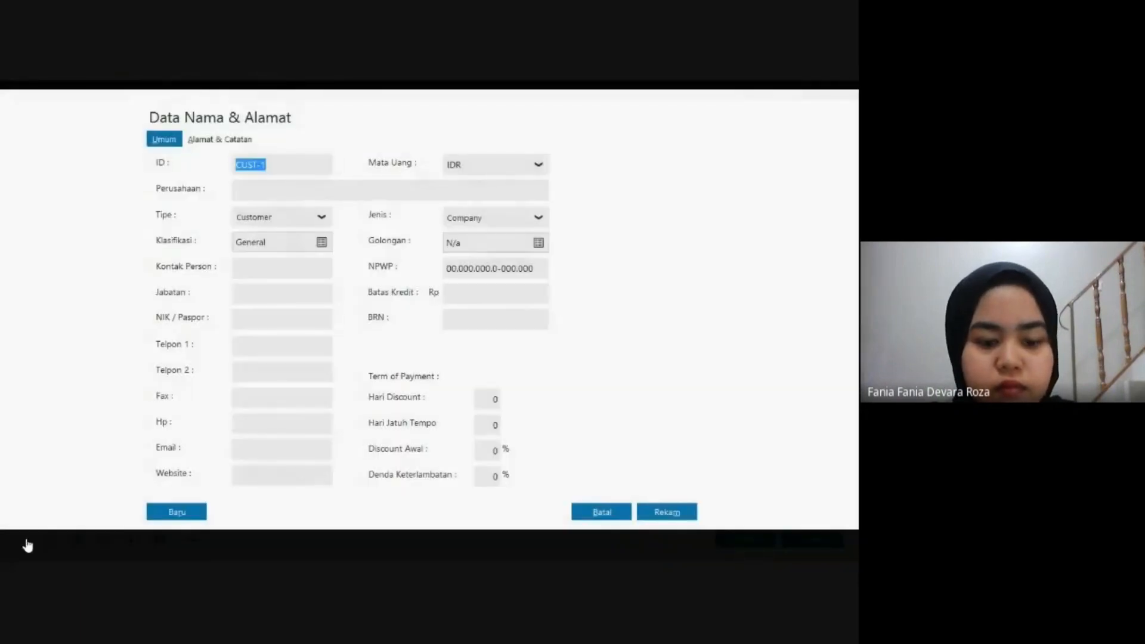
pyautogui.write('CS')
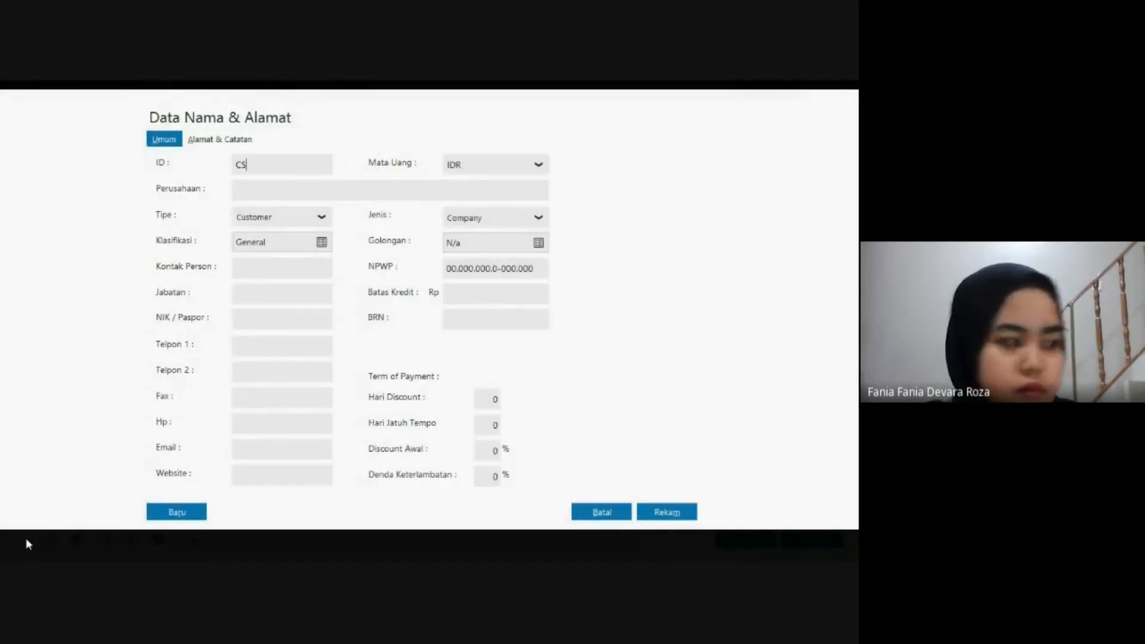
pyautogui.write('-3175')
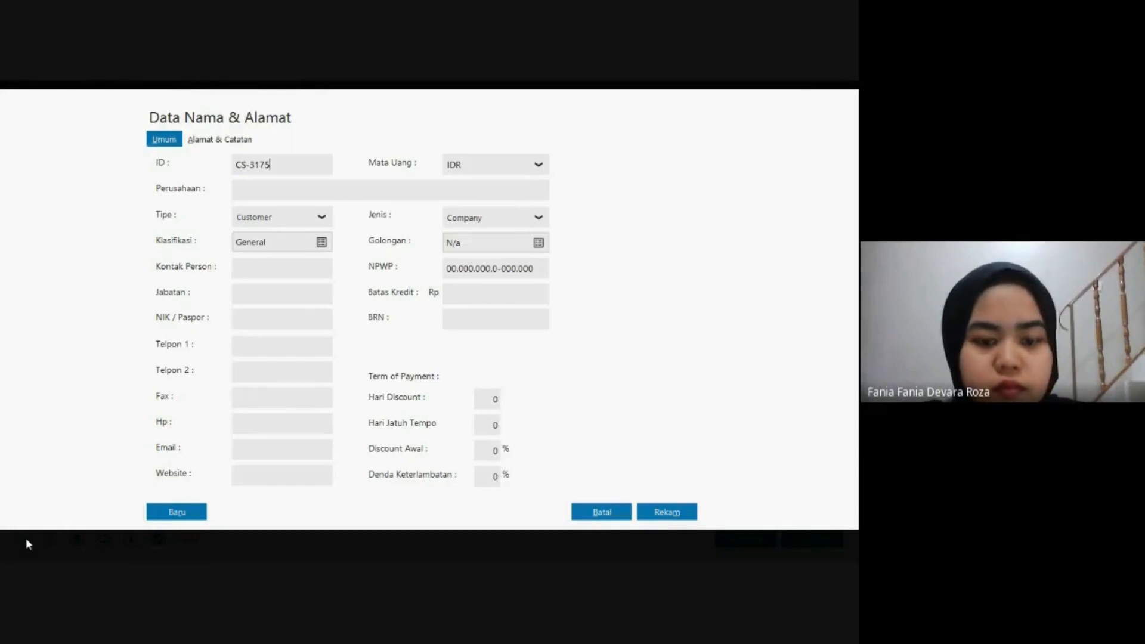
pyautogui.press('Tab')
pyautogui.write('P')
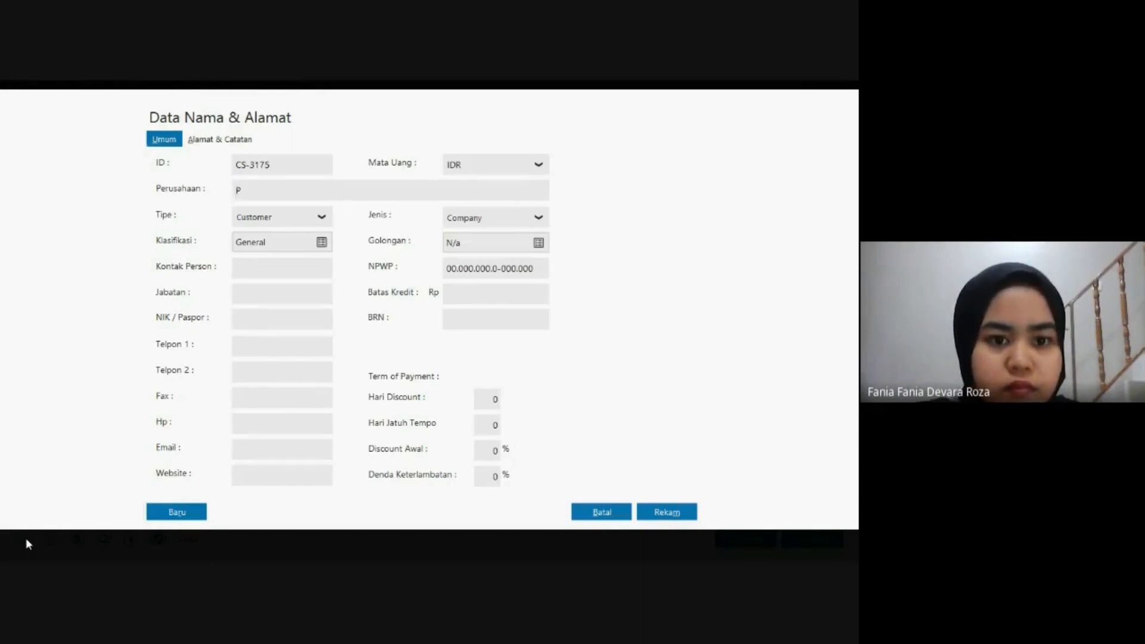
pyautogui.write('T S')
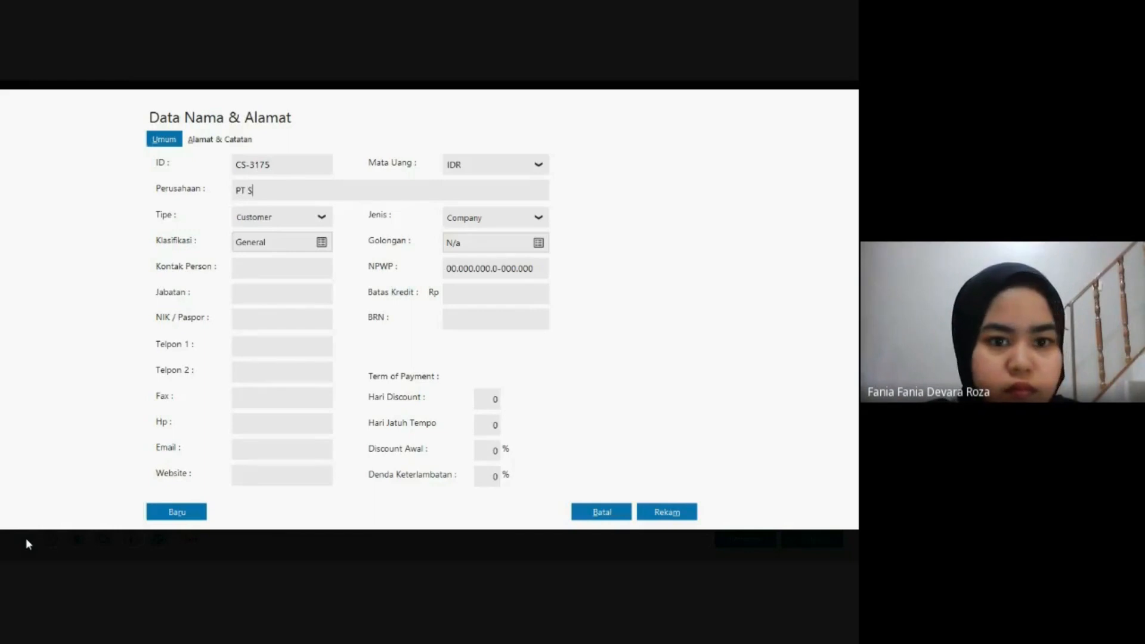
pyautogui.write('AT')
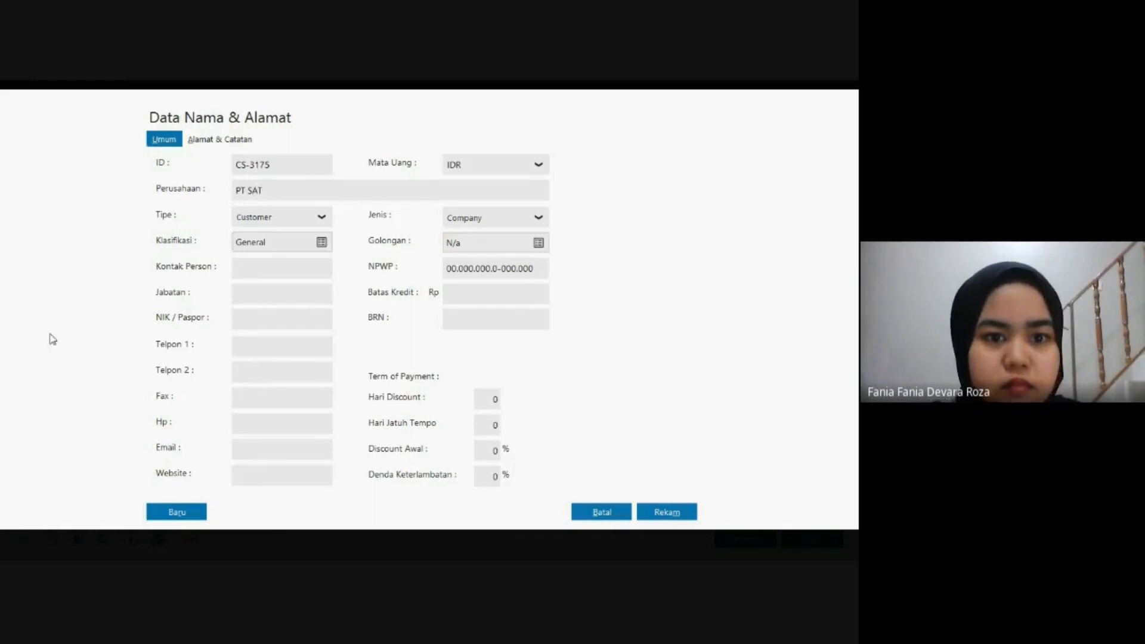
# Fill in the first address line of PT SAT's record with its street, number and district.
pyautogui.click(192, 142)
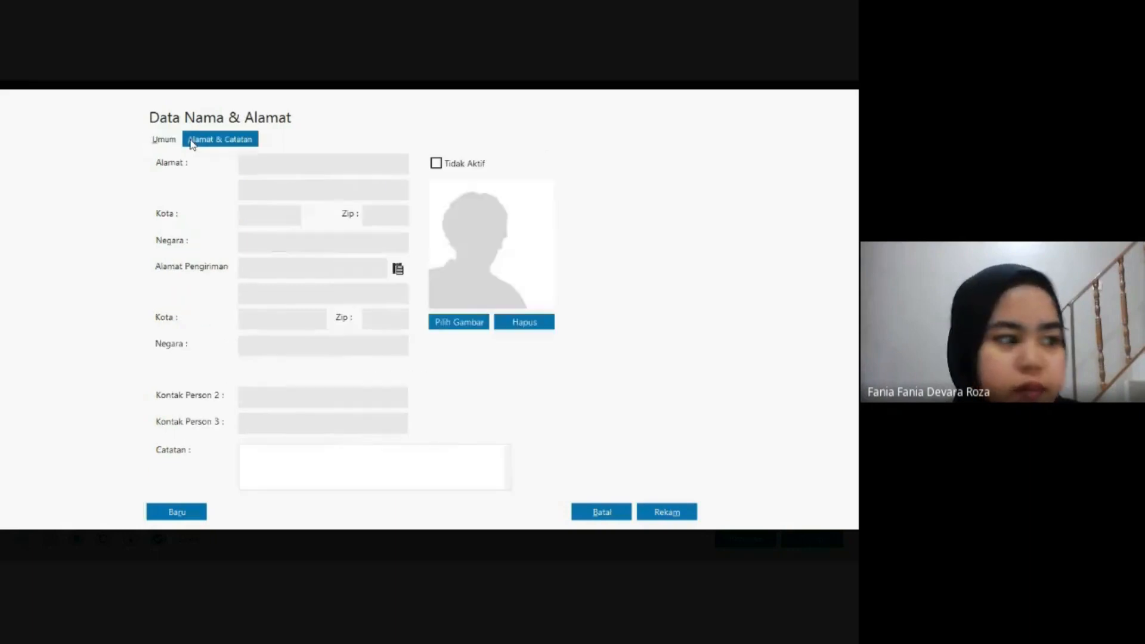
pyautogui.write('Jl.')
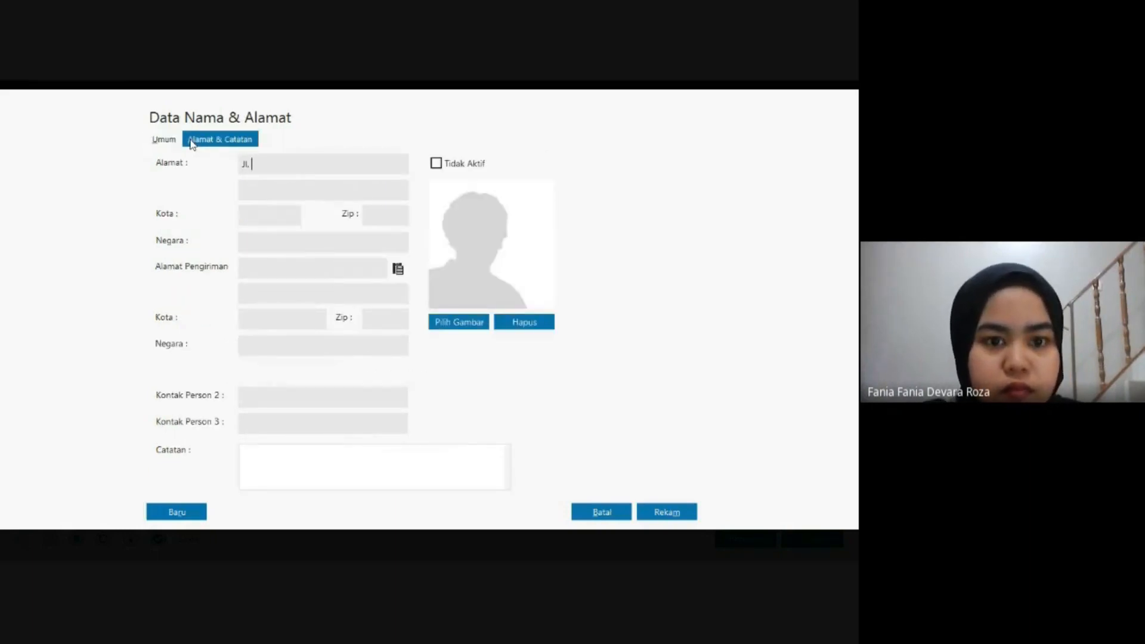
pyautogui.write(' Mer')
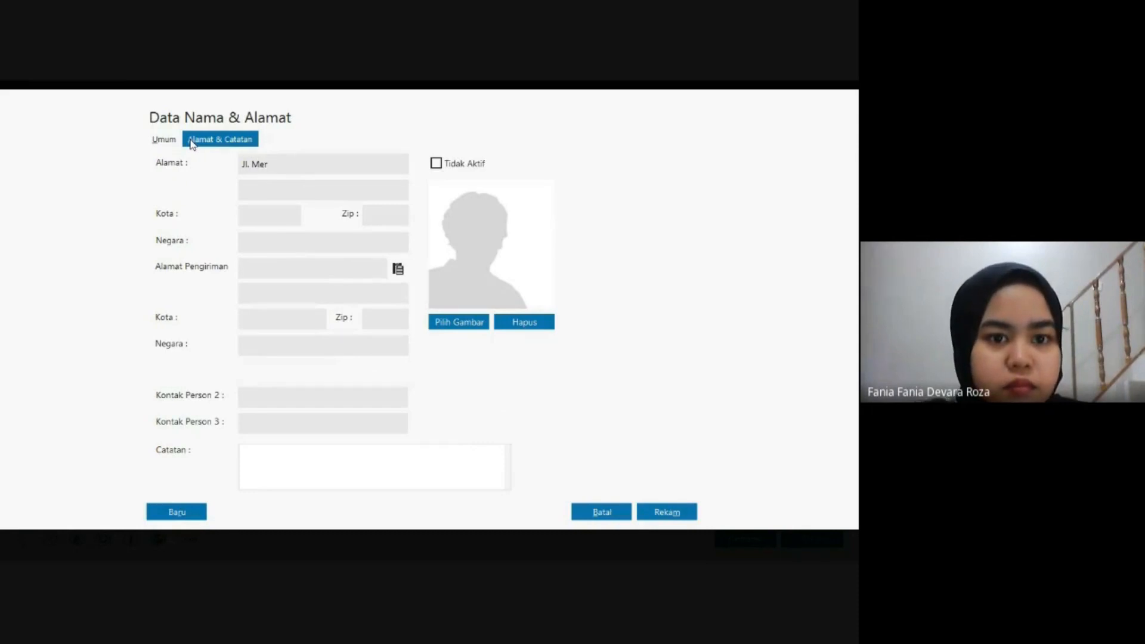
pyautogui.write('ah')
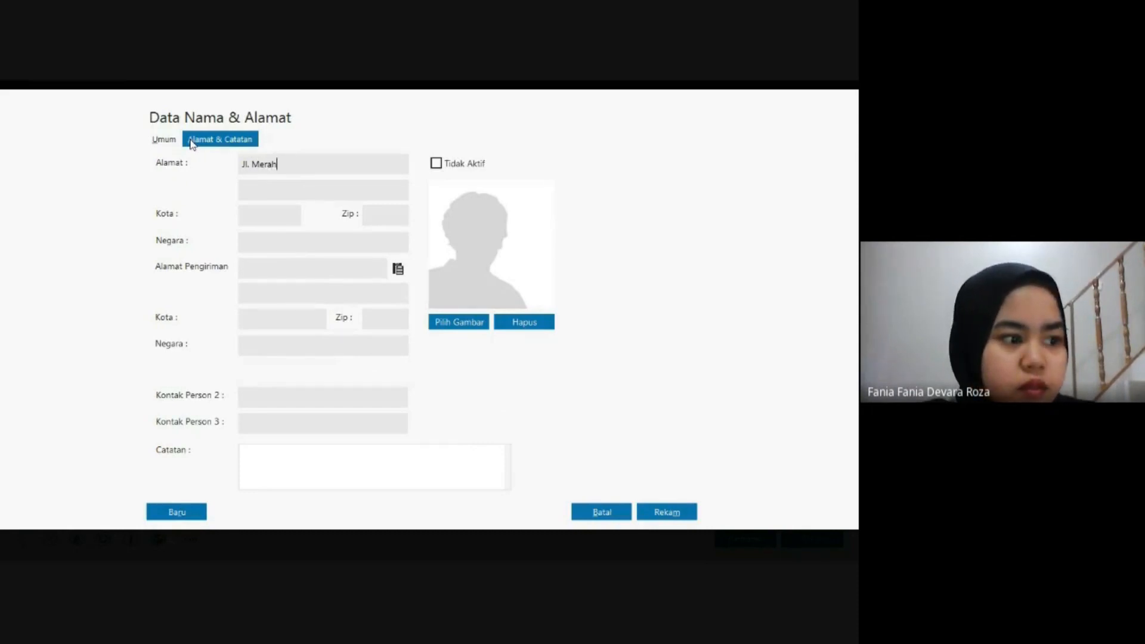
pyautogui.write(' No.')
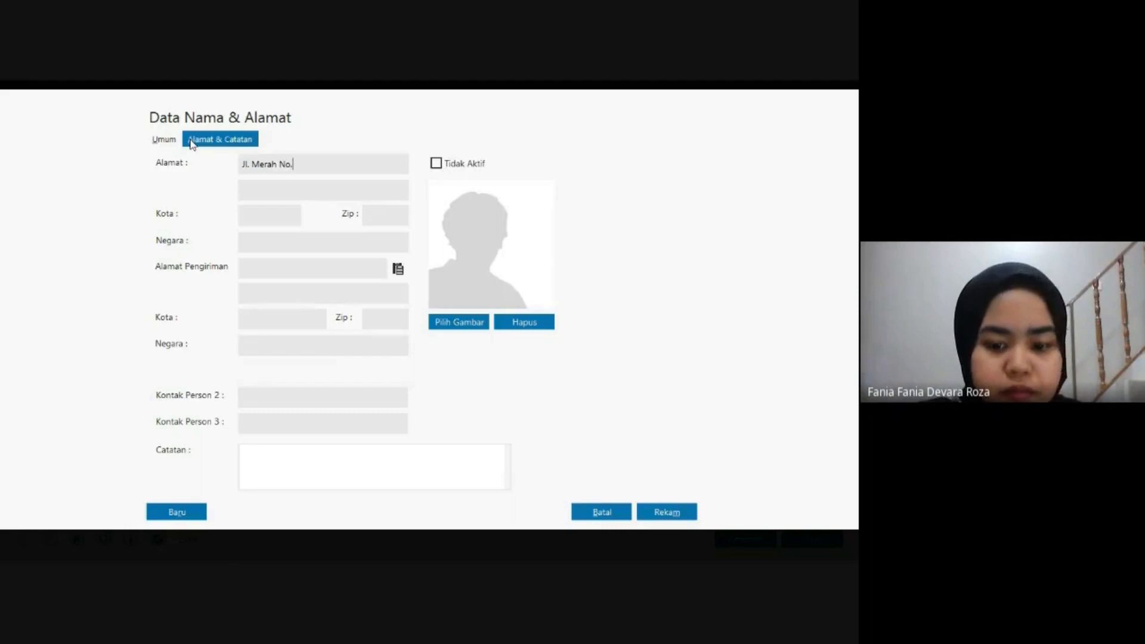
pyautogui.write(' 25 ')
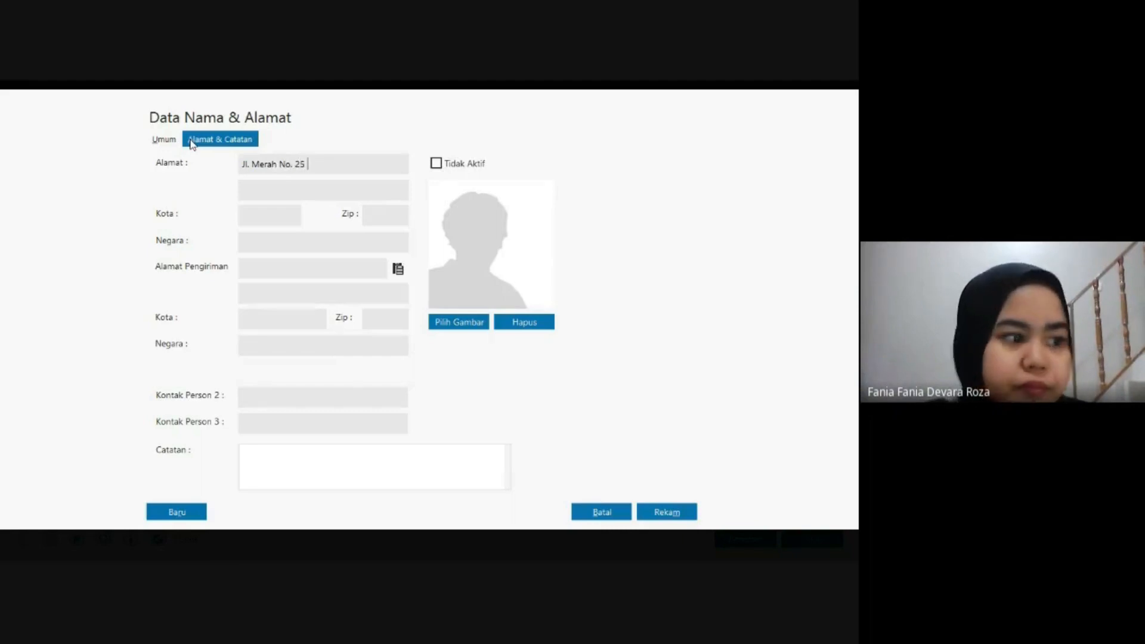
pyautogui.write('Pulo')
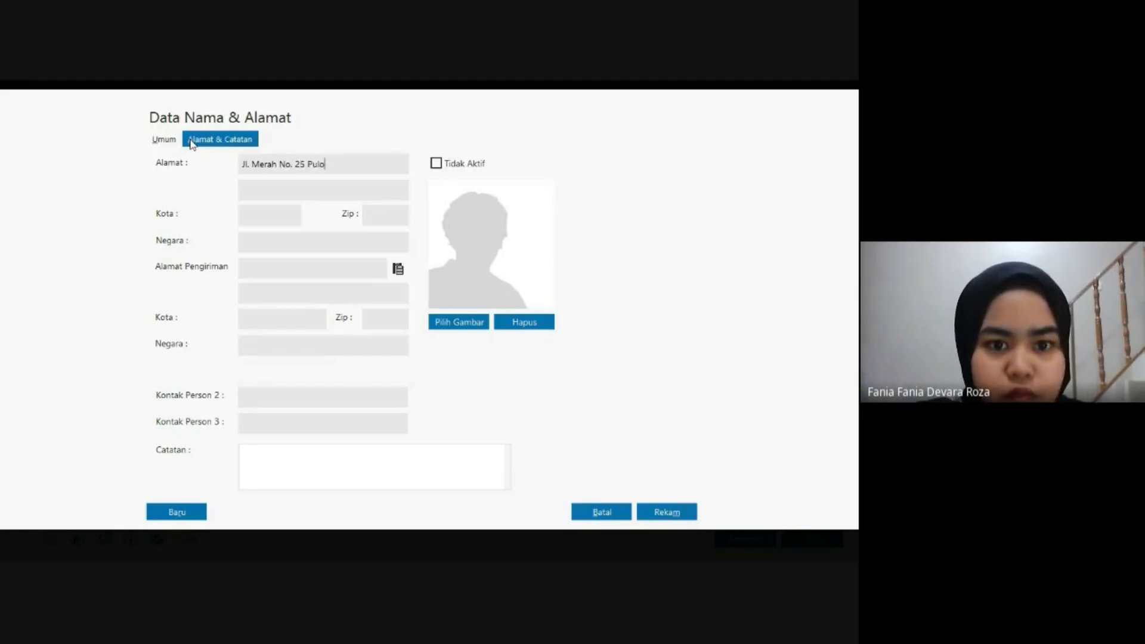
pyautogui.write(' Gadu')
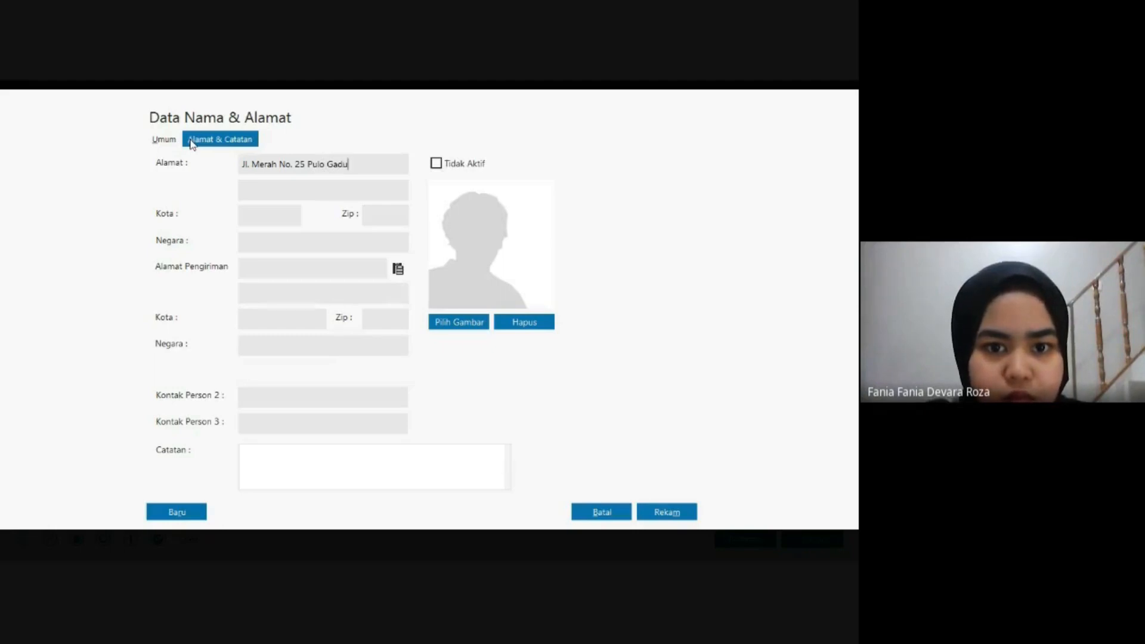
pyautogui.write('ng')
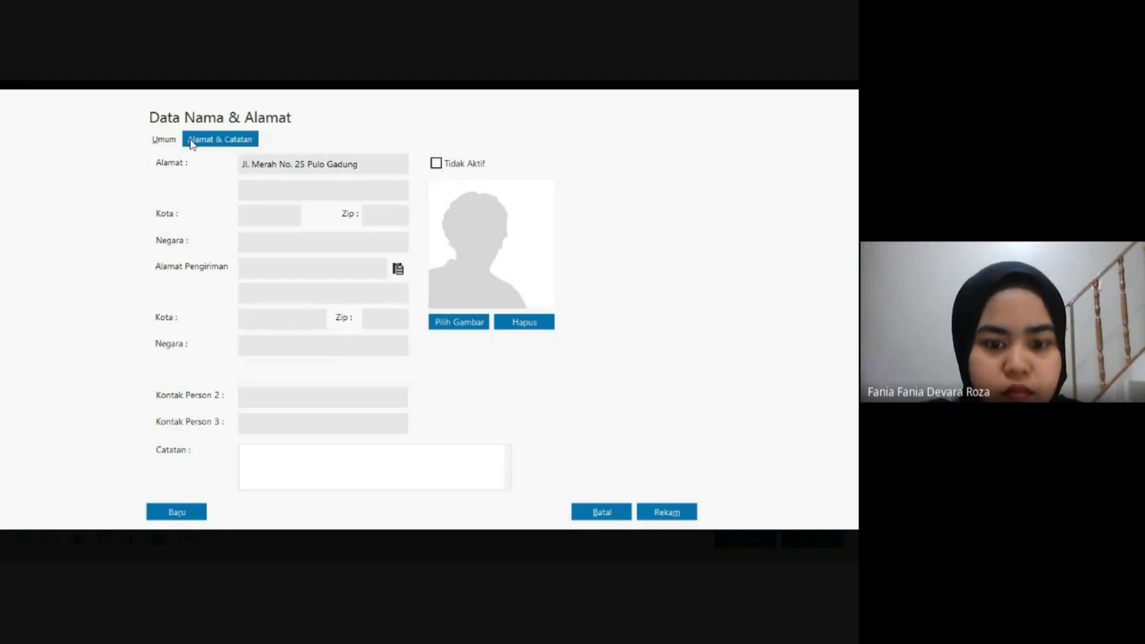
# Enter the city on PT SAT's second address line and save the record, continuing despite the incomplete NPWP/NIK.
pyautogui.press('Tab')
pyautogui.write('Jakkaa')
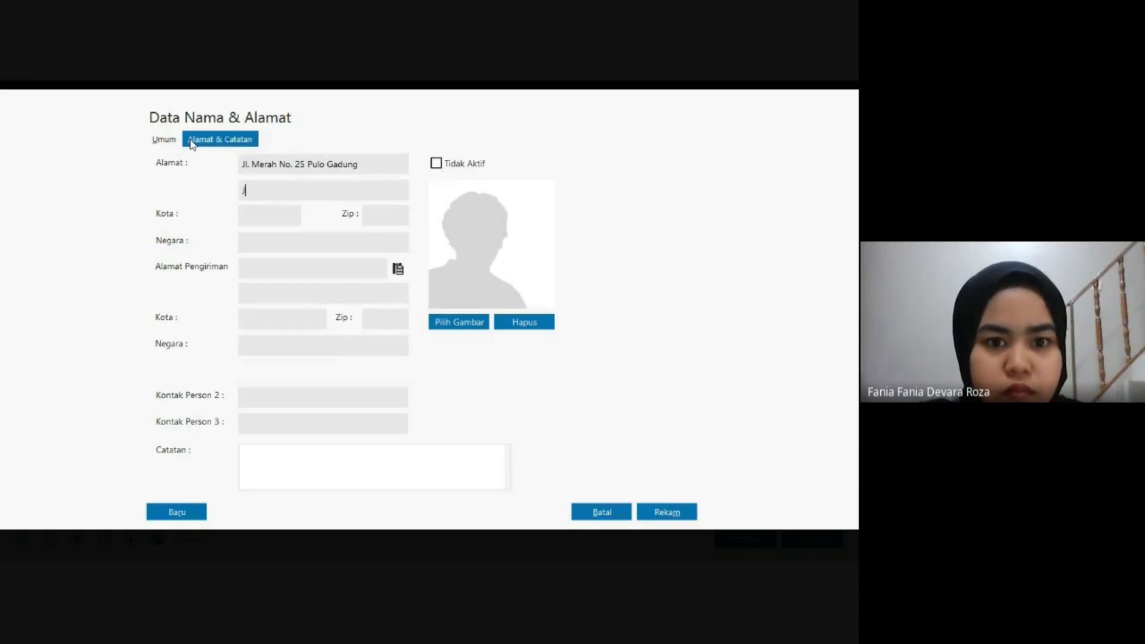
pyautogui.press('BackSpace')
pyautogui.press('BackSpace')
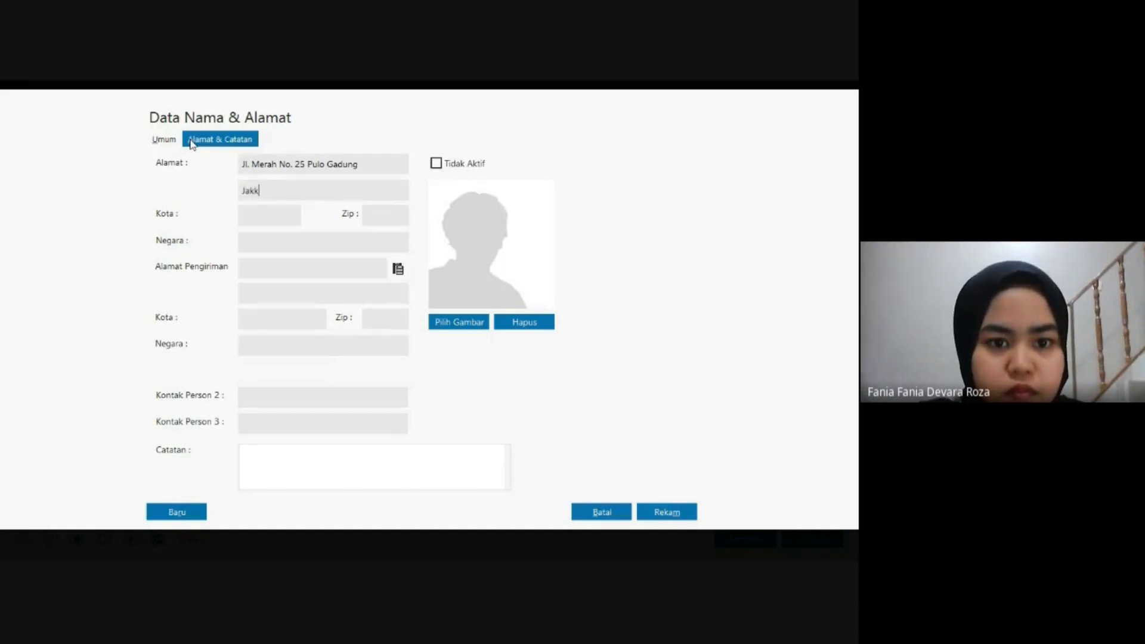
pyautogui.write('aa')
pyautogui.press('BackSpace')
pyautogui.press('BackSpace')
pyautogui.press('BackSpace')
pyautogui.write('art')
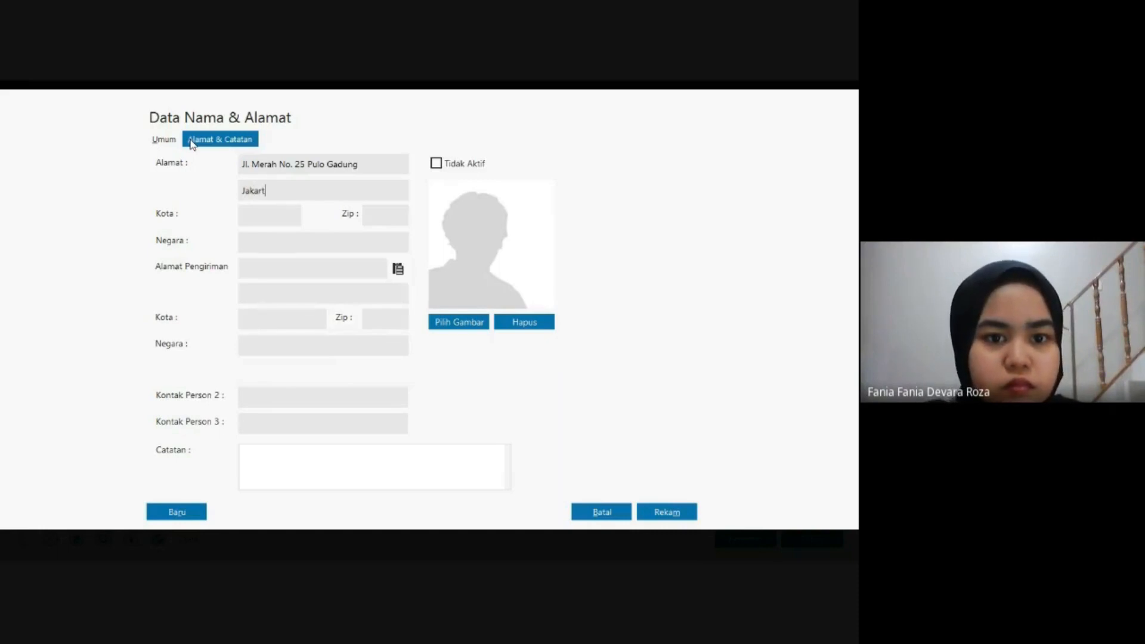
pyautogui.write('a Ti')
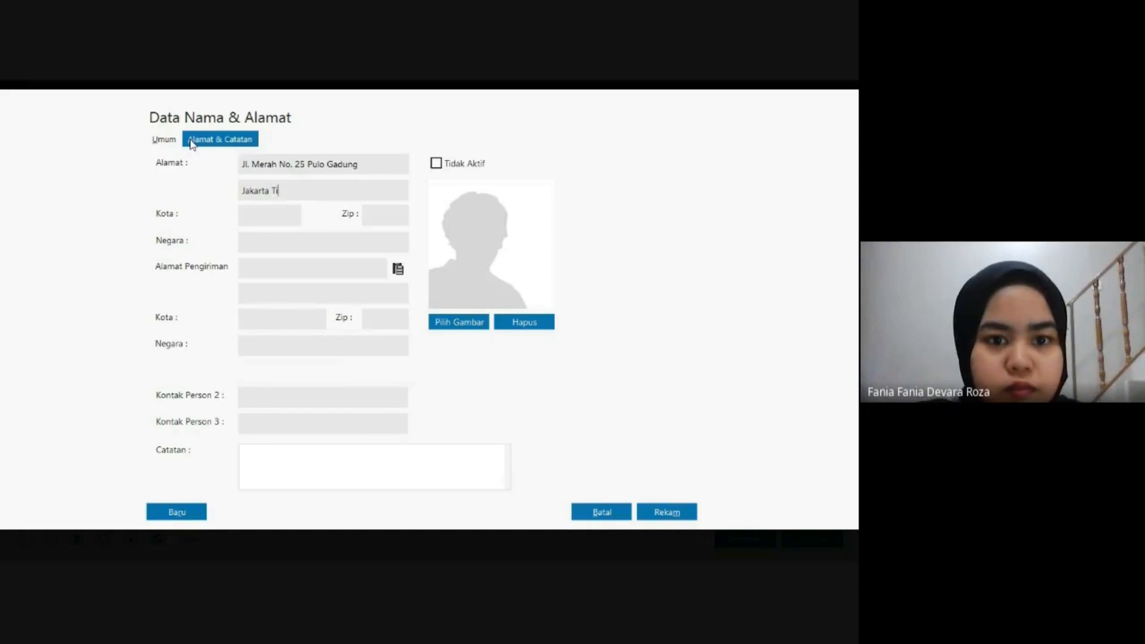
pyautogui.write('mu')
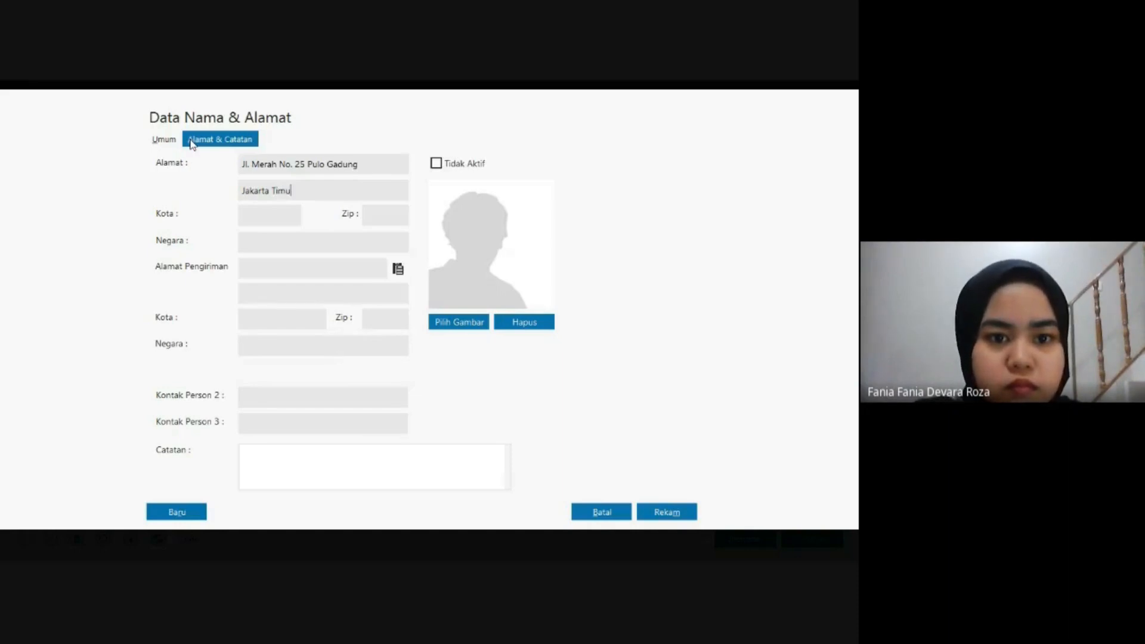
pyautogui.write('r')
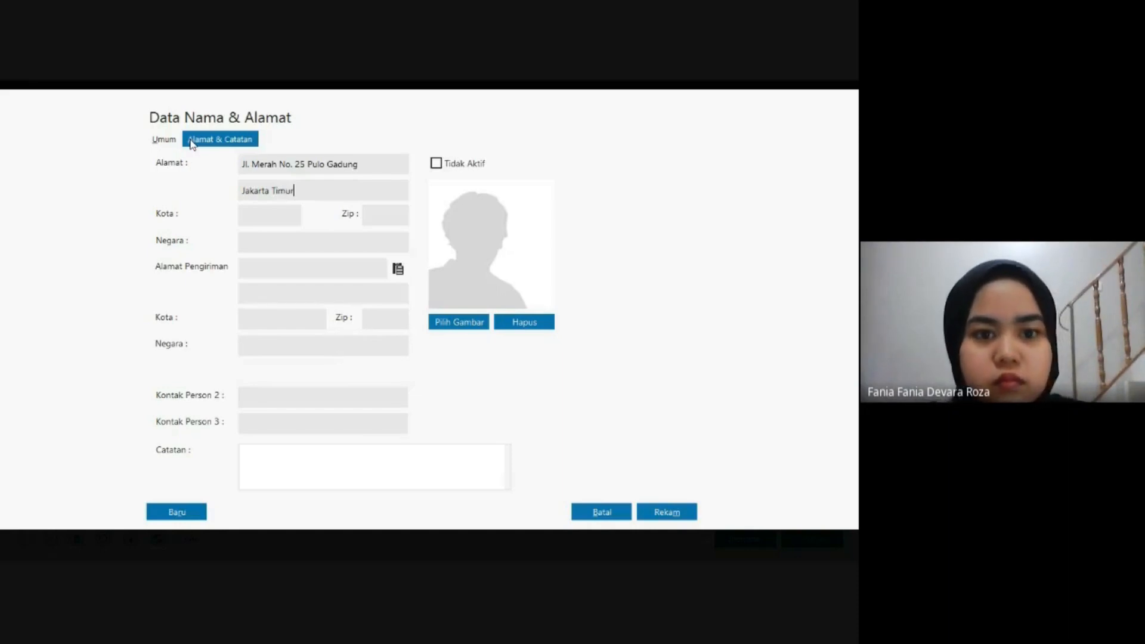
pyautogui.click(660, 515)
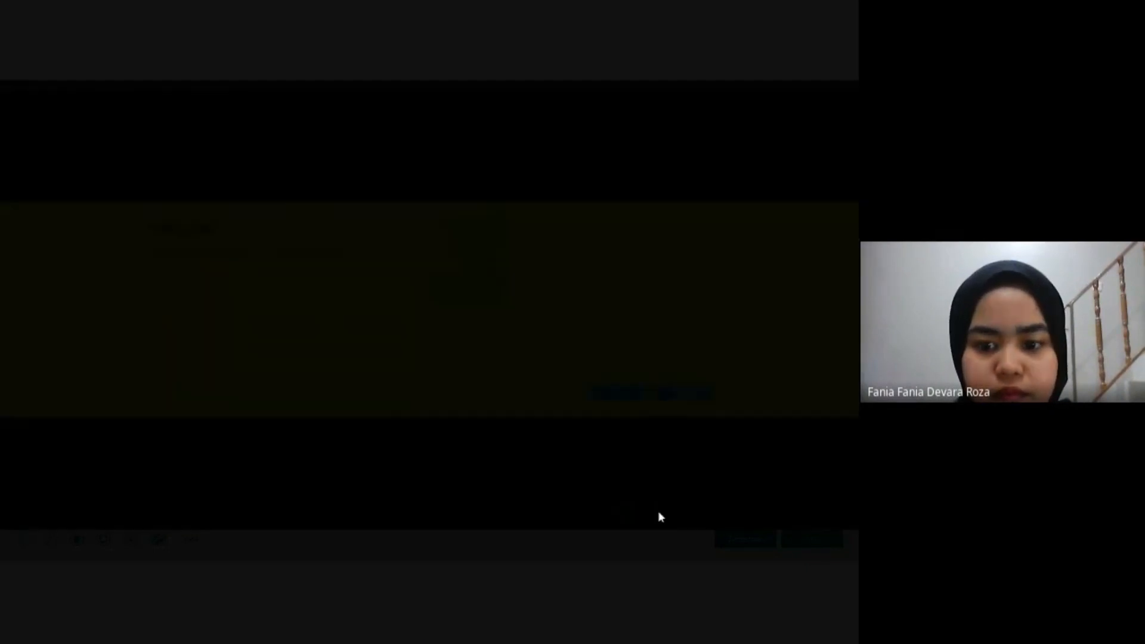
pyautogui.click(621, 393)
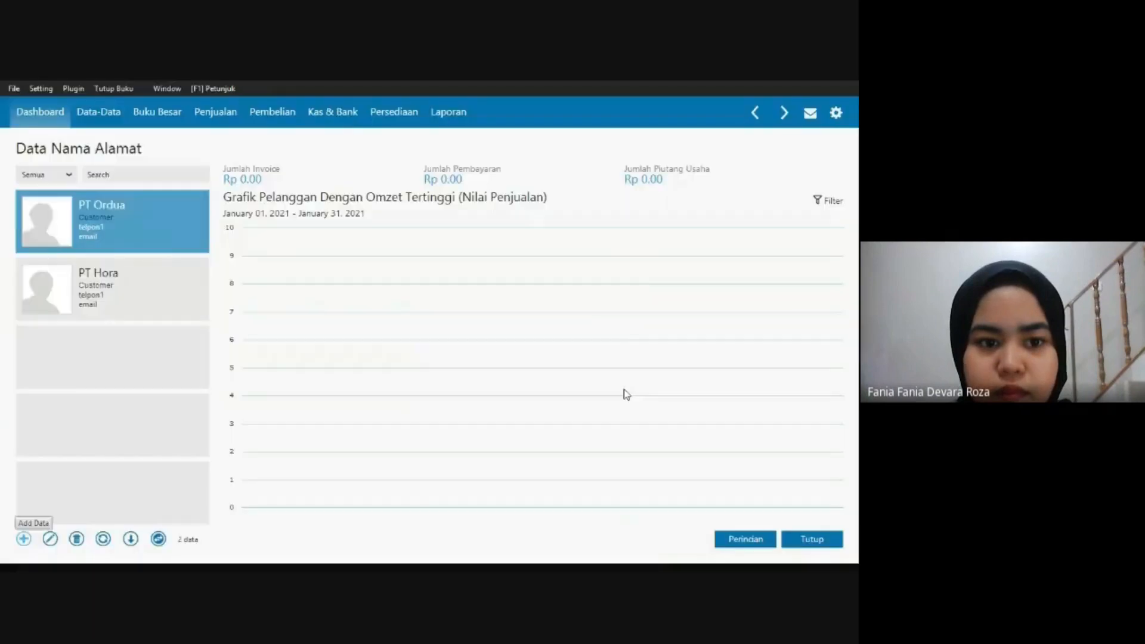
# Create a new record in Data Nama Alamat for customer PT Hodina, entering its customer ID and company name.
pyautogui.click(25, 540)
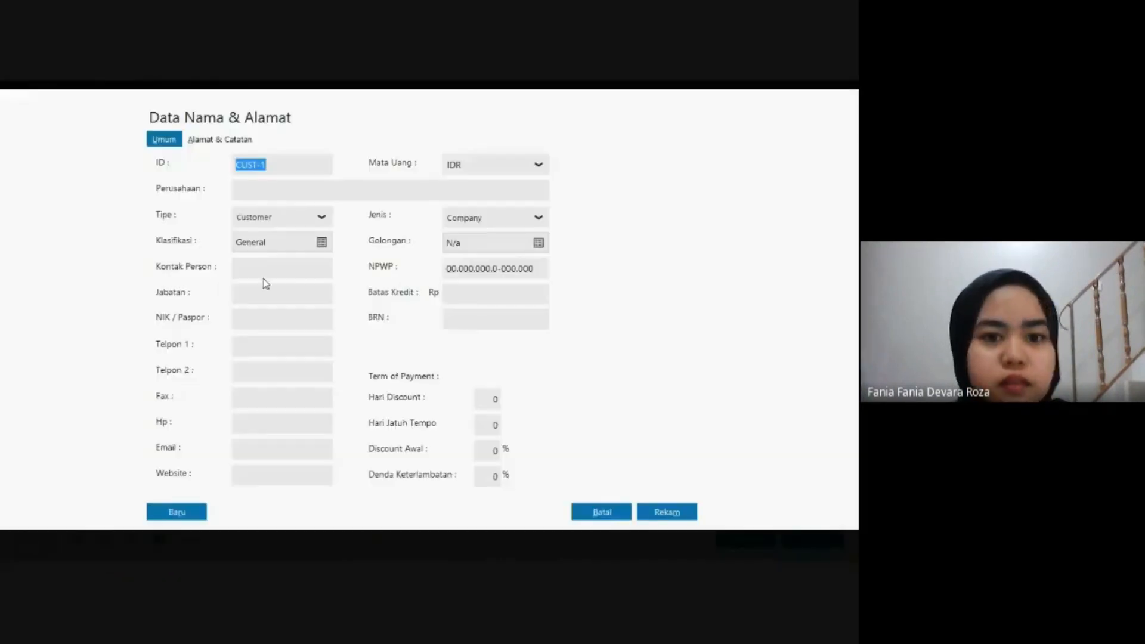
pyautogui.write('C')
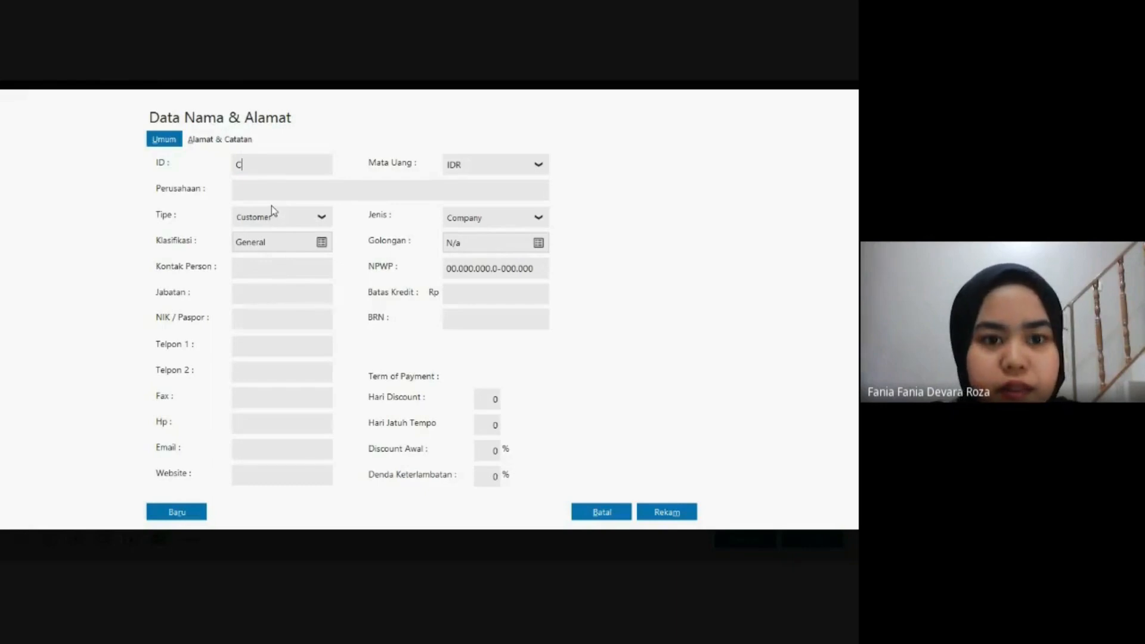
pyautogui.write('SE')
pyautogui.press('BackSpace')
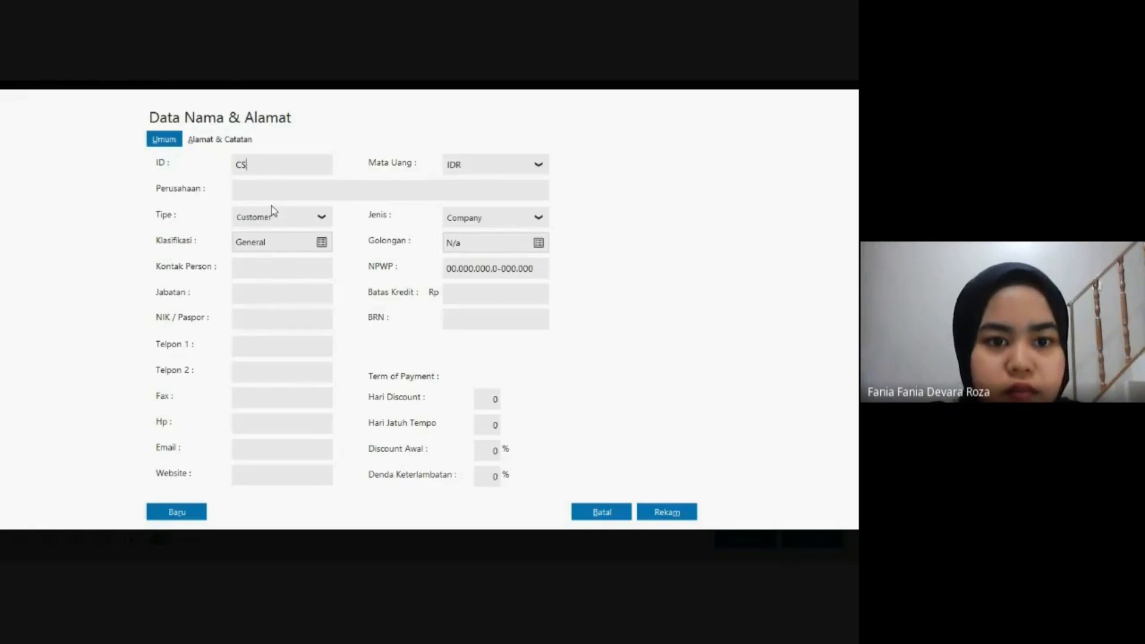
pyautogui.write('-41')
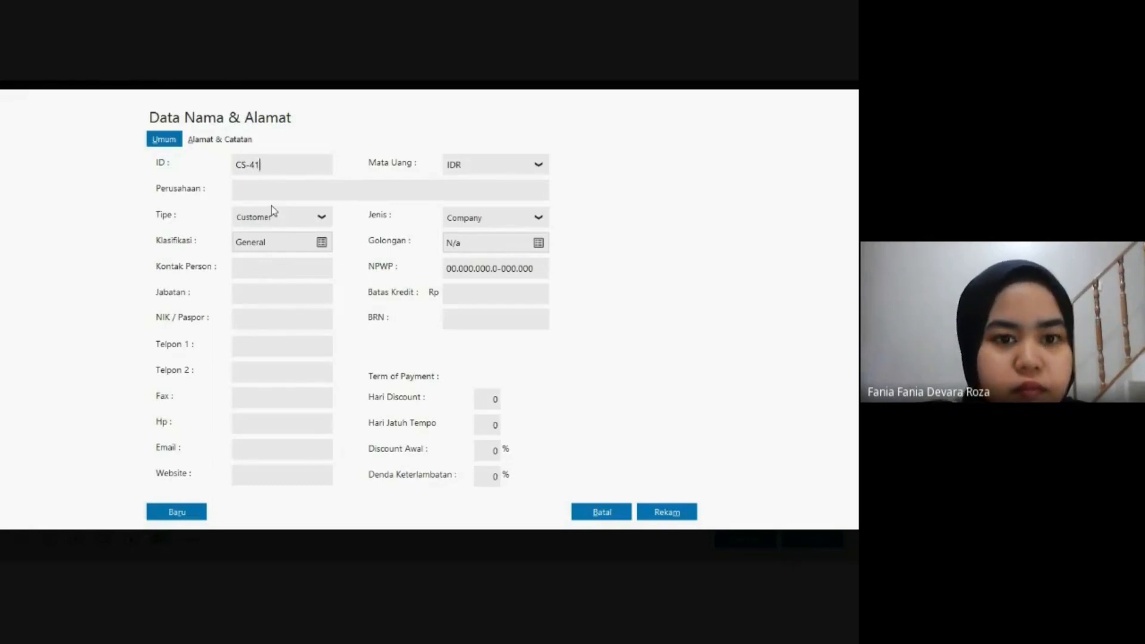
pyautogui.write('75')
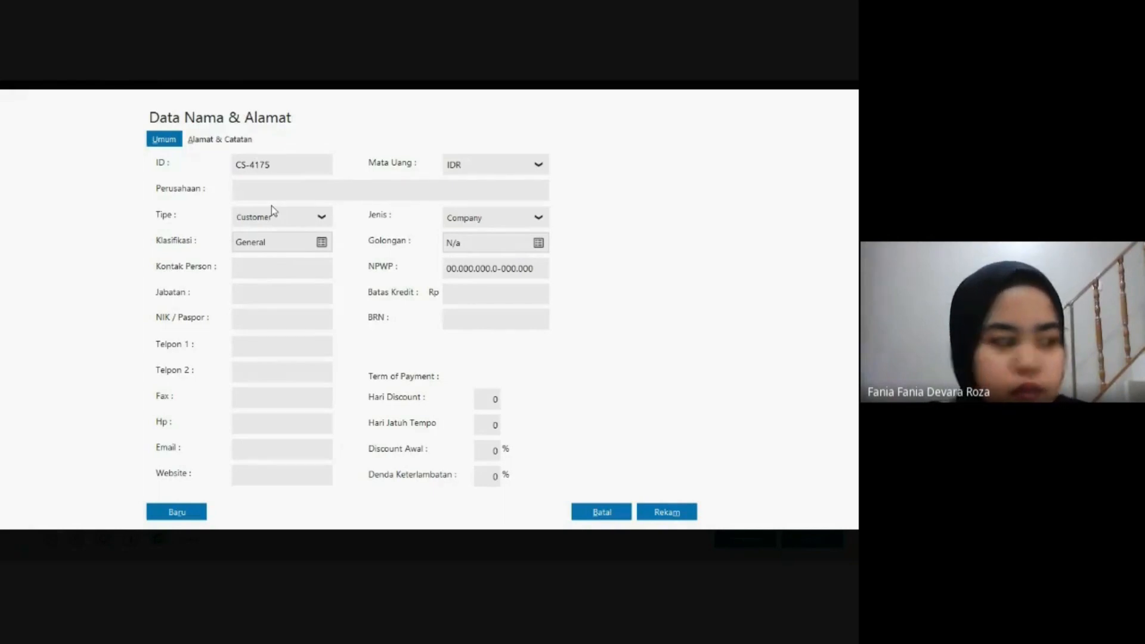
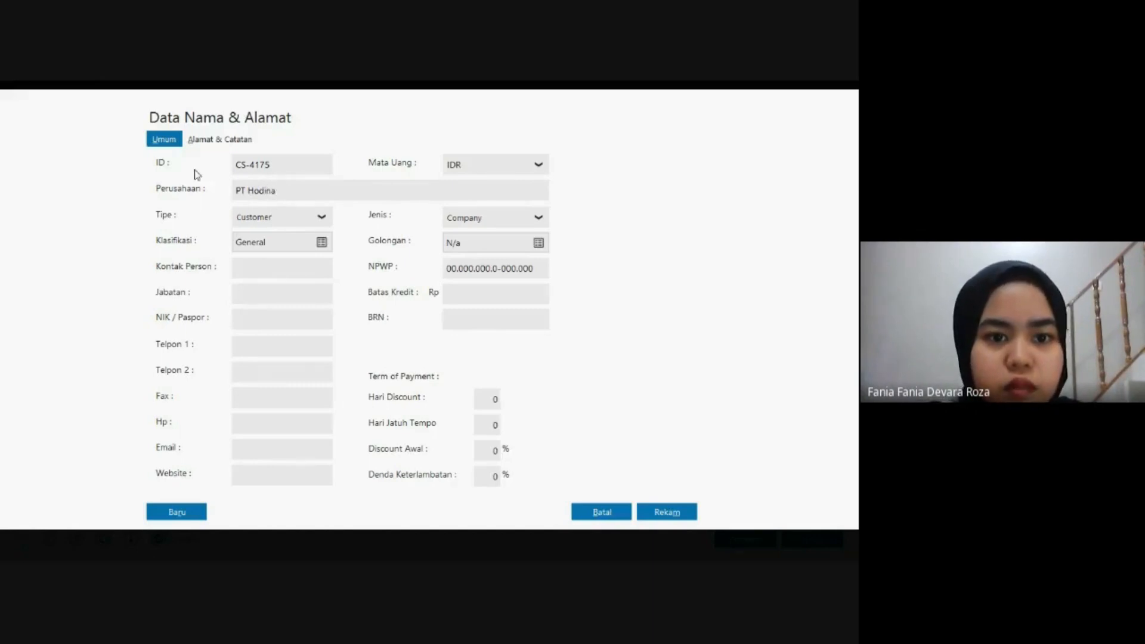
# Fill in the first address line of PT Hodina's record with its street, number and district.
pyautogui.click(191, 142)
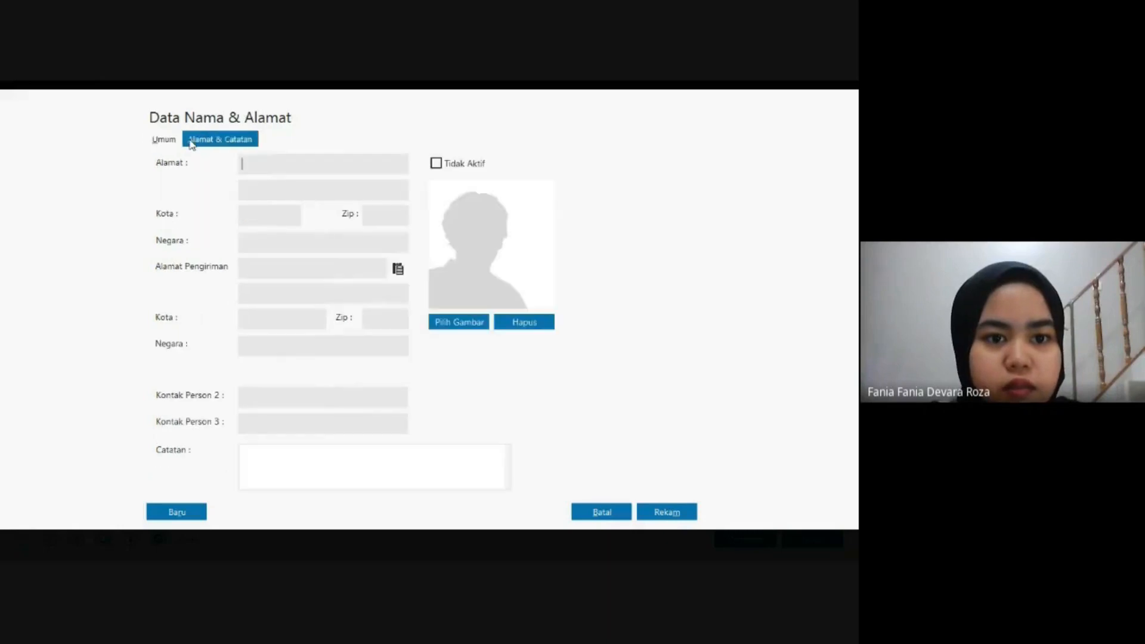
pyautogui.write('Jl. ')
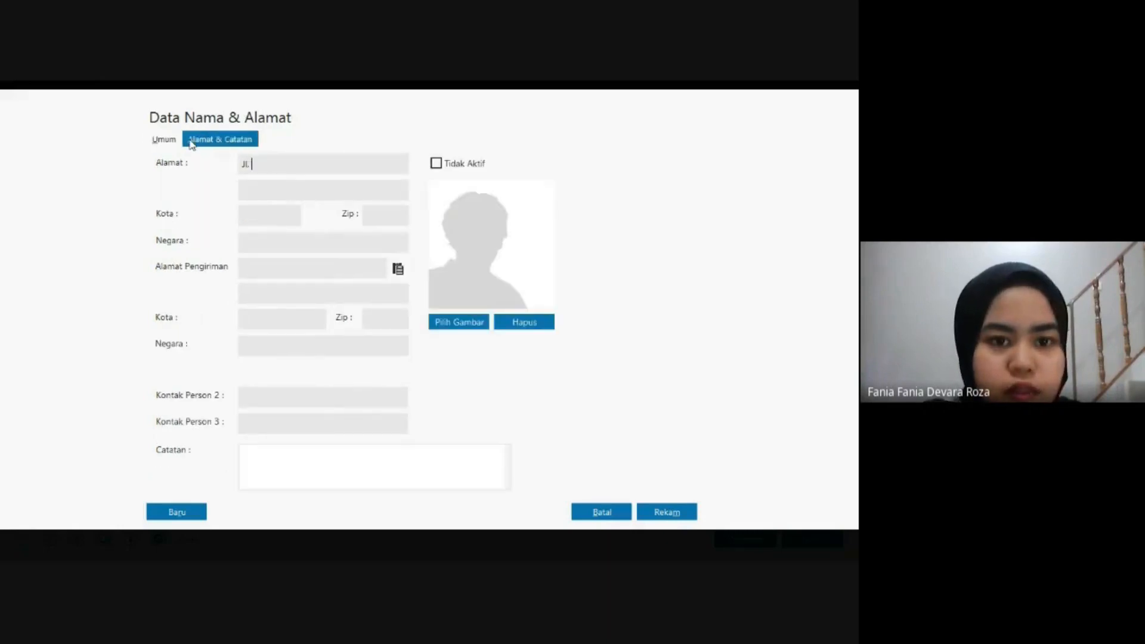
pyautogui.write('Pu')
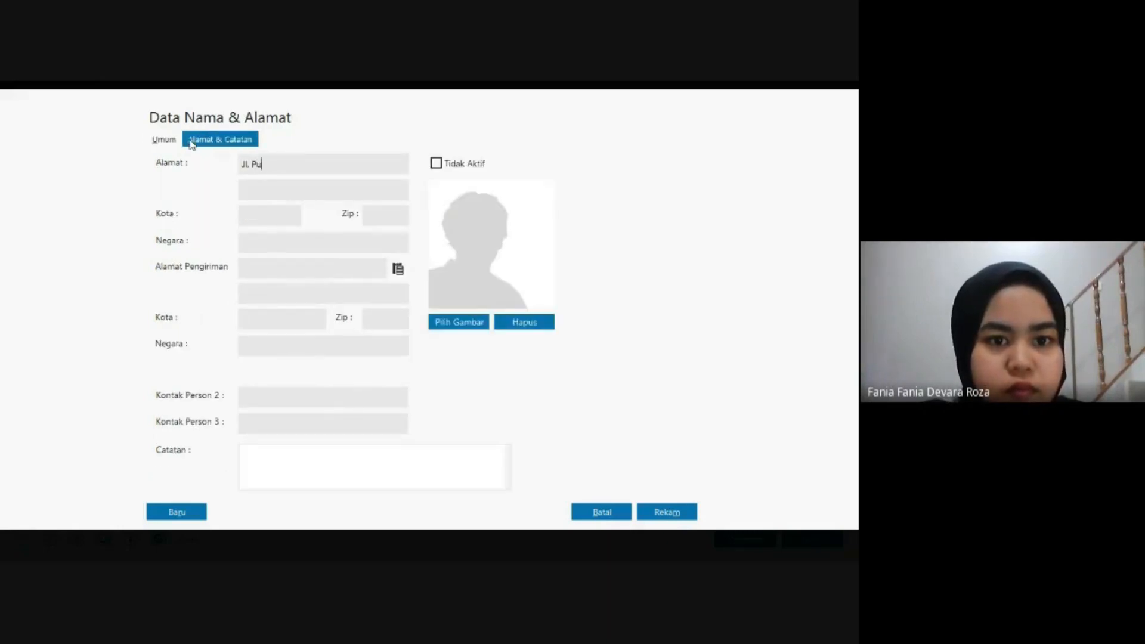
pyautogui.write('thi')
pyautogui.press('BackSpace')
pyautogui.press('BackSpace')
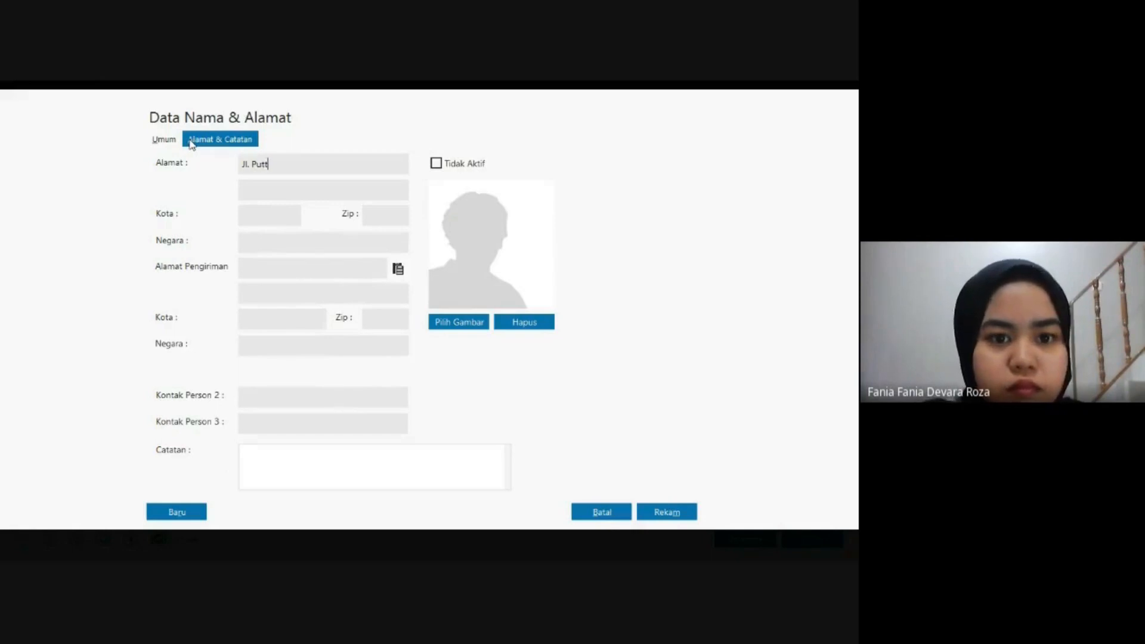
pyautogui.write('ih ')
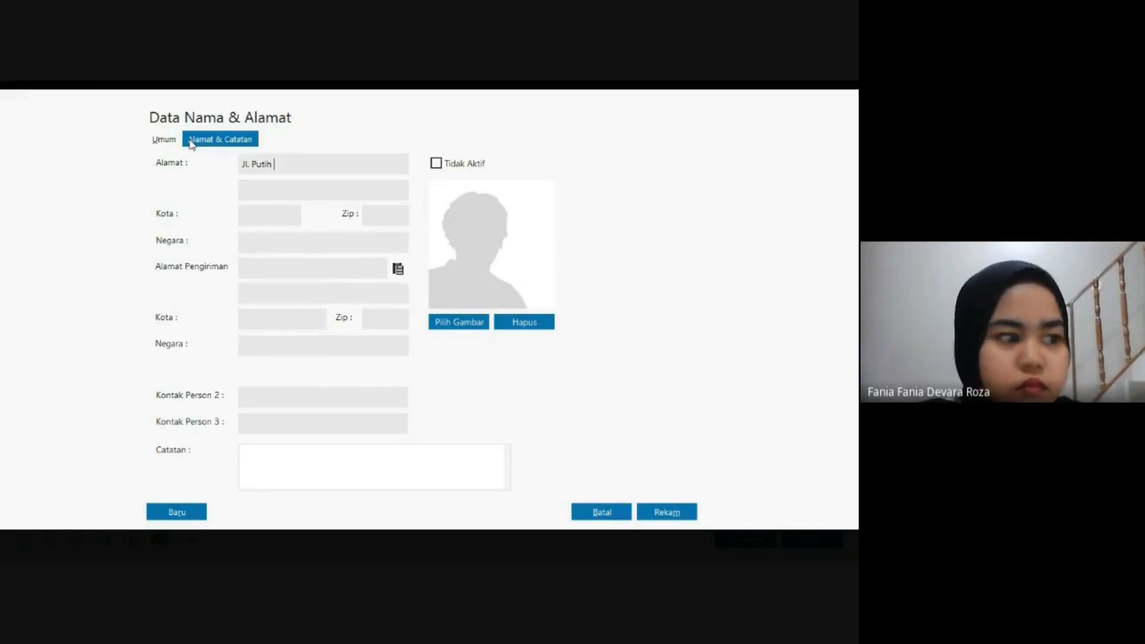
pyautogui.write('No. ')
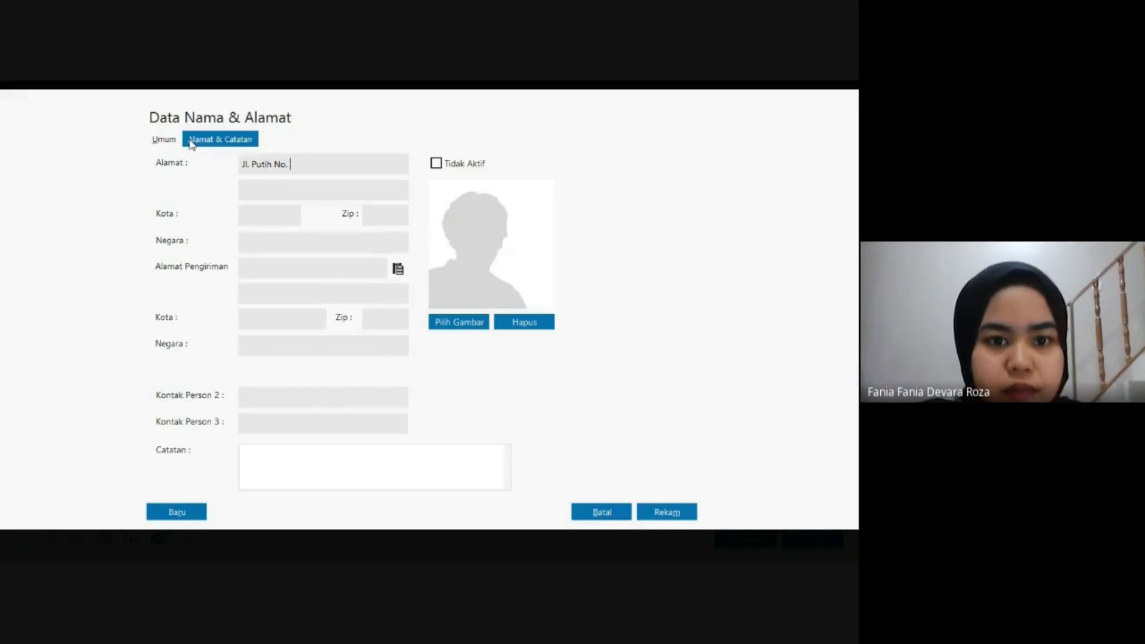
pyautogui.write('08 Sl')
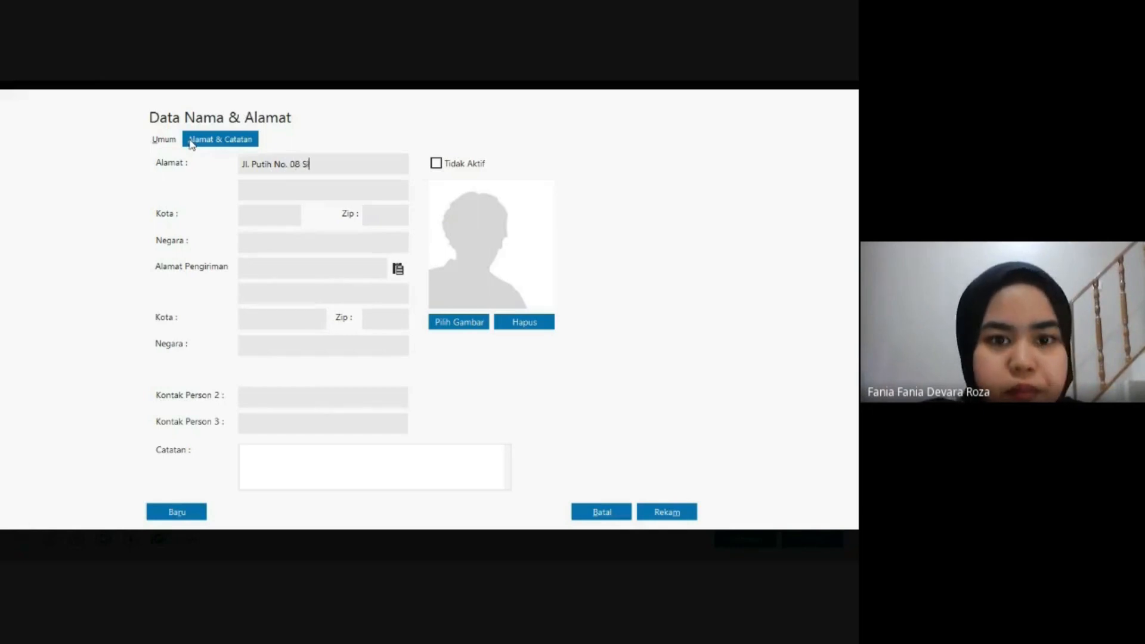
pyautogui.write('i')
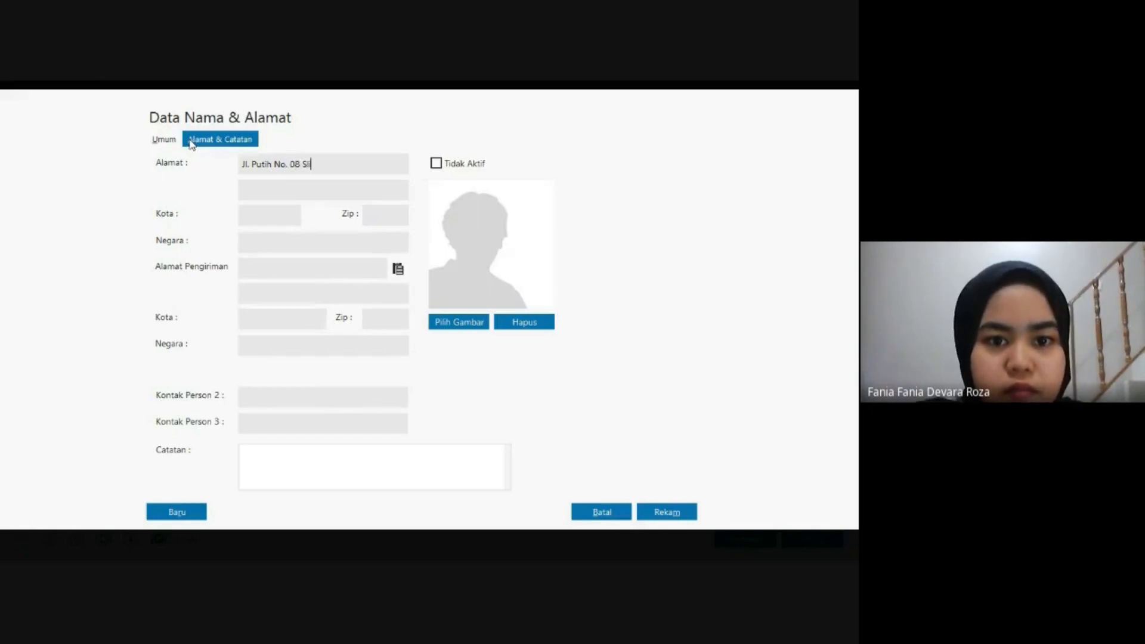
pyautogui.write('p')
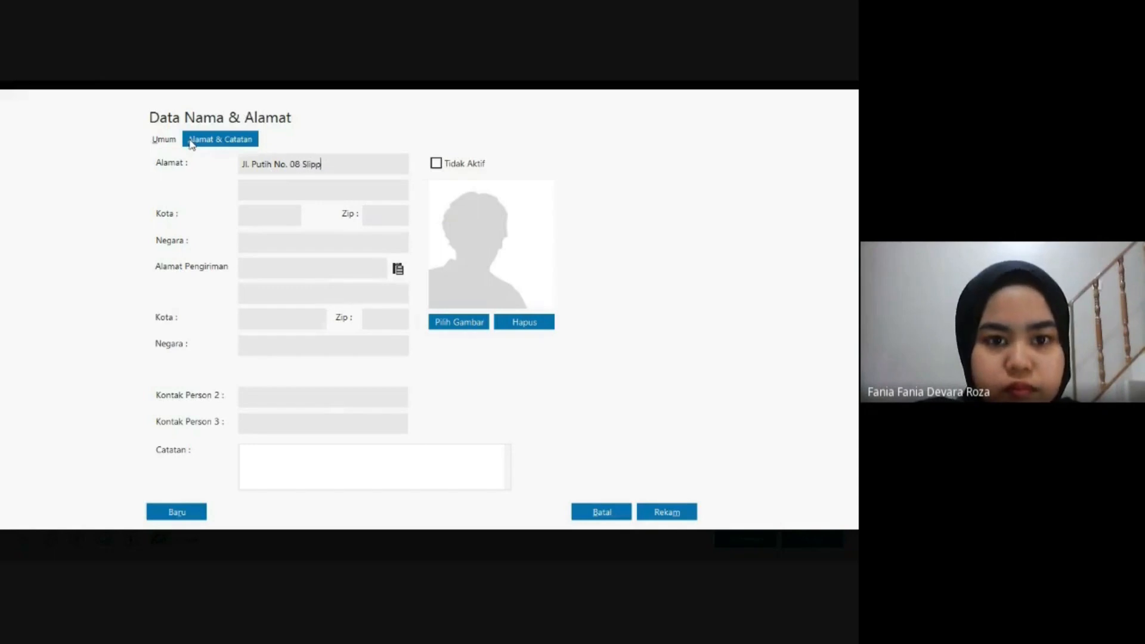
pyautogui.write('i')
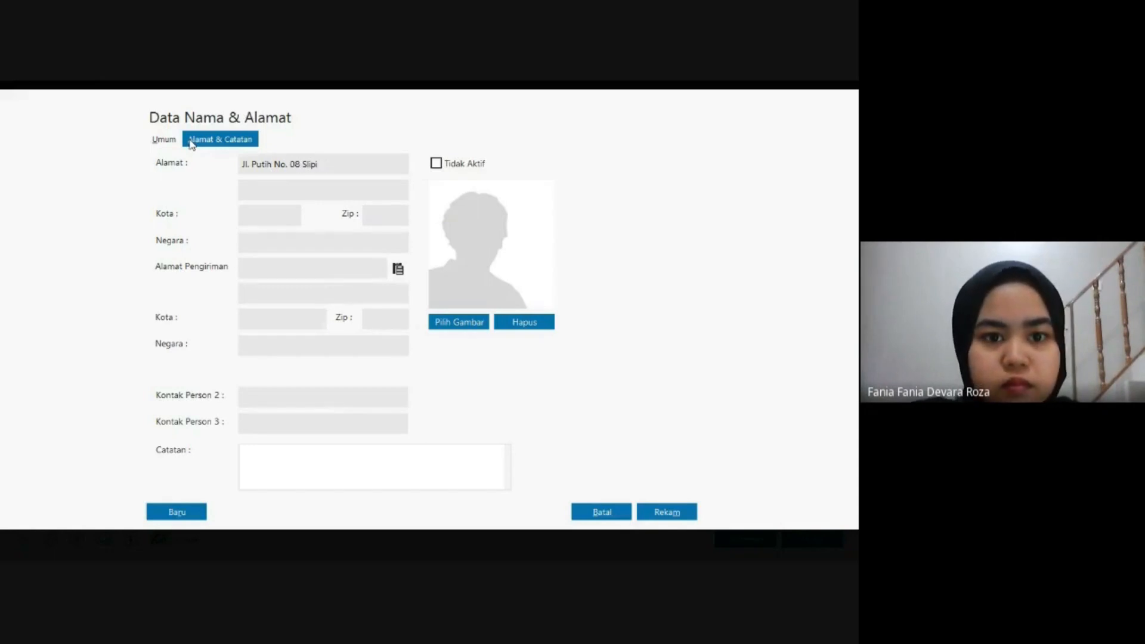
# Enter the city on PT Hodina's second address line and save the record, continuing despite the incomplete NPWP/NIK.
pyautogui.write('J')
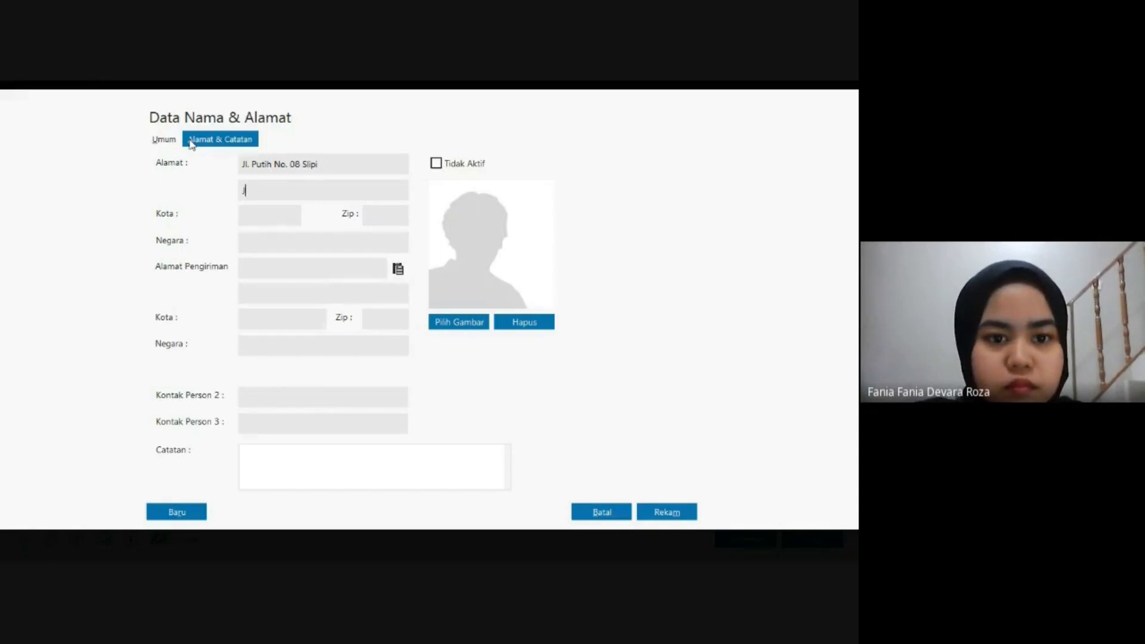
pyautogui.write('aka')
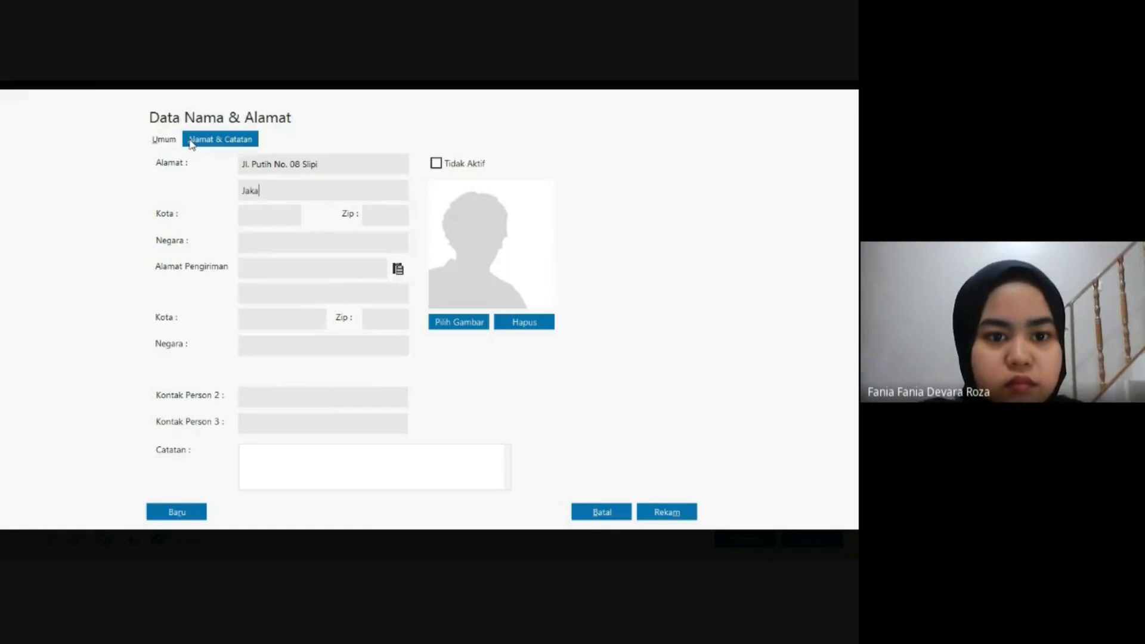
pyautogui.write('r')
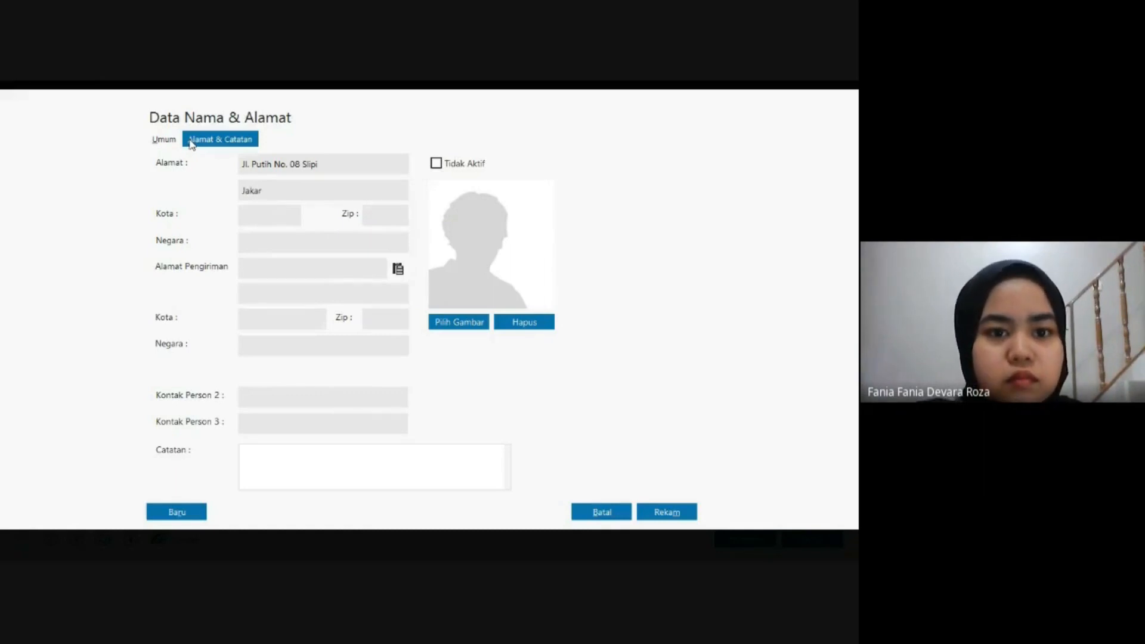
pyautogui.write('t')
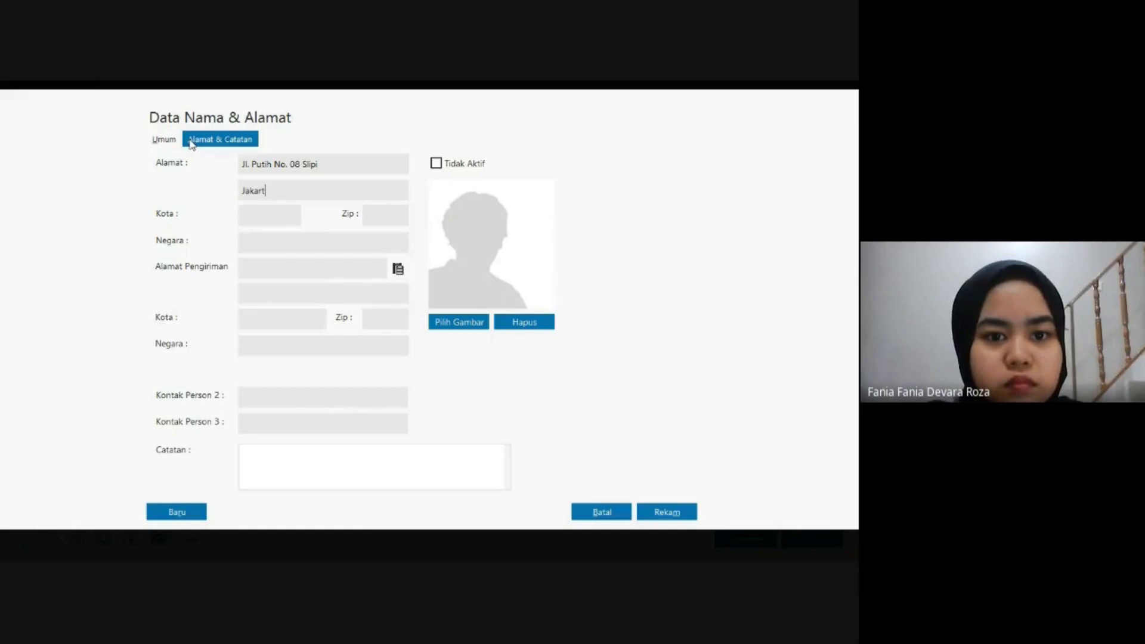
pyautogui.write('ta B')
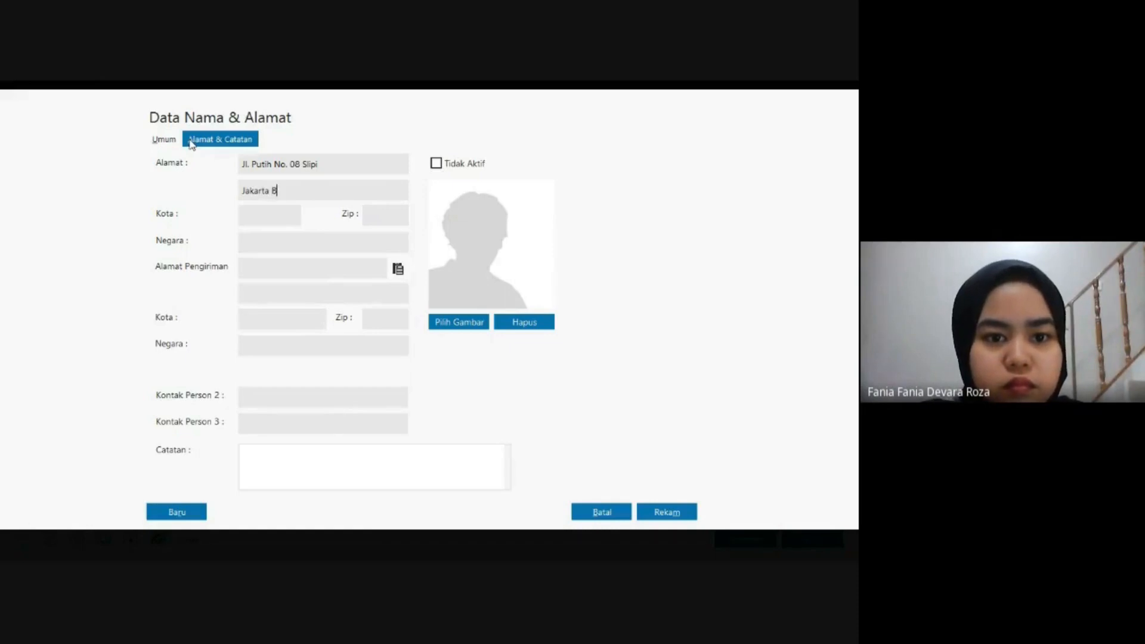
pyautogui.write('arat')
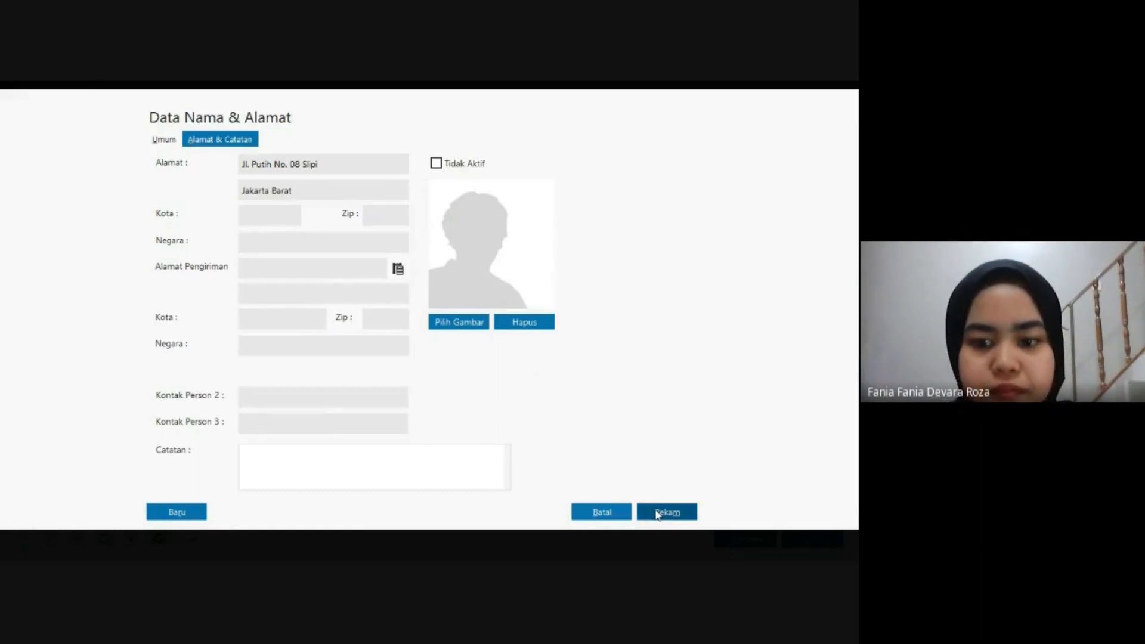
pyautogui.click(658, 513)
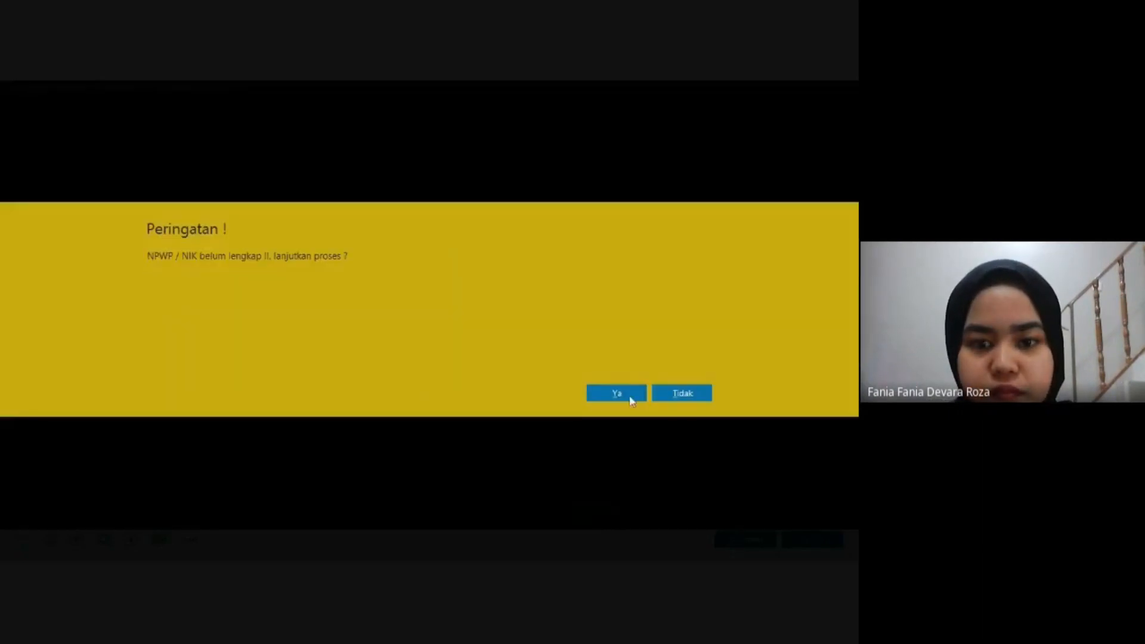
pyautogui.click(629, 391)
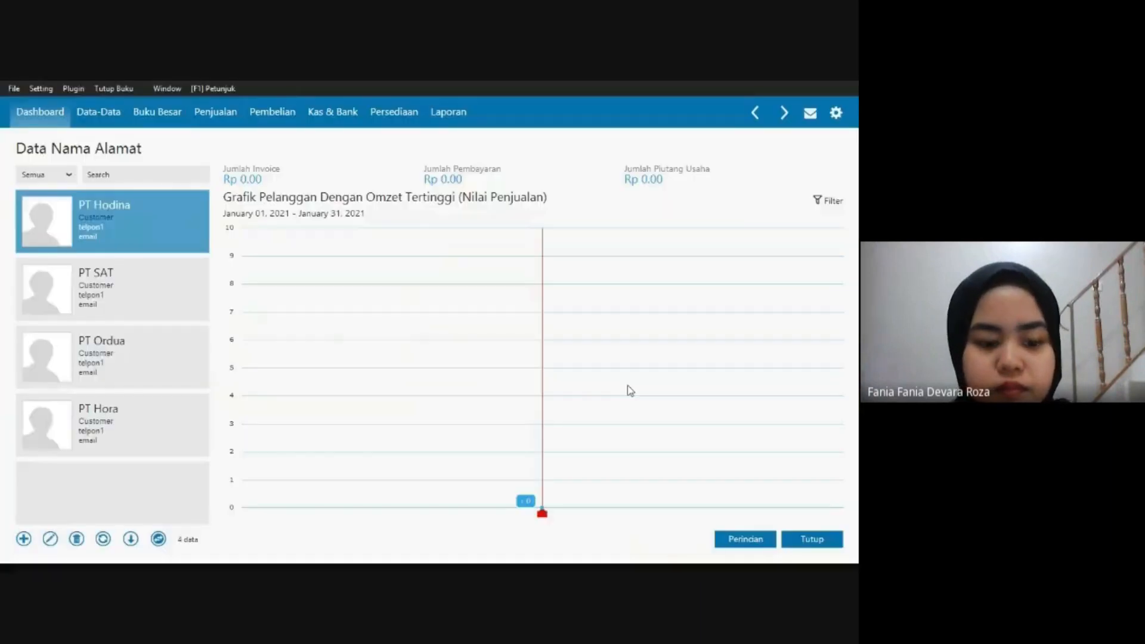
# Check the vendor table in SOAL UTS.pdf, return to Zahir, and start a new Data Nama Alamat record of type Vendor.
pyautogui.hotkey('alt', 'Tab')
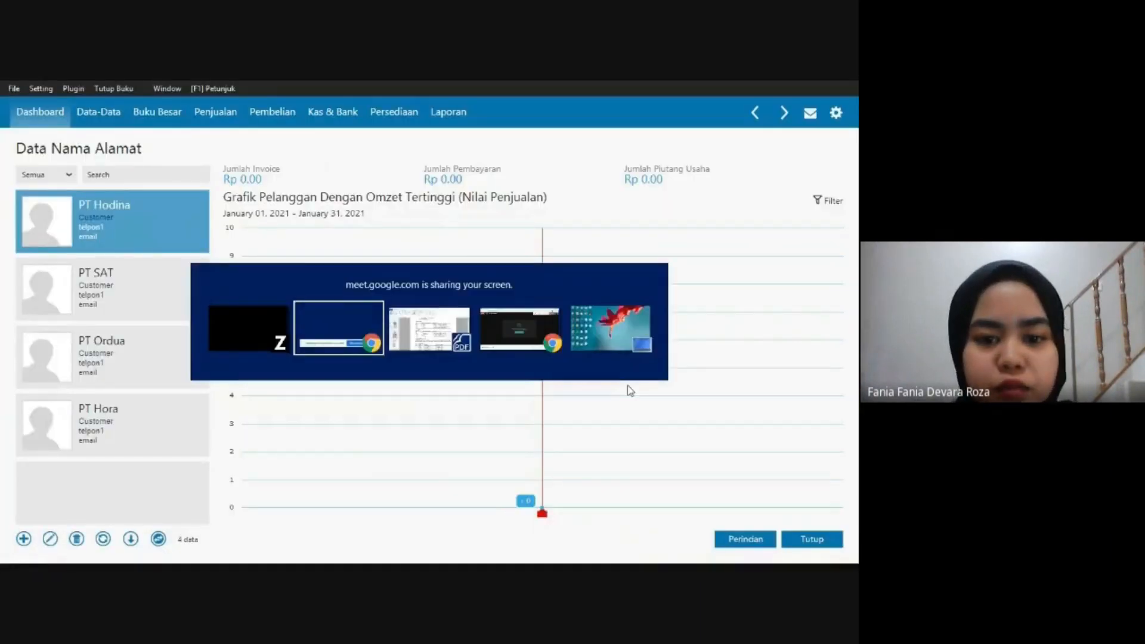
pyautogui.hotkey('alt', 'Tab')
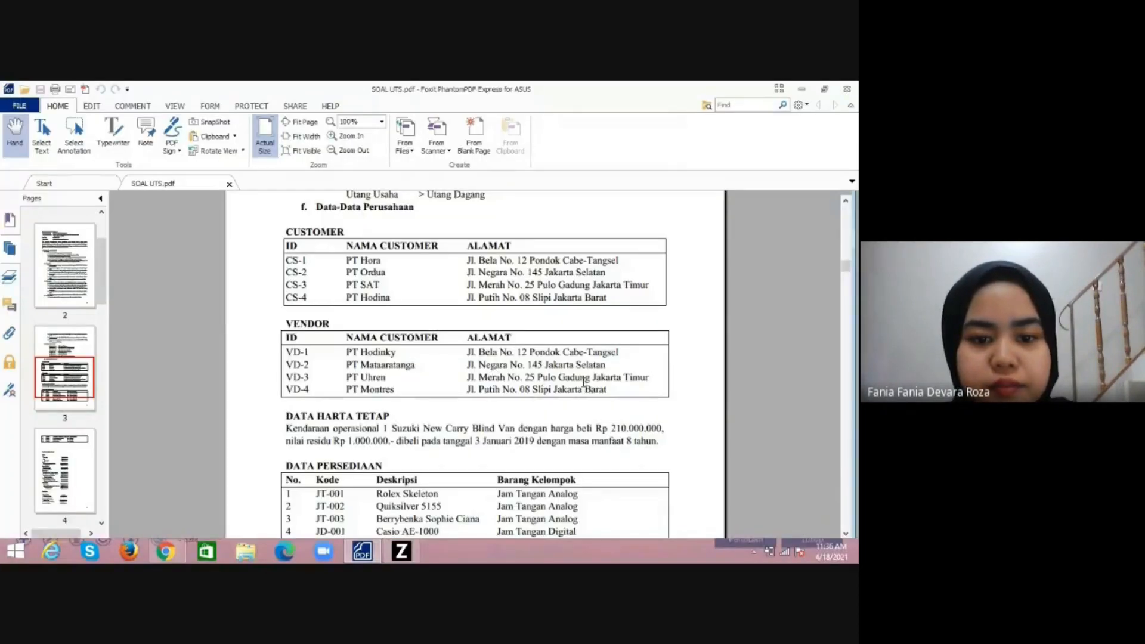
pyautogui.hotkey('alt', 'Tab')
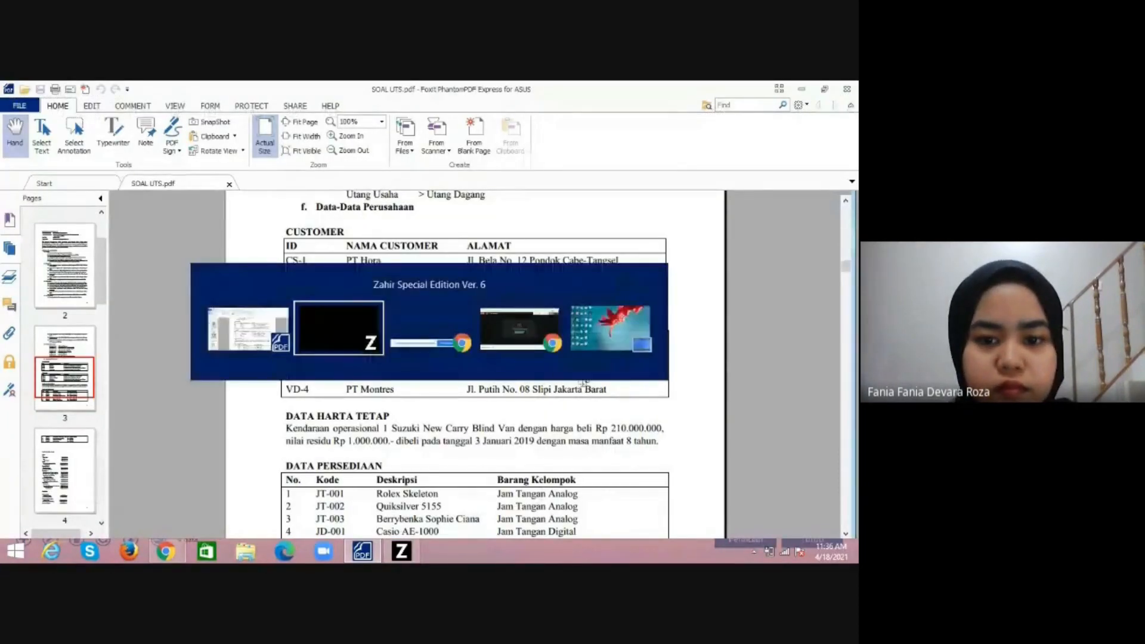
pyautogui.click(324, 341)
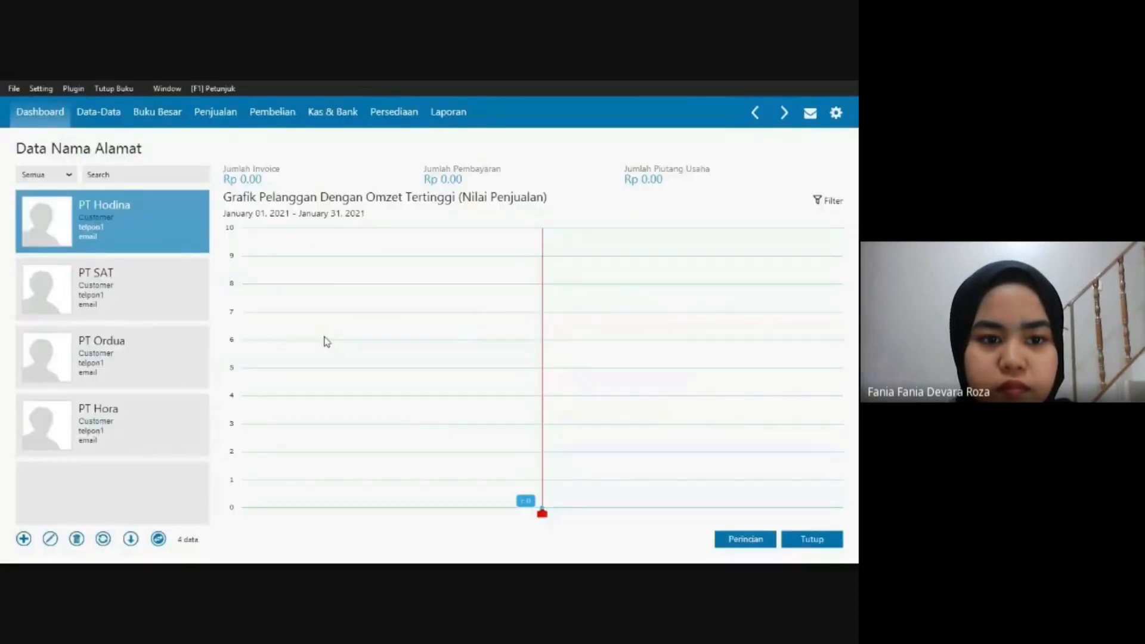
pyautogui.click(24, 543)
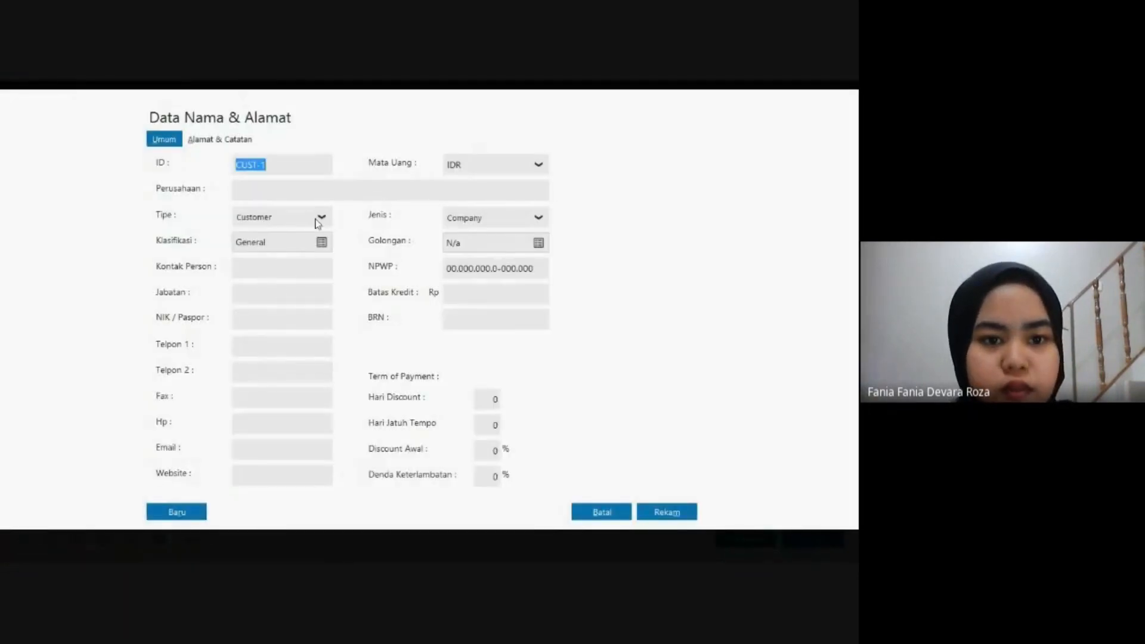
pyautogui.click(321, 218)
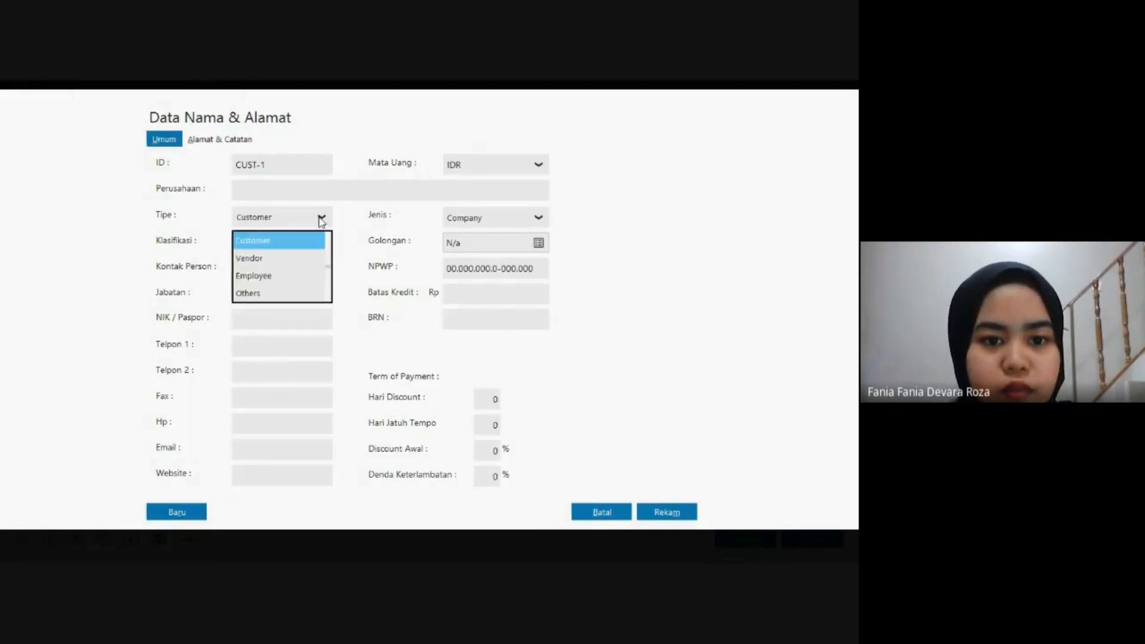
pyautogui.click(304, 259)
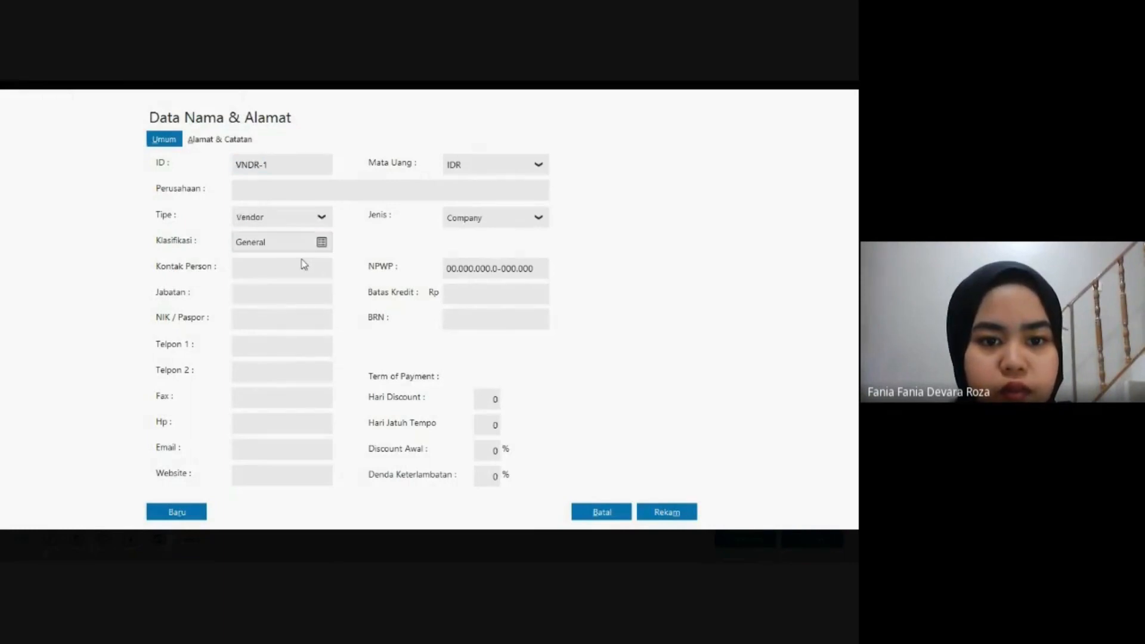
# Enter the vendor ID and the company name PT Hodinky in the new vendor record.
pyautogui.click(297, 171)
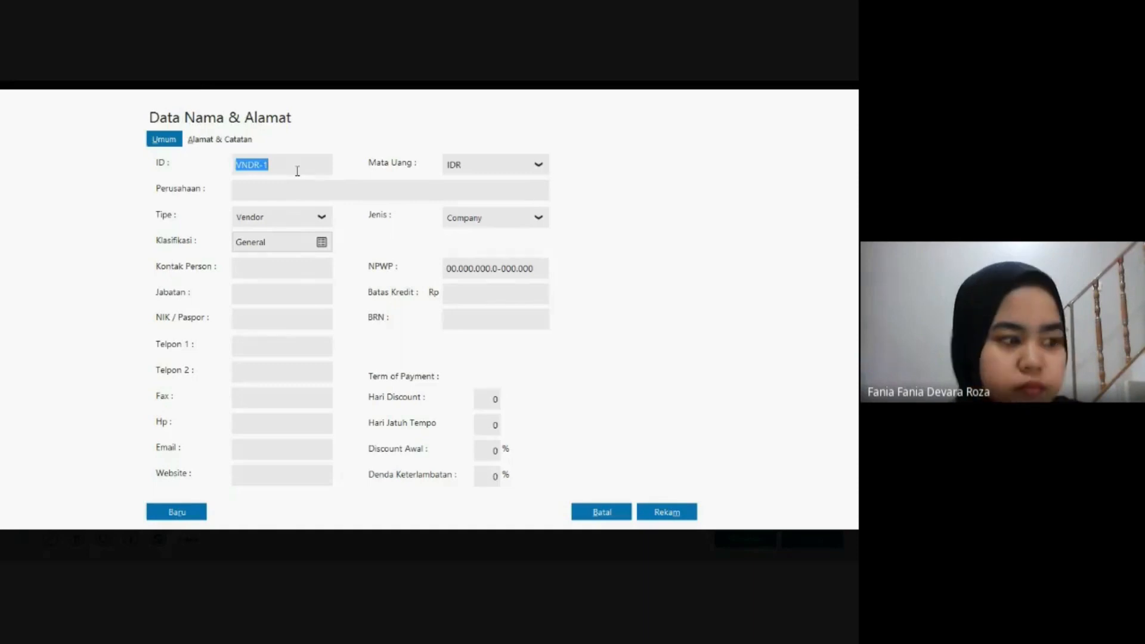
pyautogui.write('VD')
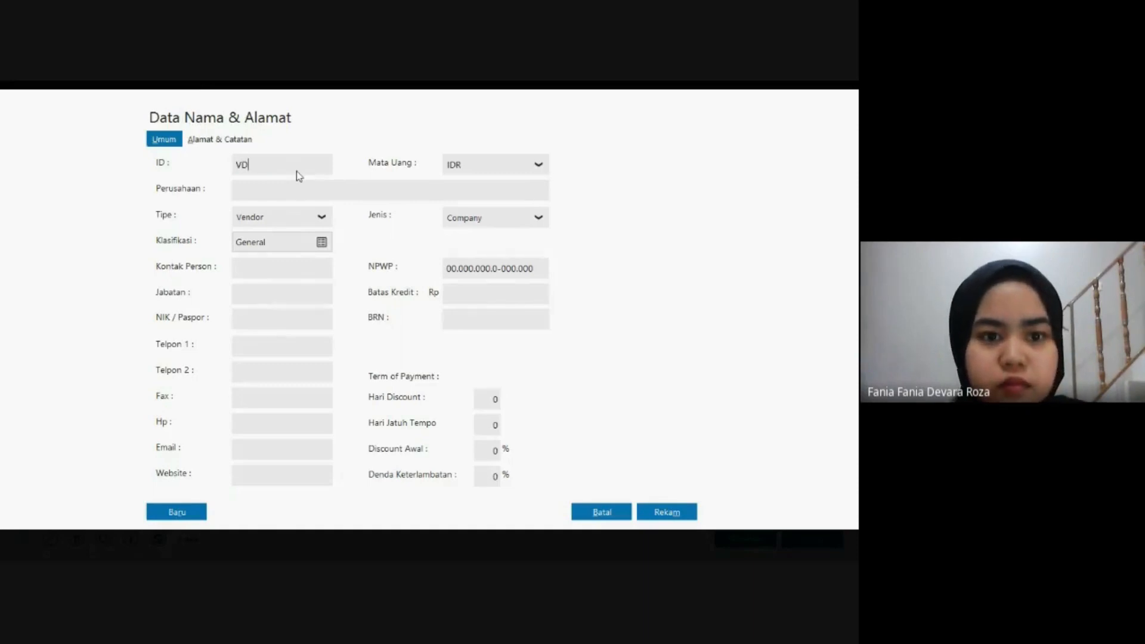
pyautogui.write('-1175')
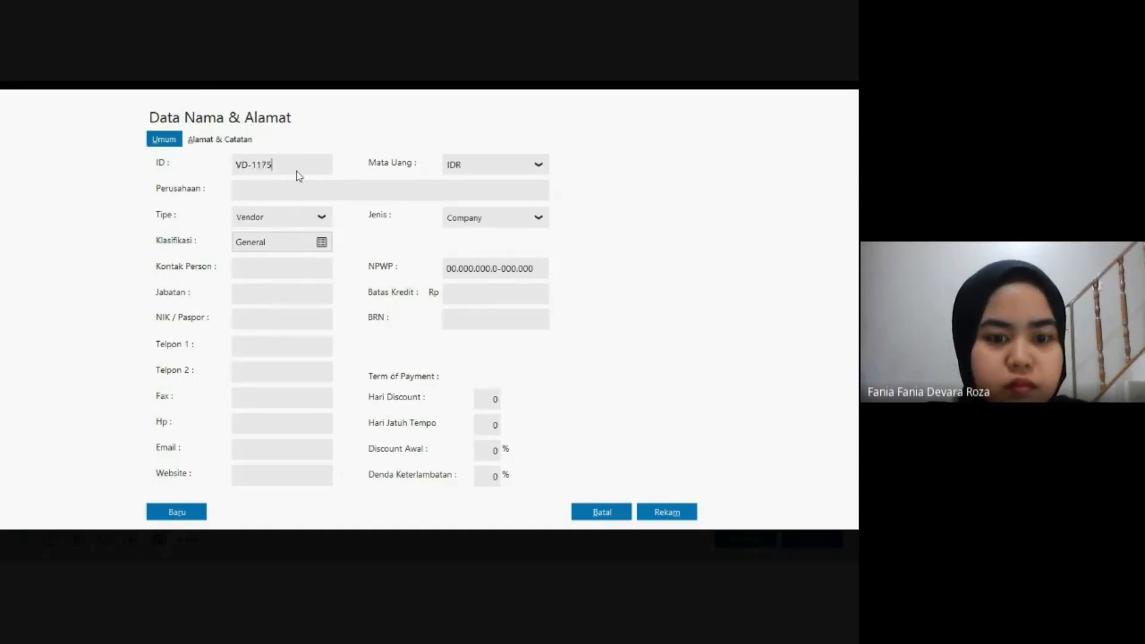
pyautogui.press('Tab')
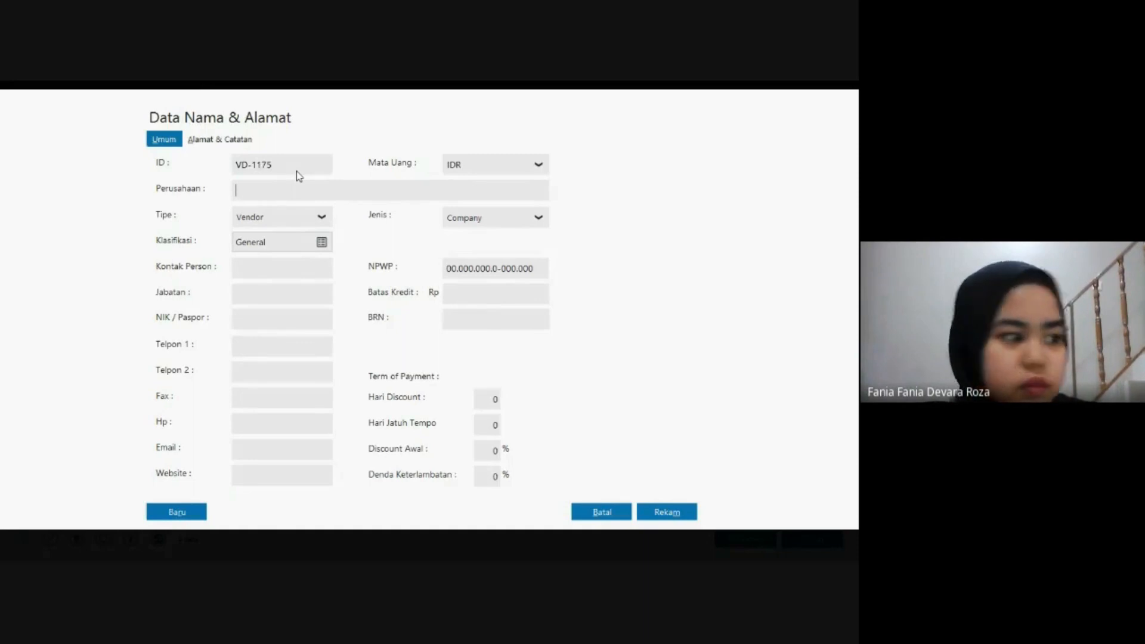
pyautogui.write('PT')
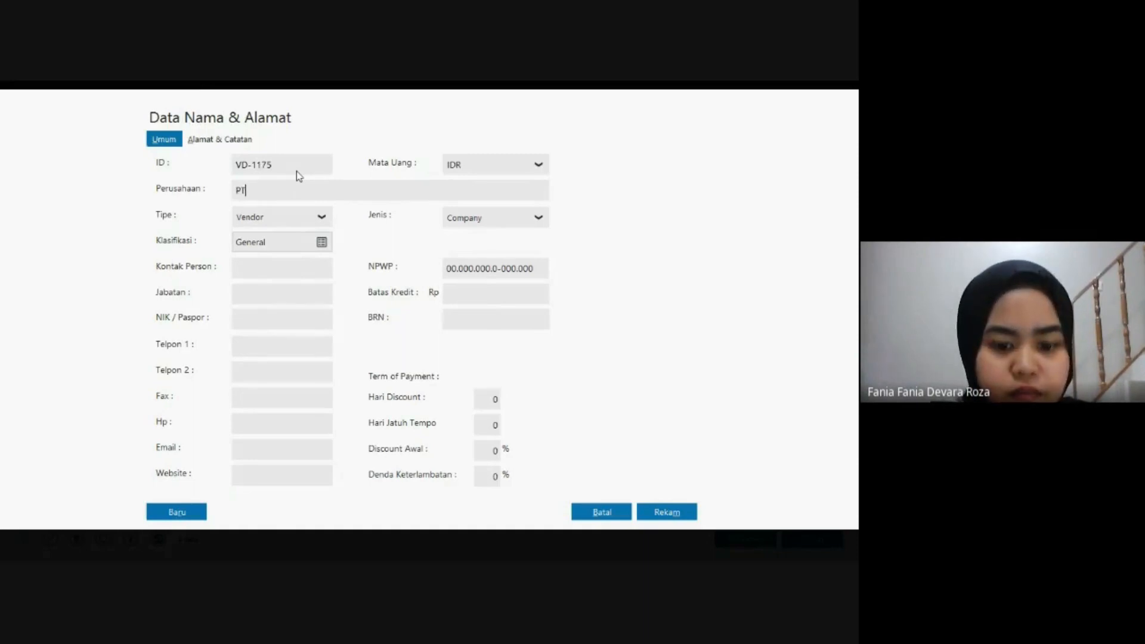
pyautogui.write(' Hodinky')
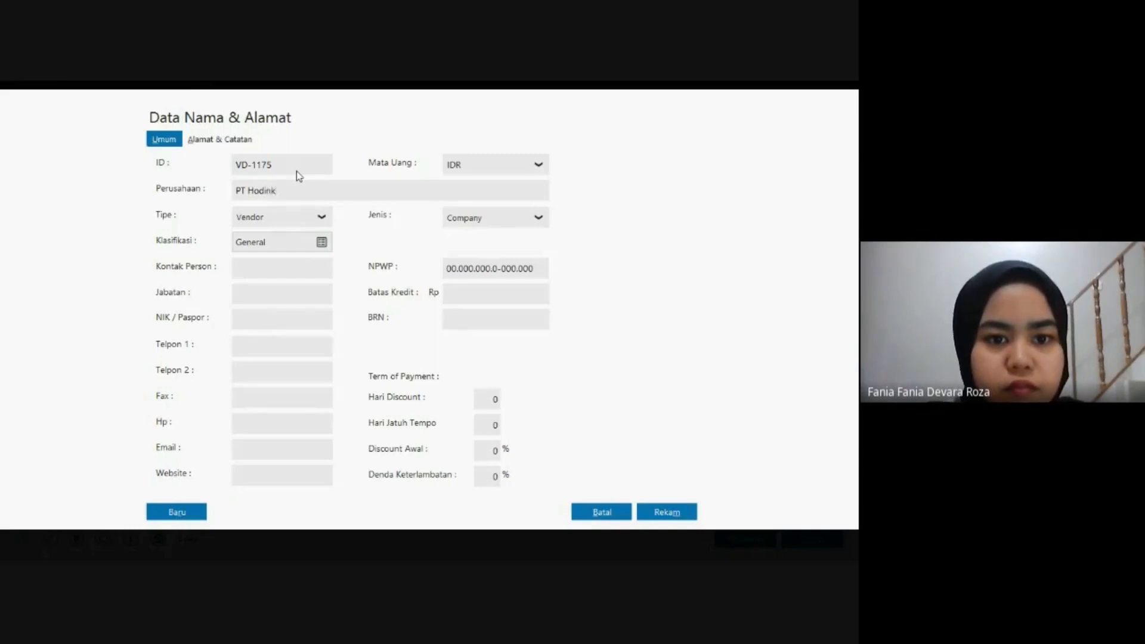
# Fill in the first address line of PT Hodinky's record with its street, number and district.
pyautogui.click(194, 143)
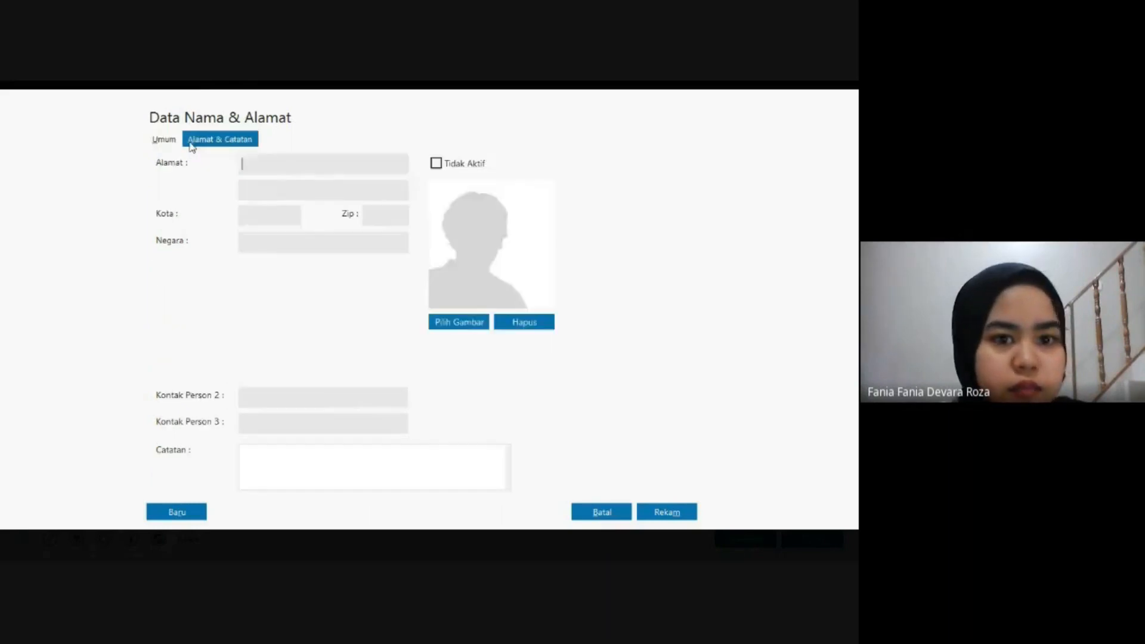
pyautogui.write('Jl. B')
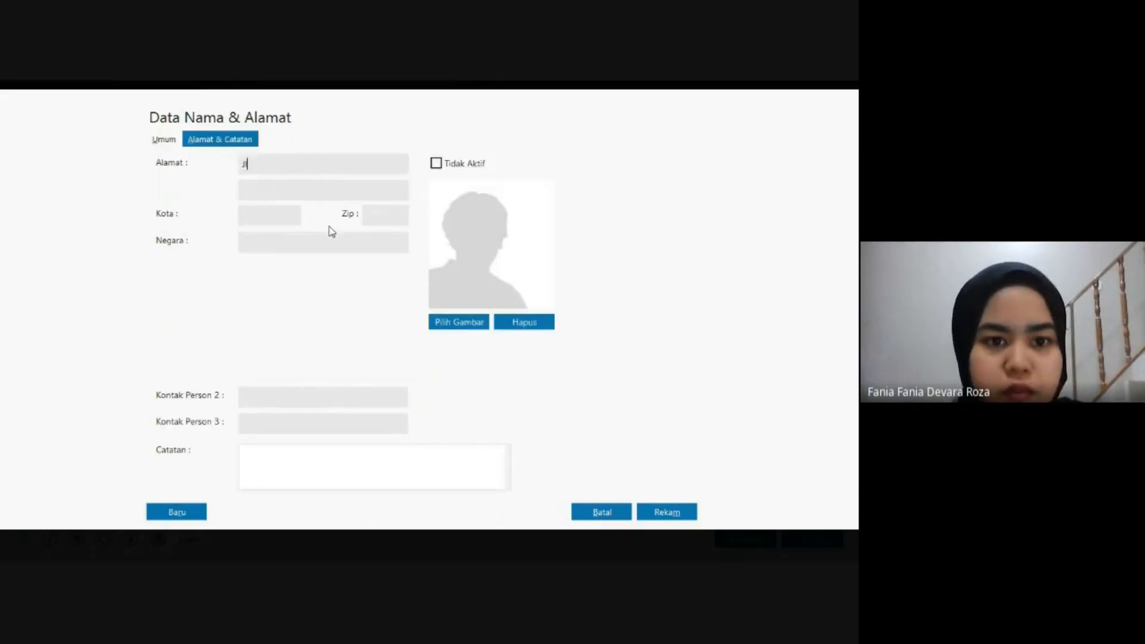
pyautogui.write('el')
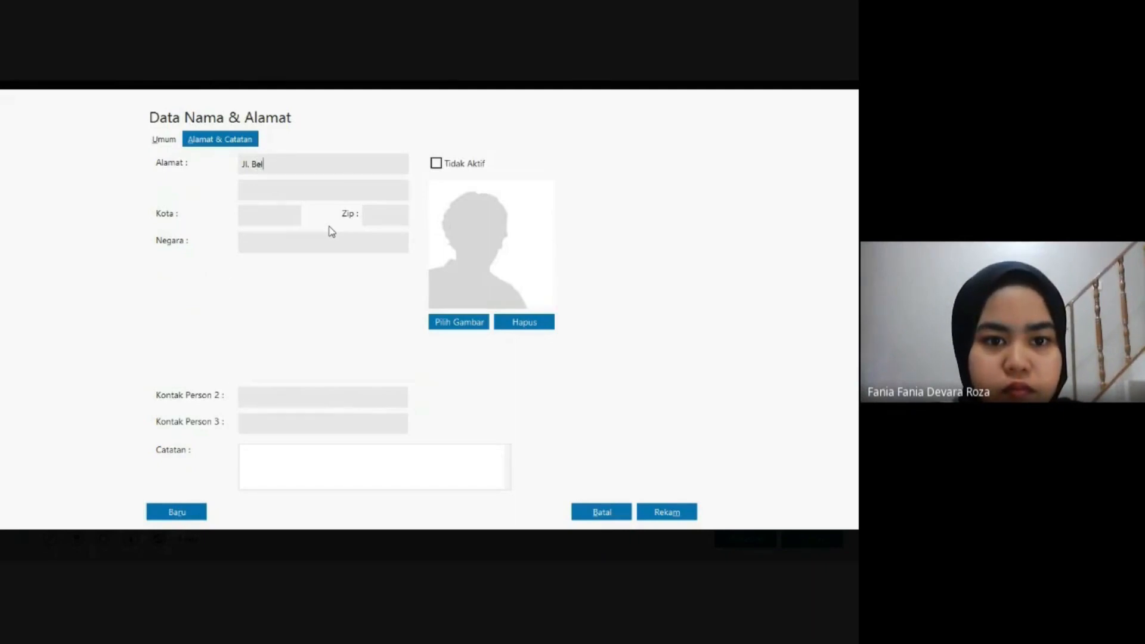
pyautogui.write('a')
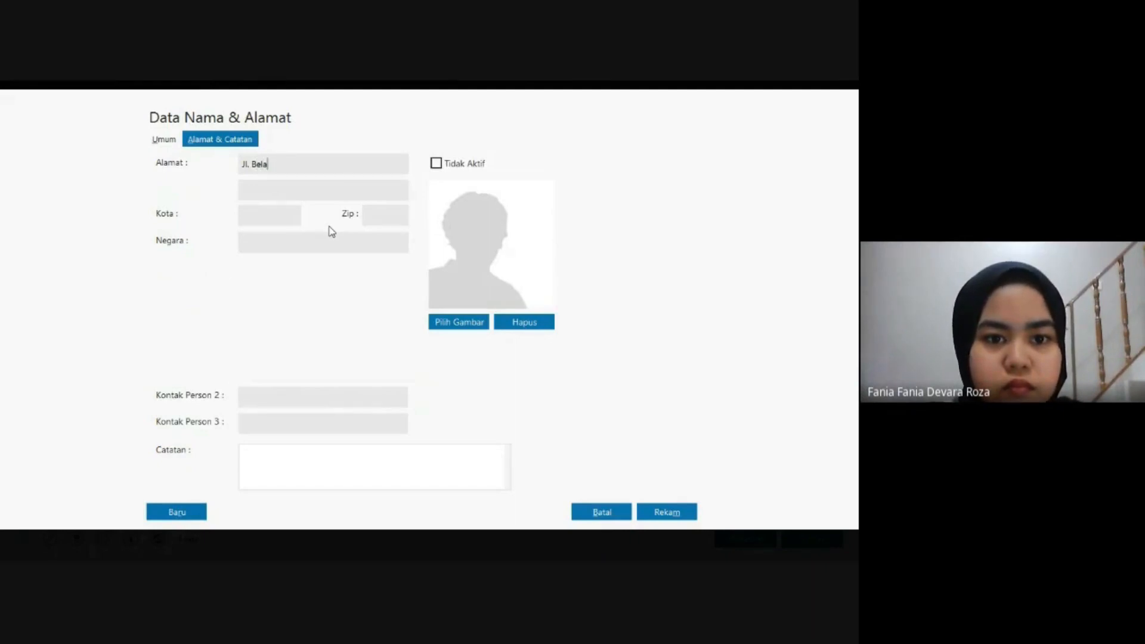
pyautogui.write(' N')
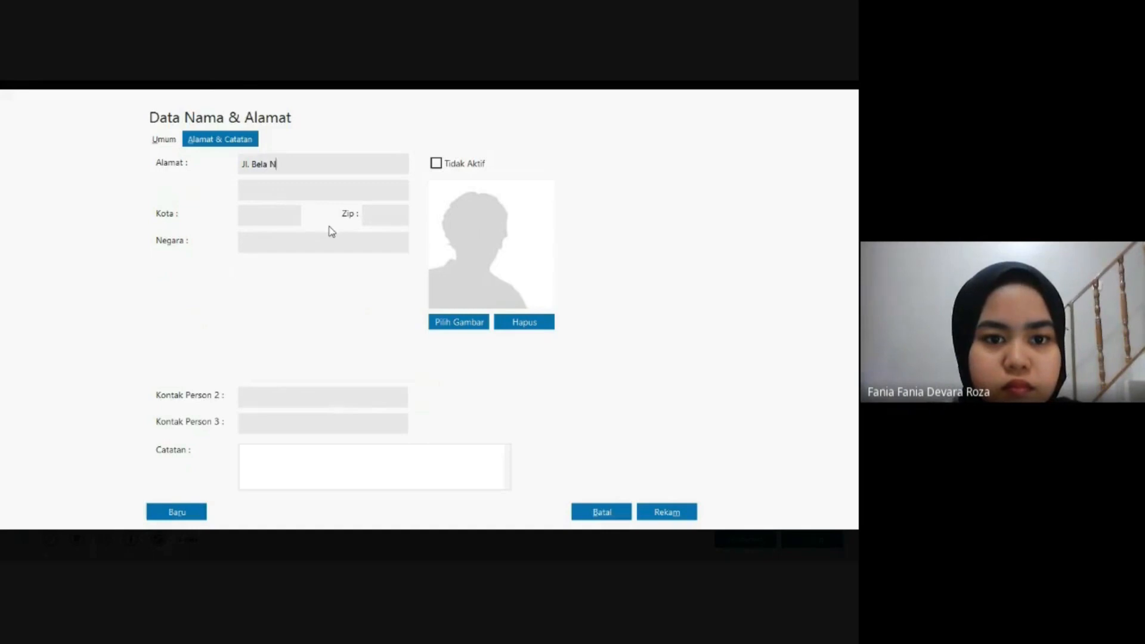
pyautogui.write('o. 12 ')
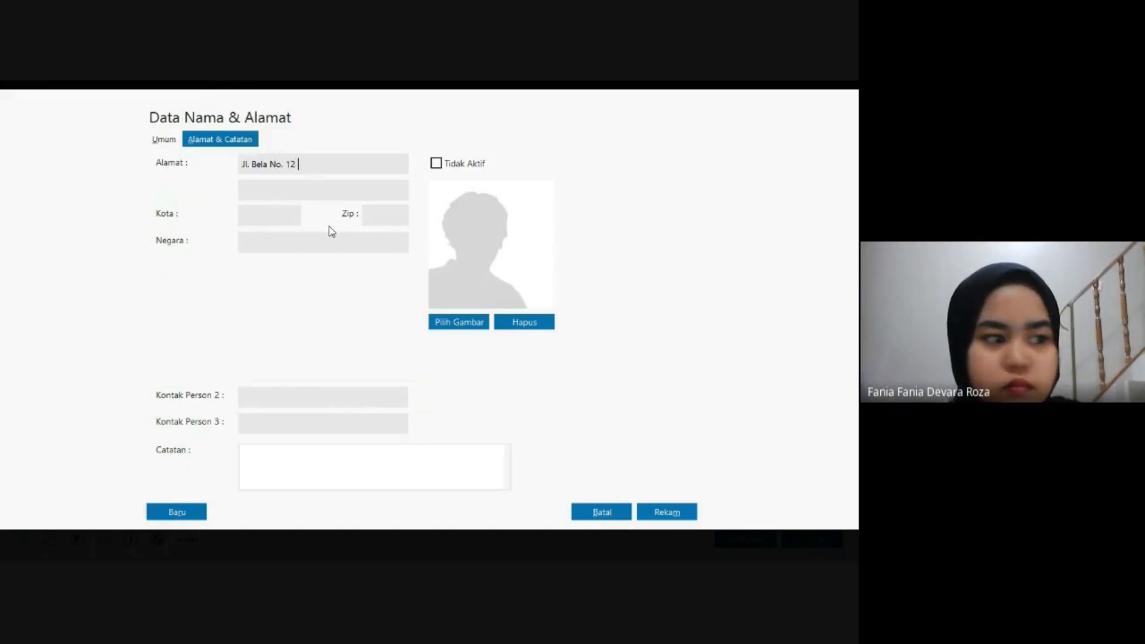
pyautogui.write('Pono')
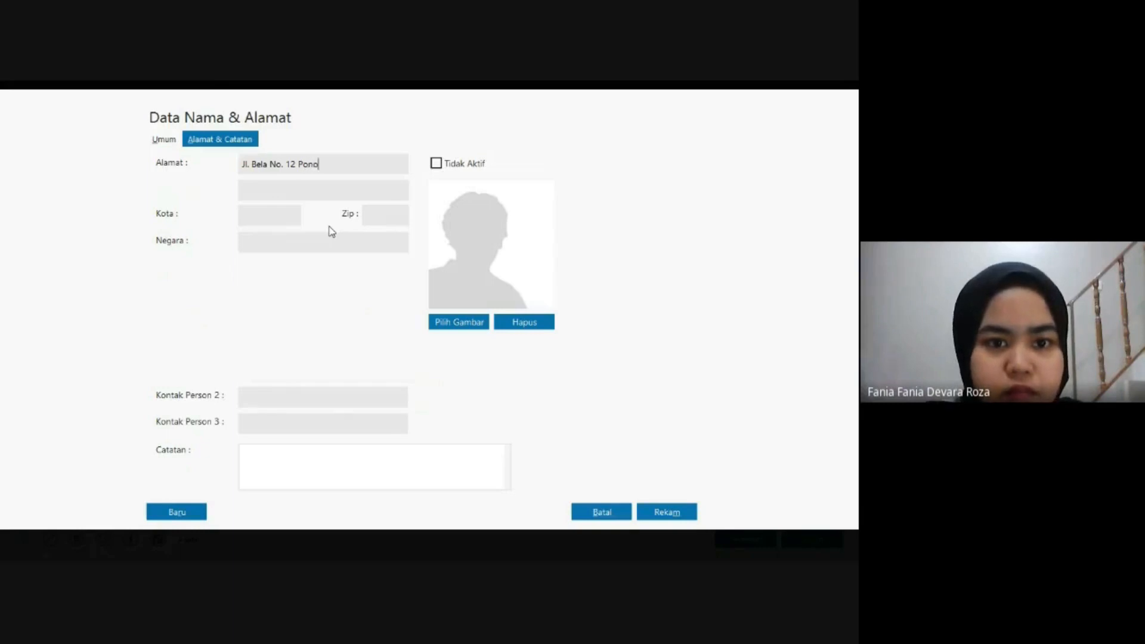
pyautogui.press('BackSpace')
pyautogui.write('do')
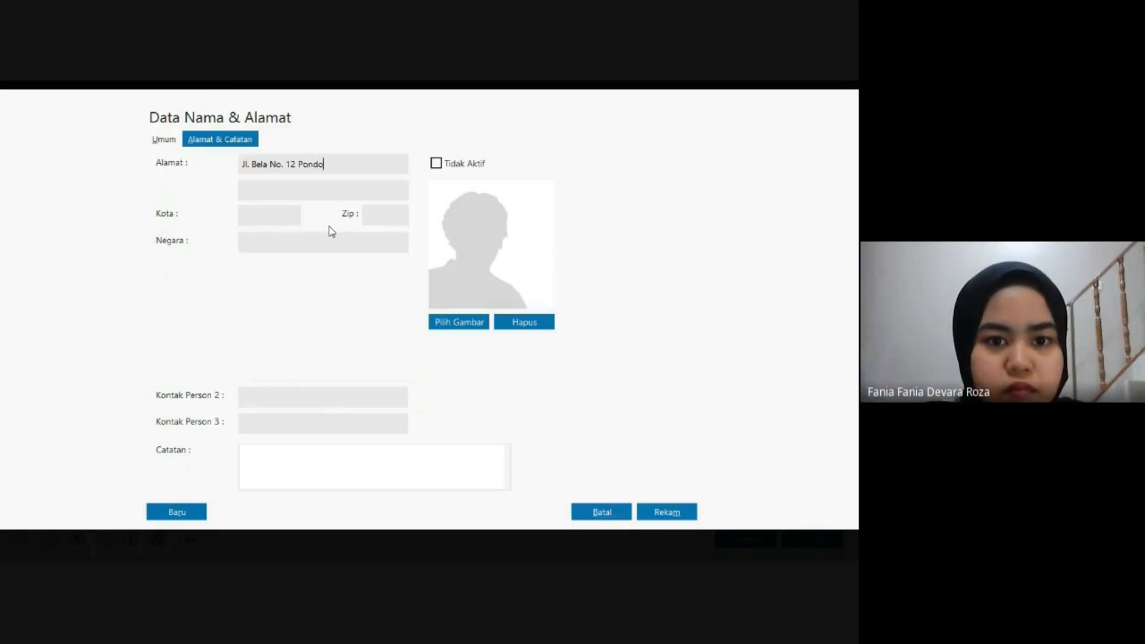
pyautogui.write('k ')
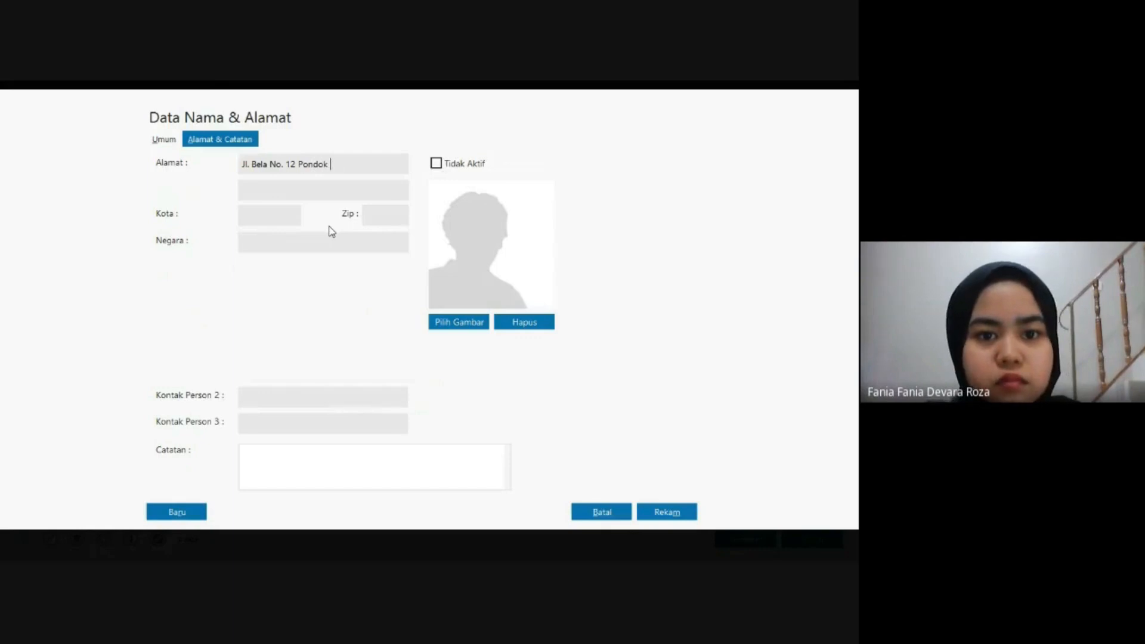
pyautogui.write('Cabe ')
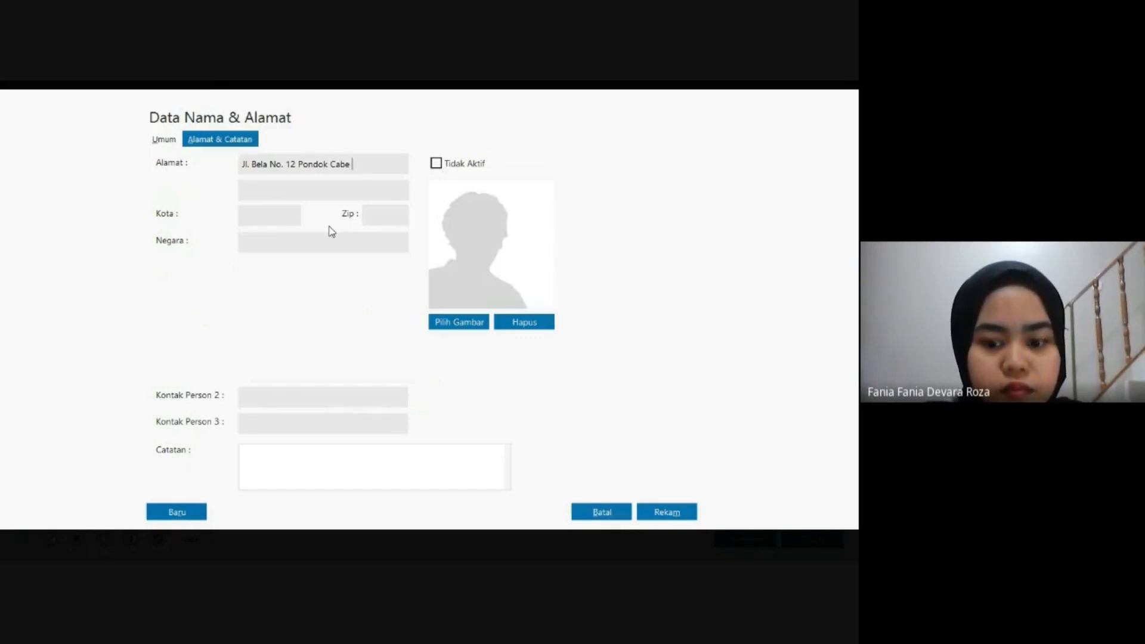
# Add the city to the end of PT Hodinky's first address line and save the record, accepting the confirmation.
pyautogui.write('- T')
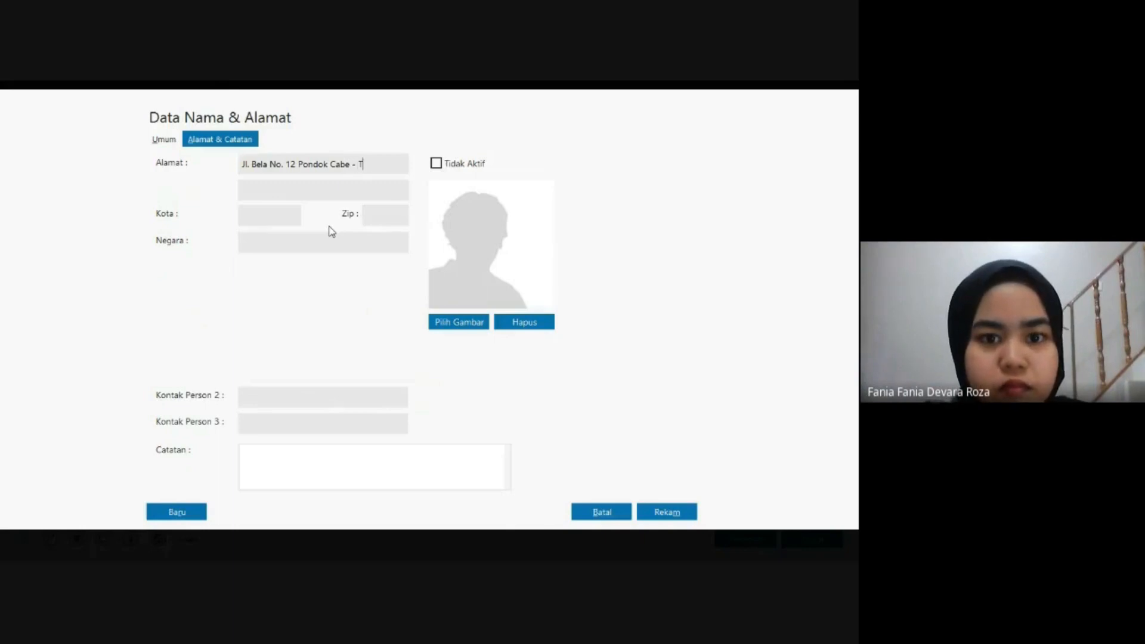
pyautogui.write('an')
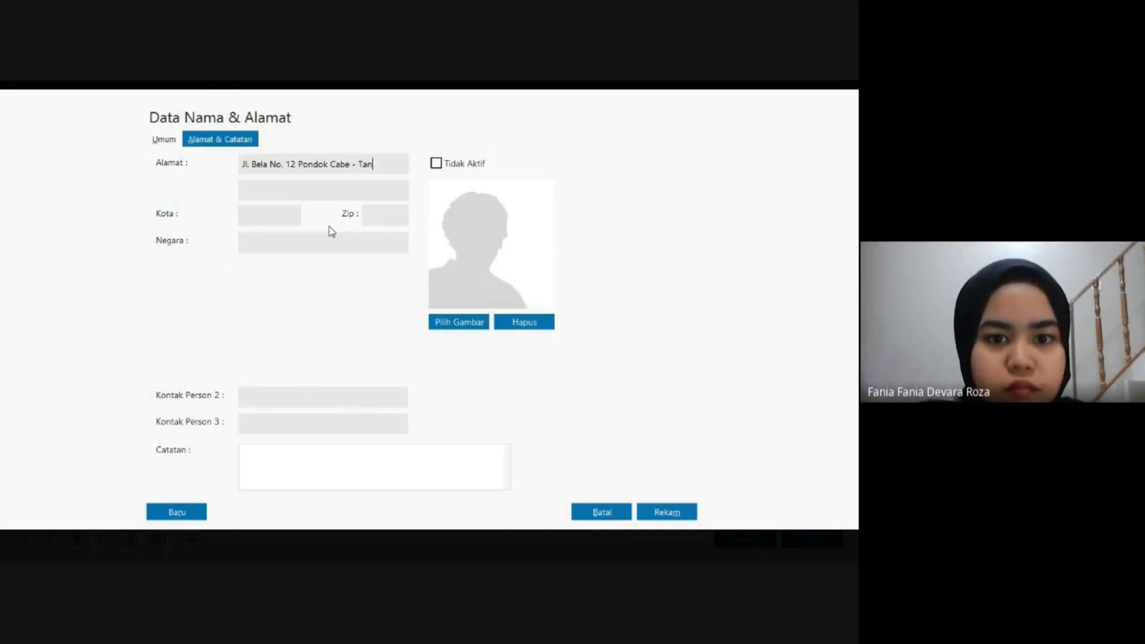
pyautogui.write('gg')
pyautogui.press('BackSpace')
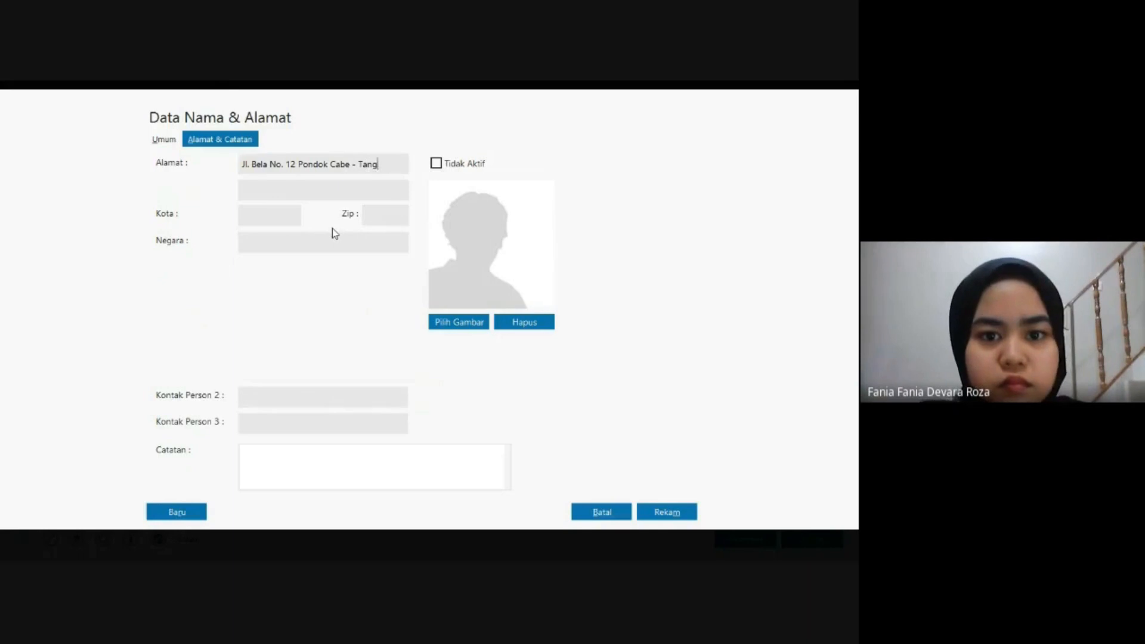
pyautogui.write('sel')
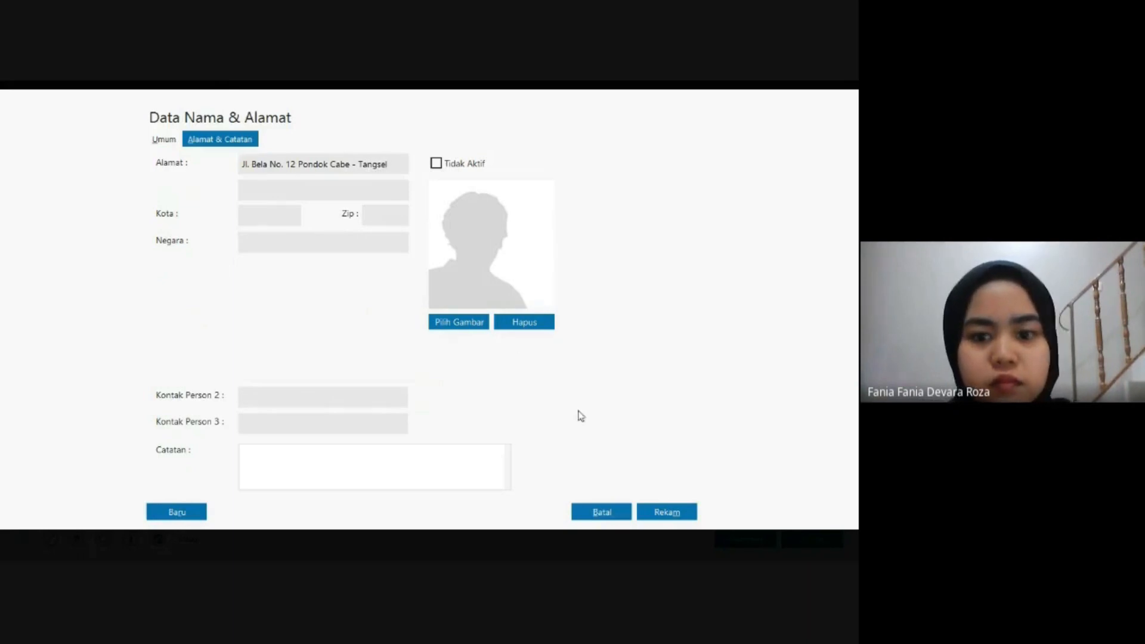
pyautogui.click(667, 513)
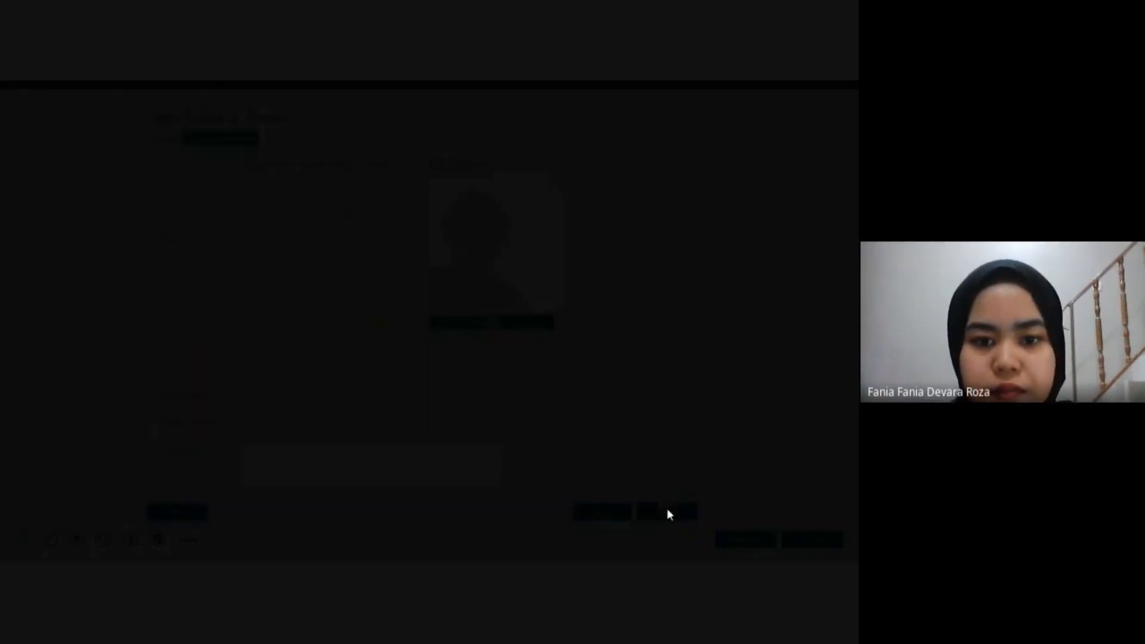
pyautogui.click(624, 394)
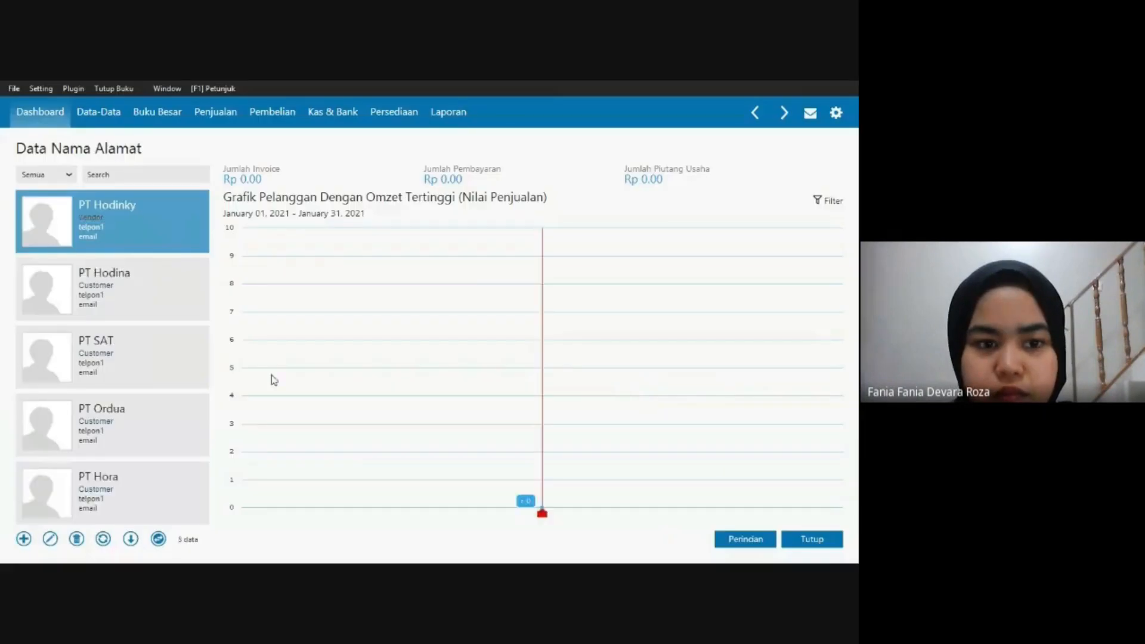
# Create another Data Nama Alamat record, set its type to Vendor, and enter the second vendor's ID.
pyautogui.click(25, 540)
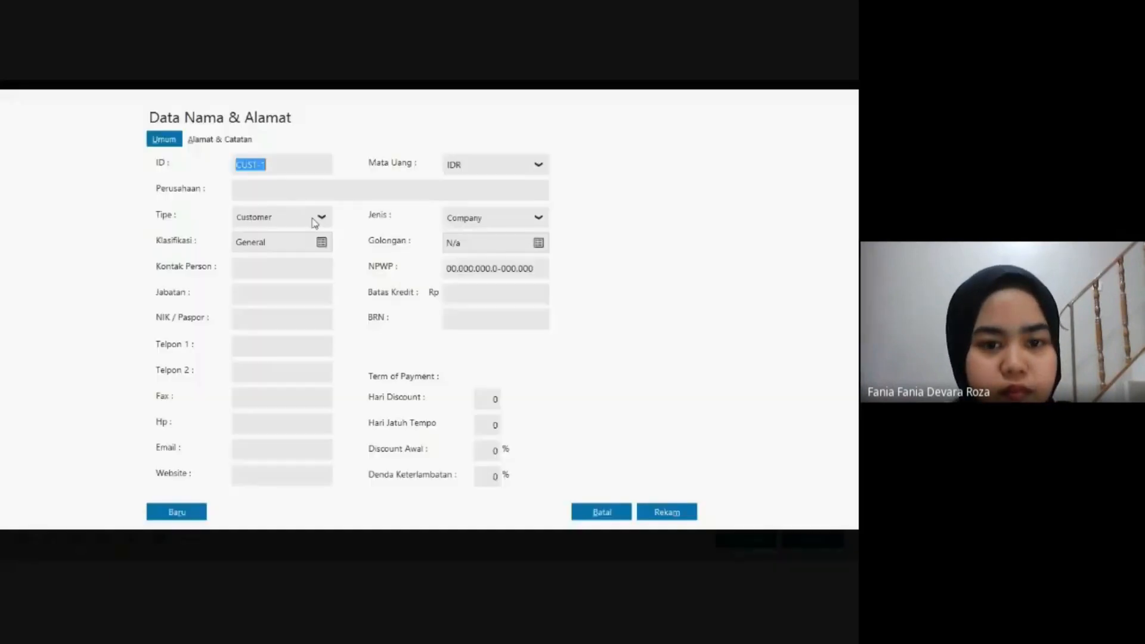
pyautogui.click(318, 220)
pyautogui.click(297, 258)
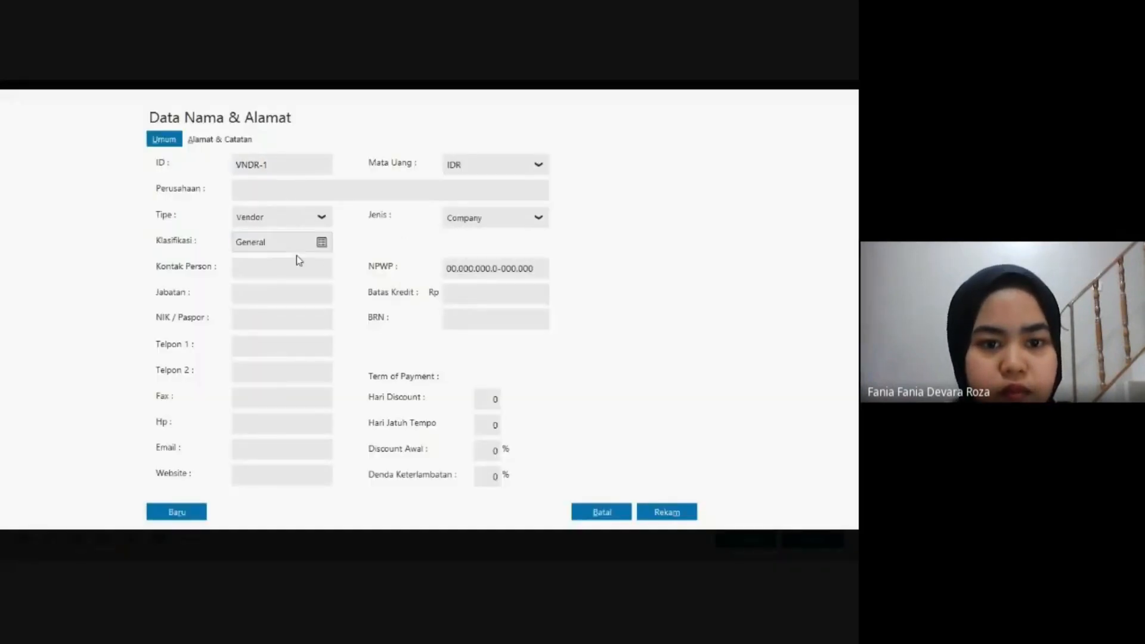
pyautogui.doubleClick(282, 167)
pyautogui.write('V')
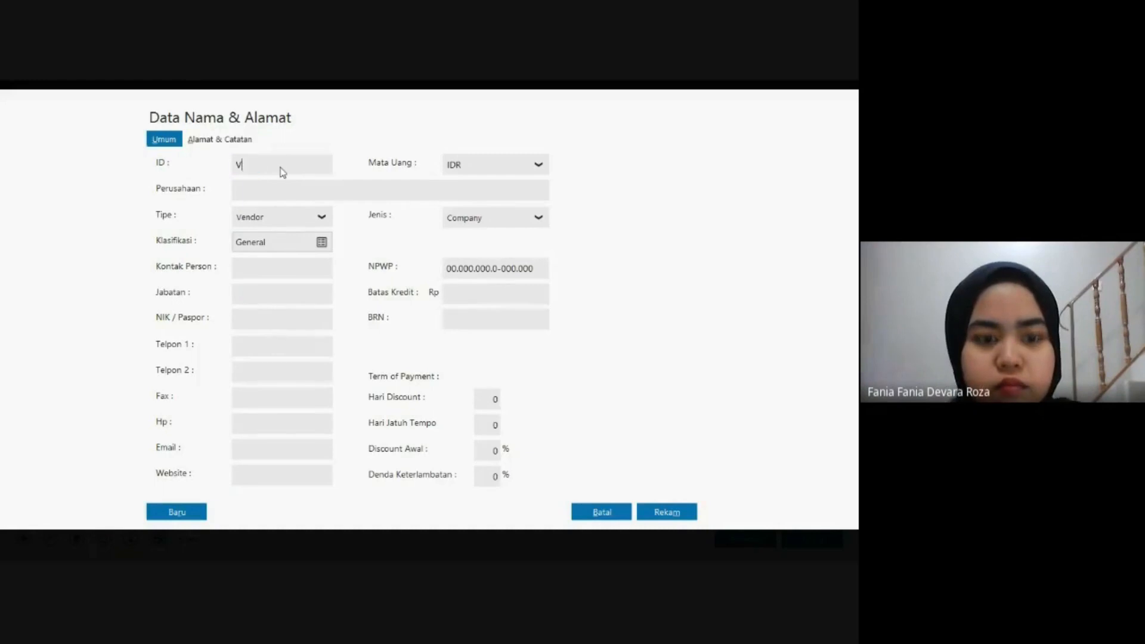
pyautogui.write('D')
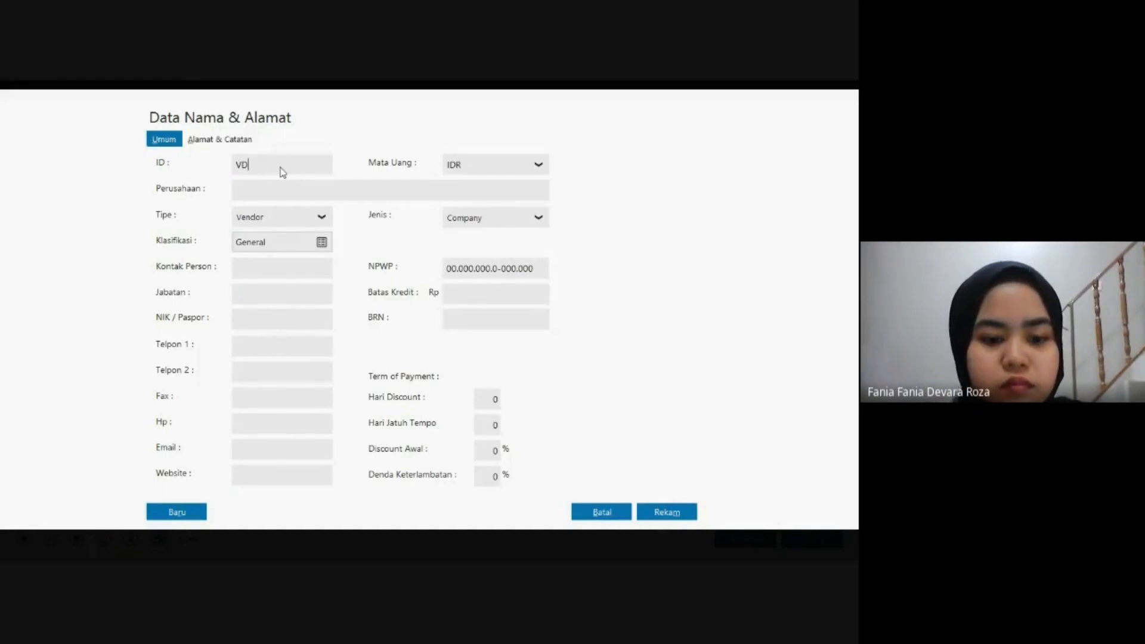
pyautogui.write('-2175')
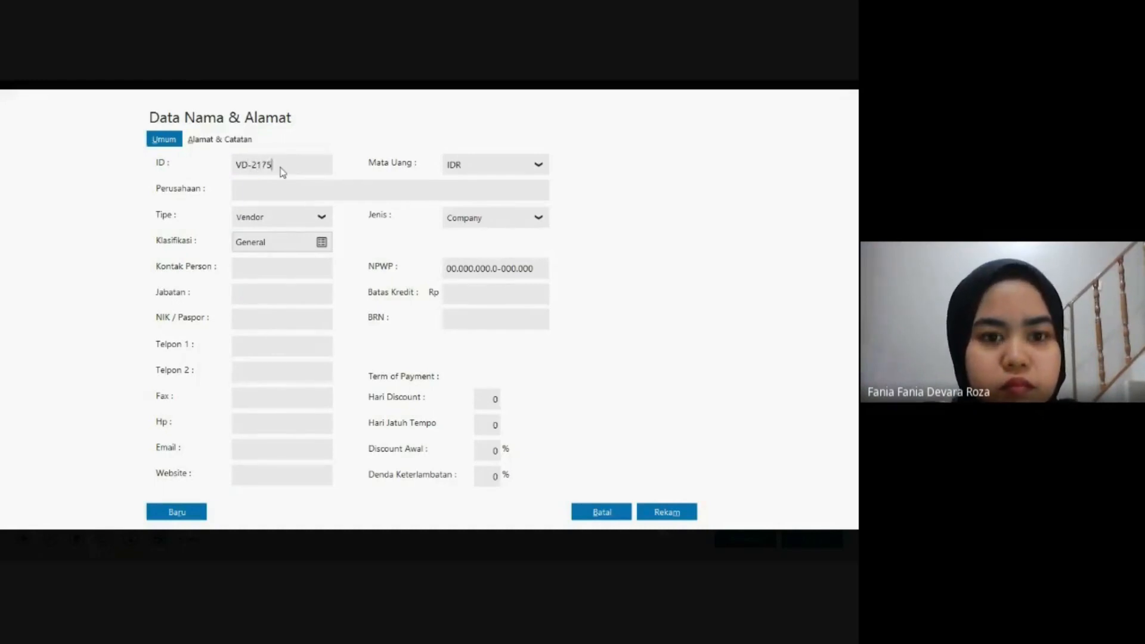
pyautogui.press('Tab')
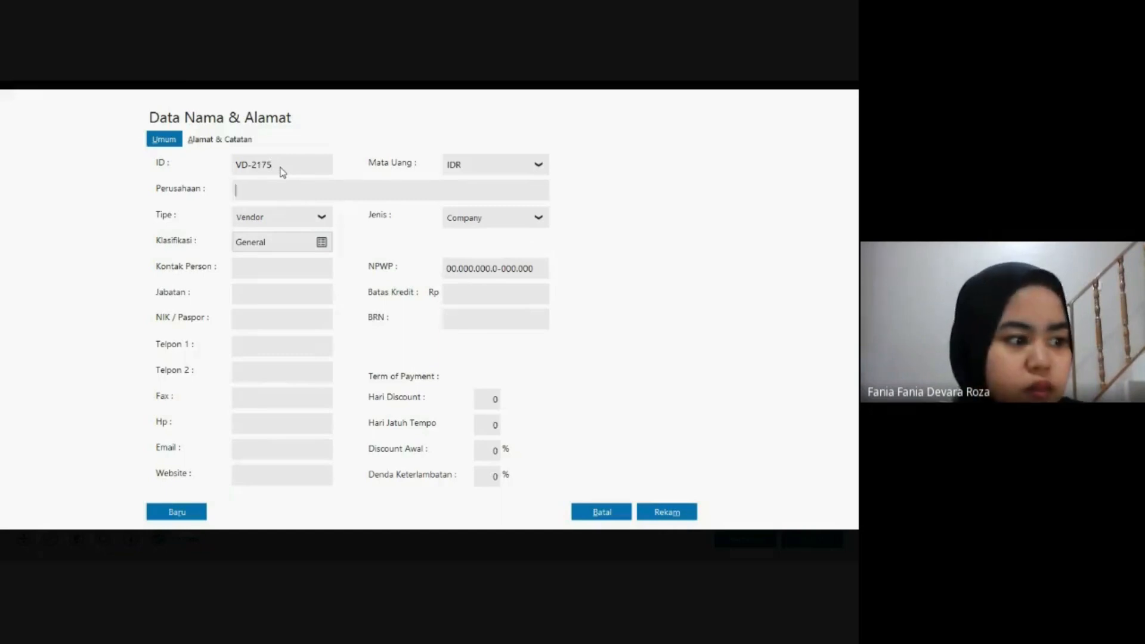
# Enter the company name PT Mataaratanga in the second vendor's record.
pyautogui.write('PT')
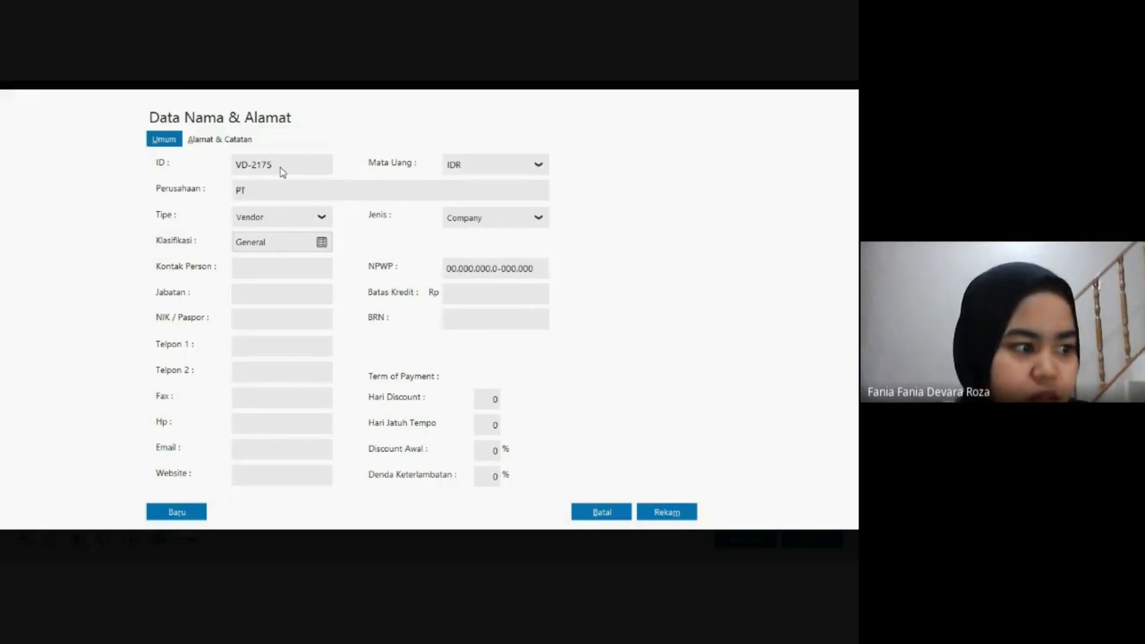
pyautogui.write(' Masa')
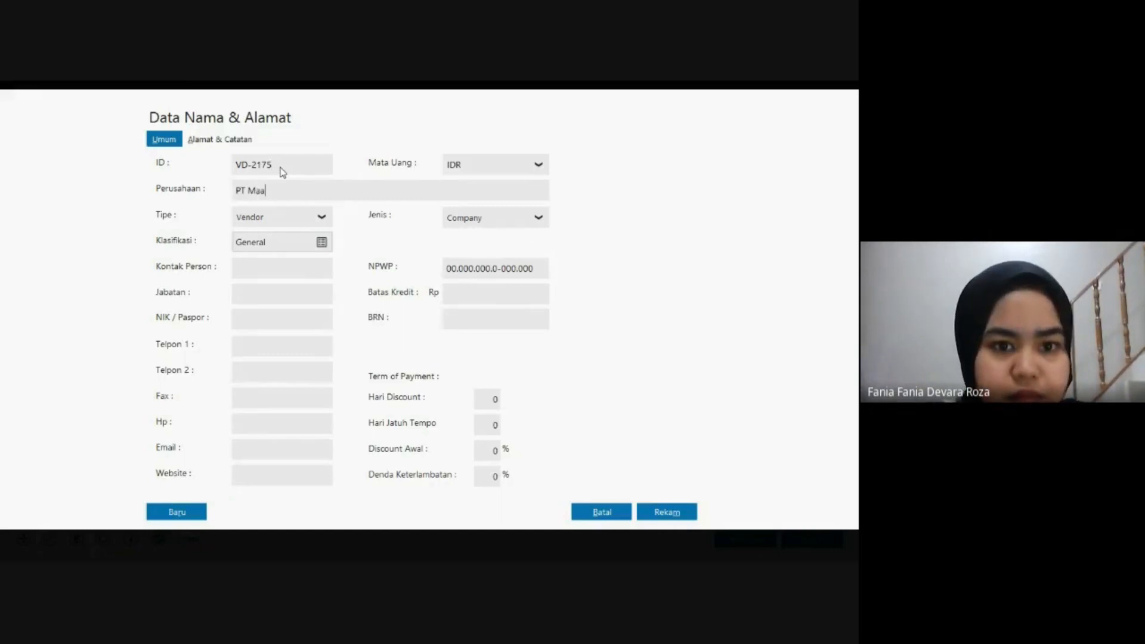
pyautogui.press('BackSpace')
pyautogui.press('BackSpace')
pyautogui.write('t')
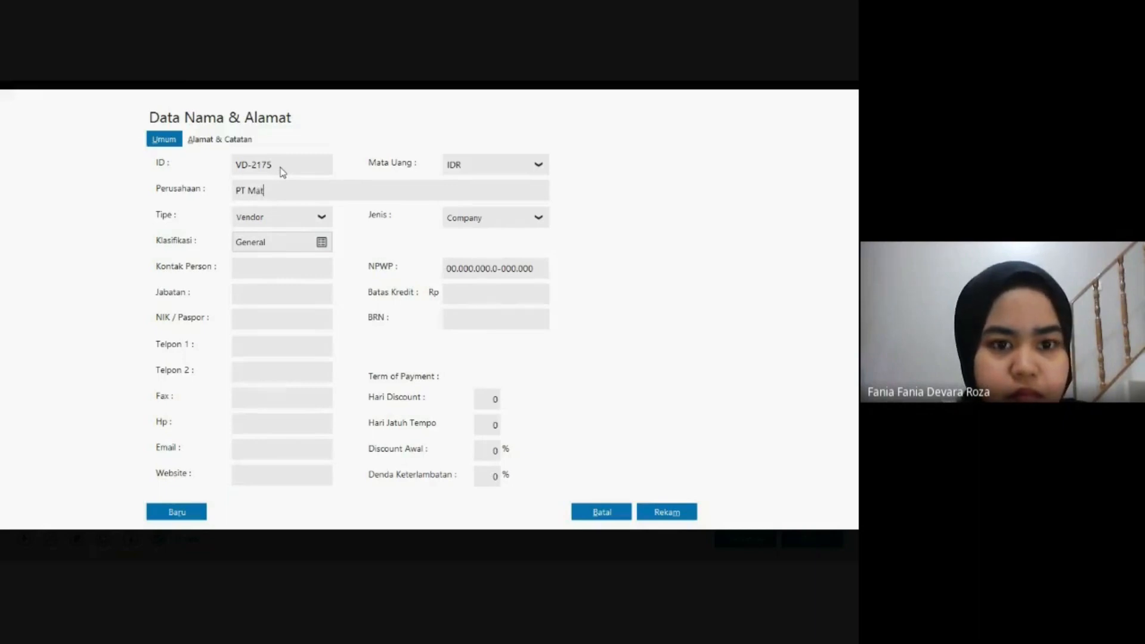
pyautogui.write('aaaa')
pyautogui.press('BackSpace')
pyautogui.press('BackSpace')
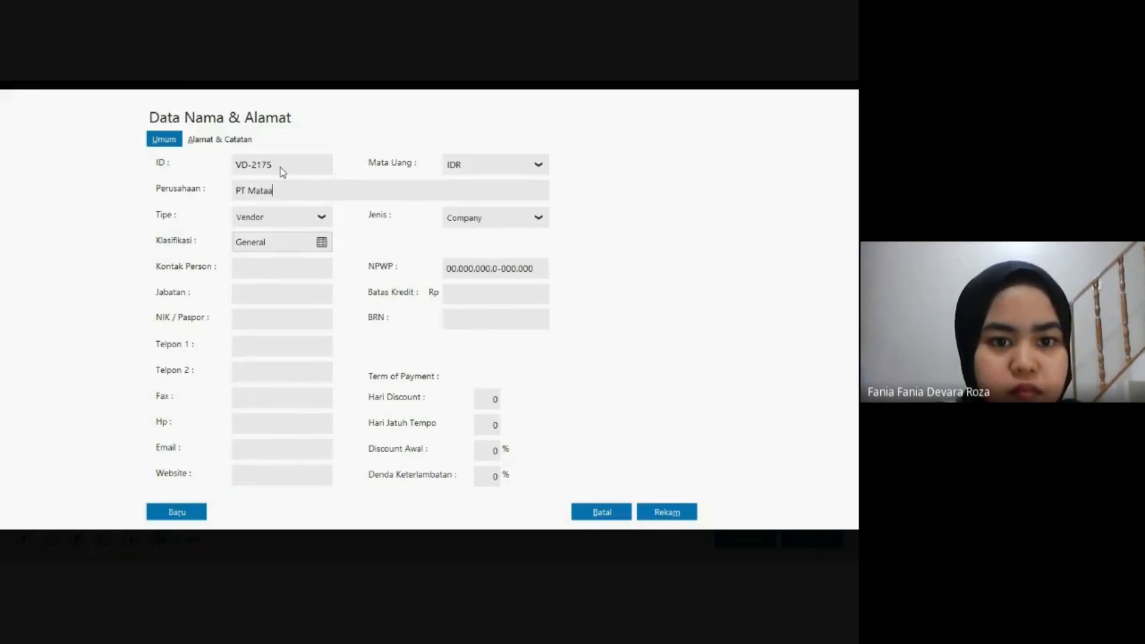
pyautogui.write('rat')
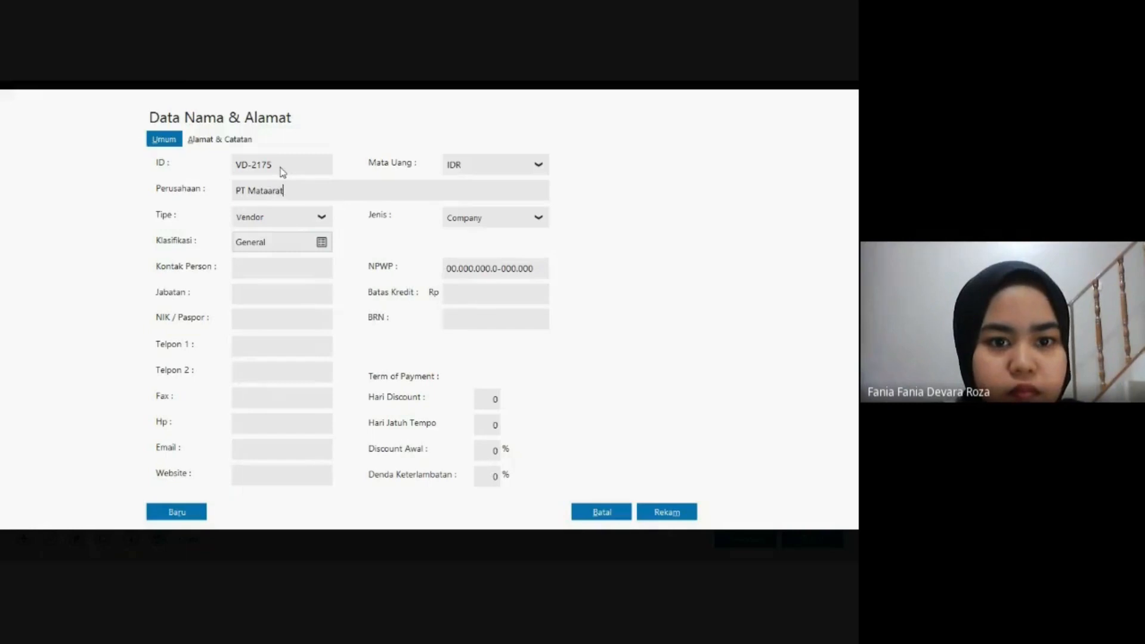
pyautogui.write('anga')
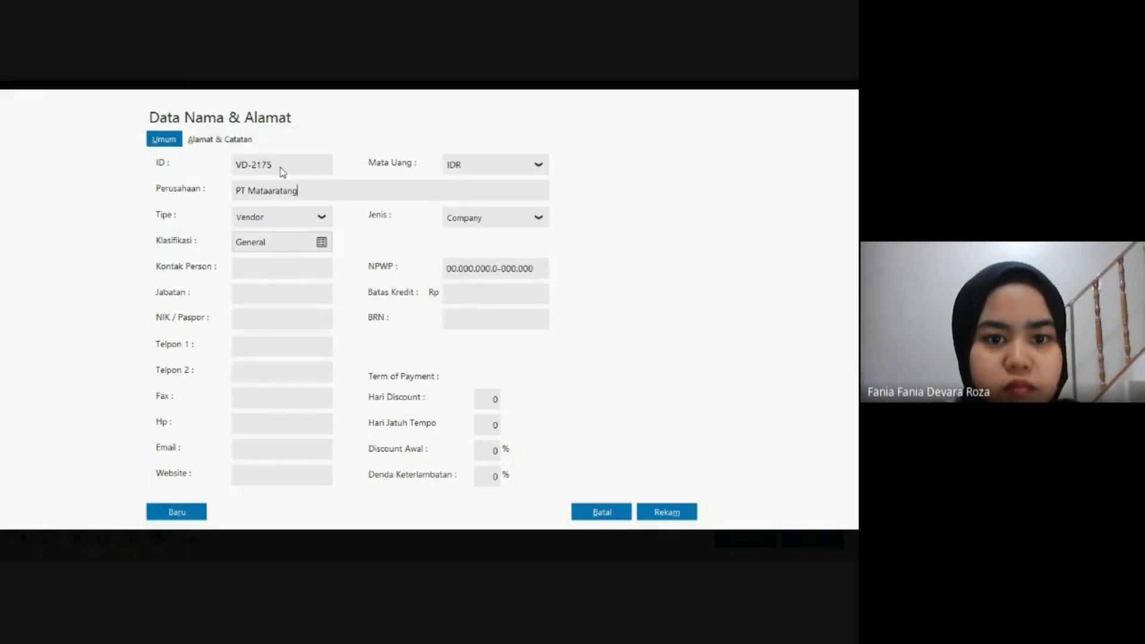
# Fill in the first address line of PT Mataaratanga's record with its street and number.
pyautogui.click(195, 141)
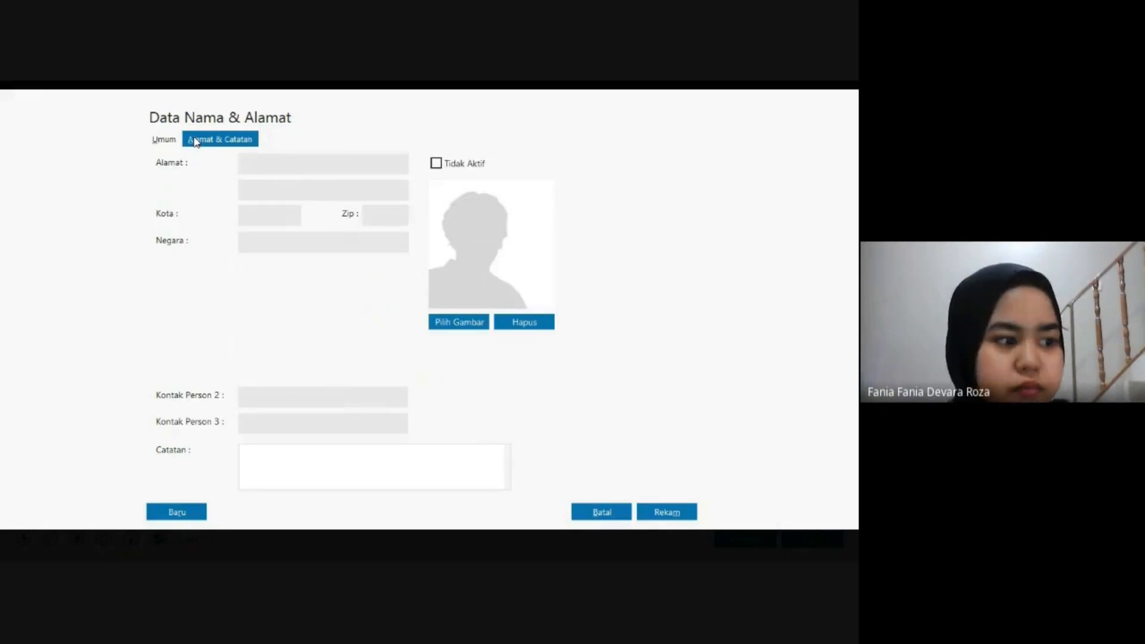
pyautogui.write('Jl. ')
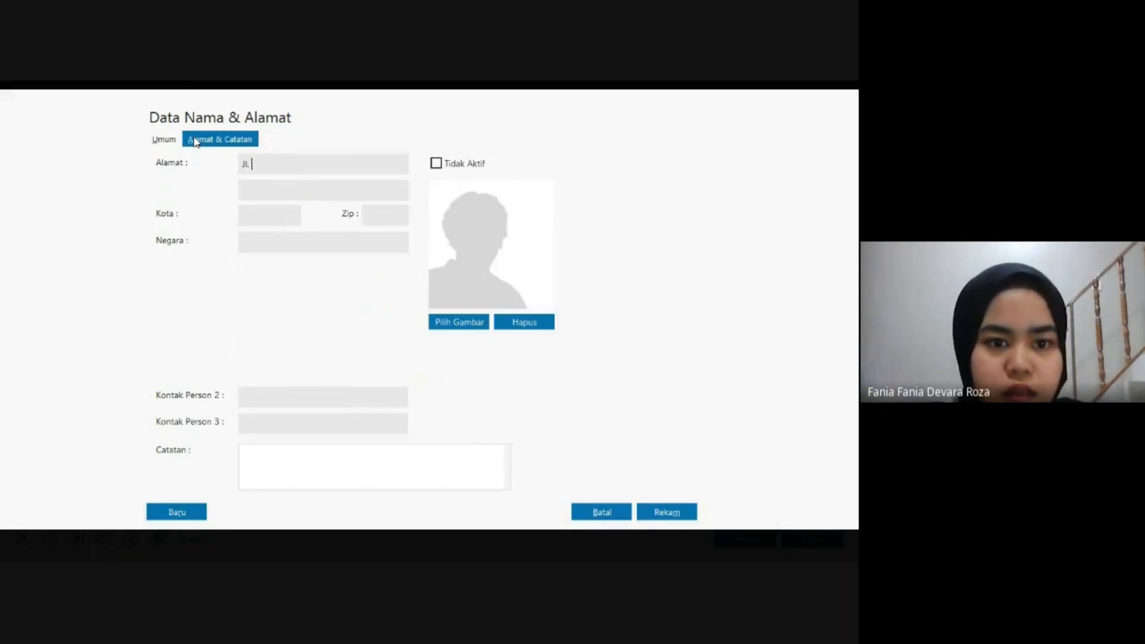
pyautogui.write('Neg')
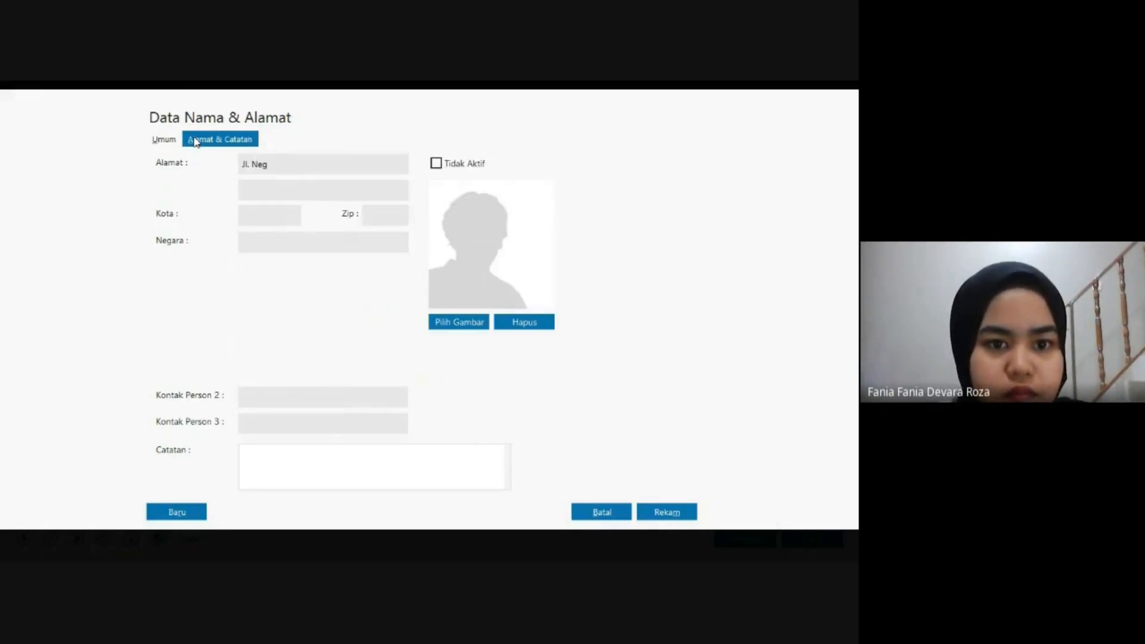
pyautogui.write('ara ')
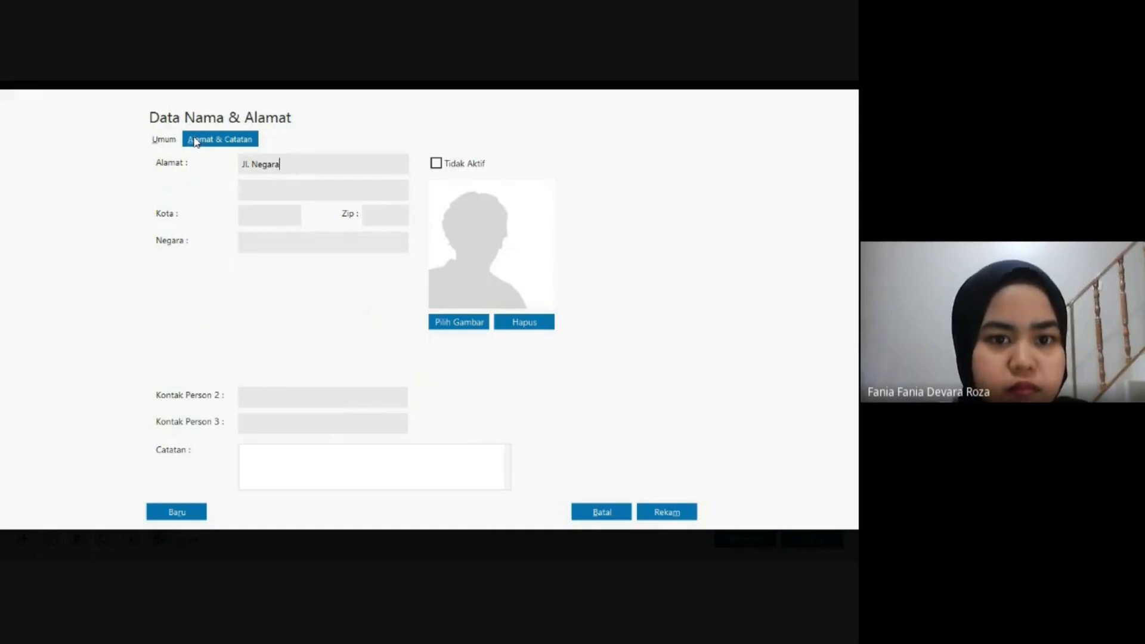
pyautogui.write('No.')
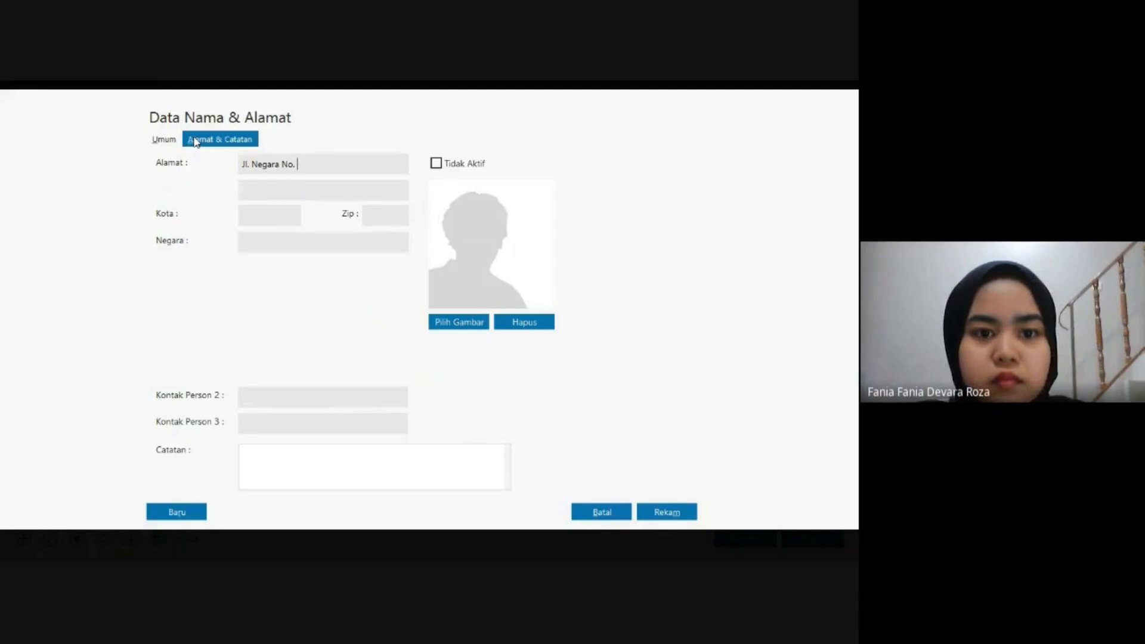
pyautogui.write('145')
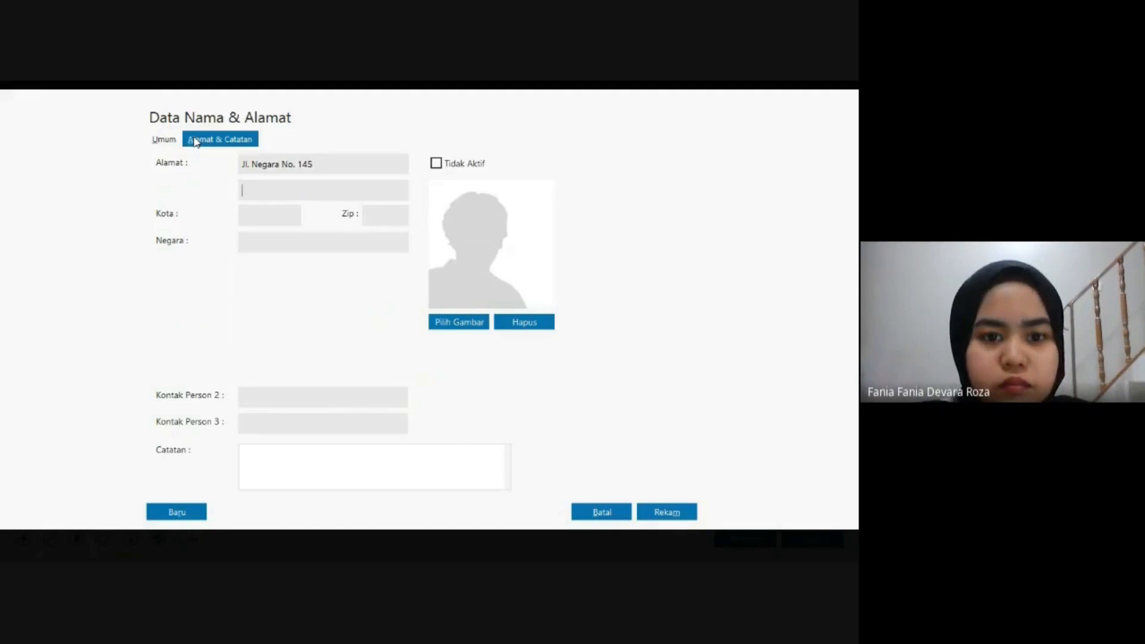
# Enter the city on PT Mataaratanga's second address line and save the record, continuing despite the incomplete NPWP / NIK.
pyautogui.write('Ja')
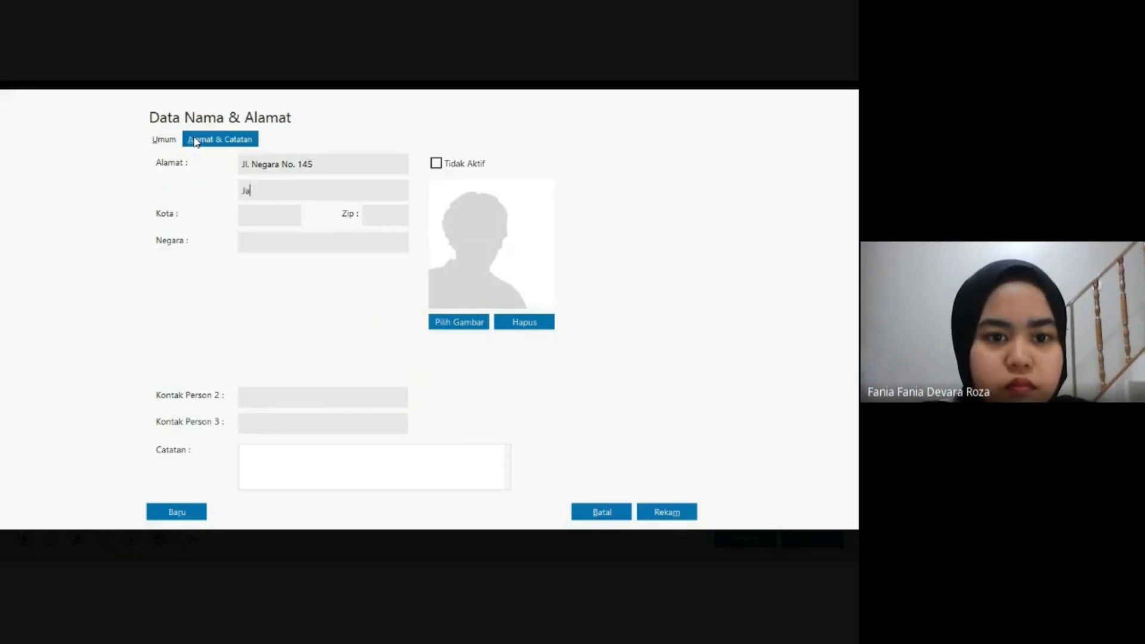
pyautogui.write('k')
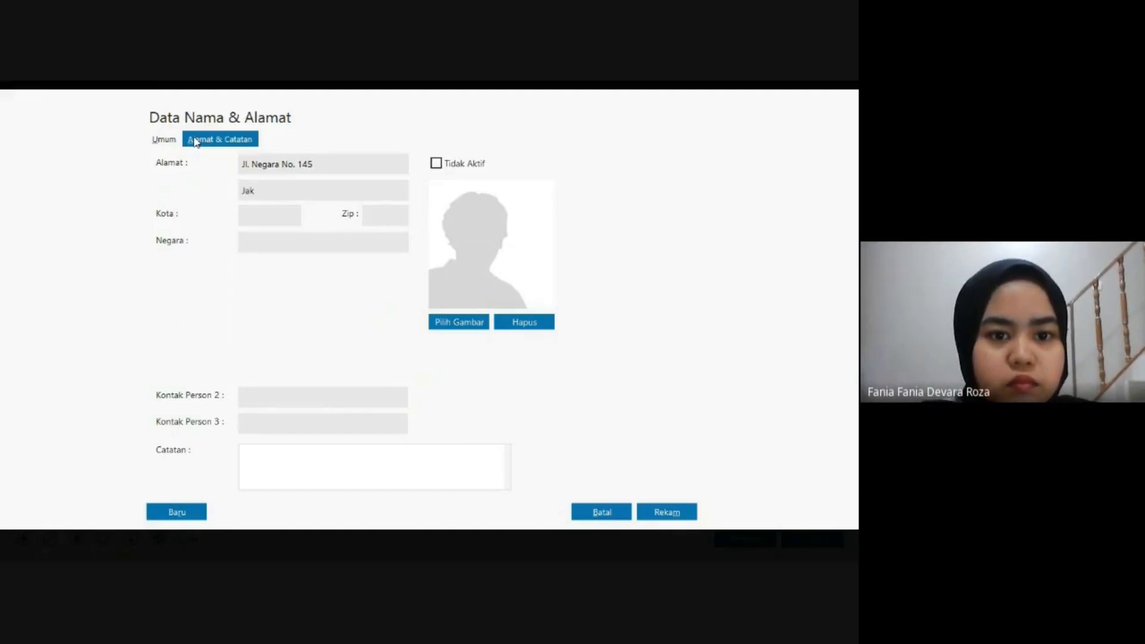
pyautogui.write('a')
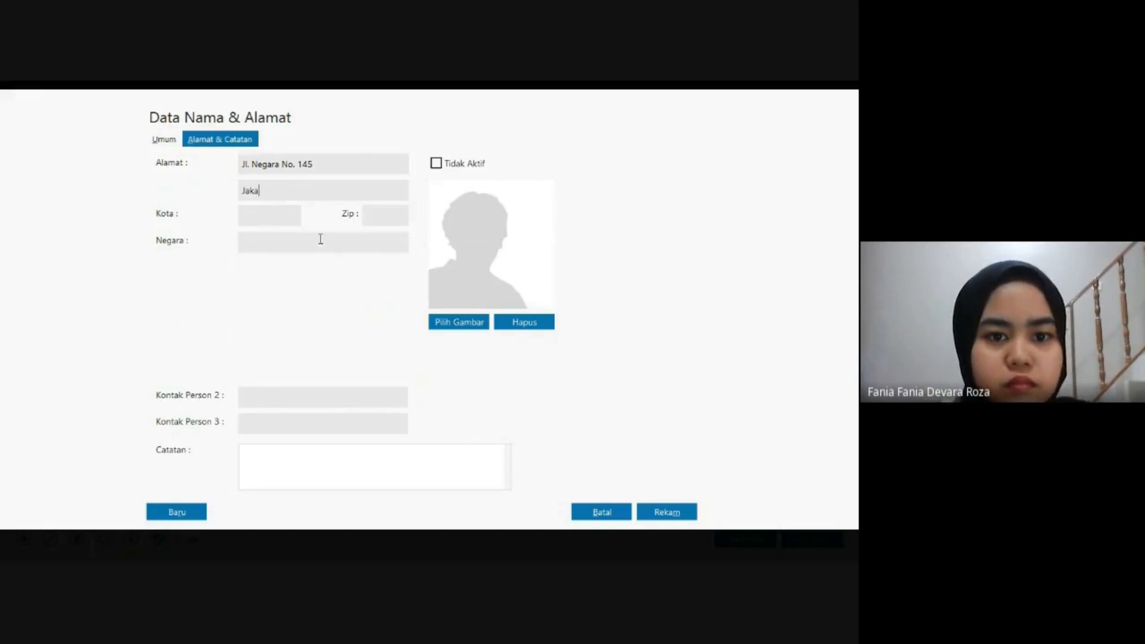
pyautogui.write('rt')
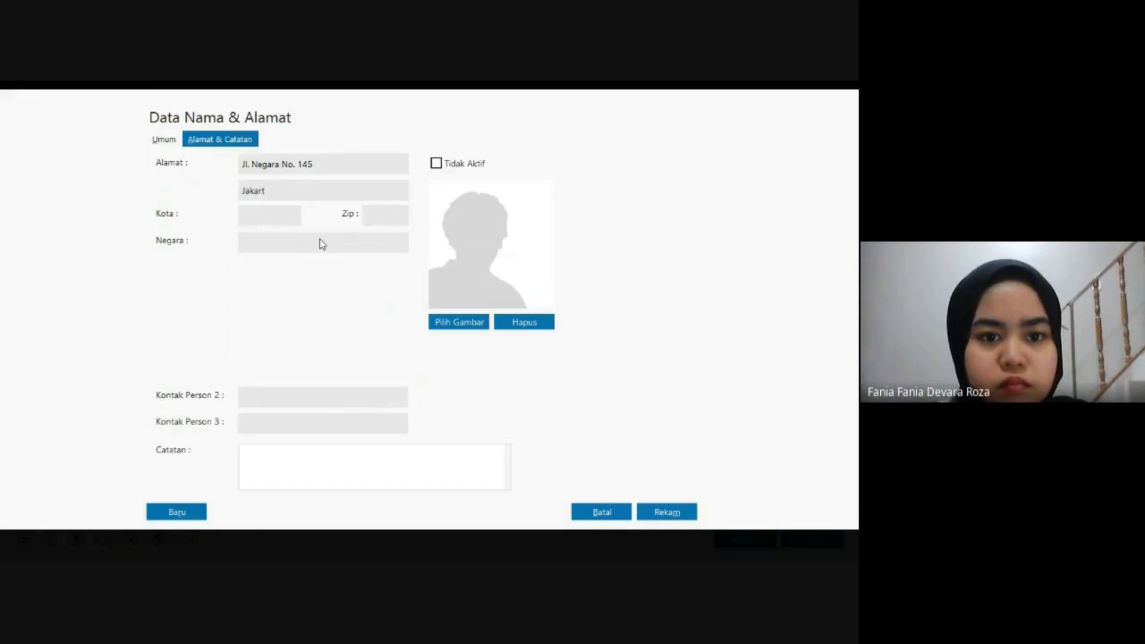
pyautogui.write('a S')
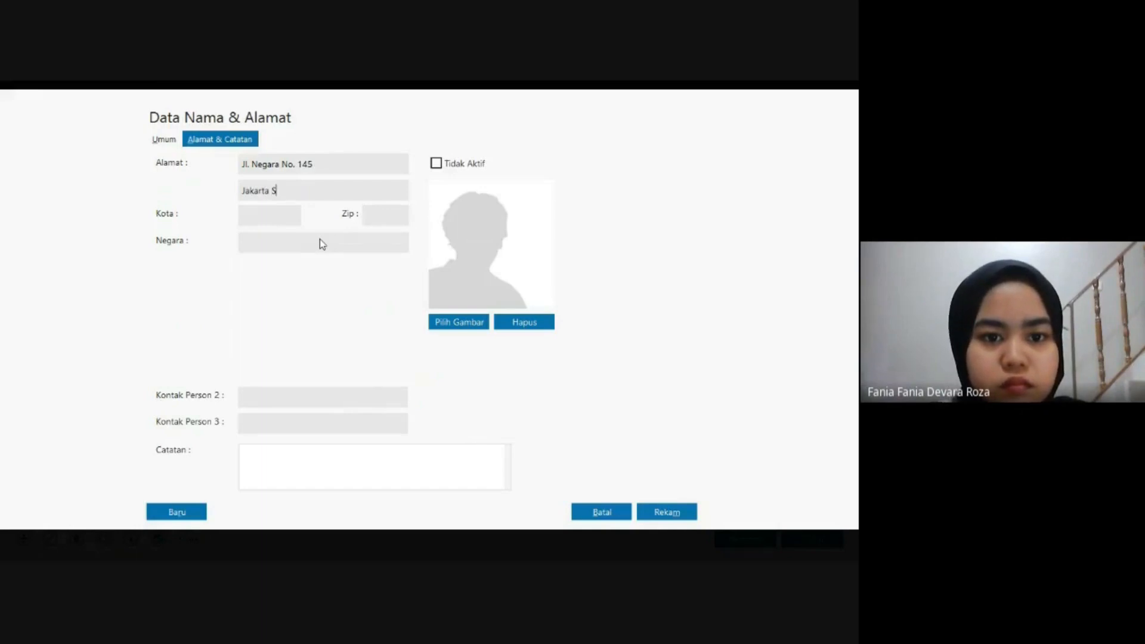
pyautogui.write('el')
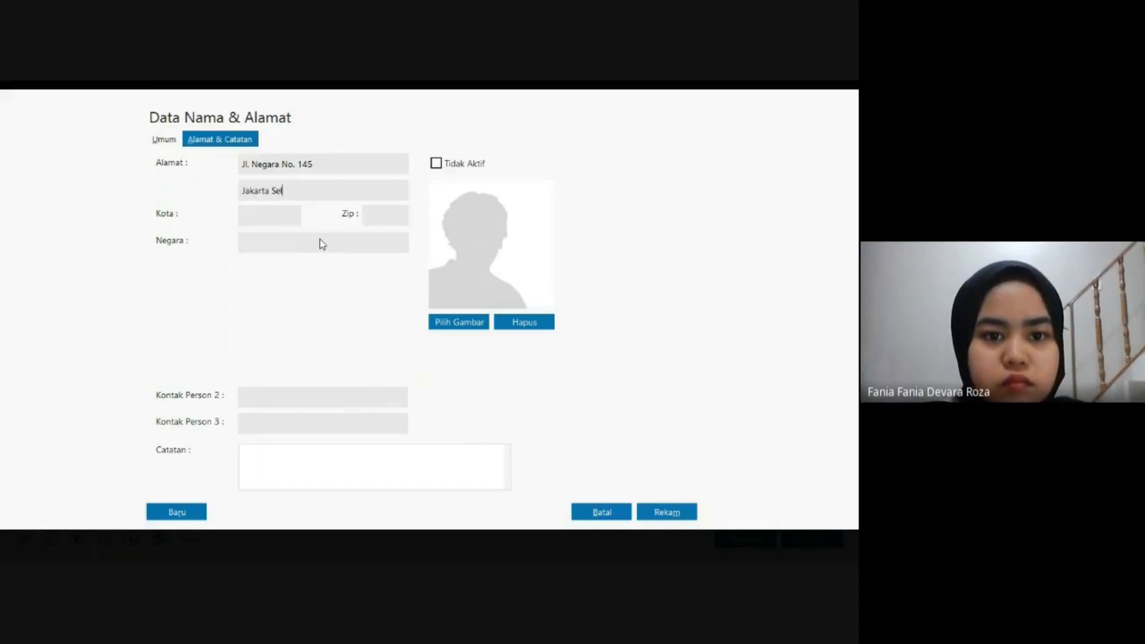
pyautogui.write('at')
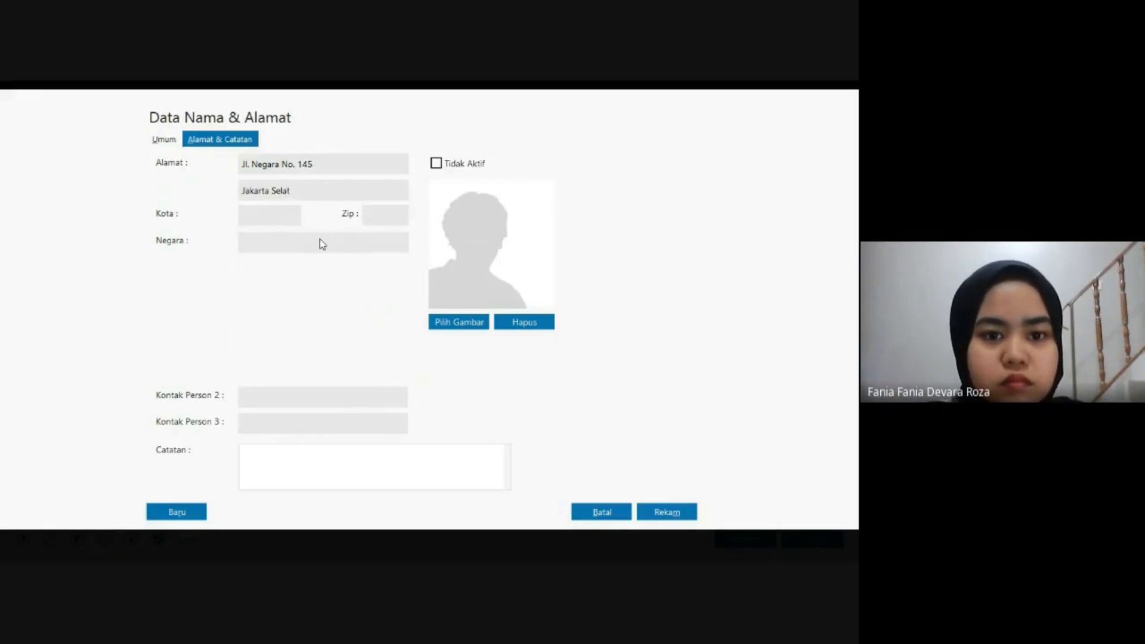
pyautogui.write('an')
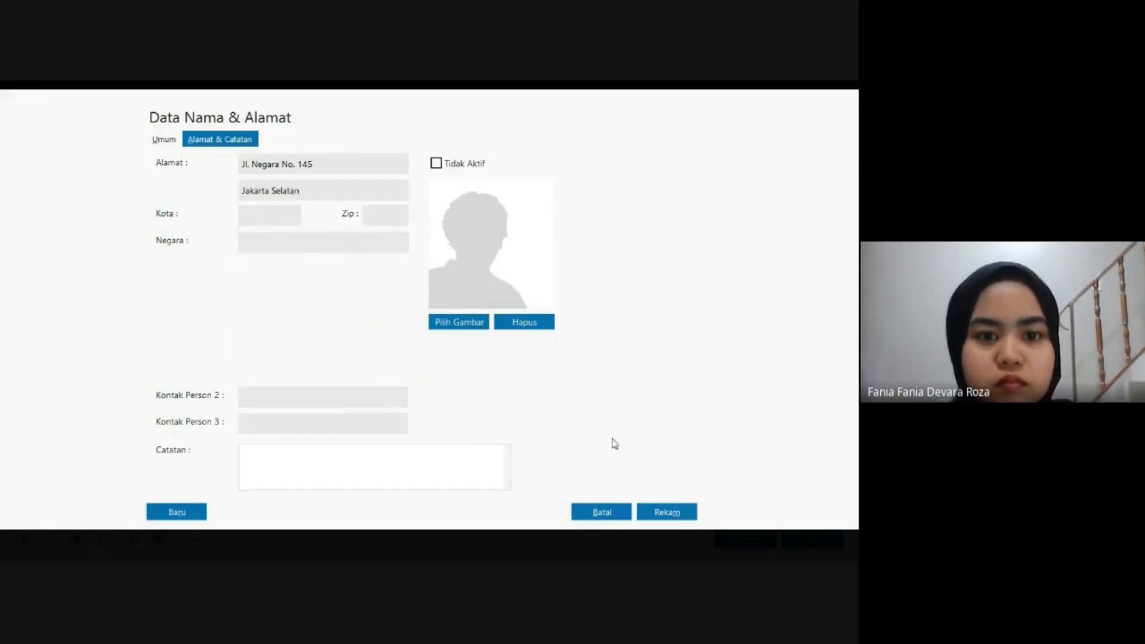
pyautogui.click(659, 513)
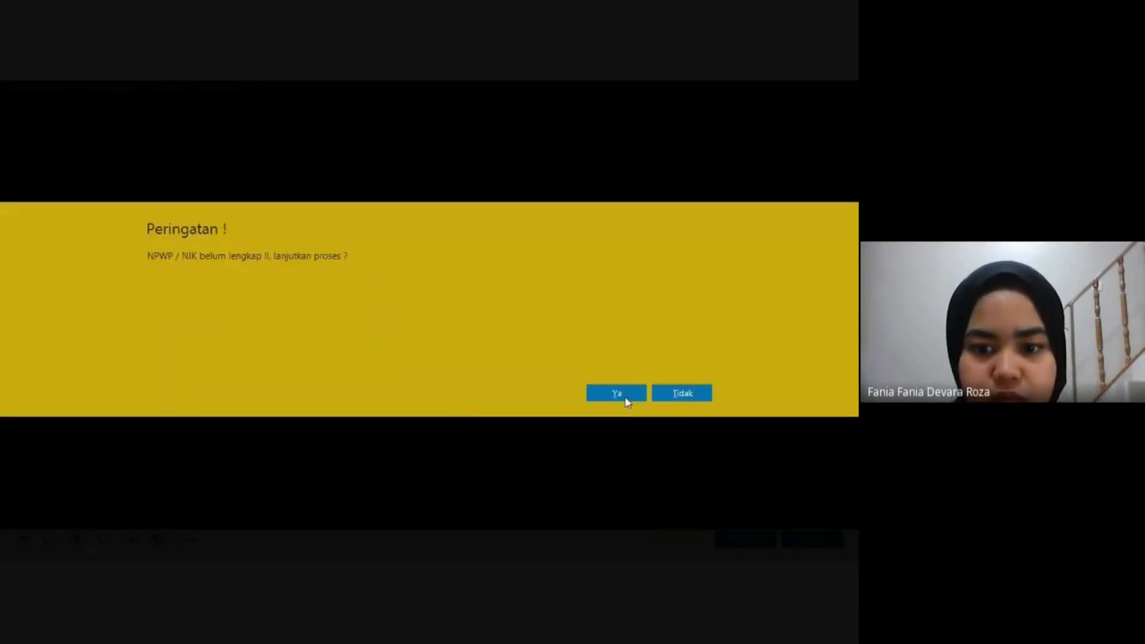
pyautogui.click(616, 393)
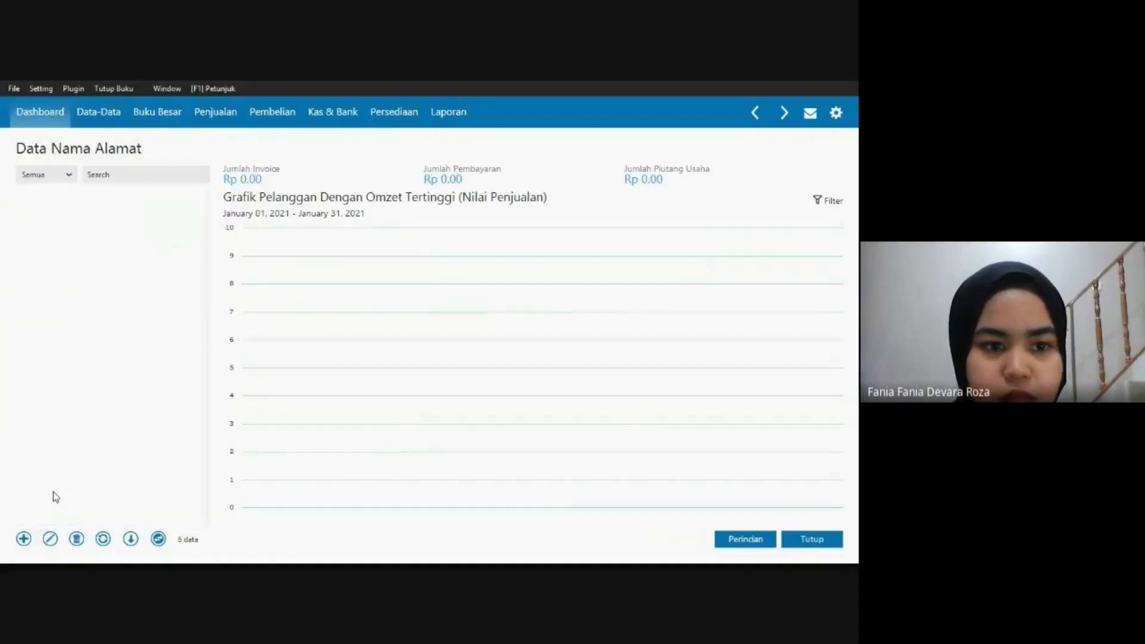
# Create a third vendor's Data Nama Alamat record by adding a new entry with its type set to Vendor.
pyautogui.click(24, 540)
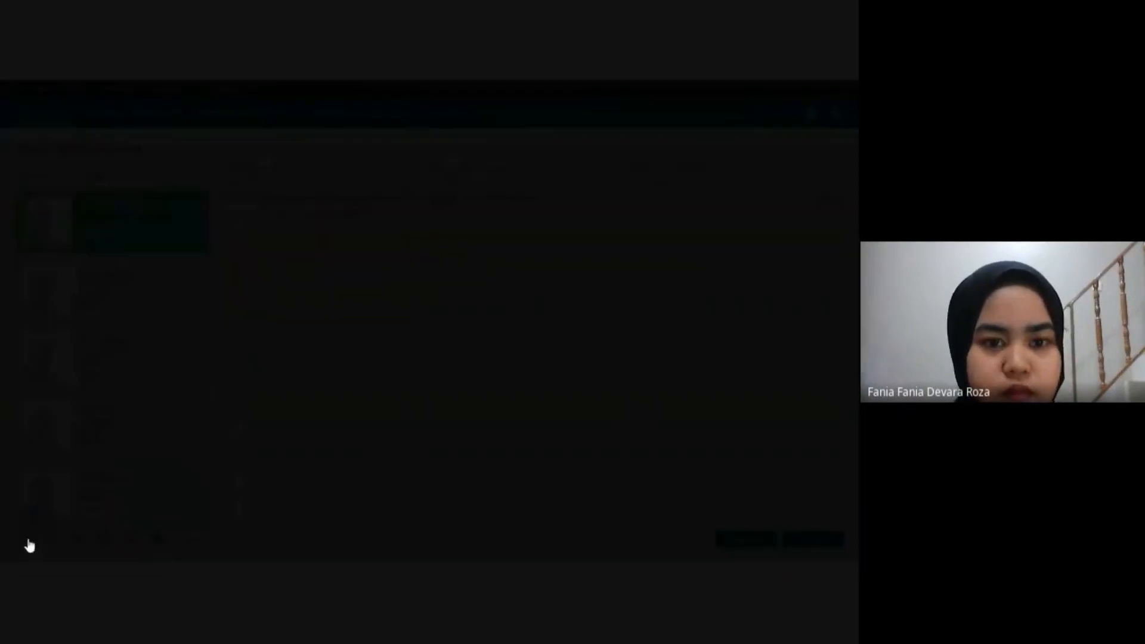
pyautogui.click(321, 219)
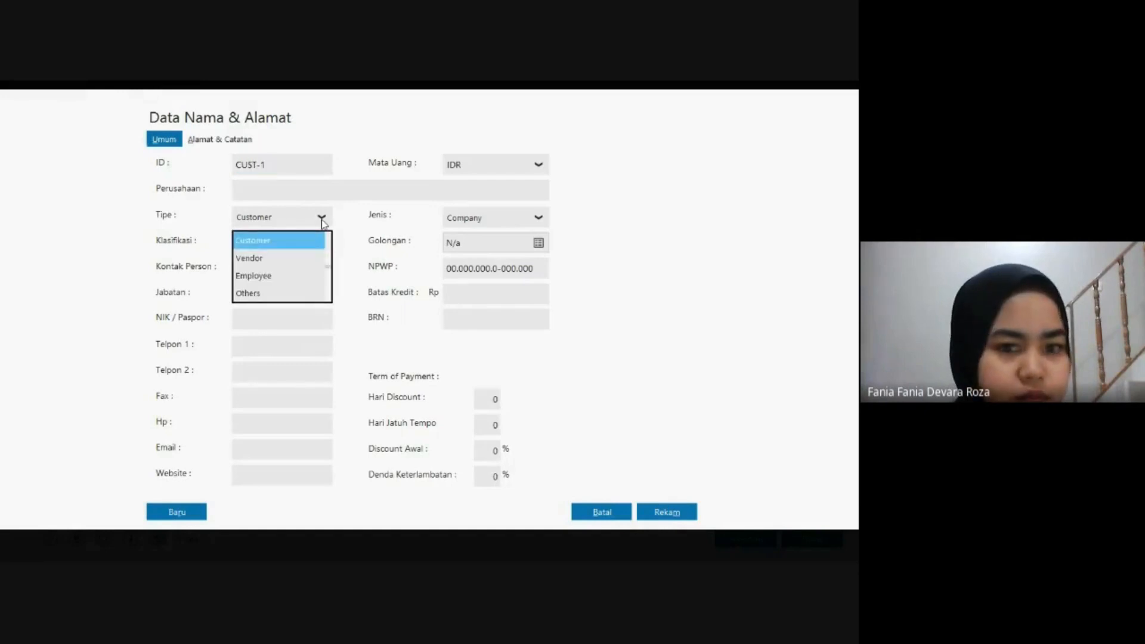
pyautogui.click(301, 258)
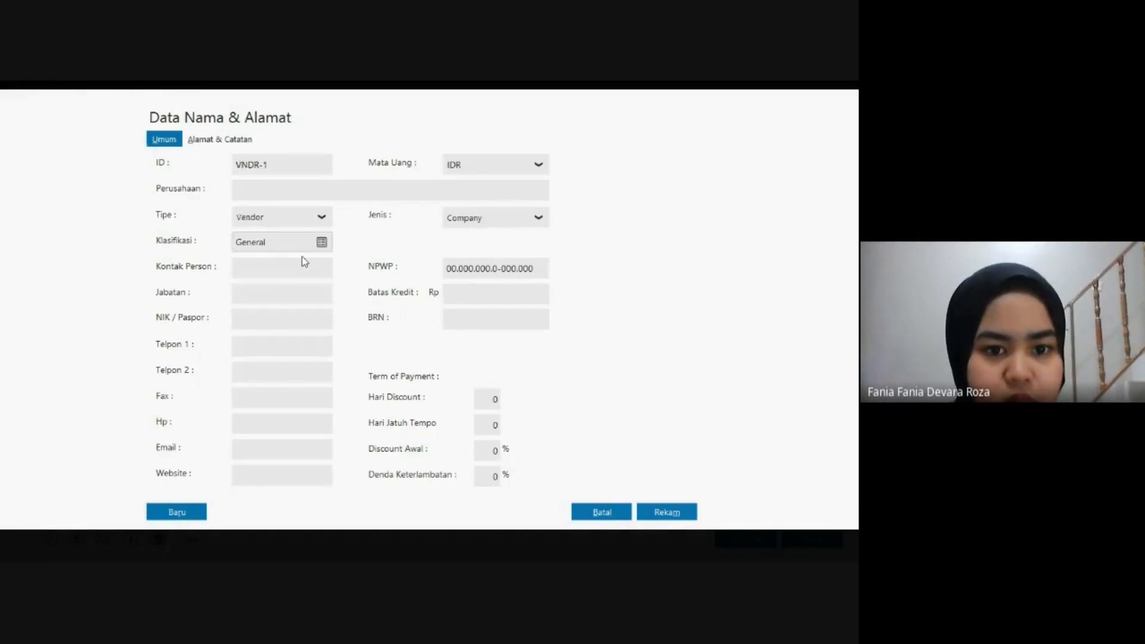
# Replace the default ID with the third vendor's ID and enter the company name PT Uhren.
pyautogui.doubleClick(276, 162)
pyautogui.write('V')
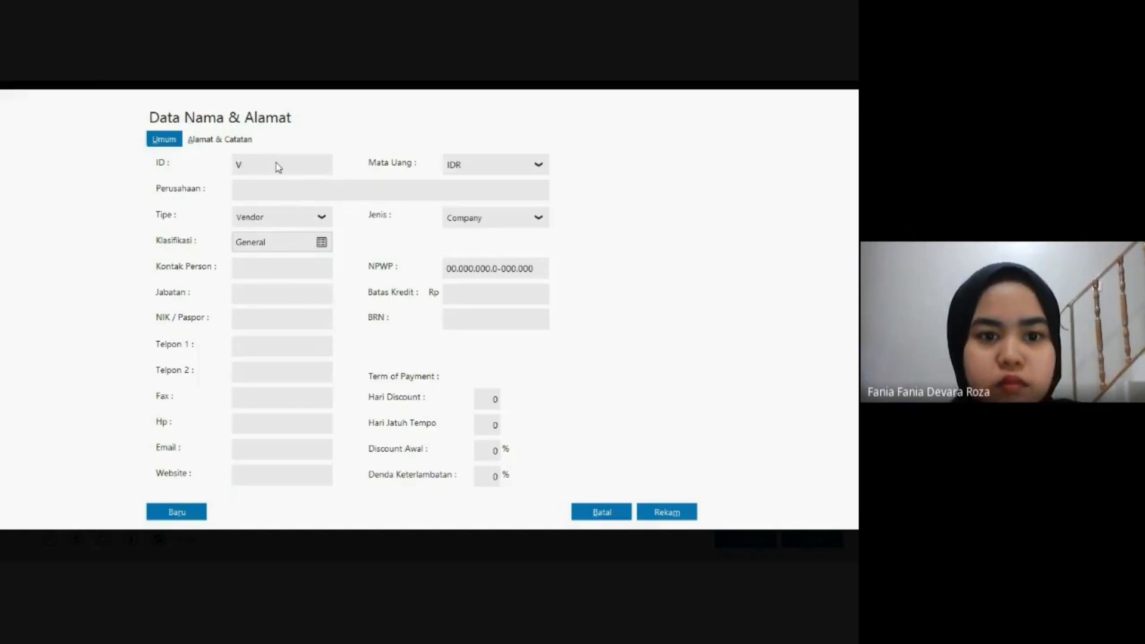
pyautogui.write('D-')
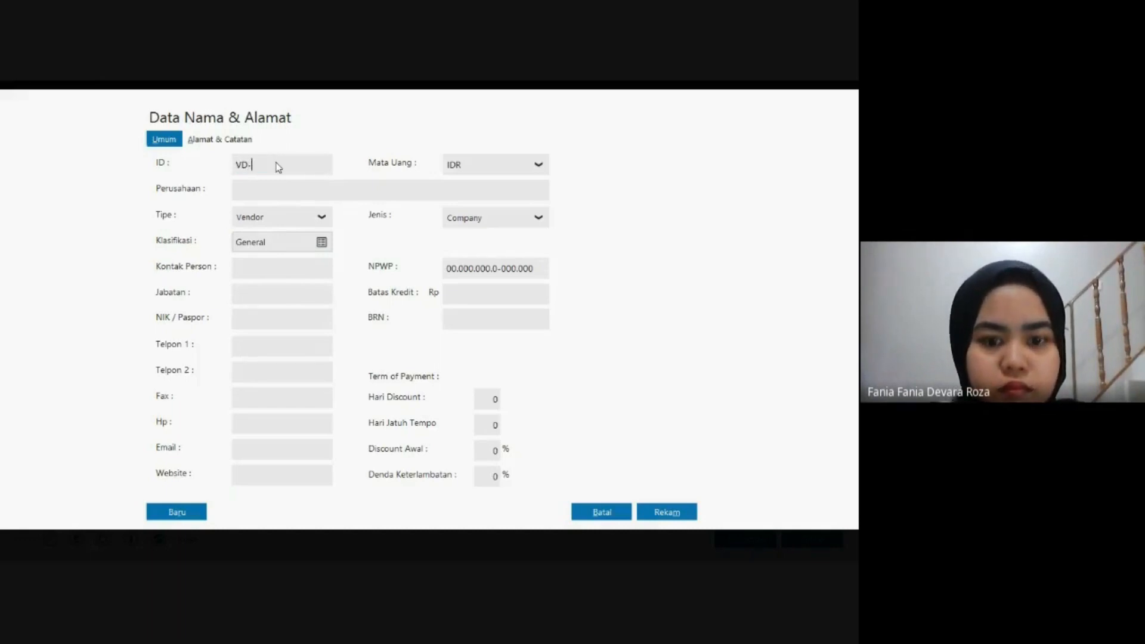
pyautogui.write('317')
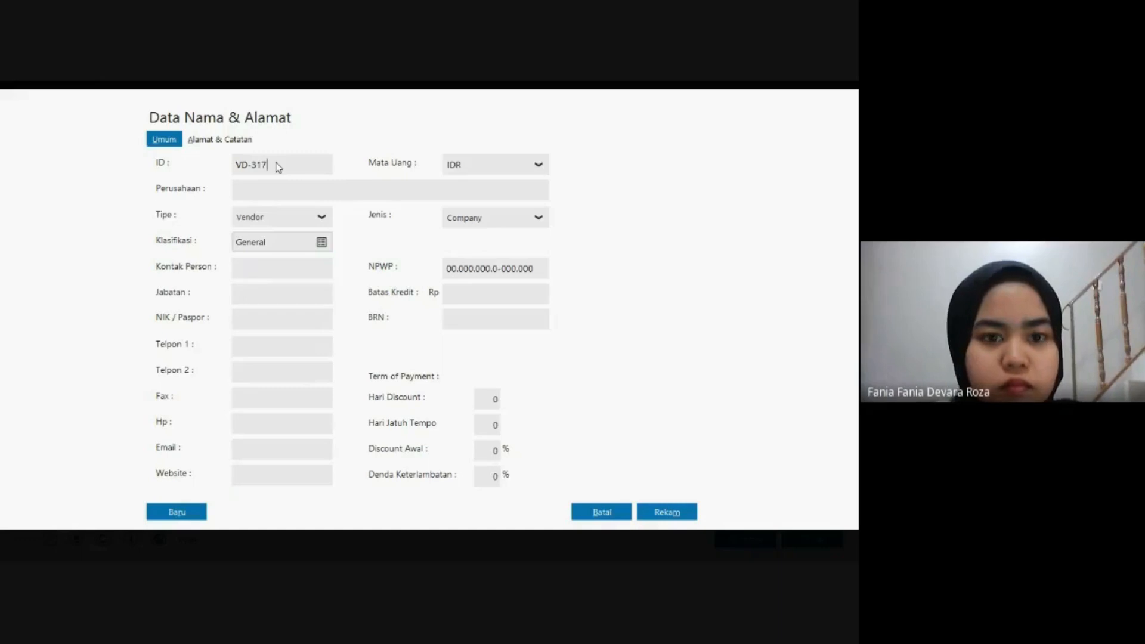
pyautogui.write('5')
pyautogui.press('Tab')
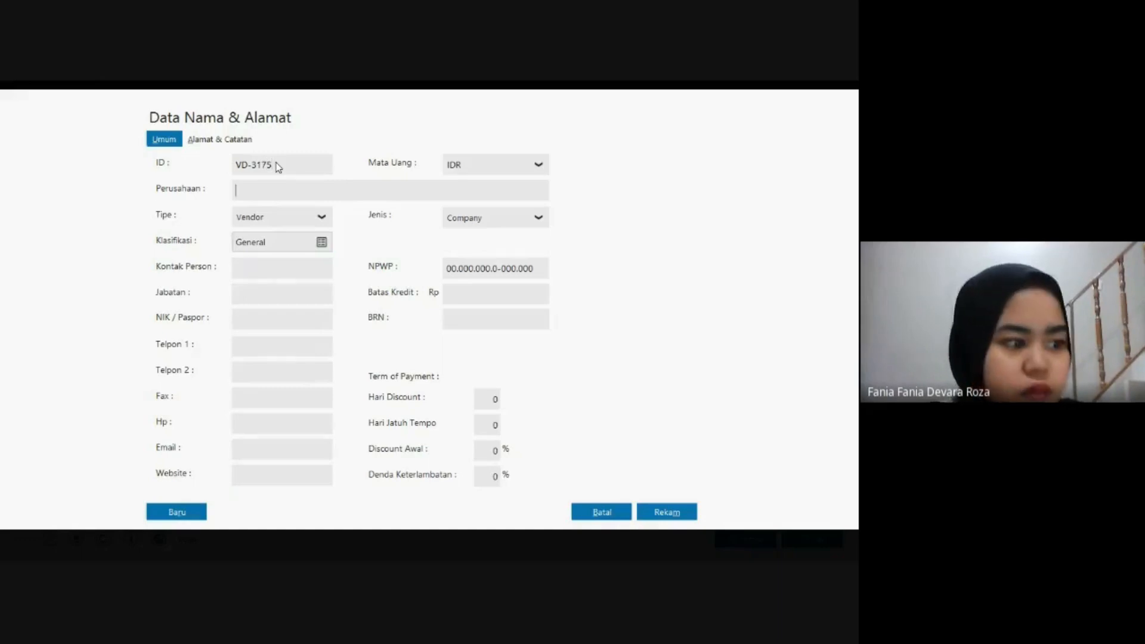
pyautogui.write('PT U')
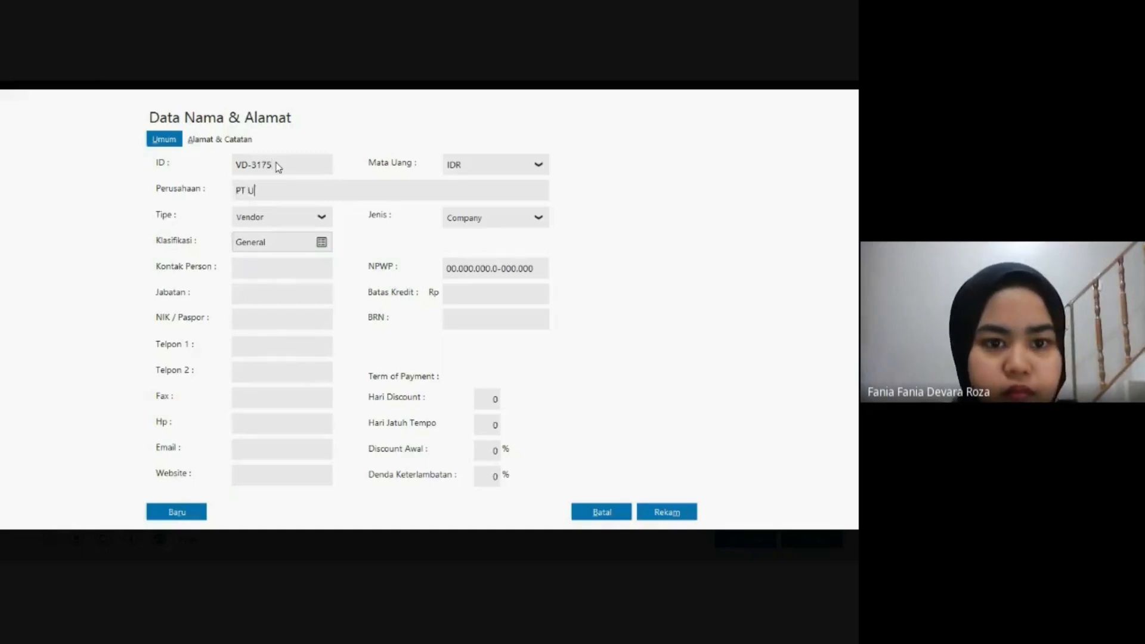
pyautogui.write('hren')
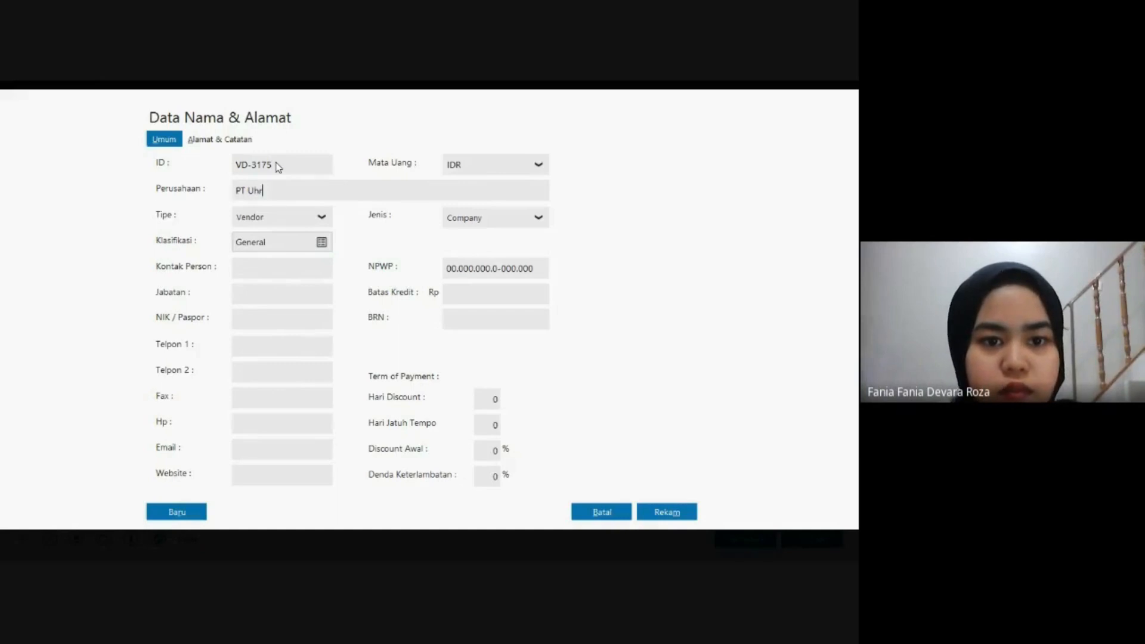
# Fill in the street and number on the first address line of PT Uhren's record.
pyautogui.click(193, 142)
pyautogui.write('Jl')
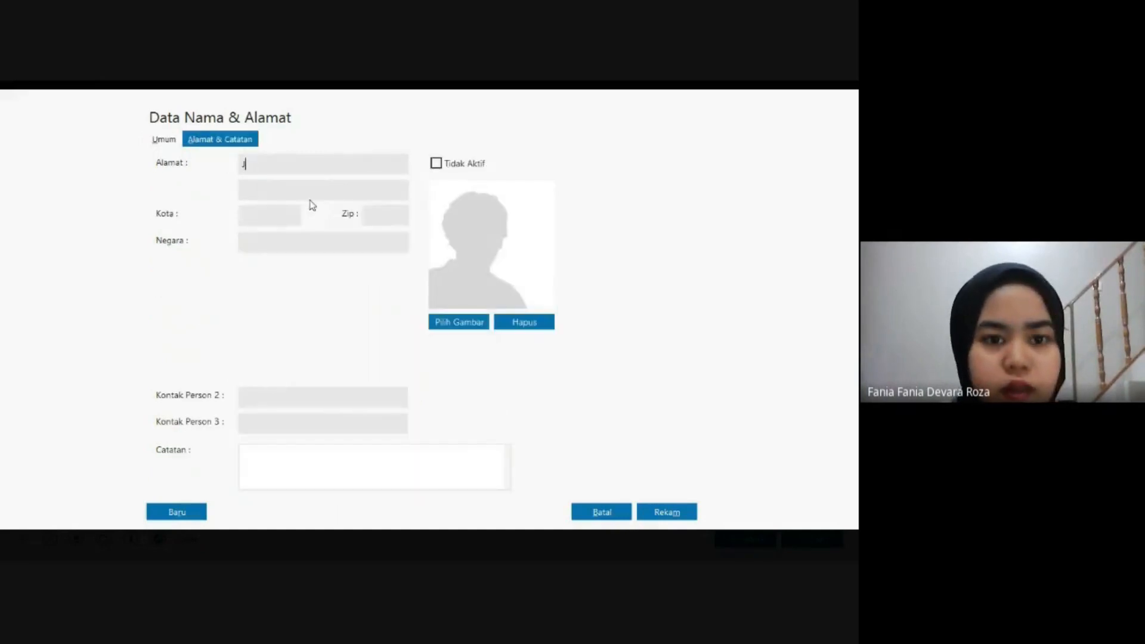
pyautogui.write('. ')
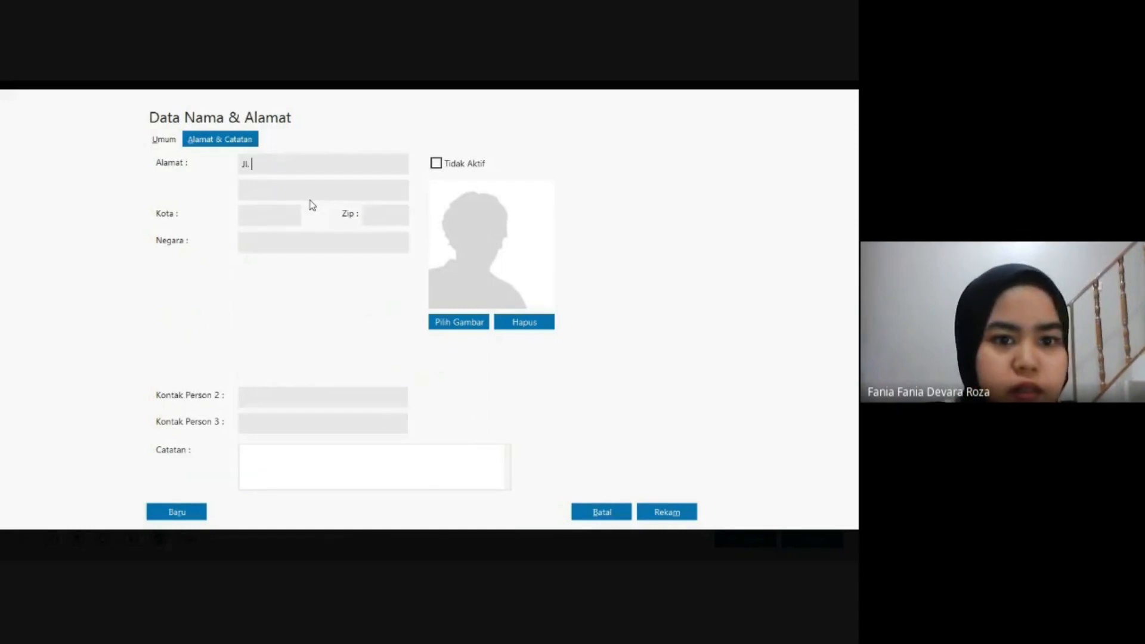
pyautogui.write('erh')
pyautogui.press('BackSpace')
pyautogui.press('BackSpace')
pyautogui.press('BackSpace')
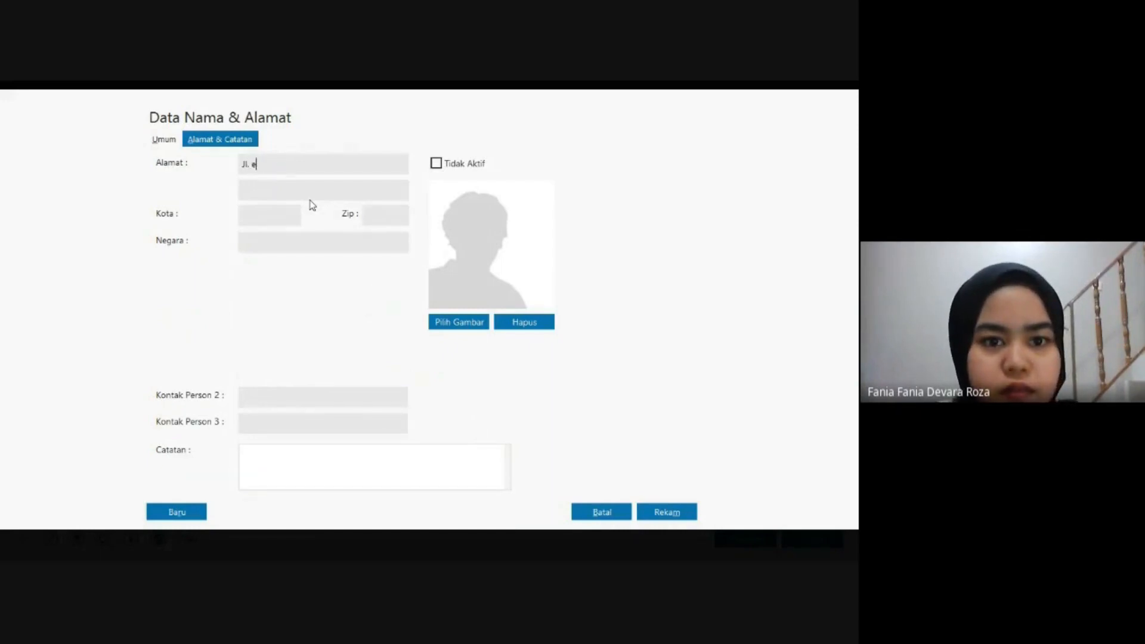
pyautogui.write('Mer')
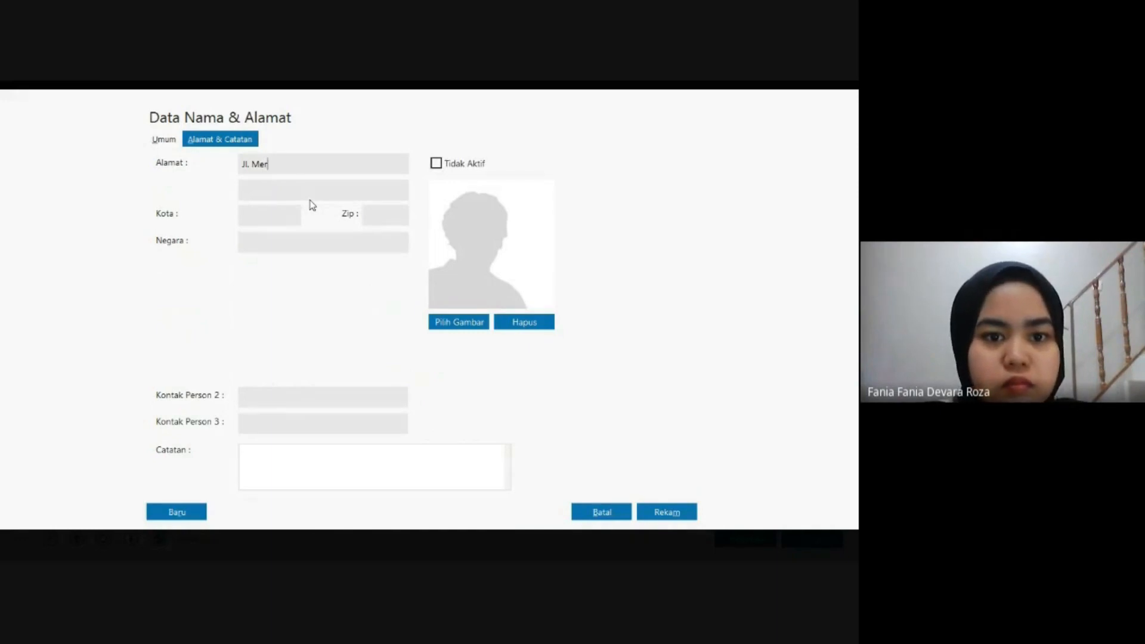
pyautogui.write('ah N')
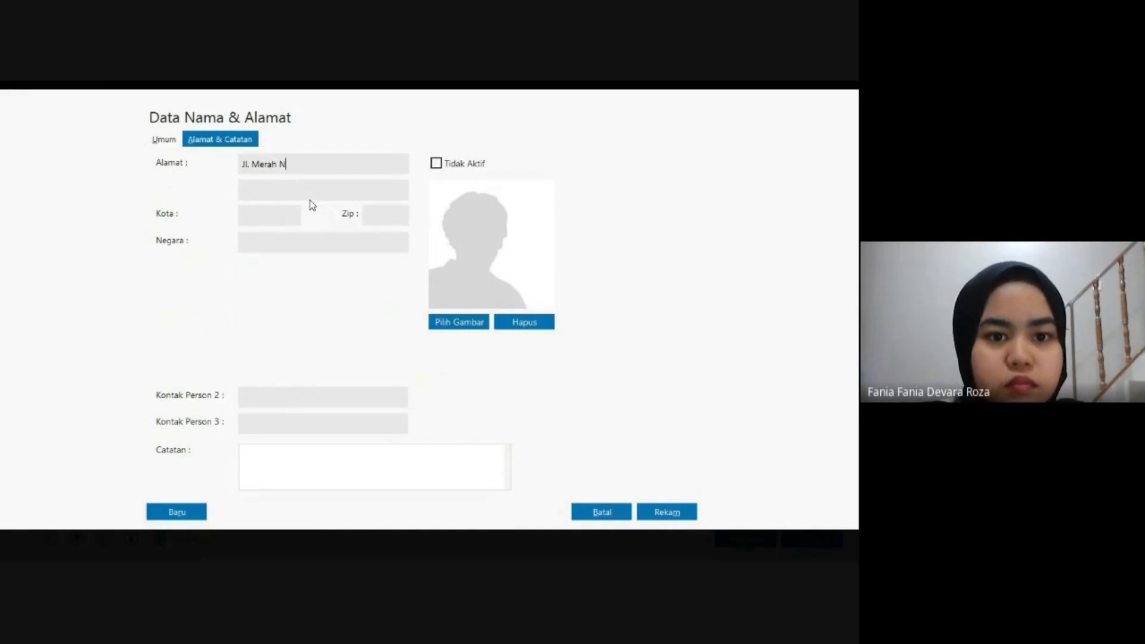
pyautogui.write('o.')
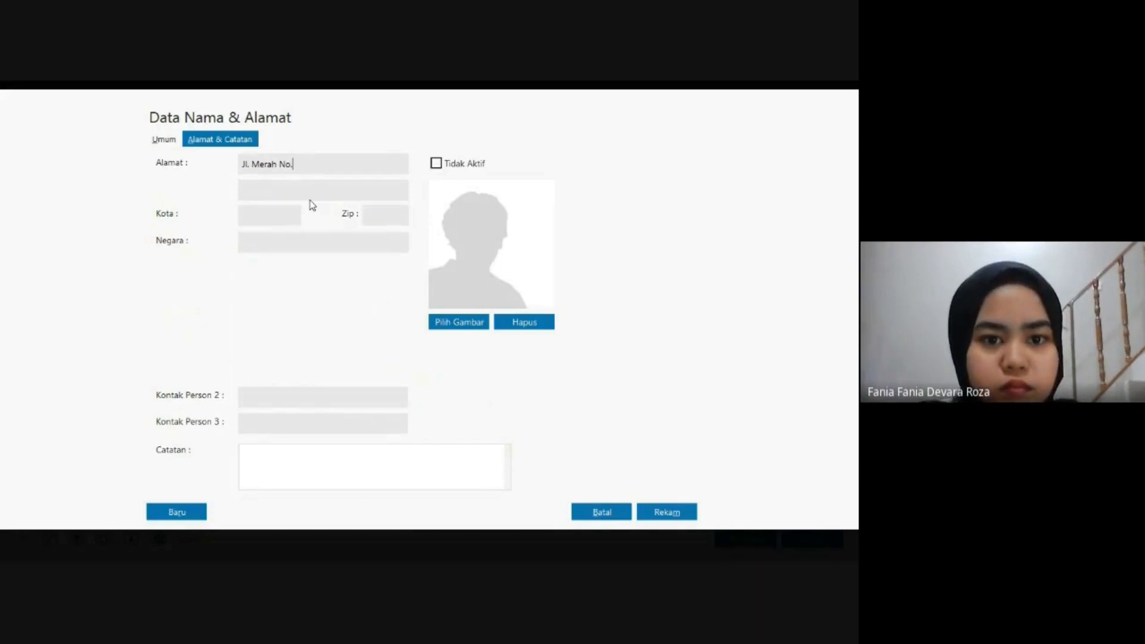
pyautogui.write(' 25')
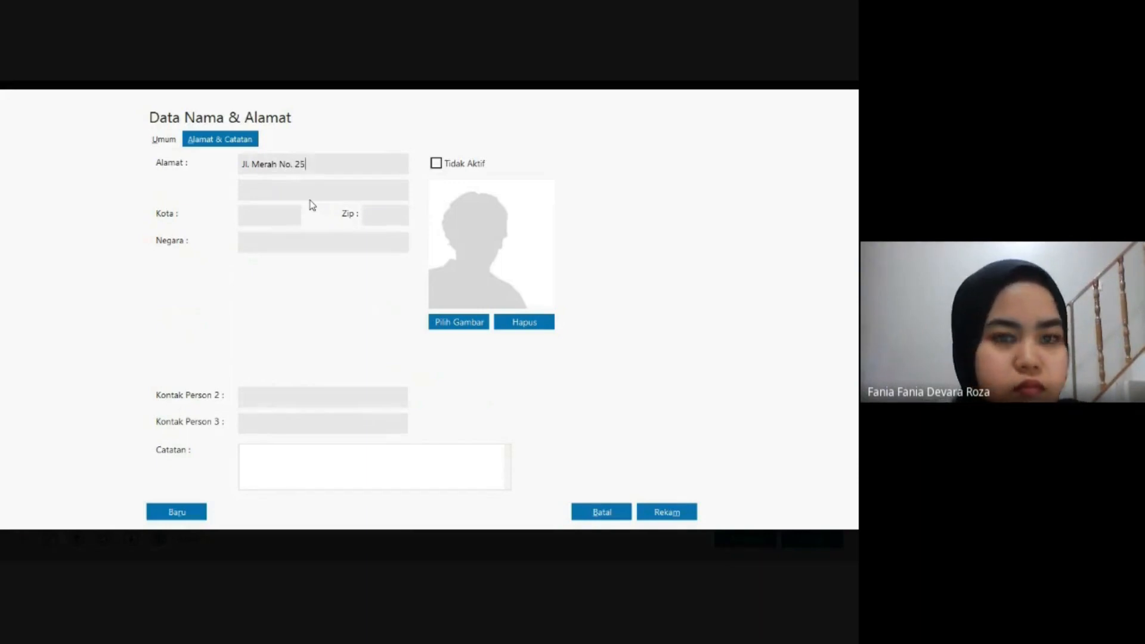
# Complete PT Uhren's first address line with the district name after the street number.
pyautogui.write(' Pul')
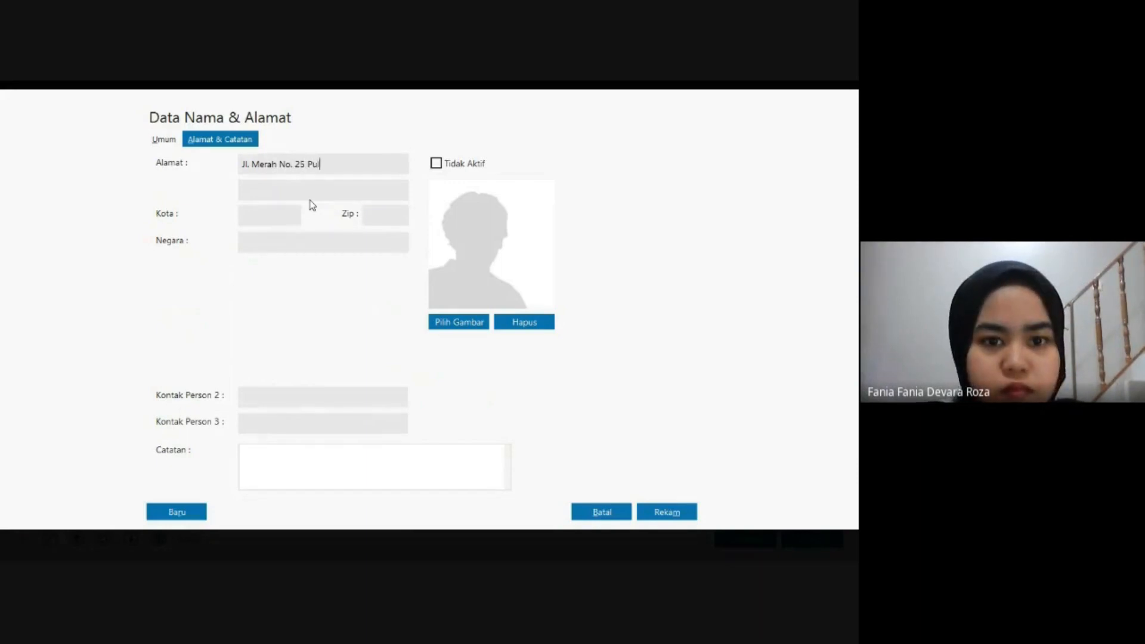
pyautogui.write('o GG')
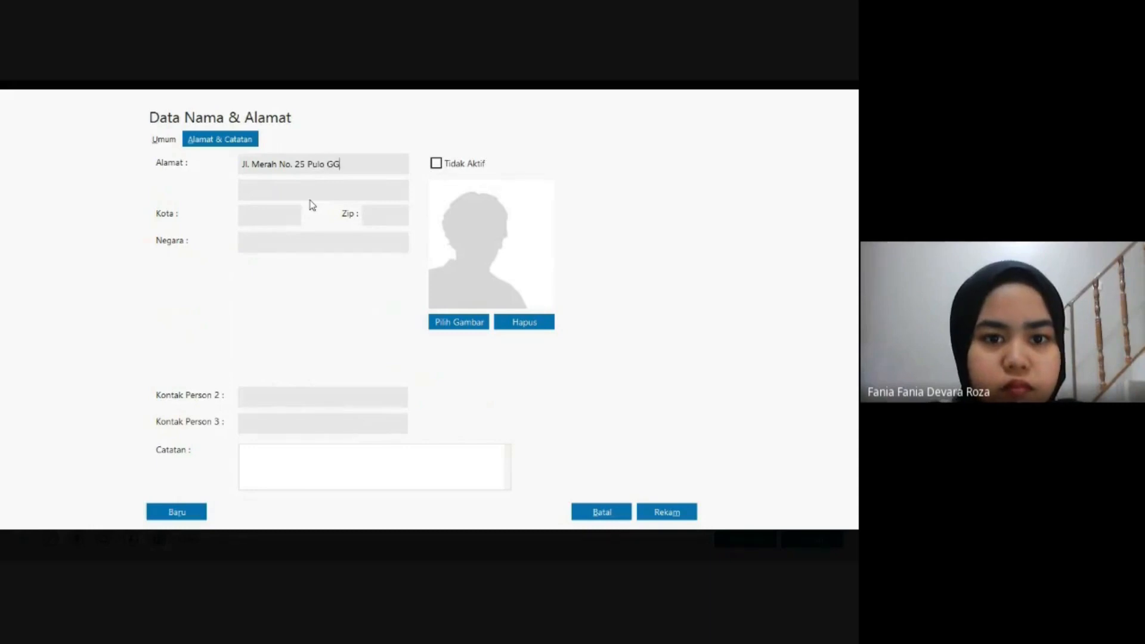
pyautogui.press('BackSpace')
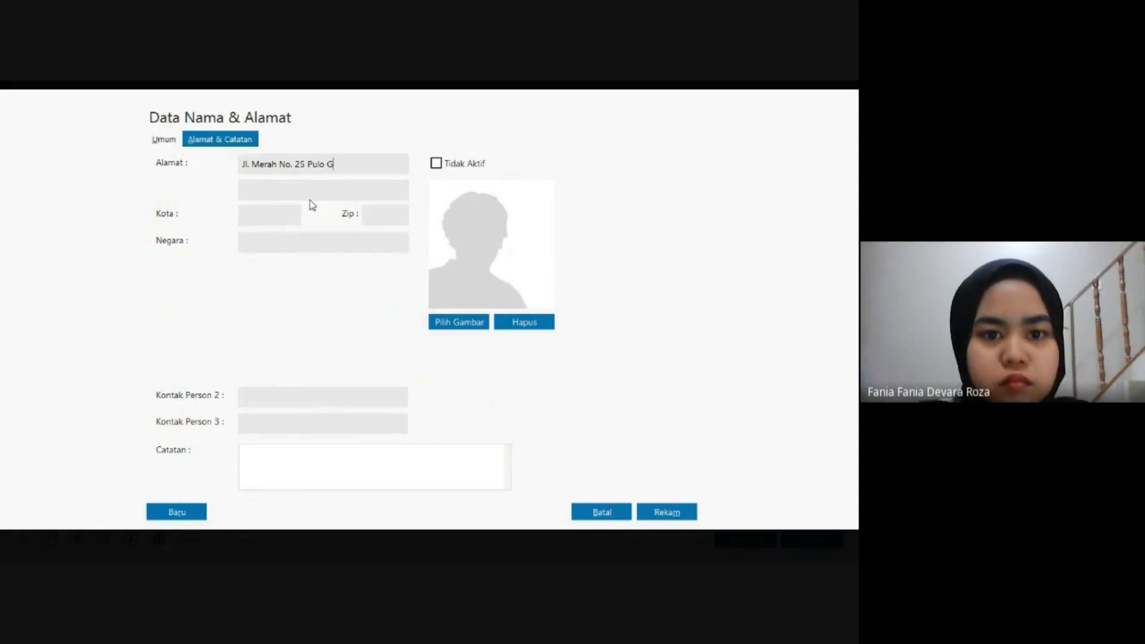
pyautogui.write('ad')
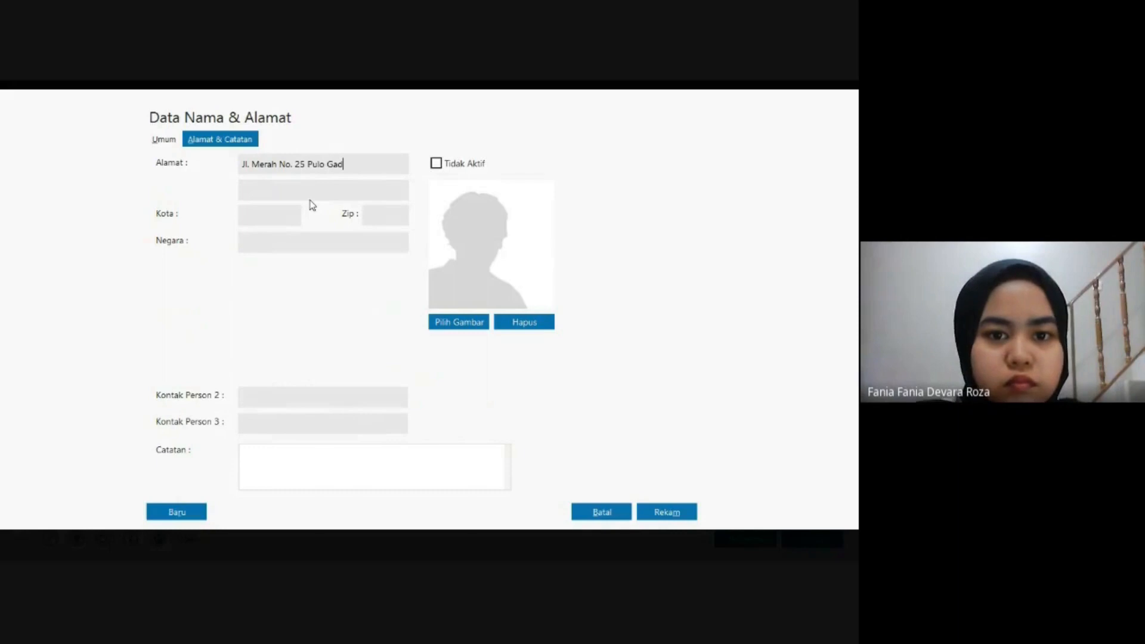
pyautogui.write('ugn')
pyautogui.press('BackSpace')
pyautogui.press('BackSpace')
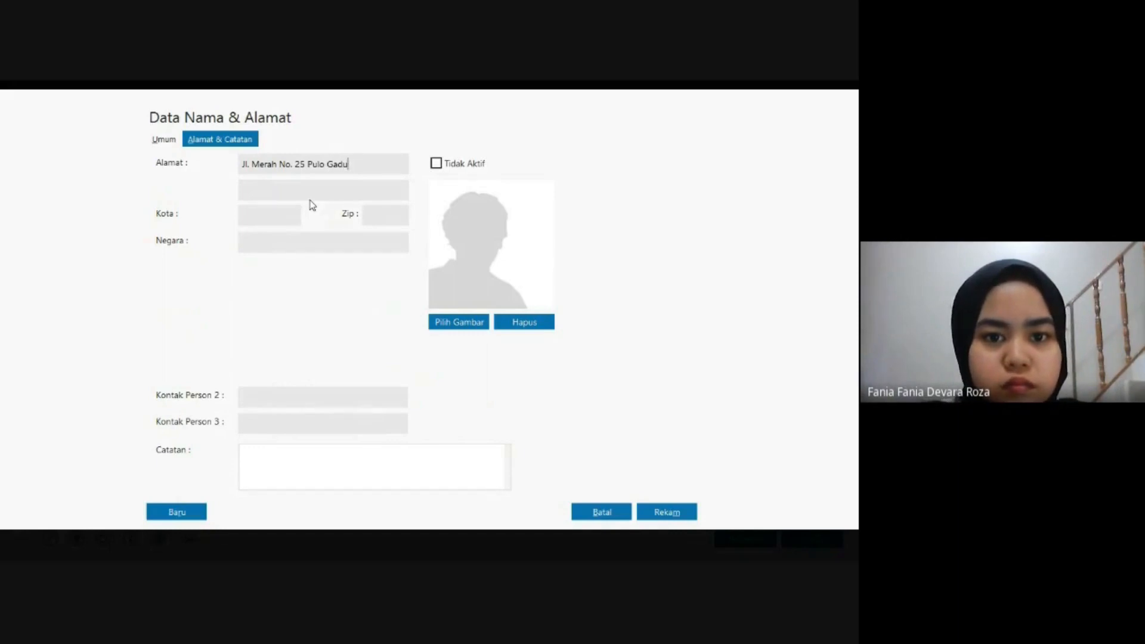
pyautogui.write('ng')
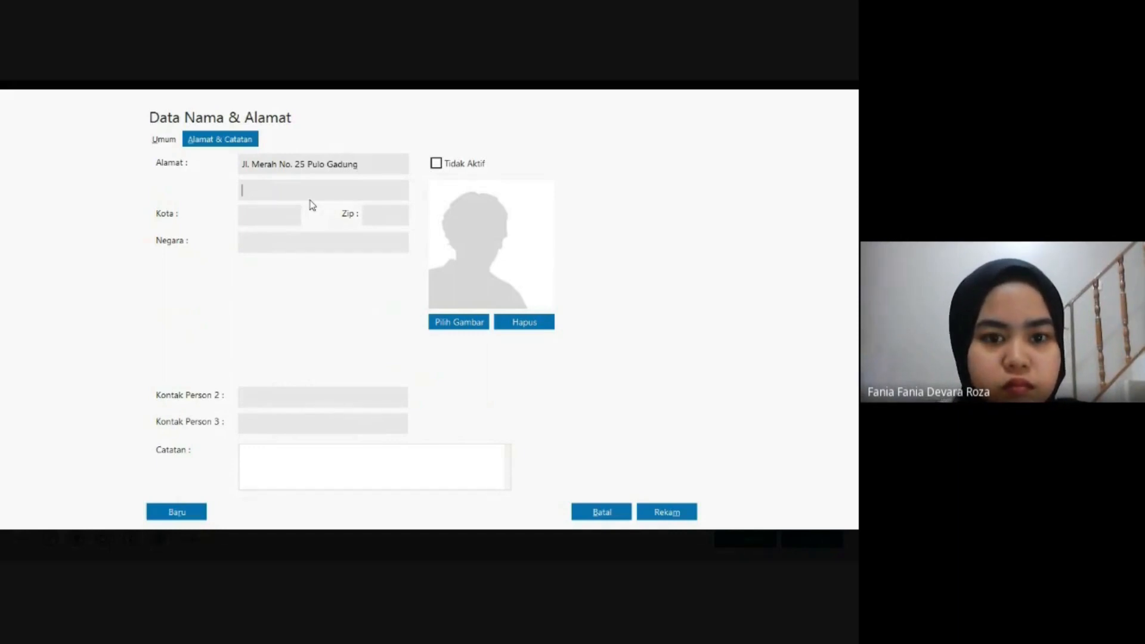
# Enter the city on PT Uhren's second address line and save the record, continuing despite the incomplete NPWP / NIK.
pyautogui.press('Tab')
pyautogui.write('J')
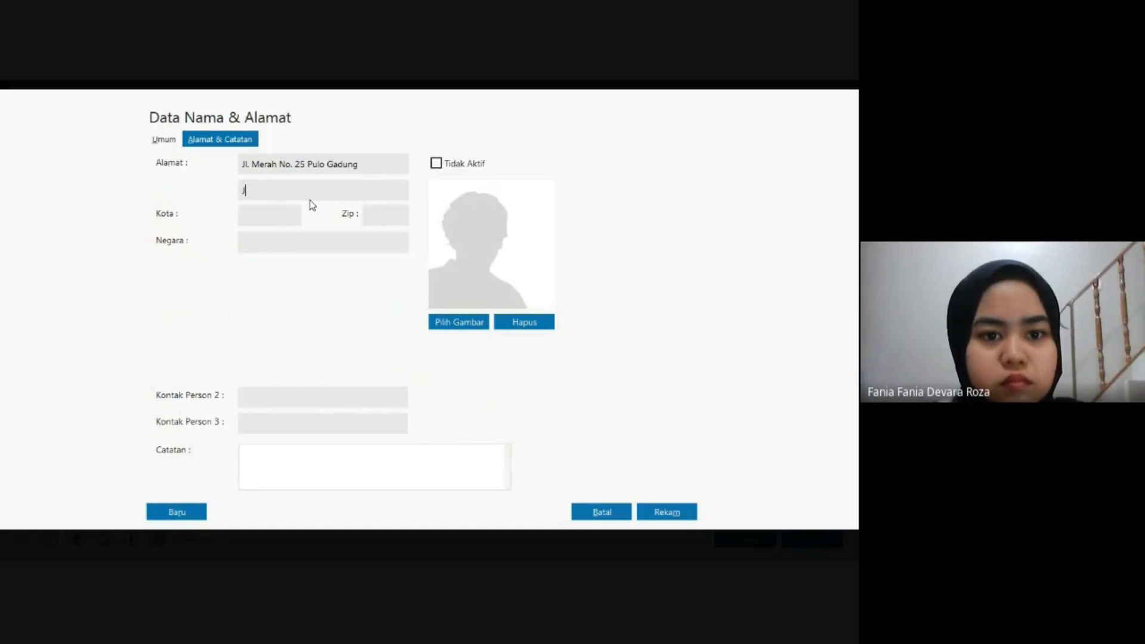
pyautogui.write('a')
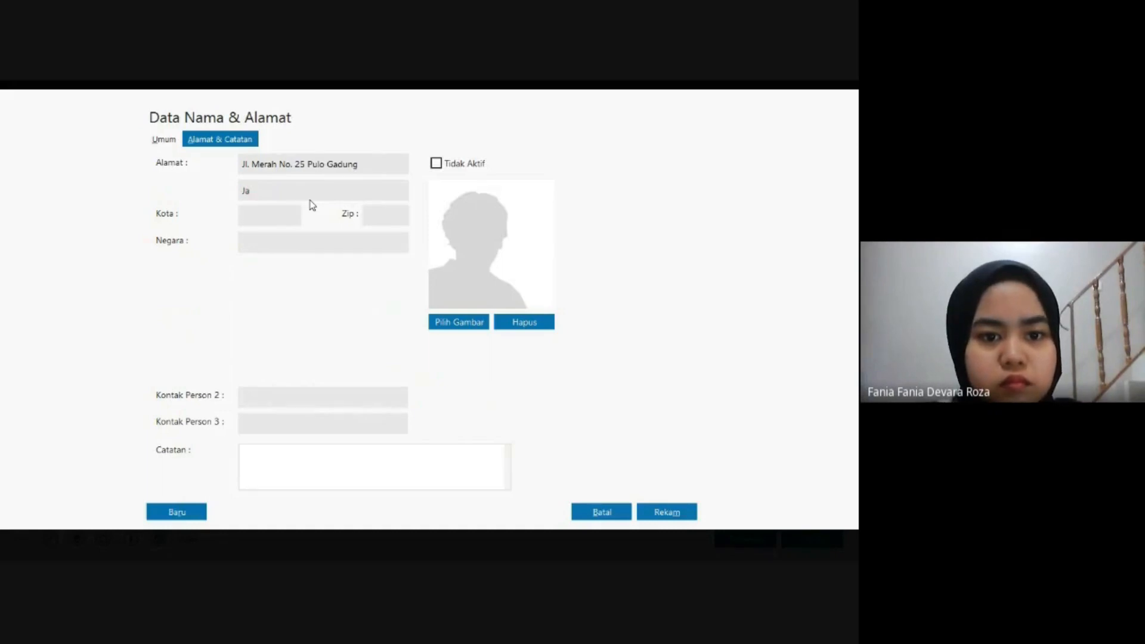
pyautogui.write('k')
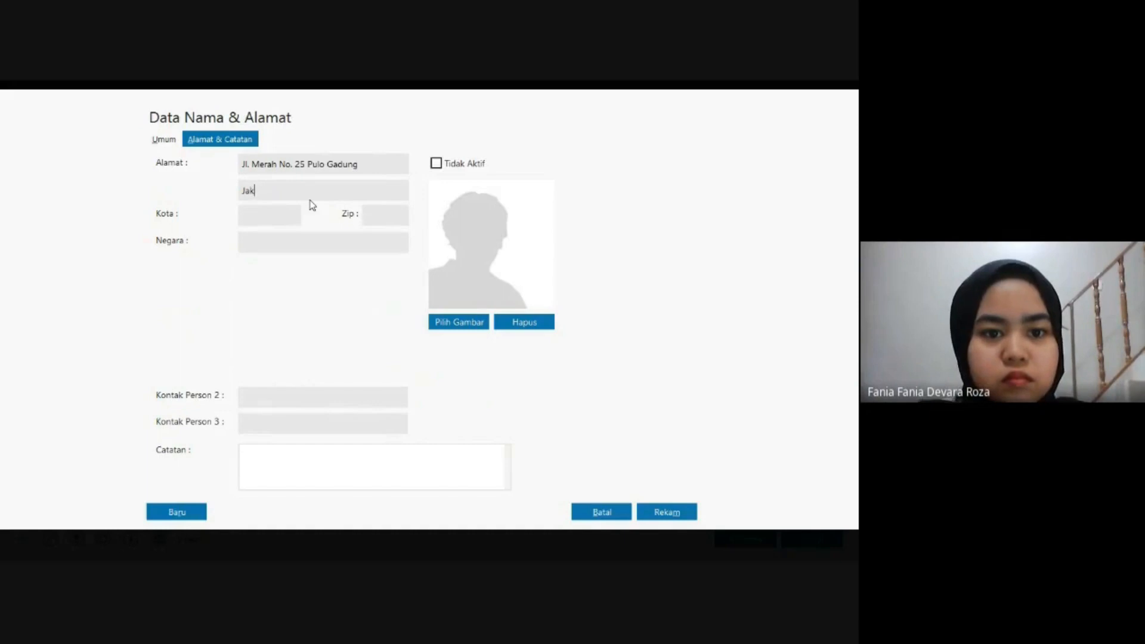
pyautogui.write('art')
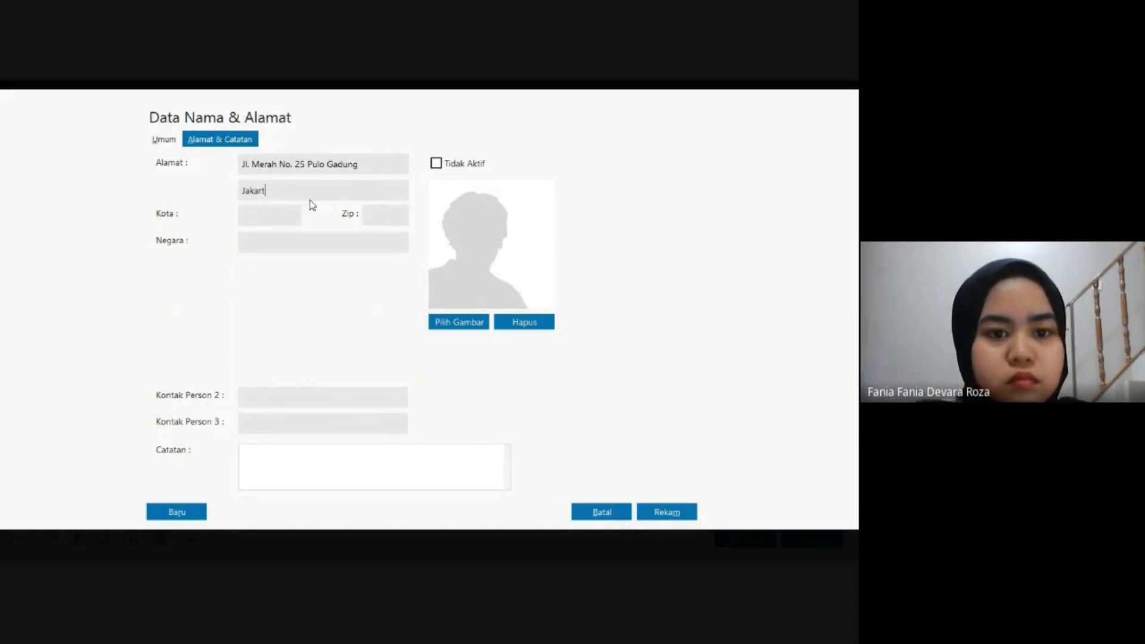
pyautogui.write('a')
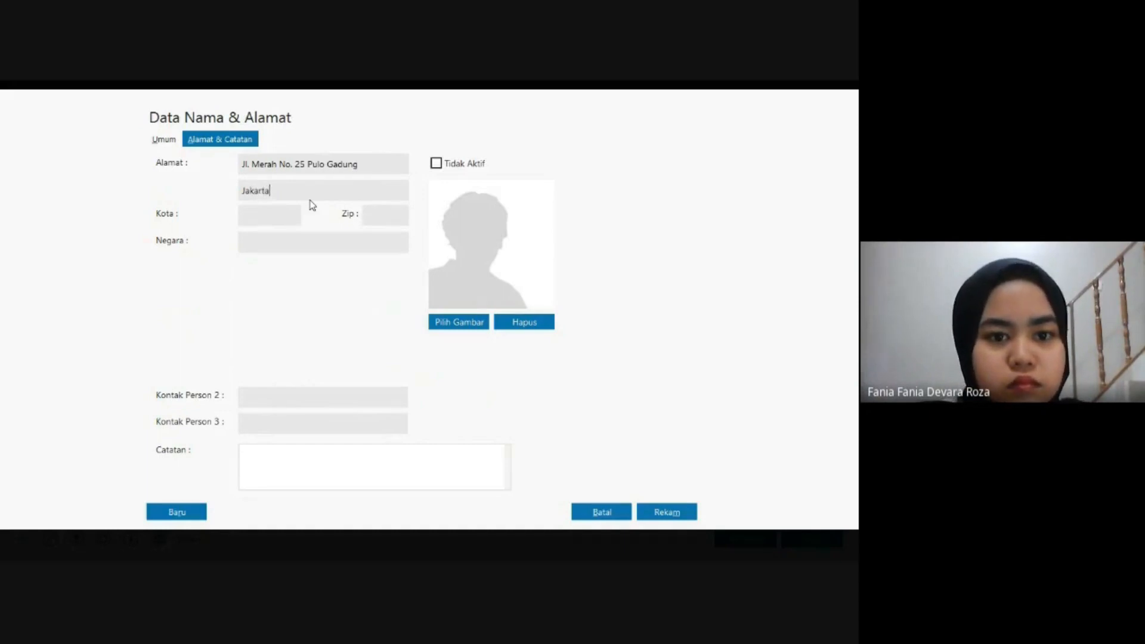
pyautogui.write(' Tu')
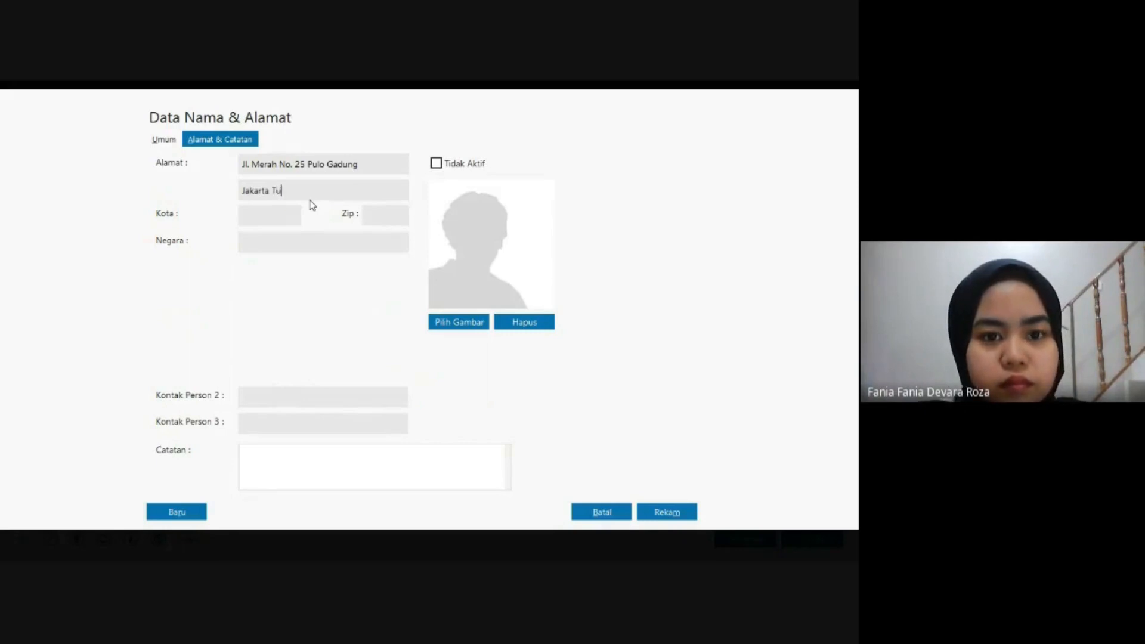
pyautogui.press('BackSpace')
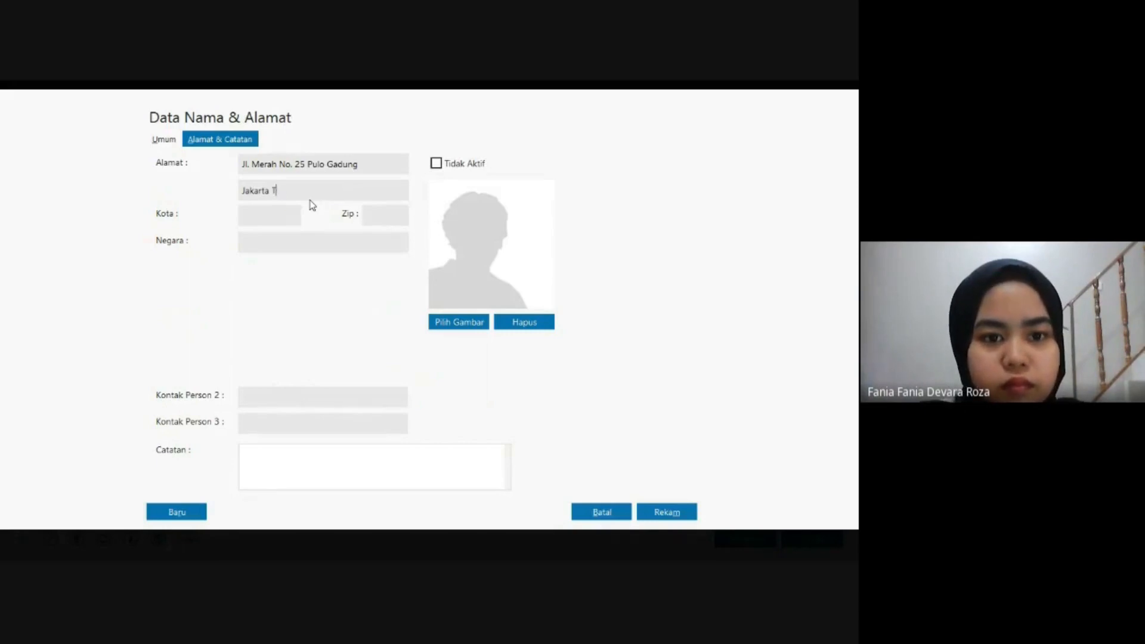
pyautogui.write('i')
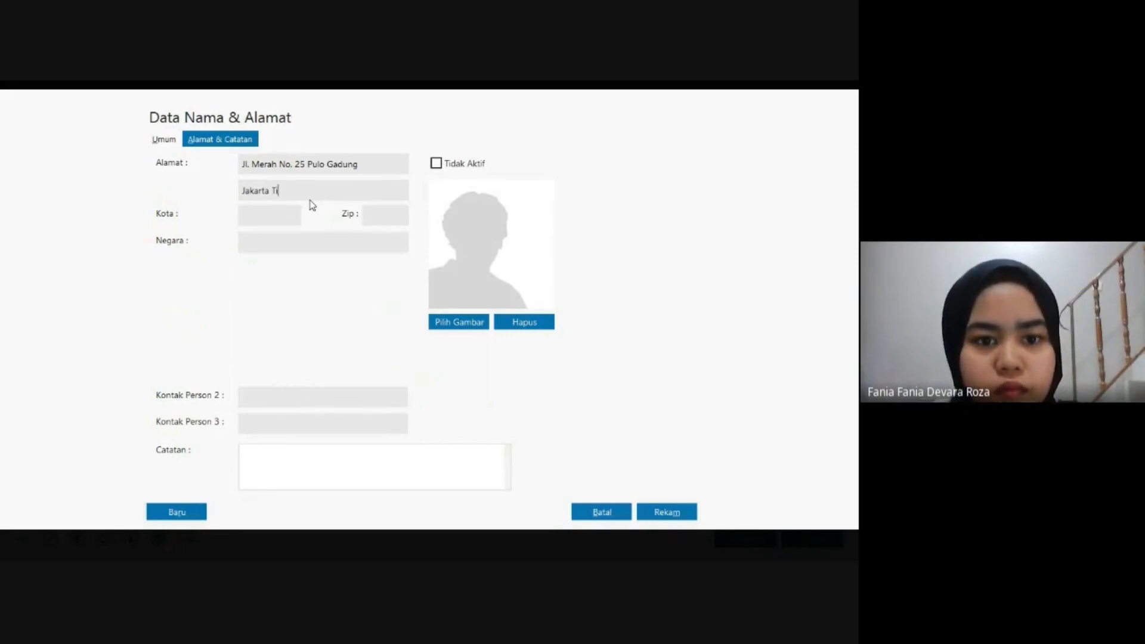
pyautogui.write('mur')
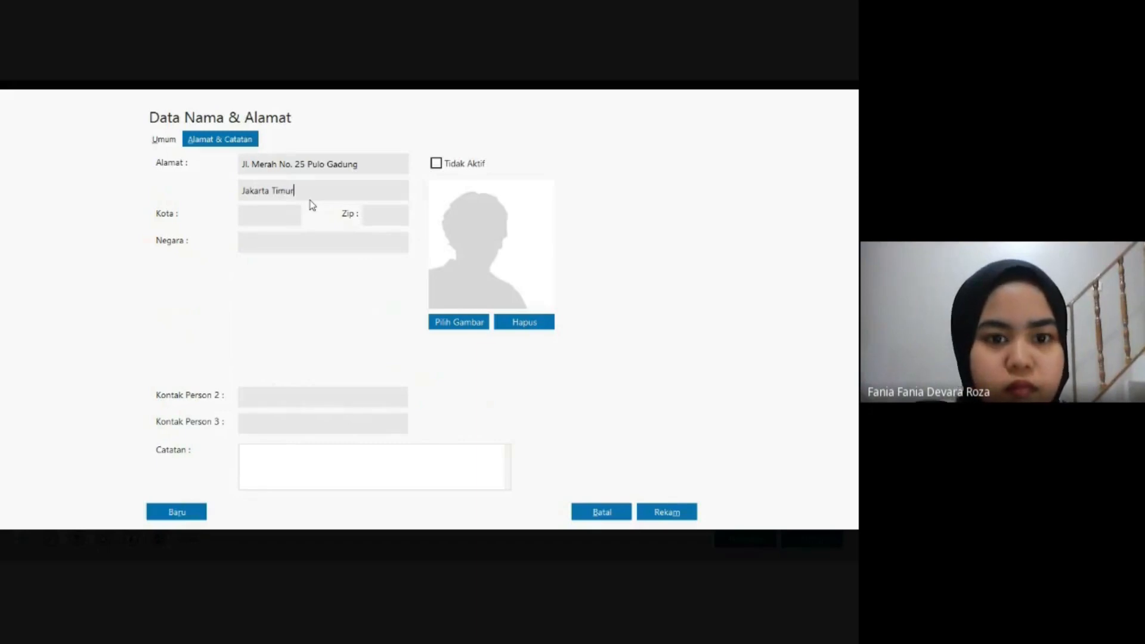
pyautogui.click(651, 511)
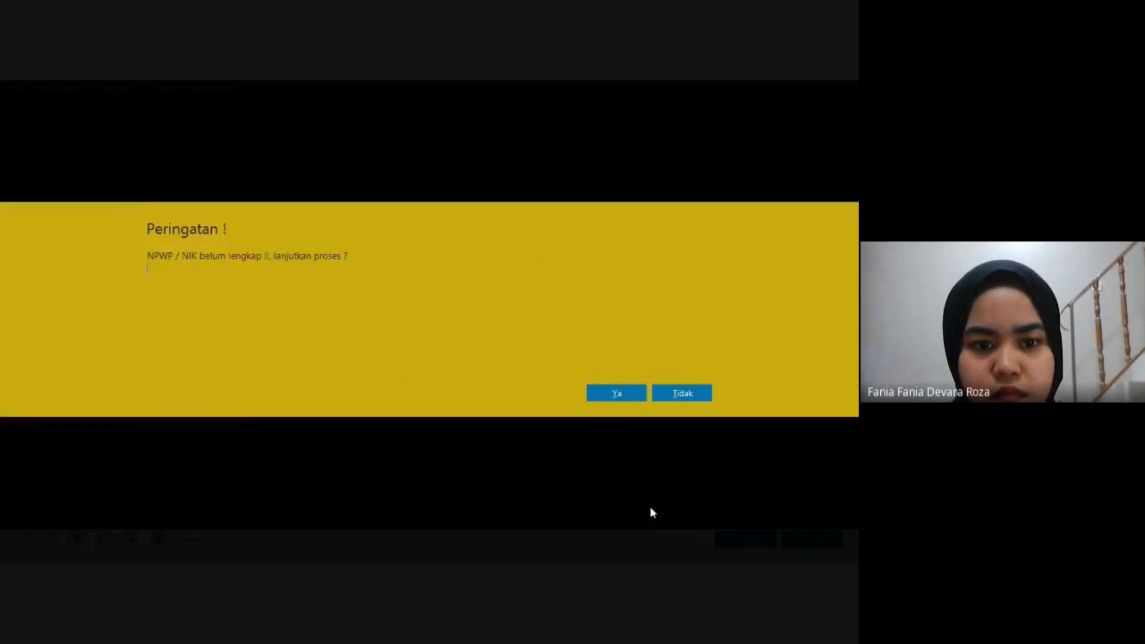
pyautogui.click(616, 394)
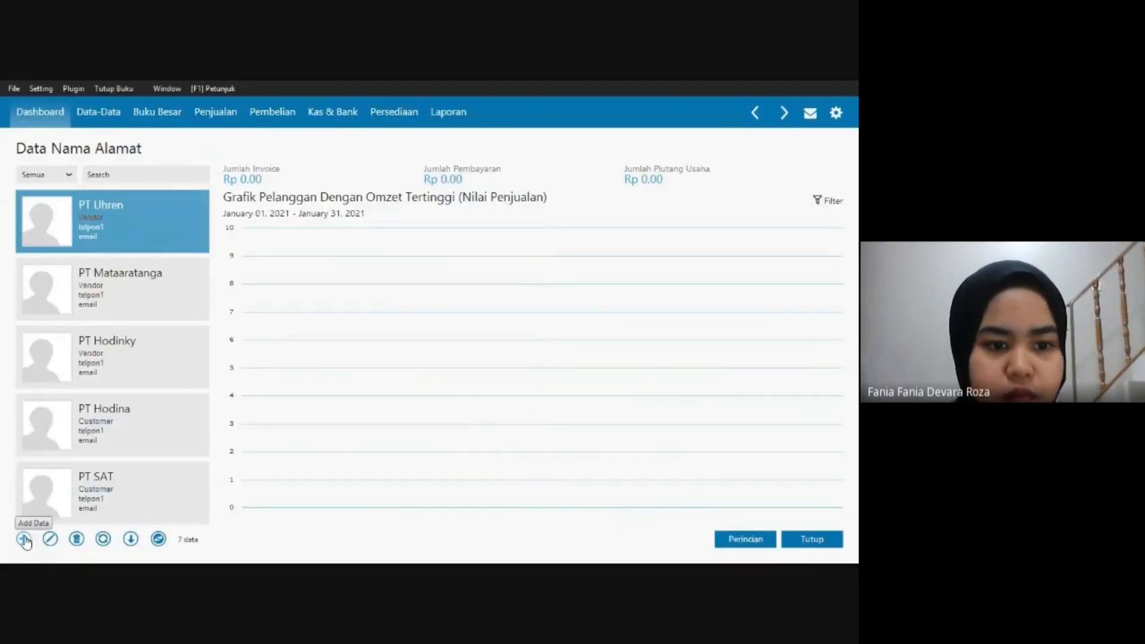
# Add a fourth vendor entry to Data Nama Alamat with its type set to Vendor.
pyautogui.click(24, 540)
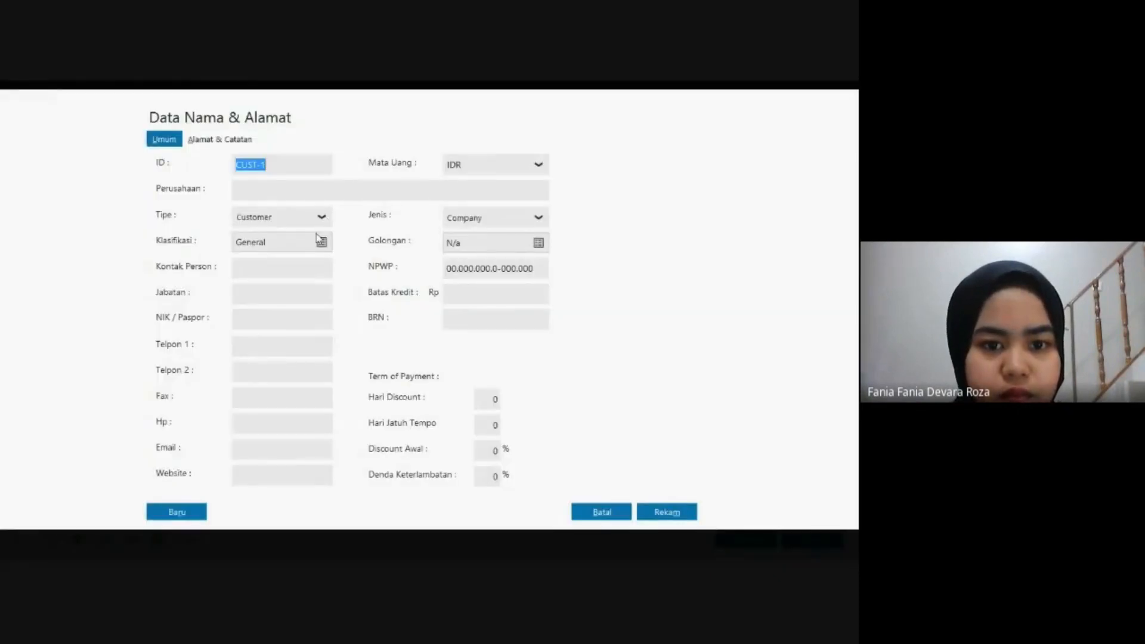
pyautogui.click(322, 218)
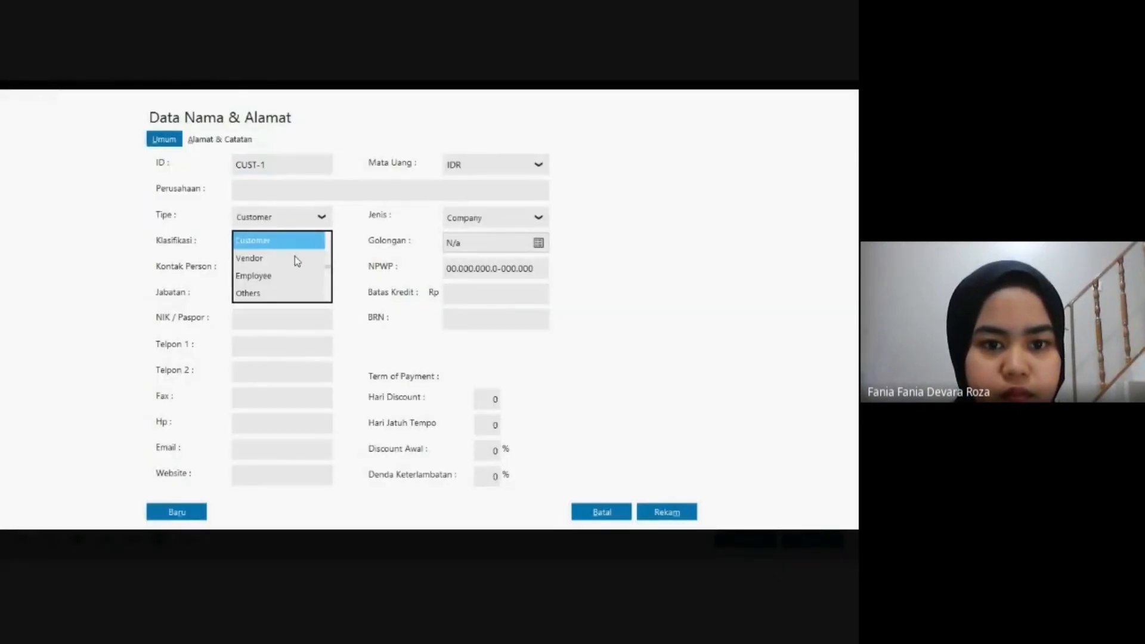
pyautogui.click(295, 258)
# Replace the default ID with the fourth vendor's ID and enter the company name PT Montres.
pyautogui.moveTo(236, 165); pyautogui.dragTo(266, 164)
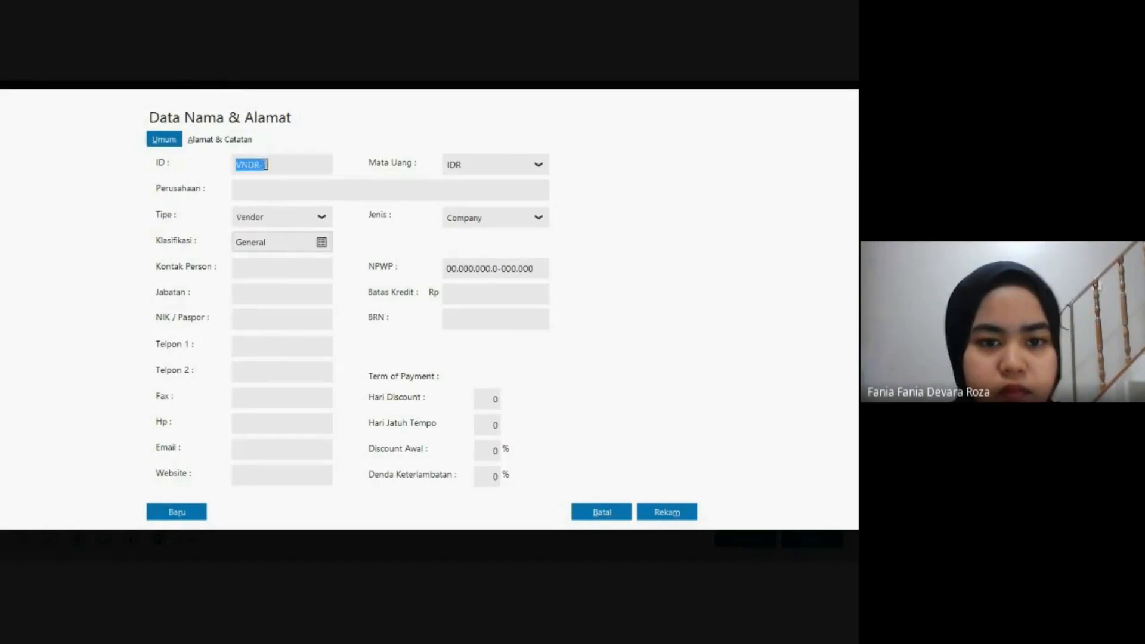
pyautogui.write('V')
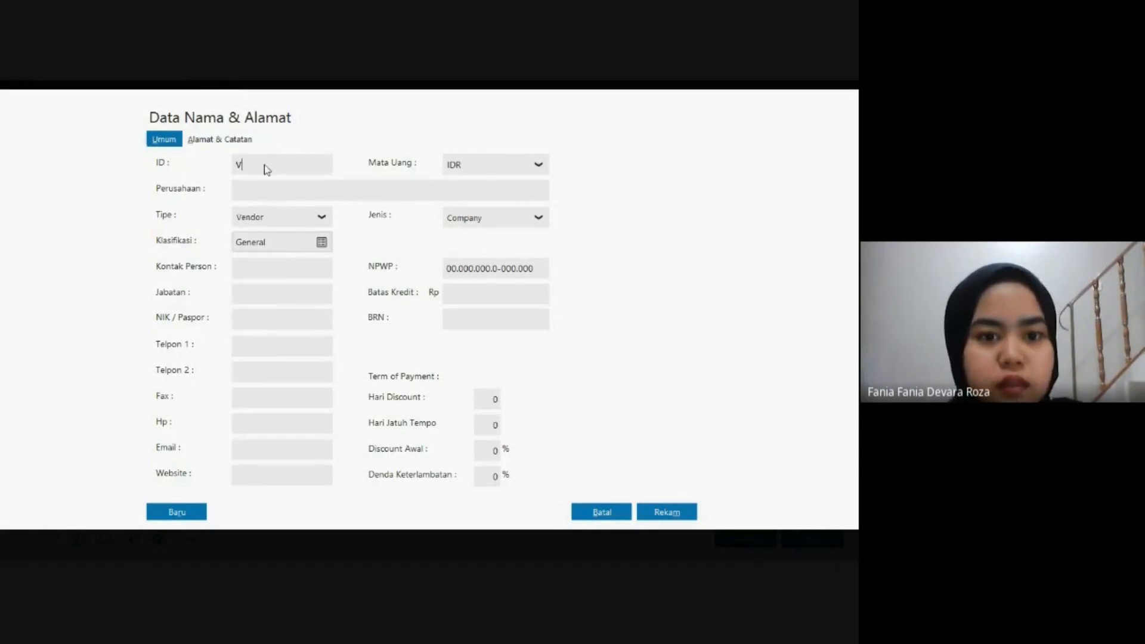
pyautogui.write('D-')
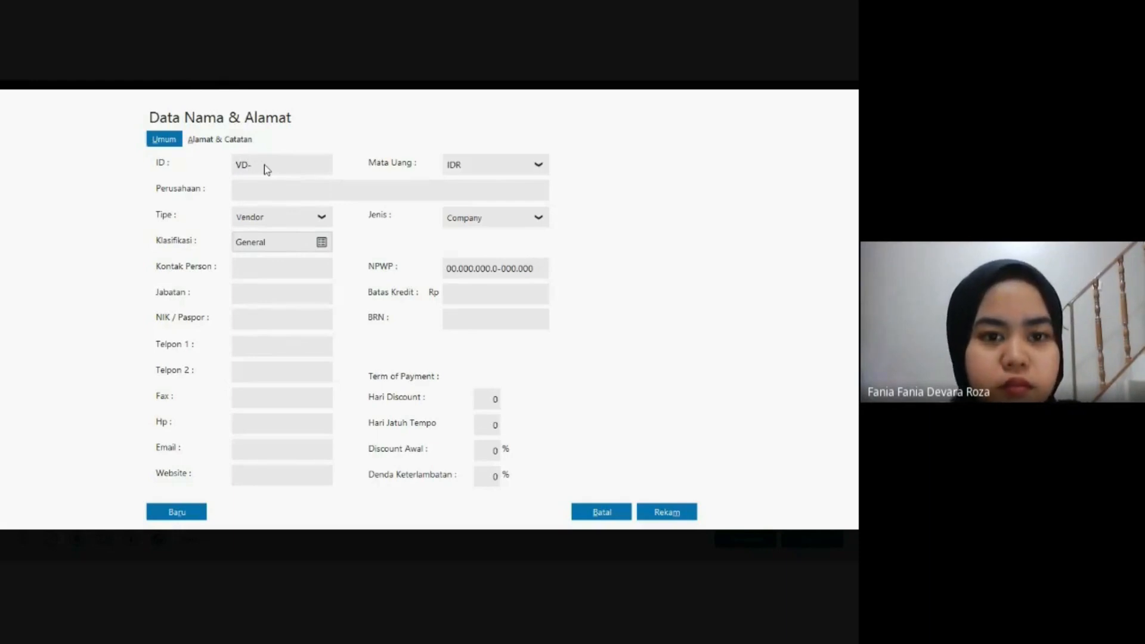
pyautogui.write('4175')
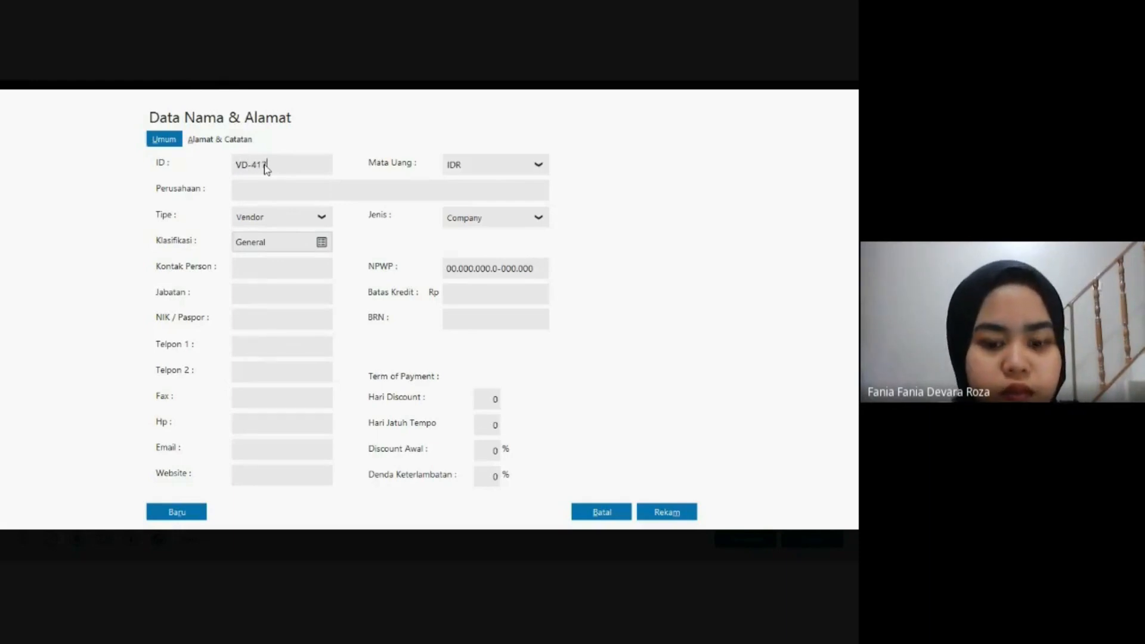
pyautogui.press('Tab')
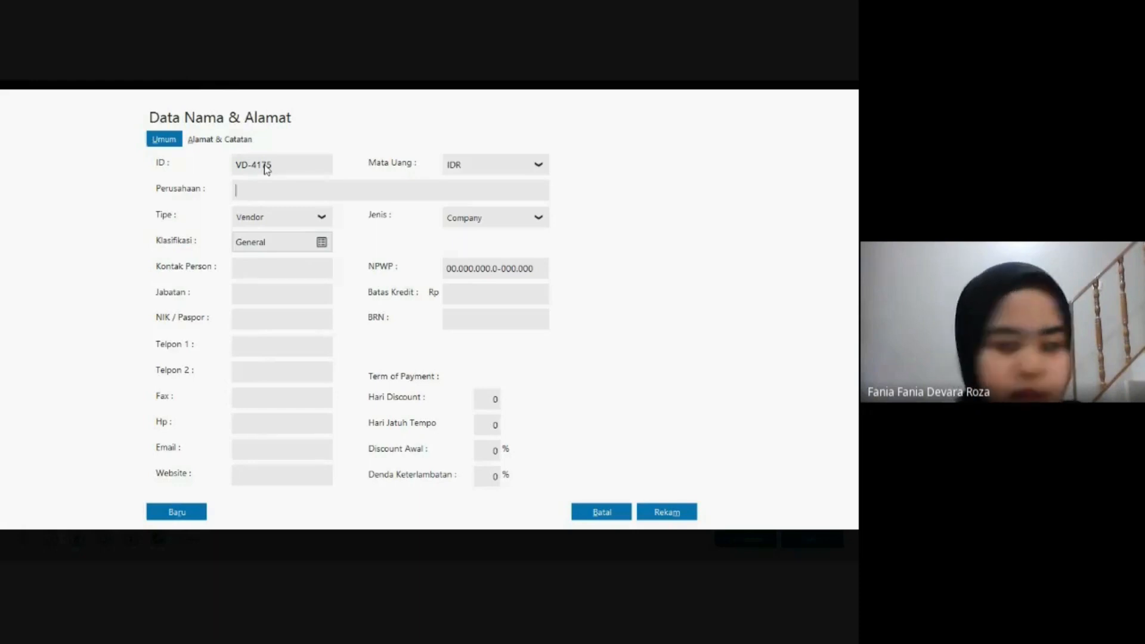
pyautogui.write('PT Mo')
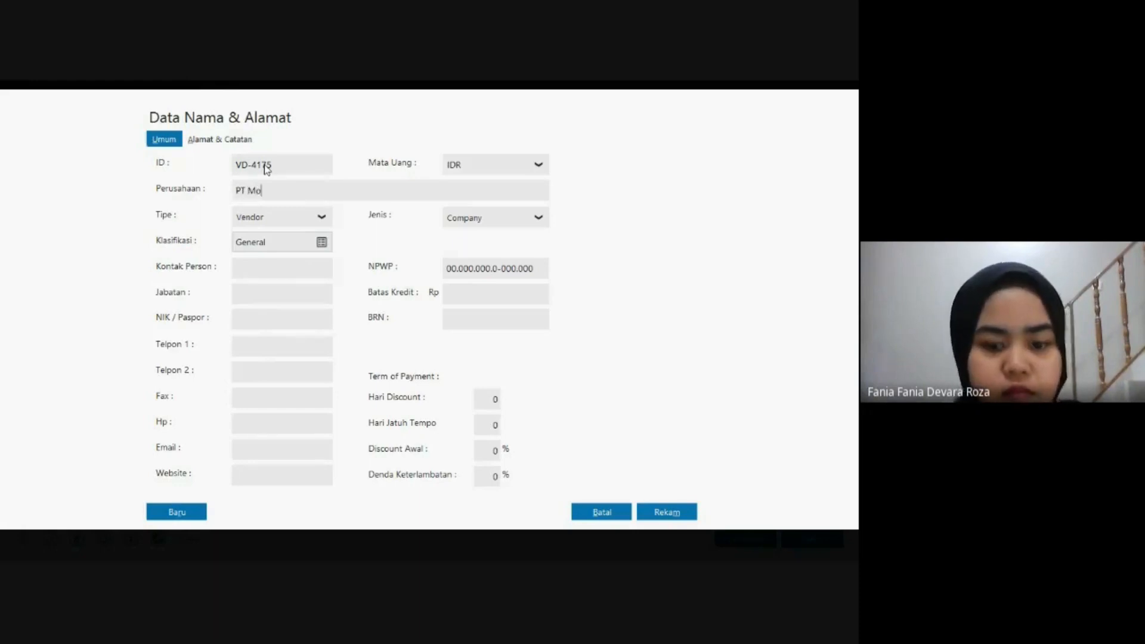
pyautogui.write('ntres')
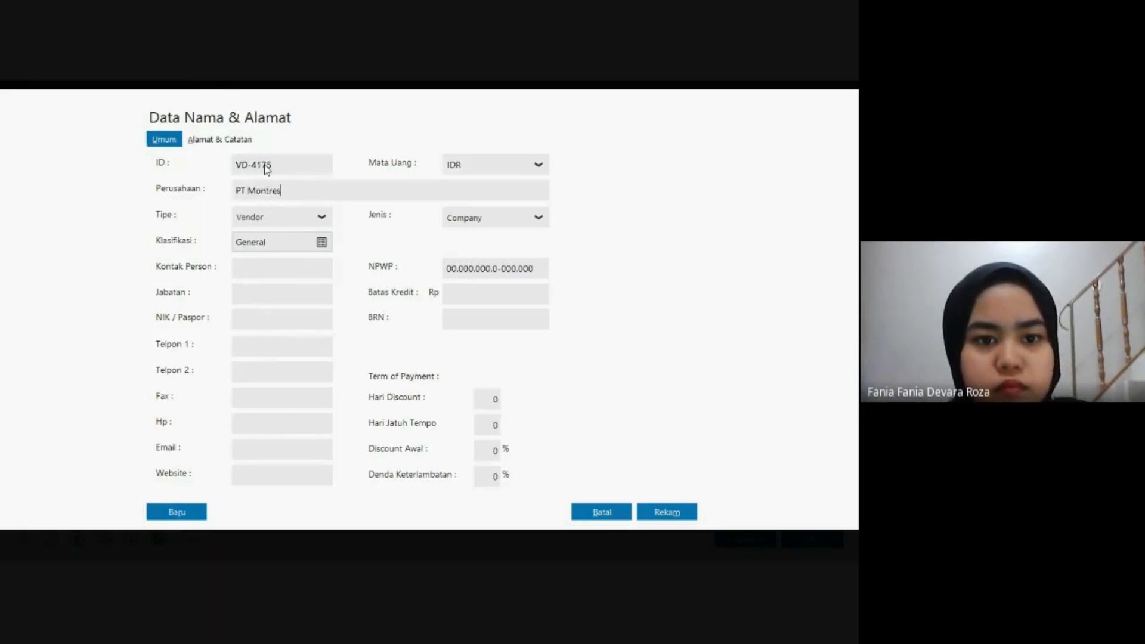
# Enter PT Montres's street, street number and district on the first address line of its Data Nama & Alamat record.
pyautogui.click(193, 139)
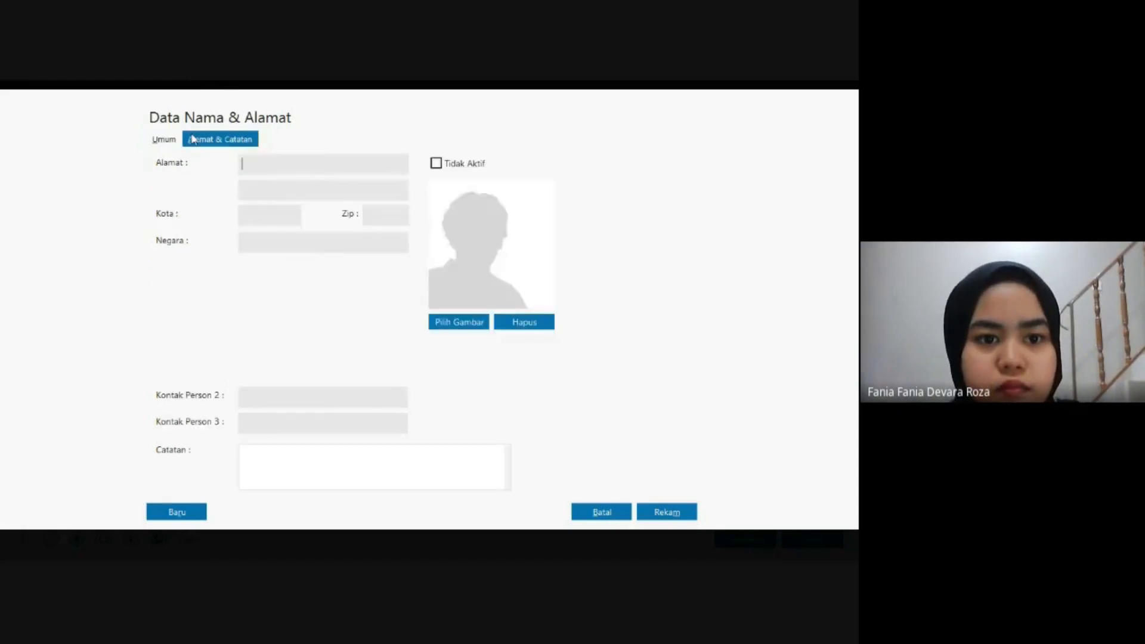
pyautogui.write('Jl')
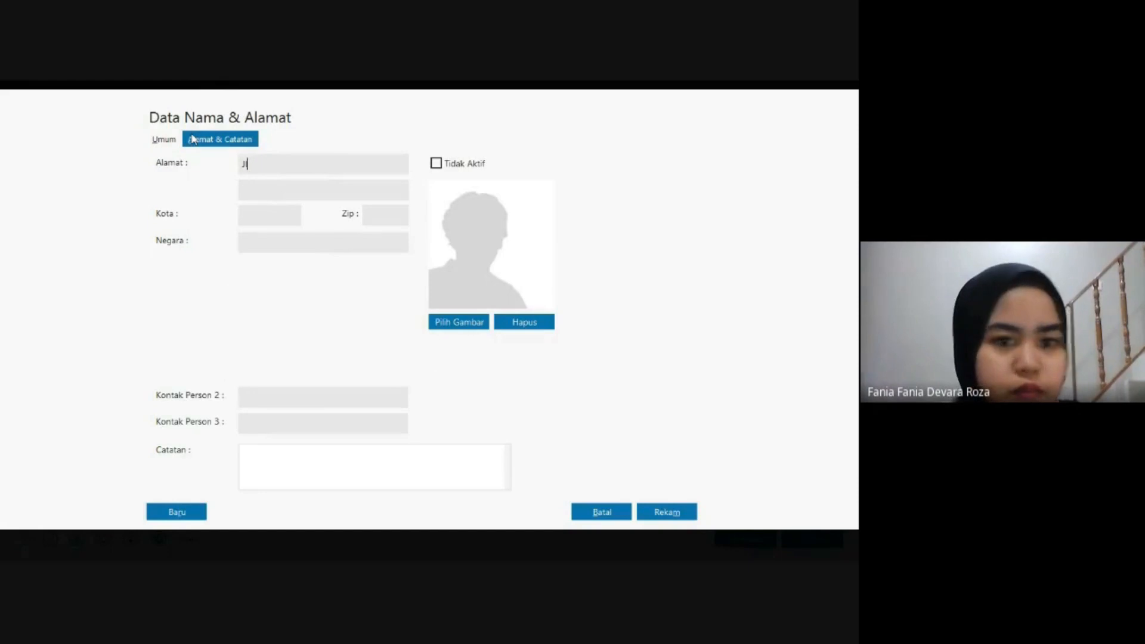
pyautogui.write('. Put')
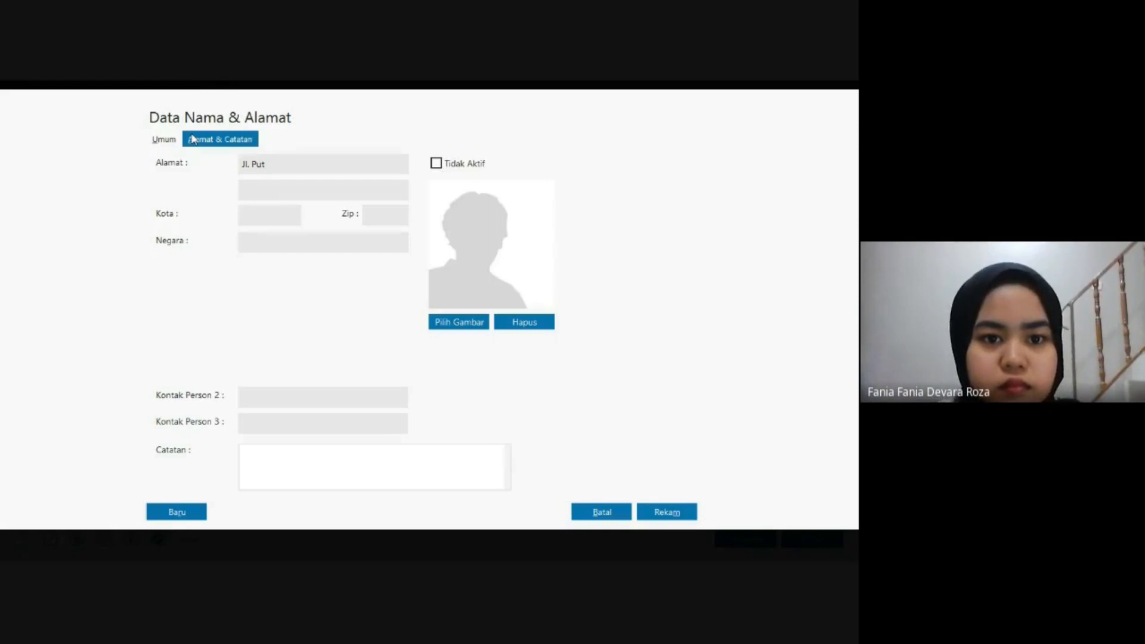
pyautogui.write('ih')
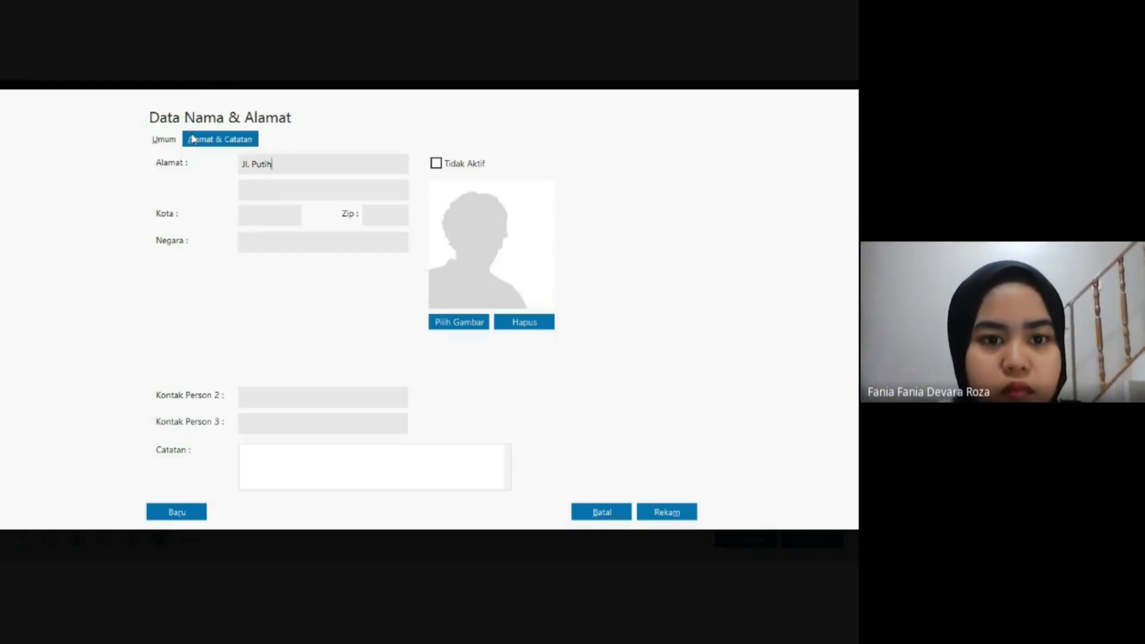
pyautogui.write(' No. ')
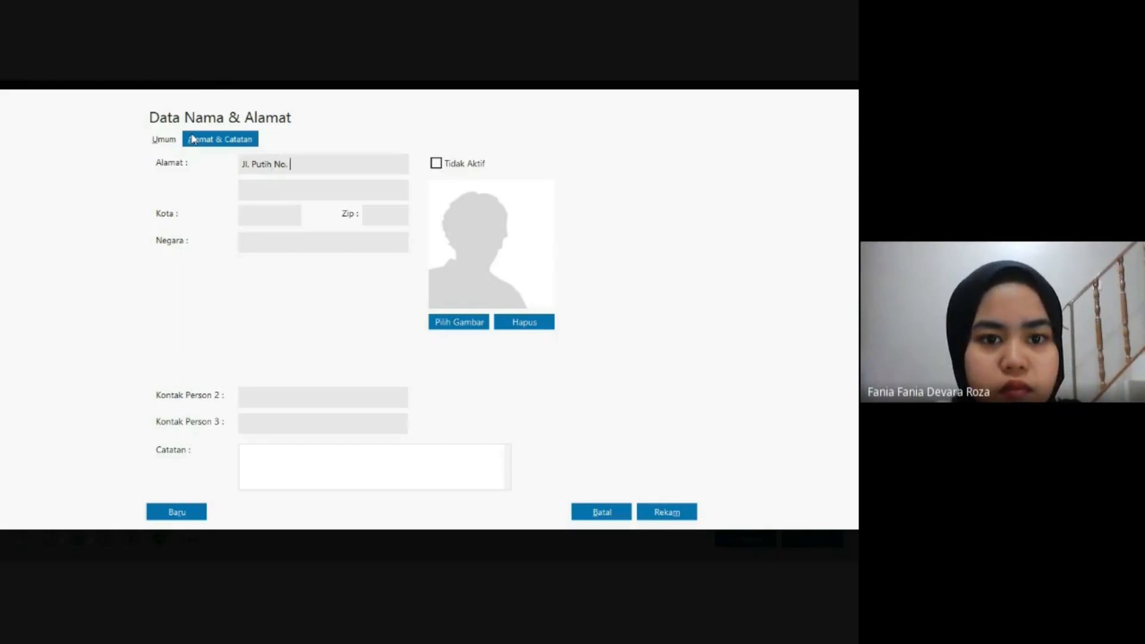
pyautogui.write('08')
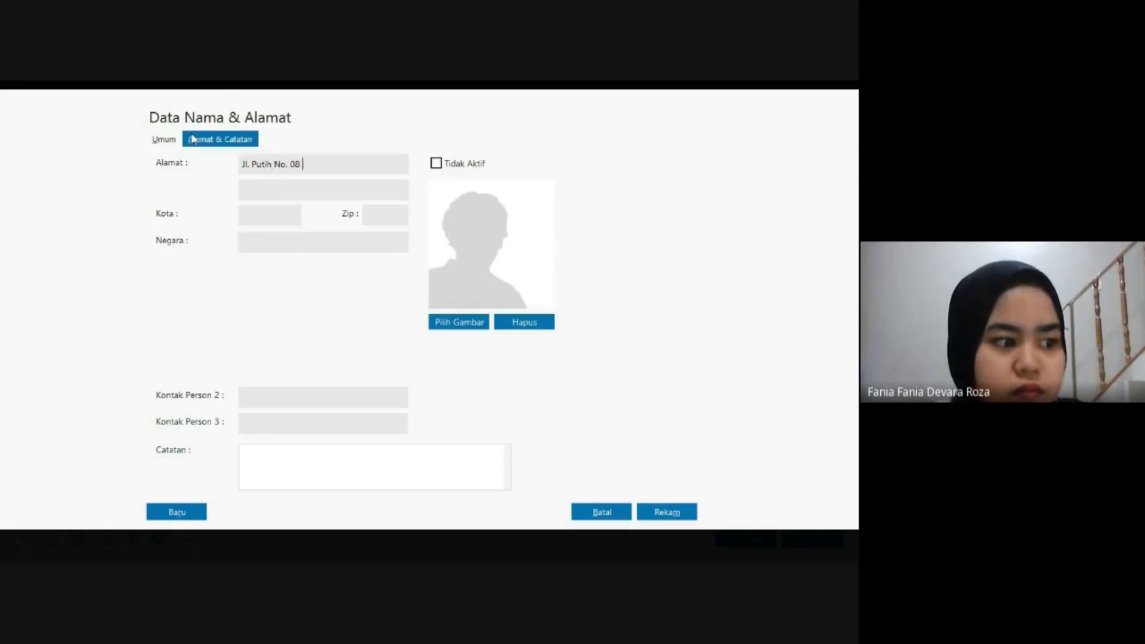
pyautogui.write(' Sl')
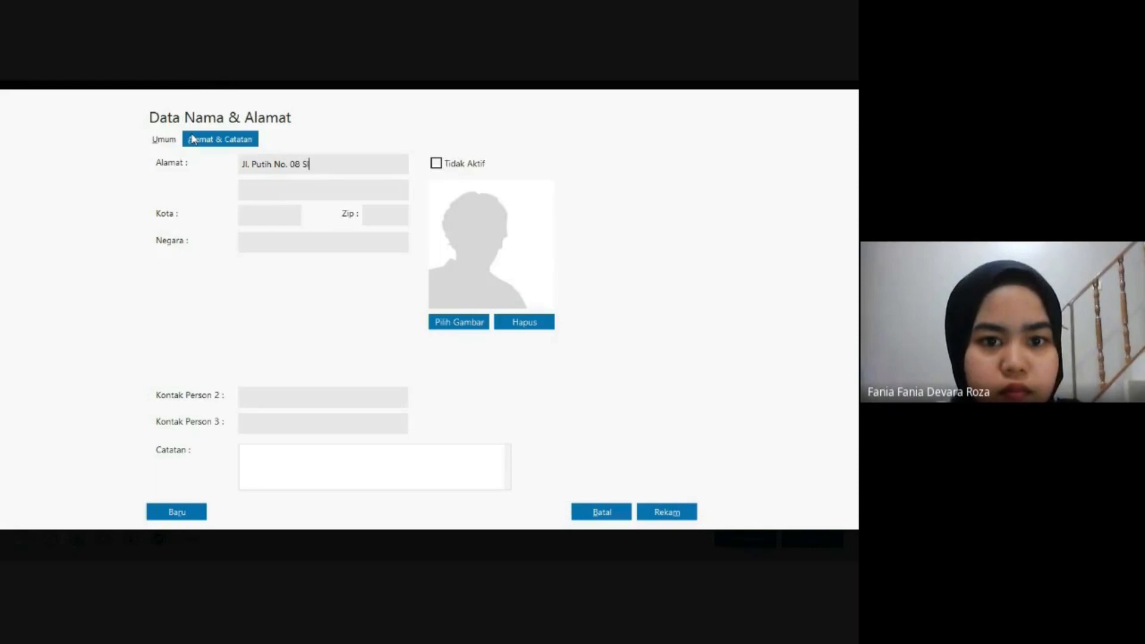
pyautogui.write('ip')
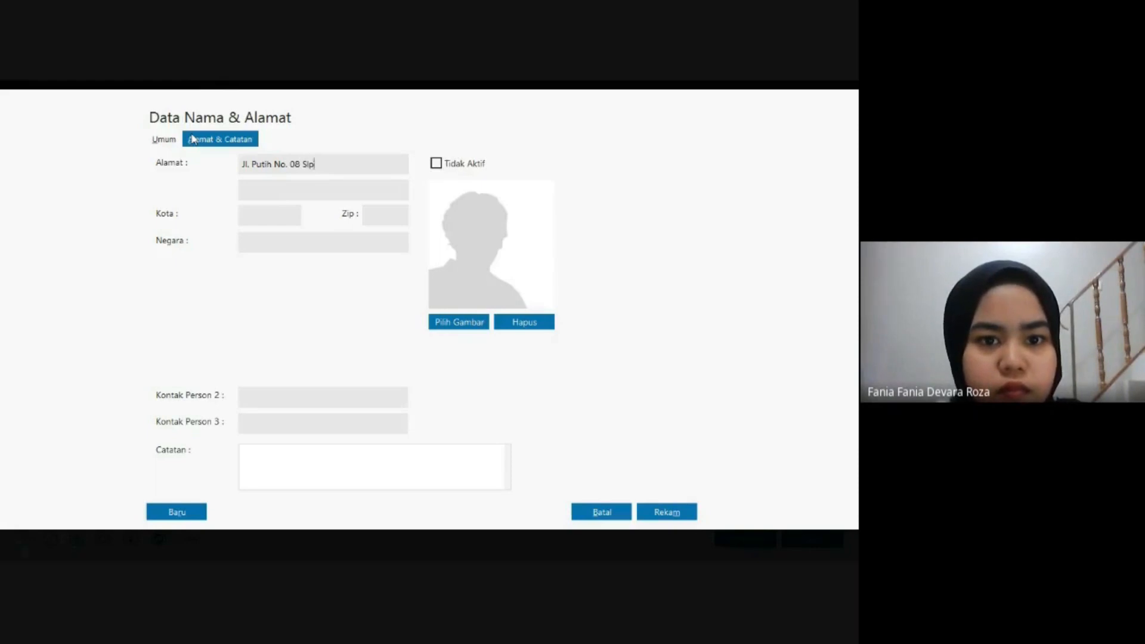
pyautogui.press('BackSpace')
pyautogui.write('ip')
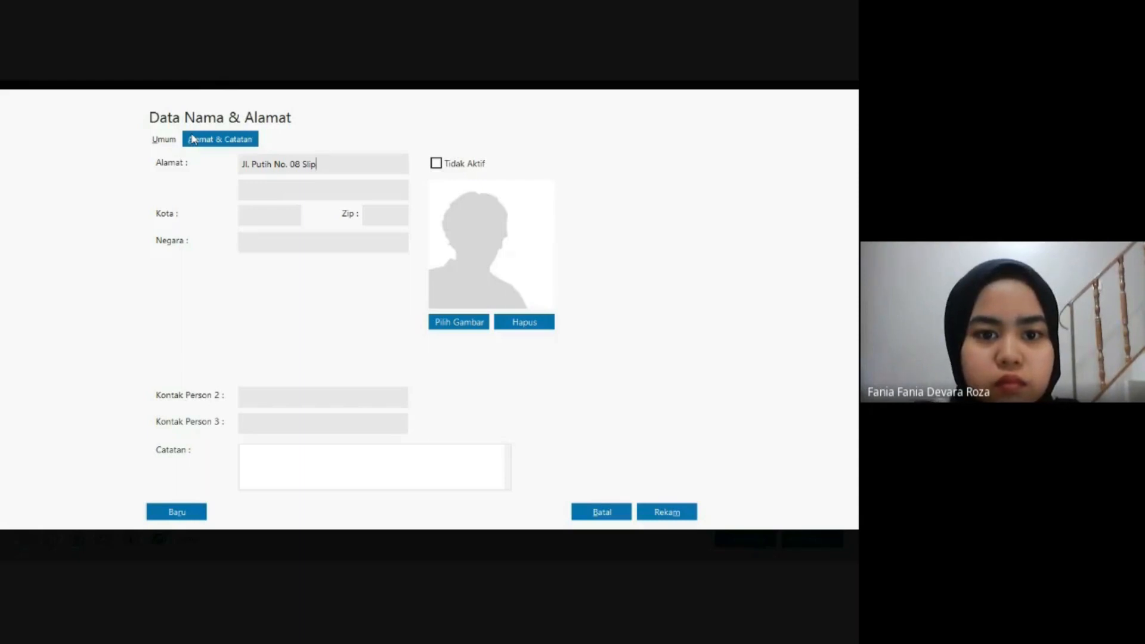
pyautogui.write('i')
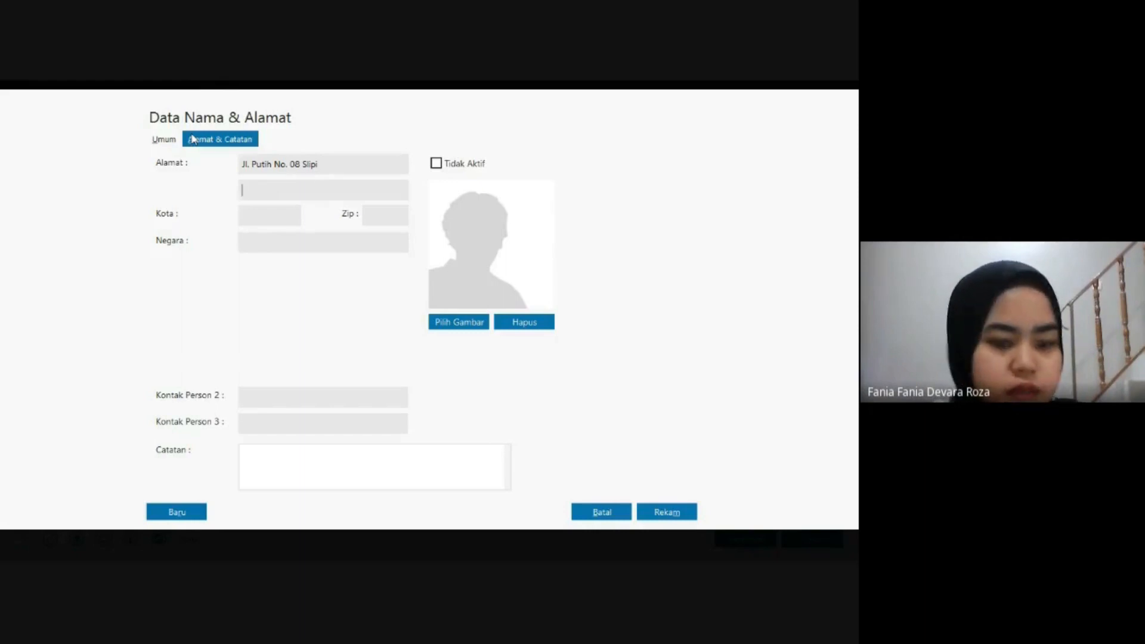
# Enter the city on PT Montres's second address line and save the record, continuing despite the incomplete NPWP / NIK.
pyautogui.write('Jak')
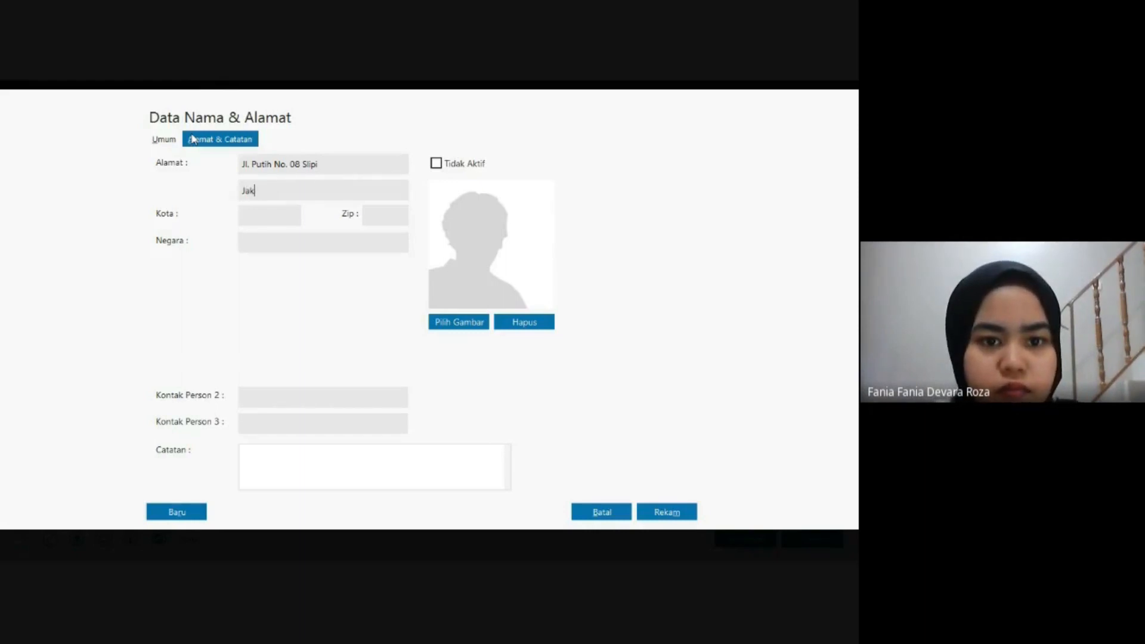
pyautogui.write('art')
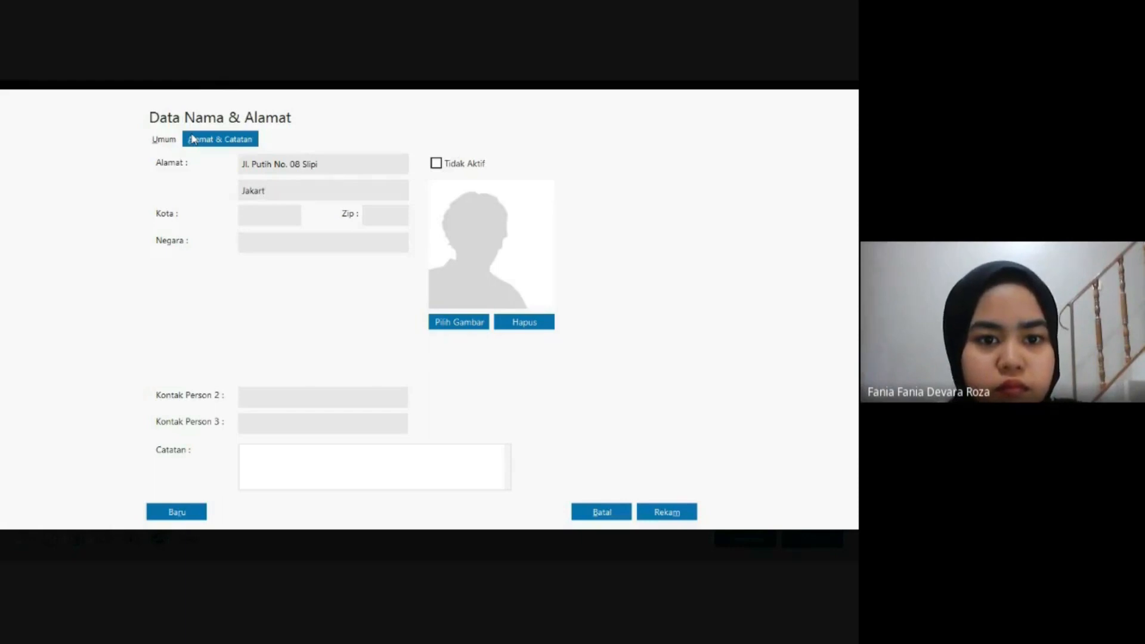
pyautogui.write('a')
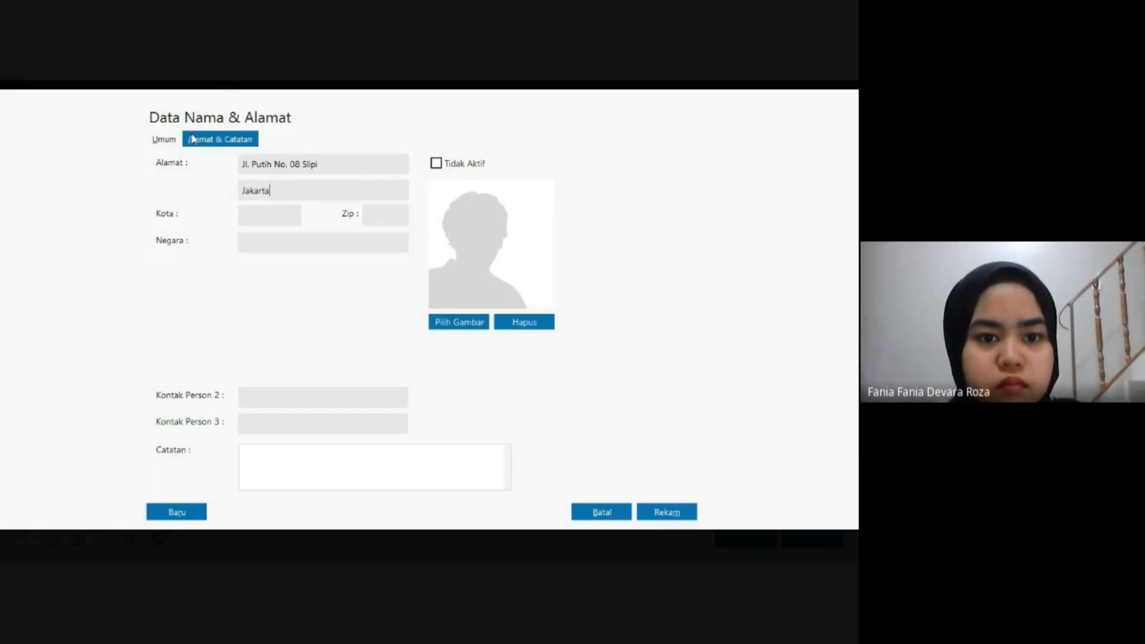
pyautogui.write(' Ba')
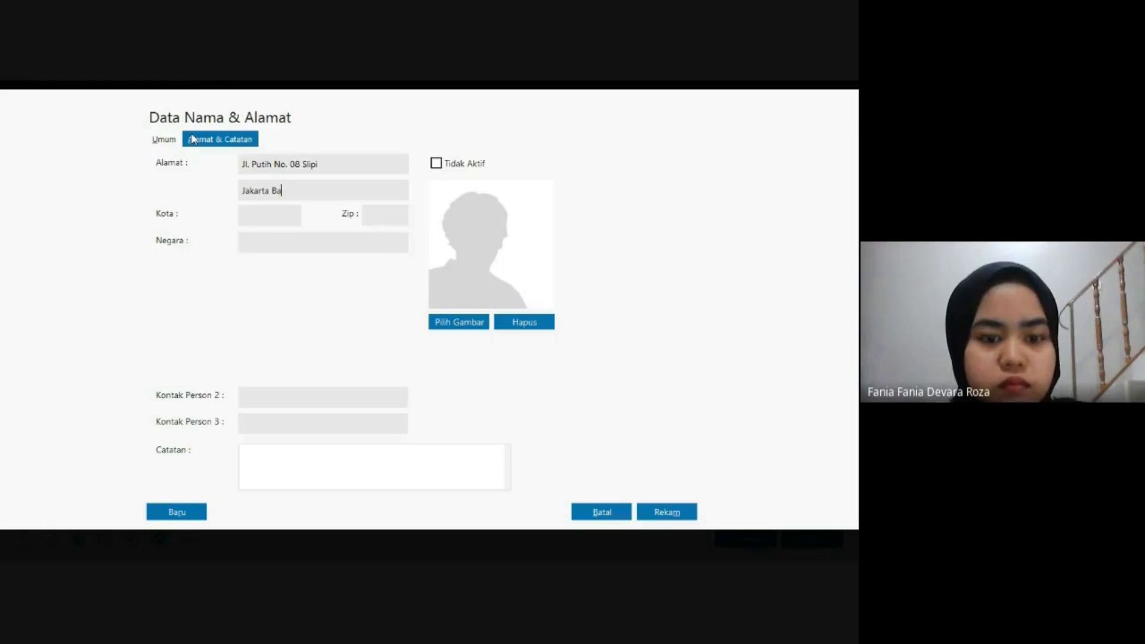
pyautogui.write('rat')
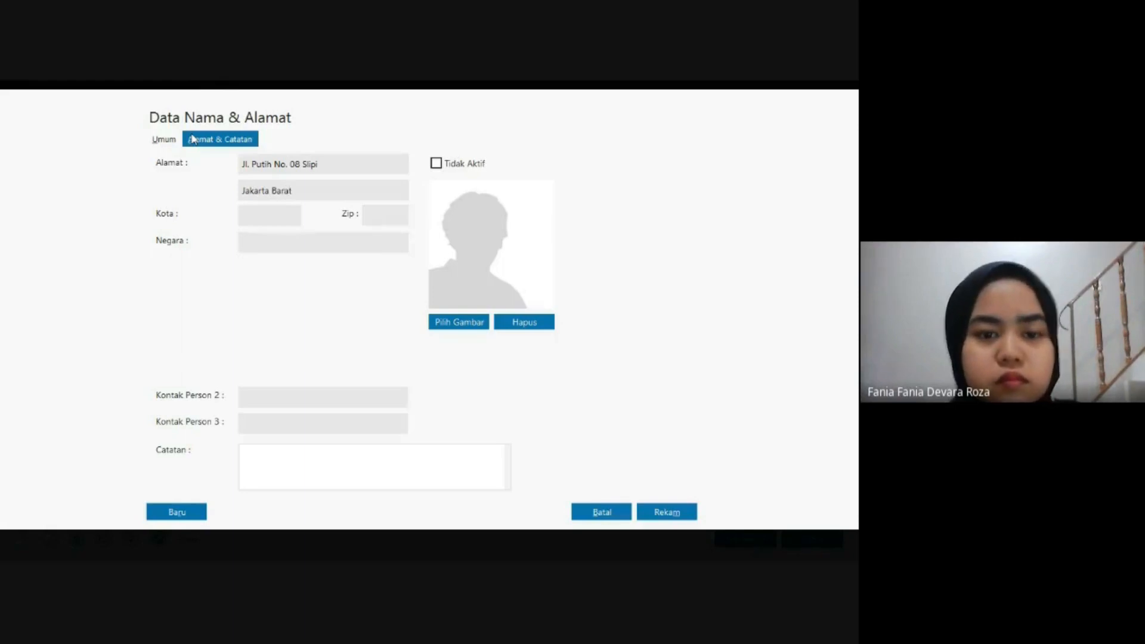
pyautogui.click(652, 511)
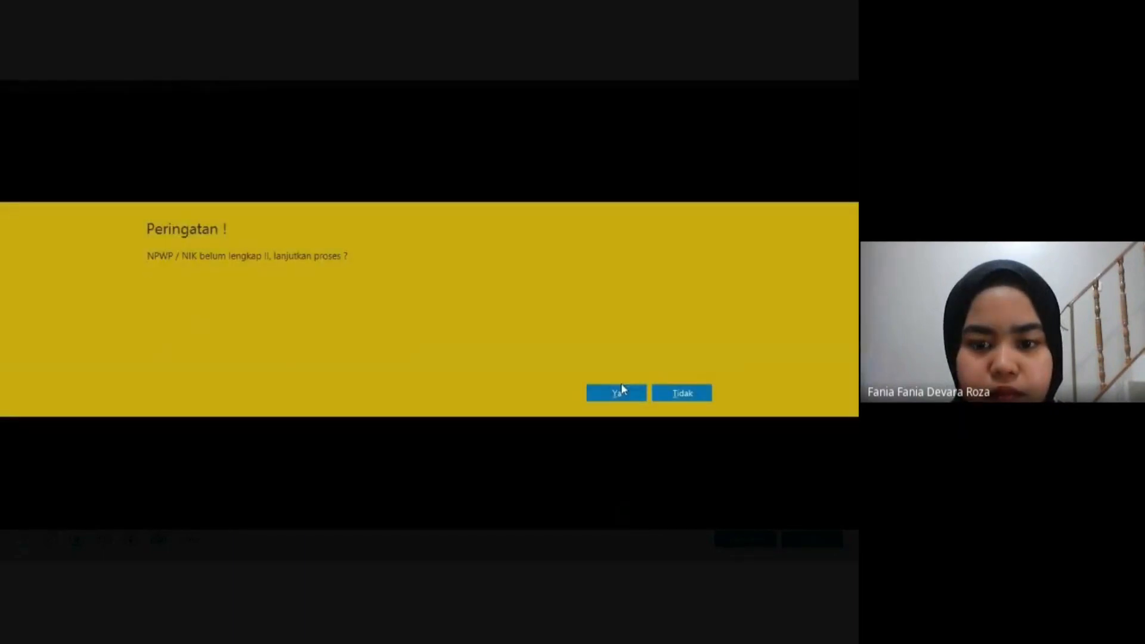
pyautogui.click(618, 394)
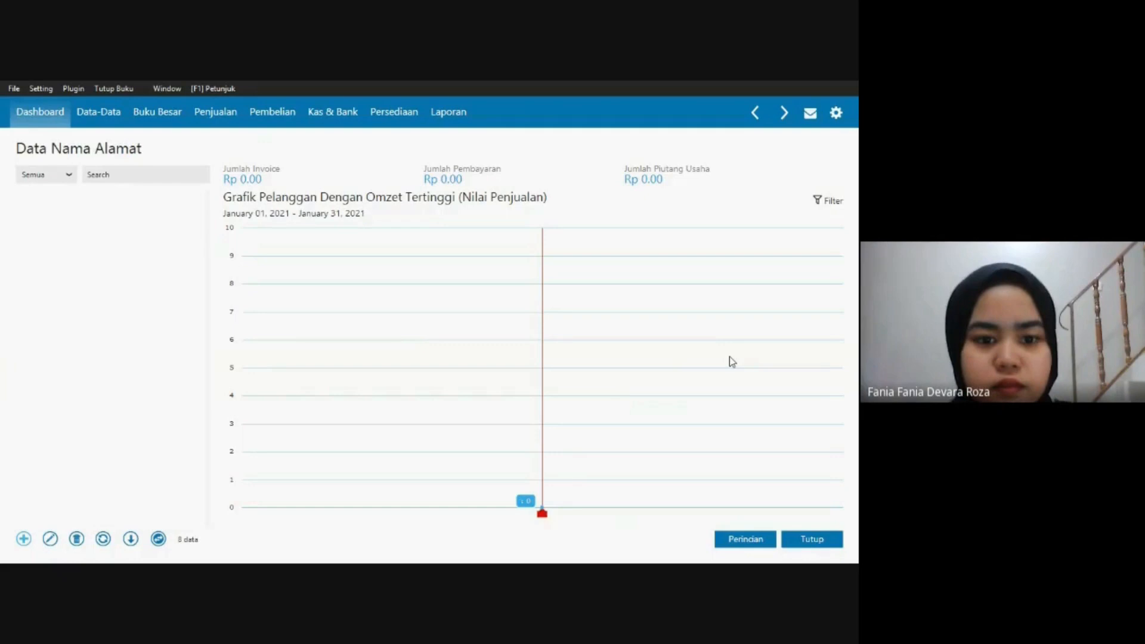
# Review the fixed asset and inventory sections in SOAL UTS.pdf, and return to Zahir Accounting to close Data Nama Alamat.
pyautogui.hotkey('alt', 'Tab')
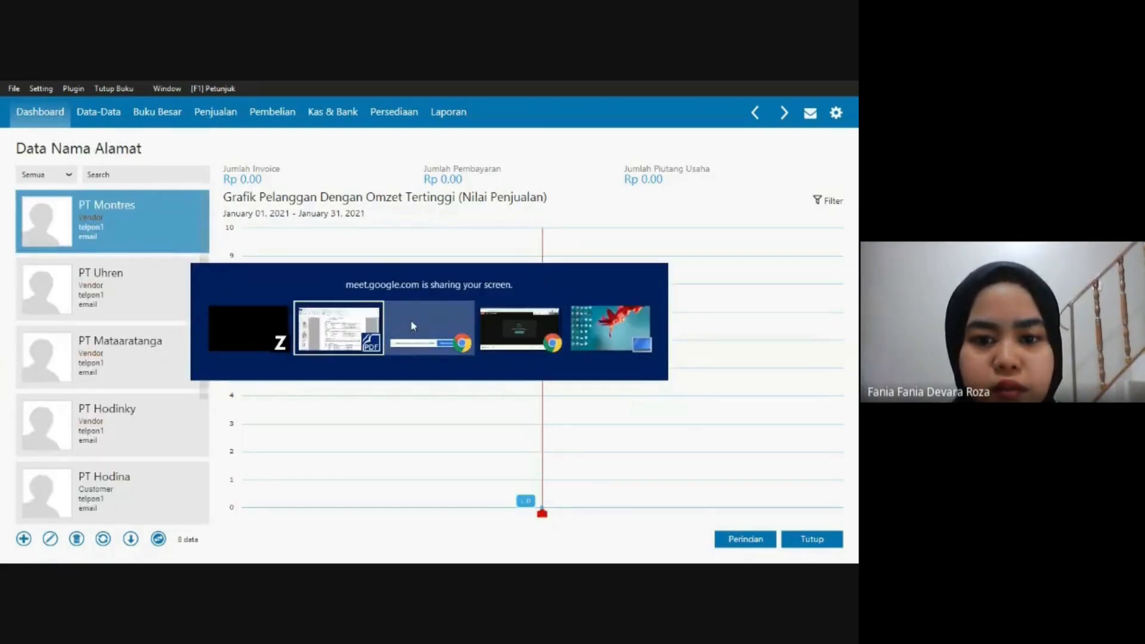
pyautogui.moveTo(525, 326)
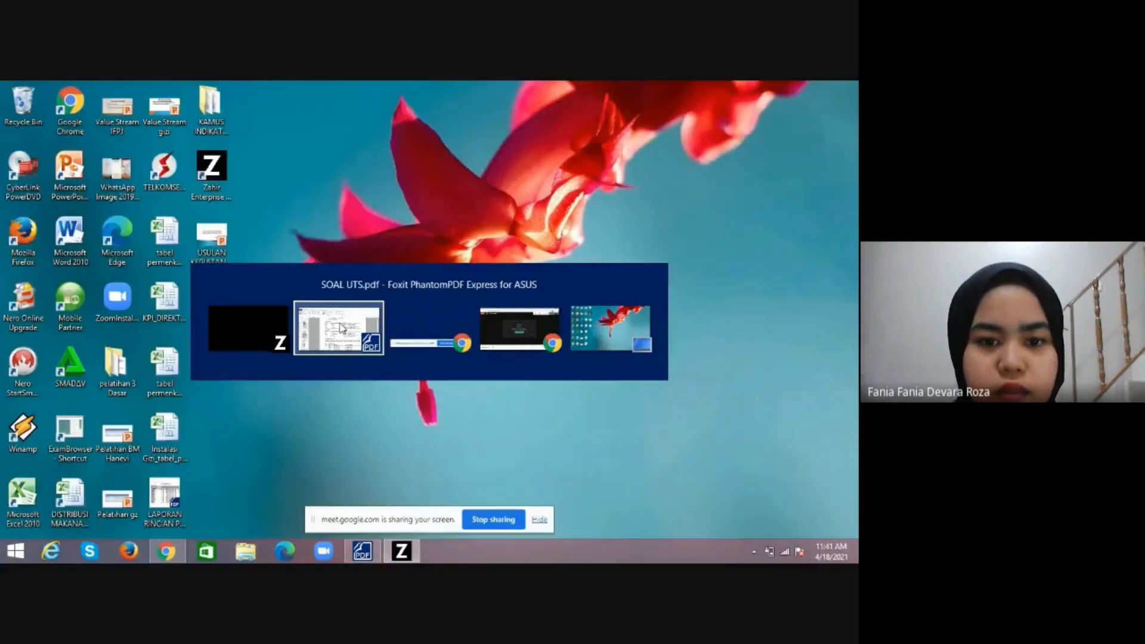
pyautogui.click(338, 328)
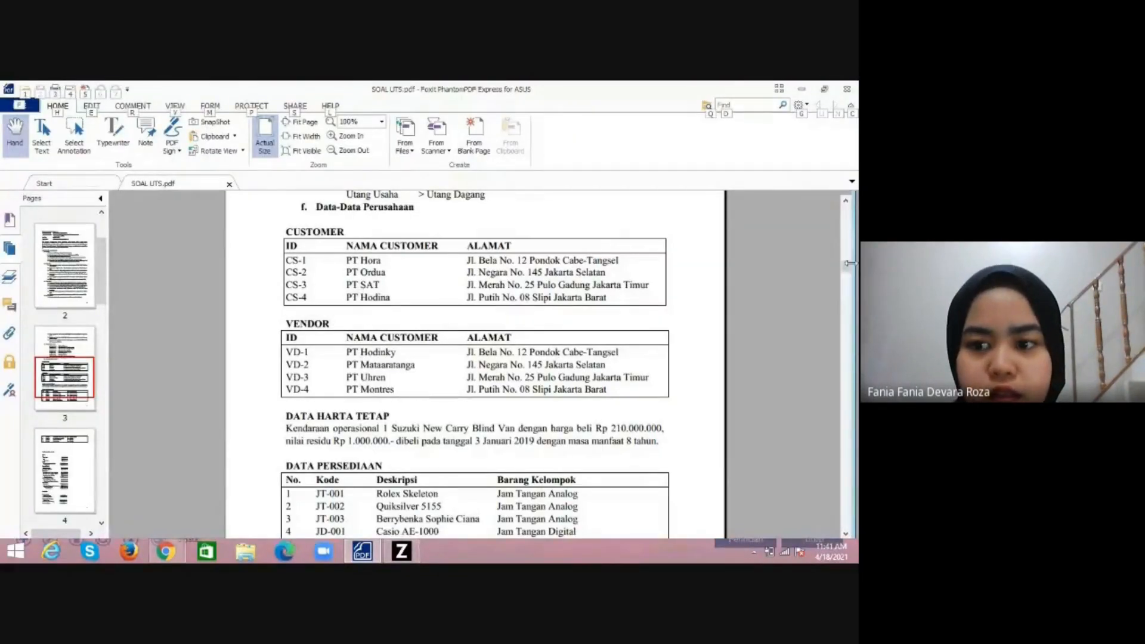
pyautogui.press('alt')
pyautogui.scroll(-3, 599, 290)
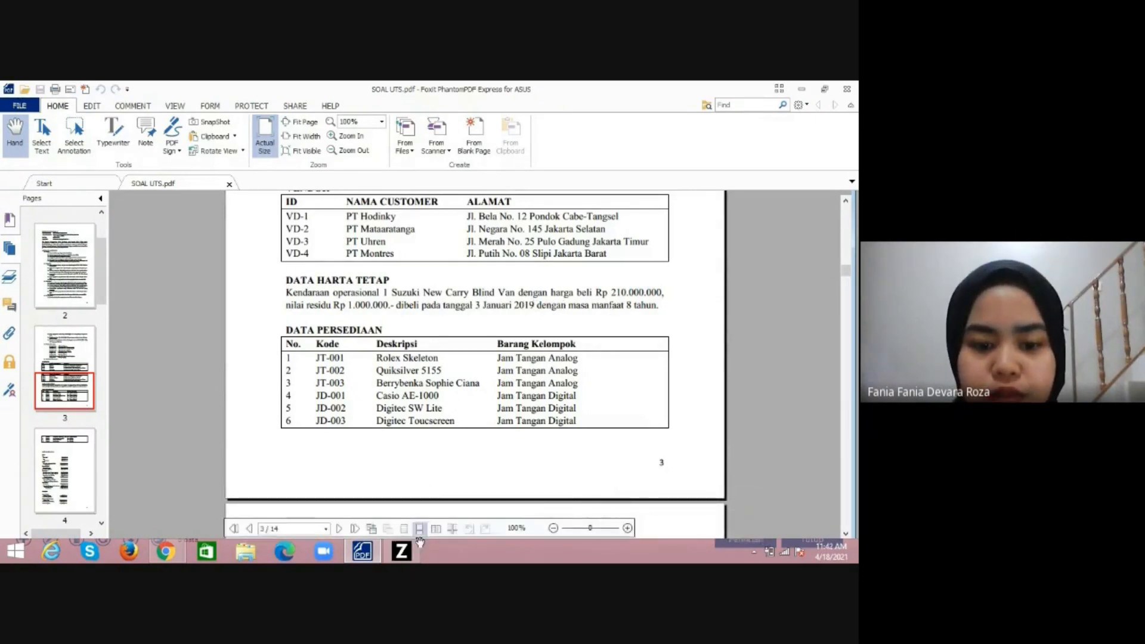
pyautogui.click(404, 553)
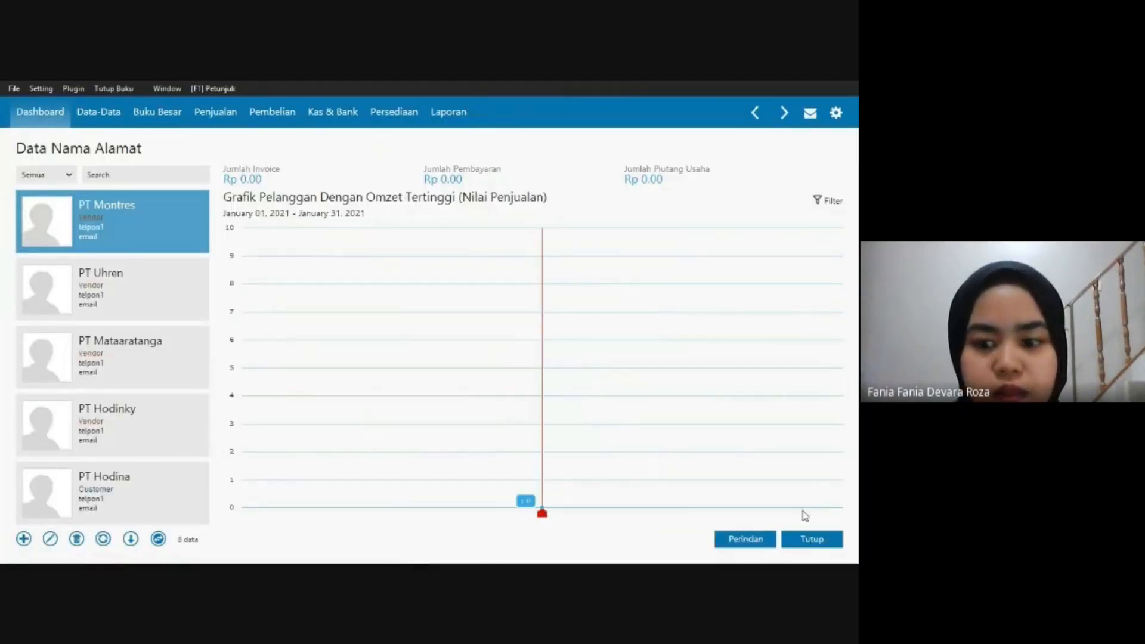
pyautogui.click(811, 537)
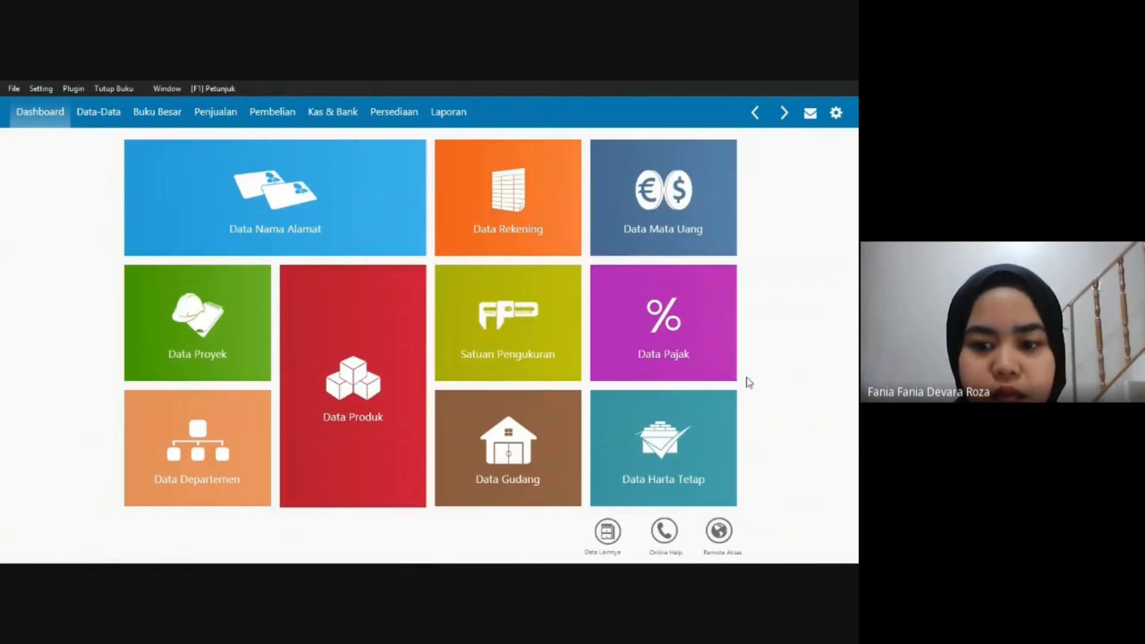
# Create a new fixed asset record under Data Harta Tetap with the name "Suzuki New Carry Blind Van".
pyautogui.moveTo(692, 420)
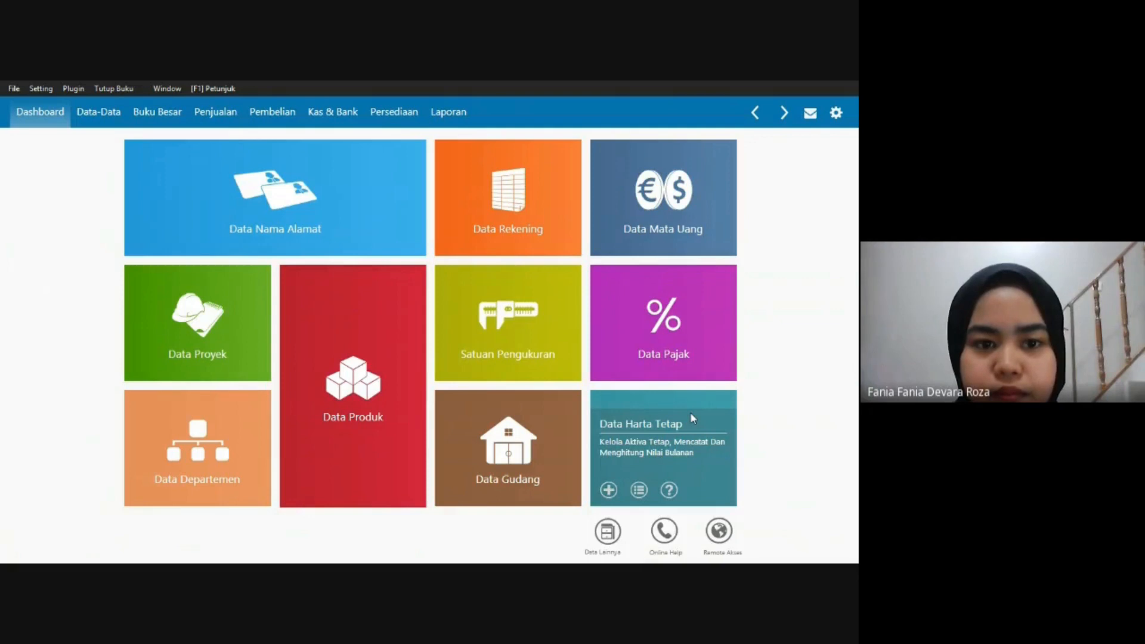
pyautogui.click(692, 418)
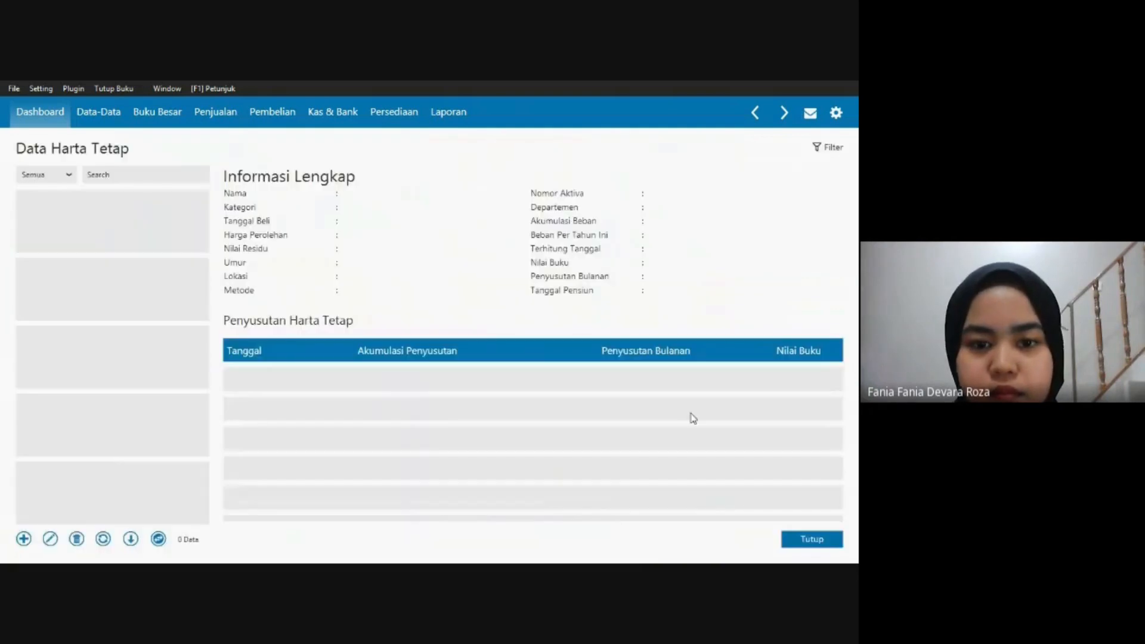
pyautogui.click(23, 540)
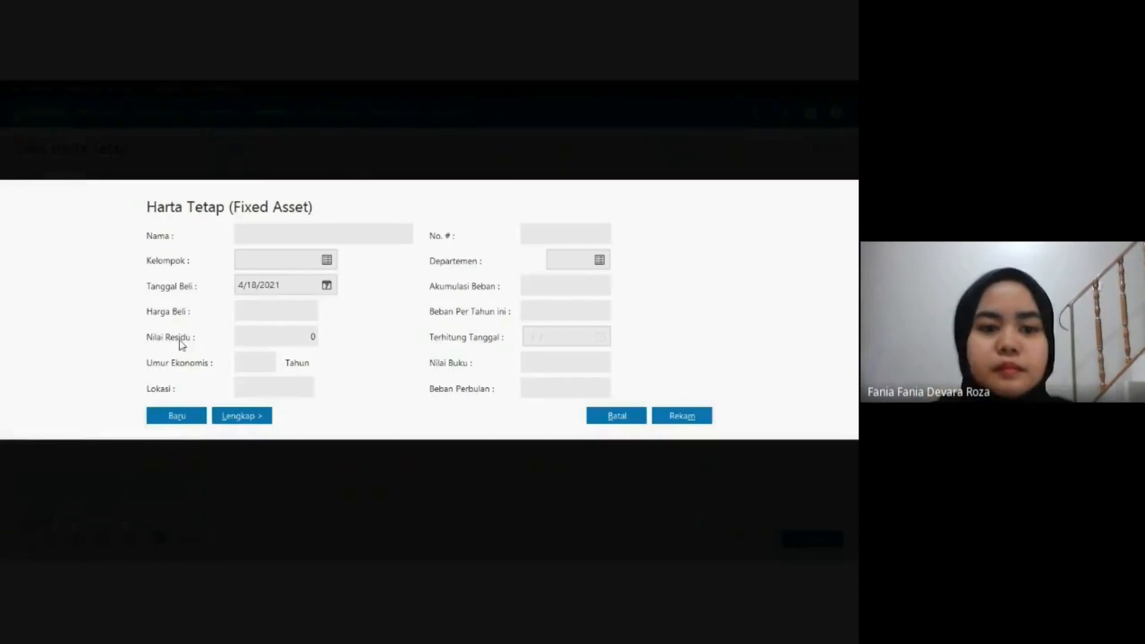
pyautogui.click(286, 234)
pyautogui.write('Su')
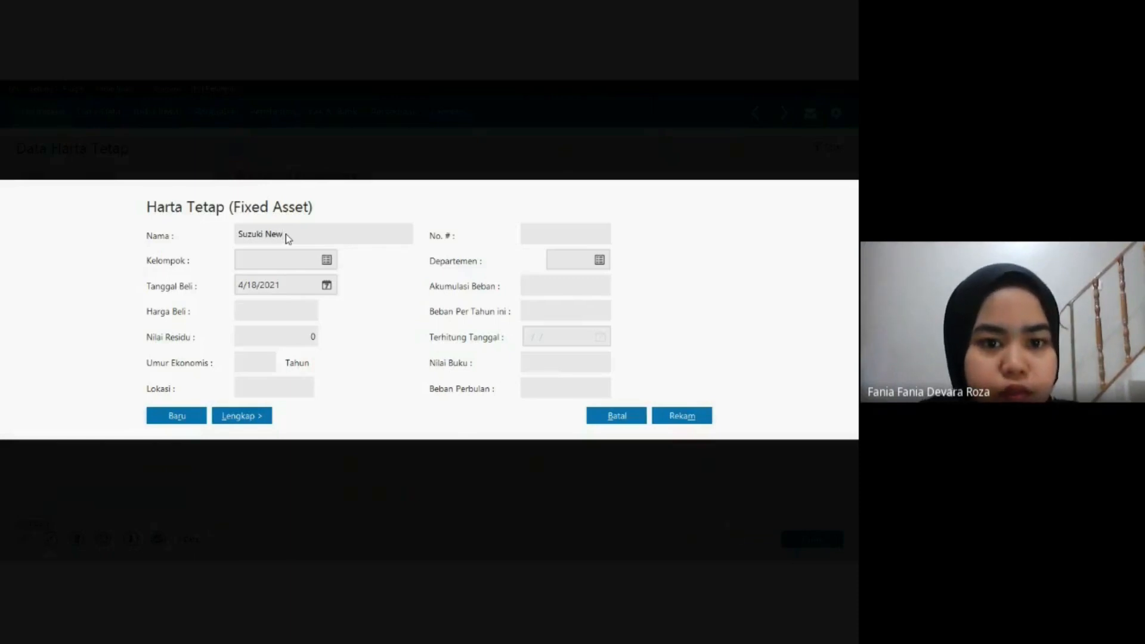
pyautogui.write('zuki New C')
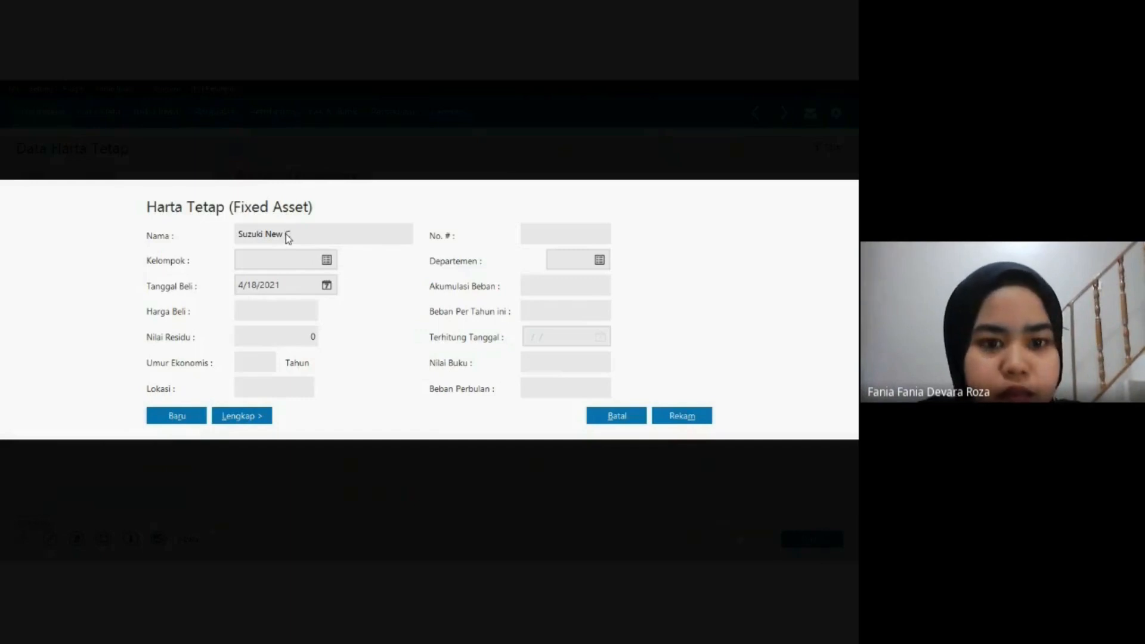
pyautogui.write('arryu')
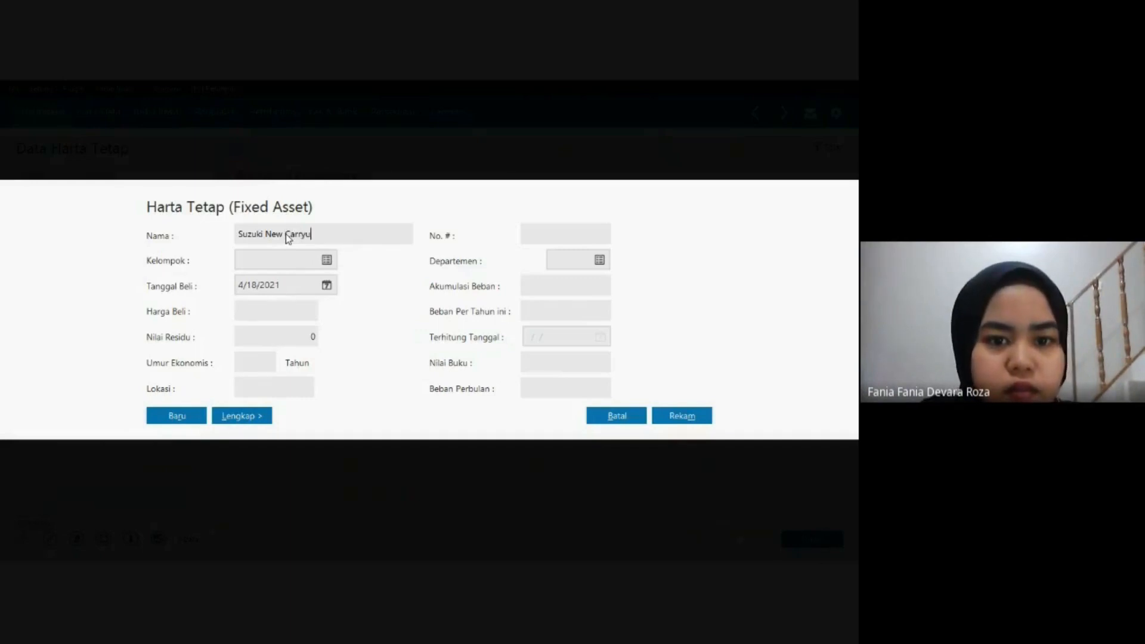
pyautogui.press('BackSpace')
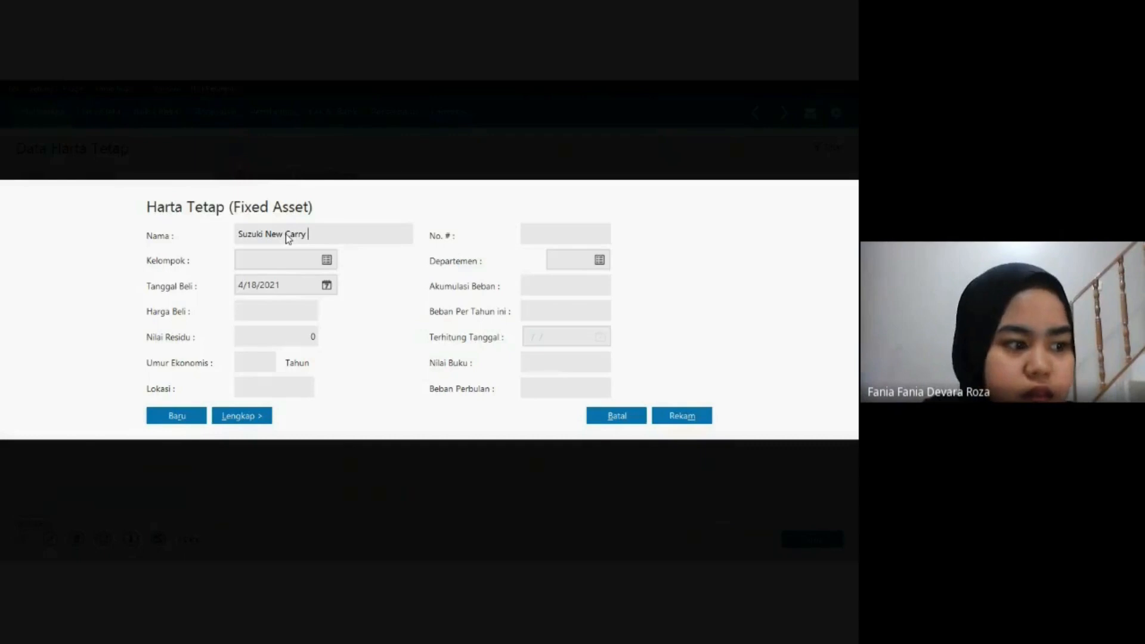
pyautogui.write('Blin')
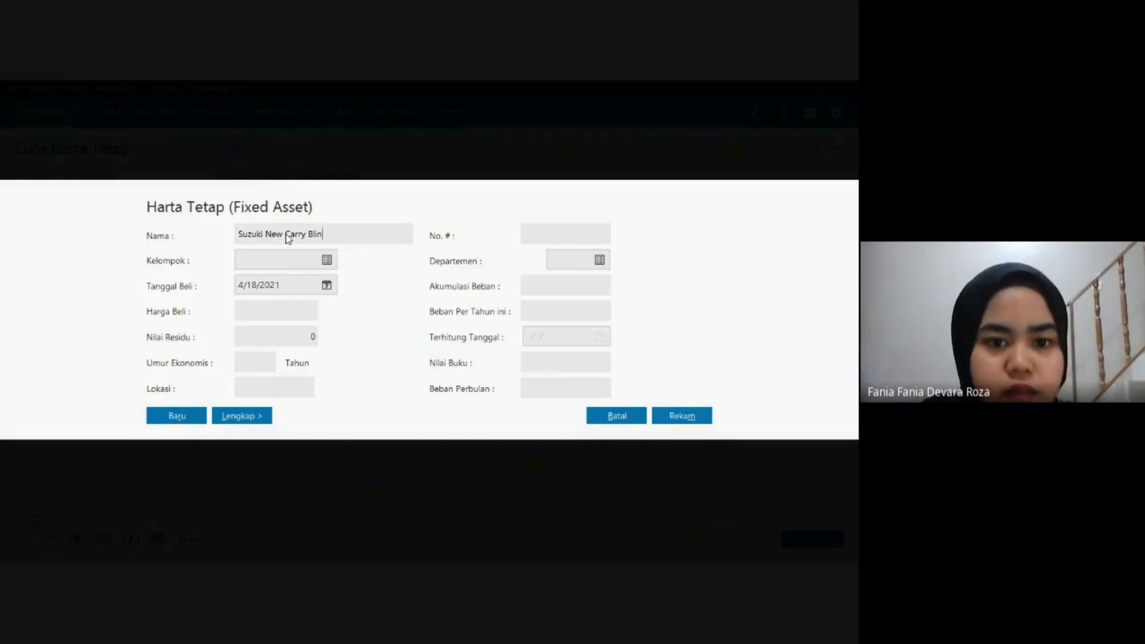
pyautogui.write('d Van')
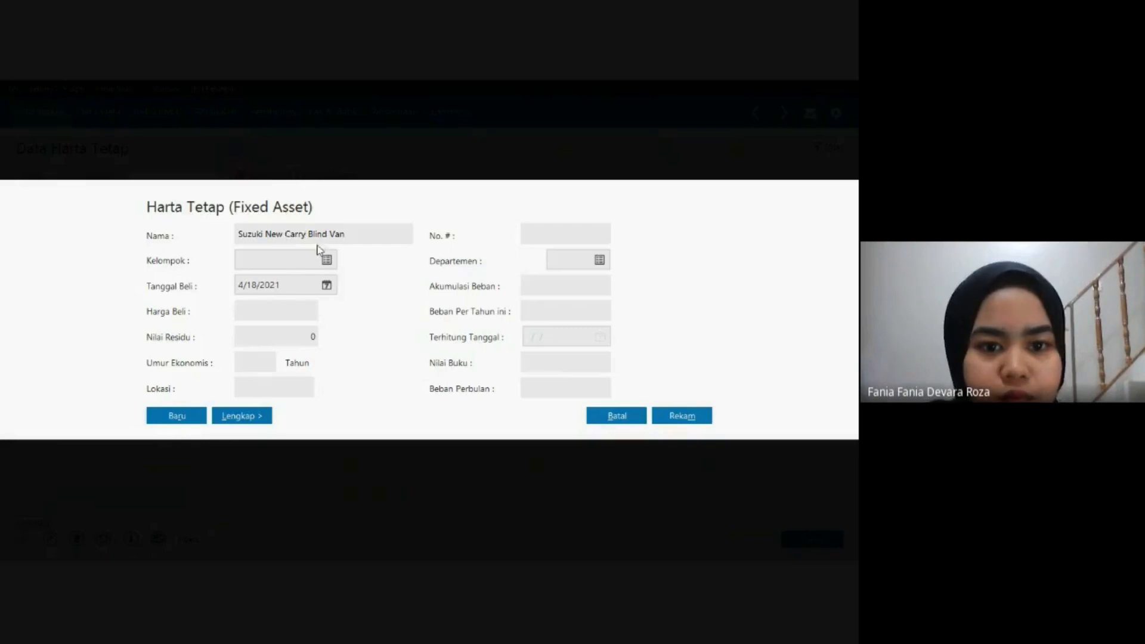
# Assign the fixed asset to the Kendaraan Roda Empat group.
pyautogui.click(326, 260)
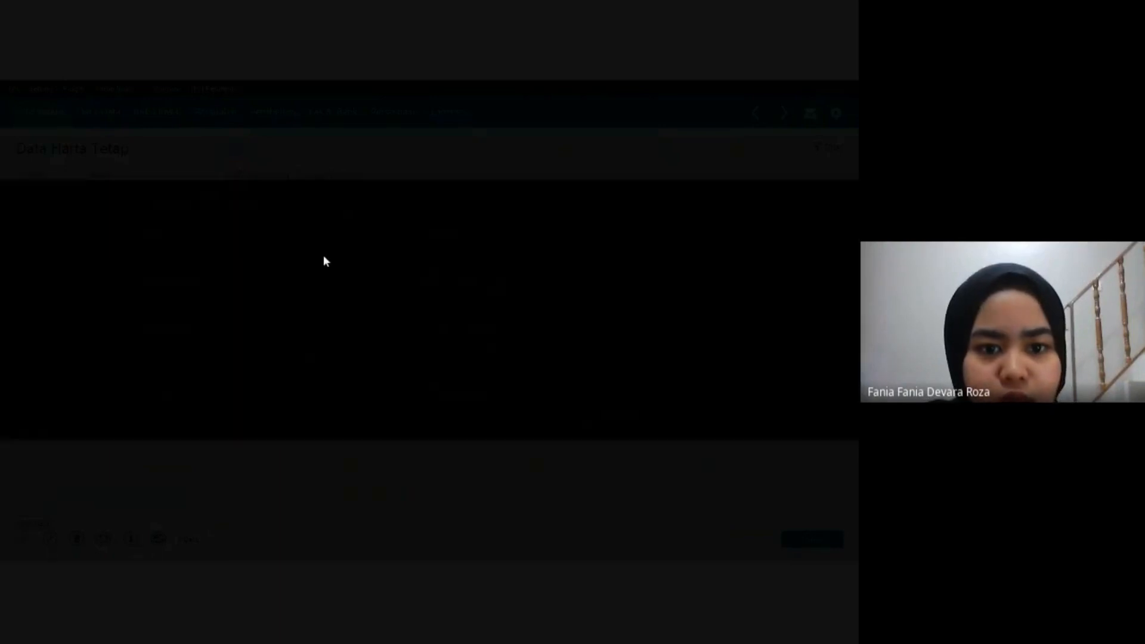
pyautogui.click(327, 323)
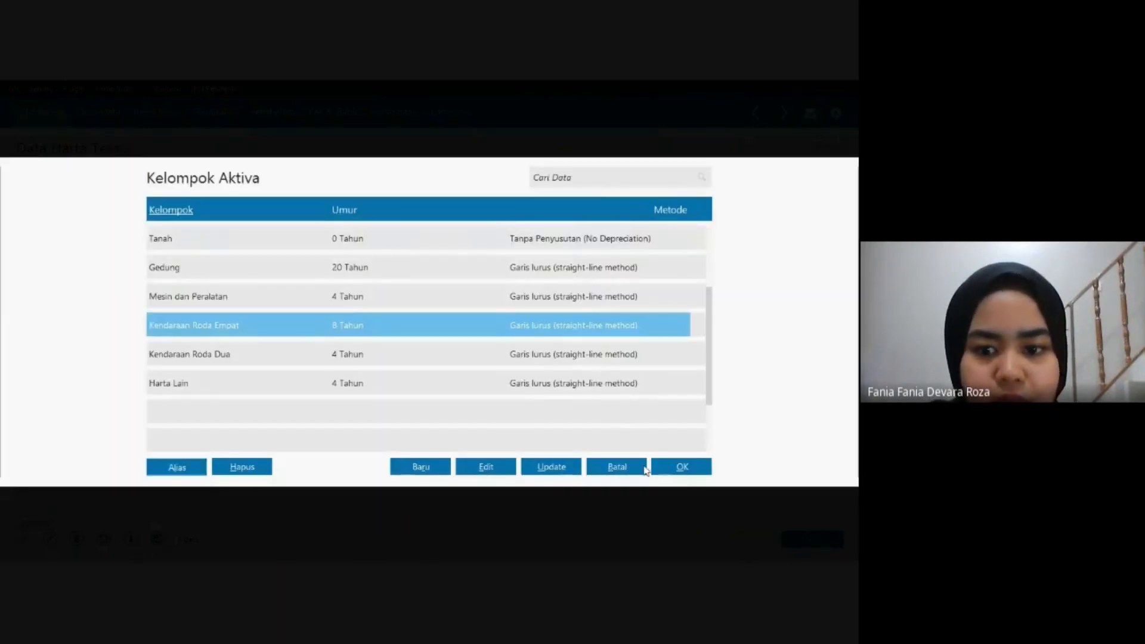
pyautogui.click(668, 469)
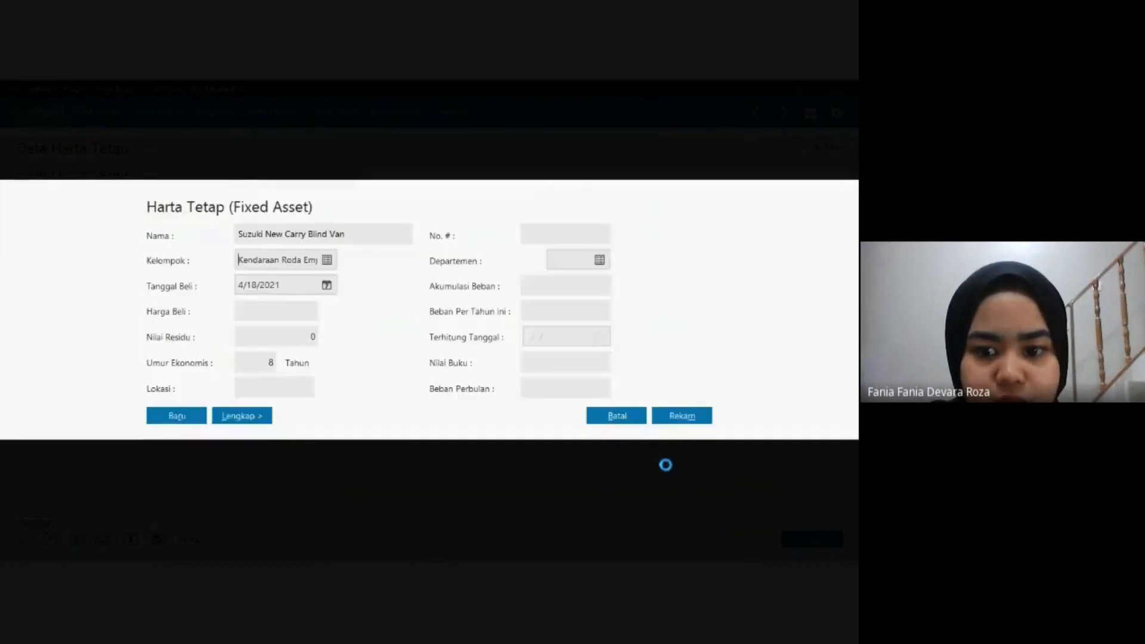
# Set the asset's purchase date (Tanggal Beli) to 01/03/2019 and check it against the calendar.
pyautogui.click(239, 289)
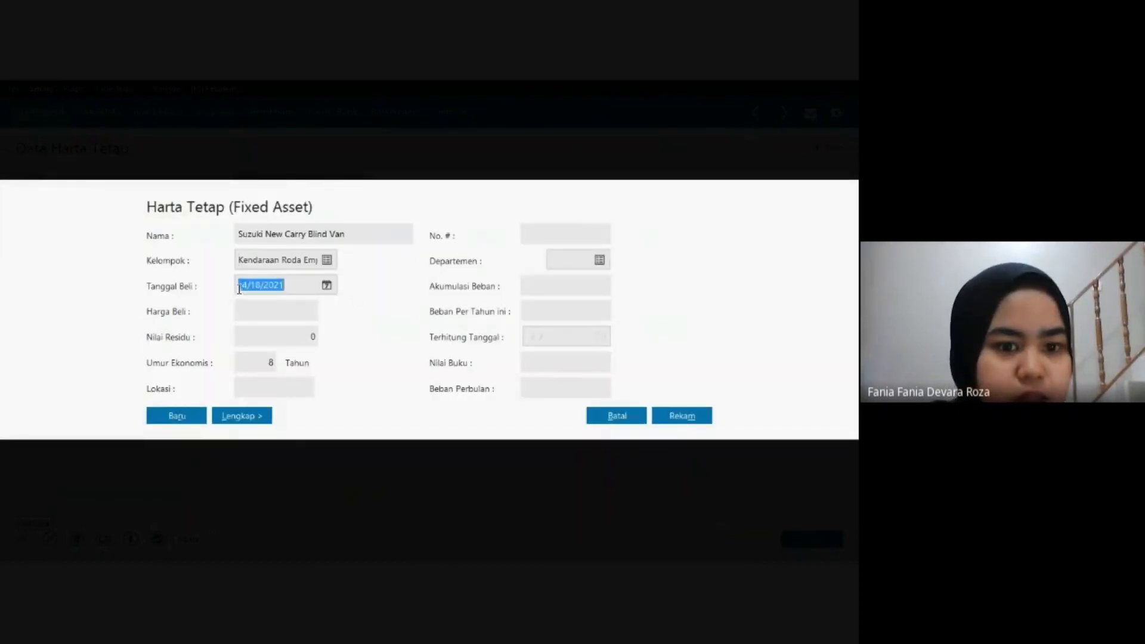
pyautogui.click(239, 289)
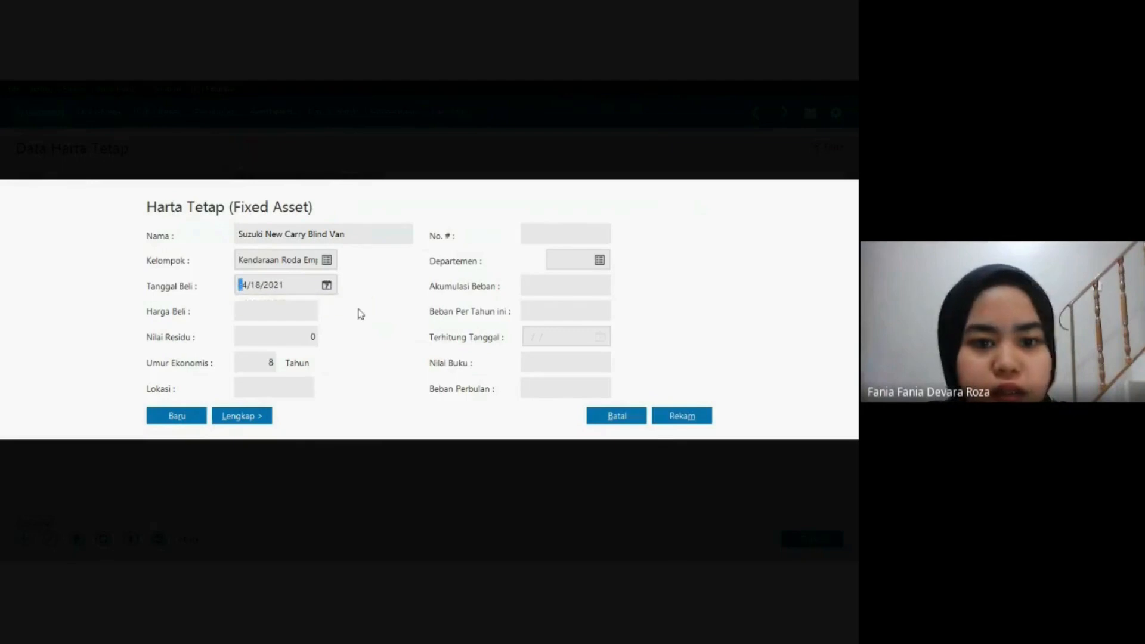
pyautogui.write('01/03/2019')
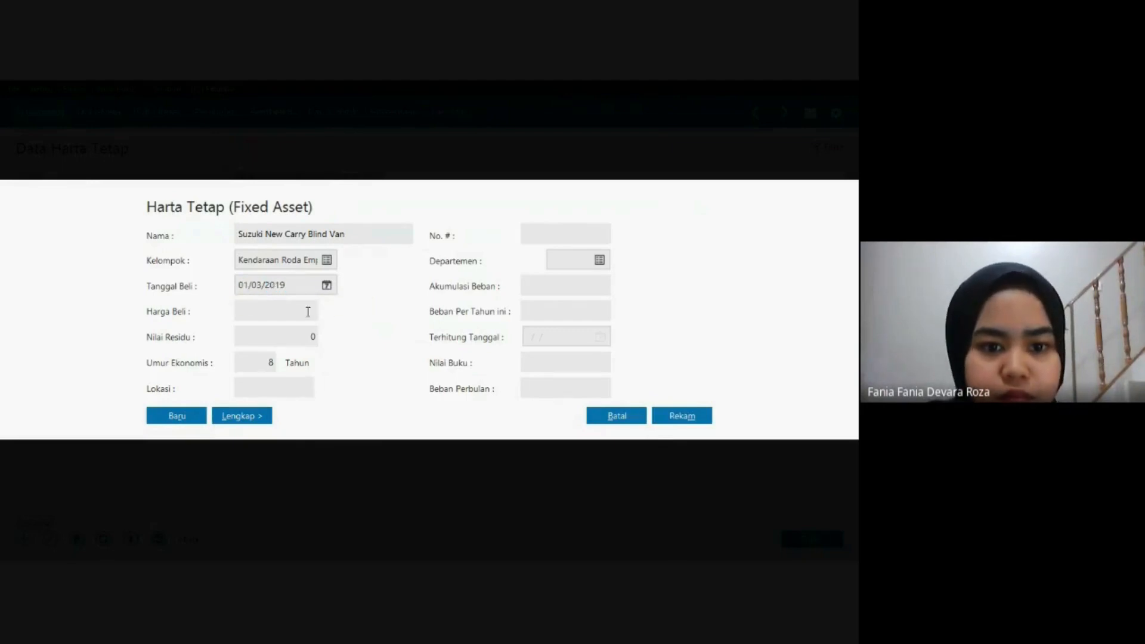
pyautogui.press('Tab')
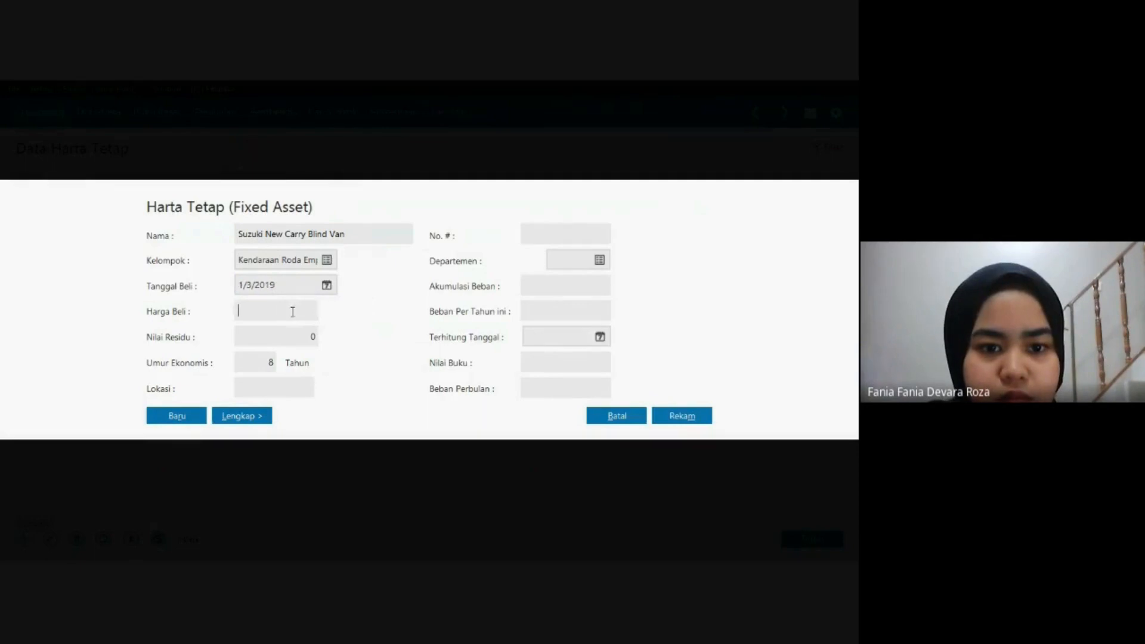
pyautogui.click(327, 287)
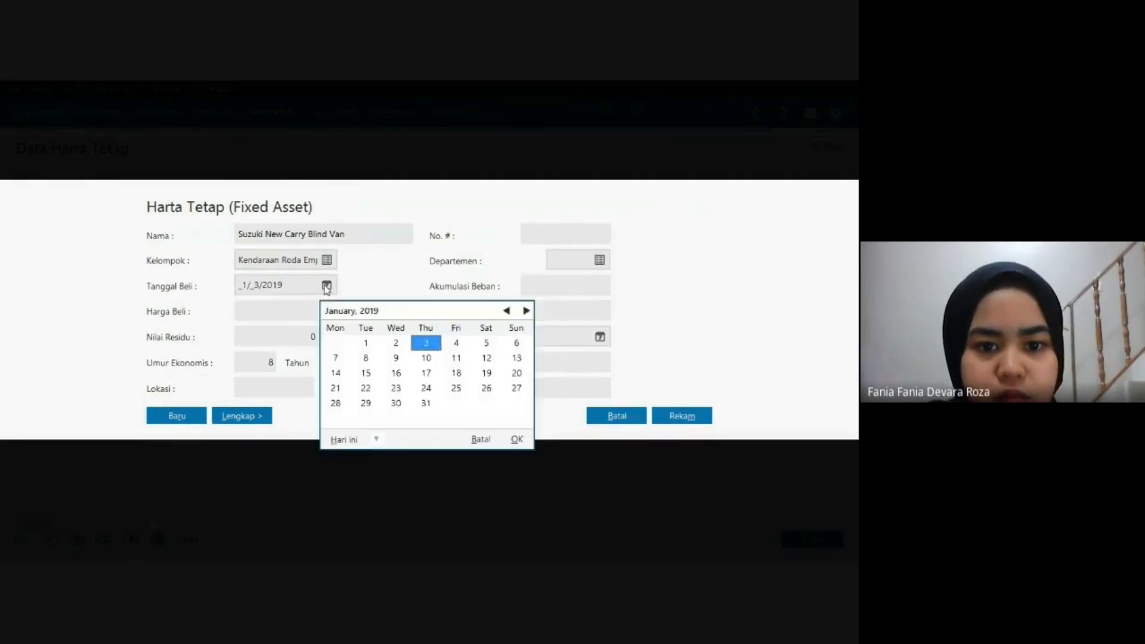
pyautogui.click(517, 440)
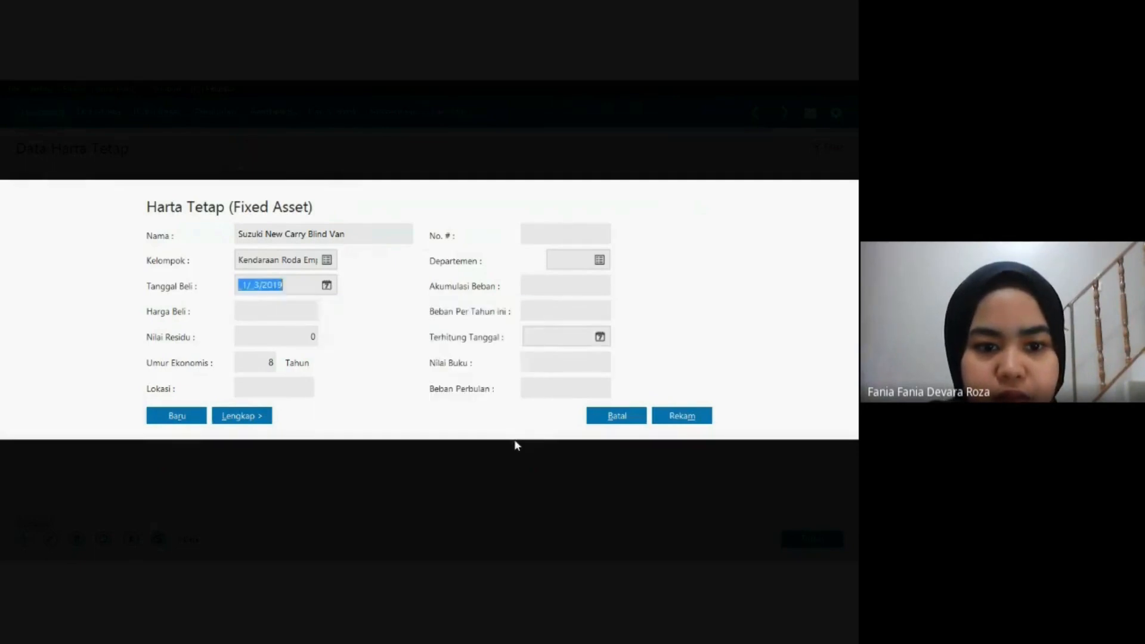
# Enter a purchase price (Harga Beli) of 210,000,000 and a residual value (Nilai Residu) of 1,000,000.
pyautogui.click(262, 307)
pyautogui.write('210')
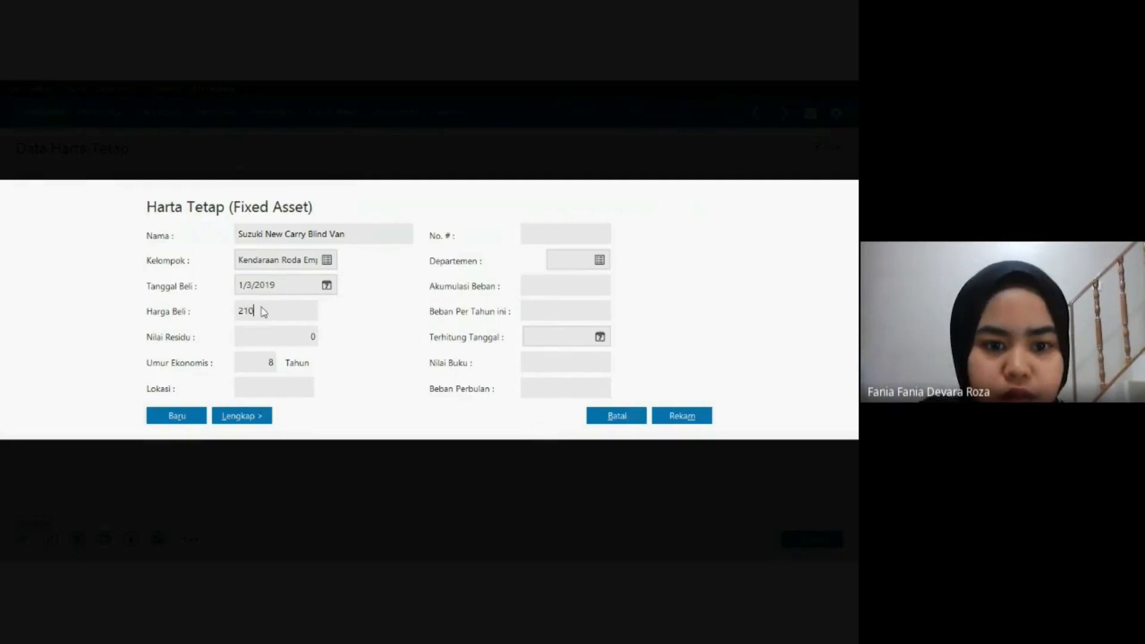
pyautogui.write('000000')
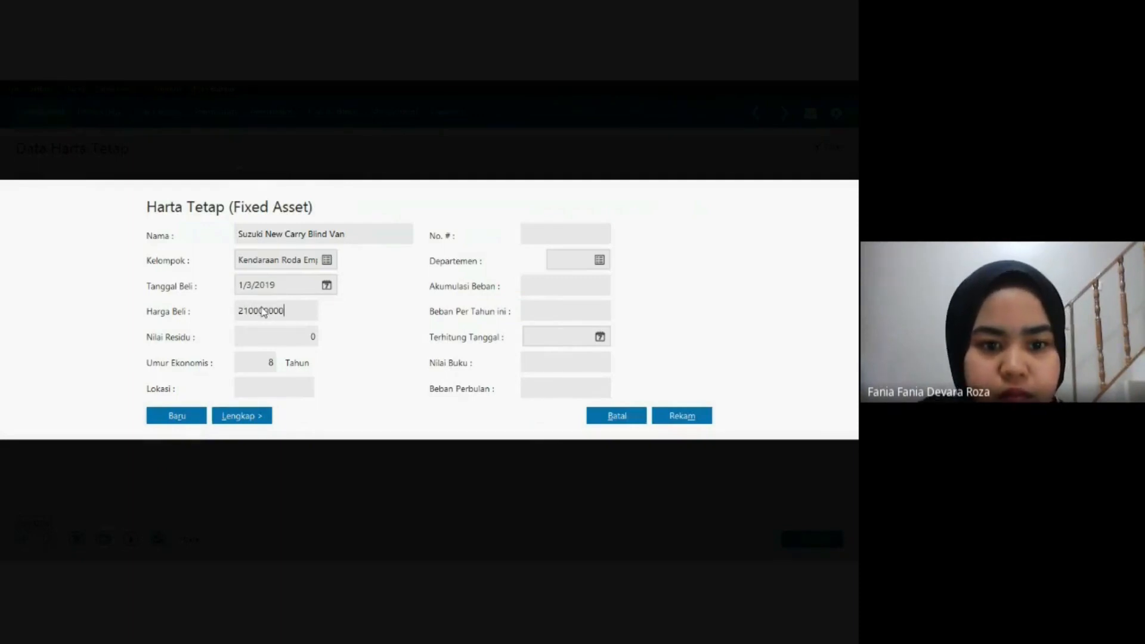
pyautogui.press('Tab')
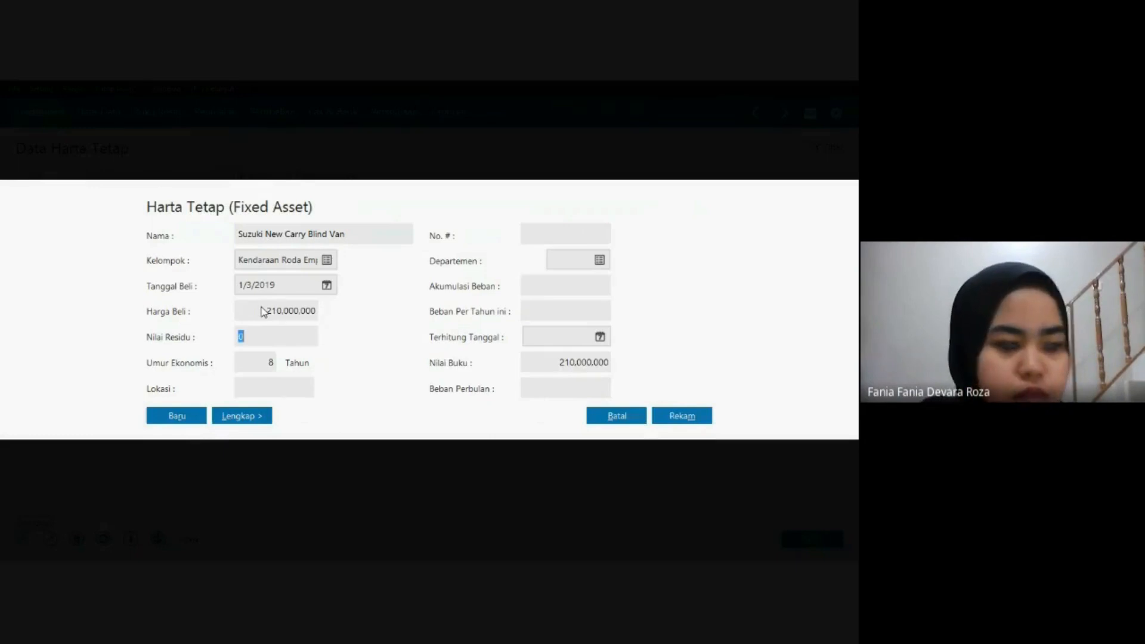
pyautogui.write('1.000.0')
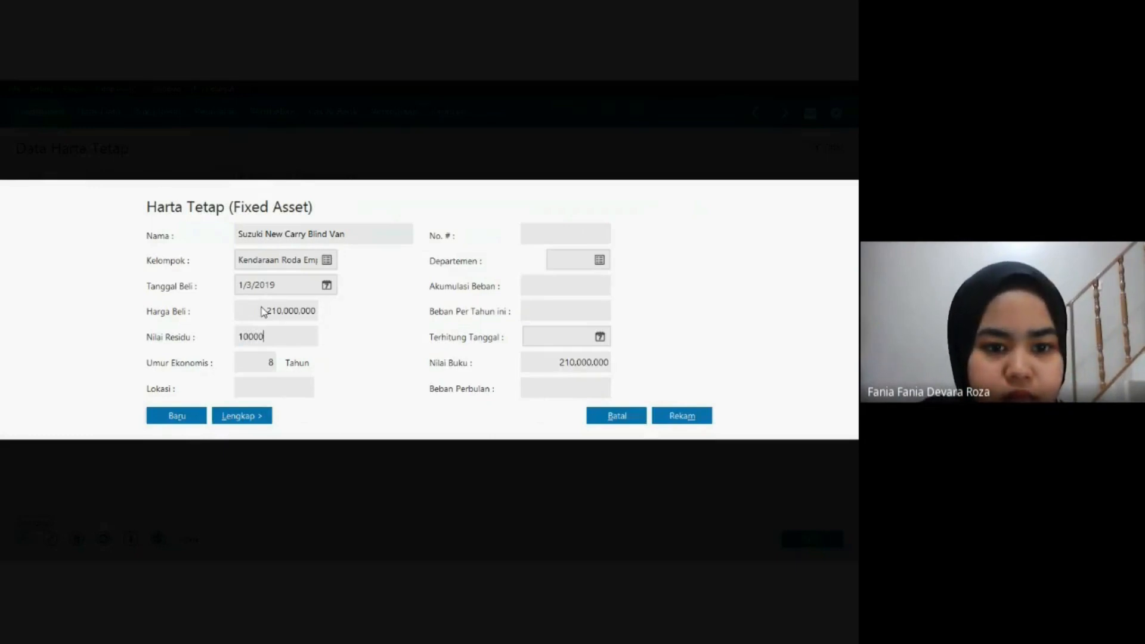
pyautogui.write('00')
pyautogui.press('Tab')
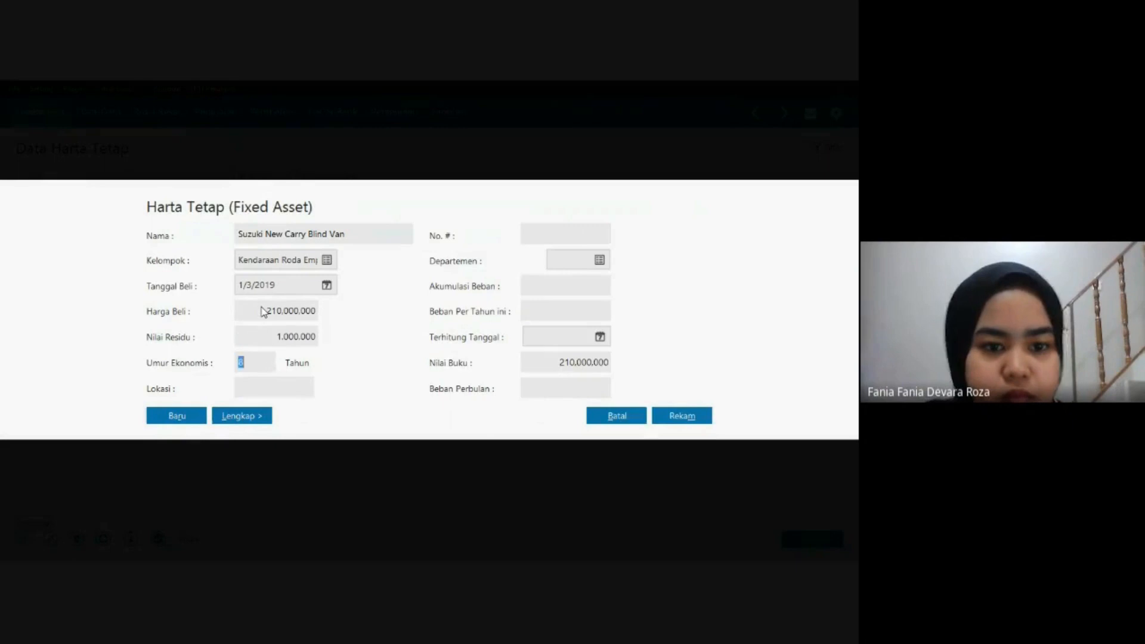
# Expand the asset form to its full details, record it with automatic calculation of the accumulated expense, and close the fixed asset list.
pyautogui.click(261, 418)
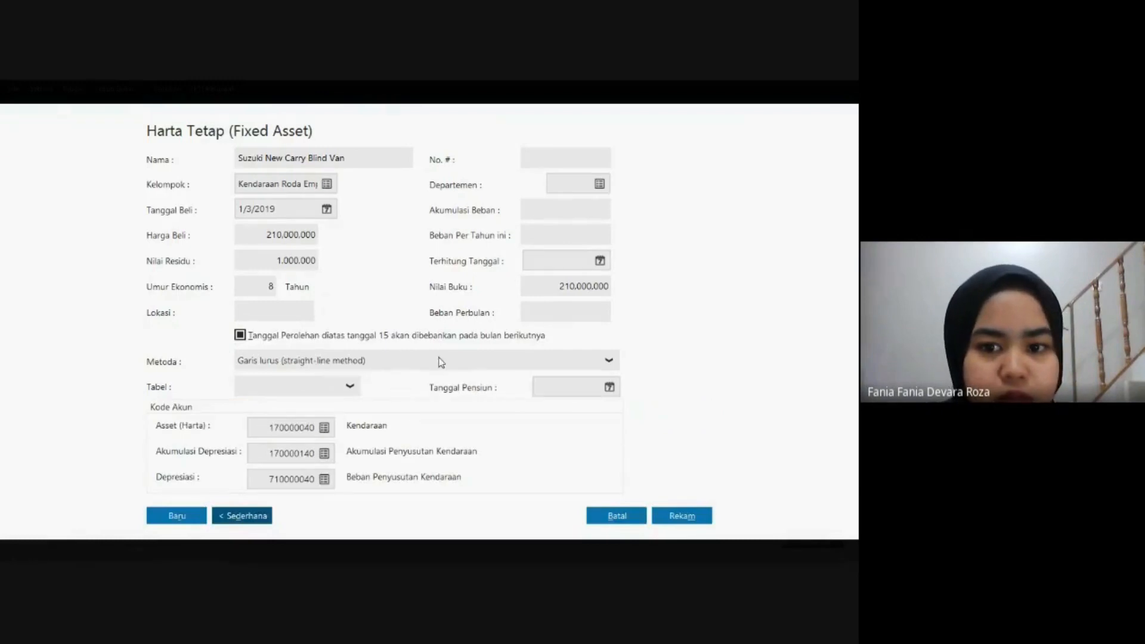
pyautogui.click(677, 516)
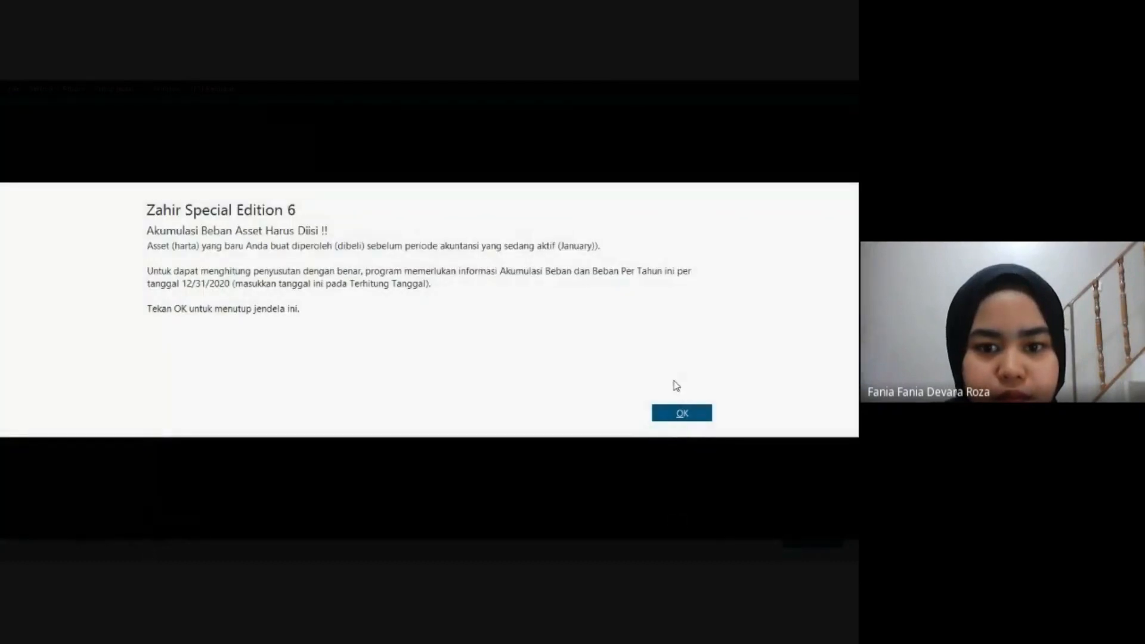
pyautogui.click(676, 417)
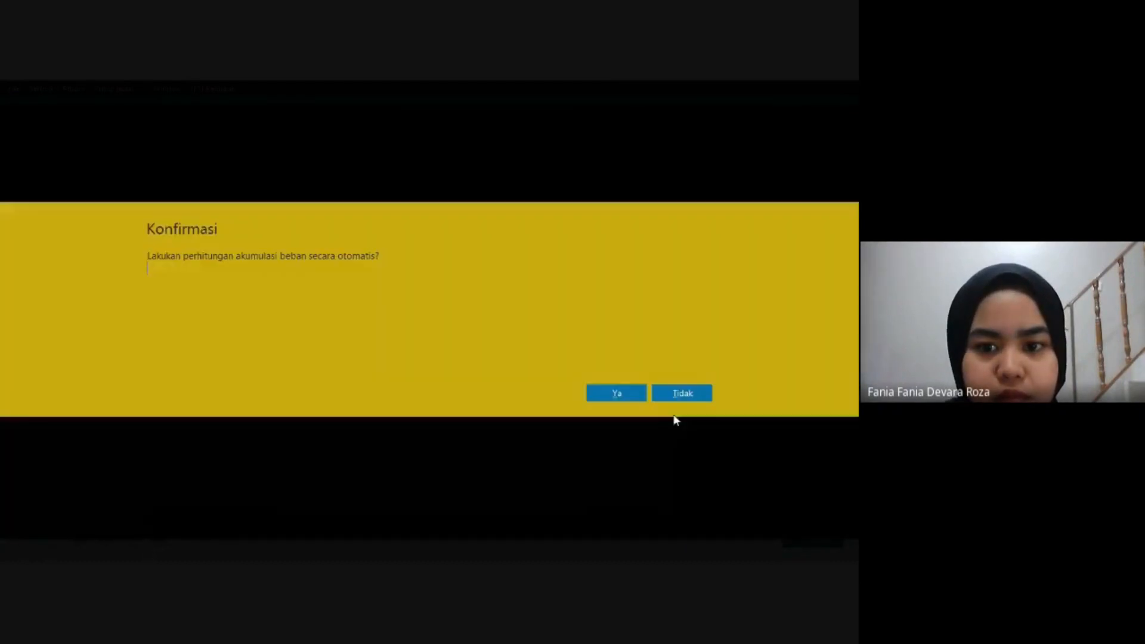
pyautogui.click(609, 396)
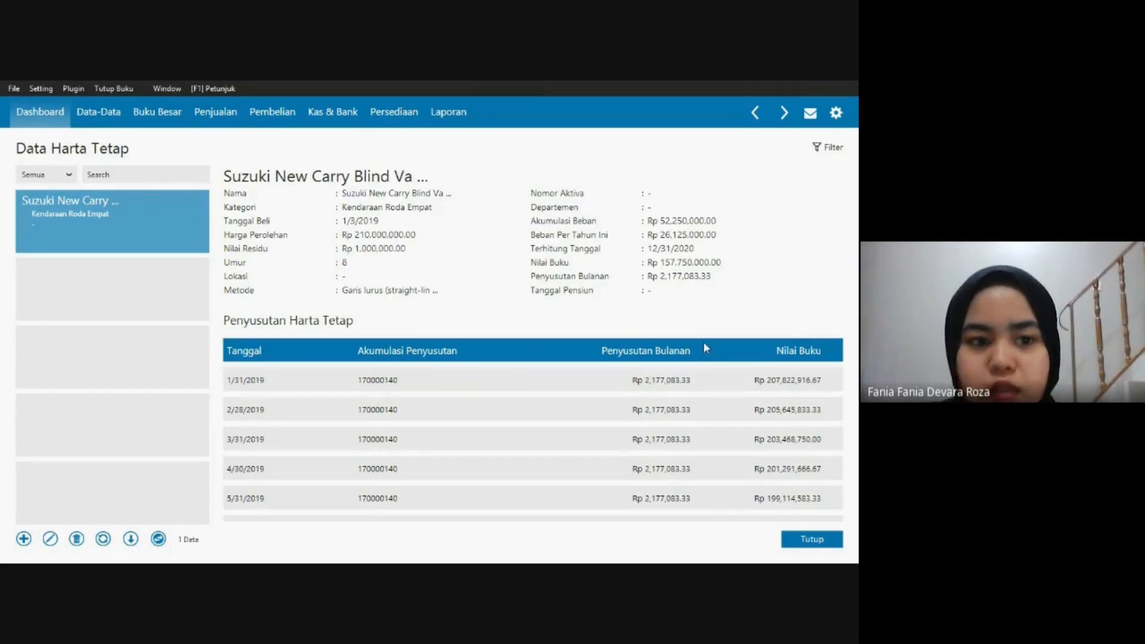
pyautogui.click(800, 540)
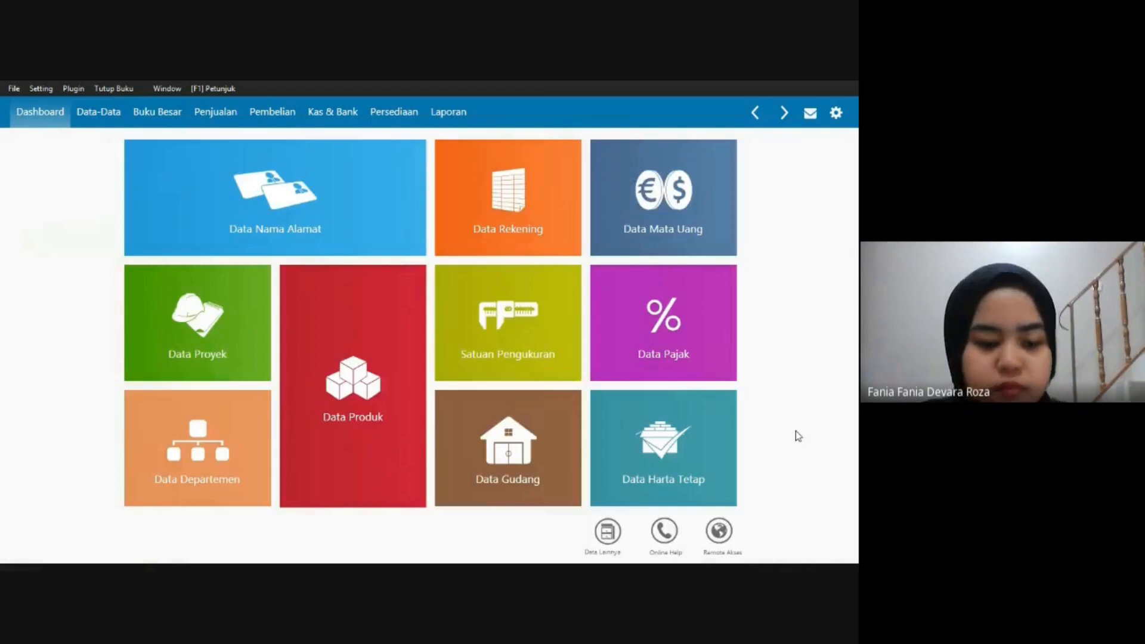
# Switch to SOAL UTS.pdf in Foxit PhantomPDF, review the DATA PERSEDIAAN table's items and groups, and return to Zahir.
pyautogui.hotkey('alt', 'Tab')
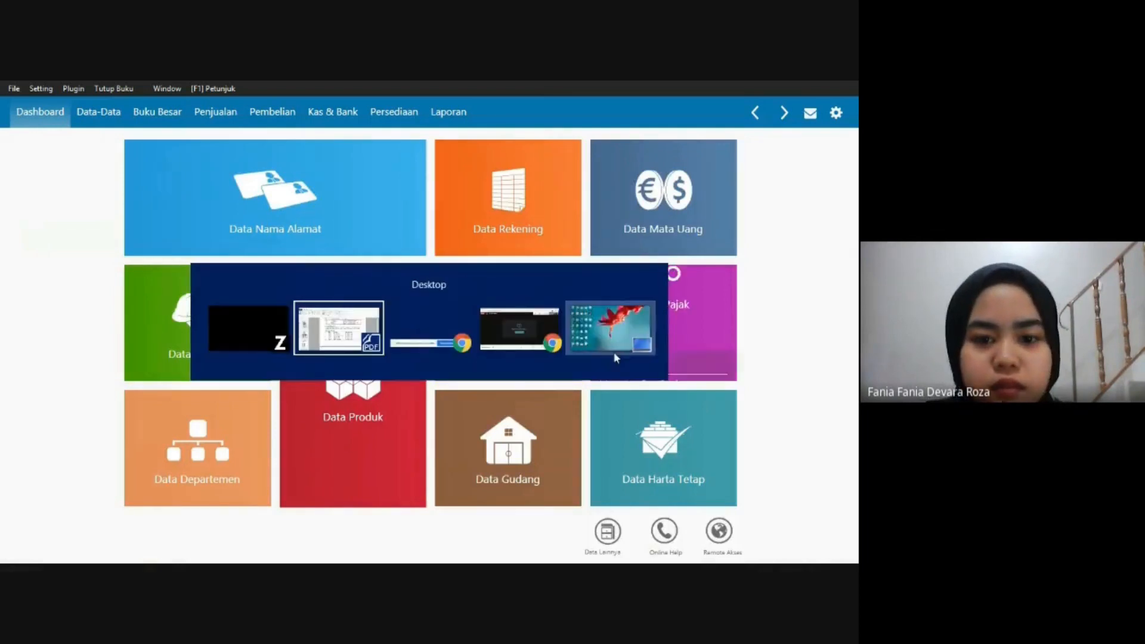
pyautogui.click(356, 344)
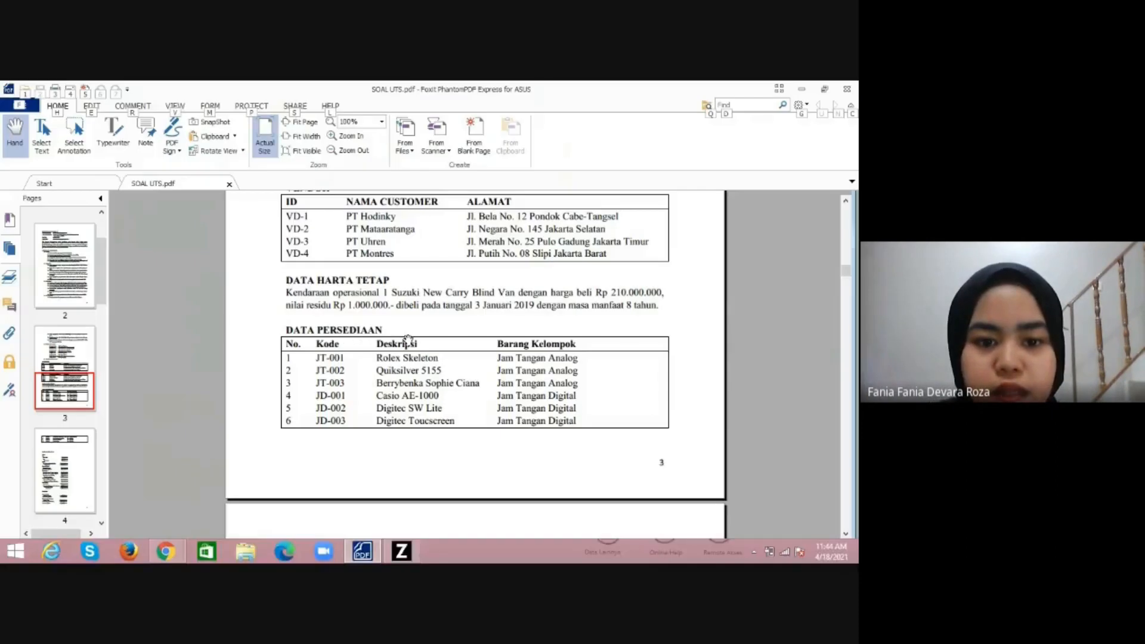
pyautogui.moveTo(847, 272); pyautogui.dragTo(849, 276)
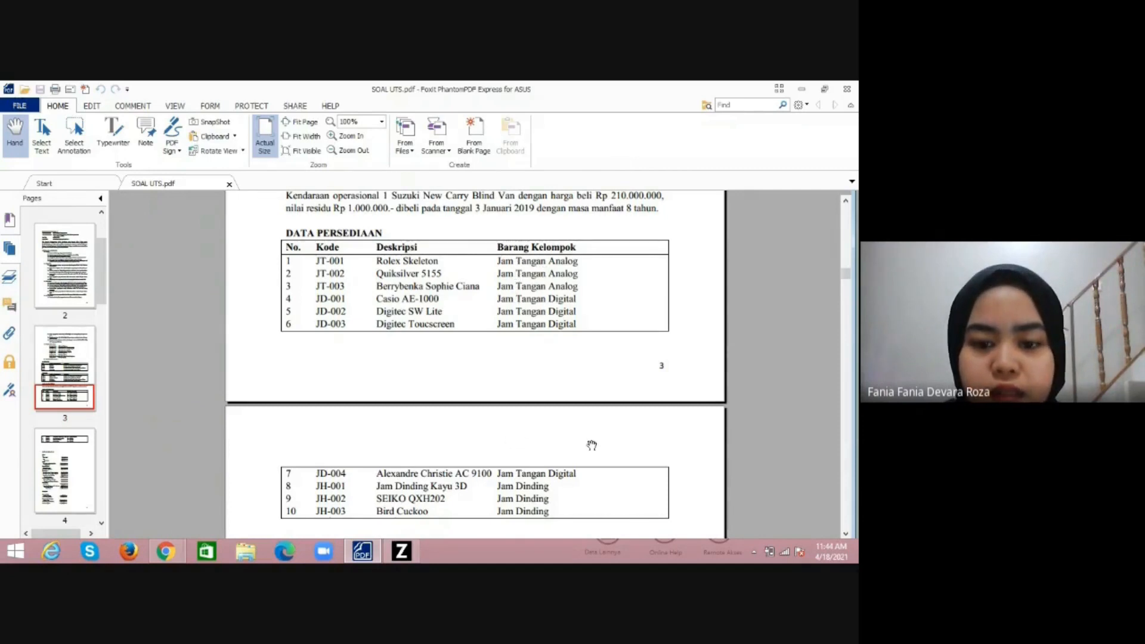
pyautogui.click(419, 550)
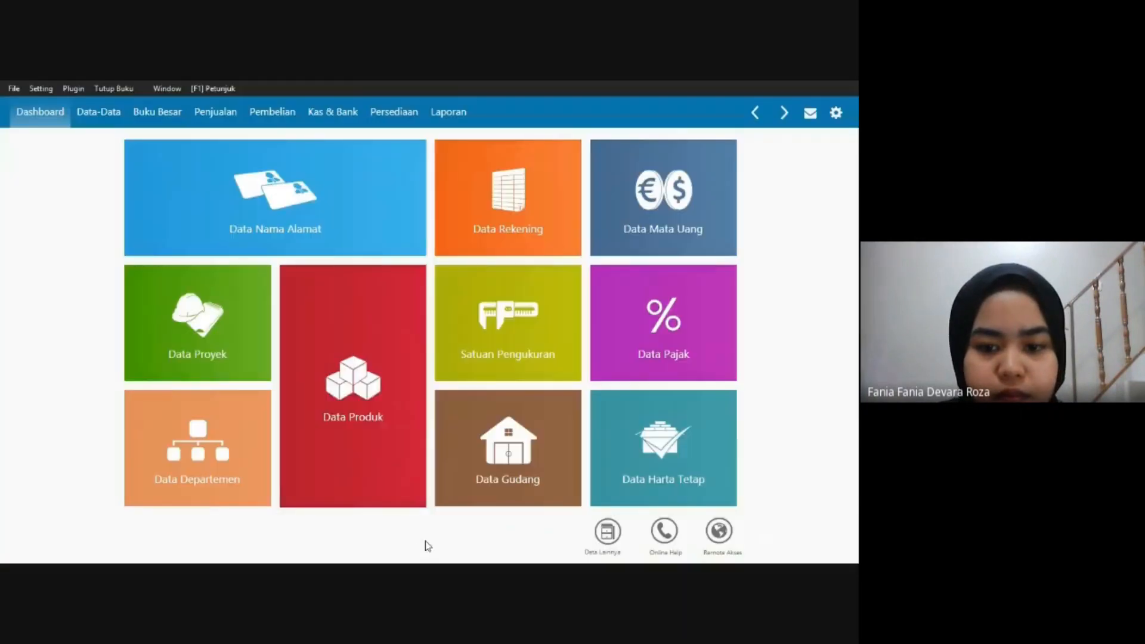
# Open the product group list (Kelompok Produk) and rename the Product 1 group as Jam Tangan Analog.
pyautogui.click(599, 531)
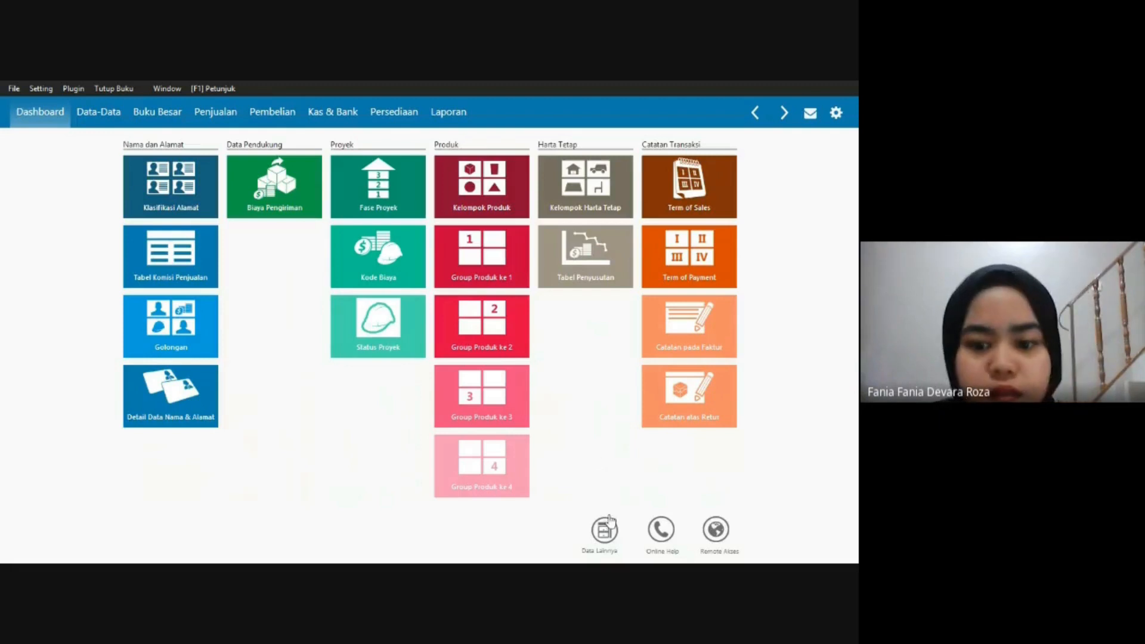
pyautogui.click(505, 184)
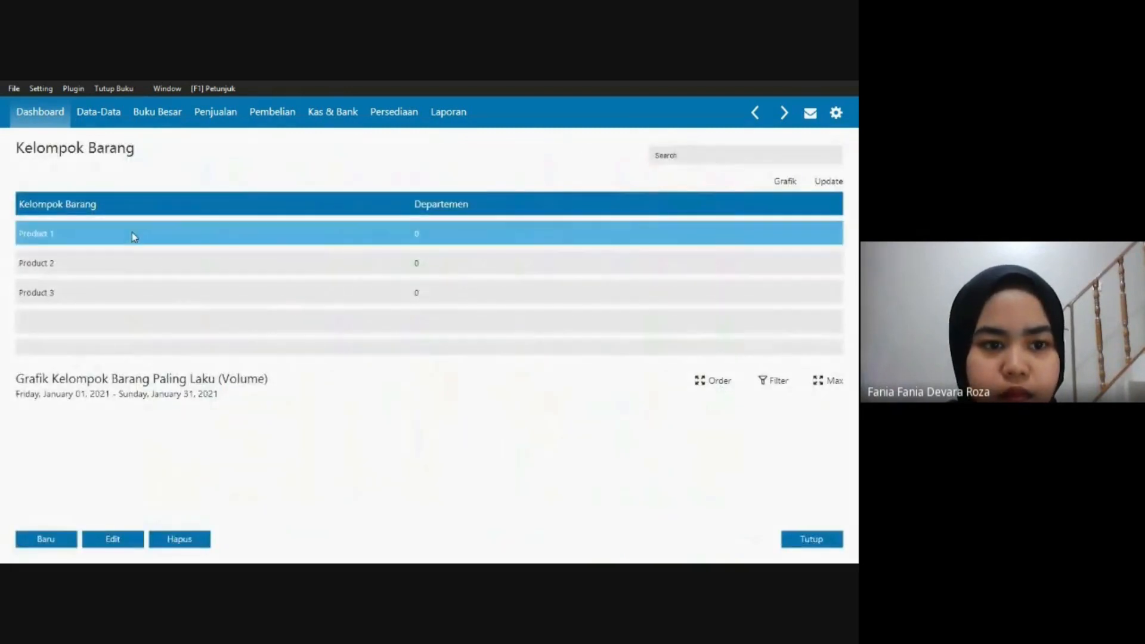
pyautogui.click(133, 234)
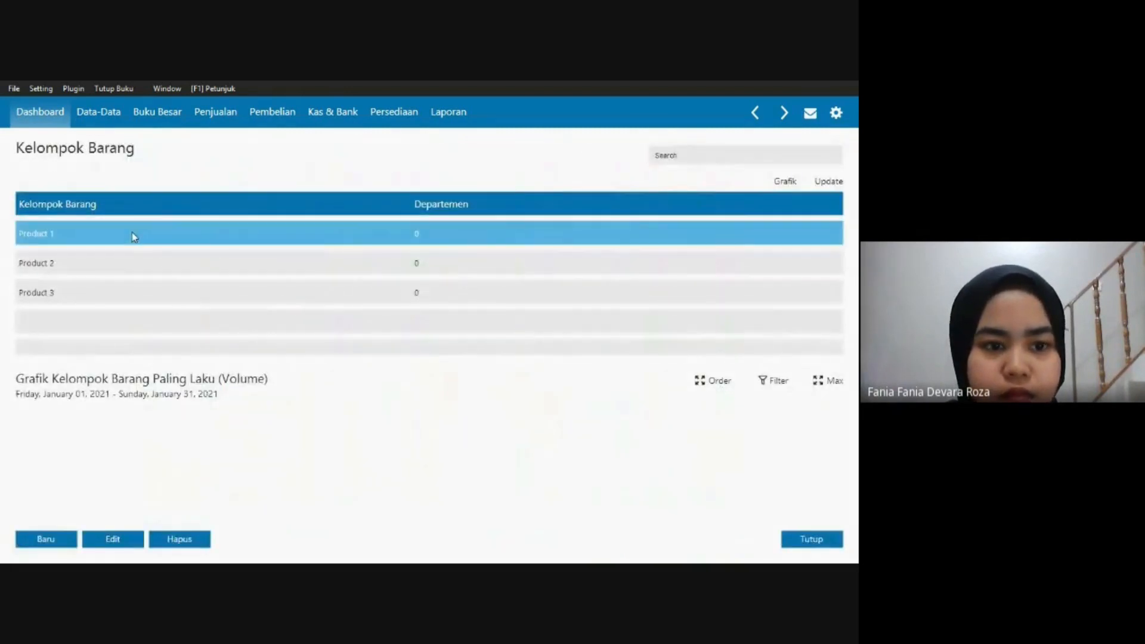
pyautogui.click(110, 540)
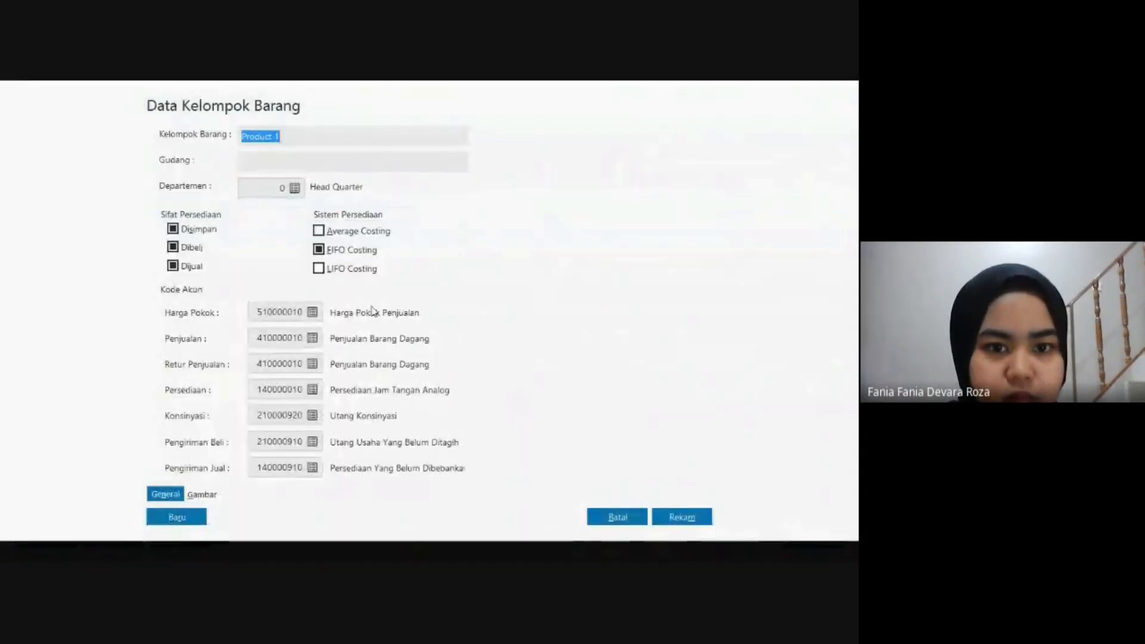
pyautogui.write('Ja')
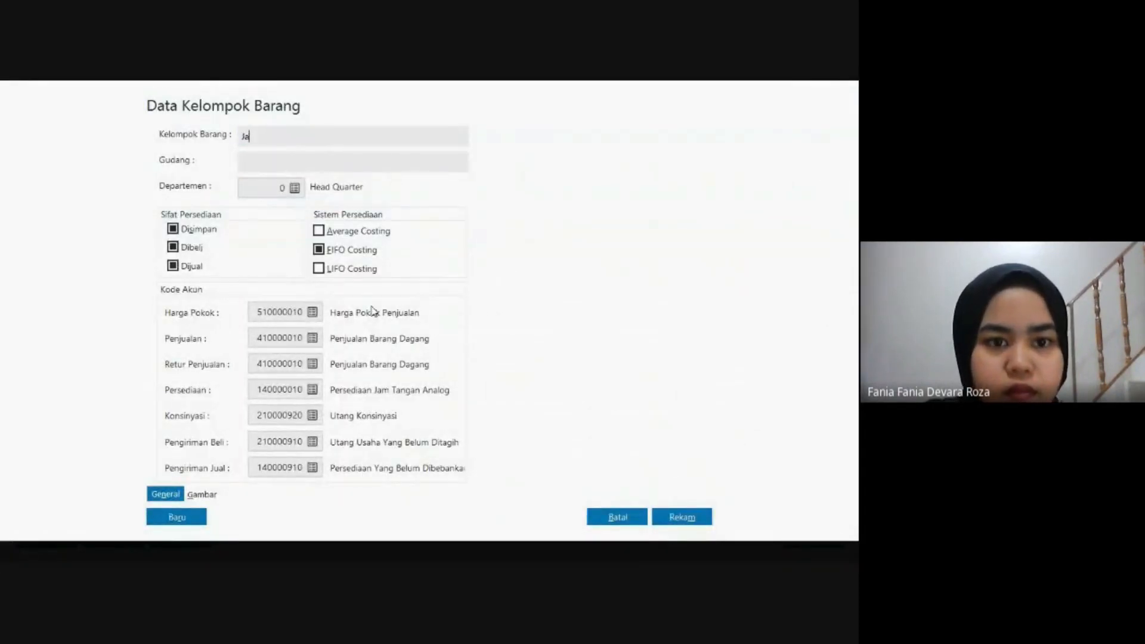
pyautogui.write('m Tan')
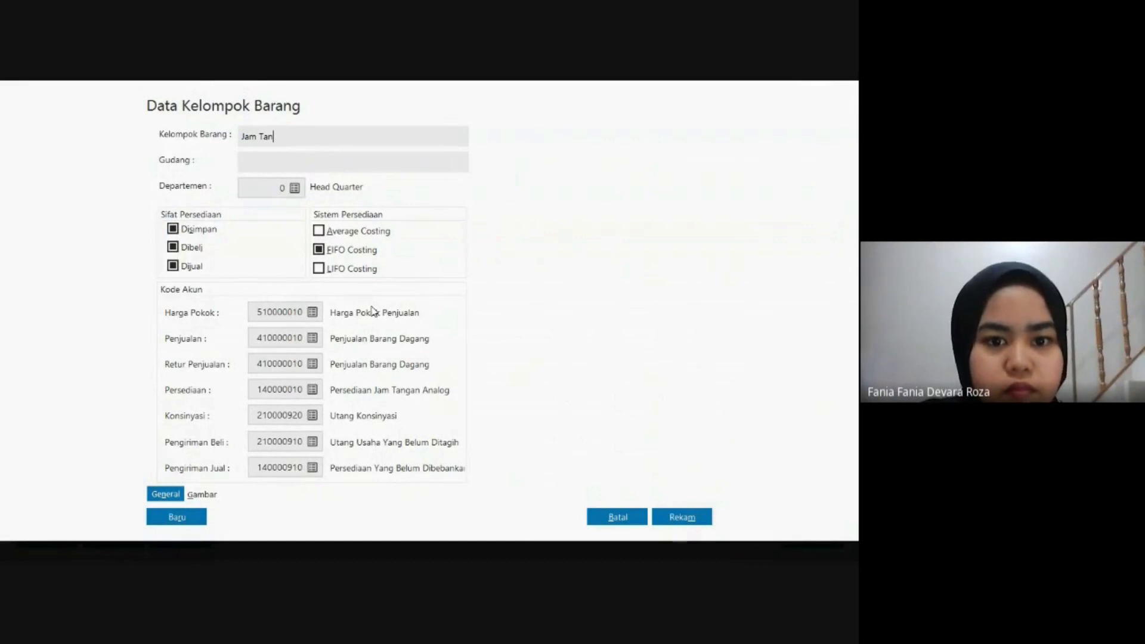
pyautogui.write('g')
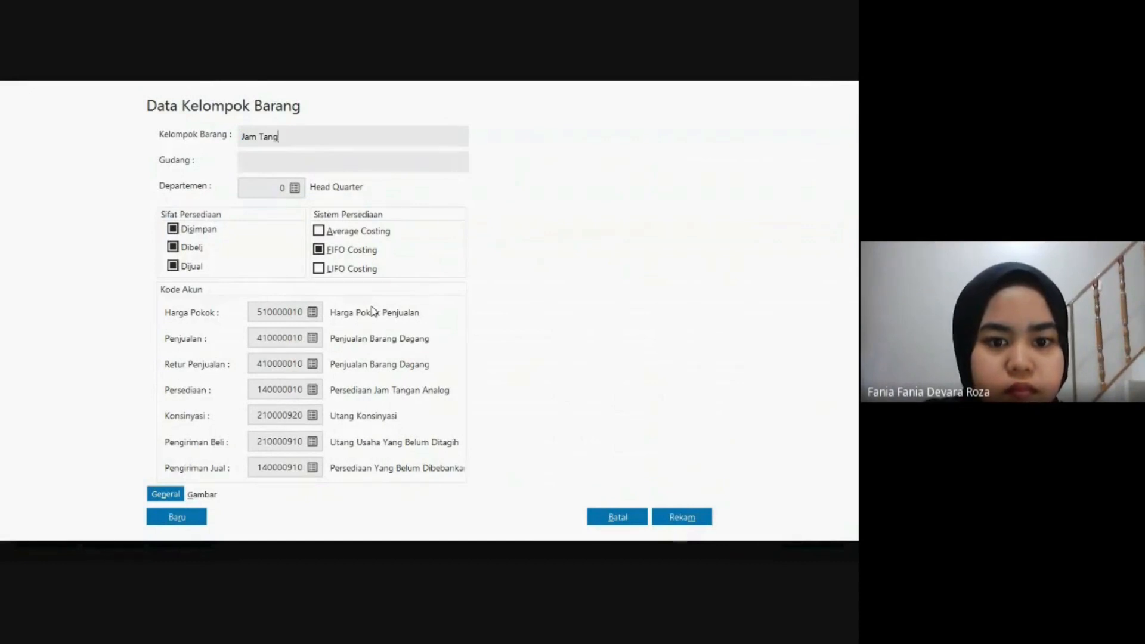
pyautogui.write('an')
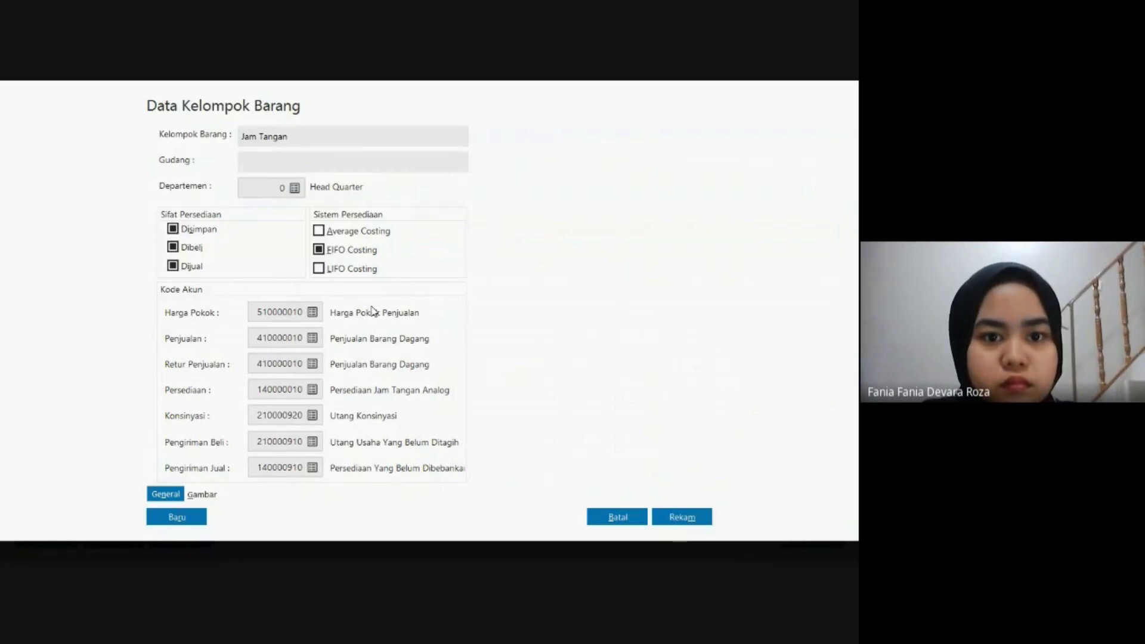
pyautogui.press('BackSpace')
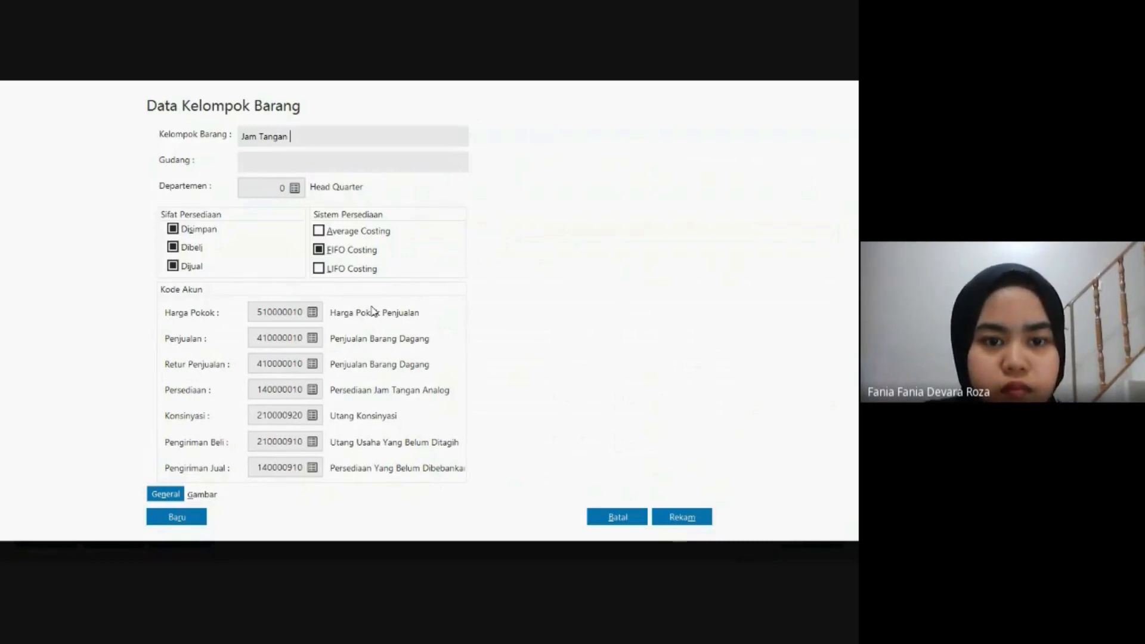
pyautogui.write('An')
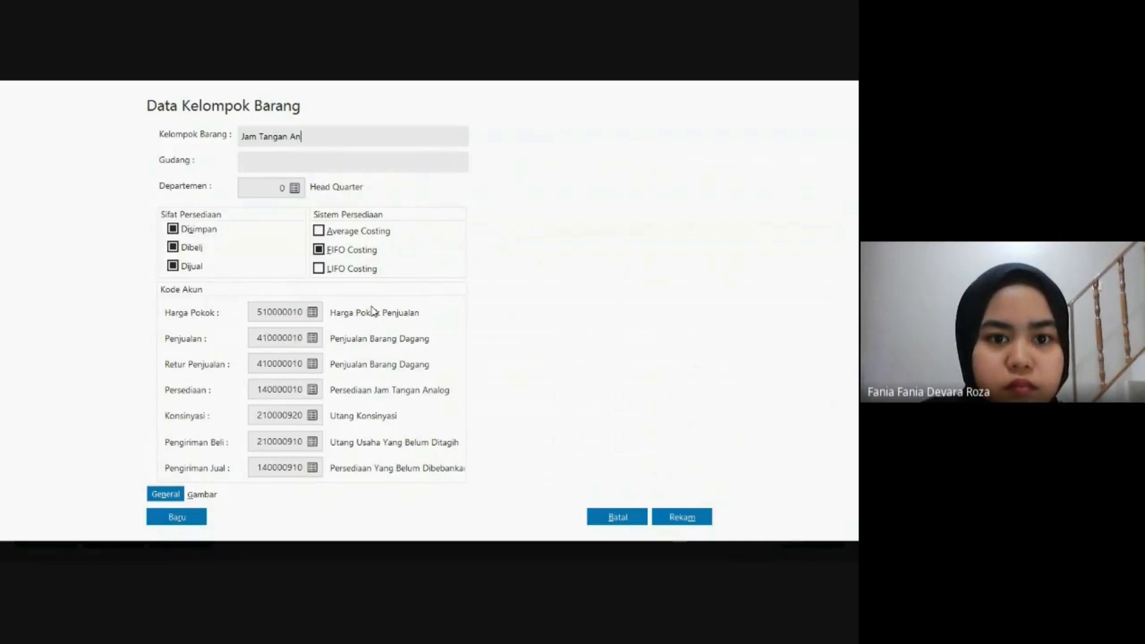
pyautogui.write('alo')
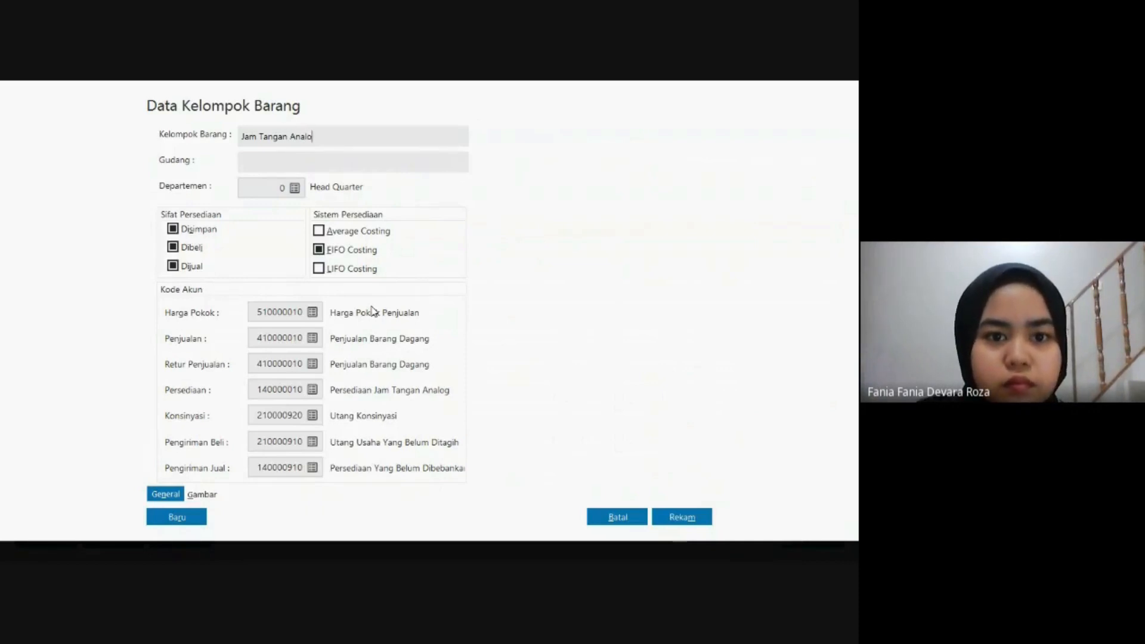
pyautogui.write('g')
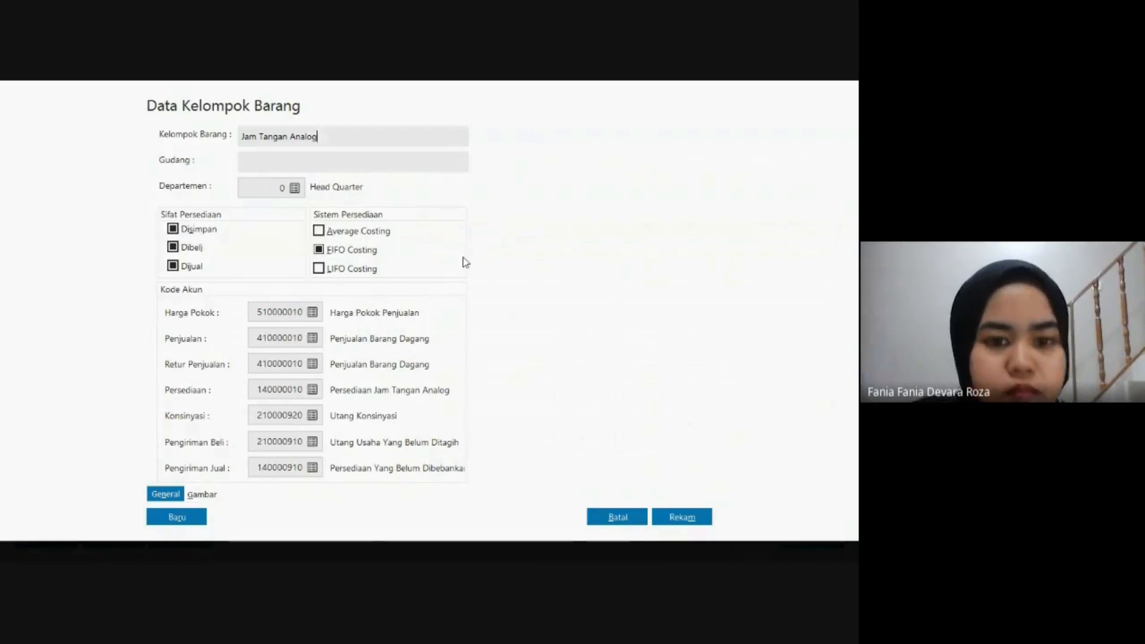
# Check the inventory policy under KEBIJAKAN AKUNTANSI in SOAL UTS.pdf in Foxit PhantomPDF, return to Zahir, and set the group's inventory system to Average Costing.
pyautogui.hotkey('alt', 'Tab')
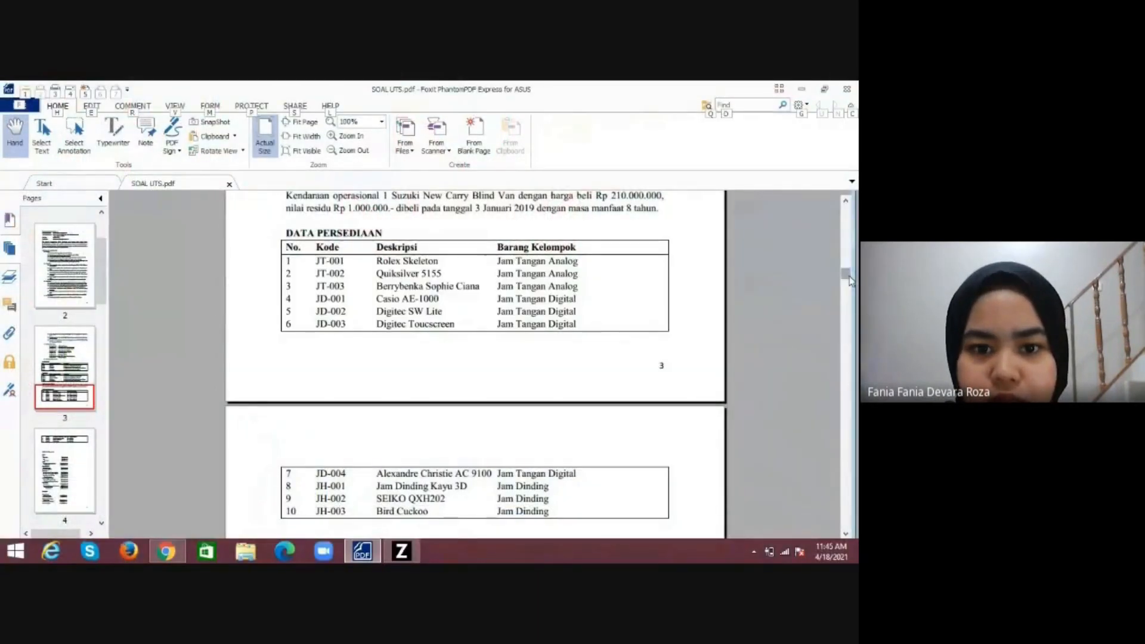
pyautogui.moveTo(849, 280); pyautogui.dragTo(850, 250)
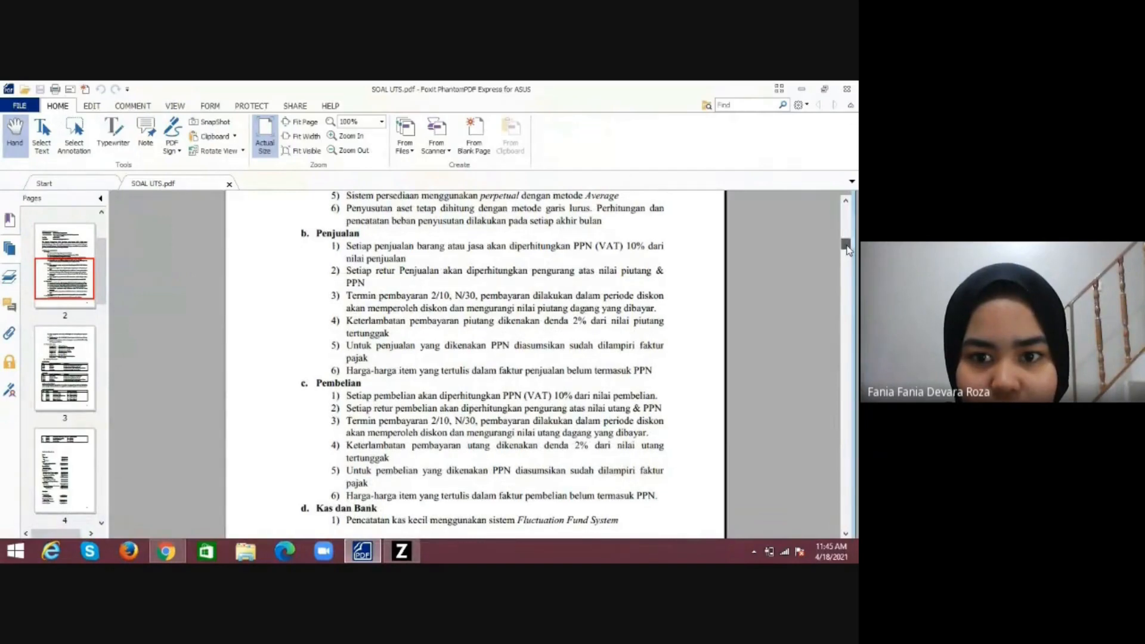
pyautogui.moveTo(849, 251); pyautogui.dragTo(849, 245)
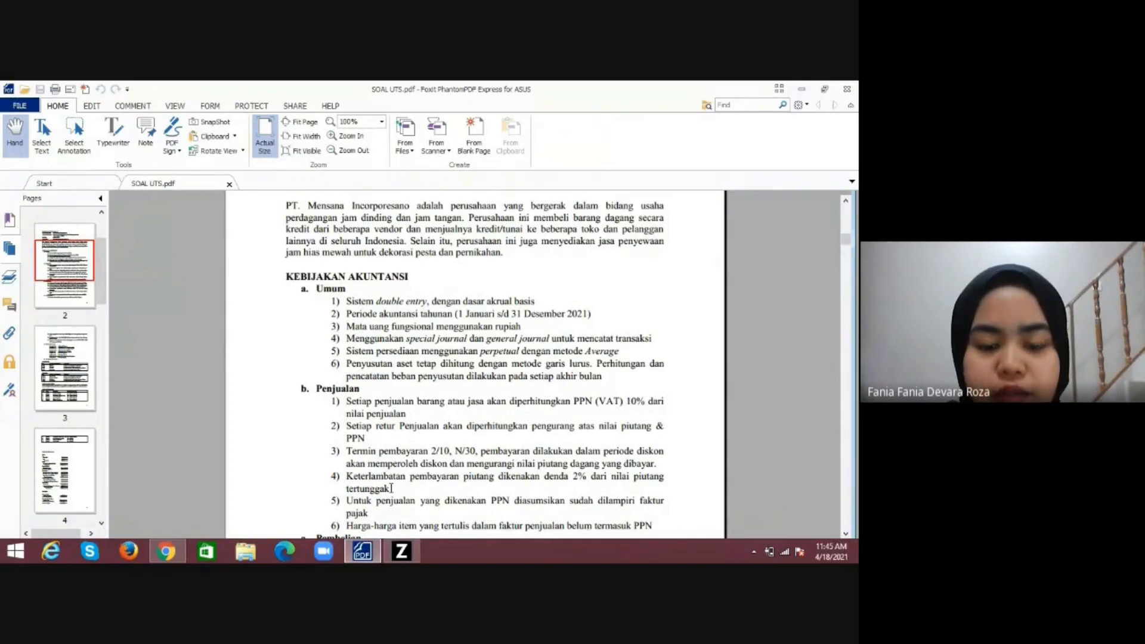
pyautogui.click(403, 551)
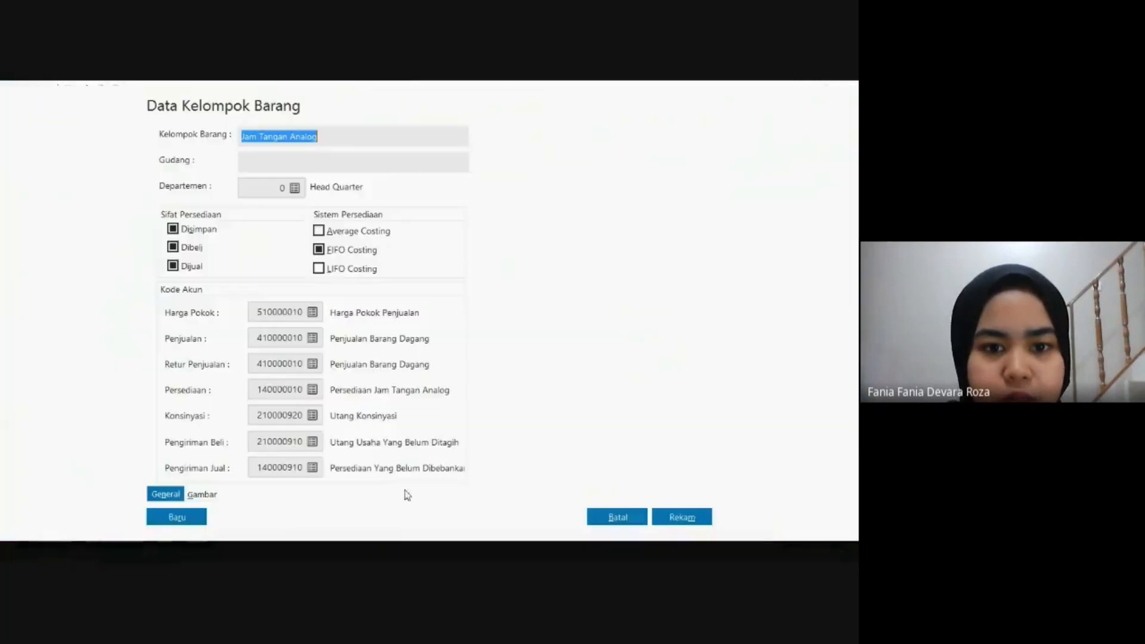
pyautogui.click(320, 230)
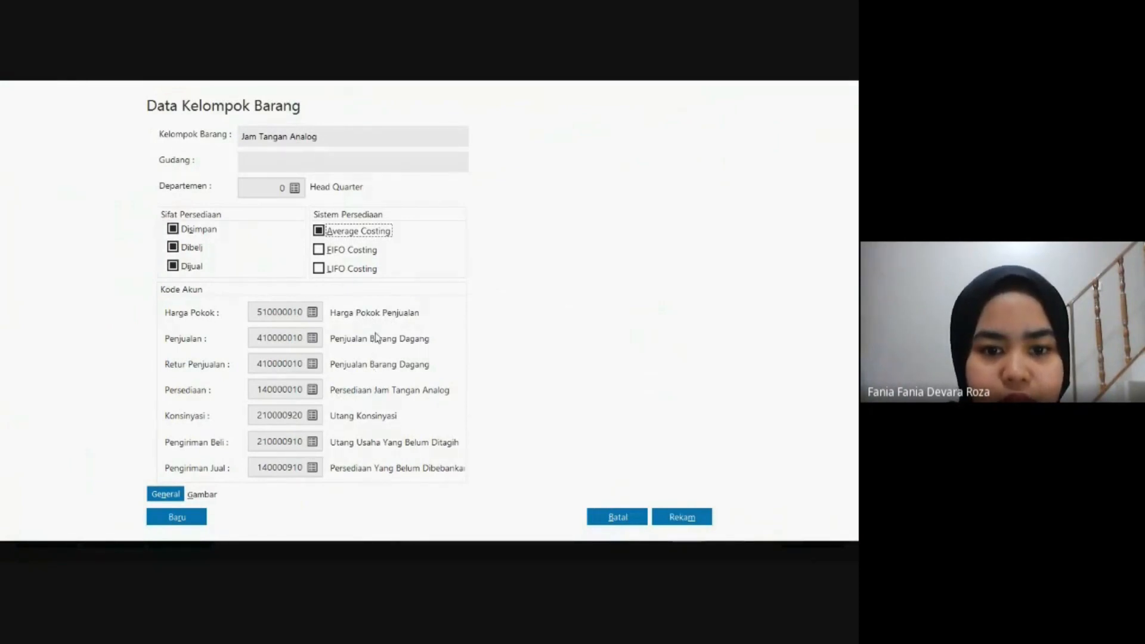
# From the group's sales return account lookup, rename account 410000020 as Retur Penjualan and record it.
pyautogui.click(313, 364)
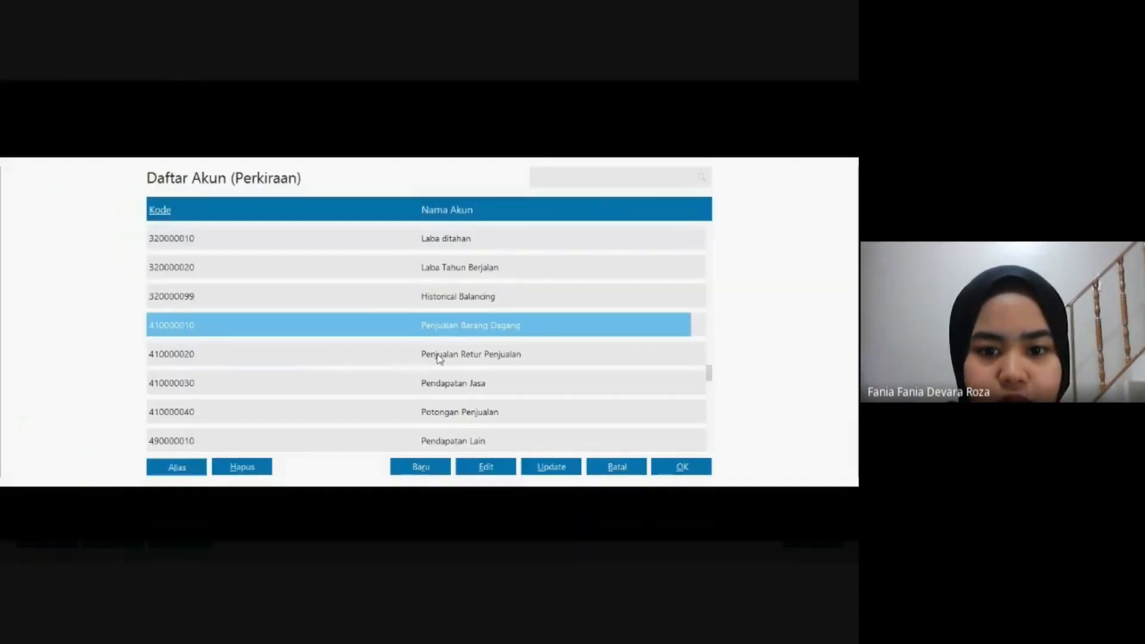
pyautogui.click(438, 357)
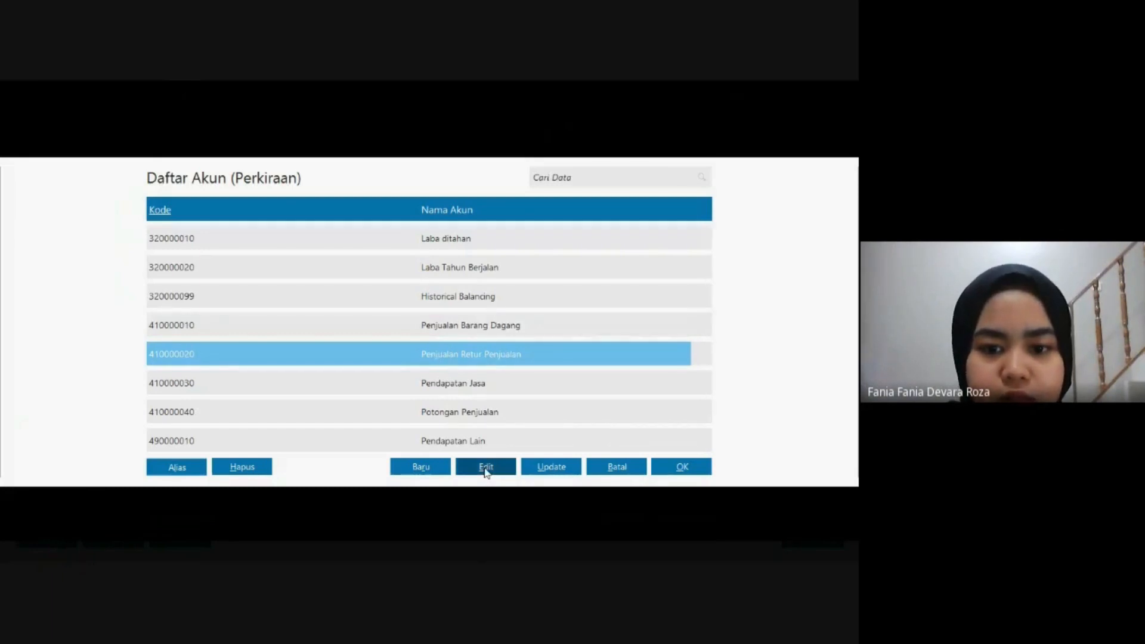
pyautogui.click(486, 467)
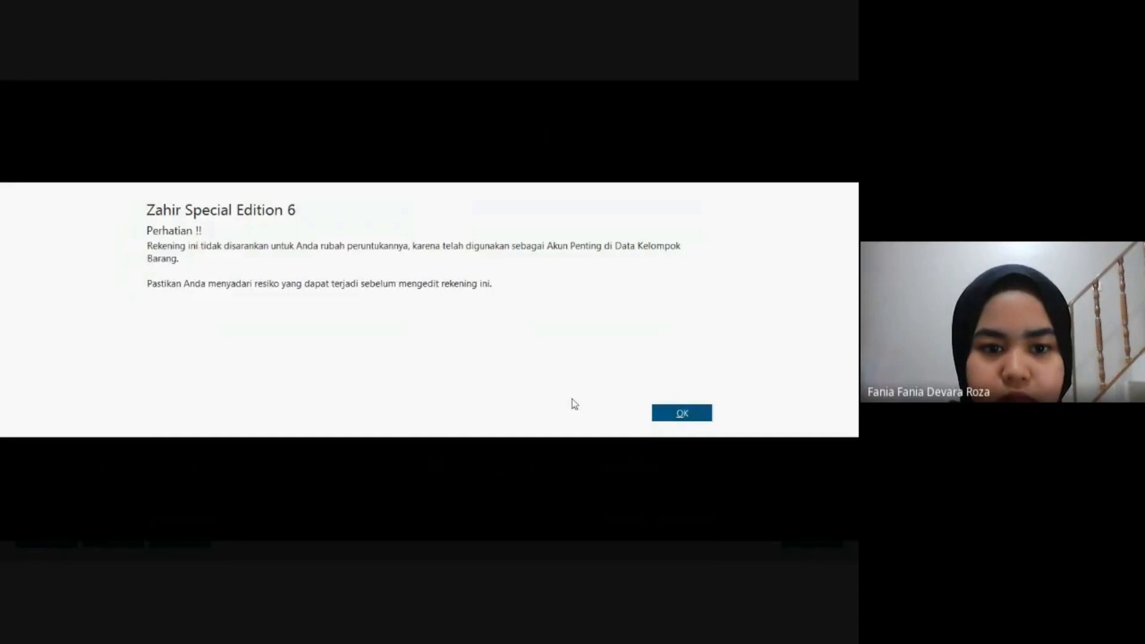
pyautogui.click(688, 414)
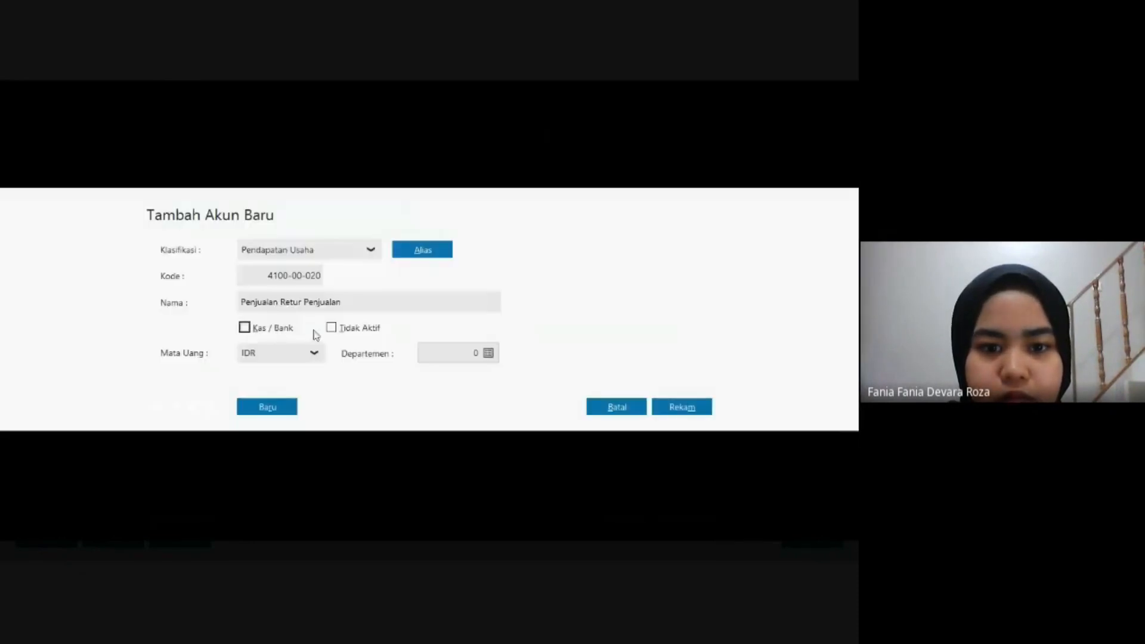
pyautogui.doubleClick(281, 301)
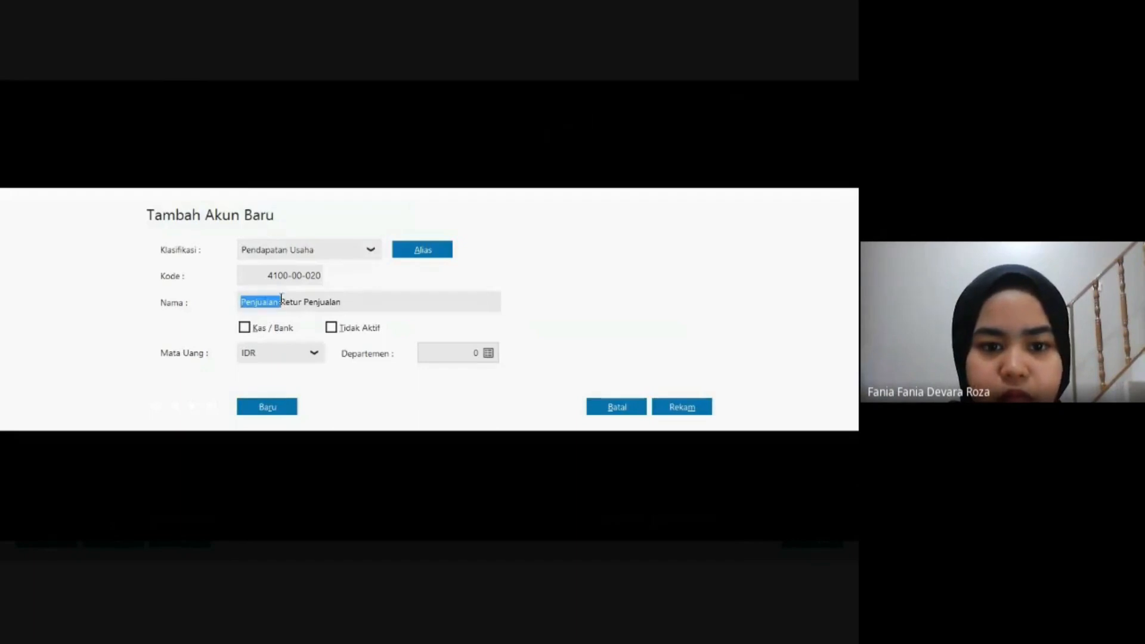
pyautogui.click(280, 301)
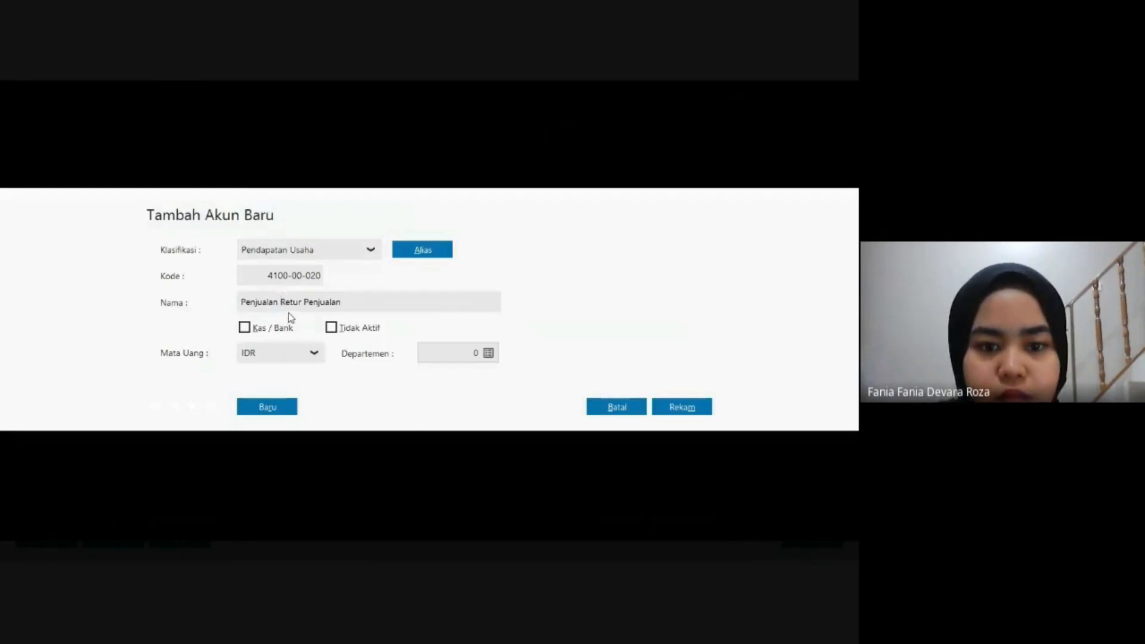
pyautogui.press('BackSpace')
pyautogui.press('BackSpace')
pyautogui.press('BackSpace')
pyautogui.press('BackSpace')
pyautogui.press('BackSpace')
pyautogui.press('BackSpace')
pyautogui.press('BackSpace')
pyautogui.press('BackSpace')
pyautogui.press('BackSpace')
pyautogui.press('BackSpace')
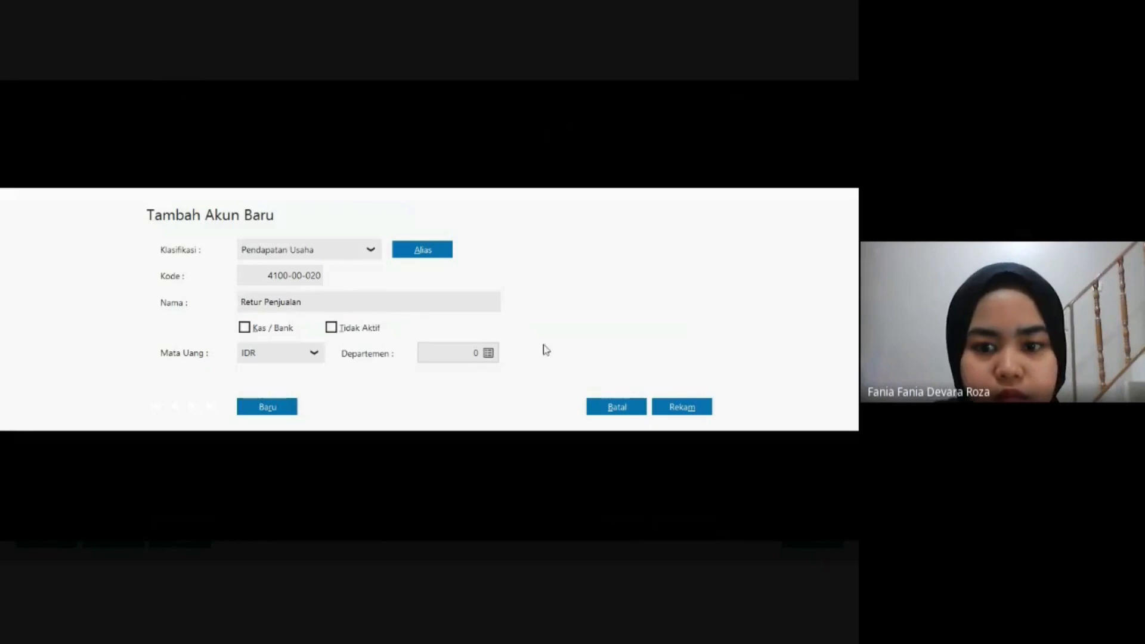
pyautogui.click(678, 409)
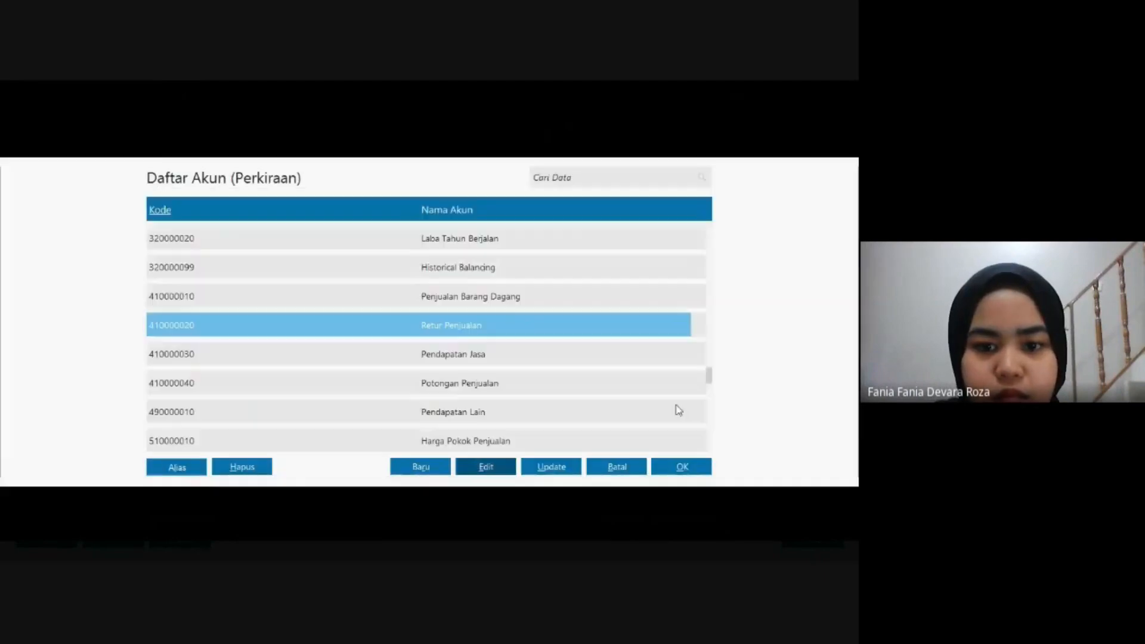
# Assign account 410000020 to the group's Retur Penjualan, then record the group and adjust the account codes of all its products.
pyautogui.click(669, 471)
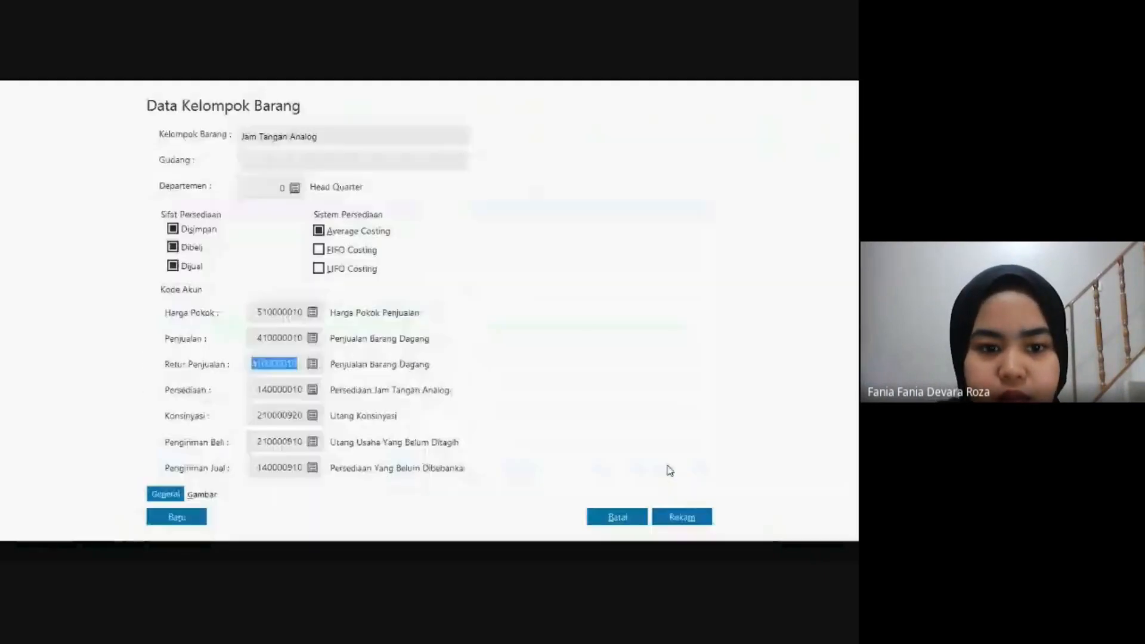
pyautogui.click(675, 518)
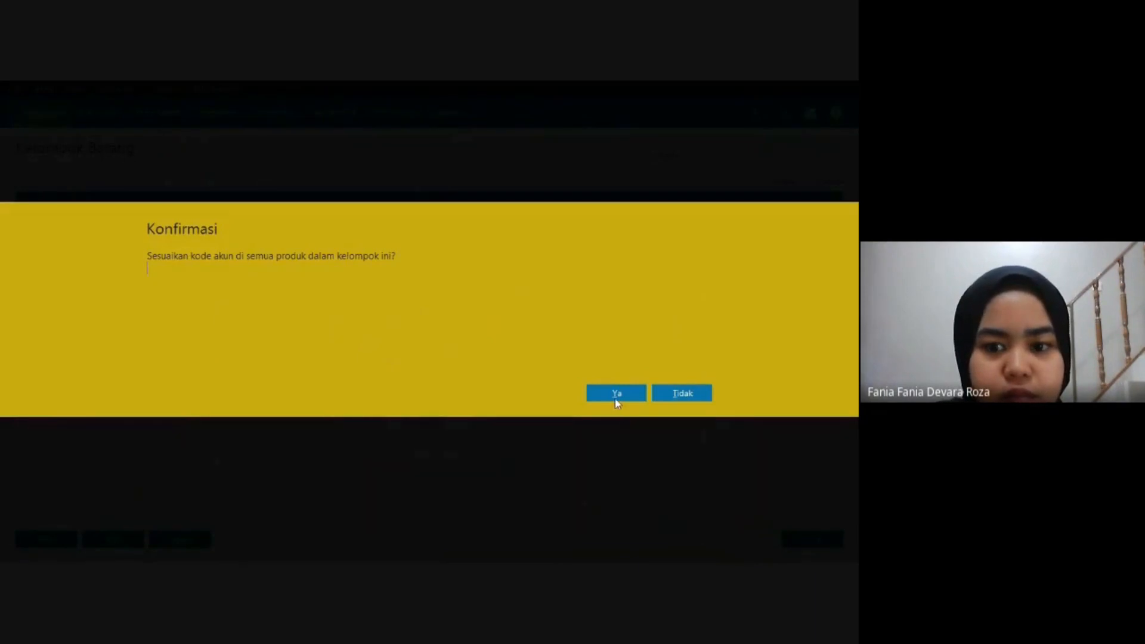
pyautogui.click(617, 394)
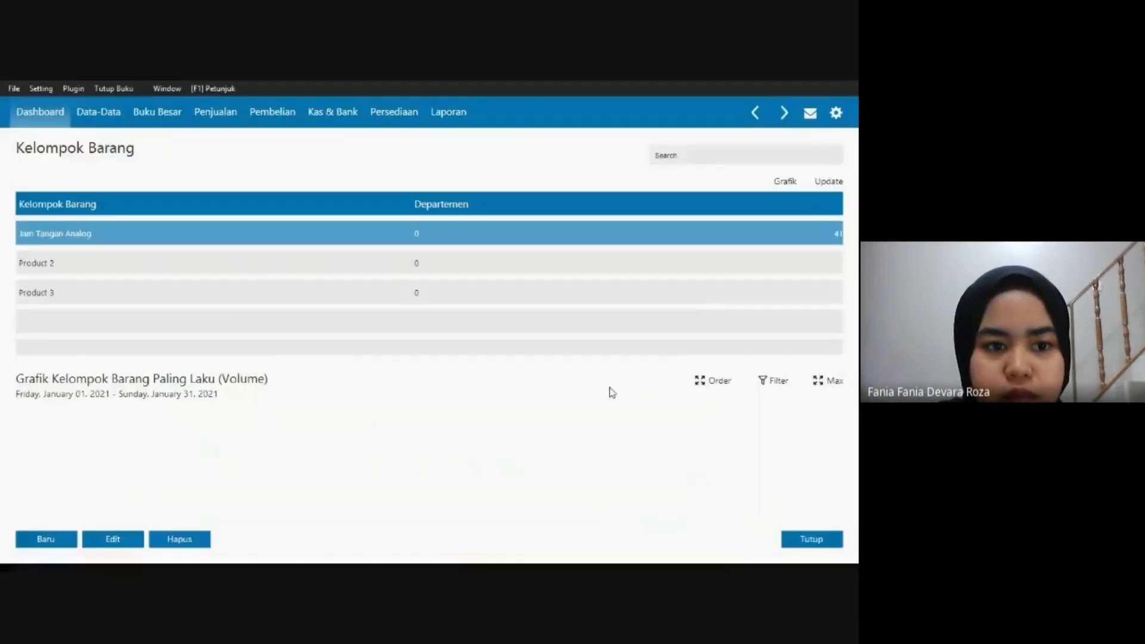
# Rename the Product 2 group as Jam Tangan Digital and set its inventory system to Average Costing.
pyautogui.click(162, 269)
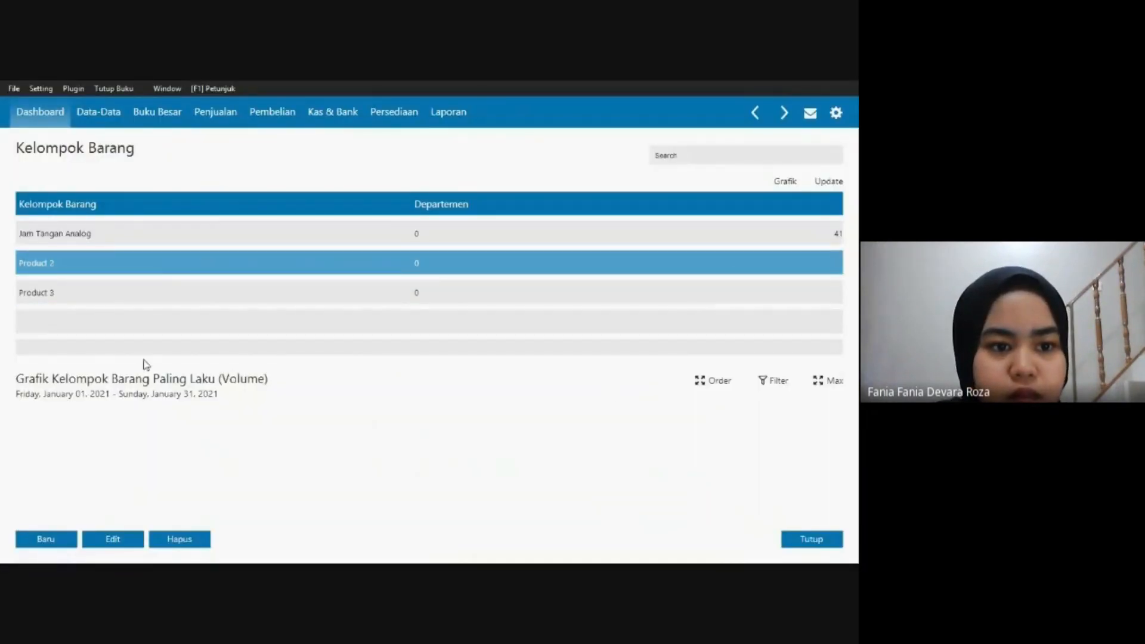
pyautogui.click(110, 539)
pyautogui.write('Ja')
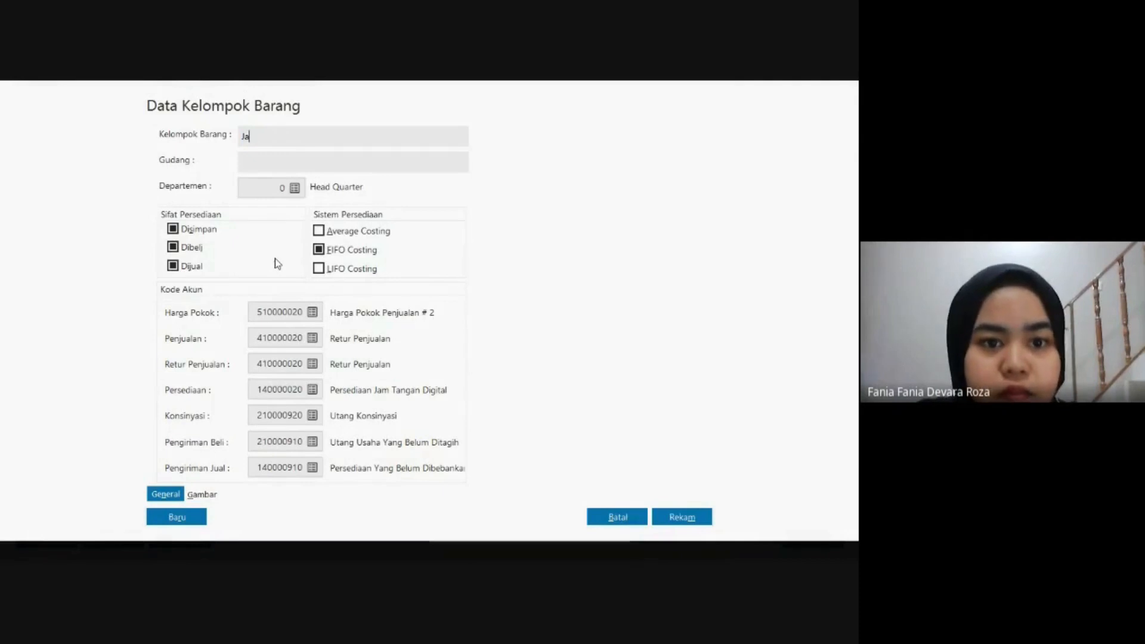
pyautogui.write('m T')
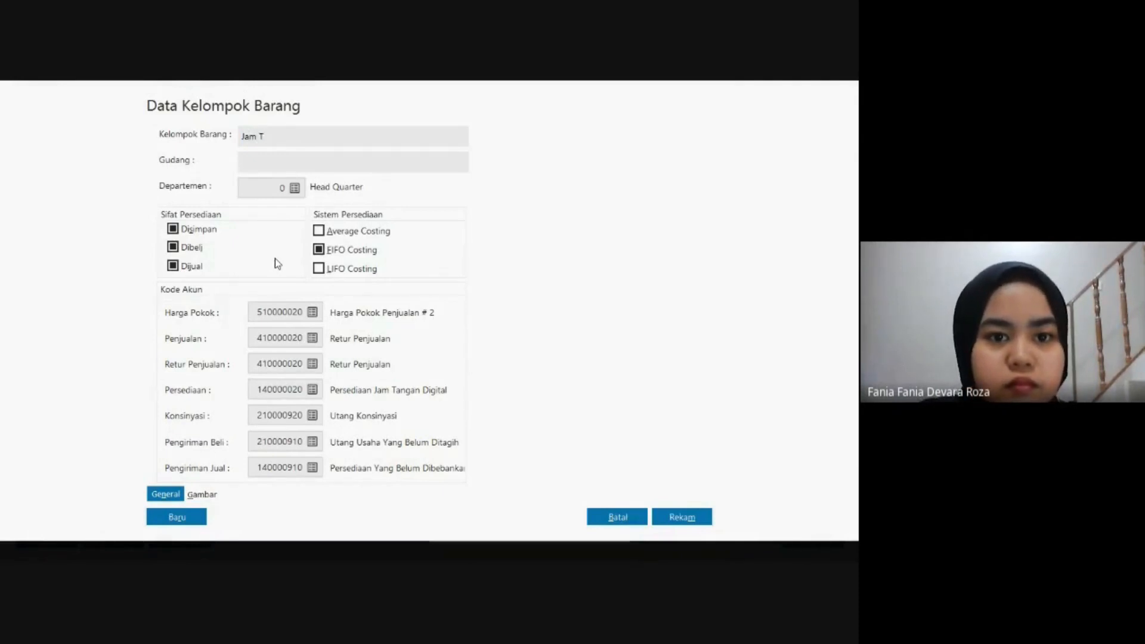
pyautogui.write('an')
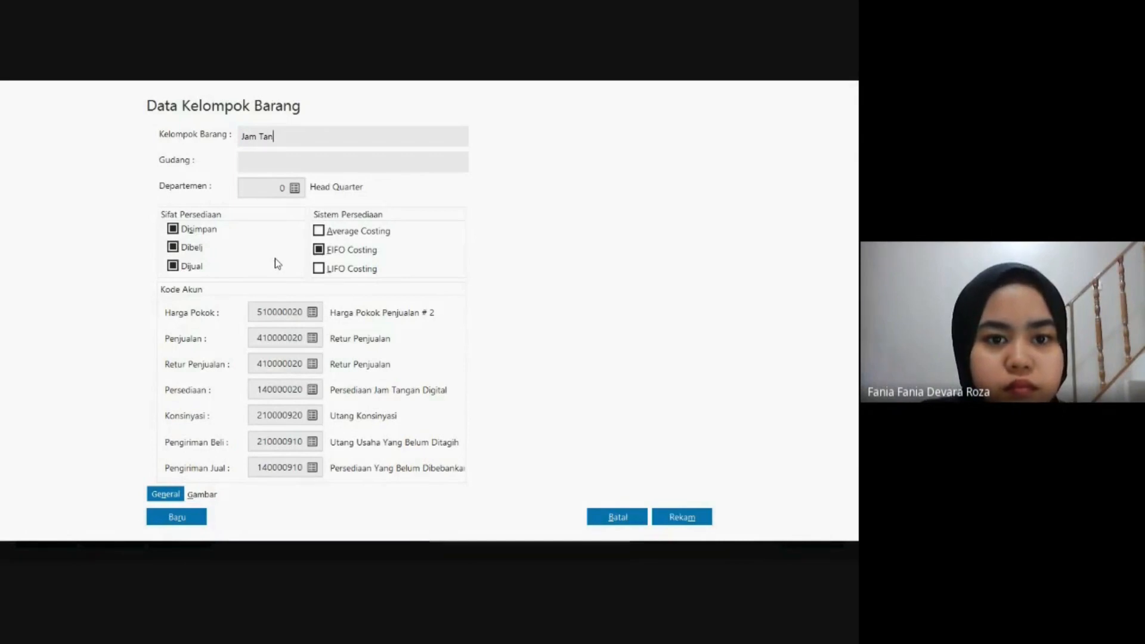
pyautogui.write('gan ')
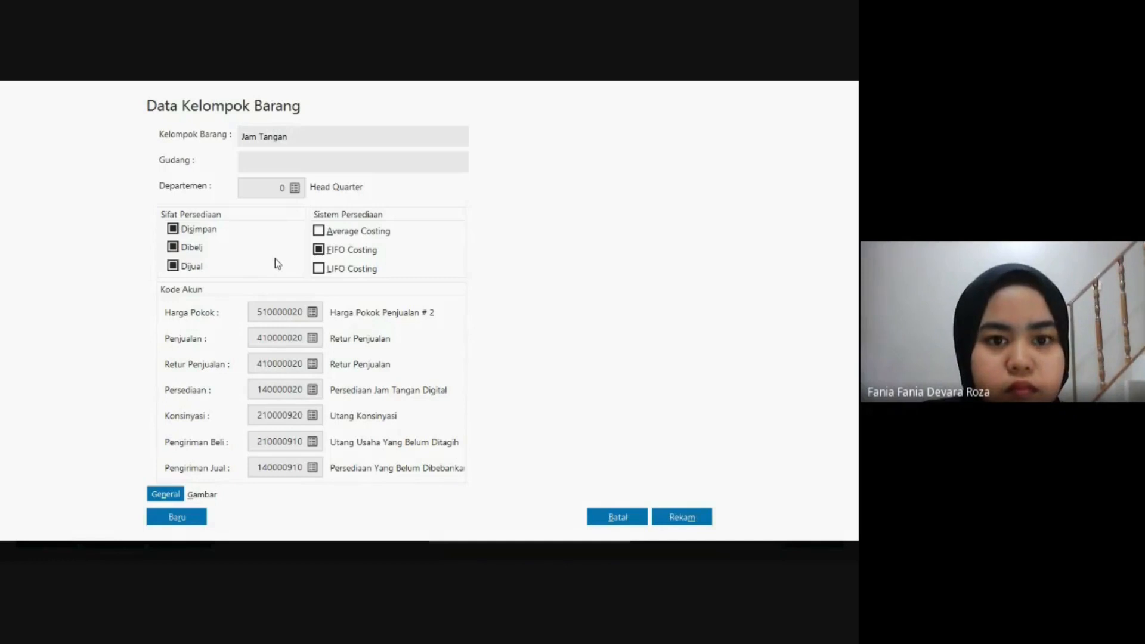
pyautogui.write('g')
pyautogui.press('BackSpace')
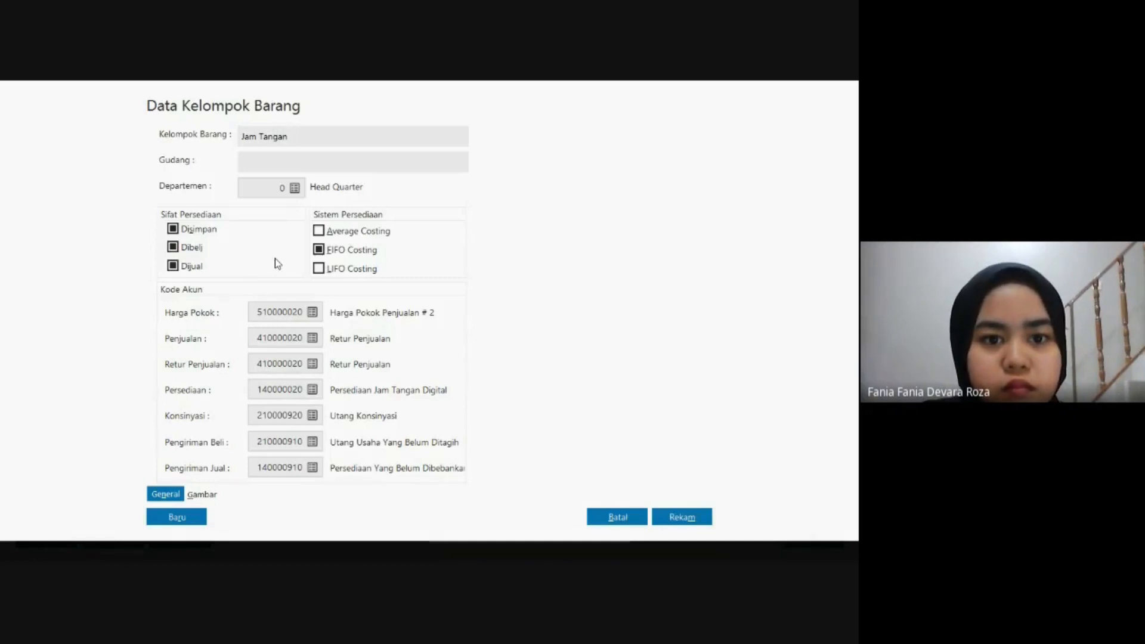
pyautogui.write('D')
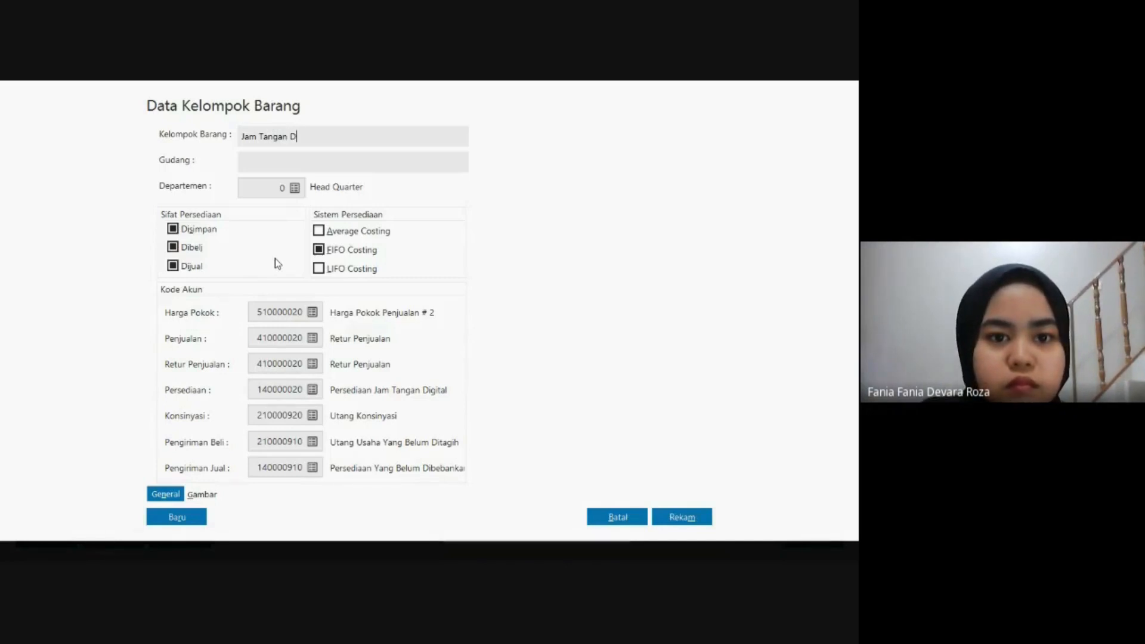
pyautogui.write('igii')
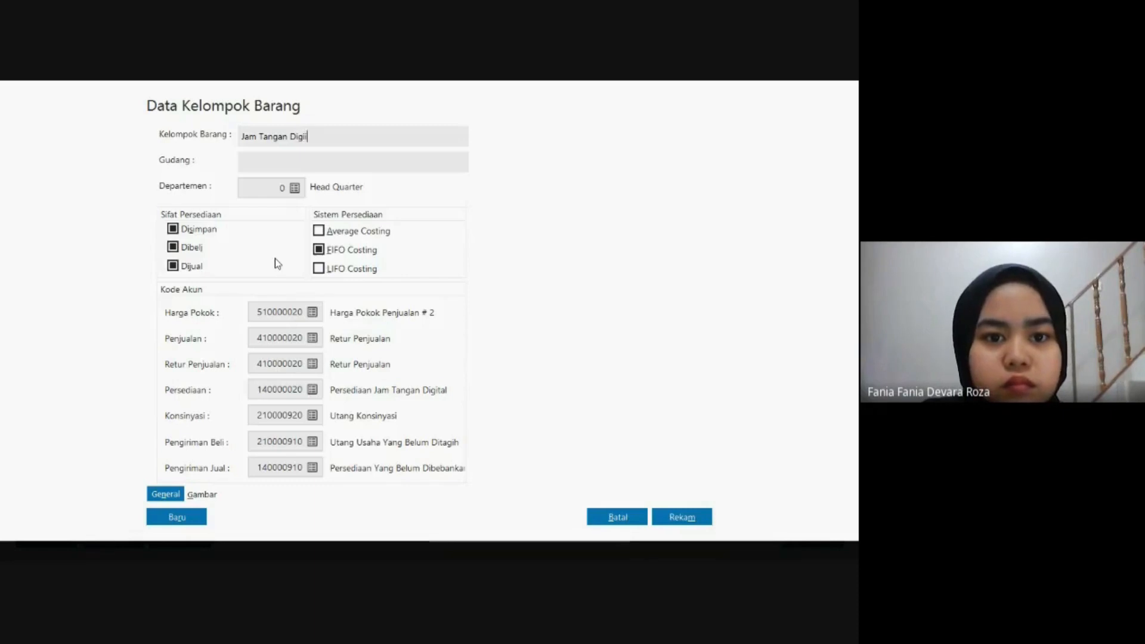
pyautogui.press('BackSpace')
pyautogui.write('tal')
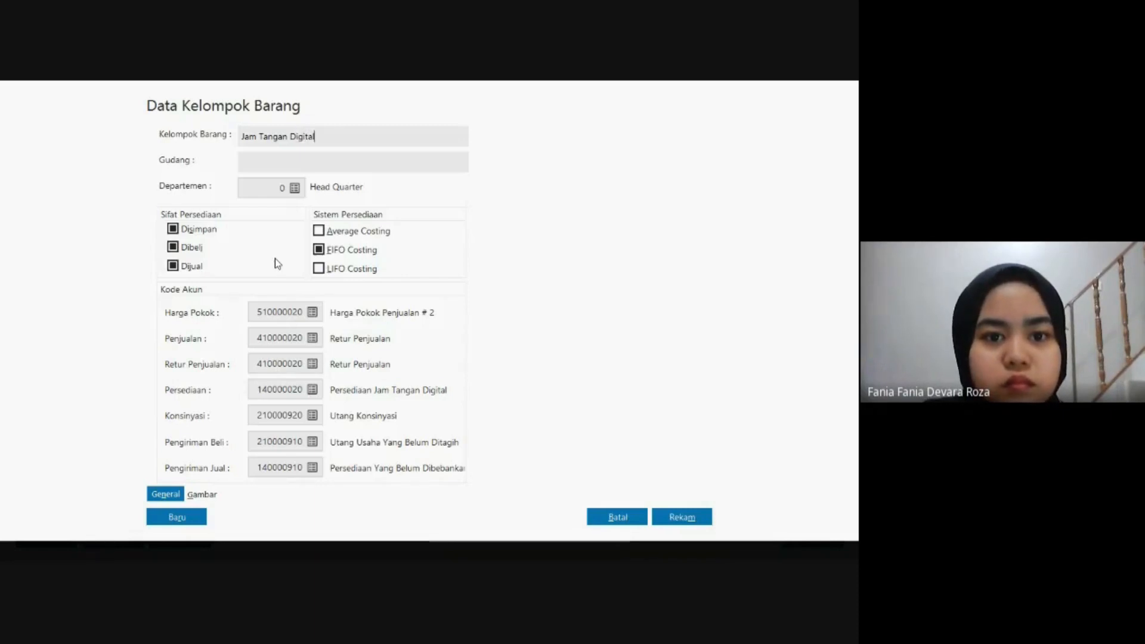
pyautogui.click(319, 232)
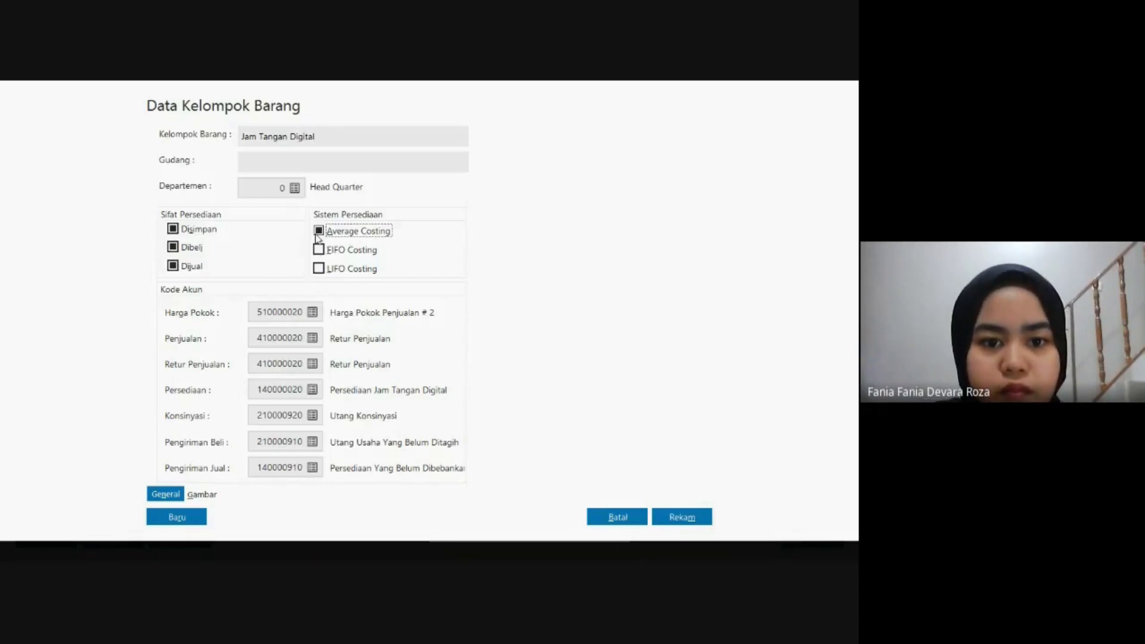
# Assign account 510000010 to the Jam Tangan Digital group's Harga Pokok and account 410000010 to its Penjualan.
pyautogui.click(313, 314)
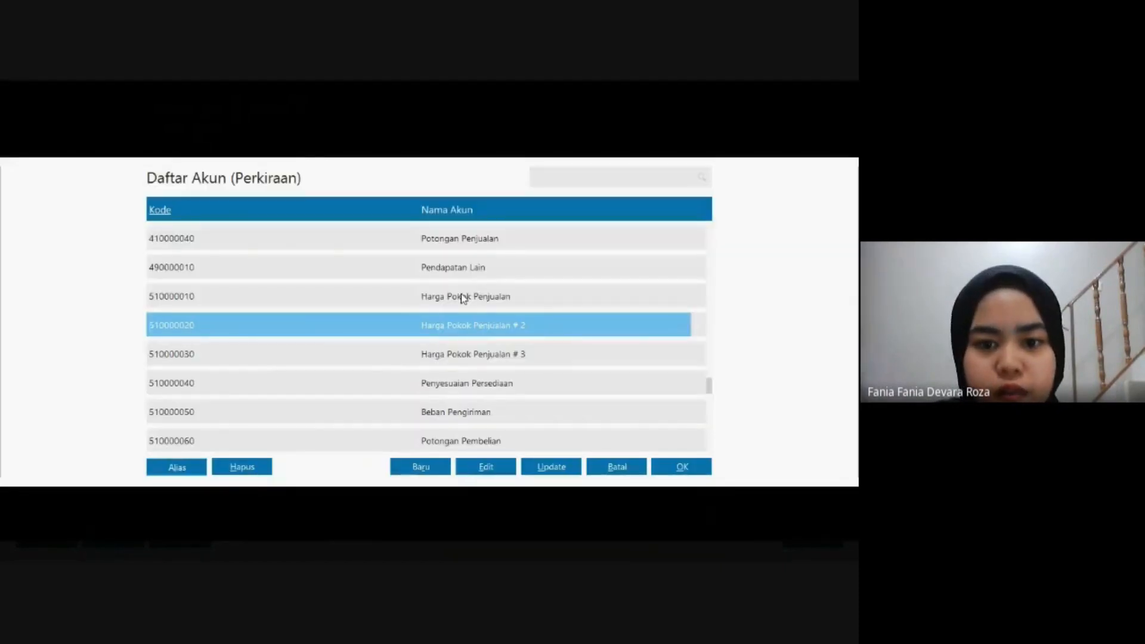
pyautogui.click(503, 300)
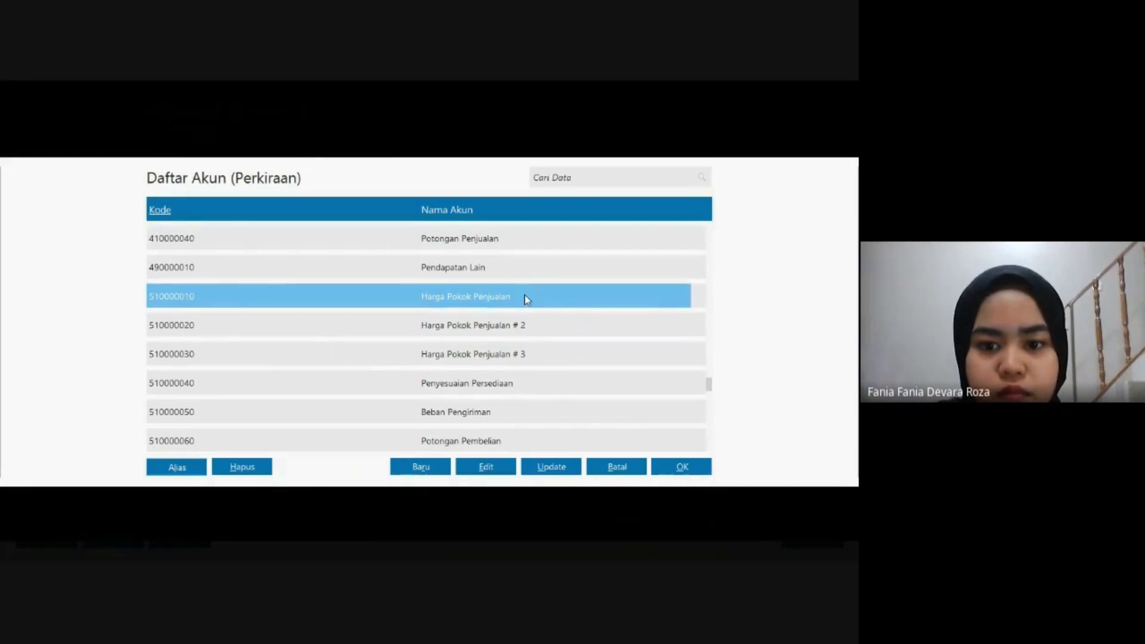
pyautogui.click(680, 467)
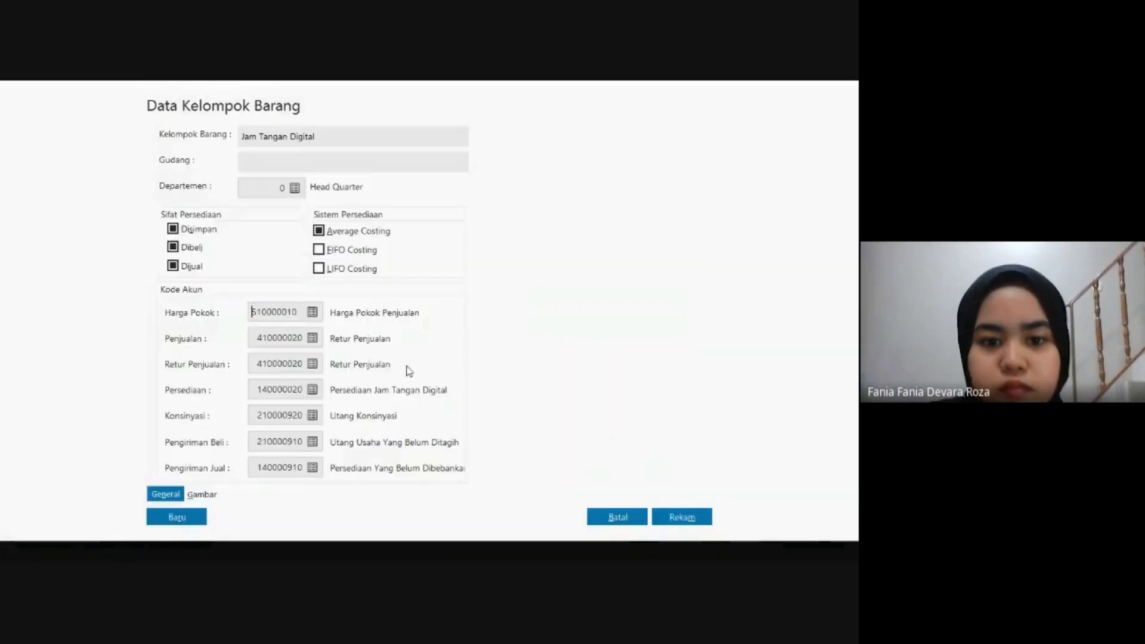
pyautogui.click(312, 338)
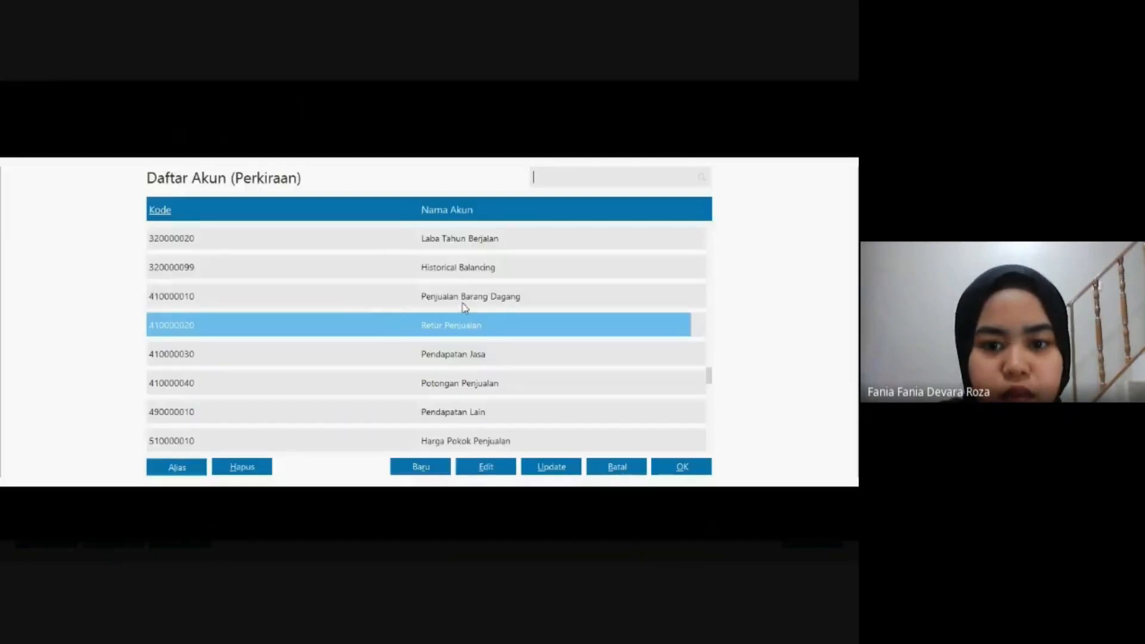
pyautogui.click(465, 301)
pyautogui.doubleClick(465, 304)
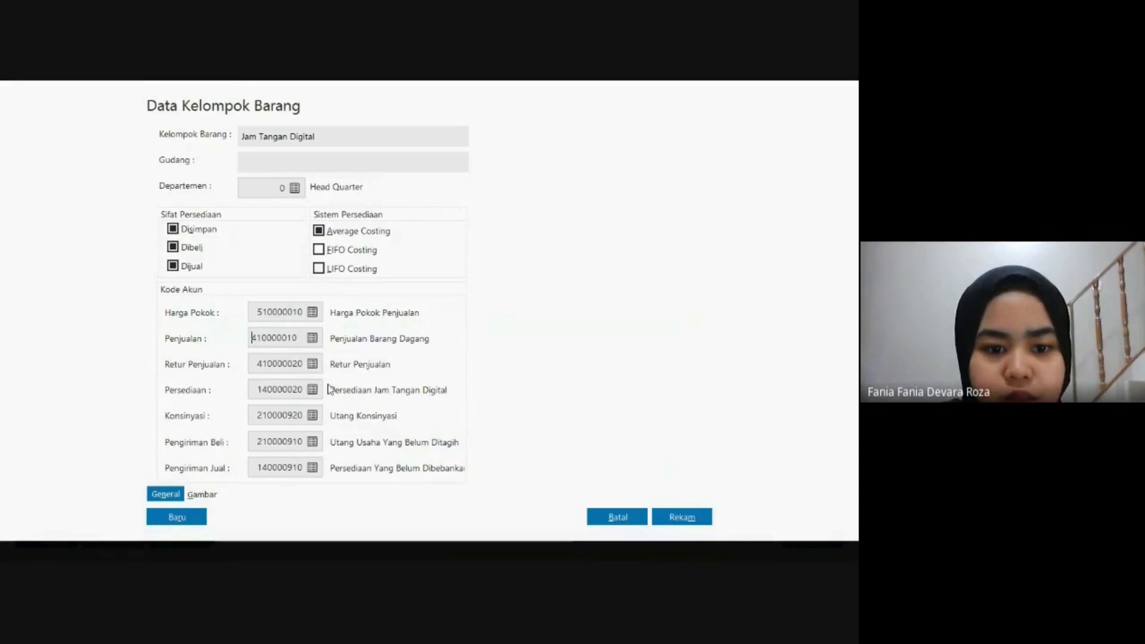
# Confirm account 410000020 for Jam Tangan Digital's Retur Penjualan, then record the group and adjust the account codes of all its products.
pyautogui.click(312, 364)
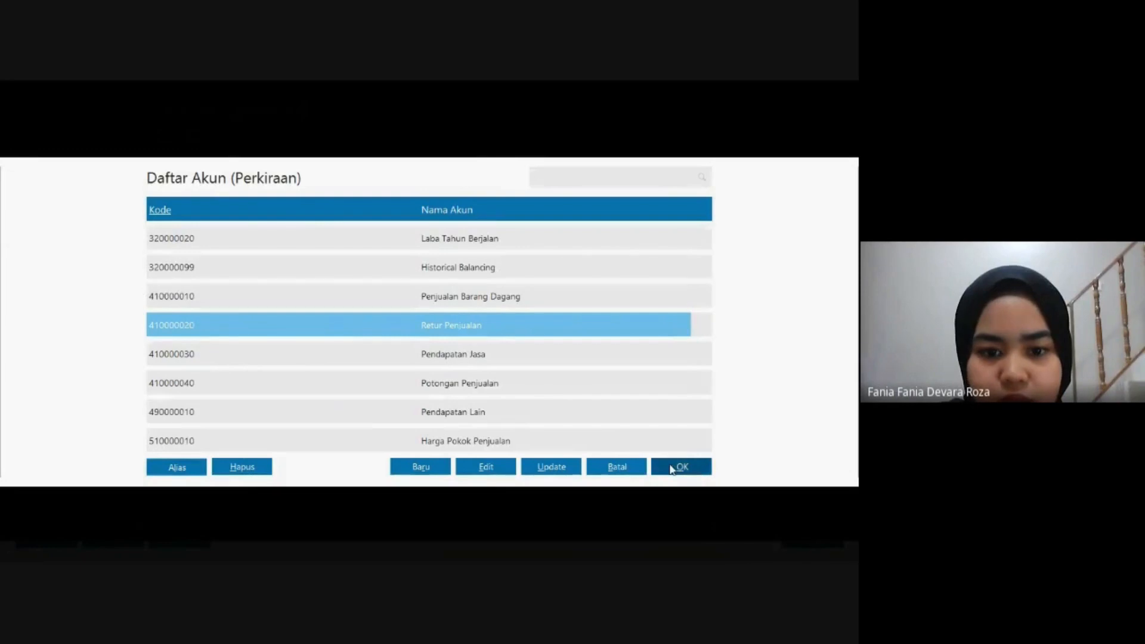
pyautogui.click(672, 468)
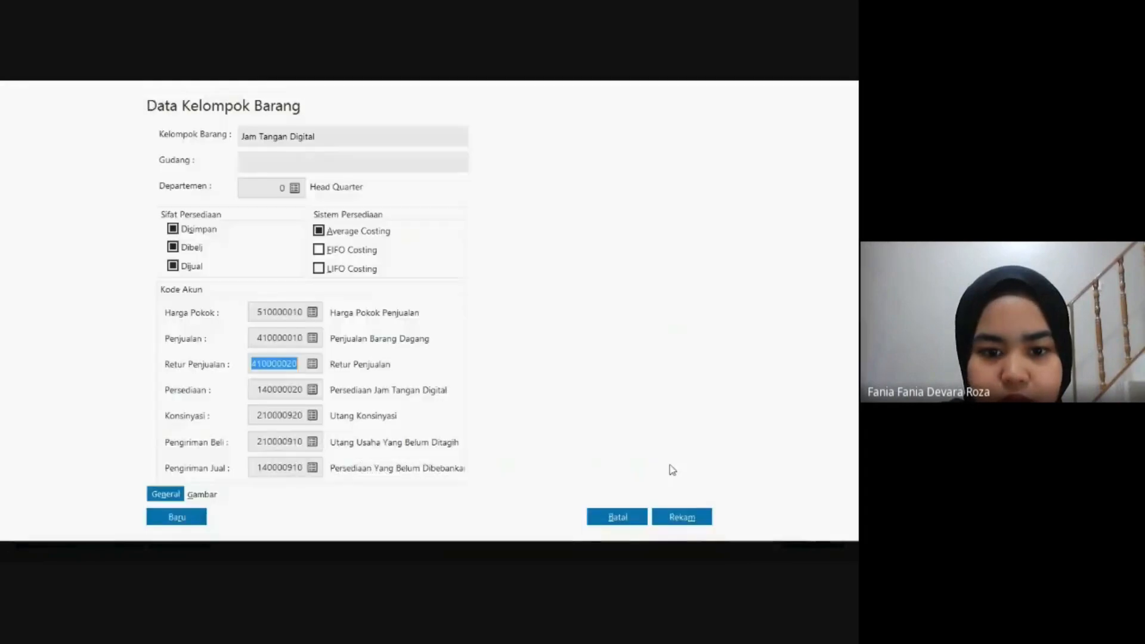
pyautogui.click(677, 518)
pyautogui.click(616, 393)
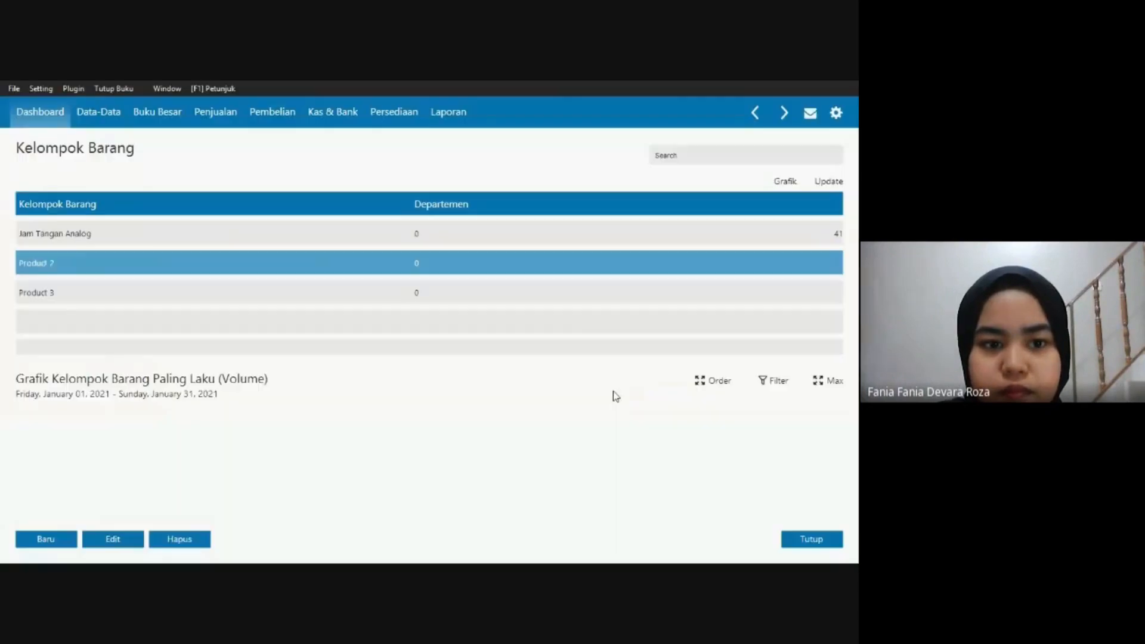
# Rename the Product 3 group as Jam Dinding and set its inventory system to Average Costing.
pyautogui.click(159, 301)
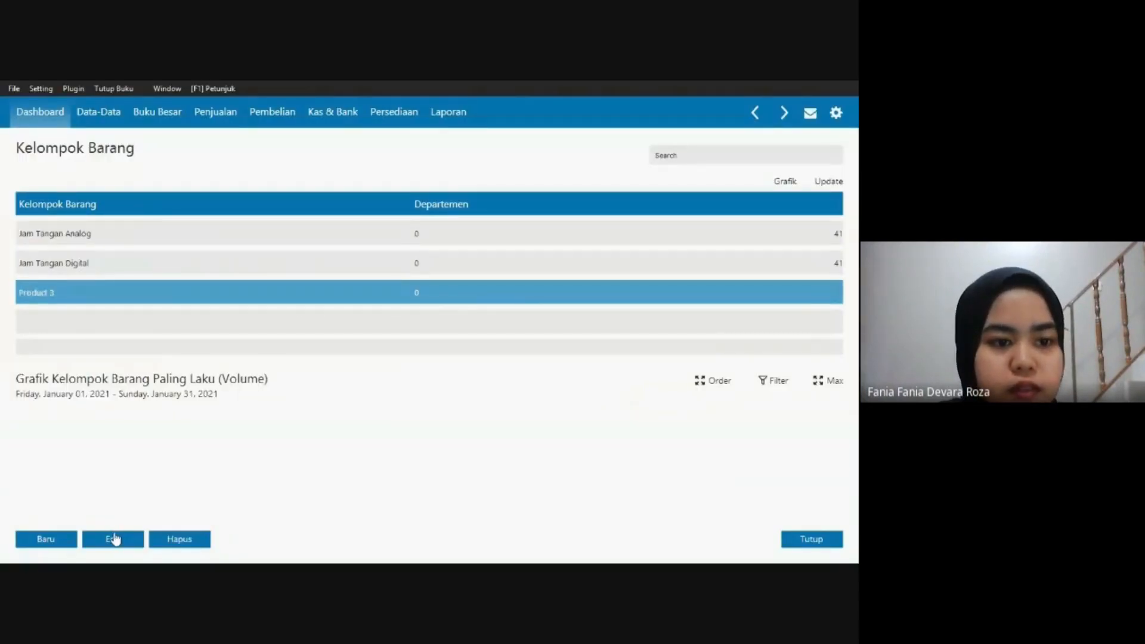
pyautogui.click(115, 539)
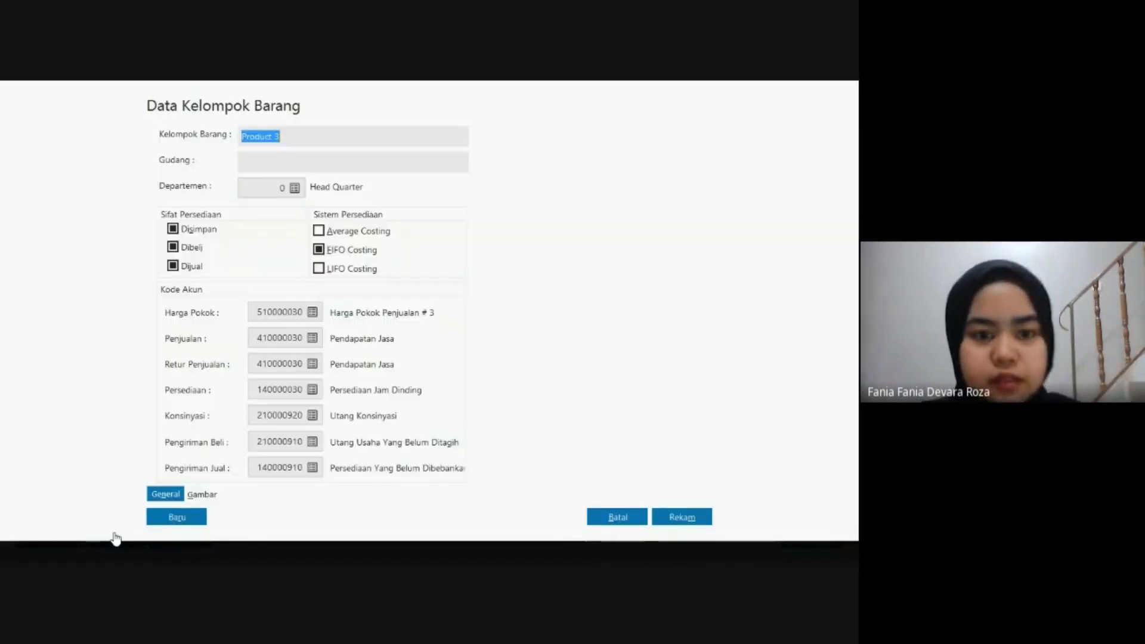
pyautogui.write('J')
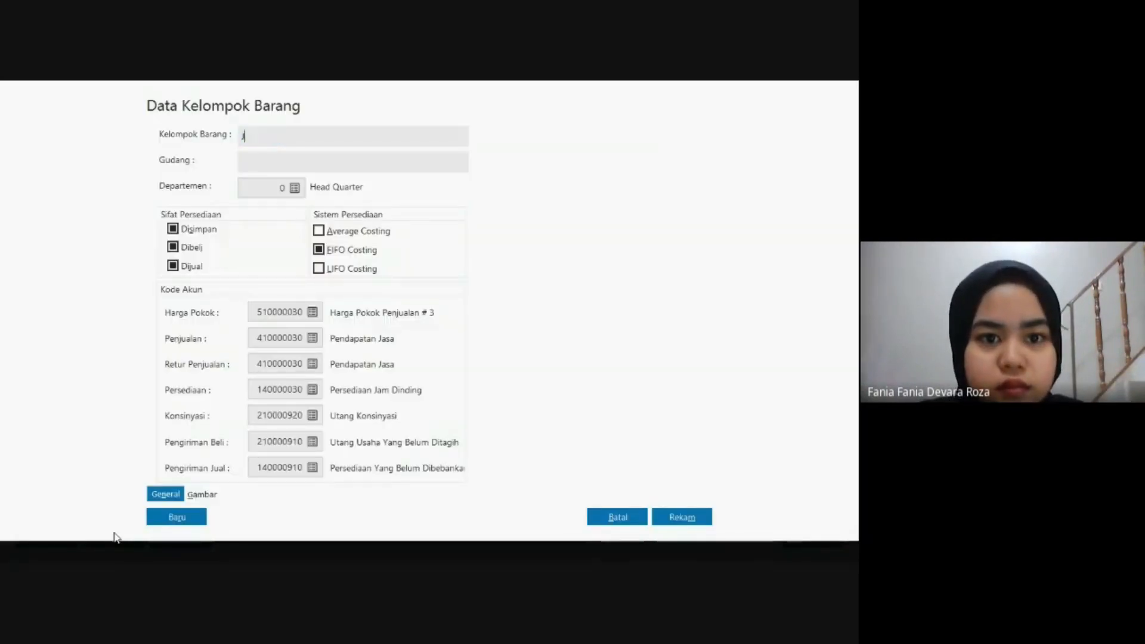
pyautogui.write('am D')
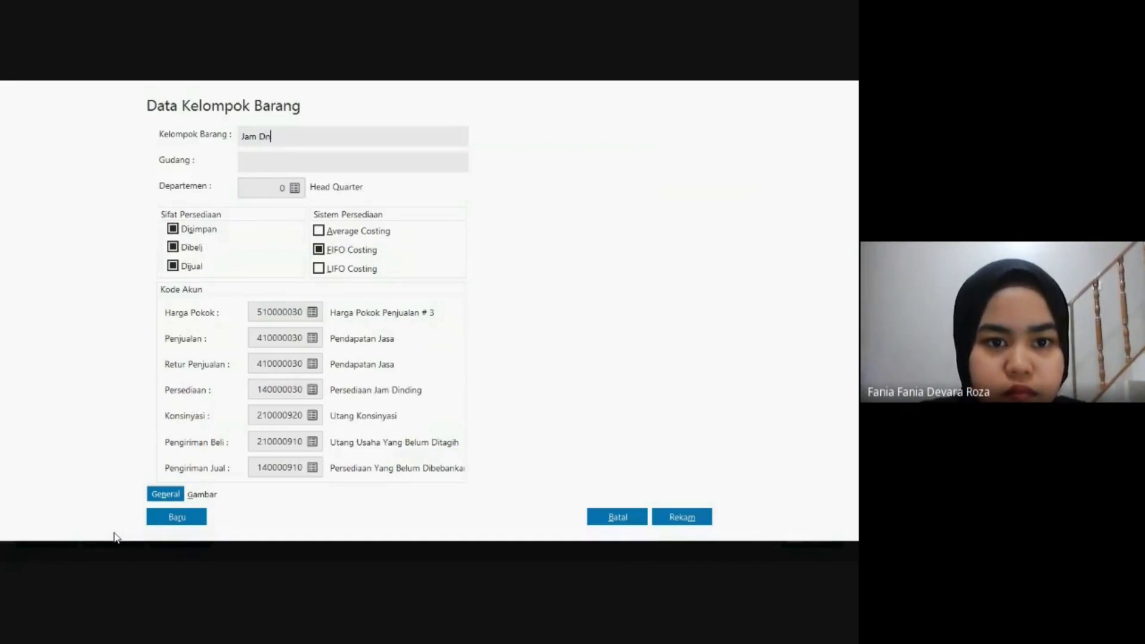
pyautogui.write('in')
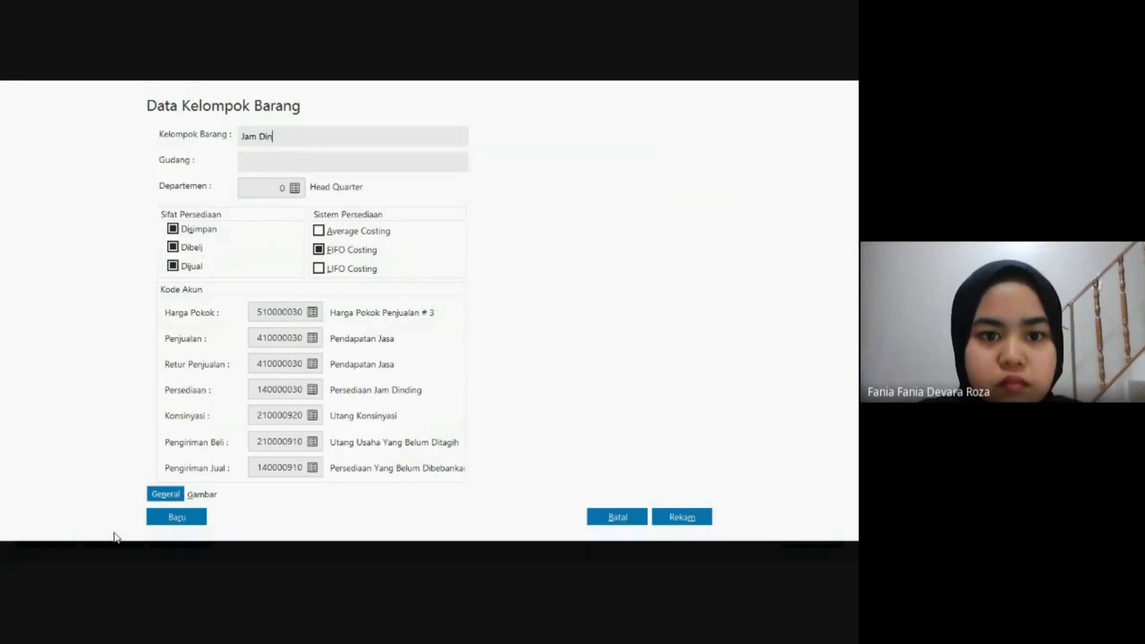
pyautogui.write('din')
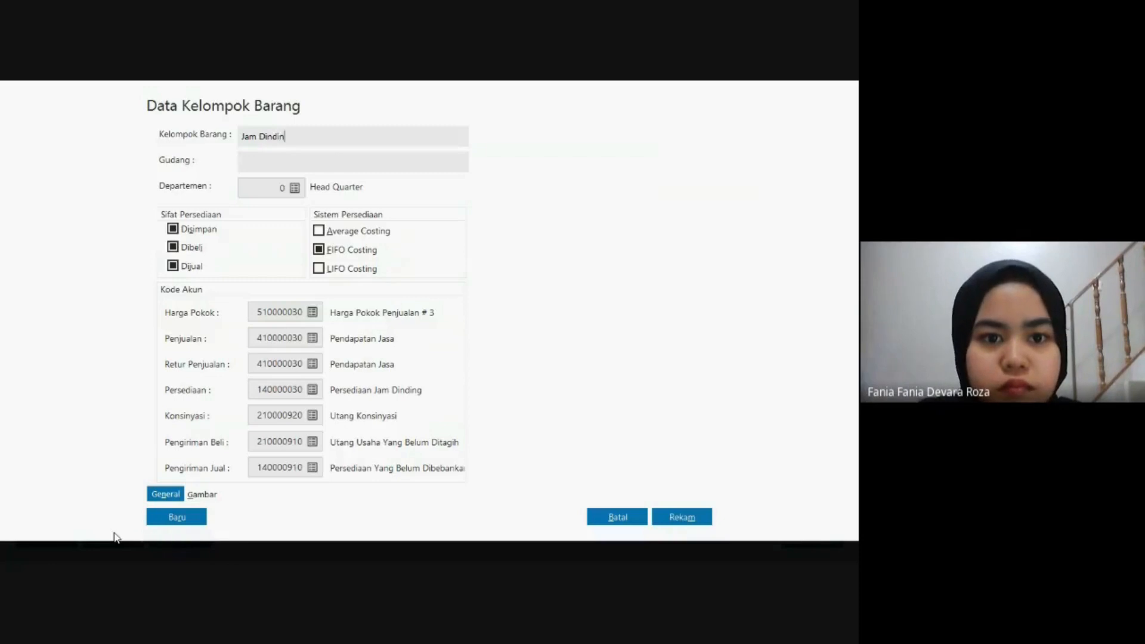
pyautogui.write('g')
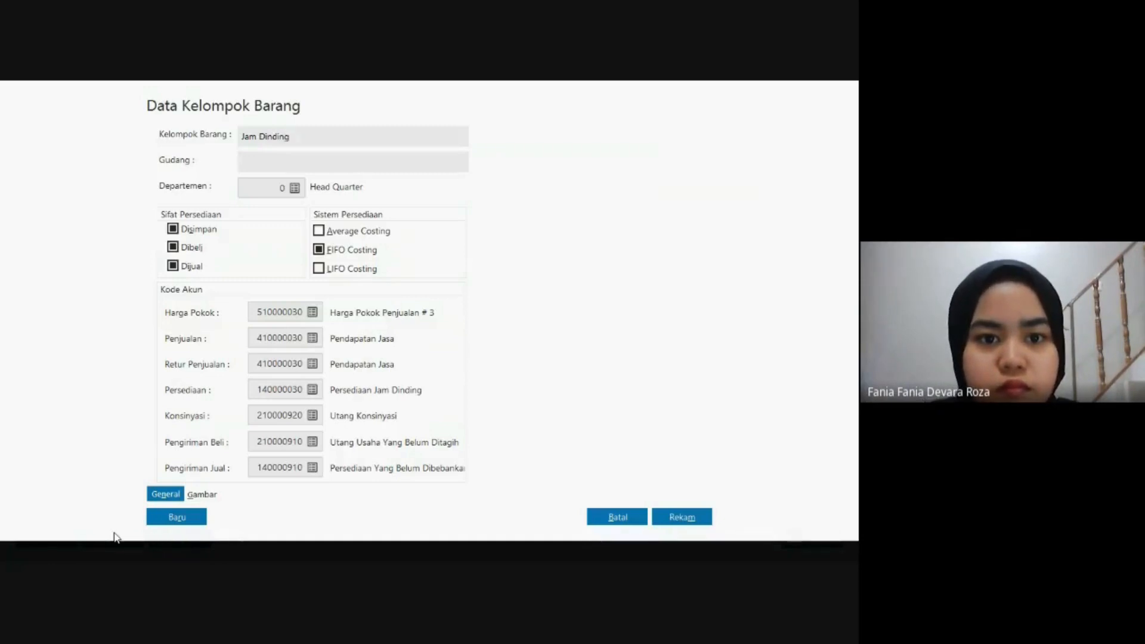
pyautogui.click(320, 233)
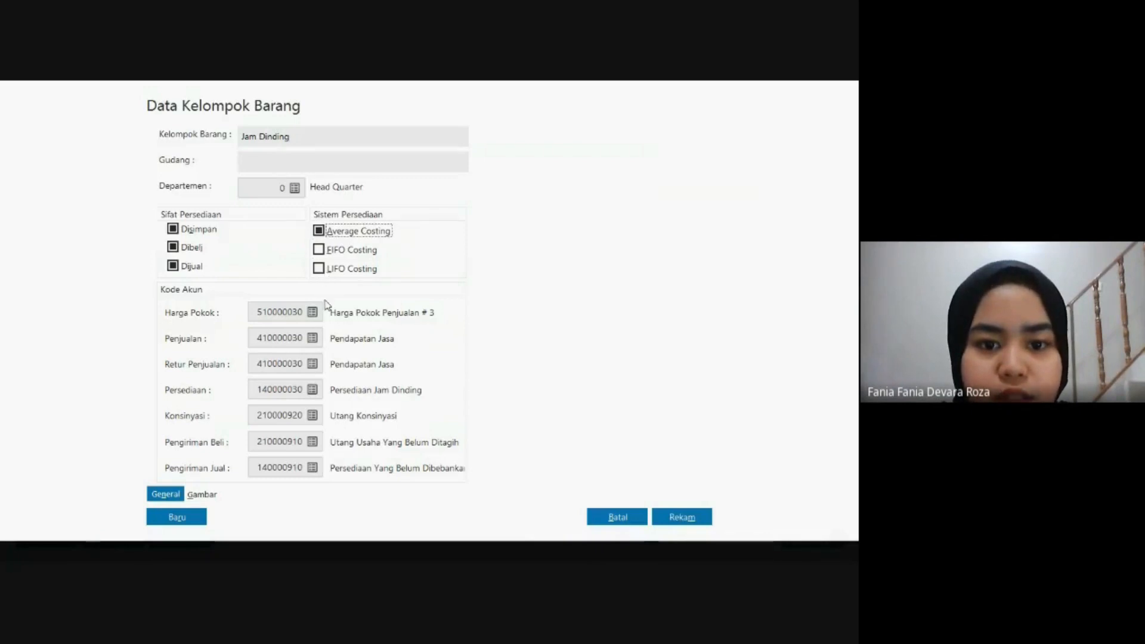
# Assign account 510000010 to the Jam Dinding group's Harga Pokok and account 410000010 to its Penjualan.
pyautogui.click(310, 315)
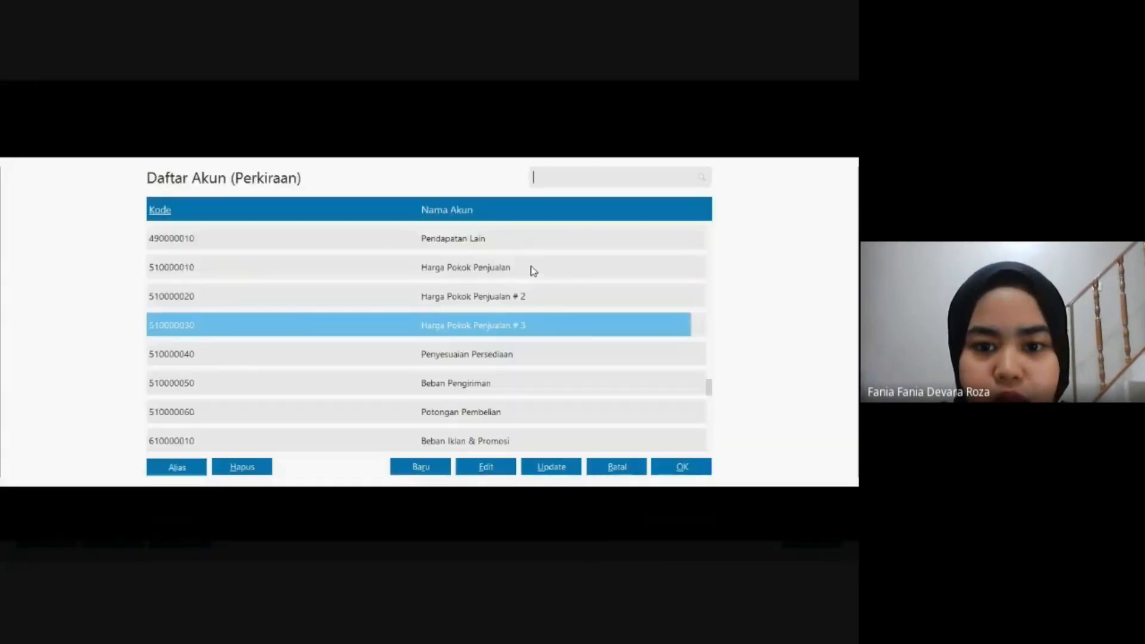
pyautogui.click(533, 268)
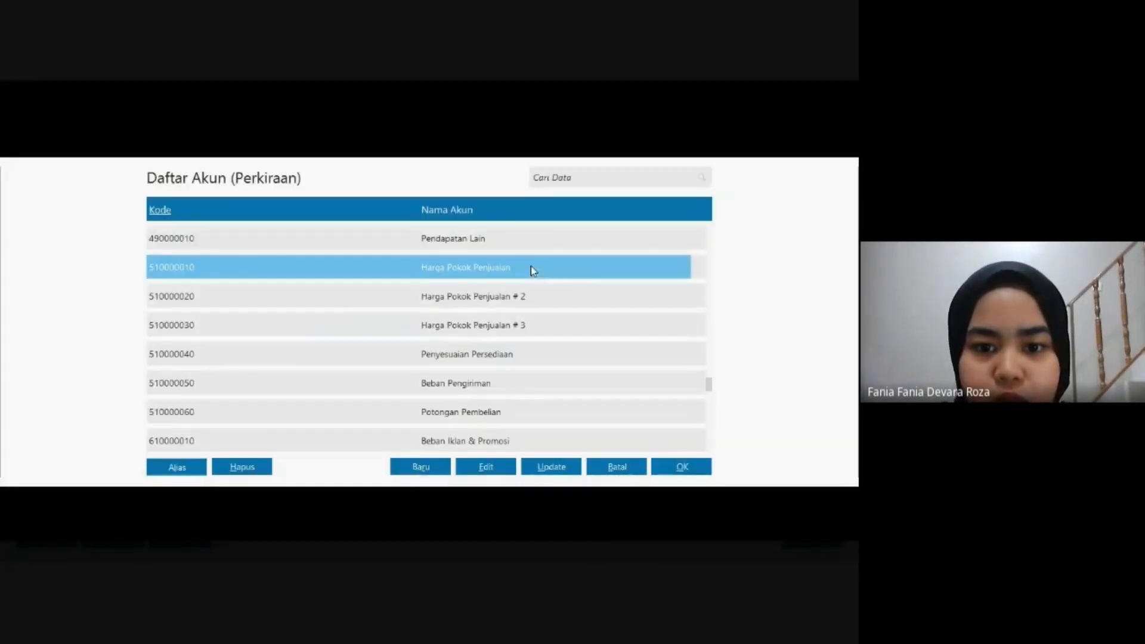
pyautogui.click(682, 466)
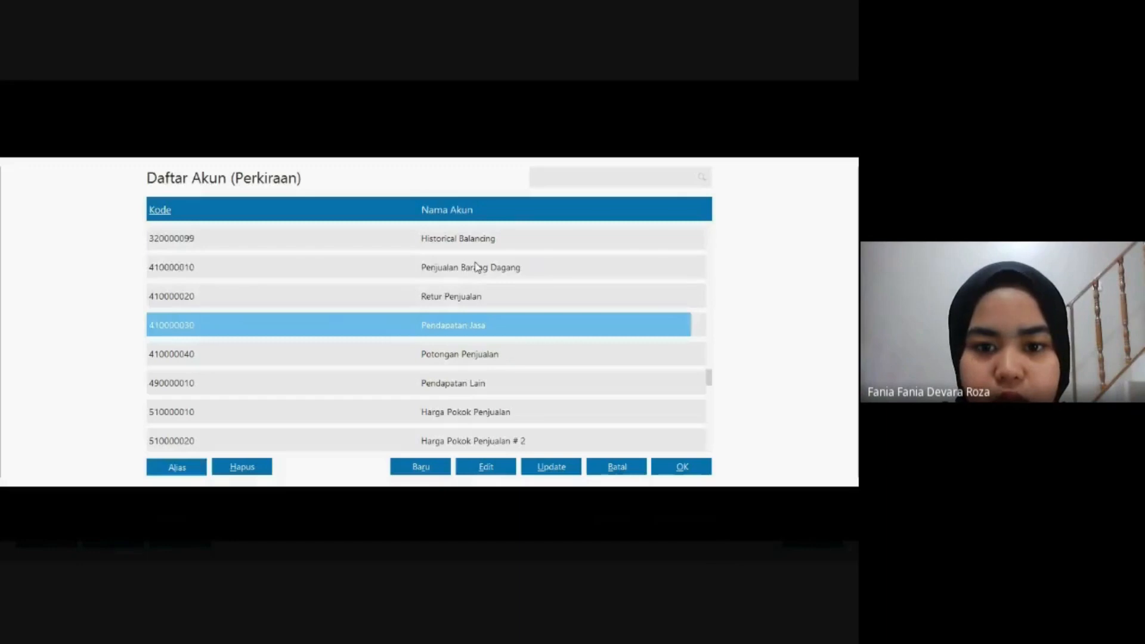
pyautogui.click(476, 266)
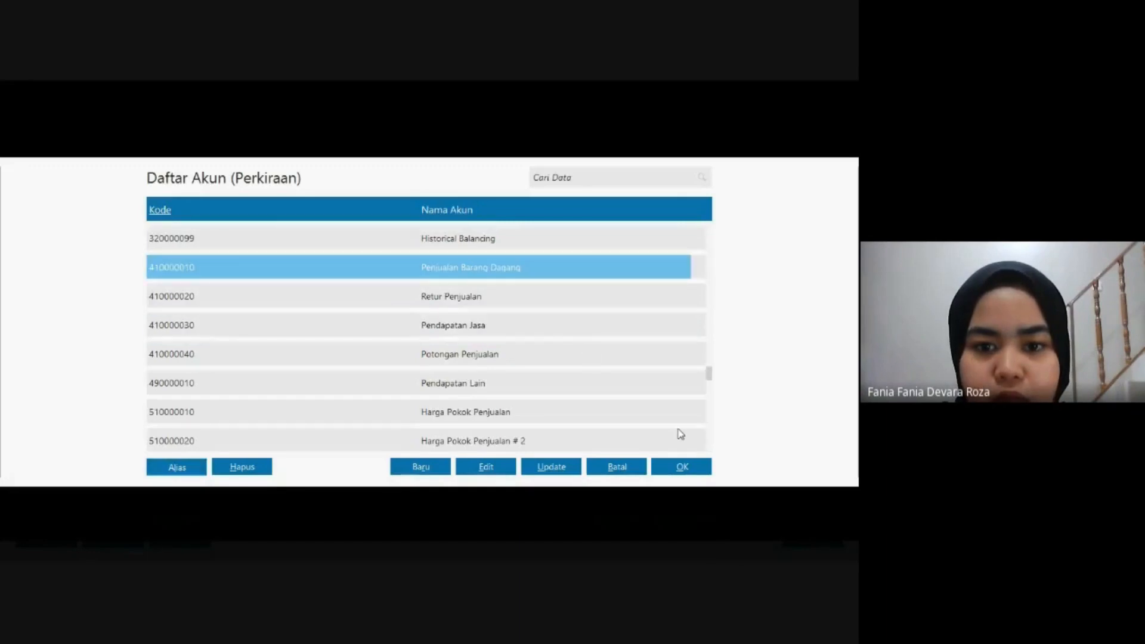
pyautogui.click(679, 466)
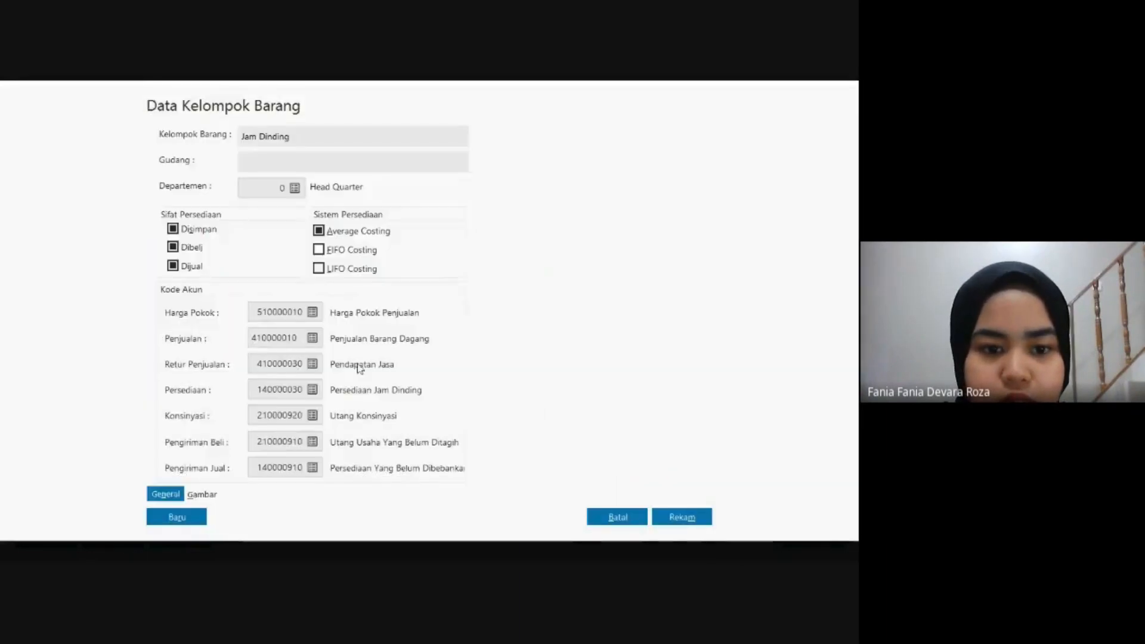
# Assign account 410000020 to the Jam Dinding group's Retur Penjualan and record the group, adjusting the account codes of all its products.
pyautogui.click(313, 364)
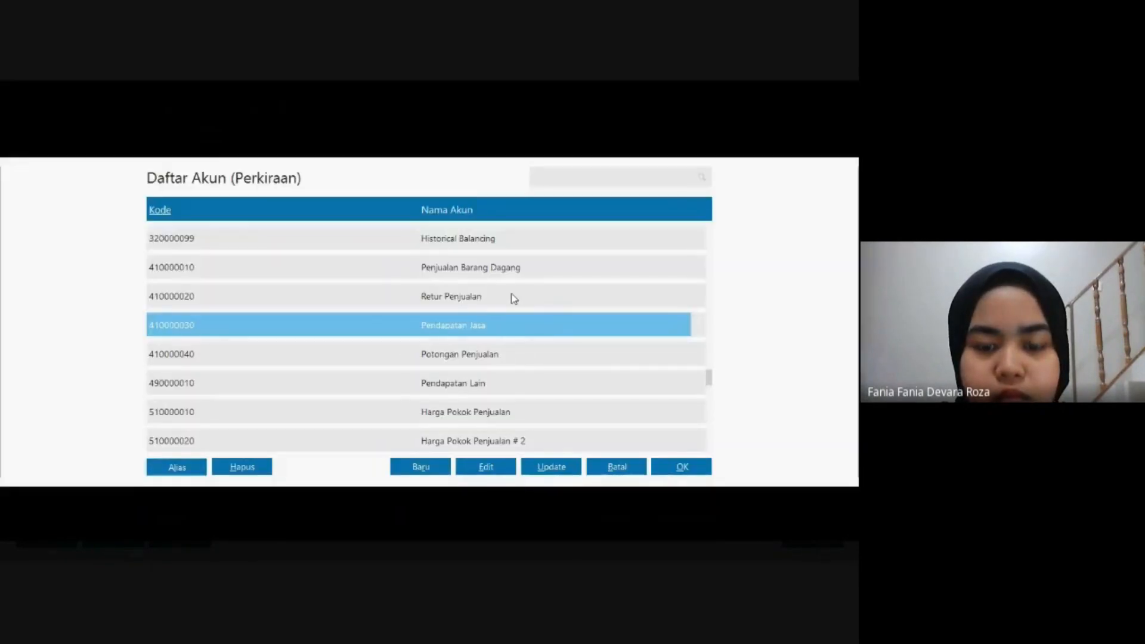
pyautogui.click(514, 298)
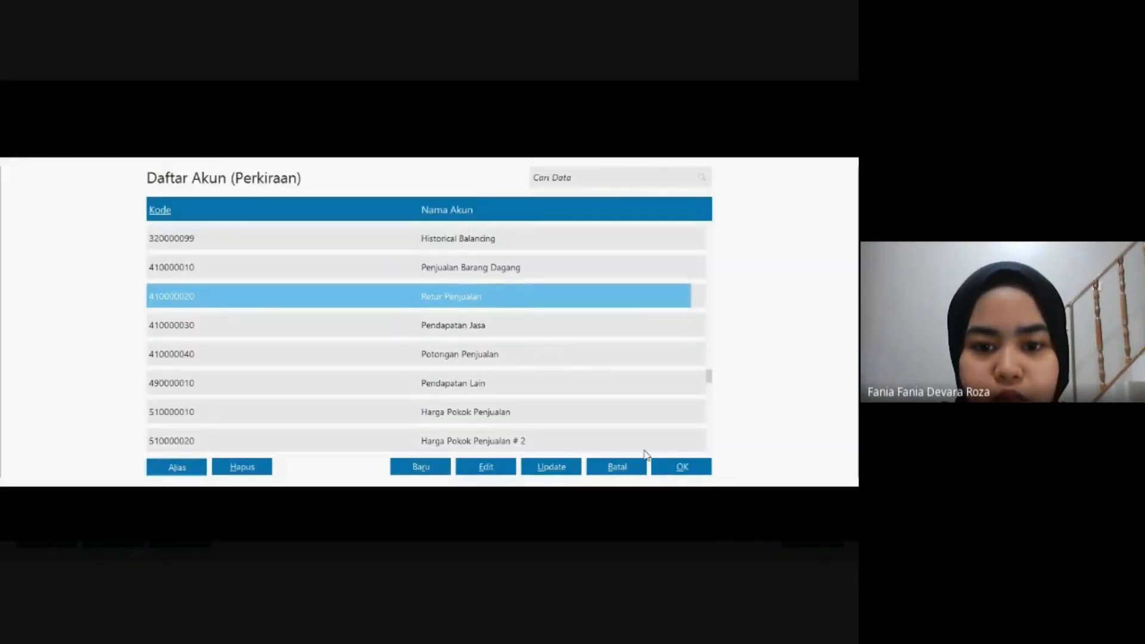
pyautogui.click(678, 468)
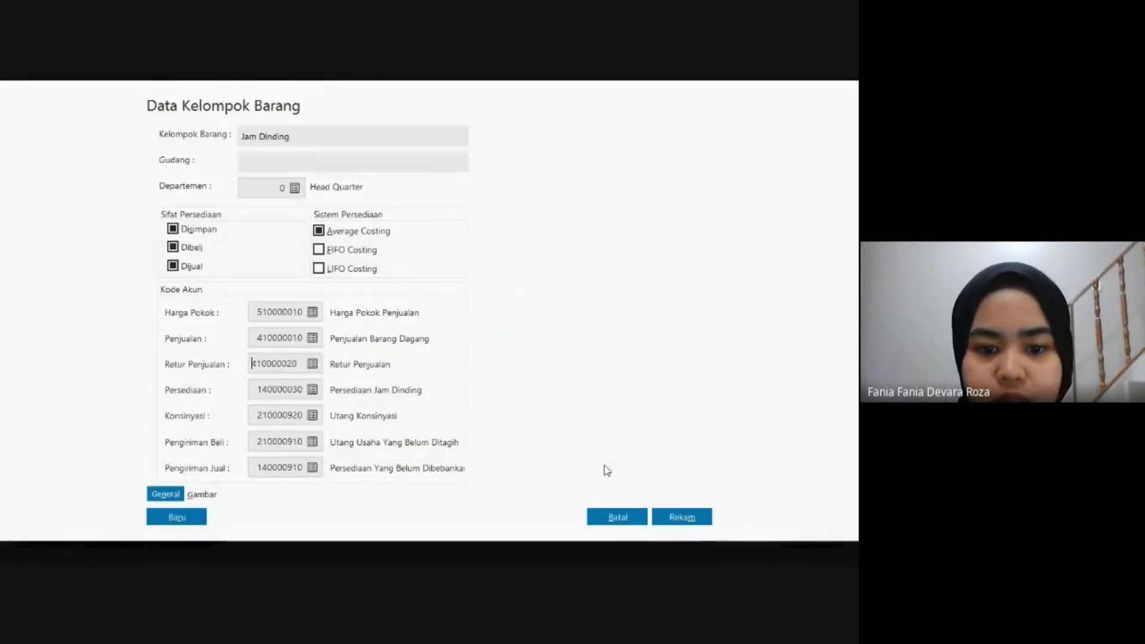
pyautogui.click(685, 519)
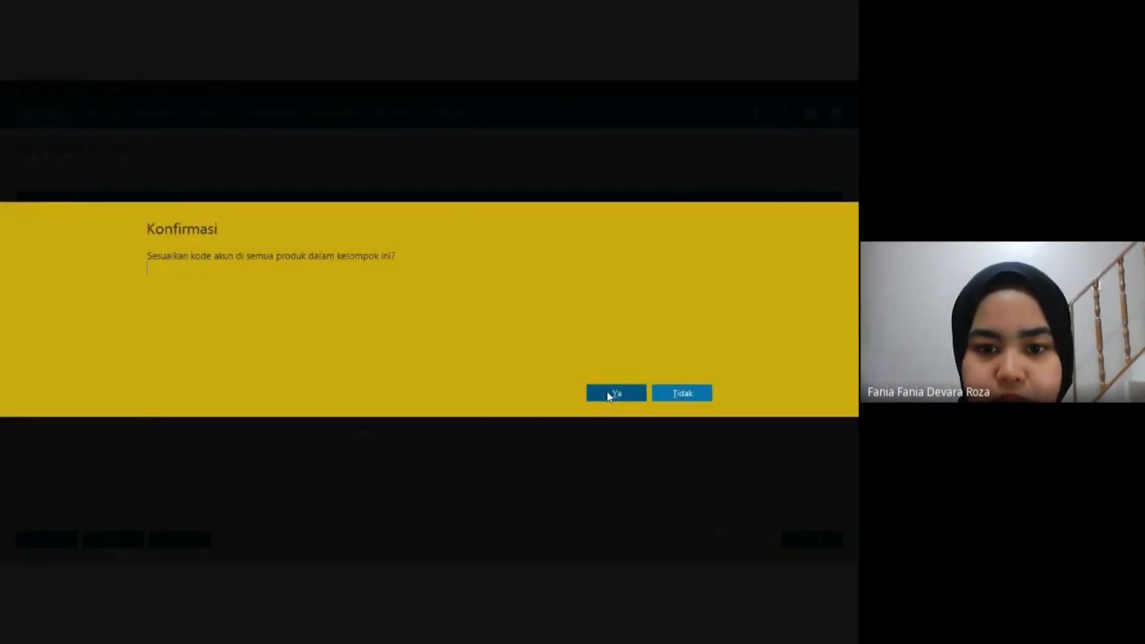
pyautogui.click(609, 395)
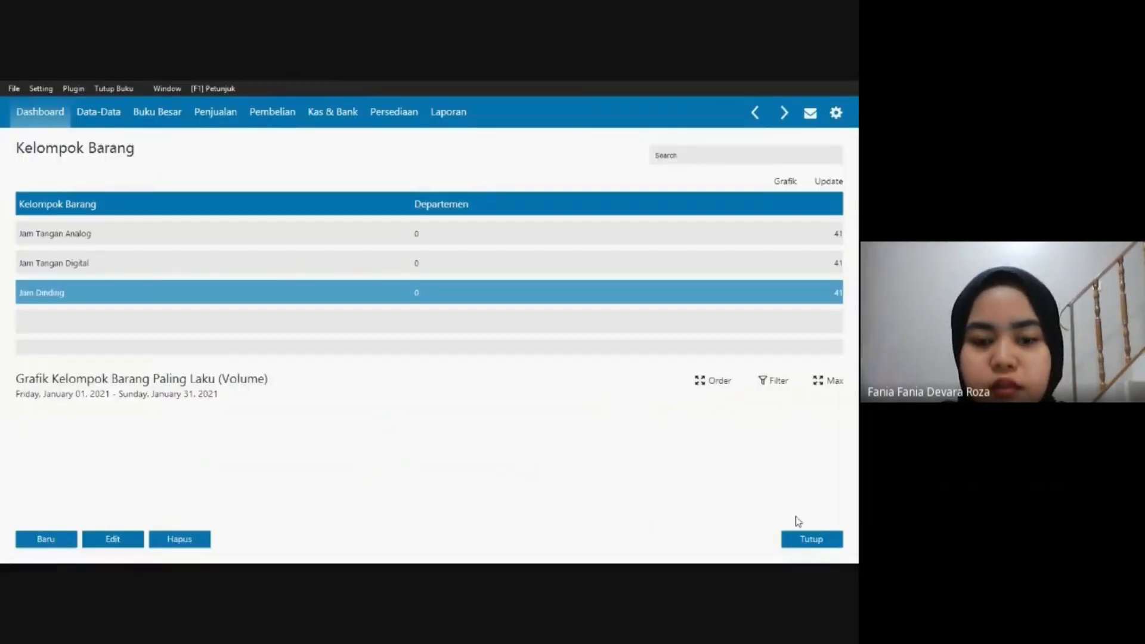
pyautogui.click(801, 540)
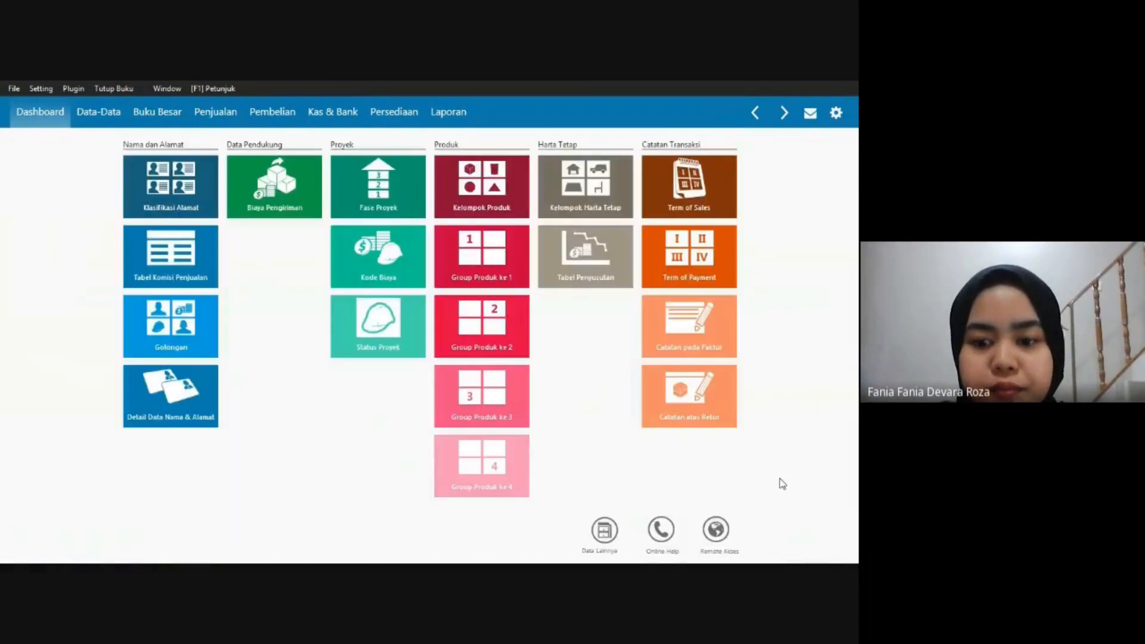
# Switch to SOAL UTS.pdf to check the DATA PERSEDIAAN table's item codes, descriptions and groups, then return to Zahir's master data.
pyautogui.click(602, 532)
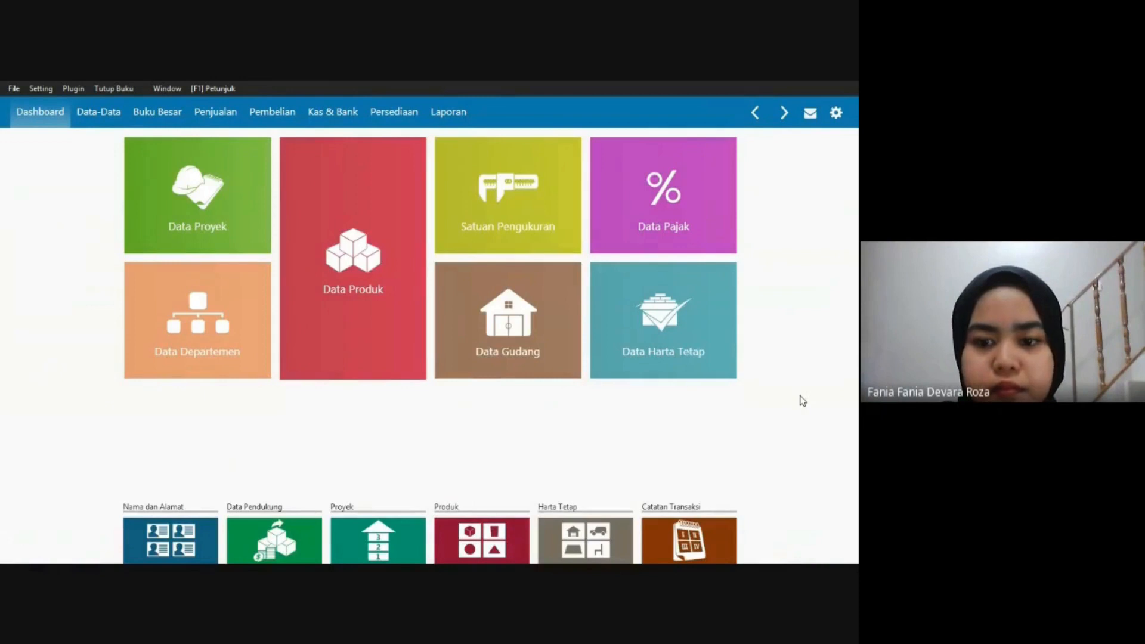
pyautogui.scroll(2, 804, 401)
pyautogui.hotkey('alt', 'Tab')
pyautogui.scroll(-1, 465, 353)
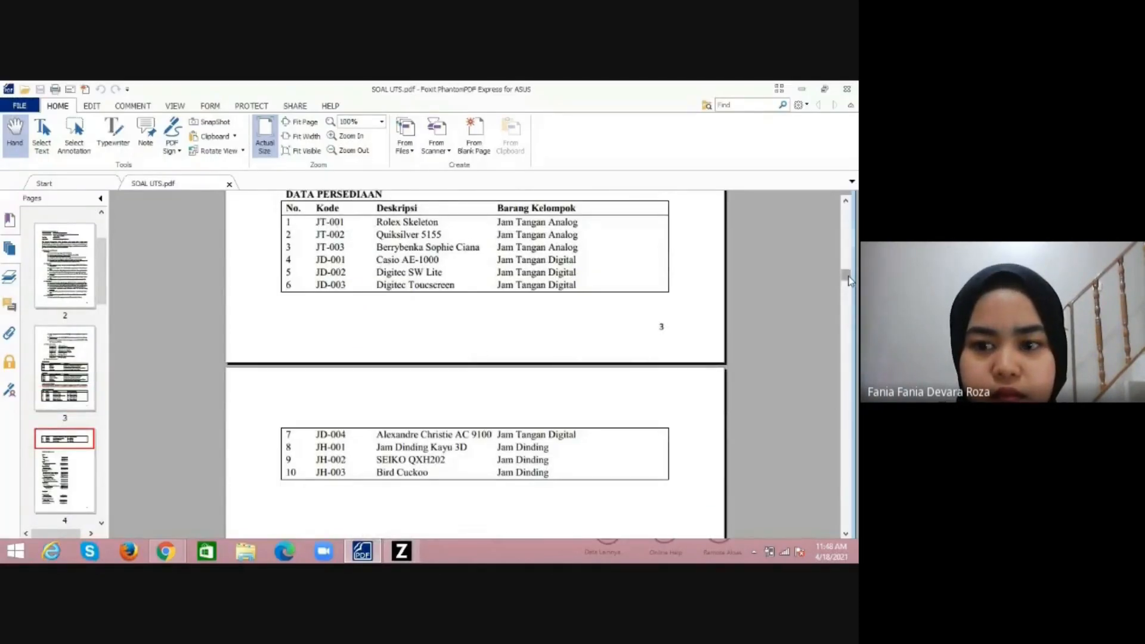
pyautogui.scroll(1, 849, 280)
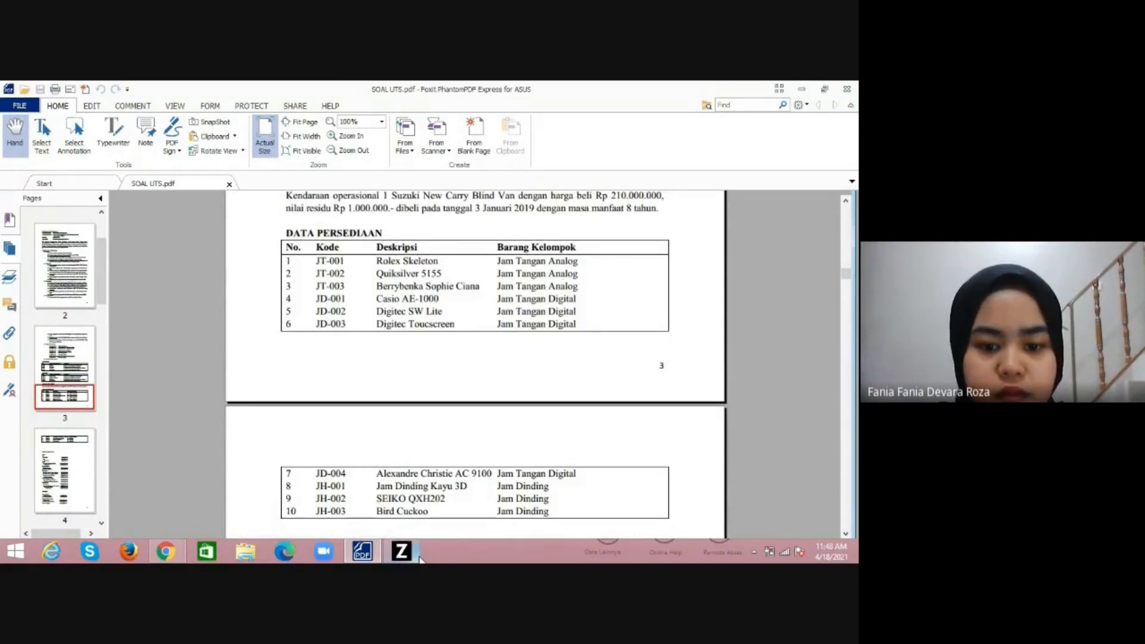
pyautogui.click(418, 555)
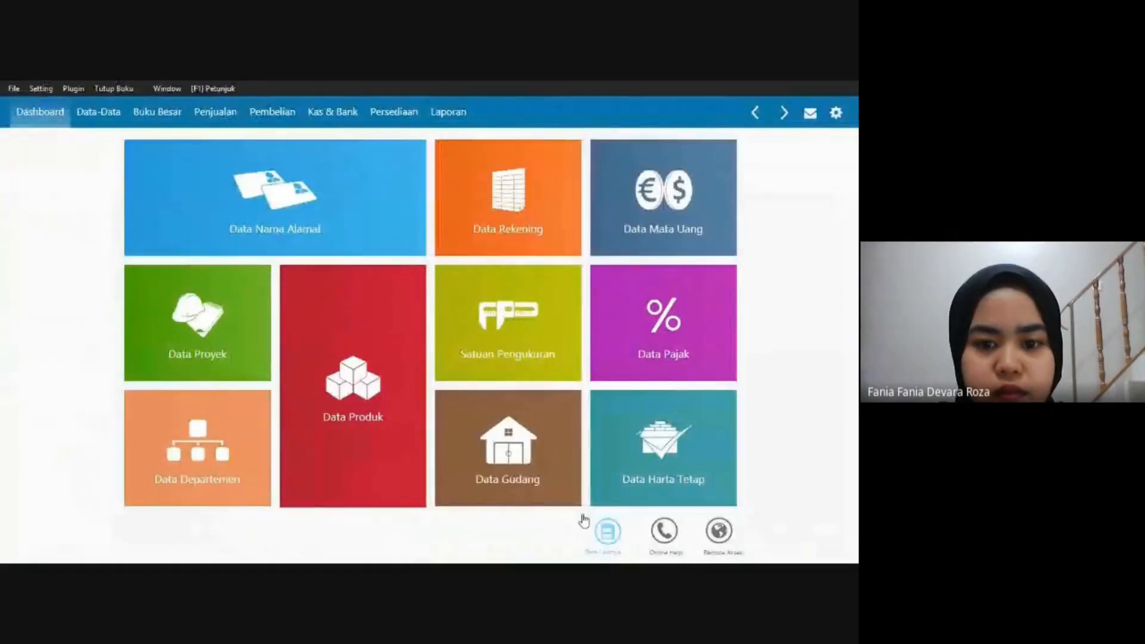
# Create a new inventory item in Data Produk with the code JT-001 and the description Rolex Skeleton.
pyautogui.moveTo(384, 386)
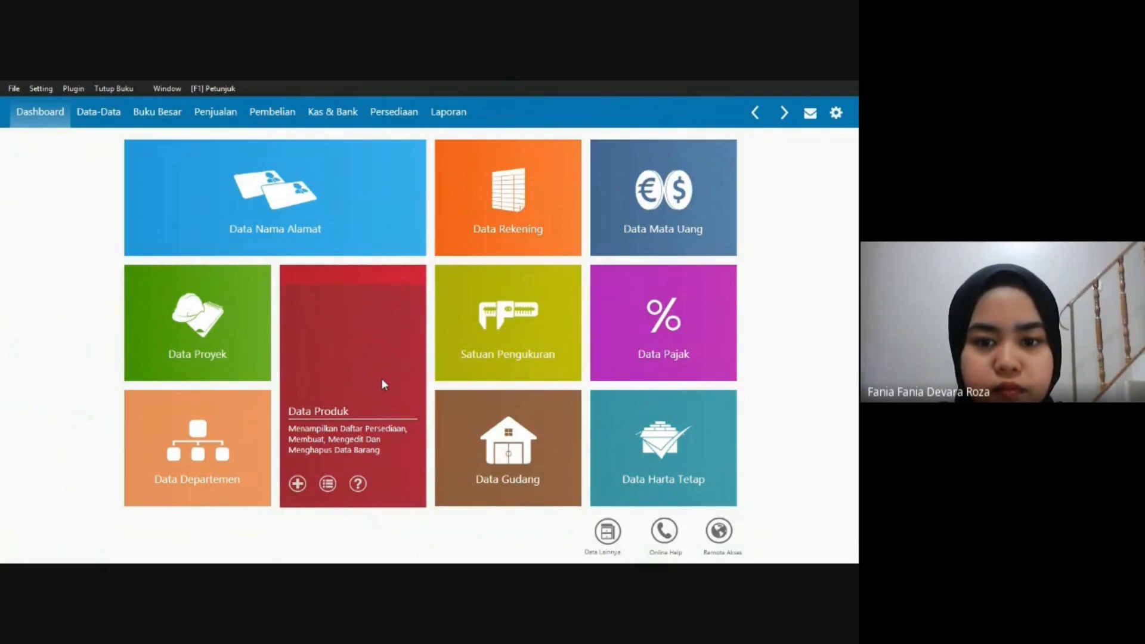
pyautogui.click(384, 385)
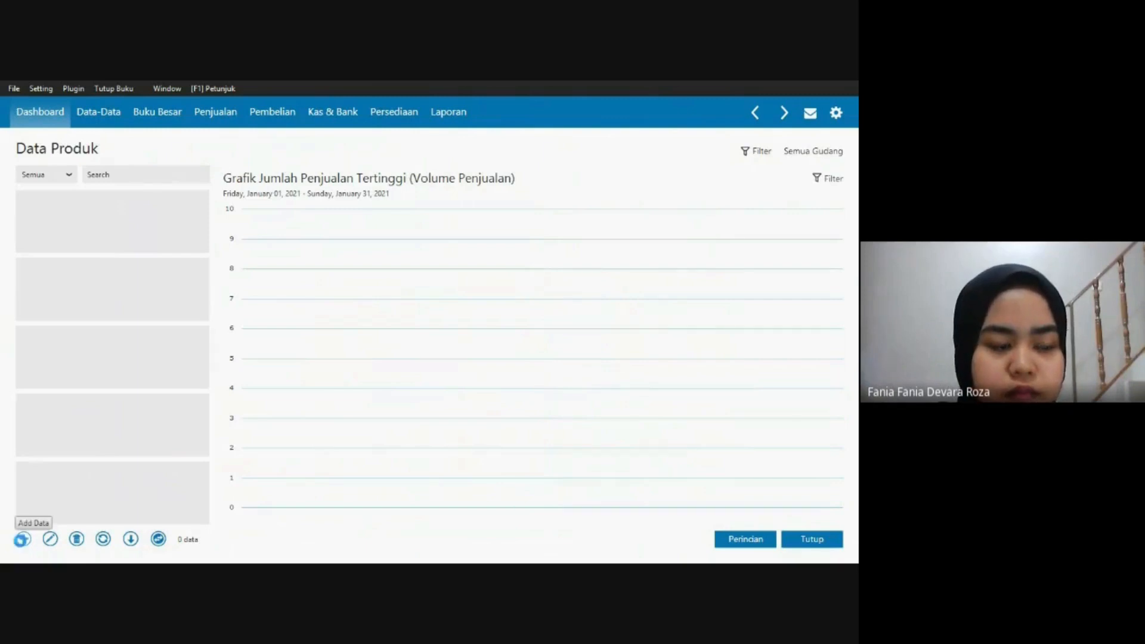
pyautogui.click(22, 540)
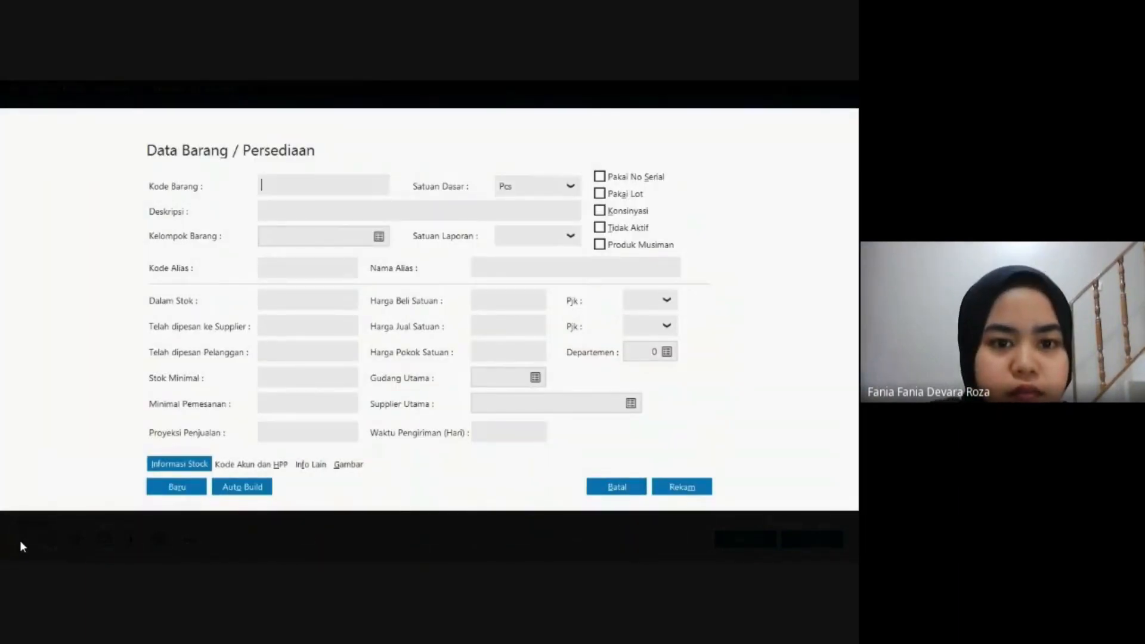
pyautogui.write('JT-001')
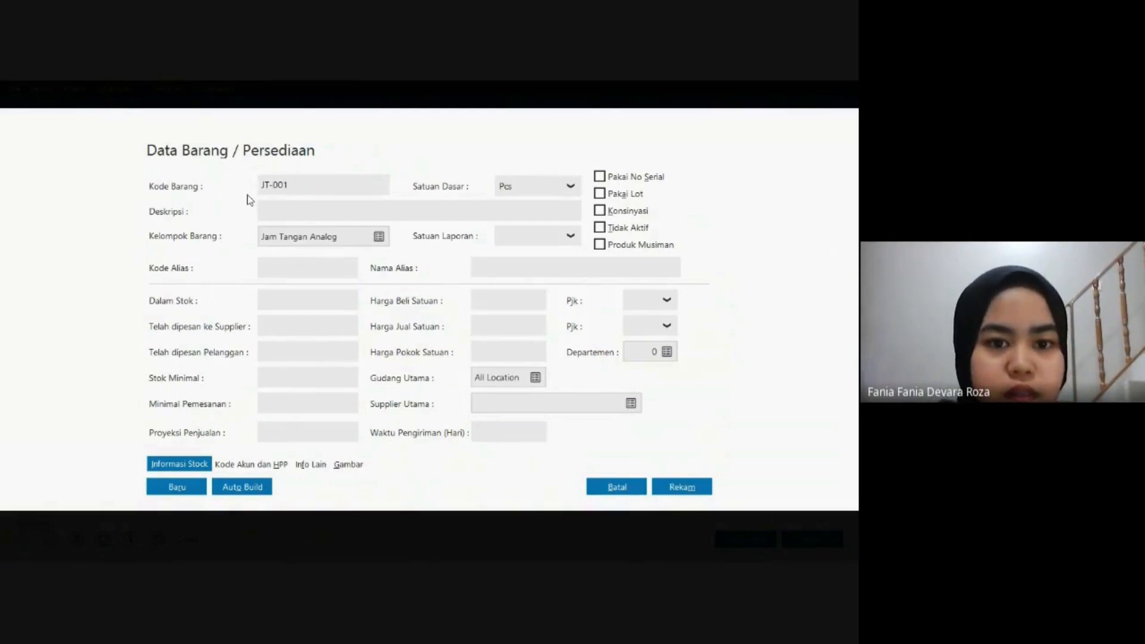
pyautogui.click(314, 209)
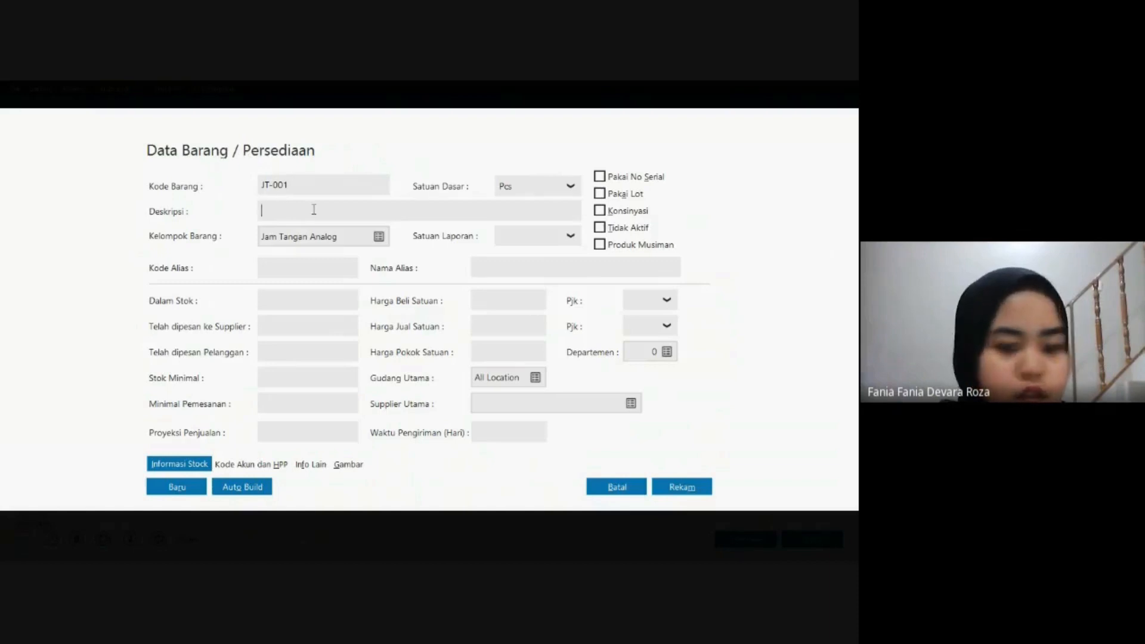
pyautogui.write('R')
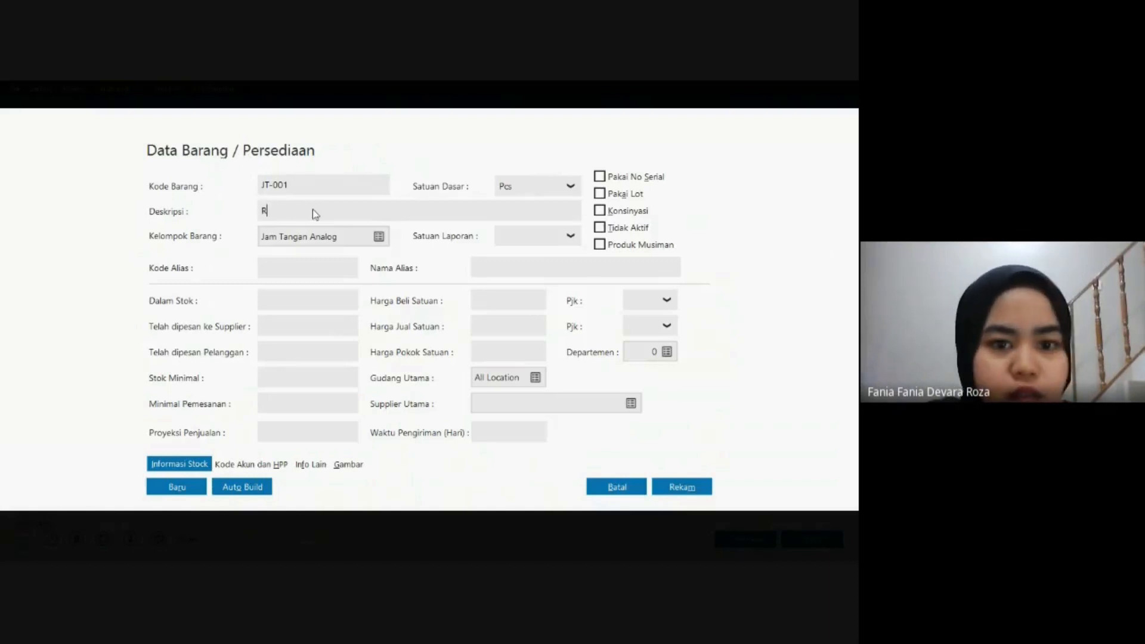
pyautogui.write('olex Sk')
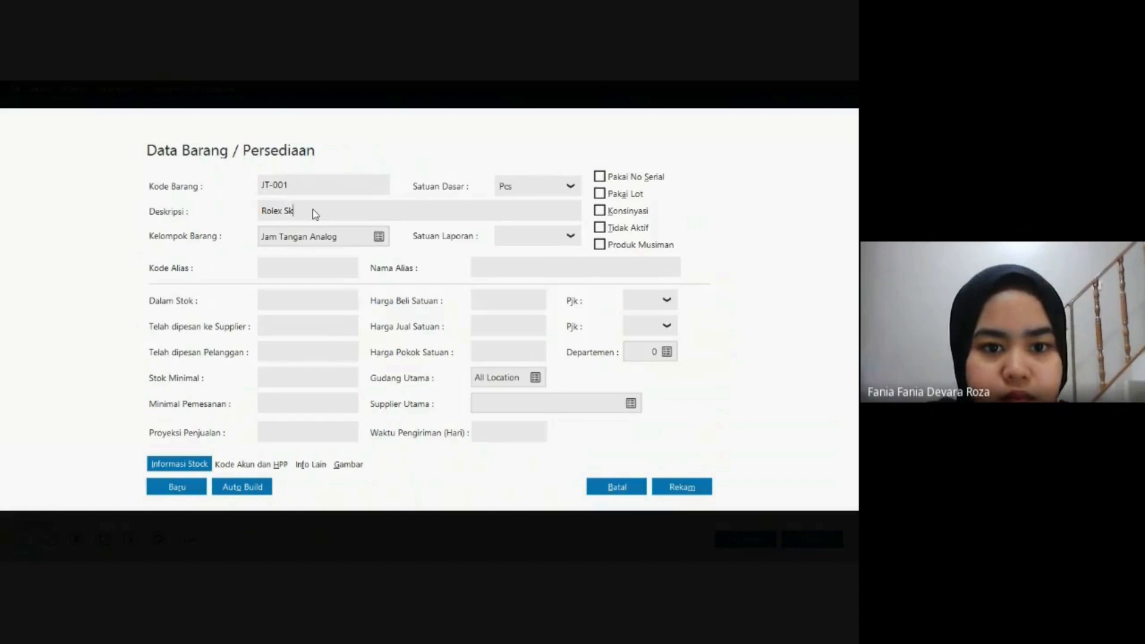
pyautogui.write('ele')
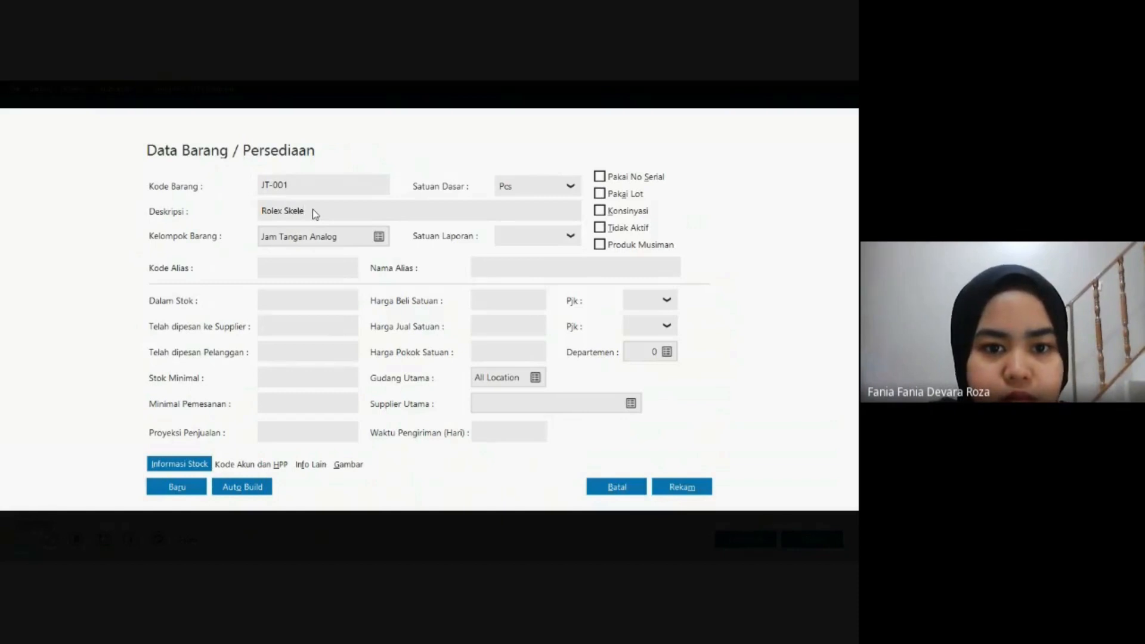
pyautogui.write('ton')
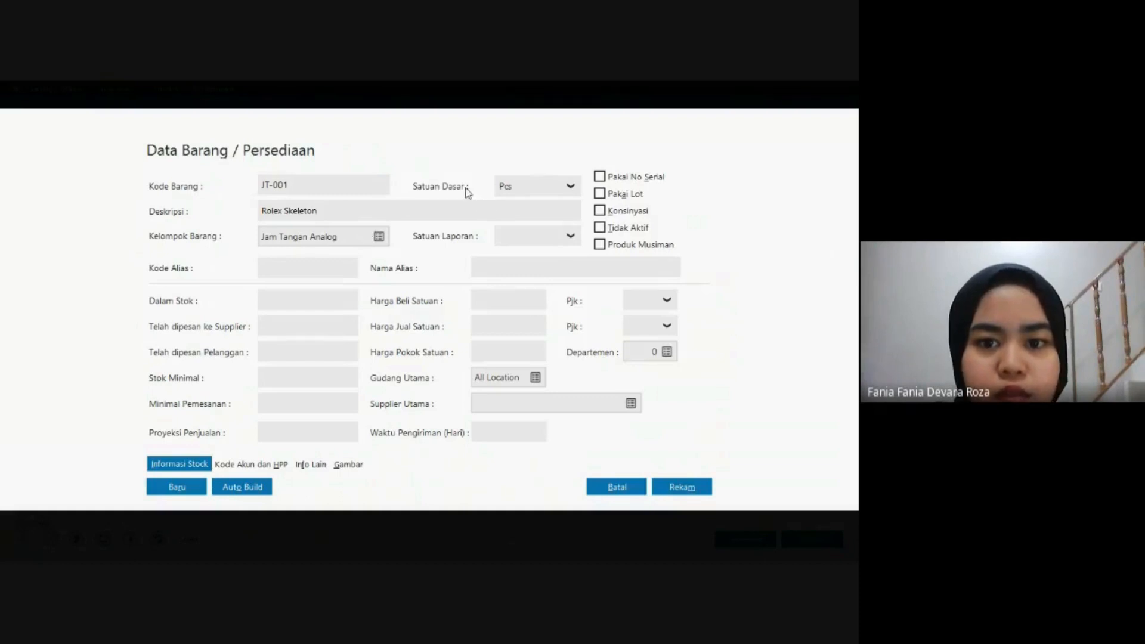
# Review the account codes and costing method of item JT-001, then record the item.
pyautogui.click(225, 466)
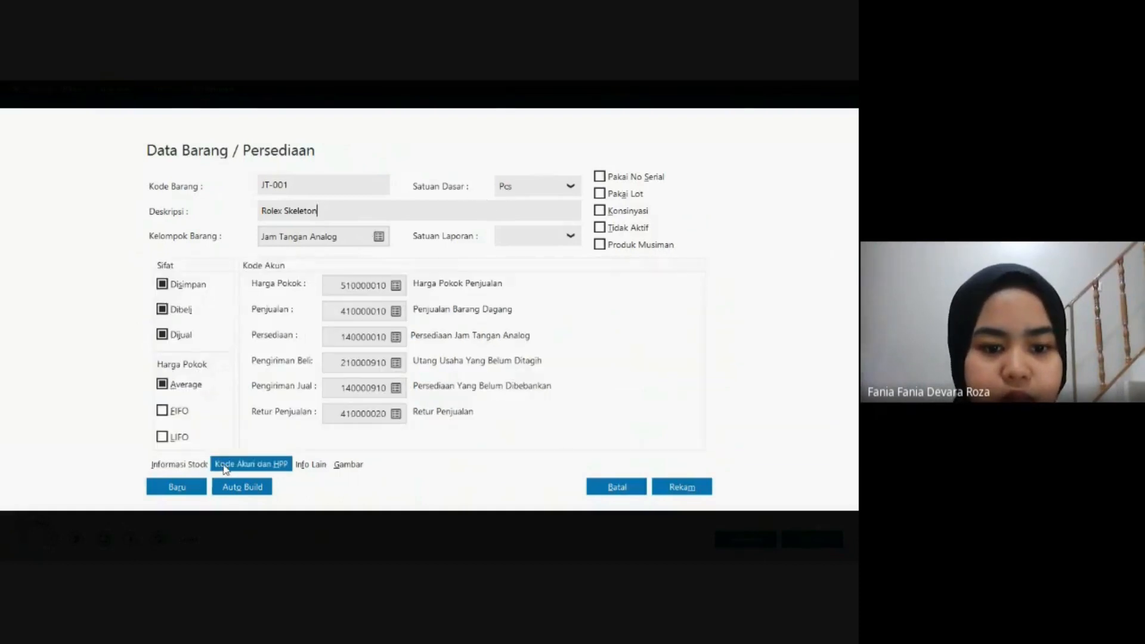
pyautogui.click(683, 487)
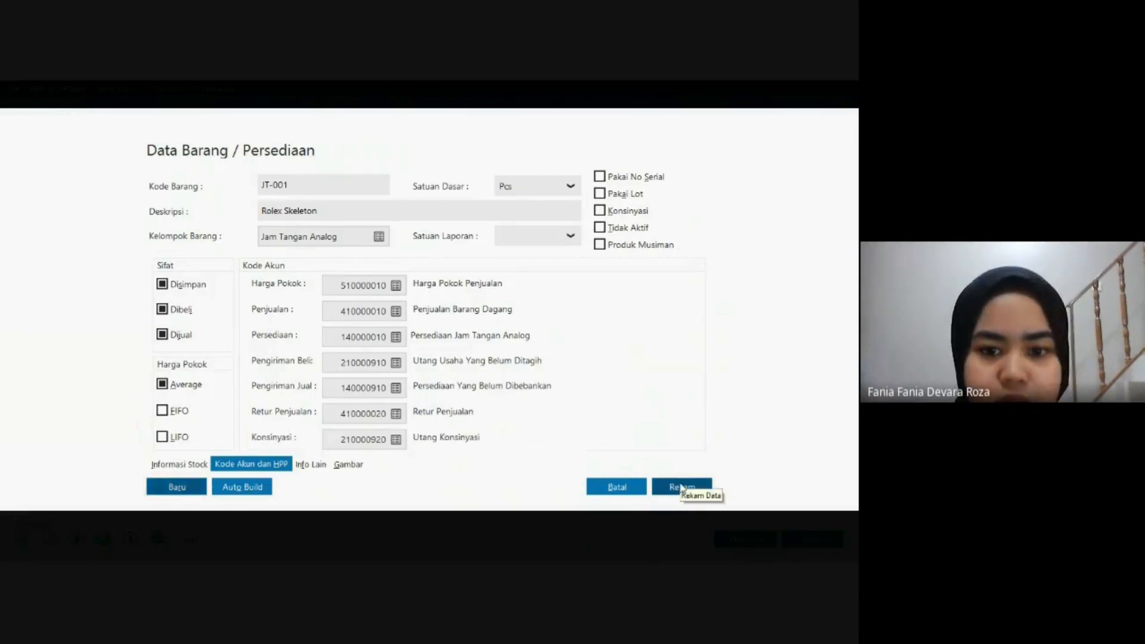
pyautogui.click(681, 486)
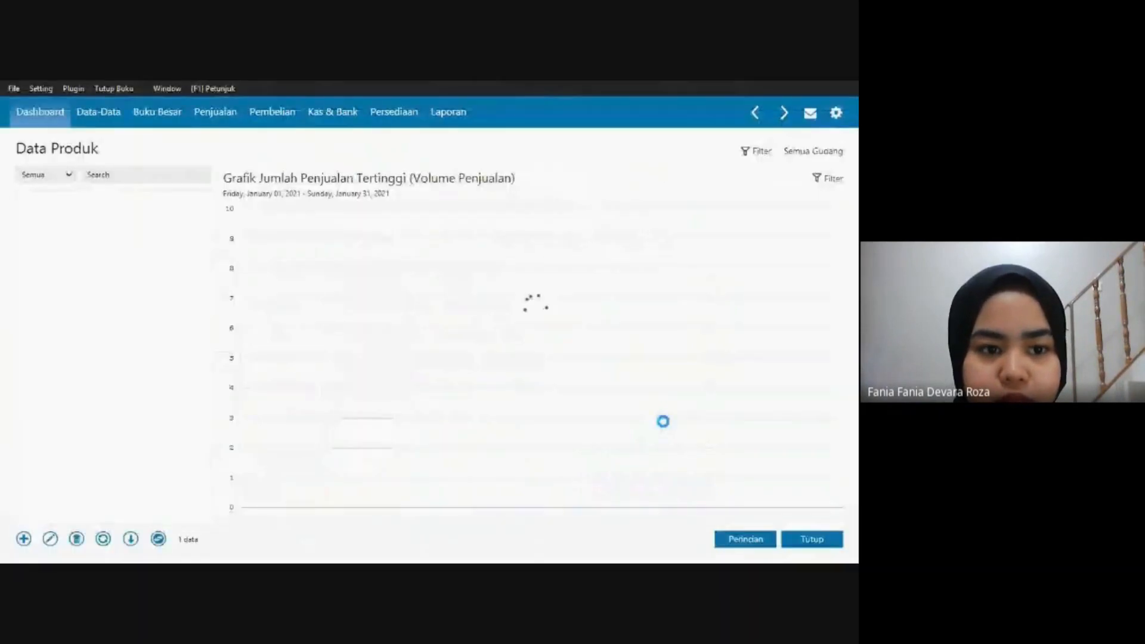
# Create another inventory item with the code JT-002 and the description Quiksilver 5155.
pyautogui.click(23, 540)
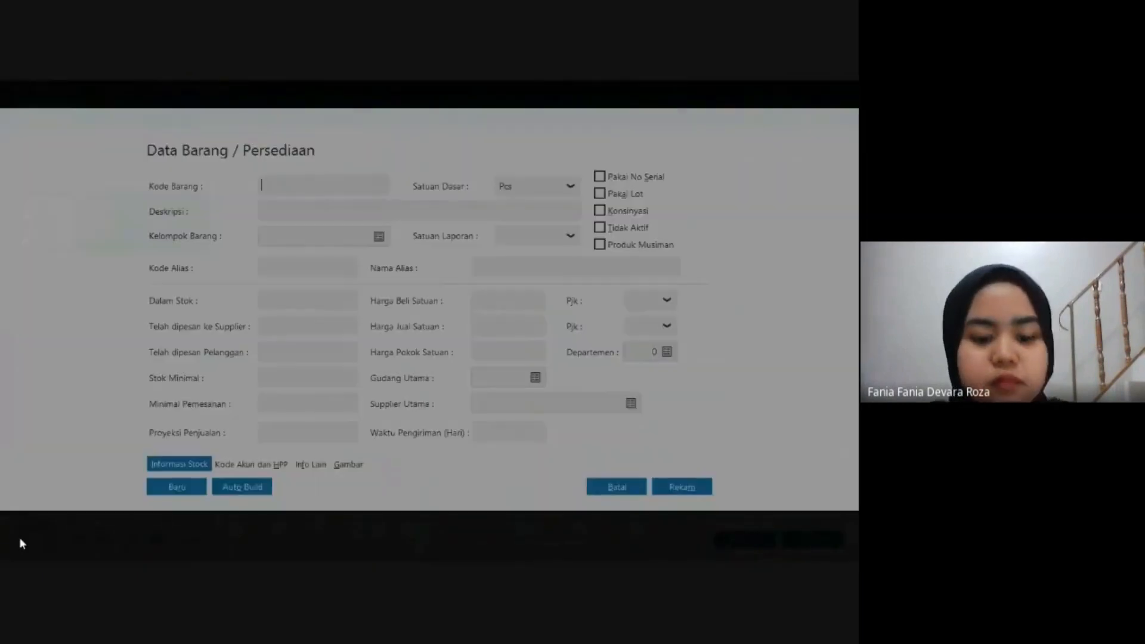
pyautogui.write('00')
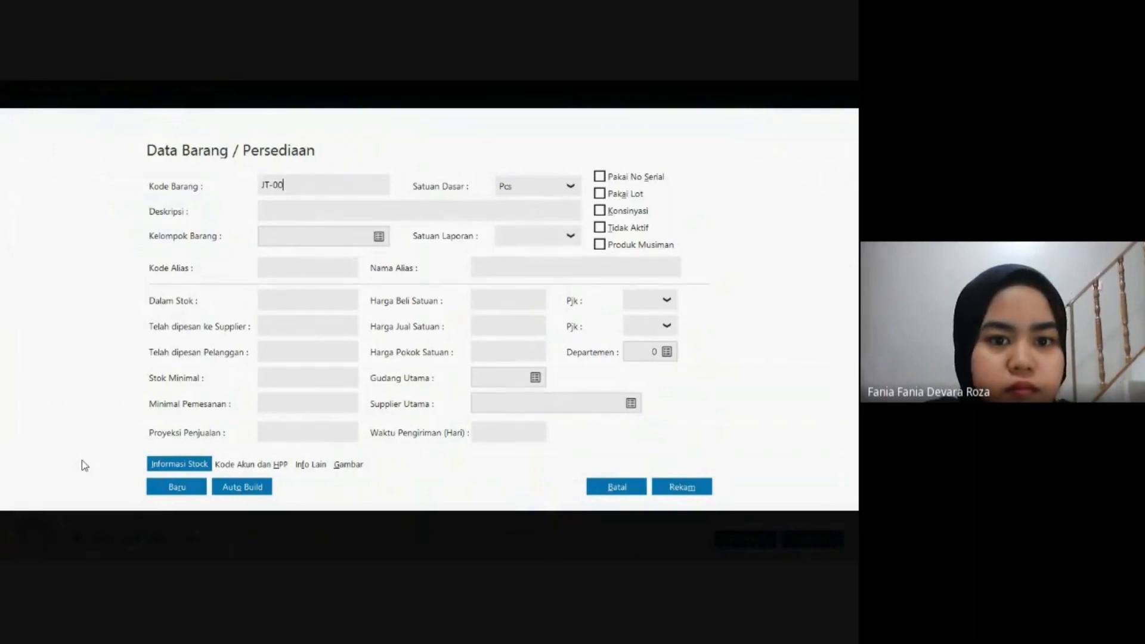
pyautogui.write('2')
pyautogui.press('Tab')
pyautogui.write('Q')
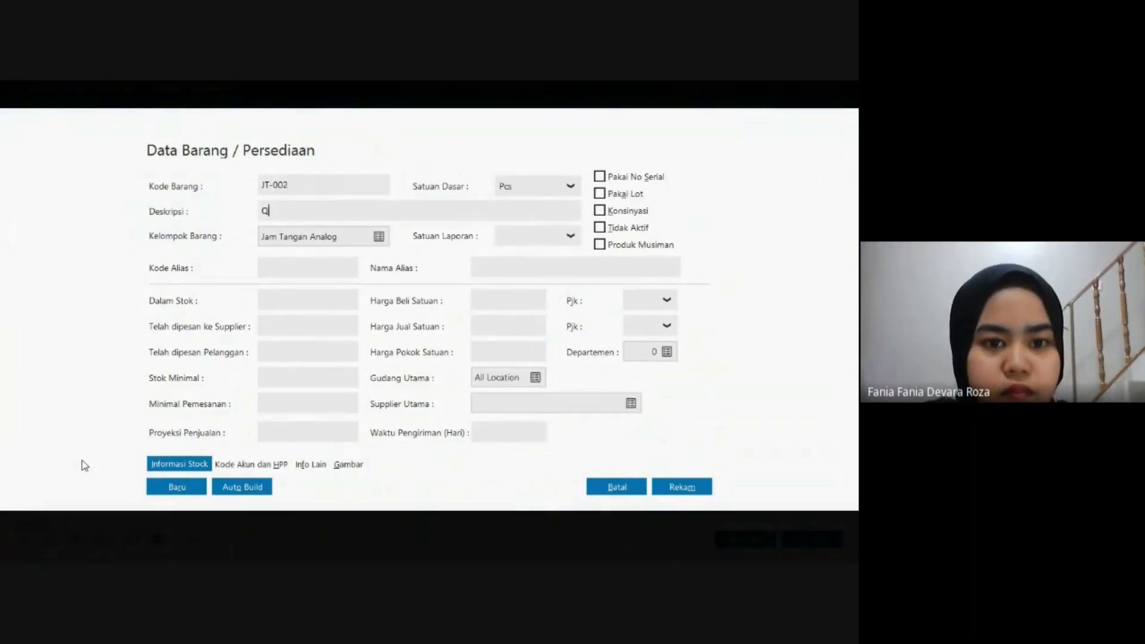
pyautogui.write('u')
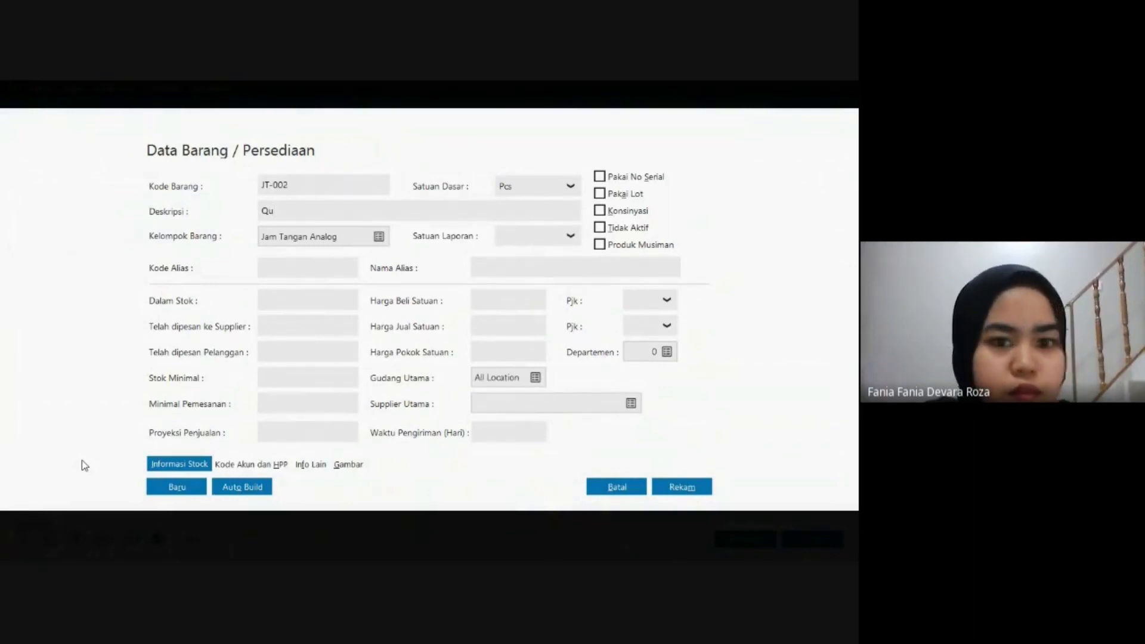
pyautogui.write('iks')
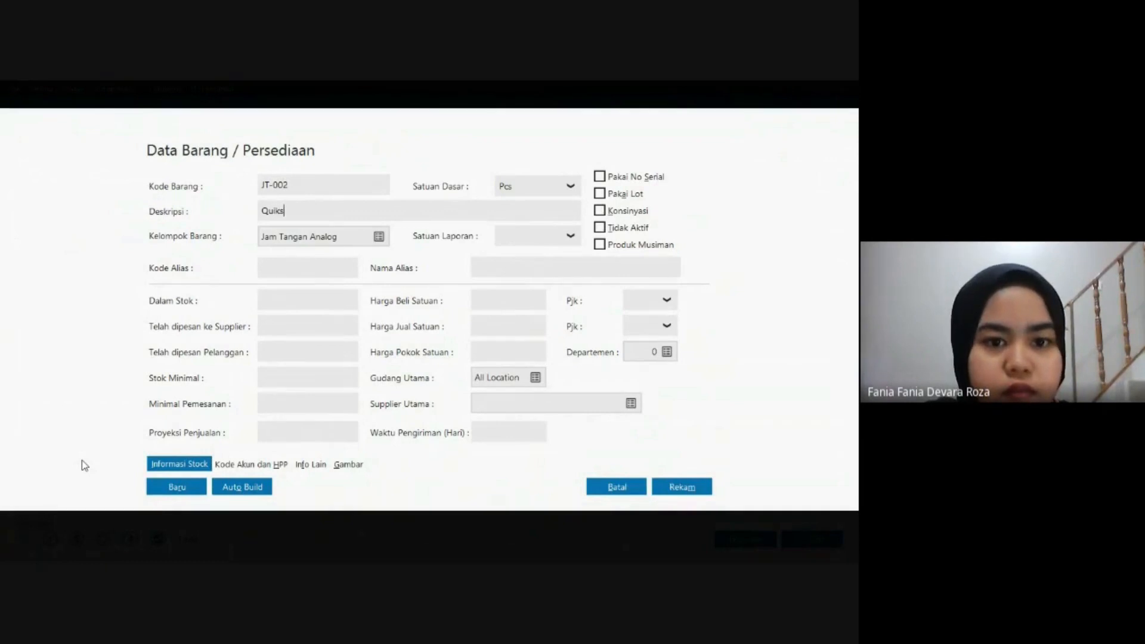
pyautogui.write('ilv')
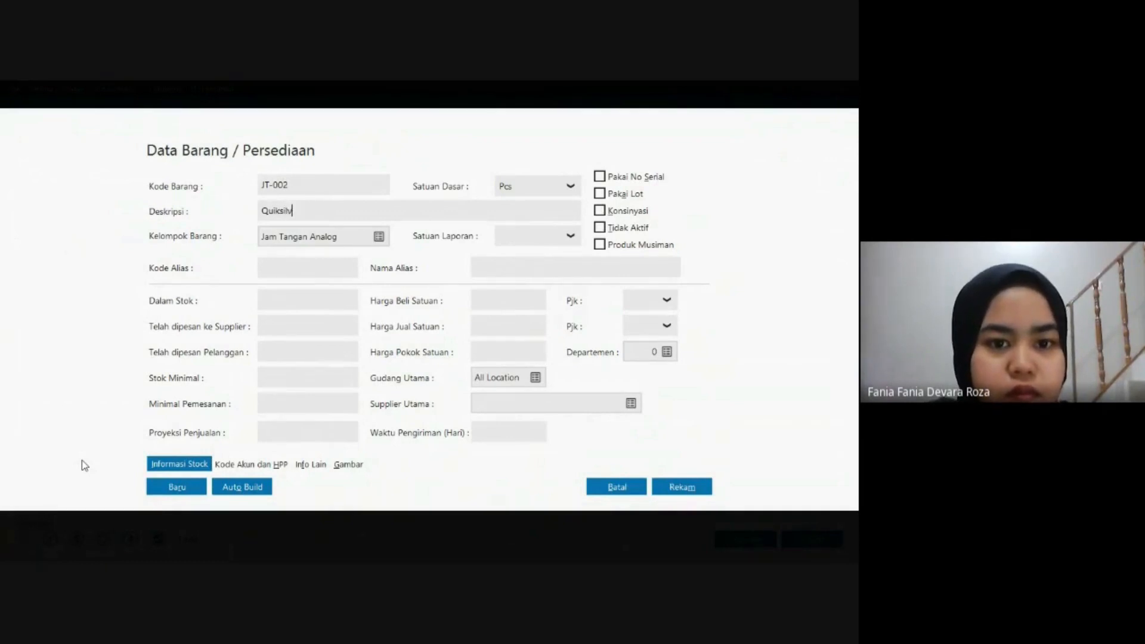
pyautogui.write('er')
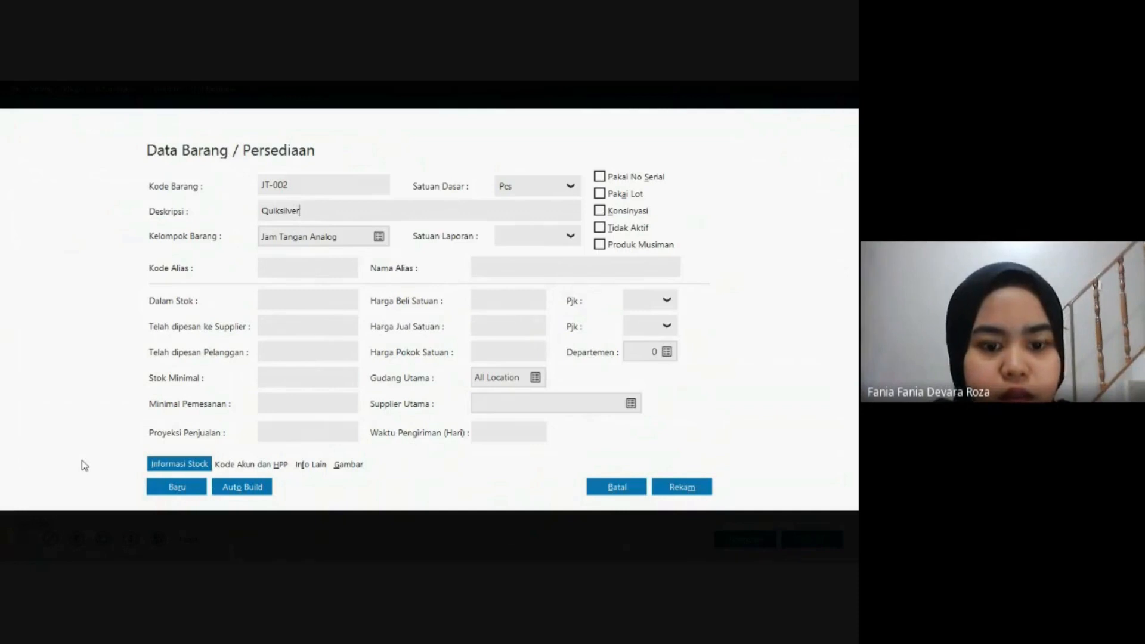
pyautogui.write(' 5155')
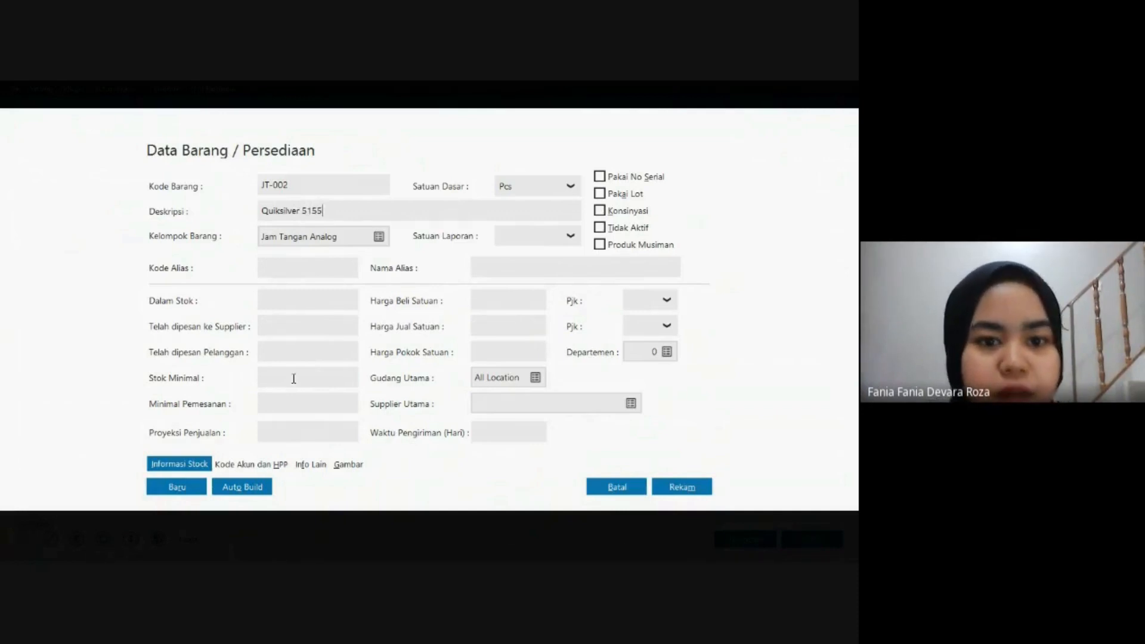
# Review the account codes and costing method of item JT-002, then record the item.
pyautogui.click(223, 467)
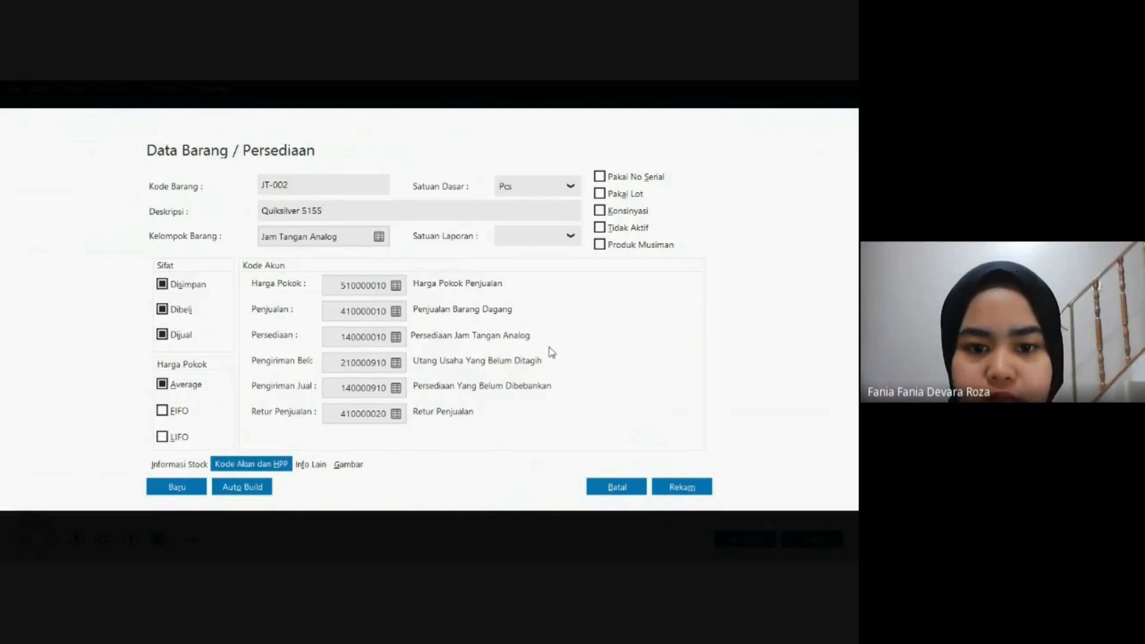
pyautogui.click(669, 487)
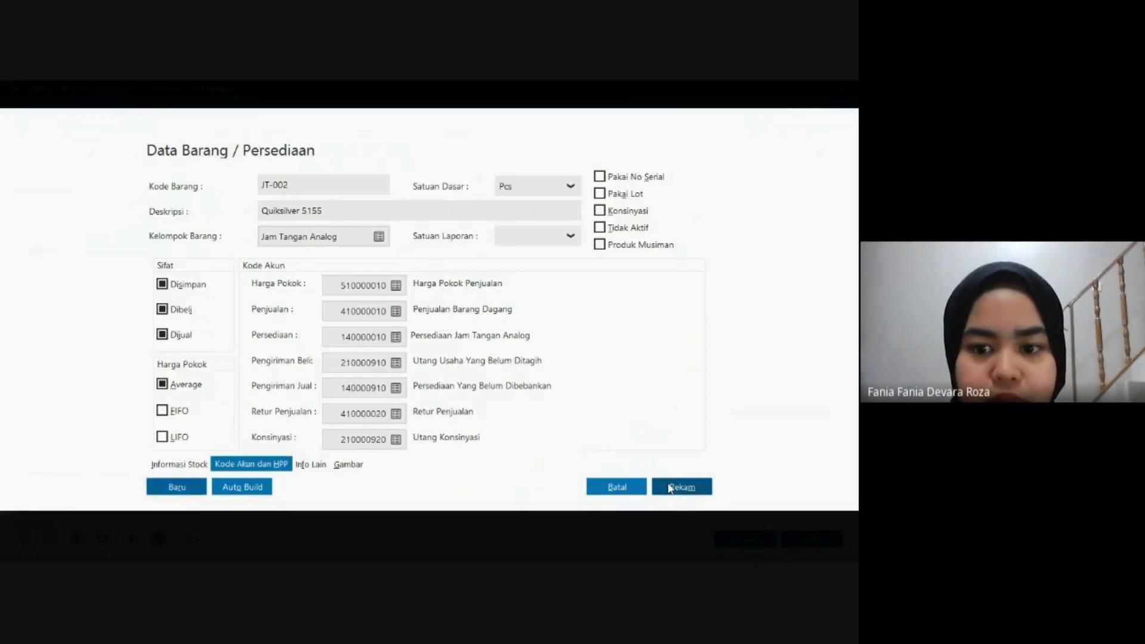
pyautogui.click(670, 488)
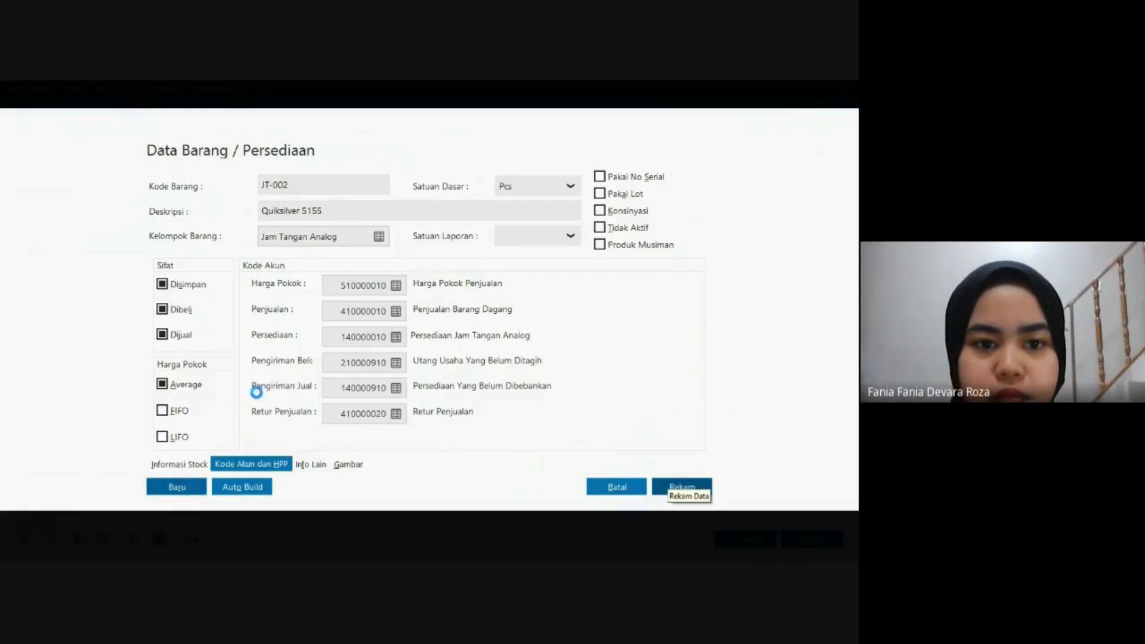
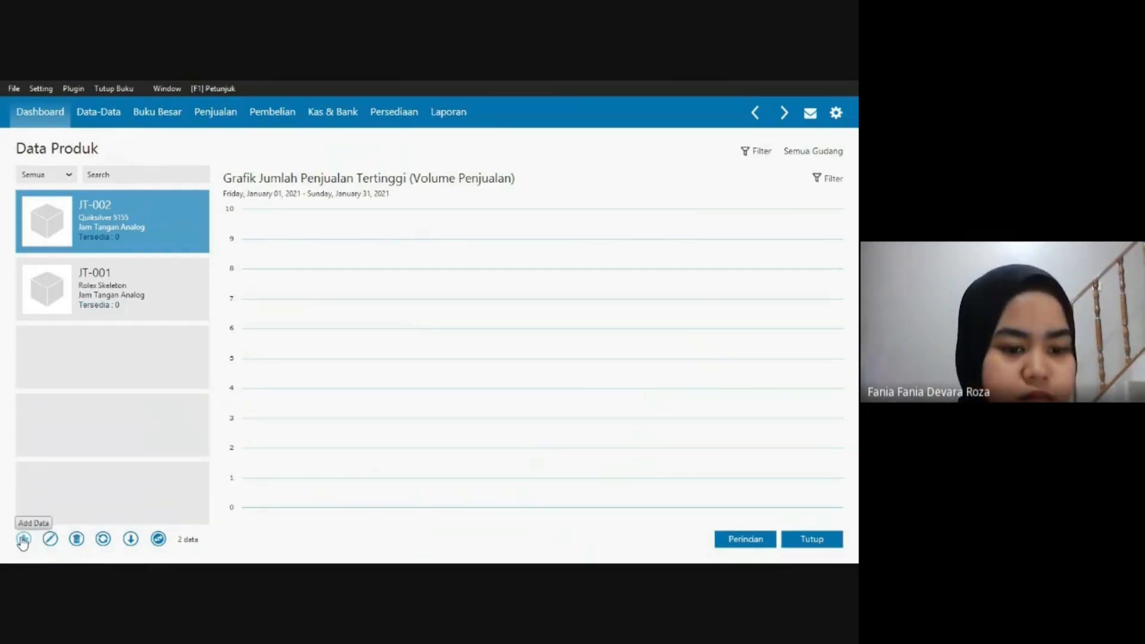
# Create another inventory item with the code JT-003 and the description Berrybenka Sophie Ciana.
pyautogui.click(22, 540)
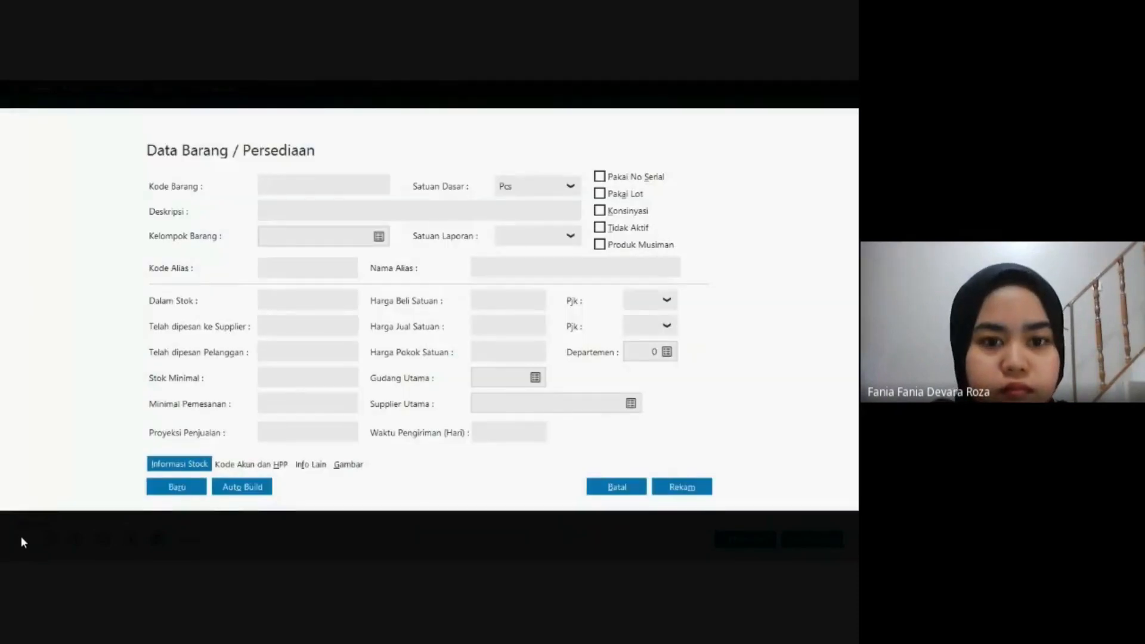
pyautogui.write('JT-003')
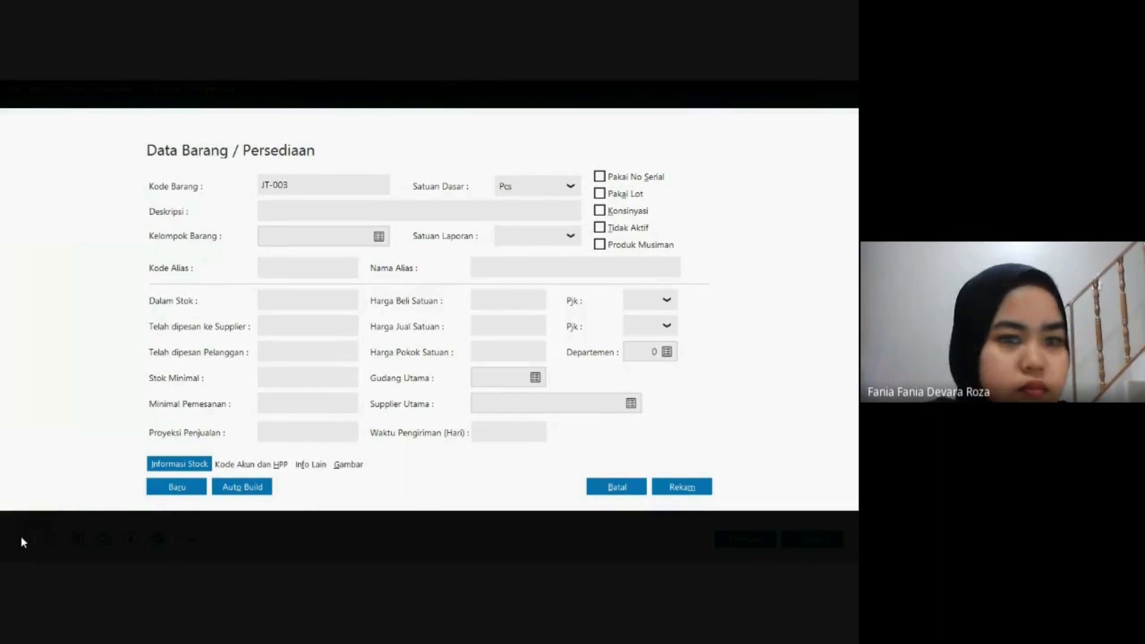
pyautogui.press('Tab')
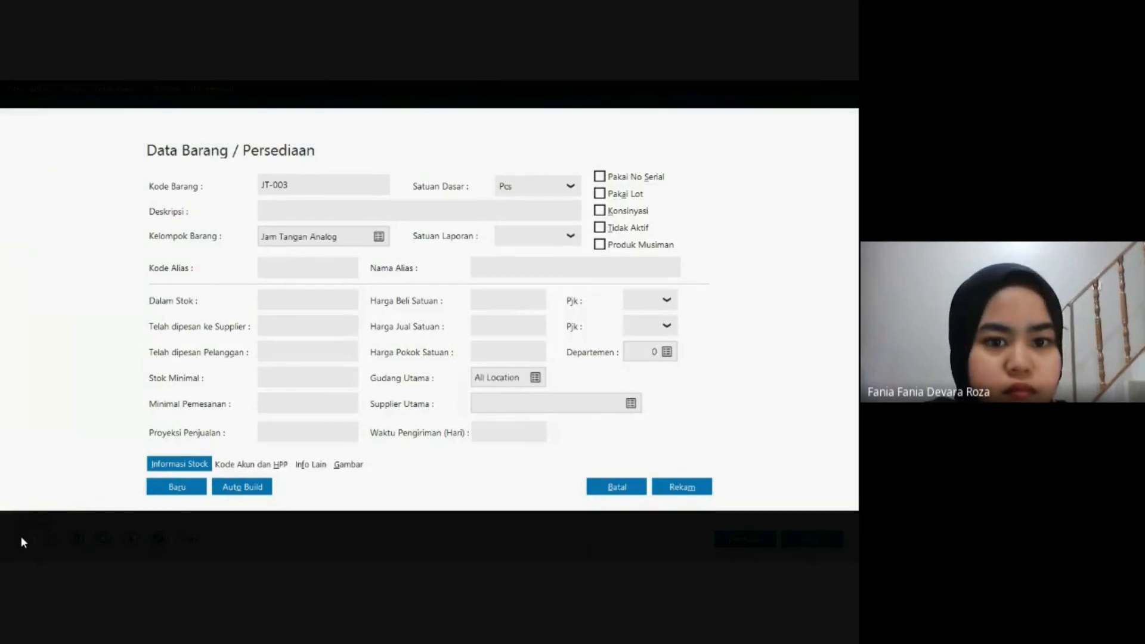
pyautogui.write('B')
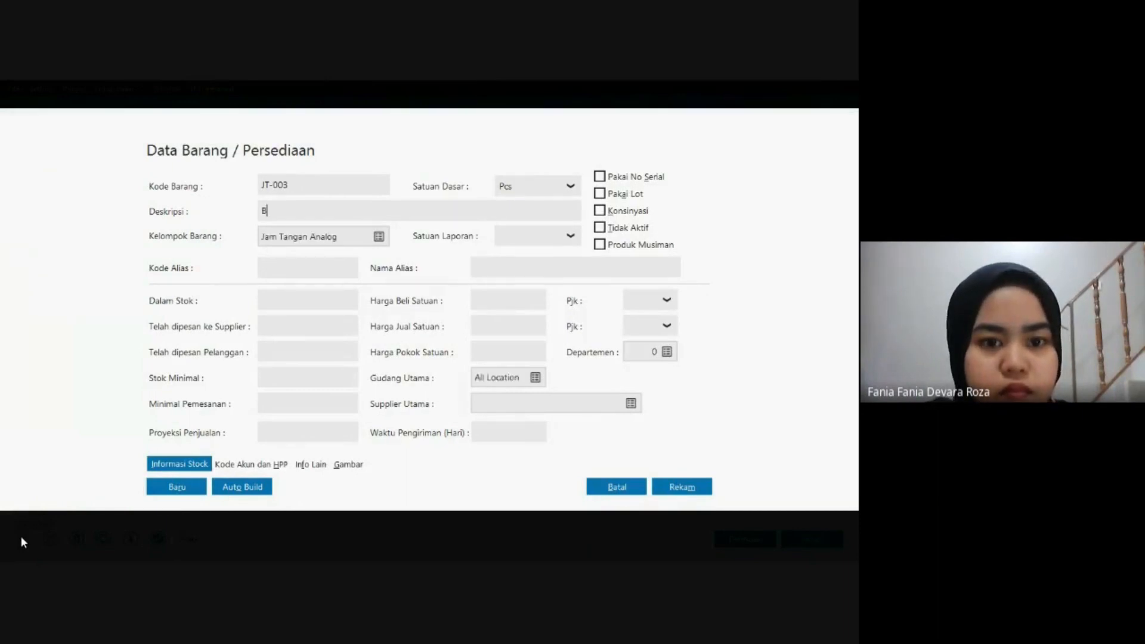
pyautogui.write('erryben')
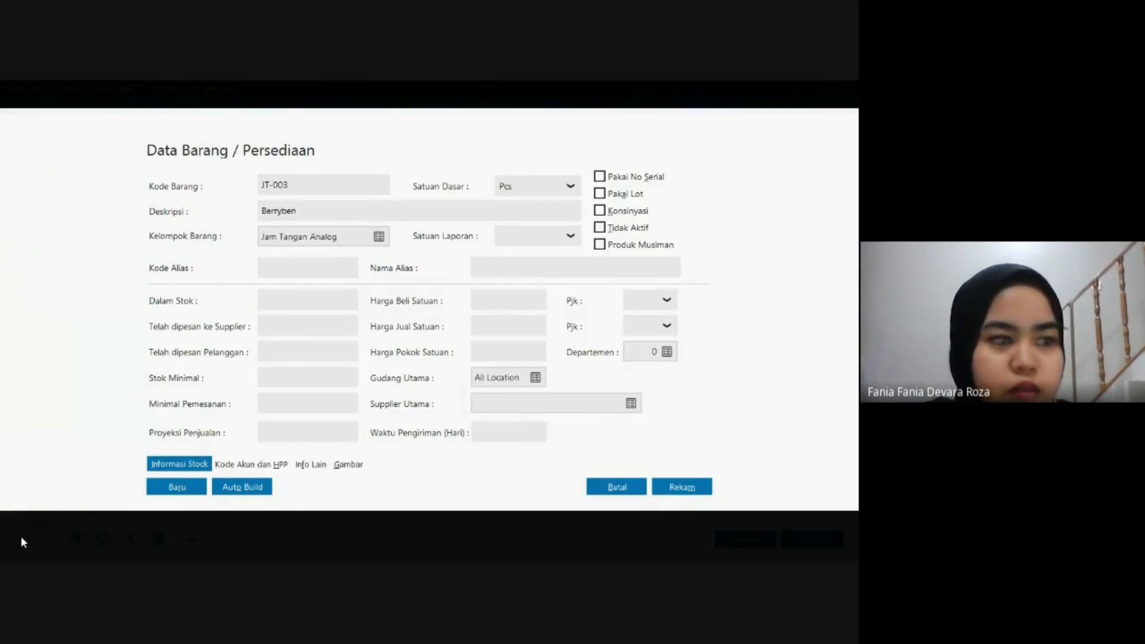
pyautogui.write(' Sop')
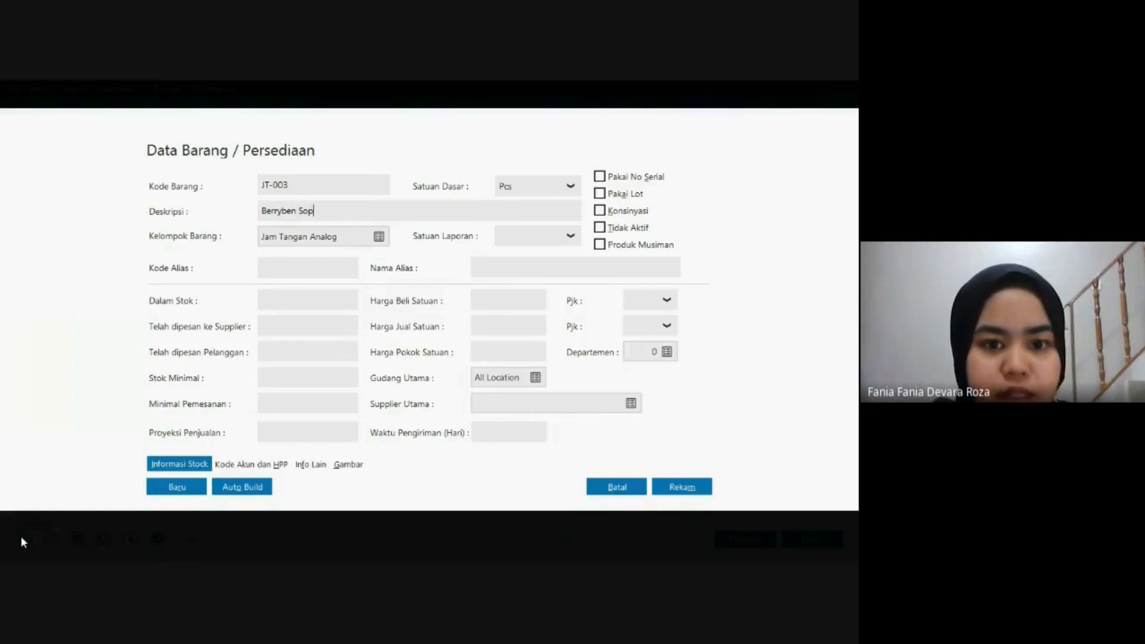
pyautogui.write('he')
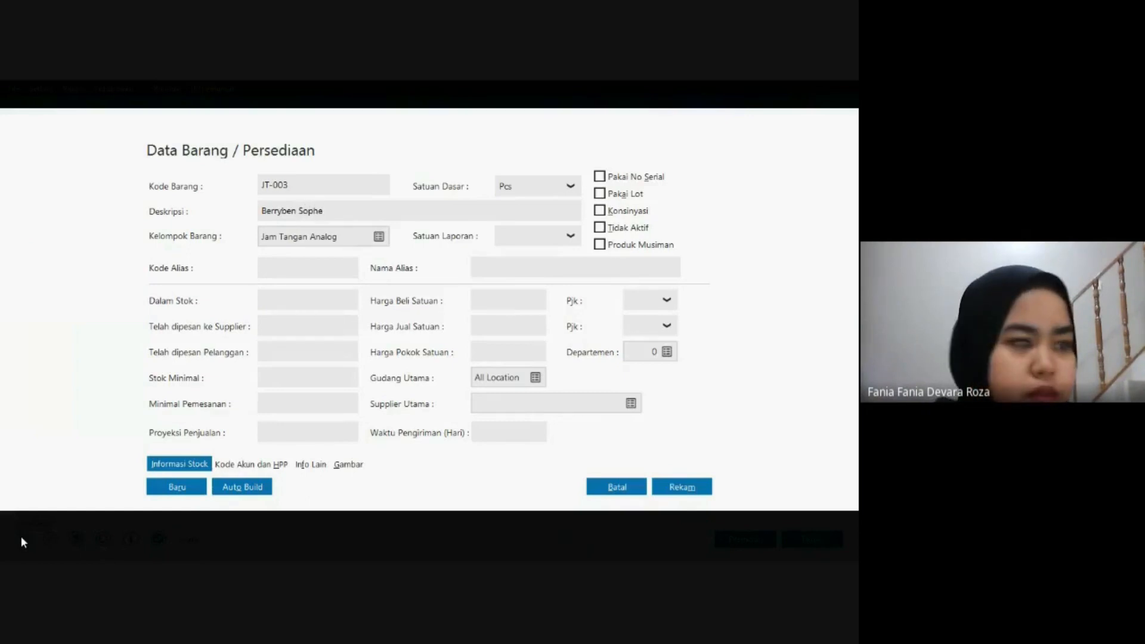
pyautogui.press('BackSpace')
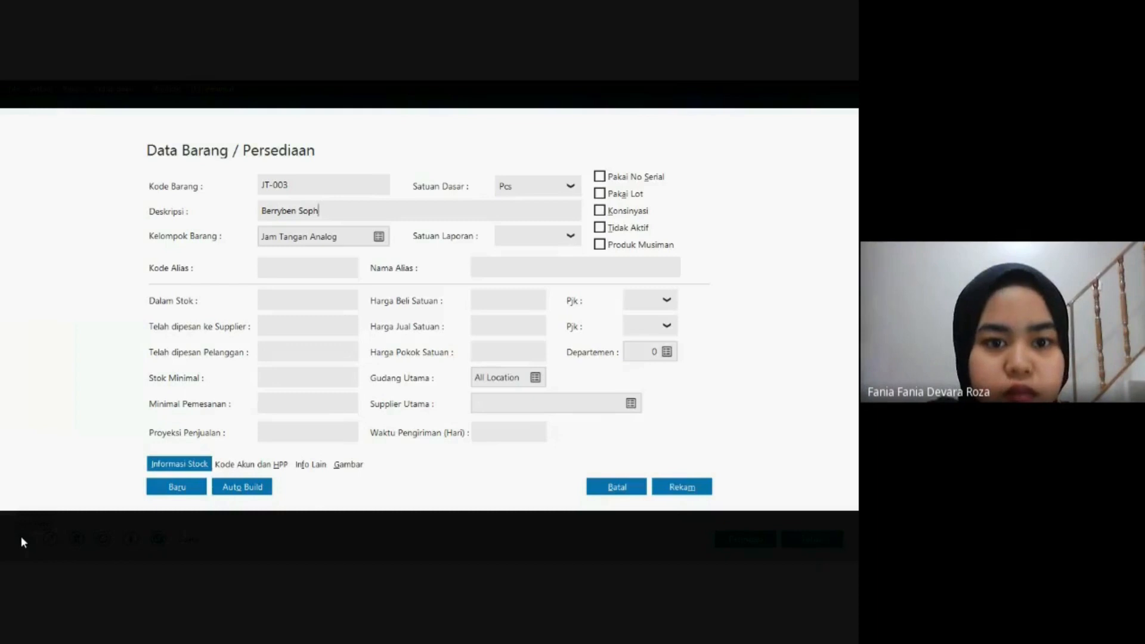
pyautogui.write('ie')
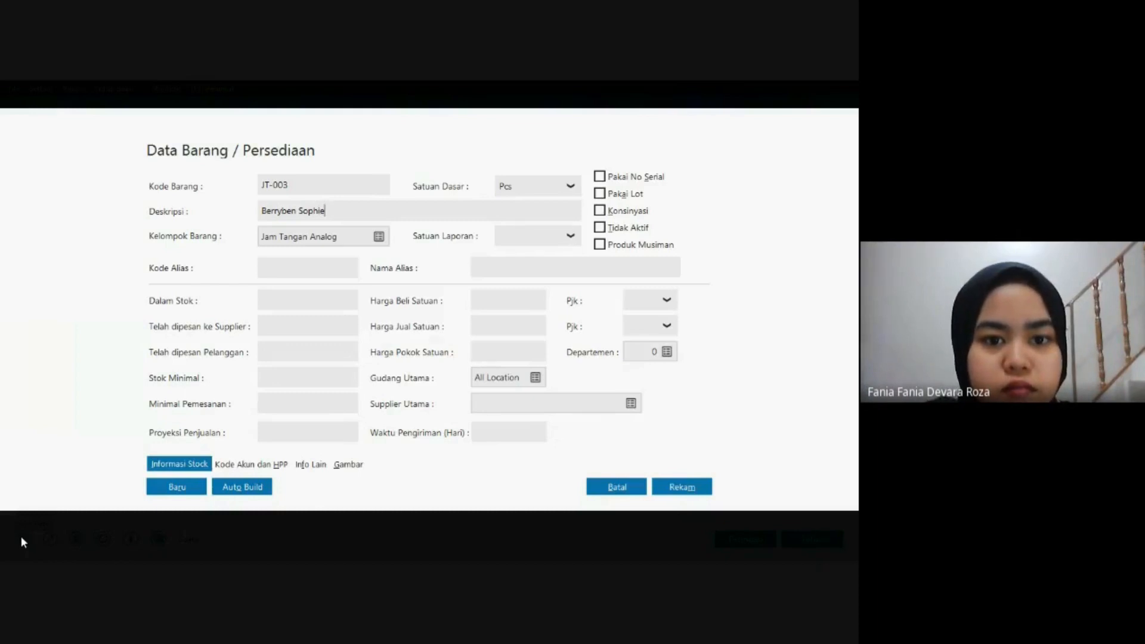
pyautogui.write(' C')
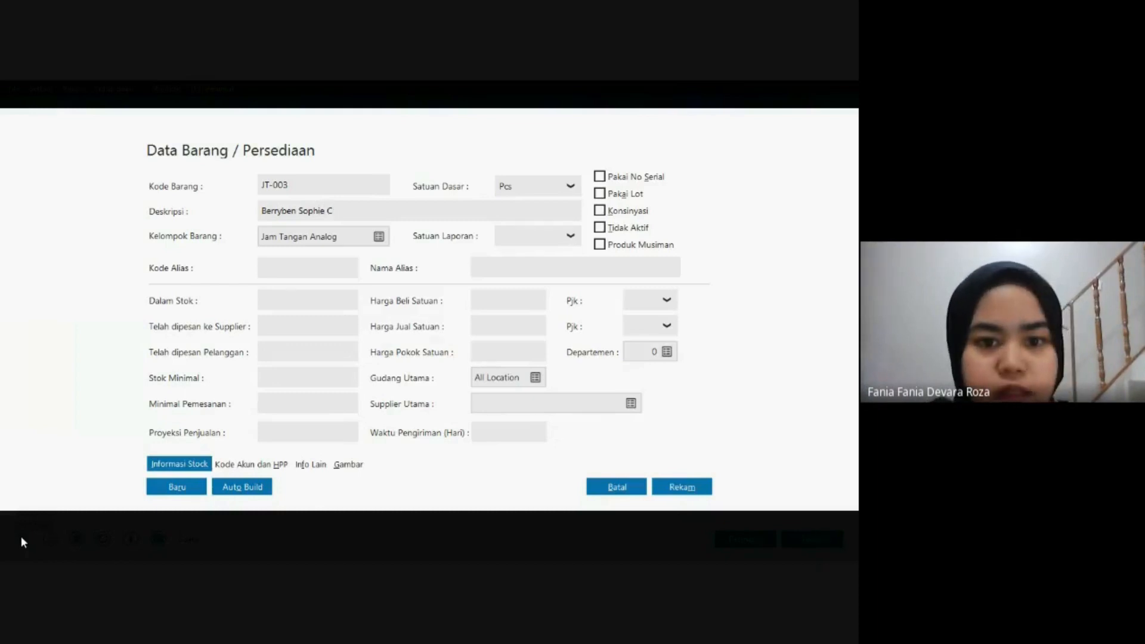
pyautogui.write('i')
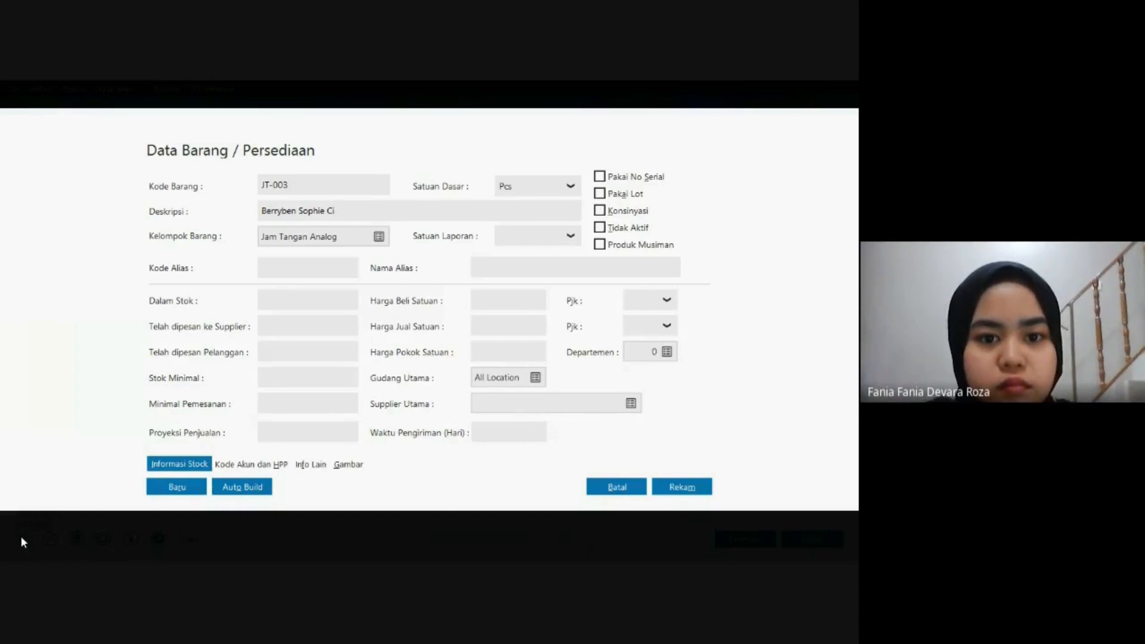
pyautogui.press('Left')
pyautogui.press('Left')
pyautogui.press('Left')
pyautogui.press('Left')
pyautogui.press('Left')
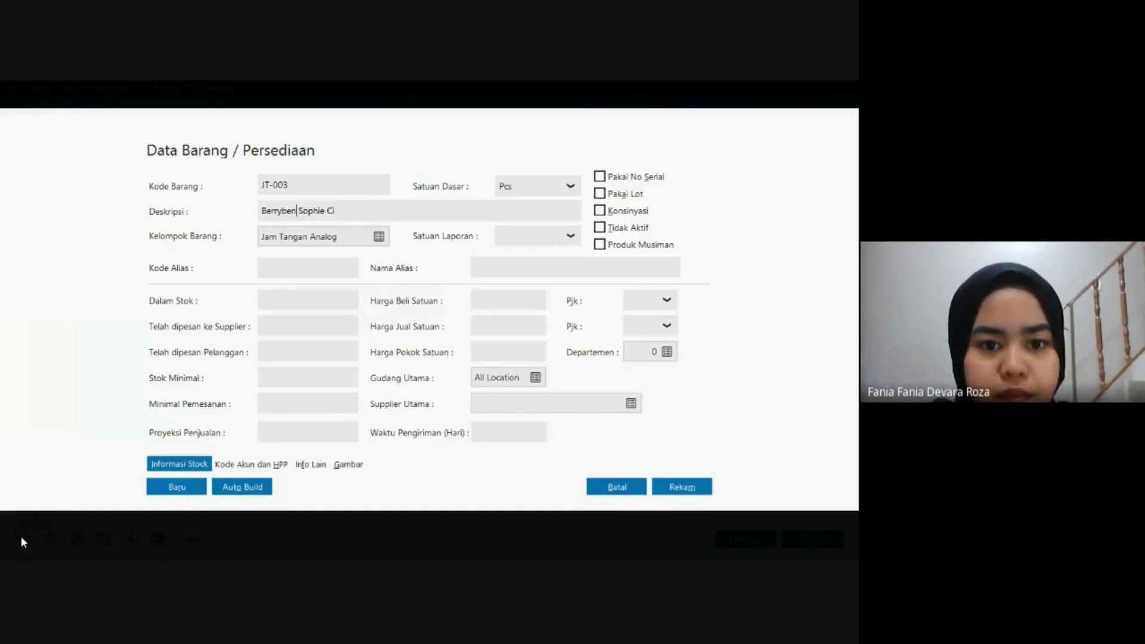
pyautogui.write('k')
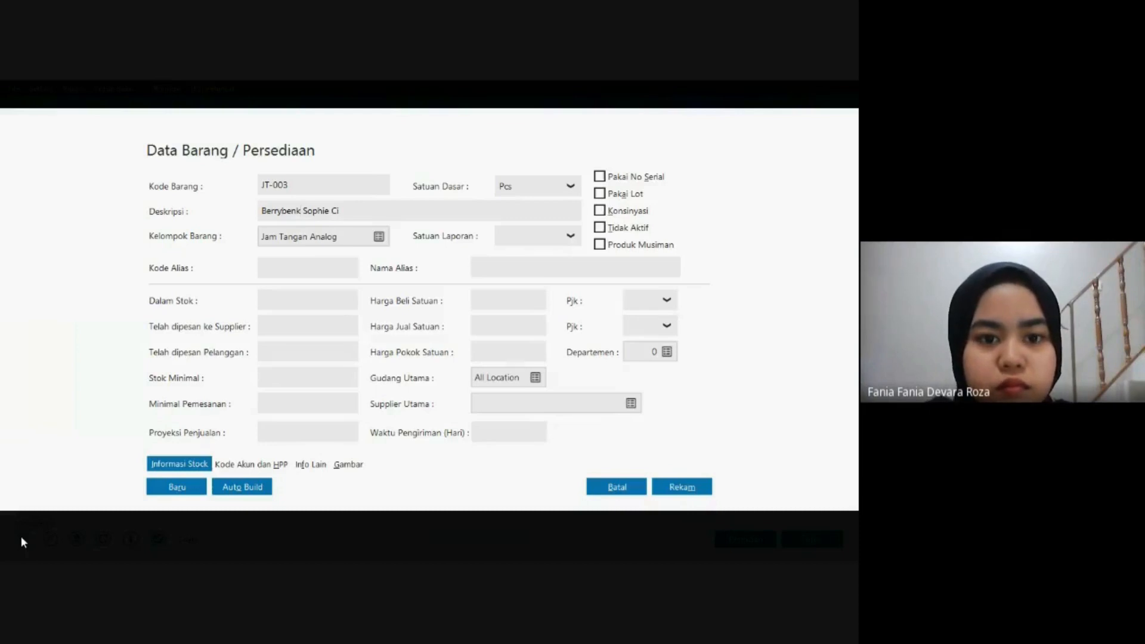
pyautogui.write('a')
pyautogui.press('Right')
pyautogui.press('Right')
pyautogui.press('Right')
pyautogui.press('Right')
pyautogui.press('Right')
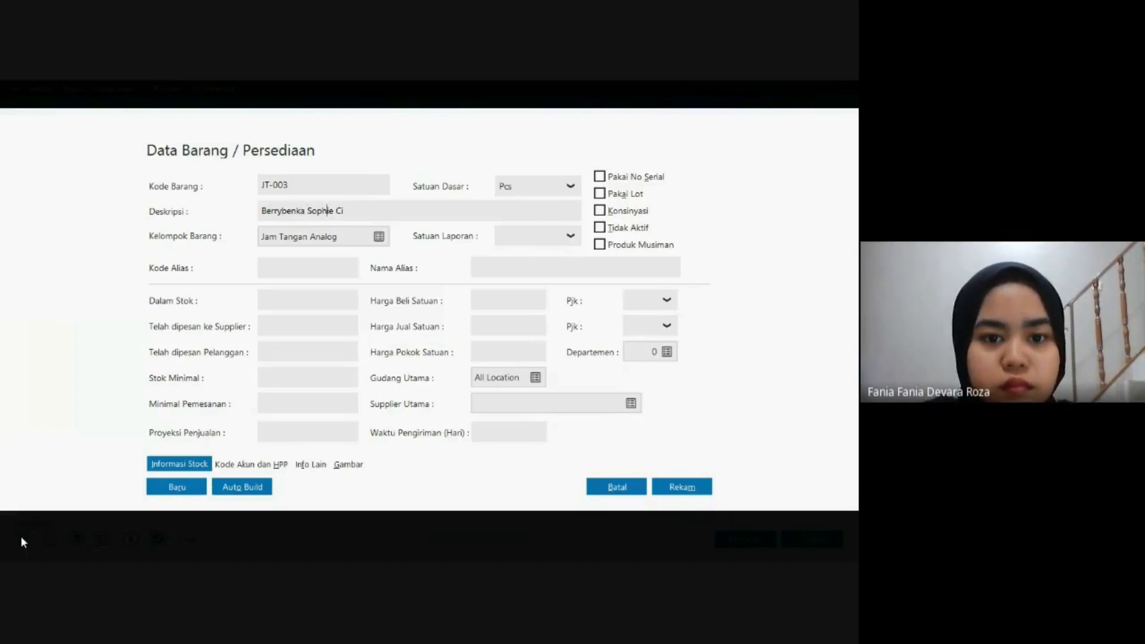
pyautogui.press('Right')
pyautogui.press('End')
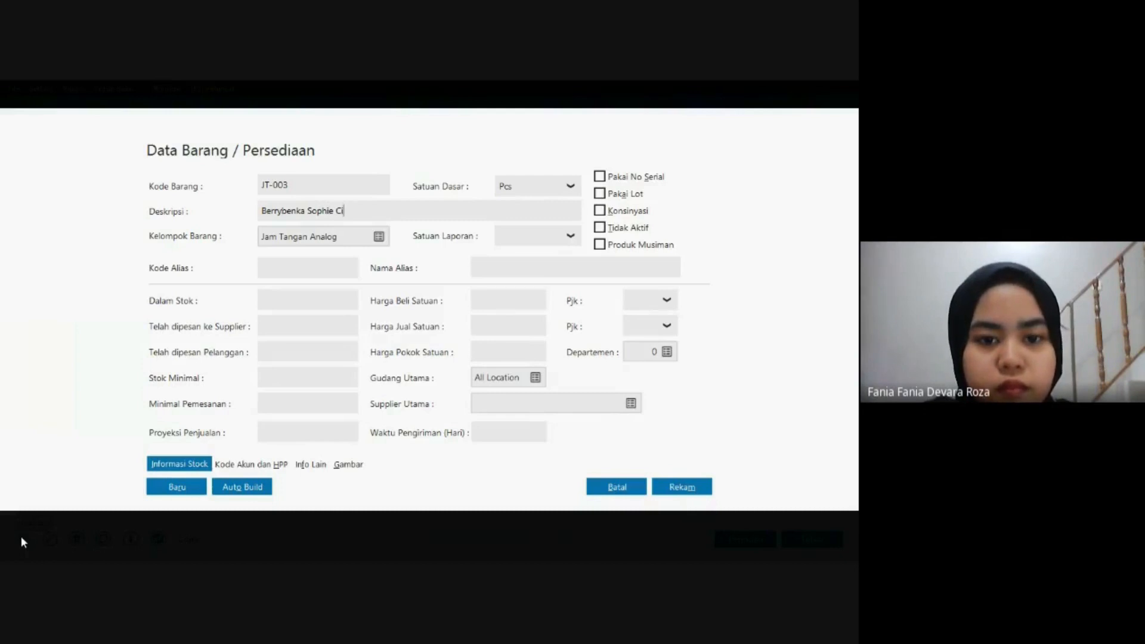
pyautogui.write('ana')
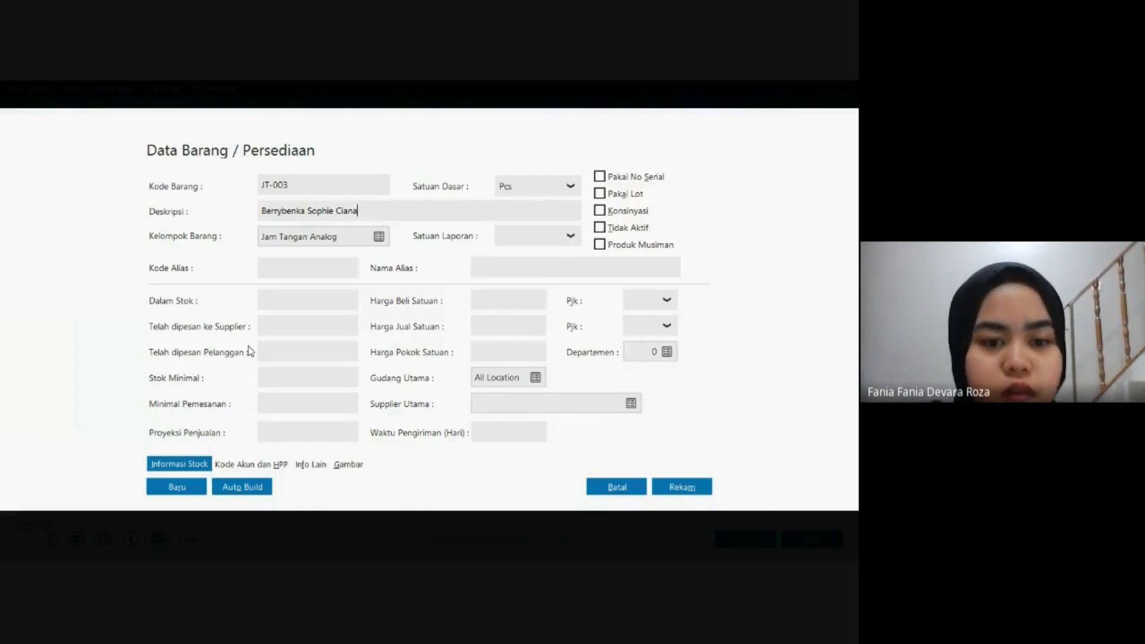
# Review the account codes and costing method of item JT-003, then record the item.
pyautogui.click(229, 466)
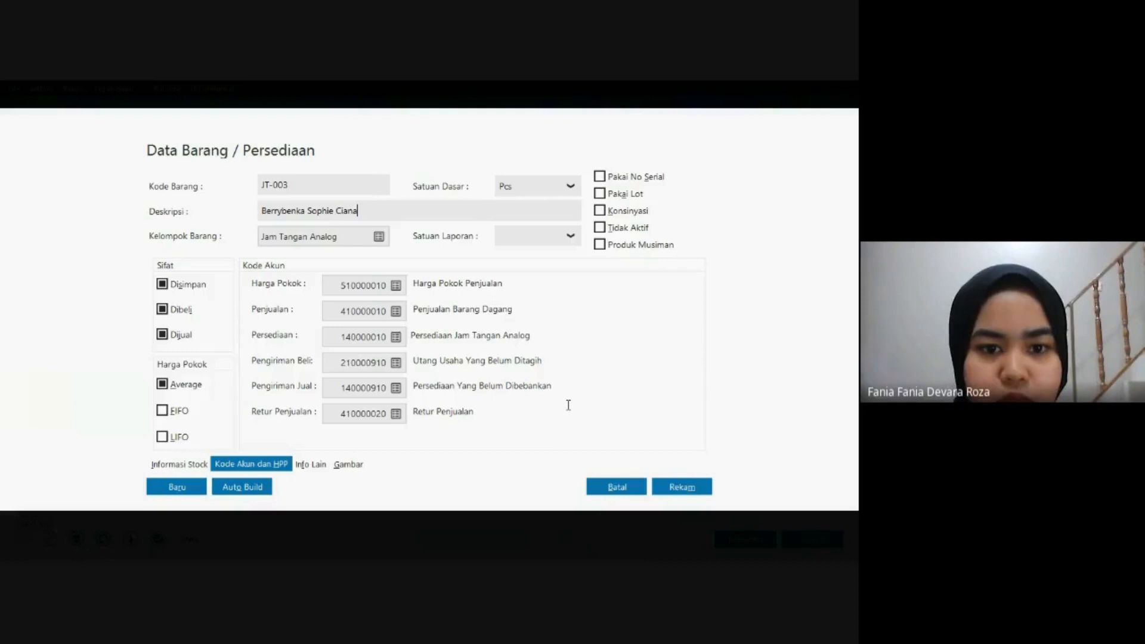
pyautogui.click(681, 492)
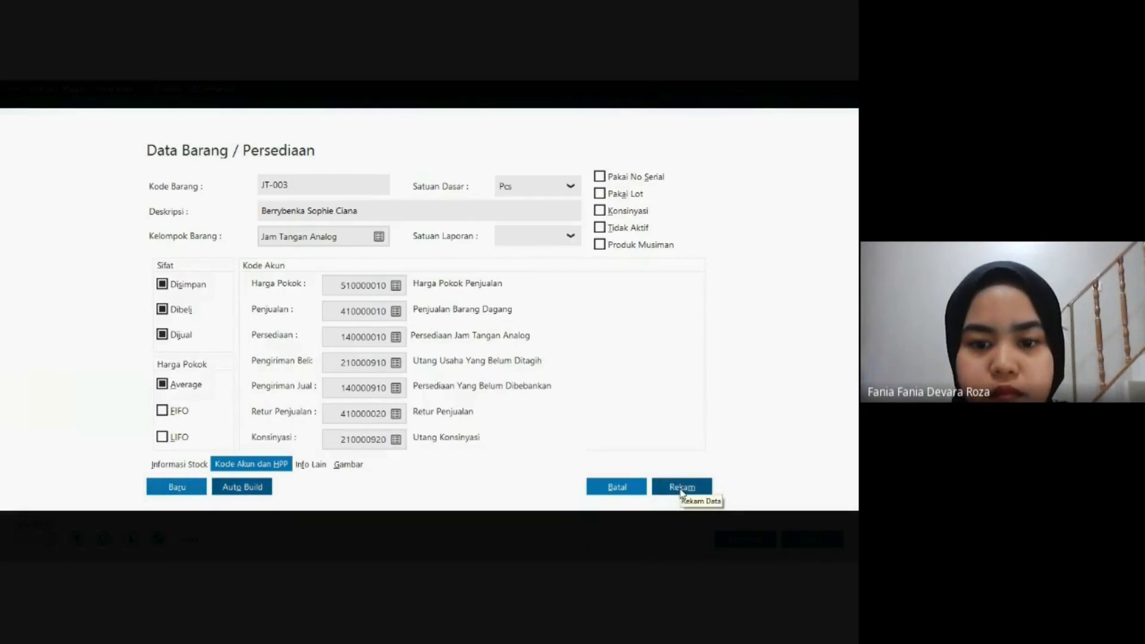
pyautogui.click(681, 489)
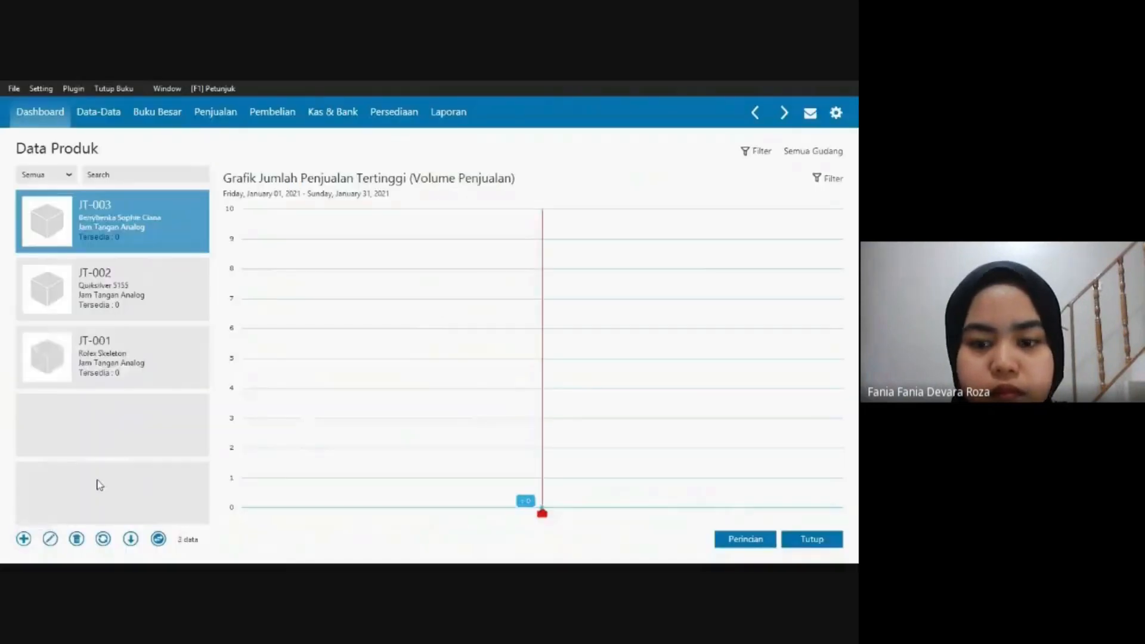
# Create a new inventory item with the code JD-001 and the description Casio AE-1000.
pyautogui.click(25, 540)
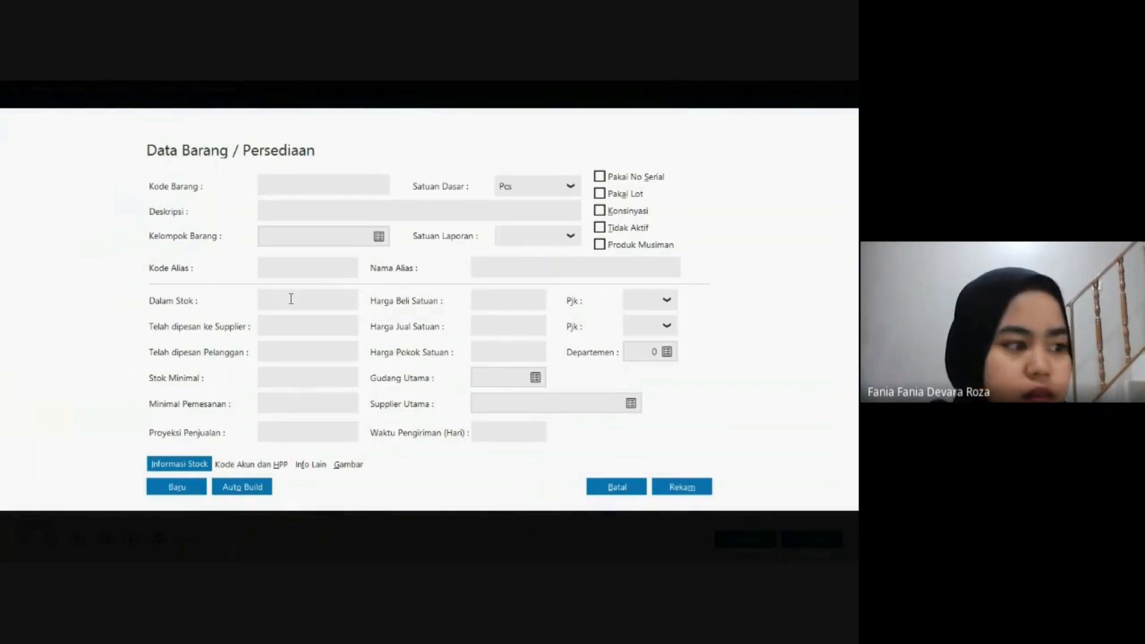
pyautogui.write('J')
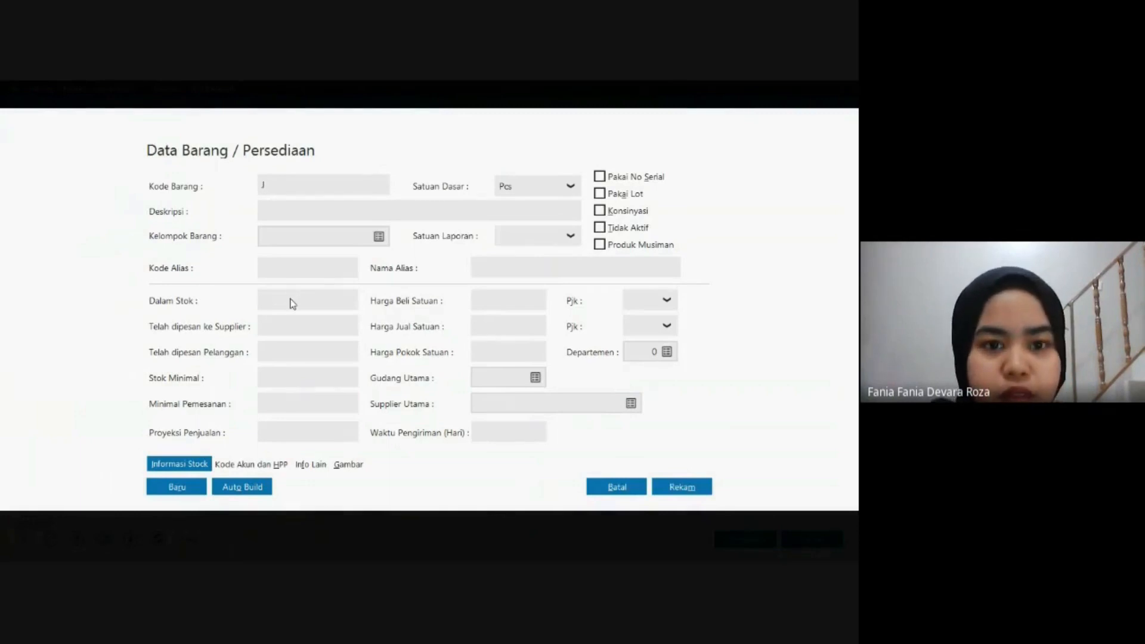
pyautogui.write('D-00')
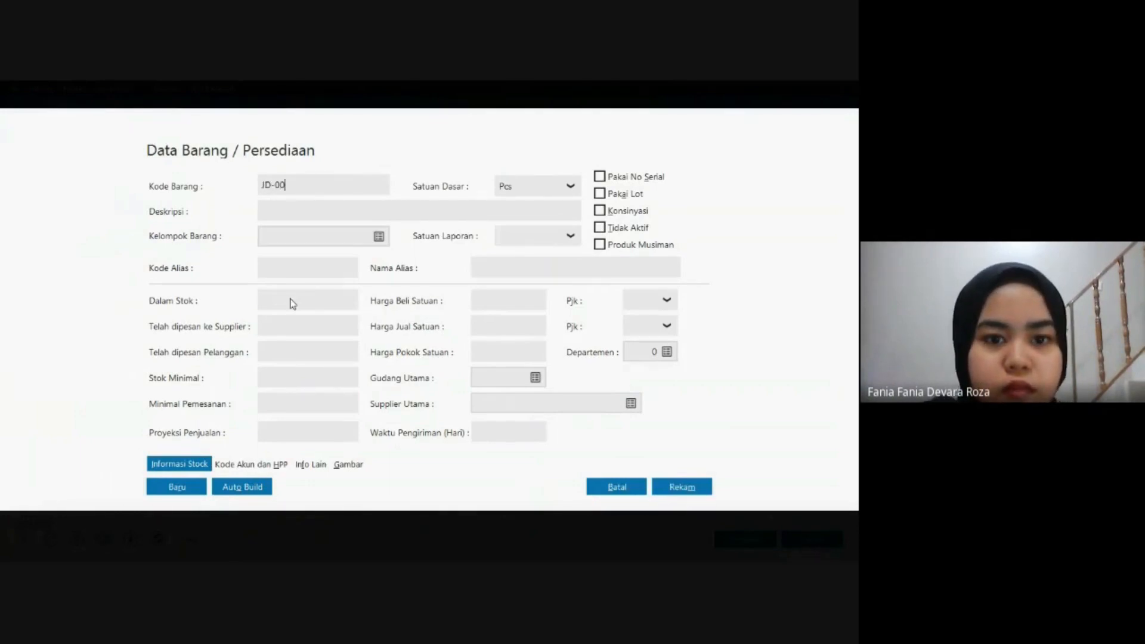
pyautogui.write('1')
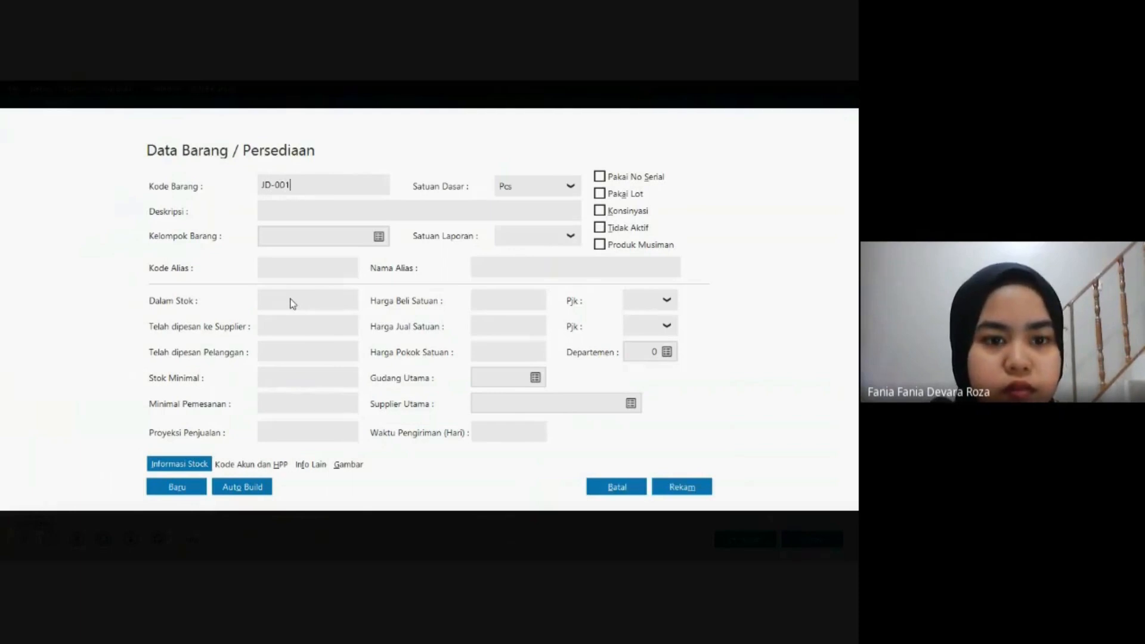
pyautogui.press('Tab')
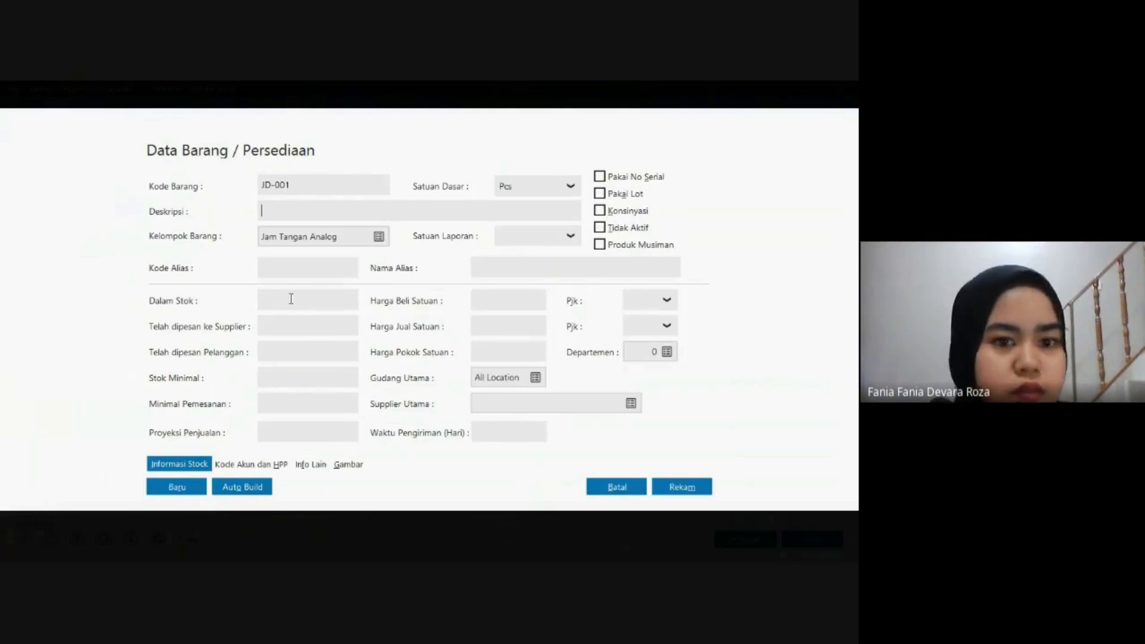
pyautogui.write('CC')
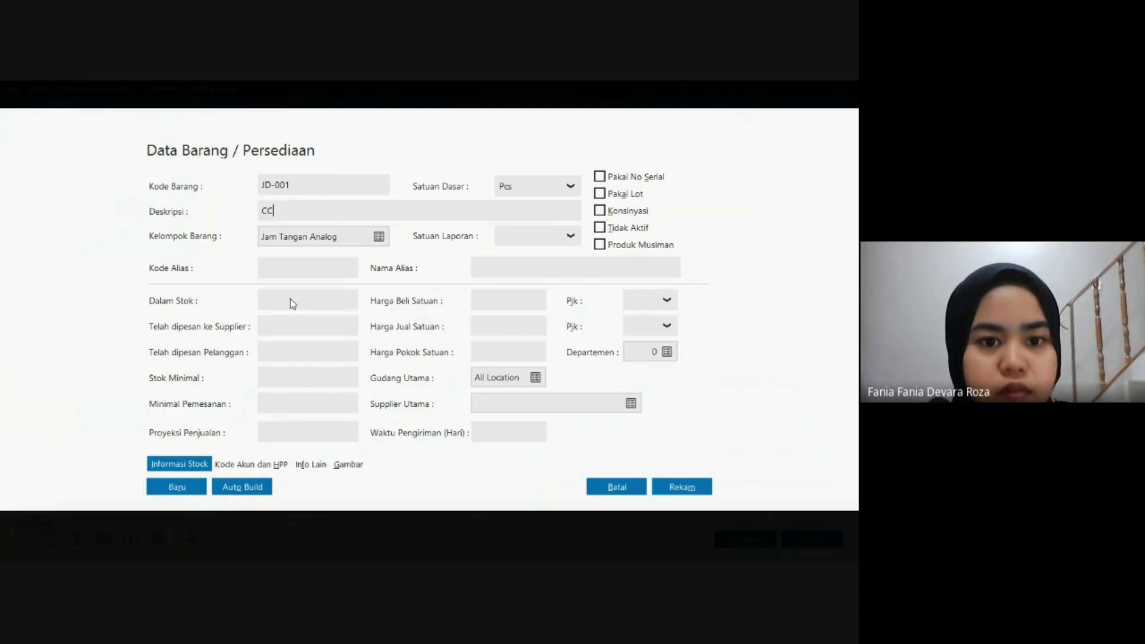
pyautogui.press('BackSpace')
pyautogui.write('a')
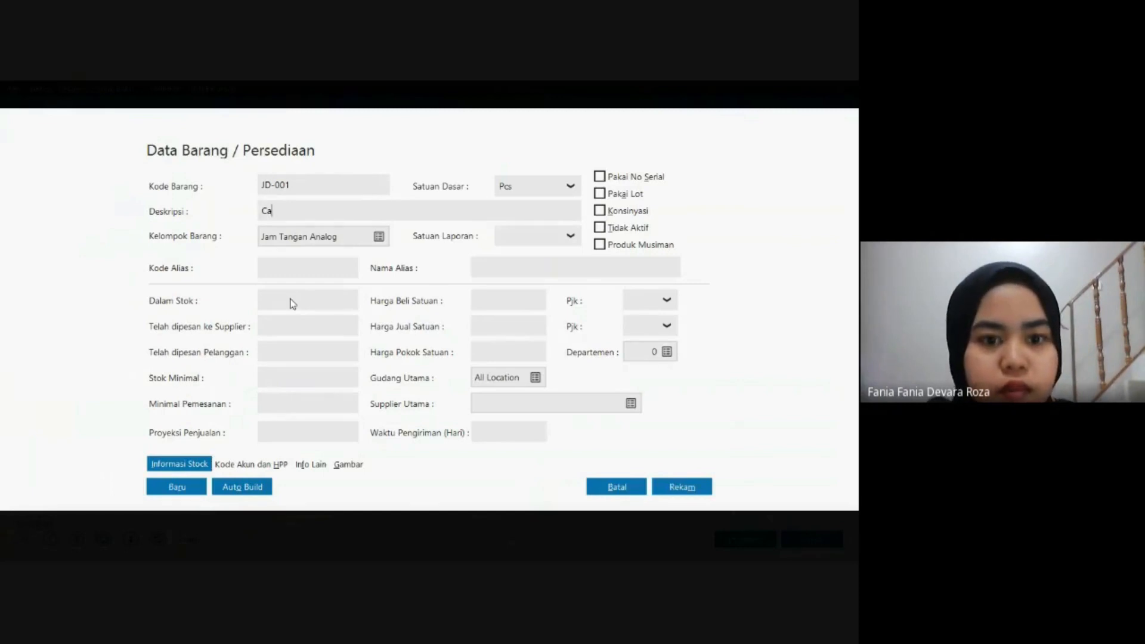
pyautogui.write('s')
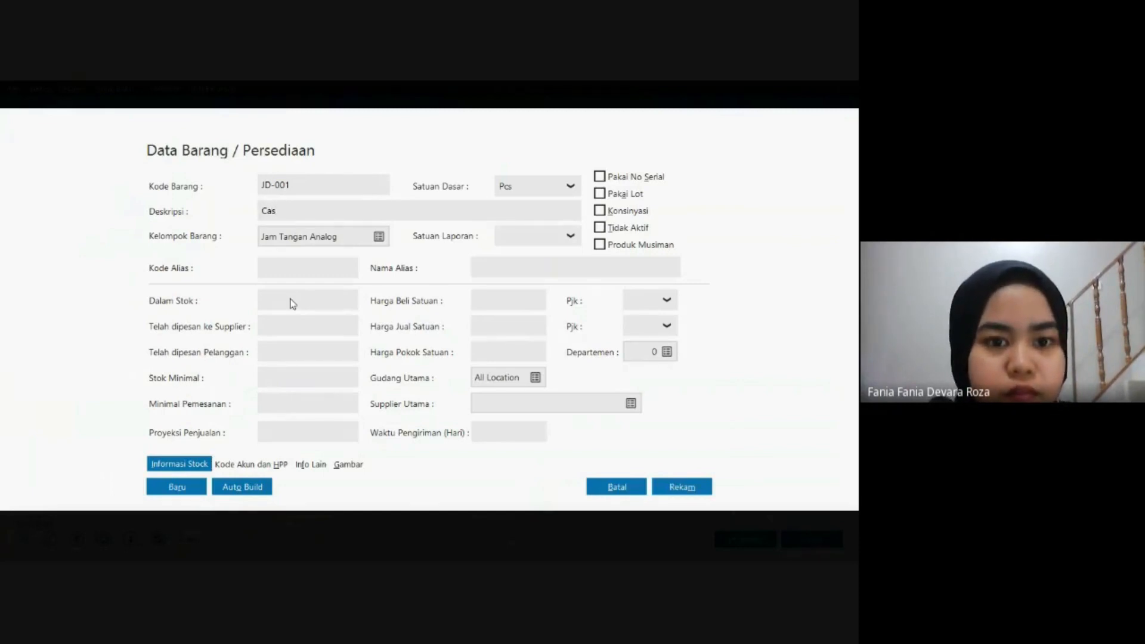
pyautogui.write('io')
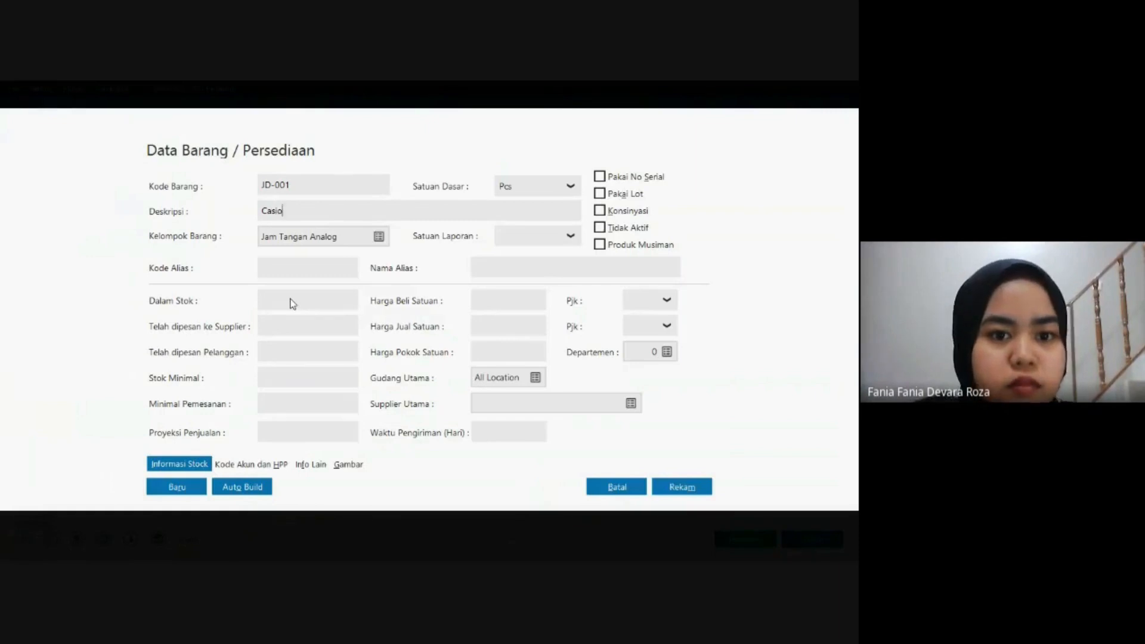
pyautogui.write(' A')
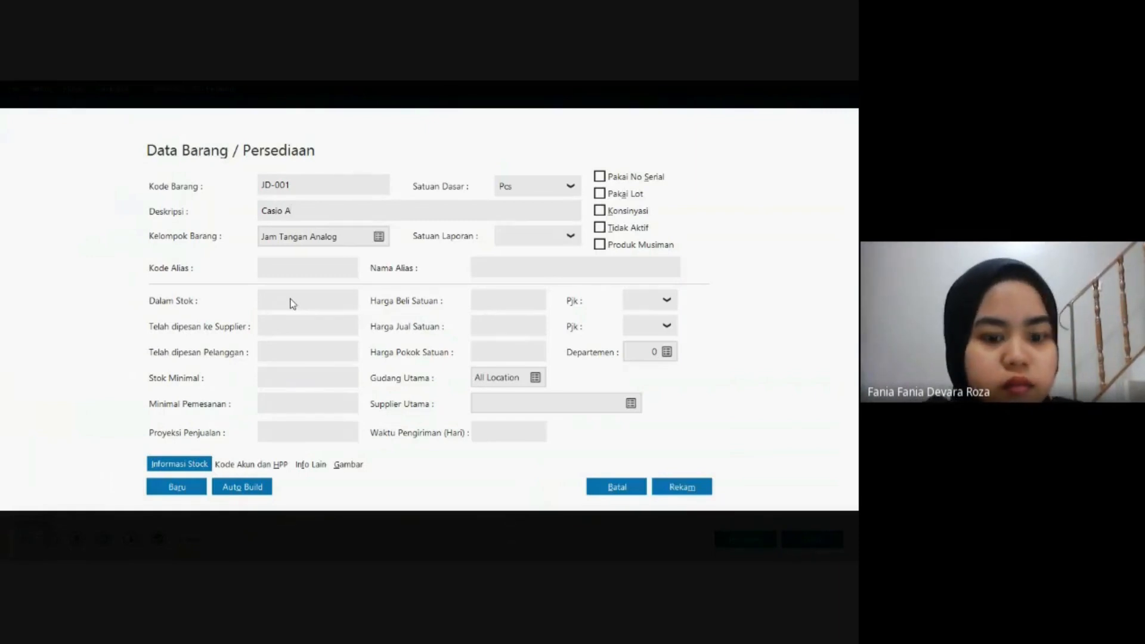
pyautogui.write('=')
pyautogui.press('BackSpace')
pyautogui.write('E')
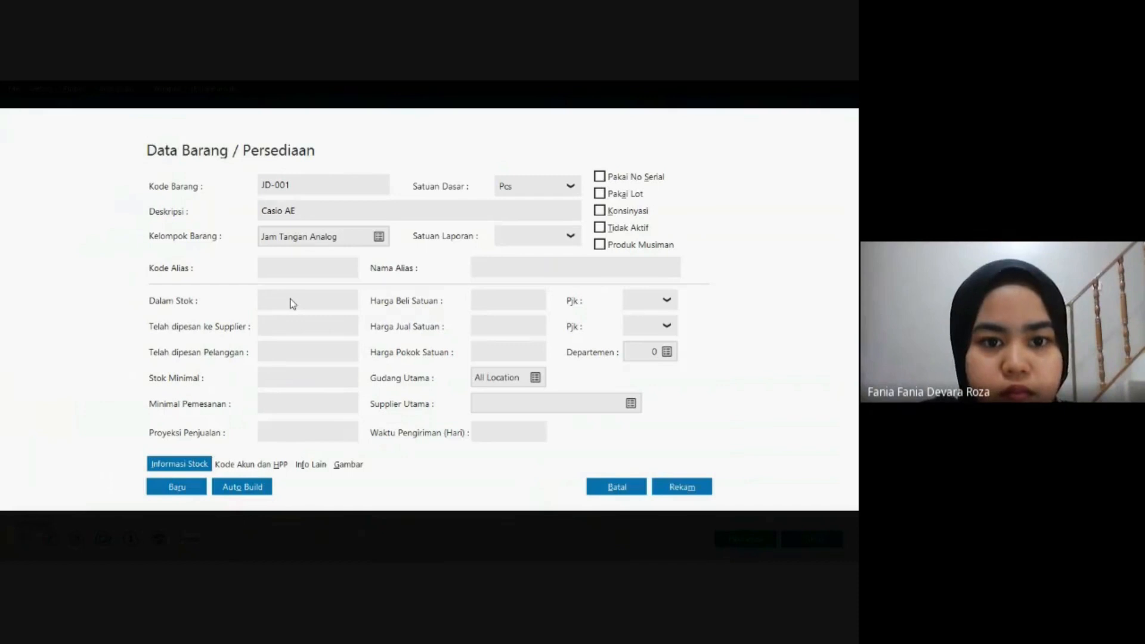
pyautogui.write('-')
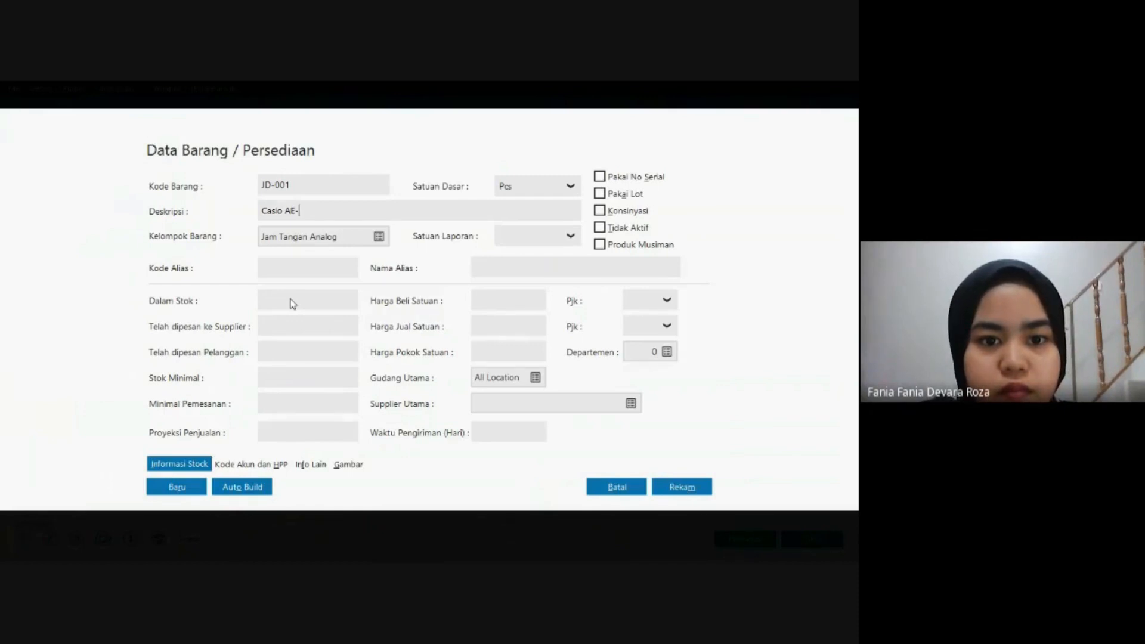
pyautogui.write('1000')
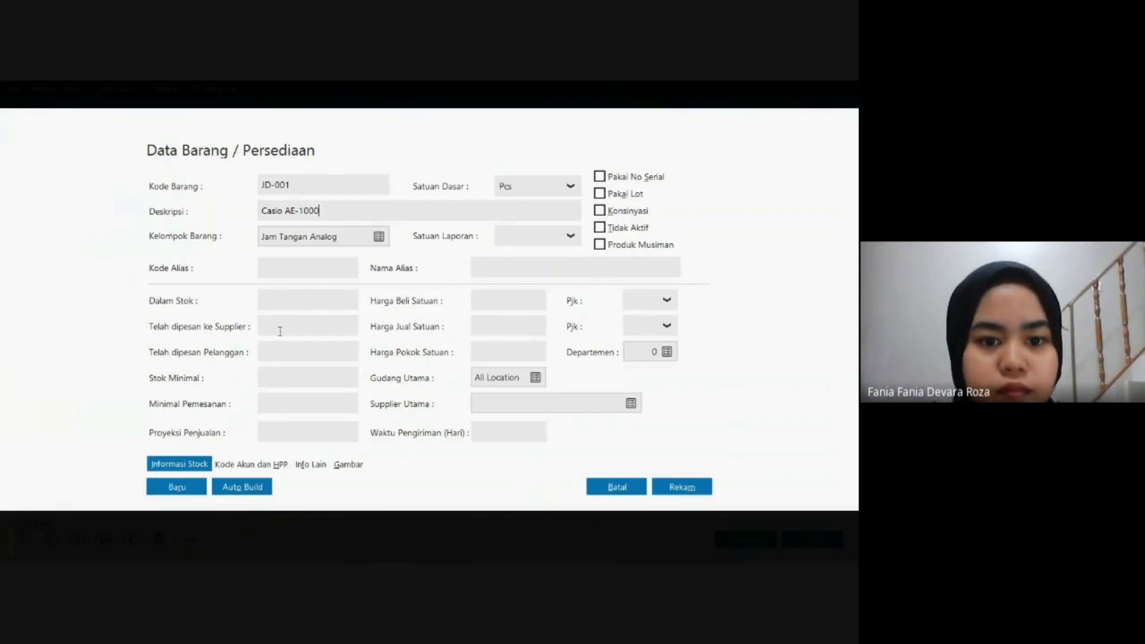
# Assign item JD-001 to the product group Jam Tangan Digital.
pyautogui.click(380, 236)
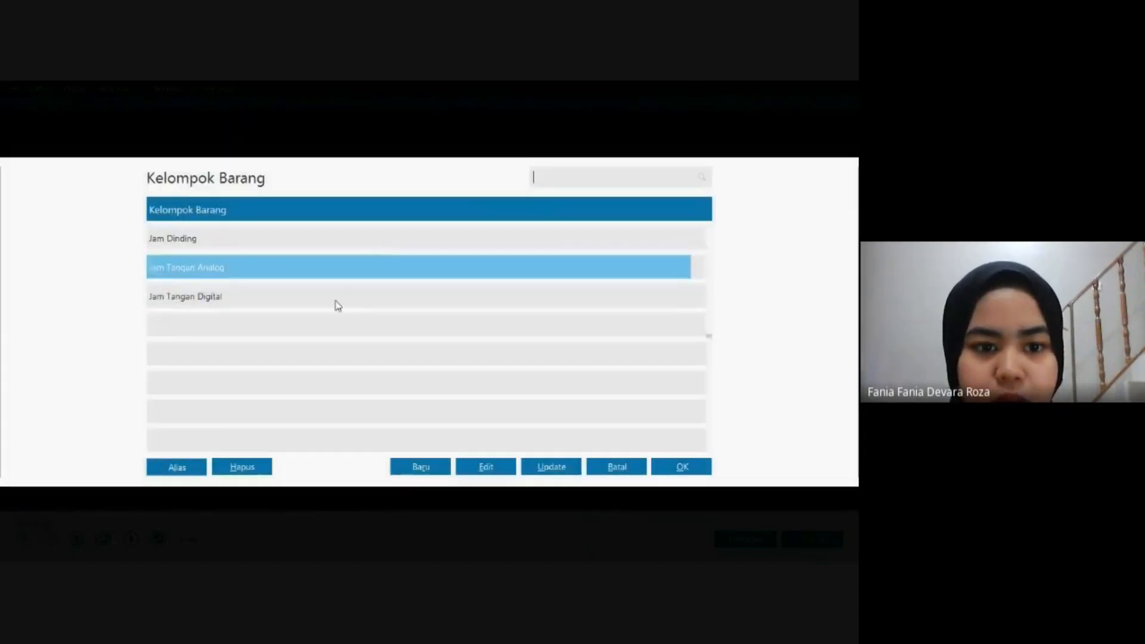
pyautogui.click(334, 302)
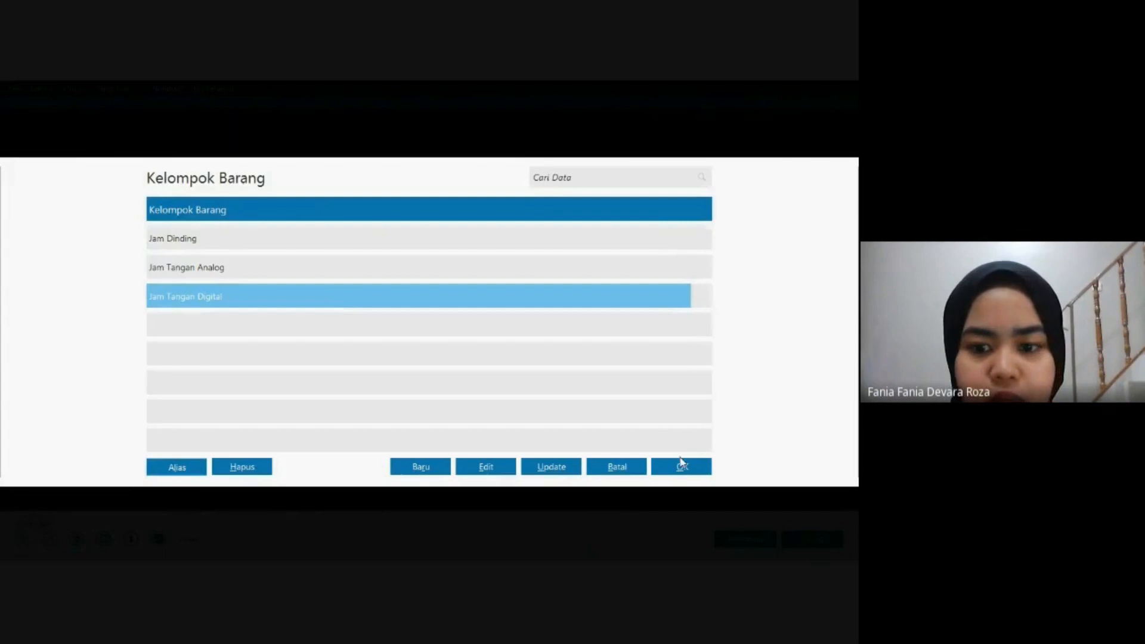
pyautogui.click(682, 465)
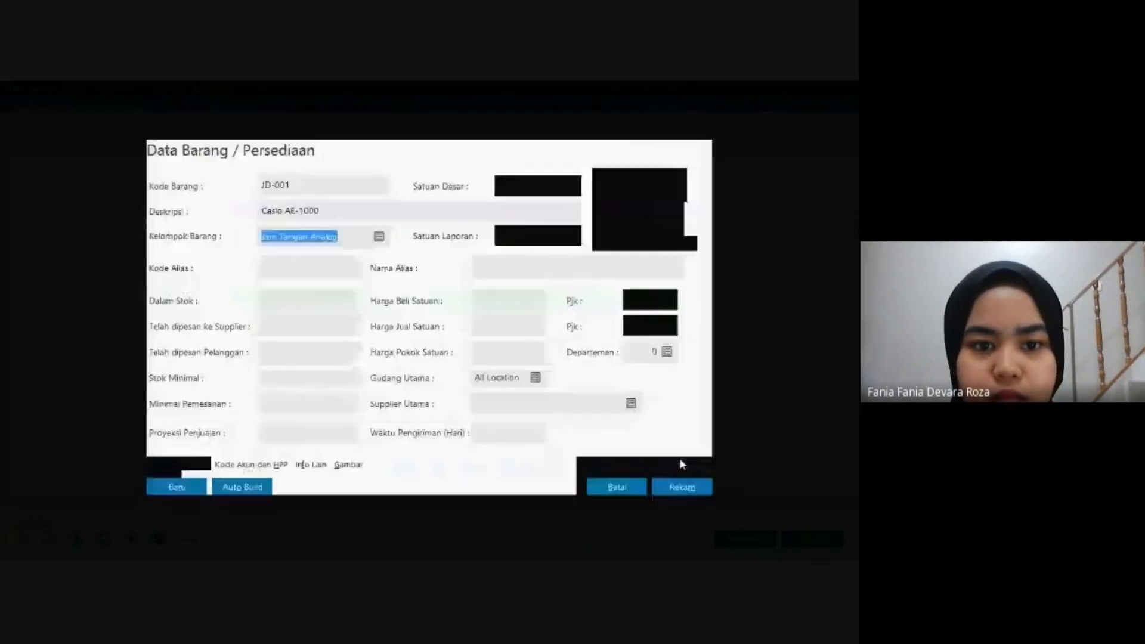
# Choose Jam Tangan Digital again as the product group of item JD-001 from the list of product groups.
pyautogui.click(224, 466)
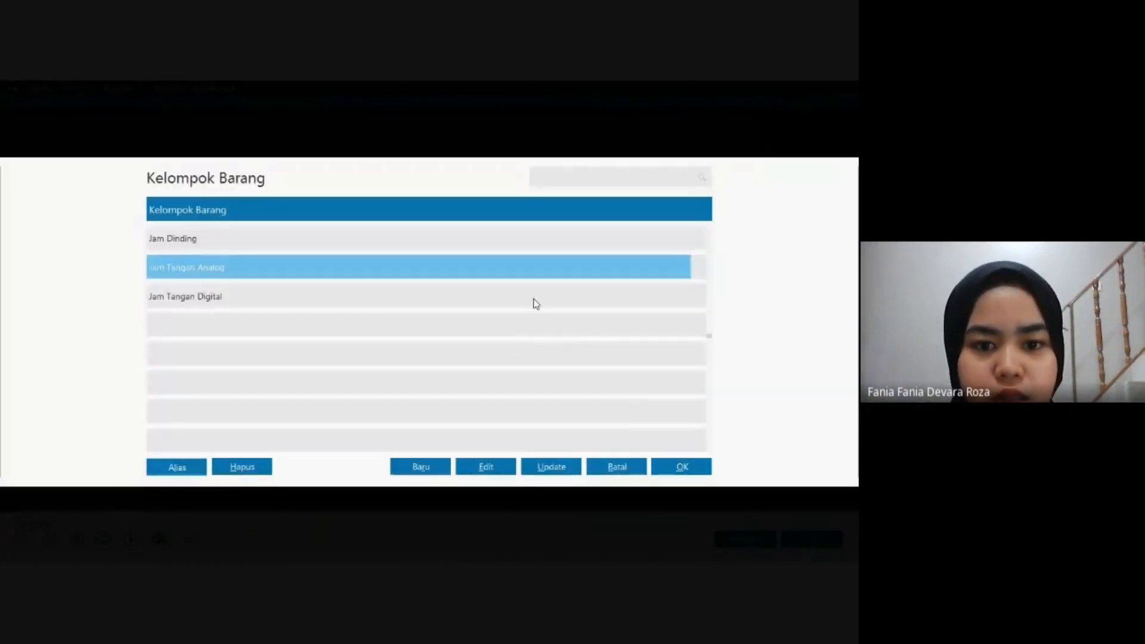
pyautogui.click(535, 302)
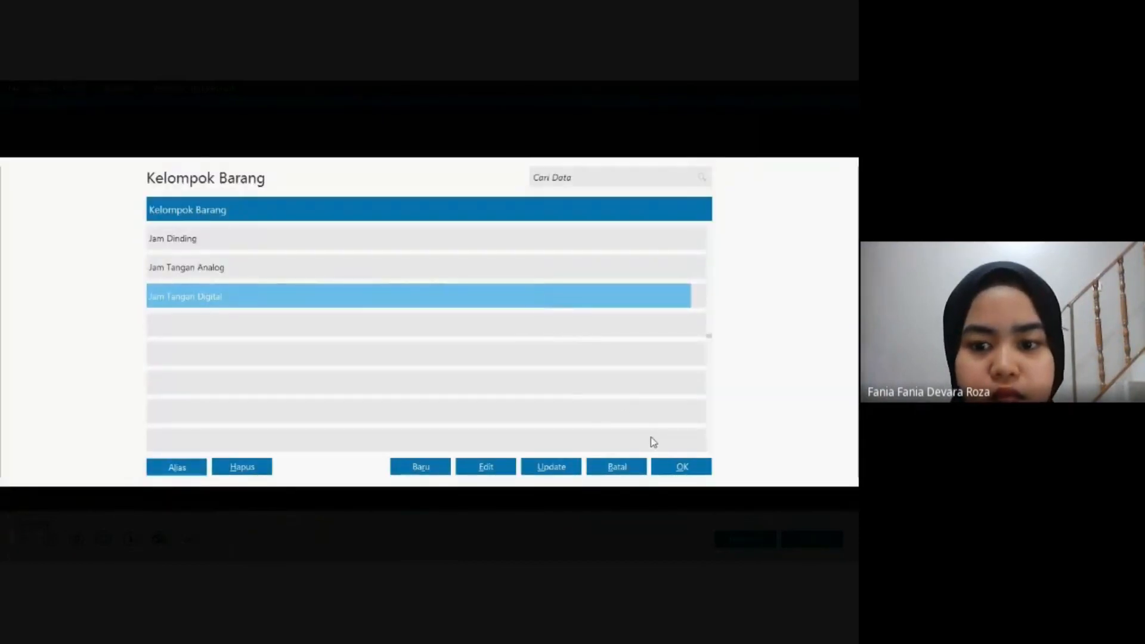
pyautogui.click(671, 460)
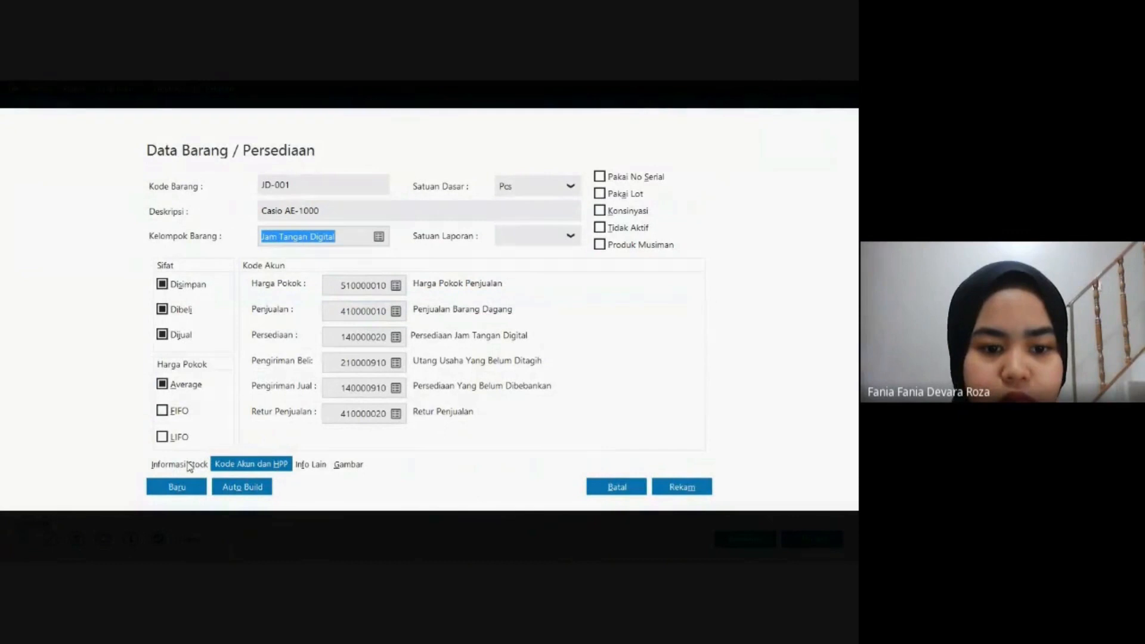
# Check the stock information and account codes of item JD-001, then record the item.
pyautogui.click(168, 470)
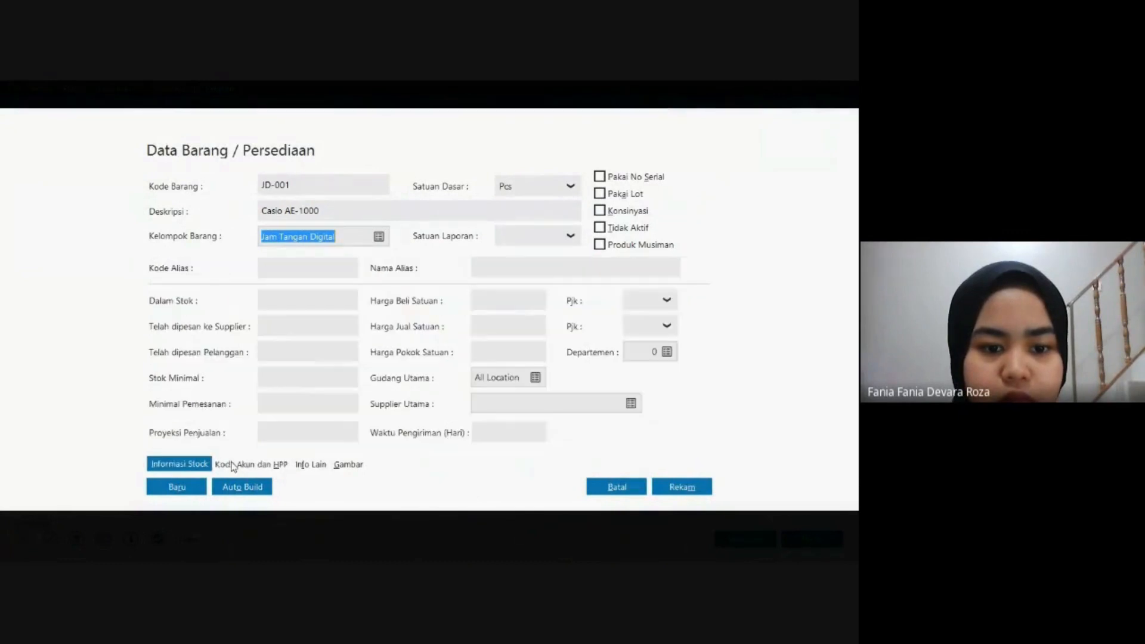
pyautogui.click(233, 467)
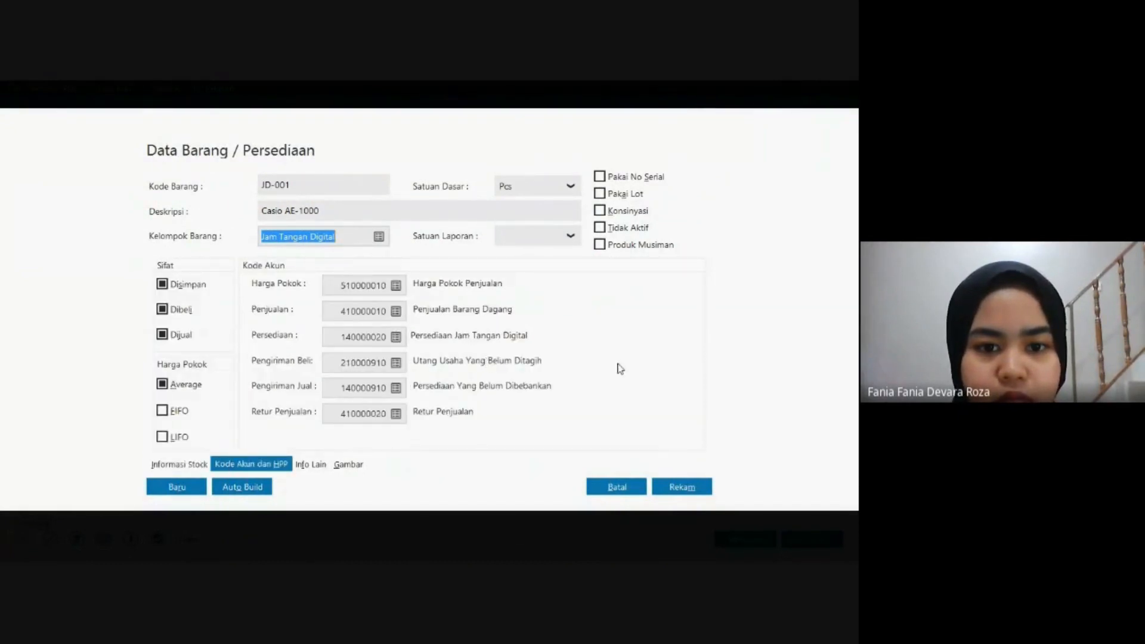
pyautogui.click(678, 488)
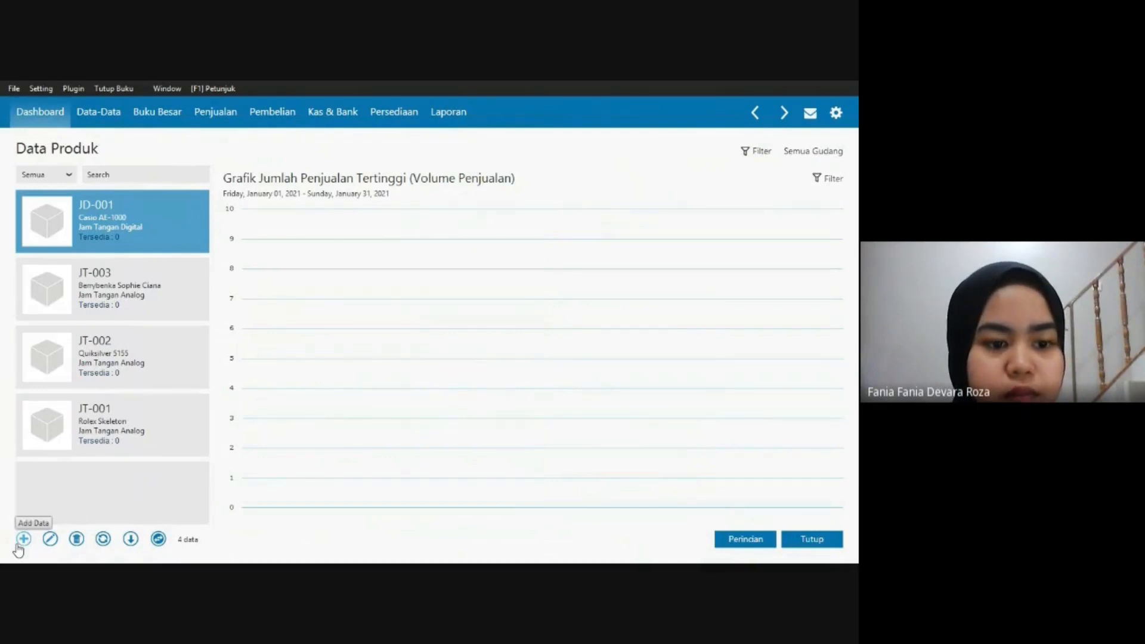
# Create a new inventory item with the code JD-002 and the description Digitec SW Lite.
pyautogui.click(17, 544)
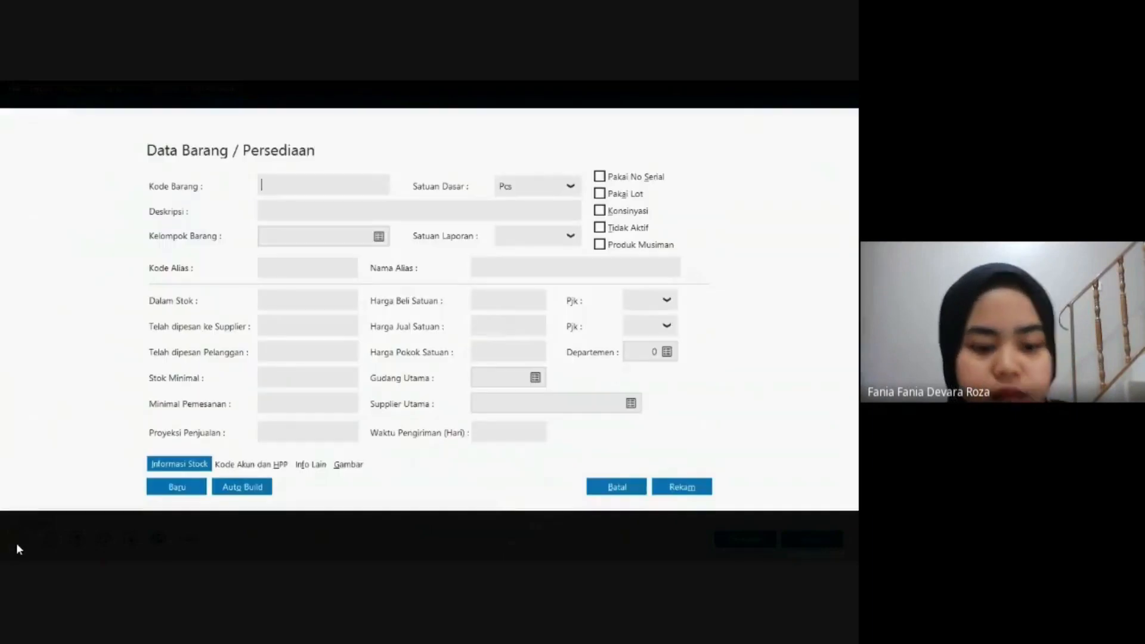
pyautogui.write('J')
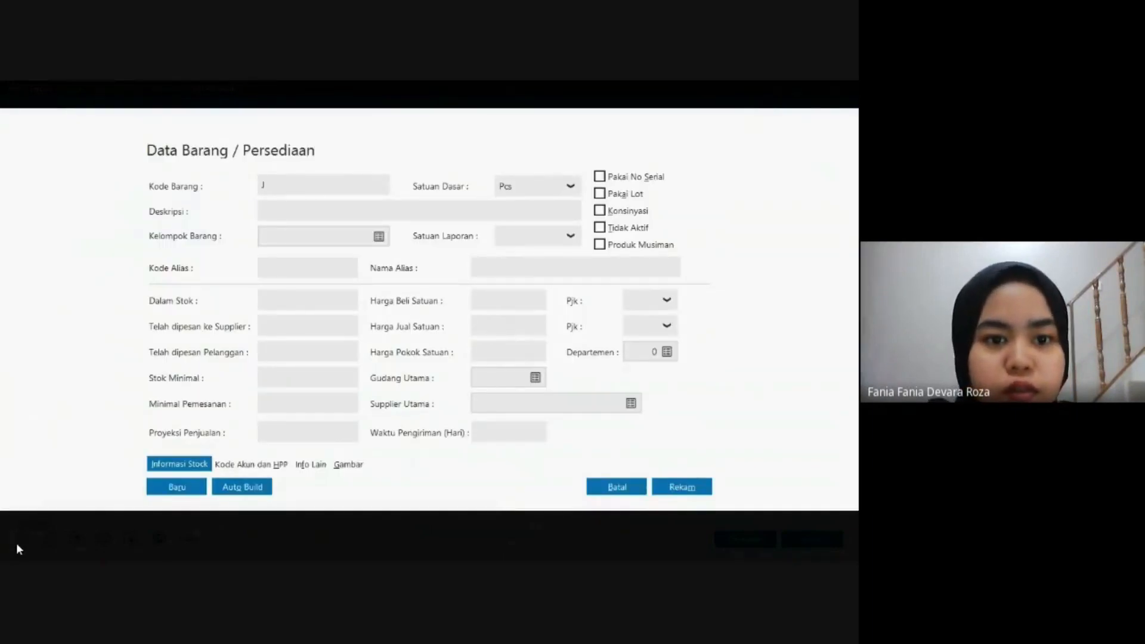
pyautogui.write('D-')
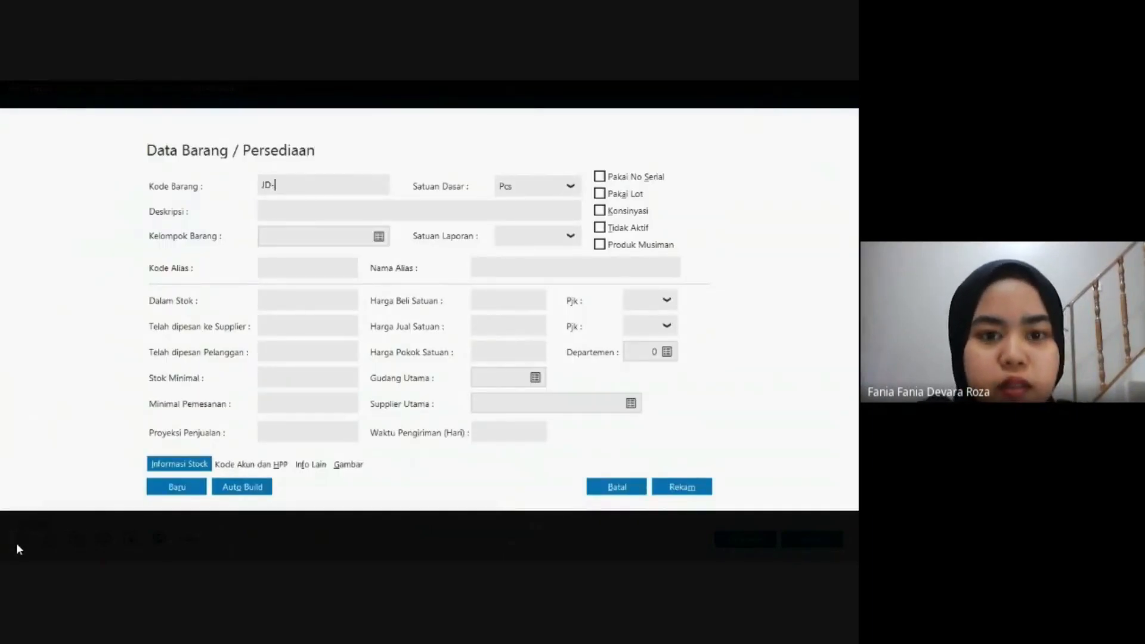
pyautogui.write('002')
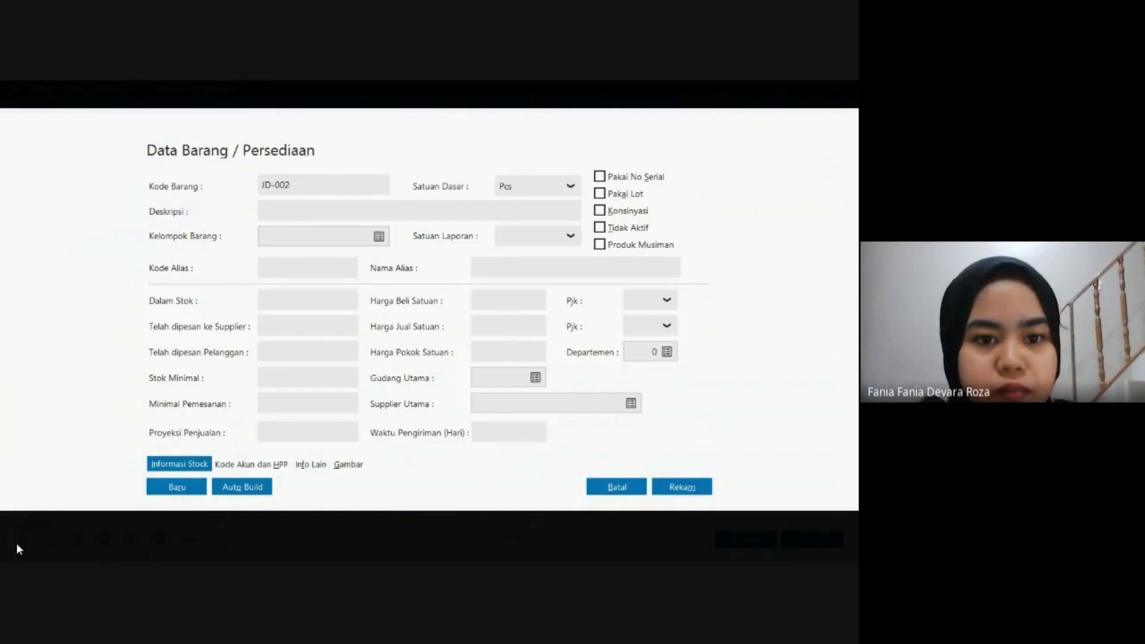
pyautogui.write('D')
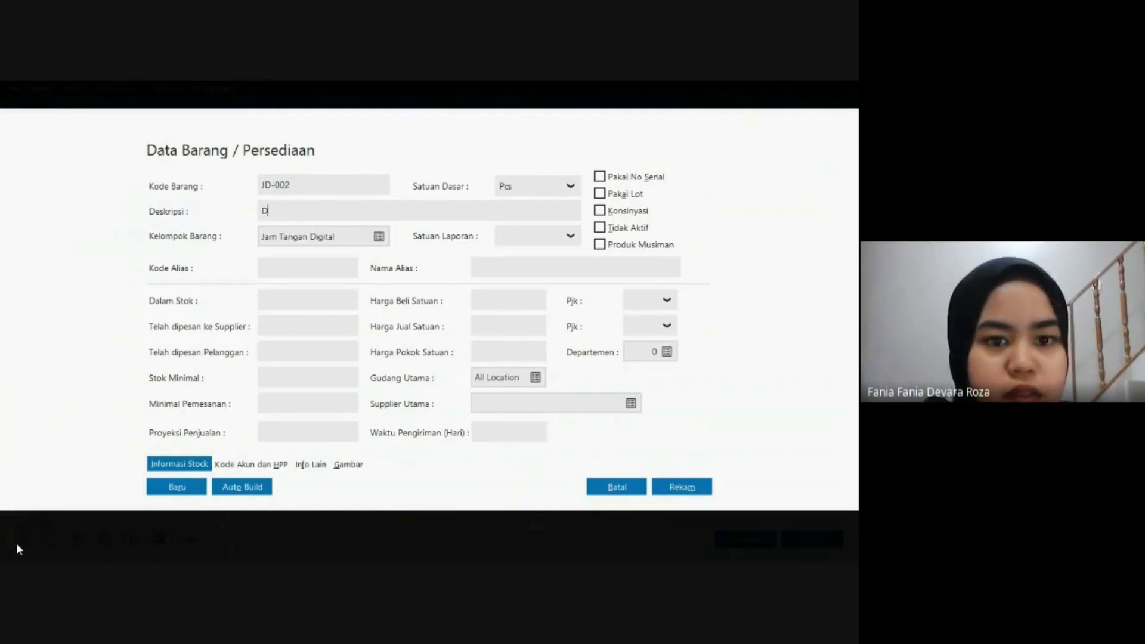
pyautogui.write('ig')
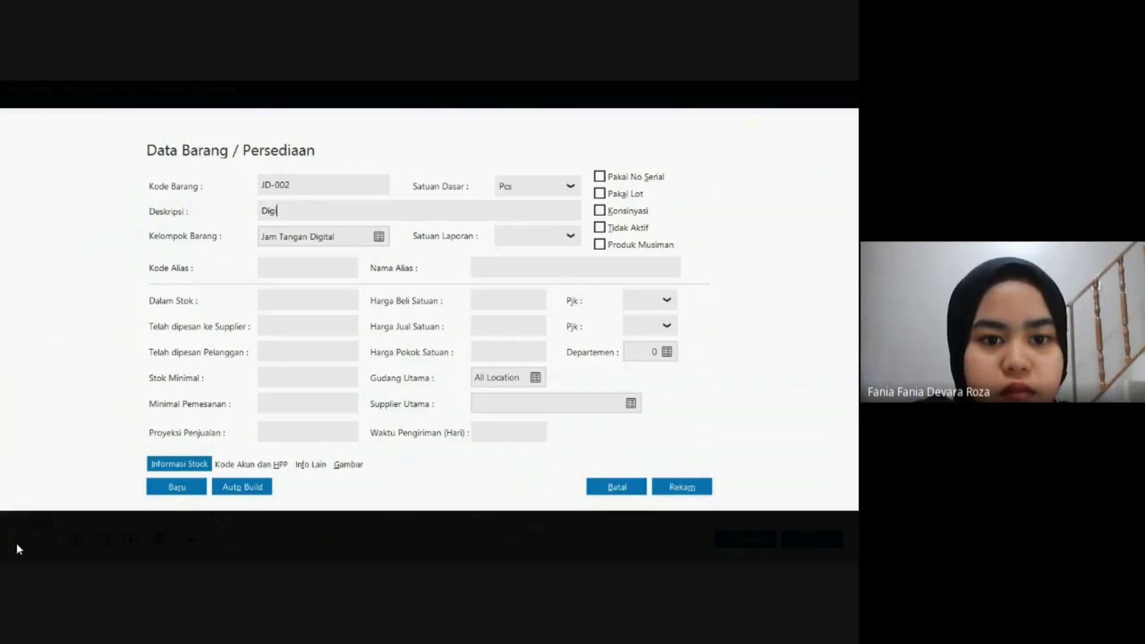
pyautogui.write('ite')
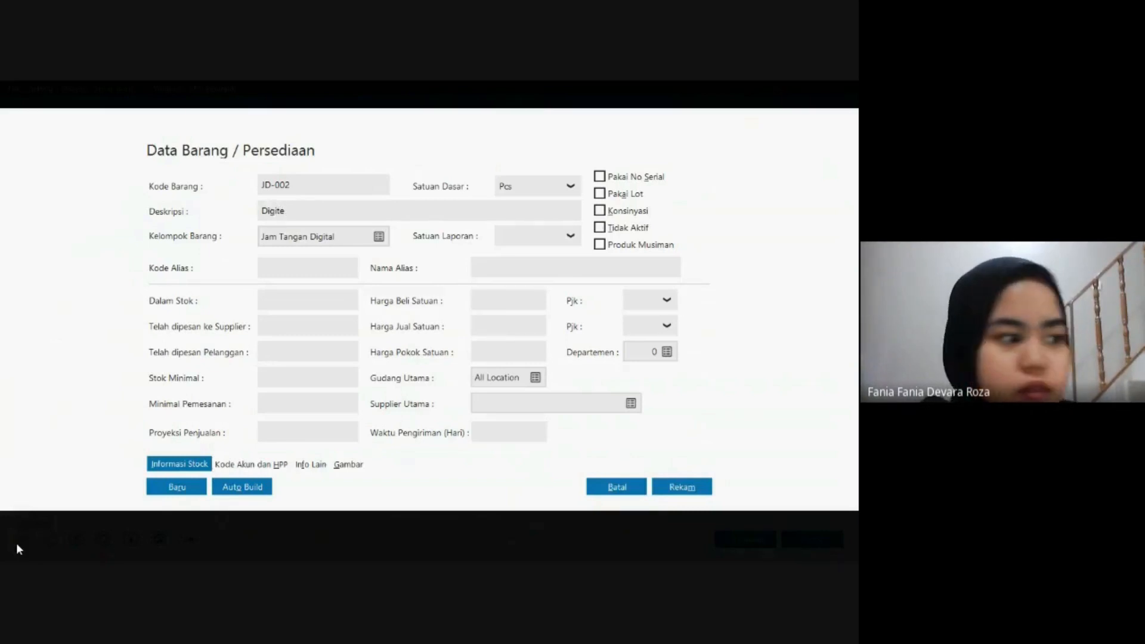
pyautogui.write('c')
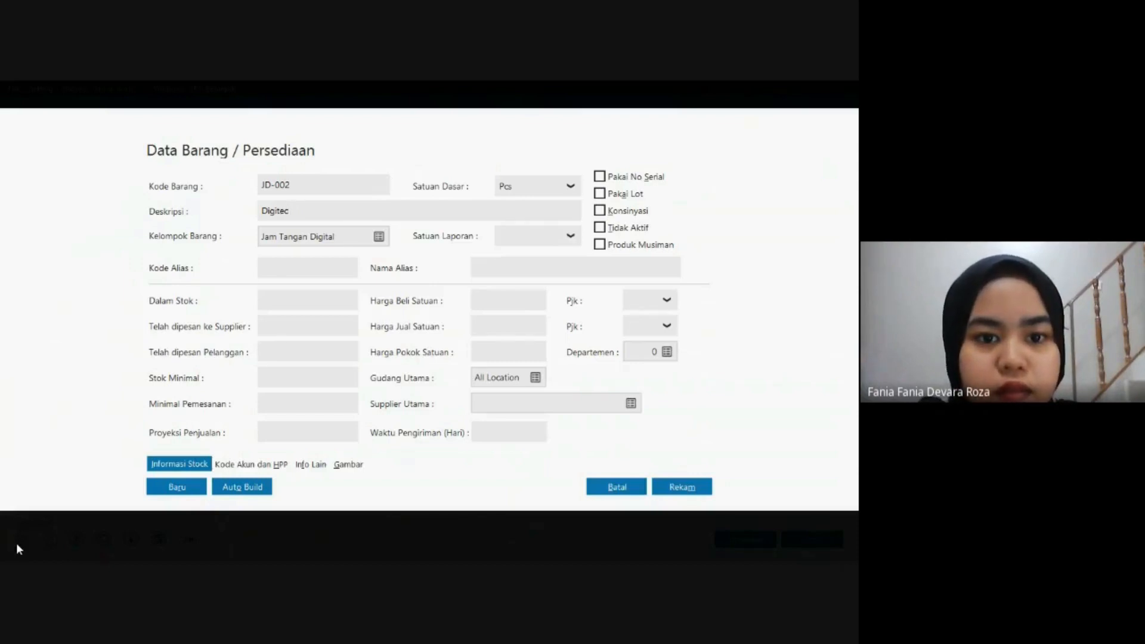
pyautogui.write(' SW L')
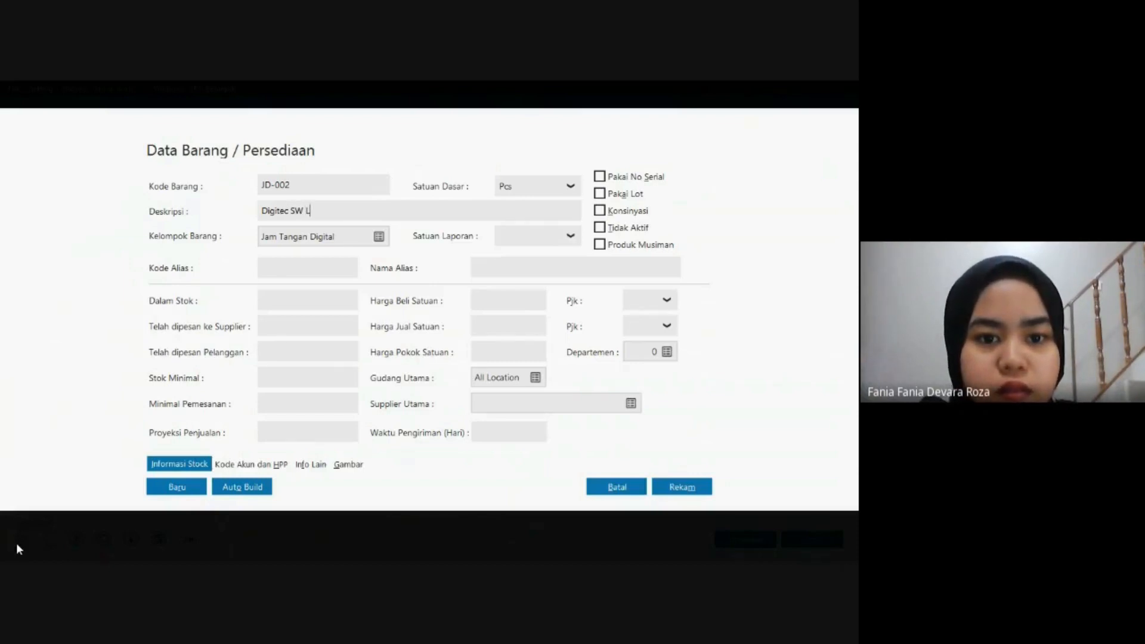
pyautogui.write('ite')
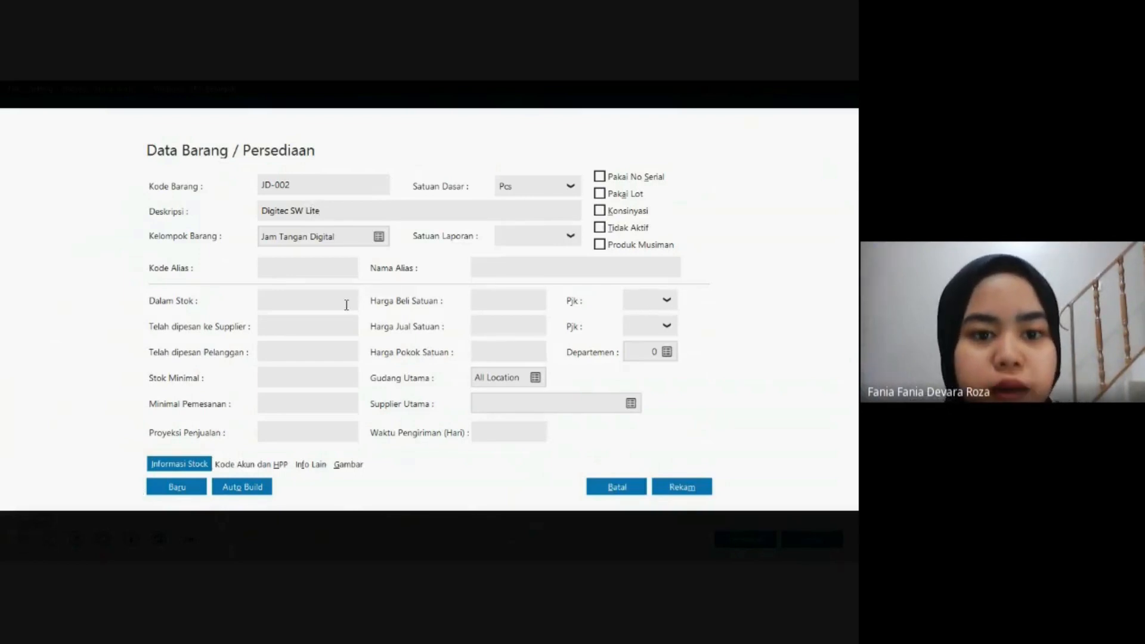
# Review the account codes and costing method of item JD-002, then record the item.
pyautogui.click(222, 467)
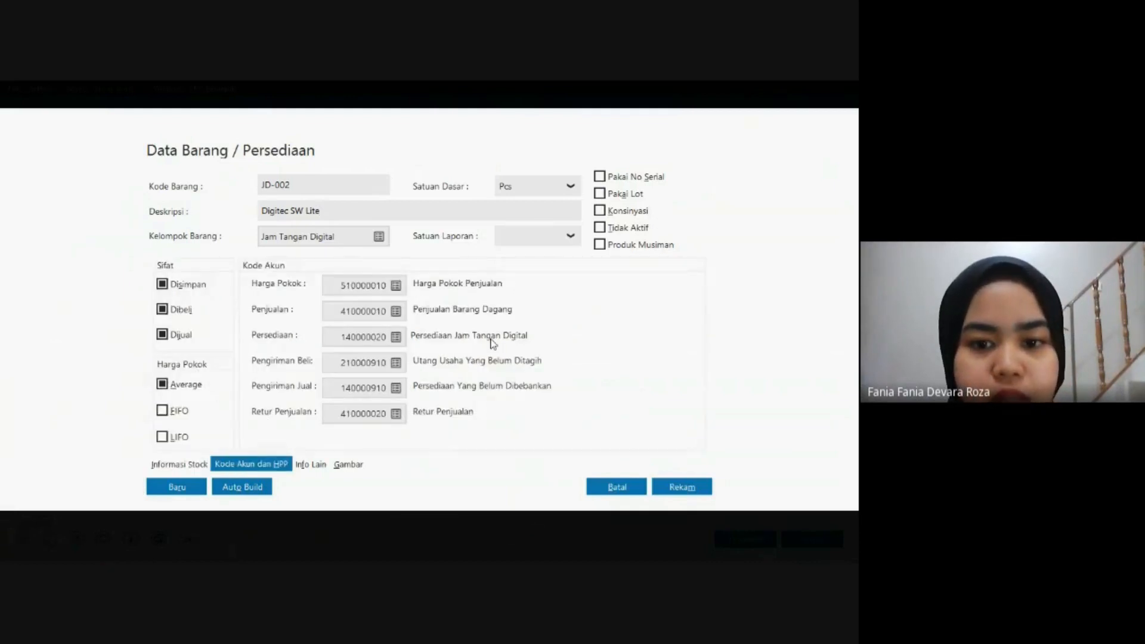
pyautogui.click(678, 490)
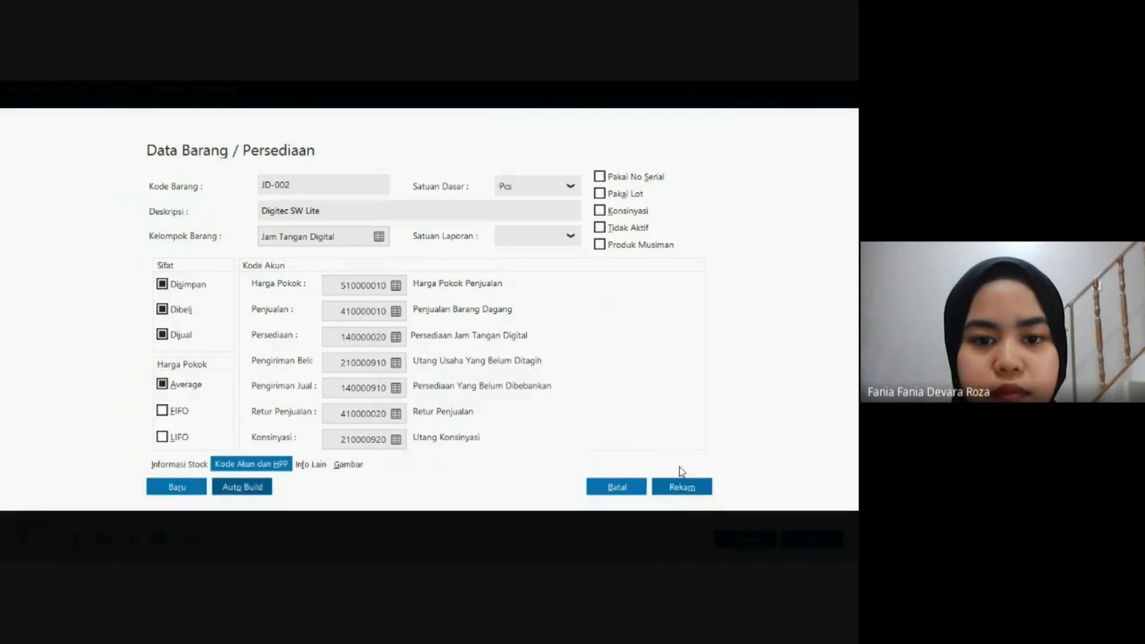
pyautogui.click(680, 485)
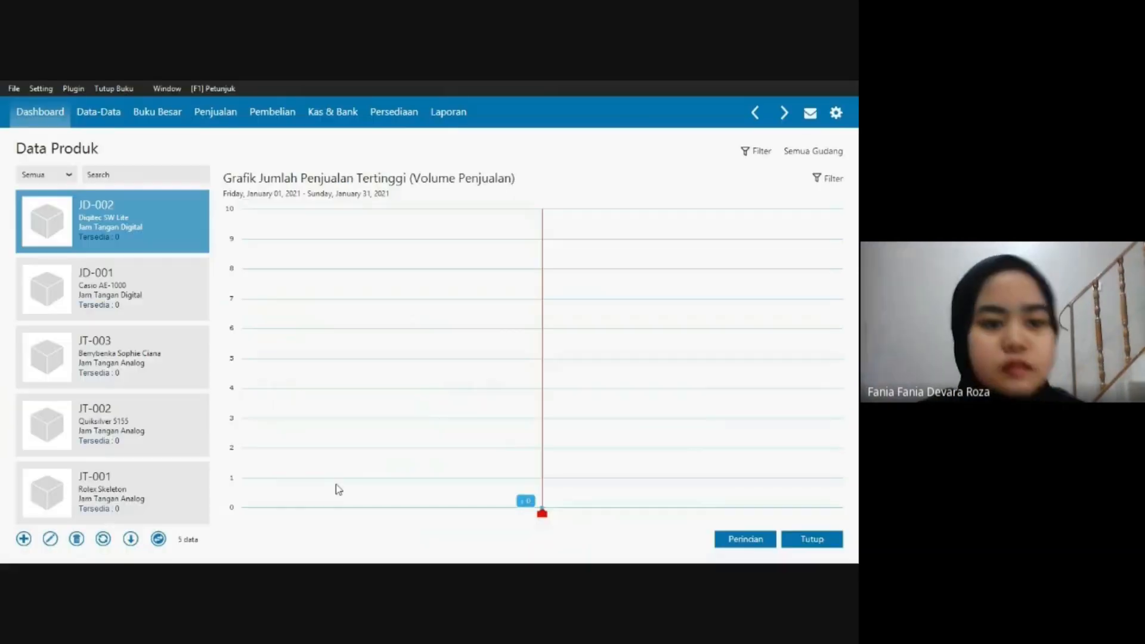
# Create another inventory item with the code JD-003 and the description Digitec Touchscreen.
pyautogui.click(25, 538)
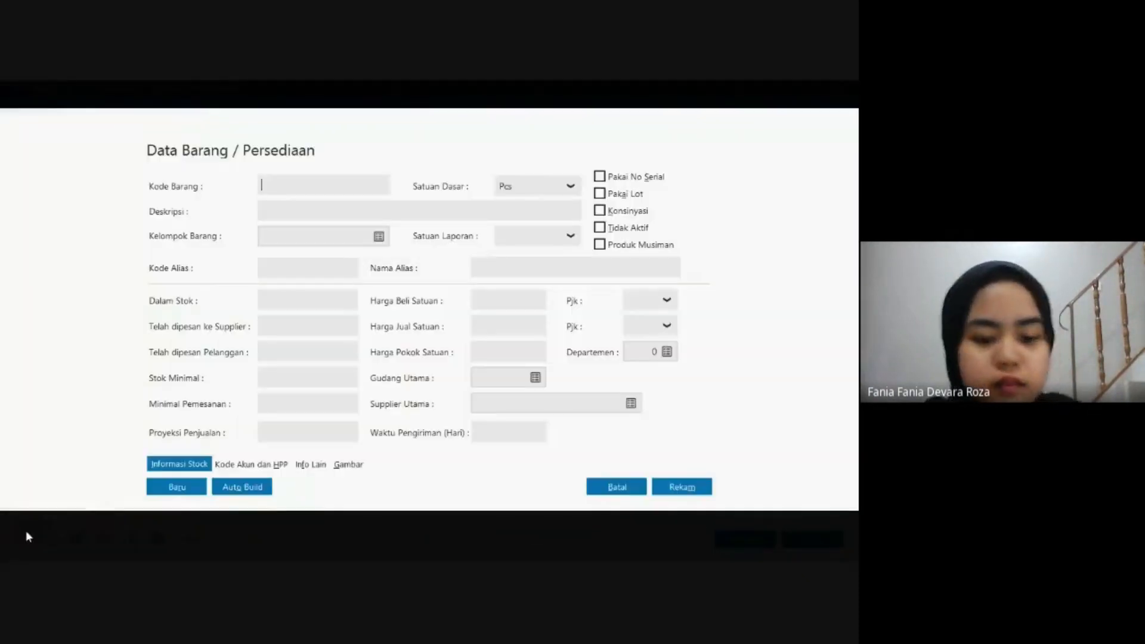
pyautogui.write('J')
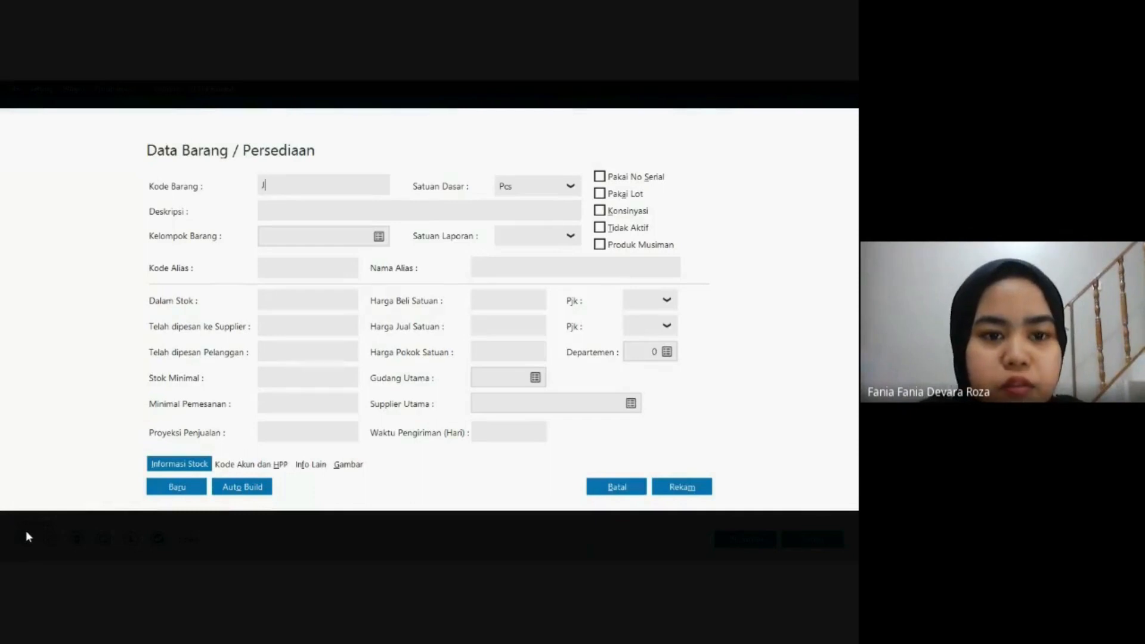
pyautogui.write('D-')
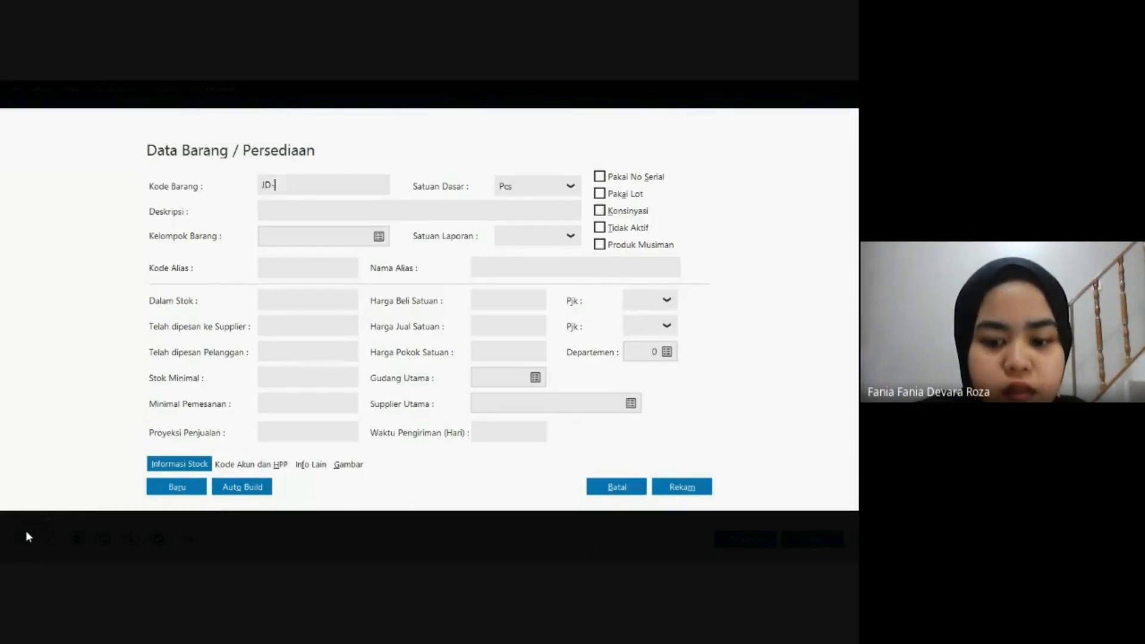
pyautogui.write('003')
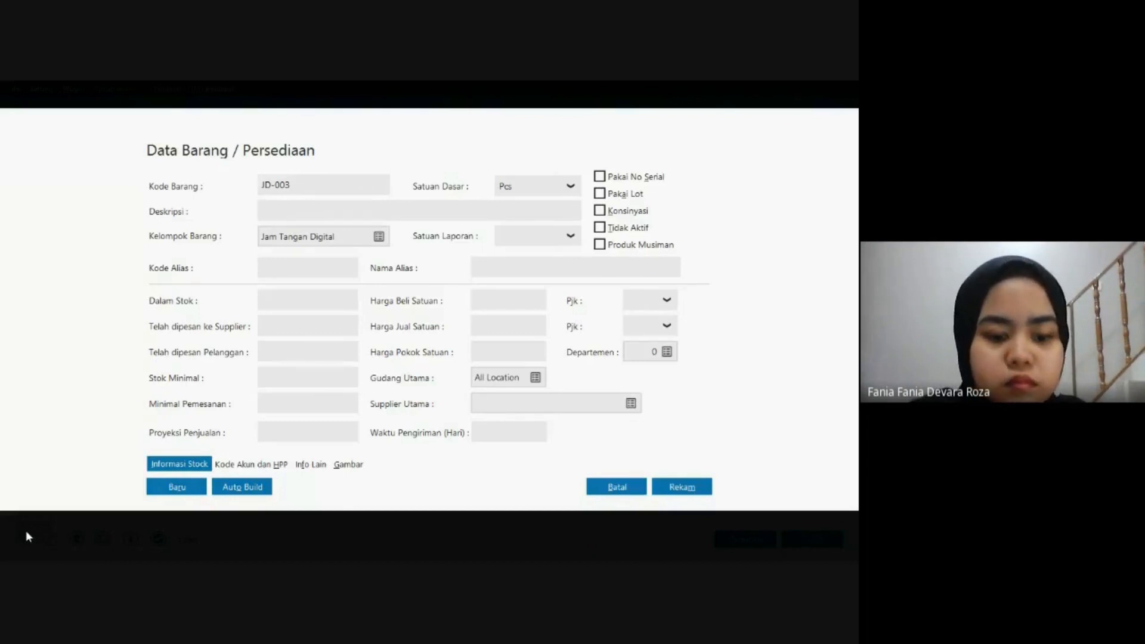
pyautogui.write('Dil')
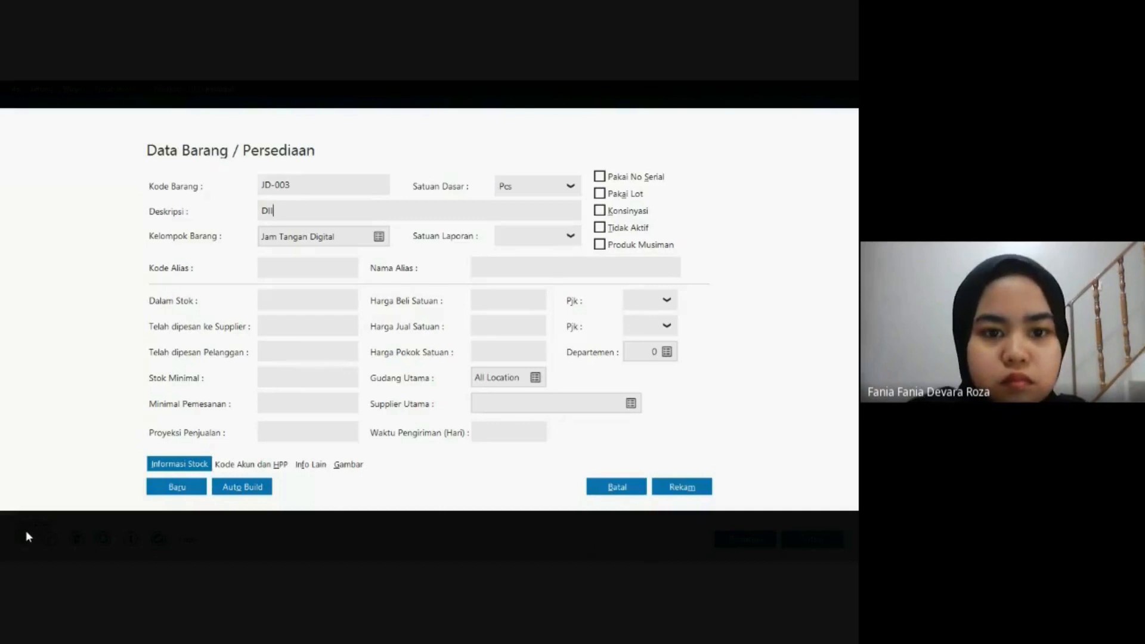
pyautogui.press('BackSpace')
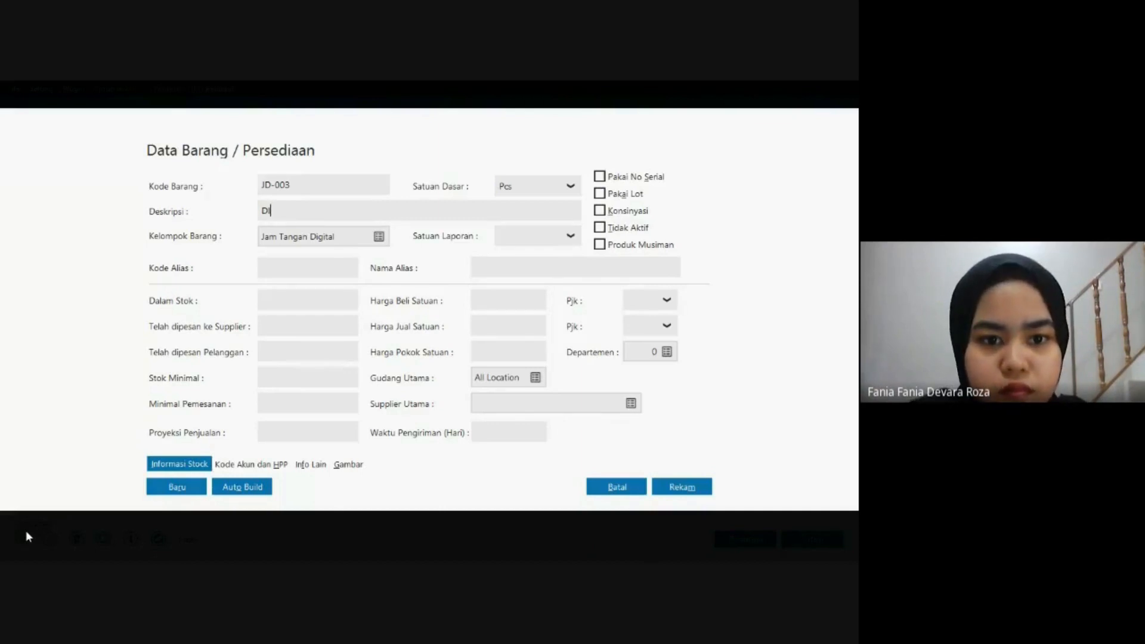
pyautogui.press('BackSpace')
pyautogui.press('BackSpace')
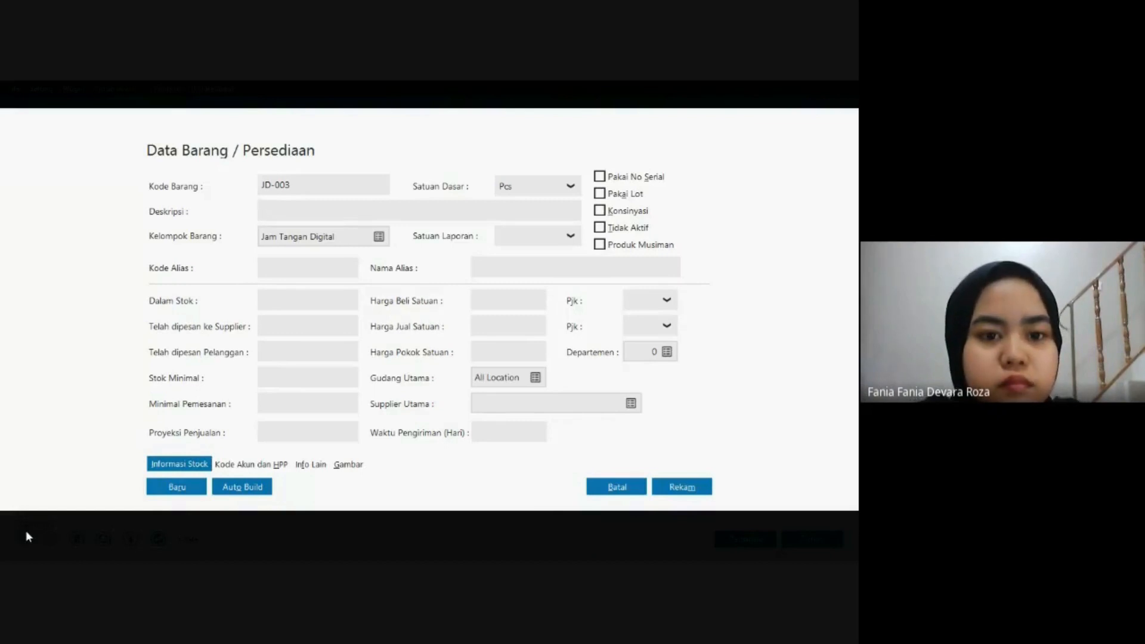
pyautogui.write('Dil')
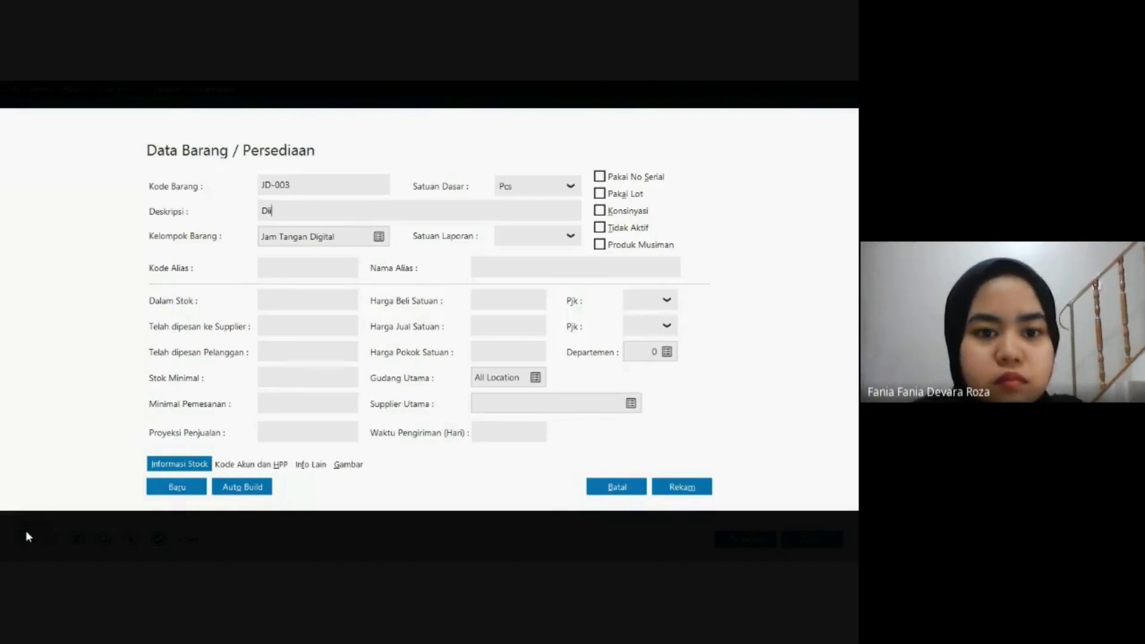
pyautogui.press('BackSpace')
pyautogui.write('gite')
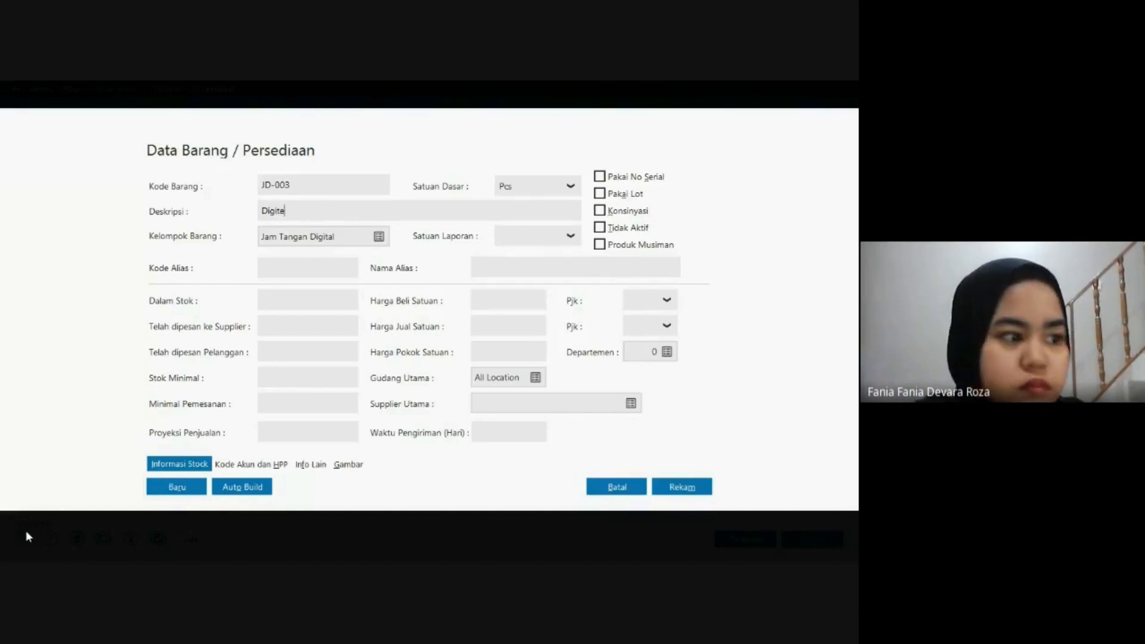
pyautogui.write('c ')
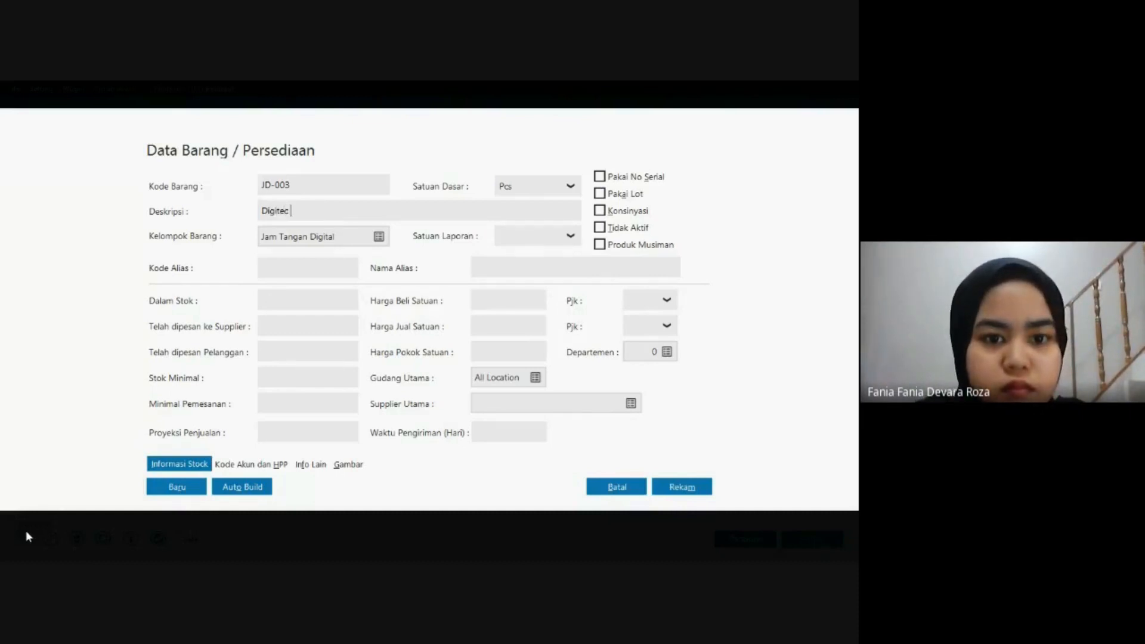
pyautogui.write('Touc')
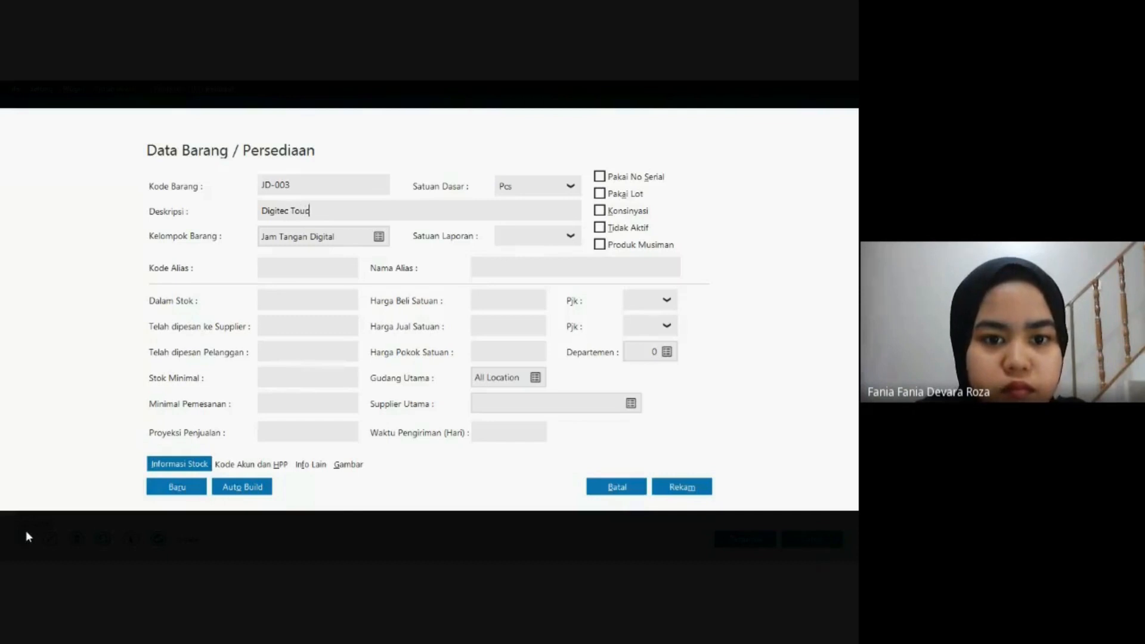
pyautogui.write('hscreen')
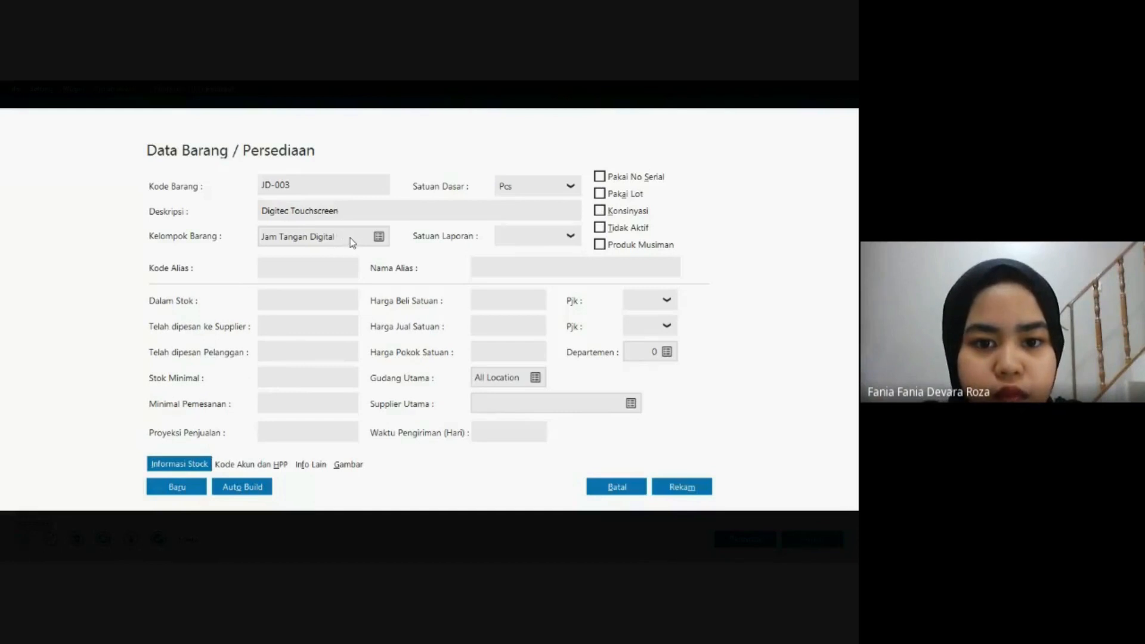
# Review the account codes and costing method of item JD-003, then record the item.
pyautogui.click(229, 465)
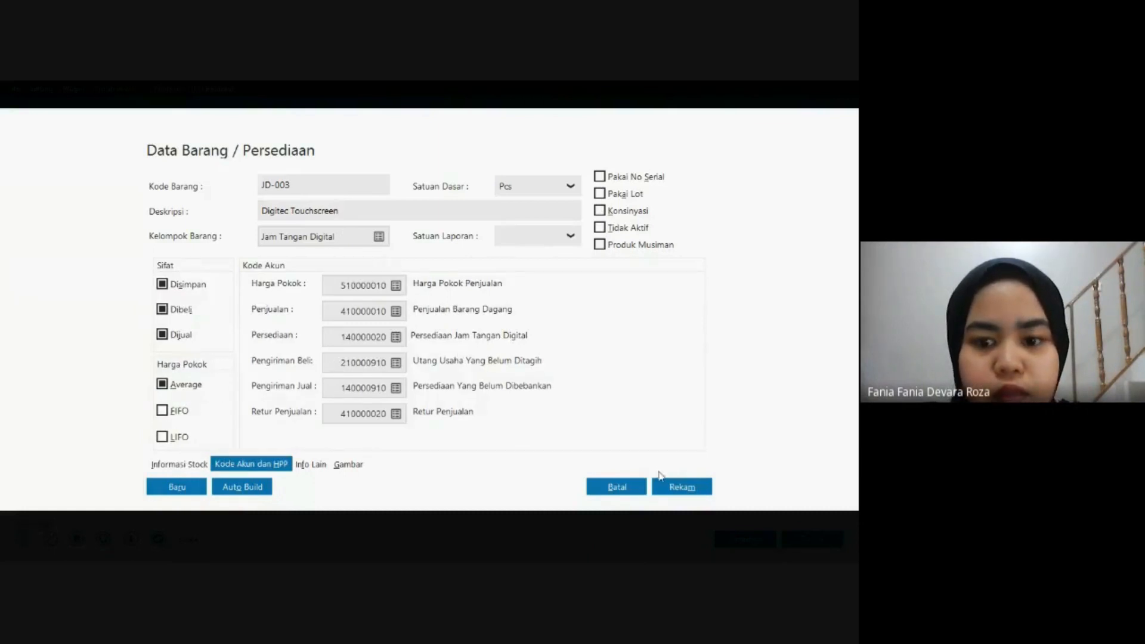
pyautogui.click(681, 487)
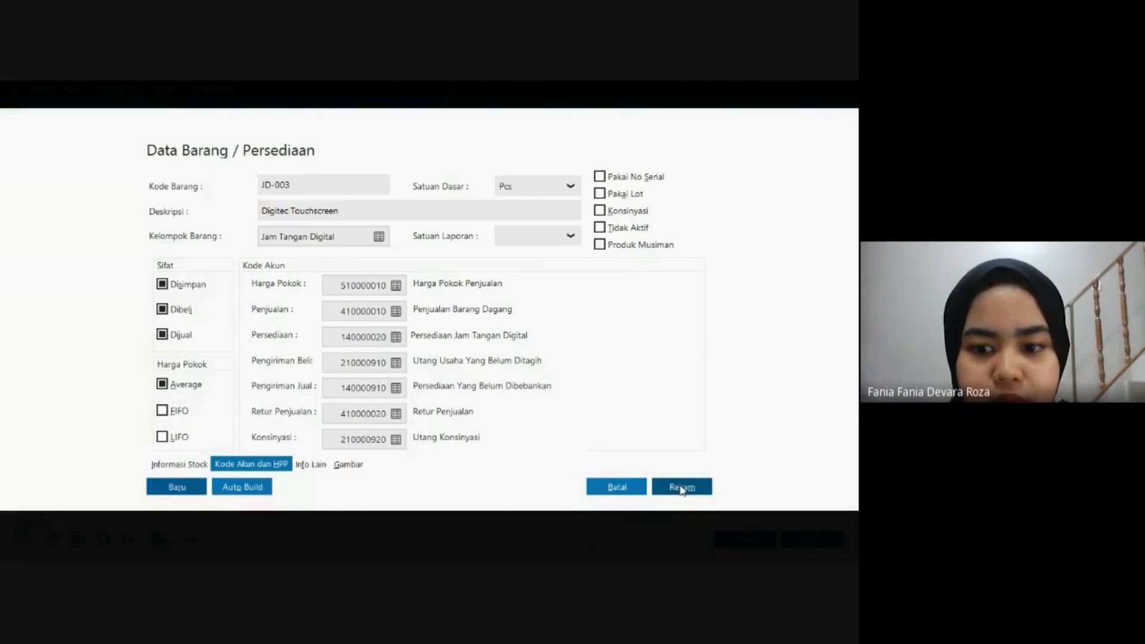
pyautogui.click(682, 487)
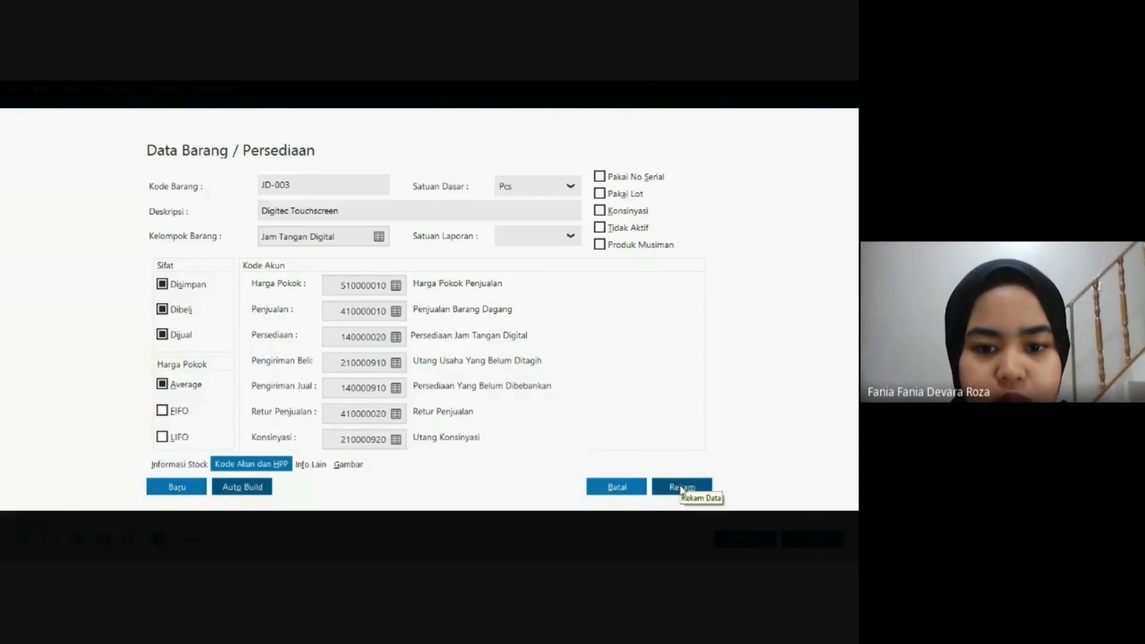
pyautogui.click(681, 488)
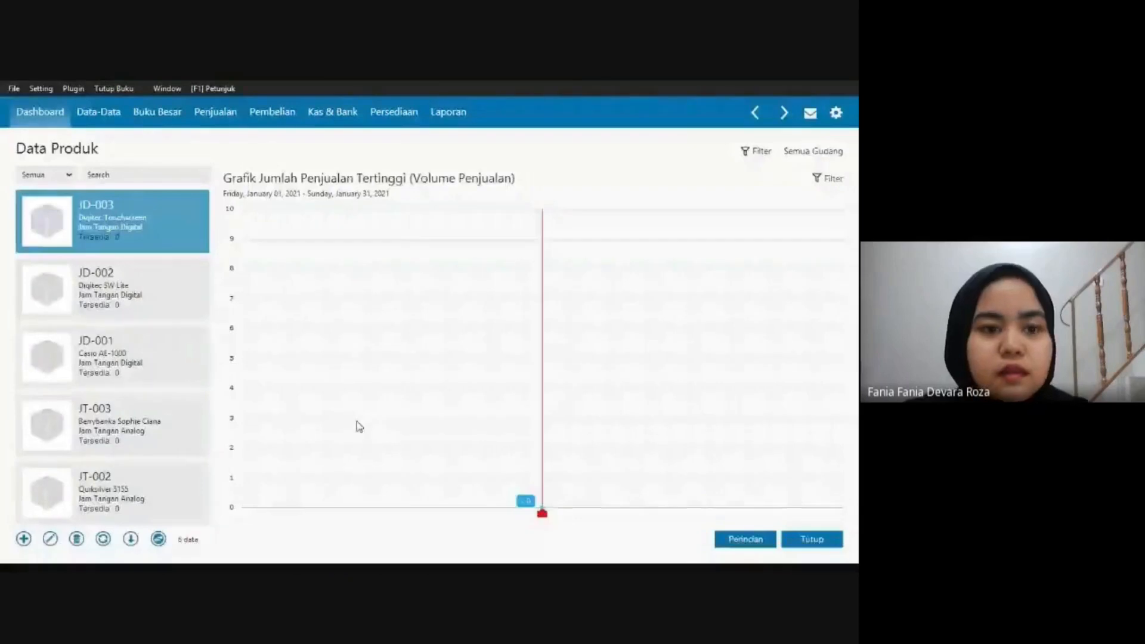
# Start a new inventory item in the product data and give it the code JD-004.
pyautogui.click(25, 540)
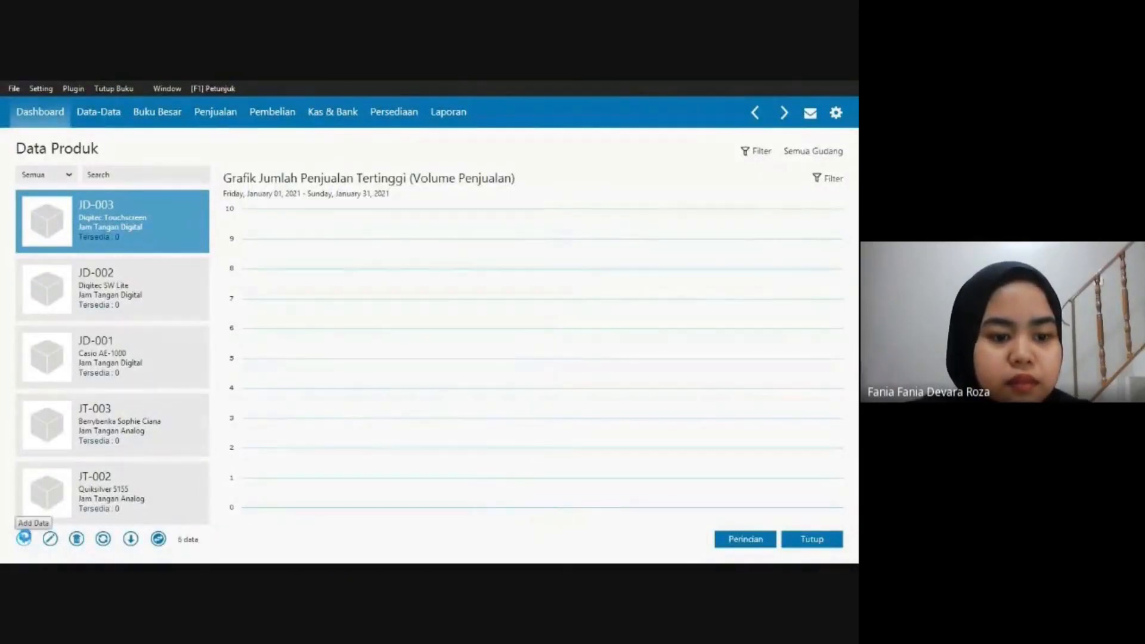
pyautogui.click(25, 540)
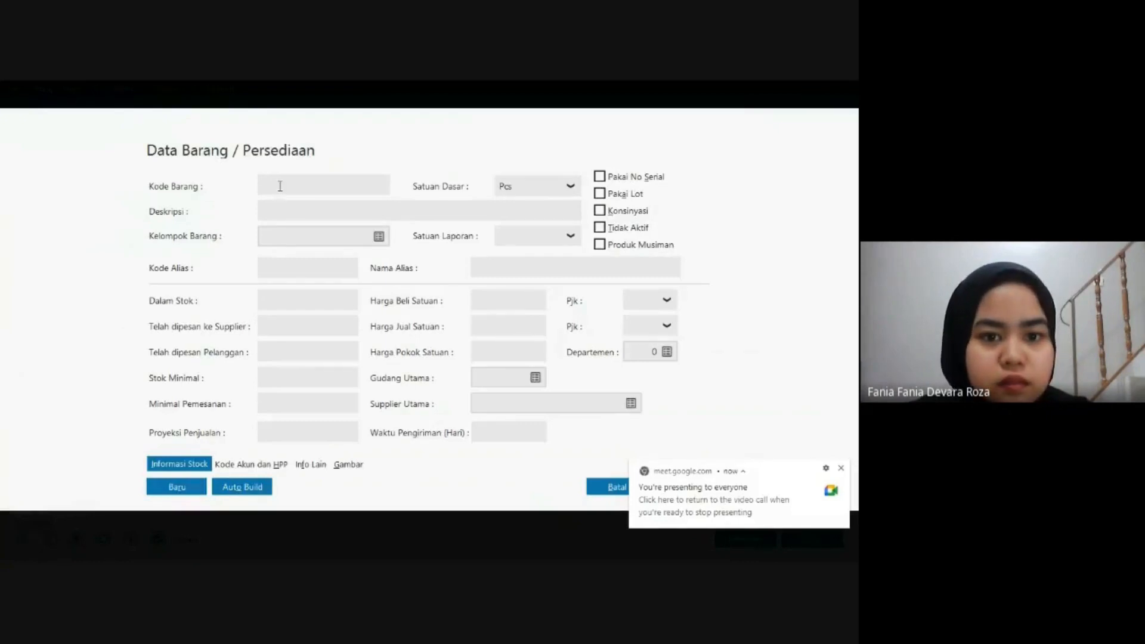
pyautogui.click(841, 468)
pyautogui.write('J')
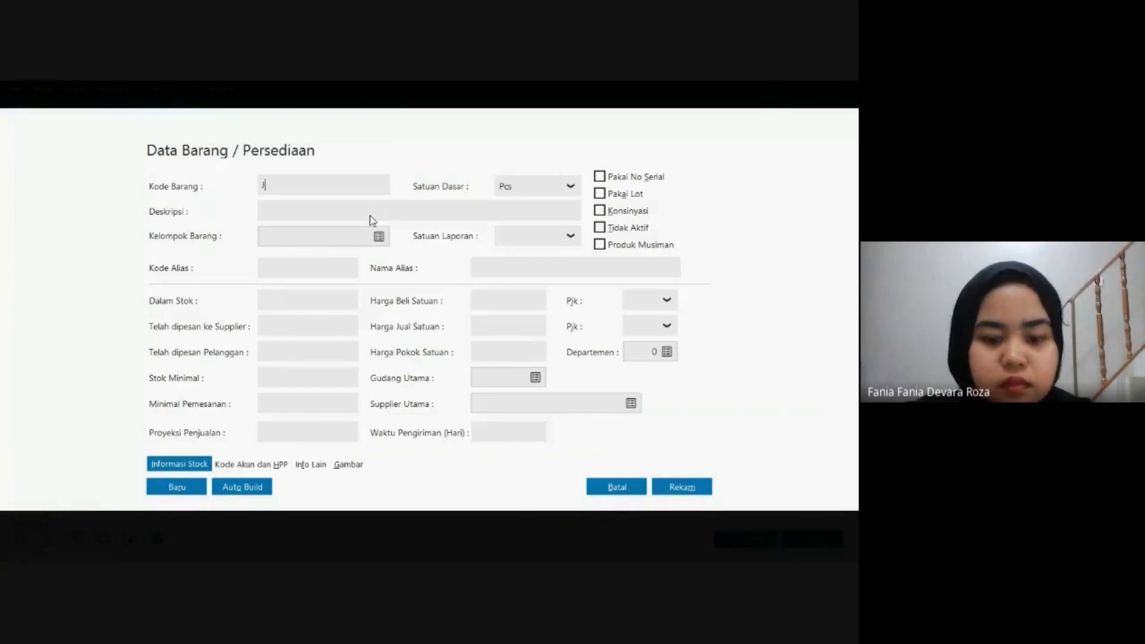
pyautogui.write('D-')
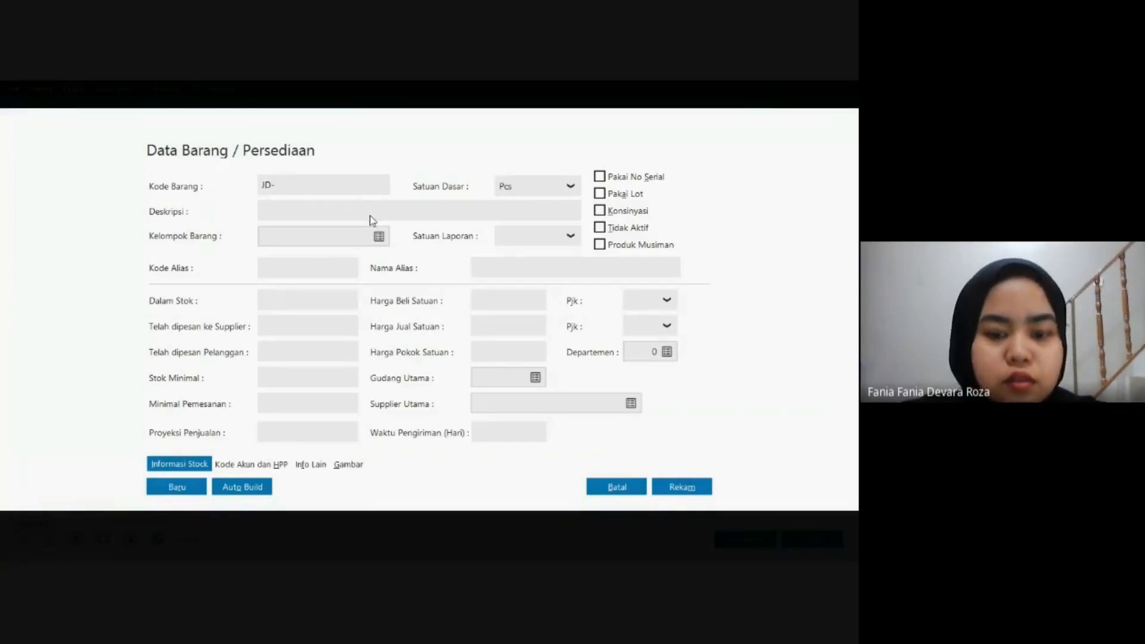
pyautogui.write('004')
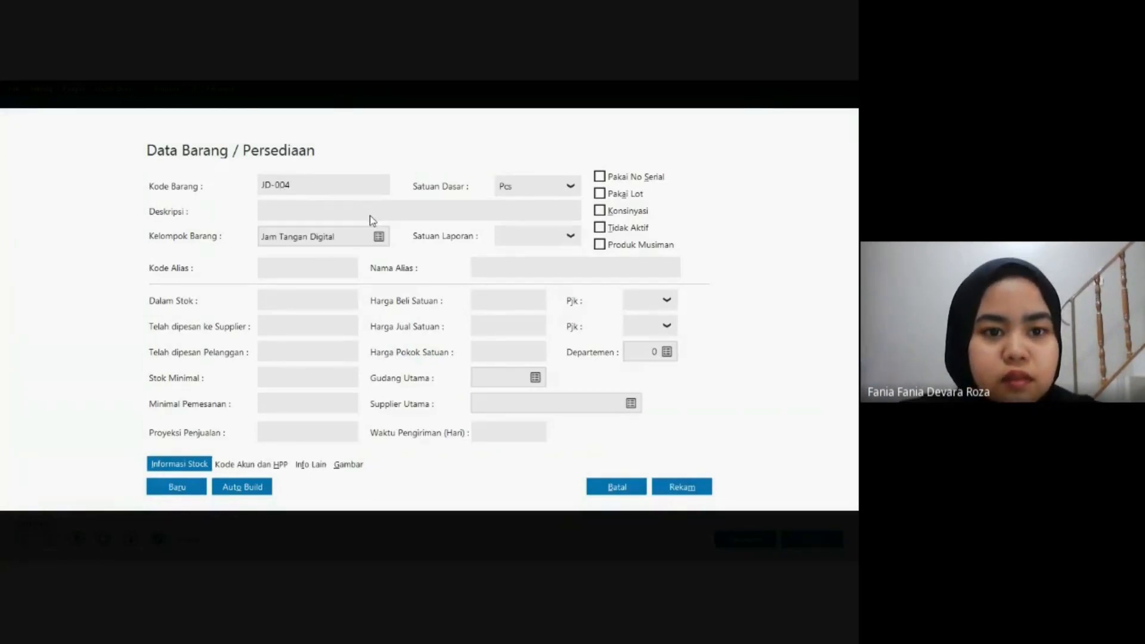
# Enter Alexandre Christie AC 9100 as the description of item JD-004.
pyautogui.click(371, 215)
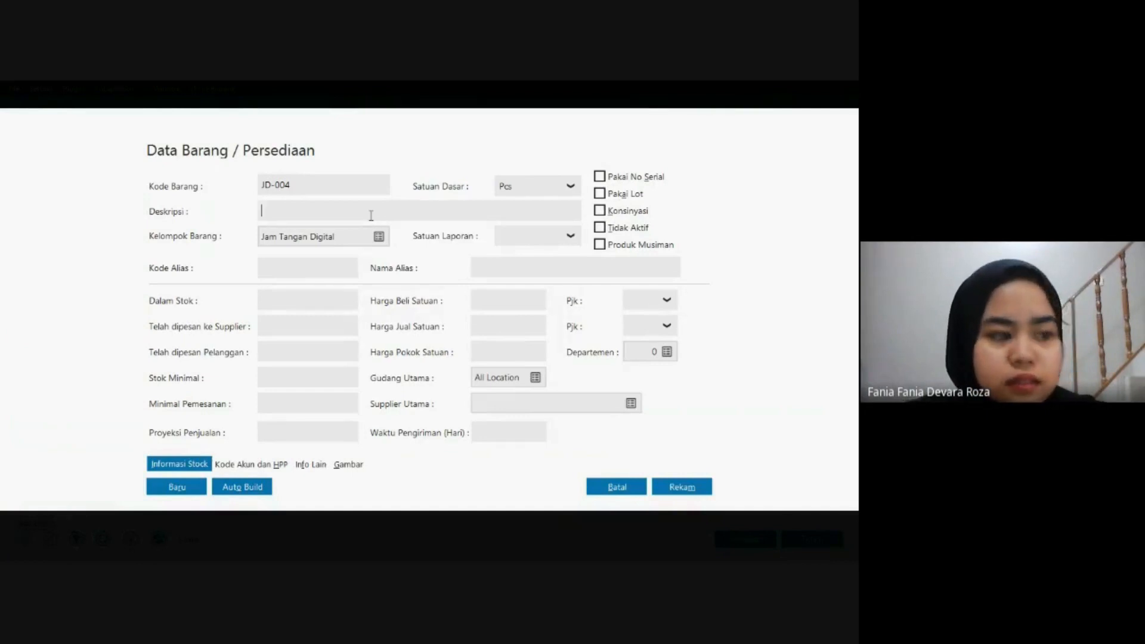
pyautogui.write('A')
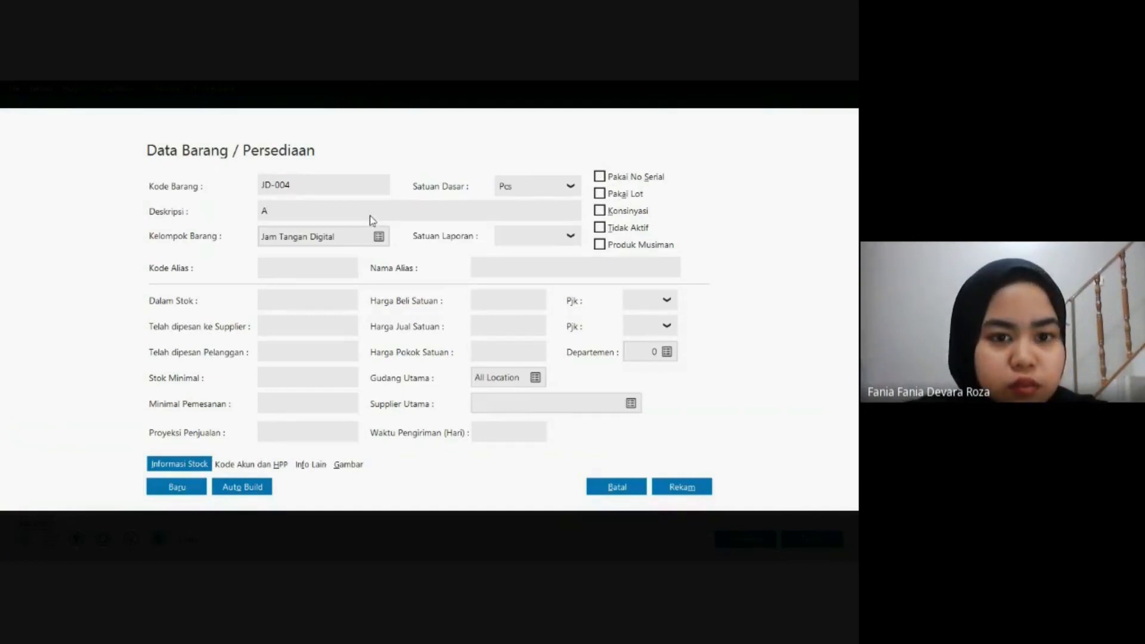
pyautogui.write('lex')
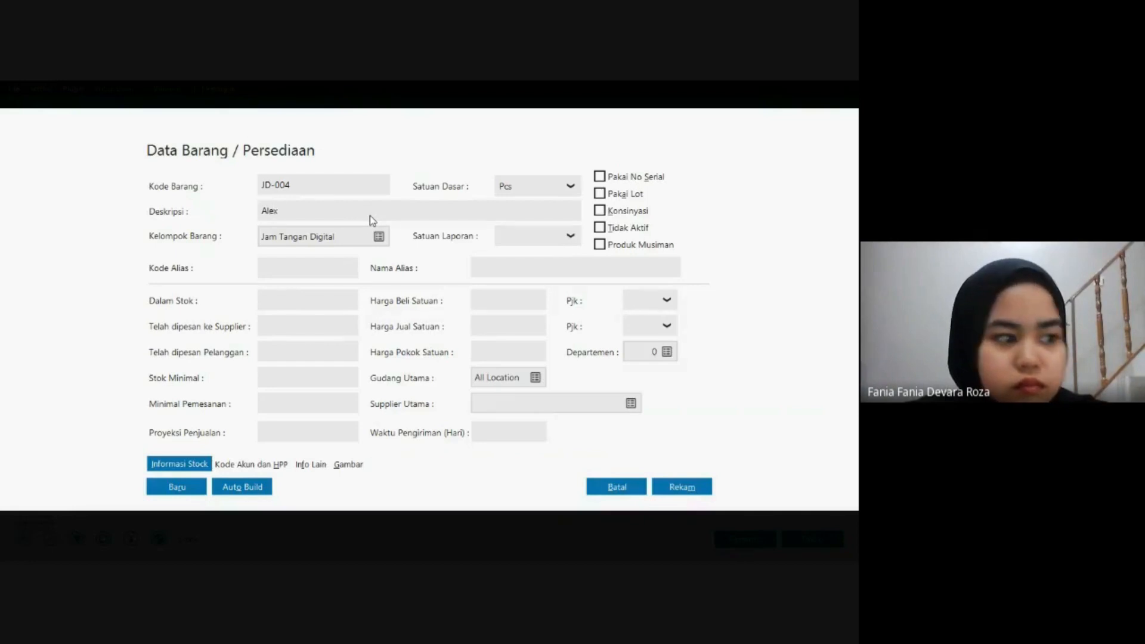
pyautogui.write('andr')
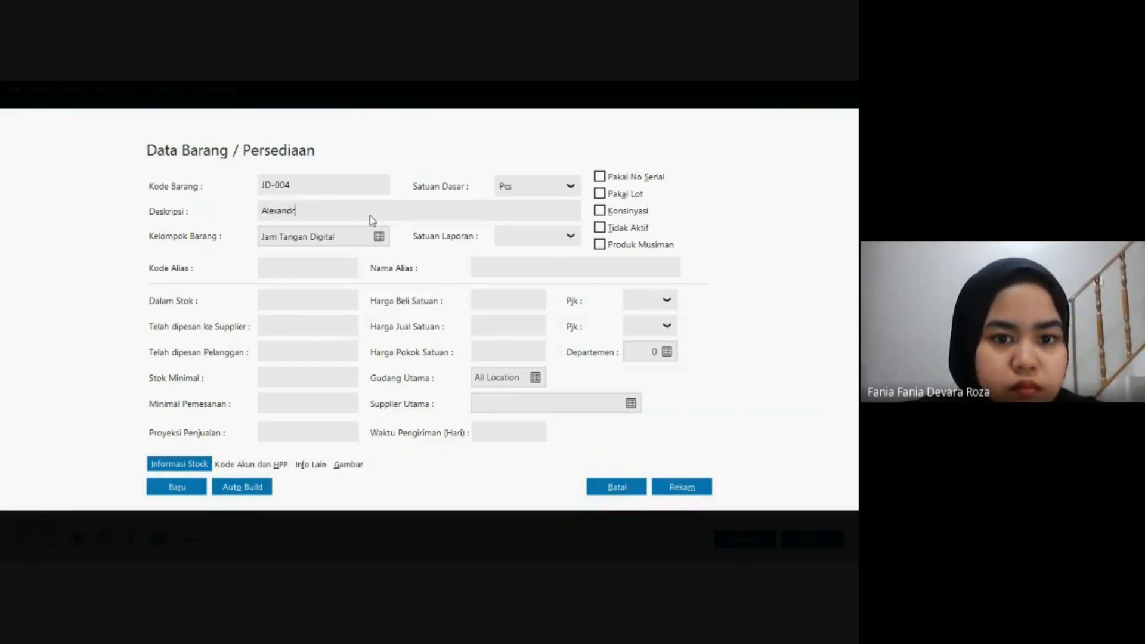
pyautogui.write('e')
pyautogui.write(' C')
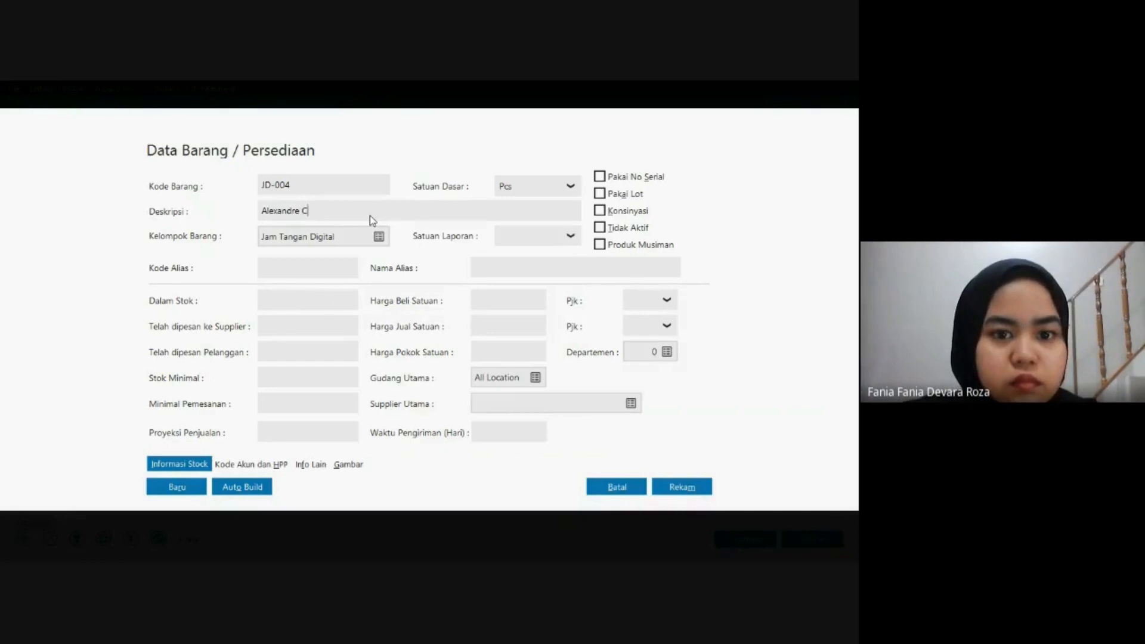
pyautogui.write('hristie')
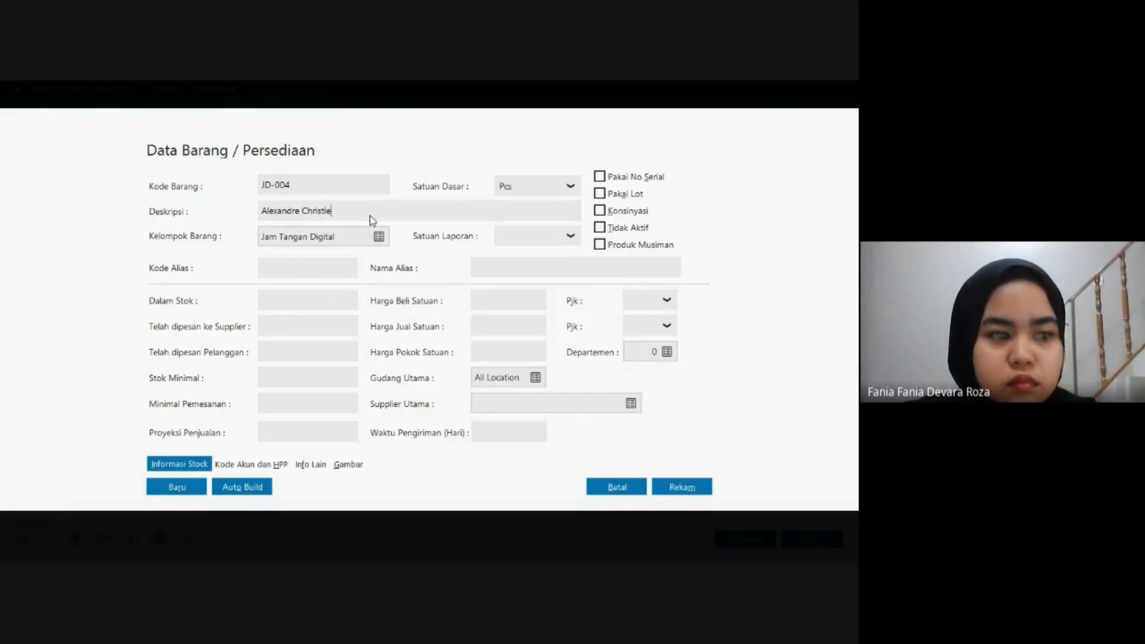
pyautogui.write(' AC ')
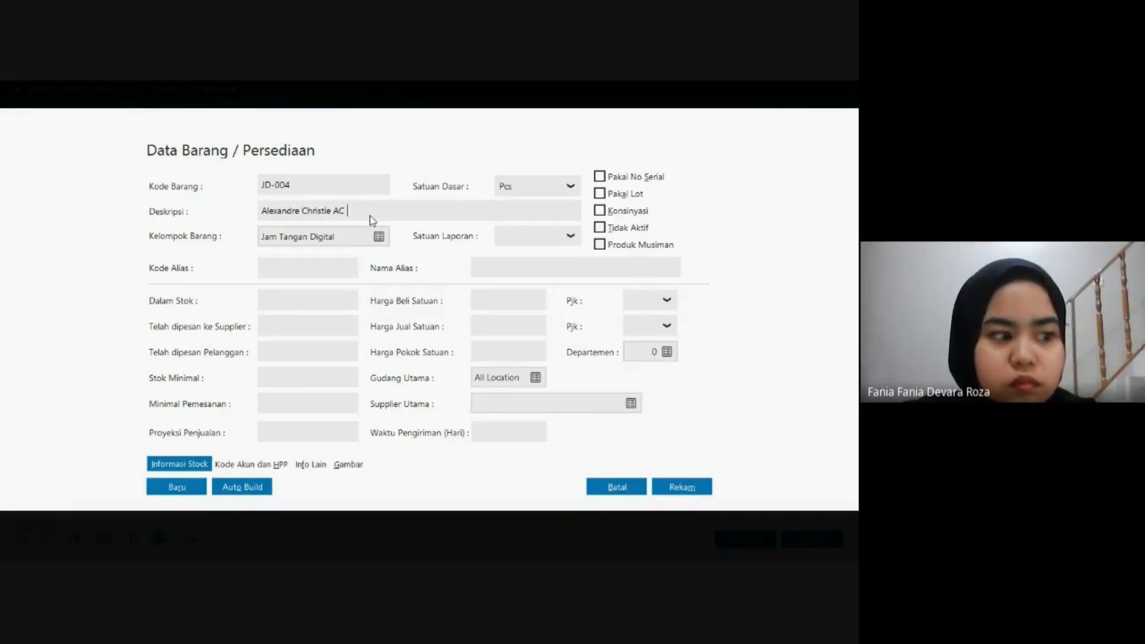
pyautogui.write('9100')
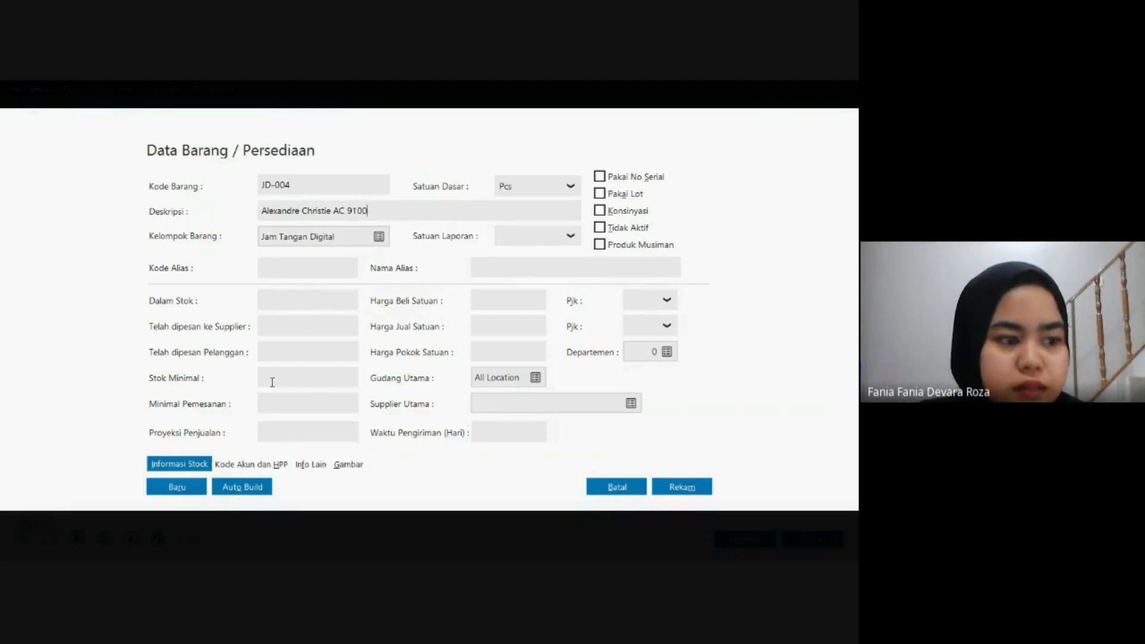
# Review the account codes and costing method of item JD-004, then record the item.
pyautogui.click(234, 465)
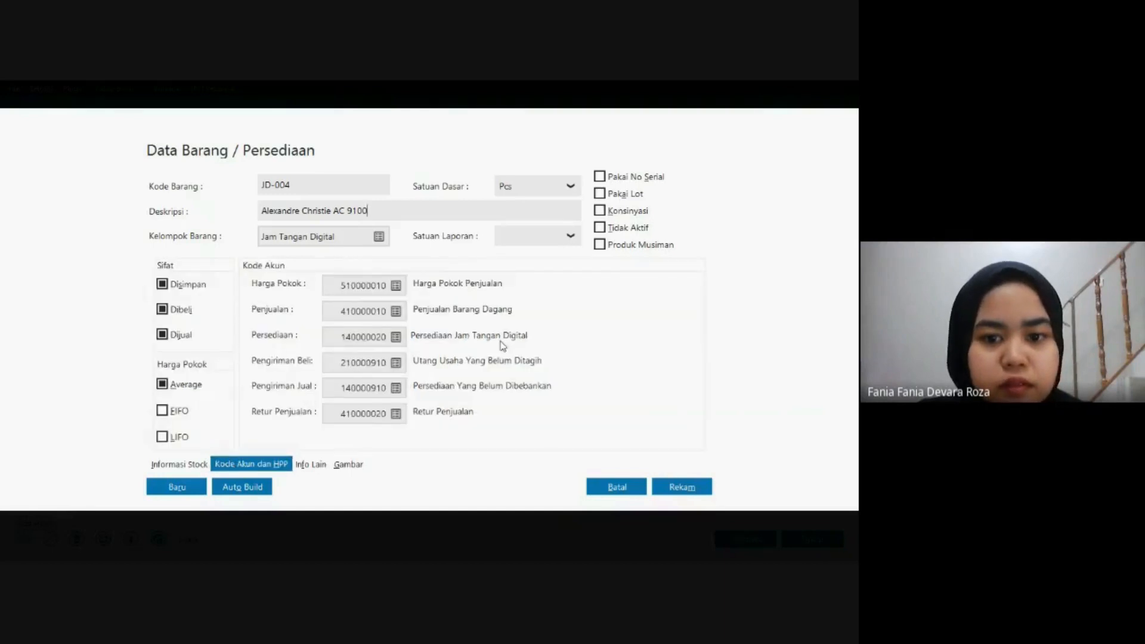
pyautogui.click(681, 488)
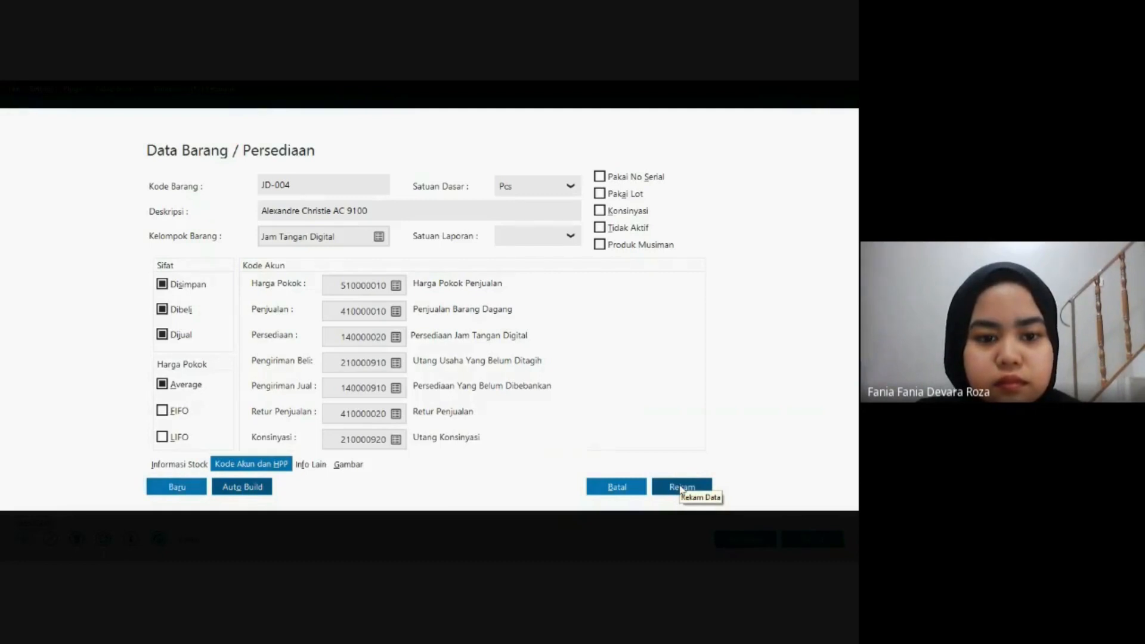
pyautogui.click(680, 488)
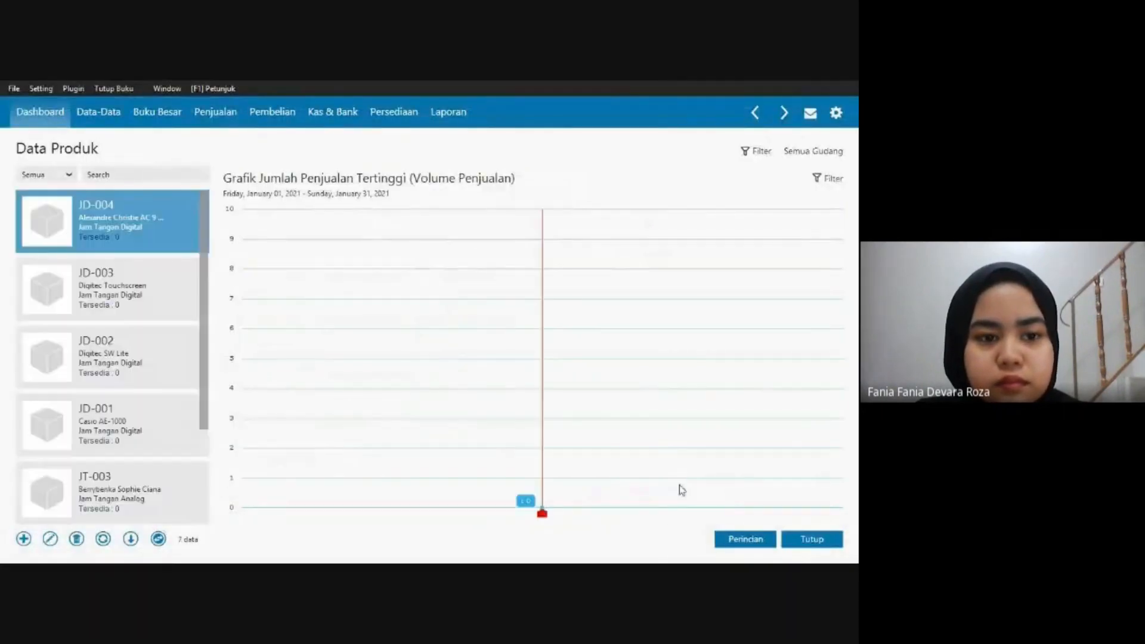
# Create a new inventory item with the code JH-001 and the description Jam Dinding Kayu 3D.
pyautogui.click(23, 539)
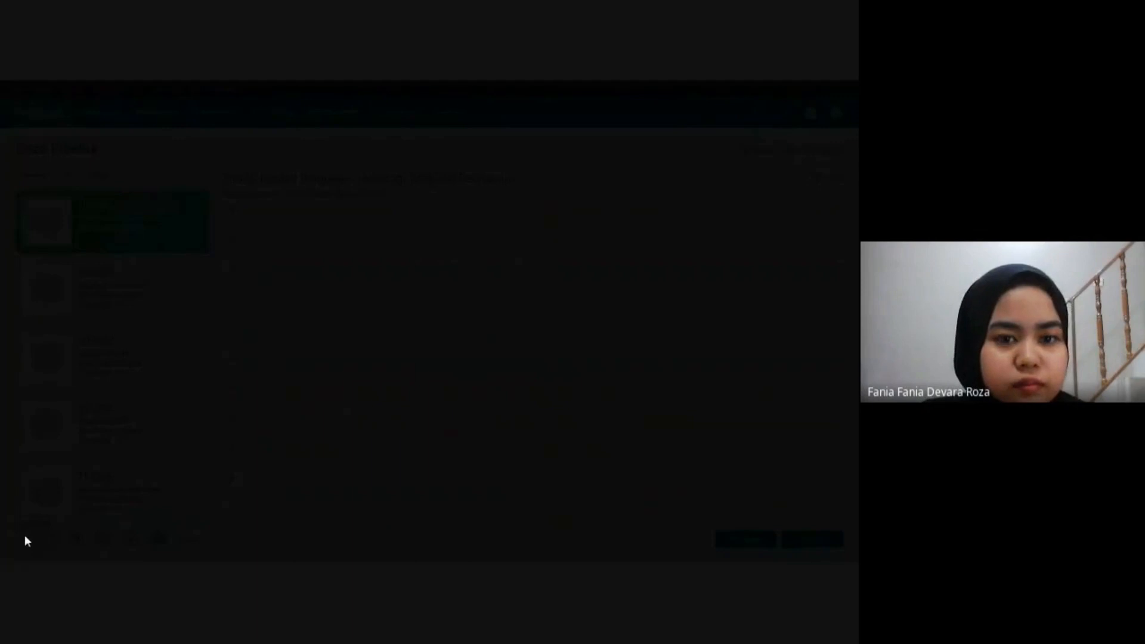
pyautogui.write('J')
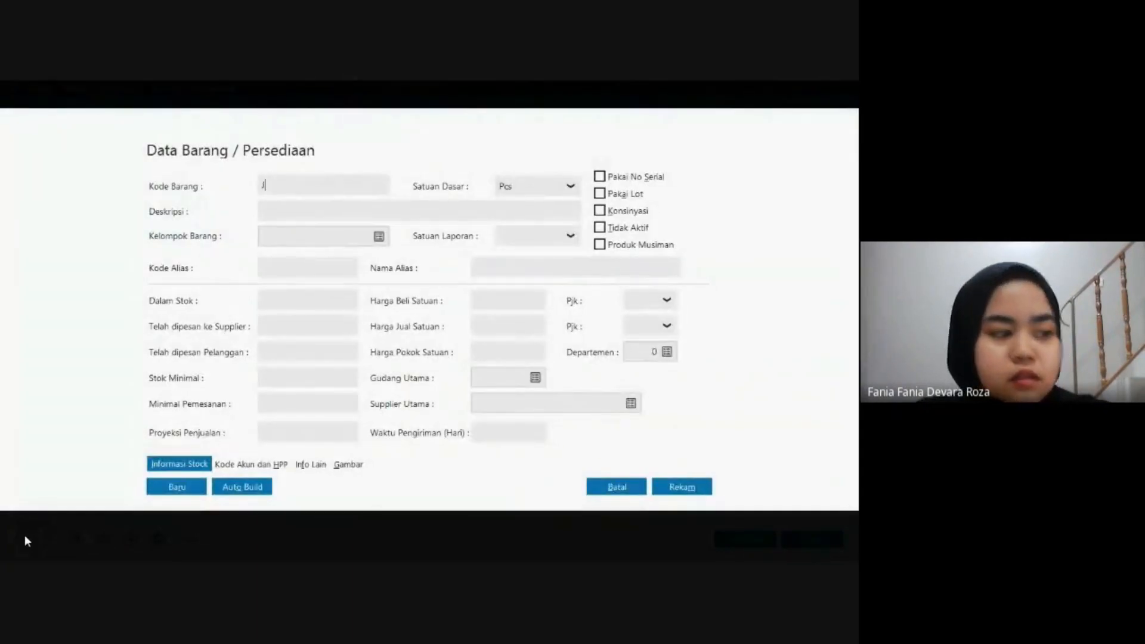
pyautogui.write('H-001')
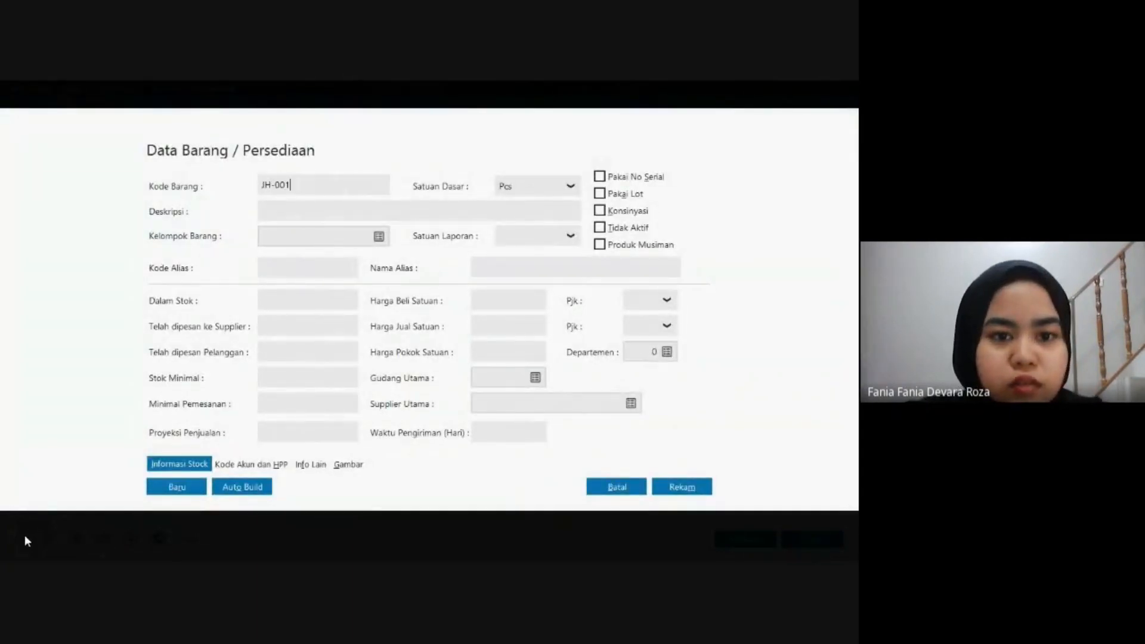
pyautogui.press('Tab')
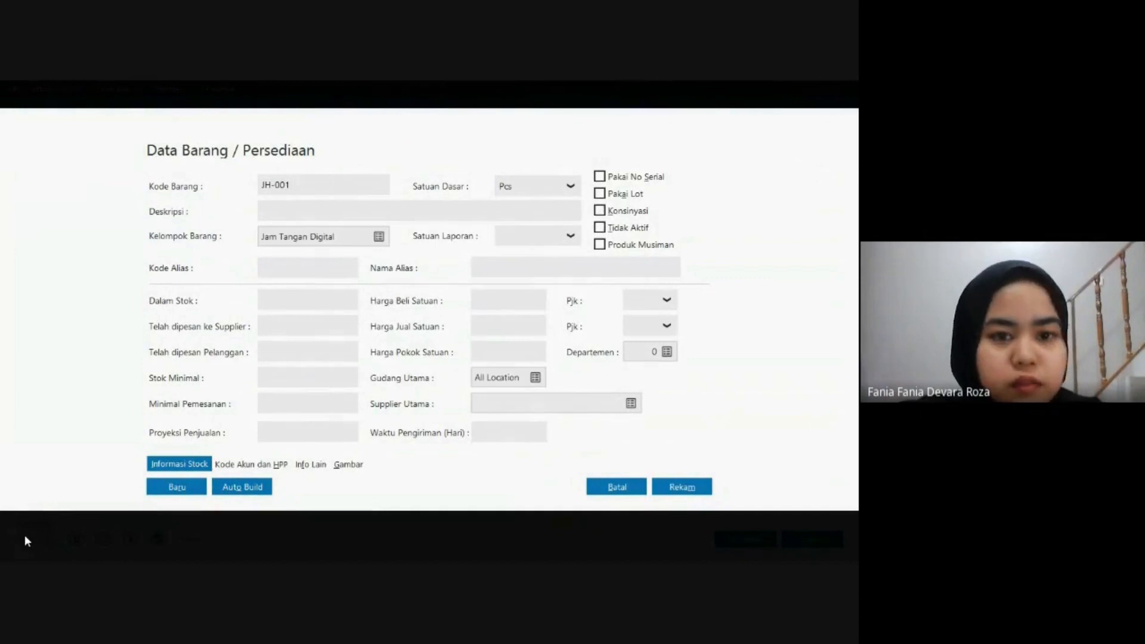
pyautogui.write('J')
pyautogui.write('a')
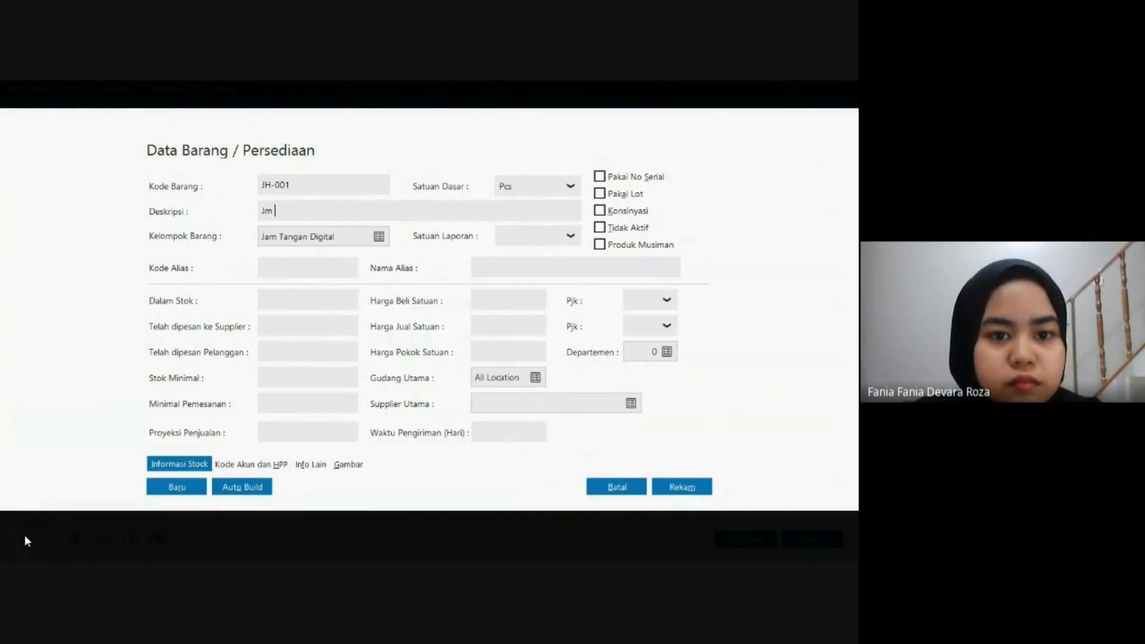
pyautogui.write('m Di')
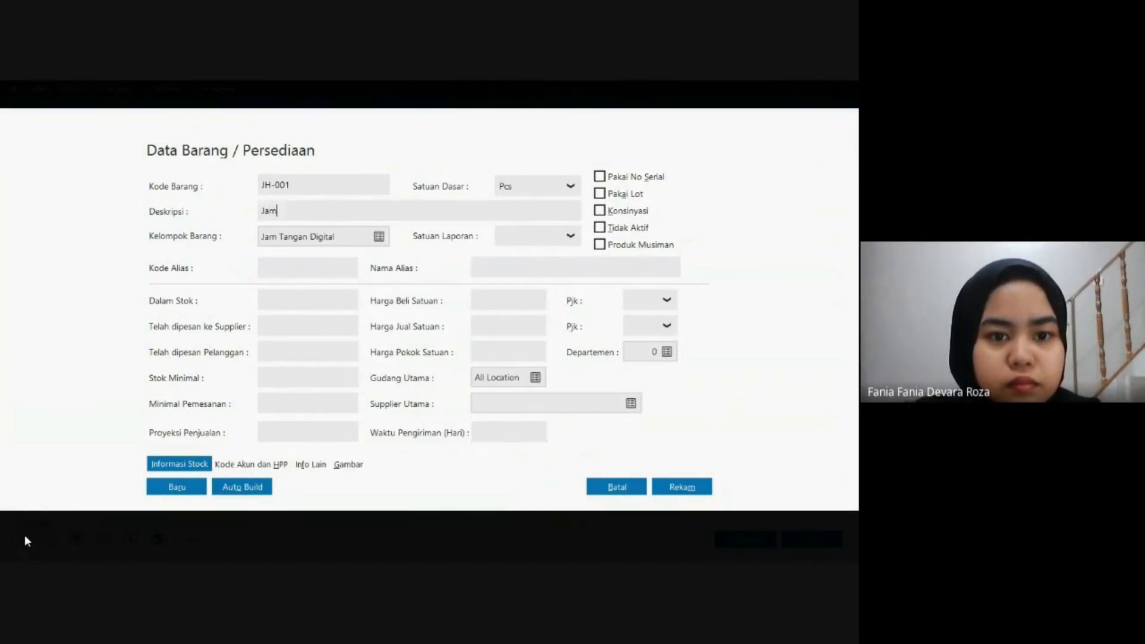
pyautogui.write('nd')
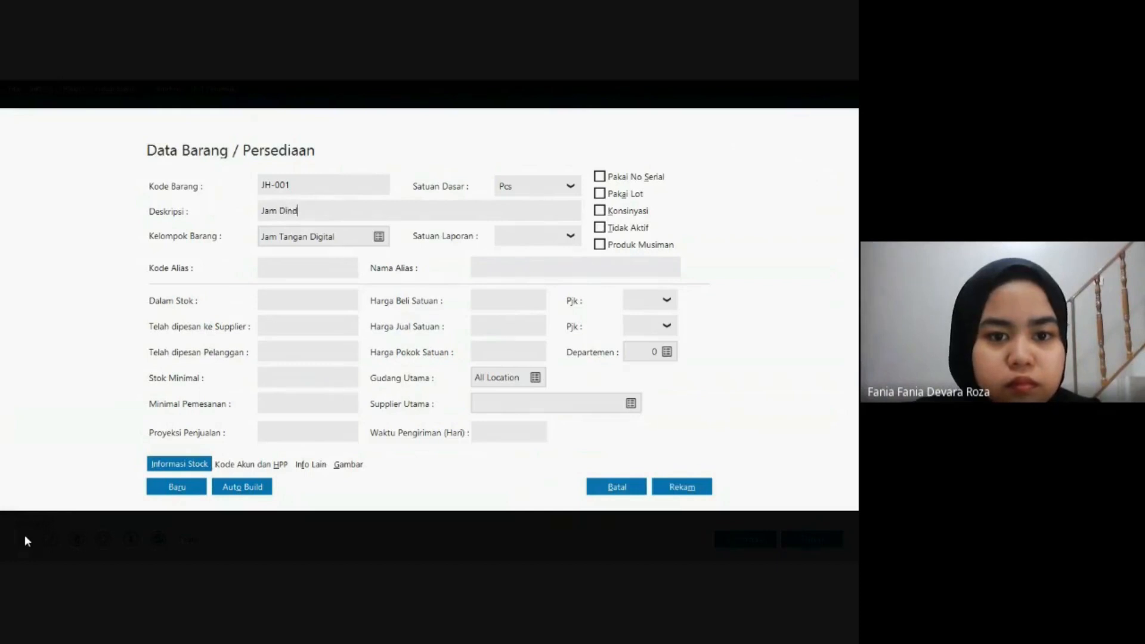
pyautogui.write('ing Kayu 3D')
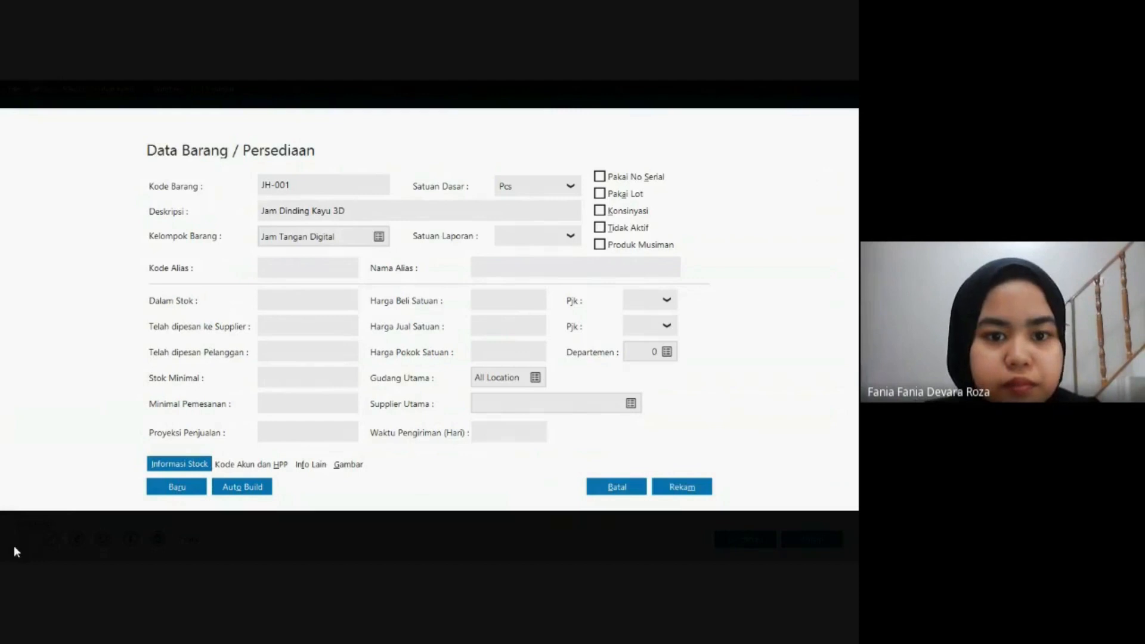
# Assign item JH-001 to the Jam Dinding product group and record it after reviewing its account codes.
pyautogui.click(378, 238)
pyautogui.click(386, 247)
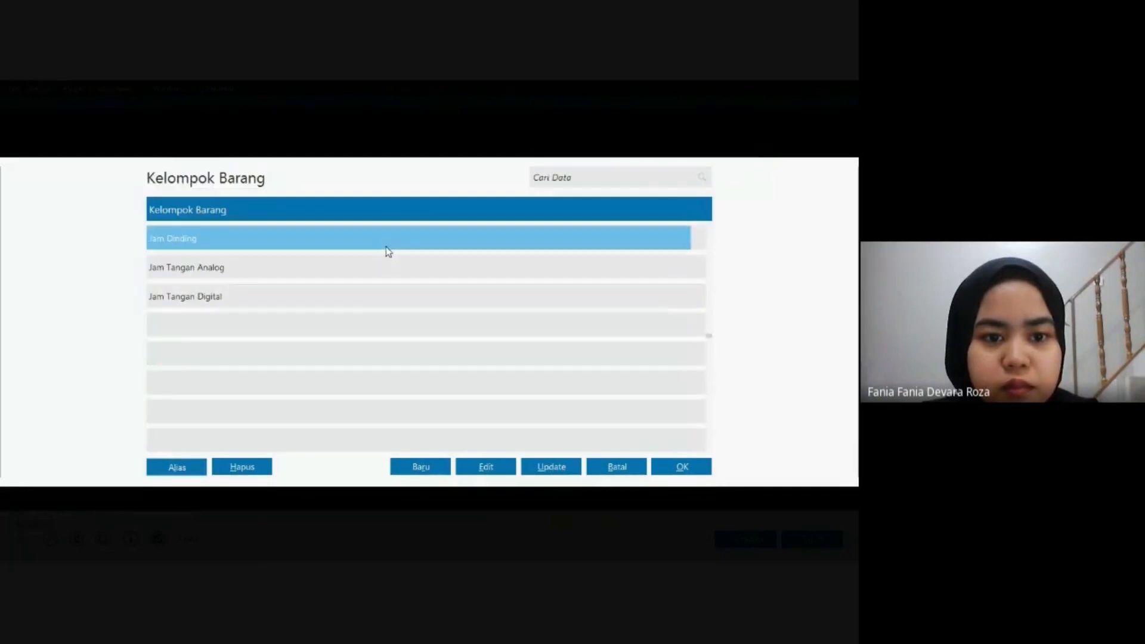
pyautogui.click(661, 467)
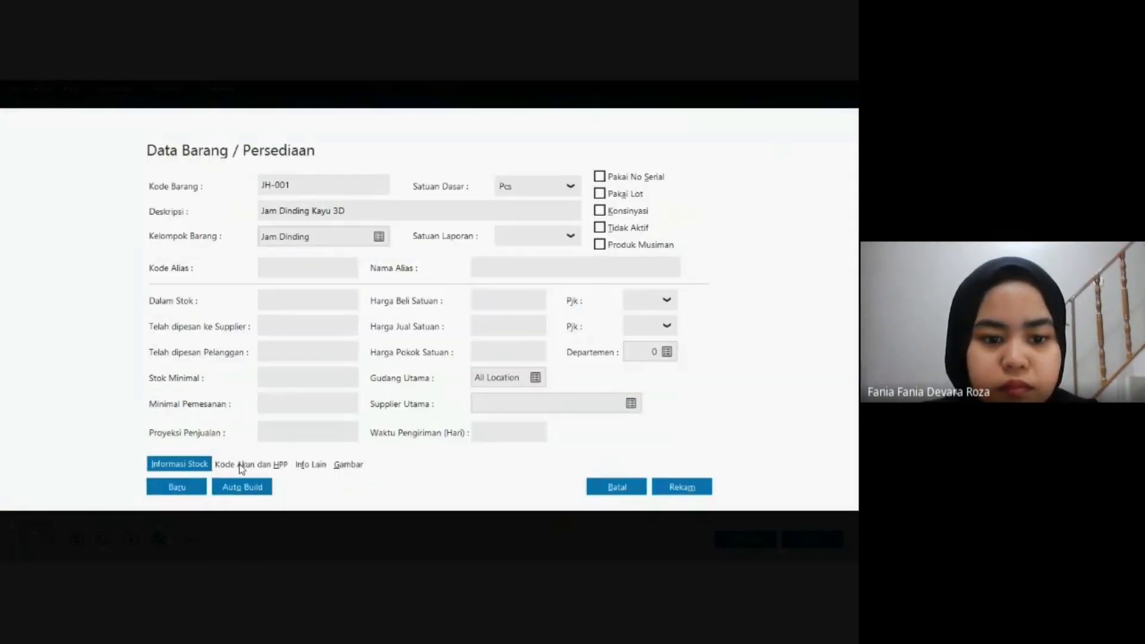
pyautogui.click(241, 466)
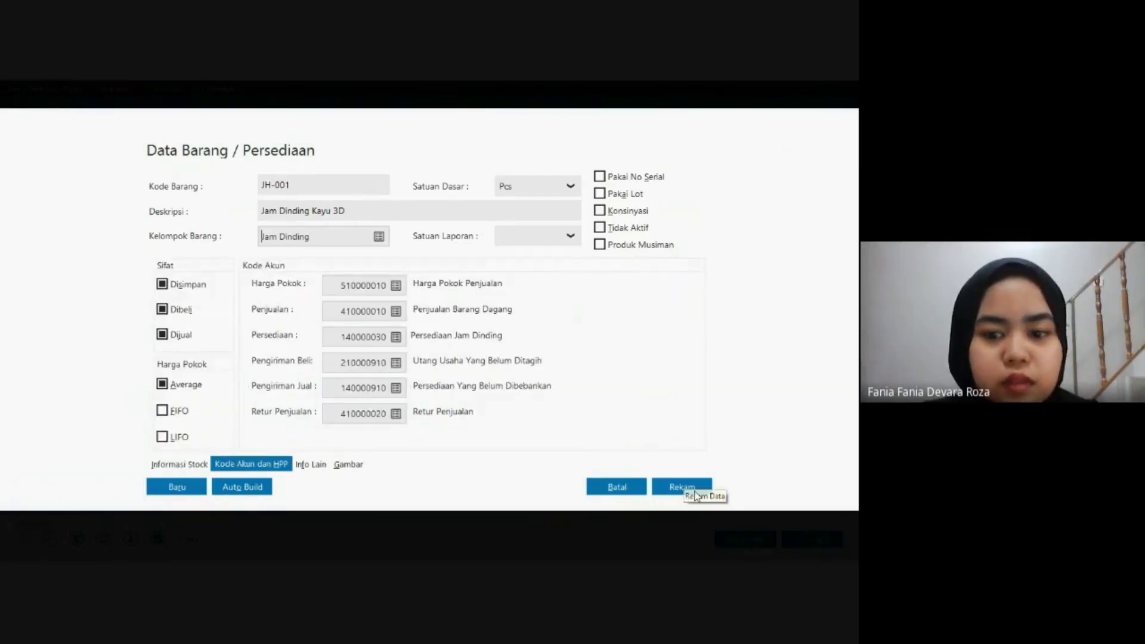
pyautogui.click(676, 488)
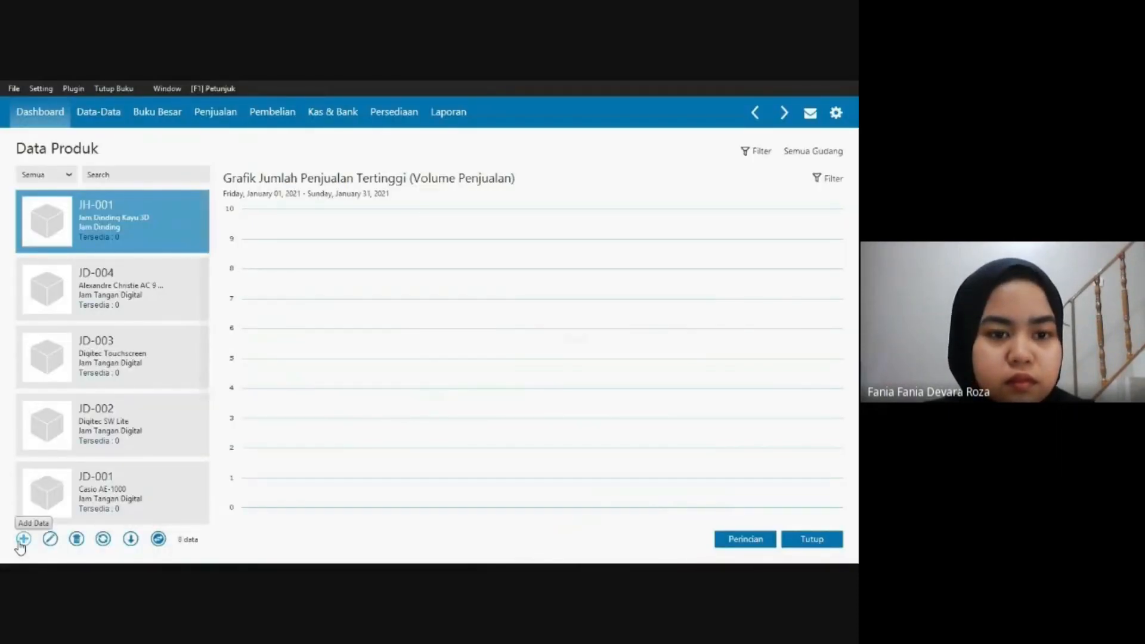
# Create another inventory item with the code JH-002 and the description SEIKO QXH202.
pyautogui.click(21, 541)
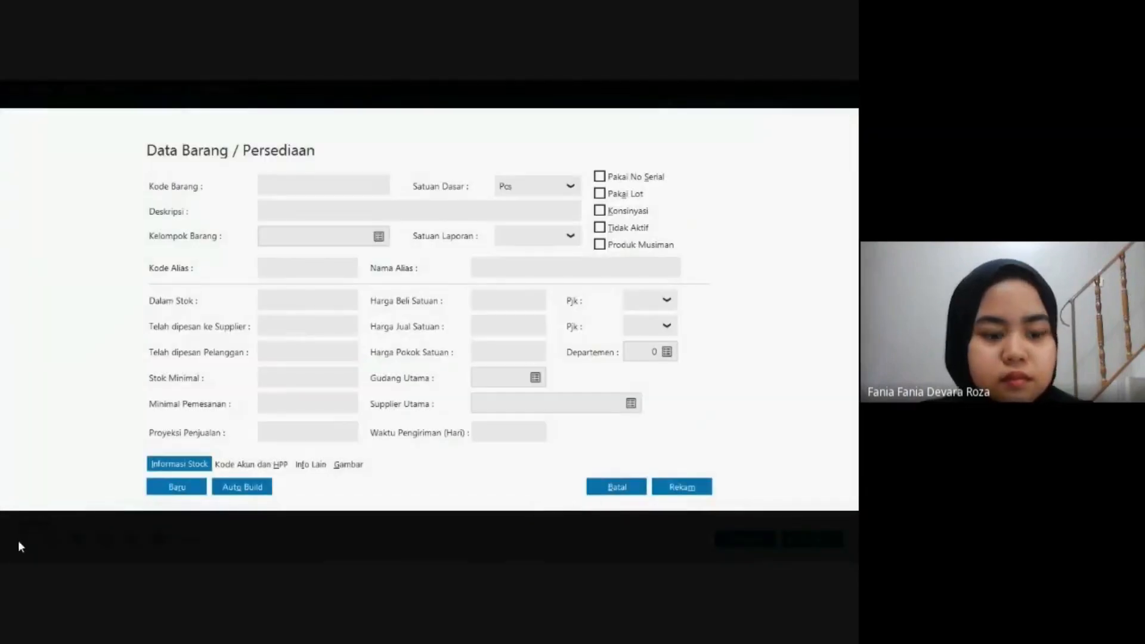
pyautogui.write('JH')
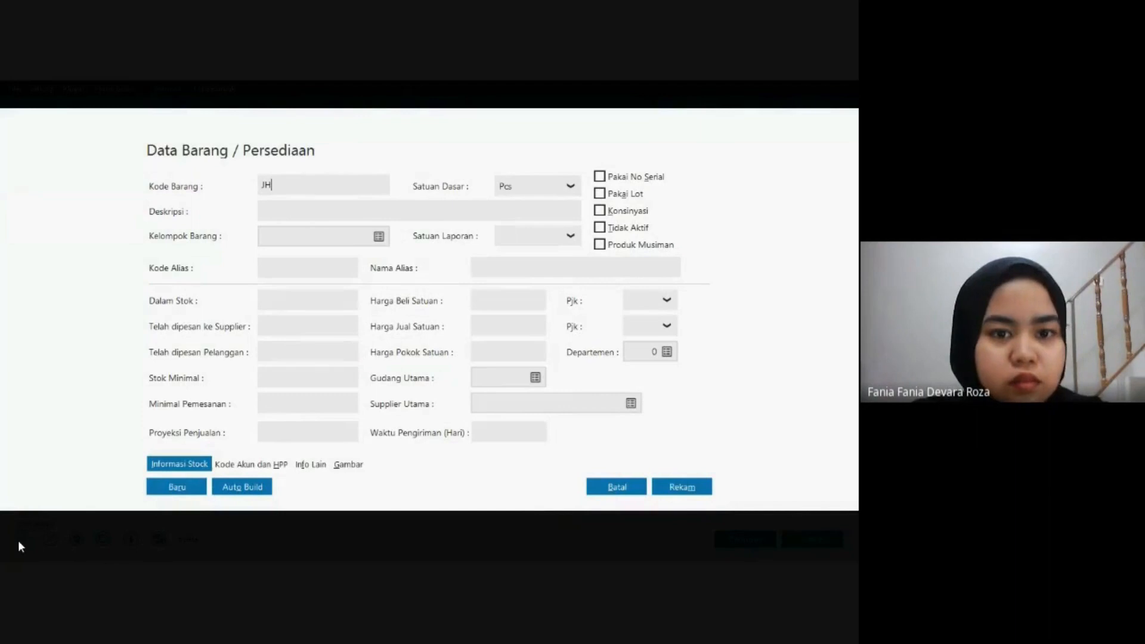
pyautogui.write('-002')
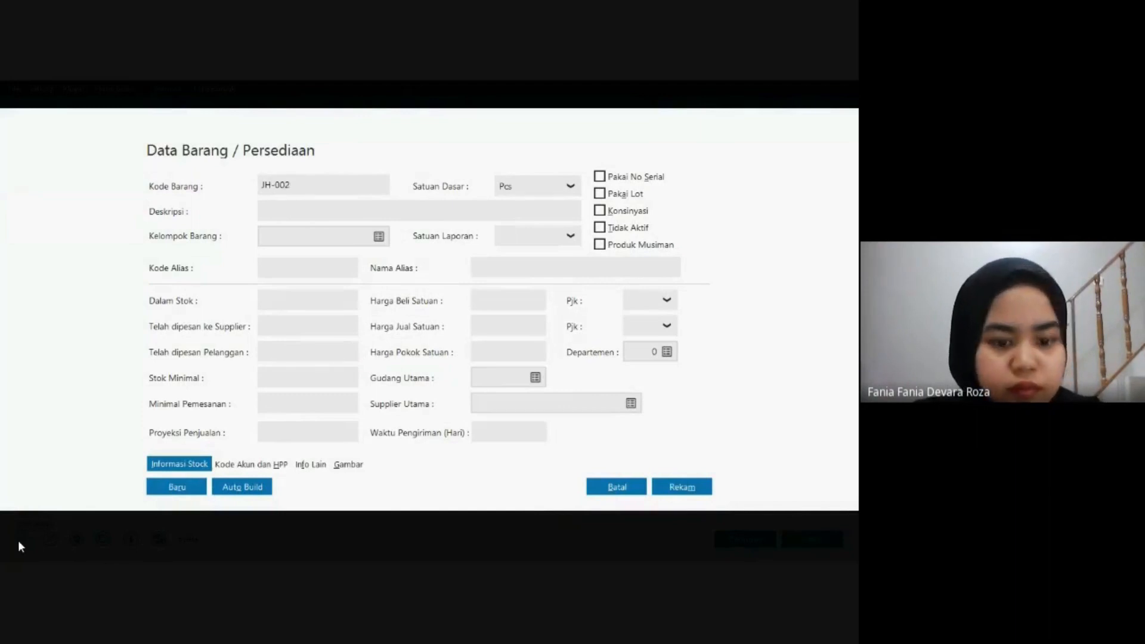
pyautogui.press('Tab')
pyautogui.write('SEIKO ')
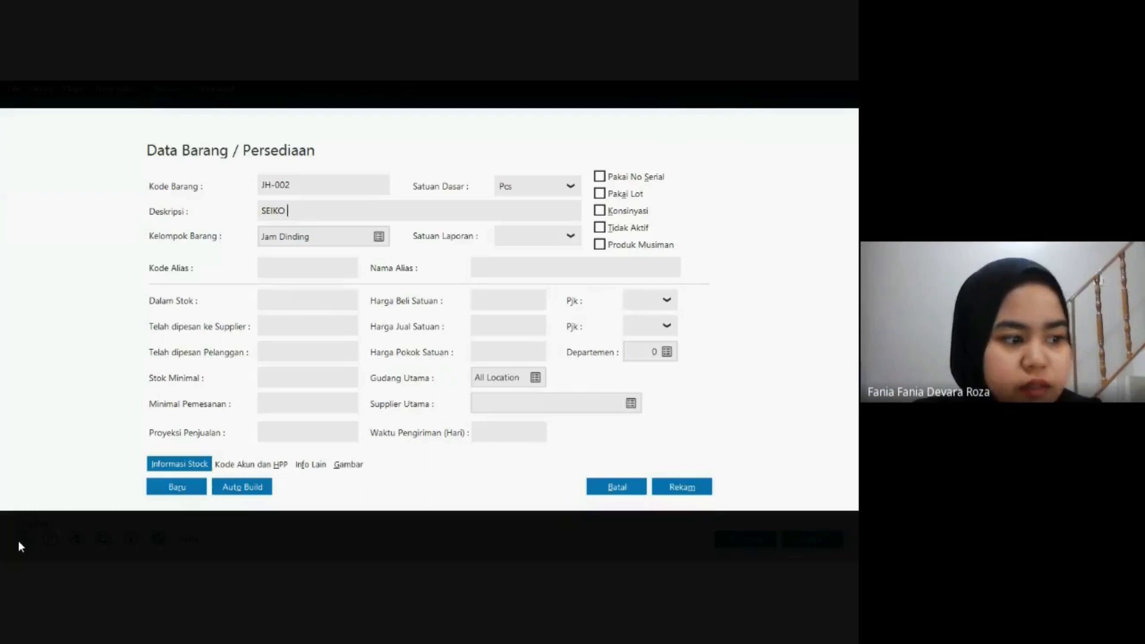
pyautogui.write('QXH202')
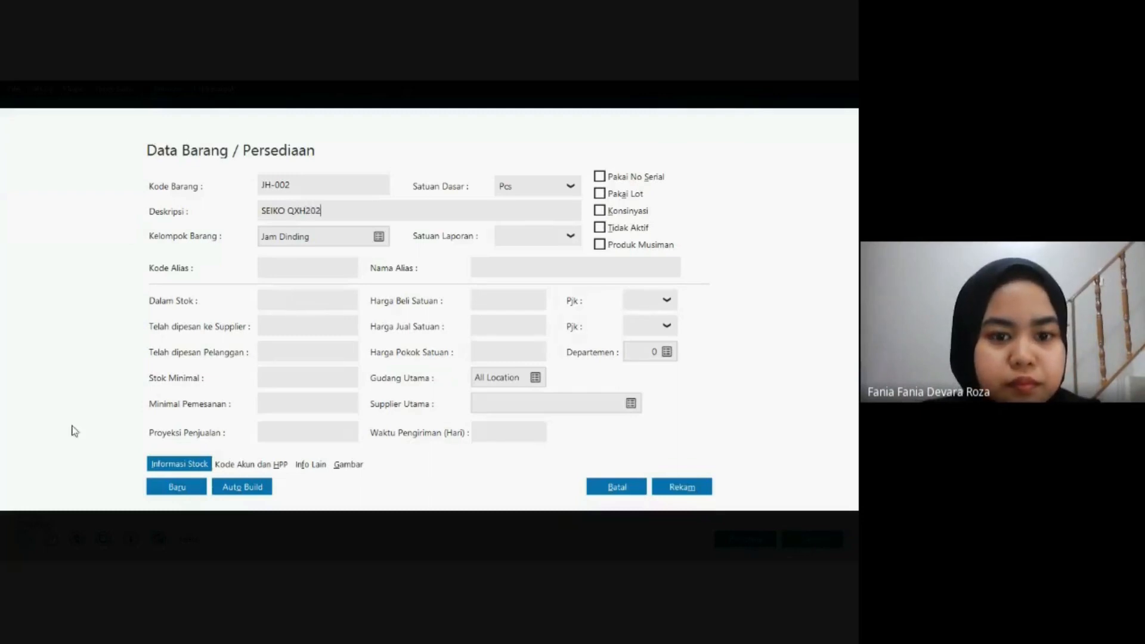
# Review the account codes and costing method of item JH-002, then record the item.
pyautogui.click(223, 465)
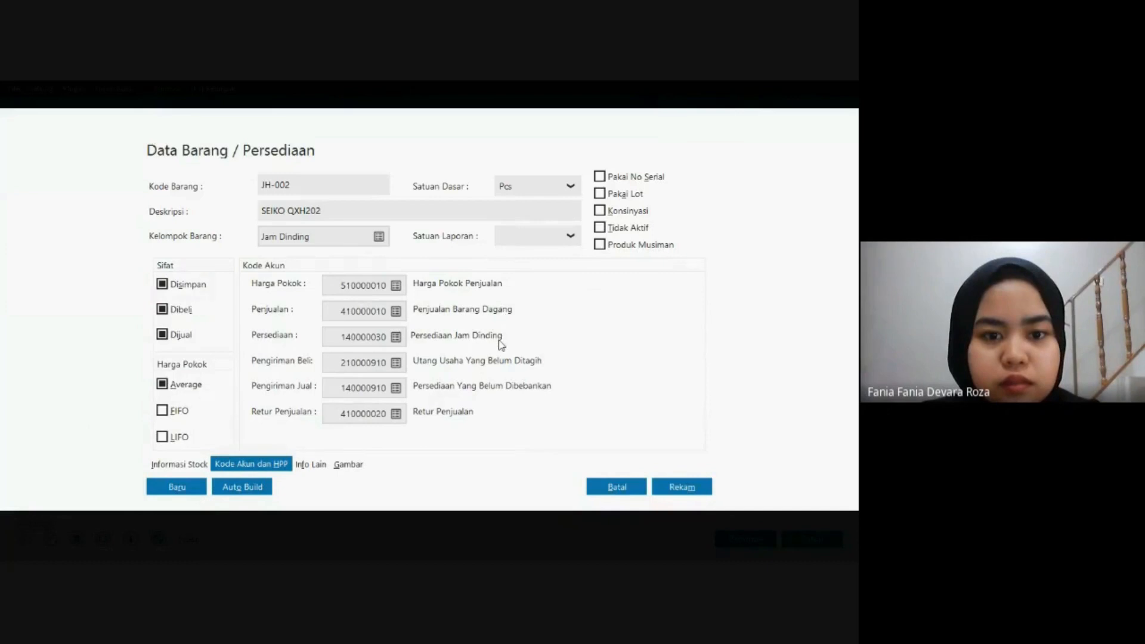
pyautogui.click(680, 487)
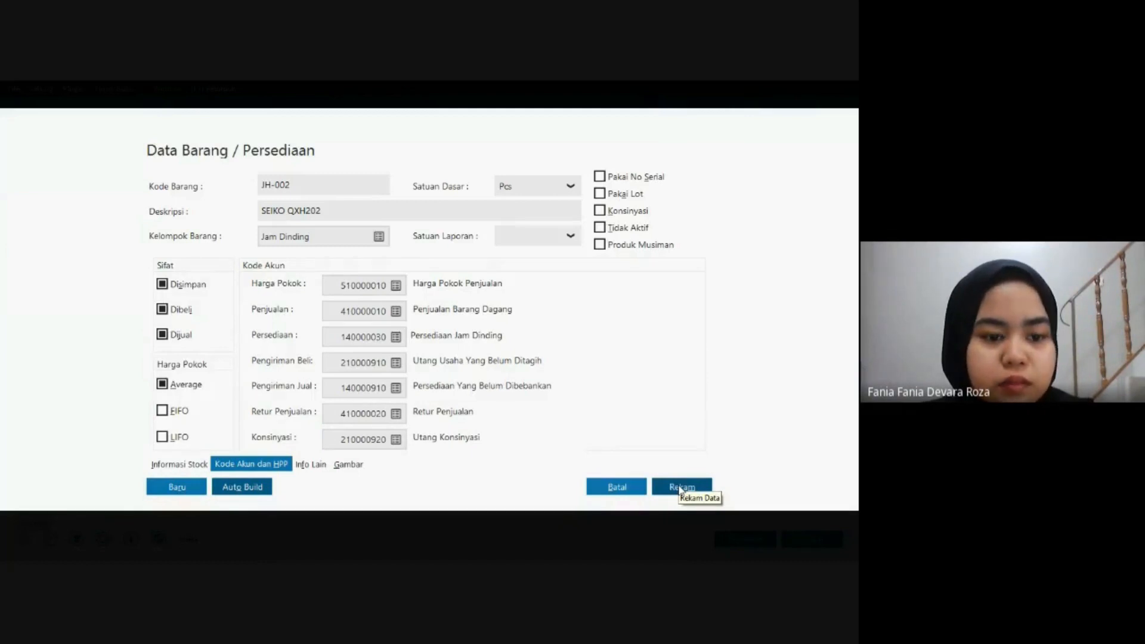
# Record item JH-002 and create another inventory item with the code JH-003 and the description Bird Cuckoo.
pyautogui.click(680, 488)
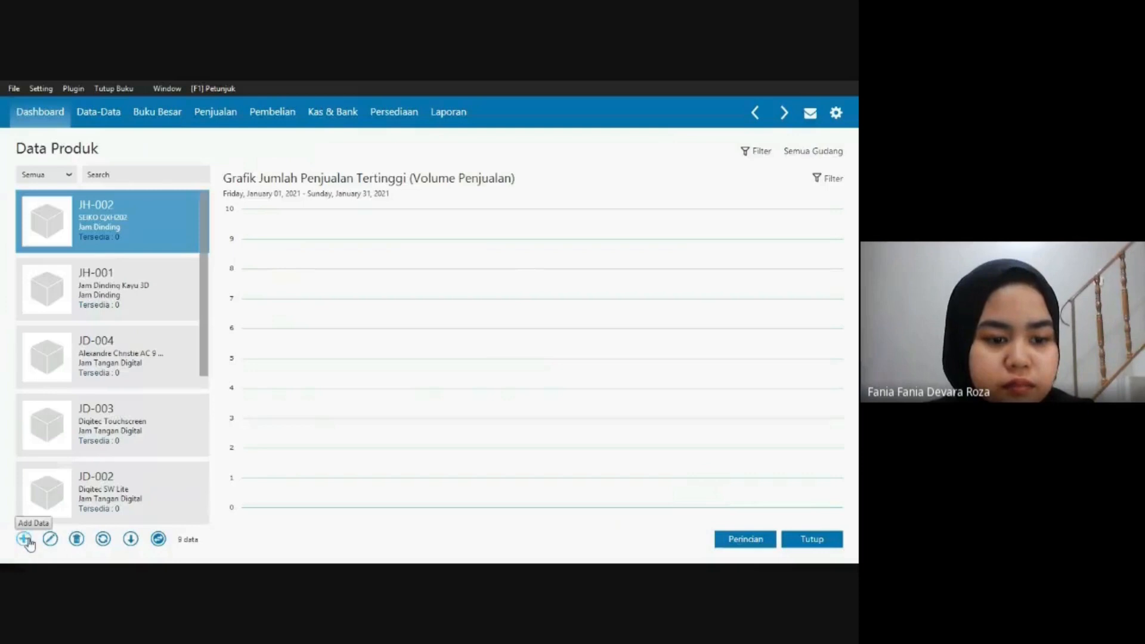
pyautogui.click(25, 539)
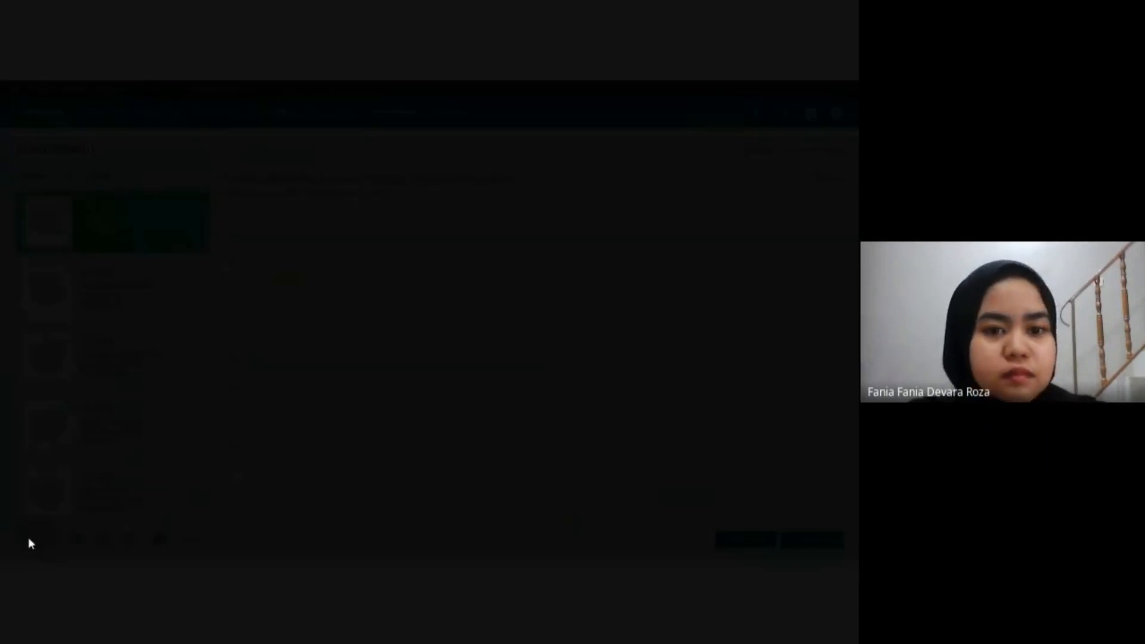
pyautogui.write('JH')
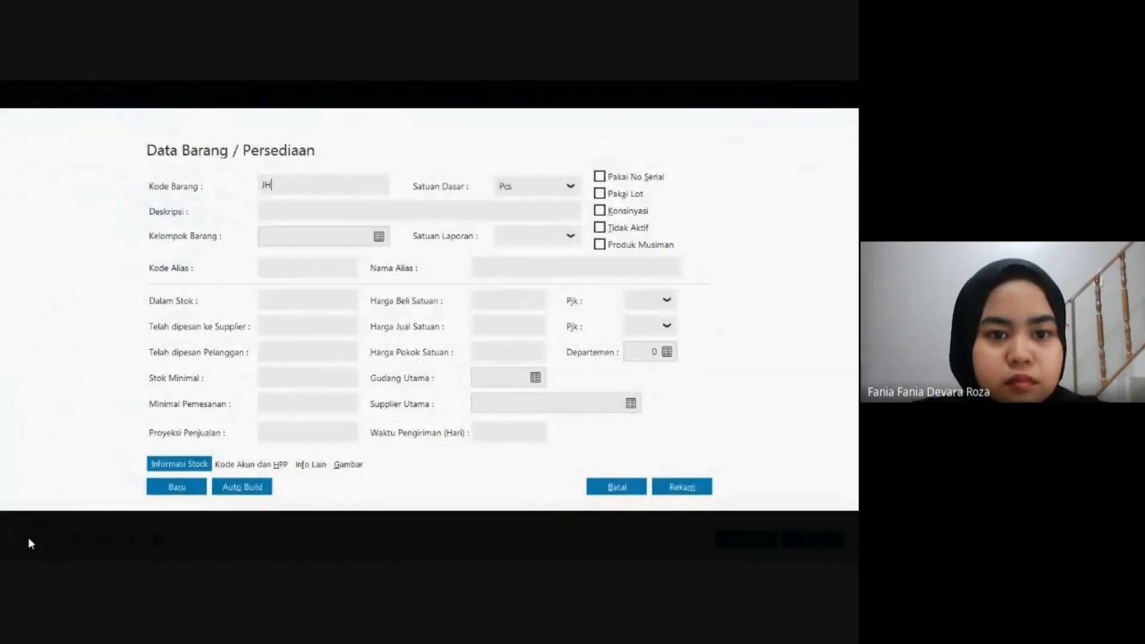
pyautogui.write('-003')
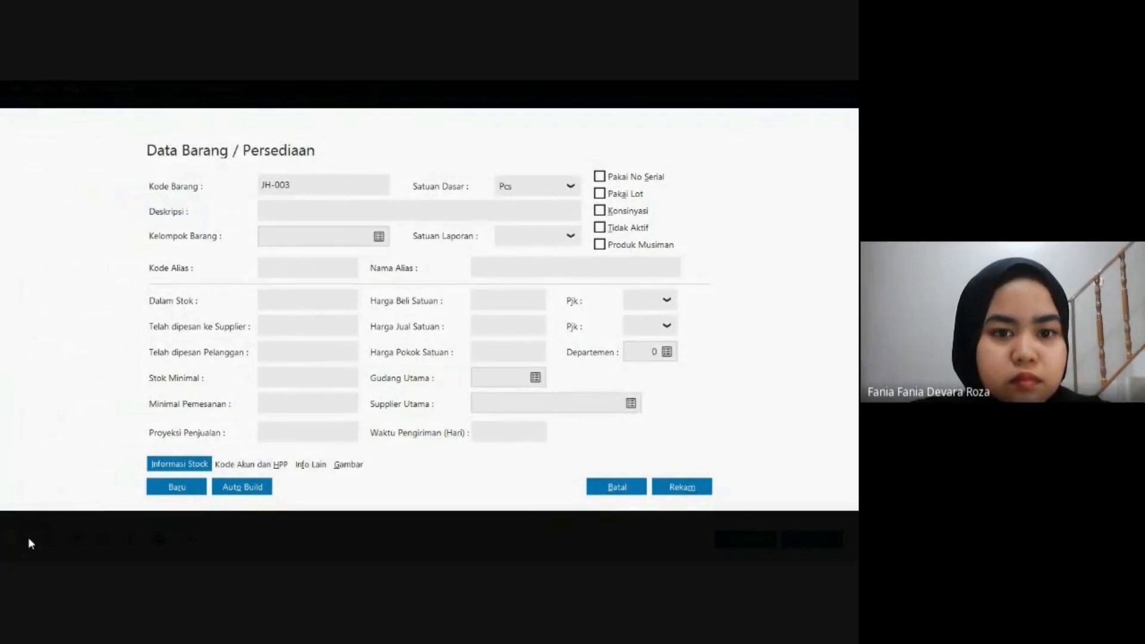
pyautogui.write('Bi')
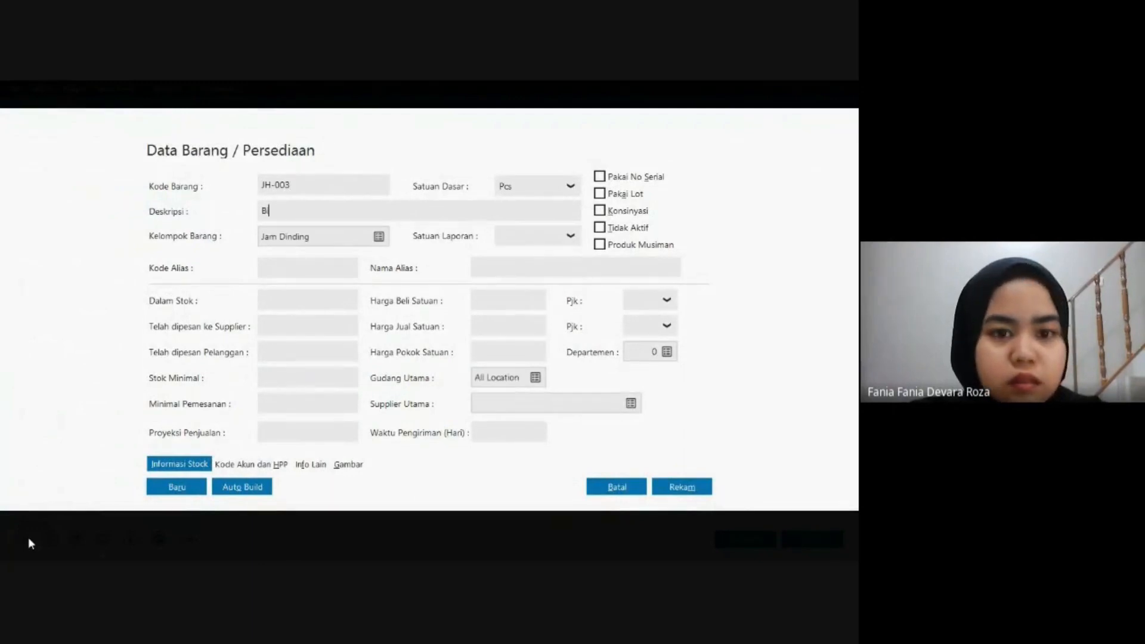
pyautogui.write('rd C')
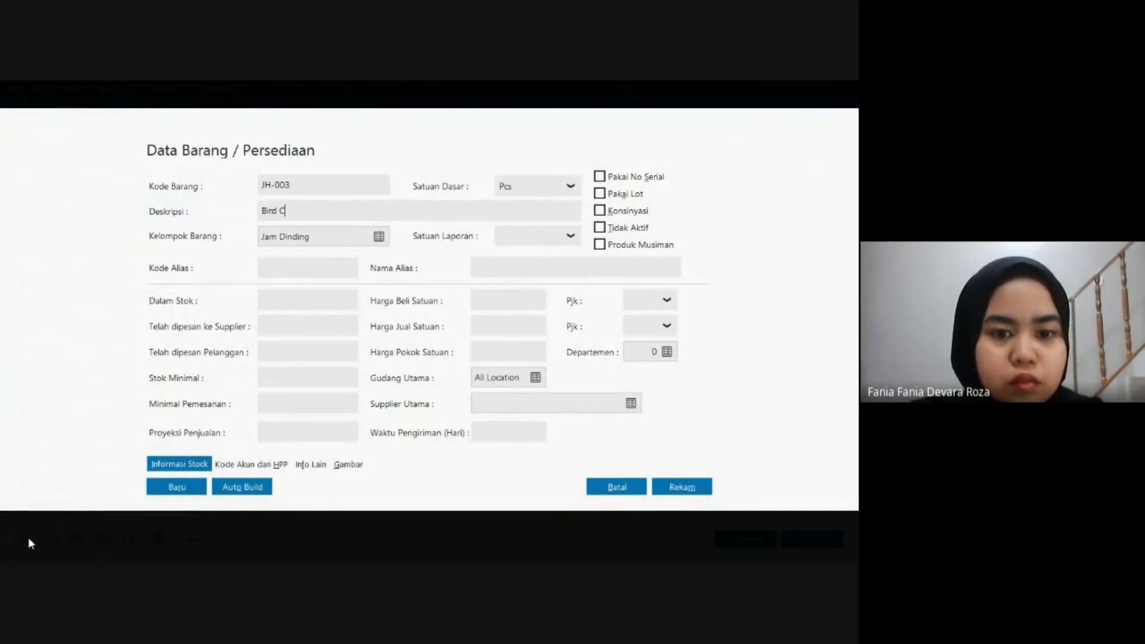
pyautogui.write('ucko')
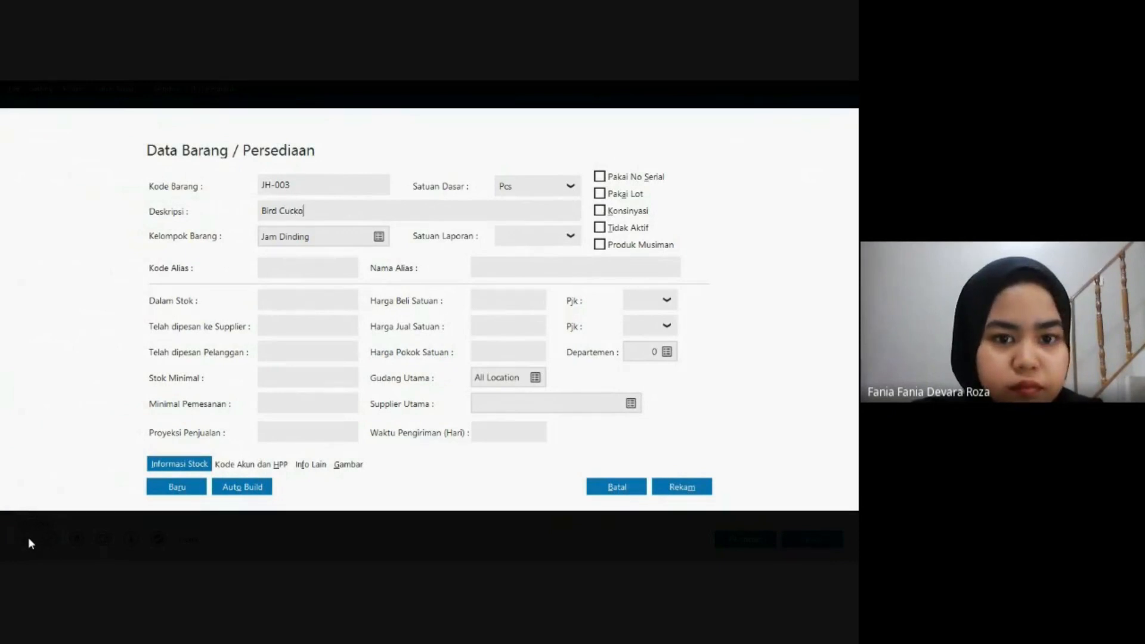
pyautogui.write('o')
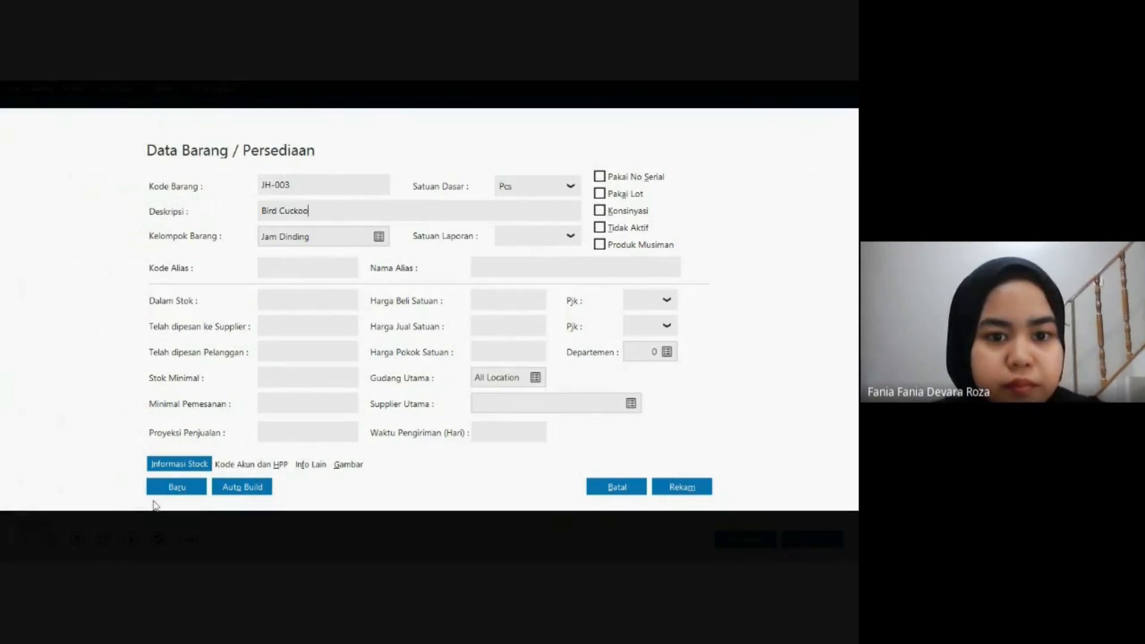
# Review the account codes and costing method of item JH-003, record it, and close the product list.
pyautogui.click(232, 467)
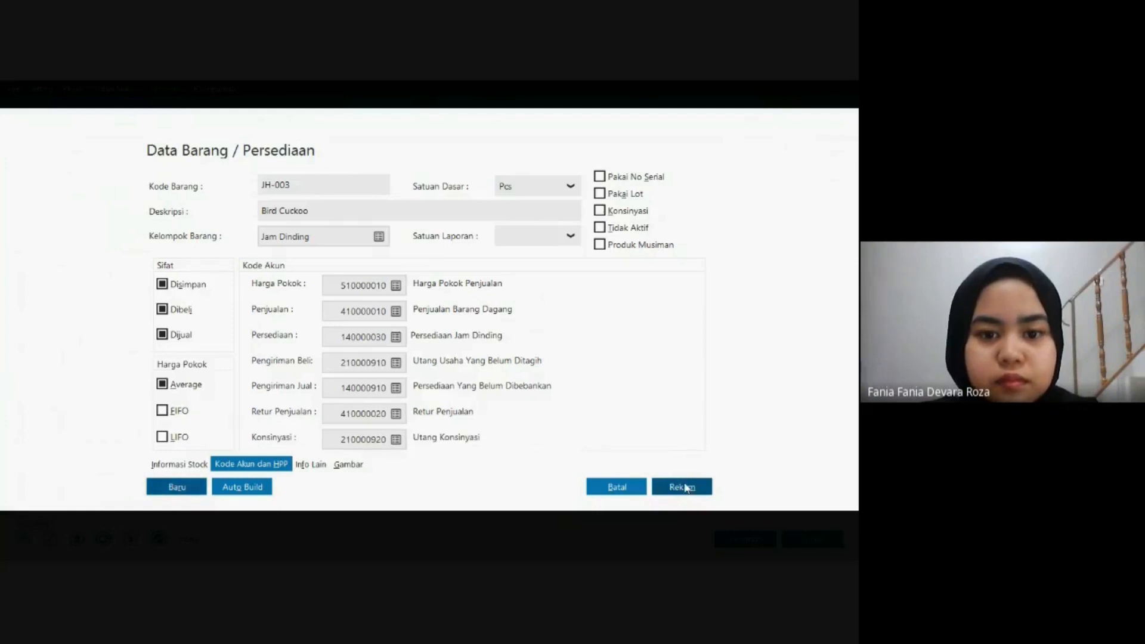
pyautogui.click(685, 486)
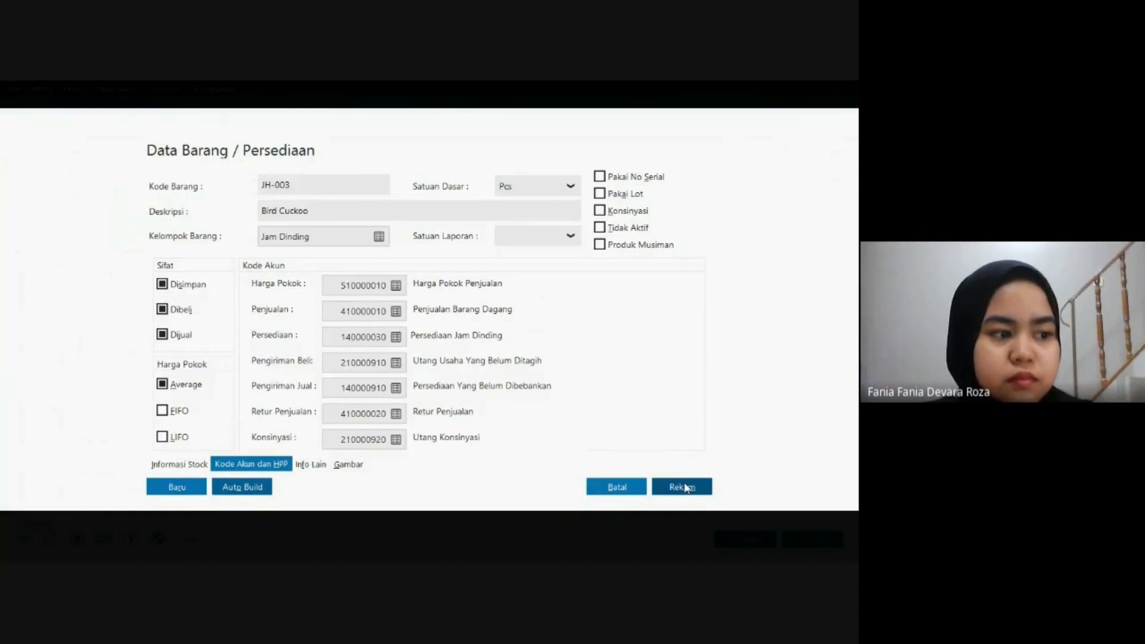
pyautogui.click(685, 486)
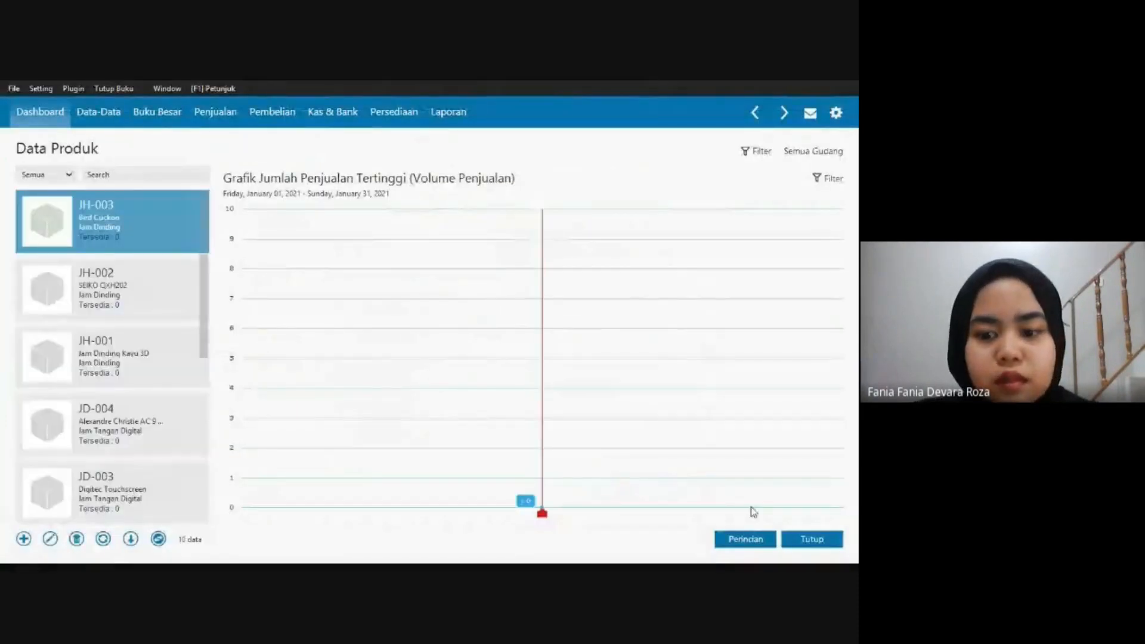
pyautogui.click(810, 539)
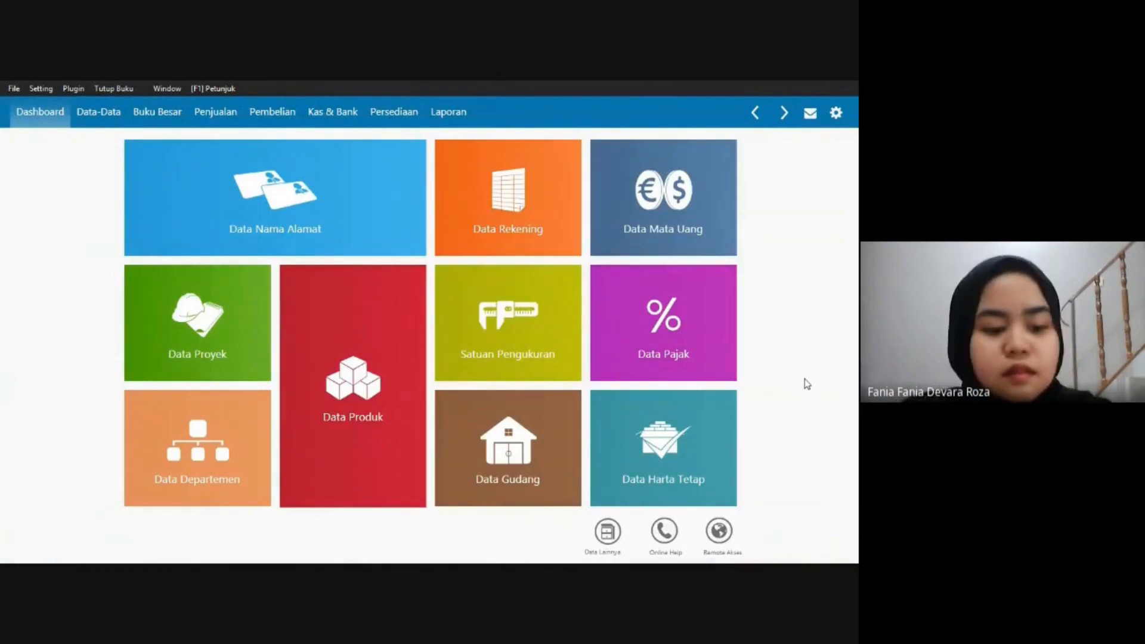
# Switch to SOAL UTS.pdf, look up the DATA SALDO AWAL section, and return to Zahir.
pyautogui.hotkey('alt', 'Tab')
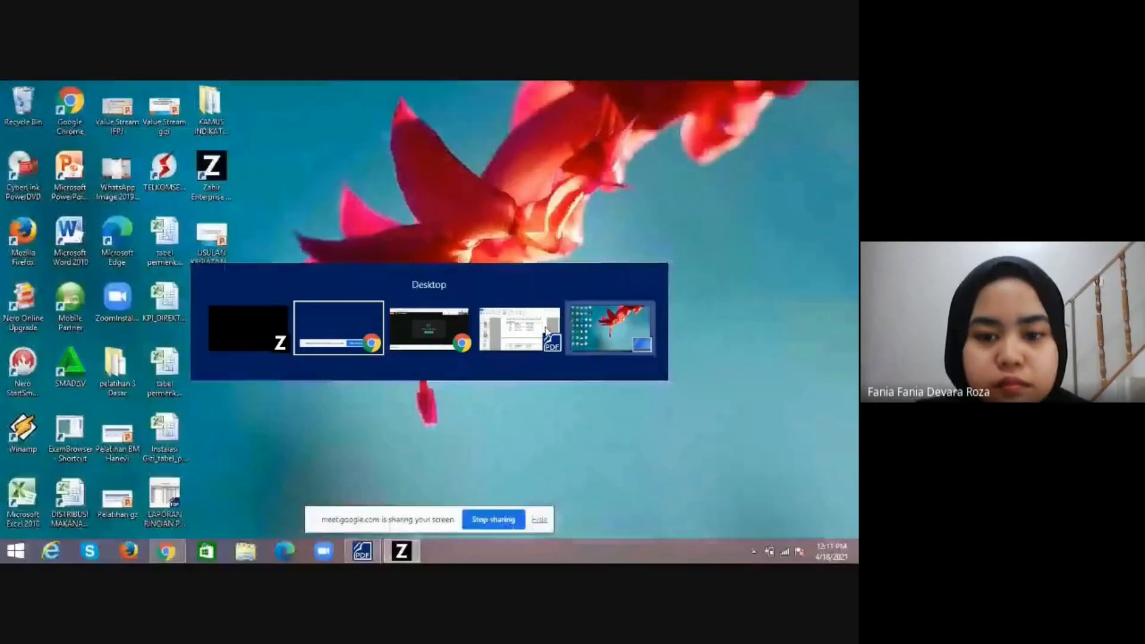
pyautogui.click(542, 331)
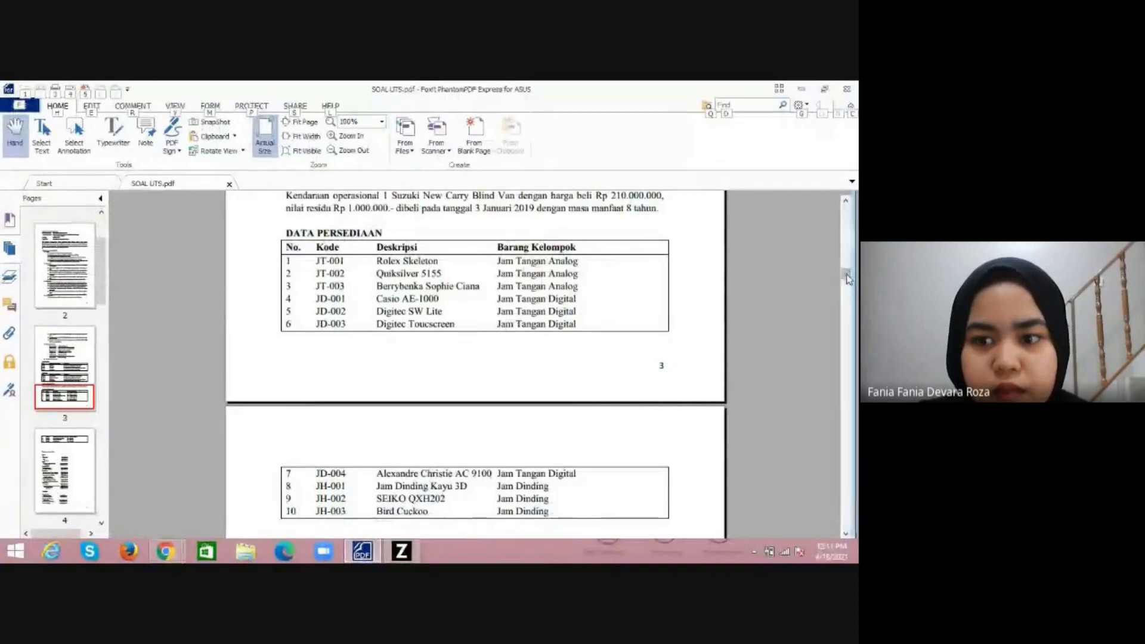
pyautogui.moveTo(847, 275); pyautogui.dragTo(847, 293)
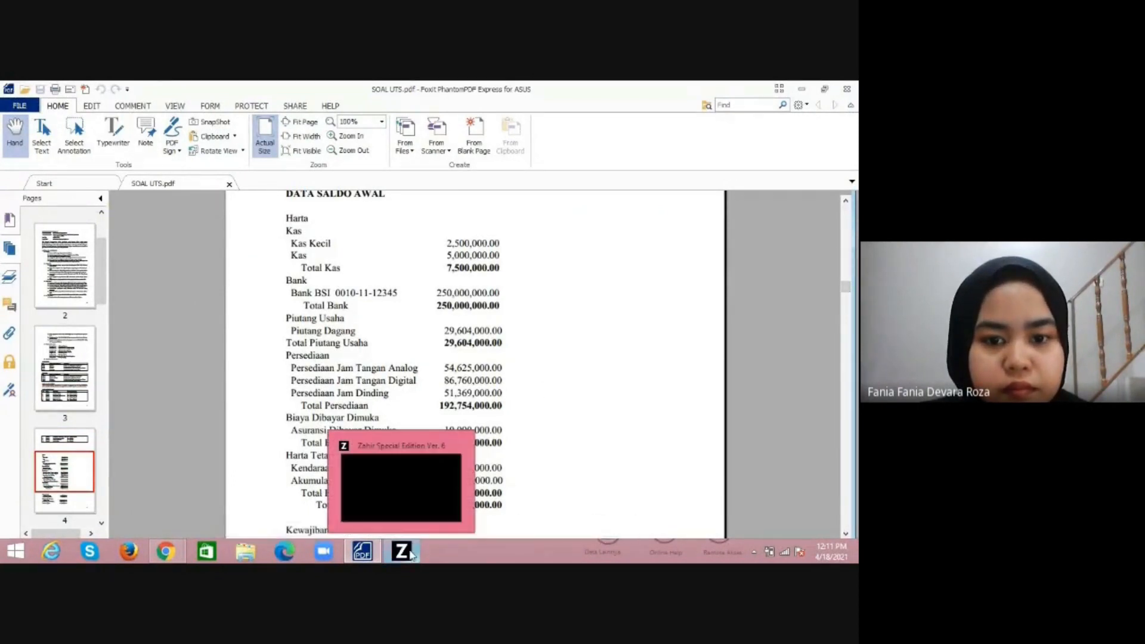
pyautogui.click(413, 548)
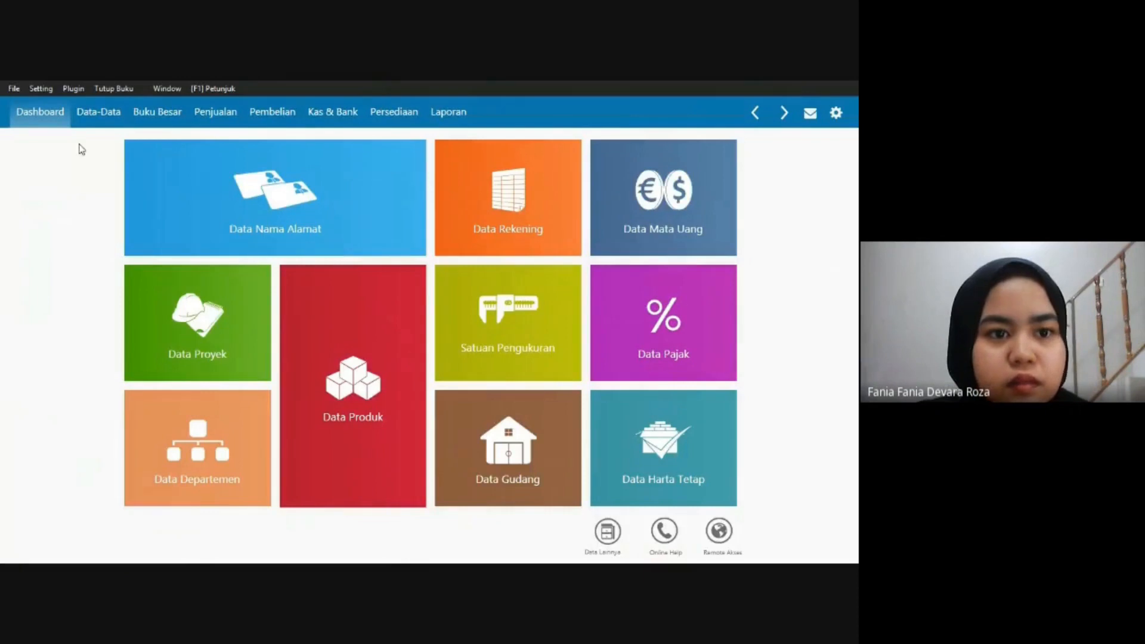
# Open the account opening balances (Saldo Awal Akun) and set the Kas Kecil balance to 2,500,000.
pyautogui.click(42, 88)
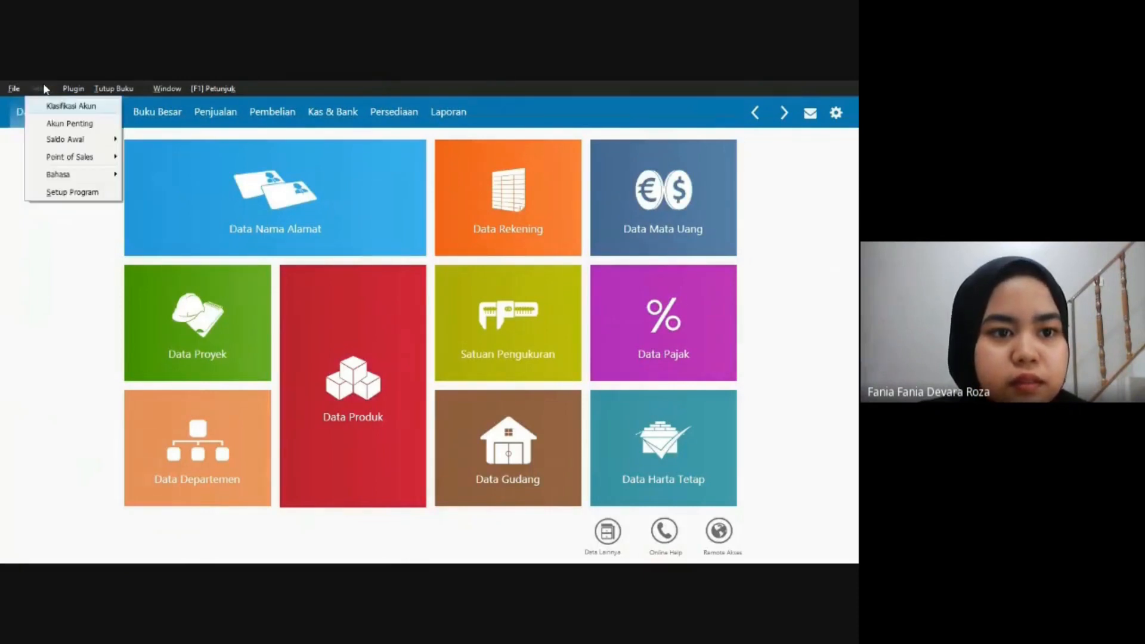
pyautogui.moveTo(98, 141)
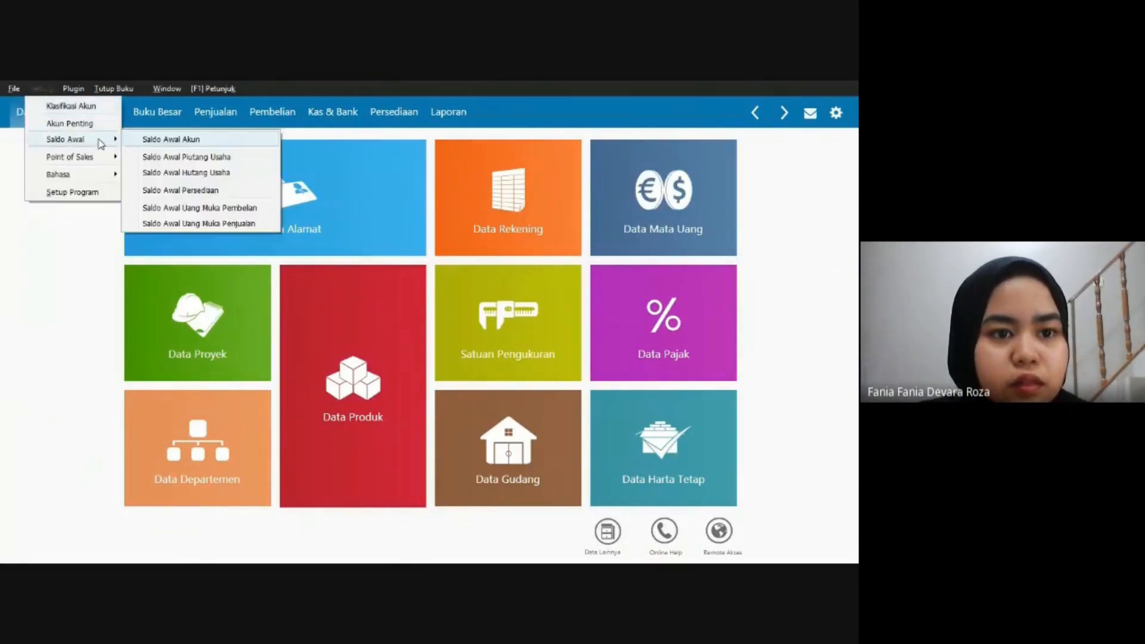
pyautogui.click(133, 138)
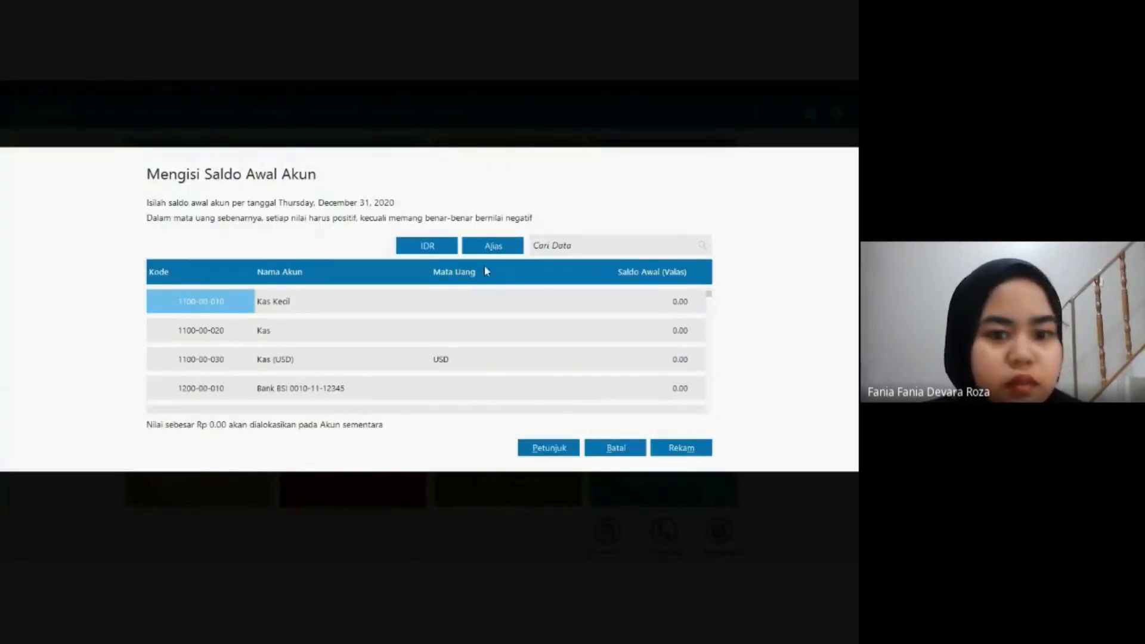
pyautogui.click(635, 332)
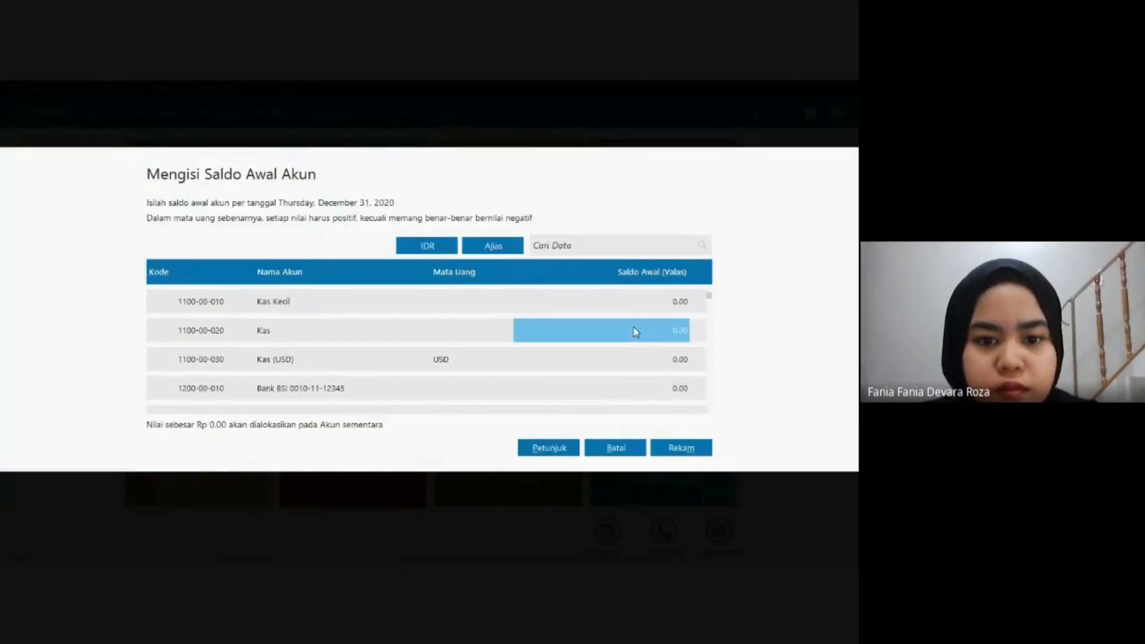
pyautogui.click(638, 311)
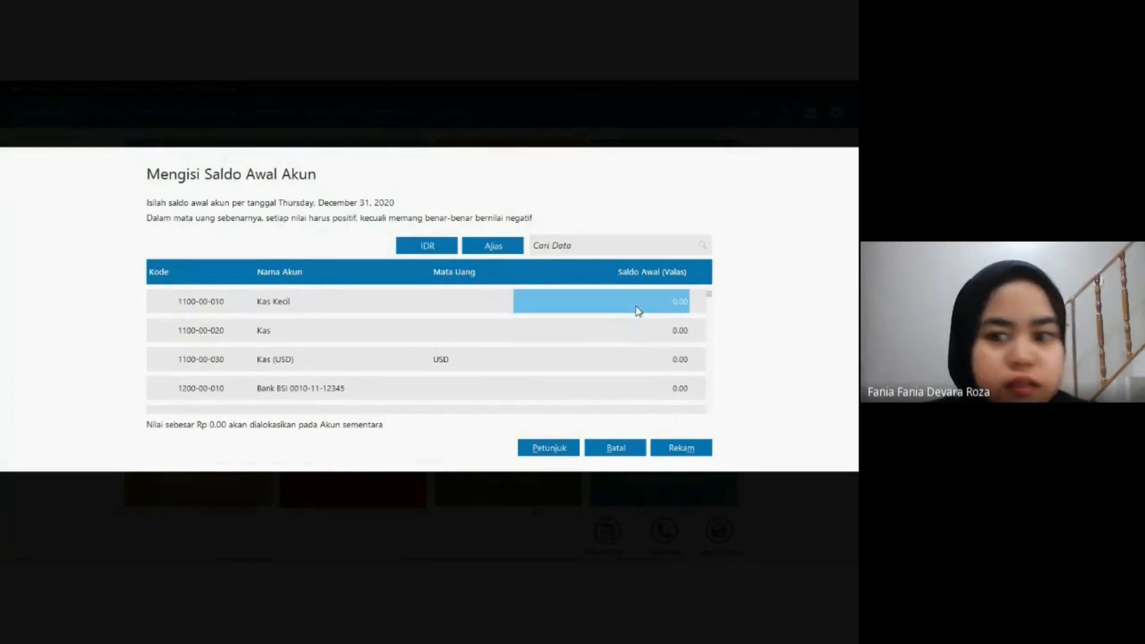
pyautogui.write('25')
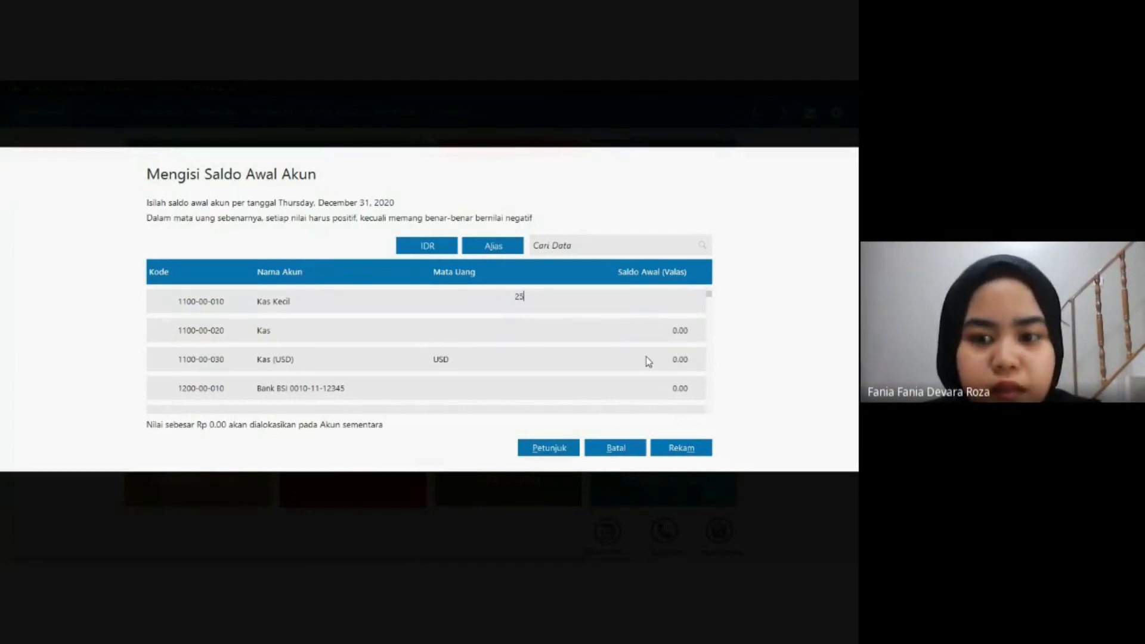
pyautogui.write('0000')
pyautogui.press('Return')
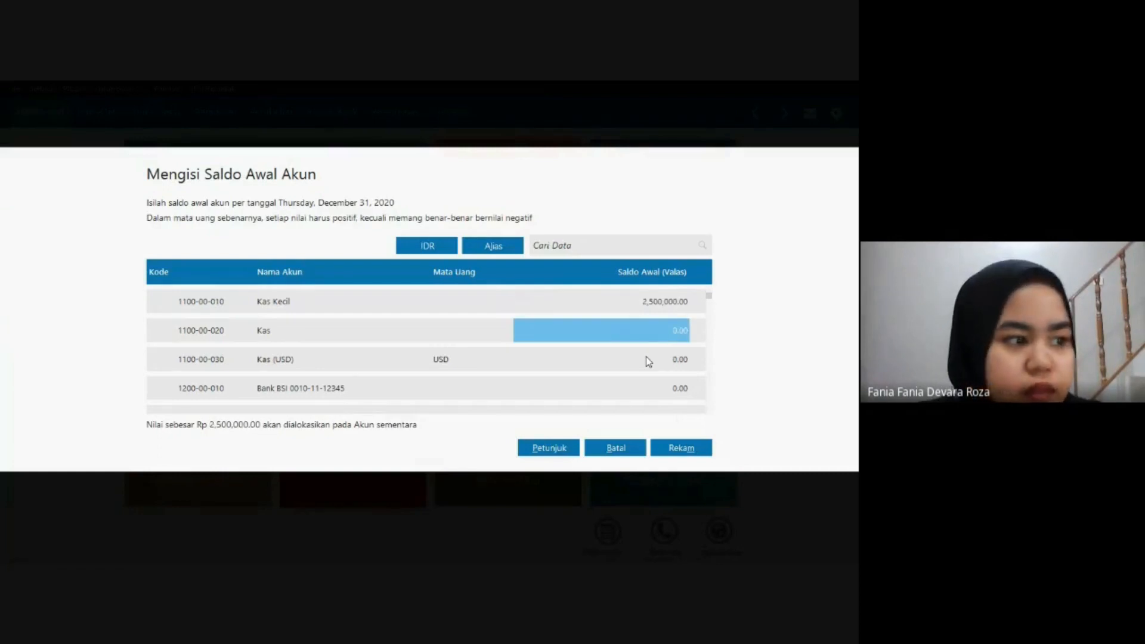
# Set the opening balances of Kas to 5,000,000 and of the Bank BSI account to 250,000,000.
pyautogui.write('5')
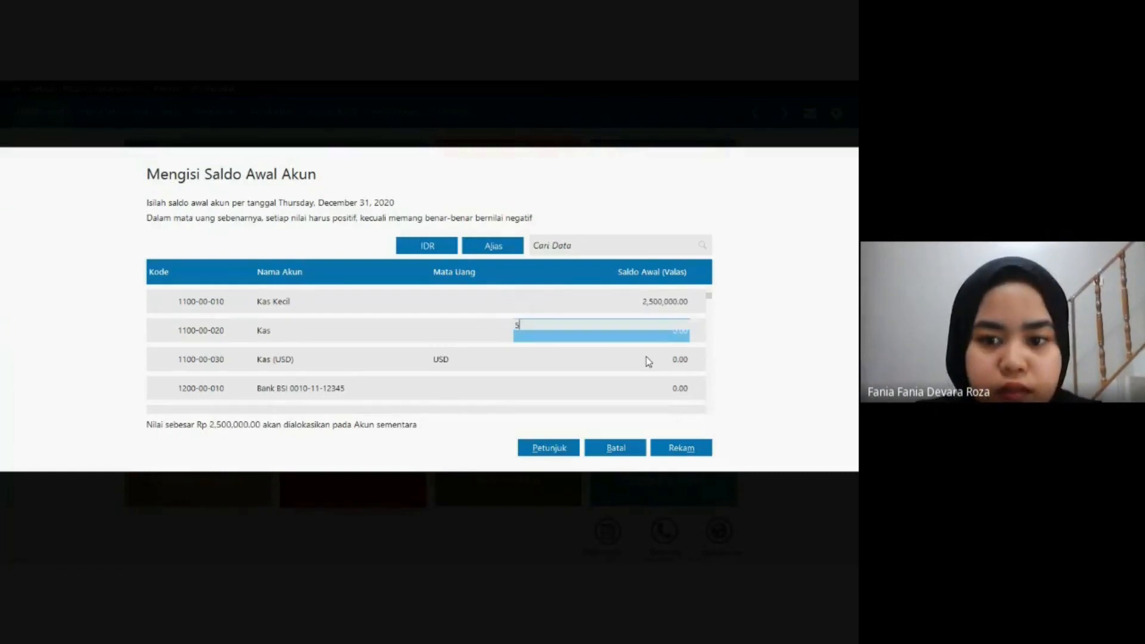
pyautogui.write(',000,0000000')
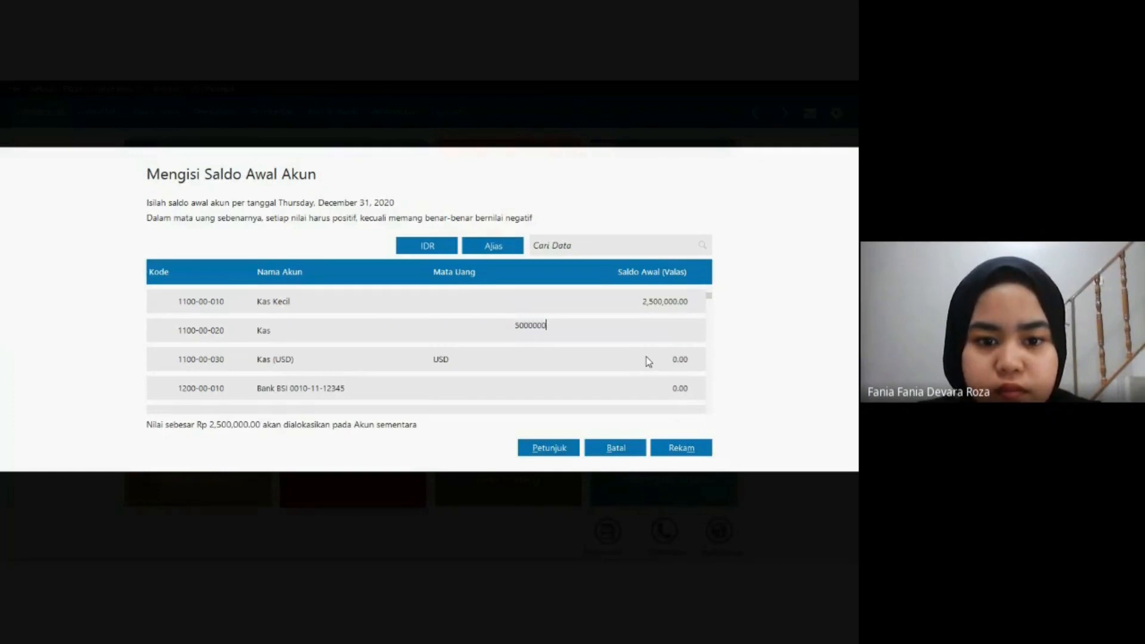
pyautogui.press('Return')
pyautogui.click(646, 391)
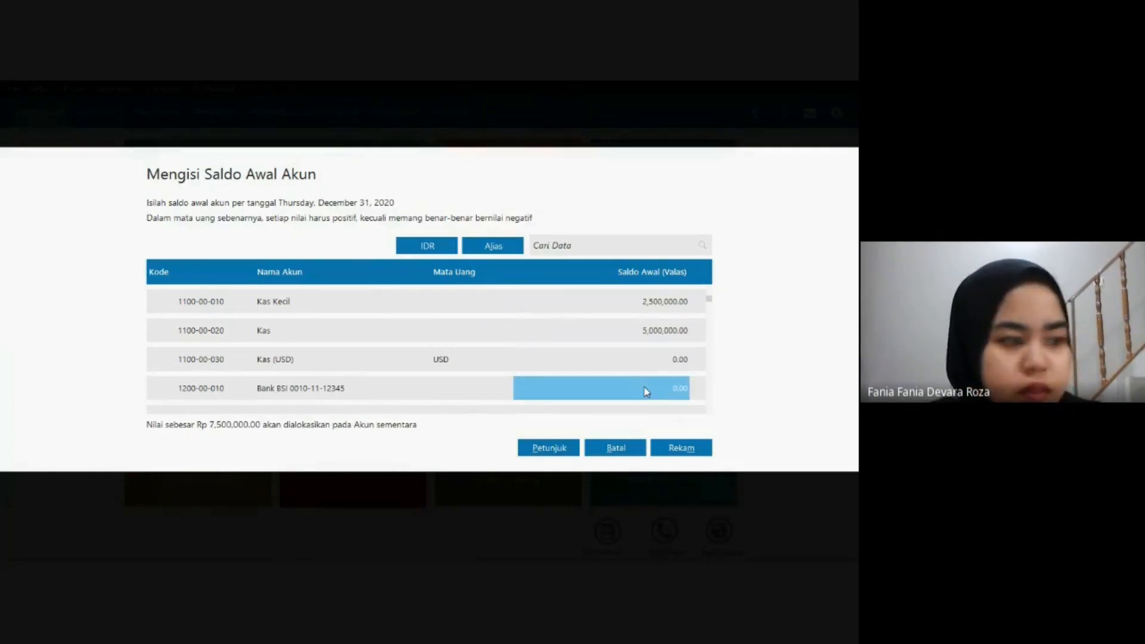
pyautogui.write('2500')
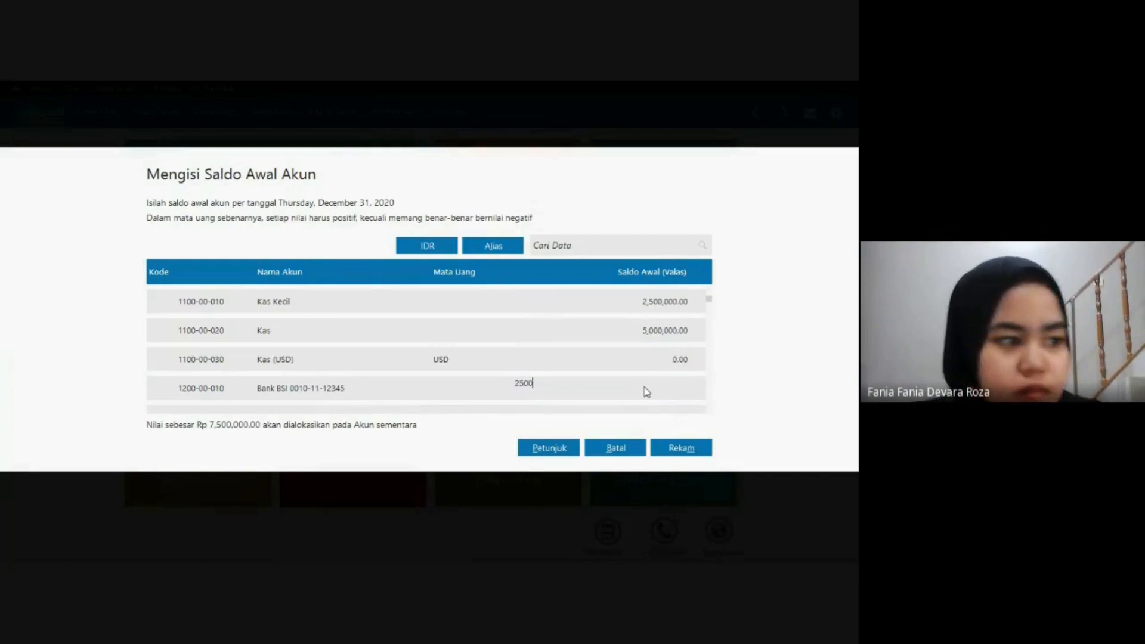
pyautogui.write('00000')
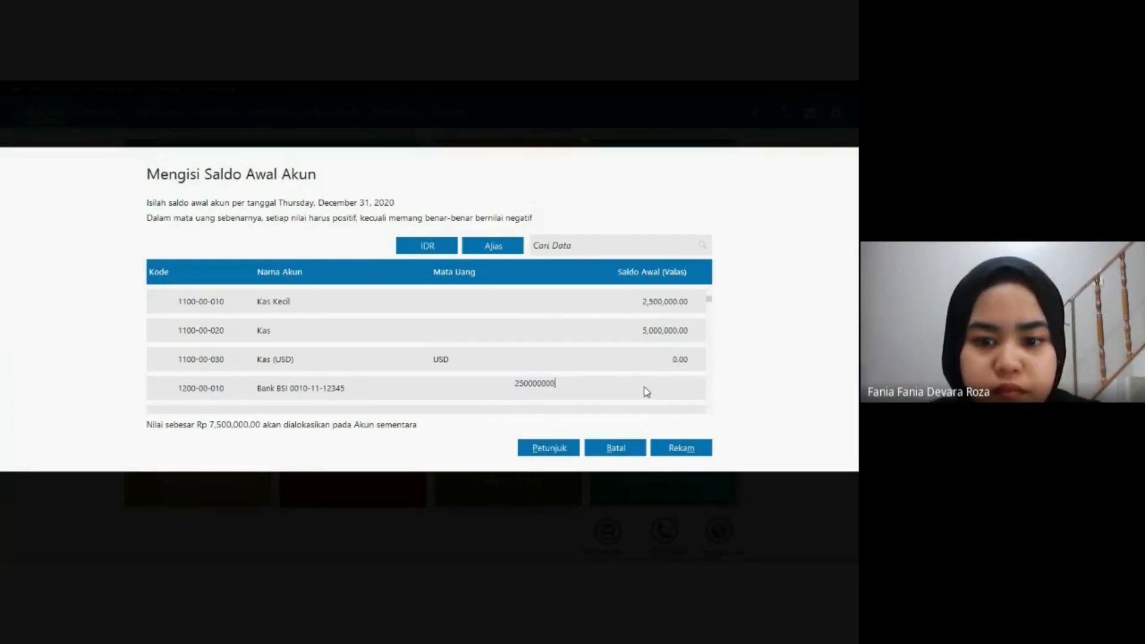
pyautogui.press('Return')
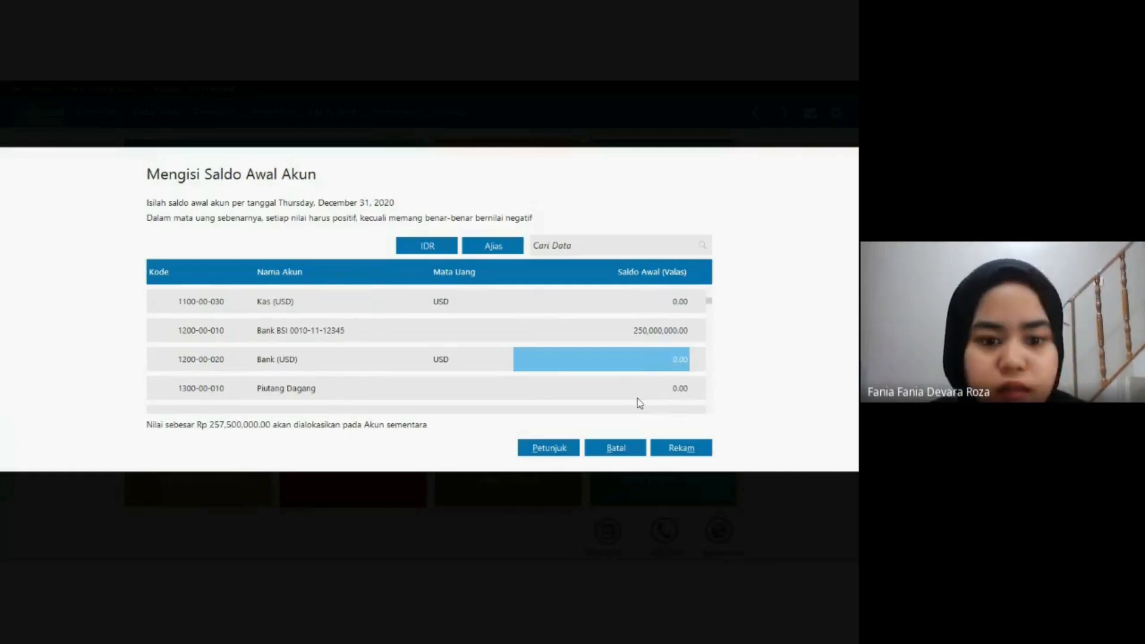
# Check the Piutang Dagang opening balance in SOAL UTS.pdf and return to Zahir.
pyautogui.hotkey('alt', 'Tab')
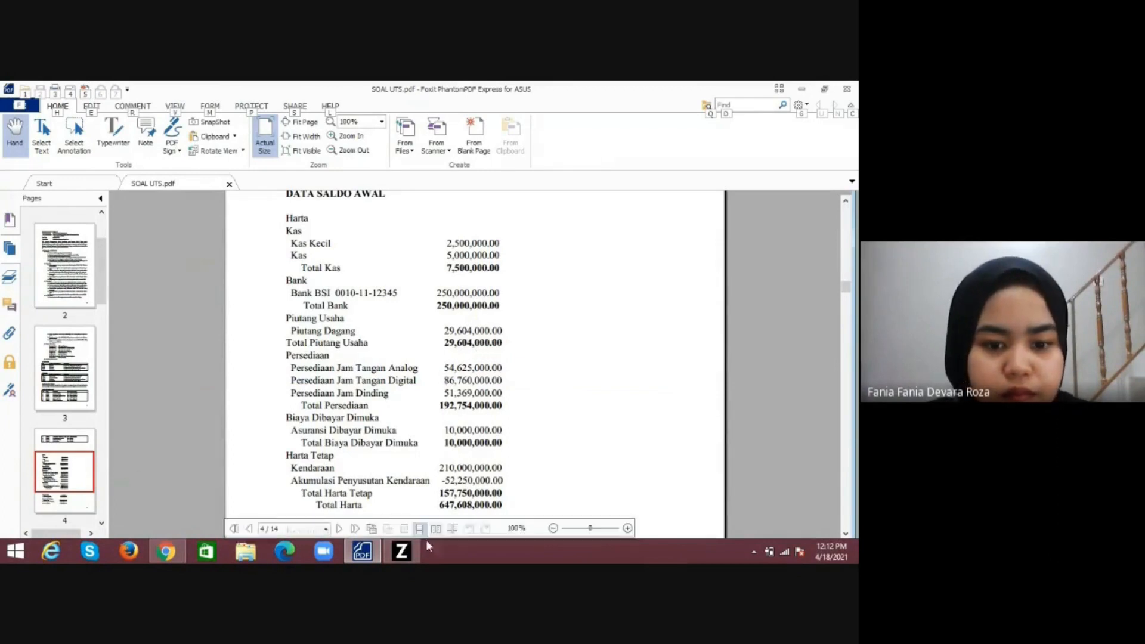
pyautogui.click(401, 551)
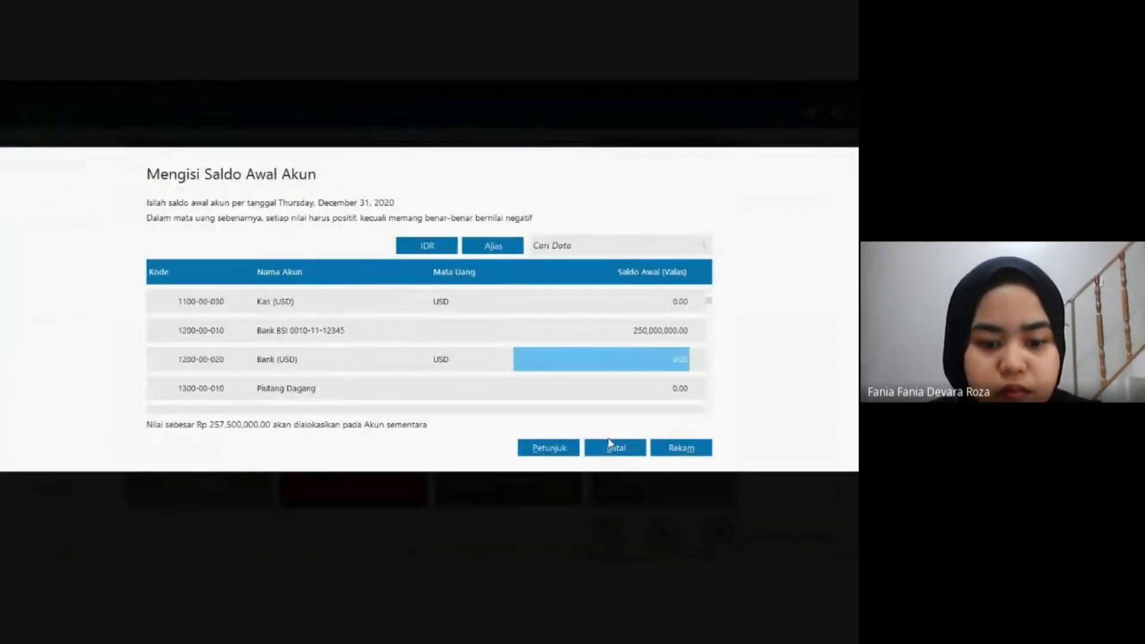
pyautogui.write('296')
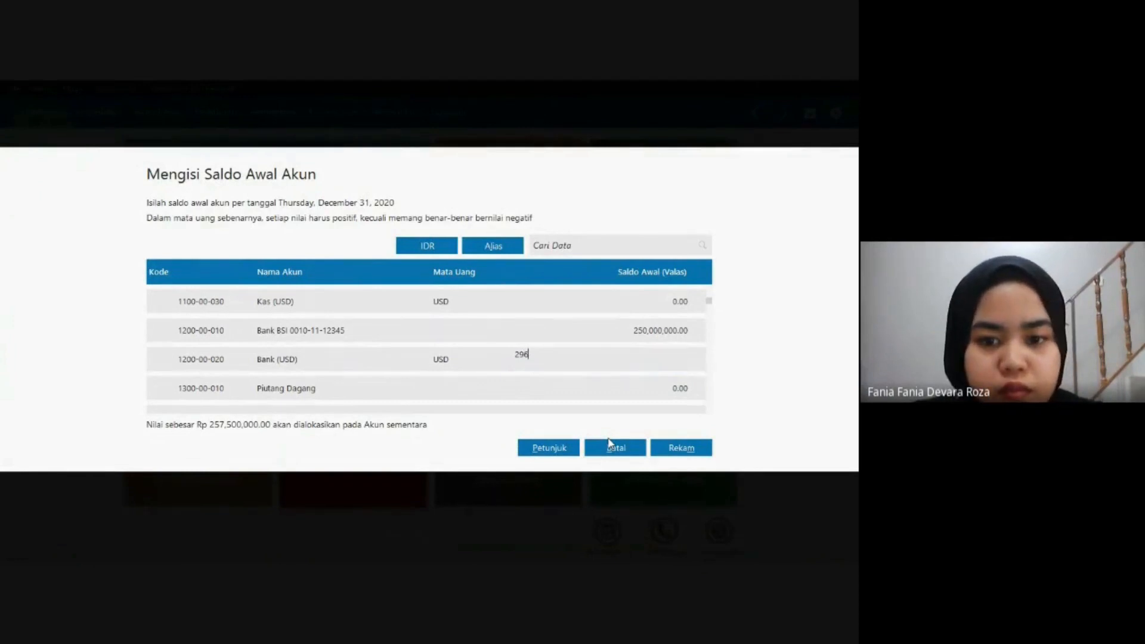
pyautogui.write('04000')
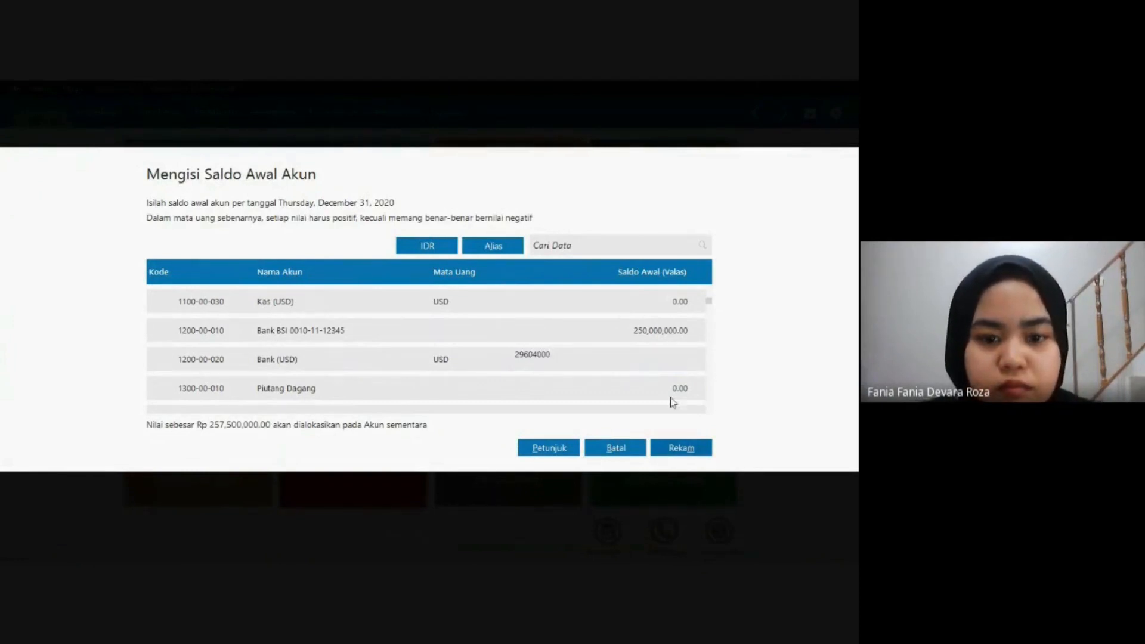
pyautogui.press('BackSpace')
pyautogui.press('BackSpace')
pyautogui.press('BackSpace')
pyautogui.press('BackSpace')
pyautogui.press('BackSpace')
pyautogui.press('BackSpace')
pyautogui.press('BackSpace')
pyautogui.press('BackSpace')
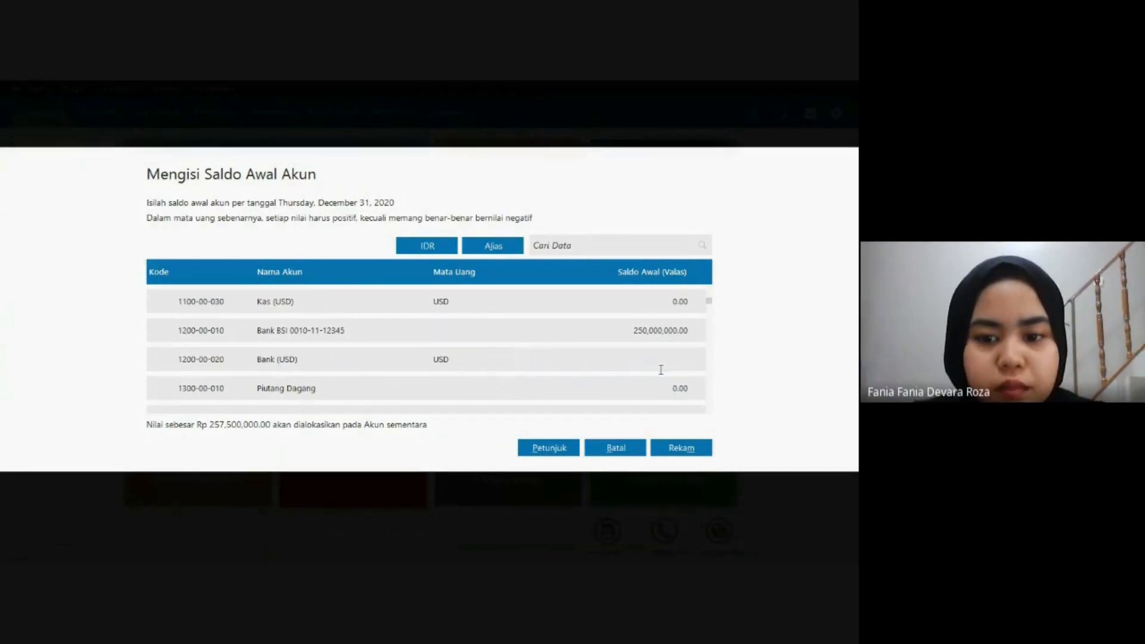
# Set the opening balance of the Piutang Dagang account to 29,604,000.
pyautogui.click(660, 396)
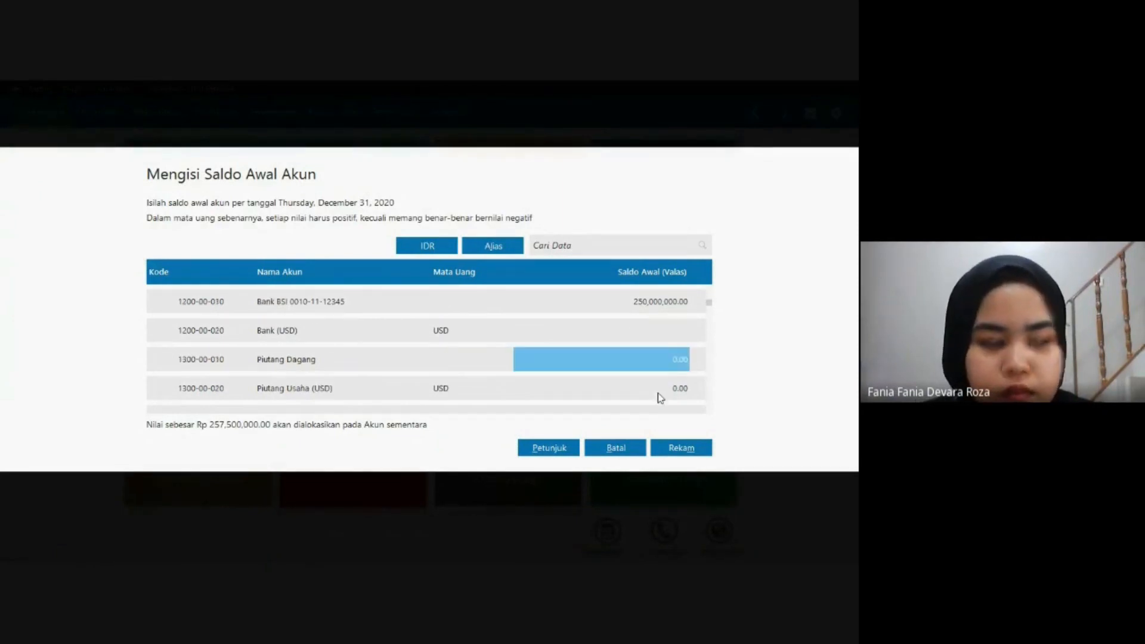
pyautogui.write('29')
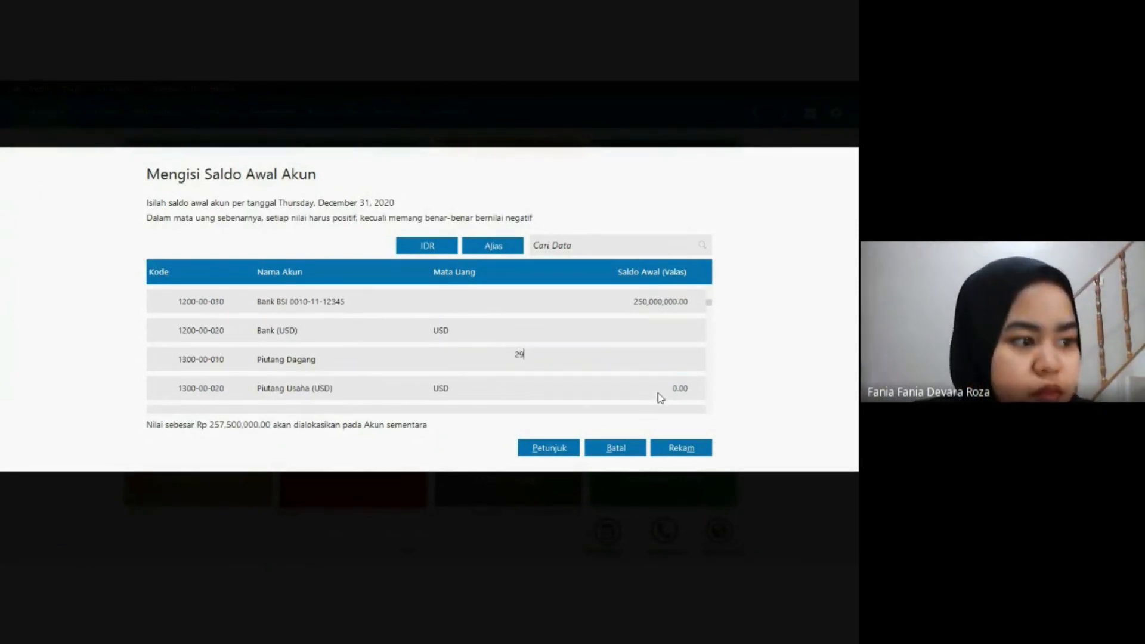
pyautogui.write(',604,000')
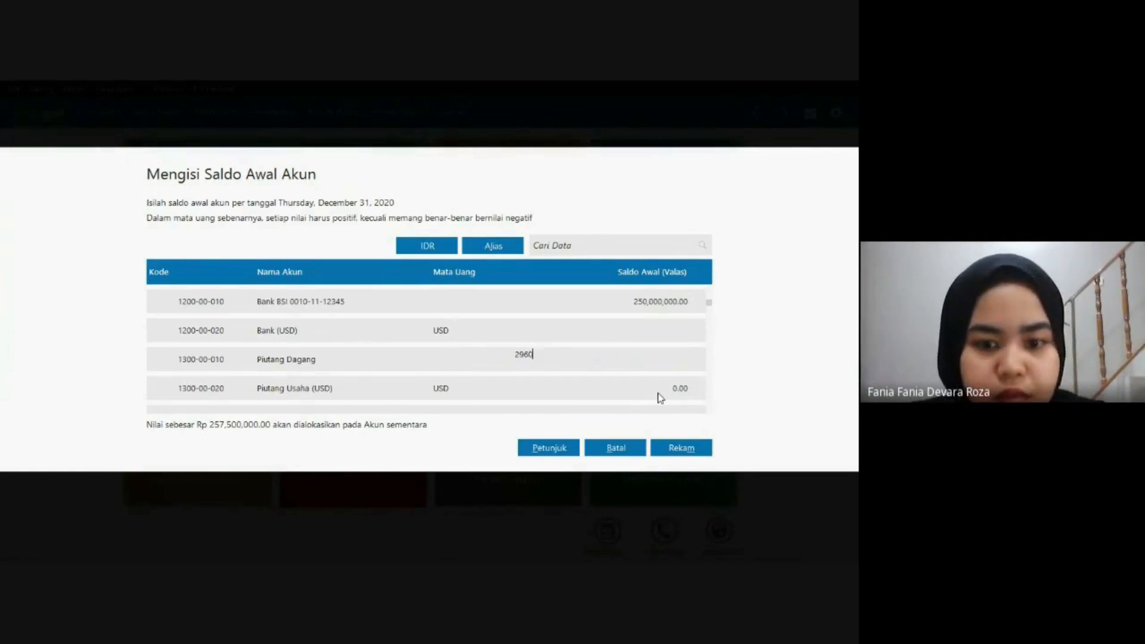
pyautogui.press('Return')
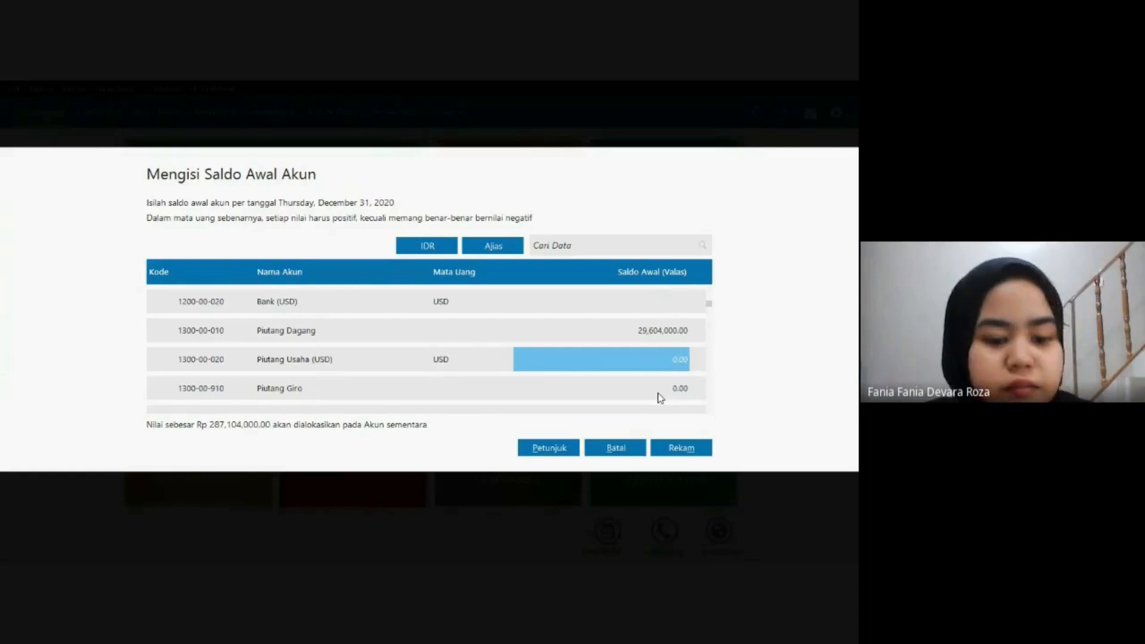
# Look up the Persediaan opening balances in SOAL UTS.pdf and return to Zahir.
pyautogui.hotkey('alt', 'Tab')
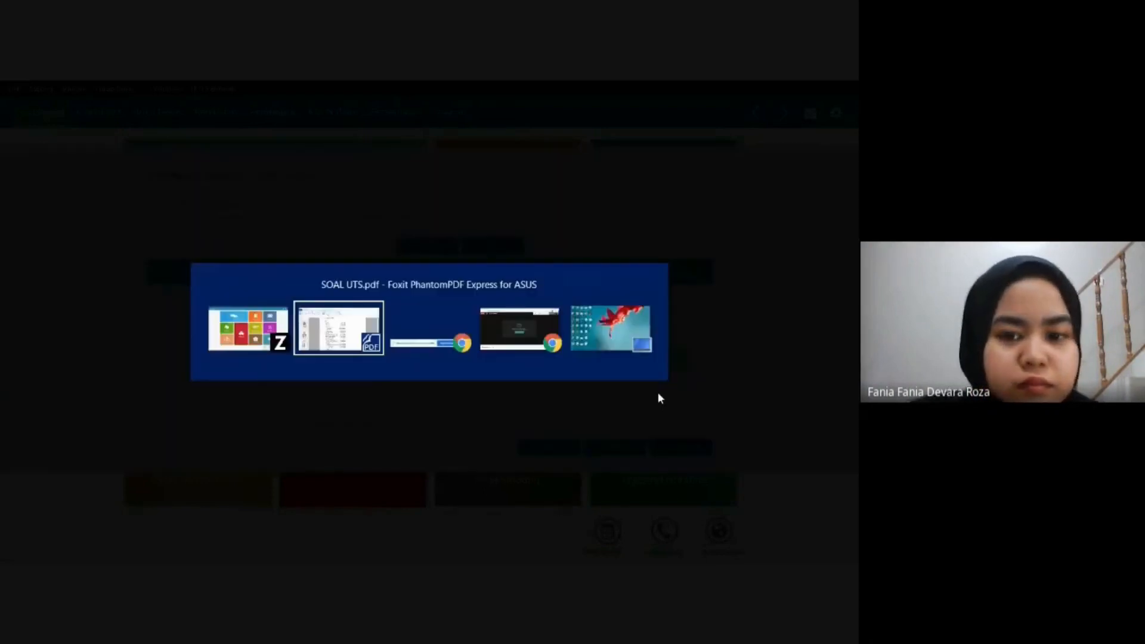
pyautogui.click(316, 334)
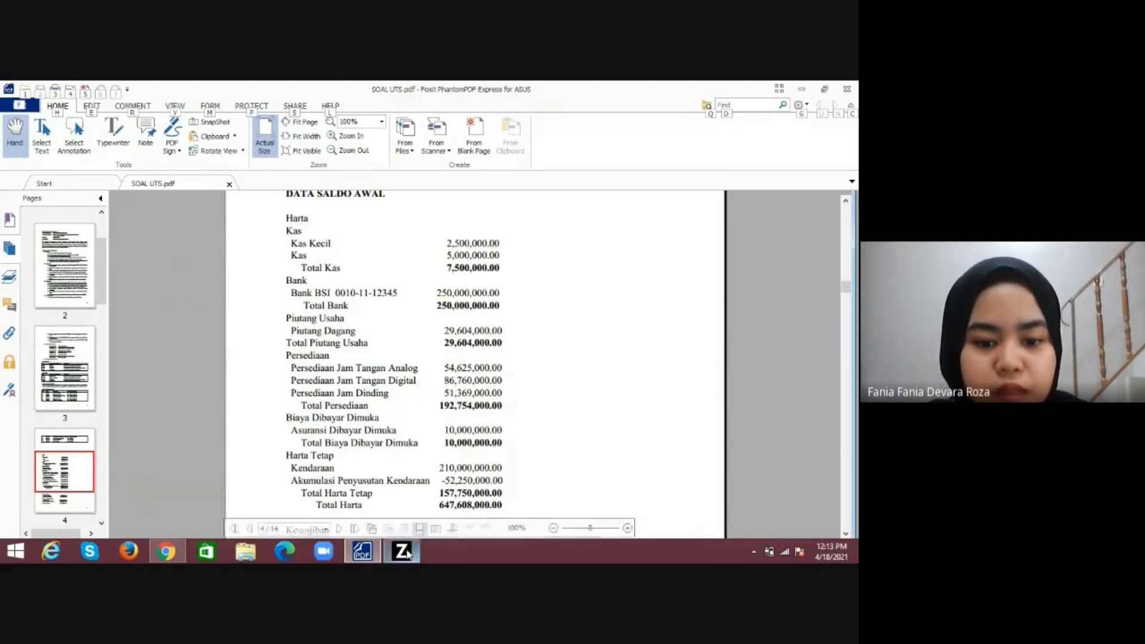
pyautogui.click(406, 553)
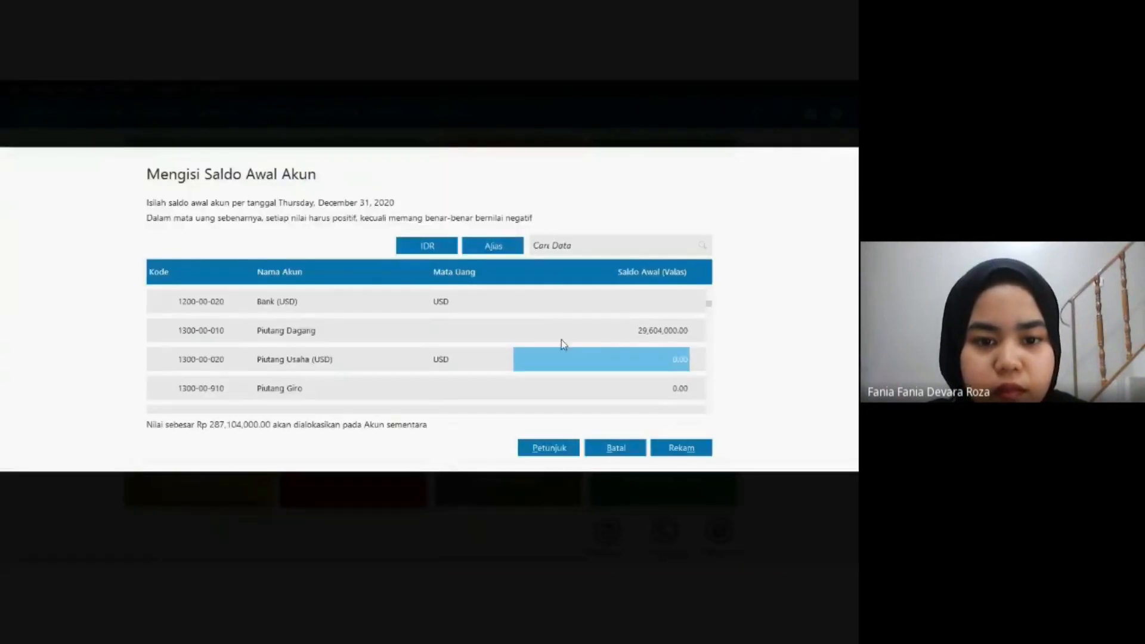
# Leave Piutang Usaha (USD) without a balance and set the Persediaan Jam Tangan Analog opening balance to 54,625,000.
pyautogui.click(612, 345)
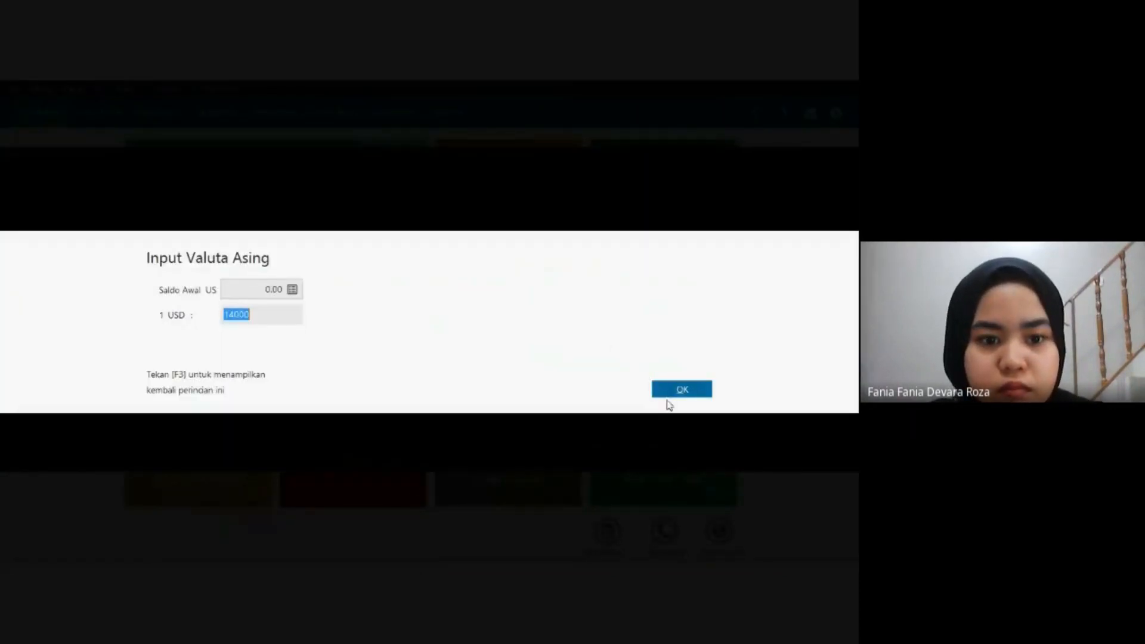
pyautogui.click(668, 390)
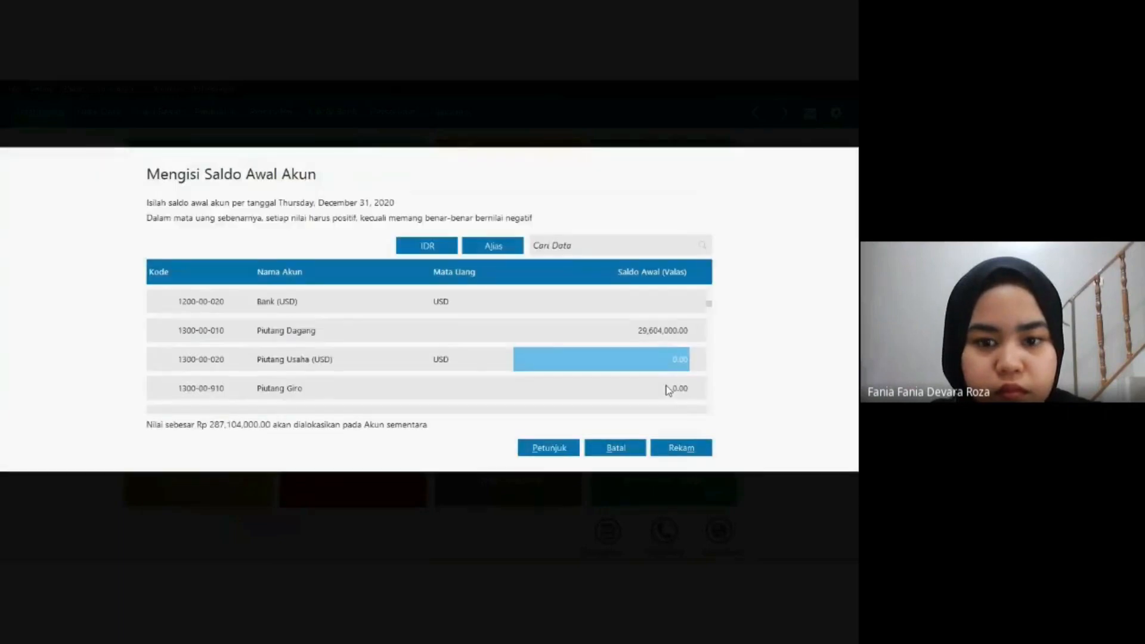
pyautogui.press('Down')
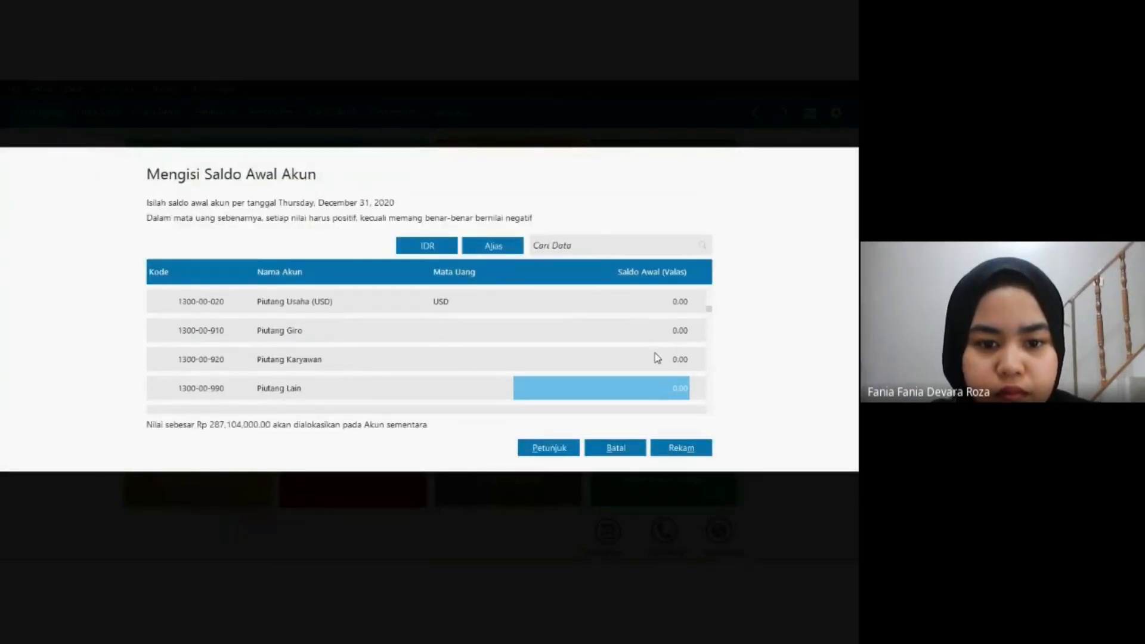
pyautogui.press('Down')
pyautogui.press('Down')
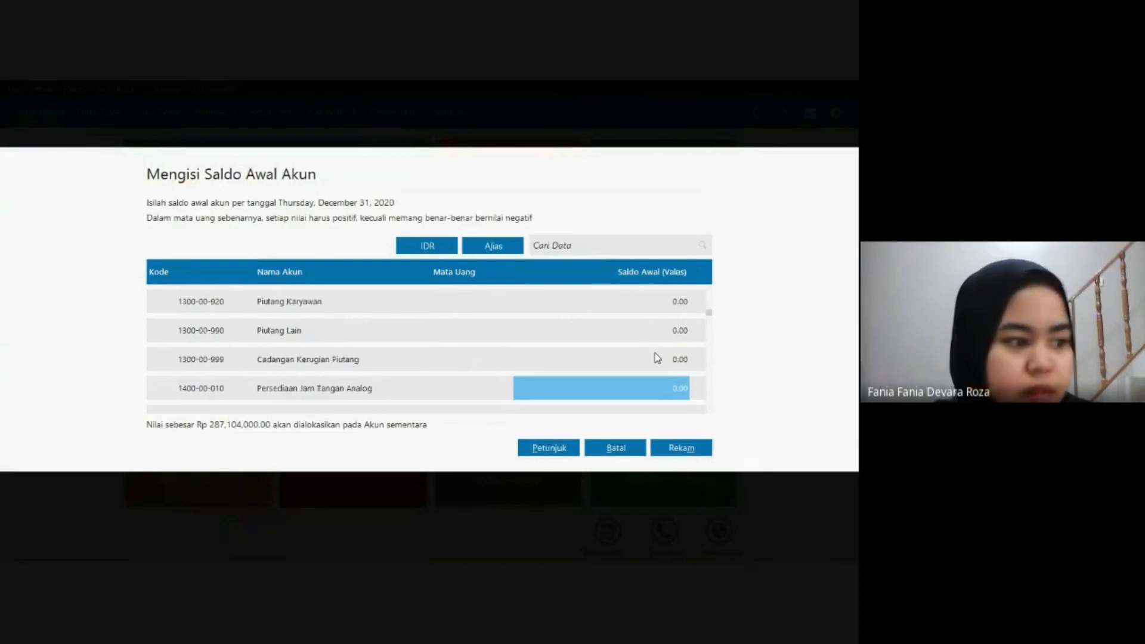
pyautogui.write('54')
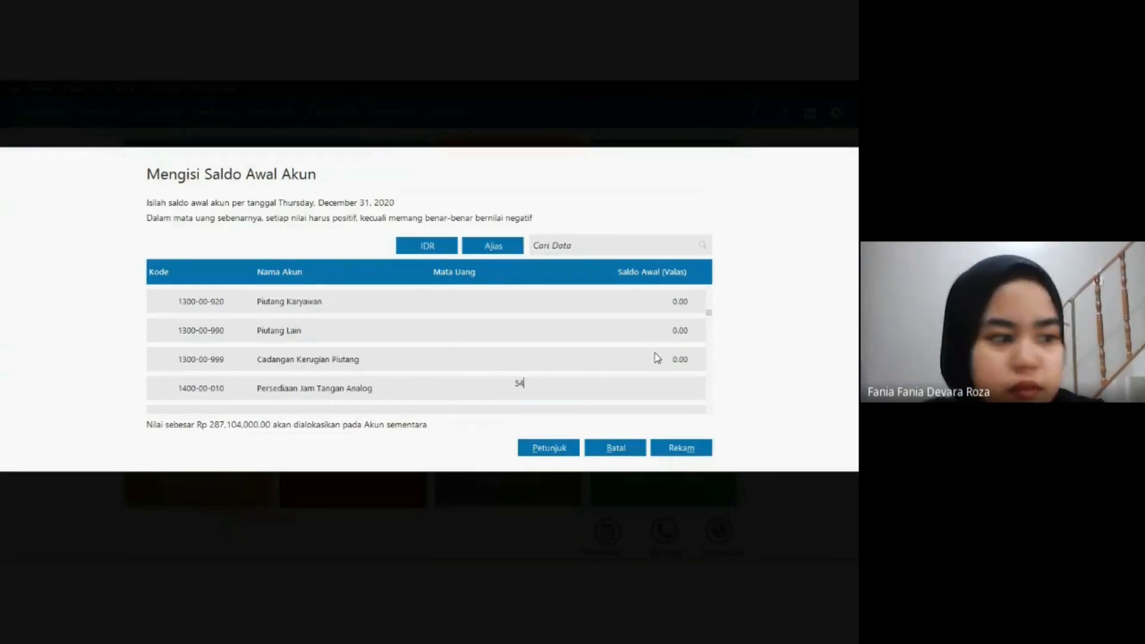
pyautogui.write(',625')
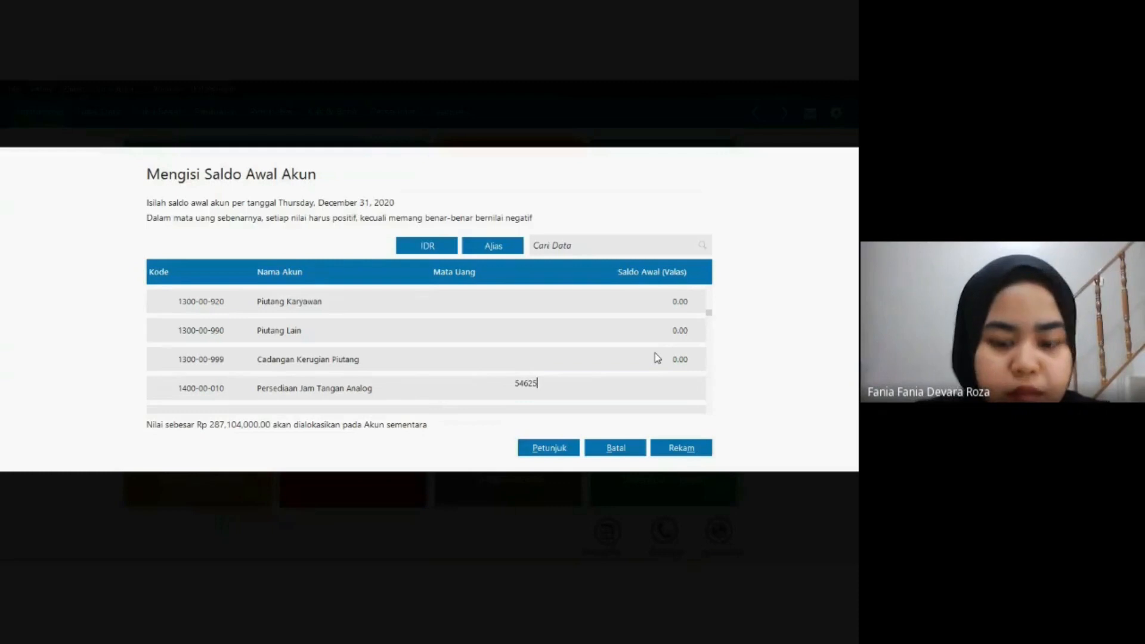
pyautogui.write(',000')
pyautogui.press('Return')
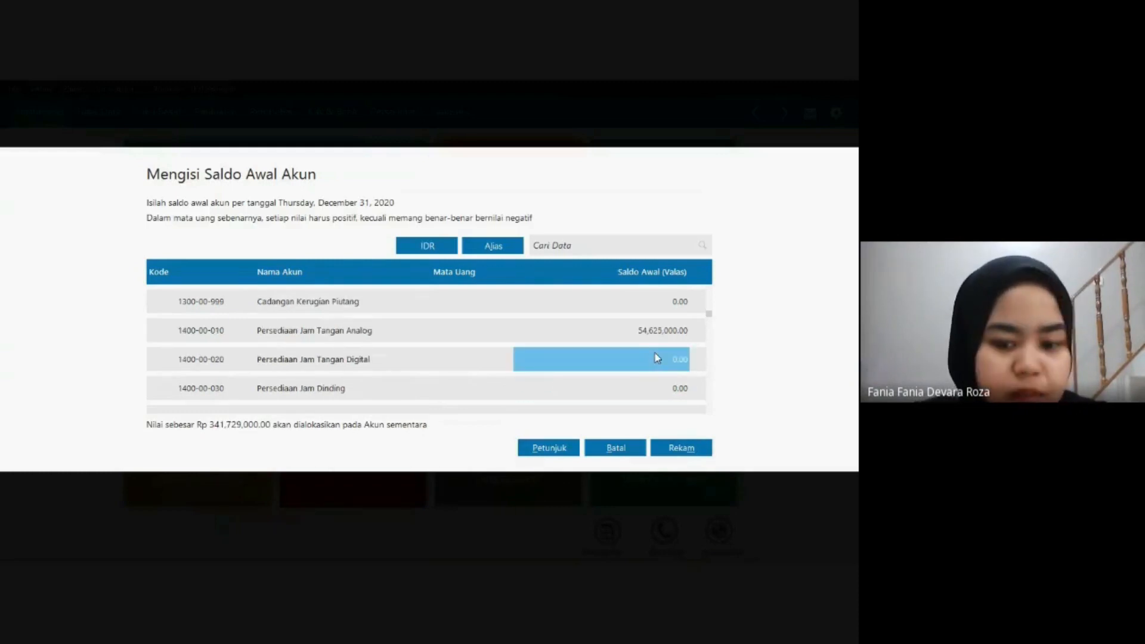
# Set the opening balances of Persediaan Jam Tangan Digital to 86,760,000 and of Persediaan Jam Dinding to 51,369,000.
pyautogui.write('86,760,')
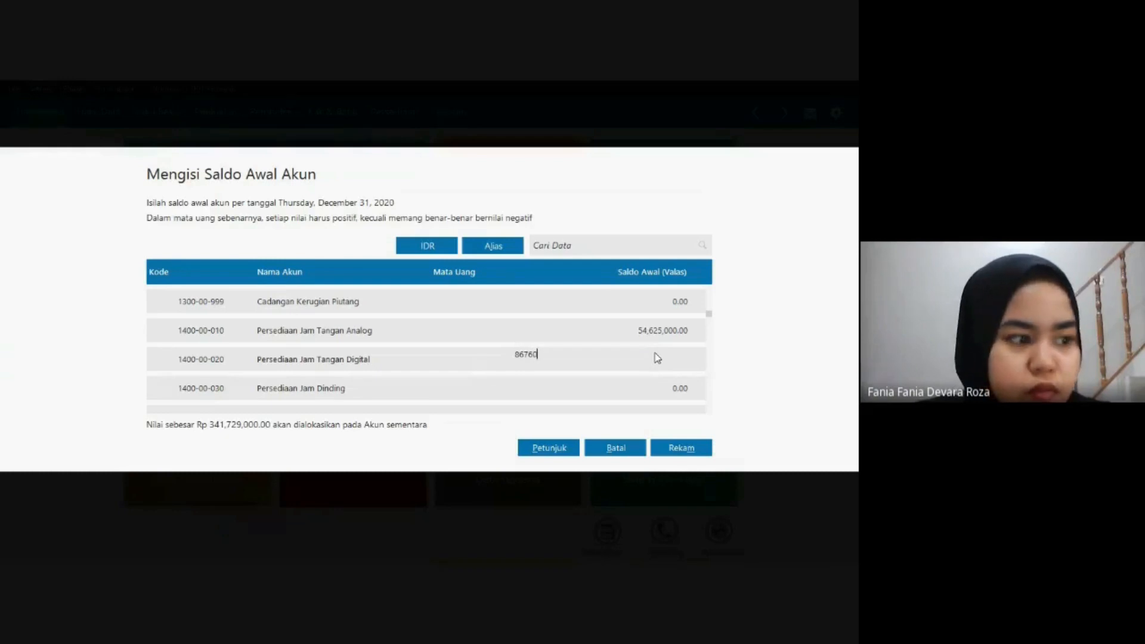
pyautogui.write('000')
pyautogui.press('Return')
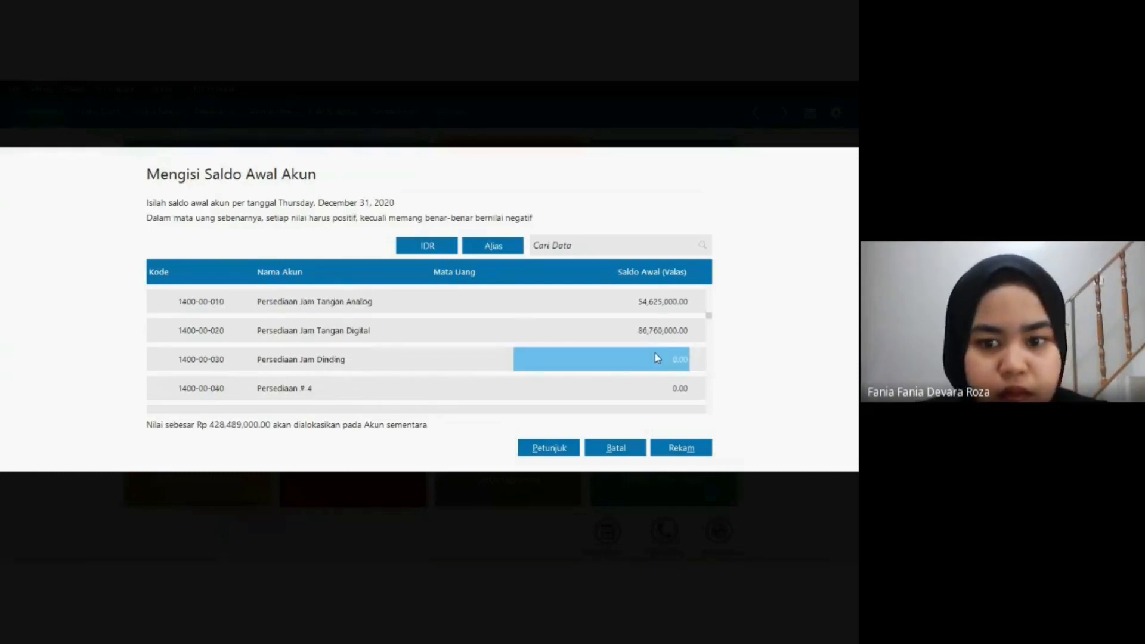
pyautogui.write('5')
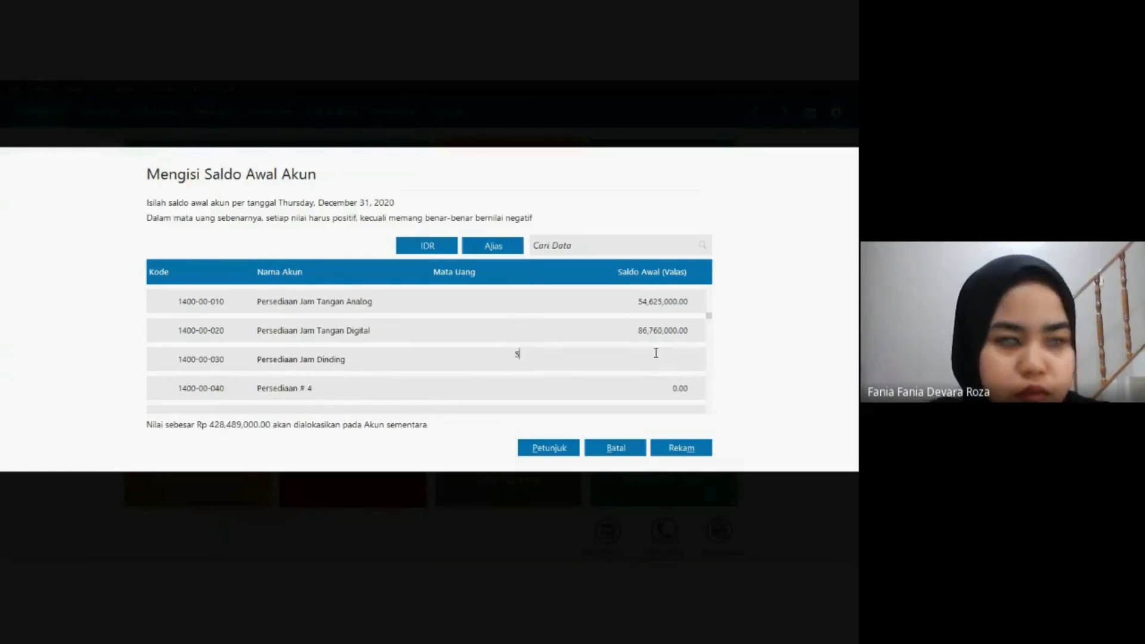
pyautogui.write('1,369')
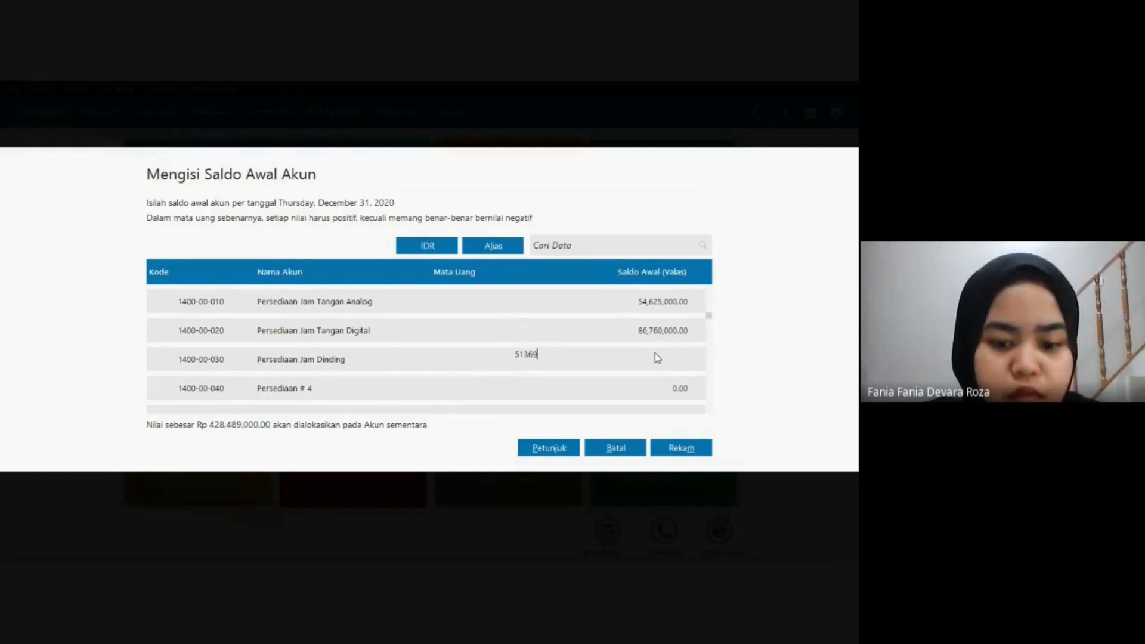
pyautogui.write(',0000')
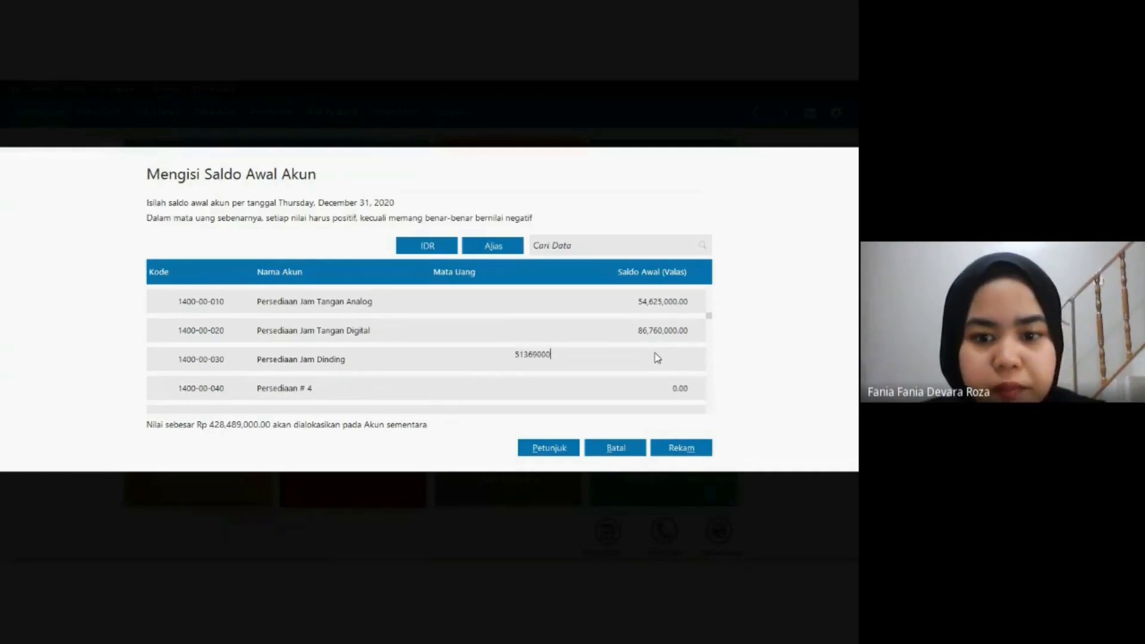
pyautogui.press('Return')
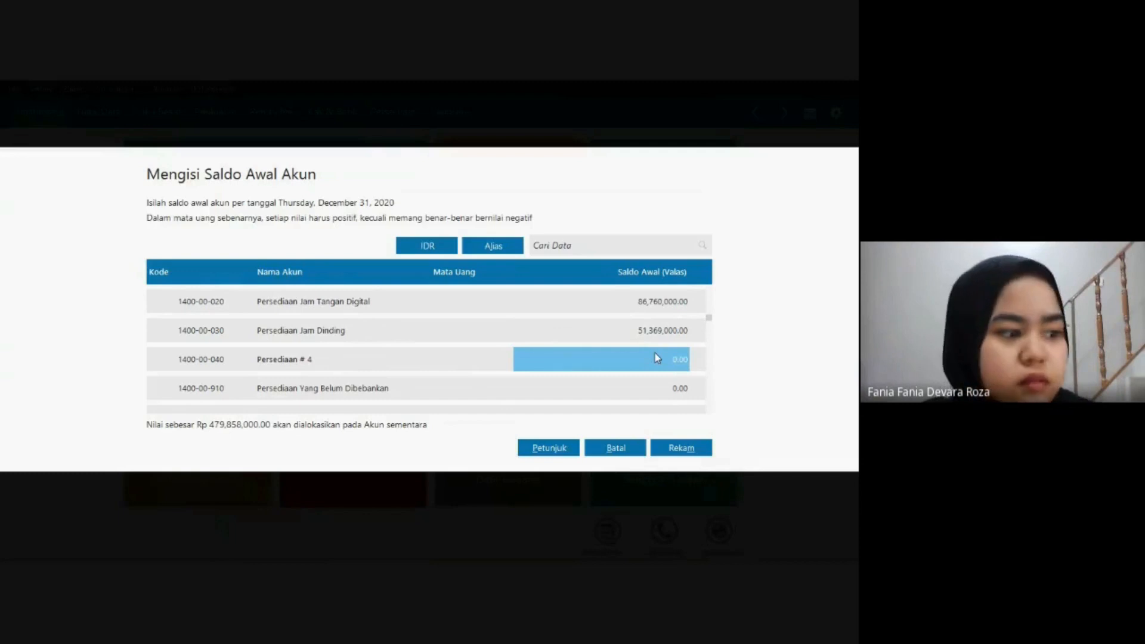
# Check the prepaid insurance and fixed asset balances in SOAL UTS.pdf and return to Zahir.
pyautogui.hotkey('alt', 'Tab')
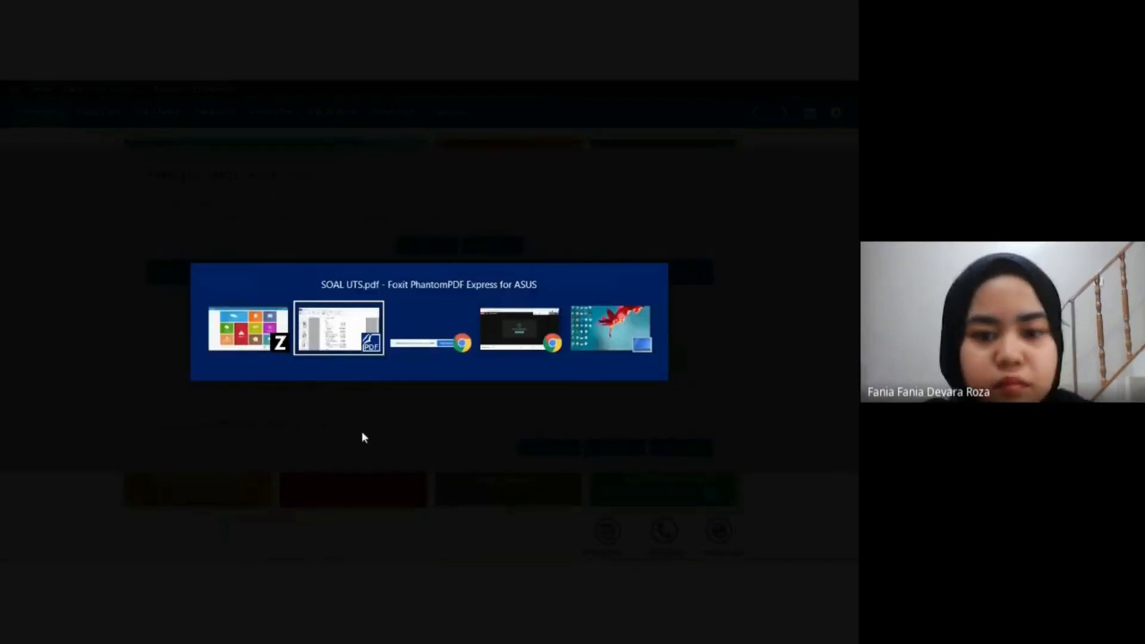
pyautogui.click(338, 352)
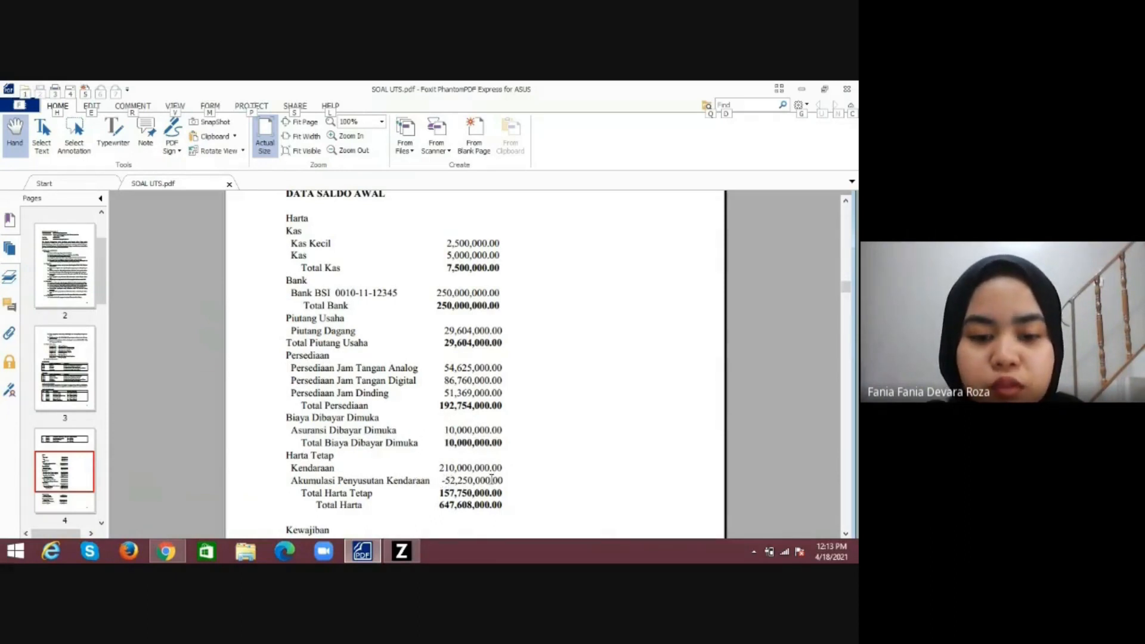
pyautogui.hotkey('alt', 'Tab')
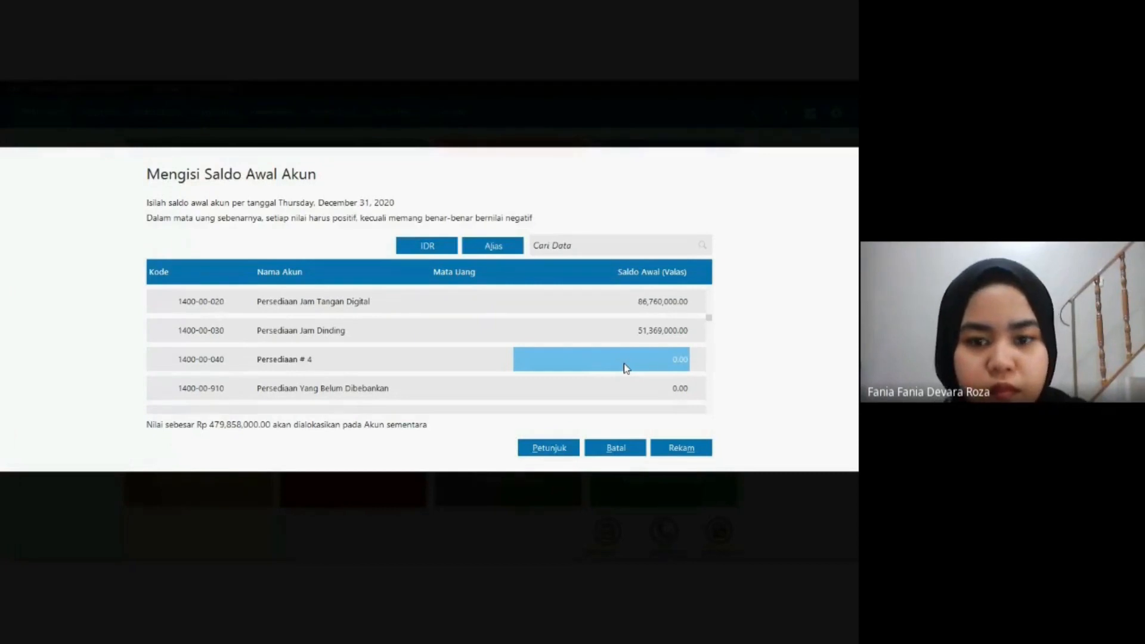
# Find the Asuransi Dibayar di Muka account and set its opening balance to 10,000,000.
pyautogui.scroll(-2, 630, 384)
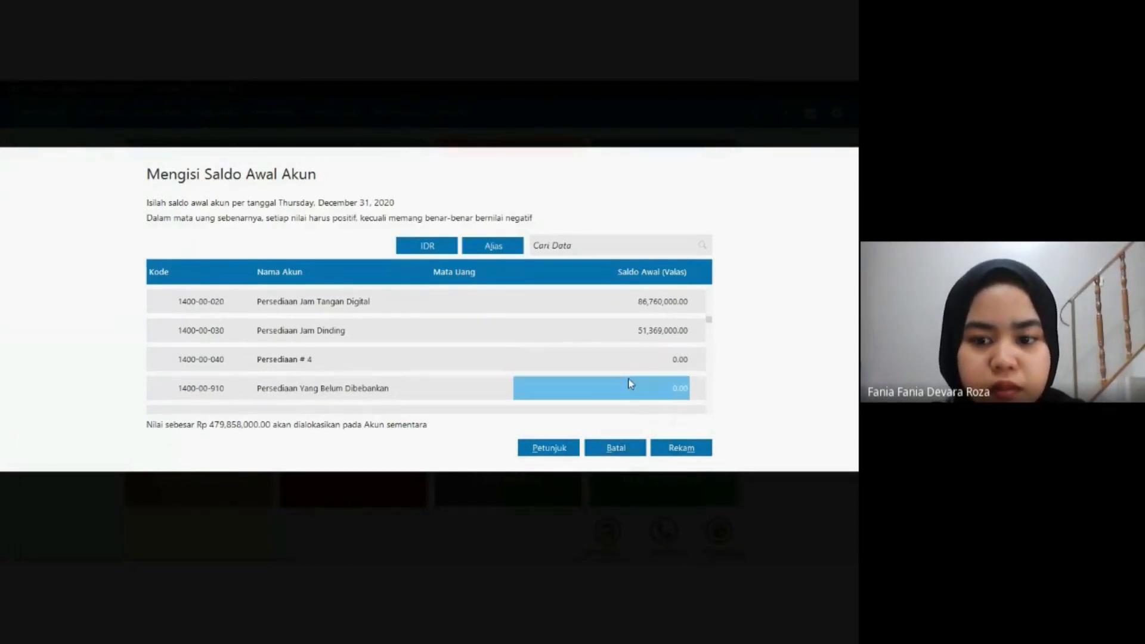
pyautogui.scroll(-4, 630, 384)
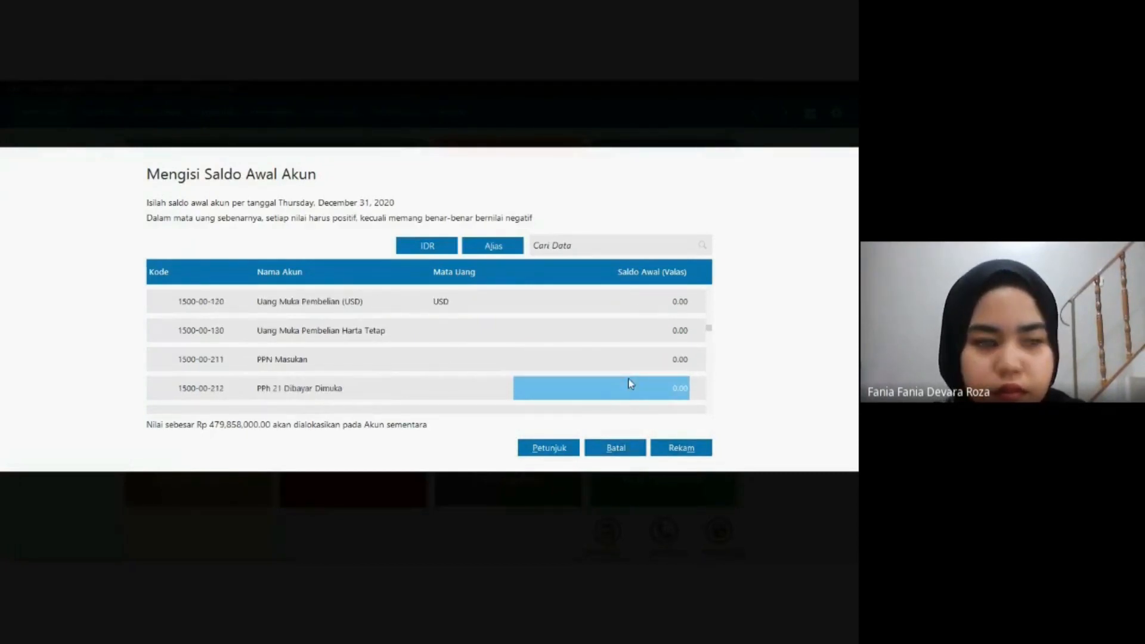
pyautogui.scroll(-8, 630, 384)
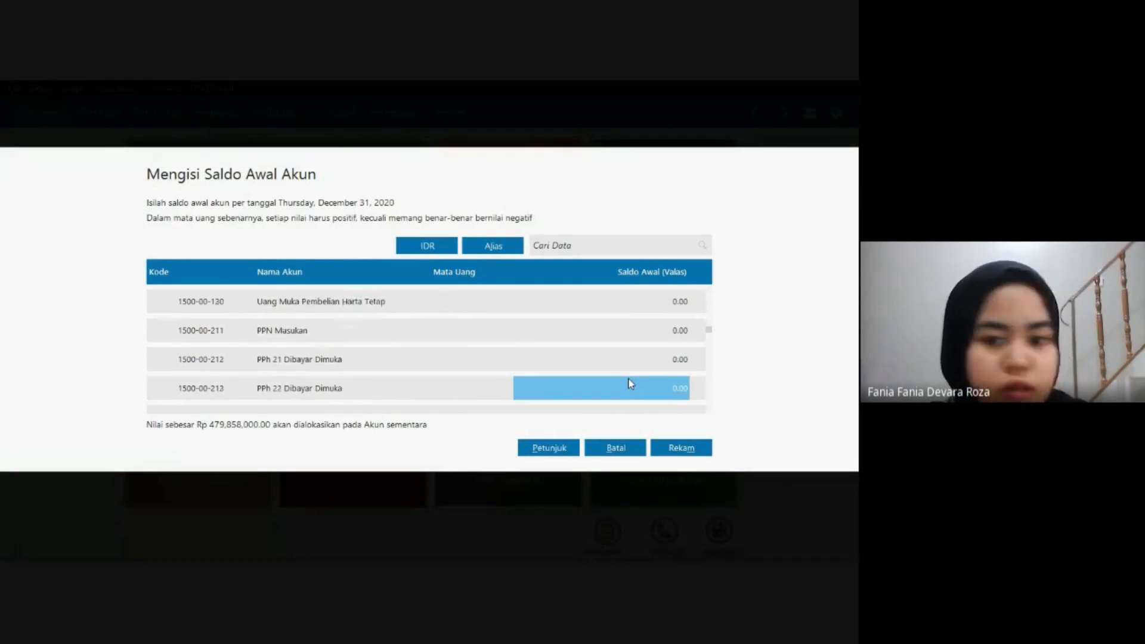
pyautogui.scroll(-1, 630, 384)
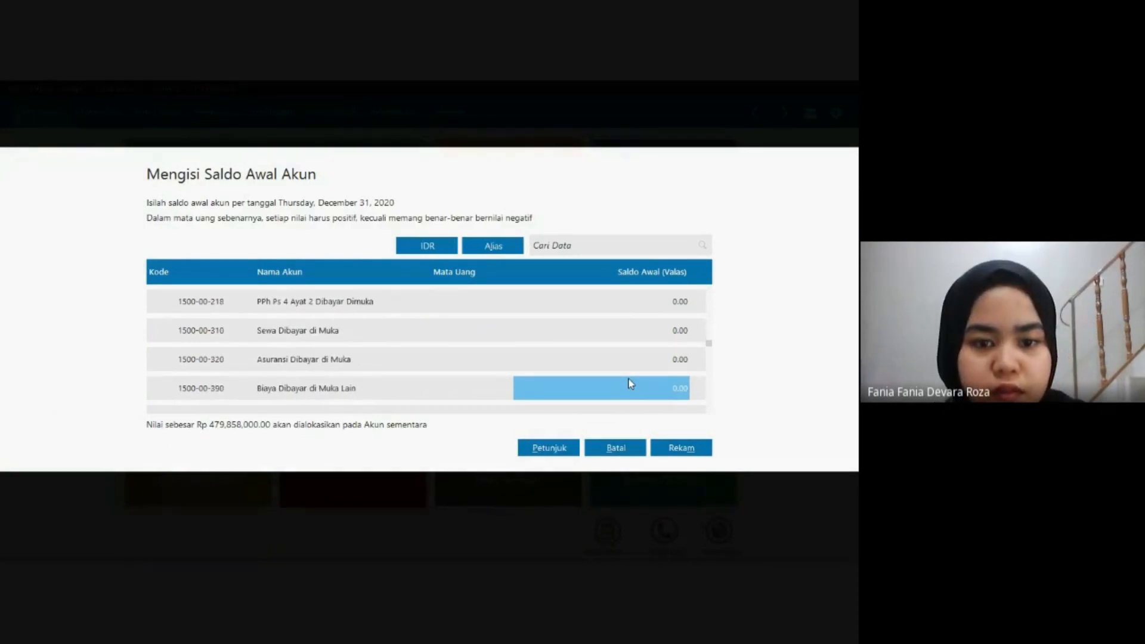
pyautogui.click(625, 363)
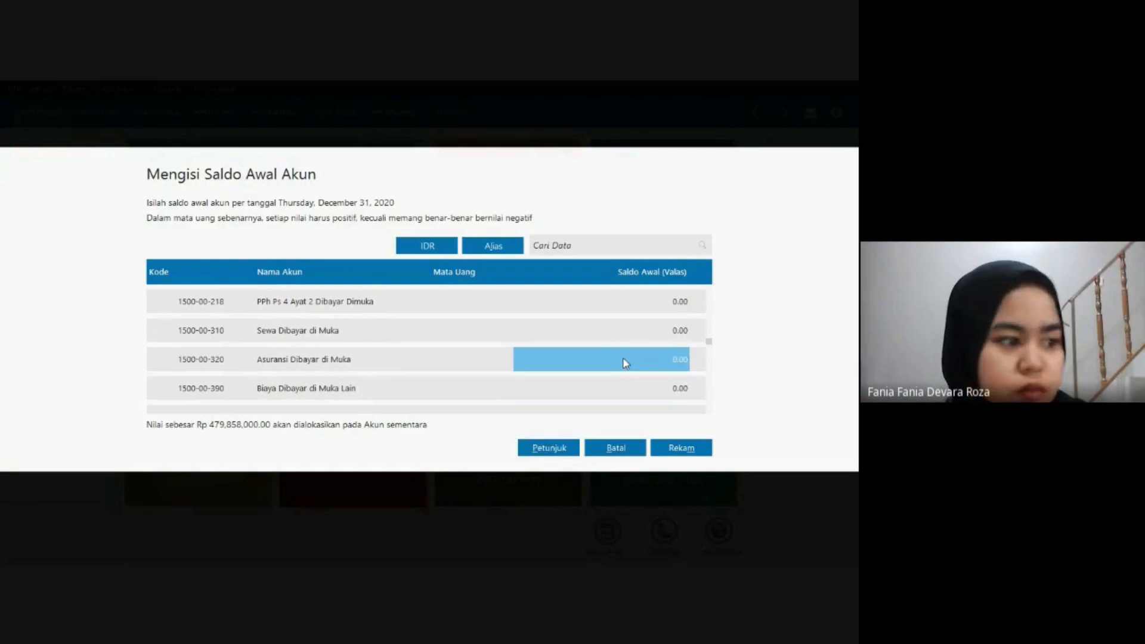
pyautogui.write('10,000,')
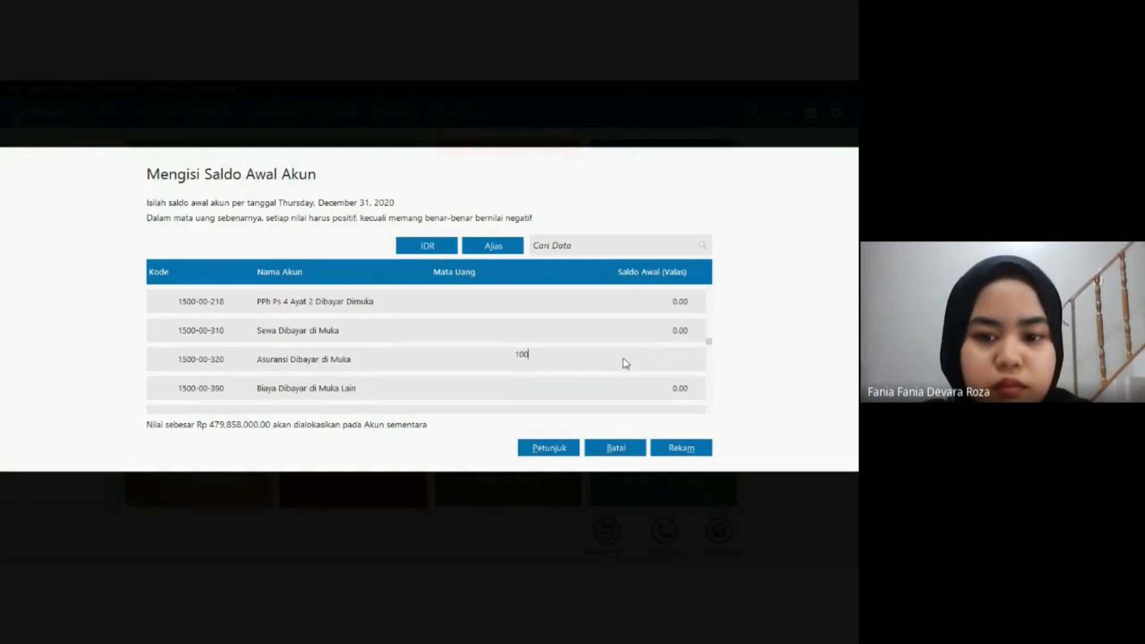
pyautogui.write('0000')
pyautogui.press('Return')
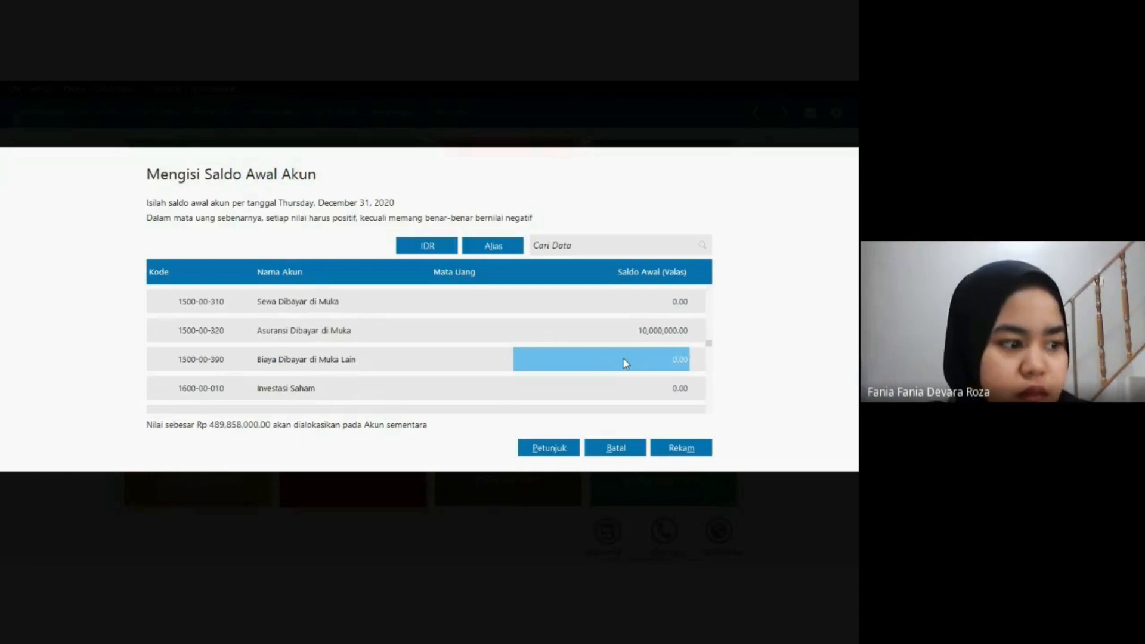
# Set the opening balance of the Kendaraan account, among the fixed assets, to 21,000,000.
pyautogui.press('Down')
pyautogui.press('Down')
pyautogui.press('Down')
pyautogui.press('Down')
pyautogui.press('Down')
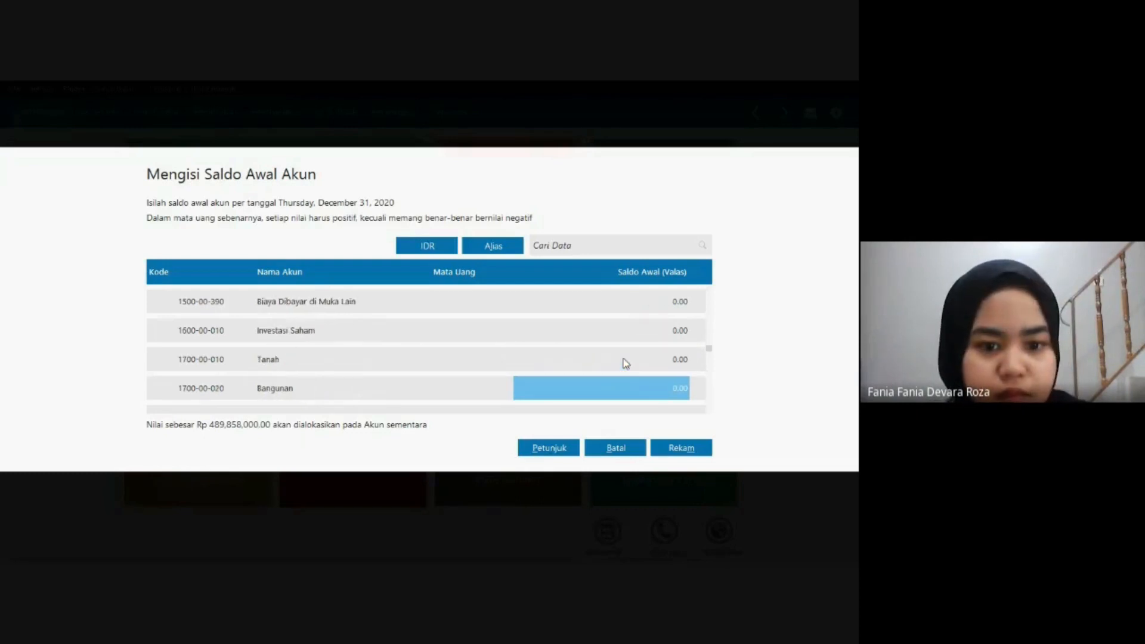
pyautogui.write('21')
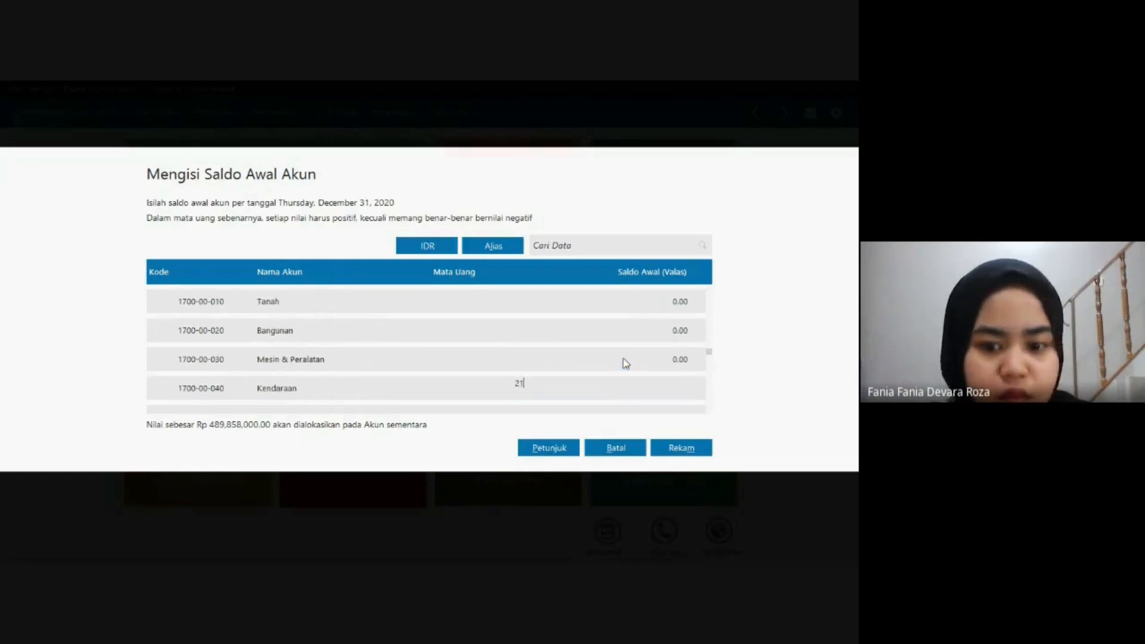
pyautogui.write(',000,000000')
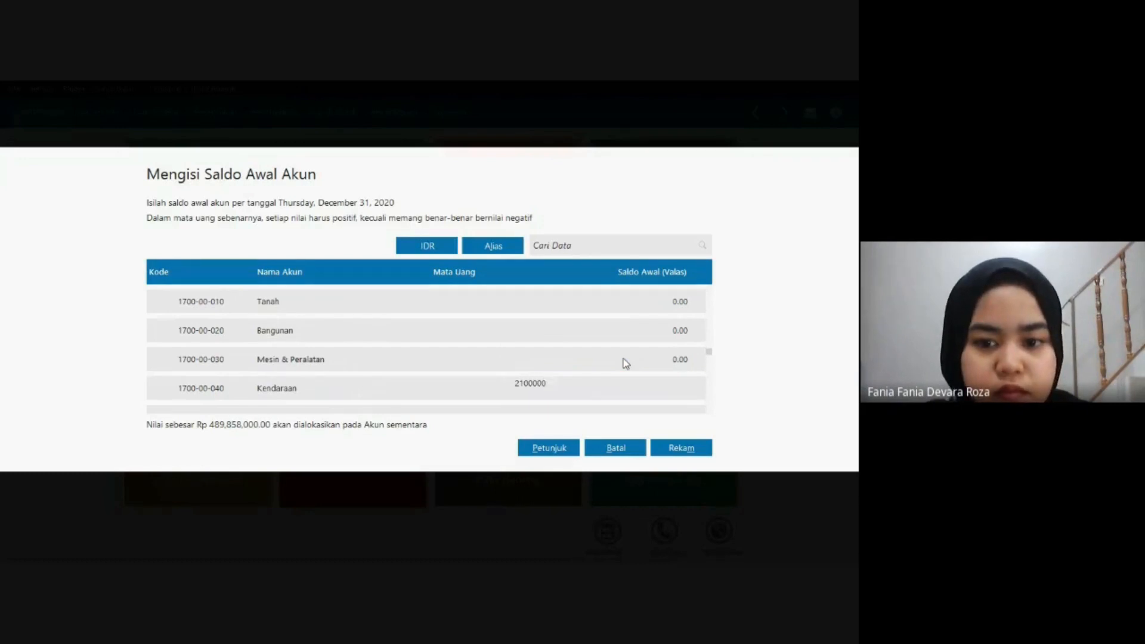
pyautogui.press('Return')
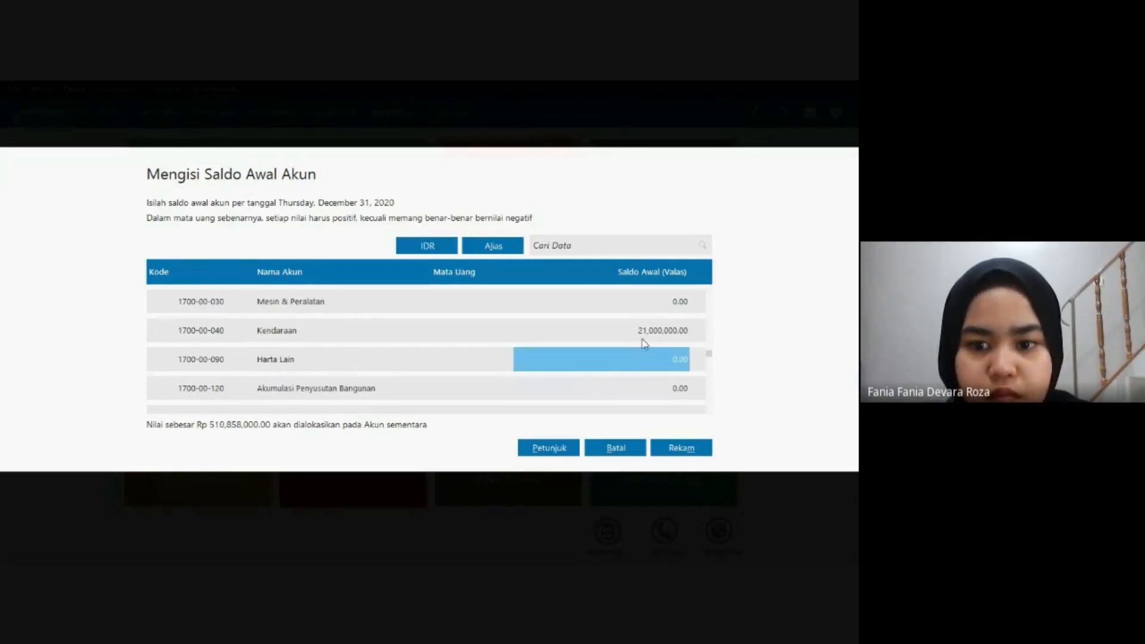
# Correct the opening balance of the Kendaraan account to 210,000,000.
pyautogui.doubleClick(645, 337)
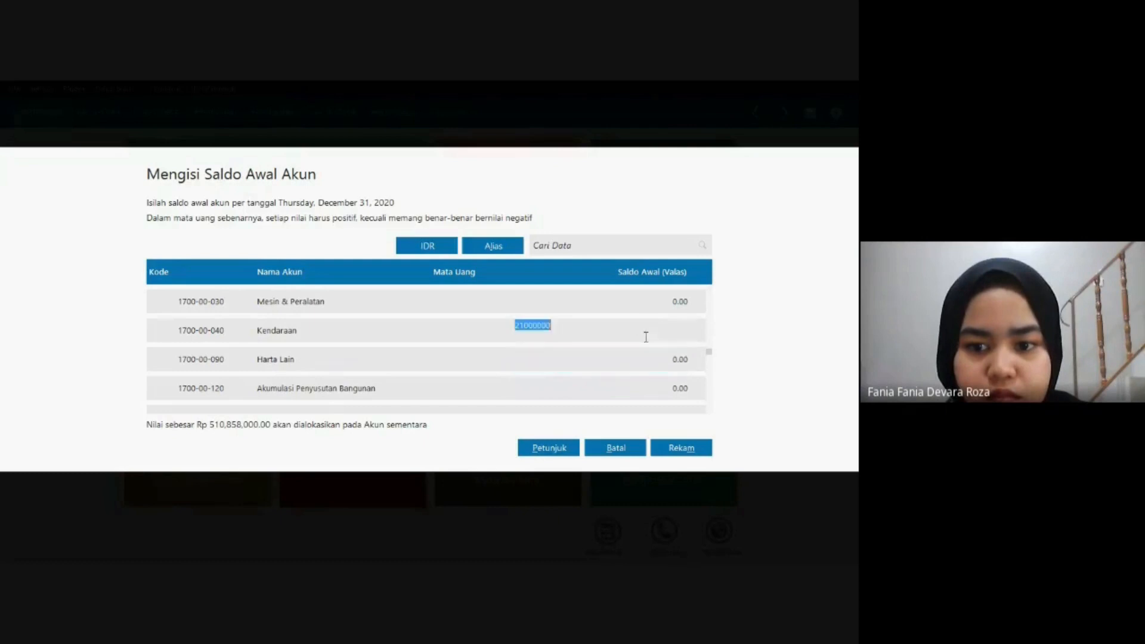
pyautogui.write('210,000,0')
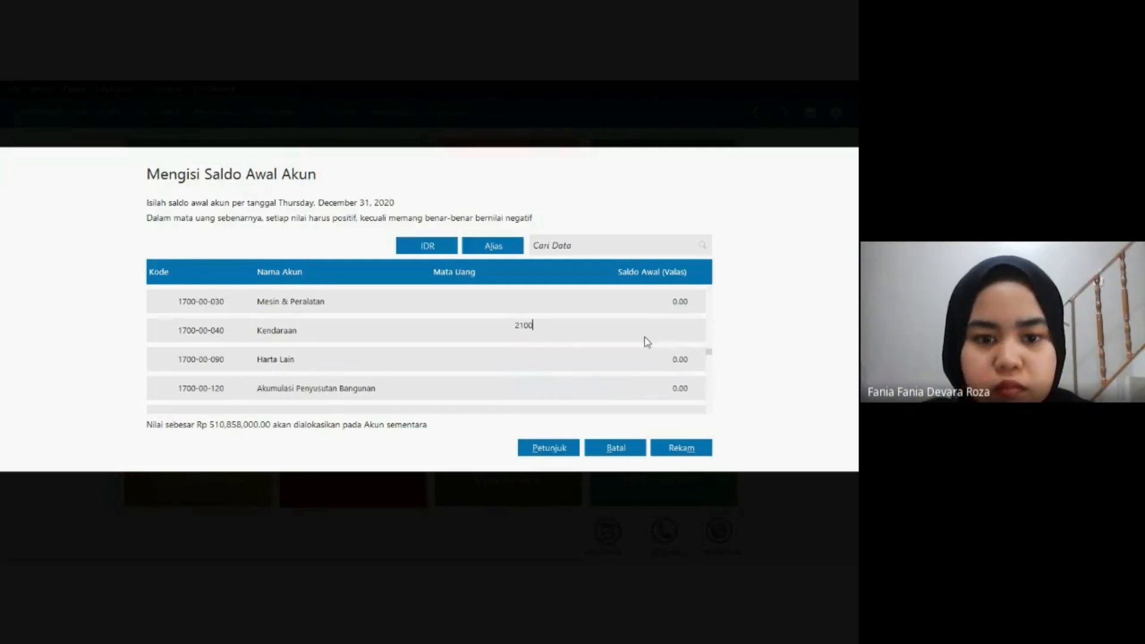
pyautogui.write('0000')
pyautogui.press('Return')
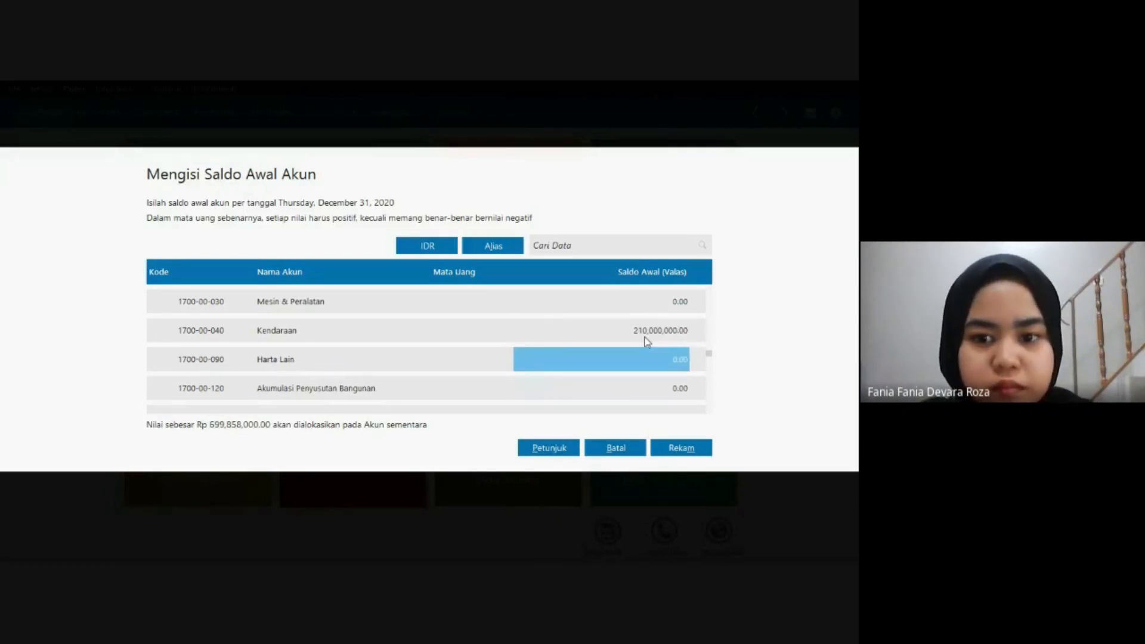
# Set the opening balance of the Akumulasi Penyusutan Kendaraan account to -52,250,000.
pyautogui.press('Down')
pyautogui.press('Down')
pyautogui.press('Down')
pyautogui.press('Down')
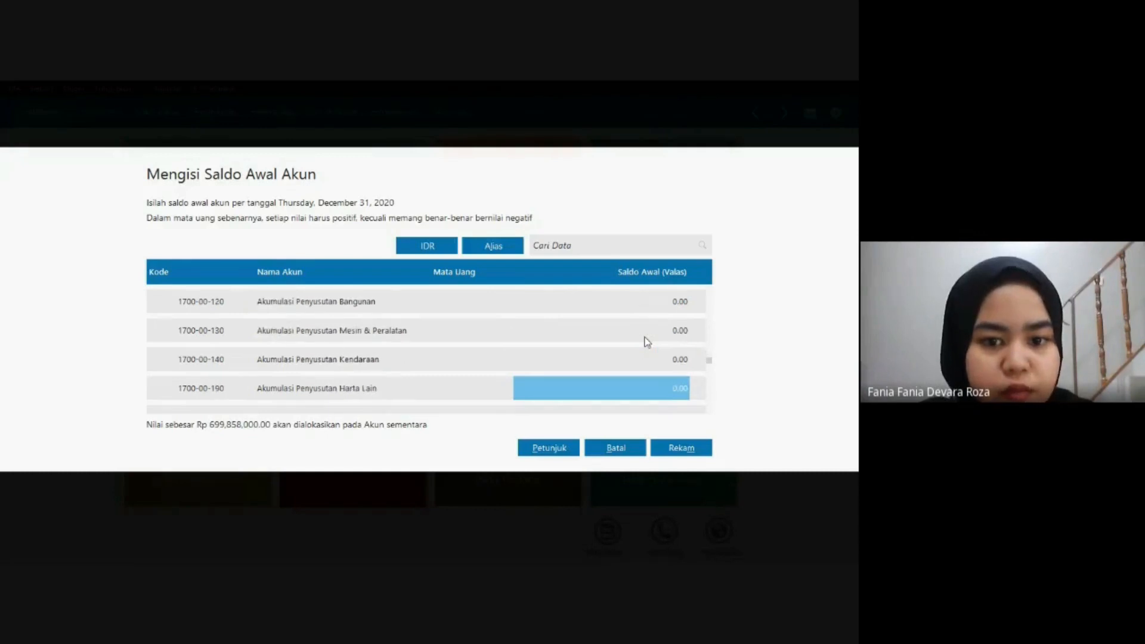
pyautogui.click(641, 360)
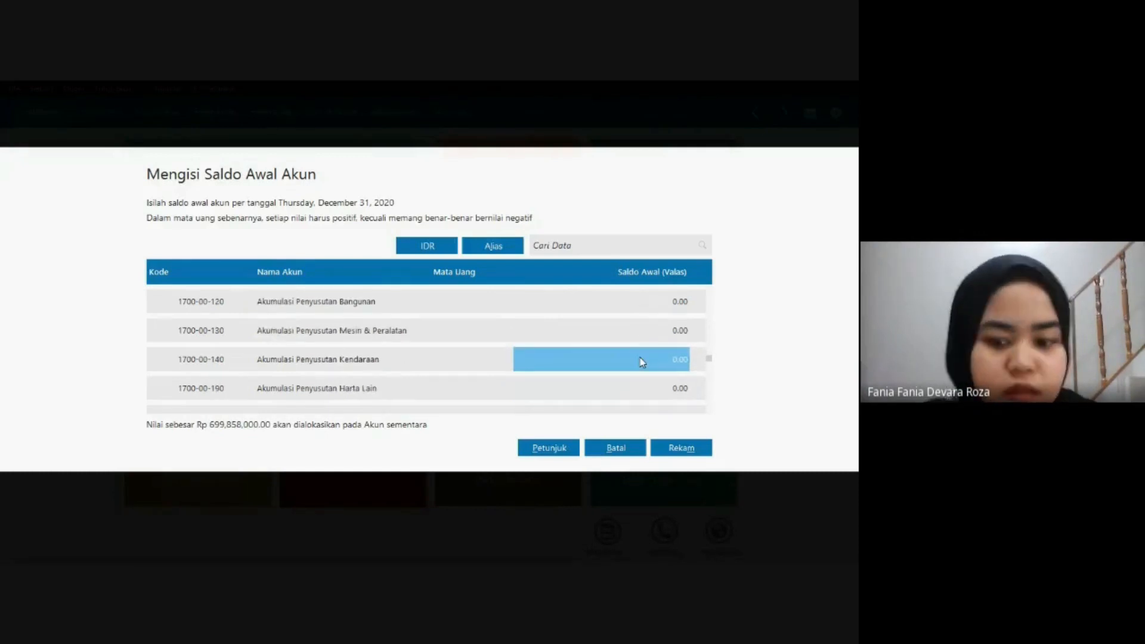
pyautogui.write('-522')
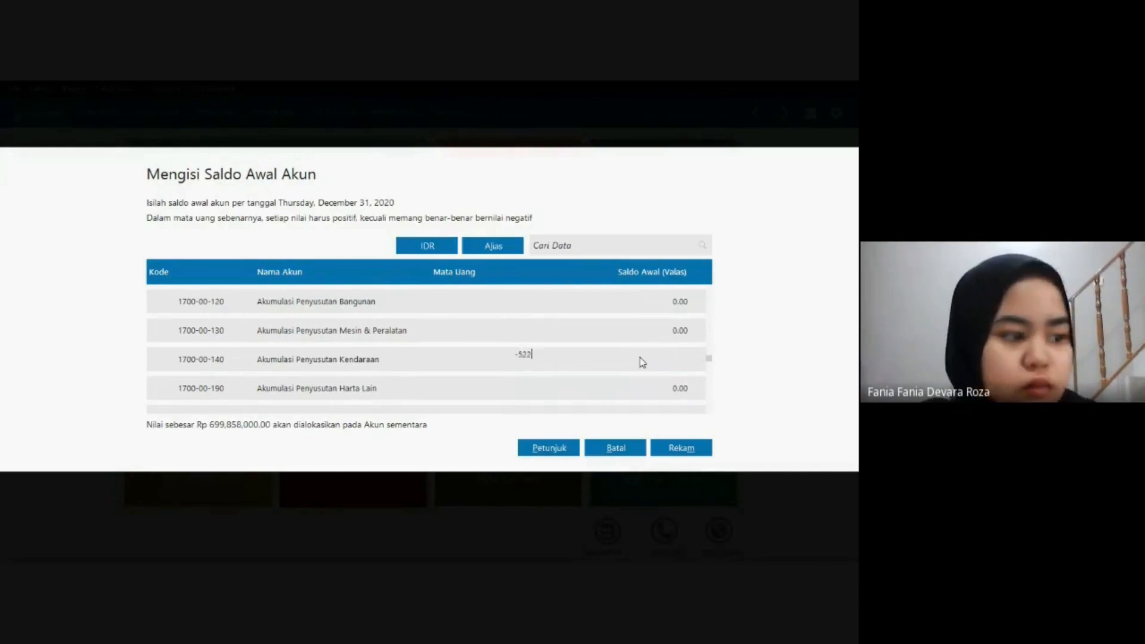
pyautogui.write('50000')
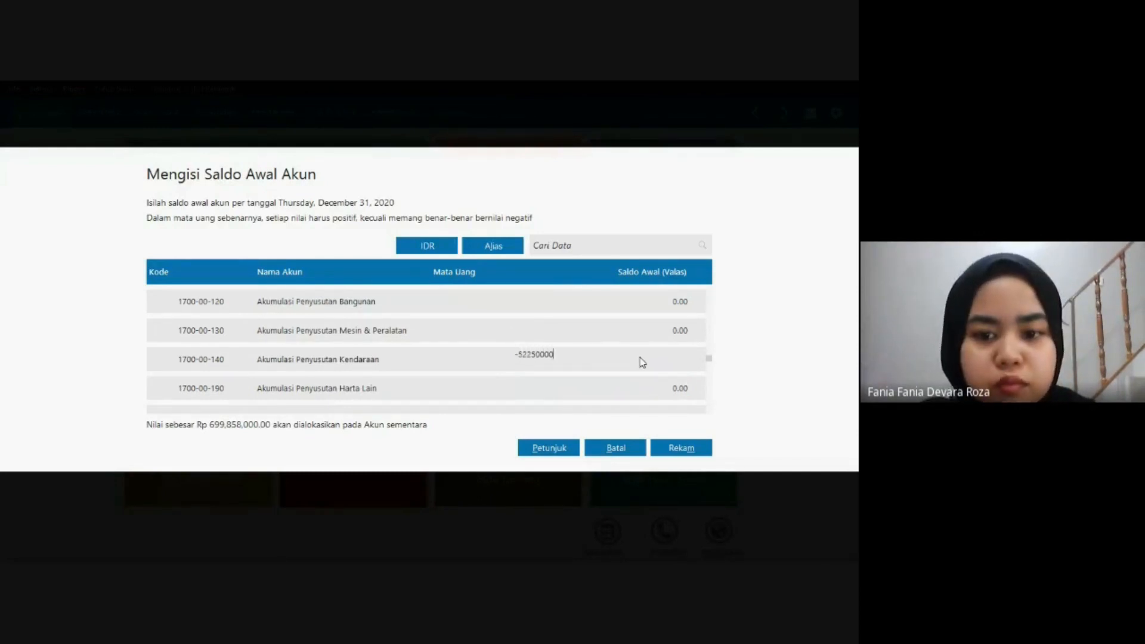
pyautogui.press('Return')
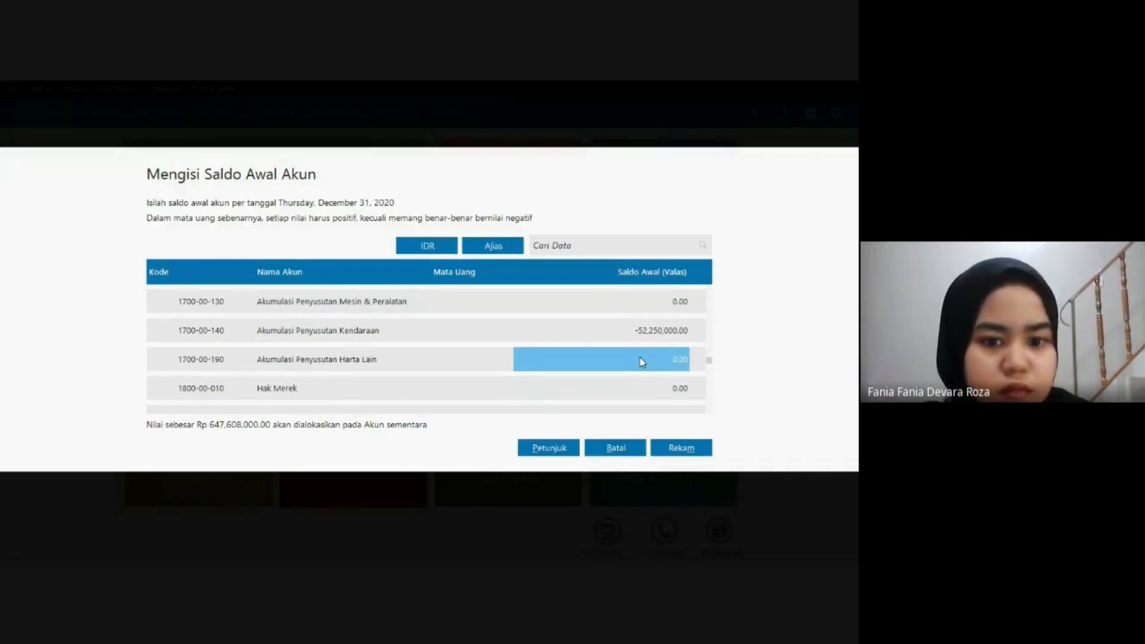
# Check the liability, capital and retained earnings balances in SOAL UTS.pdf and return to Zahir.
pyautogui.hotkey('alt', 'Tab')
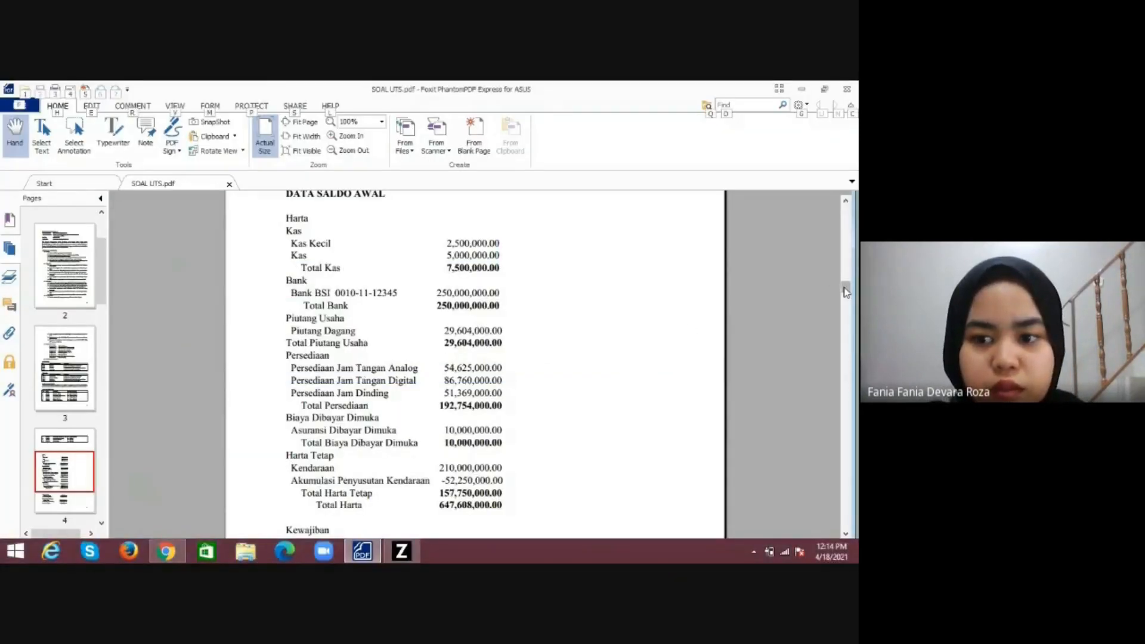
pyautogui.moveTo(847, 292); pyautogui.dragTo(851, 301)
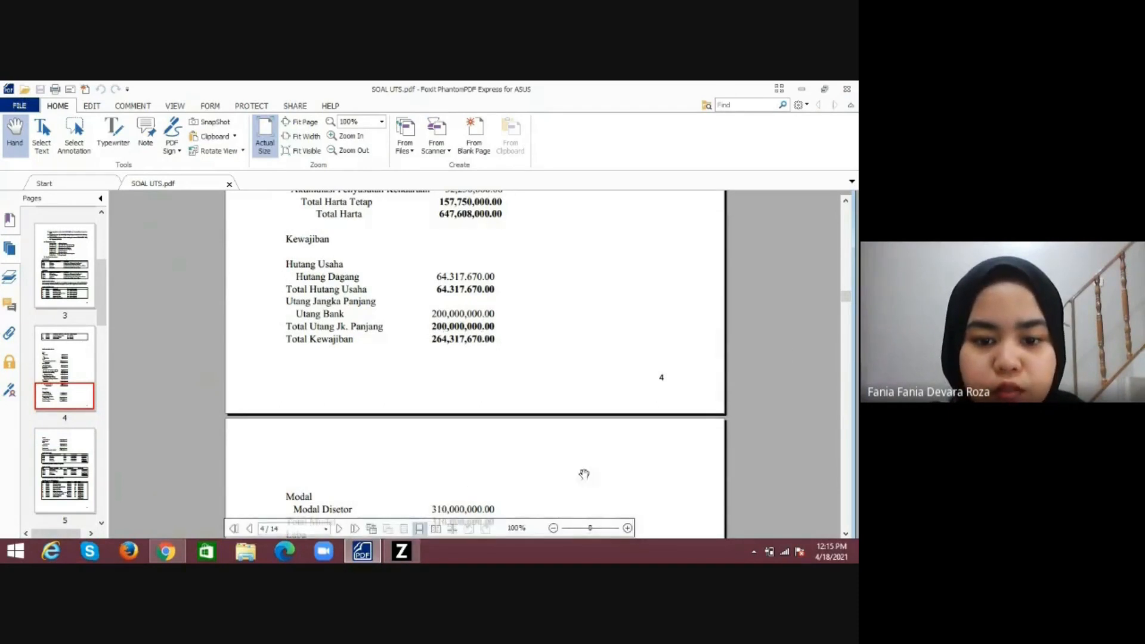
pyautogui.scroll(-2, 850, 298)
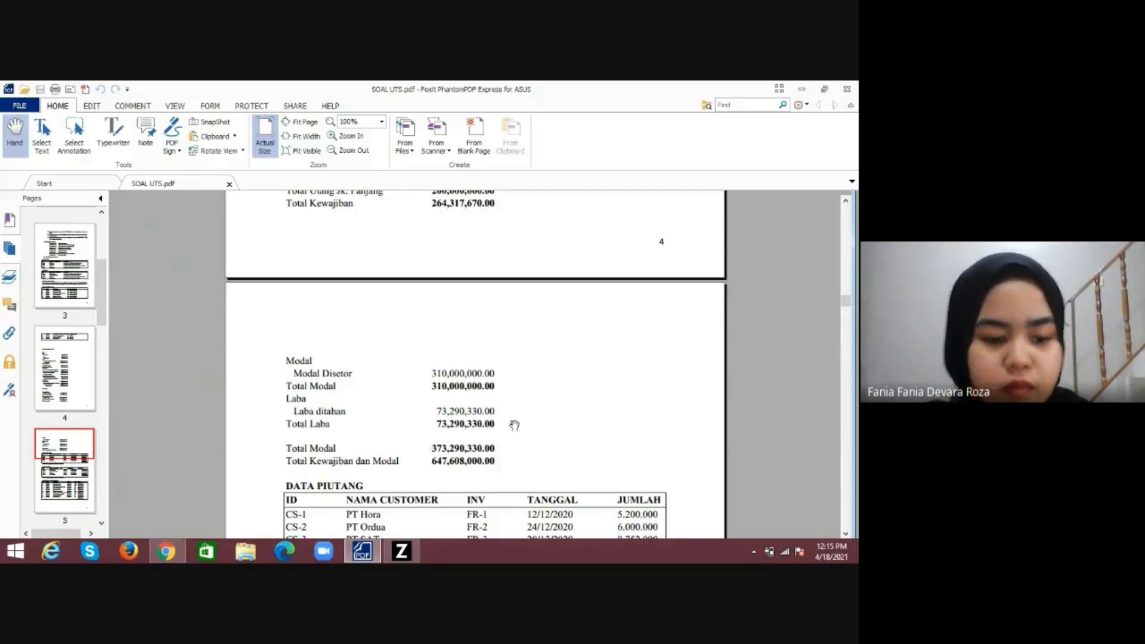
pyautogui.hotkey('alt', 'Tab')
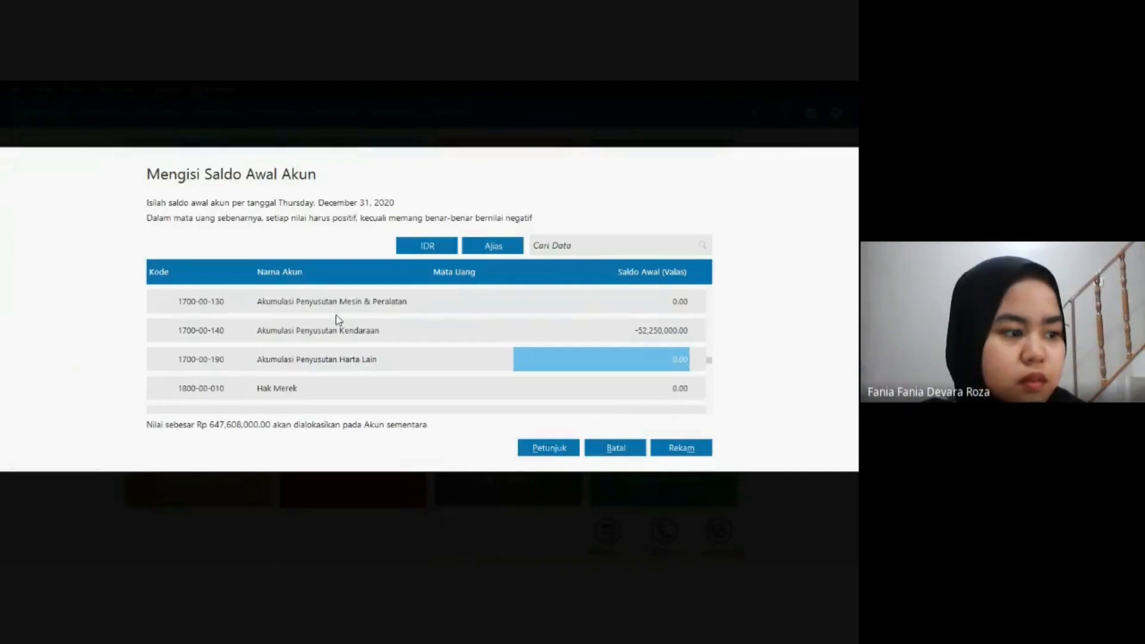
# Find the Utang Dagang account and set its opening balance to 64,317,670.
pyautogui.press('Tab')
pyautogui.press('Tab')
pyautogui.press('Tab')
pyautogui.press('Tab')
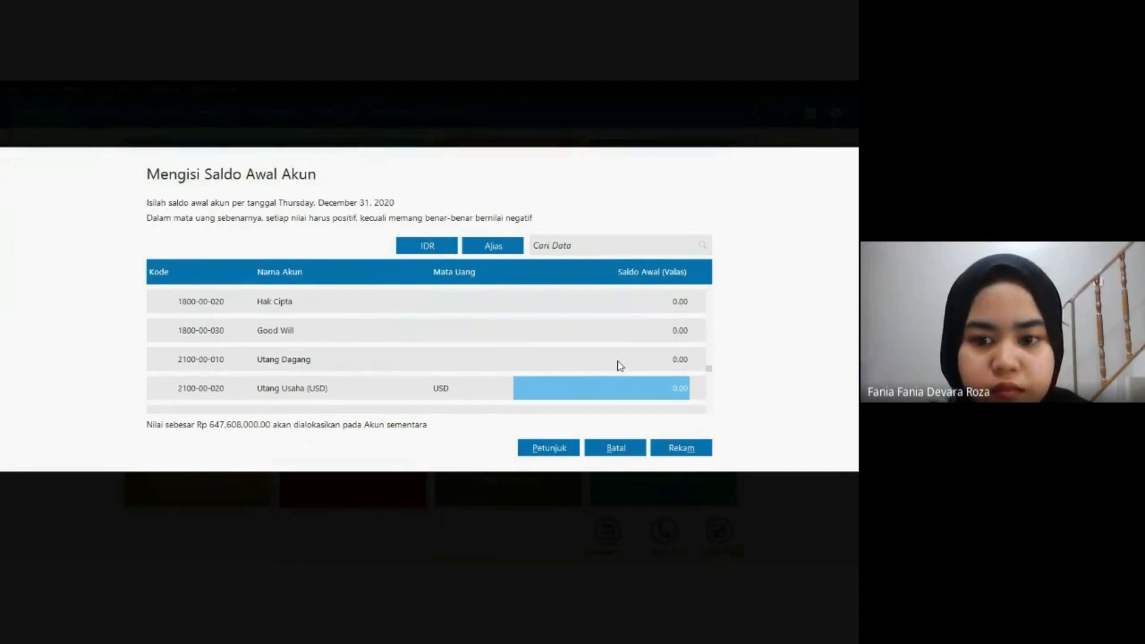
pyautogui.hotkey('shift', 'Tab')
pyautogui.hotkey('shift', 'Tab')
pyautogui.press('Left')
pyautogui.press('Right')
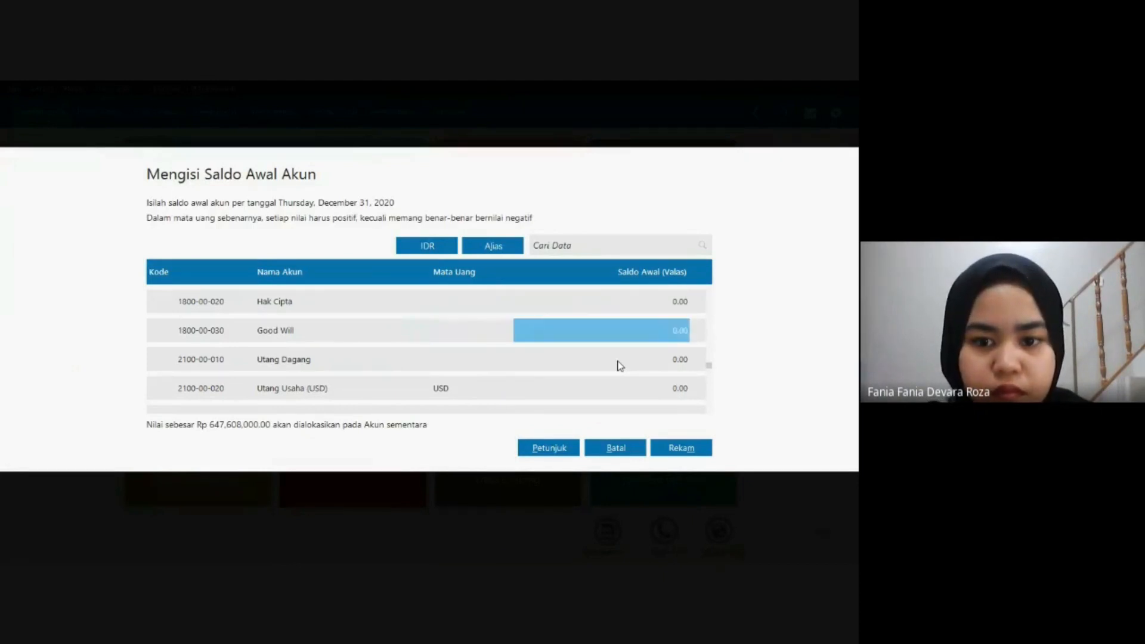
pyautogui.press('Tab')
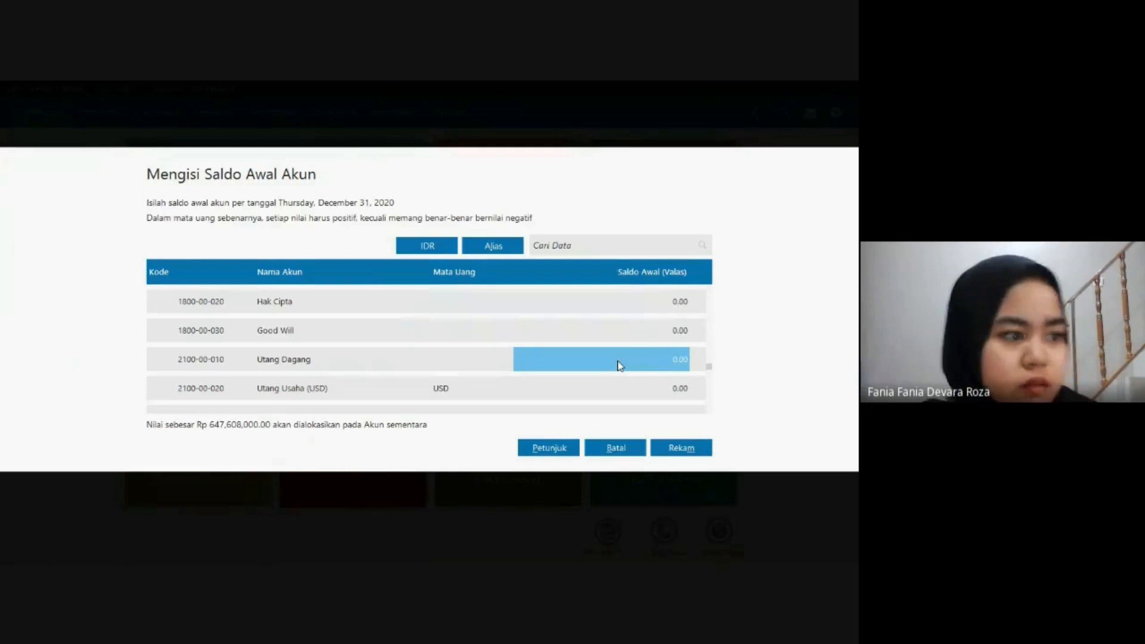
pyautogui.write('64')
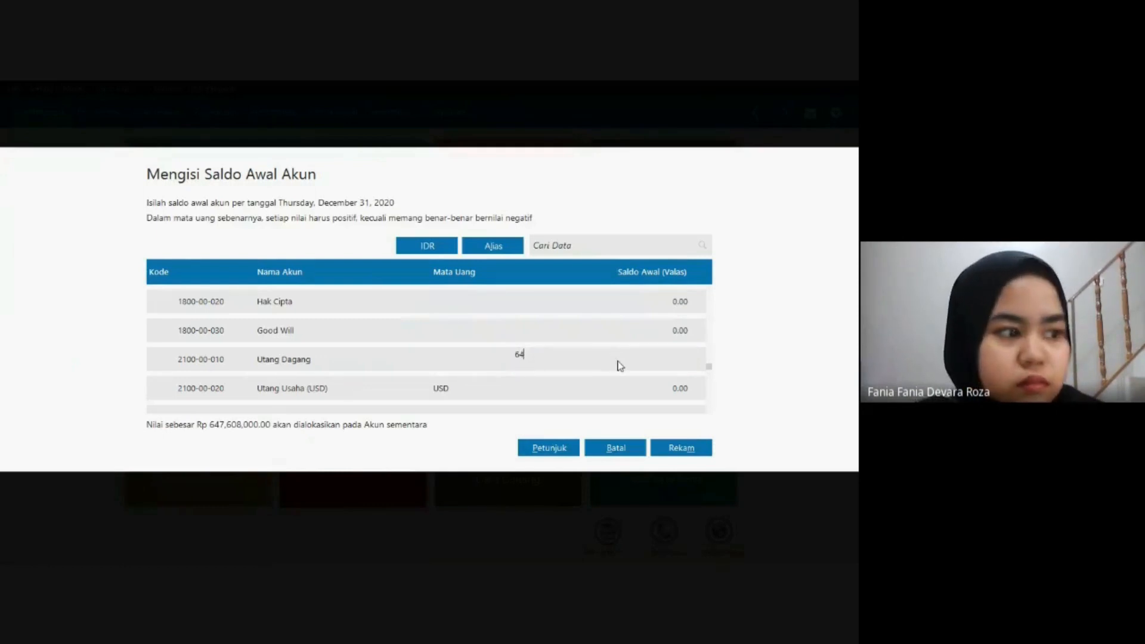
pyautogui.write(',317')
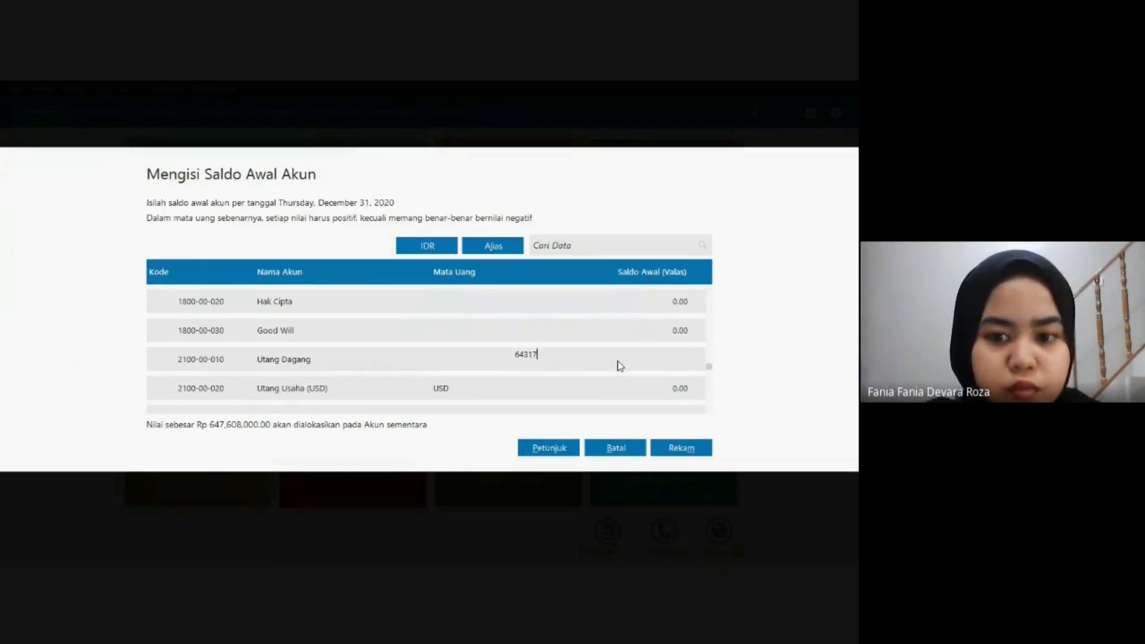
pyautogui.write(',670')
pyautogui.press('Tab')
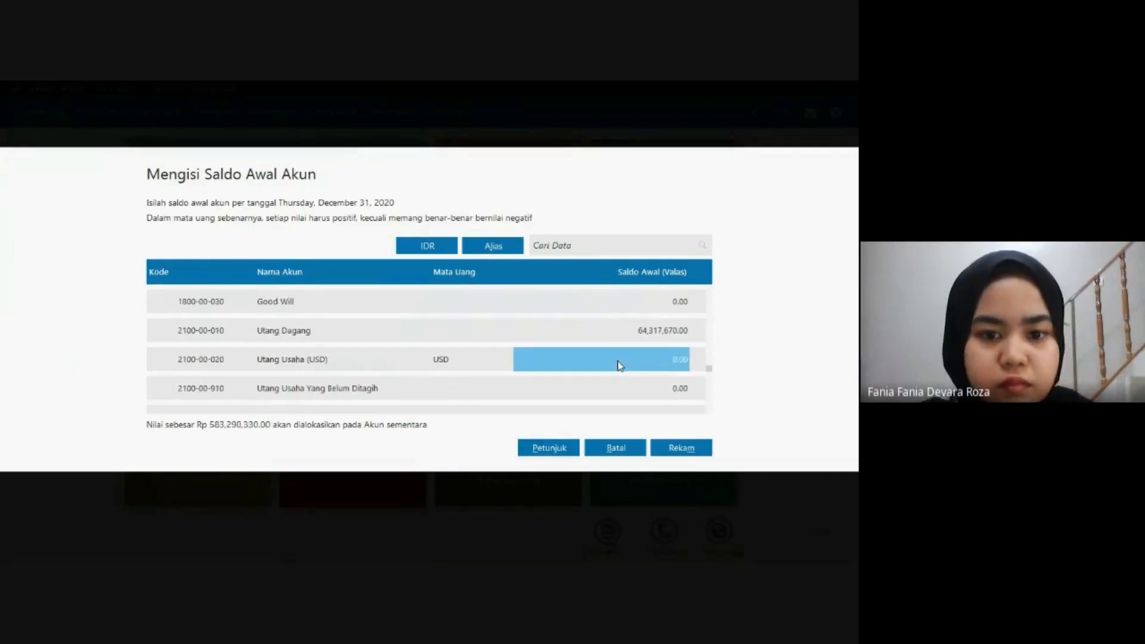
# Find the Utang Bank account and set its opening balance to 200,000,000.
pyautogui.press('Tab')
pyautogui.press('Tab')
pyautogui.press('Tab')
pyautogui.press('Tab')
pyautogui.press('Tab')
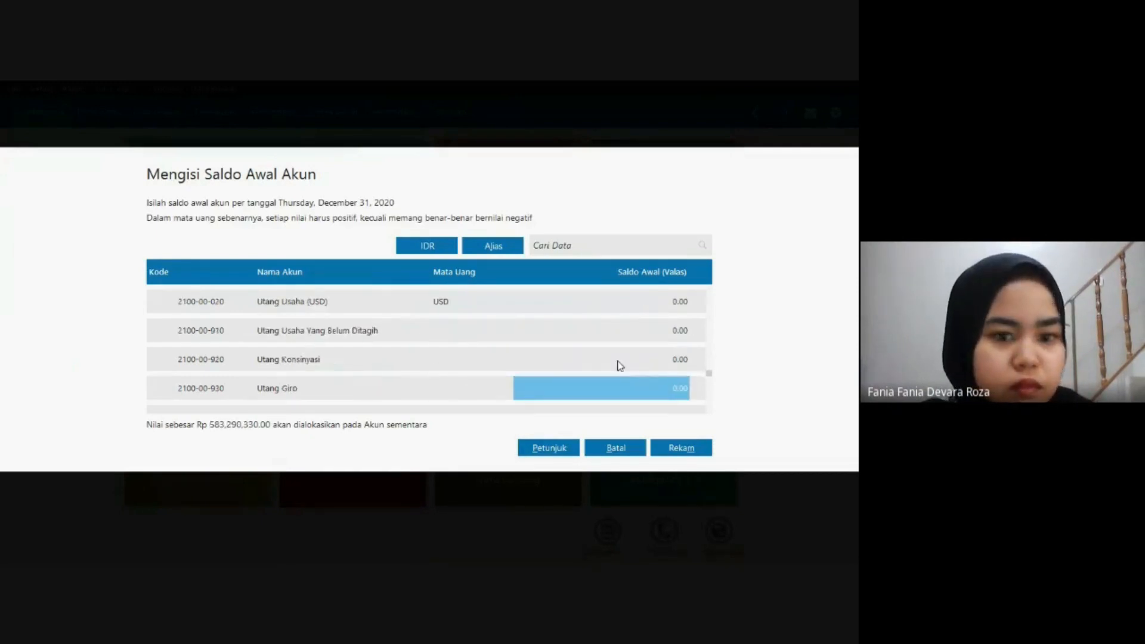
pyautogui.press('Tab')
pyautogui.press('Tab')
pyautogui.press('Tab')
pyautogui.press('Tab')
pyautogui.press('Tab')
pyautogui.press('Tab')
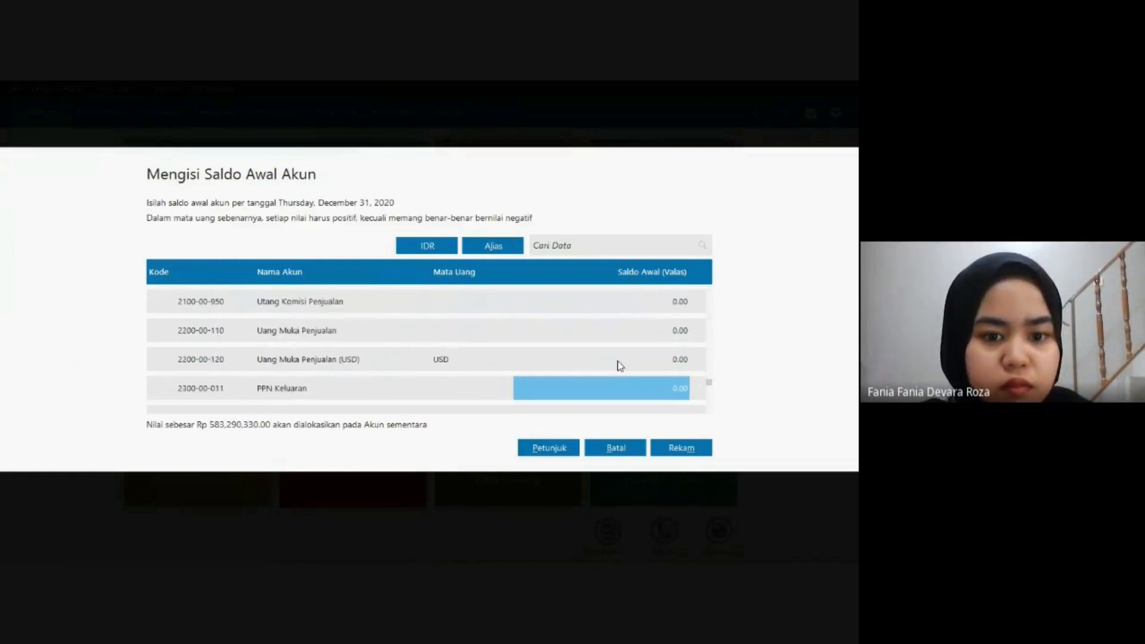
pyautogui.press('Tab')
pyautogui.press('Tab')
pyautogui.press('Tab')
pyautogui.press('Tab')
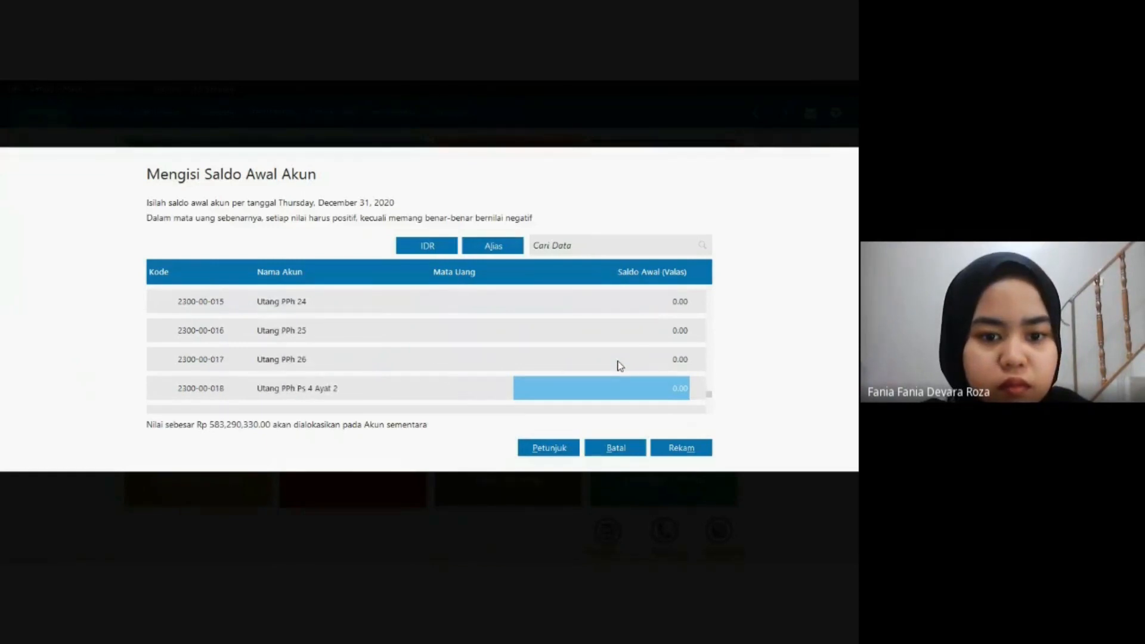
pyautogui.press('Tab')
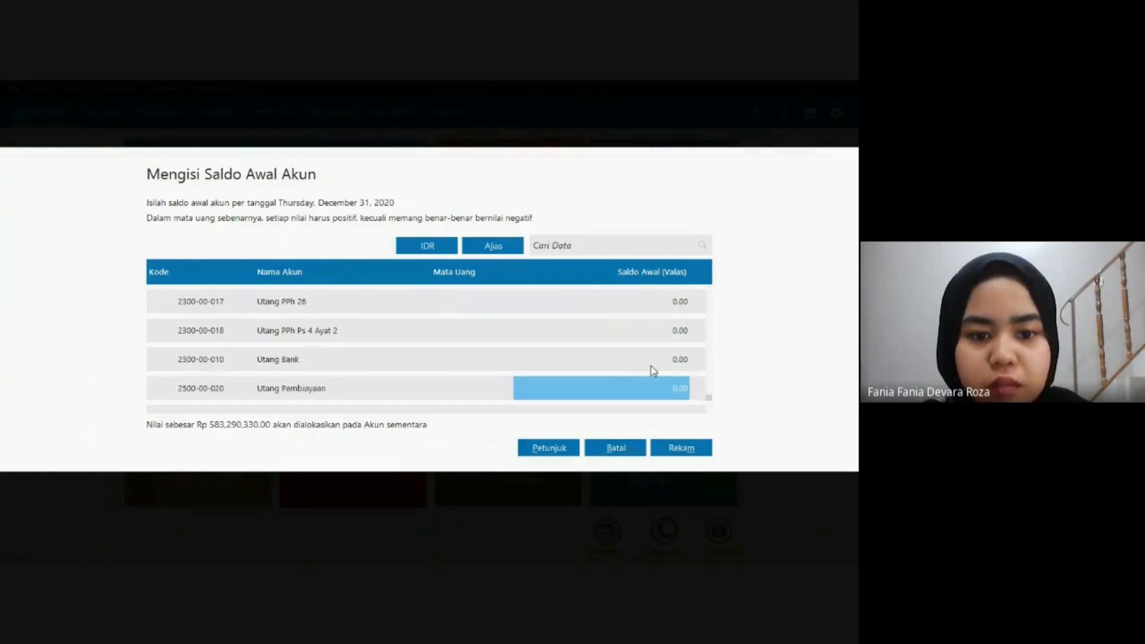
pyautogui.click(649, 362)
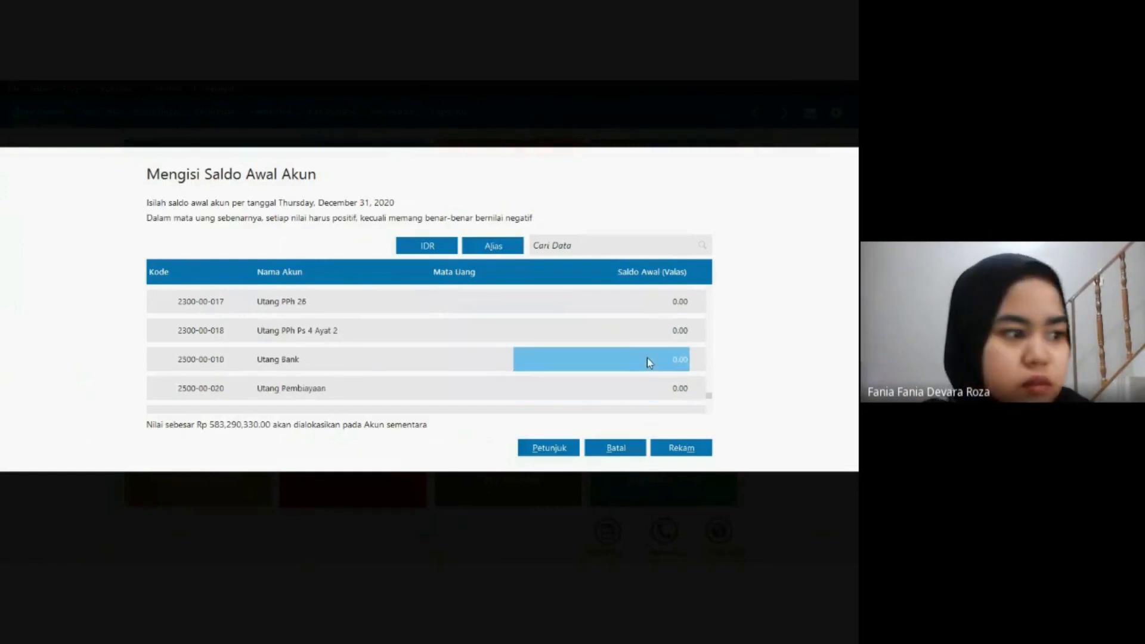
pyautogui.write('2')
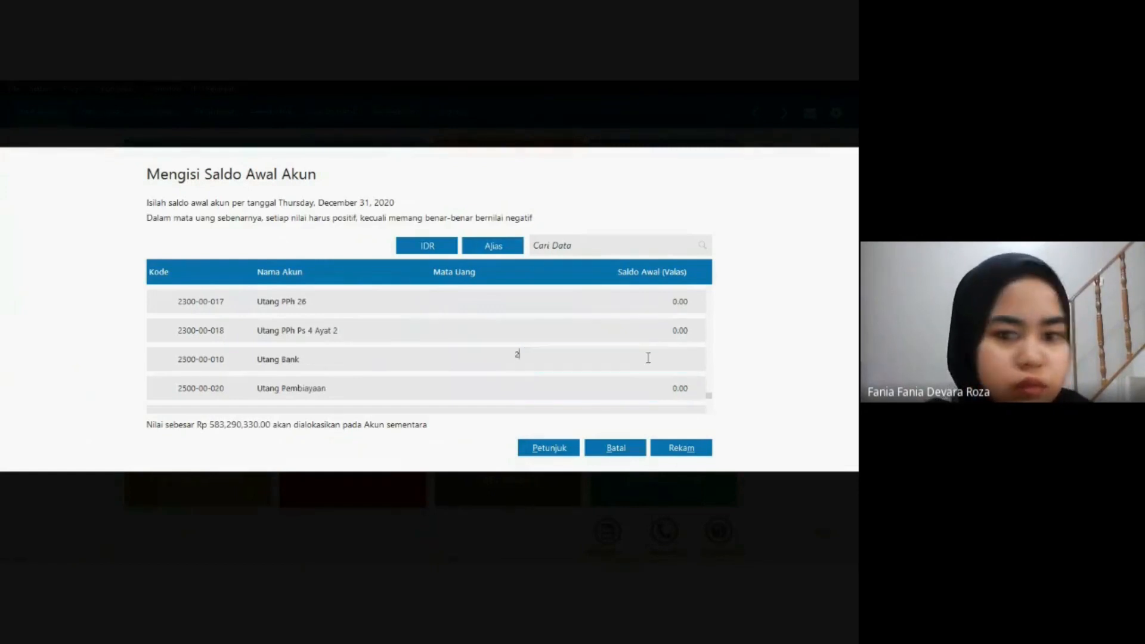
pyautogui.write('00,000,000')
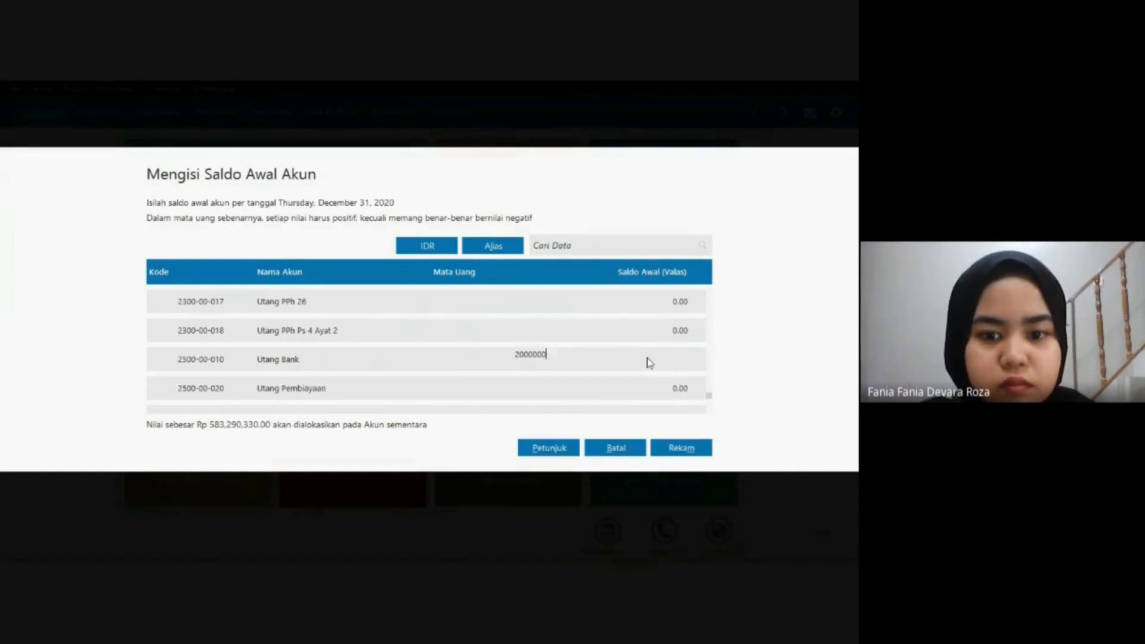
pyautogui.press('Tab')
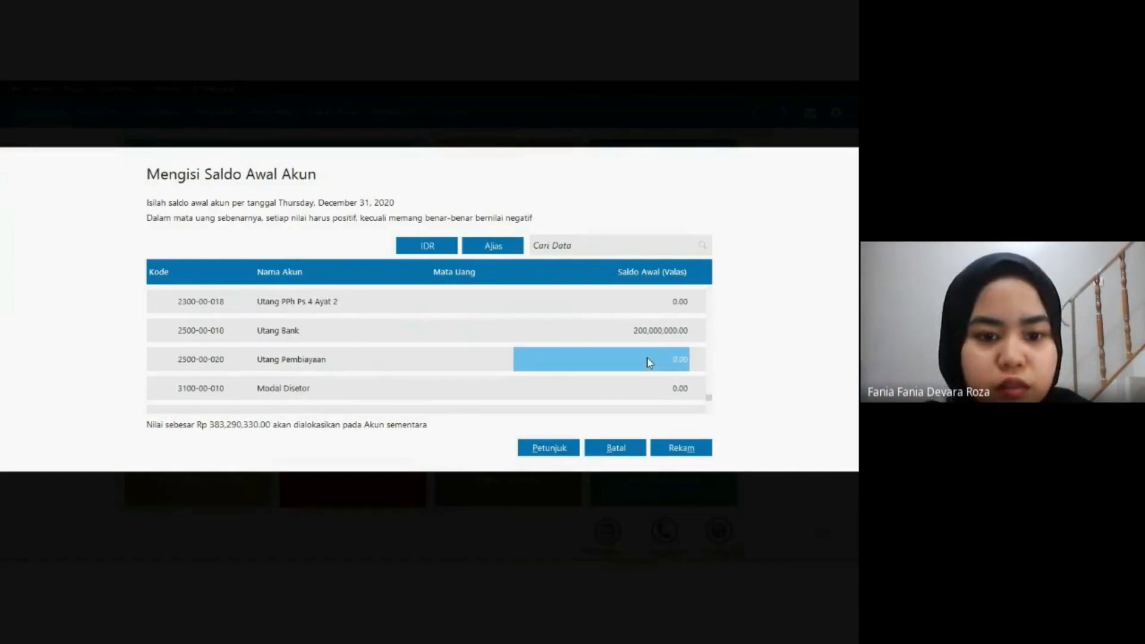
# Set the opening balance of the Modal Disetor account to 310,000,000.
pyautogui.press('Tab')
pyautogui.write('310,000,000')
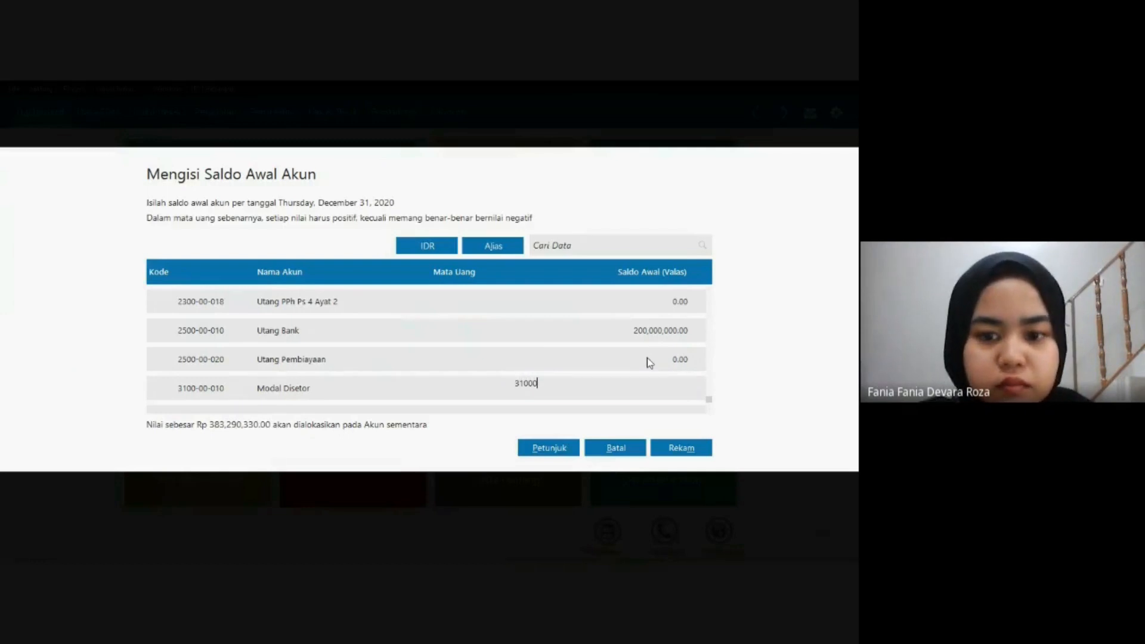
pyautogui.press('Tab')
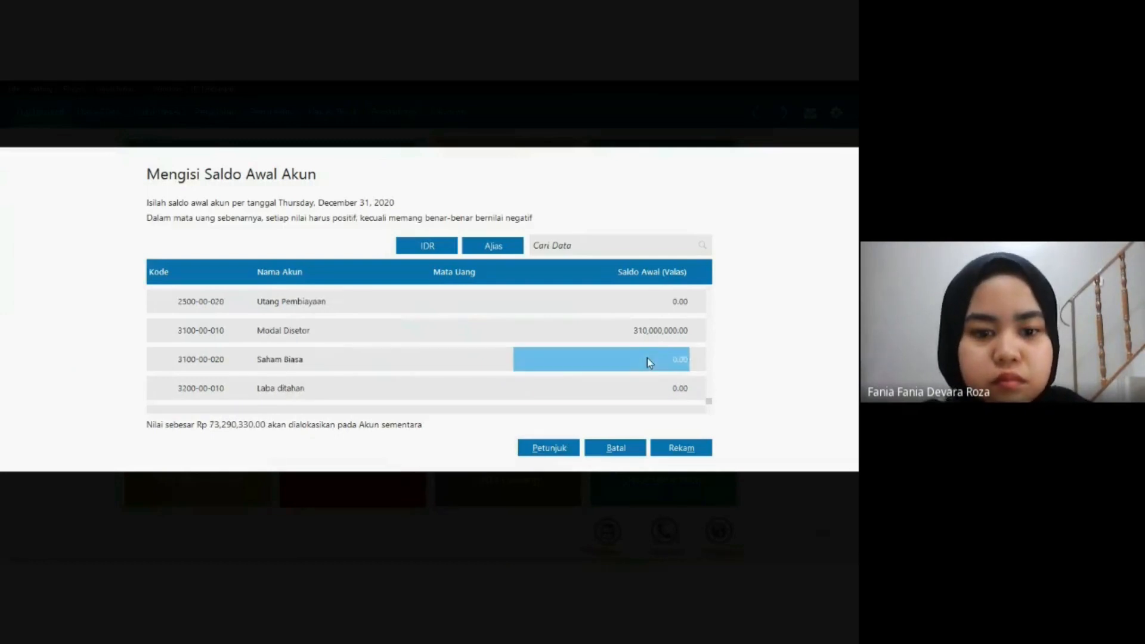
# Set the opening balance of the Laba ditahan account to 73,290,330 and record all the account opening balances.
pyautogui.press('Tab')
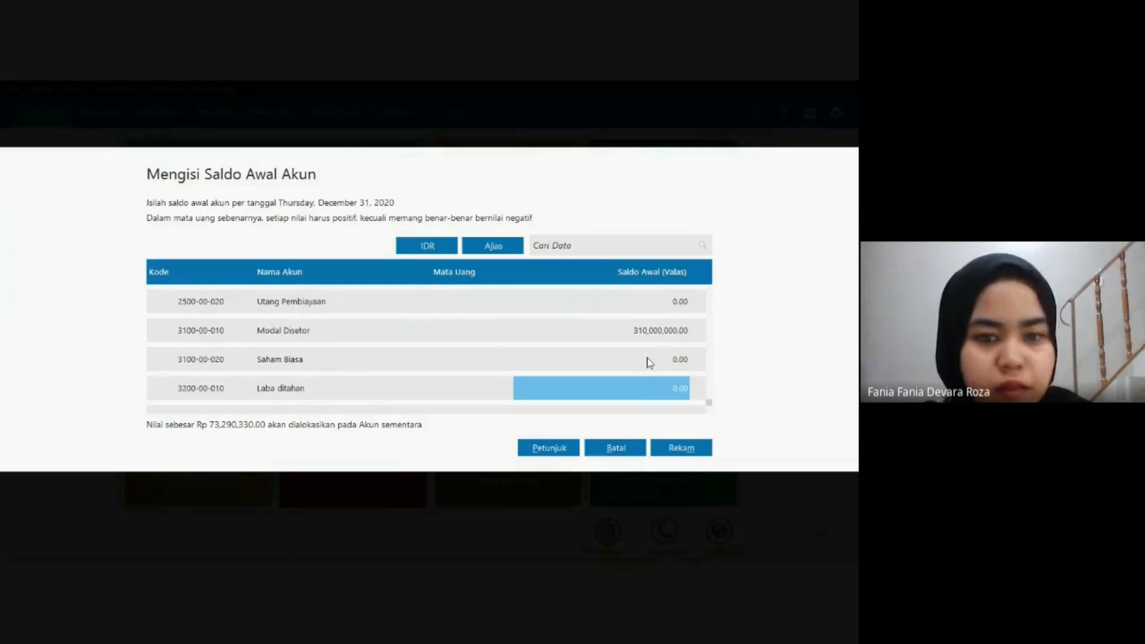
pyautogui.write('73')
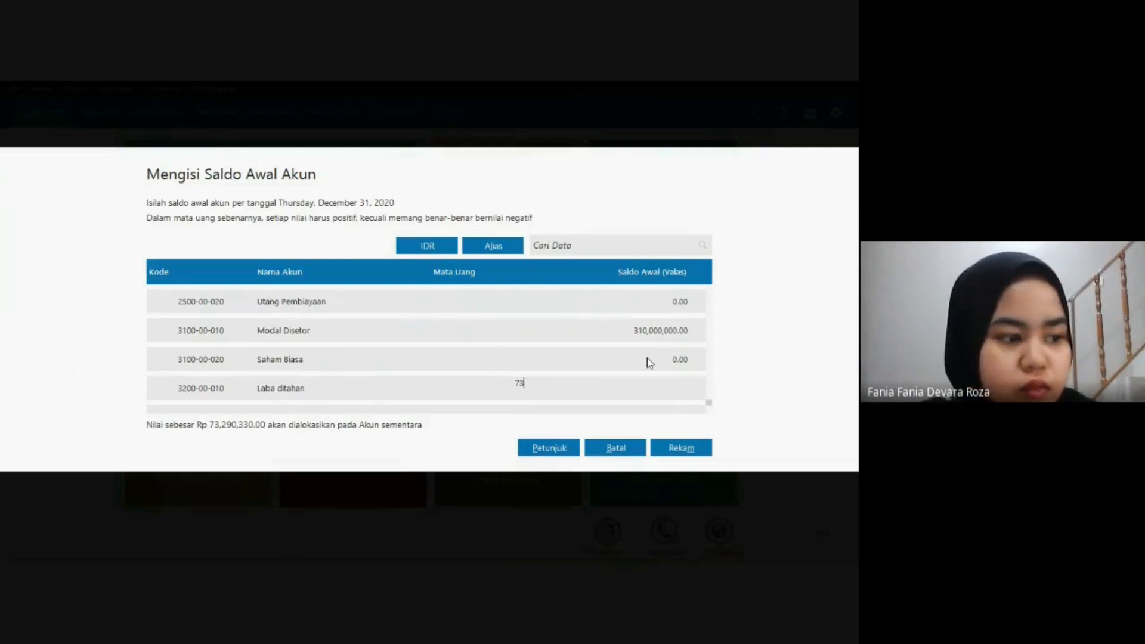
pyautogui.write(',290,330')
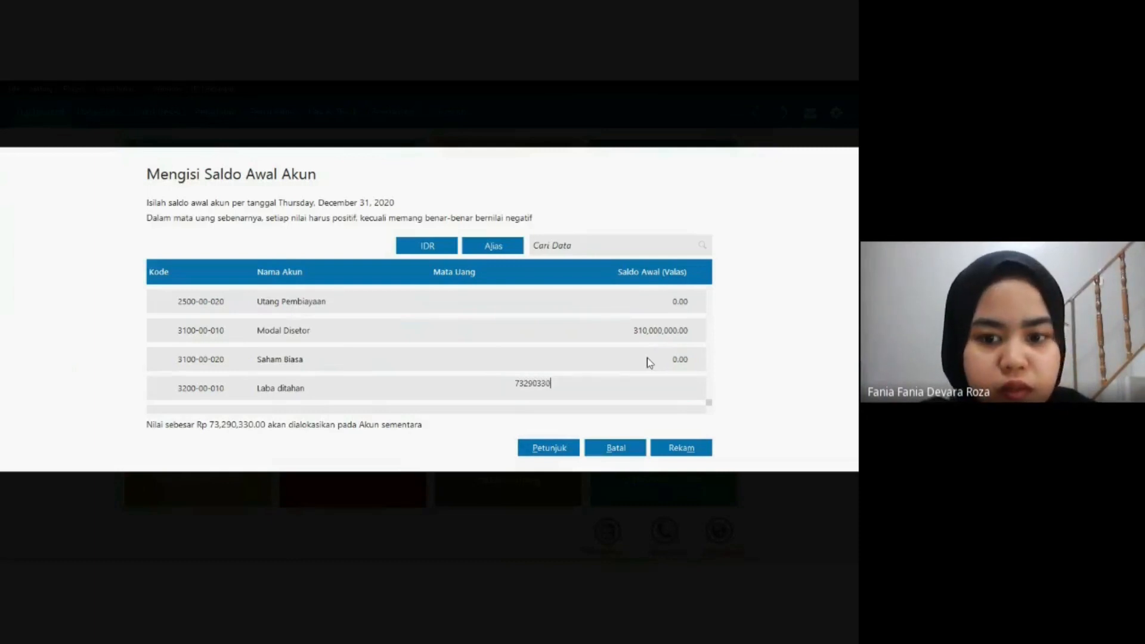
pyautogui.press('Tab')
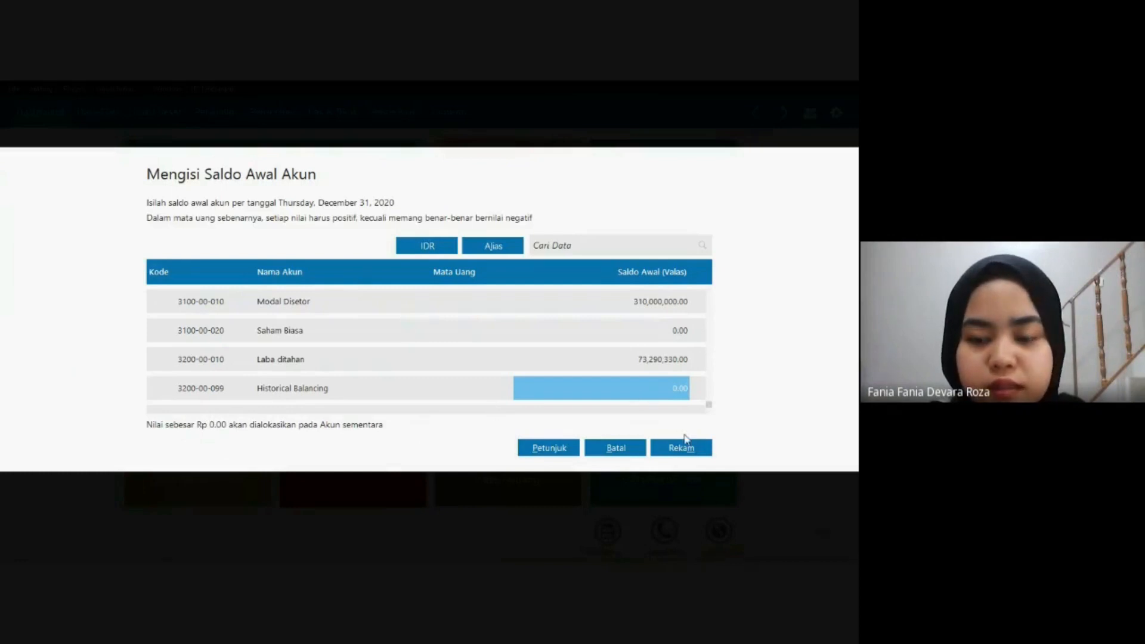
pyautogui.click(676, 449)
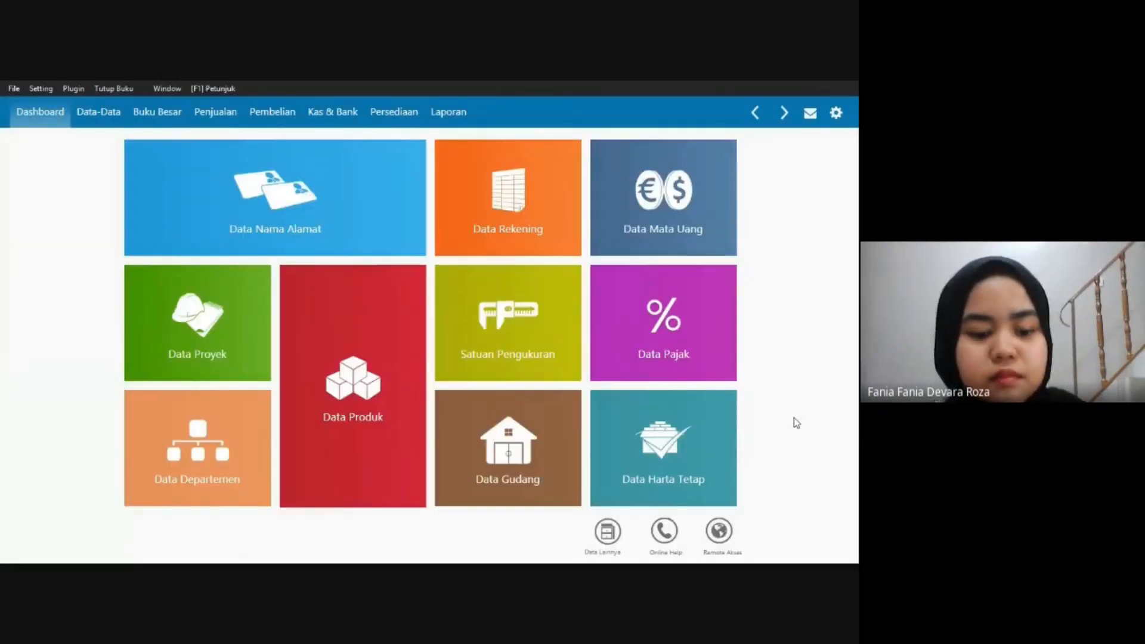
# Switch to SOAL UTS.pdf and examine the customer receivables and vendor payables tables.
pyautogui.hotkey('alt', 'Tab')
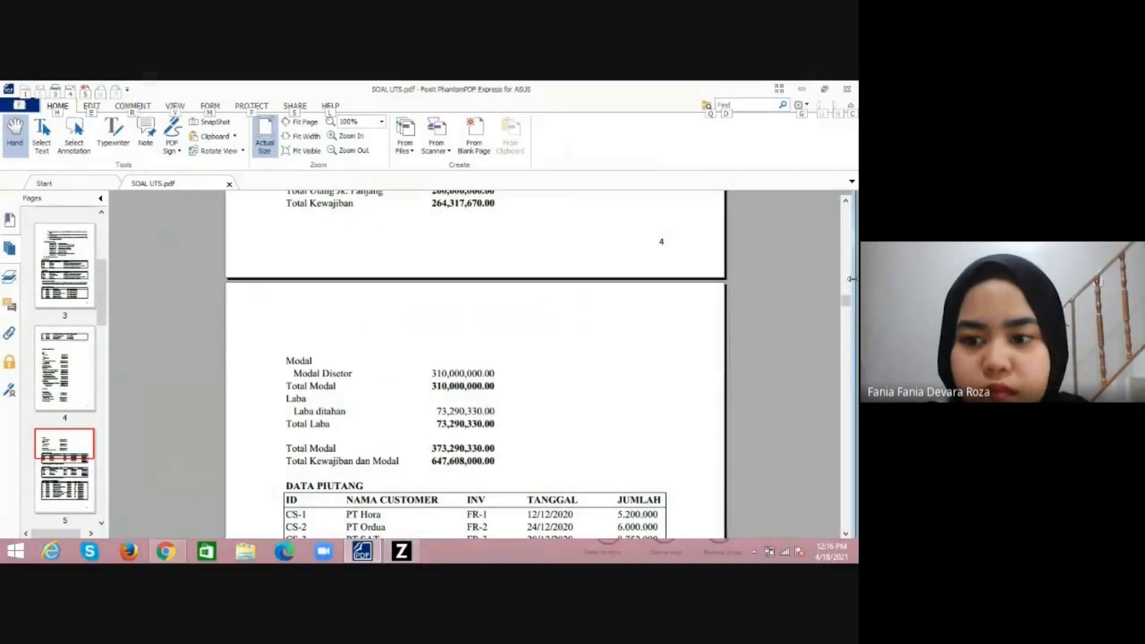
pyautogui.moveTo(847, 302); pyautogui.dragTo(850, 311)
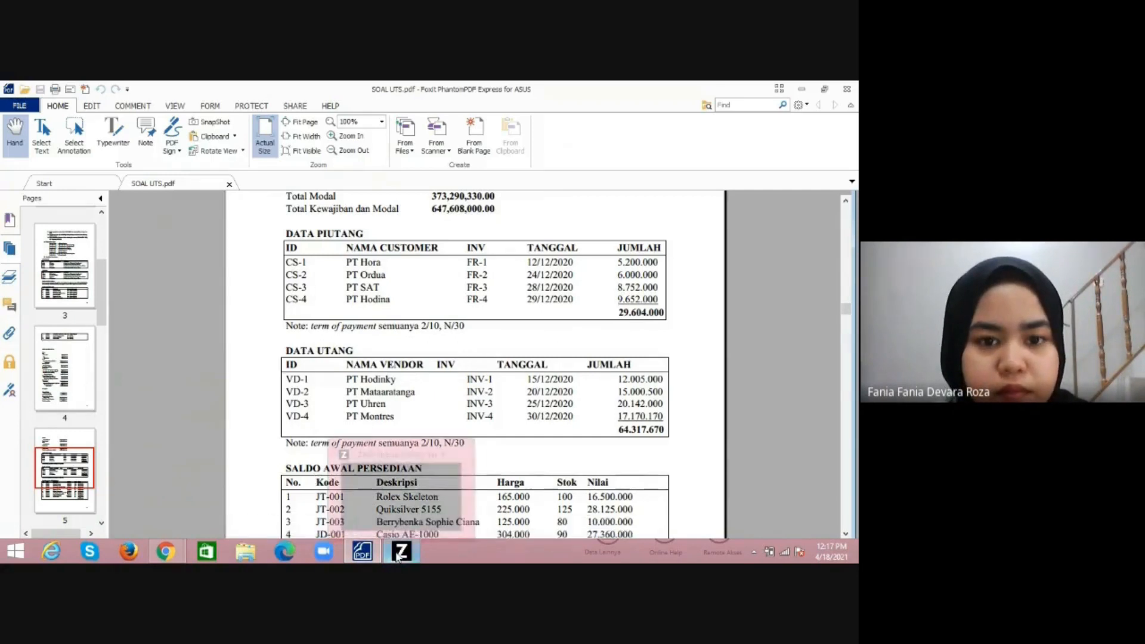
# Switch to Zahir and start a new opening accounts receivable entry (Saldo Awal Piutang Usaha) for customer PT Hora.
pyautogui.click(401, 550)
pyautogui.click(41, 88)
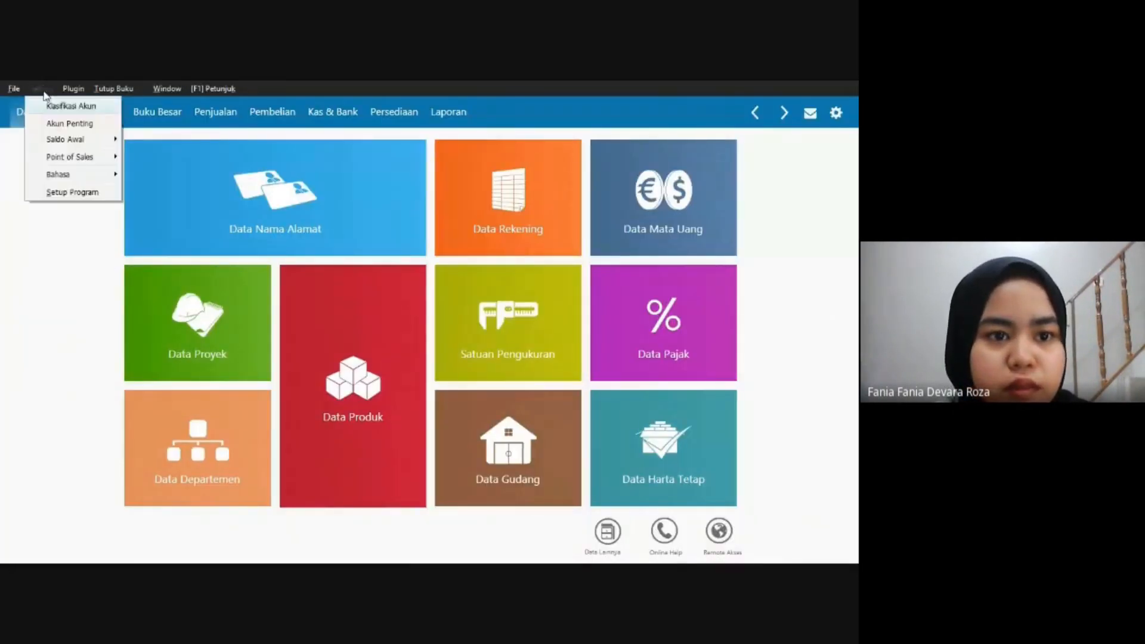
pyautogui.moveTo(107, 144)
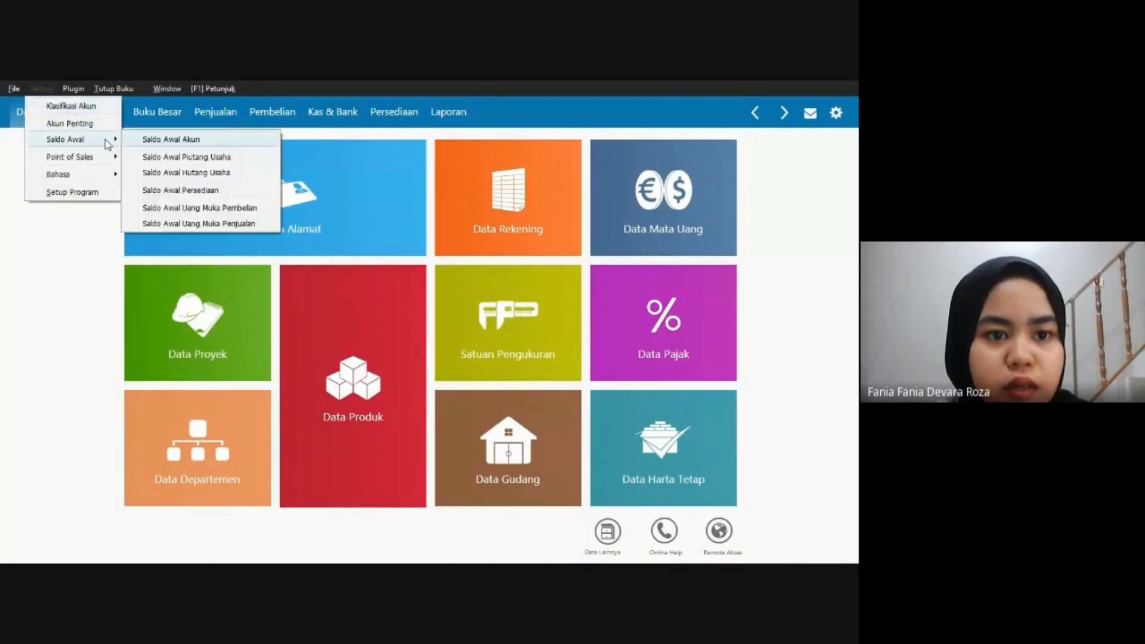
pyautogui.click(171, 158)
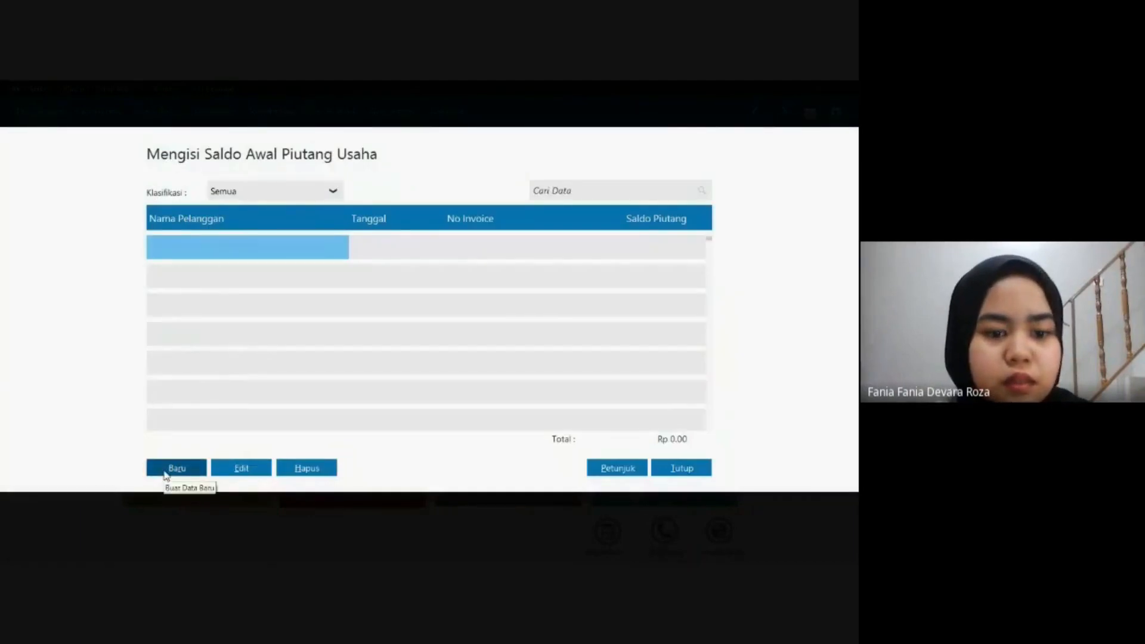
pyautogui.click(166, 475)
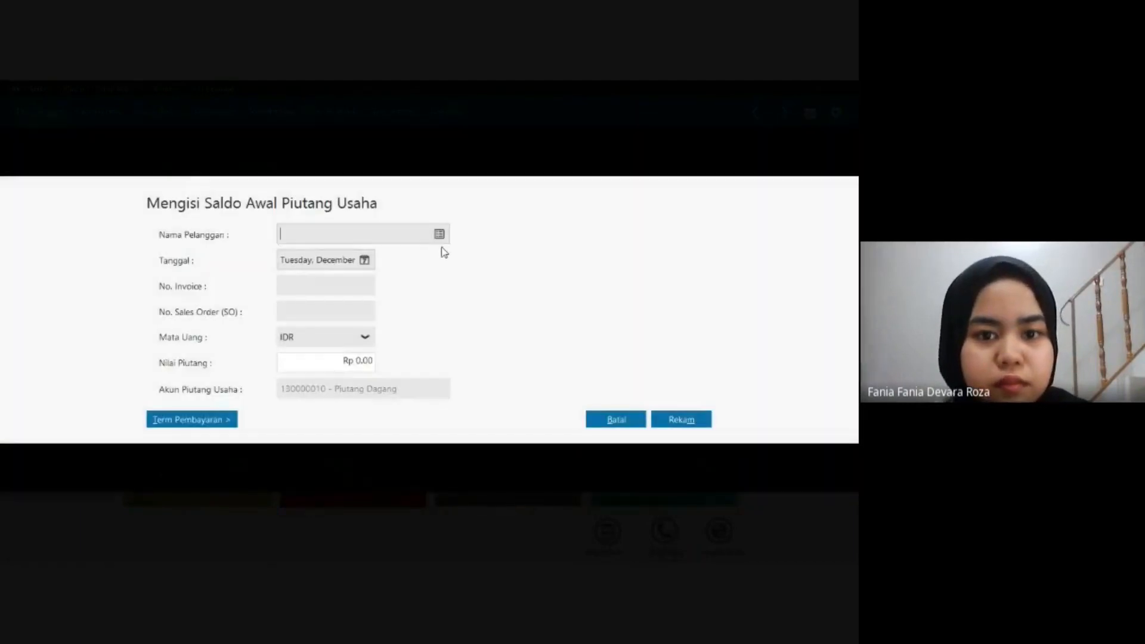
pyautogui.click(439, 234)
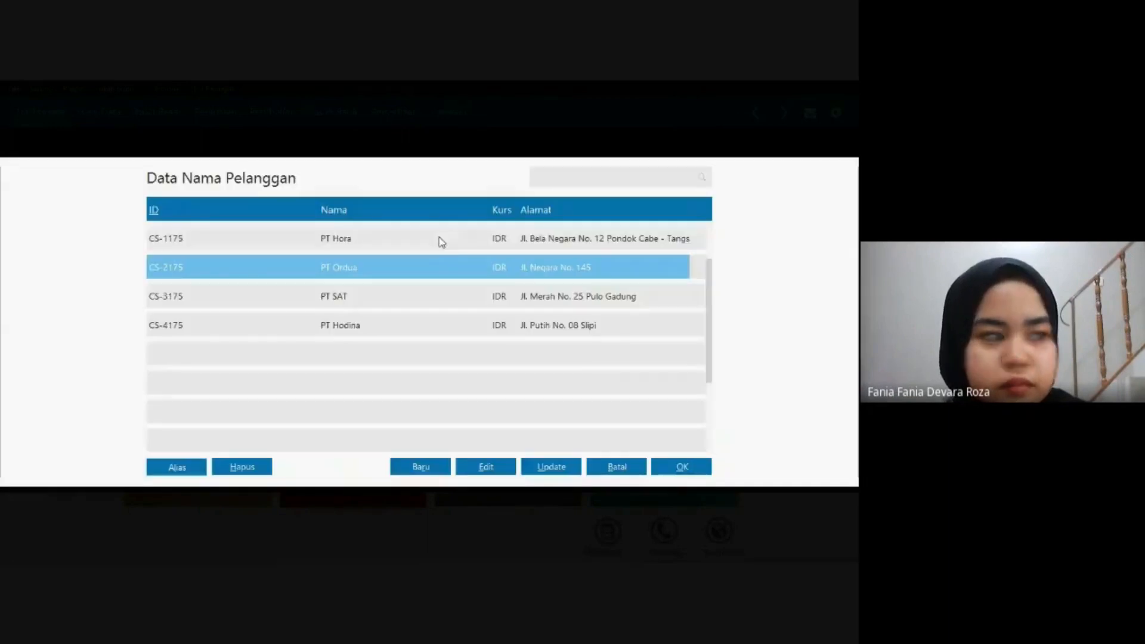
pyautogui.click(439, 238)
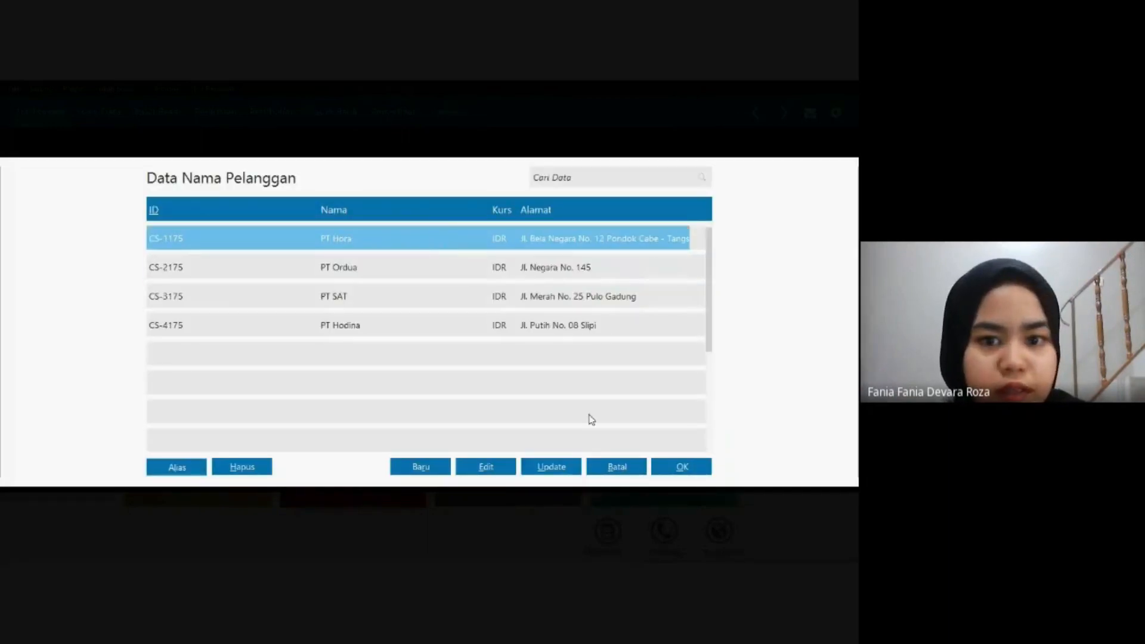
pyautogui.click(667, 466)
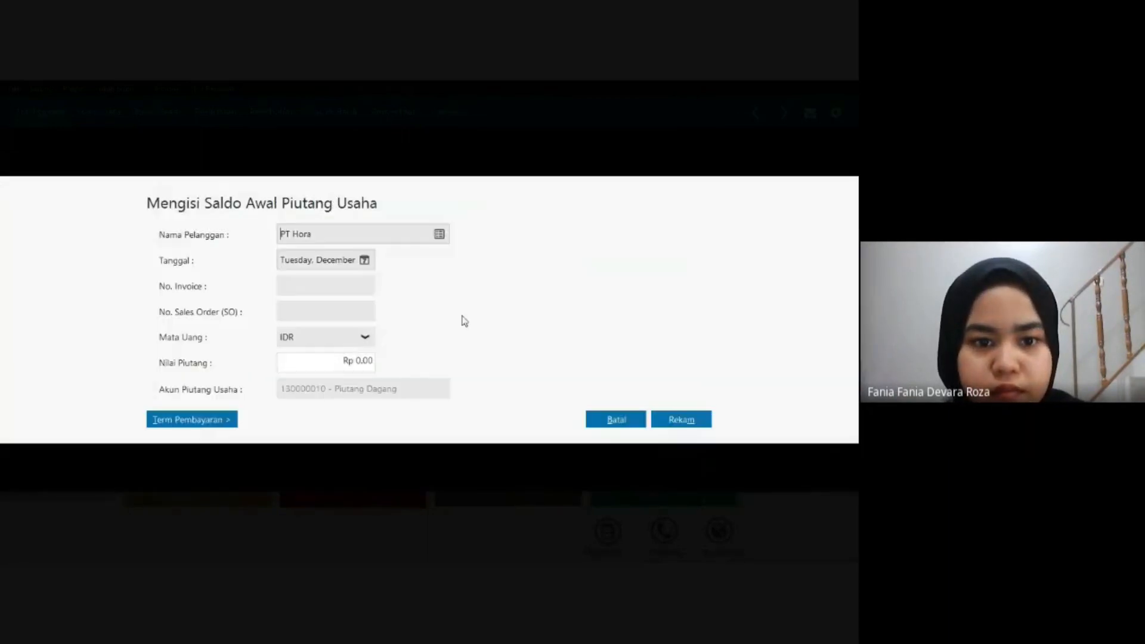
# Set the date of the PT Hora receivable to 12 December 2020.
pyautogui.click(305, 260)
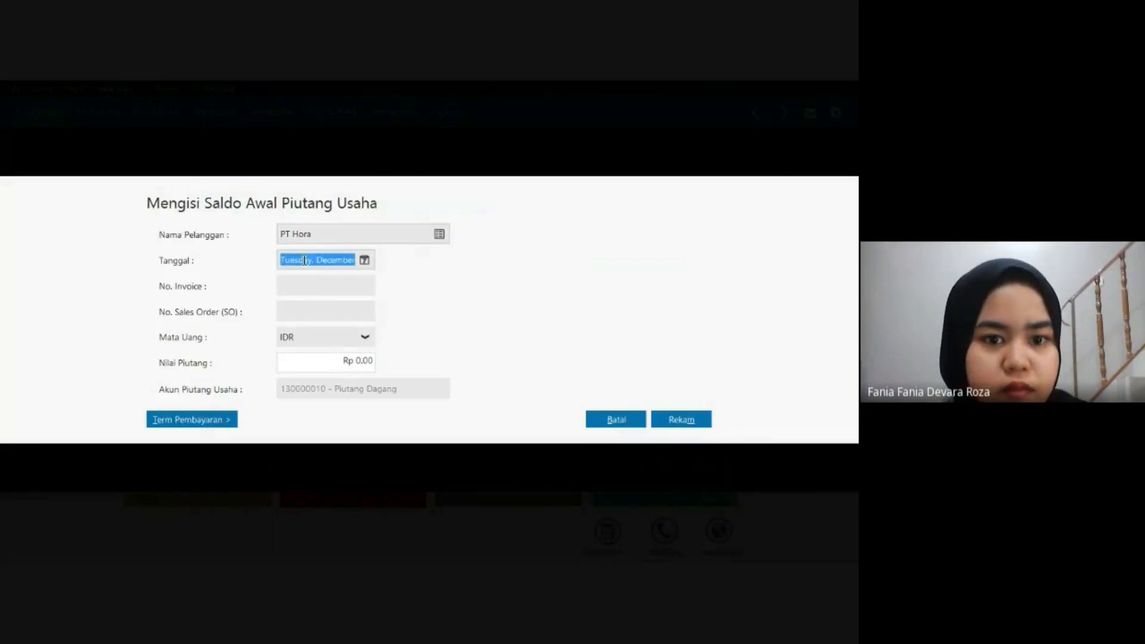
pyautogui.click(364, 261)
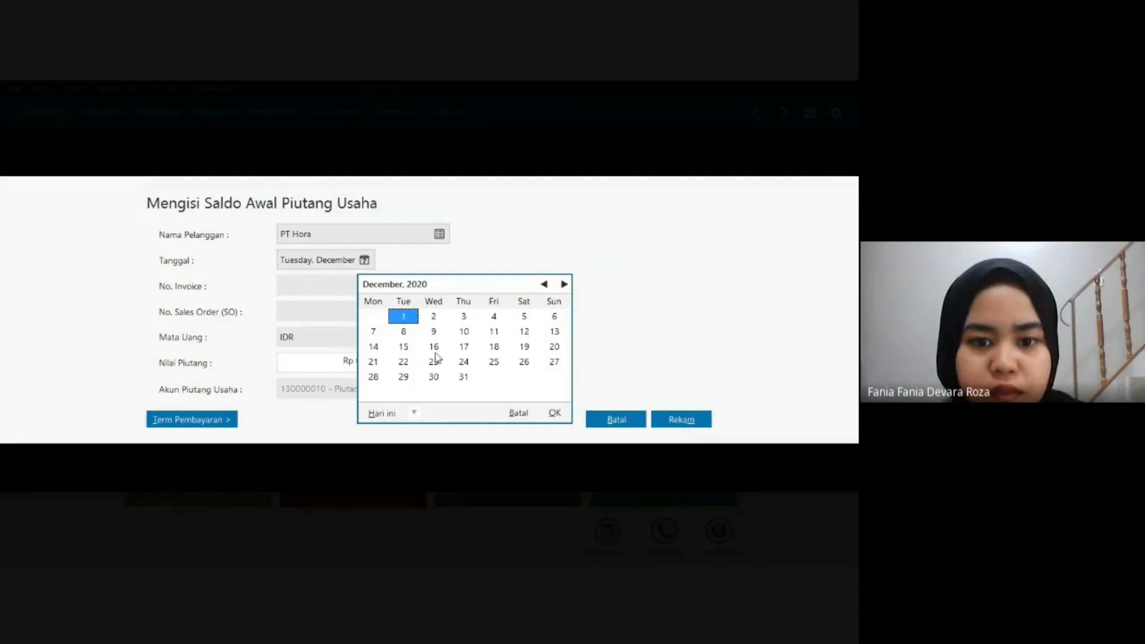
pyautogui.click(524, 334)
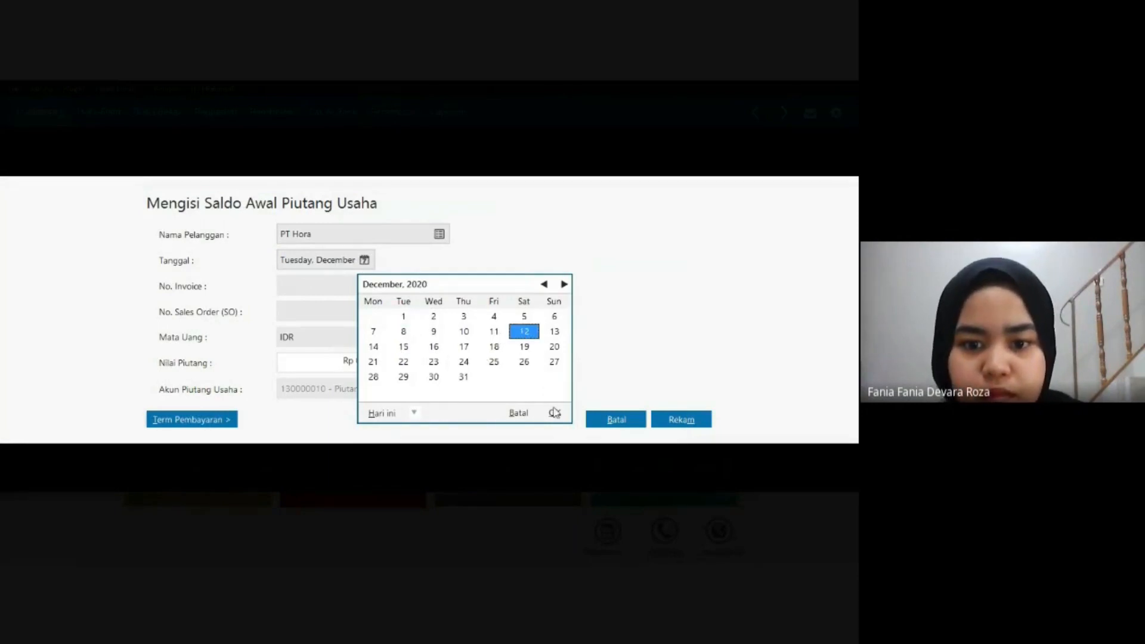
pyautogui.click(555, 413)
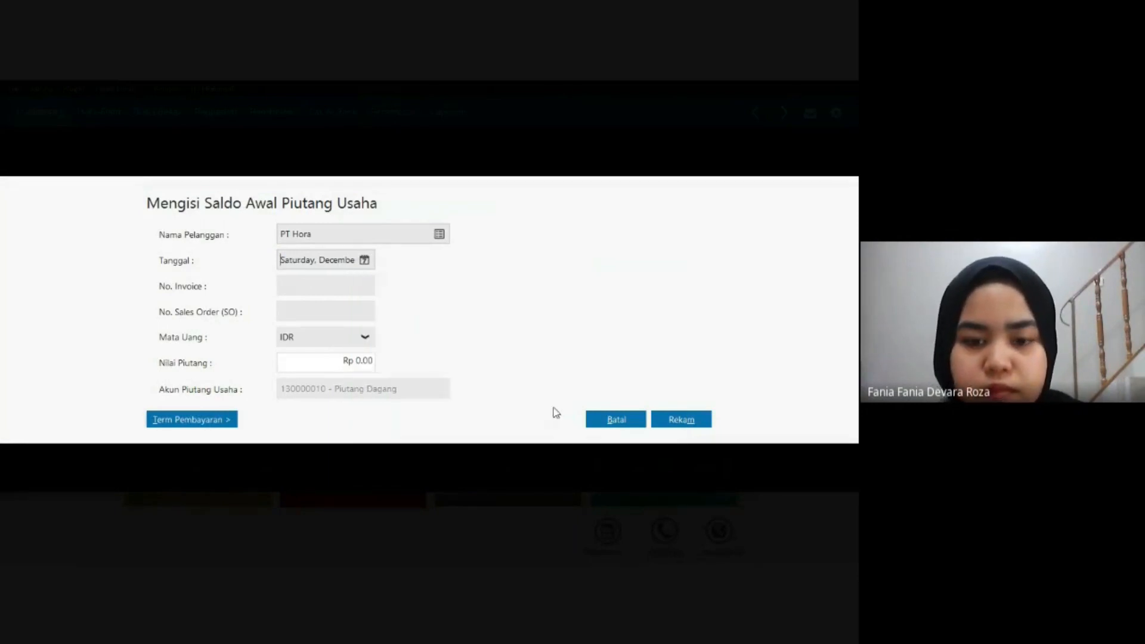
# Enter invoice number FR-1175 and a receivable value of 5,200,000 for PT Hora.
pyautogui.click(291, 288)
pyautogui.write('FR')
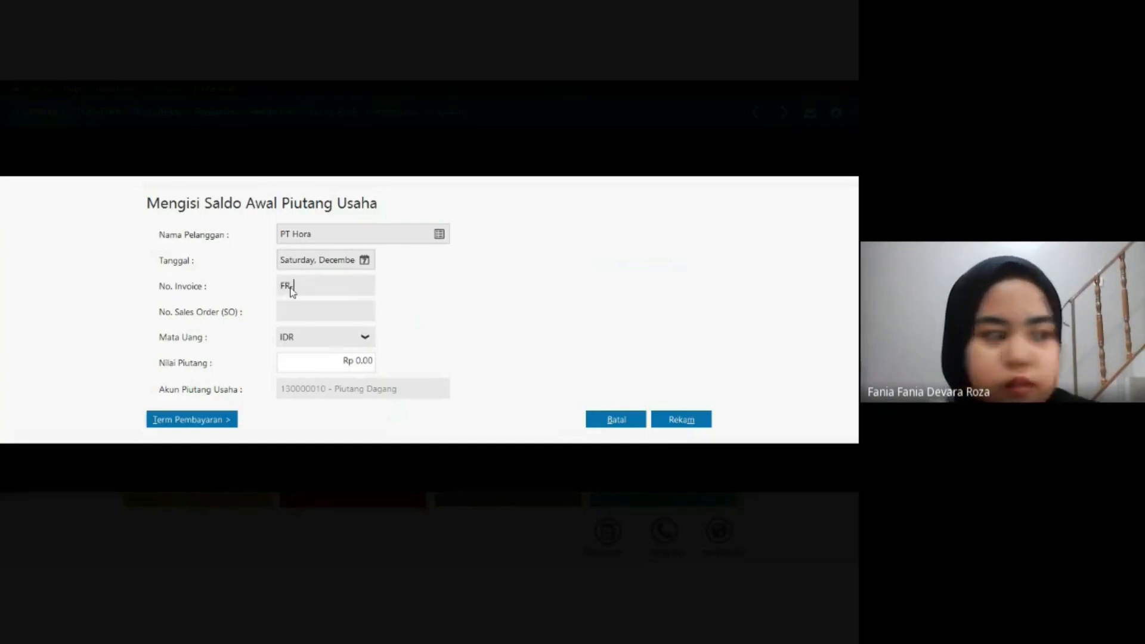
pyautogui.write('-1175')
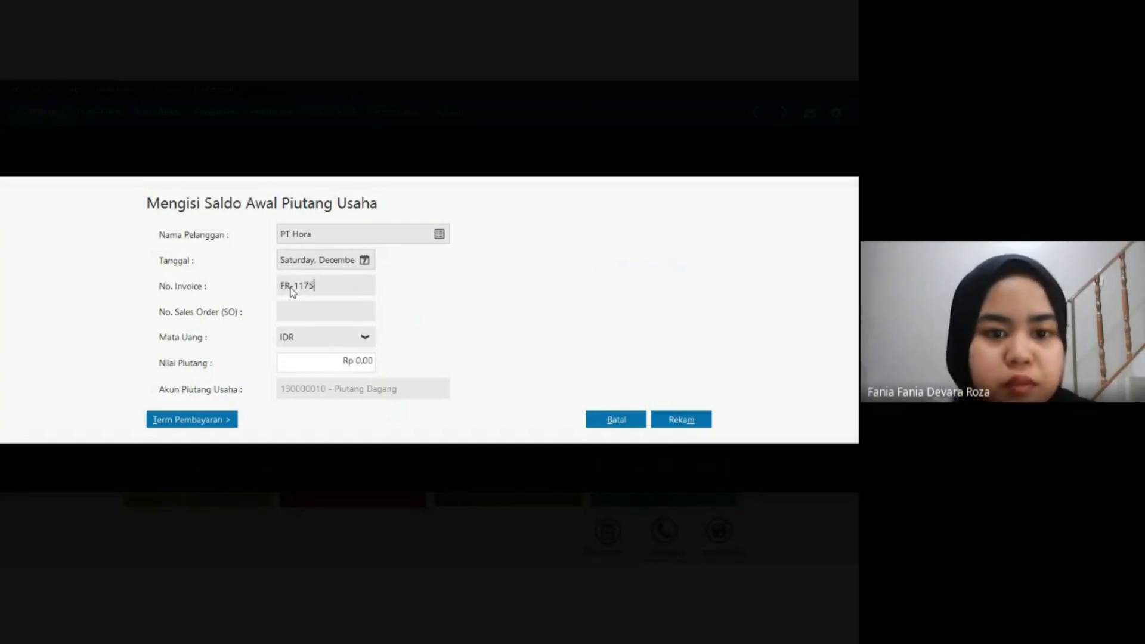
pyautogui.click(360, 363)
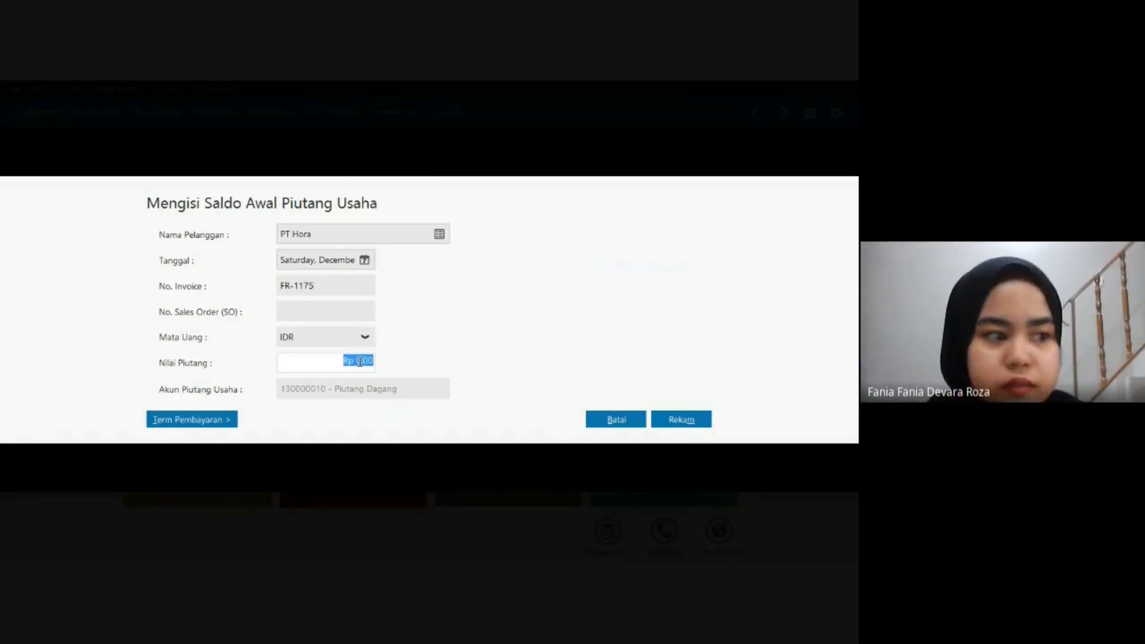
pyautogui.write('52')
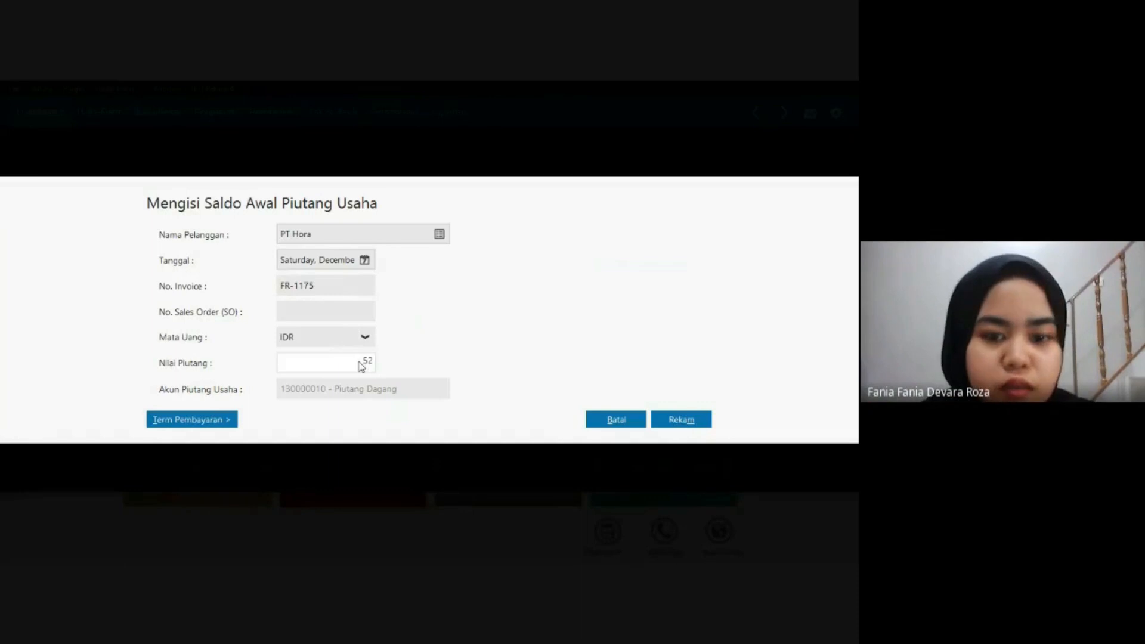
pyautogui.write('00000')
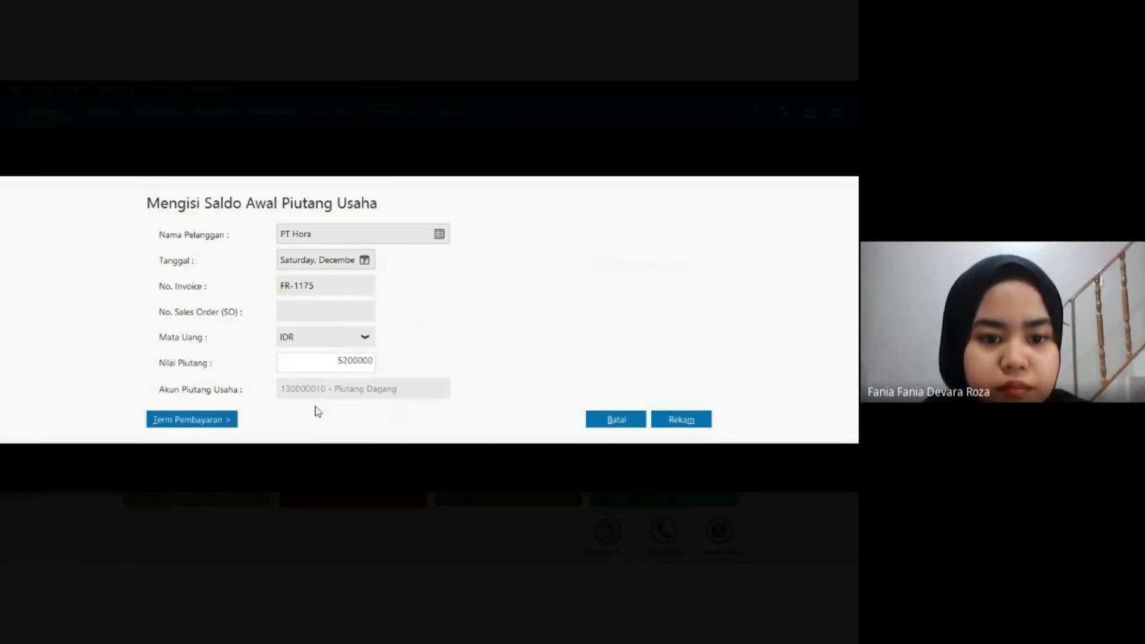
# Set PT Hora's payment terms to 10 discount days, 30 days until due and a 2% early discount.
pyautogui.click(224, 421)
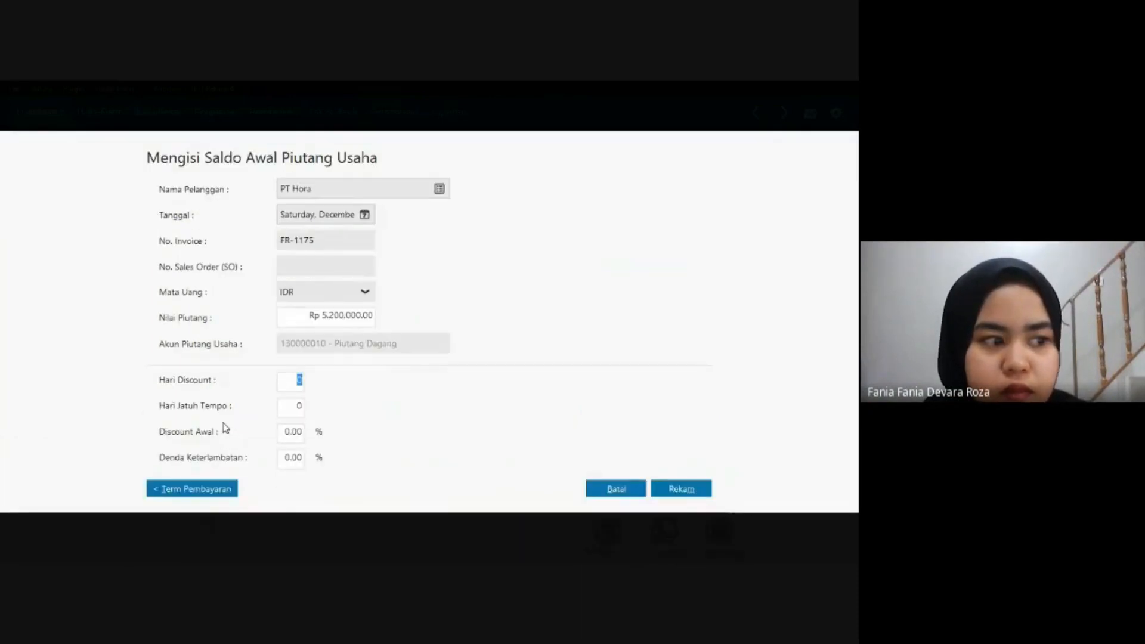
pyautogui.write('10')
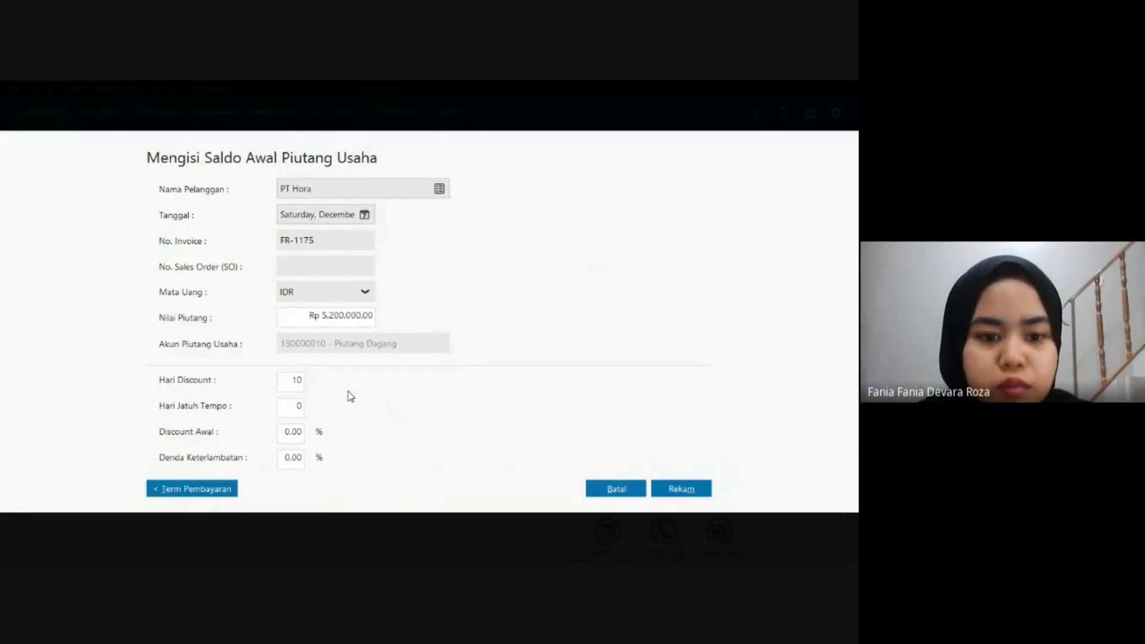
pyautogui.press('Tab')
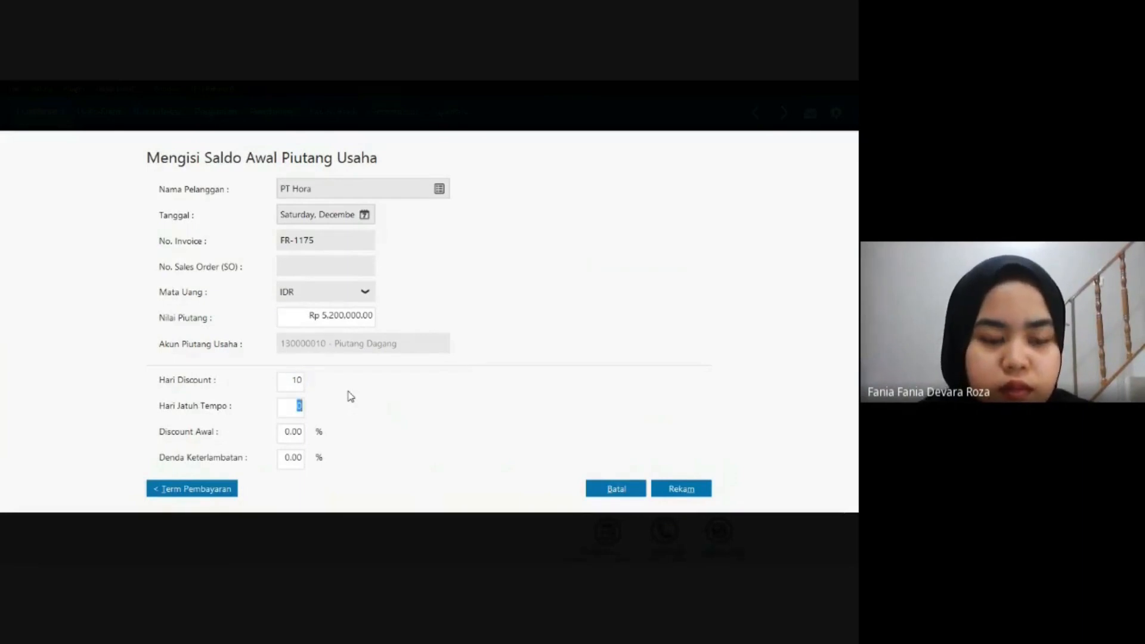
pyautogui.write('30')
pyautogui.press('Tab')
pyautogui.write('2')
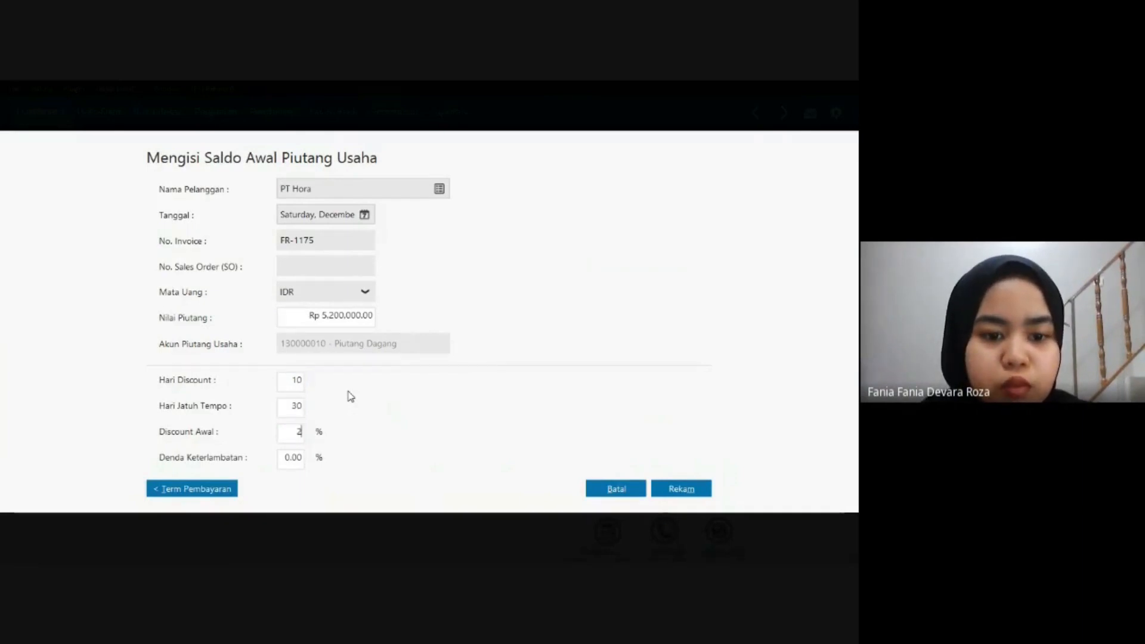
# Check the sales policies in SOAL UTS.pdf, set PT Hora's late payment penalty to 2% in Zahir and record the receivable.
pyautogui.hotkey('alt', 'Tab')
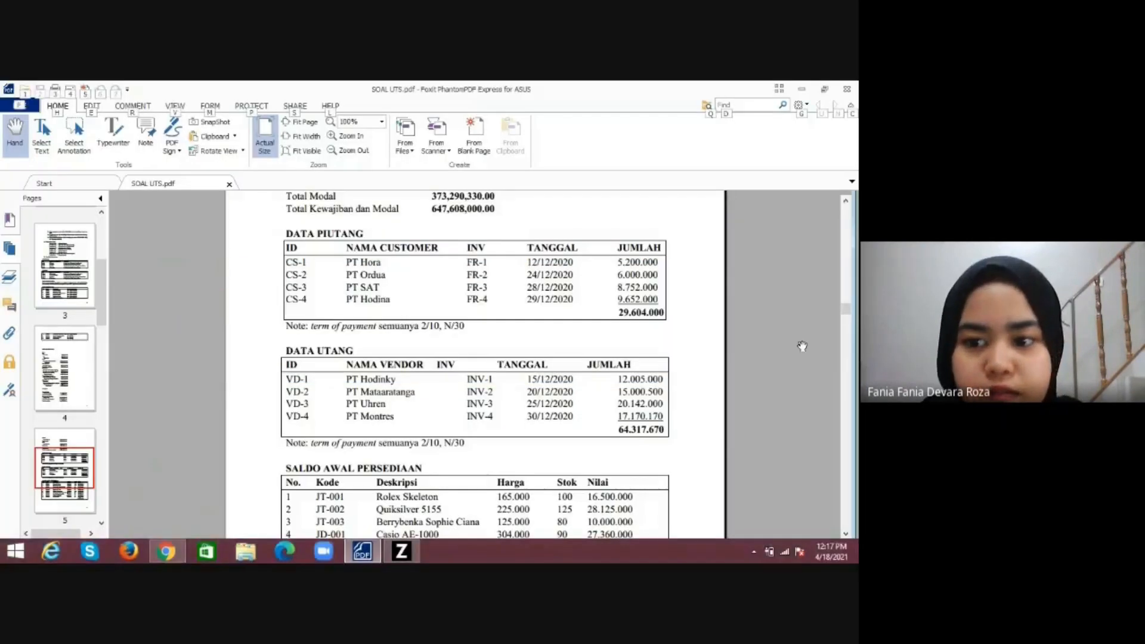
pyautogui.moveTo(848, 313); pyautogui.dragTo(847, 251)
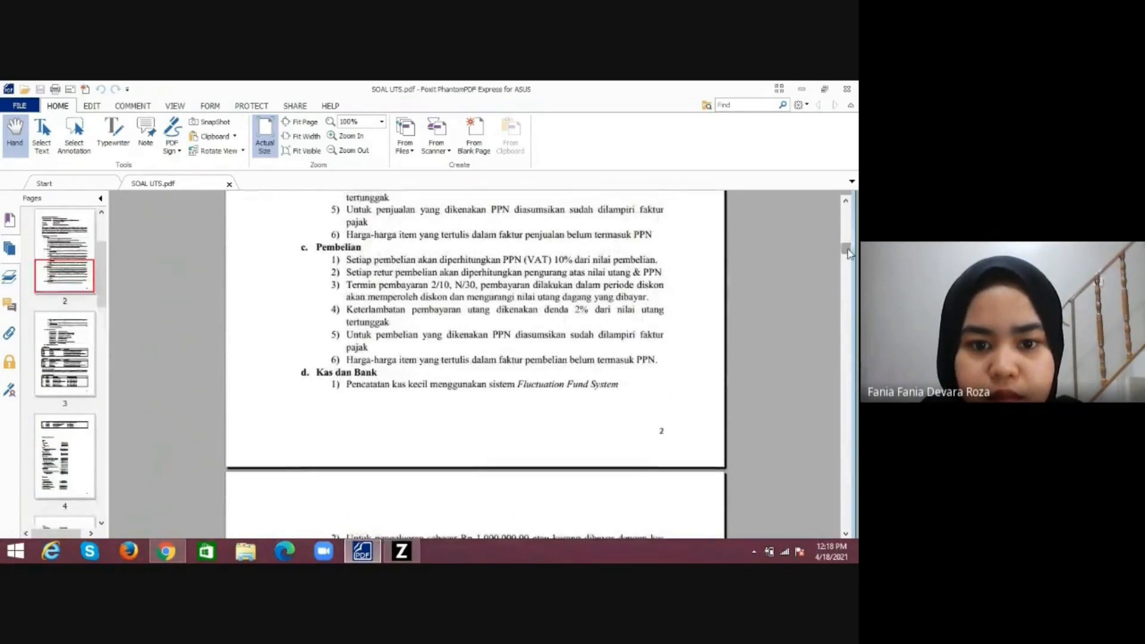
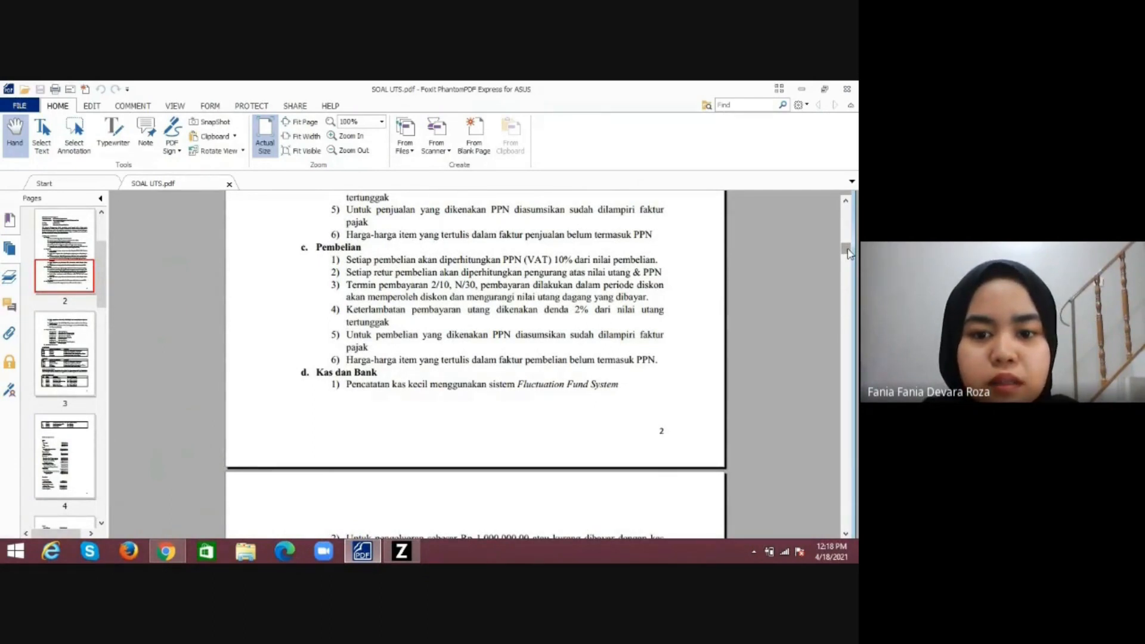
pyautogui.moveTo(848, 251); pyautogui.dragTo(848, 244)
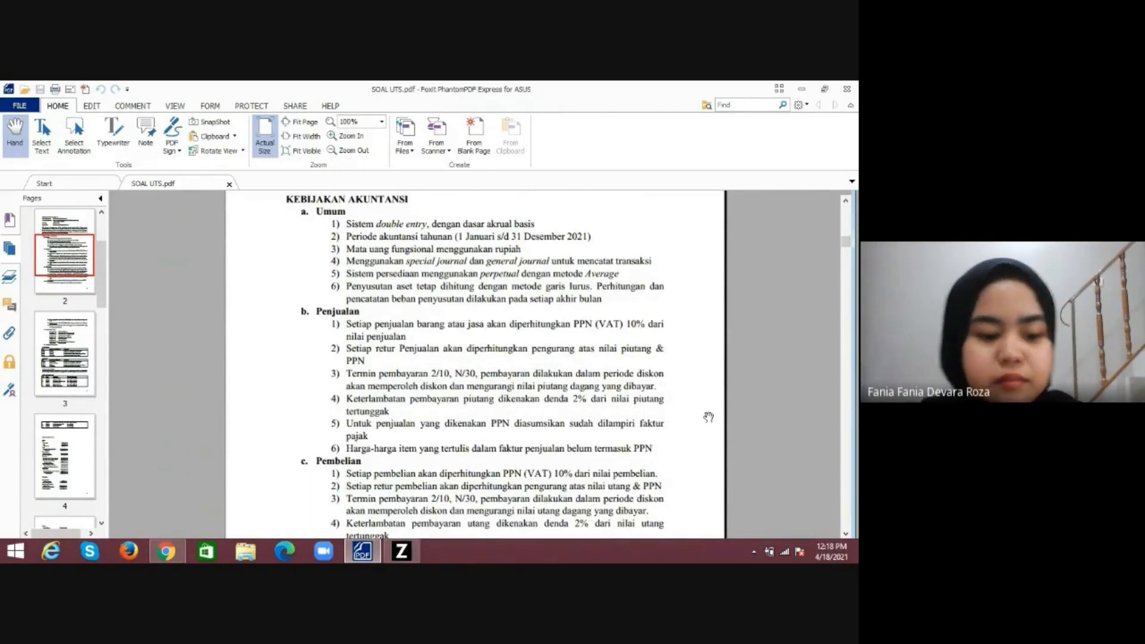
pyautogui.hotkey('alt', 'Tab')
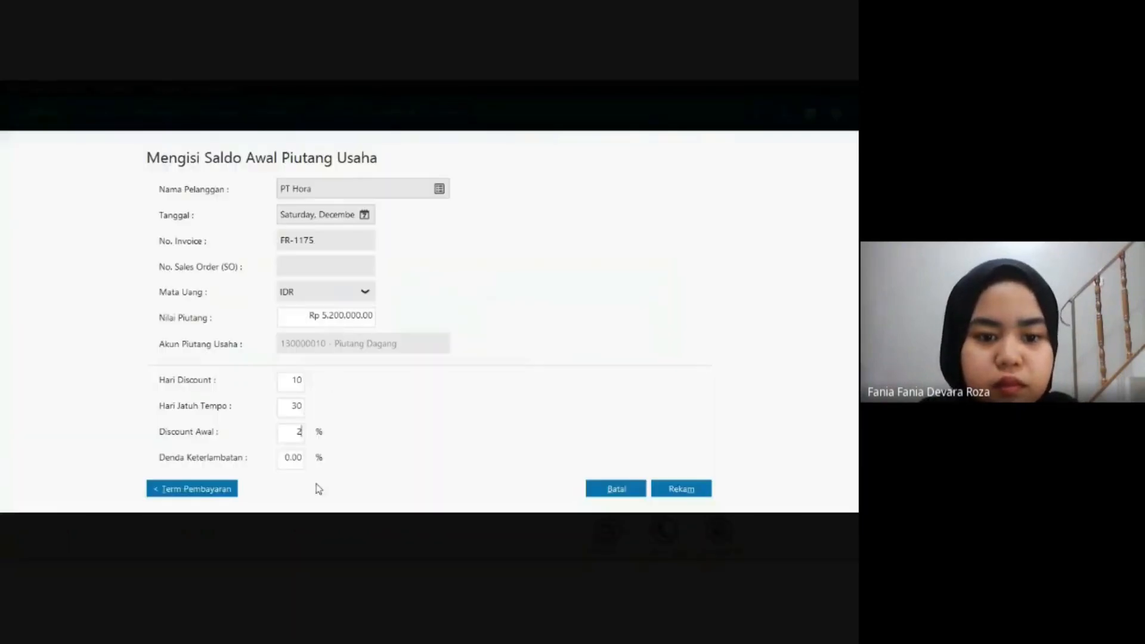
pyautogui.press('Tab')
pyautogui.write('2')
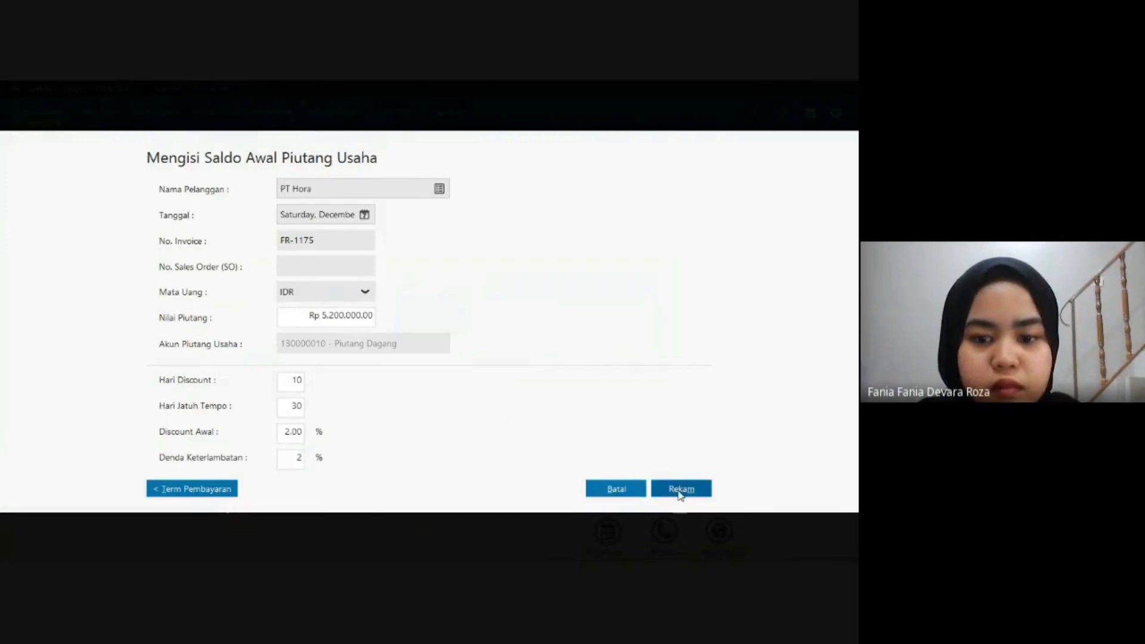
pyautogui.click(366, 217)
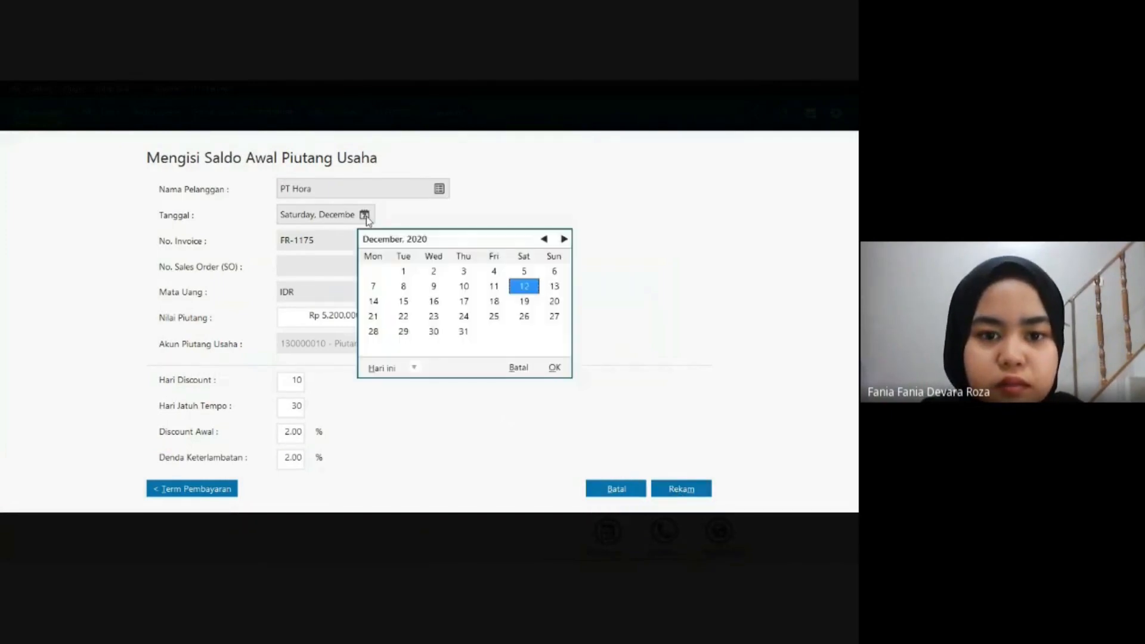
pyautogui.click(555, 368)
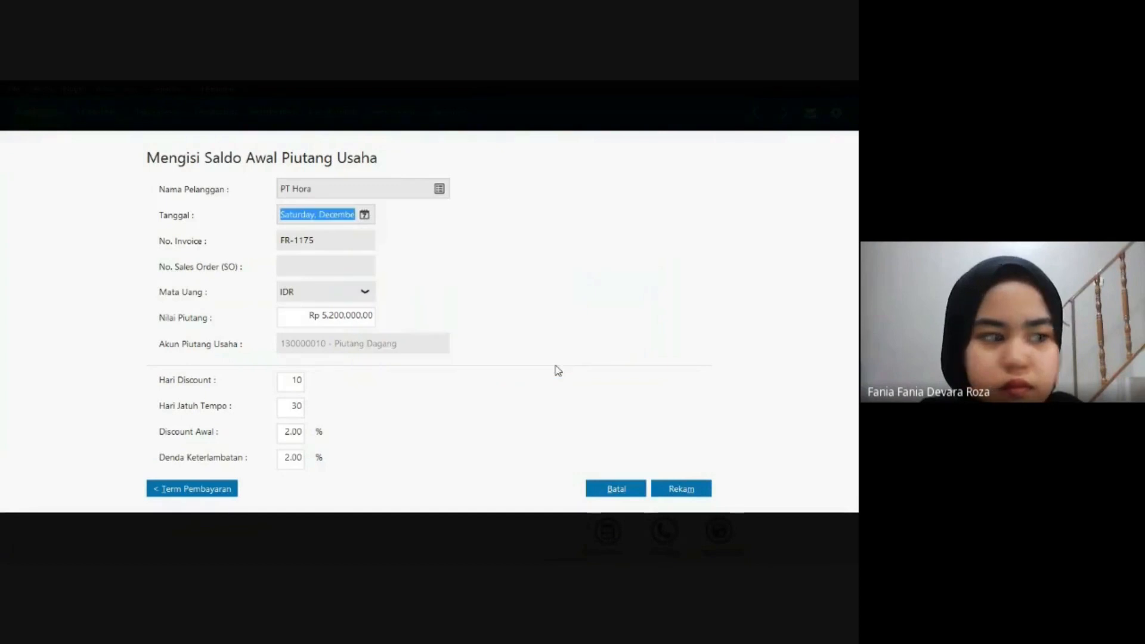
pyautogui.click(673, 491)
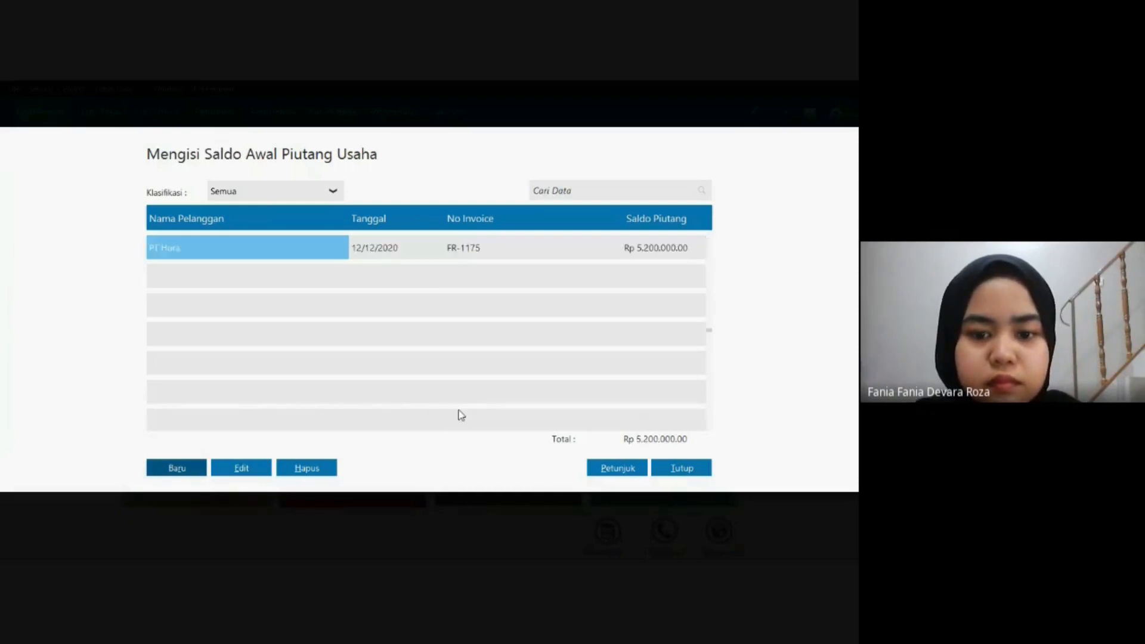
# Start a new opening receivable for customer PT Ordua dated 24 December 2020.
pyautogui.click(180, 466)
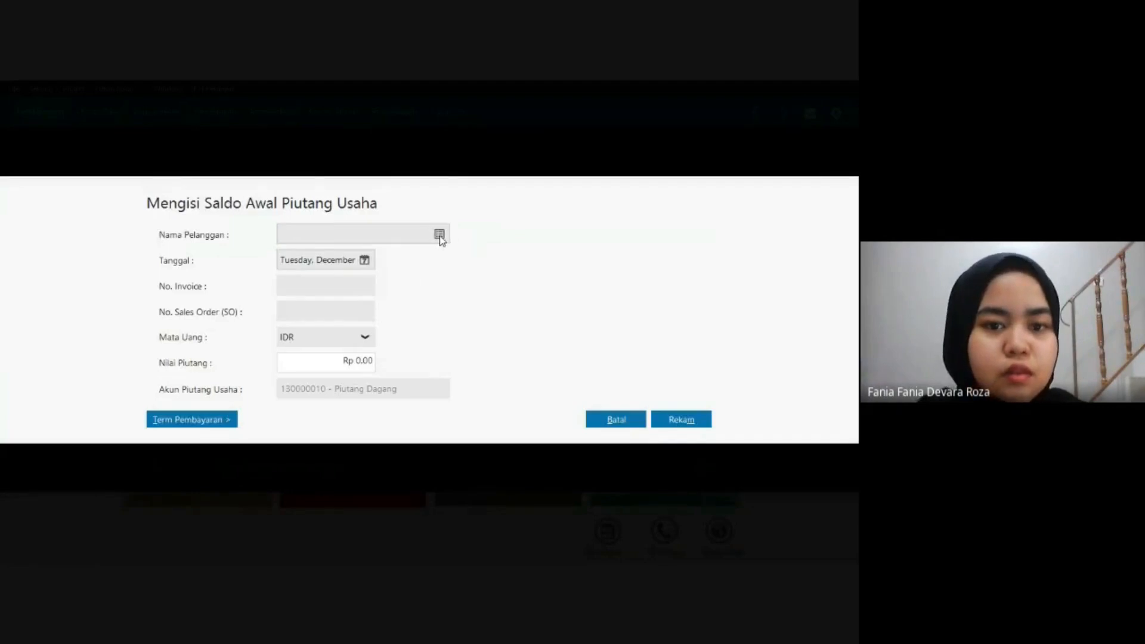
pyautogui.click(439, 235)
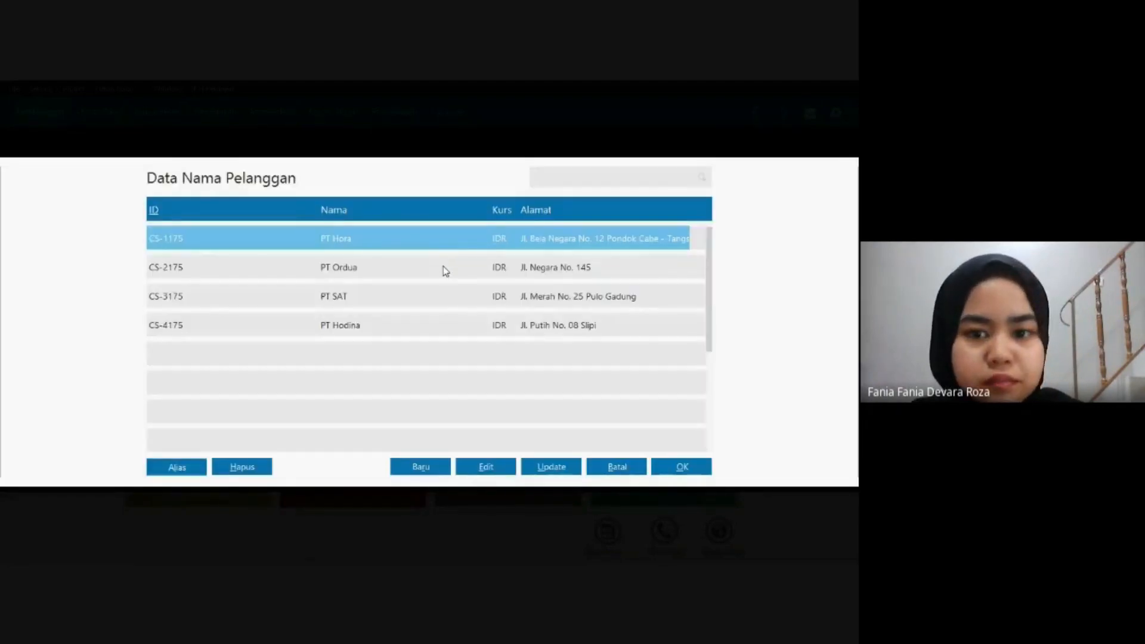
pyautogui.click(442, 267)
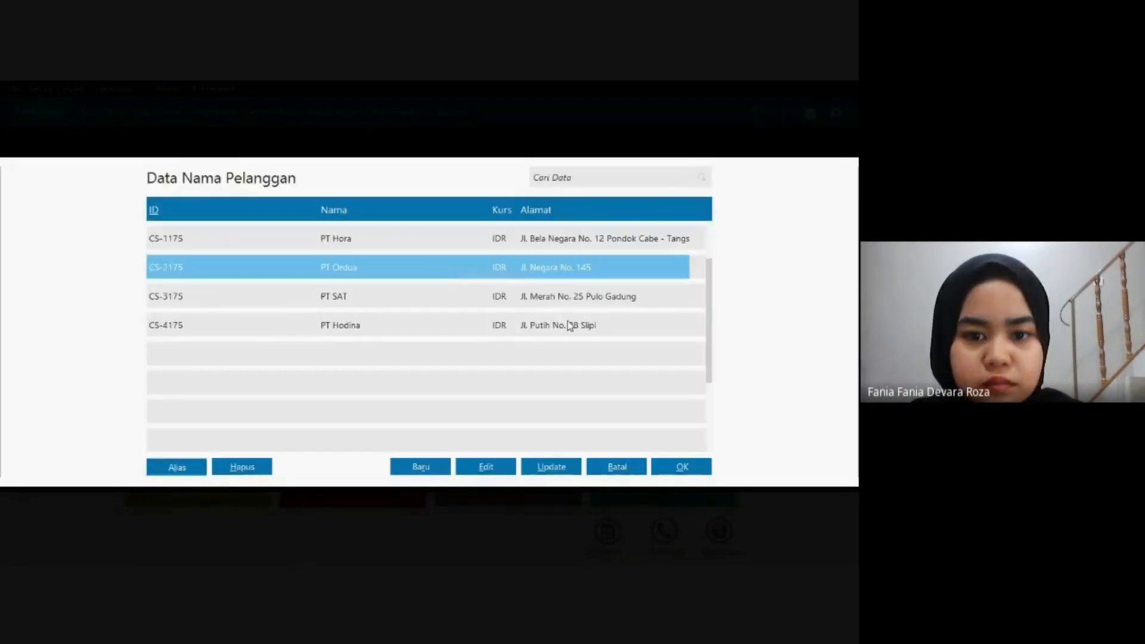
pyautogui.click(682, 469)
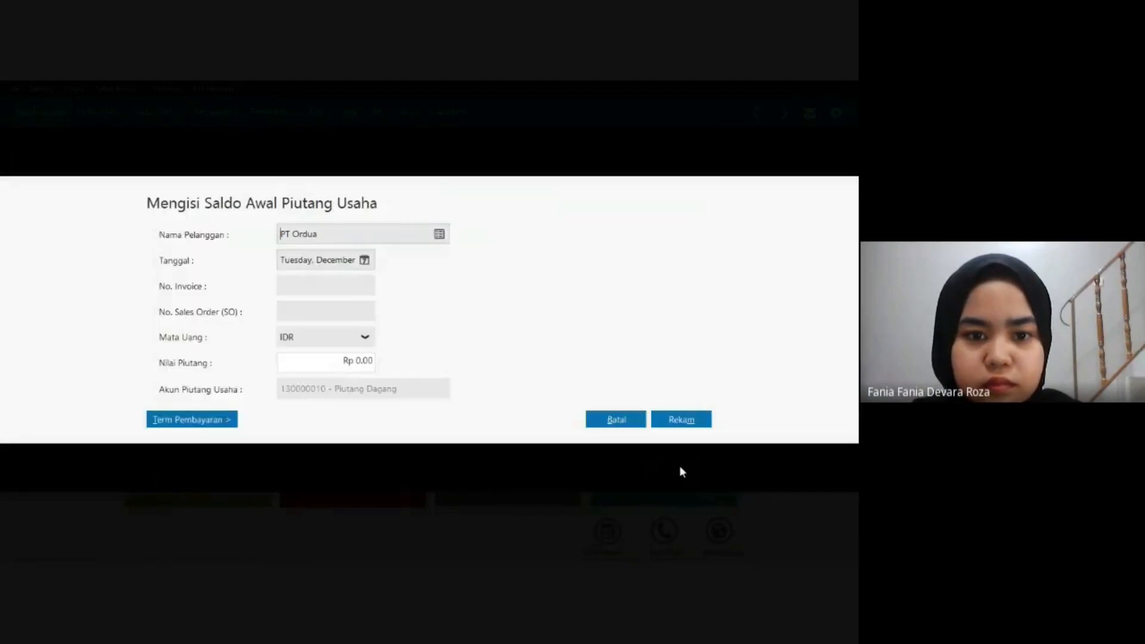
pyautogui.click(365, 260)
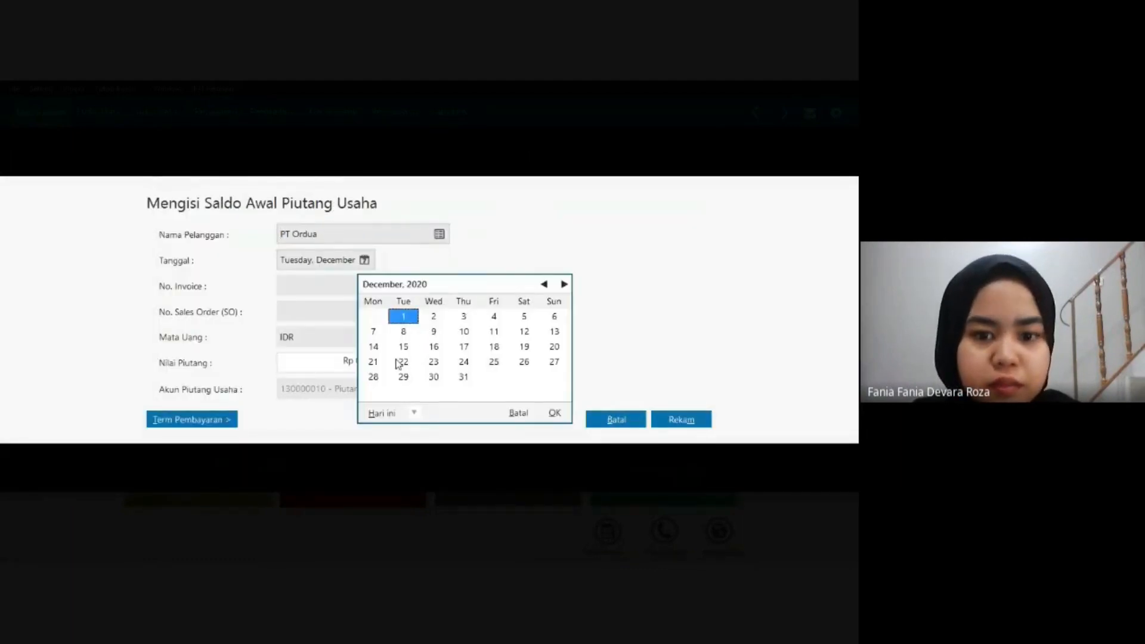
pyautogui.click(463, 362)
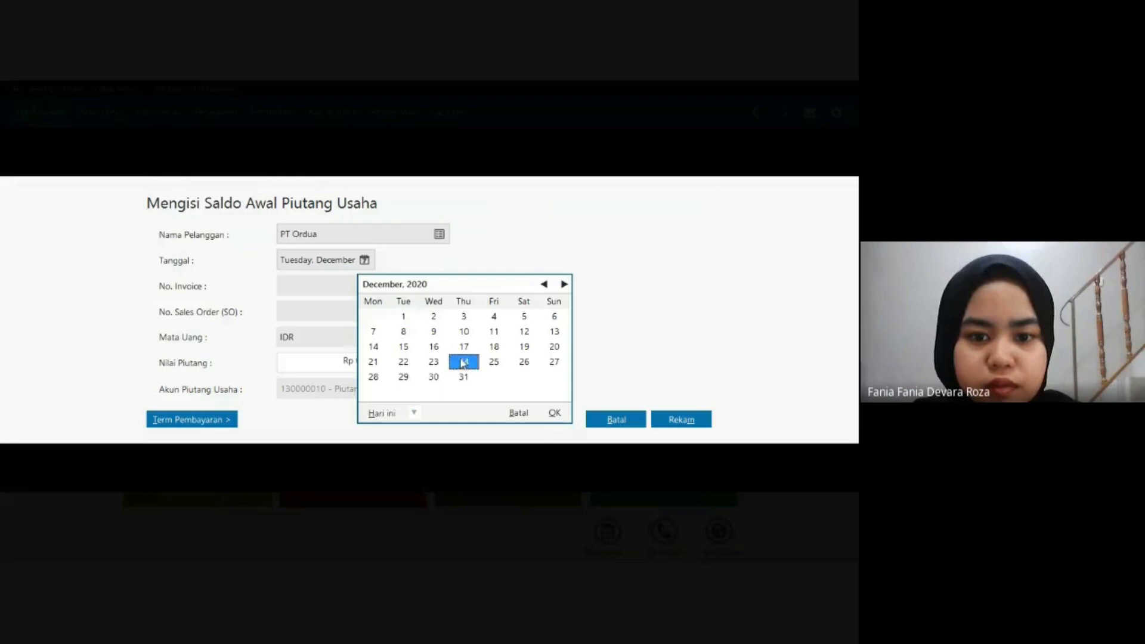
pyautogui.click(554, 412)
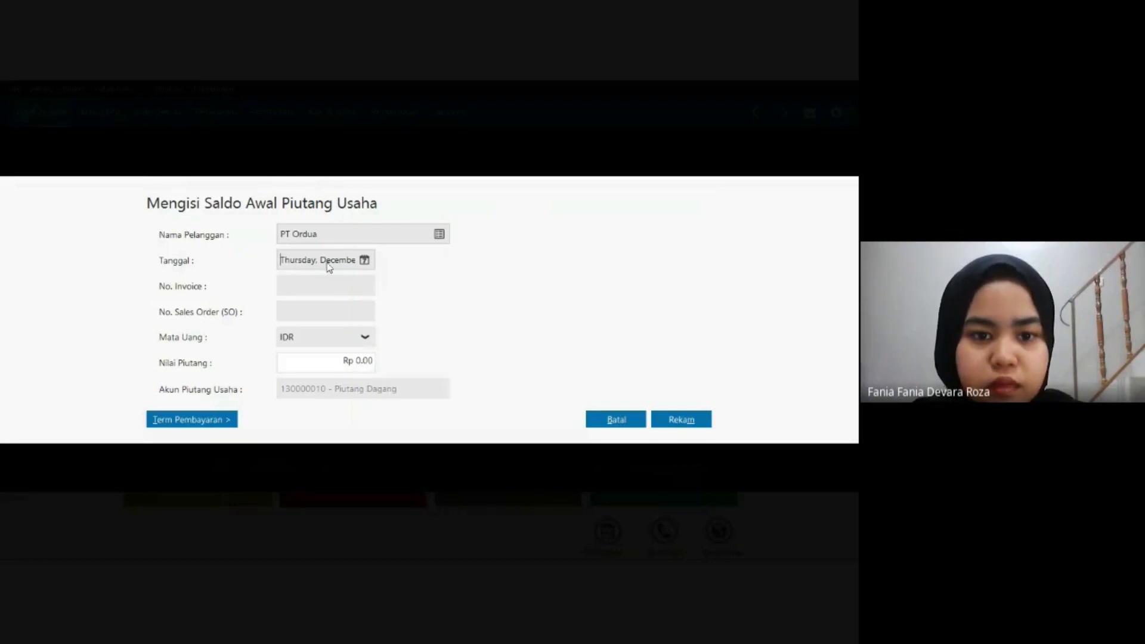
# Enter invoice number FR-2175 and a receivable value of 6,000,000 for PT Ordua.
pyautogui.click(332, 287)
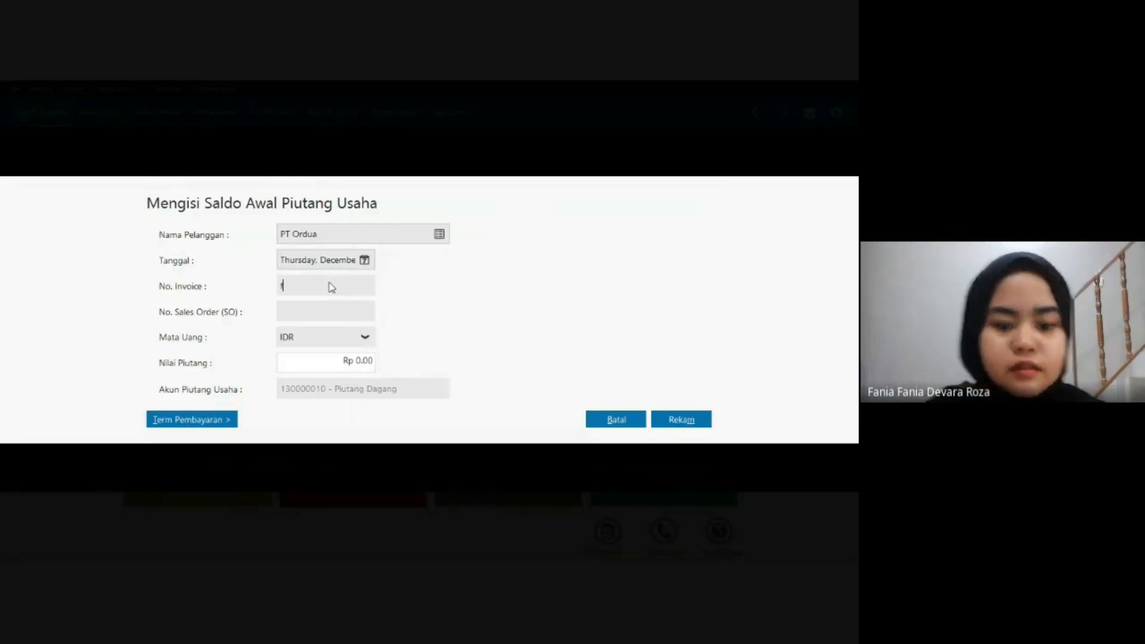
pyautogui.write('FR-')
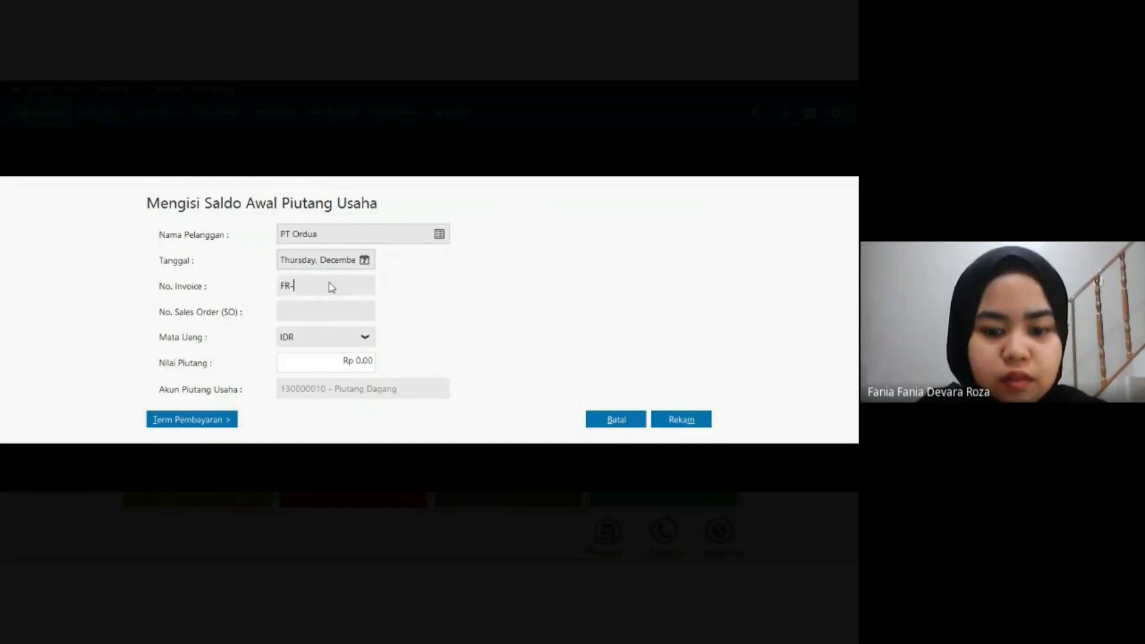
pyautogui.write('2175')
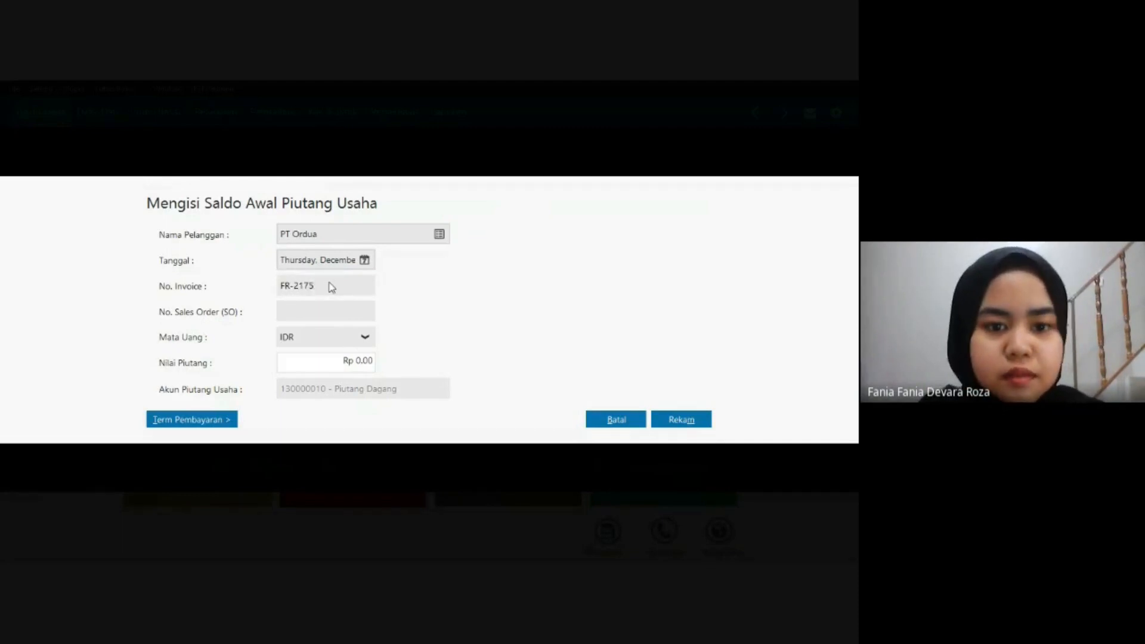
pyautogui.click(356, 361)
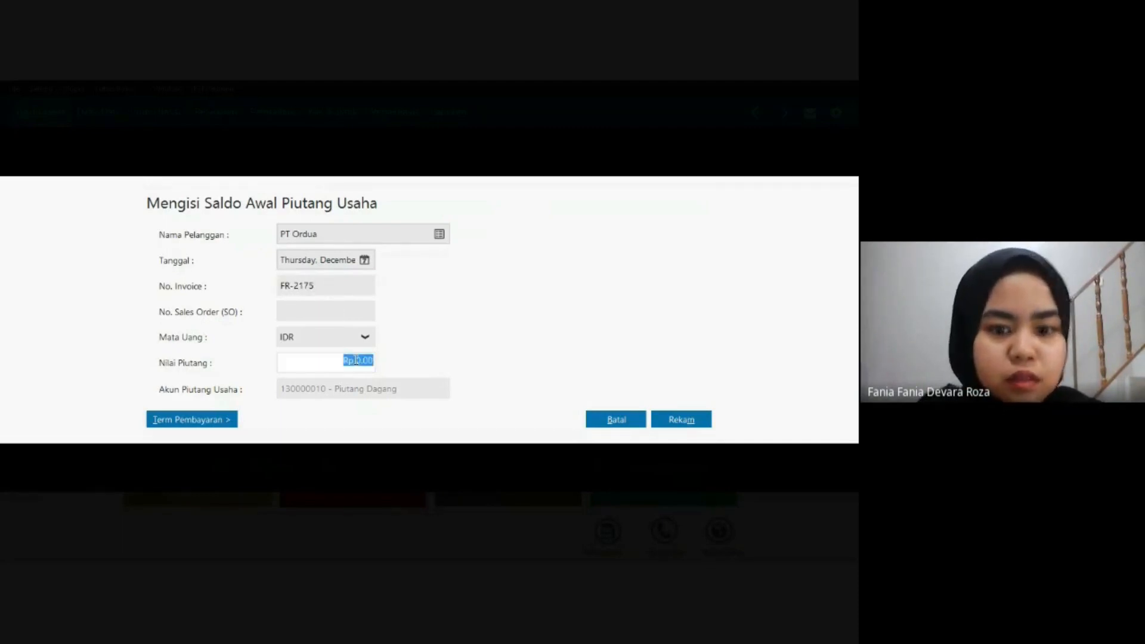
pyautogui.write('5000')
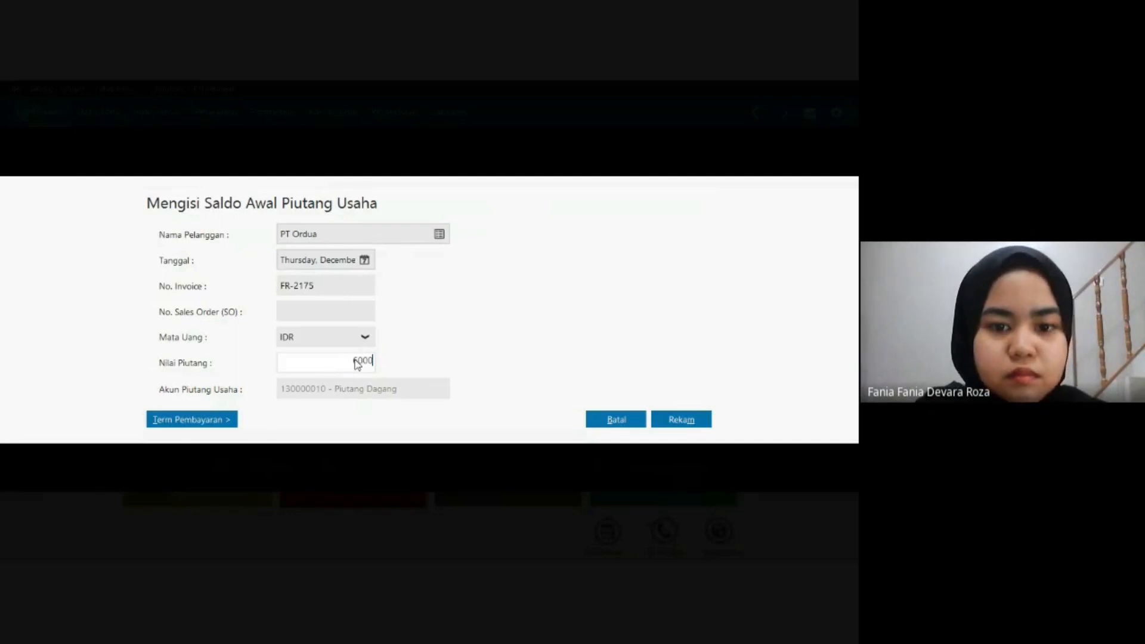
pyautogui.write('000')
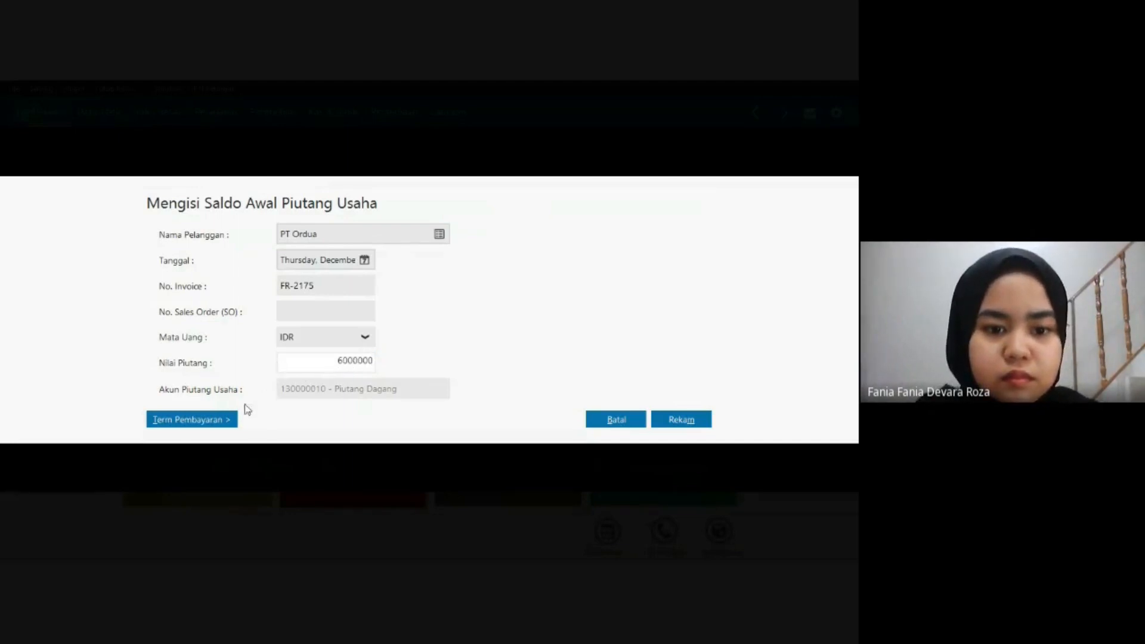
# Set PT Ordua's payment terms to 10 discount days, 30 days until due, 2% early discount and 2% late penalty, and record the receivable.
pyautogui.click(230, 420)
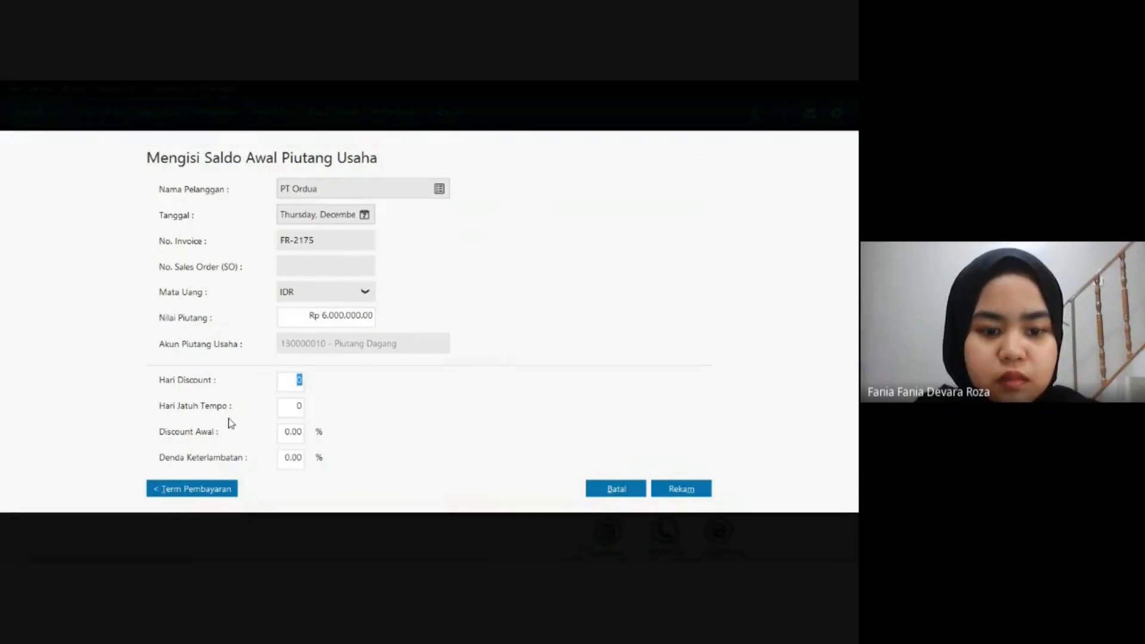
pyautogui.write('10')
pyautogui.press('Tab')
pyautogui.write('30')
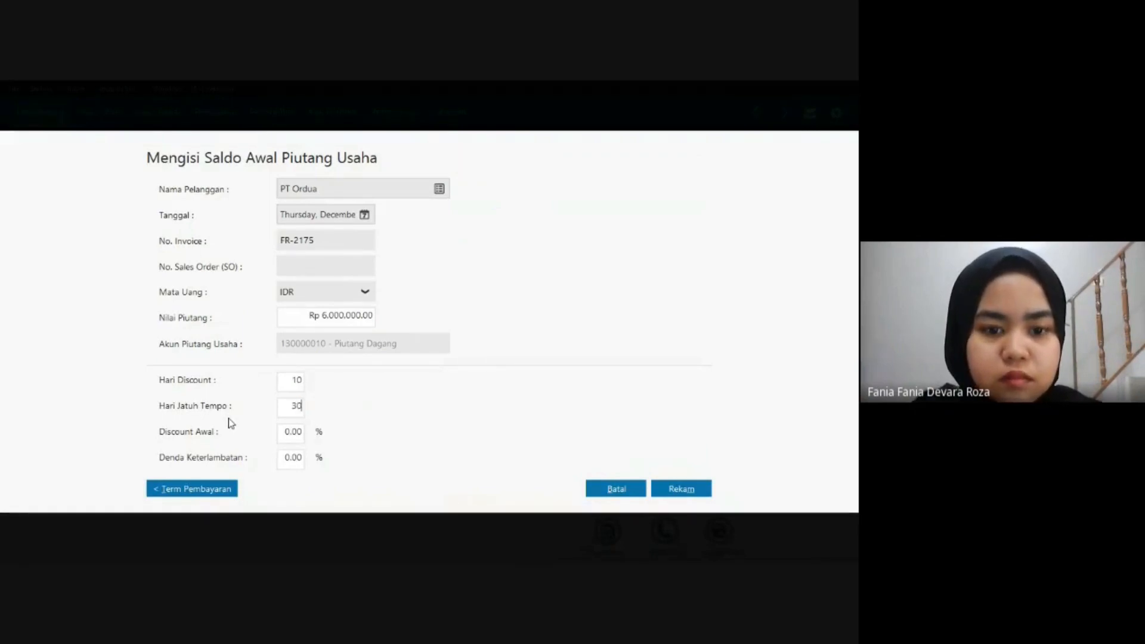
pyautogui.press('Tab')
pyautogui.write('2')
pyautogui.press('Tab')
pyautogui.write('2')
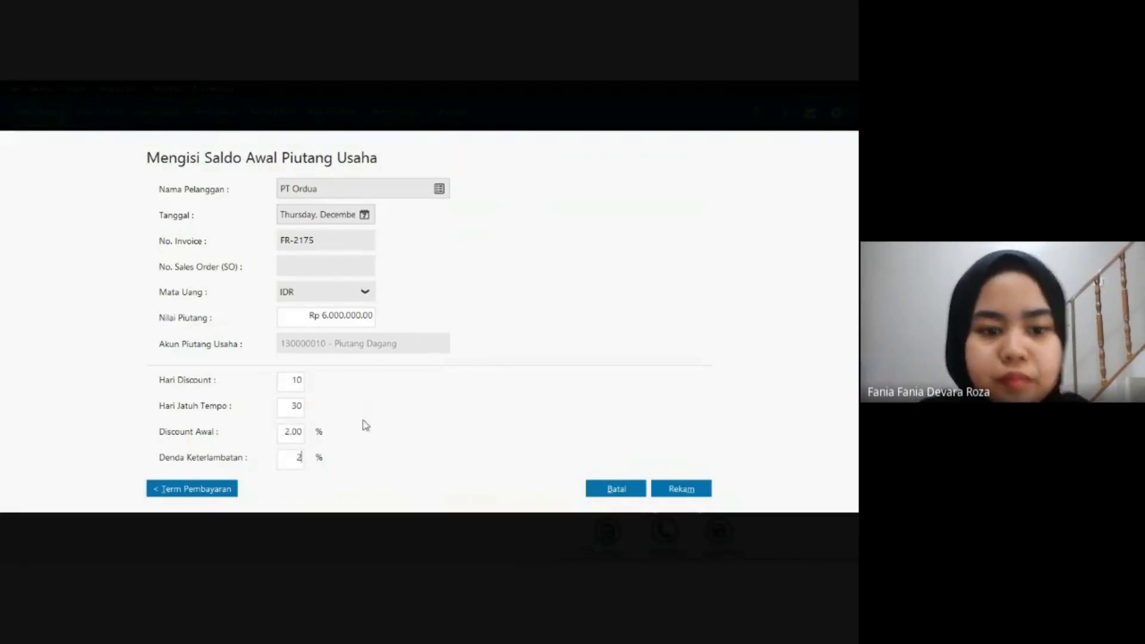
pyautogui.click(678, 489)
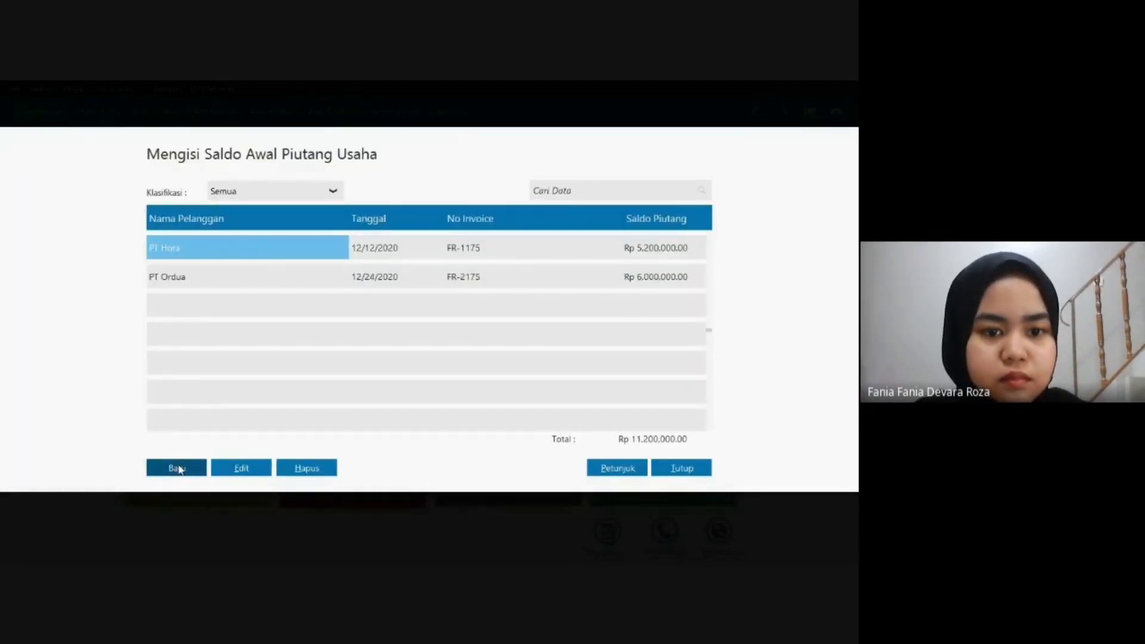
# Start a new opening receivable for customer PT SAT dated 28 December 2020.
pyautogui.click(178, 468)
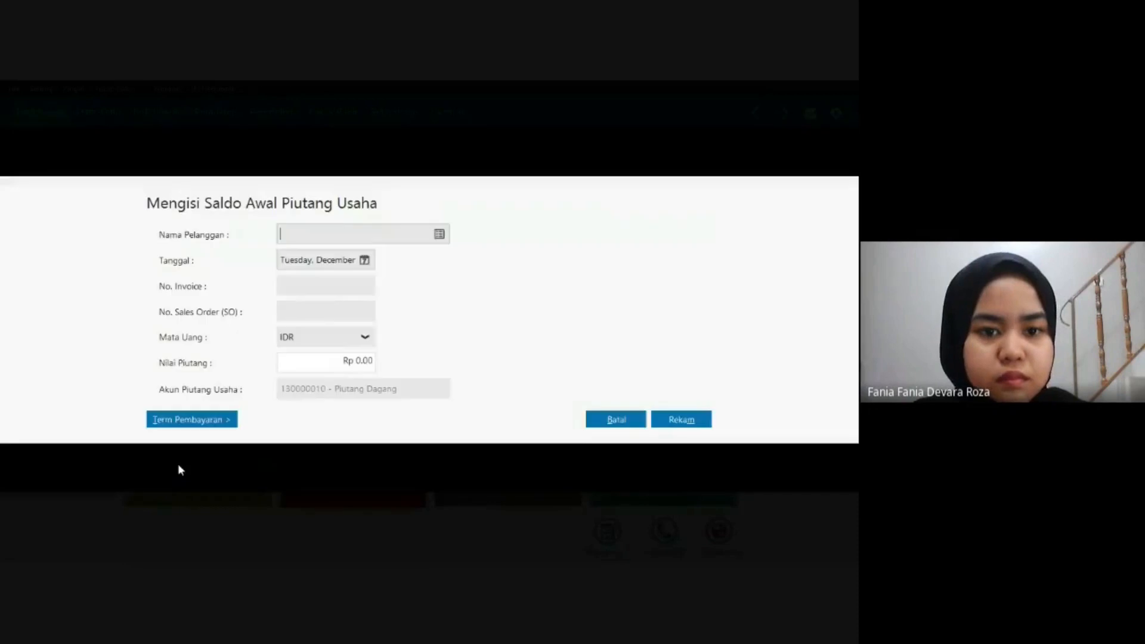
pyautogui.click(439, 235)
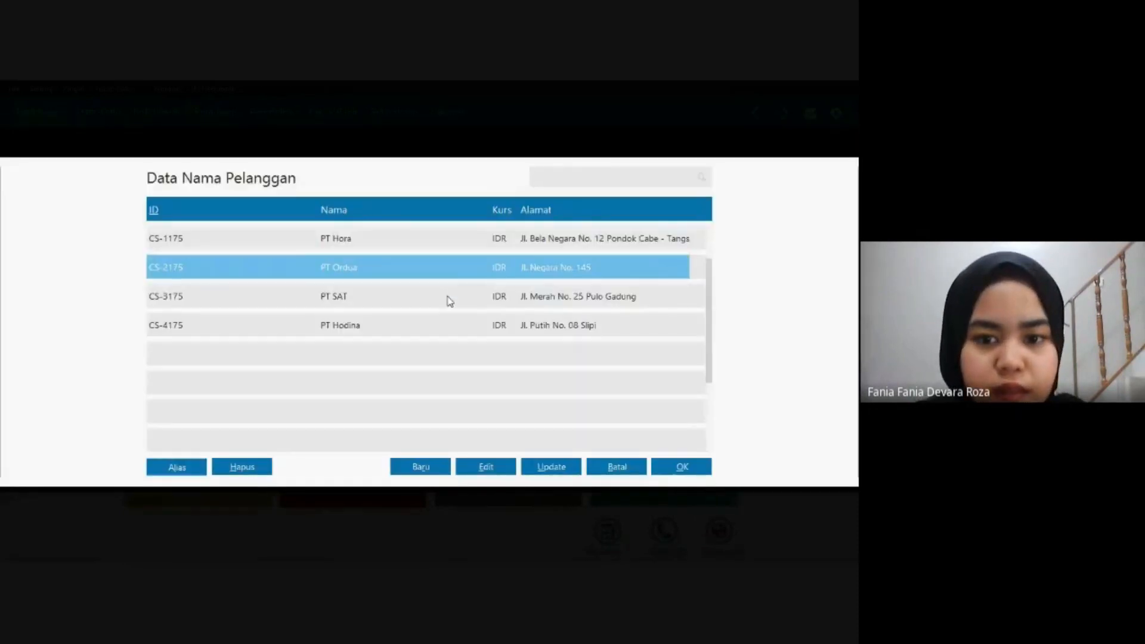
pyautogui.click(447, 299)
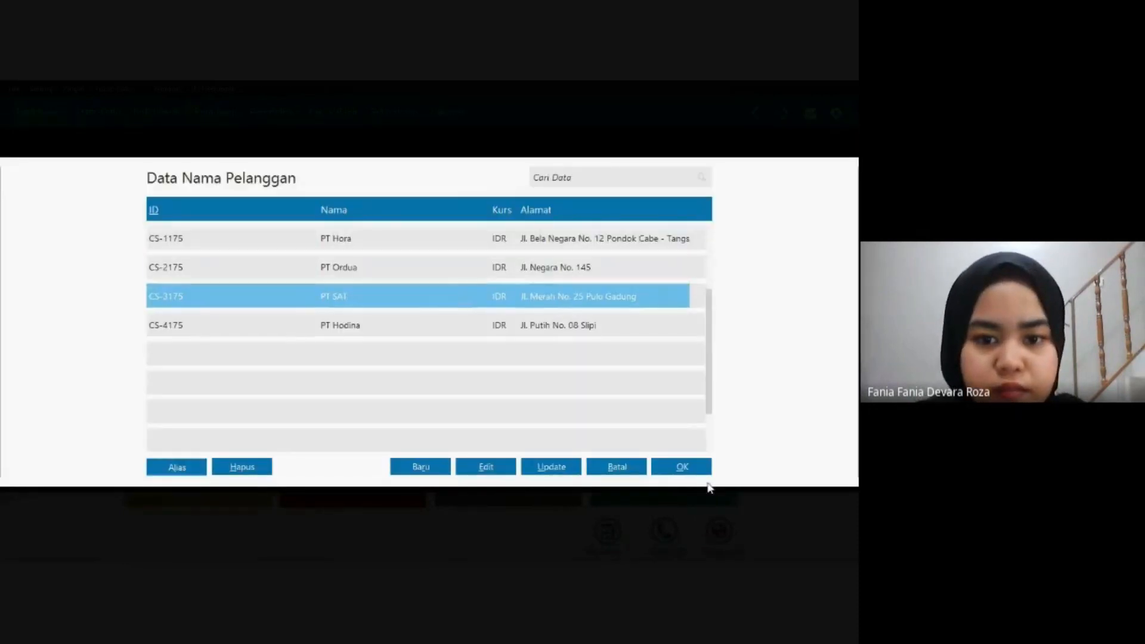
pyautogui.click(681, 467)
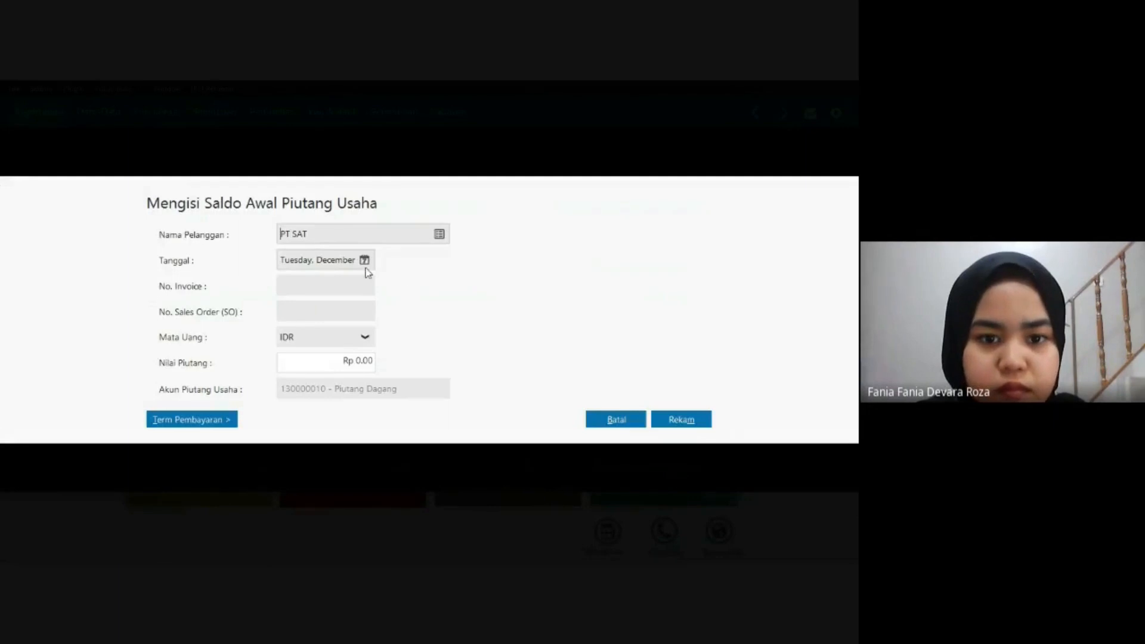
pyautogui.click(364, 261)
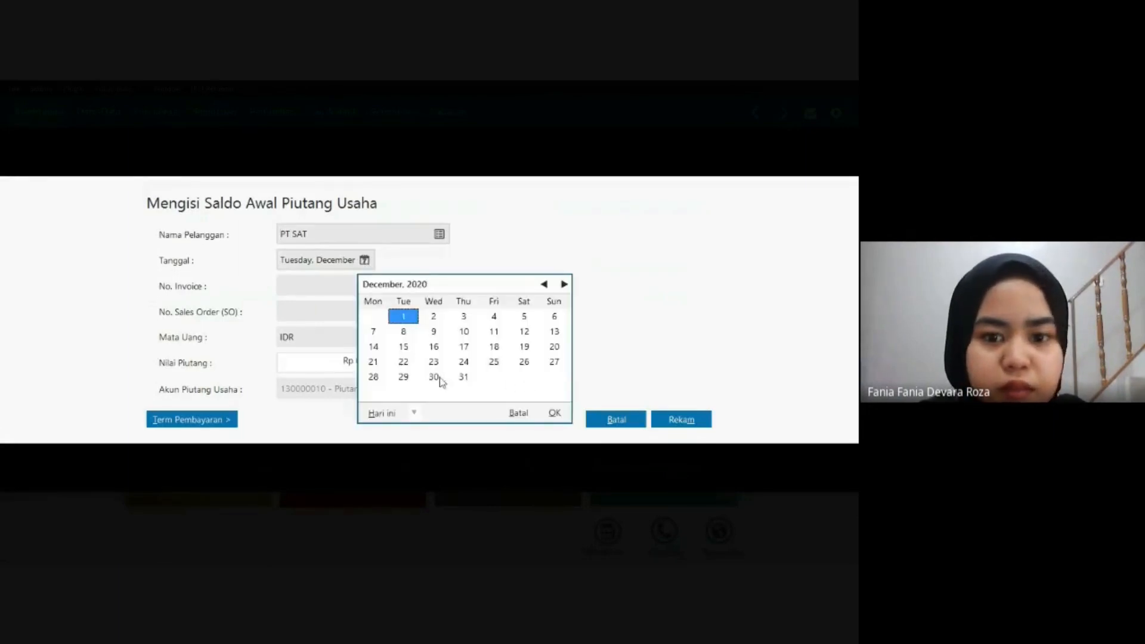
pyautogui.click(373, 377)
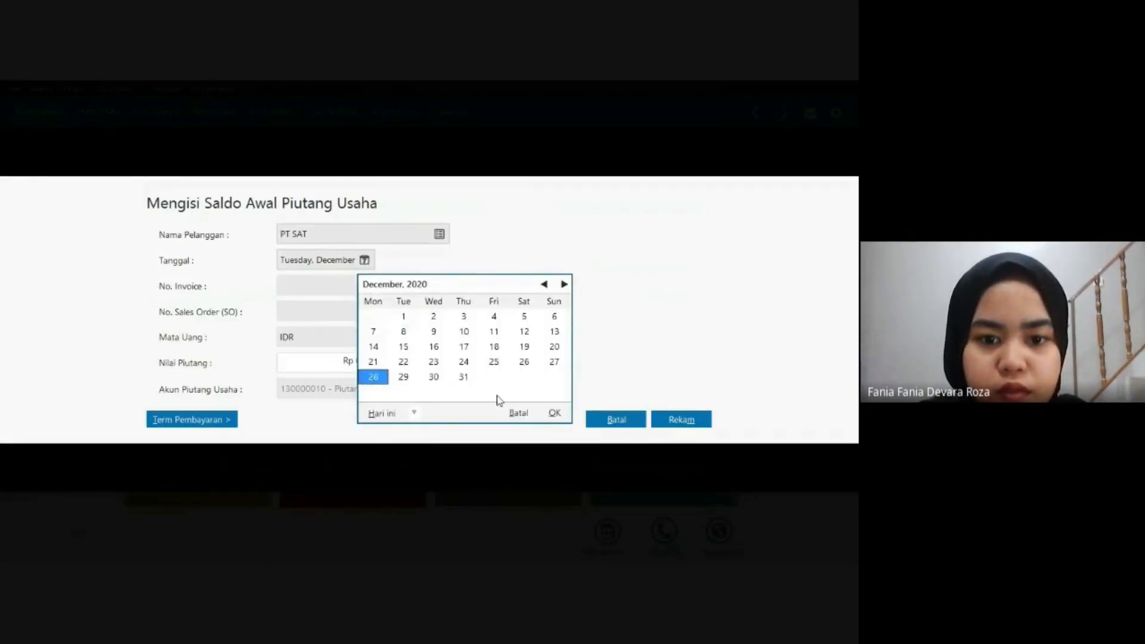
pyautogui.click(554, 412)
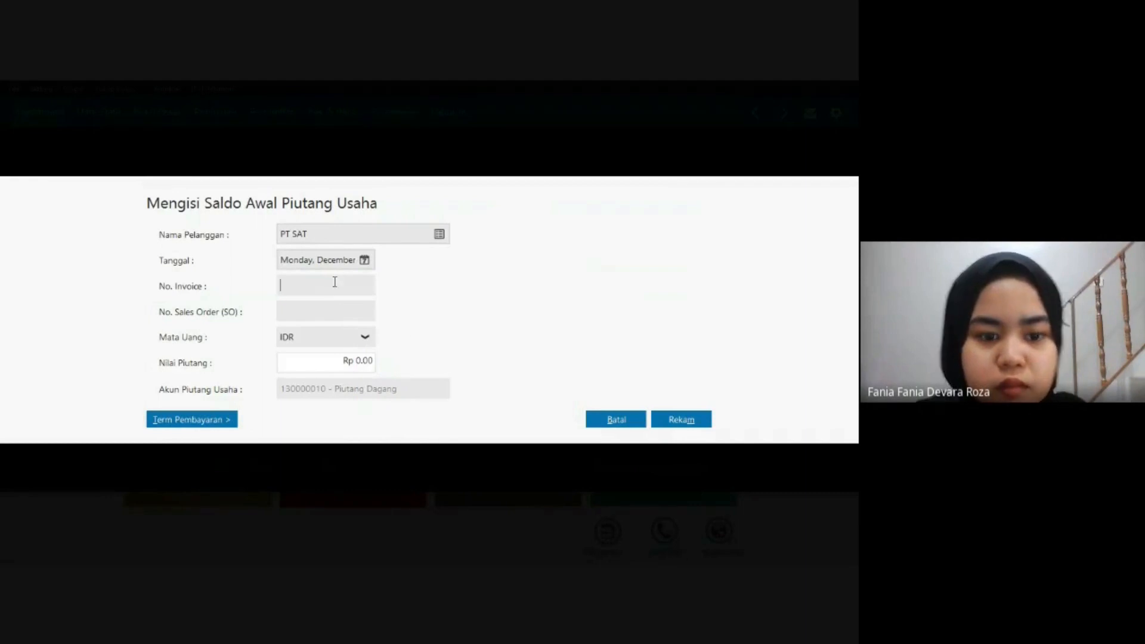
# Enter the invoice number of the PT SAT receivable, beginning with the prefix FR.
pyautogui.write('1')
pyautogui.write('FR')
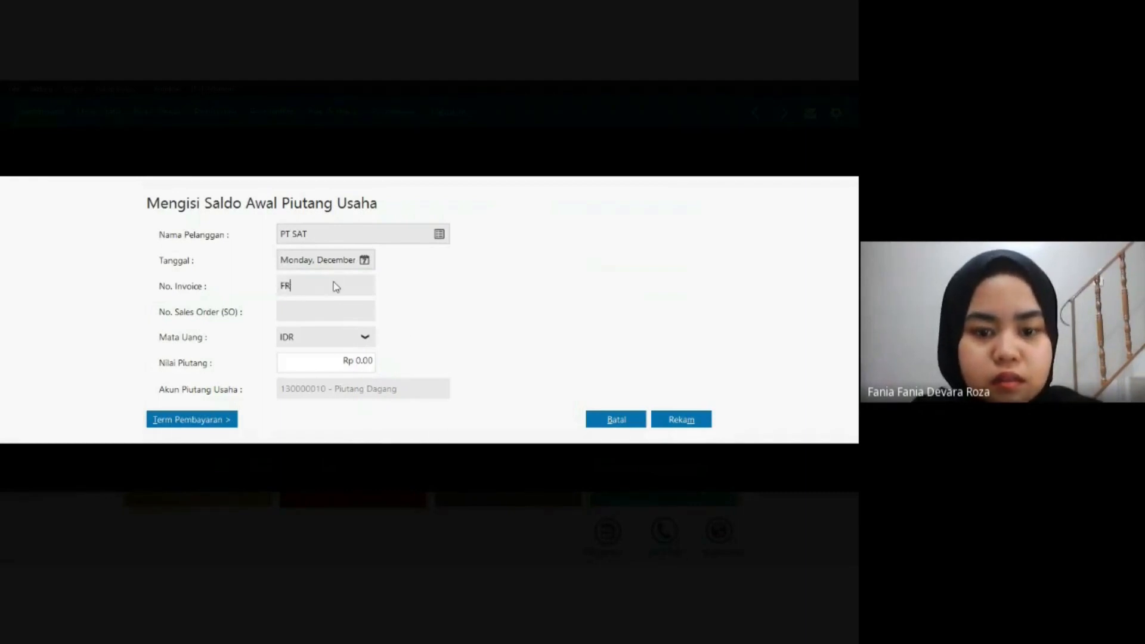
# Enter invoice number FR-3175 and a receivable value of Rp 8,752,000 for PT SAT.
pyautogui.write('-317')
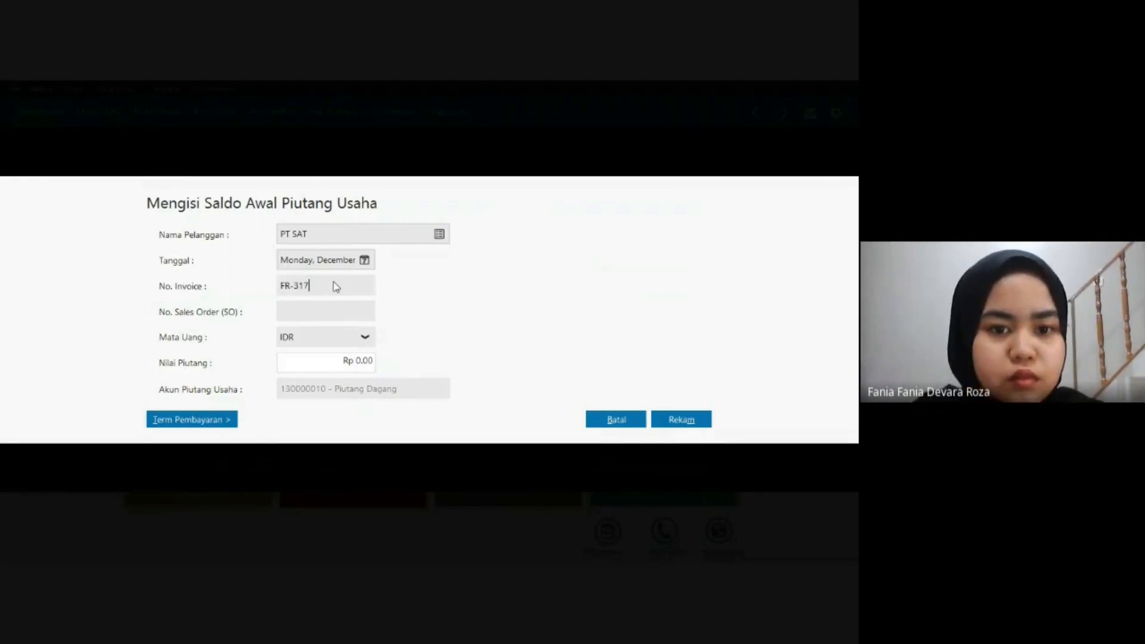
pyautogui.write('5')
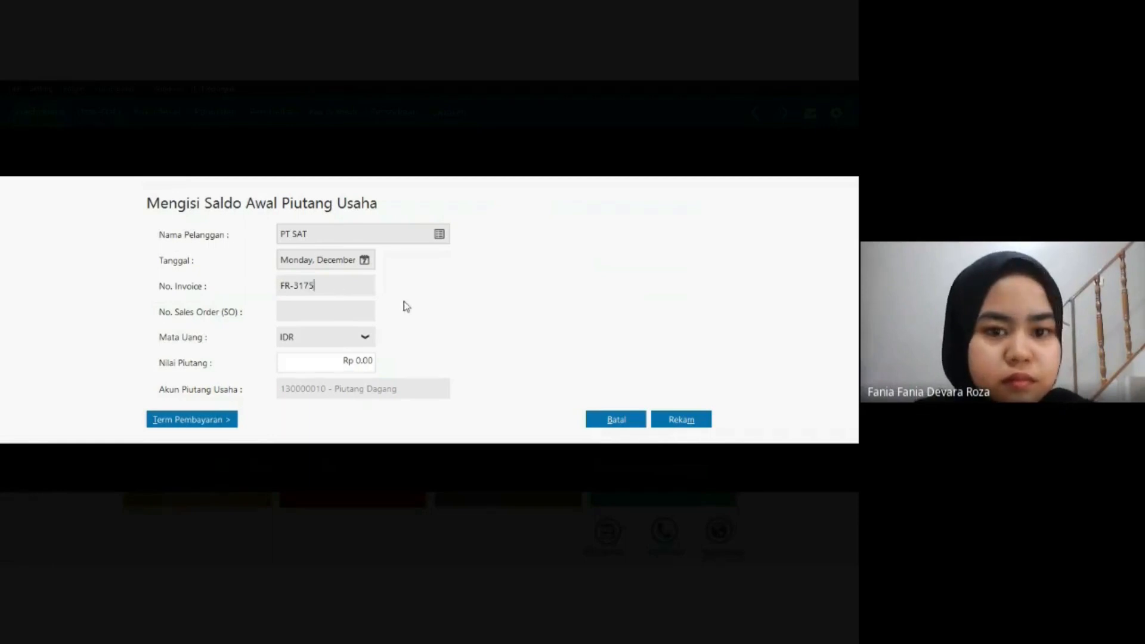
pyautogui.click(347, 358)
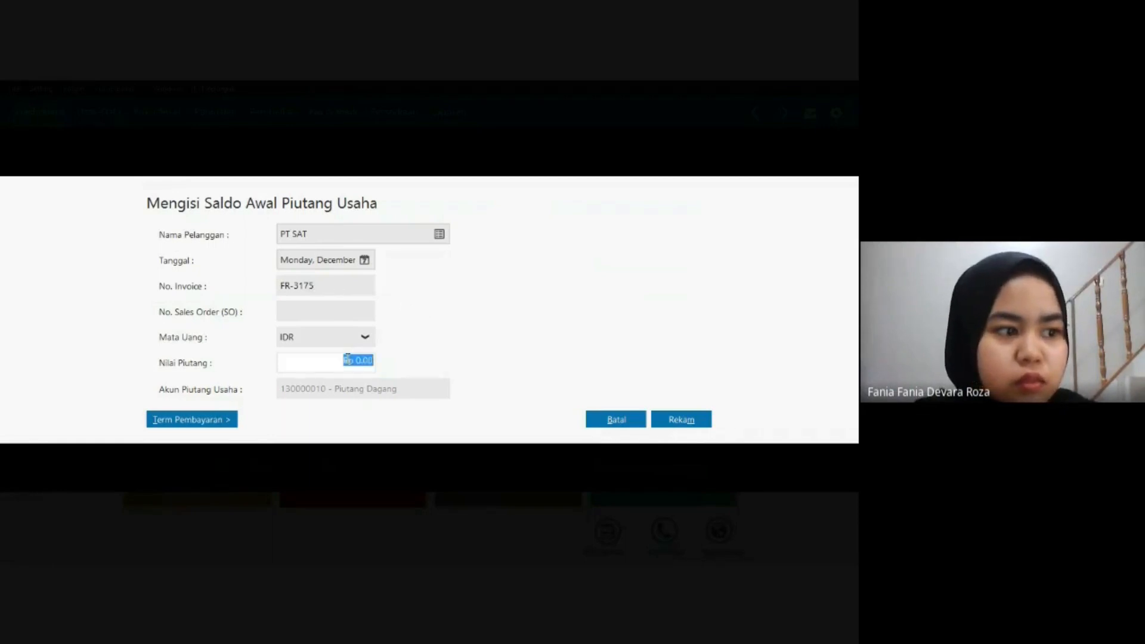
pyautogui.write('87520')
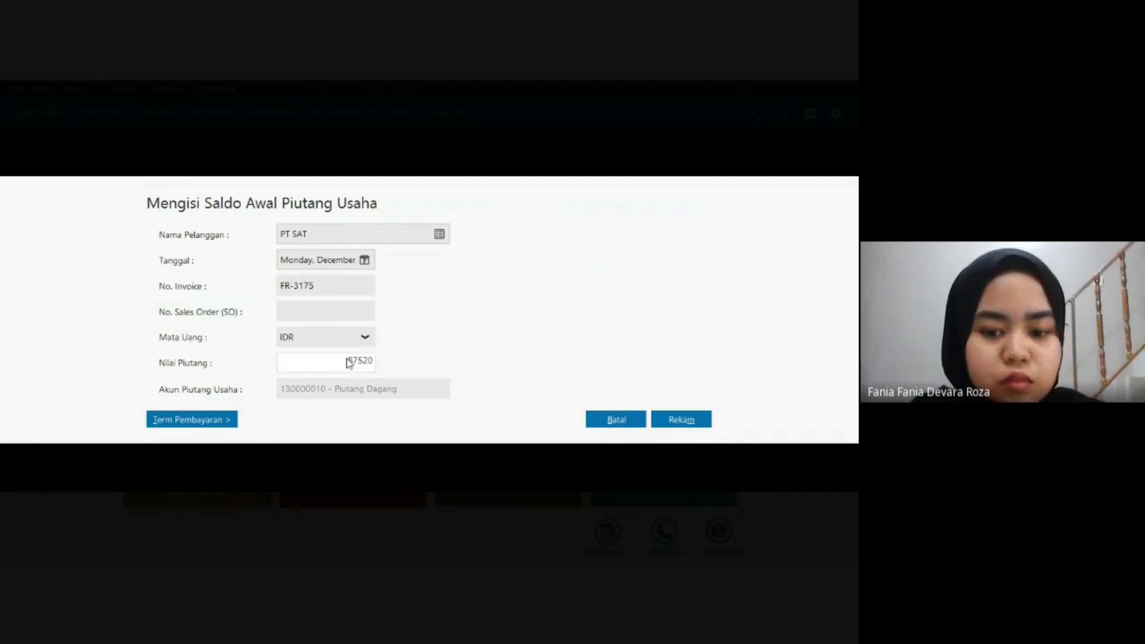
pyautogui.write('00')
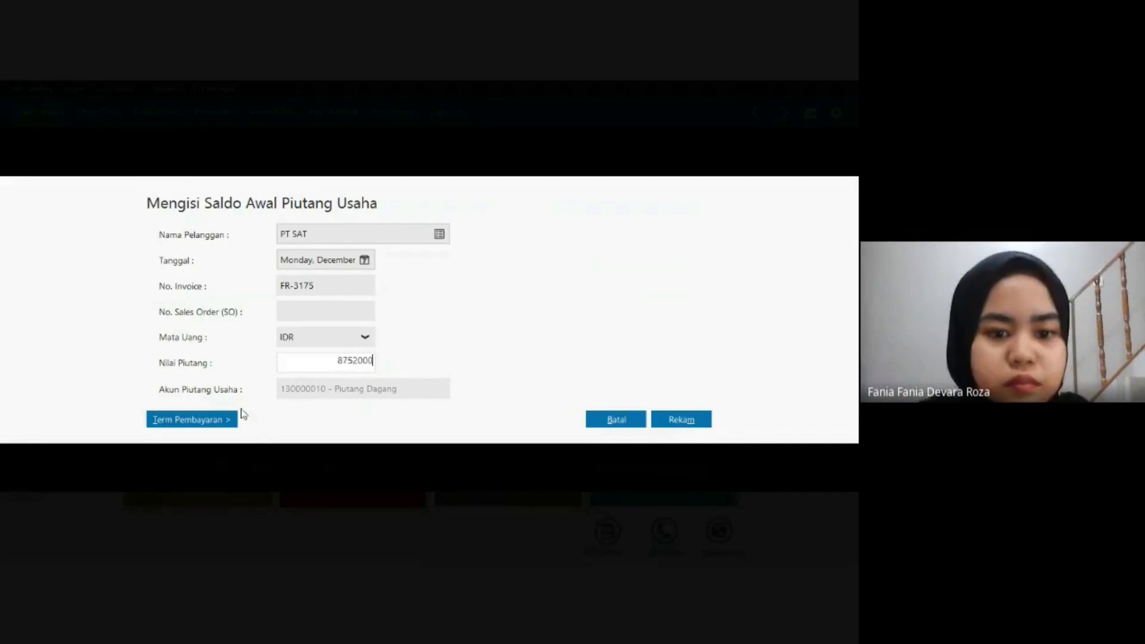
# Set PT SAT's payment terms to 10 discount days, 30 due days, 2% early discount and 2% late penalty, and record the entry.
pyautogui.click(228, 419)
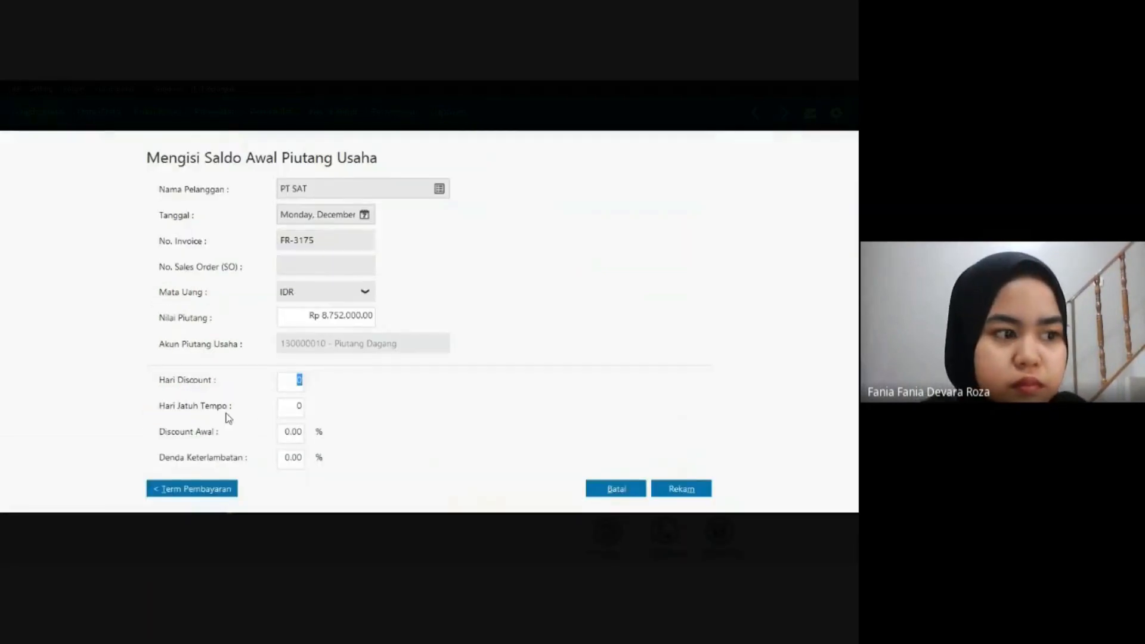
pyautogui.write('1')
pyautogui.press('Tab')
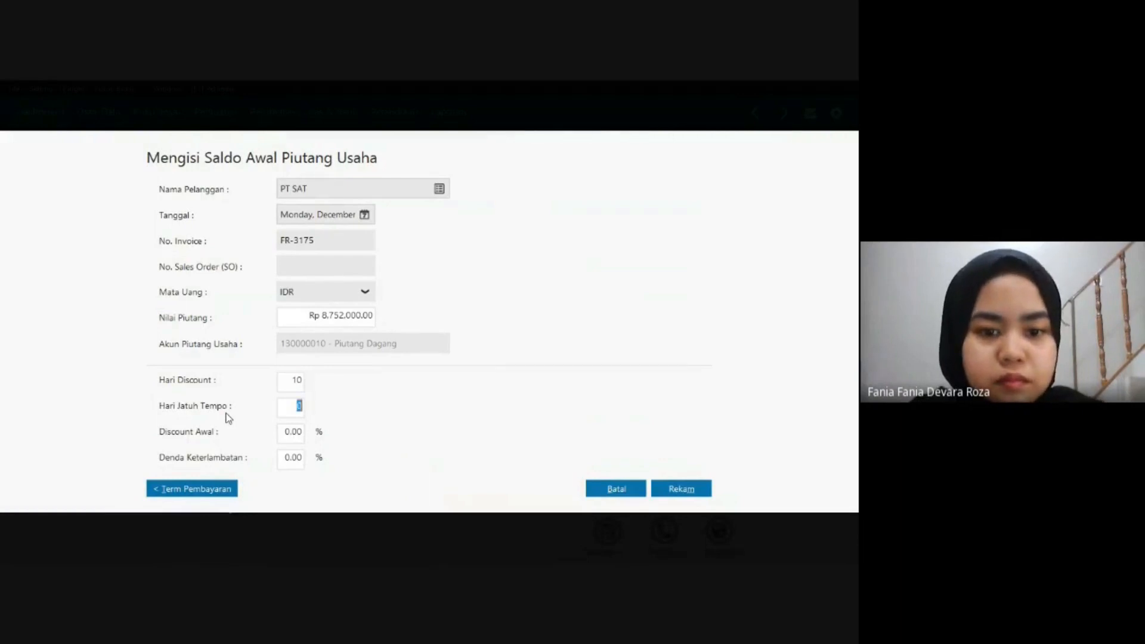
pyautogui.write('30')
pyautogui.press('Tab')
pyautogui.write('2')
pyautogui.press('Tab')
pyautogui.write('2')
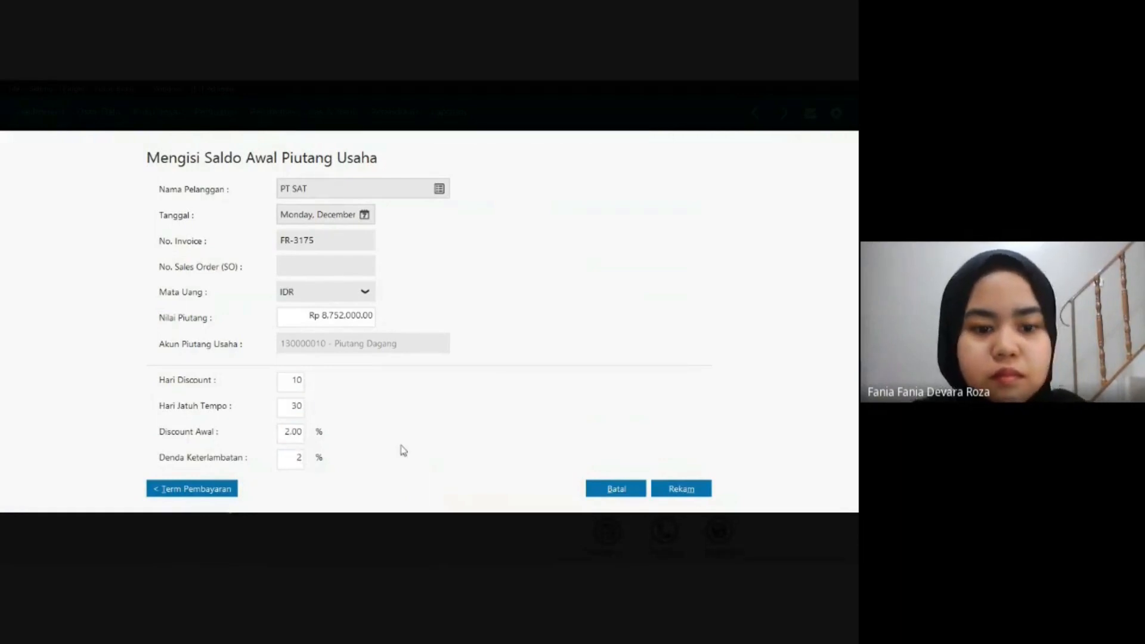
pyautogui.click(695, 490)
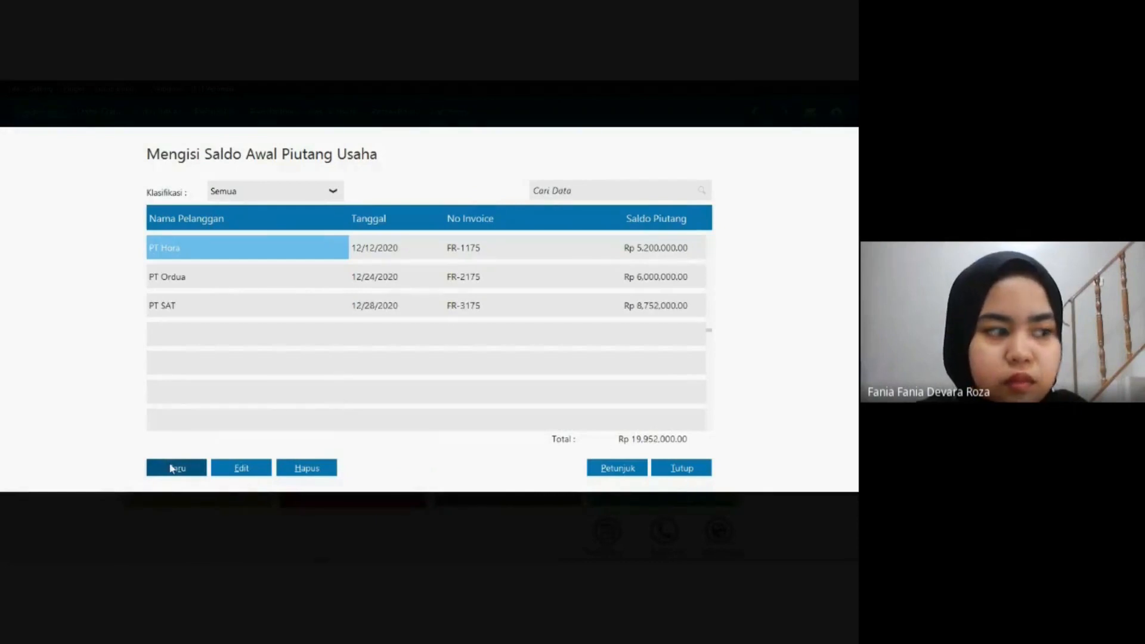
# Start a new opening receivable for customer PT Hodina, dated 29 December 2020.
pyautogui.click(173, 468)
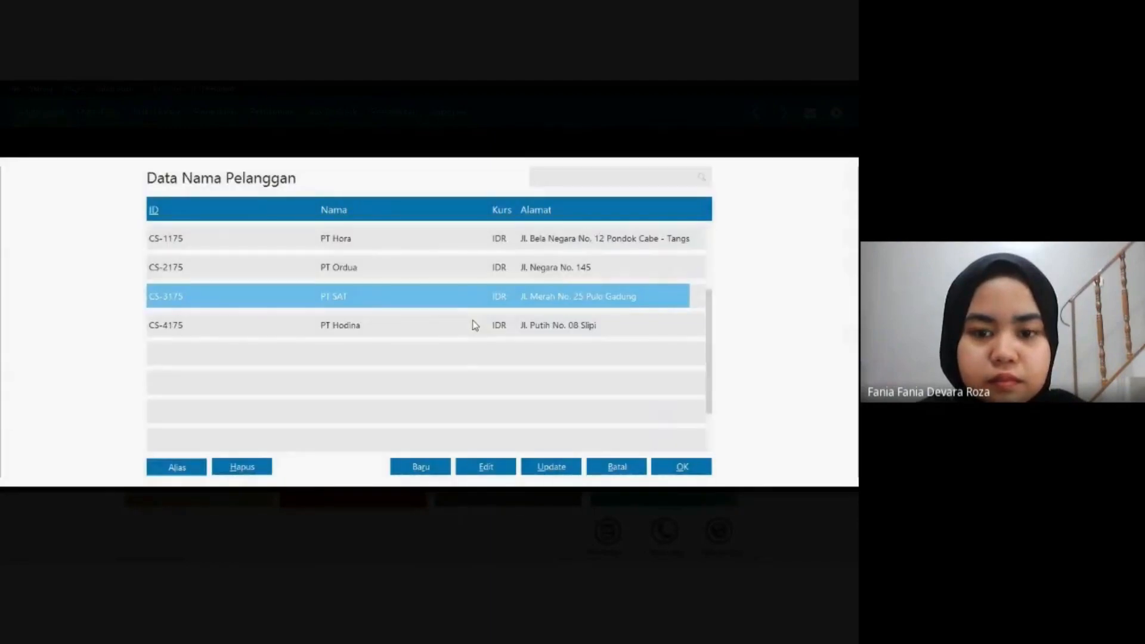
pyautogui.click(475, 325)
pyautogui.click(680, 463)
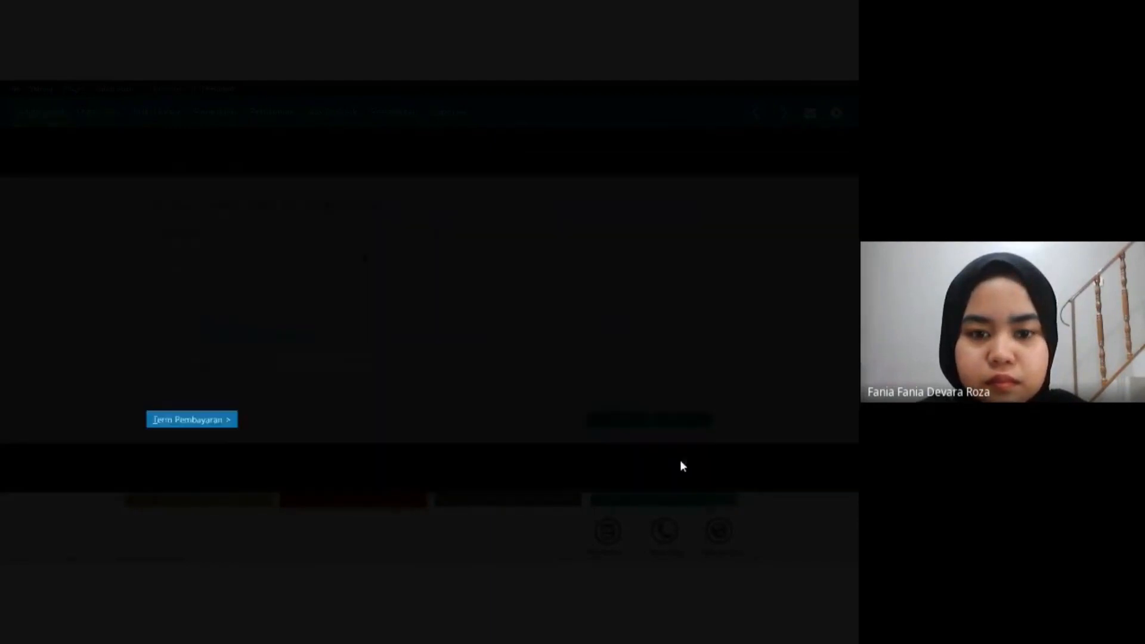
pyautogui.click(365, 261)
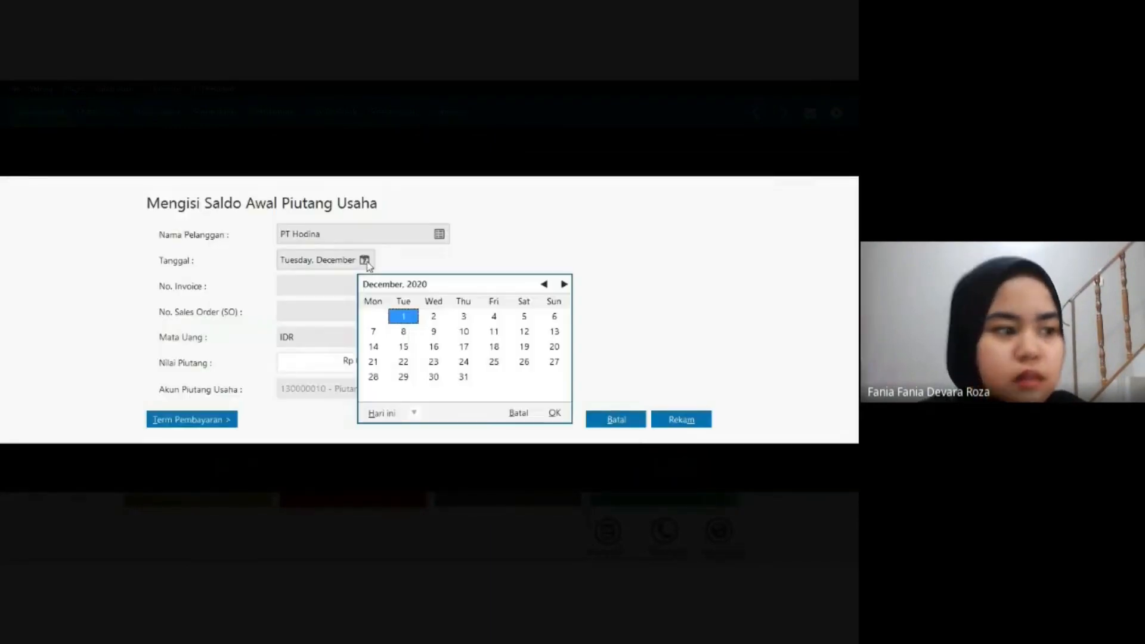
pyautogui.click(401, 378)
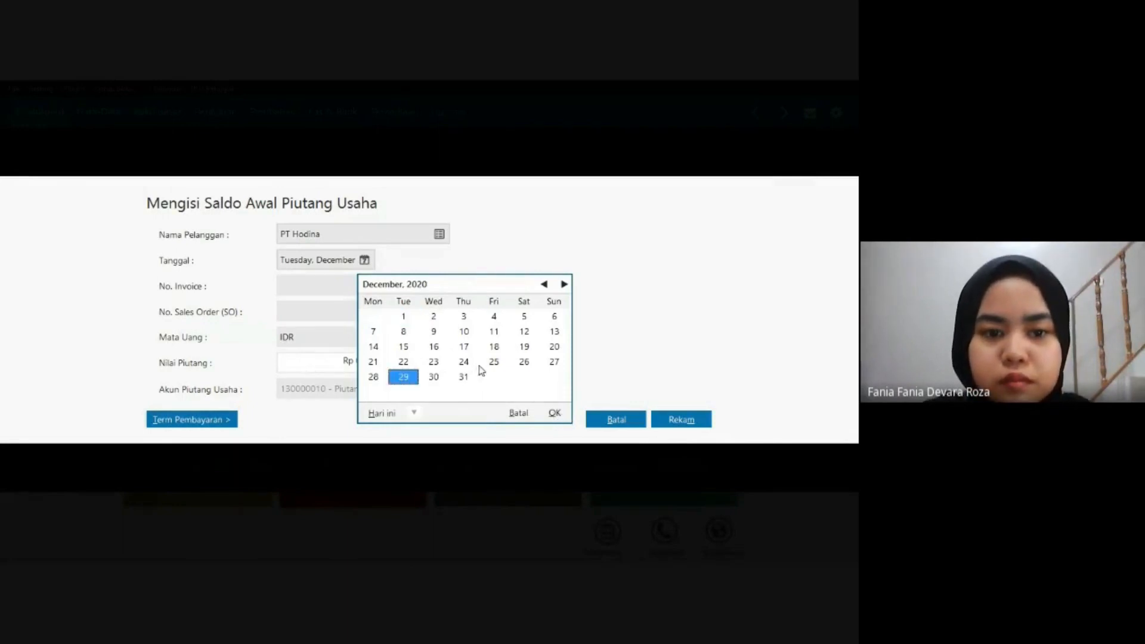
pyautogui.click(555, 413)
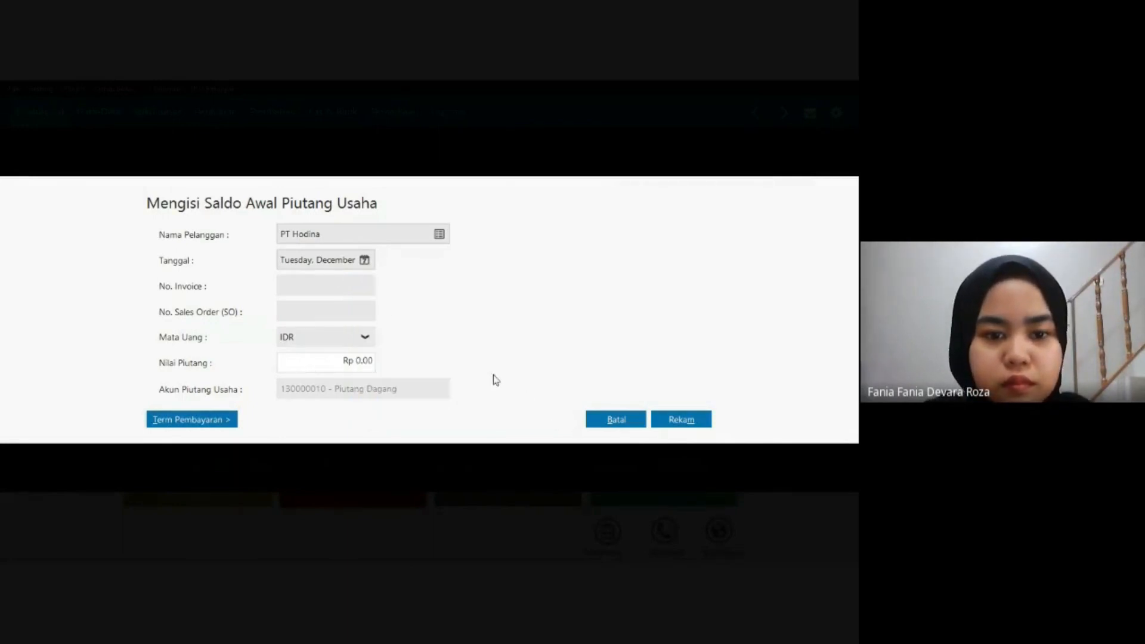
# Enter invoice number FR-4175 and a receivable value of Rp 9,652,000 for PT Hodina.
pyautogui.write('1r')
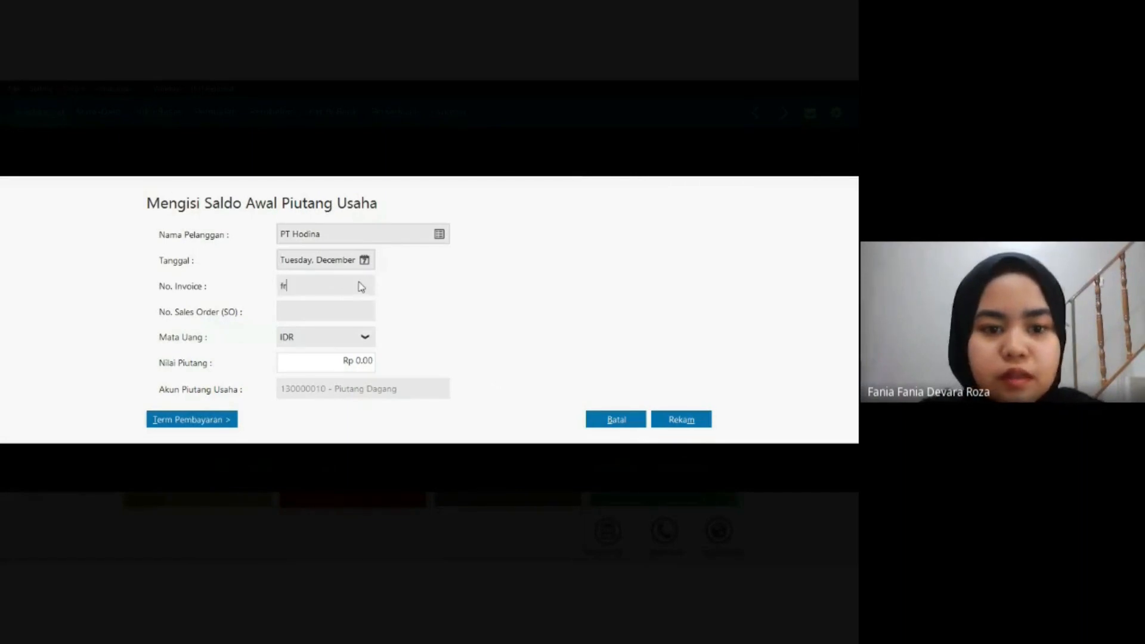
pyautogui.press('BackSpace')
pyautogui.press('BackSpace')
pyautogui.write('FR-4175')
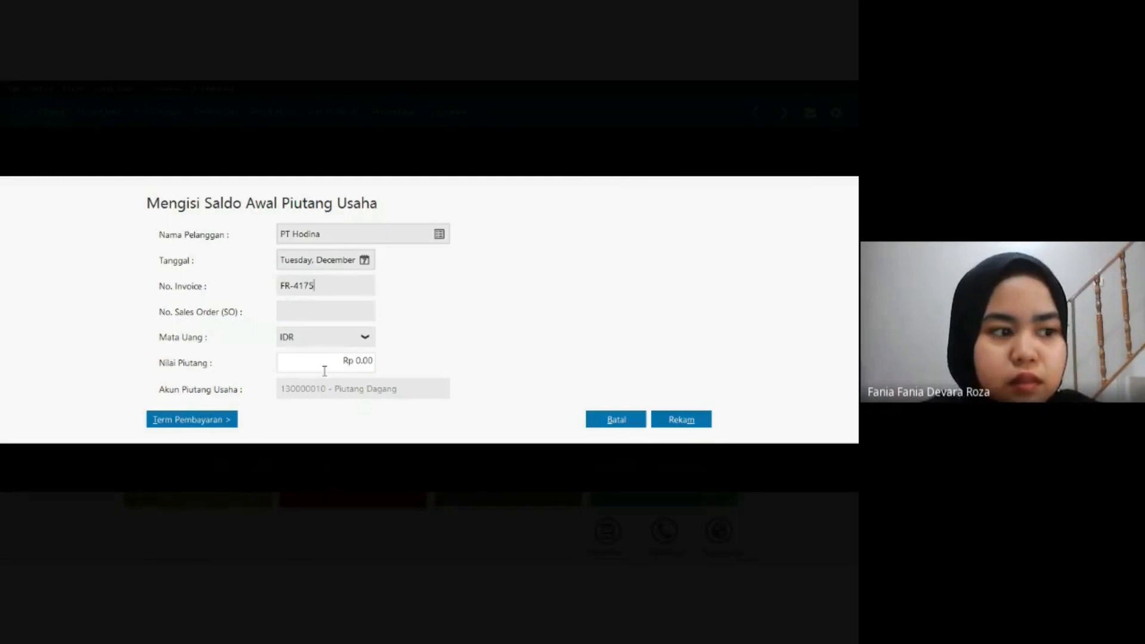
pyautogui.click(325, 371)
pyautogui.write('9')
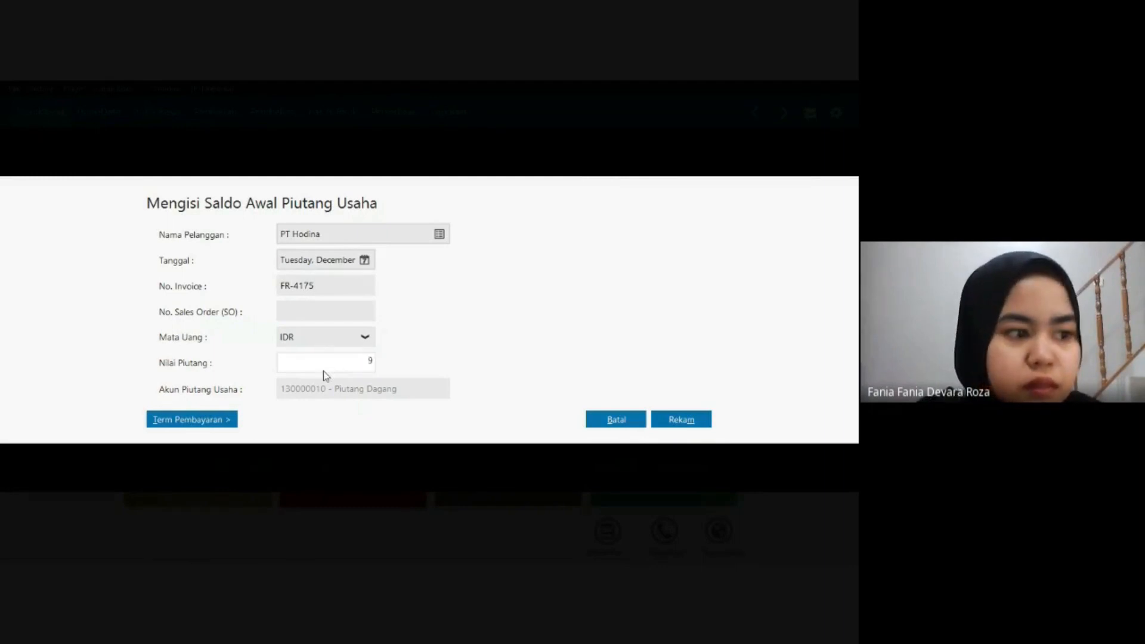
pyautogui.write('652000')
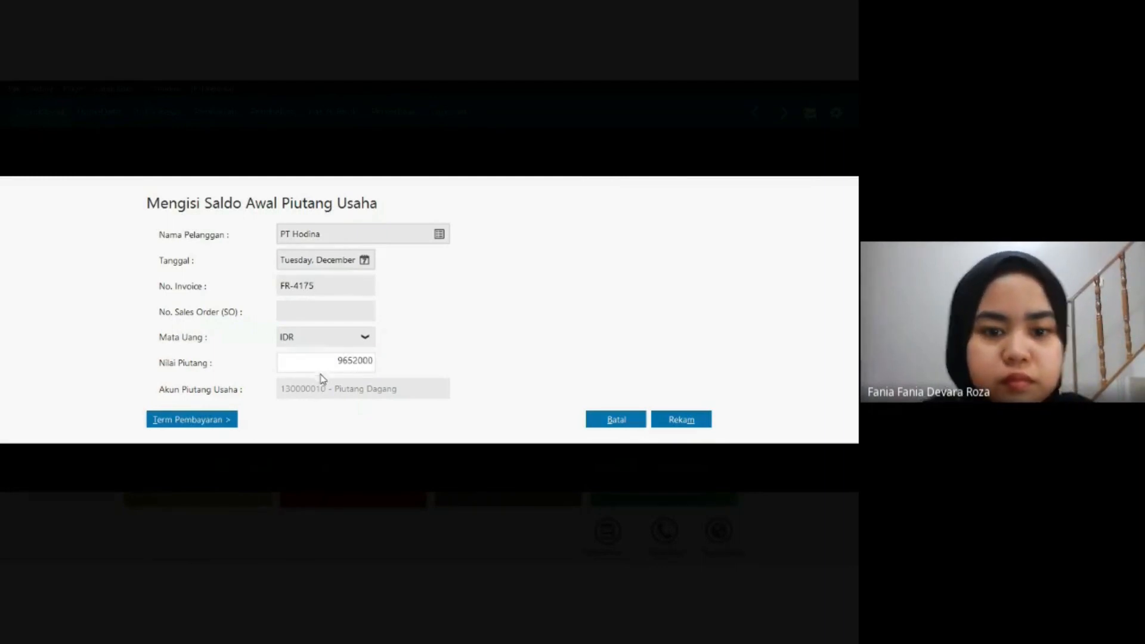
# Set PT Hodina's terms to 10 discount days, 30 due days, 2% early discount and 2% late penalty, and record the entry.
pyautogui.click(224, 419)
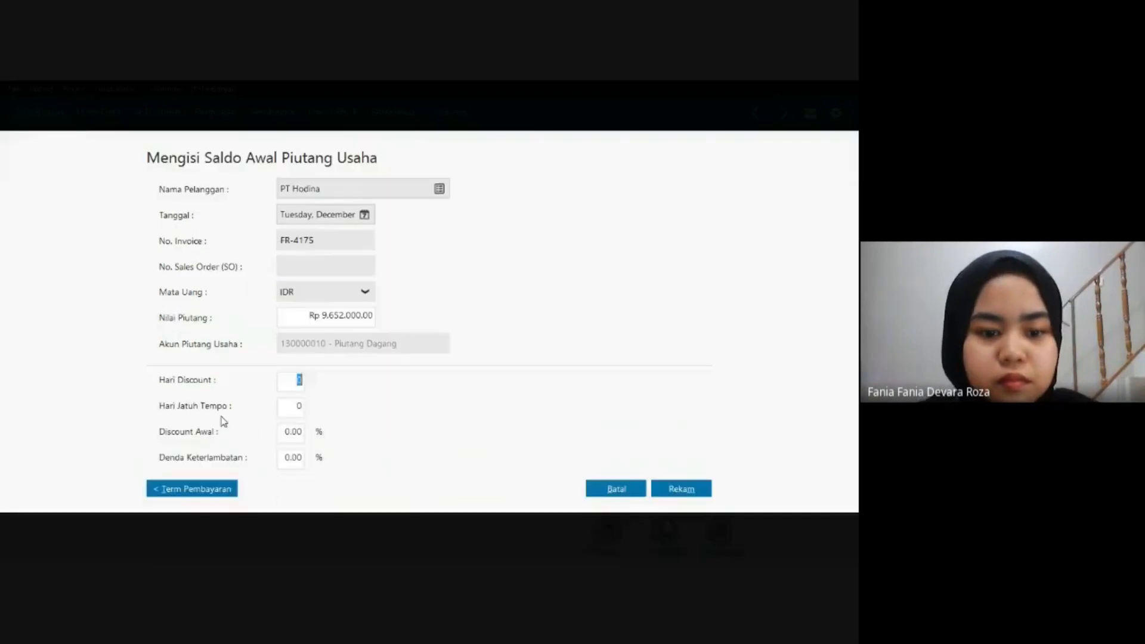
pyautogui.press('Tab')
pyautogui.write('30')
pyautogui.press('Tab')
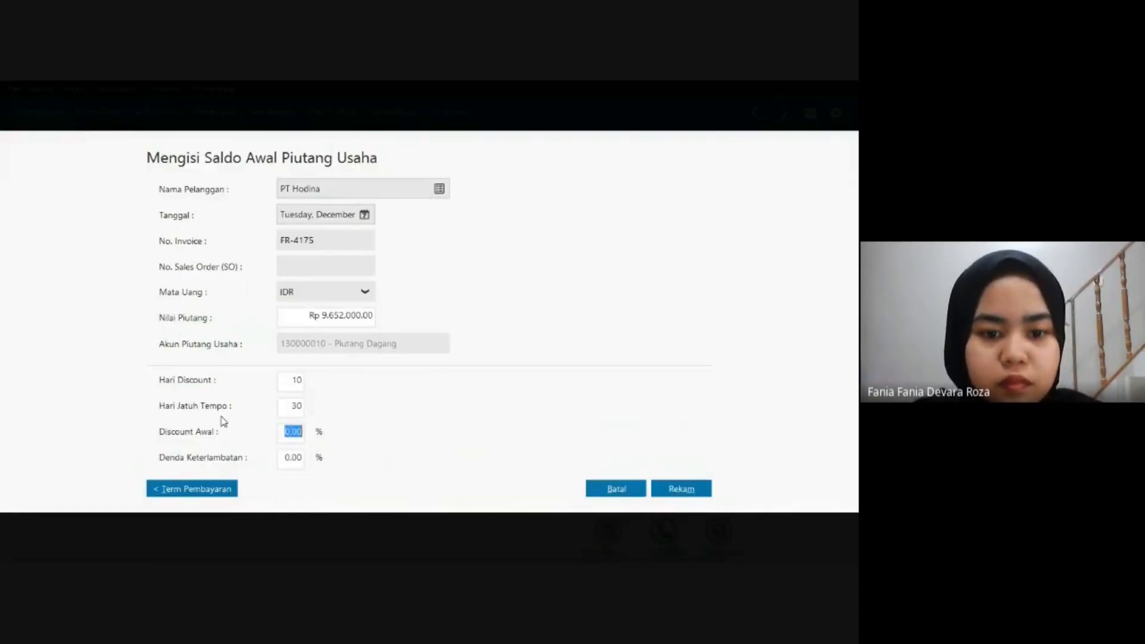
pyautogui.write('2')
pyautogui.press('Tab')
pyautogui.write('2')
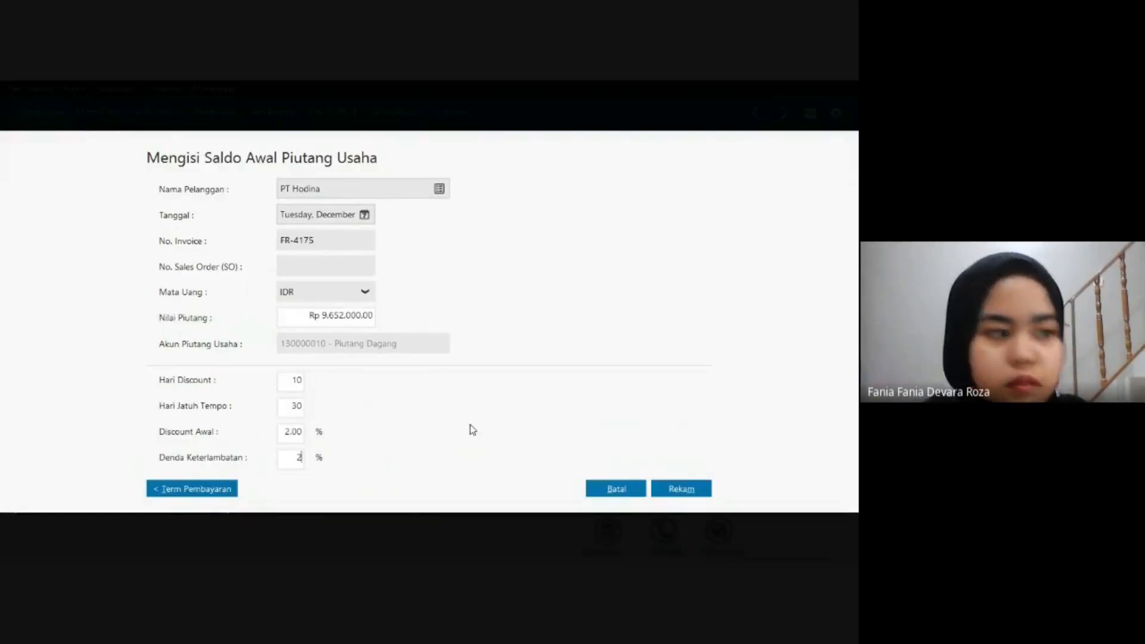
pyautogui.click(692, 490)
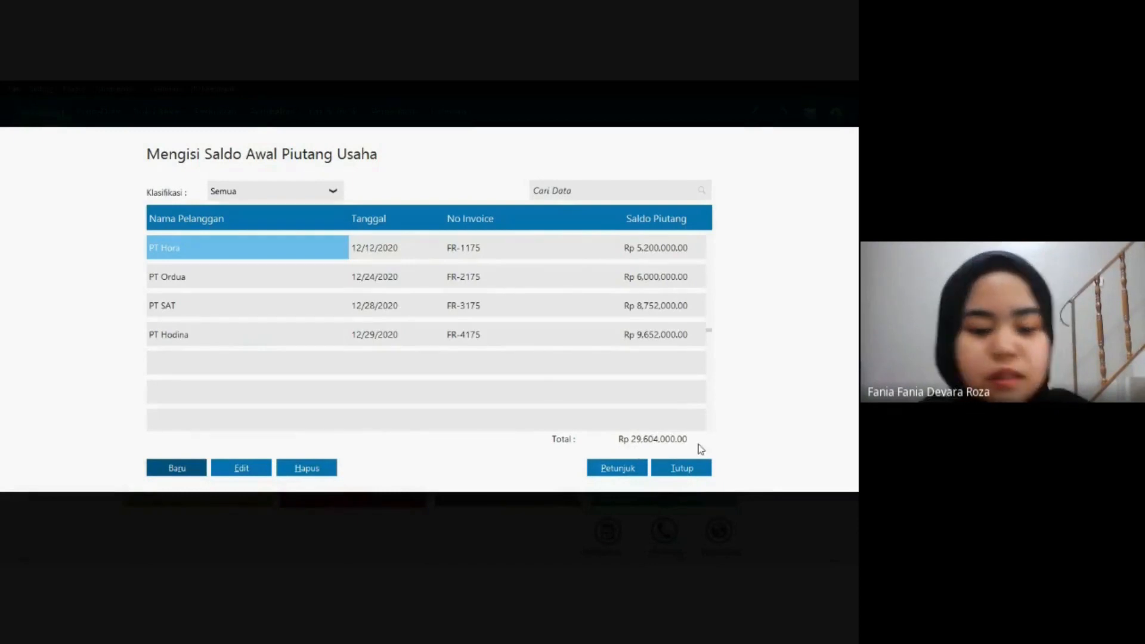
# Switch to SOAL UTS.pdf in Foxit PhantomPDF, review the Data Piutang and Data Utang tables, and return to the accounting program.
pyautogui.hotkey('alt', 'Tab')
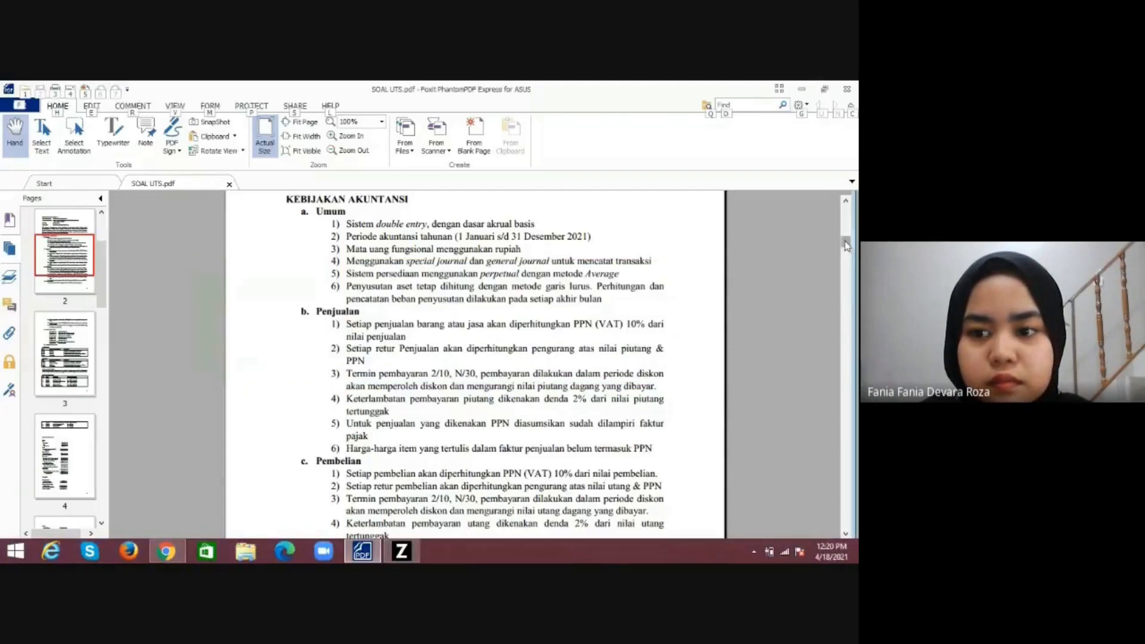
pyautogui.moveTo(847, 245); pyautogui.dragTo(850, 312)
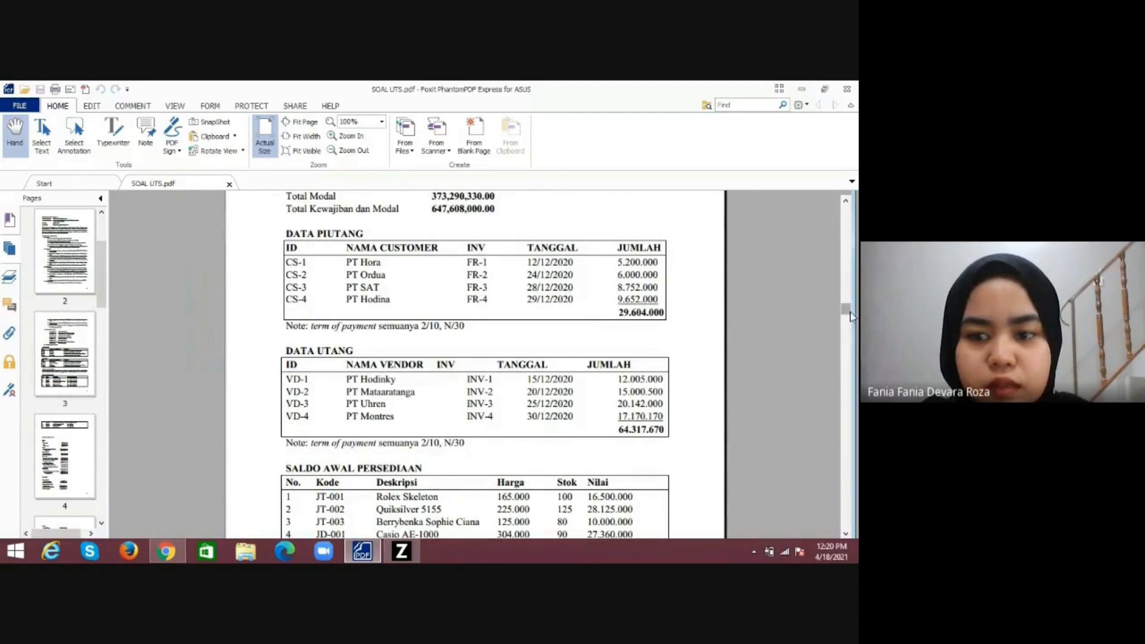
pyautogui.scroll(-3, 847, 316)
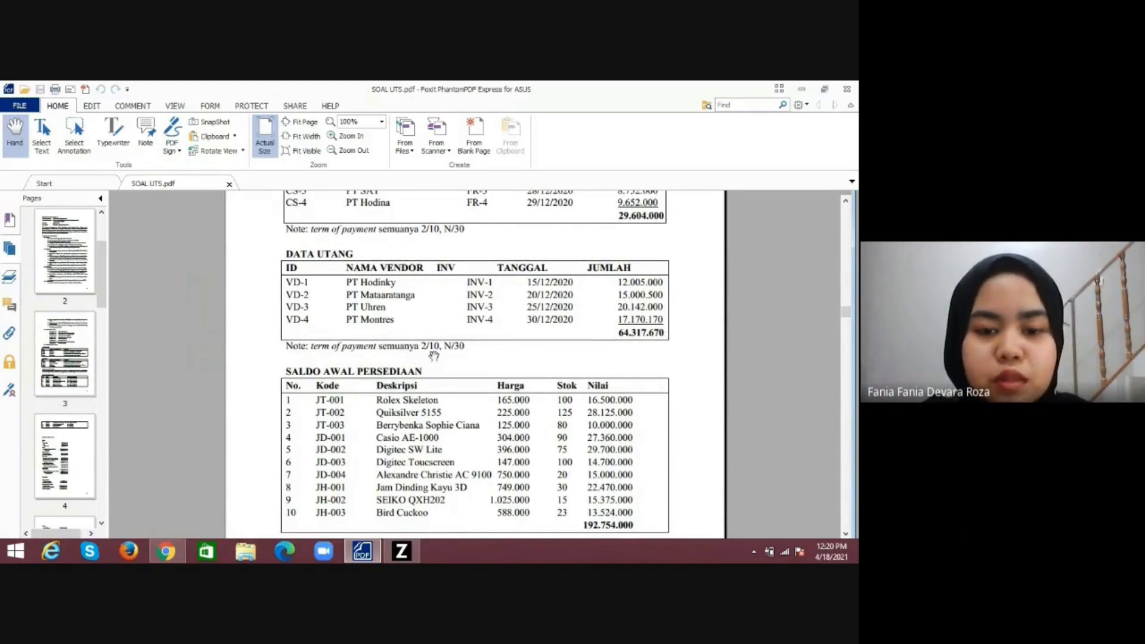
pyautogui.hotkey('alt', 'Tab')
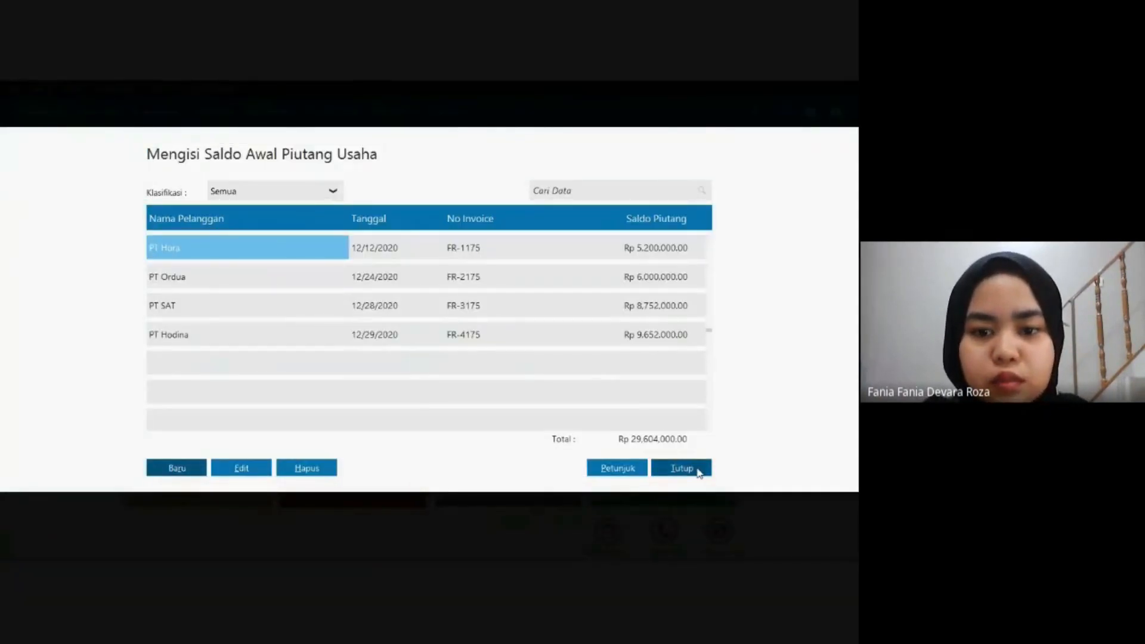
# Close the opening receivables list and open the opening payables list (Saldo Awal Hutang Usaha).
pyautogui.click(682, 468)
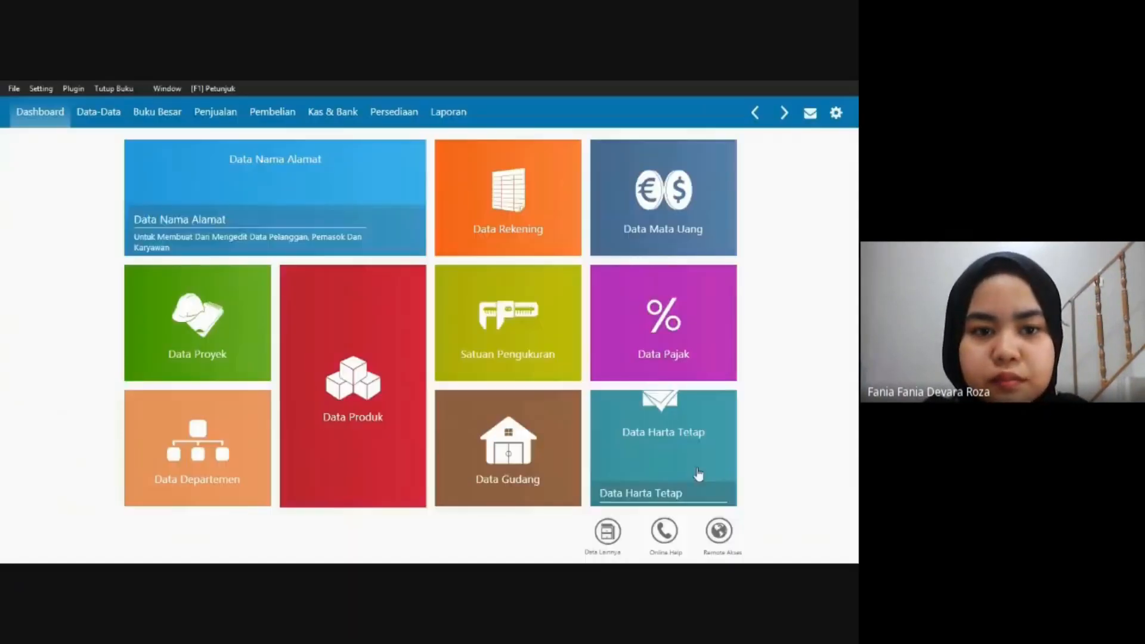
pyautogui.click(44, 88)
pyautogui.moveTo(98, 140)
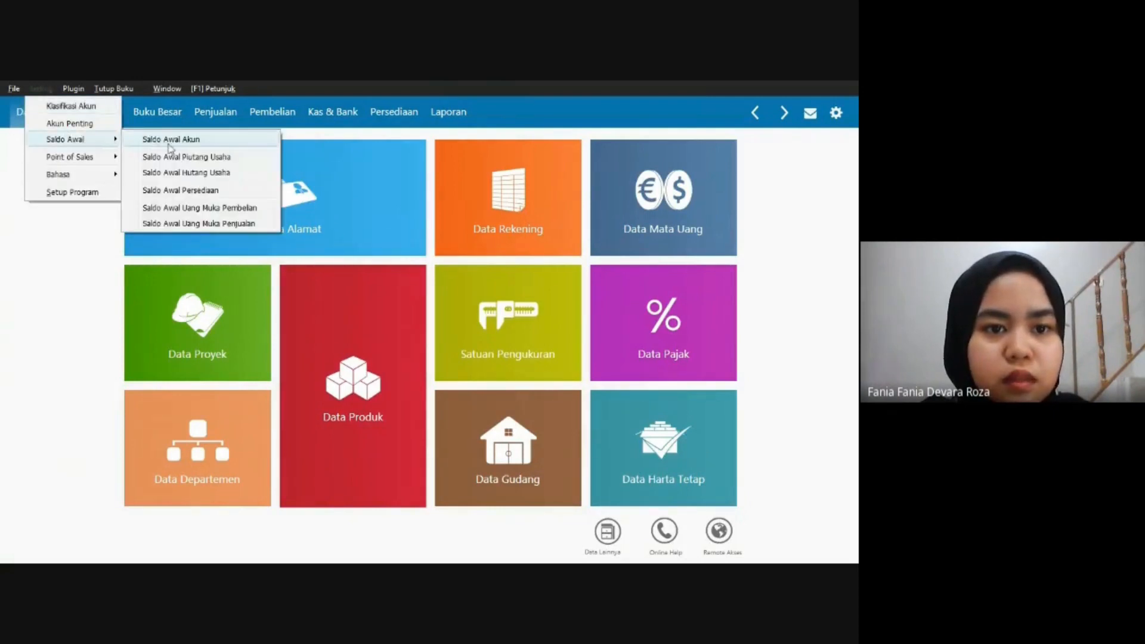
pyautogui.click(173, 173)
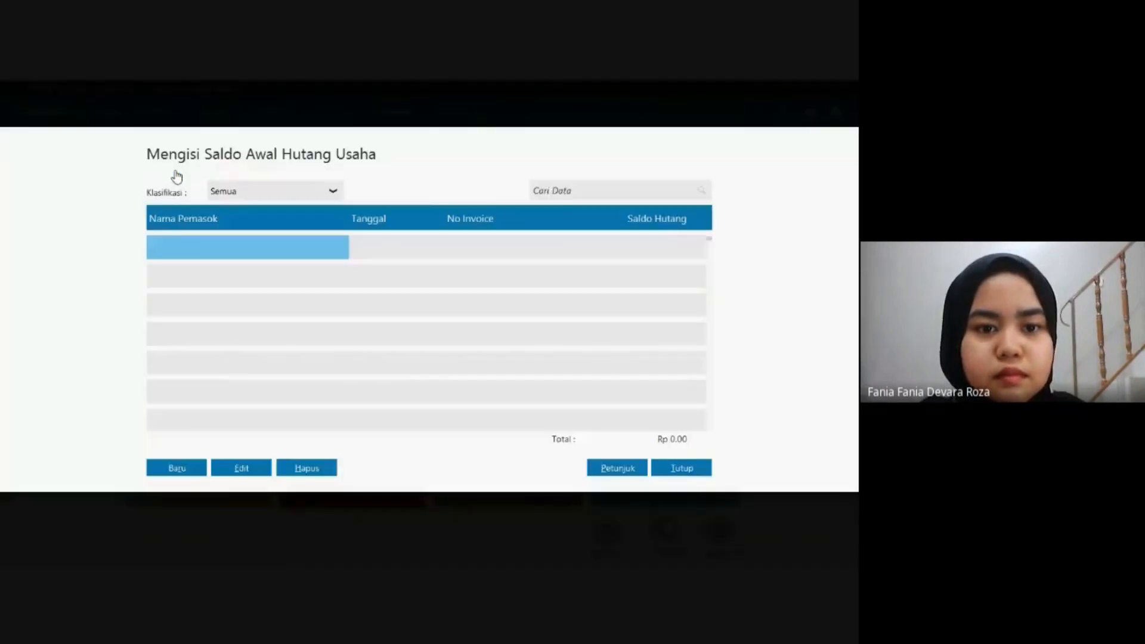
# Start a new opening payable for vendor PT Hodinky, dated 15 December 2020.
pyautogui.click(165, 469)
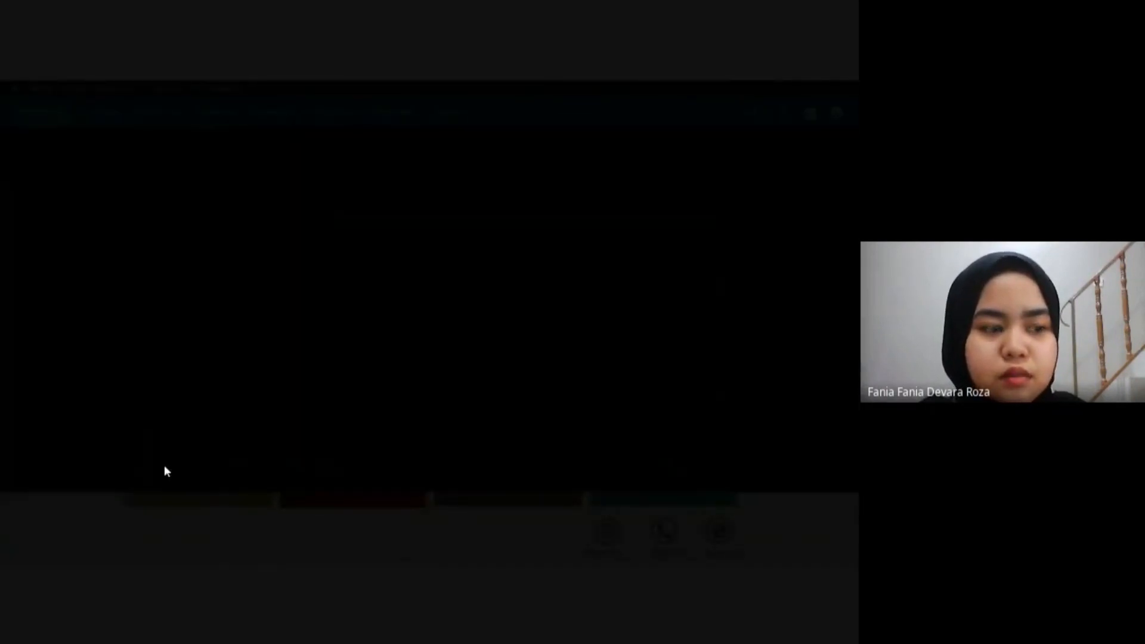
pyautogui.click(439, 234)
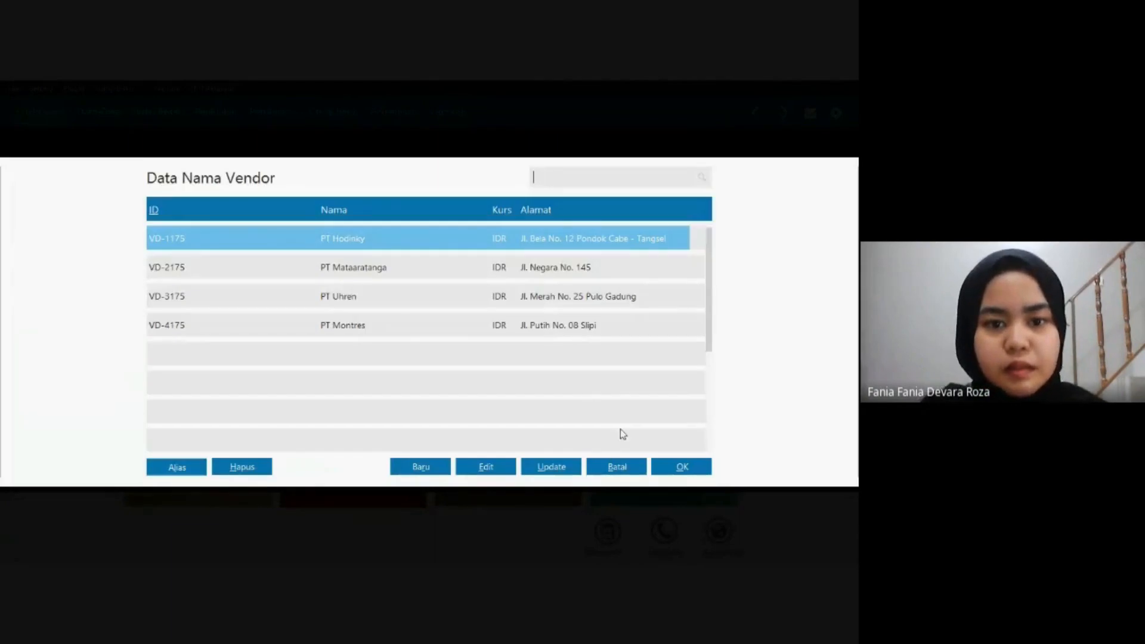
pyautogui.click(675, 465)
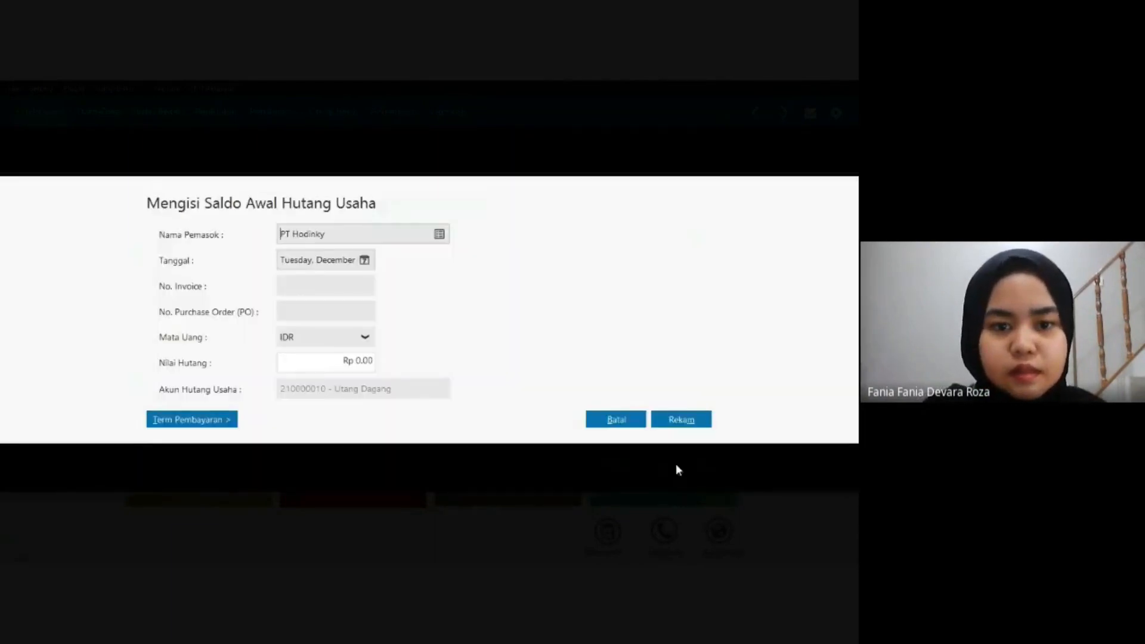
pyautogui.click(364, 261)
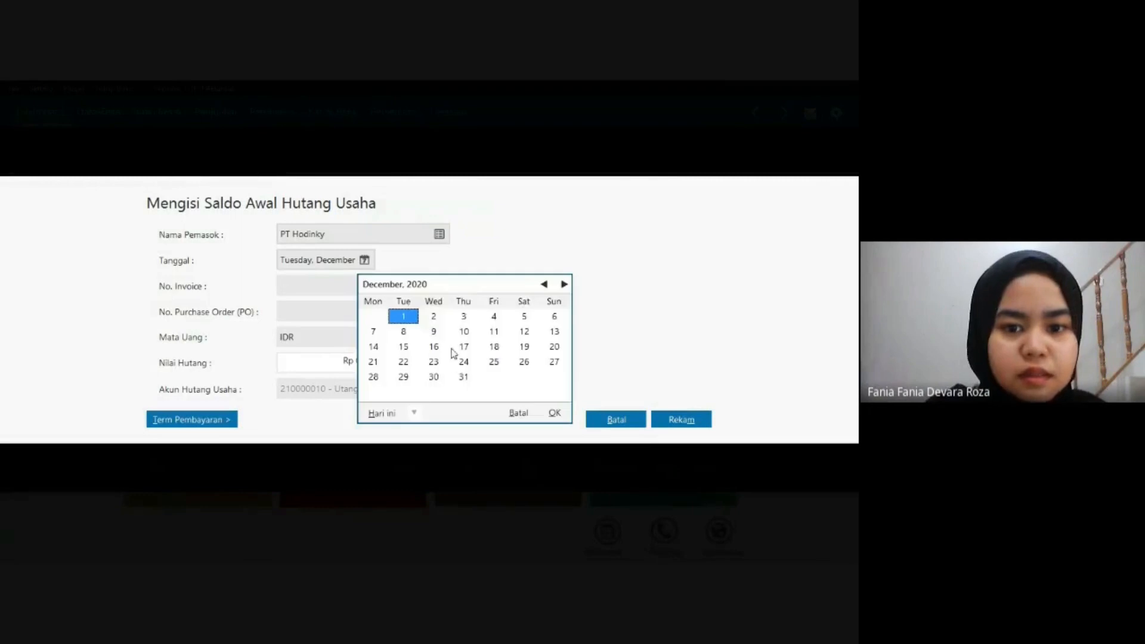
pyautogui.click(402, 347)
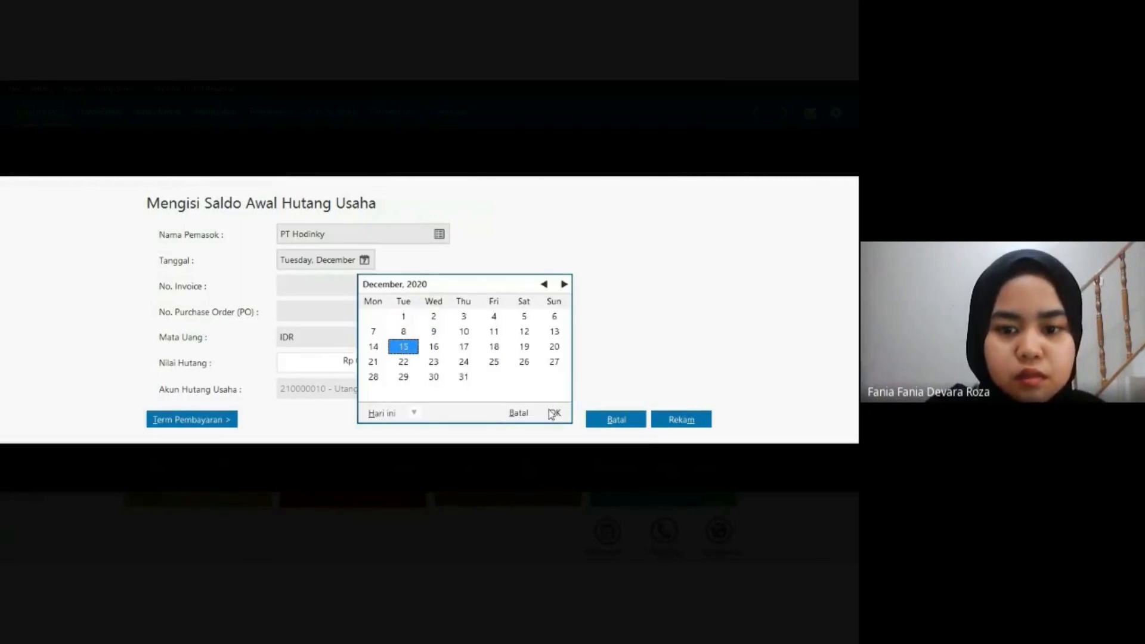
pyautogui.click(553, 412)
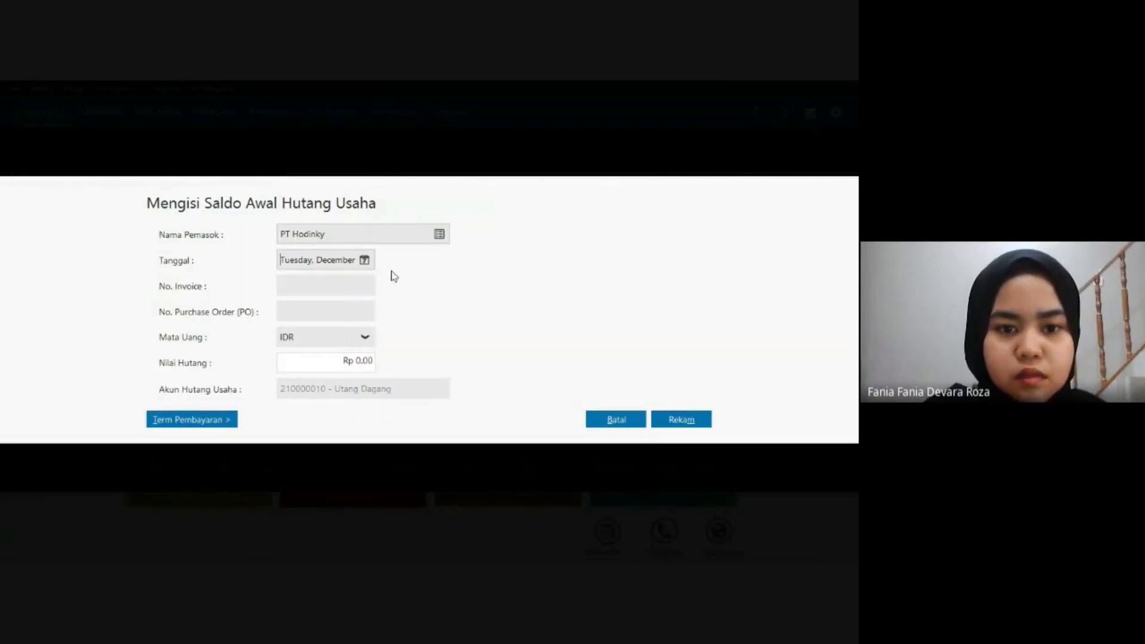
# Enter invoice number INV-1175 and a payable amount of Rp 12,005,000 for PT Hodinky.
pyautogui.click(363, 282)
pyautogui.write('INV-1175')
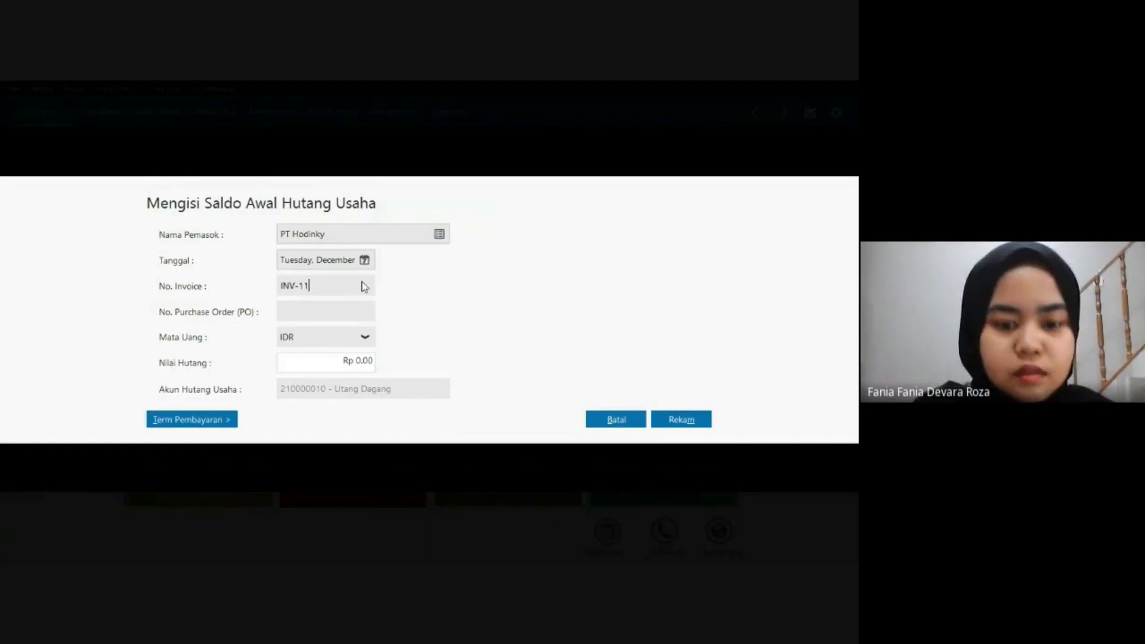
pyautogui.click(353, 366)
pyautogui.write('1')
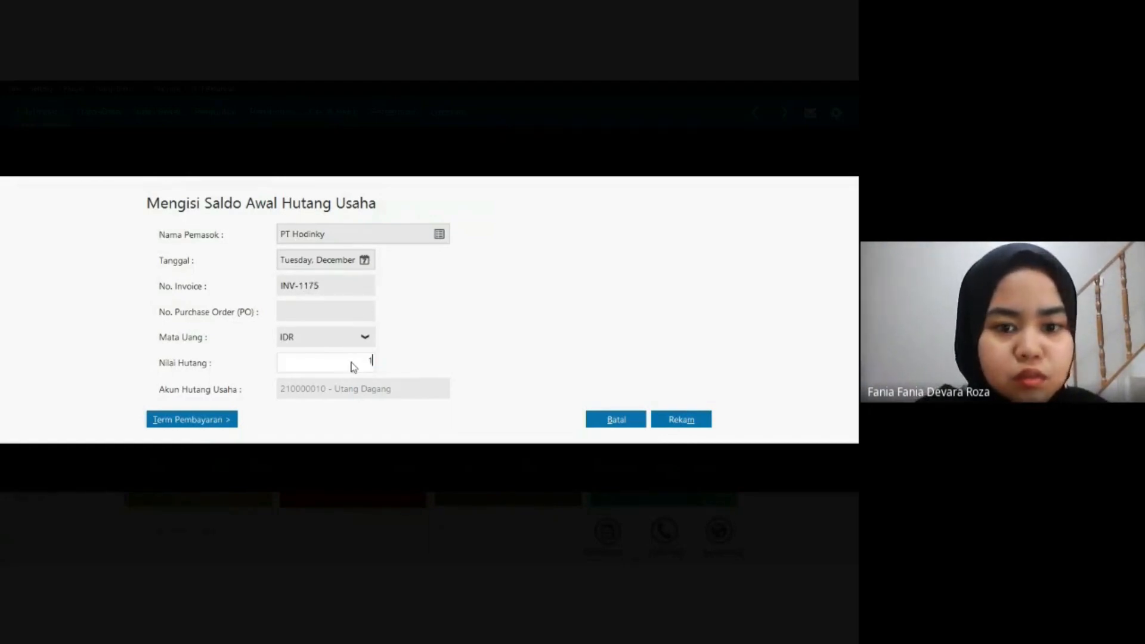
pyautogui.write('200')
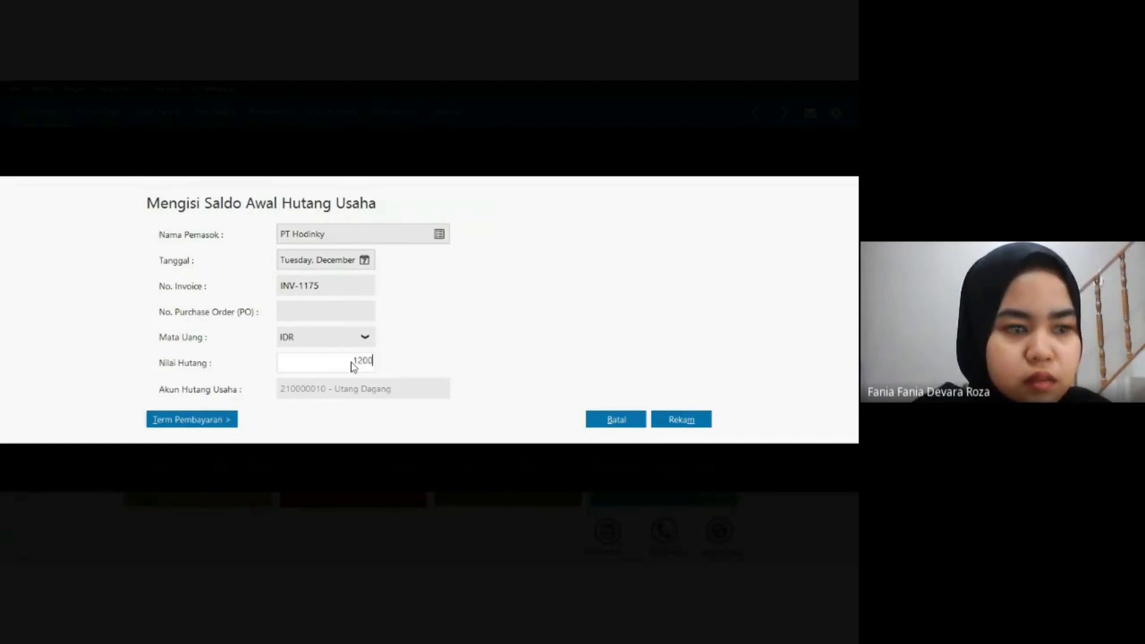
pyautogui.write('5000')
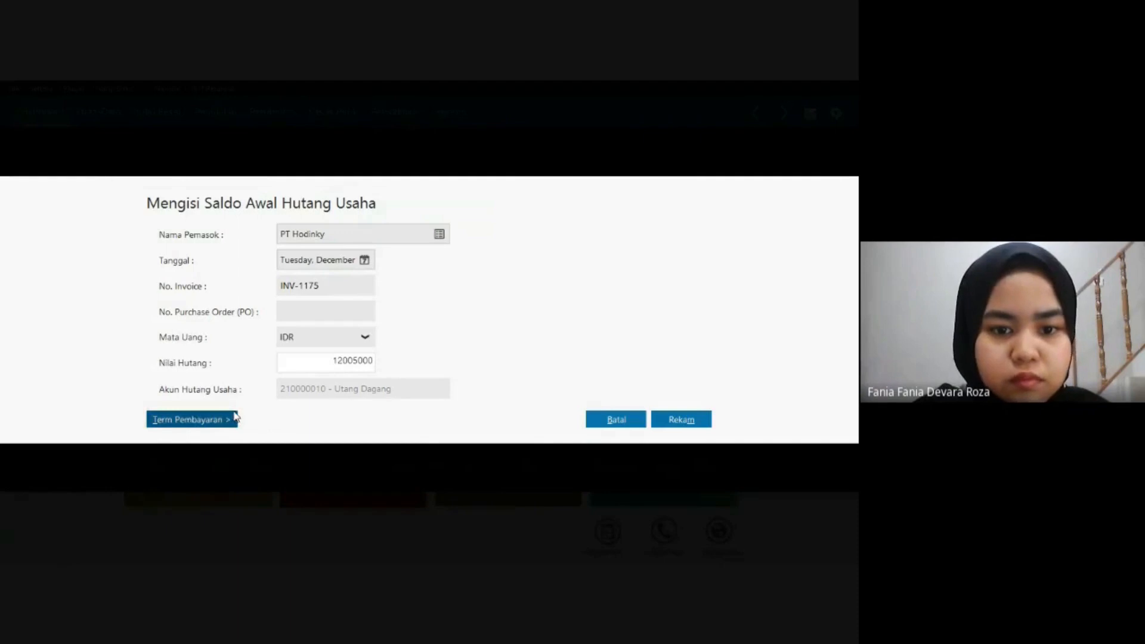
# Set PT Hodinky's payment terms to 10 discount days, 30 due days, 2% early discount and 2% late penalty, and record the entry.
pyautogui.click(232, 418)
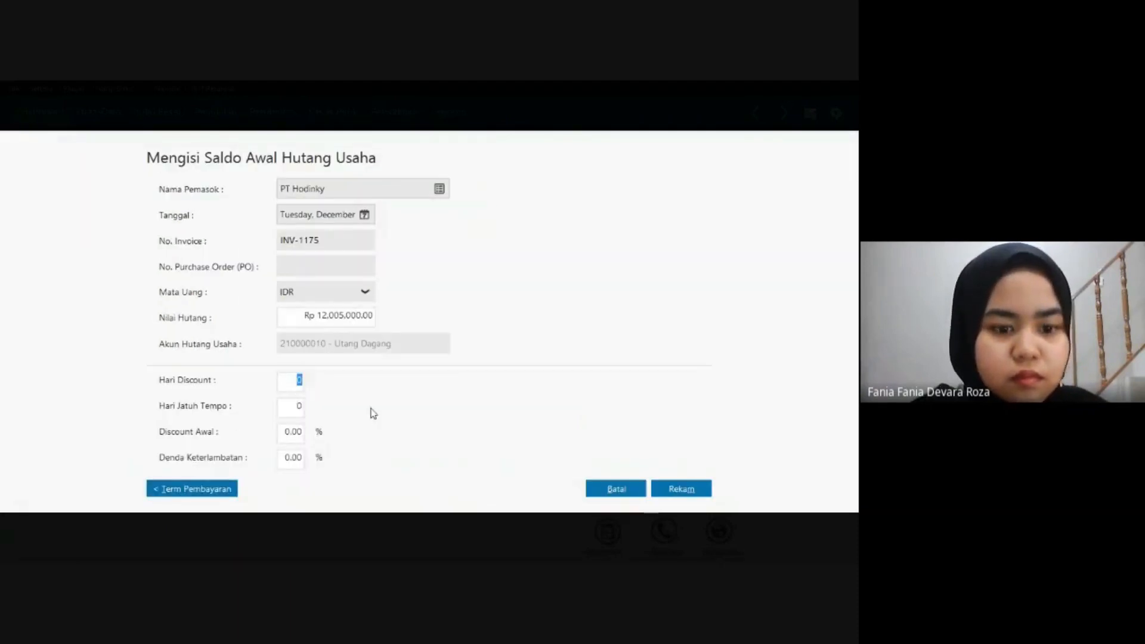
pyautogui.write('10')
pyautogui.press('Tab')
pyautogui.write('3')
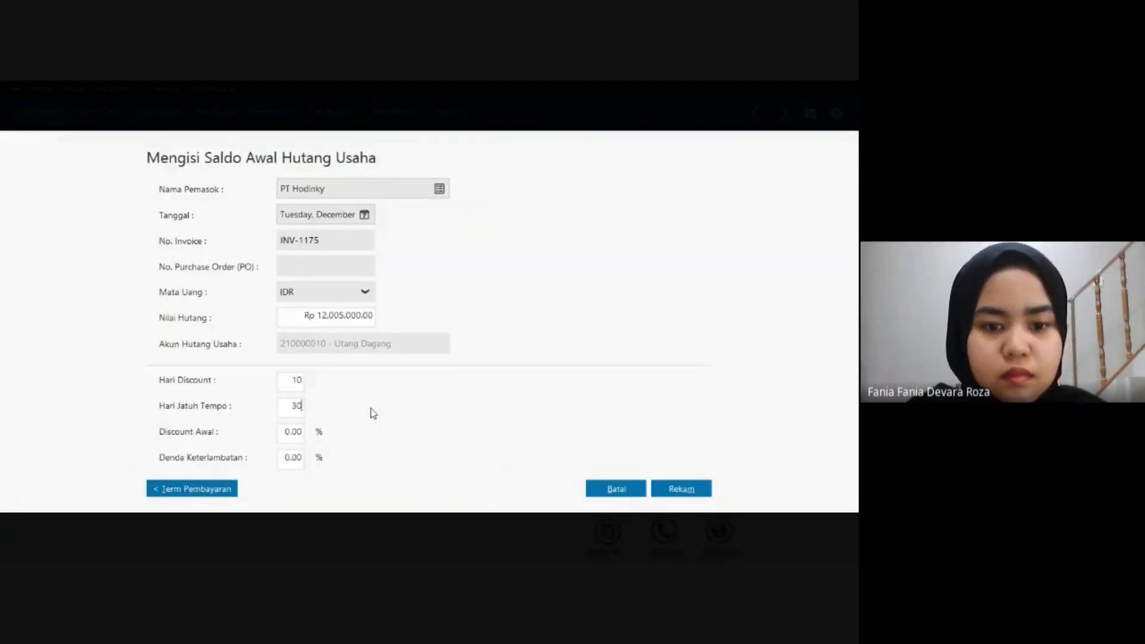
pyautogui.press('Tab')
pyautogui.write('2')
pyautogui.press('Tab')
pyautogui.write('2')
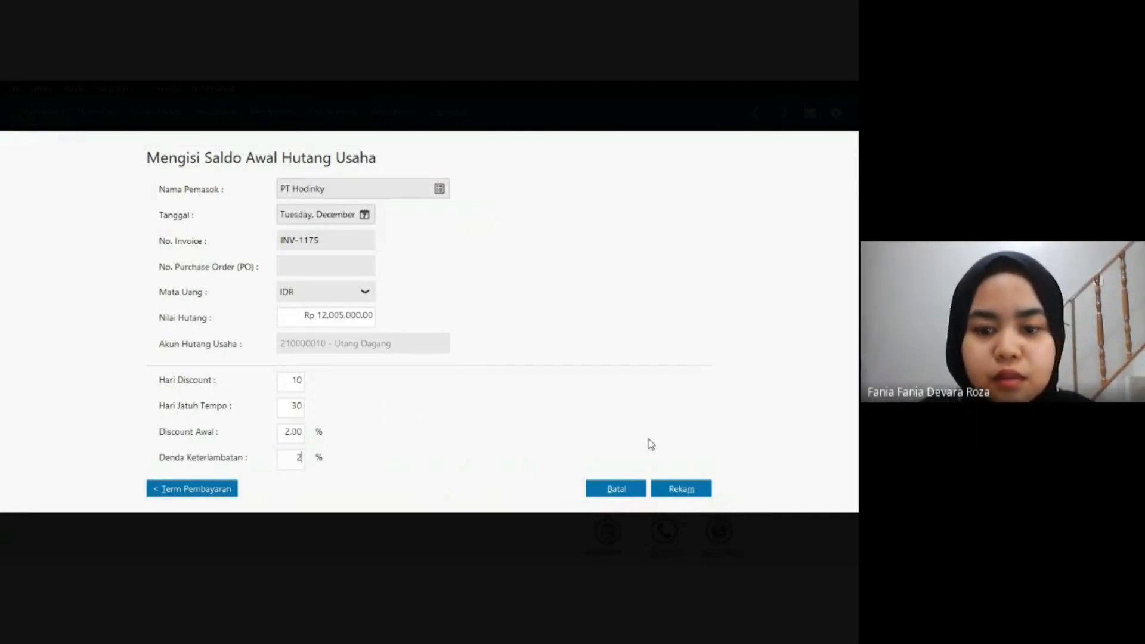
pyautogui.click(683, 488)
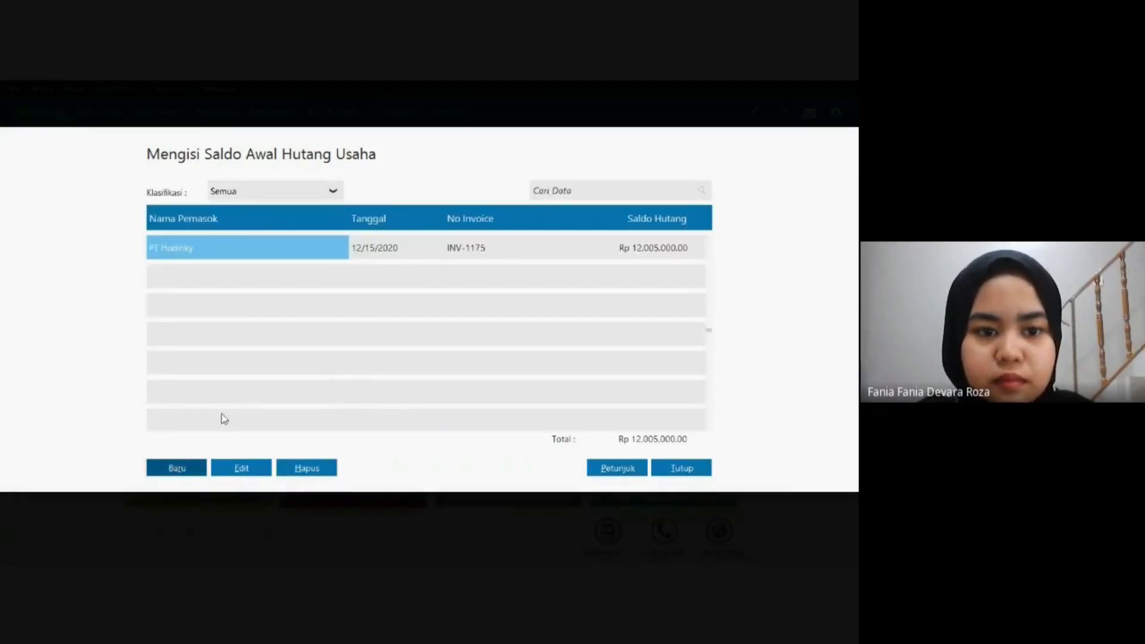
# Create an opening payable for vendor PT Mataaratanga dated 20 December 2020, with invoice INV-2175 and amount Rp 15,000,500.
pyautogui.click(170, 469)
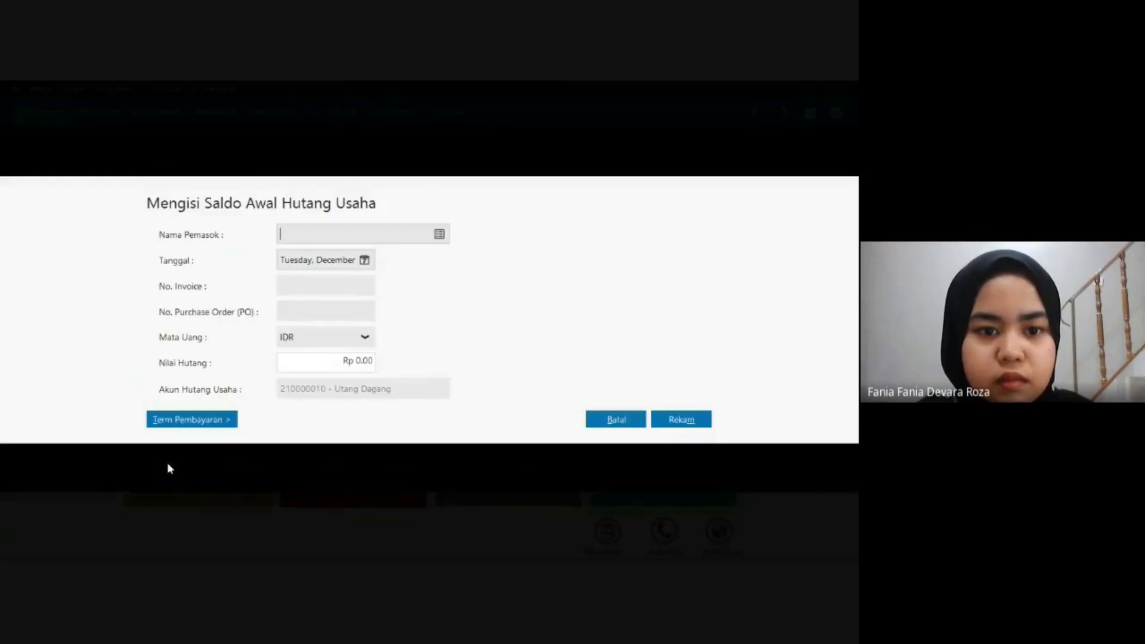
pyautogui.click(440, 235)
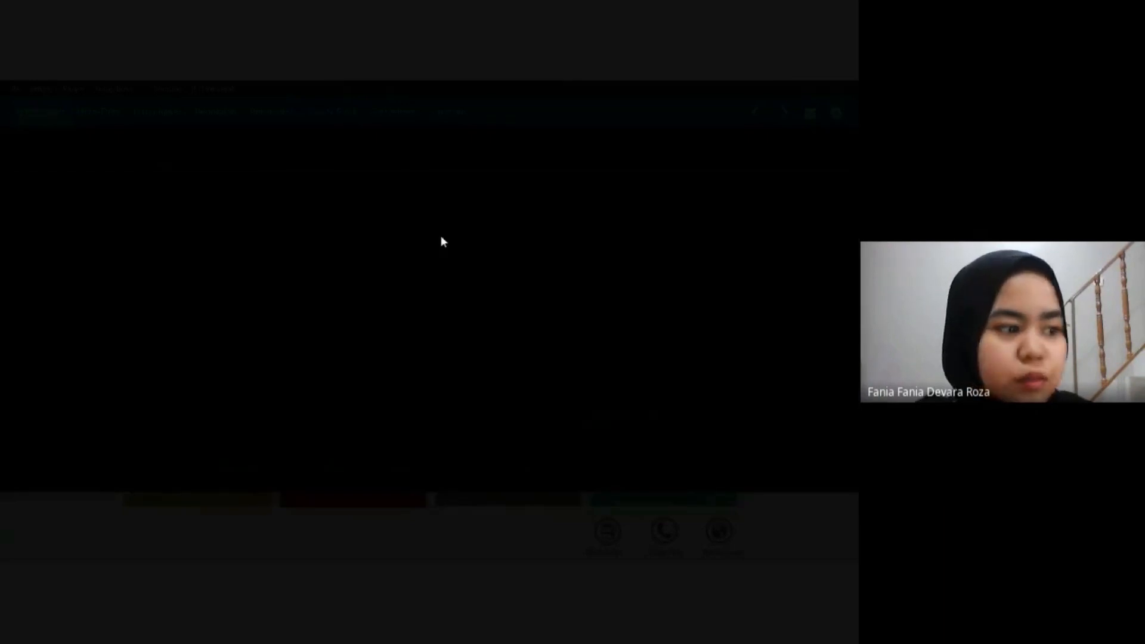
pyautogui.click(440, 269)
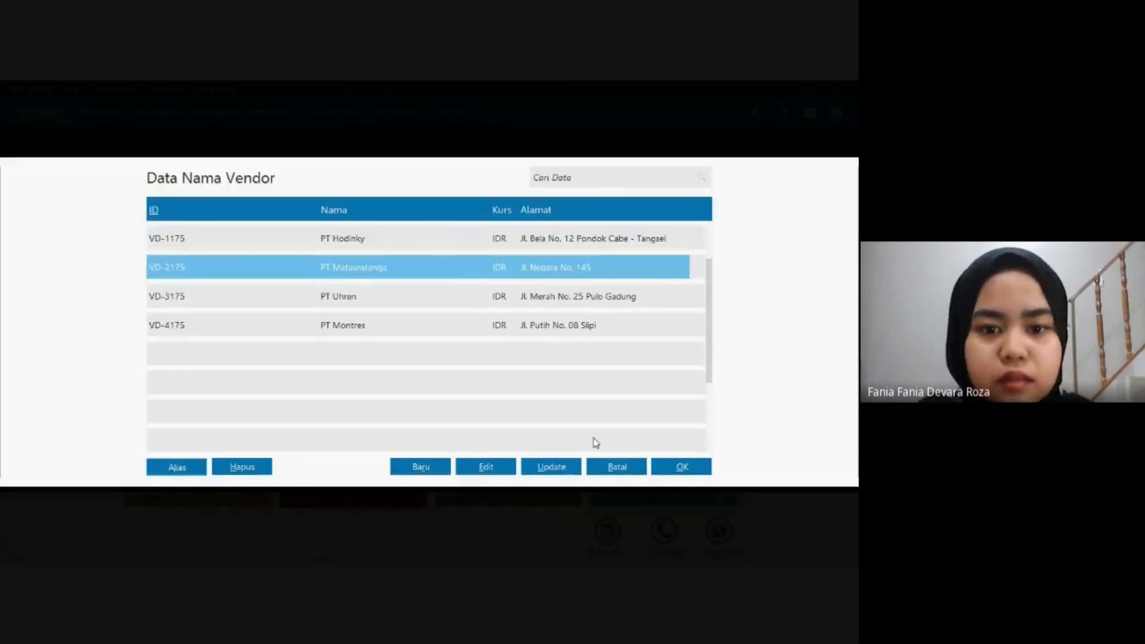
pyautogui.click(678, 469)
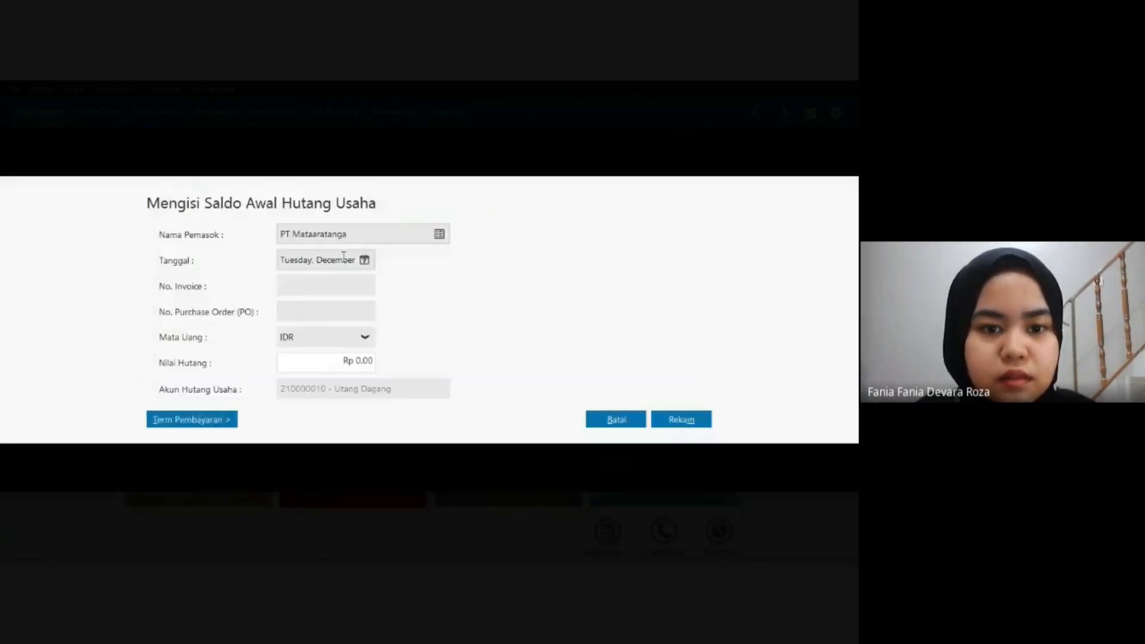
pyautogui.click(365, 261)
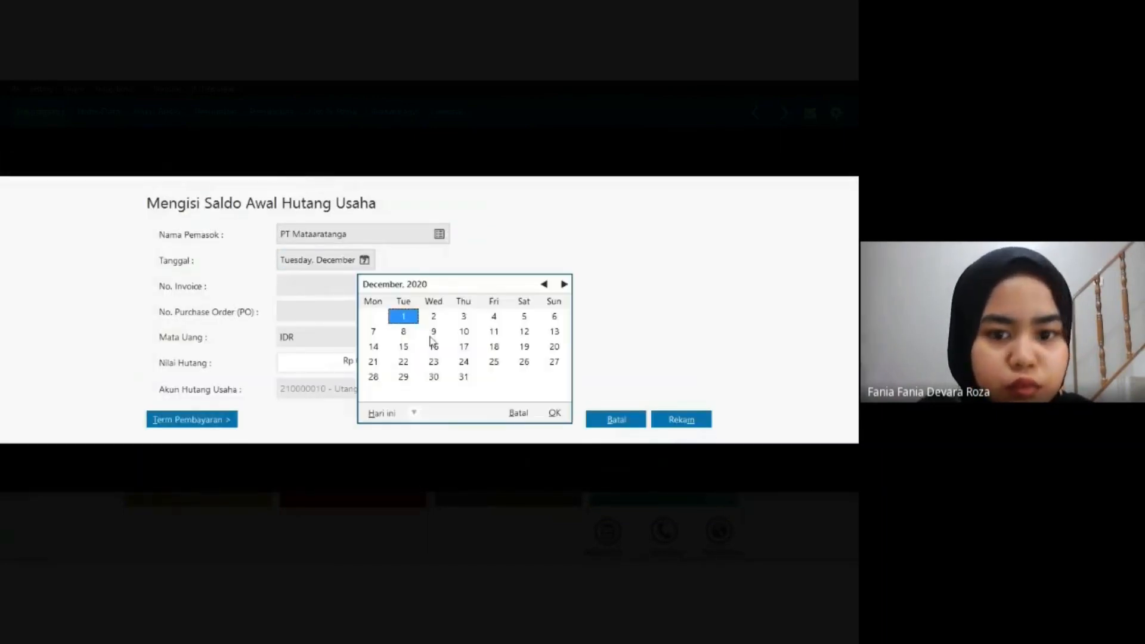
pyautogui.click(555, 347)
pyautogui.click(554, 413)
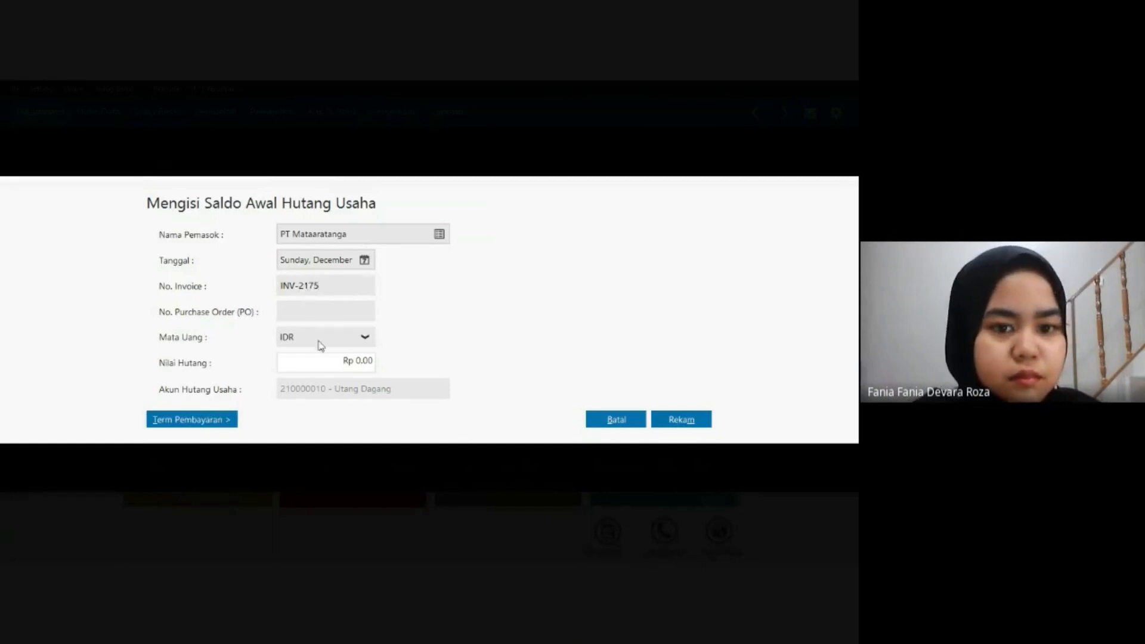
pyautogui.click(337, 361)
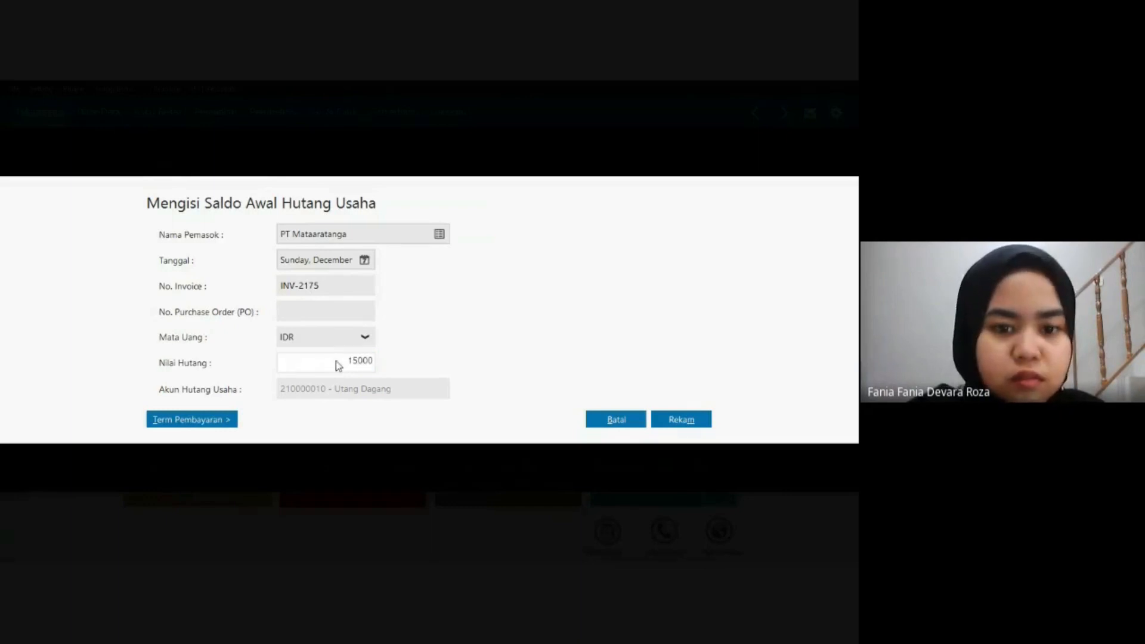
pyautogui.write('15000500')
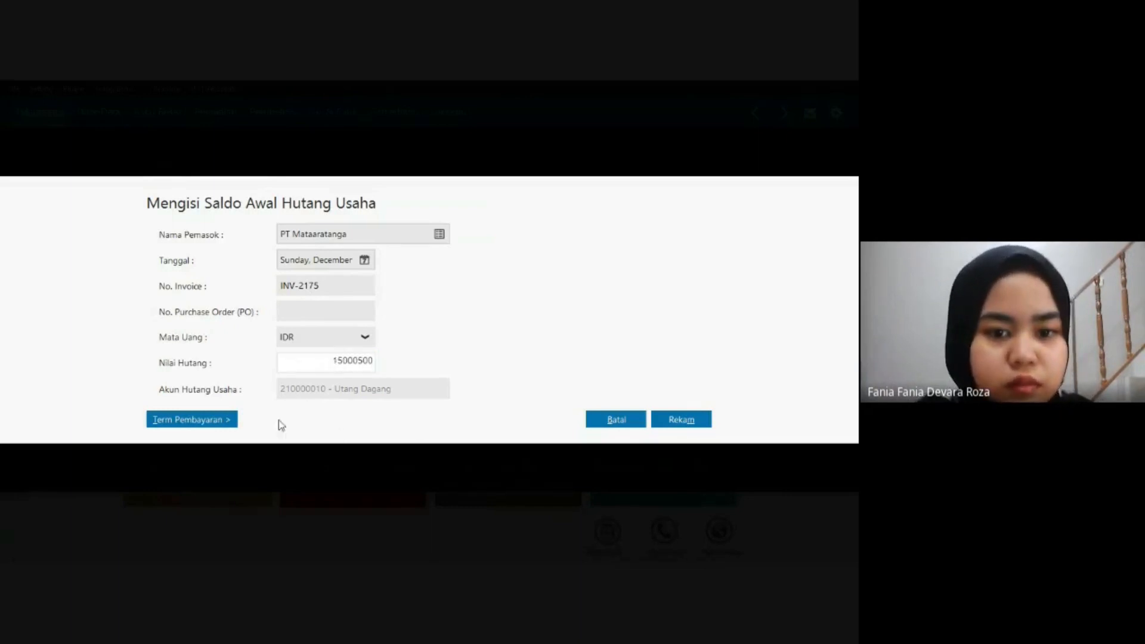
# Set PT Mataaratanga's payment terms to 10 discount days, 30 due days, 2% early discount and 2% late penalty, and record the entry.
pyautogui.click(232, 419)
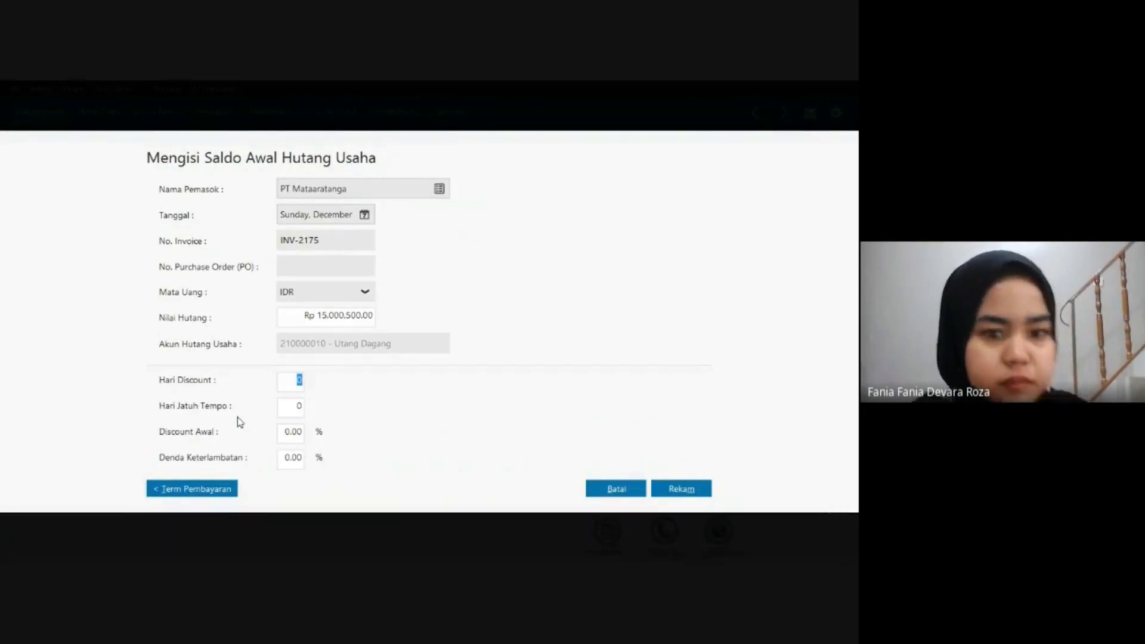
pyautogui.write('10')
pyautogui.press('Tab')
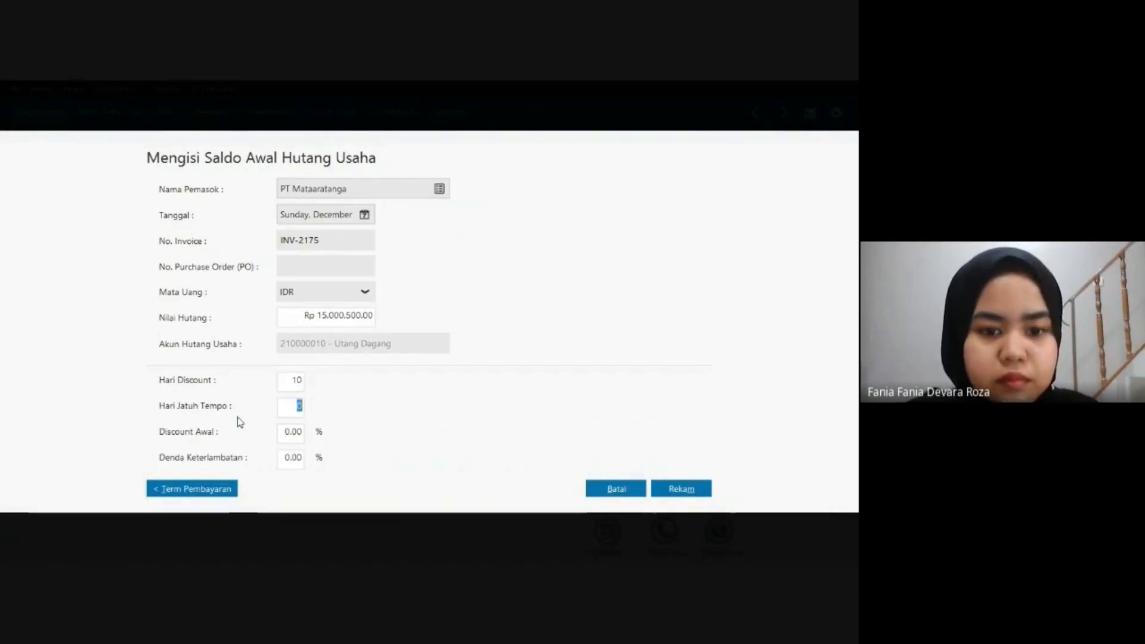
pyautogui.write('30')
pyautogui.press('Tab')
pyautogui.write('2')
pyautogui.press('Tab')
pyautogui.write('2')
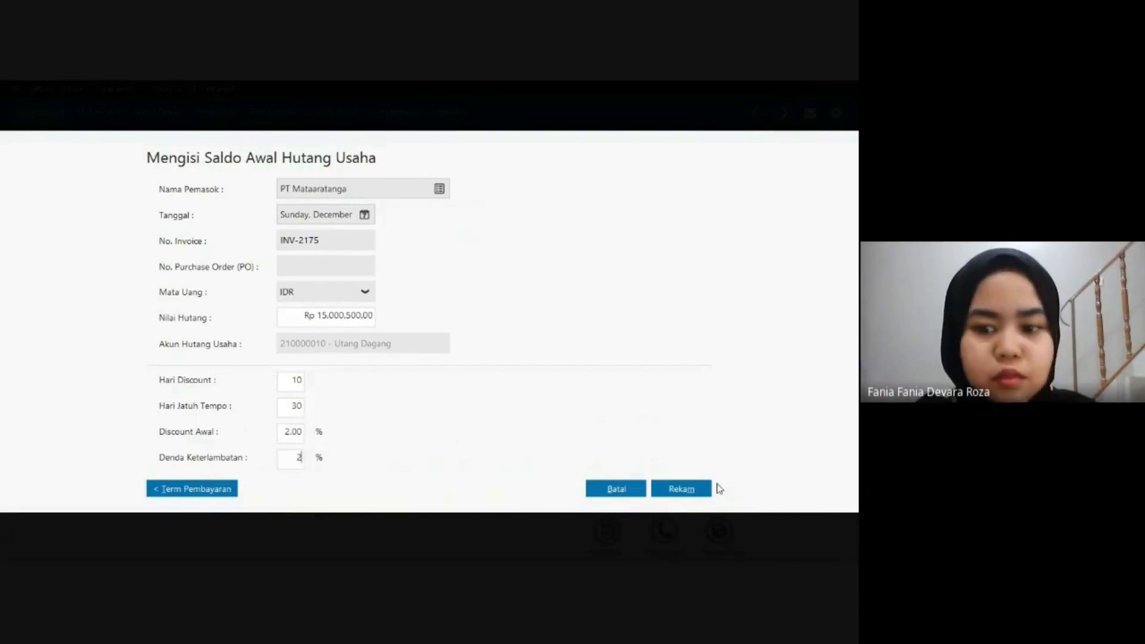
pyautogui.click(696, 489)
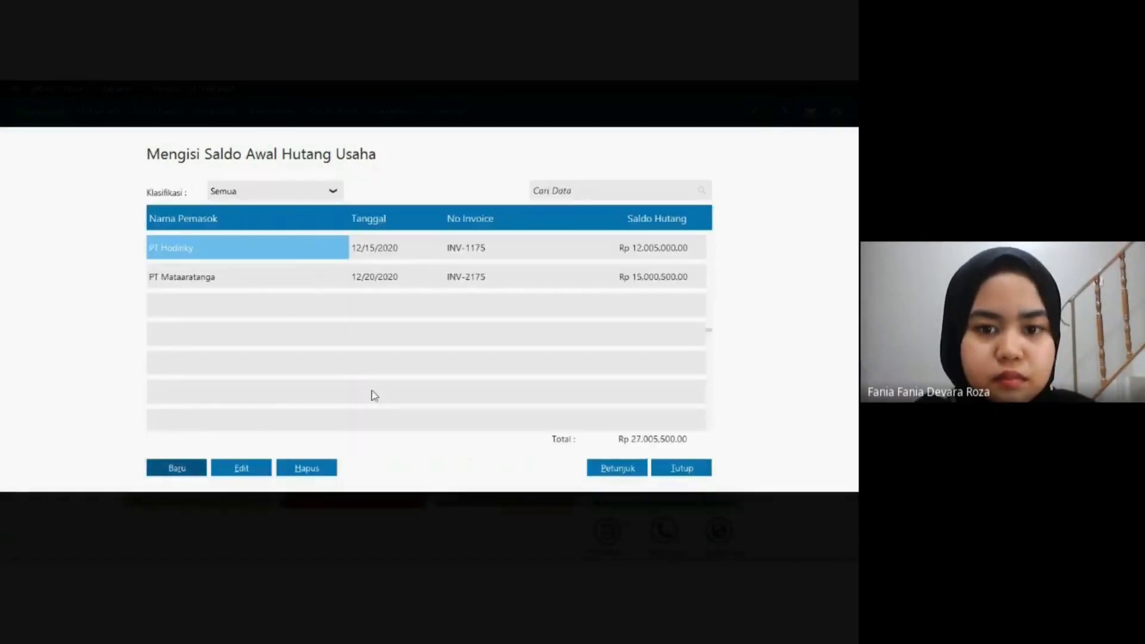
# Start a new opening payable for vendor PT Uhren, dated 25 December 2020.
pyautogui.click(176, 467)
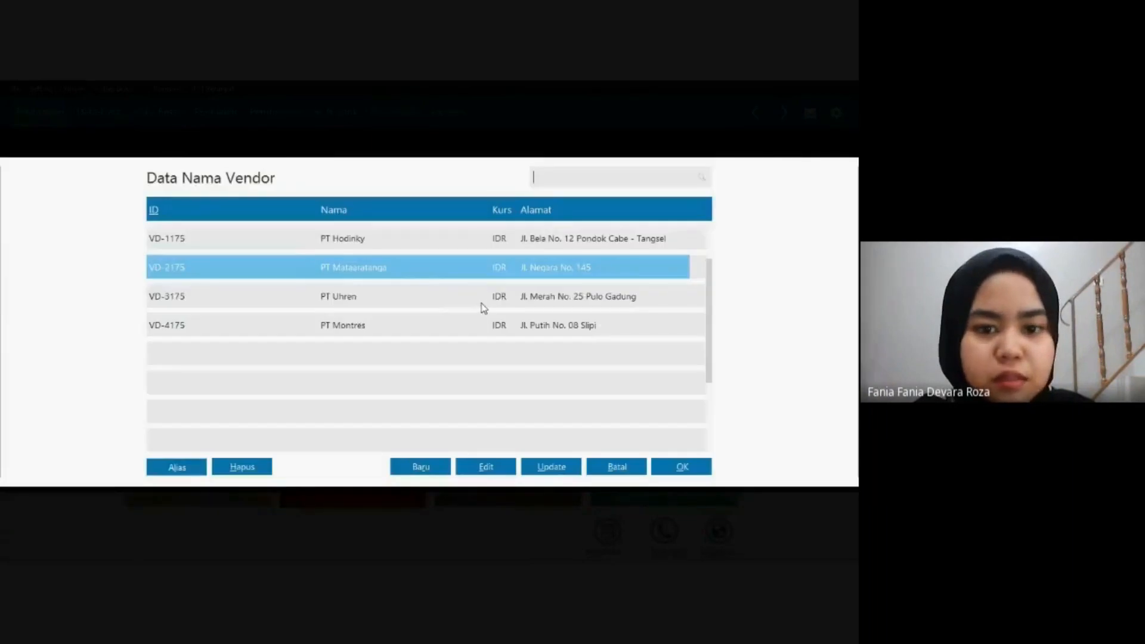
pyautogui.click(483, 298)
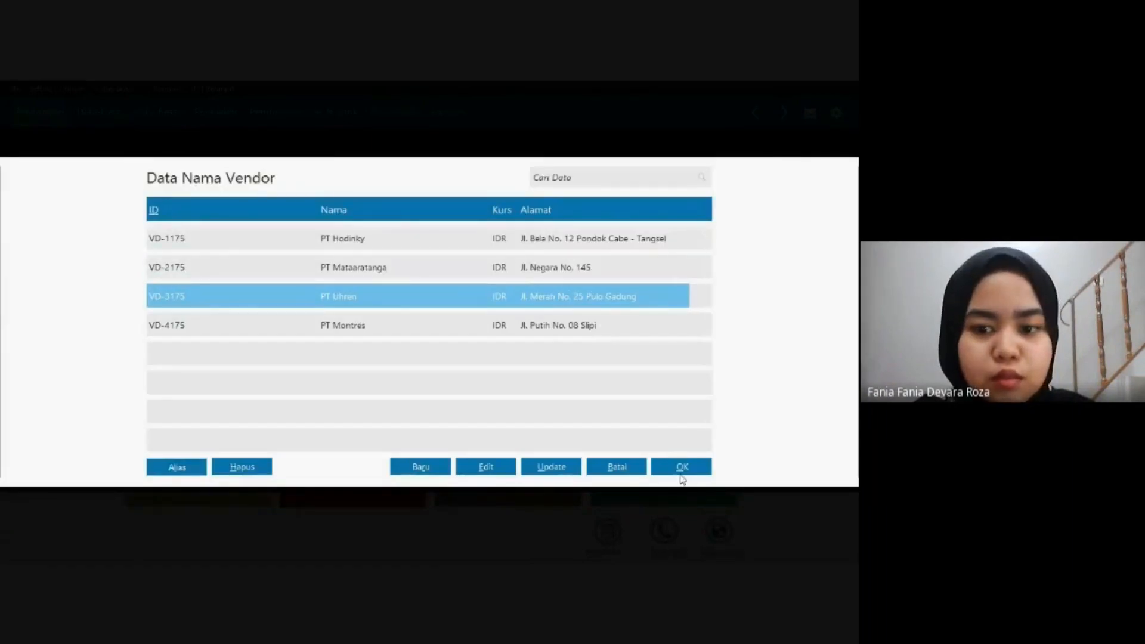
pyautogui.click(677, 468)
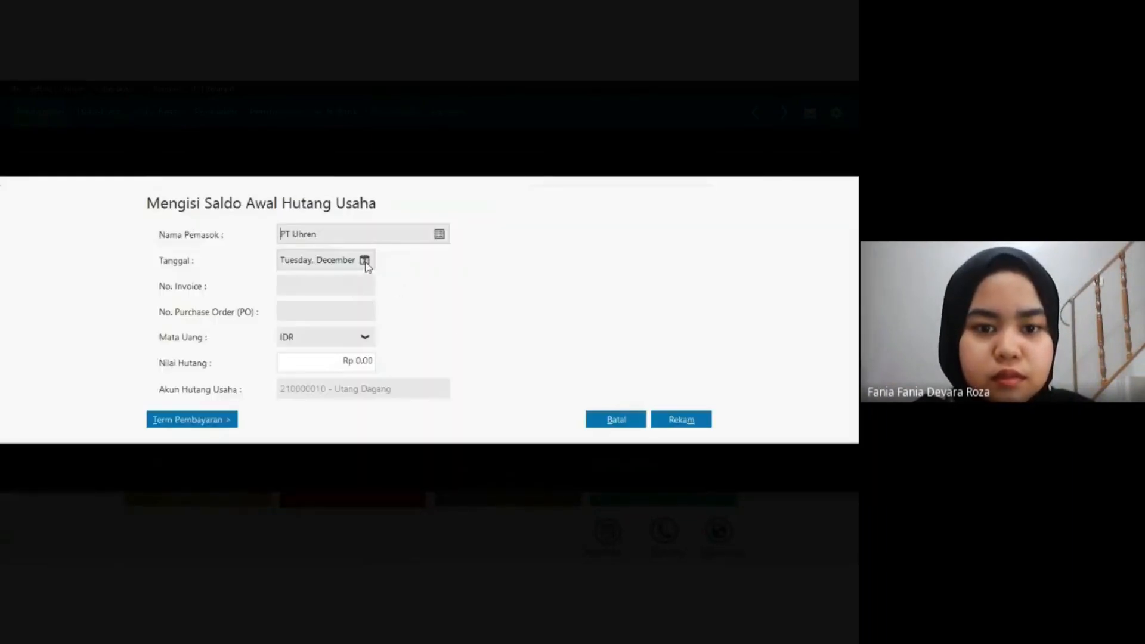
pyautogui.click(364, 261)
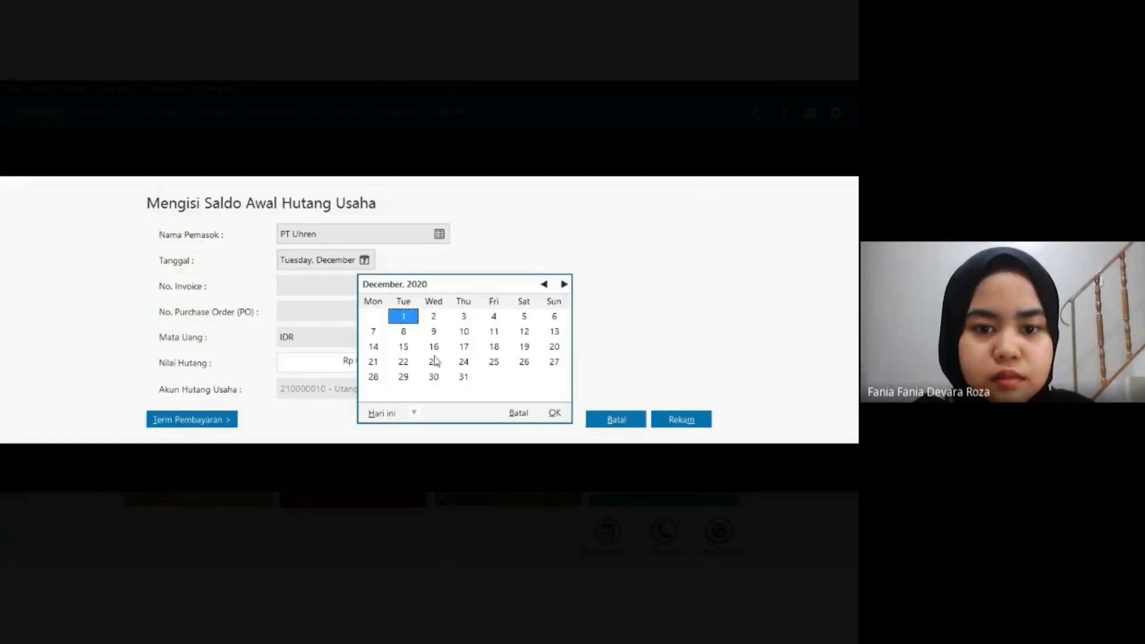
pyautogui.click(494, 362)
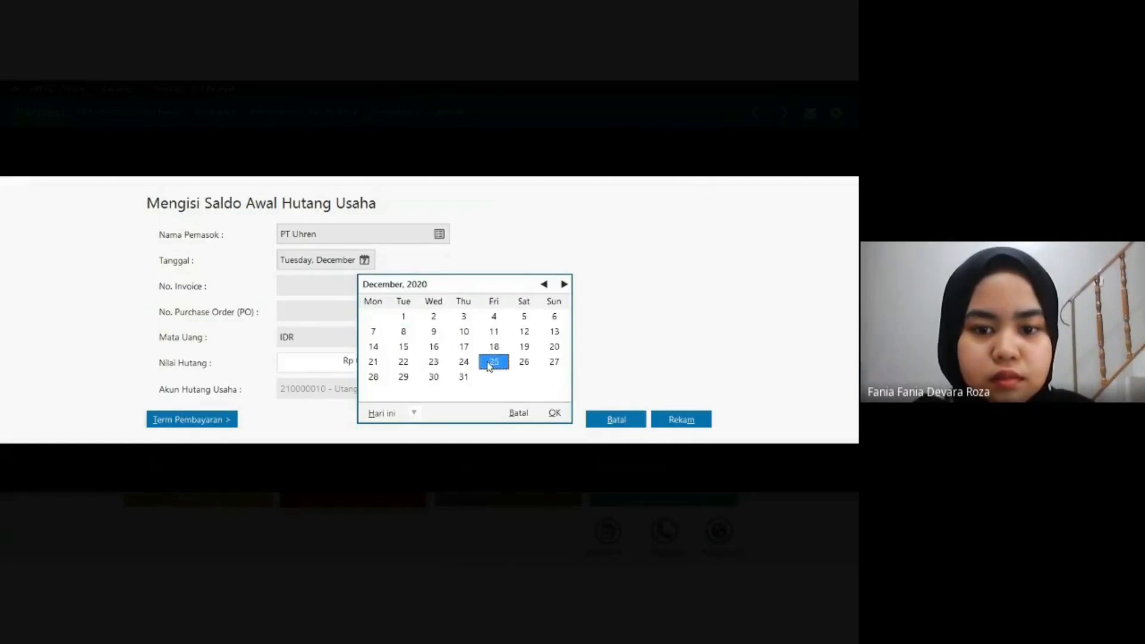
pyautogui.click(553, 414)
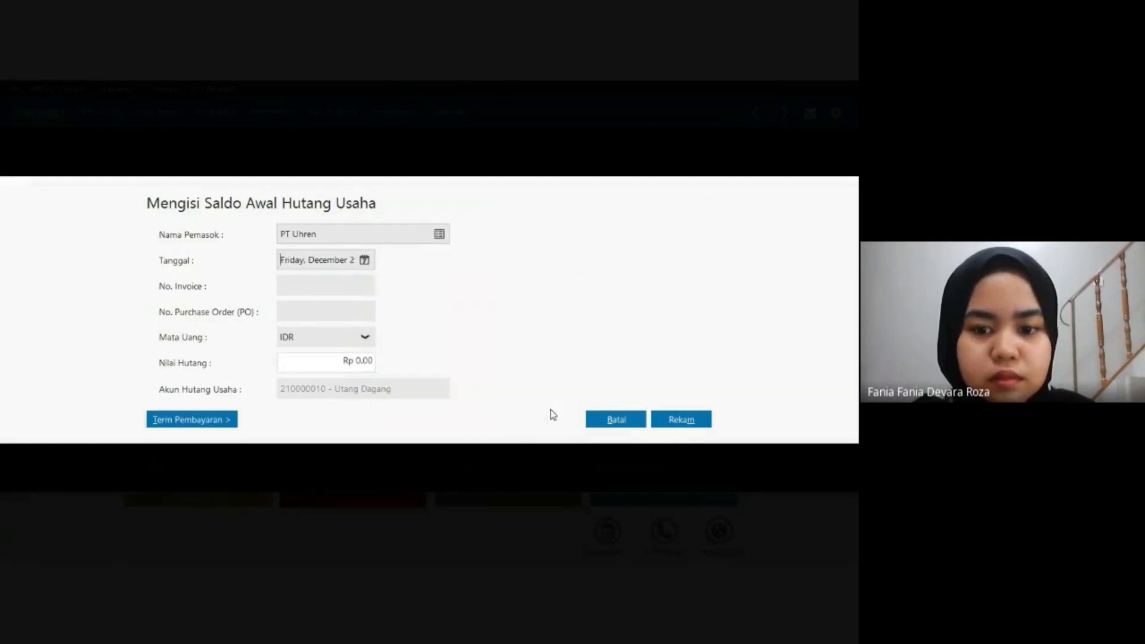
# Enter invoice number INV-3175 and a payable amount of Rp 20,142,000 for PT Uhren.
pyautogui.click(309, 282)
pyautogui.write('INV')
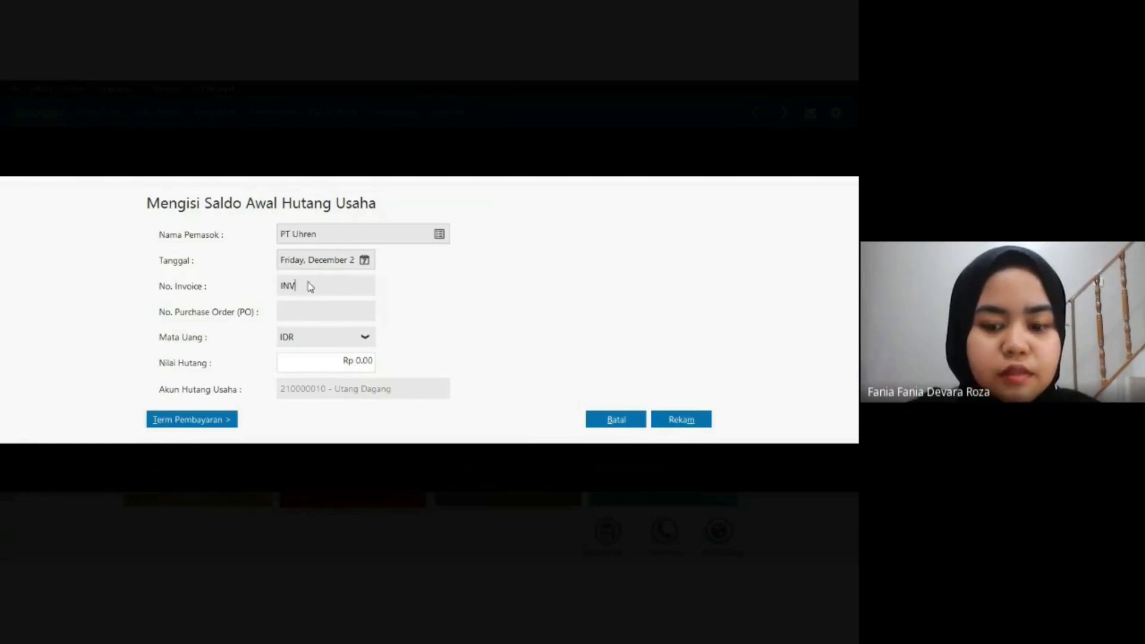
pyautogui.write('-3175')
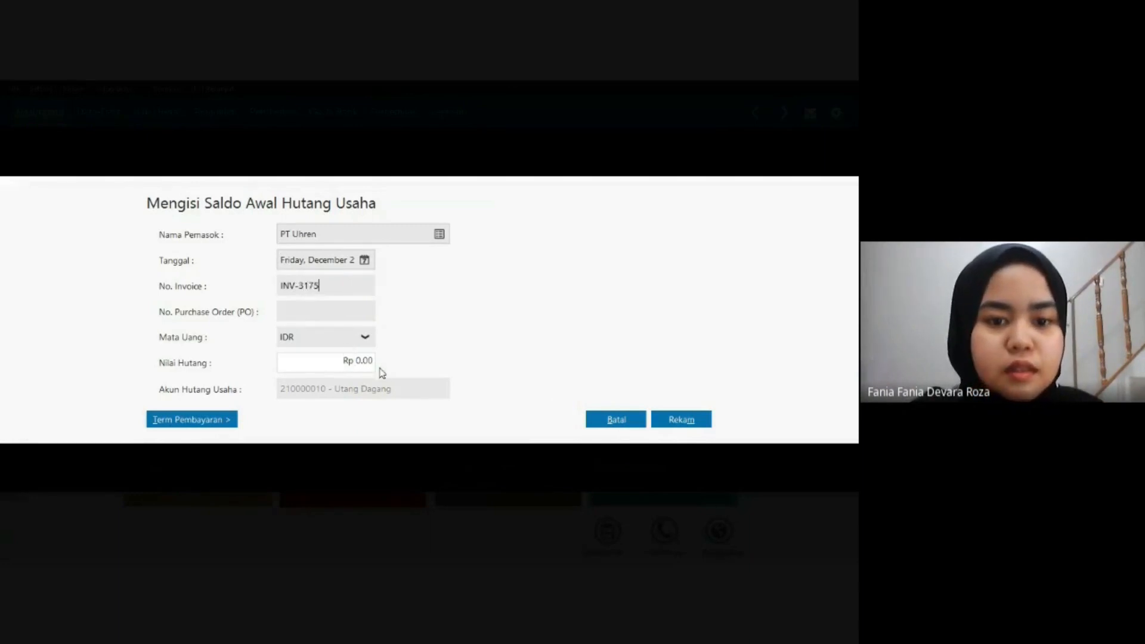
pyautogui.click(360, 368)
pyautogui.write('2')
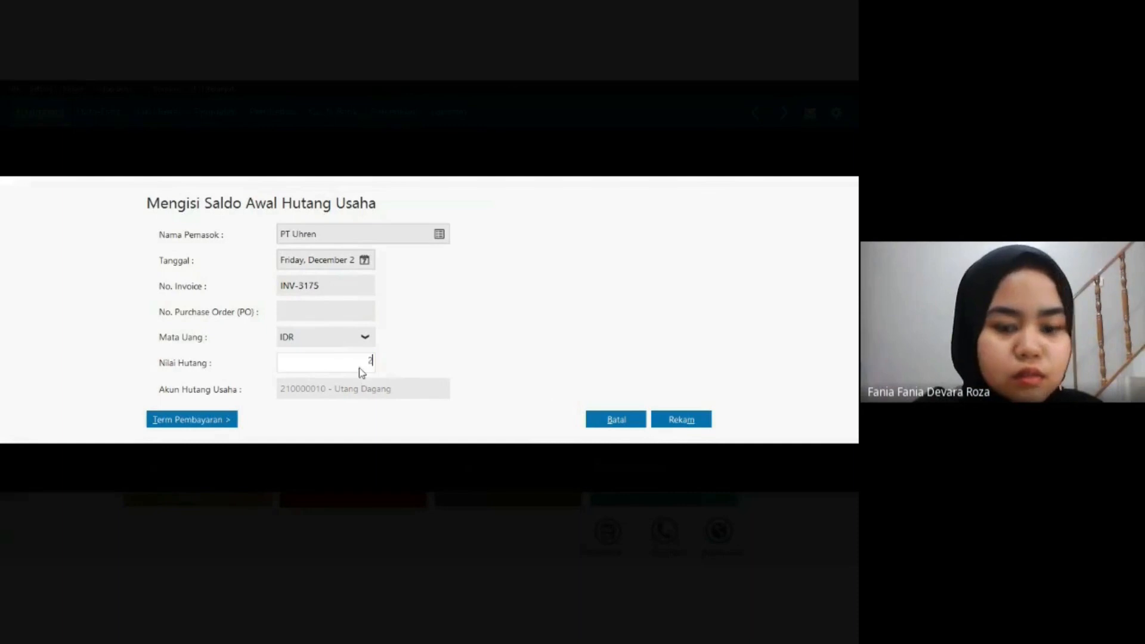
pyautogui.write('014200')
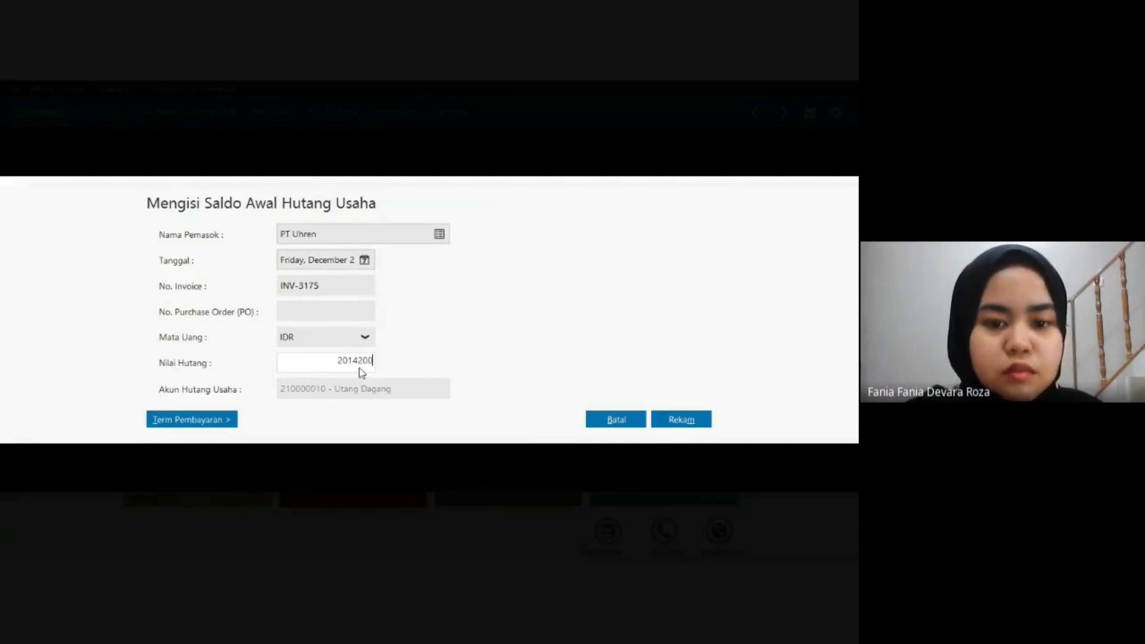
pyautogui.write('0')
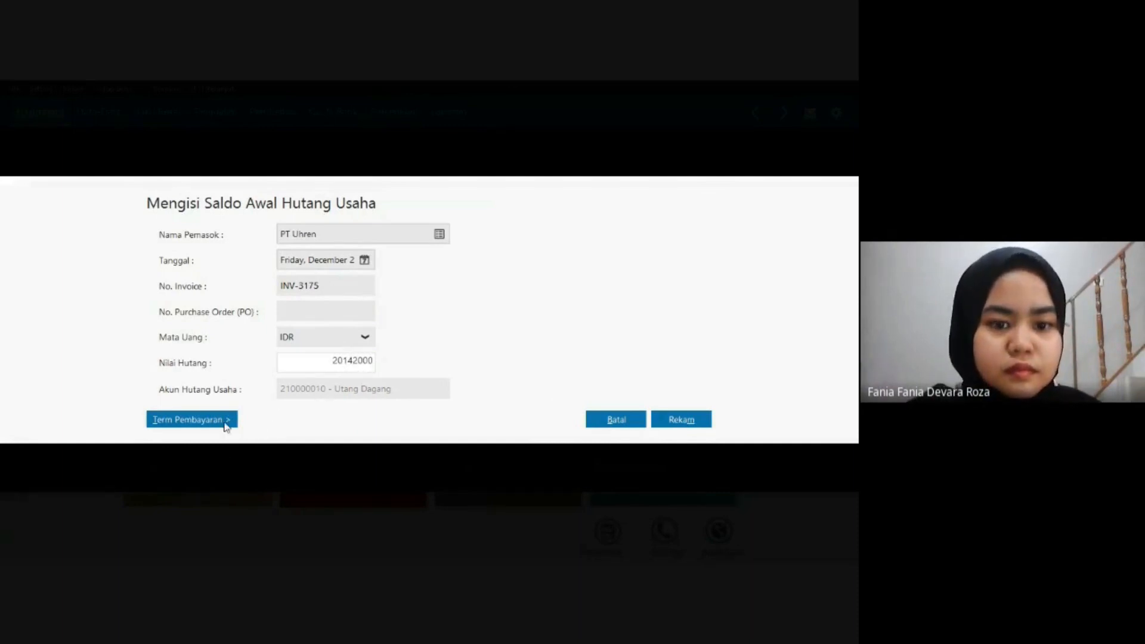
# Set PT Uhren's payment terms to 10 discount days, 30 due days, 2% early discount and 2% late penalty, and record the entry.
pyautogui.click(226, 420)
pyautogui.write('10')
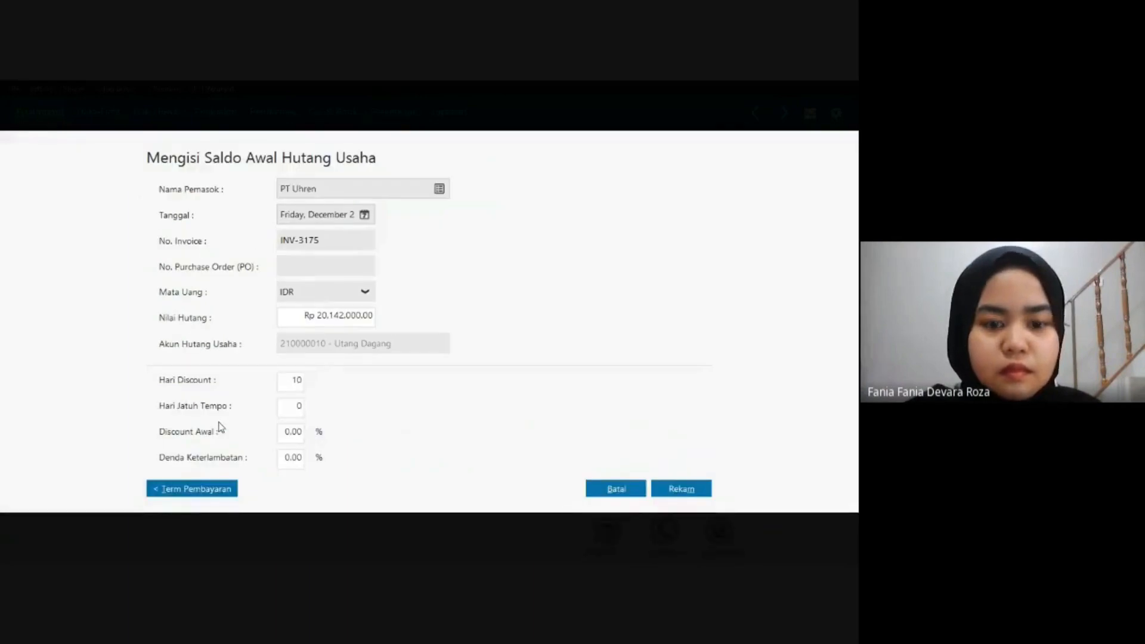
pyautogui.press('Tab')
pyautogui.write('30')
pyautogui.press('Tab')
pyautogui.write('2')
pyautogui.press('Tab')
pyautogui.write('2')
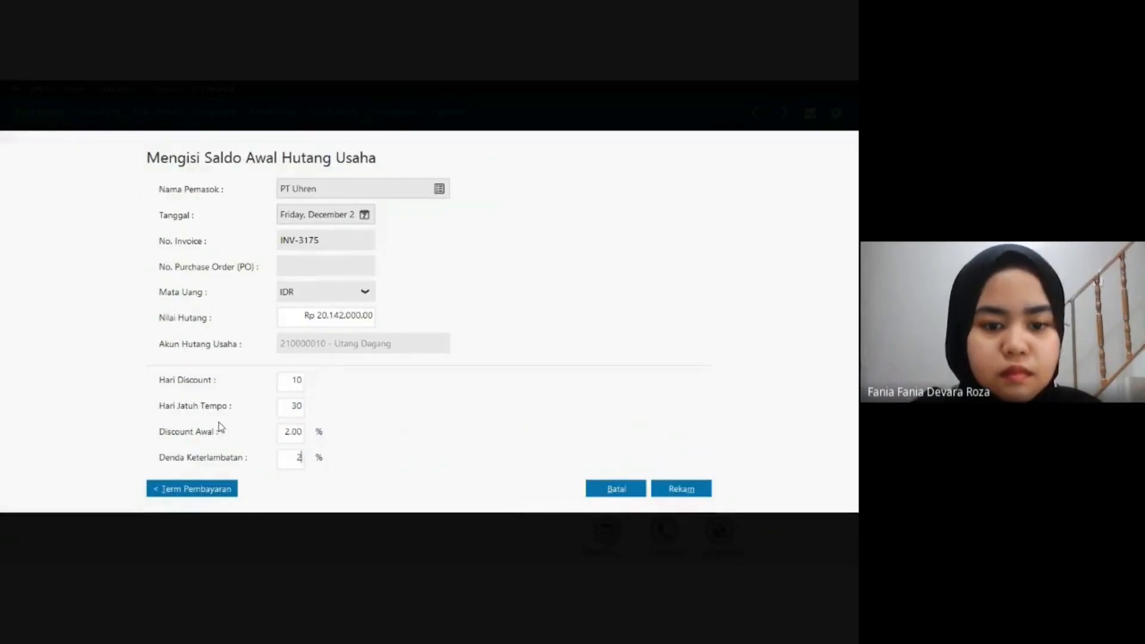
pyautogui.click(673, 484)
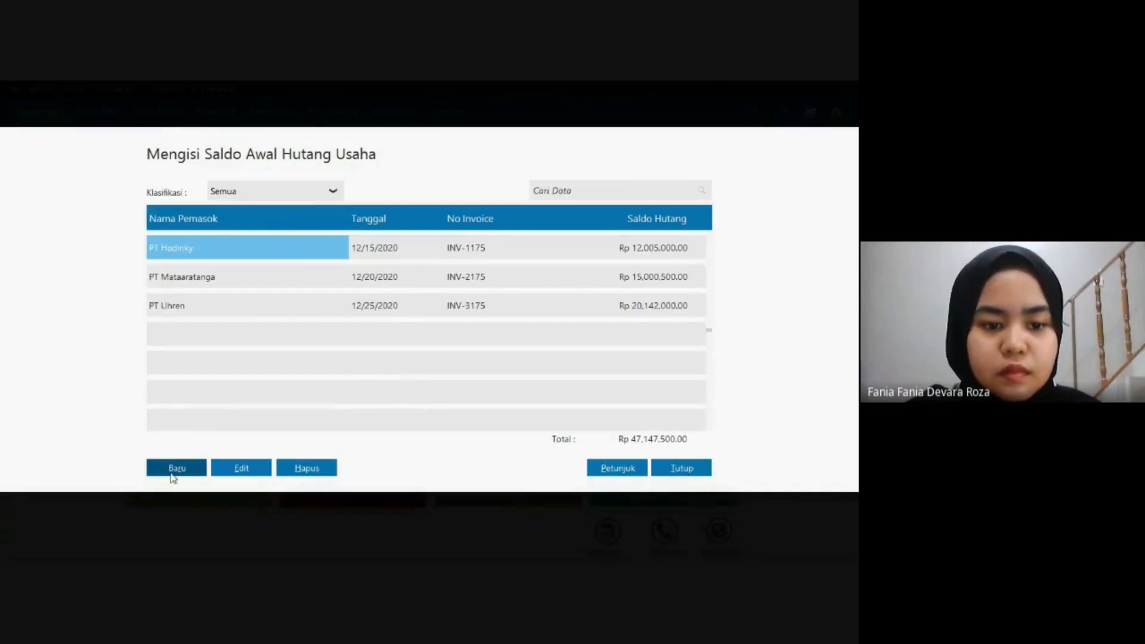
# Start a new opening payable for vendor PT Montres, dated 30 December 2020.
pyautogui.click(164, 468)
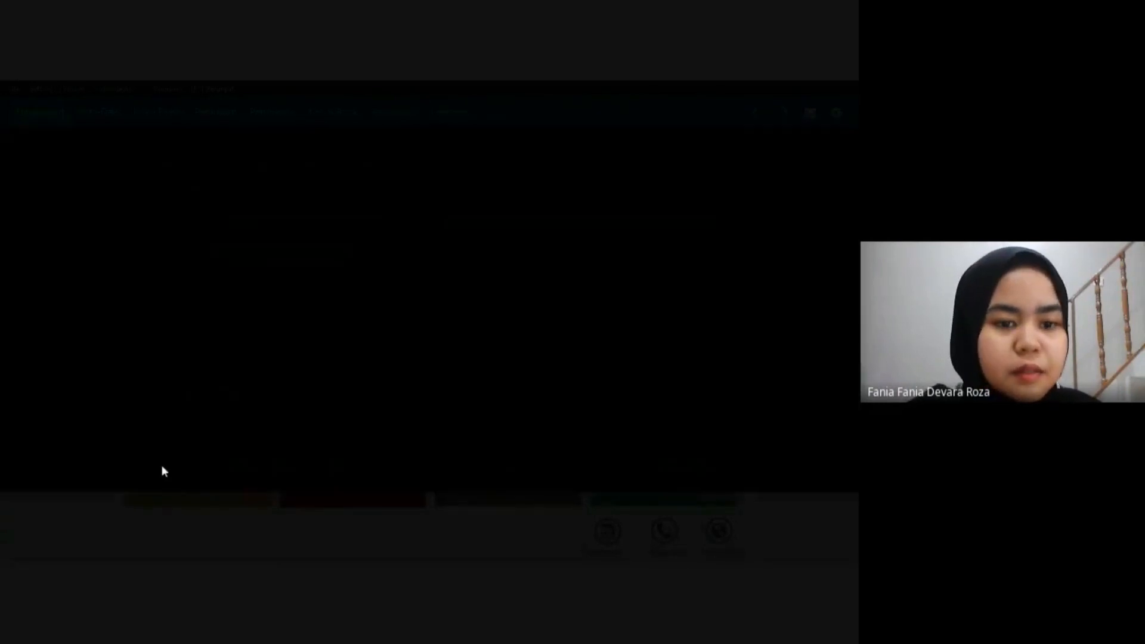
pyautogui.click(440, 234)
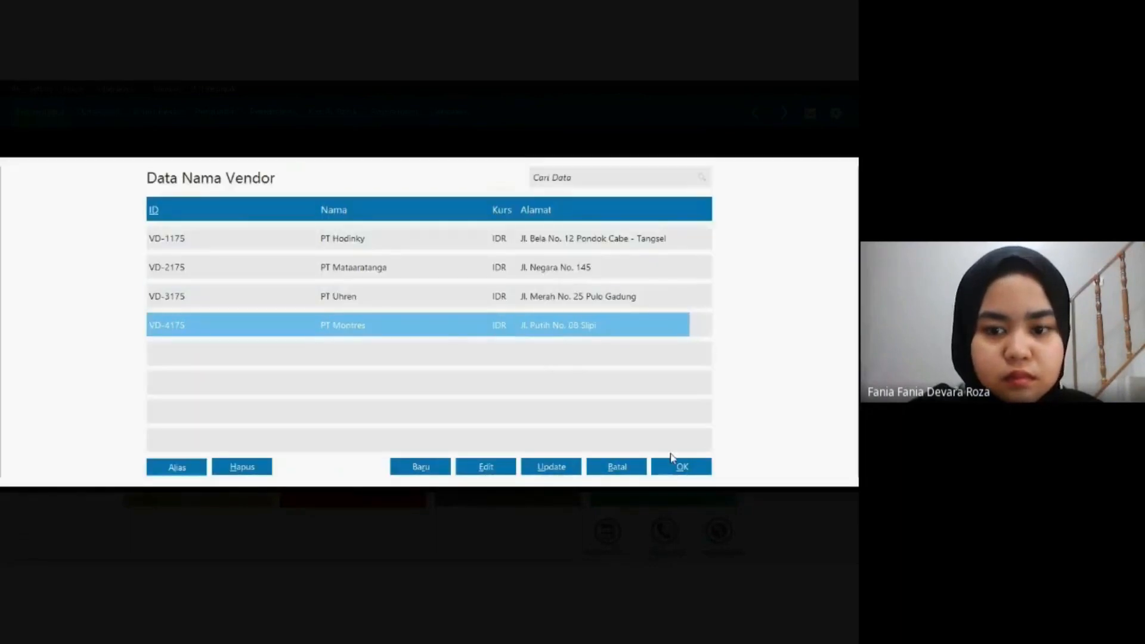
pyautogui.click(672, 461)
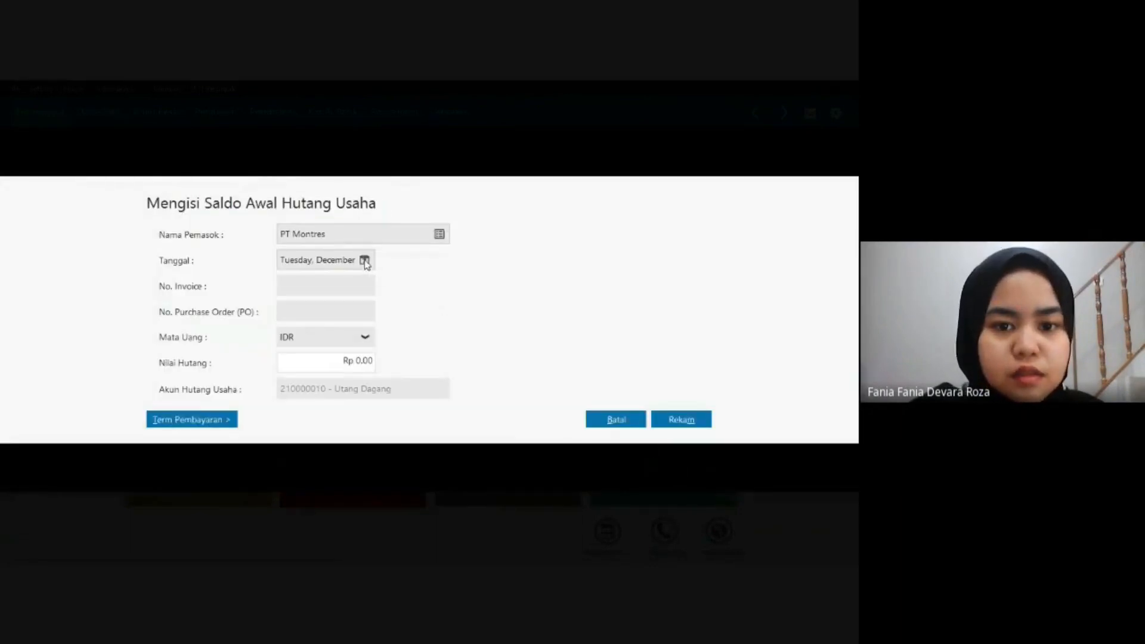
pyautogui.click(365, 260)
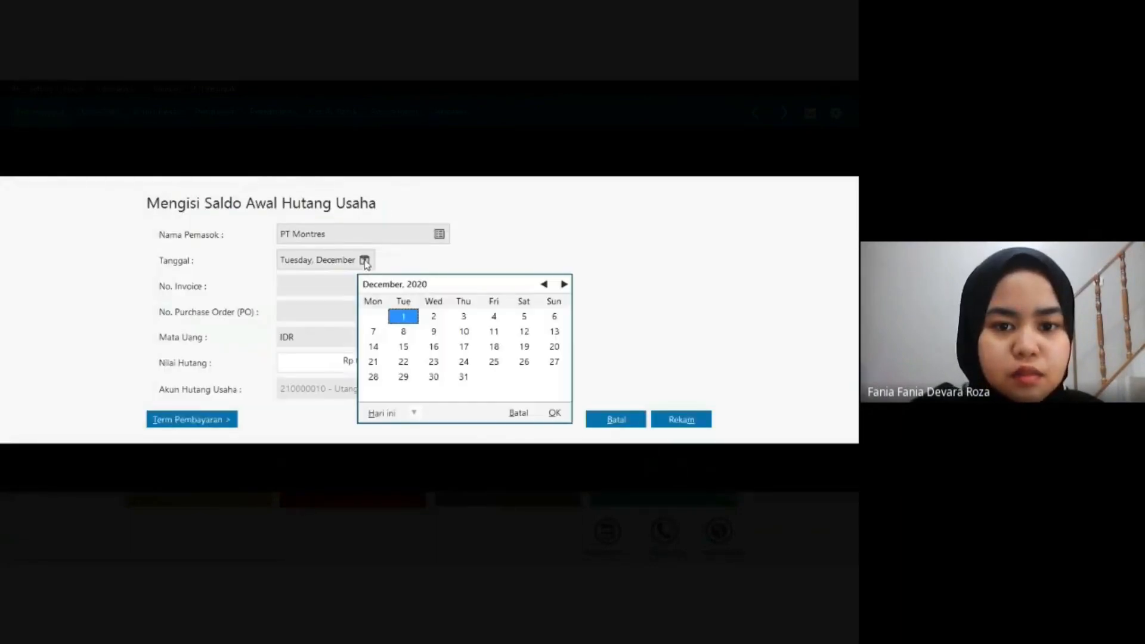
pyautogui.click(434, 377)
pyautogui.click(554, 412)
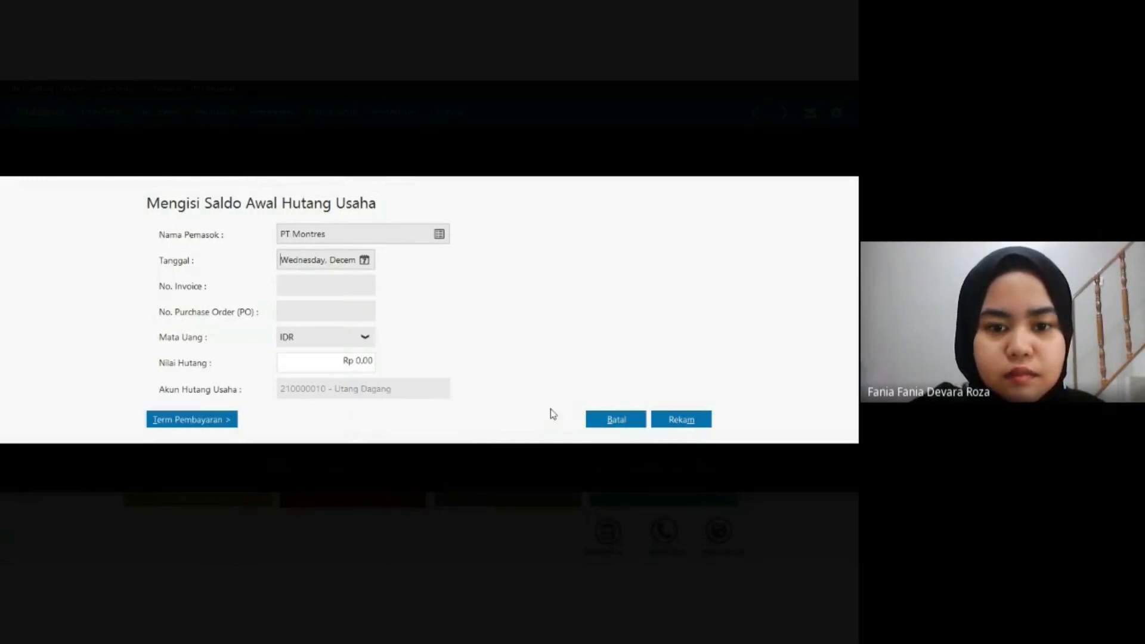
# Enter invoice number INV-4175 and a payable amount of Rp 17,170,170 for PT Montres.
pyautogui.write('INV-41')
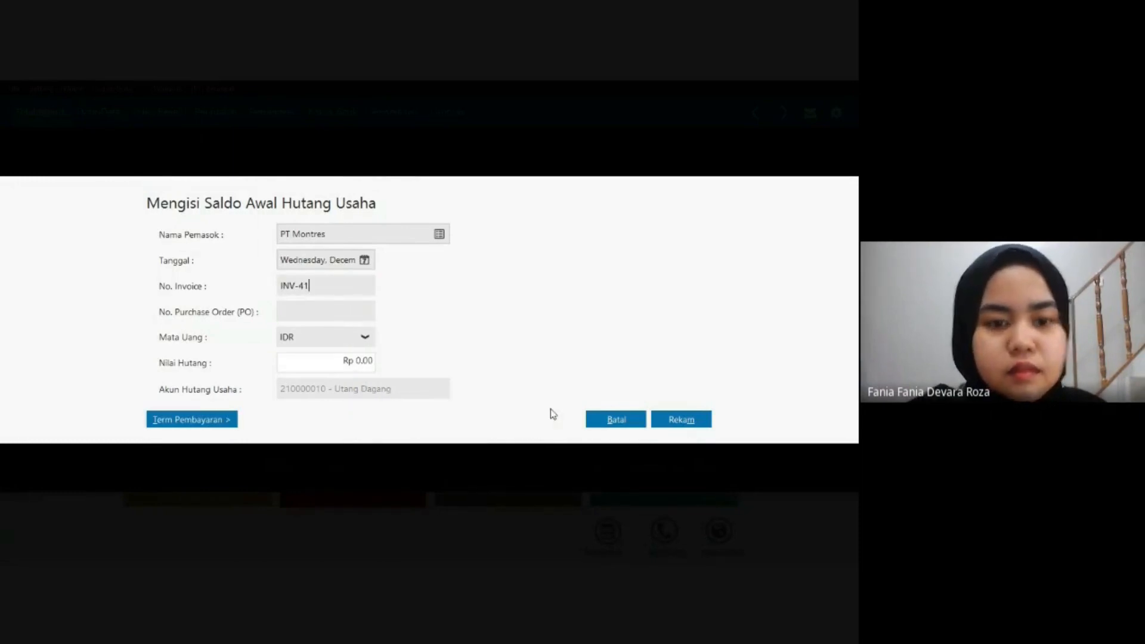
pyautogui.write('75')
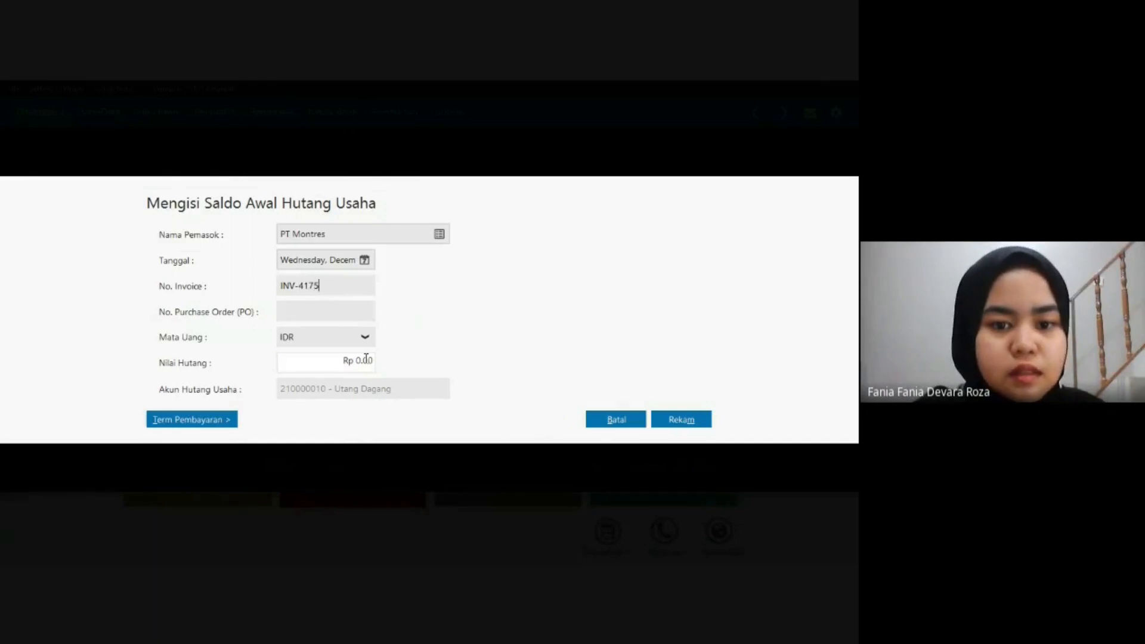
pyautogui.click(366, 358)
pyautogui.press('BackSpace')
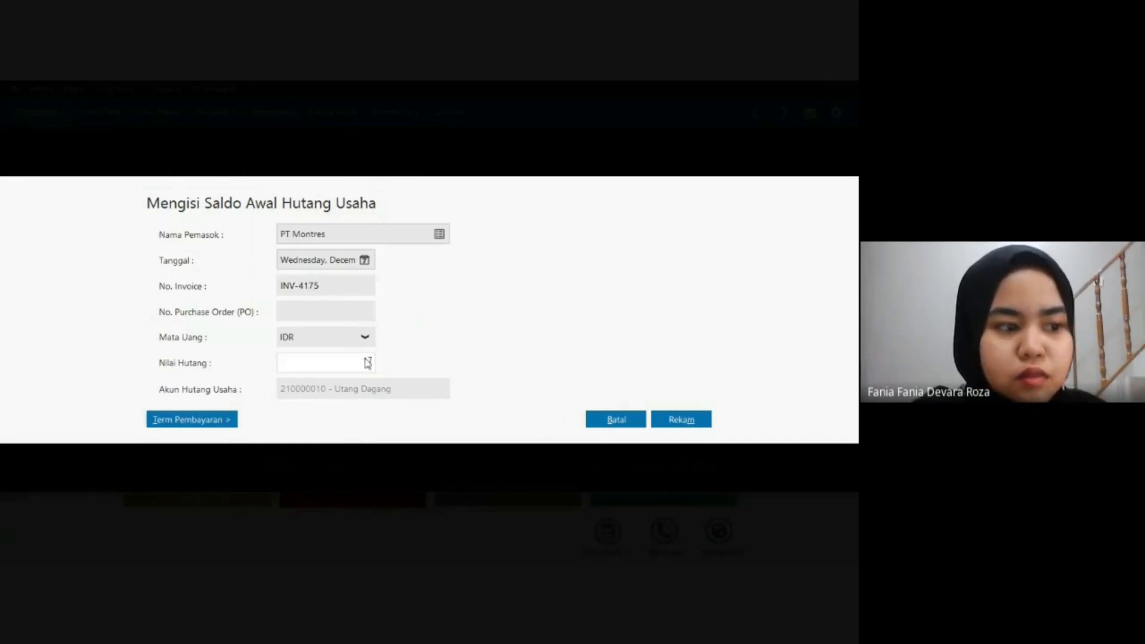
pyautogui.write('171701')
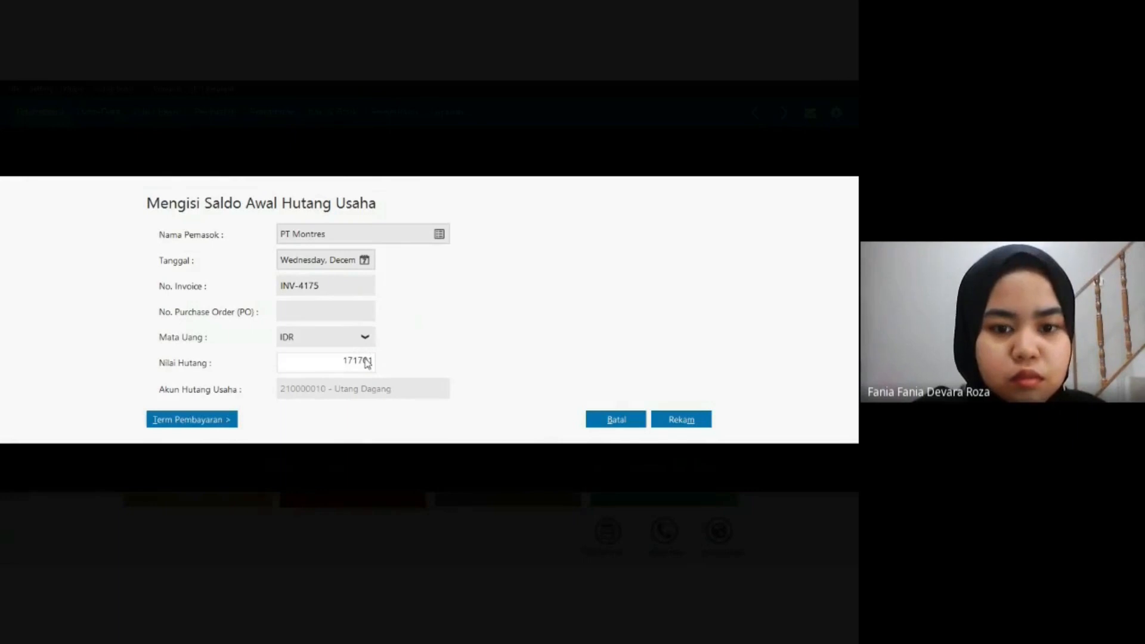
pyautogui.write('70')
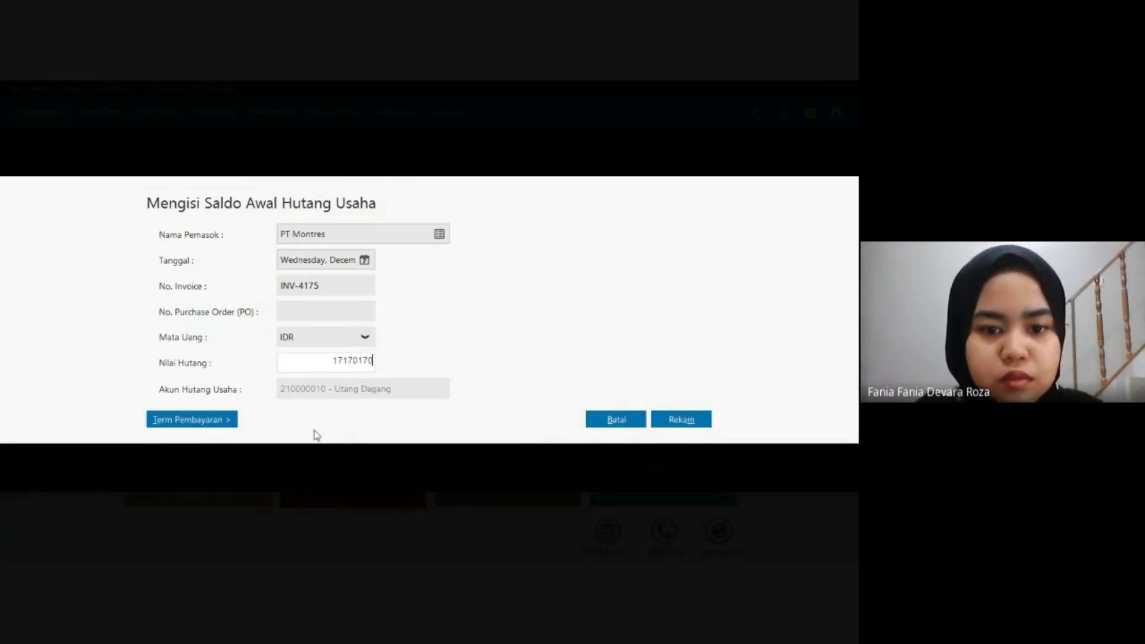
# Set PT Montres's payment terms to 10 discount days, 30 due days, 2% early discount and 2% late penalty, and record the entry.
pyautogui.click(229, 420)
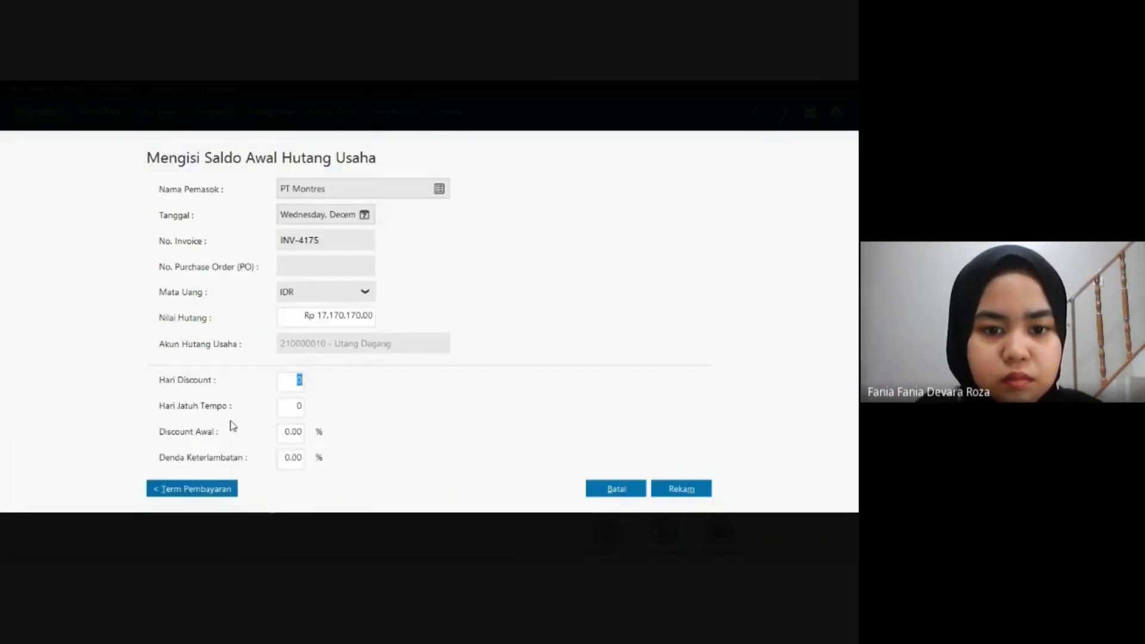
pyautogui.write('10')
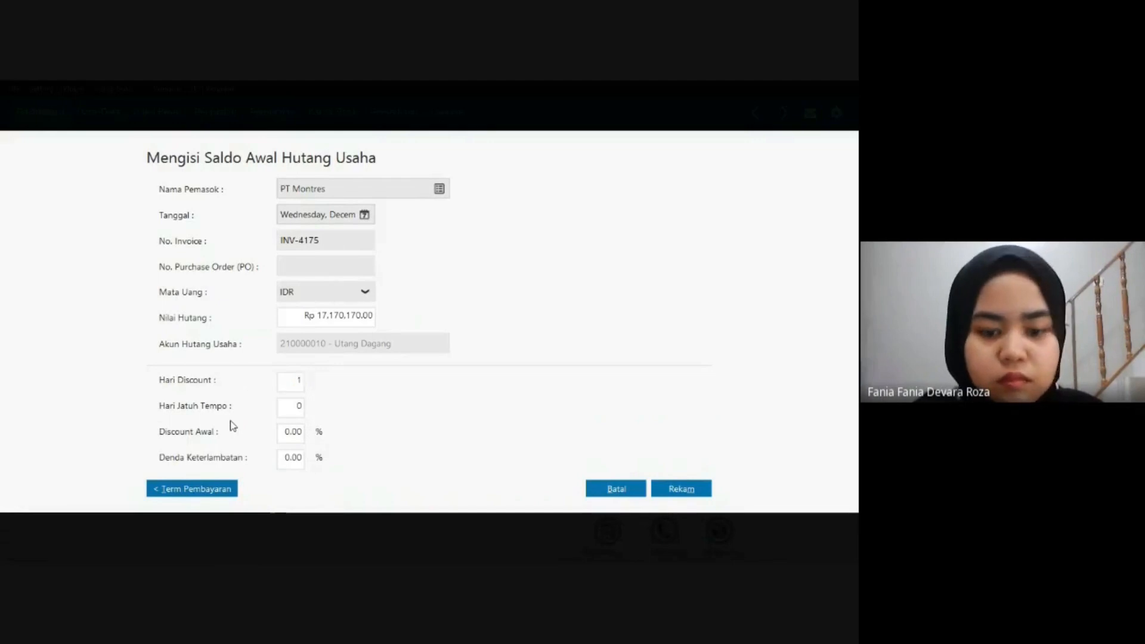
pyautogui.press('Tab')
pyautogui.write('30')
pyautogui.press('Tab')
pyautogui.write('2')
pyautogui.press('Tab')
pyautogui.write('2')
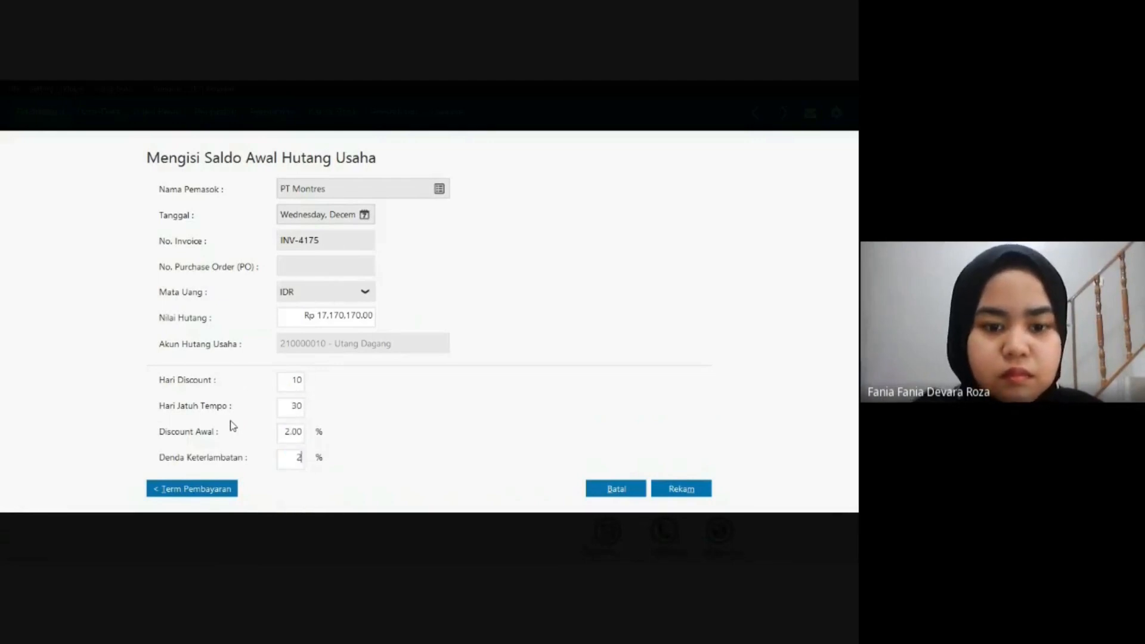
pyautogui.click(696, 490)
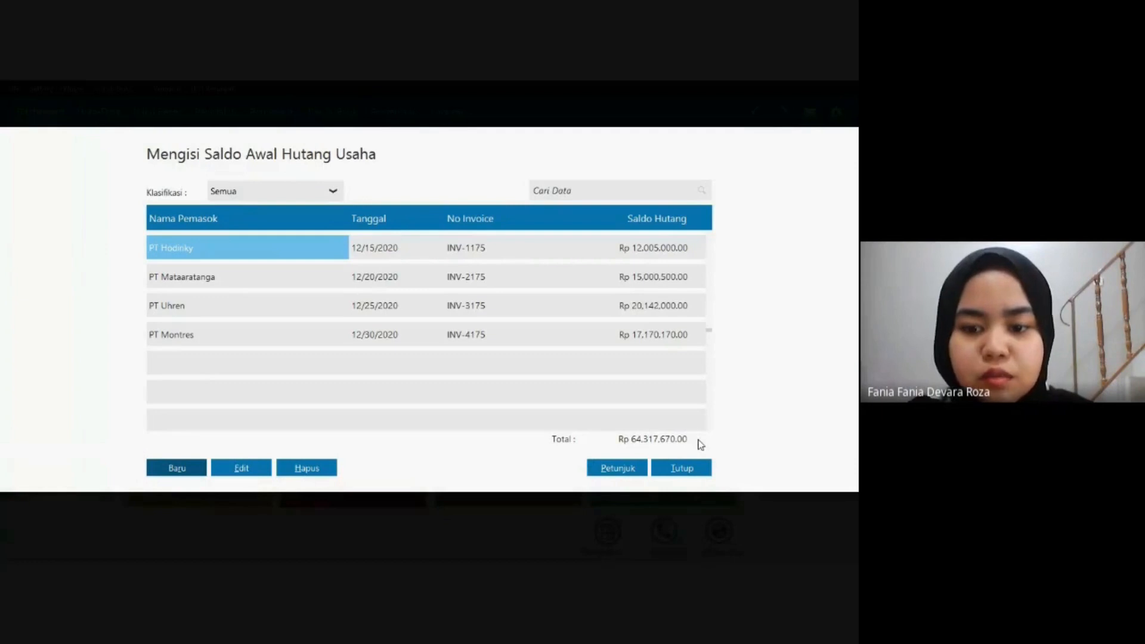
# Check the opening payables against the DATA UTANG table in SOAL UTS.pdf, and close the opening payables list.
pyautogui.hotkey('alt', 'Tab')
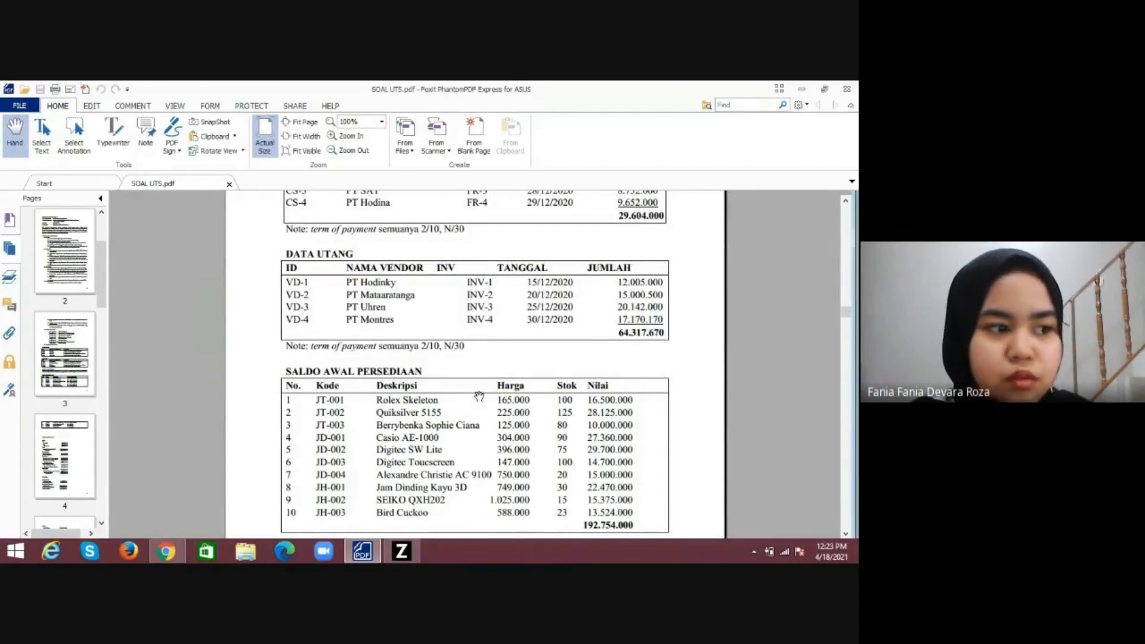
pyautogui.hotkey('alt', 'Tab')
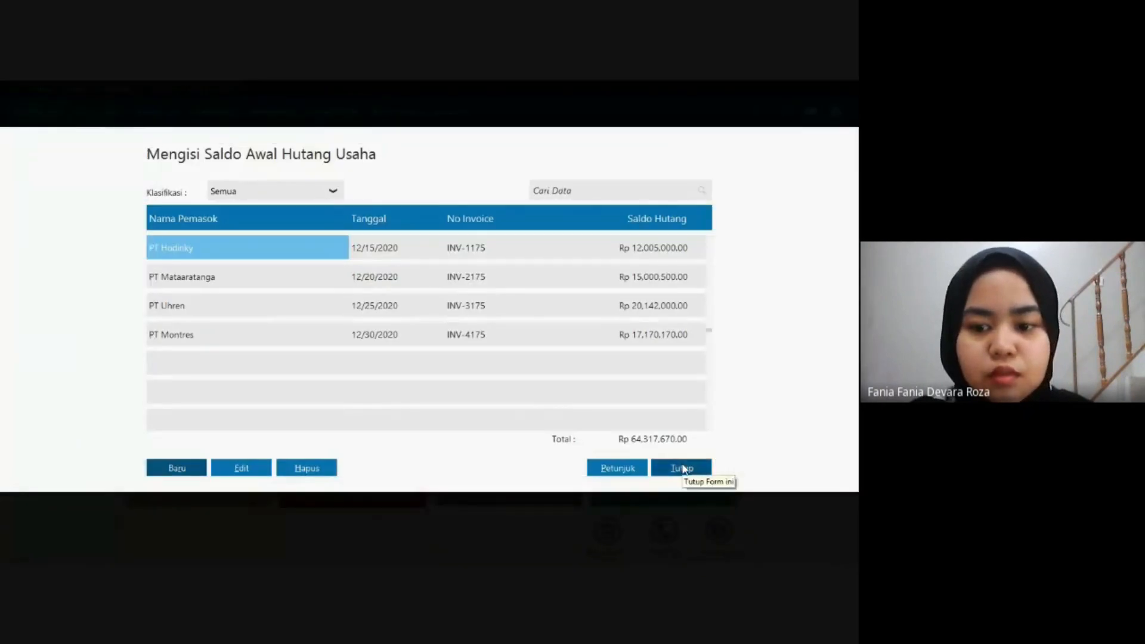
pyautogui.click(682, 468)
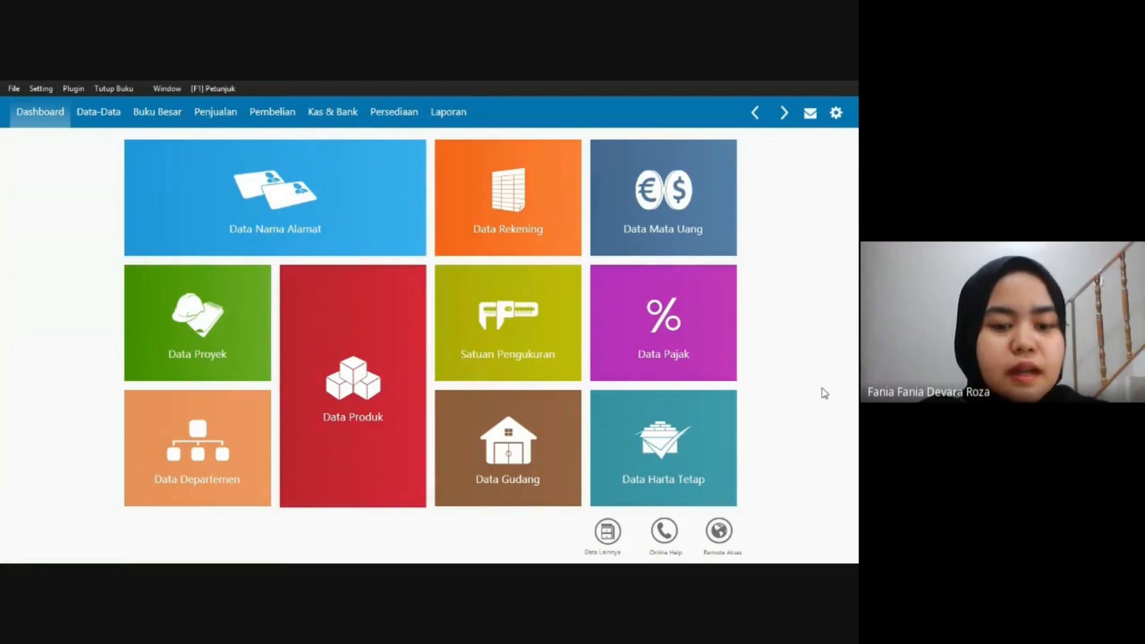
# Switch to SOAL UTS.pdf, examine the SALDO AWAL PERSEDIAAN table, and return to the accounting program.
pyautogui.hotkey('alt', 'Tab')
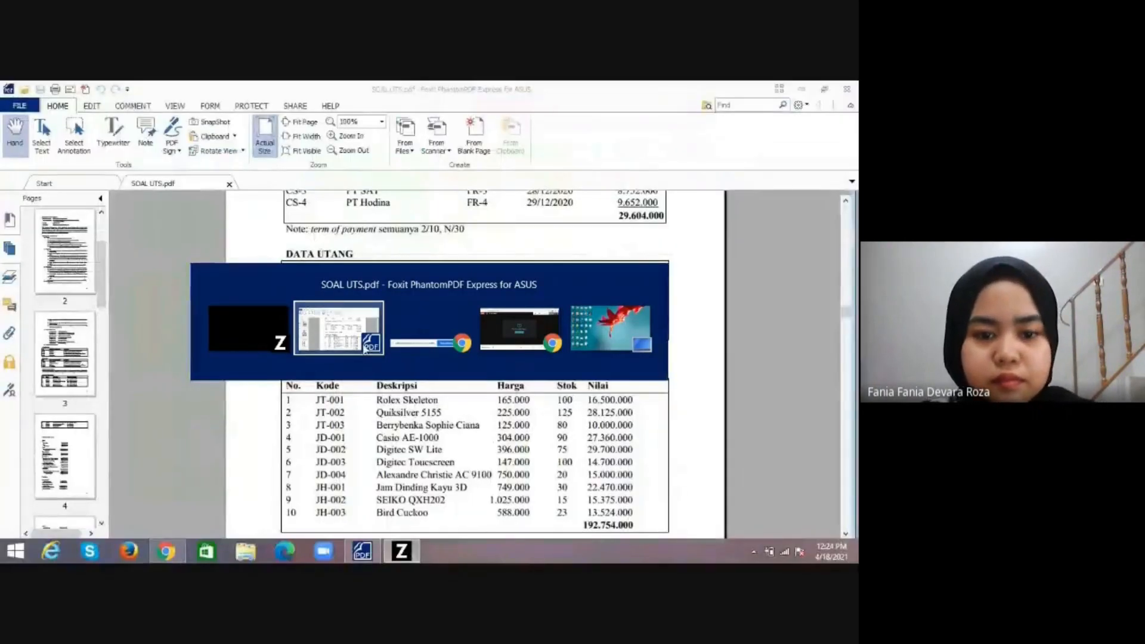
pyautogui.click(364, 352)
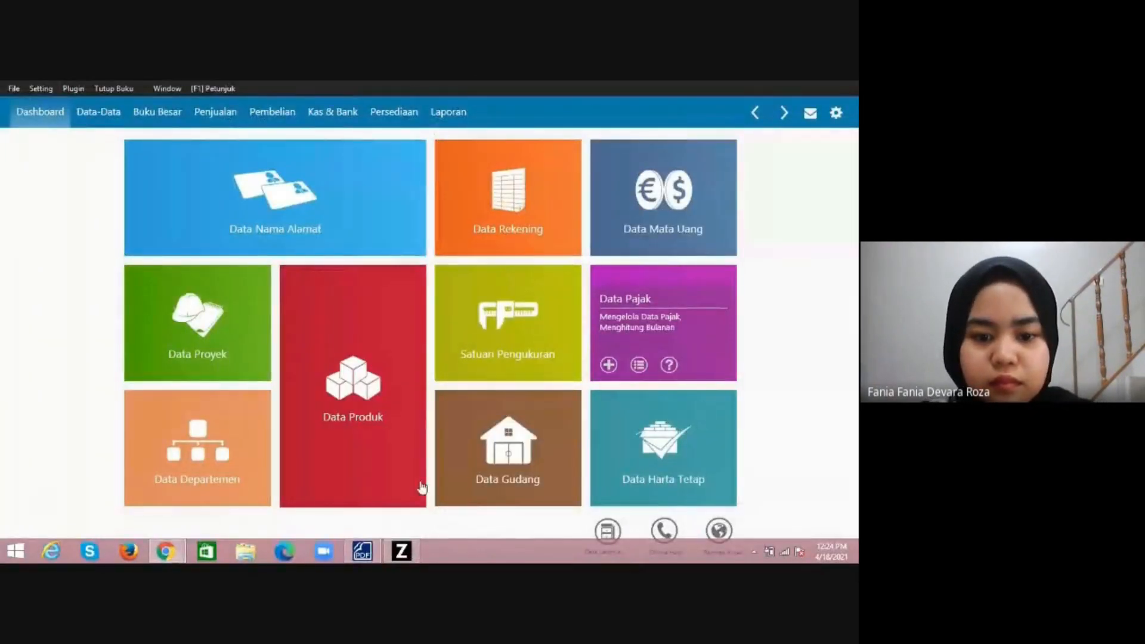
pyautogui.click(376, 551)
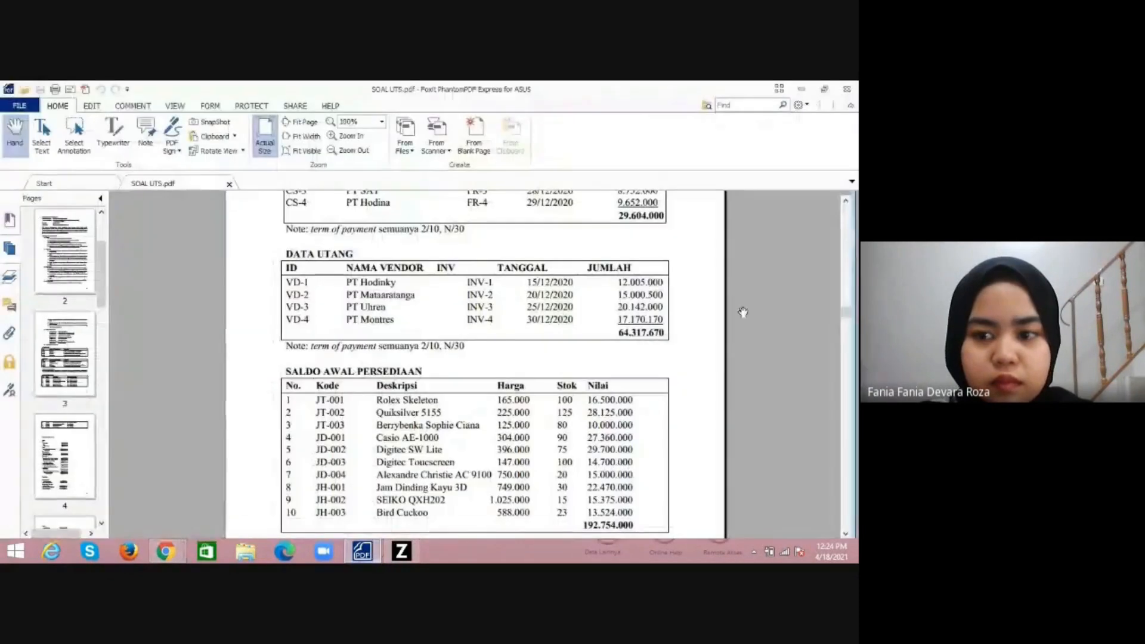
pyautogui.moveTo(851, 315); pyautogui.dragTo(849, 316)
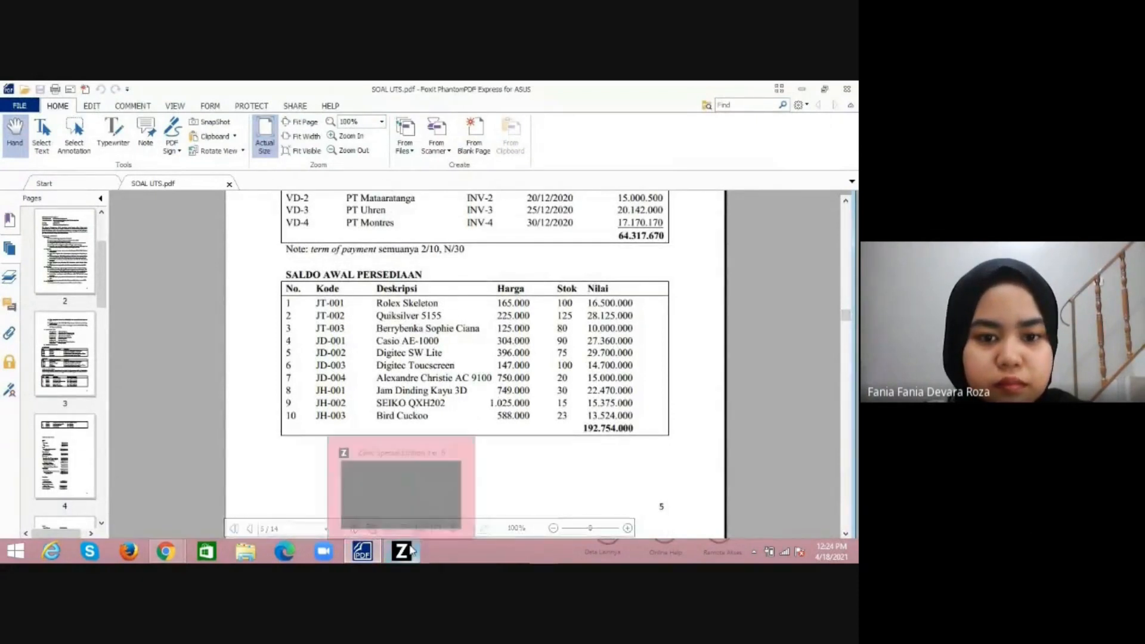
pyautogui.click(412, 550)
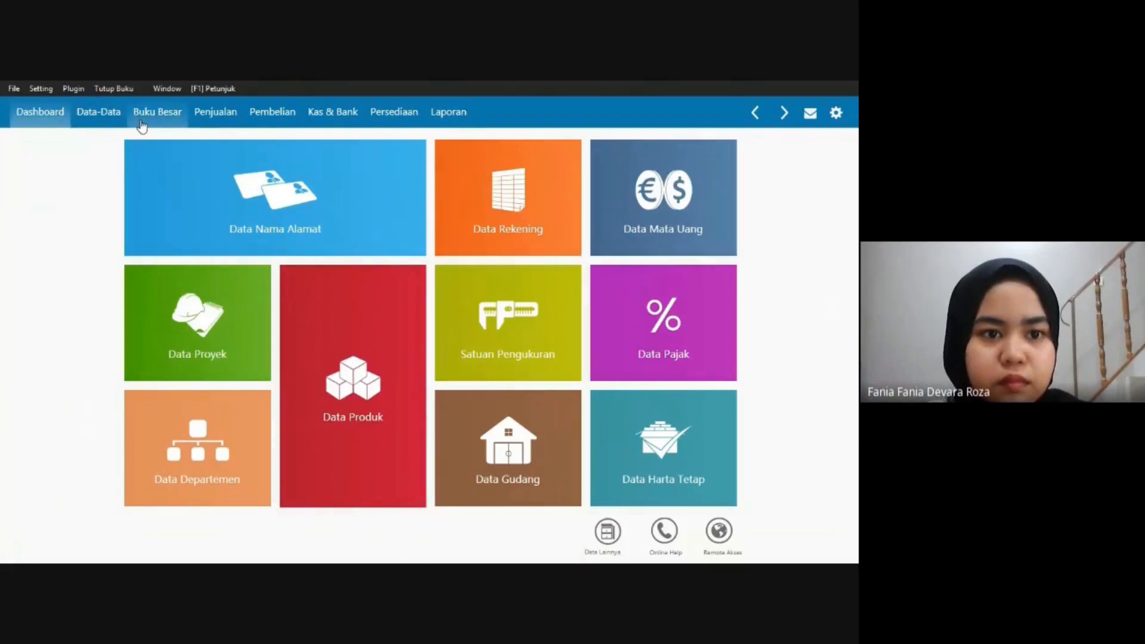
# Open the opening inventory balances and start a new entry for item JT-001 Rolex Skeleton in the Head Quarter warehouse.
pyautogui.click(41, 89)
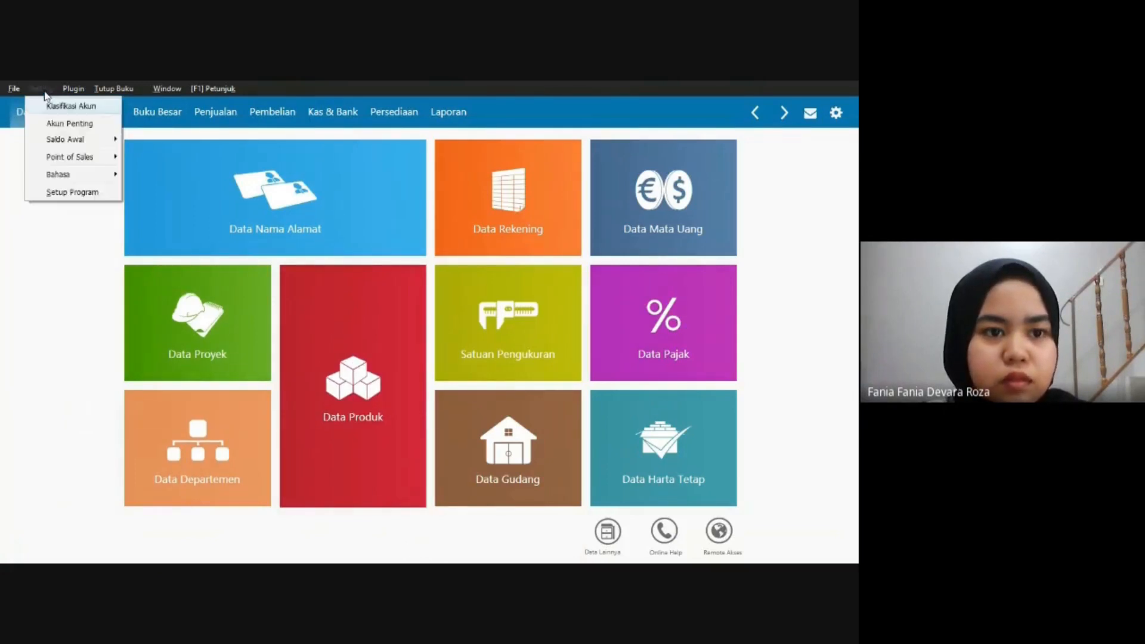
pyautogui.moveTo(106, 141)
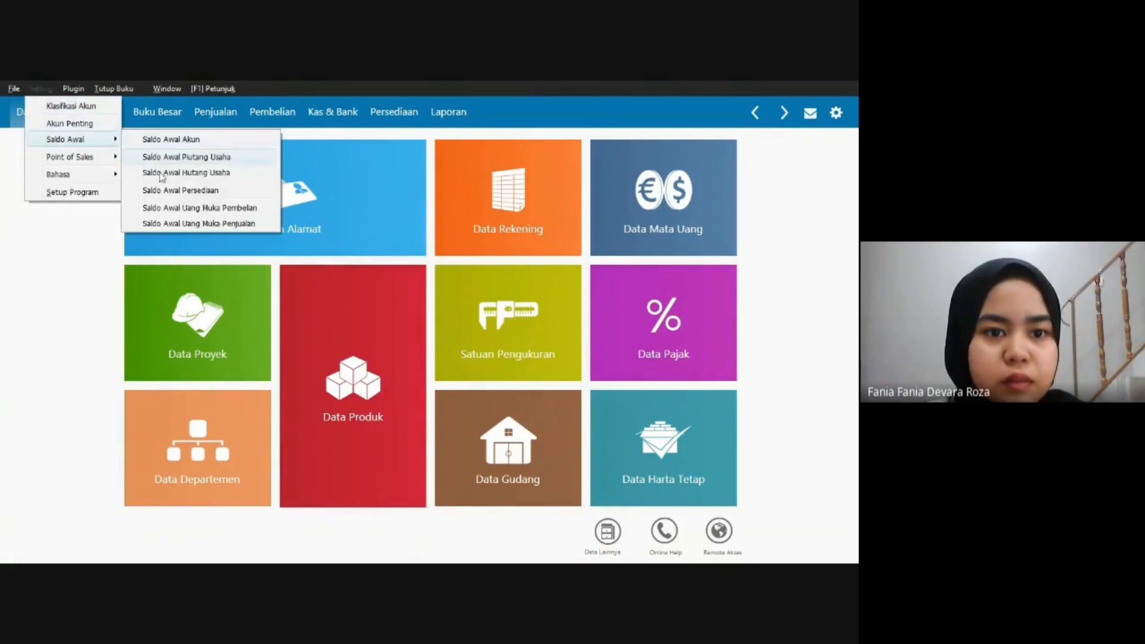
pyautogui.click(161, 192)
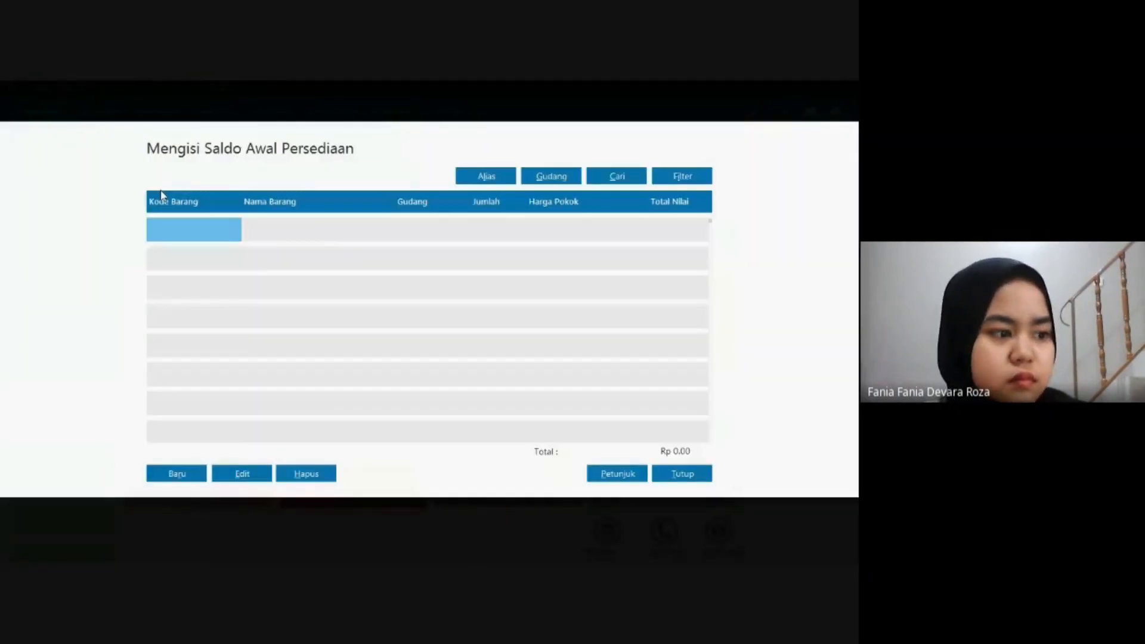
pyautogui.click(169, 474)
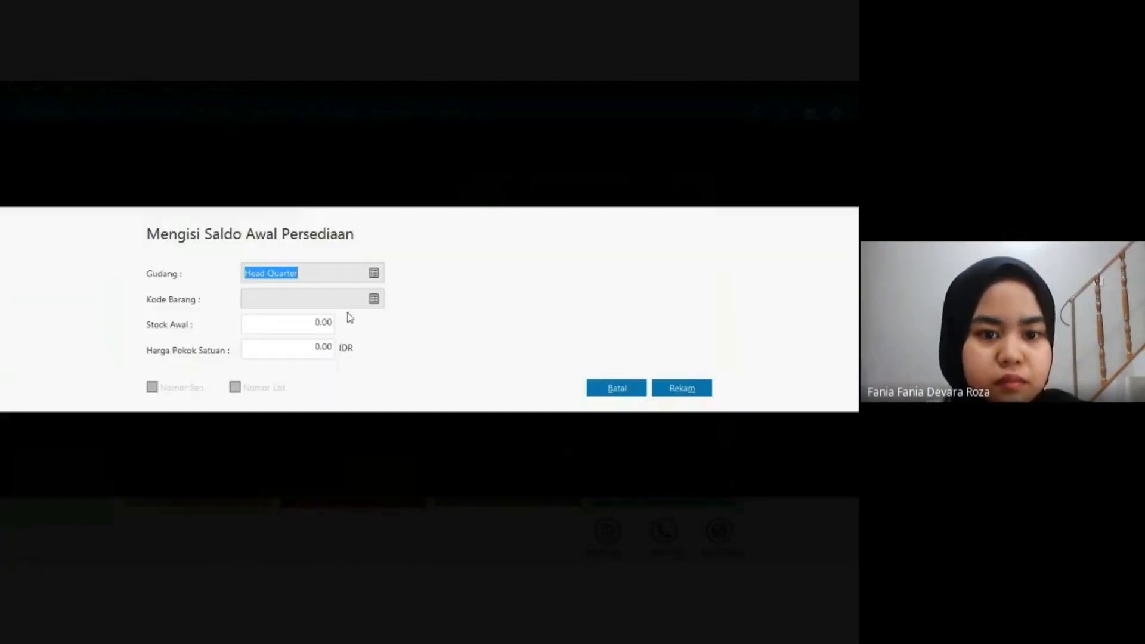
pyautogui.click(374, 298)
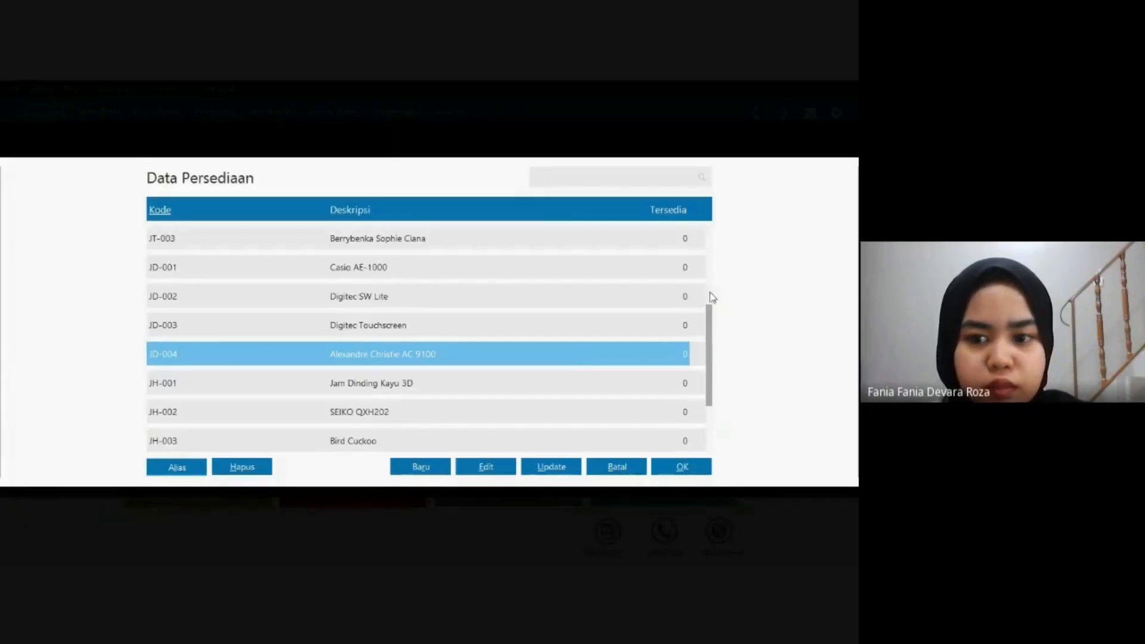
pyautogui.click(710, 237)
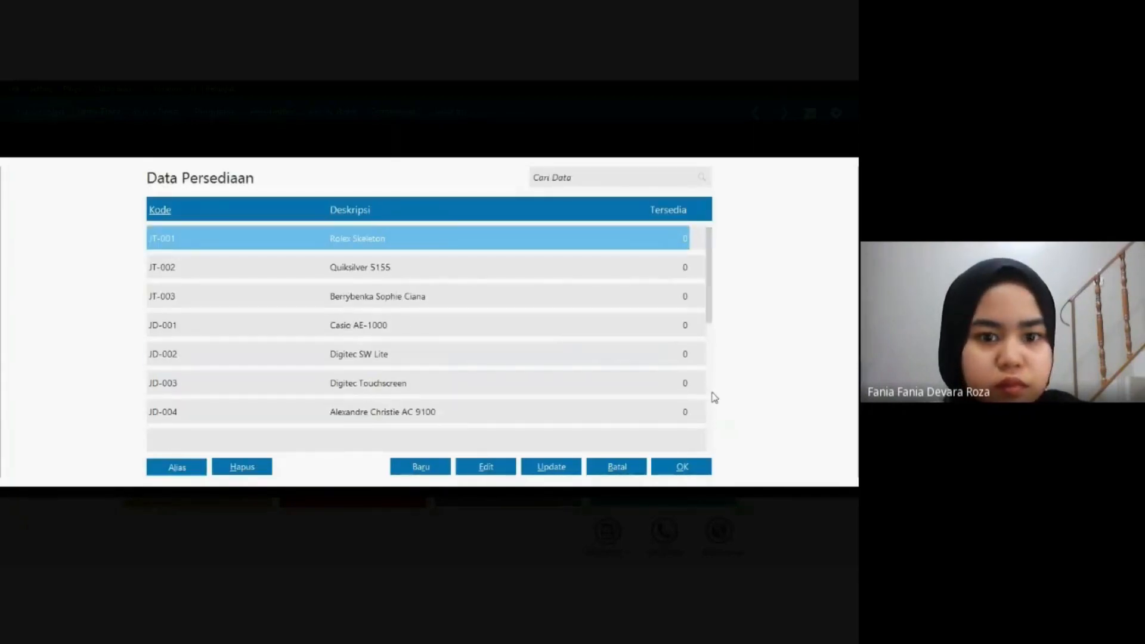
pyautogui.click(693, 466)
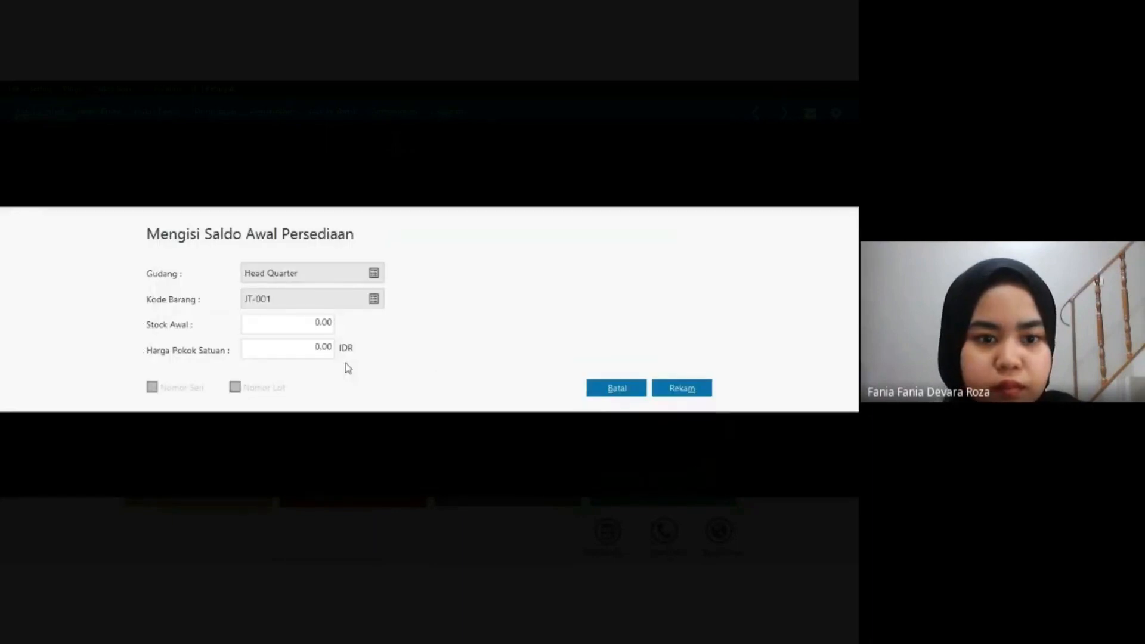
# Set JT-001's opening stock to 100 and its unit cost to 165,000 IDR, and record the entry.
pyautogui.click(310, 327)
pyautogui.write('10')
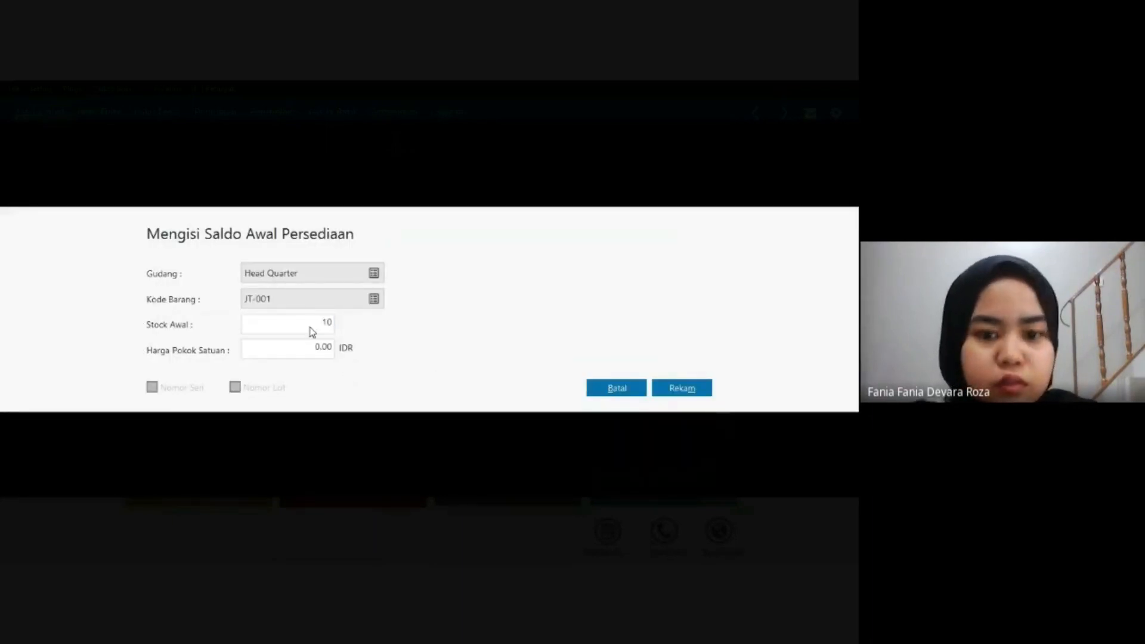
pyautogui.write('0')
pyautogui.press('Tab')
pyautogui.write('1650')
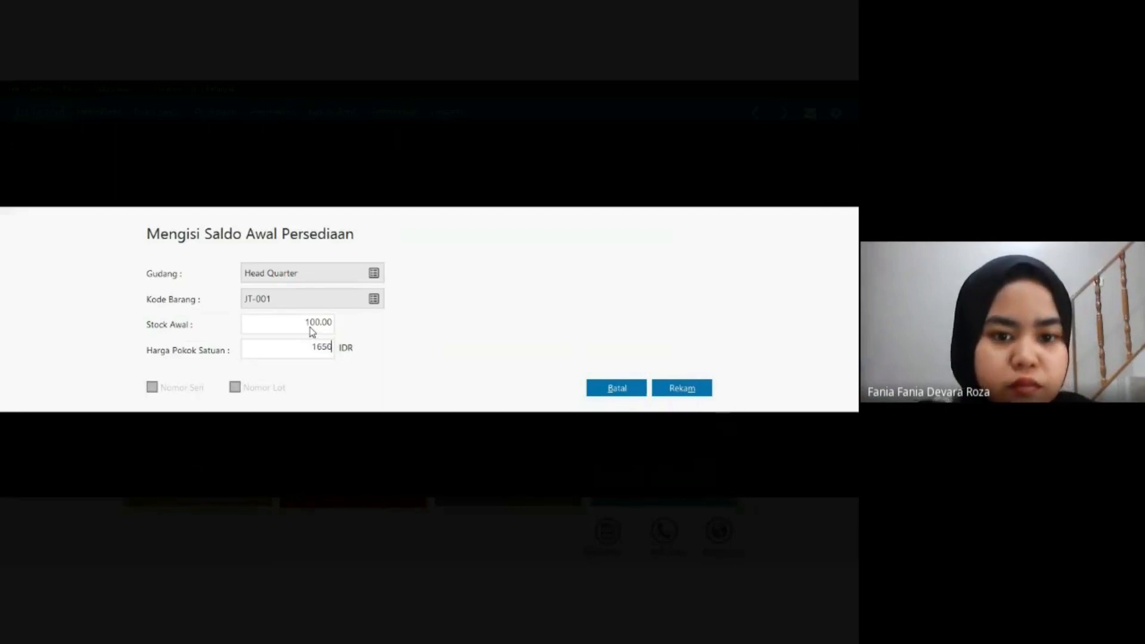
pyautogui.write('00')
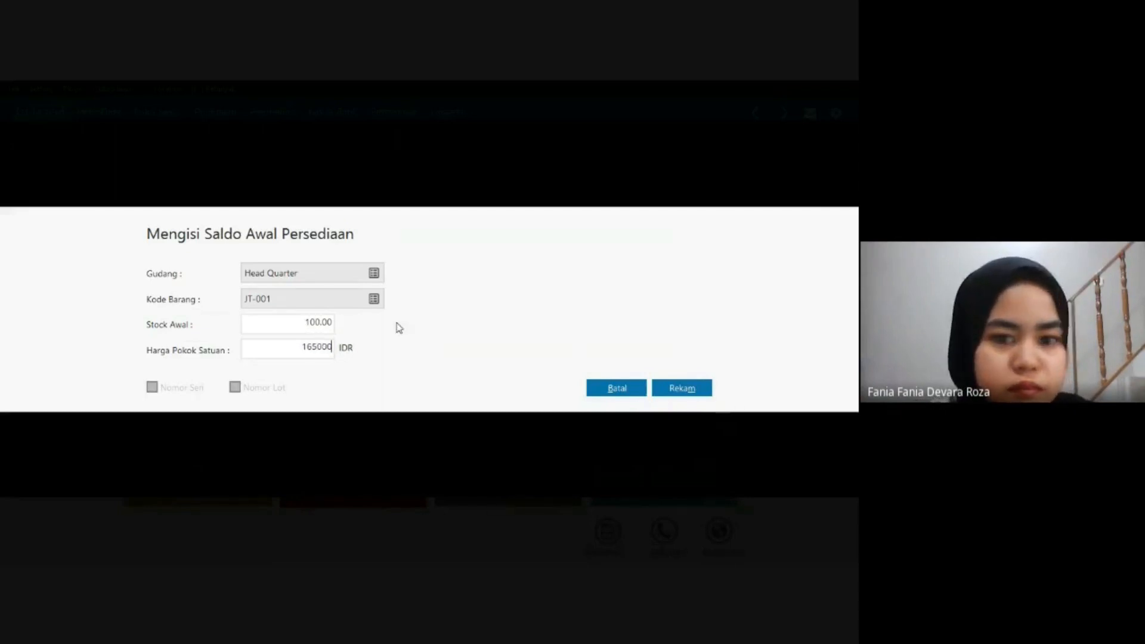
pyautogui.click(705, 390)
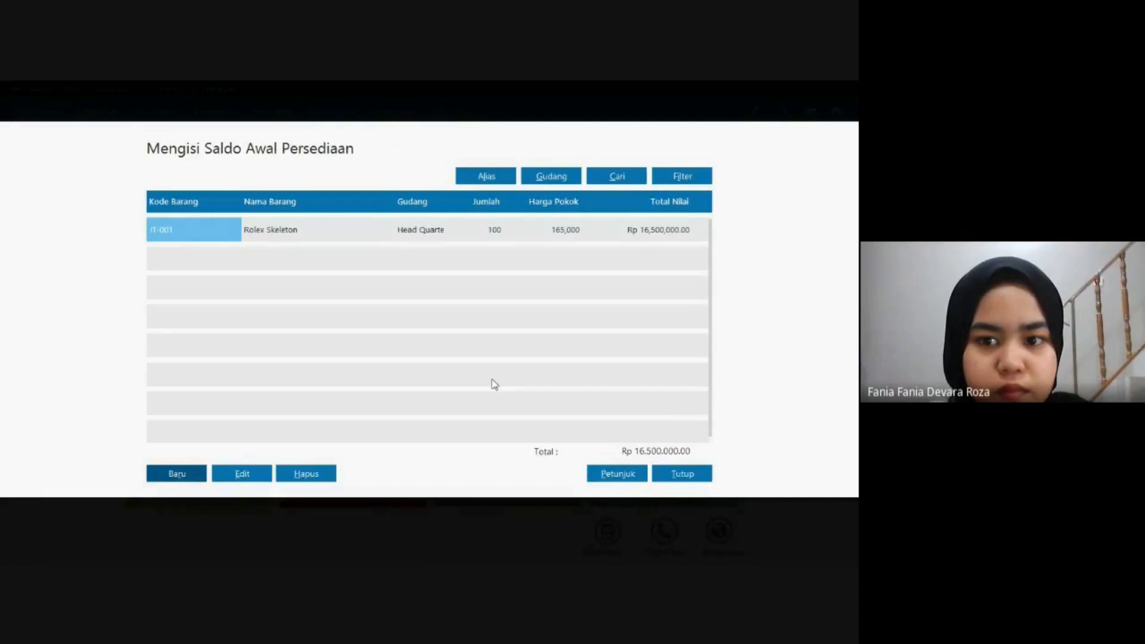
# Record an opening inventory entry for JT-002 Quiksilver 5155 in Head Quarter with a stock of 125 and a unit cost of 225,000 IDR.
pyautogui.click(199, 473)
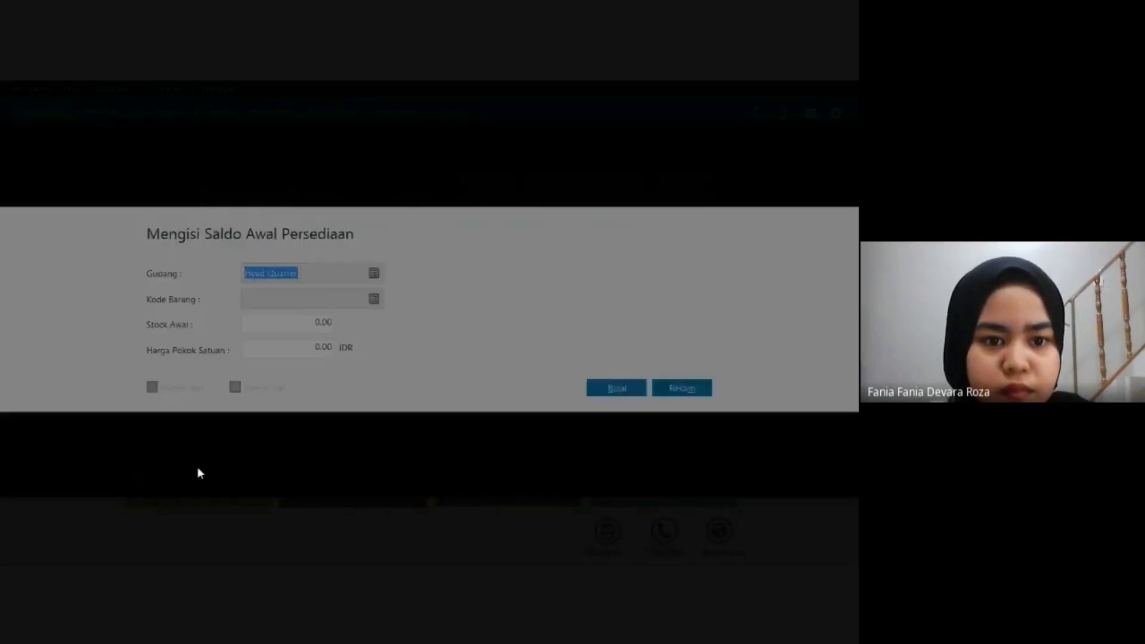
pyautogui.click(375, 299)
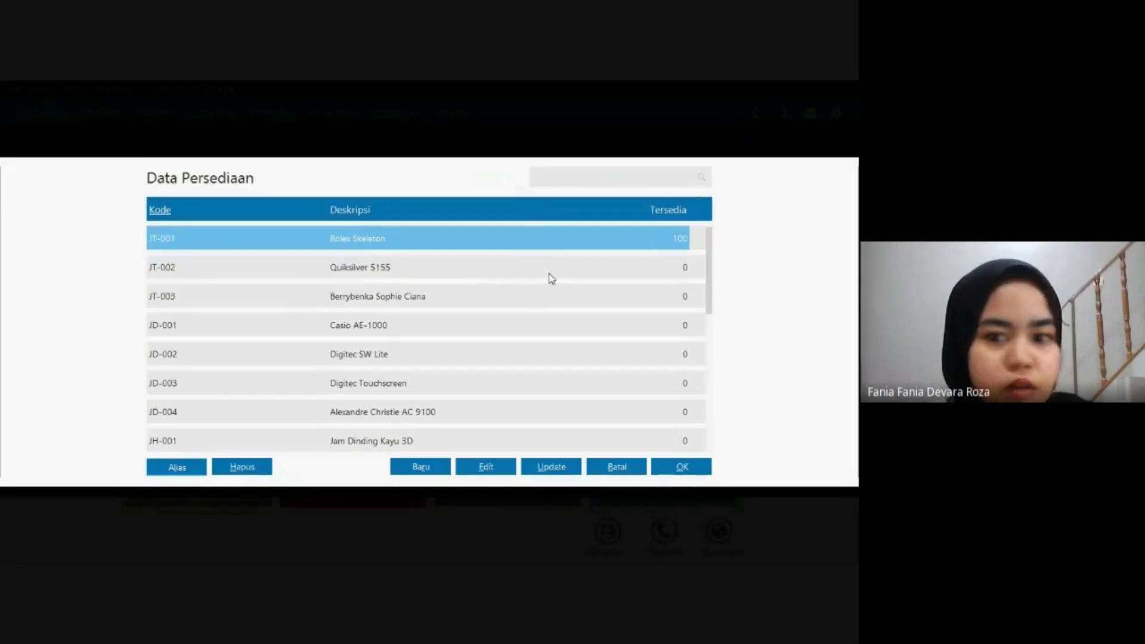
pyautogui.click(553, 279)
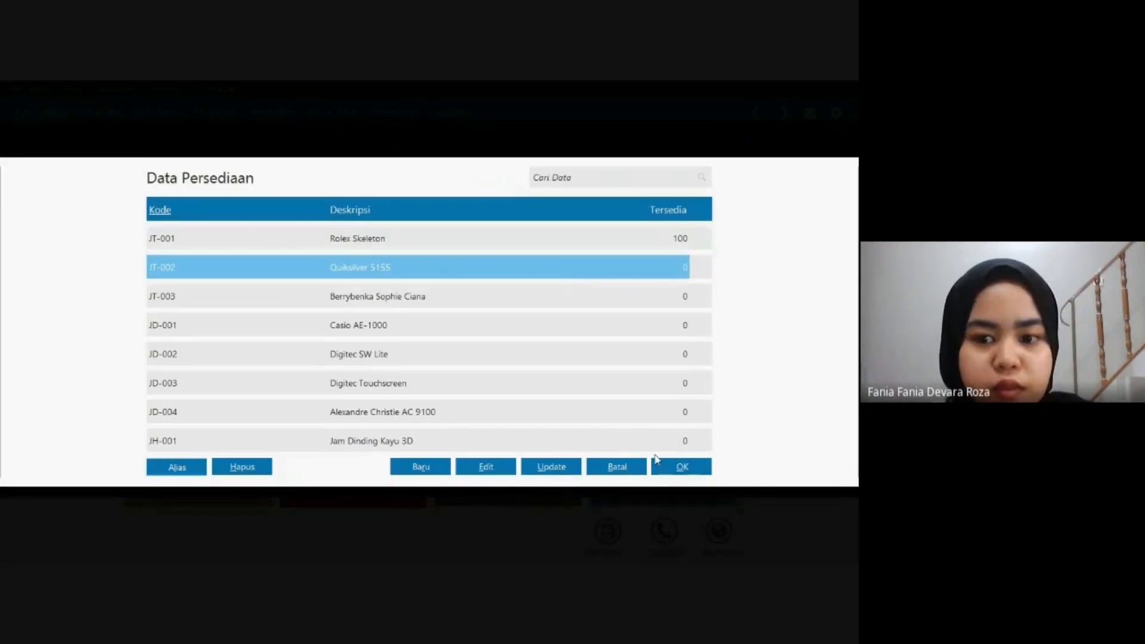
pyautogui.click(668, 463)
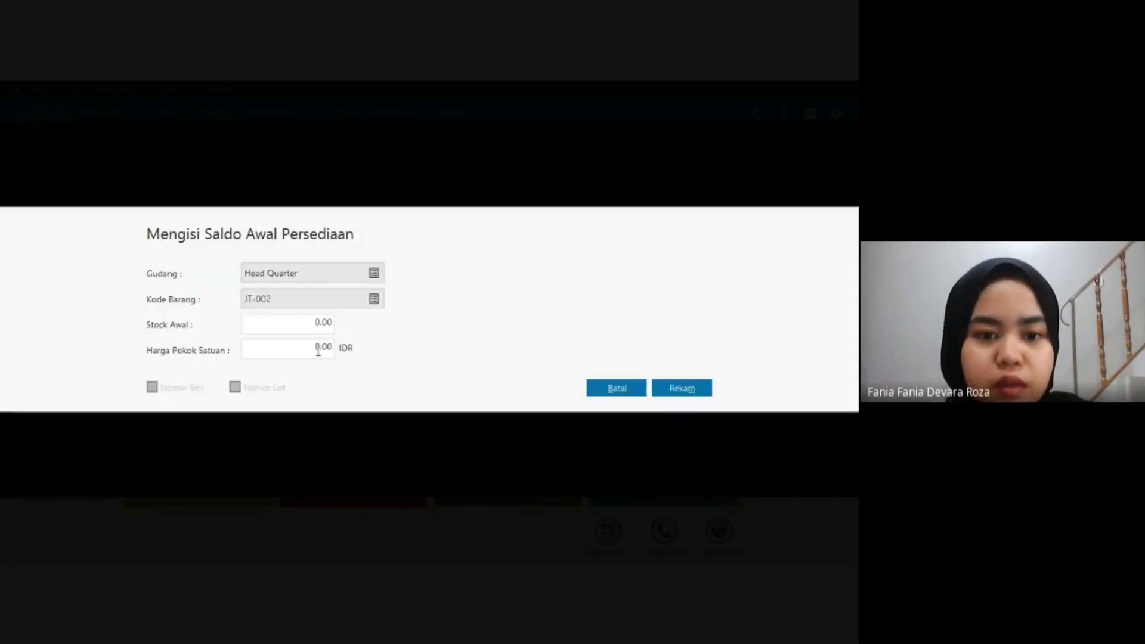
pyautogui.click(319, 330)
pyautogui.write('125')
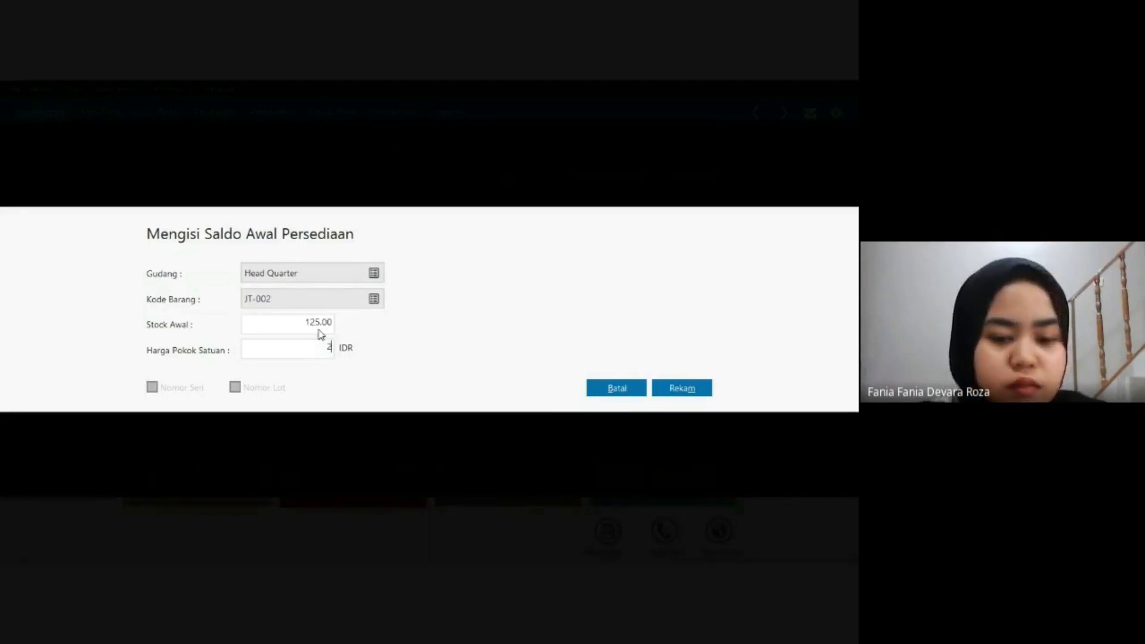
pyautogui.write('225000')
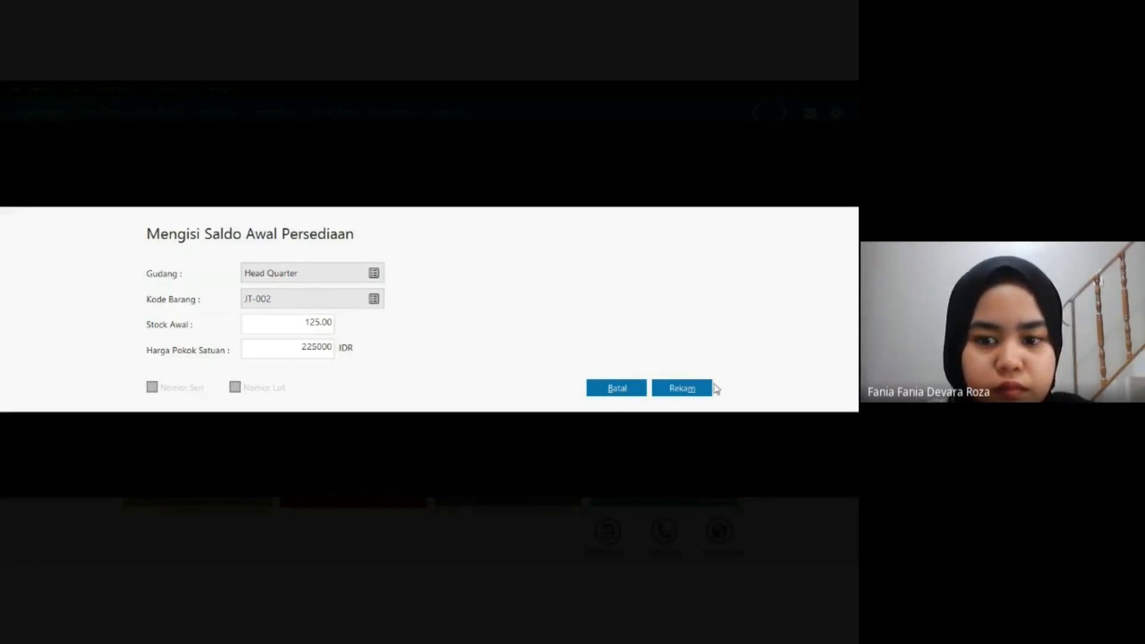
pyautogui.click(681, 391)
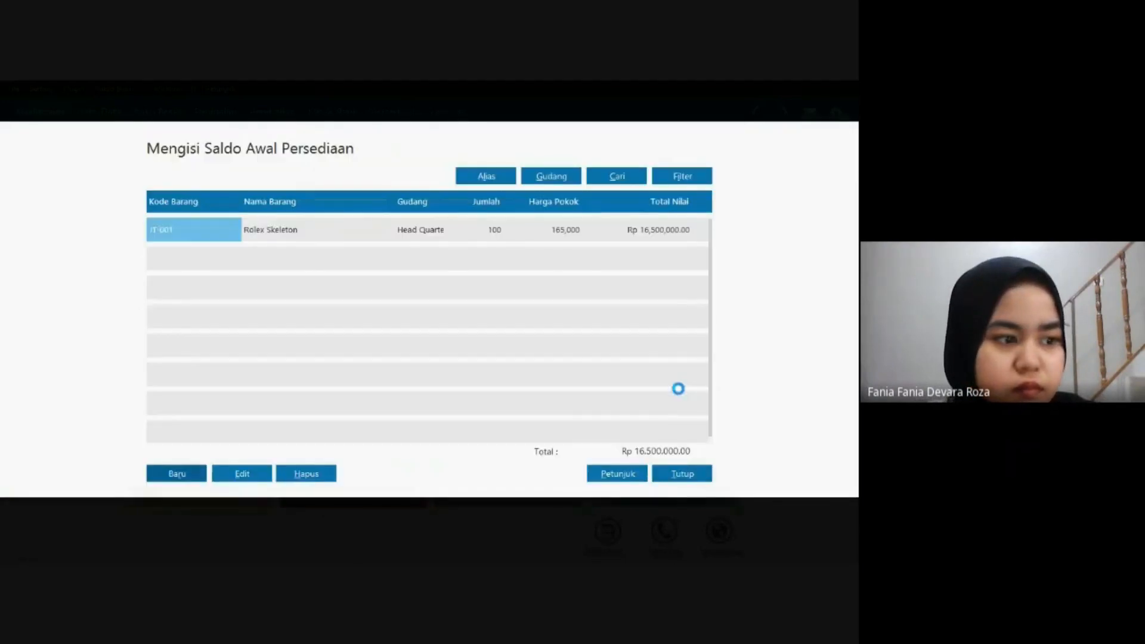
# Record an opening inventory entry for JT-003 Berrybenka Sophie Ciana in Head Quarter with a stock of 80 and a unit cost of 125,000 IDR.
pyautogui.click(176, 475)
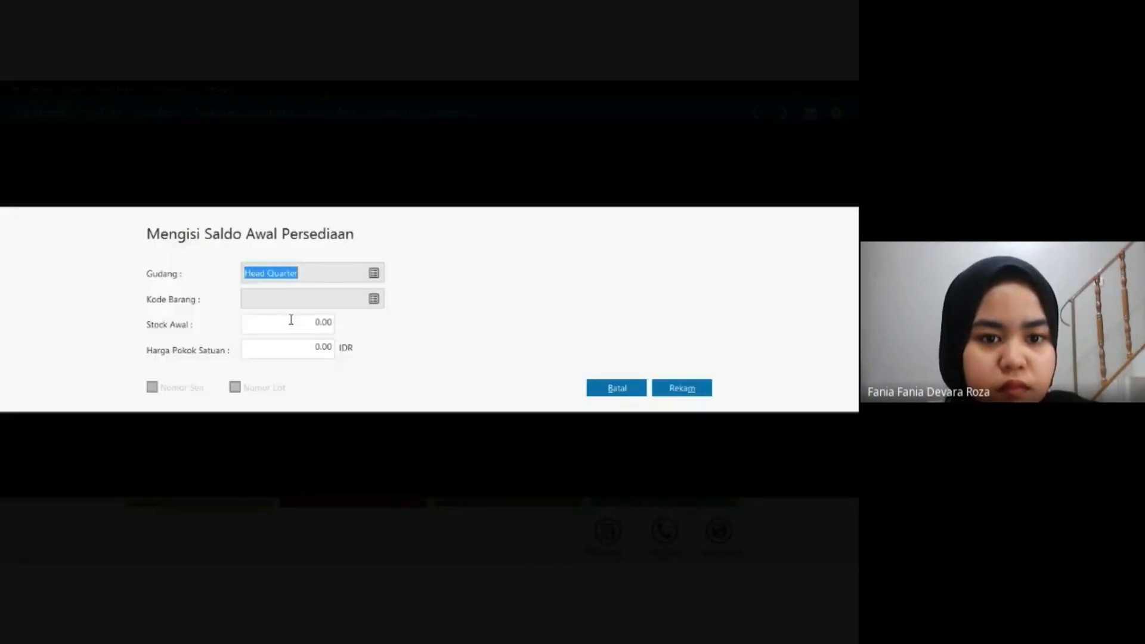
pyautogui.click(375, 300)
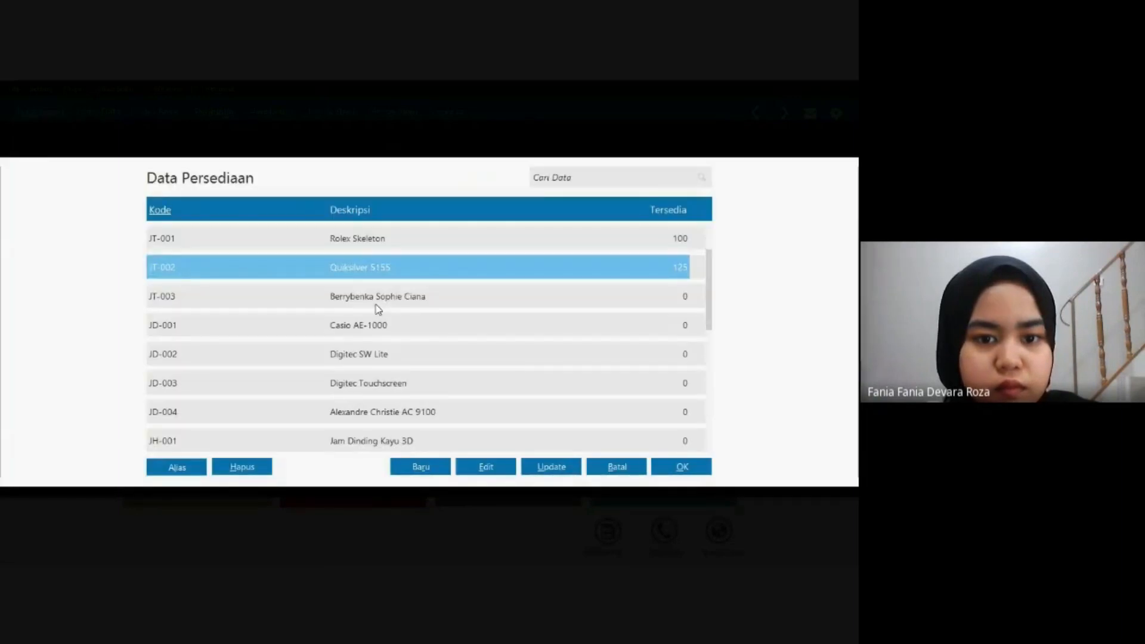
pyautogui.click(375, 303)
pyautogui.click(682, 467)
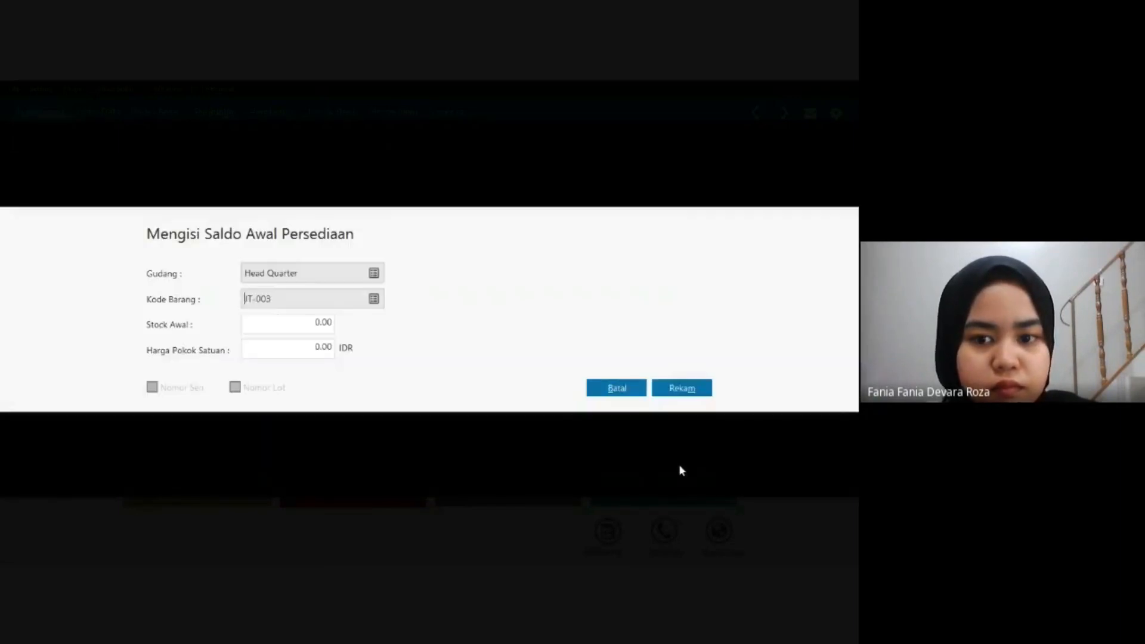
pyautogui.click(320, 328)
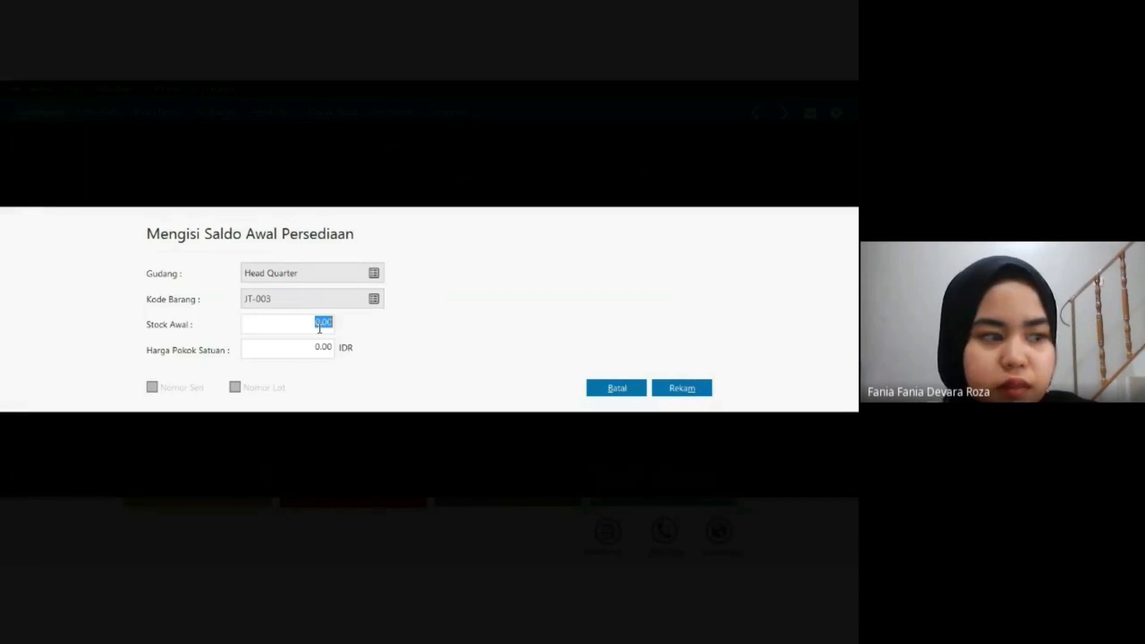
pyautogui.write('80')
pyautogui.press('Tab')
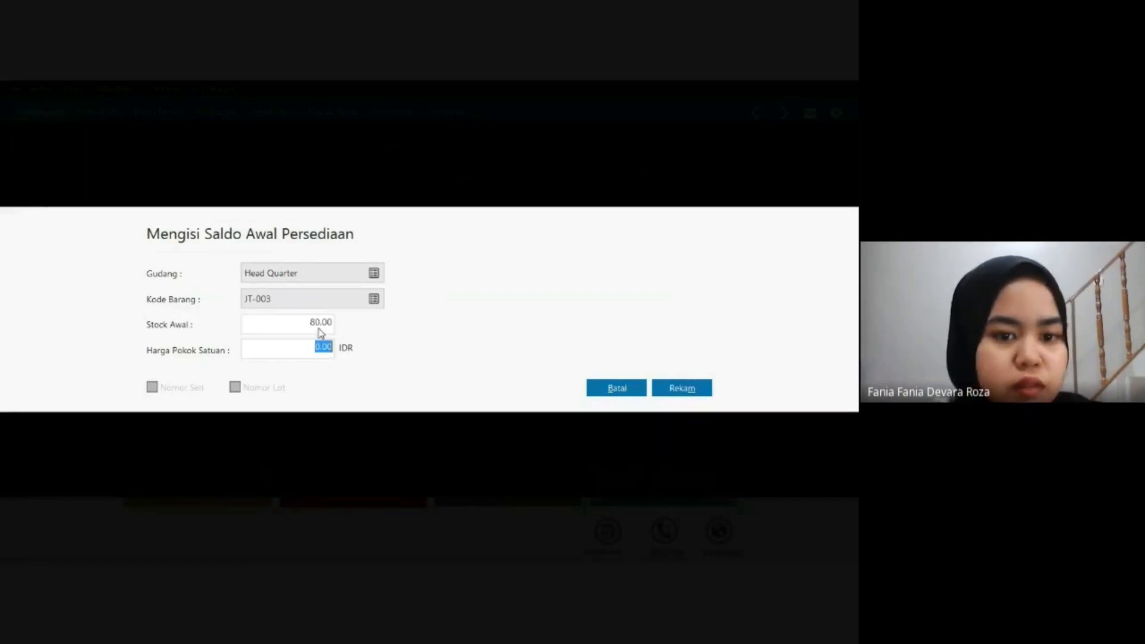
pyautogui.write('12')
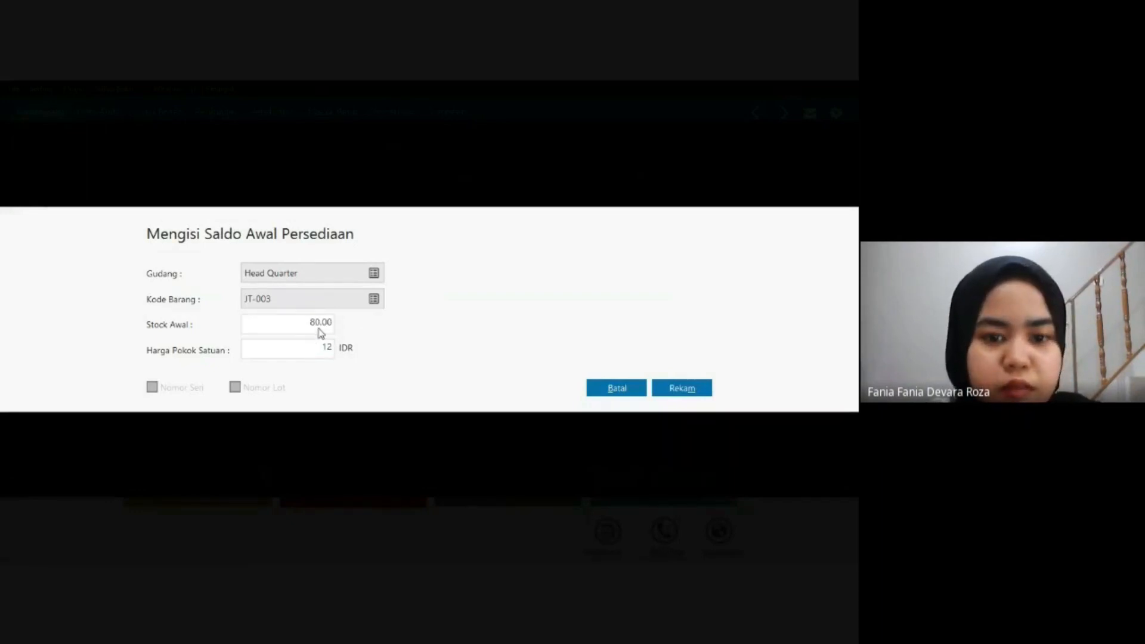
pyautogui.write('5000')
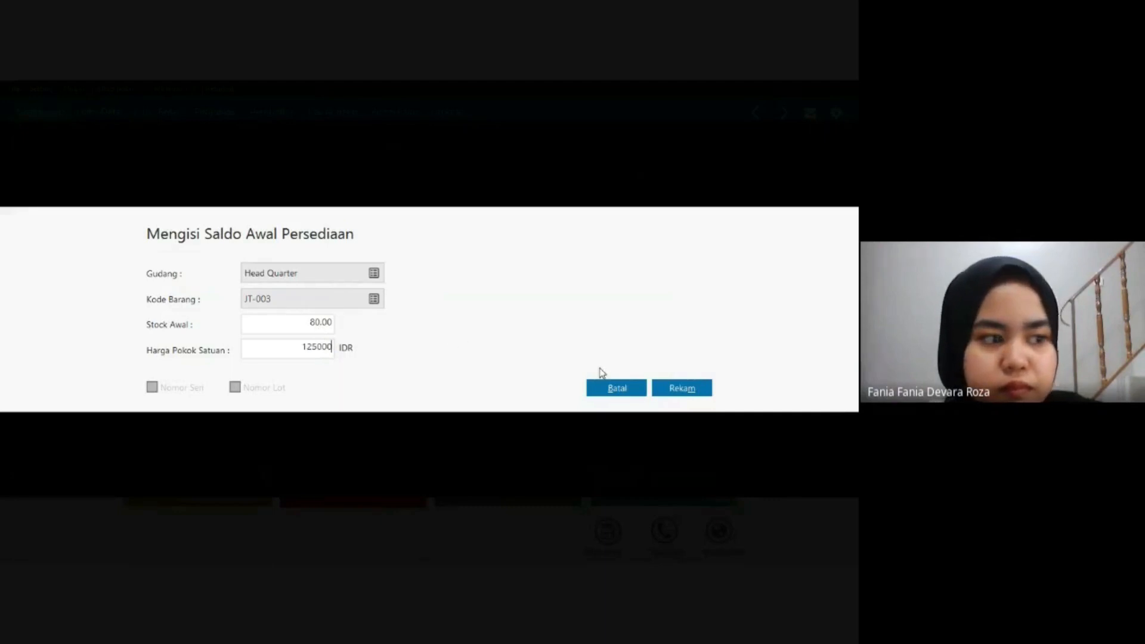
pyautogui.click(680, 388)
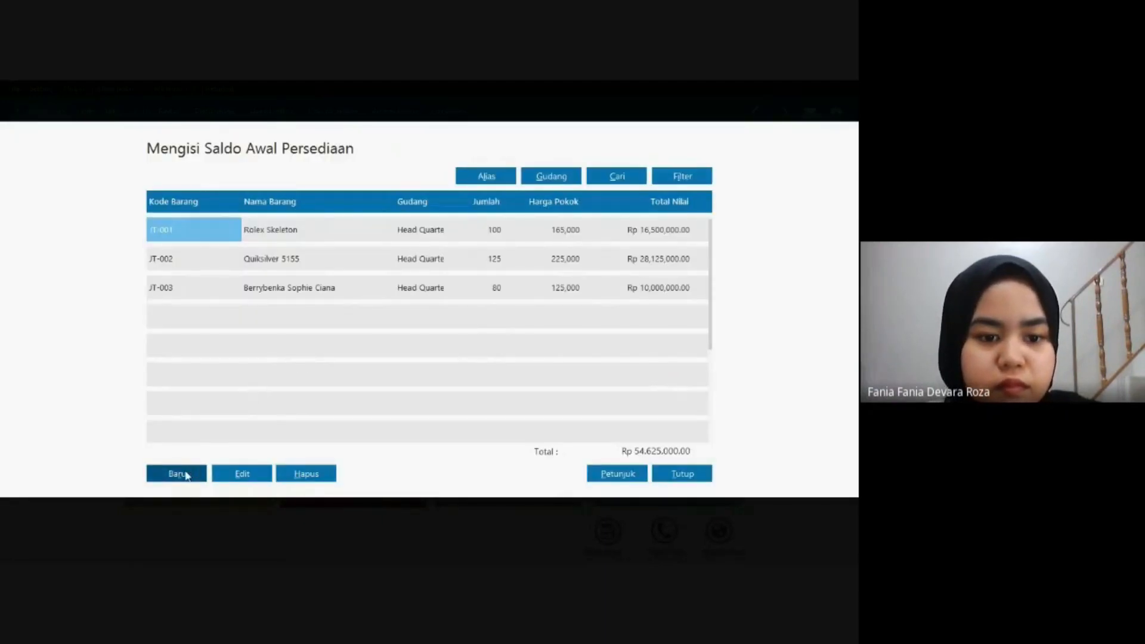
# Record an opening inventory entry for JD-001 Casio AE-1000 in Head Quarter with a stock of 90 and a unit cost of 304,000 IDR.
pyautogui.click(185, 474)
pyautogui.click(373, 300)
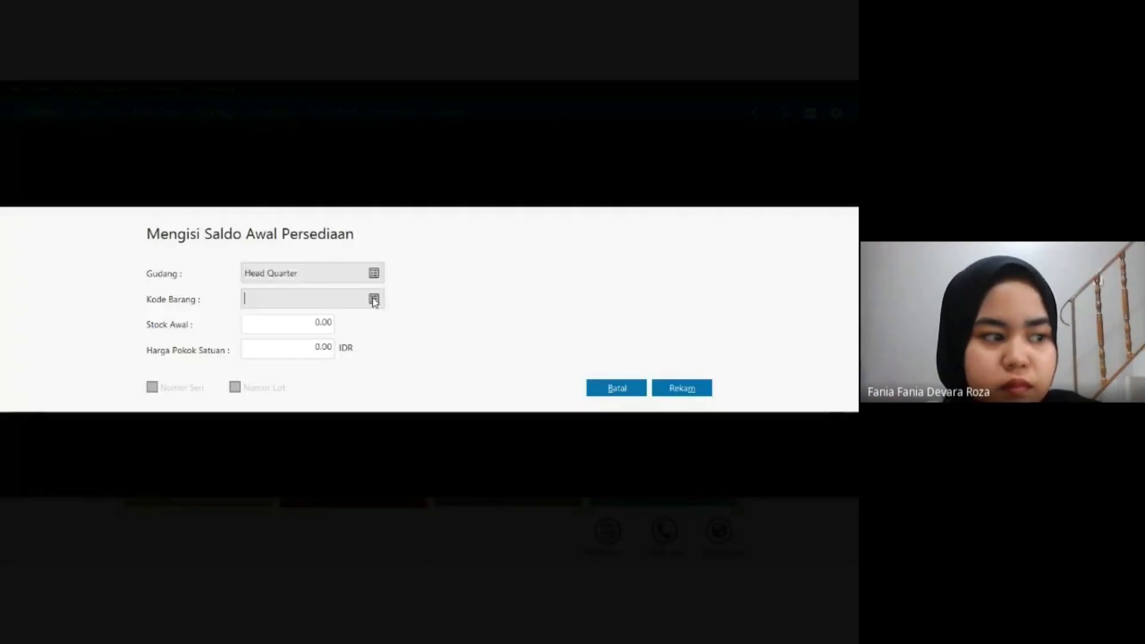
pyautogui.click(374, 300)
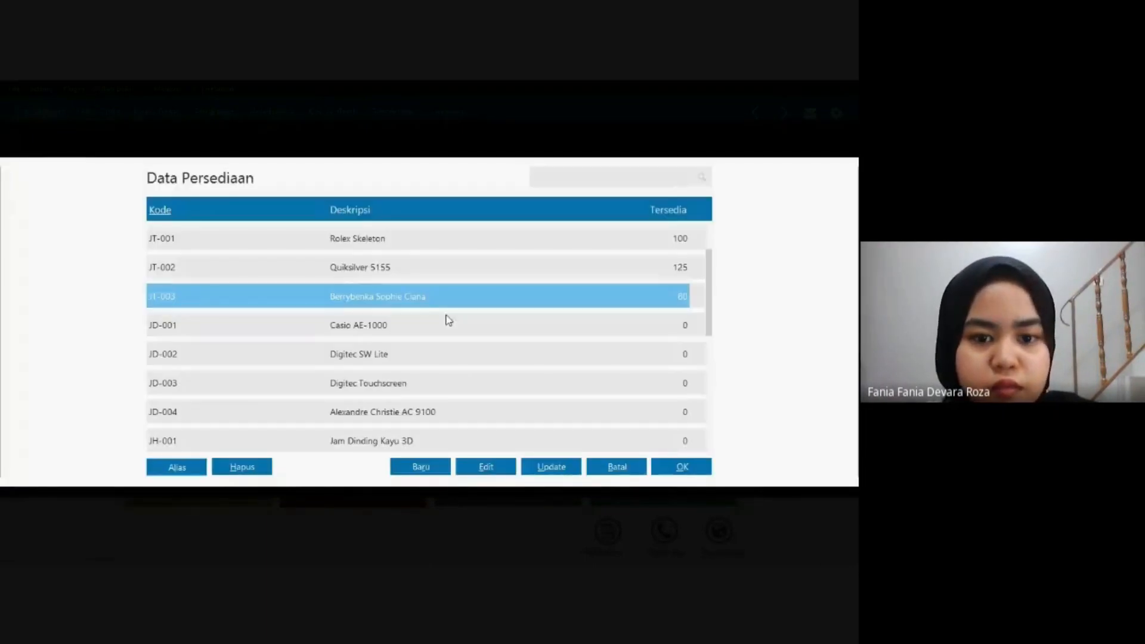
pyautogui.click(448, 322)
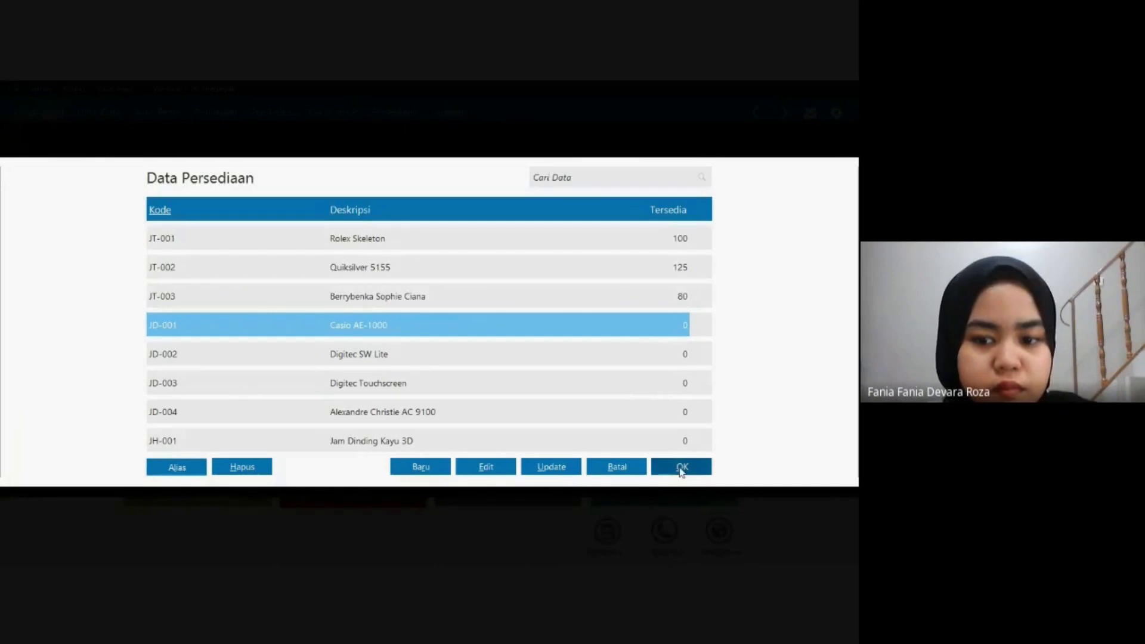
pyautogui.click(682, 468)
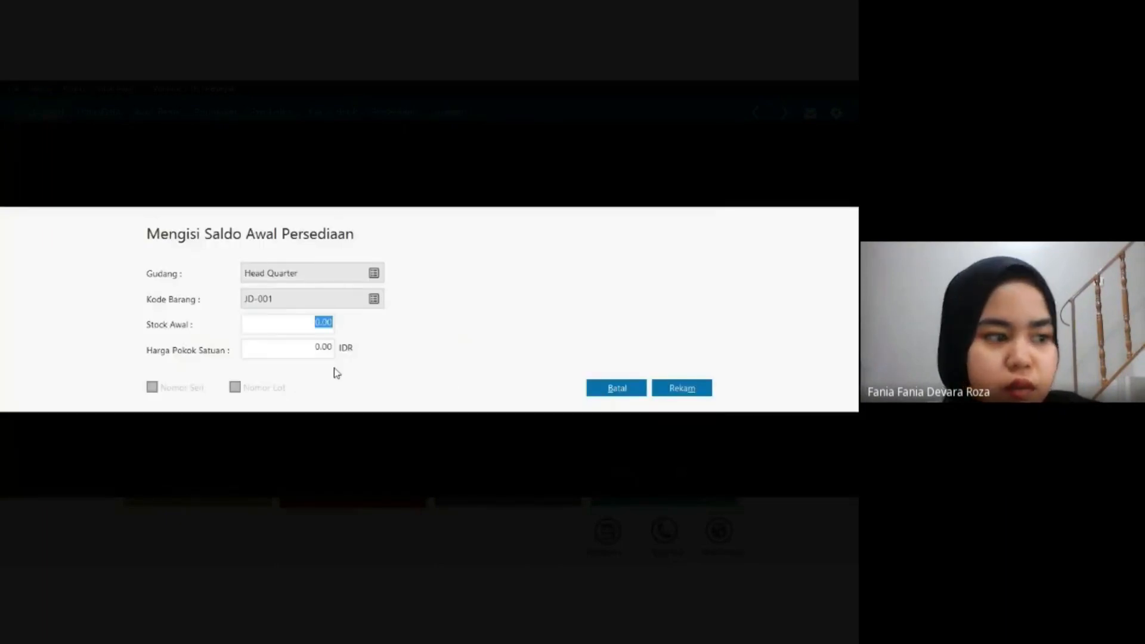
pyautogui.write('90')
pyautogui.press('Tab')
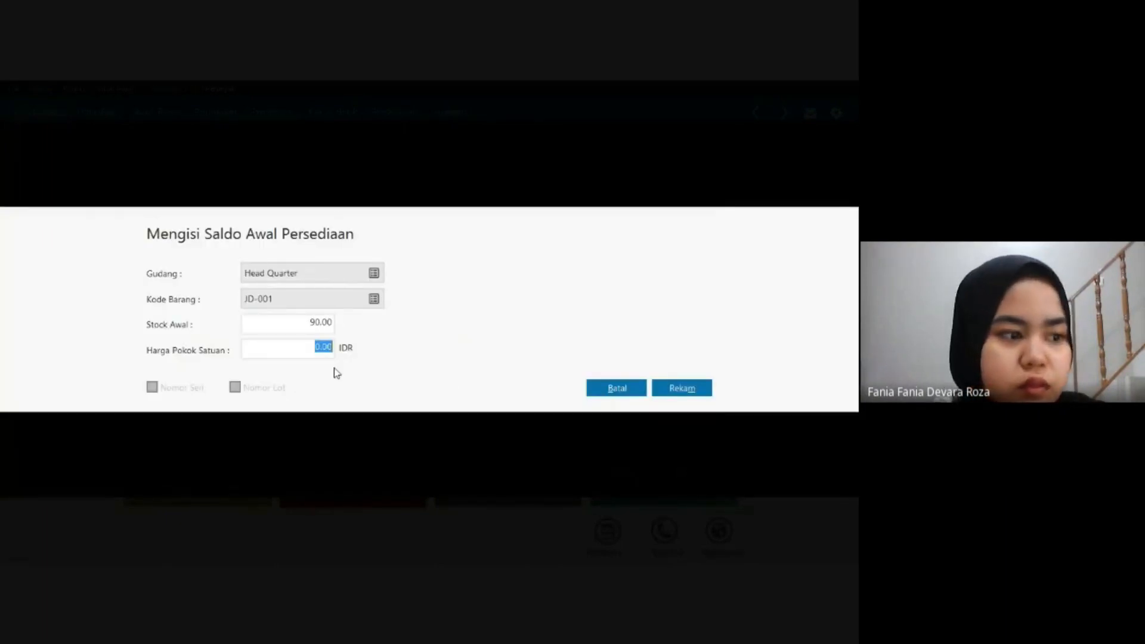
pyautogui.write('304000')
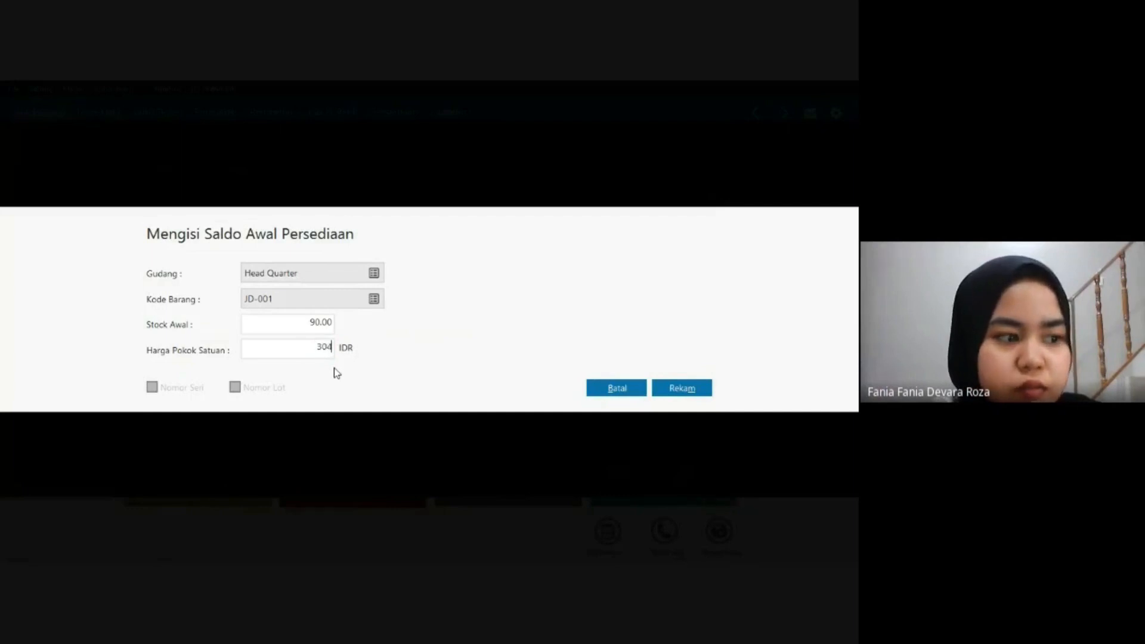
pyautogui.click(672, 391)
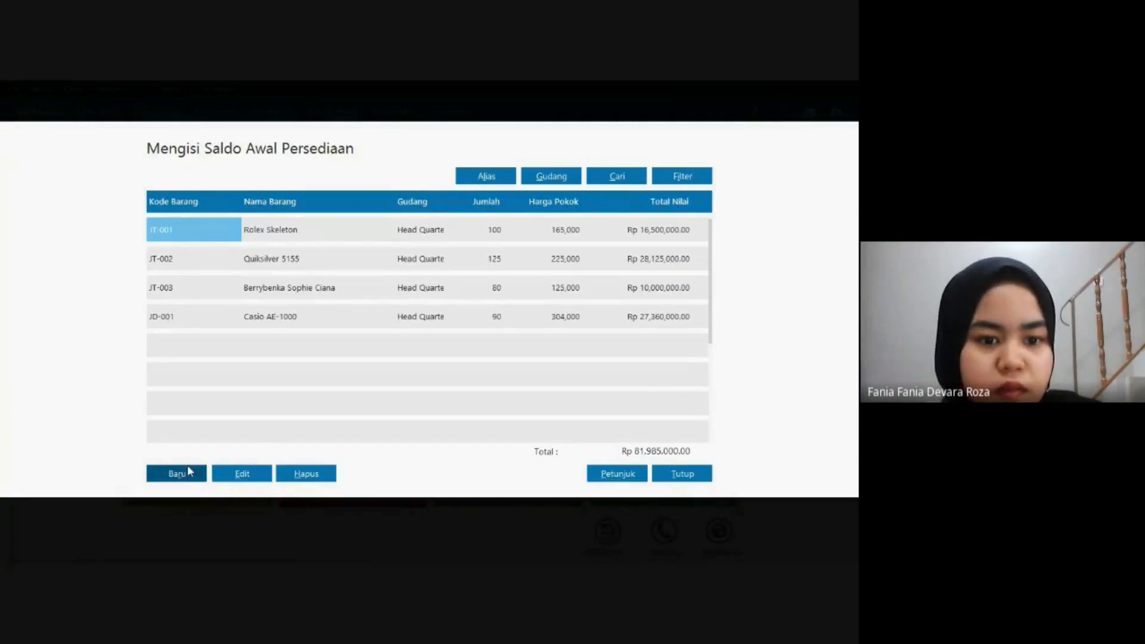
# Record an opening inventory entry for JD-002 Digitec SW Lite in Head Quarter with a stock of 75 and a unit cost of 396,000 IDR.
pyautogui.click(185, 469)
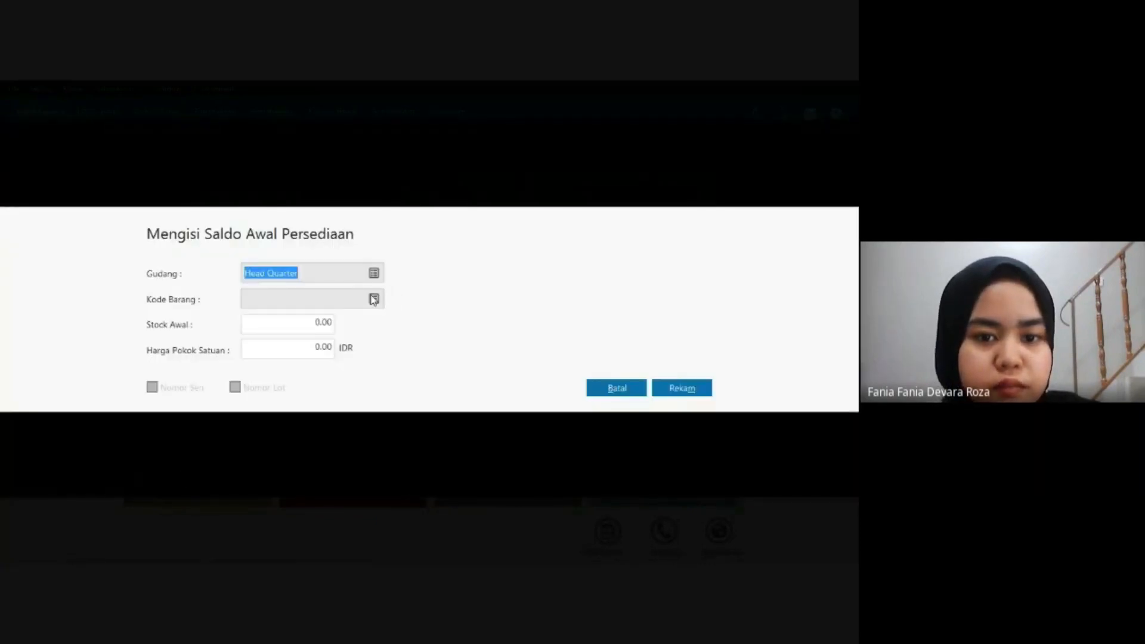
pyautogui.click(373, 298)
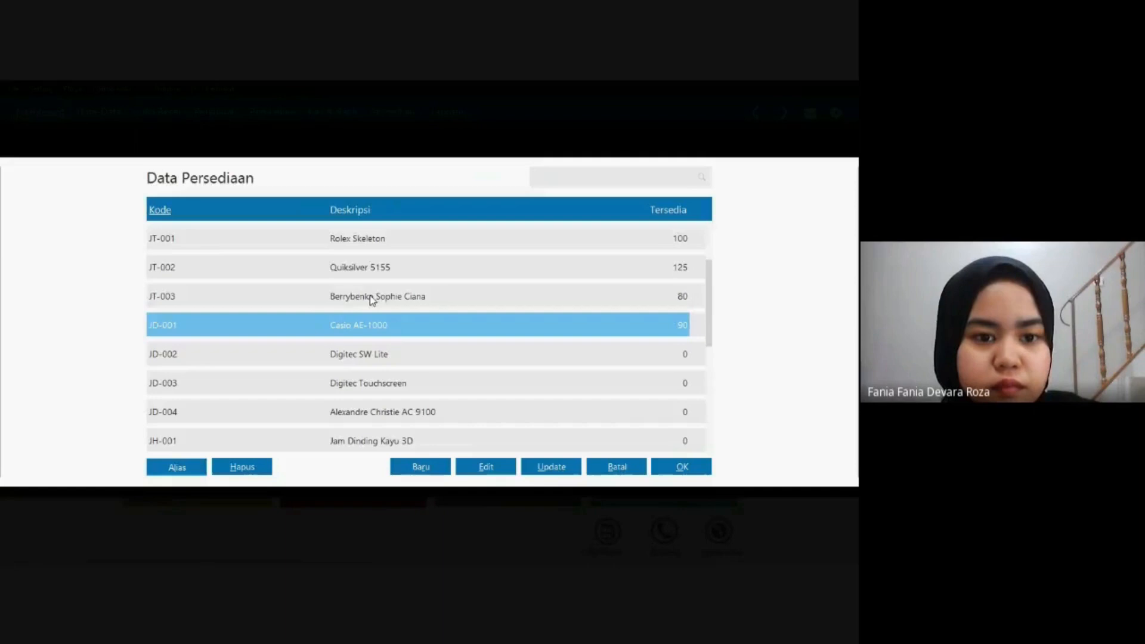
pyautogui.click(394, 356)
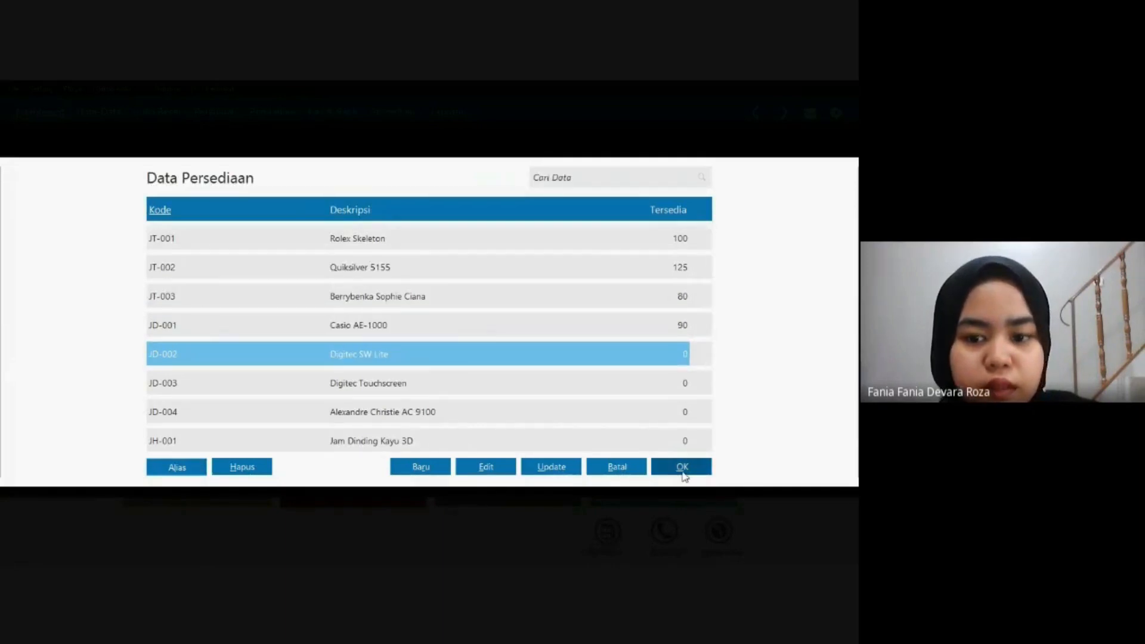
pyautogui.click(682, 468)
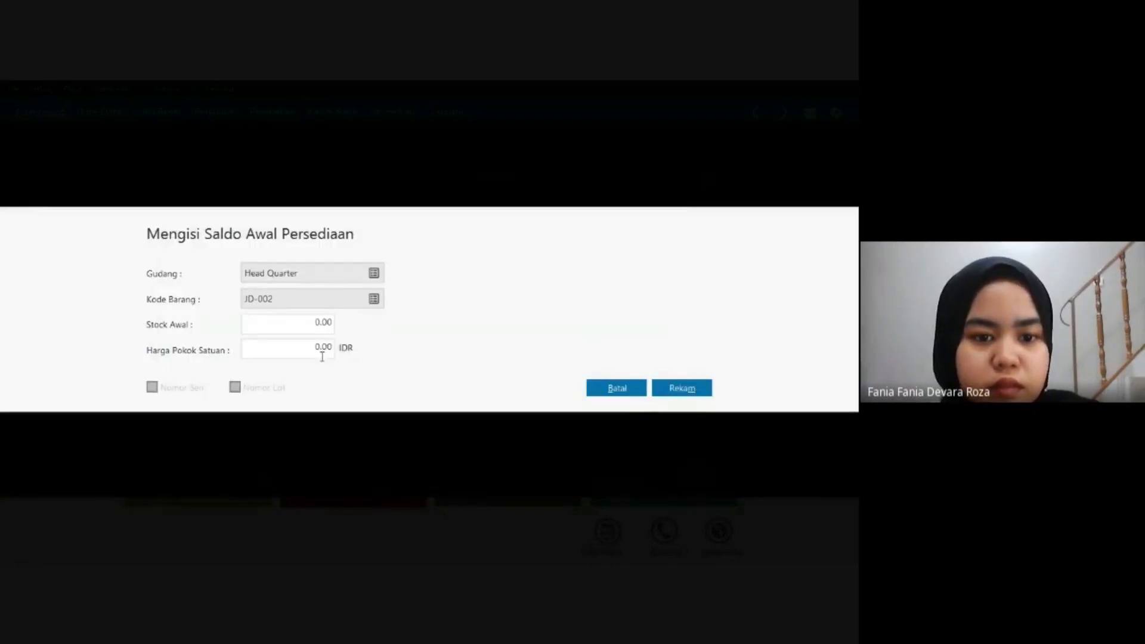
pyautogui.click(314, 328)
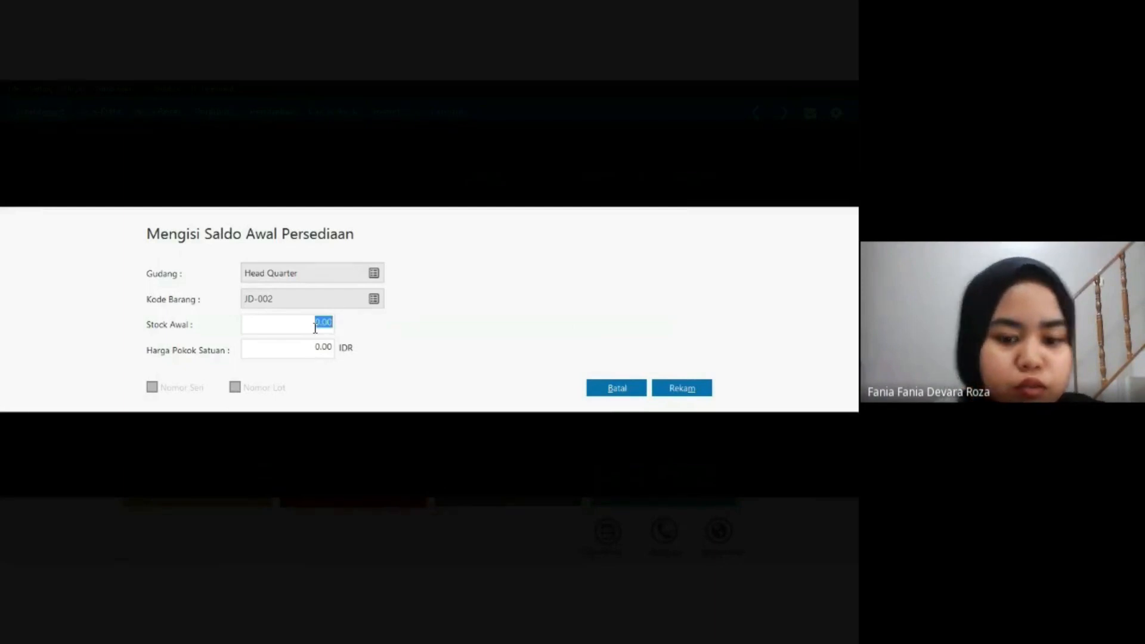
pyautogui.write('75')
pyautogui.press('Tab')
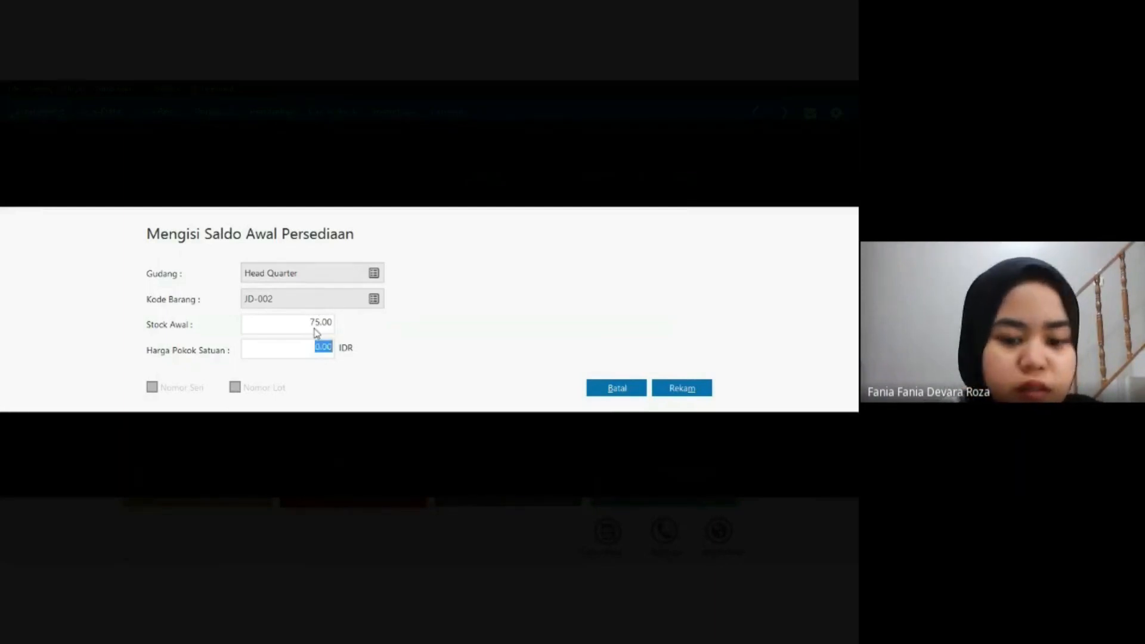
pyautogui.write('396000')
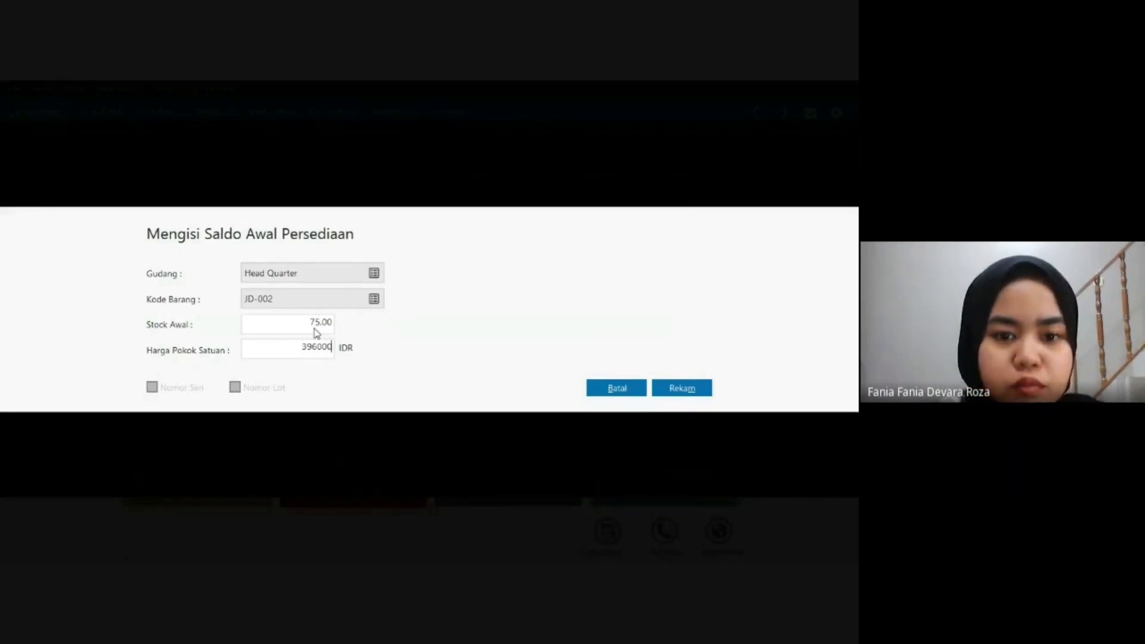
pyautogui.click(678, 389)
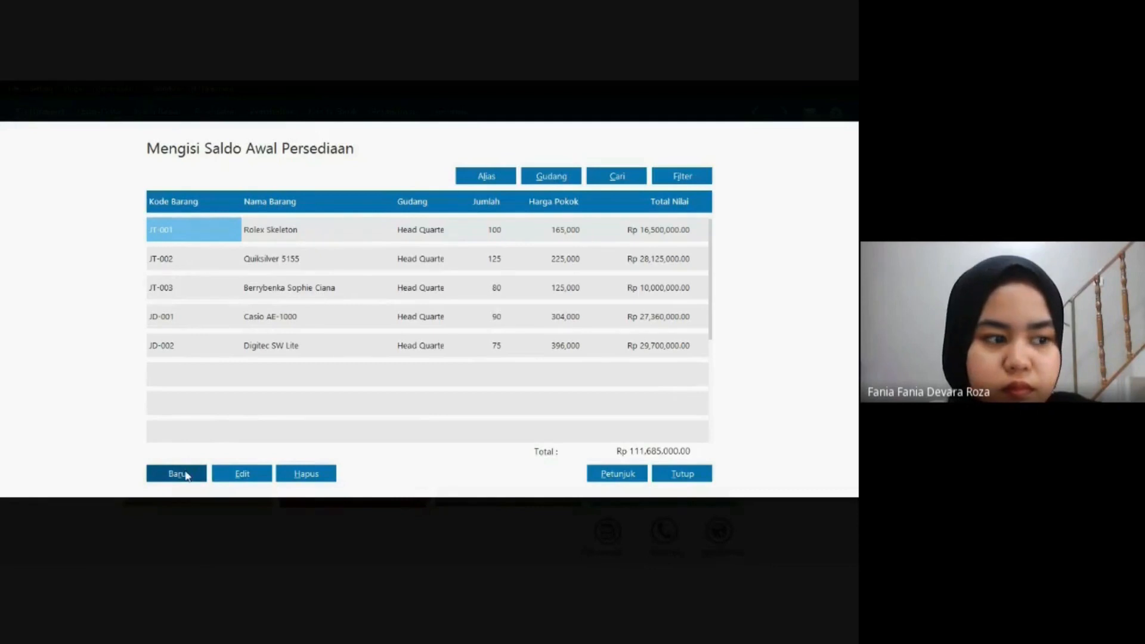
# Record an opening inventory entry for JD-003 Digitec Touchscreen in Head Quarter with a stock of 100 and a unit cost of 147,000 IDR.
pyautogui.click(184, 474)
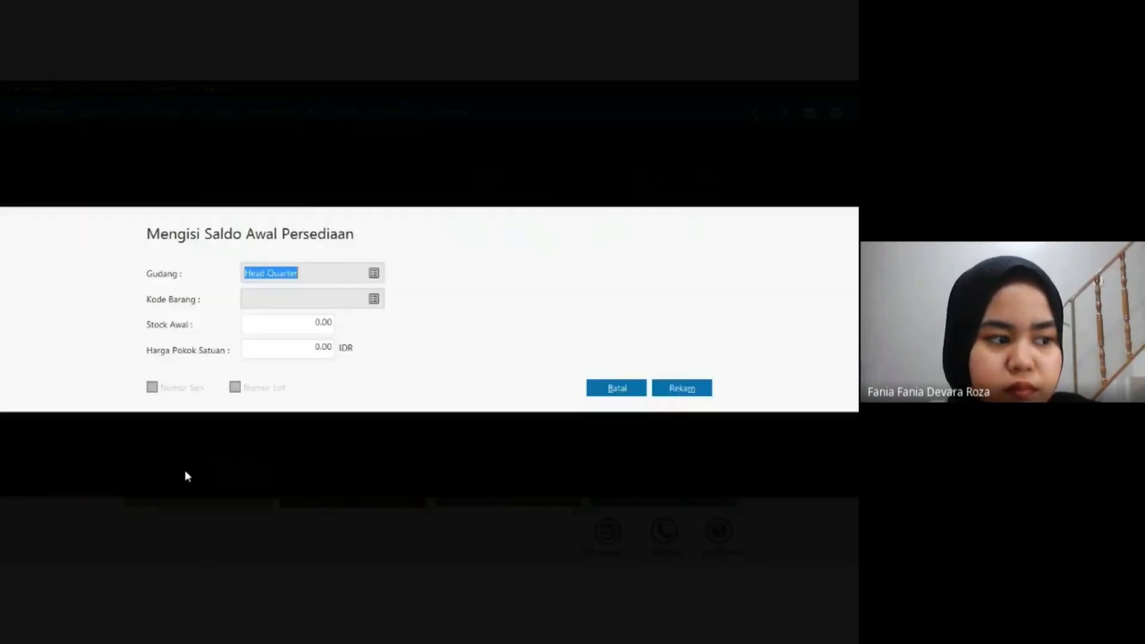
pyautogui.click(374, 300)
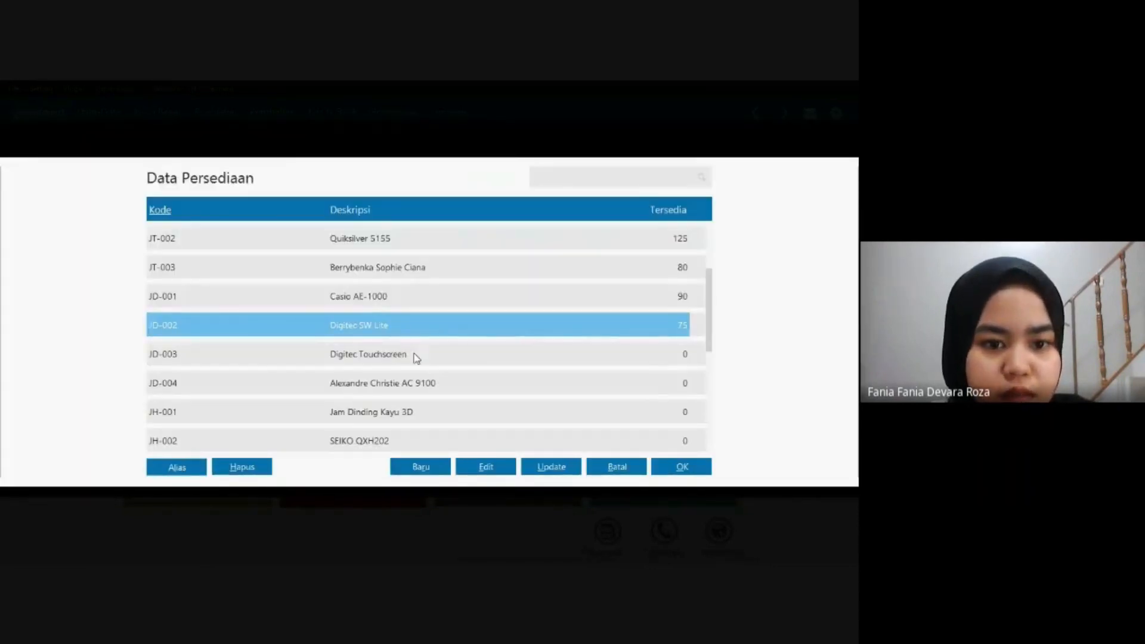
pyautogui.click(416, 356)
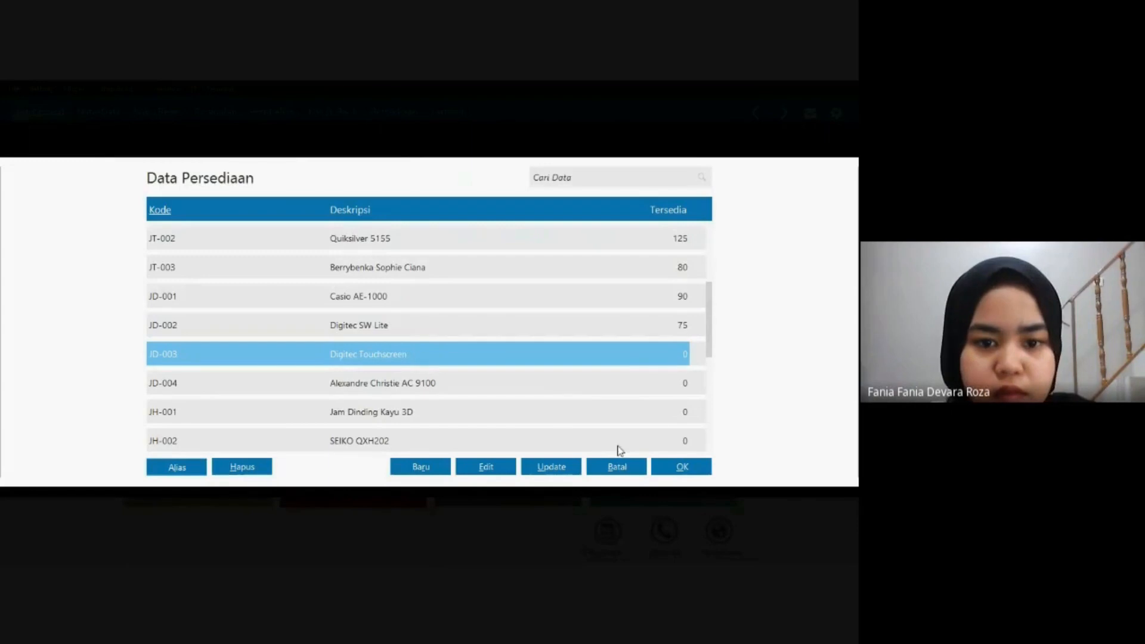
pyautogui.click(680, 467)
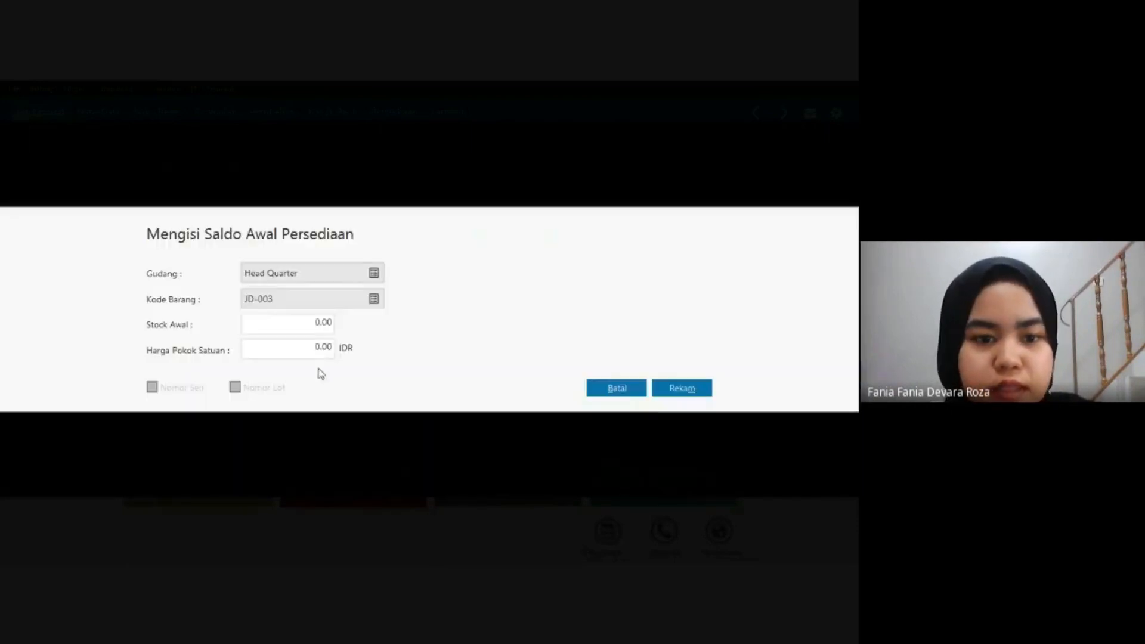
pyautogui.click(298, 326)
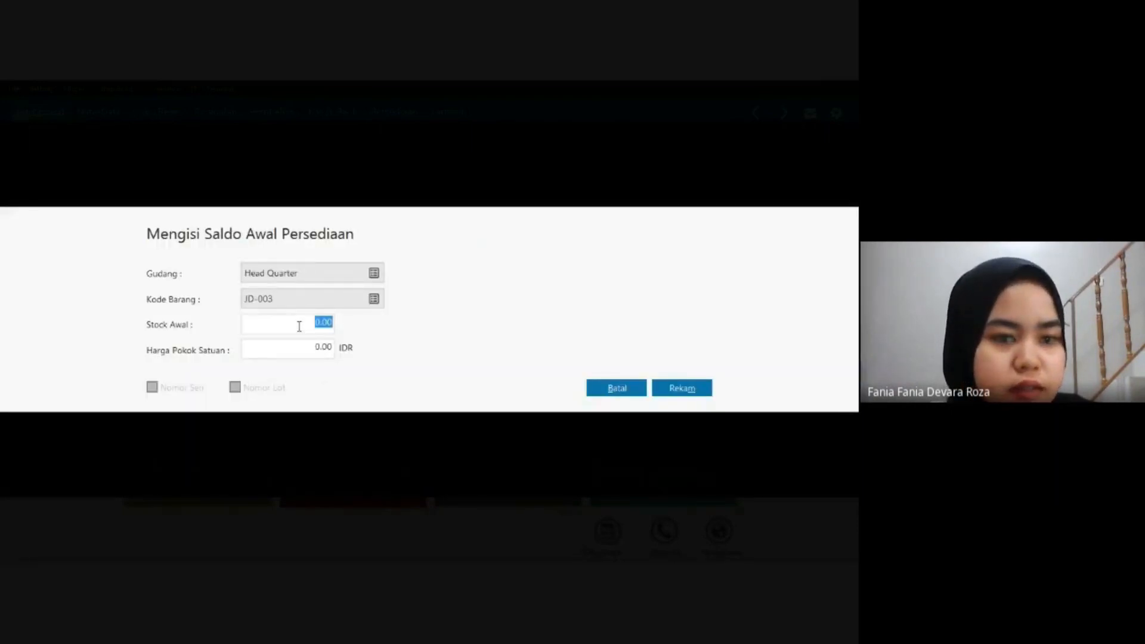
pyautogui.write('100')
pyautogui.press('Tab')
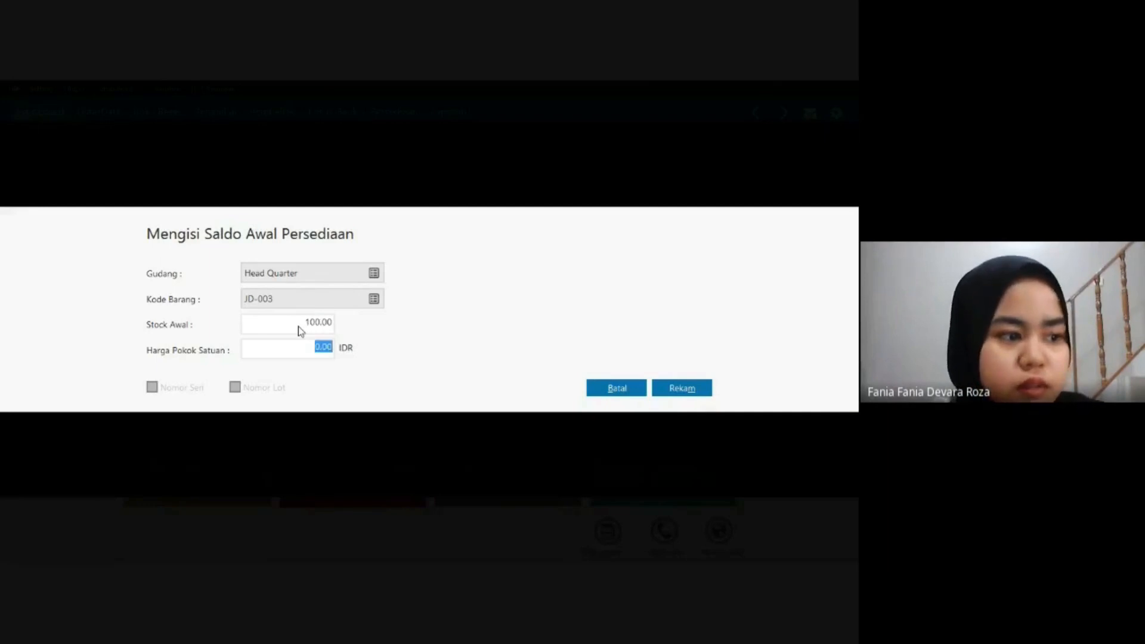
pyautogui.write('147')
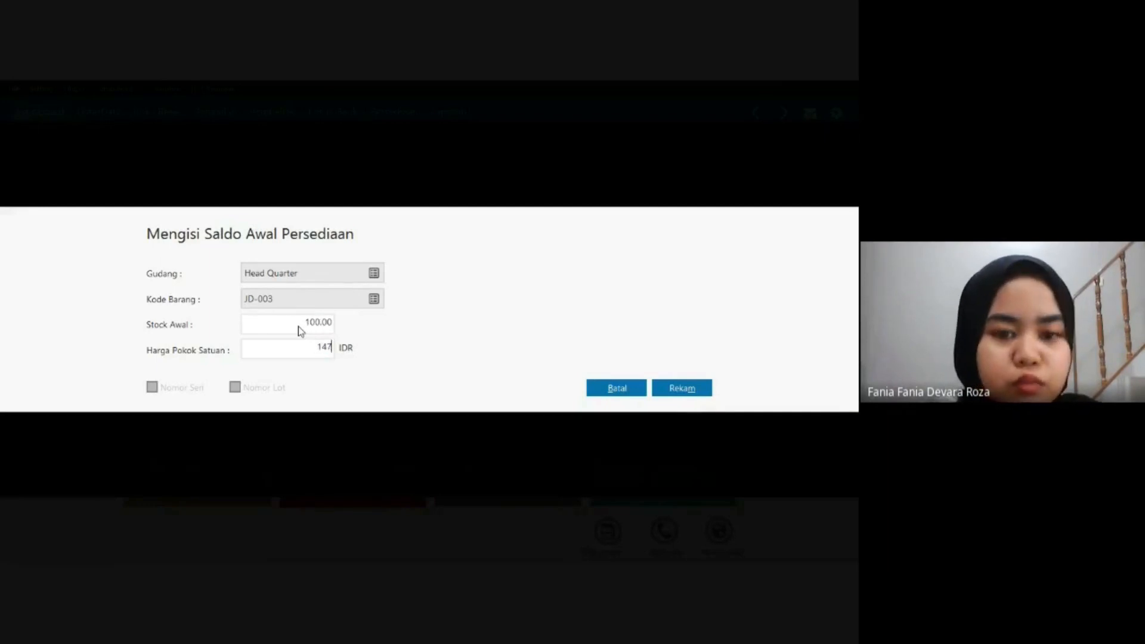
pyautogui.write('000')
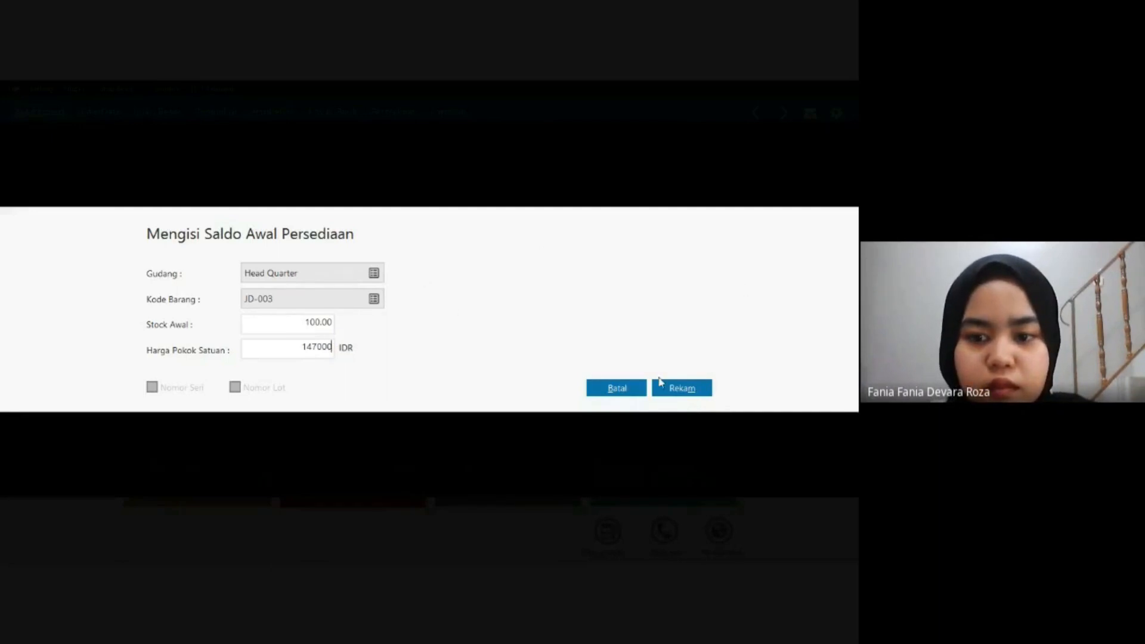
pyautogui.click(663, 387)
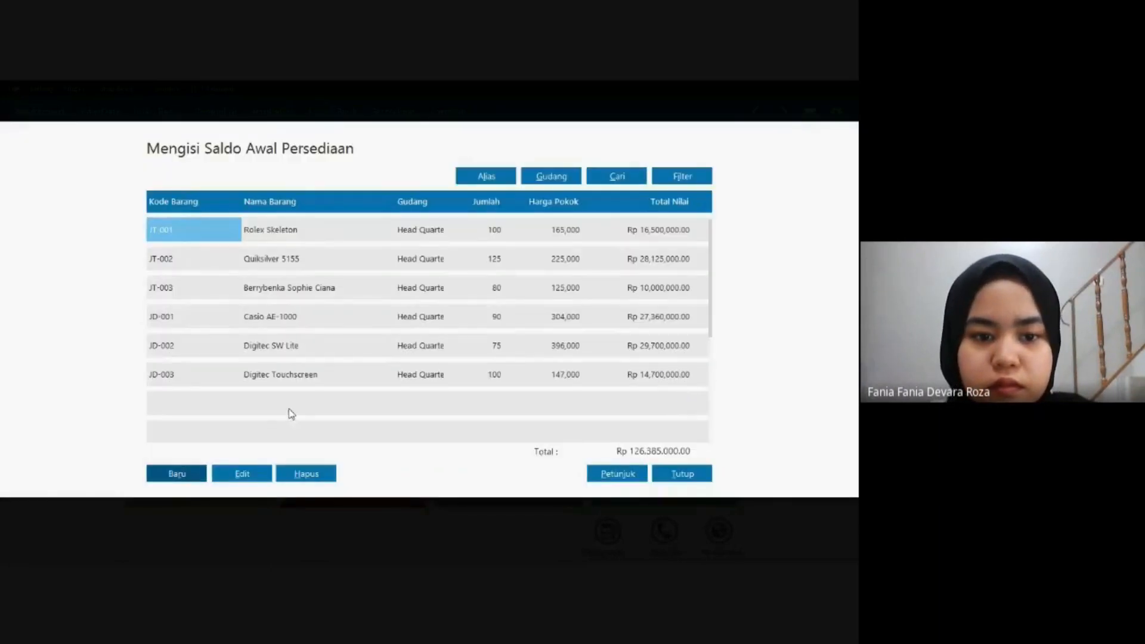
# Record an opening inventory entry for JD-004 Alexandre Christie AC 9100 in Head Quarter with a stock of 20 and a unit cost of 750,000 IDR.
pyautogui.click(159, 474)
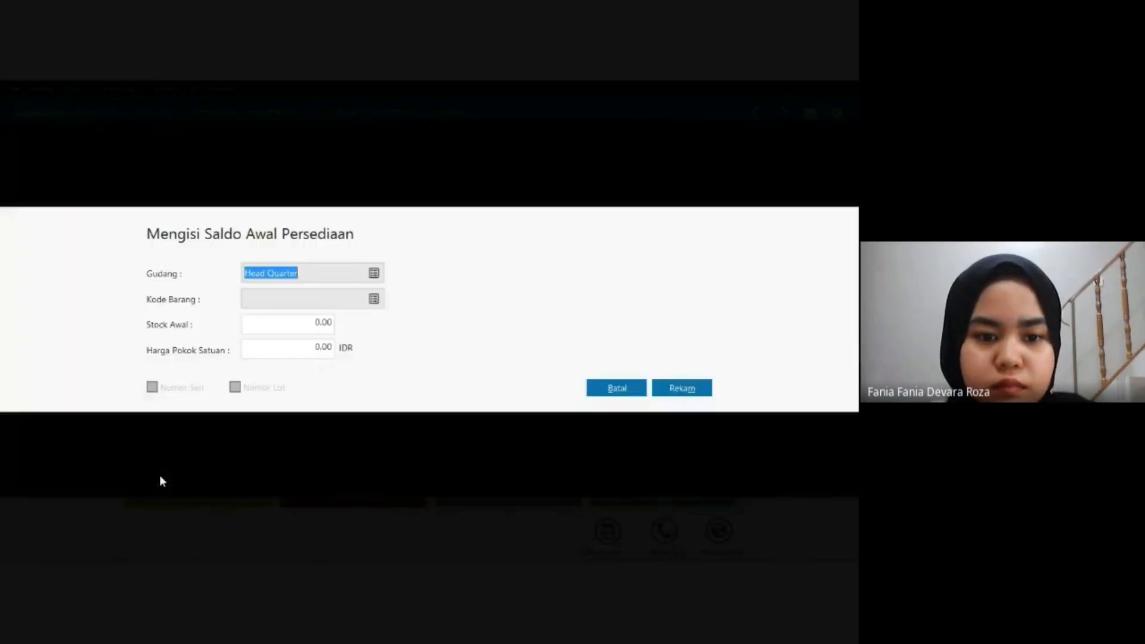
pyautogui.click(374, 299)
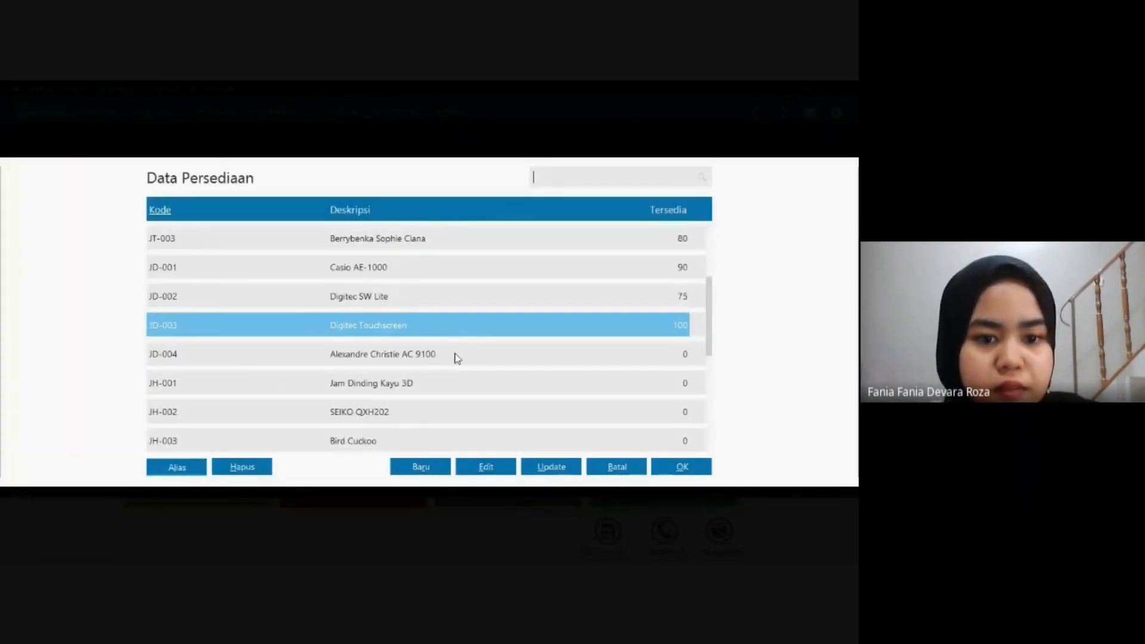
pyautogui.click(469, 355)
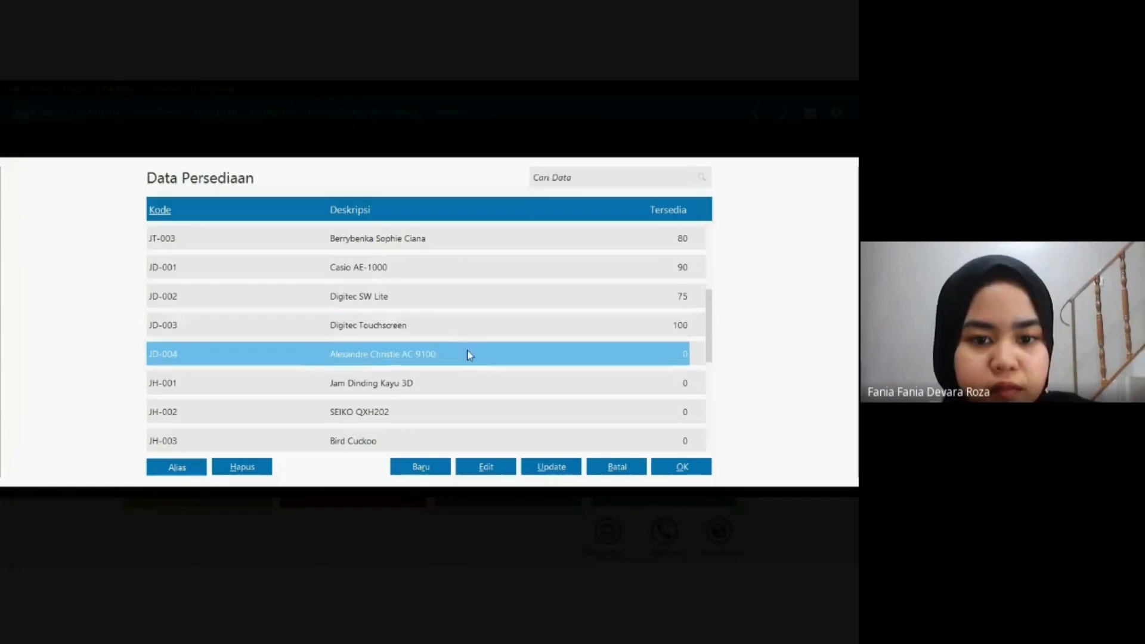
pyautogui.click(680, 468)
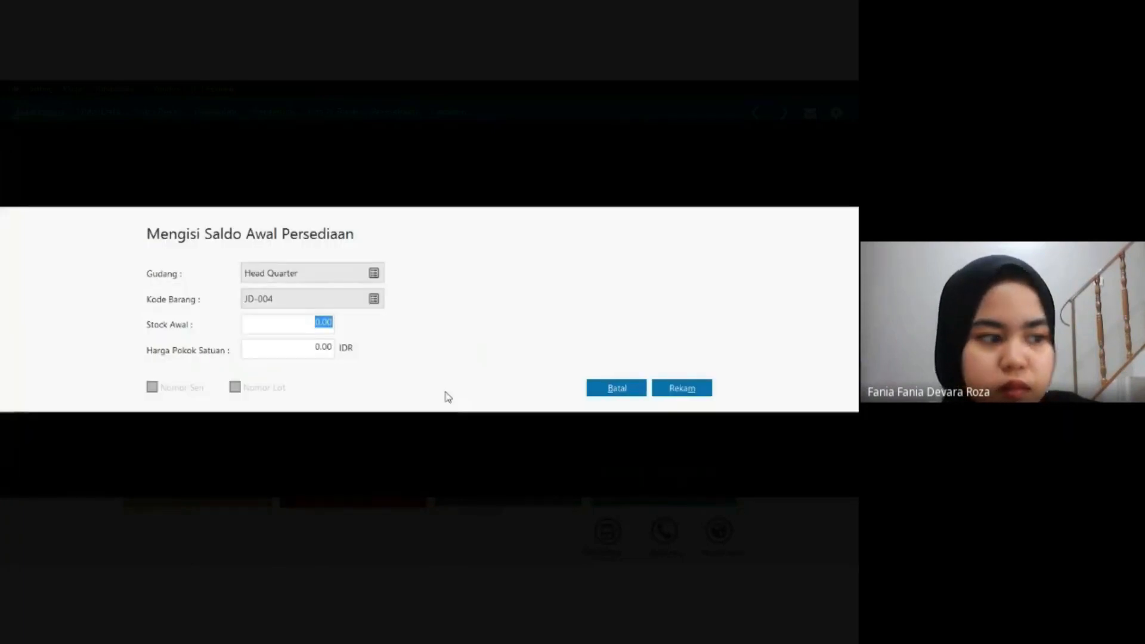
pyautogui.write('20')
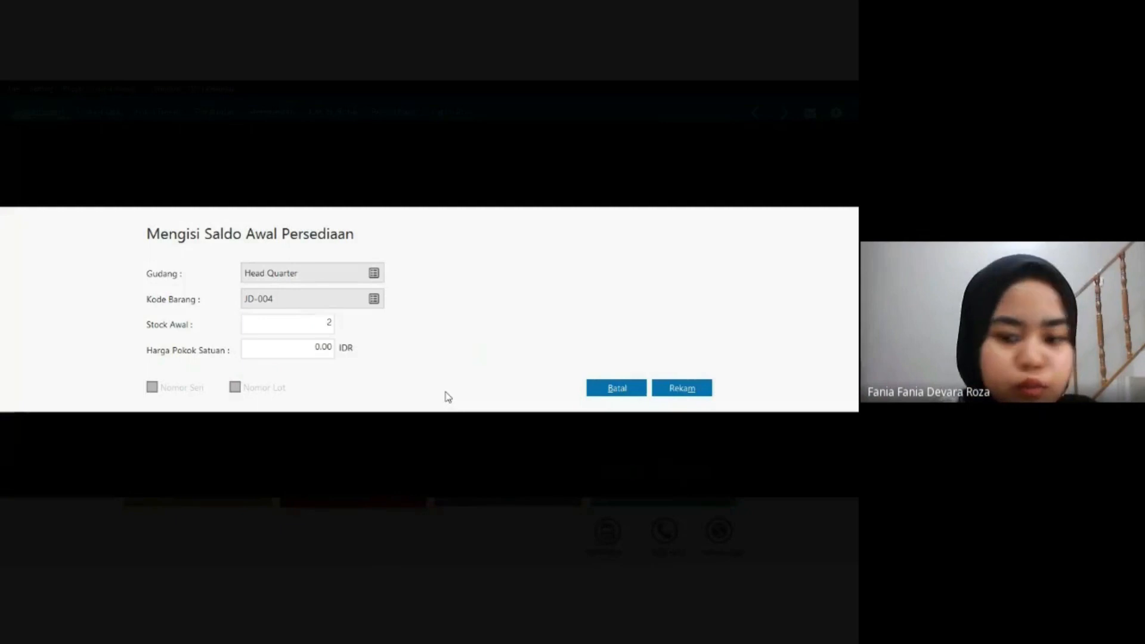
pyautogui.press('Tab')
pyautogui.write('75')
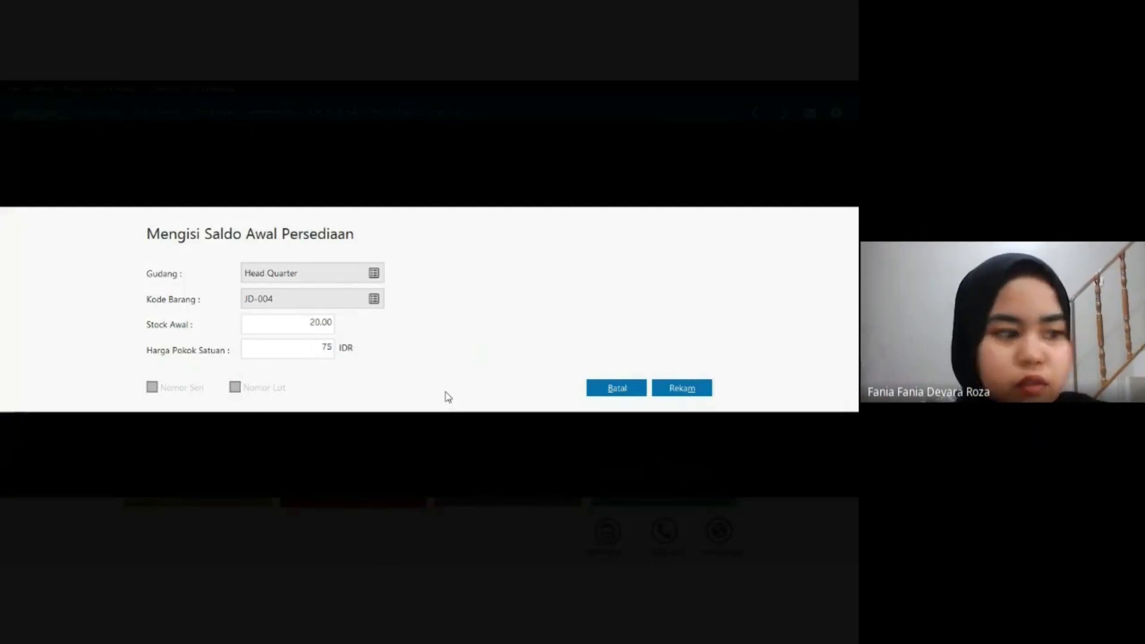
pyautogui.write('00')
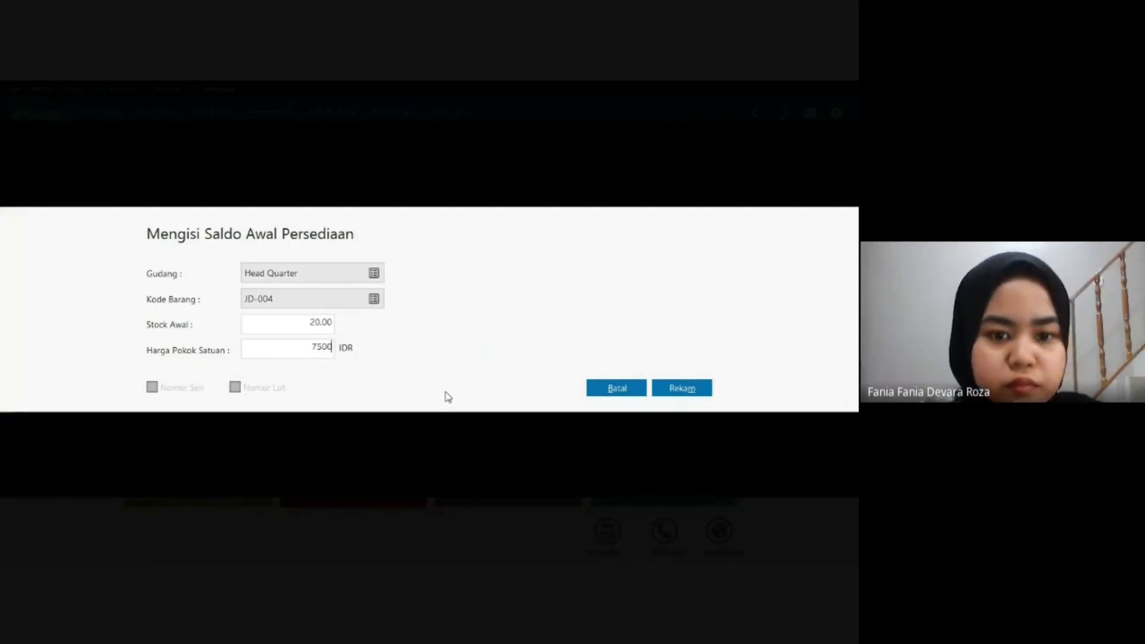
pyautogui.write('00')
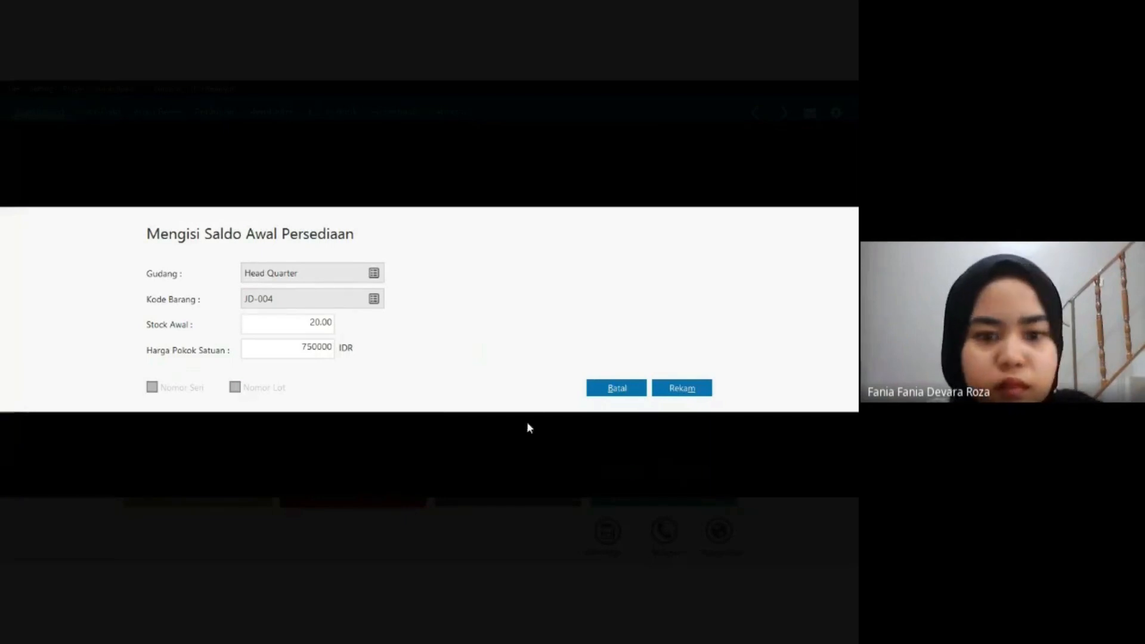
pyautogui.click(682, 389)
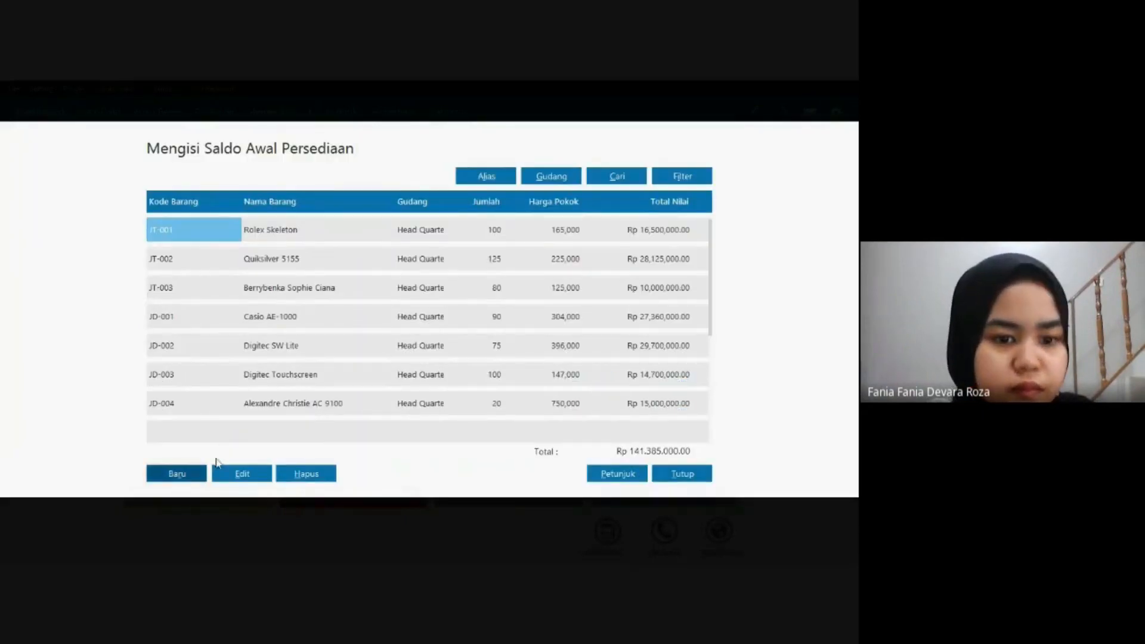
# Record an opening inventory entry for JH-001 Jam Dinding Kayu 3D in Head Quarter with a stock of 30 and a unit cost of 749,000 IDR.
pyautogui.click(188, 471)
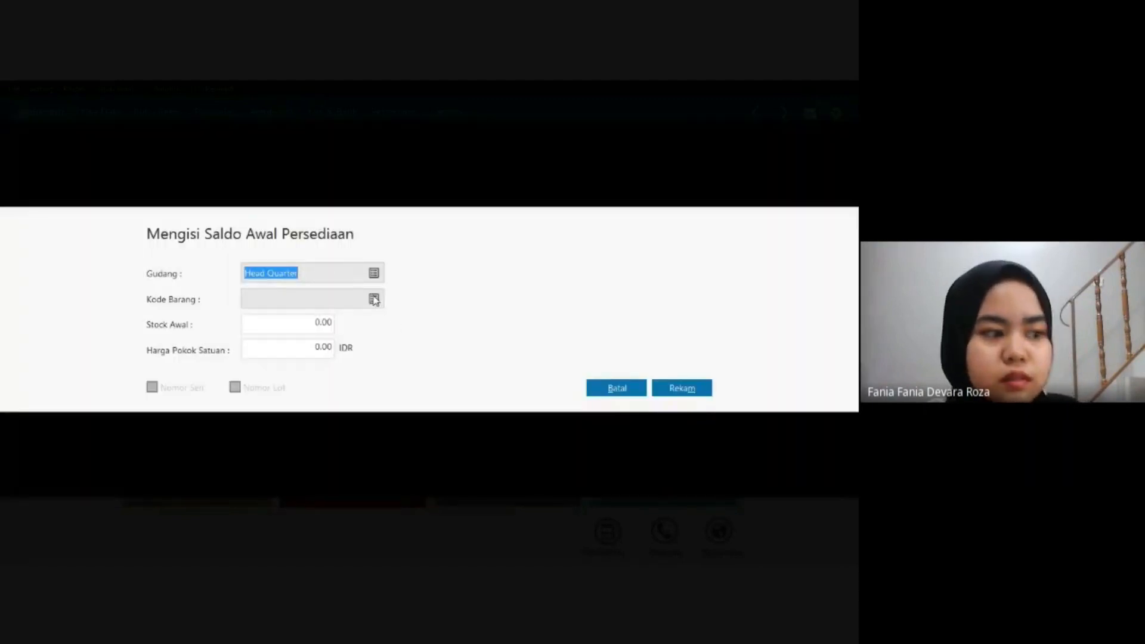
pyautogui.click(374, 299)
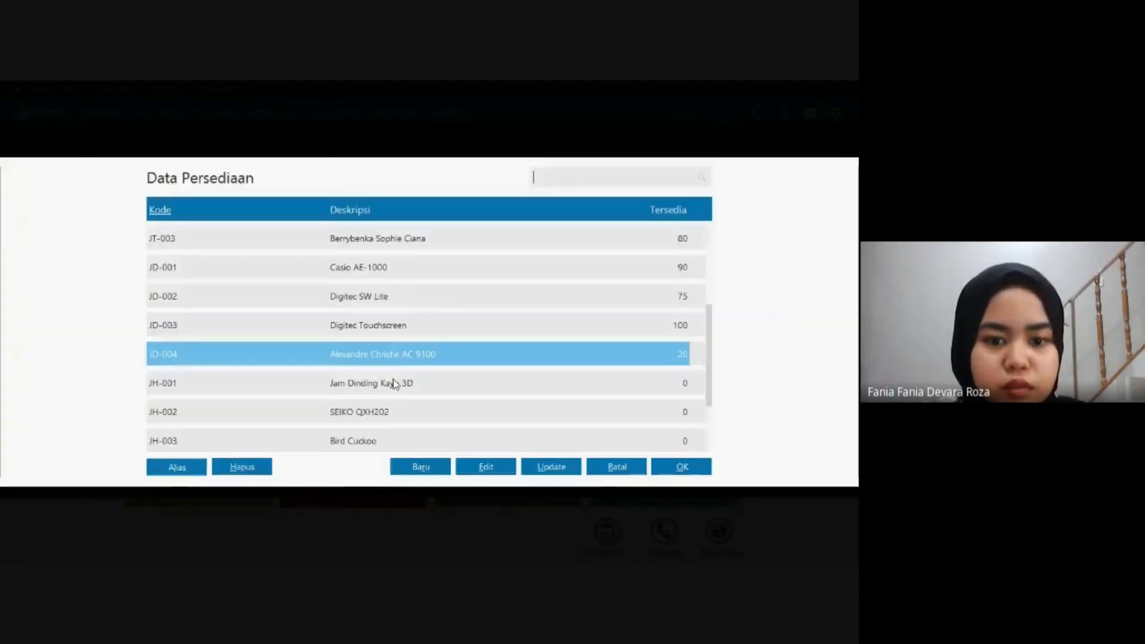
pyautogui.click(394, 383)
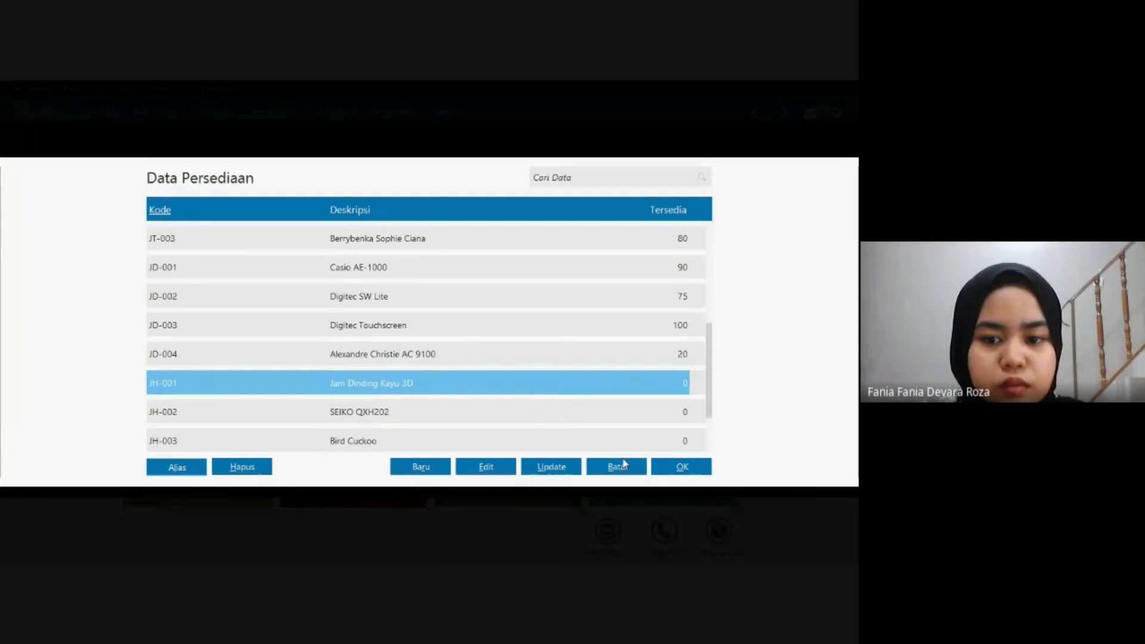
pyautogui.click(669, 470)
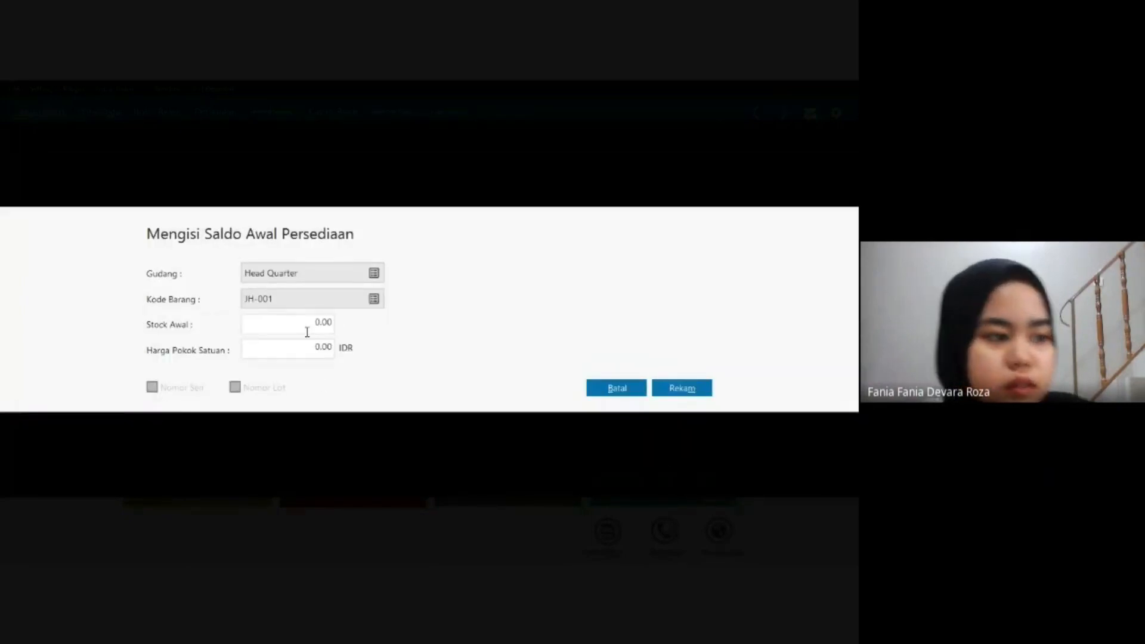
pyautogui.click(307, 332)
pyautogui.write('30')
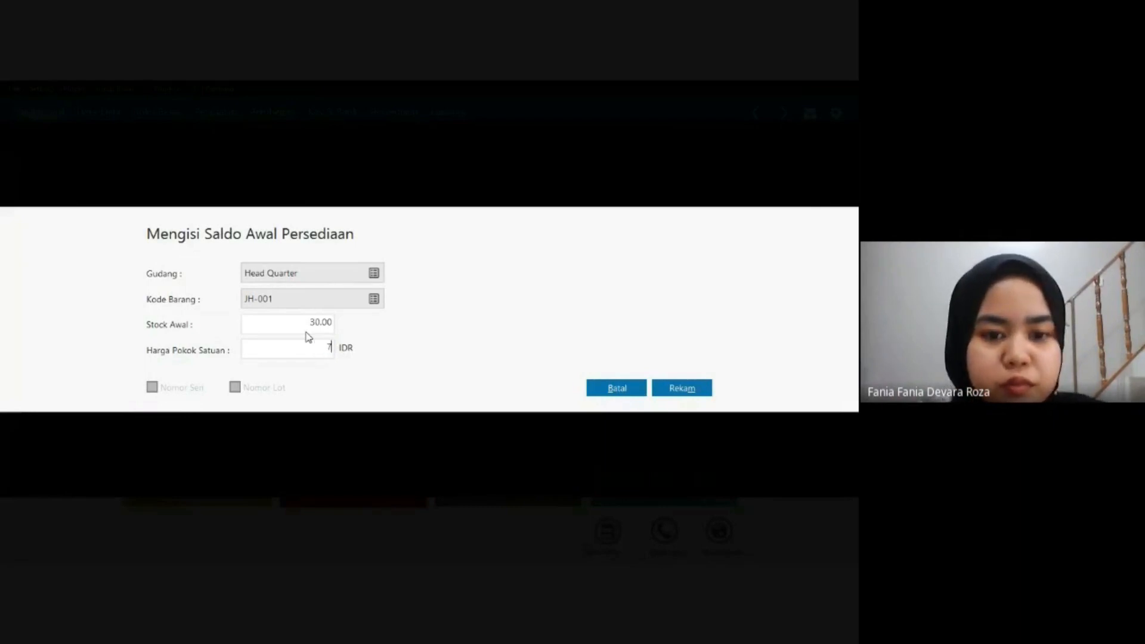
pyautogui.write('700000')
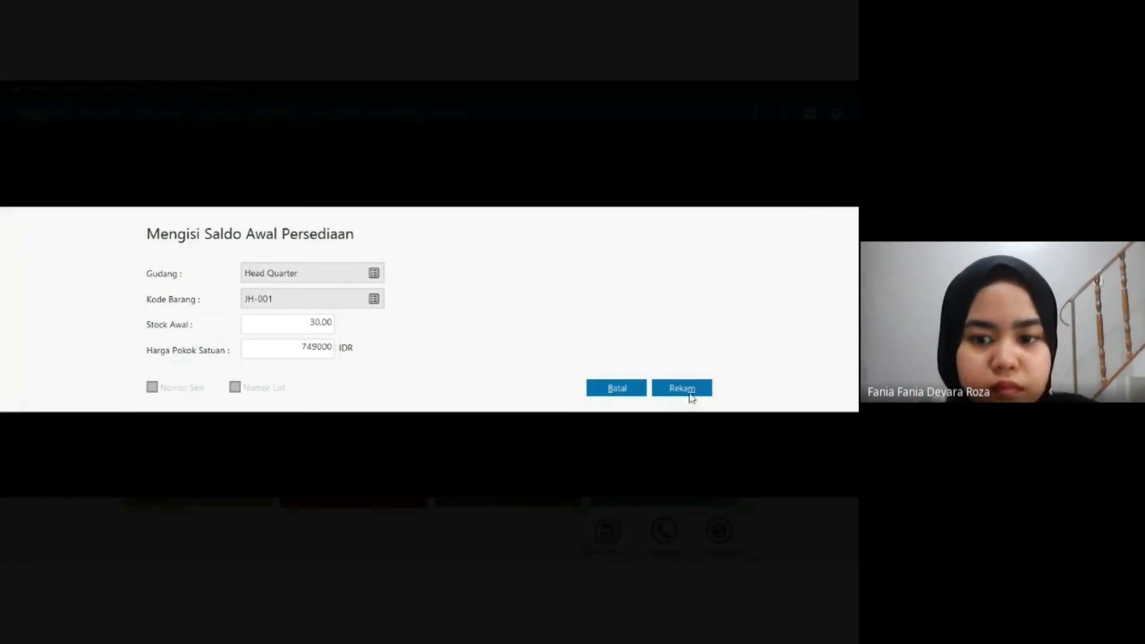
pyautogui.click(669, 388)
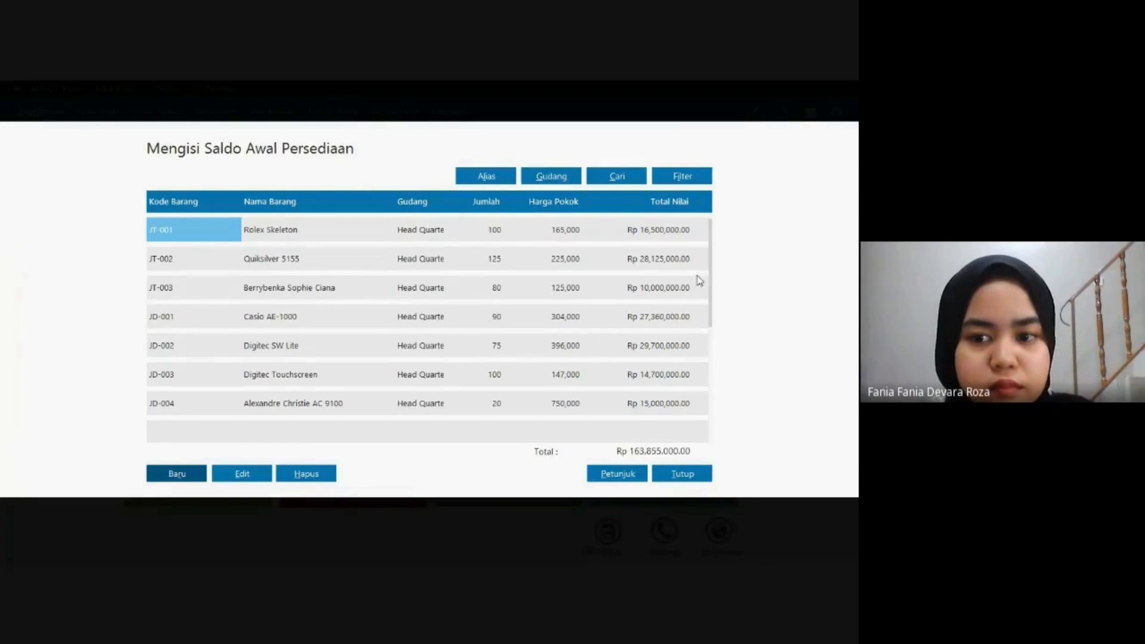
# Record an opening inventory entry for JH-002 SEIKO QXH202 in Head Quarter with a stock of 15 and a unit cost of 1,025,000 IDR.
pyautogui.moveTo(713, 281); pyautogui.dragTo(714, 387)
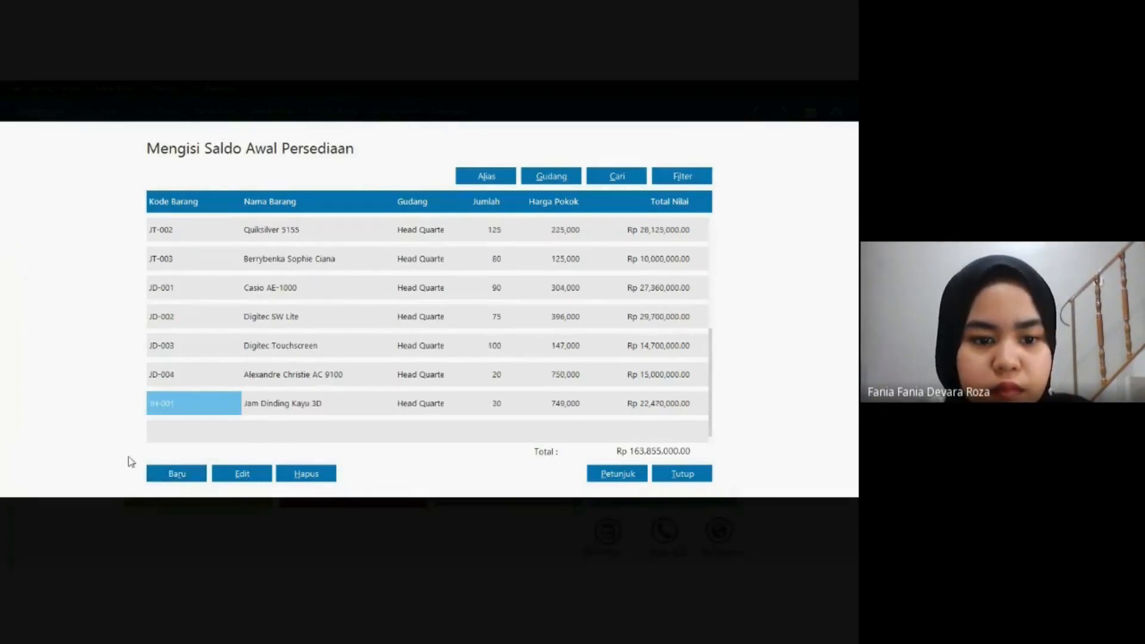
pyautogui.click(164, 474)
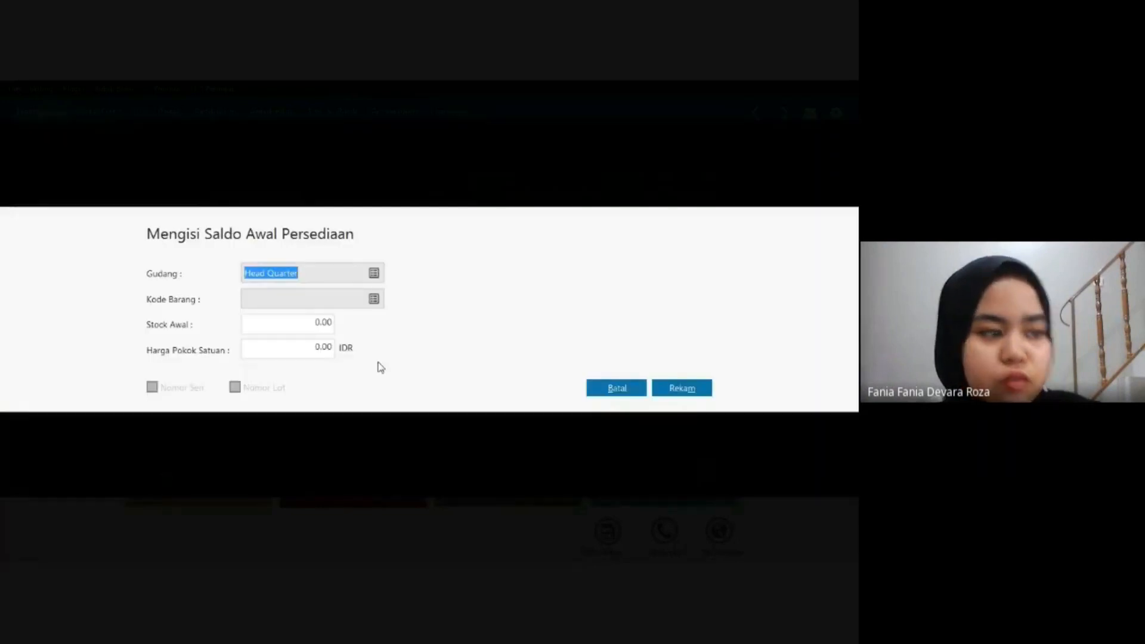
pyautogui.click(375, 299)
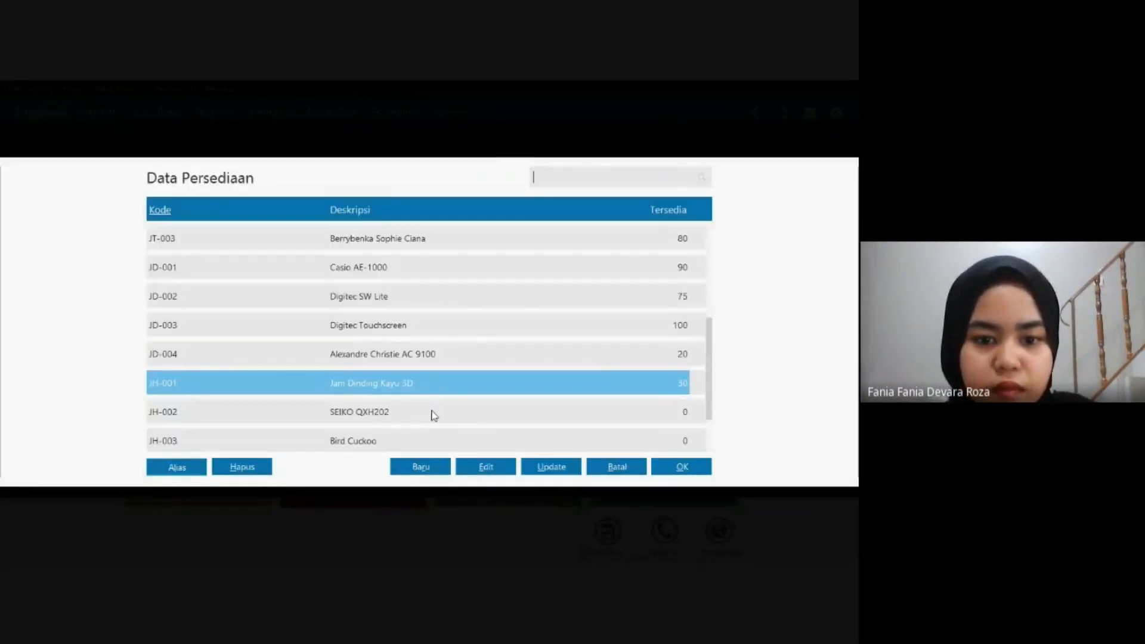
pyautogui.click(434, 414)
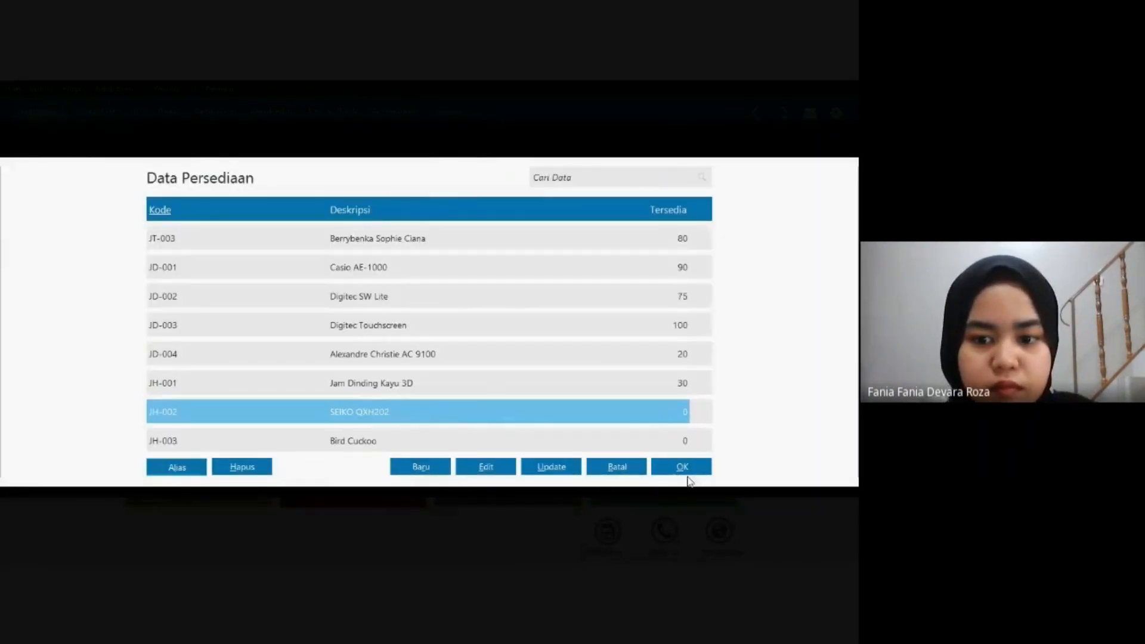
pyautogui.click(681, 467)
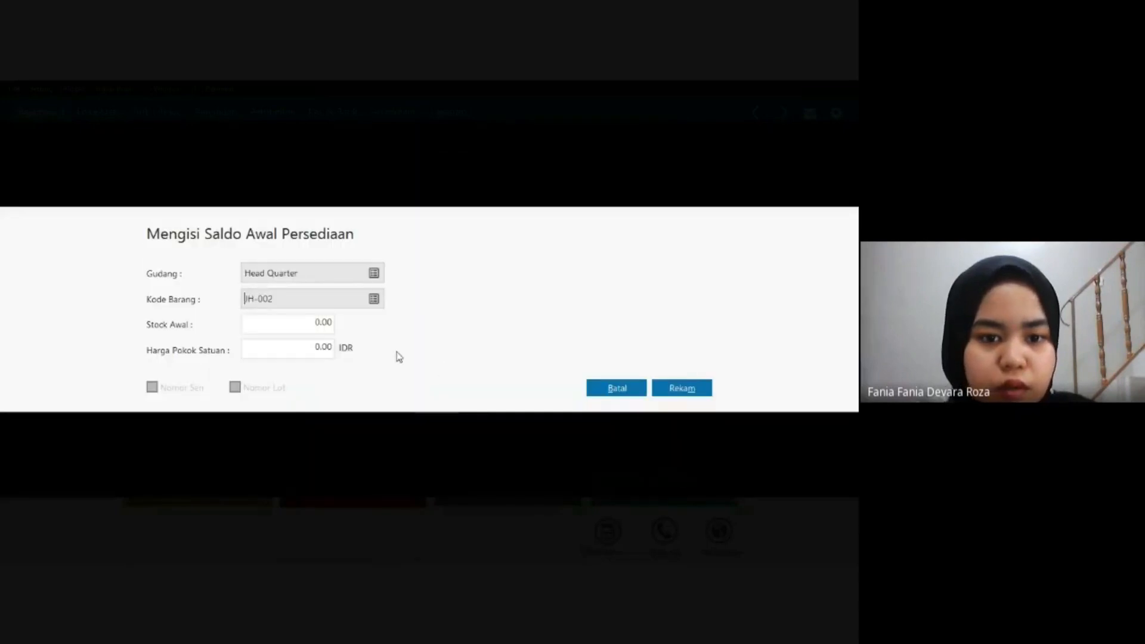
pyautogui.press('Tab')
pyautogui.write('15')
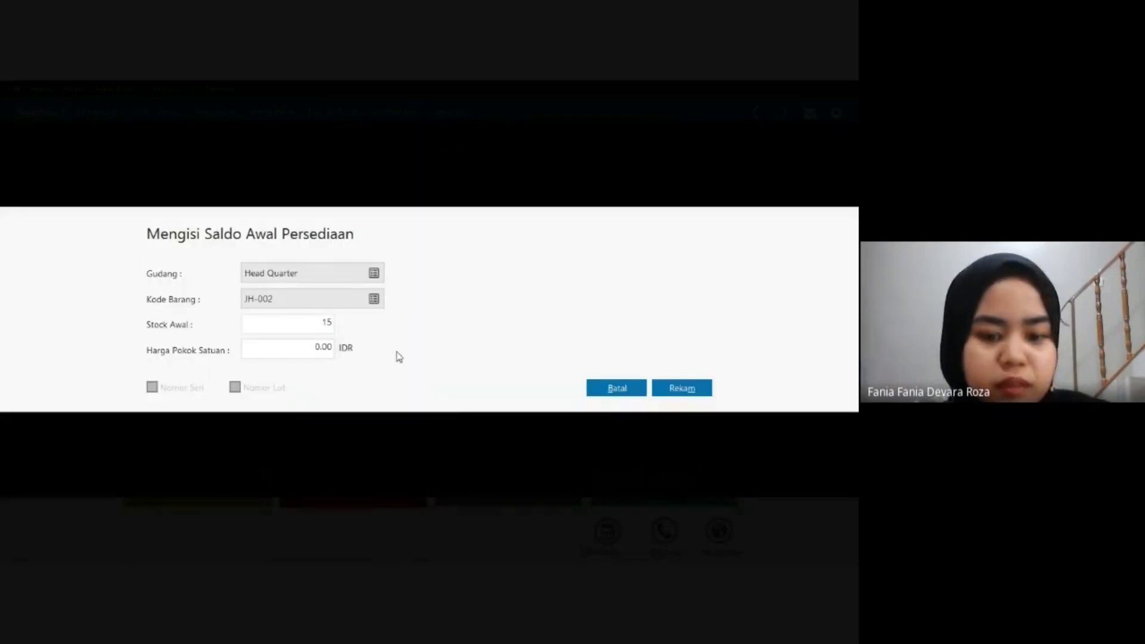
pyautogui.press('Tab')
pyautogui.write('1025000')
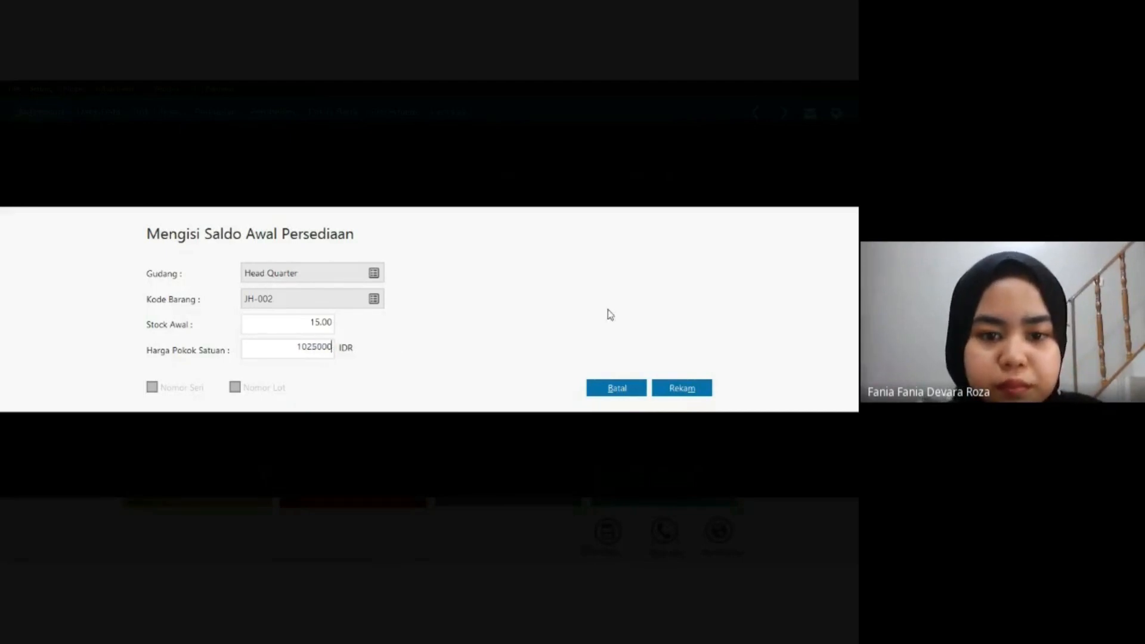
pyautogui.click(673, 389)
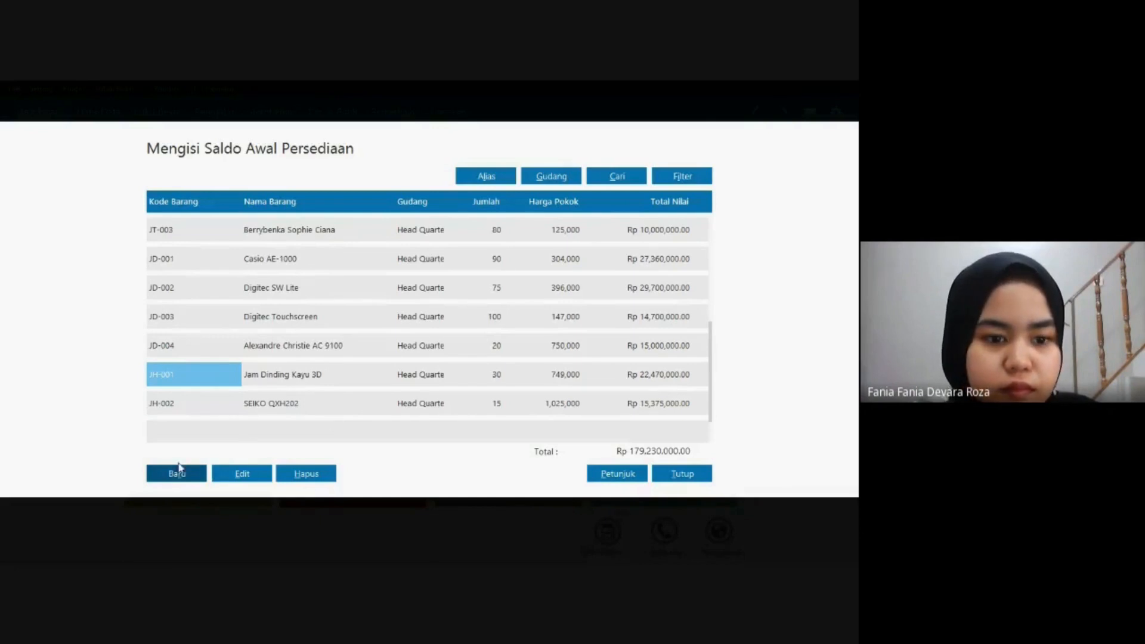
# Record an opening inventory entry for JH-003 Bird Cuckoo in Head Quarter with a stock of 23 and a unit cost of 588,000 IDR.
pyautogui.click(176, 474)
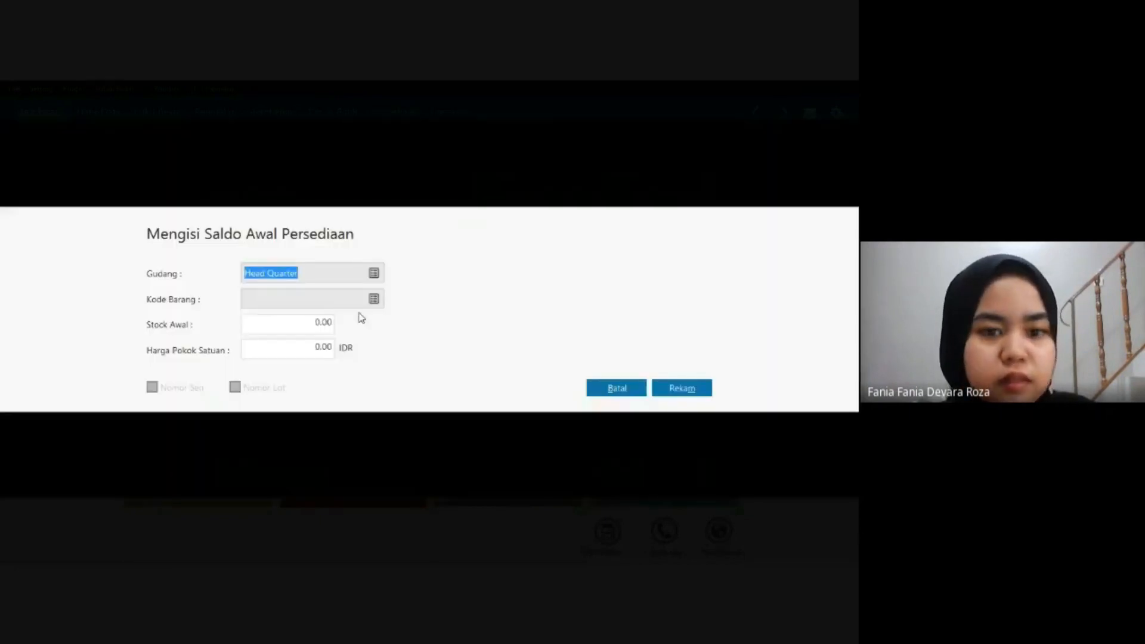
pyautogui.click(375, 301)
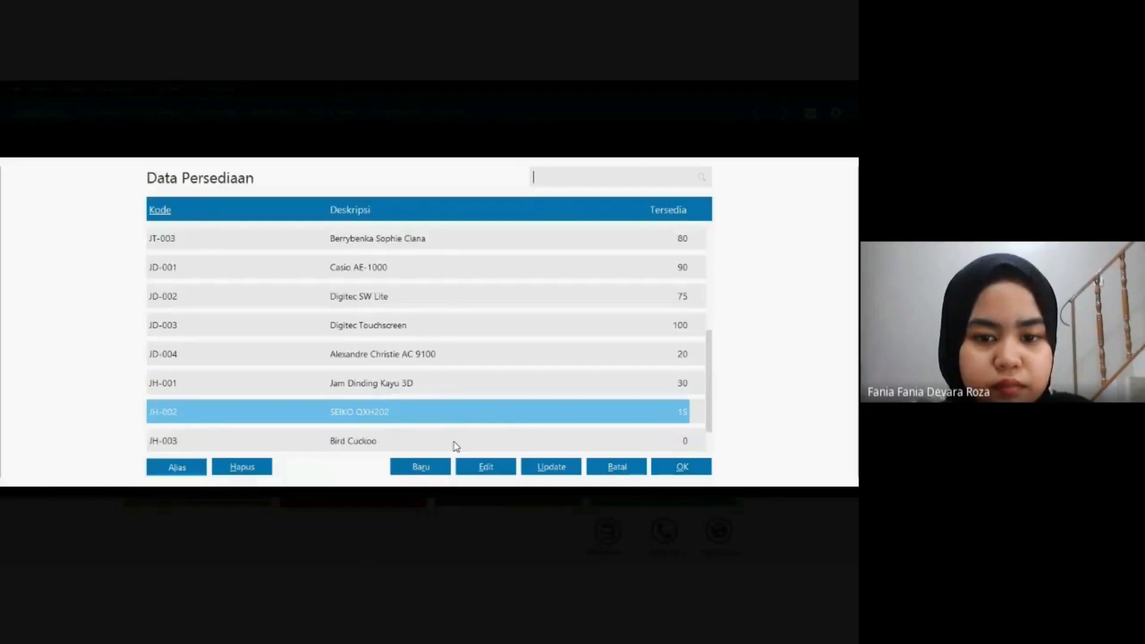
pyautogui.click(454, 441)
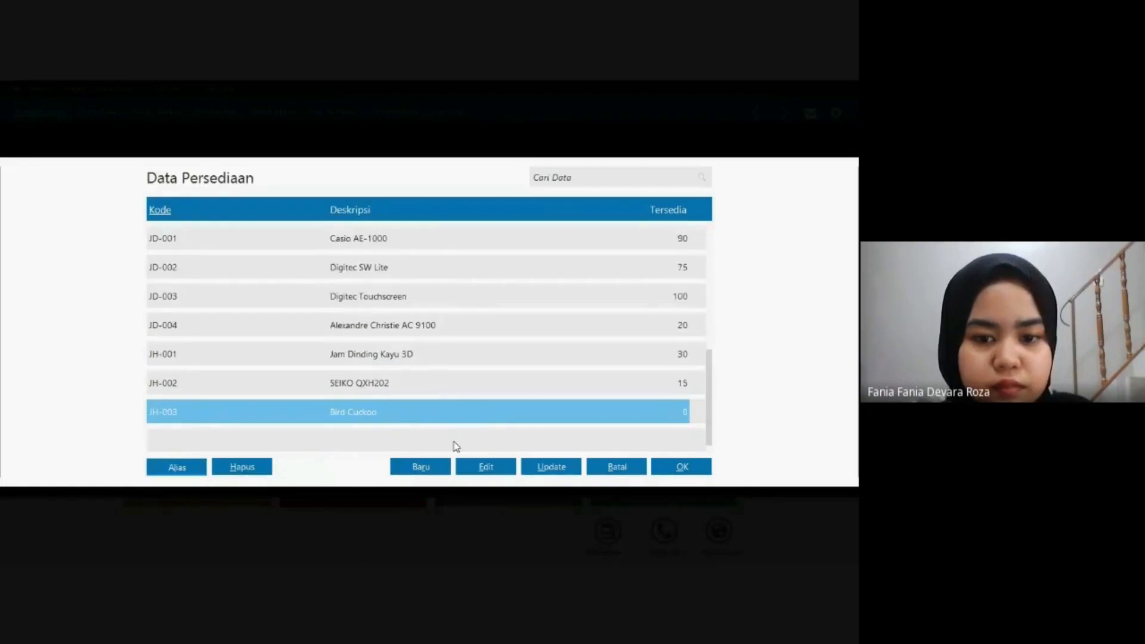
pyautogui.click(680, 467)
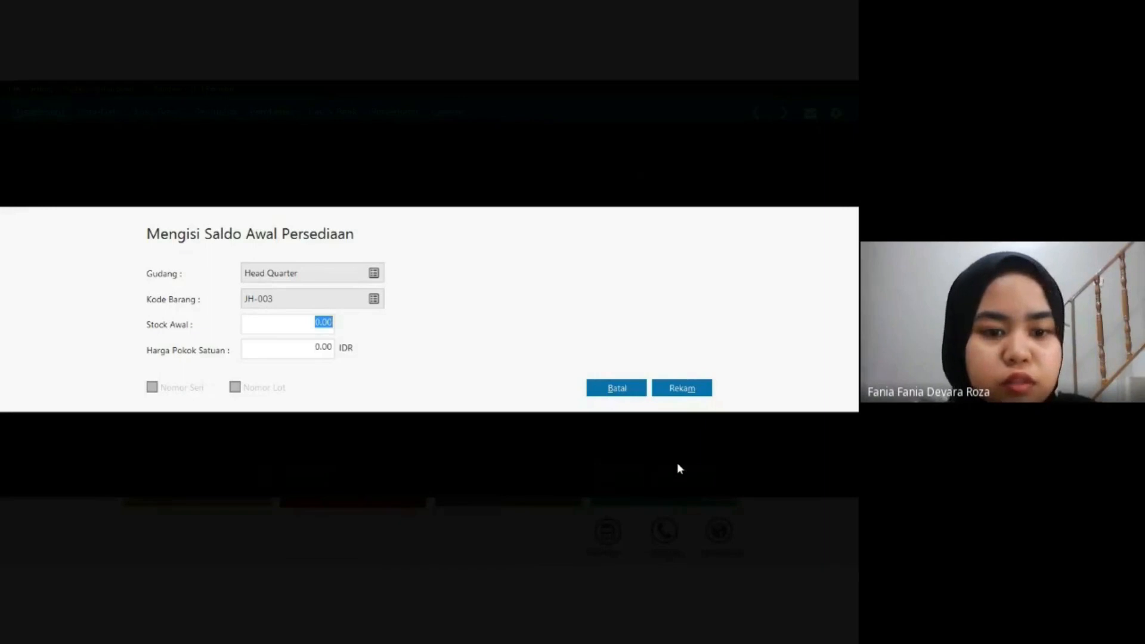
pyautogui.write('23')
pyautogui.press('Tab')
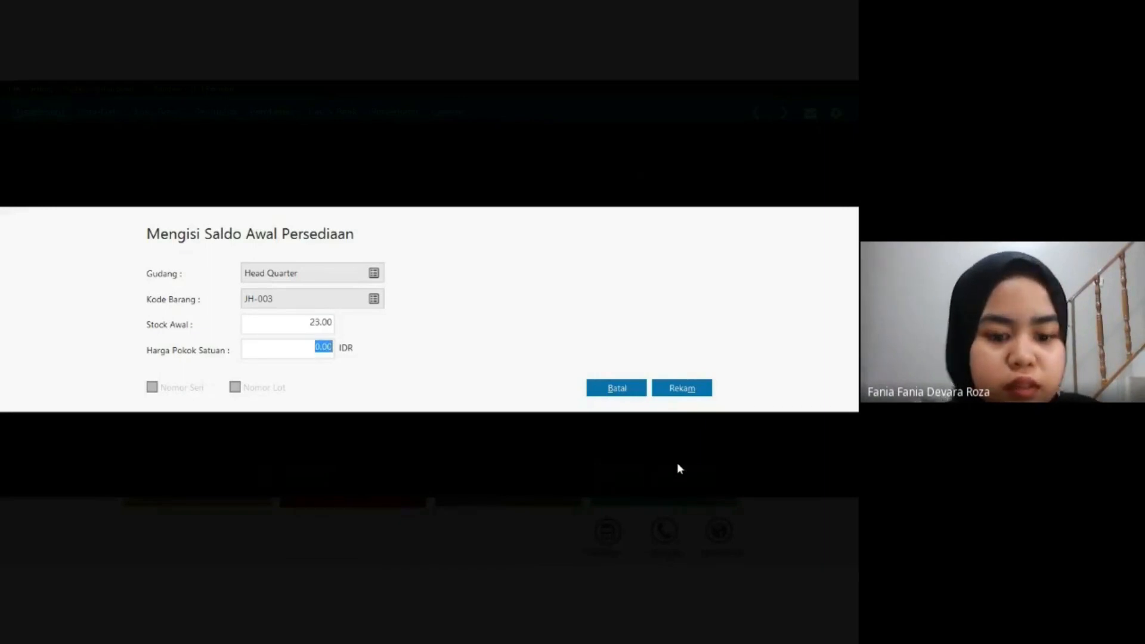
pyautogui.write('5880')
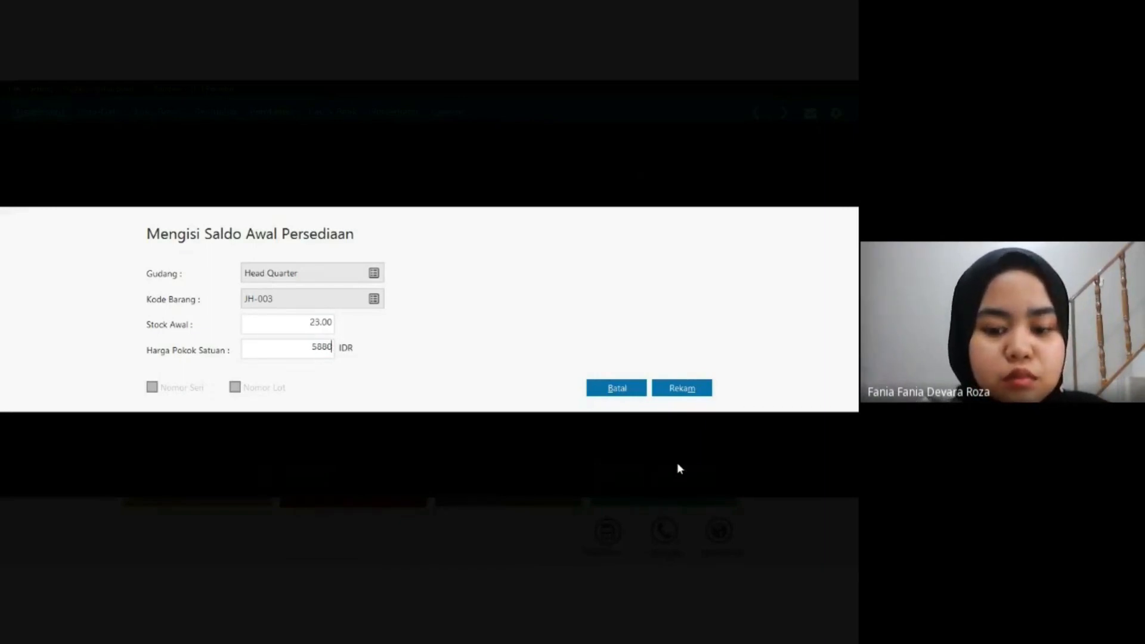
pyautogui.write('00')
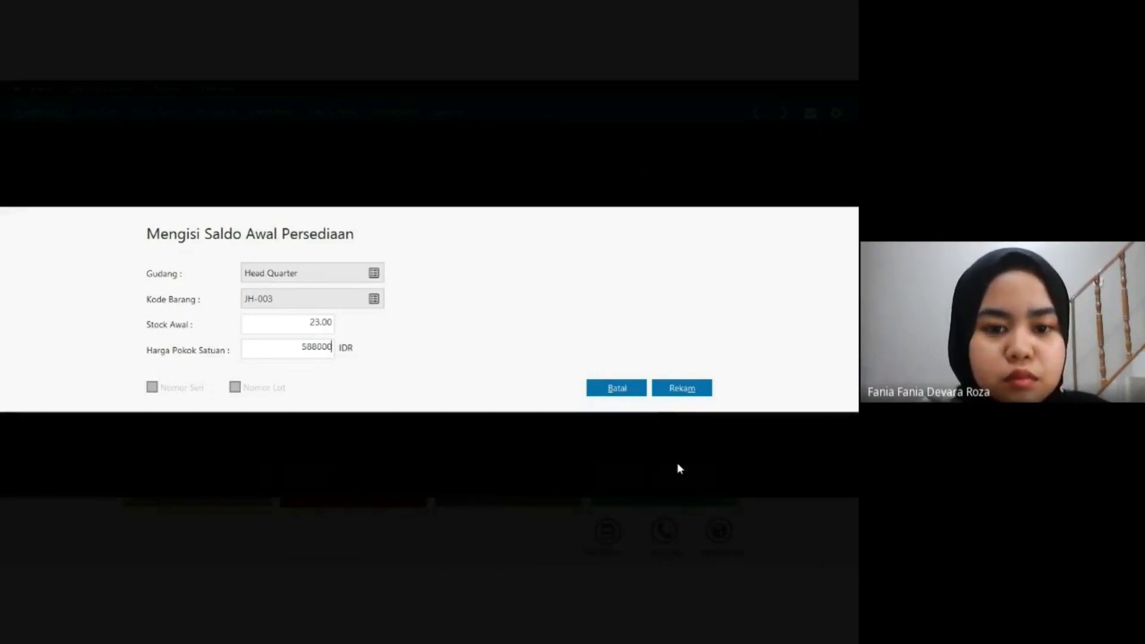
pyautogui.click(708, 392)
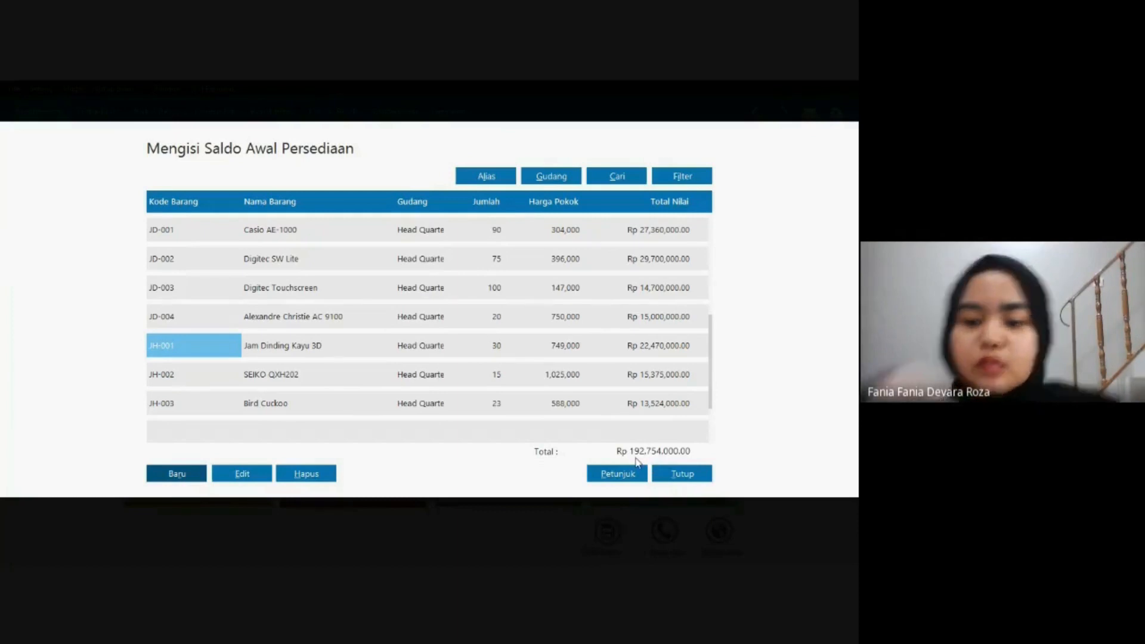
# Check the opening inventory total against SOAL UTS.pdf and finish the opening inventory entry by recalculating the ending inventory balances.
pyautogui.hotkey('alt', 'Tab')
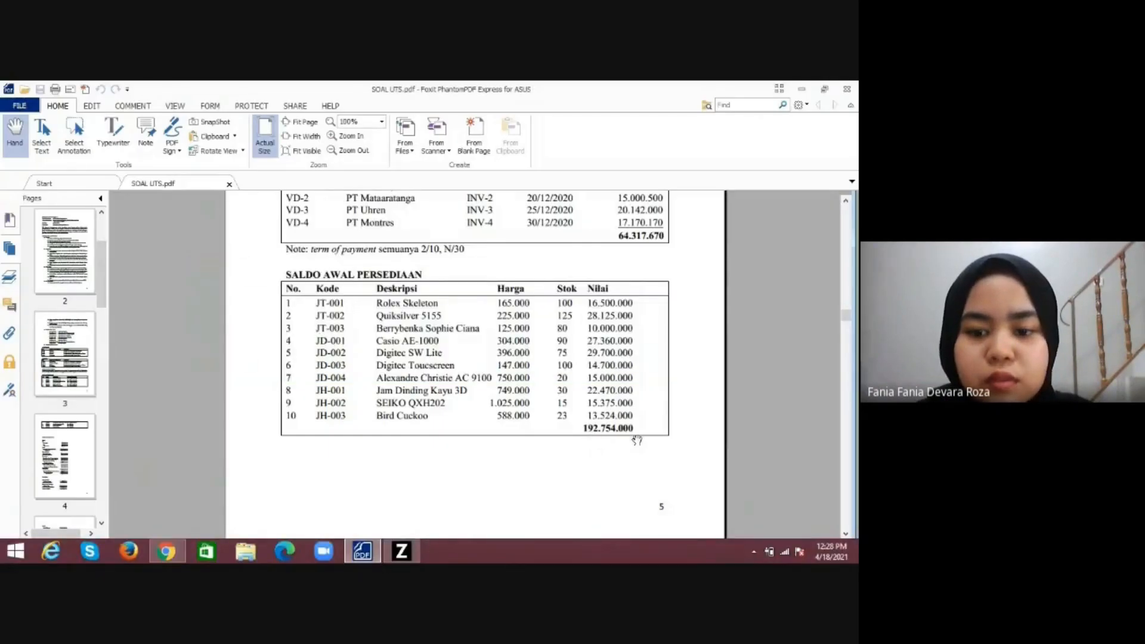
pyautogui.click(413, 550)
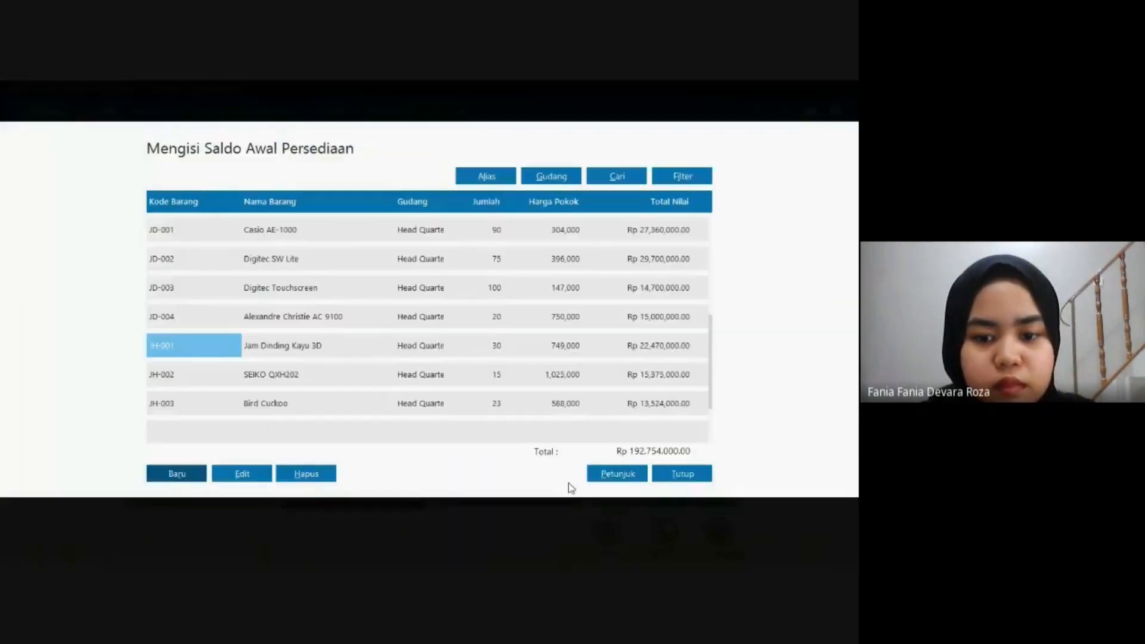
pyautogui.click(682, 475)
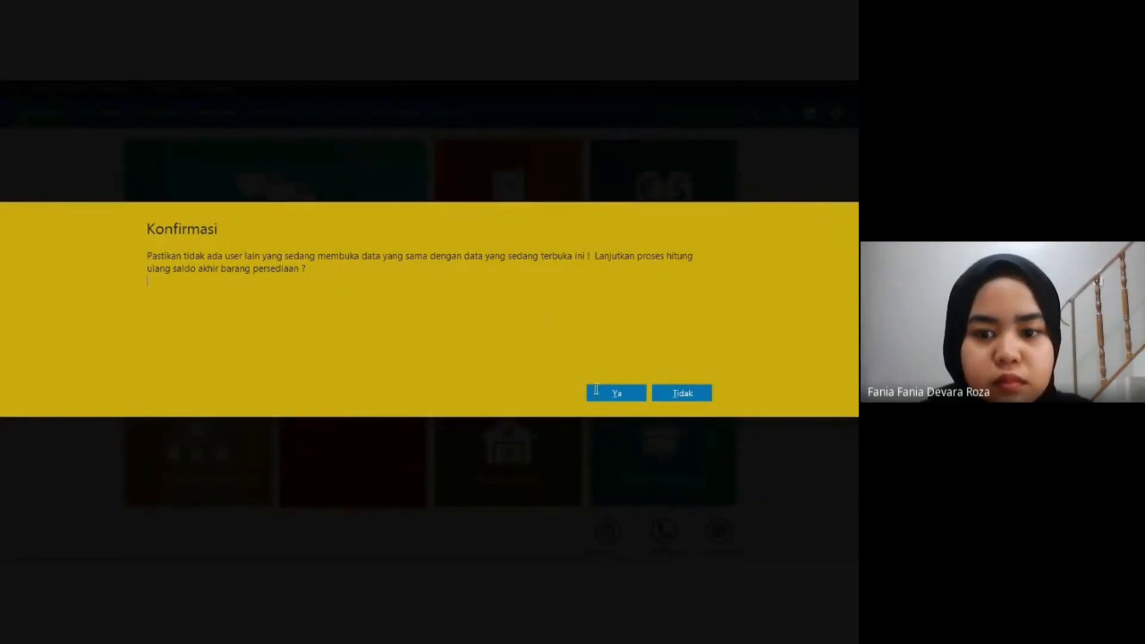
pyautogui.click(618, 393)
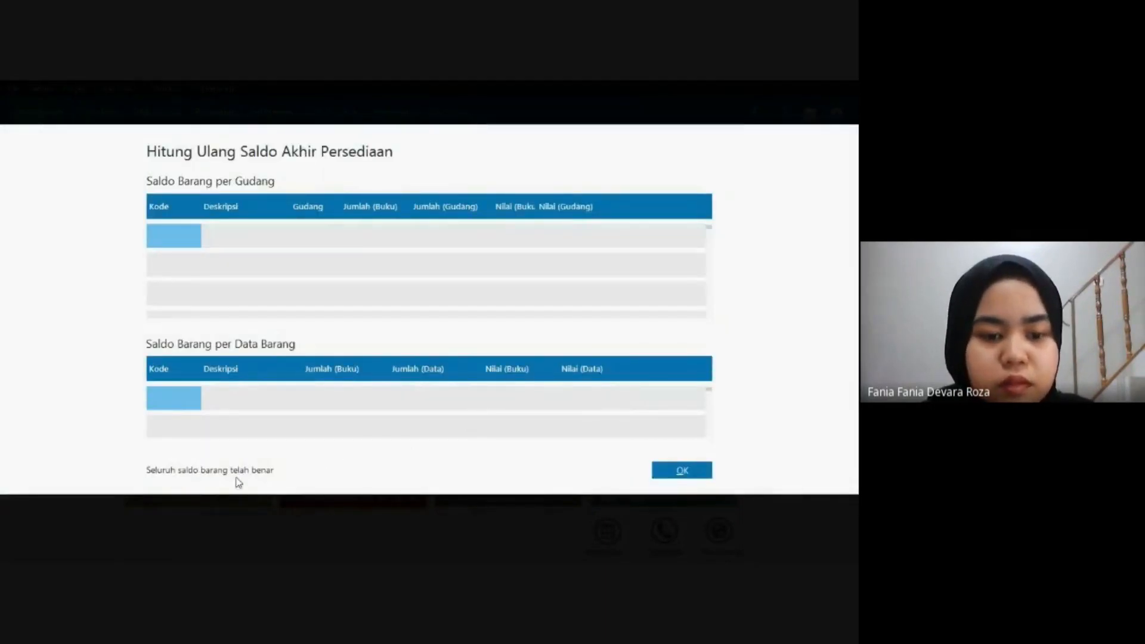
pyautogui.click(688, 469)
# Following Transaksi 1 in SOAL UTS.pdf, start a sales down payment from PT Hora into the Bank BSI account for 3,500,000 IDR.
pyautogui.hotkey('alt', 'Tab')
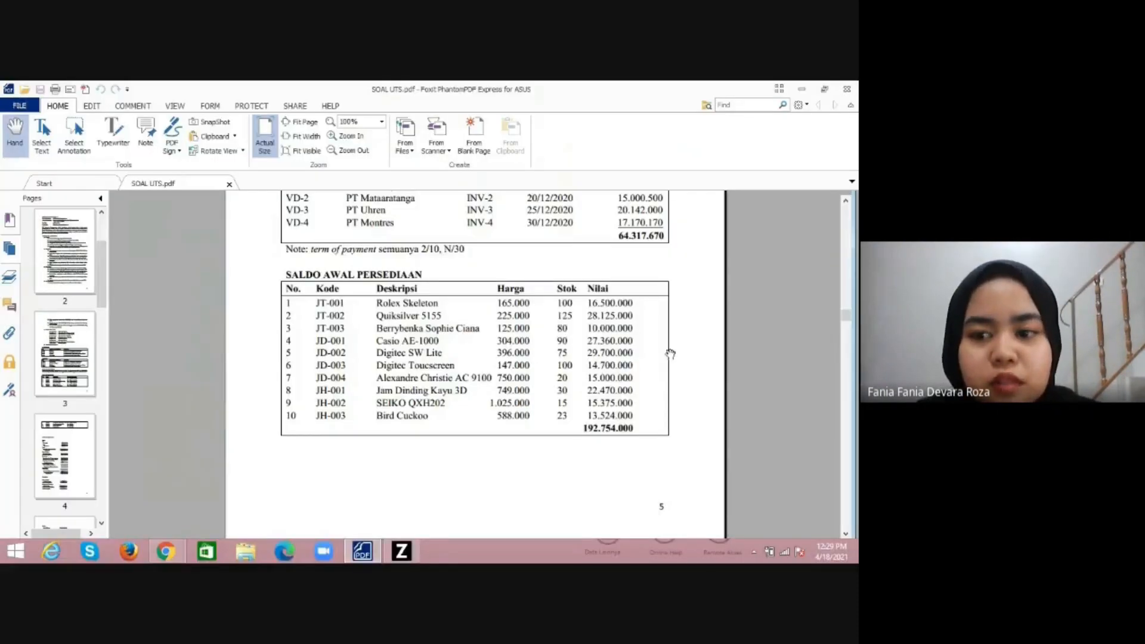
pyautogui.moveTo(848, 318); pyautogui.dragTo(850, 333)
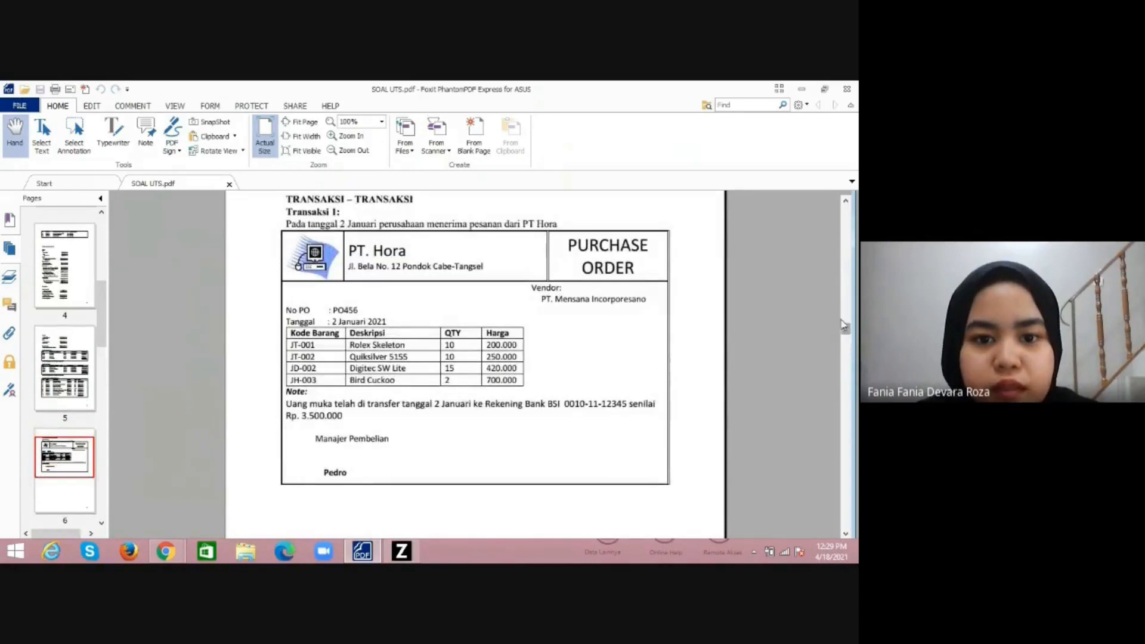
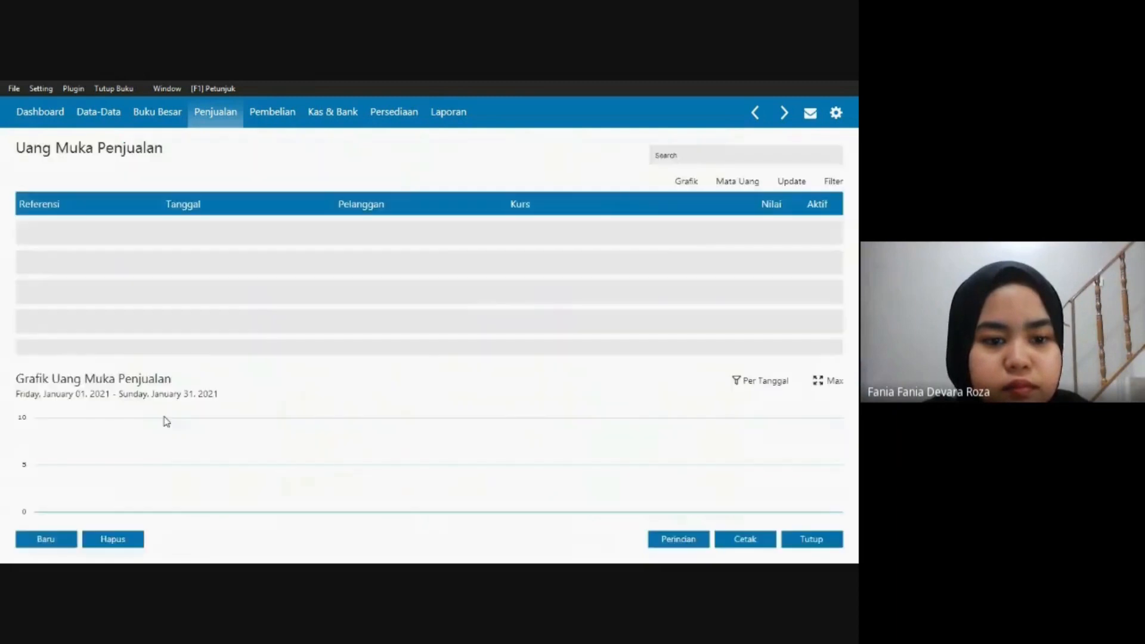
pyautogui.click(57, 540)
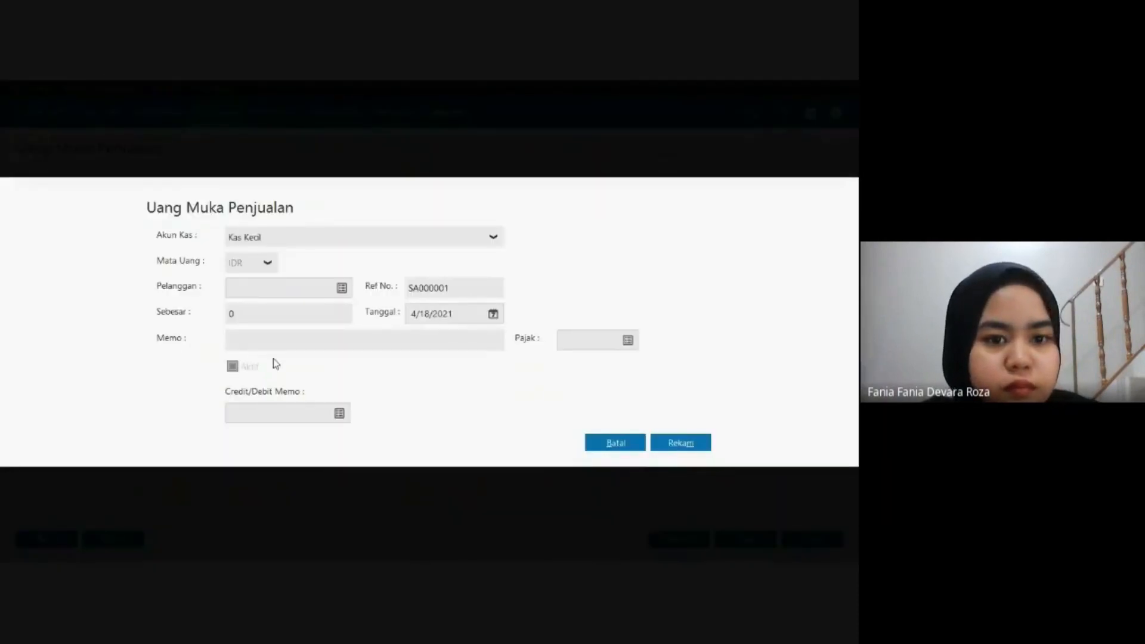
pyautogui.click(494, 239)
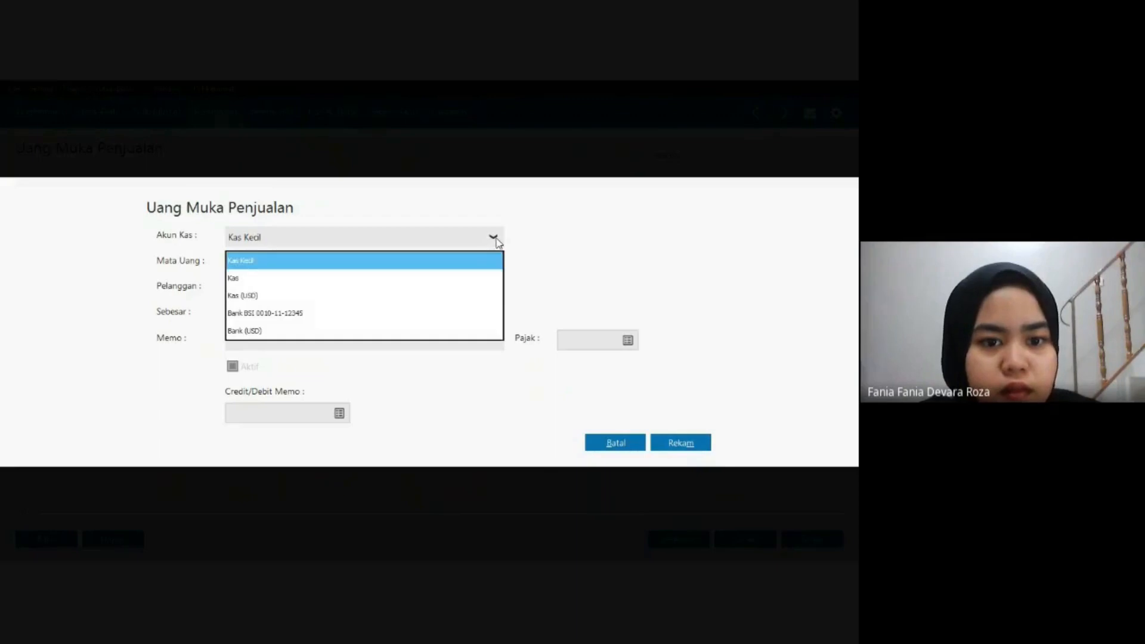
pyautogui.click(450, 316)
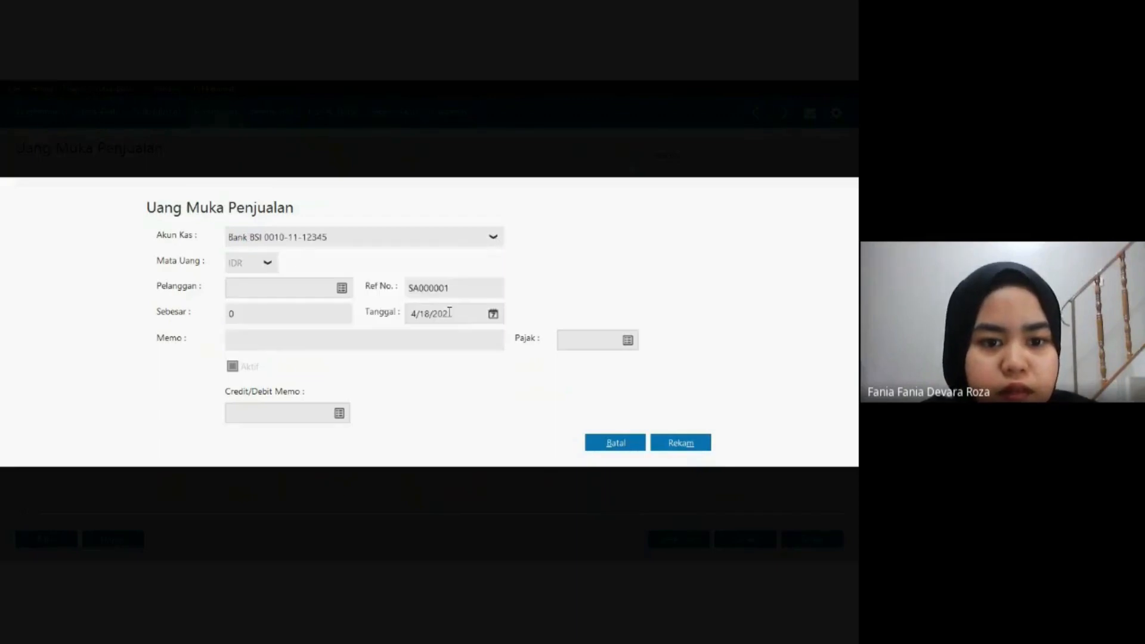
pyautogui.click(341, 289)
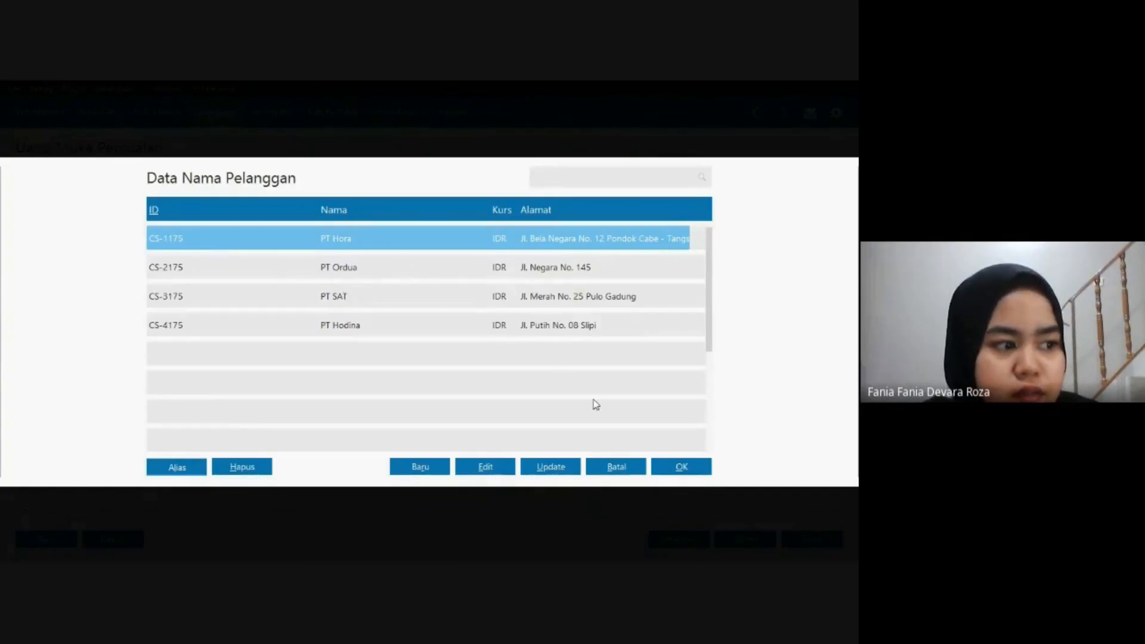
pyautogui.click(665, 467)
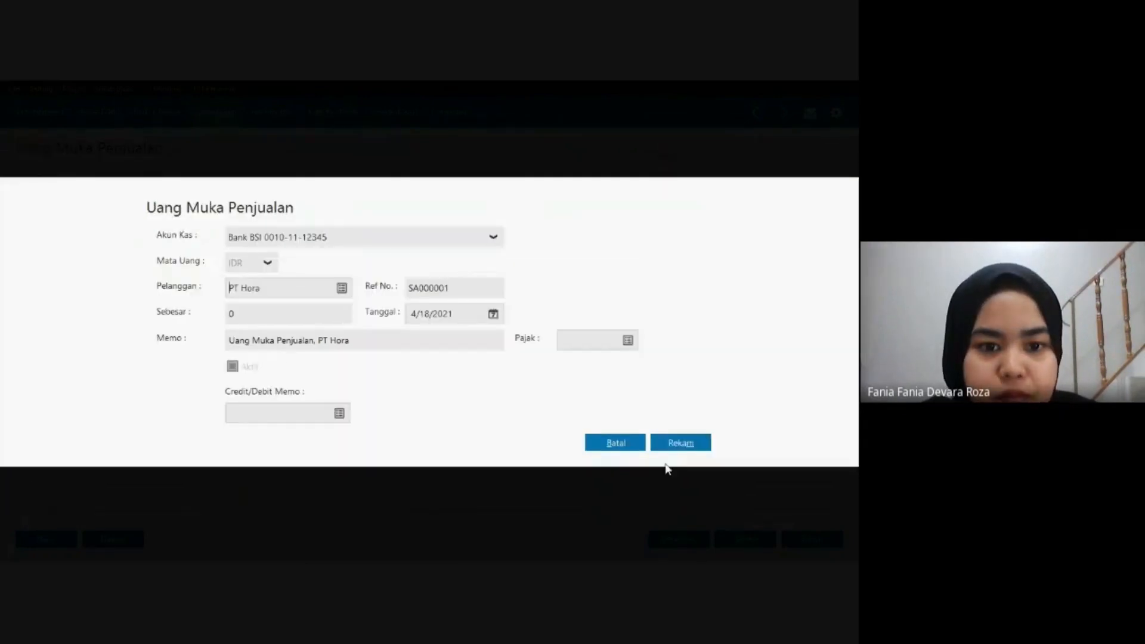
pyautogui.click(263, 315)
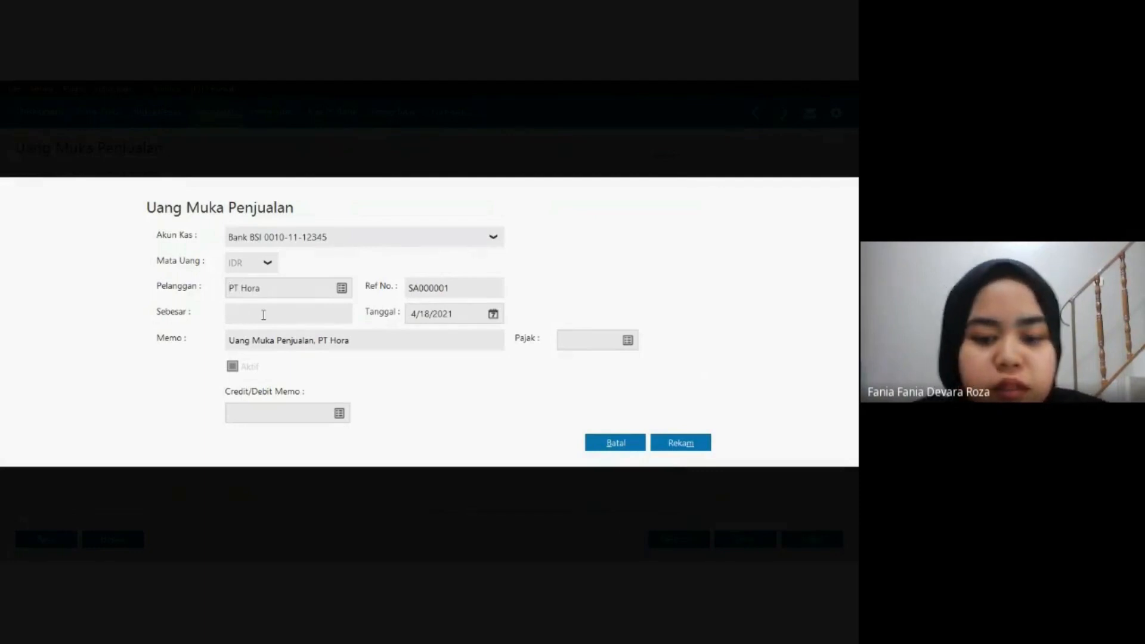
pyautogui.write('3500000')
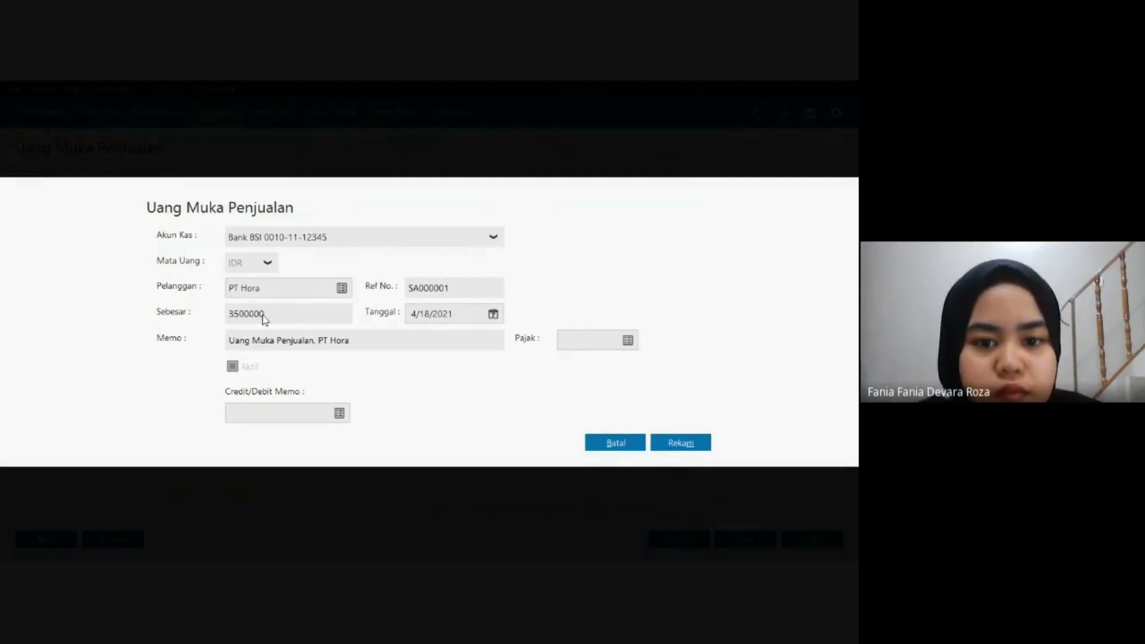
# Date PT Hora's sales down payment 1/2/2021, record it, and close the sales down payment list.
pyautogui.click(415, 313)
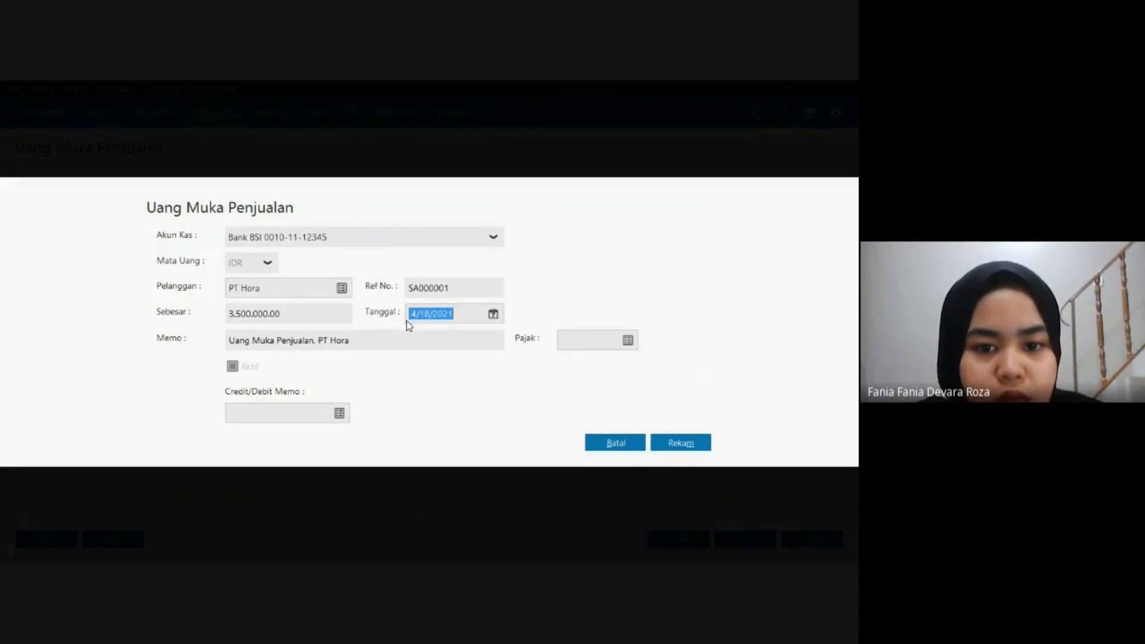
pyautogui.click(413, 314)
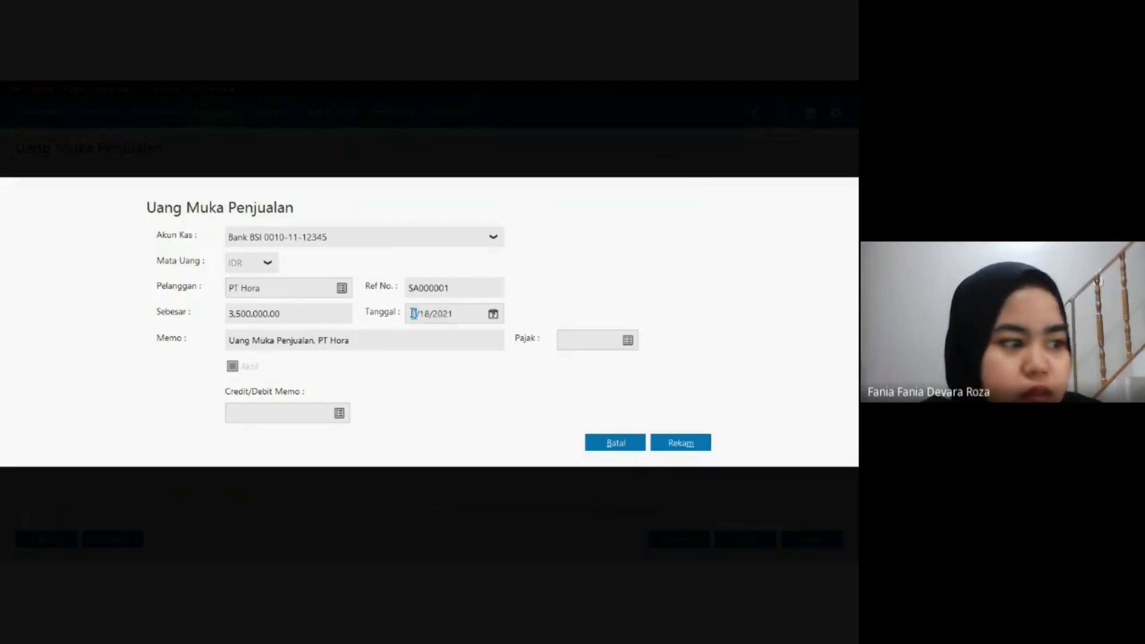
pyautogui.write('0/')
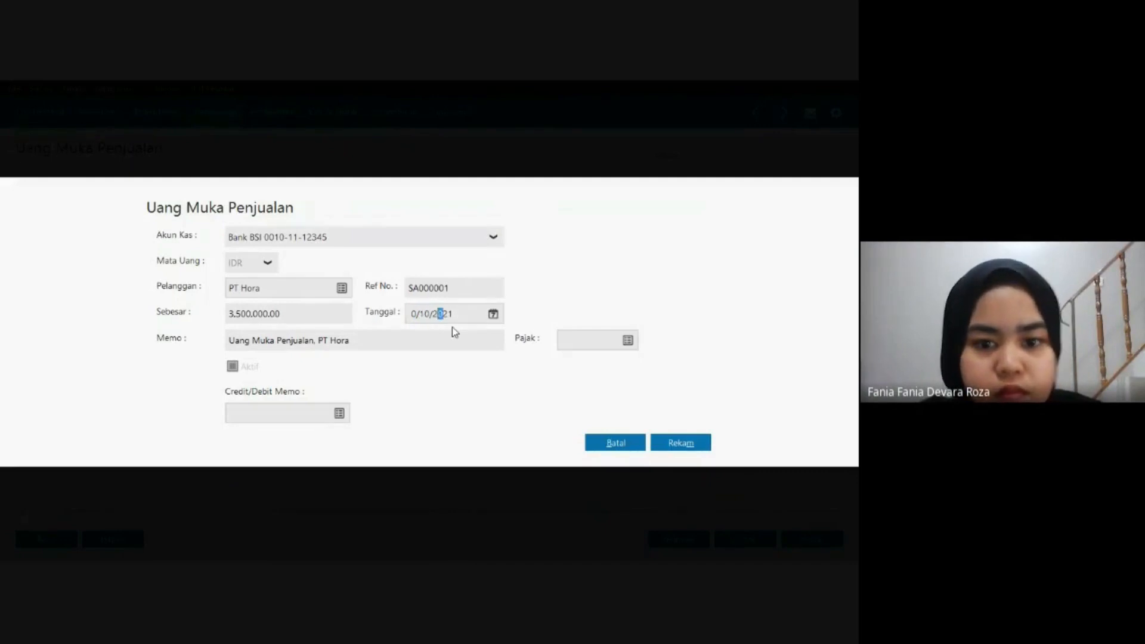
pyautogui.write('220')
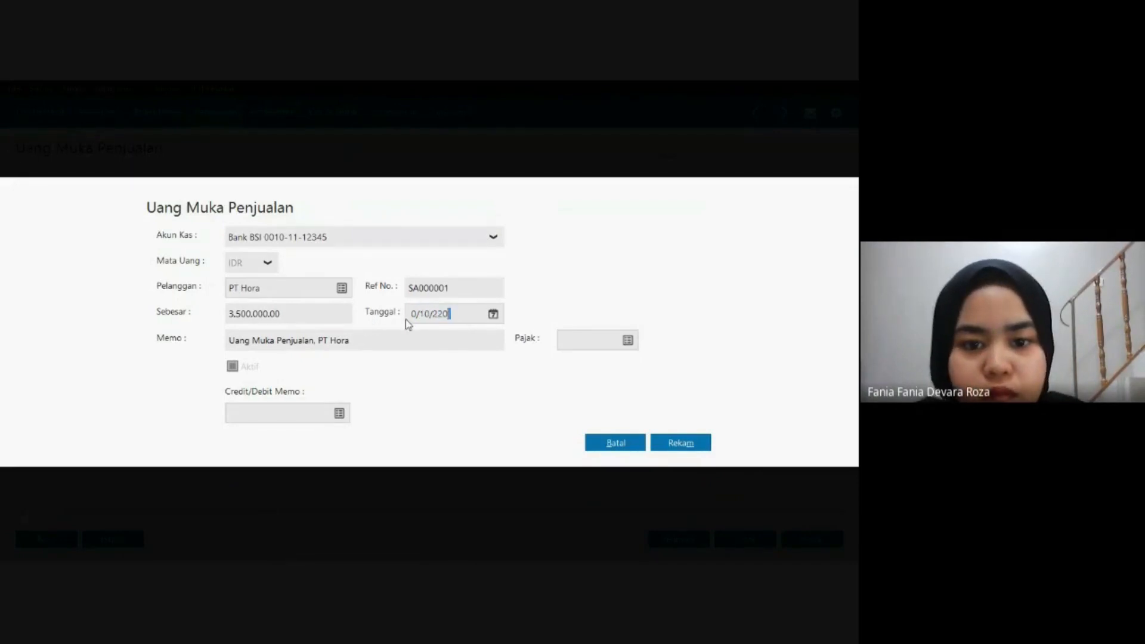
pyautogui.press('BackSpace')
pyautogui.press('BackSpace')
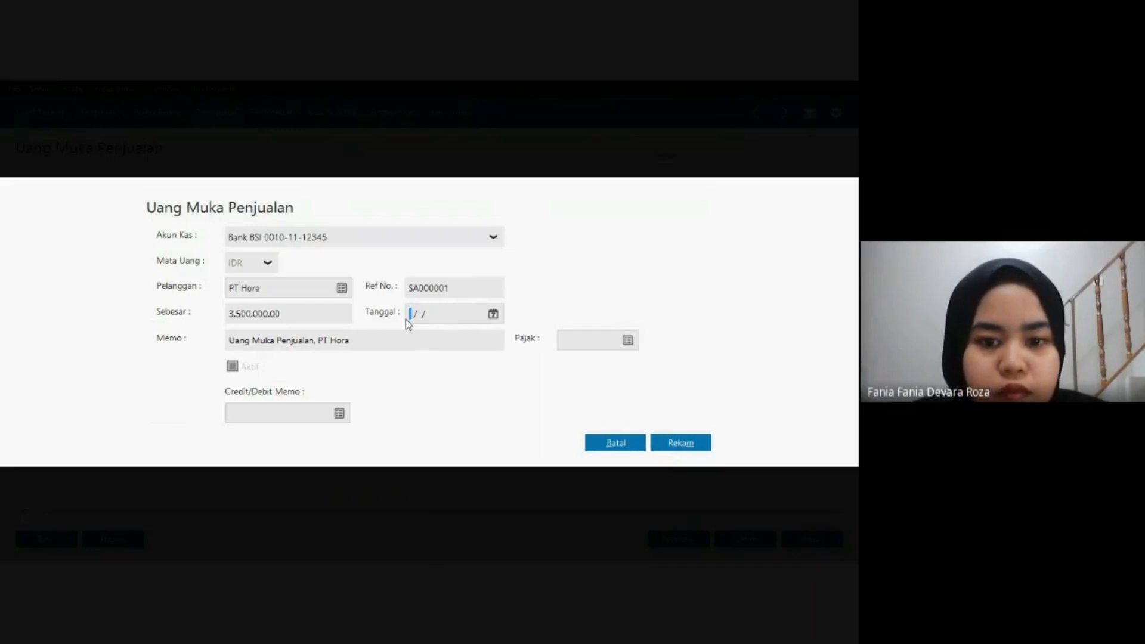
pyautogui.write('22021')
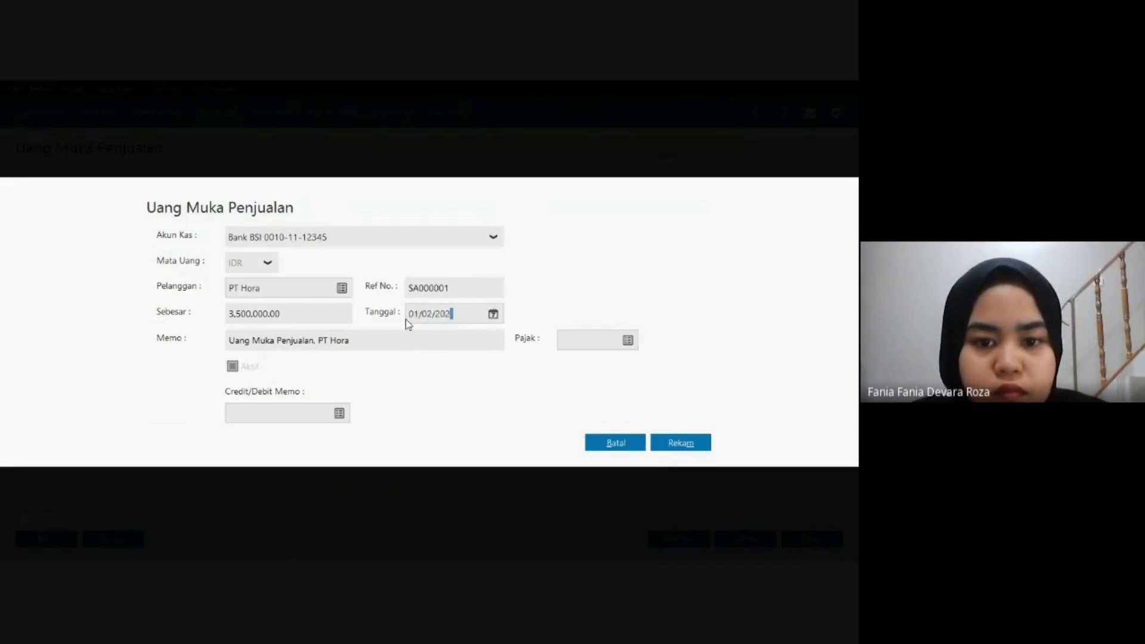
pyautogui.click(336, 317)
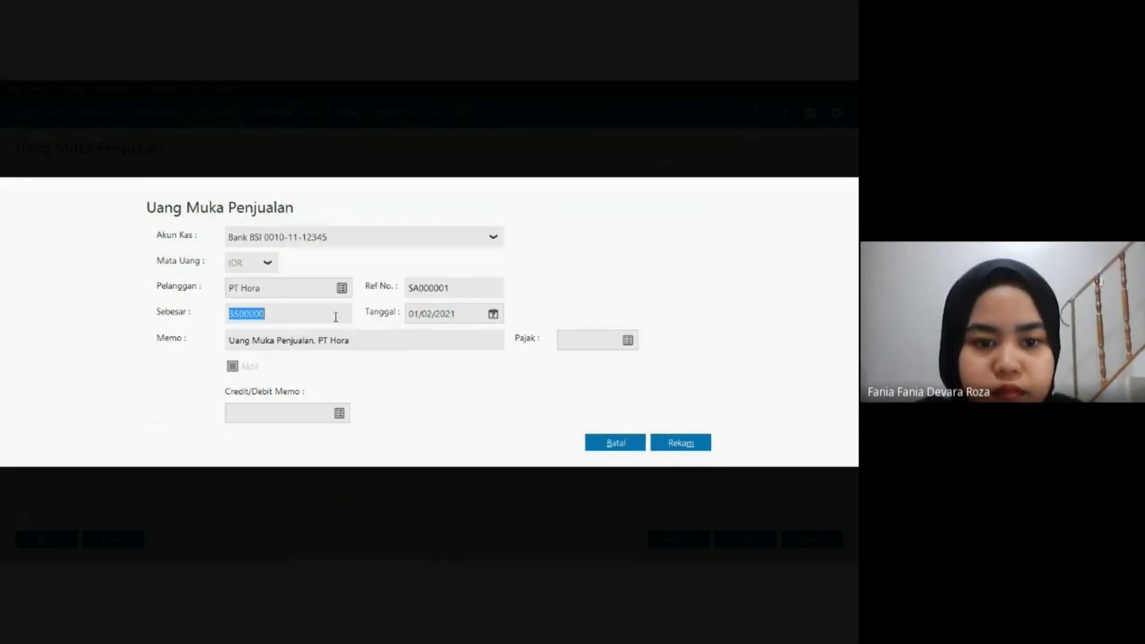
pyautogui.click(493, 315)
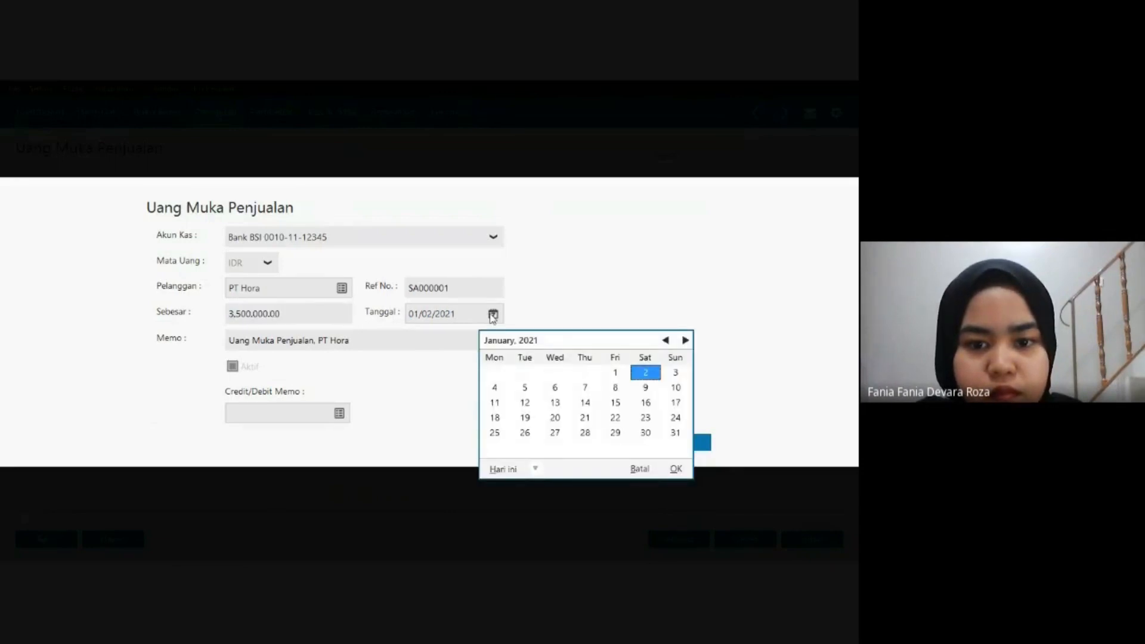
pyautogui.click(675, 469)
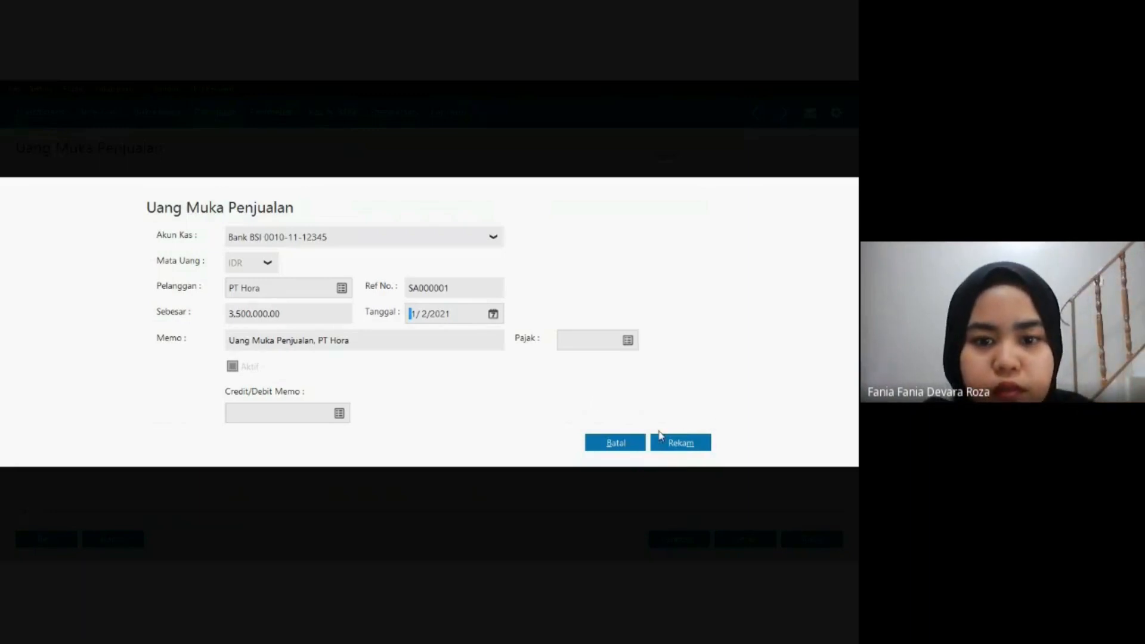
pyautogui.click(678, 446)
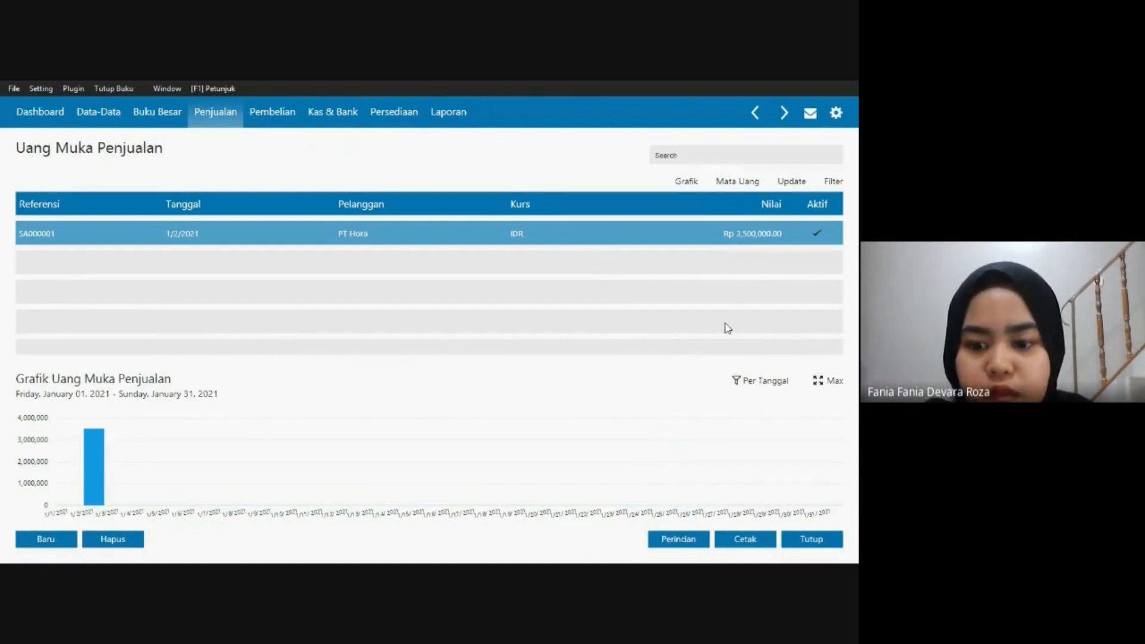
pyautogui.click(812, 540)
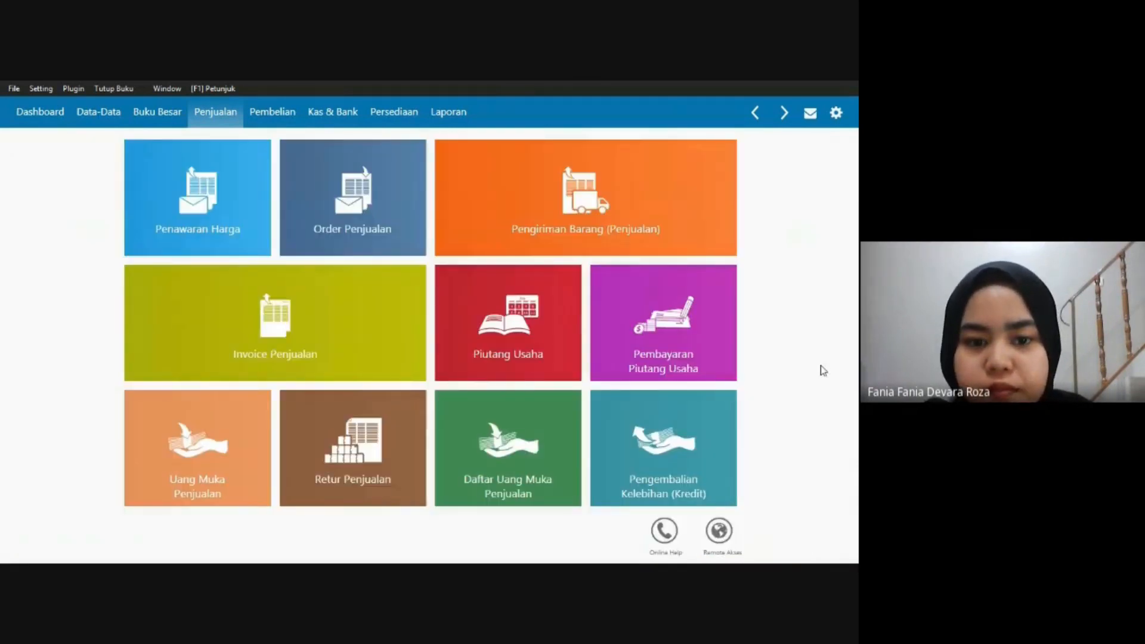
# Following Transaksi 1 in SOAL UTS.pdf, start a new sales order with PT Hora as the customer.
pyautogui.hotkey('alt', 'Tab')
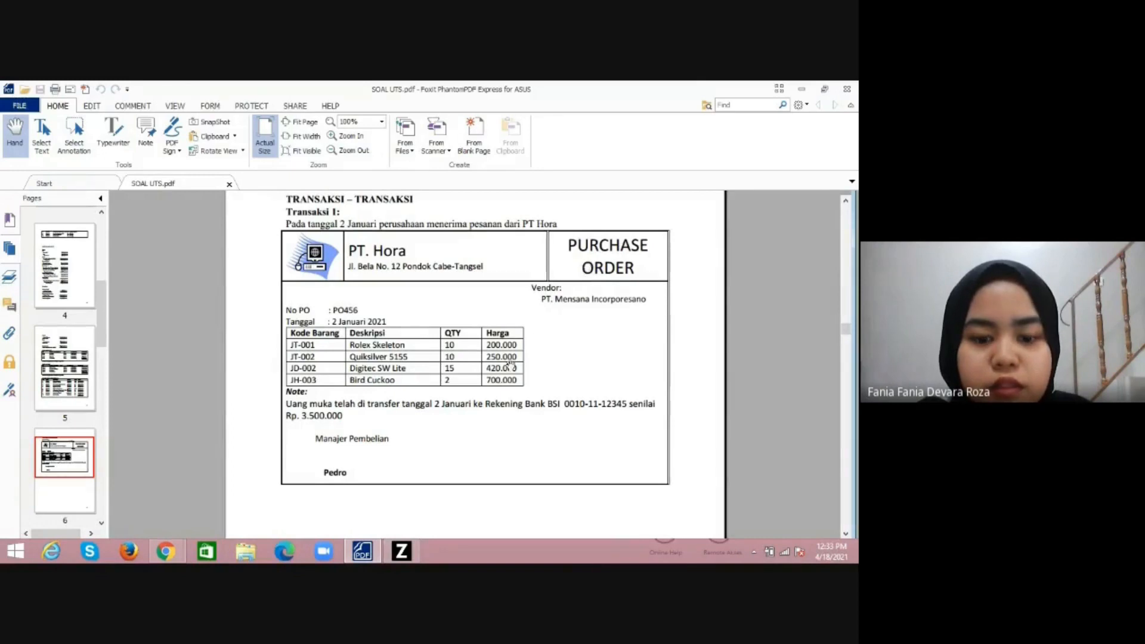
pyautogui.click(406, 562)
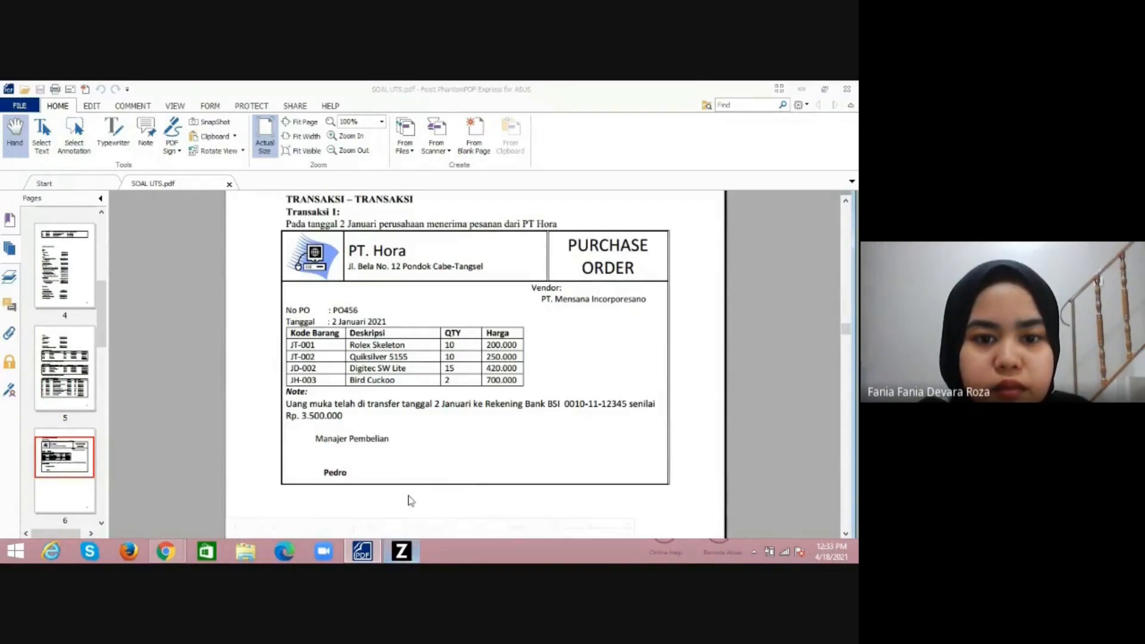
pyautogui.moveTo(368, 208)
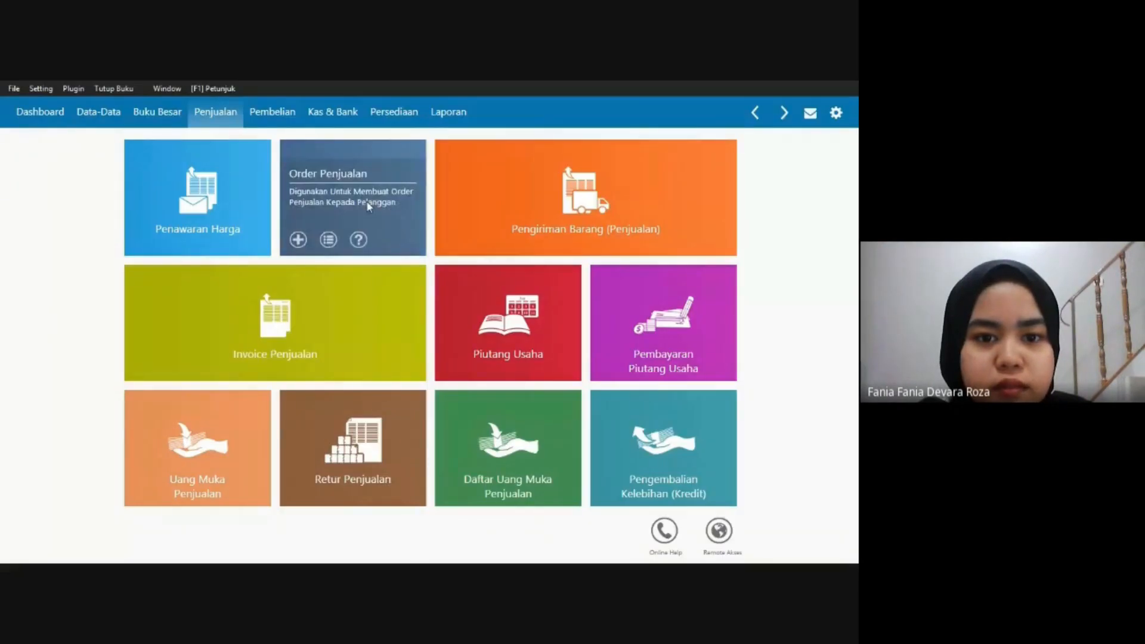
pyautogui.click(368, 207)
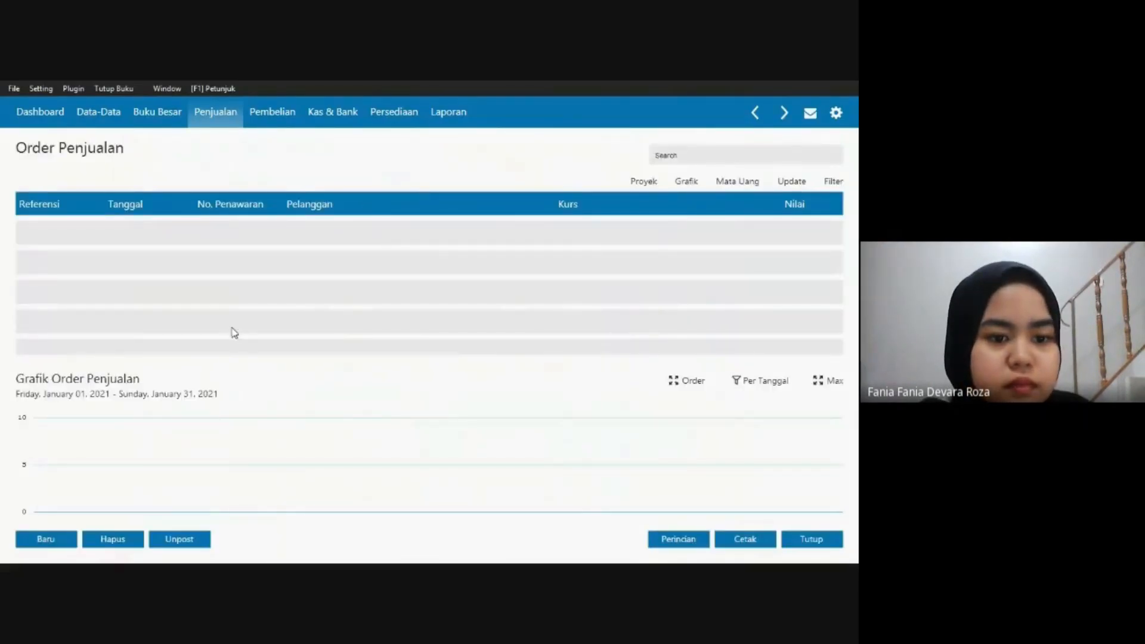
pyautogui.click(39, 538)
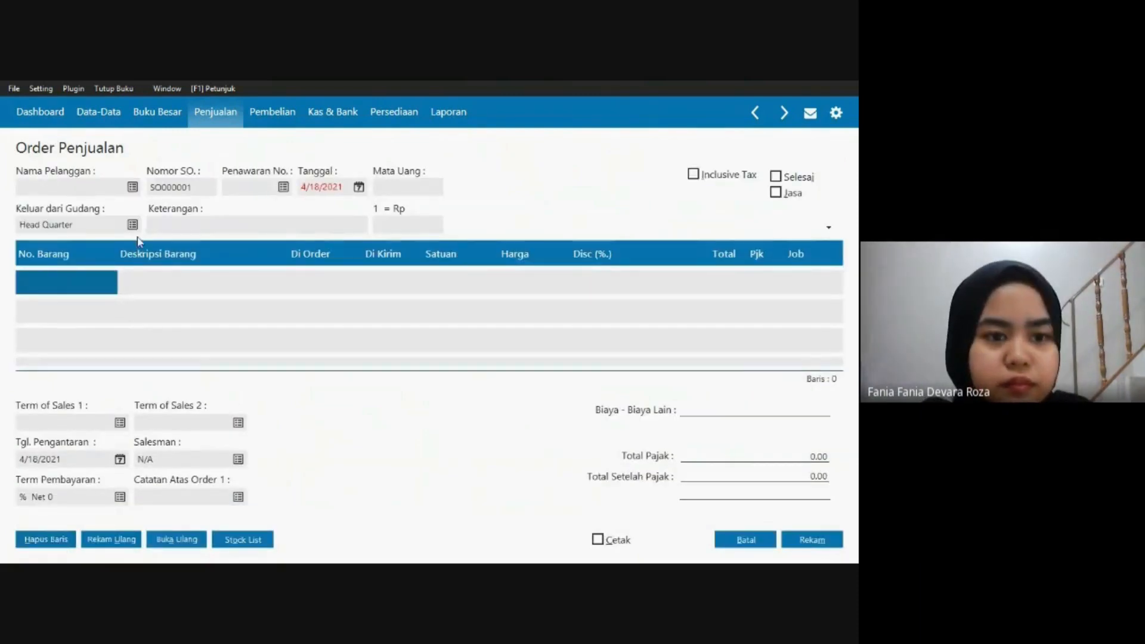
pyautogui.click(132, 187)
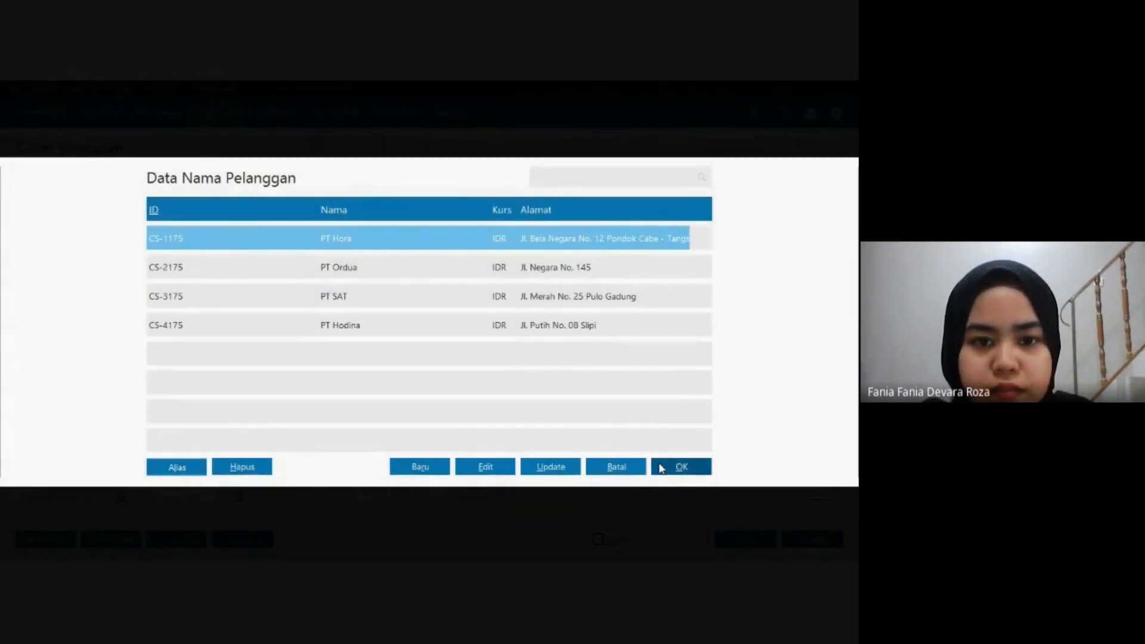
pyautogui.click(660, 468)
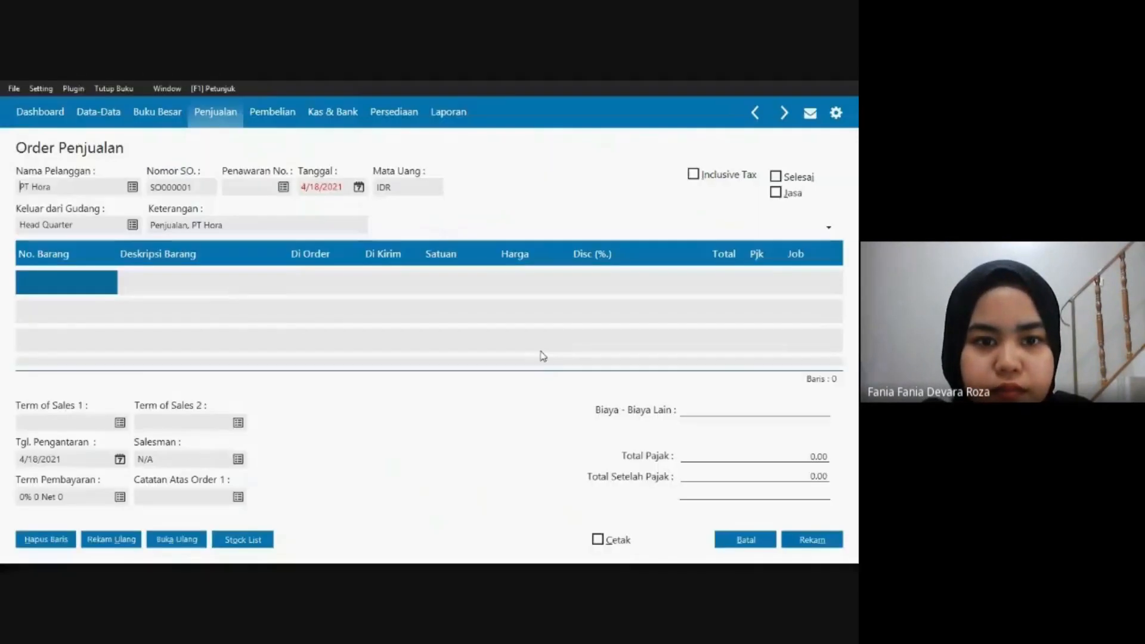
# Set the date of PT Hora's sales order to 1/2/2021.
pyautogui.click(305, 187)
pyautogui.click(305, 187)
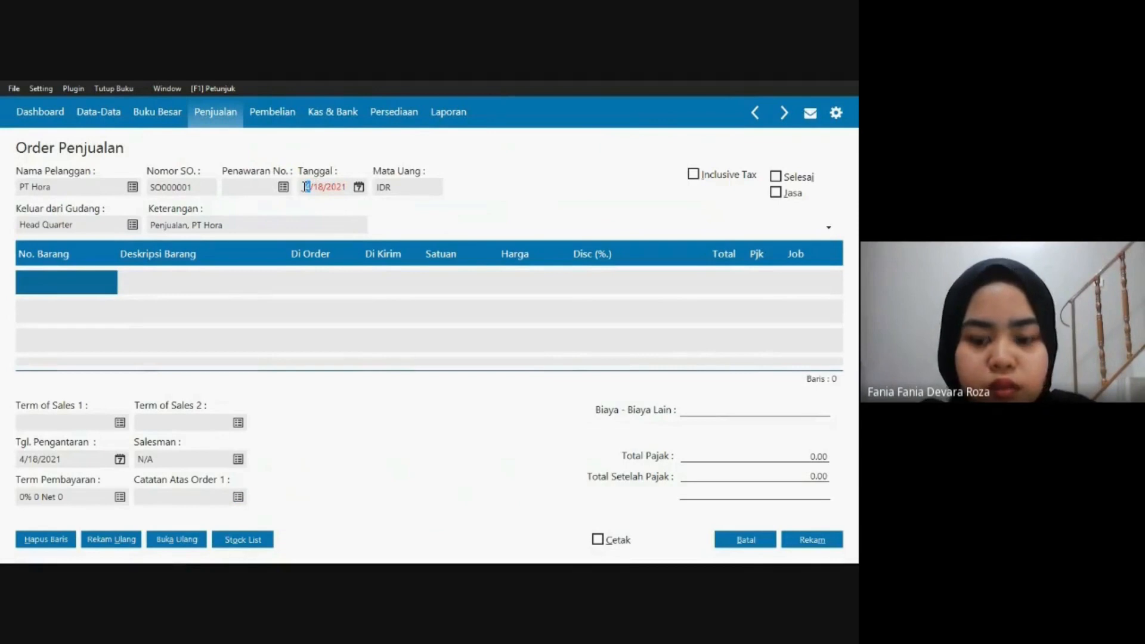
pyautogui.write('01/0')
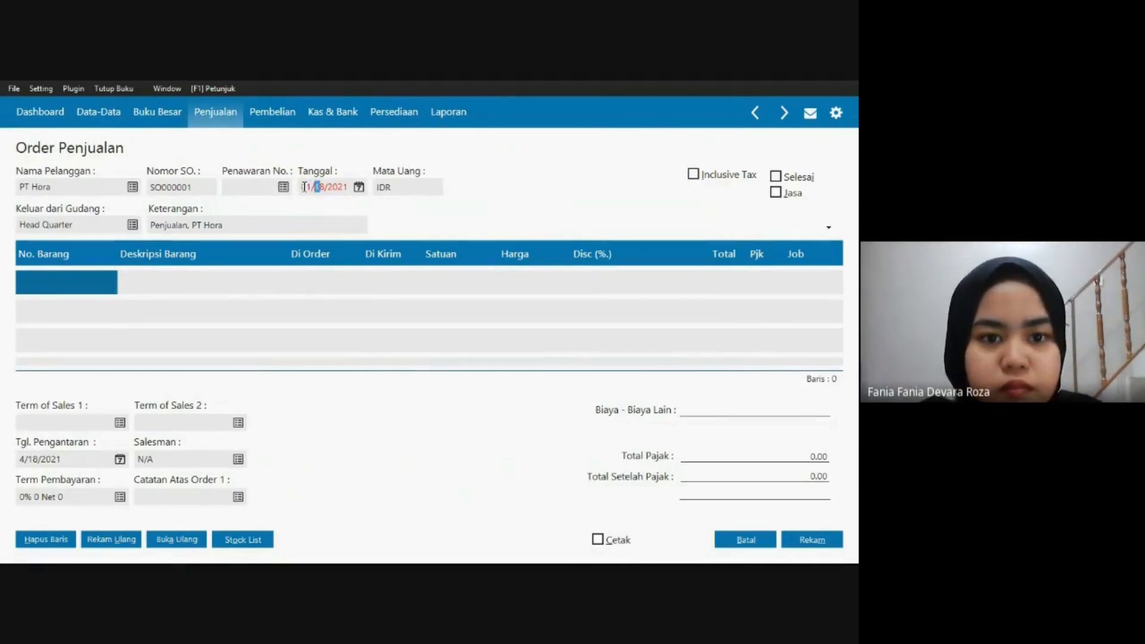
pyautogui.write('2')
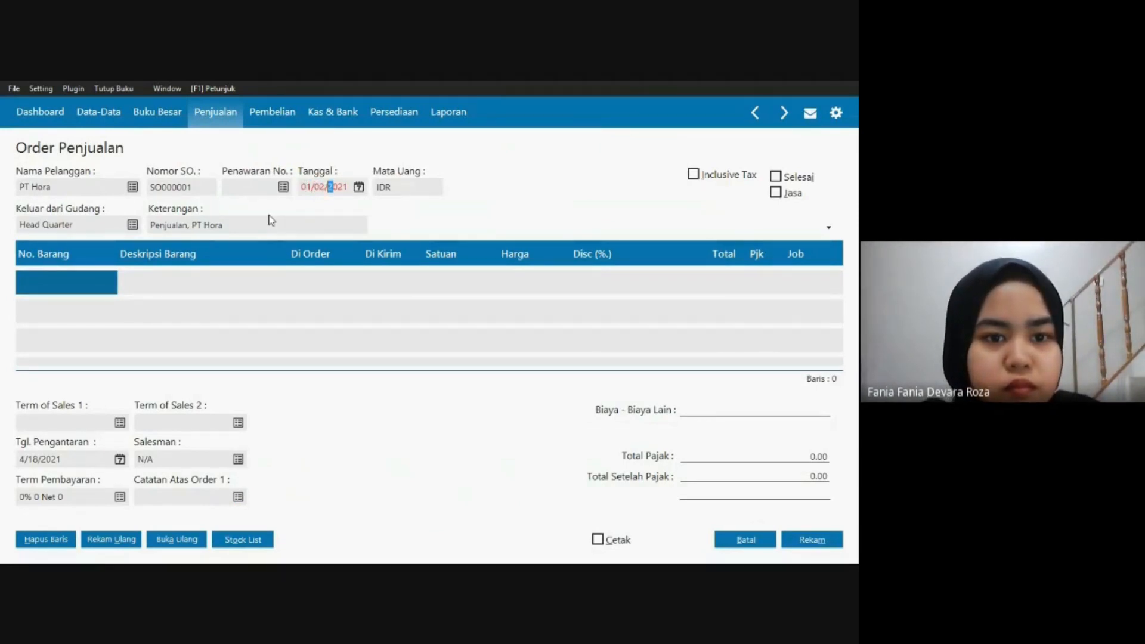
pyautogui.press('Tab')
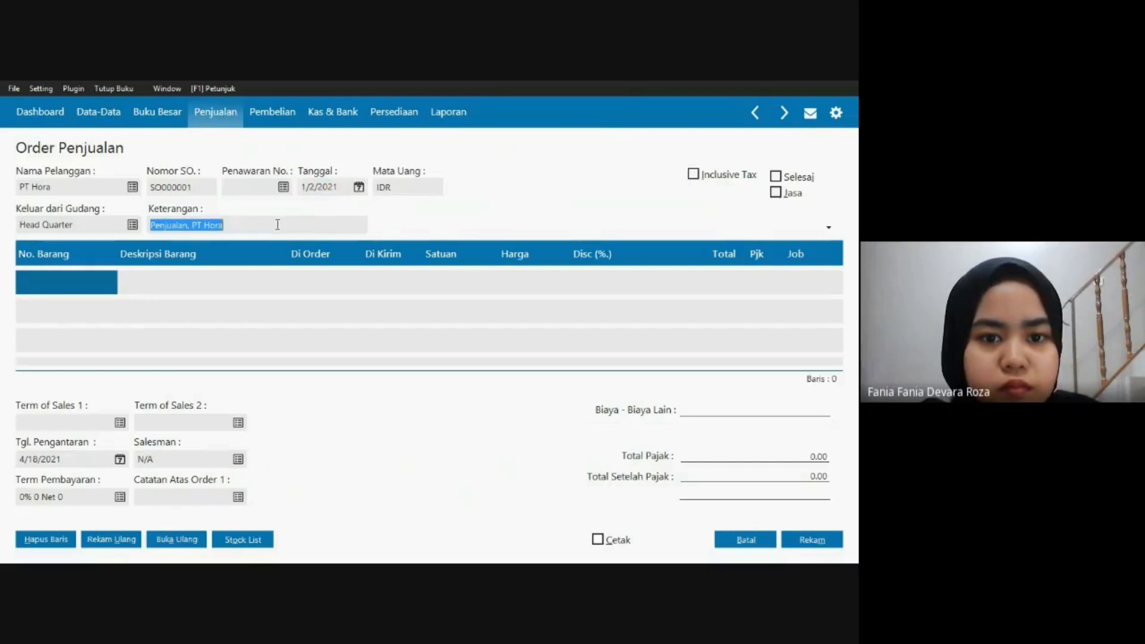
pyautogui.click(359, 188)
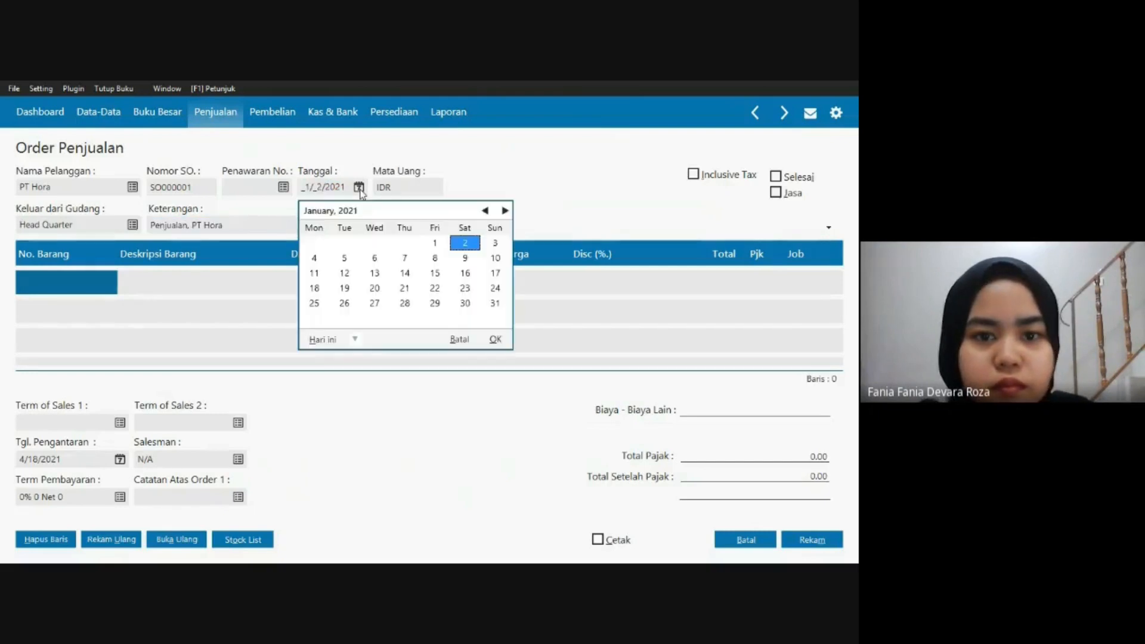
pyautogui.click(495, 340)
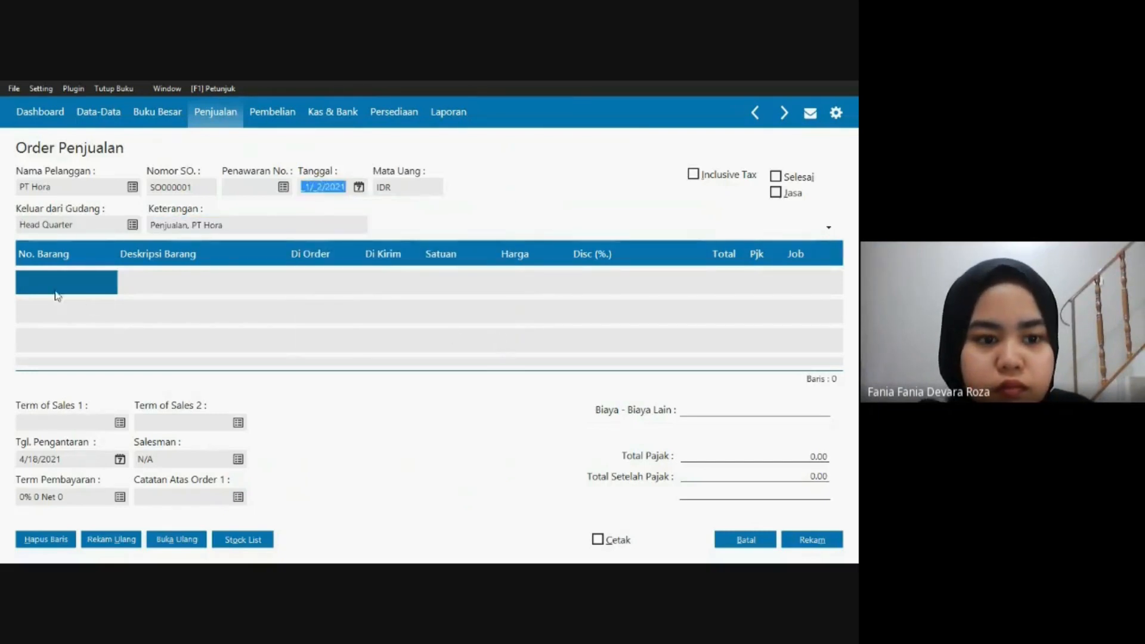
# Following the purchase order in SOAL UTS.pdf, add 10 pcs of JT-001 Rolex Skeleton at 200,000 IDR each to the sales order.
pyautogui.hotkey('alt', 'Tab')
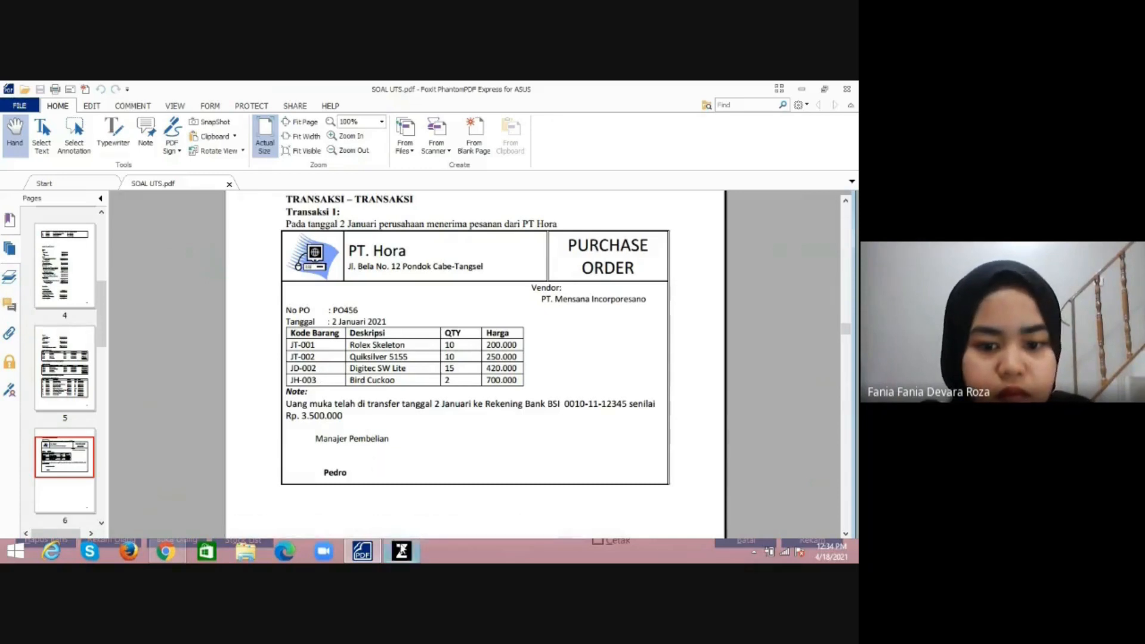
pyautogui.click(402, 549)
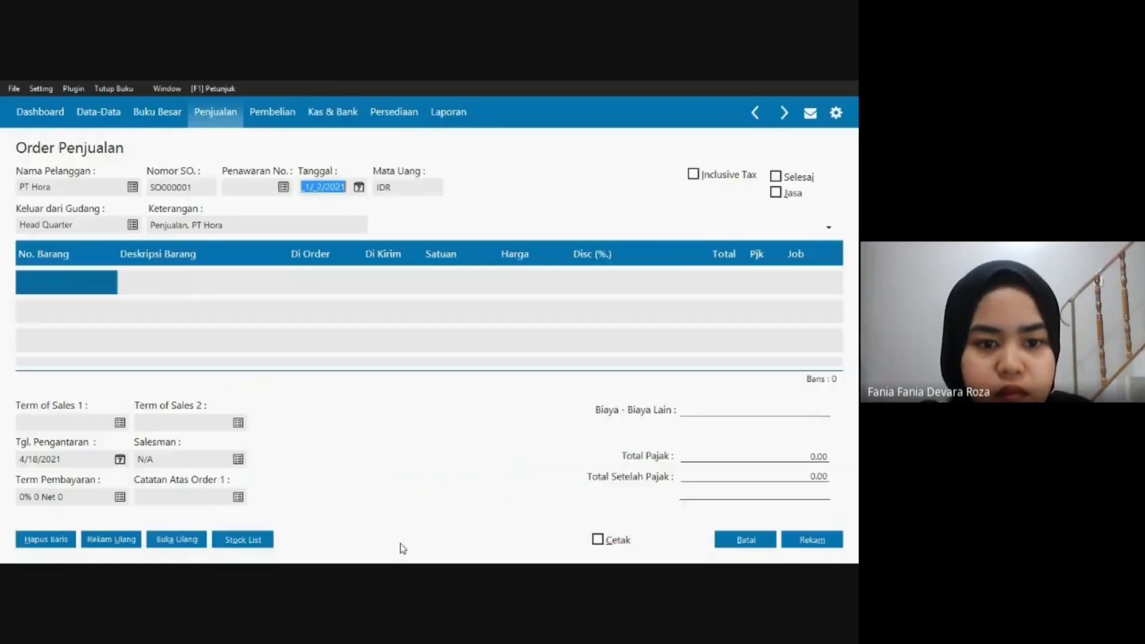
pyautogui.click(264, 543)
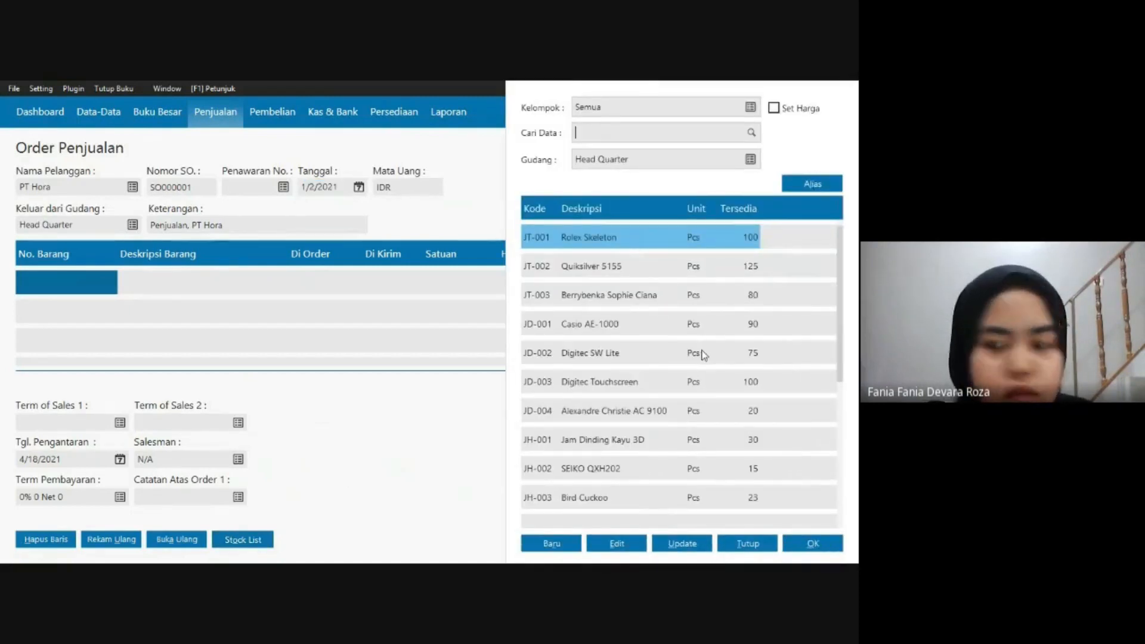
pyautogui.click(807, 550)
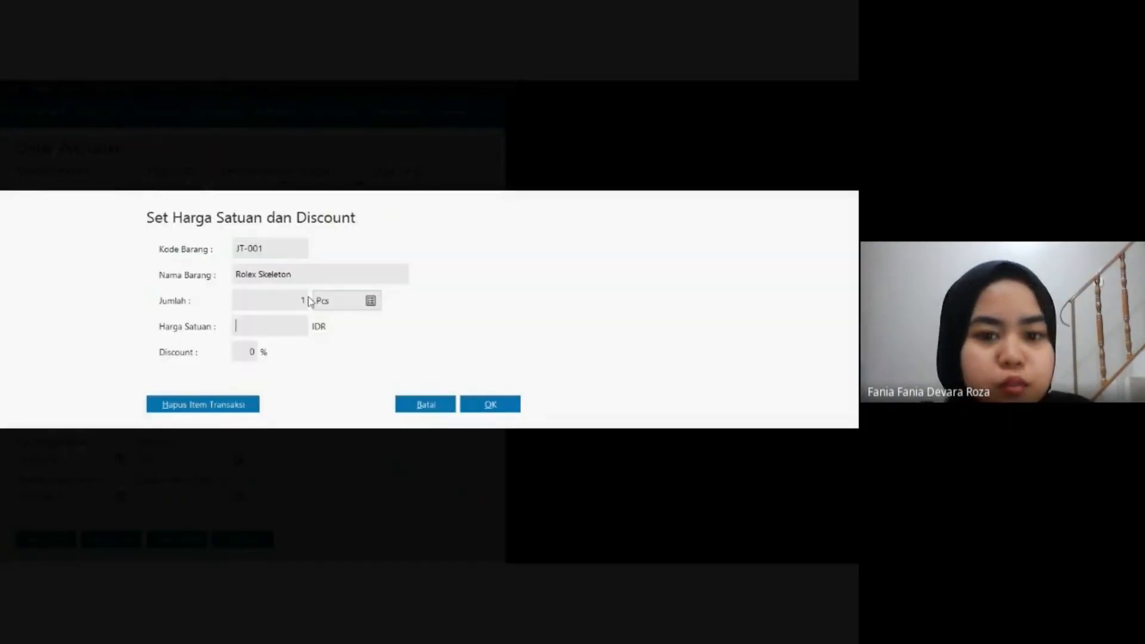
pyautogui.click(294, 296)
pyautogui.write('1')
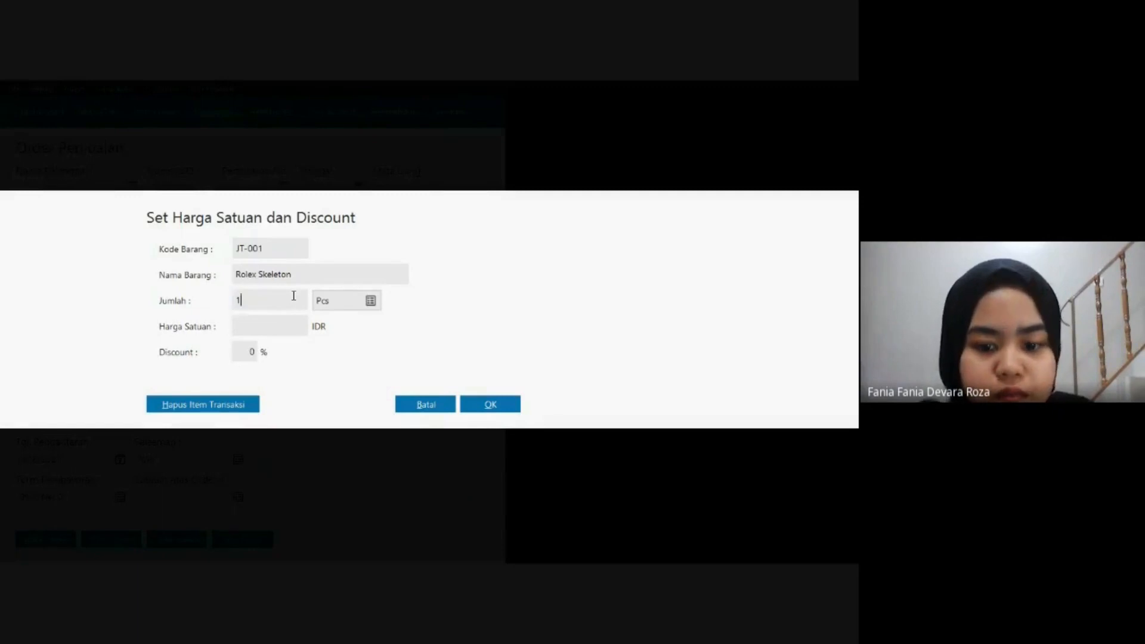
pyautogui.write('0')
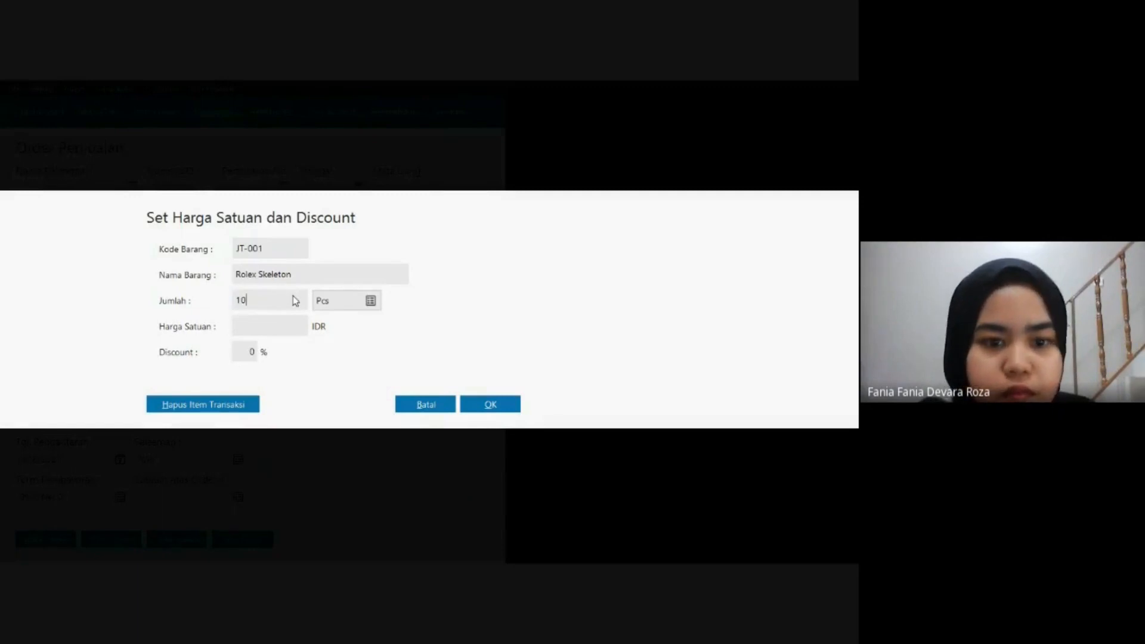
pyautogui.click(289, 328)
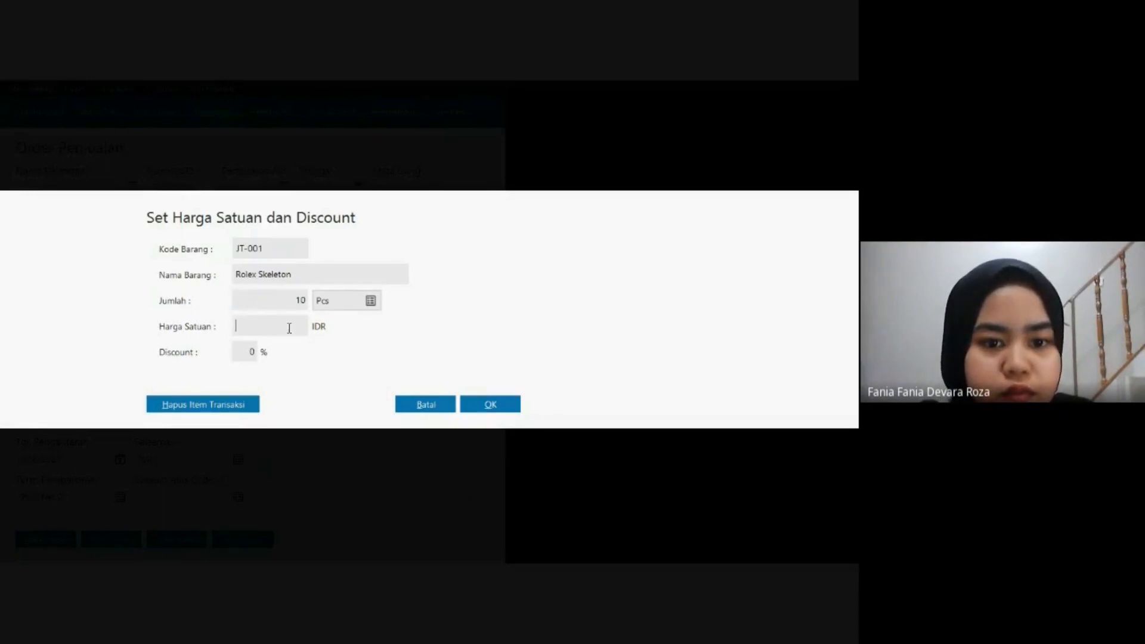
pyautogui.write('200000')
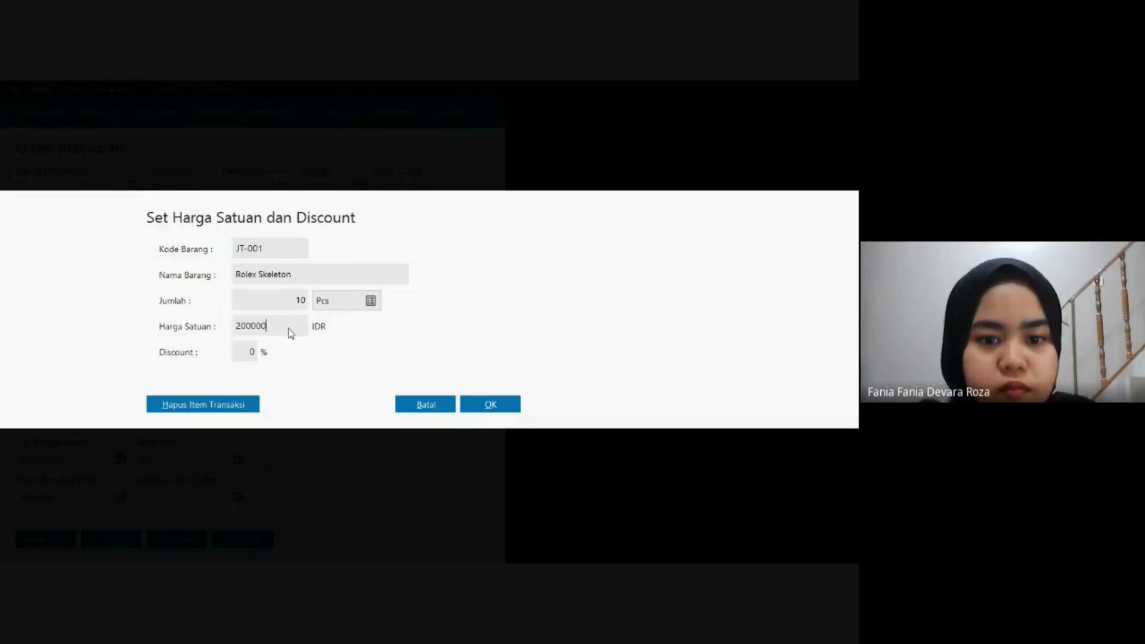
pyautogui.click(488, 406)
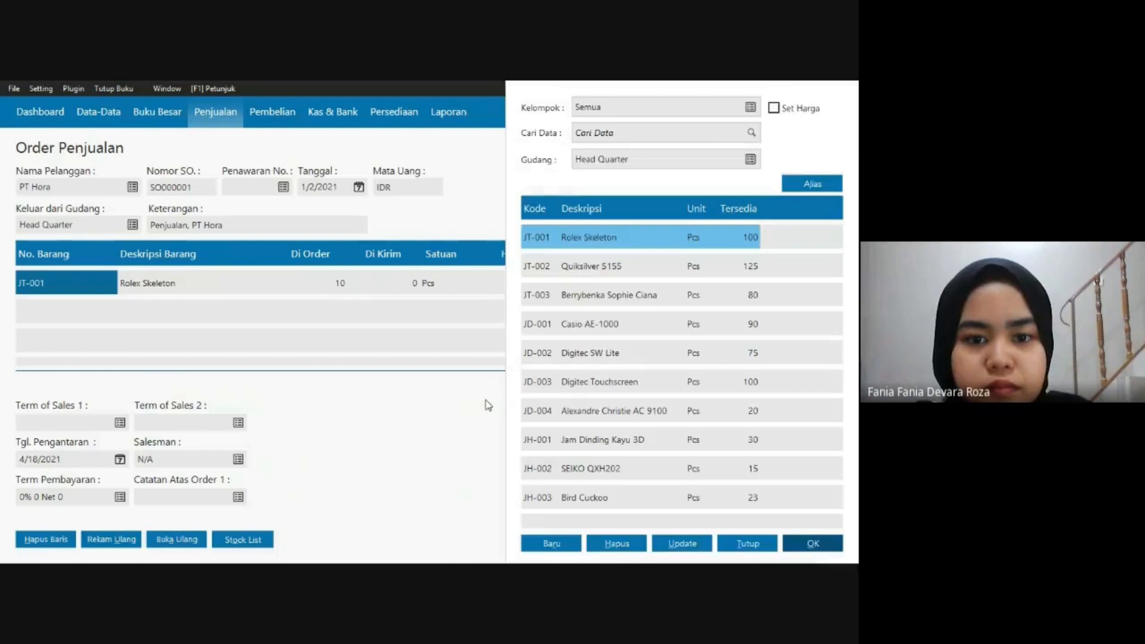
# Check the next item in SOAL UTS.pdf and add 10 pcs of JT-002 Quiksilver 5155 at 250,000 IDR each to the sales order.
pyautogui.hotkey('alt', 'Tab')
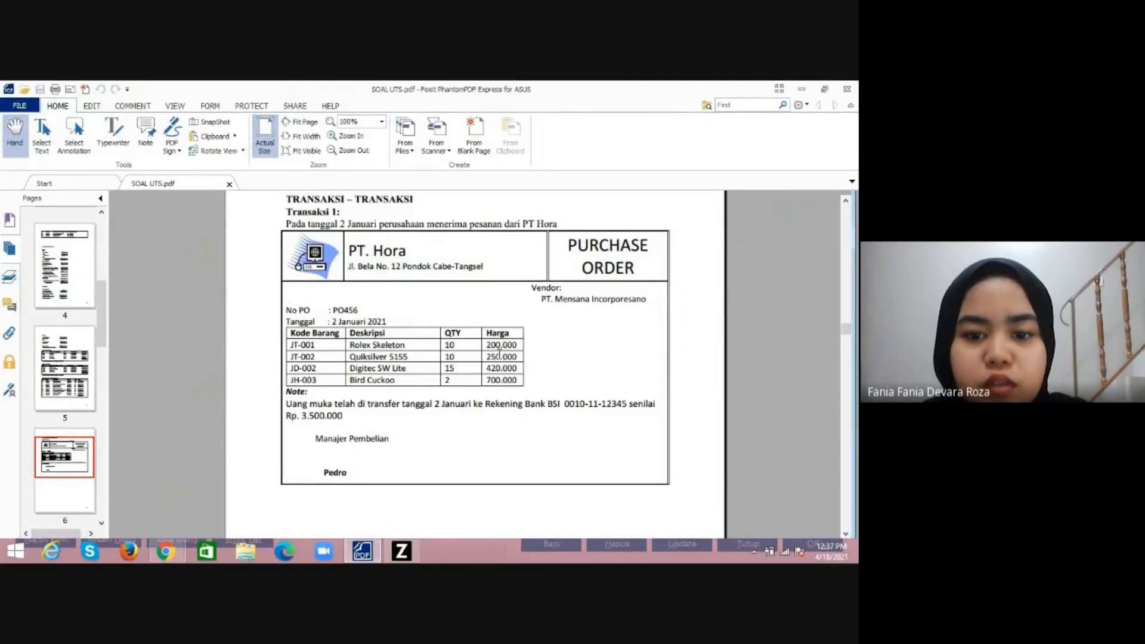
pyautogui.click(402, 555)
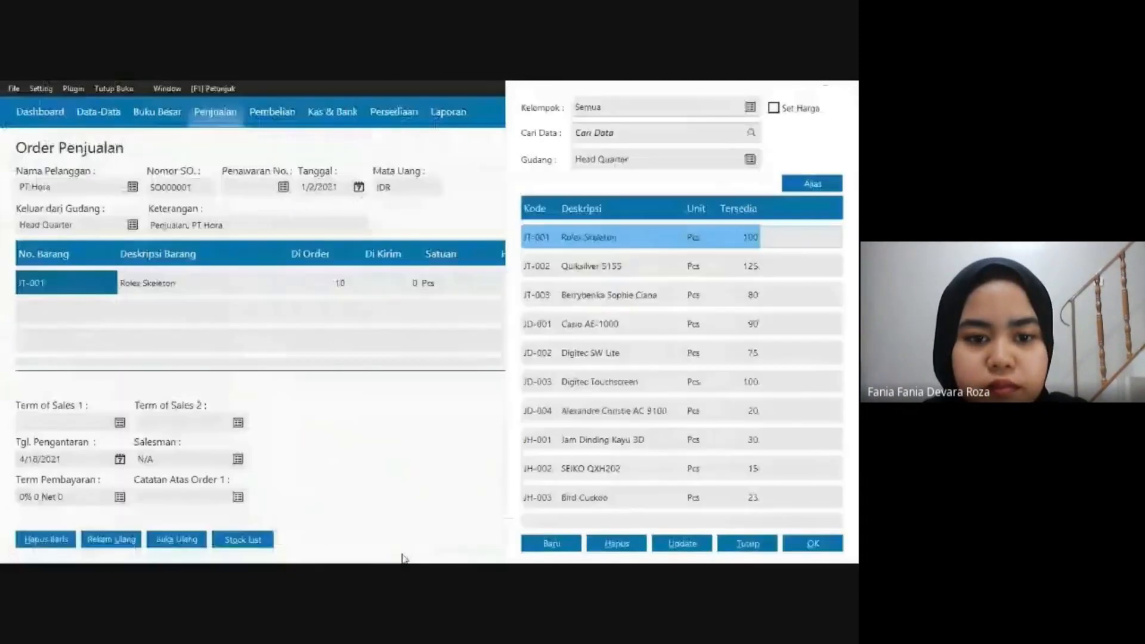
pyautogui.click(632, 275)
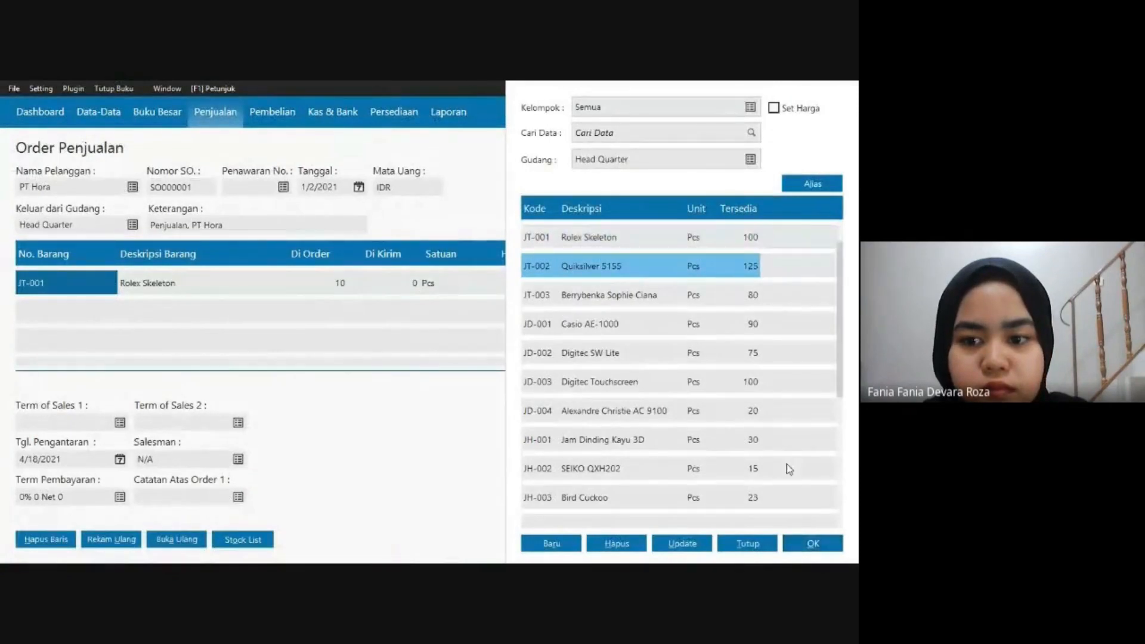
pyautogui.click(801, 543)
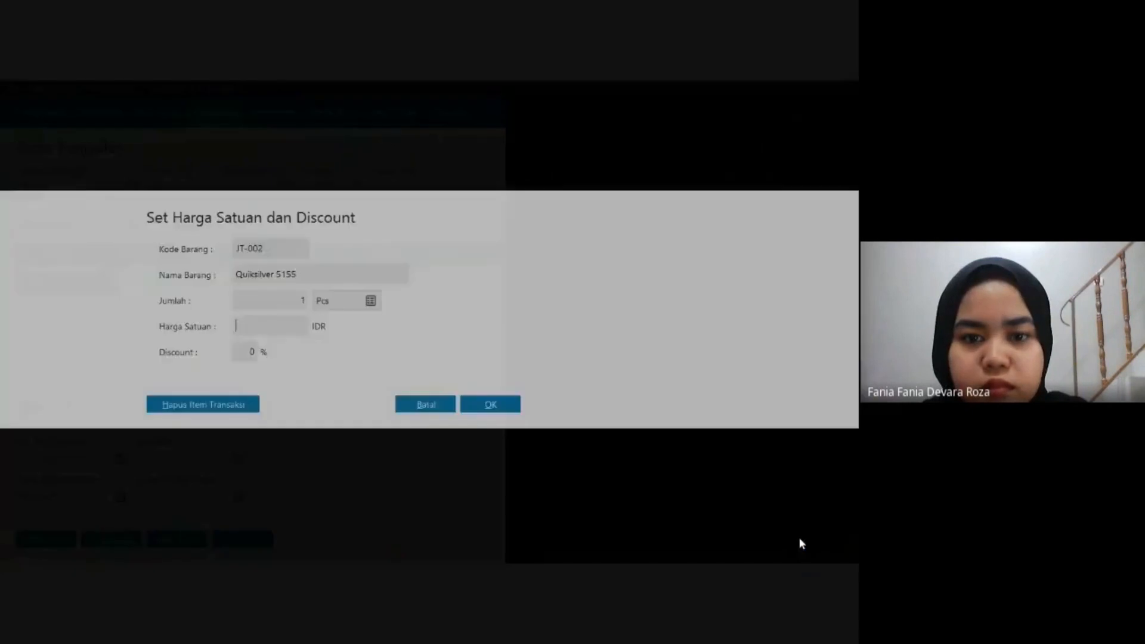
pyautogui.click(283, 301)
pyautogui.write('1')
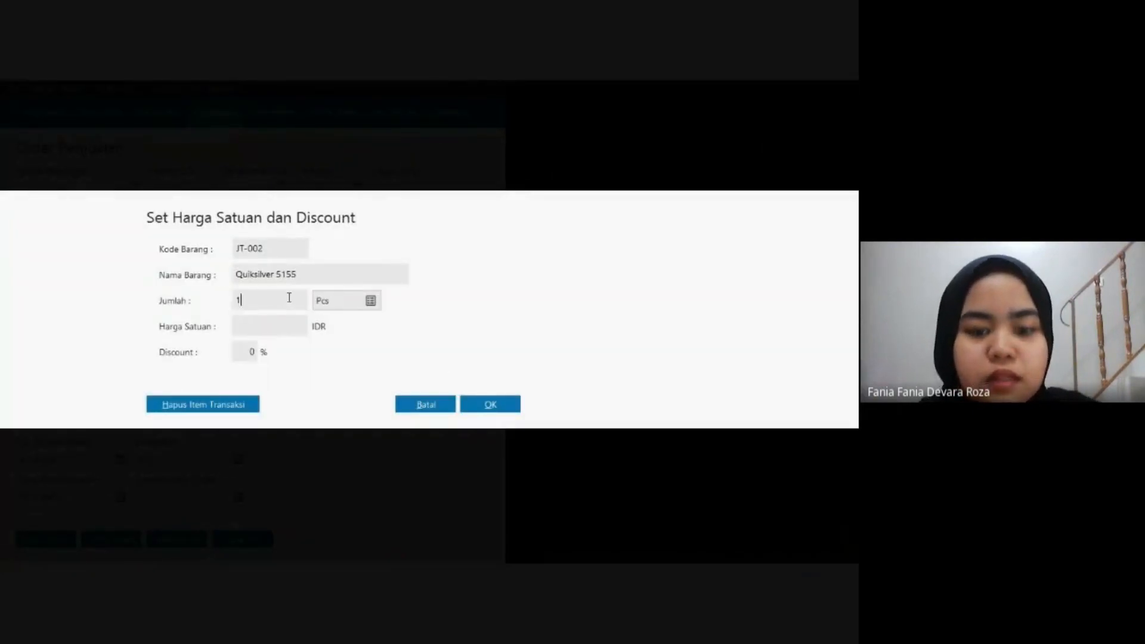
pyautogui.write('0')
pyautogui.press('Tab')
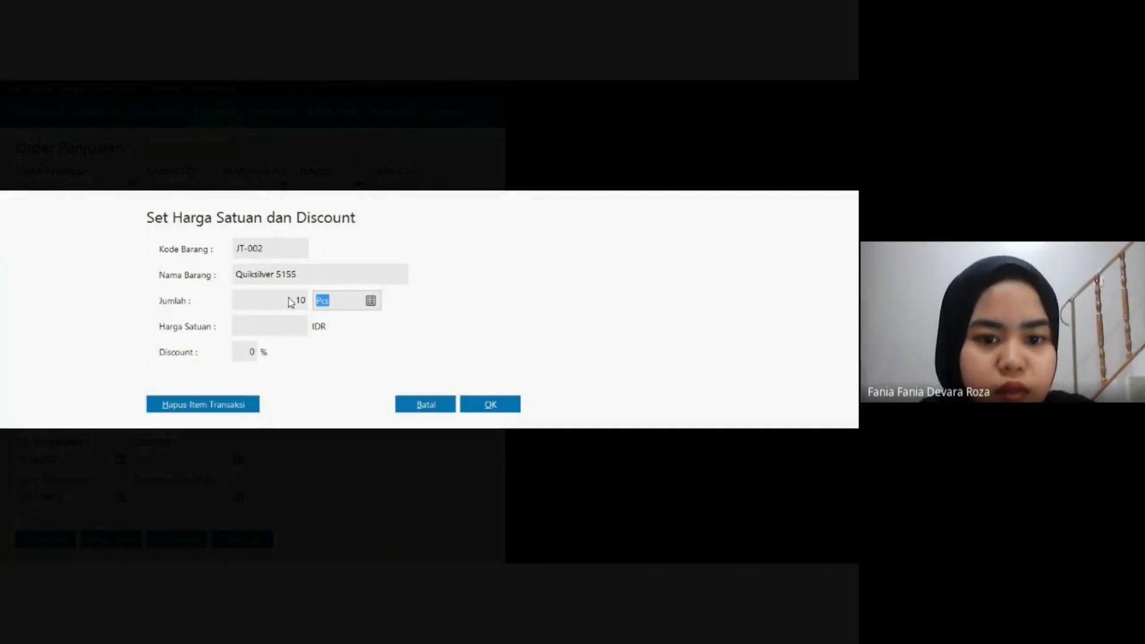
pyautogui.press('Tab')
pyautogui.click(280, 322)
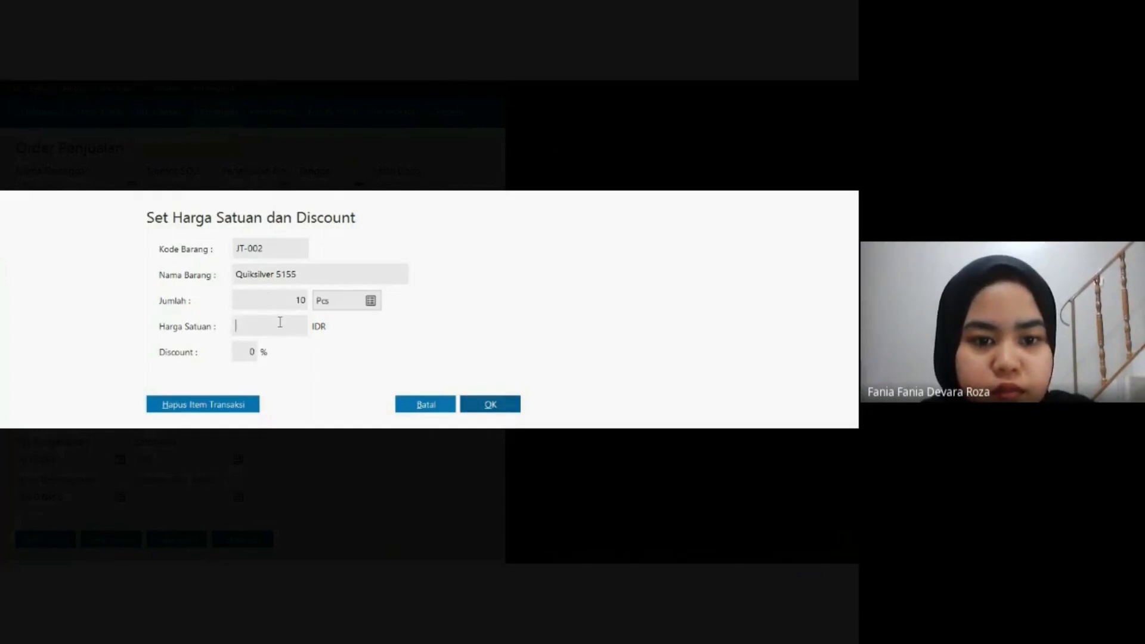
pyautogui.write('250000')
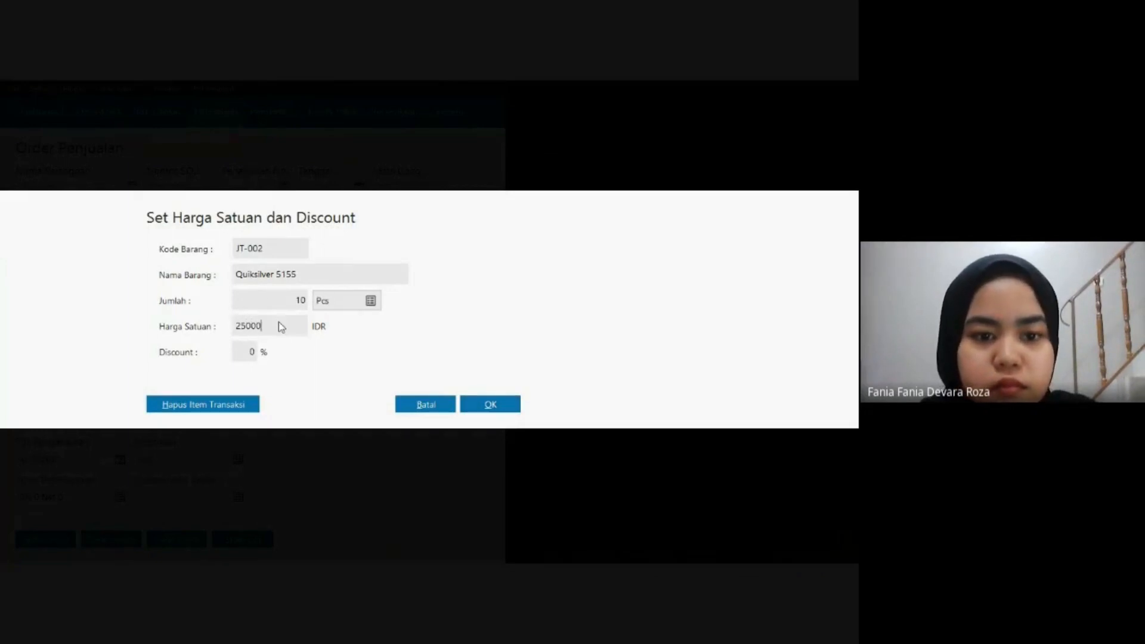
pyautogui.click(494, 404)
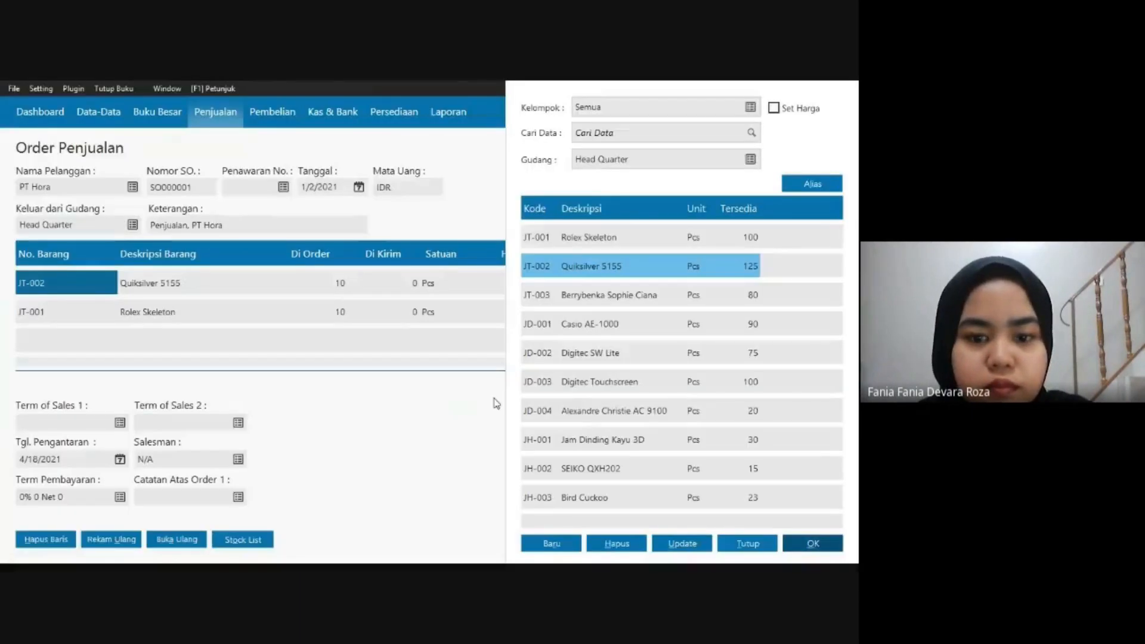
# Check the next item in SOAL UTS.pdf and add 15 pcs of JD-002 Digitec SW Lite at 420,000 IDR each to the sales order.
pyautogui.hotkey('alt', 'Tab')
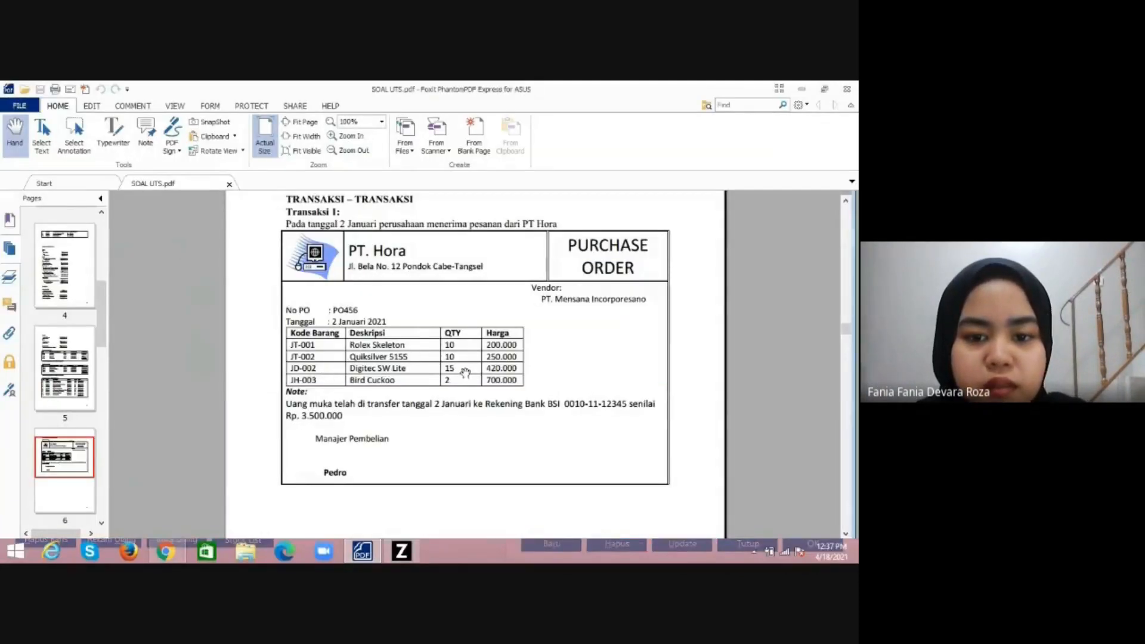
pyautogui.click(414, 551)
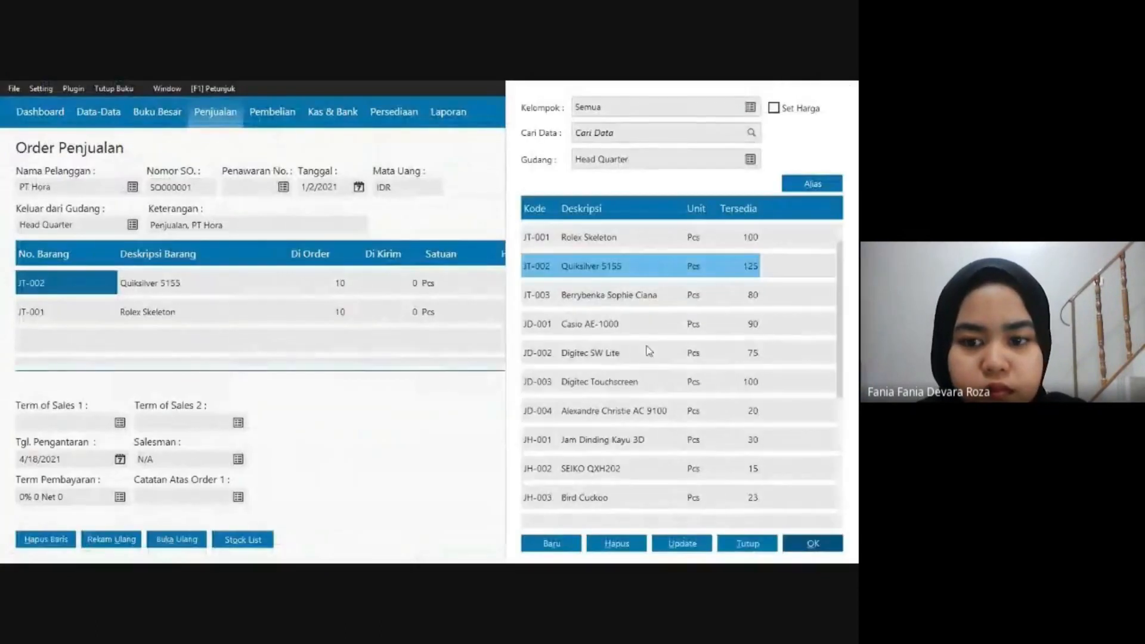
pyautogui.click(649, 351)
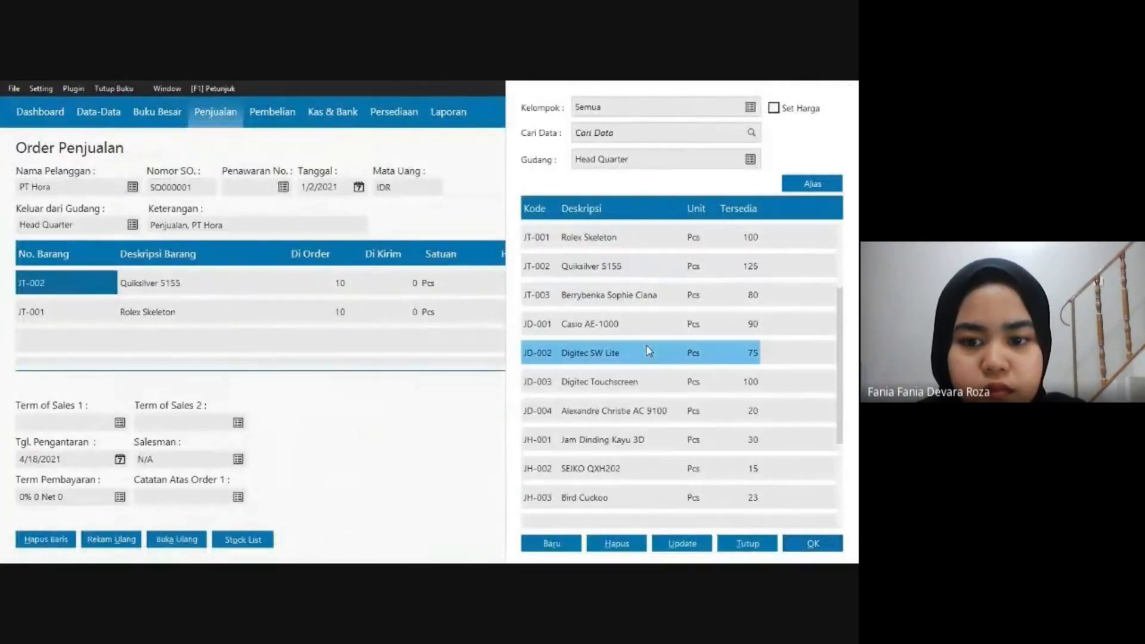
pyautogui.click(808, 545)
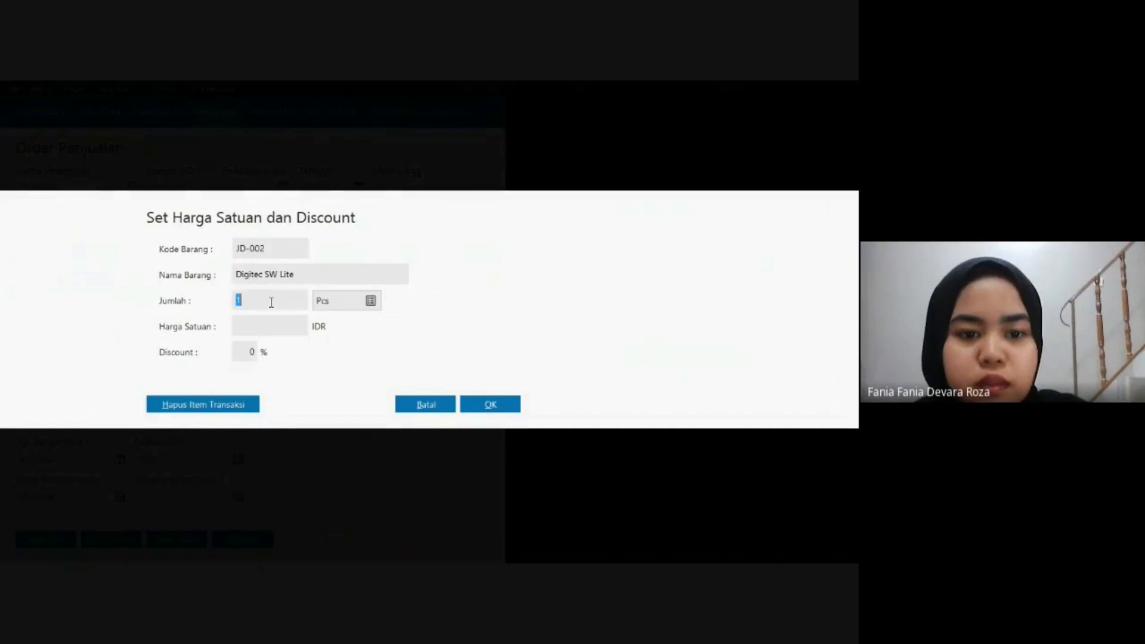
pyautogui.write('15')
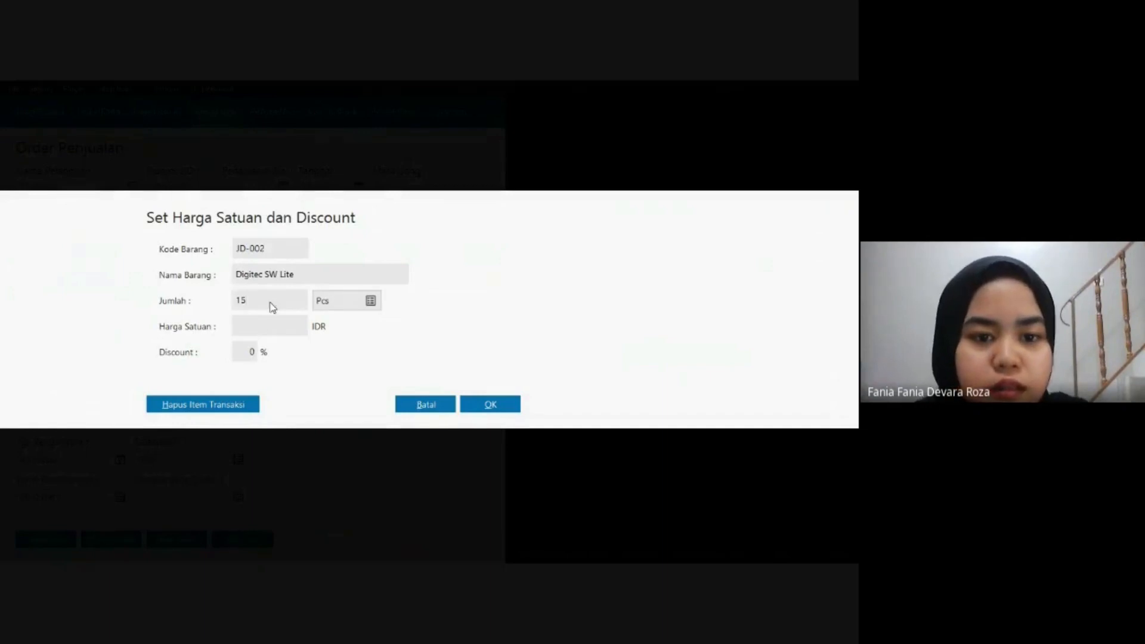
pyautogui.click(270, 328)
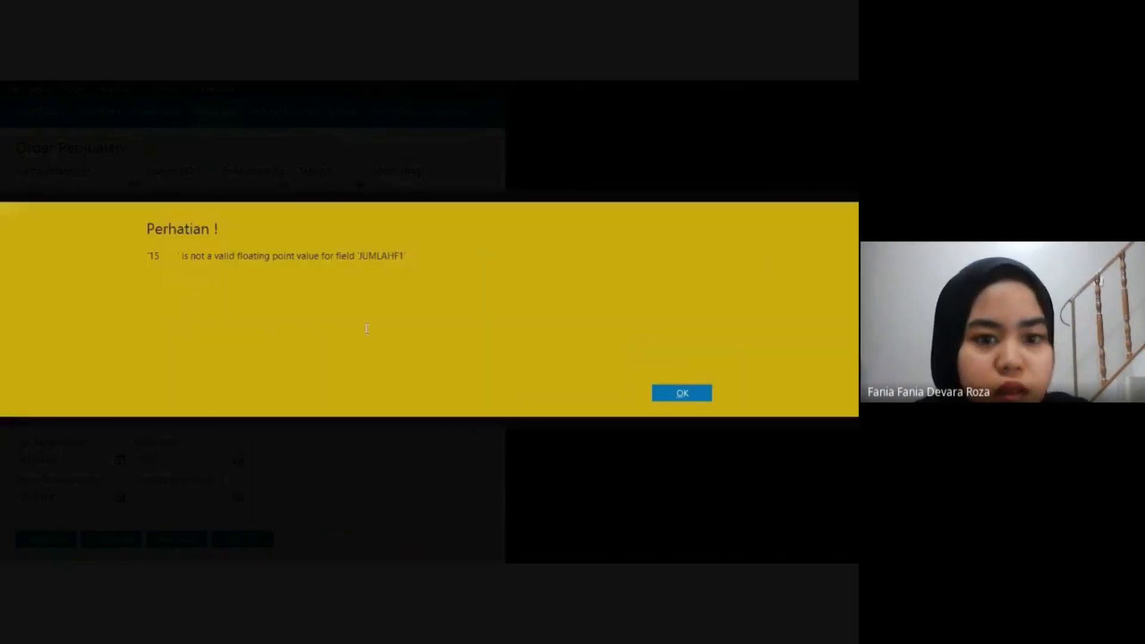
pyautogui.click(683, 394)
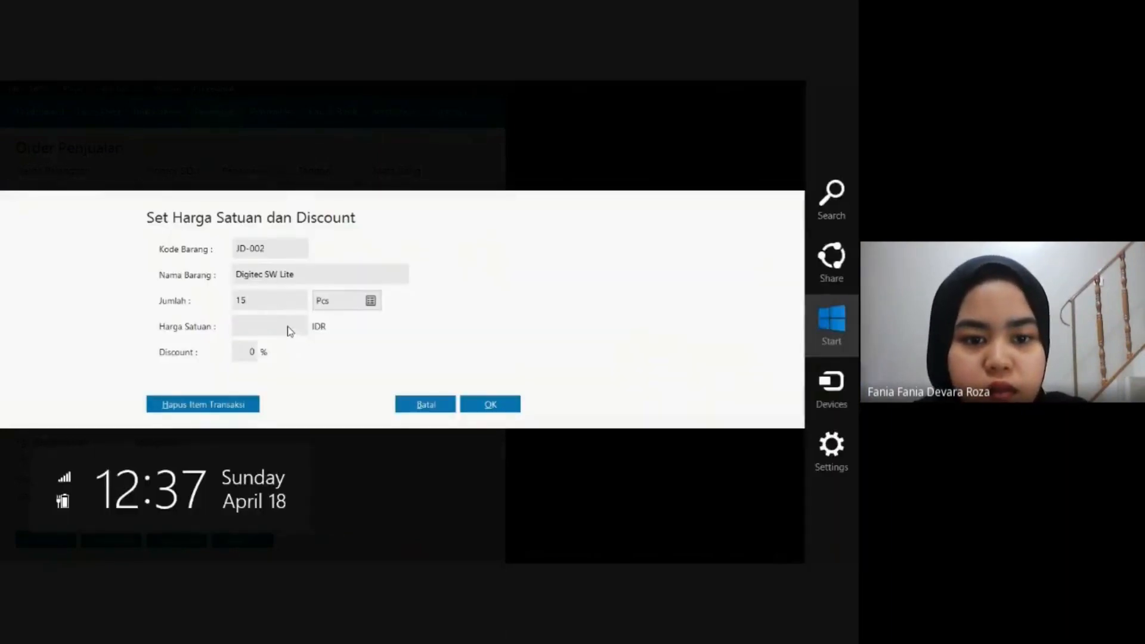
pyautogui.click(276, 326)
pyautogui.write('4')
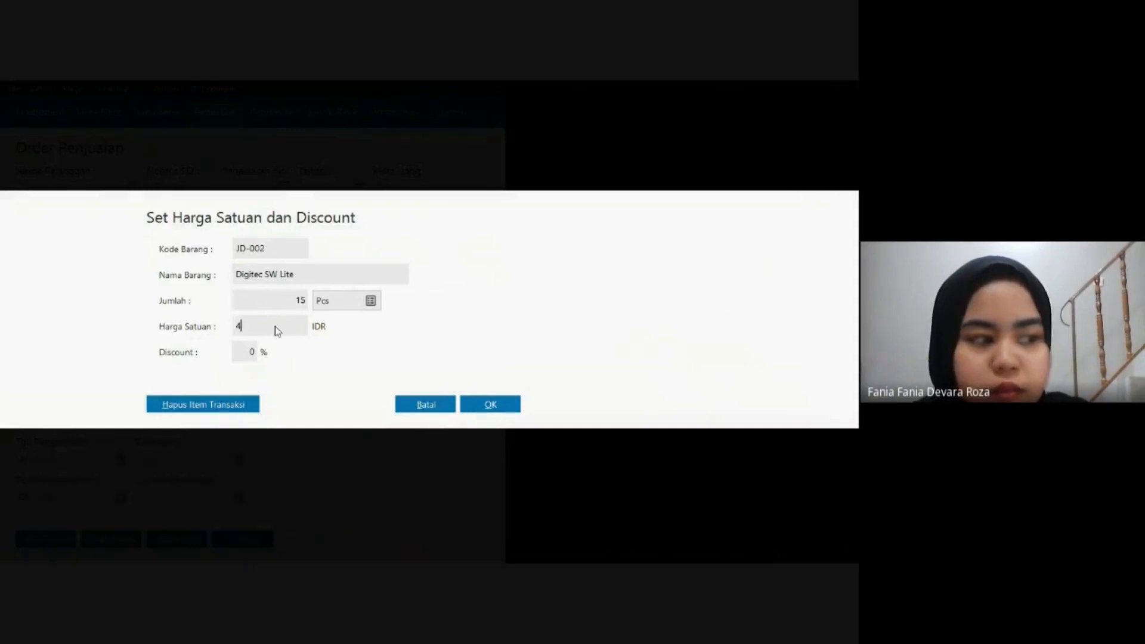
pyautogui.write('20000')
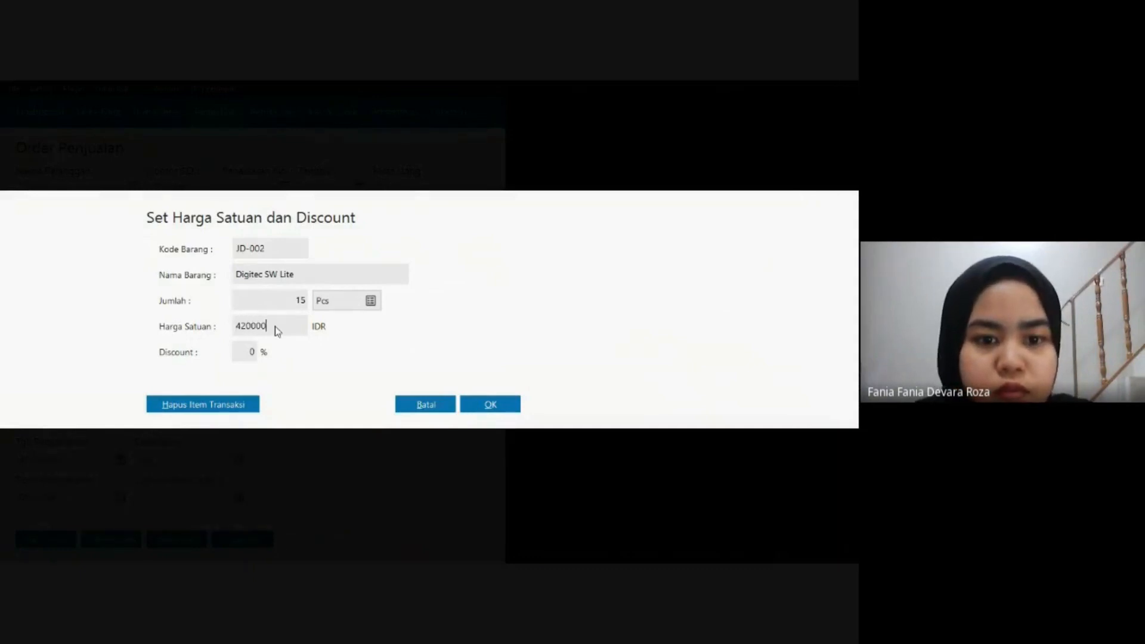
pyautogui.click(492, 405)
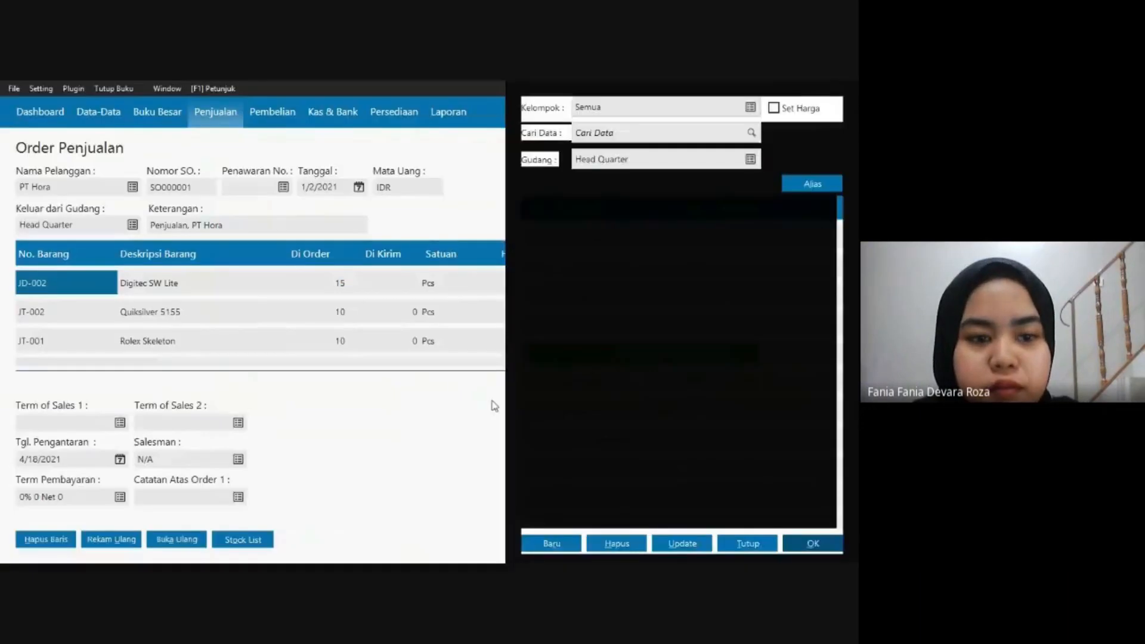
# Following the purchase order in SOAL UTS.pdf, add 2 pcs of JH-003 Bird Cuckoo at 700,000 IDR each and close the stock list.
pyautogui.hotkey('alt', 'Tab')
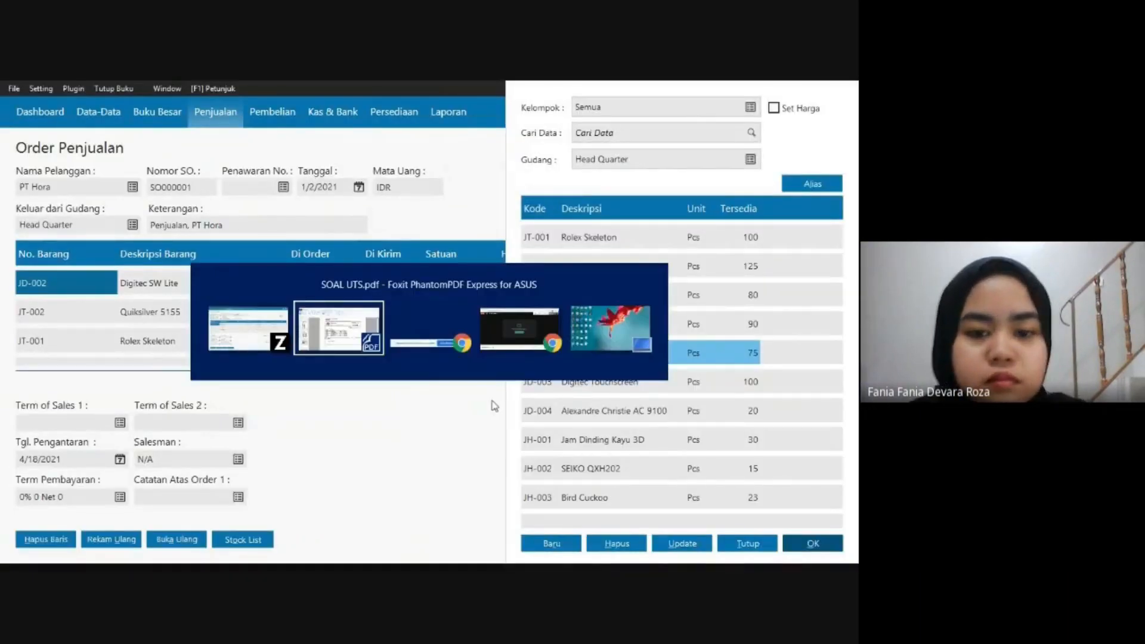
pyautogui.click(349, 341)
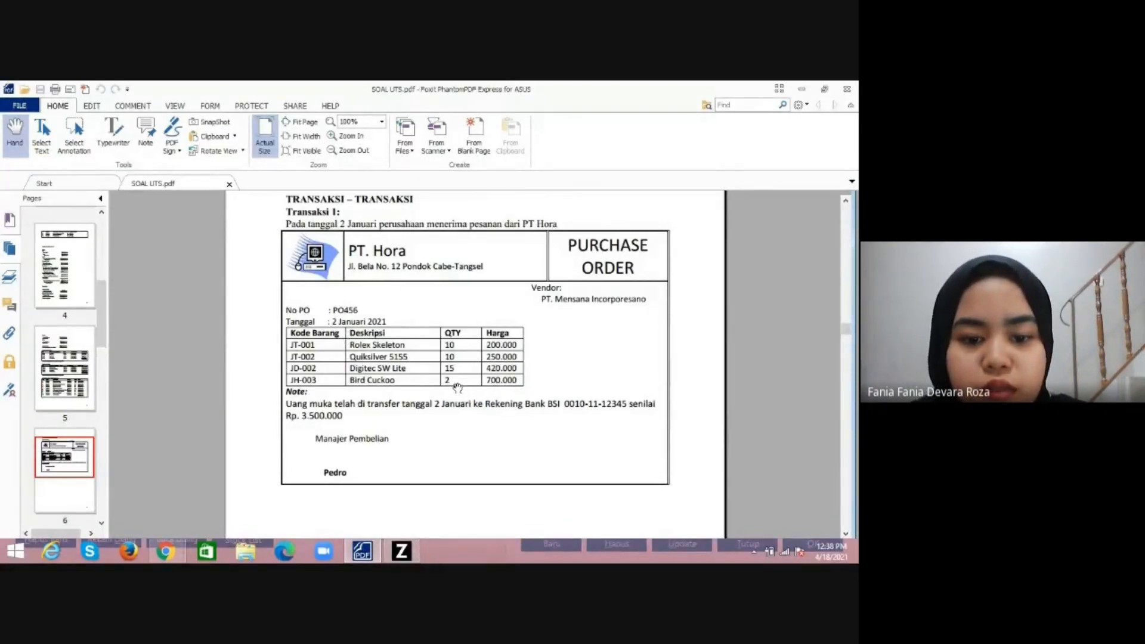
pyautogui.hotkey('alt', 'Tab')
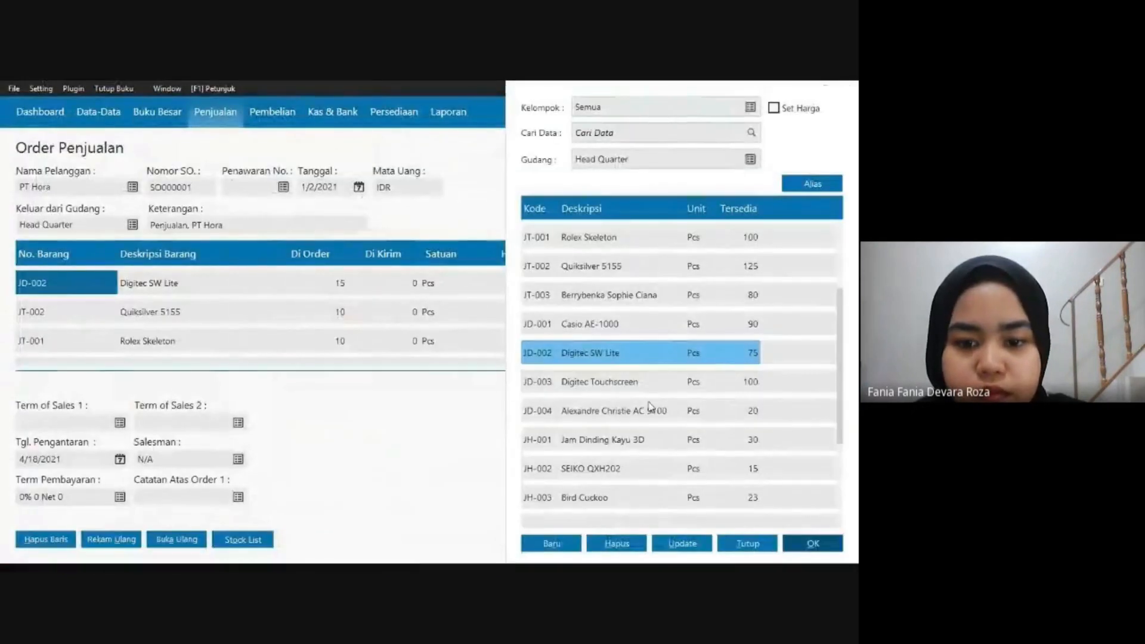
pyautogui.click(667, 494)
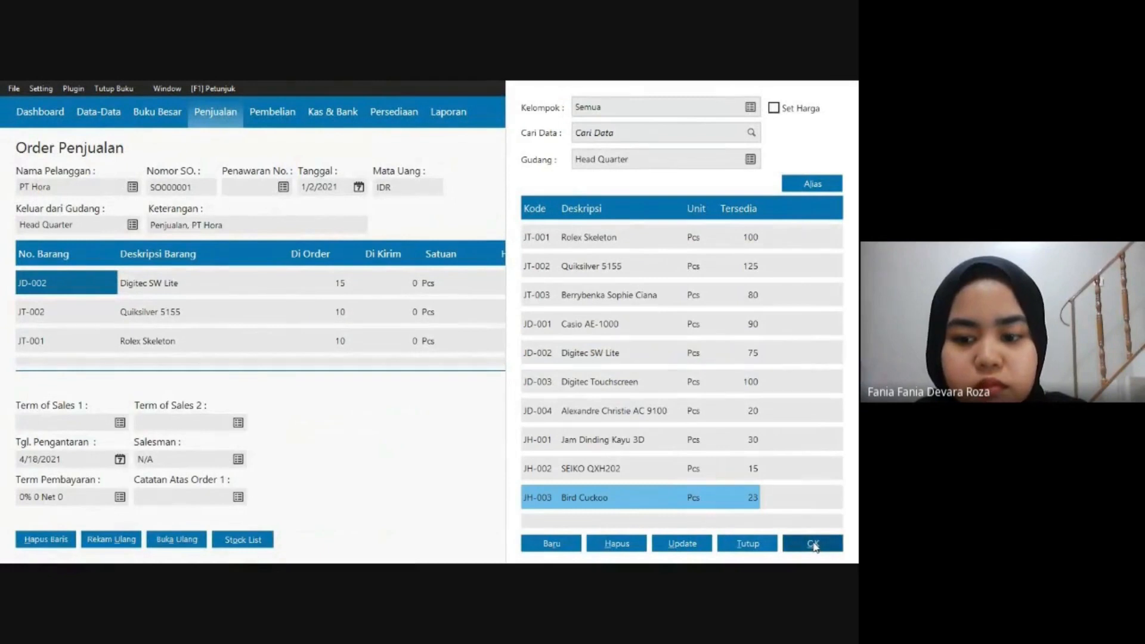
pyautogui.click(814, 544)
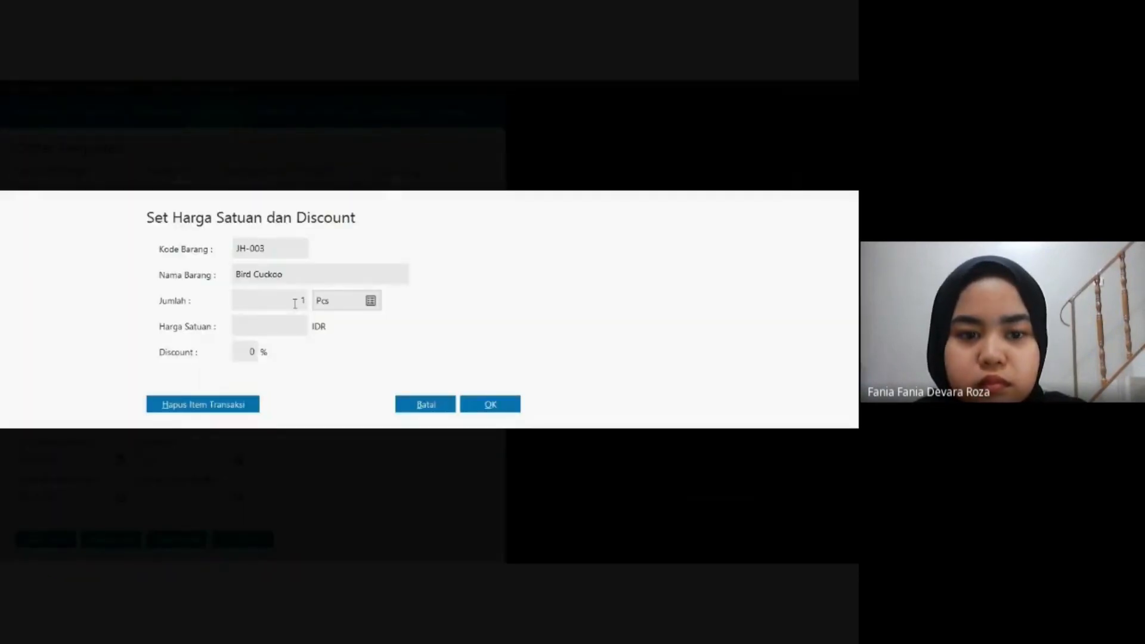
pyautogui.click(294, 304)
pyautogui.press('BackSpace')
pyautogui.write('2')
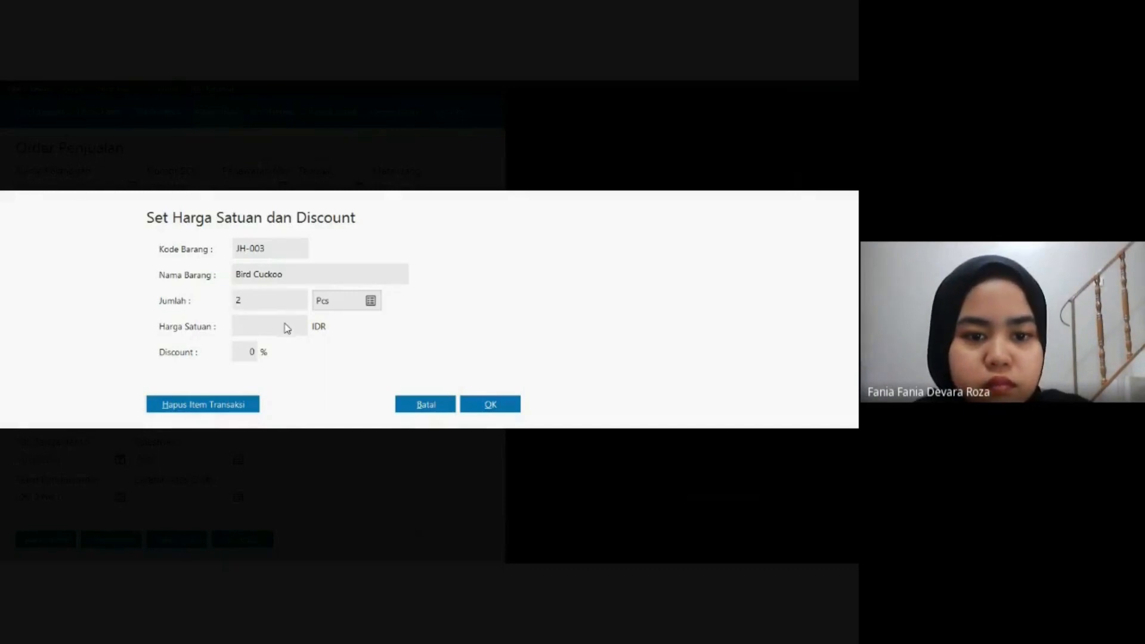
pyautogui.click(285, 324)
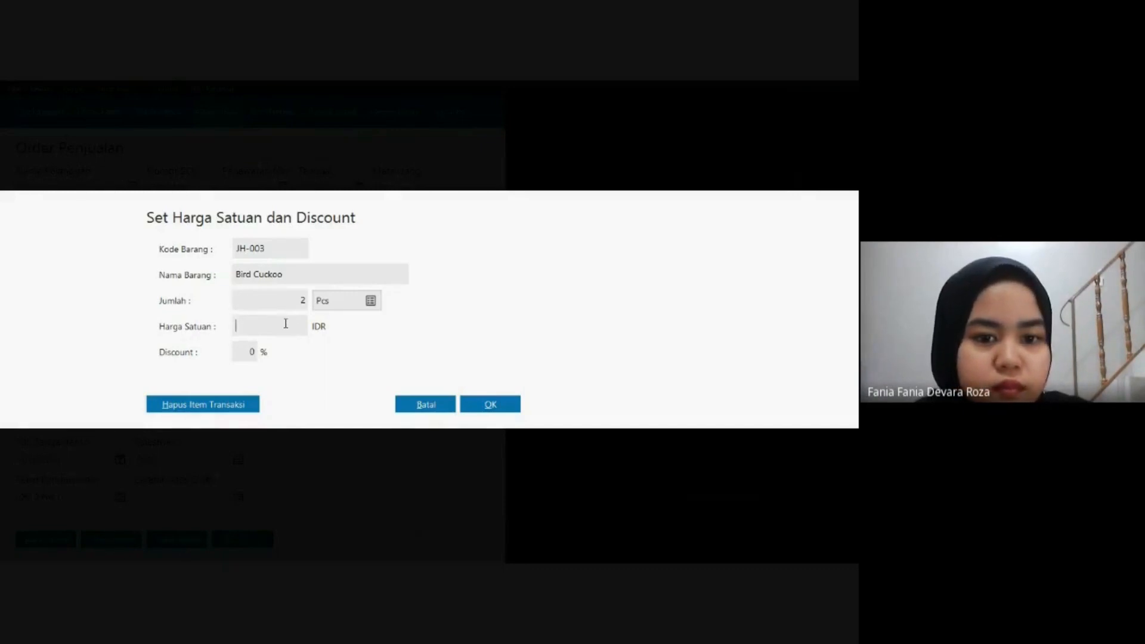
pyautogui.write('700000')
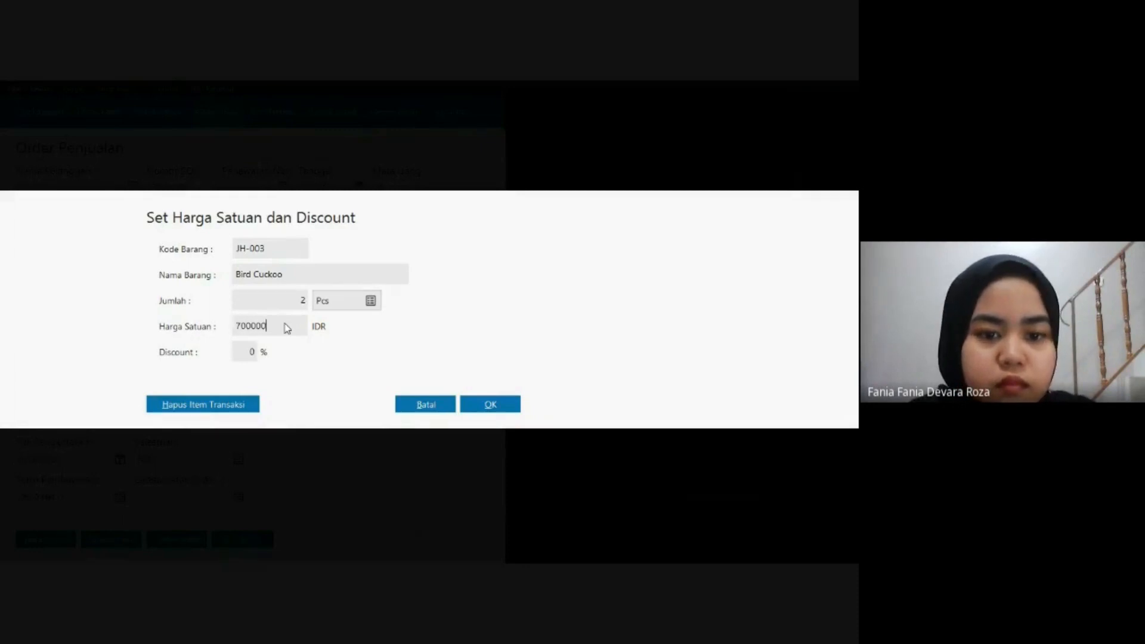
pyautogui.click(492, 404)
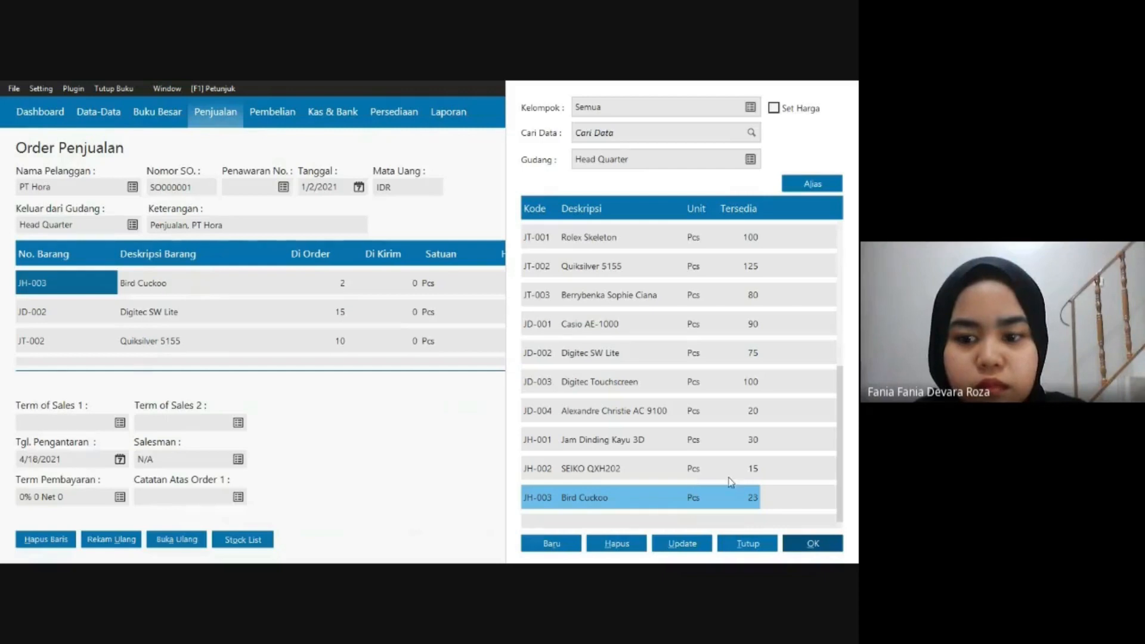
pyautogui.click(742, 544)
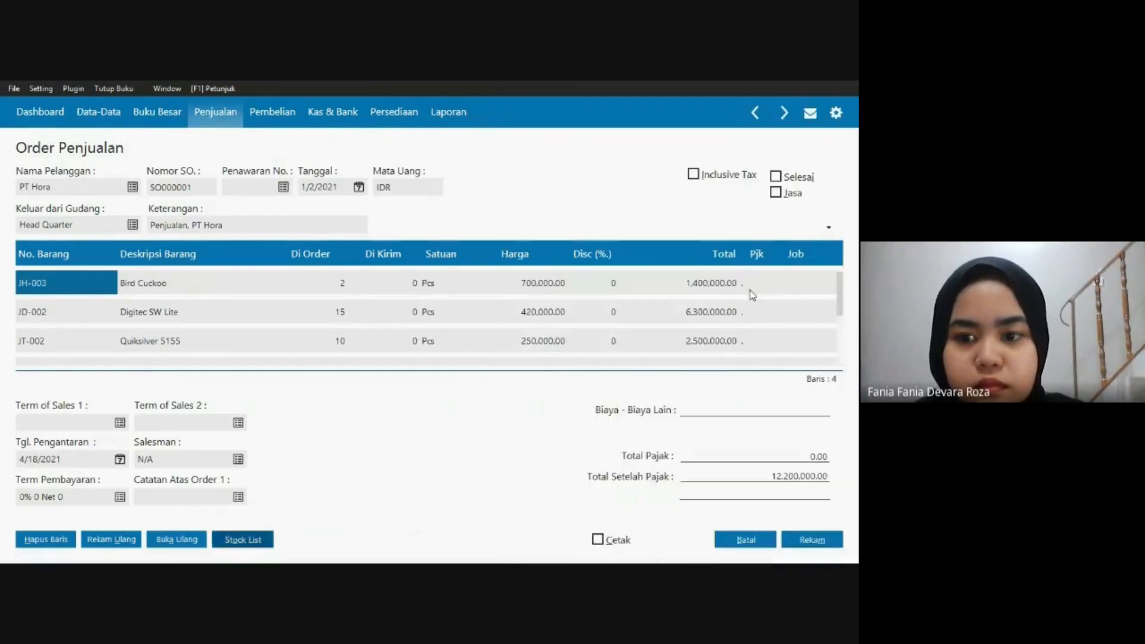
# Apply the VAT (Value Added Tax) code to the Bird Cuckoo and Digitec SW Lite lines of the sales order.
pyautogui.click(742, 289)
pyautogui.click(747, 285)
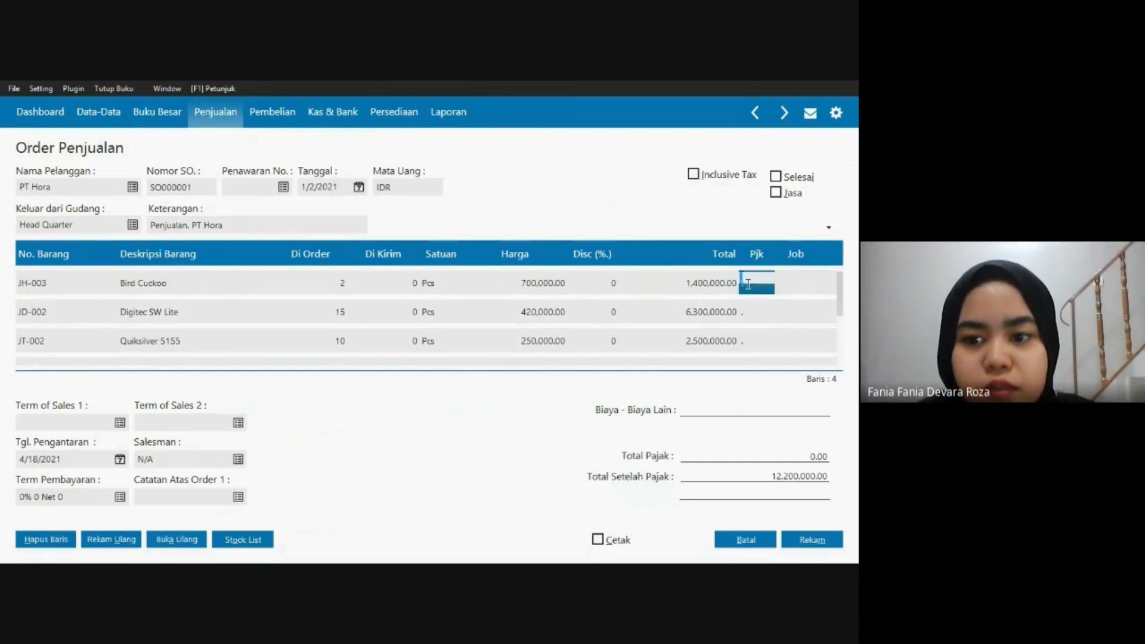
pyautogui.click(748, 284)
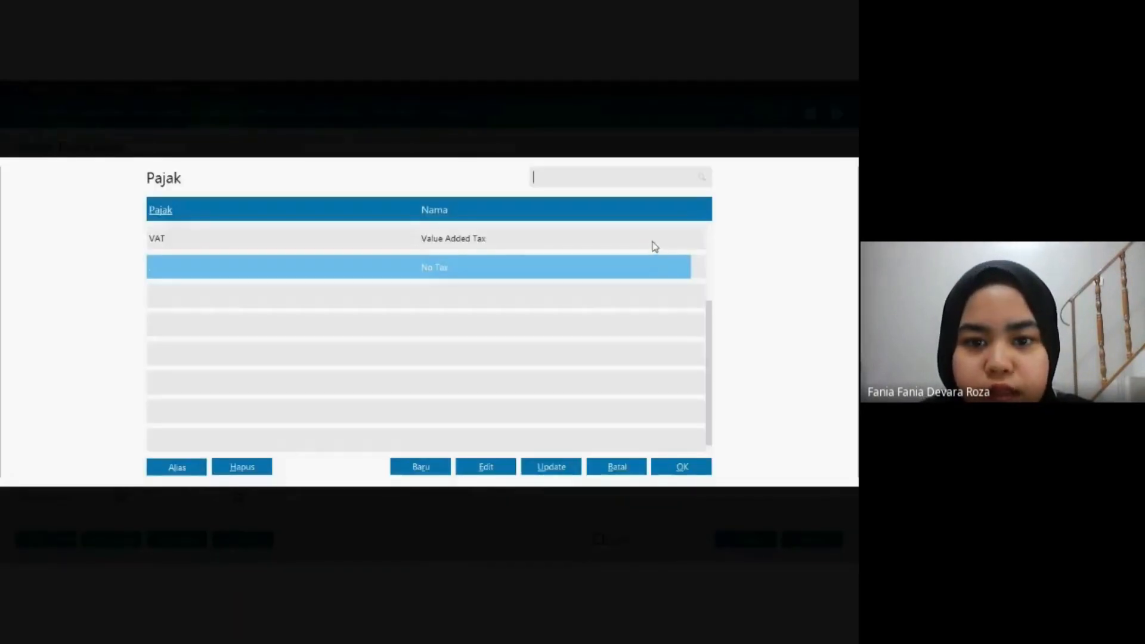
pyautogui.click(655, 244)
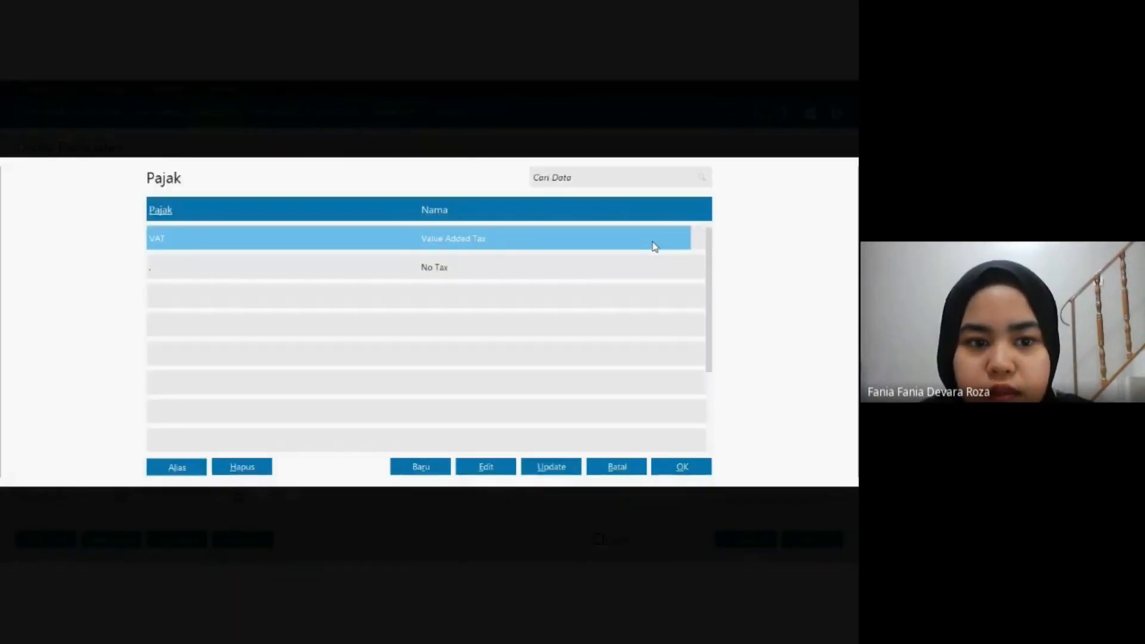
pyautogui.click(684, 468)
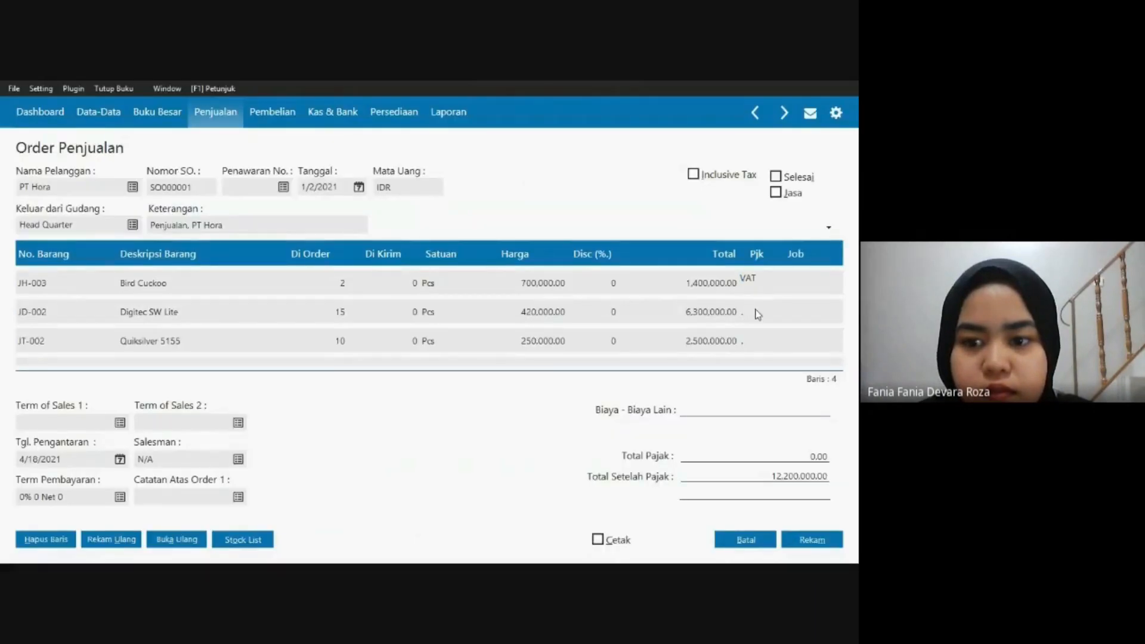
pyautogui.doubleClick(757, 314)
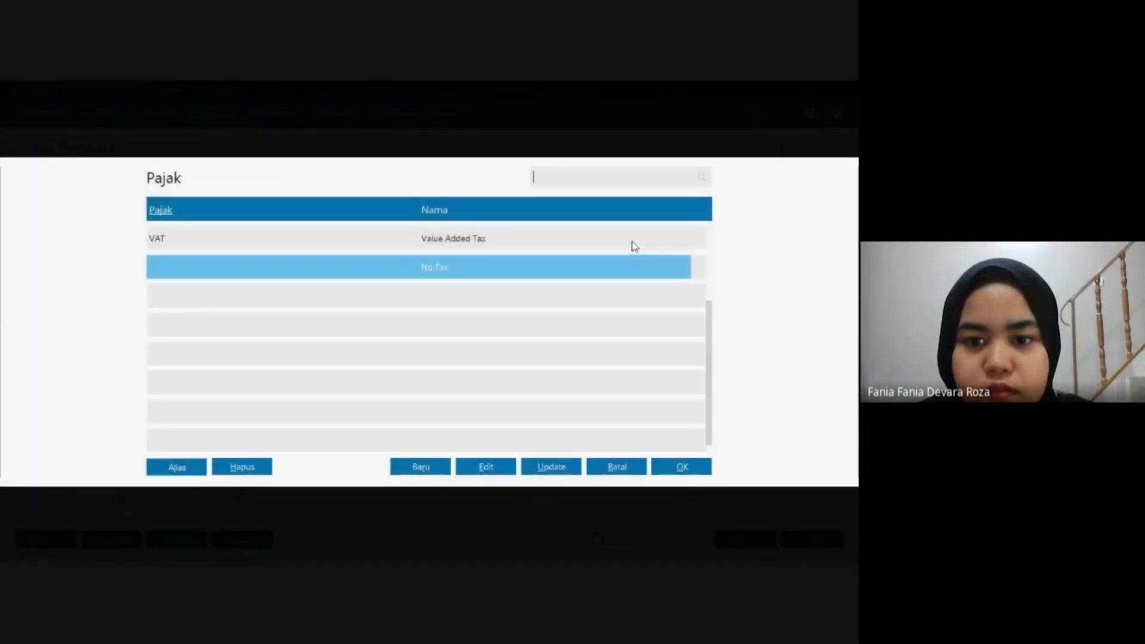
pyautogui.click(631, 242)
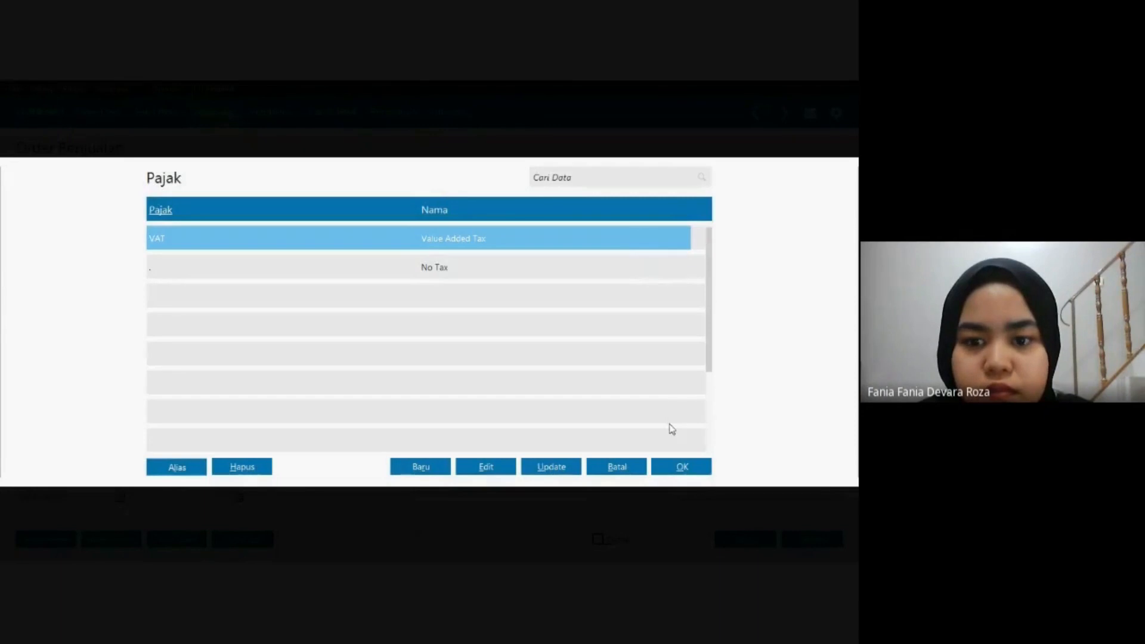
pyautogui.click(678, 466)
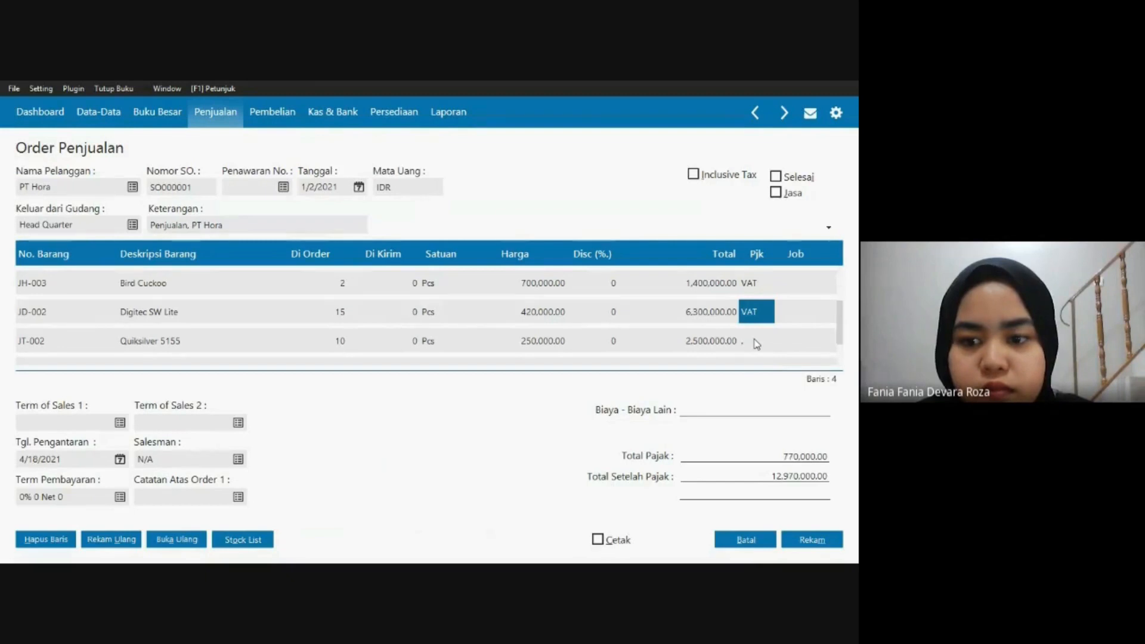
# Apply the VAT (Value Added Tax) code to the Quiksilver 5155 and Rolex Skeleton lines of the sales order.
pyautogui.click(756, 343)
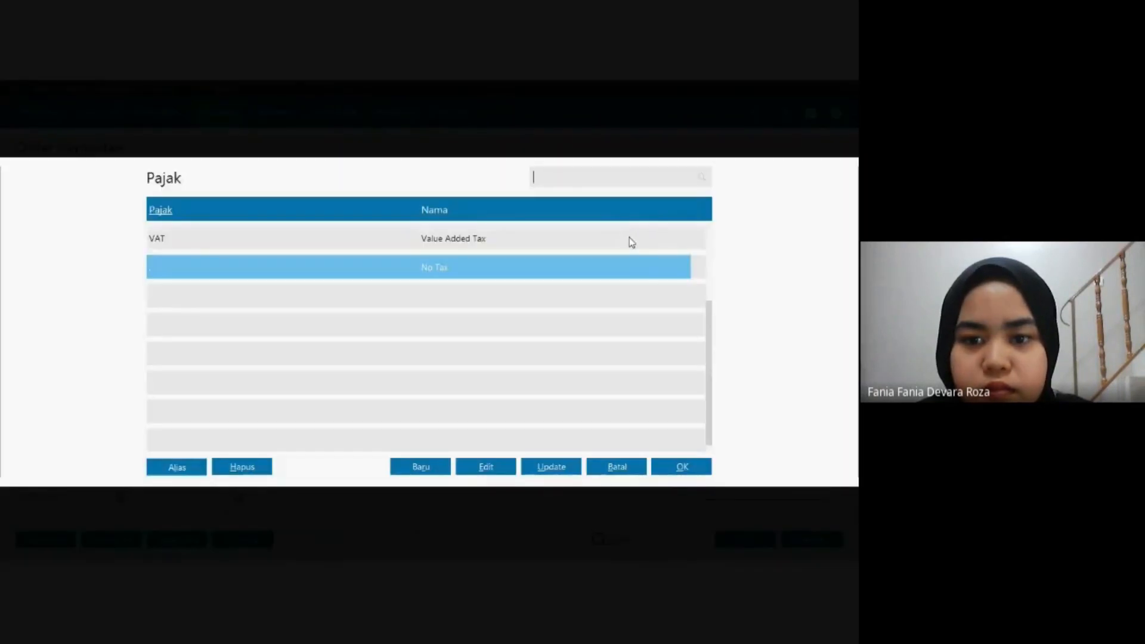
pyautogui.click(630, 237)
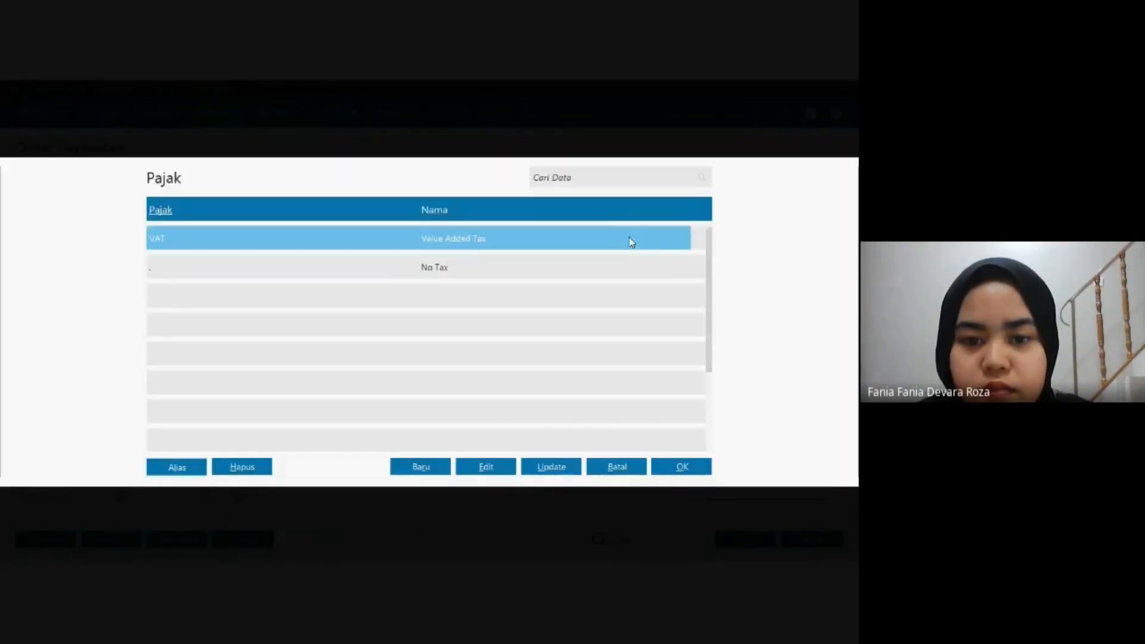
pyautogui.click(667, 470)
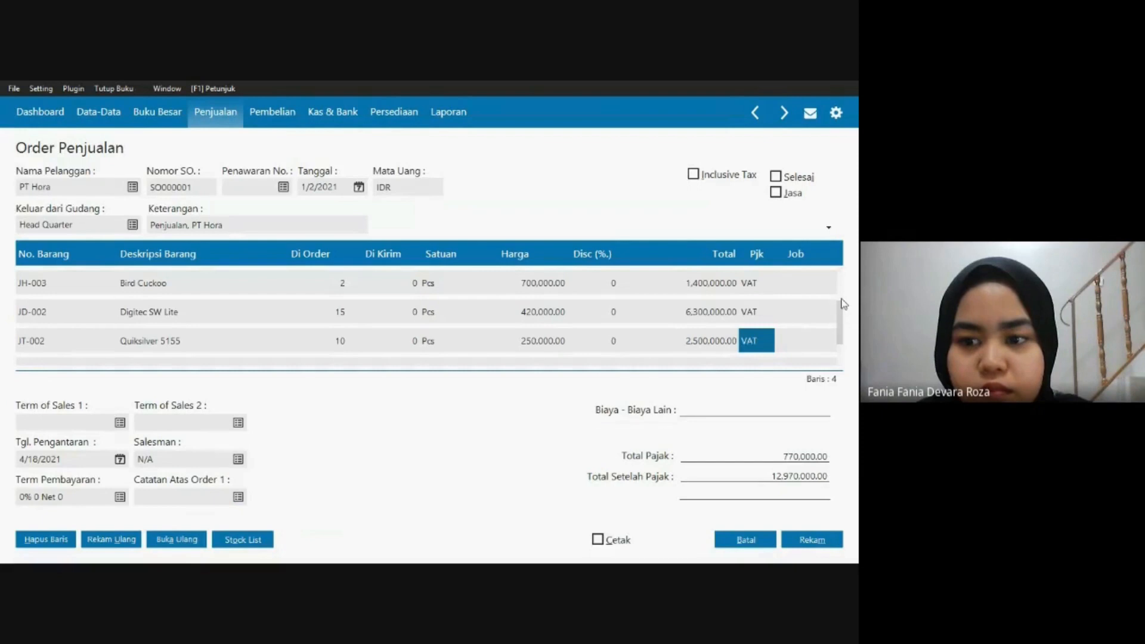
pyautogui.moveTo(840, 304); pyautogui.dragTo(844, 342)
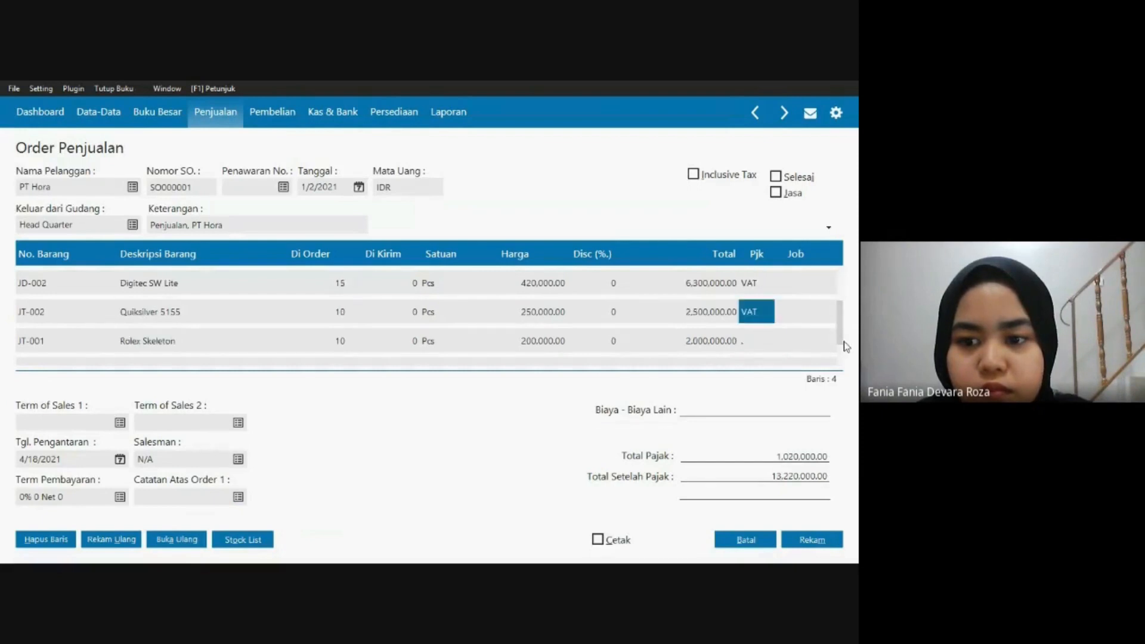
pyautogui.click(760, 341)
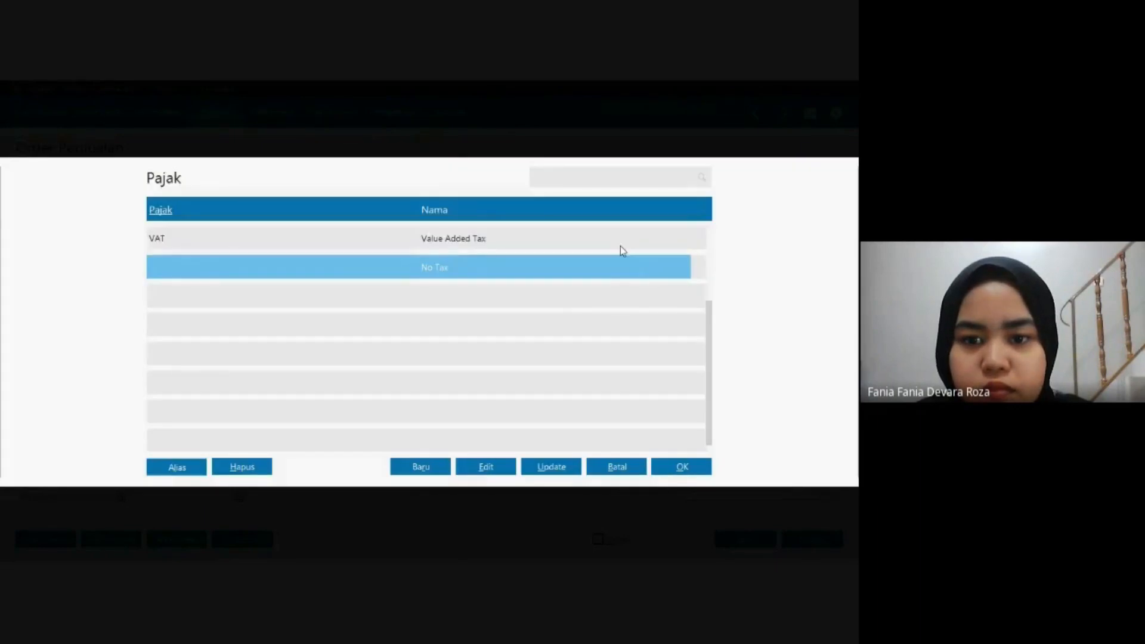
pyautogui.click(620, 246)
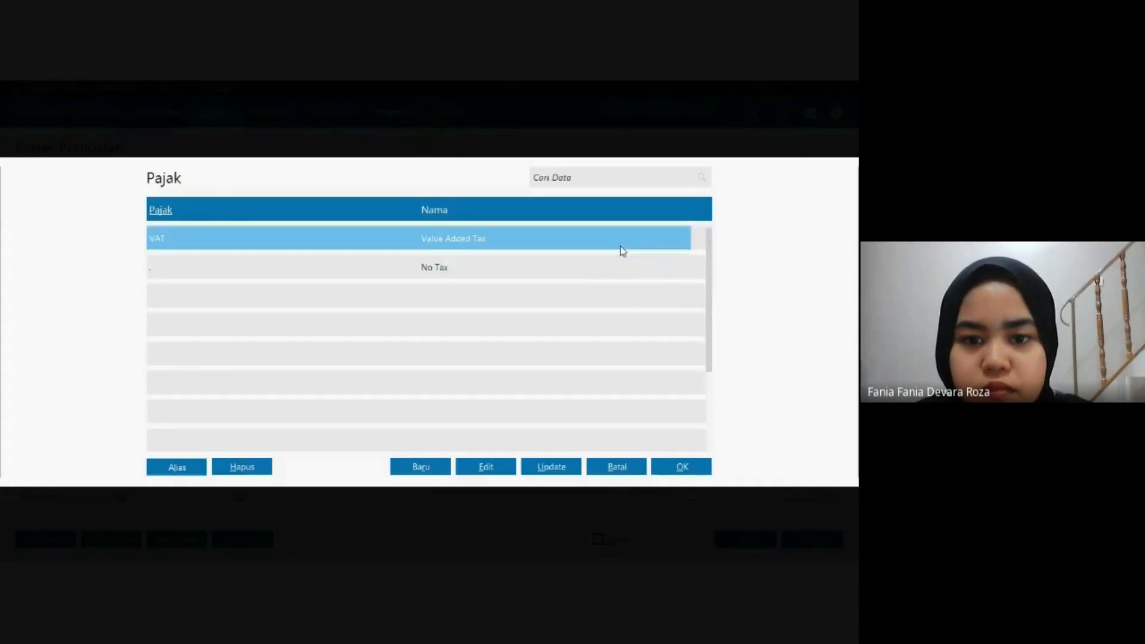
pyautogui.click(673, 468)
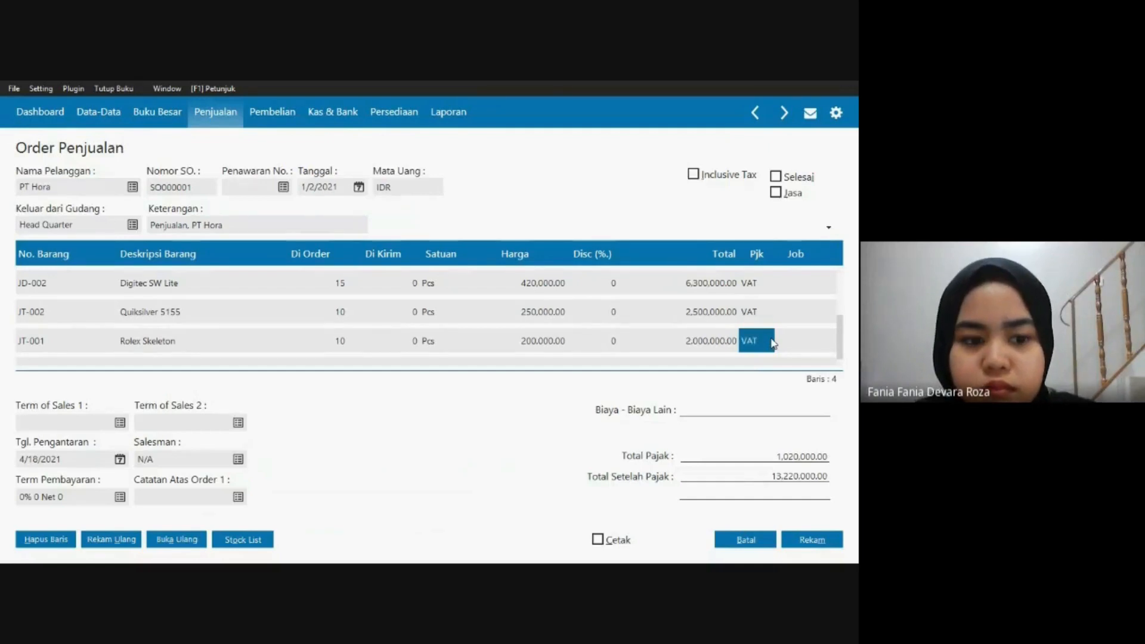
pyautogui.click(786, 347)
# Following SOAL UTS.pdf, set the sales order's payment terms to 10 discount days, 30 due days, 2% early discount and 2% late penalty.
pyautogui.hotkey('alt', 'Tab')
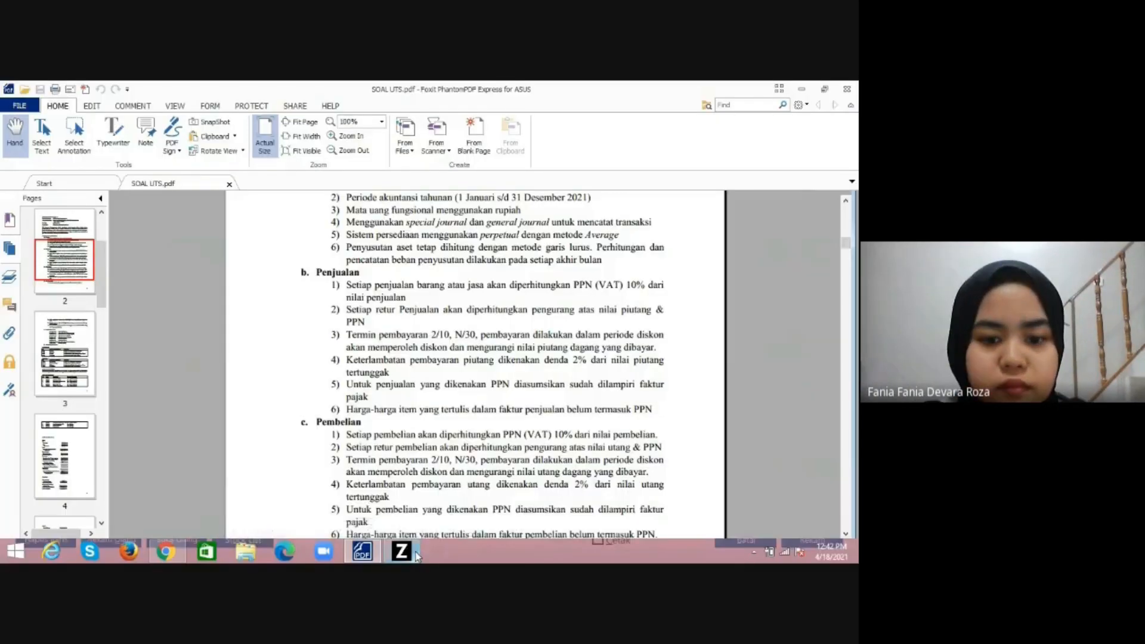
pyautogui.moveTo(417, 557)
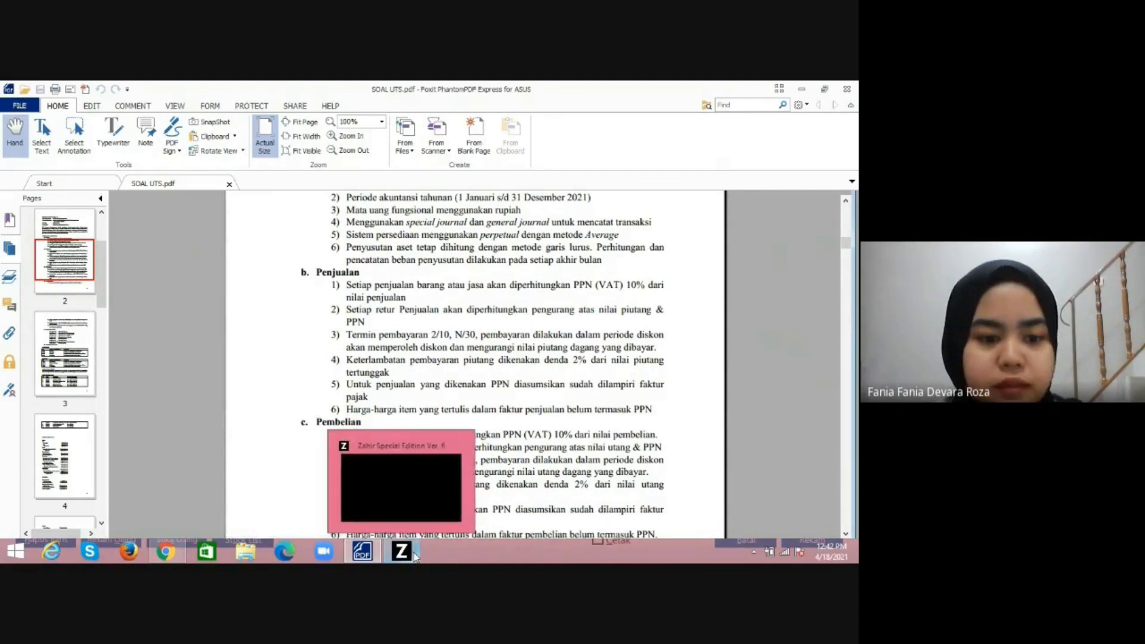
pyautogui.click(415, 555)
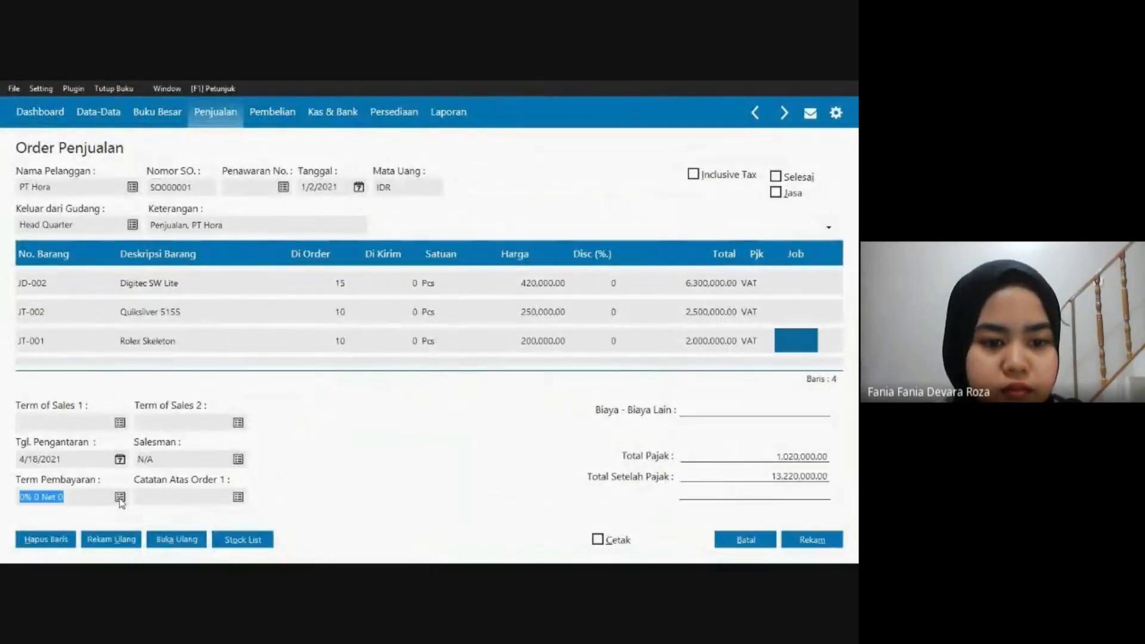
pyautogui.click(120, 497)
pyautogui.write('1')
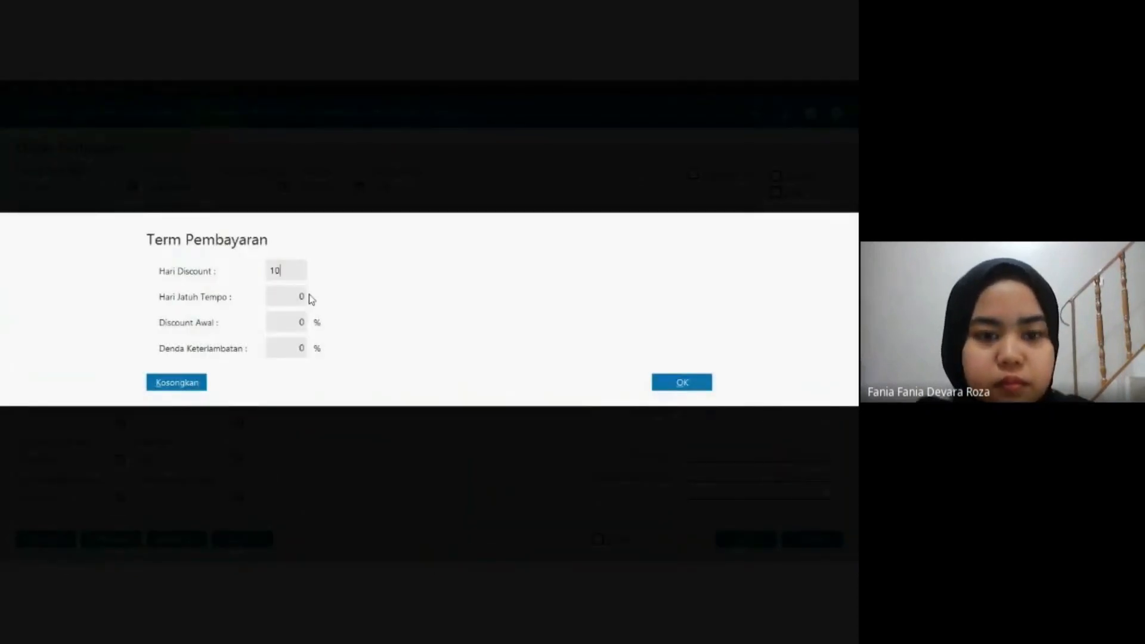
pyautogui.write('0')
pyautogui.press('Tab')
pyautogui.write('30')
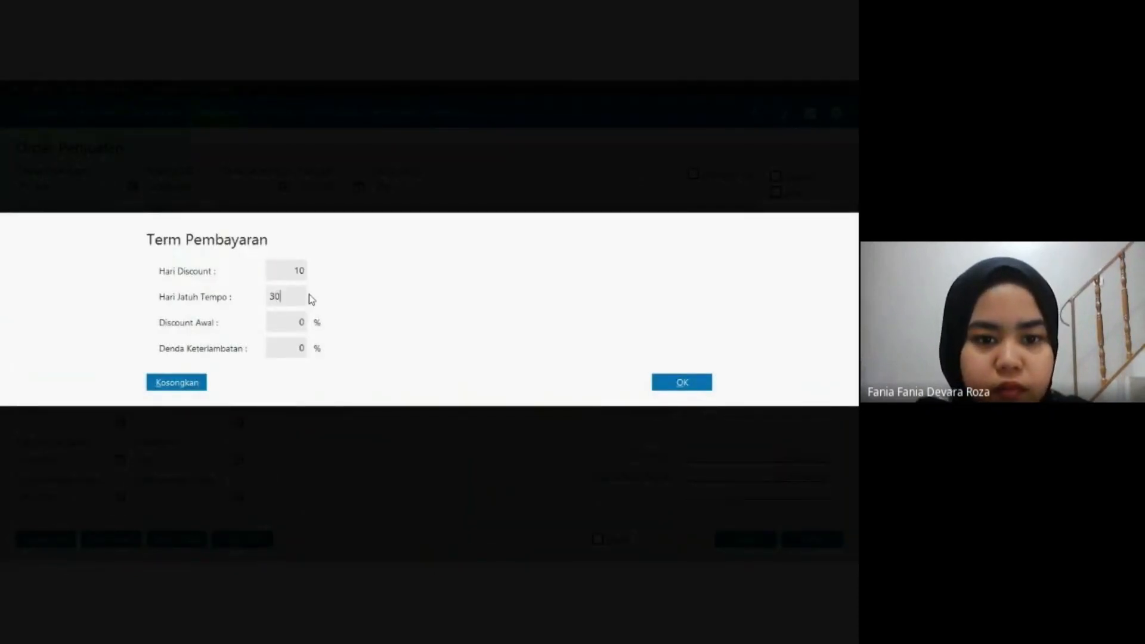
pyautogui.press('Tab')
pyautogui.write('2')
pyautogui.press('Tab')
pyautogui.write('2')
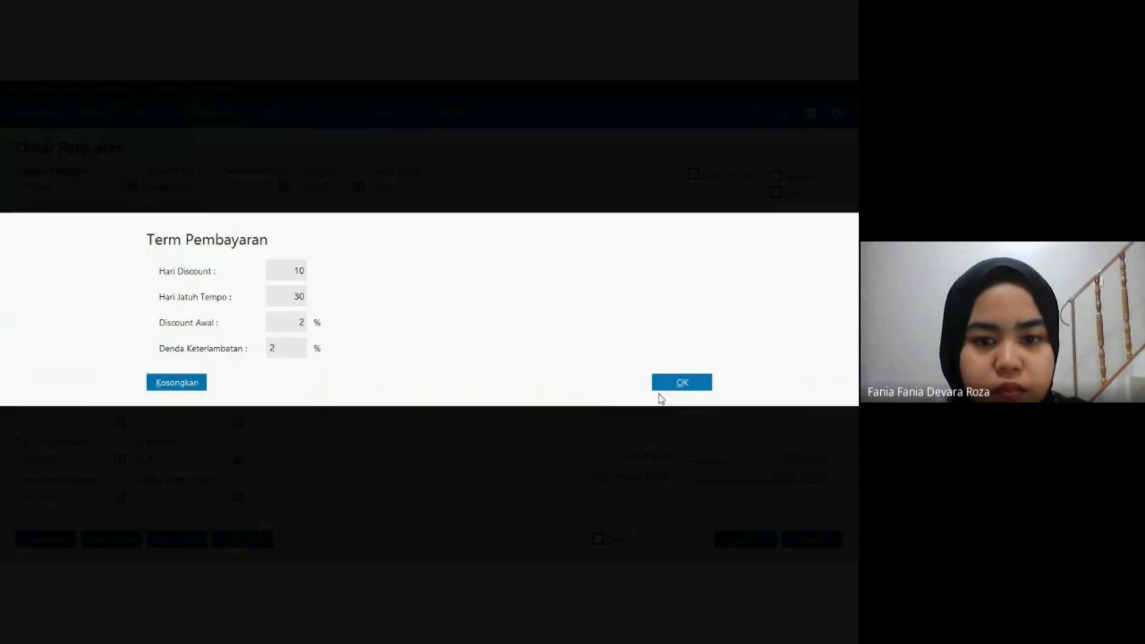
pyautogui.click(678, 393)
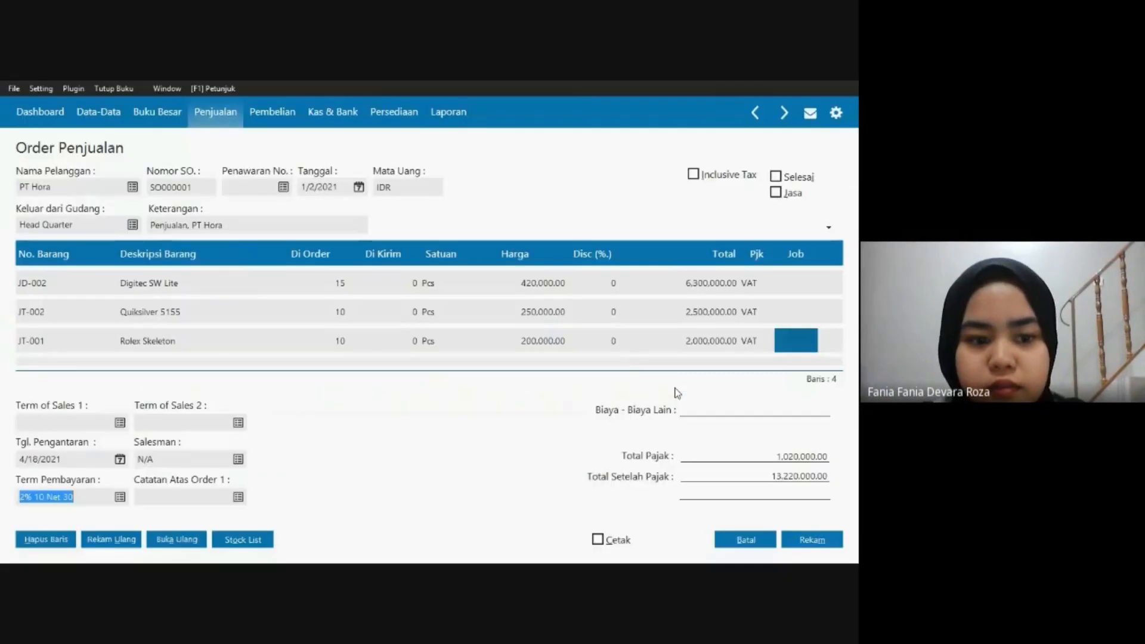
# Record PT Hora's sales order, cancel the blank new order and close the sales order list.
pyautogui.click(711, 341)
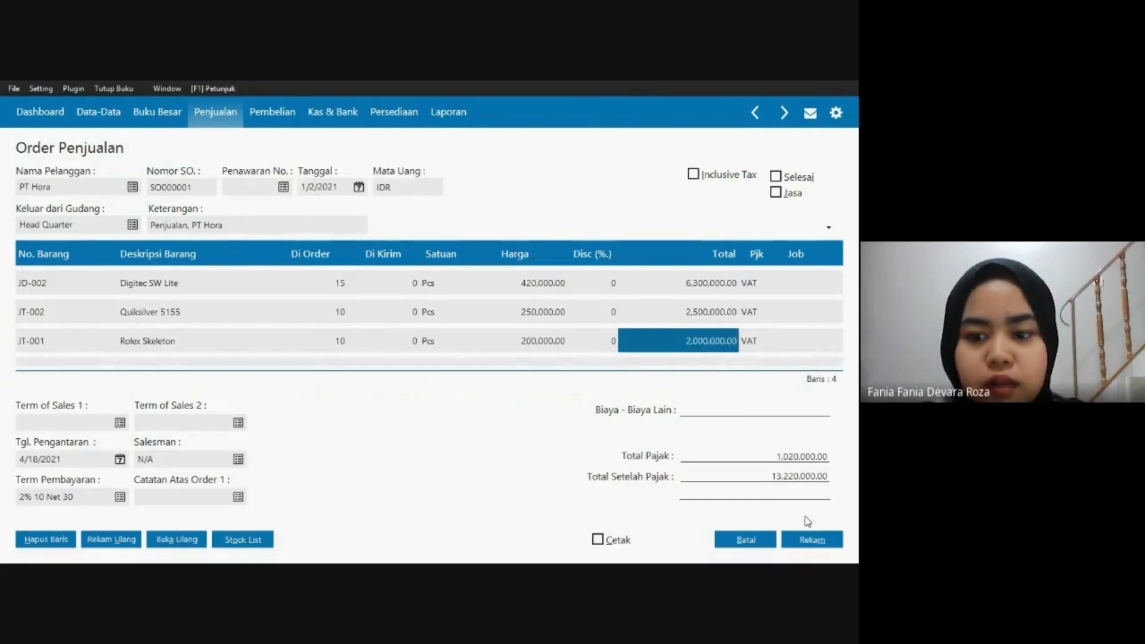
pyautogui.click(805, 544)
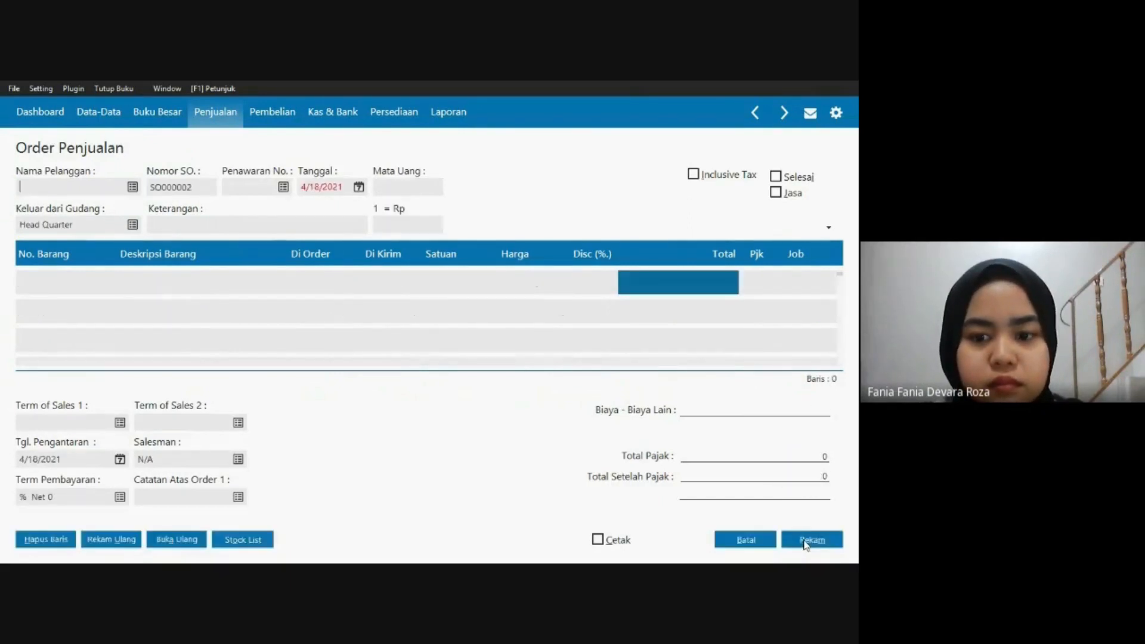
pyautogui.click(744, 539)
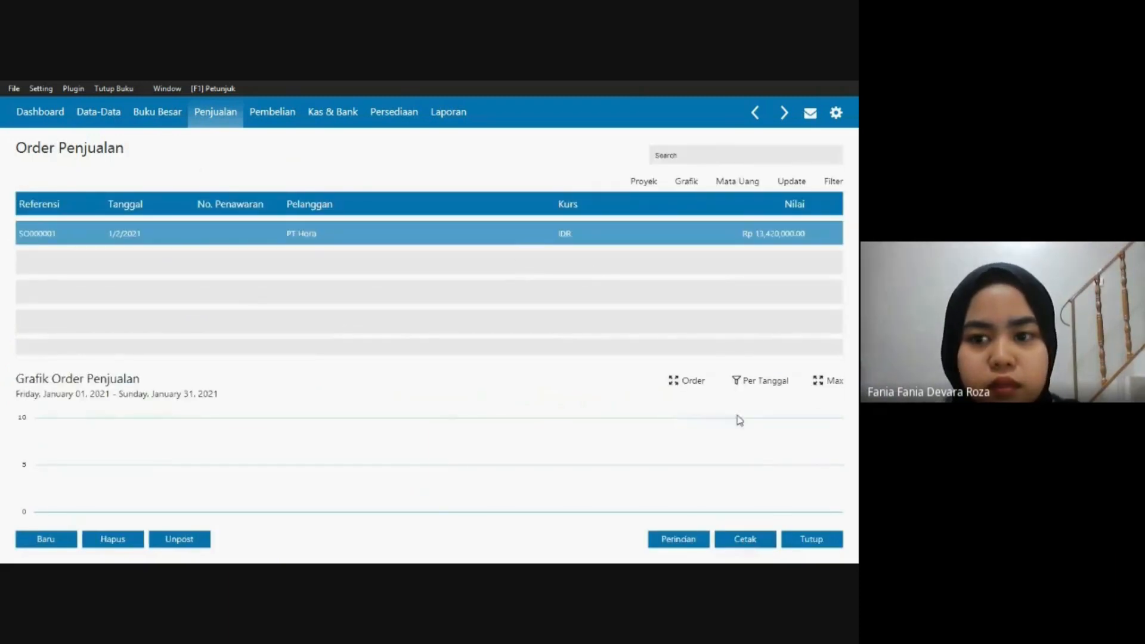
pyautogui.click(810, 540)
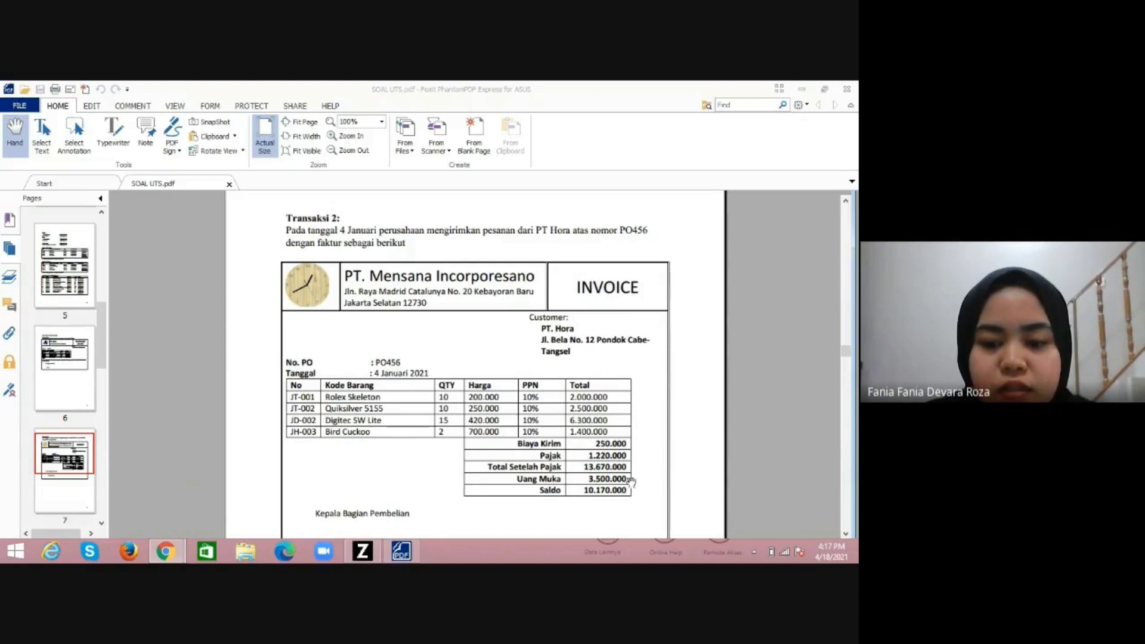
# Switch from SOAL UTS.pdf to Zahir and start a new sales invoice.
pyautogui.click(365, 550)
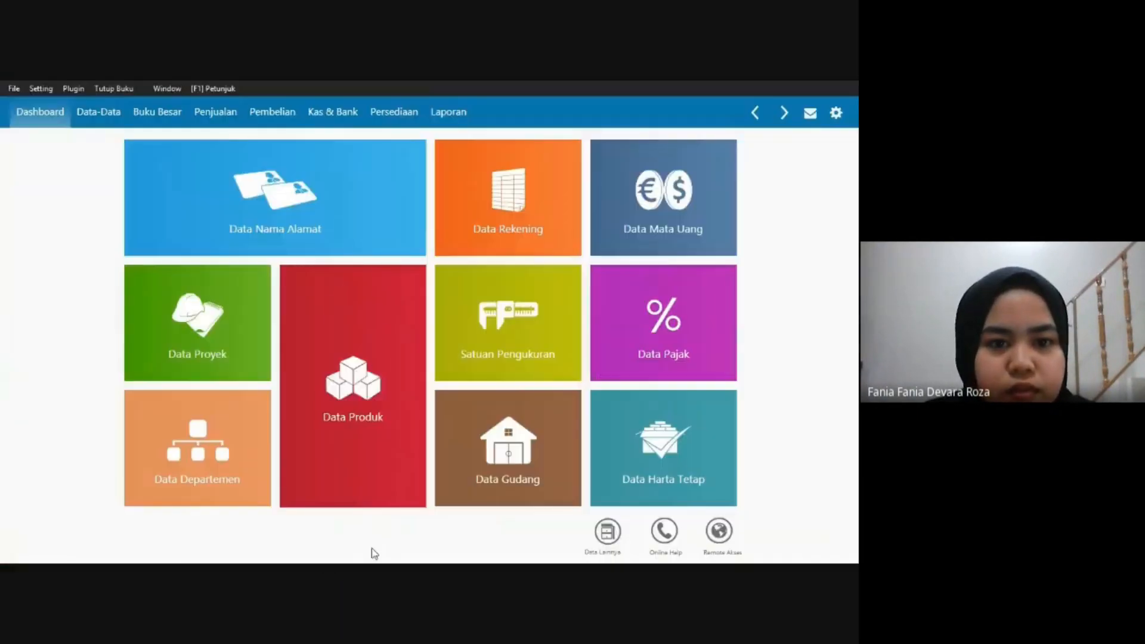
pyautogui.click(216, 114)
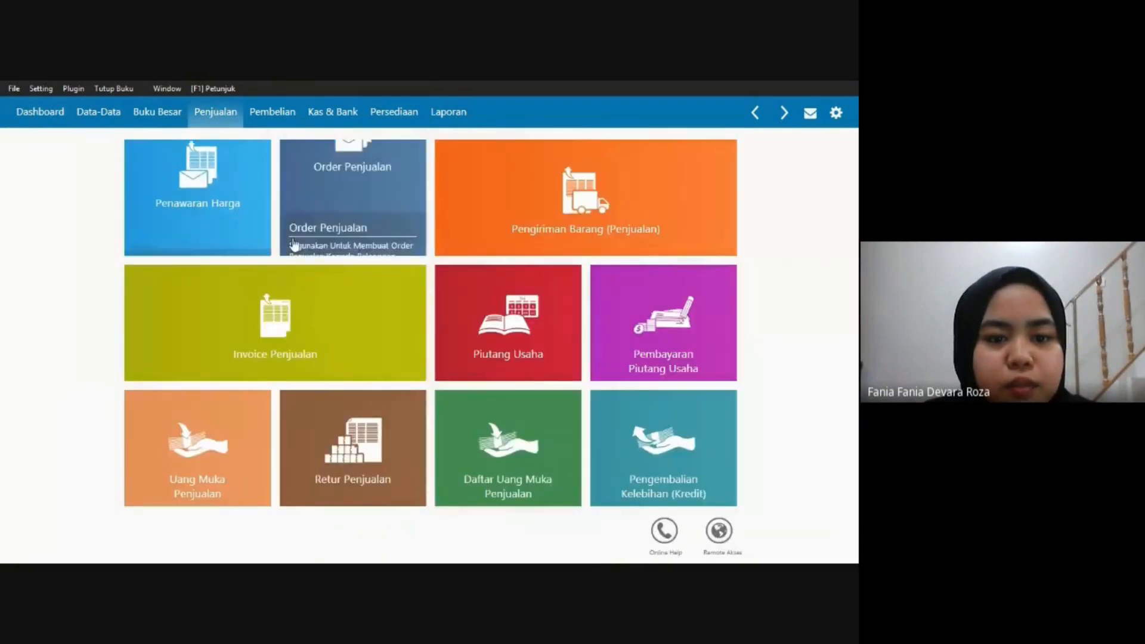
pyautogui.click(327, 298)
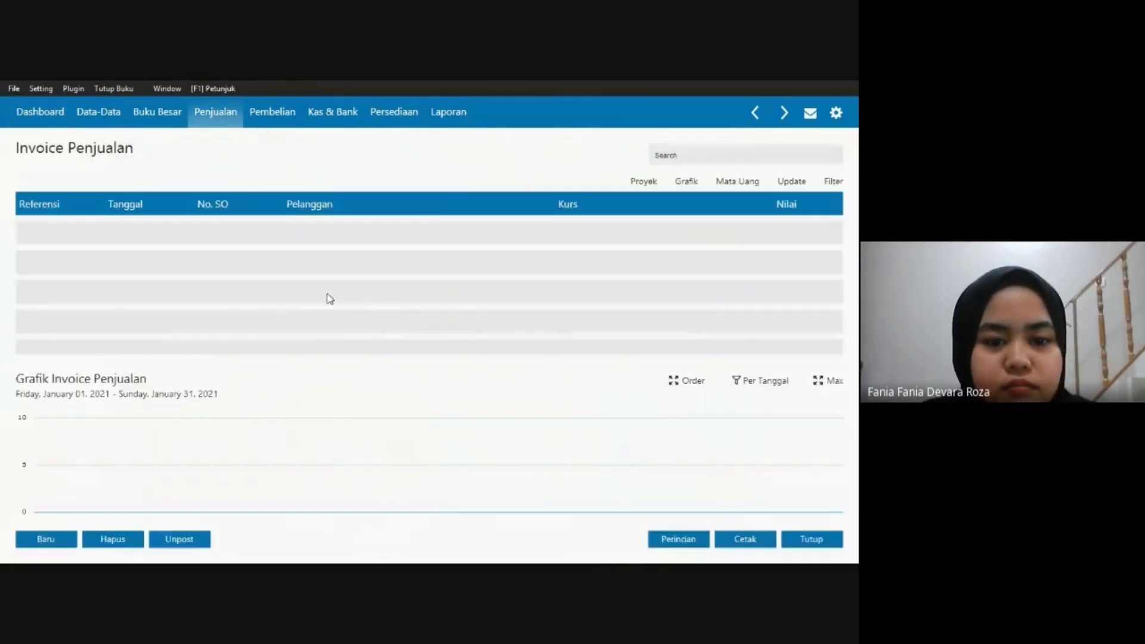
pyautogui.click(48, 544)
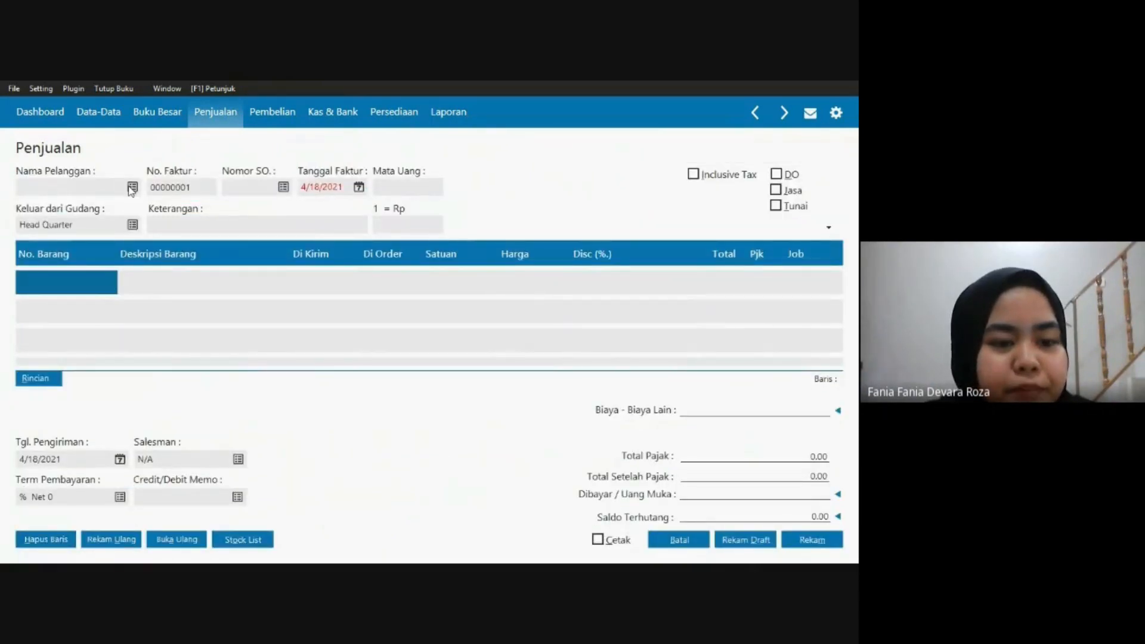
# Select PT Hora as the invoice customer and load its sales order PO456 into the invoice.
pyautogui.click(132, 187)
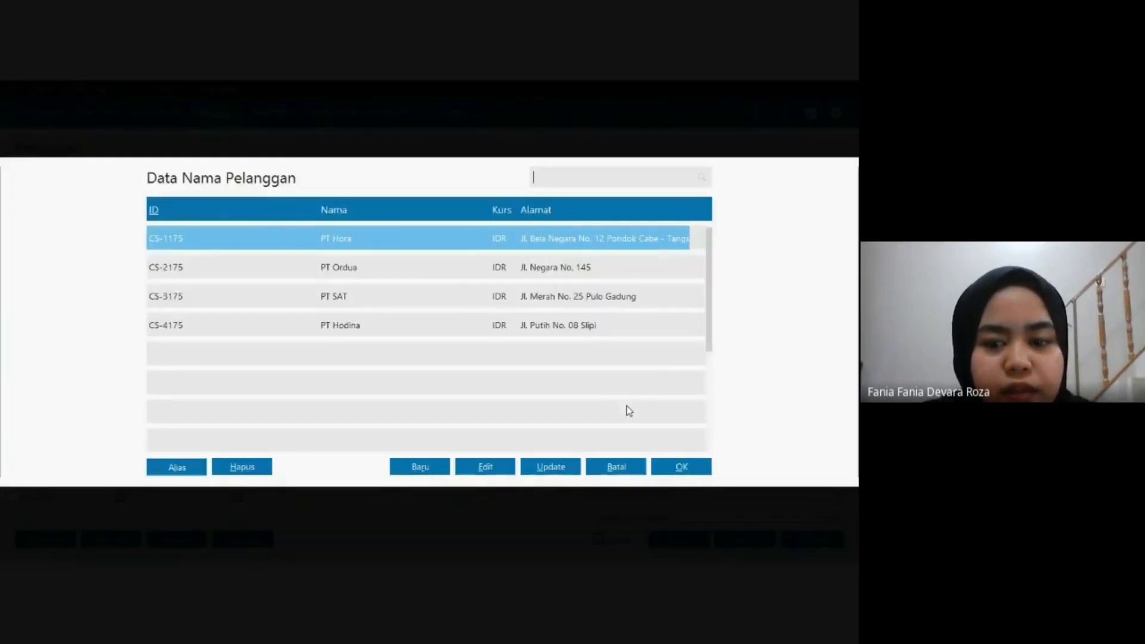
pyautogui.click(670, 469)
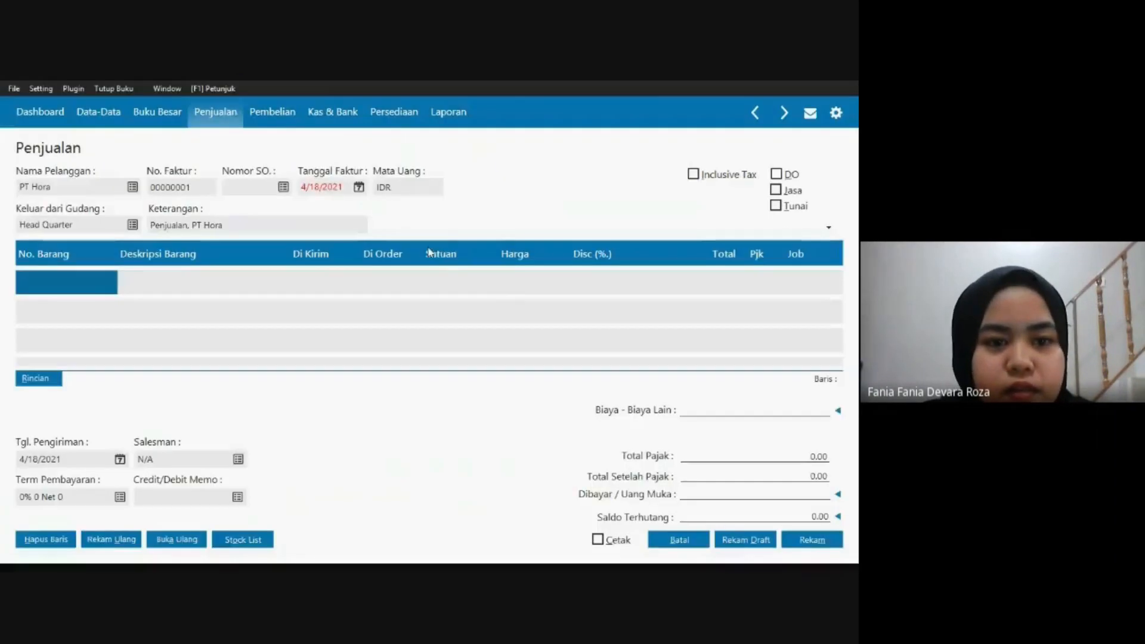
pyautogui.click(284, 187)
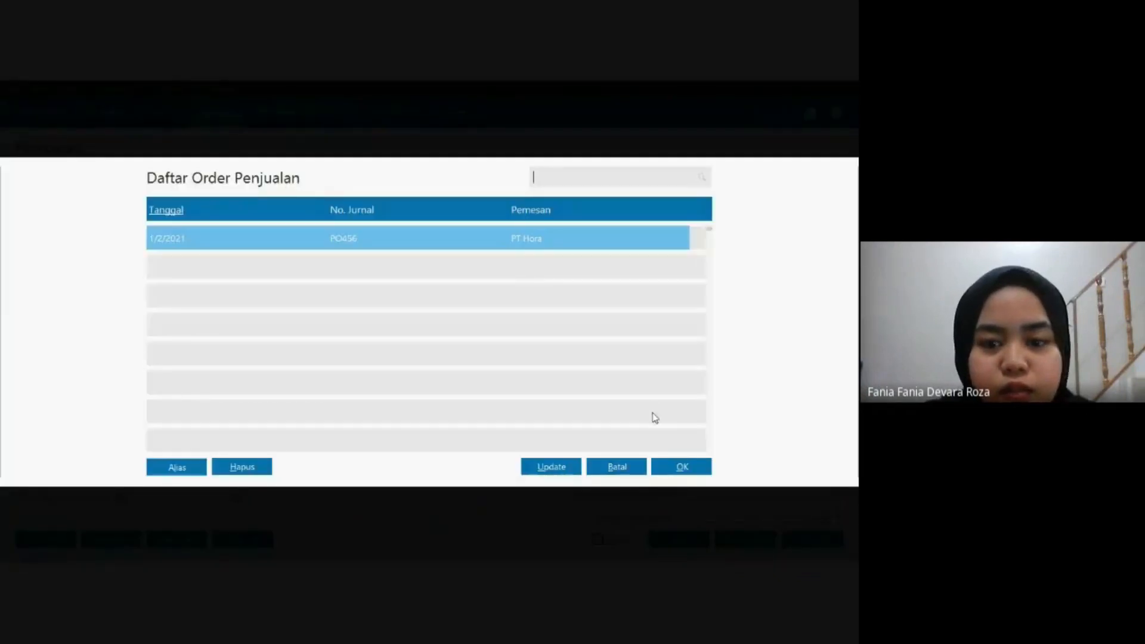
pyautogui.click(668, 468)
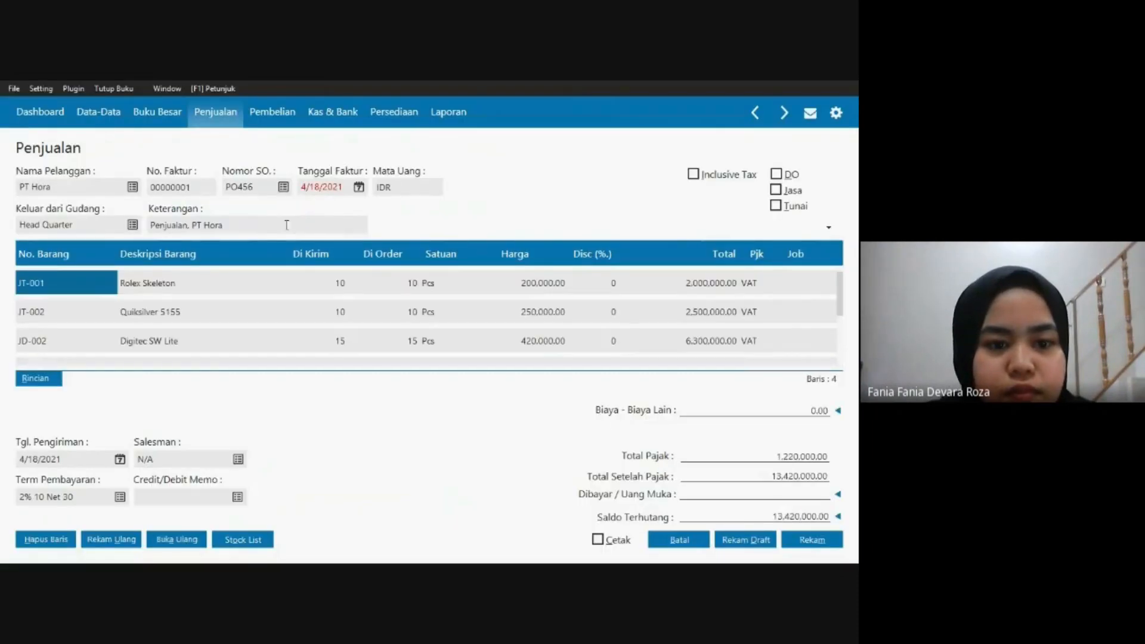
# Check the invoice date for Transaksi 2 in SOAL UTS.pdf and set the sales invoice date to 1/4/2021.
pyautogui.click(302, 187)
pyautogui.click(302, 186)
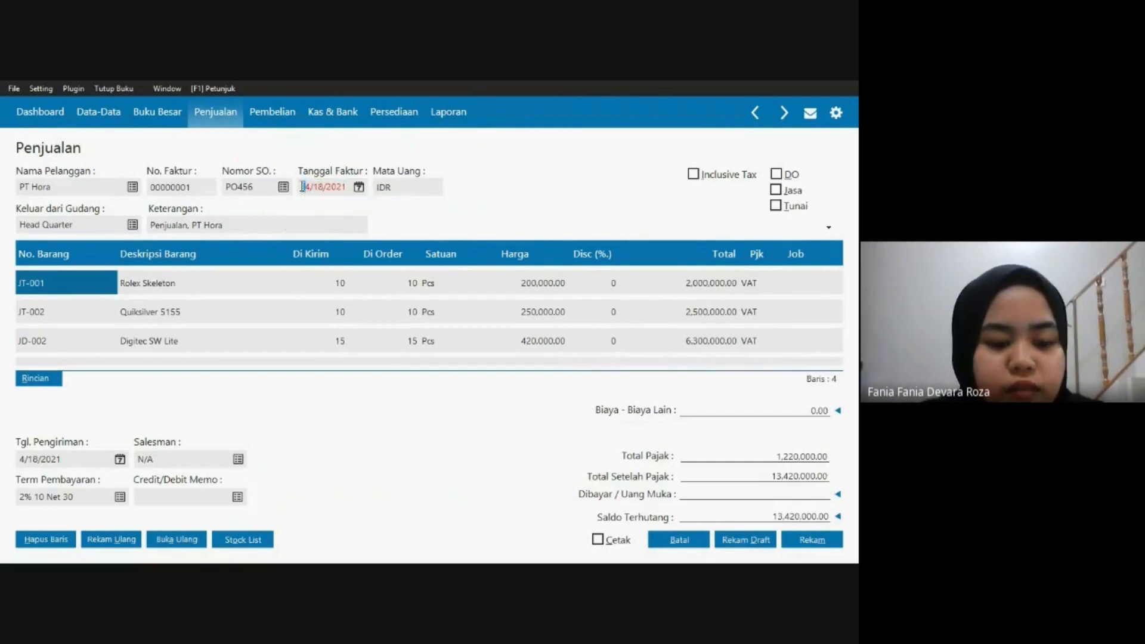
pyautogui.hotkey('alt', 'Tab')
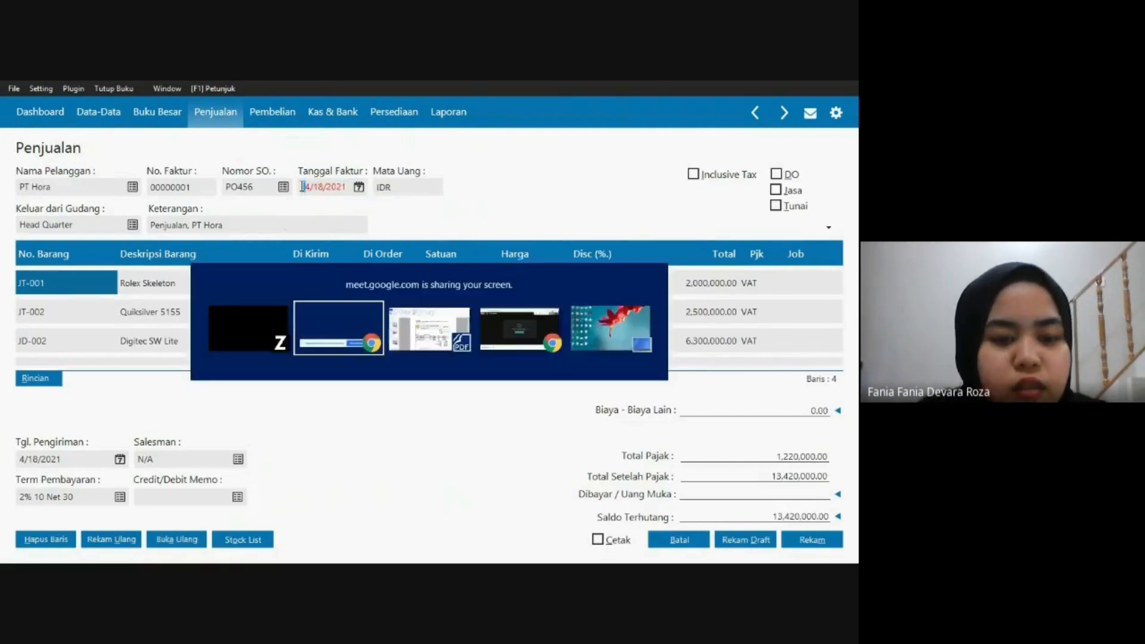
pyautogui.click(439, 335)
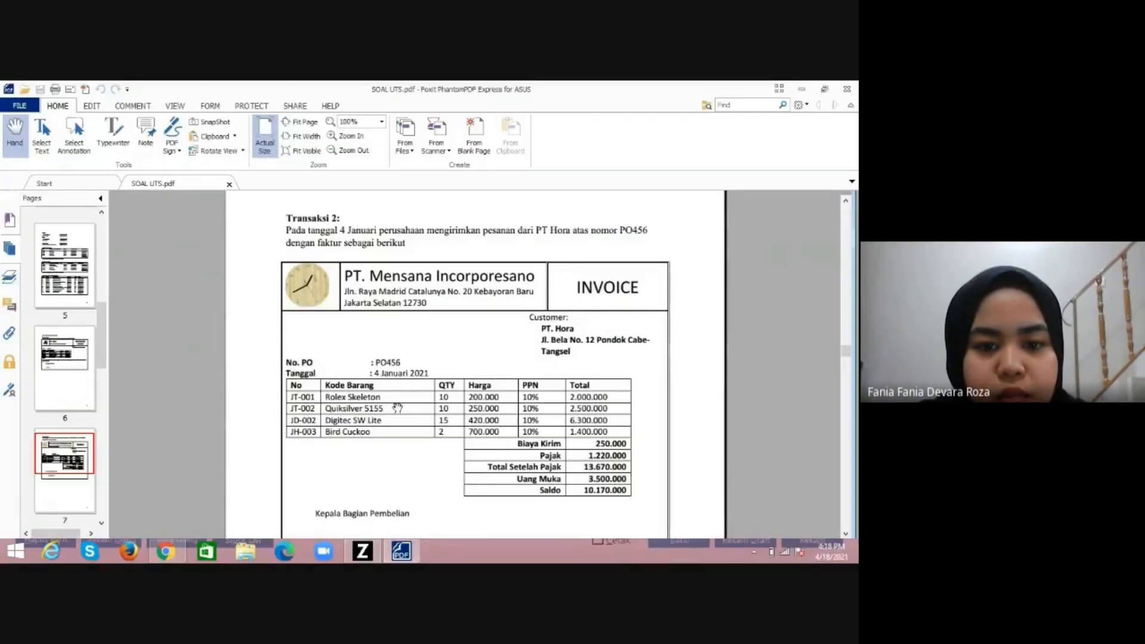
pyautogui.click(364, 550)
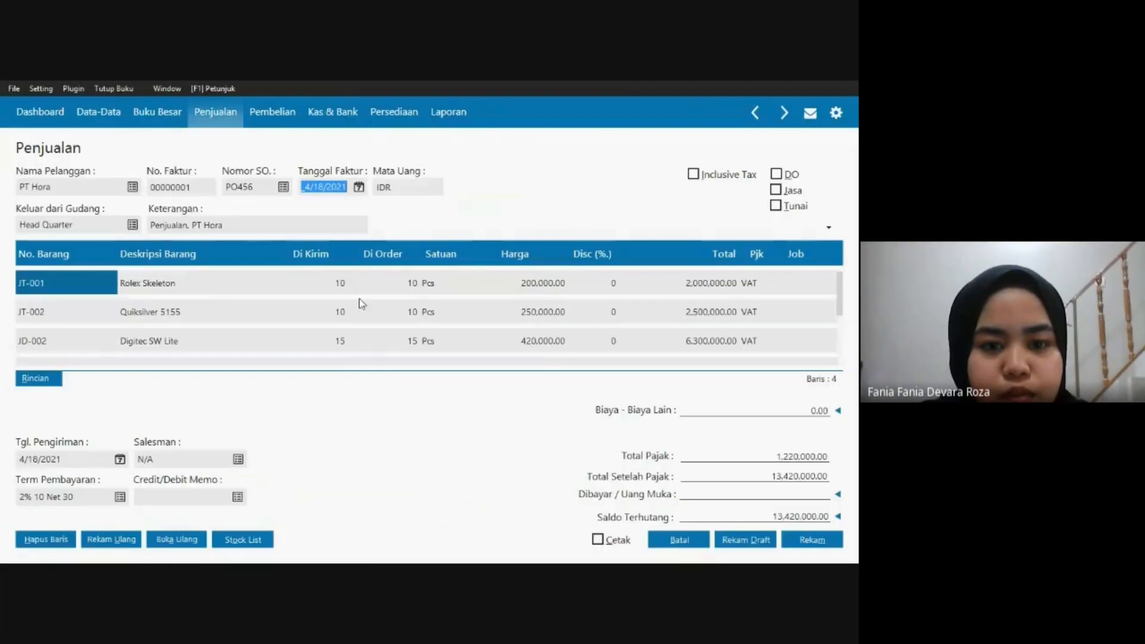
pyautogui.click(306, 190)
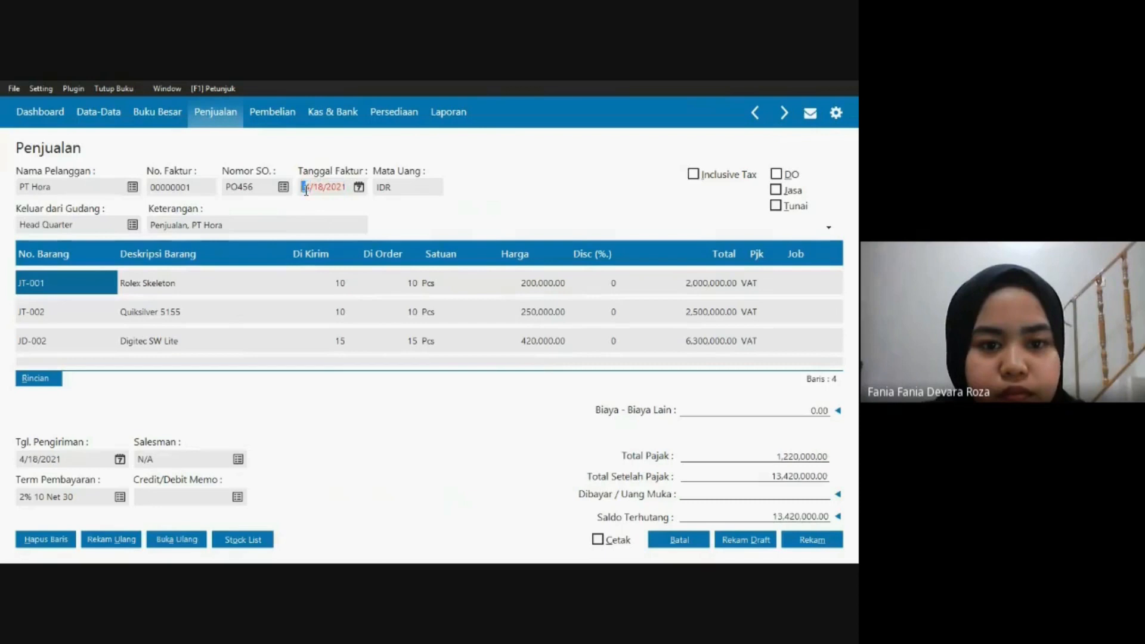
pyautogui.write('01/04')
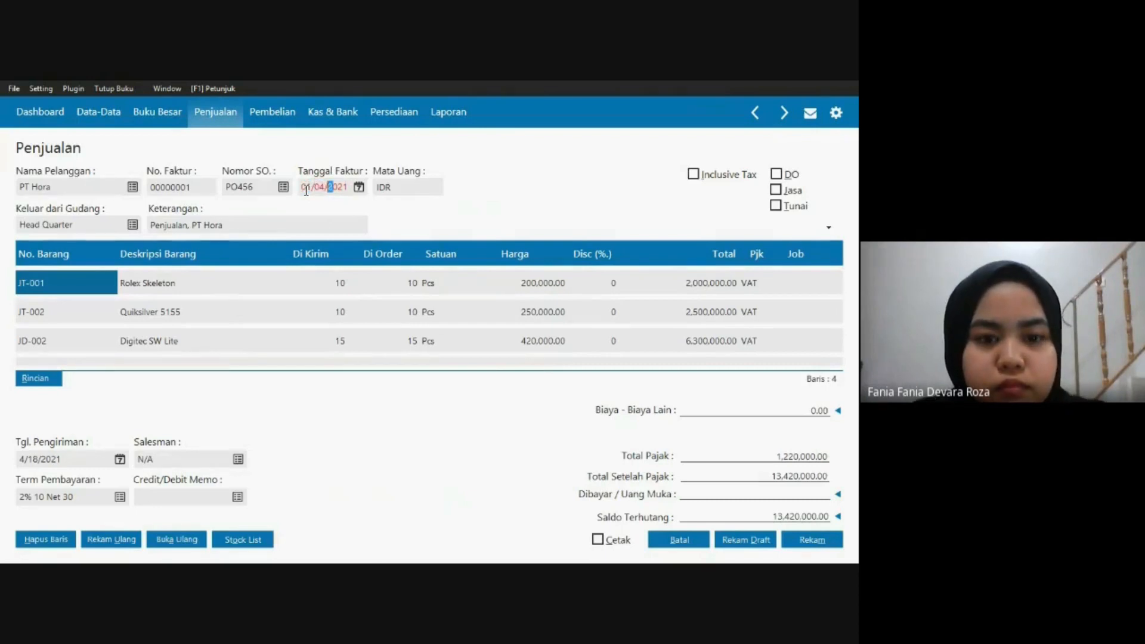
pyautogui.press('Tab')
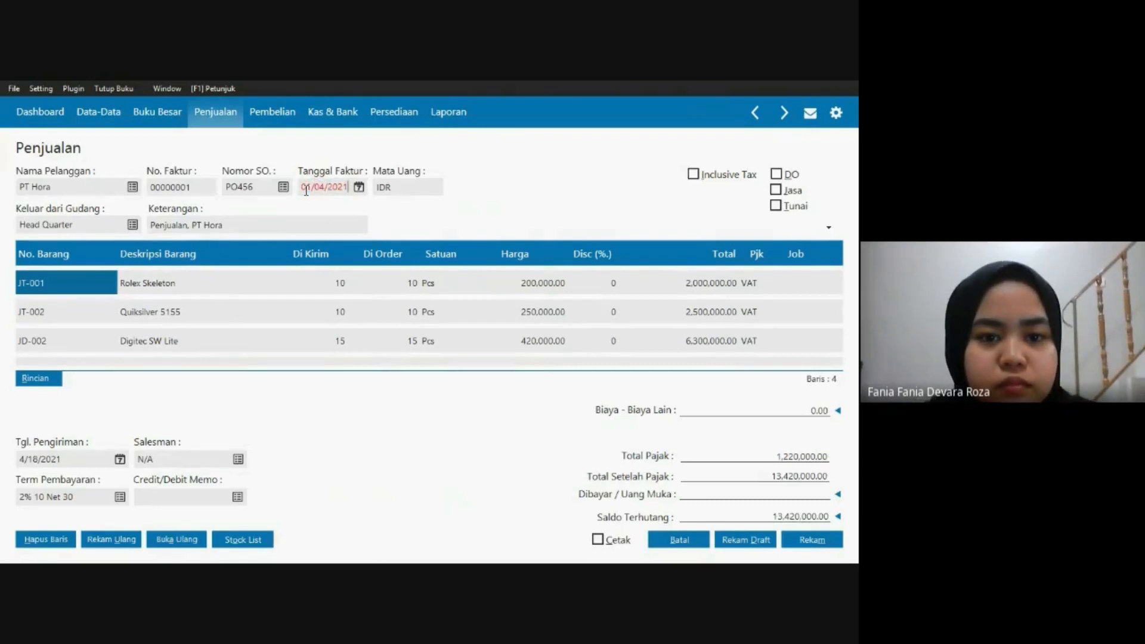
pyautogui.click(301, 226)
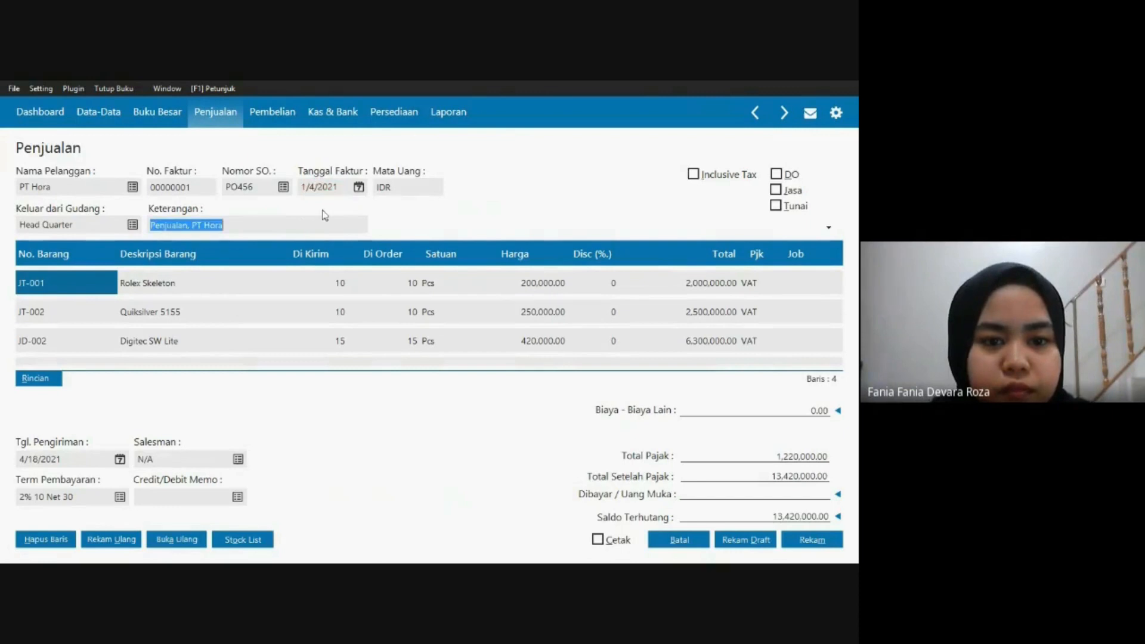
pyautogui.click(358, 189)
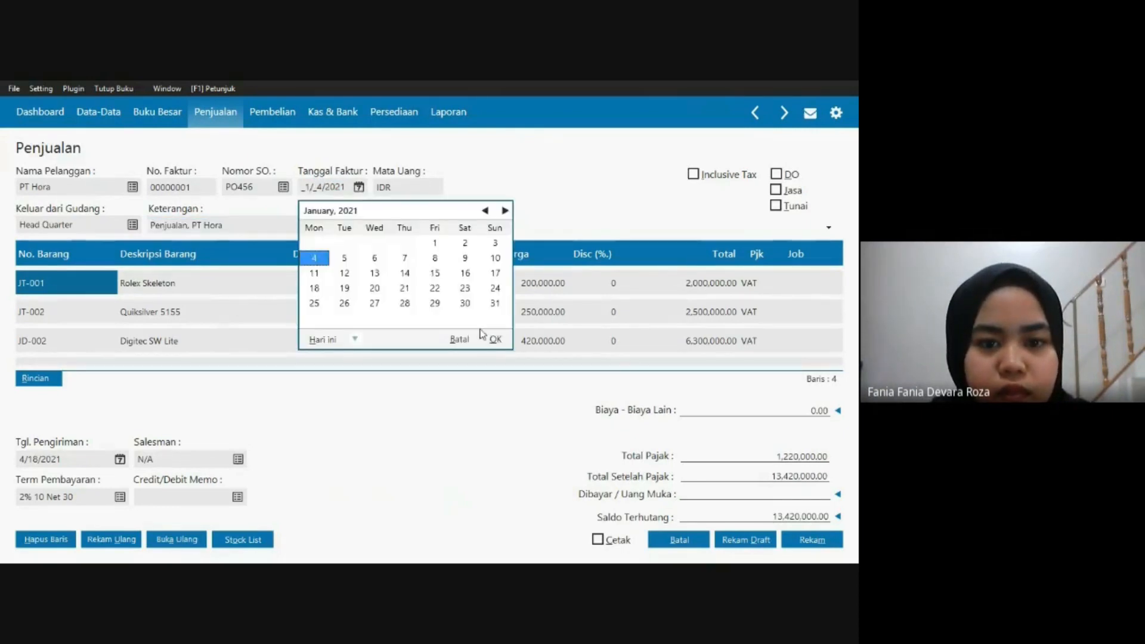
pyautogui.click(495, 340)
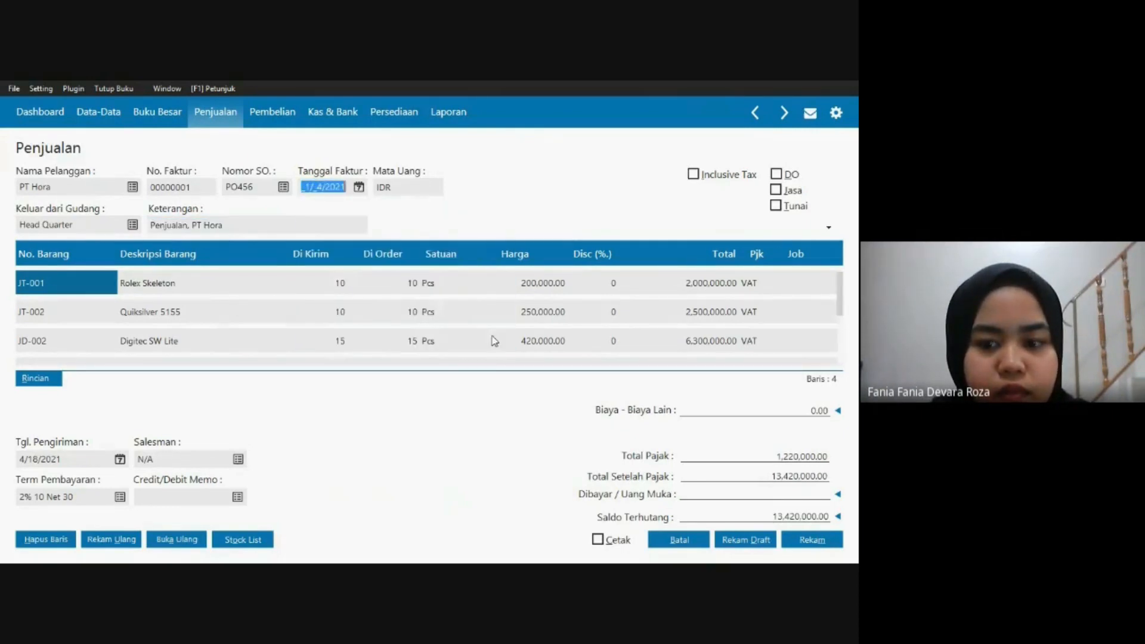
# Check the shipping cost in SOAL UTS.pdf and enter 250000 as the invoice's other costs (Biaya - Biaya Lain).
pyautogui.click(761, 411)
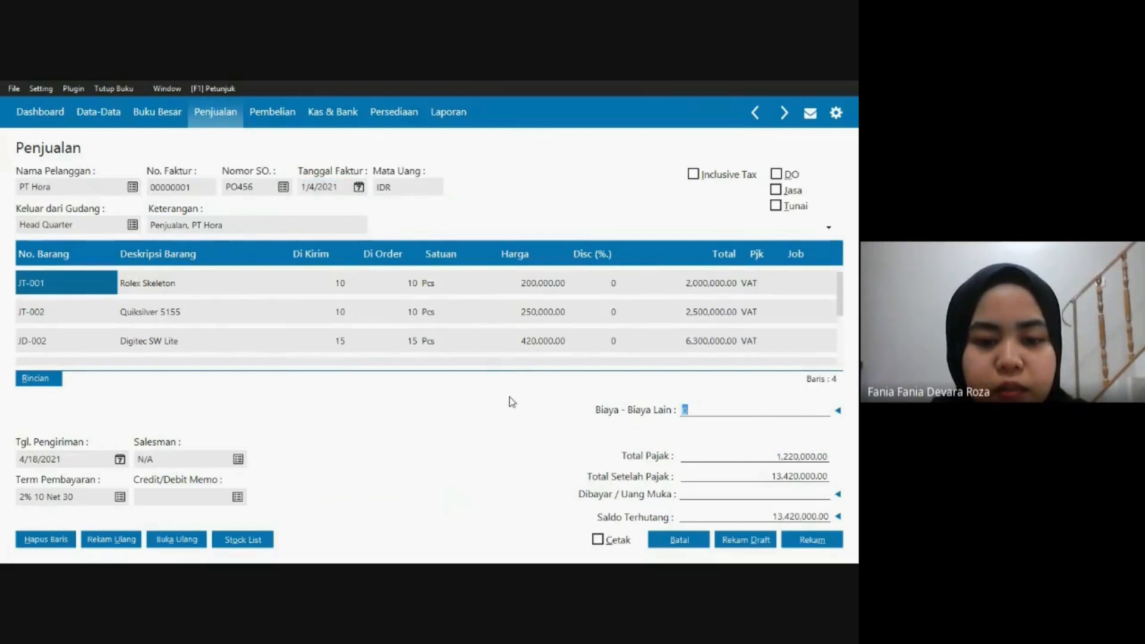
pyautogui.hotkey('alt', 'Tab')
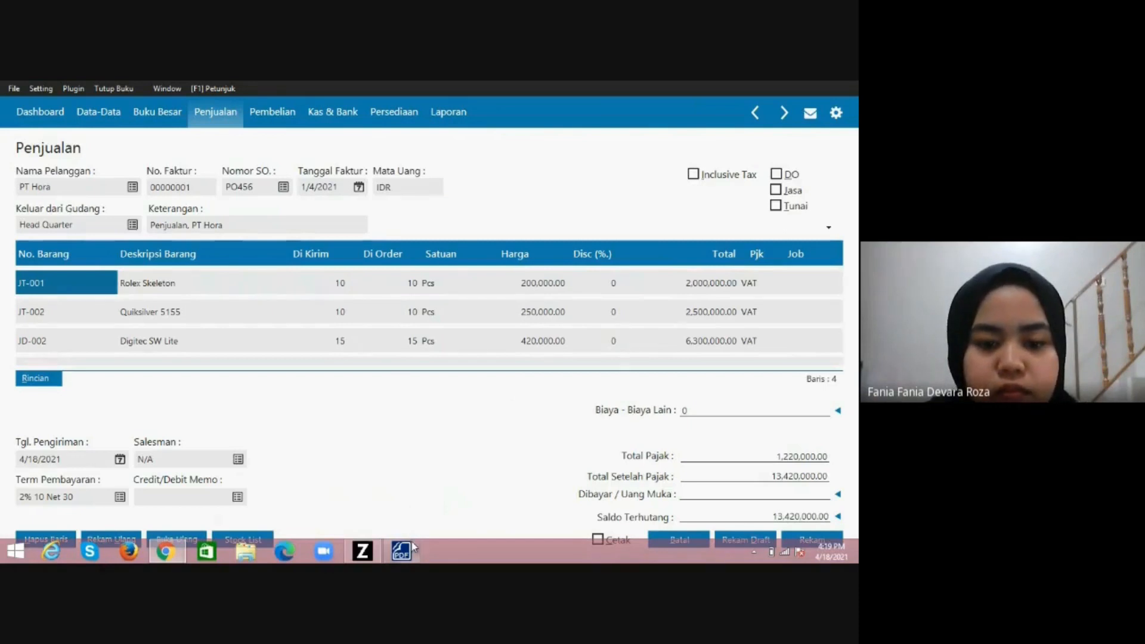
pyautogui.moveTo(410, 546)
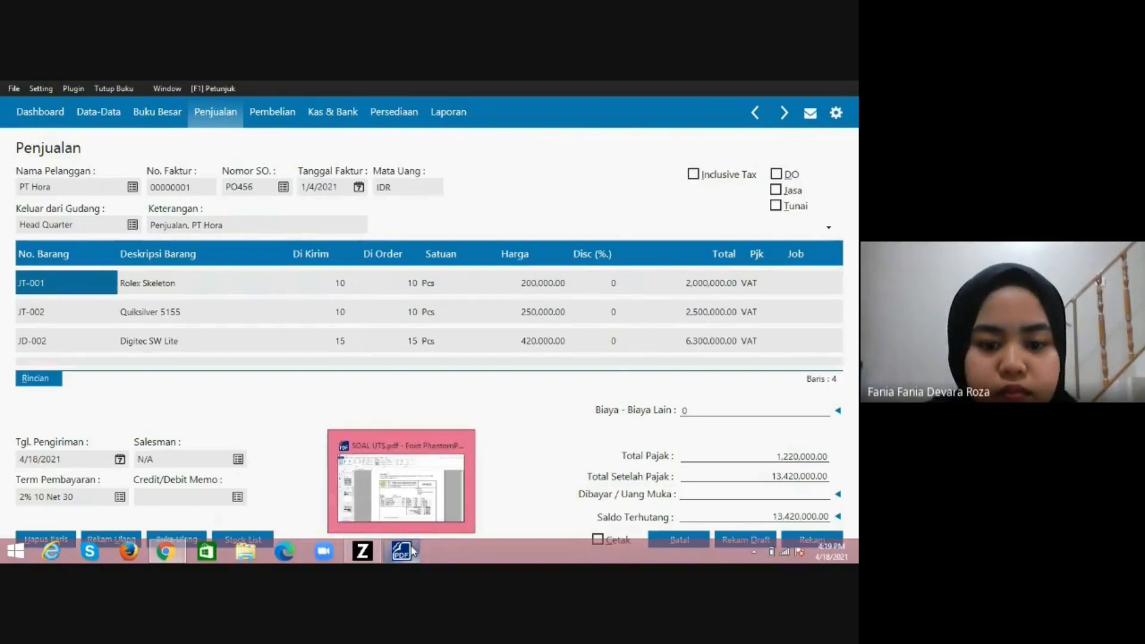
pyautogui.click(410, 505)
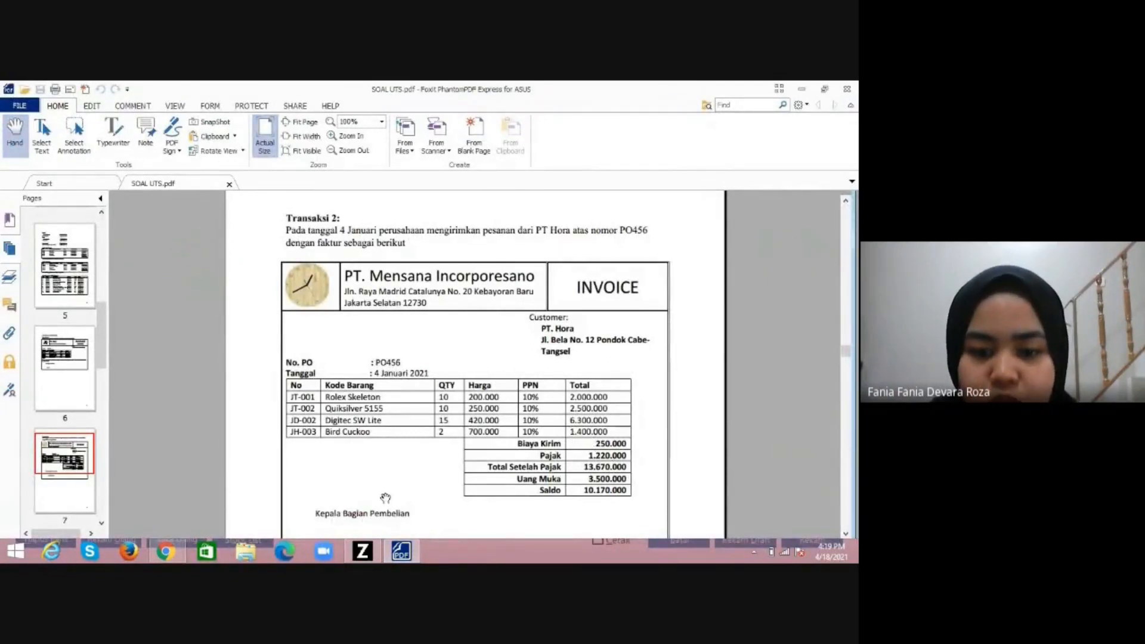
pyautogui.click(374, 555)
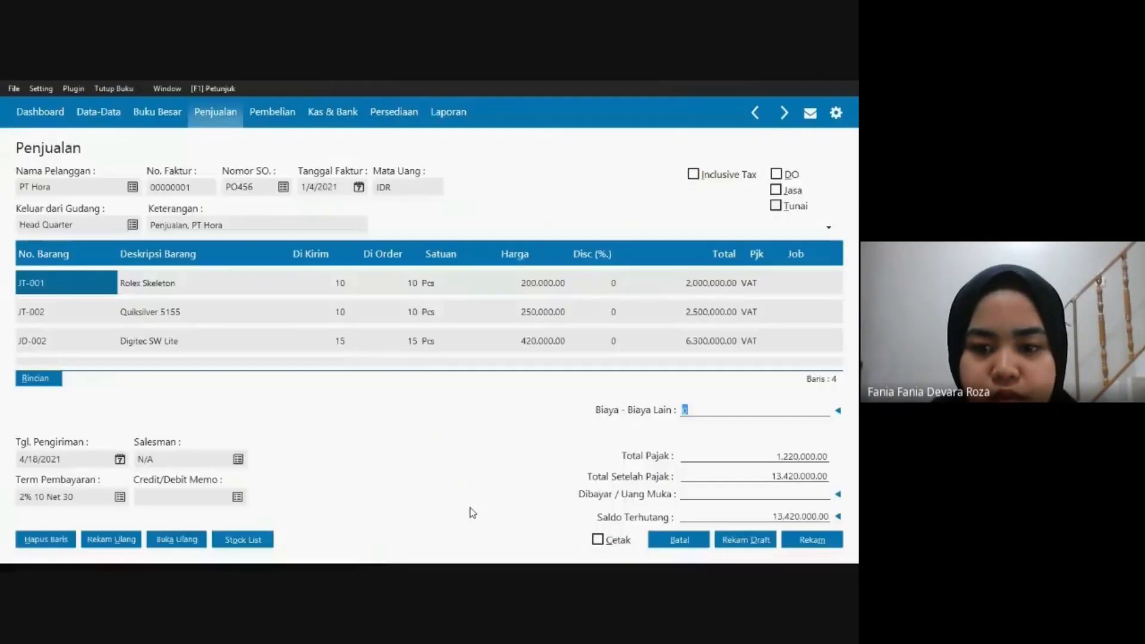
pyautogui.write('250000')
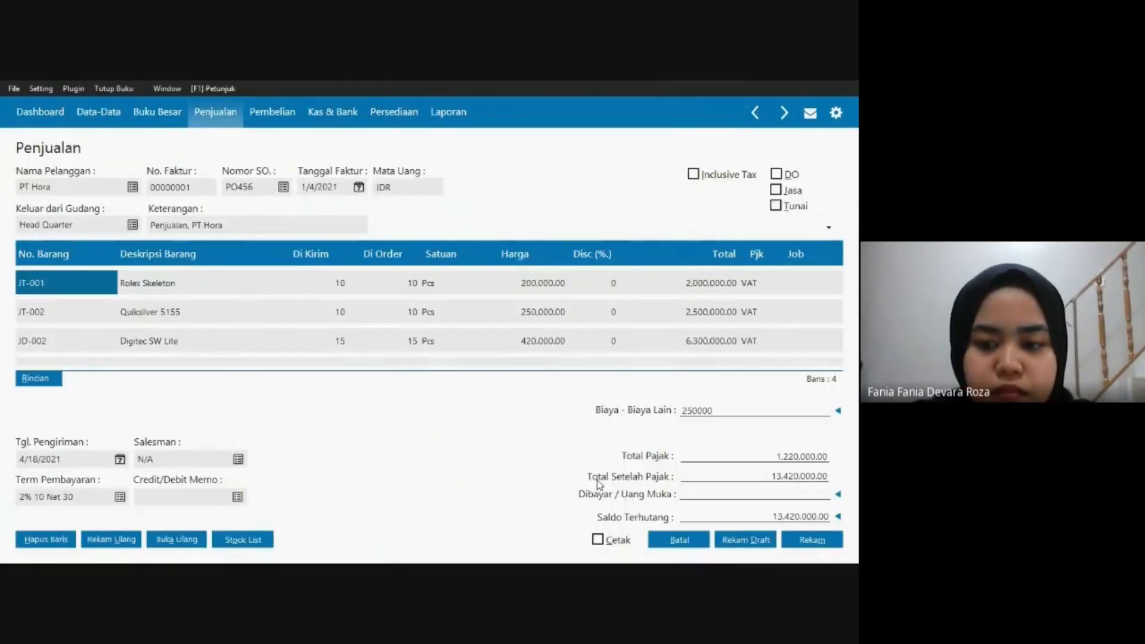
# Apply PT Hora's existing 3,500,000 down payment to the sales invoice.
pyautogui.click(723, 496)
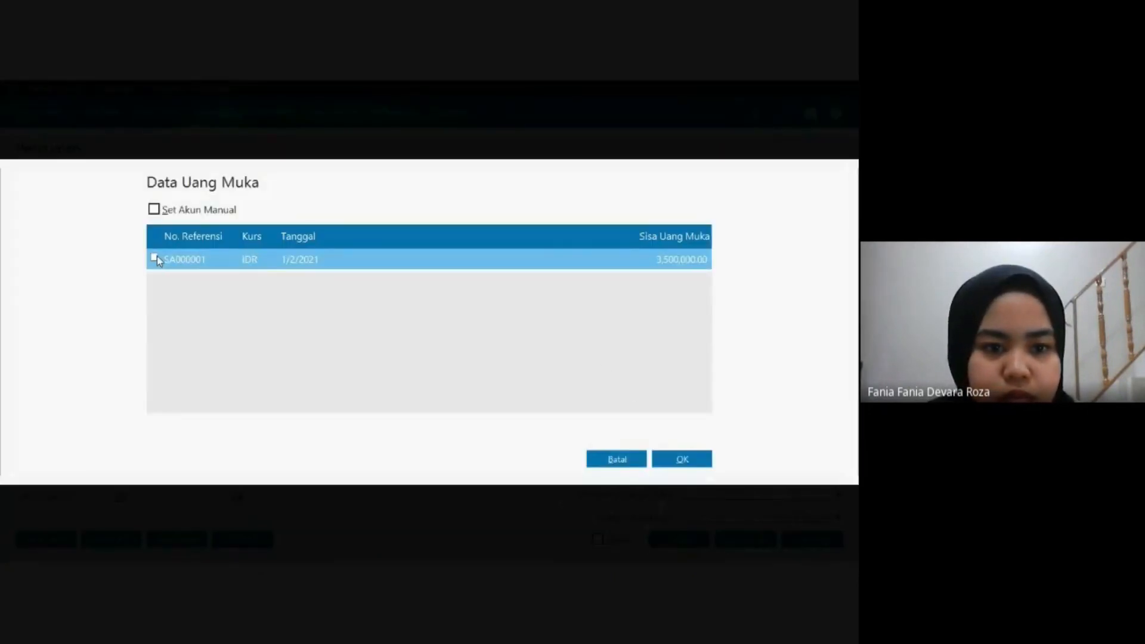
pyautogui.click(682, 459)
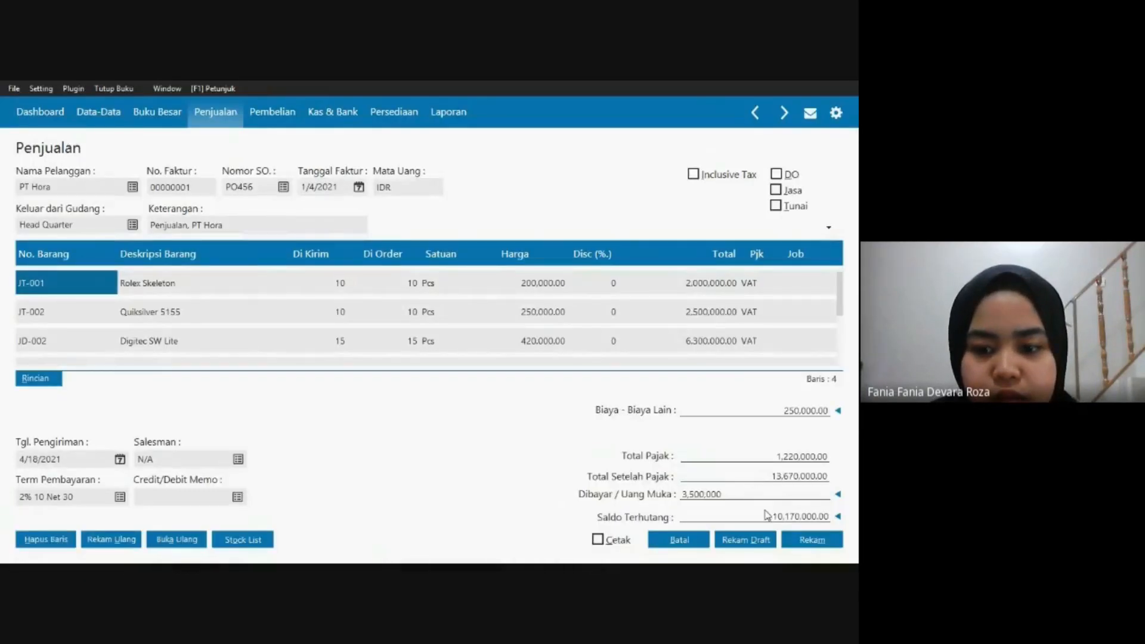
pyautogui.click(784, 516)
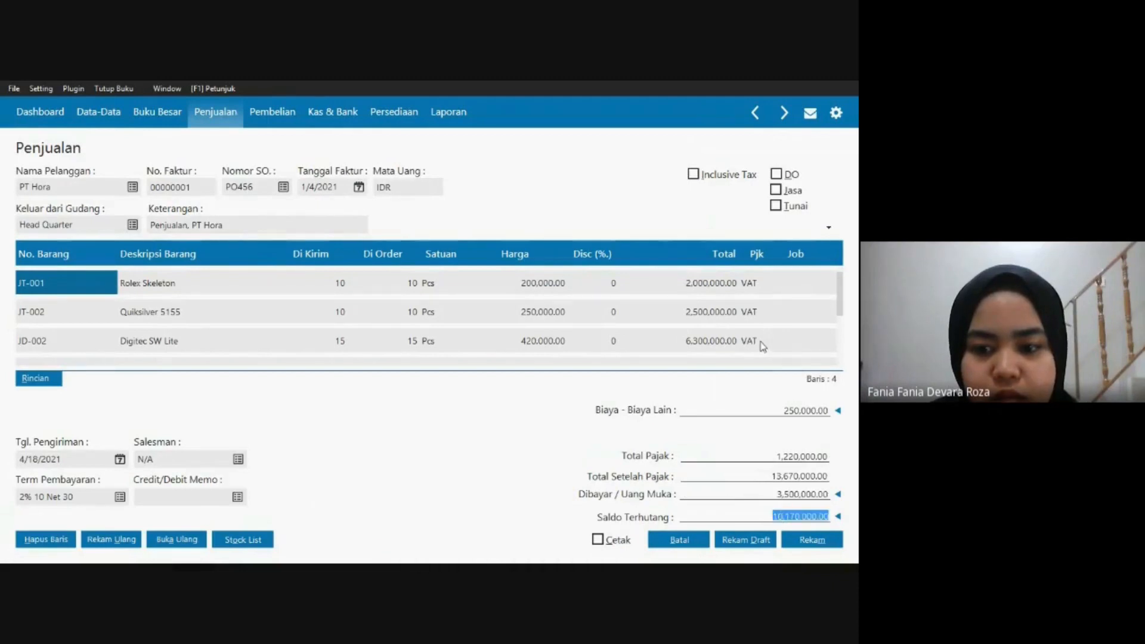
# Compare the invoice's item totals, tax, down payment and balance due with the Transaksi 2 invoice in SOAL UTS.pdf.
pyautogui.click(725, 326)
pyautogui.click(718, 342)
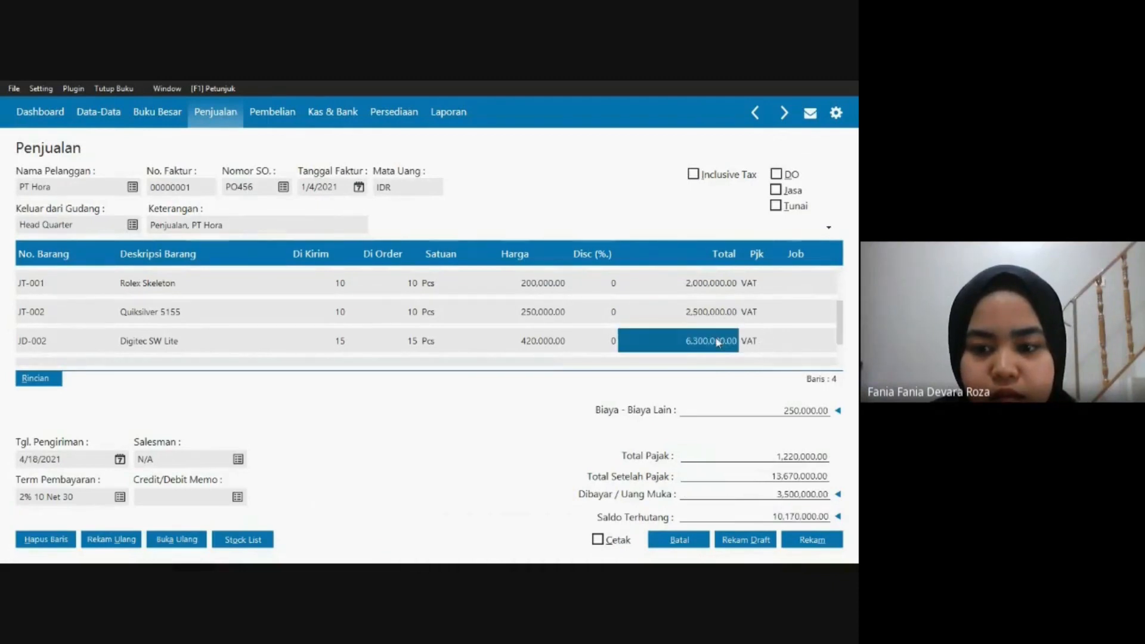
pyautogui.click(790, 515)
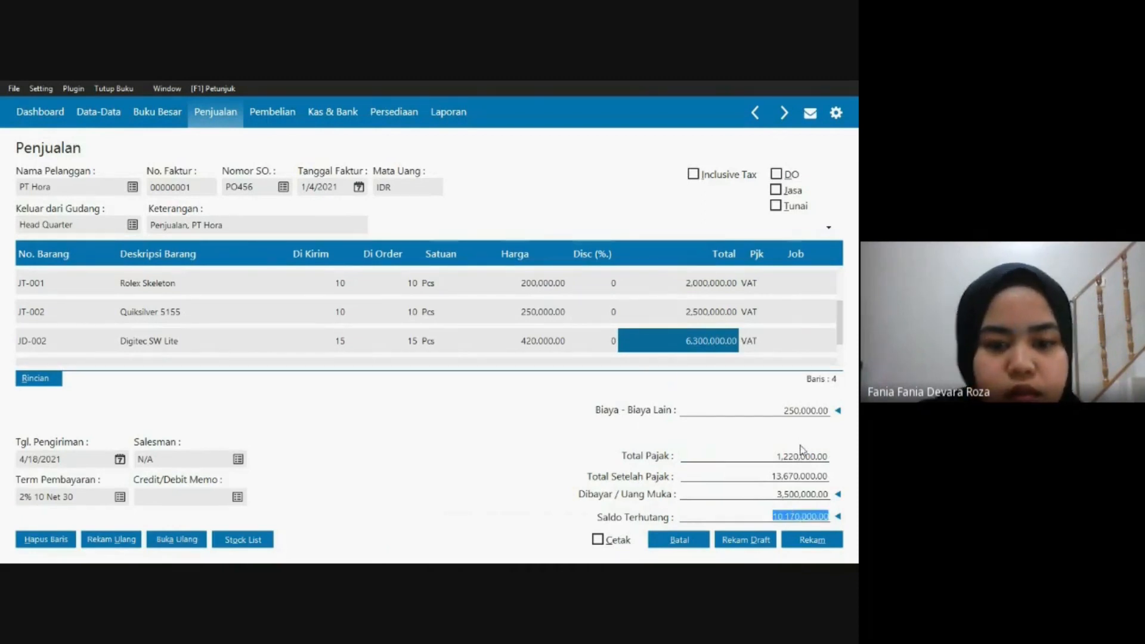
pyautogui.hotkey('alt', 'Tab')
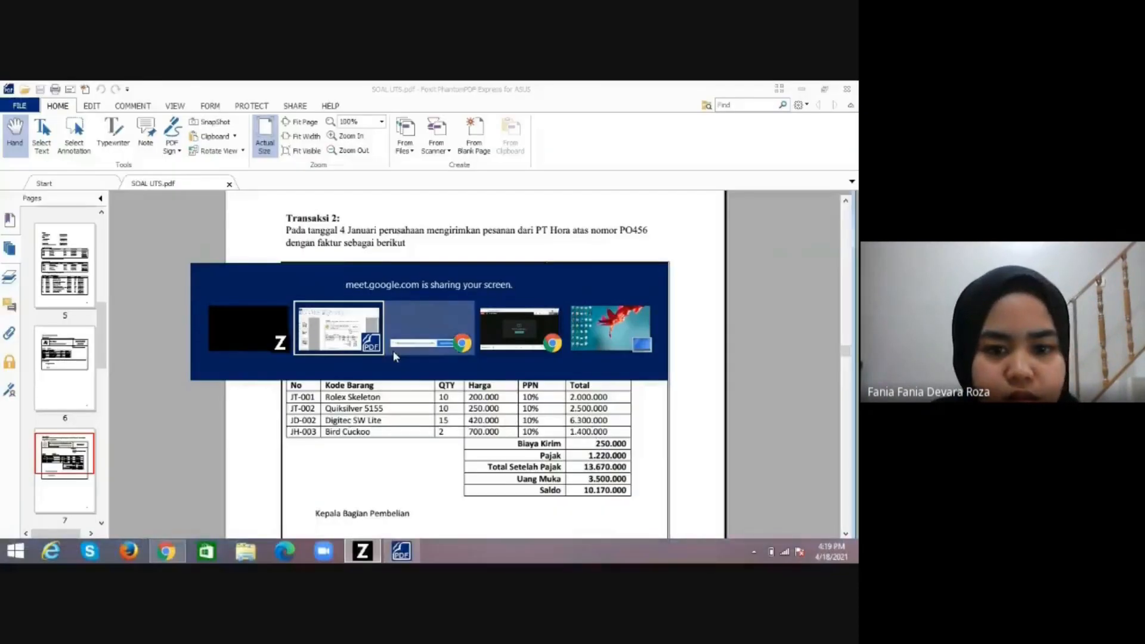
pyautogui.hotkey('alt', 'Tab')
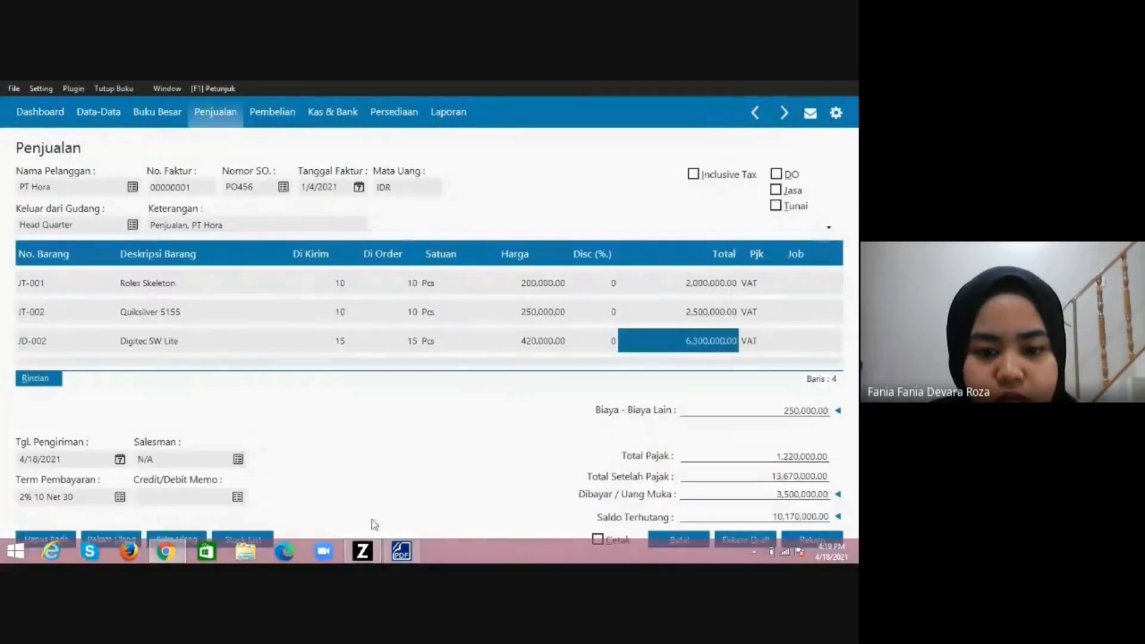
pyautogui.click(400, 559)
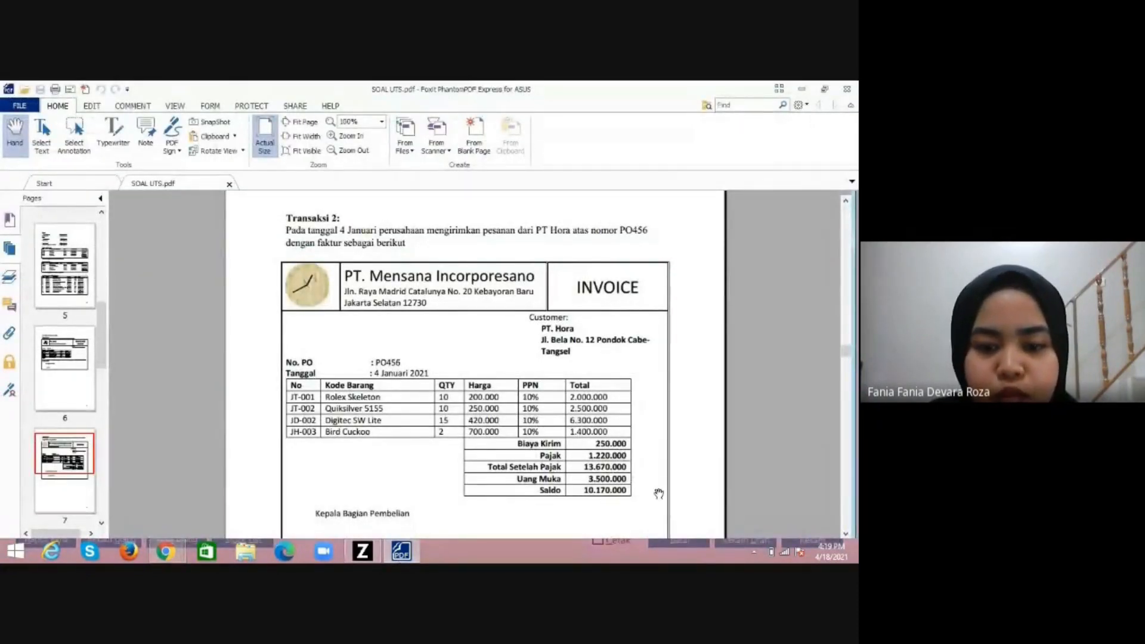
pyautogui.click(363, 555)
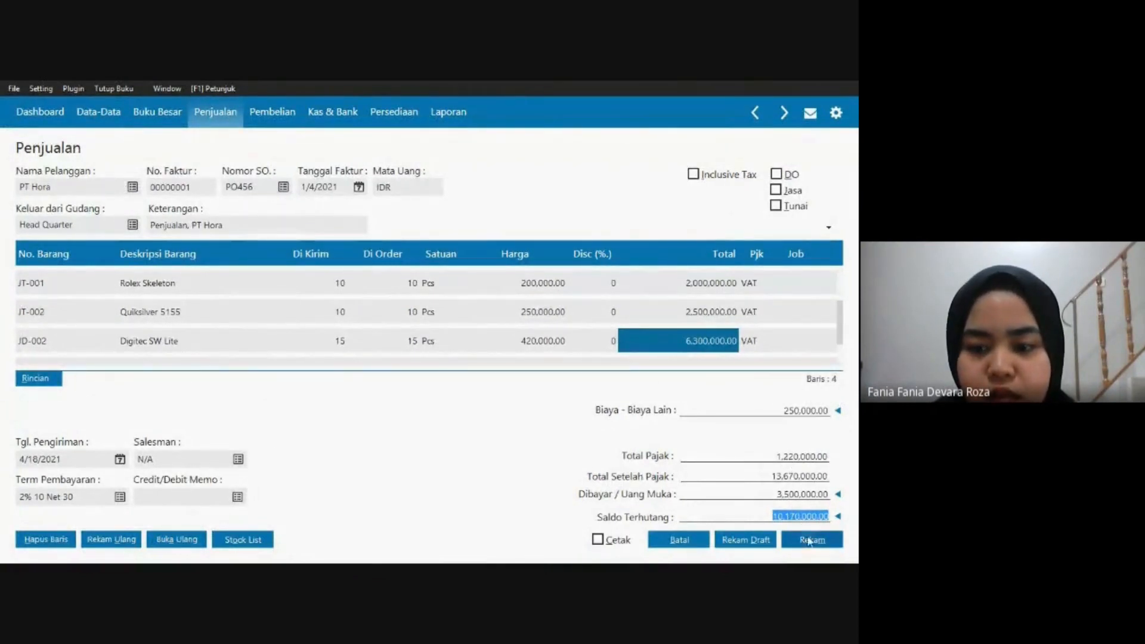
# Check which posting account is assigned to the invoice's other costs (Biaya - Biaya Lain).
pyautogui.click(782, 410)
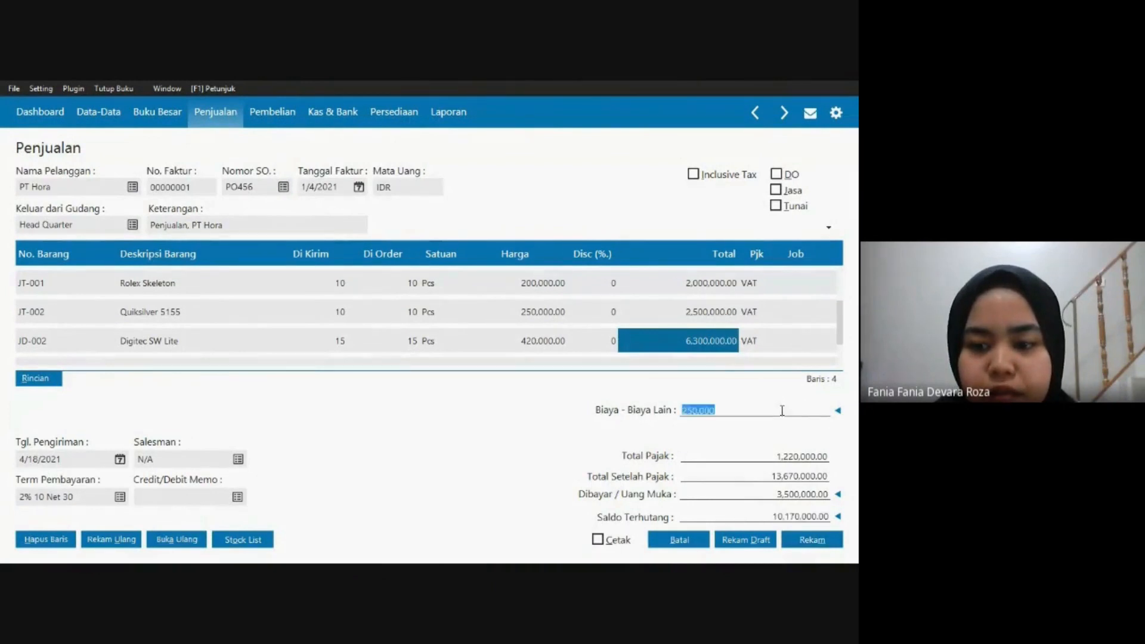
pyautogui.click(838, 412)
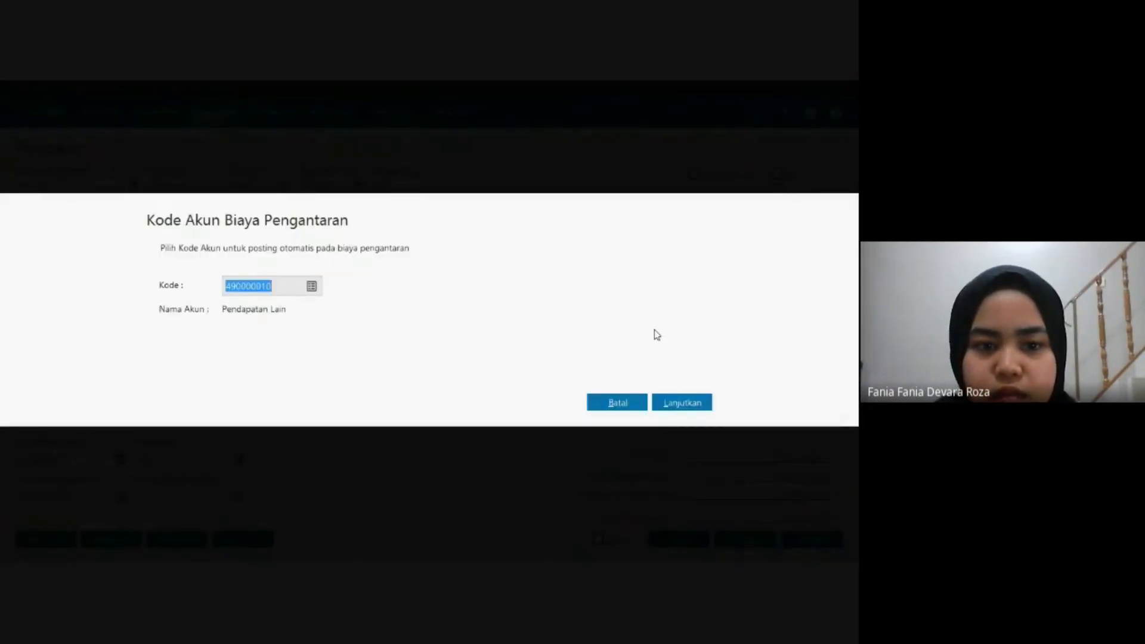
pyautogui.click(620, 404)
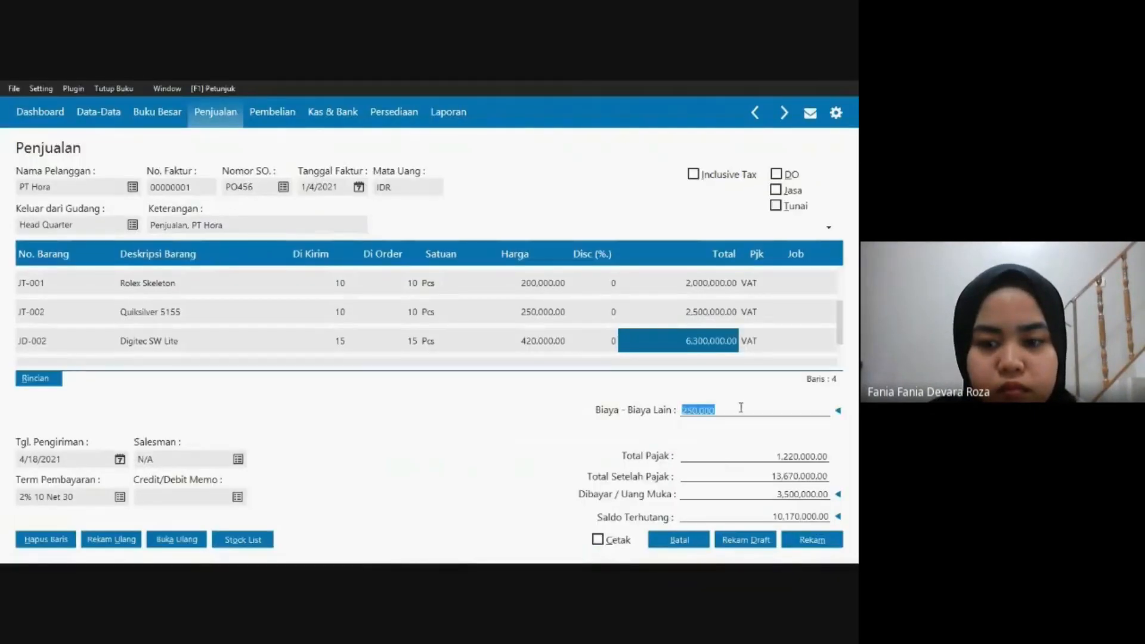
pyautogui.click(751, 348)
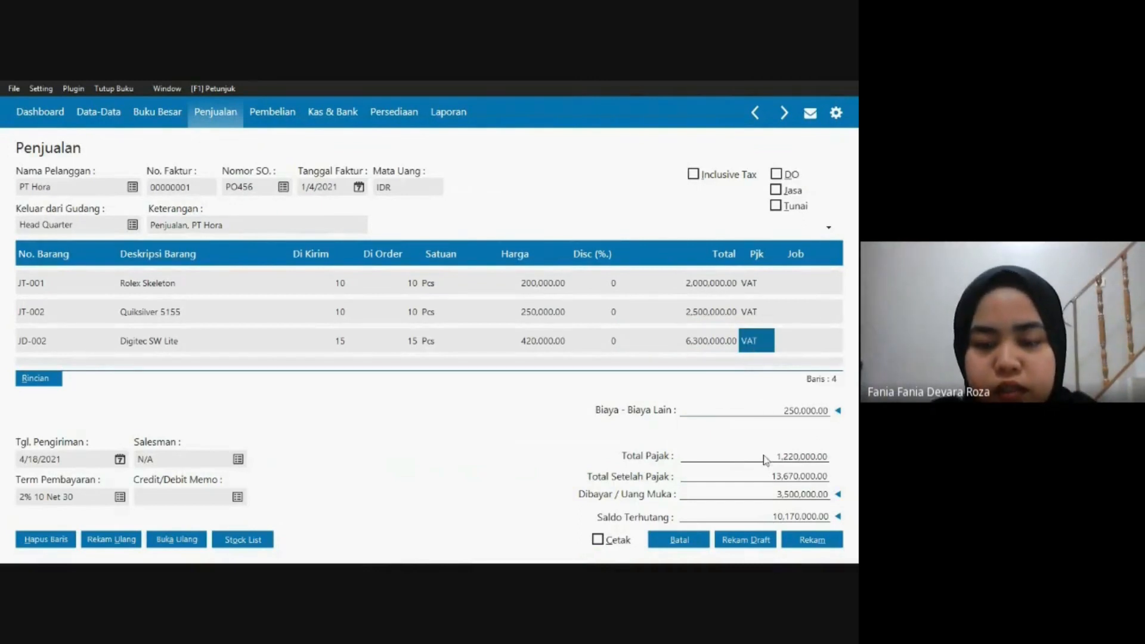
# Record PT Hora's sales invoice, view its journal entries from the sales invoice list, and close the list.
pyautogui.click(805, 539)
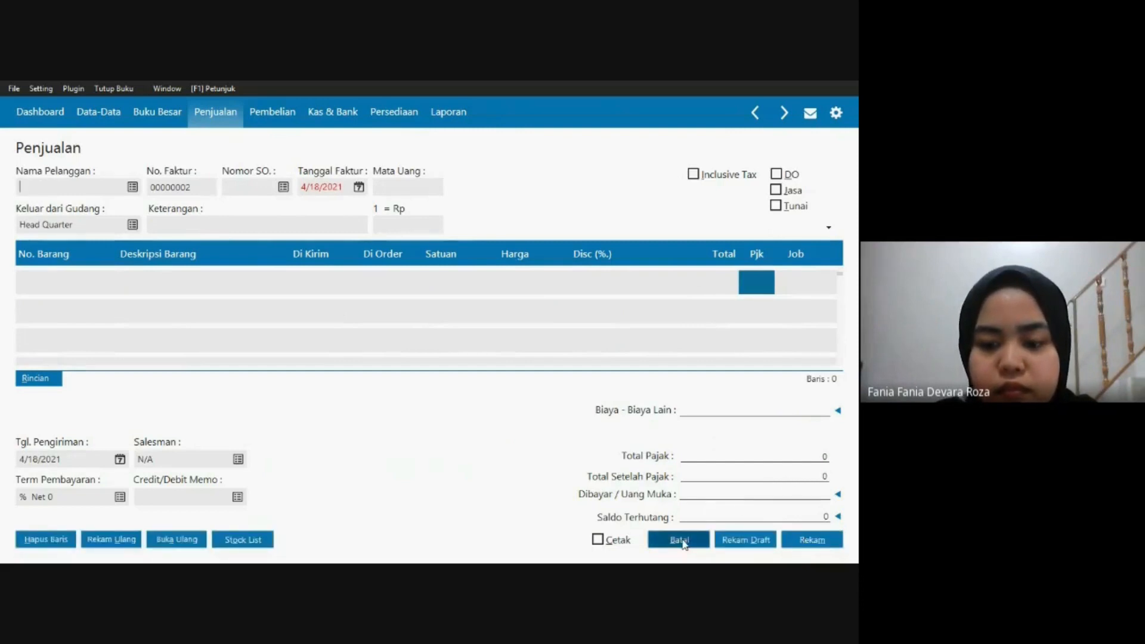
pyautogui.click(680, 540)
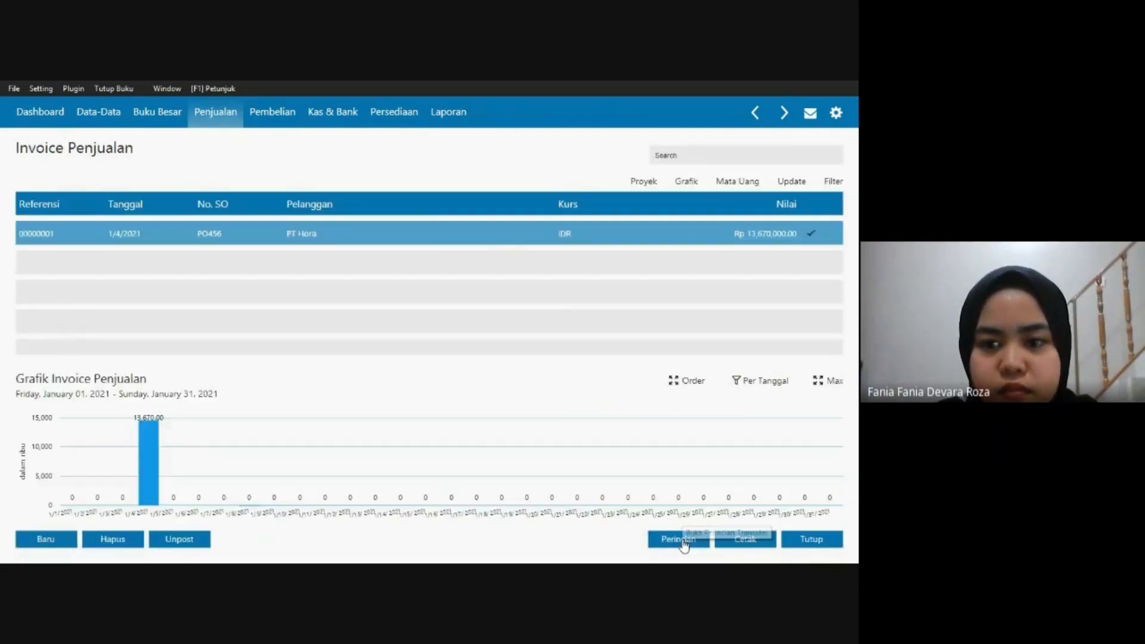
pyautogui.rightClick(471, 241)
pyautogui.click(495, 342)
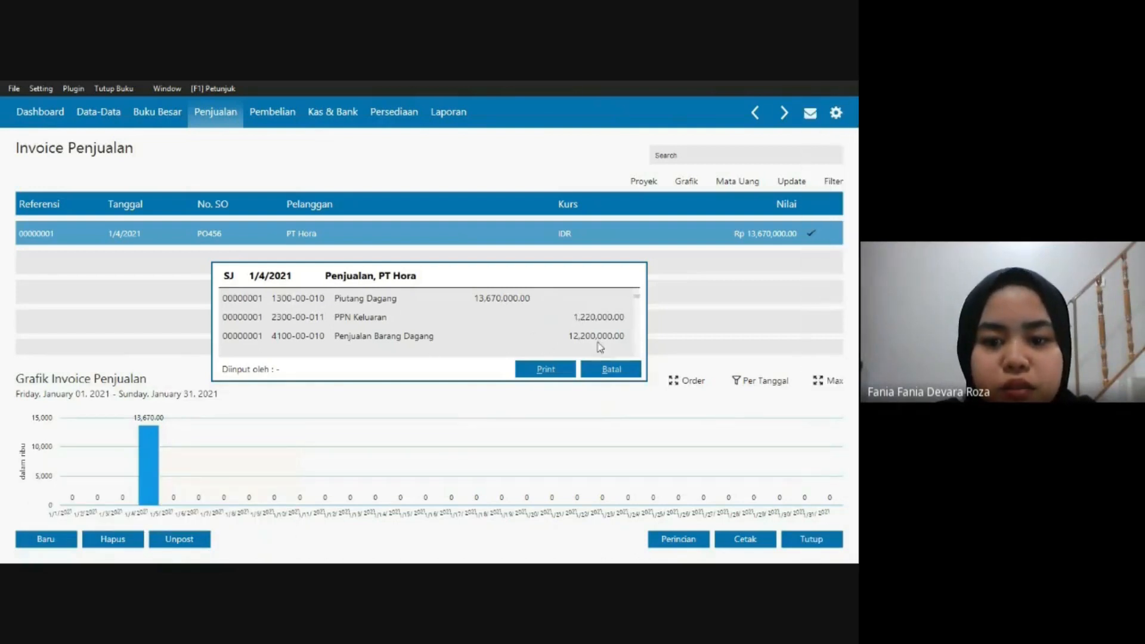
pyautogui.click(595, 376)
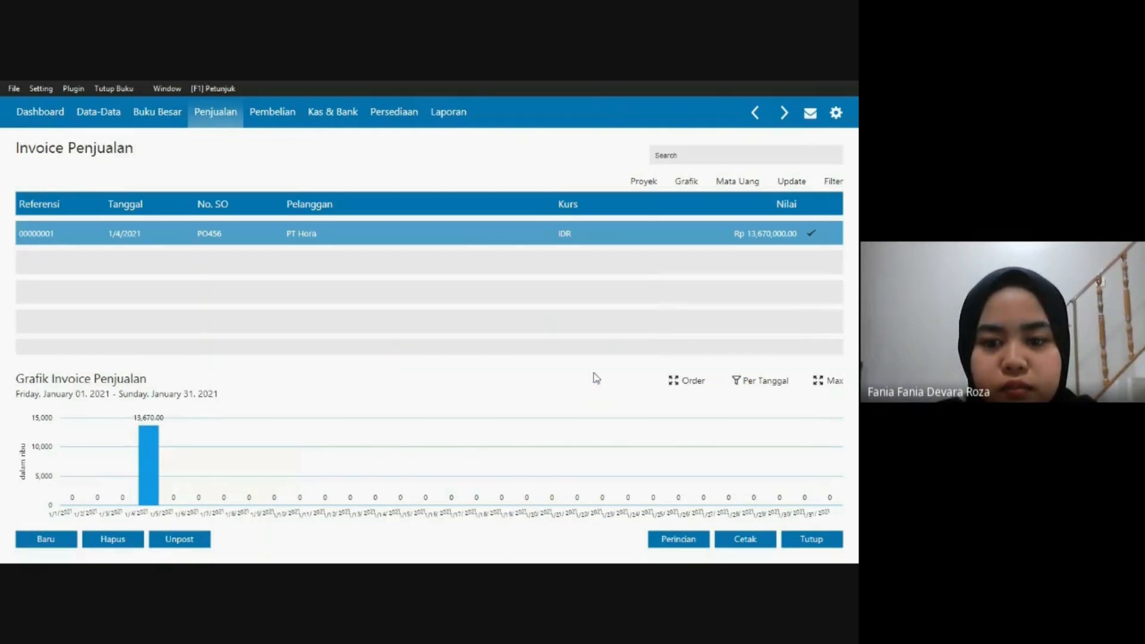
pyautogui.click(805, 540)
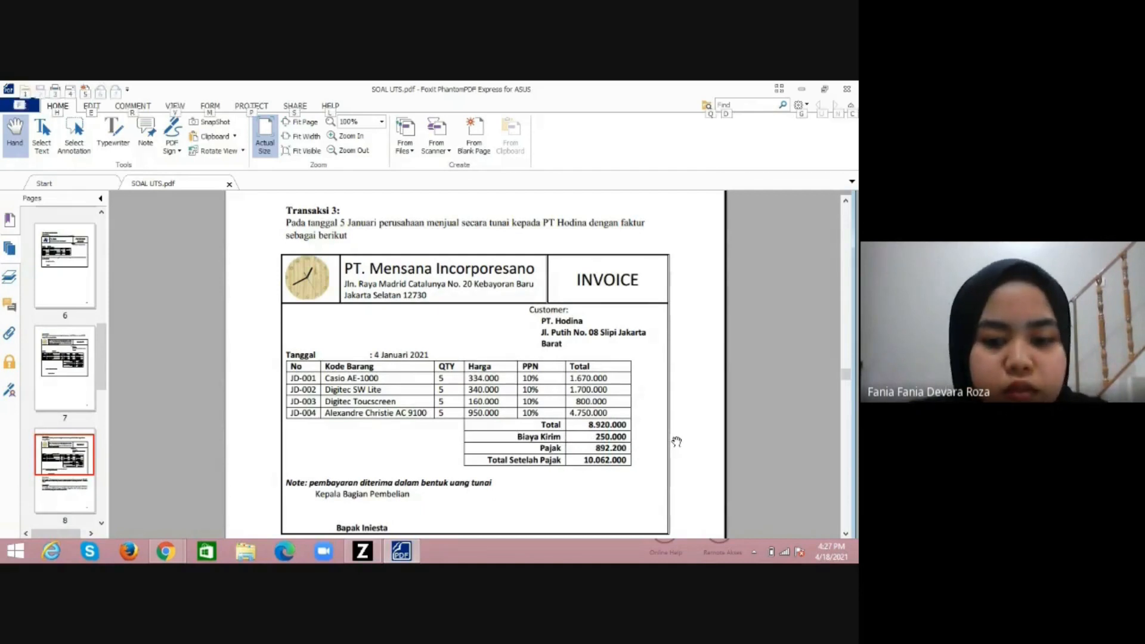
# Switch from SOAL UTS.pdf to Zahir and return to the open cash sales invoice for PT Hodina.
pyautogui.hotkey('alt', 'Tab')
pyautogui.click(321, 339)
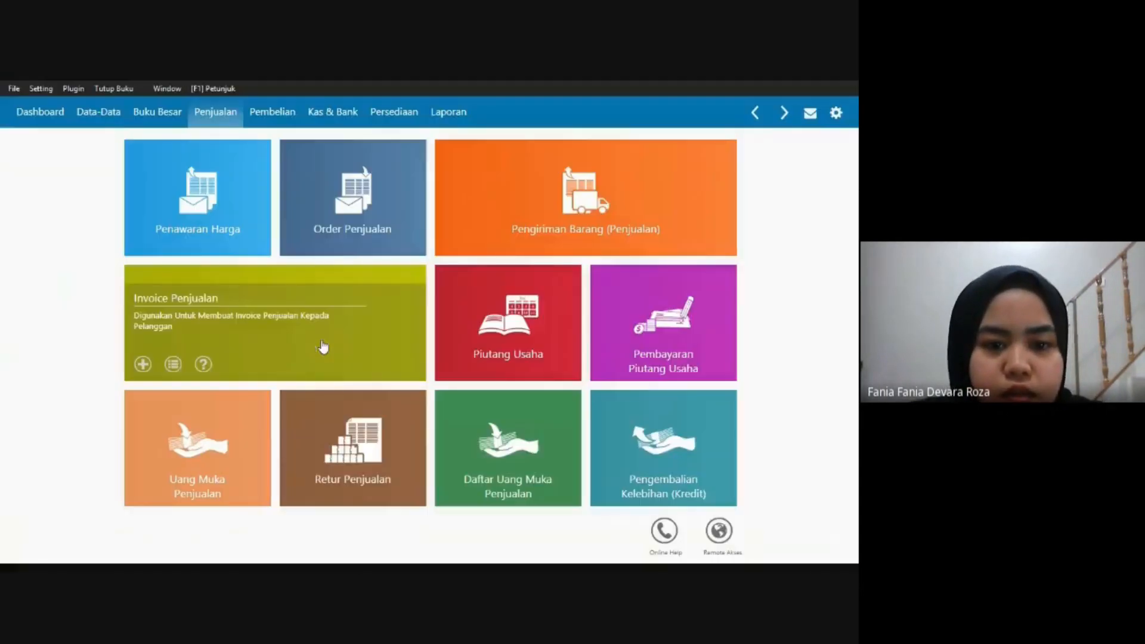
pyautogui.click(227, 319)
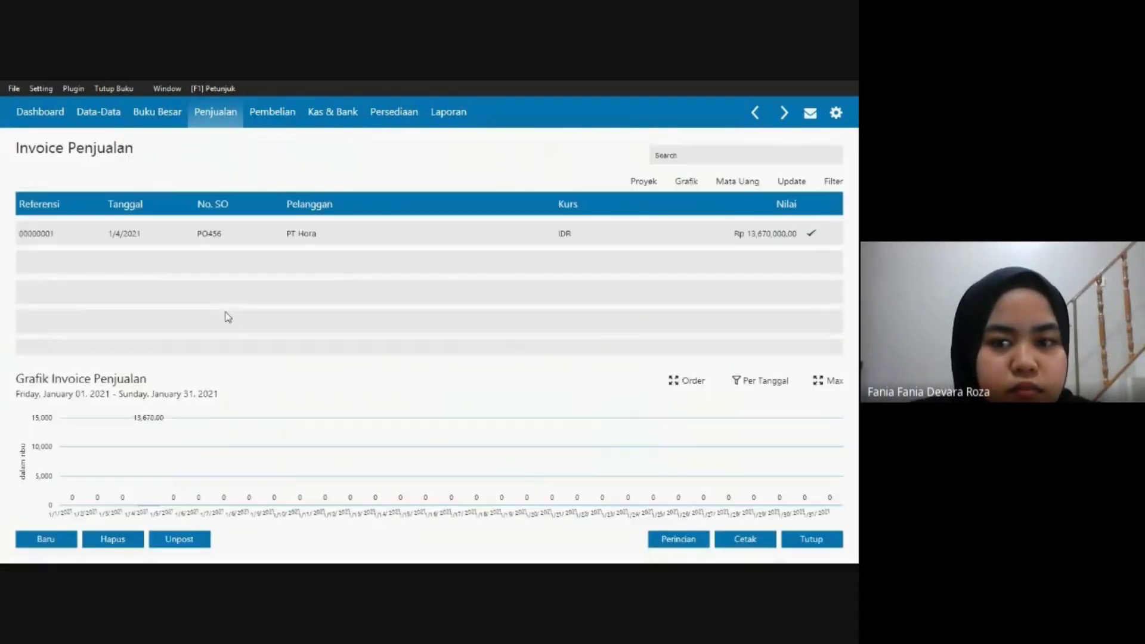
pyautogui.click(35, 540)
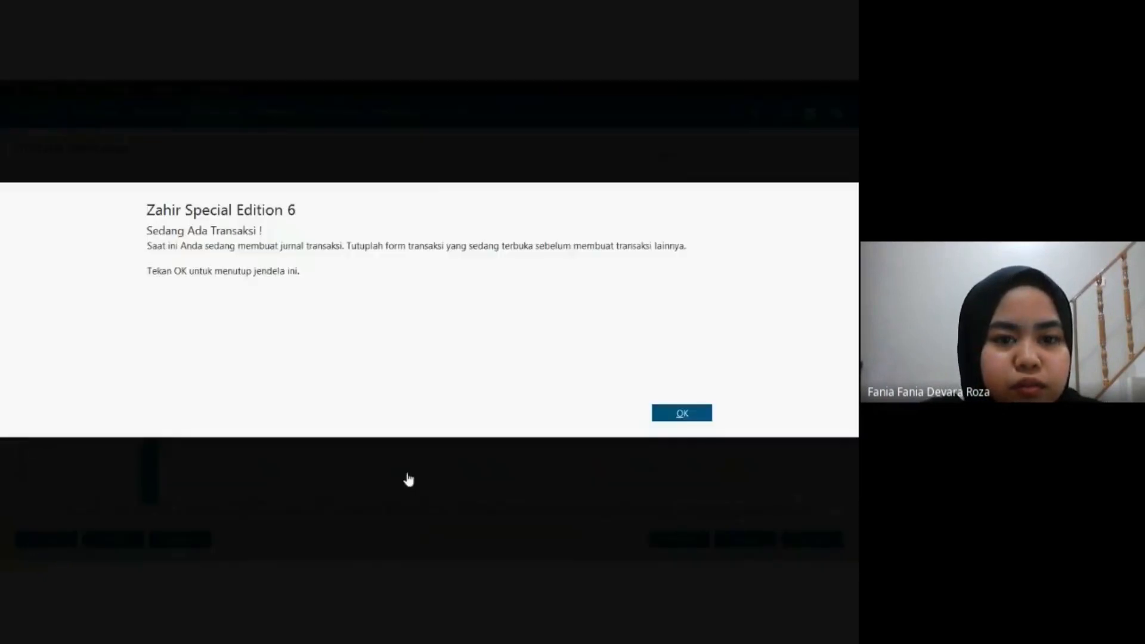
pyautogui.click(680, 414)
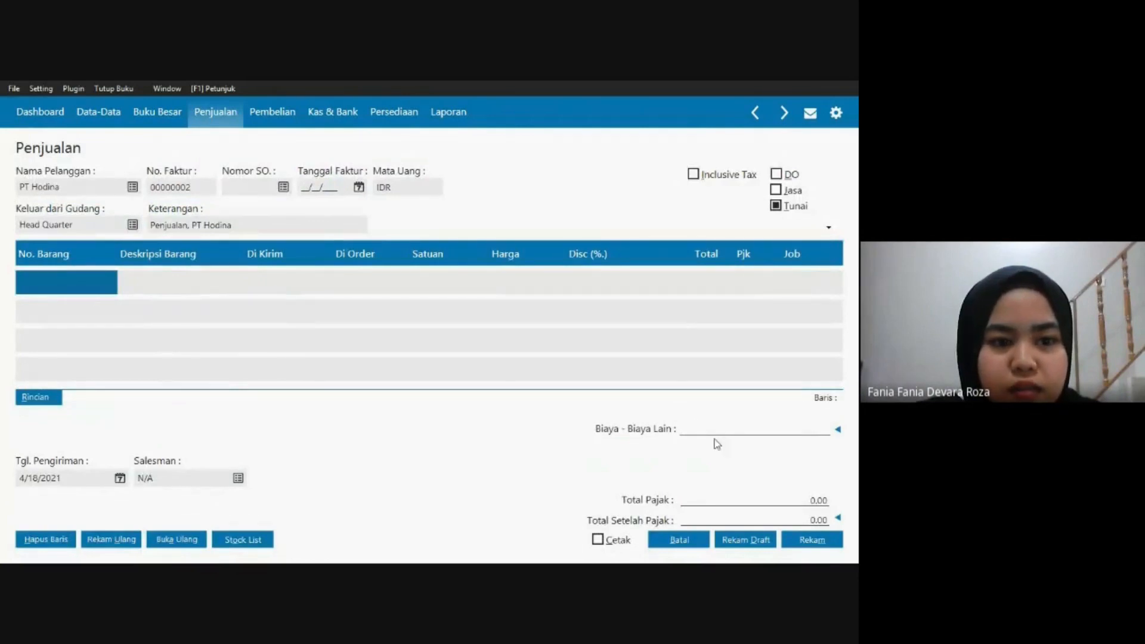
# Set the PT Hodina invoice date to 1/4/2021 and check the Transaksi 3 details in SOAL UTS.pdf.
pyautogui.click(306, 187)
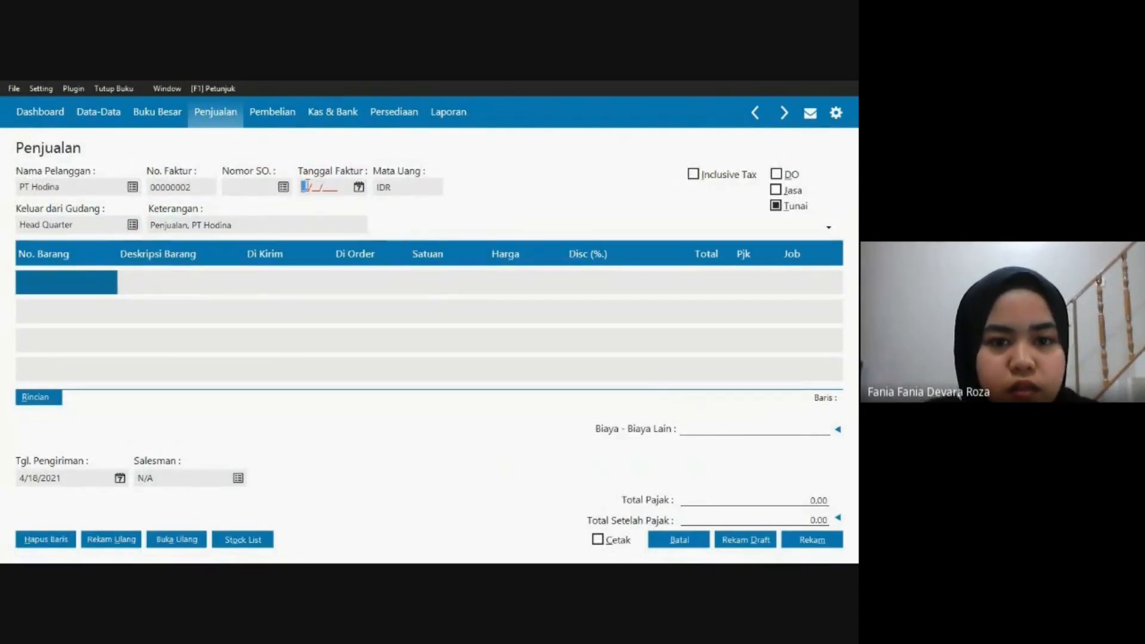
pyautogui.write('0104202')
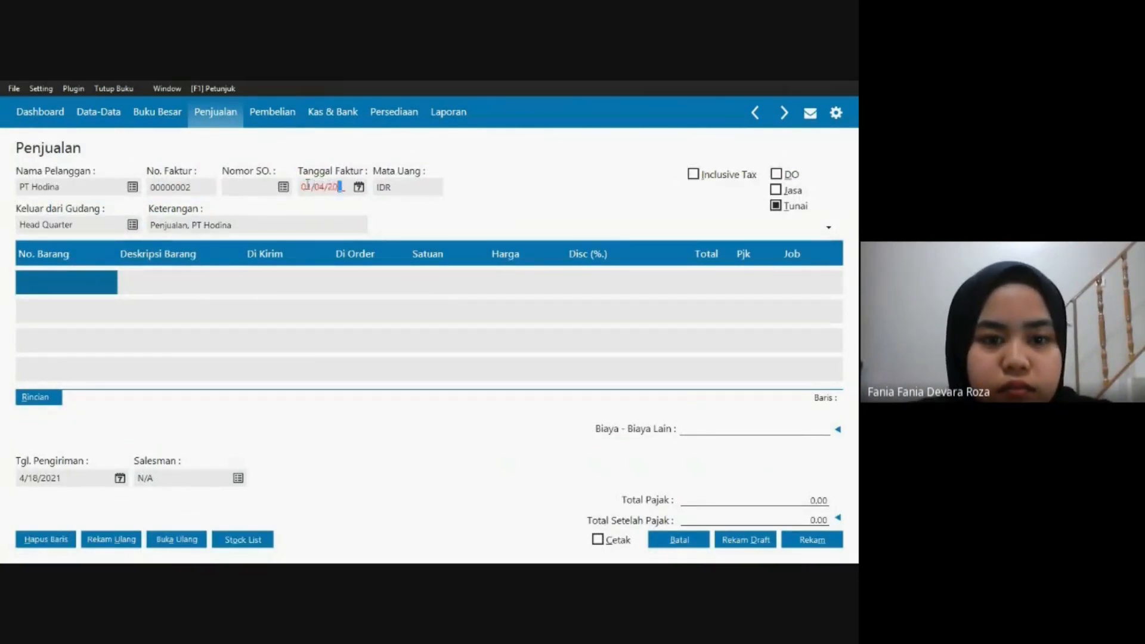
pyautogui.moveTo(203, 225); pyautogui.dragTo(298, 224)
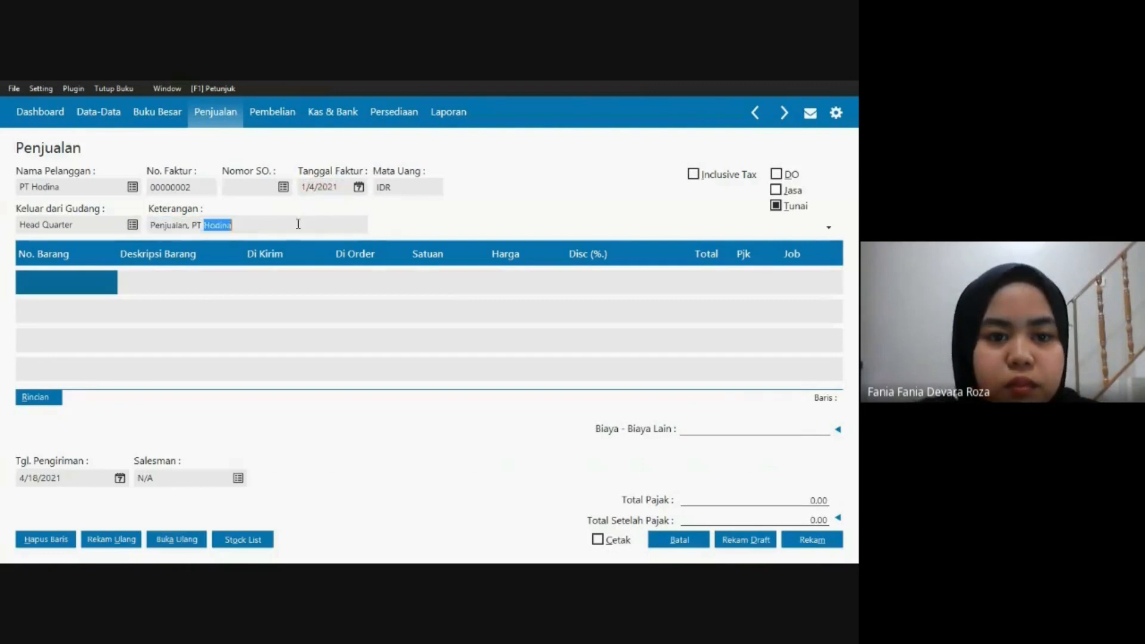
pyautogui.hotkey('alt', 'Tab')
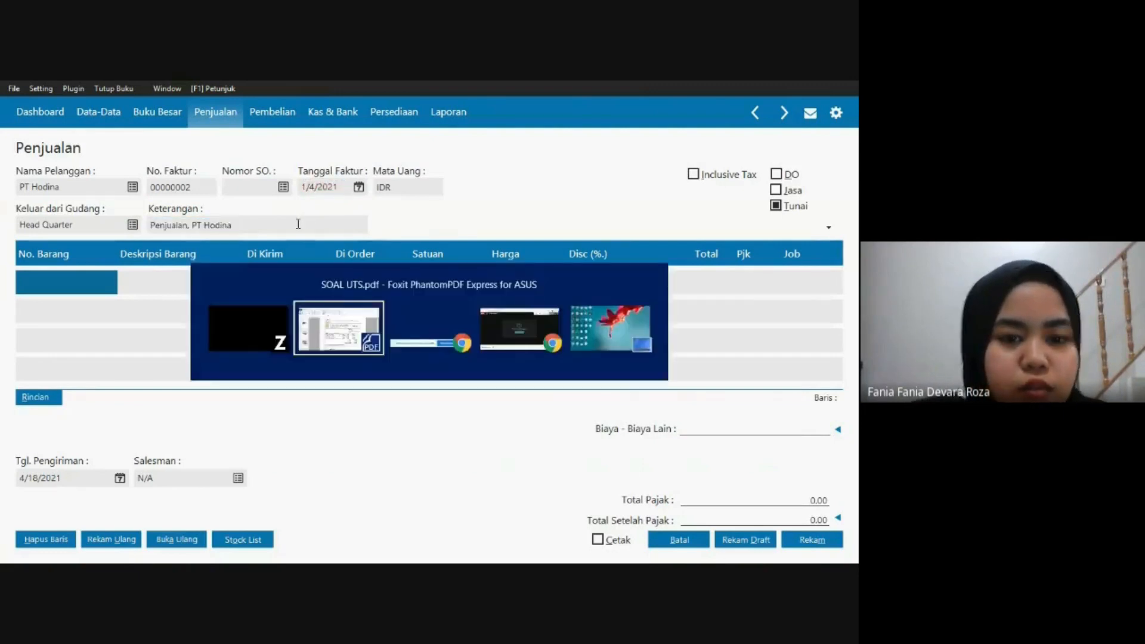
pyautogui.click(356, 319)
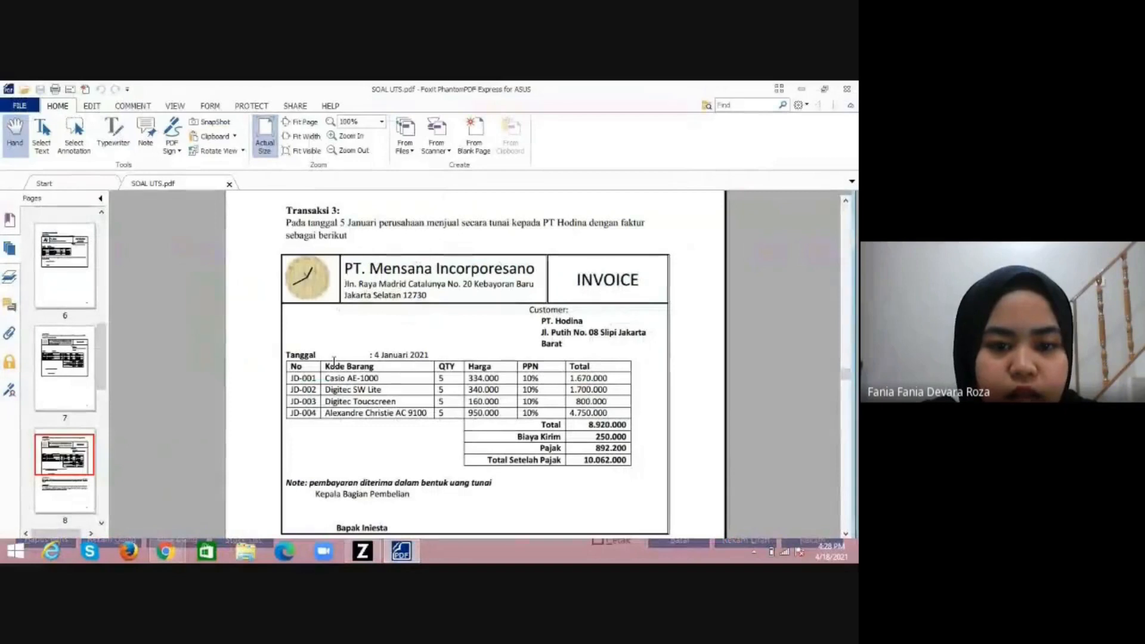
pyautogui.hotkey('alt', 'Tab')
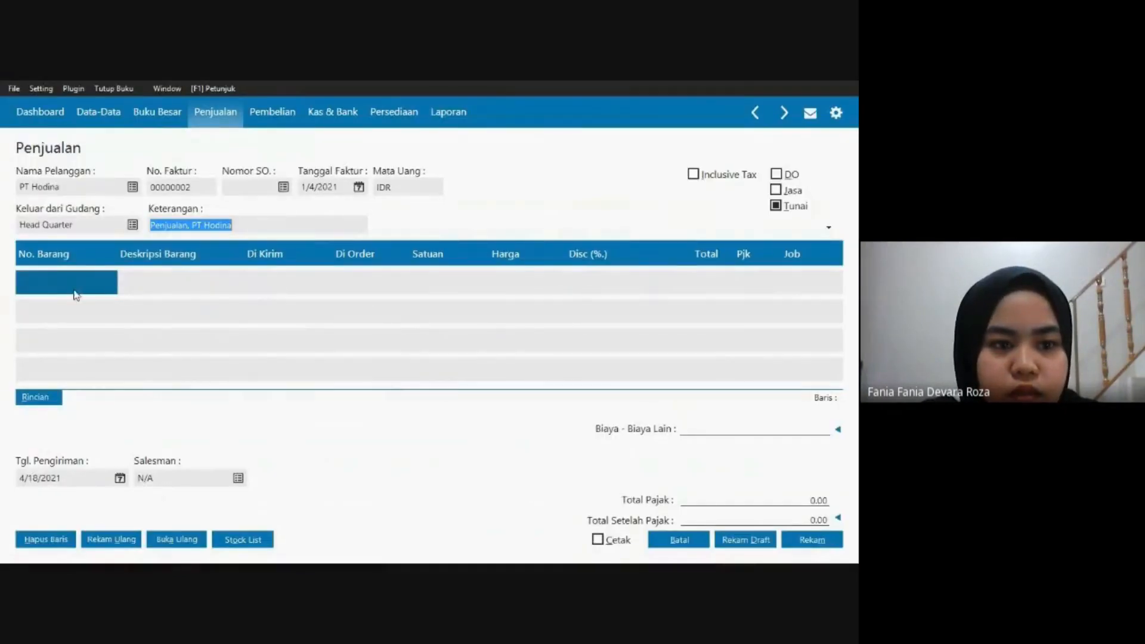
# Add item JD-001 Casio AE-1000 from the inventory list to the first invoice line, checking it against SOAL UTS.pdf.
pyautogui.click(53, 285)
pyautogui.doubleClick(54, 285)
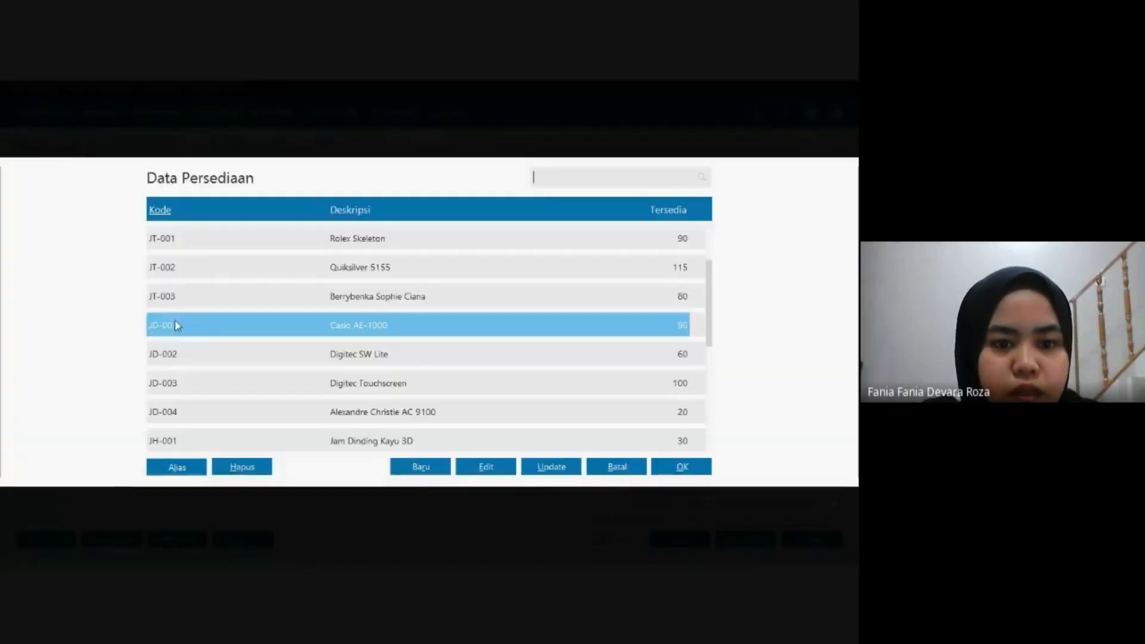
pyautogui.hotkey('alt', 'Tab')
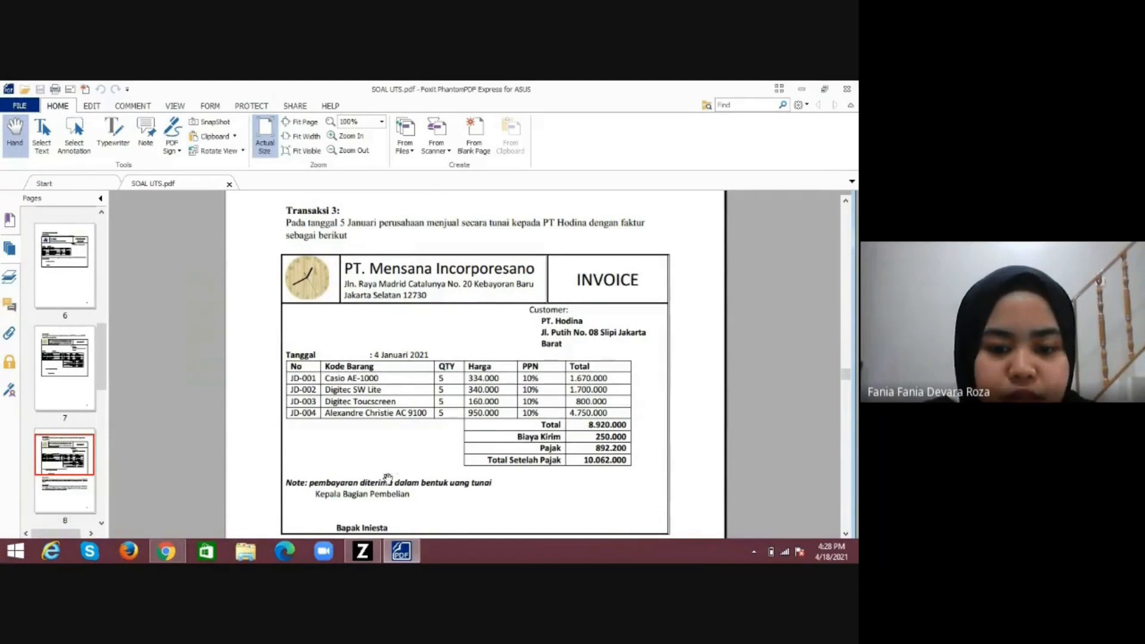
pyautogui.click(363, 551)
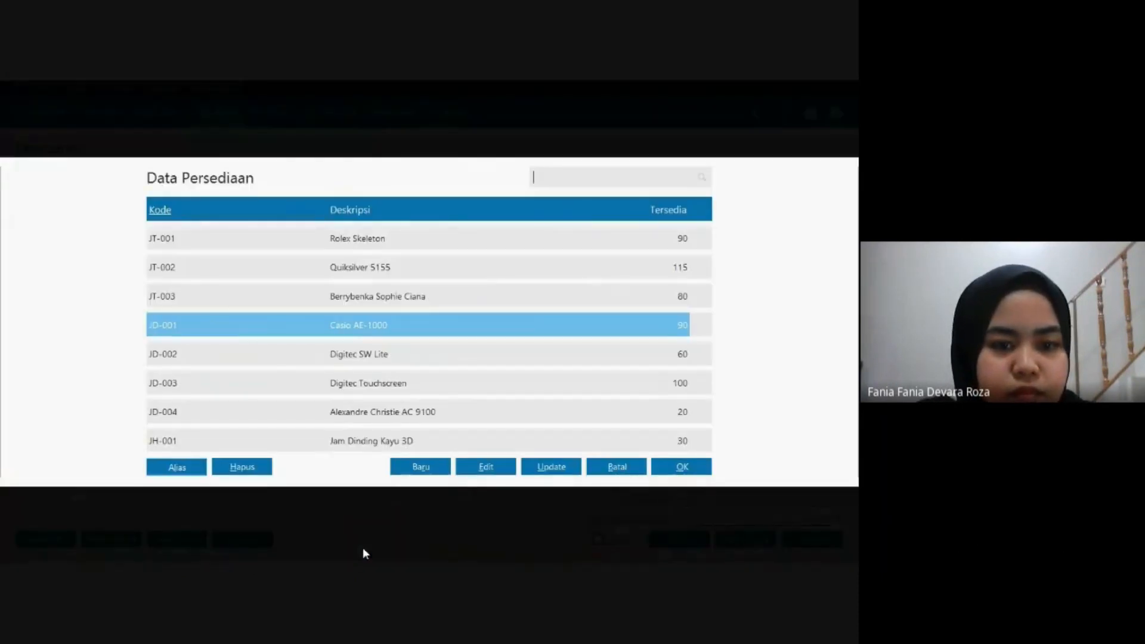
pyautogui.click(674, 467)
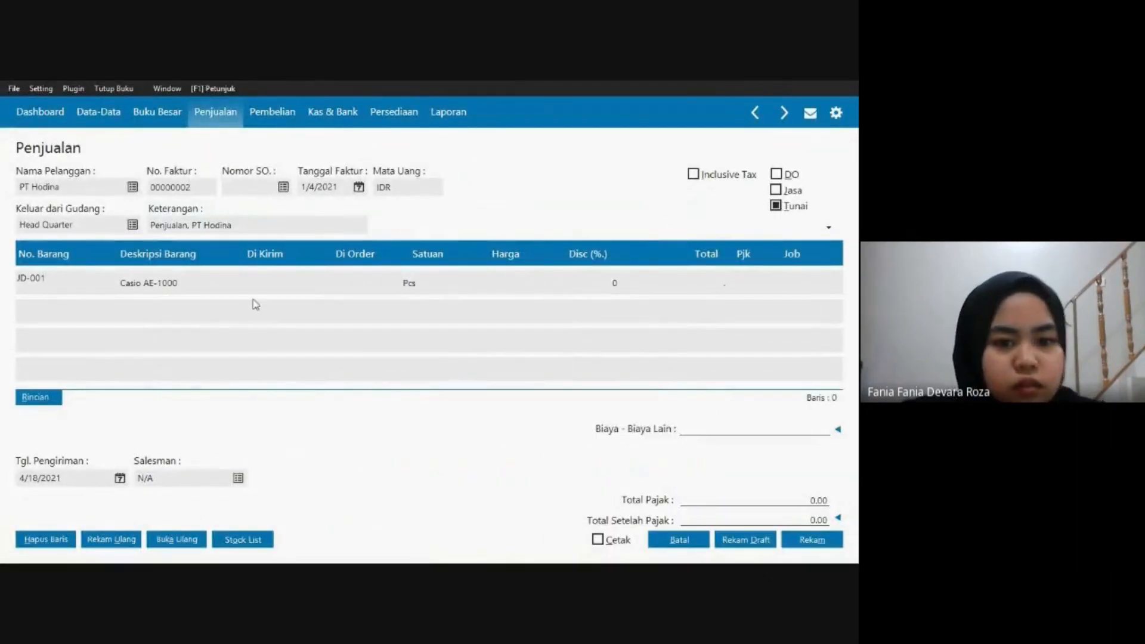
# Set the JD-001 Casio AE-1000 line to a delivered quantity of 5 and a price of 334,000.
pyautogui.press('Tab')
pyautogui.write('5')
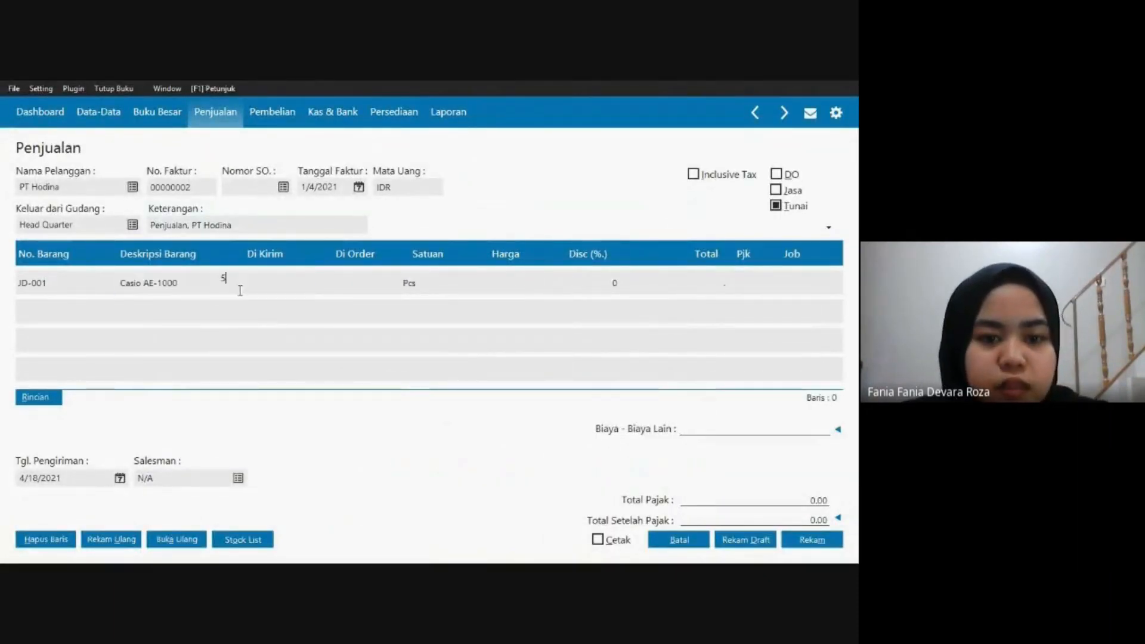
pyautogui.press('Tab')
pyautogui.press('Tab')
pyautogui.write('3')
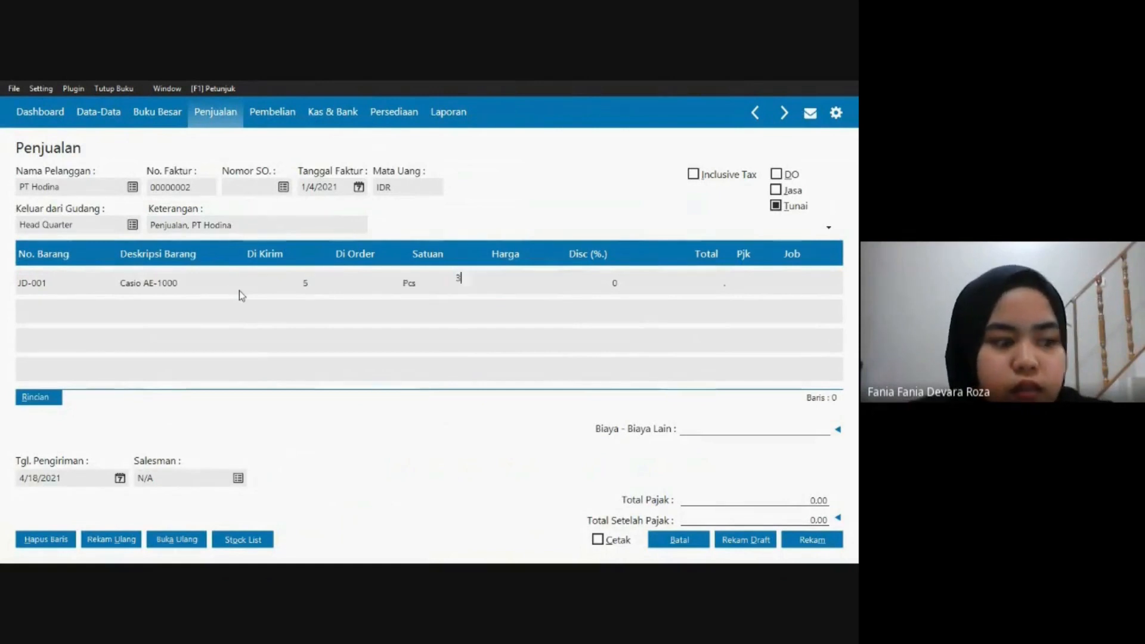
pyautogui.write('34,00')
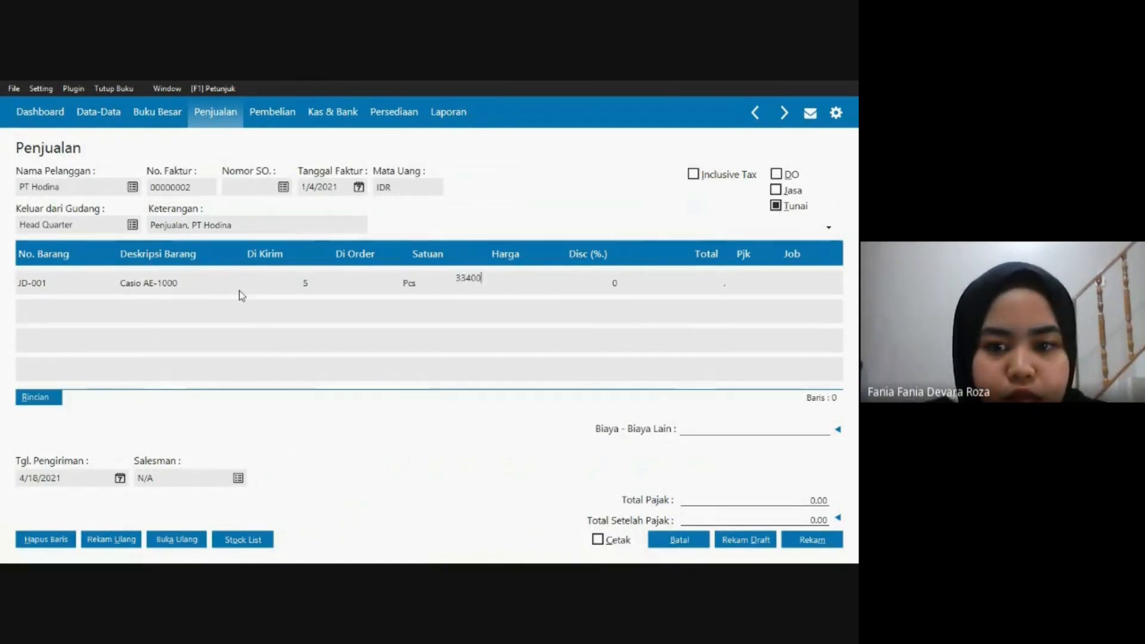
pyautogui.write('000')
pyautogui.press('Tab')
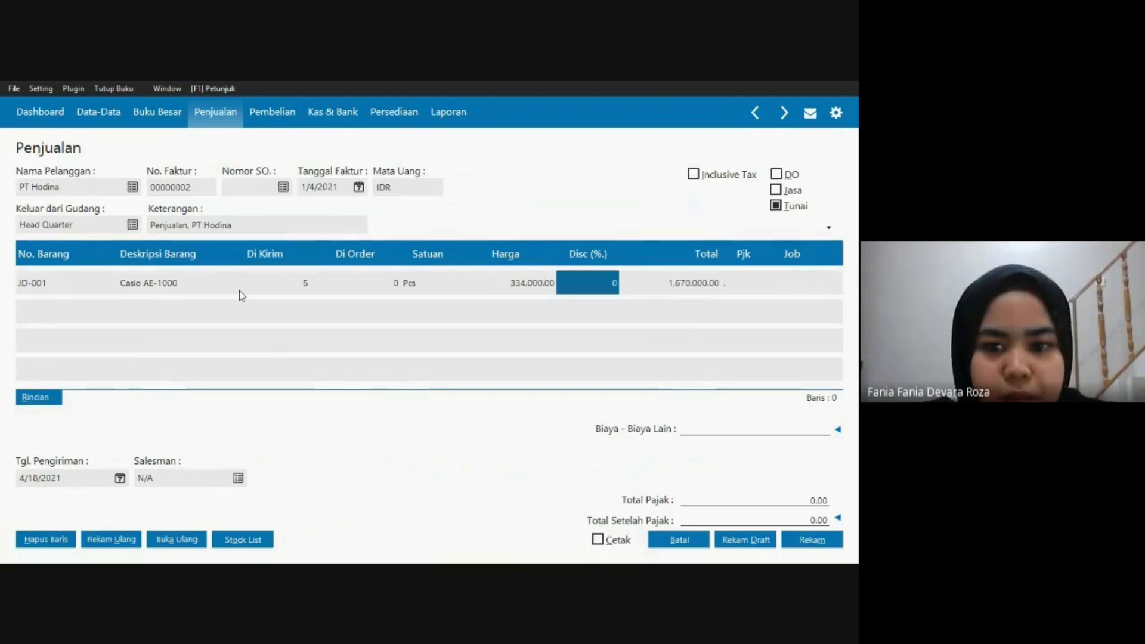
pyautogui.press('Tab')
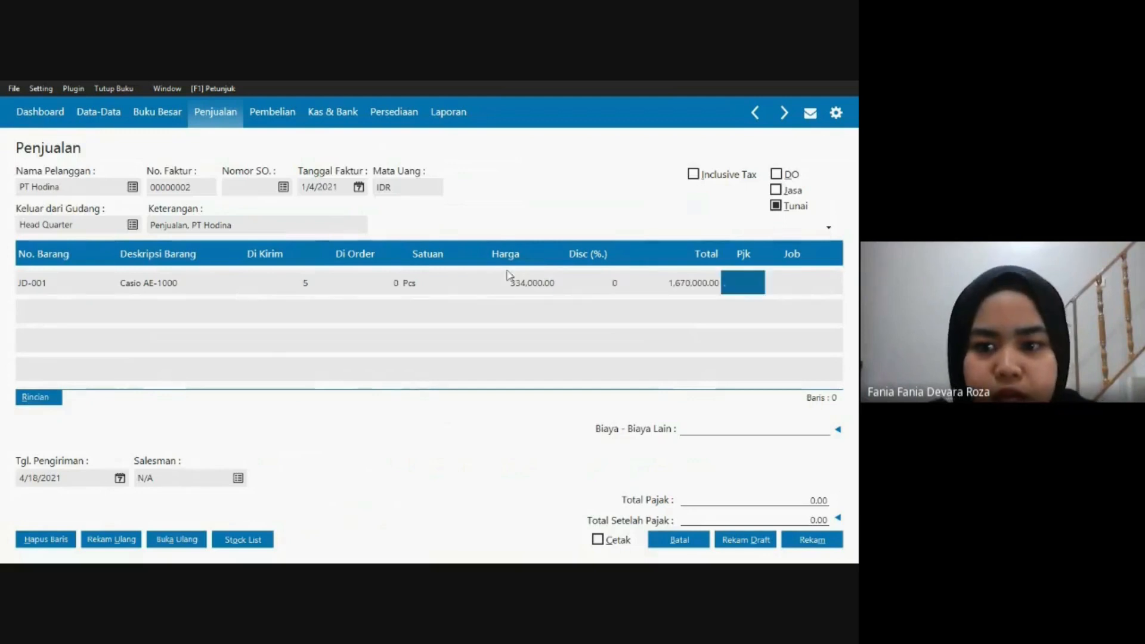
# Apply the VAT (Value Added Tax) code to the JD-001 line and complete the line.
pyautogui.doubleClick(743, 281)
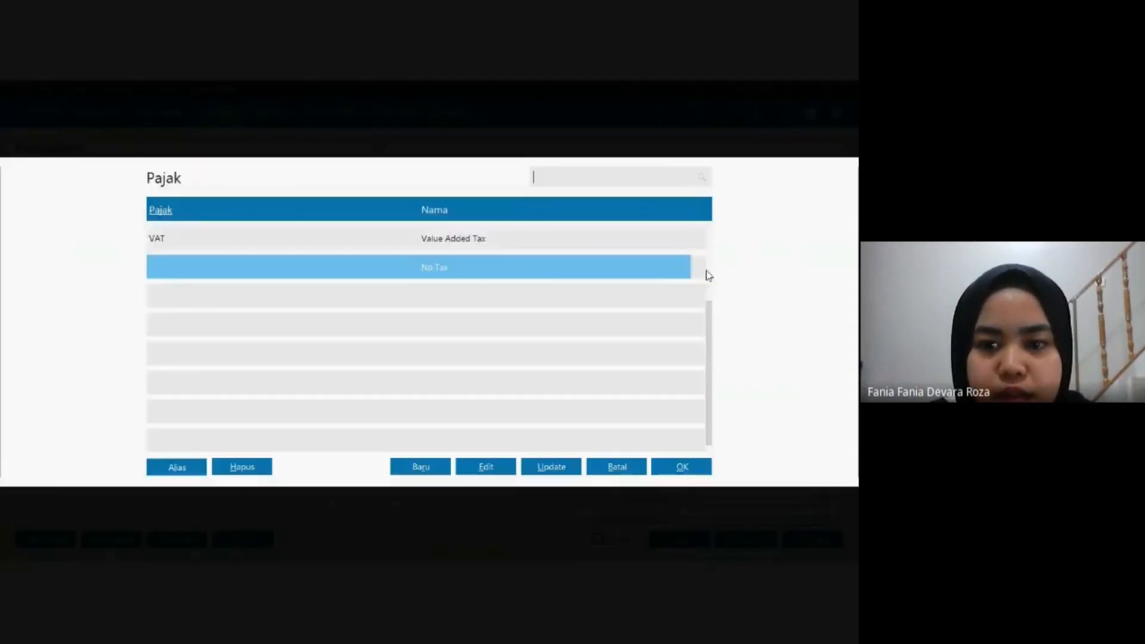
pyautogui.click(656, 242)
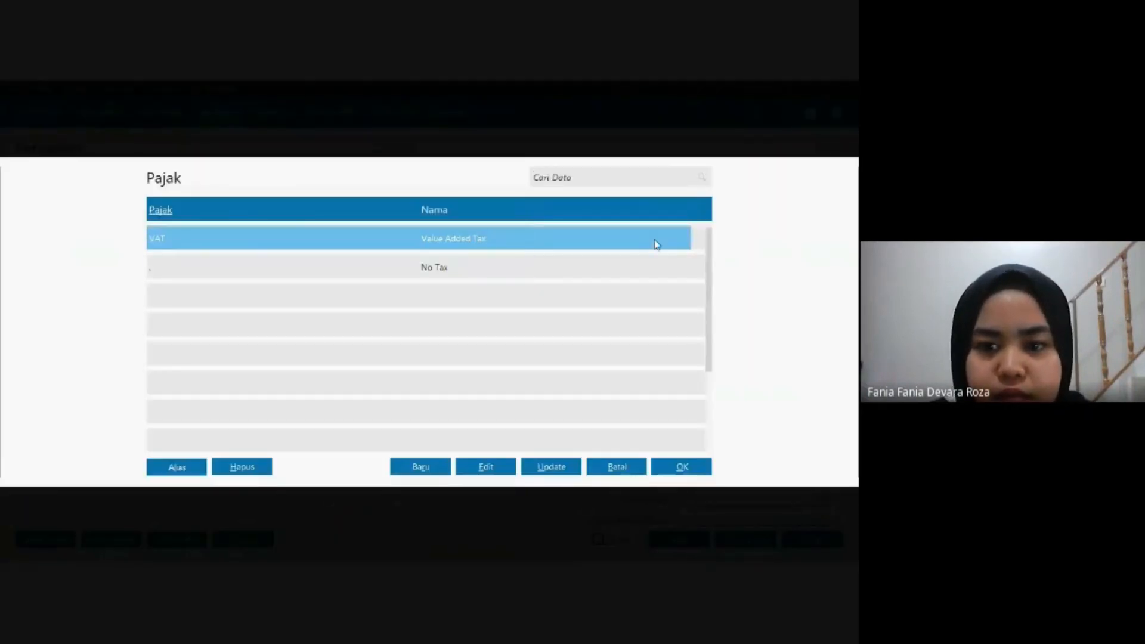
pyautogui.click(681, 467)
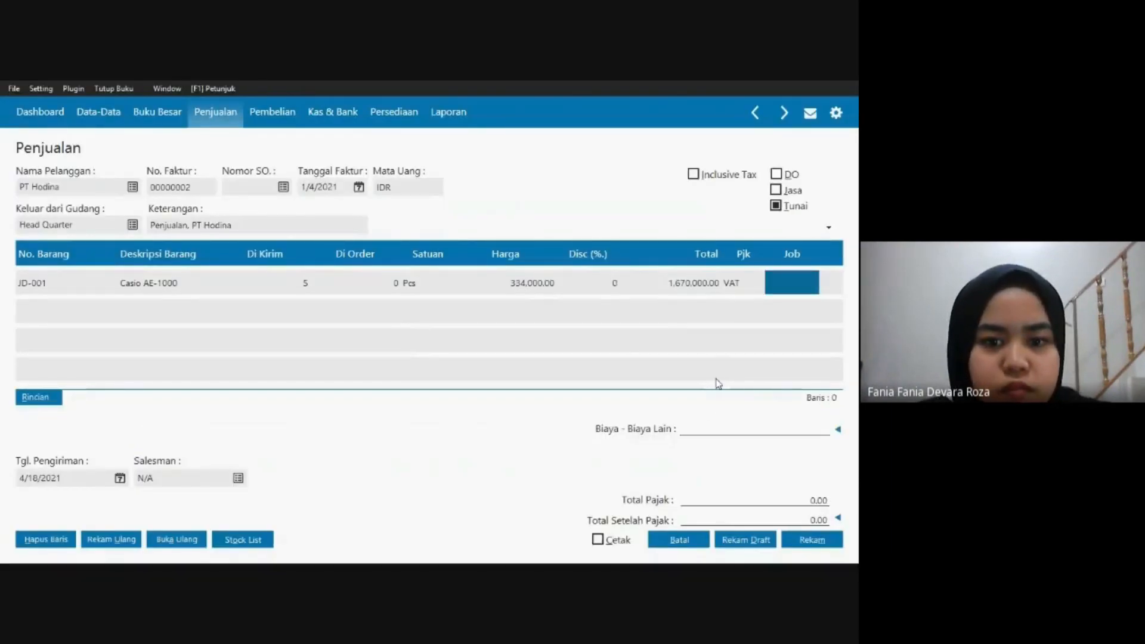
pyautogui.press('Return')
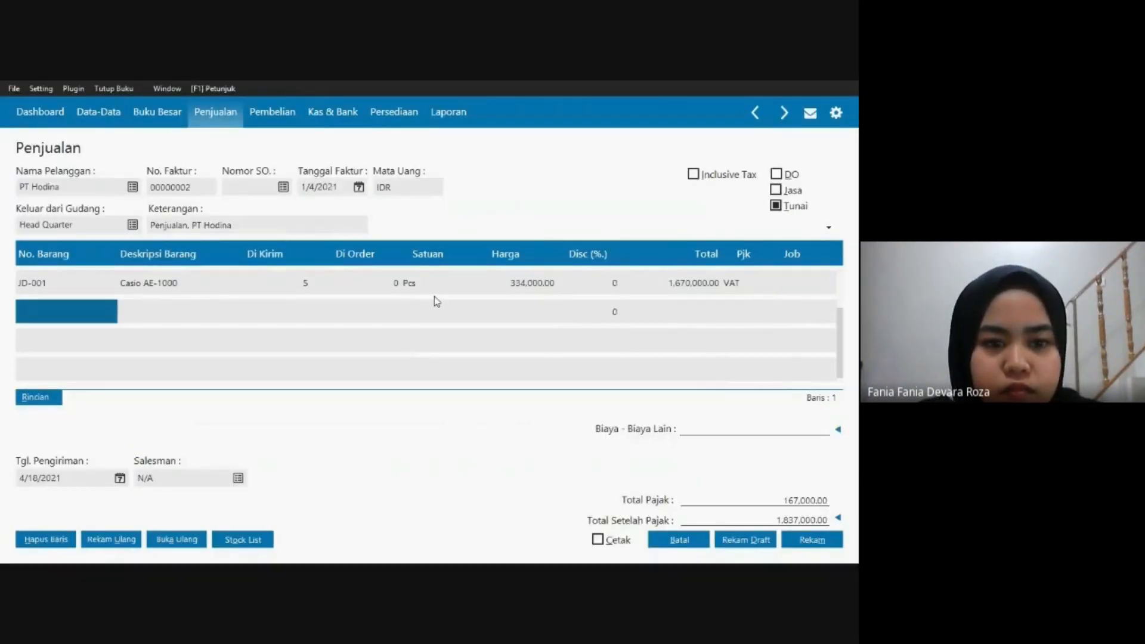
# Check the next item in SOAL UTS.pdf, return to Zahir, and add JD-002 Digitec SW Lite to the second invoice line.
pyautogui.hotkey('alt', 'Tab')
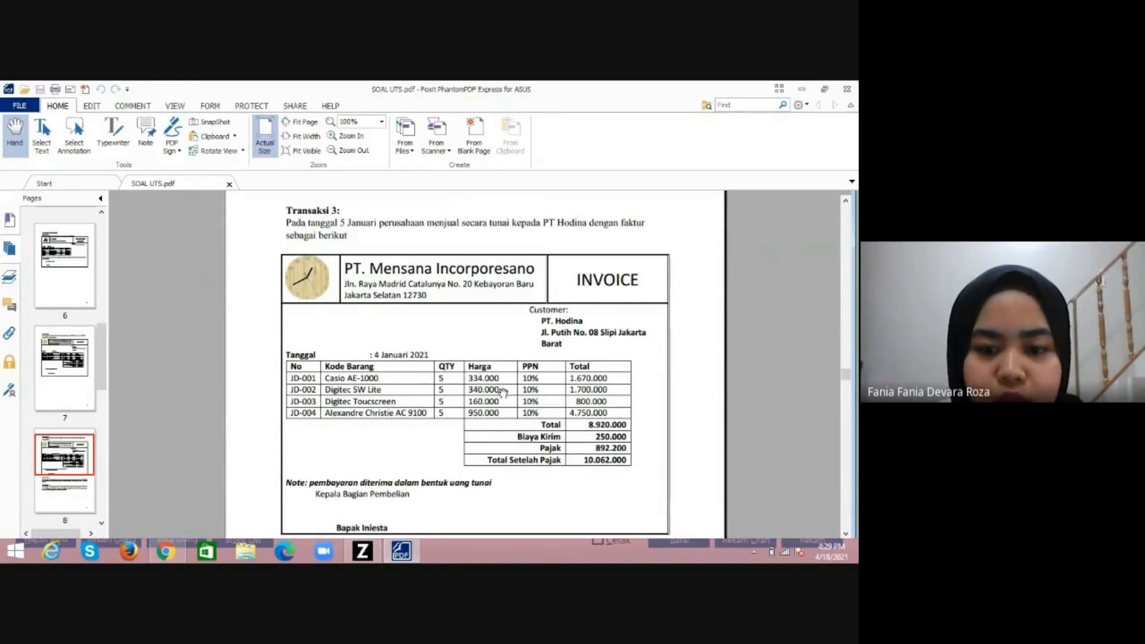
pyautogui.click(368, 551)
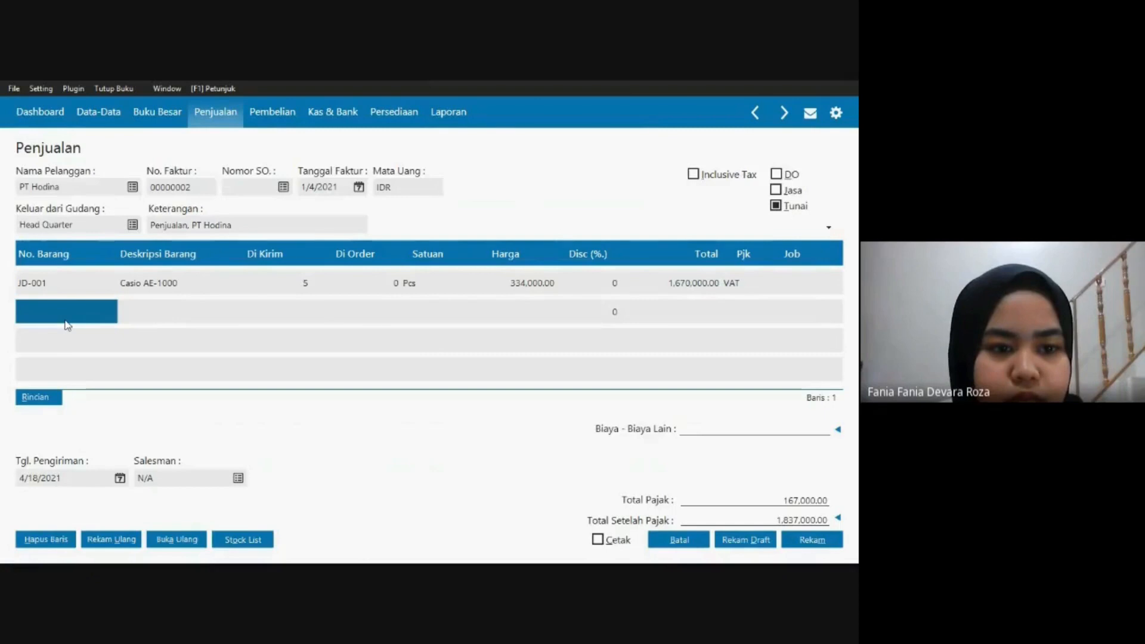
pyautogui.doubleClick(65, 324)
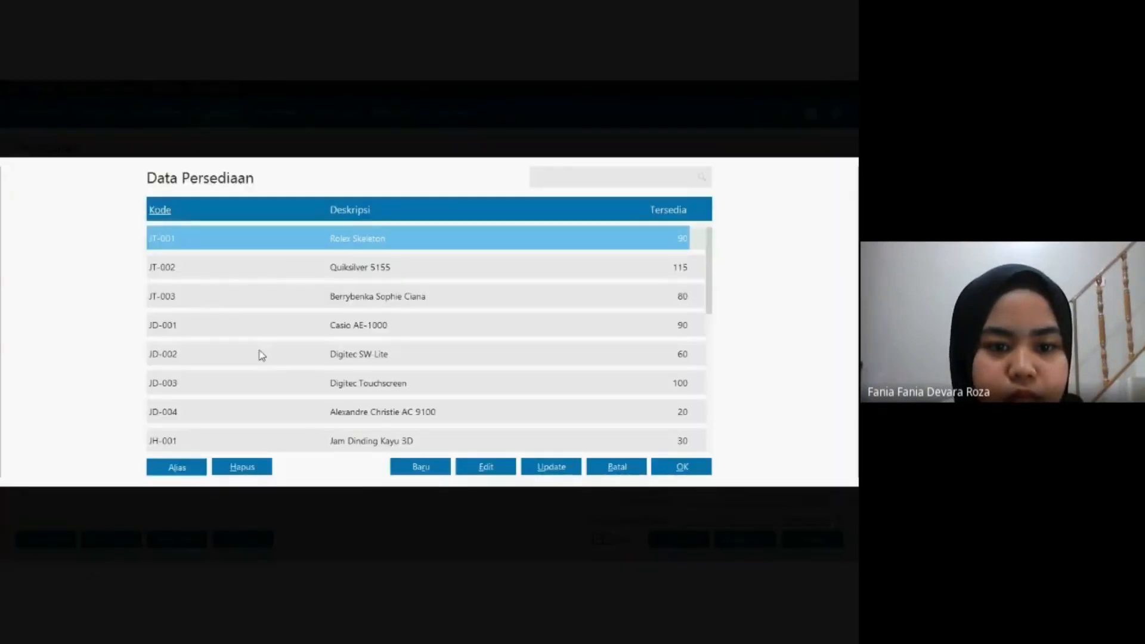
pyautogui.click(263, 355)
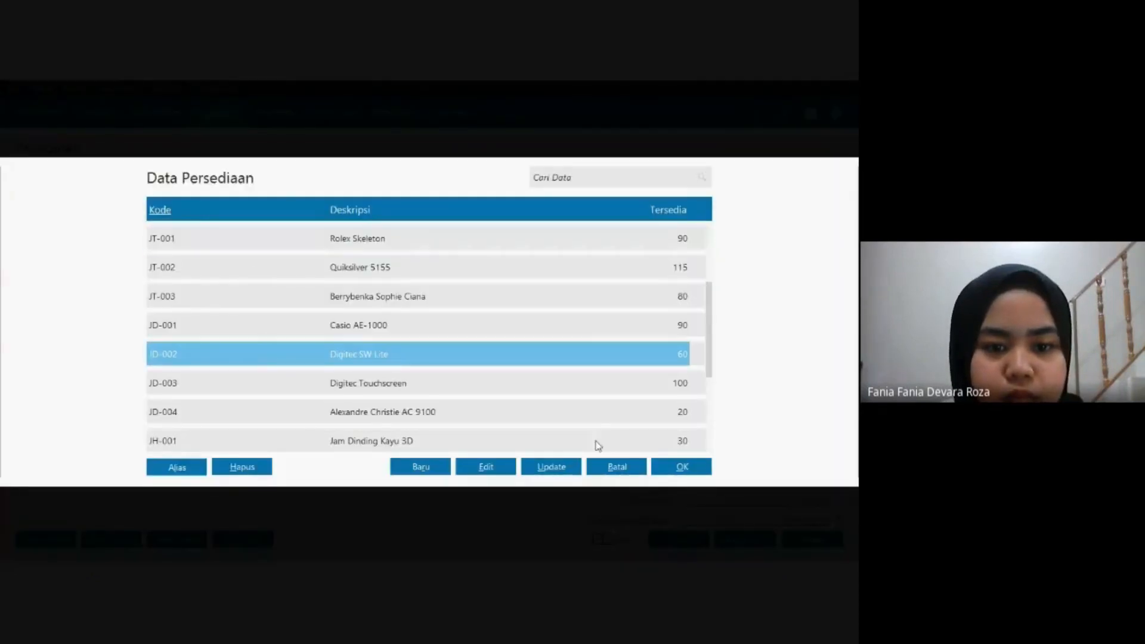
pyautogui.click(674, 468)
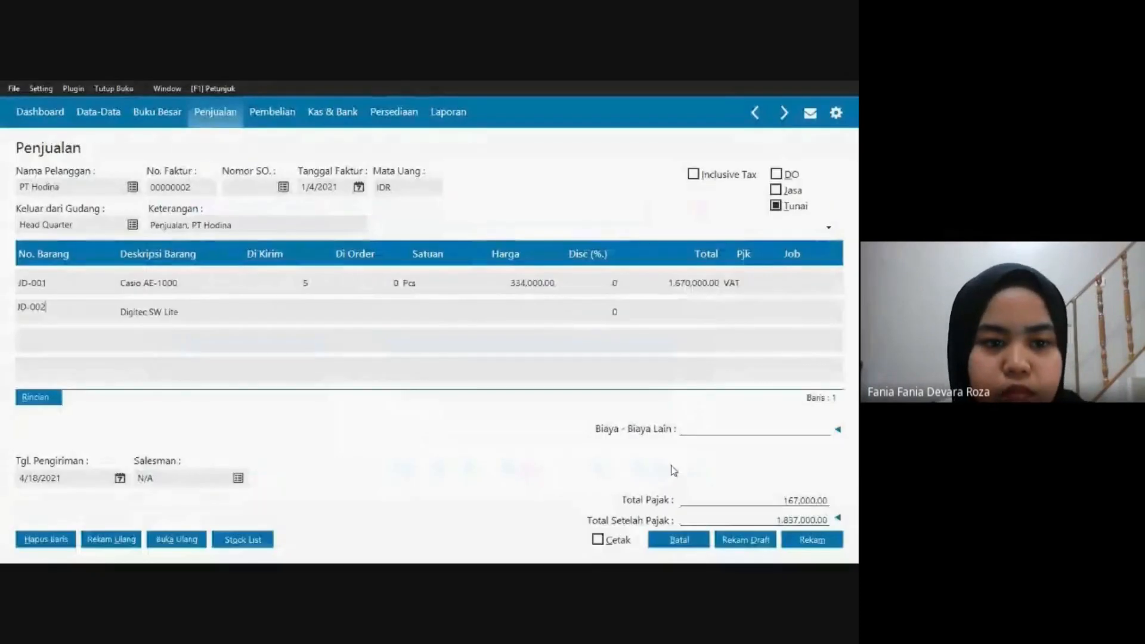
# Set the JD-002 Digitec SW Lite line to a delivered quantity of 5 and a price of 340,000.
pyautogui.press('Tab')
pyautogui.press('Tab')
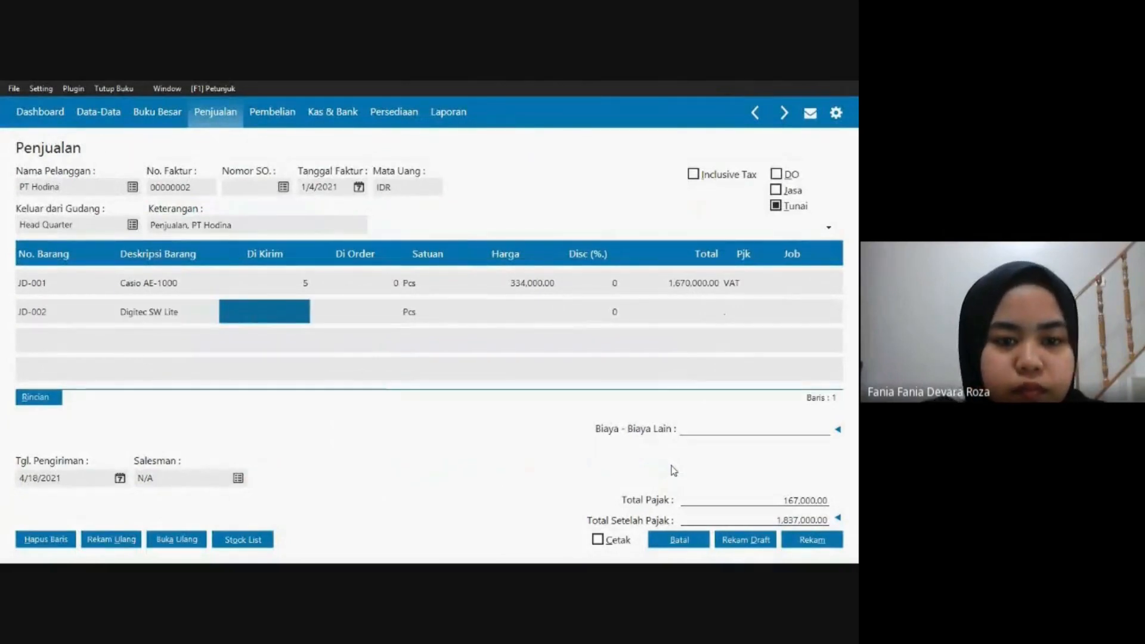
pyautogui.write('5')
pyautogui.press('Tab')
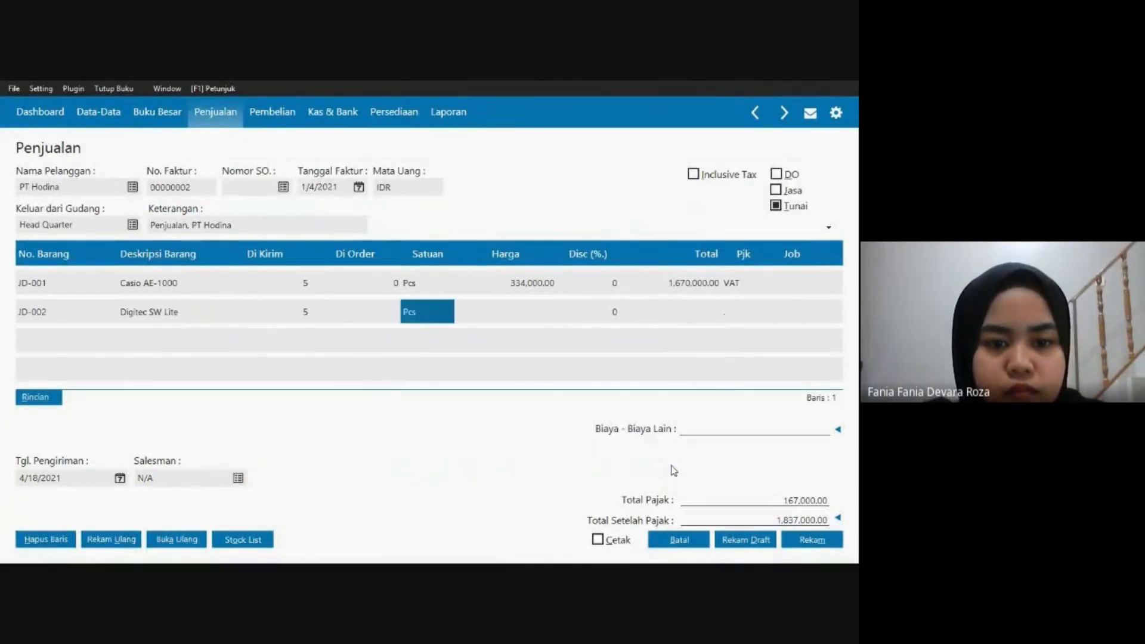
pyautogui.press('Tab')
pyautogui.write('340000')
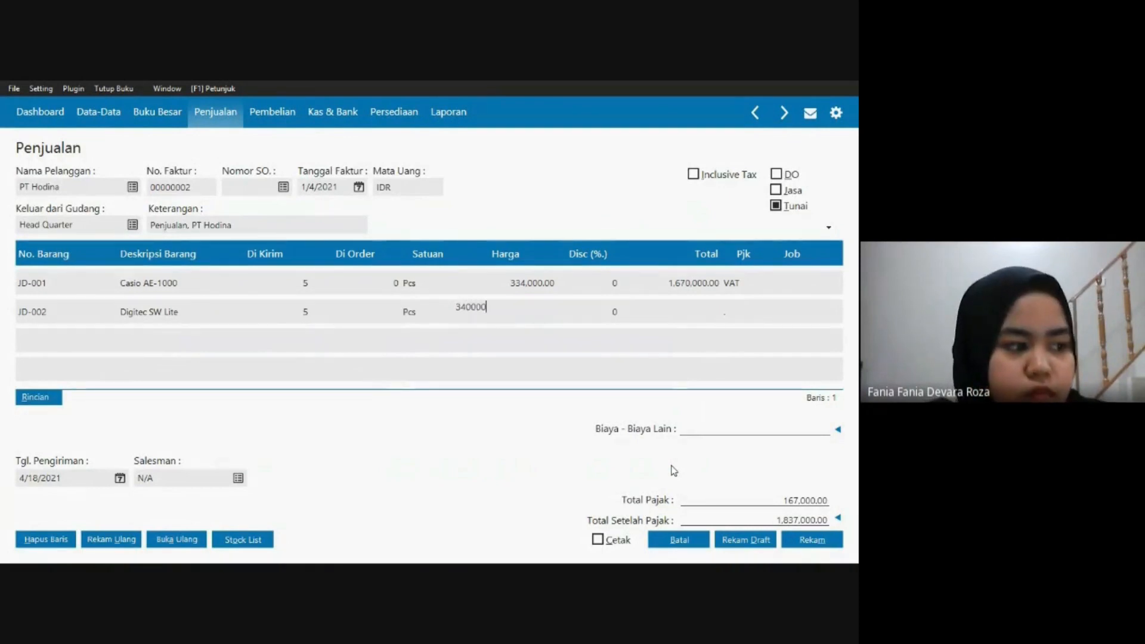
pyautogui.press('Tab')
pyautogui.press('Return')
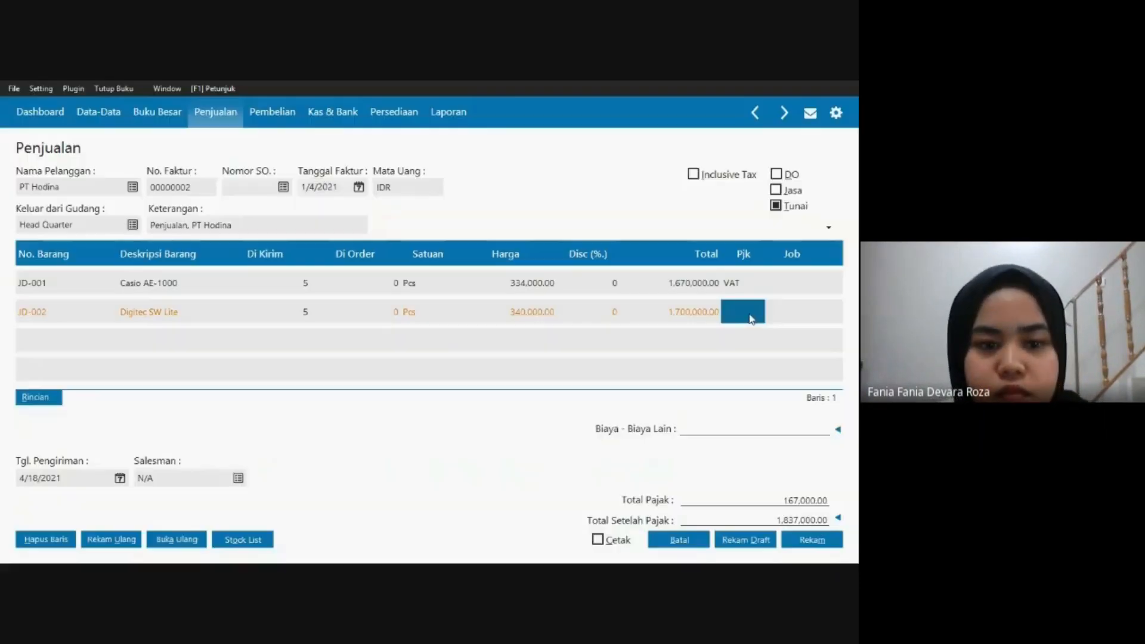
# Apply the VAT code to the JD-002 line and accept the selling price warning.
pyautogui.doubleClick(735, 314)
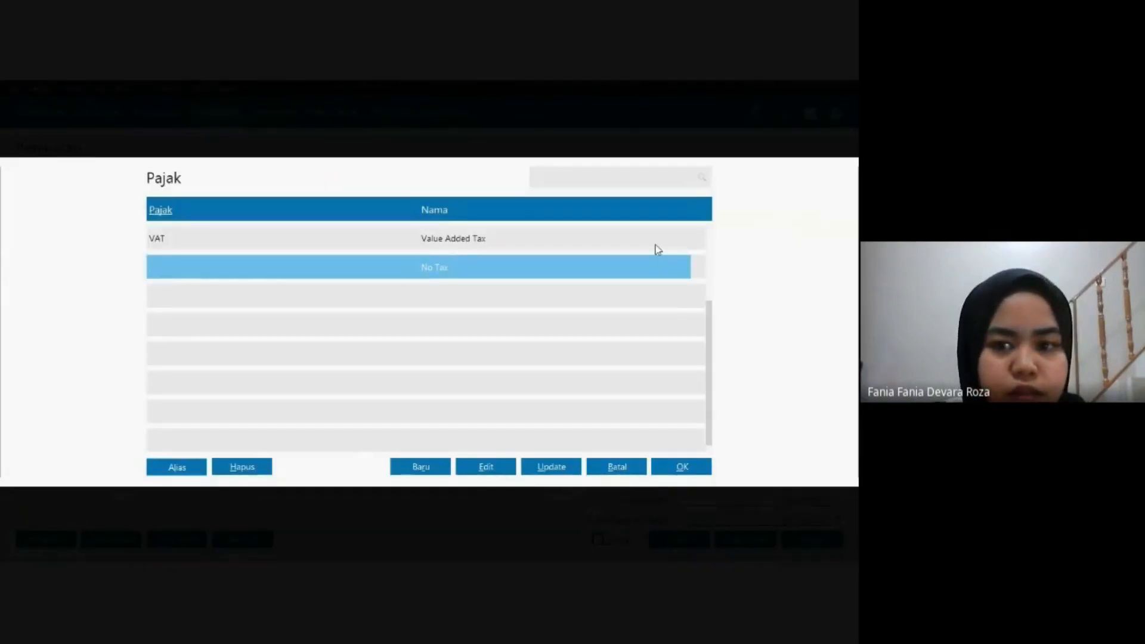
pyautogui.click(660, 235)
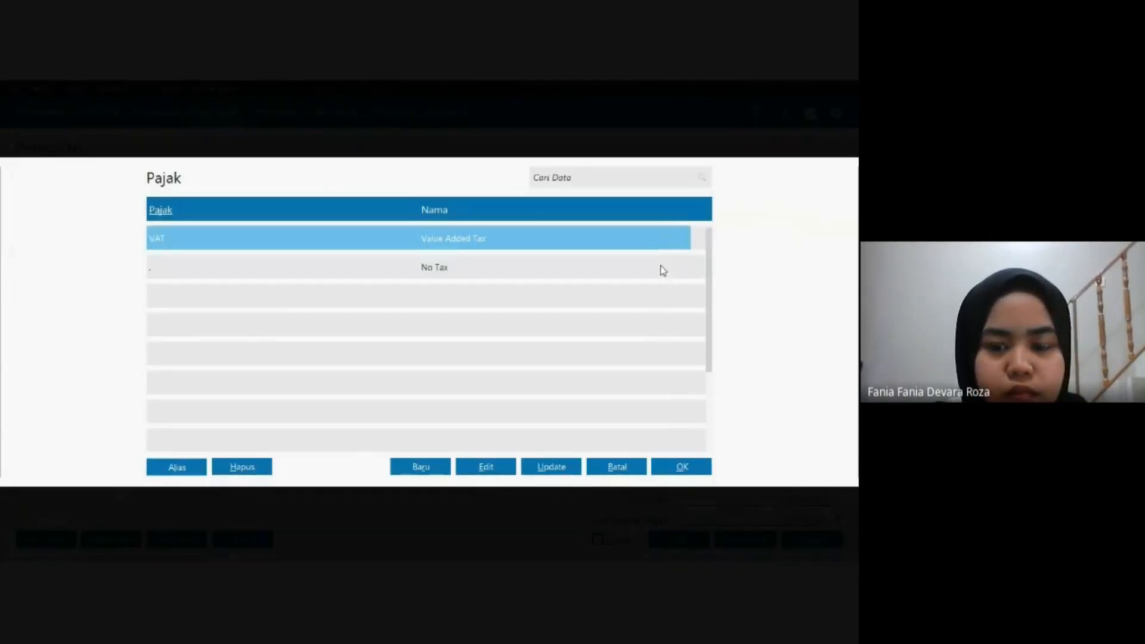
pyautogui.click(673, 471)
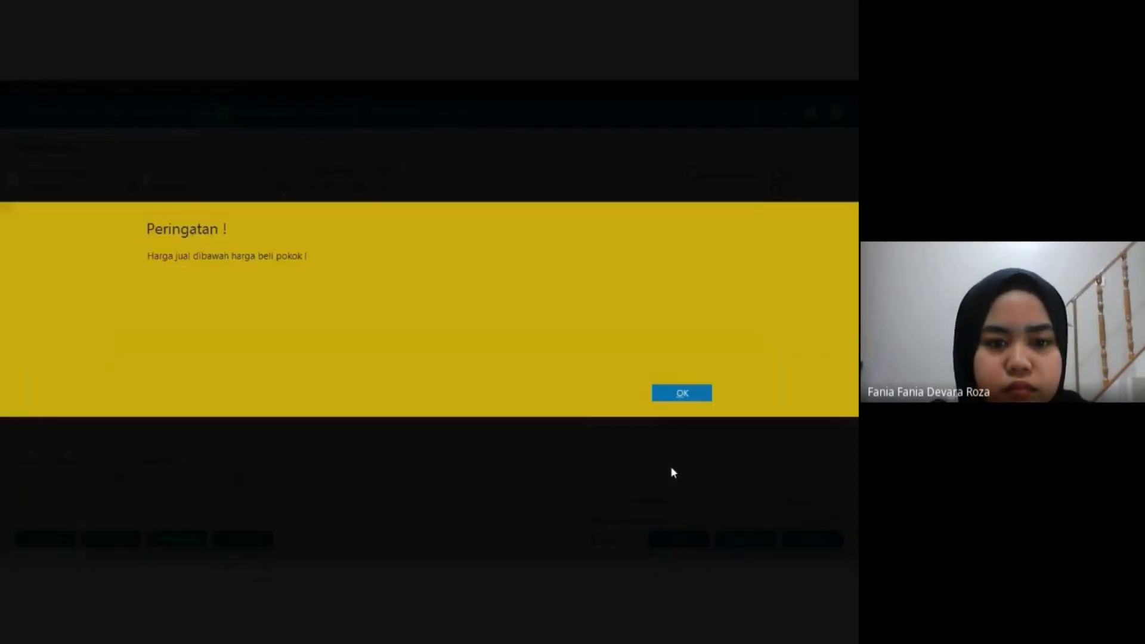
pyautogui.click(679, 393)
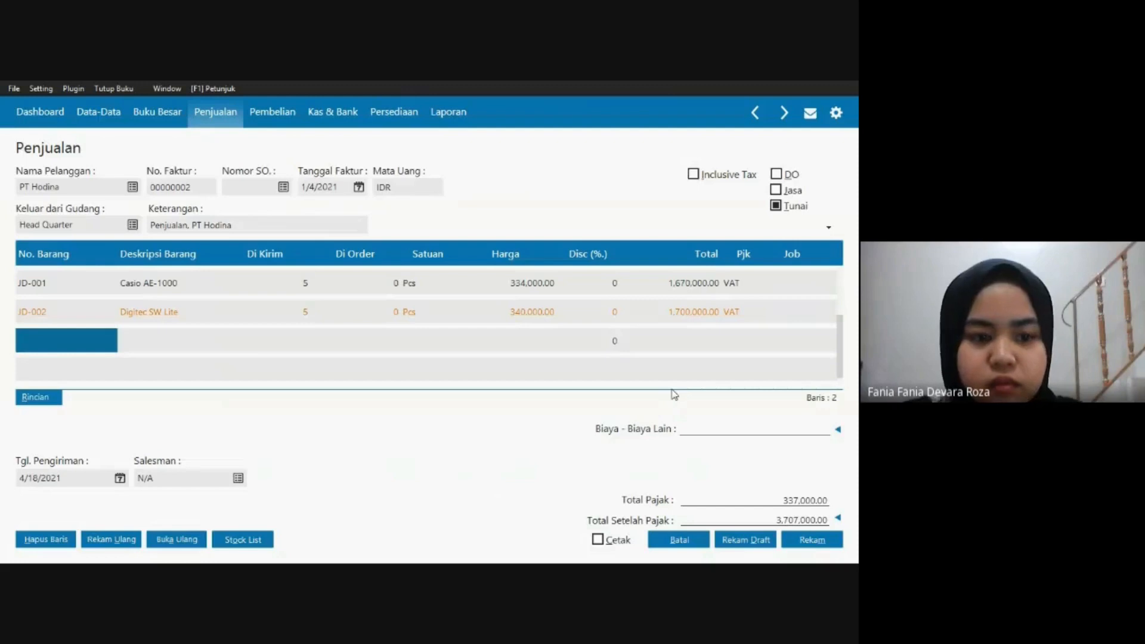
# Consult SOAL UTS.pdf for the remaining items and complete the JD-004 Alexandre Christie line with a price of 950,000 and VAT.
pyautogui.hotkey('alt', 'Tab')
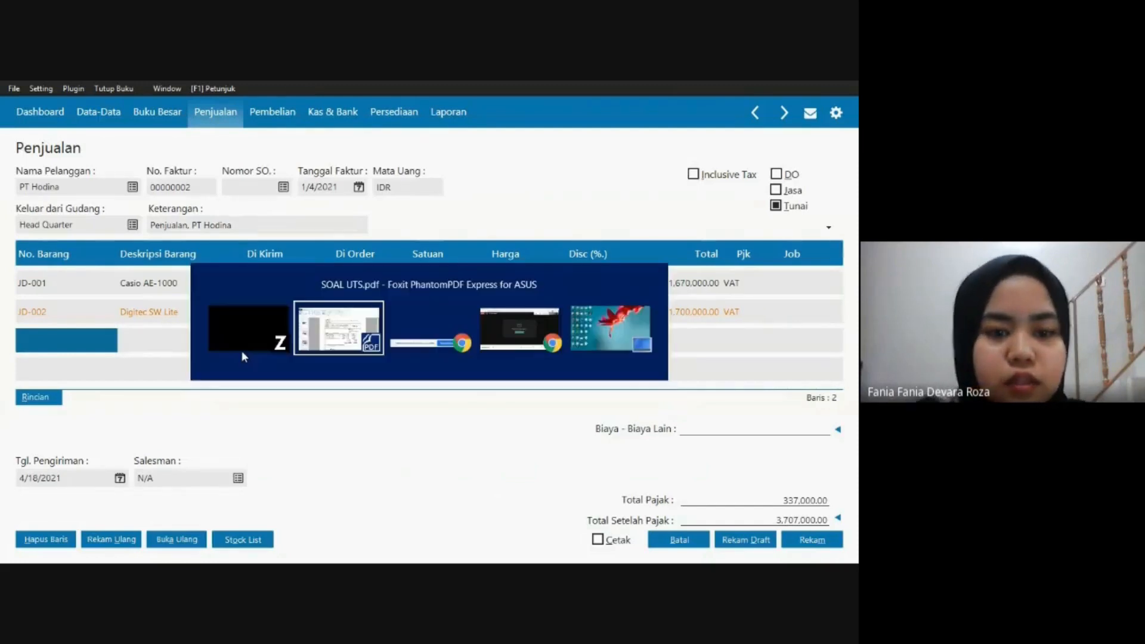
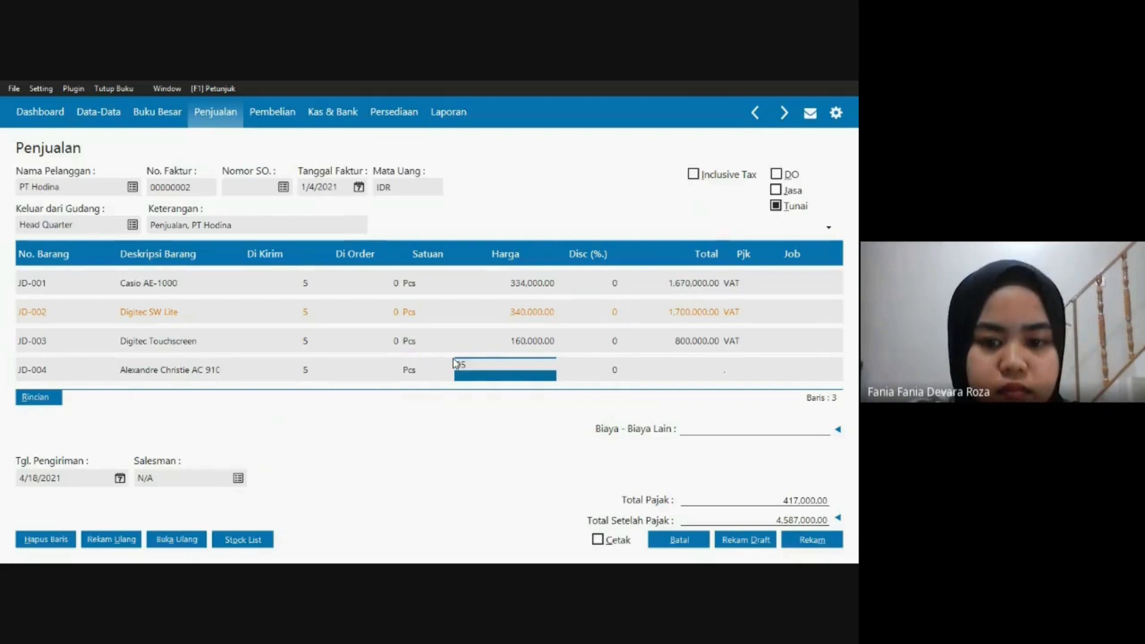
pyautogui.write('0000')
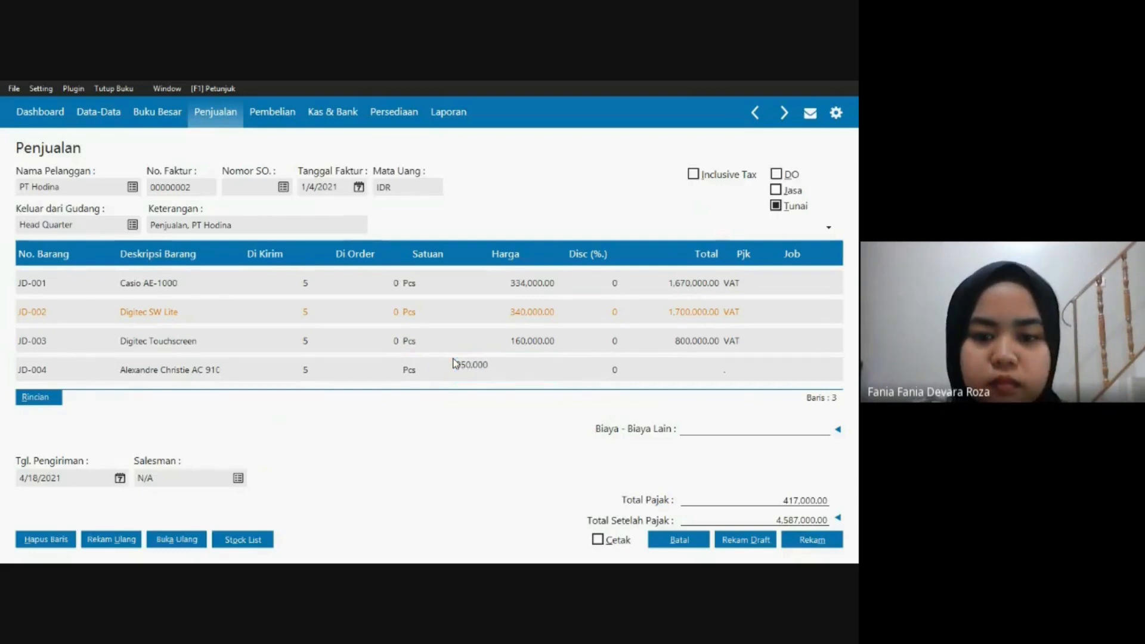
pyautogui.press('Tab')
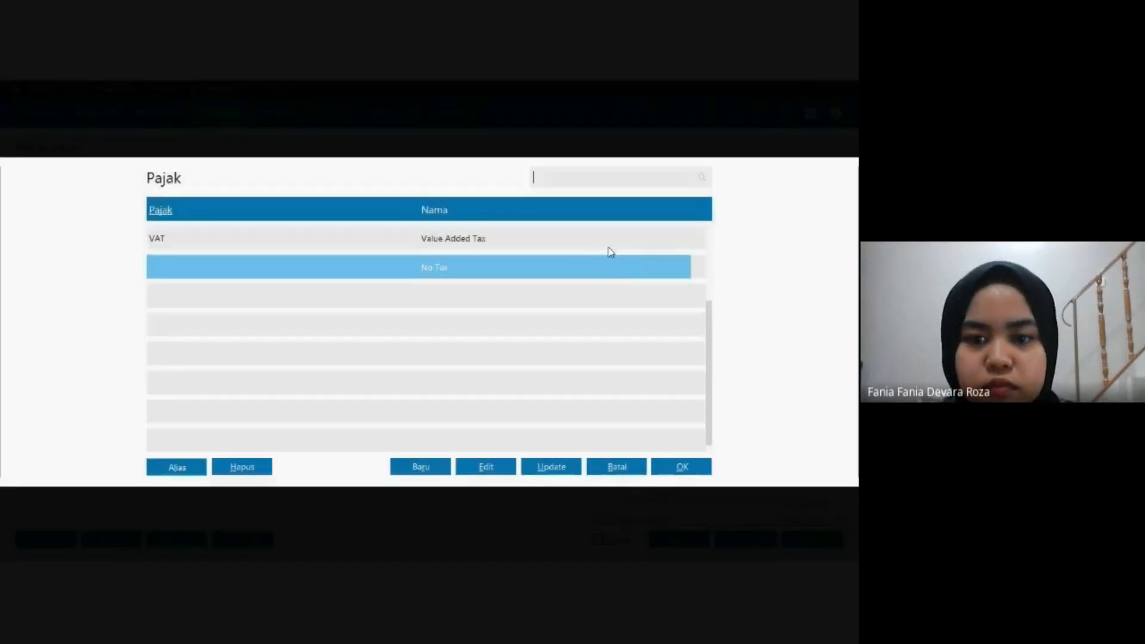
pyautogui.click(669, 466)
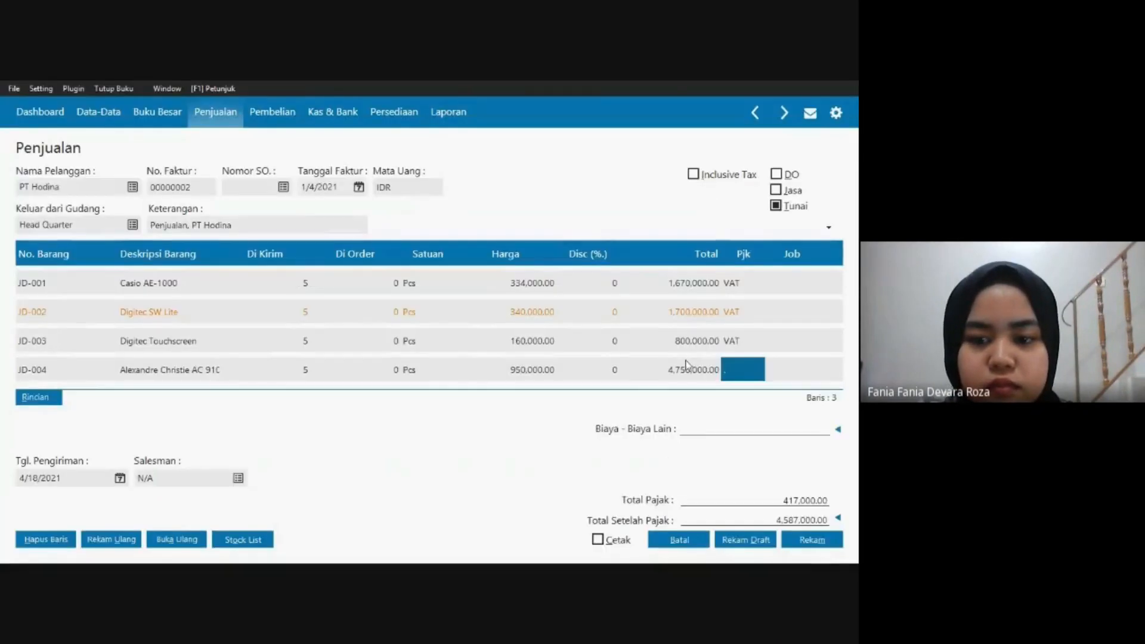
pyautogui.press('Tab')
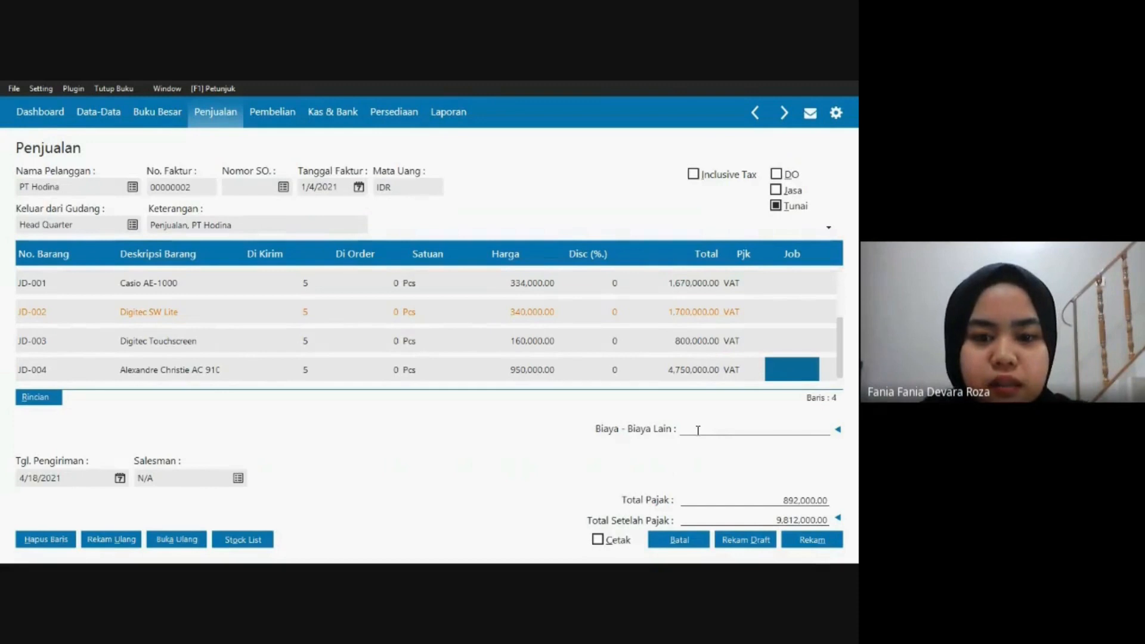
# Look up the shipping cost in SOAL UTS.pdf and enter 250,000 as the invoice's other costs in Zahir.
pyautogui.hotkey('alt', 'Tab')
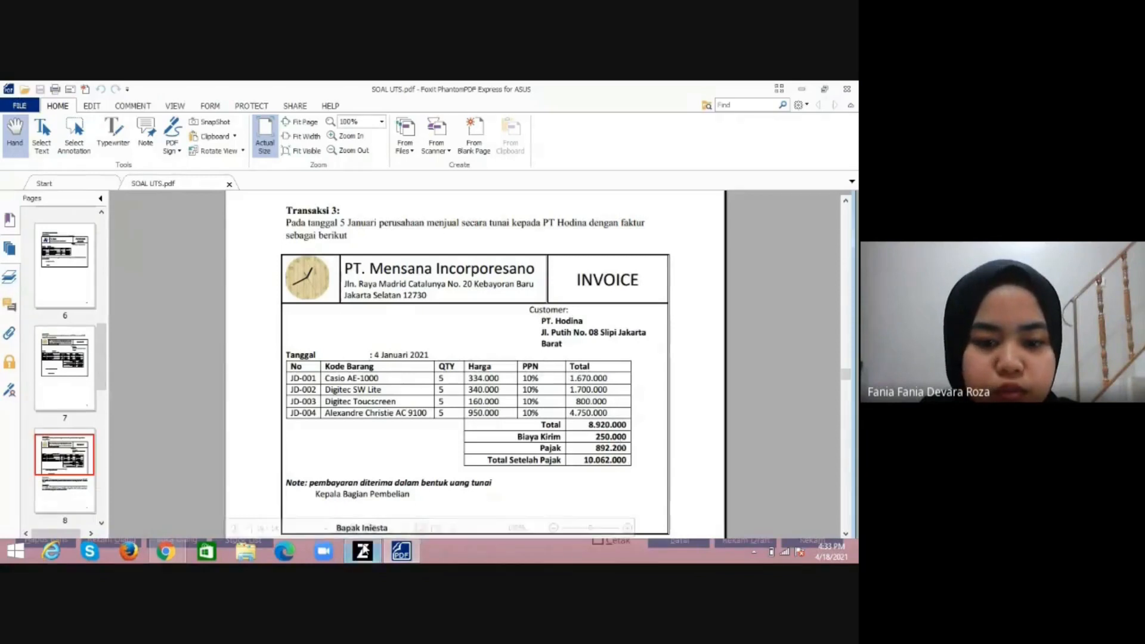
pyautogui.hotkey('alt', 'Tab')
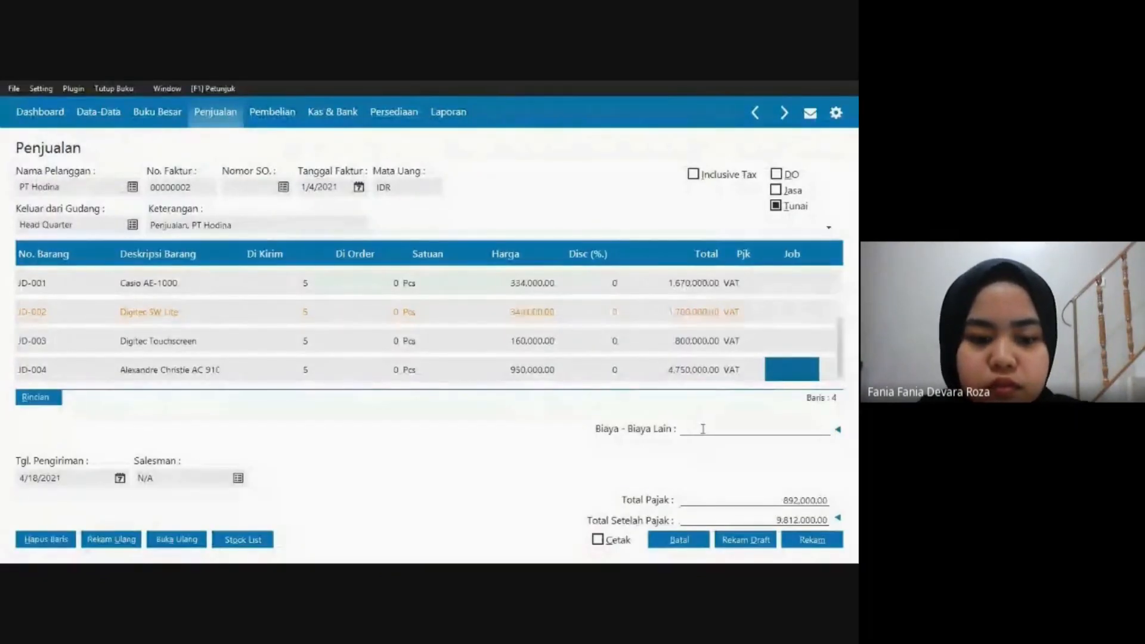
pyautogui.write('0000')
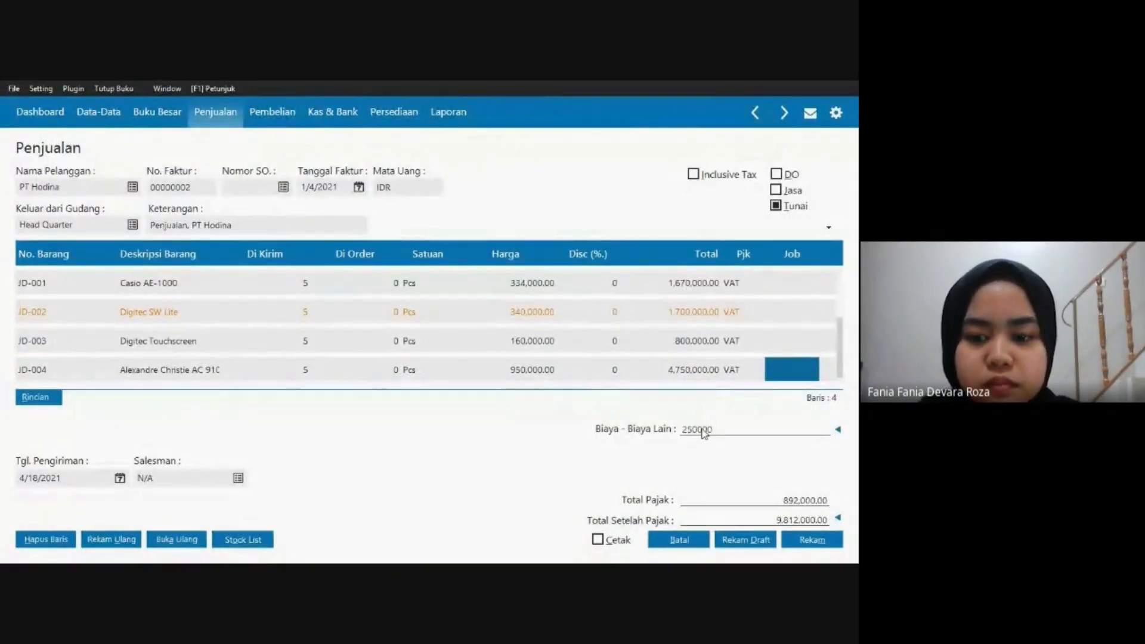
pyautogui.click(701, 375)
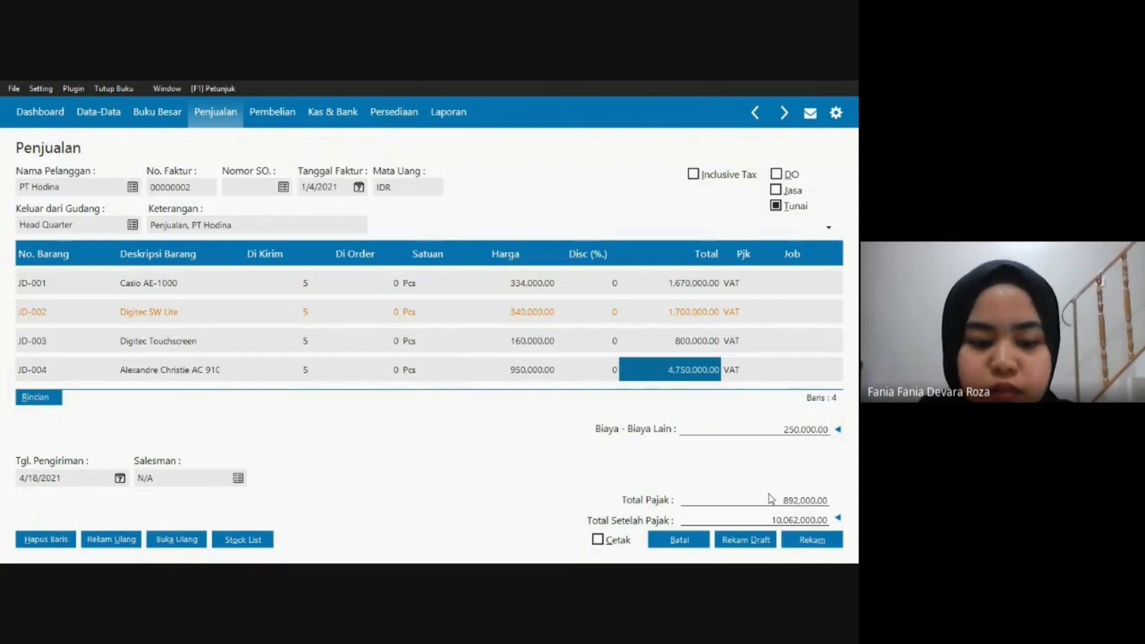
# Compare the PT Hodina invoice's tax and after-tax total with the Transaksi 3 invoice in SOAL UTS.pdf.
pyautogui.hotkey('alt', 'Tab')
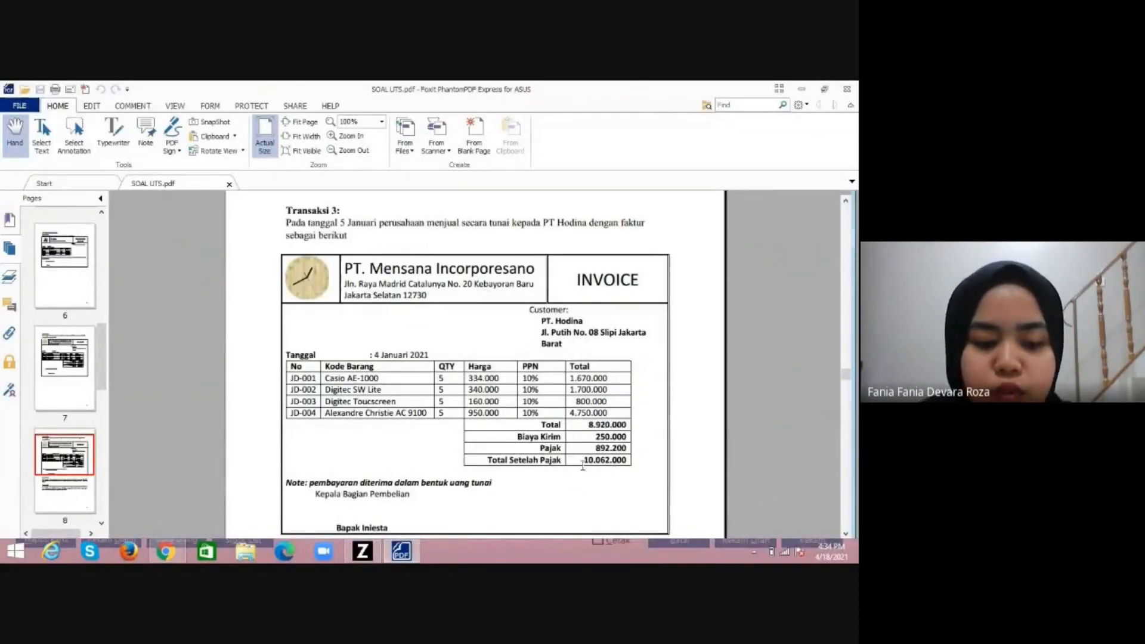
pyautogui.press('alt')
pyautogui.hotkey('alt', 'Tab')
pyautogui.hotkey('alt', 'Tab')
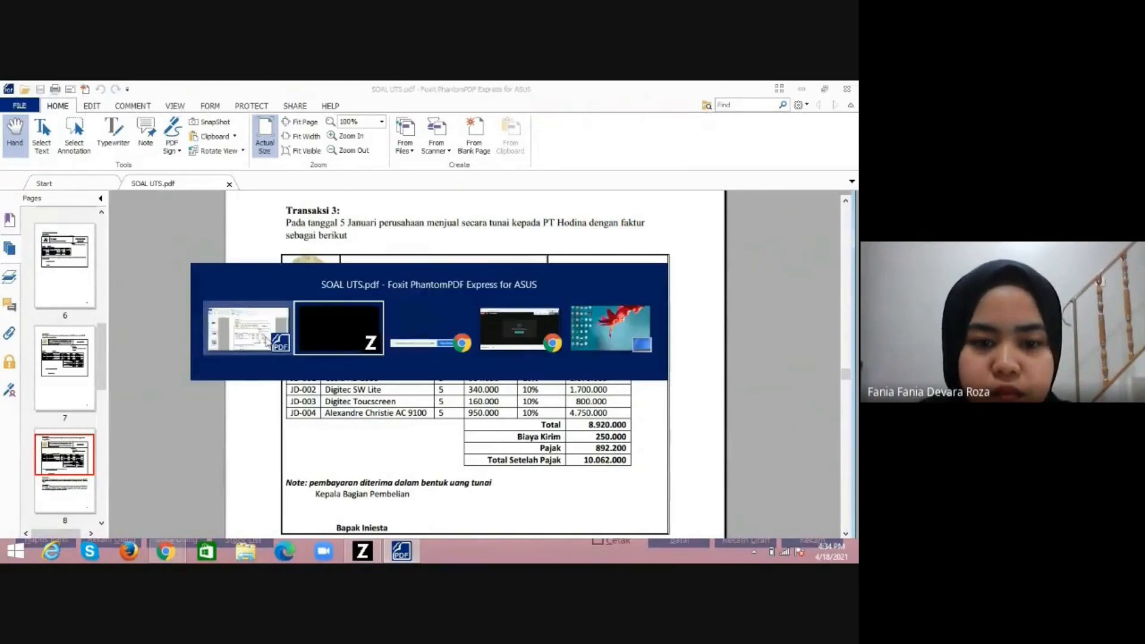
pyautogui.press('alt')
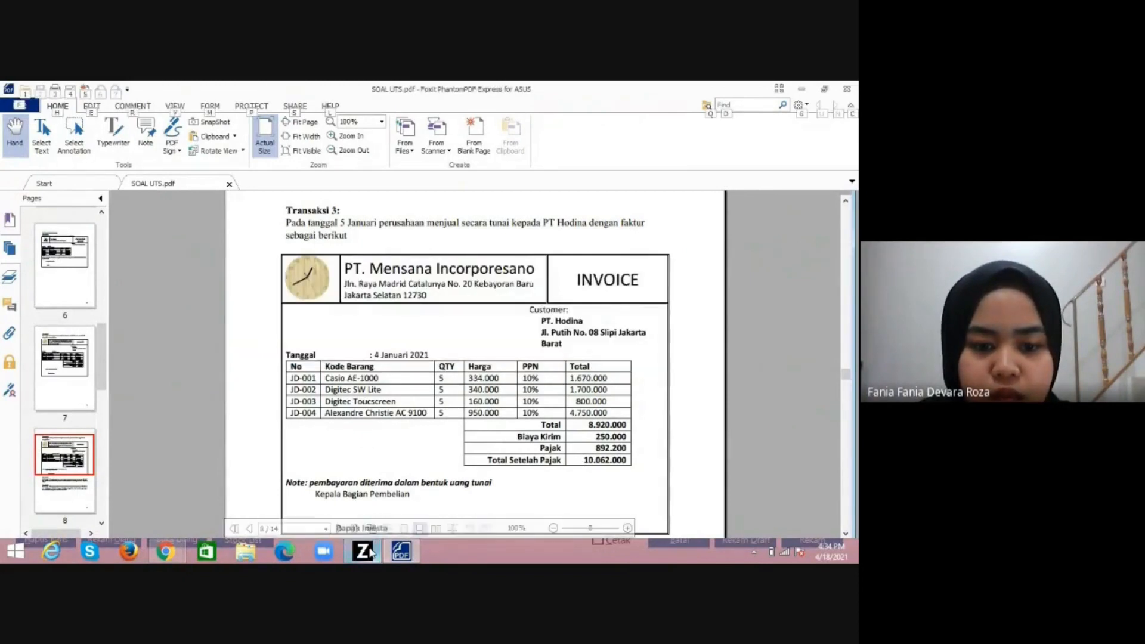
# Switch back to Zahir, record the PT Hodina cash sales invoice, and close the blank invoice form.
pyautogui.click(370, 552)
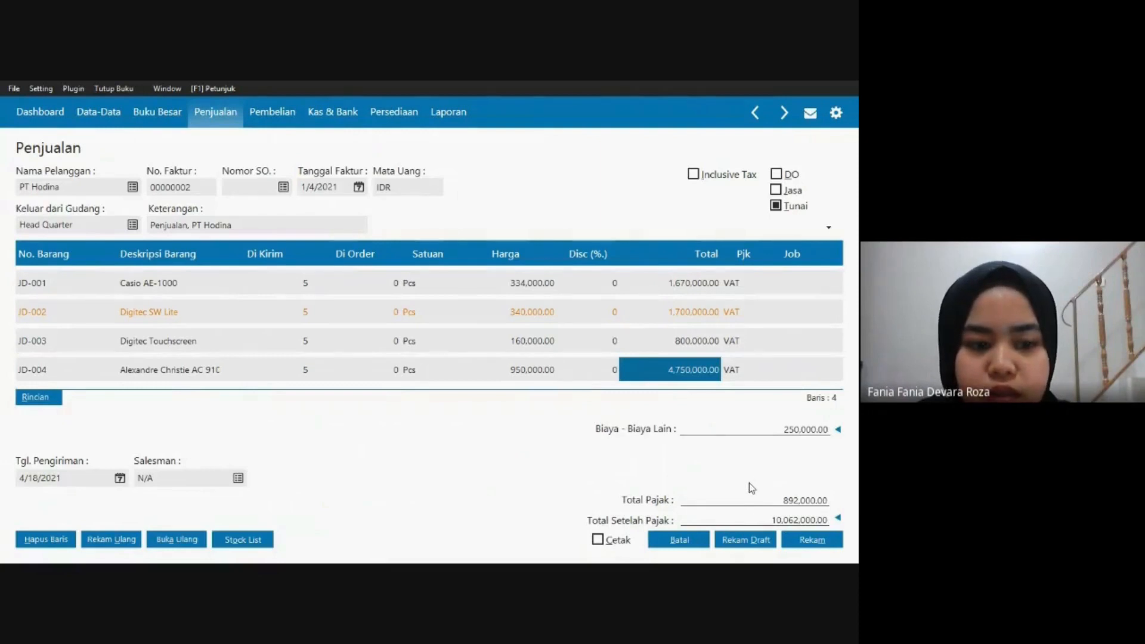
pyautogui.click(805, 542)
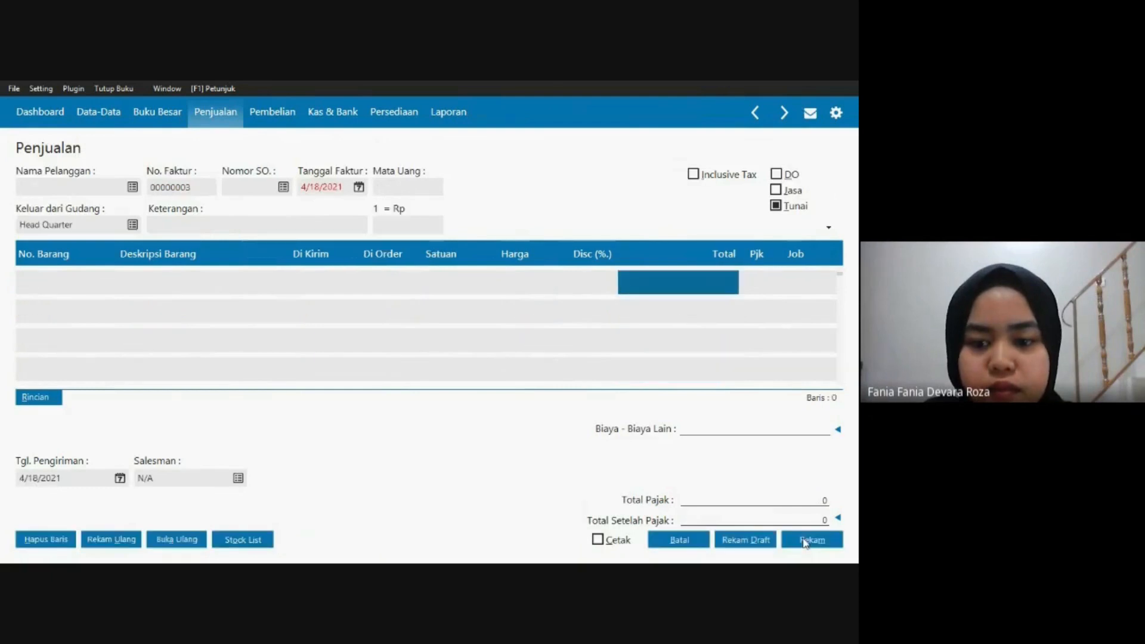
pyautogui.click(692, 541)
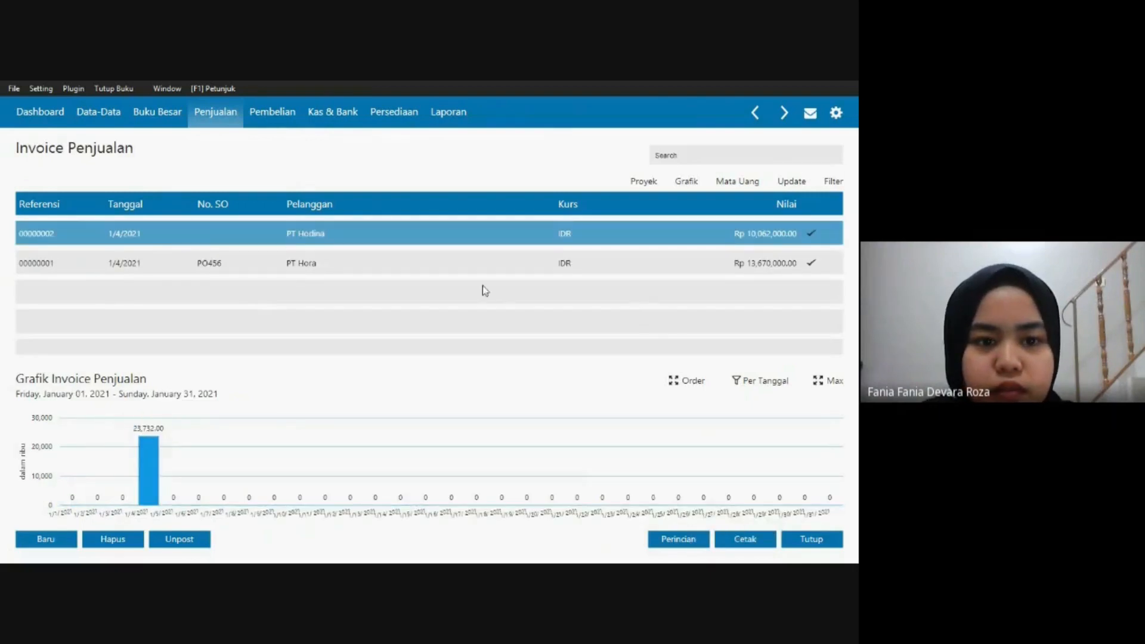
# Review the journal voucher of the PT Hodina sales invoice and close the sales invoice list.
pyautogui.rightClick(502, 232)
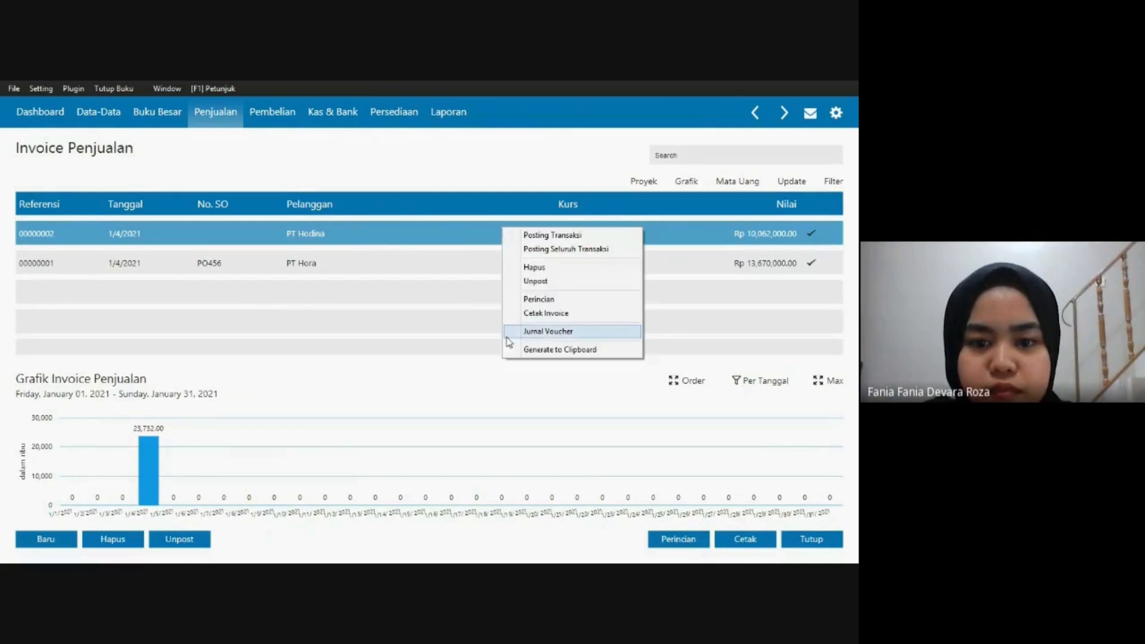
pyautogui.click(526, 333)
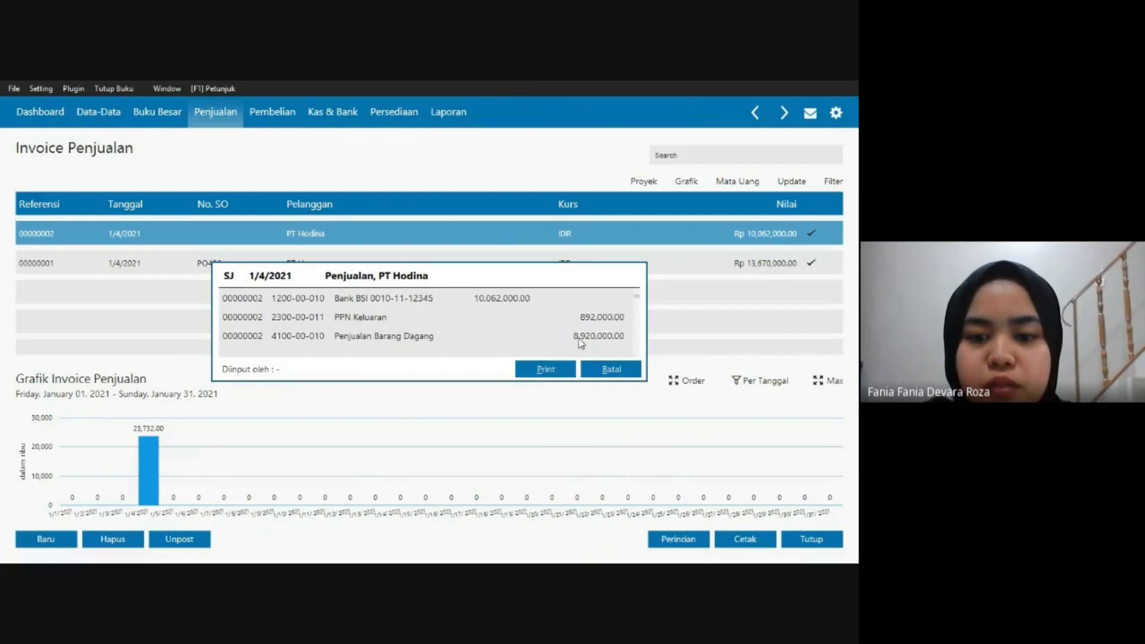
pyautogui.click(606, 370)
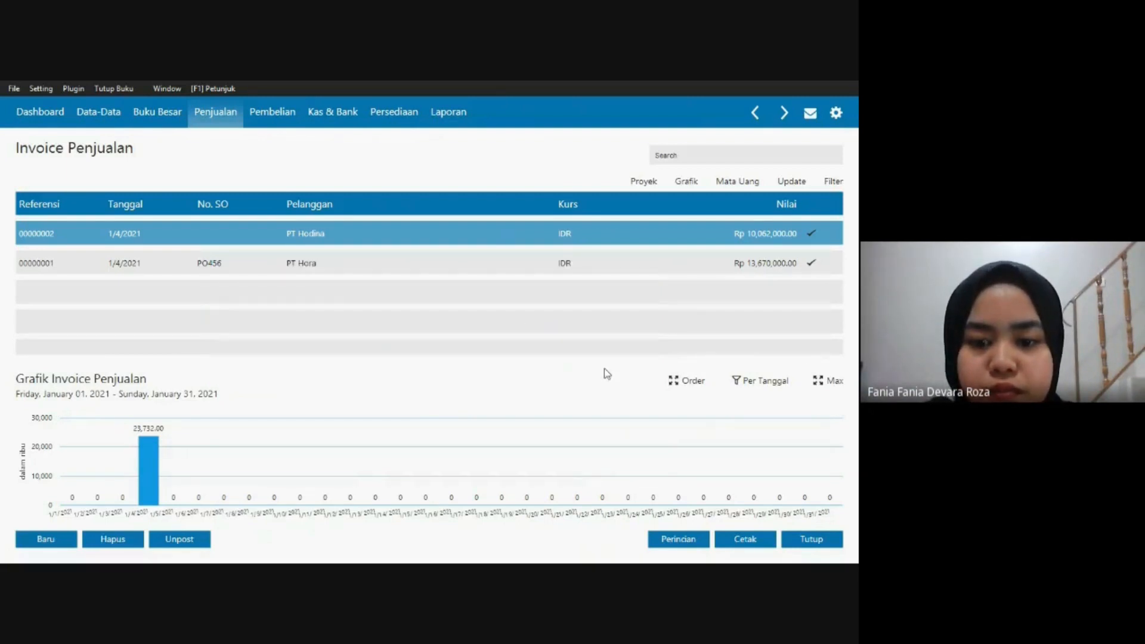
pyautogui.click(806, 540)
# Read Transaksi 4 in SOAL UTS.pdf and start a new receivables payment in Zahir.
pyautogui.hotkey('alt', 'Tab')
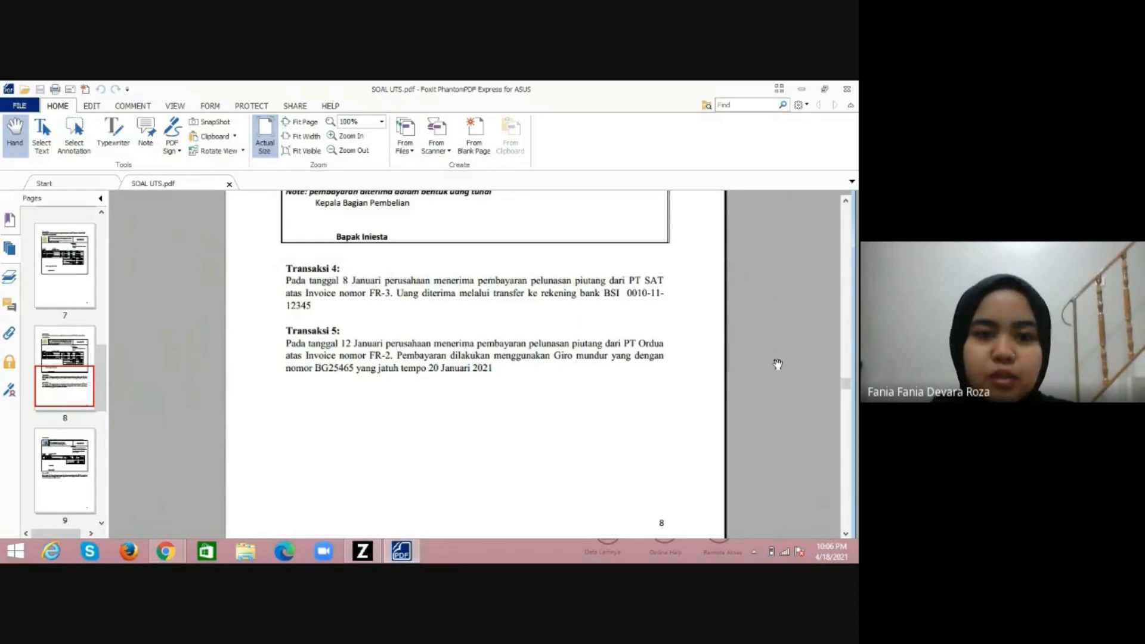
pyautogui.click(362, 552)
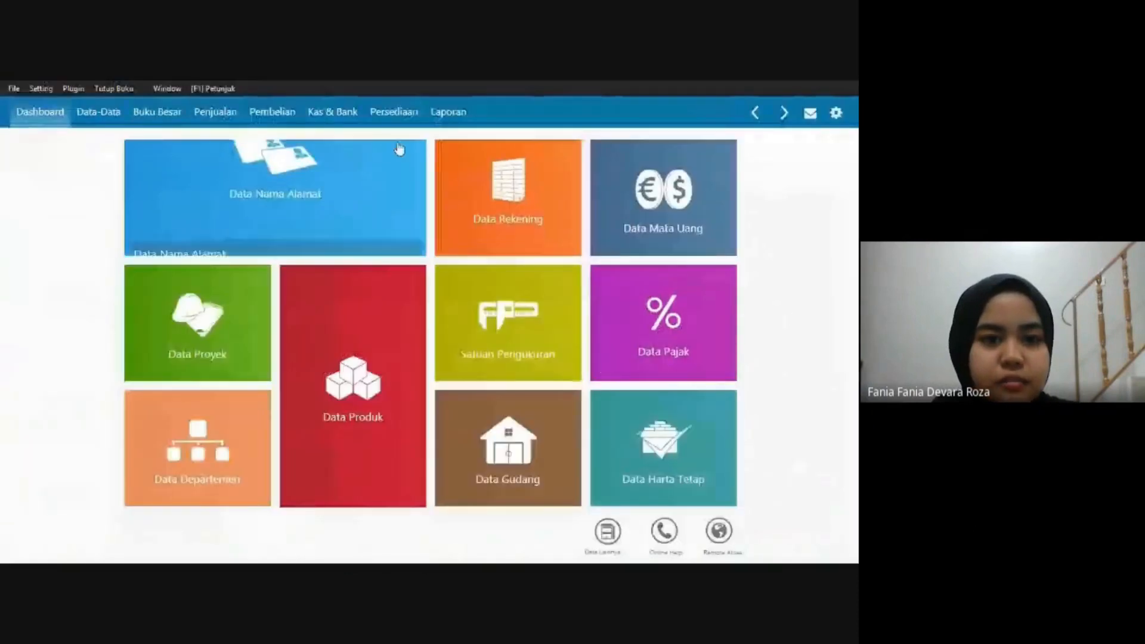
pyautogui.click(230, 115)
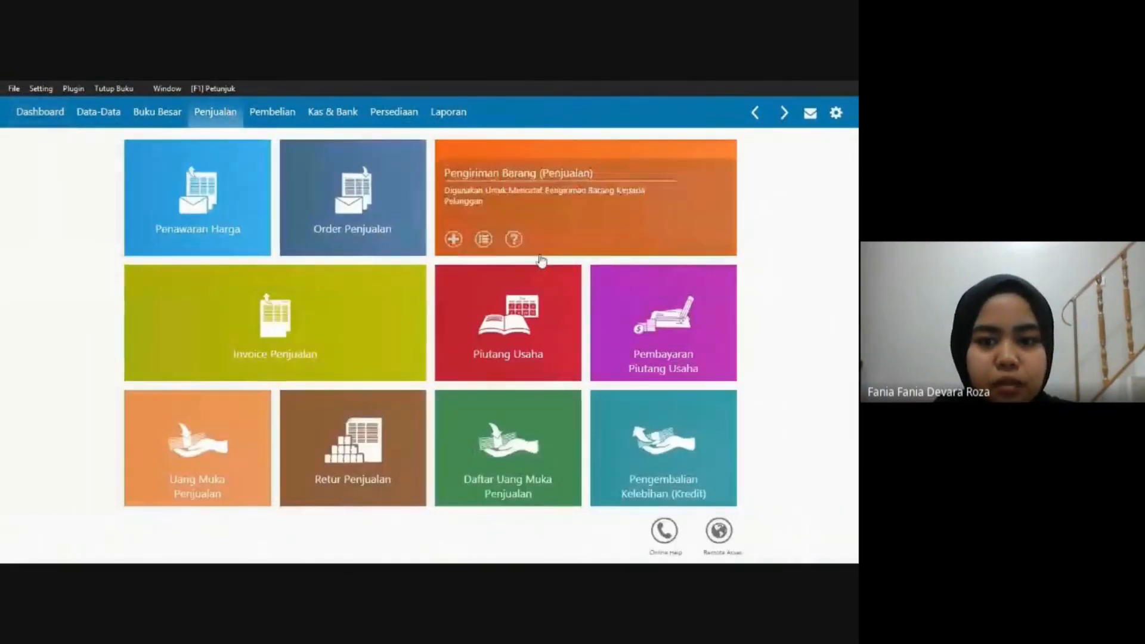
pyautogui.click(684, 302)
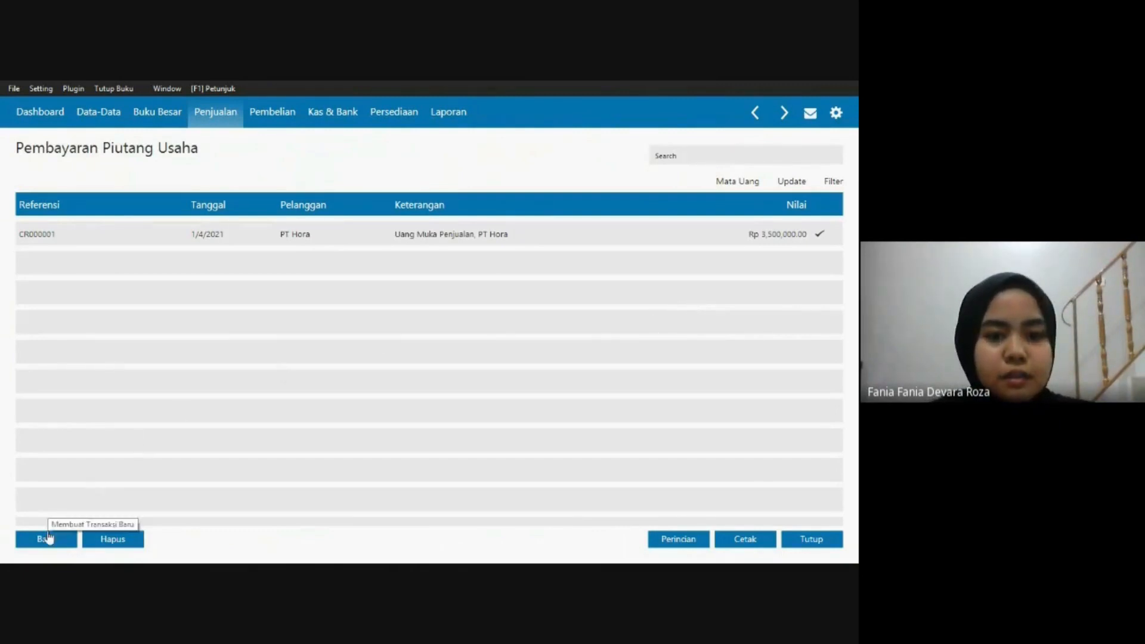
pyautogui.click(46, 531)
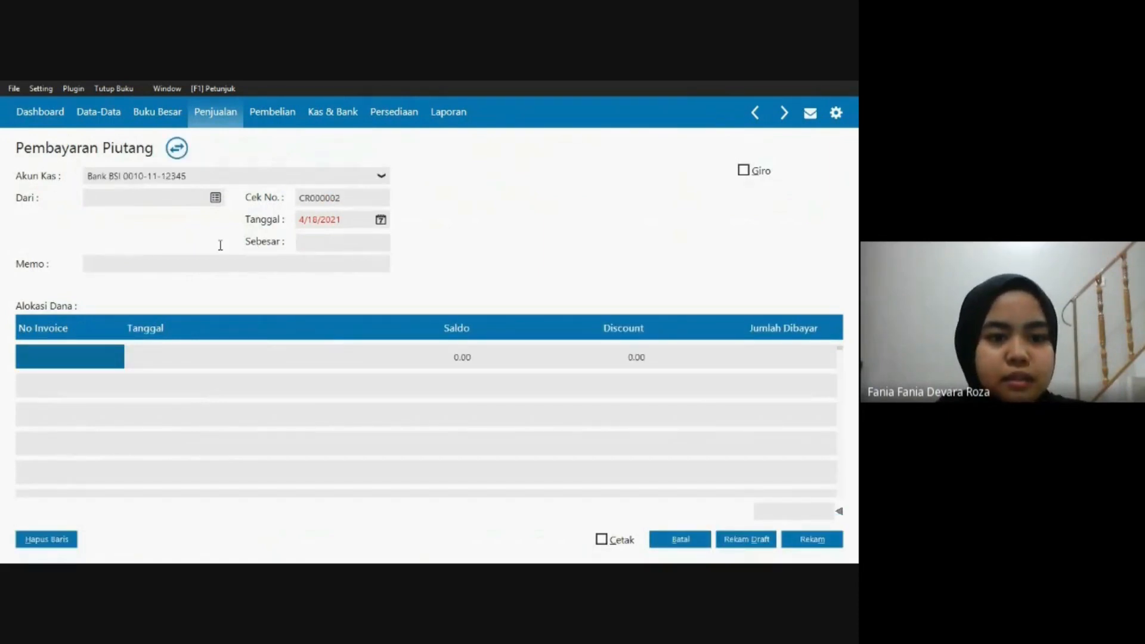
# Set the payer to PT SAT and, after checking Transaksi 4 in SOAL UTS.pdf, date the payment 1/8/2021.
pyautogui.click(216, 197)
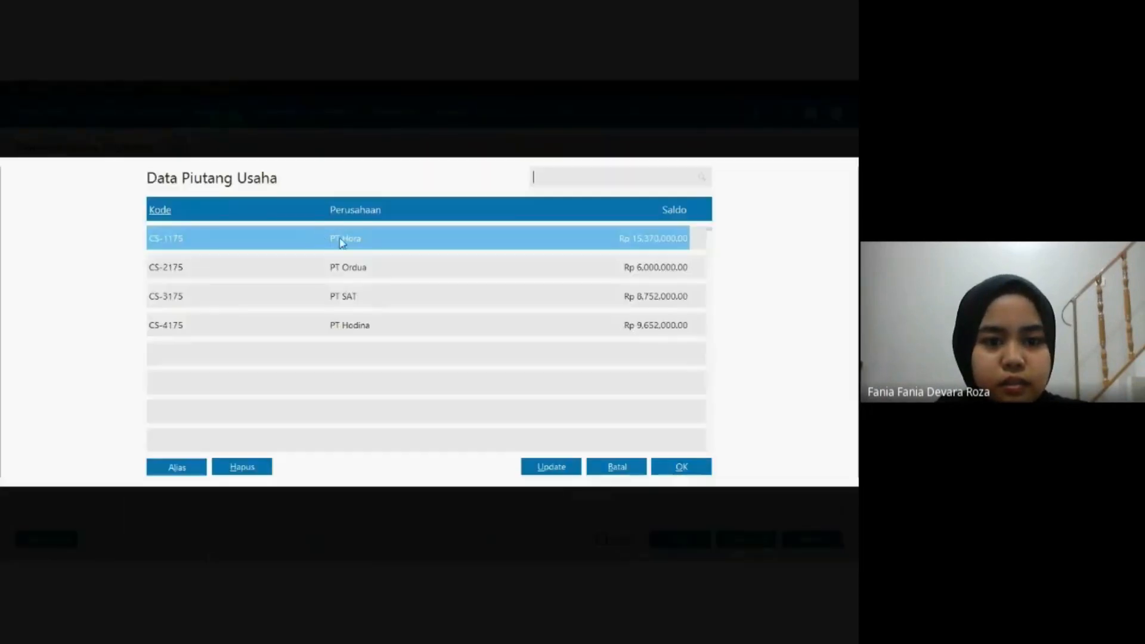
pyautogui.click(412, 295)
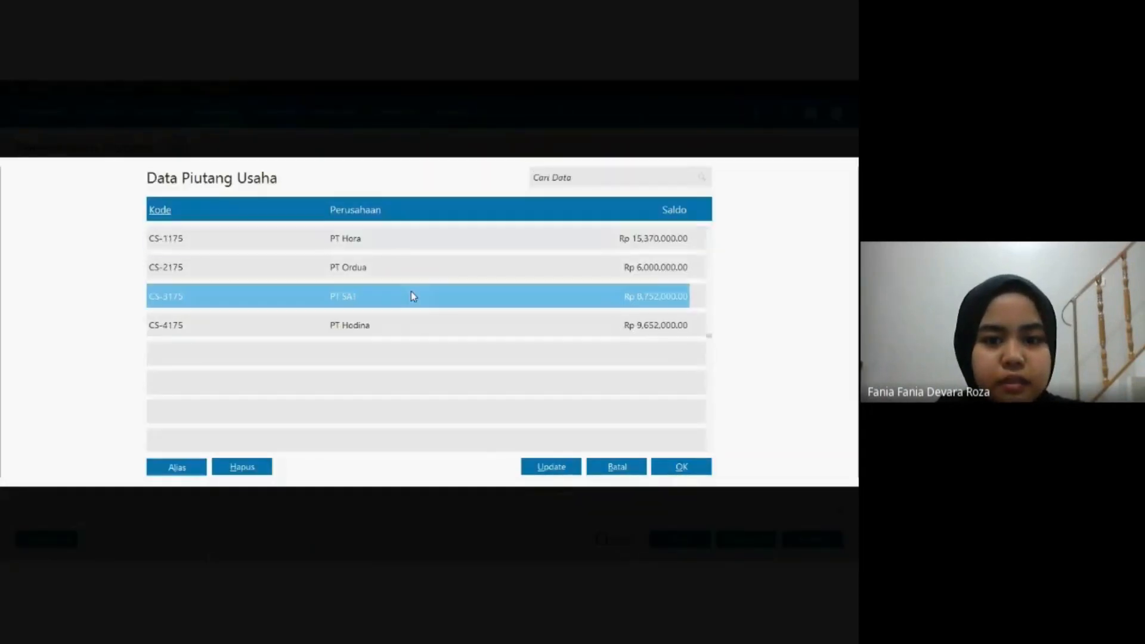
pyautogui.click(681, 468)
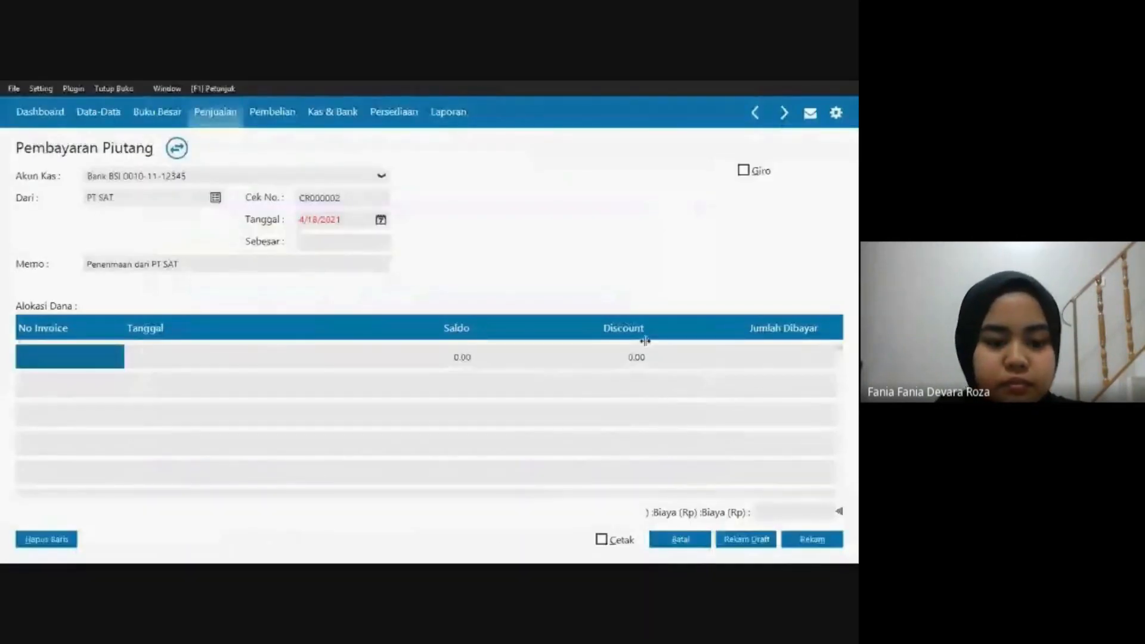
pyautogui.hotkey('alt', 'Tab')
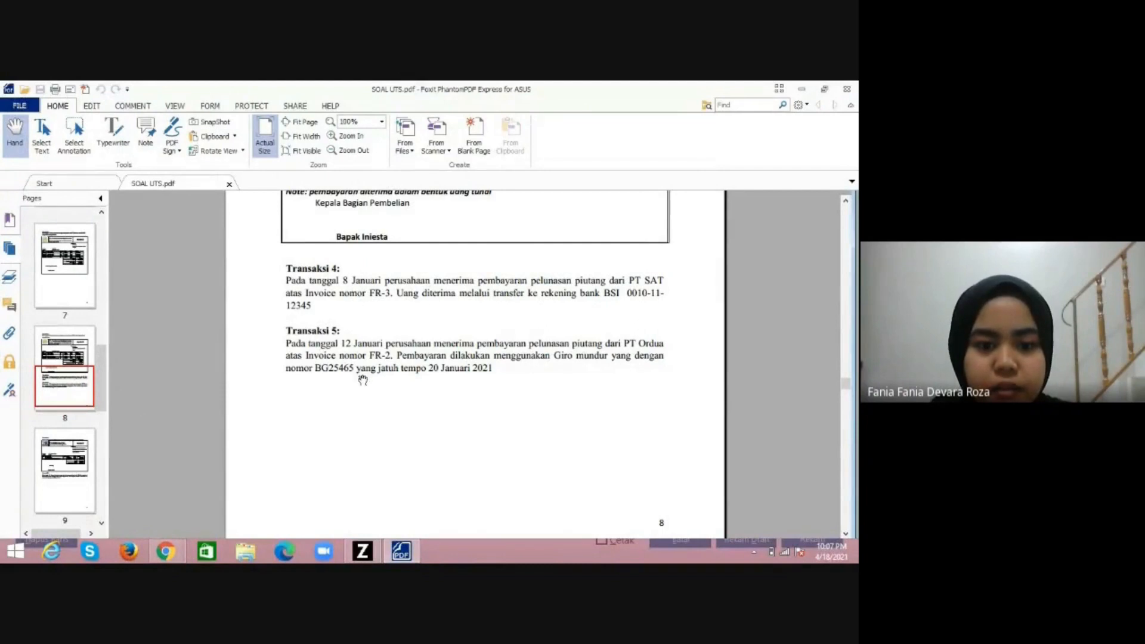
pyautogui.click(369, 550)
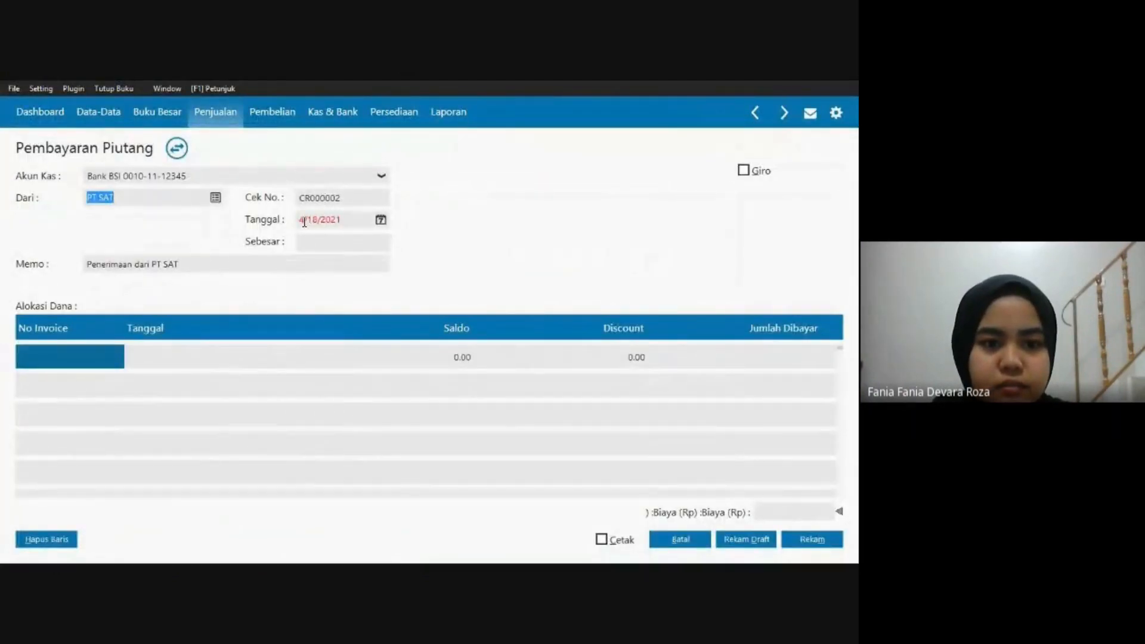
pyautogui.click(304, 222)
pyautogui.write('0108')
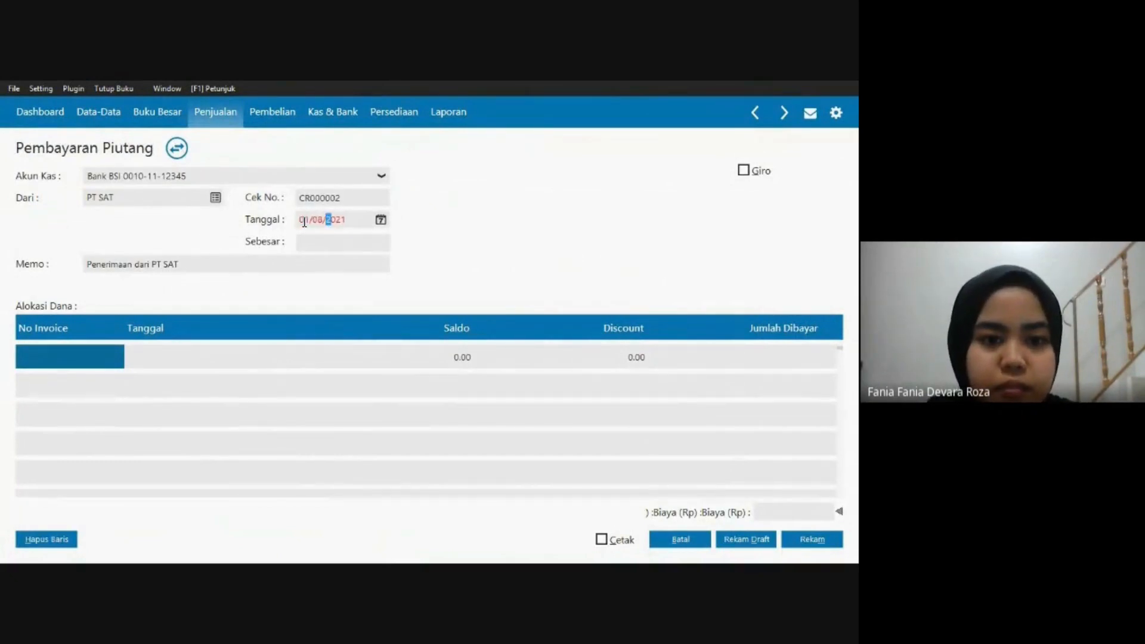
pyautogui.press('Tab')
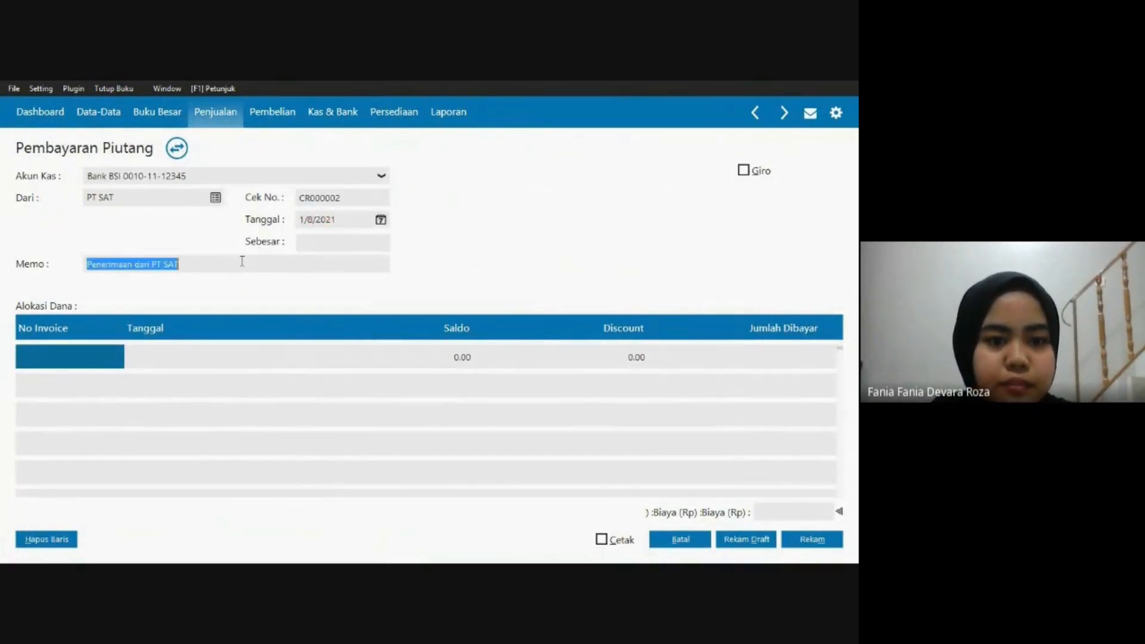
# Allocate the payment to PT SAT's 12/28/2020 invoice for the full 8,752,000 without discount and record it.
pyautogui.doubleClick(52, 360)
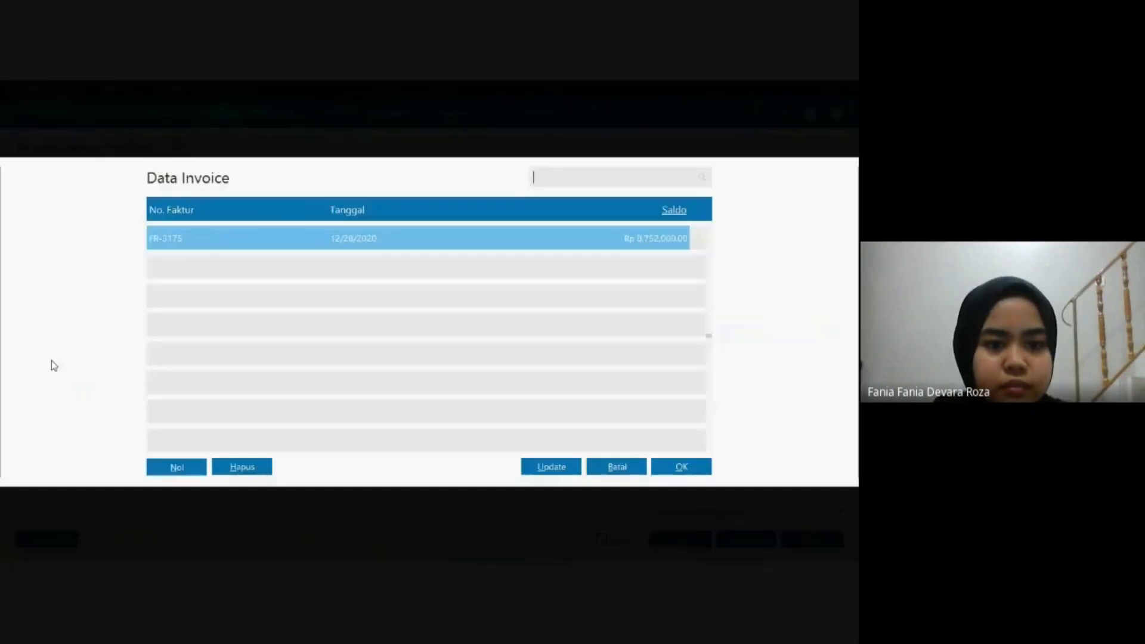
pyautogui.click(684, 466)
pyautogui.click(588, 356)
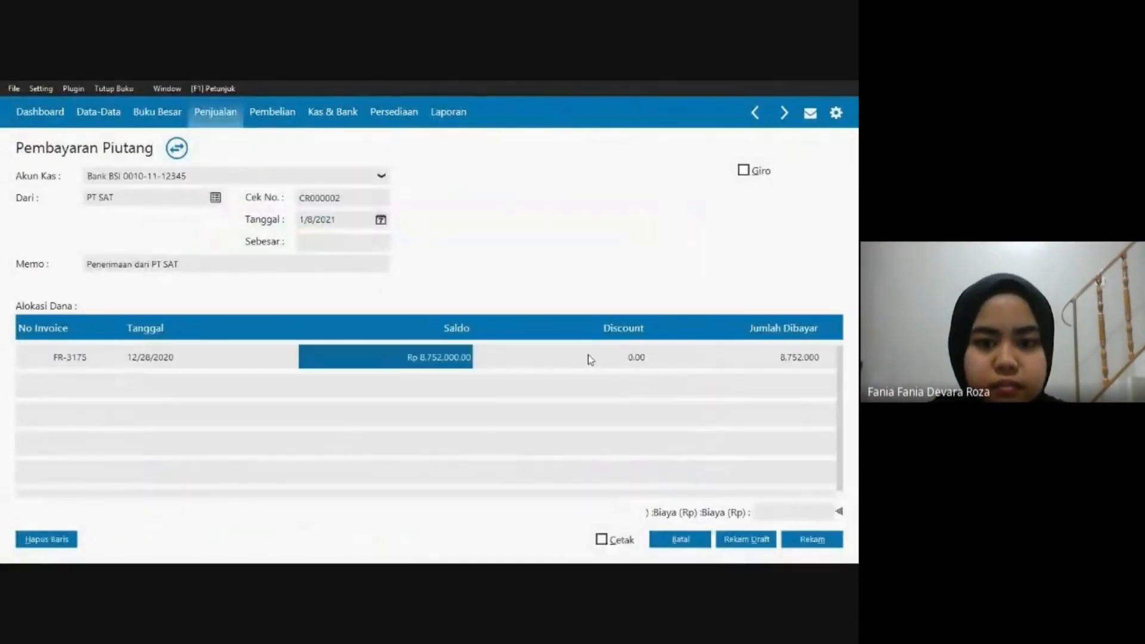
pyautogui.press('Tab')
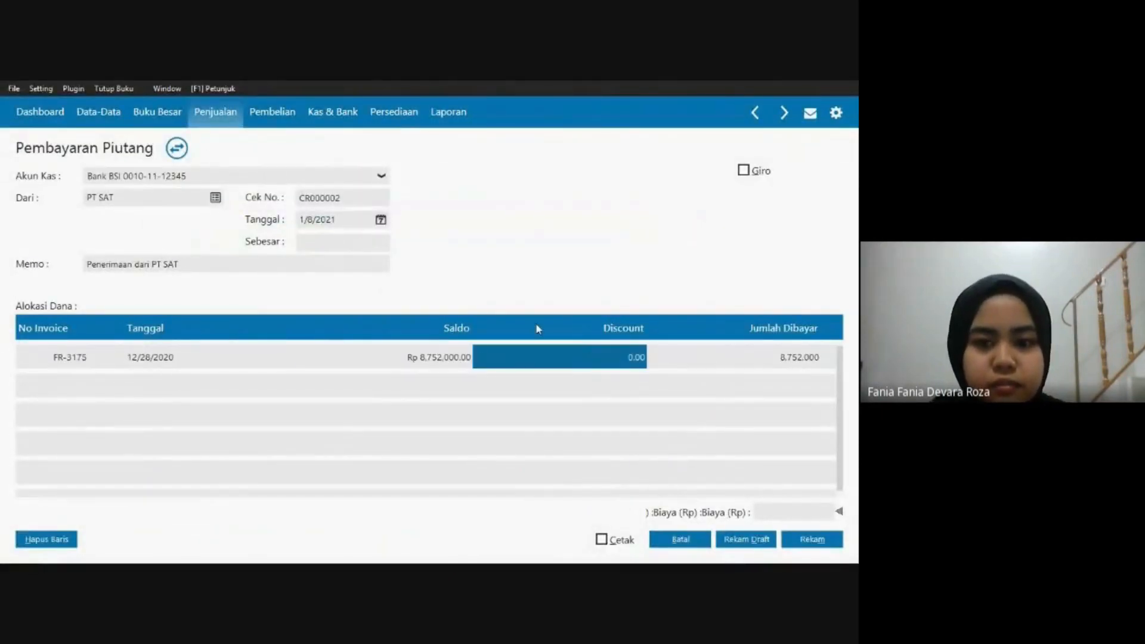
pyautogui.press('Tab')
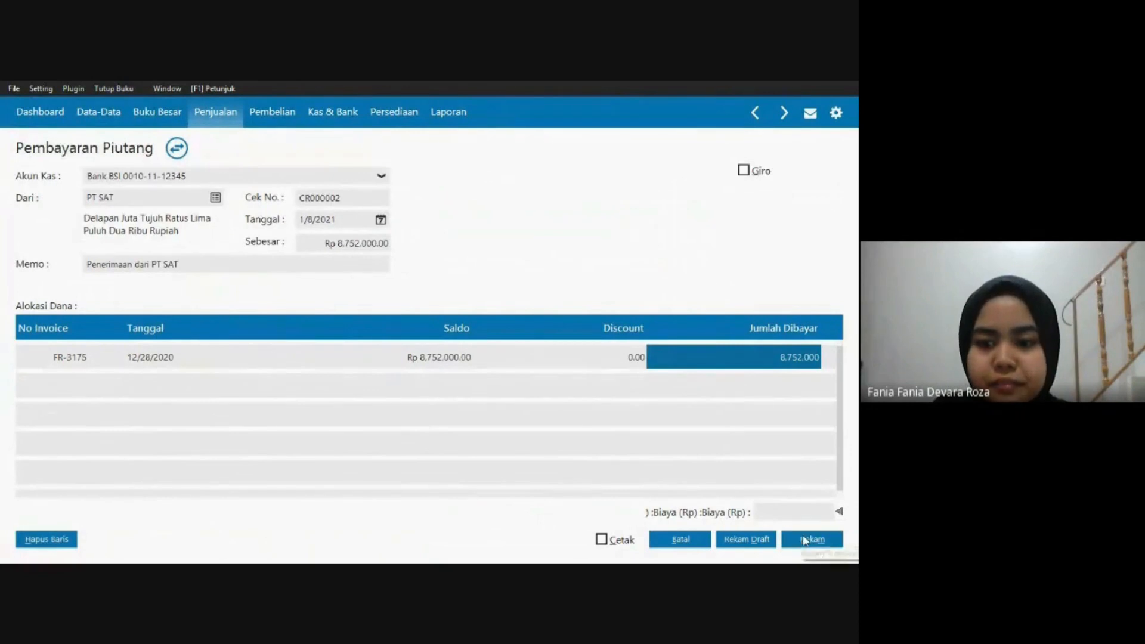
pyautogui.click(806, 541)
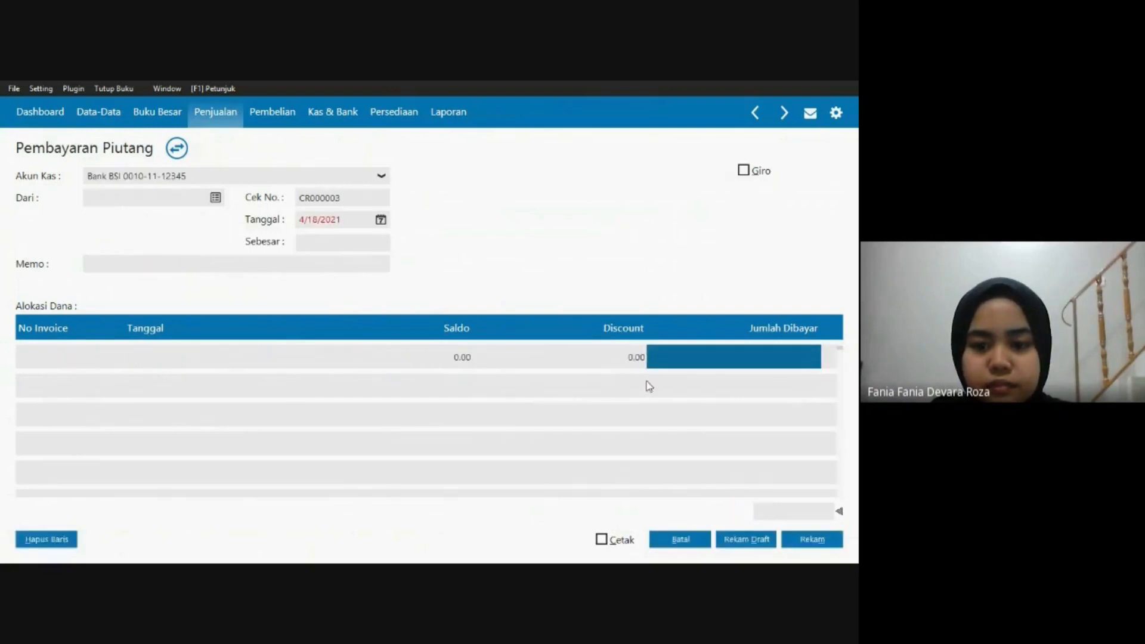
# Discard the blank receivables payment form and view the journal voucher of the PT SAT receipt dated 1/8/2021.
pyautogui.click(671, 539)
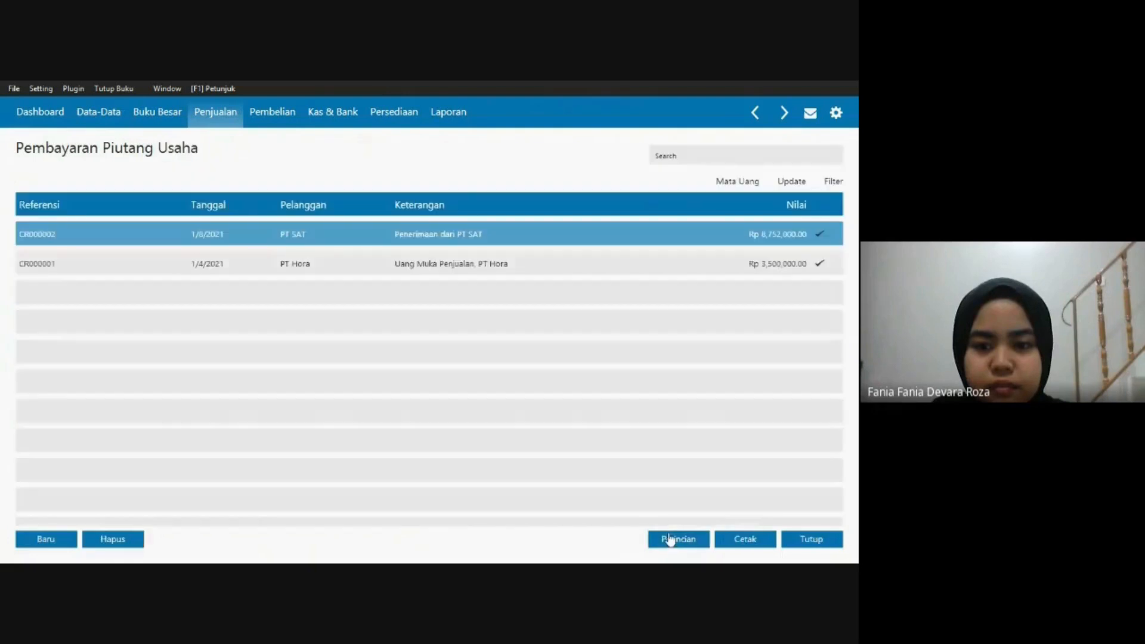
pyautogui.rightClick(542, 241)
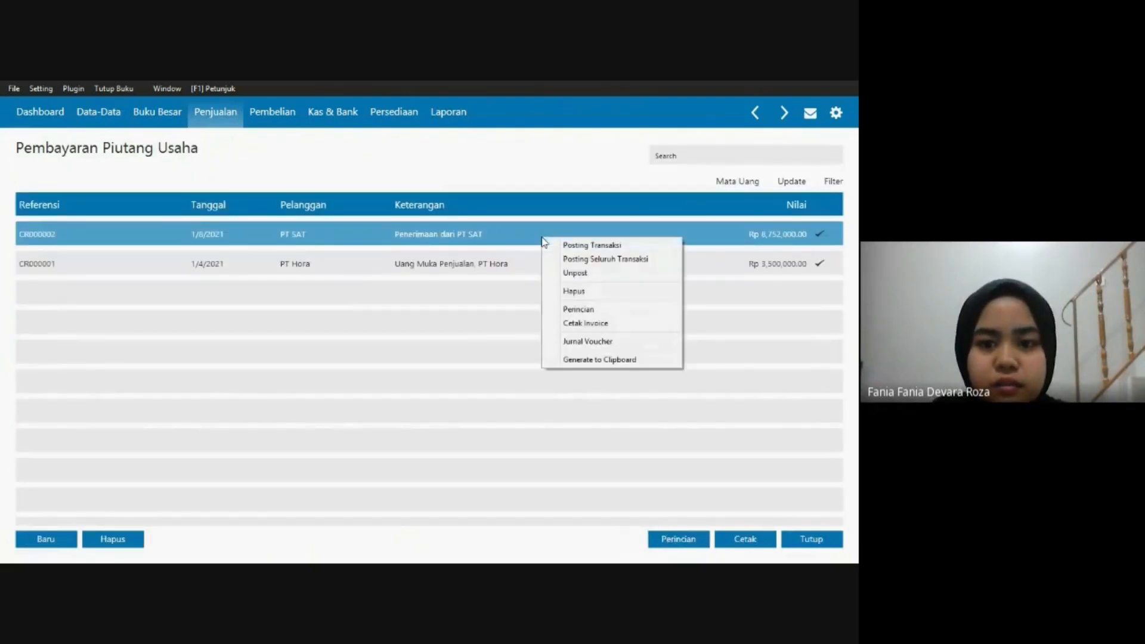
pyautogui.click(564, 343)
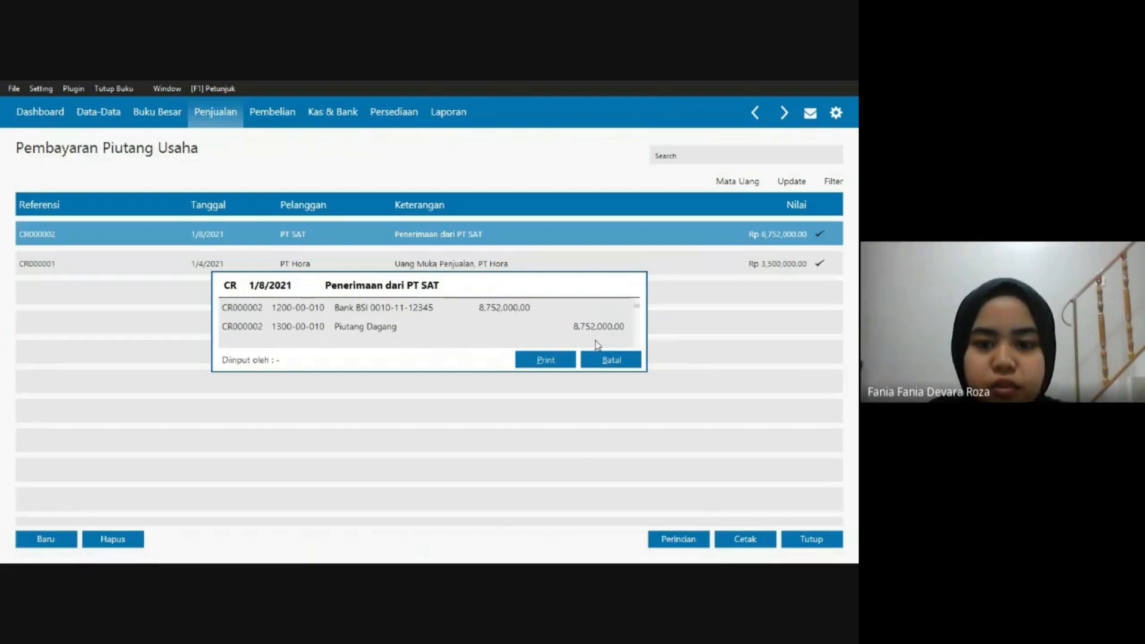
pyautogui.click(611, 360)
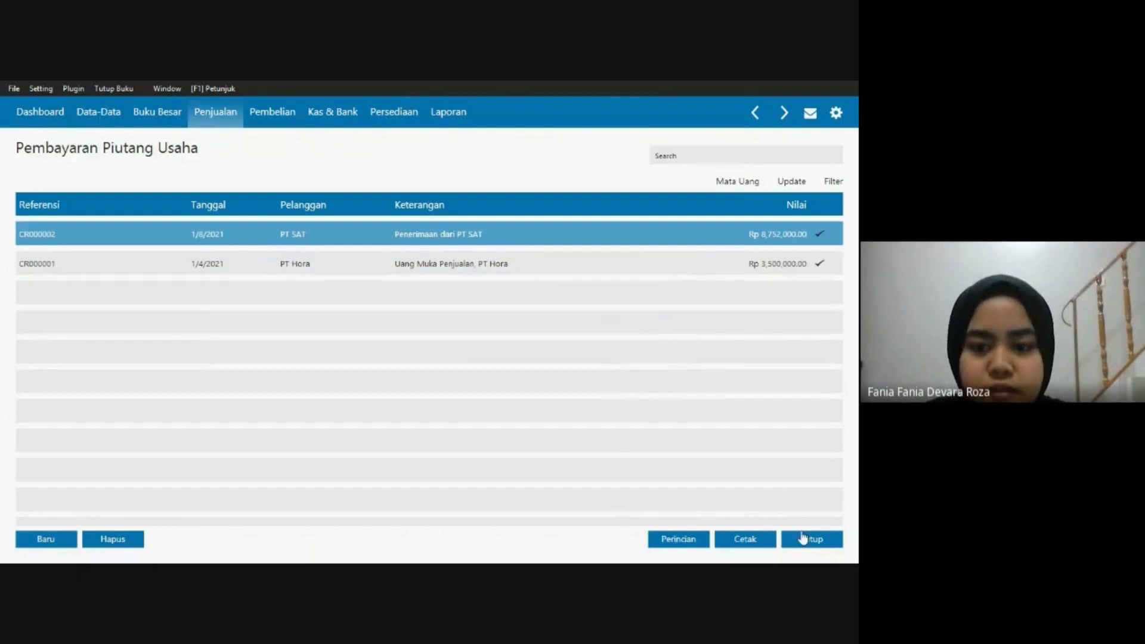
pyautogui.click(804, 540)
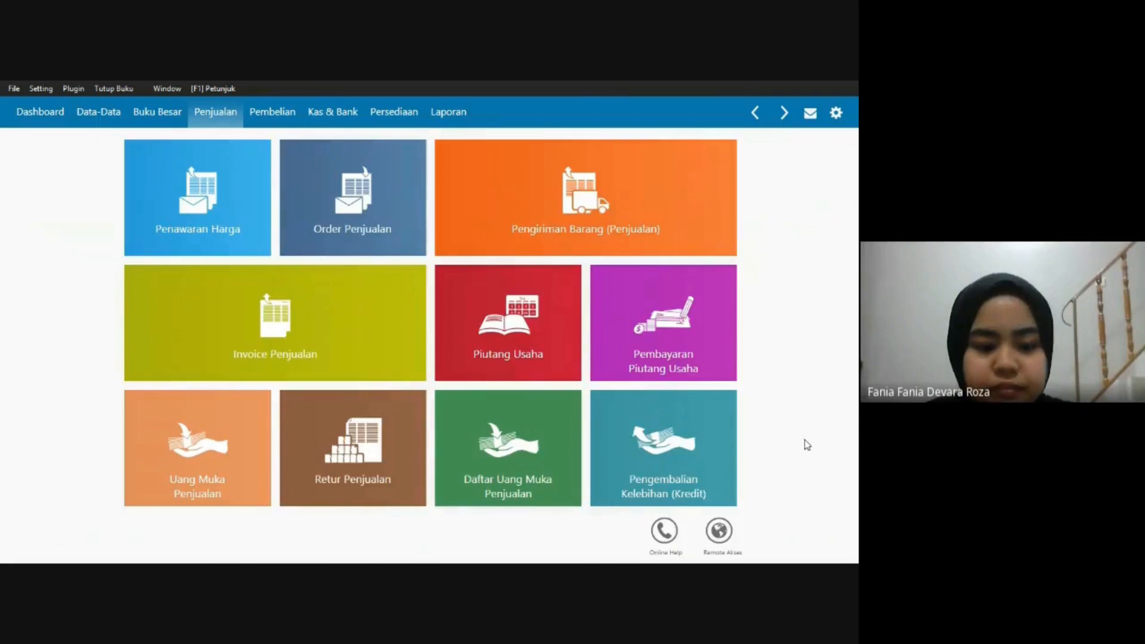
# Switch to SOAL UTS.pdf in Foxit PhantomPDF, read the Transaksi 5 instructions, and return to the accounting program.
pyautogui.hotkey('alt', 'Tab')
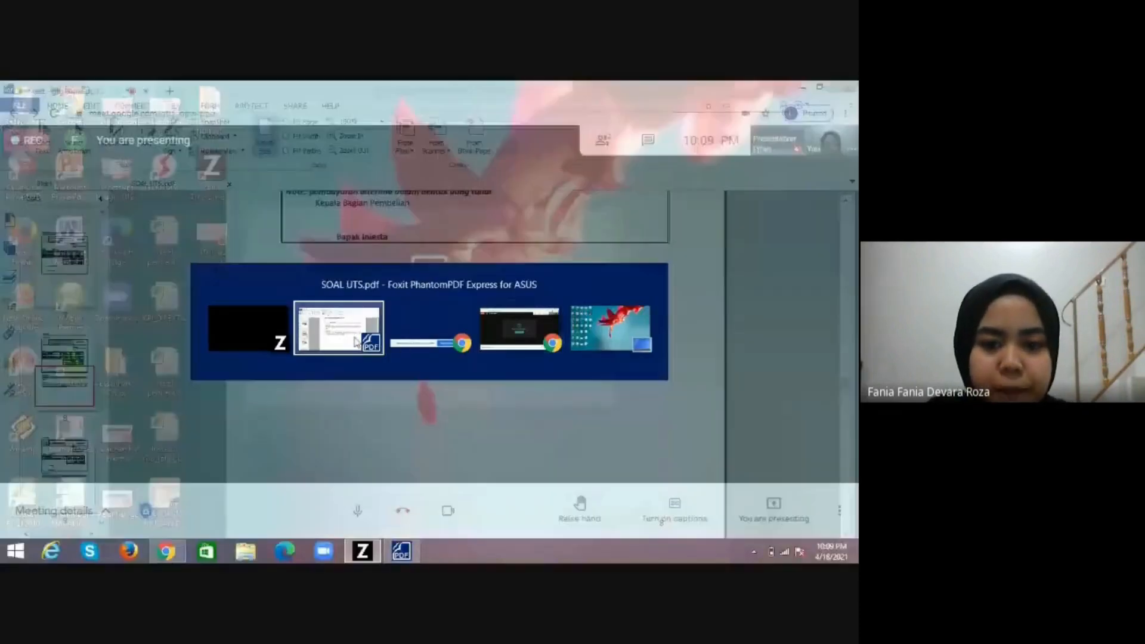
pyautogui.press('super+c')
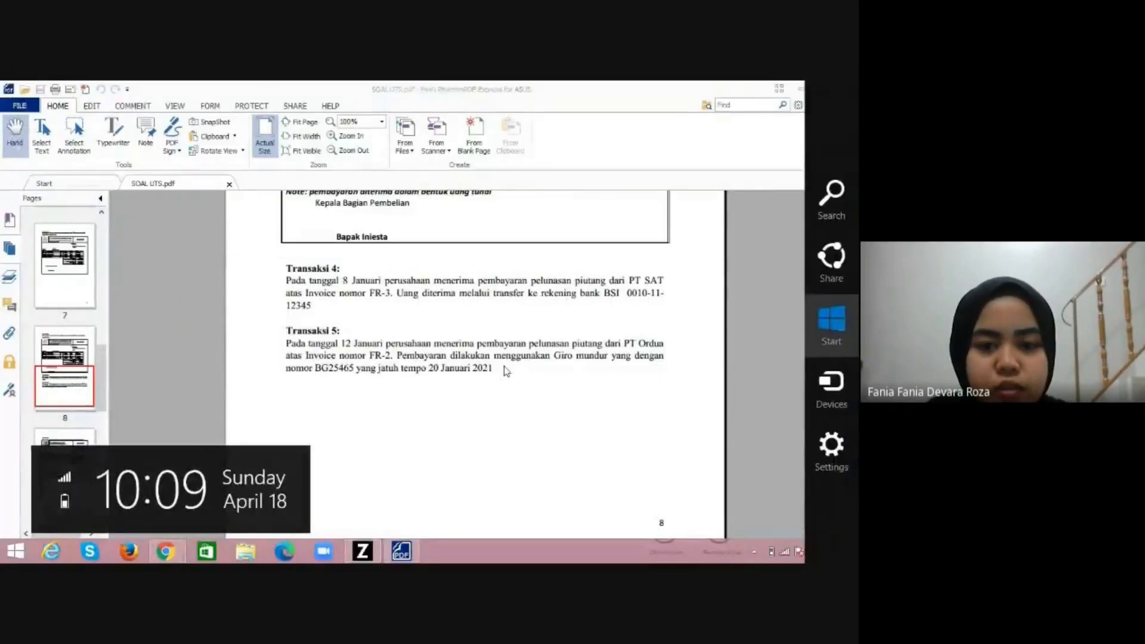
pyautogui.click(503, 369)
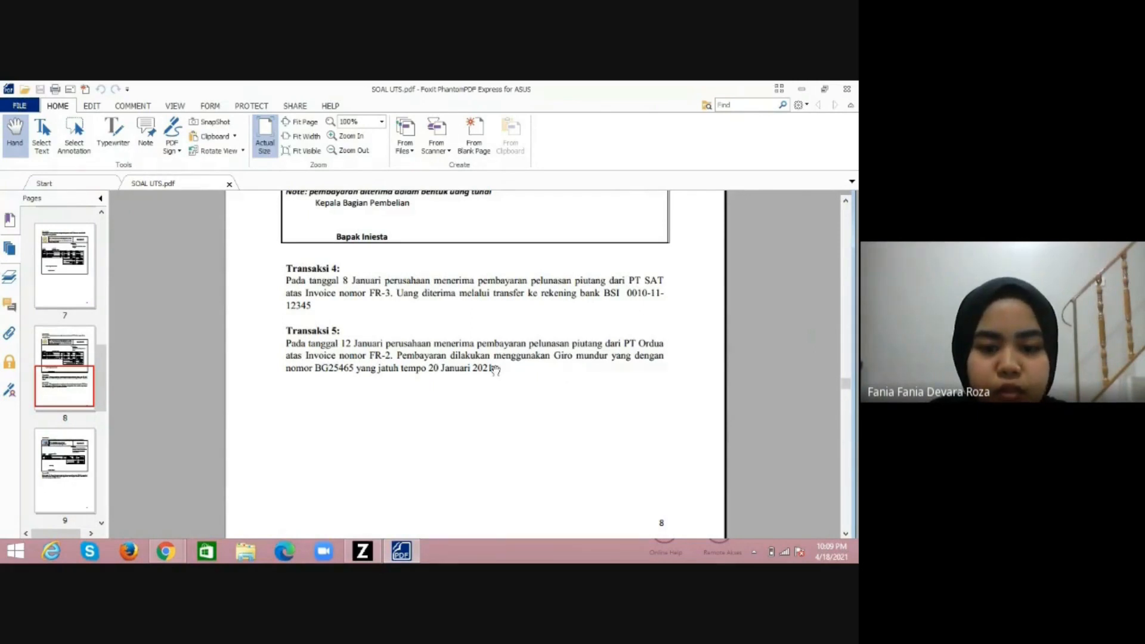
pyautogui.click(374, 552)
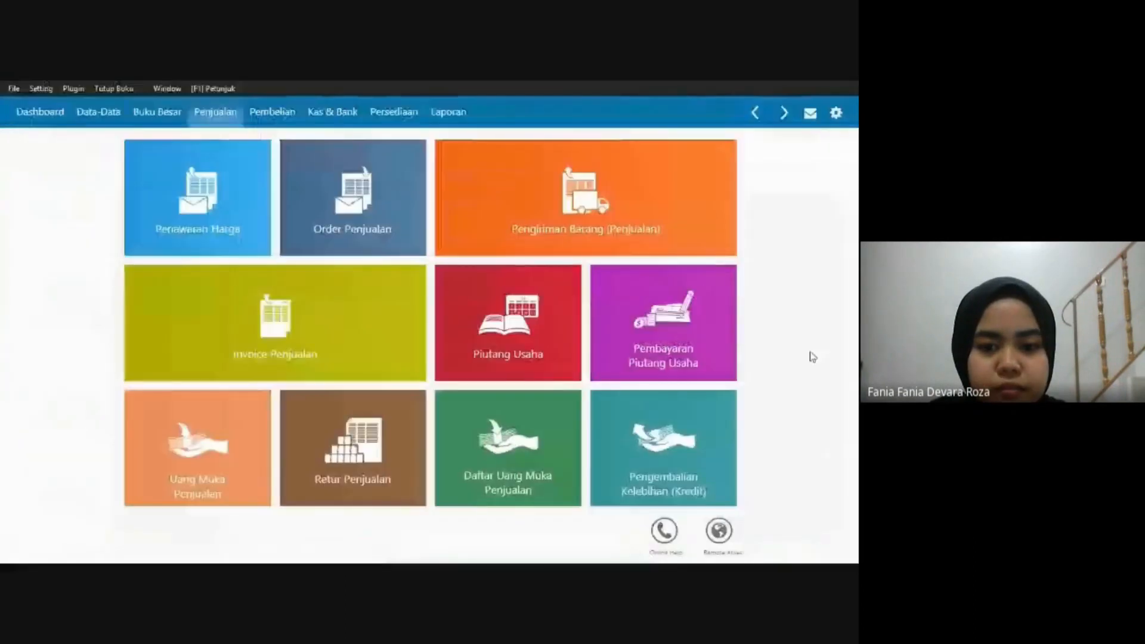
# Create a new receivables payment (Pembayaran Piutang Usaha) and mark it as a Giro payment, checking Transaksi 5 in the PDF.
pyautogui.click(700, 332)
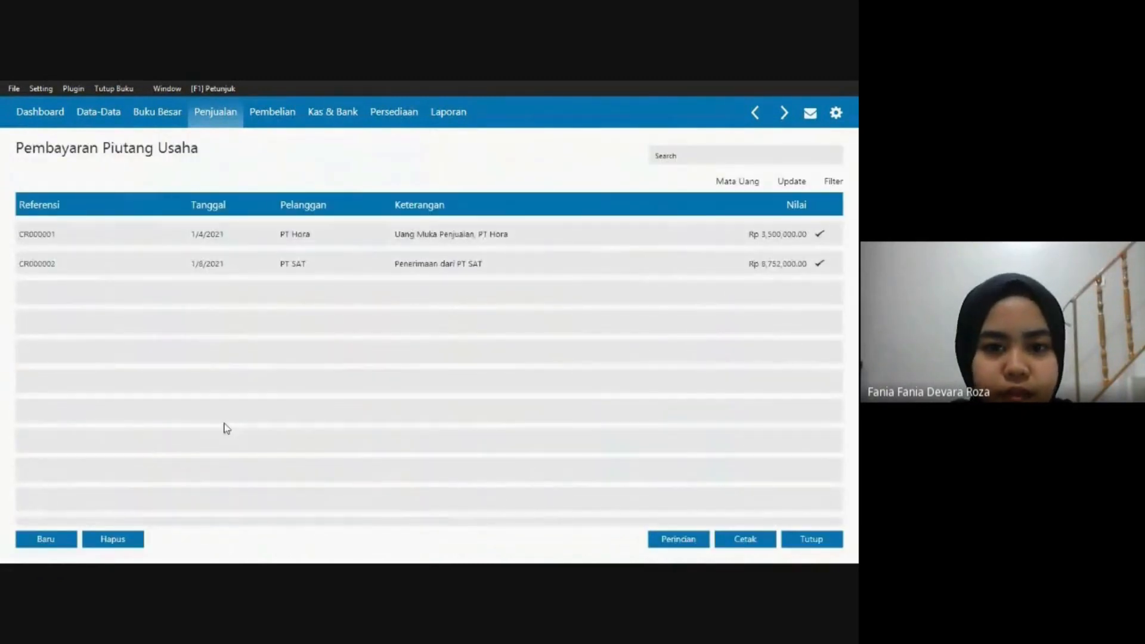
pyautogui.click(55, 543)
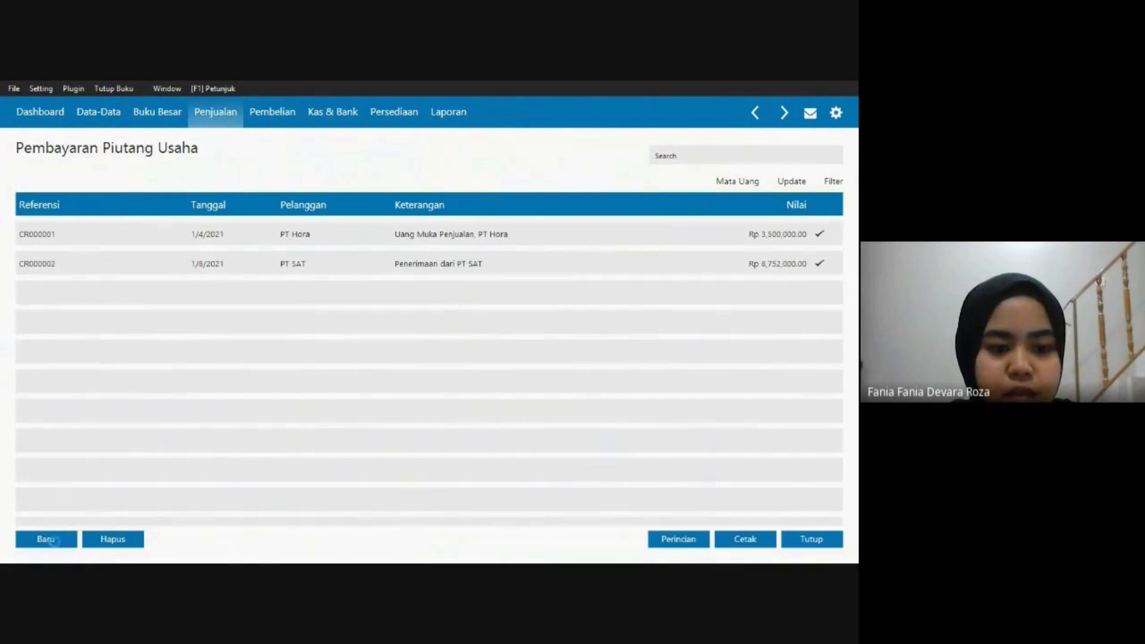
pyautogui.hotkey('alt', 'Tab')
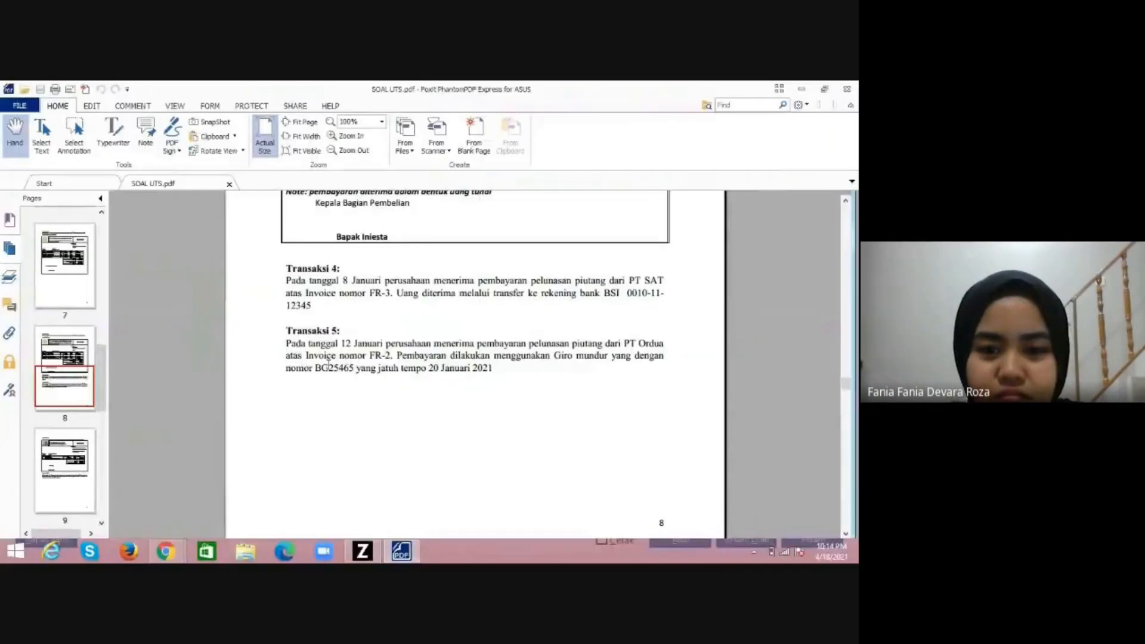
pyautogui.hotkey('alt', 'Tab')
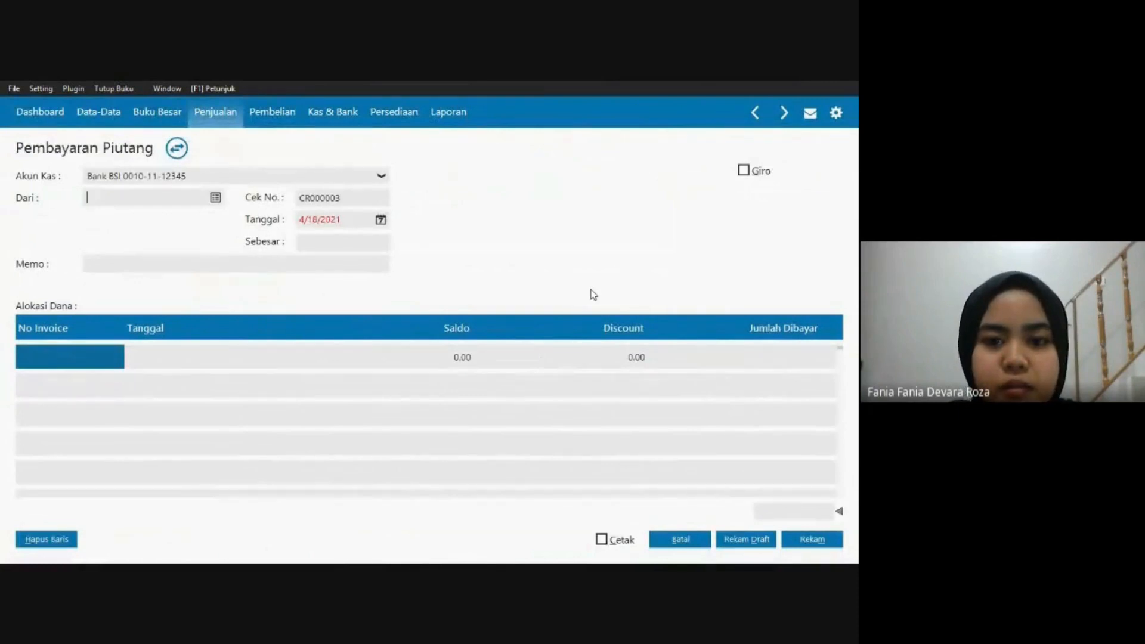
pyautogui.click(749, 176)
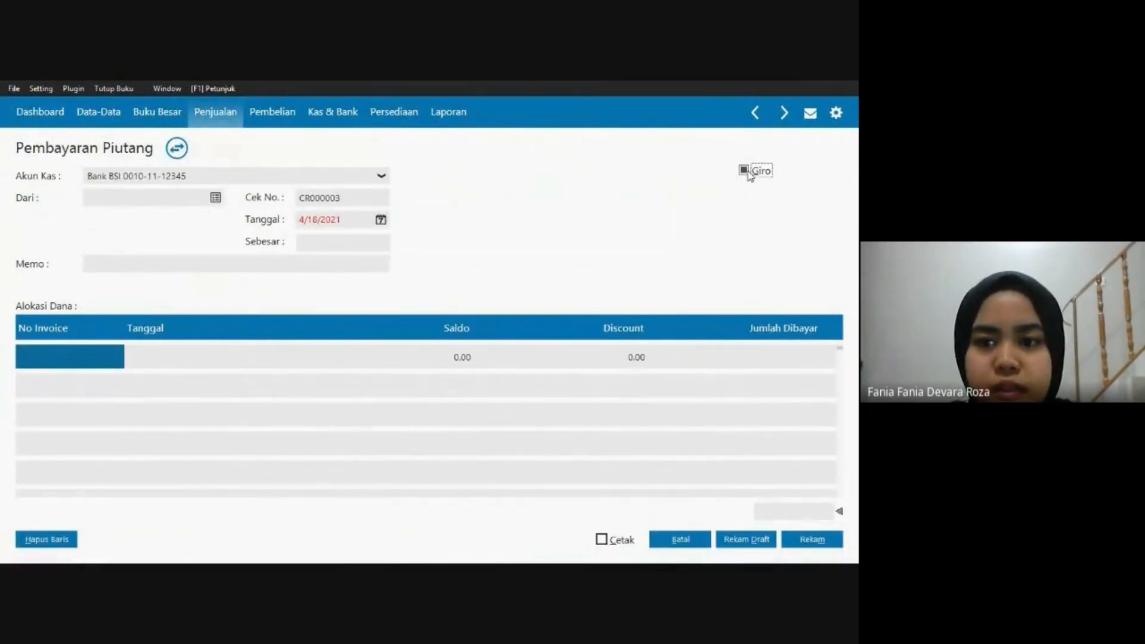
# Select PT Ordua from the receivables list as the paying customer.
pyautogui.click(216, 198)
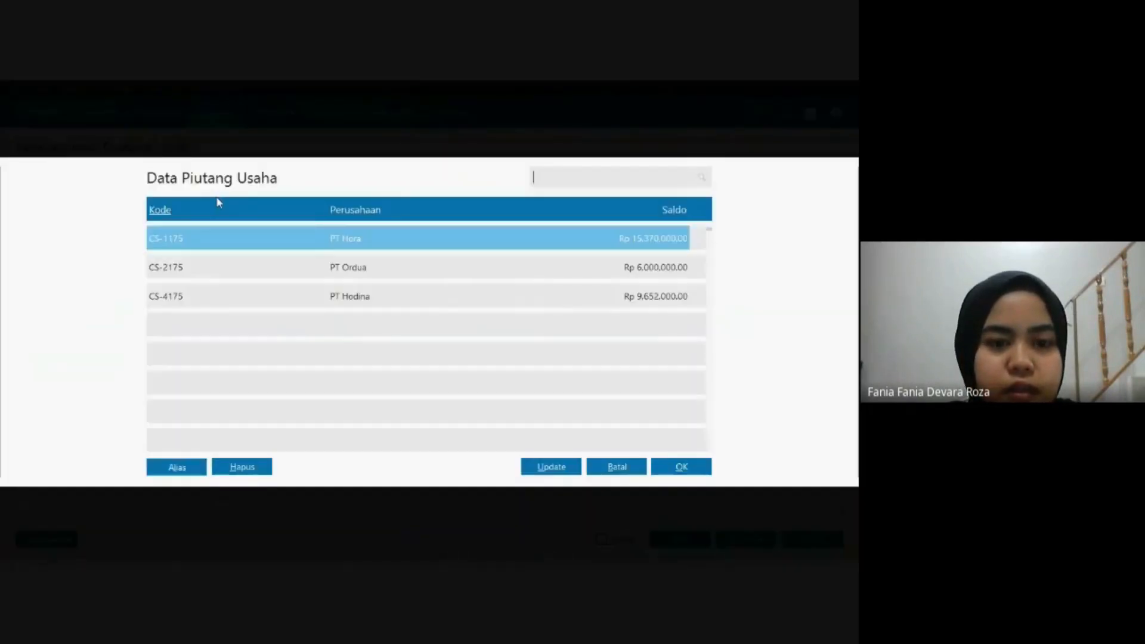
pyautogui.click(379, 267)
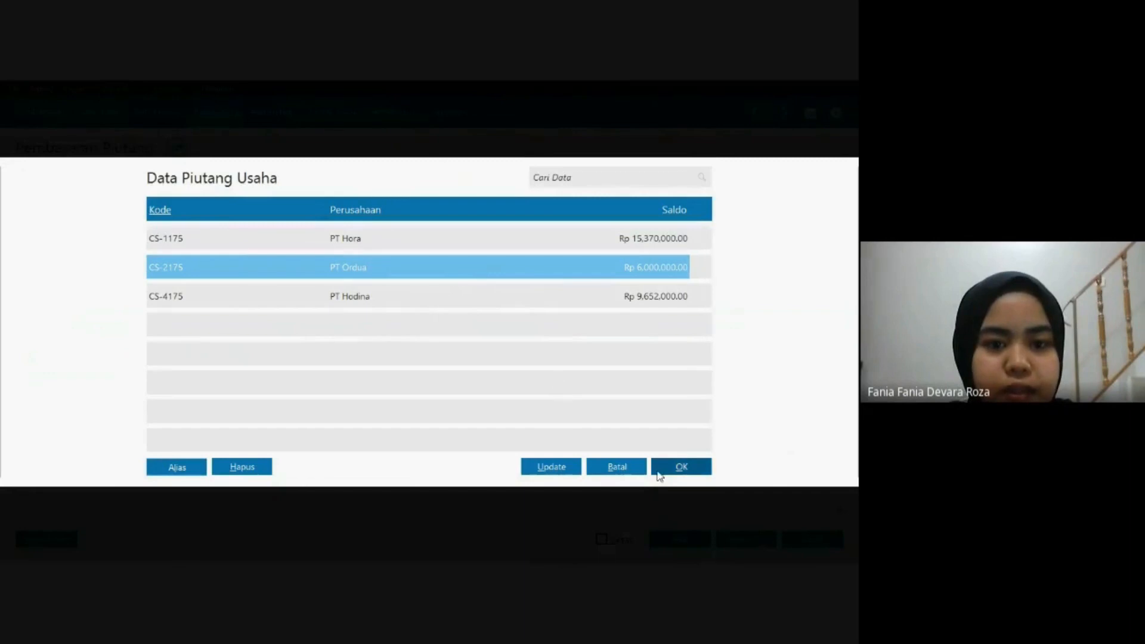
pyautogui.click(683, 468)
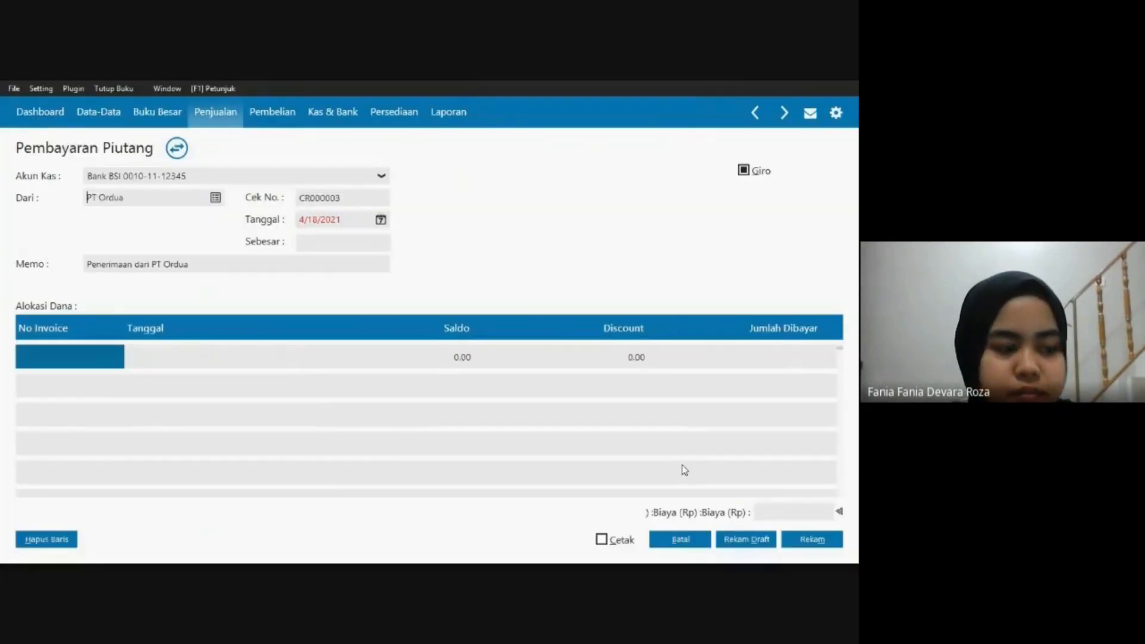
# Set the payment date to 1/12/2021, checking it against Transaksi 5 in the PDF.
pyautogui.click(303, 220)
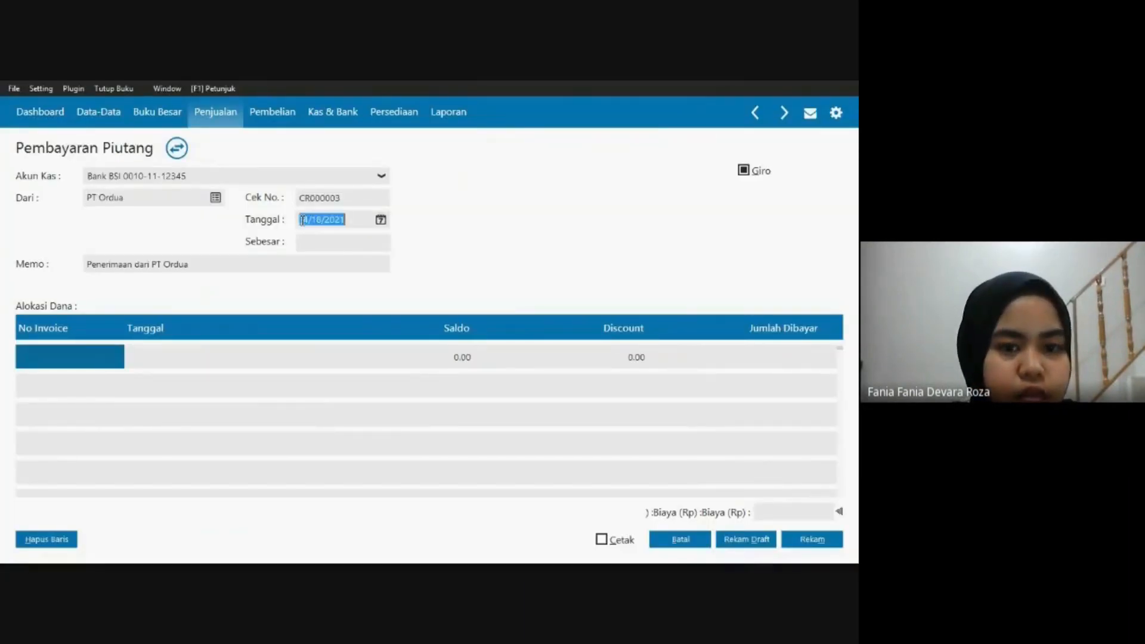
pyautogui.hotkey('alt', 'Tab')
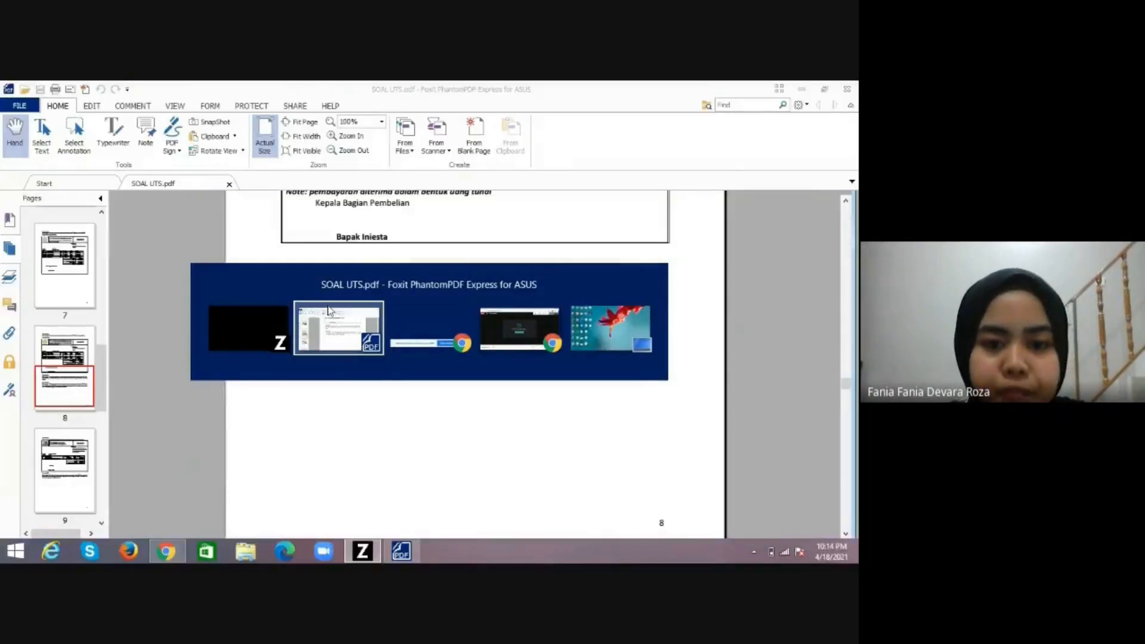
pyautogui.click(328, 310)
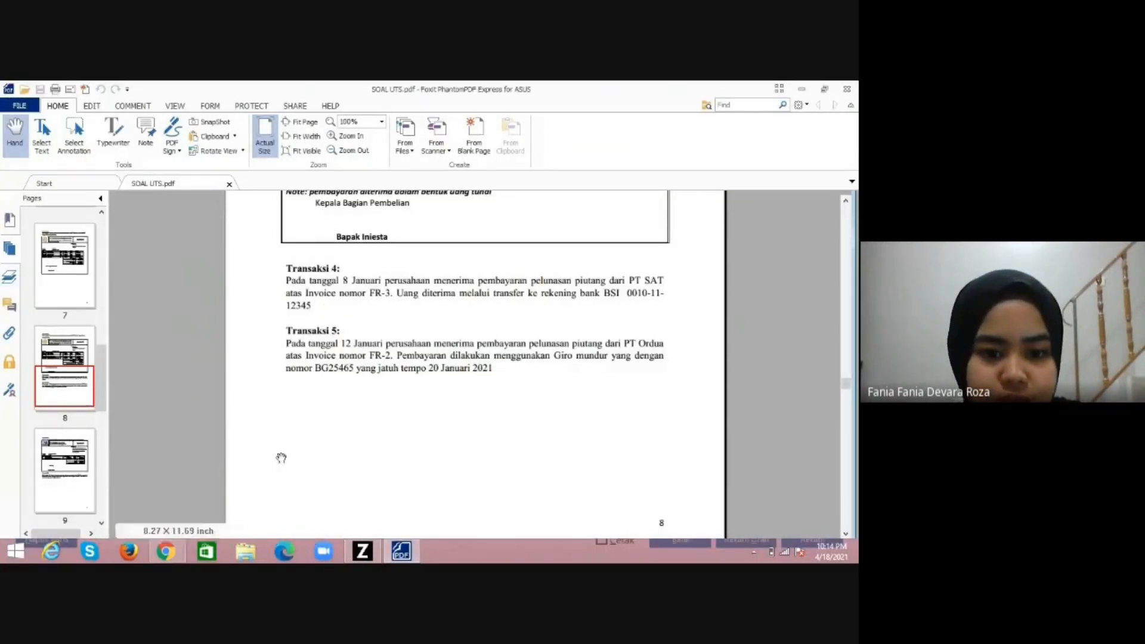
pyautogui.click(363, 552)
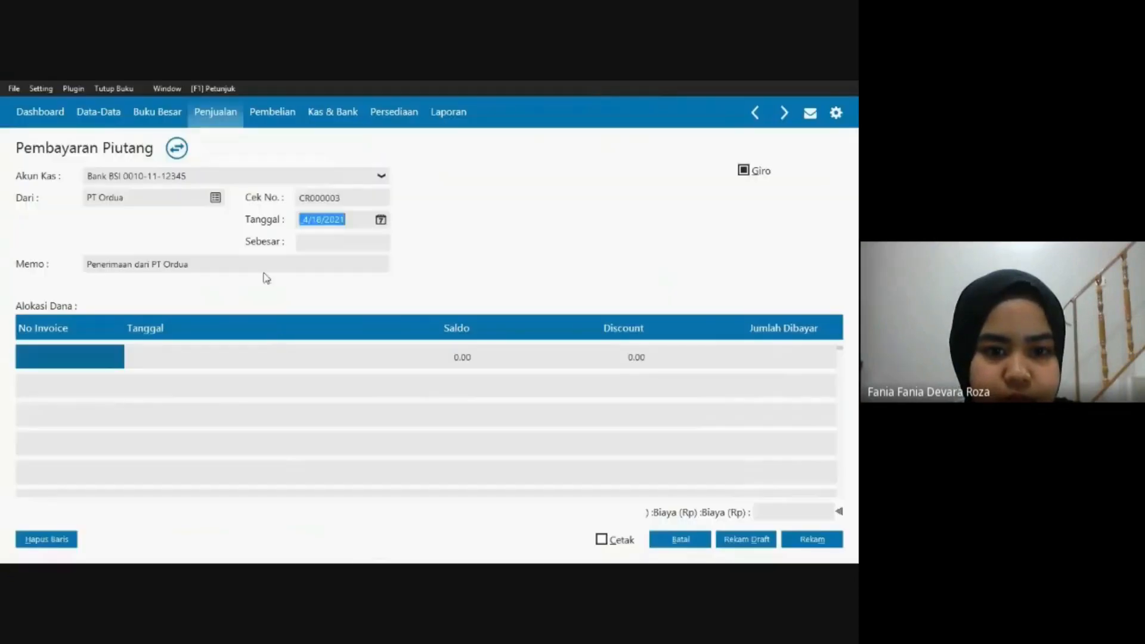
pyautogui.write('0112')
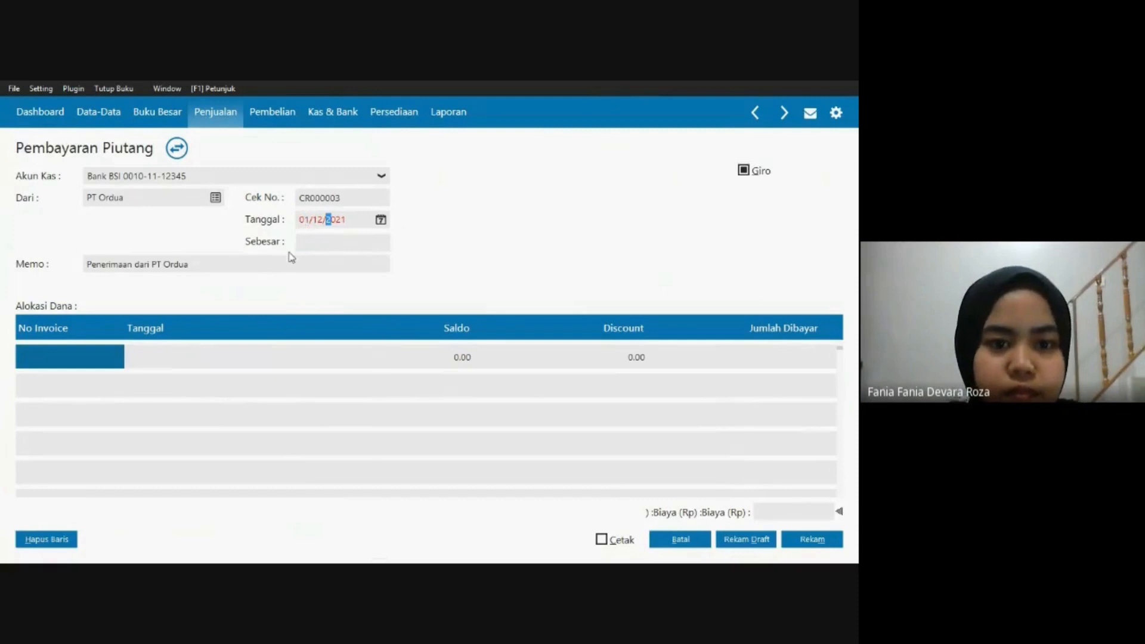
pyautogui.press('Tab')
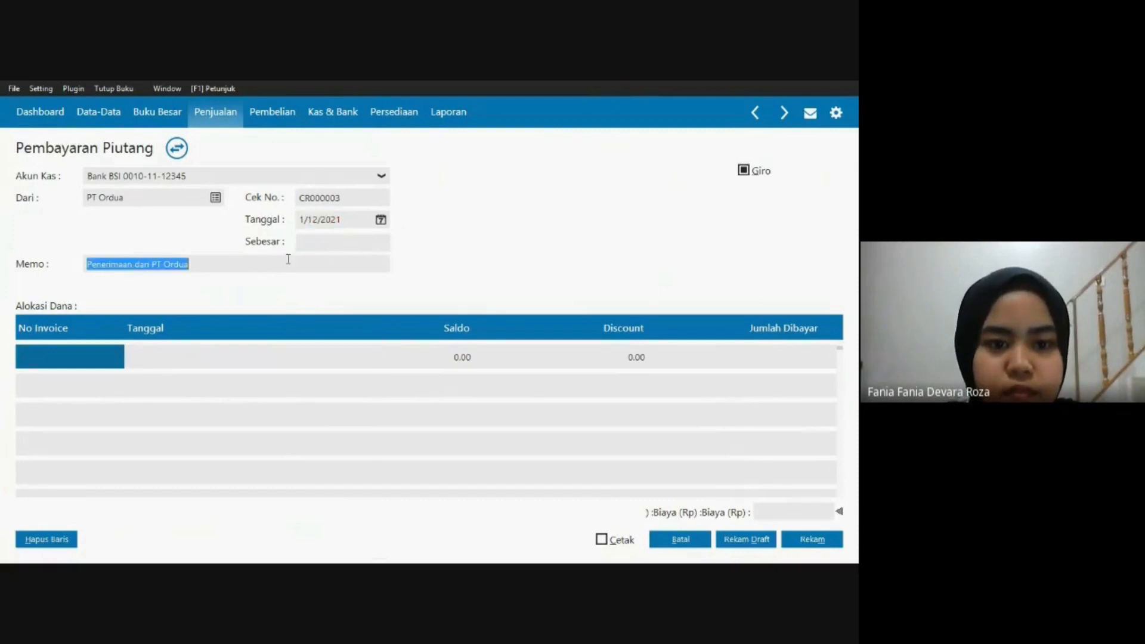
pyautogui.click(381, 221)
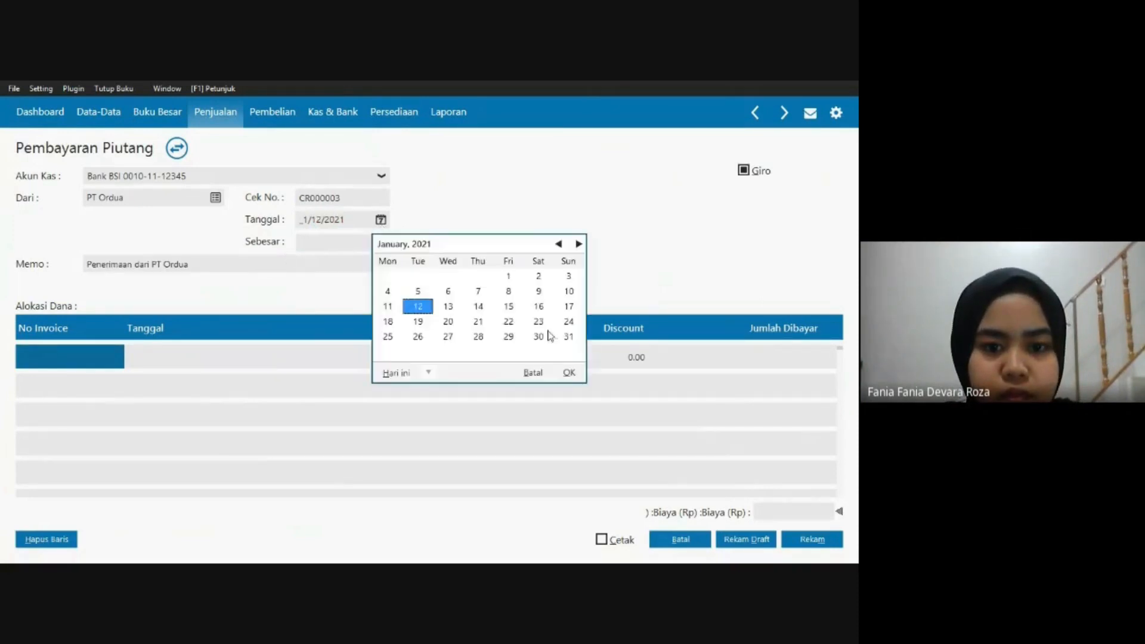
pyautogui.click(568, 374)
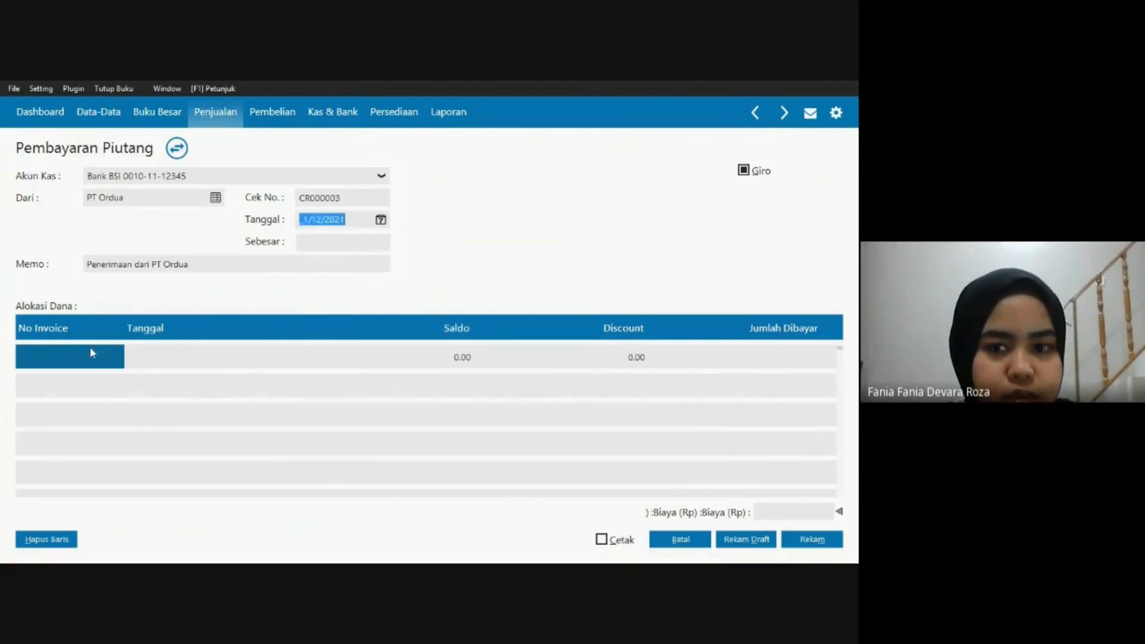
# Allocate the payment to PT Ordua's invoice FR-2175 and fill in the received amount of Rp 6,000,000.00.
pyautogui.click(60, 351)
pyautogui.doubleClick(61, 351)
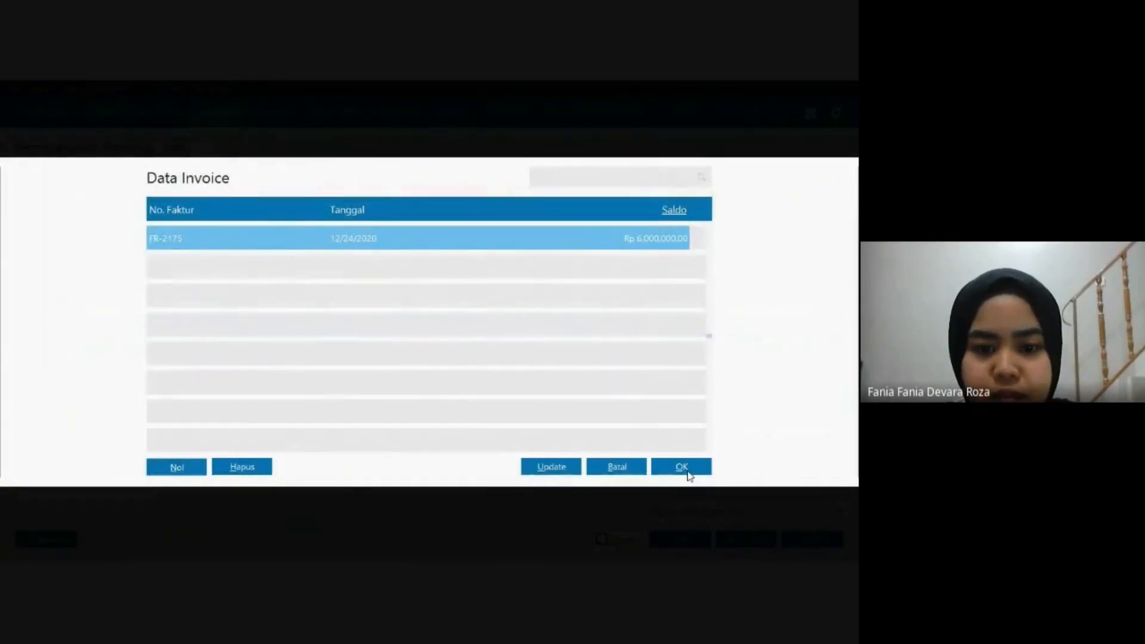
pyautogui.click(682, 467)
pyautogui.press('Tab')
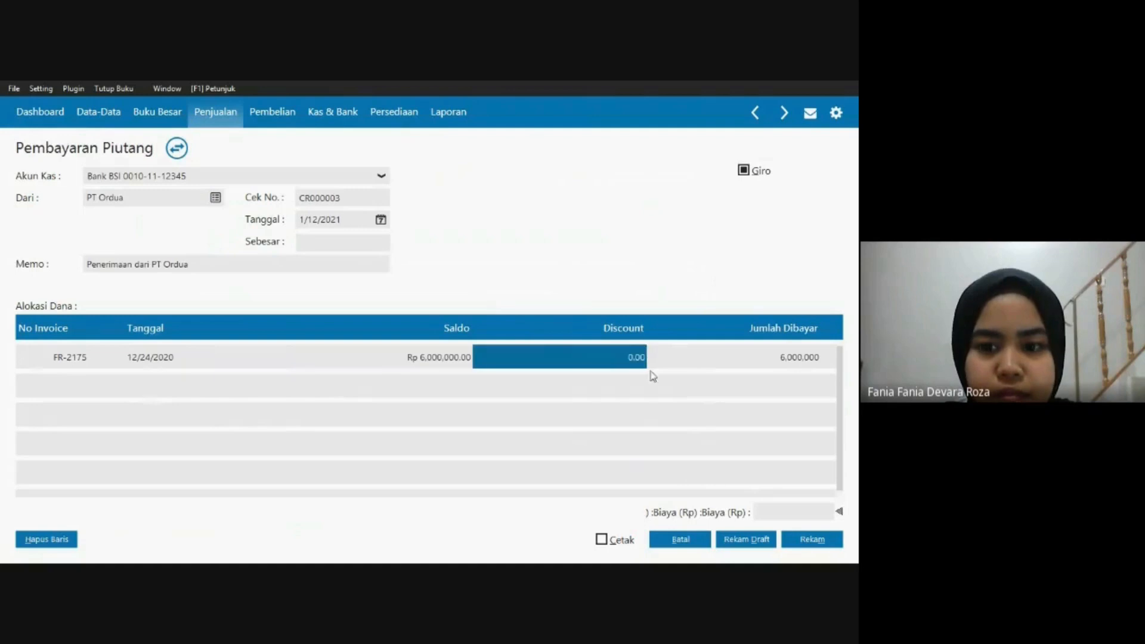
pyautogui.click(366, 243)
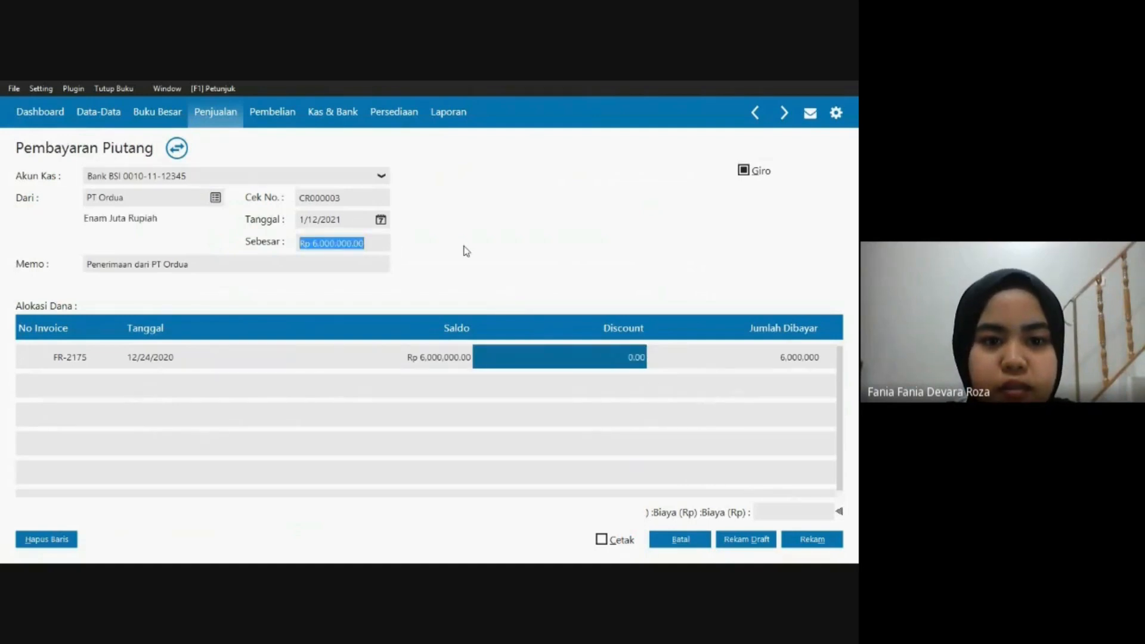
pyautogui.hotkey('alt', 'Tab')
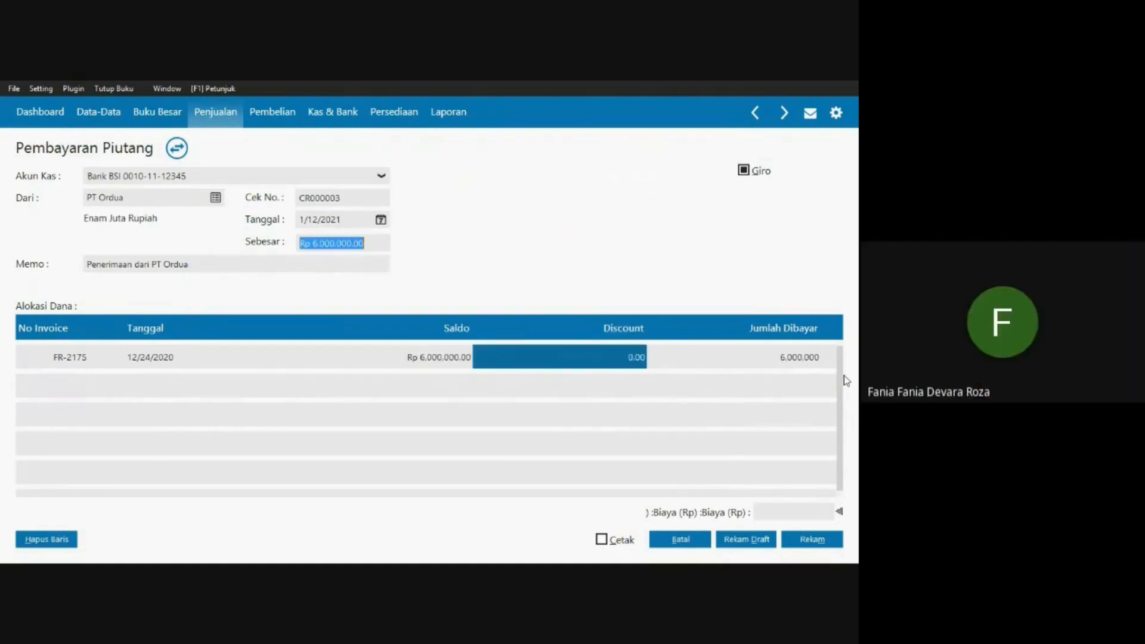
# Record the payment and enter giro number BG25465 in the giro transaction information, as given in the PDF.
pyautogui.click(800, 543)
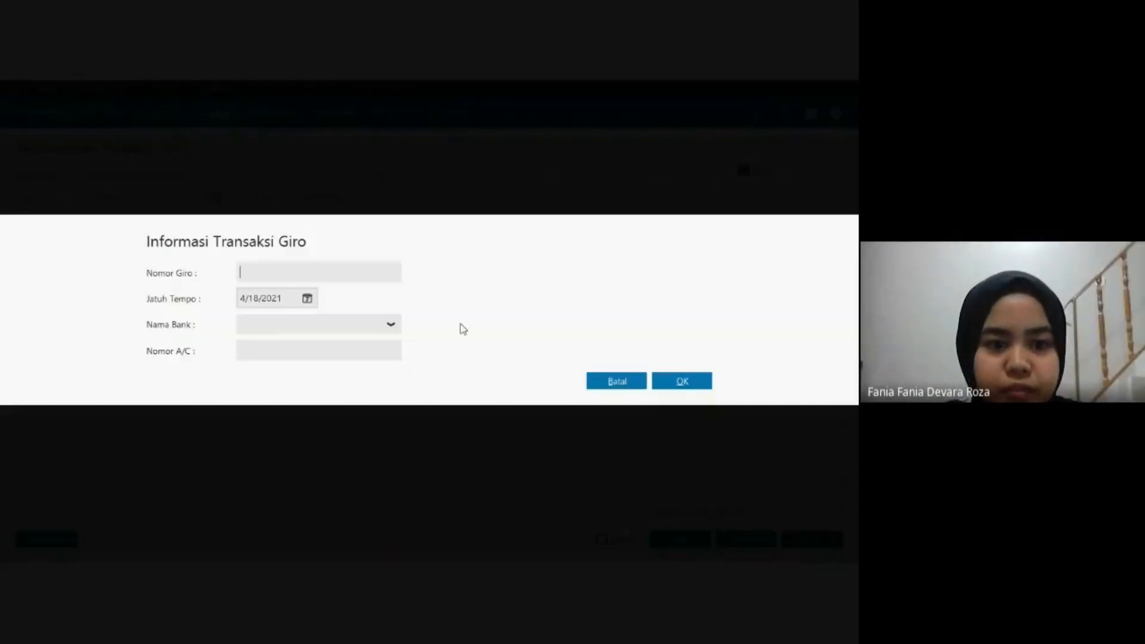
pyautogui.hotkey('alt', 'Tab')
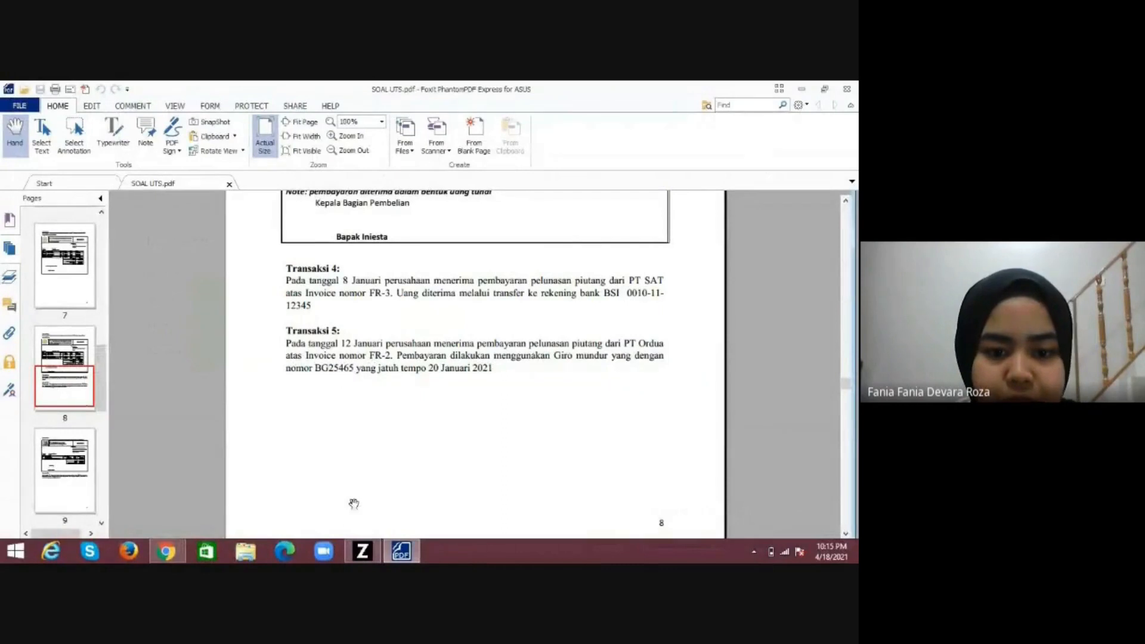
pyautogui.click(362, 553)
pyautogui.write('B')
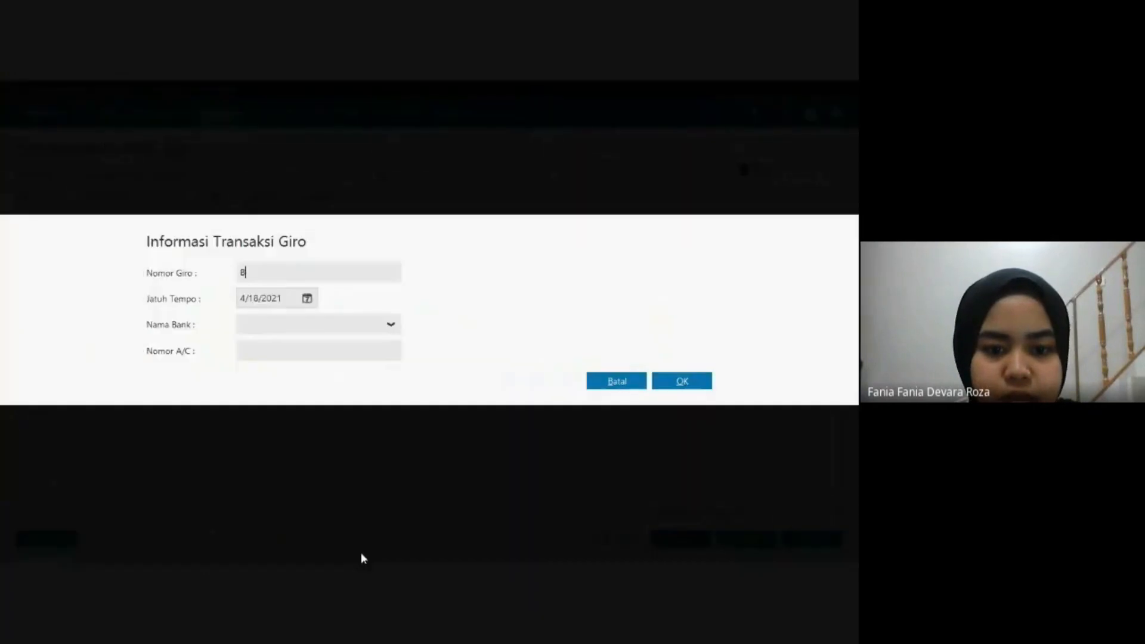
pyautogui.write('G2546')
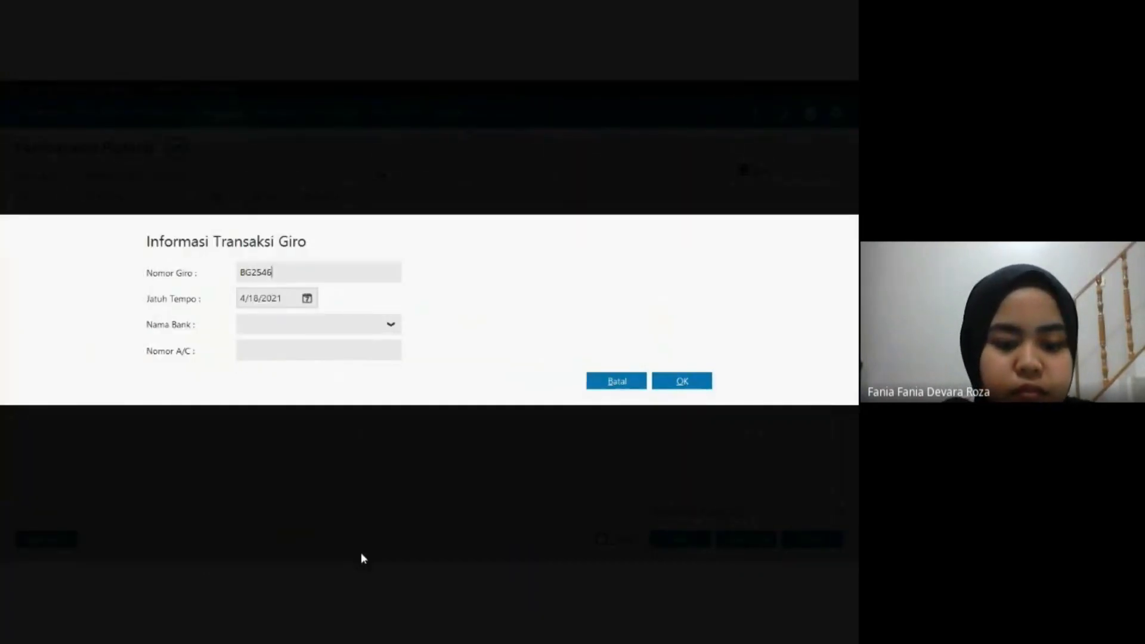
pyautogui.write('5')
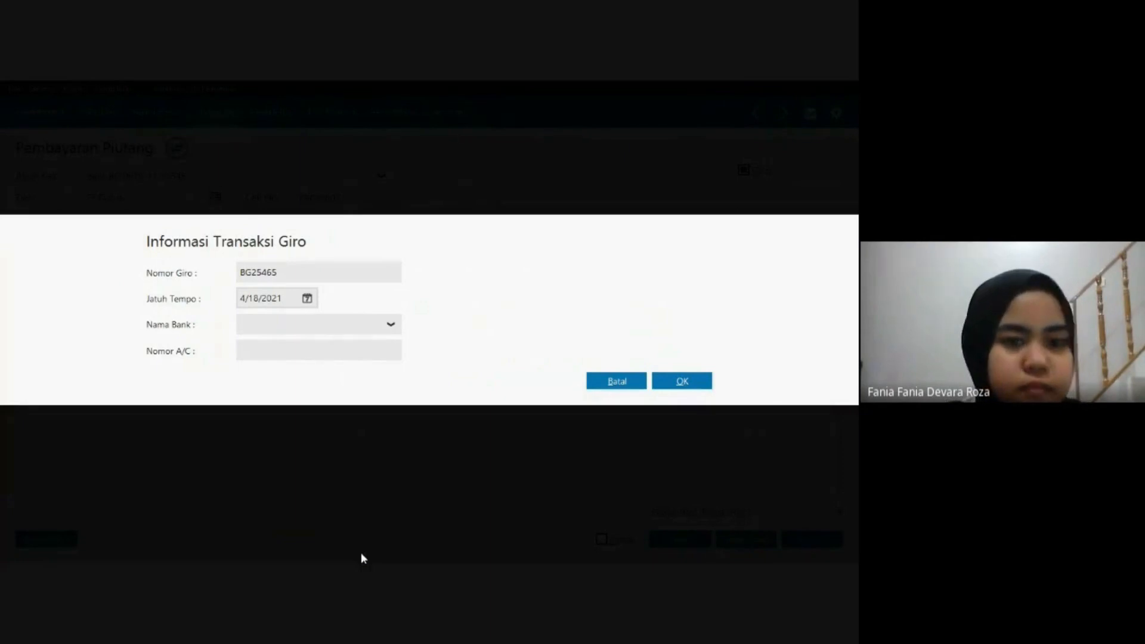
# Set the giro's due date (Jatuh Tempo) to 1/20/2021.
pyautogui.click(242, 301)
pyautogui.press('Left')
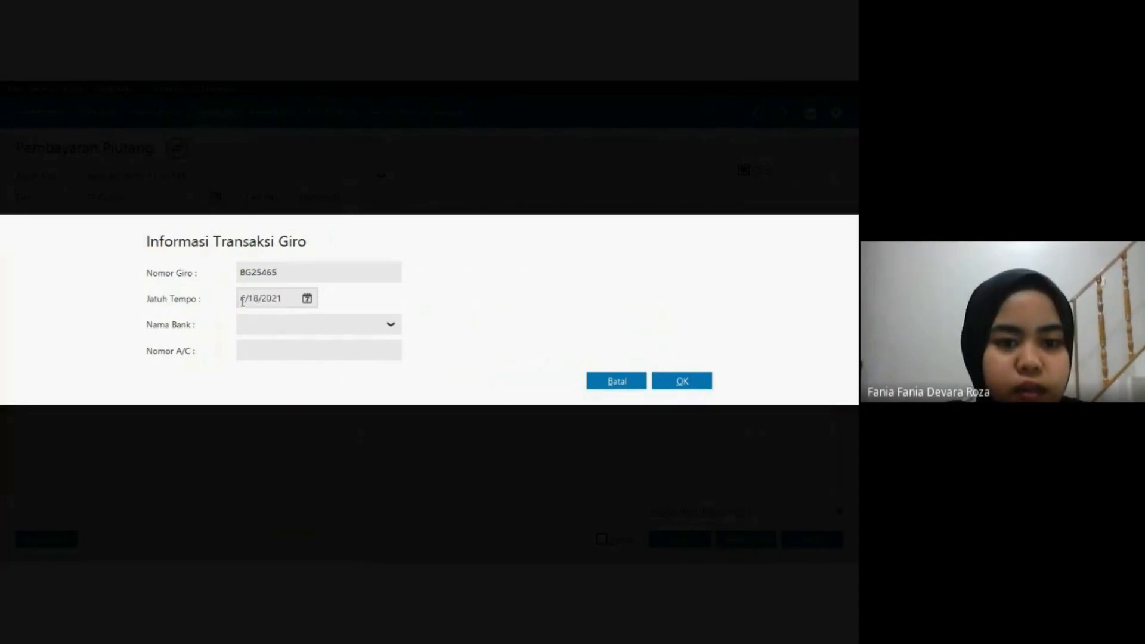
pyautogui.press('BackSpace')
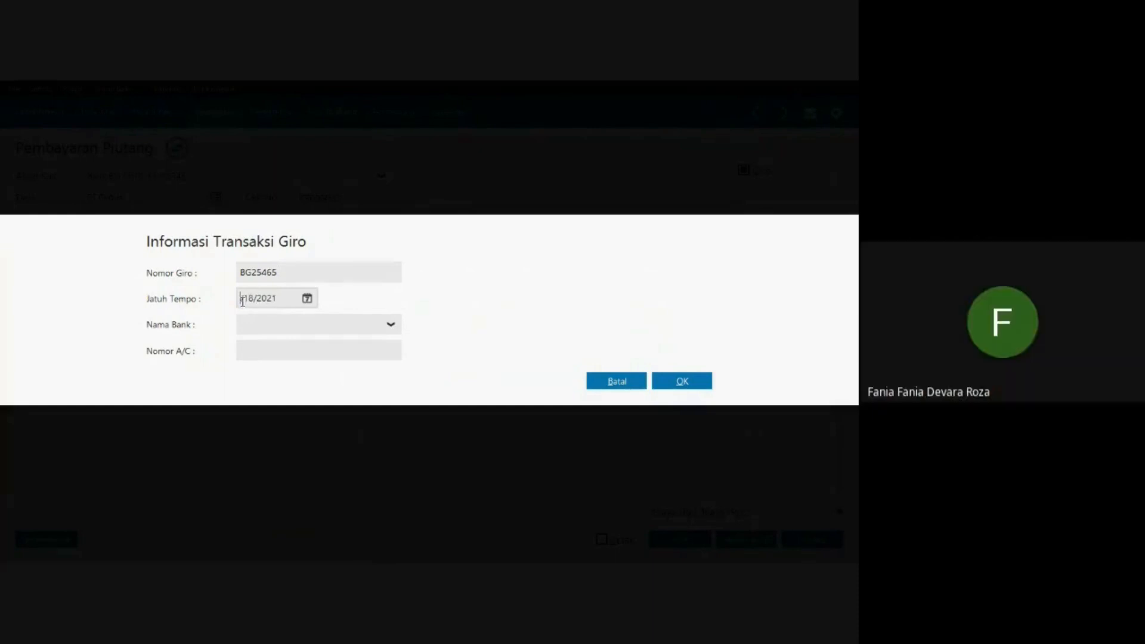
pyautogui.write('0')
pyautogui.click(307, 298)
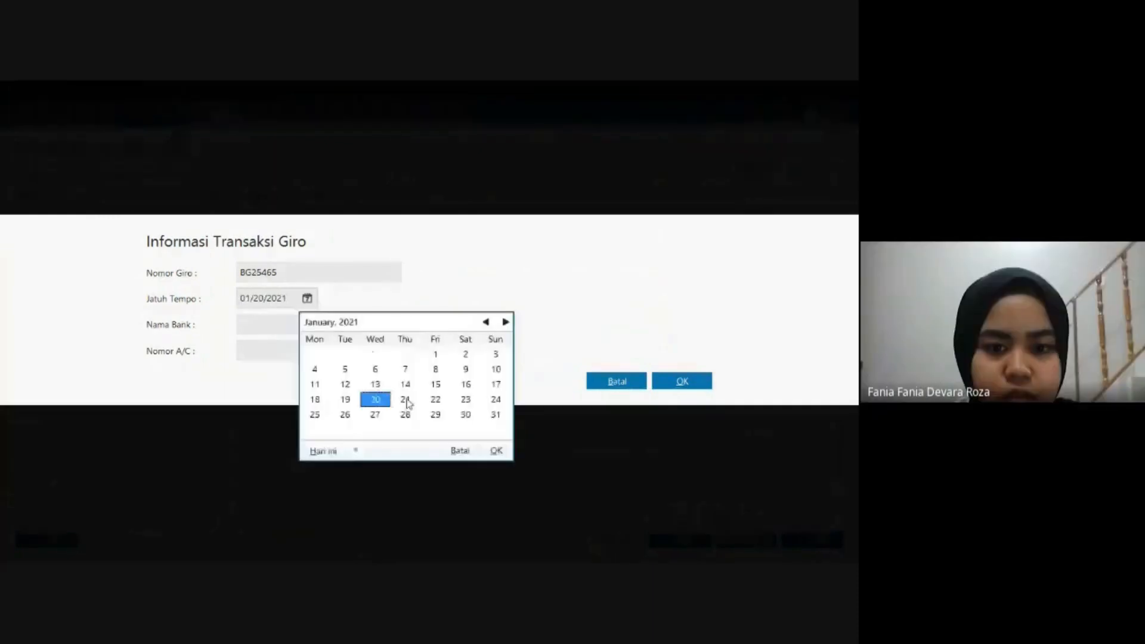
pyautogui.click(497, 452)
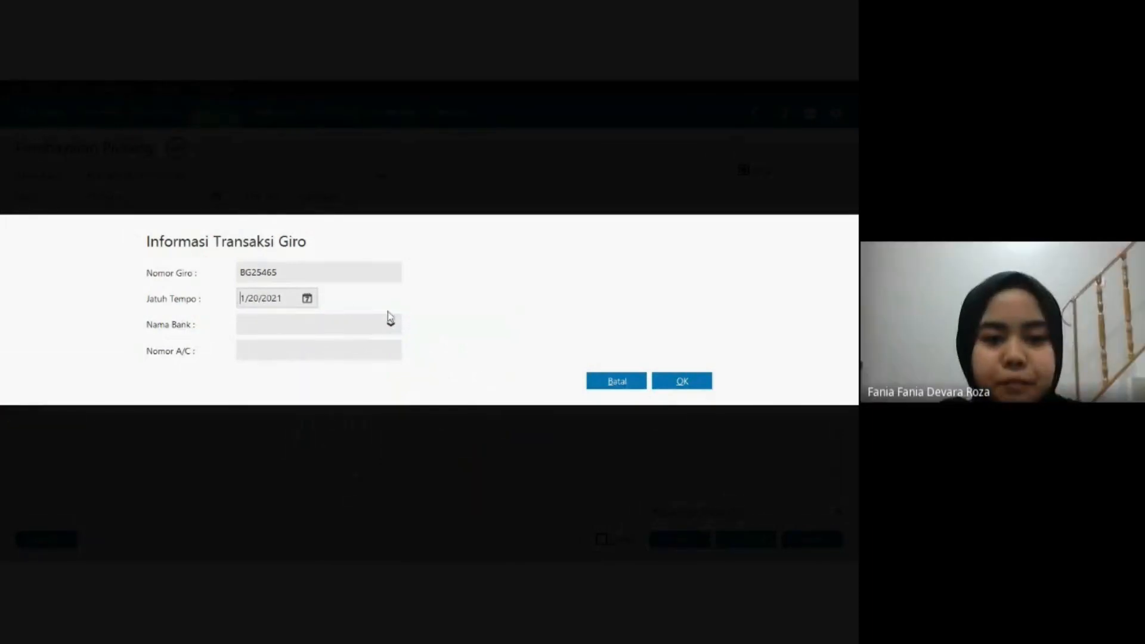
pyautogui.click(308, 299)
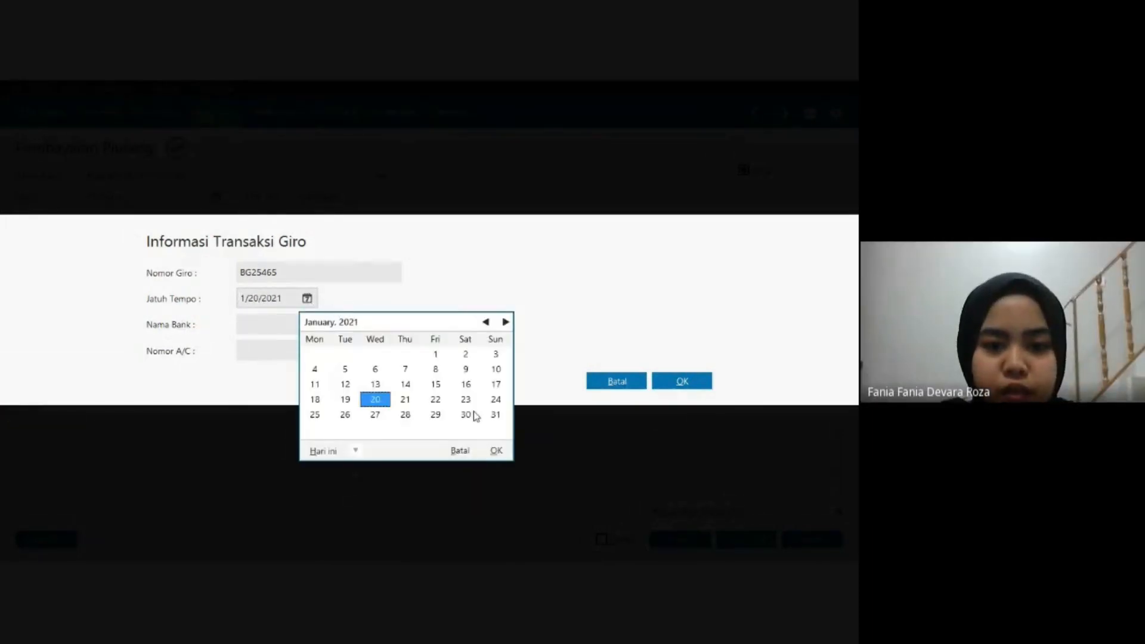
pyautogui.click(495, 451)
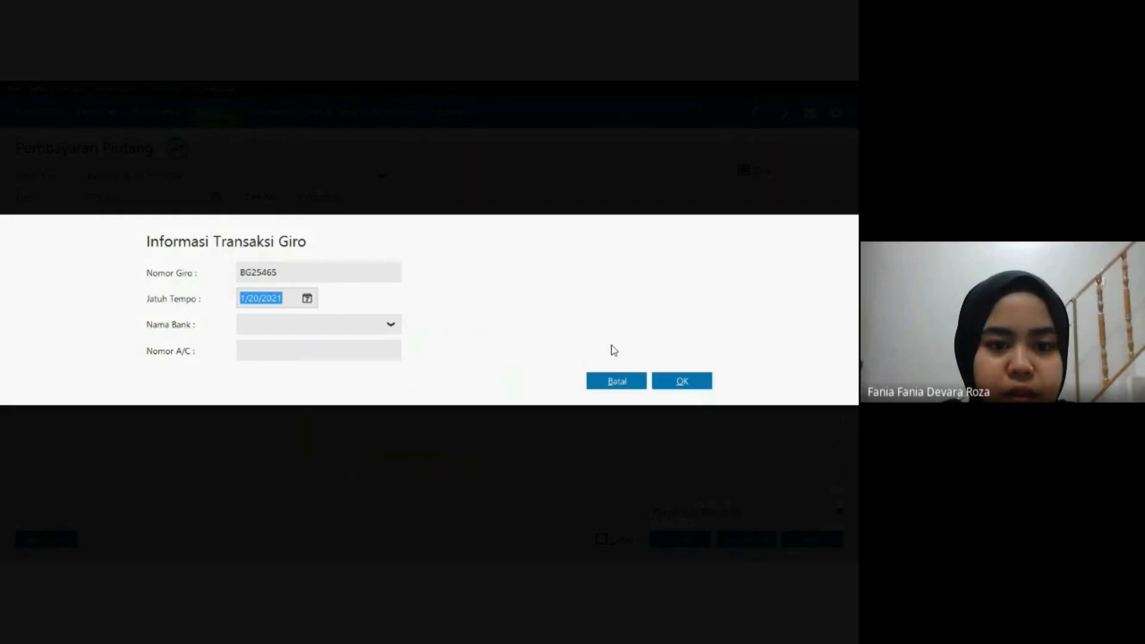
# Confirm the giro information, agree to match the payment date to the giro's due date, and close the blank payment form.
pyautogui.click(680, 381)
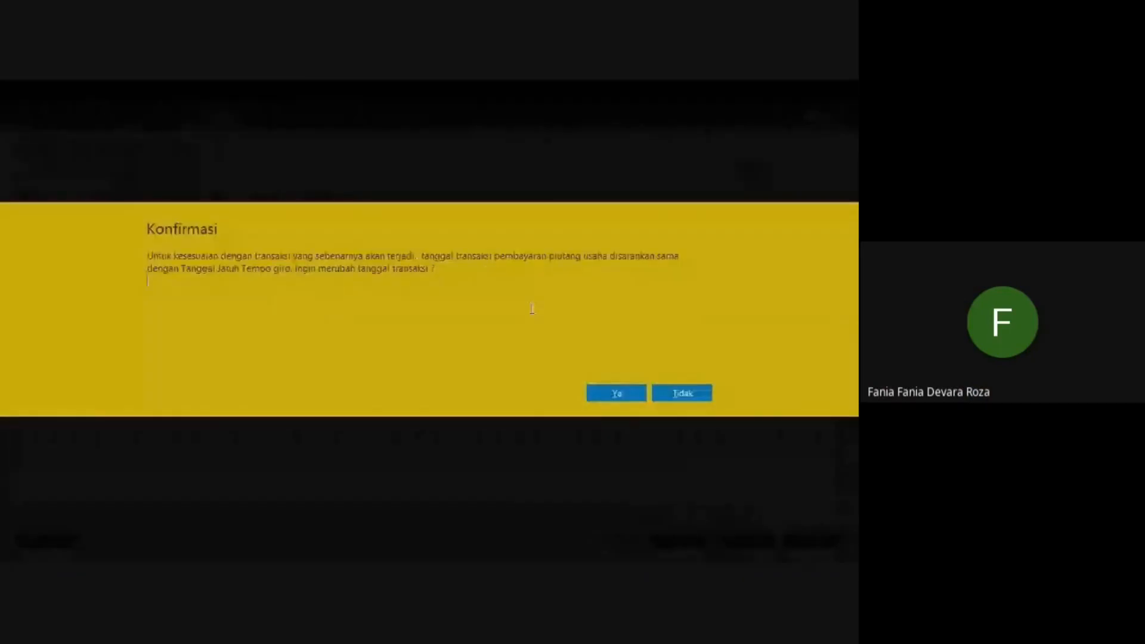
pyautogui.click(615, 401)
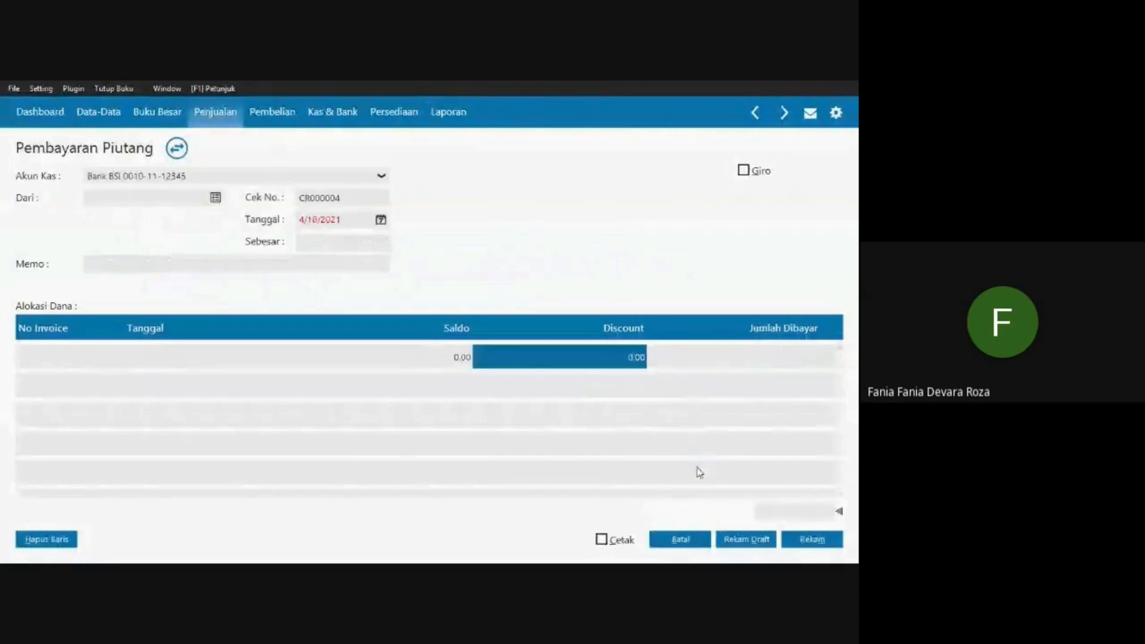
pyautogui.click(681, 543)
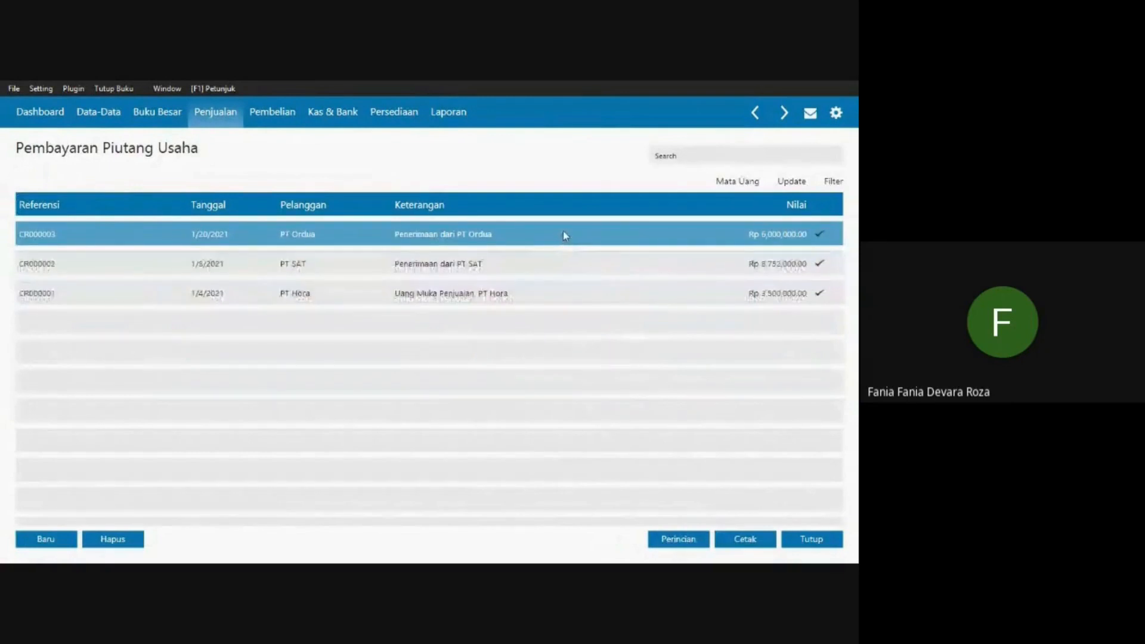
# View the journal voucher of PT Ordua's Rp 6,000,000.00 receipt, dismiss it without printing, and close the receivables payment list.
pyautogui.rightClick(534, 234)
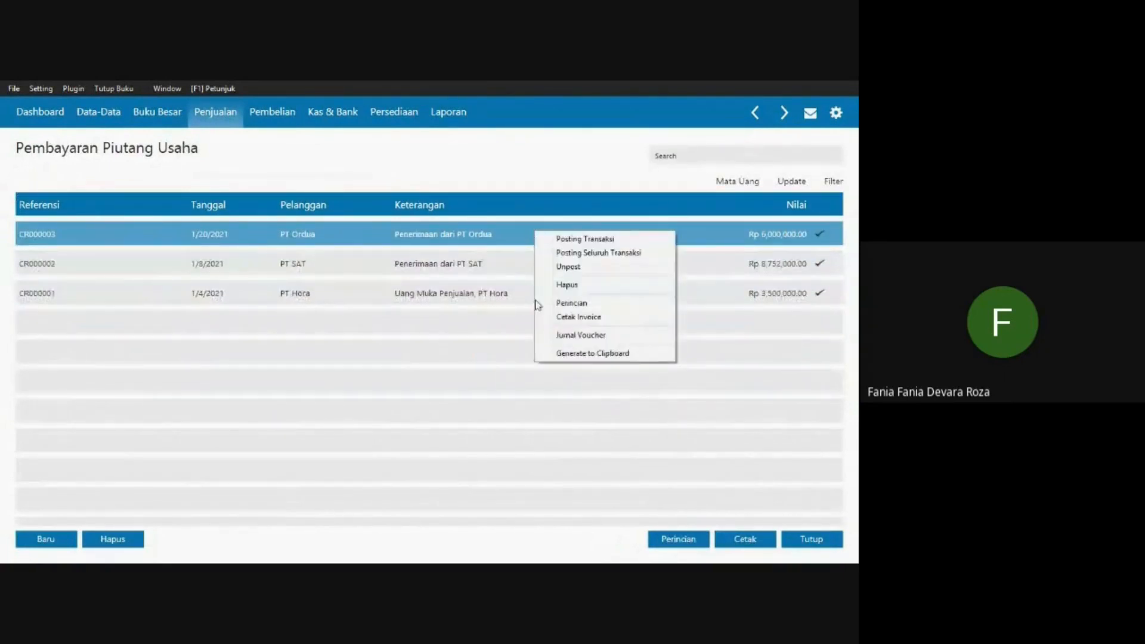
pyautogui.click(550, 336)
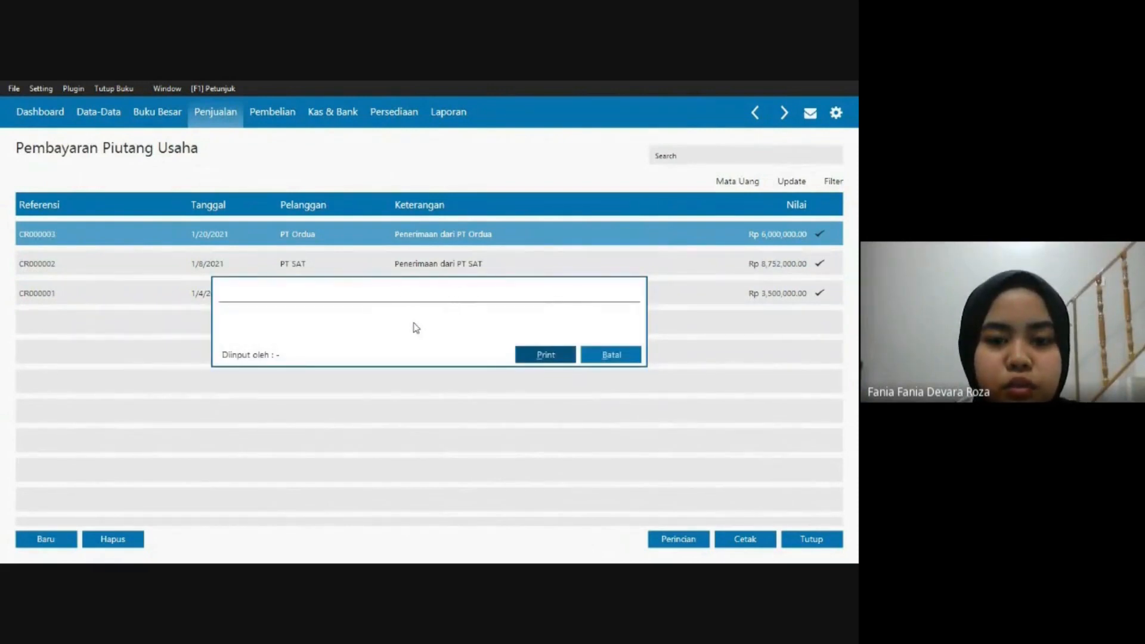
pyautogui.click(628, 358)
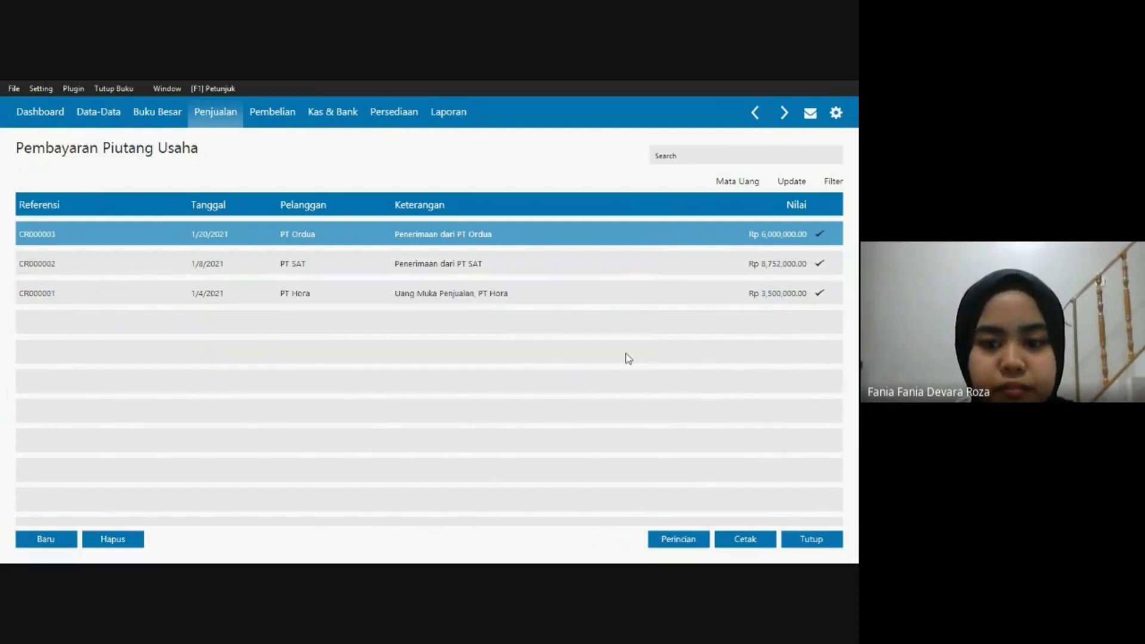
pyautogui.click(808, 539)
# Switch to SOAL UTS.pdf and read Transaksi 6, the computer equipment purchase, before returning to the accounting program.
pyautogui.hotkey('alt', 'Tab')
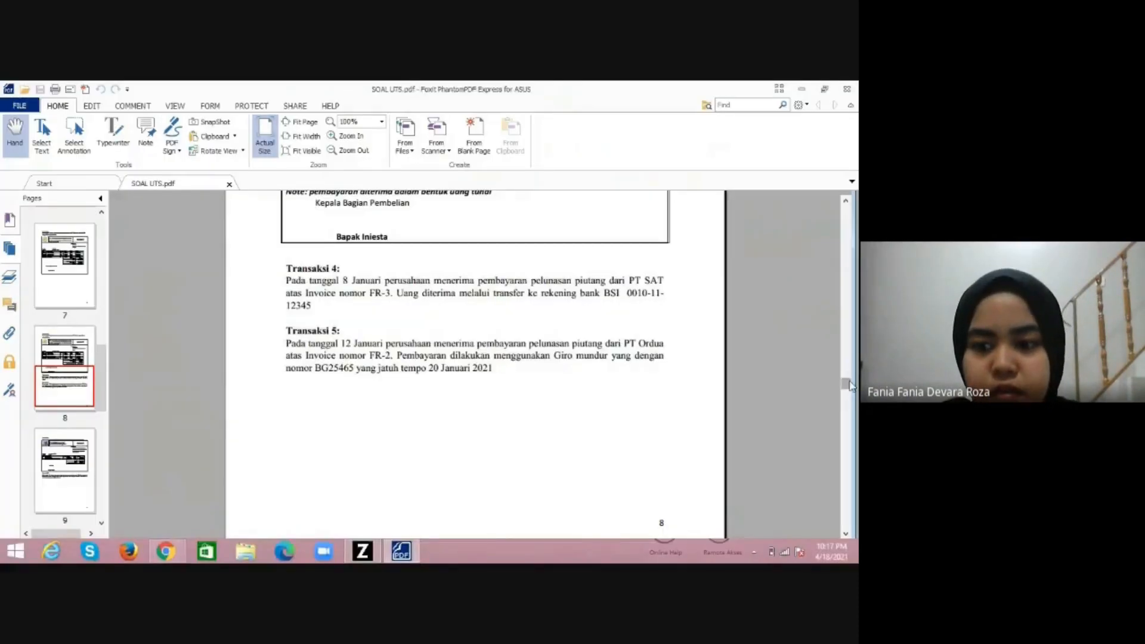
pyautogui.moveTo(850, 386); pyautogui.dragTo(849, 400)
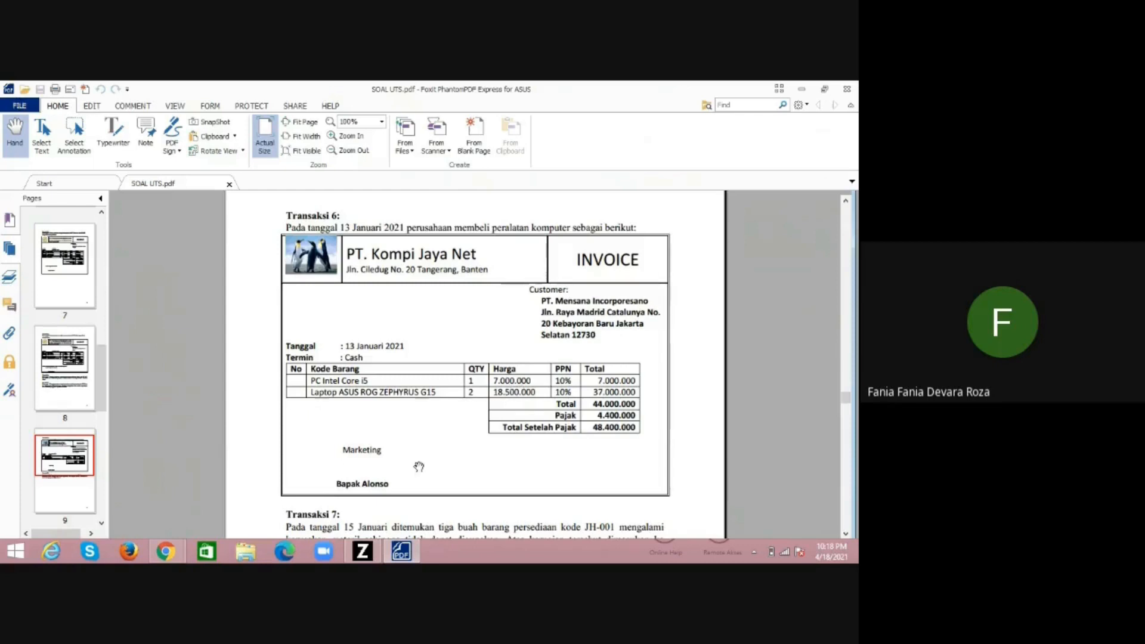
pyautogui.click(370, 549)
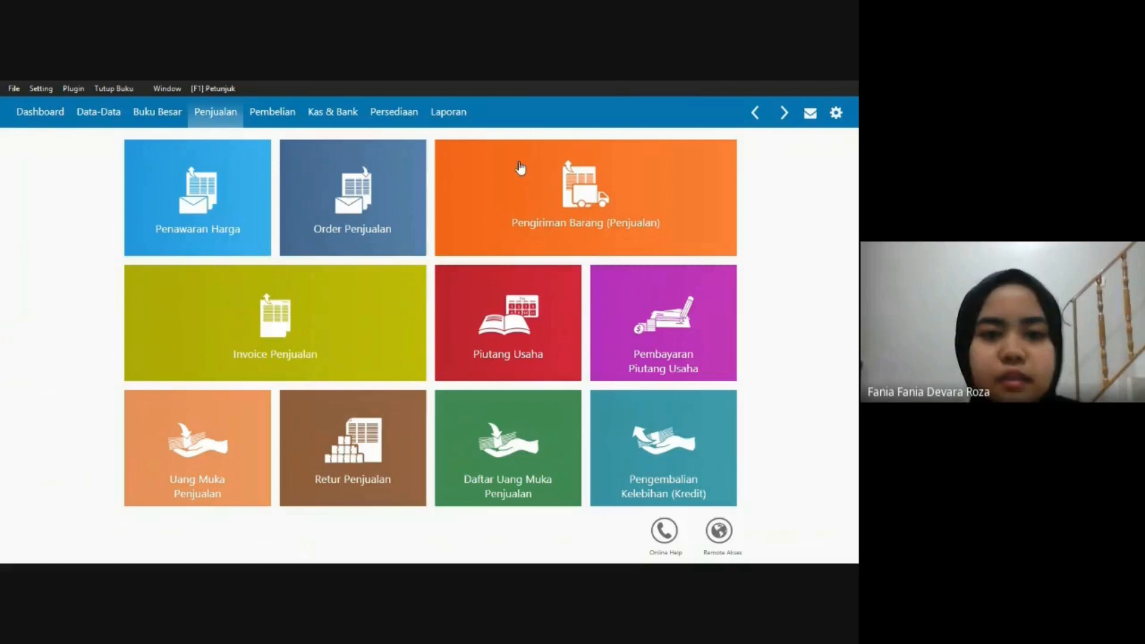
# Create a new purchase invoice and mark it as a service (Jasa) and cash (Tunai) purchase.
pyautogui.moveTo(507, 165)
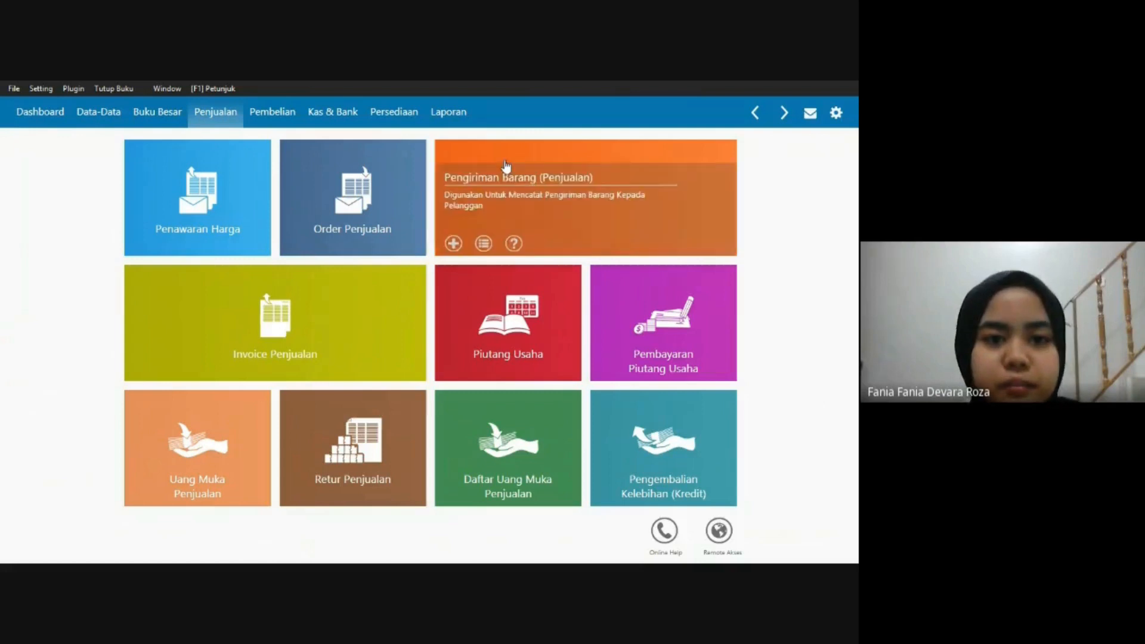
pyautogui.click(276, 117)
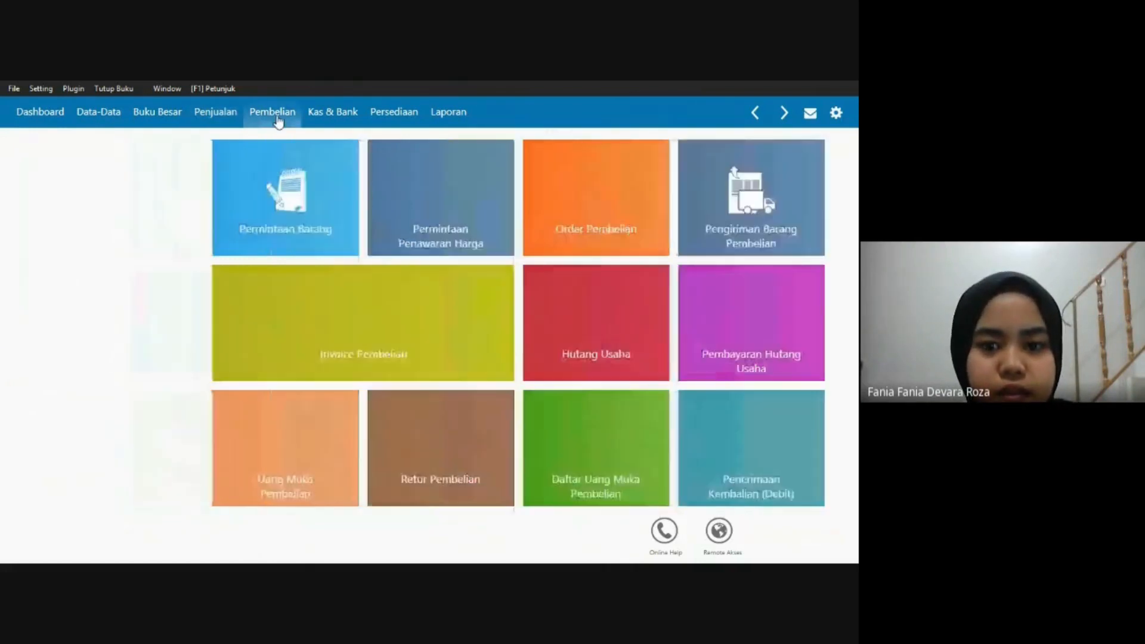
pyautogui.moveTo(345, 299)
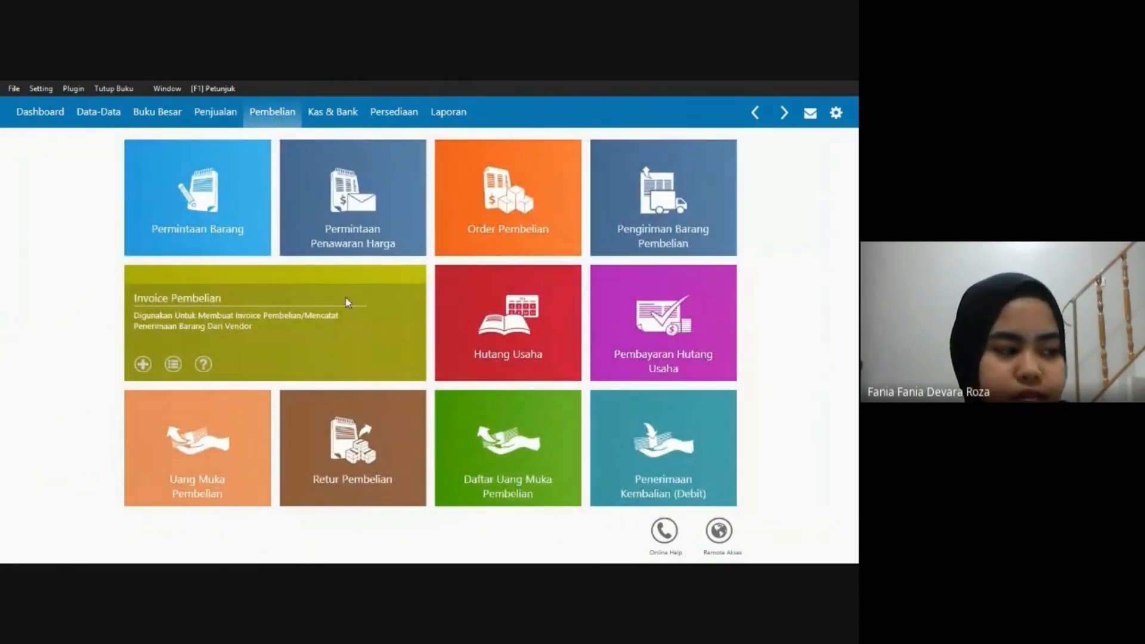
pyautogui.click(348, 303)
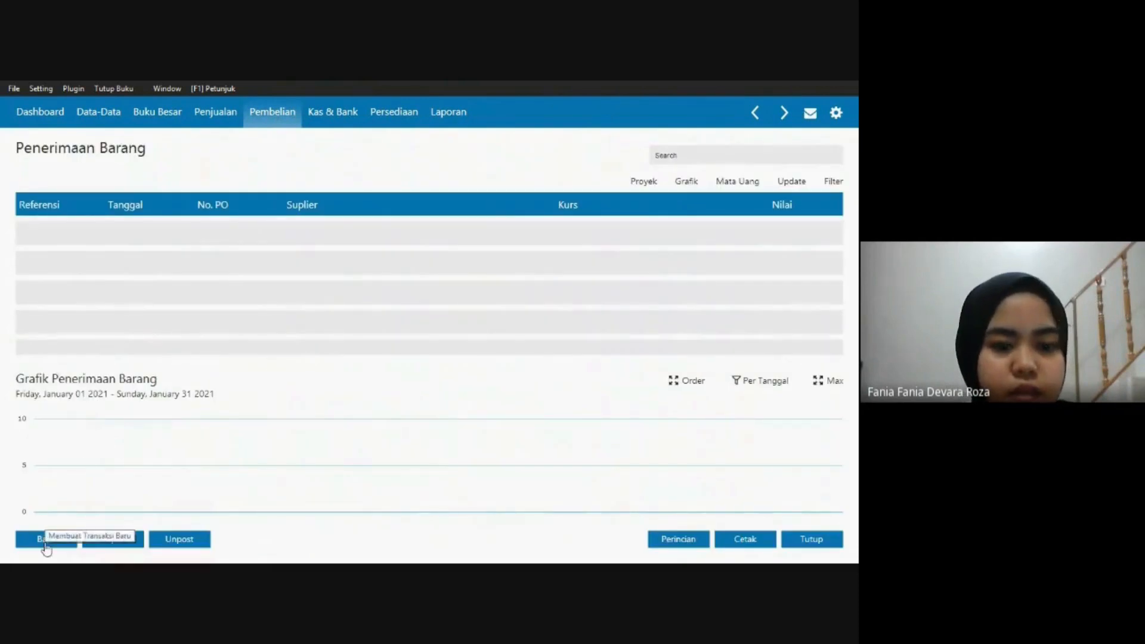
pyautogui.click(46, 539)
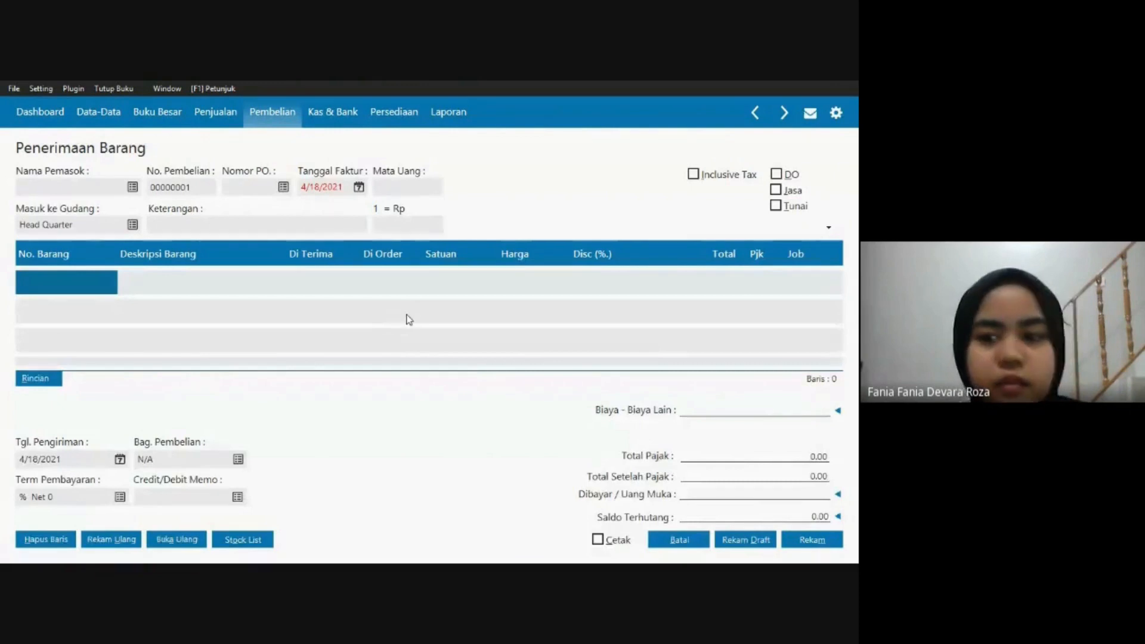
pyautogui.click(777, 191)
pyautogui.click(776, 206)
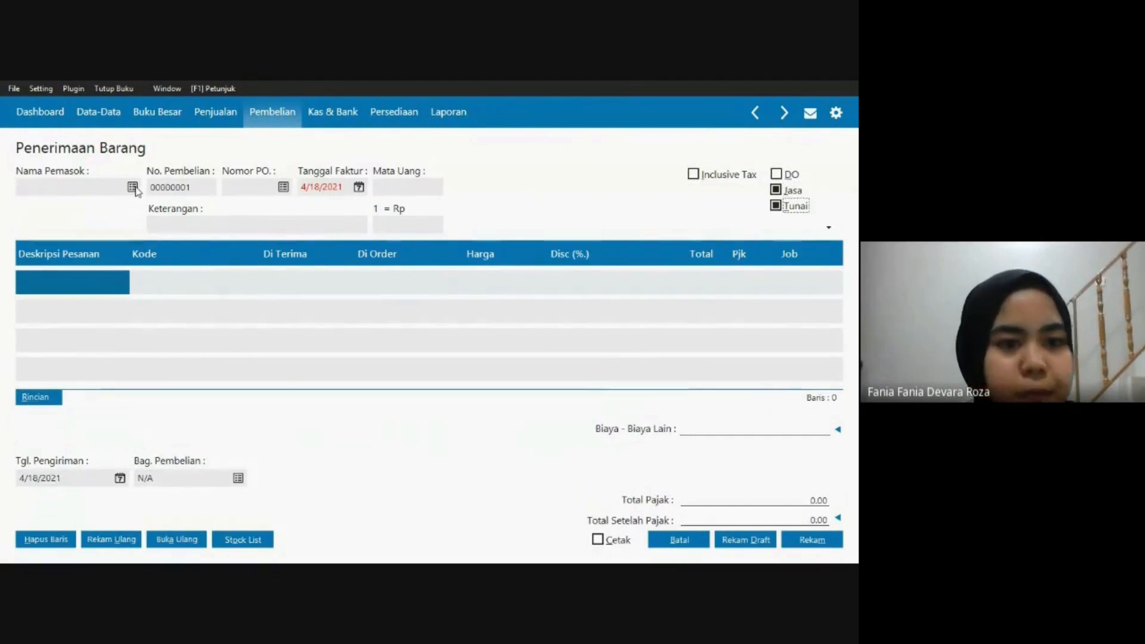
# Check the supplier on the Transaksi 6 invoice in the PDF and start a new vendor record from the purchase's vendor list.
pyautogui.hotkey('alt', 'Tab')
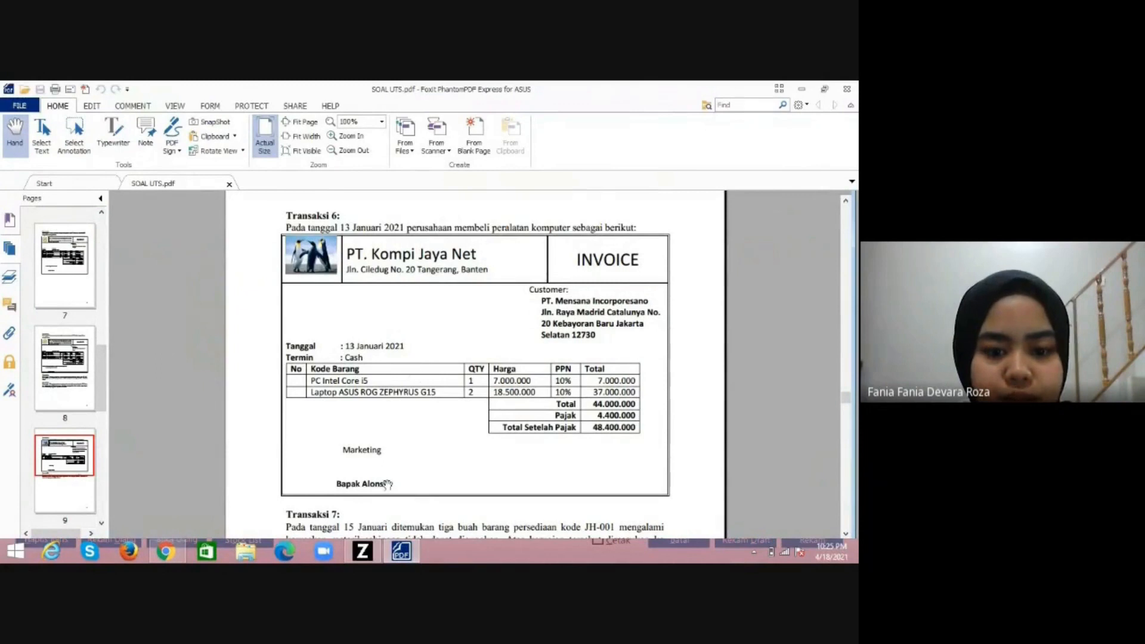
pyautogui.click(362, 551)
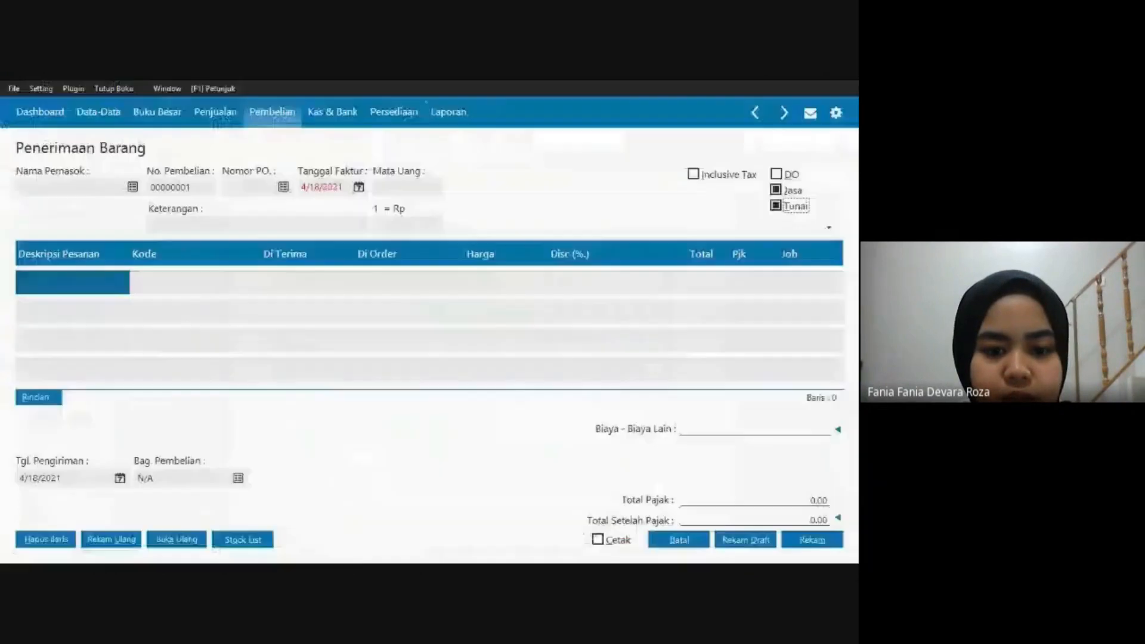
pyautogui.click(133, 186)
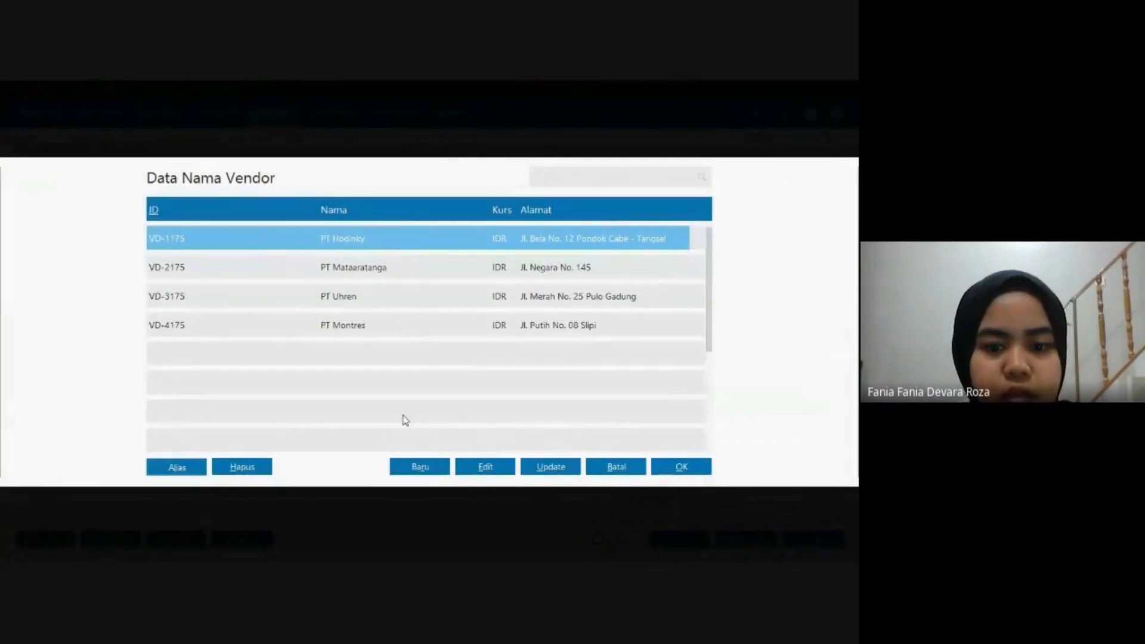
pyautogui.click(407, 464)
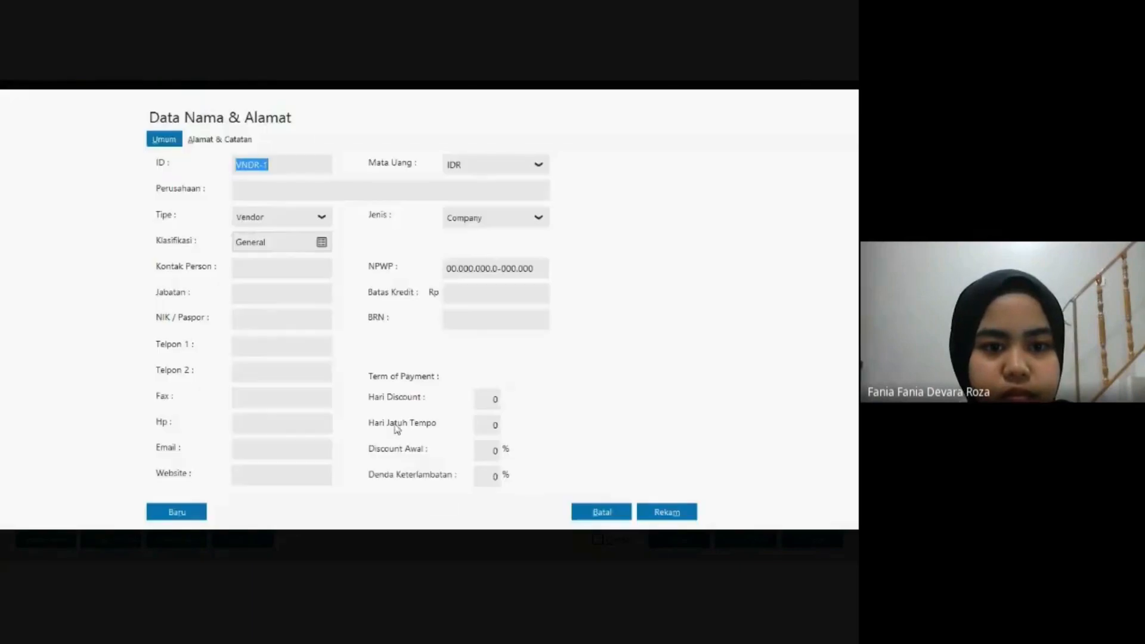
# Enter PT Kompi Jaya Net as the new vendor's company name, matching the capitalization on the Transaksi 6 invoice in the PDF.
pyautogui.click(305, 190)
pyautogui.write('PT')
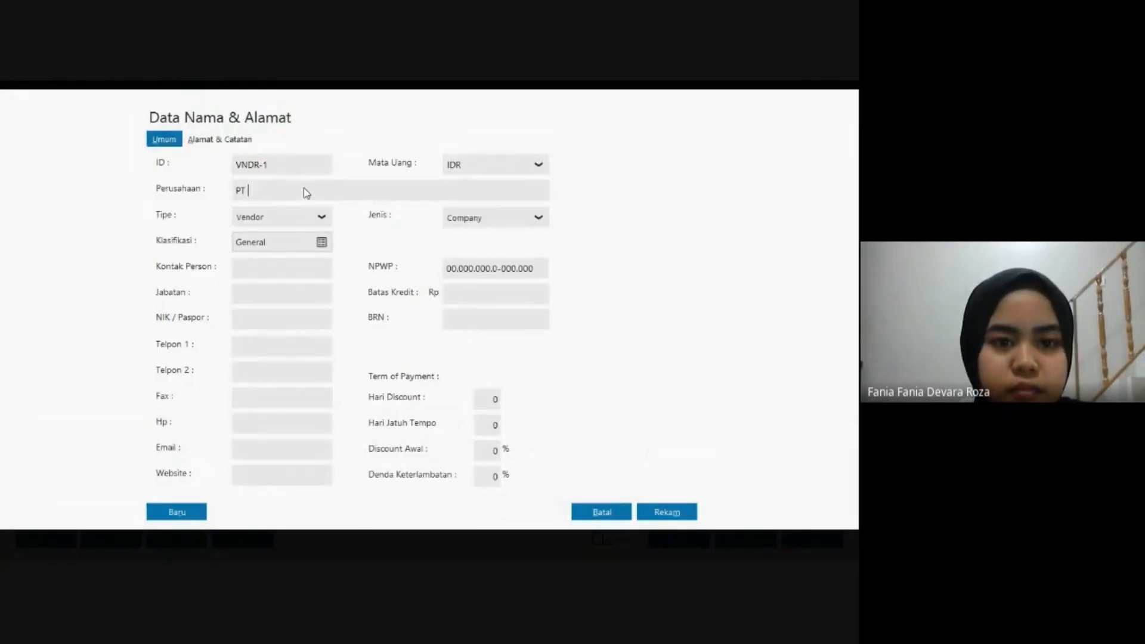
pyautogui.write(' KOMPI')
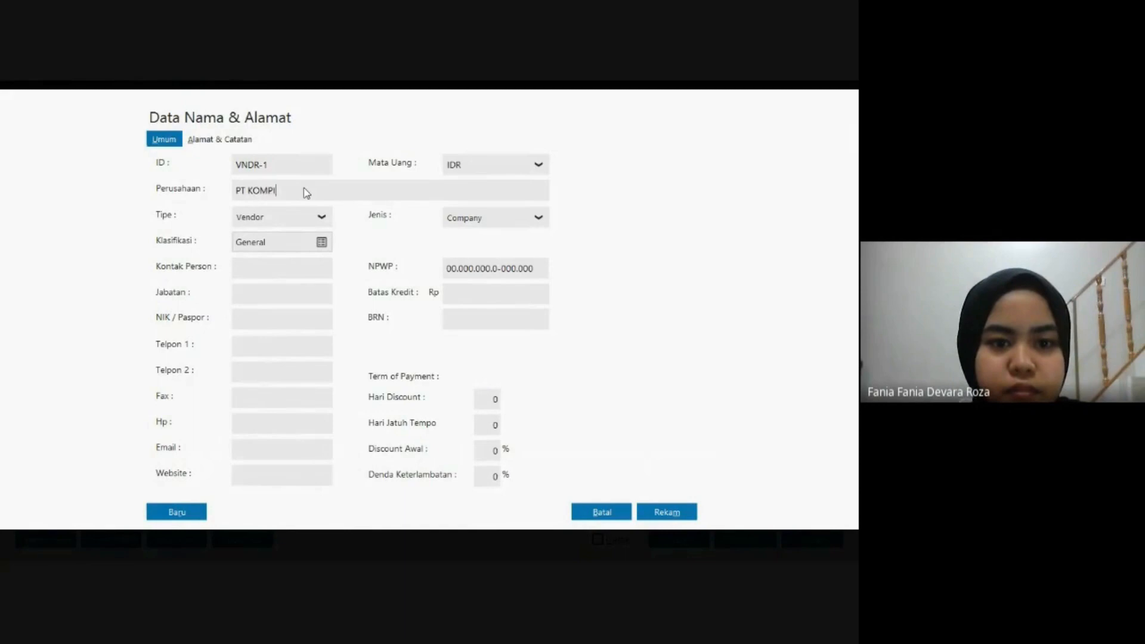
pyautogui.write(' JAYA M')
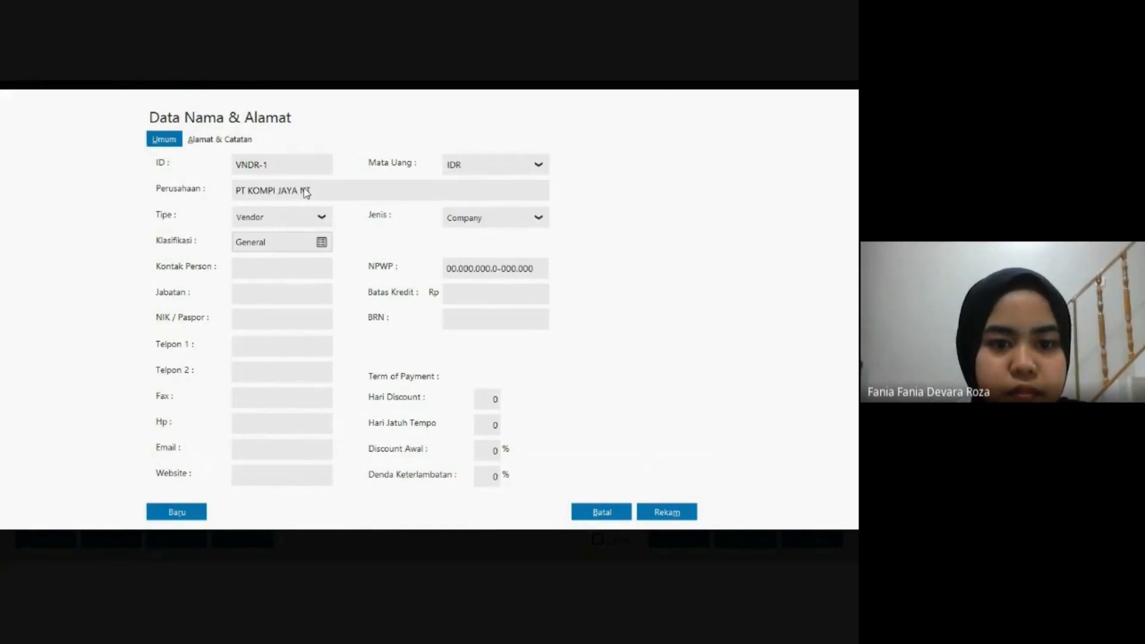
pyautogui.write('ET')
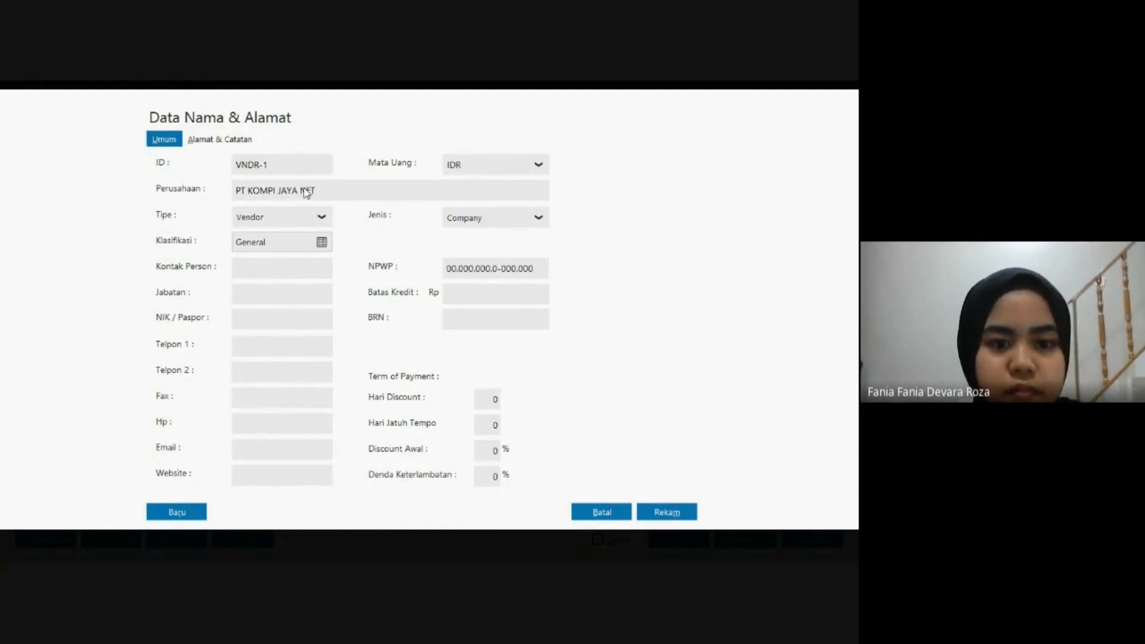
pyautogui.hotkey('alt', 'Tab')
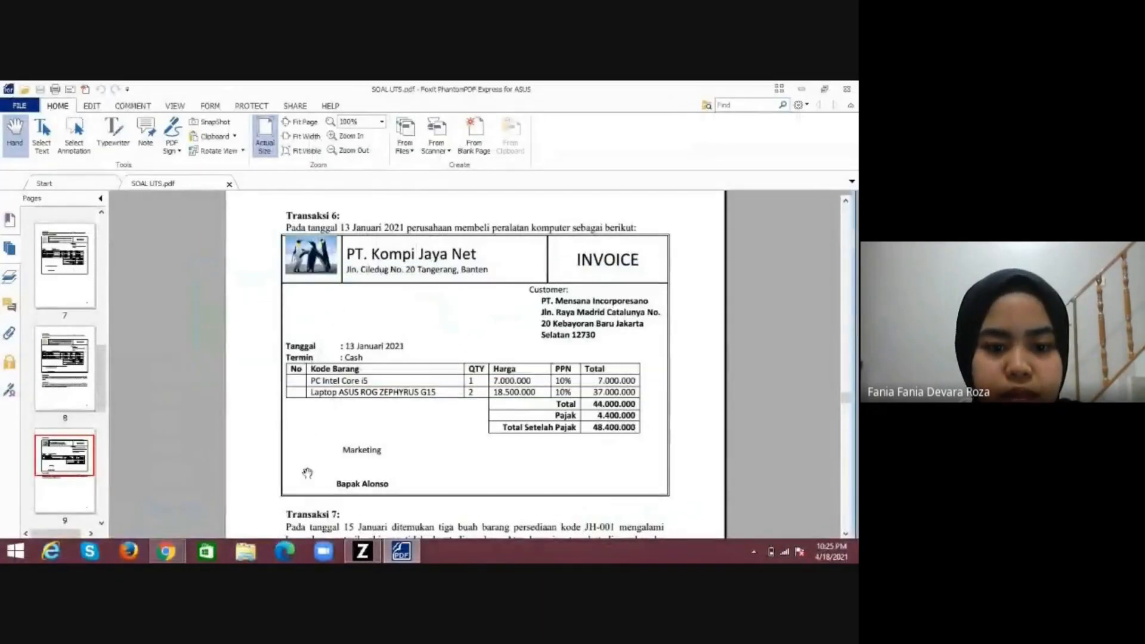
pyautogui.click(362, 551)
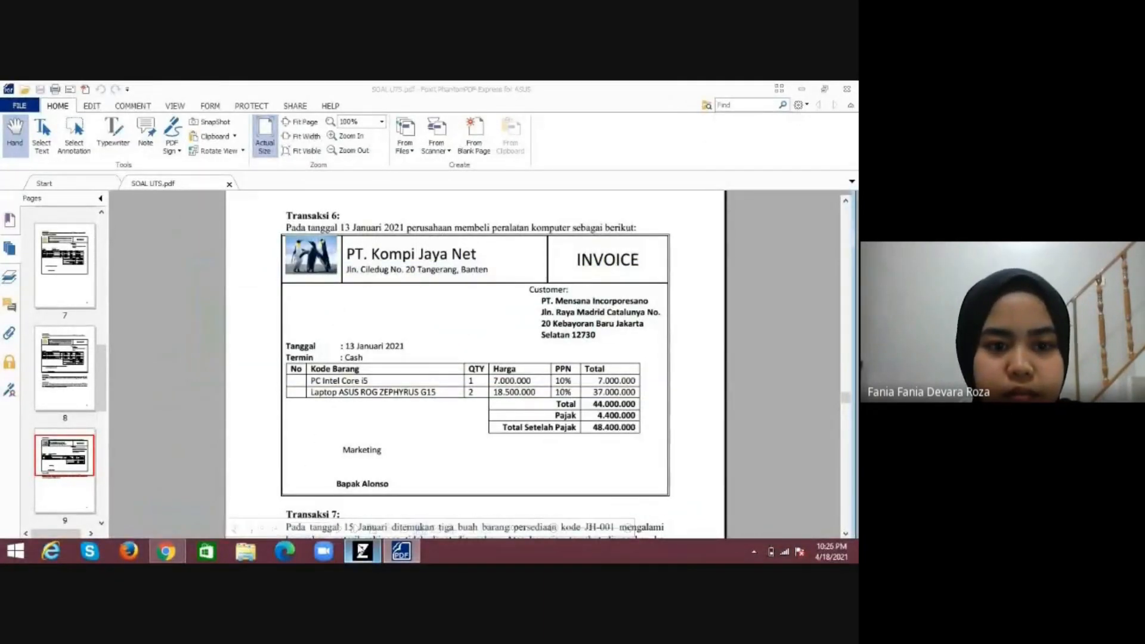
pyautogui.press('BackSpace')
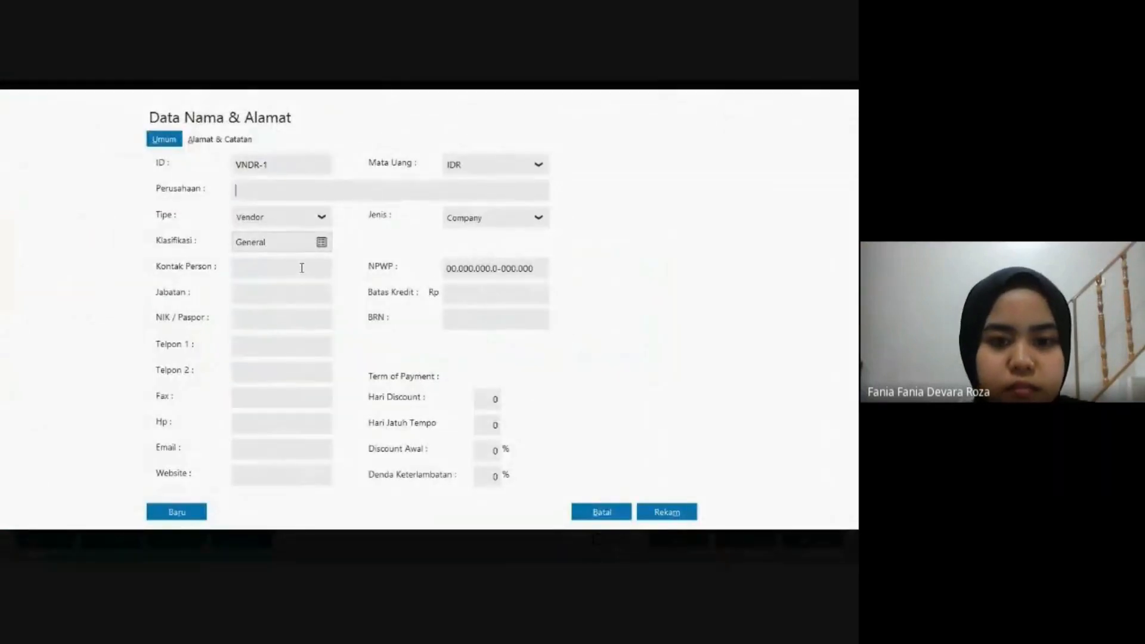
pyautogui.write('PT Ko')
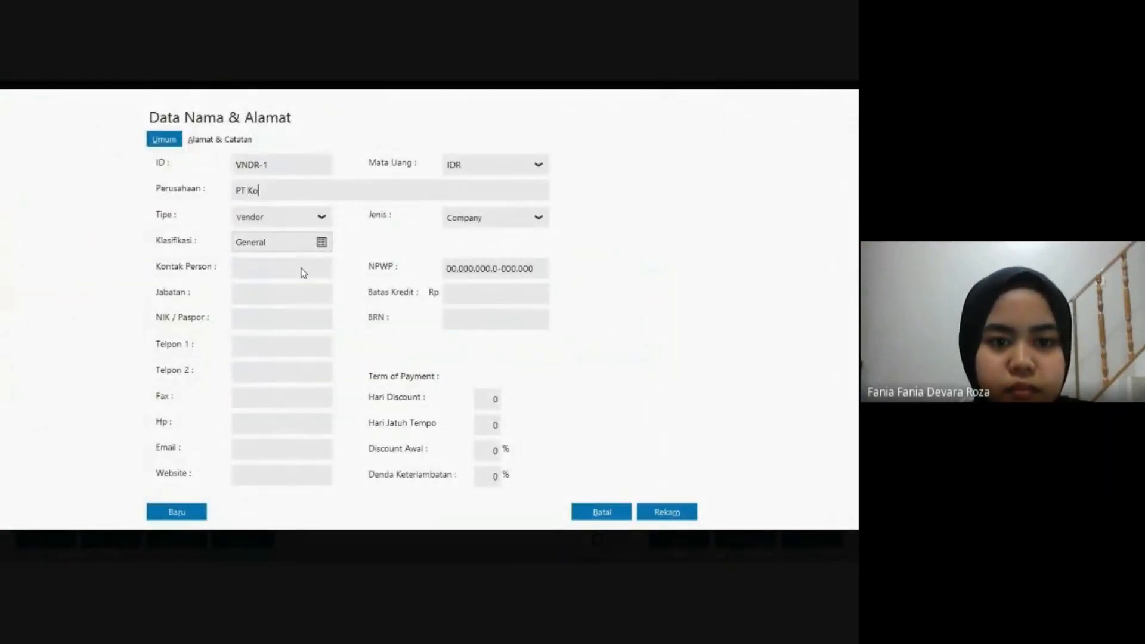
pyautogui.write('mpi Jaya Net')
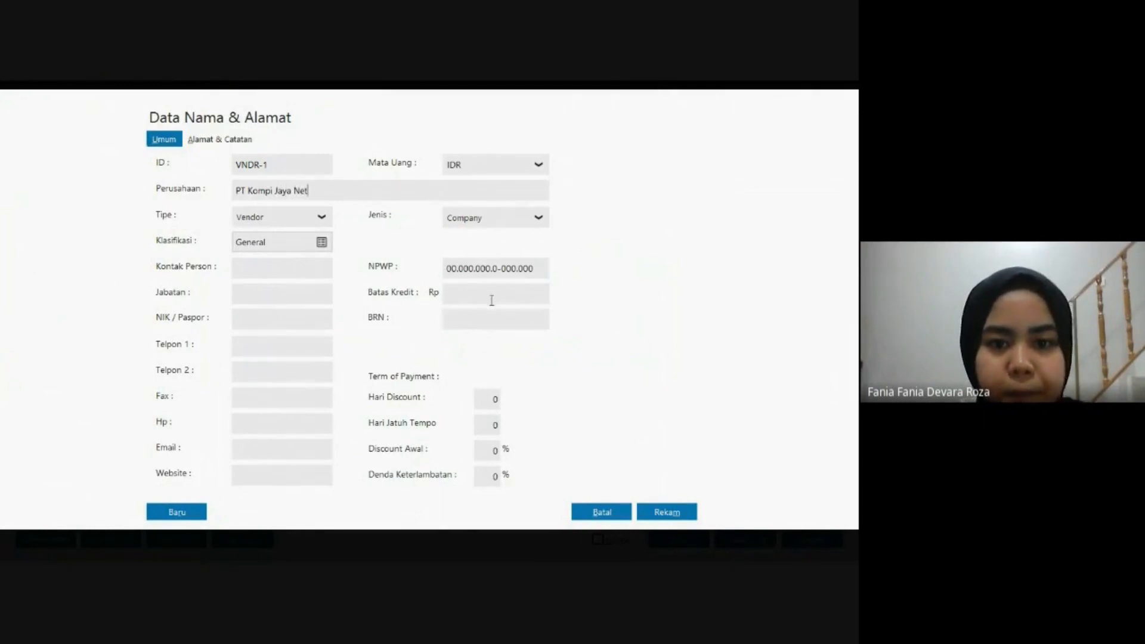
# Fill in the new vendor's address from the Transaksi 6 invoice in the PDF, putting the province on the second address line.
pyautogui.click(202, 141)
pyautogui.hotkey('alt', 'Tab')
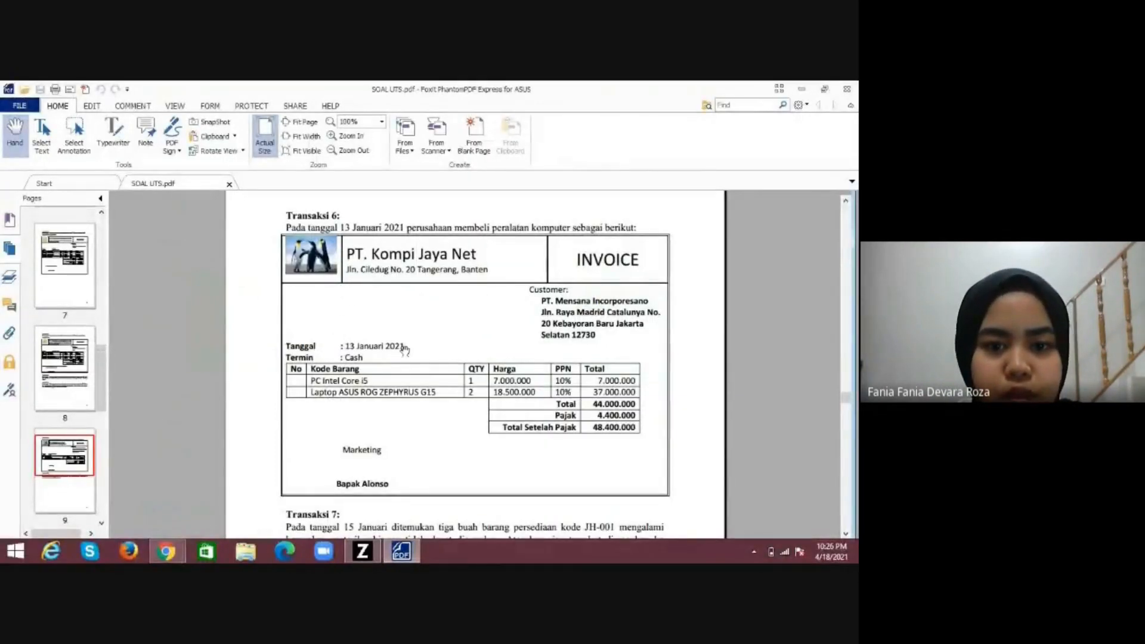
pyautogui.click(374, 552)
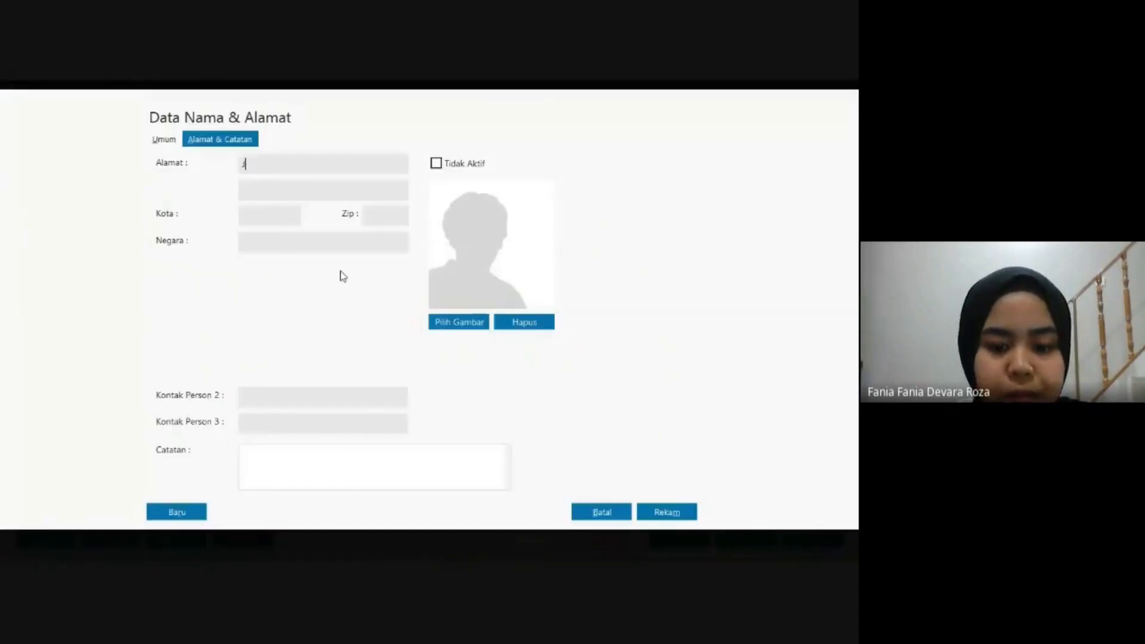
pyautogui.write('Jln.')
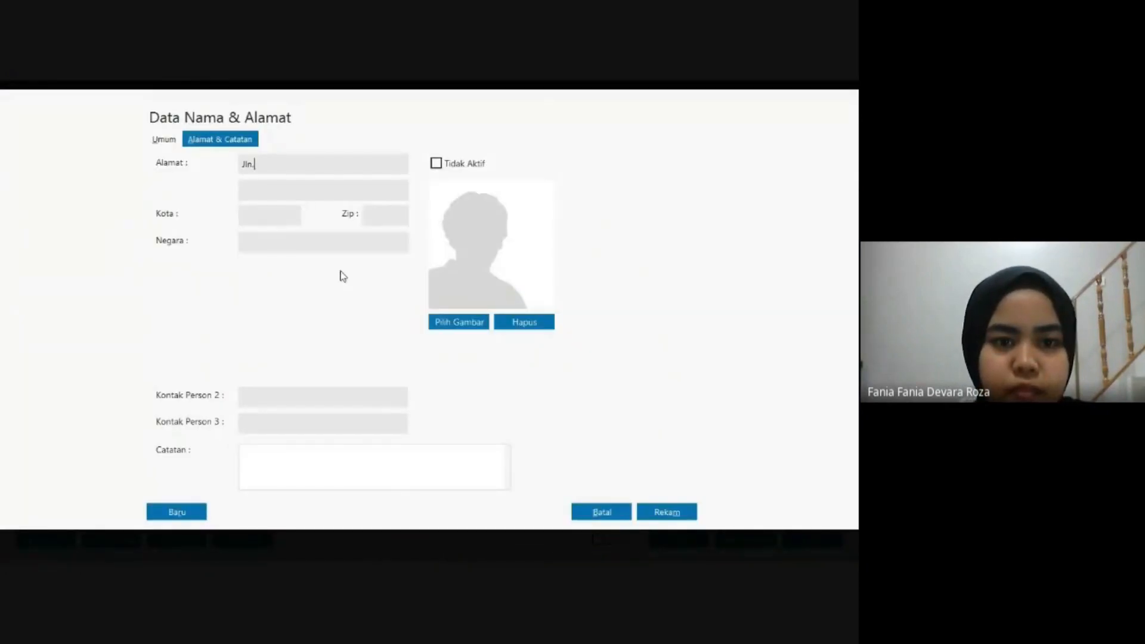
pyautogui.write(' Ciled')
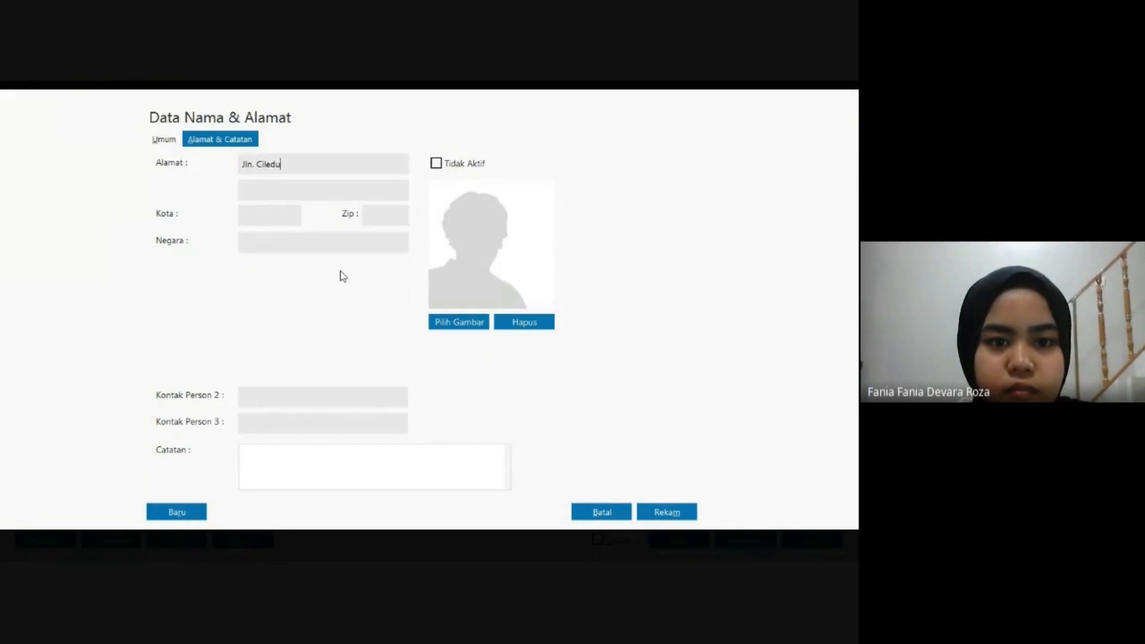
pyautogui.write('u')
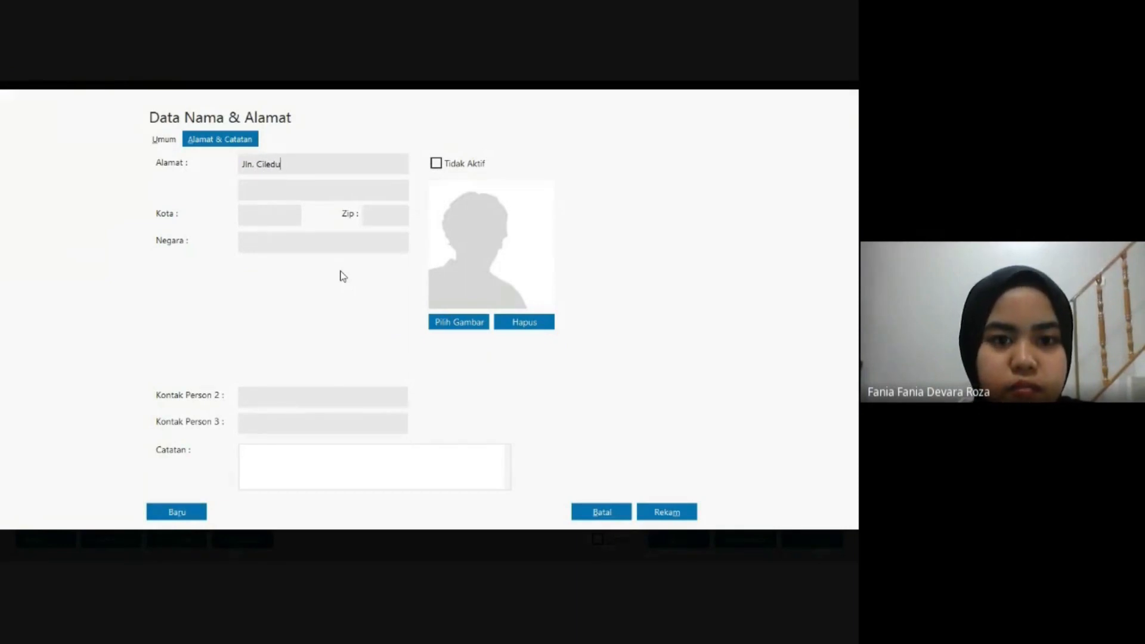
pyautogui.write('g No')
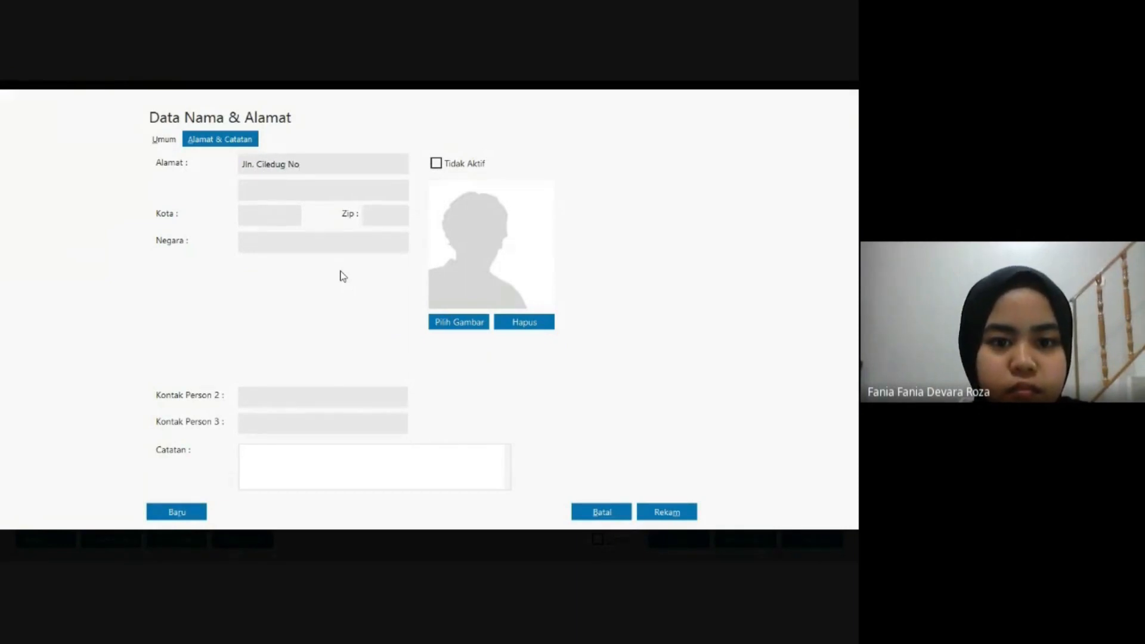
pyautogui.write('. 20 ')
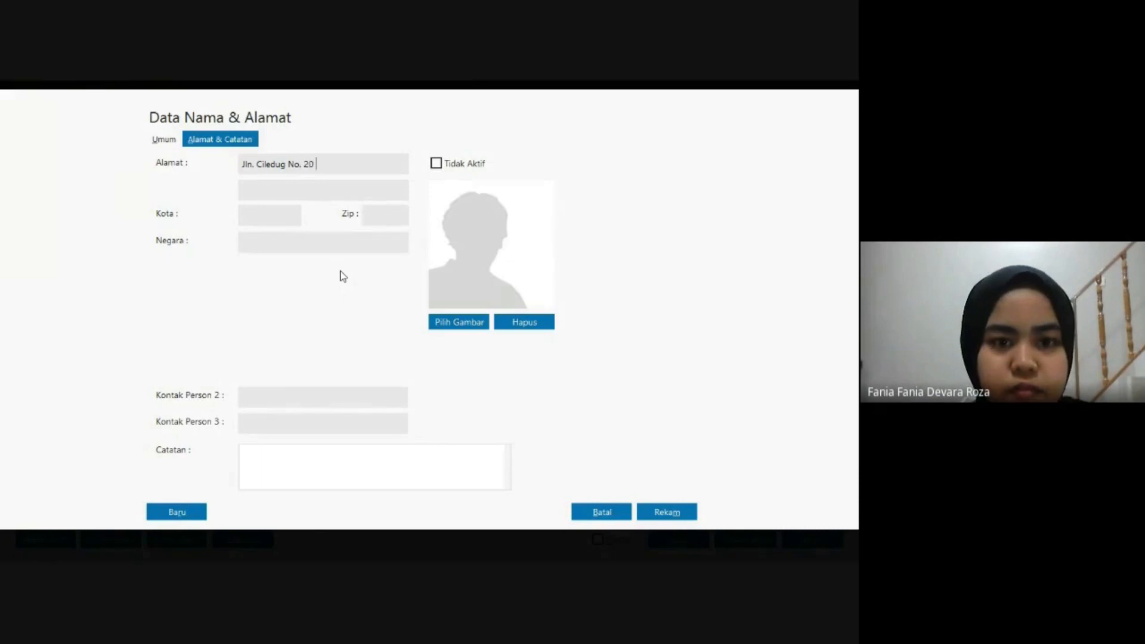
pyautogui.write('Tangerang')
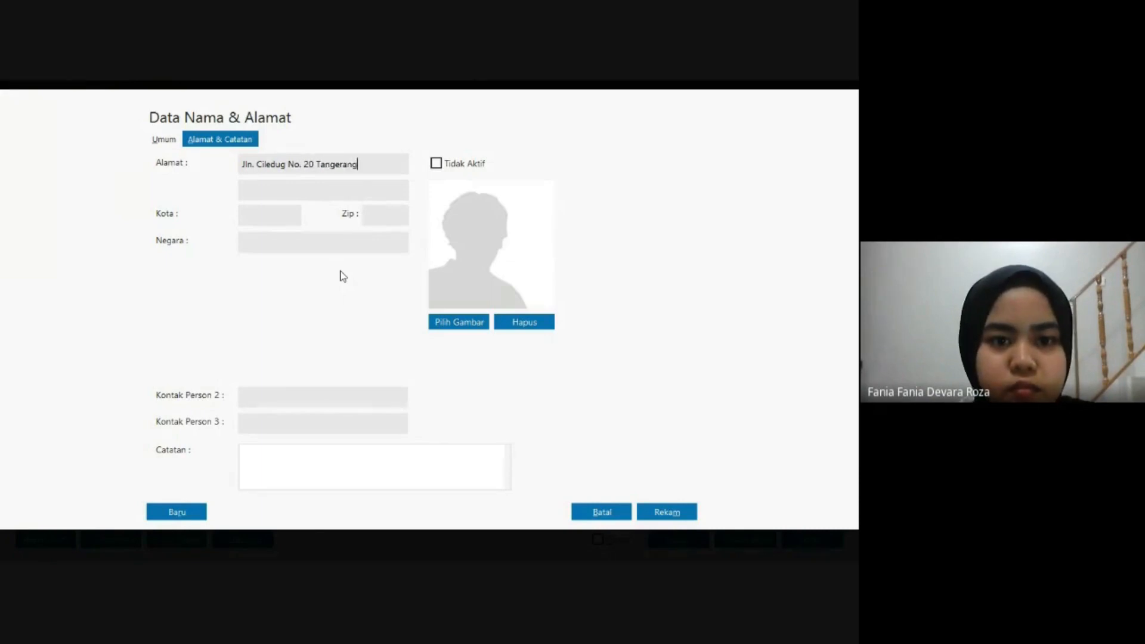
pyautogui.press('Tab')
pyautogui.write('Banten')
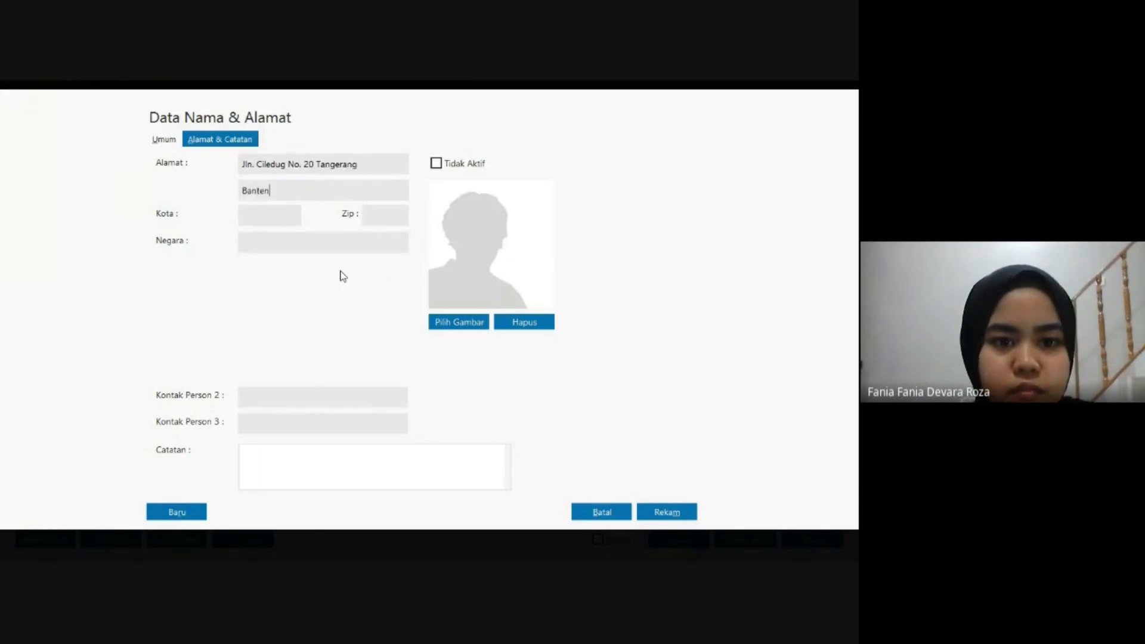
# Save the vendor record despite the incomplete NPWP/NIK and choose PT Kompi Jaya Net as the purchase's supplier.
pyautogui.click(646, 508)
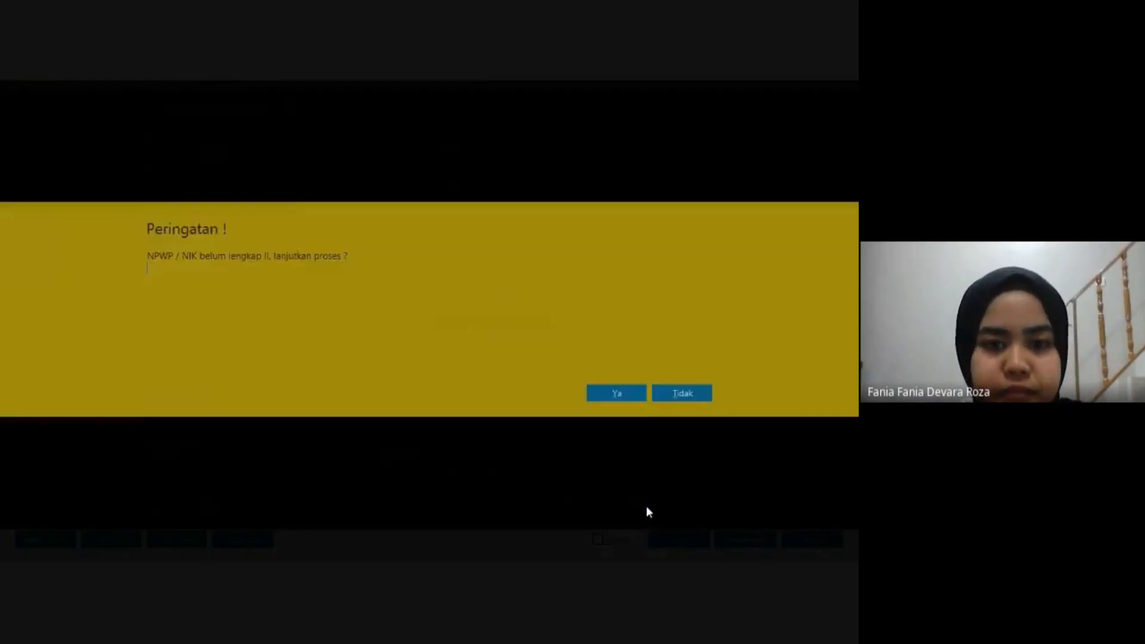
pyautogui.click(617, 393)
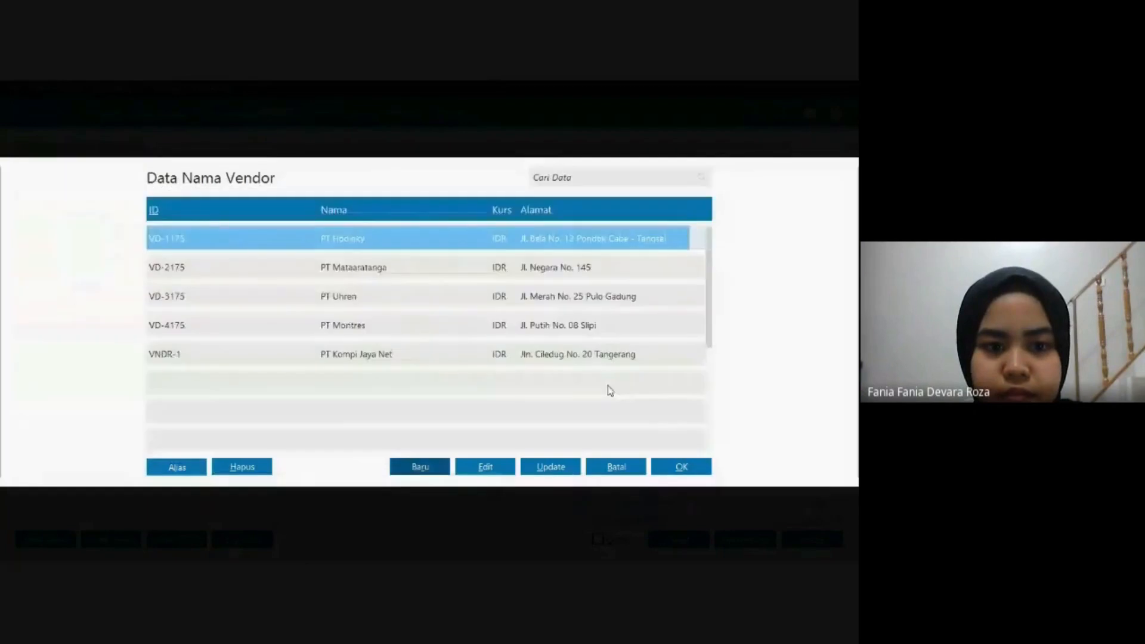
pyautogui.click(528, 354)
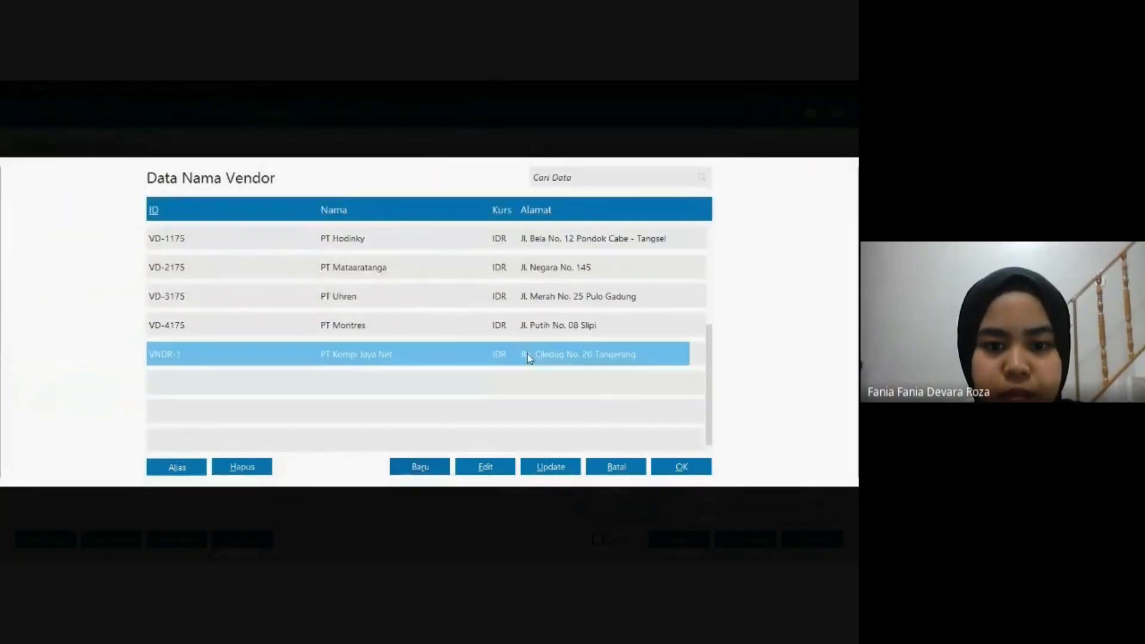
pyautogui.click(702, 473)
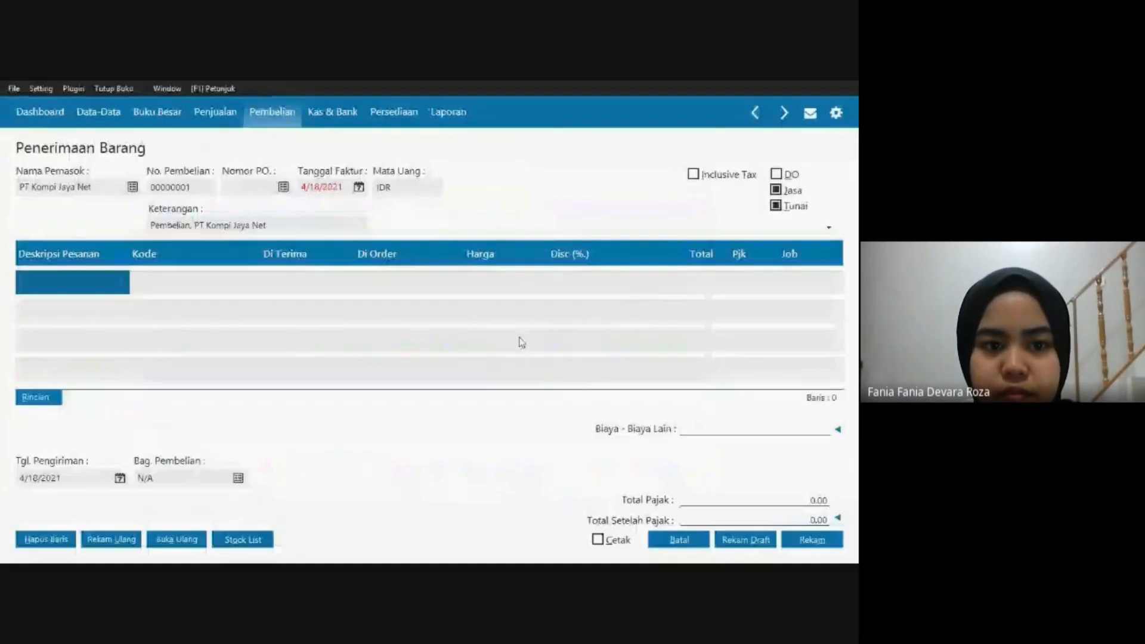
# Check the invoice date in the PDF and set the purchase's Tanggal Faktur to 1/13/2021.
pyautogui.click(305, 187)
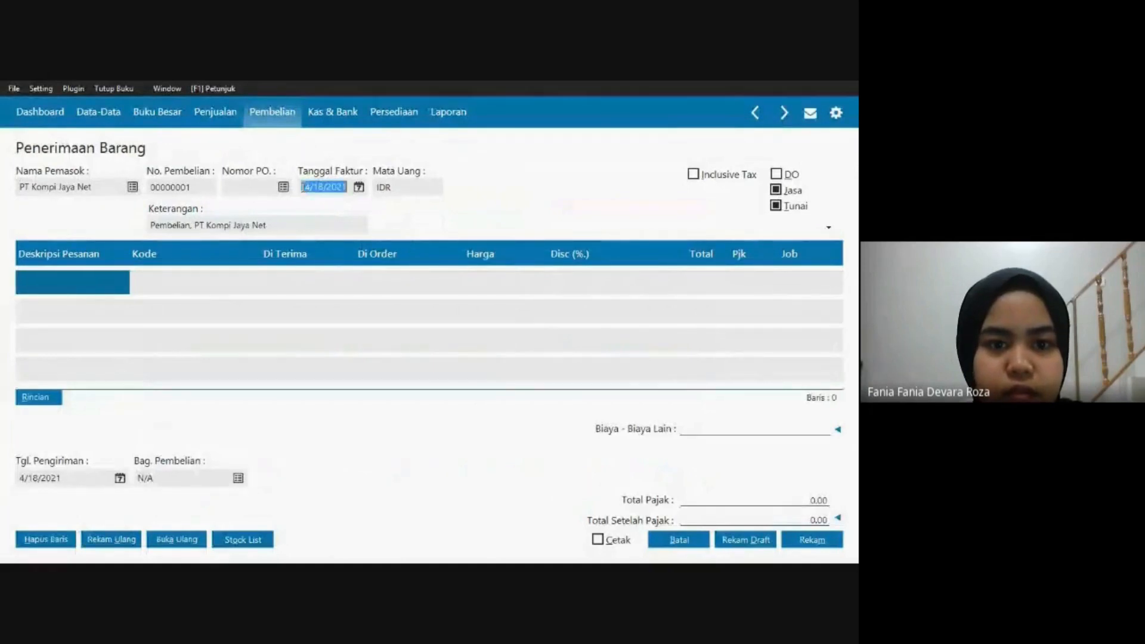
pyautogui.click(304, 188)
pyautogui.hotkey('alt', 'Tab')
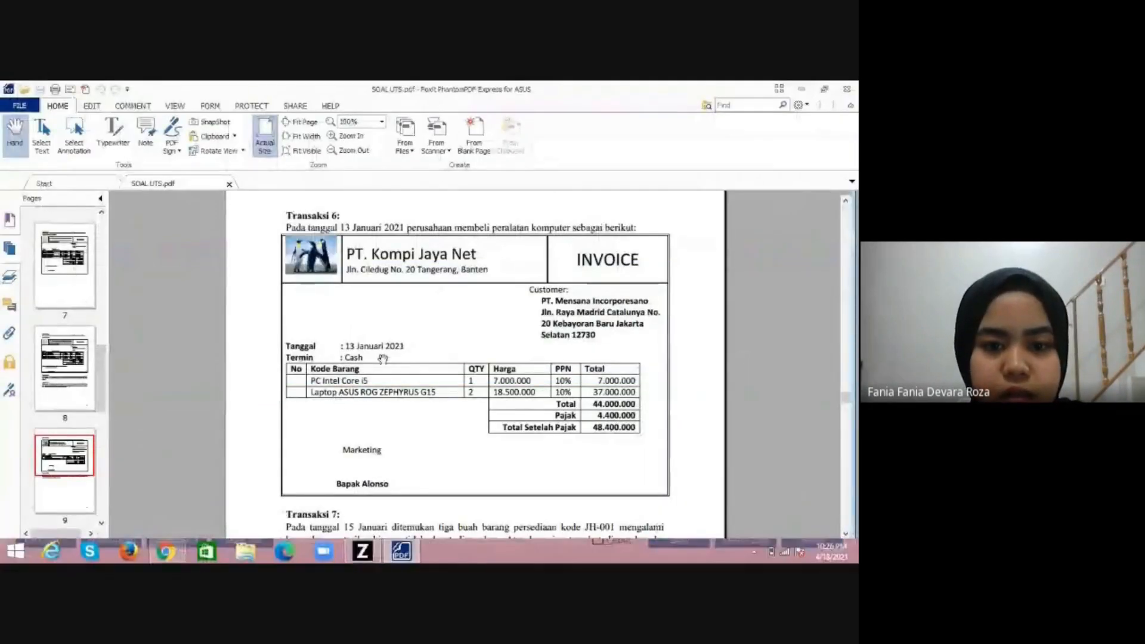
pyautogui.hotkey('alt', 'Tab')
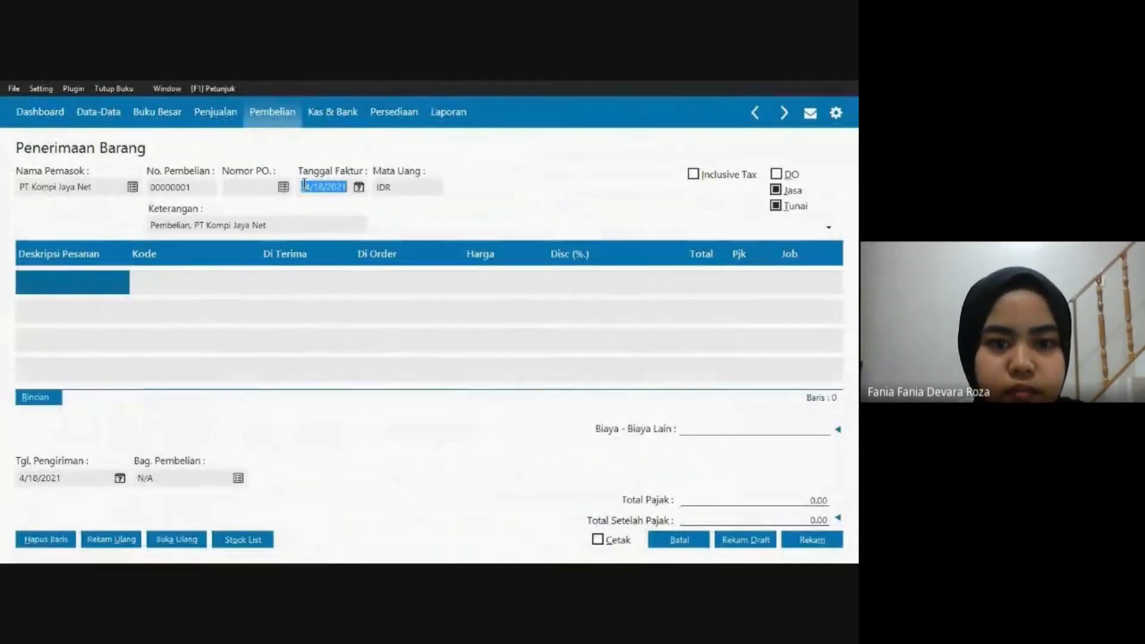
pyautogui.click(305, 186)
pyautogui.write('0113')
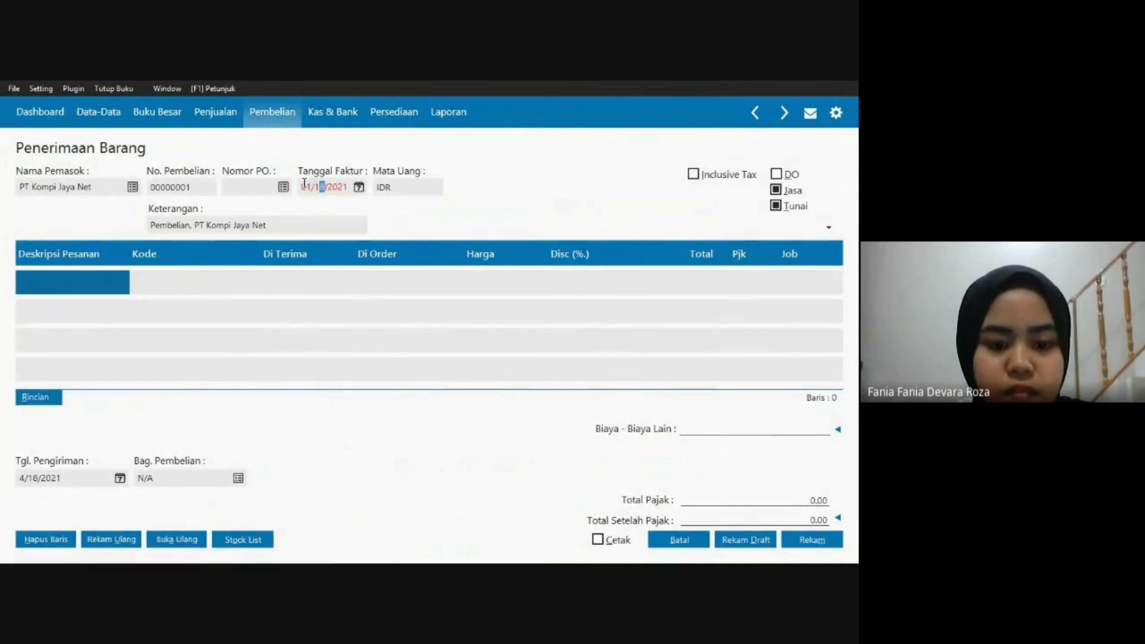
pyautogui.press('Tab')
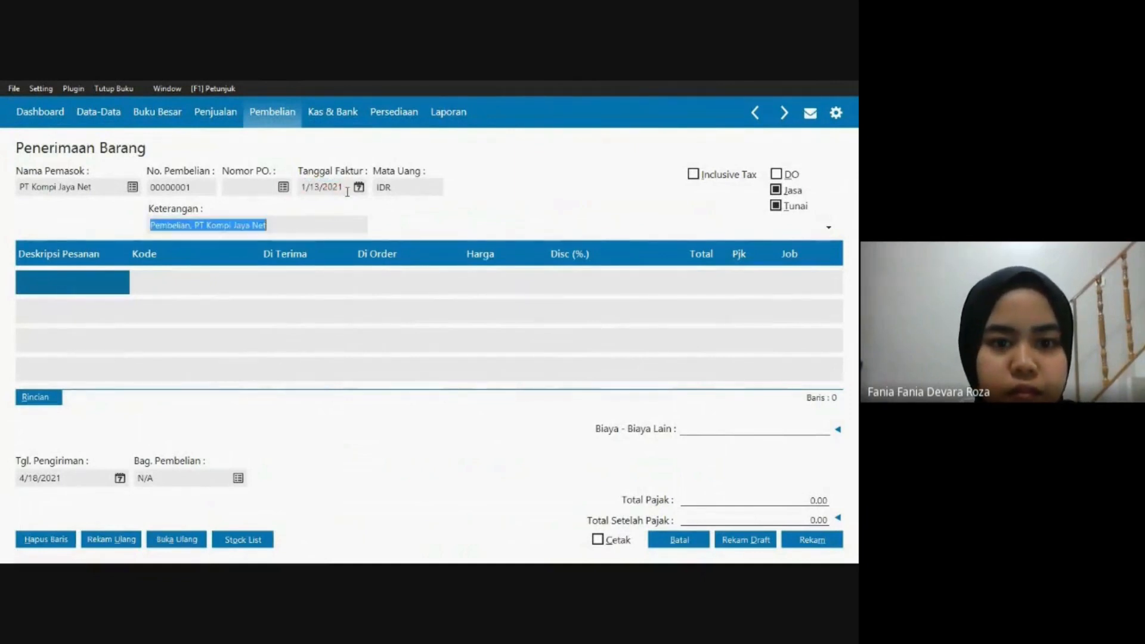
pyautogui.click(359, 189)
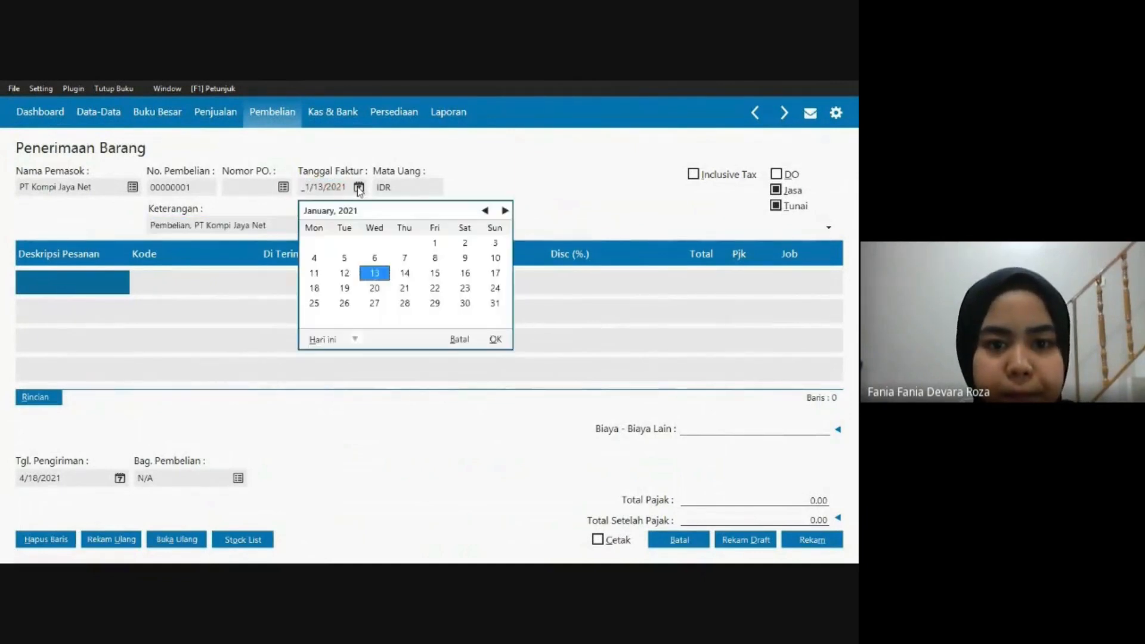
pyautogui.click(494, 340)
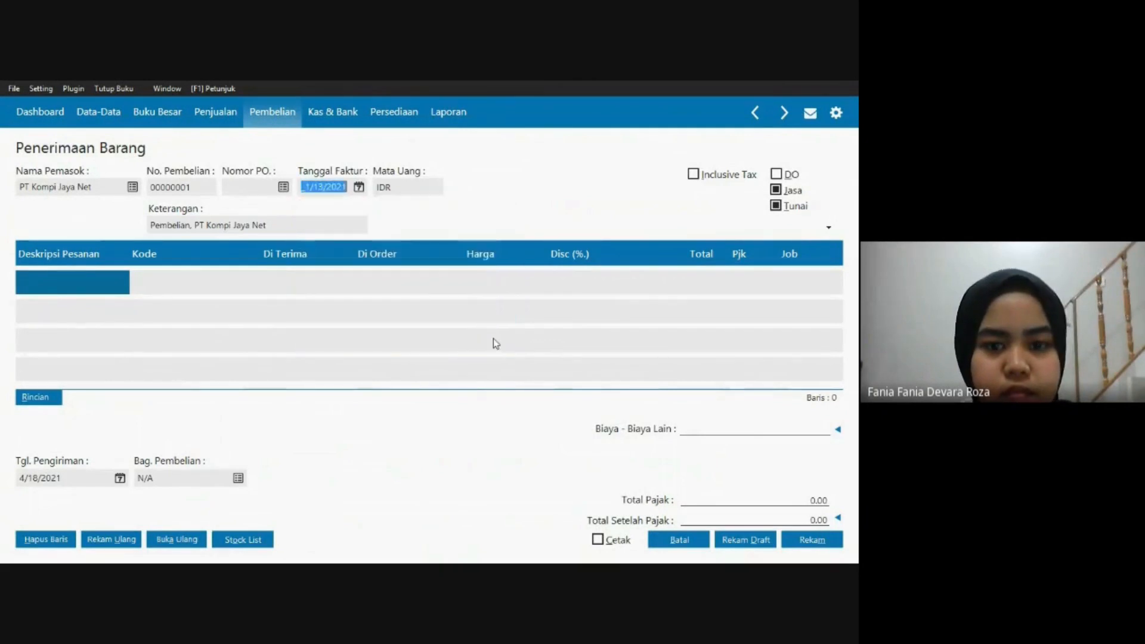
# Check the items on the Transaksi 6 invoice in the PDF and enter PC Intel Core i5 as the first line's description.
pyautogui.click(72, 281)
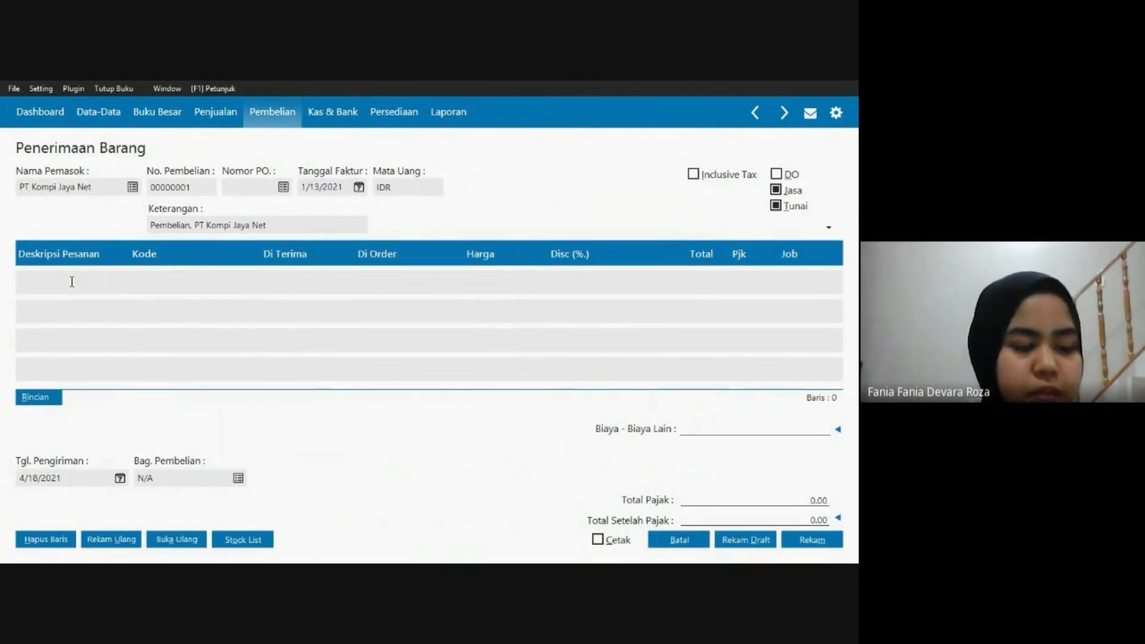
pyautogui.hotkey('alt', 'Tab')
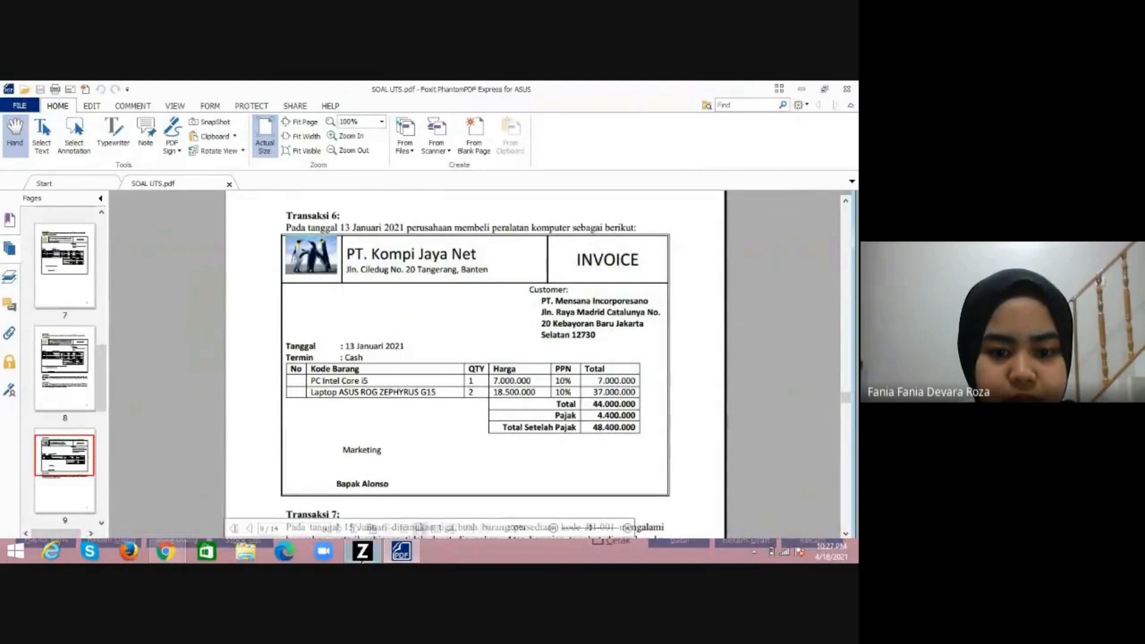
pyautogui.click(362, 554)
pyautogui.write('PC ')
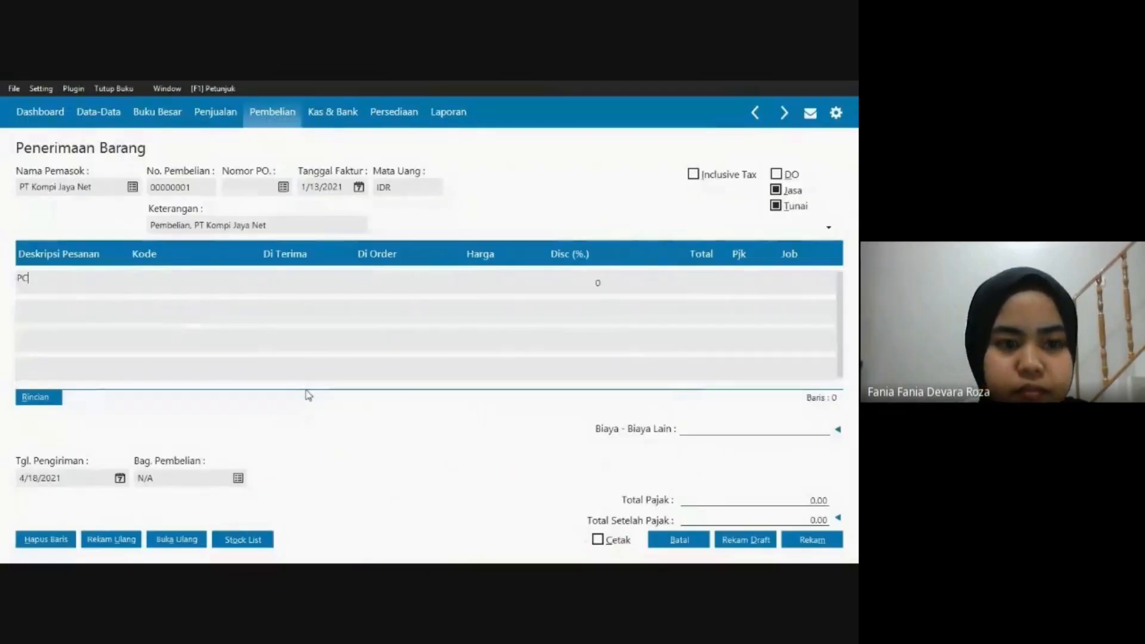
pyautogui.write('Intel ')
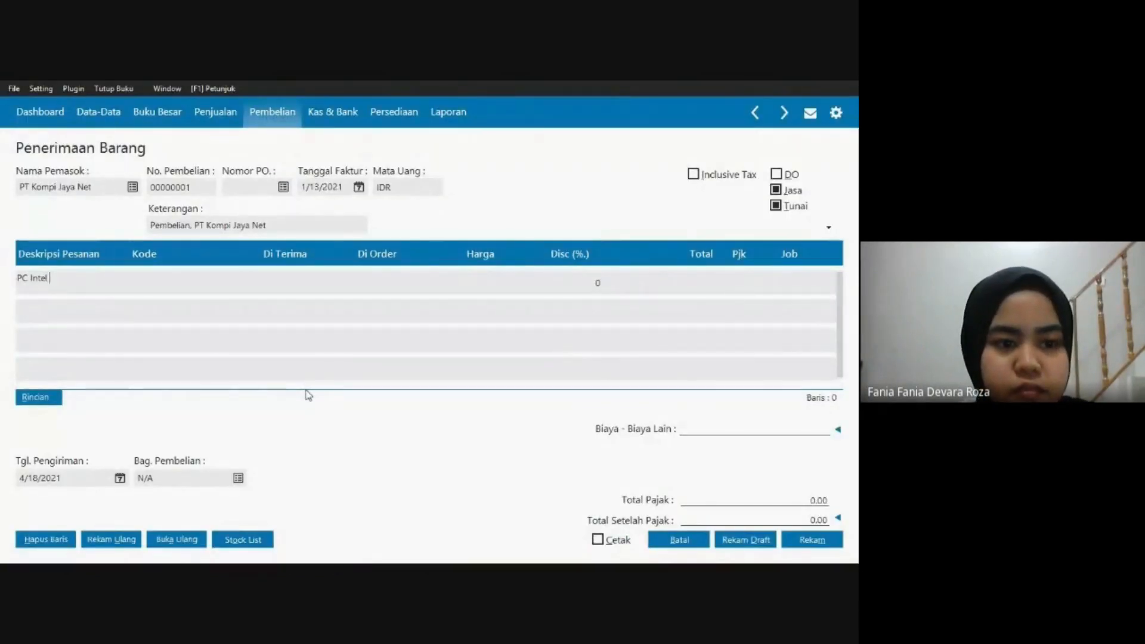
pyautogui.write('Core i')
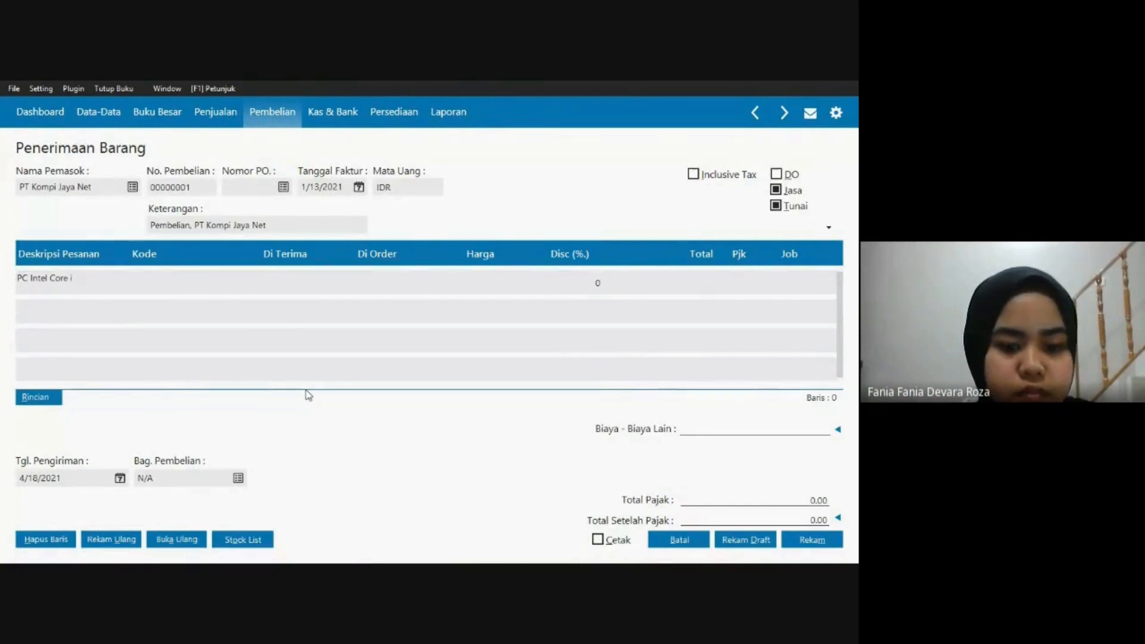
pyautogui.write('5')
pyautogui.press('Tab')
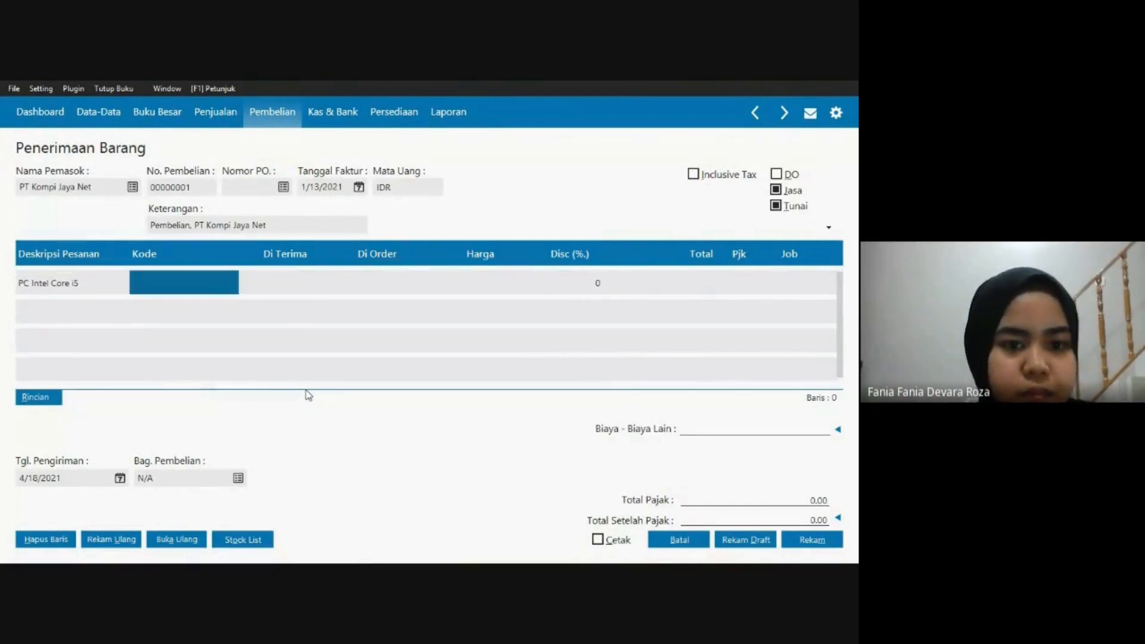
# Assign the Mesin & Peralatan account (1700-00-030) to the PC Intel Core i5 line from the account list.
pyautogui.doubleClick(195, 287)
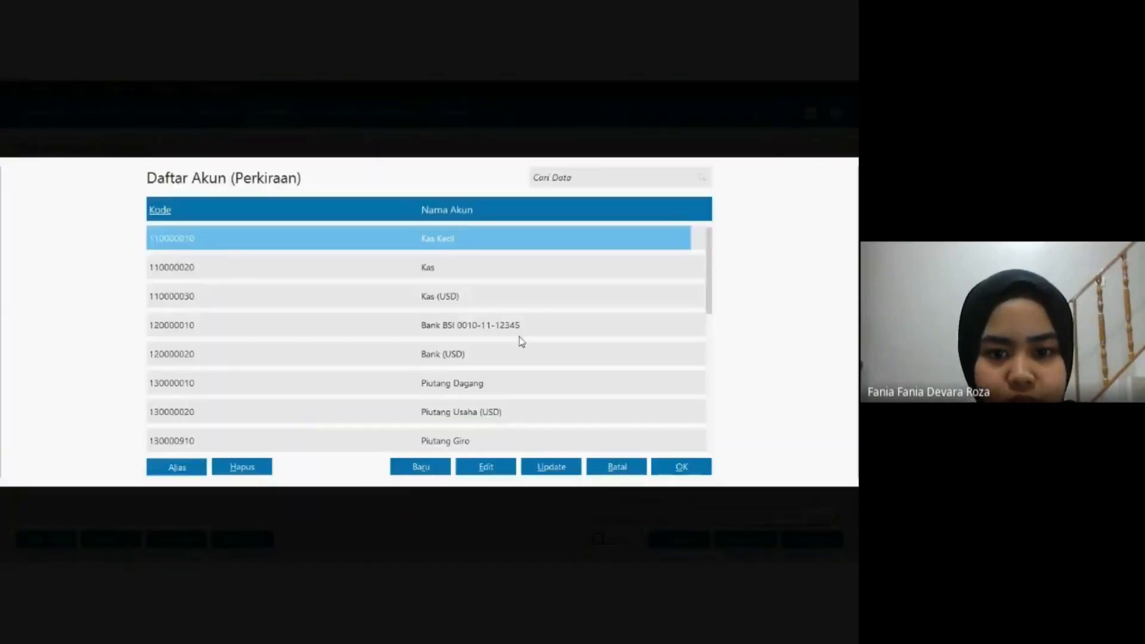
pyautogui.press('Down')
pyautogui.press('Down')
pyautogui.press('Down')
pyautogui.press('Down')
pyautogui.press('Down')
pyautogui.press('Down')
pyautogui.press('Down')
pyautogui.press('Down')
pyautogui.press('Down')
pyautogui.press('Down')
pyautogui.press('Down')
pyautogui.press('Down')
pyautogui.press('Down')
pyautogui.press('Down')
pyautogui.press('Down')
pyautogui.press('Down')
pyautogui.press('Down')
pyautogui.press('Down')
pyautogui.press('Down')
pyautogui.press('Down')
pyautogui.press('Down')
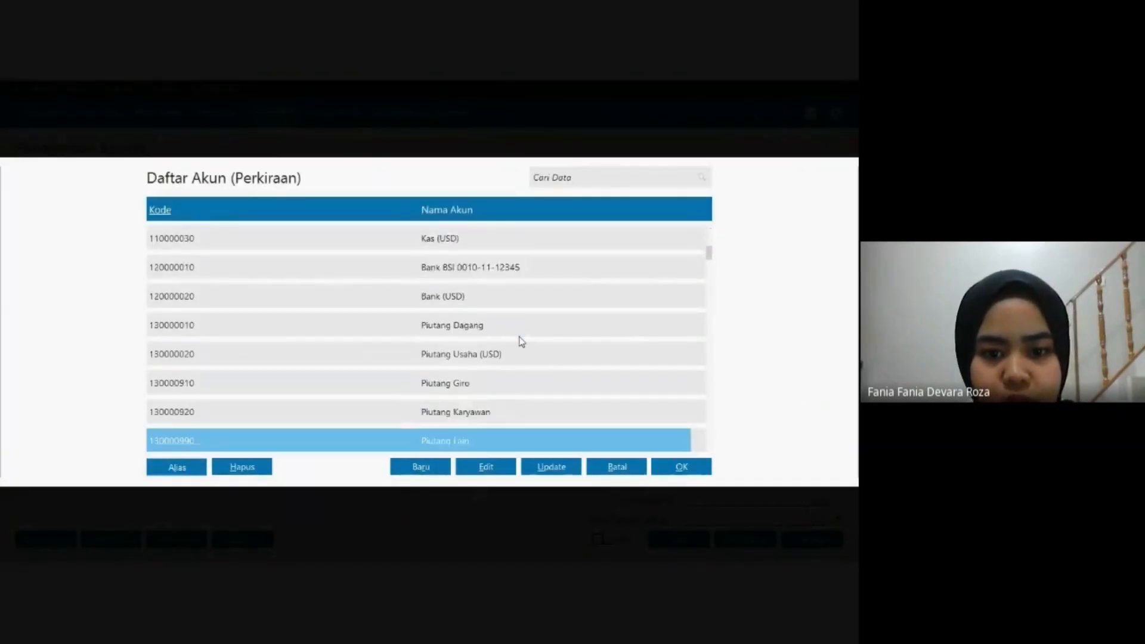
pyautogui.press('Down')
pyautogui.press('Down')
pyautogui.press('Down')
pyautogui.press('Down')
pyautogui.press('Down')
pyautogui.press('Down')
pyautogui.press('Down')
pyautogui.press('Down')
pyautogui.press('Down')
pyautogui.press('Down')
pyautogui.press('Down')
pyautogui.press('Down')
pyautogui.press('Down')
pyautogui.press('Down')
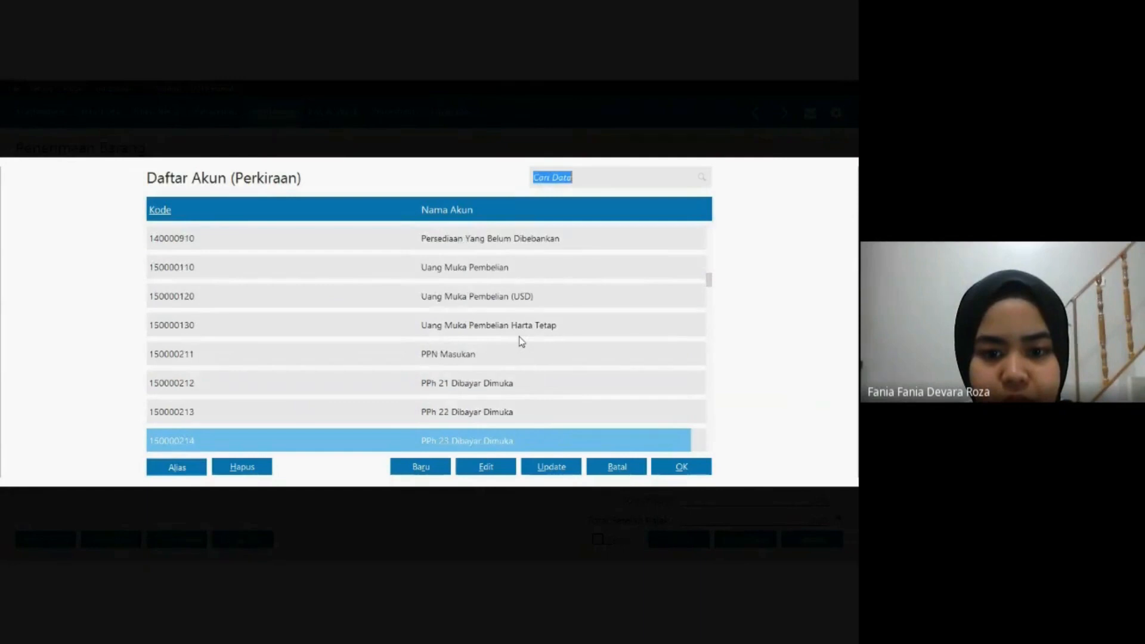
pyautogui.press('Up')
pyautogui.press('Up')
pyautogui.press('Up')
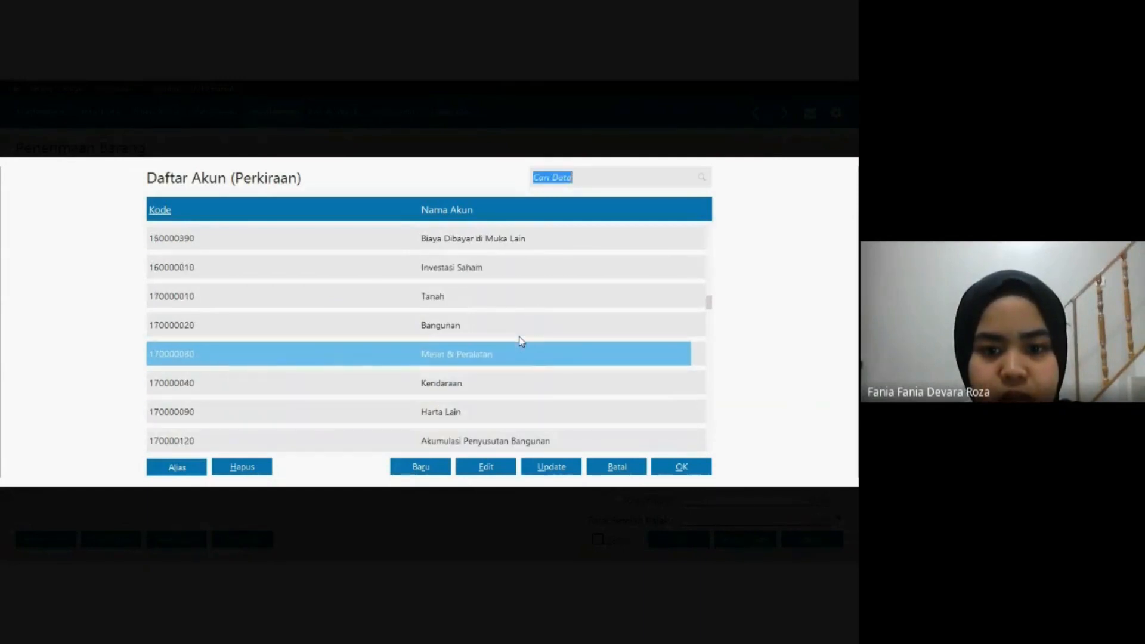
pyautogui.click(676, 466)
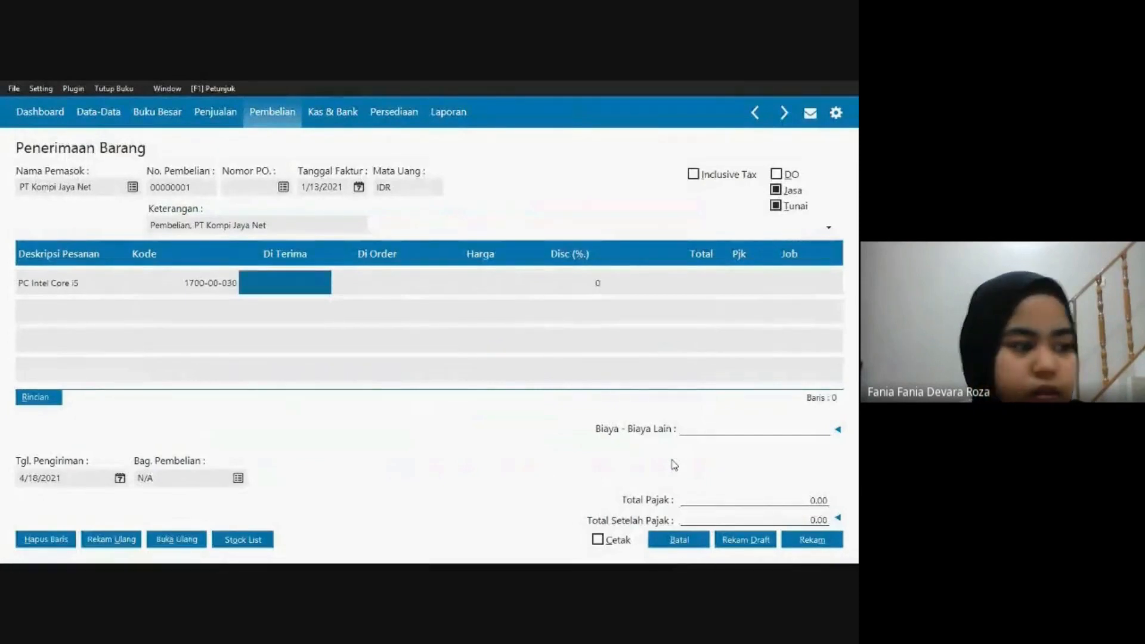
# Set the PC Intel Core i5 line's received quantity to 1 and price to 7,000,000, and select its tax (Pjk) cell.
pyautogui.write('1')
pyautogui.press('Tab')
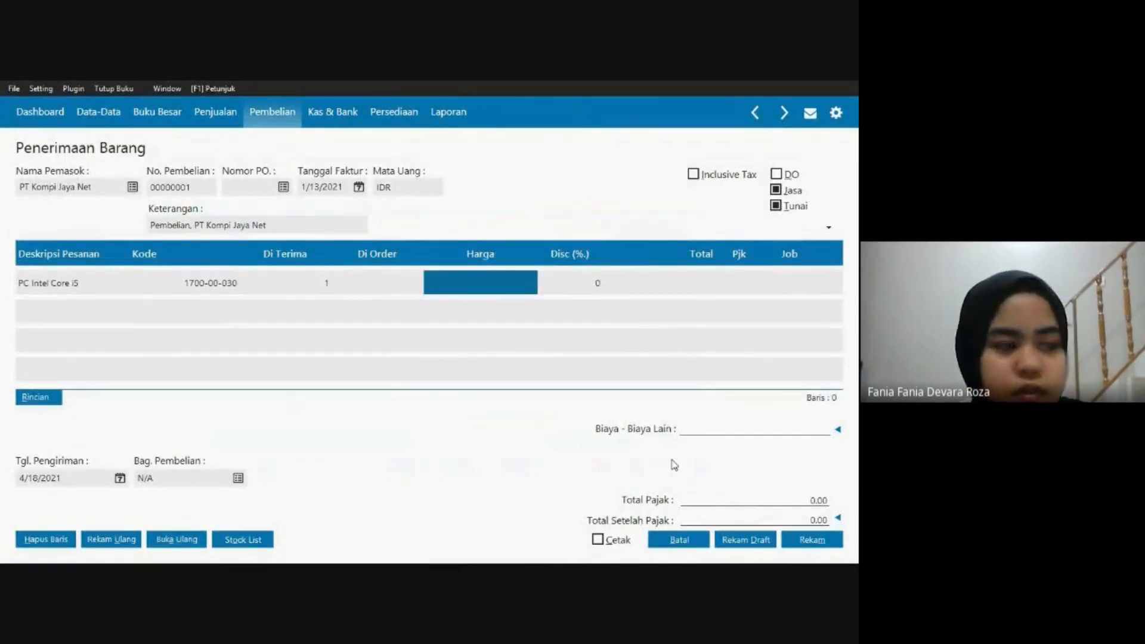
pyautogui.write('7000000')
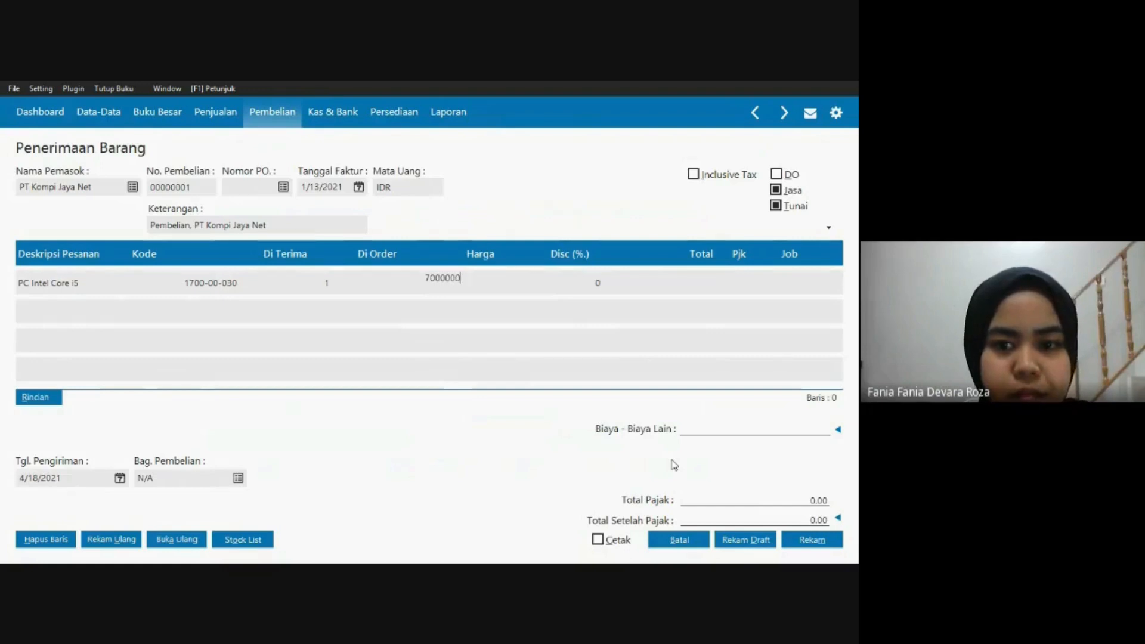
pyautogui.press('Tab')
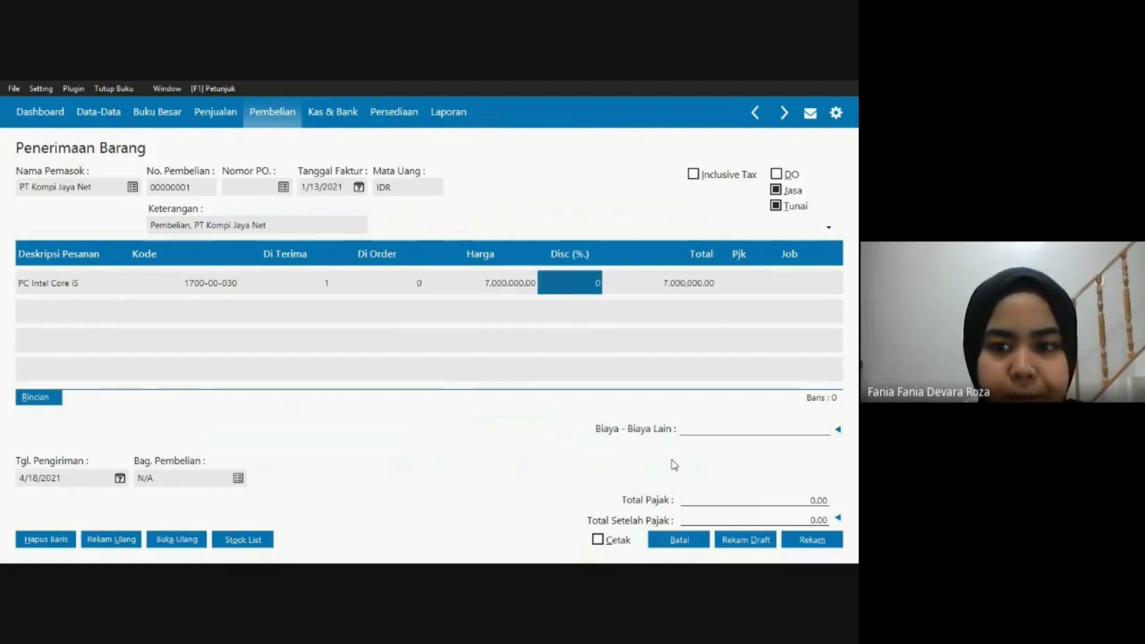
pyautogui.click(739, 276)
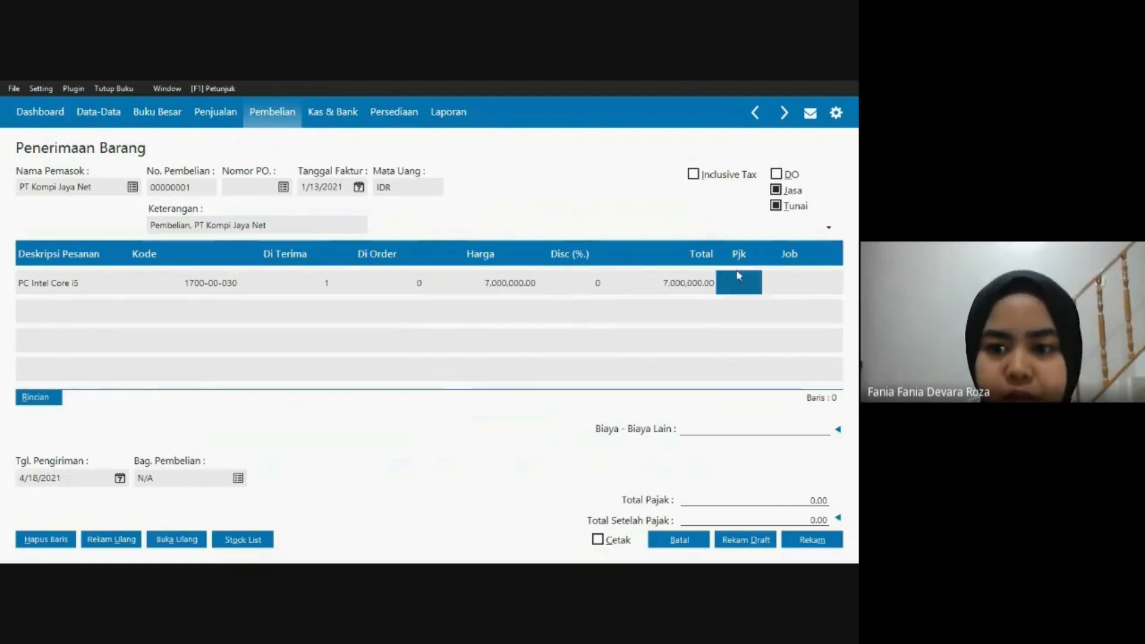
# Apply the VAT tax code to the PC Intel Core i5 line and start a second item line.
pyautogui.click(738, 283)
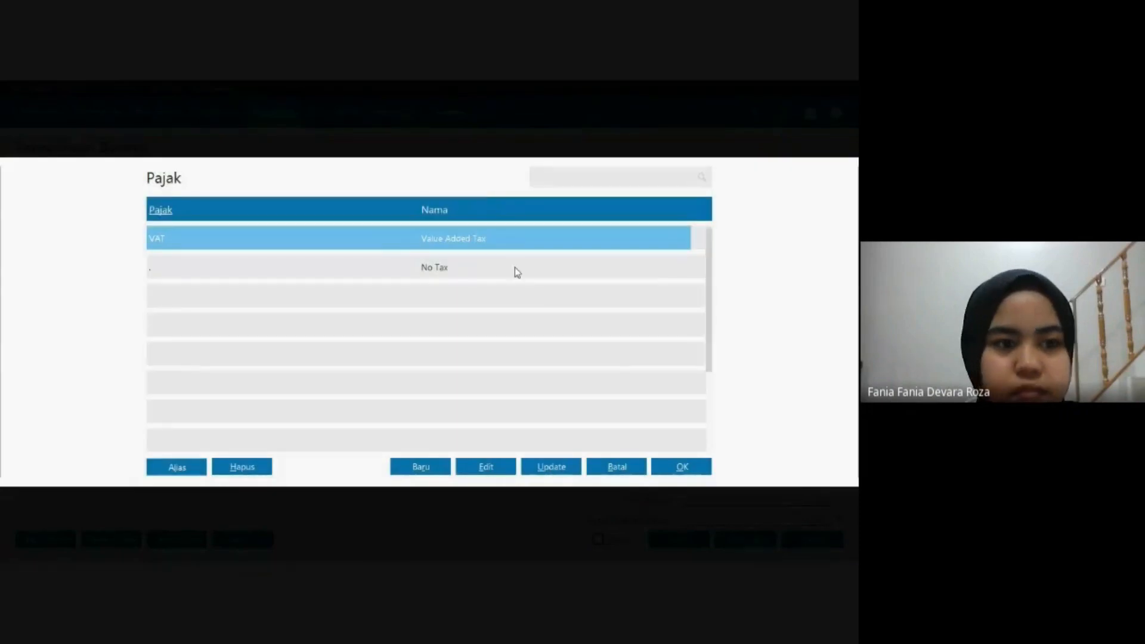
pyautogui.click(670, 466)
pyautogui.press('Tab')
pyautogui.press('Tab')
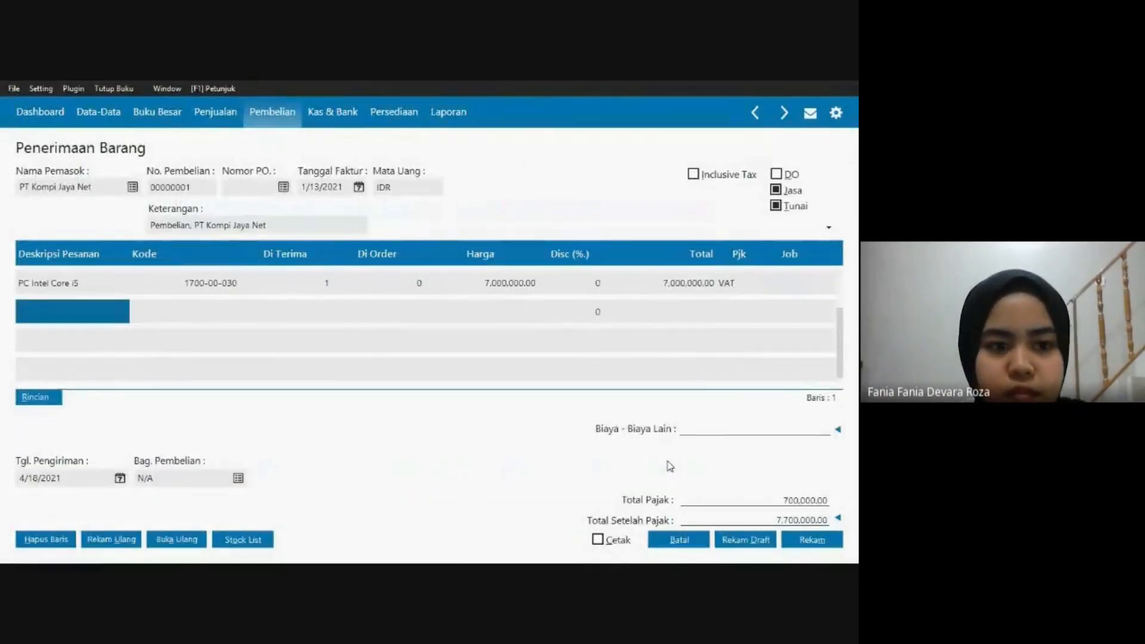
# Check the second item on the Transaksi 6 invoice in the PDF and enter Laptop ASUS ROG ZEPHYRUS G15 as the second line's description.
pyautogui.click(46, 308)
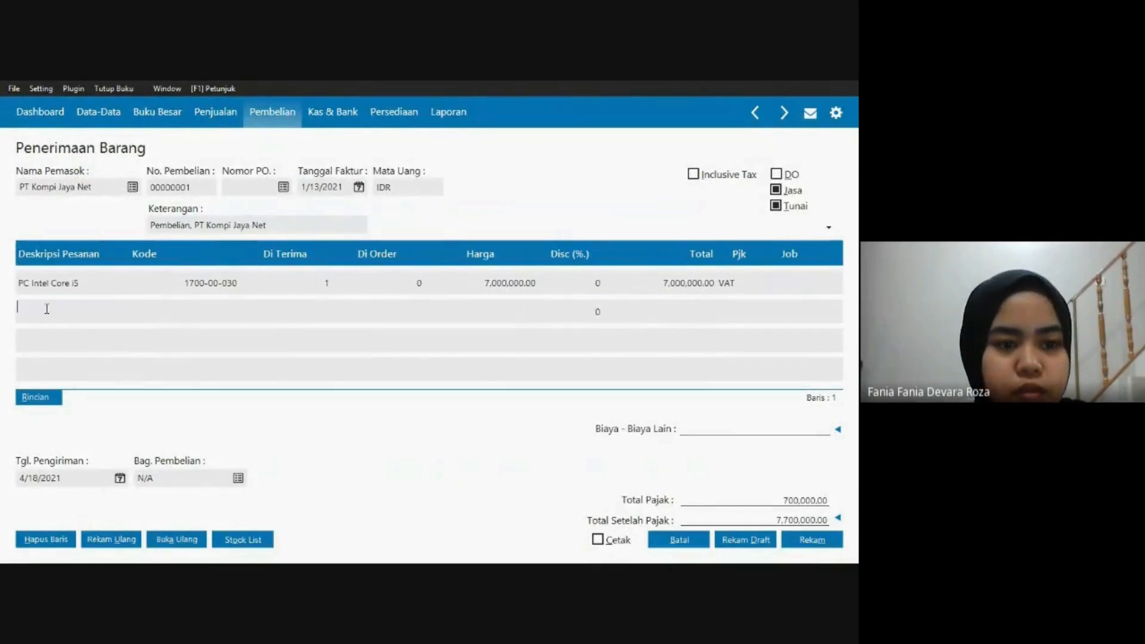
pyautogui.hotkey('alt', 'Tab')
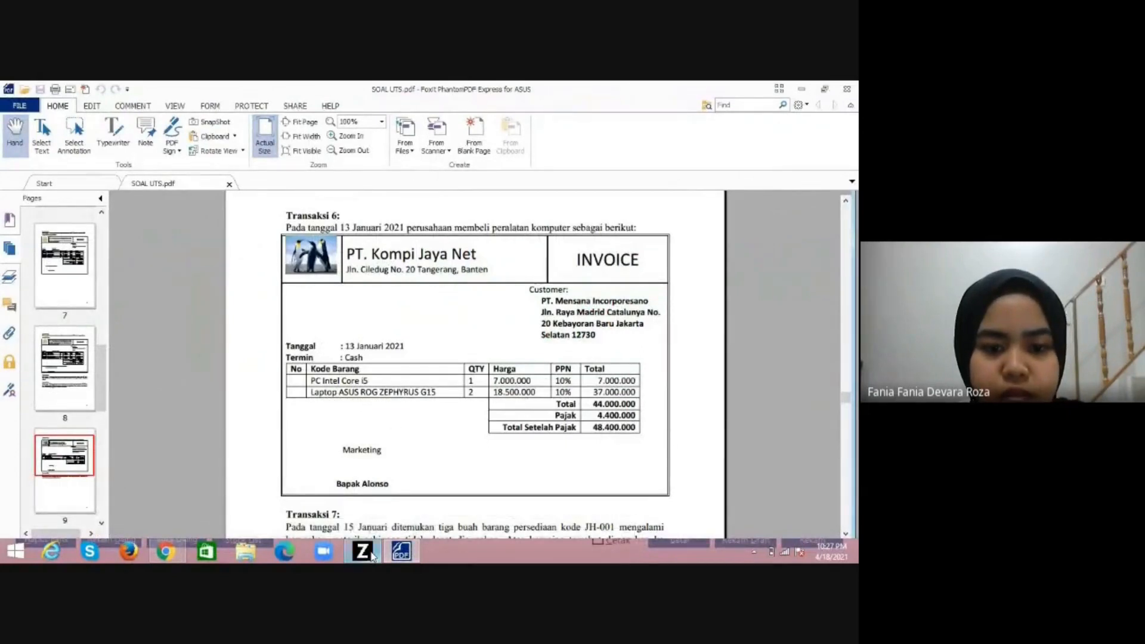
pyautogui.hotkey('alt', 'Tab')
pyautogui.write('L')
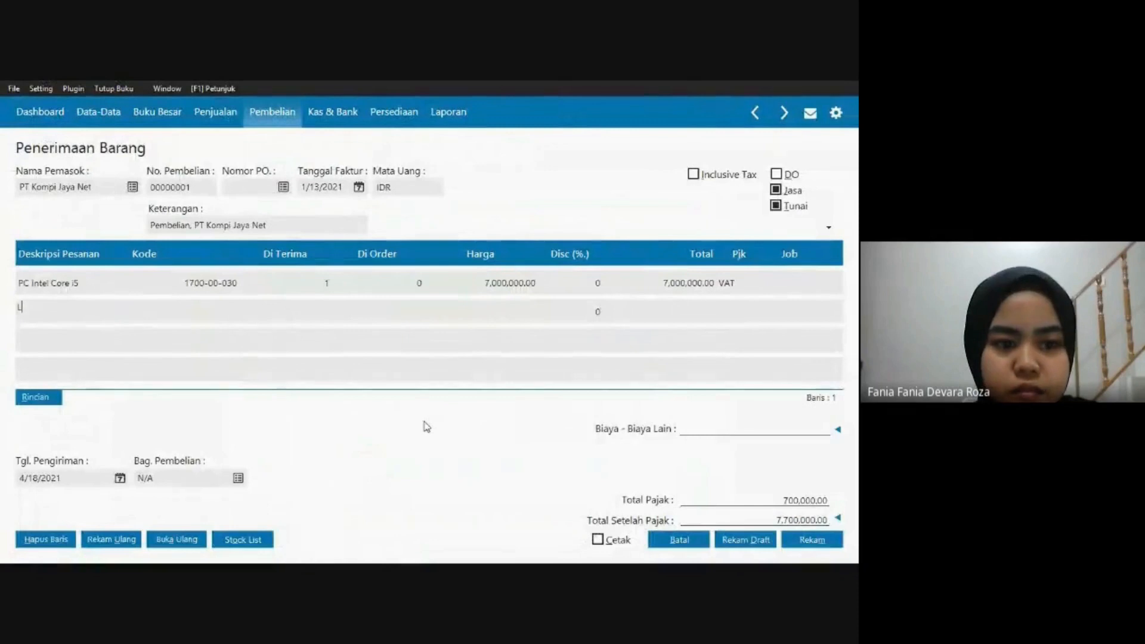
pyautogui.write('aptop ASUS ')
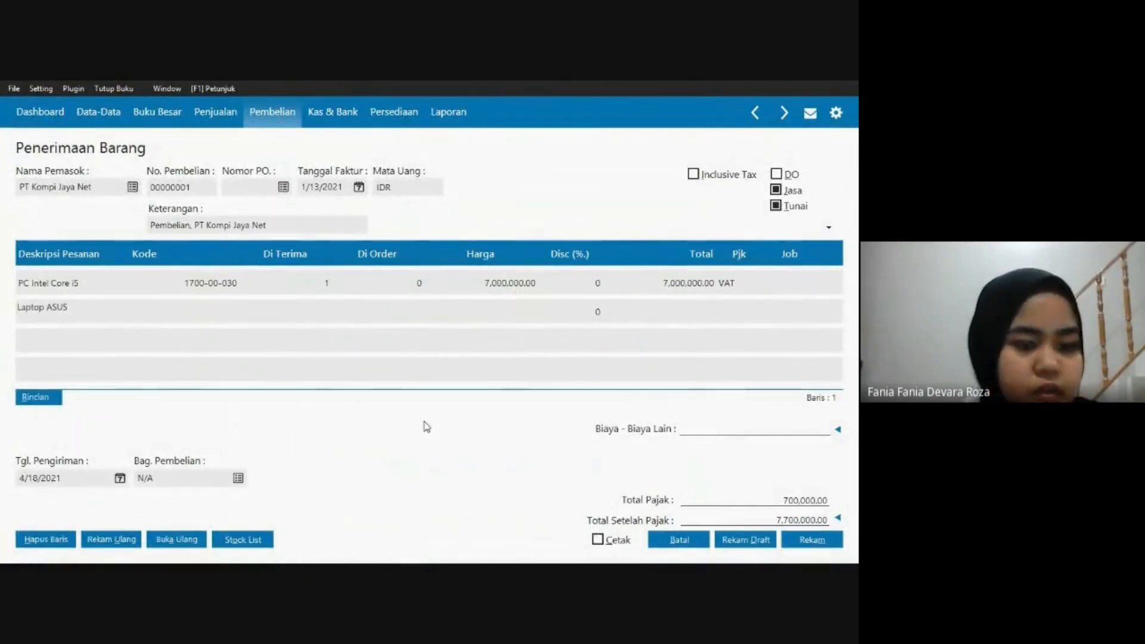
pyautogui.write('ROG')
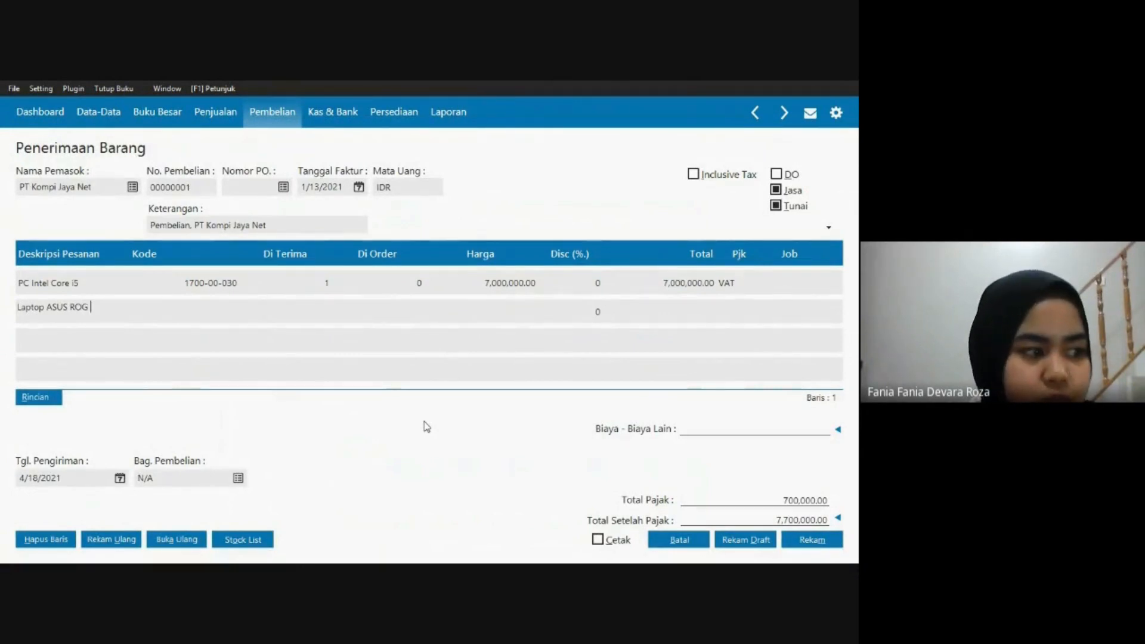
pyautogui.write('ZE')
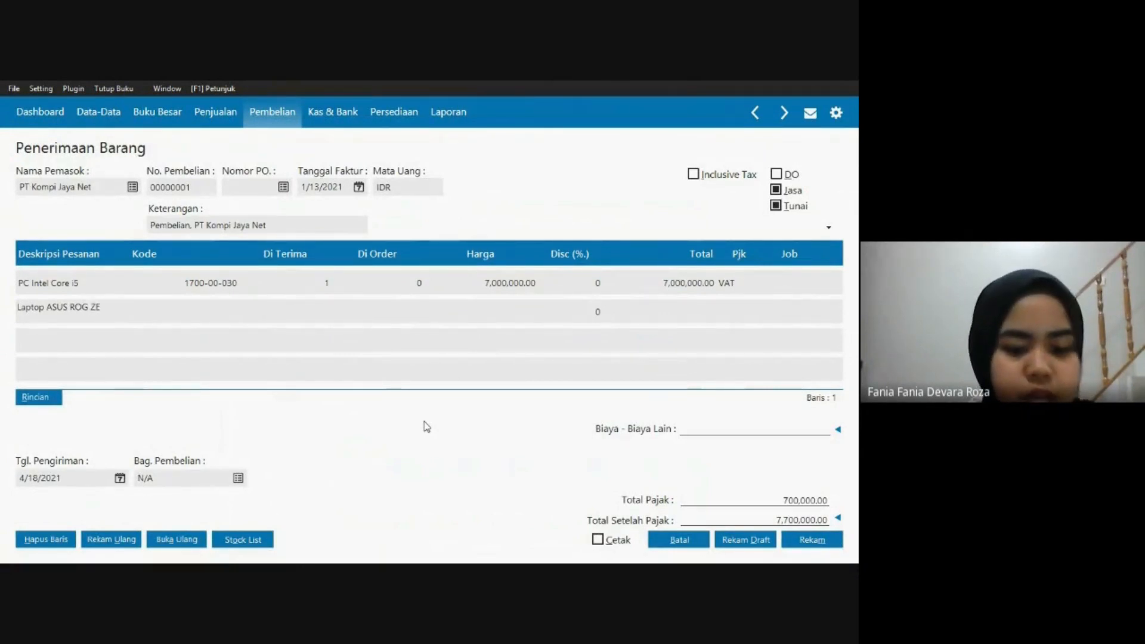
pyautogui.write('PHY')
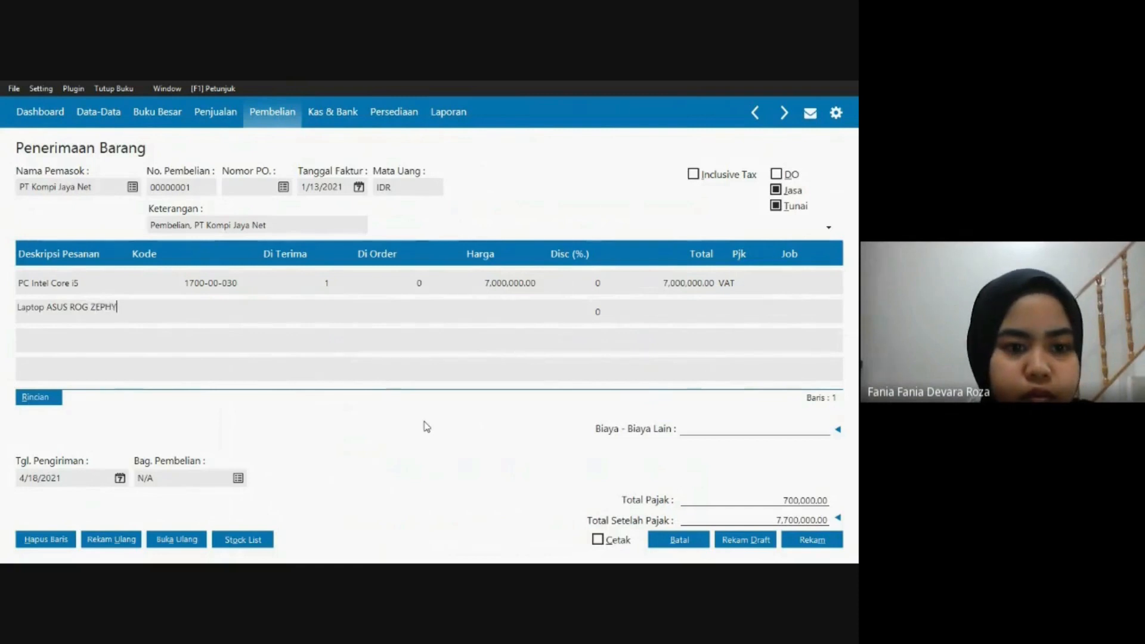
pyautogui.write('RUS')
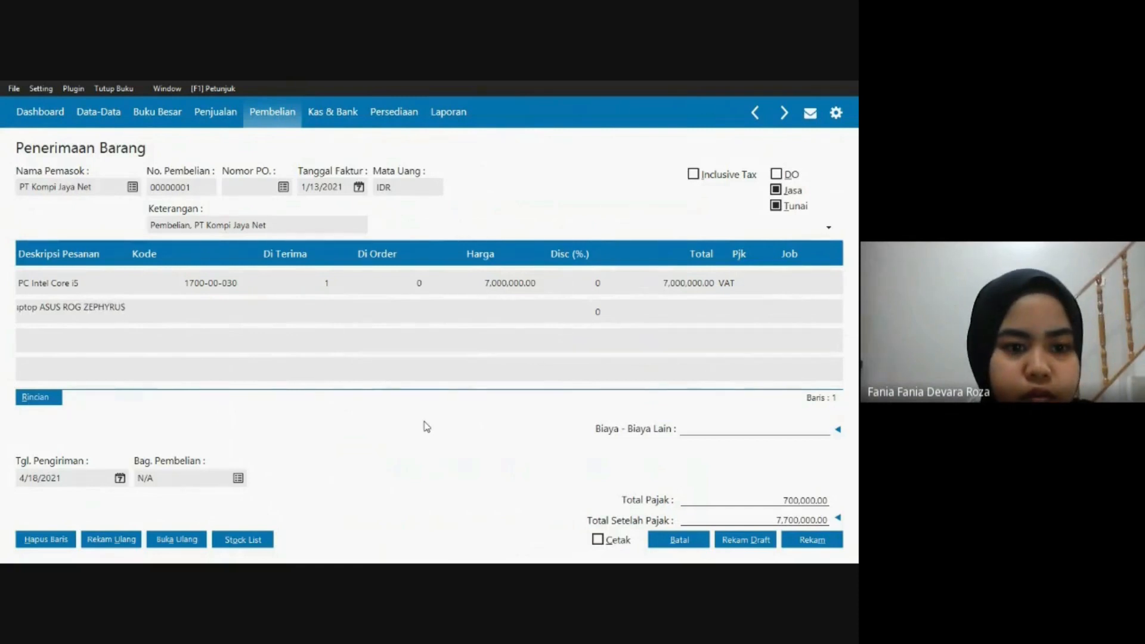
pyautogui.write(' 1')
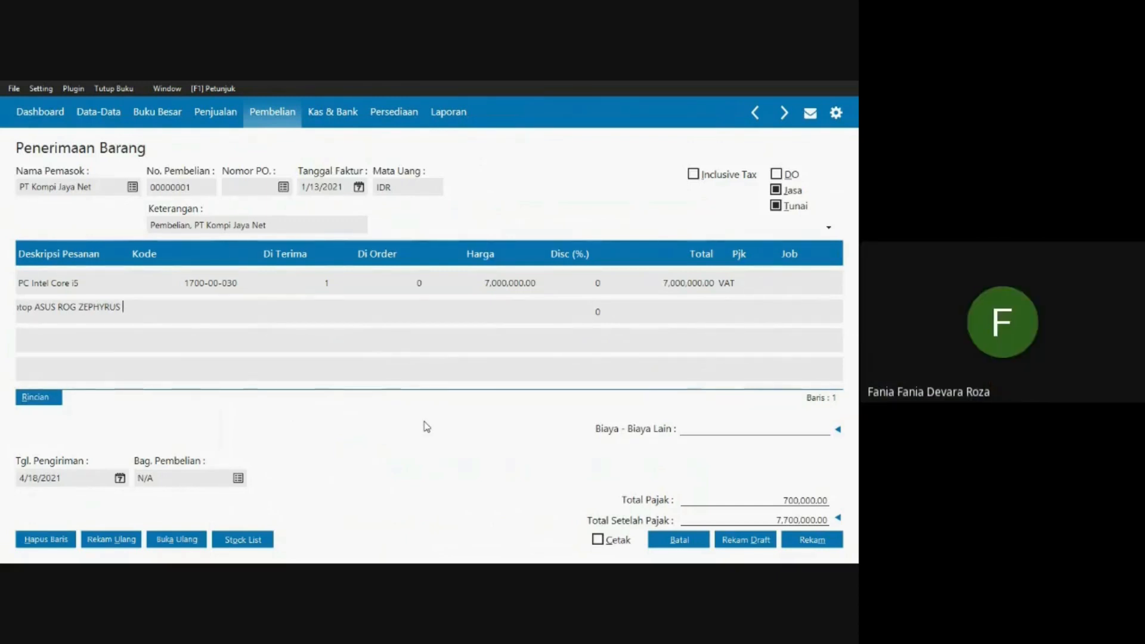
pyautogui.write('G1')
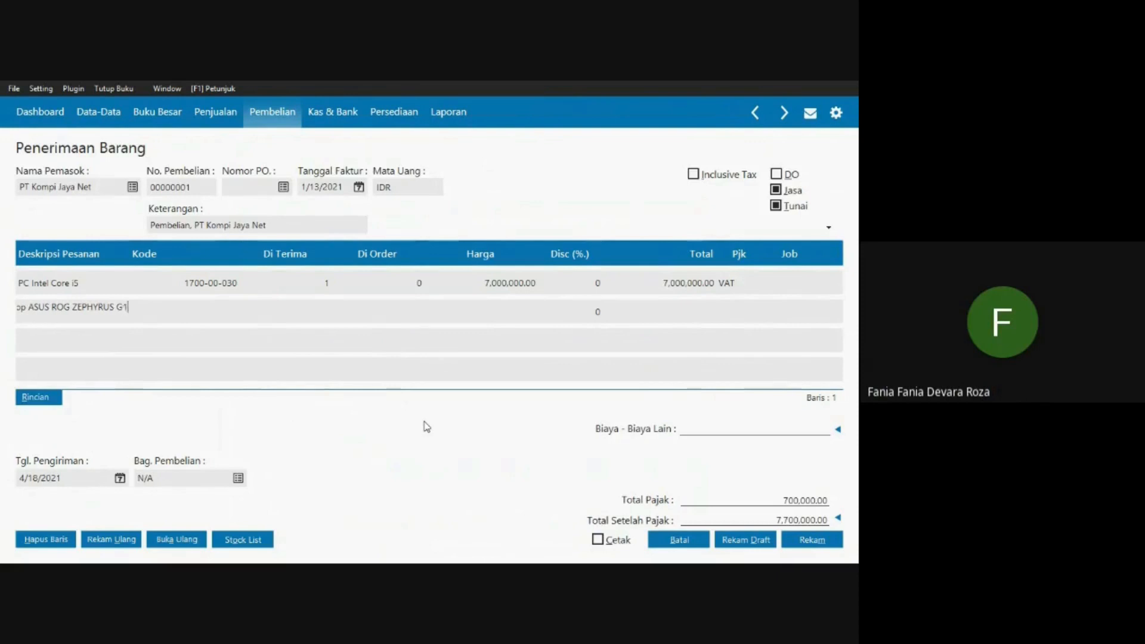
pyautogui.press('Tab')
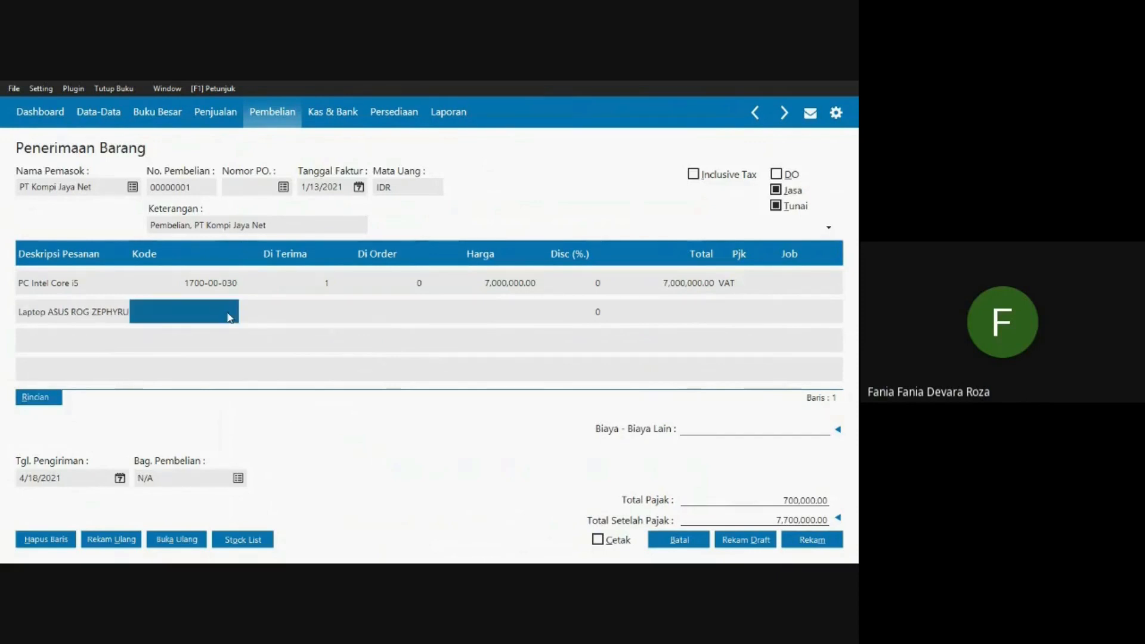
# Assign the Mesin & Peralatan account (1700-00-030) to the laptop line from the account list.
pyautogui.click(228, 312)
pyautogui.press('Return')
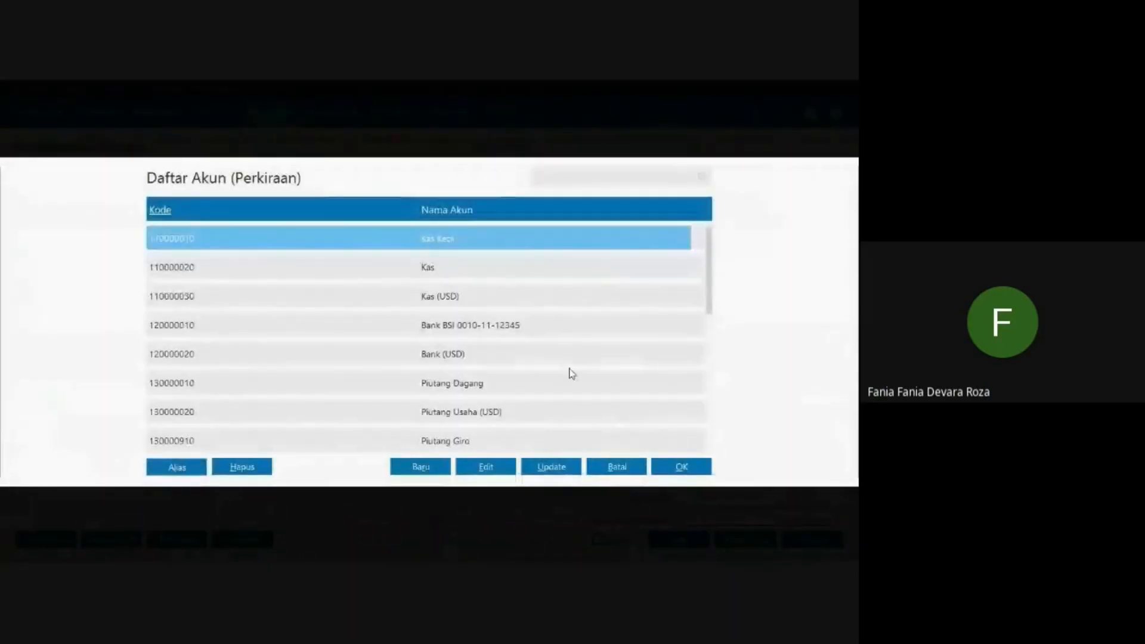
pyautogui.press('Down')
pyautogui.press('Down')
pyautogui.press('Down')
pyautogui.press('Down')
pyautogui.press('Down')
pyautogui.press('Down')
pyautogui.press('Down')
pyautogui.press('Down')
pyautogui.press('Down')
pyautogui.press('Down')
pyautogui.press('Down')
pyautogui.press('Down')
pyautogui.press('Down')
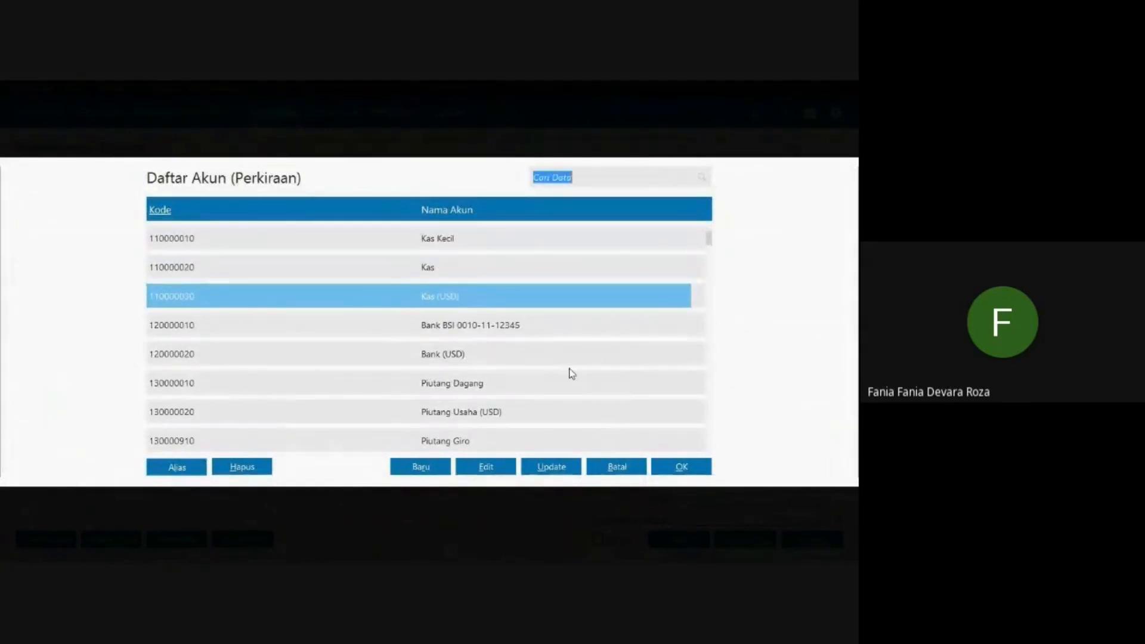
pyautogui.press('Down')
pyautogui.press('Down')
pyautogui.press('Down')
pyautogui.press('Down')
pyautogui.press('Down')
pyautogui.press('Down')
pyautogui.press('Down')
pyautogui.press('Down')
pyautogui.press('Down')
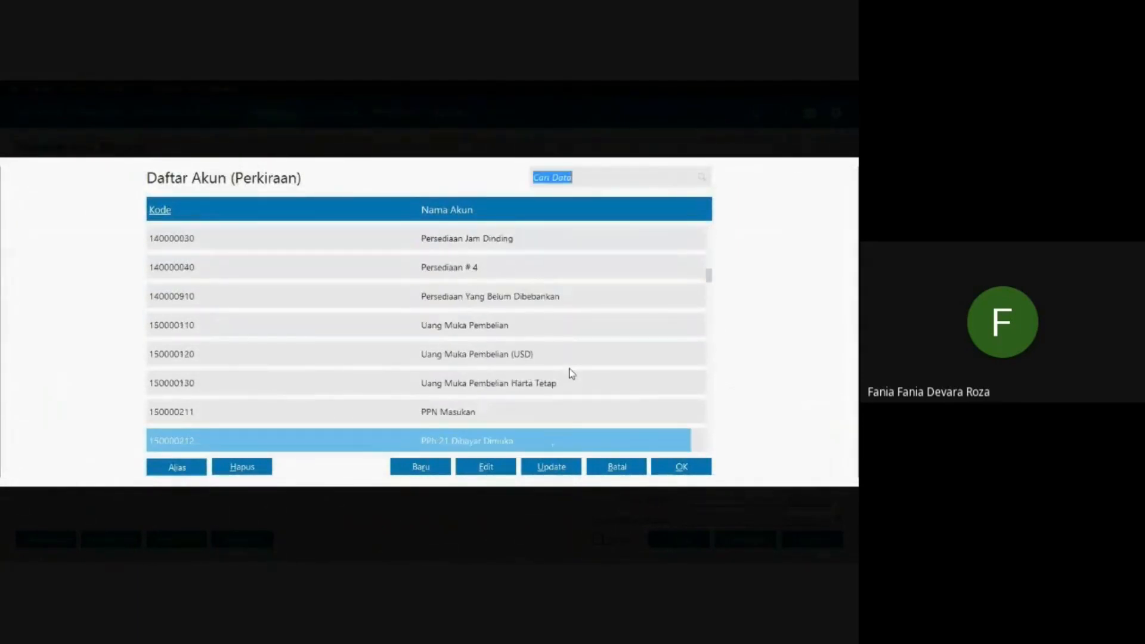
pyautogui.press('Down')
pyautogui.press('Down')
pyautogui.press('Down')
pyautogui.press('Down')
pyautogui.press('Down')
pyautogui.press('Down')
pyautogui.press('Down')
pyautogui.press('Down')
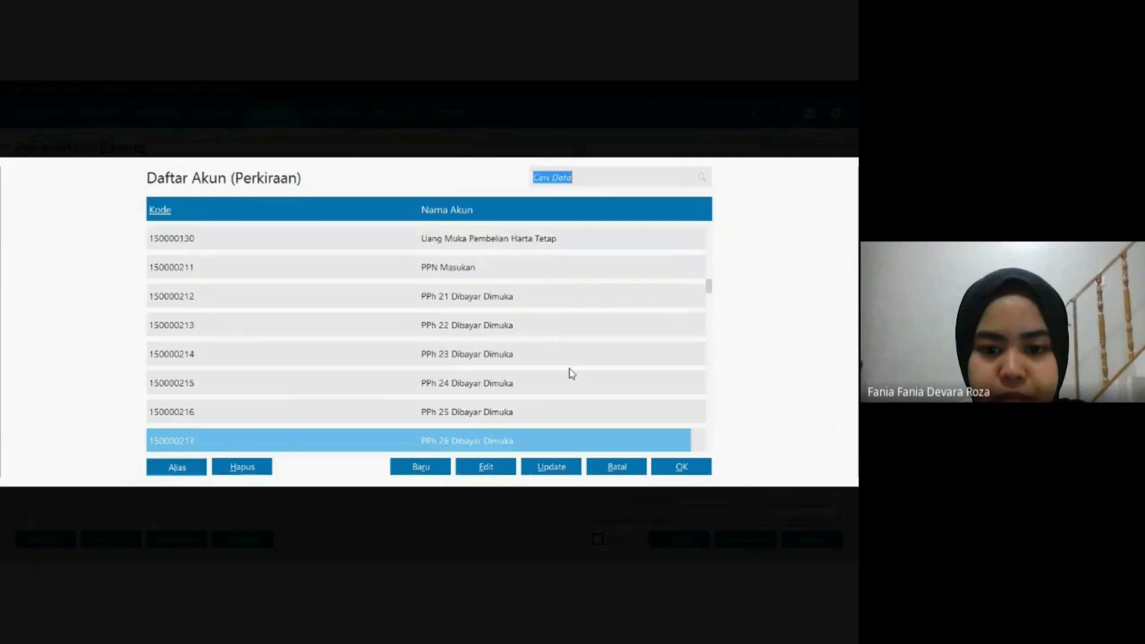
pyautogui.press('Down')
pyautogui.press('Down')
pyautogui.press('Down')
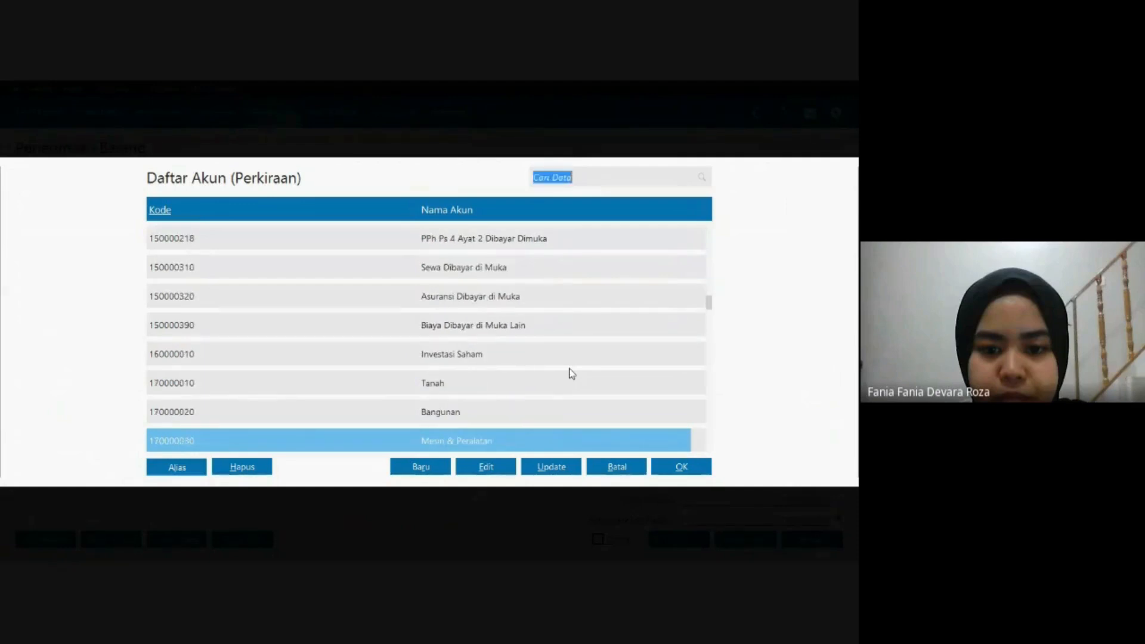
pyautogui.press('Down')
pyautogui.click(681, 466)
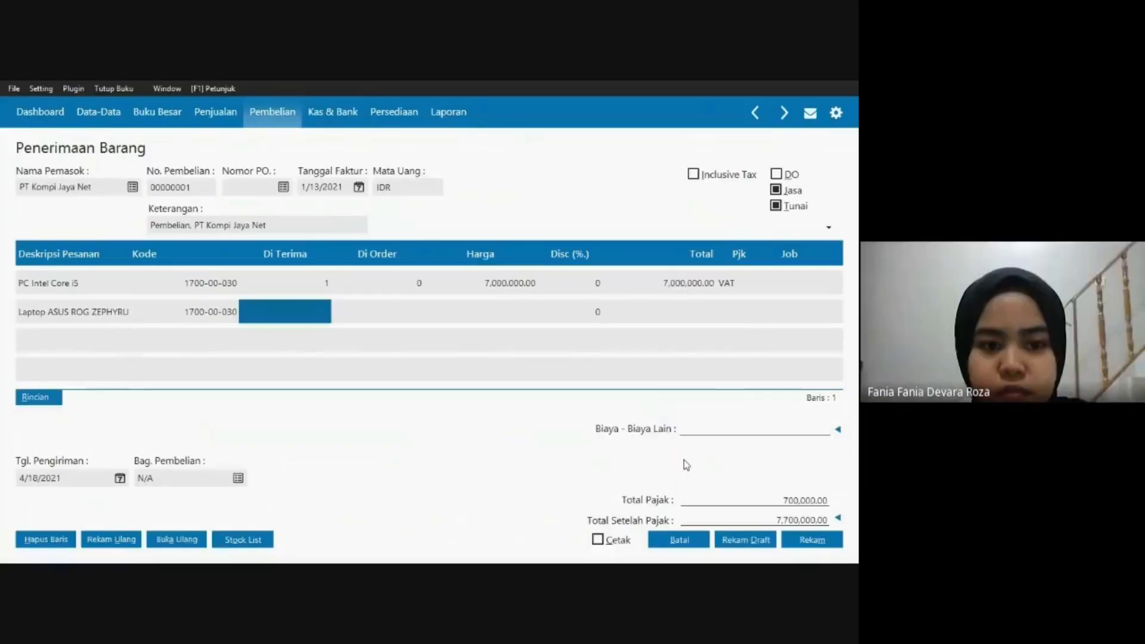
# Set the laptop line's received quantity to 2 and its price to 18,500,000.
pyautogui.write('2')
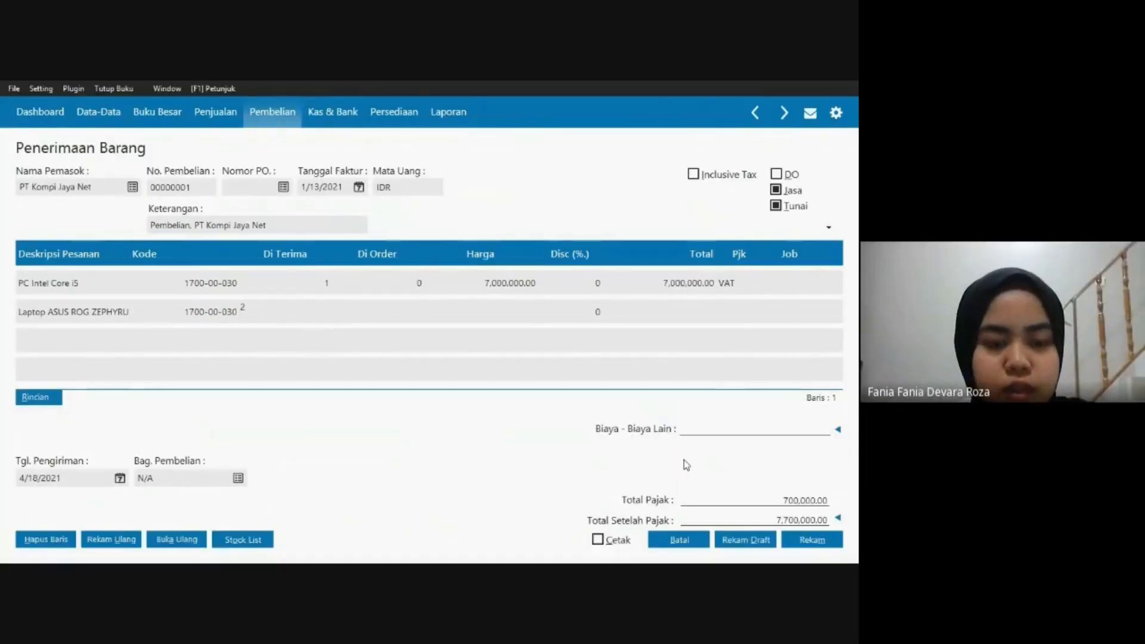
pyautogui.press('Tab')
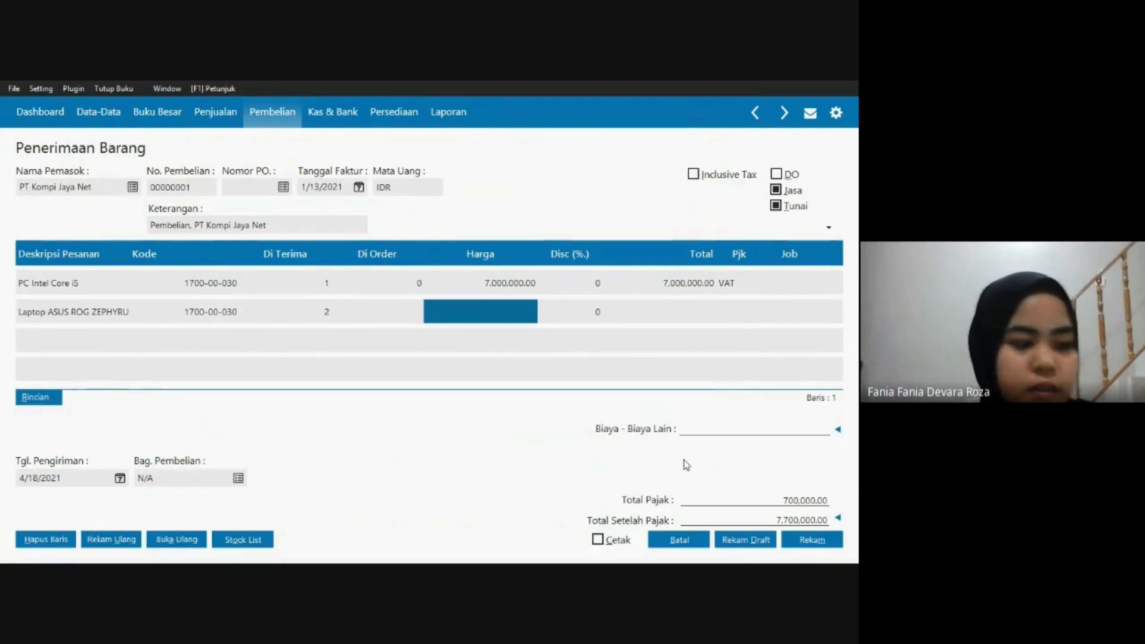
pyautogui.write('18500000')
pyautogui.press('Tab')
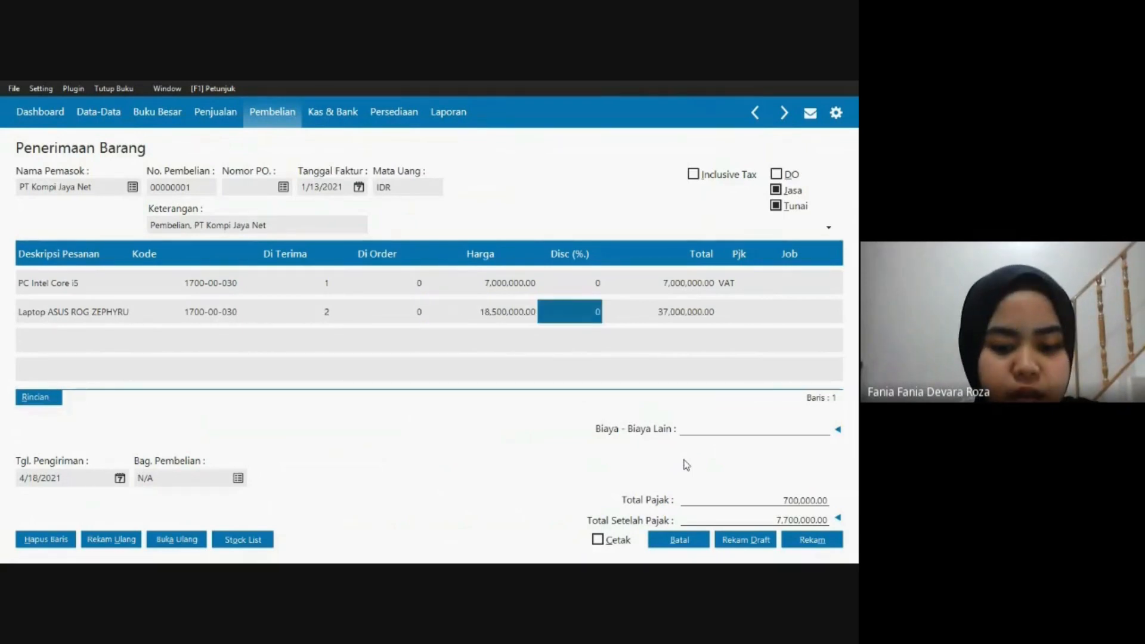
pyautogui.press('Tab')
# Apply the VAT tax code to the laptop line and compare the purchase totals with the Transaksi 6 invoice in the PDF.
pyautogui.click(741, 316)
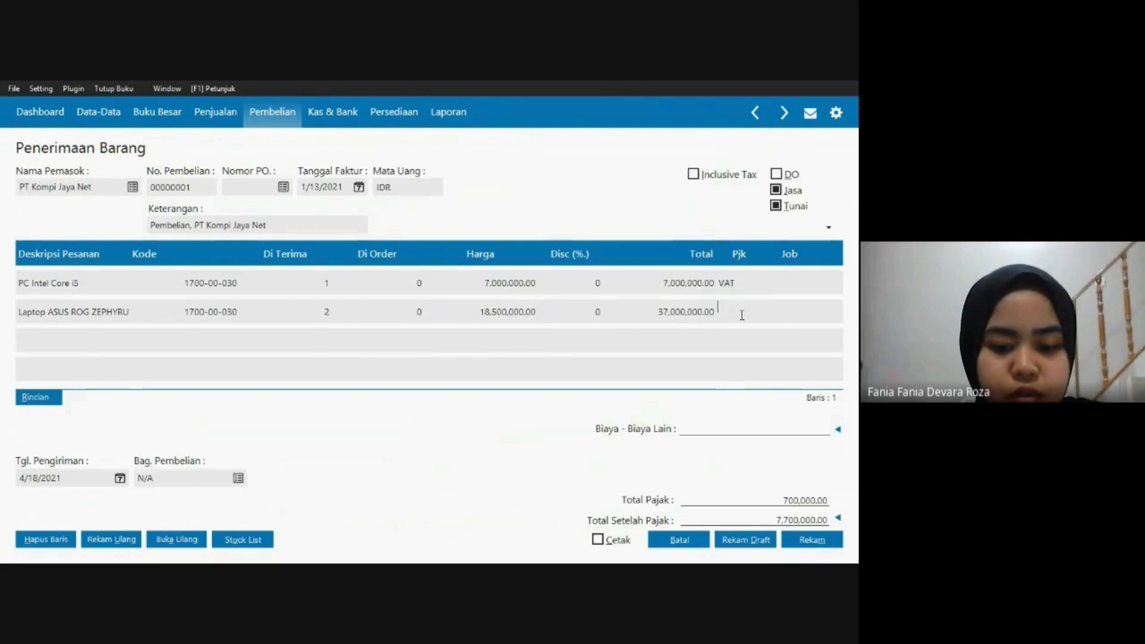
pyautogui.doubleClick(742, 316)
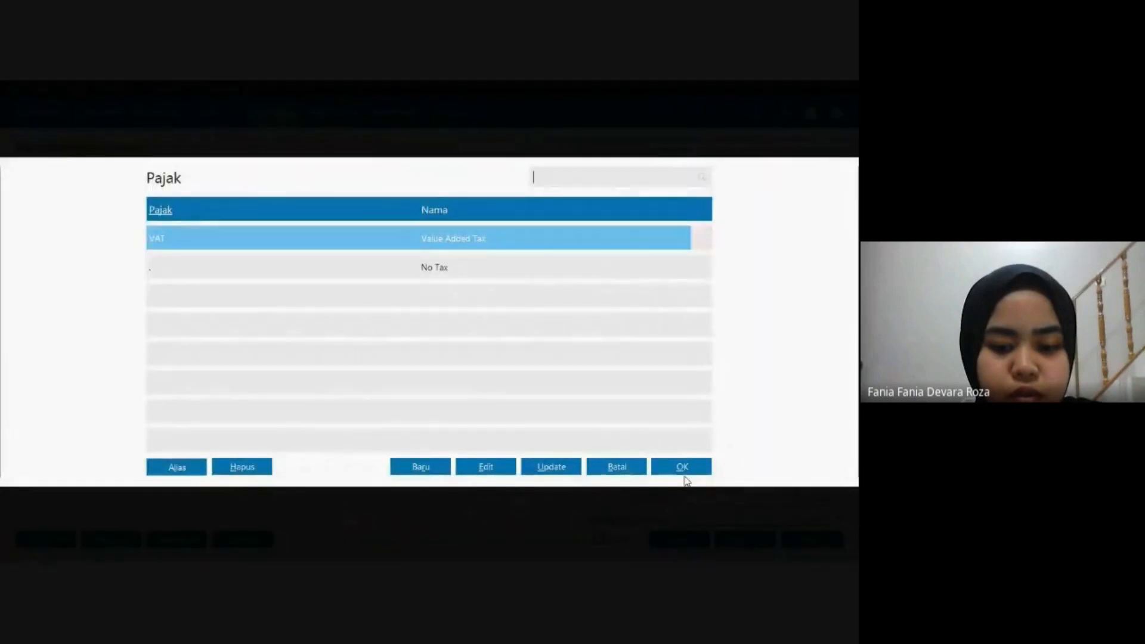
pyautogui.click(682, 473)
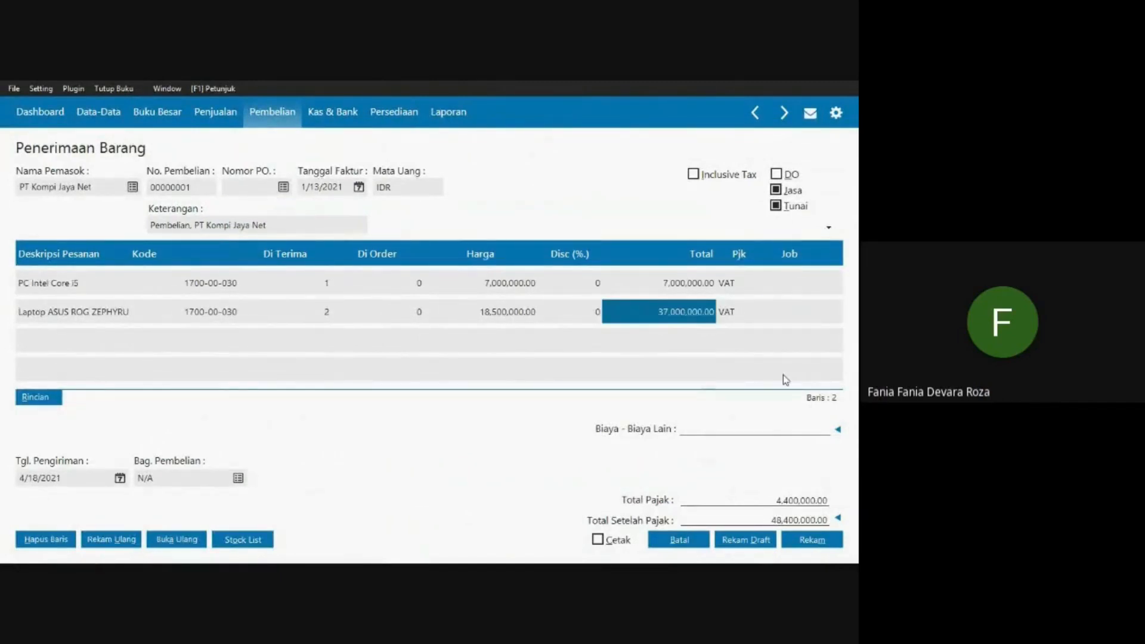
pyautogui.press('Tab')
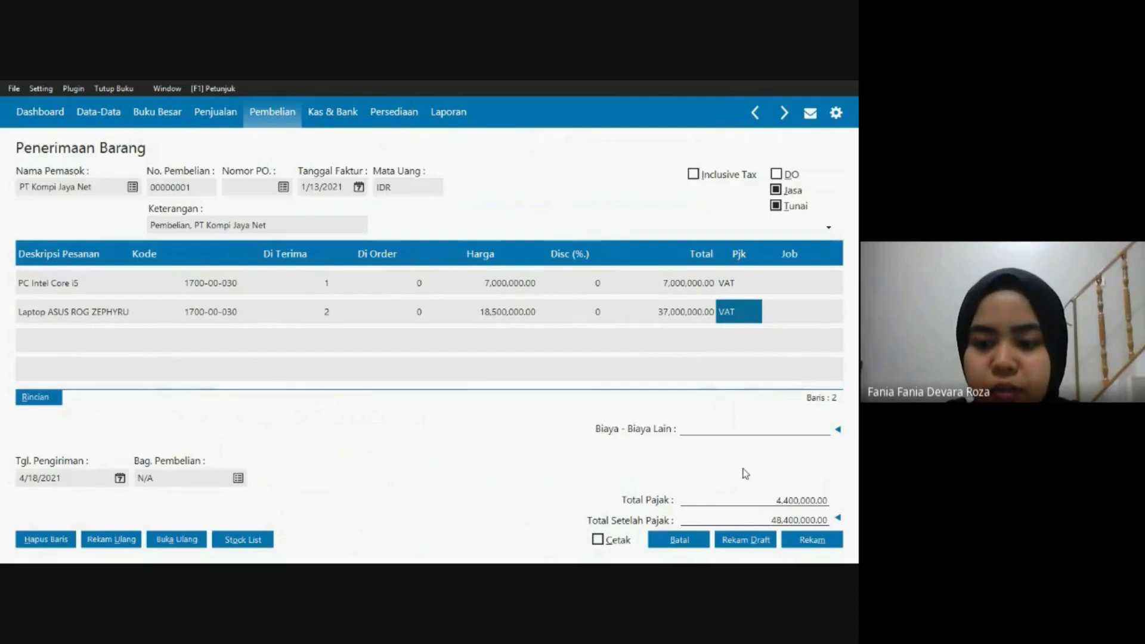
pyautogui.hotkey('alt', 'Tab')
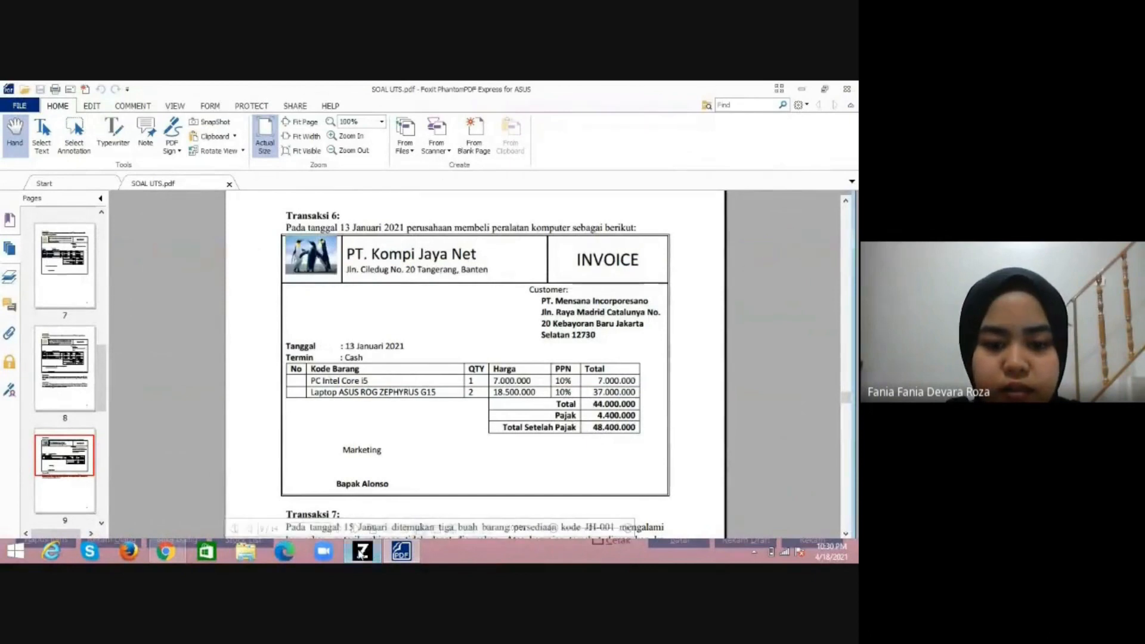
pyautogui.hotkey('alt', 'Tab')
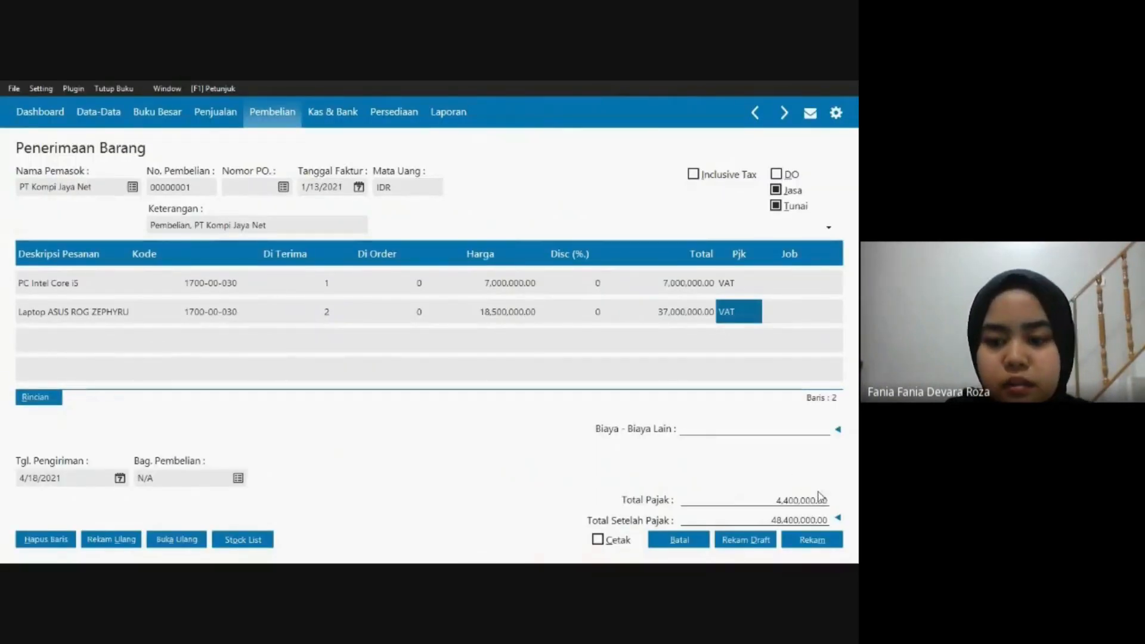
# Accept Kas (110000020) as the cash payment account, record the purchase and return to the Penerimaan Barang list.
pyautogui.click(839, 519)
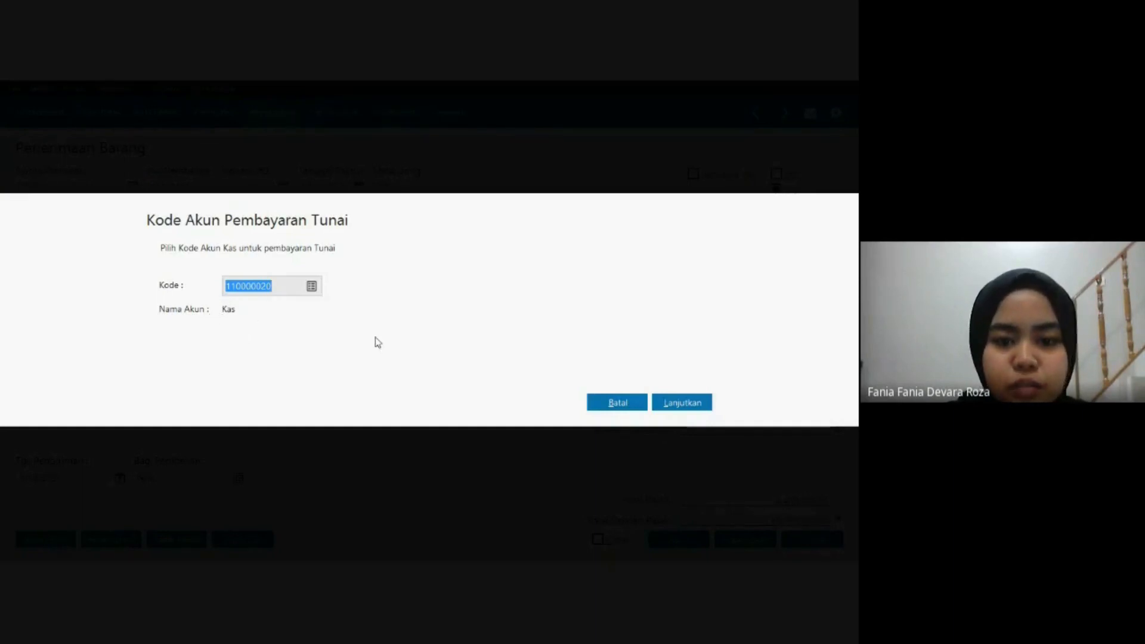
pyautogui.click(671, 396)
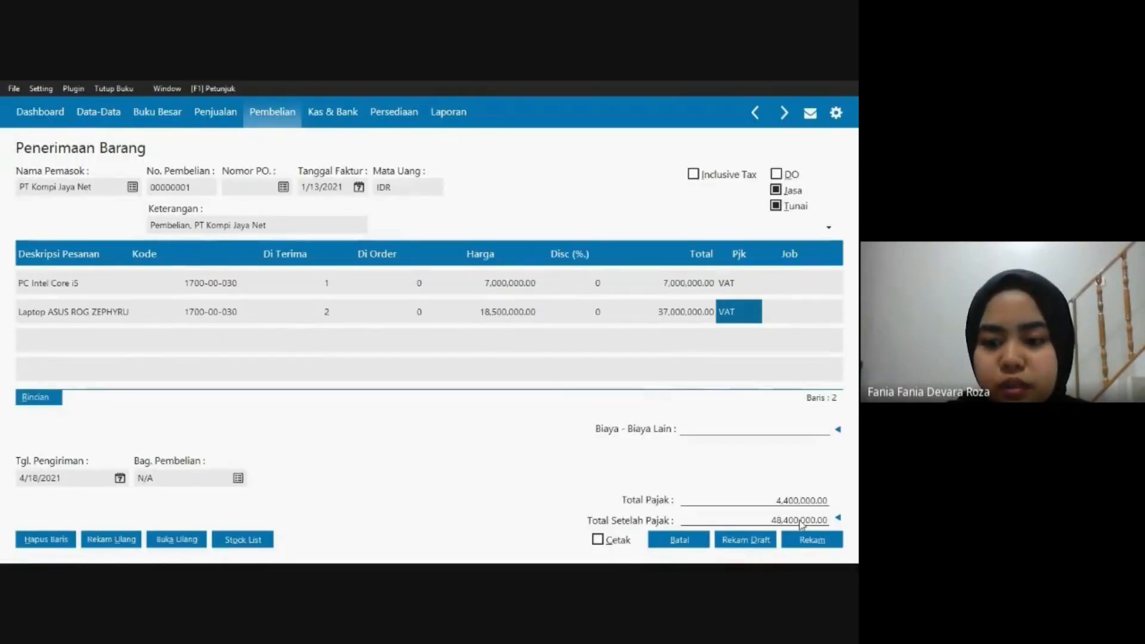
pyautogui.click(804, 540)
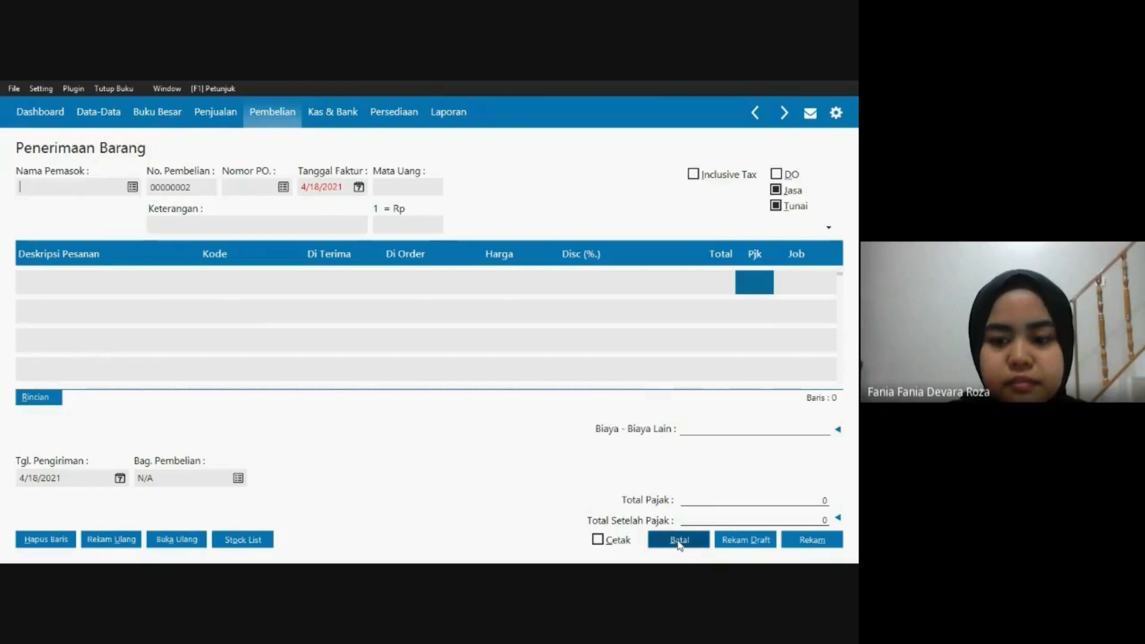
pyautogui.click(678, 542)
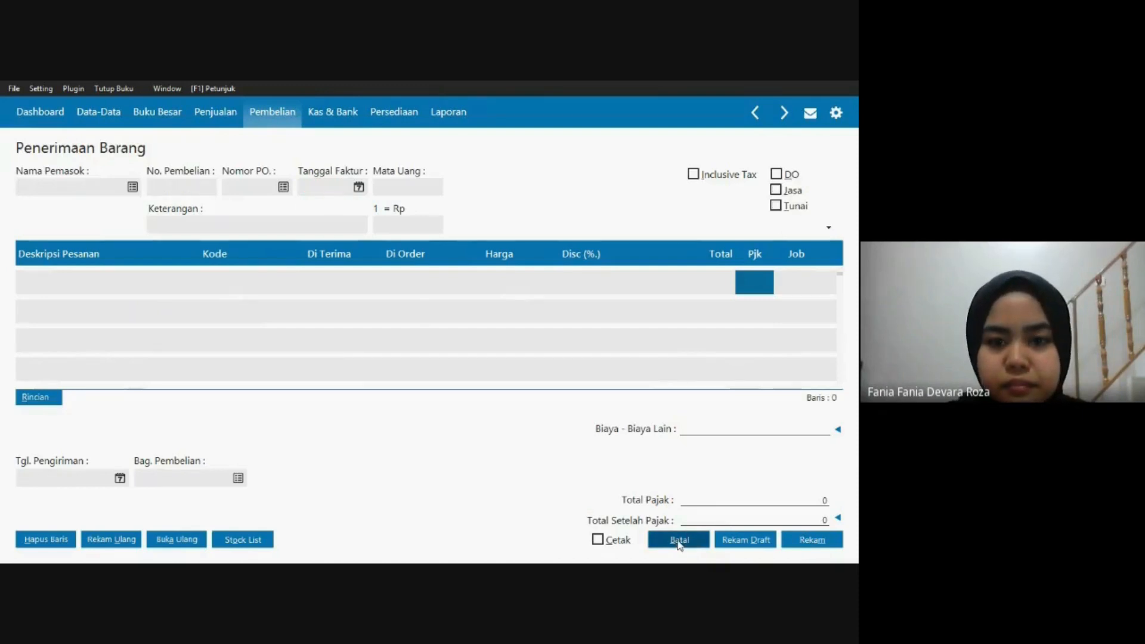
pyautogui.click(679, 540)
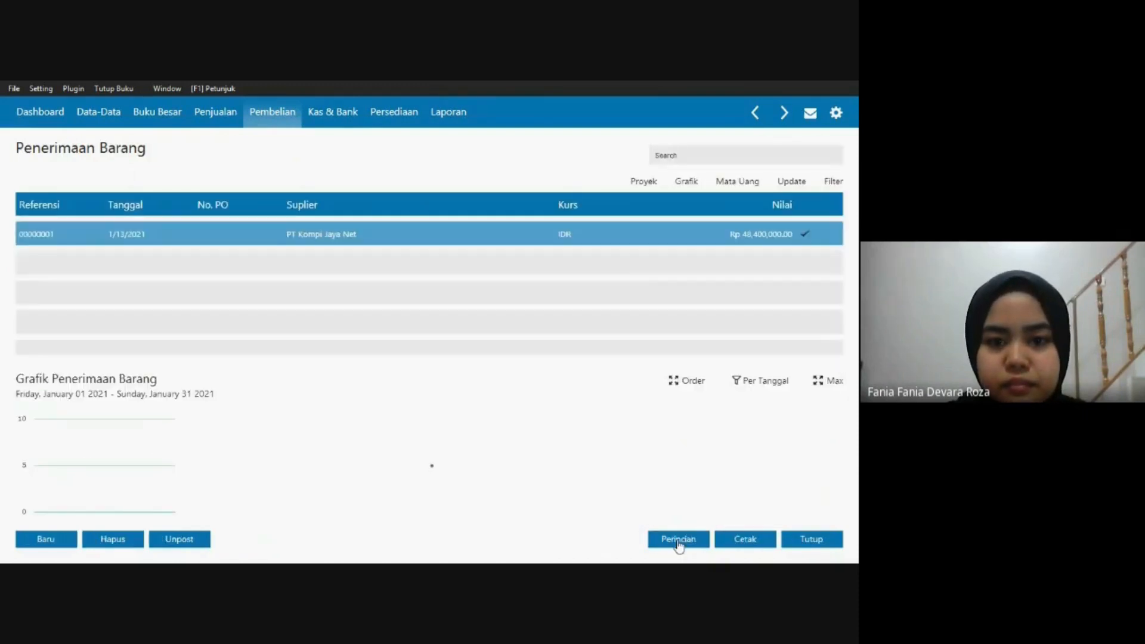
# Review the journal entry of the recorded PT Kompi Jaya Net purchase and close it.
pyautogui.rightClick(466, 235)
pyautogui.click(486, 338)
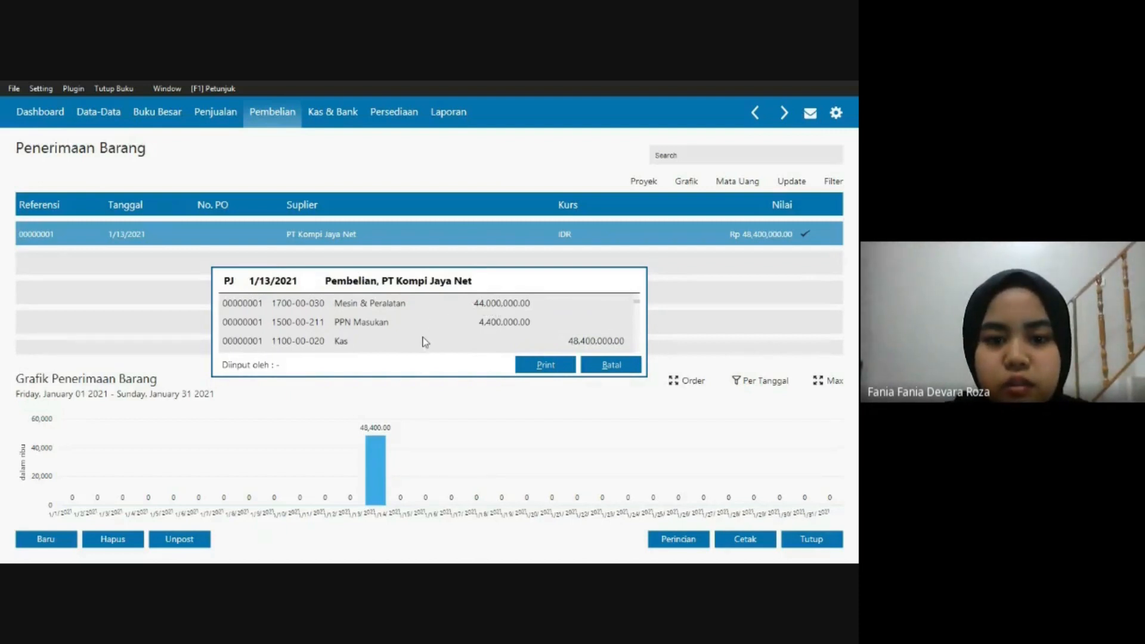
pyautogui.click(611, 367)
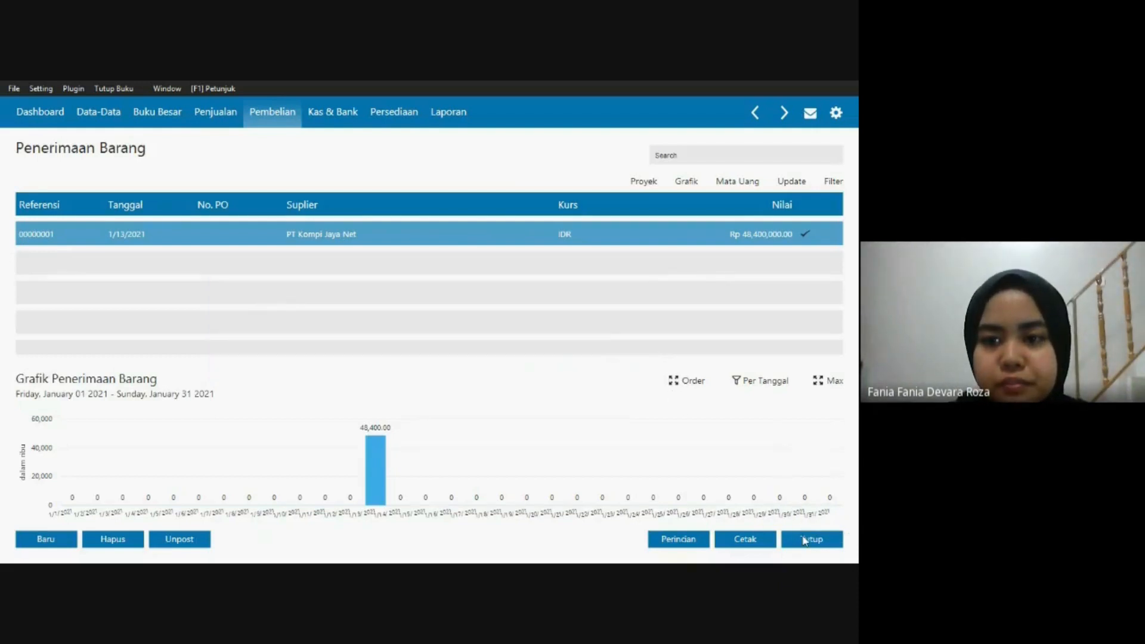
# Close the Penerimaan Barang list and start a new fixed asset (Harta Tetap) named PC Intel Core i5.
pyautogui.click(805, 541)
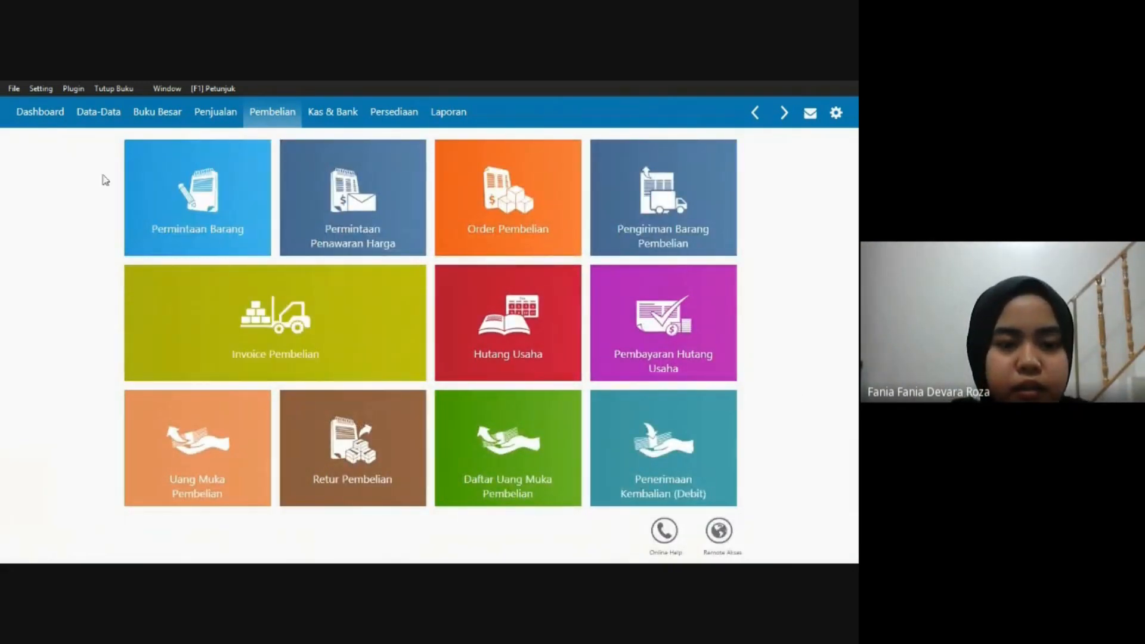
pyautogui.click(97, 124)
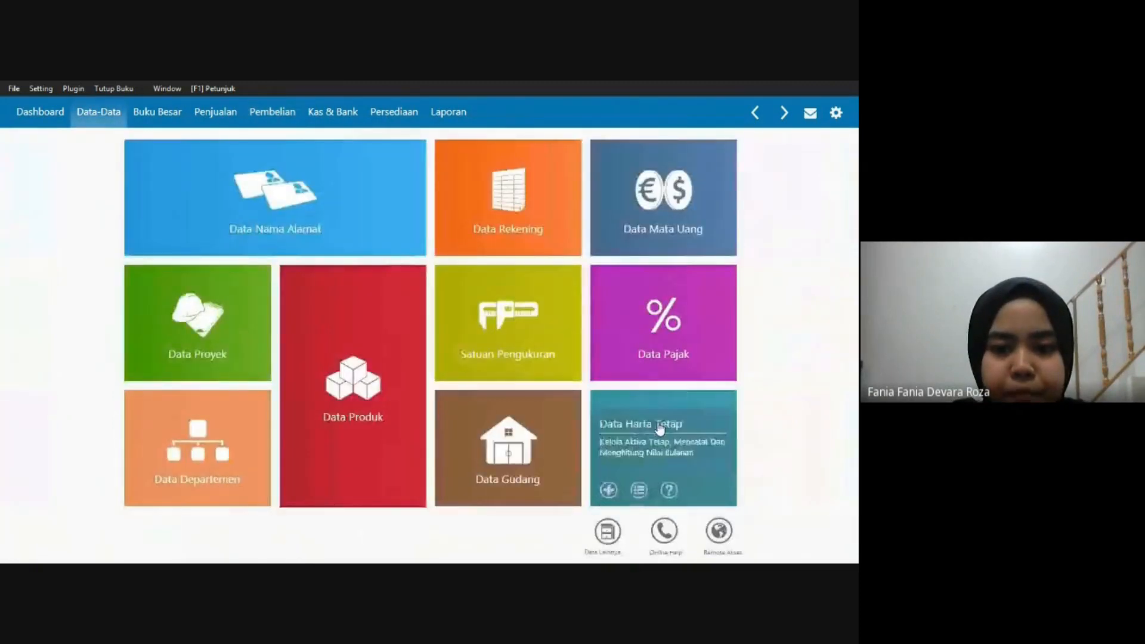
pyautogui.click(658, 424)
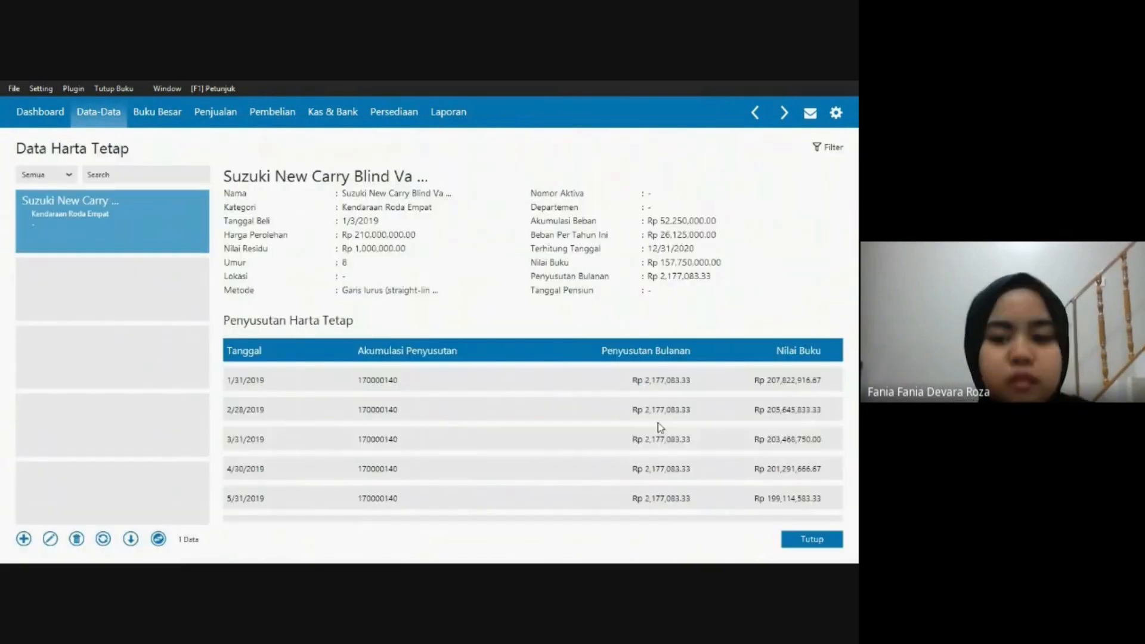
pyautogui.click(23, 540)
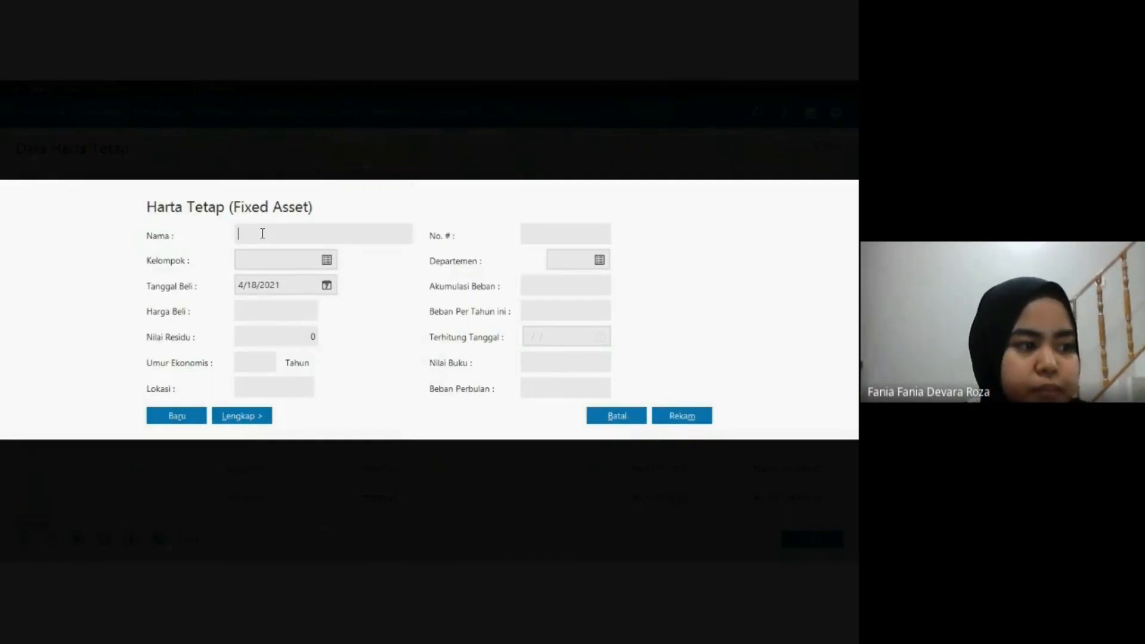
pyautogui.write('Pc')
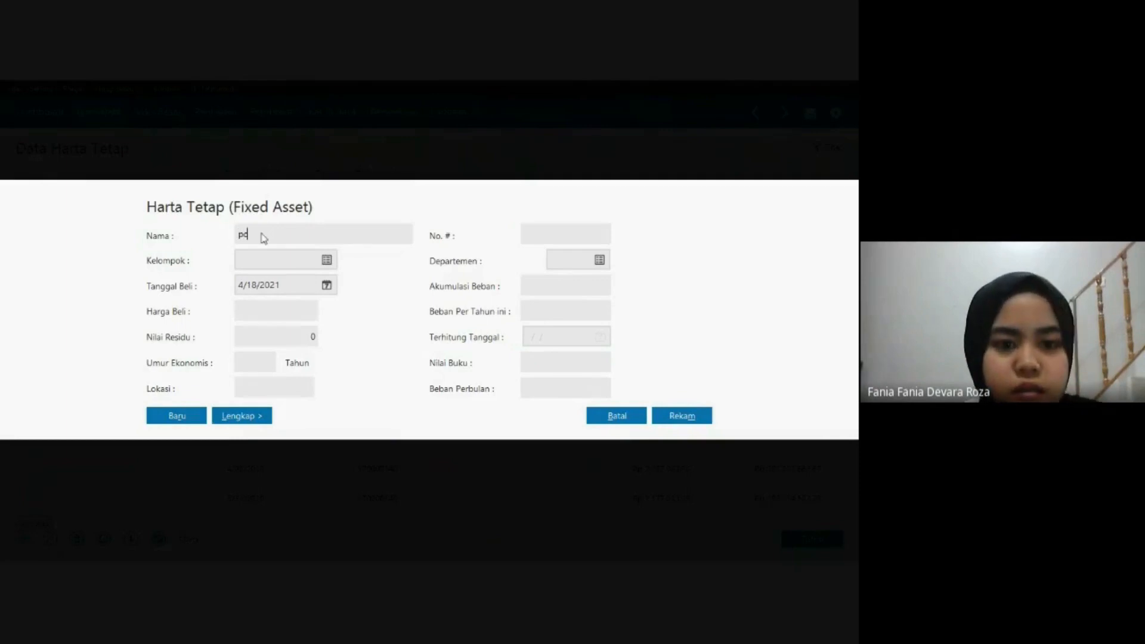
pyautogui.press('BackSpace')
pyautogui.write('PC ')
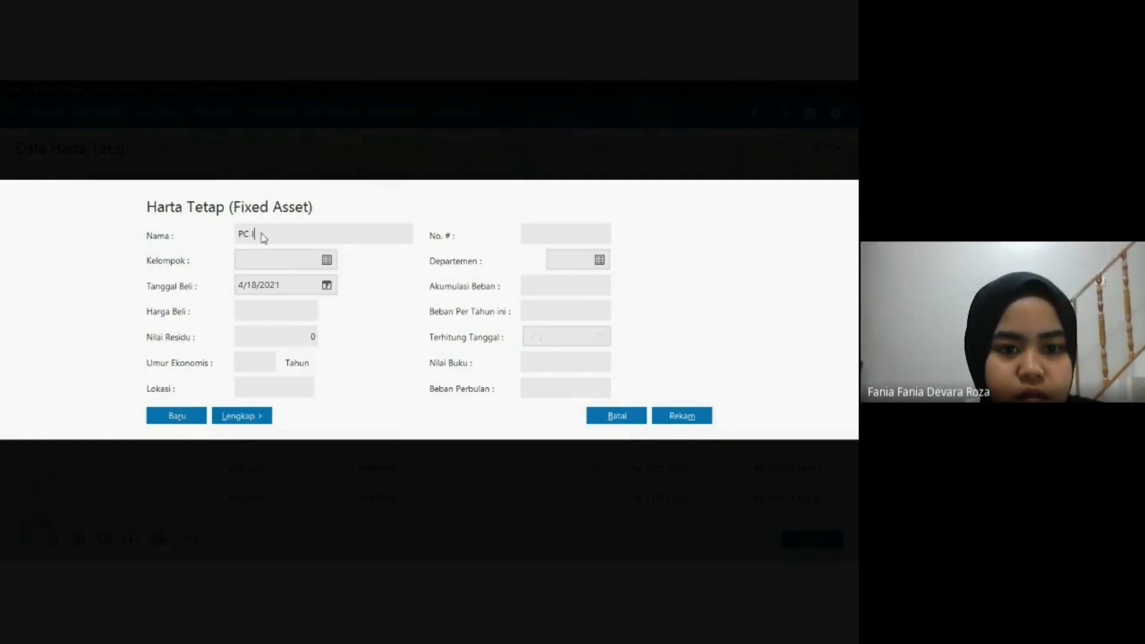
pyautogui.write('Intel Core')
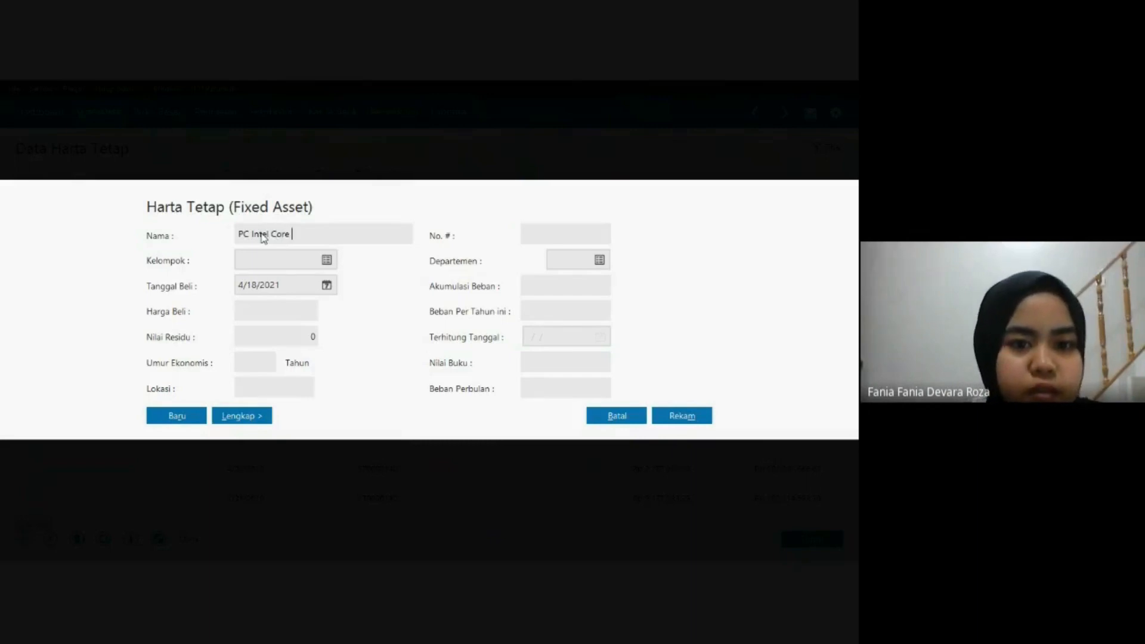
pyautogui.write(' i5')
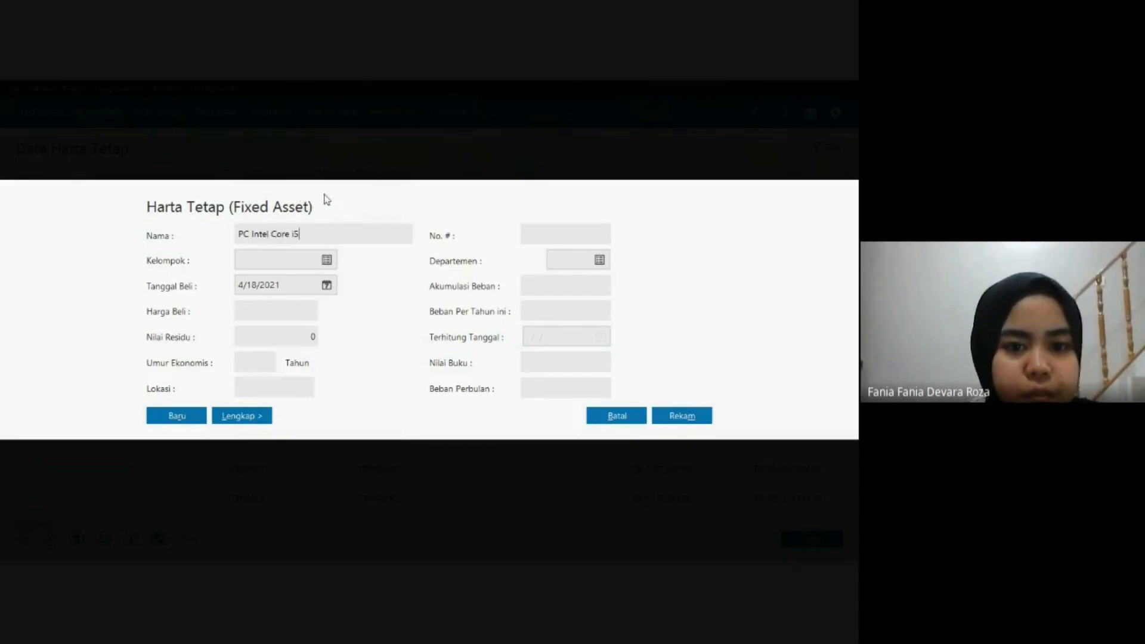
# Assign the PC asset to the Mesin dan Peralatan group and set its purchase date to 1/13/2021.
pyautogui.click(327, 261)
pyautogui.click(355, 298)
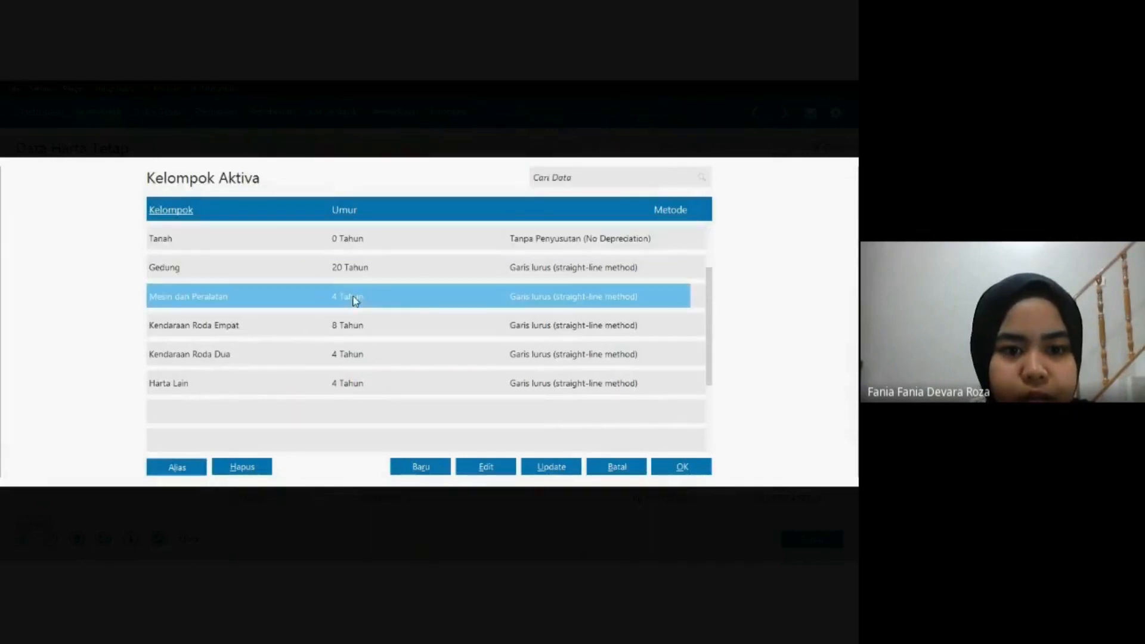
pyautogui.click(666, 466)
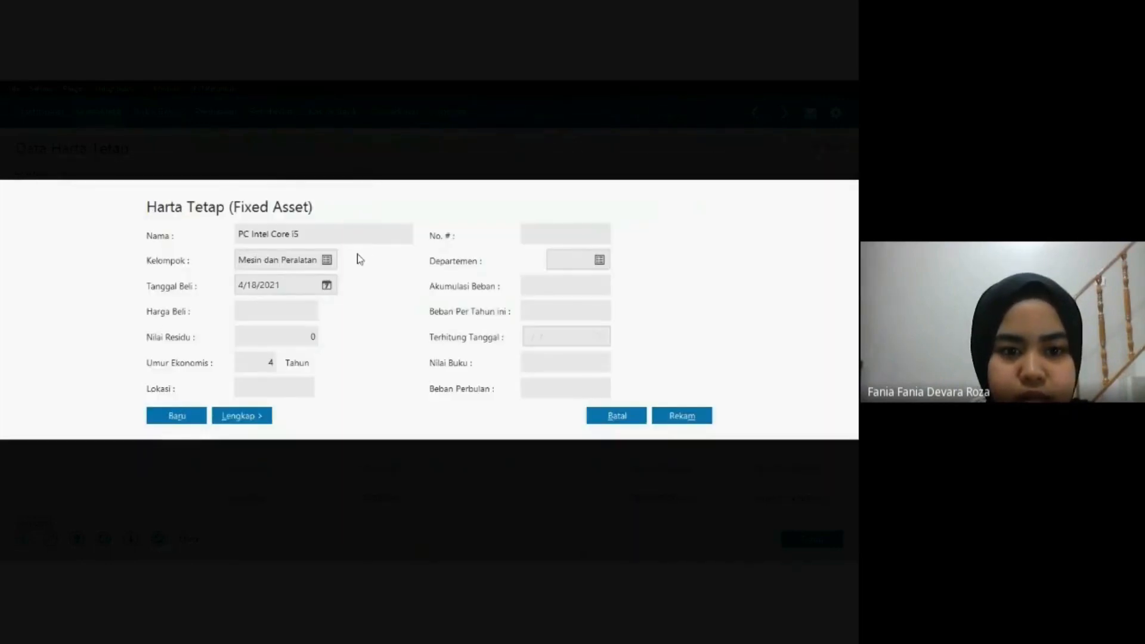
pyautogui.click(238, 290)
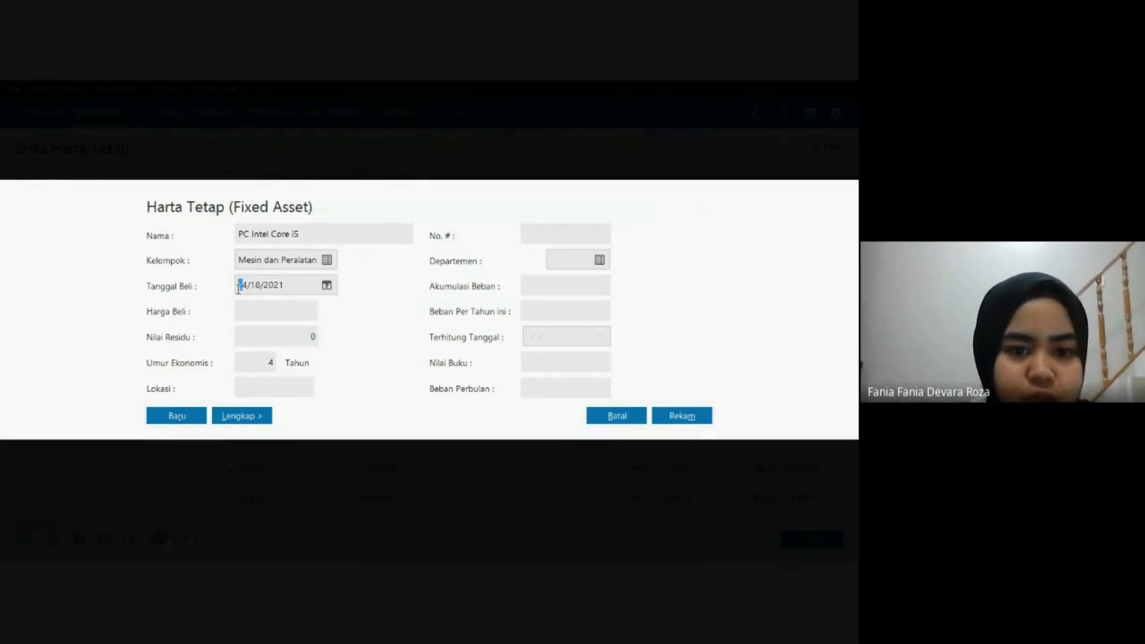
pyautogui.write('01')
pyautogui.write('13')
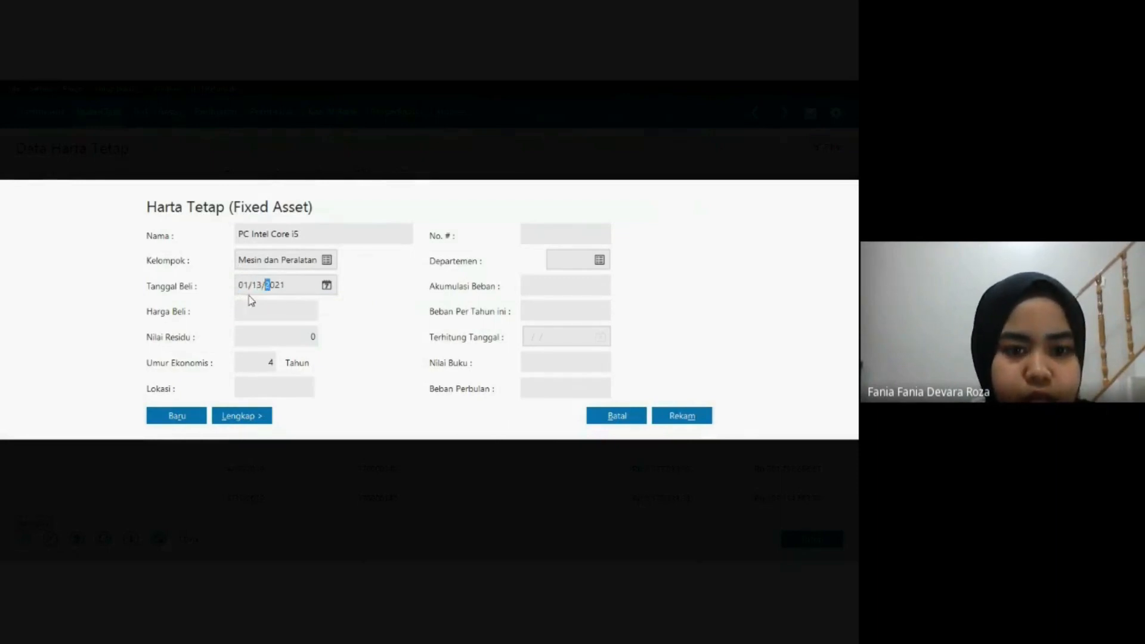
pyautogui.click(259, 309)
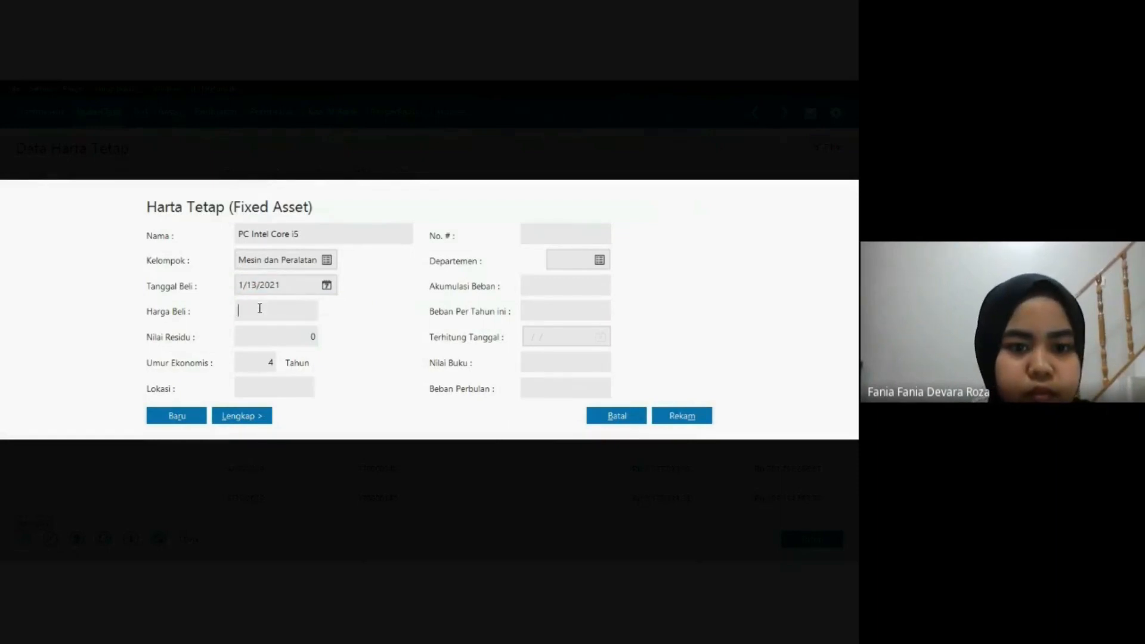
pyautogui.click(327, 285)
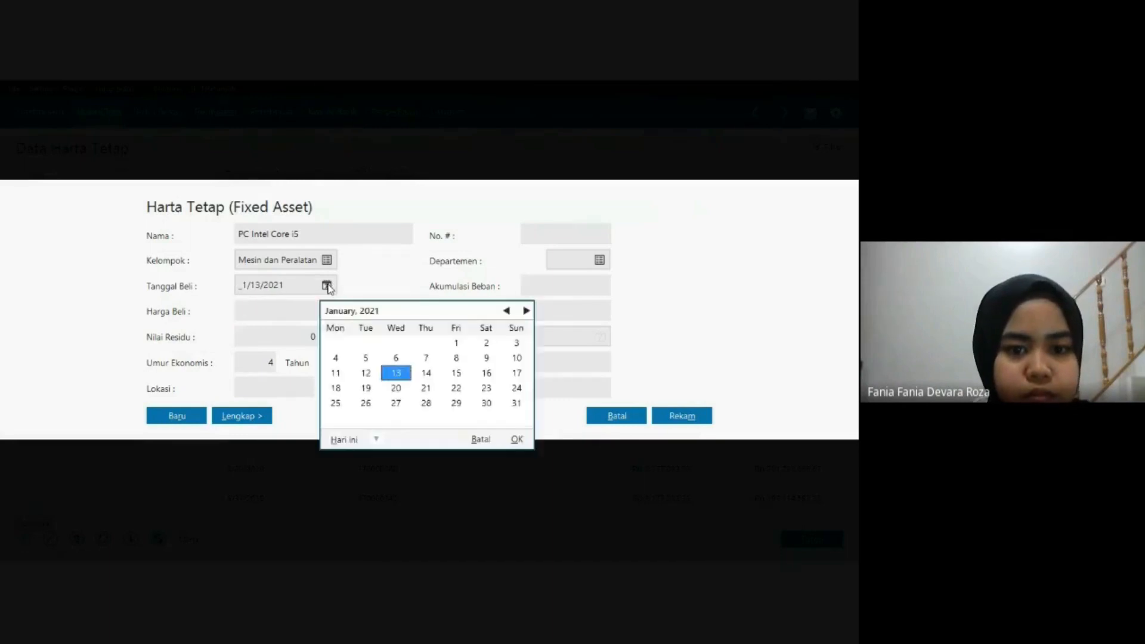
pyautogui.click(516, 439)
# Set the PC's purchase price to 7,000,000, check its complete details with the account codes, and record the asset.
pyautogui.click(279, 308)
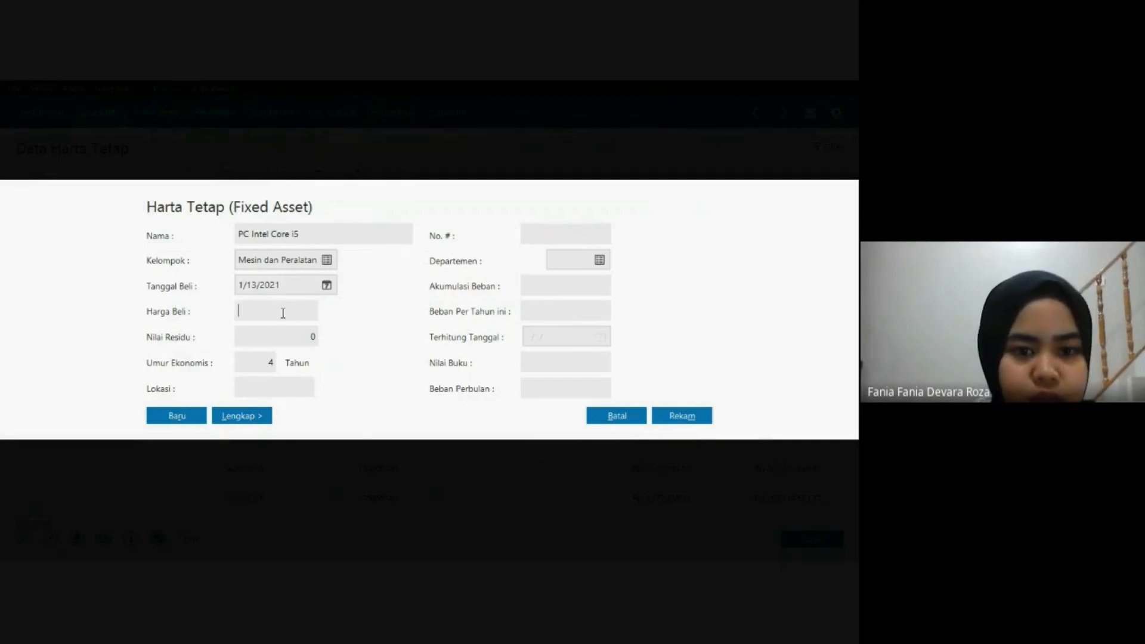
pyautogui.write('7000000')
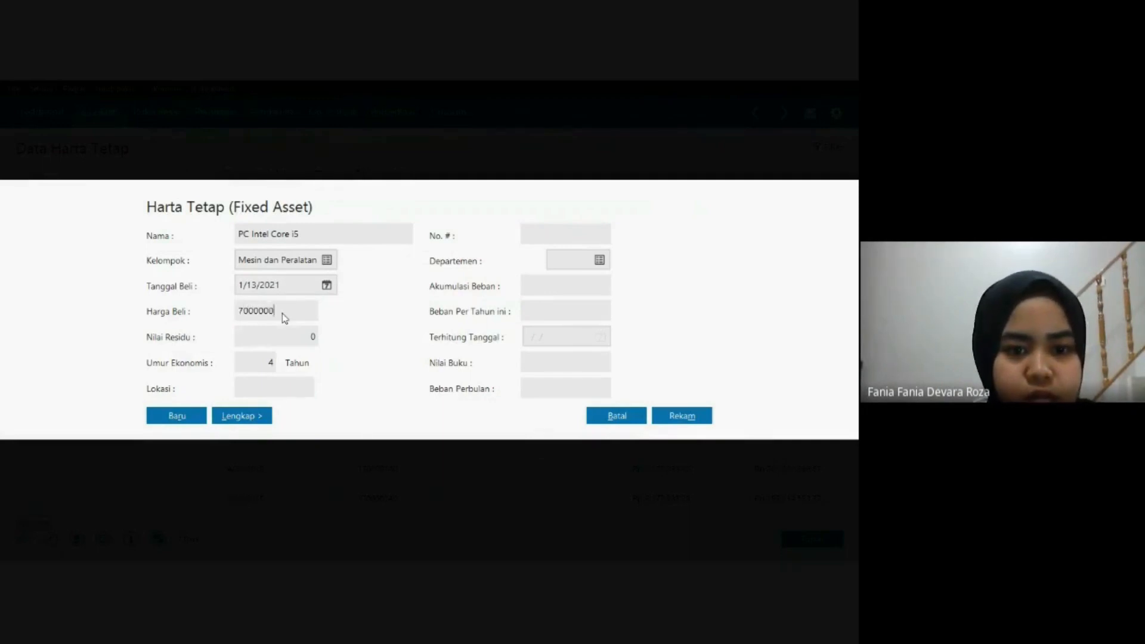
pyautogui.press('Tab')
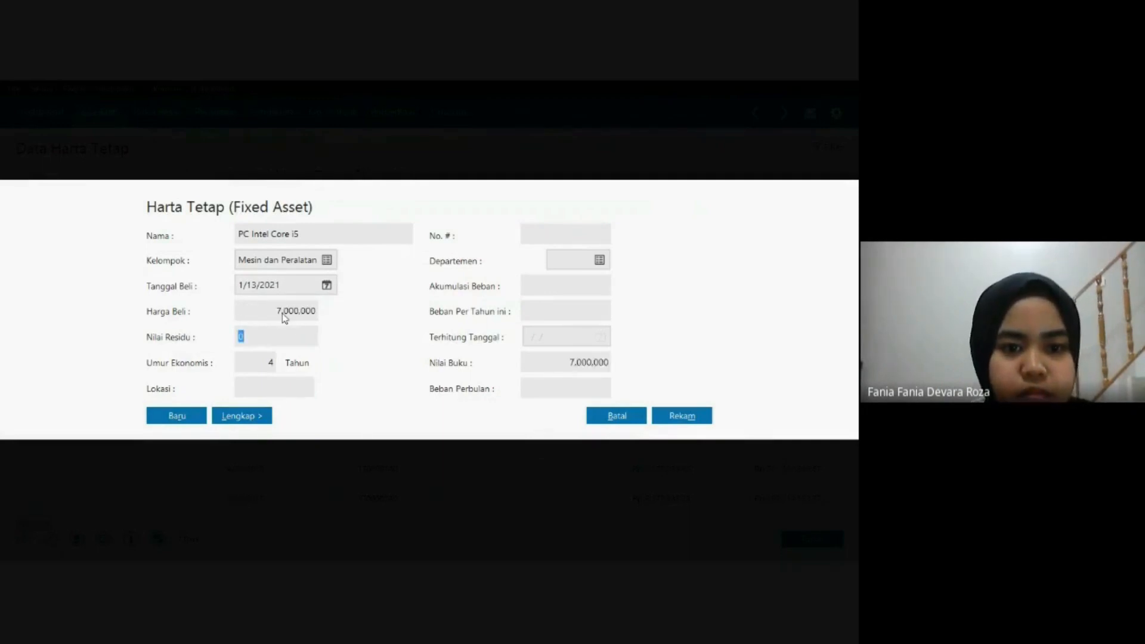
pyautogui.click(326, 285)
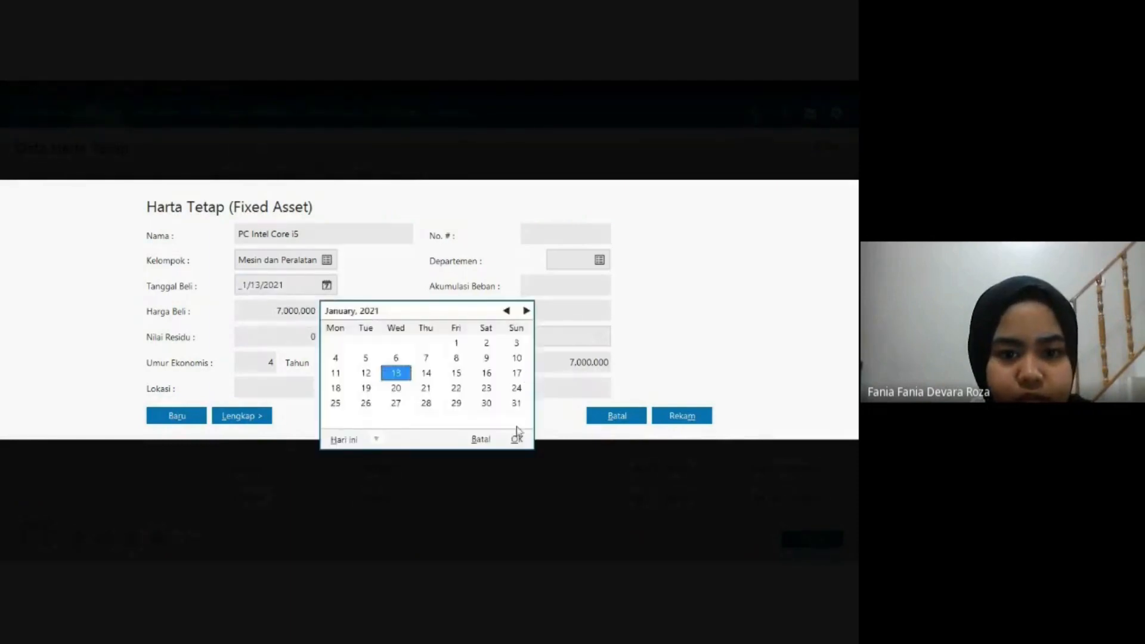
pyautogui.click(516, 438)
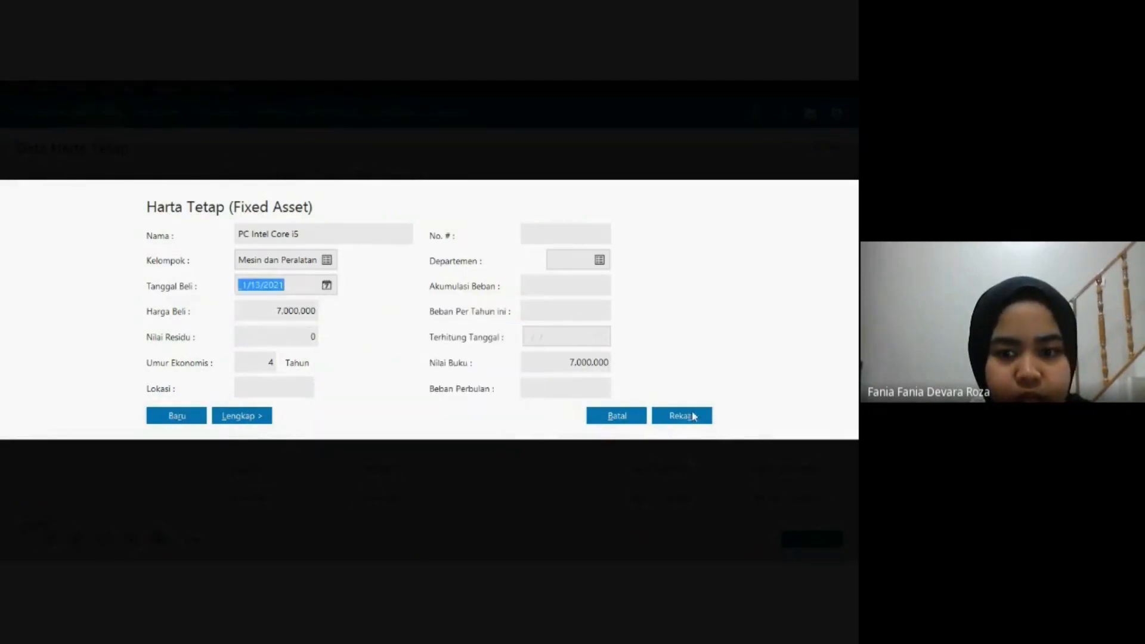
pyautogui.click(245, 418)
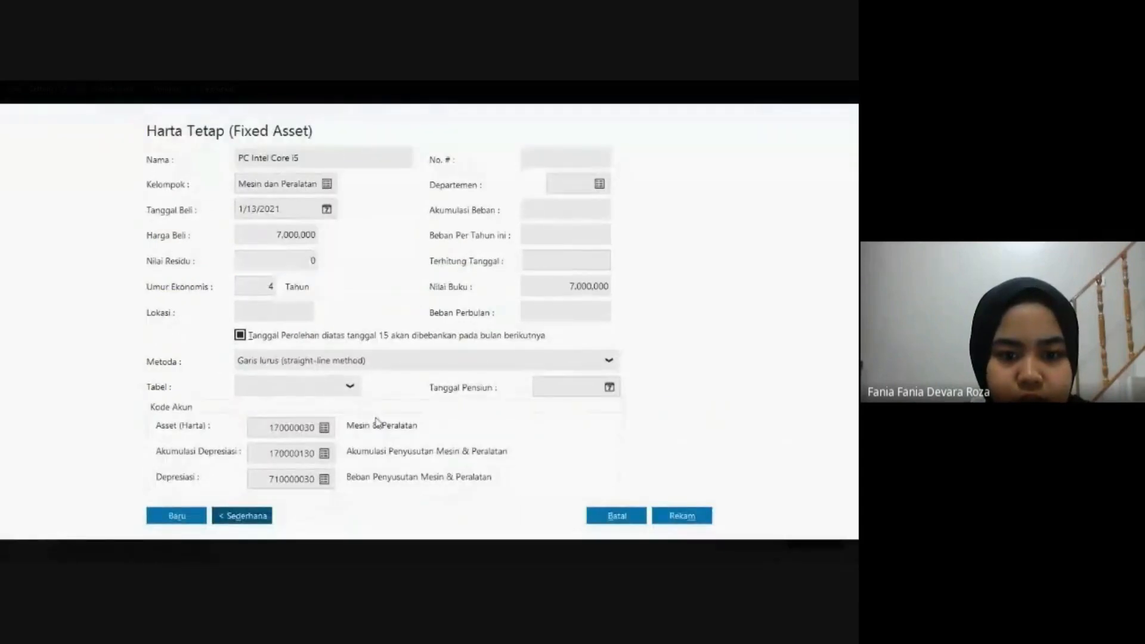
pyautogui.click(668, 515)
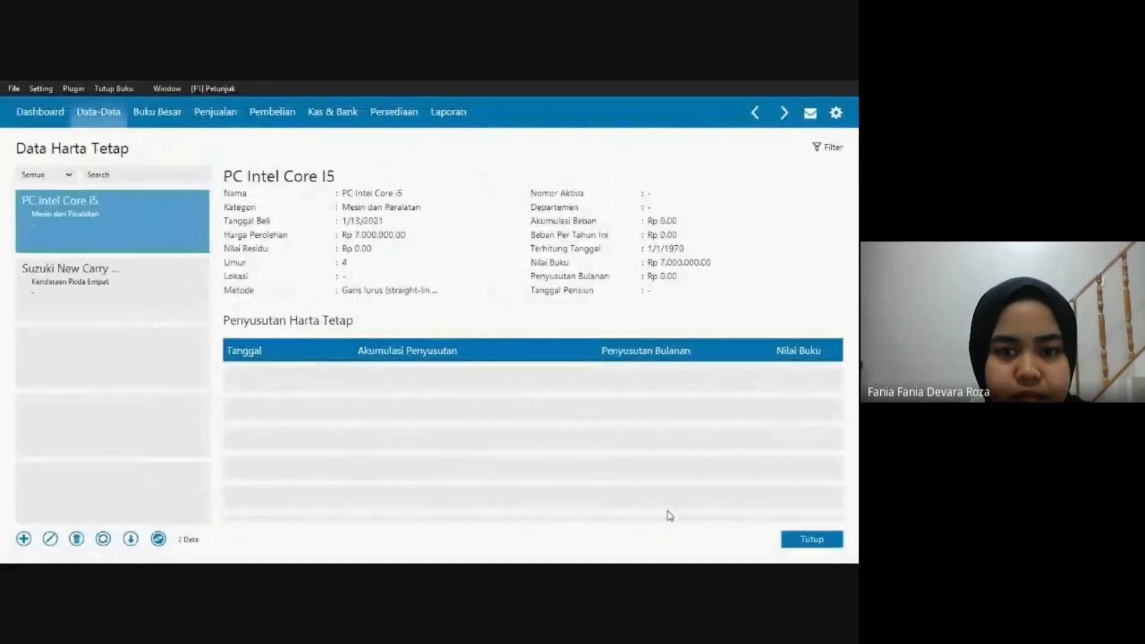
# Start another fixed asset named Laptop ASUS ROG ZEPHYRUS G15.
pyautogui.click(26, 540)
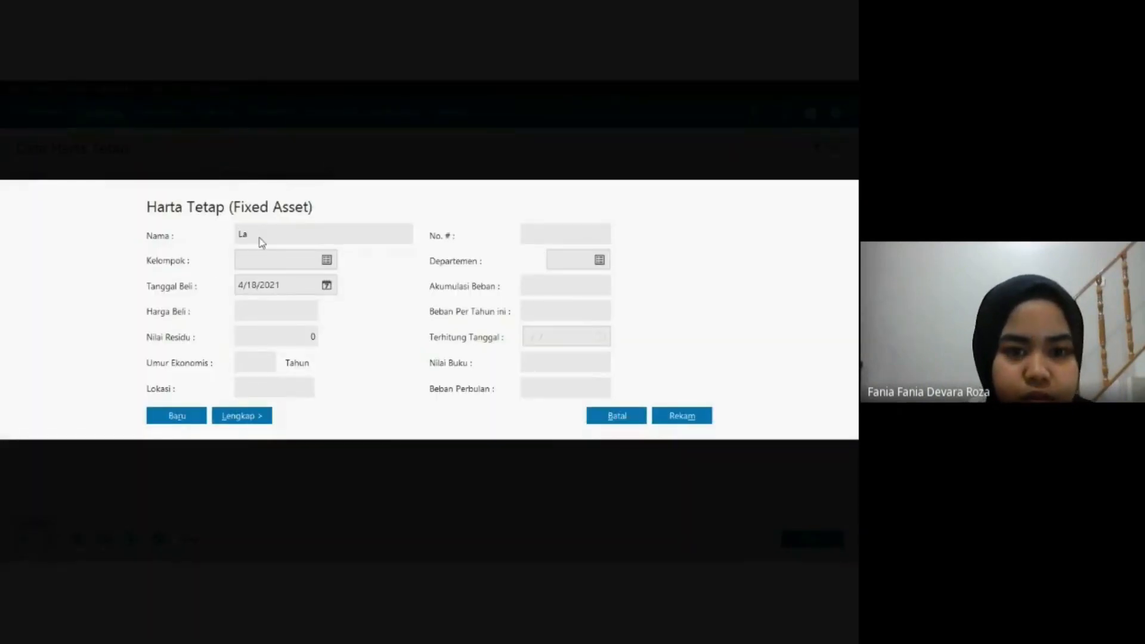
pyautogui.write('Laptop')
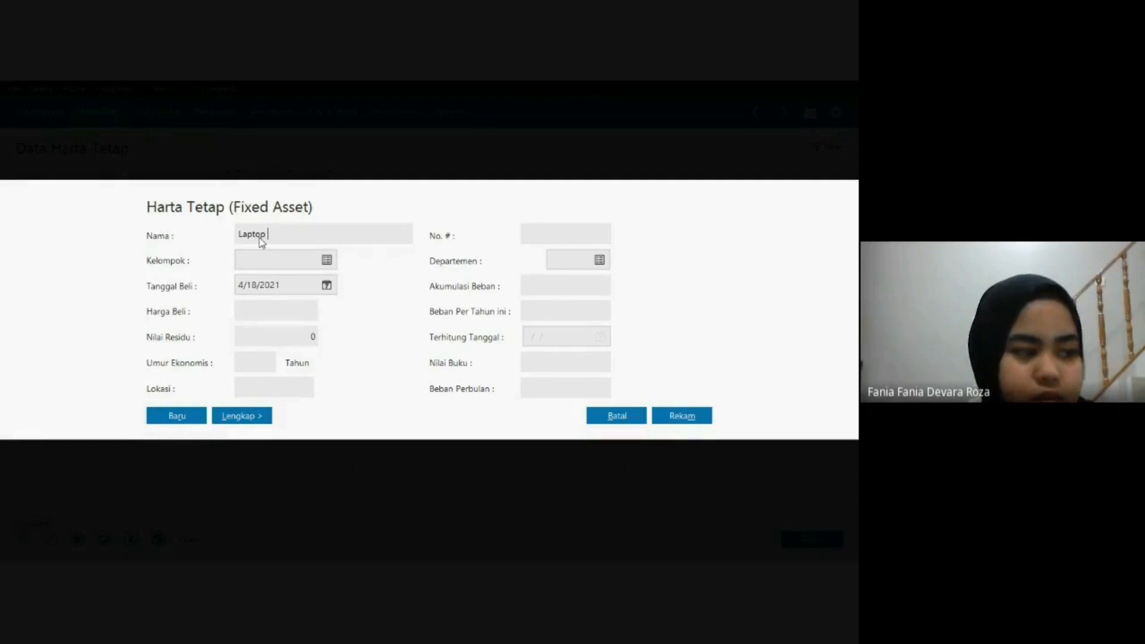
pyautogui.write(' ASUS ROG')
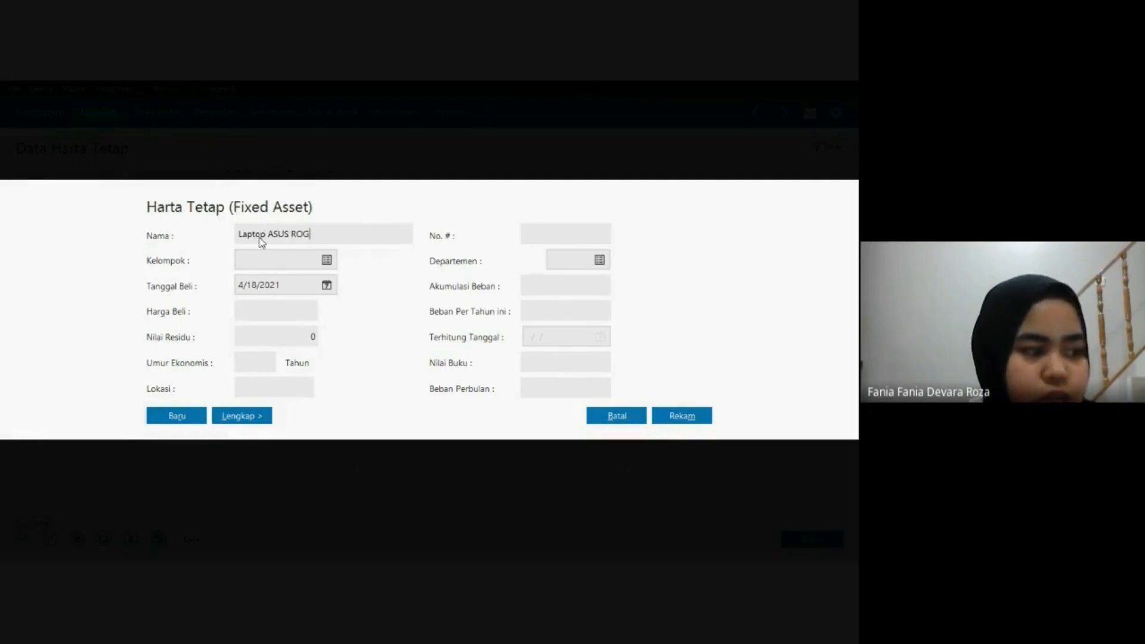
pyautogui.write(' ZEPHYRUS')
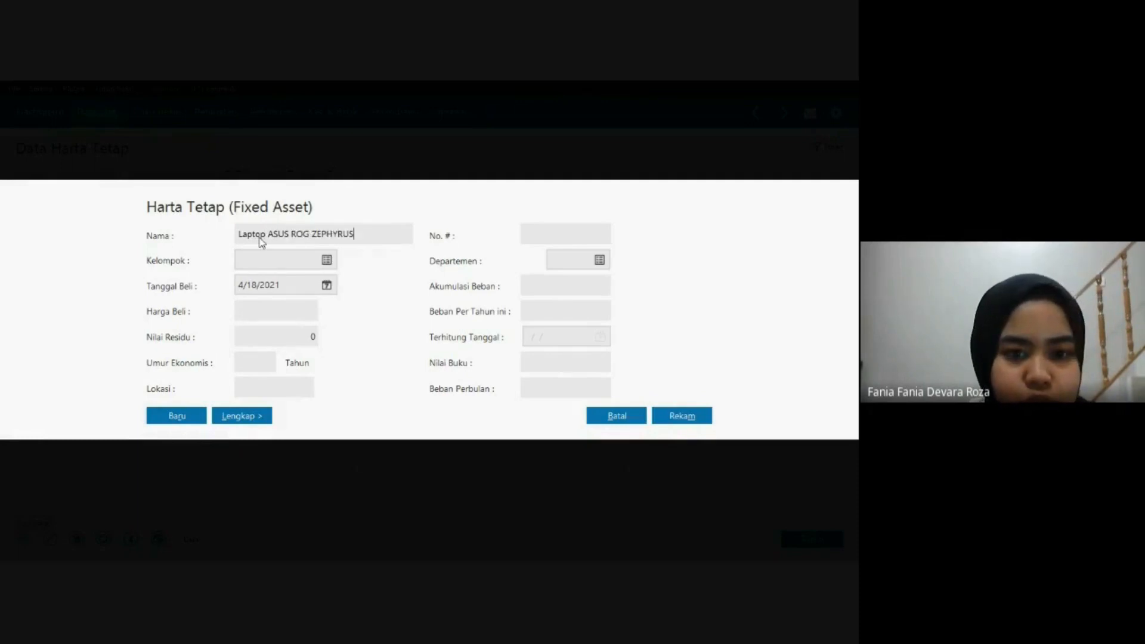
pyautogui.write(' G')
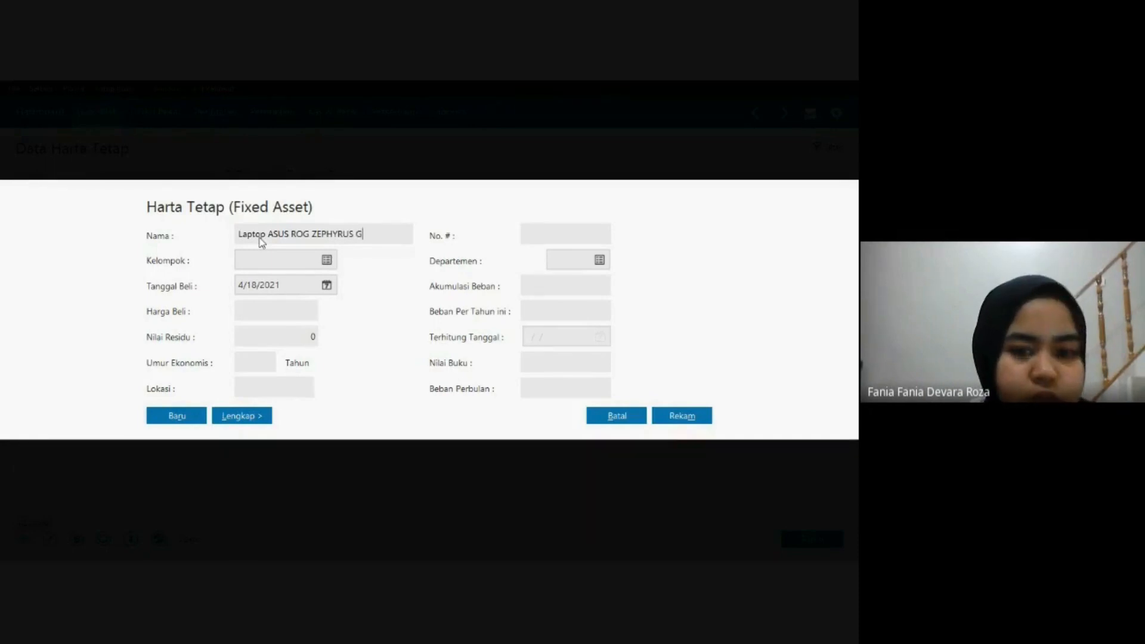
pyautogui.write('15')
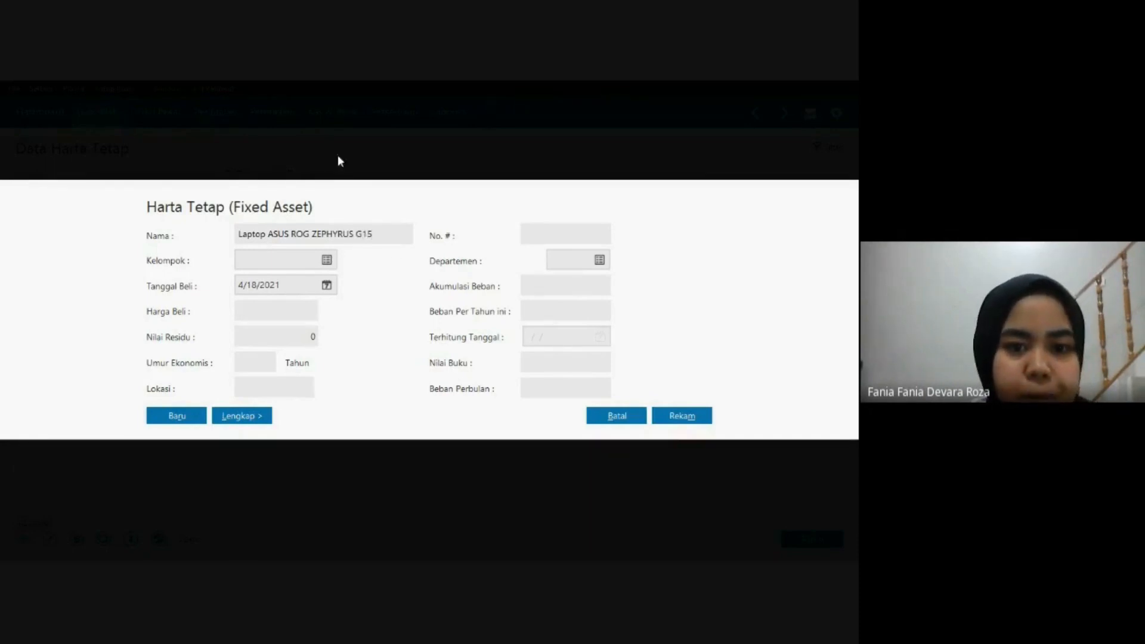
# Assign the laptop asset to the Mesin dan Peralatan group and set its purchase date to 1/13/2021.
pyautogui.click(326, 261)
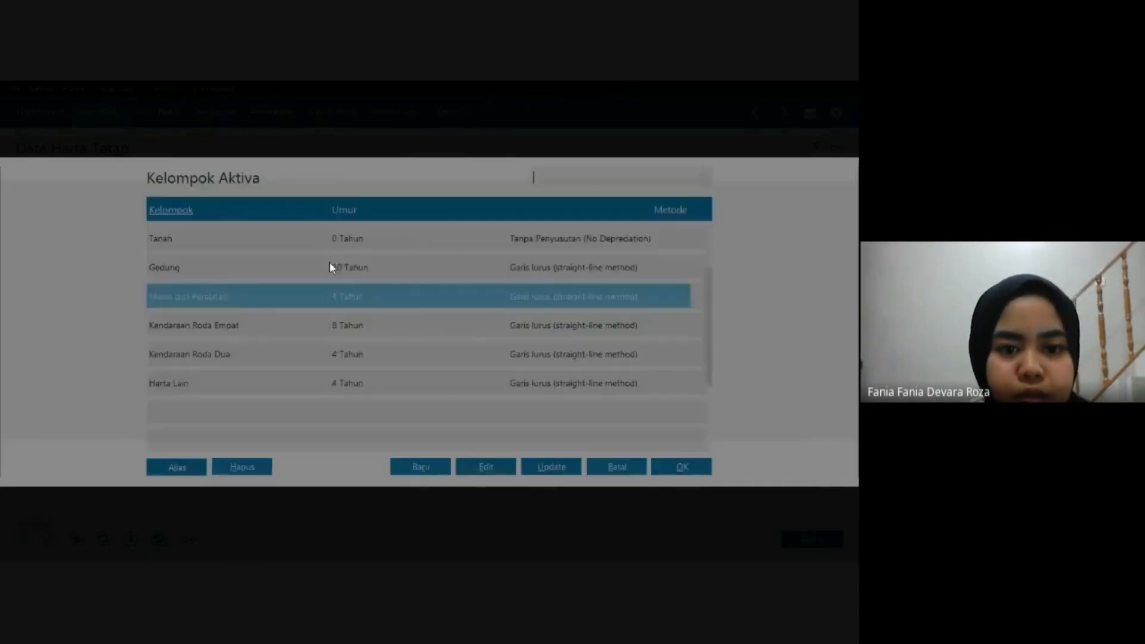
pyautogui.click(666, 471)
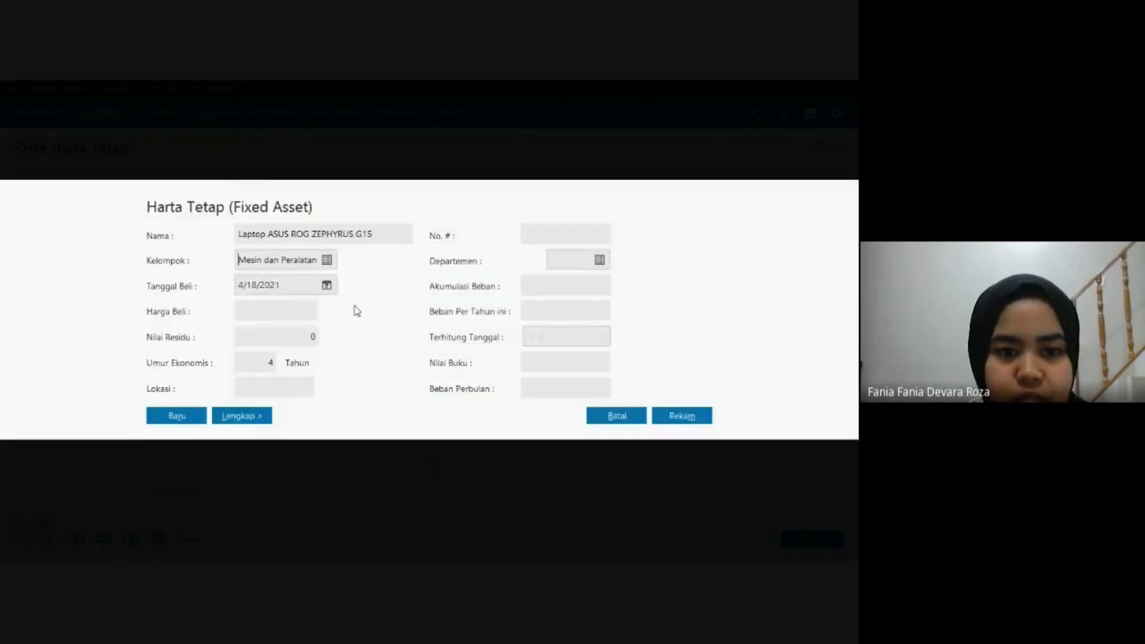
pyautogui.click(243, 287)
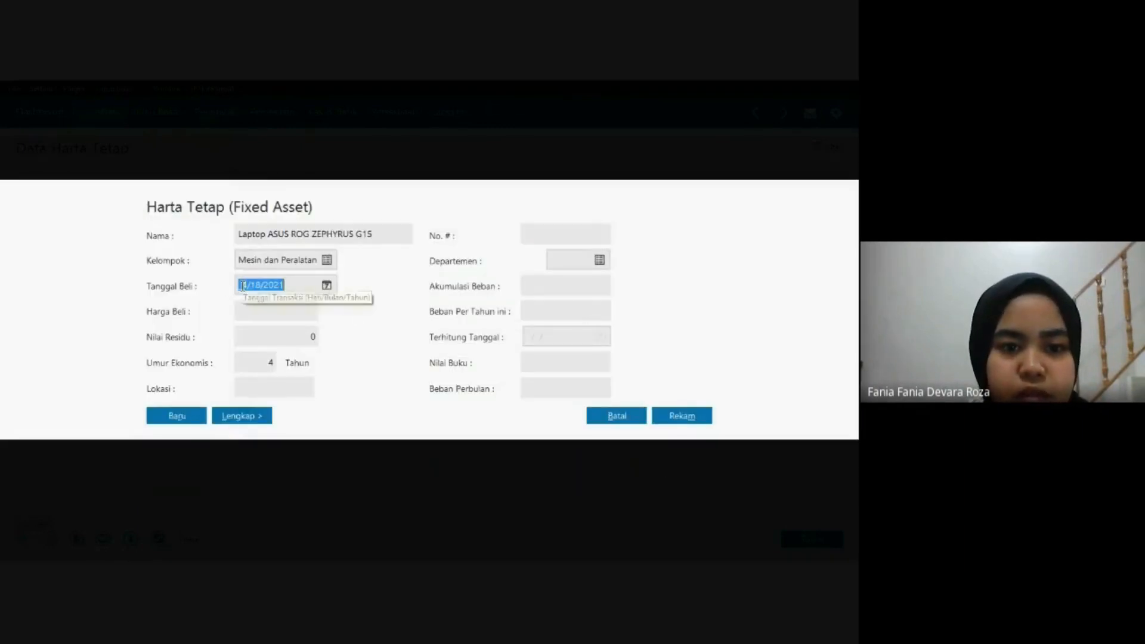
pyautogui.click(243, 286)
pyautogui.write('113')
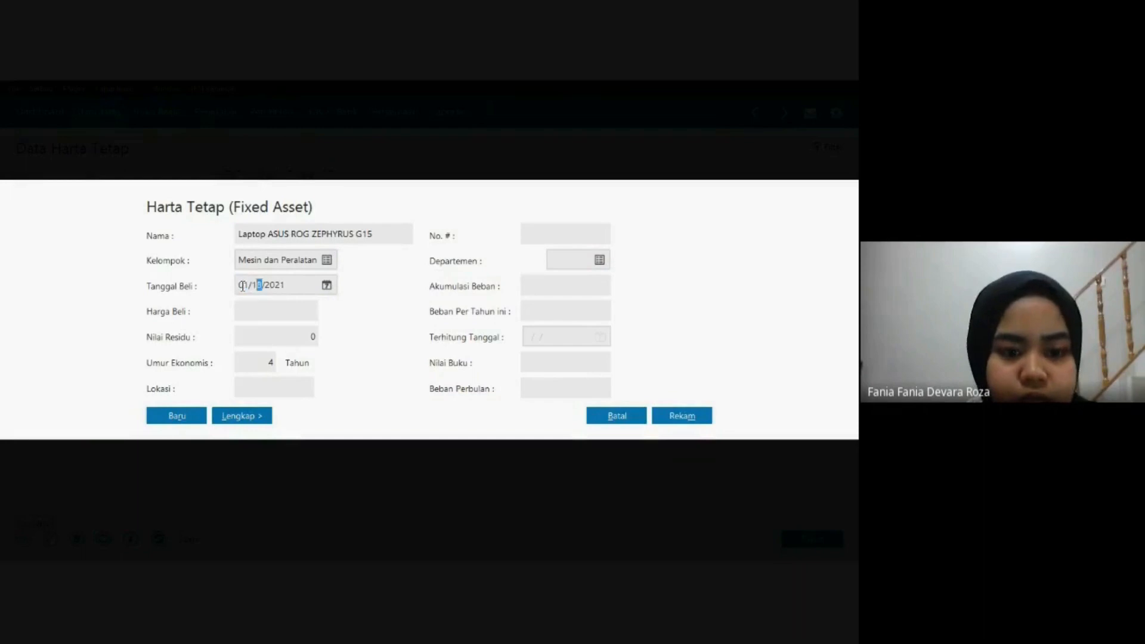
# Set the laptop's purchase price to 18,500,000, check its complete details with the account codes, and record the asset.
pyautogui.click(261, 311)
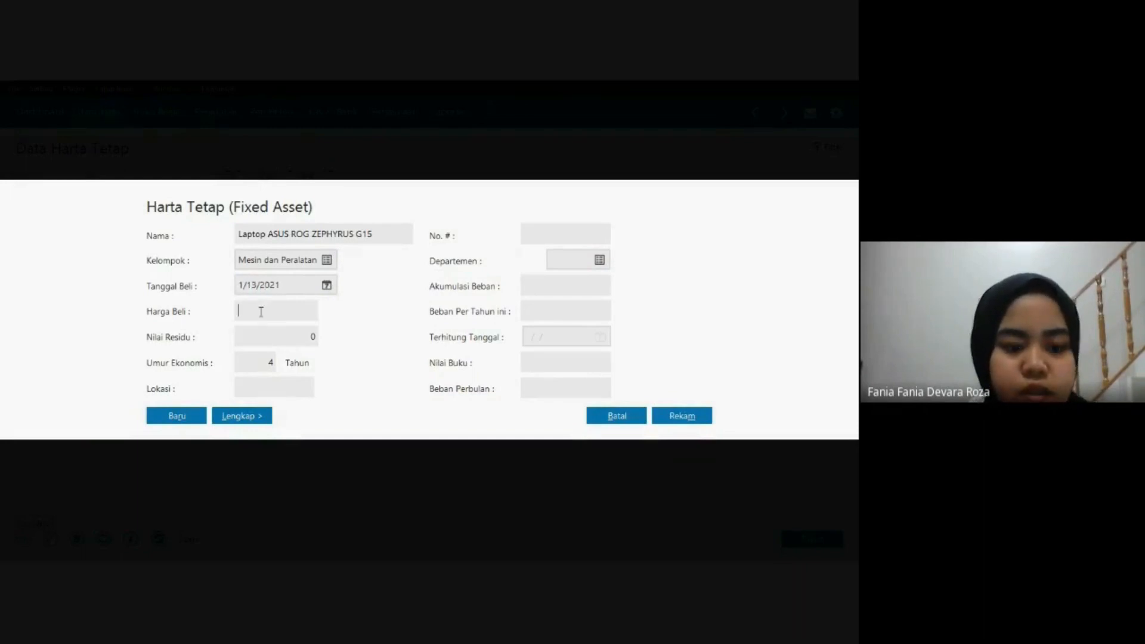
pyautogui.write('18500000')
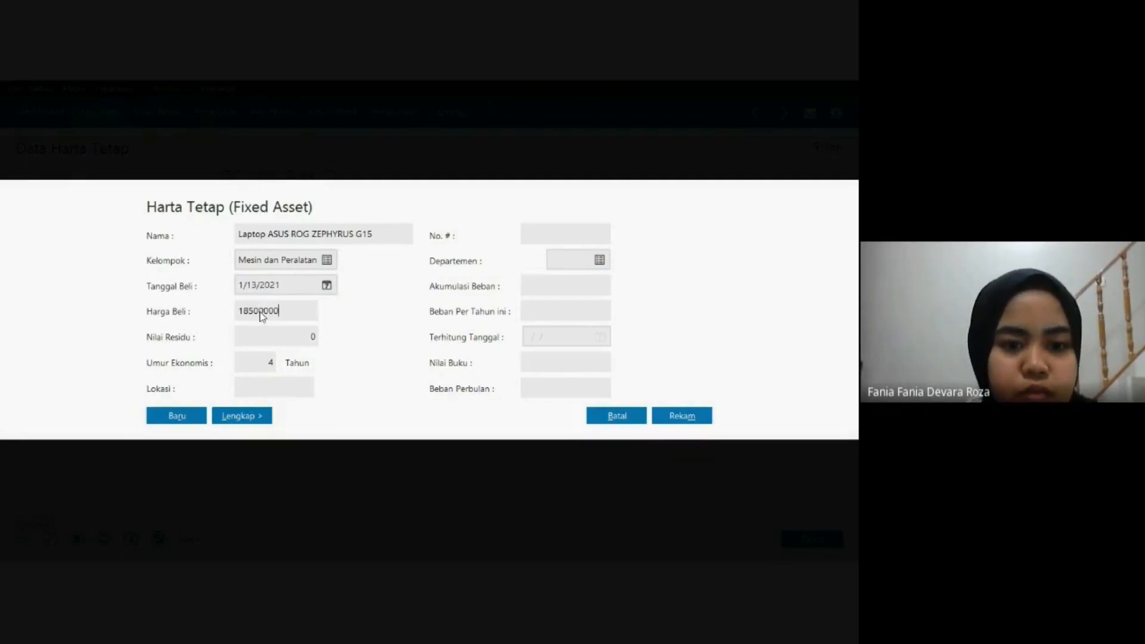
pyautogui.press('Tab')
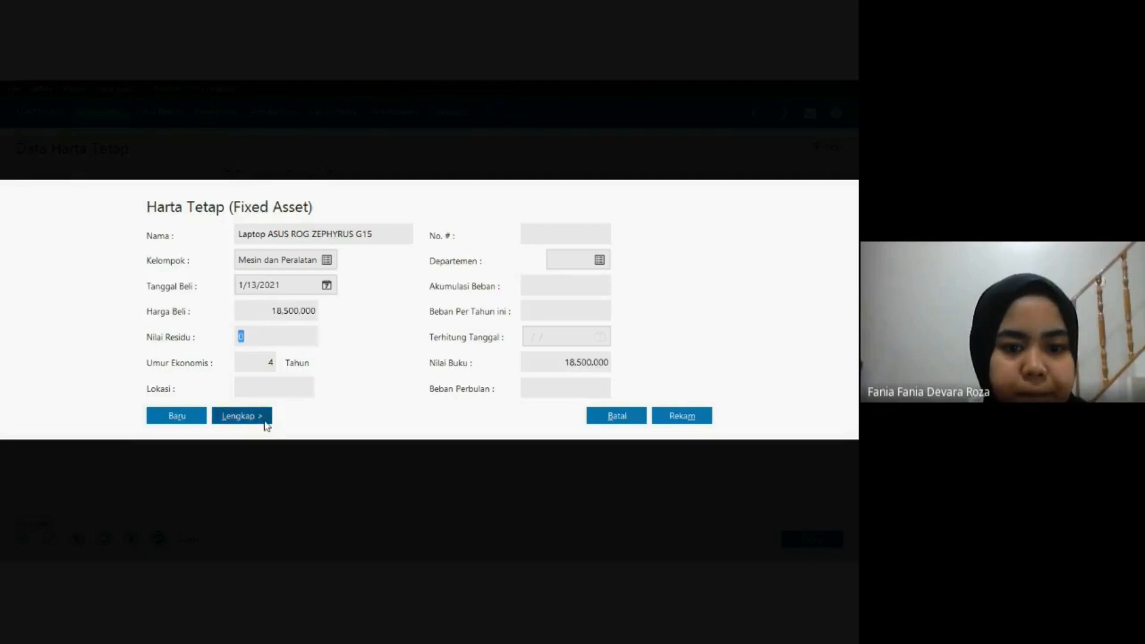
pyautogui.click(260, 416)
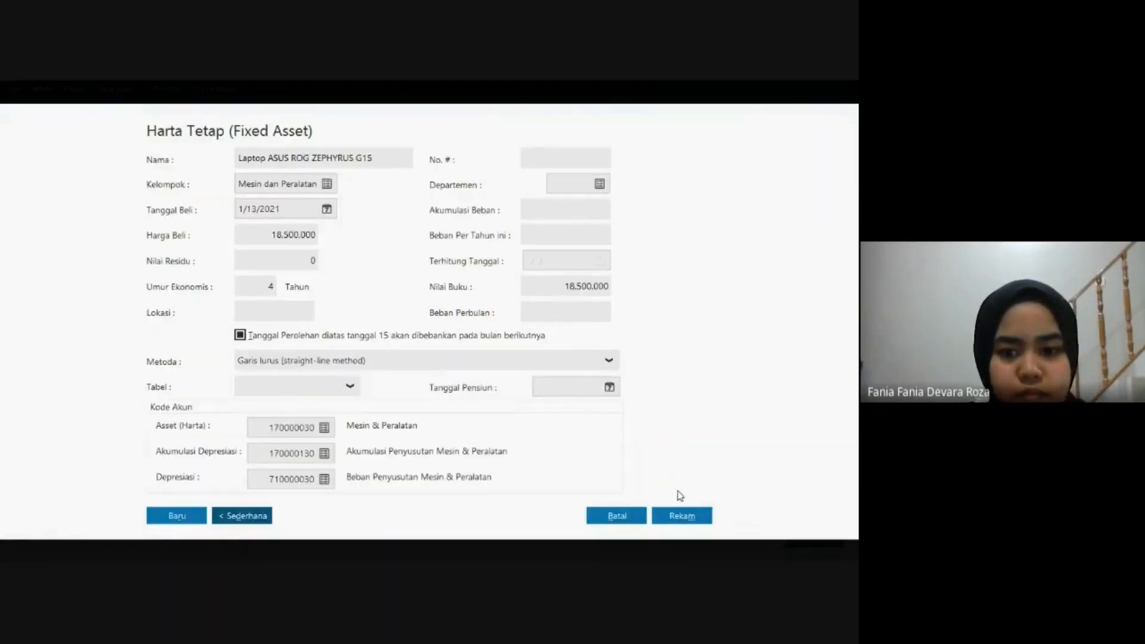
pyautogui.click(674, 513)
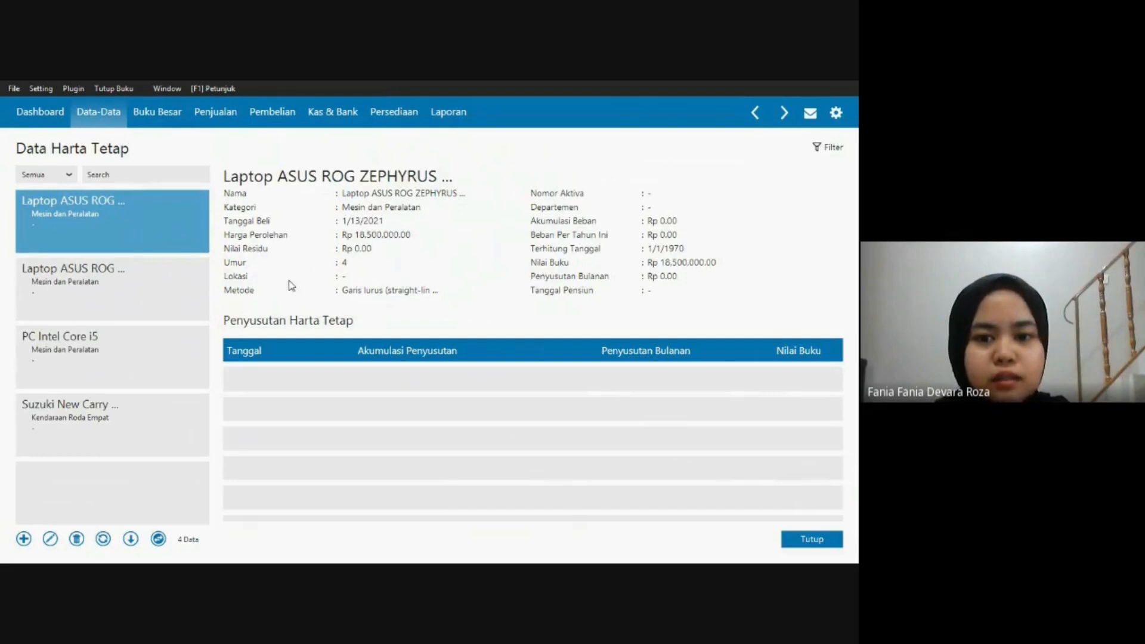
# Reopen the recorded laptop asset to review its complete details, cancel without changes, and close the fixed asset list.
pyautogui.click(50, 540)
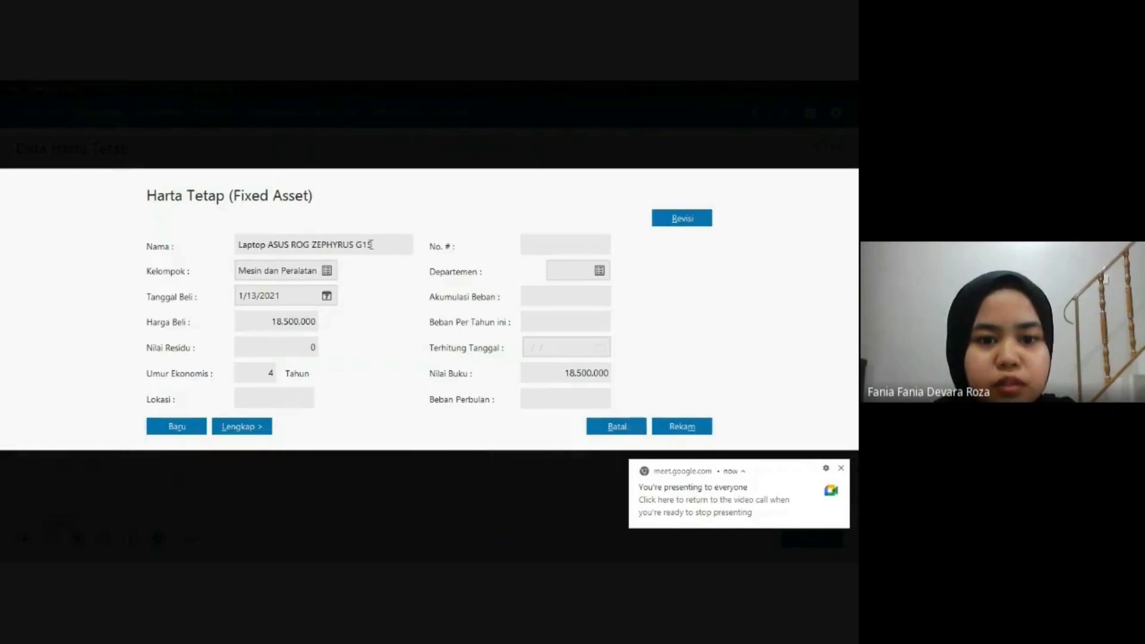
pyautogui.click(255, 424)
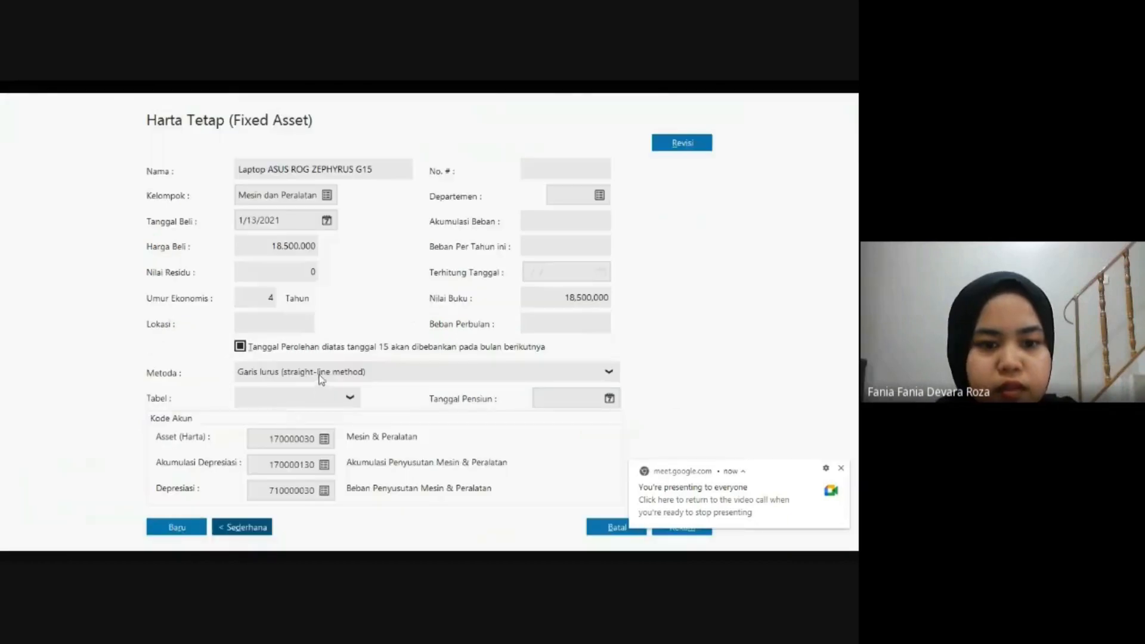
pyautogui.click(614, 526)
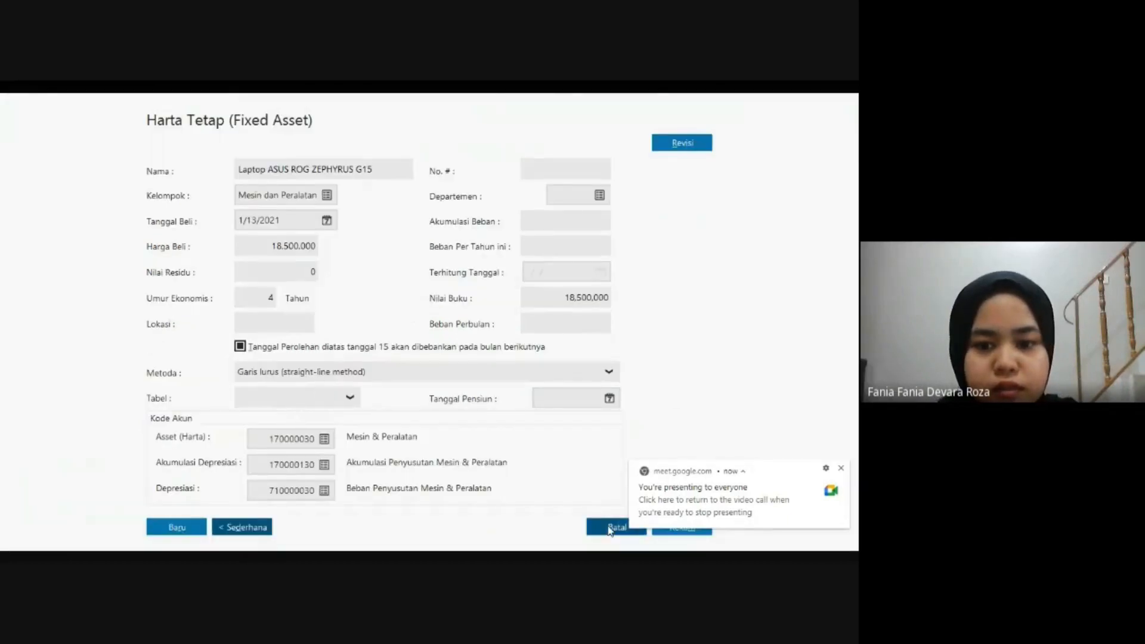
pyautogui.click(841, 468)
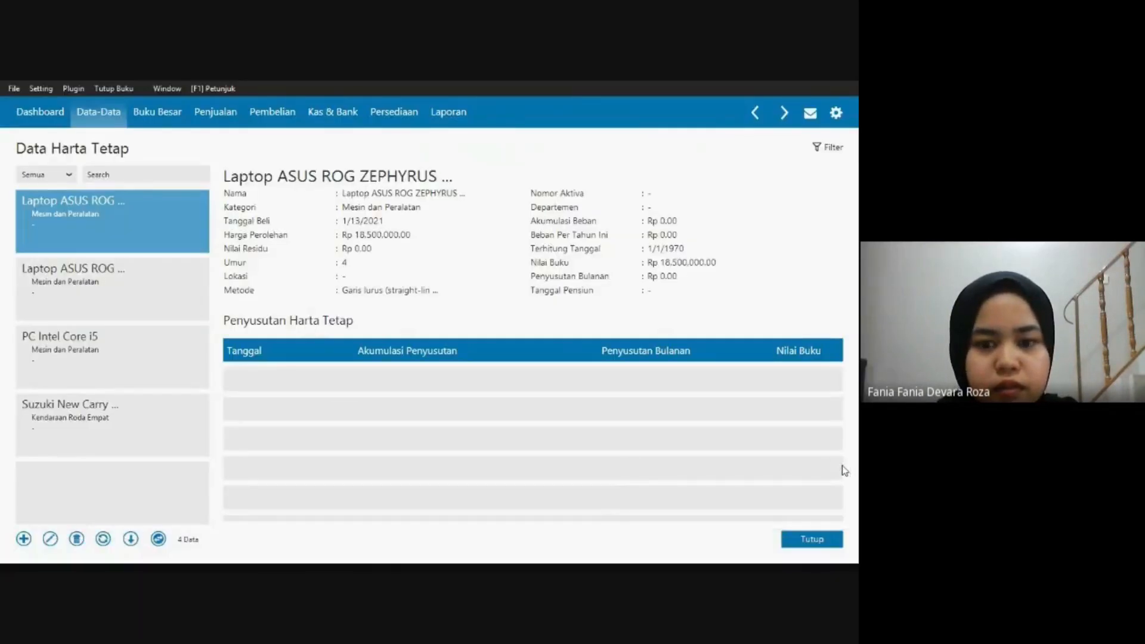
pyautogui.click(805, 540)
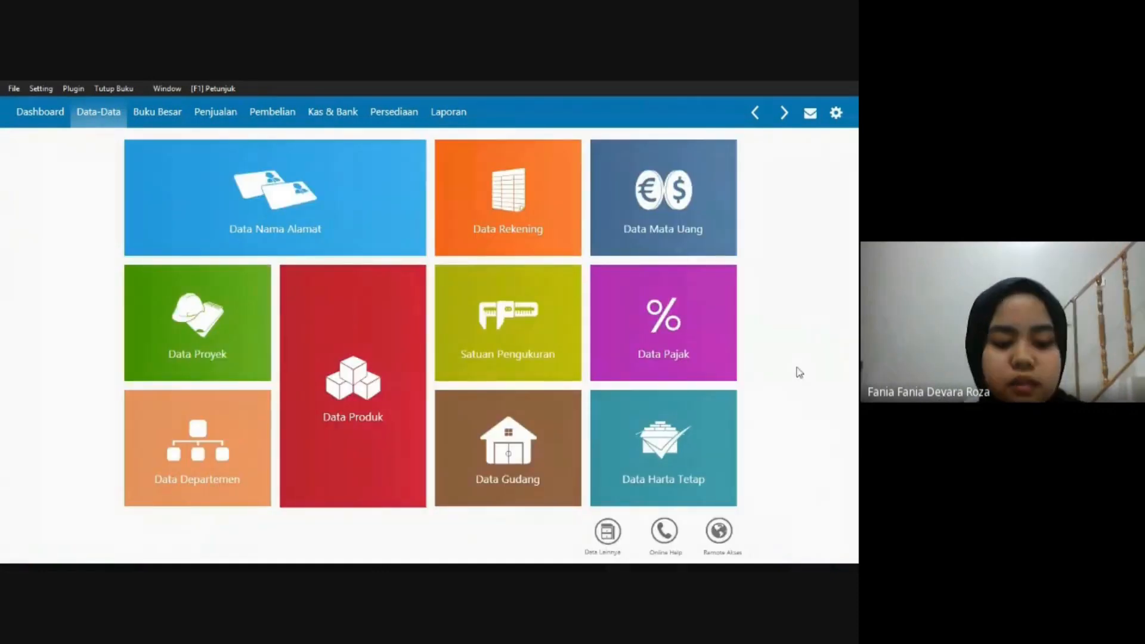
# Read the Transaksi 7 instructions in the SOAL UTS PDF and return to the accounting program.
pyautogui.hotkey('alt', 'Tab')
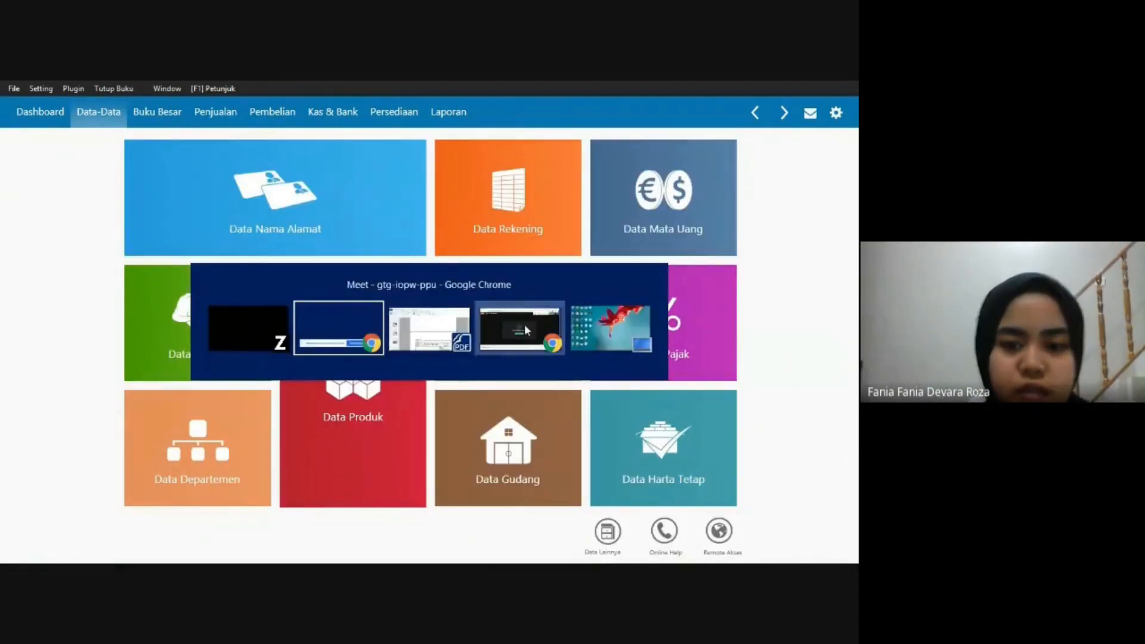
pyautogui.click(449, 319)
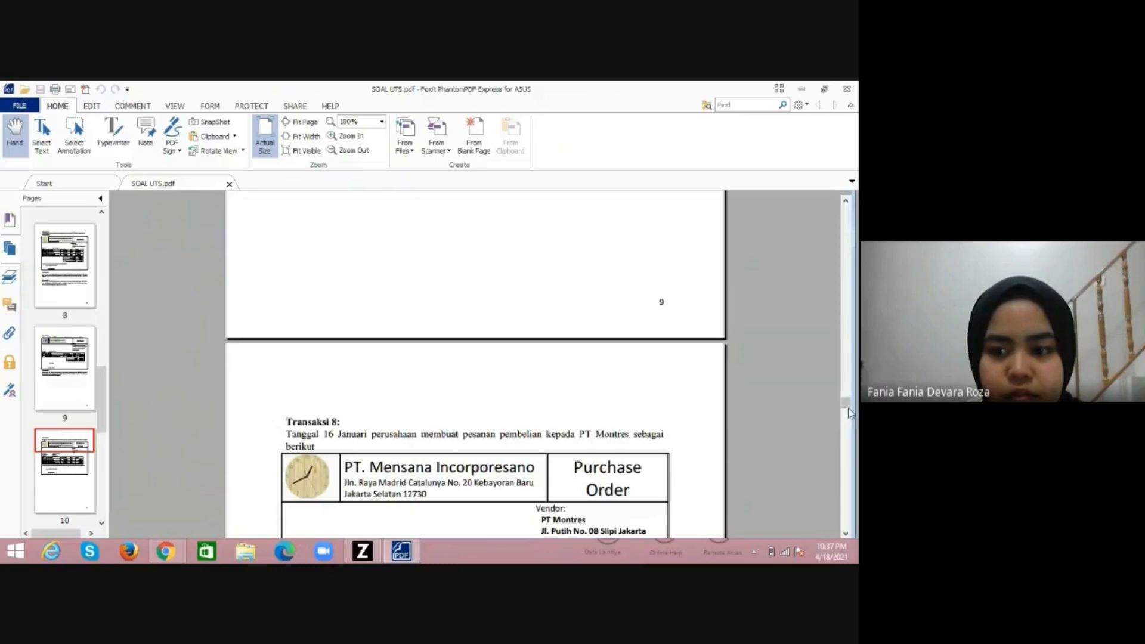
pyautogui.moveTo(850, 411)
pyautogui.mouseDown()
pyautogui.moveTo(848, 398)
pyautogui.moveTo(848, 409)
pyautogui.mouseUp()
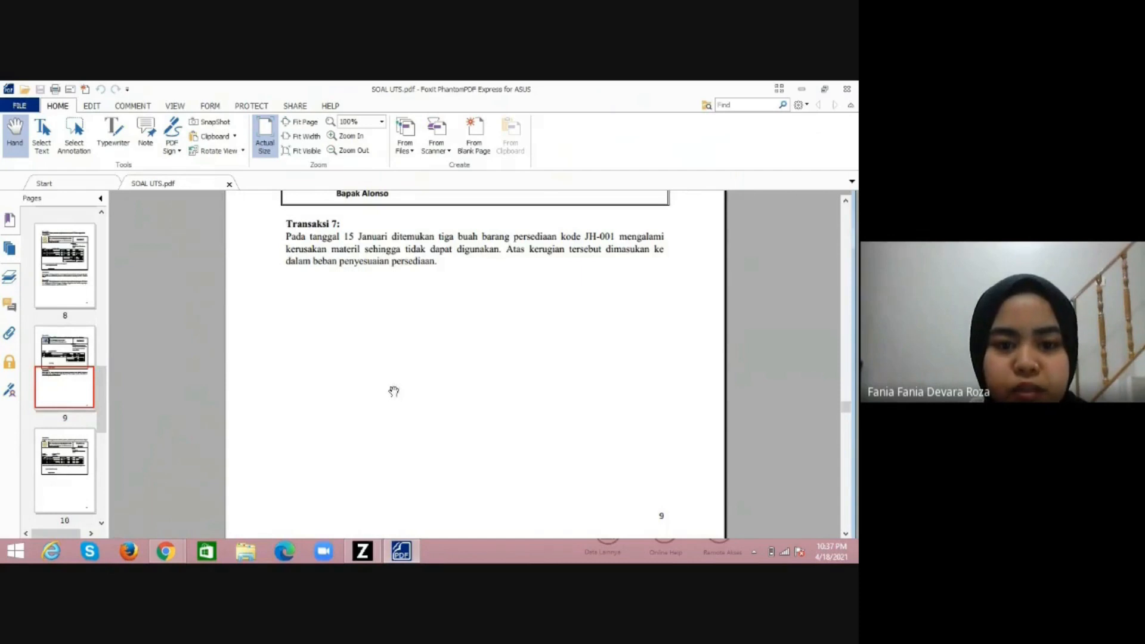
pyautogui.click(372, 549)
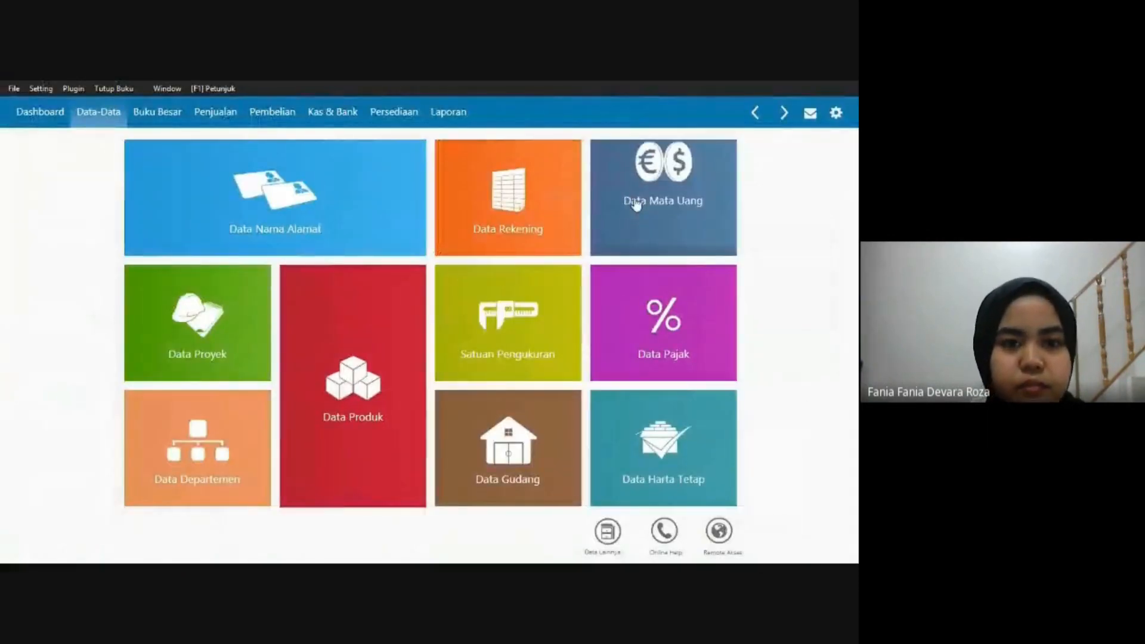
# Start a new inventory usage/adjustment entry and date it 1/15/2021, as given in Transaksi 7.
pyautogui.click(406, 121)
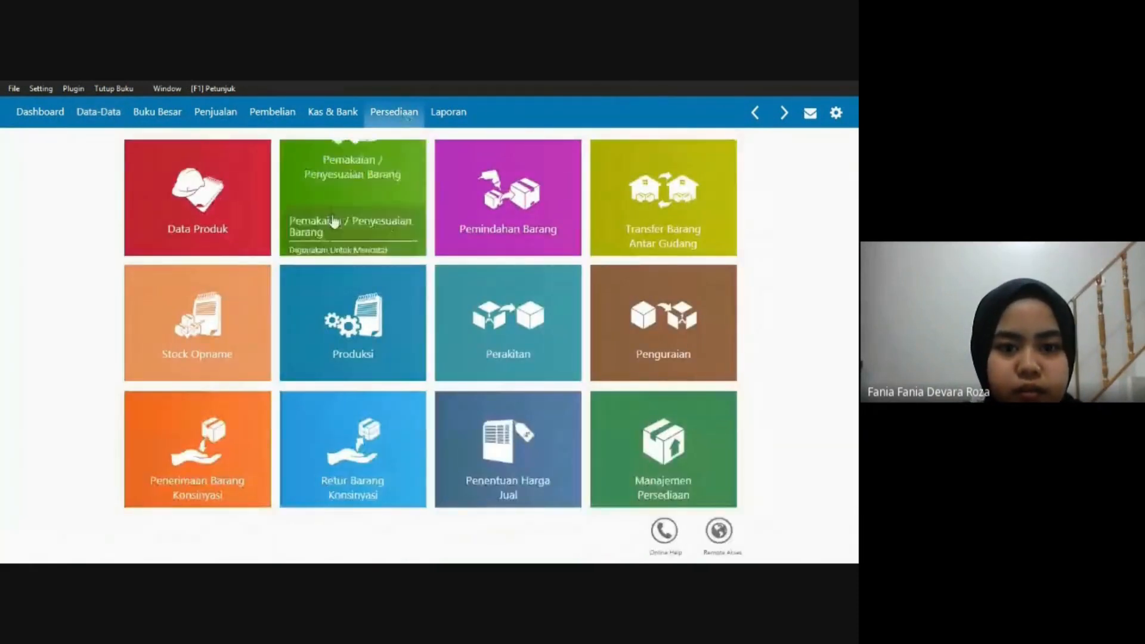
pyautogui.click(374, 198)
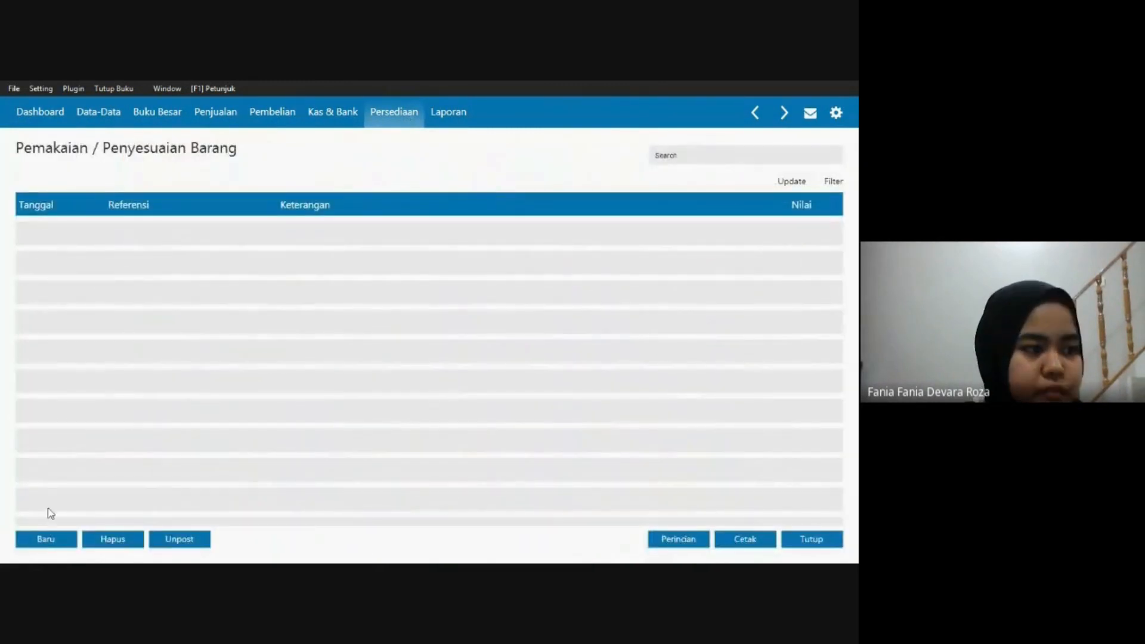
pyautogui.click(39, 541)
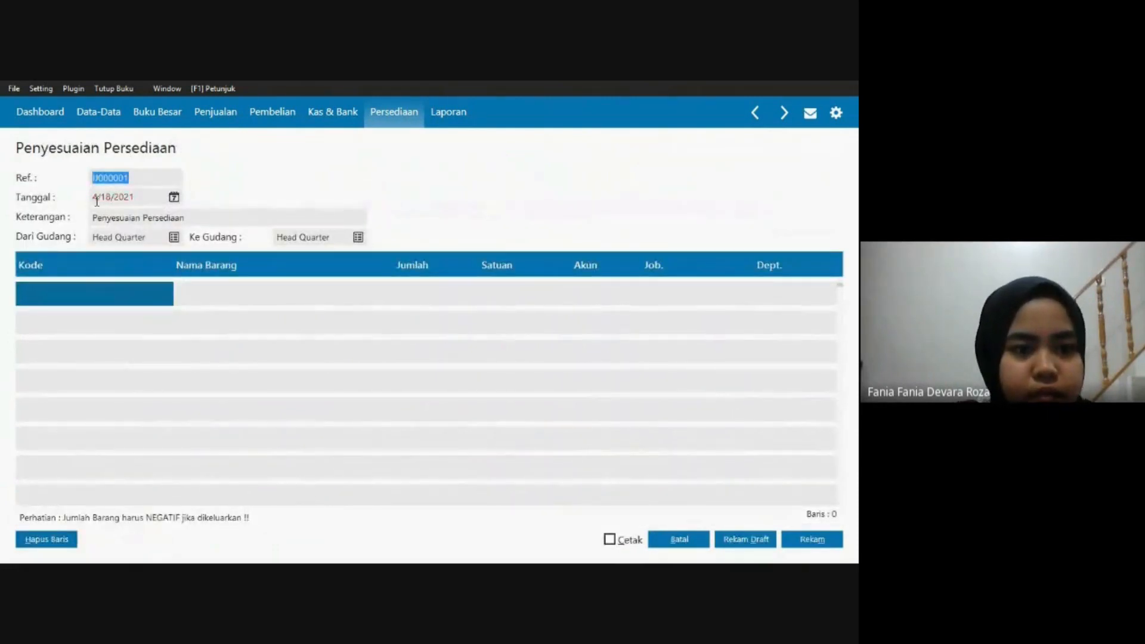
pyautogui.click(96, 201)
pyautogui.hotkey('alt', 'Tab')
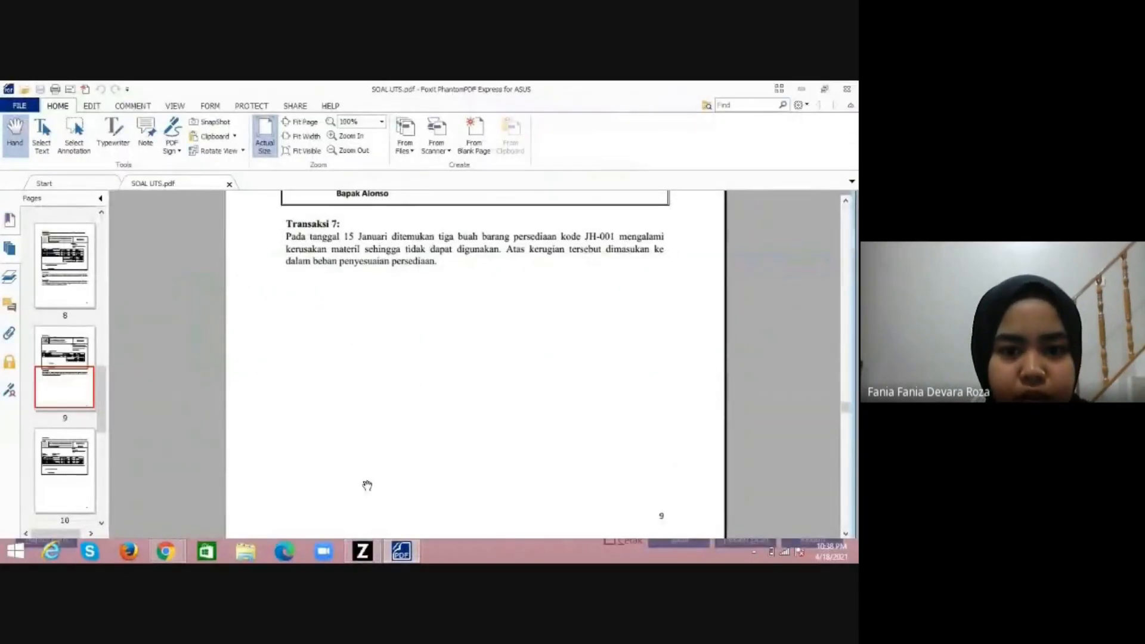
pyautogui.click(362, 551)
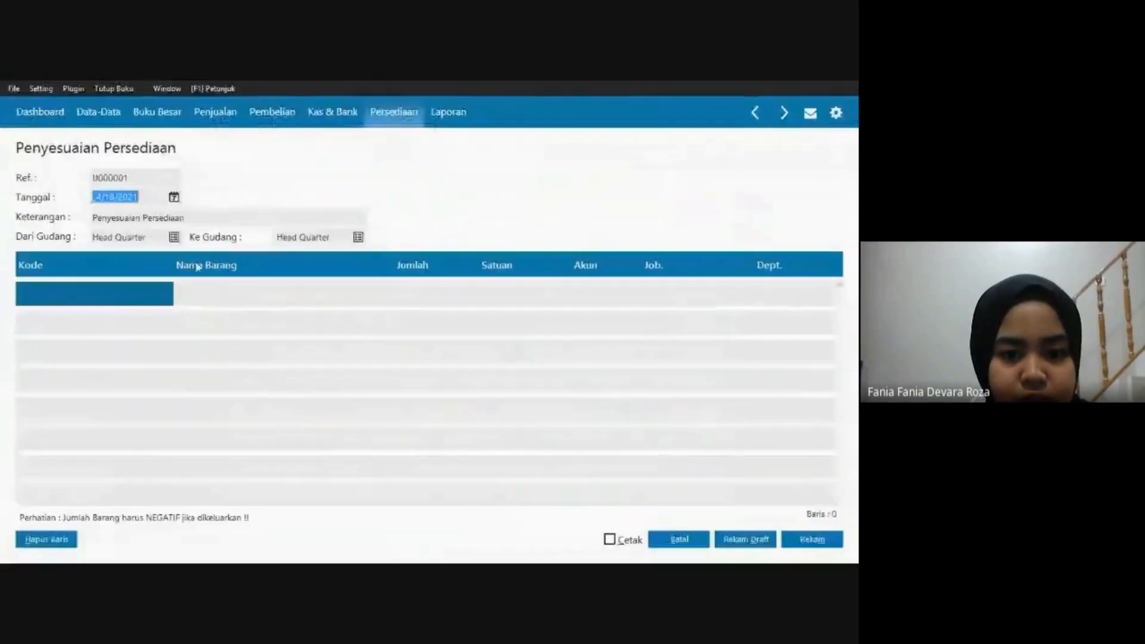
pyautogui.click(95, 196)
pyautogui.write('1/15')
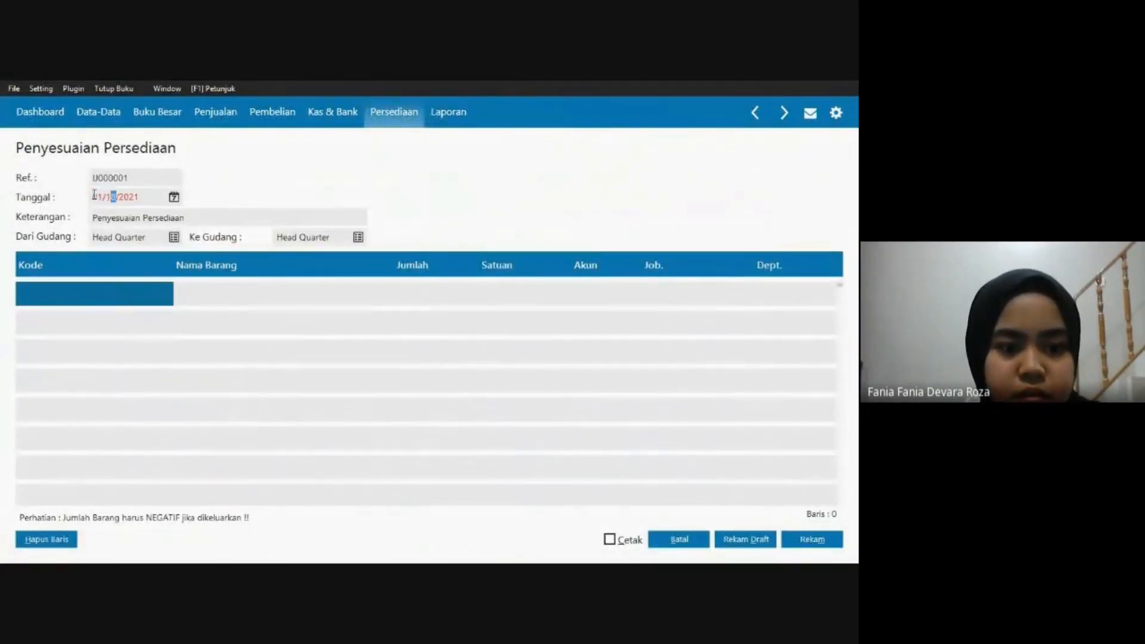
pyautogui.click(204, 220)
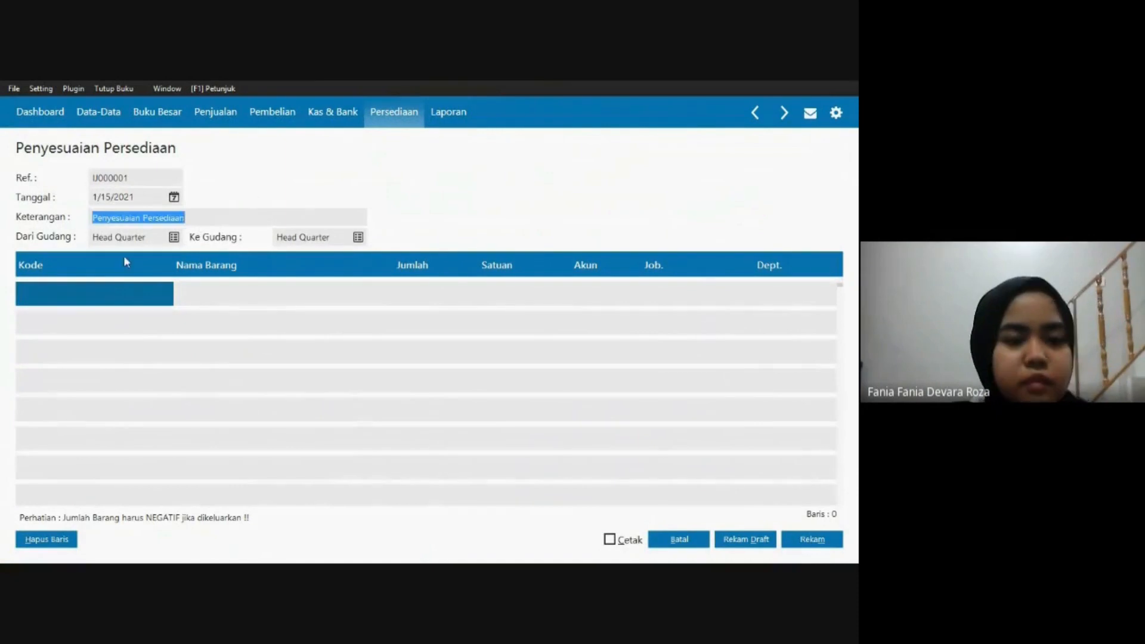
# Add item JH-001 Jam Dinding Kayu 3D to the adjustment with a quantity of -3.
pyautogui.doubleClick(66, 292)
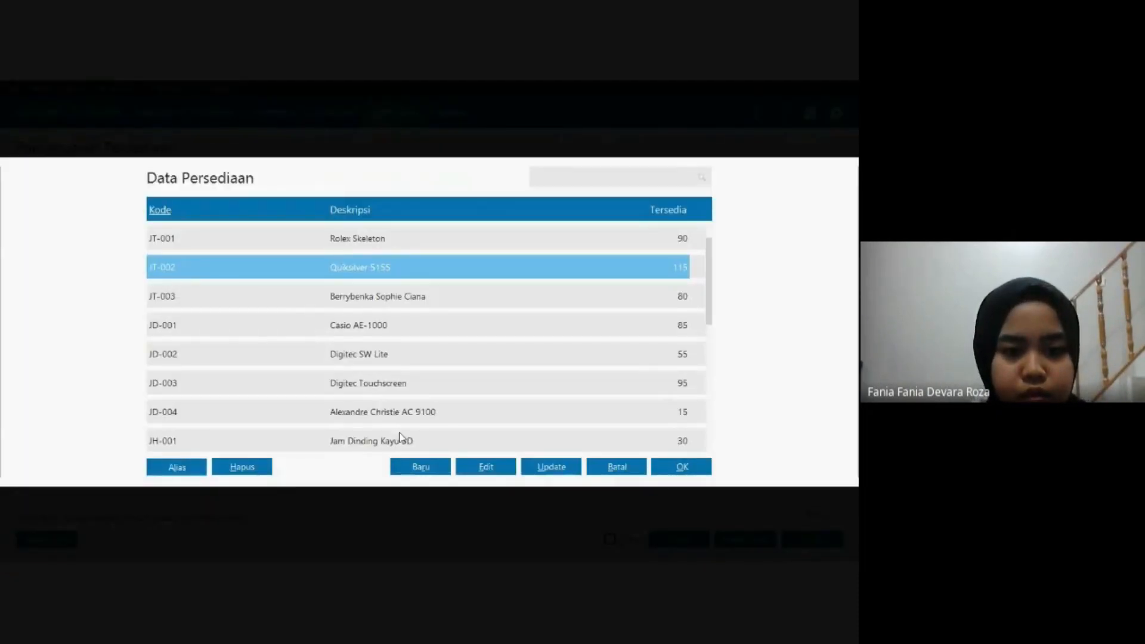
pyautogui.click(400, 440)
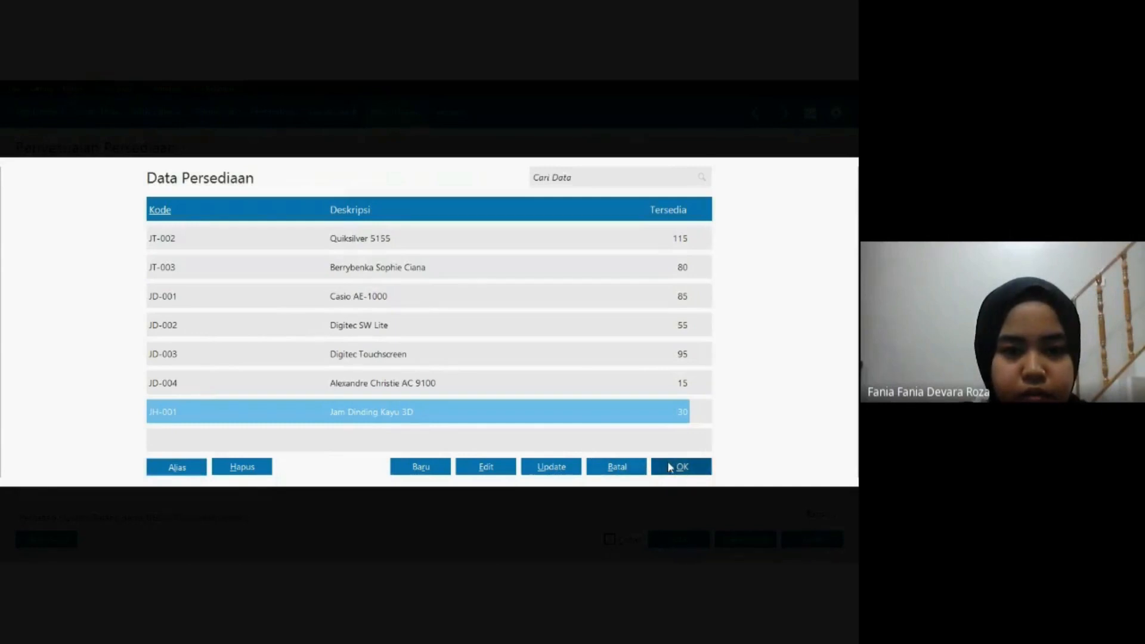
pyautogui.click(669, 467)
pyautogui.write('3')
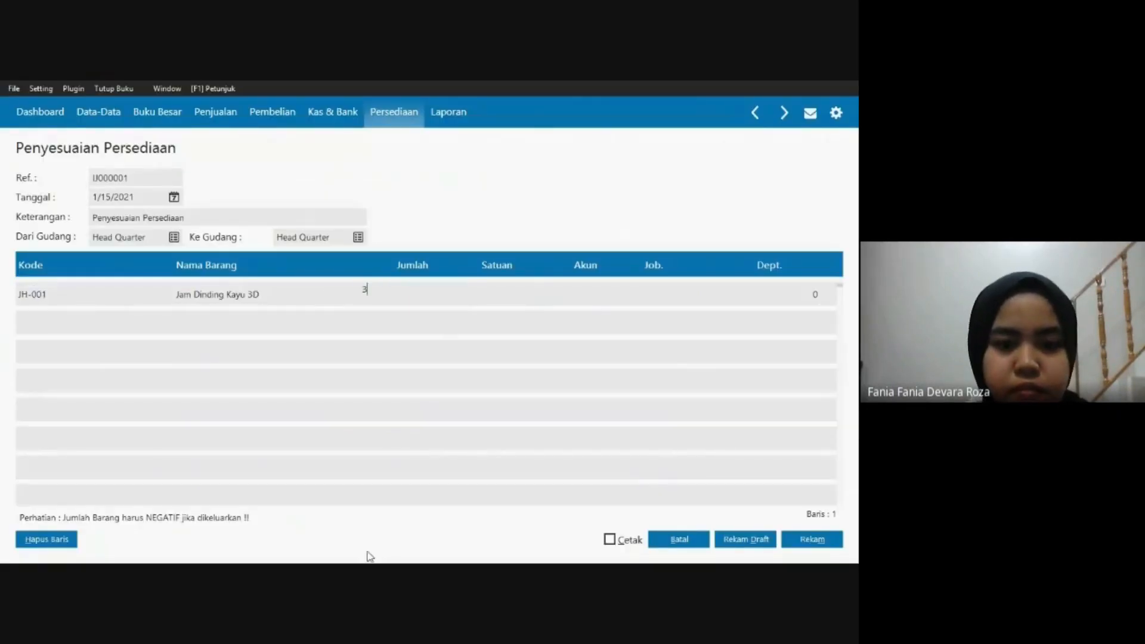
pyautogui.press('Return')
pyautogui.press('Return')
pyautogui.press('Left')
pyautogui.press('Left')
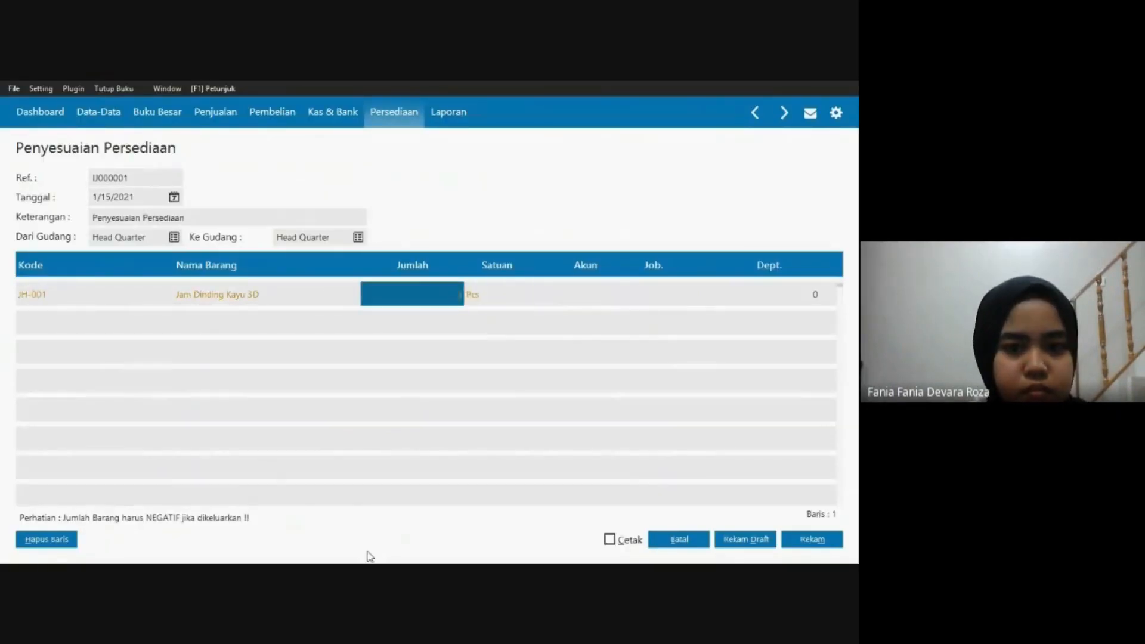
pyautogui.press('BackSpace')
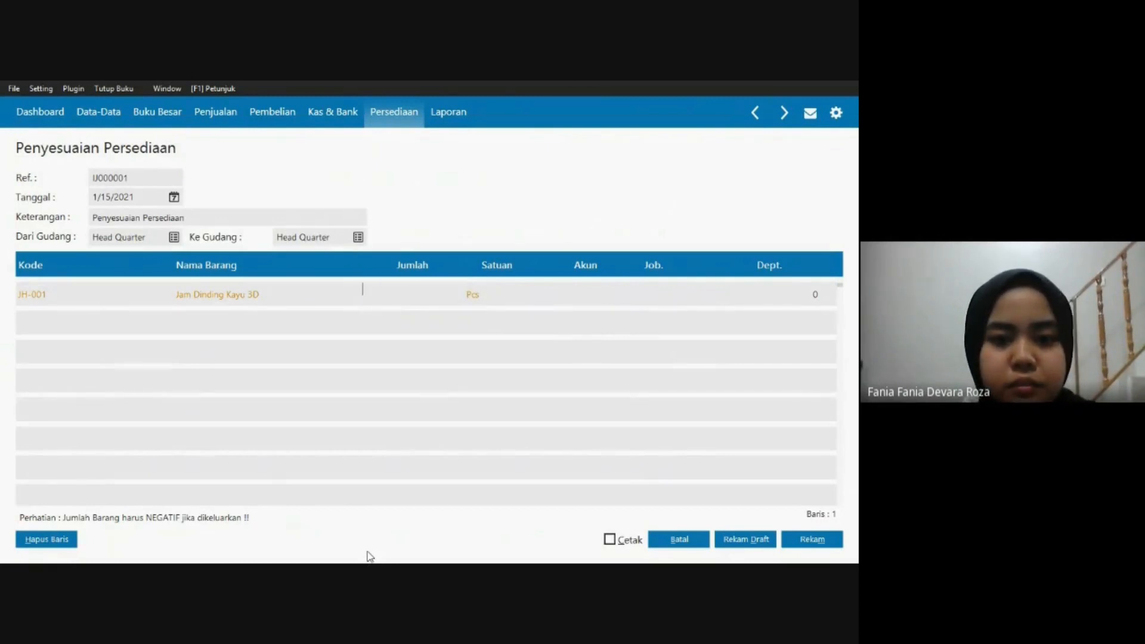
pyautogui.write('-3')
pyautogui.press('Return')
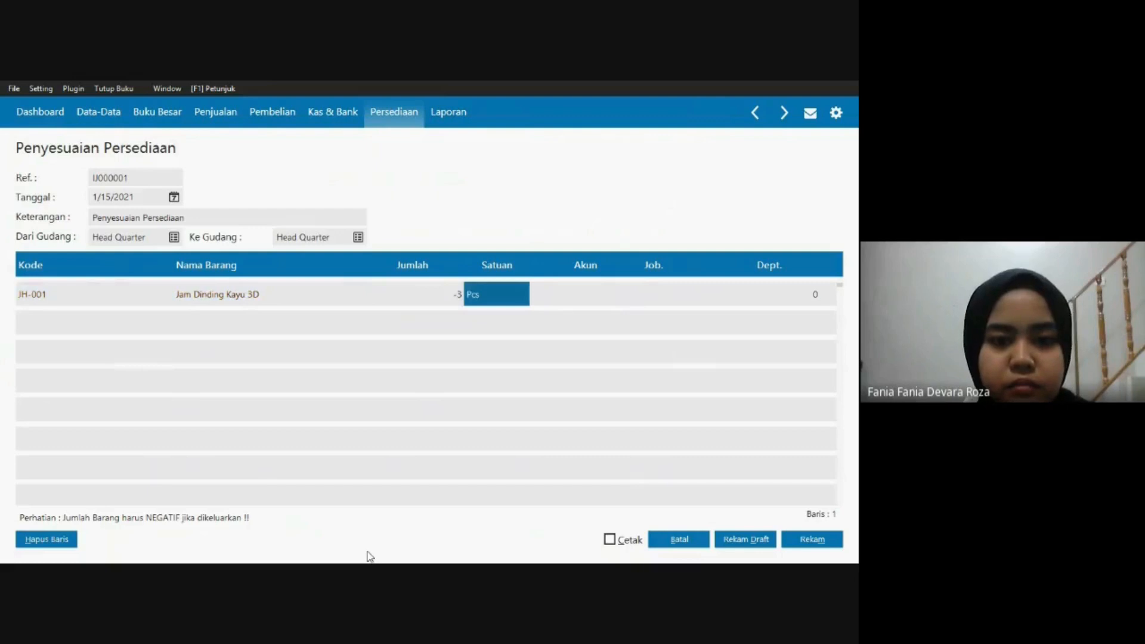
# Assign the Penyesuaian Persediaan account to the JH-001 adjustment line, as required by Transaksi 7 in the PDF.
pyautogui.hotkey('alt', 'Tab')
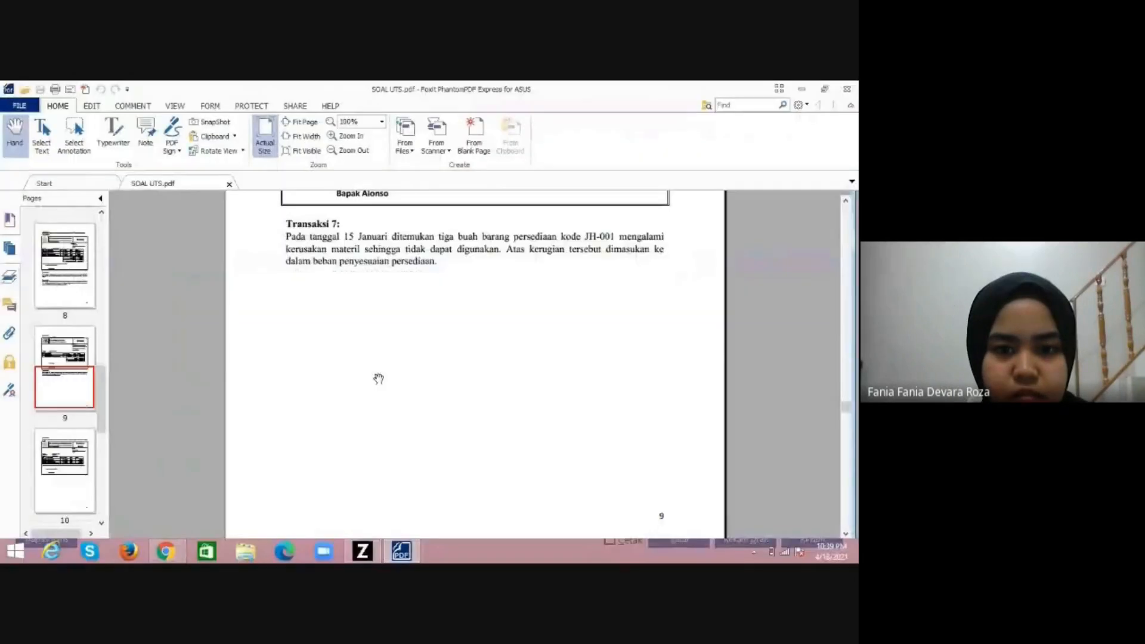
pyautogui.click(370, 552)
pyautogui.click(594, 298)
pyautogui.doubleClick(594, 298)
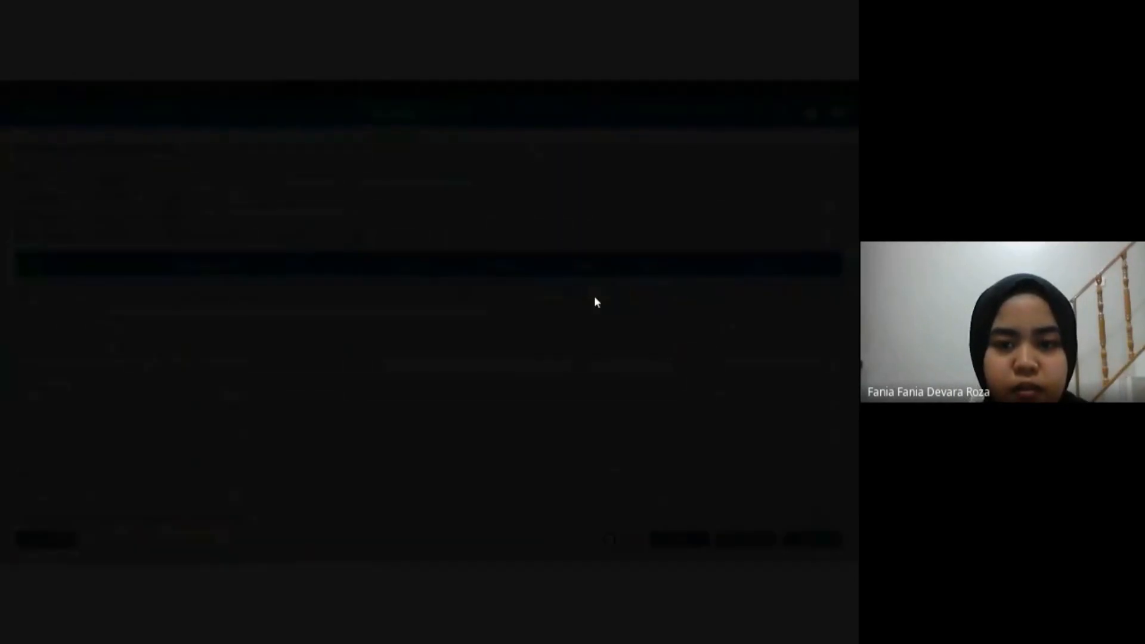
pyautogui.press('Down')
pyautogui.press('Down')
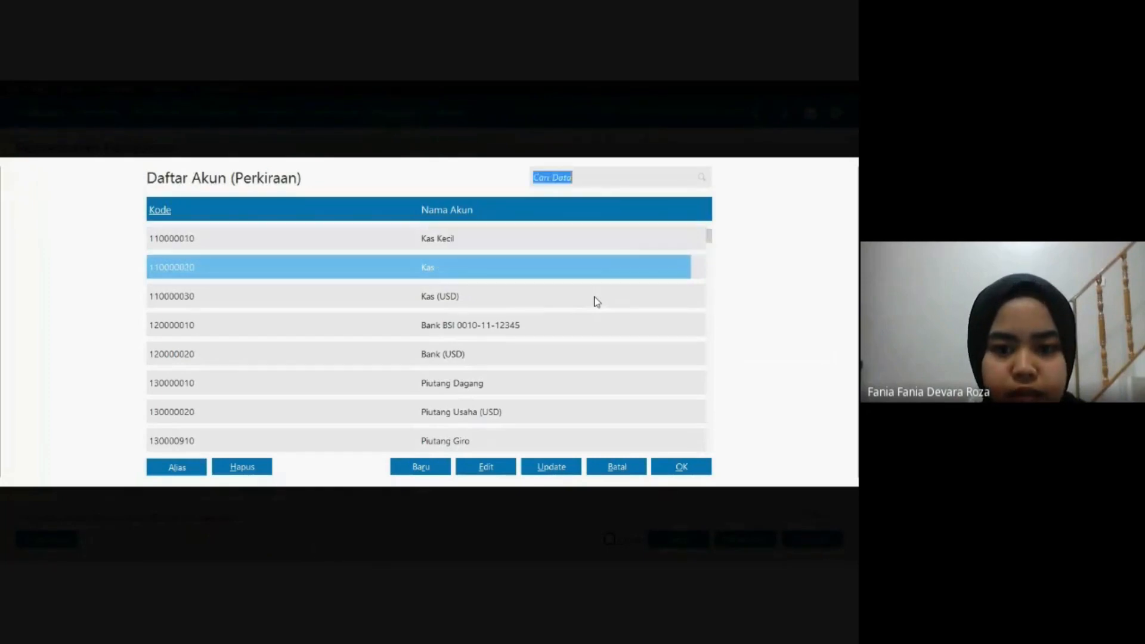
pyautogui.scroll(-15, 597, 301)
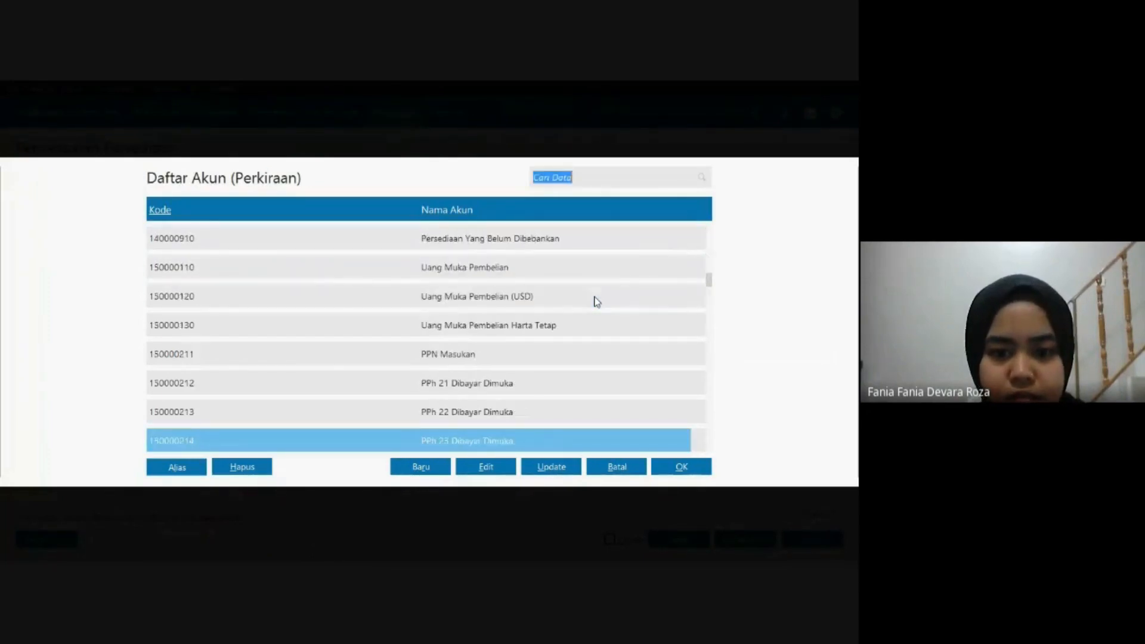
pyautogui.press('Down')
pyautogui.press('Down')
pyautogui.press('Down')
pyautogui.press('Down')
pyautogui.press('Down')
pyautogui.press('Down')
pyautogui.press('Down')
pyautogui.press('Down')
pyautogui.press('Down')
pyautogui.press('Down')
pyautogui.press('Down')
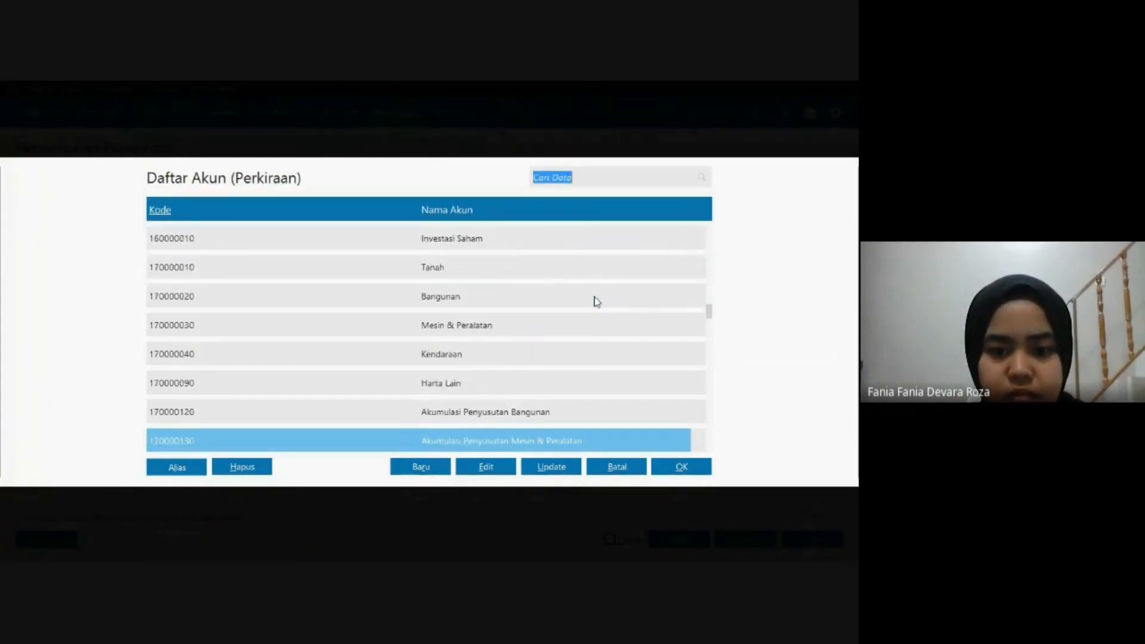
pyautogui.press('Down')
pyautogui.press('Down')
pyautogui.press('Down')
pyautogui.press('Down')
pyautogui.press('Down')
pyautogui.press('Down')
pyautogui.press('Down')
pyautogui.press('Down')
pyautogui.press('Down')
pyautogui.press('Down')
pyautogui.press('Down')
pyautogui.press('Down')
pyautogui.press('Down')
pyautogui.press('Down')
pyautogui.press('Down')
pyautogui.press('Down')
pyautogui.press('Down')
pyautogui.press('Down')
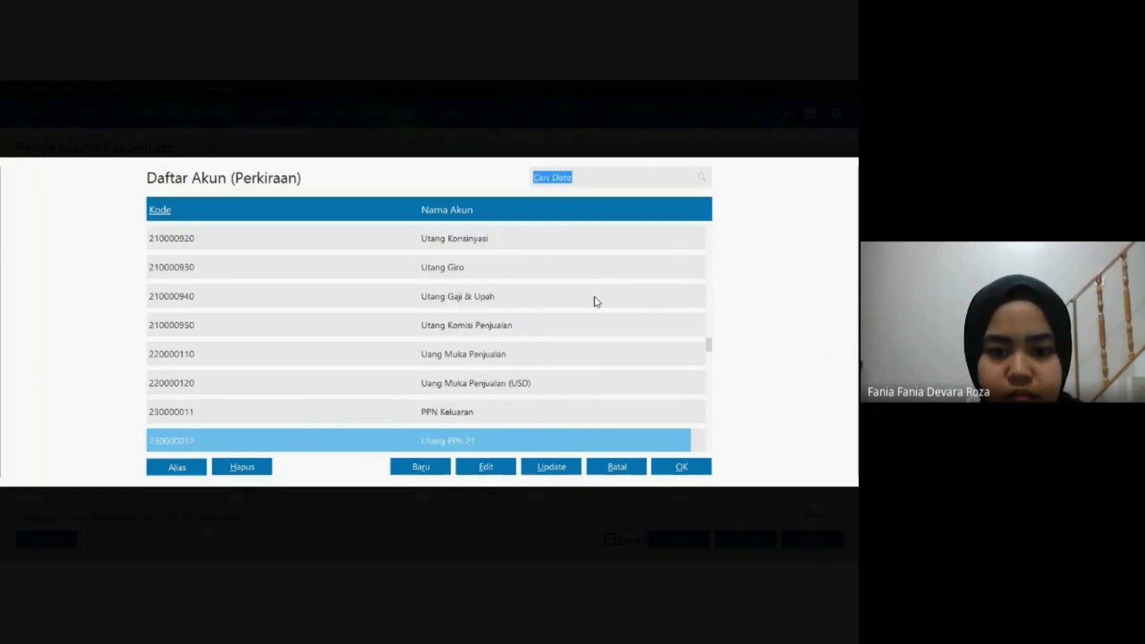
pyautogui.press('Down')
pyautogui.press('Down')
pyautogui.press('Down')
pyautogui.press('Down')
pyautogui.press('Down')
pyautogui.press('Down')
pyautogui.press('Down')
pyautogui.press('Down')
pyautogui.press('Down')
pyautogui.press('Down')
pyautogui.press('Down')
pyautogui.press('Down')
pyautogui.press('Down')
pyautogui.press('Down')
pyautogui.press('Down')
pyautogui.press('Down')
pyautogui.press('Down')
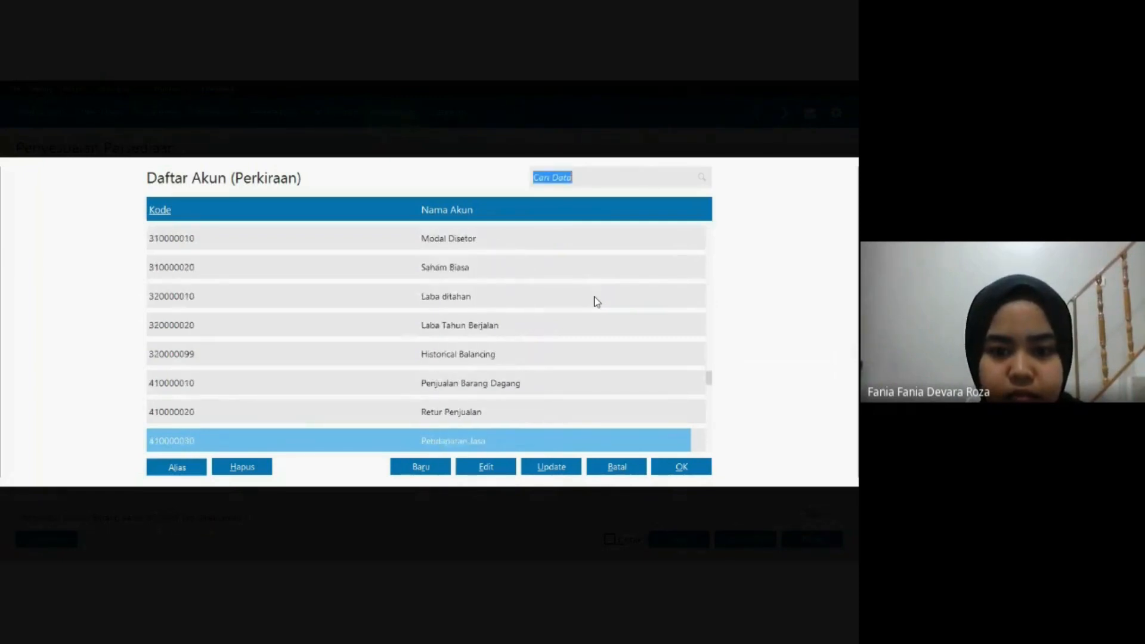
pyautogui.press('Down')
pyautogui.press('Down')
pyautogui.press('Down')
pyautogui.press('Down')
pyautogui.press('Down')
pyautogui.press('Down')
pyautogui.press('Down')
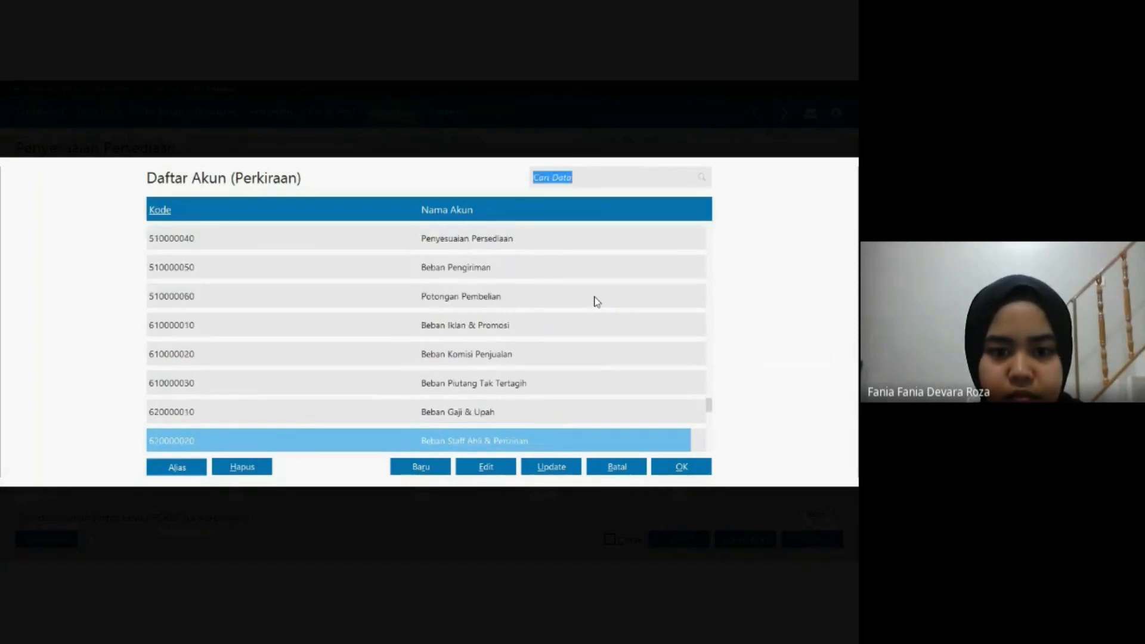
pyautogui.press('Down')
pyautogui.press('Down')
pyautogui.press('Down')
pyautogui.press('Down')
pyautogui.press('Down')
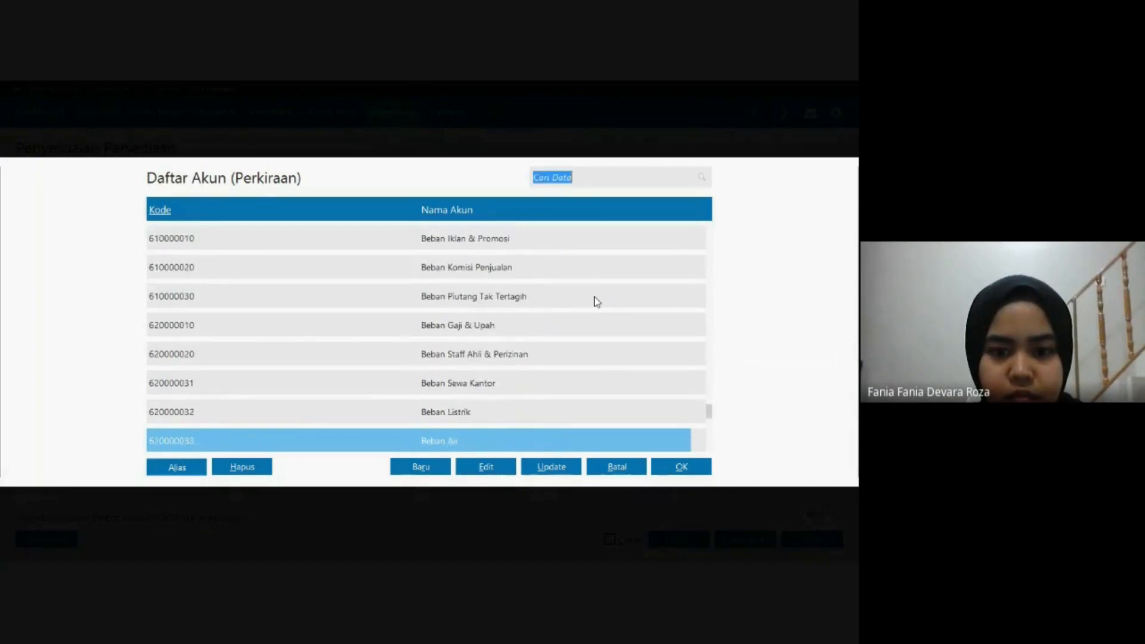
pyautogui.press('Down')
pyautogui.press('Down')
pyautogui.press('Down')
pyautogui.press('Down')
pyautogui.press('Down')
pyautogui.press('Down')
pyautogui.press('Down')
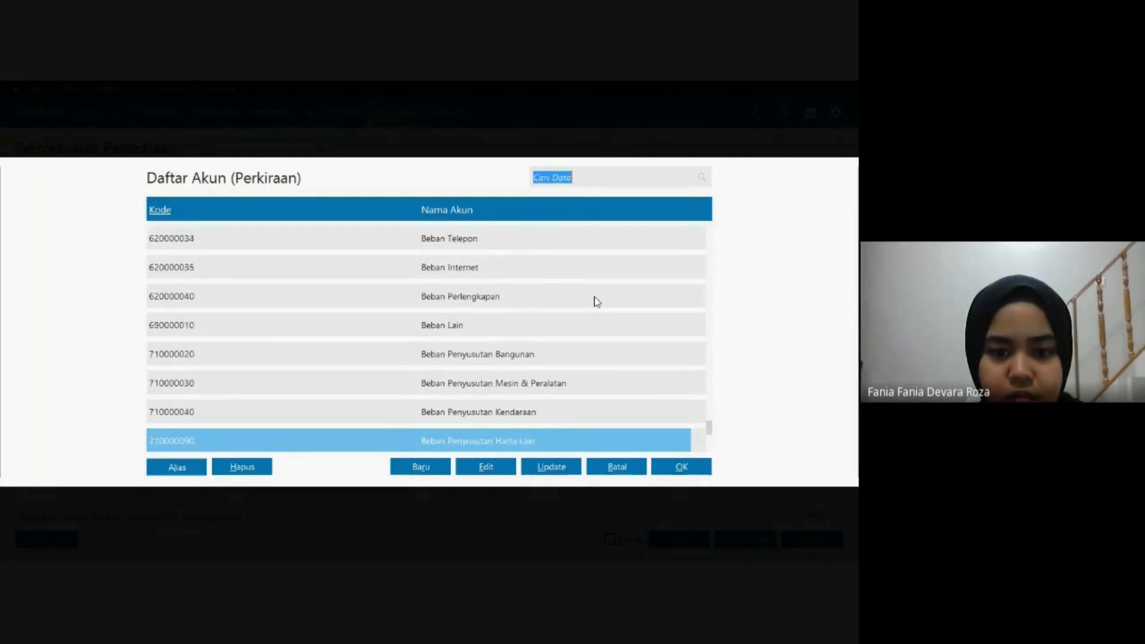
pyautogui.press('Down')
pyautogui.press('Down')
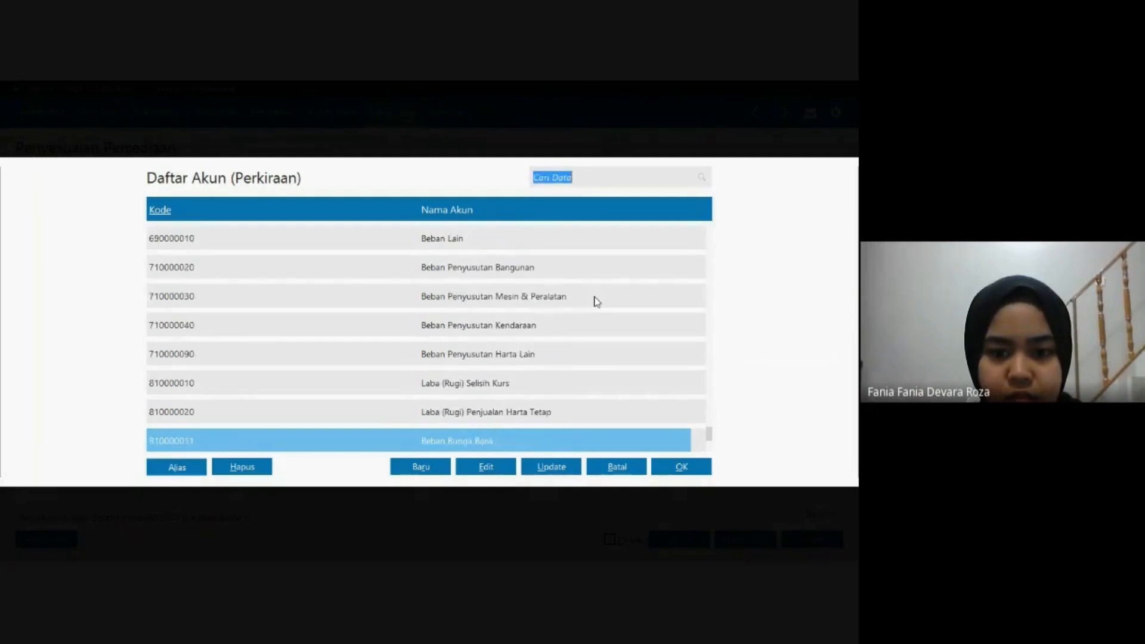
pyautogui.press('Down')
pyautogui.press('Down')
pyautogui.press('pageup')
pyautogui.press('pageup')
pyautogui.press('pageup')
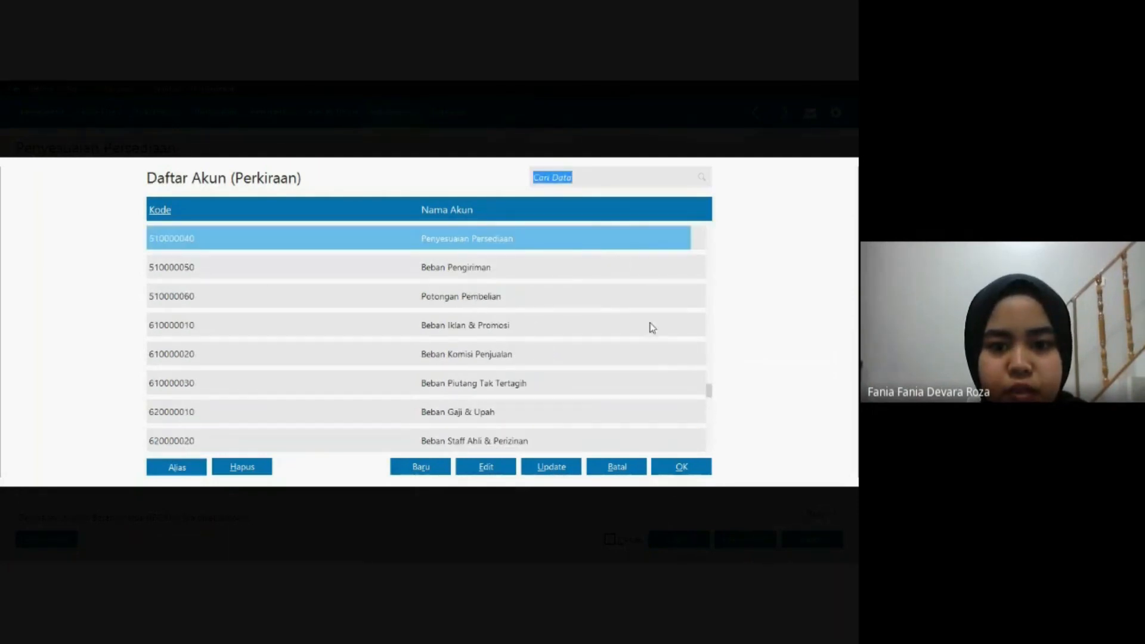
pyautogui.click(679, 467)
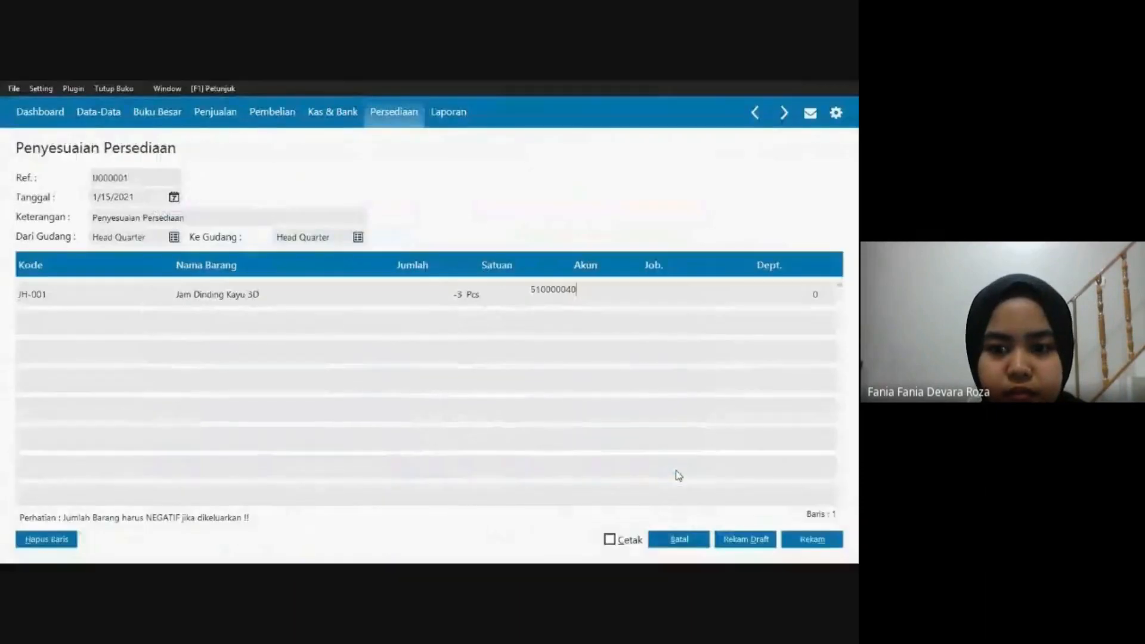
# Record the inventory adjustment, cancel the new blank entry, and close the adjustment list.
pyautogui.click(800, 543)
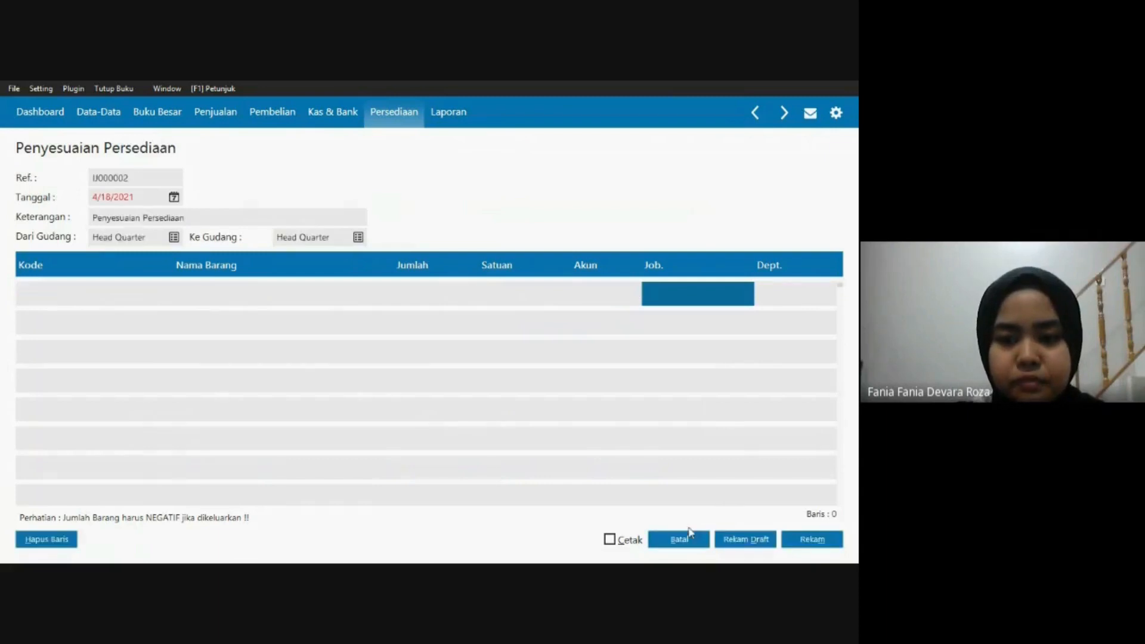
pyautogui.click(683, 540)
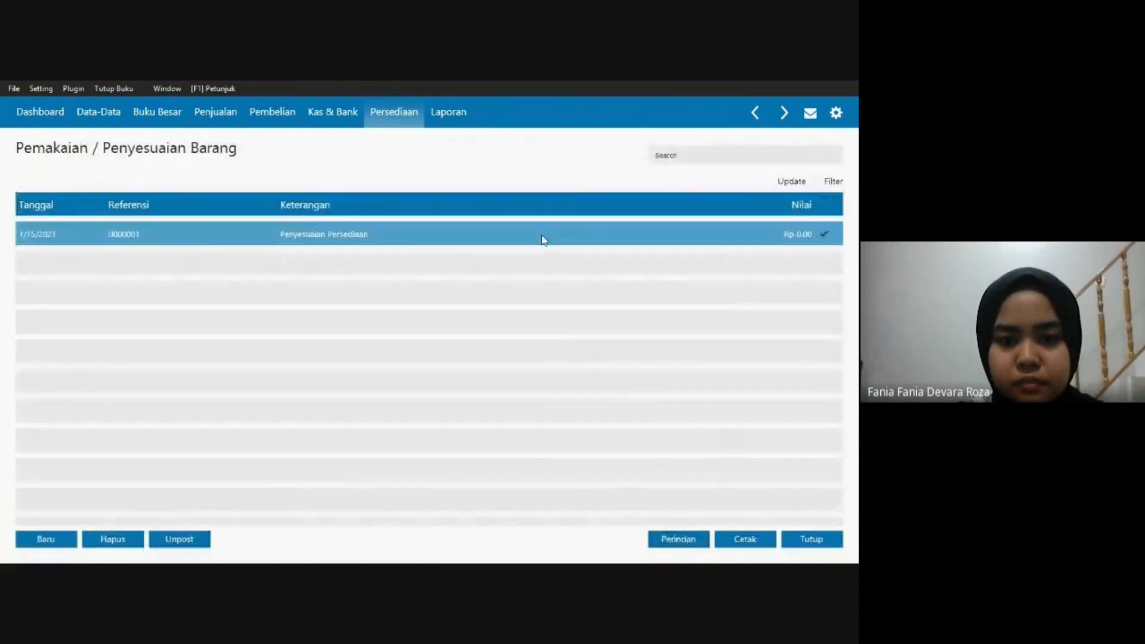
pyautogui.click(811, 540)
# Read the Transaksi 8 purchase order to PT Montres and its advance payment note in the SOAL UTS PDF.
pyautogui.hotkey('alt', 'Tab')
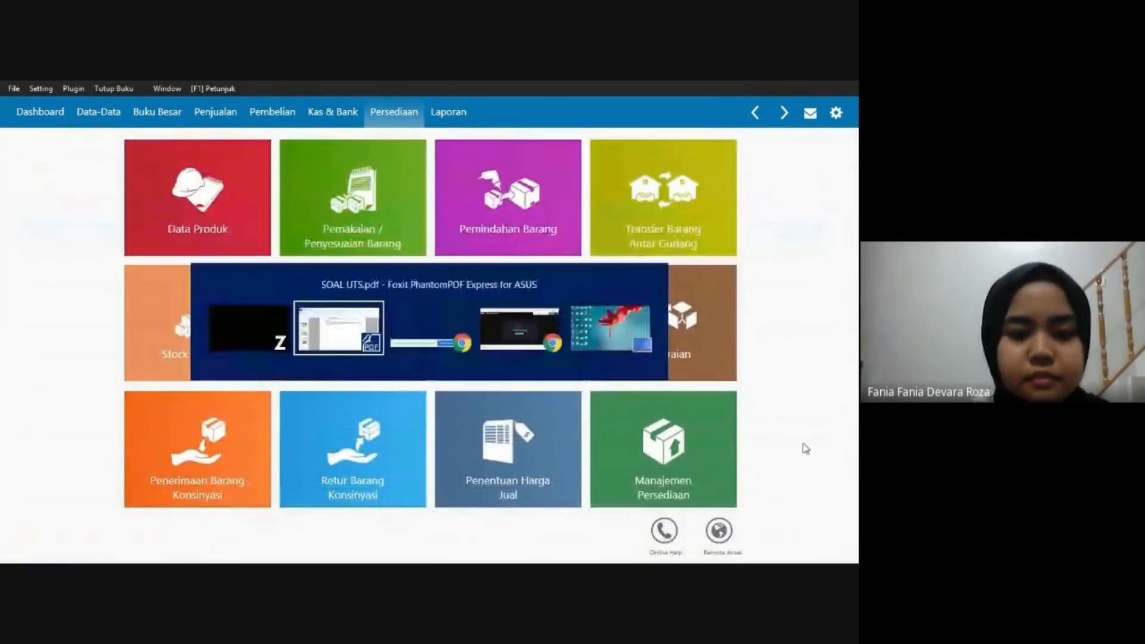
pyautogui.click(365, 340)
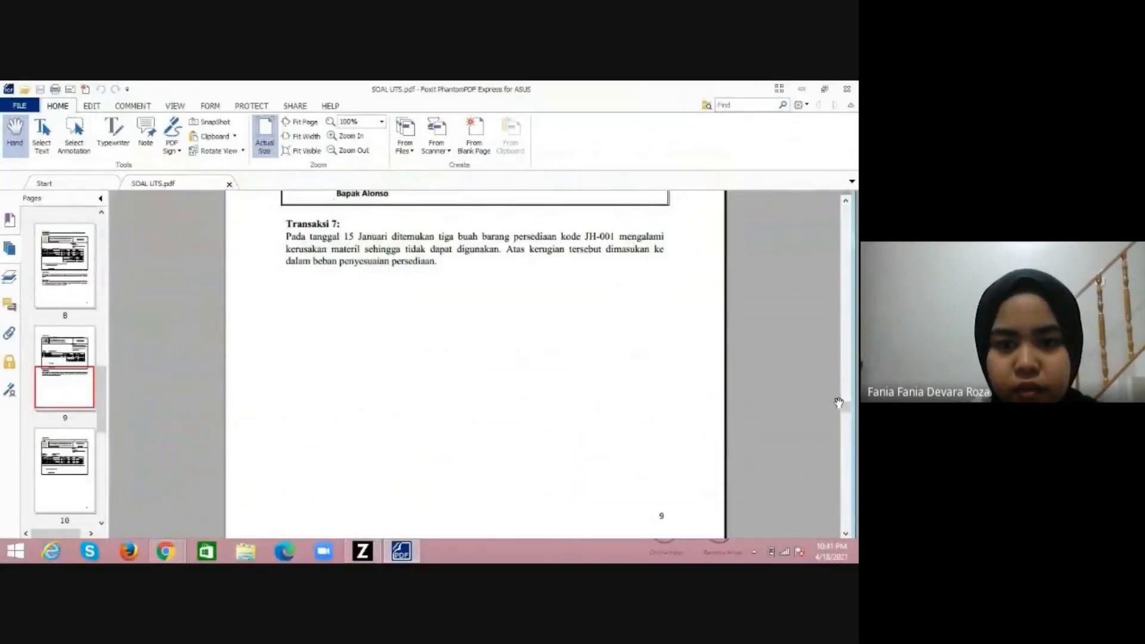
pyautogui.moveTo(847, 412); pyautogui.dragTo(848, 425)
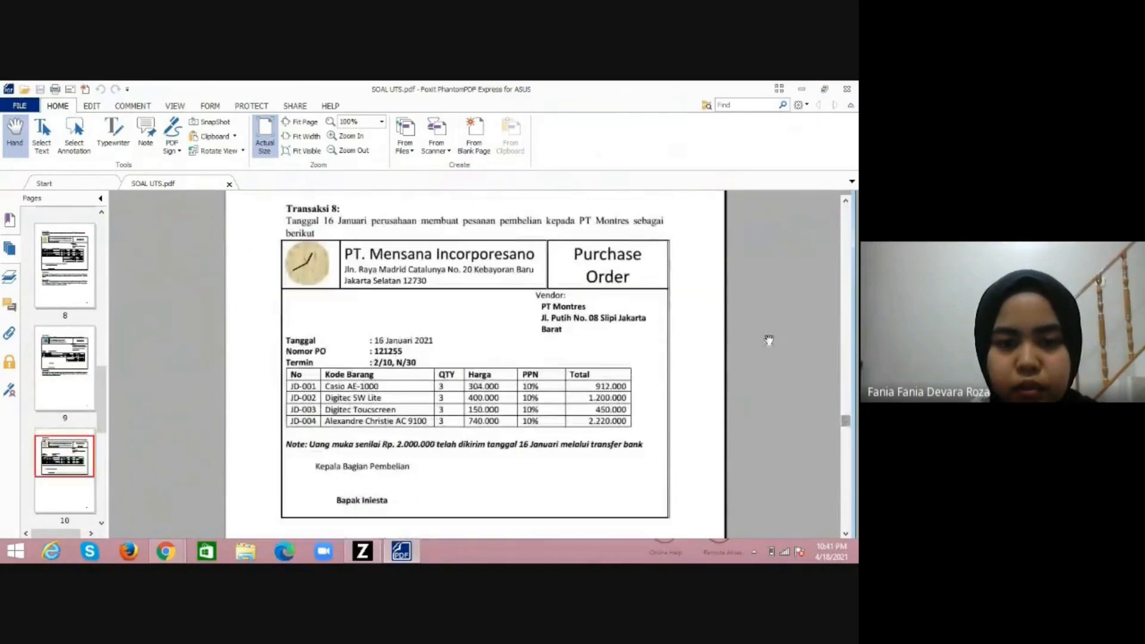
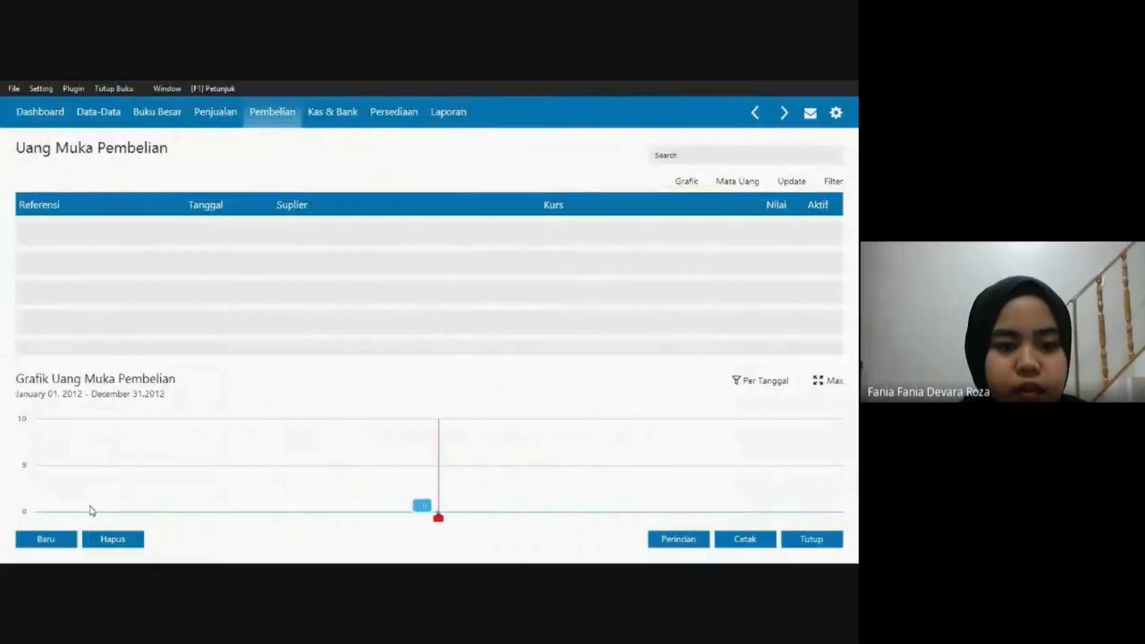
# Start a new Uang Muka Pembelian entry paid from the Bank BSI cash account.
pyautogui.click(46, 539)
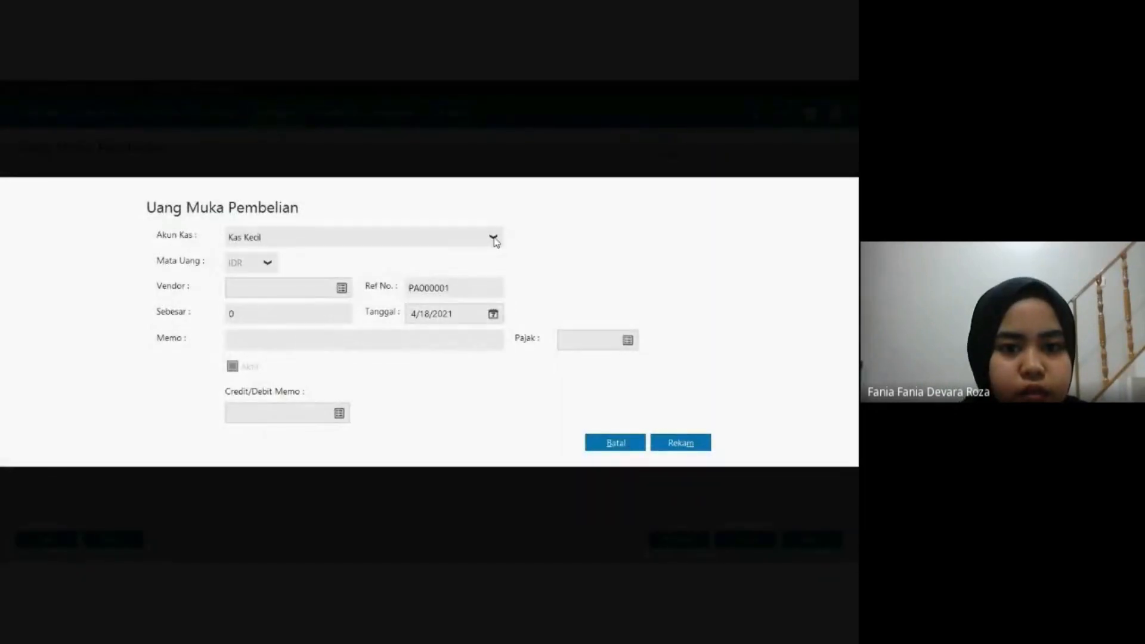
pyautogui.click(494, 239)
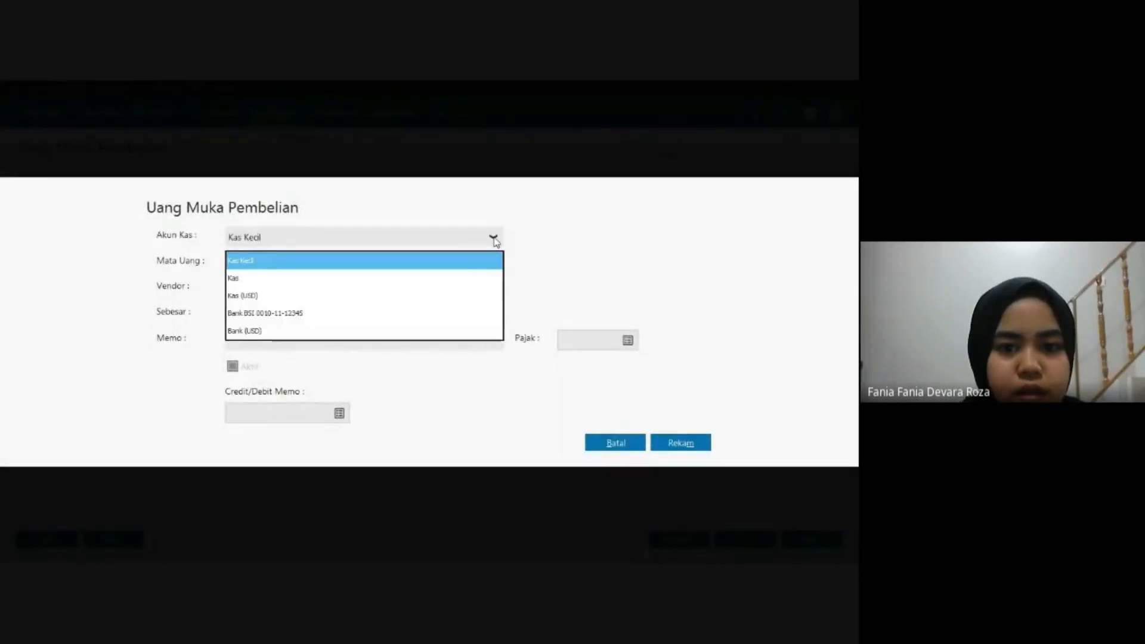
pyautogui.click(443, 314)
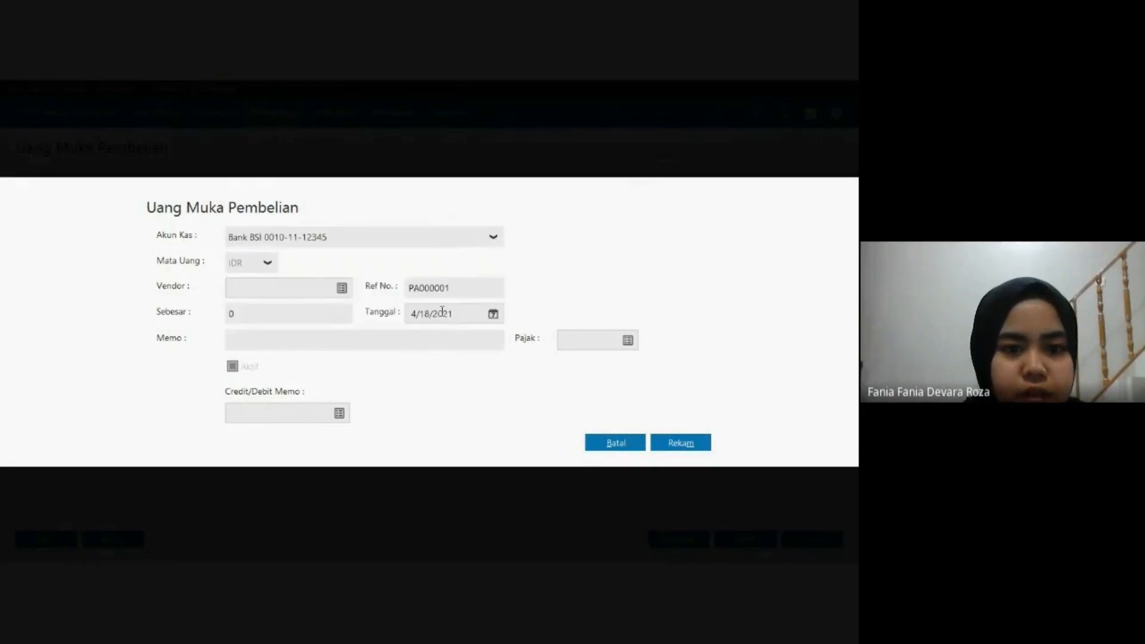
# Check the vendor in the Transaksi 8 purchase order and set the advance payment's vendor to PT Montres.
pyautogui.click(342, 289)
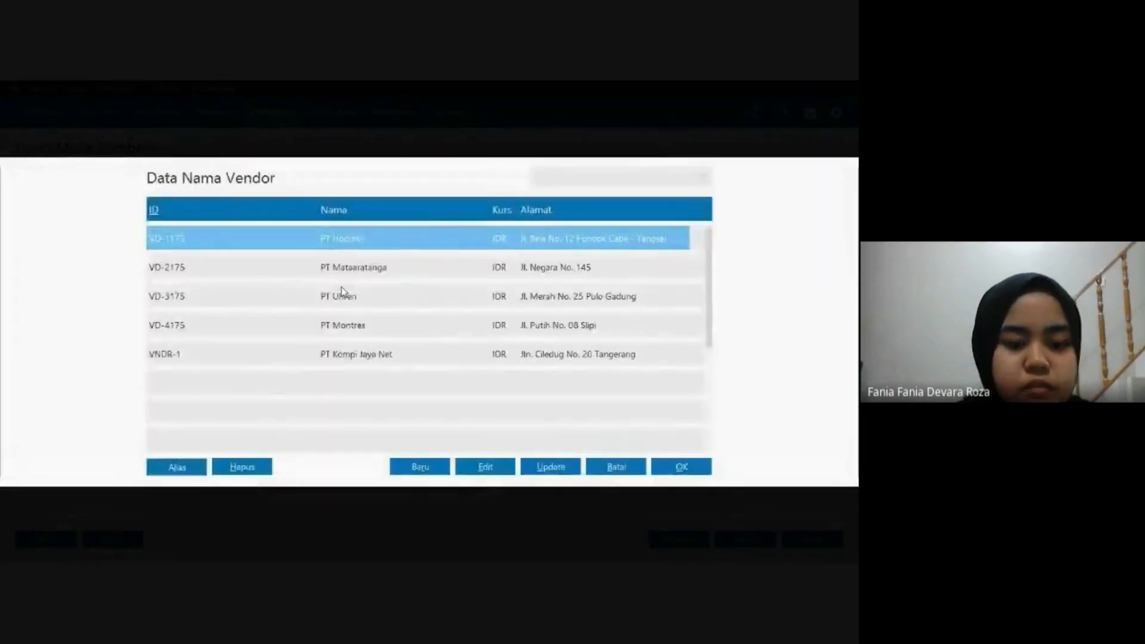
pyautogui.hotkey('alt', 'Tab')
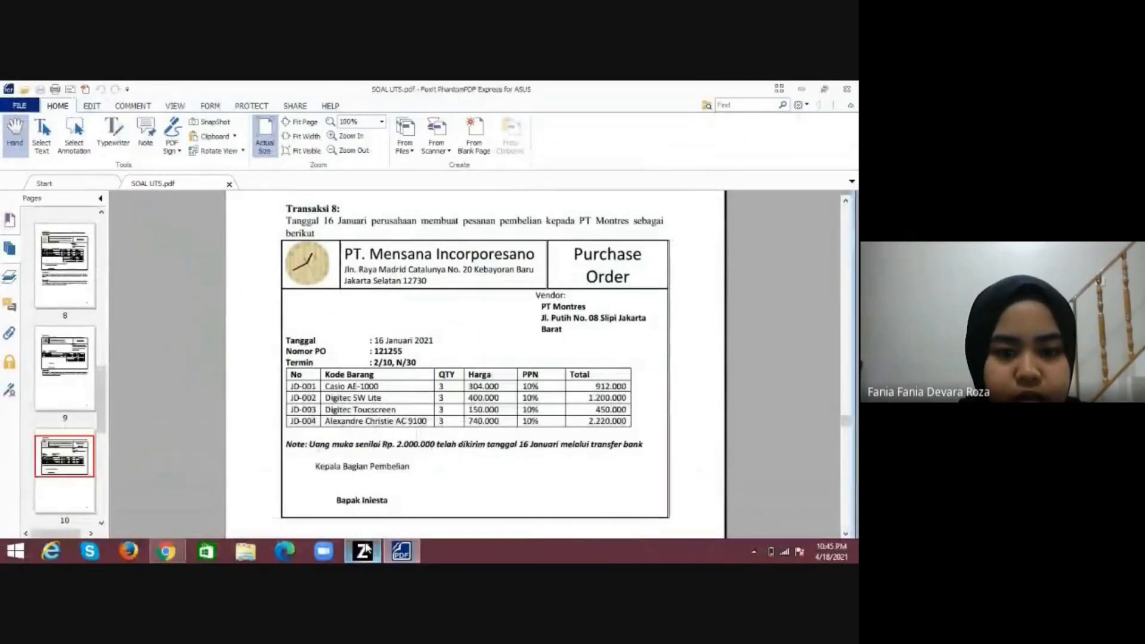
pyautogui.click(365, 549)
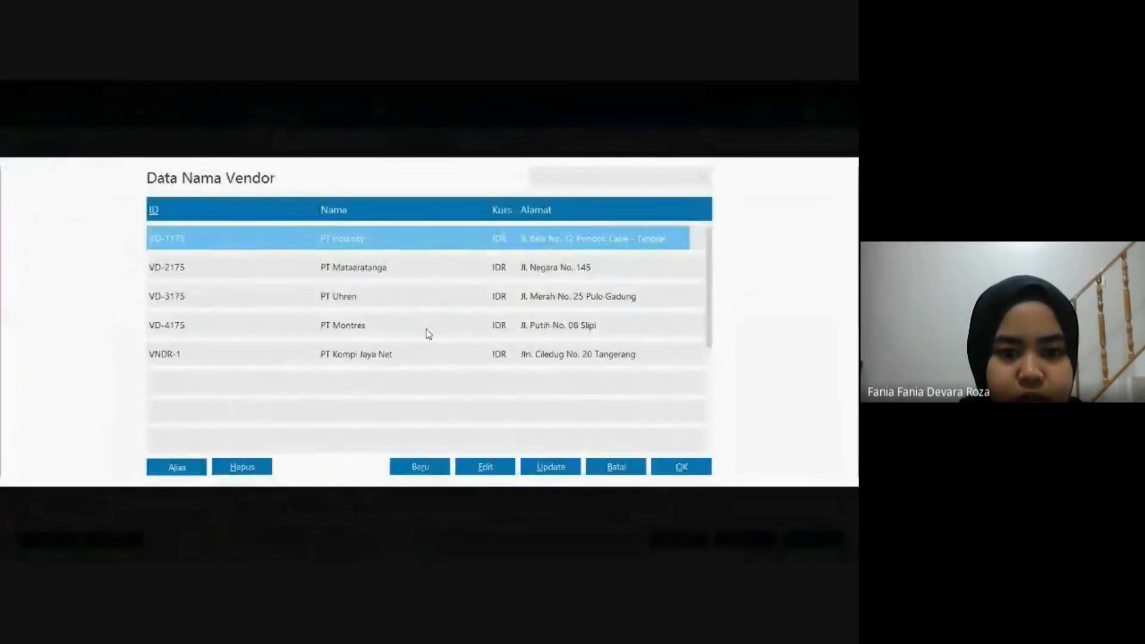
pyautogui.click(432, 329)
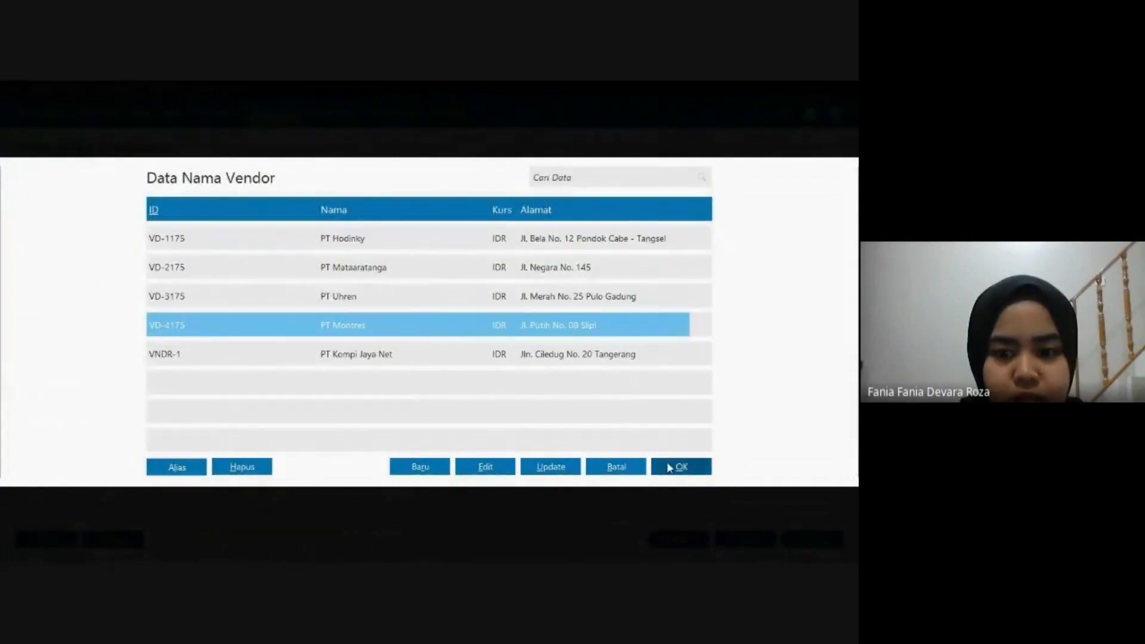
pyautogui.click(667, 466)
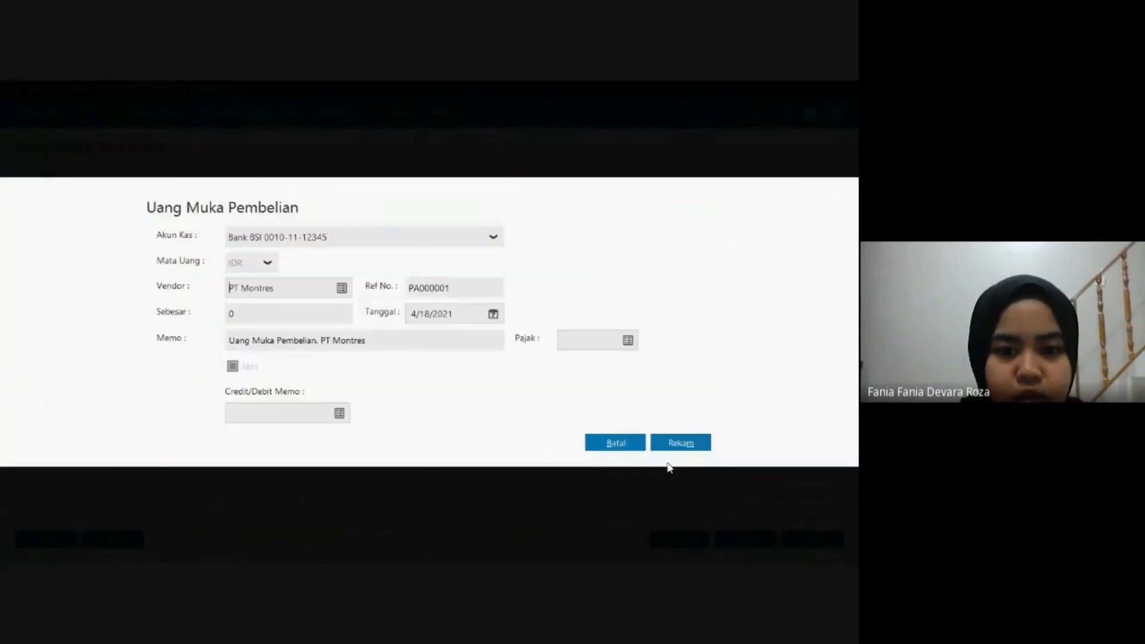
# Check the advance amount in the Transaksi 8 note and set the payment amount to 2000000.
pyautogui.click(340, 314)
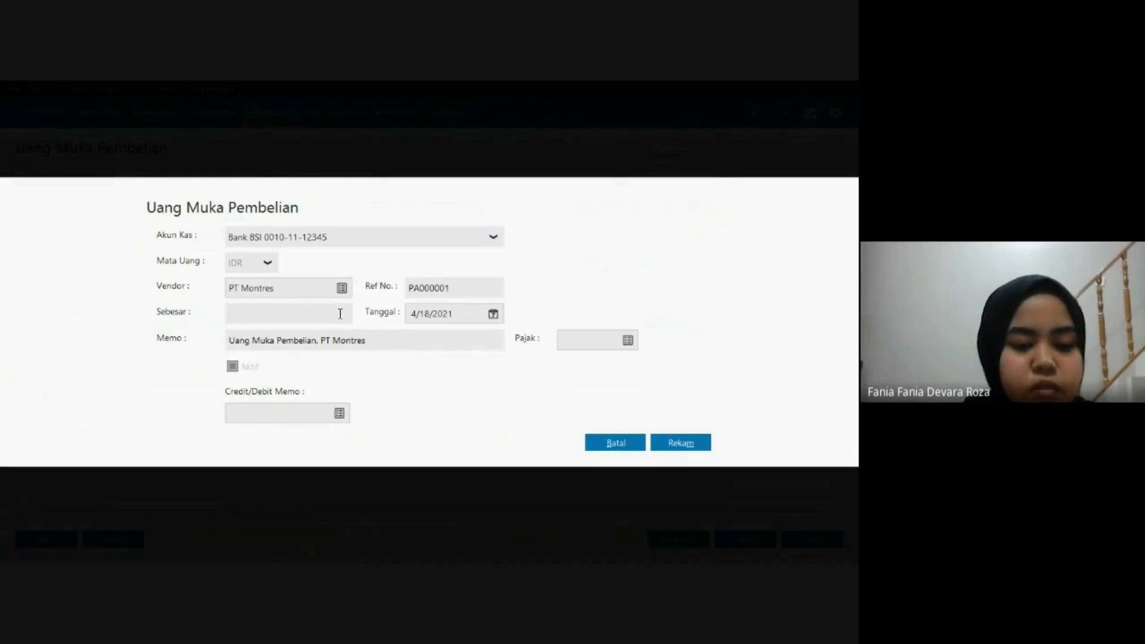
pyautogui.hotkey('alt', 'Tab')
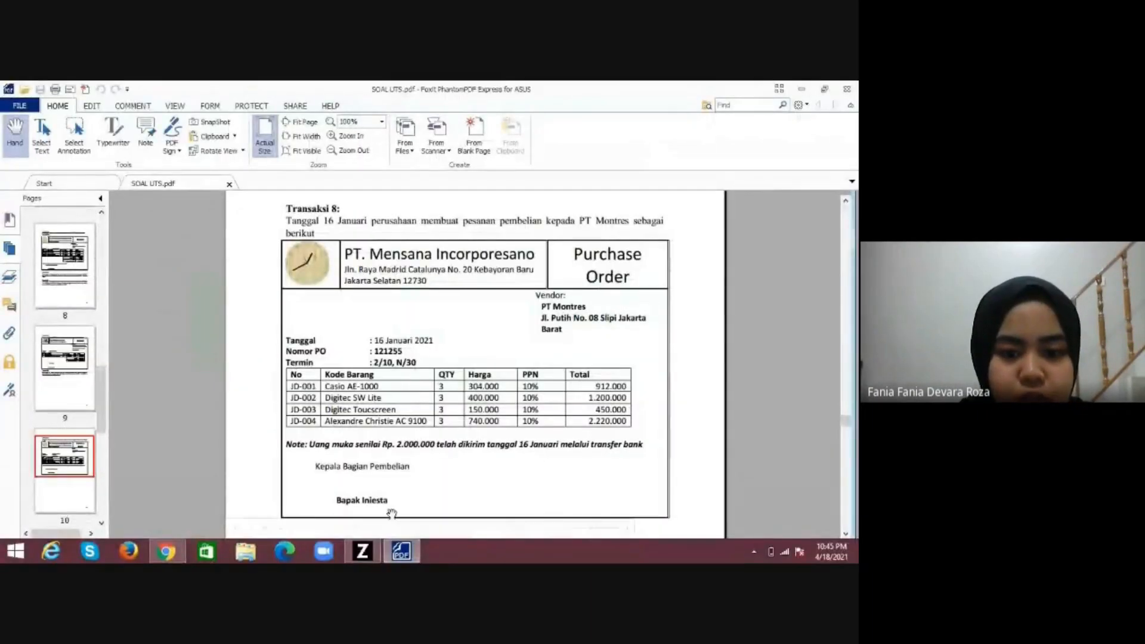
pyautogui.click(362, 551)
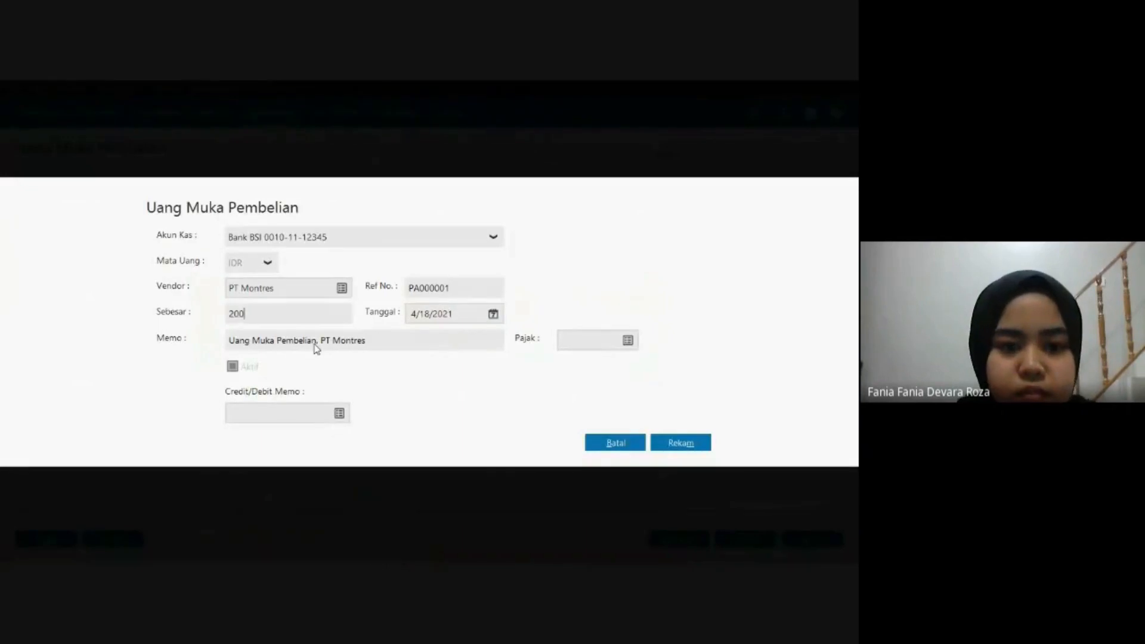
pyautogui.write('0000')
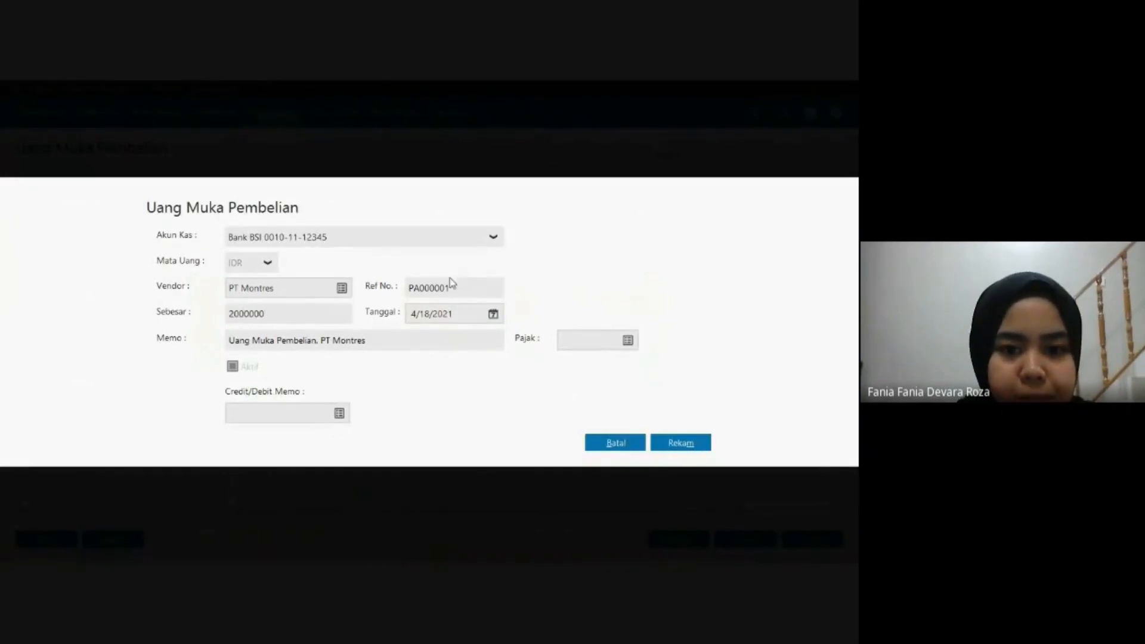
# Date the purchase advance 1/16/2021 and confirm that day in the calendar.
pyautogui.click(414, 314)
pyautogui.write('01/')
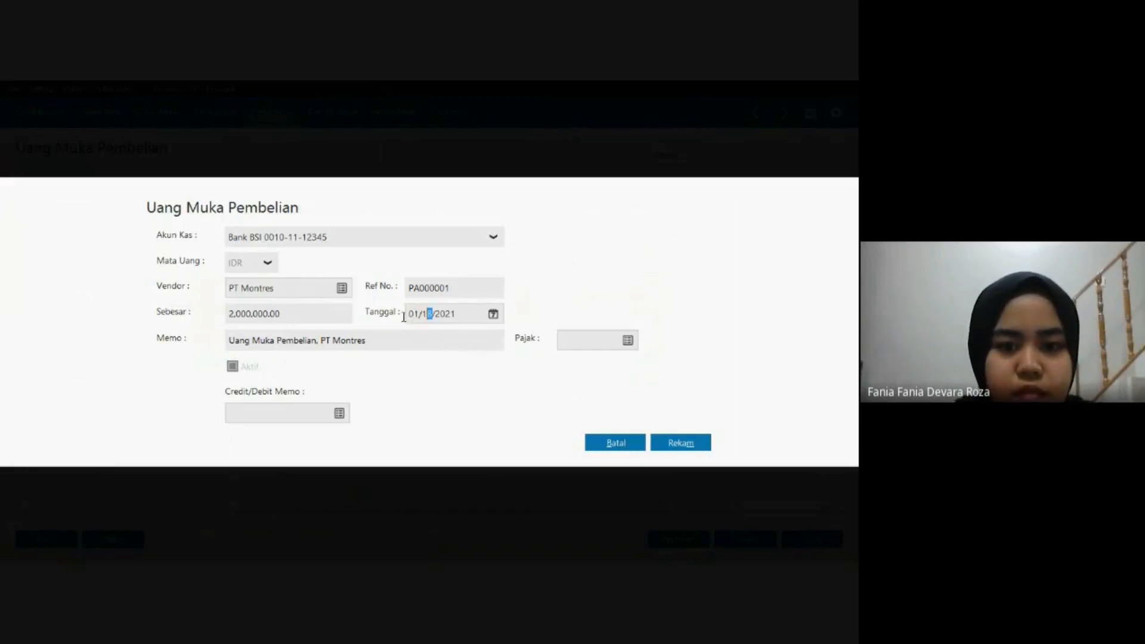
pyautogui.write('16')
pyautogui.click(334, 311)
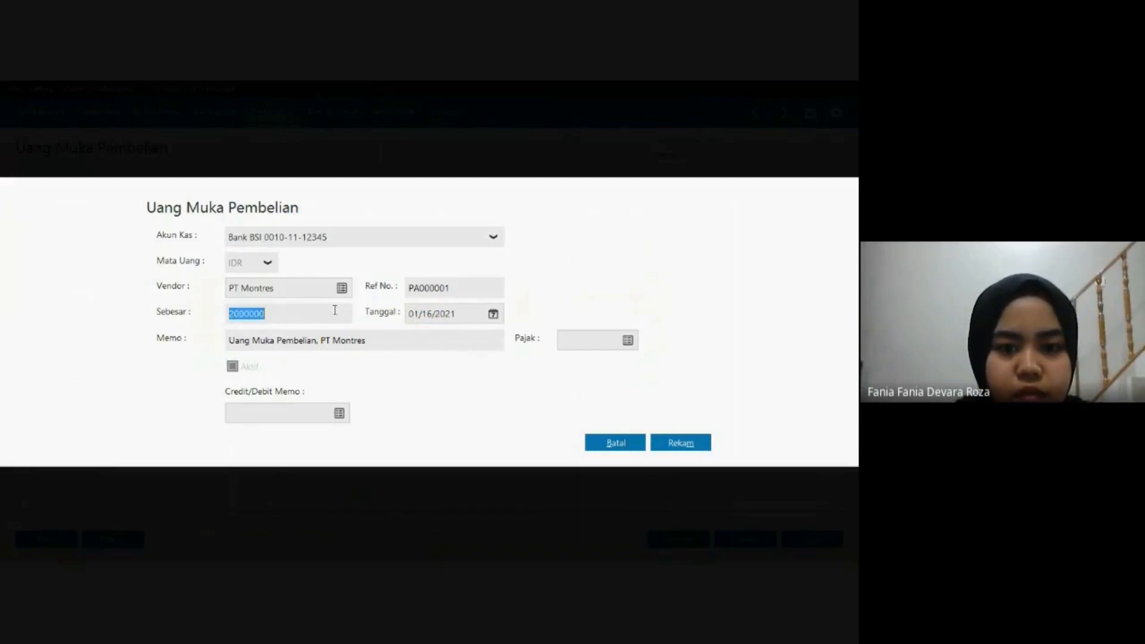
pyautogui.click(493, 315)
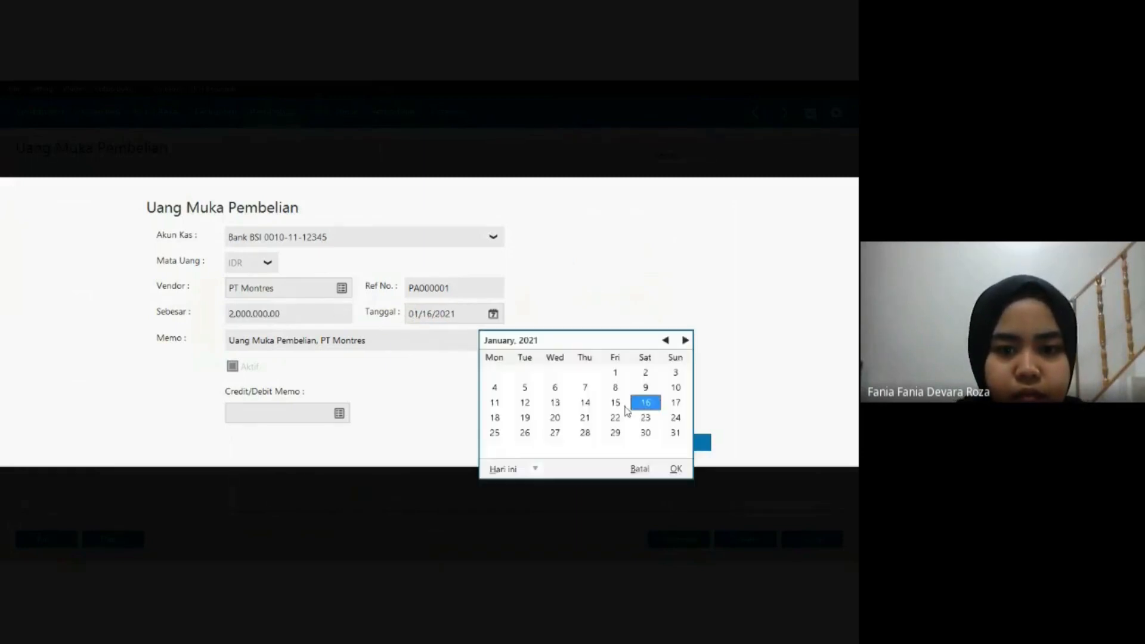
pyautogui.click(676, 469)
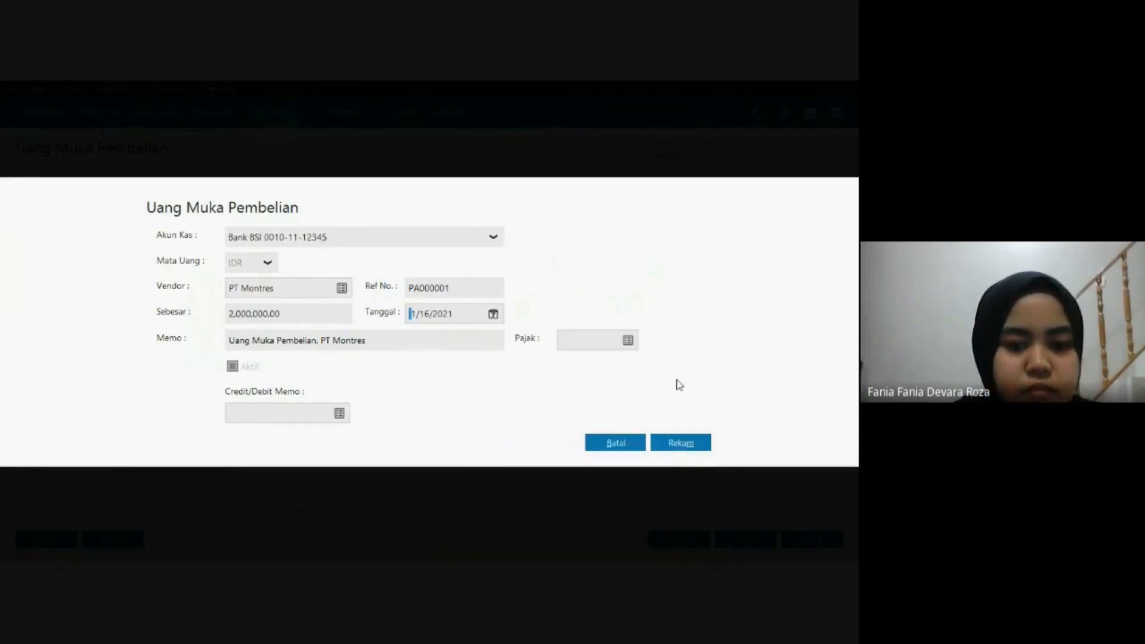
# Recheck the Transaksi 8 note in the exam PDF, reconfirm 16 January 2021 in the calendar, and record the PT Montres purchase advance.
pyautogui.hotkey('alt', 'Tab')
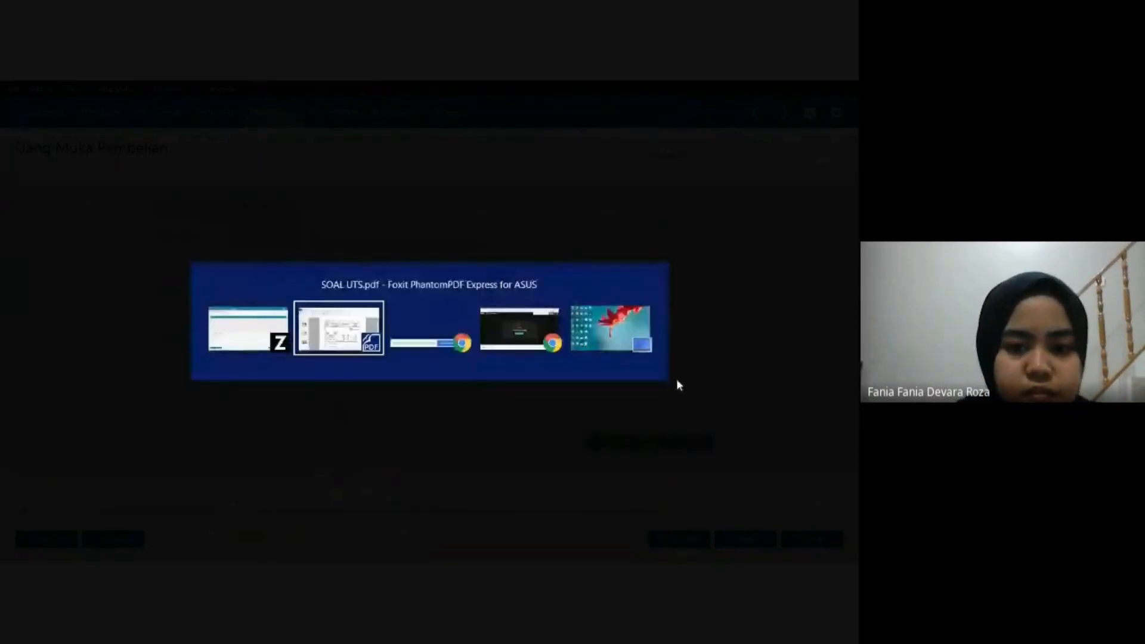
pyautogui.click(304, 337)
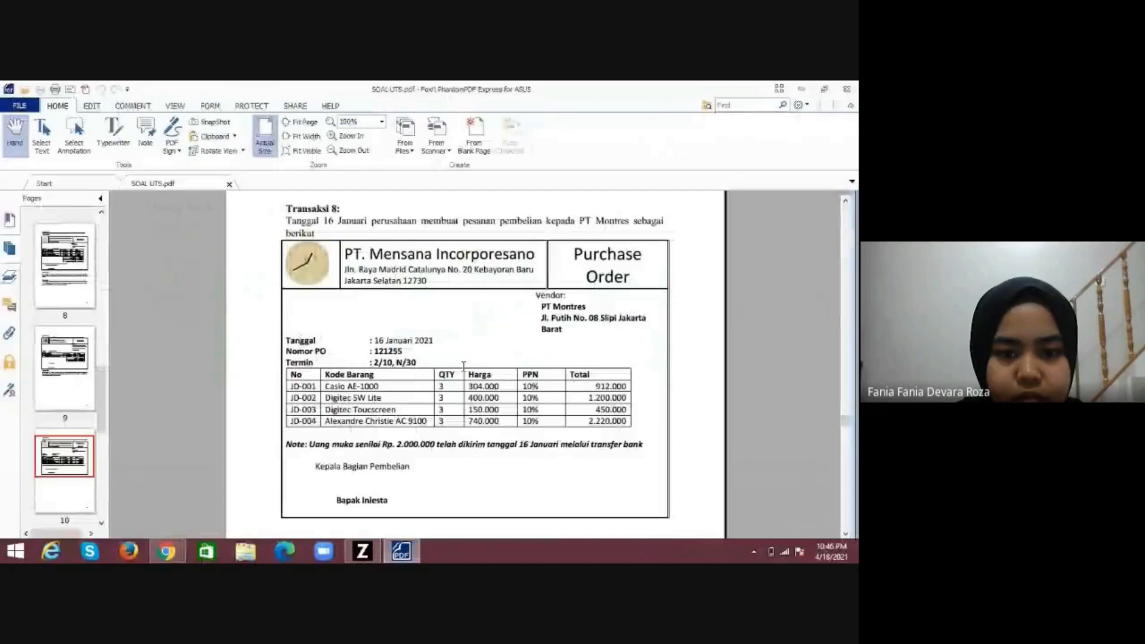
pyautogui.click(362, 551)
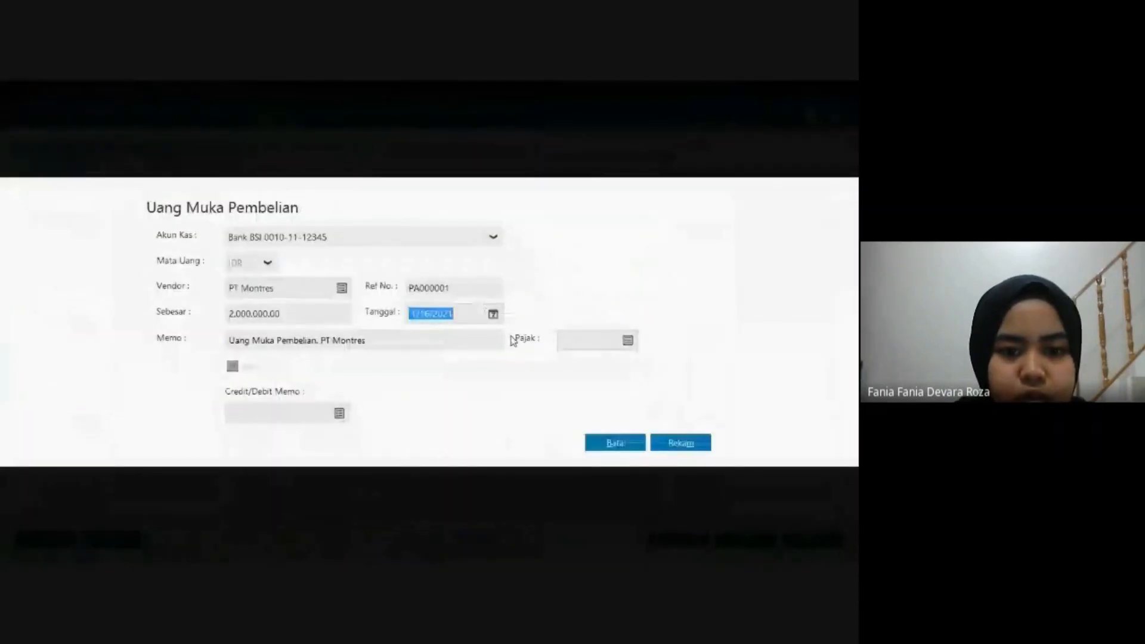
pyautogui.click(494, 316)
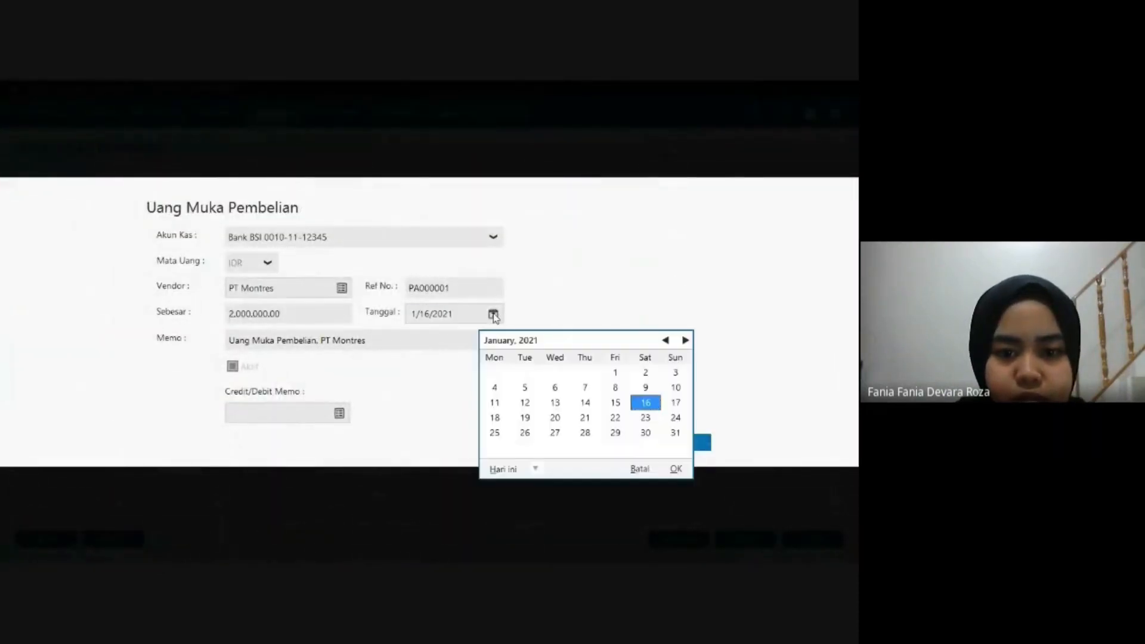
pyautogui.click(679, 470)
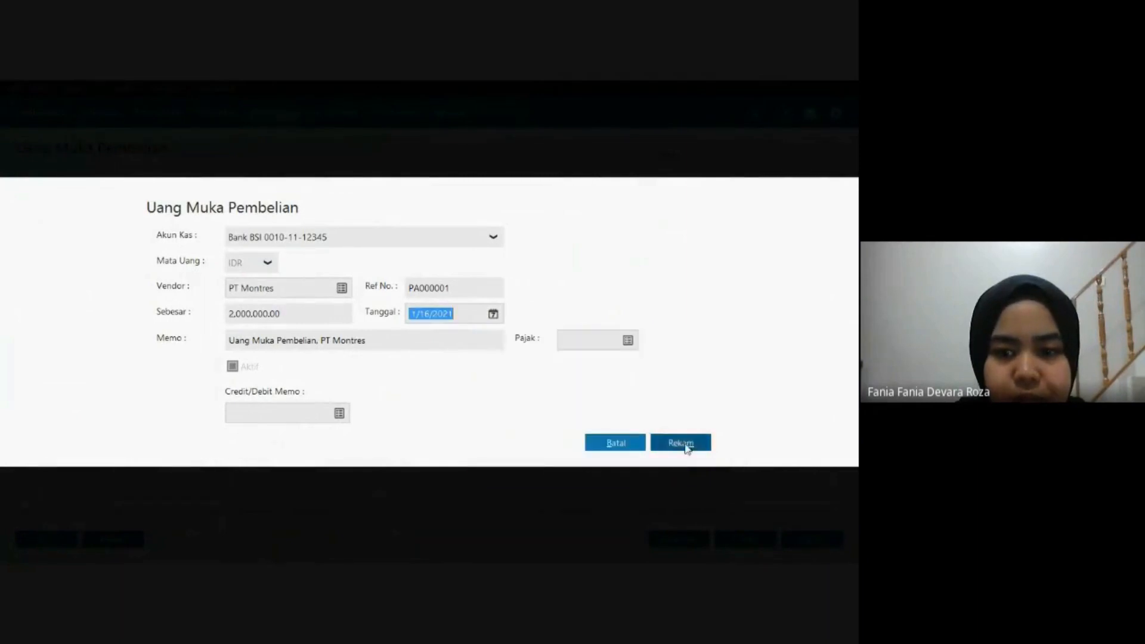
pyautogui.click(683, 444)
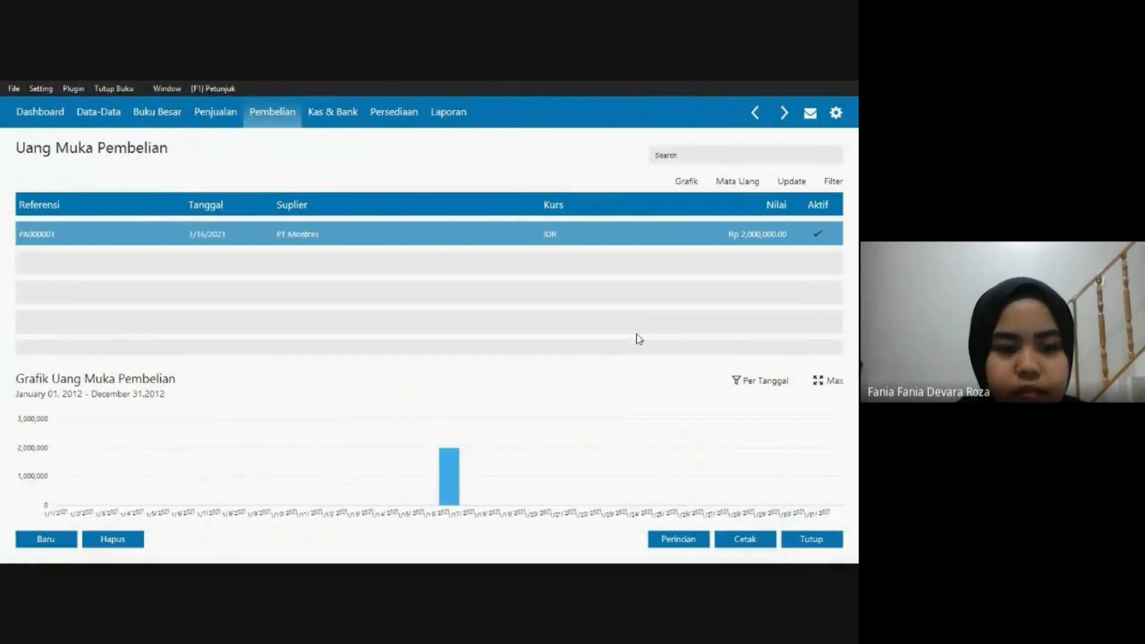
pyautogui.click(815, 542)
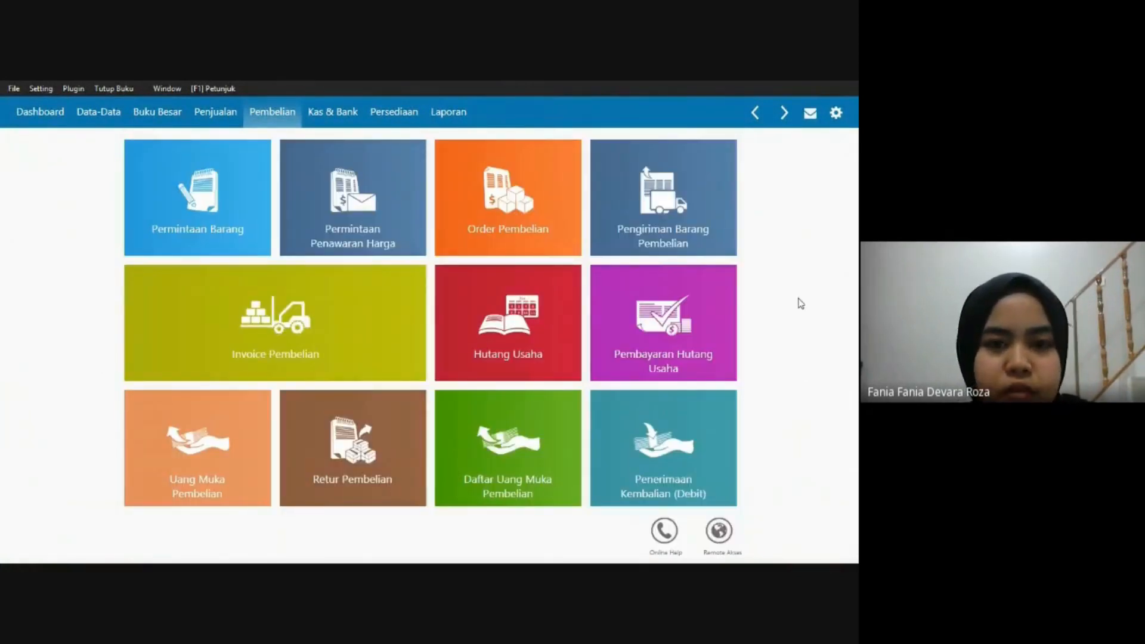
# Start a new Order Pembelian and set its supplier to PT Montres.
pyautogui.moveTo(540, 206)
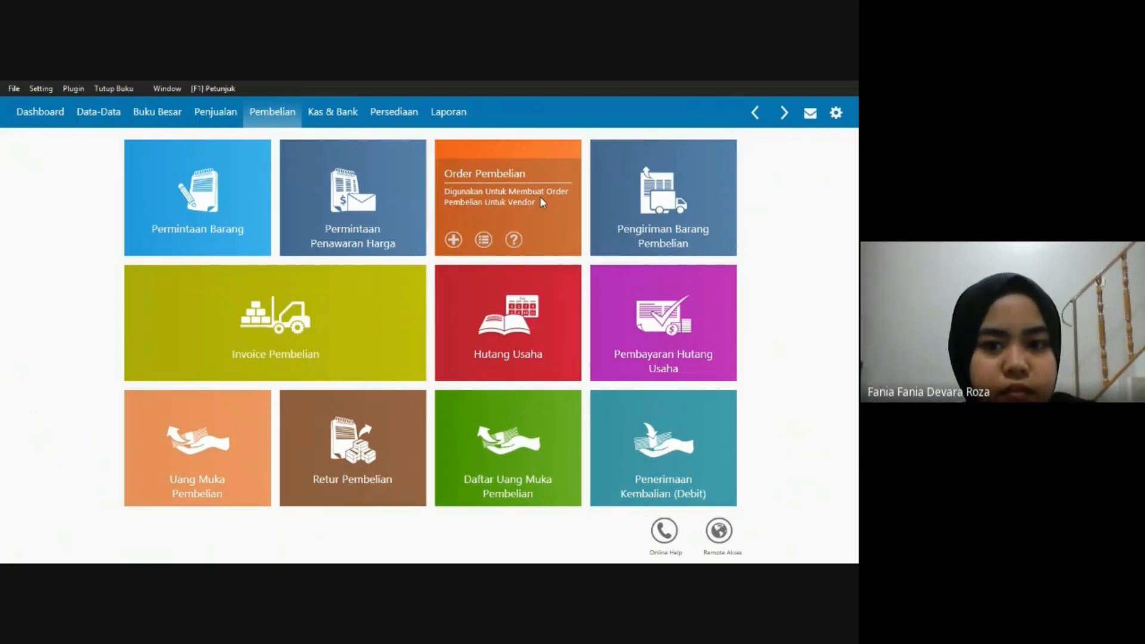
pyautogui.click(541, 200)
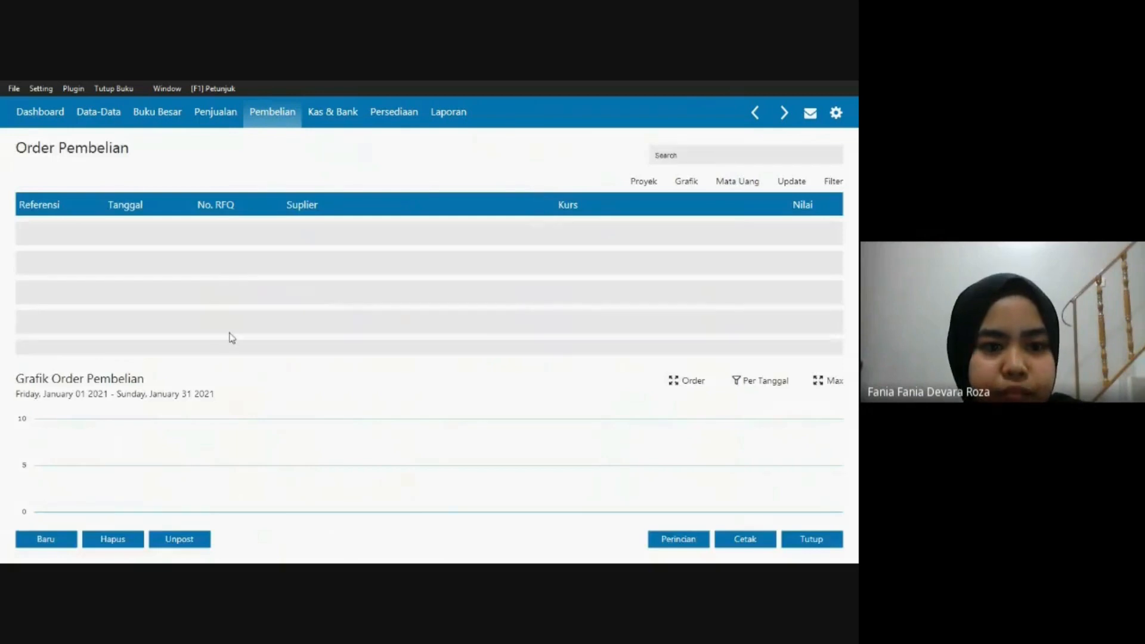
pyautogui.click(47, 539)
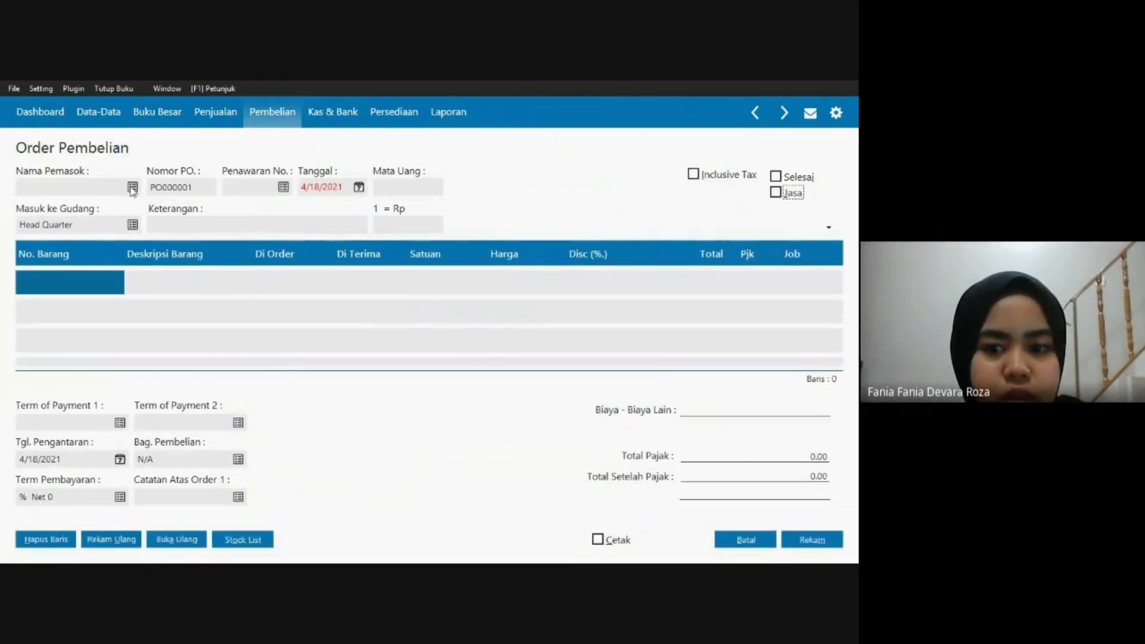
pyautogui.click(133, 188)
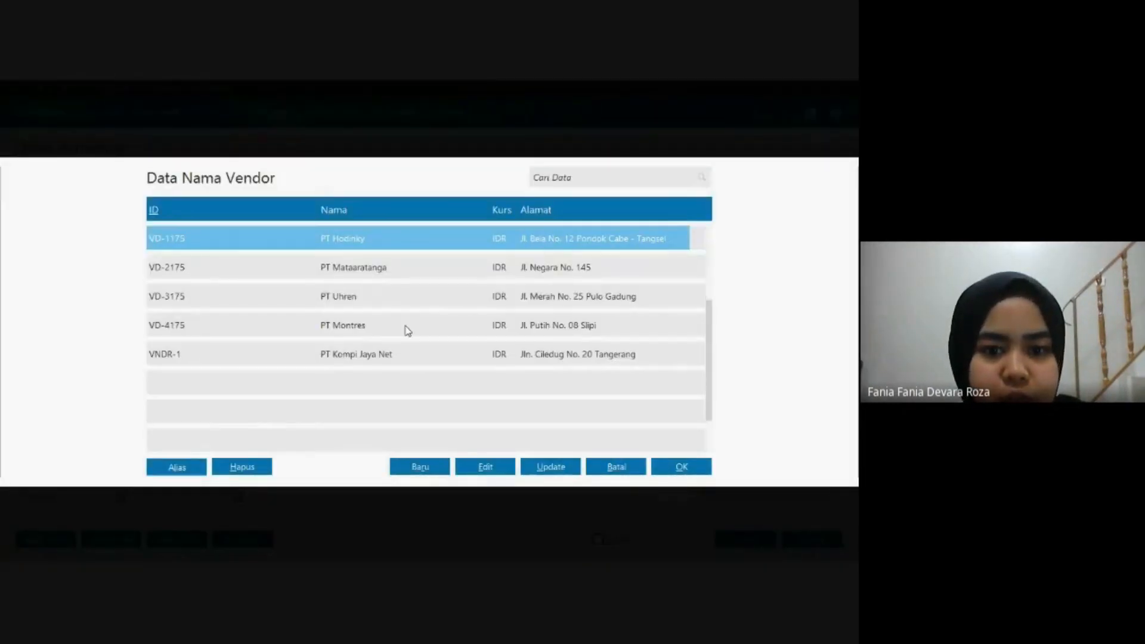
pyautogui.click(408, 328)
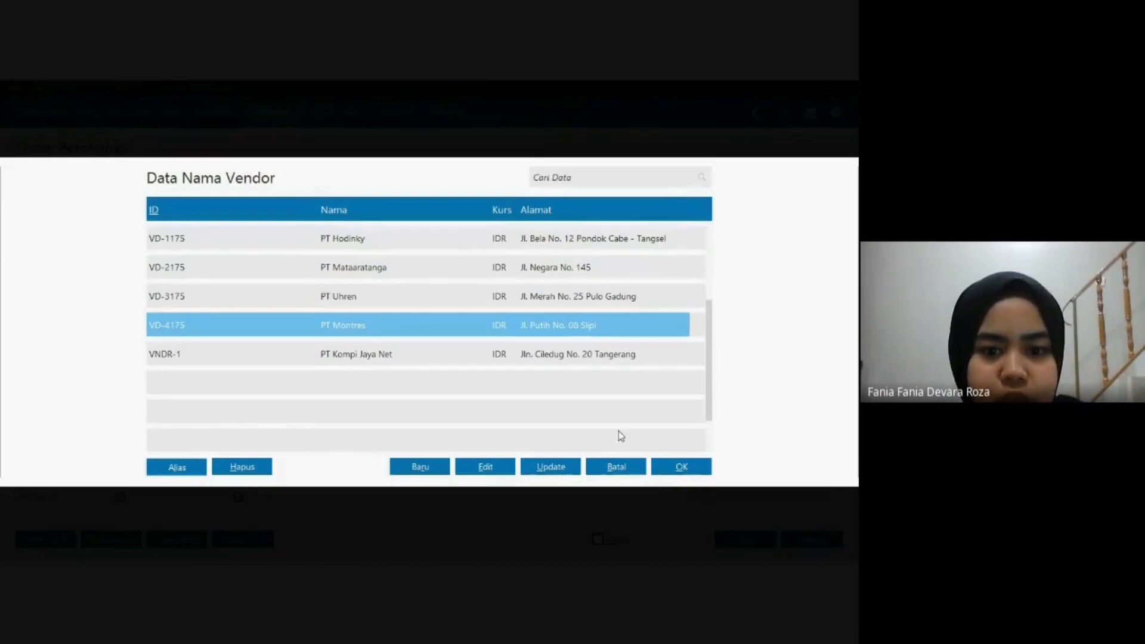
pyautogui.click(664, 469)
# Check the Transaksi 8 purchase order in the exam PDF and enter its PO number in the order's Nomor PO field.
pyautogui.click(199, 190)
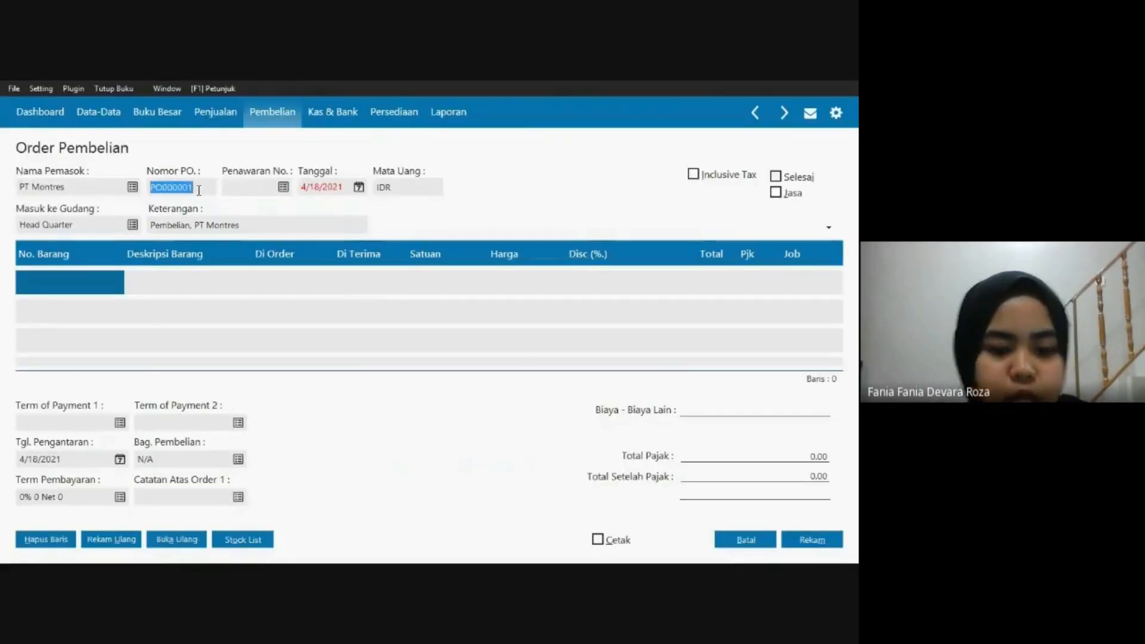
pyautogui.hotkey('alt', 'Tab')
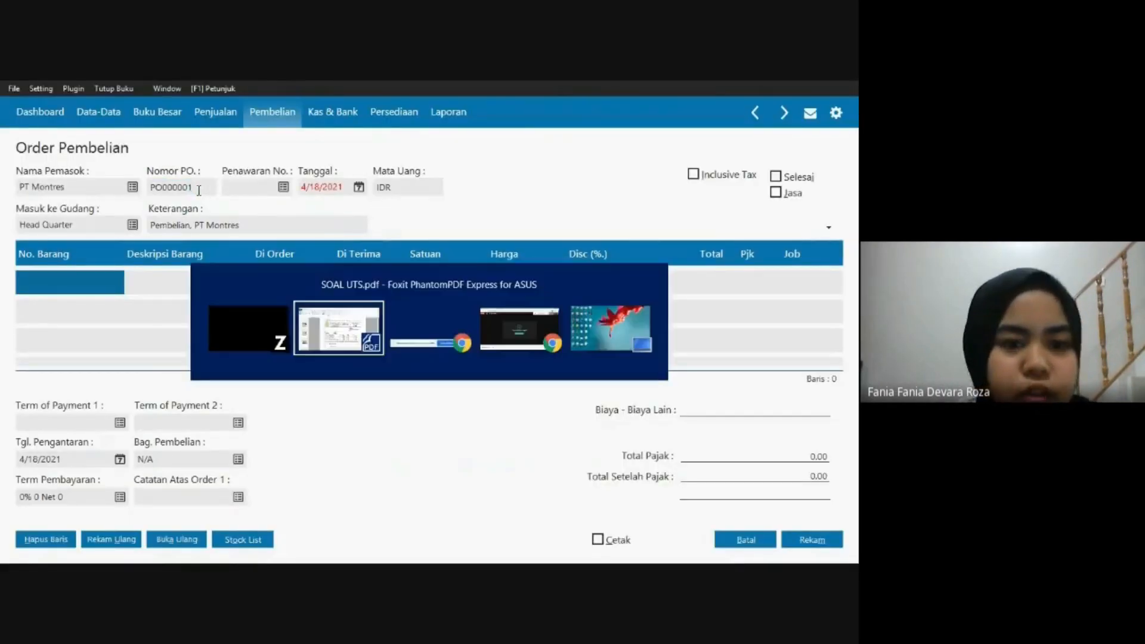
pyautogui.click(378, 330)
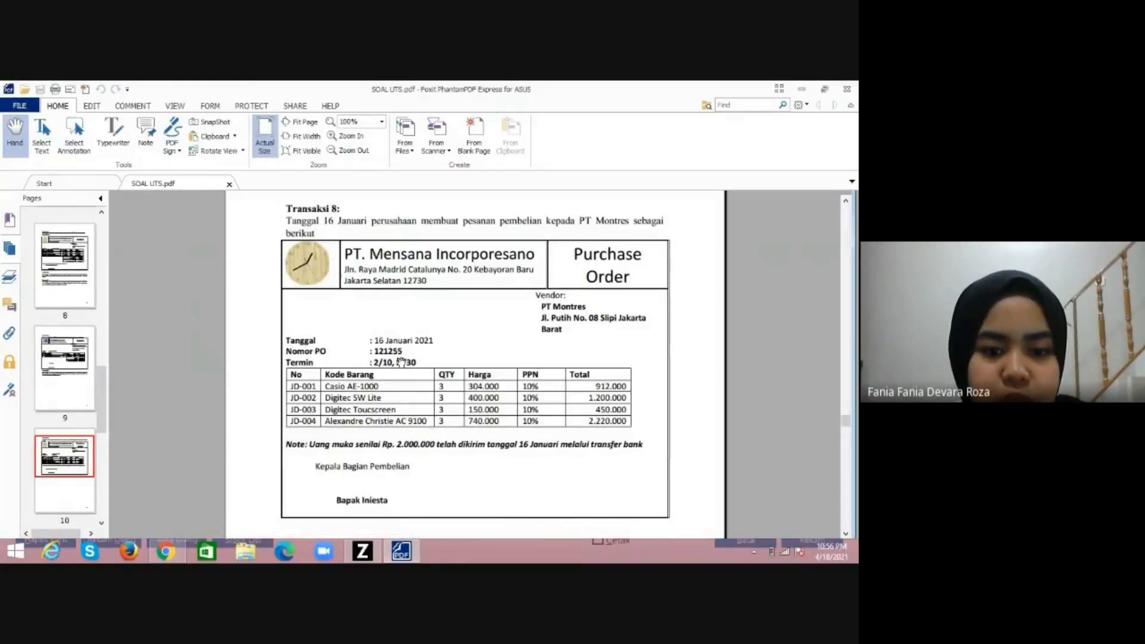
pyautogui.click(362, 550)
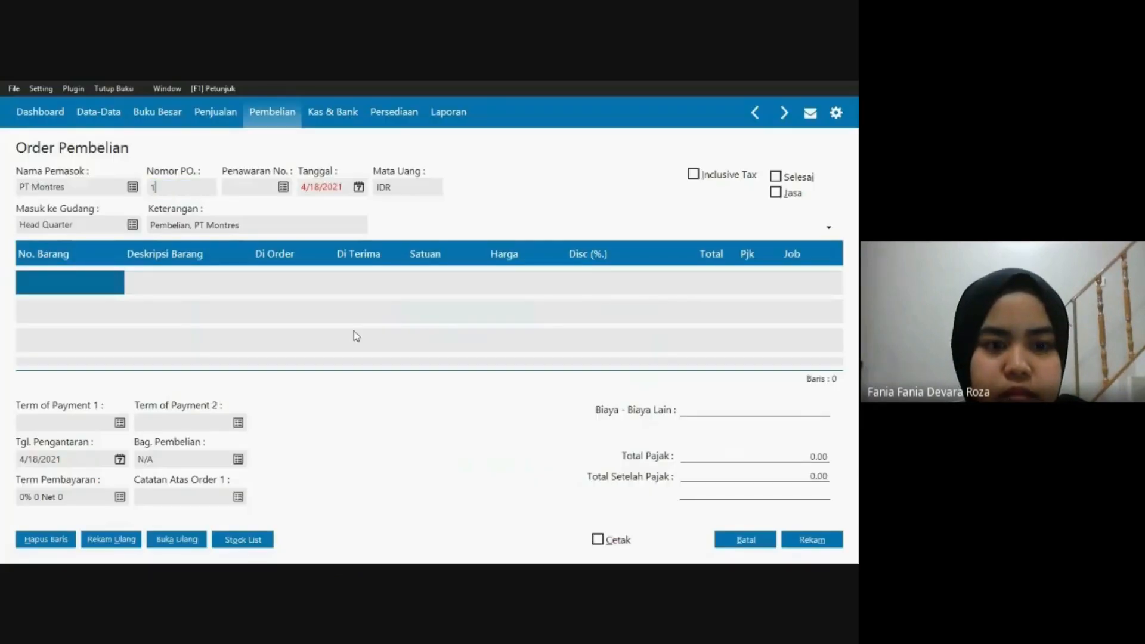
pyautogui.write('121255')
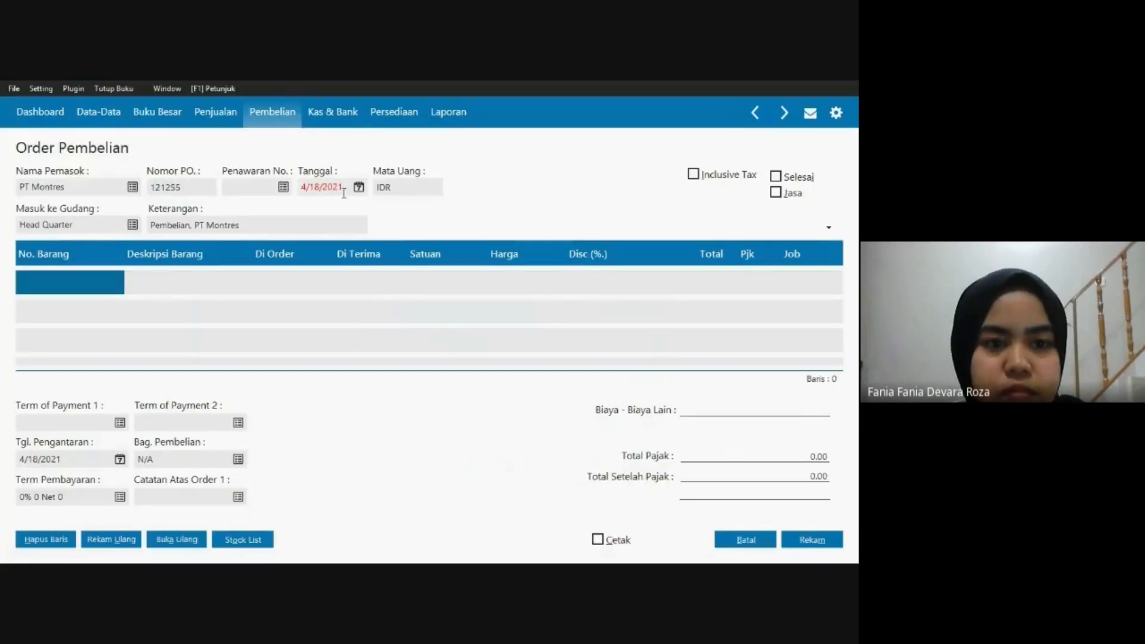
# Date the purchase order 1/16/2021 and confirm that day in the calendar.
pyautogui.click(320, 189)
pyautogui.click(307, 186)
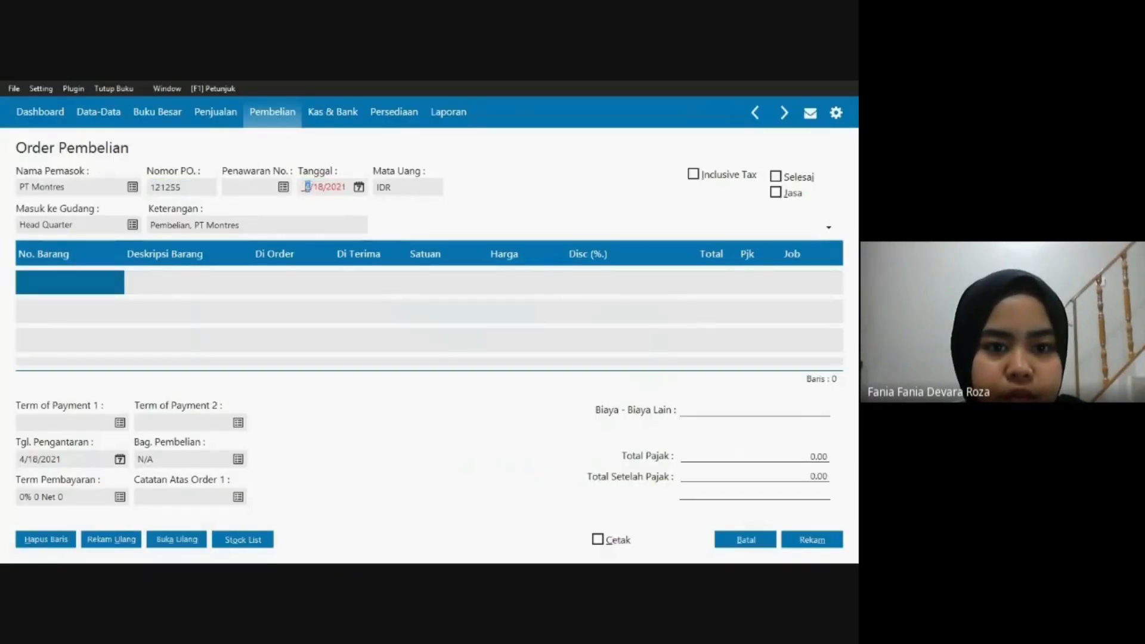
pyautogui.write('0116')
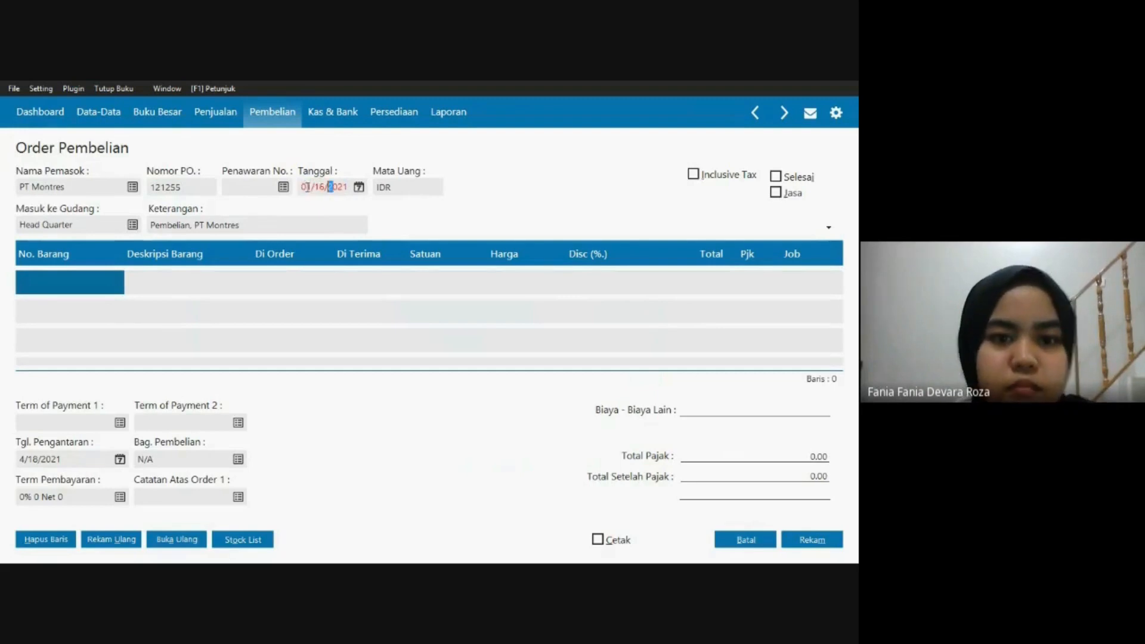
pyautogui.click(307, 224)
pyautogui.click(358, 186)
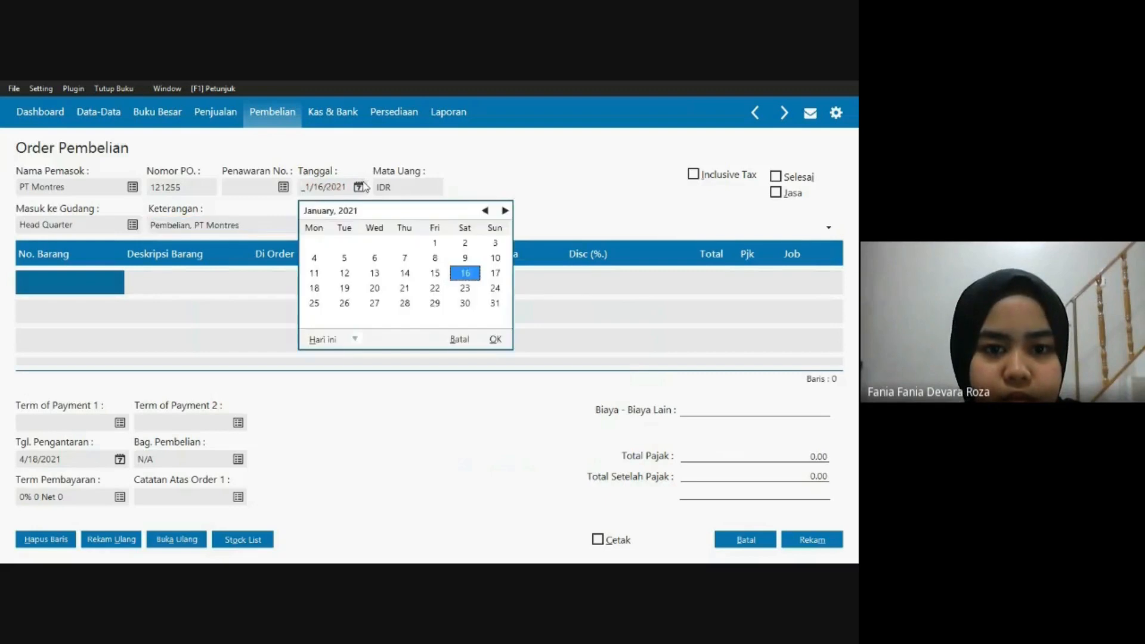
pyautogui.click(495, 339)
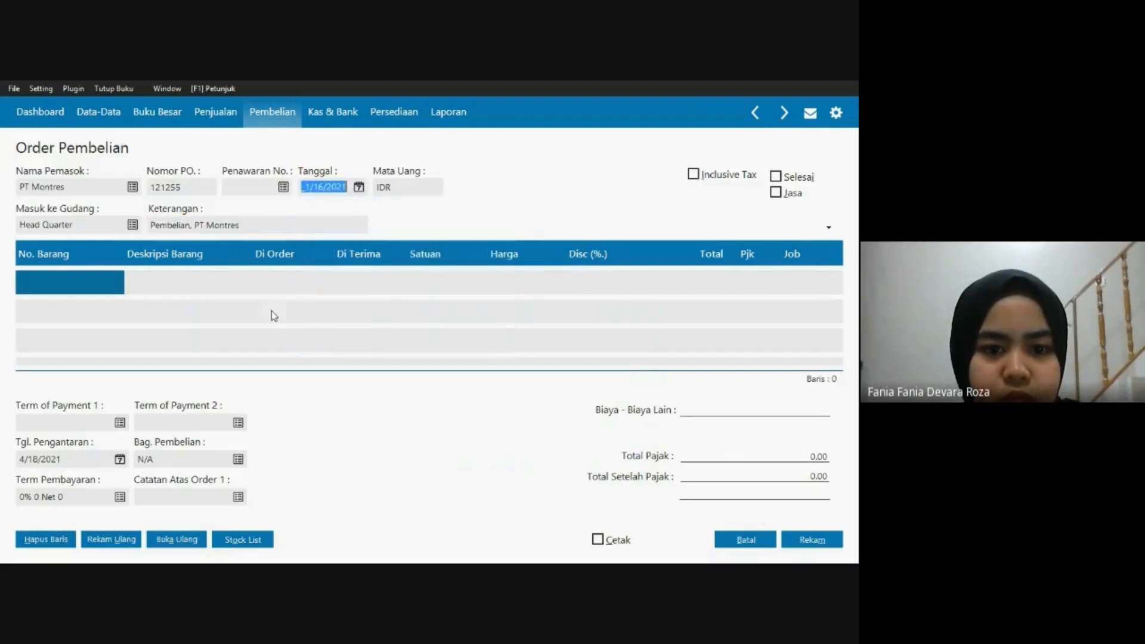
# Check the ordered items in the Transaksi 8 purchase order and add JD-001 Casio AE-1000 to the first order line.
pyautogui.click(54, 278)
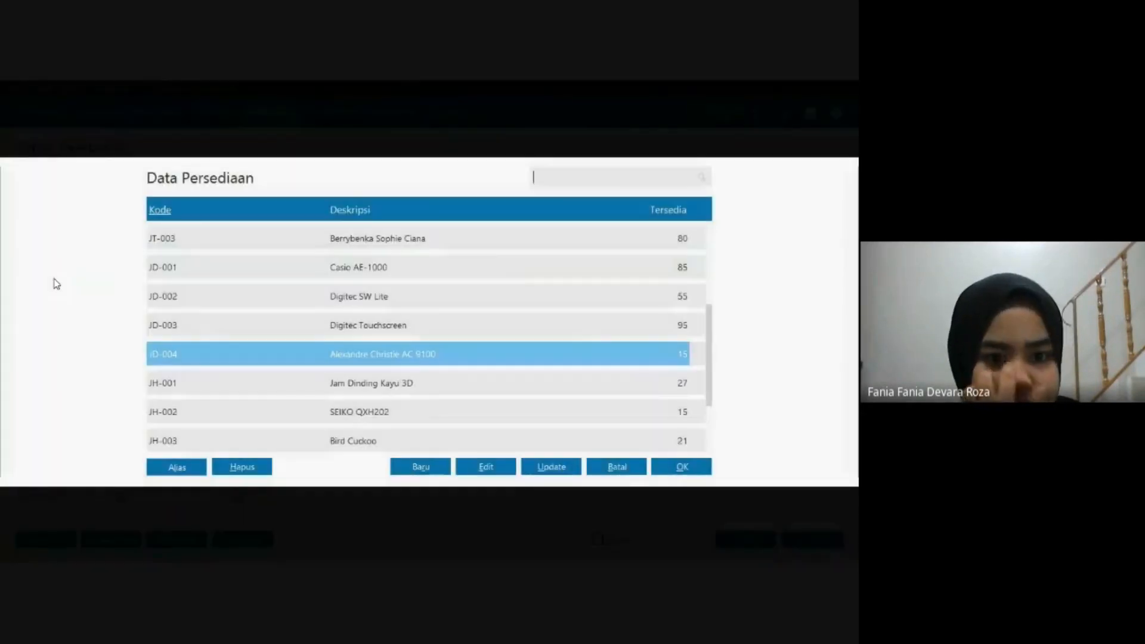
pyautogui.hotkey('alt', 'Tab')
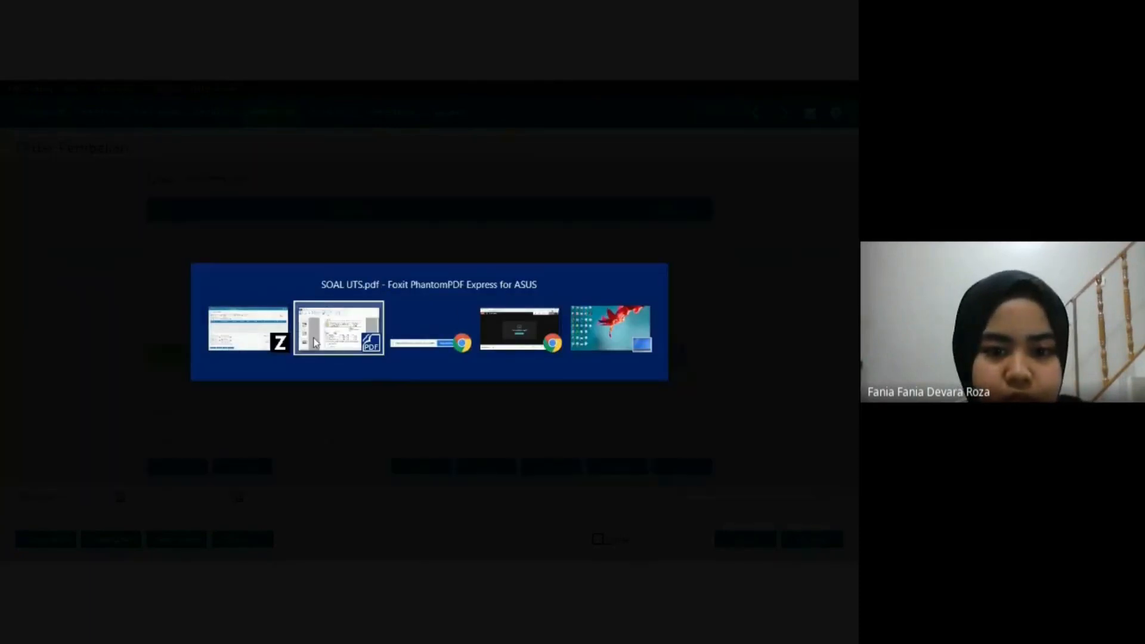
pyautogui.click(315, 343)
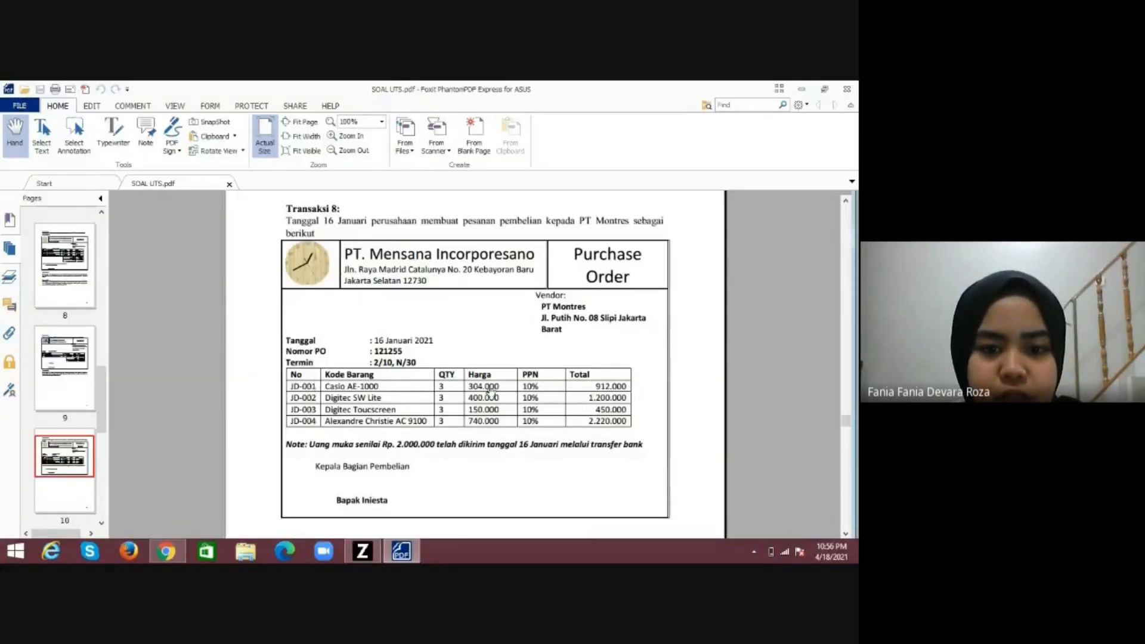
pyautogui.hotkey('alt', 'Tab')
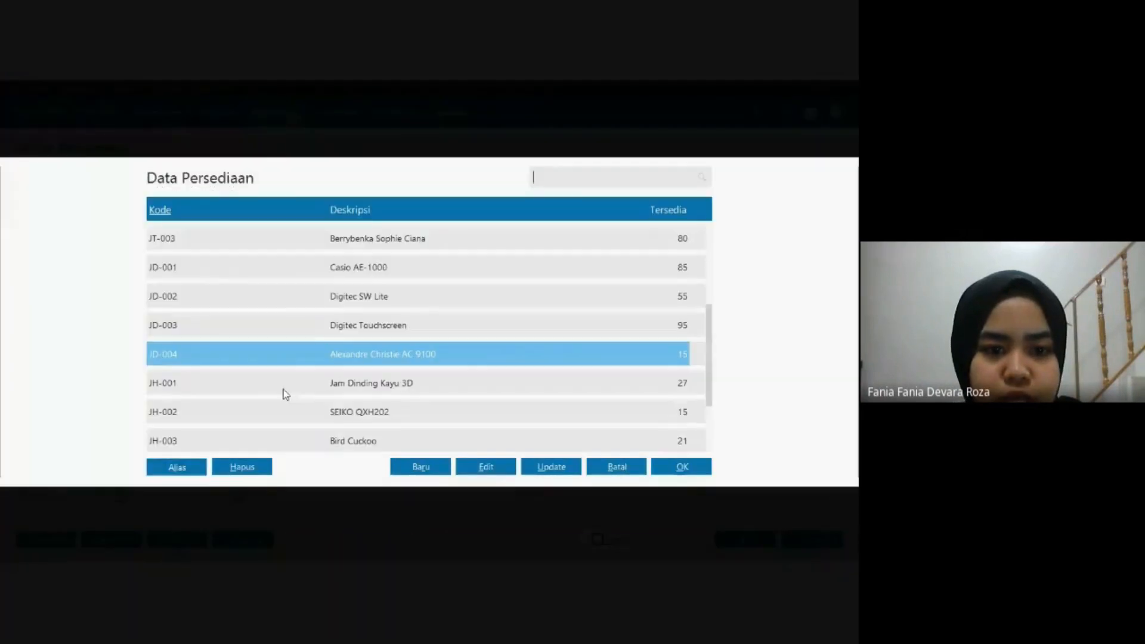
pyautogui.click(368, 278)
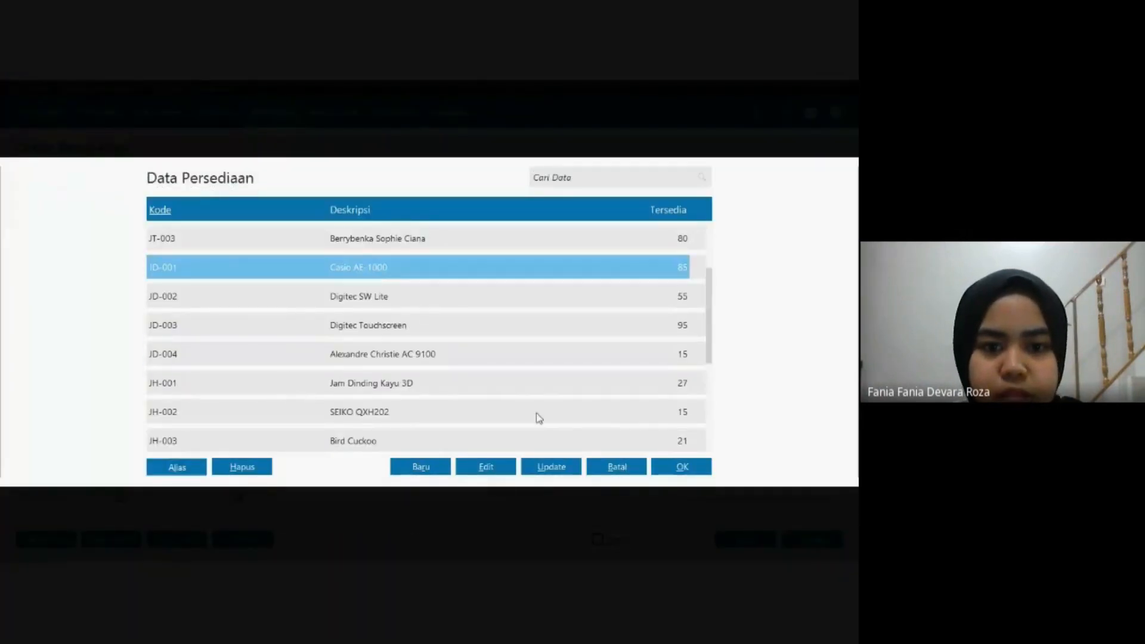
pyautogui.click(679, 467)
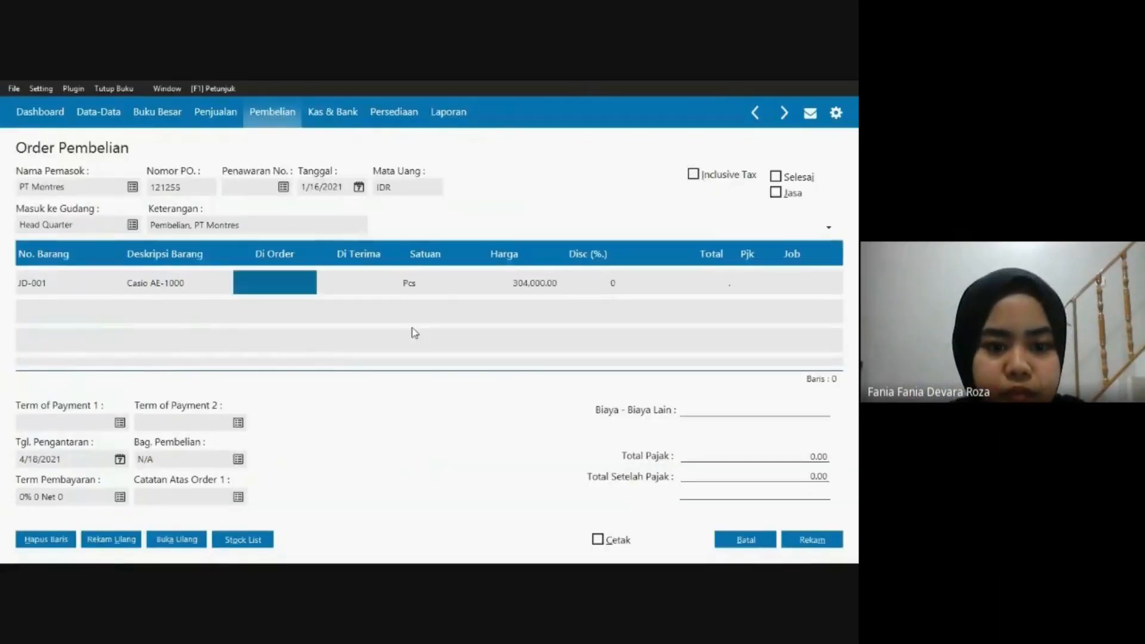
# Set the Casio AE-1000 order quantity to 3 and apply the VAT (Value Added Tax) code to that line.
pyautogui.write('3')
pyautogui.press('Tab')
pyautogui.press('Tab')
pyautogui.press('Tab')
pyautogui.press('Tab')
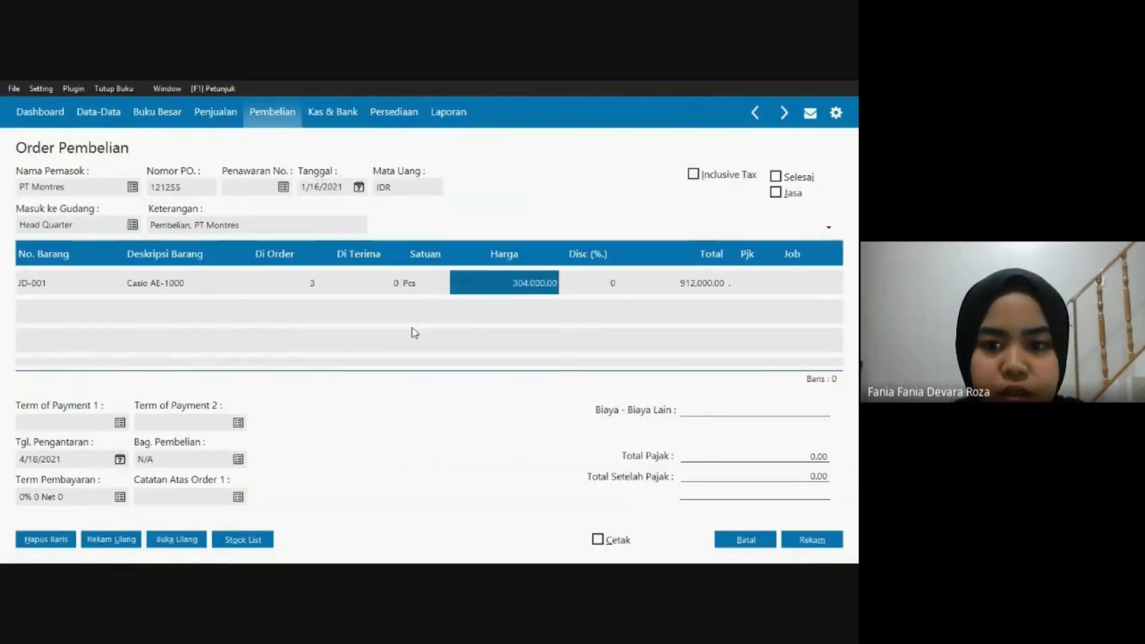
pyautogui.click(745, 288)
pyautogui.doubleClick(745, 288)
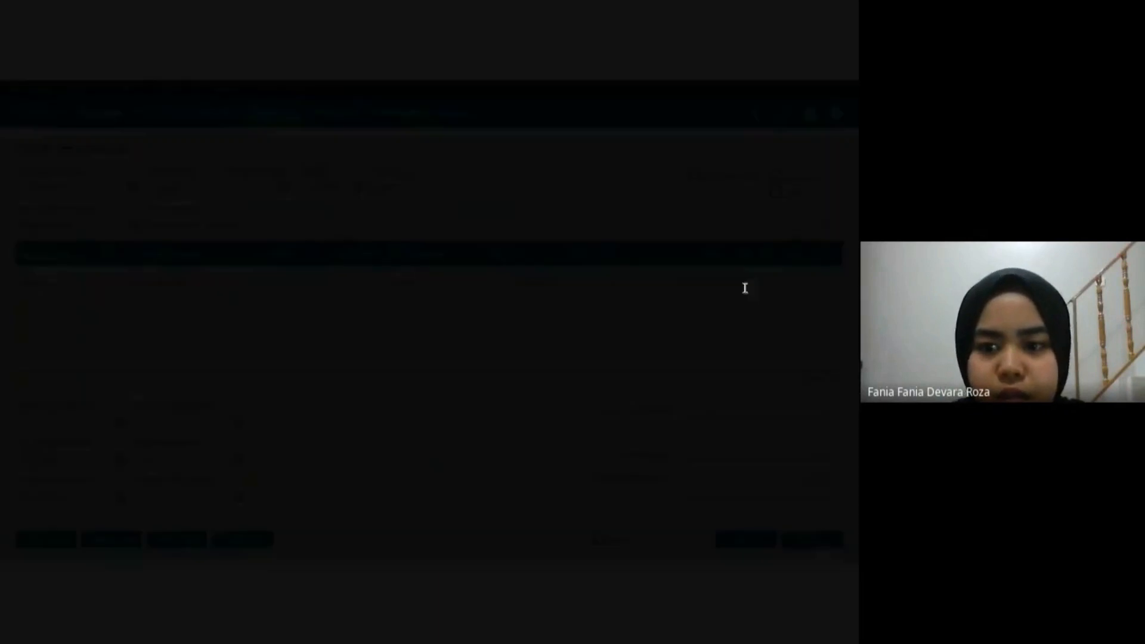
pyautogui.click(674, 243)
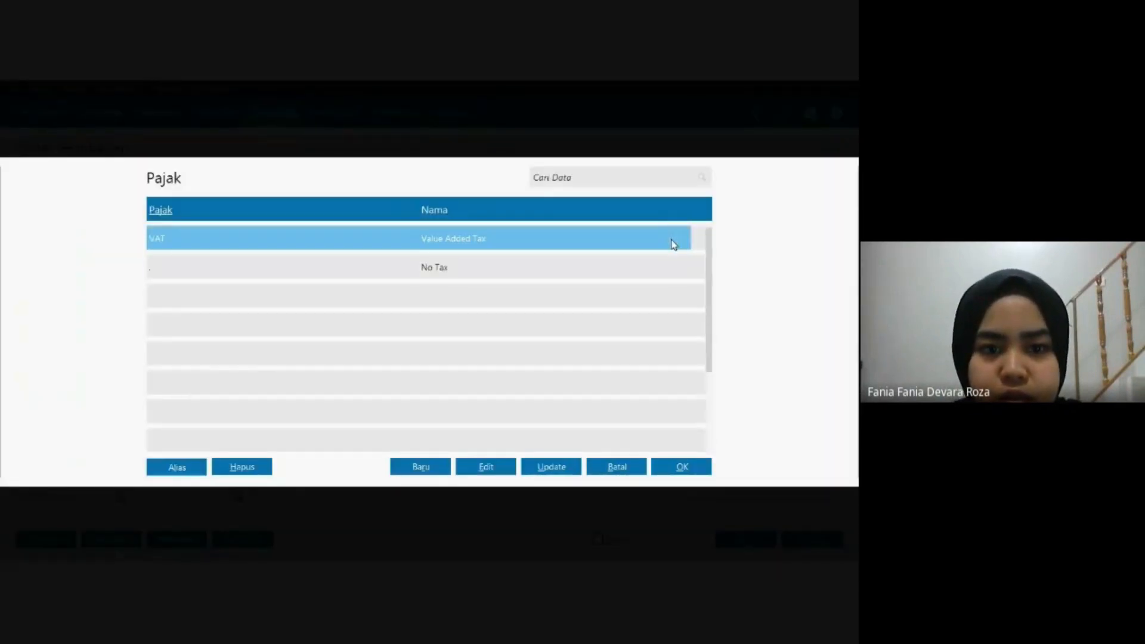
pyautogui.click(670, 466)
pyautogui.press('Tab')
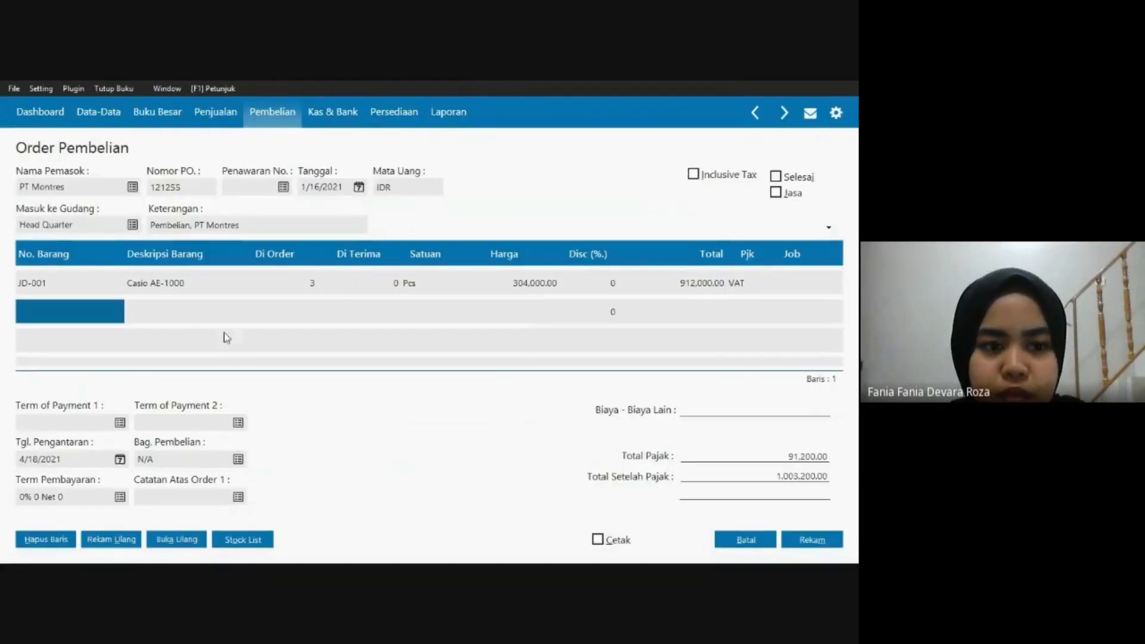
# Add JD-002 Digitec SW Lite to the second order line with an order quantity of 3.
pyautogui.doubleClick(62, 307)
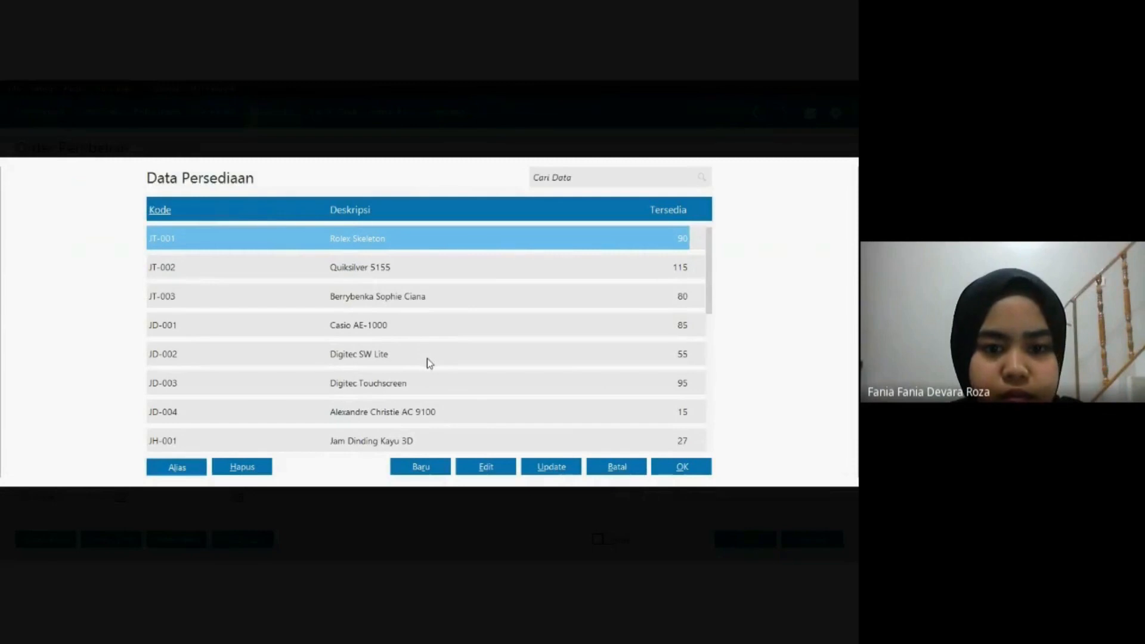
pyautogui.click(427, 359)
pyautogui.click(682, 467)
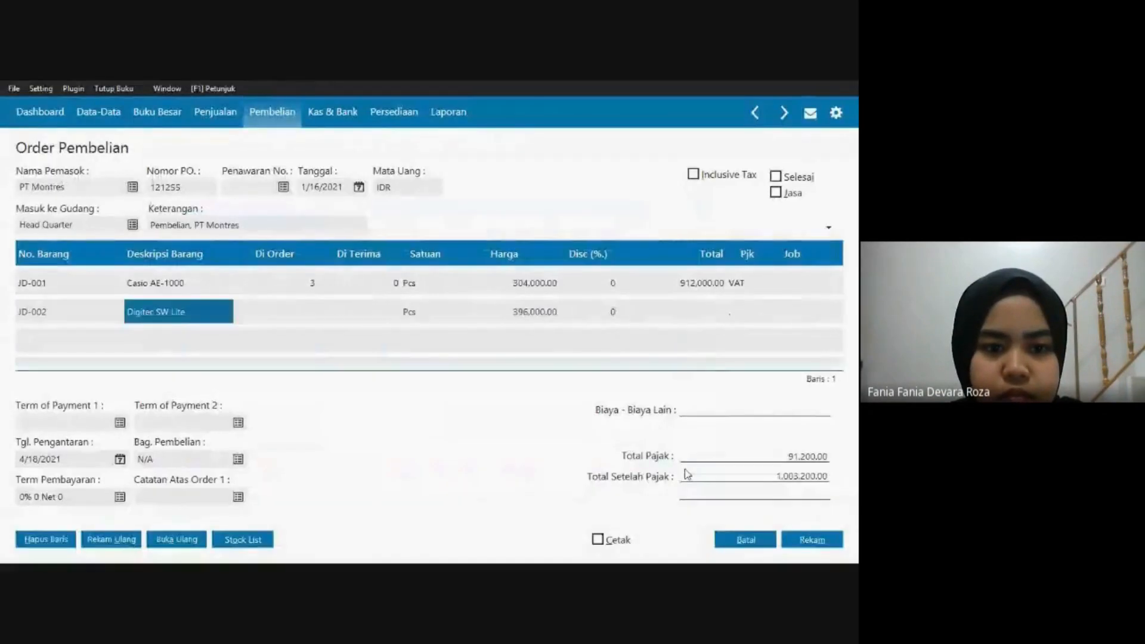
pyautogui.press('Tab')
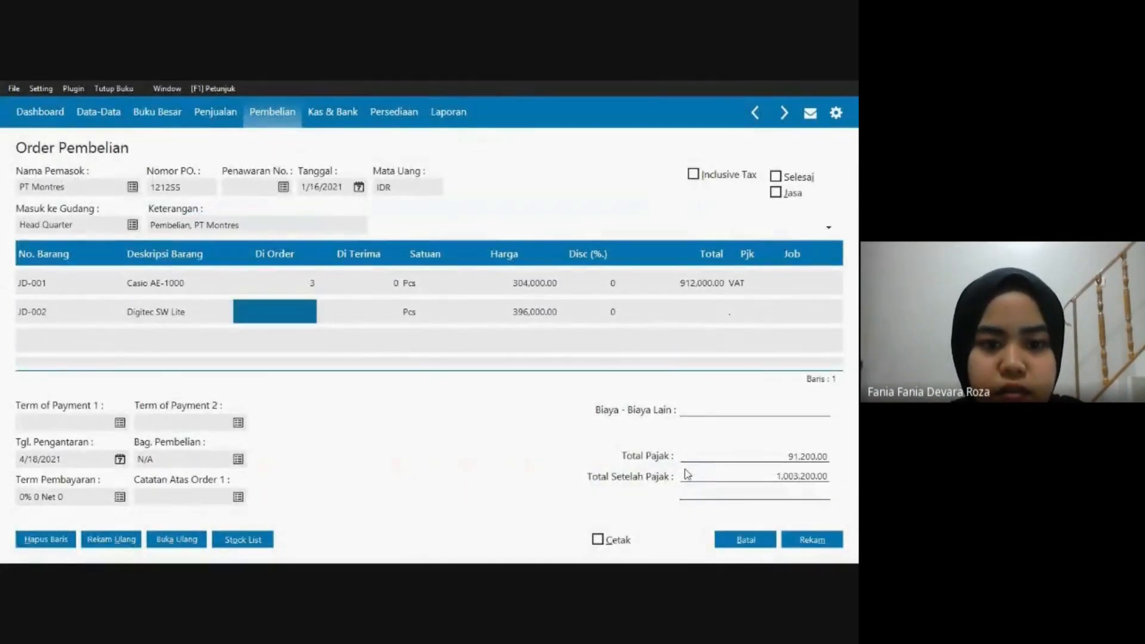
pyautogui.write('3')
pyautogui.press('Tab')
pyautogui.press('Tab')
# Check the Digitec SW Lite price in the exam PDF and set that order line's unit price to 400,000.
pyautogui.hotkey('alt', 'Tab')
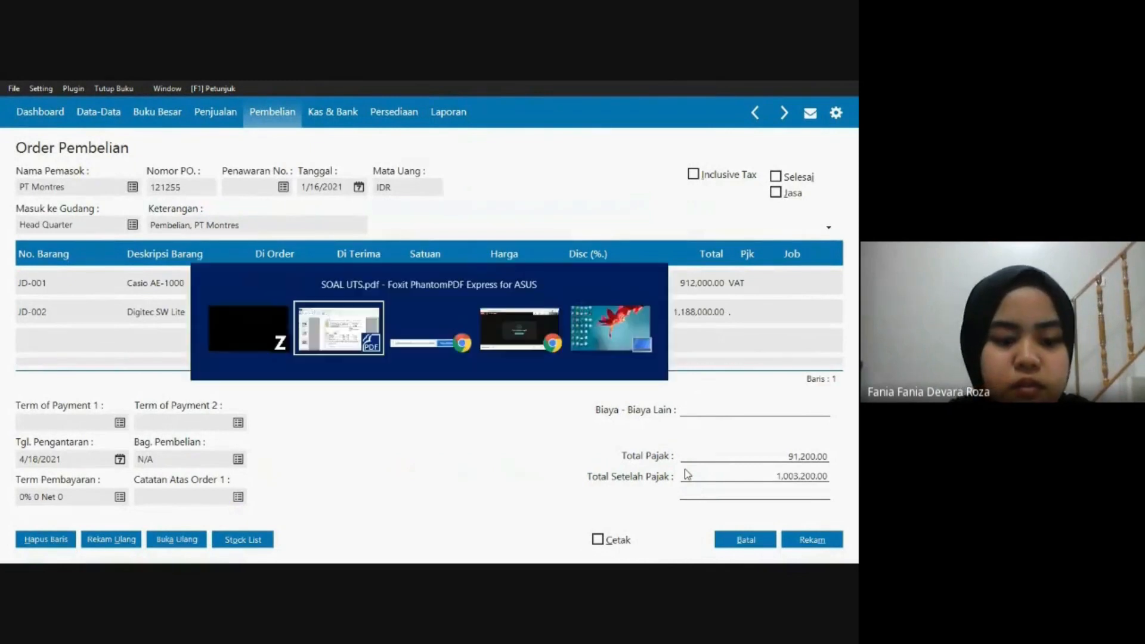
pyautogui.press('Escape')
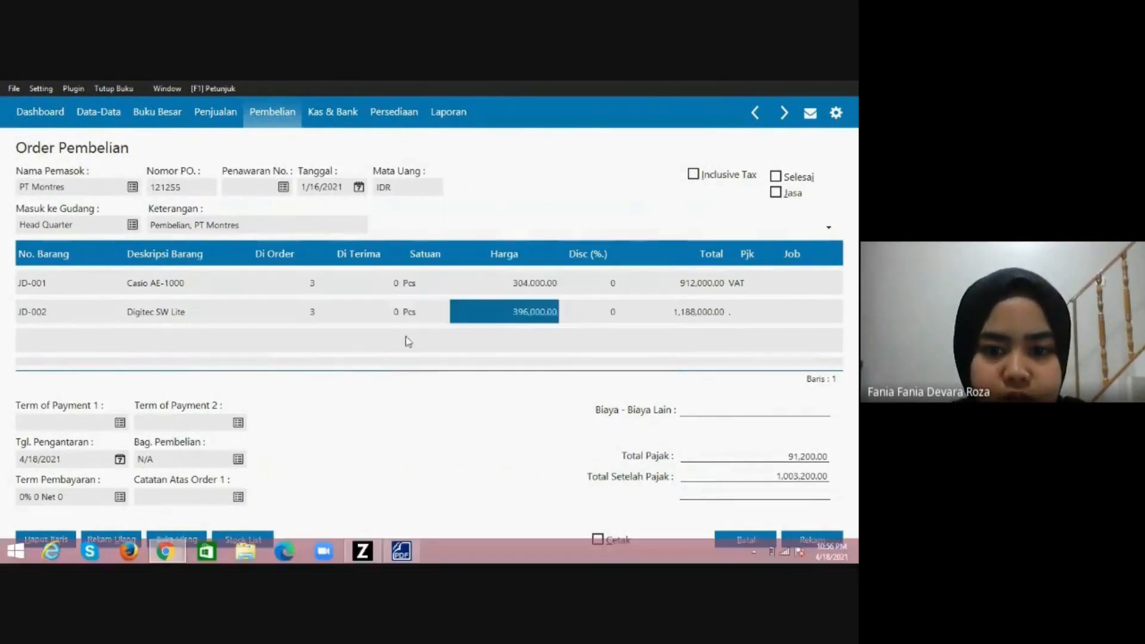
pyautogui.click(401, 553)
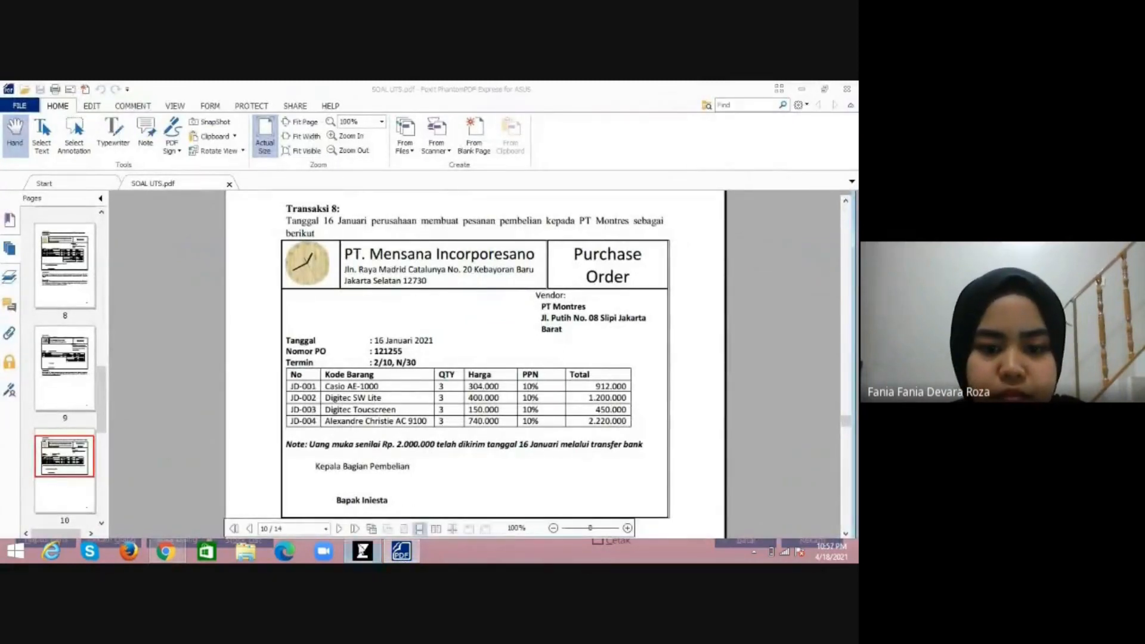
pyautogui.click(363, 551)
pyautogui.write('400,0')
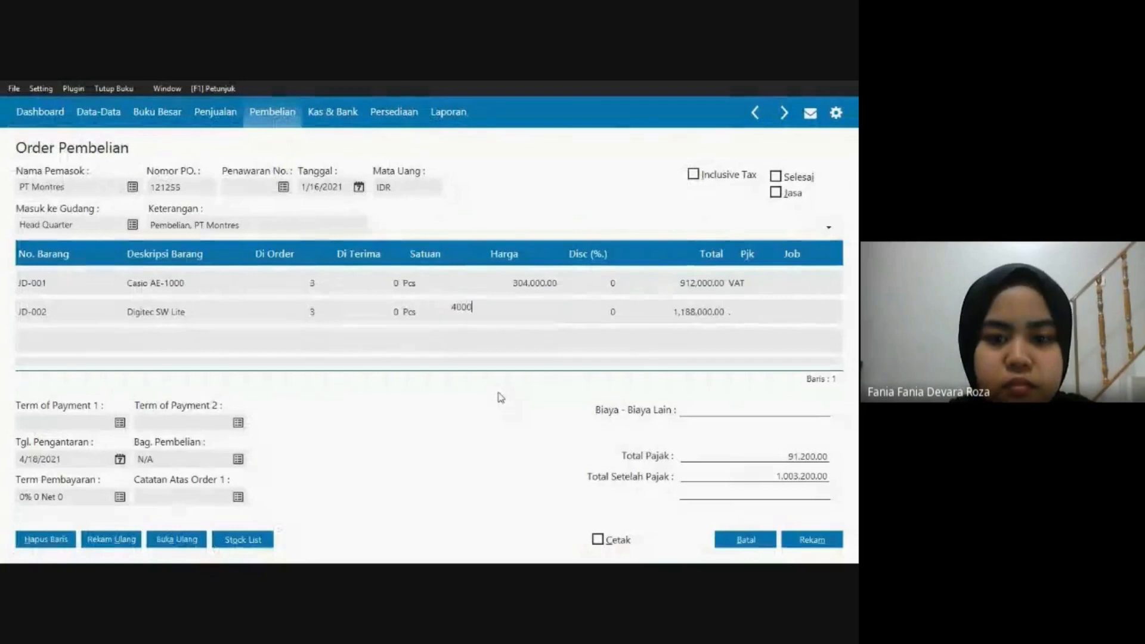
pyautogui.write('00')
pyautogui.press('Tab')
pyautogui.press('Tab')
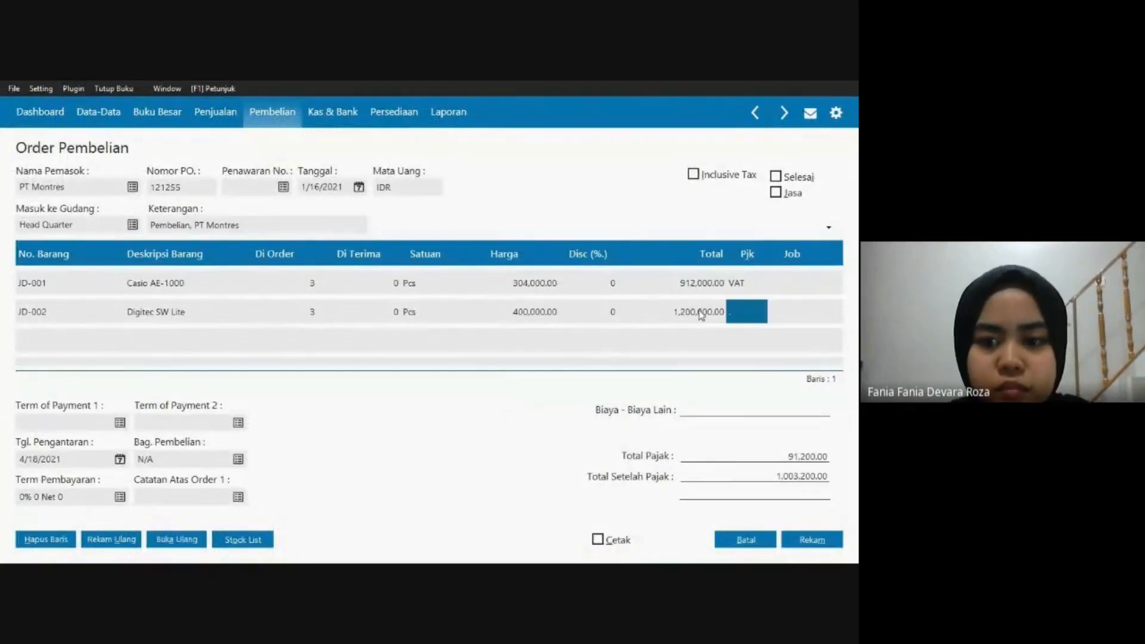
# Apply the VAT (Value Added Tax) code to the Digitec SW Lite line and complete the line.
pyautogui.doubleClick(733, 310)
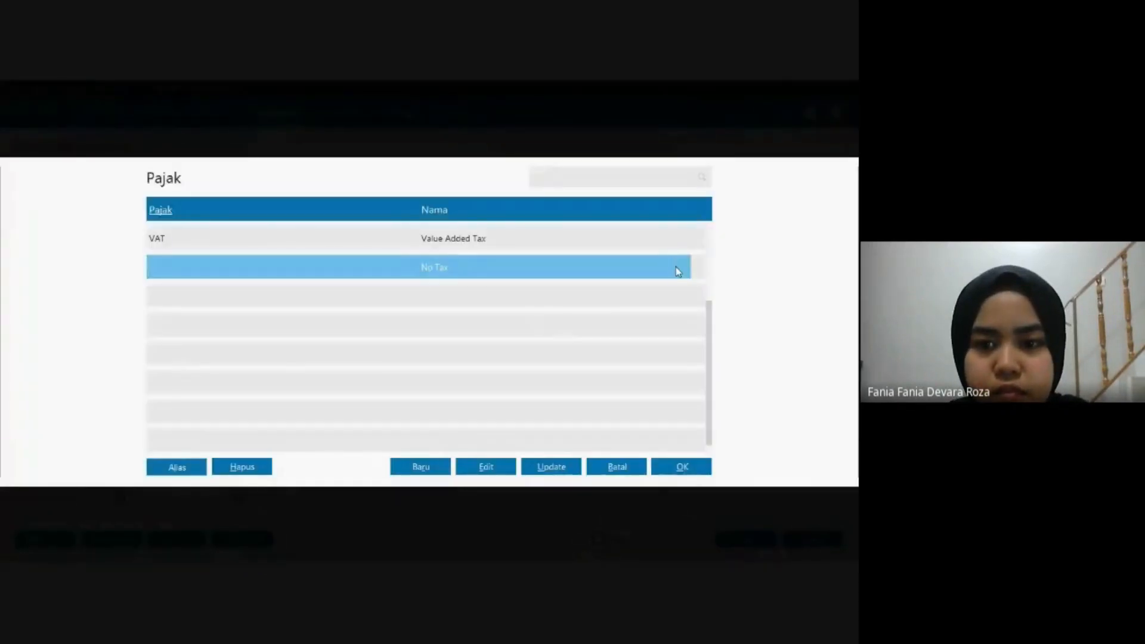
pyautogui.click(669, 244)
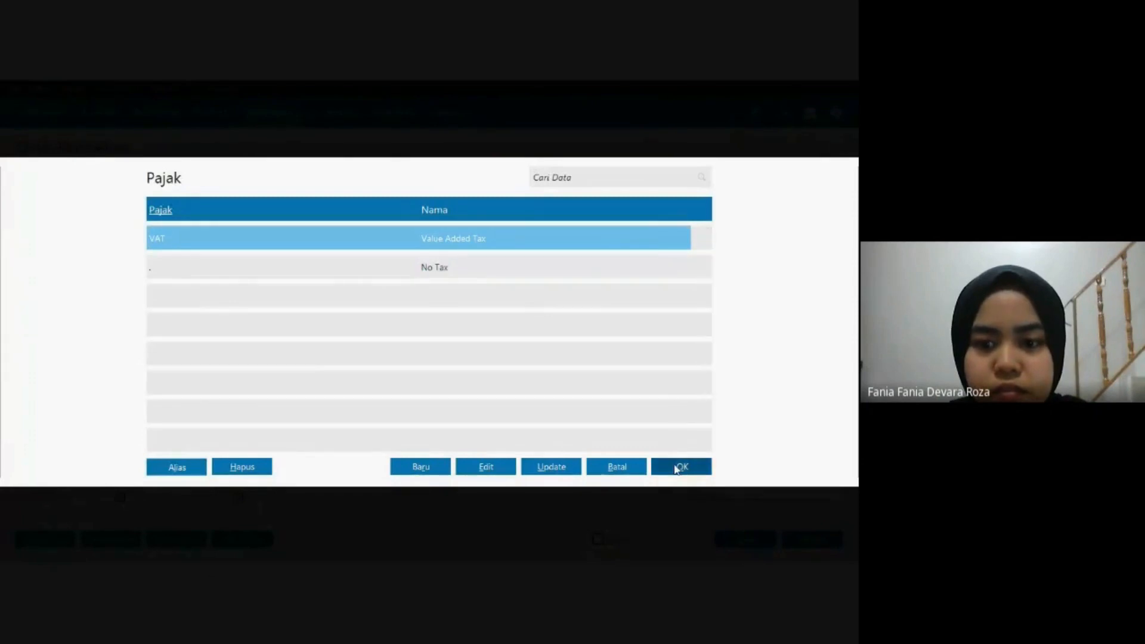
pyautogui.click(680, 467)
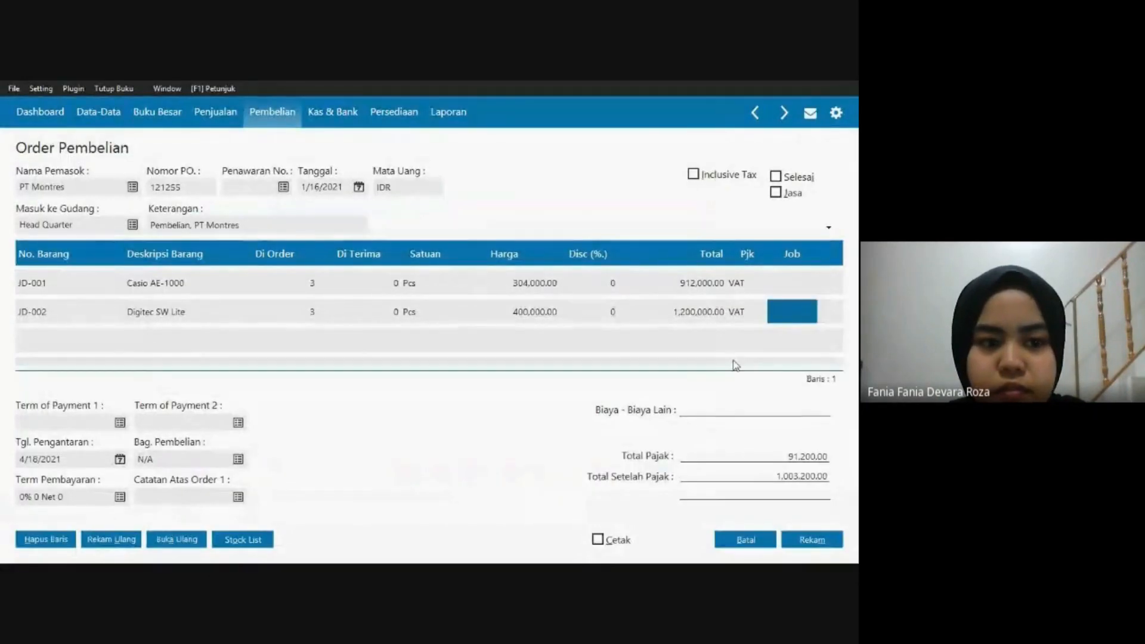
pyautogui.press('Tab')
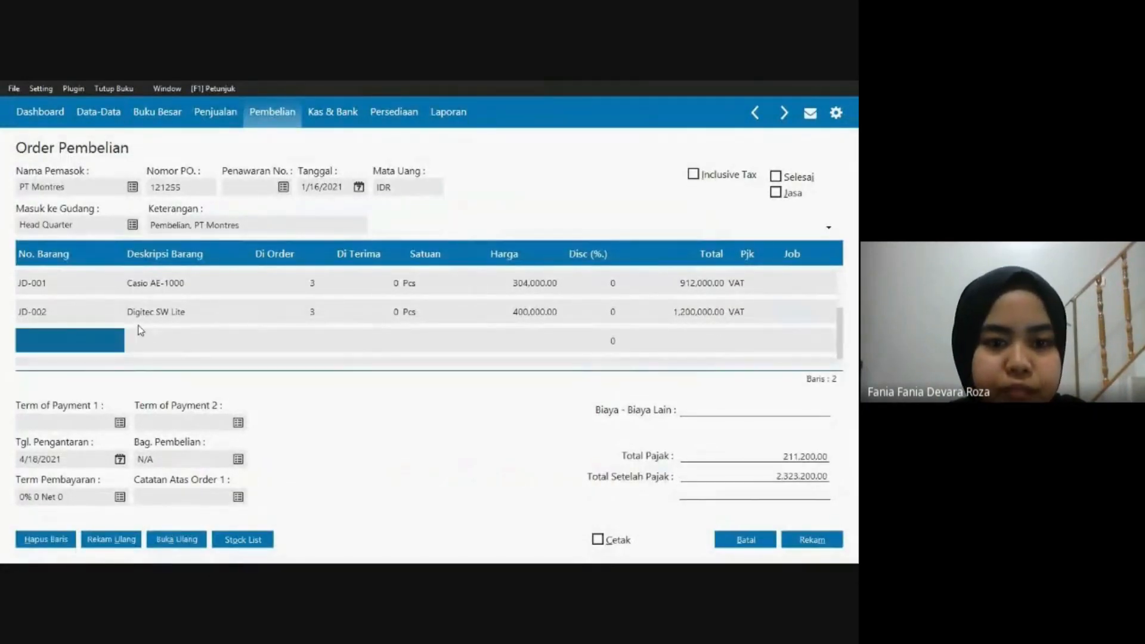
# Add JD-003 Digitec Touchscreen to the third order line with an order quantity of 3.
pyautogui.doubleClick(48, 332)
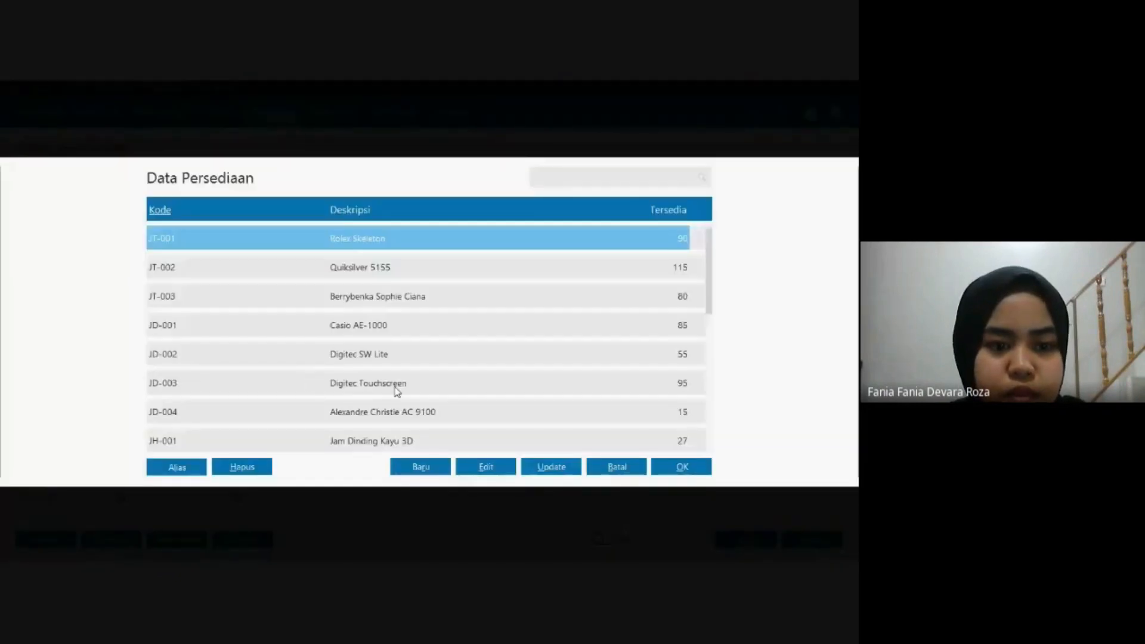
pyautogui.click(398, 387)
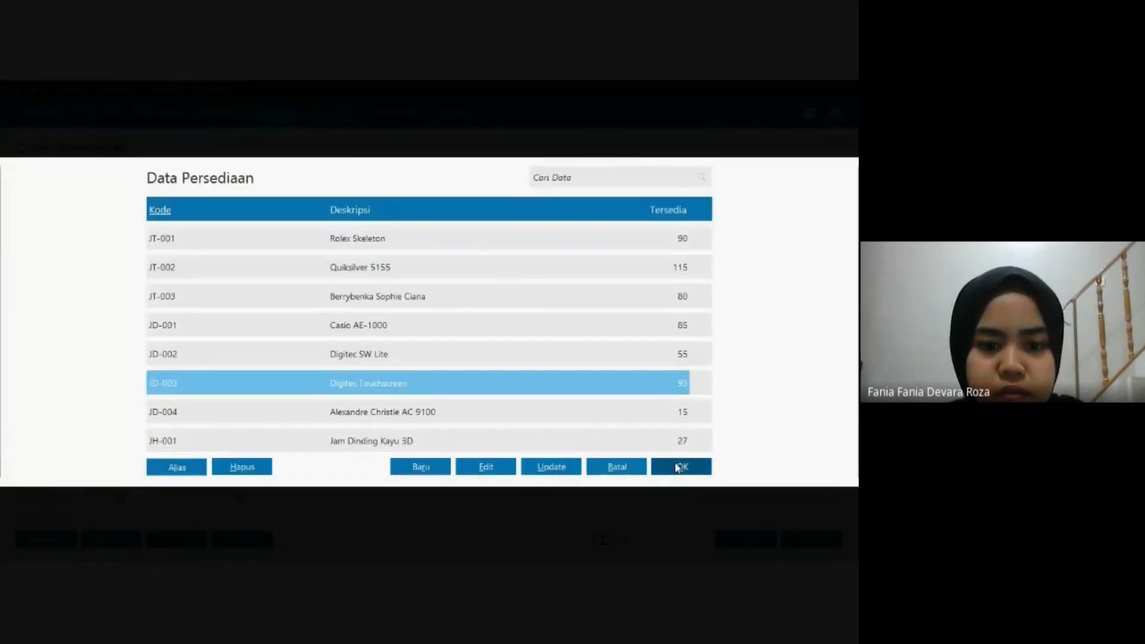
pyautogui.click(680, 467)
pyautogui.write('3')
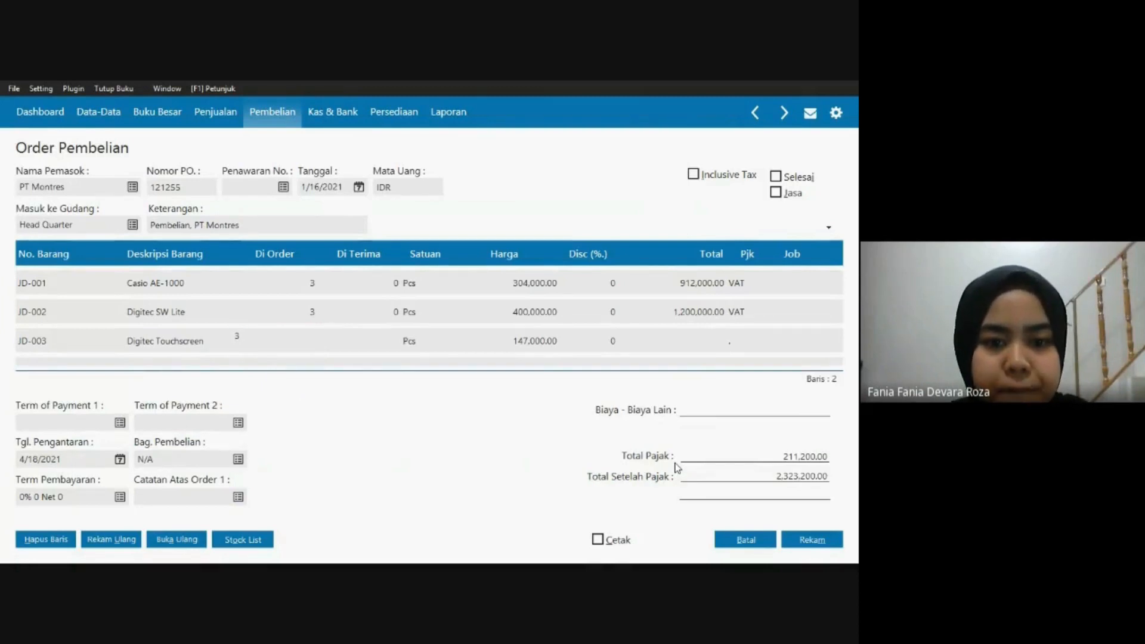
pyautogui.press('Tab')
# Check the Digitec Touchscreen price in the exam PDF and set that order line's unit price to 150,000.
pyautogui.hotkey('alt', 'Tab')
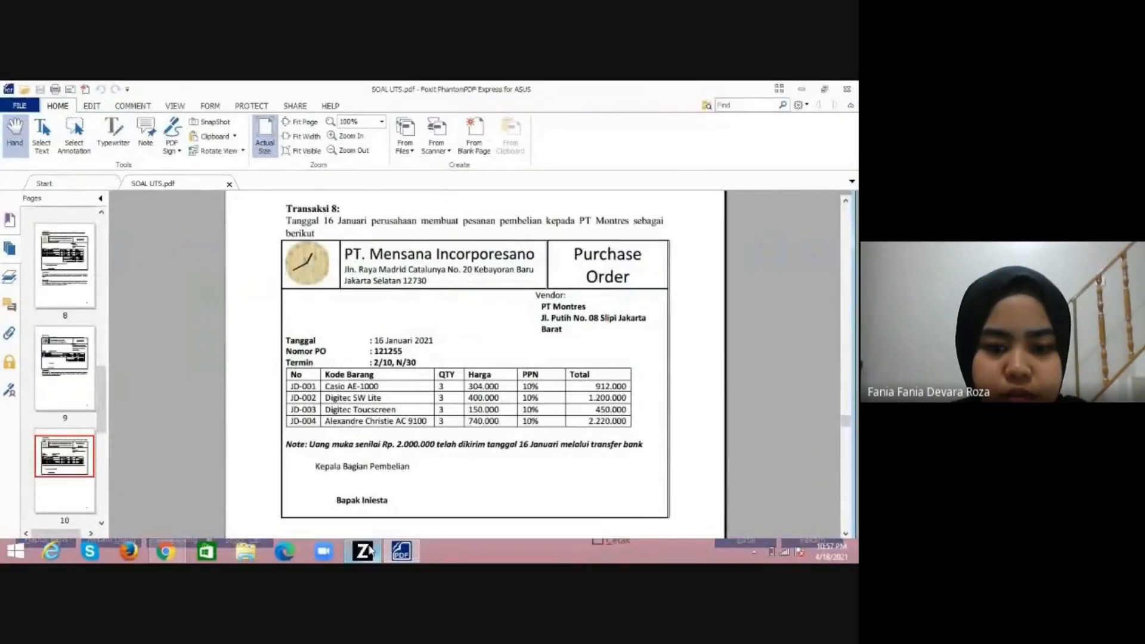
pyautogui.hotkey('alt', 'Tab')
pyautogui.press('Tab')
pyautogui.write('15')
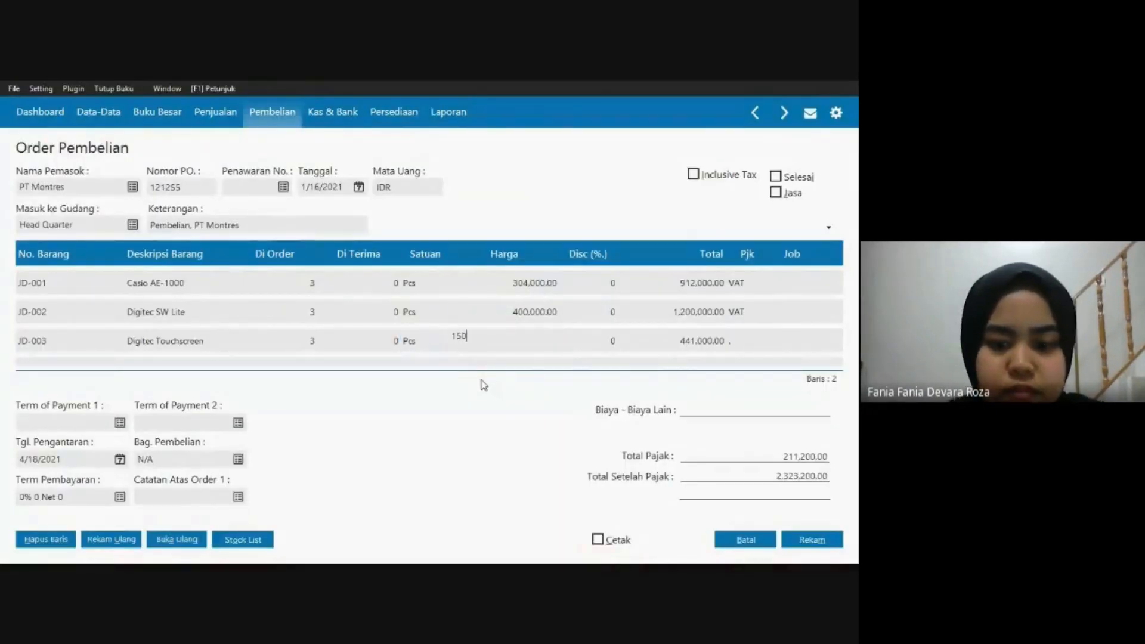
pyautogui.write('0,000')
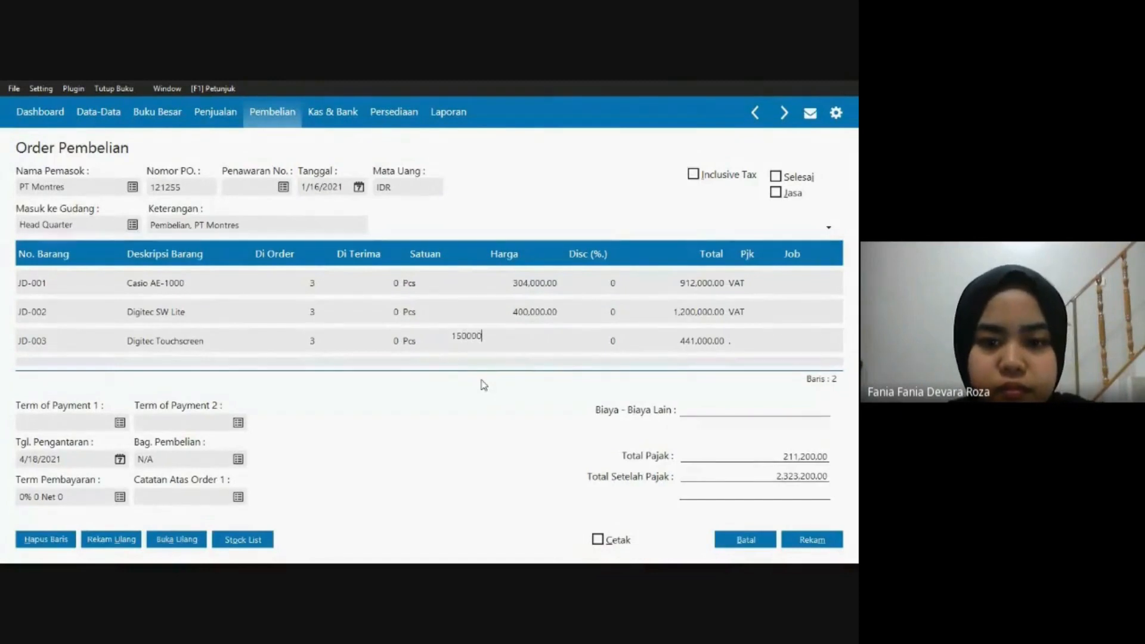
pyautogui.press('Tab')
pyautogui.press('Tab')
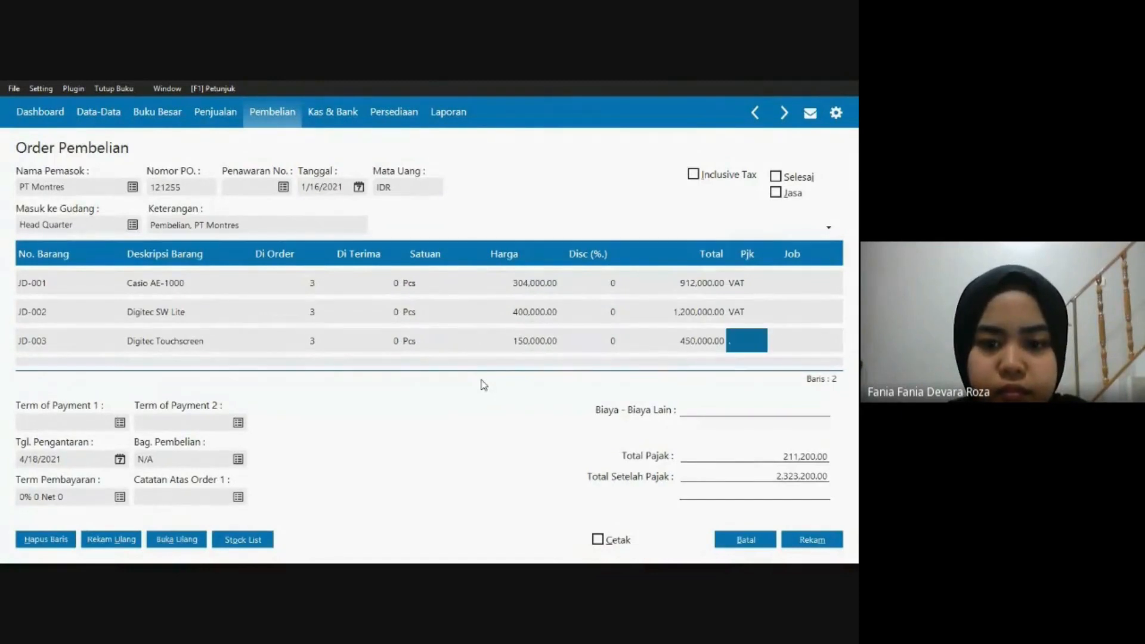
# Apply the VAT (Value Added Tax) code to the Digitec Touchscreen line and complete the line.
pyautogui.click(752, 340)
pyautogui.doubleClick(752, 341)
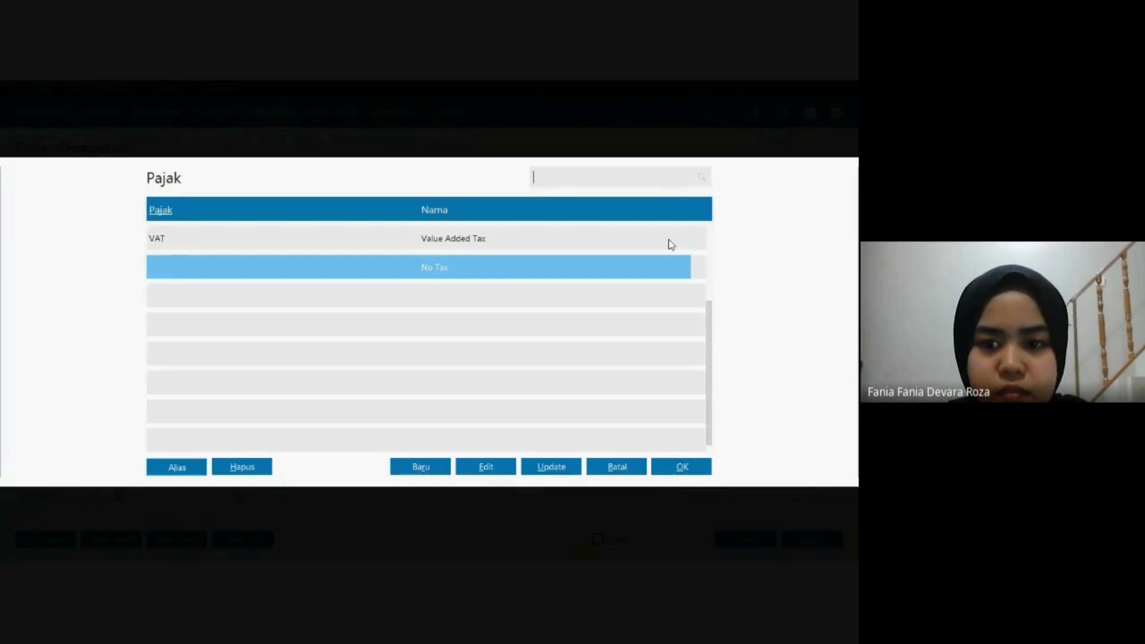
pyautogui.click(669, 240)
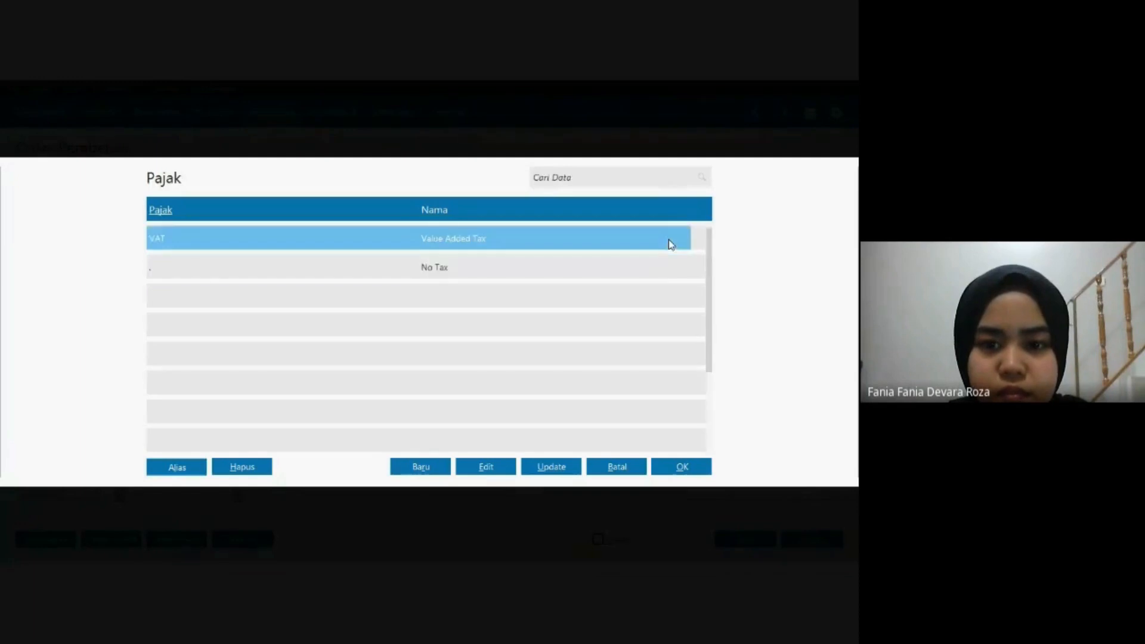
pyautogui.click(675, 466)
pyautogui.press('Return')
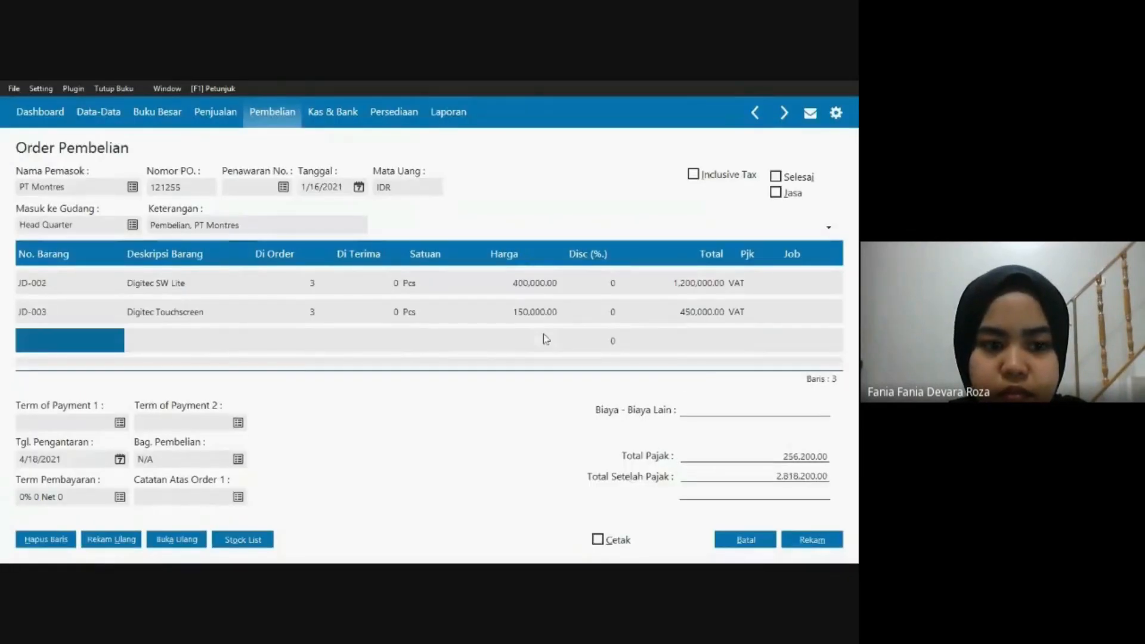
# Add JD-004 Alexandre Christie AC 9100 to the fourth order line with an order quantity of 3.
pyautogui.doubleClick(54, 339)
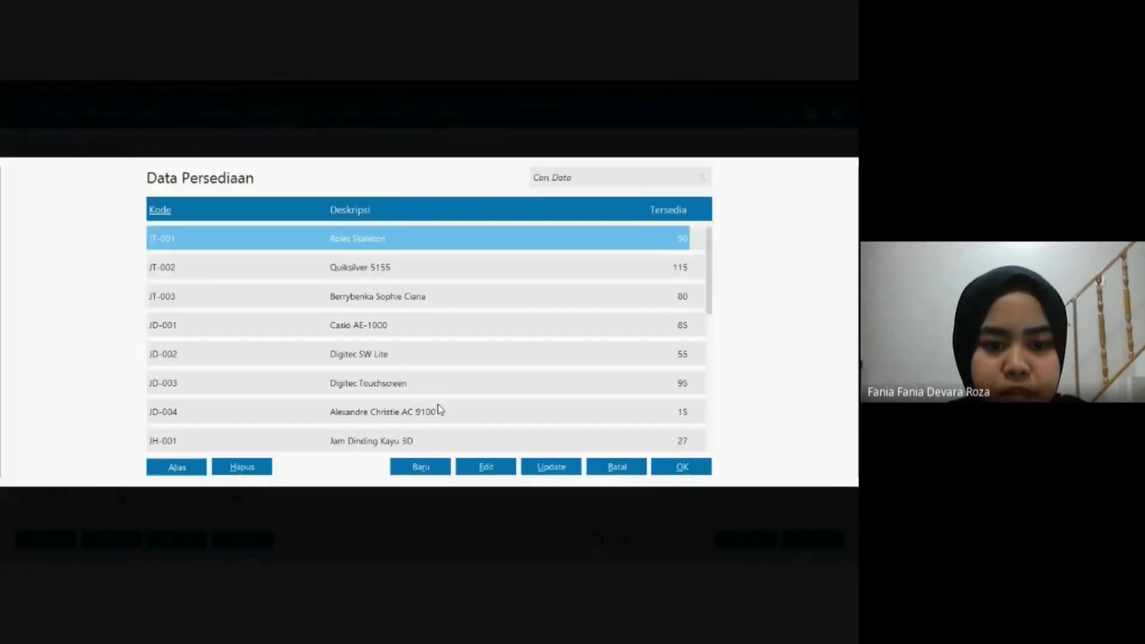
pyautogui.click(438, 408)
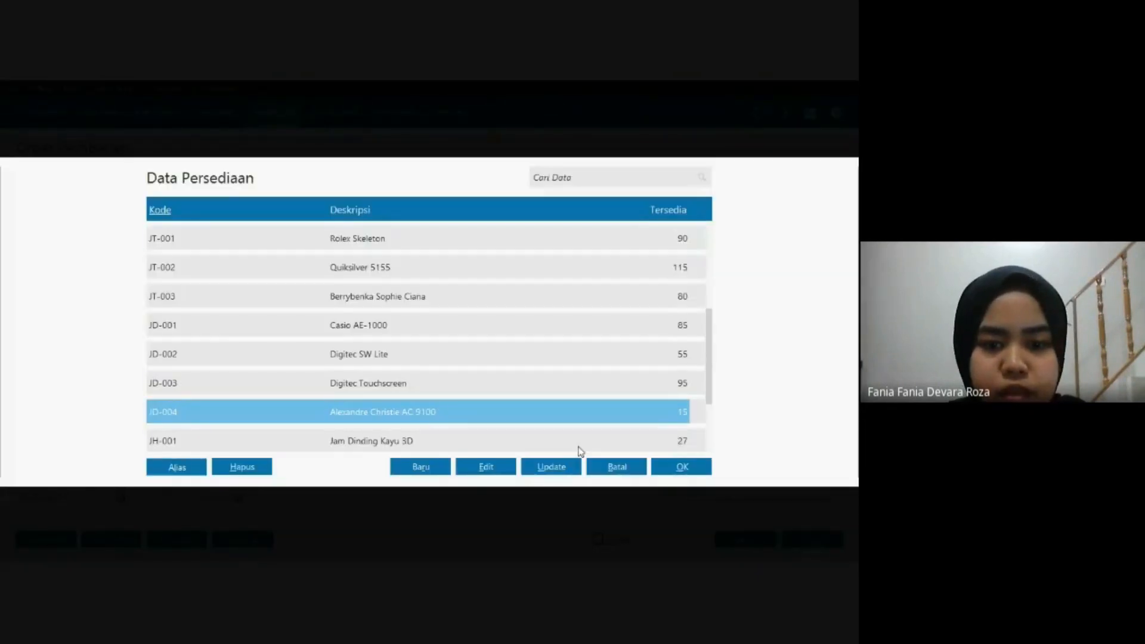
pyautogui.click(661, 468)
pyautogui.write('3')
pyautogui.press('Return')
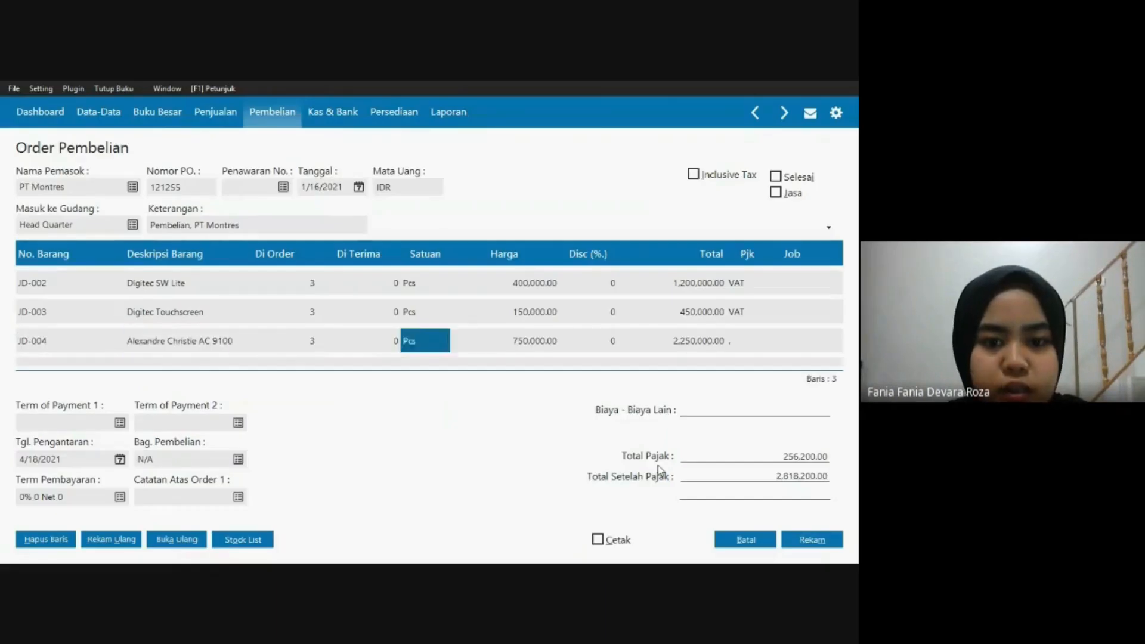
pyautogui.press('Return')
# Check the Alexandre Christie AC 9100 price in the exam PDF and set that order line's unit price to 740,000.
pyautogui.hotkey('alt', 'Tab')
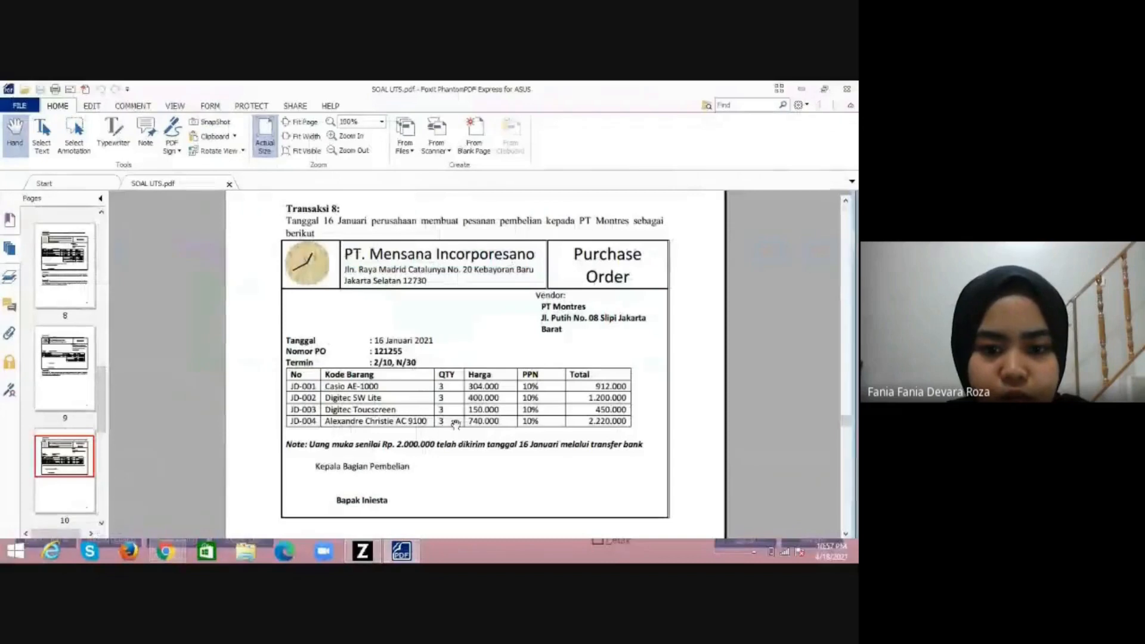
pyautogui.moveTo(412, 549)
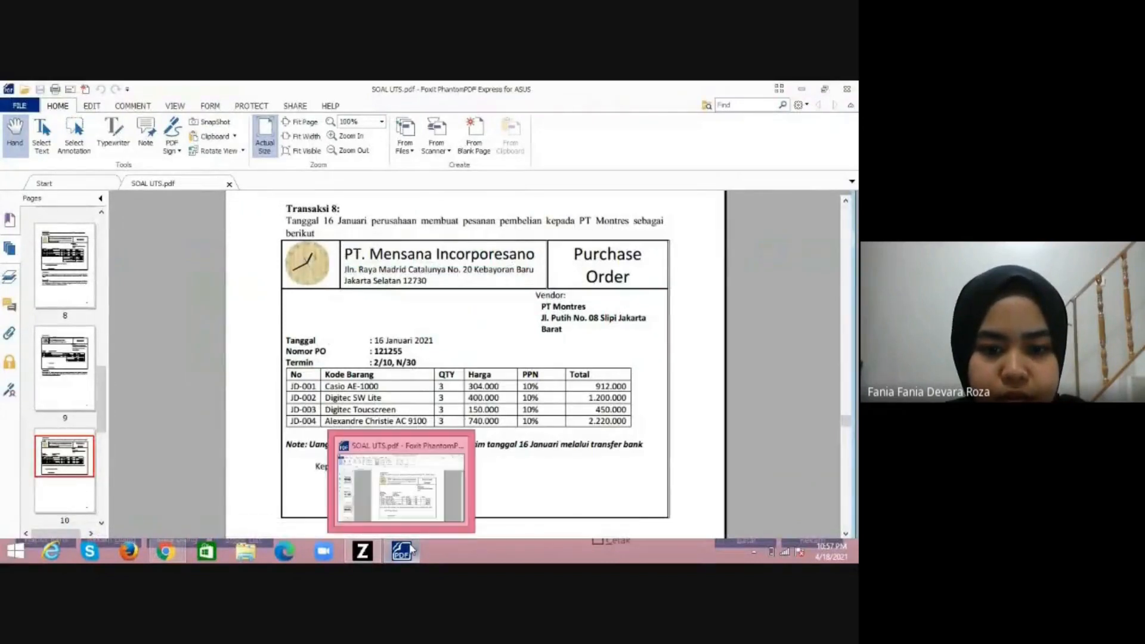
pyautogui.click(411, 549)
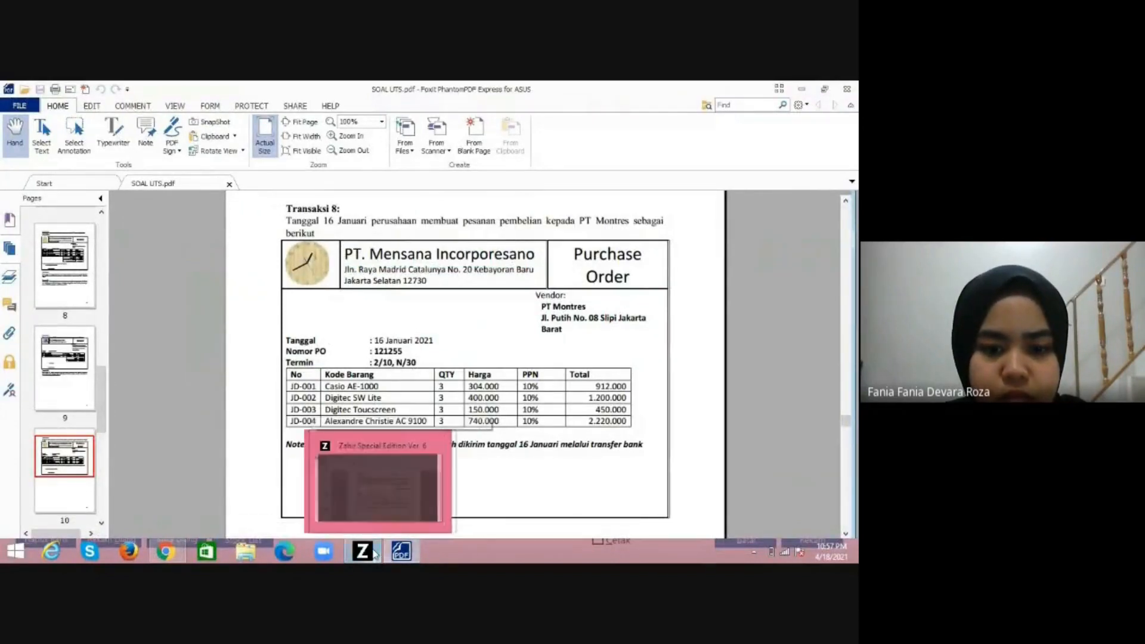
pyautogui.write('740000')
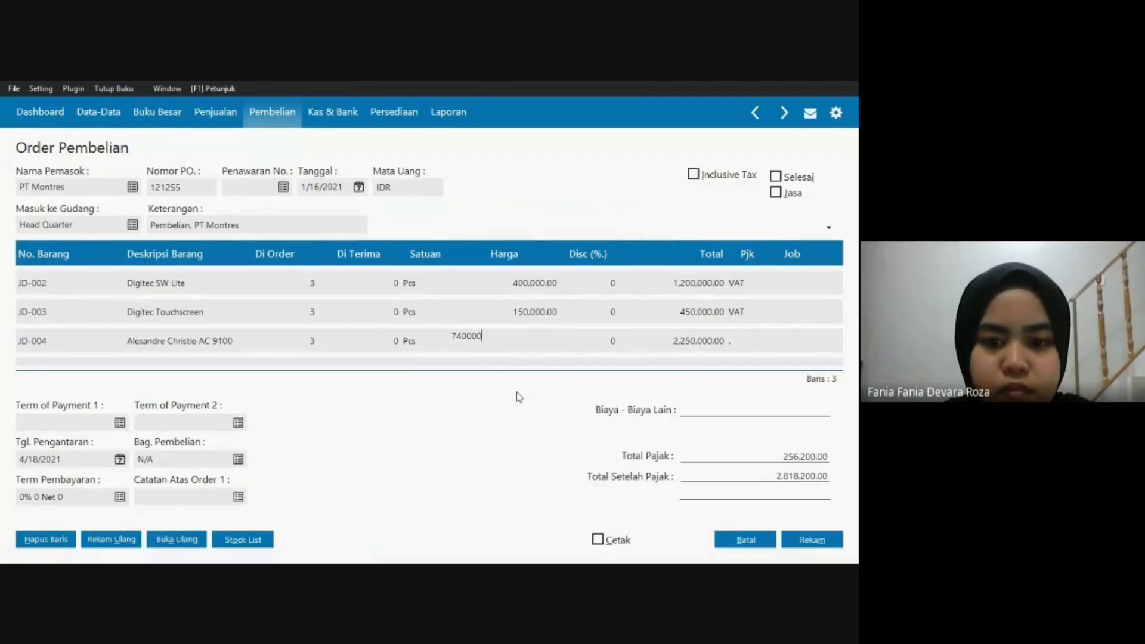
pyautogui.press('Tab')
pyautogui.press('Tab')
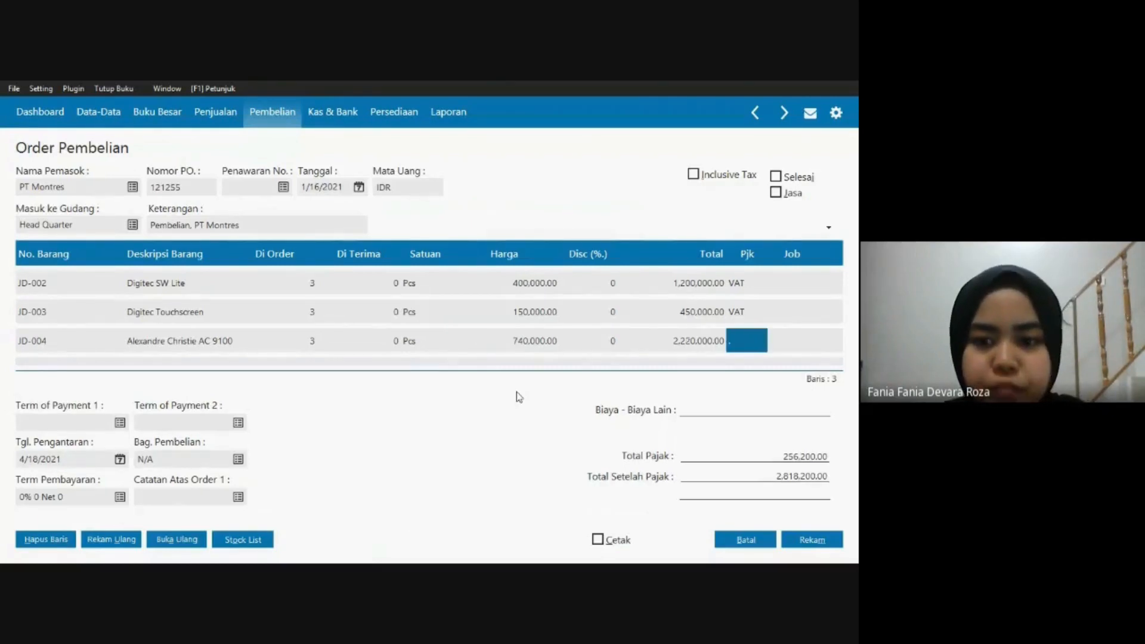
# Apply the VAT (Value Added Tax) code to the Alexandre Christie AC 9100 line.
pyautogui.doubleClick(741, 343)
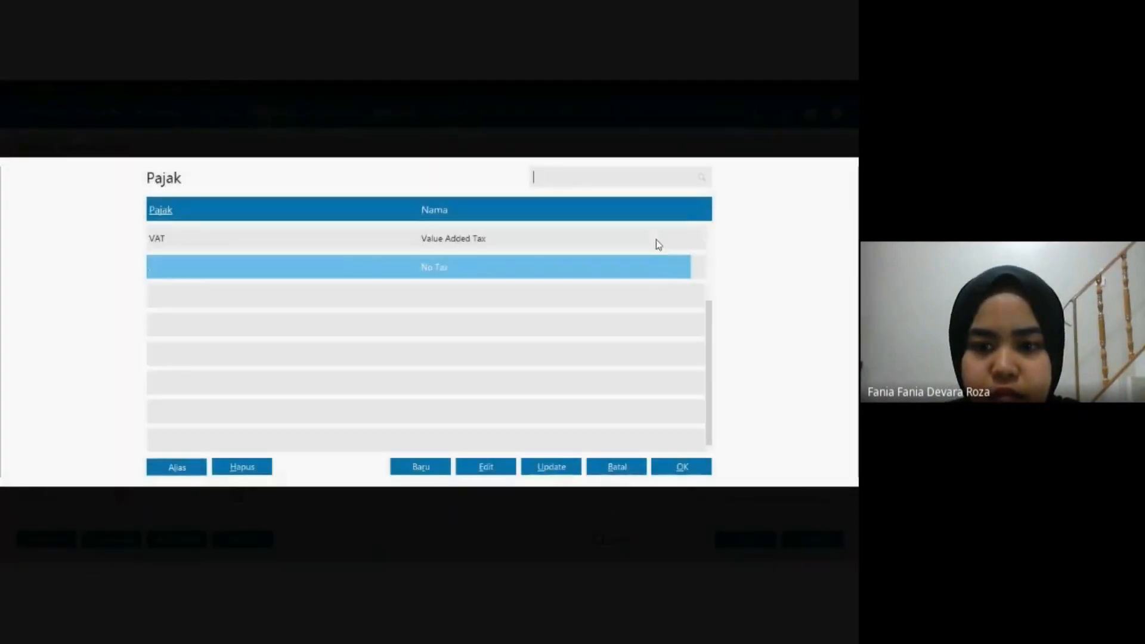
pyautogui.click(658, 241)
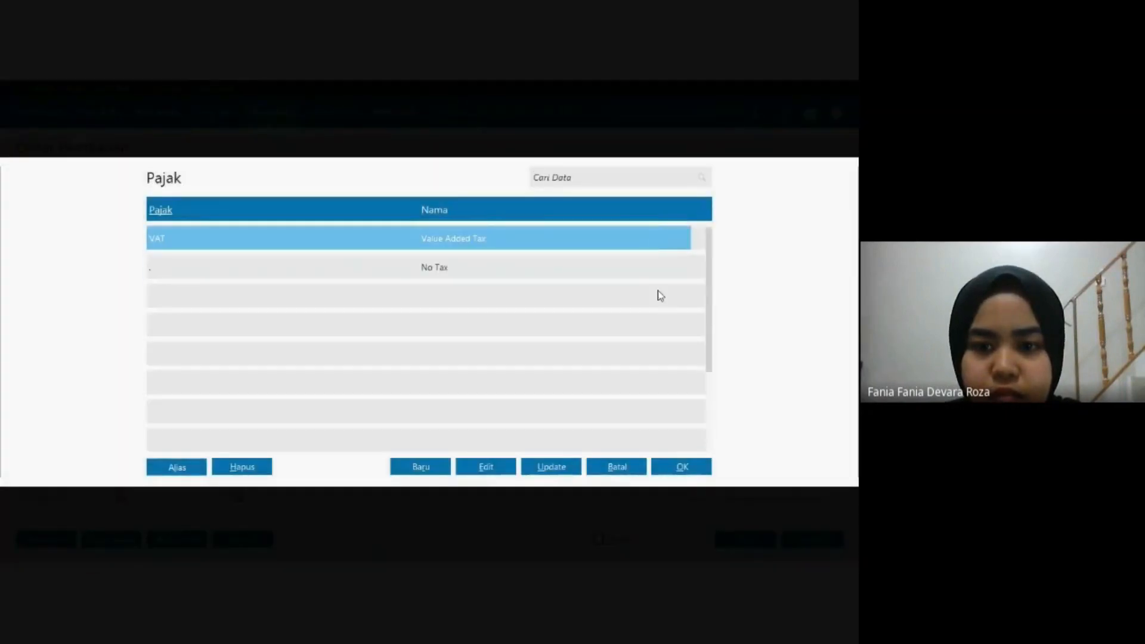
pyautogui.click(681, 466)
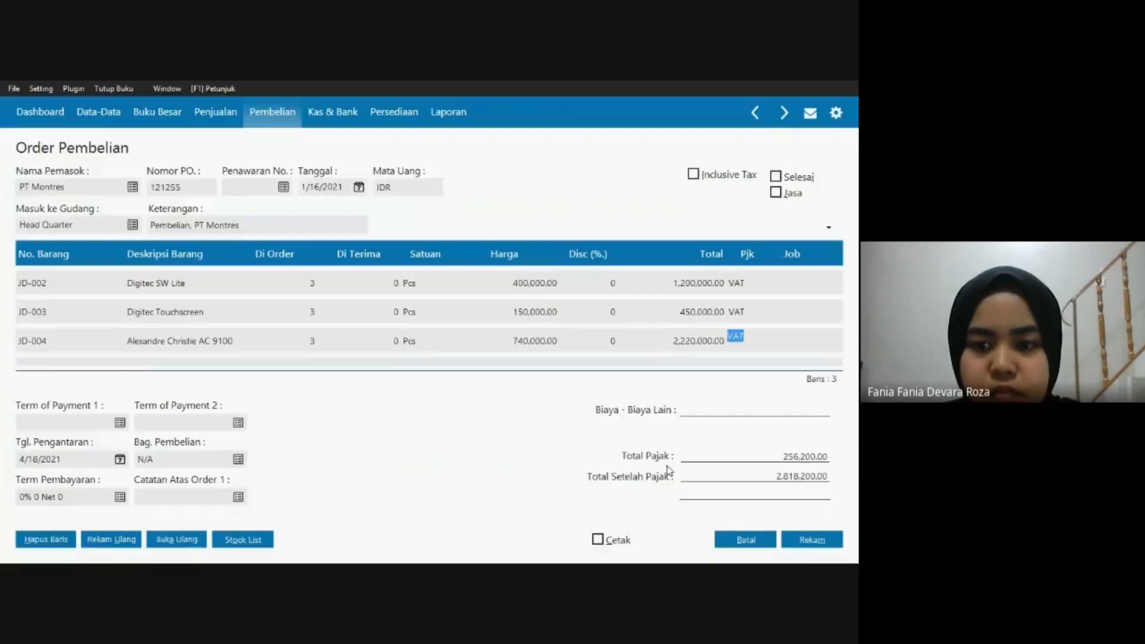
# Review the remaining Transaksi 8 purchase order details in the exam PDF, including the payment terms and the down payment note.
pyautogui.hotkey('alt', 'Tab')
pyautogui.scroll(1, 850, 453)
pyautogui.moveTo(850, 449); pyautogui.dragTo(855, 426)
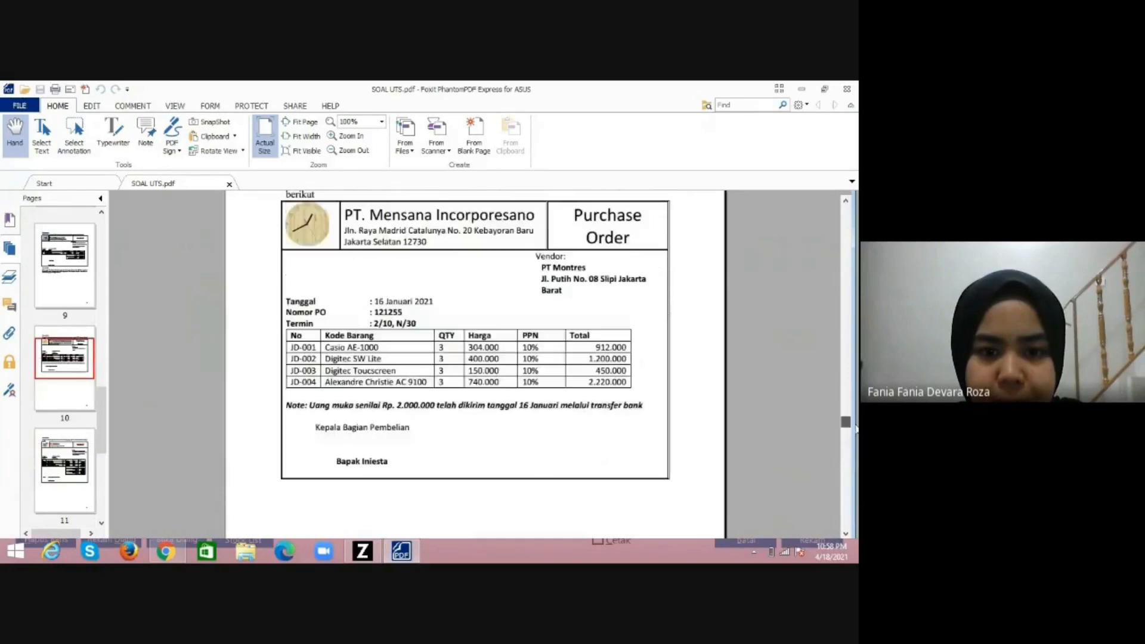
pyautogui.scroll(1, 855, 425)
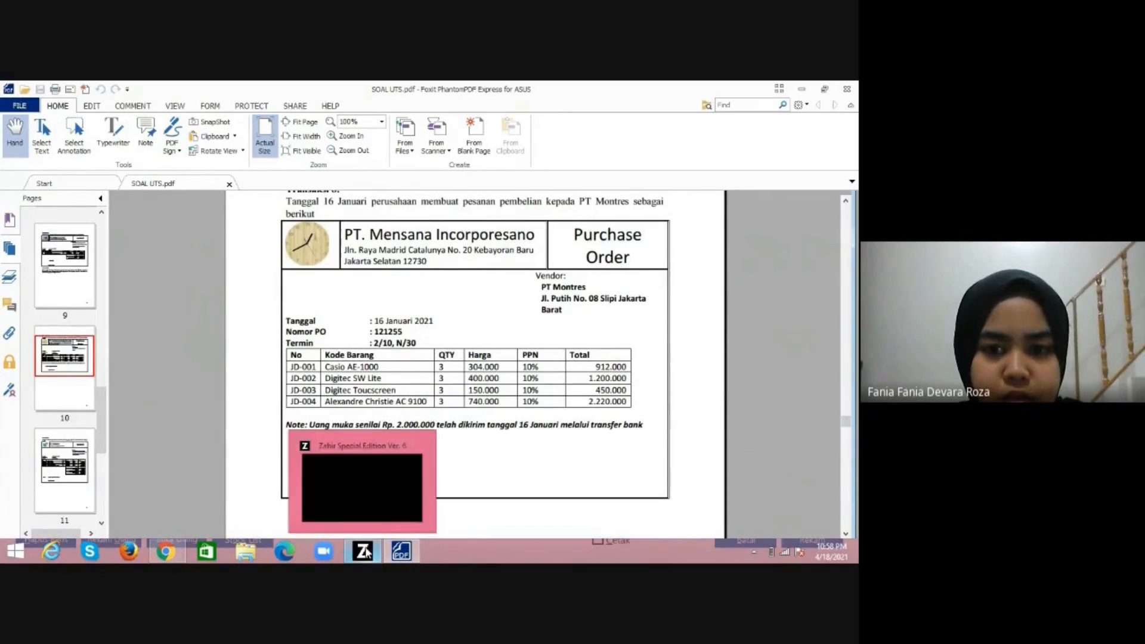
# Set the order's payment terms to 10 discount days, 30 due days, a 2% early discount and a 2% late penalty.
pyautogui.click(362, 551)
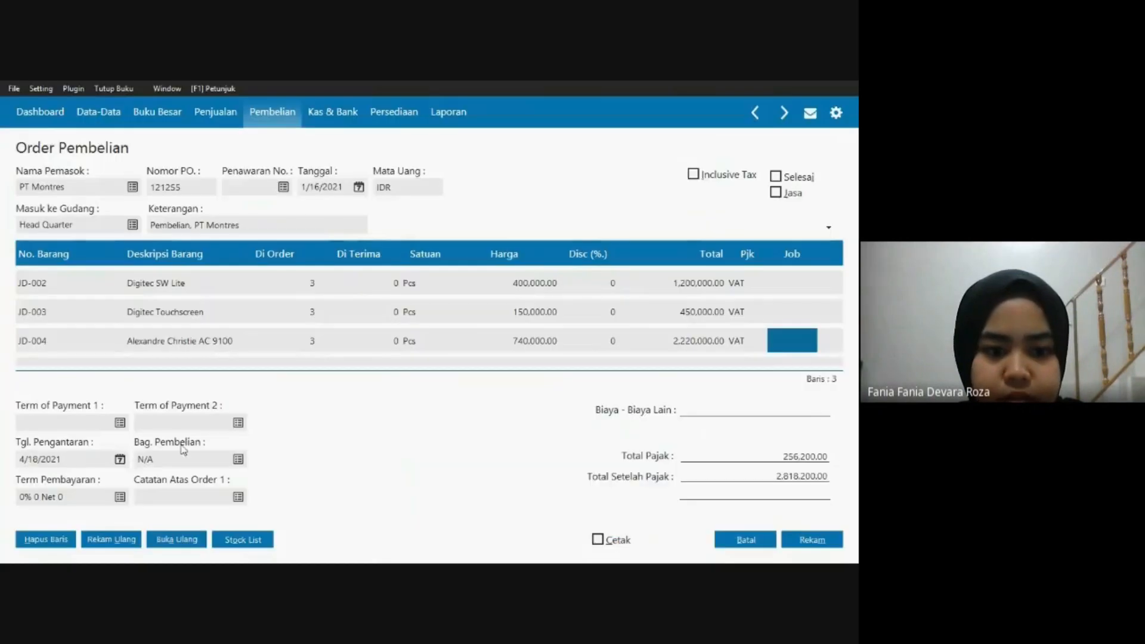
pyautogui.click(120, 496)
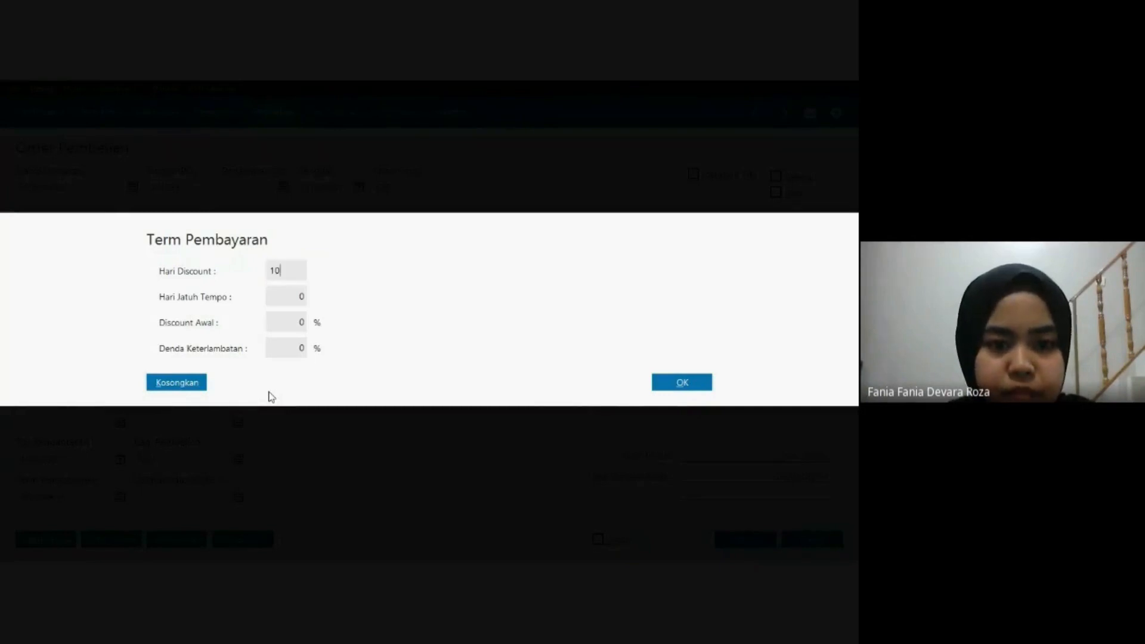
pyautogui.press('Tab')
pyautogui.press('Tab')
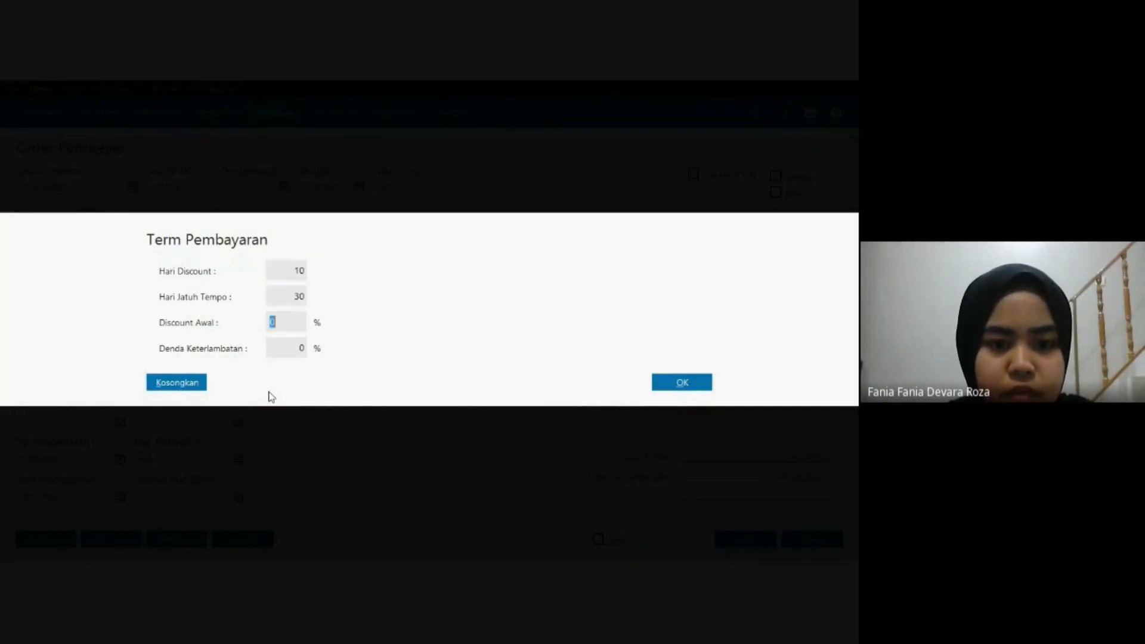
pyautogui.press('Tab')
pyautogui.write('2')
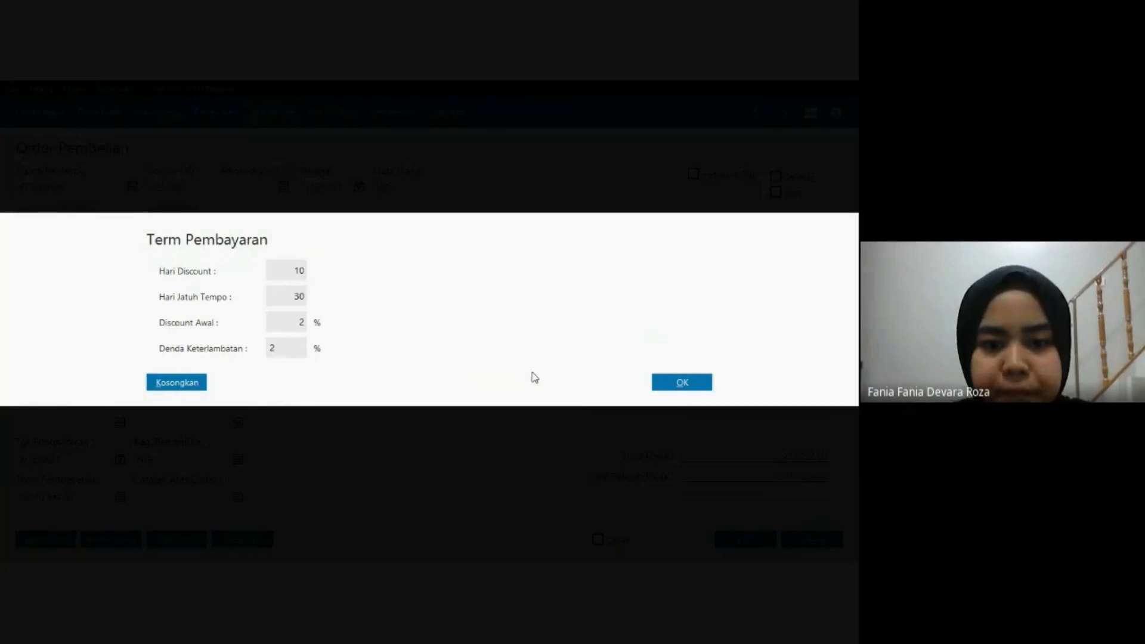
pyautogui.click(665, 385)
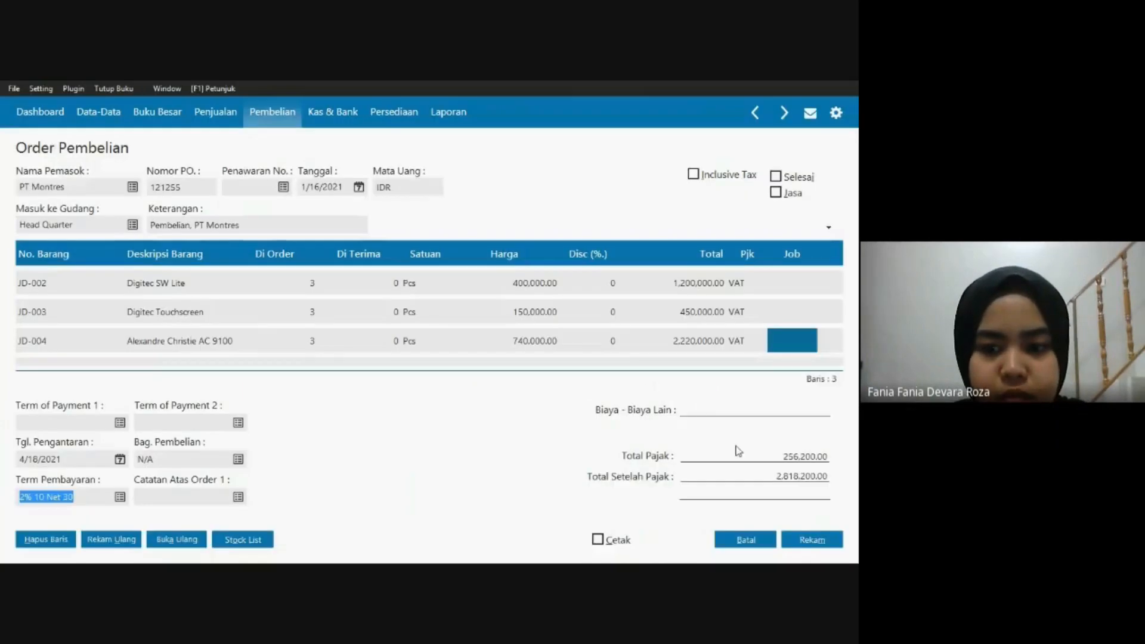
# Refresh the order totals, record the PT Montres purchase order and close the order entry form and order list.
pyautogui.click(697, 348)
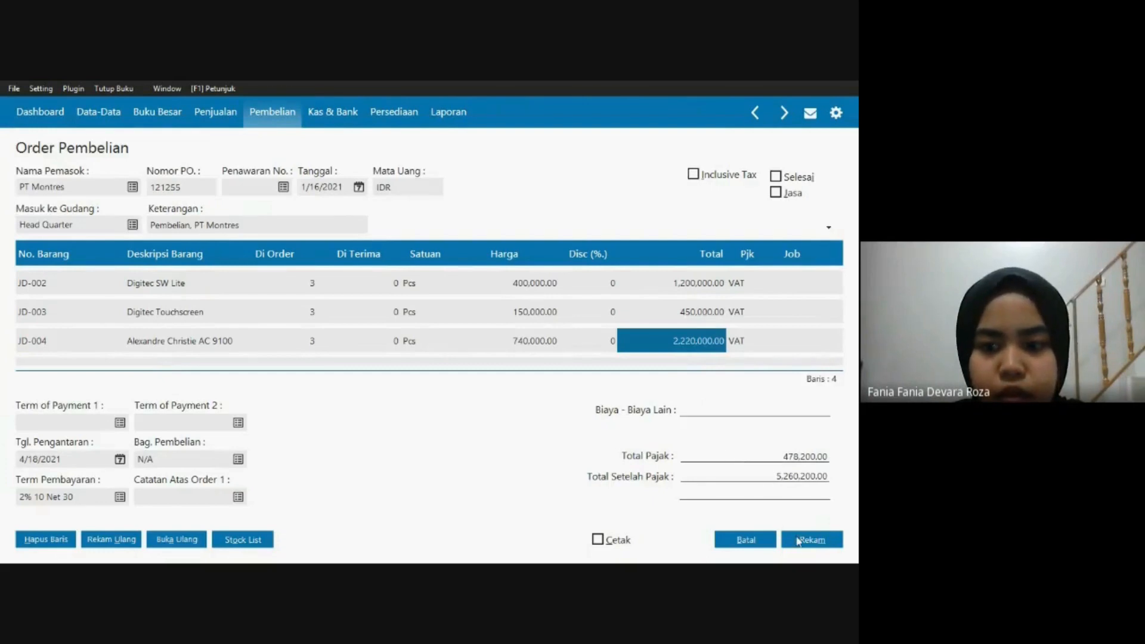
pyautogui.click(797, 541)
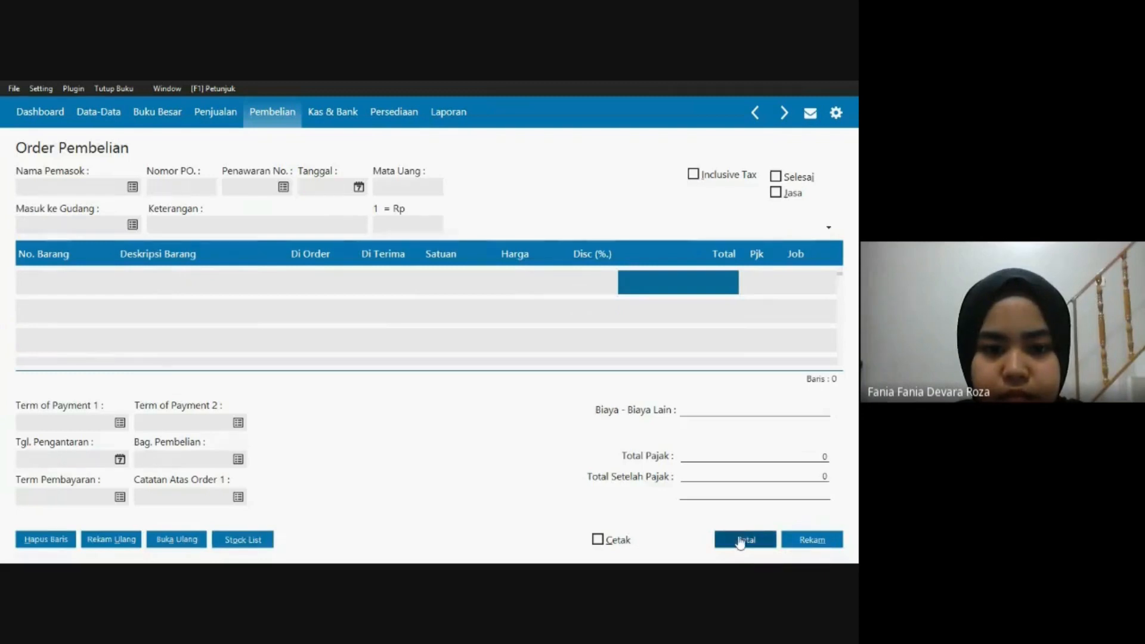
pyautogui.click(741, 541)
pyautogui.click(806, 541)
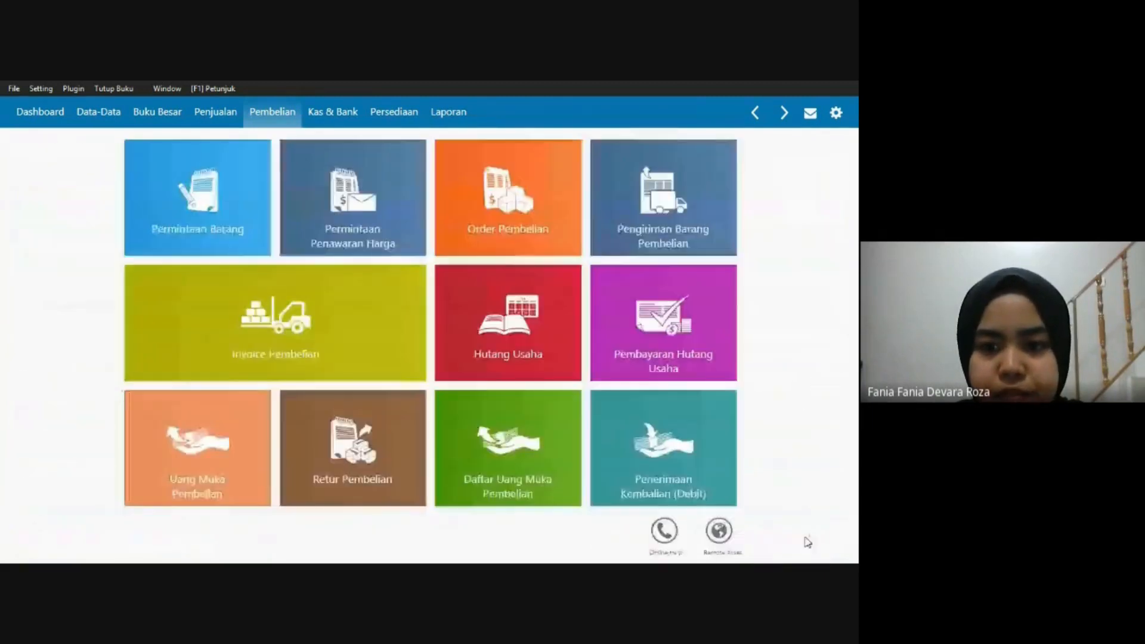
# Check the Transaksi 9 invoice in the exam PDF and start a new purchase goods receipt in the accounting program.
pyautogui.hotkey('alt', 'Tab')
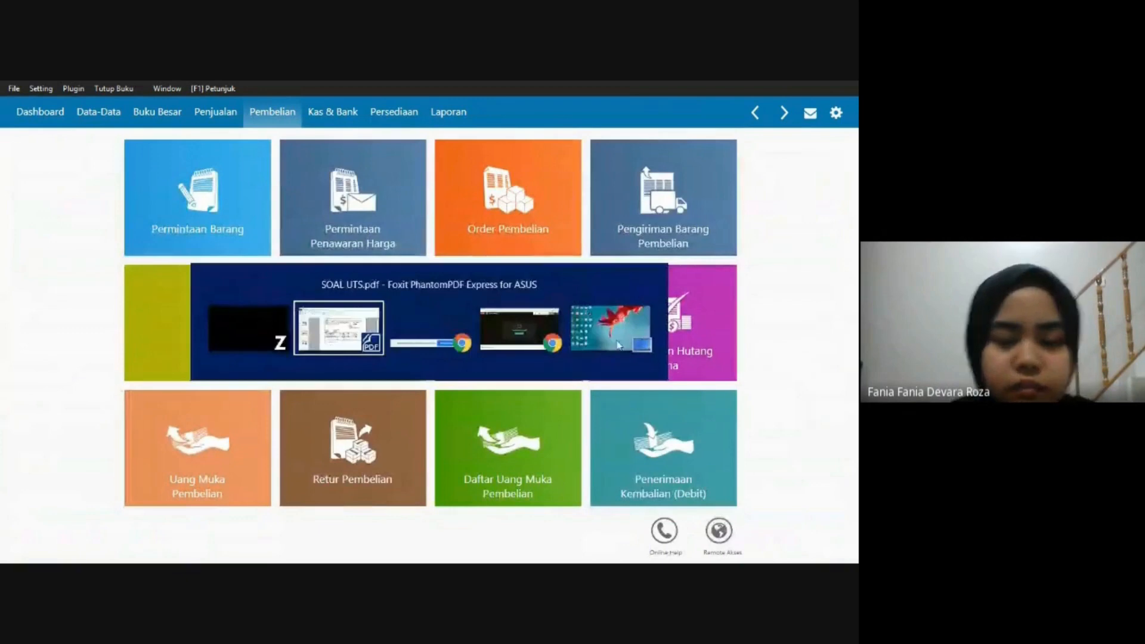
pyautogui.scroll(-10, 854, 448)
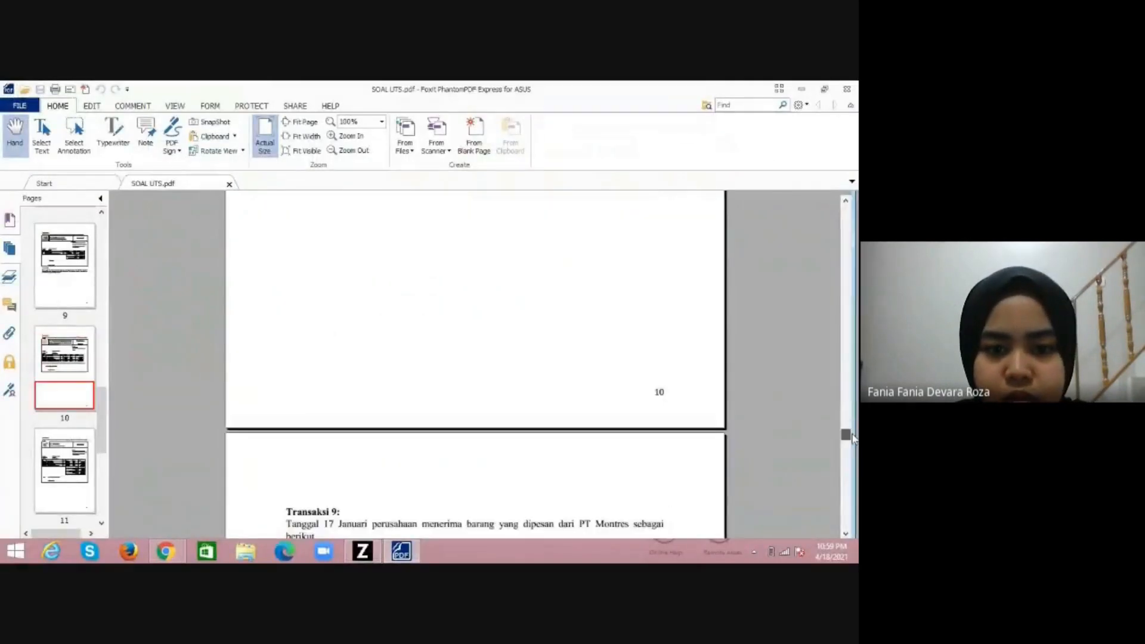
pyautogui.scroll(2, 855, 448)
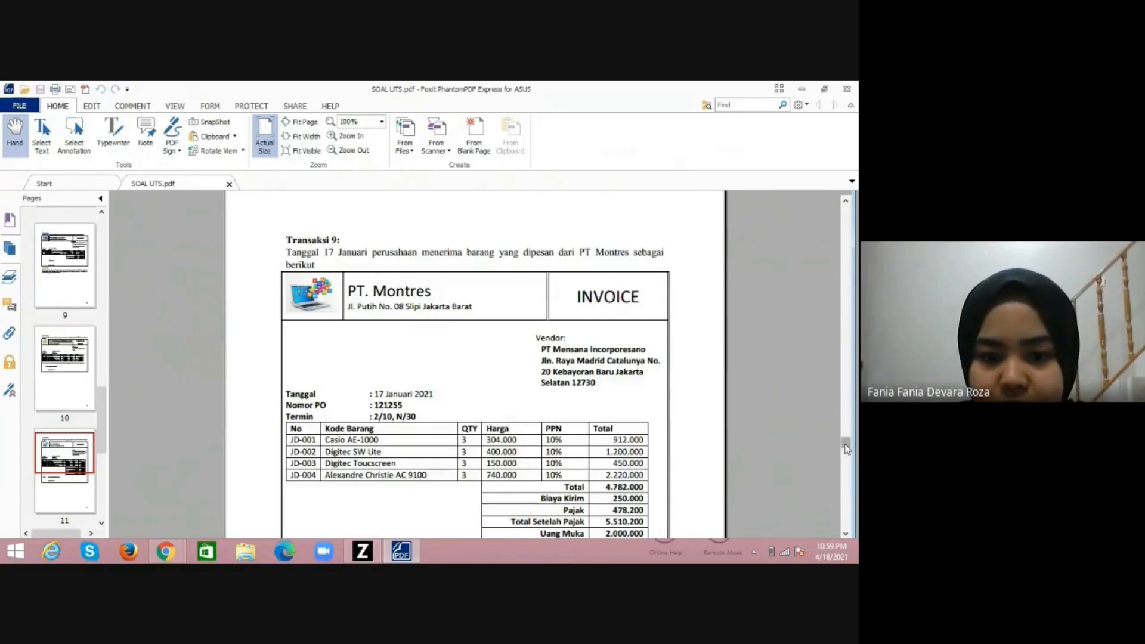
pyautogui.scroll(-2, 846, 448)
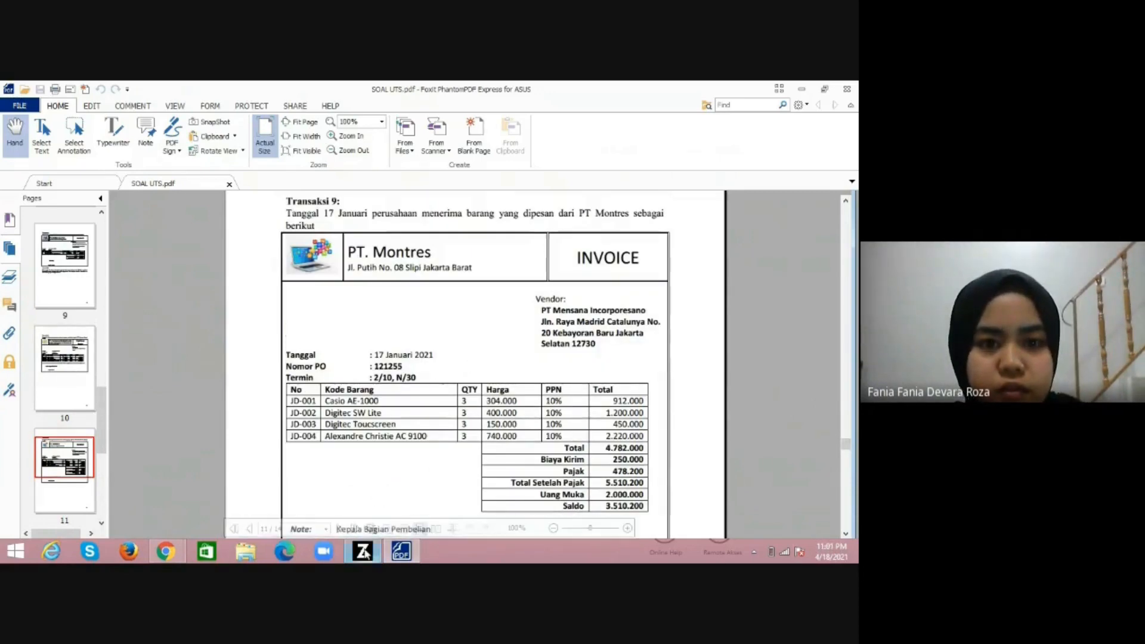
pyautogui.click(364, 552)
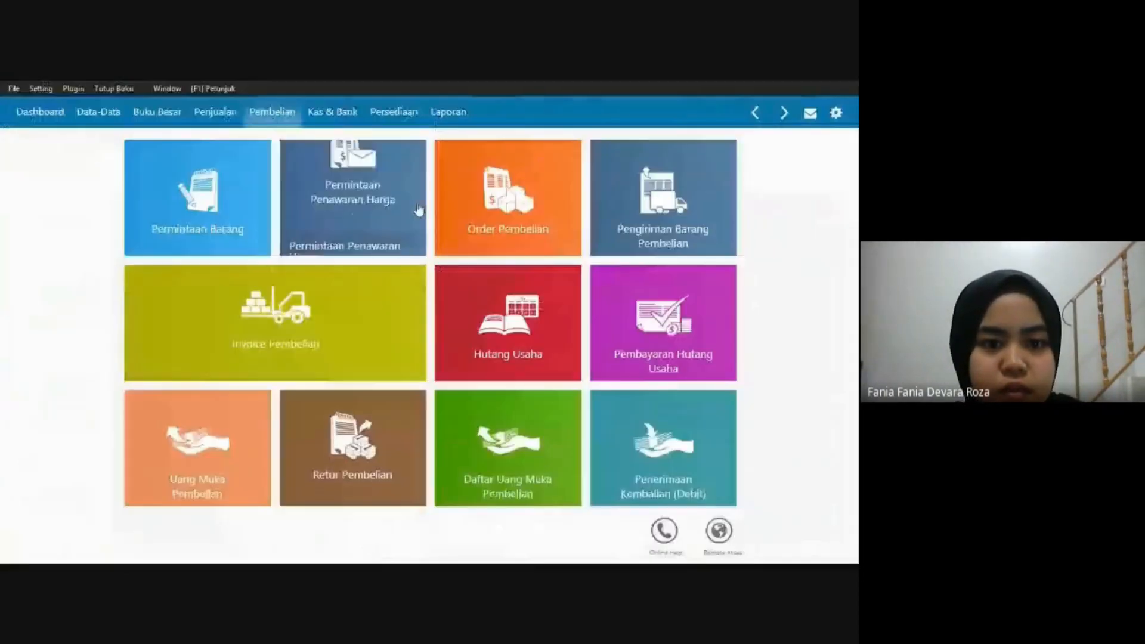
pyautogui.click(345, 300)
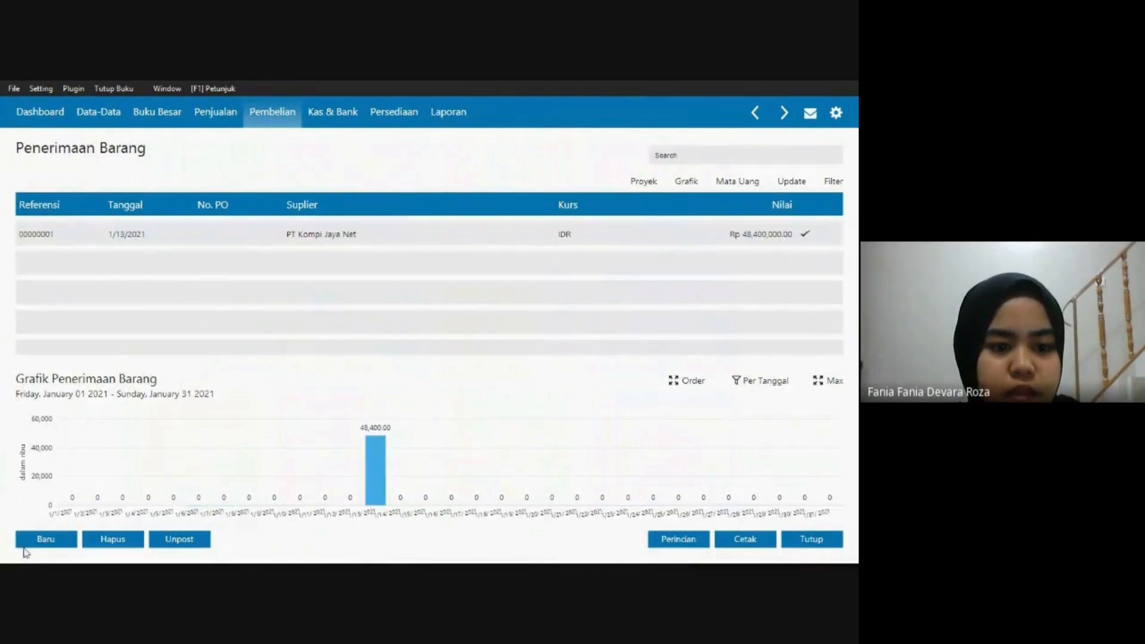
pyautogui.click(30, 542)
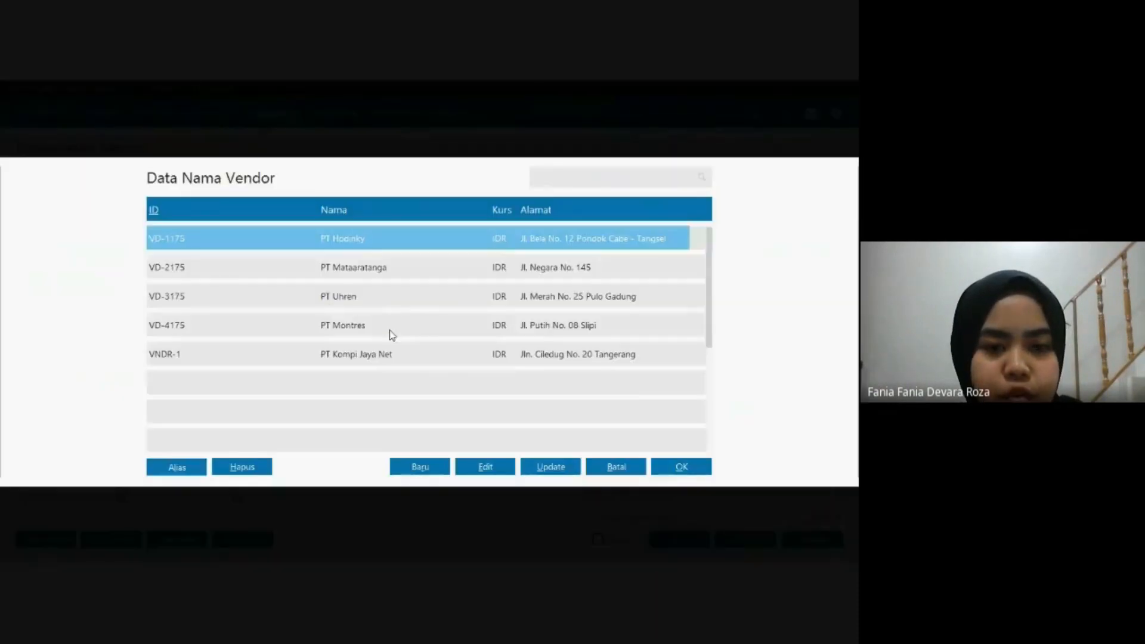
# Choose PT Montres as the receipt's supplier and load its purchase order dated 1/16/2021.
pyautogui.click(391, 331)
pyautogui.click(675, 468)
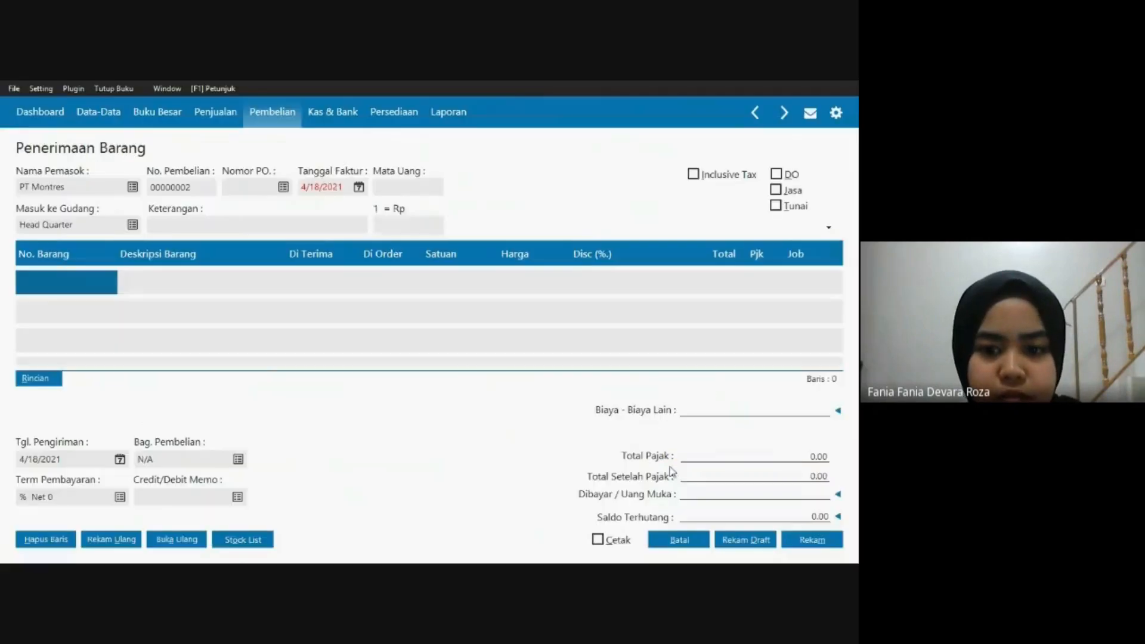
pyautogui.click(282, 188)
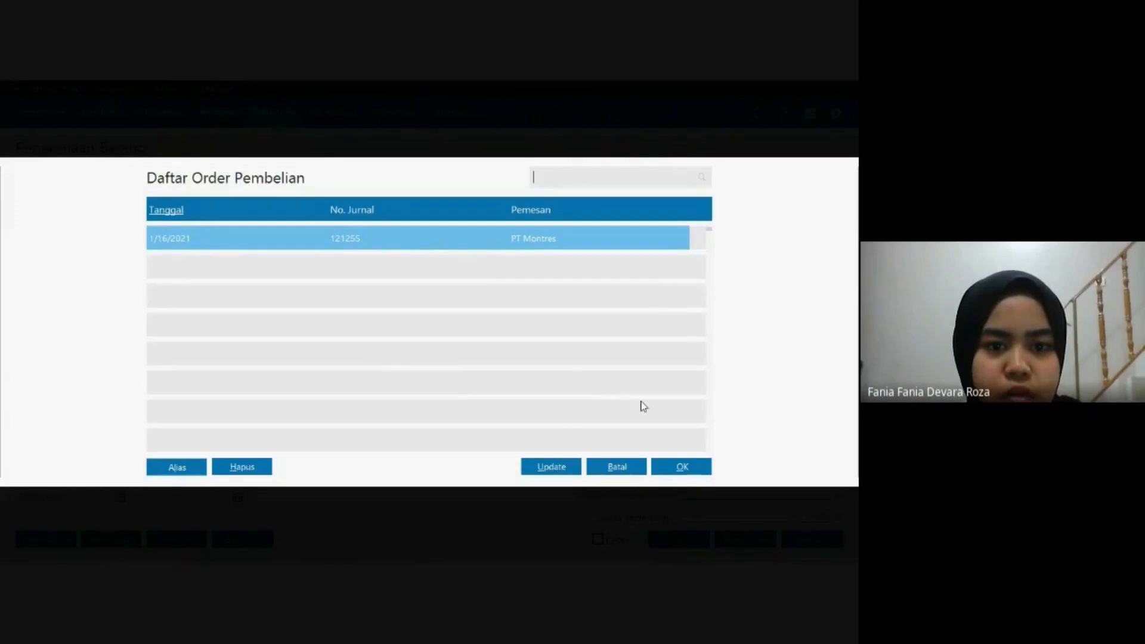
pyautogui.click(669, 468)
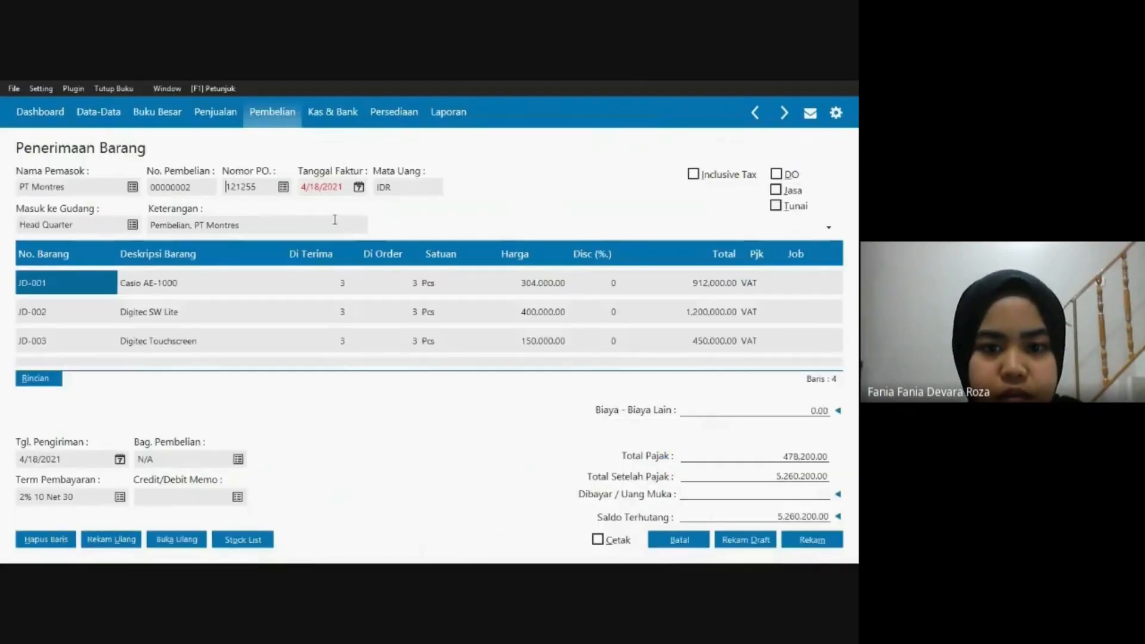
# Check the Transaksi 9 date in the exam PDF and set the receipt's invoice date to 1/17/2021.
pyautogui.click(304, 184)
pyautogui.click(304, 185)
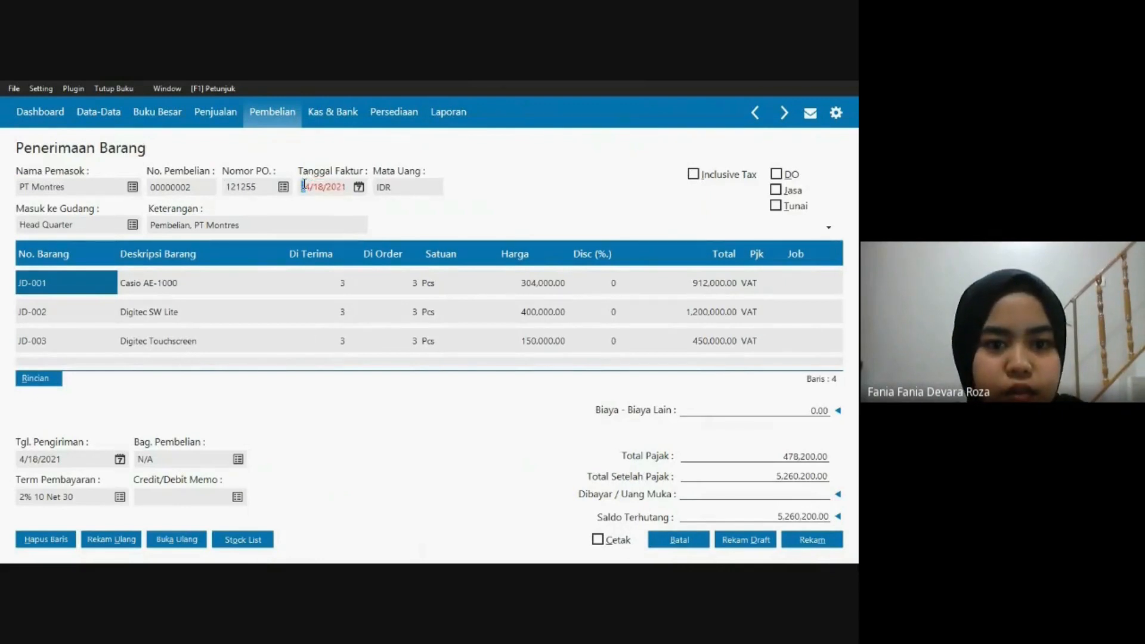
pyautogui.hotkey('alt', 'Tab')
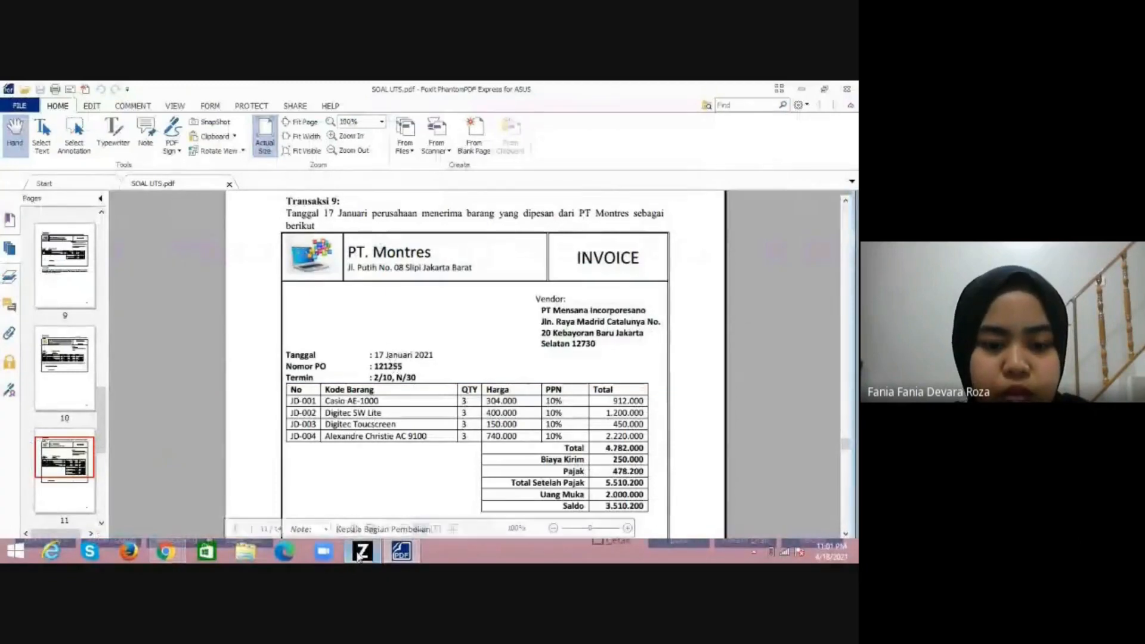
pyautogui.hotkey('alt', 'Tab')
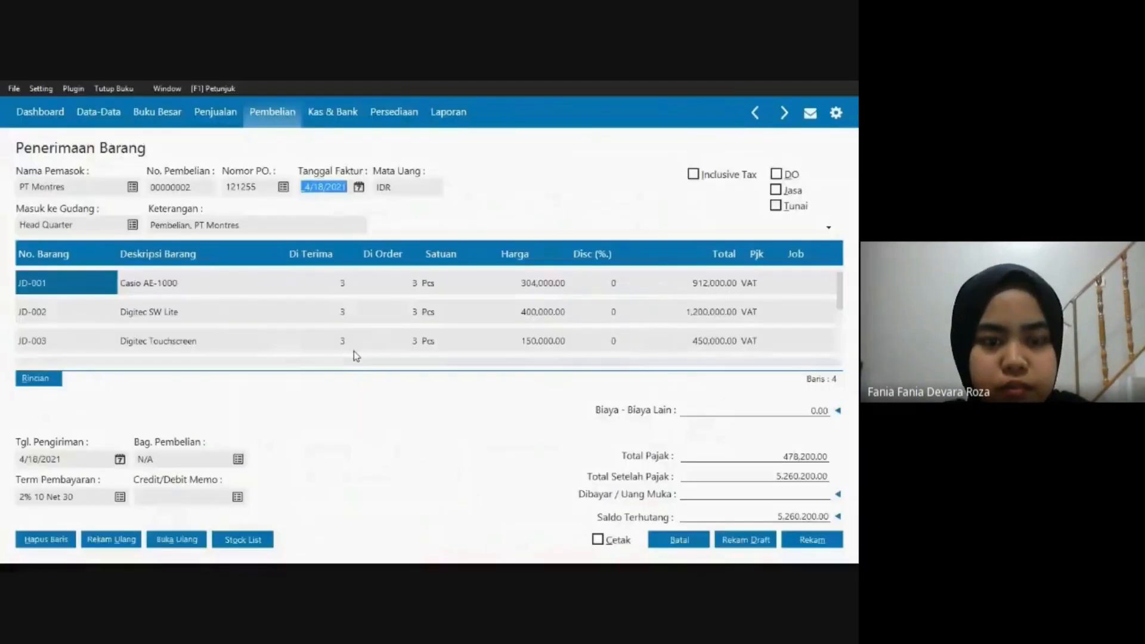
pyautogui.press('Left')
pyautogui.write('0117')
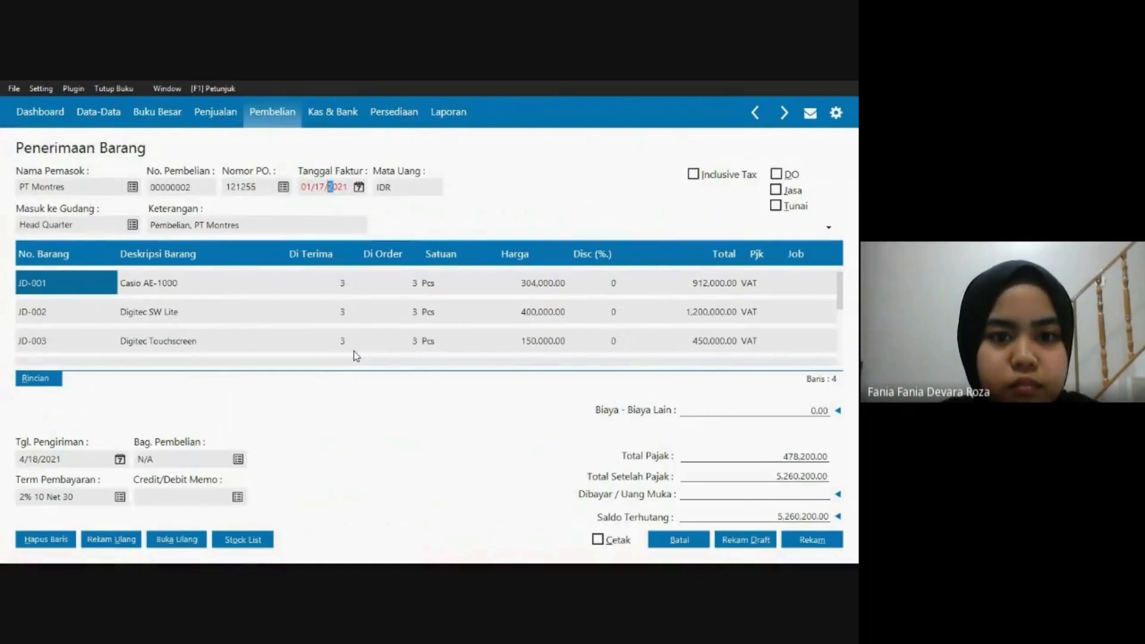
pyautogui.click(311, 225)
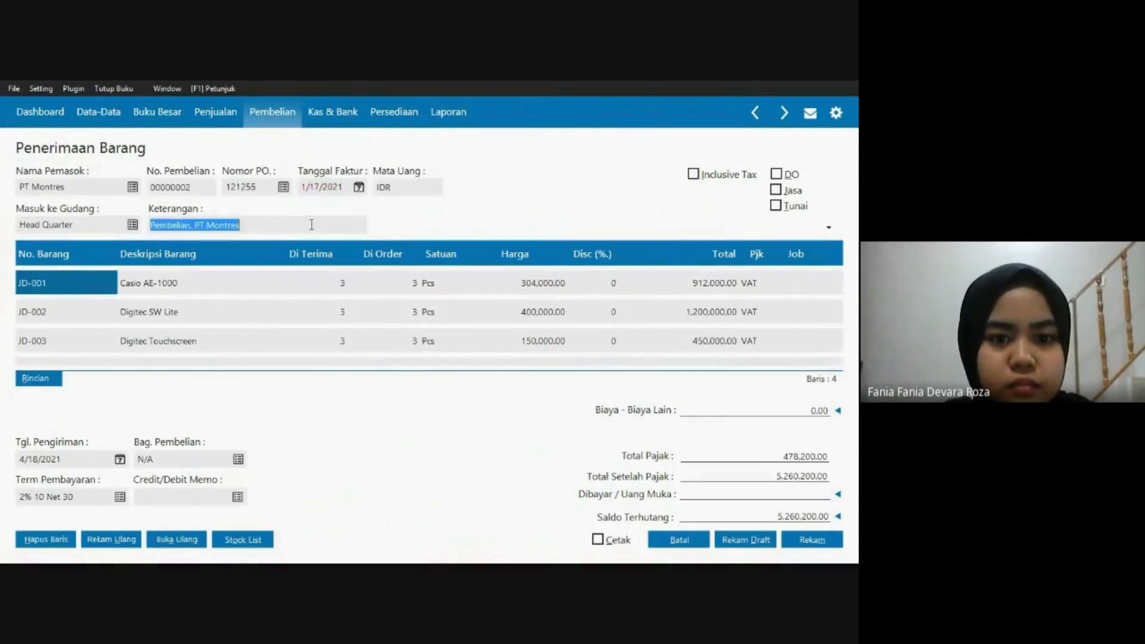
pyautogui.click(359, 187)
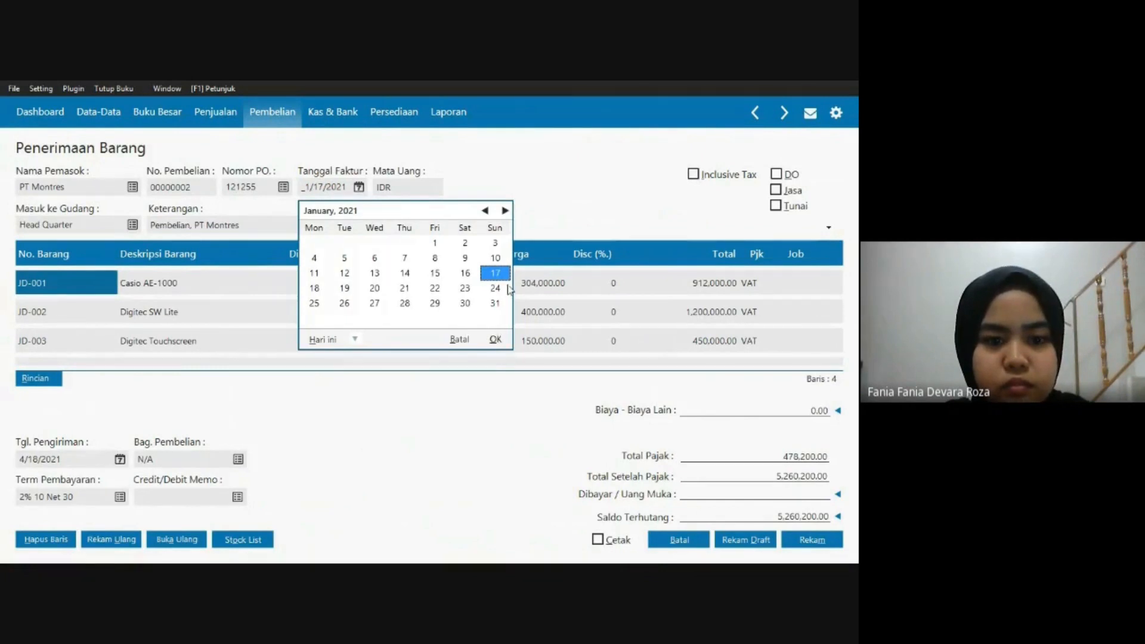
pyautogui.click(494, 339)
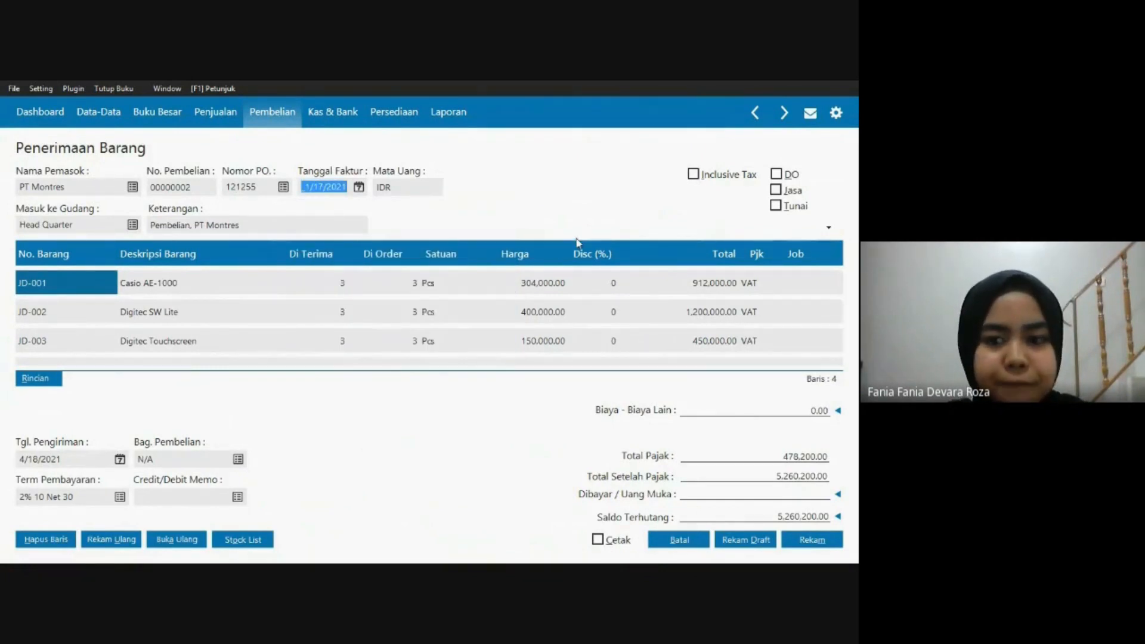
# Look up the shipping cost in the exam PDF and enter 250,000 as the receipt's other costs.
pyautogui.click(758, 413)
pyautogui.hotkey('alt', 'Tab')
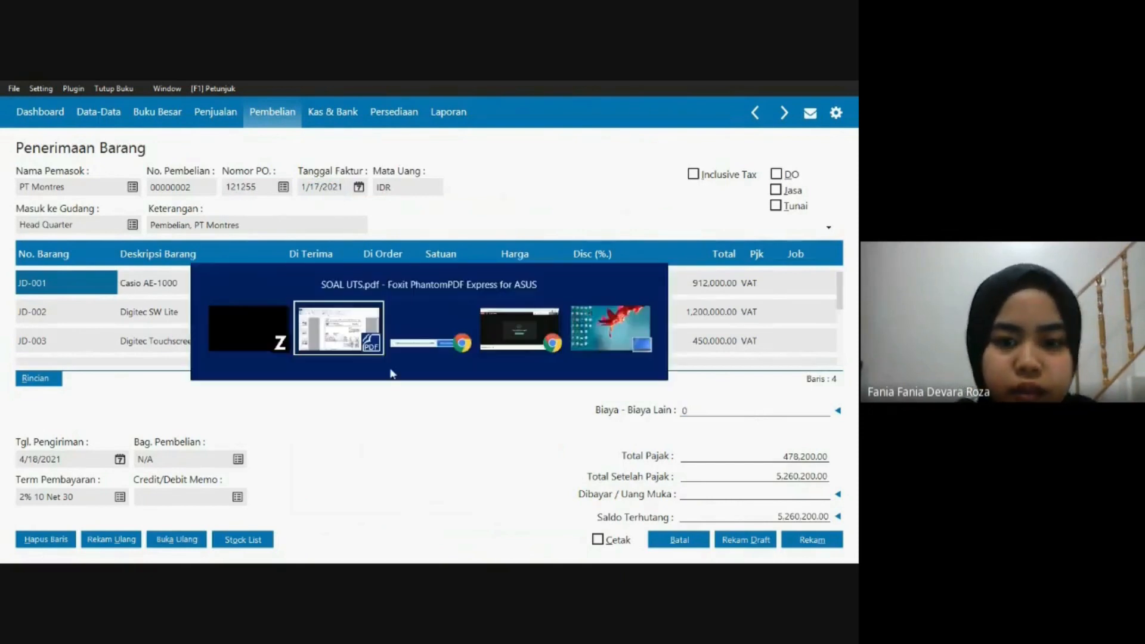
pyautogui.click(353, 341)
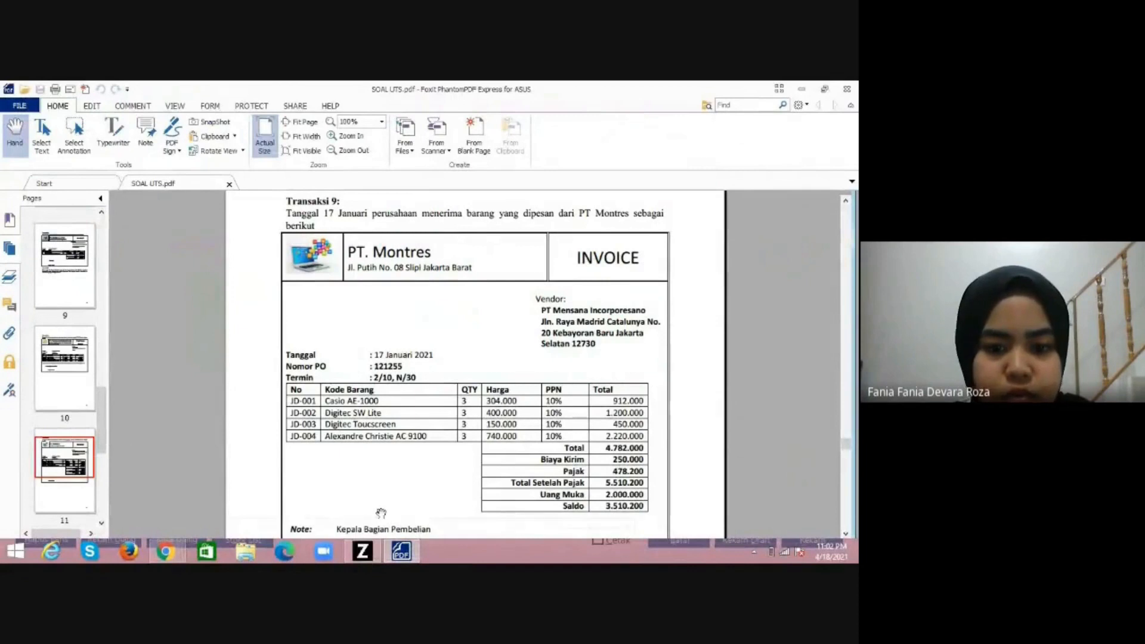
pyautogui.click(373, 551)
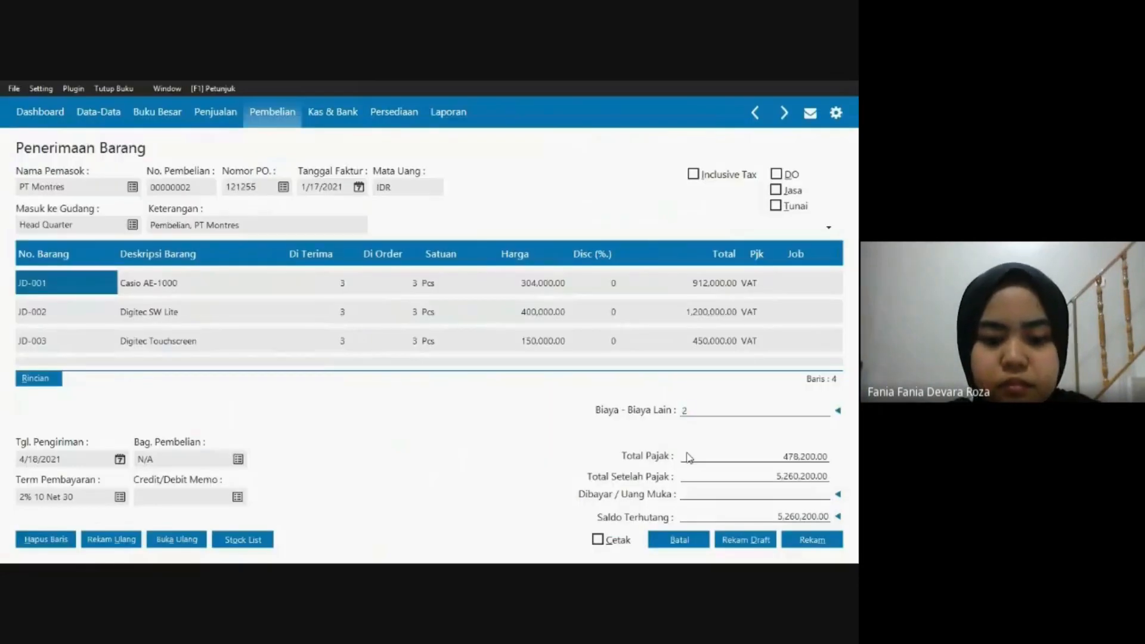
pyautogui.write('250000')
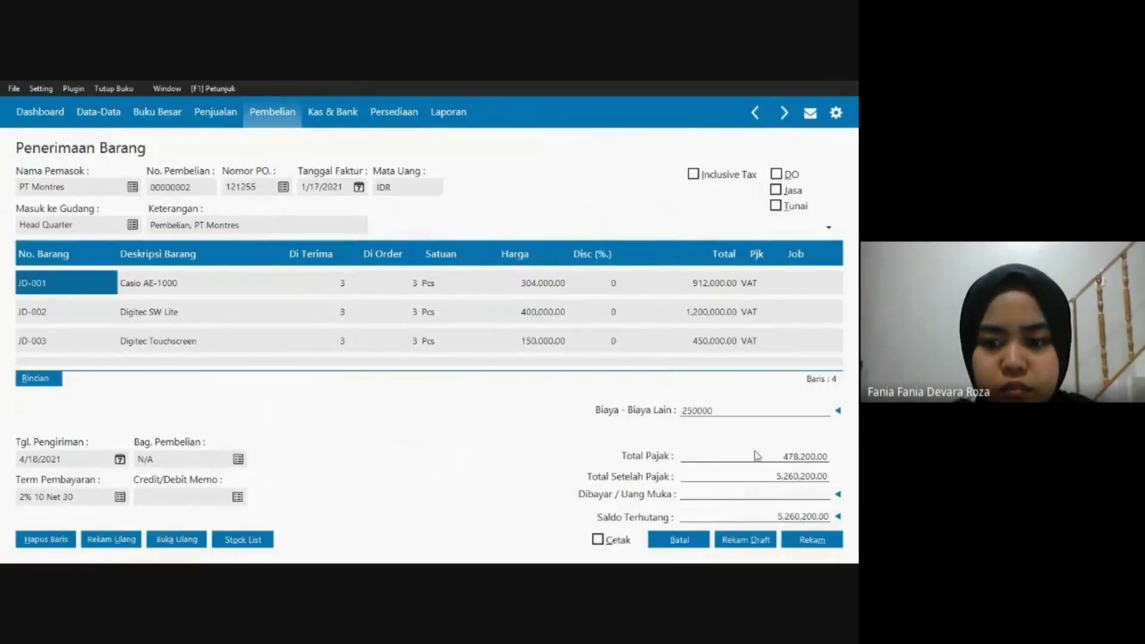
# Apply the 2,000,000 down payment of 1/16/2021 to the receipt and compare its totals with the Transaksi 9 invoice in the exam PDF.
pyautogui.click(736, 494)
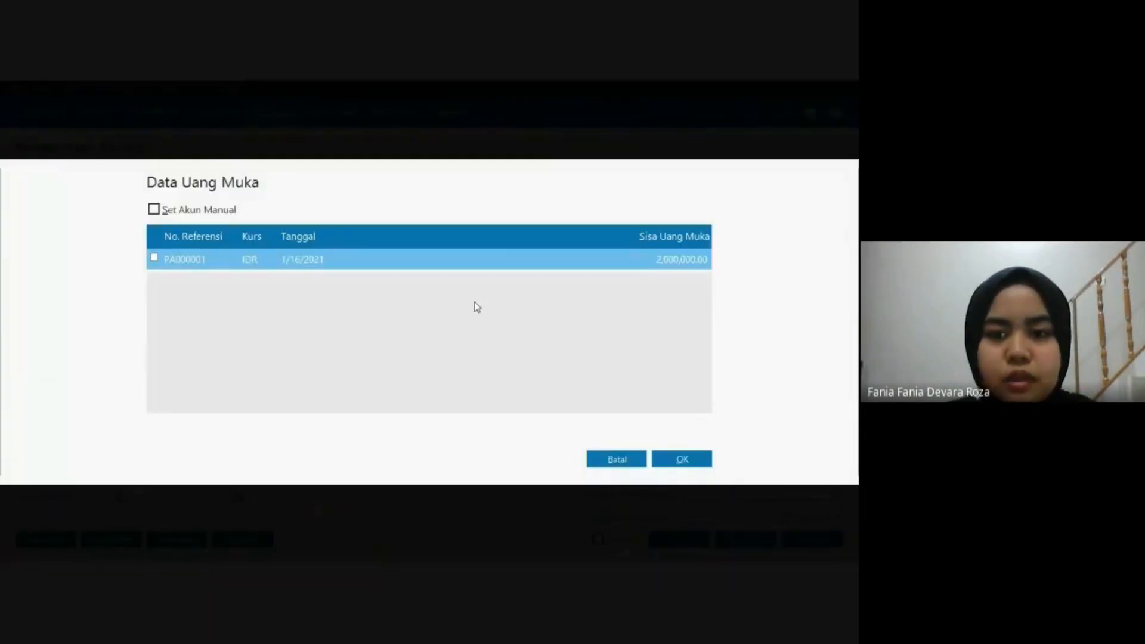
pyautogui.click(155, 258)
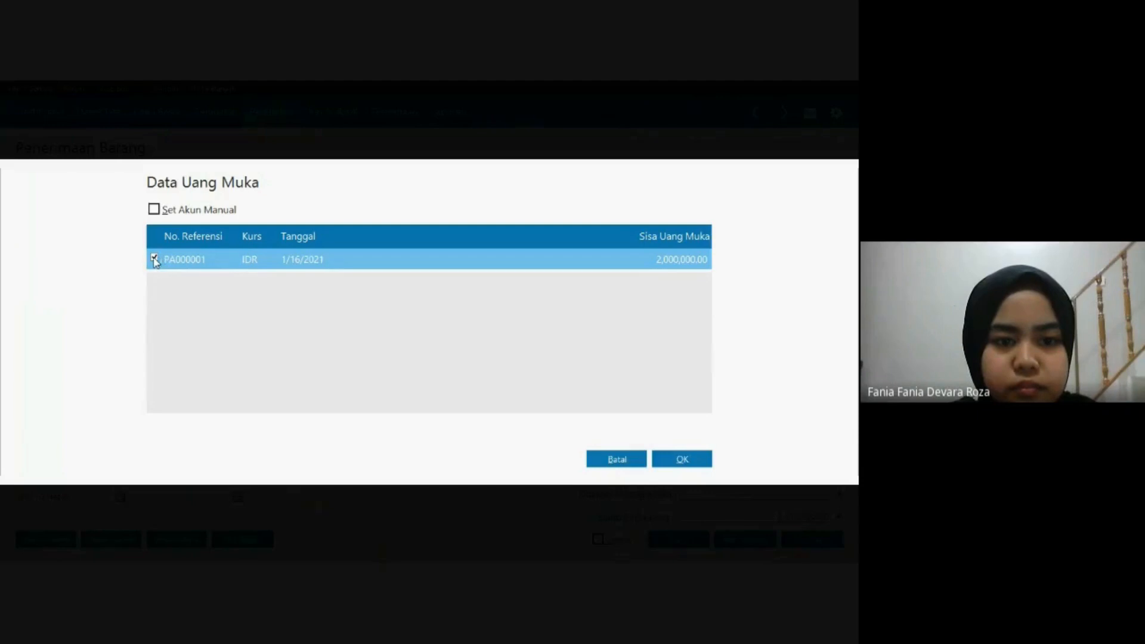
pyautogui.click(700, 461)
pyautogui.click(777, 514)
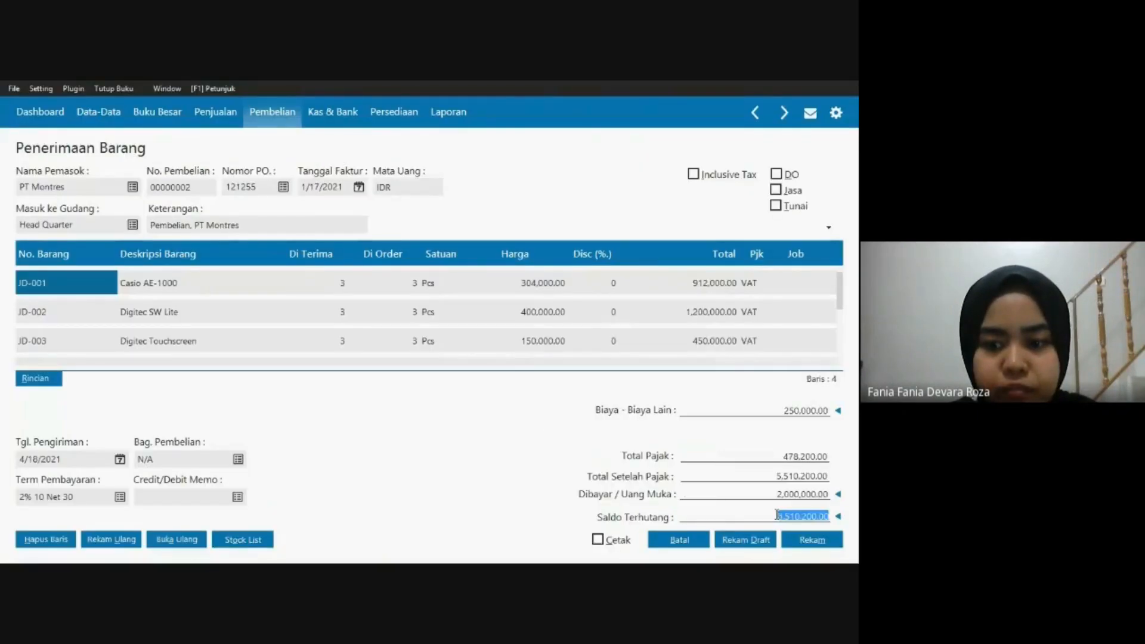
pyautogui.click(712, 340)
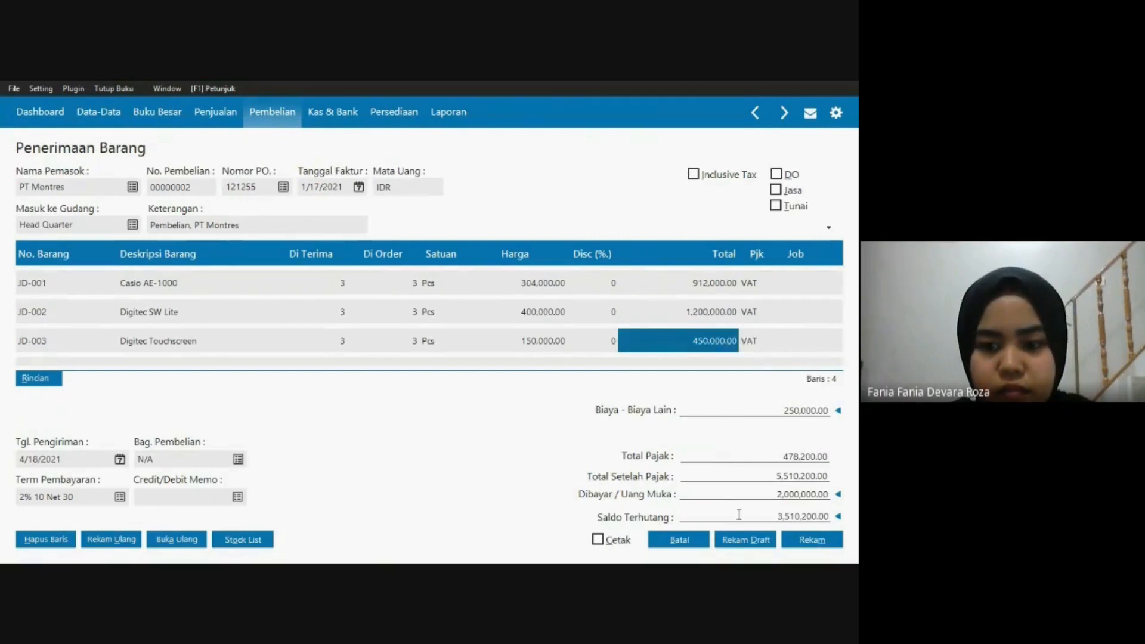
pyautogui.hotkey('alt', 'Tab')
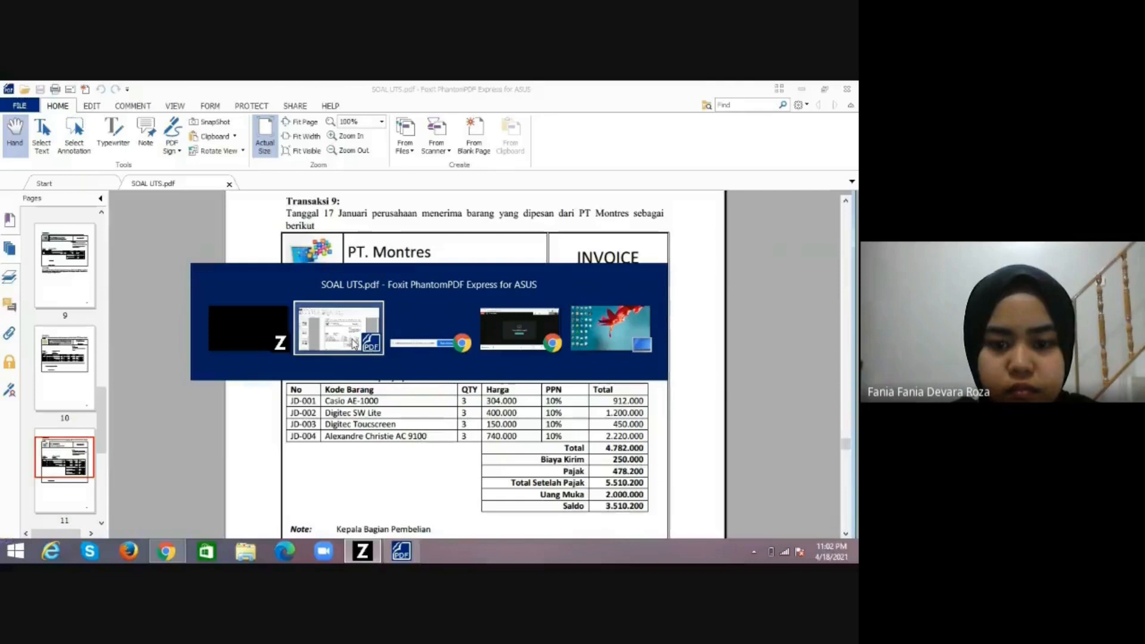
pyautogui.click(354, 345)
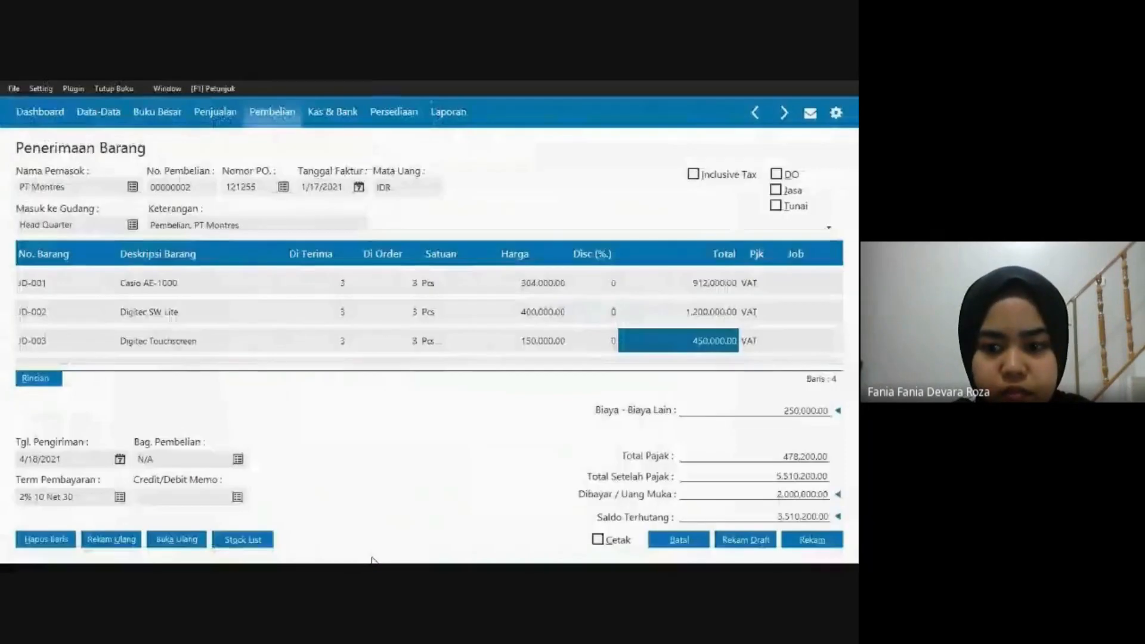
# Check the receipt against the Transaksi 9 invoice in the exam PDF, record it, and close the goods receipt list.
pyautogui.hotkey('alt', 'Tab')
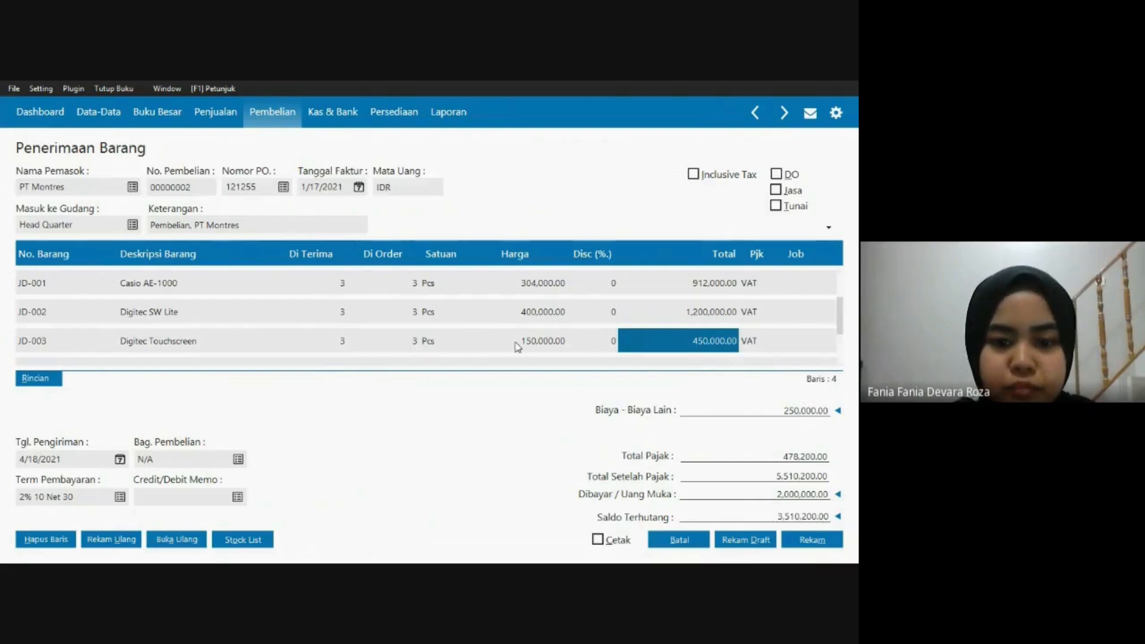
pyautogui.hotkey('alt', 'Tab')
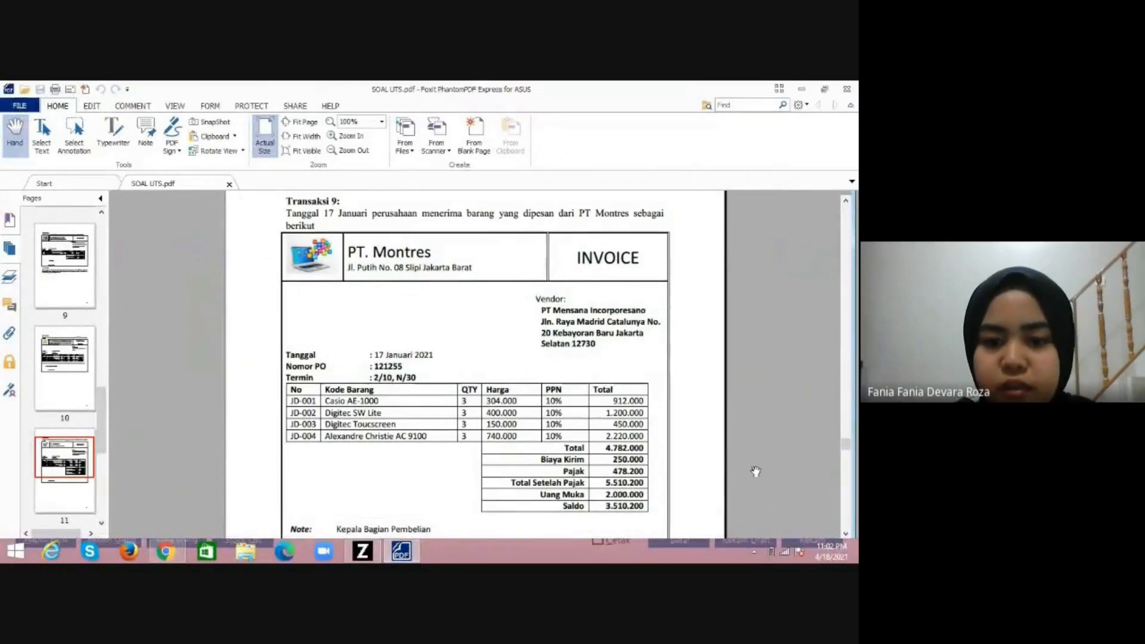
pyautogui.click(364, 551)
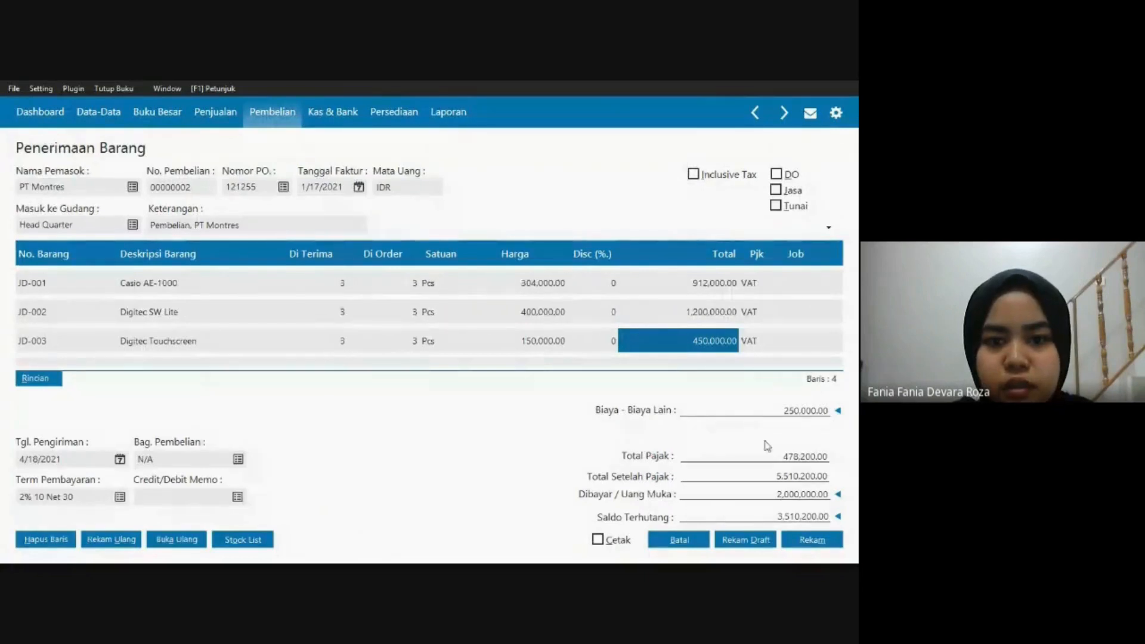
pyautogui.click(796, 538)
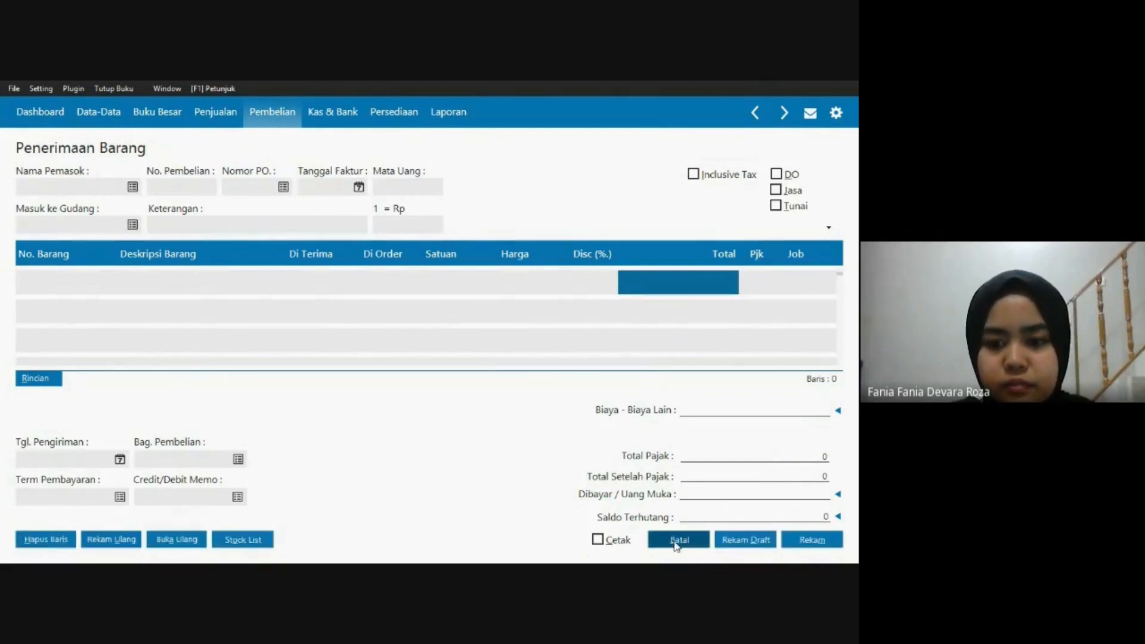
pyautogui.click(676, 540)
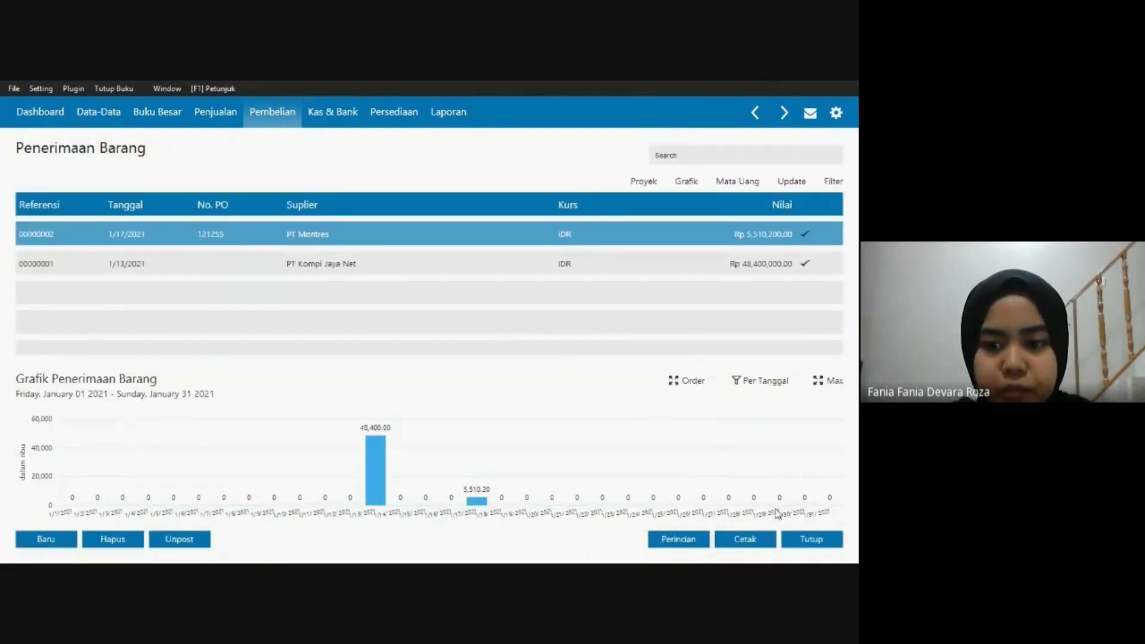
pyautogui.click(812, 540)
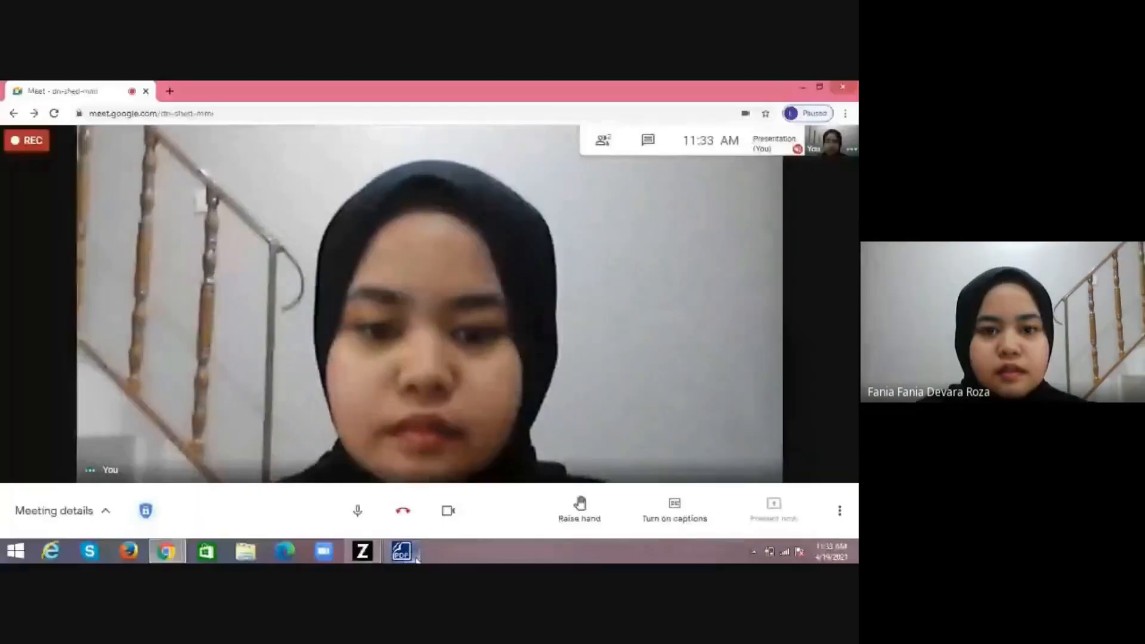
# Read Transaksi 10 in the exam PDF and start a new goods receipt marked as a cash purchase (Tunai).
pyautogui.click(416, 558)
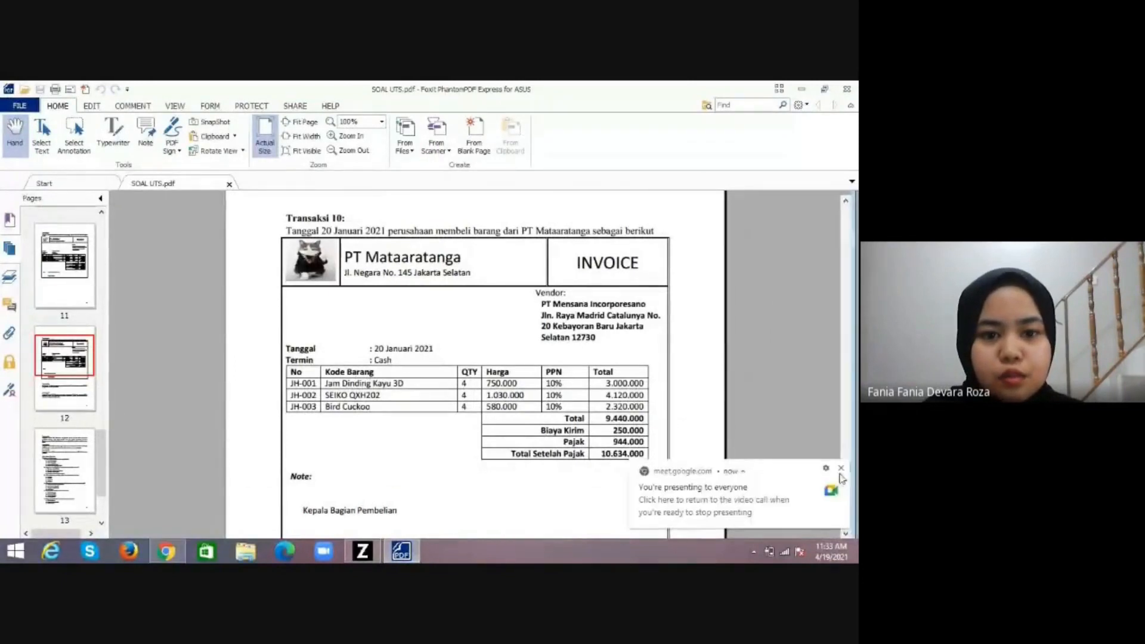
pyautogui.click(842, 469)
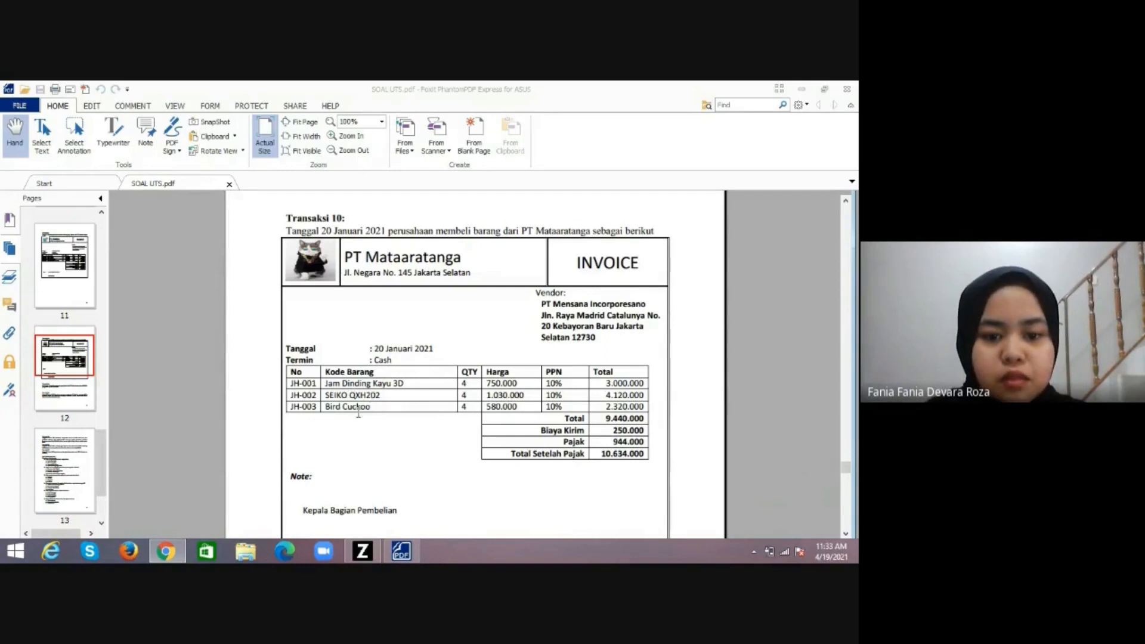
pyautogui.click(372, 551)
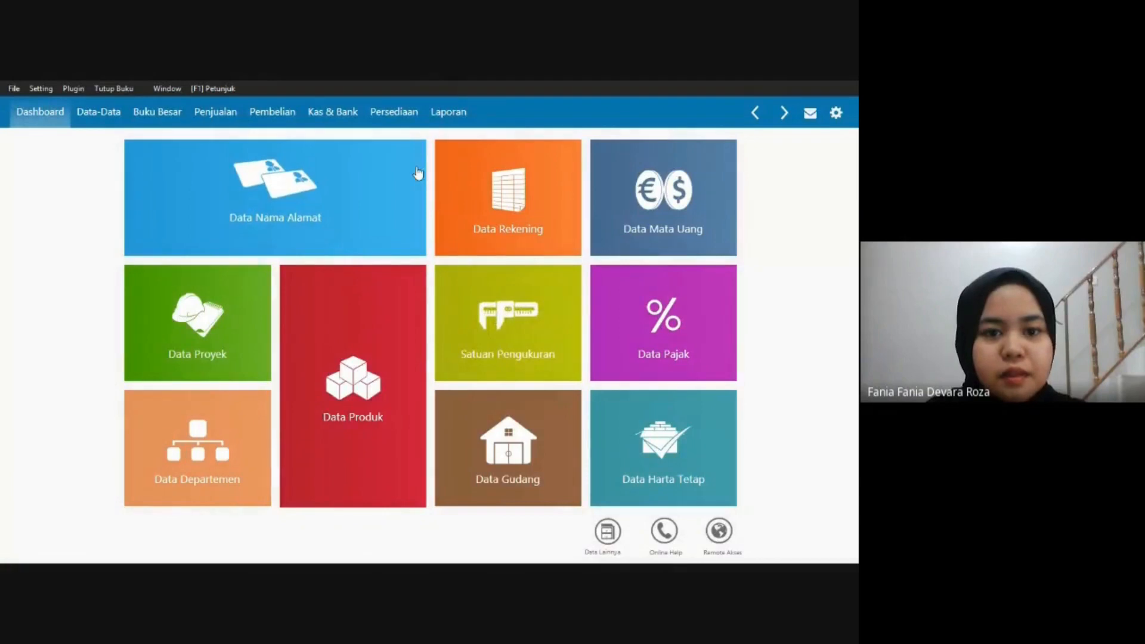
pyautogui.click(273, 121)
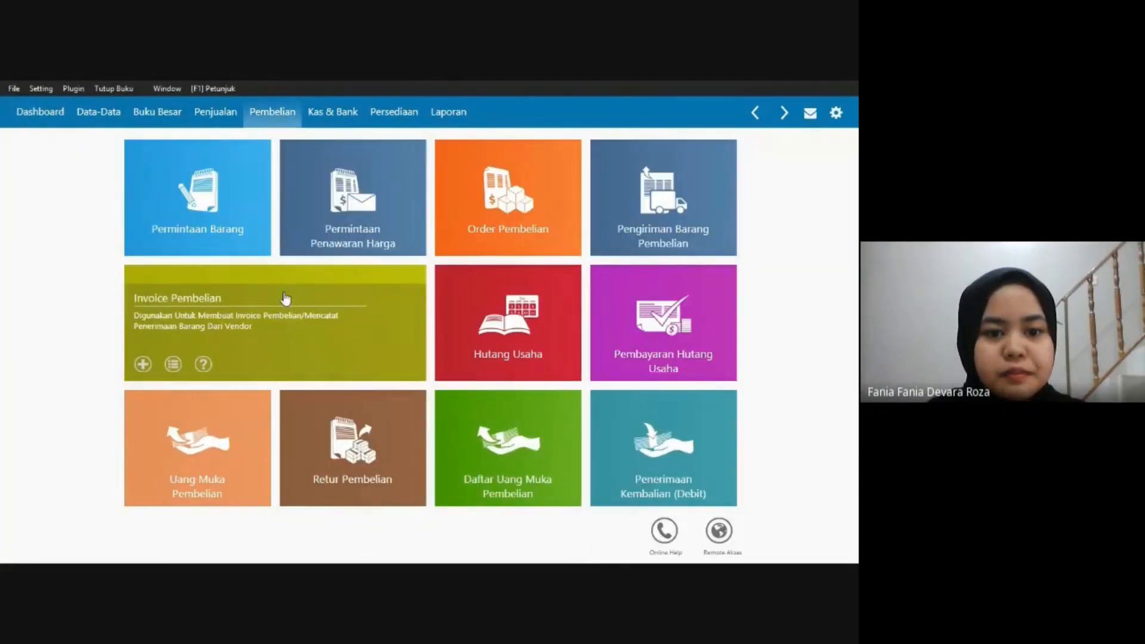
pyautogui.click(284, 294)
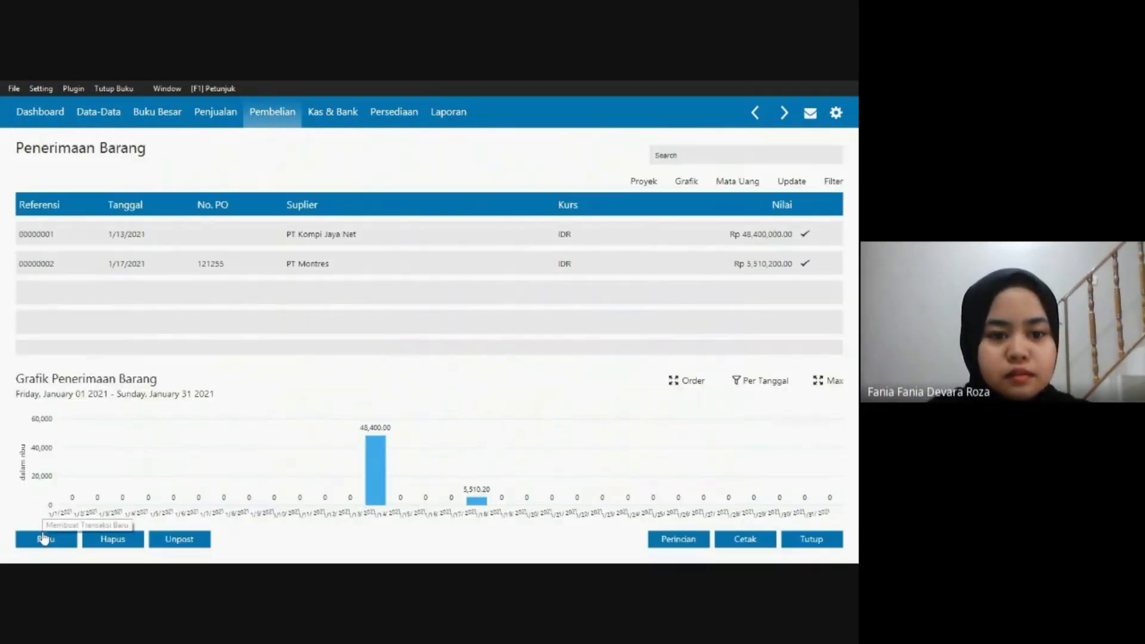
pyautogui.click(44, 536)
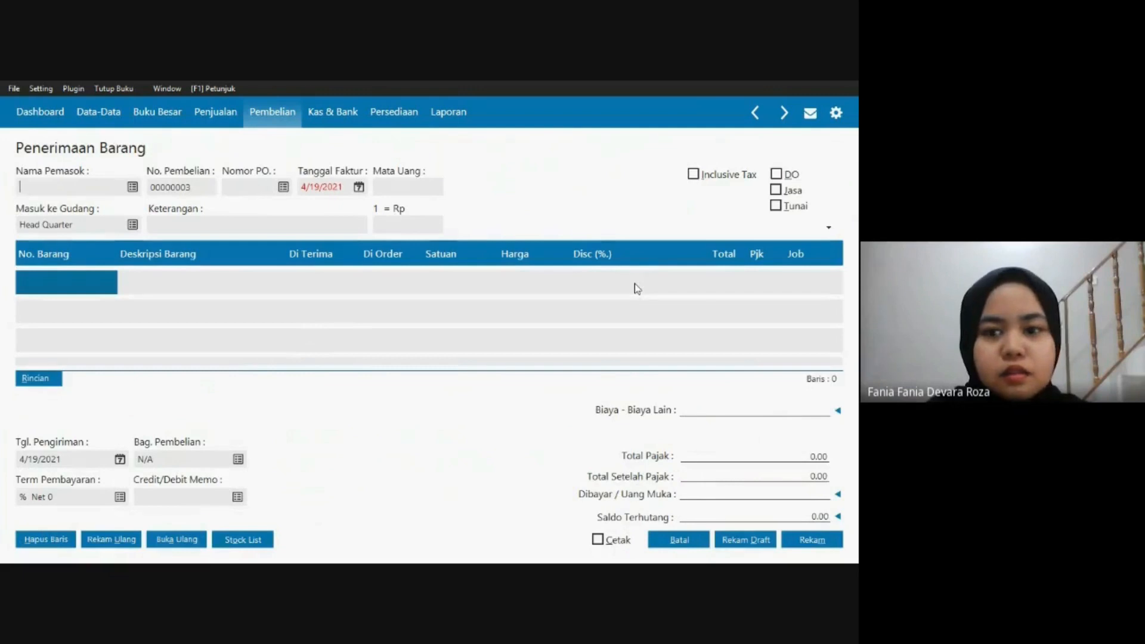
pyautogui.click(776, 207)
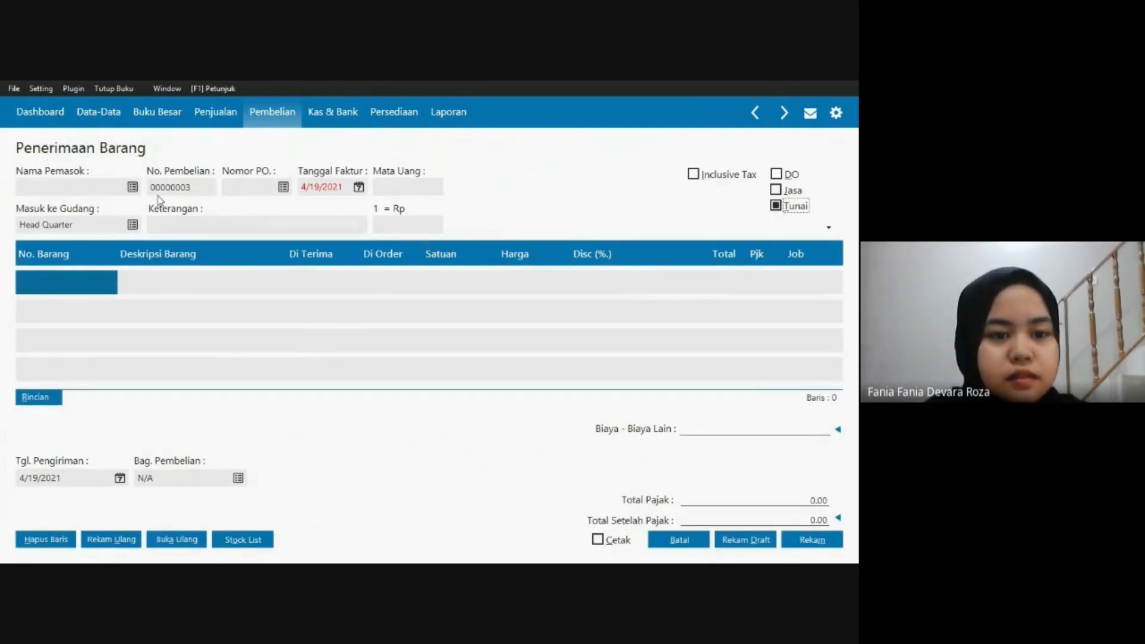
# Check the Transaksi 10 supplier in the exam PDF and choose PT Mataaratanga as the receipt's vendor.
pyautogui.click(134, 186)
pyautogui.click(134, 187)
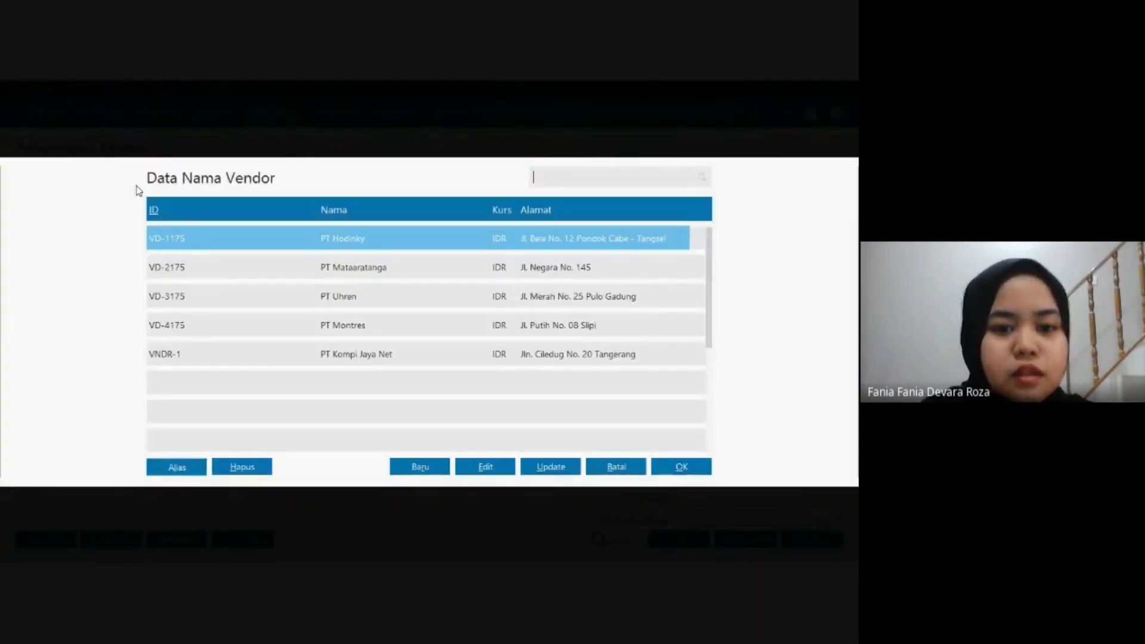
pyautogui.hotkey('alt', 'Tab')
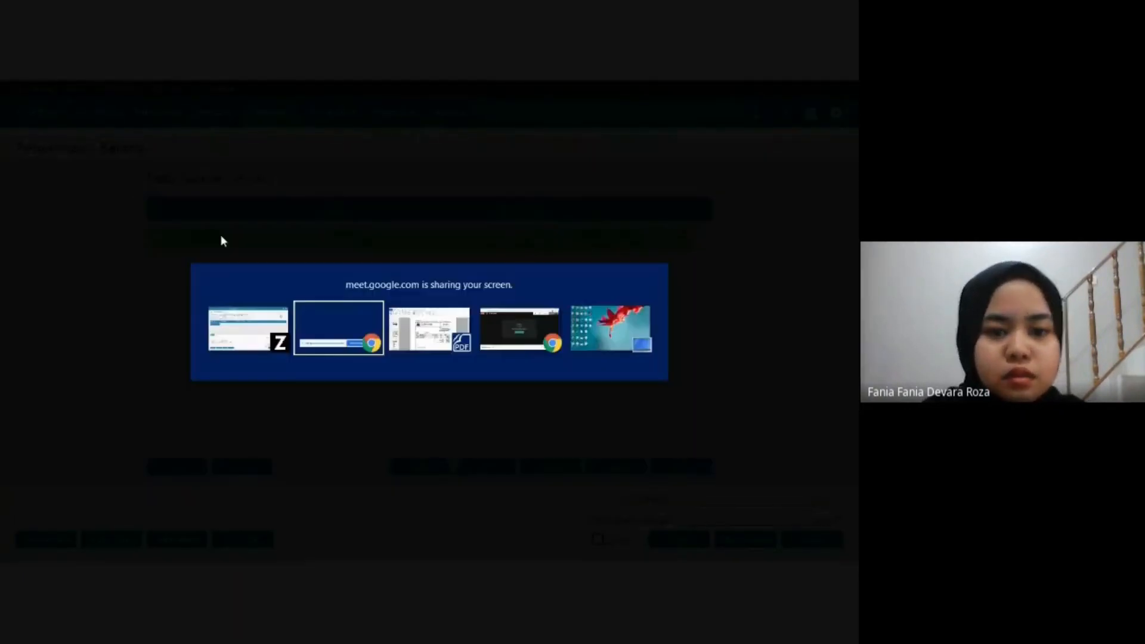
pyautogui.click(442, 323)
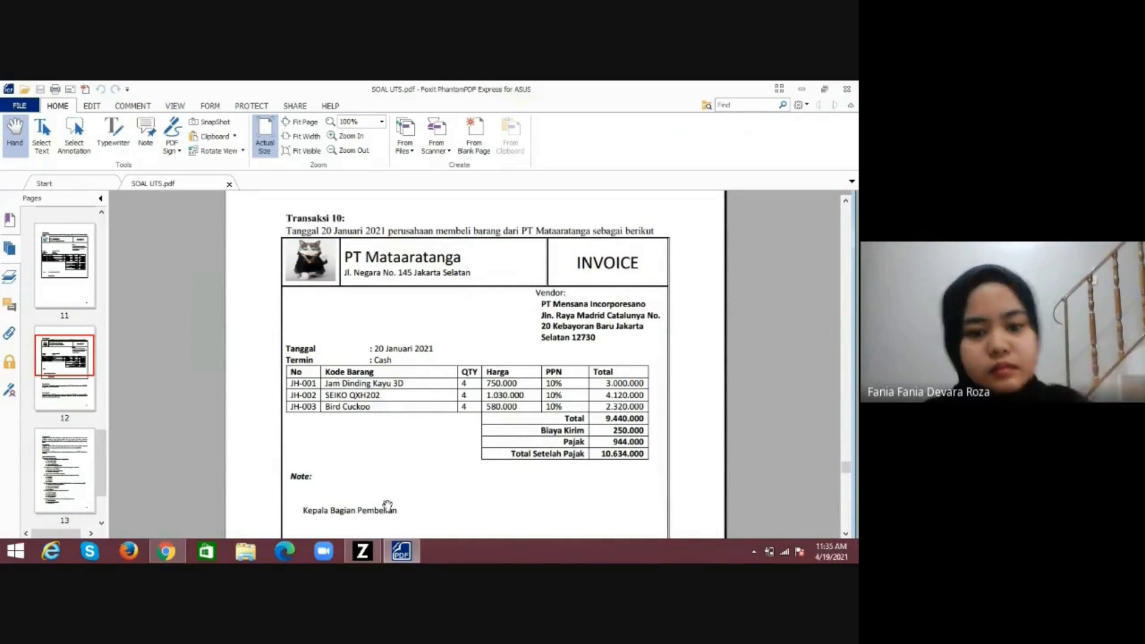
pyautogui.click(372, 555)
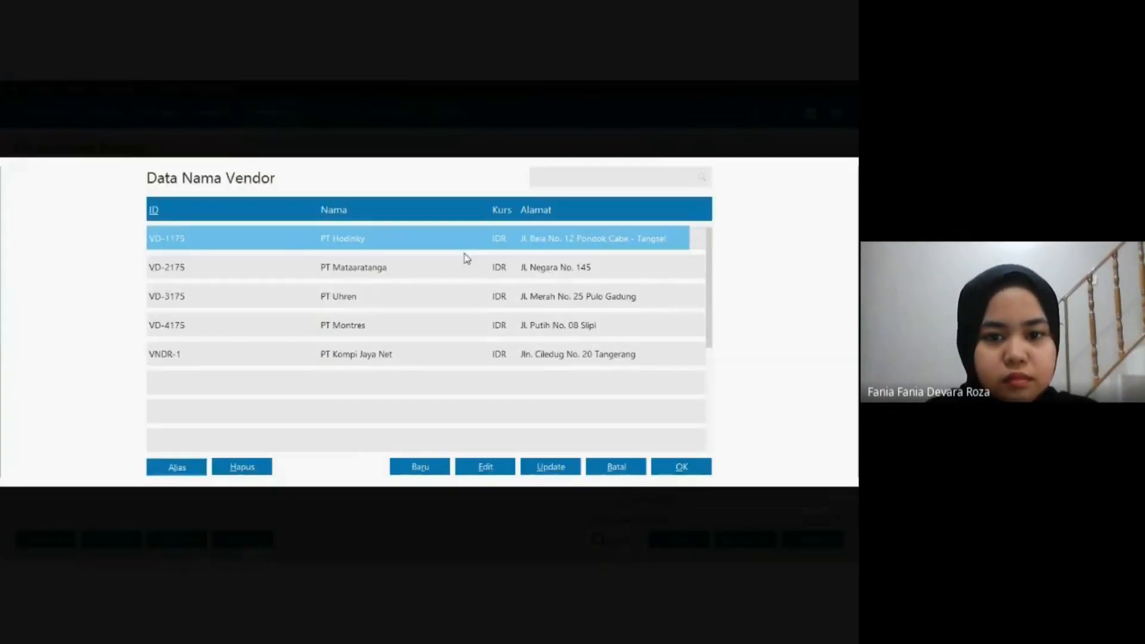
pyautogui.click(474, 273)
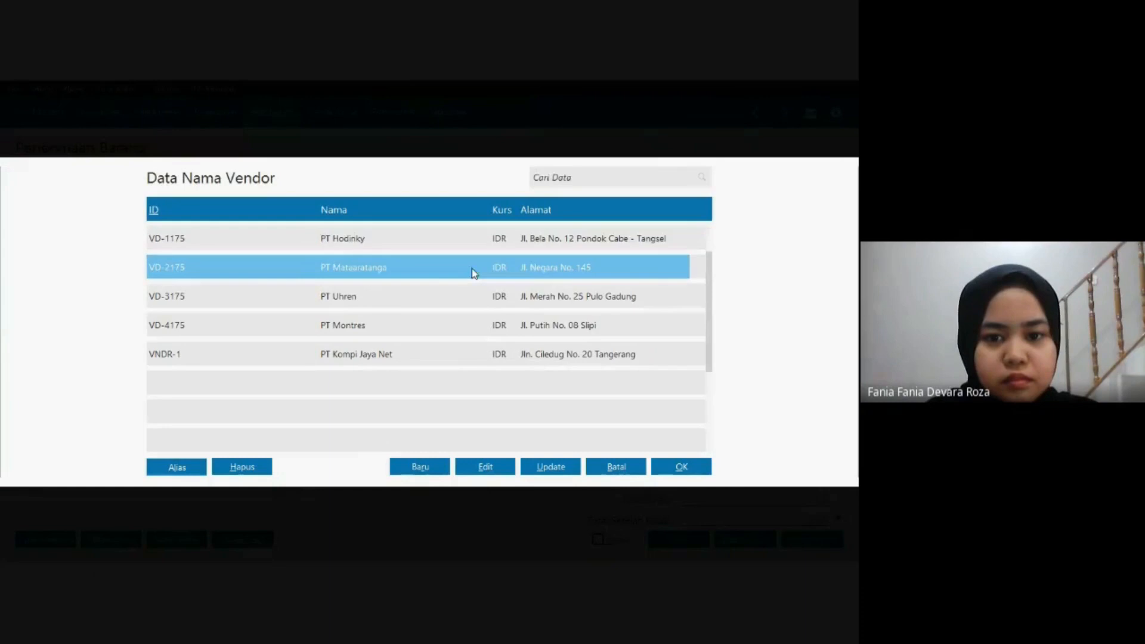
pyautogui.click(663, 468)
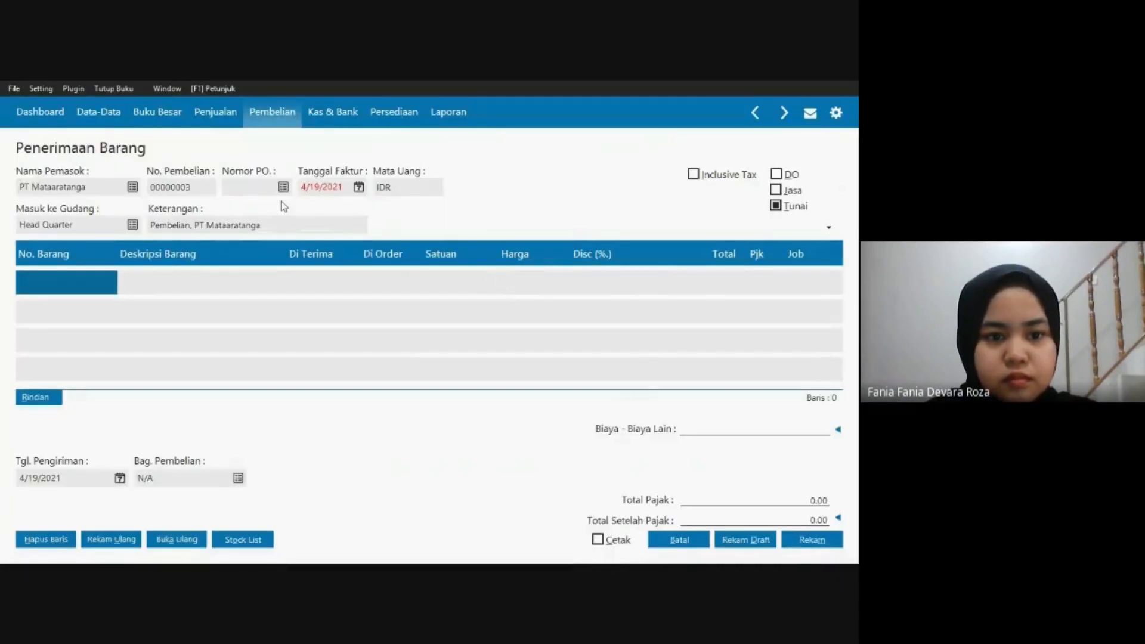
# Check the Transaksi 10 date in the exam PDF and set the receipt's invoice date to 1/20/2021.
pyautogui.click(308, 190)
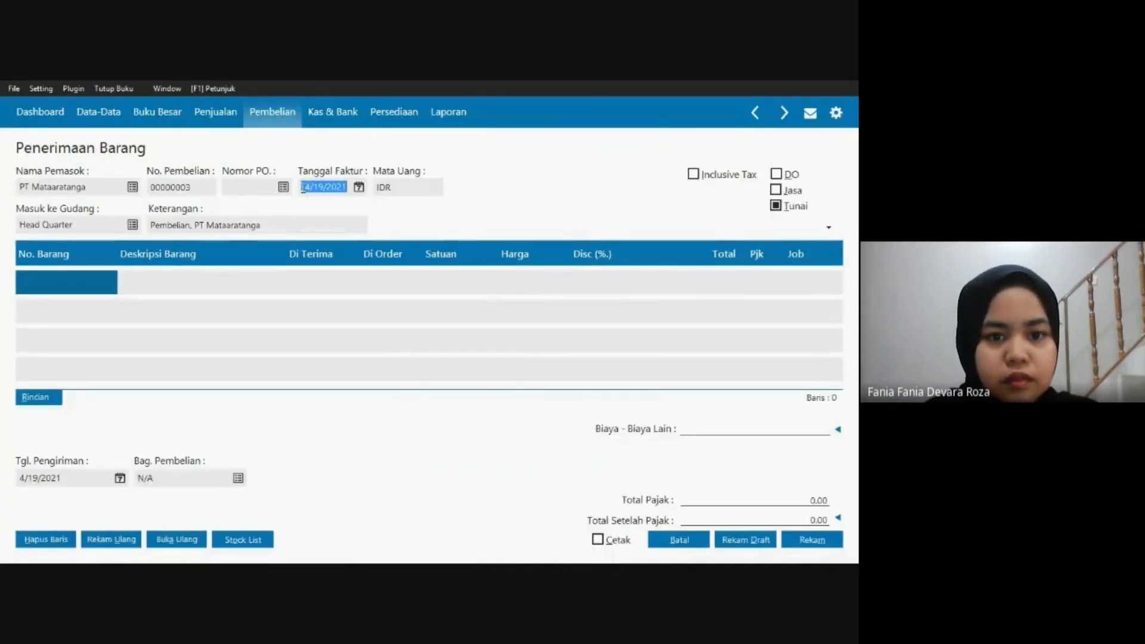
pyautogui.click(303, 188)
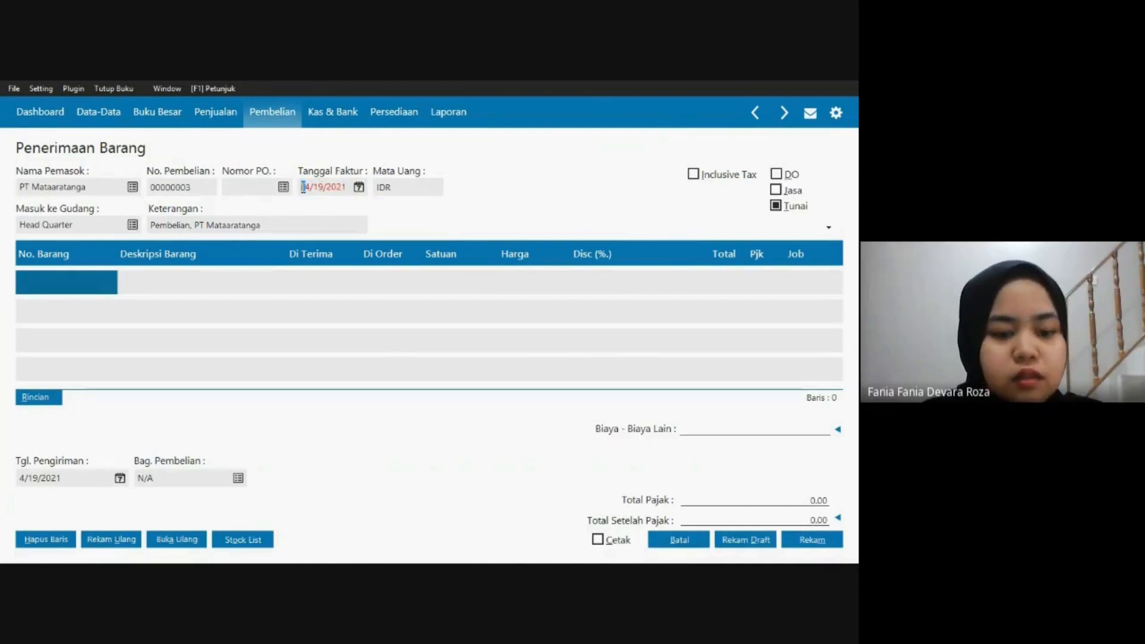
pyautogui.hotkey('alt', 'Tab')
pyautogui.click(356, 322)
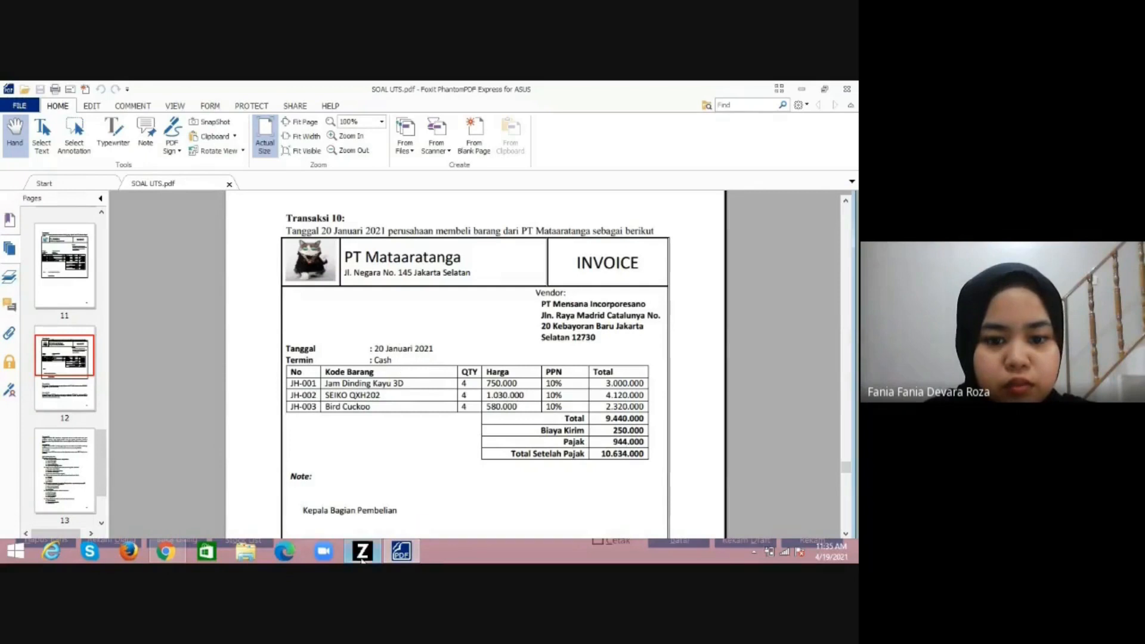
pyautogui.click(362, 559)
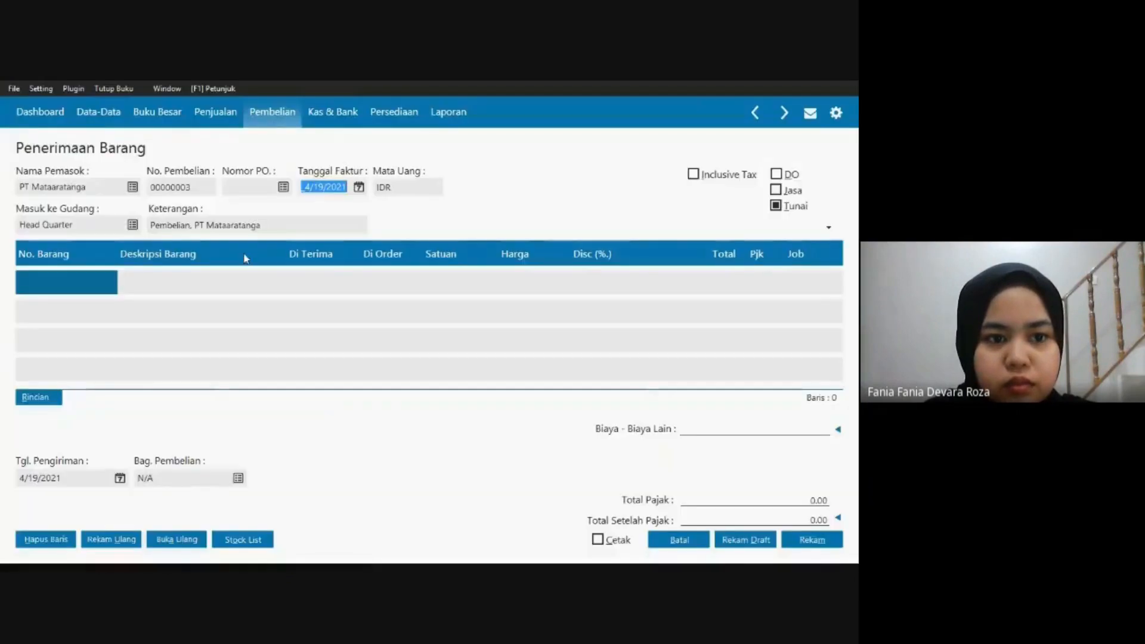
pyautogui.click(311, 186)
pyautogui.press('Left')
pyautogui.press('Left')
pyautogui.write('01/2')
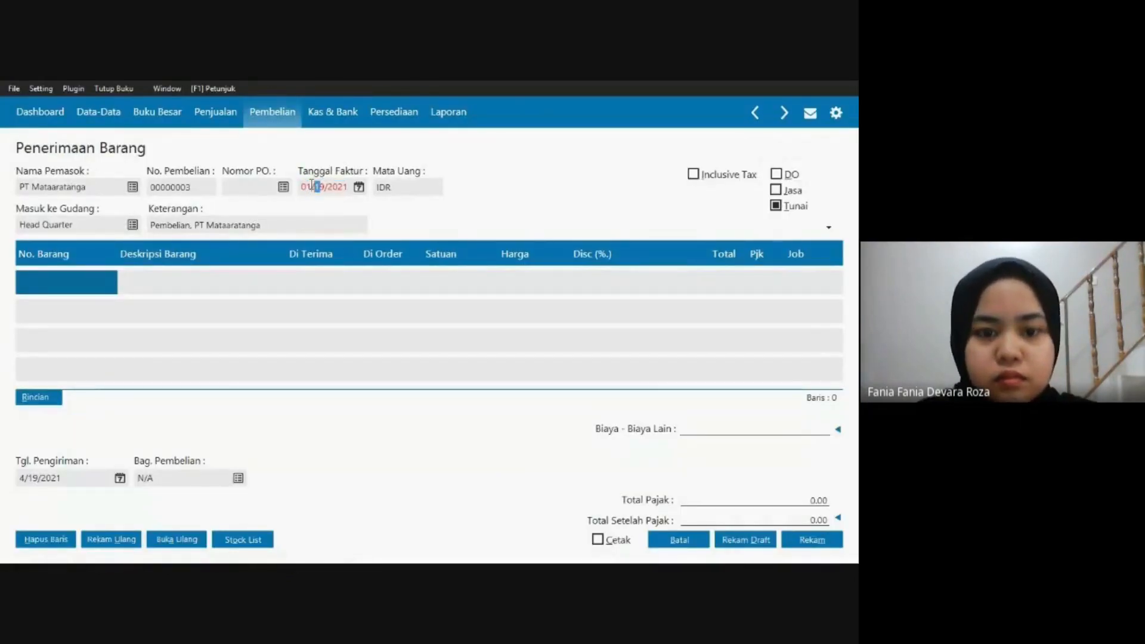
pyautogui.write('0')
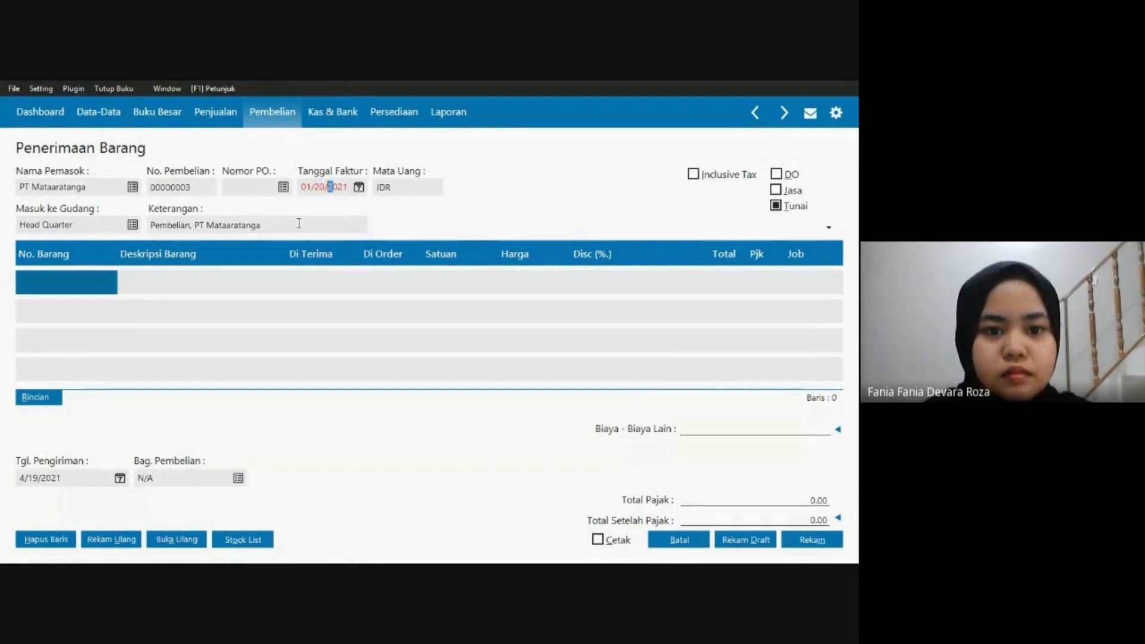
pyautogui.click(299, 224)
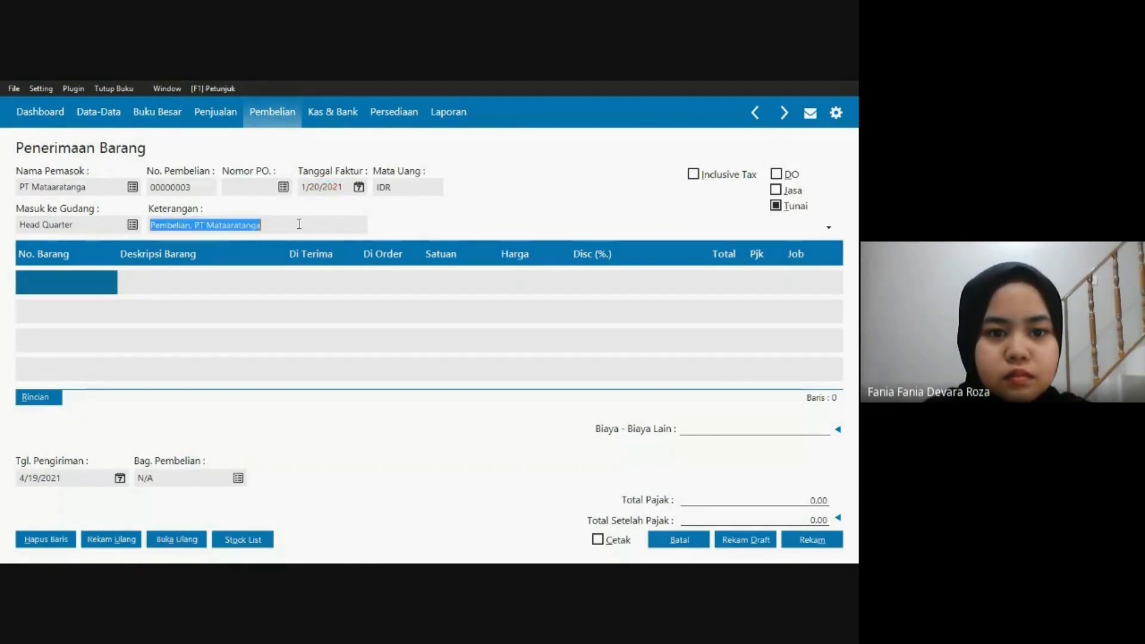
pyautogui.click(359, 187)
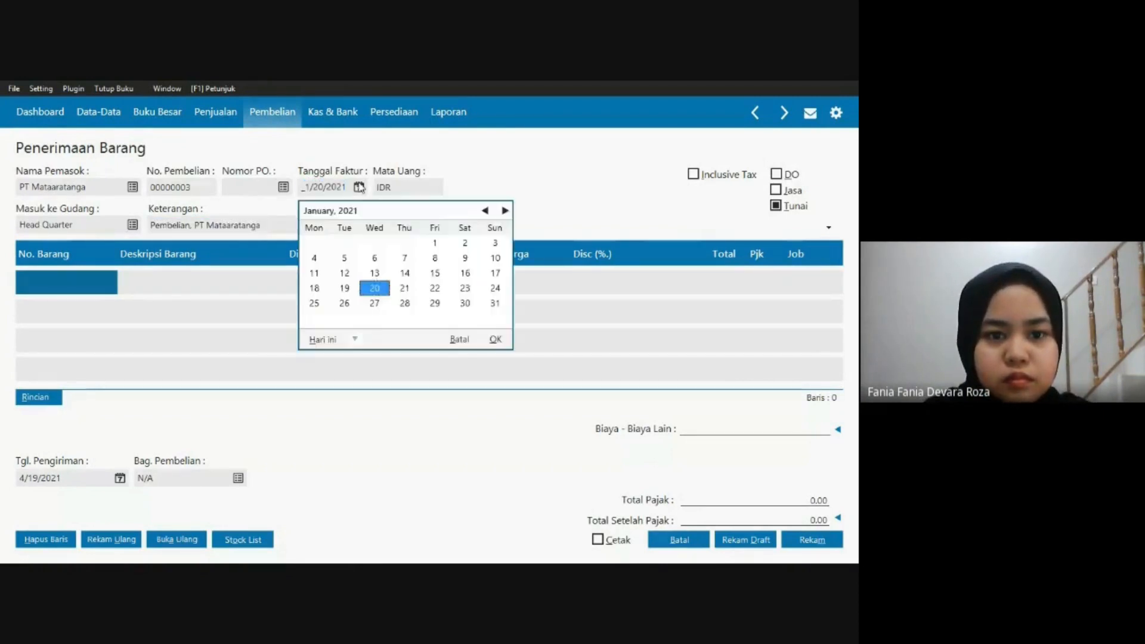
pyautogui.click(495, 340)
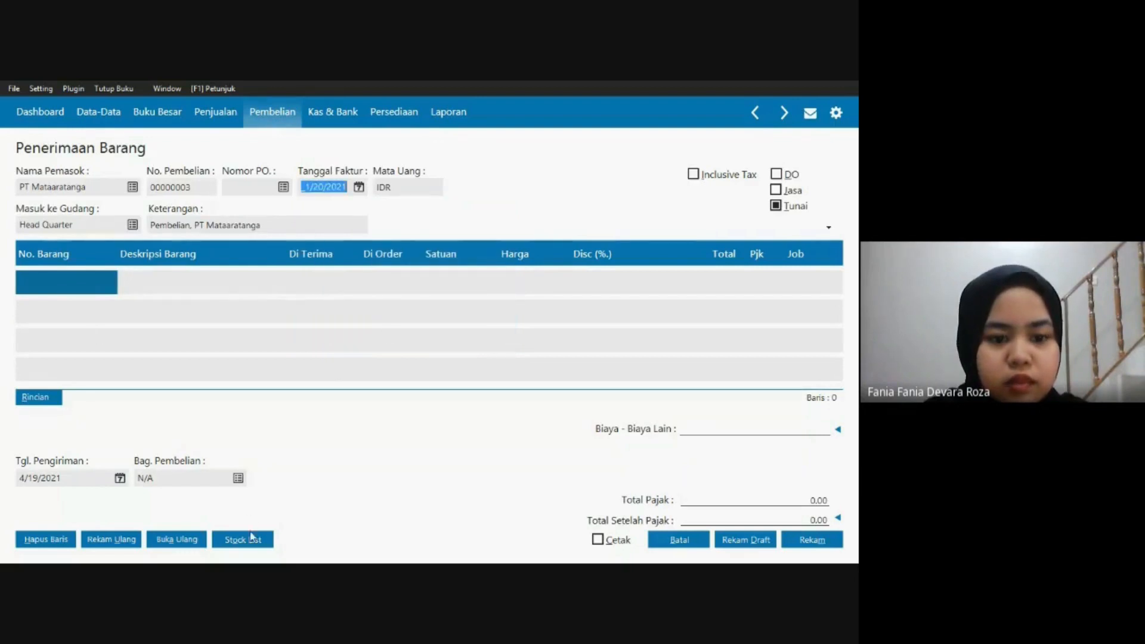
# Look up the purchased items in the exam PDF and add JH-001 Jam Dinding Kayu 3D from the stock list to the receipt.
pyautogui.click(252, 542)
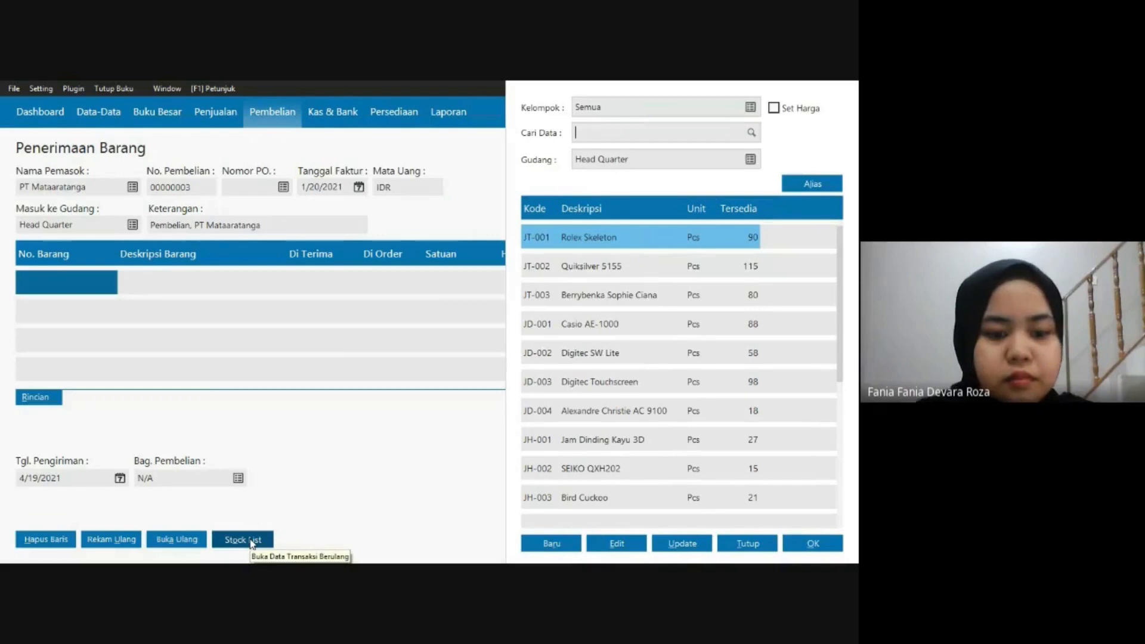
pyautogui.hotkey('alt', 'Tab')
pyautogui.click(355, 312)
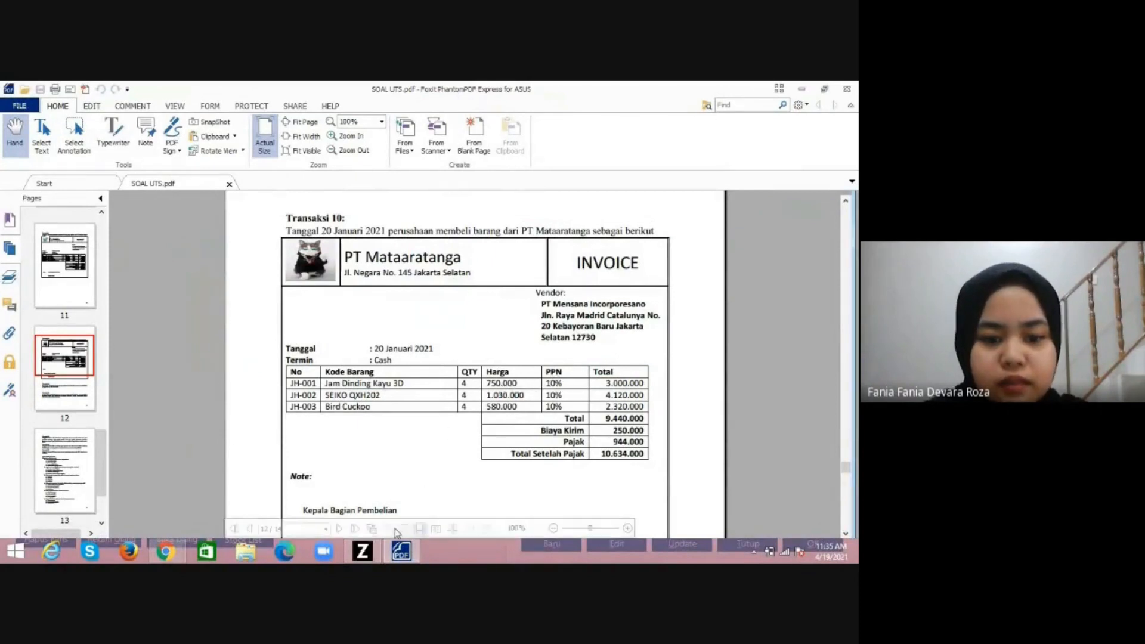
pyautogui.click(371, 550)
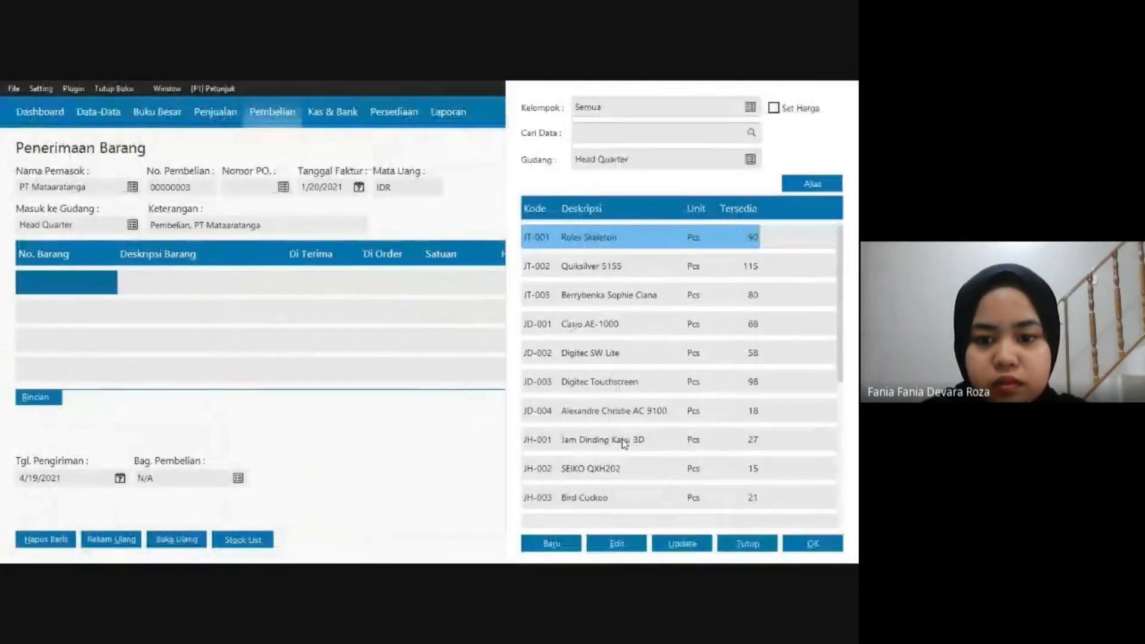
pyautogui.click(622, 440)
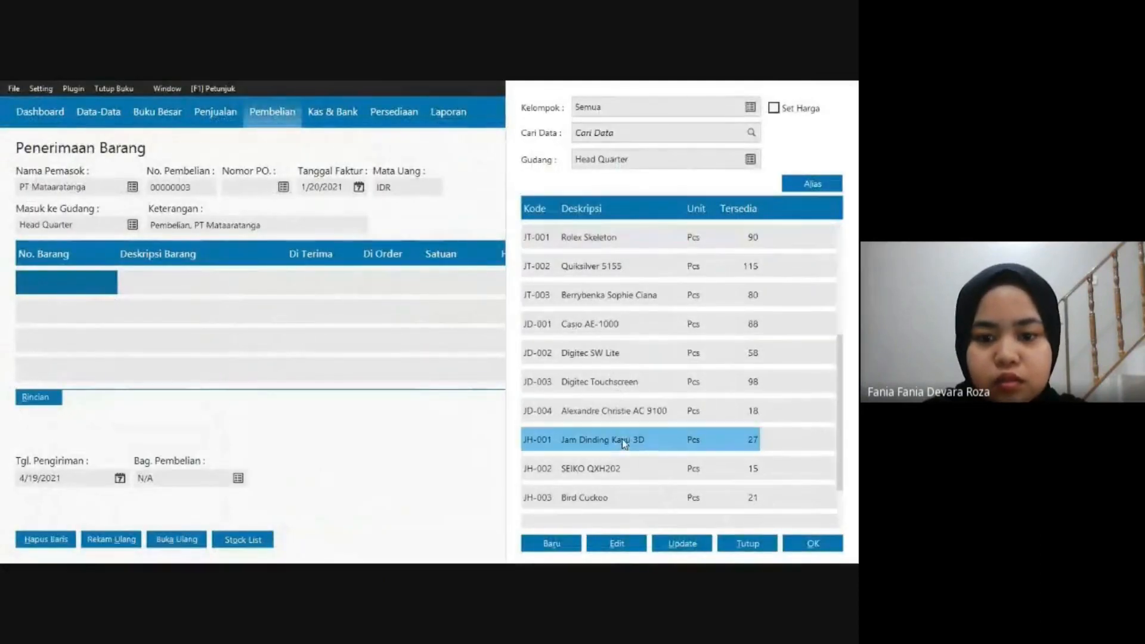
pyautogui.click(799, 544)
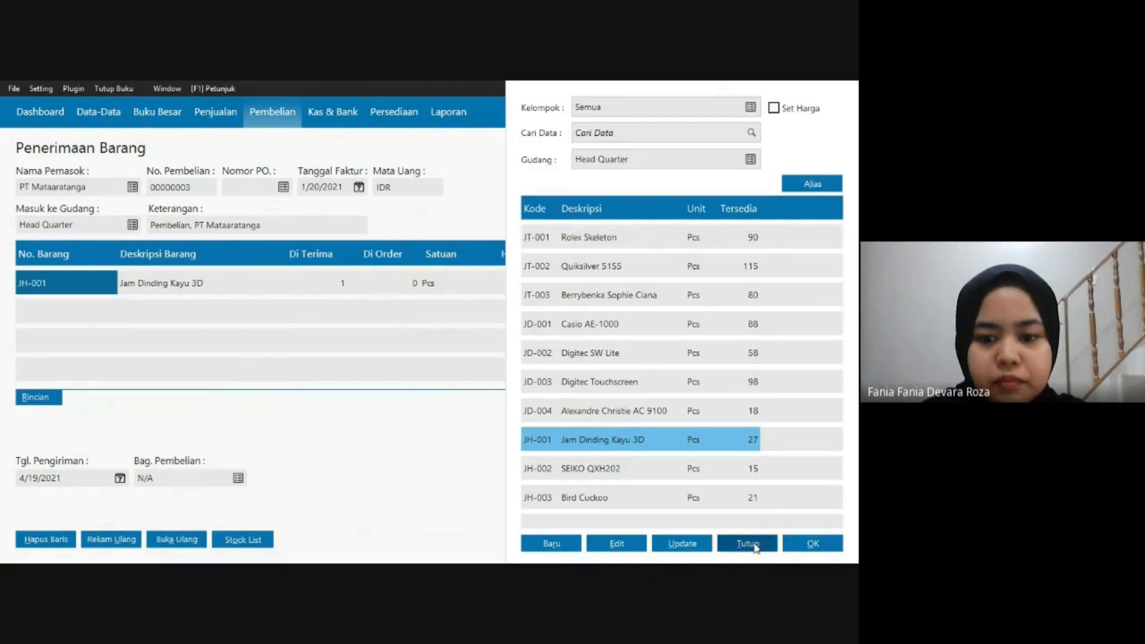
pyautogui.click(749, 543)
# Set the received quantity of JH-001 Jam Dinding Kayu 3D to 4.
pyautogui.click(342, 284)
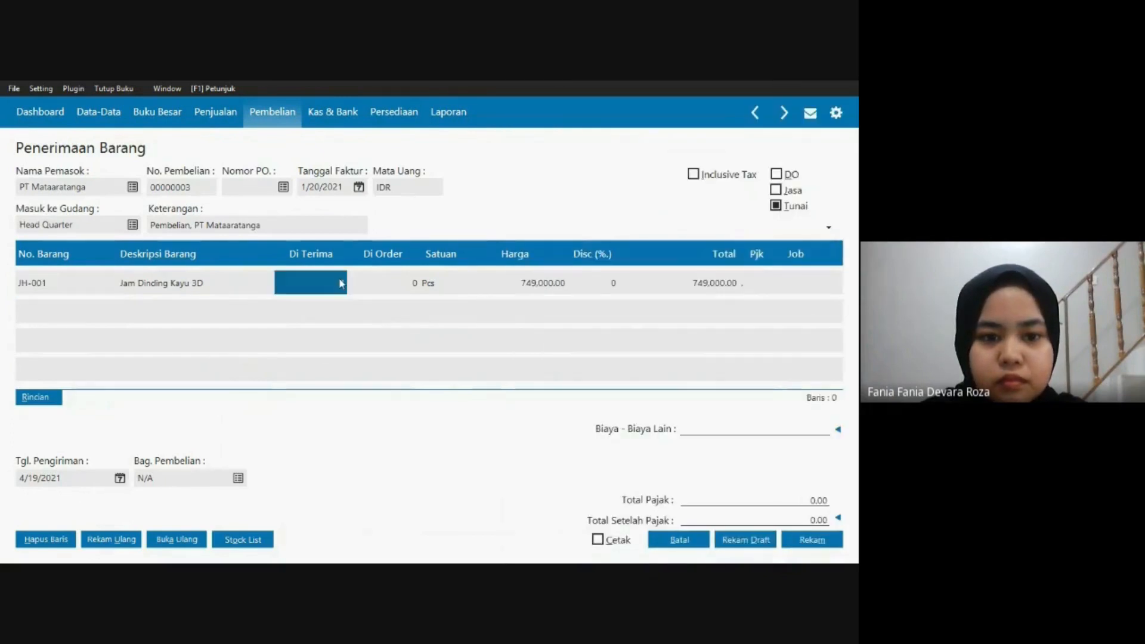
pyautogui.write('4')
pyautogui.press('Tab')
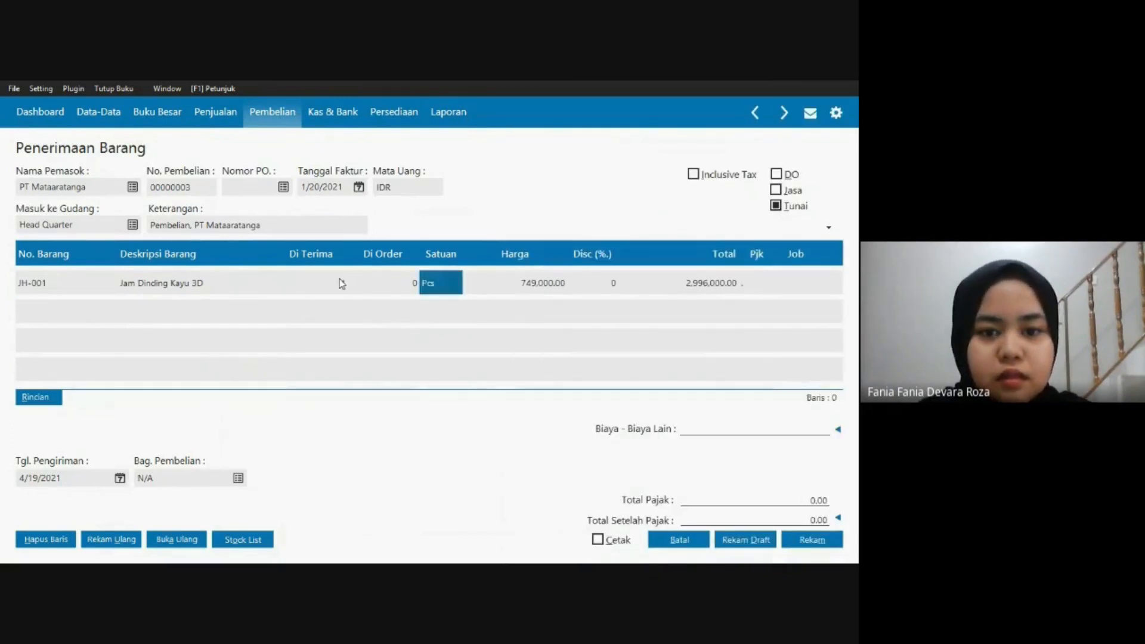
# Check the Transaksi 10 price in the exam PDF and set the unit price of JH-001 Jam Dinding Kayu 3D to 750,000.
pyautogui.press('Tab')
pyautogui.hotkey('alt', 'Tab')
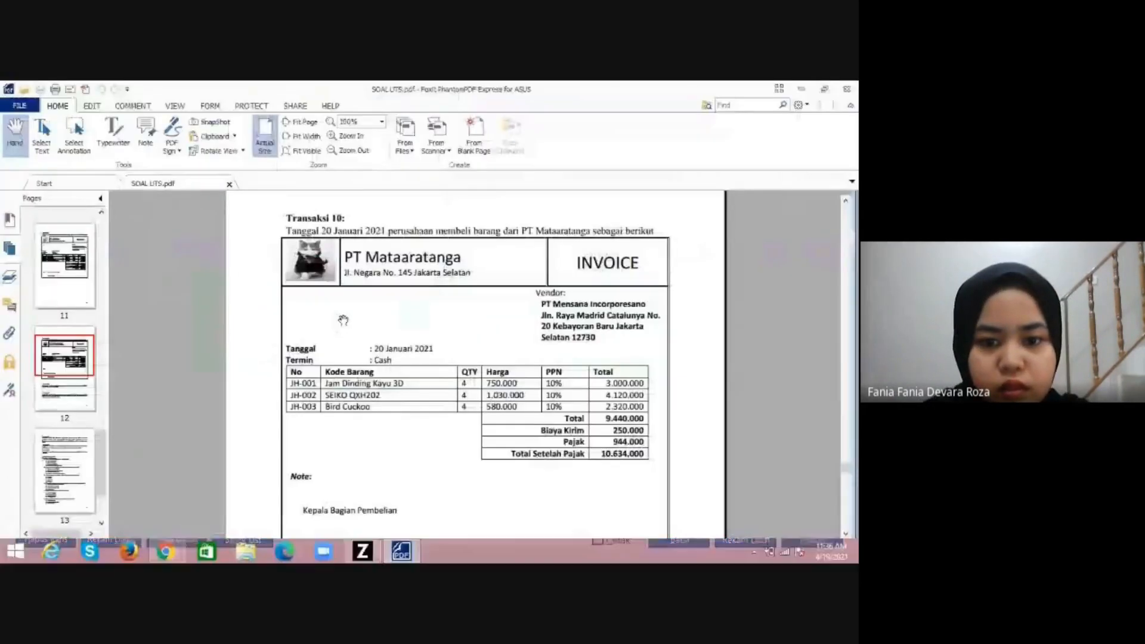
pyautogui.hotkey('alt', 'Tab')
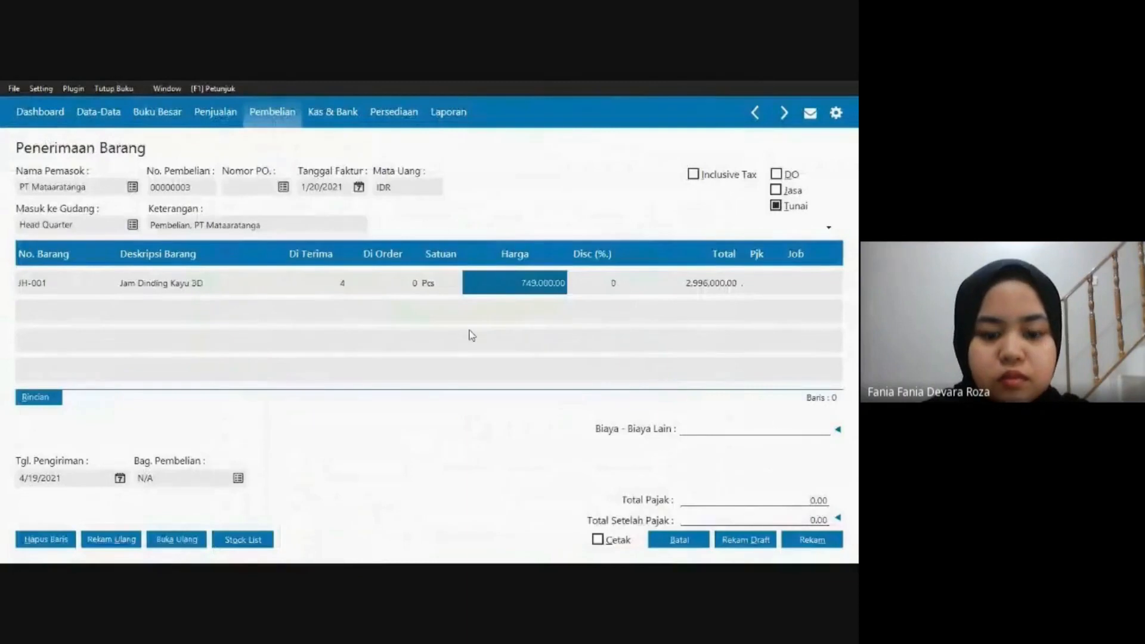
pyautogui.write('750,')
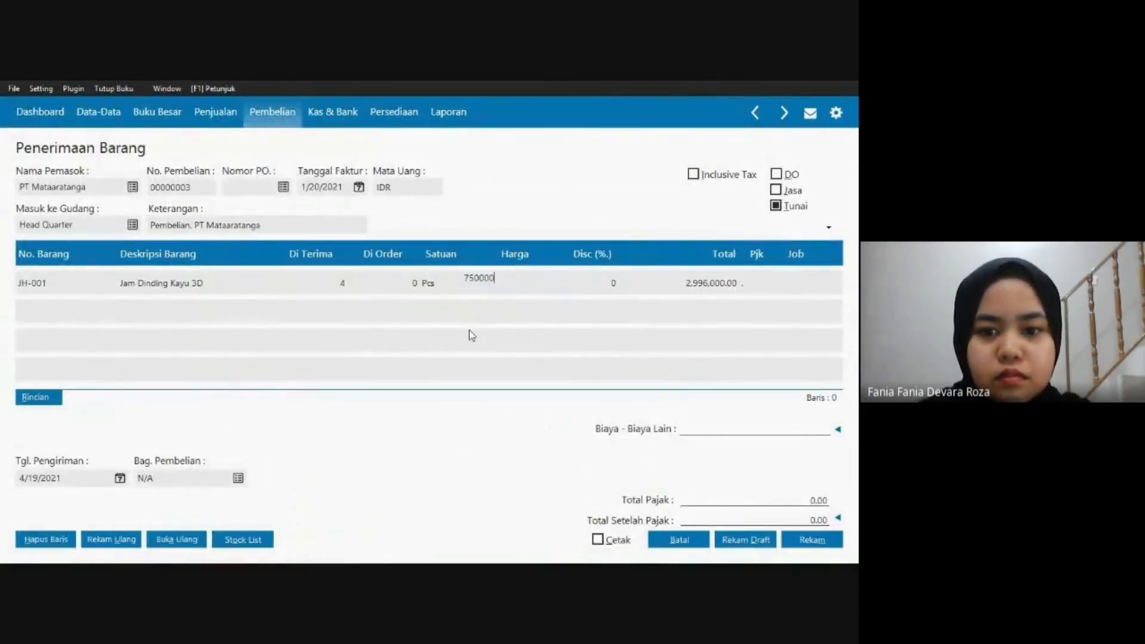
pyautogui.write('000')
pyautogui.press('Tab')
pyautogui.press('Tab')
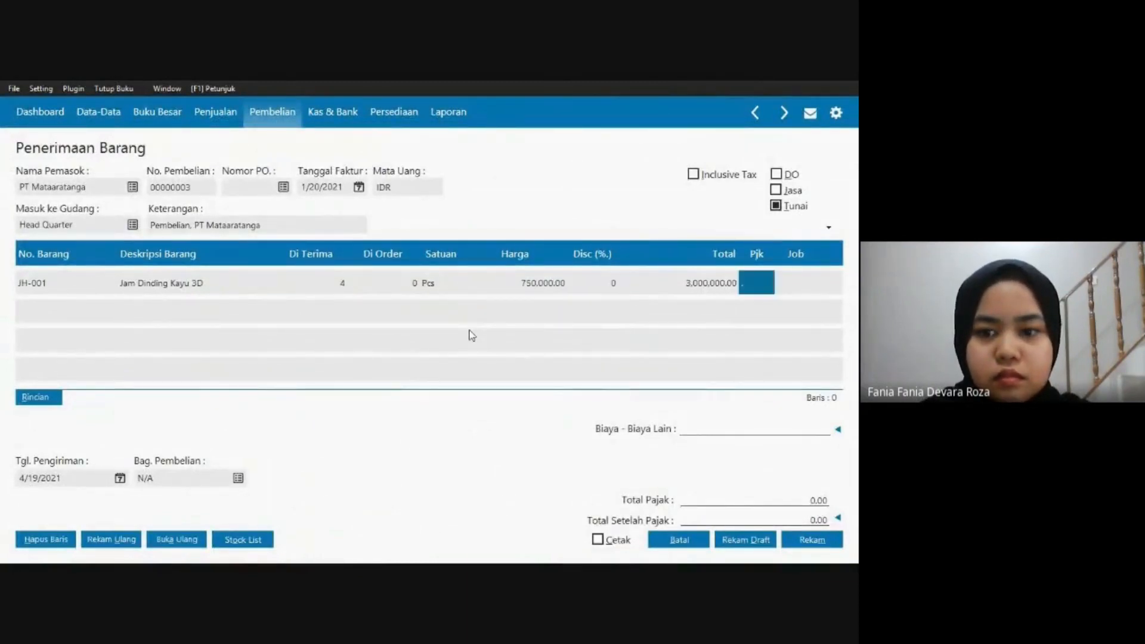
# Assign the VAT (Value Added Tax) code to the JH-001 Jam Dinding Kayu 3D line.
pyautogui.click(751, 284)
pyautogui.doubleClick(750, 284)
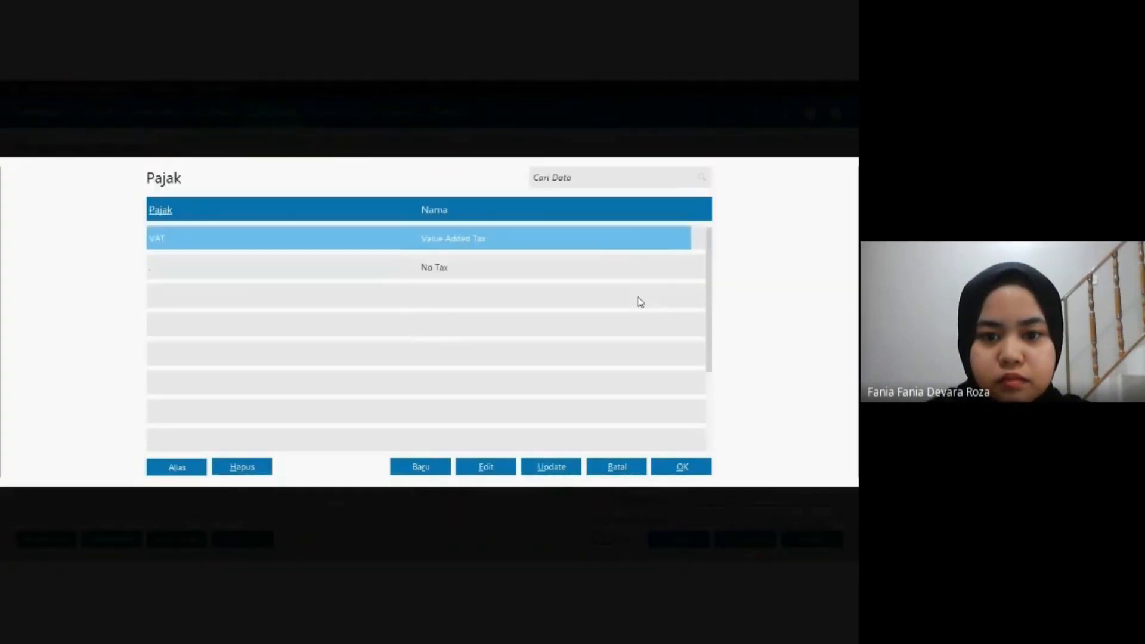
pyautogui.click(663, 470)
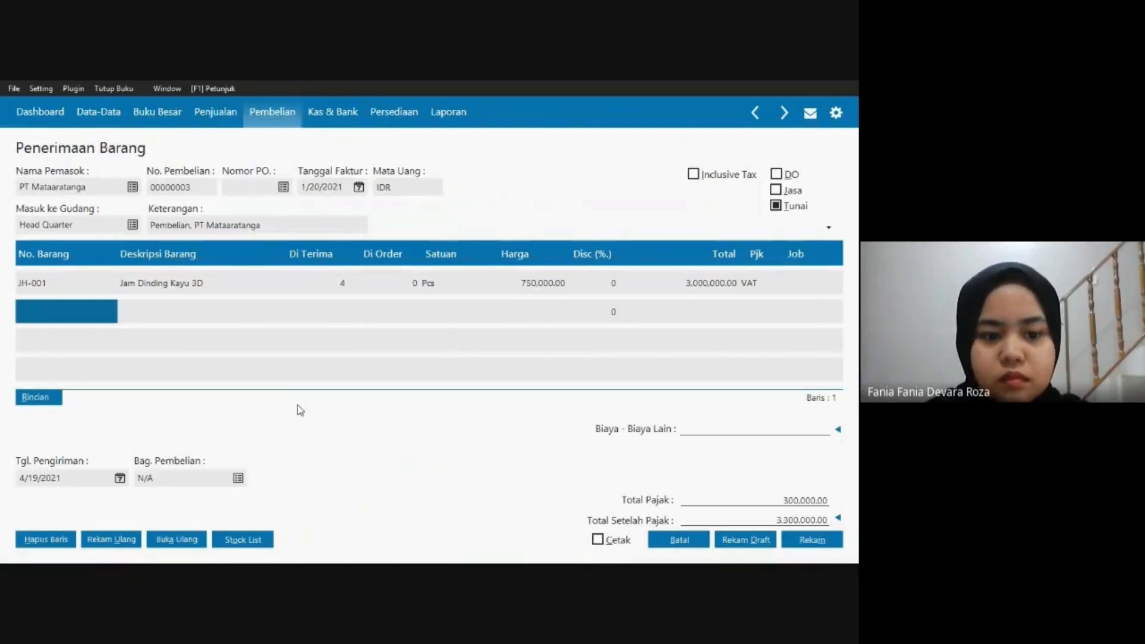
# Check the next purchased item in the exam PDF and add JH-002 SEIKO QXH202 from the stock list to the receipt.
pyautogui.hotkey('alt', 'Tab')
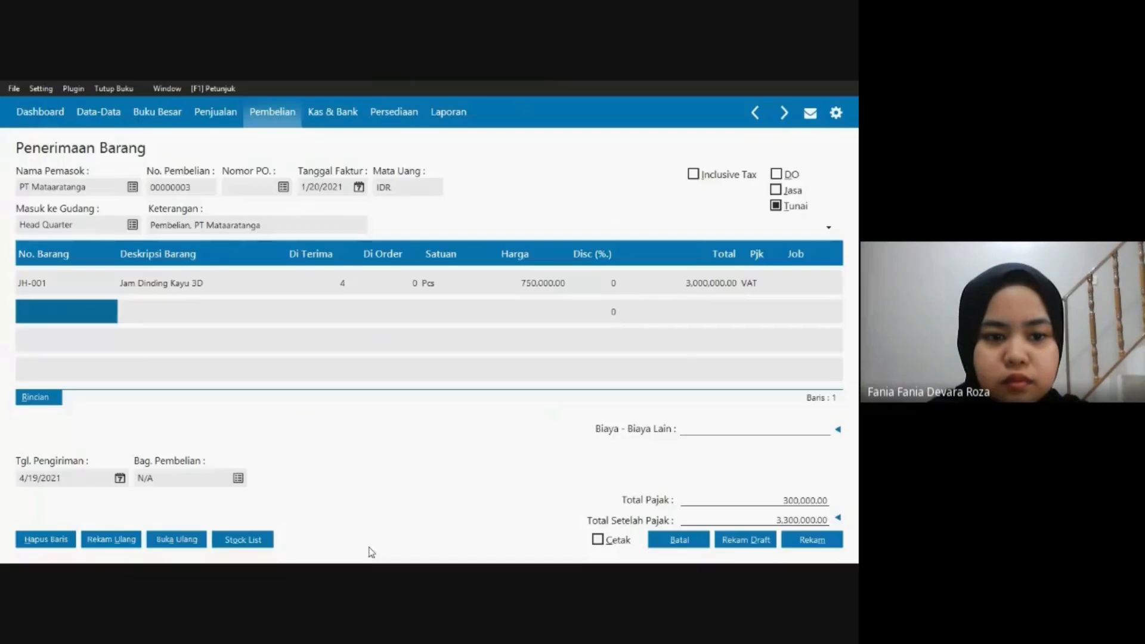
pyautogui.click(362, 551)
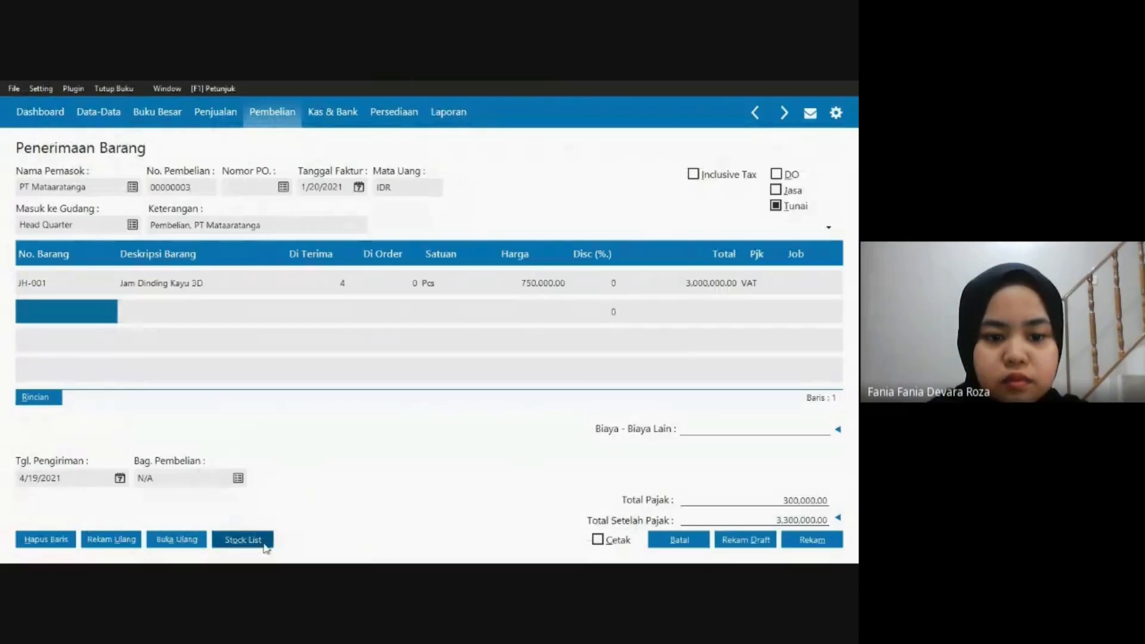
pyautogui.click(263, 541)
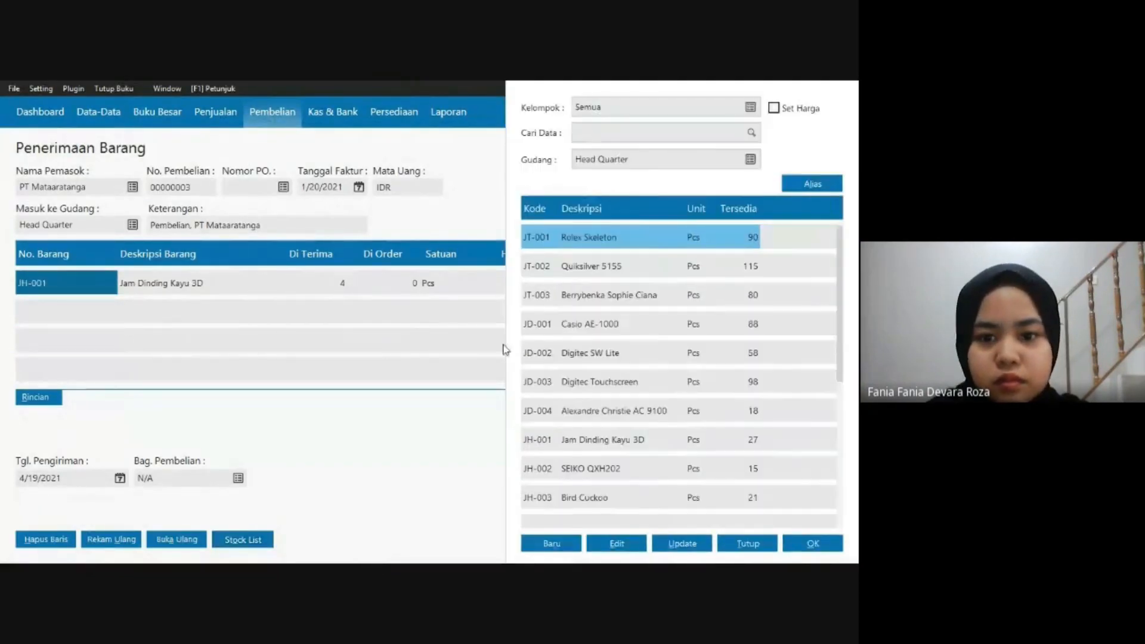
pyautogui.click(593, 469)
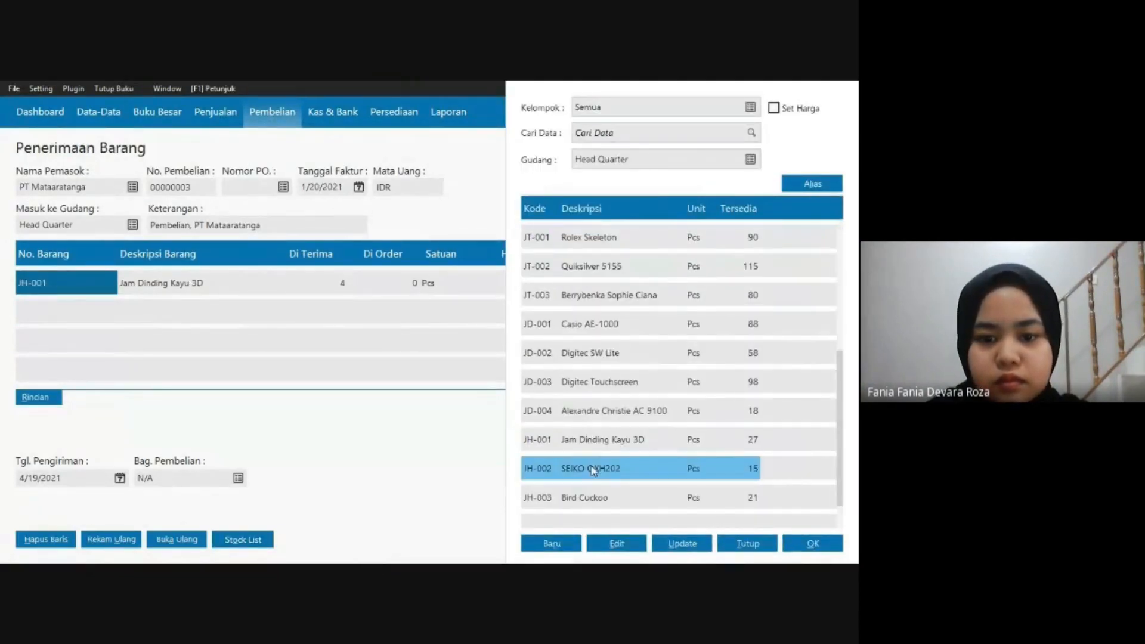
pyautogui.click(811, 550)
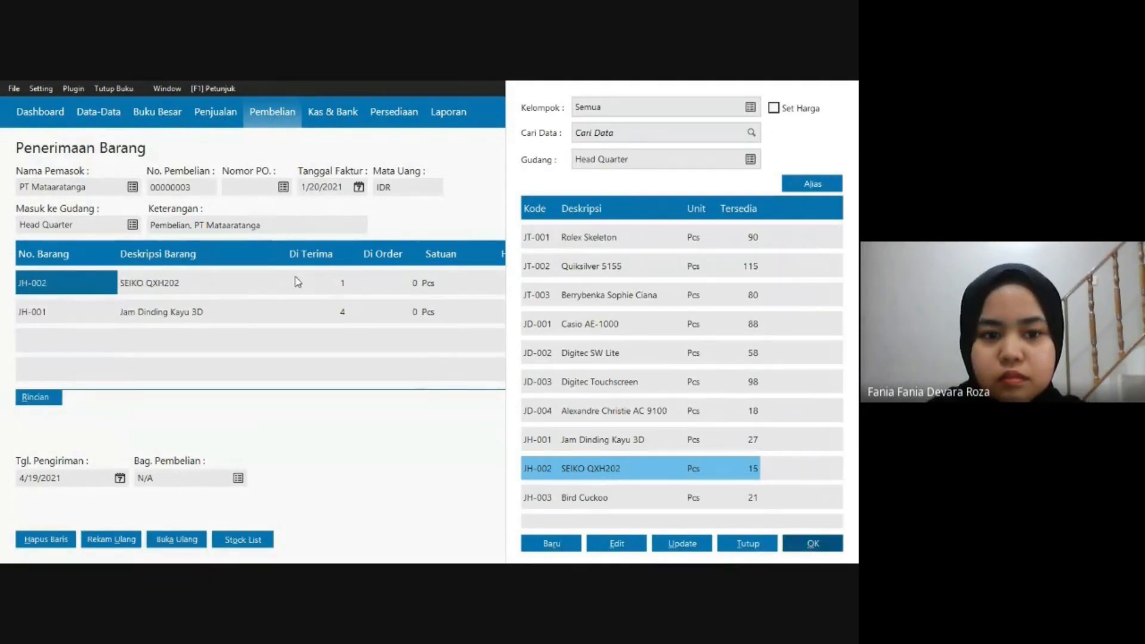
# Set the received quantity of JH-002 SEIKO QXH202 to 4 and close the stock list.
pyautogui.click(298, 282)
pyautogui.write('4')
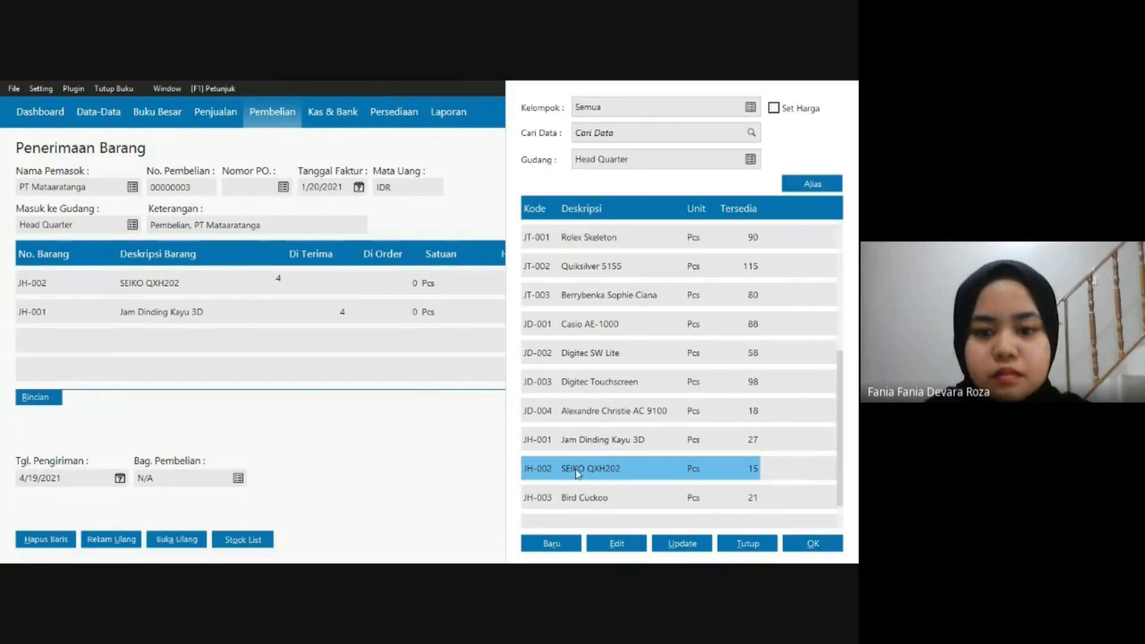
pyautogui.click(747, 543)
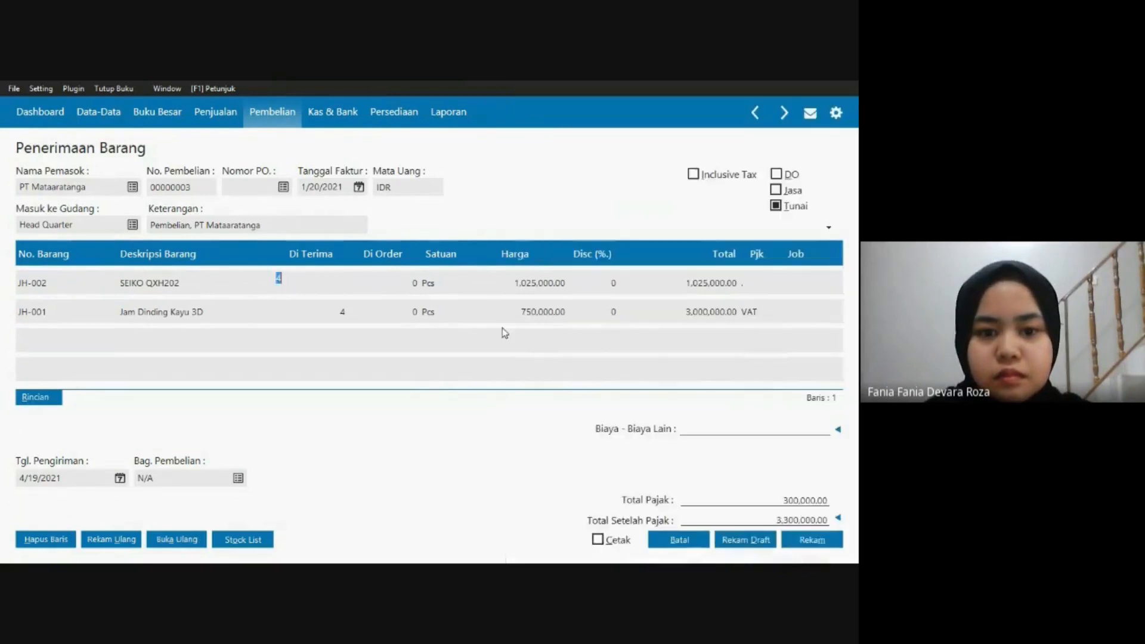
pyautogui.press('Tab')
# Set the unit price of JH-002 SEIKO QXH202 to 1,030,000.
pyautogui.press('Tab')
pyautogui.write('1,03')
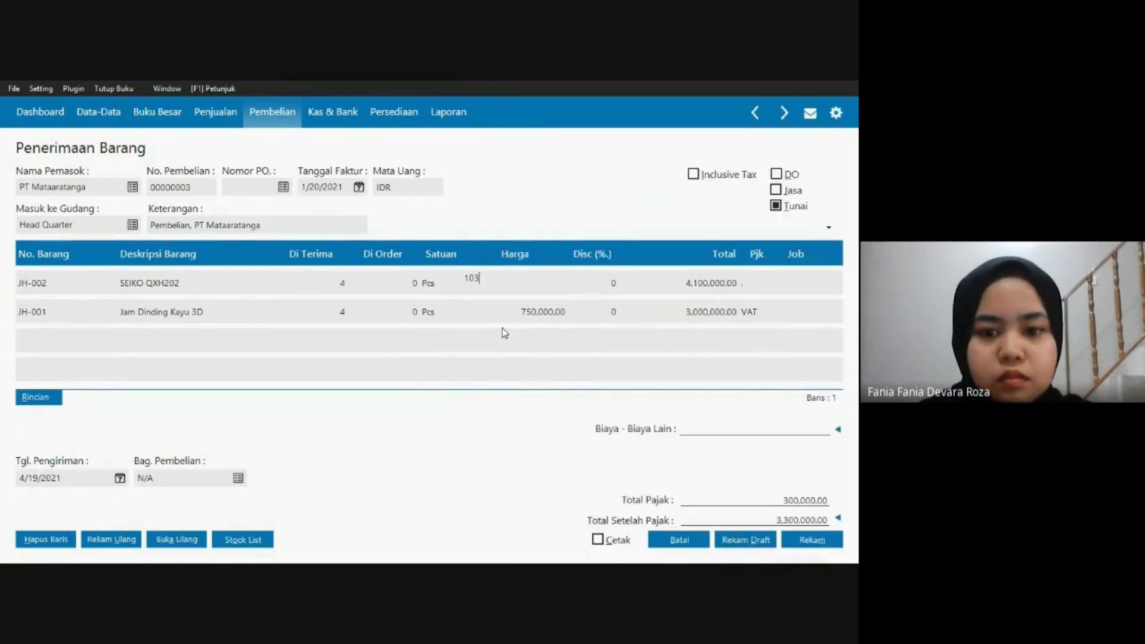
pyautogui.write('0')
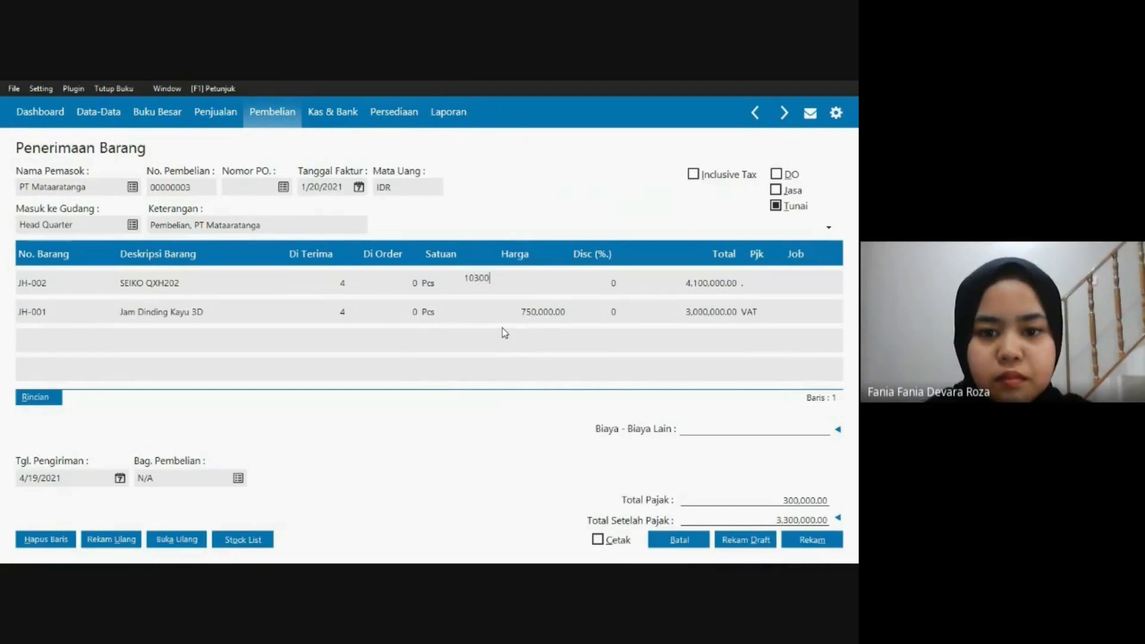
pyautogui.write(',000')
pyautogui.press('Tab')
pyautogui.press('Tab')
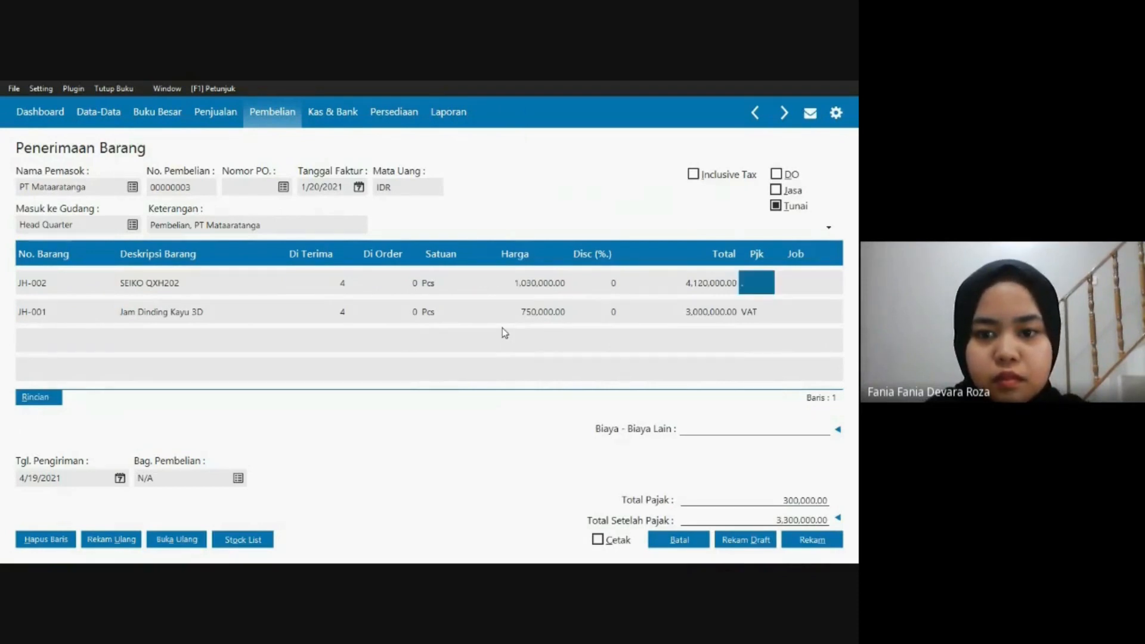
# Assign the VAT (Value Added Tax) code to the JH-002 SEIKO QXH202 line.
pyautogui.doubleClick(757, 277)
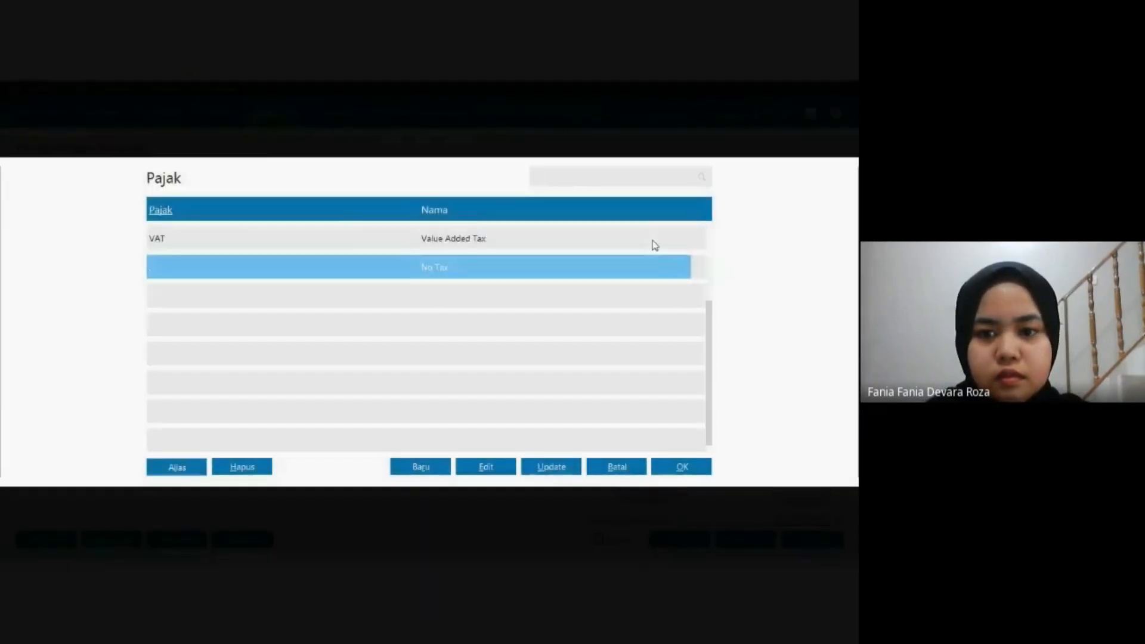
pyautogui.click(655, 242)
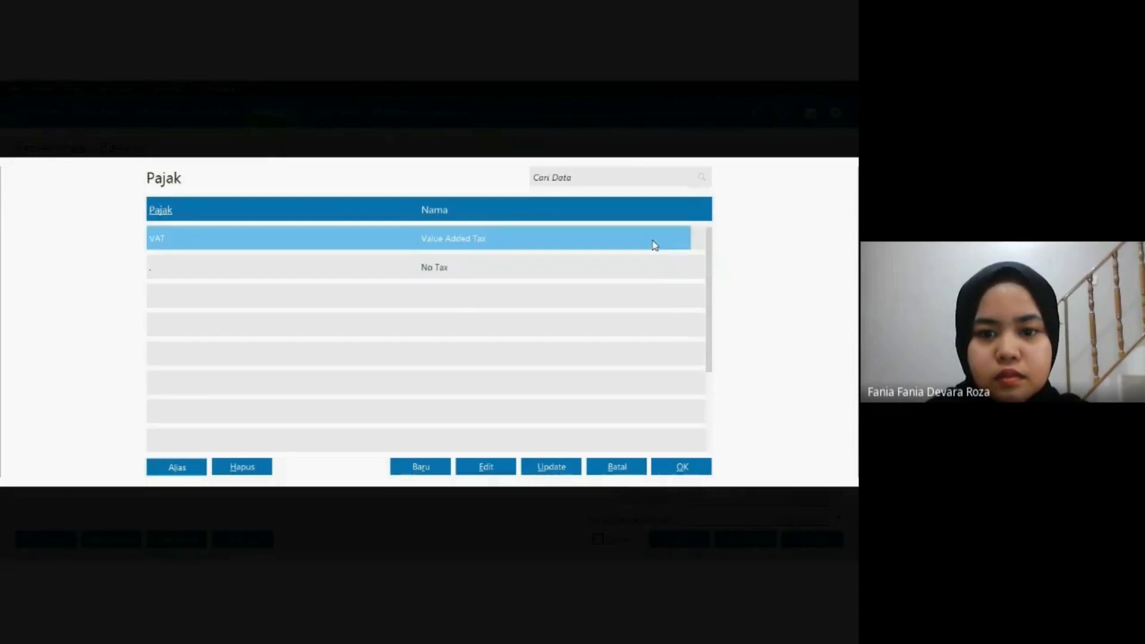
pyautogui.click(669, 471)
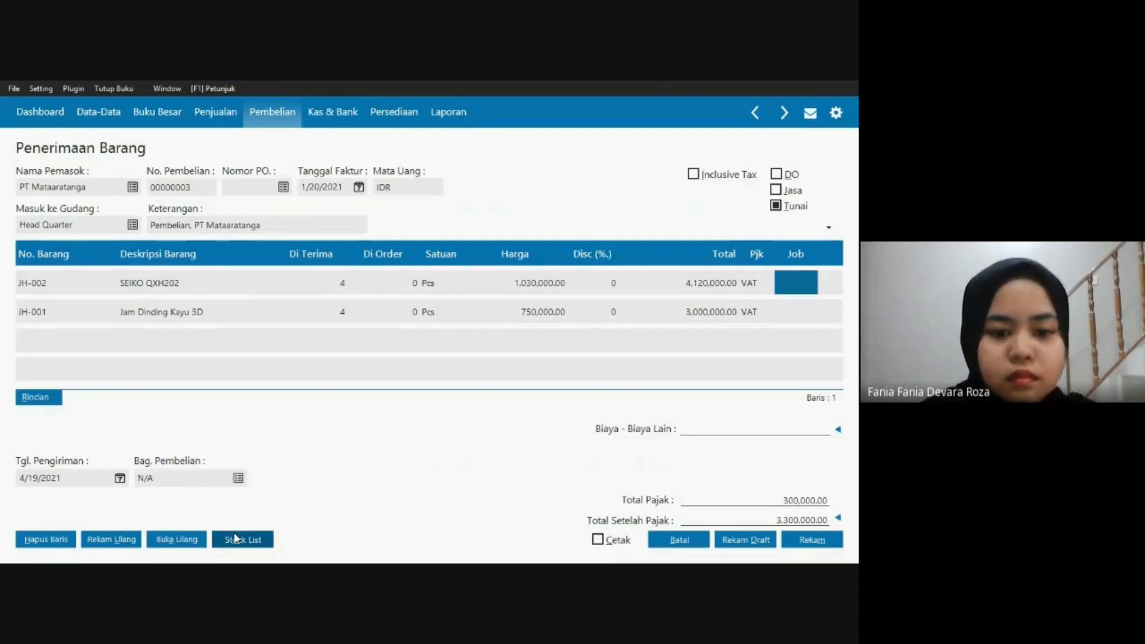
# Check the remaining purchased item on the Transaksi 10 invoice in the exam PDF.
pyautogui.hotkey('alt', 'Tab')
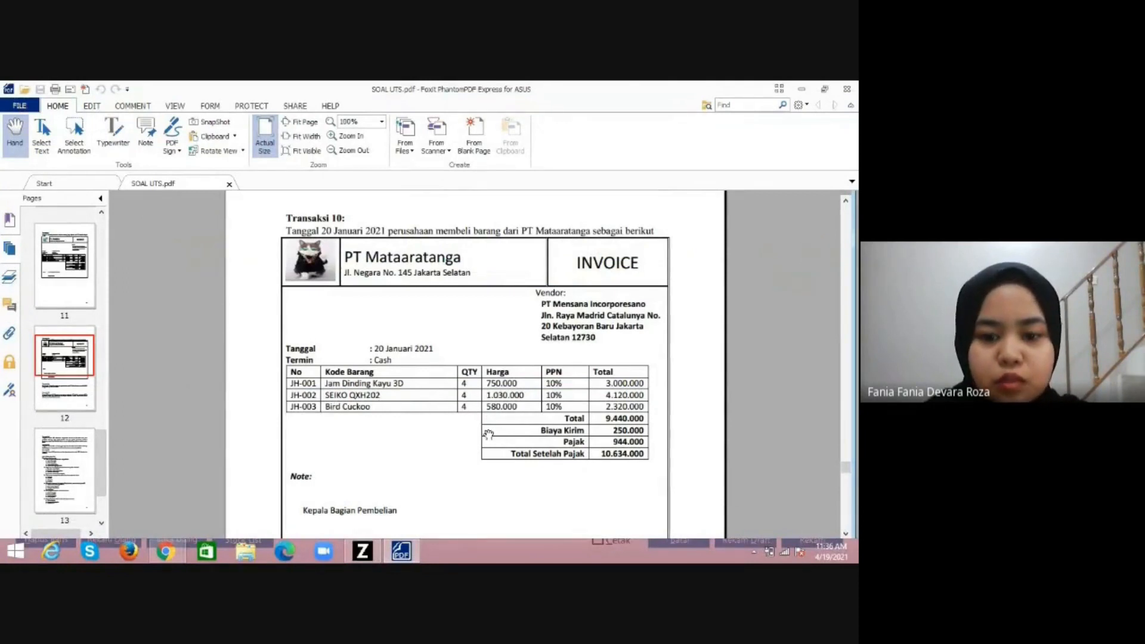
# Switch to Zahir Accounting and add item JH-003 Bird Cuckoo from the stock list to the PT Mataaratanga goods receipt.
pyautogui.click(375, 551)
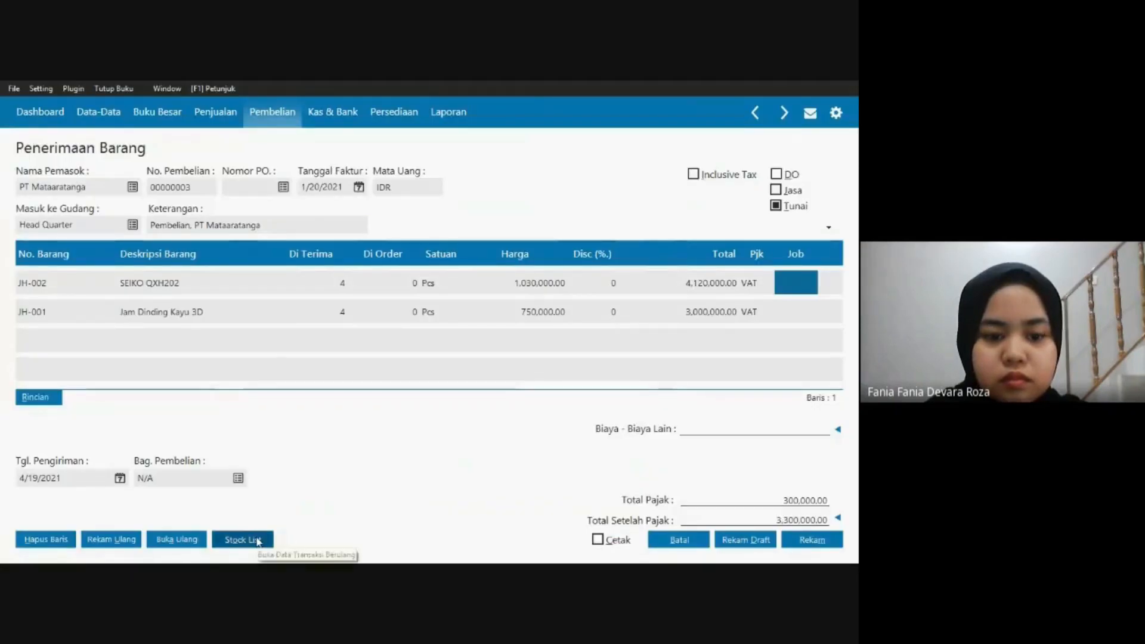
pyautogui.click(258, 540)
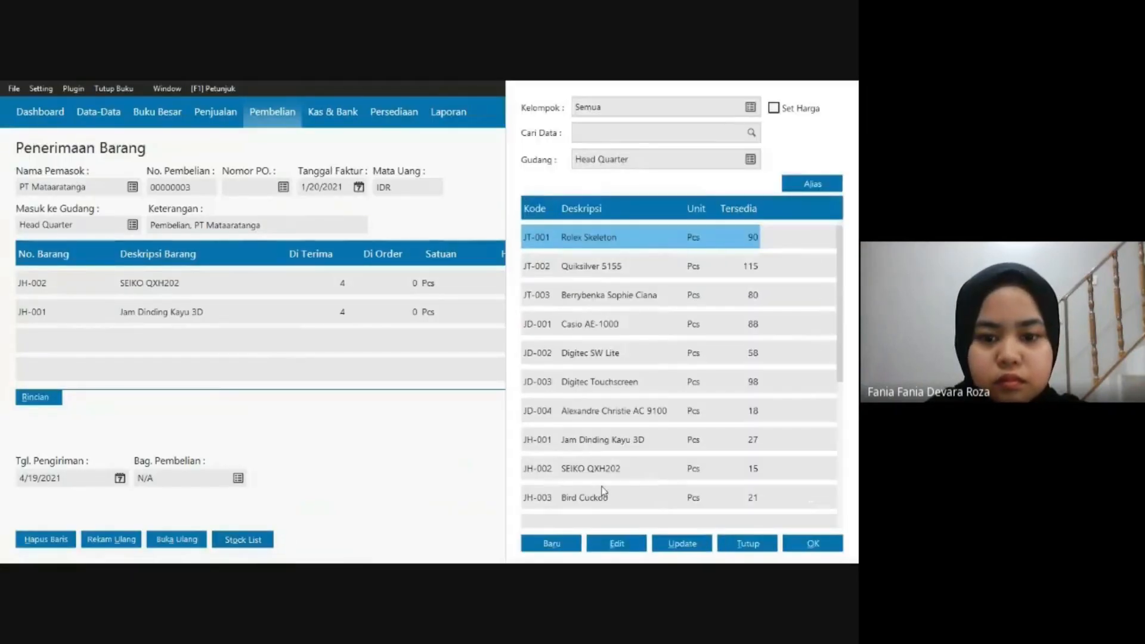
pyautogui.click(614, 504)
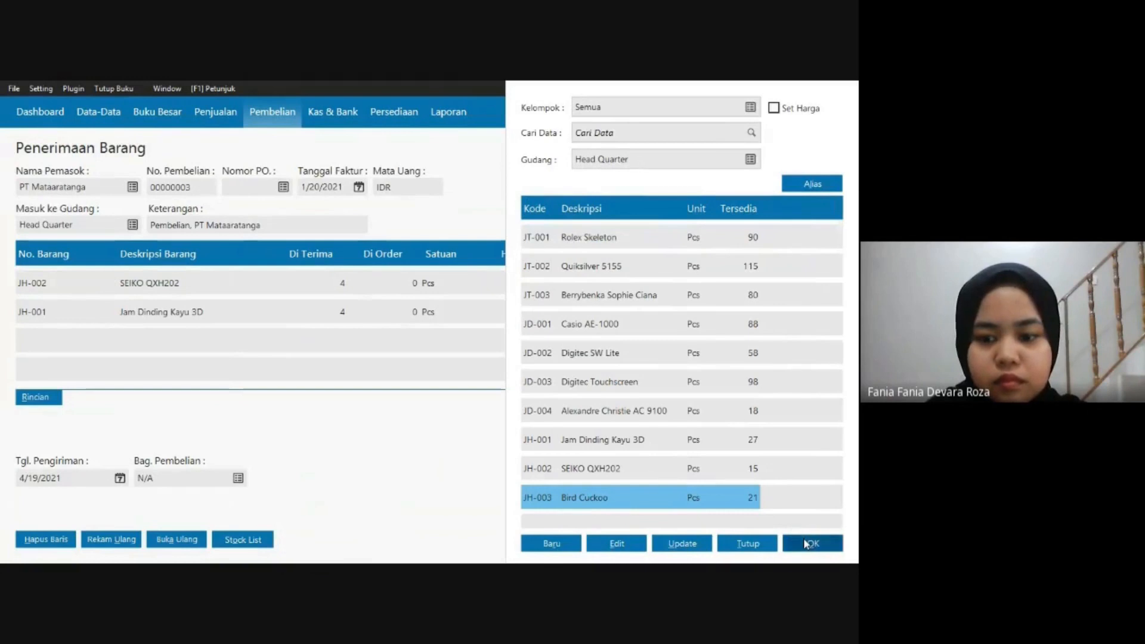
pyautogui.click(808, 544)
pyautogui.click(747, 544)
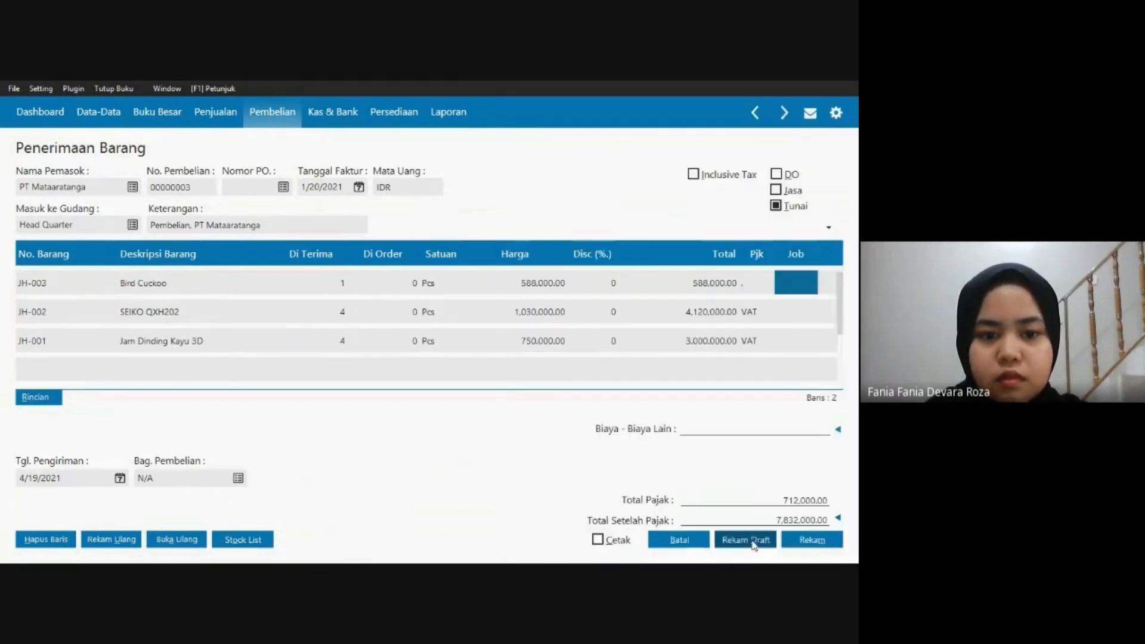
# Set the Bird Cuckoo line's received quantity to 3 and its unit price to 580,000.
pyautogui.click(337, 285)
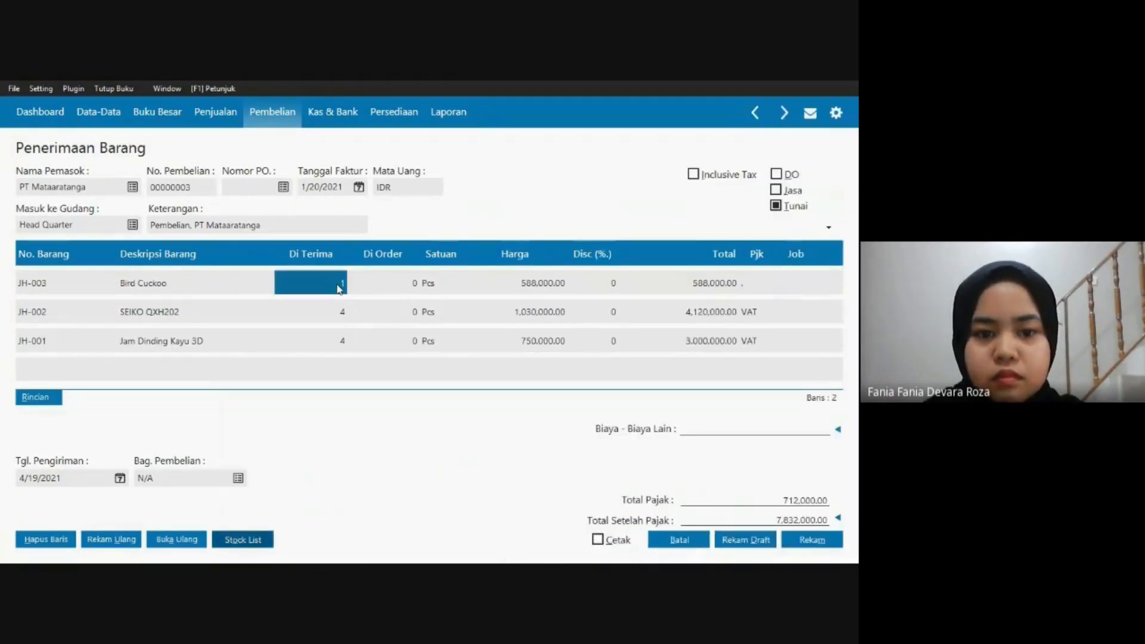
pyautogui.write('3')
pyautogui.press('Tab')
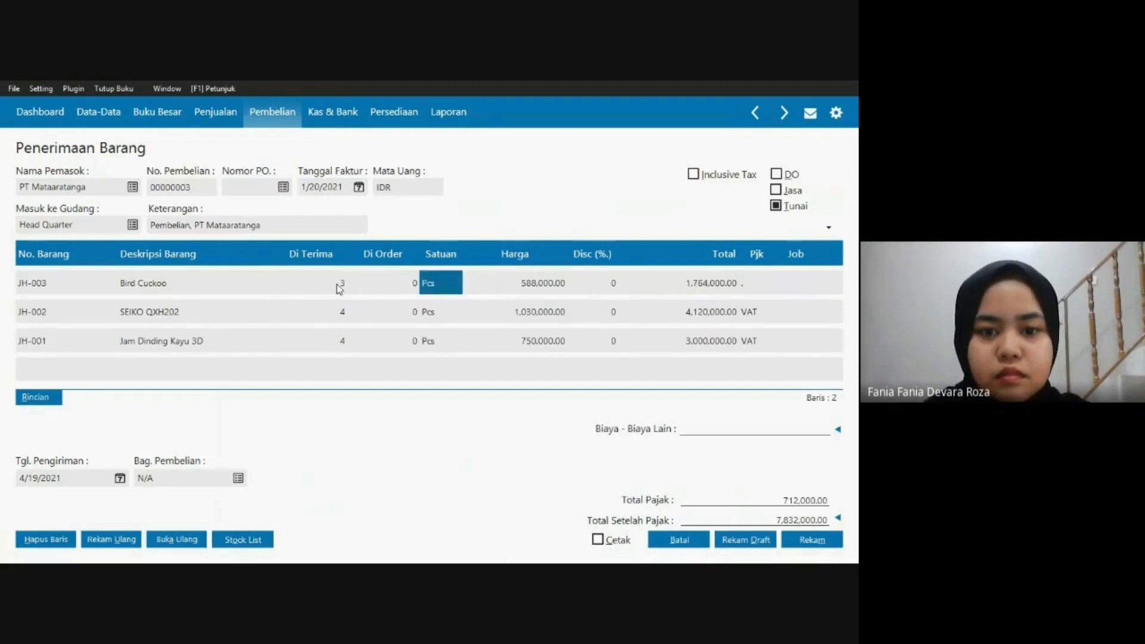
pyautogui.press('Tab')
pyautogui.write('5')
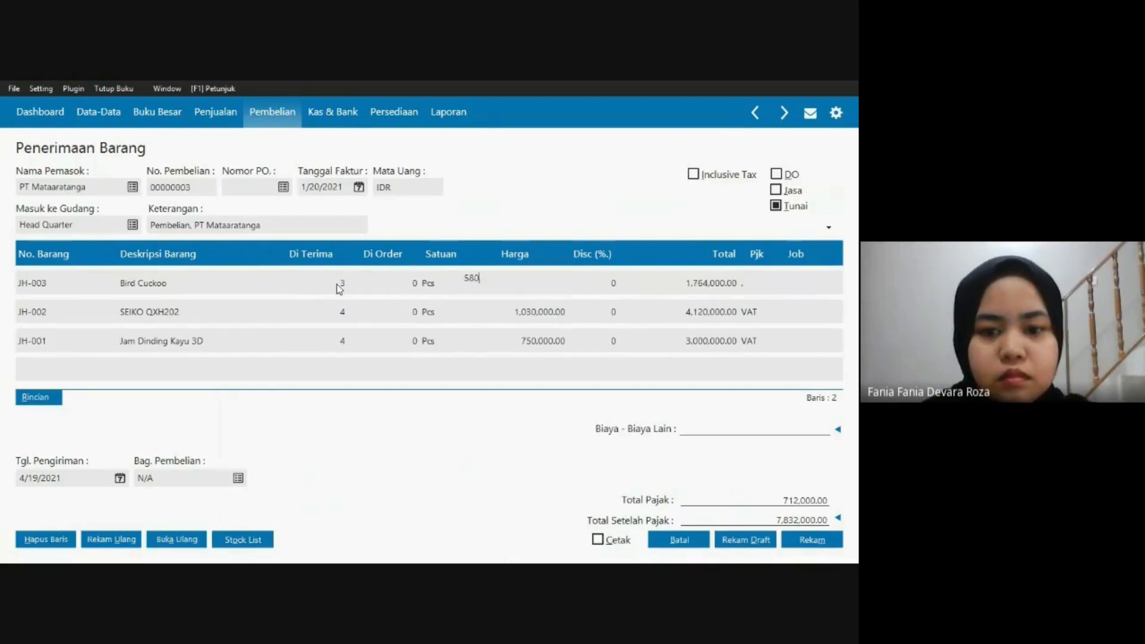
pyautogui.press('Tab')
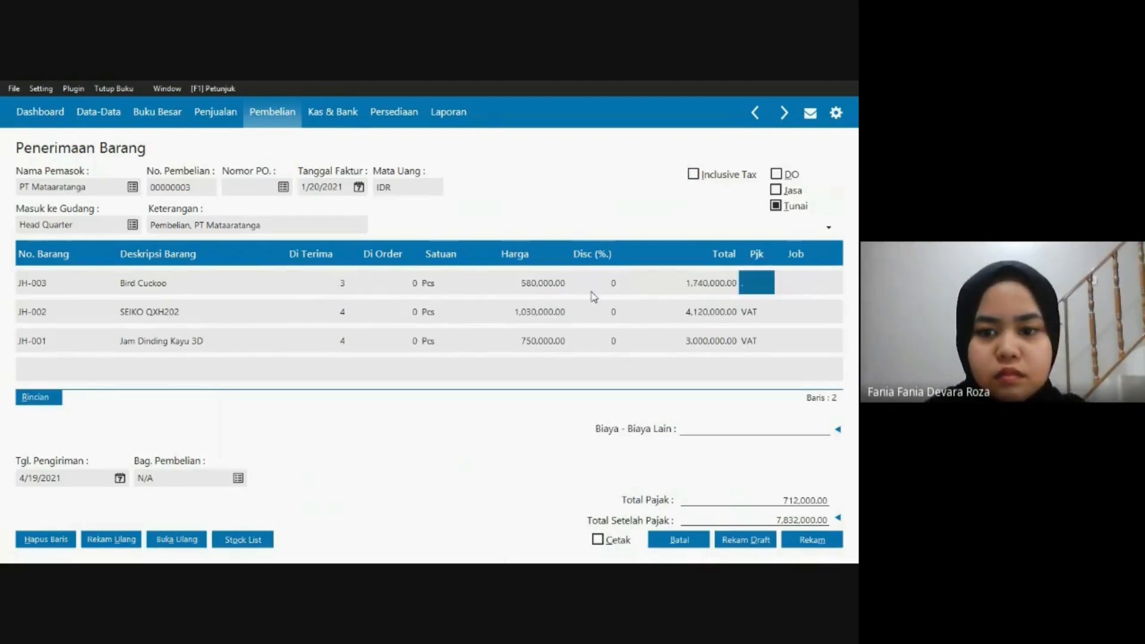
# Assign the VAT (Value Added Tax) code to the Bird Cuckoo line.
pyautogui.click(752, 287)
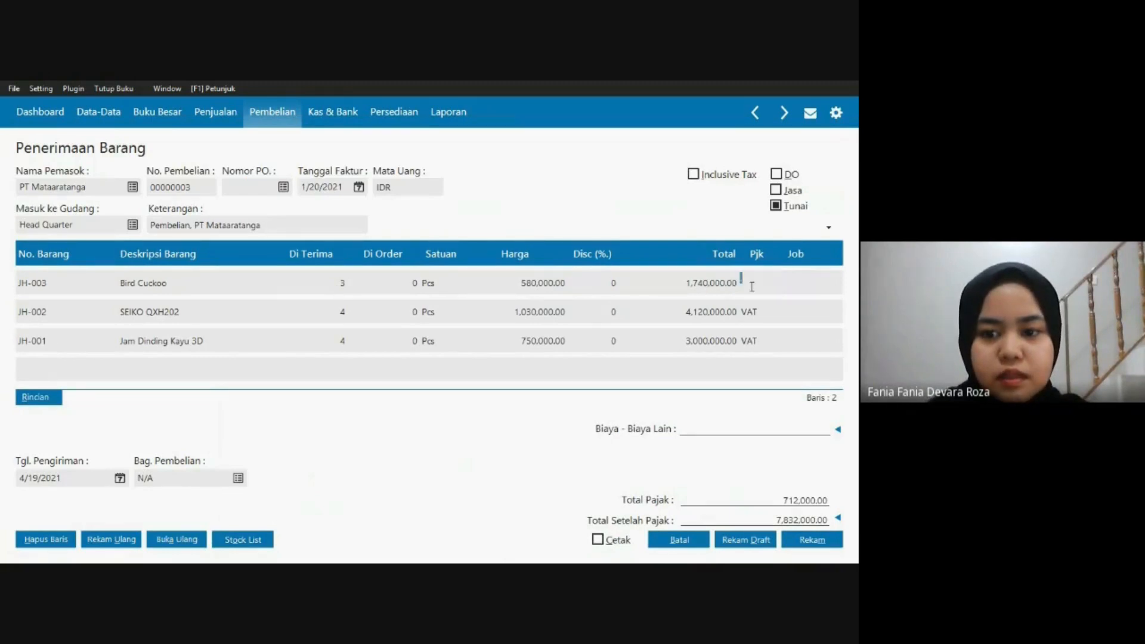
pyautogui.doubleClick(752, 287)
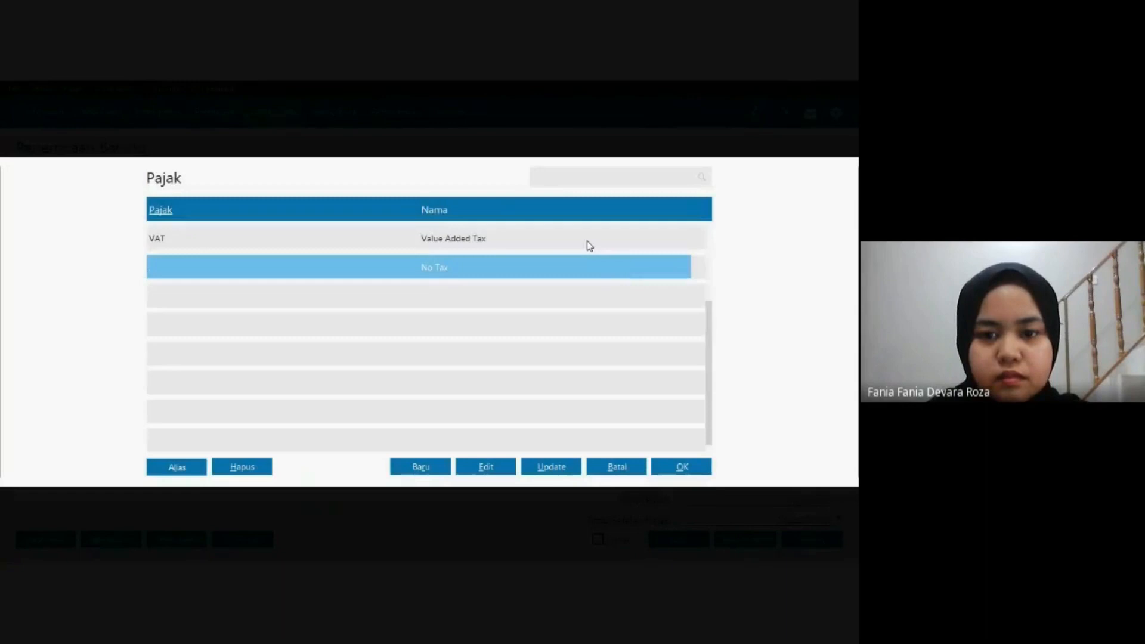
pyautogui.click(589, 245)
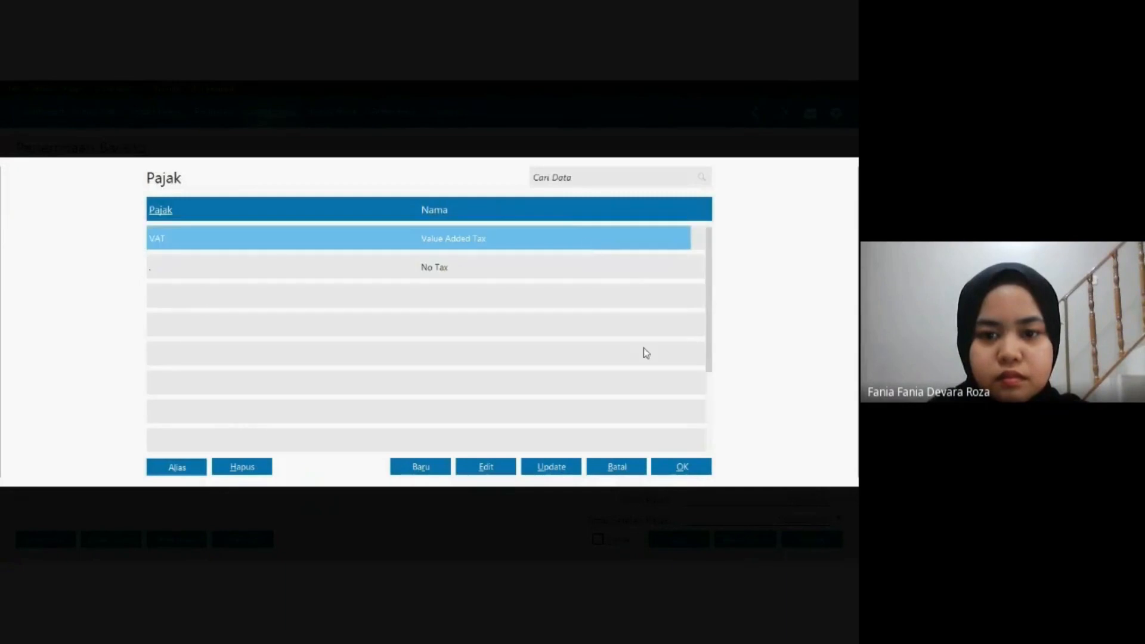
pyautogui.click(681, 471)
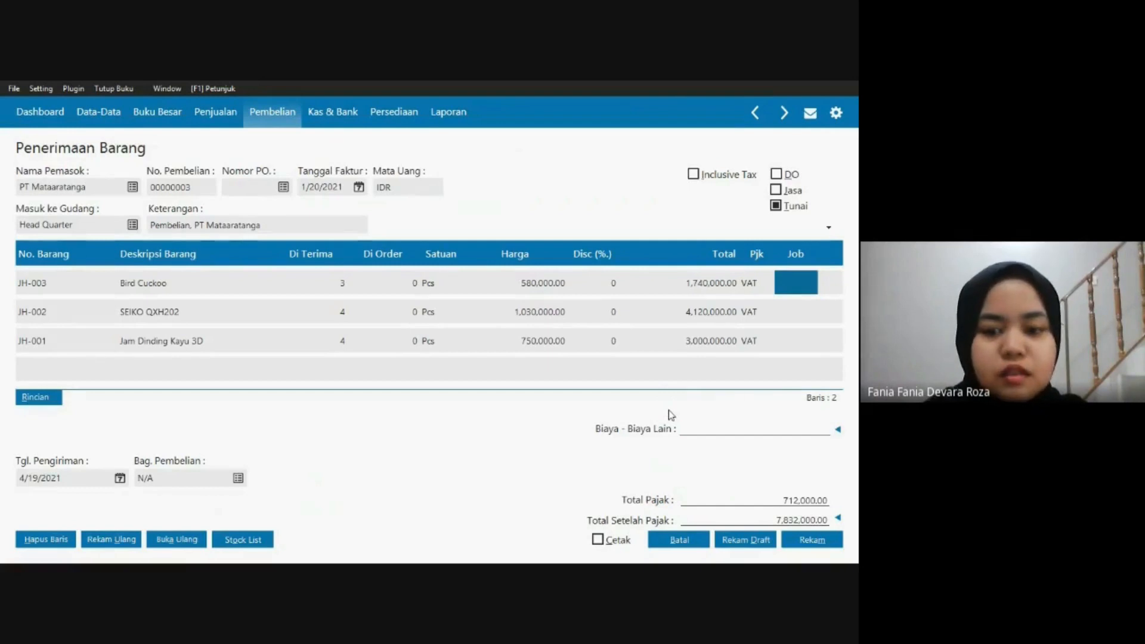
# Check the shipping cost on the SOAL UTS.pdf invoice and enter 250,000 as Biaya - Biaya Lain on the goods receipt.
pyautogui.hotkey('alt', 'Tab')
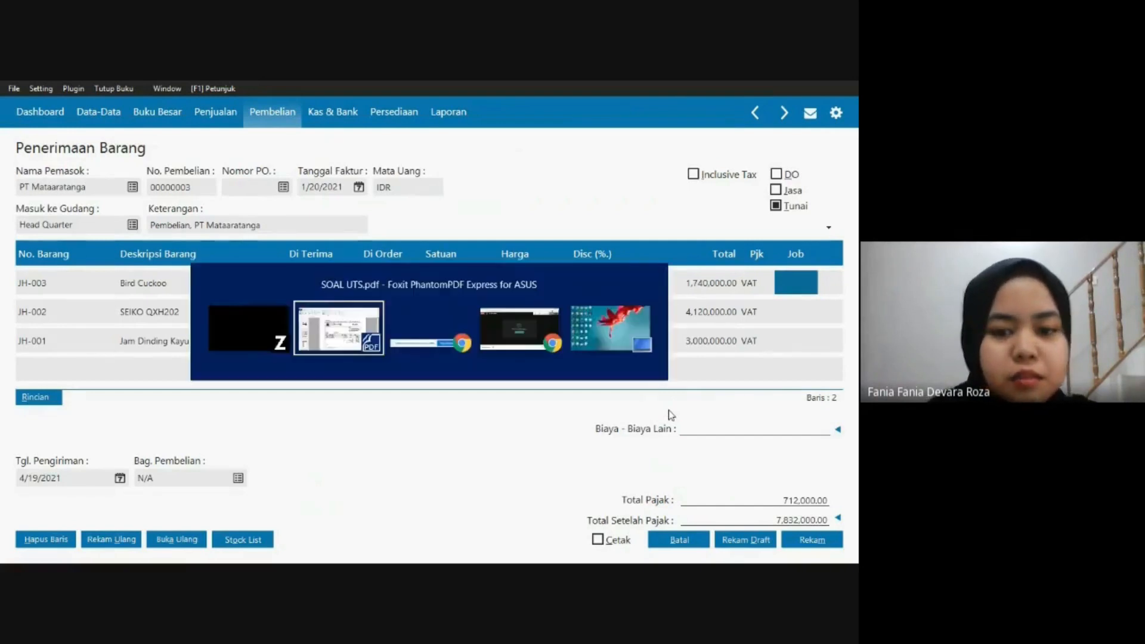
pyautogui.click(315, 345)
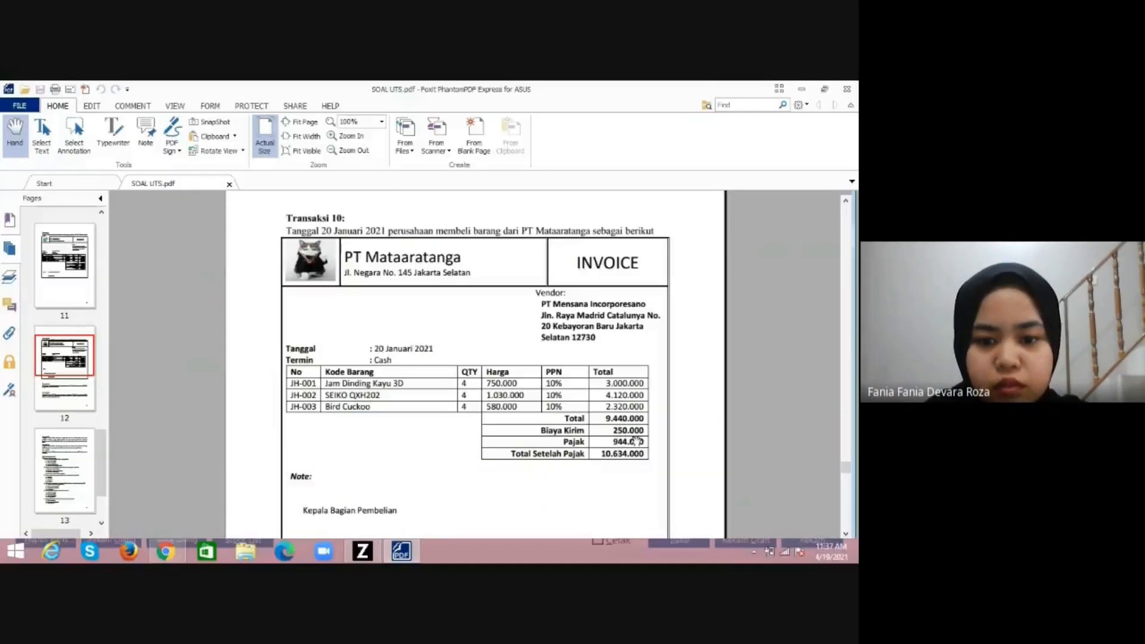
pyautogui.click(367, 551)
pyautogui.click(742, 430)
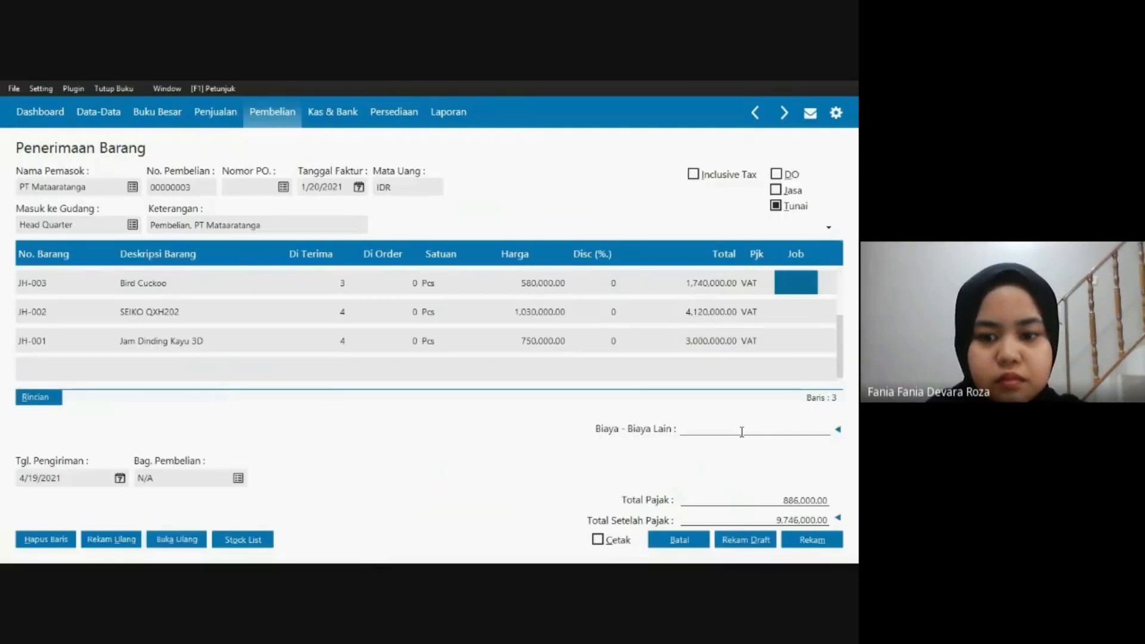
pyautogui.write('2')
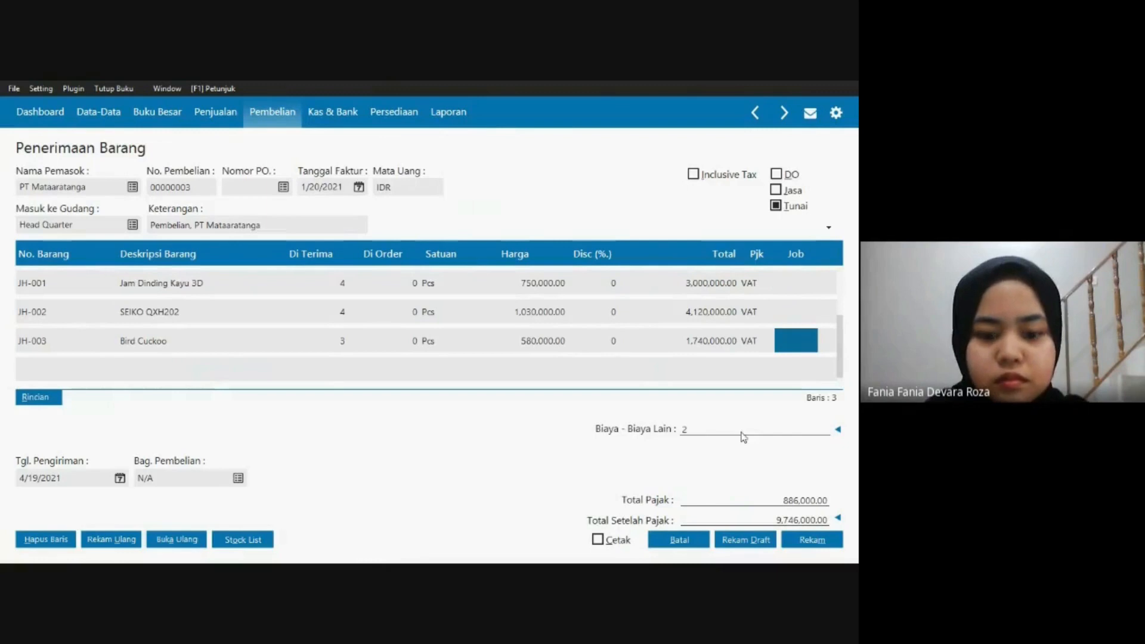
pyautogui.write('50')
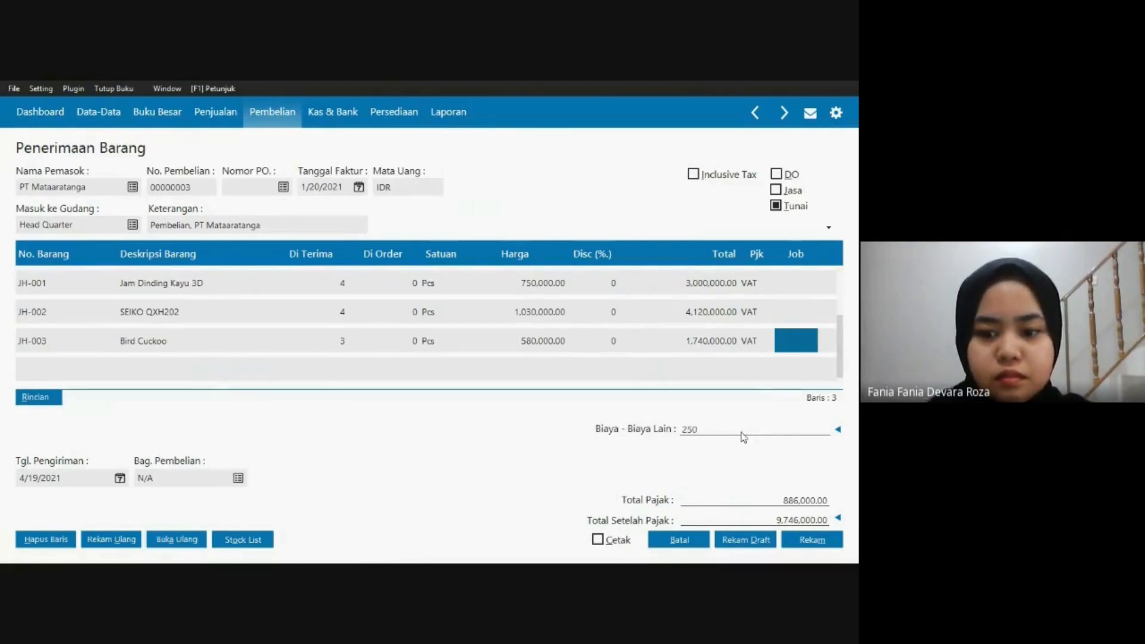
pyautogui.write('000')
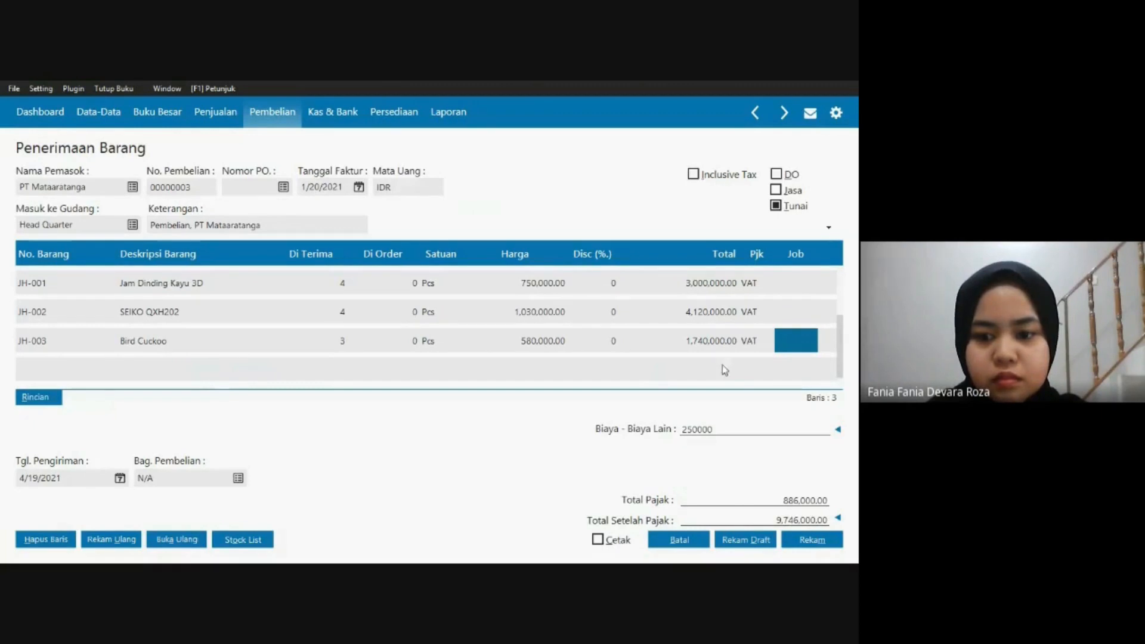
pyautogui.click(709, 336)
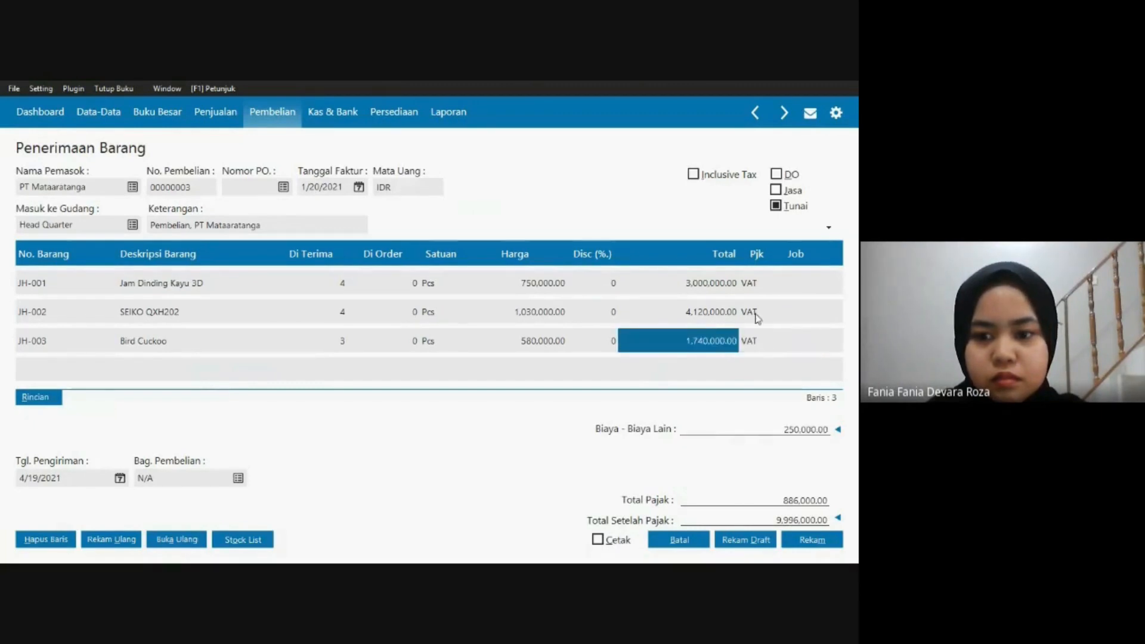
# Set the Bird Cuckoo line's received quantity to 4, checking it against the Transaksi 10 invoice.
pyautogui.click(759, 345)
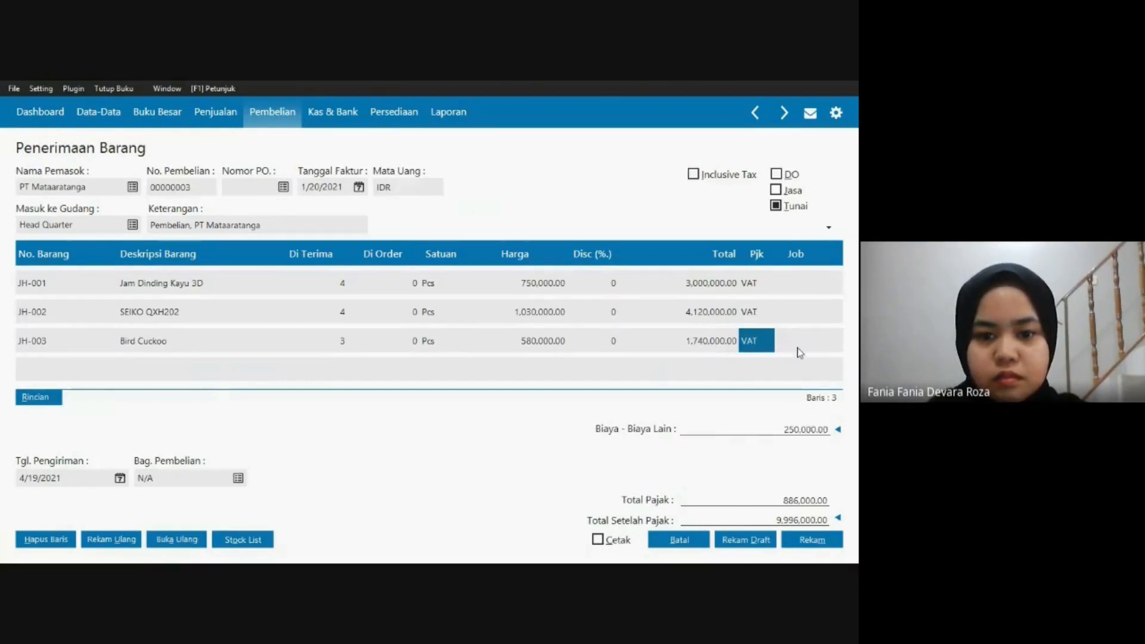
pyautogui.click(347, 343)
pyautogui.write('4')
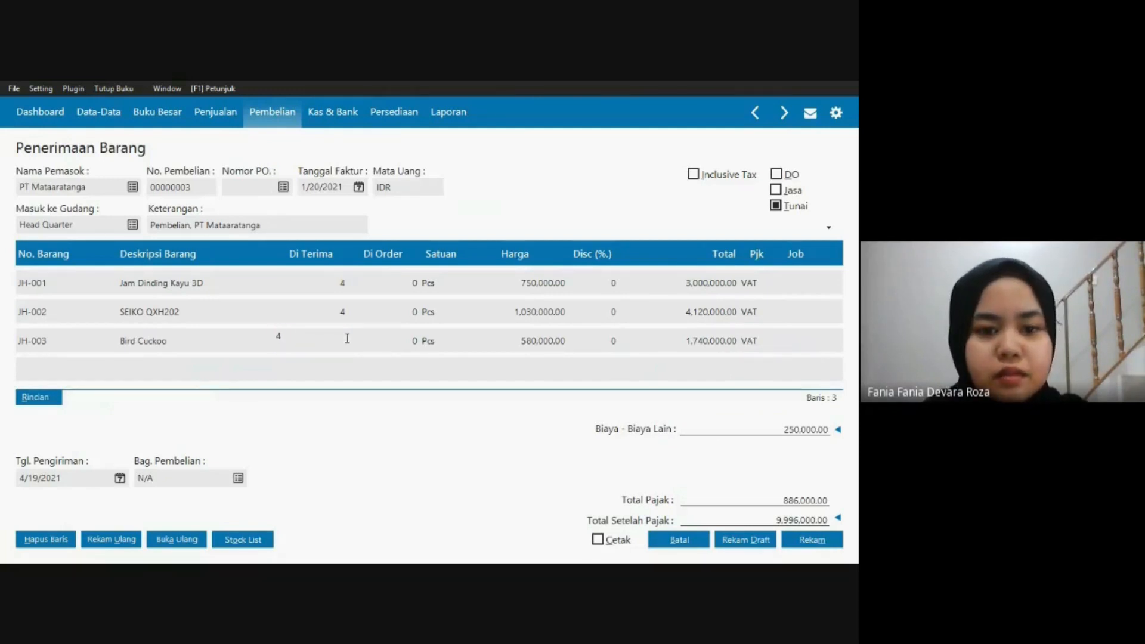
pyautogui.hotkey('alt', 'Tab')
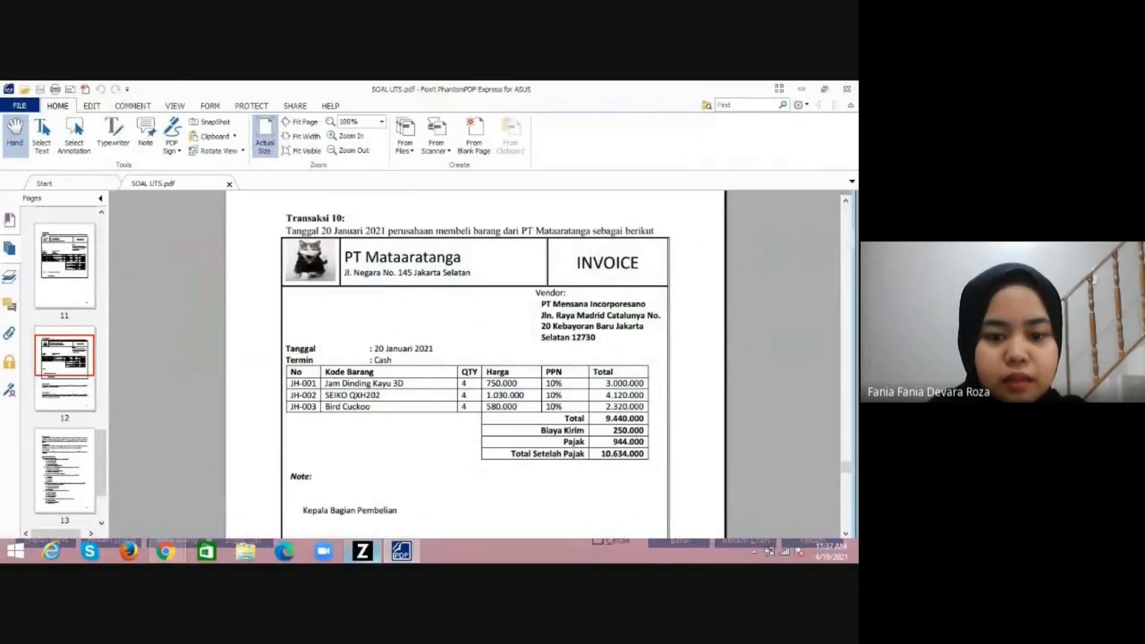
pyautogui.hotkey('alt', 'Tab')
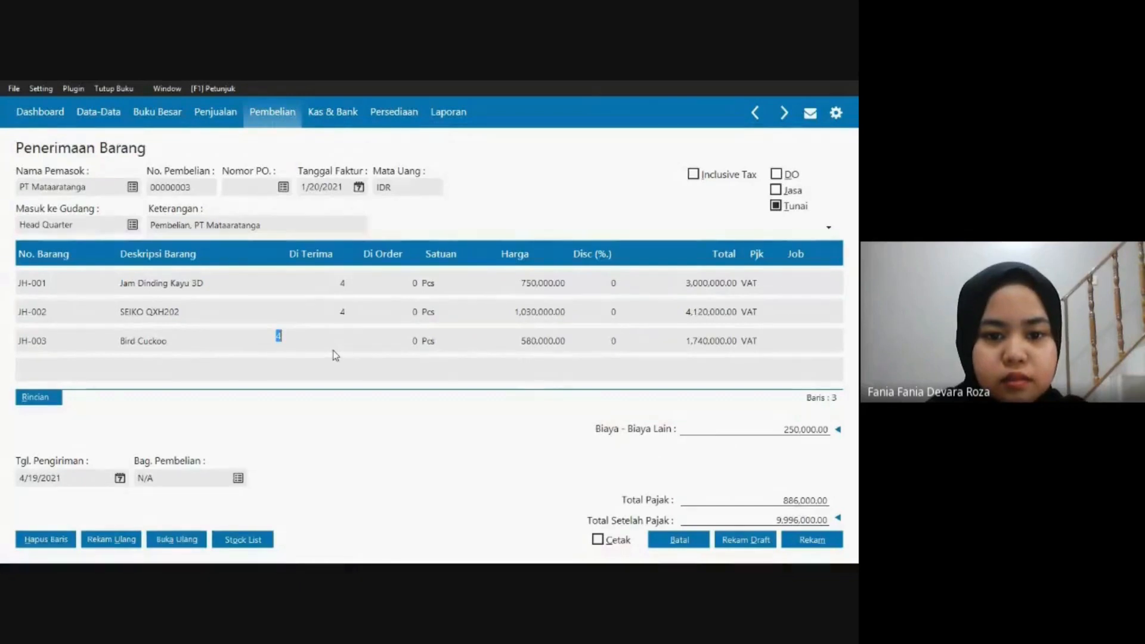
pyautogui.press('Tab')
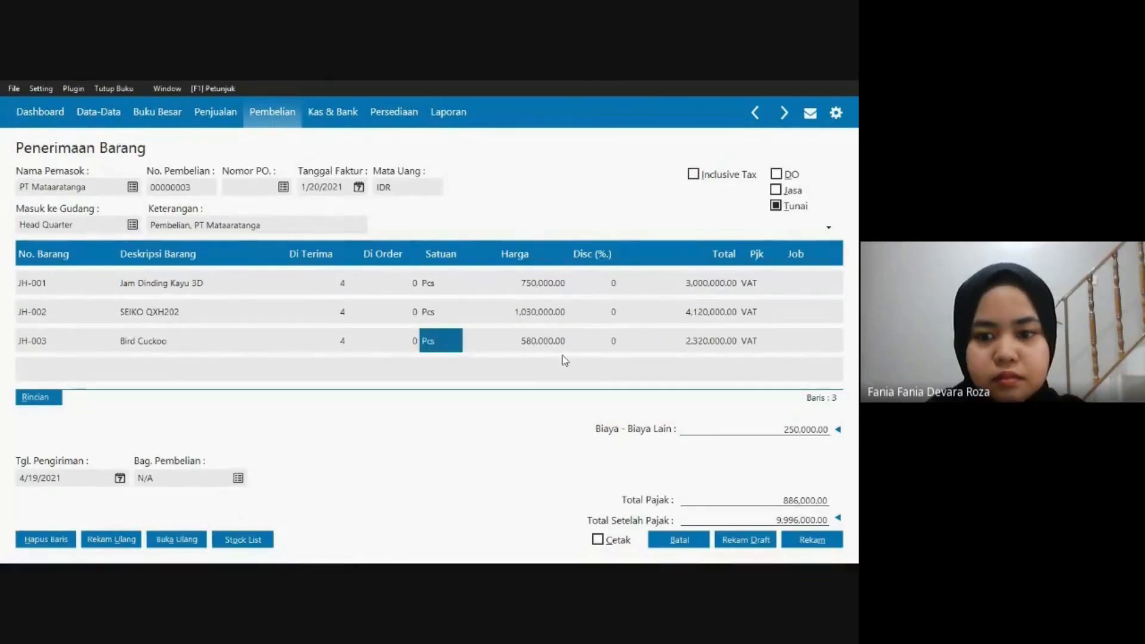
# Compare the line amounts, tax and total with the Transaksi 10 invoice in SOAL UTS.pdf, and record the purchase.
pyautogui.click(694, 347)
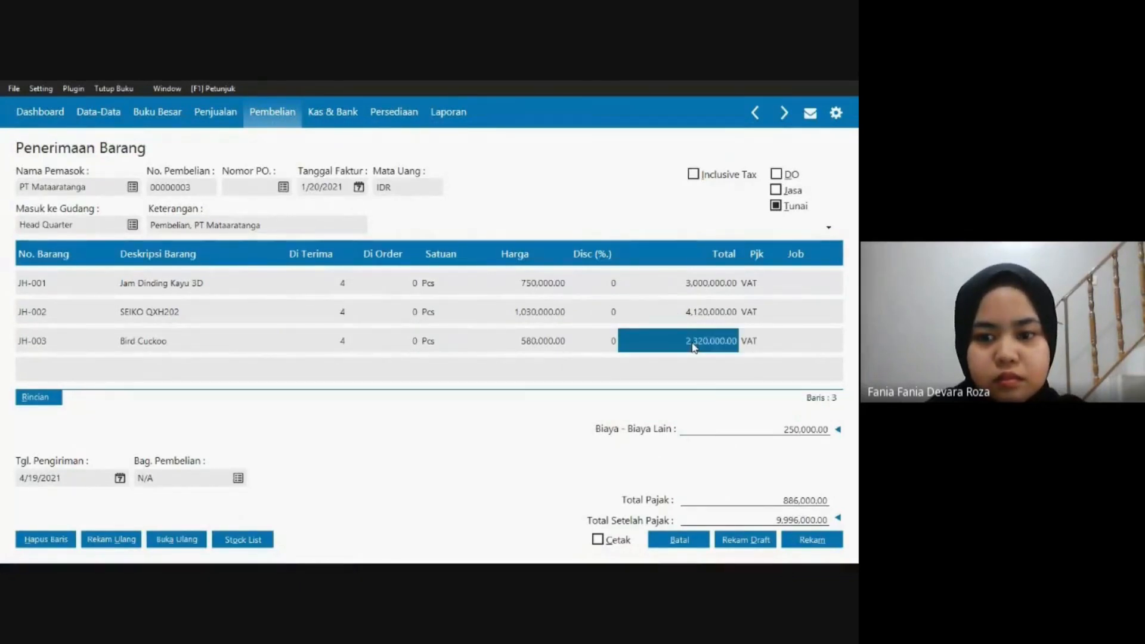
pyautogui.click(794, 428)
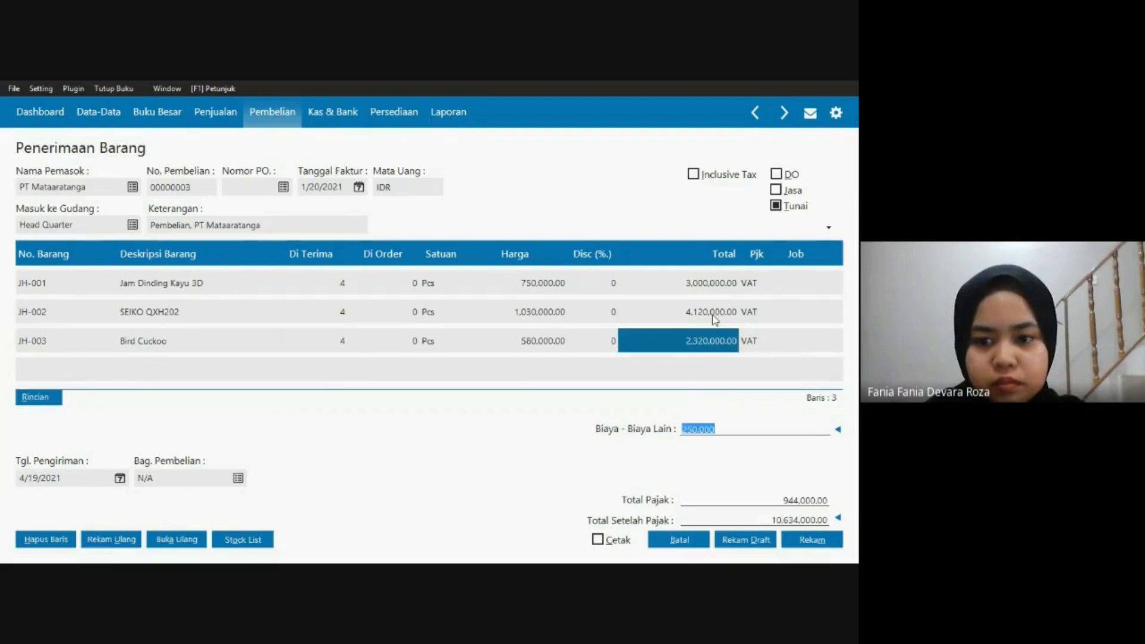
pyautogui.click(715, 321)
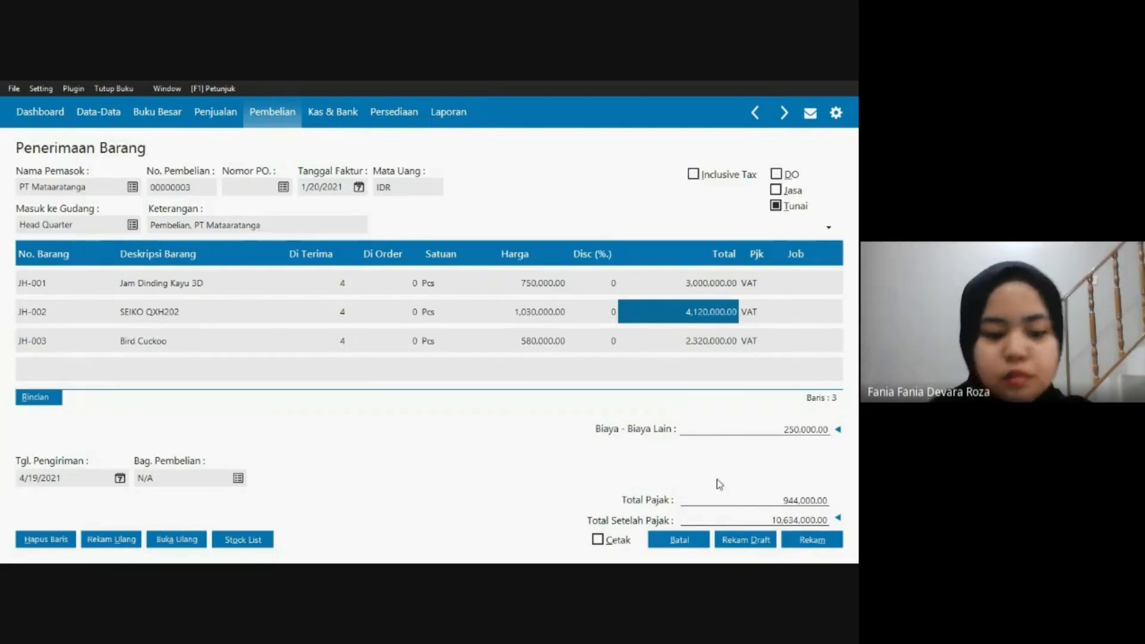
pyautogui.hotkey('alt', 'Tab')
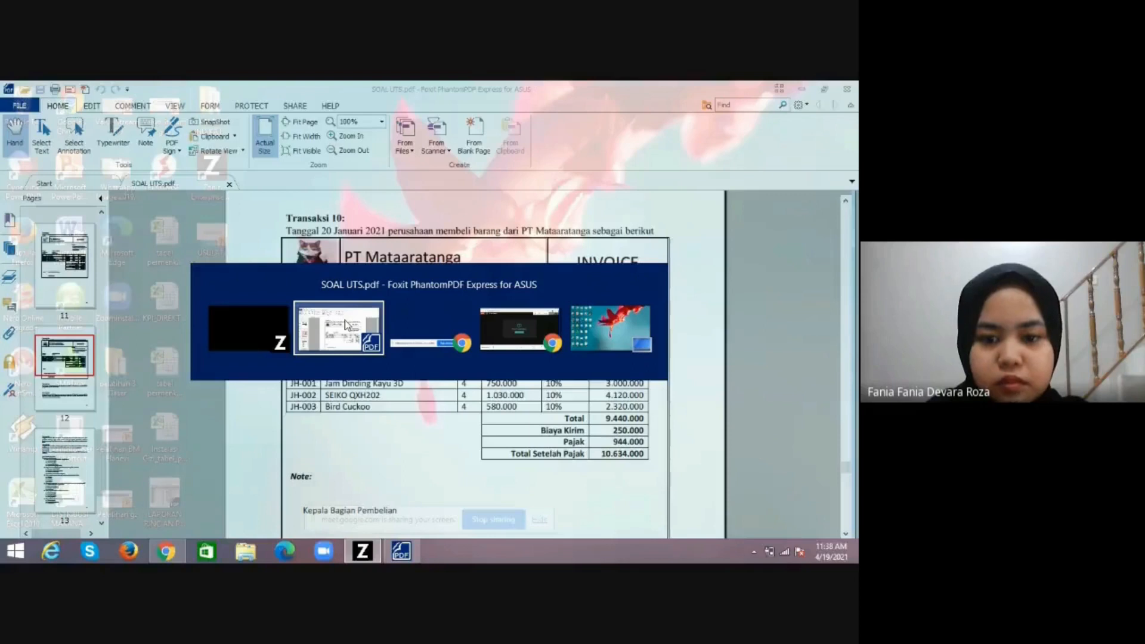
pyautogui.click(345, 319)
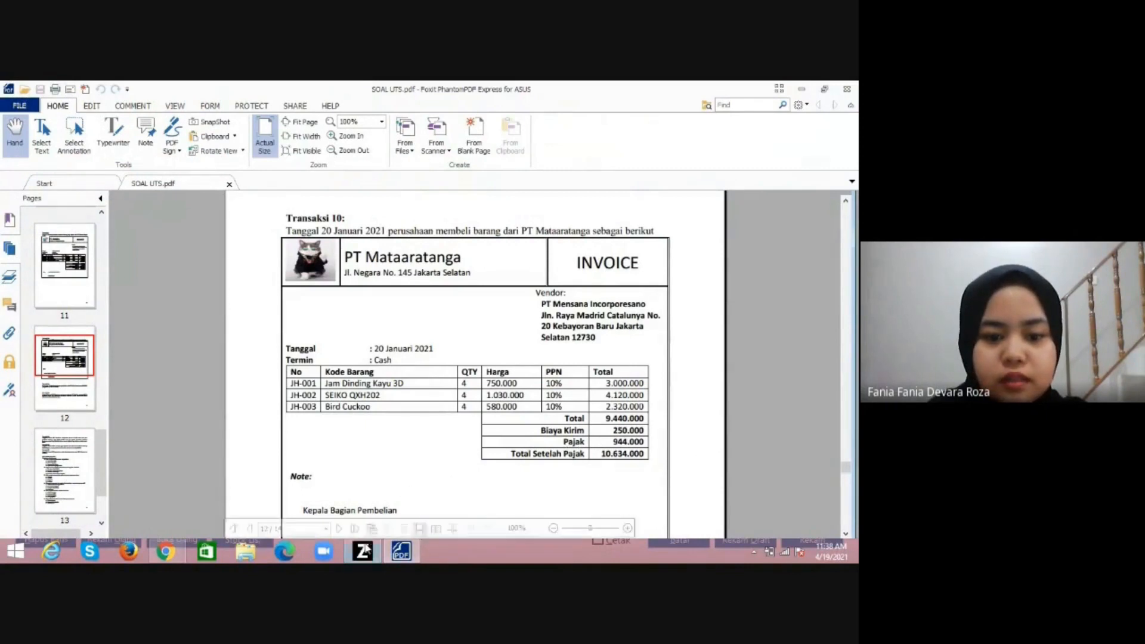
pyautogui.hotkey('alt', 'Tab')
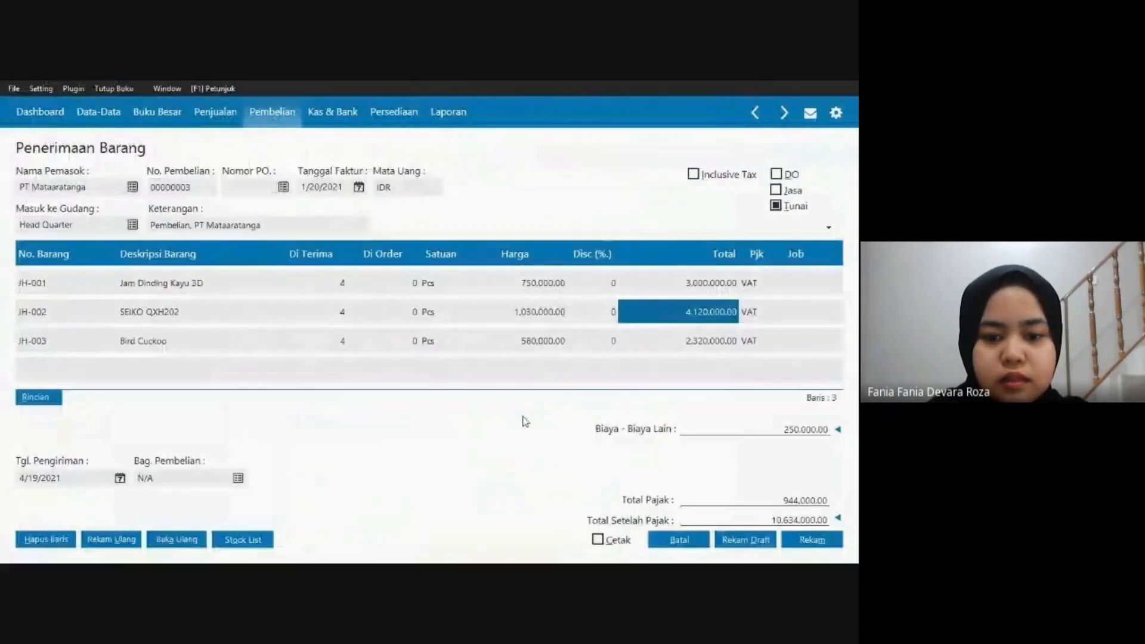
pyautogui.click(796, 542)
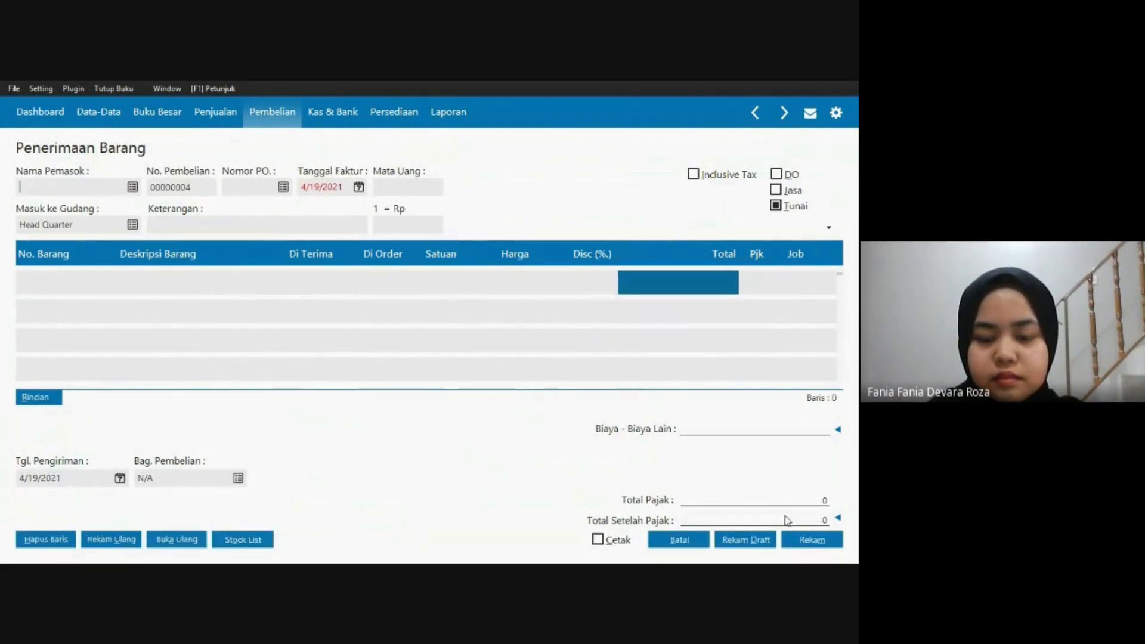
# Leave the blank goods receipt form and open the journal voucher of the 1/20/2021 PT Mataaratanga purchase.
pyautogui.click(672, 541)
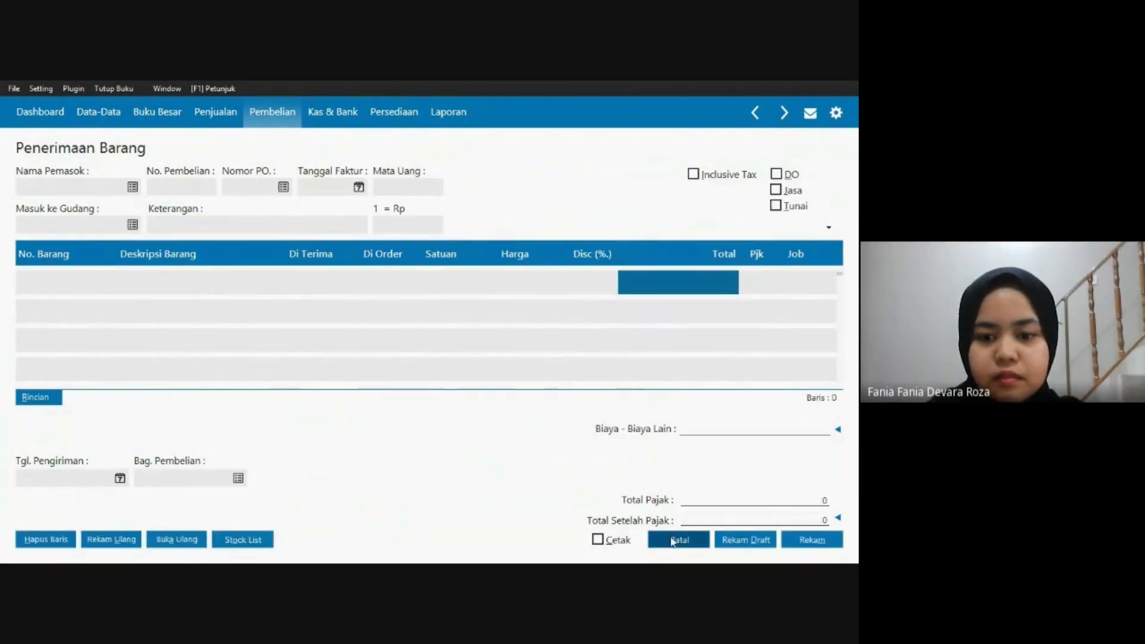
pyautogui.click(672, 541)
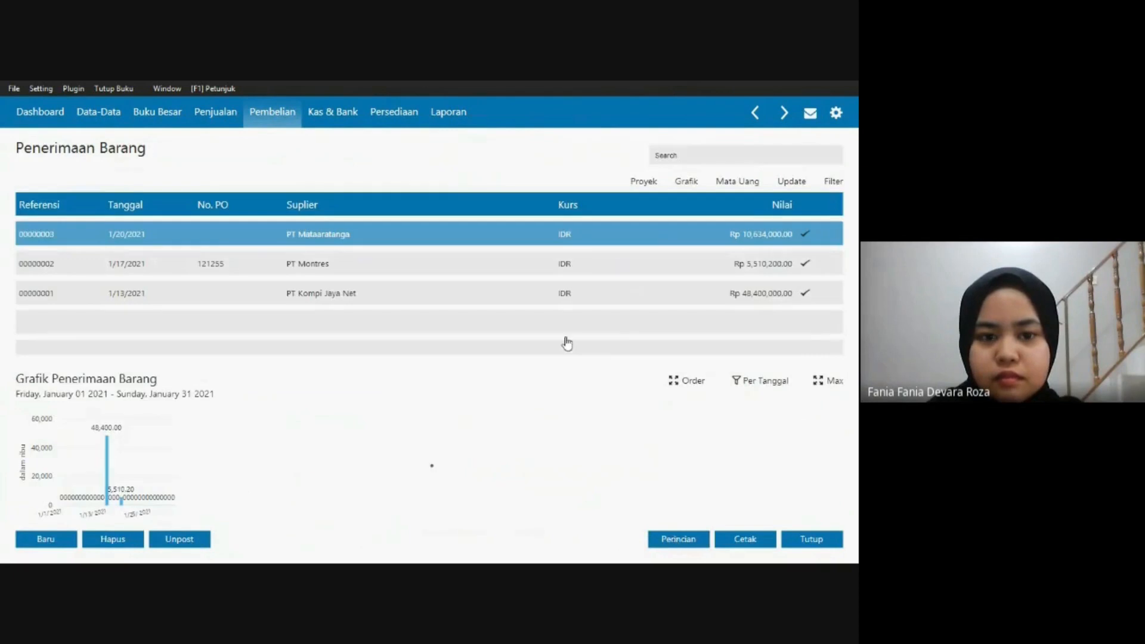
pyautogui.rightClick(473, 240)
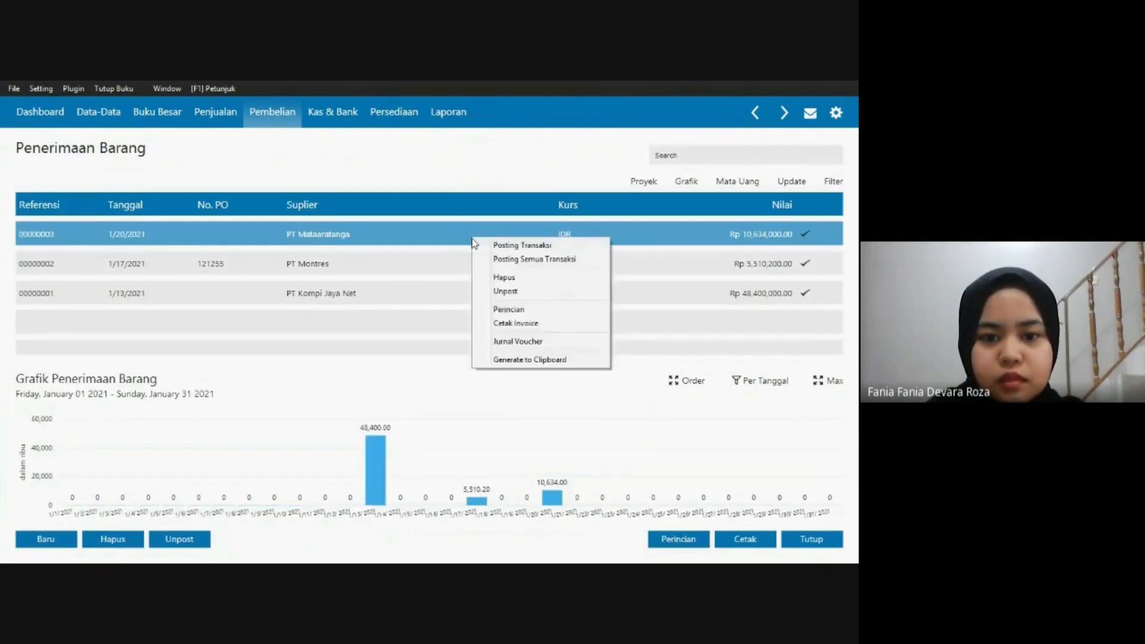
pyautogui.click(489, 342)
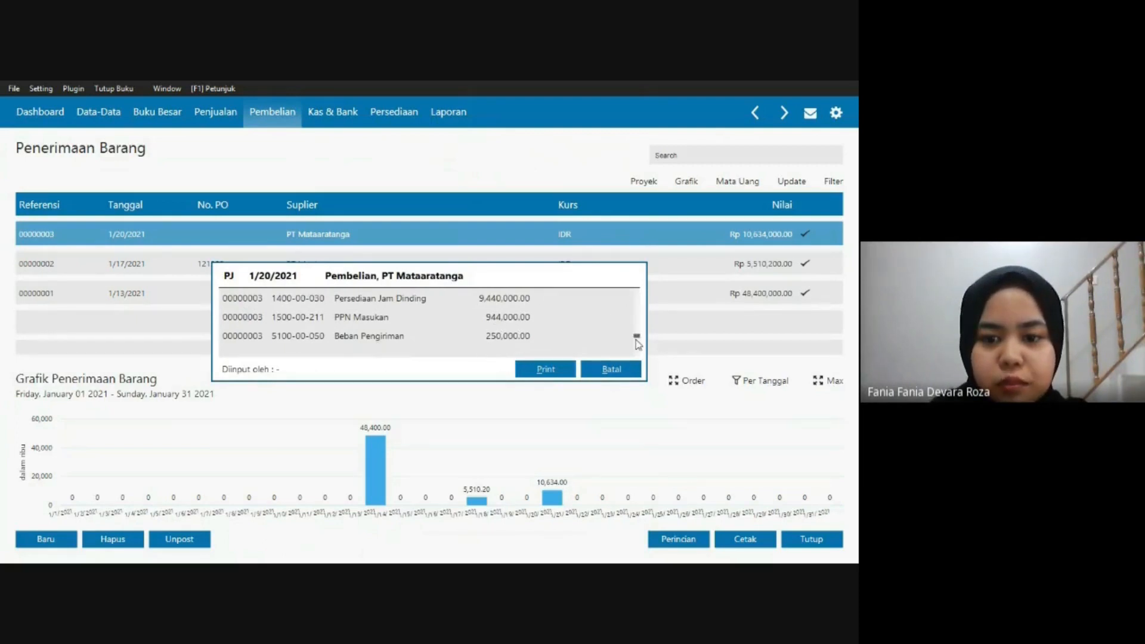
# Review the remaining journal lines of the PT Mataaratanga purchase, and close the voucher and the Penerimaan Barang list.
pyautogui.scroll(-1, 638, 344)
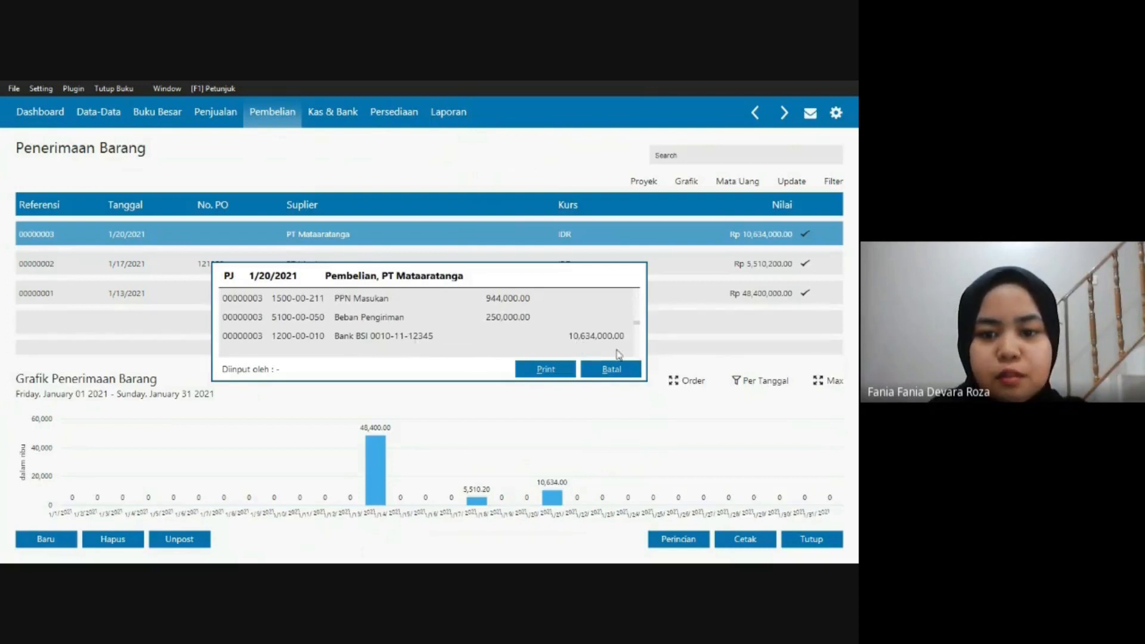
pyautogui.click(621, 371)
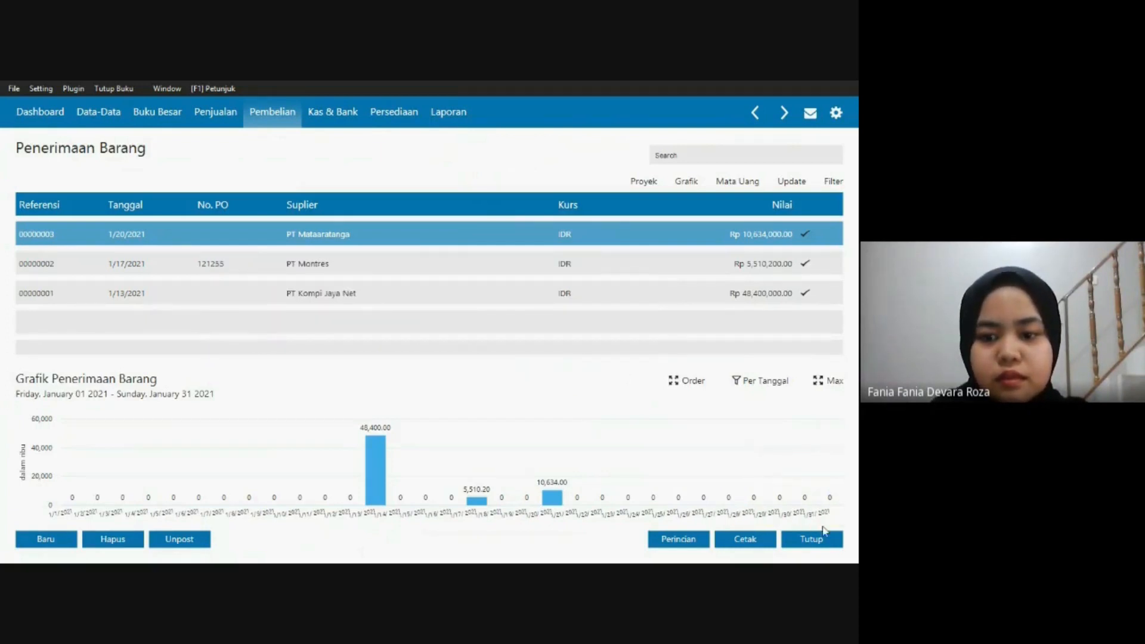
pyautogui.click(819, 539)
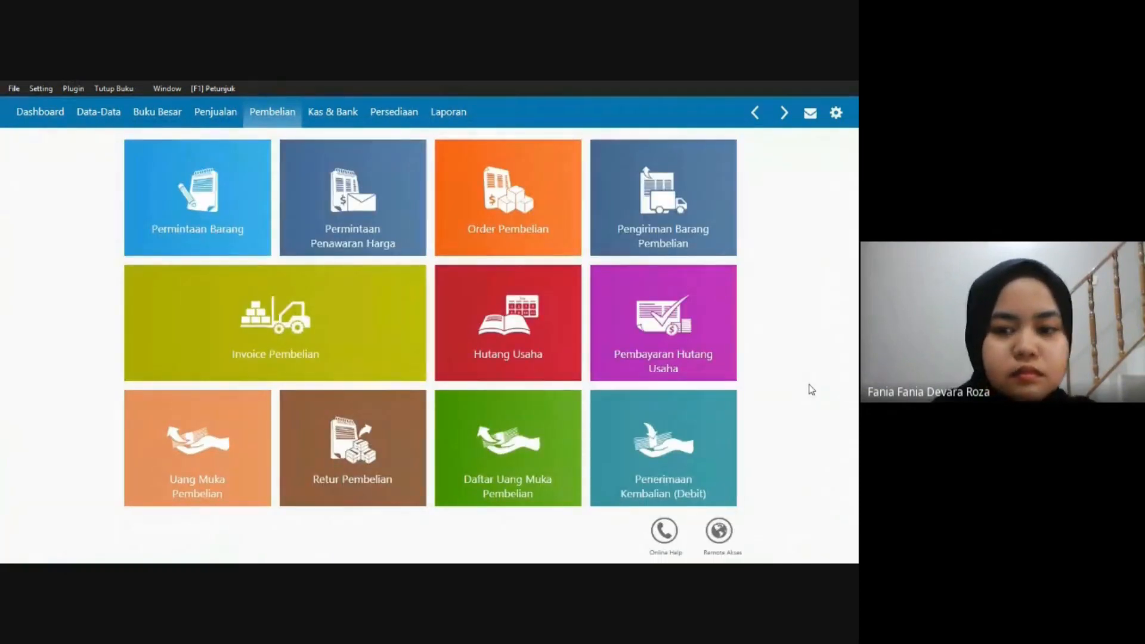
# Read the Transaksi 11 giro clearing instructions in SOAL UTS.pdf and return to Zahir Accounting.
pyautogui.hotkey('alt', 'Tab')
pyautogui.hotkey('alt', 'Tab')
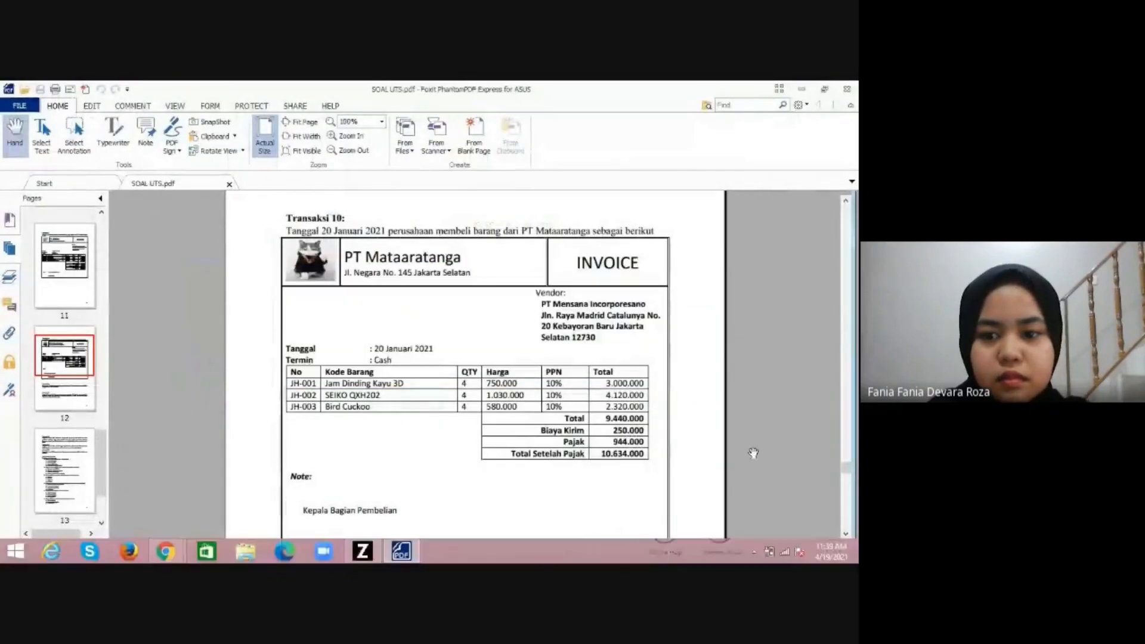
pyautogui.moveTo(843, 471); pyautogui.dragTo(843, 482)
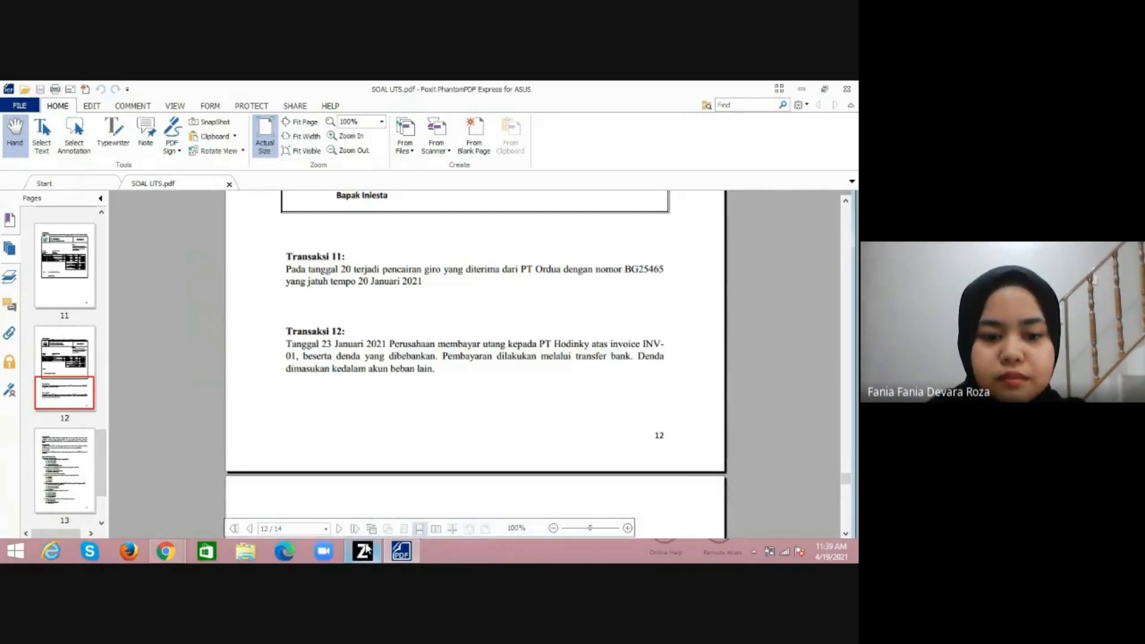
pyautogui.click(363, 551)
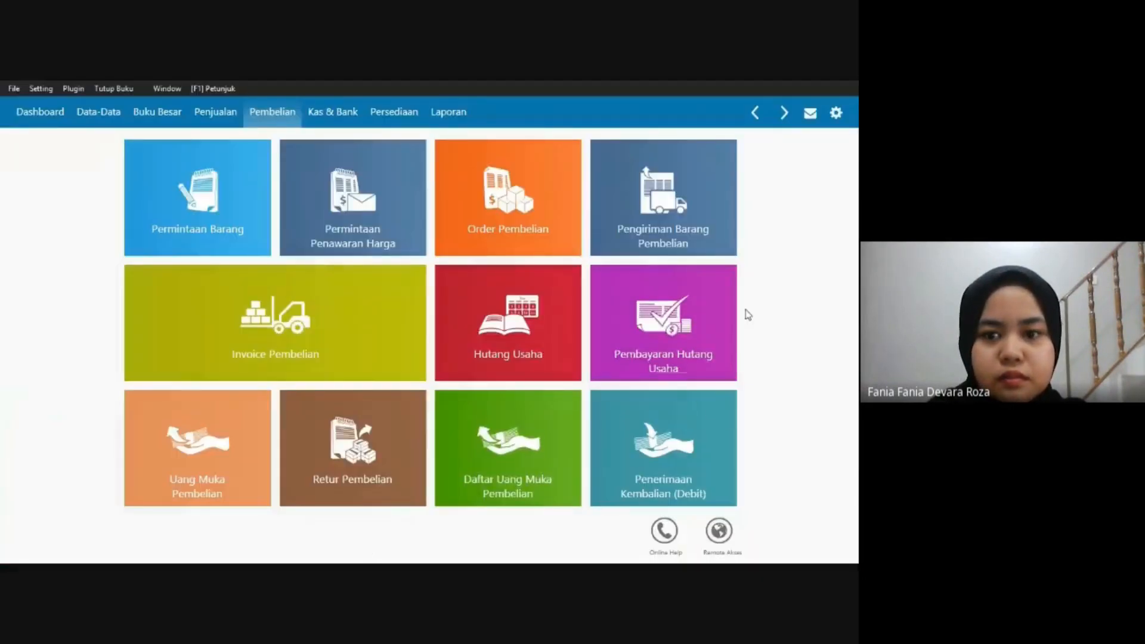
# Open the PT Ordua giro due 1/20/2021 from Giro Masuk for clearing with Giro Cair, accepting the guidance message.
pyautogui.click(329, 121)
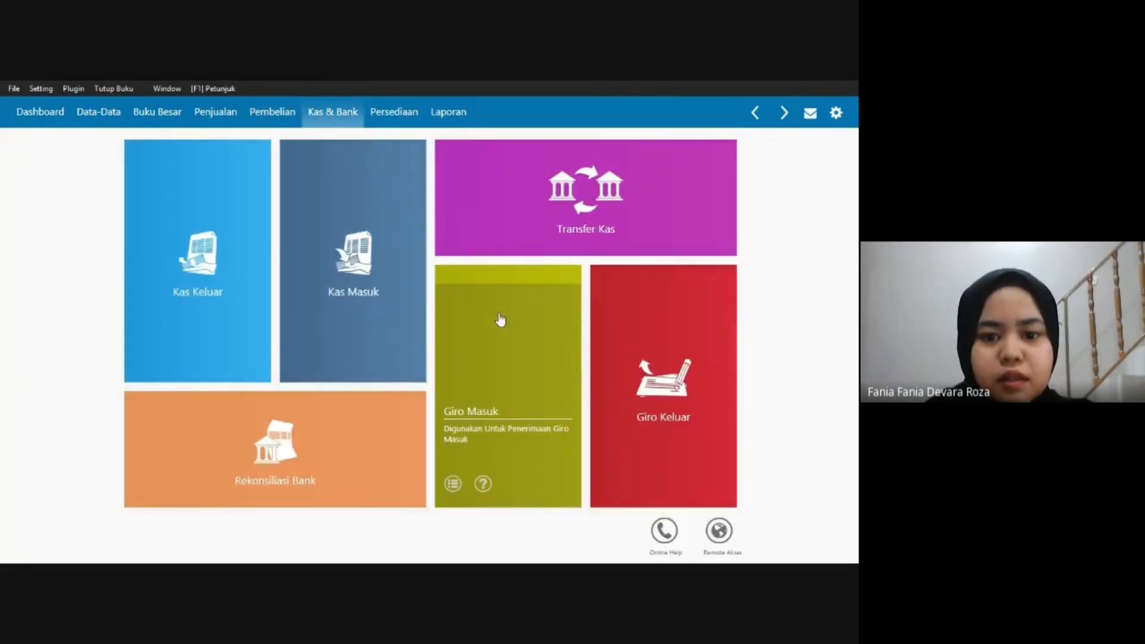
pyautogui.click(504, 350)
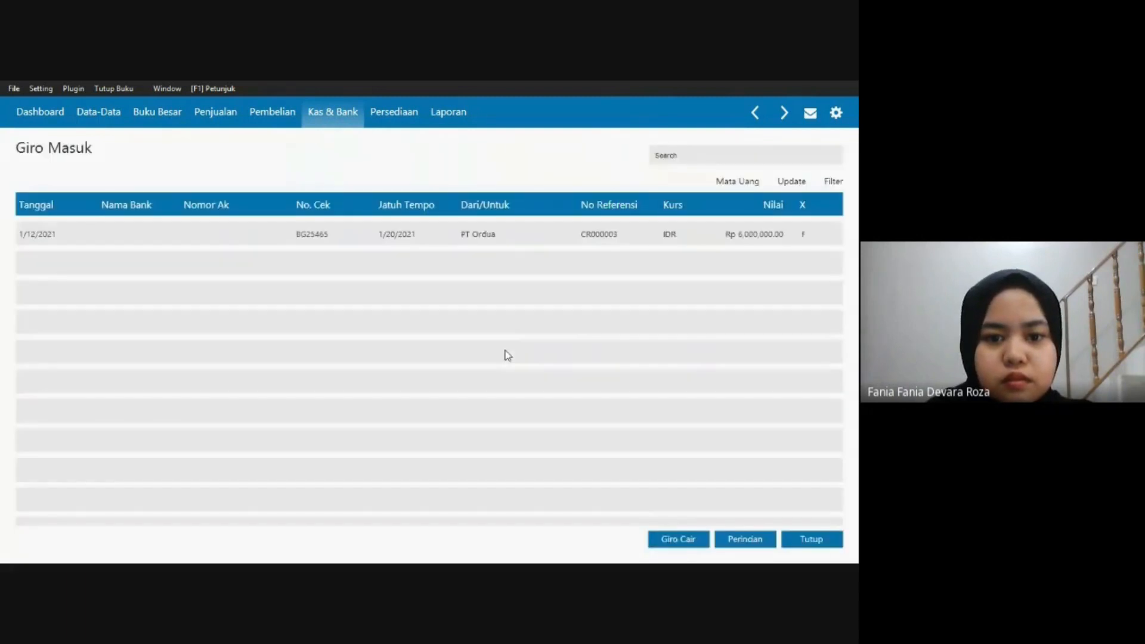
pyautogui.click(440, 238)
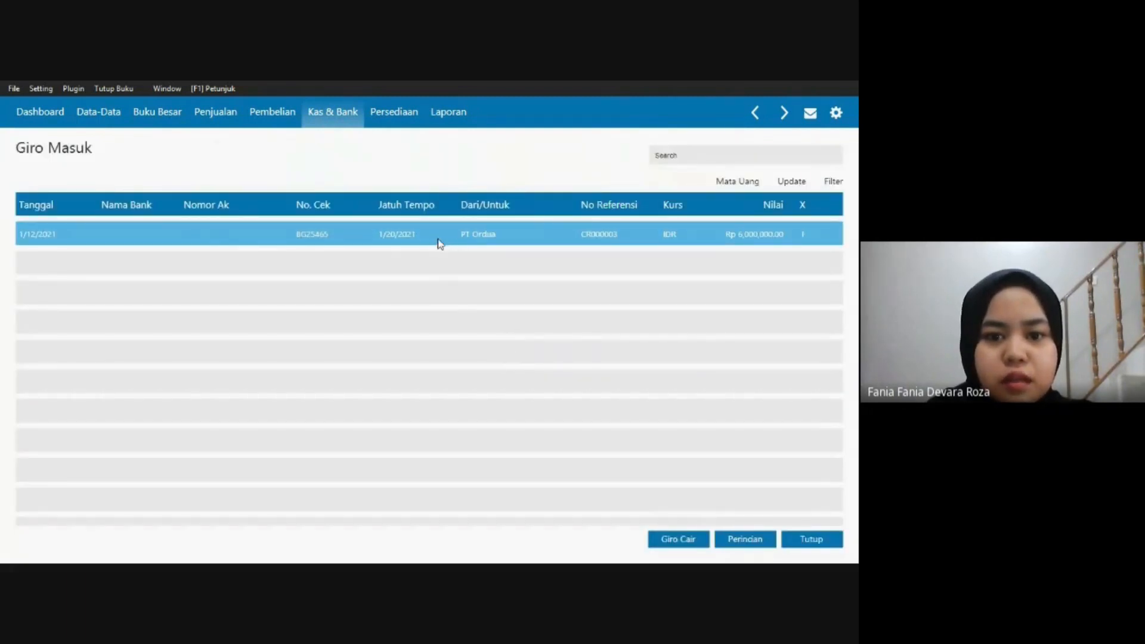
pyautogui.rightClick(339, 237)
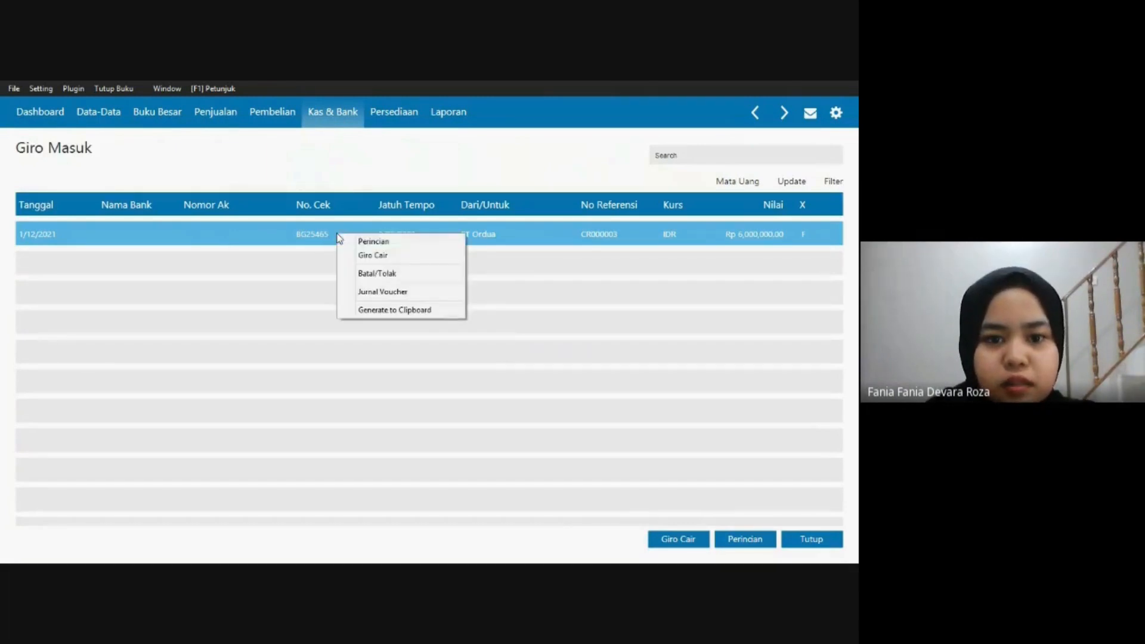
pyautogui.click(362, 256)
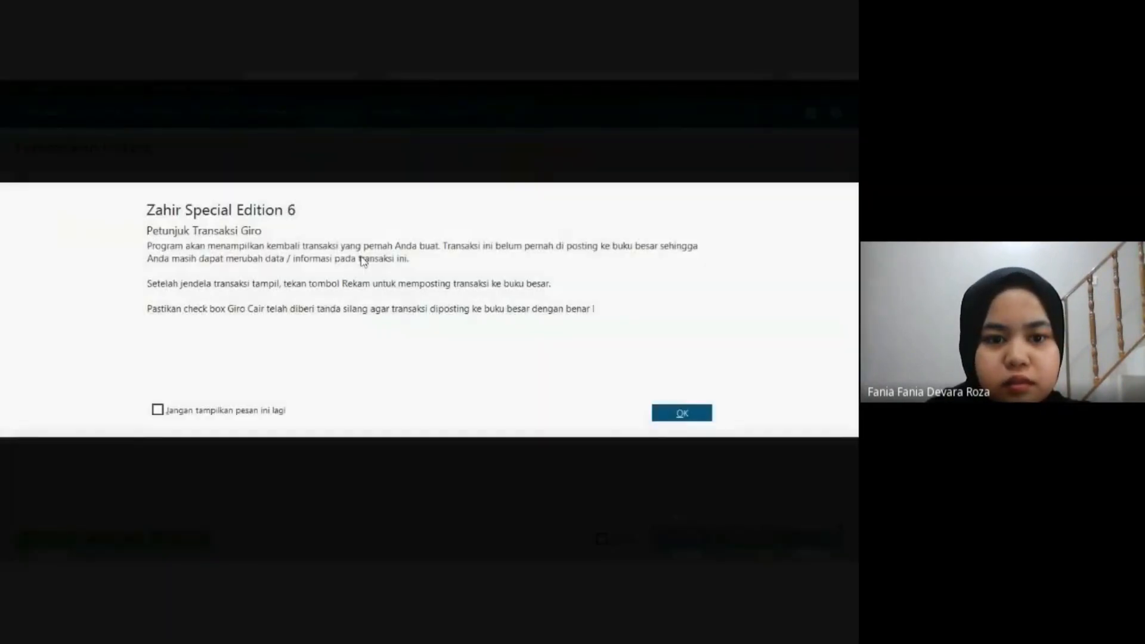
pyautogui.click(683, 412)
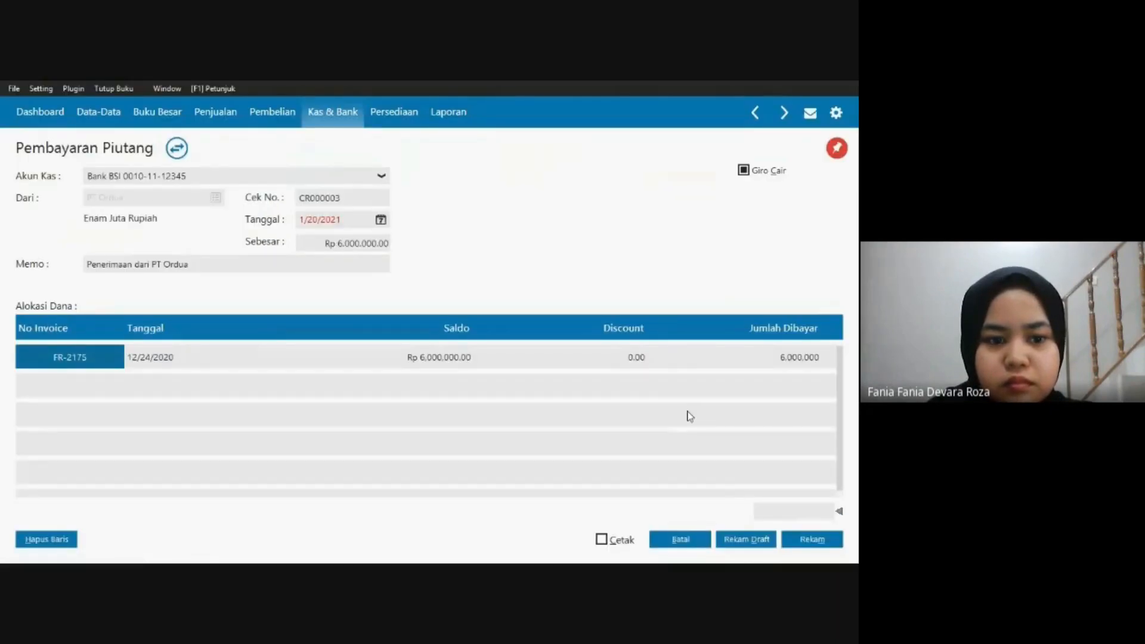
# Record the cleared PT Ordua giro payment, and leave the blank Pembayaran Piutang form and the Giro Masuk list.
pyautogui.click(722, 369)
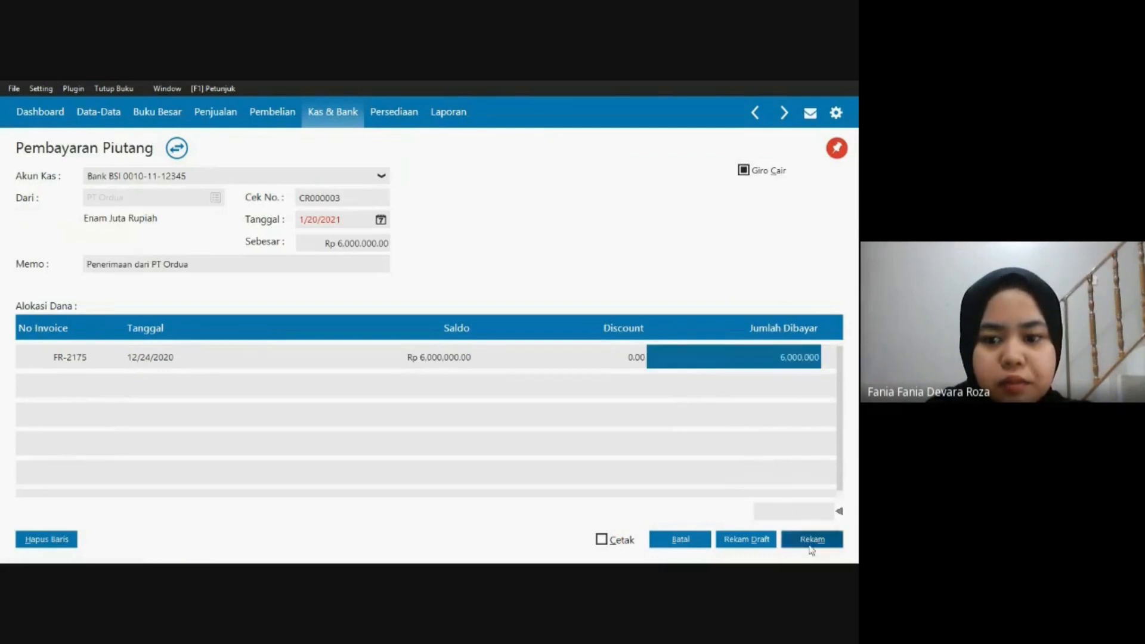
pyautogui.click(802, 542)
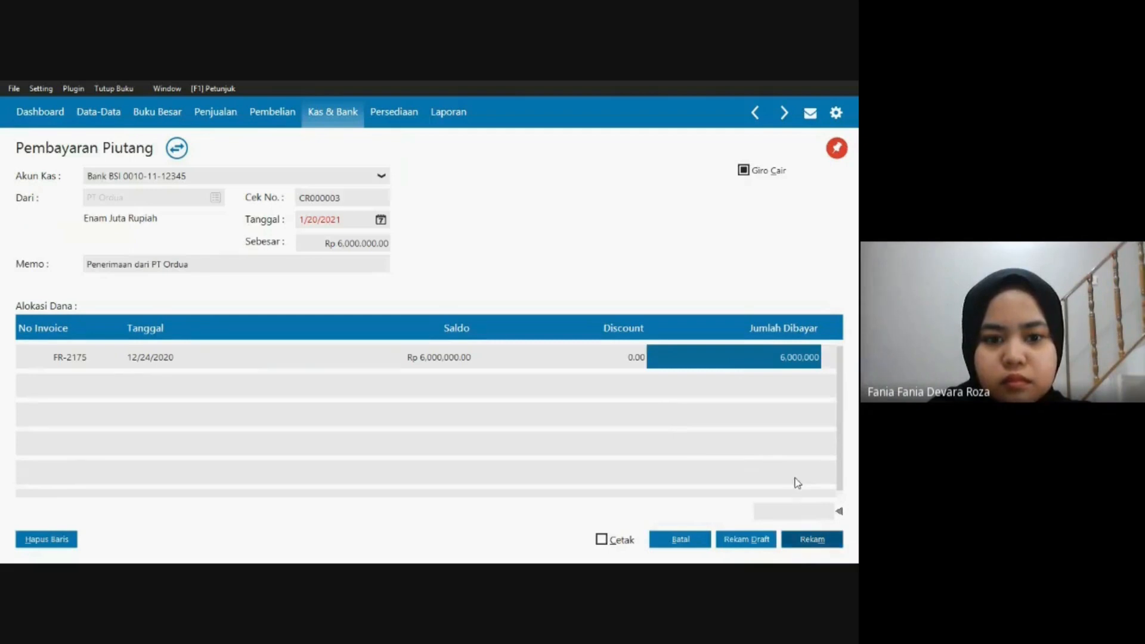
pyautogui.click(799, 546)
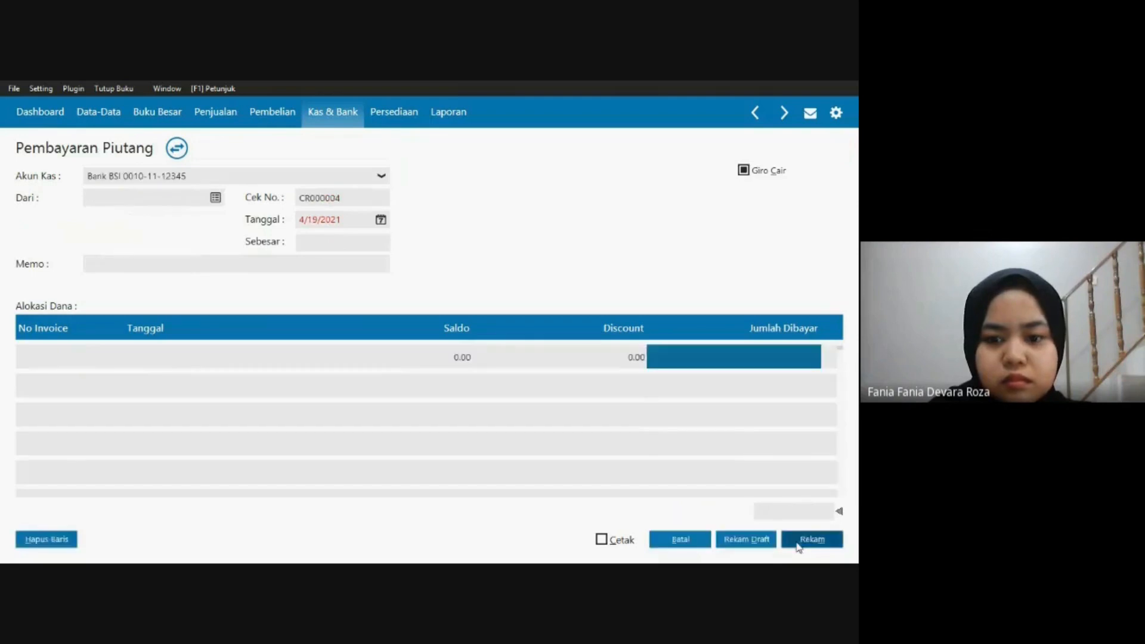
pyautogui.click(680, 540)
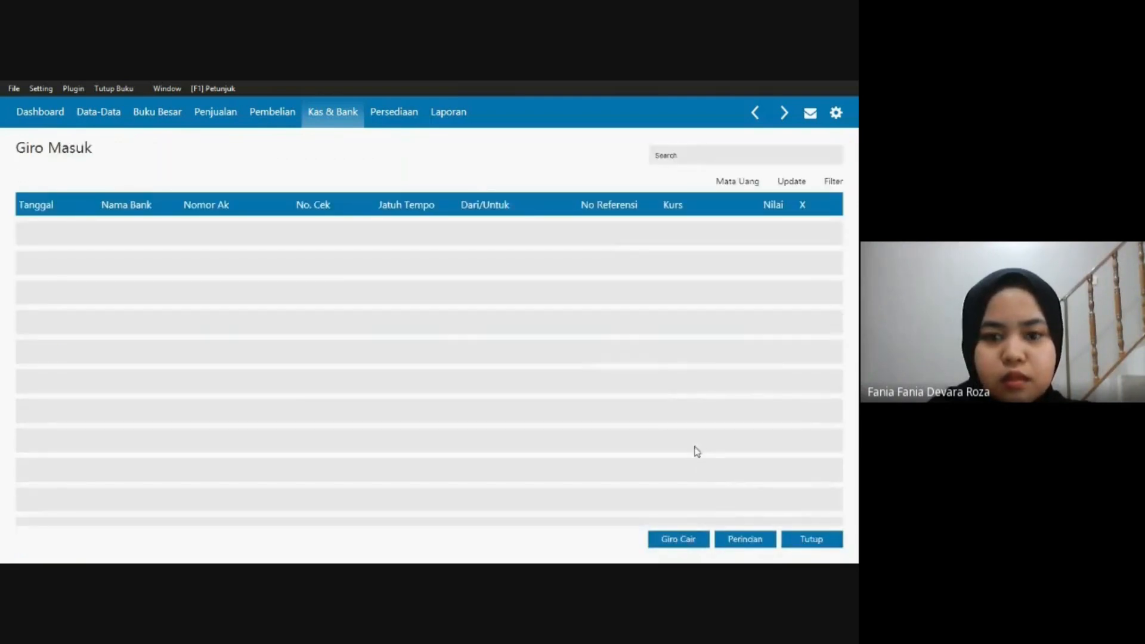
pyautogui.click(811, 540)
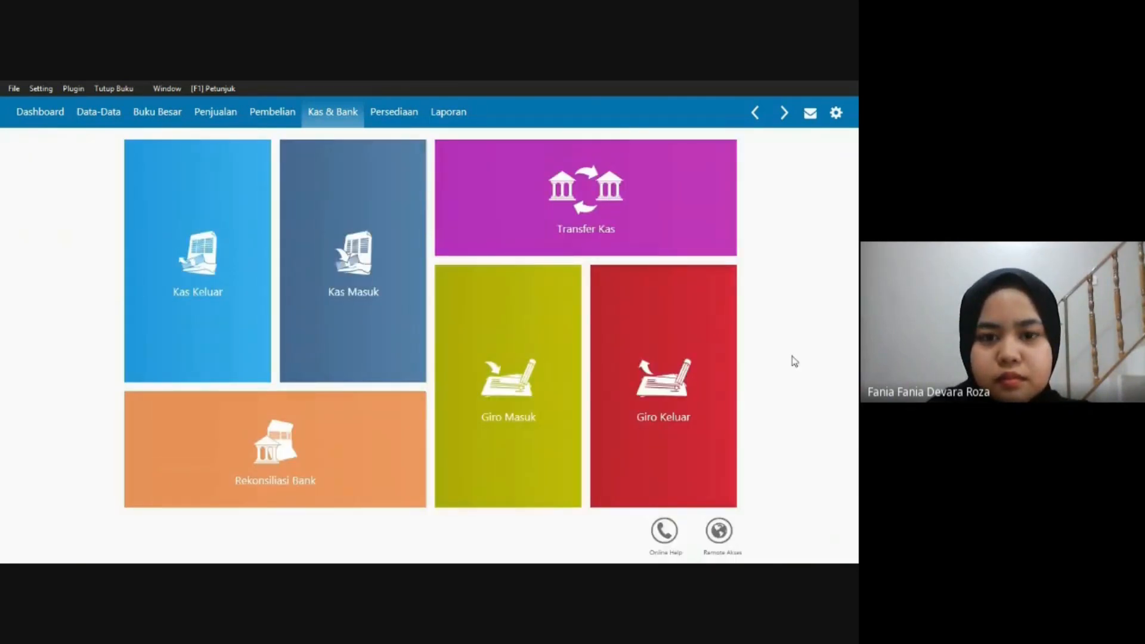
# Check Transaksi 12 in SOAL UTS.pdf and start a new payment under Pembayaran Hutang Usaha in Zahir Accounting.
pyautogui.hotkey('alt', 'Tab')
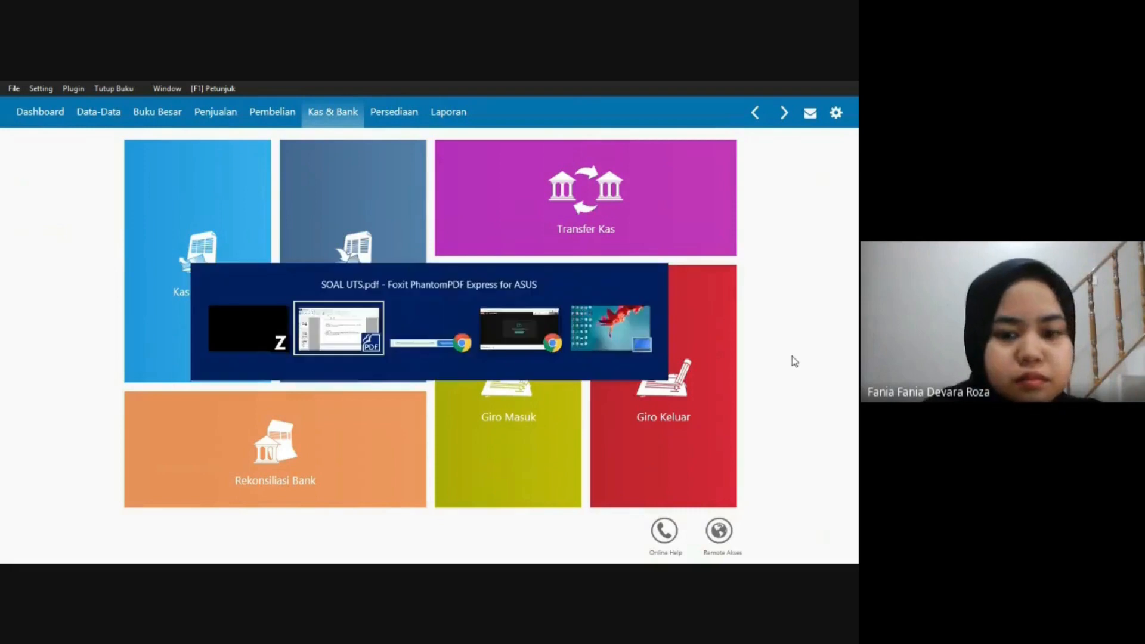
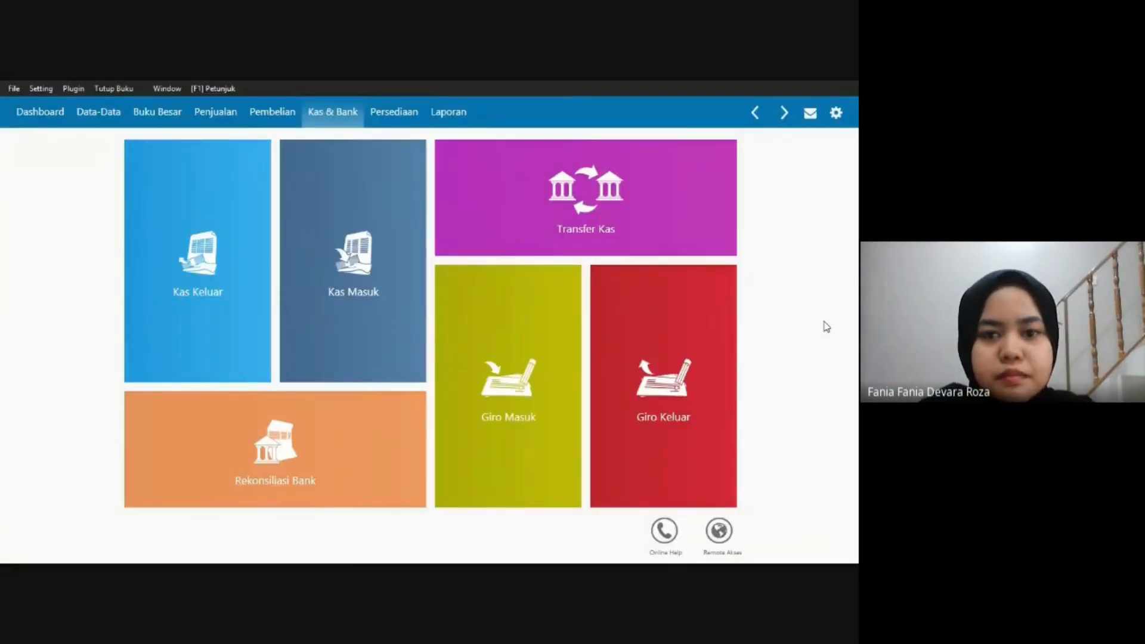
pyautogui.click(280, 128)
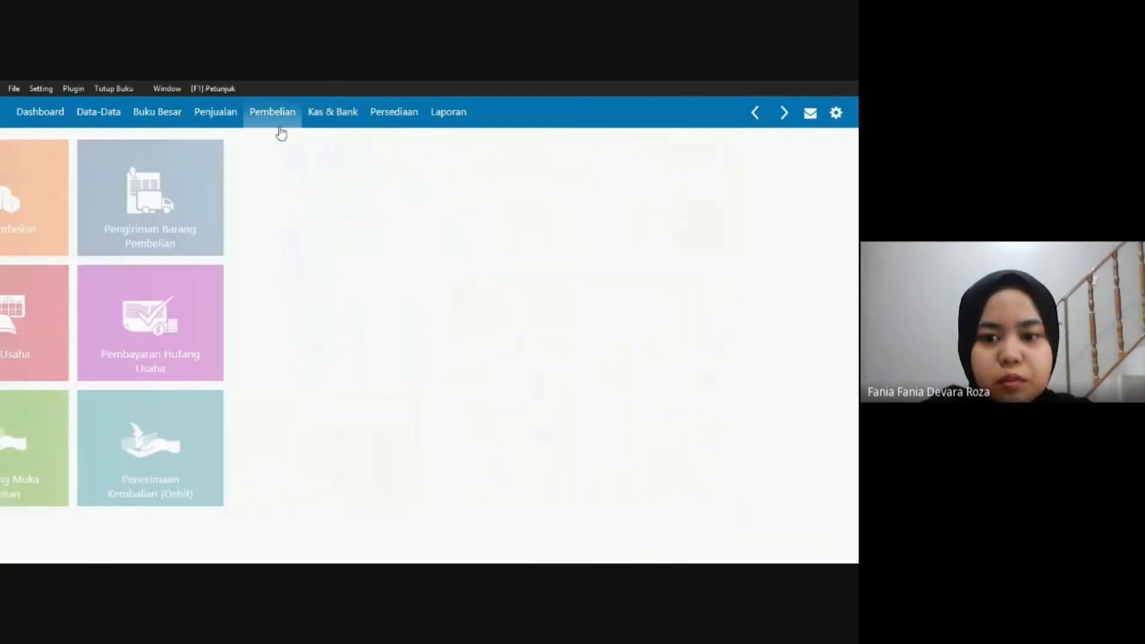
pyautogui.moveTo(690, 314)
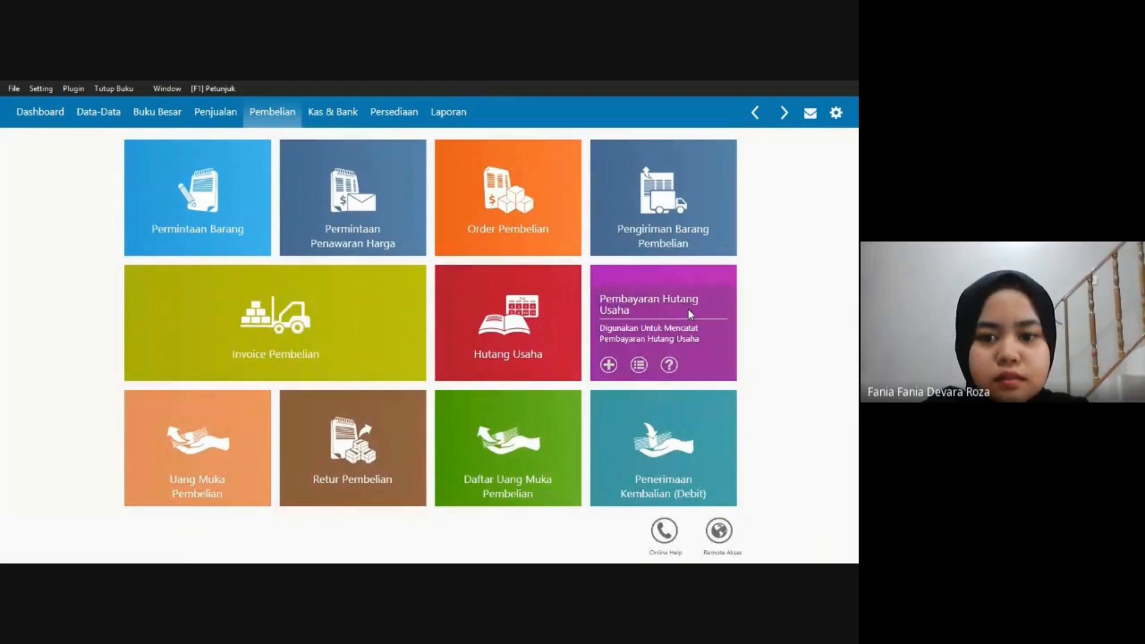
pyautogui.click(688, 311)
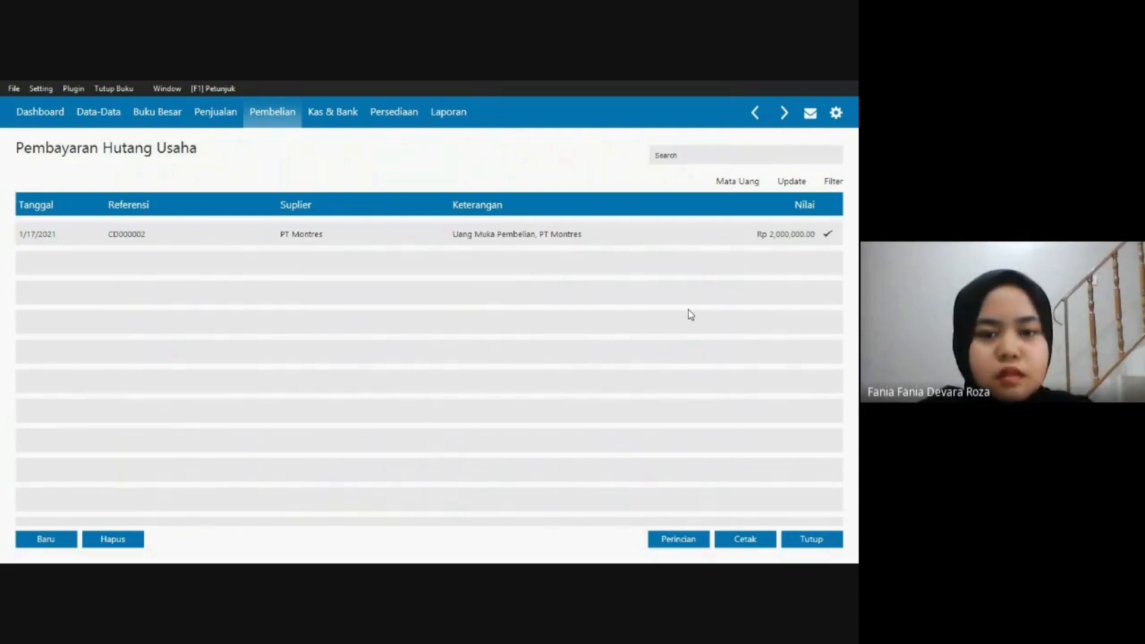
pyautogui.click(47, 538)
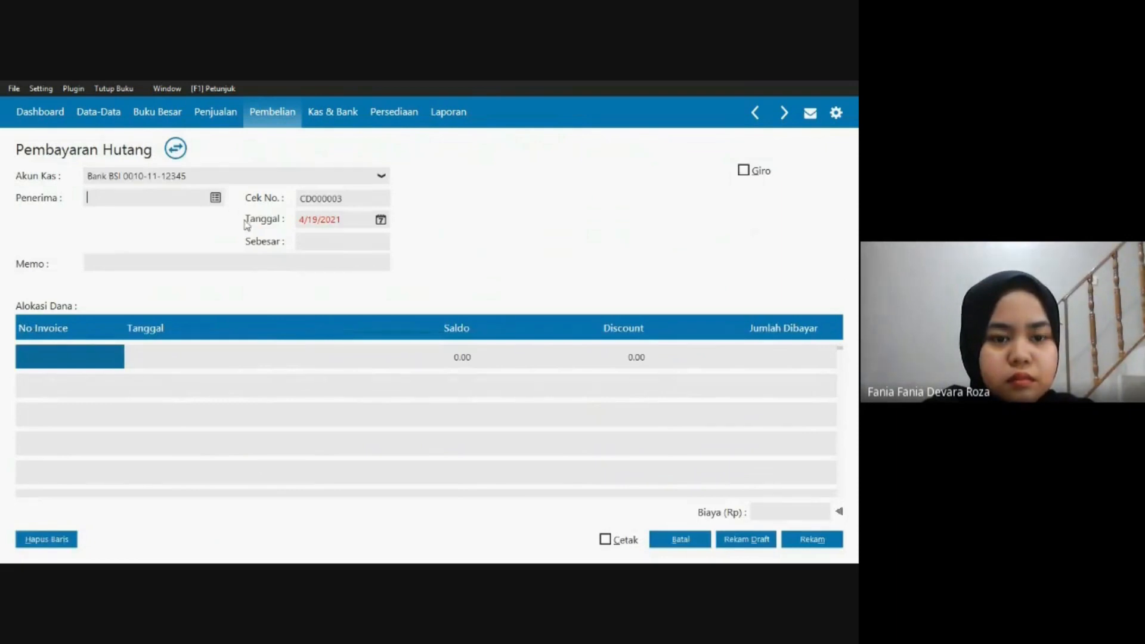
# Choose PT Hodinky as the payment recipient and set the date to 1/23/2021, checking it against Transaksi 12 in SOAL UTS.pdf.
pyautogui.click(215, 198)
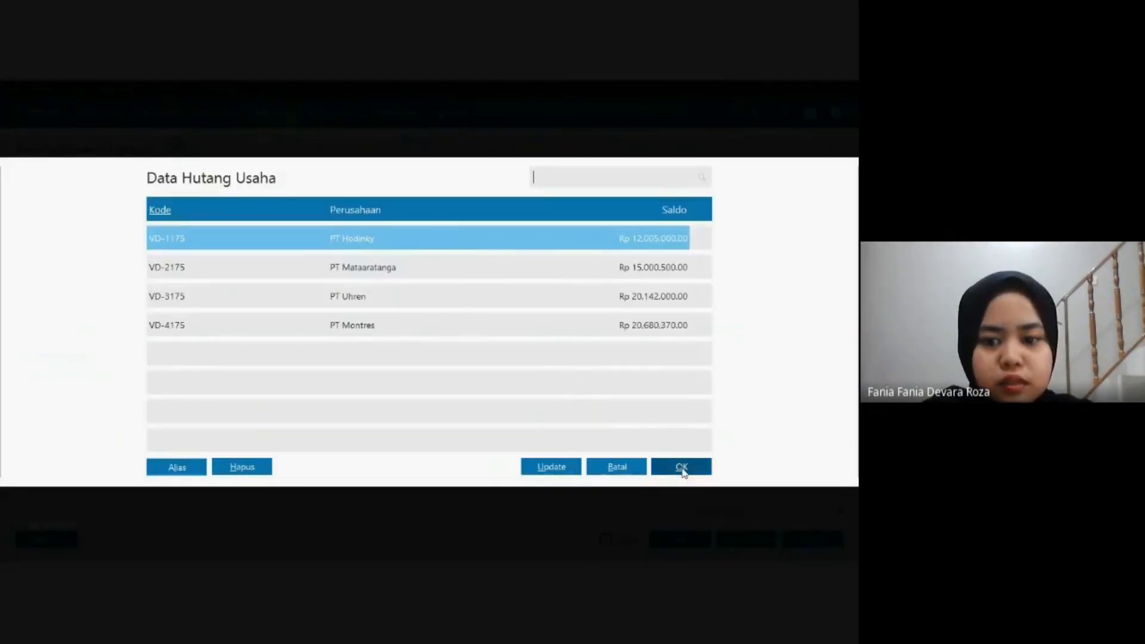
pyautogui.click(681, 468)
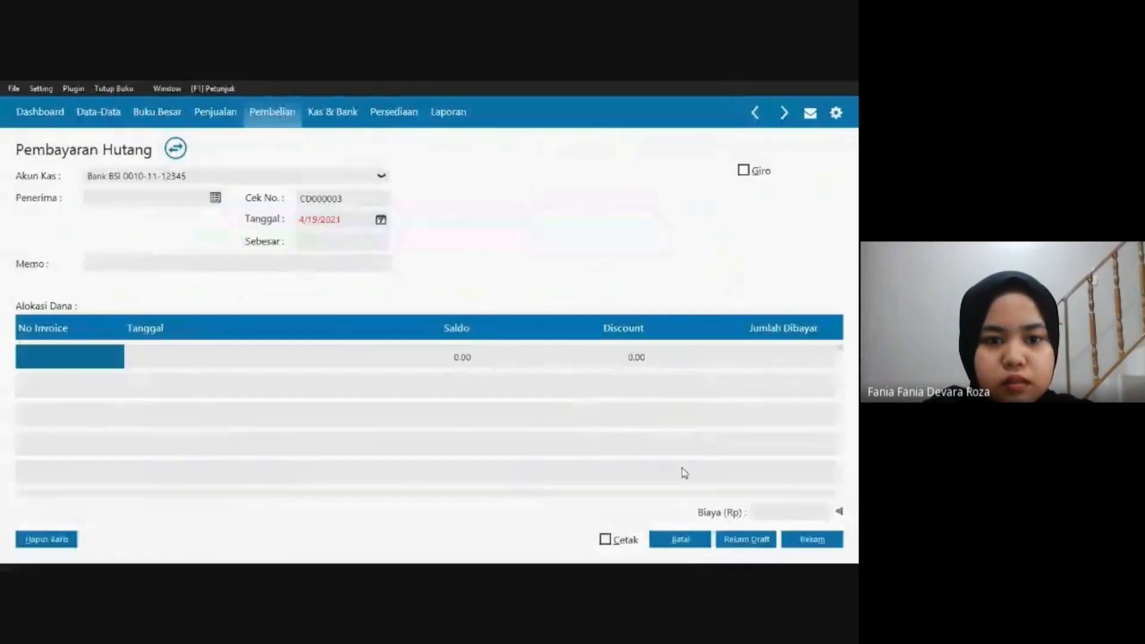
pyautogui.click(299, 219)
pyautogui.hotkey('alt', 'Tab')
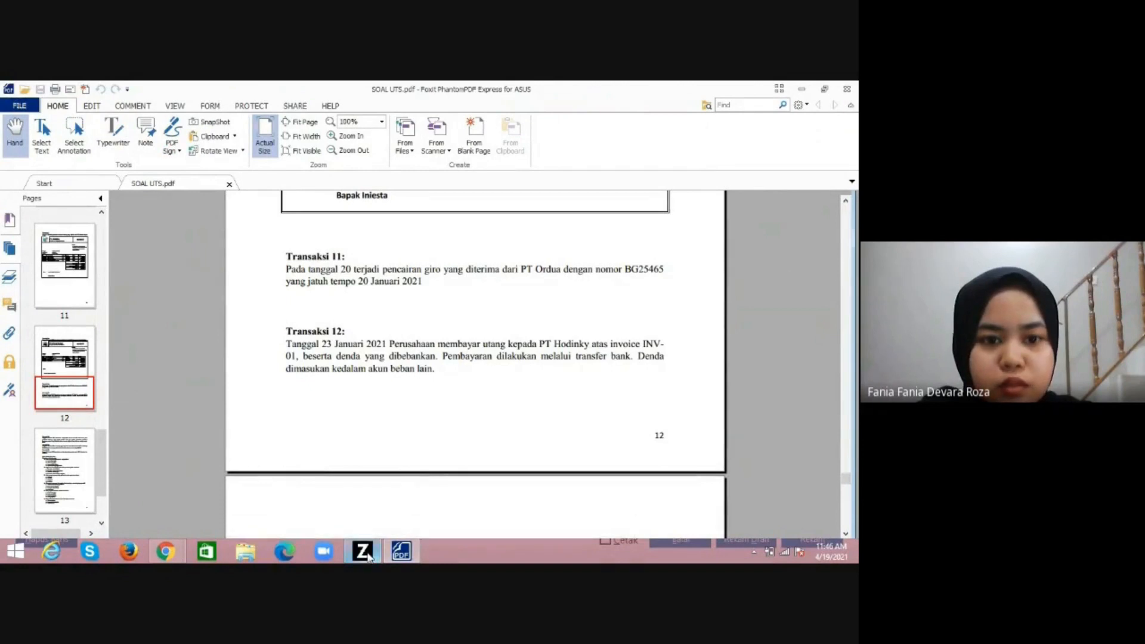
pyautogui.hotkey('alt', 'Tab')
pyautogui.click(301, 219)
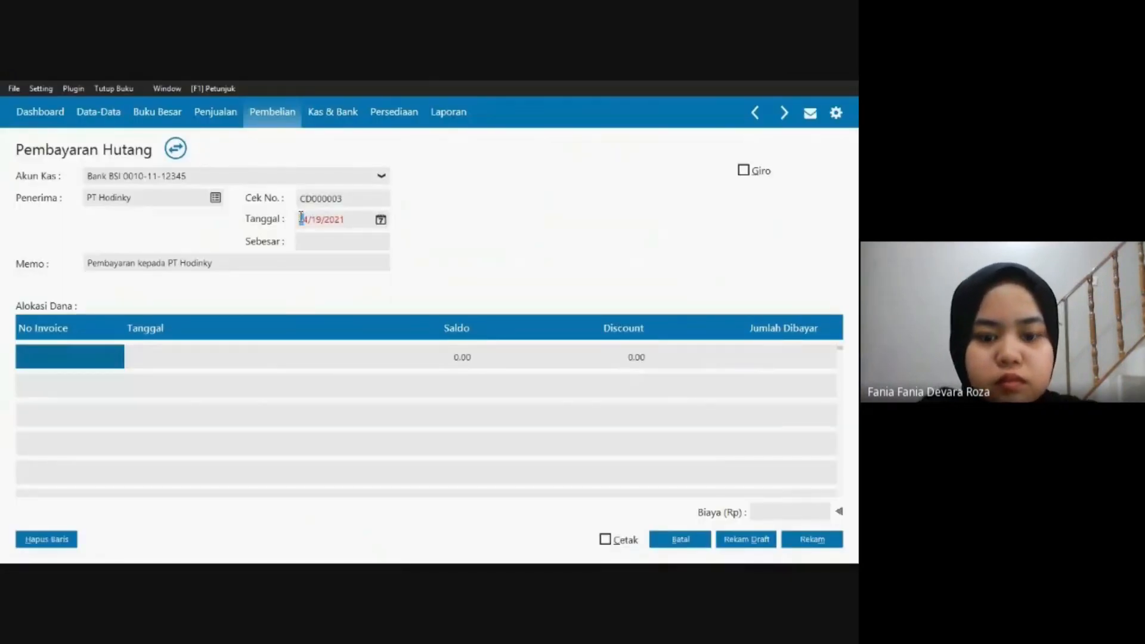
pyautogui.write('0123')
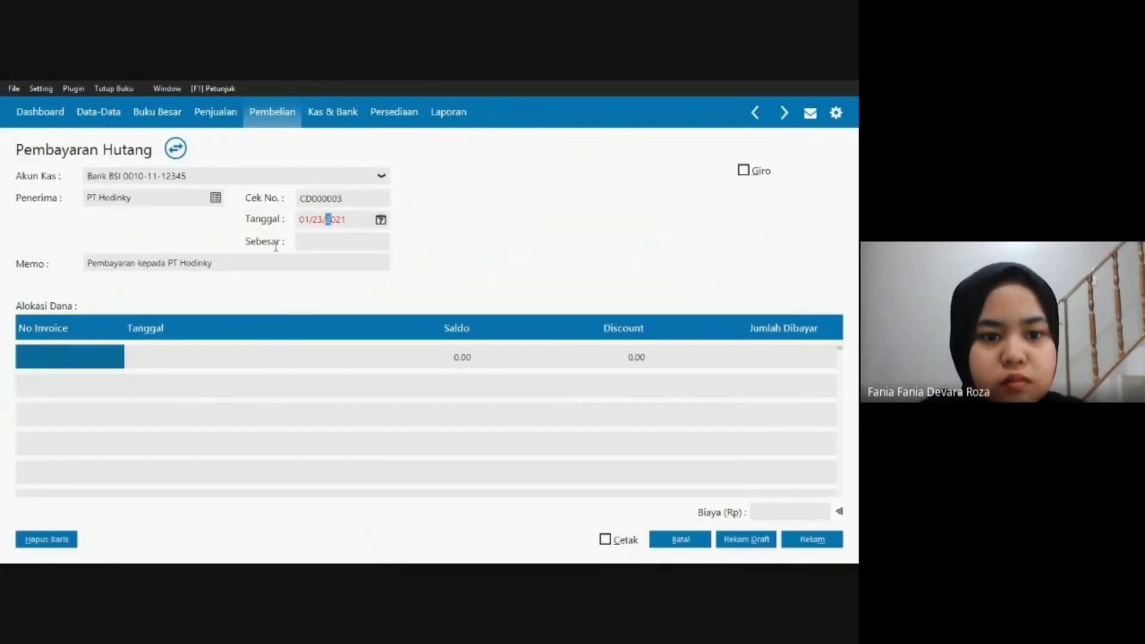
pyautogui.click(274, 261)
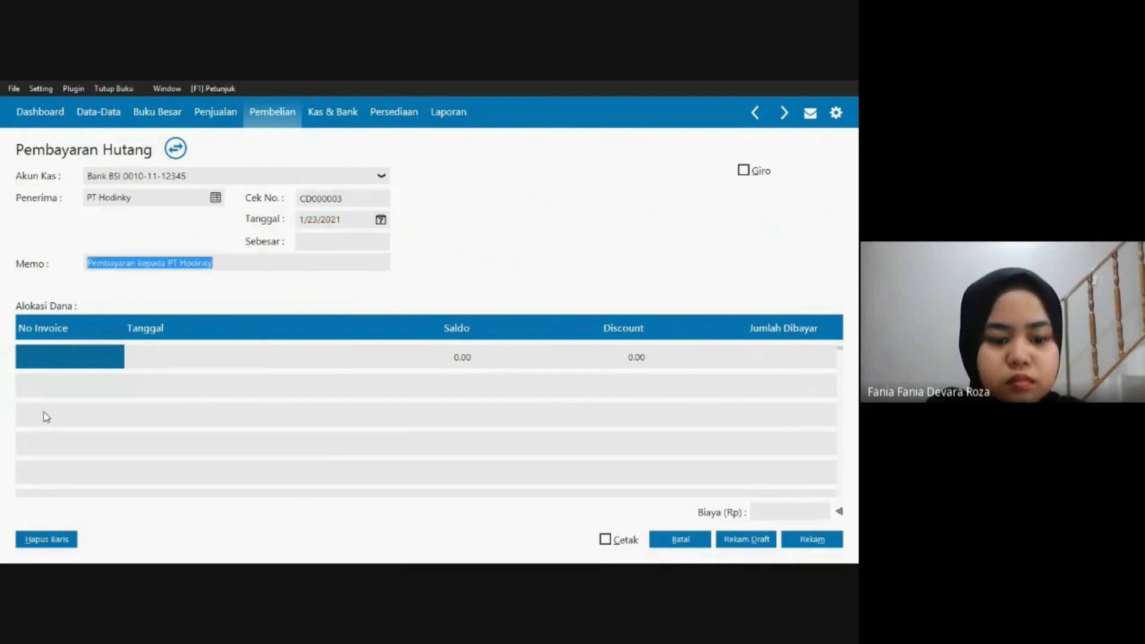
# Reread Transaksi 12 in SOAL UTS.pdf and allocate the payment to PT Hodinky's 12/15/2020 invoice.
pyautogui.hotkey('alt', 'Tab')
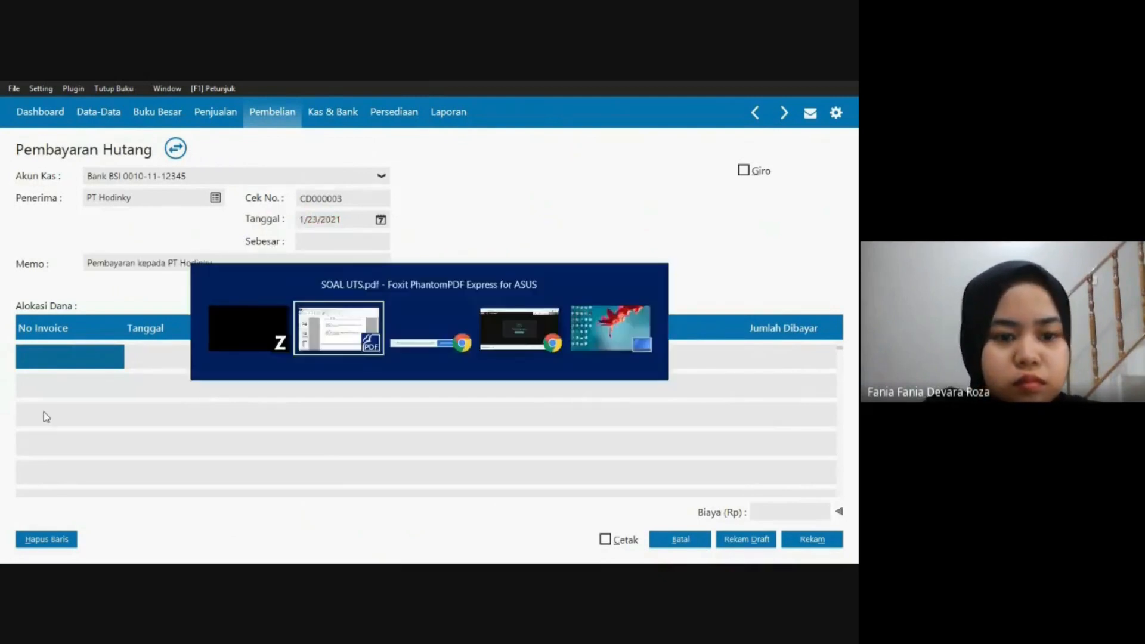
pyautogui.click(345, 331)
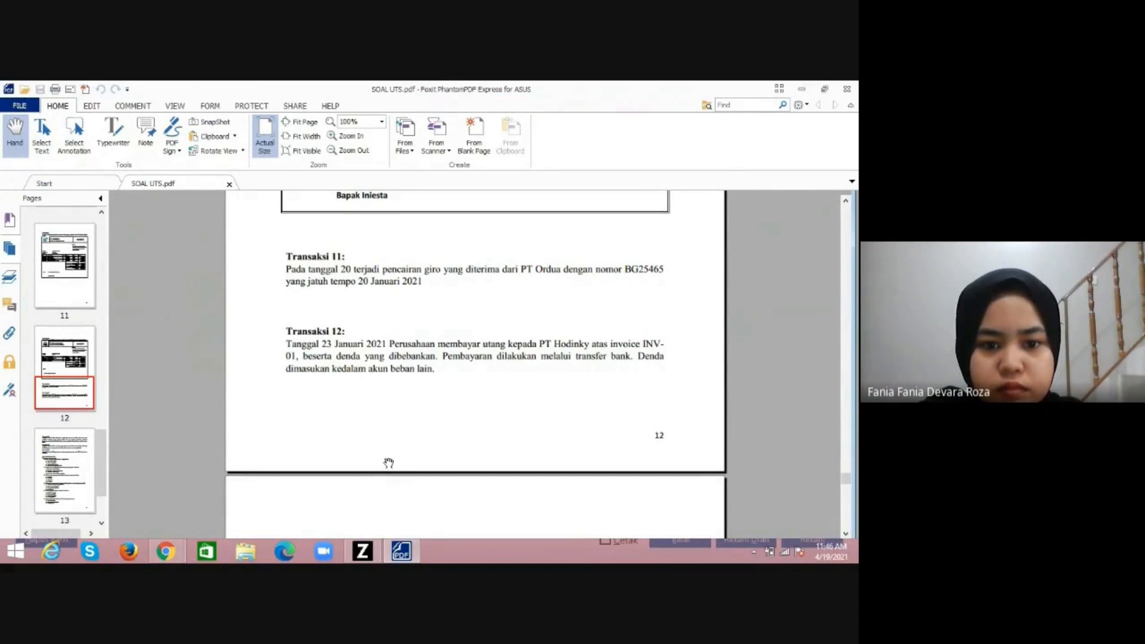
pyautogui.click(363, 552)
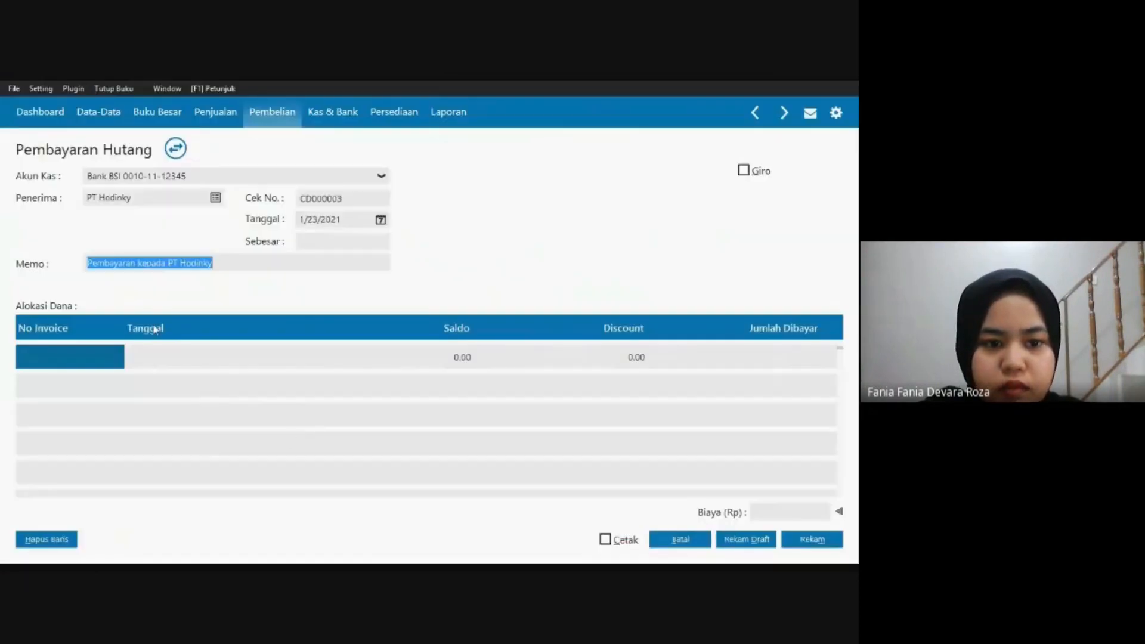
pyautogui.doubleClick(57, 362)
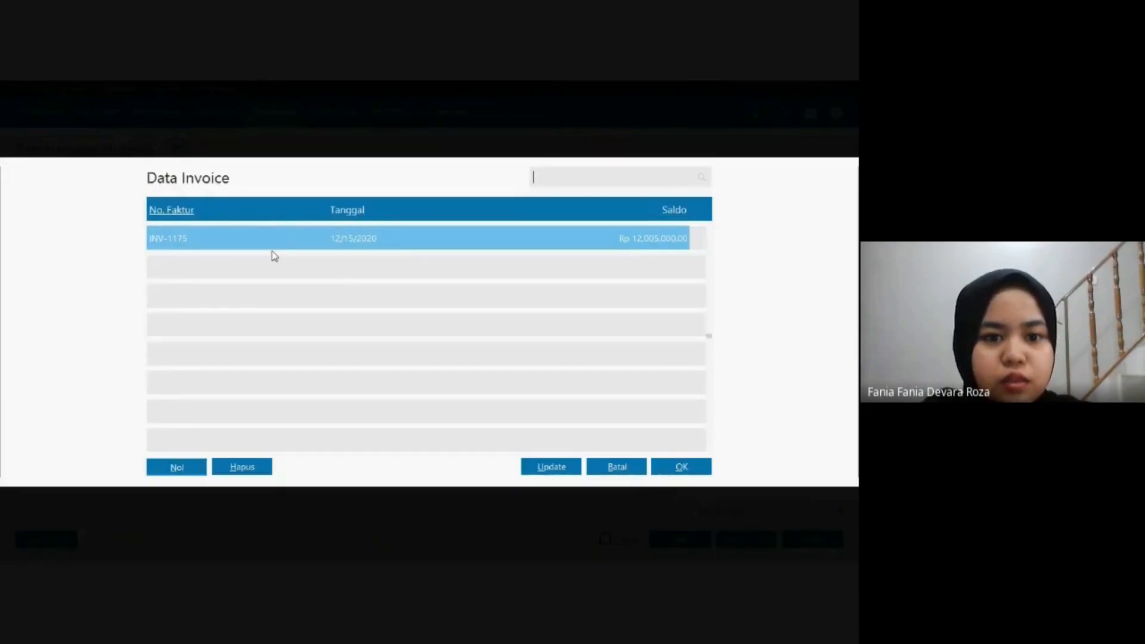
pyautogui.click(672, 468)
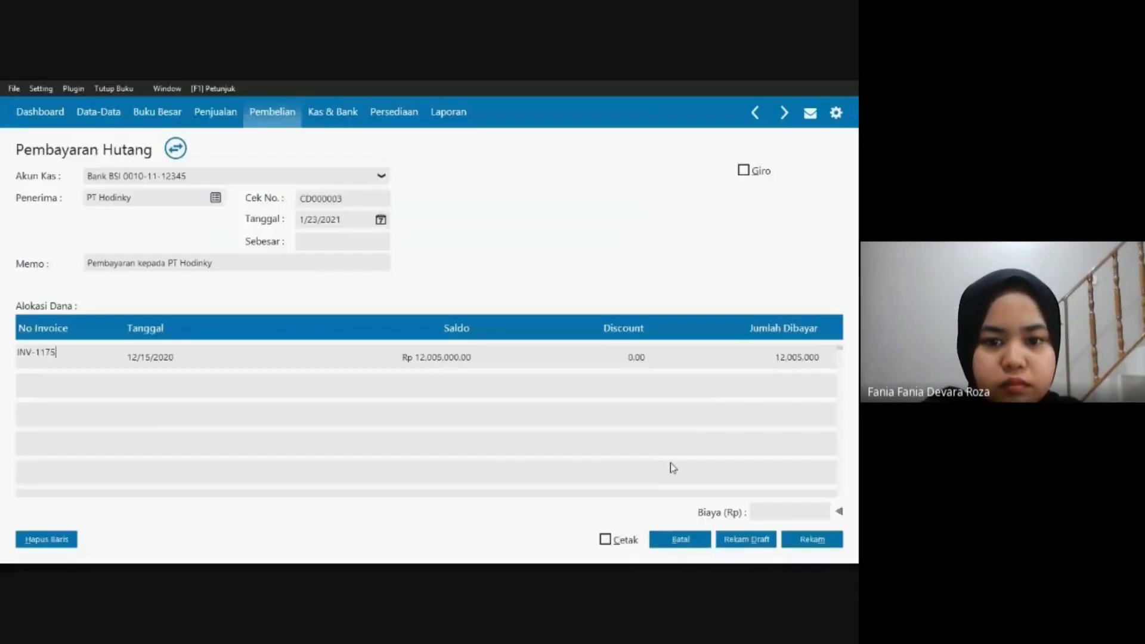
pyautogui.click(665, 348)
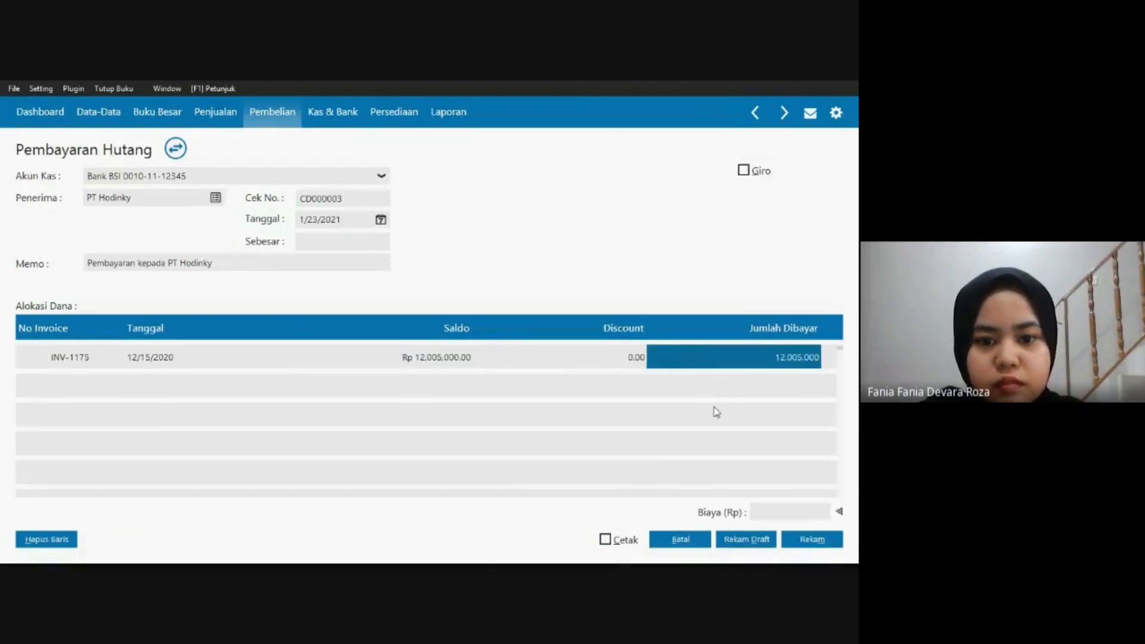
# Check the late-payment penalty account against Transaksi 12 in SOAL UTS.pdf, leaving the account selection unapplied.
pyautogui.click(840, 513)
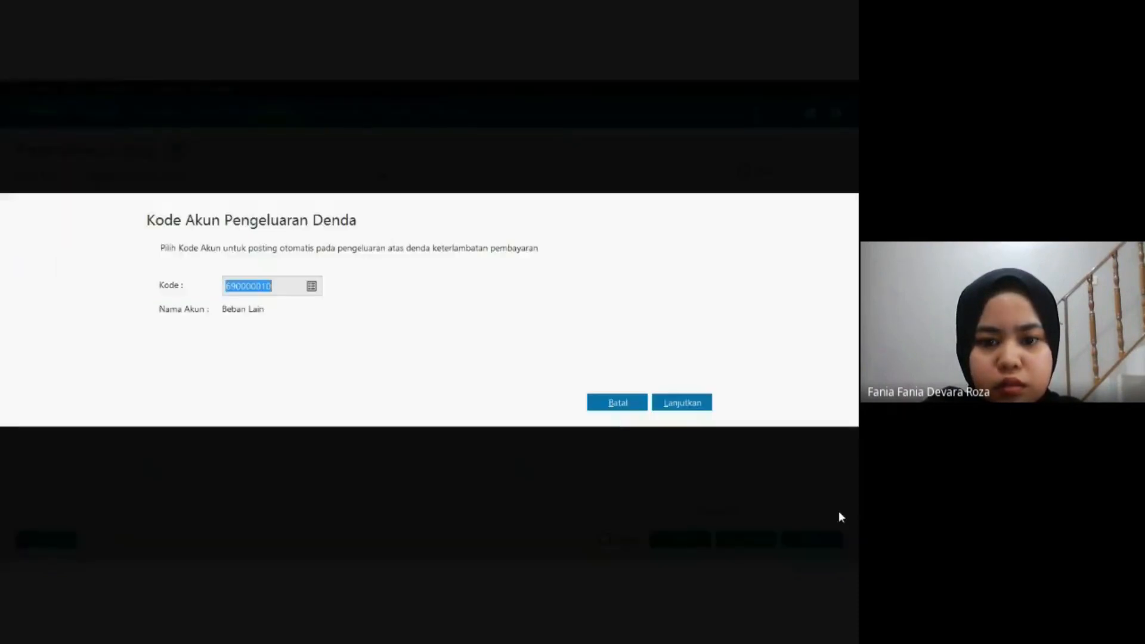
pyautogui.click(618, 402)
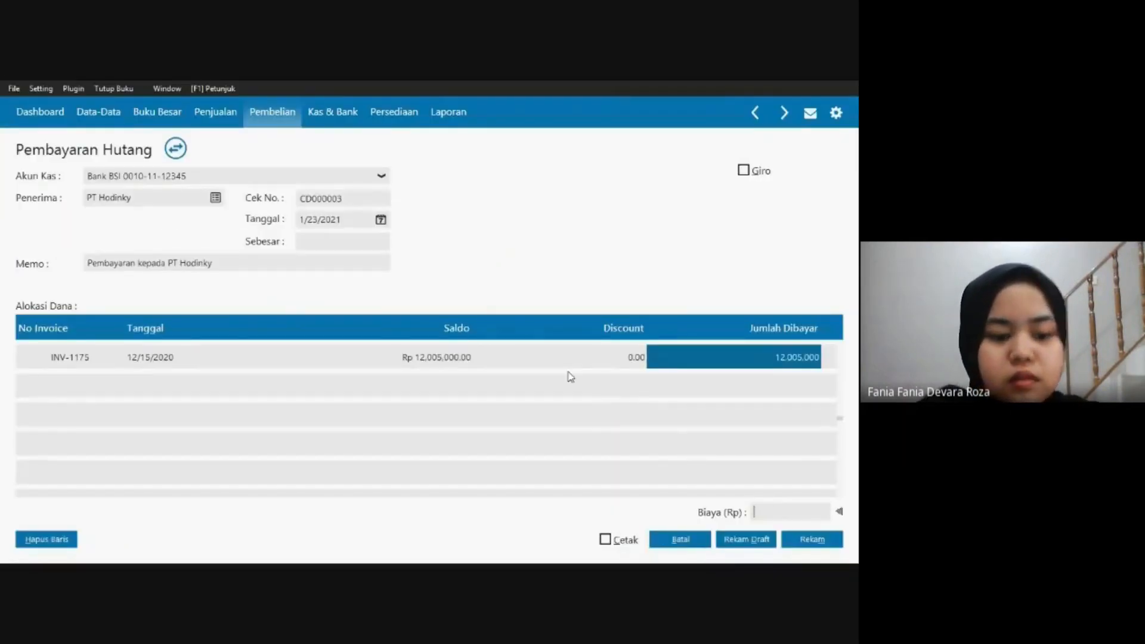
pyautogui.hotkey('alt', 'Tab')
pyautogui.click(353, 351)
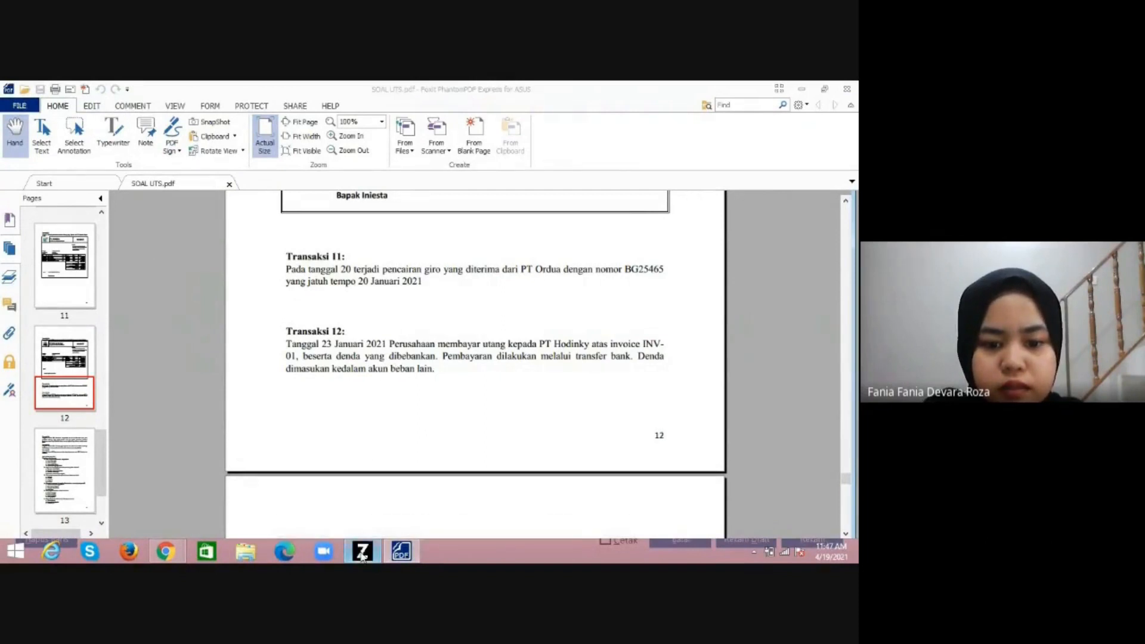
pyautogui.click(361, 552)
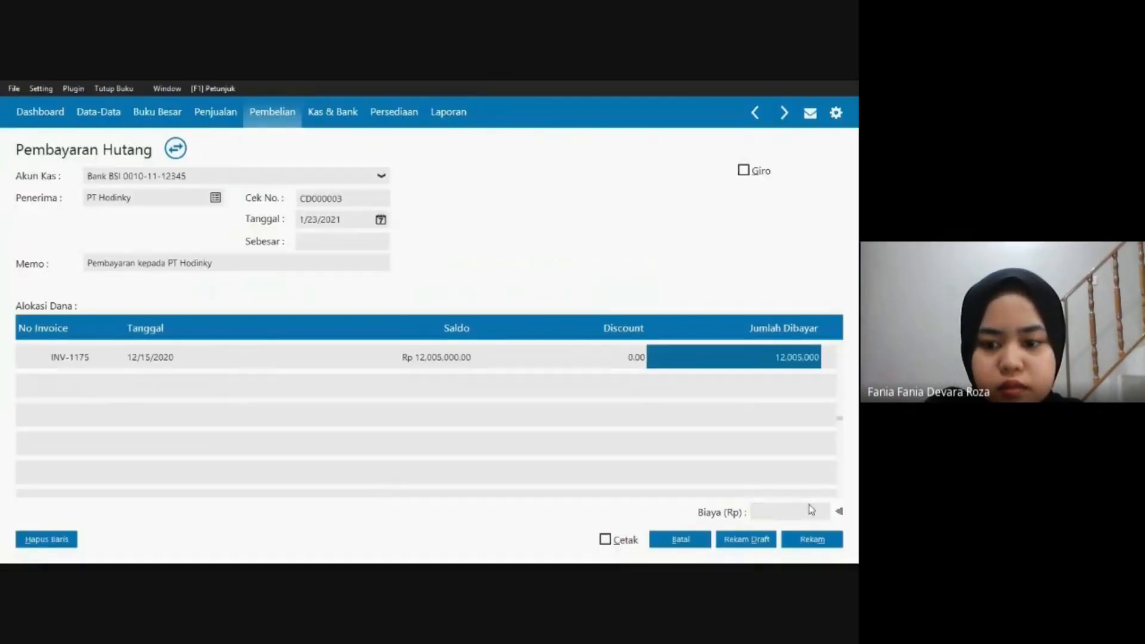
pyautogui.click(838, 513)
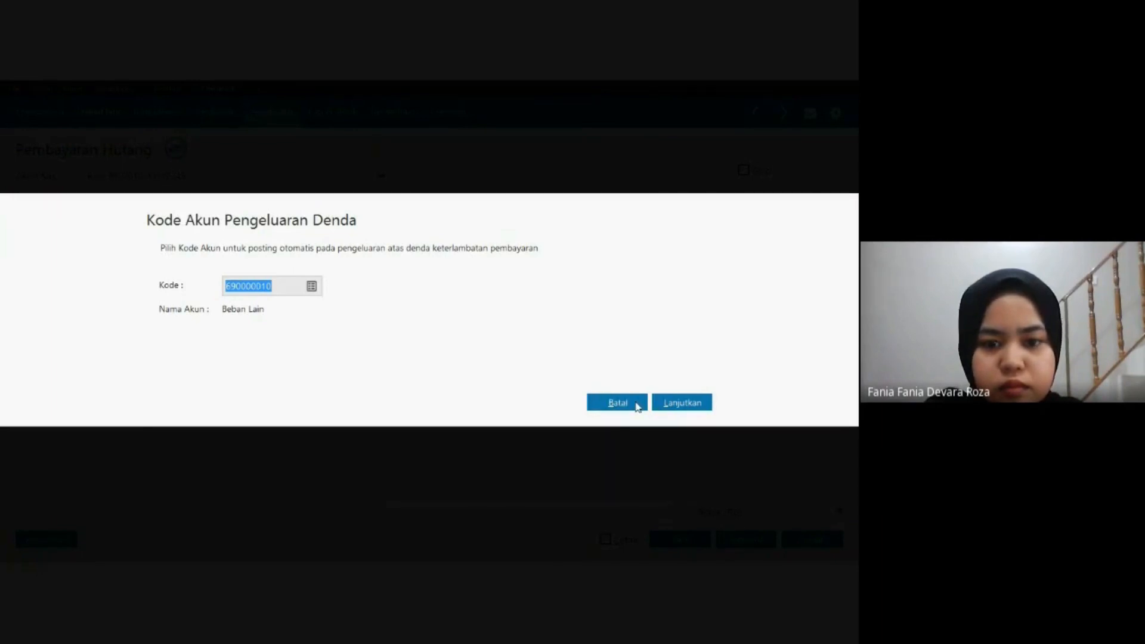
pyautogui.click(629, 403)
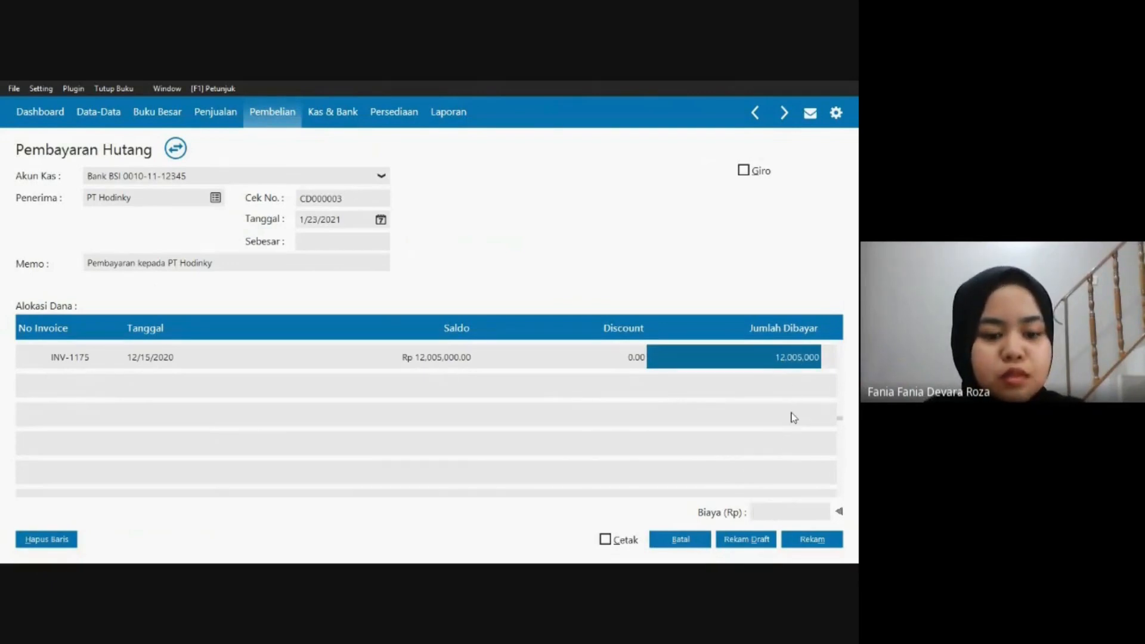
# Add a penalty cost of 240,100 to the PT Hodinky payment and post it to the Beban Lain account.
pyautogui.write('240100')
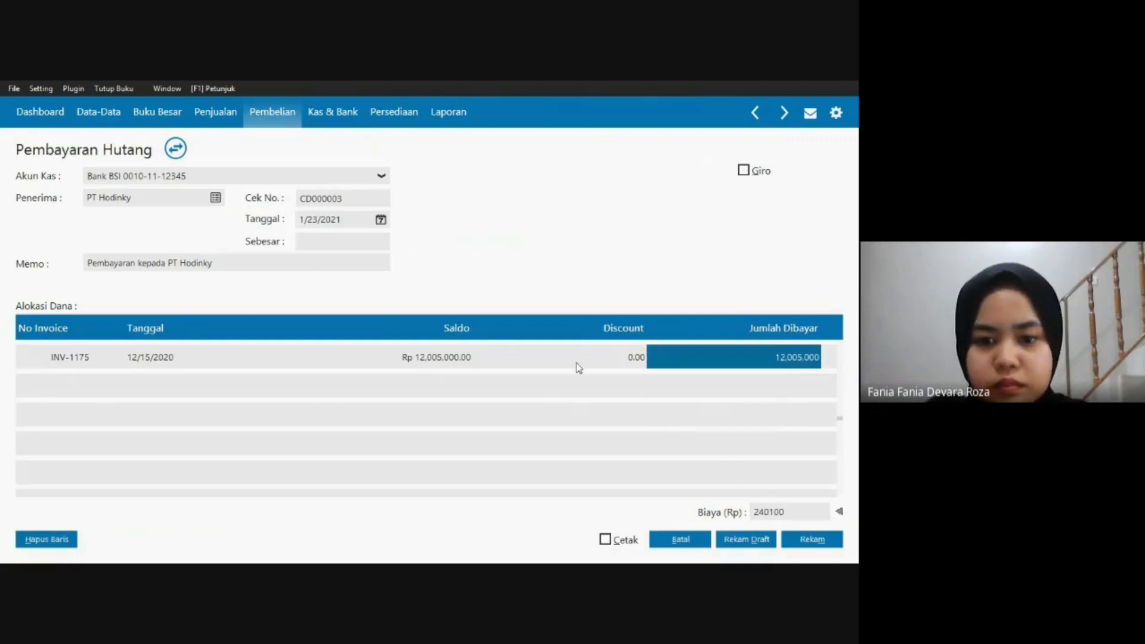
pyautogui.click(624, 361)
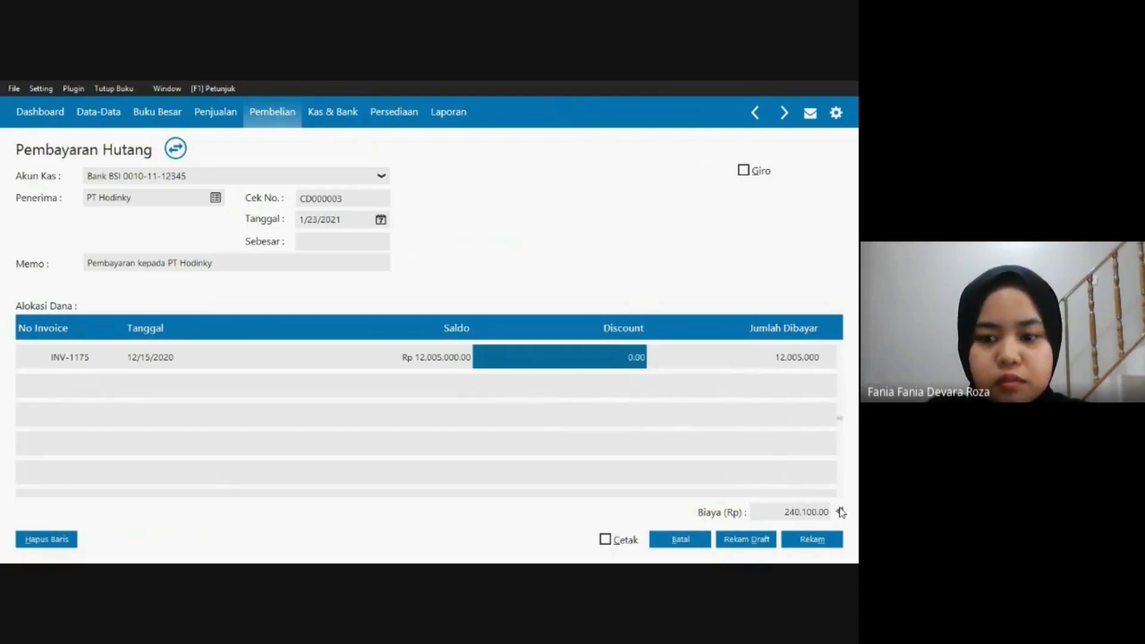
pyautogui.click(840, 512)
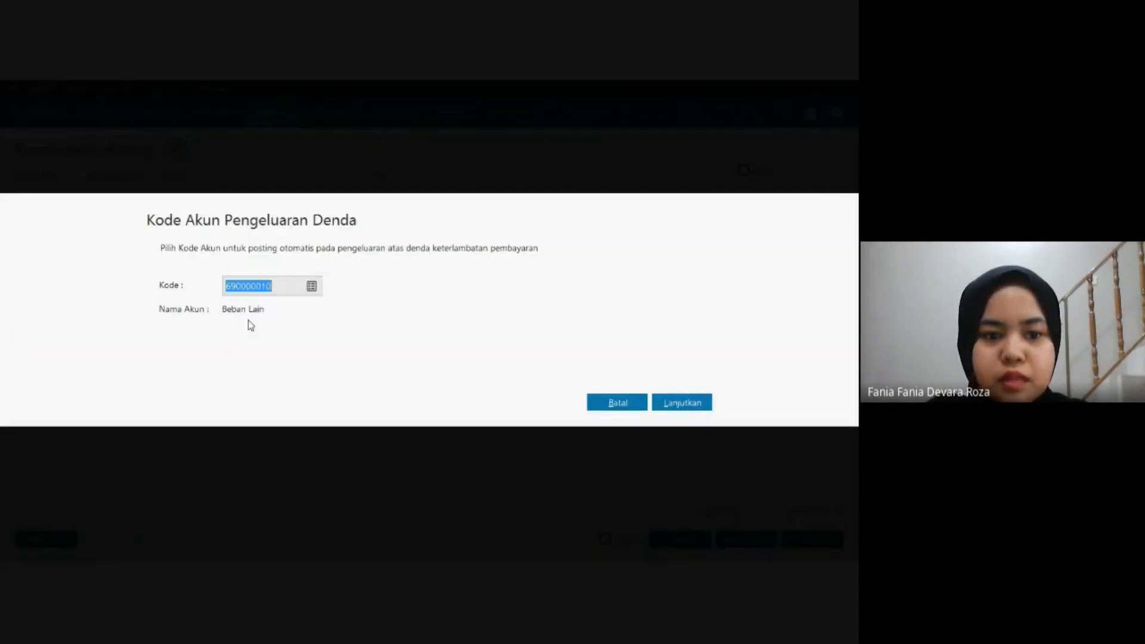
pyautogui.click(695, 403)
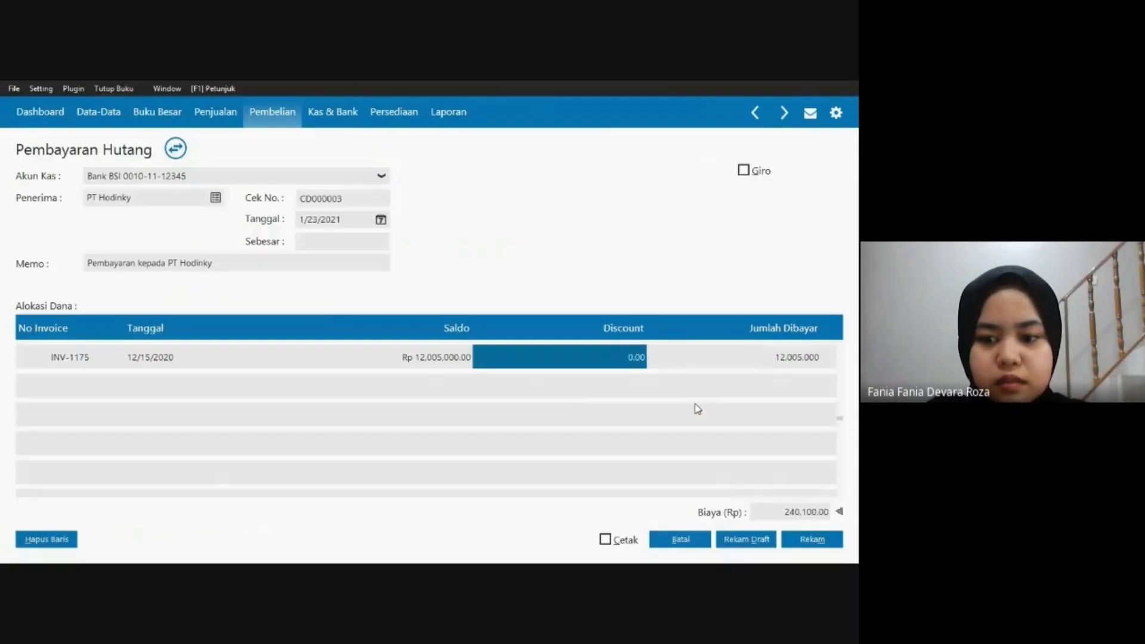
# Recheck Transaksi 12 in SOAL UTS.pdf, record the PT Hodinky payment in Zahir Accounting and leave the blank payment form.
pyautogui.click(777, 355)
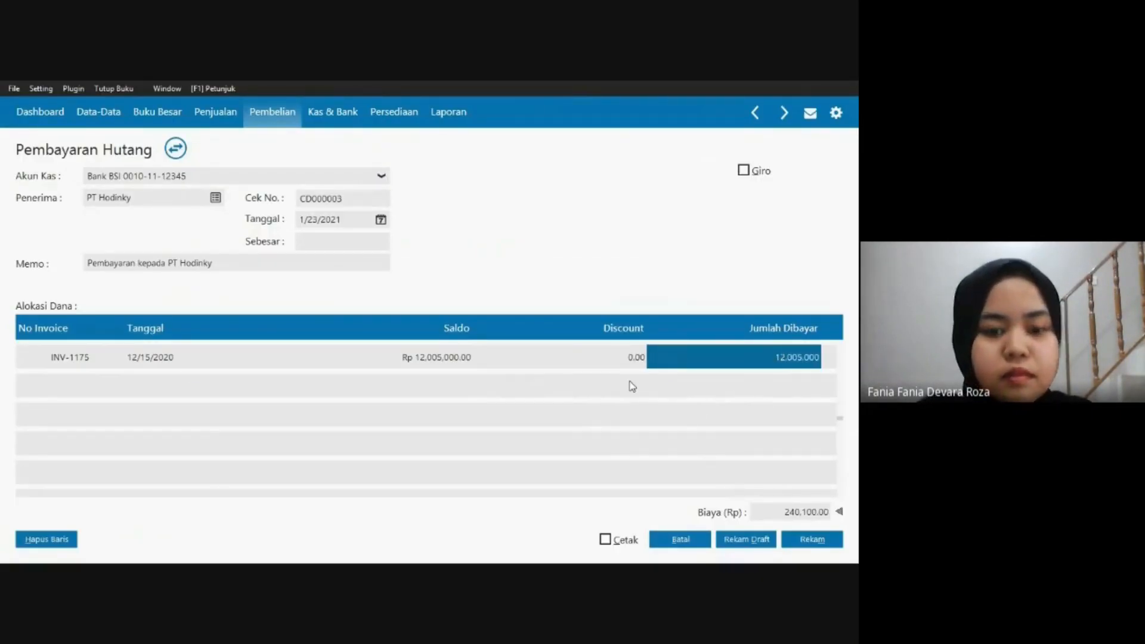
pyautogui.hotkey('alt', 'Tab')
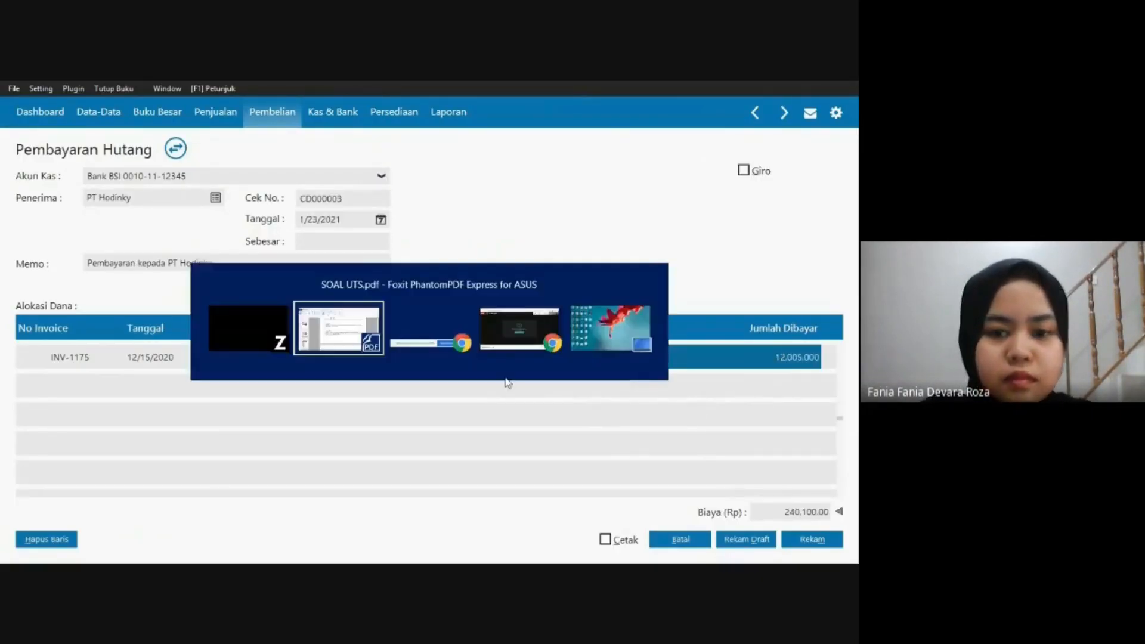
pyautogui.click(358, 342)
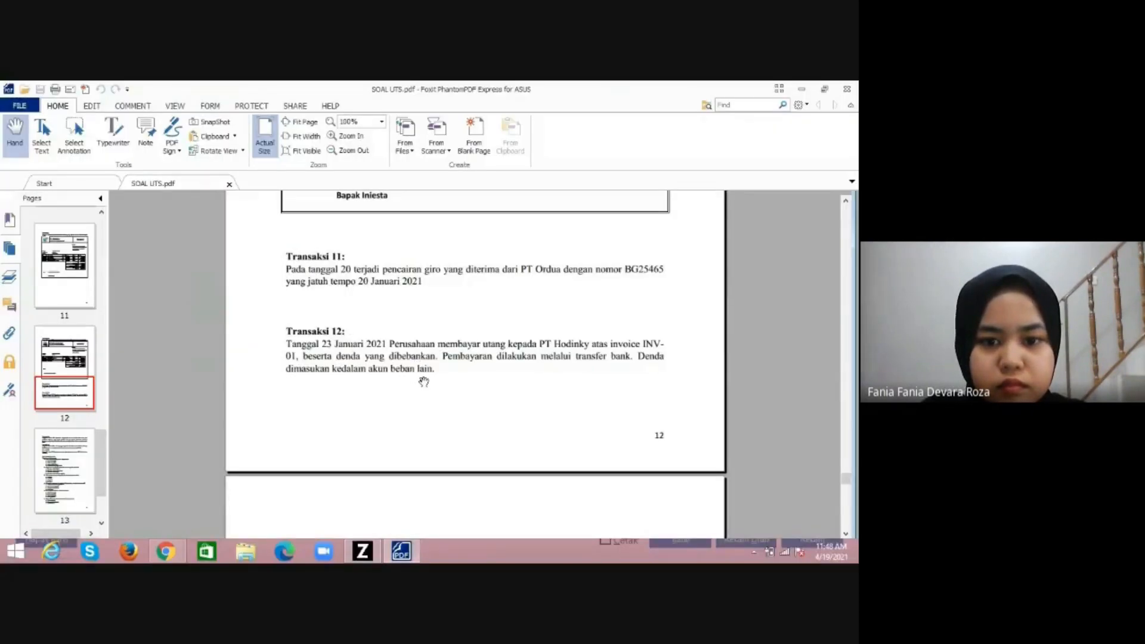
pyautogui.moveTo(374, 552)
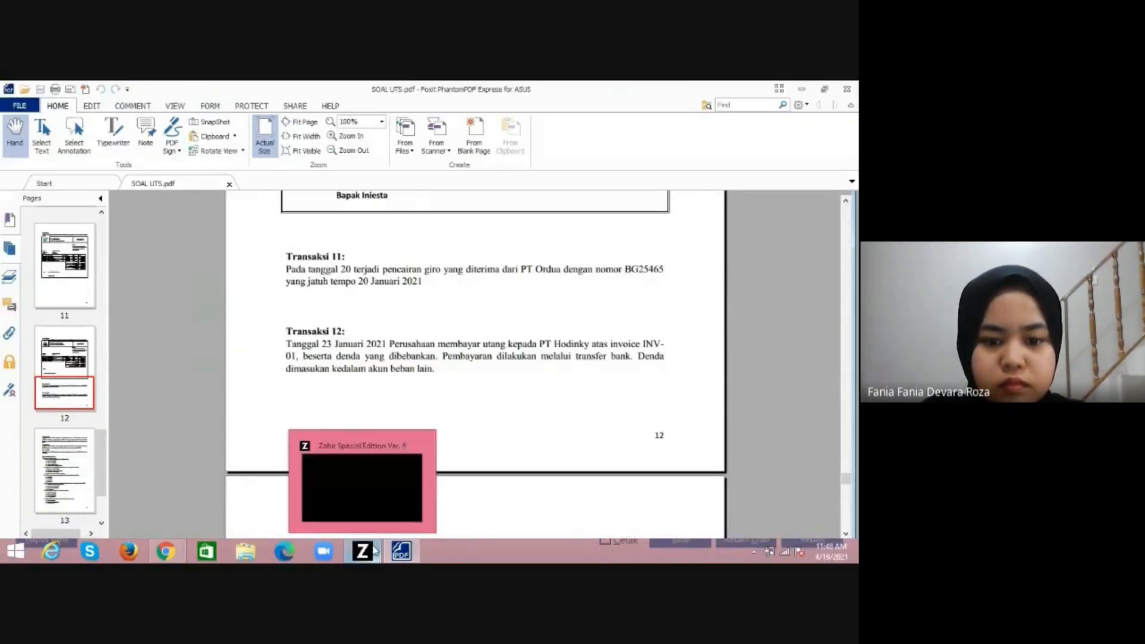
pyautogui.click(373, 486)
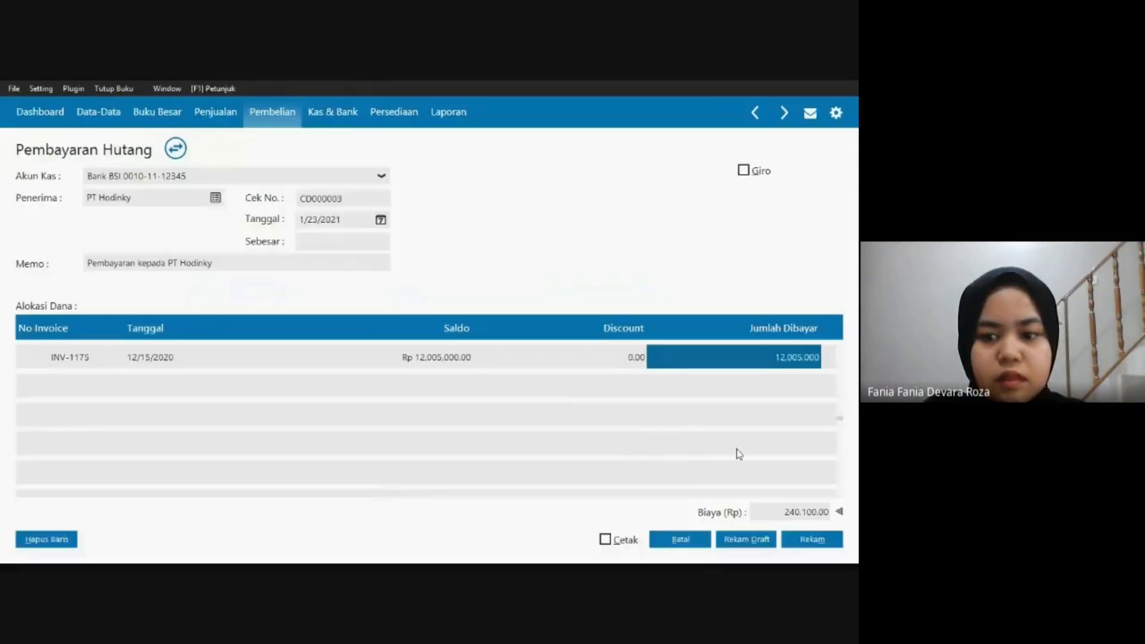
pyautogui.click(800, 545)
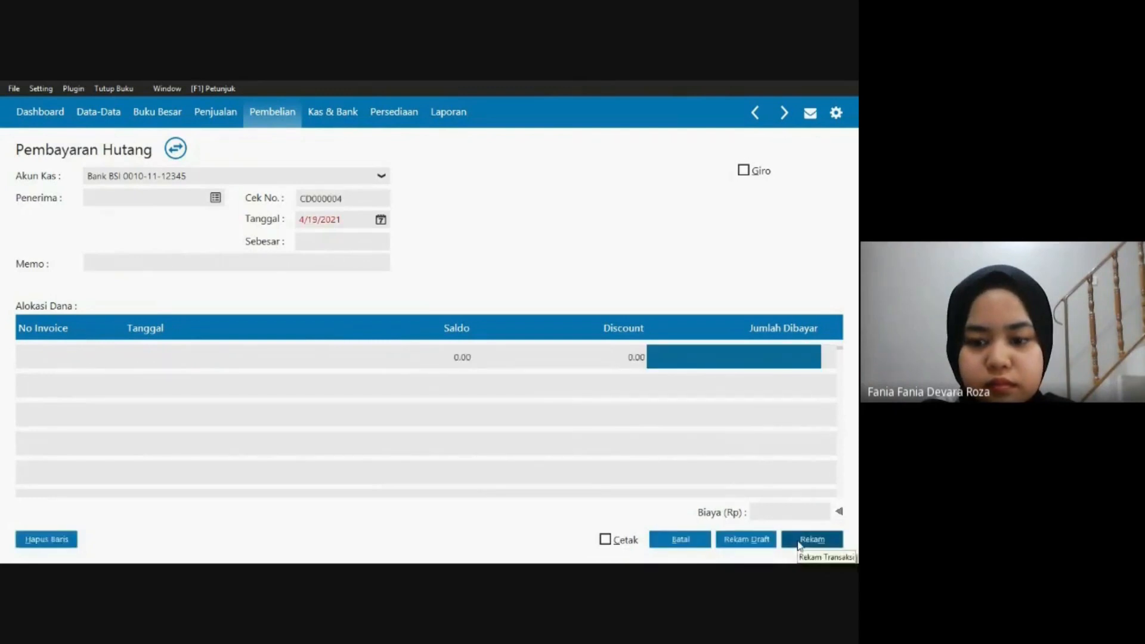
pyautogui.click(678, 544)
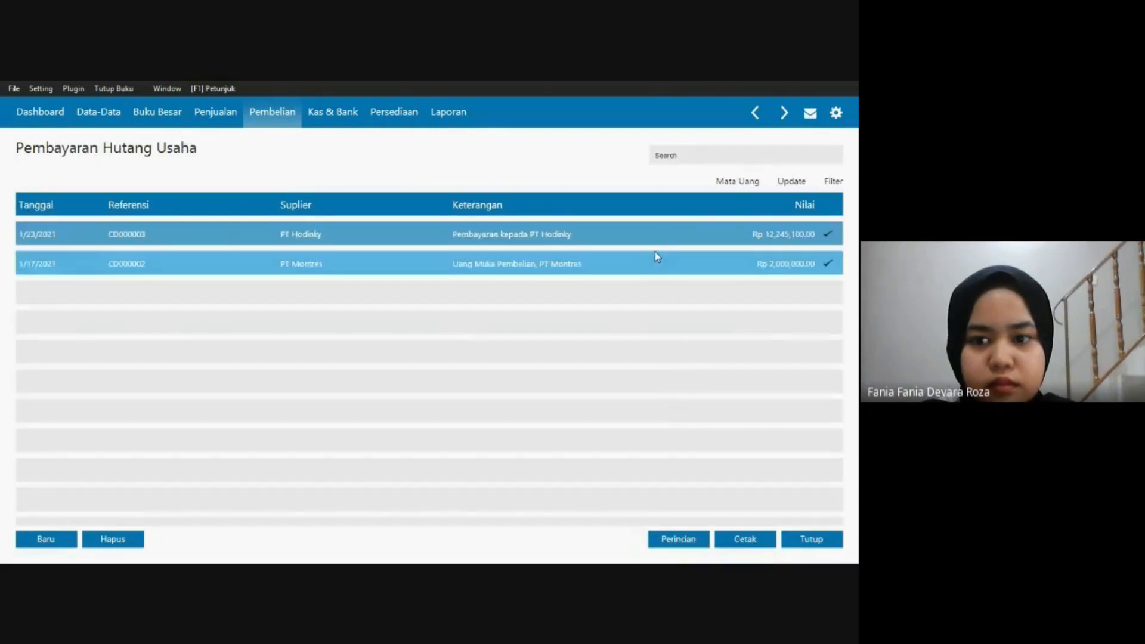
# Review the journal voucher of the 1/23/2021 PT Hodinky payment and close the Pembayaran Hutang Usaha list.
pyautogui.rightClick(654, 242)
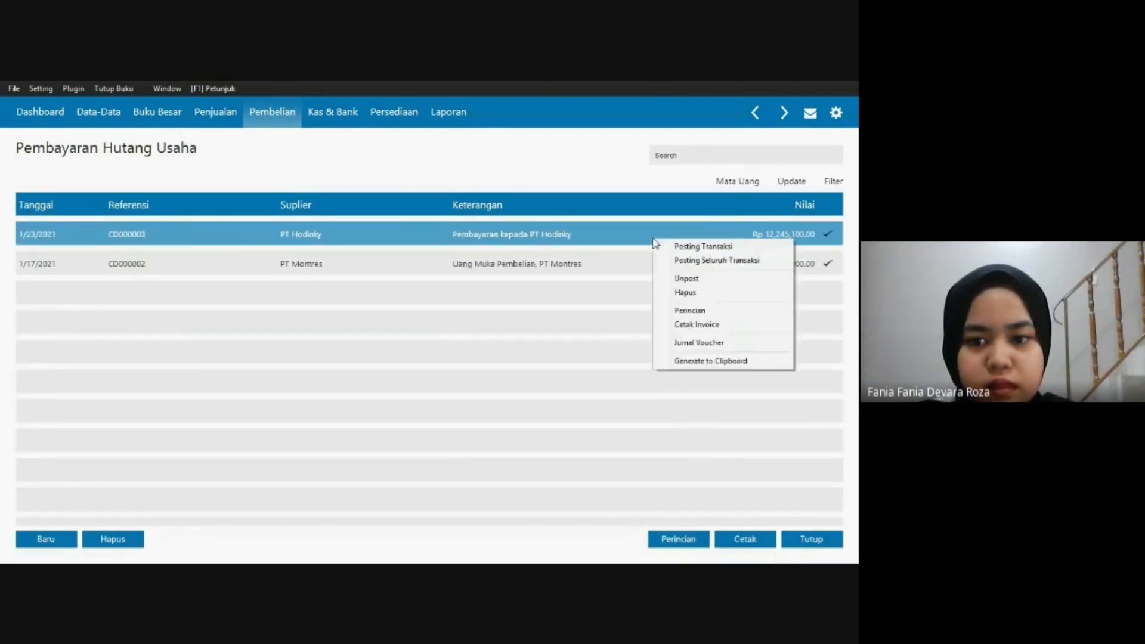
pyautogui.click(674, 343)
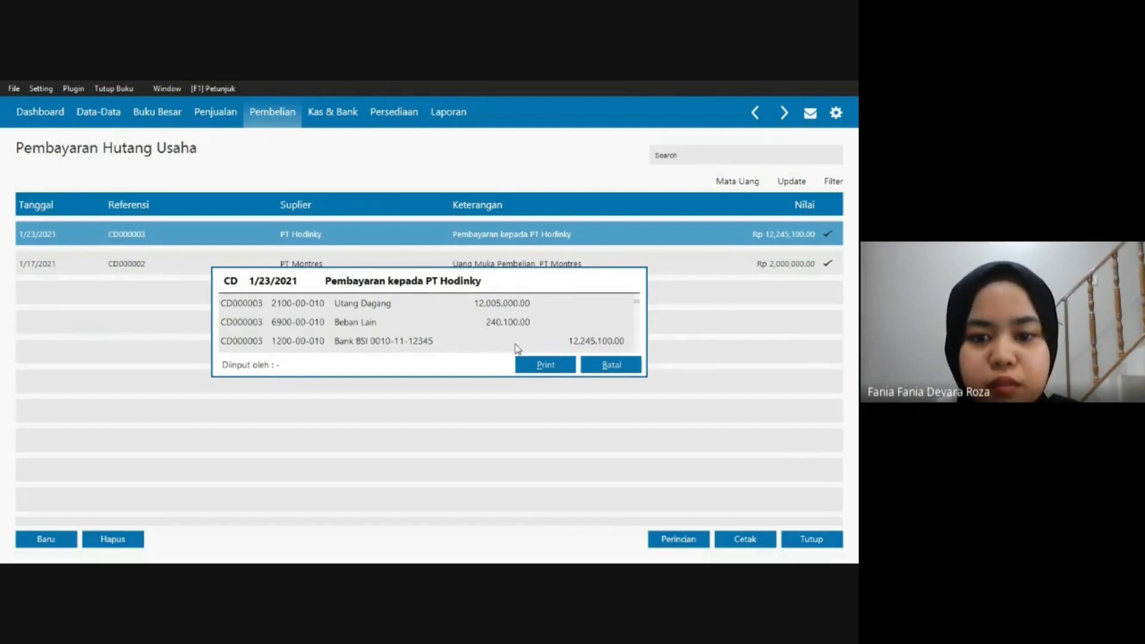
pyautogui.click(618, 366)
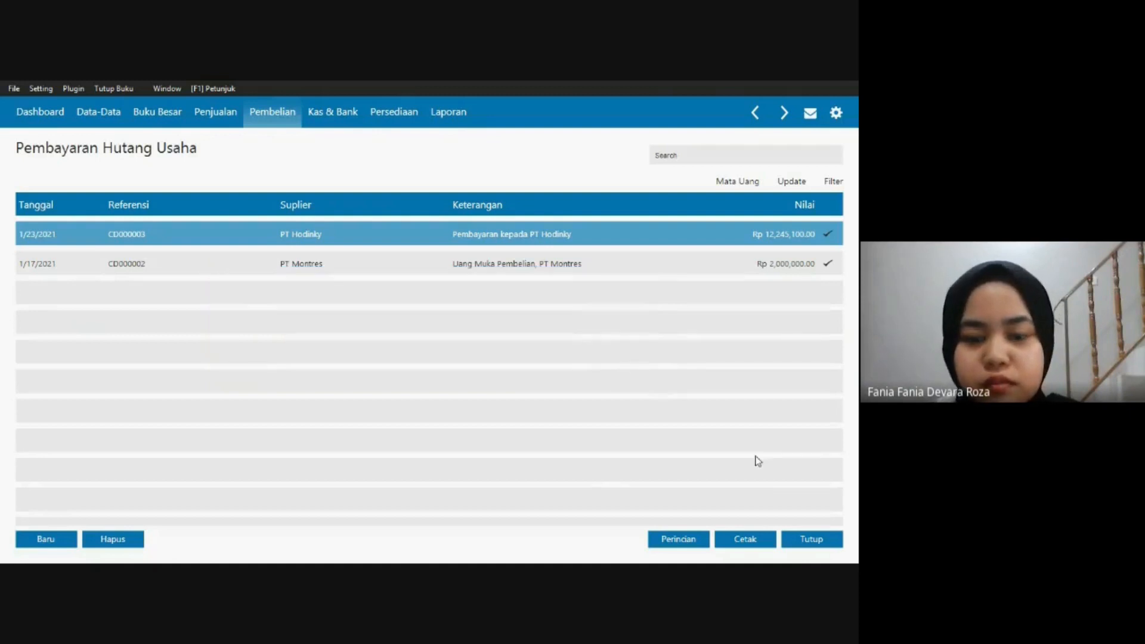
pyautogui.click(810, 540)
# Read Transaksi 13 in SOAL UTS.pdf and start a new sales invoice under Invoice Penjualan in Zahir Accounting.
pyautogui.hotkey('alt', 'Tab')
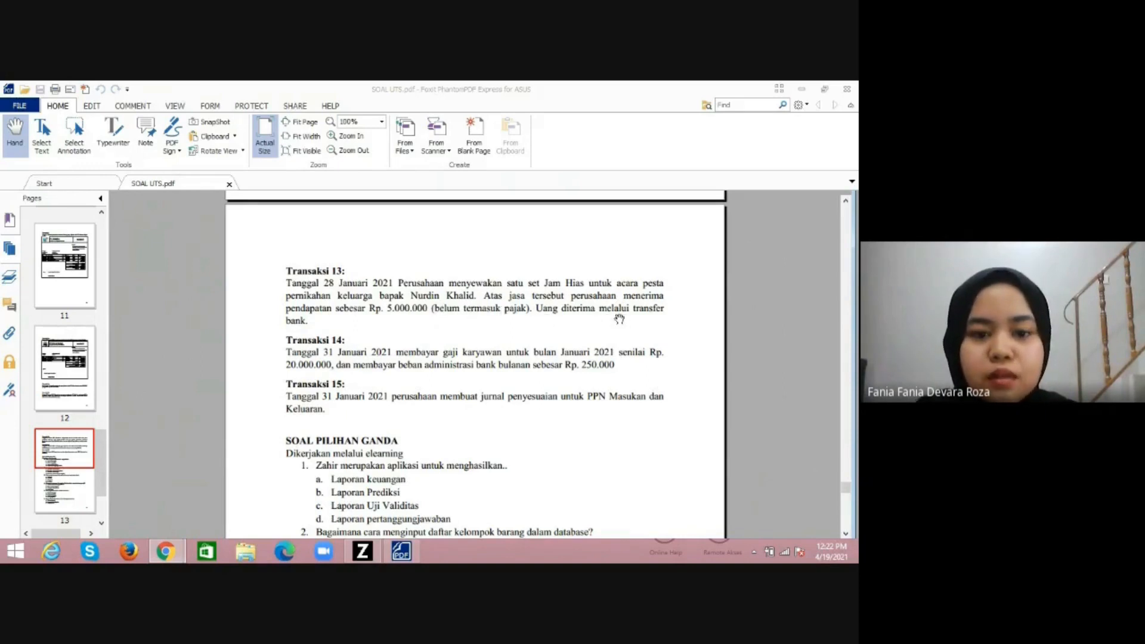
pyautogui.click(362, 551)
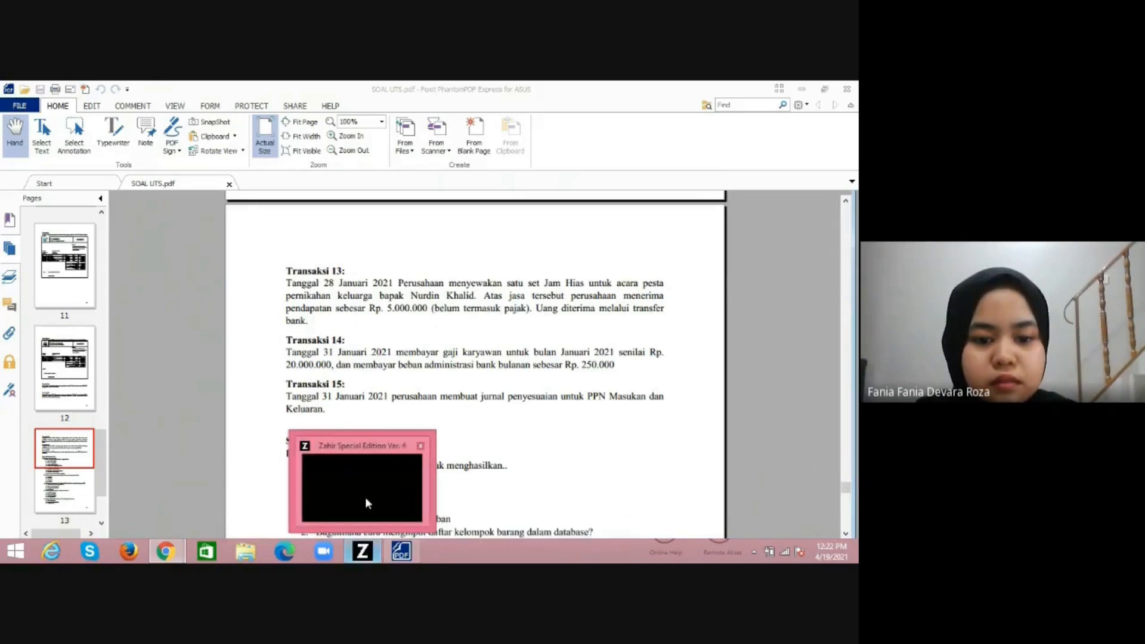
pyautogui.click(365, 499)
pyautogui.moveTo(192, 295)
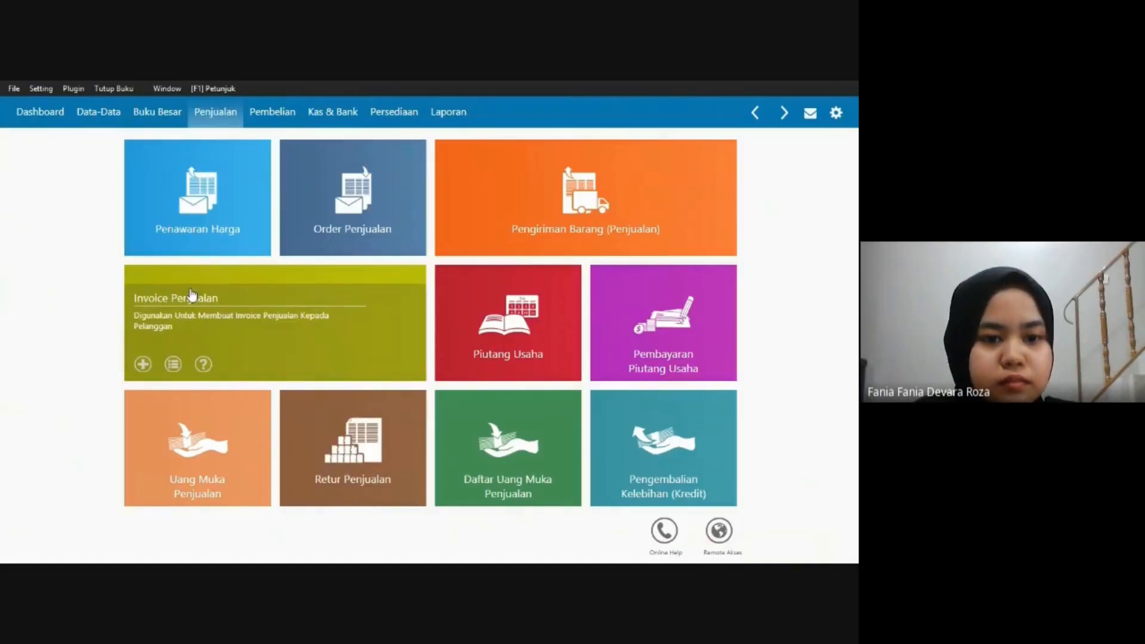
pyautogui.click(192, 294)
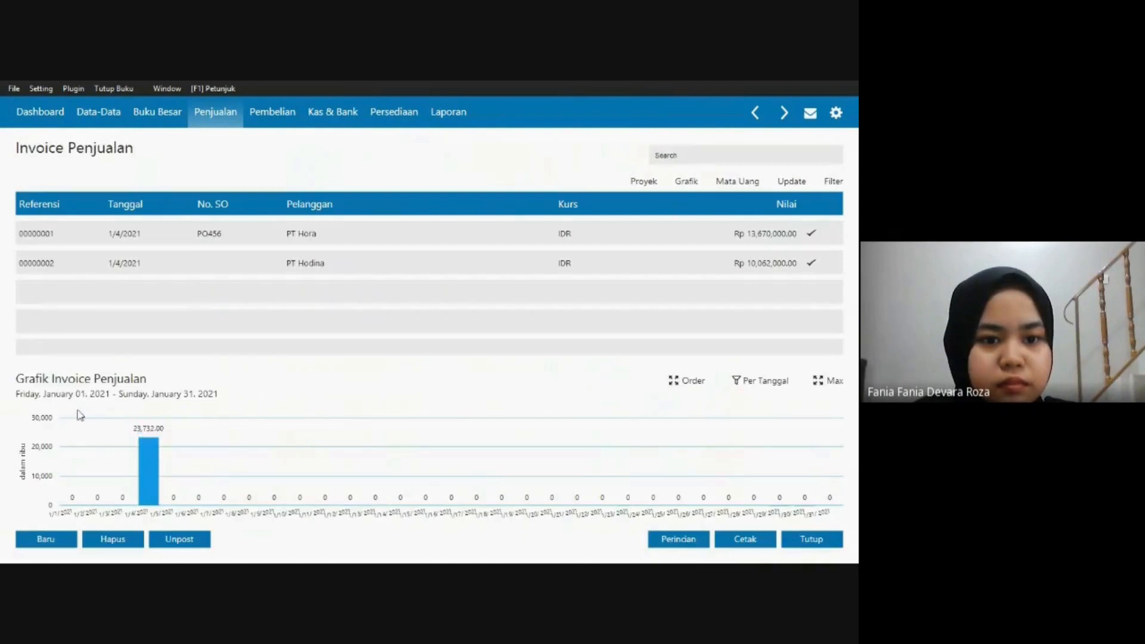
pyautogui.click(34, 539)
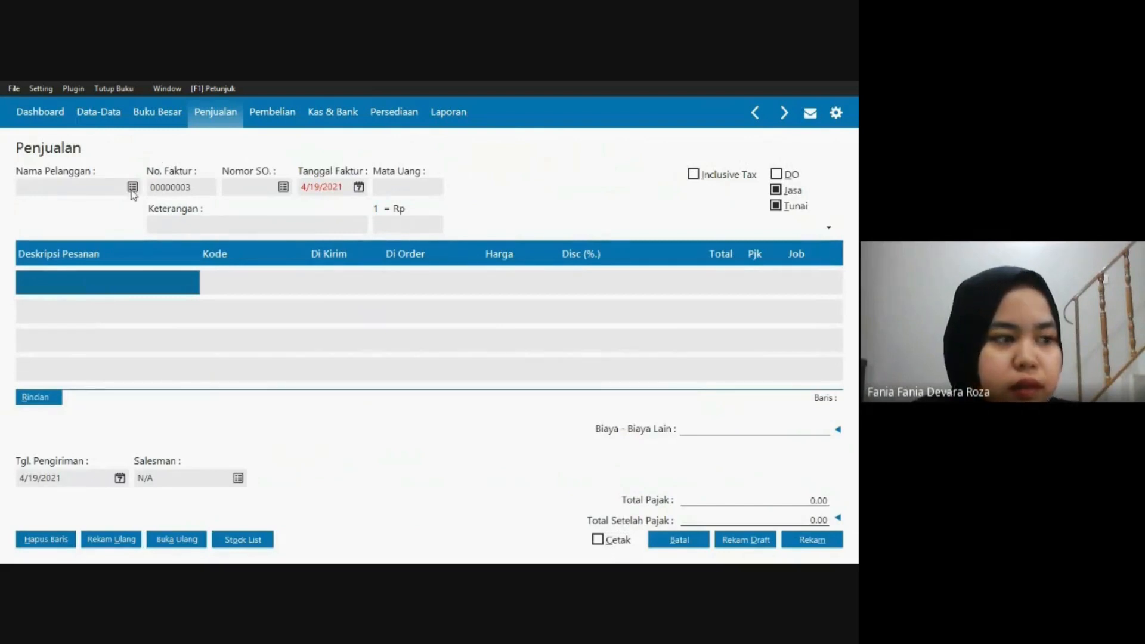
# Change the Jenis of the Transaksi 13 customer record to Personal, save it and choose that customer for the invoice.
pyautogui.click(132, 187)
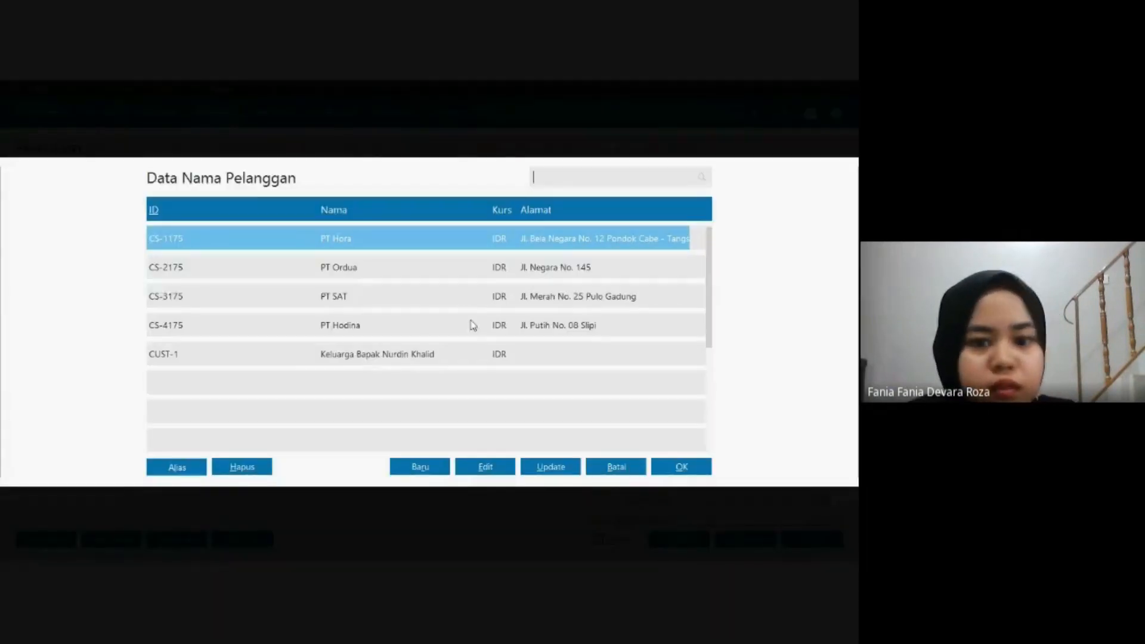
pyautogui.click(455, 354)
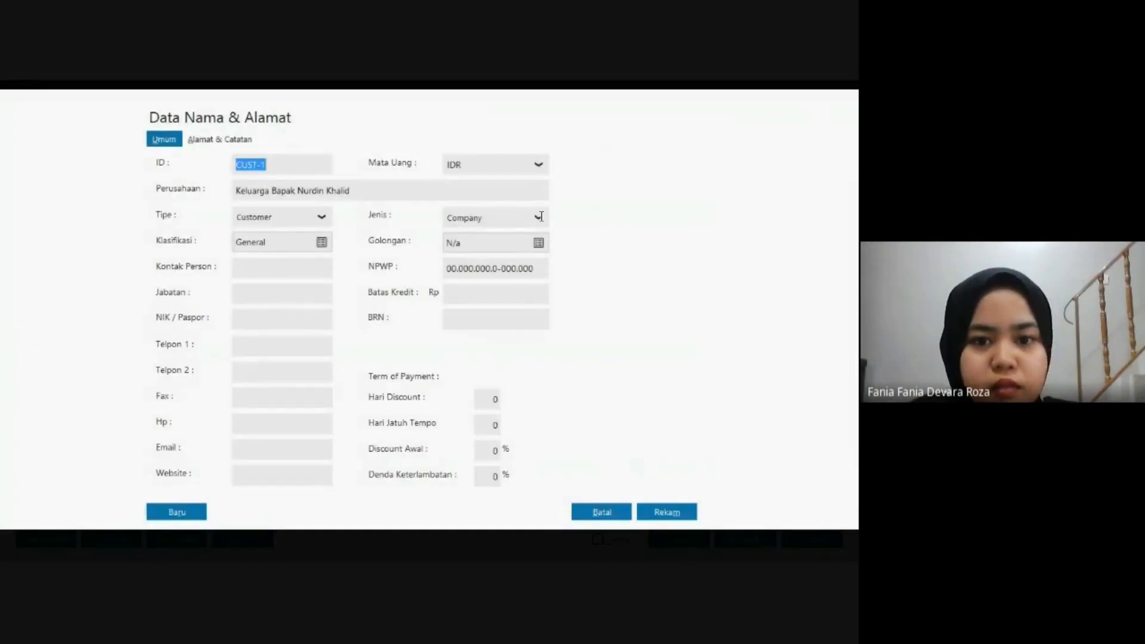
pyautogui.click(540, 217)
pyautogui.click(528, 258)
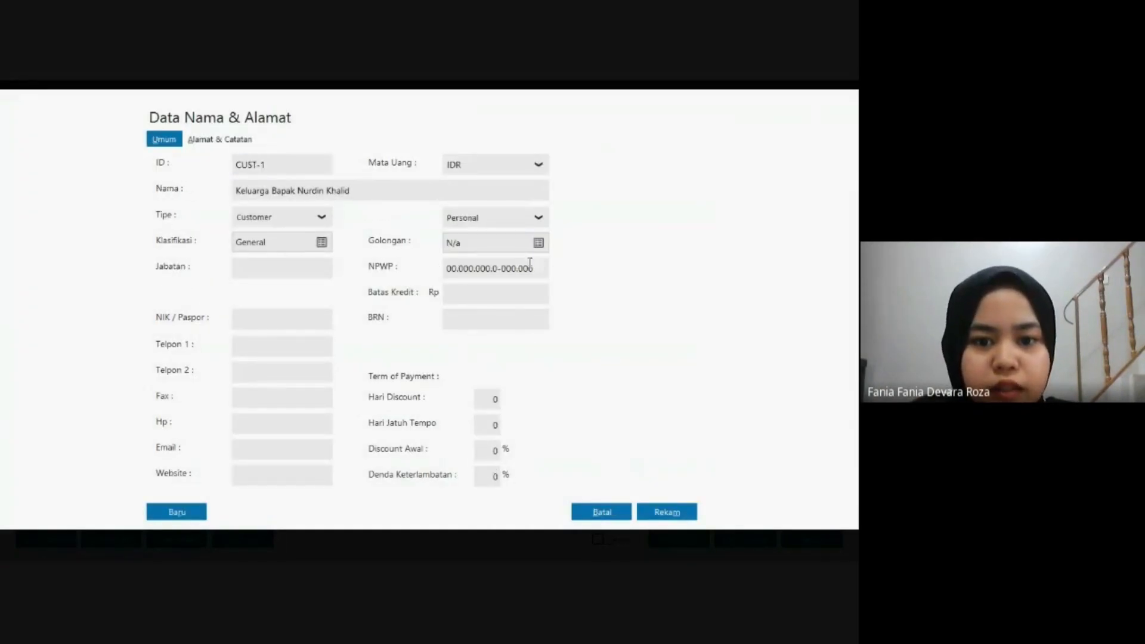
pyautogui.click(665, 513)
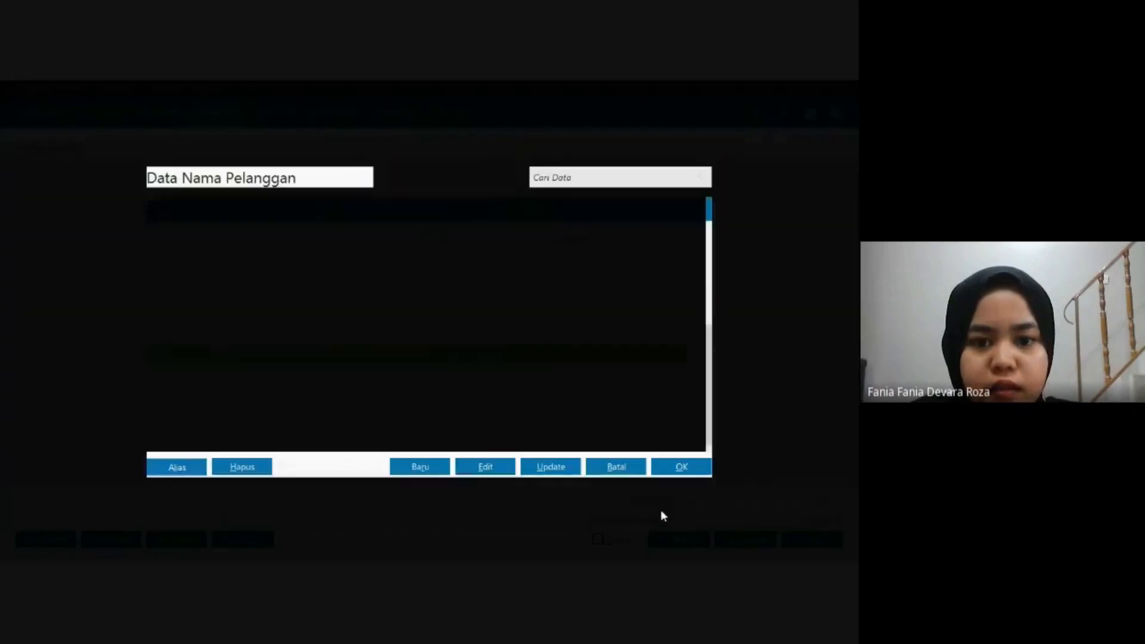
pyautogui.click(679, 466)
# Set the invoice date to 1/28/2021, checking it against Transaksi 13 in SOAL UTS.pdf, and open the first order description for entry.
pyautogui.click(305, 188)
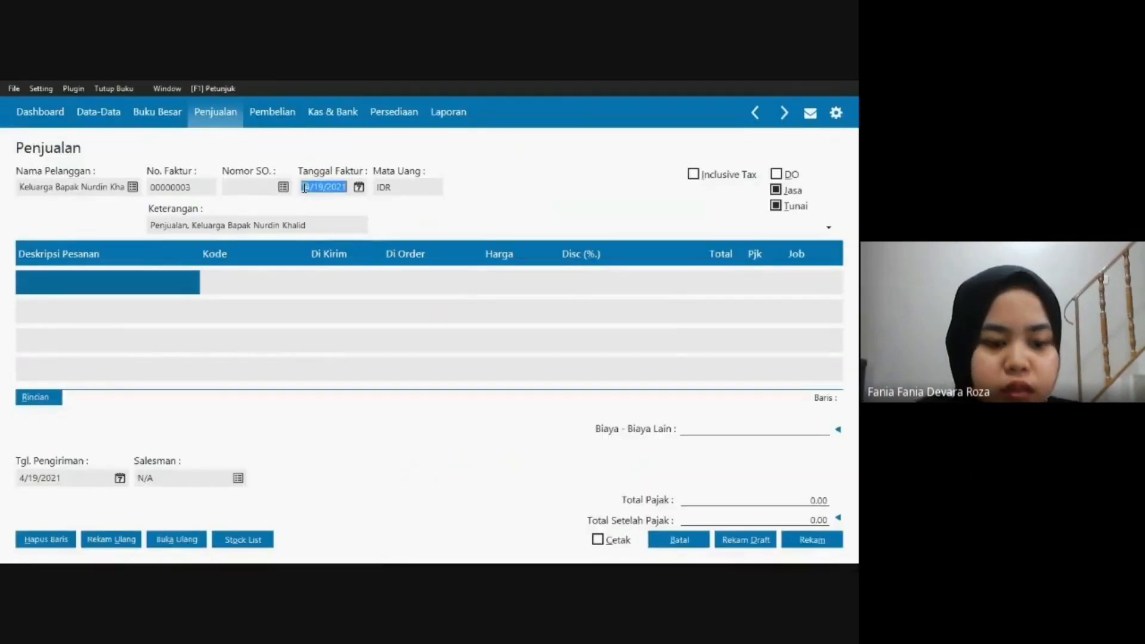
pyautogui.hotkey('alt', 'Tab')
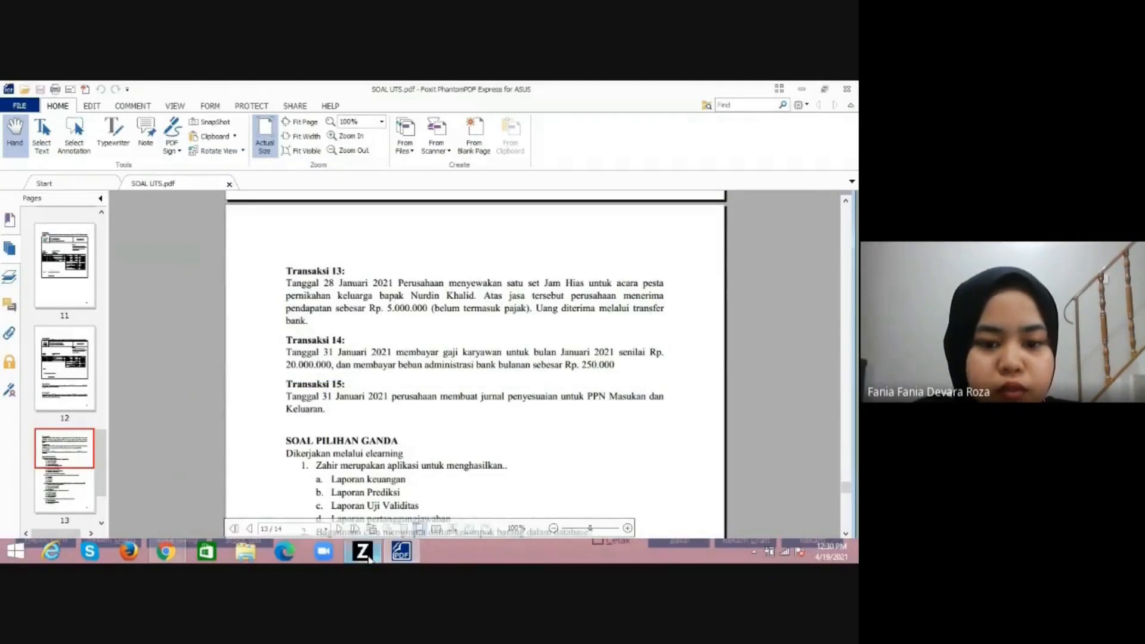
pyautogui.moveTo(367, 558)
pyautogui.click(368, 485)
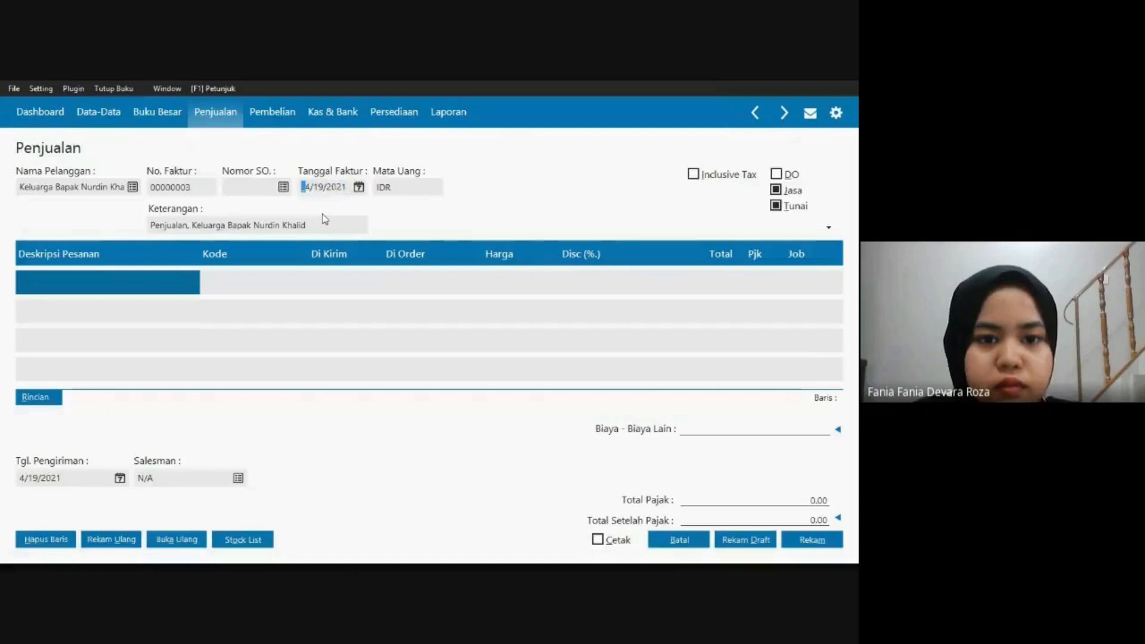
pyautogui.write('0128')
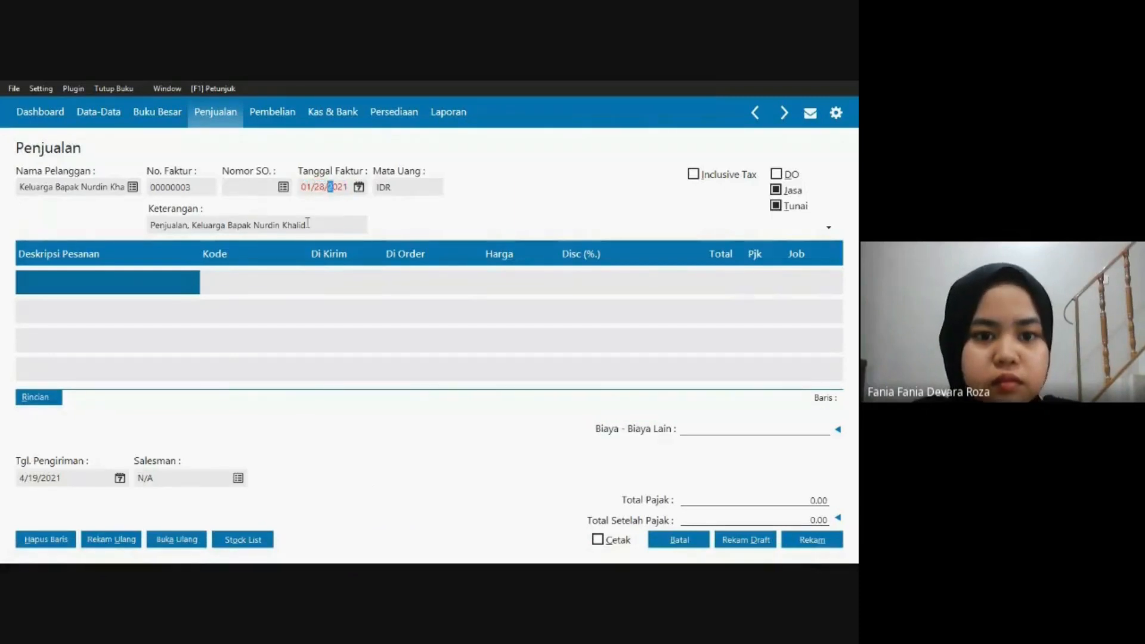
pyautogui.click(308, 224)
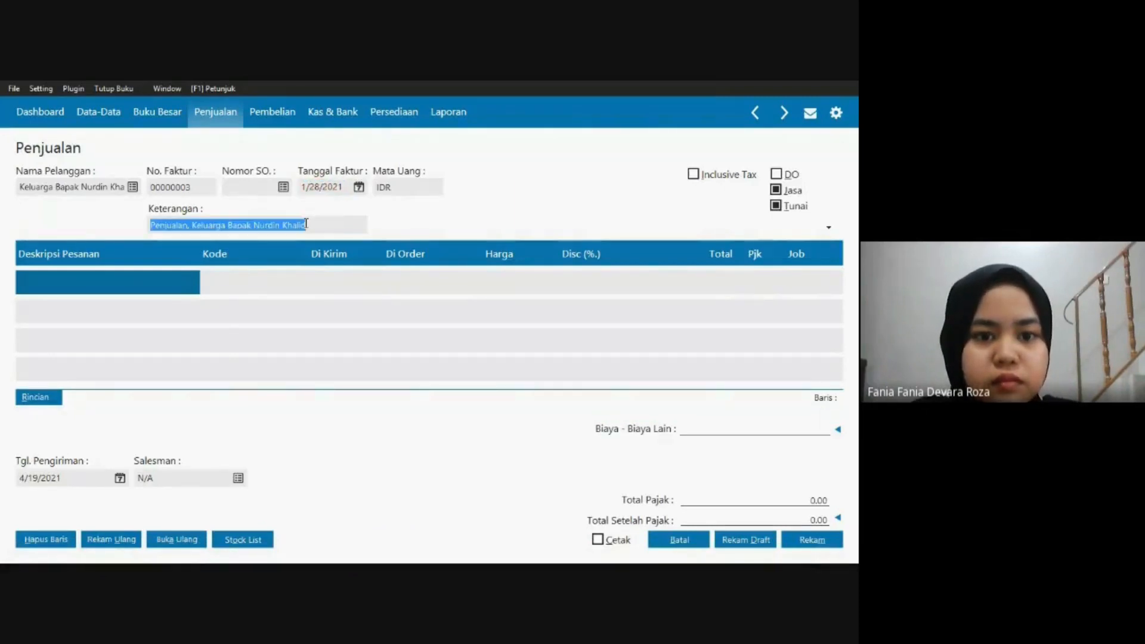
pyautogui.click(51, 284)
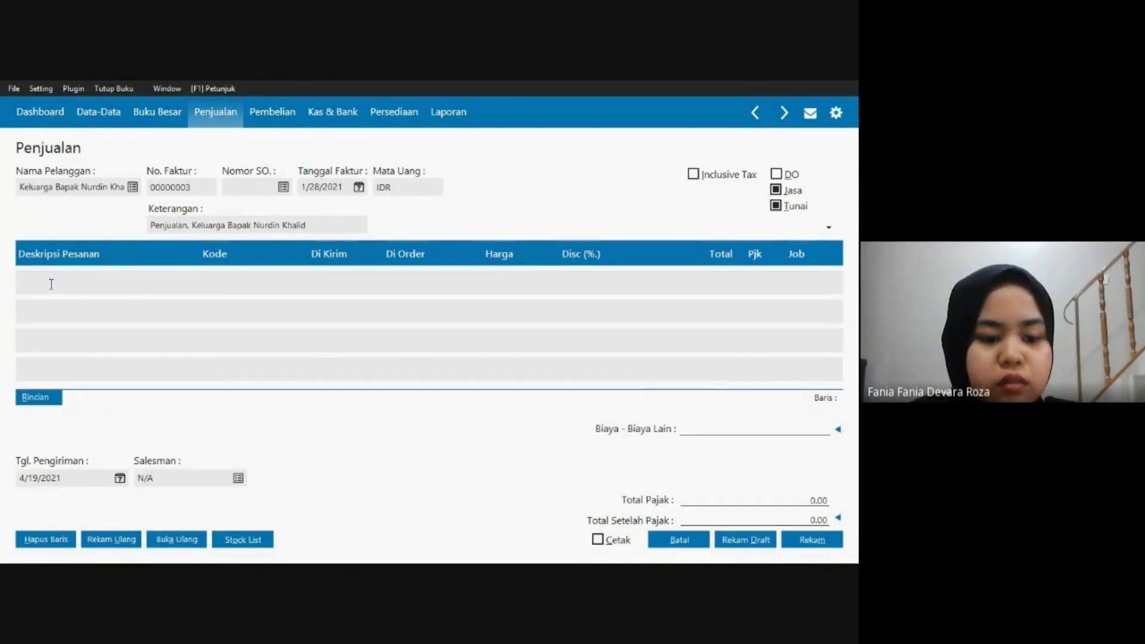
# Check Transaksi 13 in SOAL UTS.pdf and enter "sewa satu set jam hias" as the invoice's first order description in Zahir Accounting.
pyautogui.hotkey('alt', 'Tab')
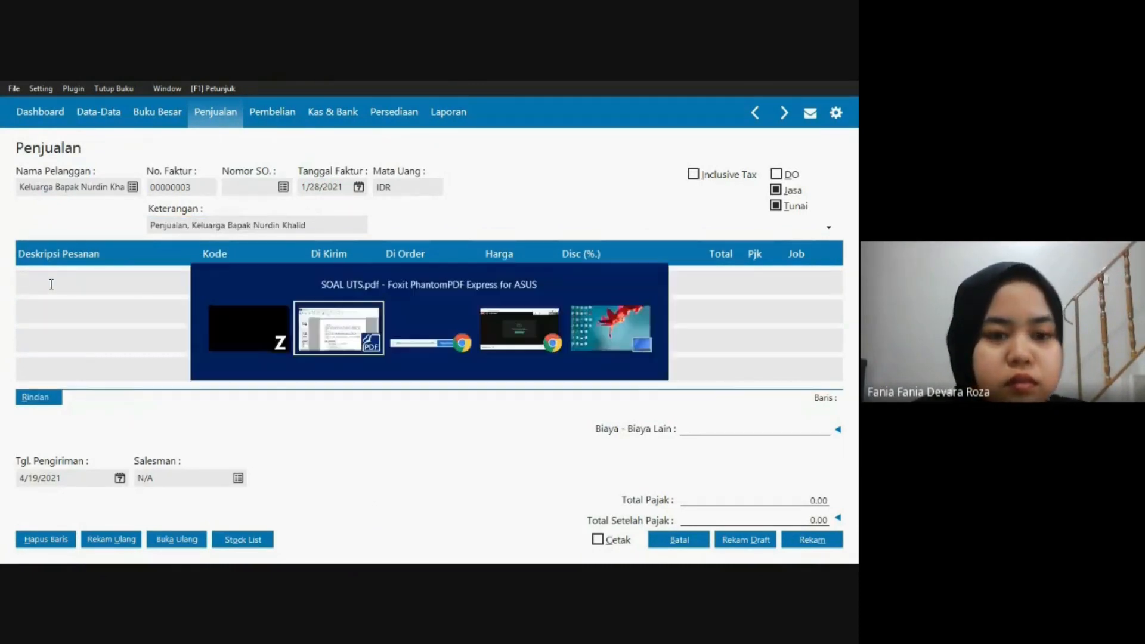
pyautogui.click(331, 327)
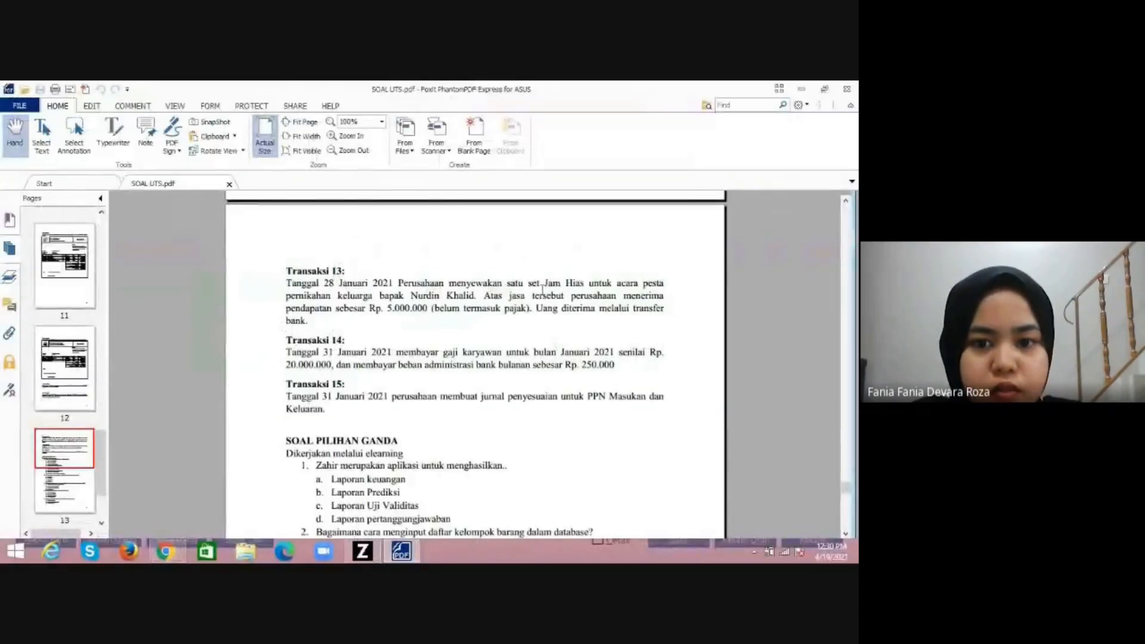
pyautogui.click(362, 551)
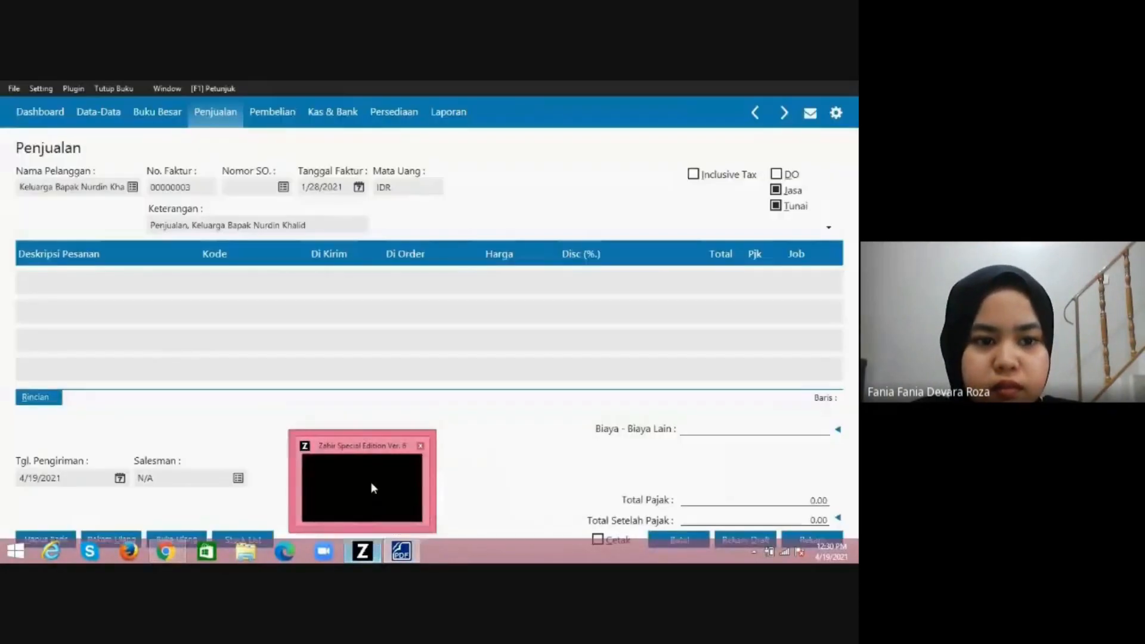
pyautogui.click(370, 482)
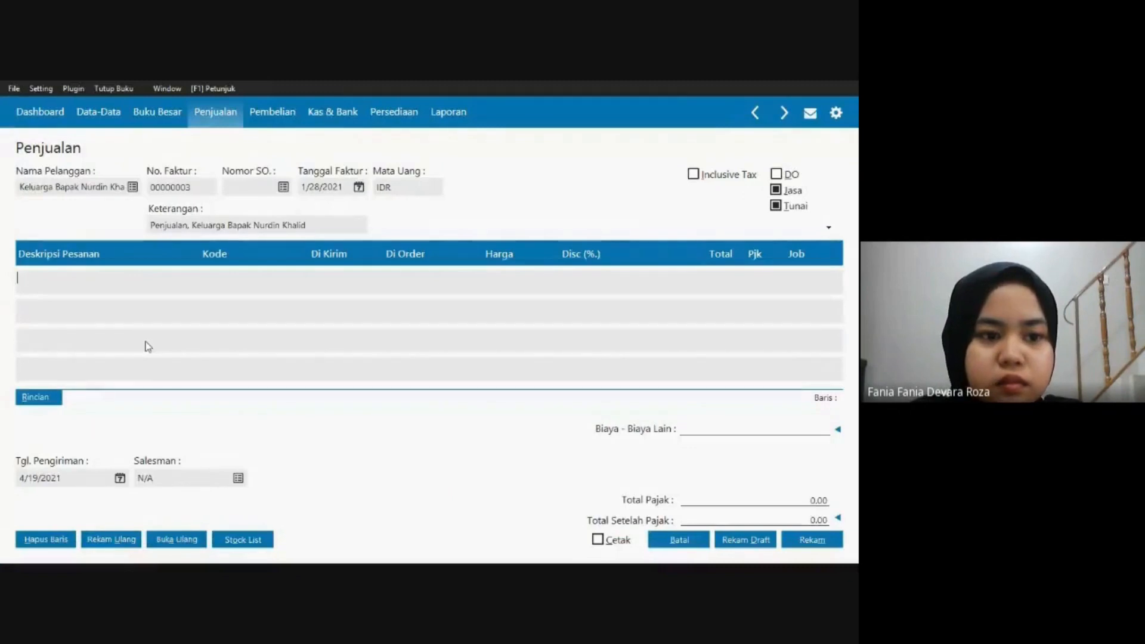
pyautogui.write('sewa satu')
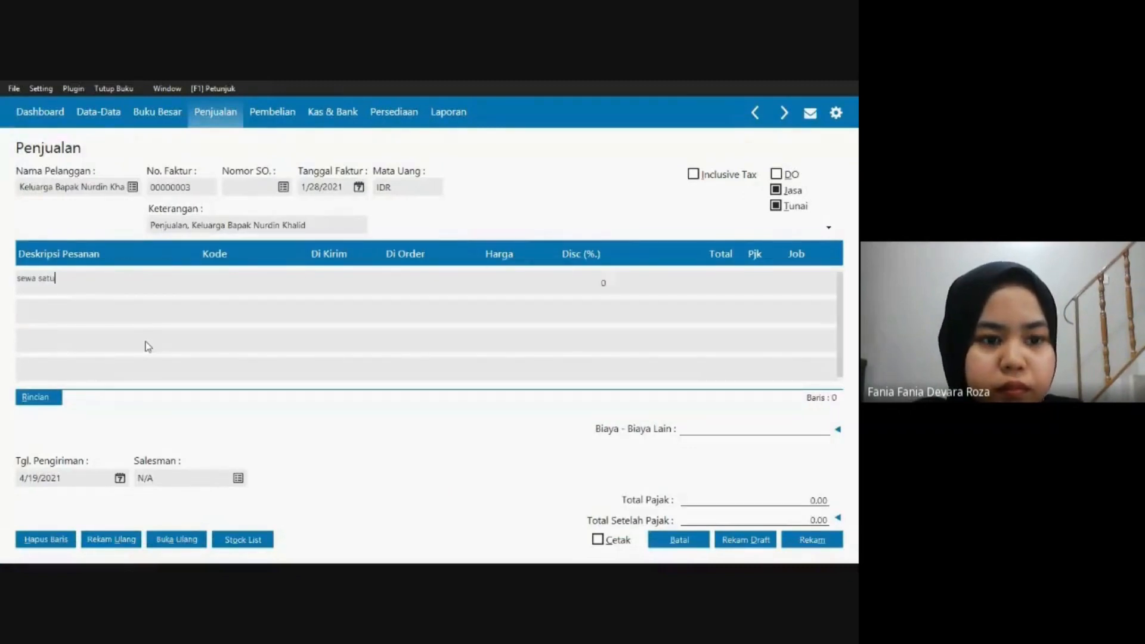
pyautogui.write(' set jam hias')
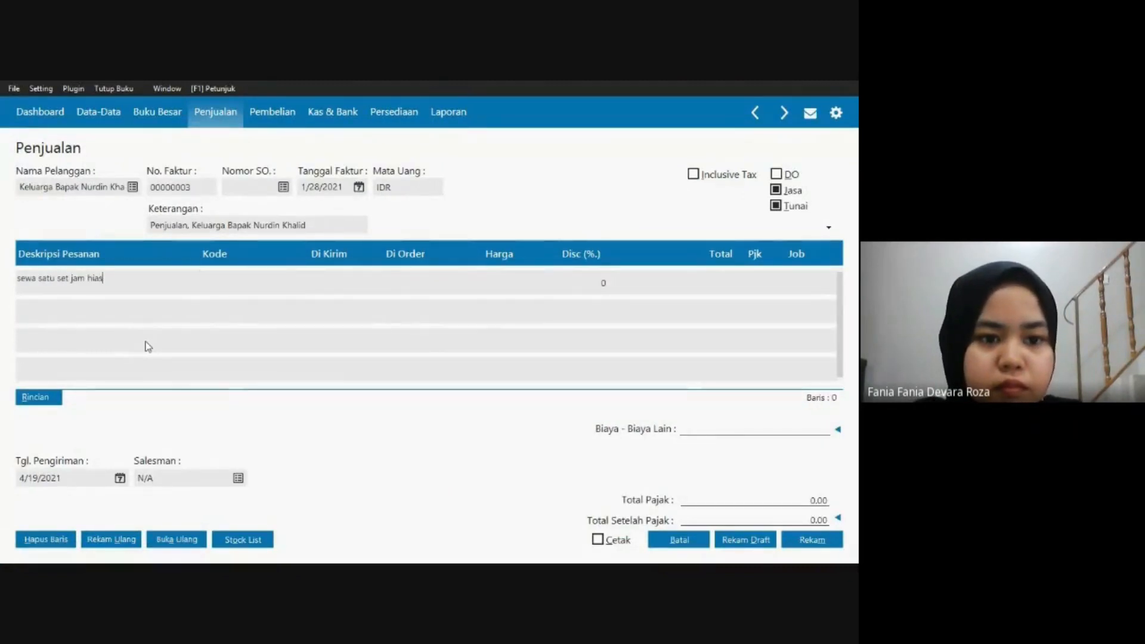
pyautogui.press('Tab')
# Assign the Pendapatan Jasa account, code 4100-00-030, to the clock rental line of the invoice.
pyautogui.doubleClick(213, 282)
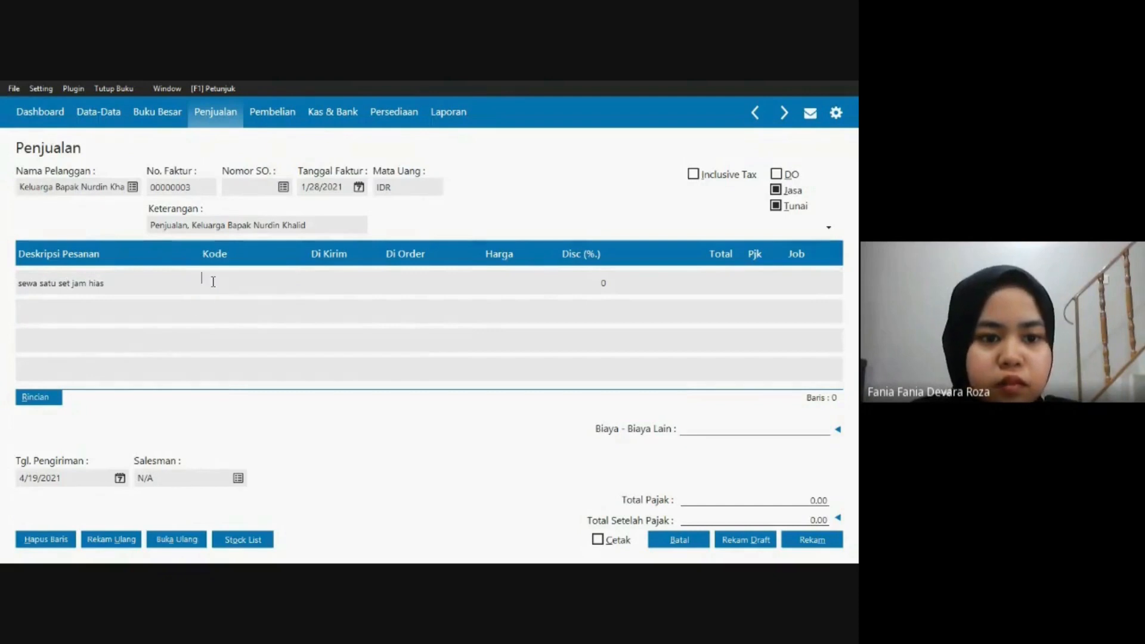
pyautogui.scroll(-1, 319, 305)
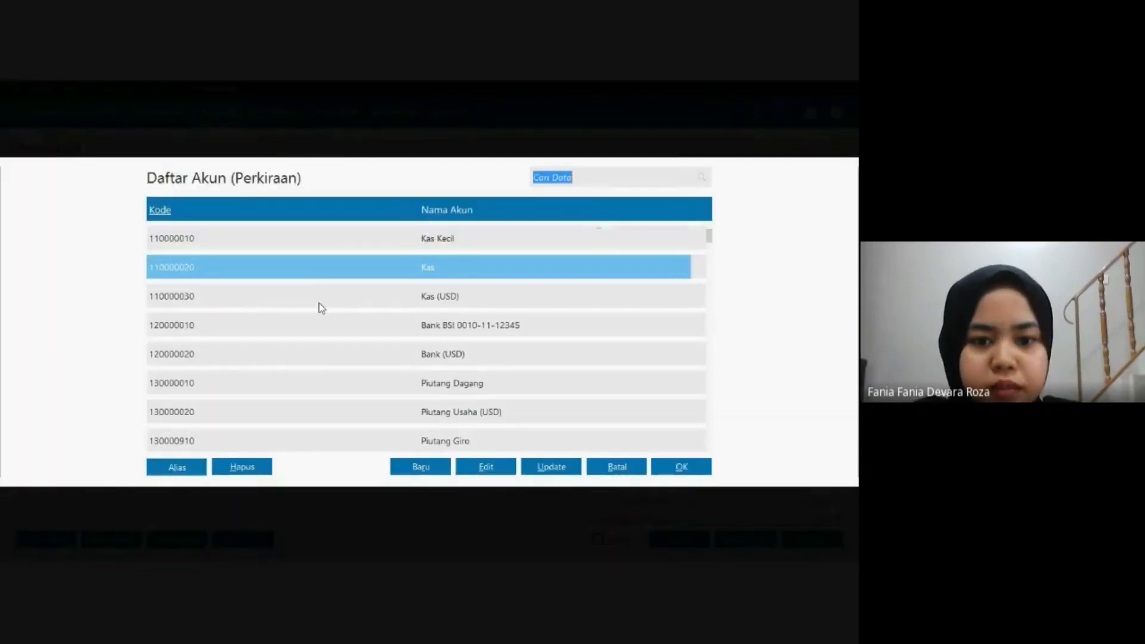
pyautogui.click(320, 308)
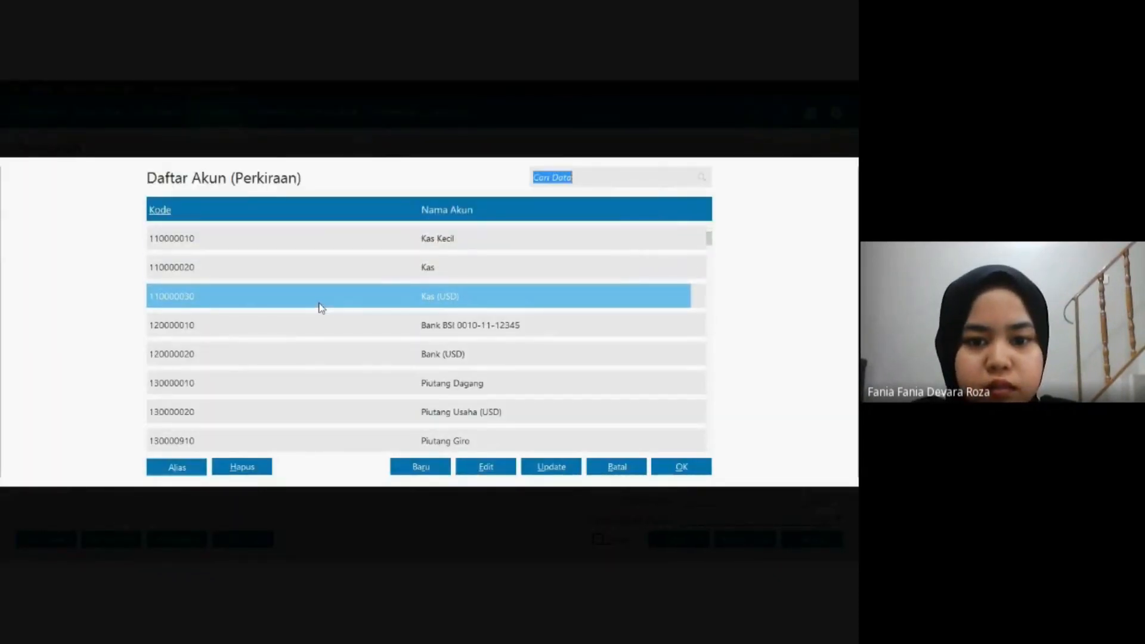
pyautogui.scroll(-3, 321, 307)
pyautogui.scroll(-20, 321, 307)
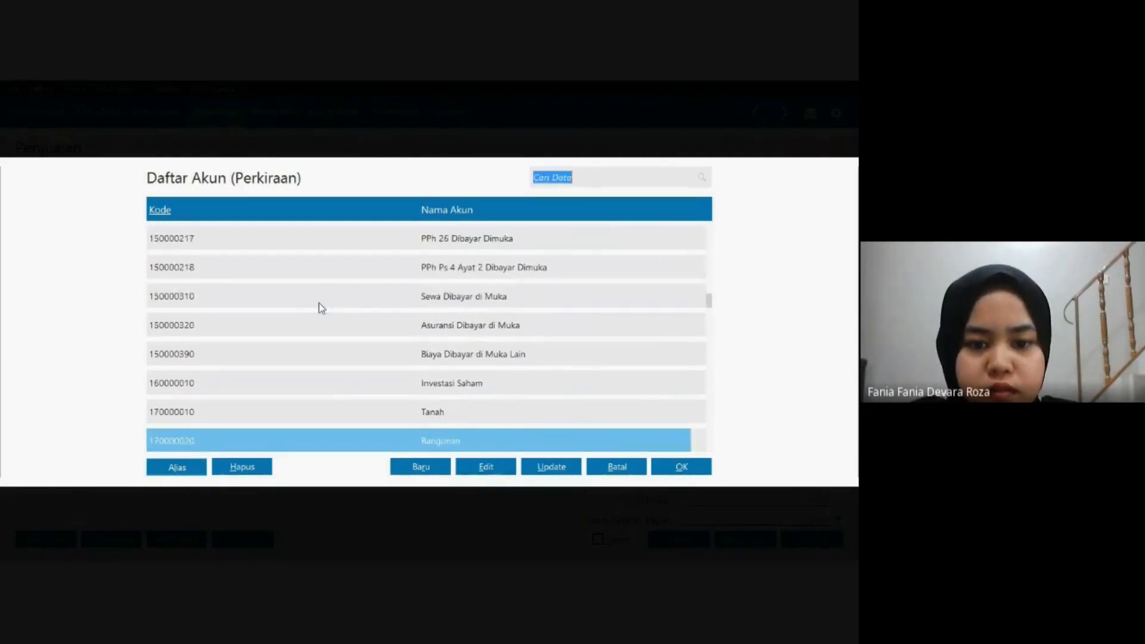
pyautogui.scroll(-15, 321, 307)
pyautogui.scroll(-17, 321, 307)
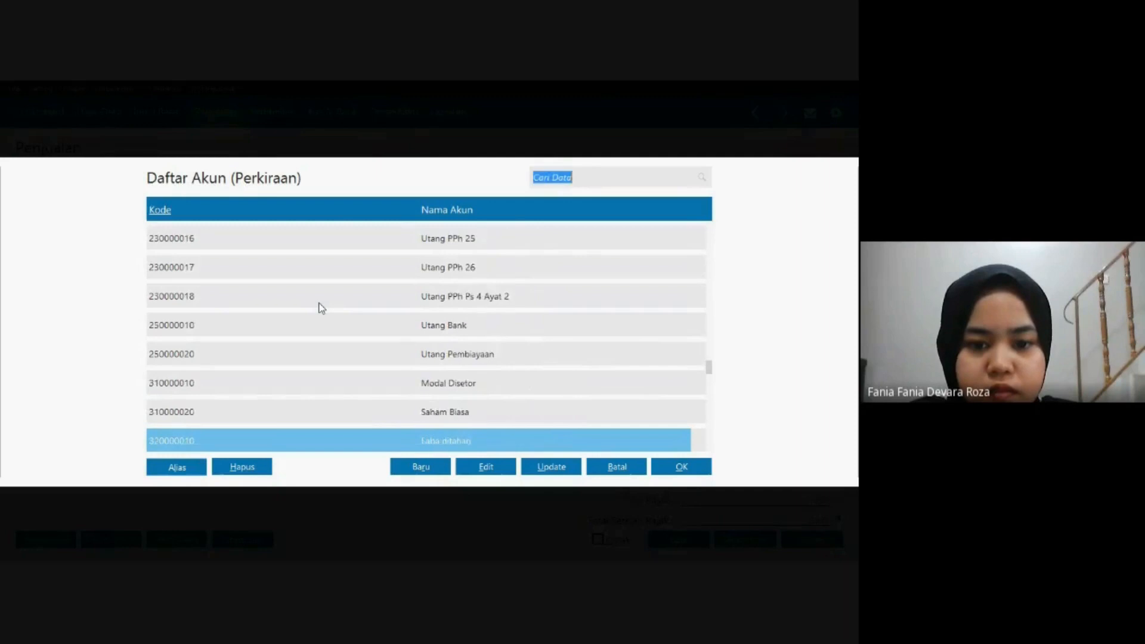
pyautogui.click(666, 468)
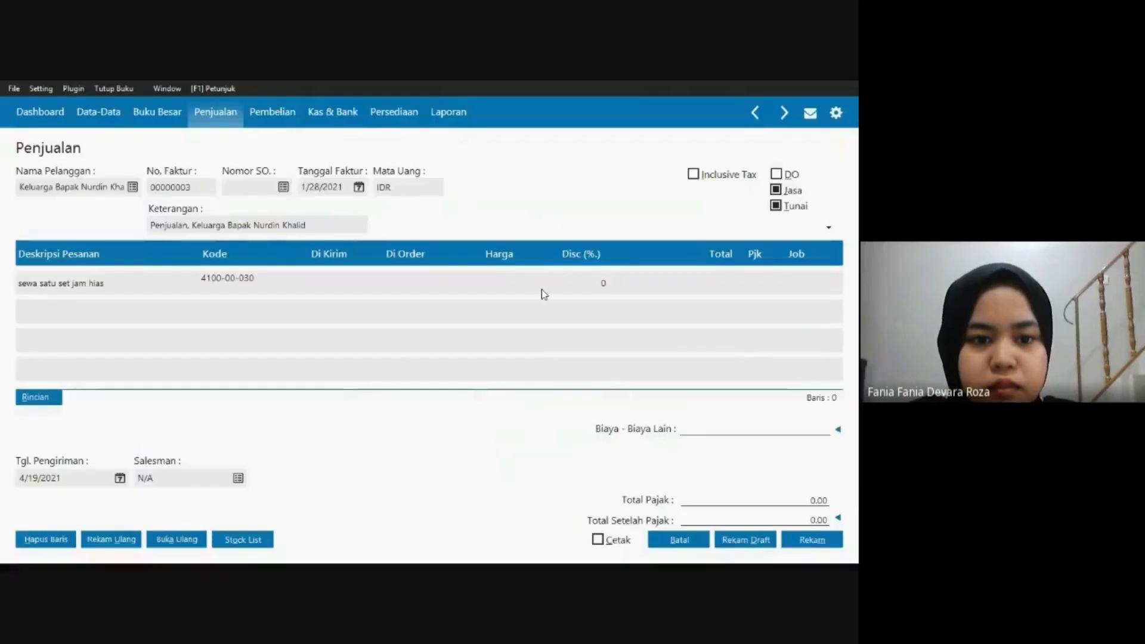
pyautogui.doubleClick(263, 280)
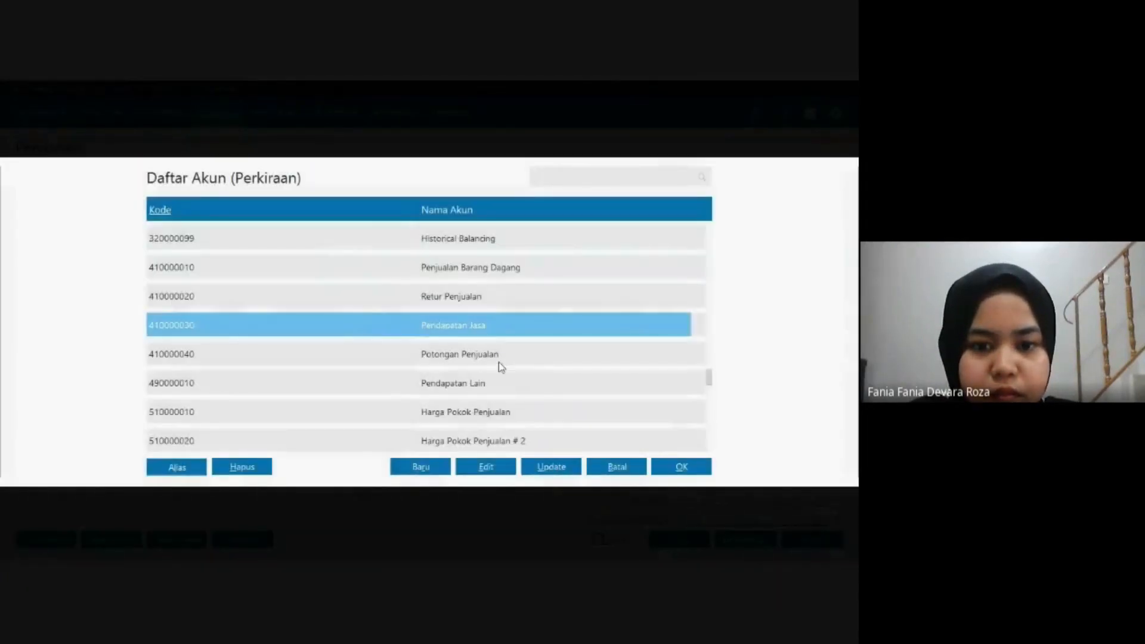
pyautogui.click(670, 467)
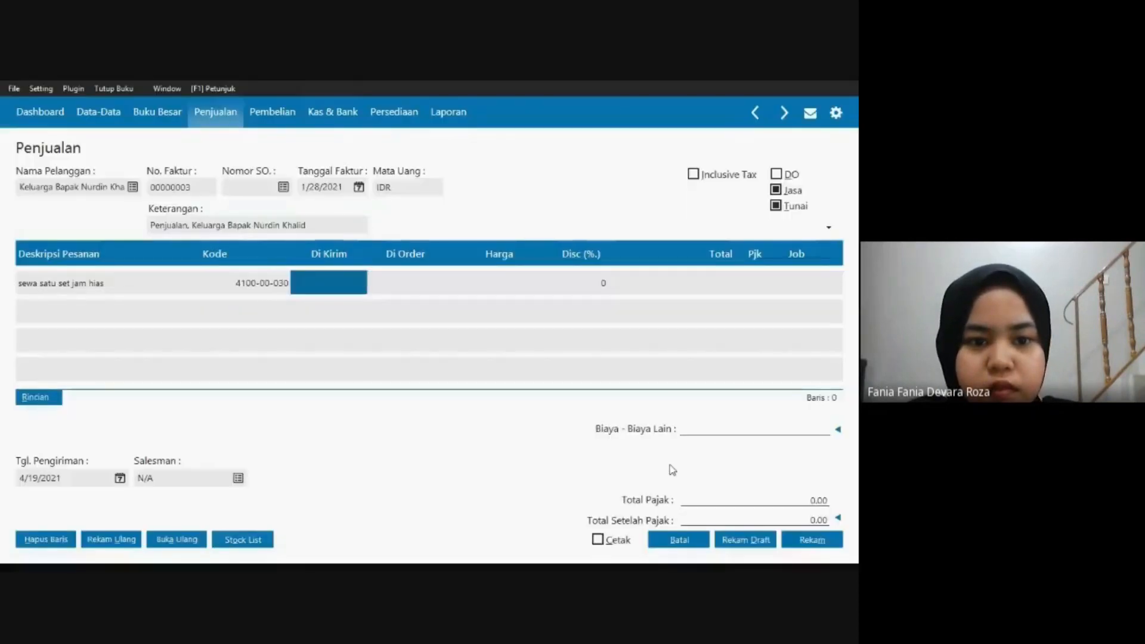
# Set the rental line's delivered quantity to 1 and its price to 5,000,000, checking the amount in Transaksi 13 of SOAL UTS.pdf.
pyautogui.write('1')
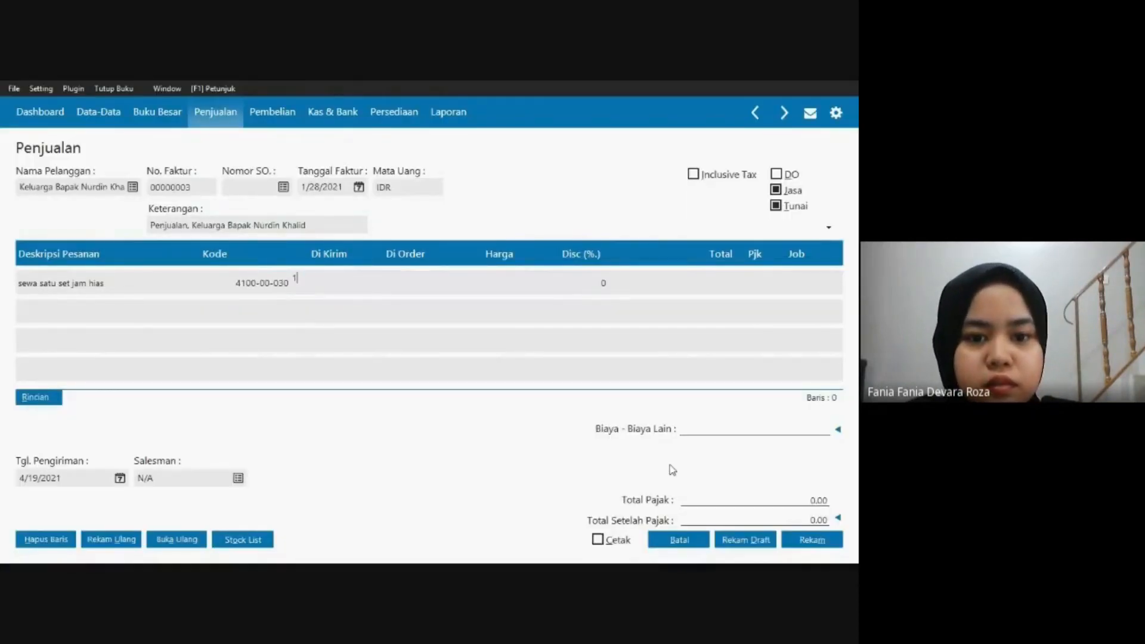
pyautogui.press('Tab')
pyautogui.hotkey('alt', 'Tab')
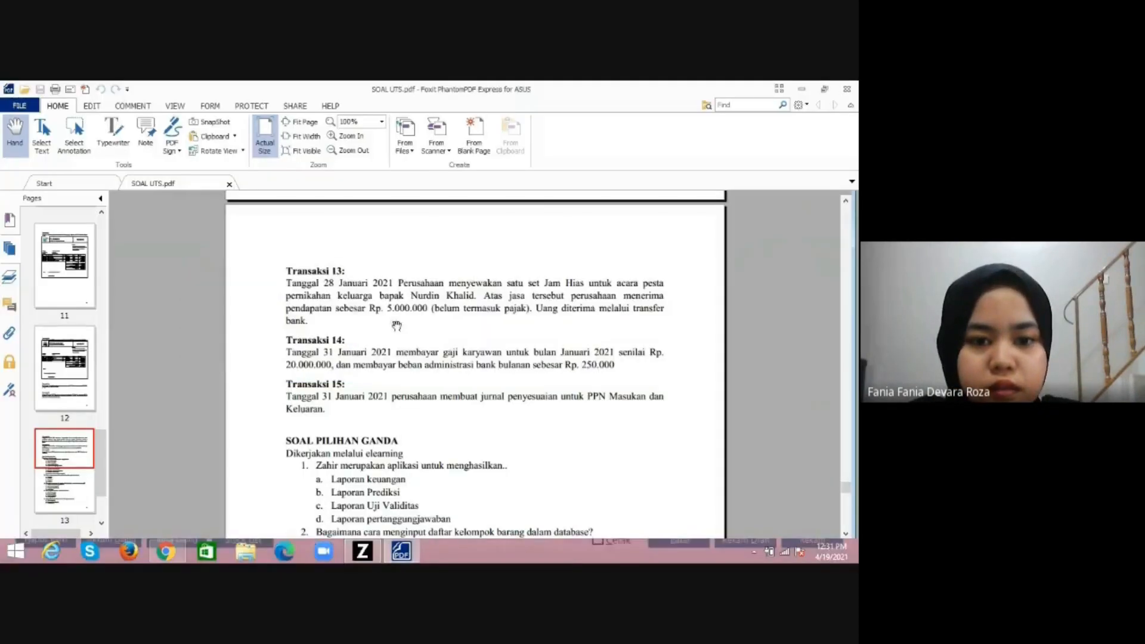
pyautogui.moveTo(371, 553)
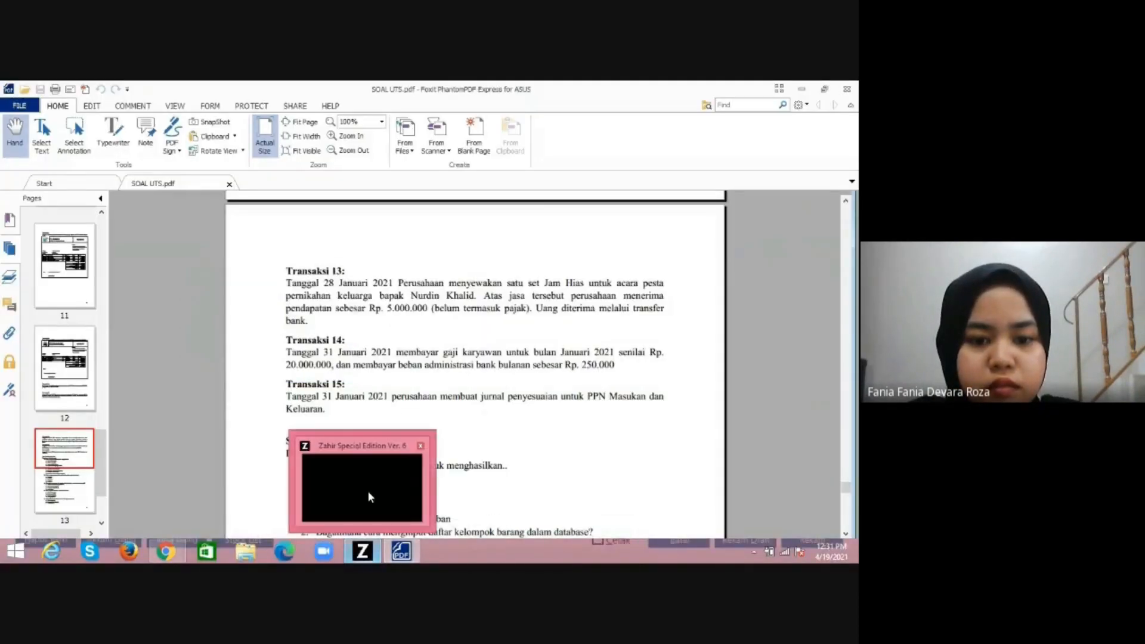
pyautogui.click(367, 492)
pyautogui.write('5,0')
pyautogui.write('00')
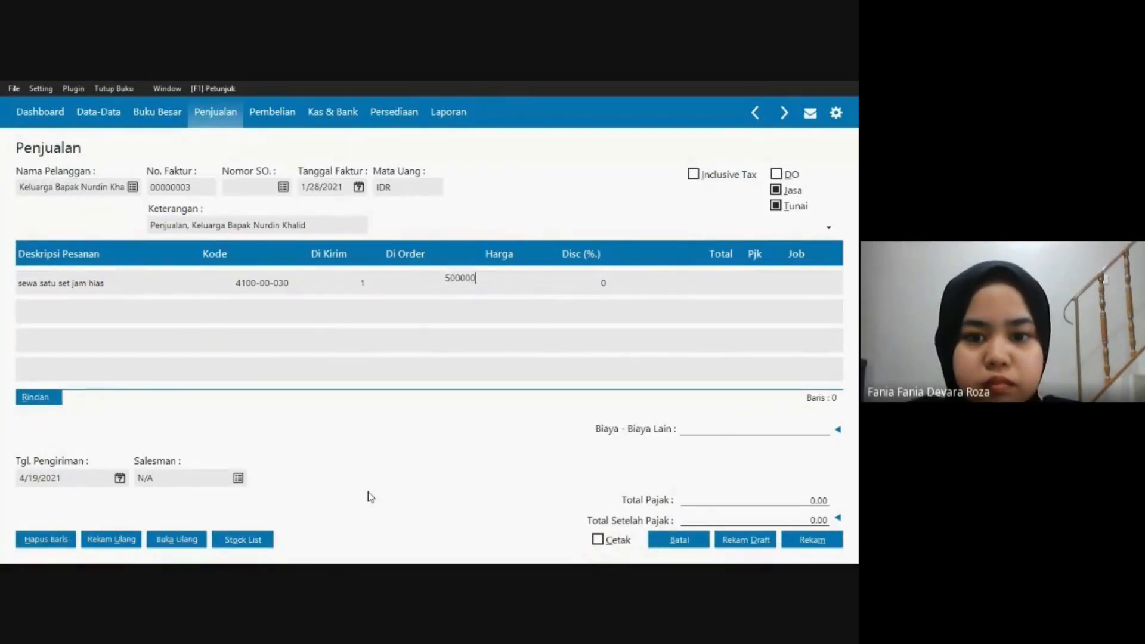
pyautogui.write(',000')
pyautogui.press('Tab')
pyautogui.press('Tab')
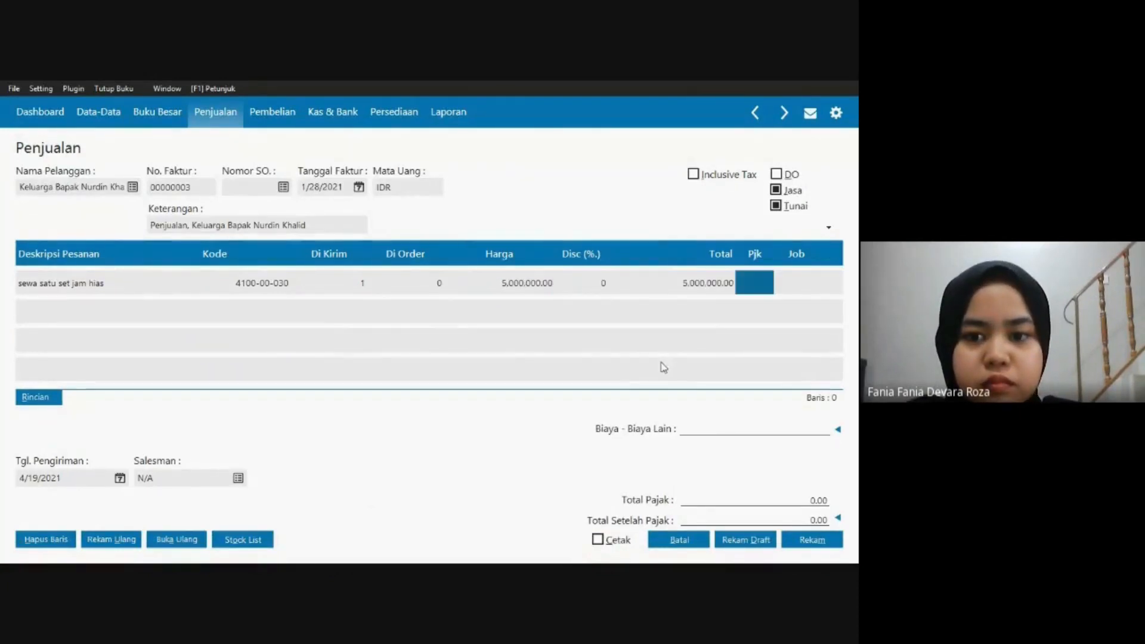
# Apply the VAT (Value Added Tax) code to the clock rental line and complete the line.
pyautogui.click(757, 285)
pyautogui.doubleClick(757, 284)
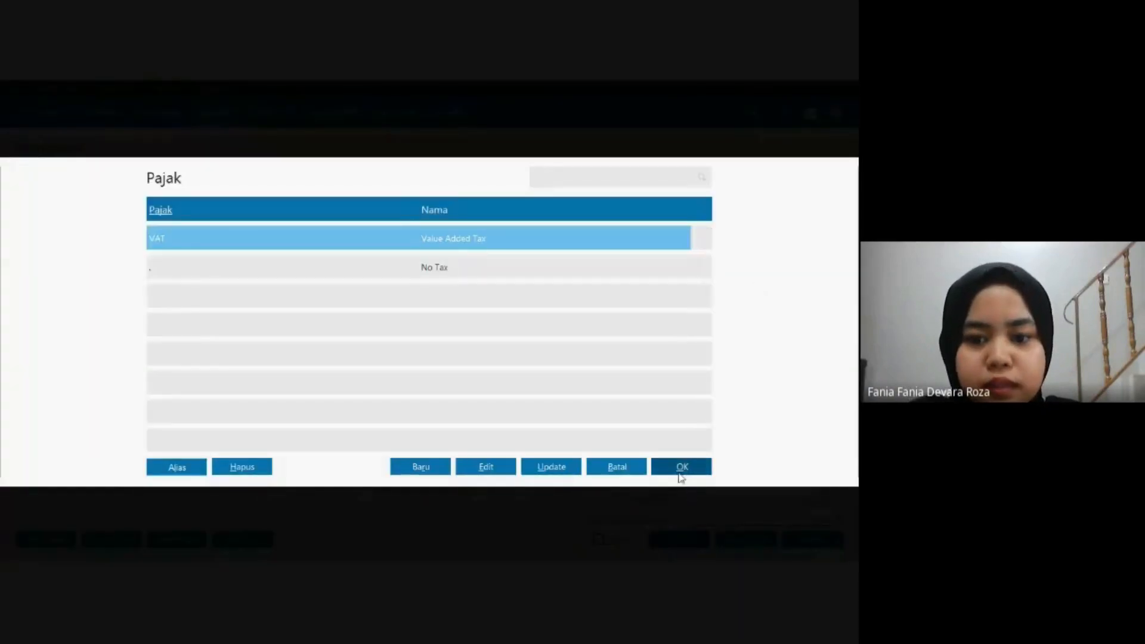
pyautogui.click(682, 466)
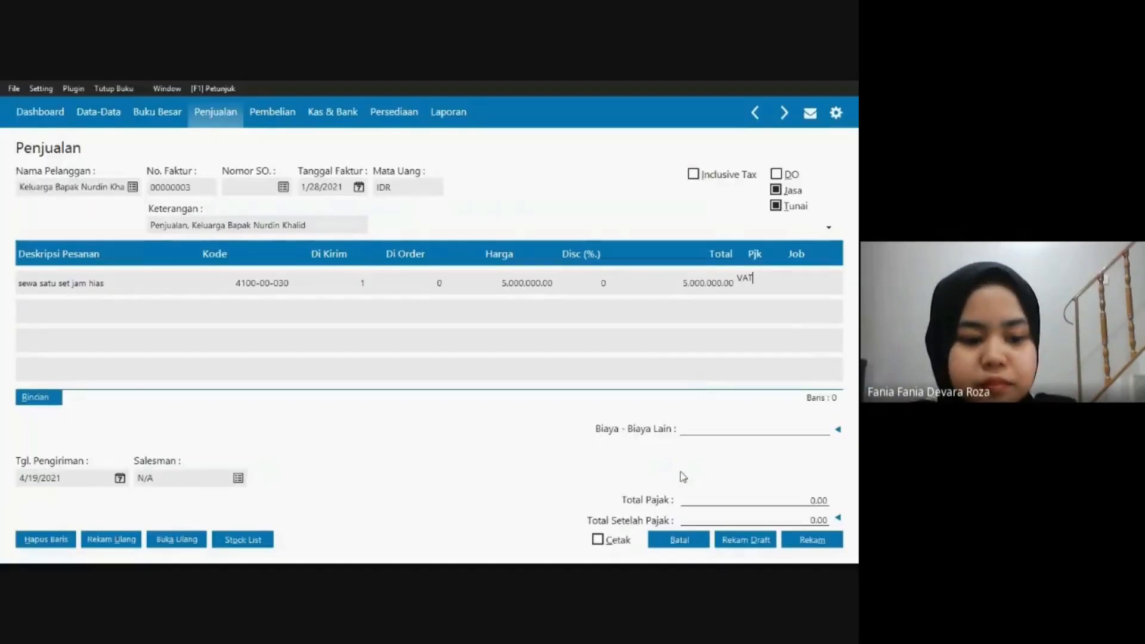
pyautogui.press('Tab')
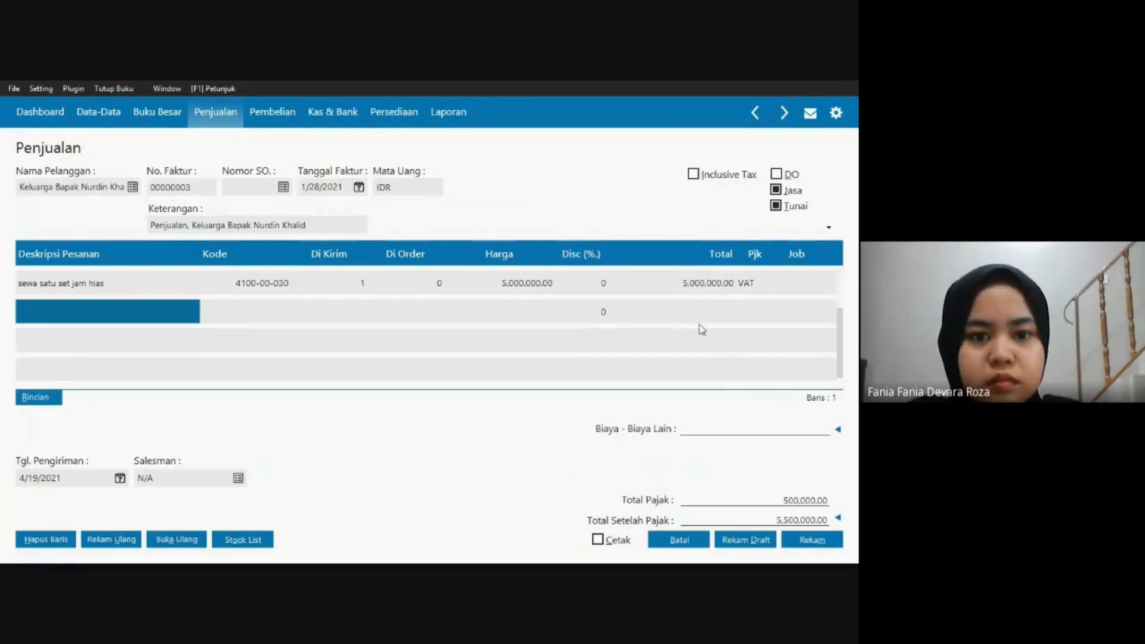
# Compare the invoice with Transaksi 13 in SOAL UTS.pdf, record it in Zahir Accounting and leave the new blank invoice form.
pyautogui.hotkey('alt', 'Tab')
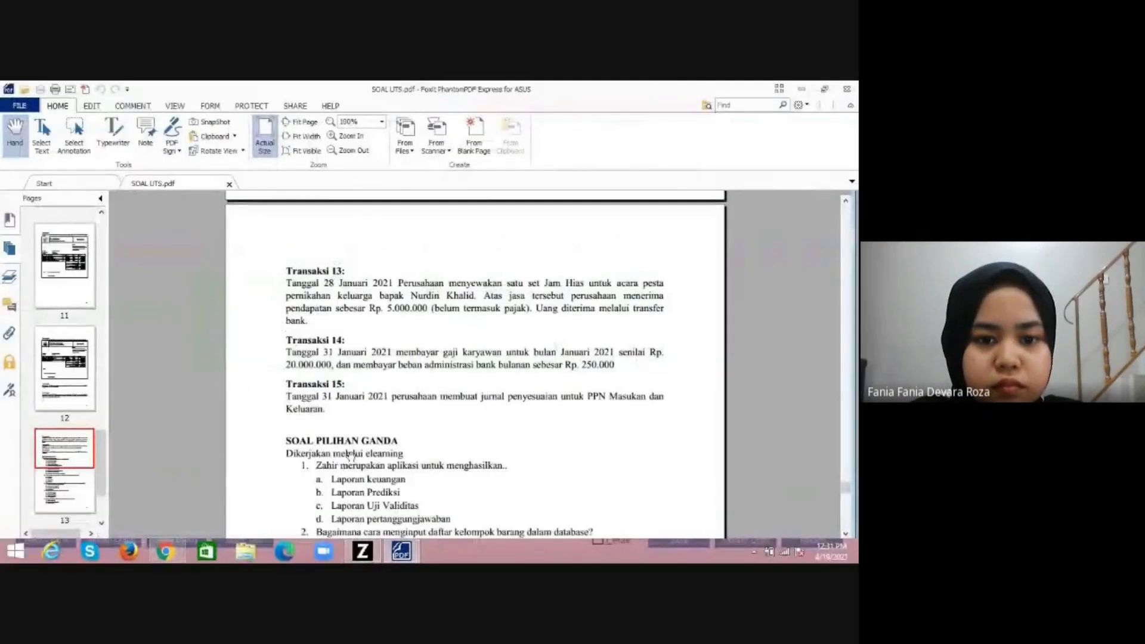
pyautogui.moveTo(361, 551)
pyautogui.click(357, 489)
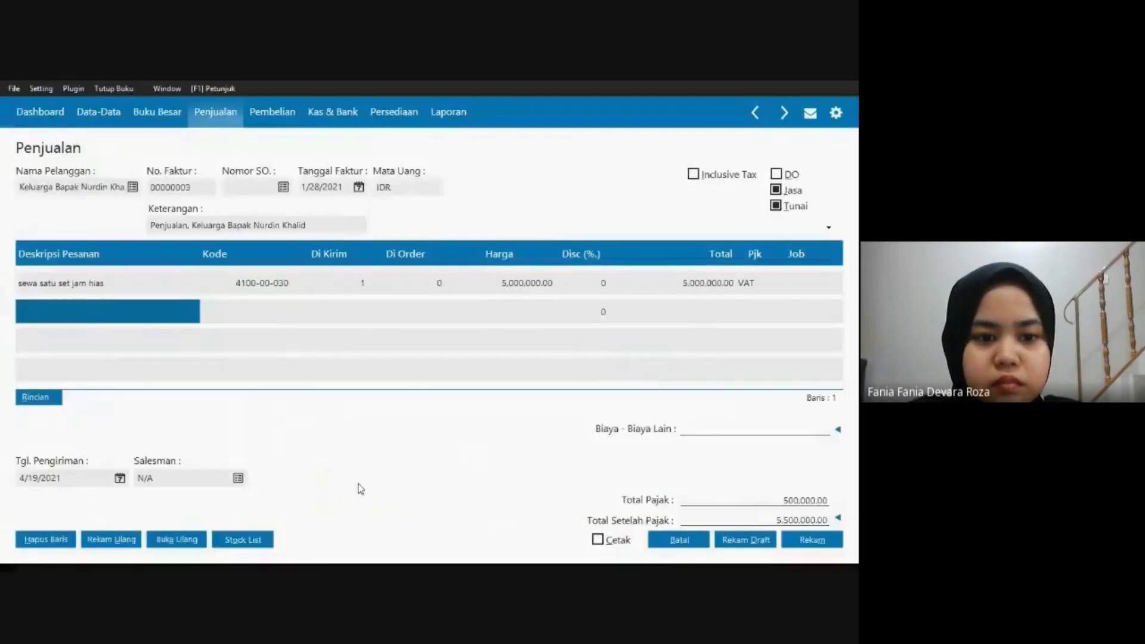
pyautogui.click(801, 541)
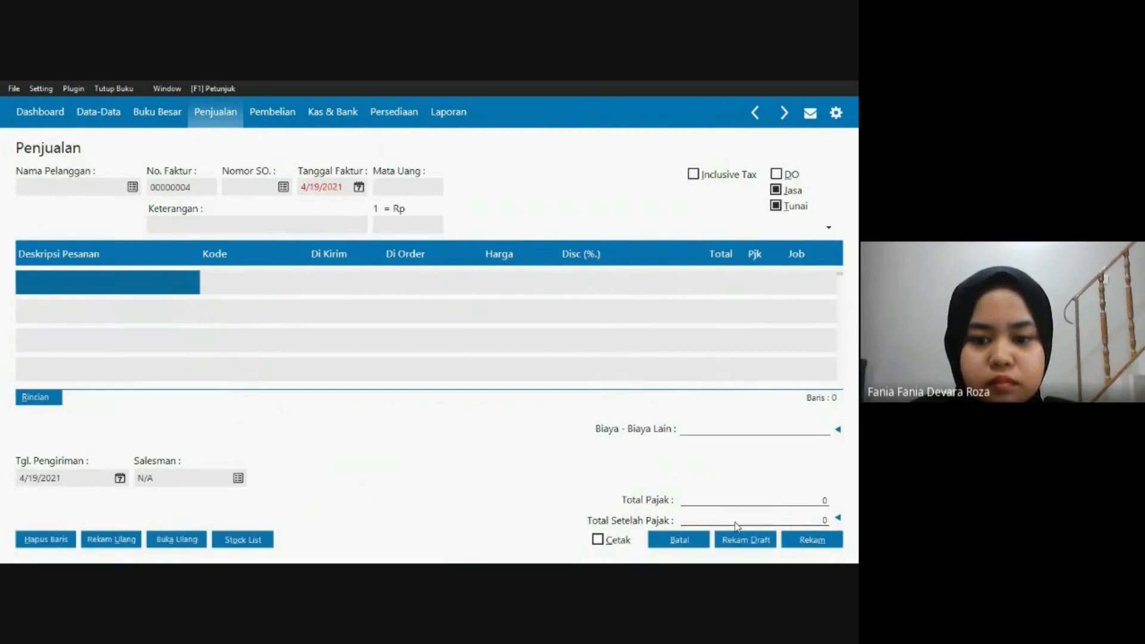
pyautogui.click(682, 540)
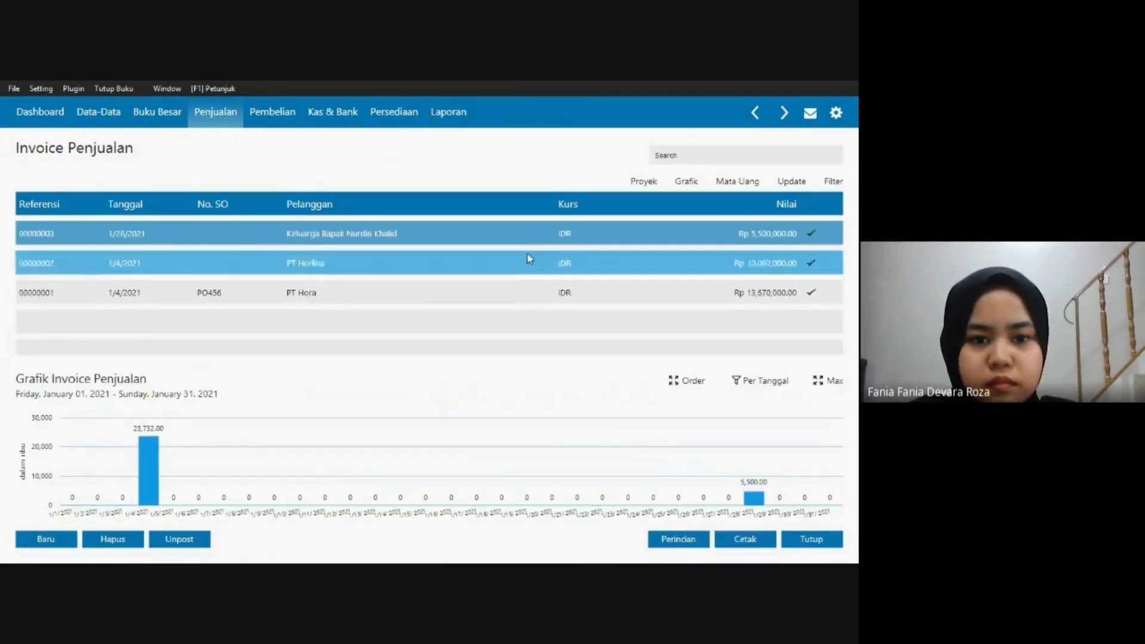
# Review the journal voucher of the 1/28/2021 rental invoice and close the Invoice Penjualan list.
pyautogui.rightClick(511, 236)
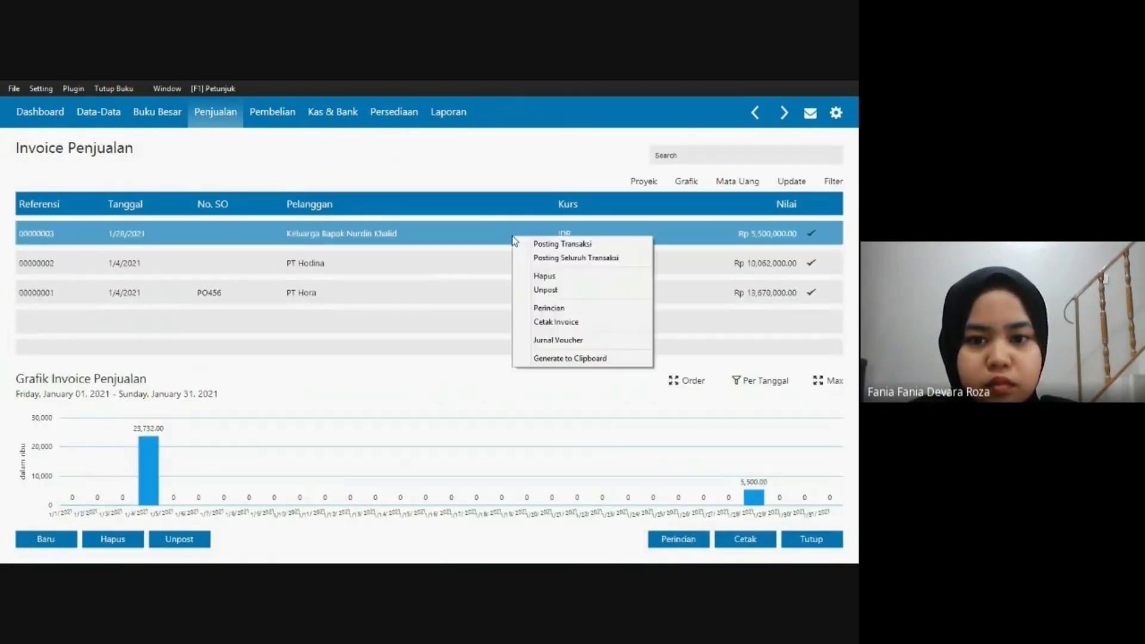
pyautogui.click(527, 339)
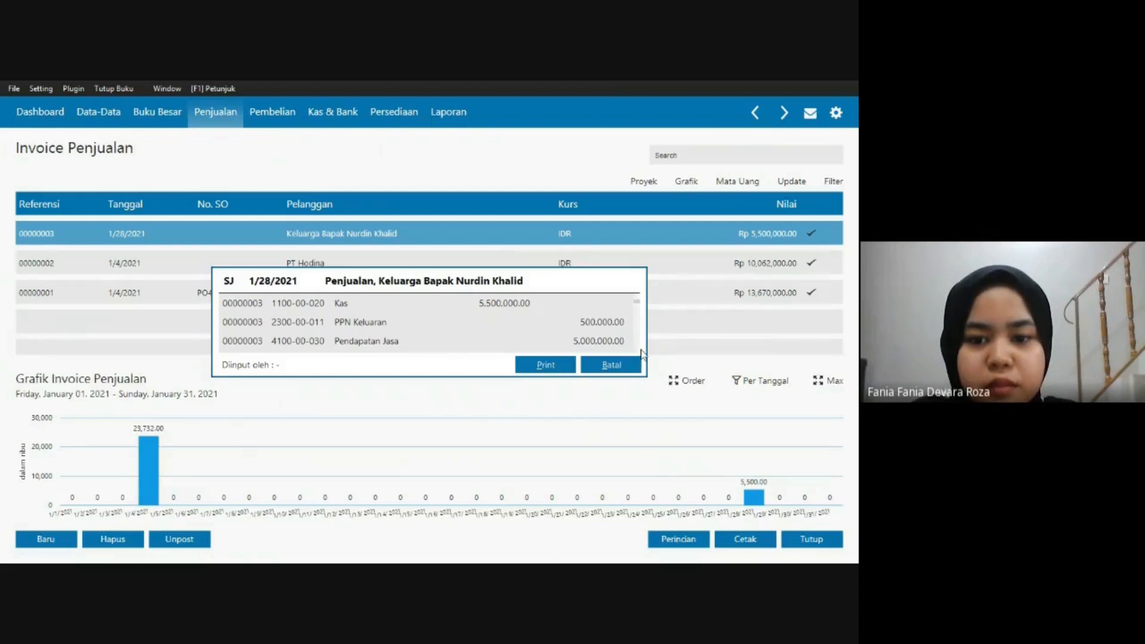
pyautogui.click(611, 364)
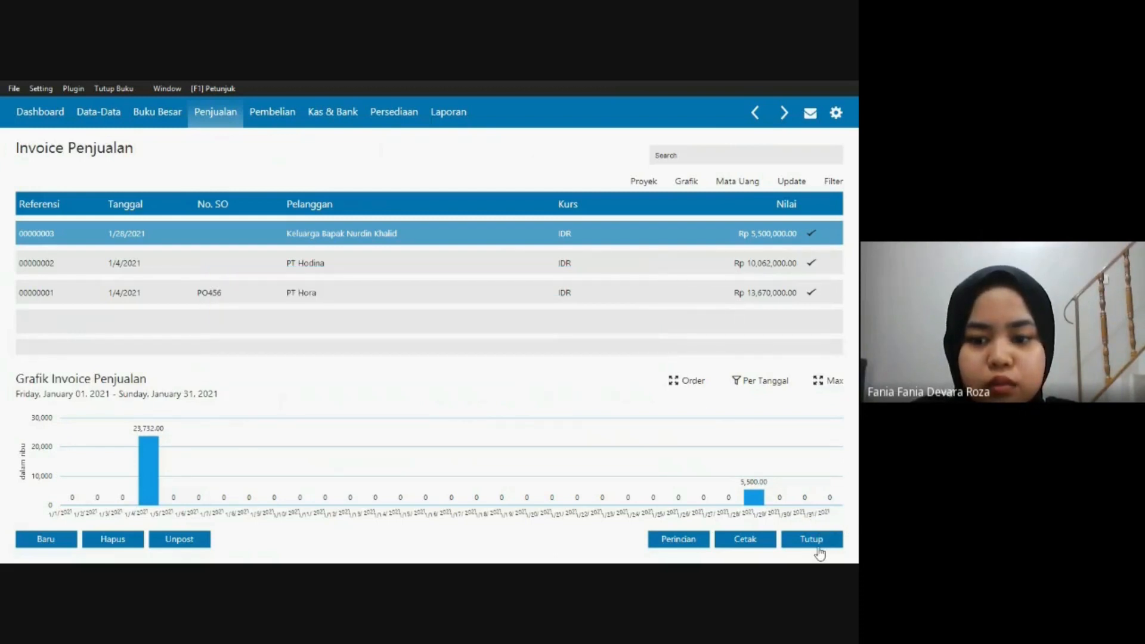
pyautogui.click(819, 549)
# Read Transaksi 14 in SOAL UTS.pdf, and start a new Kas Keluar entry in Zahir Accounting.
pyautogui.hotkey('alt', 'Tab')
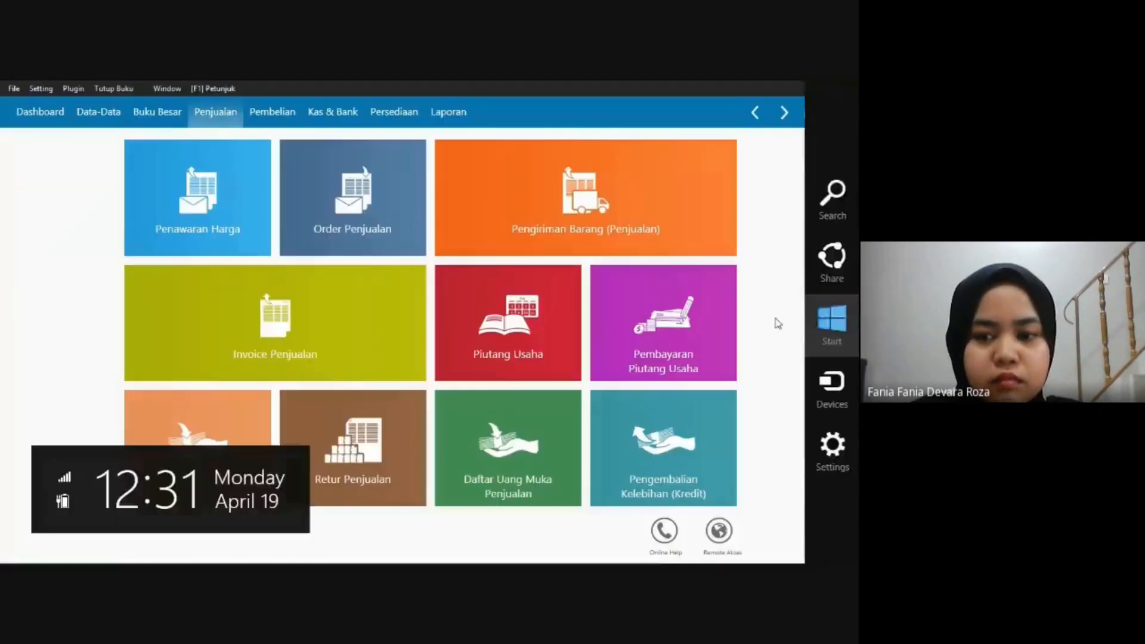
pyautogui.click(775, 319)
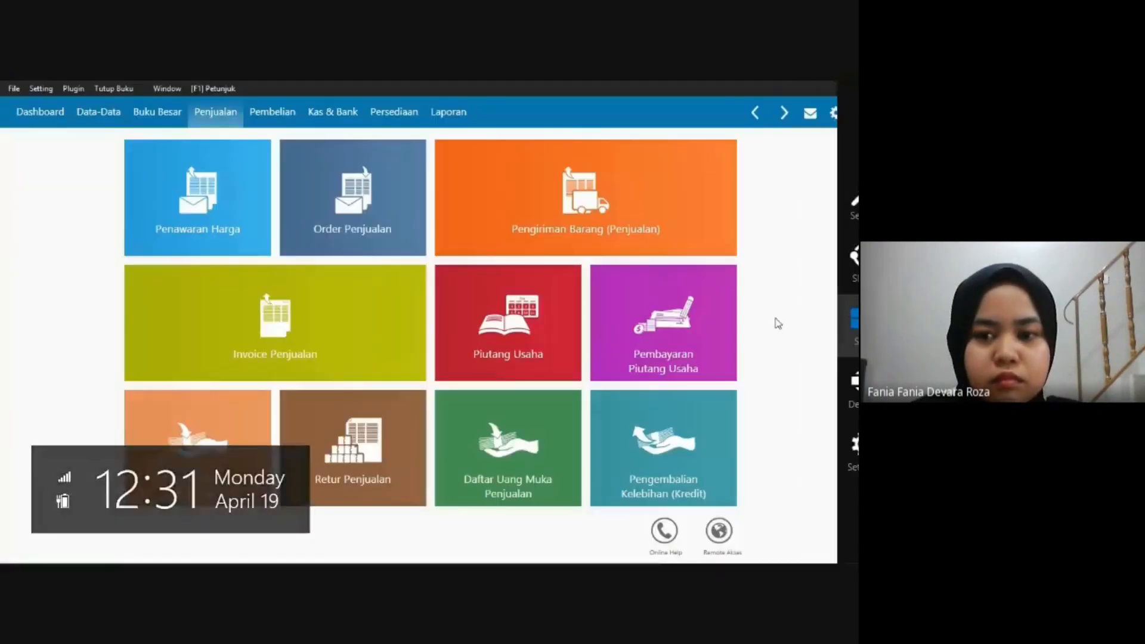
pyautogui.hotkey('alt', 'Tab')
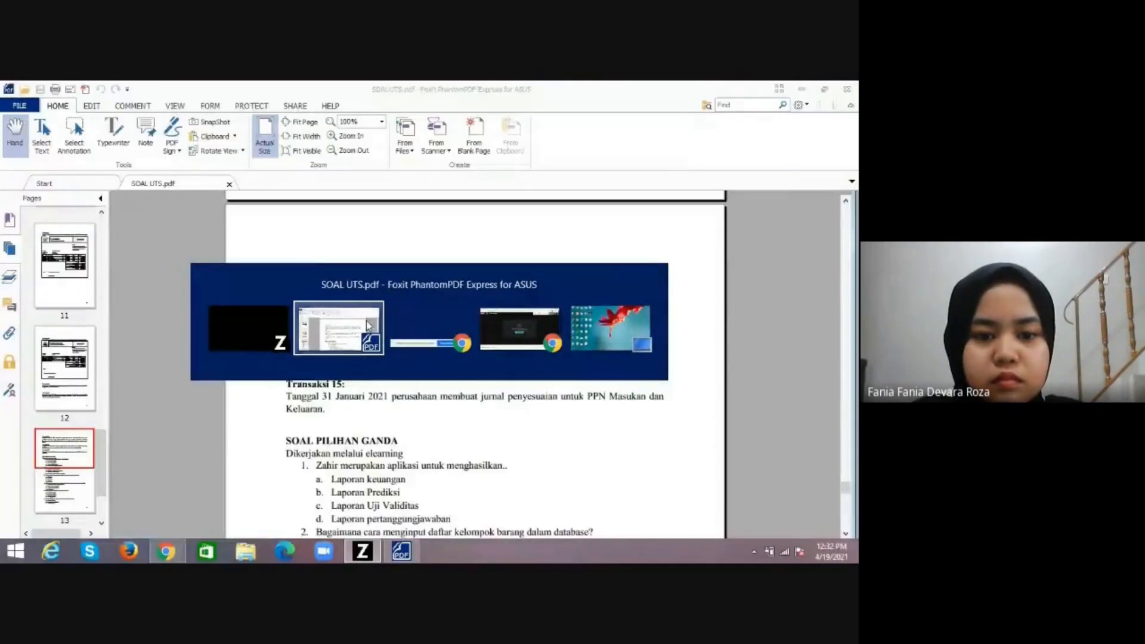
pyautogui.click(368, 325)
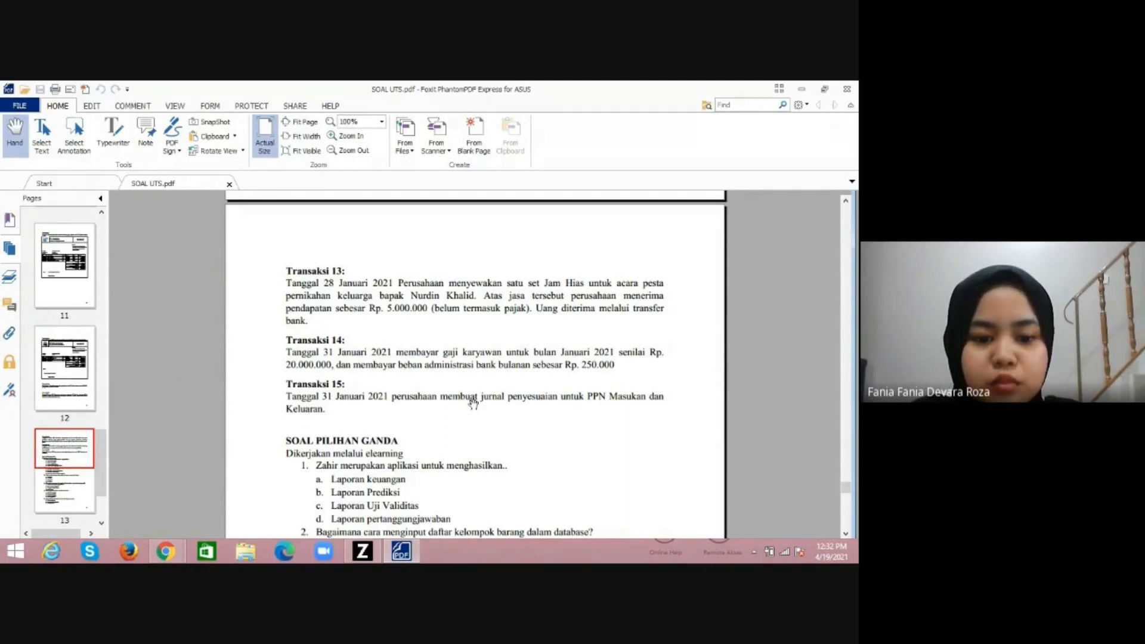
pyautogui.click(362, 551)
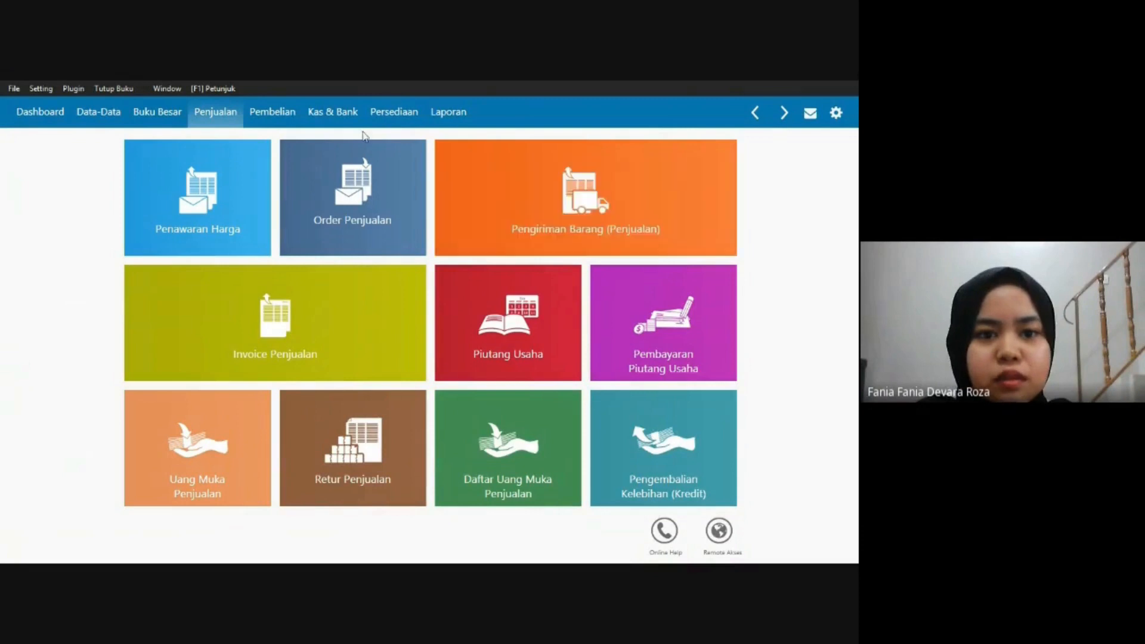
pyautogui.click(345, 120)
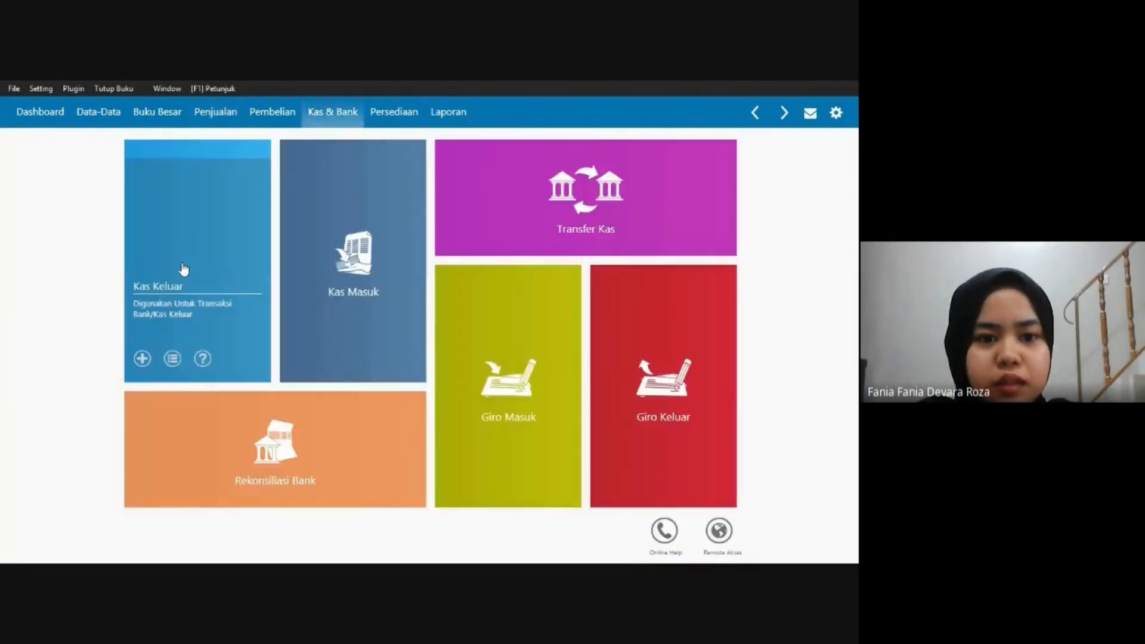
pyautogui.click(183, 269)
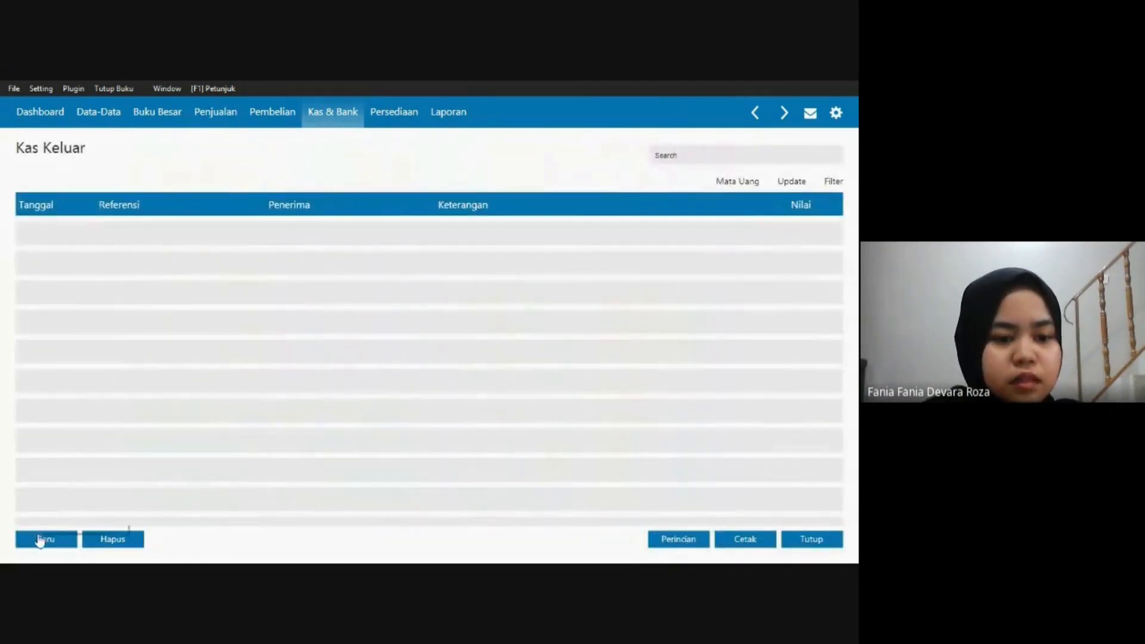
pyautogui.click(38, 536)
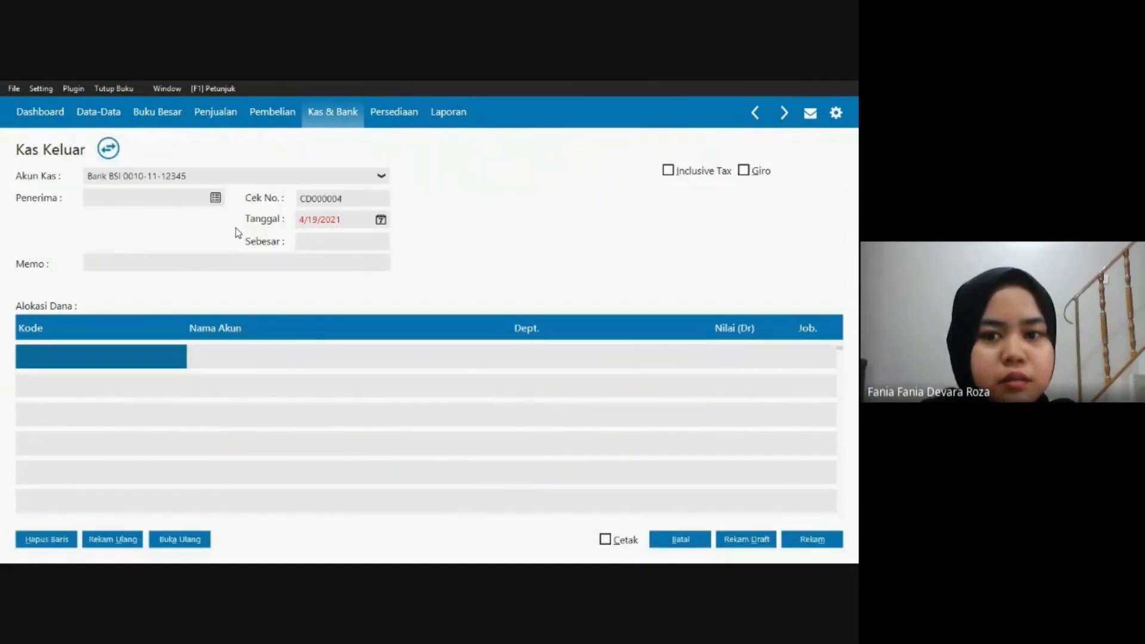
# Create an Employee record named Karyawan despite the incomplete NPWP/NIK and choose it as the Penerima of the cash payment.
pyautogui.click(216, 200)
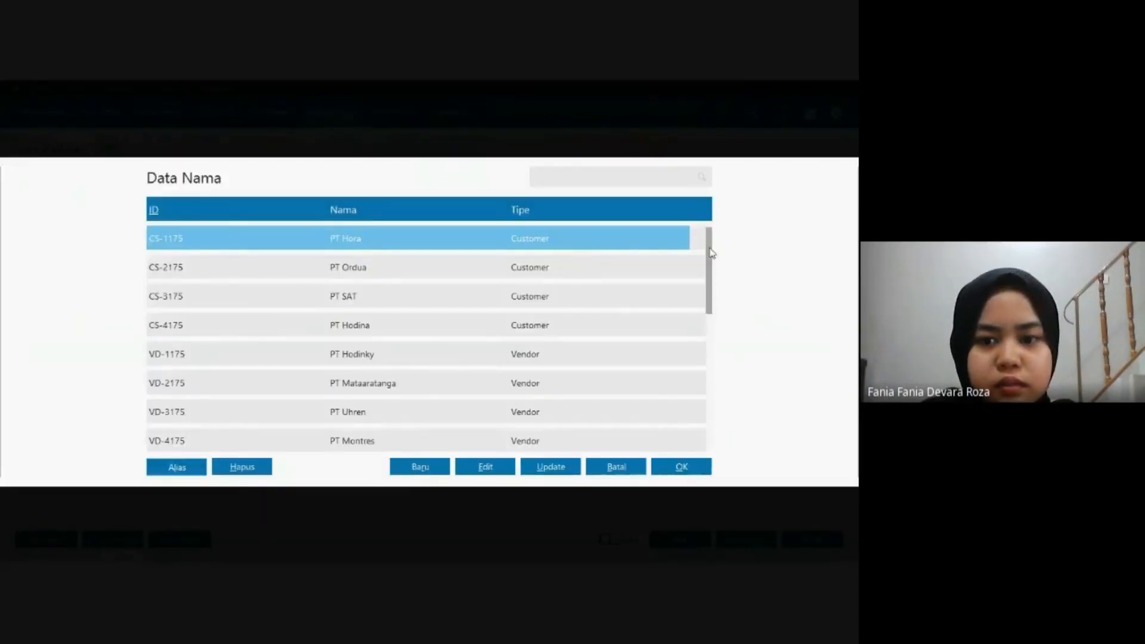
pyautogui.moveTo(709, 253); pyautogui.dragTo(709, 390)
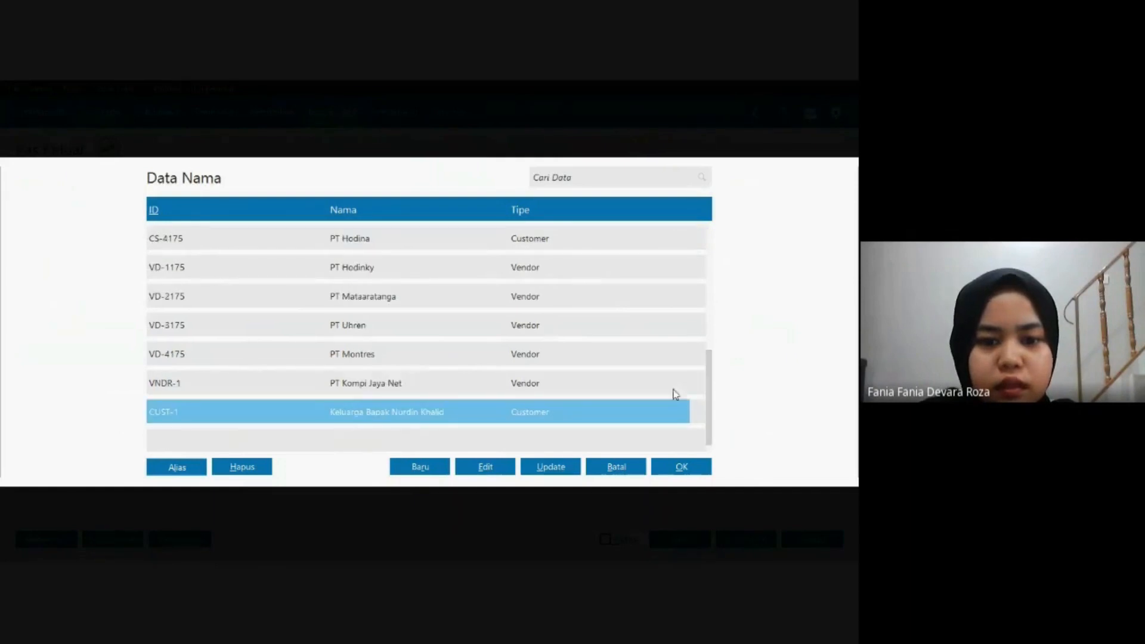
pyautogui.click(435, 468)
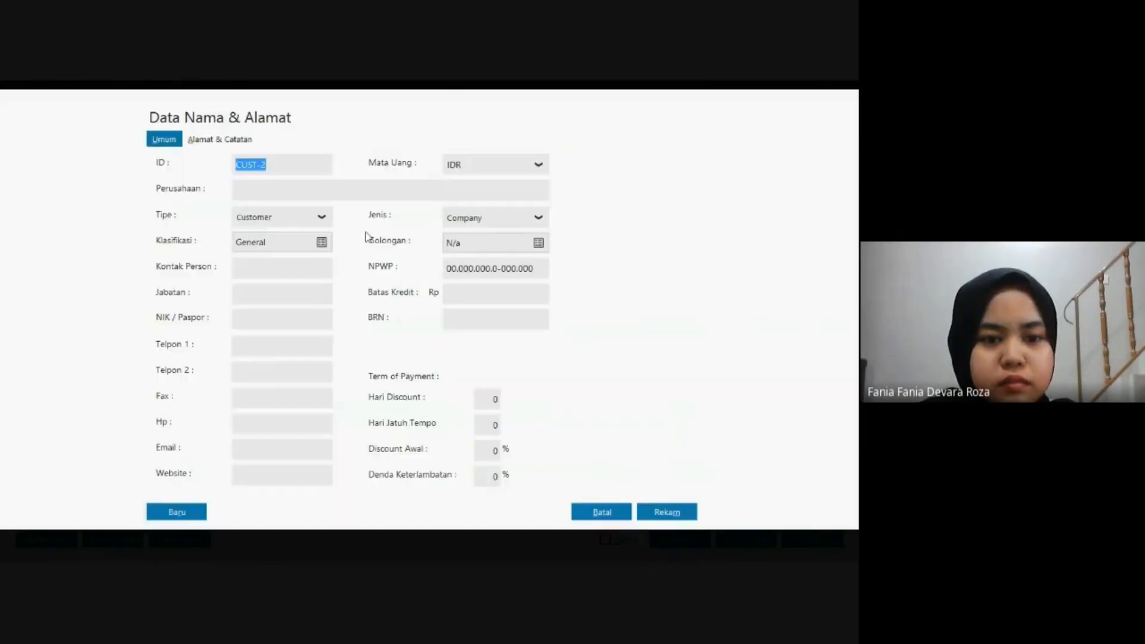
pyautogui.click(322, 218)
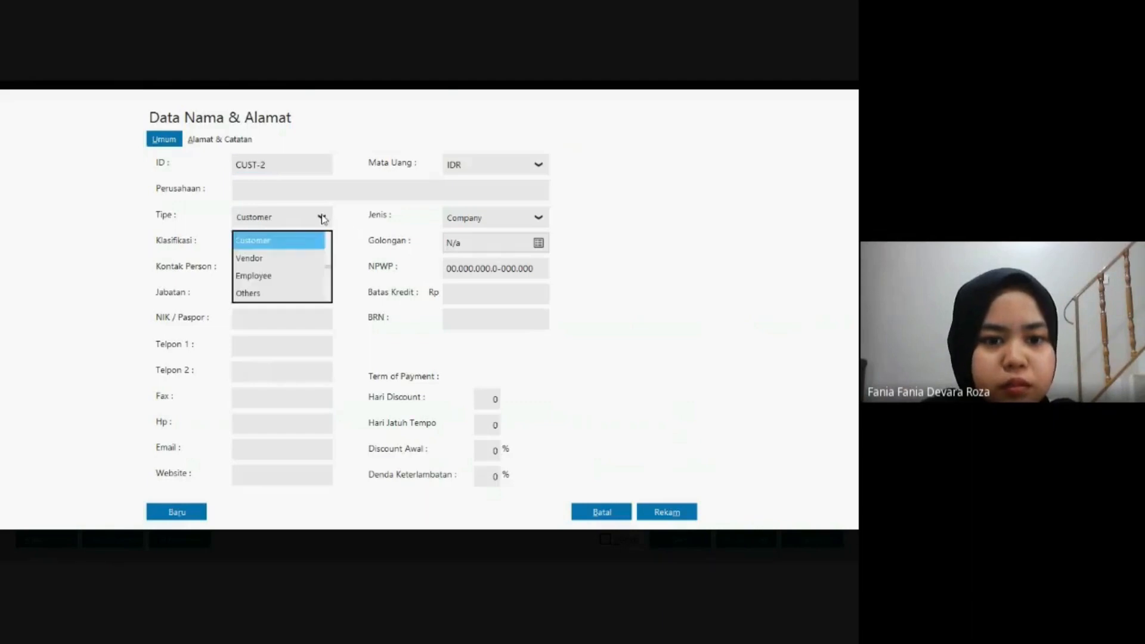
pyautogui.click(305, 274)
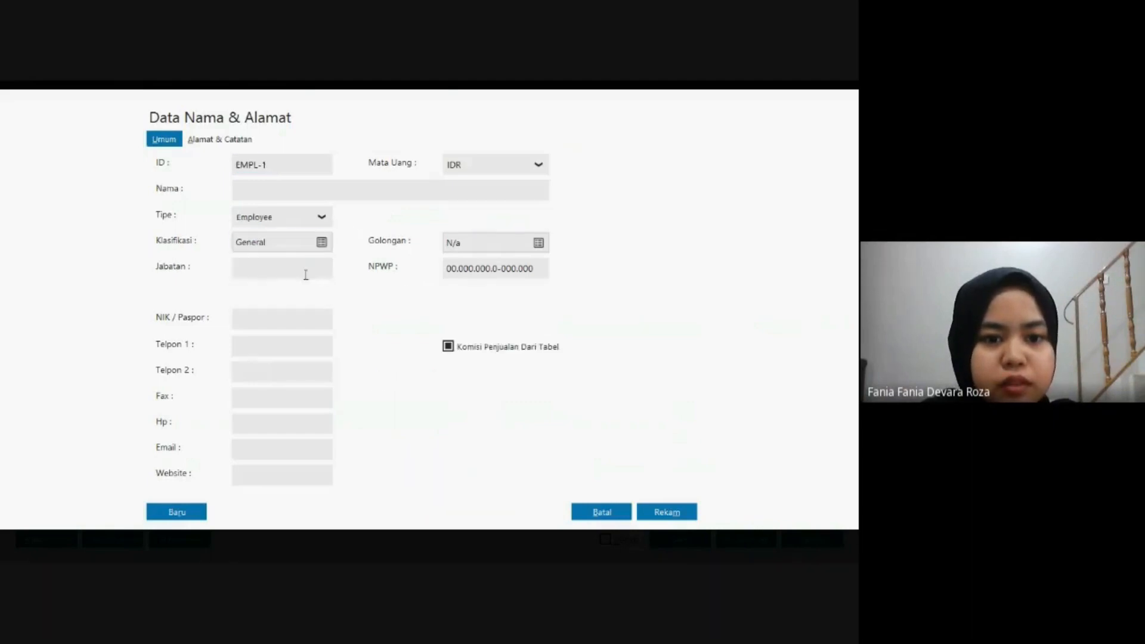
pyautogui.click(281, 194)
pyautogui.write('Karya')
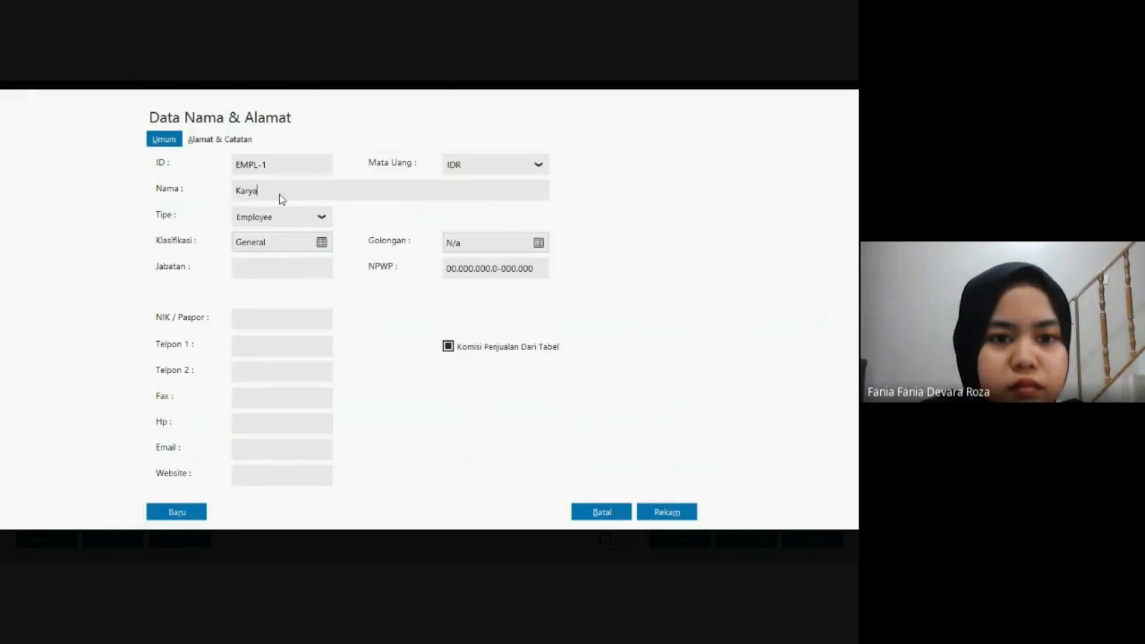
pyautogui.write('wan')
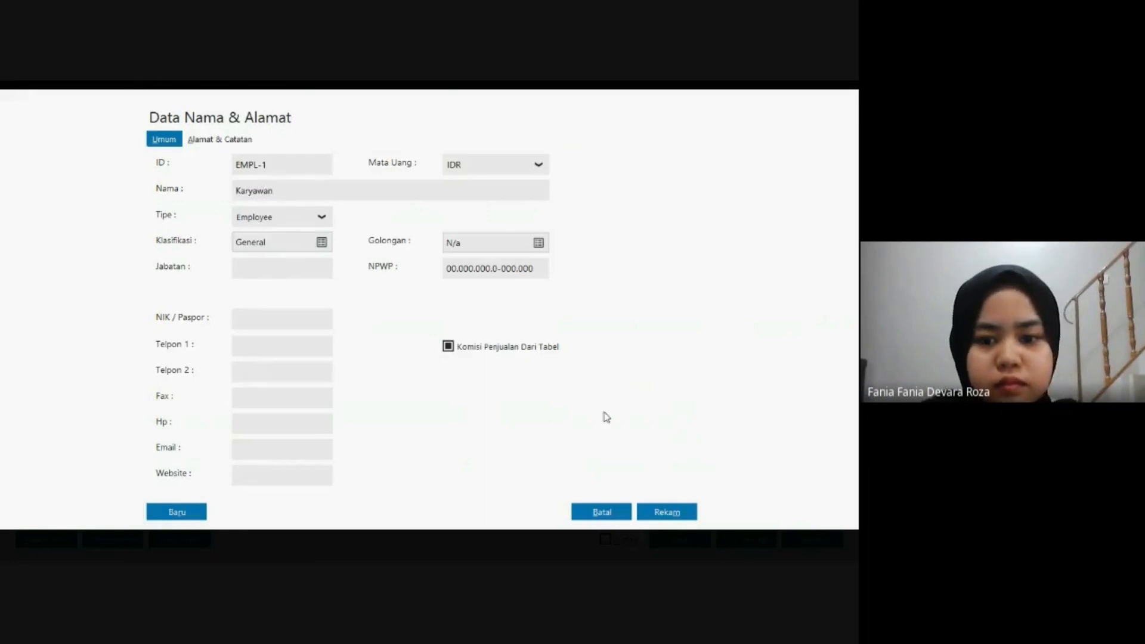
pyautogui.click(662, 511)
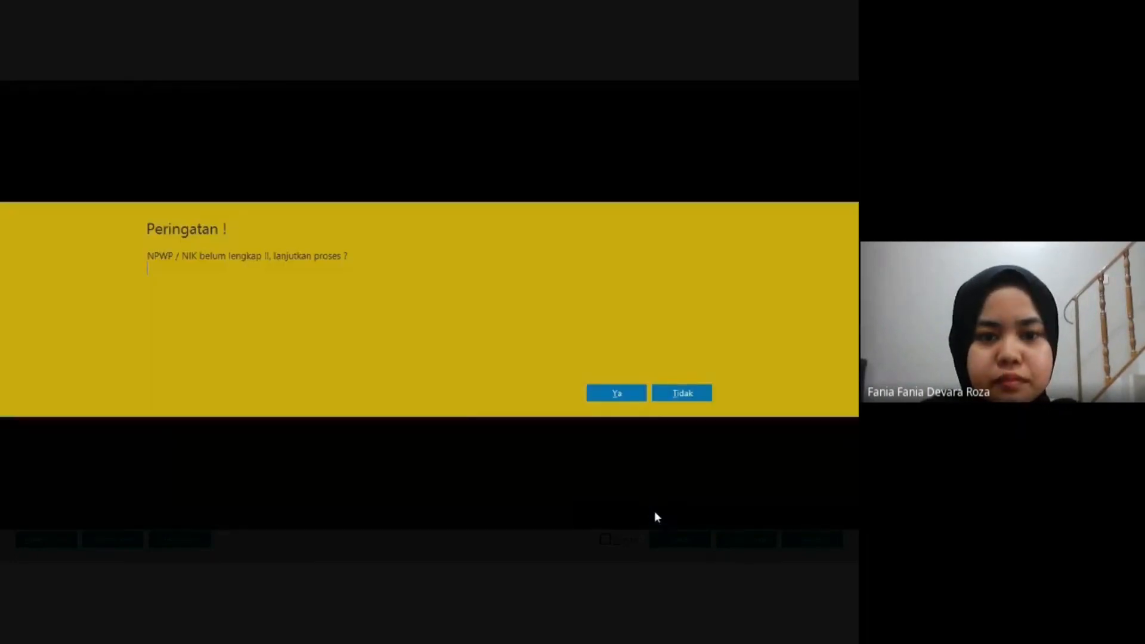
pyautogui.click(618, 394)
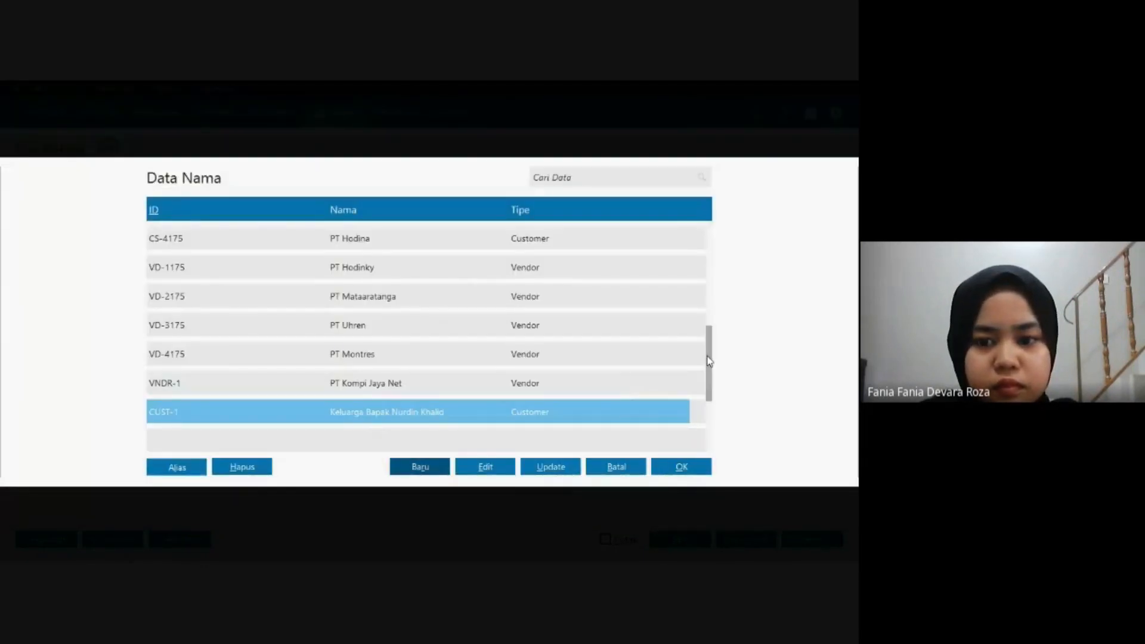
pyautogui.click(679, 470)
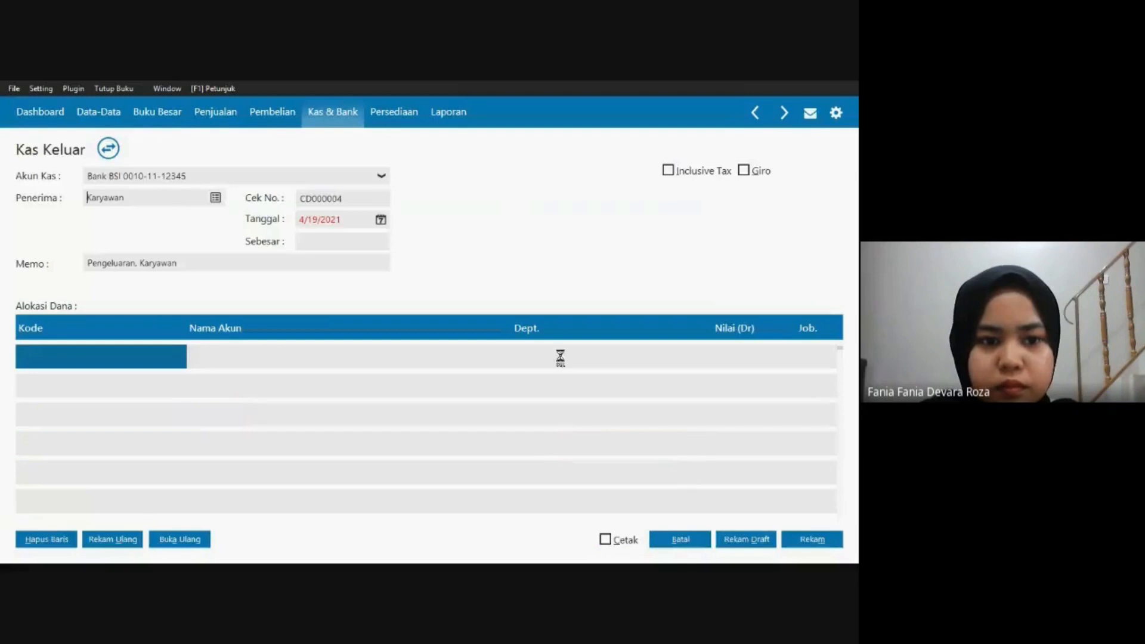
# Check the Transaksi 14 date in SOAL UTS.pdf and set the Kas Keluar date to 1/31/2021.
pyautogui.click(305, 221)
pyautogui.hotkey('alt', 'Tab')
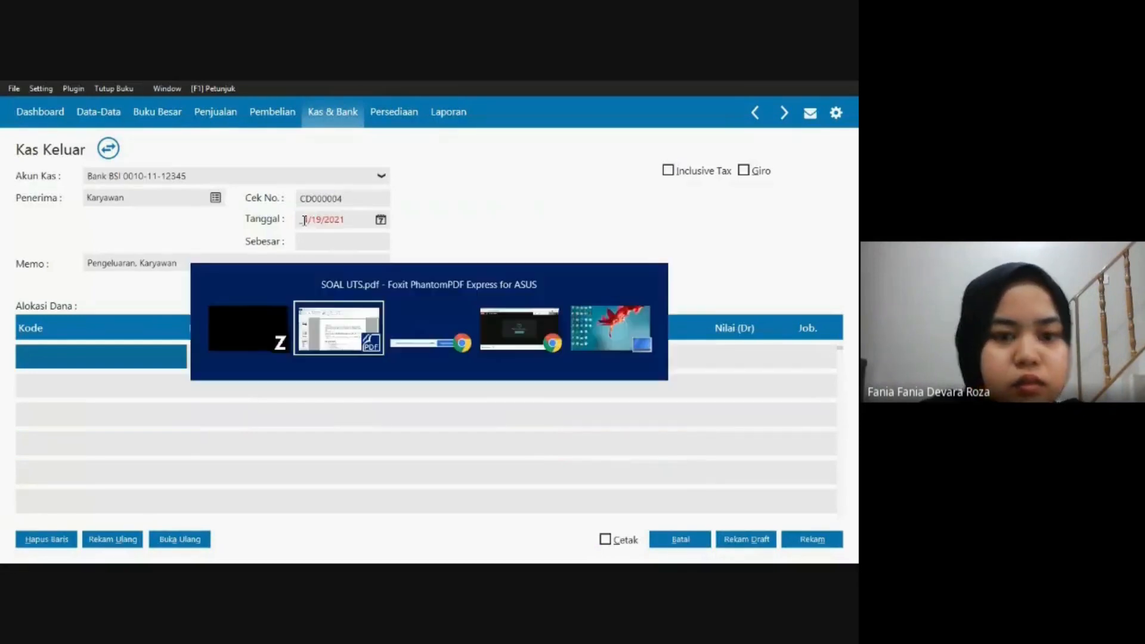
pyautogui.click(332, 321)
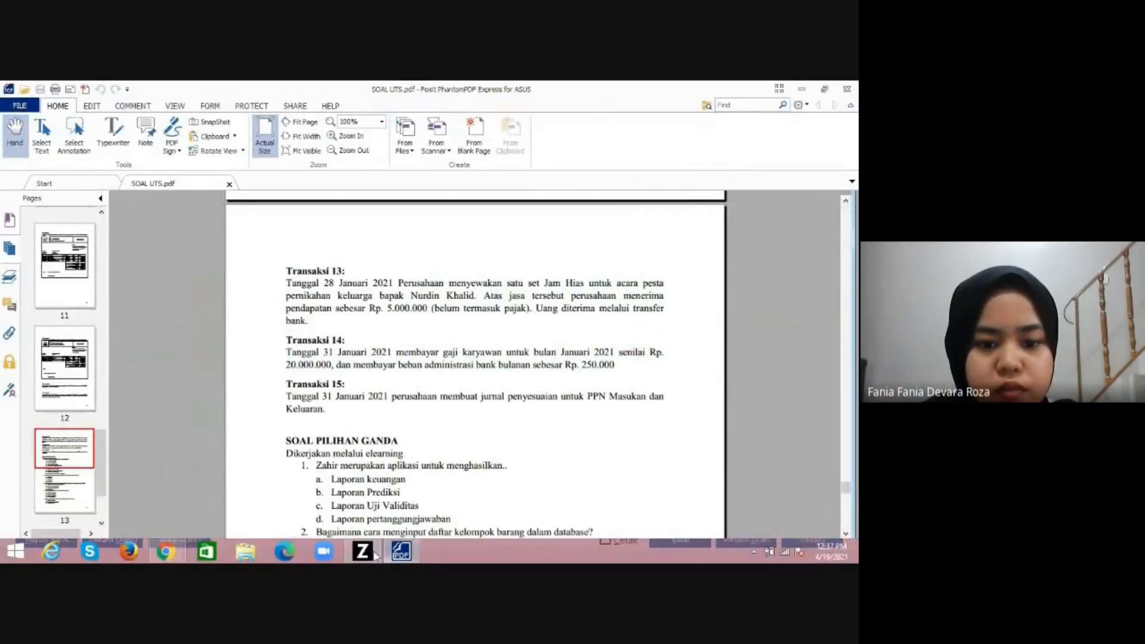
pyautogui.moveTo(375, 556)
pyautogui.click(370, 488)
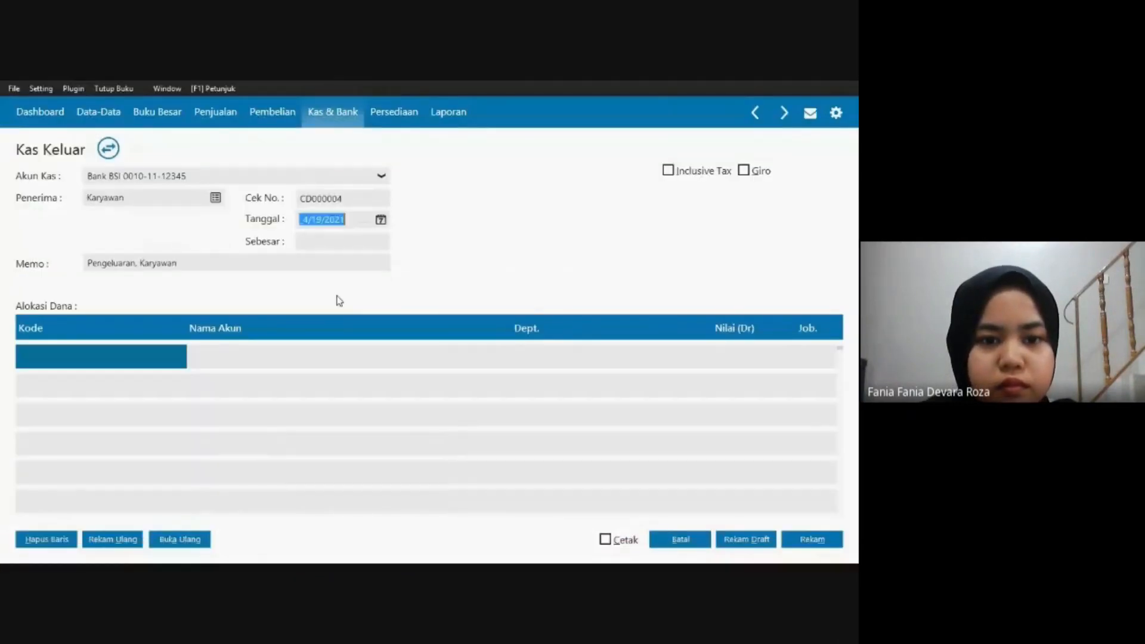
pyautogui.click(302, 220)
pyautogui.write('0131')
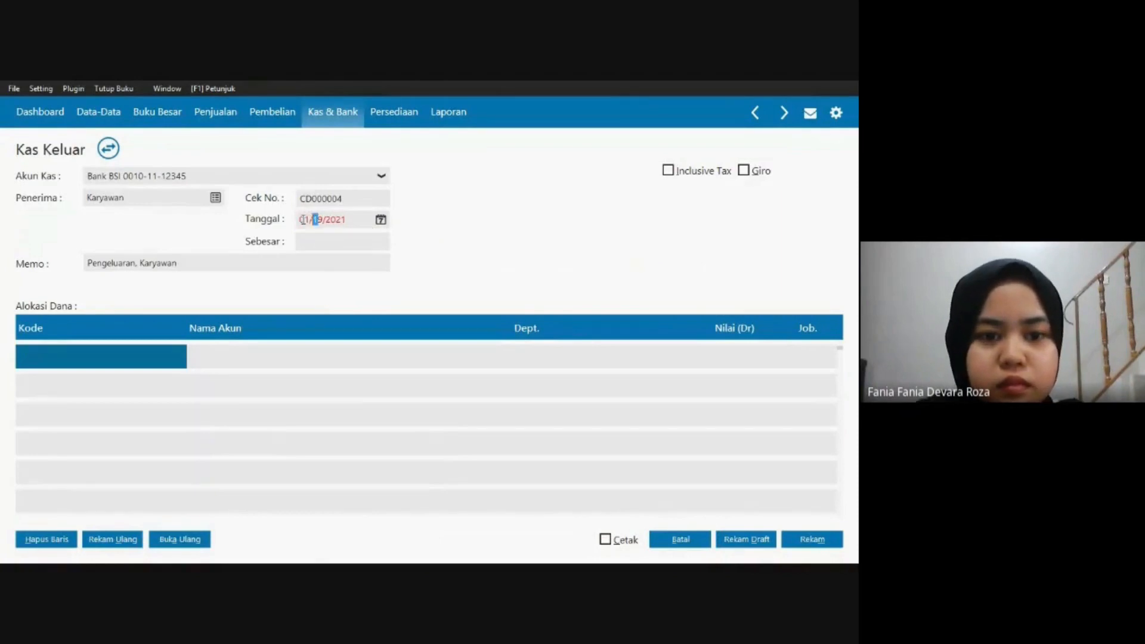
pyautogui.doubleClick(287, 263)
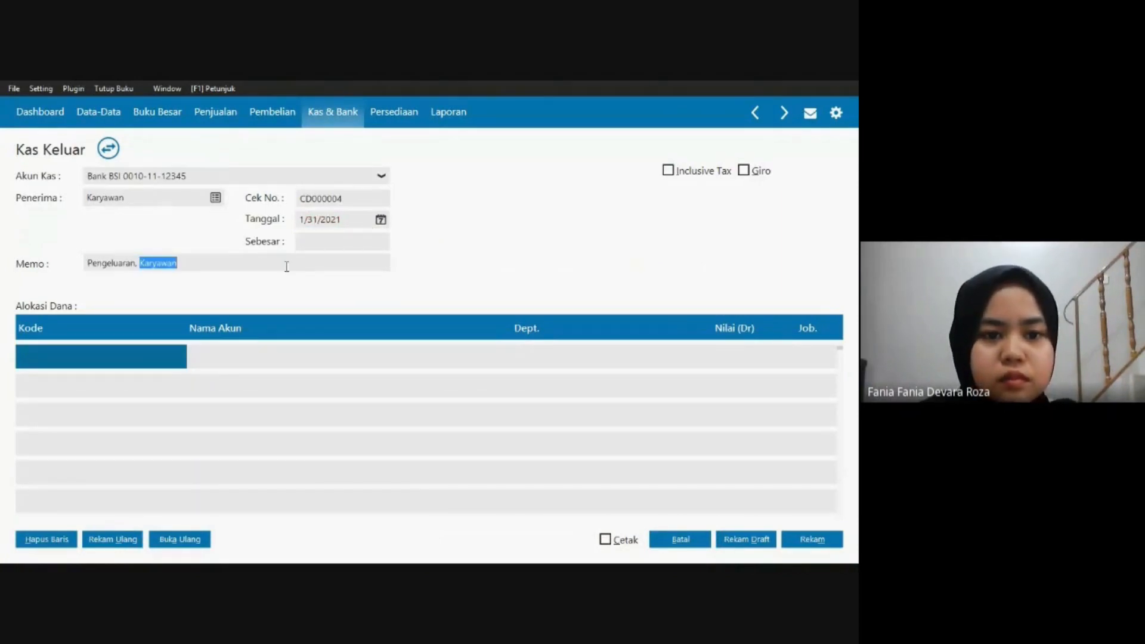
pyautogui.click(383, 222)
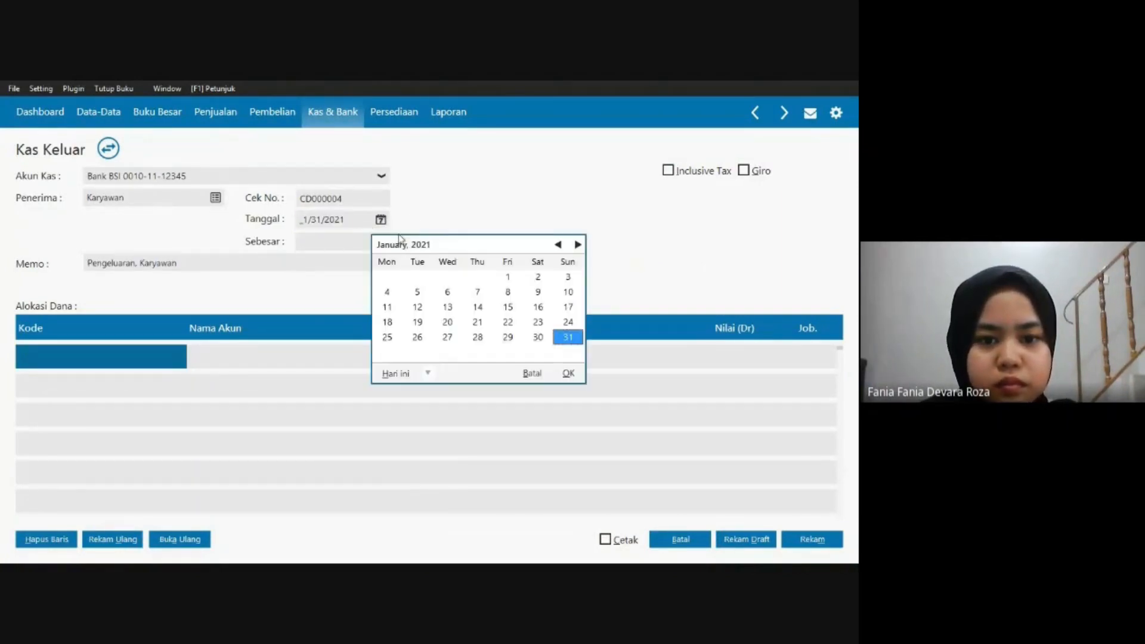
pyautogui.click(567, 373)
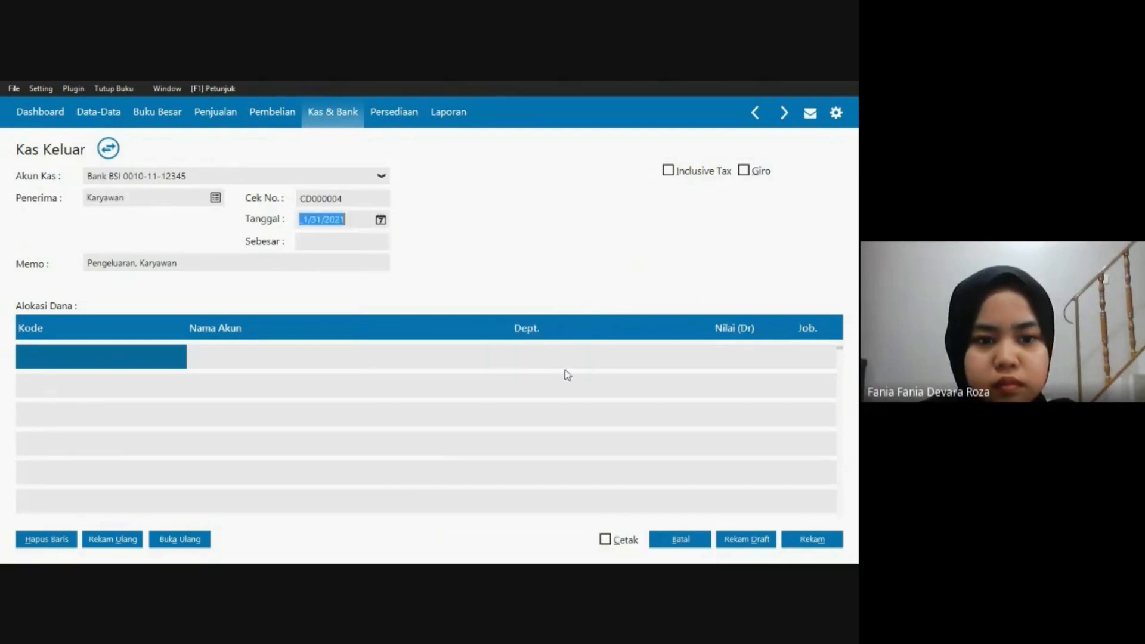
# Allocate the first Alokasi Dana line to the Beban Gaji & Upah account, code 620000010.
pyautogui.click(50, 366)
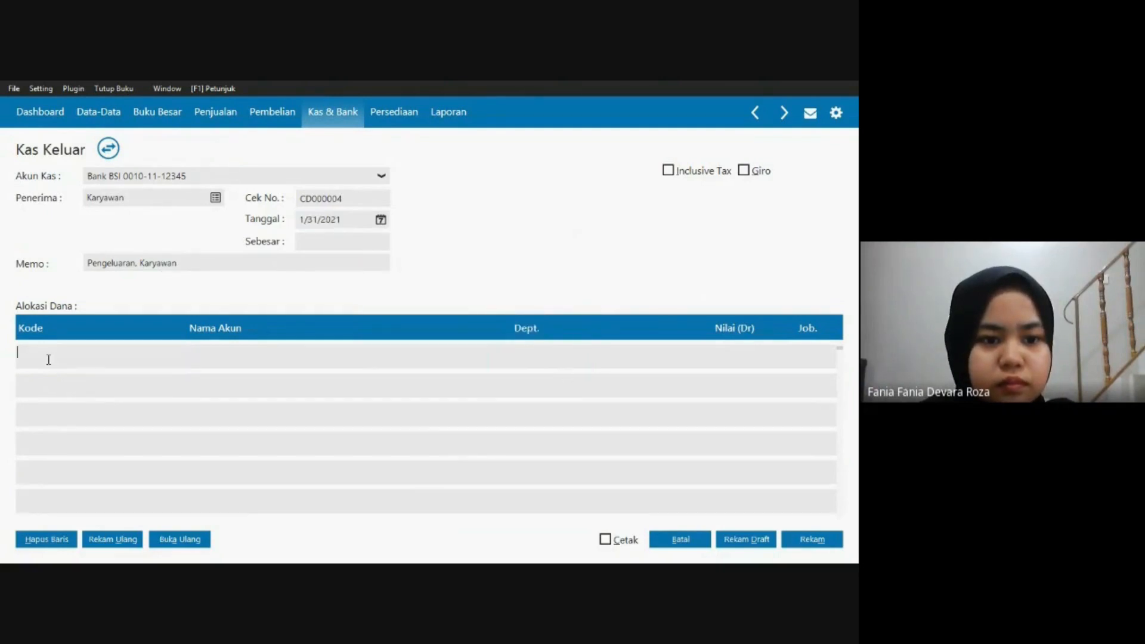
pyautogui.doubleClick(49, 359)
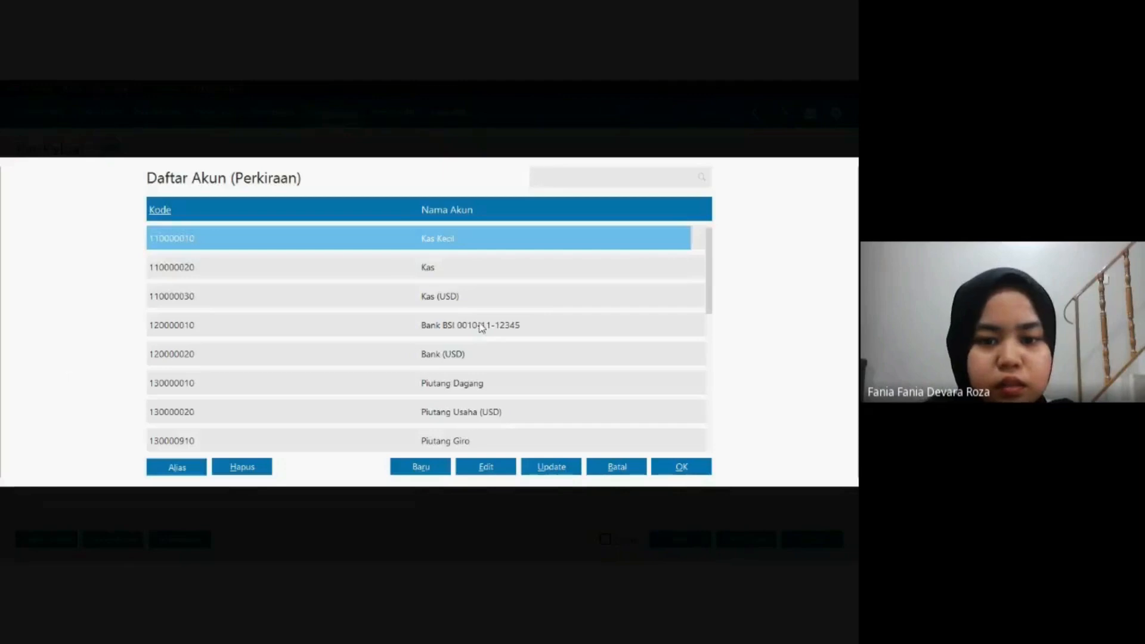
pyautogui.press('Down')
pyautogui.press('Down')
pyautogui.press('Down')
pyautogui.press('Down')
pyautogui.press('Down')
pyautogui.press('Down')
pyautogui.press('Down')
pyautogui.press('Down')
pyautogui.press('Down')
pyautogui.press('Down')
pyautogui.press('Down')
pyautogui.press('Down')
pyautogui.press('Down')
pyautogui.press('Down')
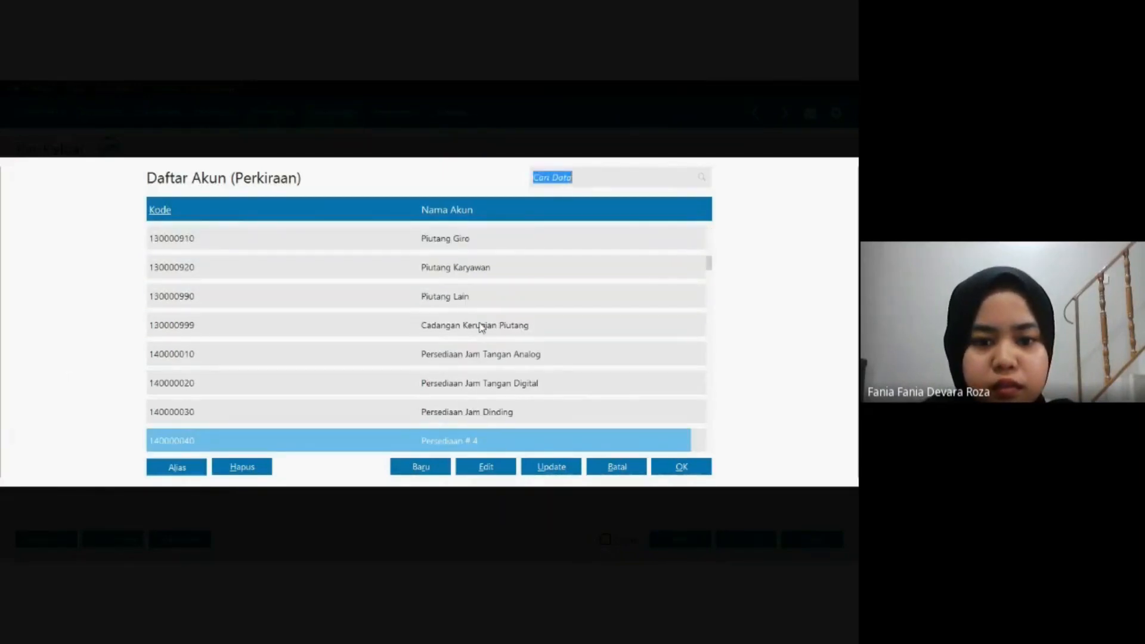
pyautogui.press('Down')
pyautogui.press('Down')
pyautogui.press('Down')
pyautogui.press('Down')
pyautogui.press('Down')
pyautogui.press('Down')
pyautogui.press('Down')
pyautogui.press('Down')
pyautogui.press('Down')
pyautogui.press('Down')
pyautogui.press('Down')
pyautogui.press('Down')
pyautogui.press('Down')
pyautogui.press('Down')
pyautogui.press('Down')
pyautogui.press('Down')
pyautogui.press('Down')
pyautogui.press('Down')
pyautogui.press('Down')
pyautogui.press('Down')
pyautogui.press('Down')
pyautogui.press('Down')
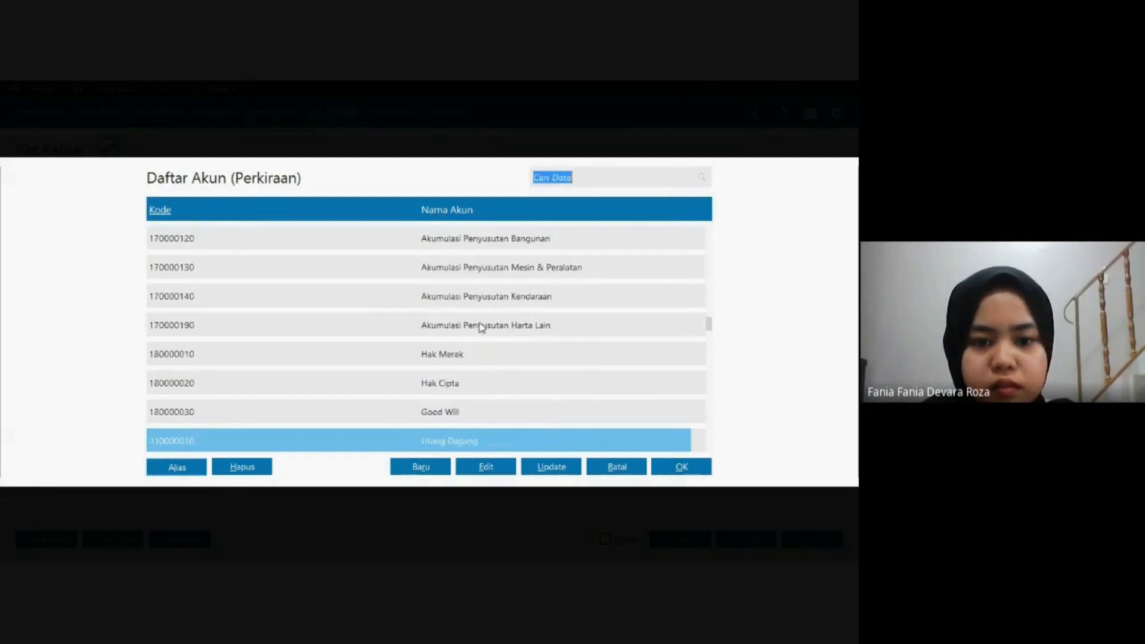
pyautogui.press('Down')
pyautogui.press('Down')
pyautogui.press('Down')
pyautogui.press('Down')
pyautogui.press('Down')
pyautogui.press('Down')
pyautogui.press('Down')
pyautogui.press('Down')
pyautogui.press('Down')
pyautogui.press('Down')
pyautogui.press('Down')
pyautogui.press('Down')
pyautogui.press('Down')
pyautogui.press('Down')
pyautogui.press('Down')
pyautogui.press('Down')
pyautogui.press('Down')
pyautogui.press('Down')
pyautogui.press('Down')
pyautogui.press('Down')
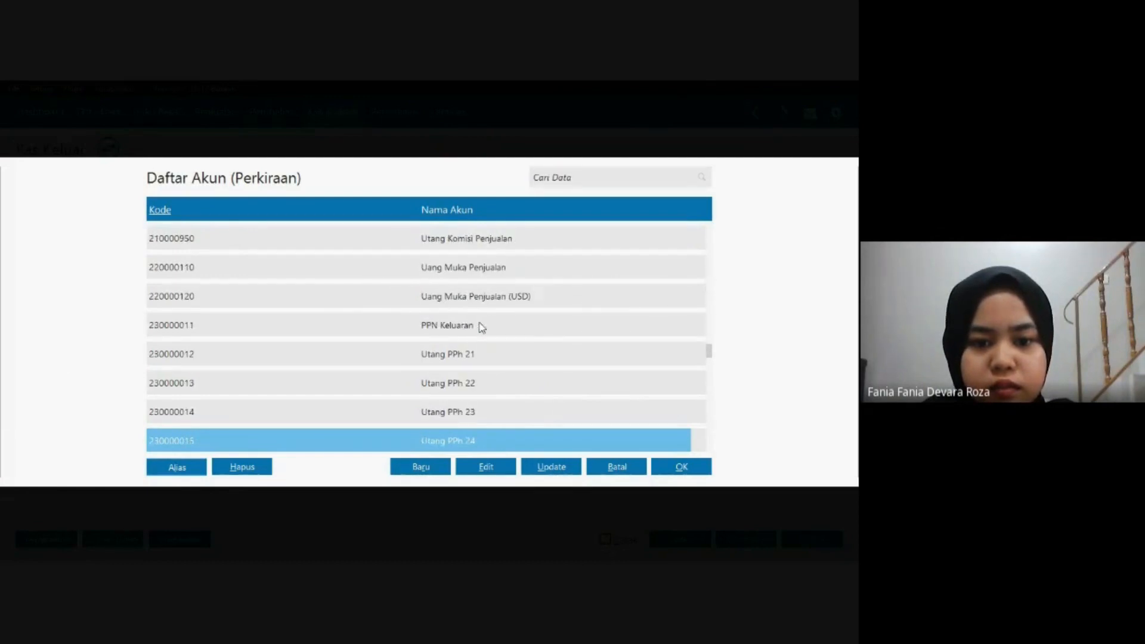
pyautogui.press('Down')
pyautogui.press('Down')
pyautogui.press('Down')
pyautogui.press('Down')
pyautogui.press('Down')
pyautogui.press('Down')
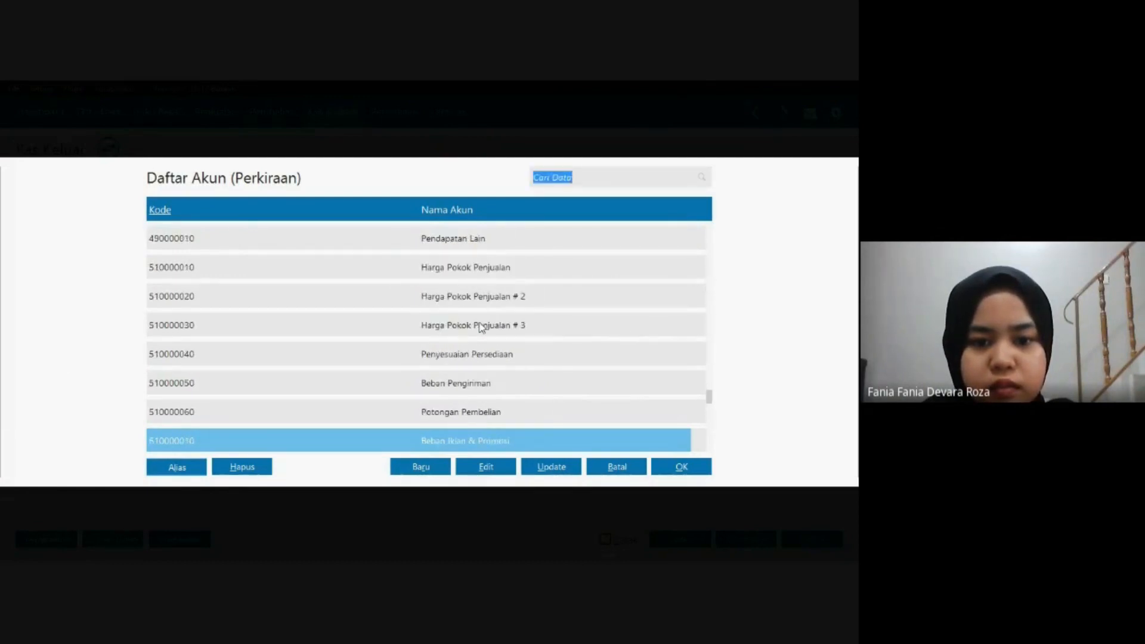
pyautogui.press('Down')
pyautogui.press('Down')
pyautogui.press('Down')
pyautogui.press('Down')
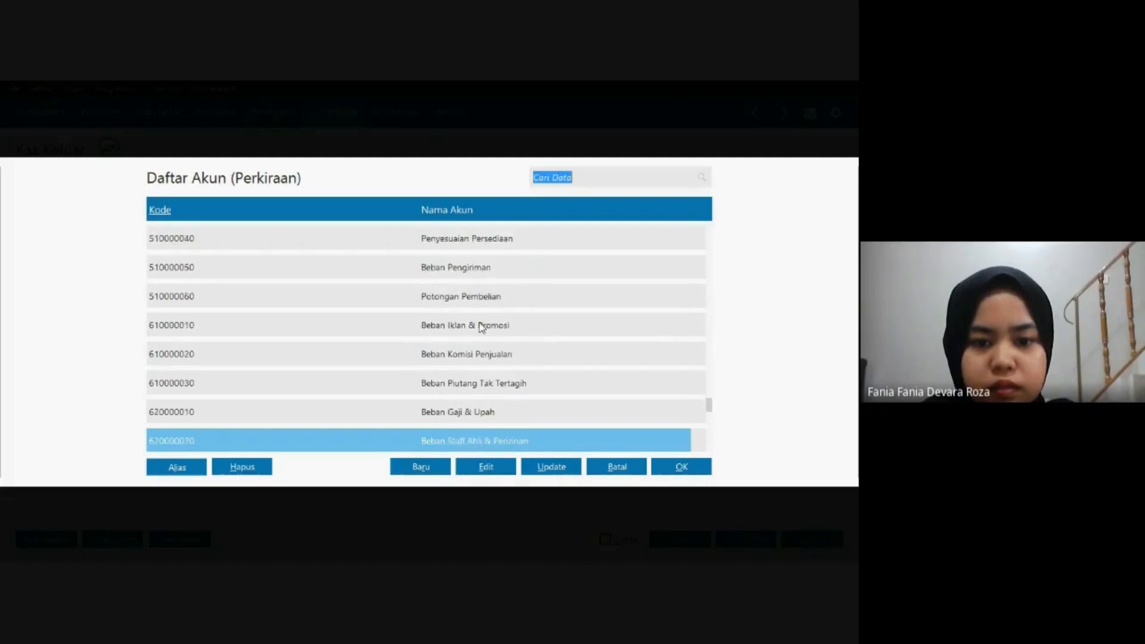
pyautogui.click(526, 412)
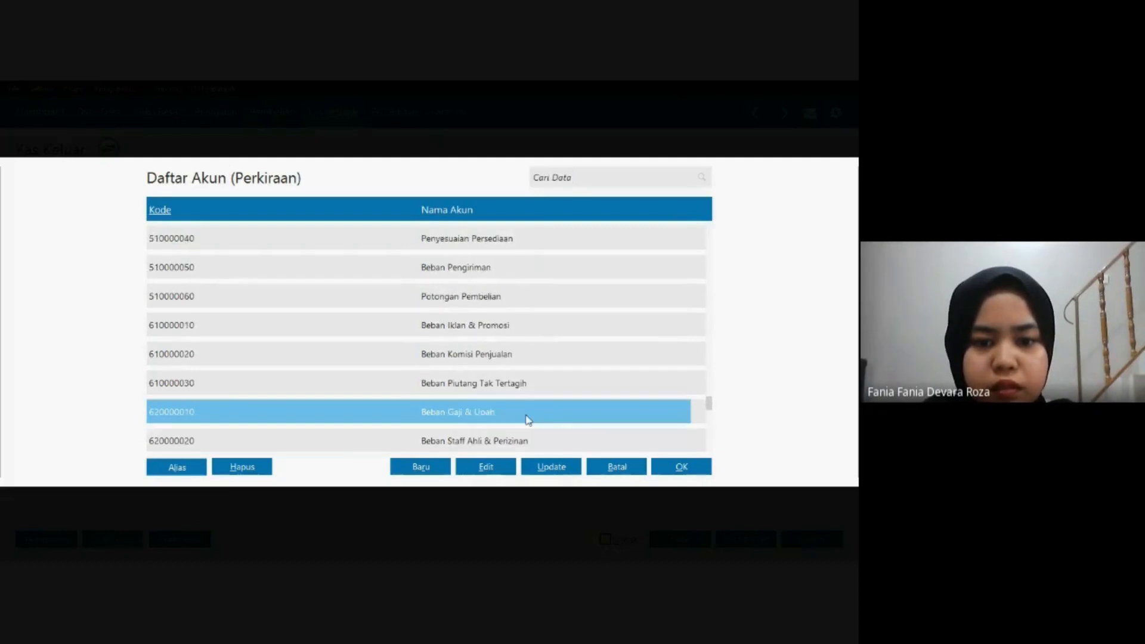
pyautogui.click(681, 467)
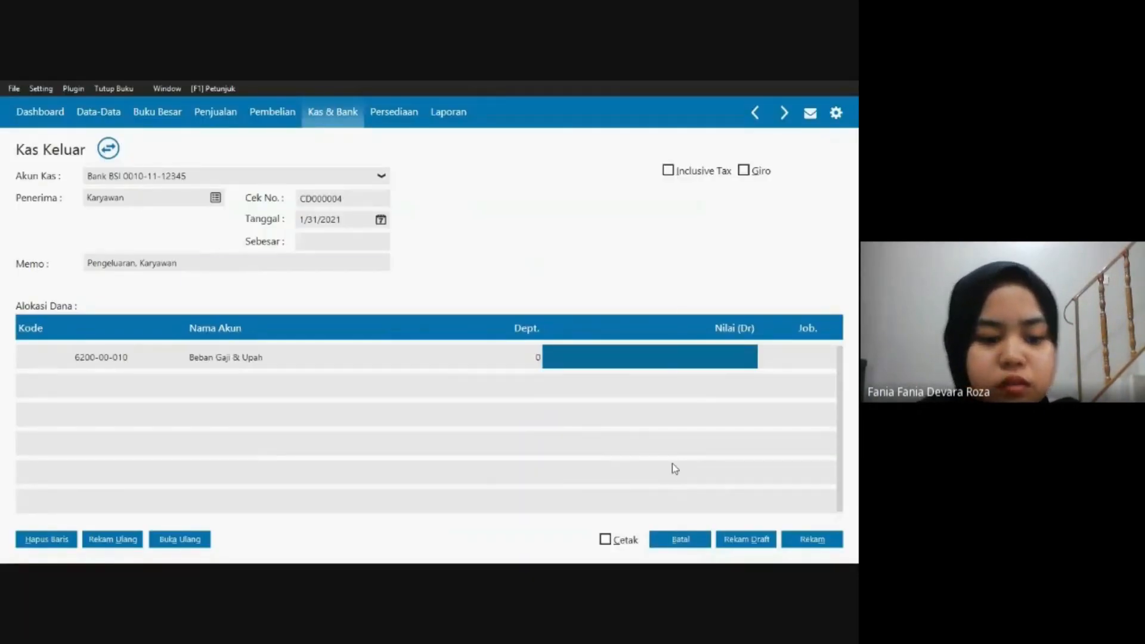
# Check the salary amount in SOAL UTS.pdf and enter 20.000.000 as the Nilai (Dr) of the Beban Gaji & Upah line in Zahir.
pyautogui.hotkey('alt', 'Tab')
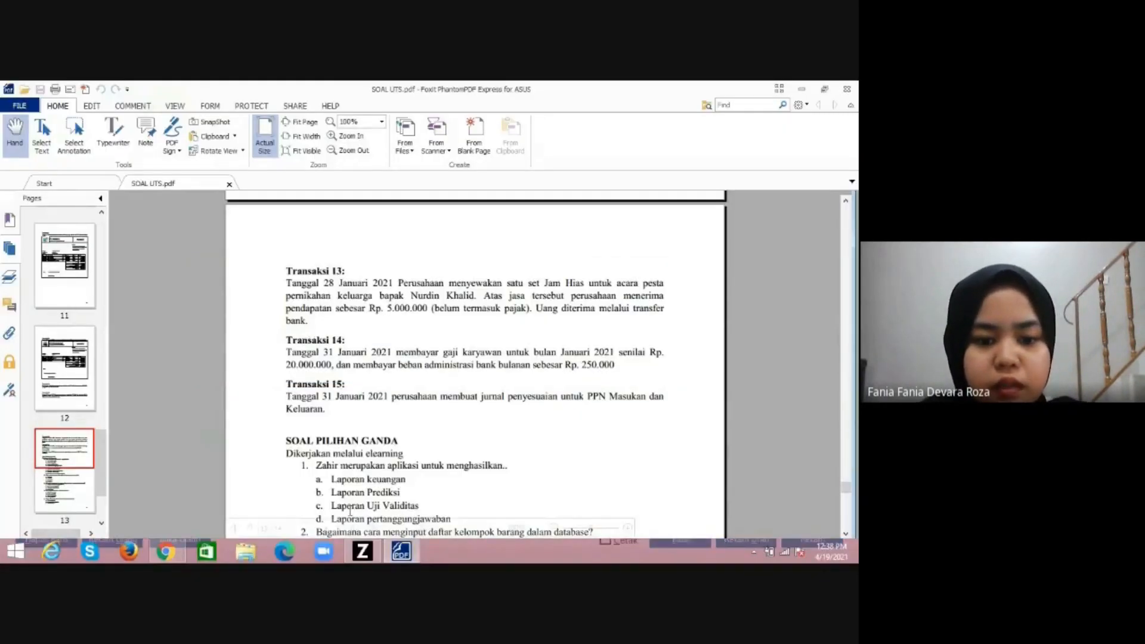
pyautogui.moveTo(362, 552)
pyautogui.click(370, 482)
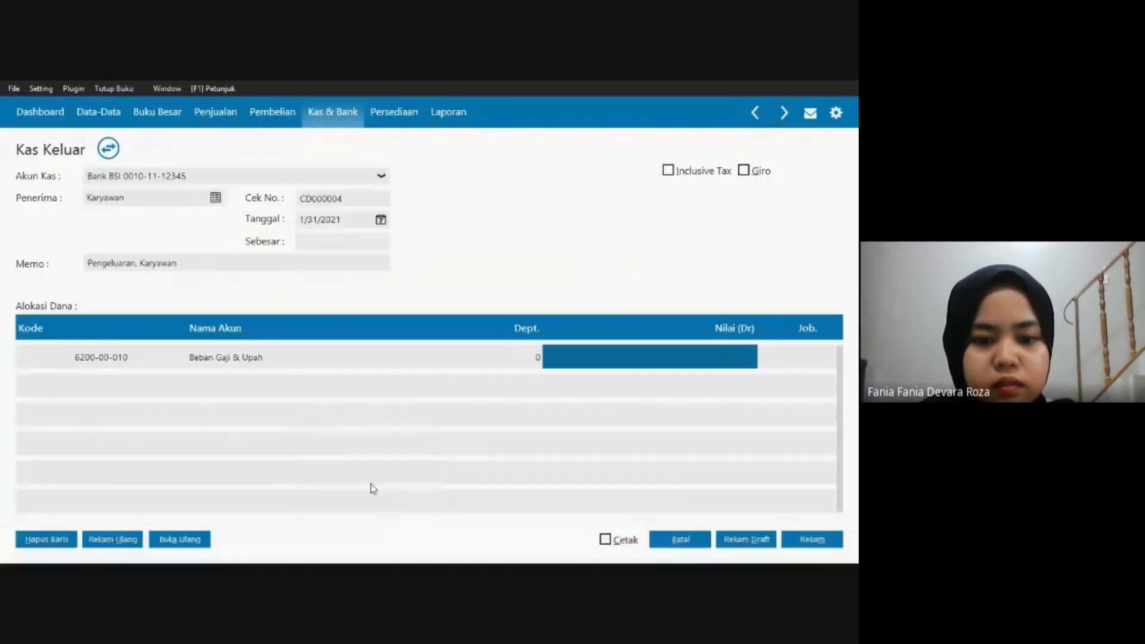
pyautogui.write('200')
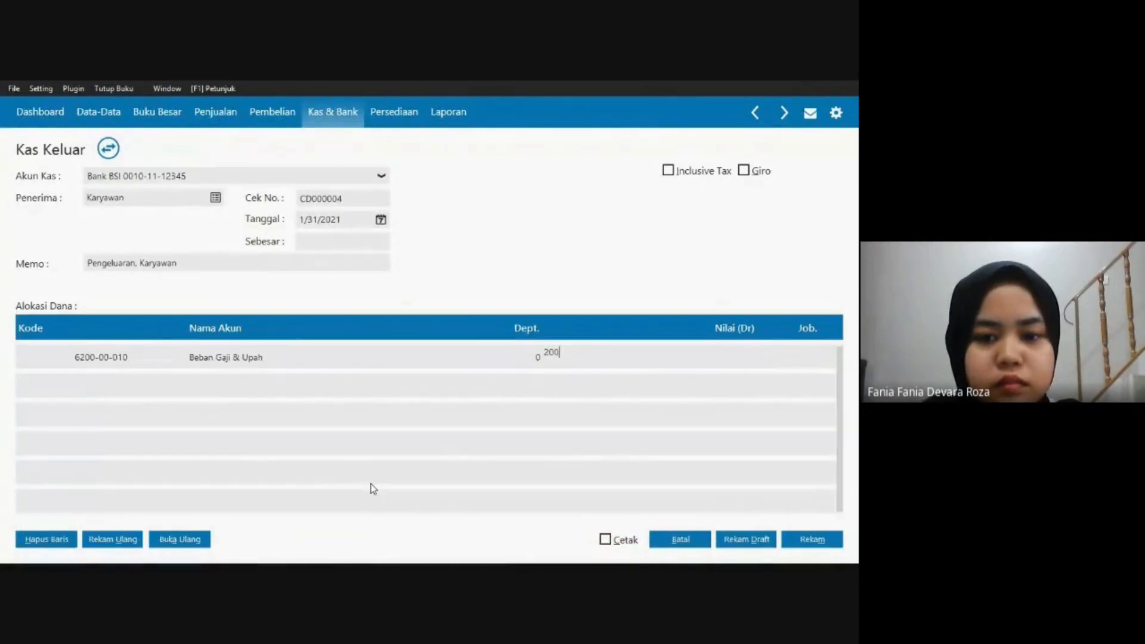
pyautogui.write('.000.000')
pyautogui.press('Tab')
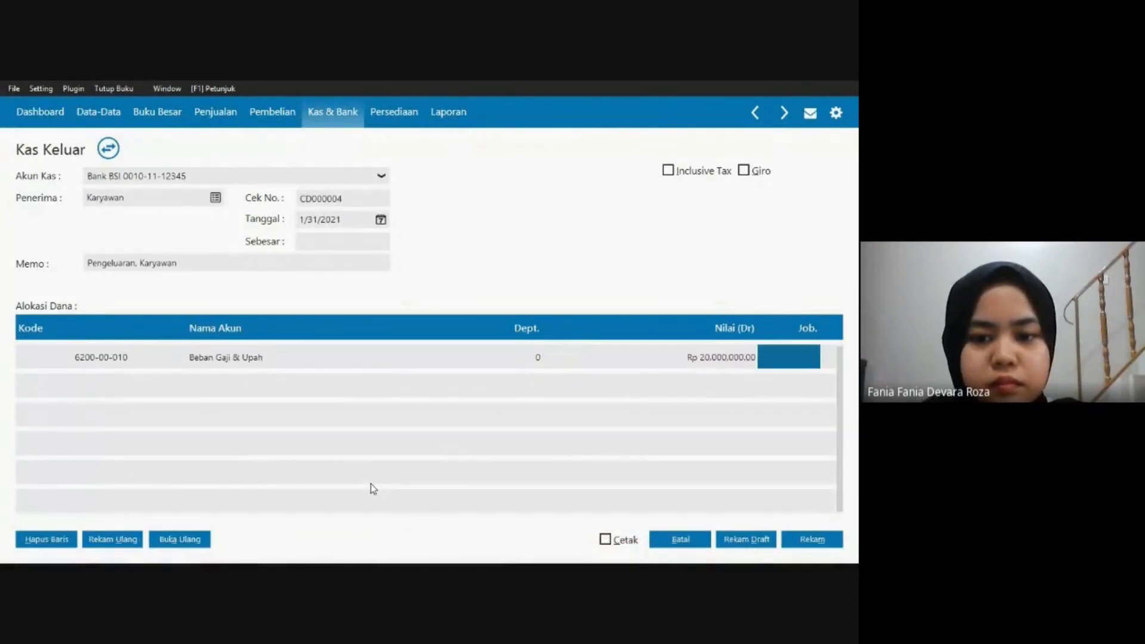
# Fill the Sebesar amount with Rp 20,000,000.00, record the salary payment, and return to the Kas Keluar list.
pyautogui.click(320, 237)
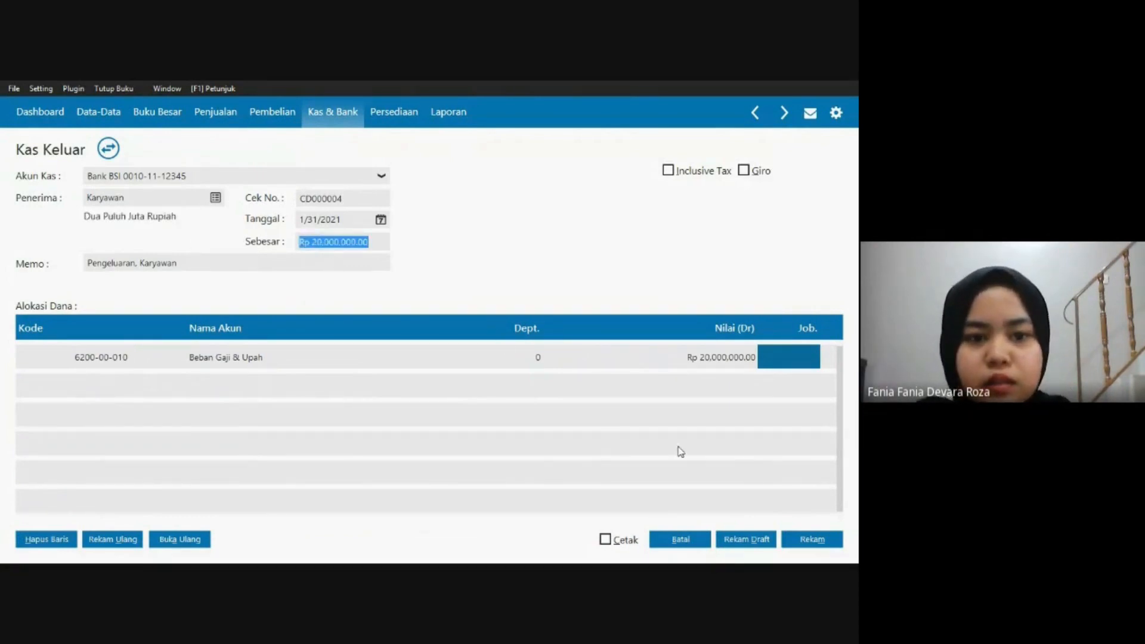
pyautogui.click(801, 540)
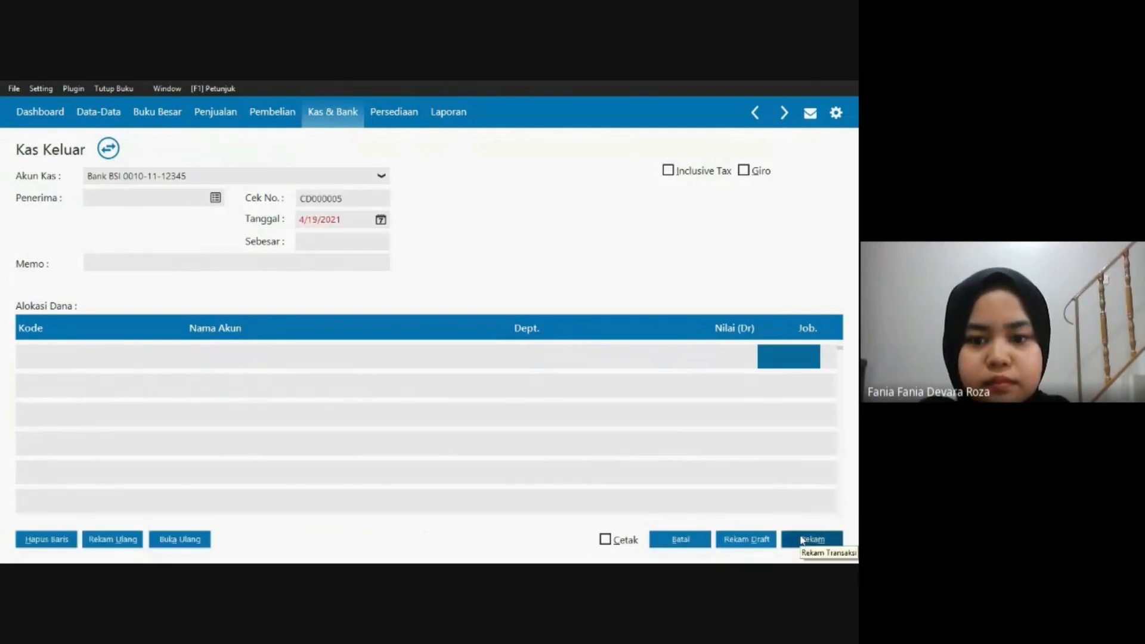
pyautogui.click(695, 540)
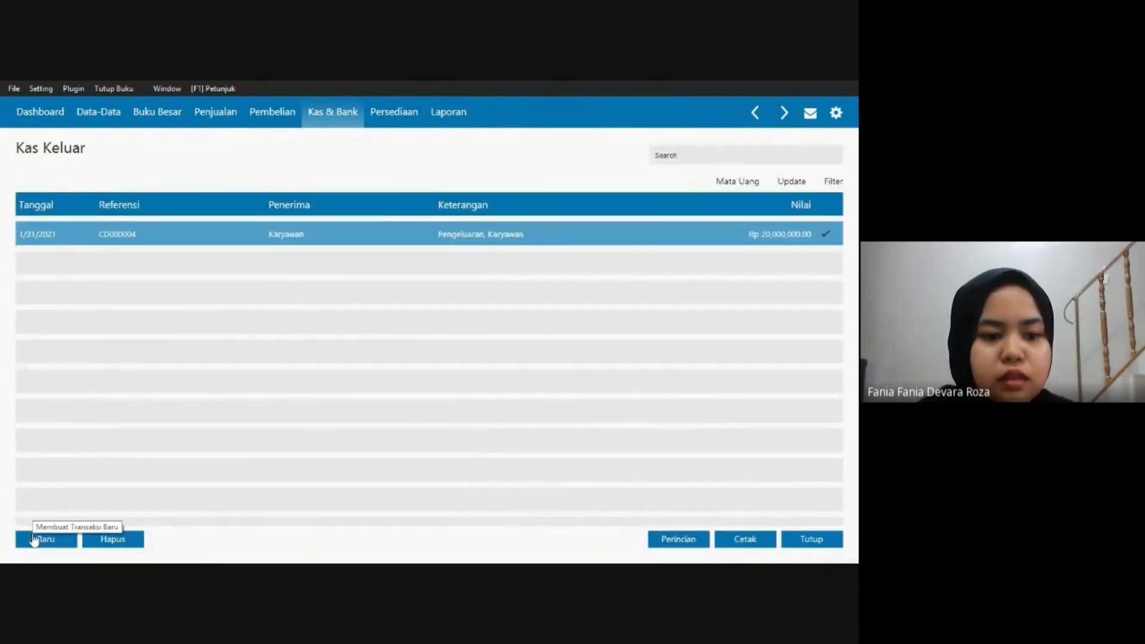
# Start a new Kas Keluar entry, reread Transaksi 14 in SOAL UTS.pdf, and set Akun Kas to Kas Kecil in Zahir.
pyautogui.click(34, 539)
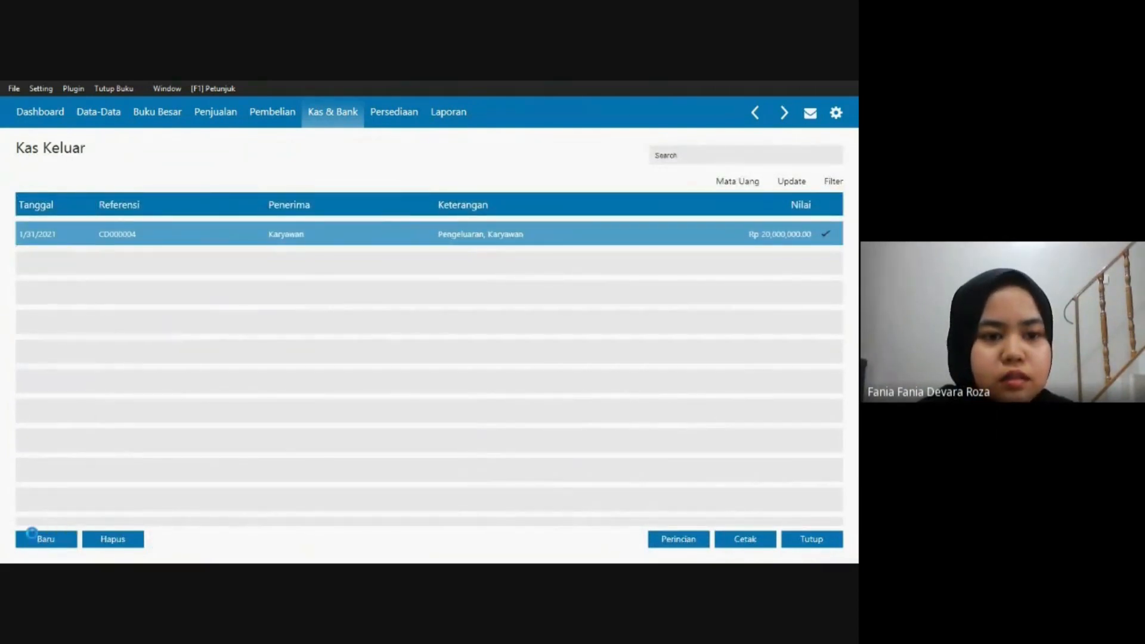
pyautogui.hotkey('alt', 'Tab')
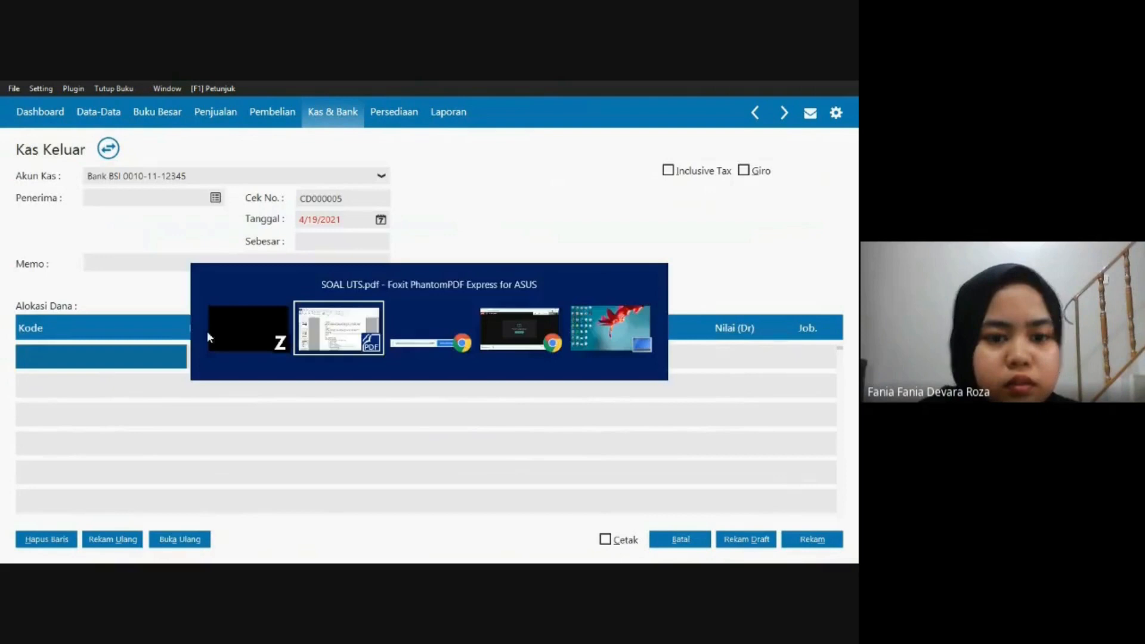
pyautogui.click(309, 339)
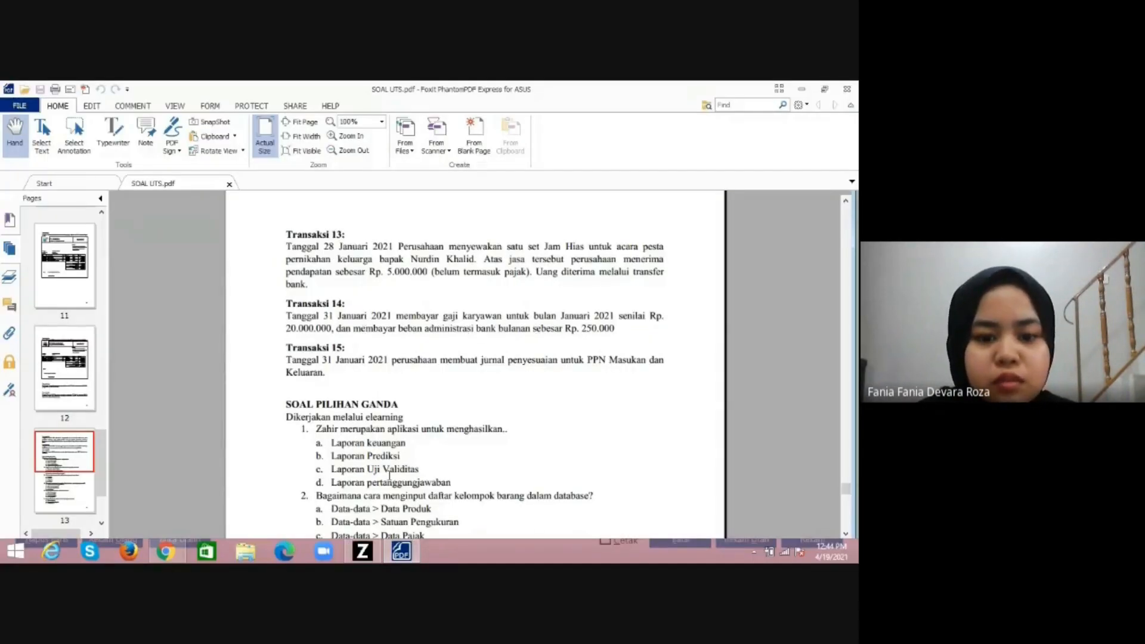
pyautogui.moveTo(364, 552)
pyautogui.click(363, 494)
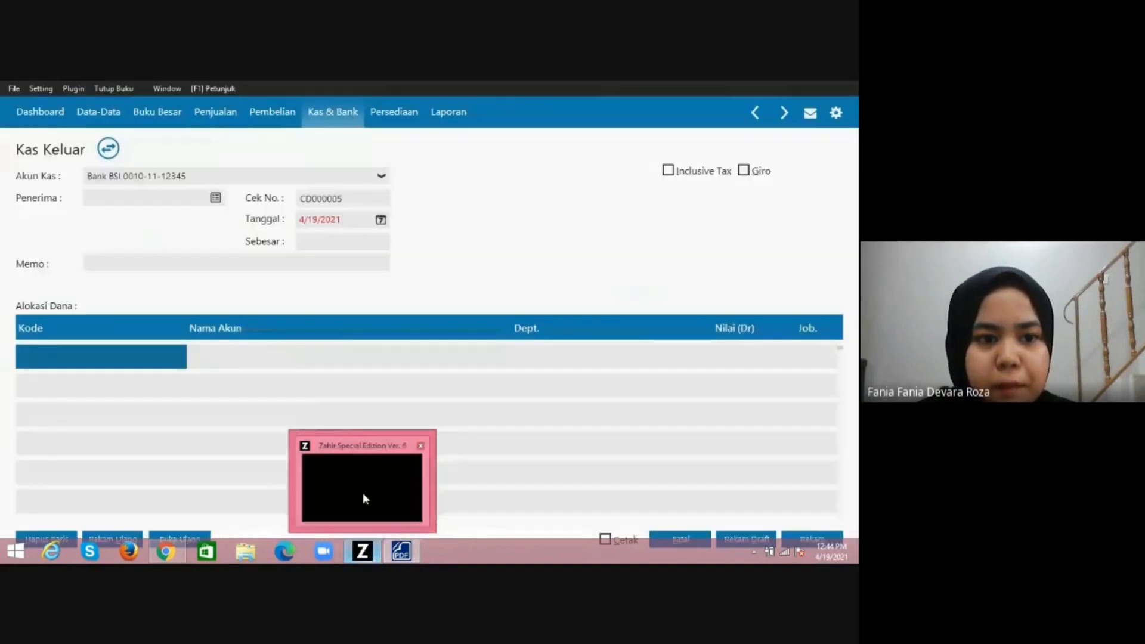
pyautogui.click(382, 178)
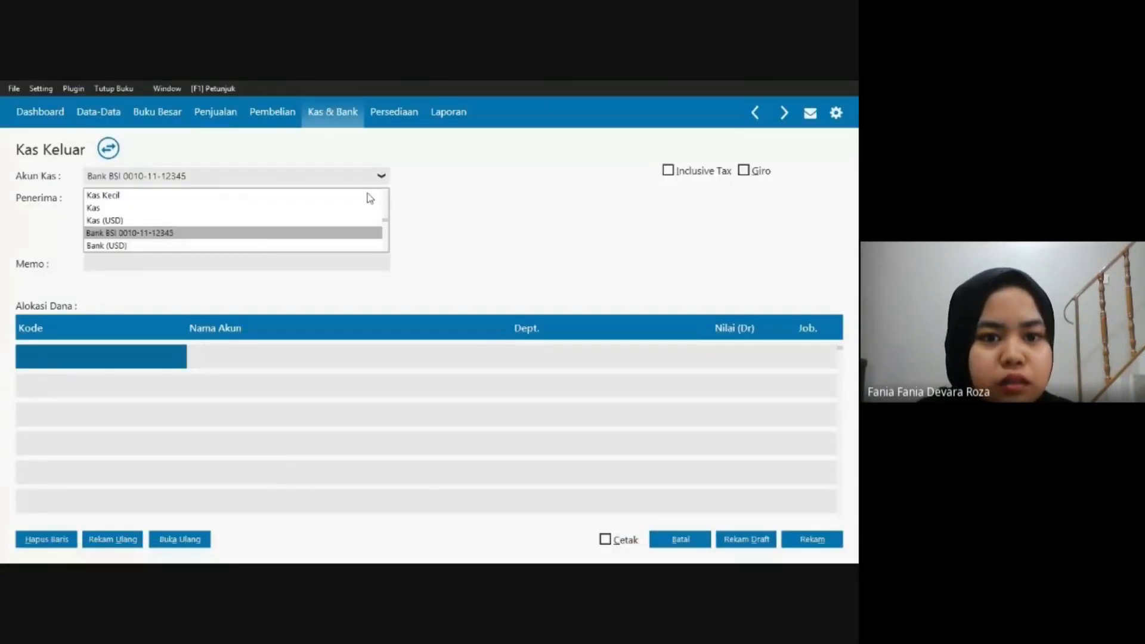
pyautogui.click(368, 192)
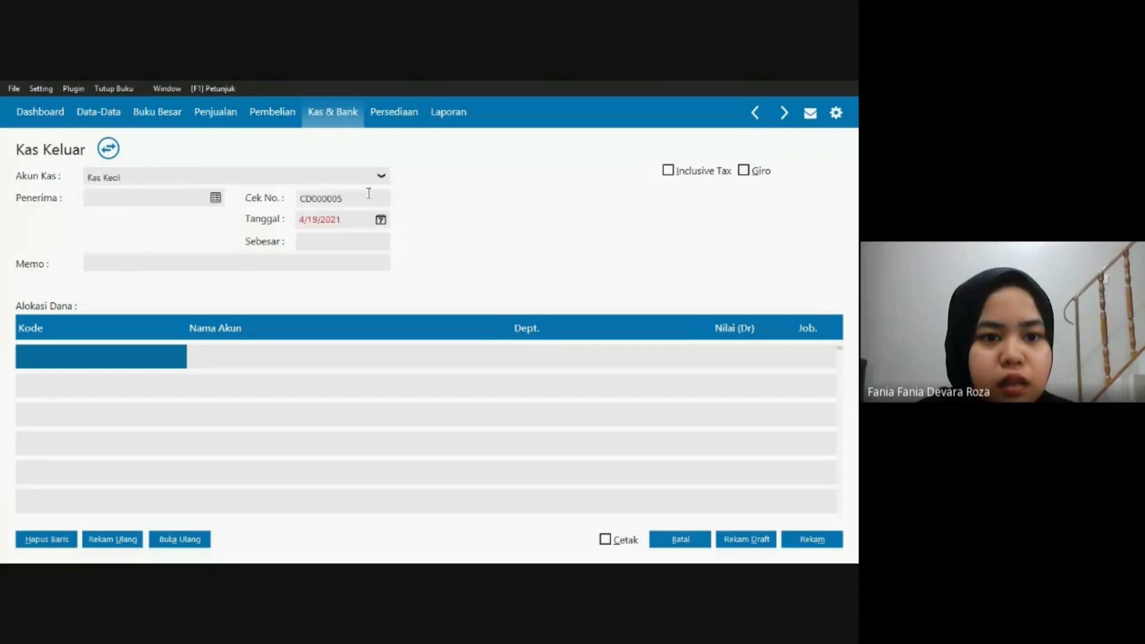
# Create a record of type Others named Bank BSI without an NPWP and choose it as the Penerima of the payment.
pyautogui.click(215, 199)
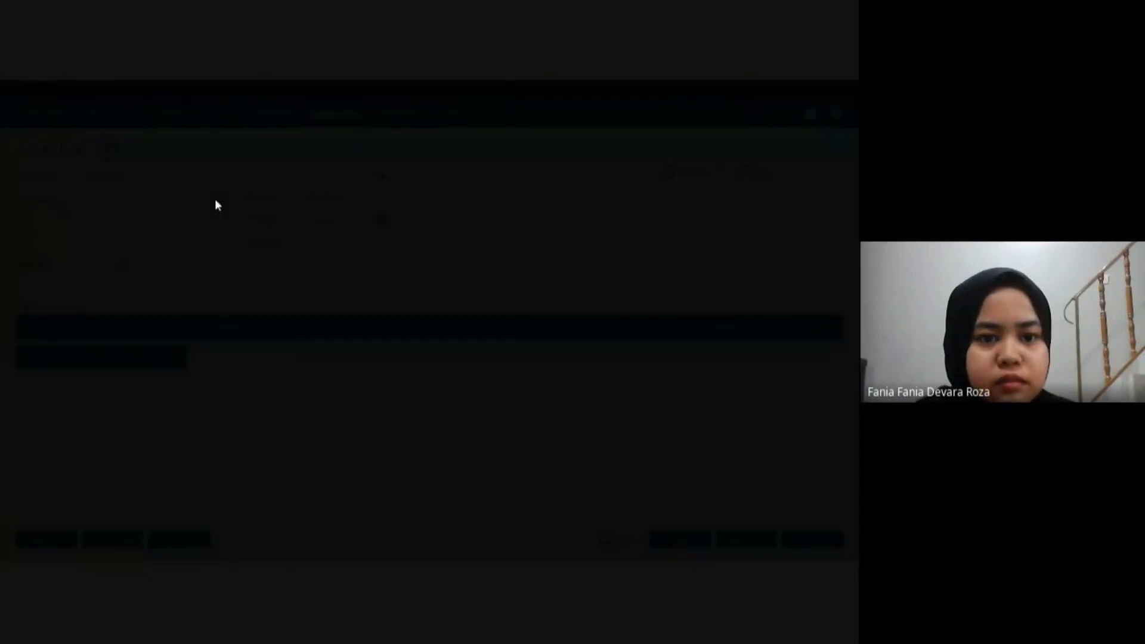
pyautogui.moveTo(710, 256); pyautogui.dragTo(710, 409)
pyautogui.press('End')
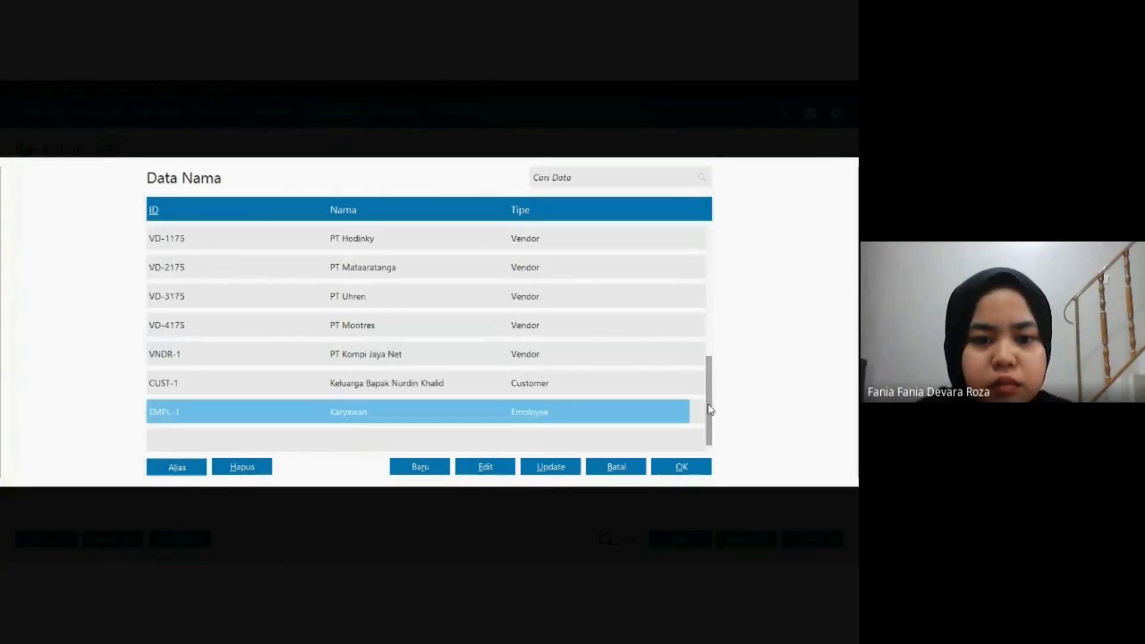
pyautogui.click(429, 467)
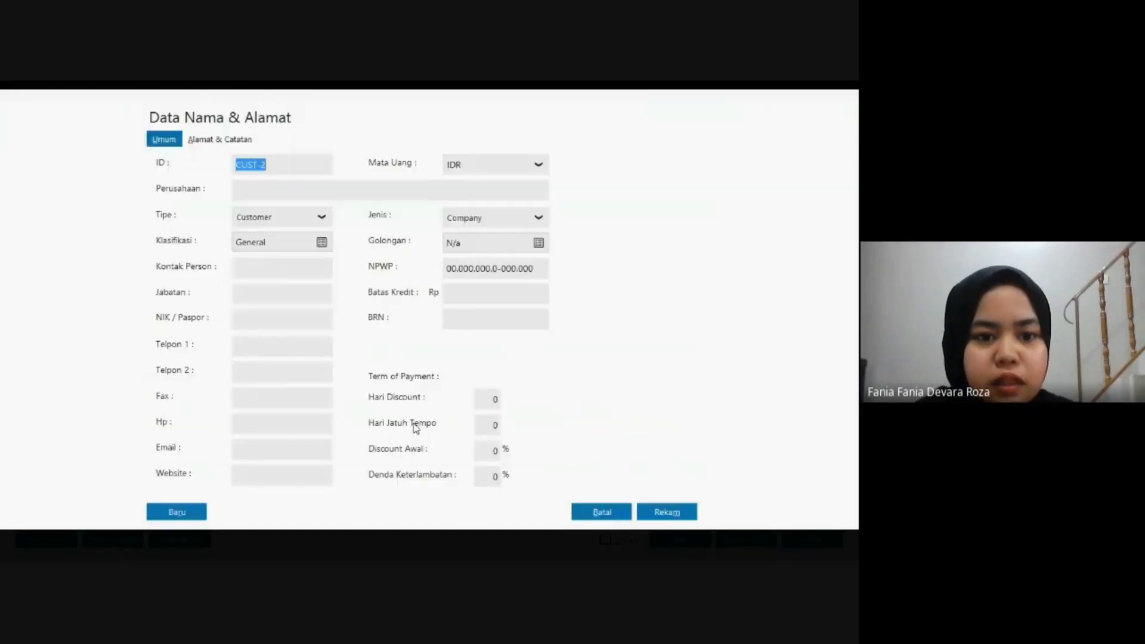
pyautogui.click(280, 217)
pyautogui.click(304, 291)
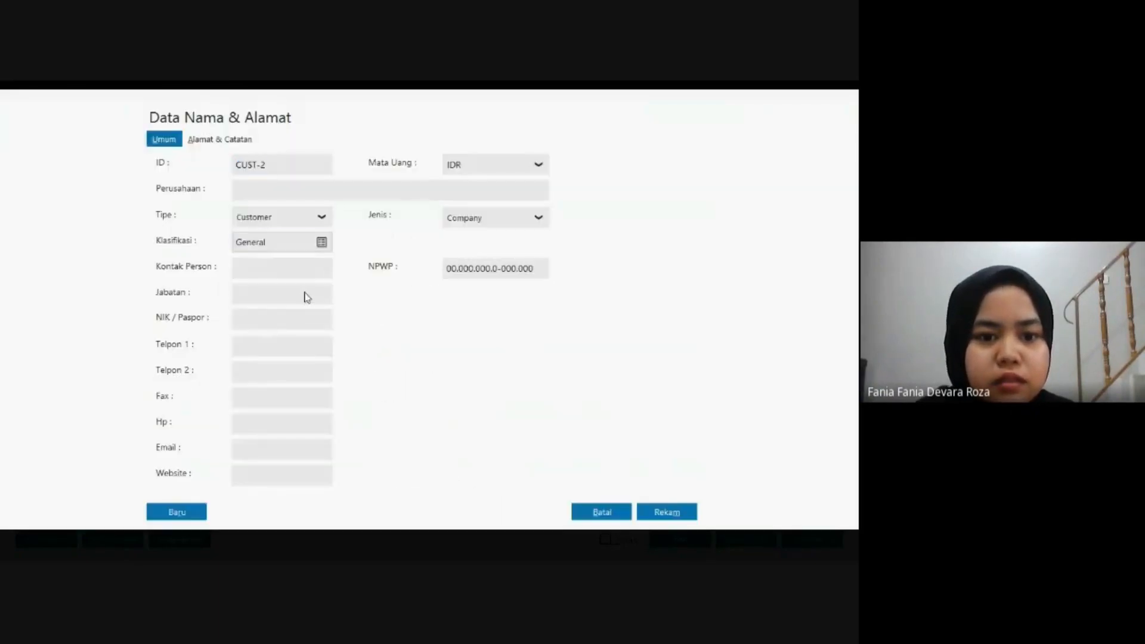
pyautogui.click(288, 191)
pyautogui.write('Bank BSI')
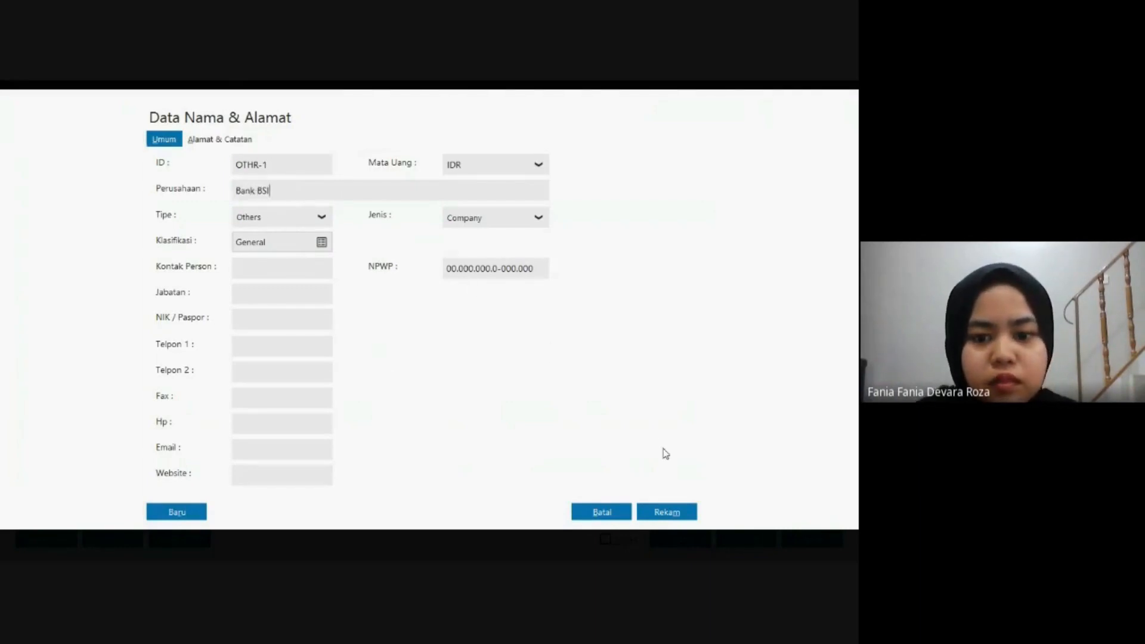
pyautogui.click(654, 516)
pyautogui.click(637, 394)
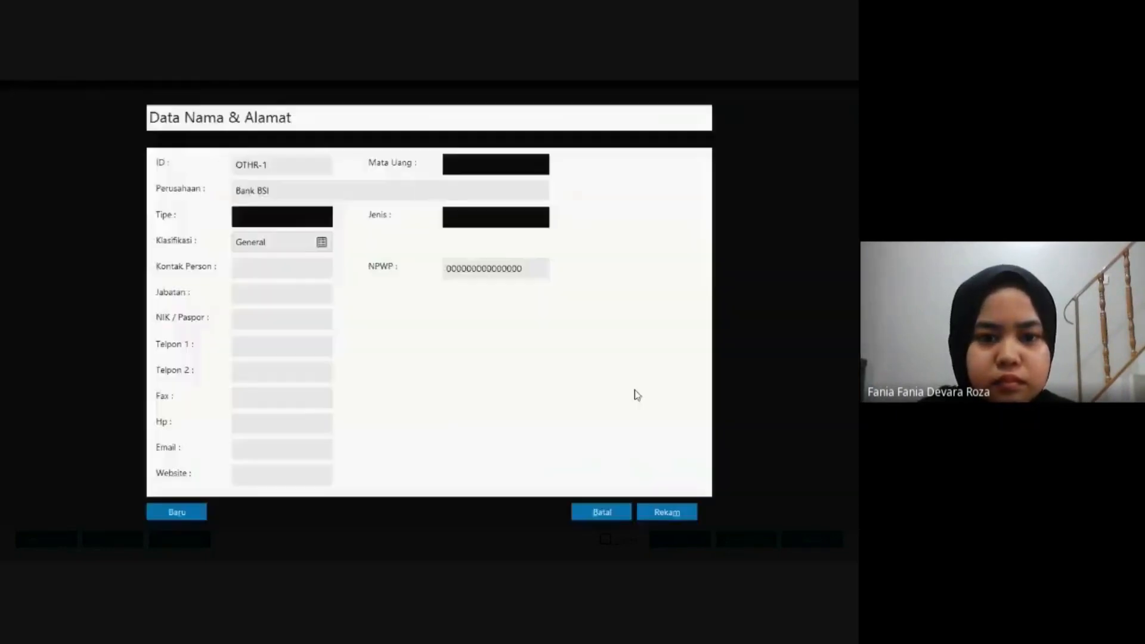
pyautogui.moveTo(709, 359); pyautogui.dragTo(711, 415)
pyautogui.click(670, 470)
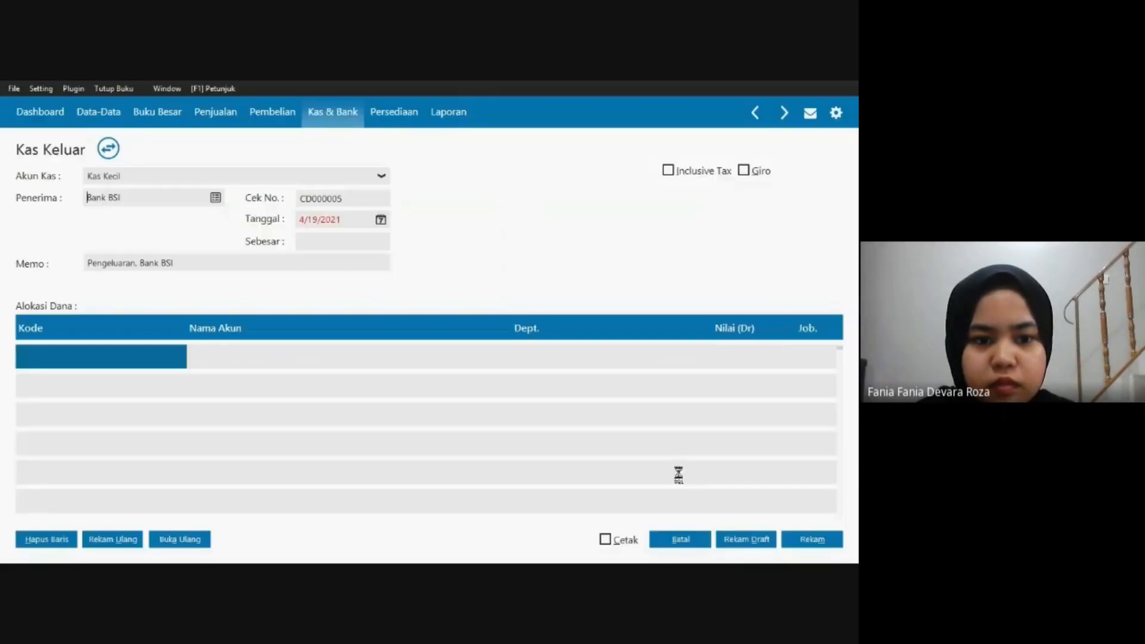
# Check the Transaksi 14 date in SOAL UTS.pdf and set the date of the Bank BSI payment to 01/31/2021.
pyautogui.click(306, 221)
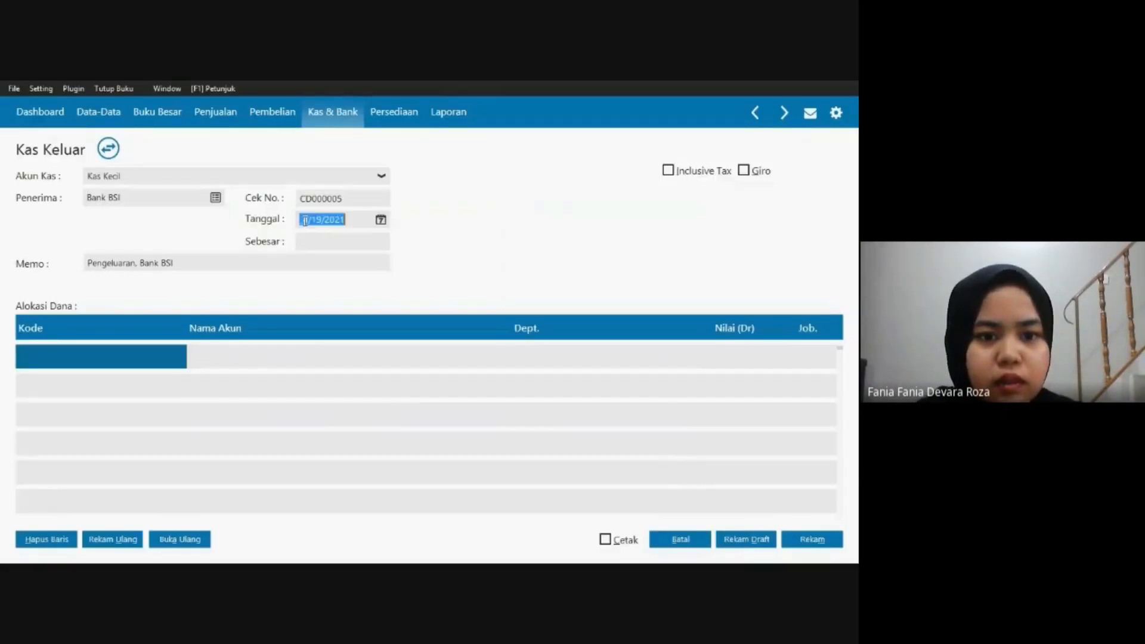
pyautogui.click(306, 222)
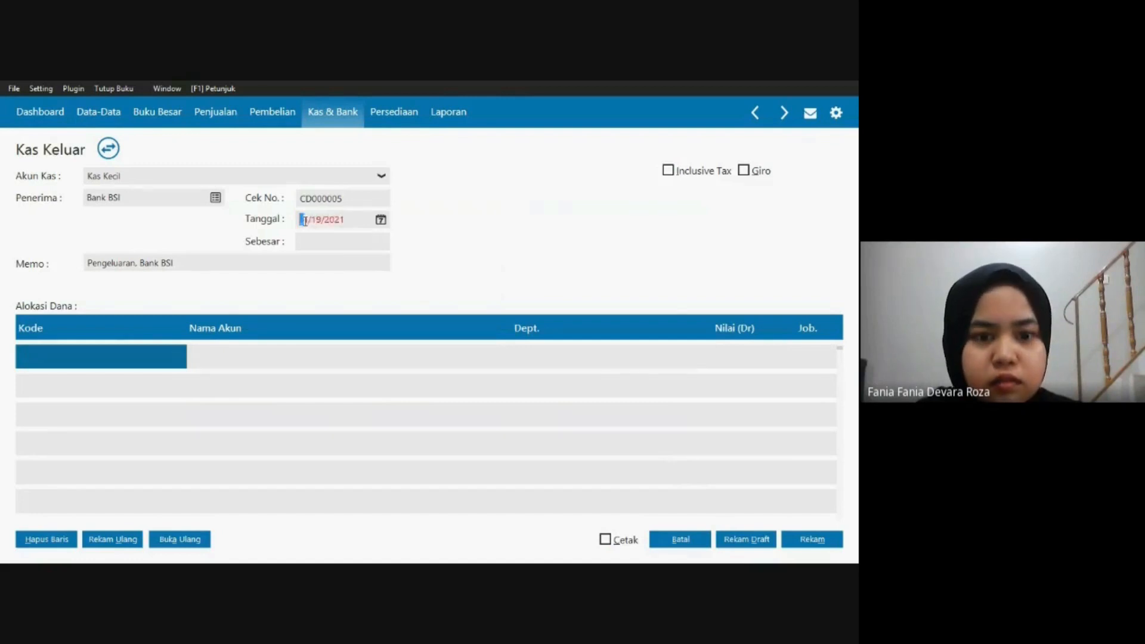
pyautogui.hotkey('alt', 'Tab')
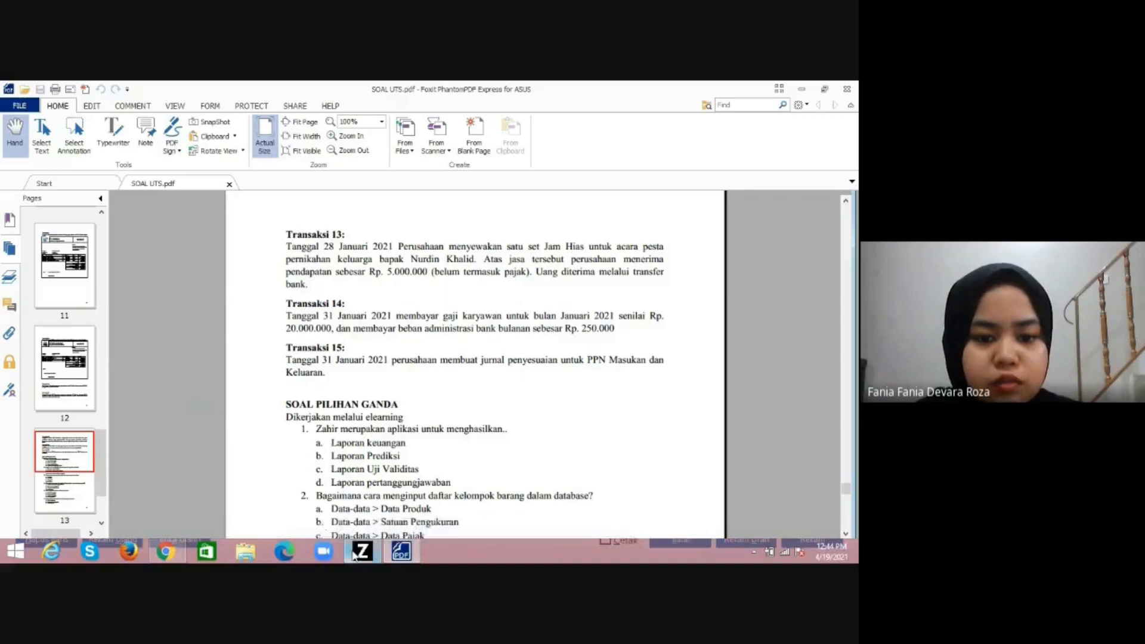
pyautogui.moveTo(362, 551)
pyautogui.click(362, 484)
pyautogui.press('Left')
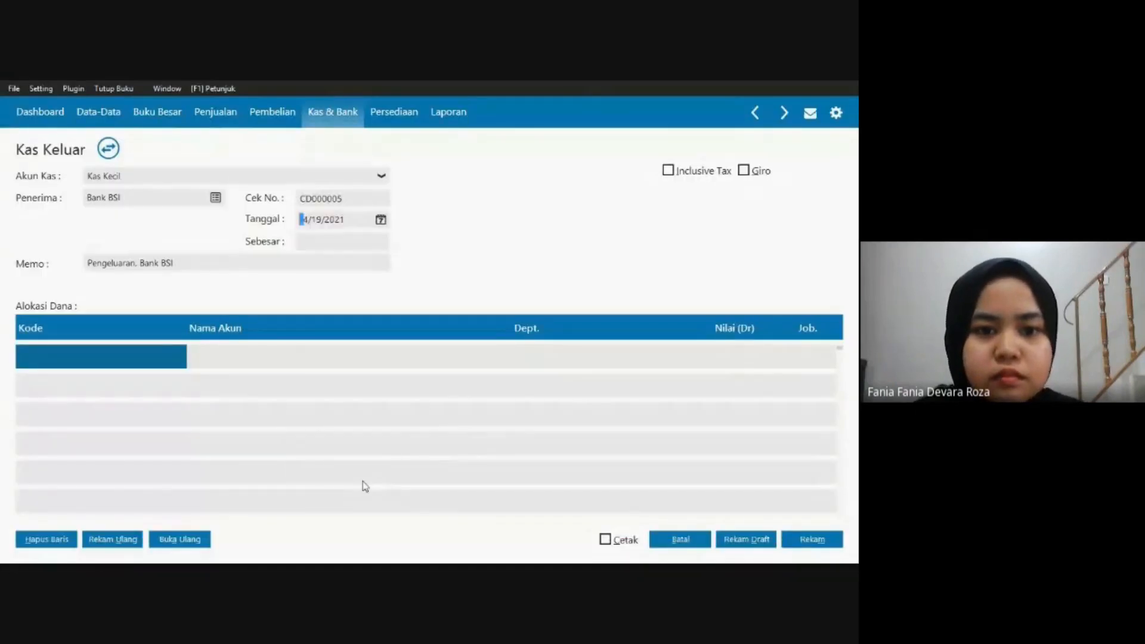
pyautogui.write('01/31/202')
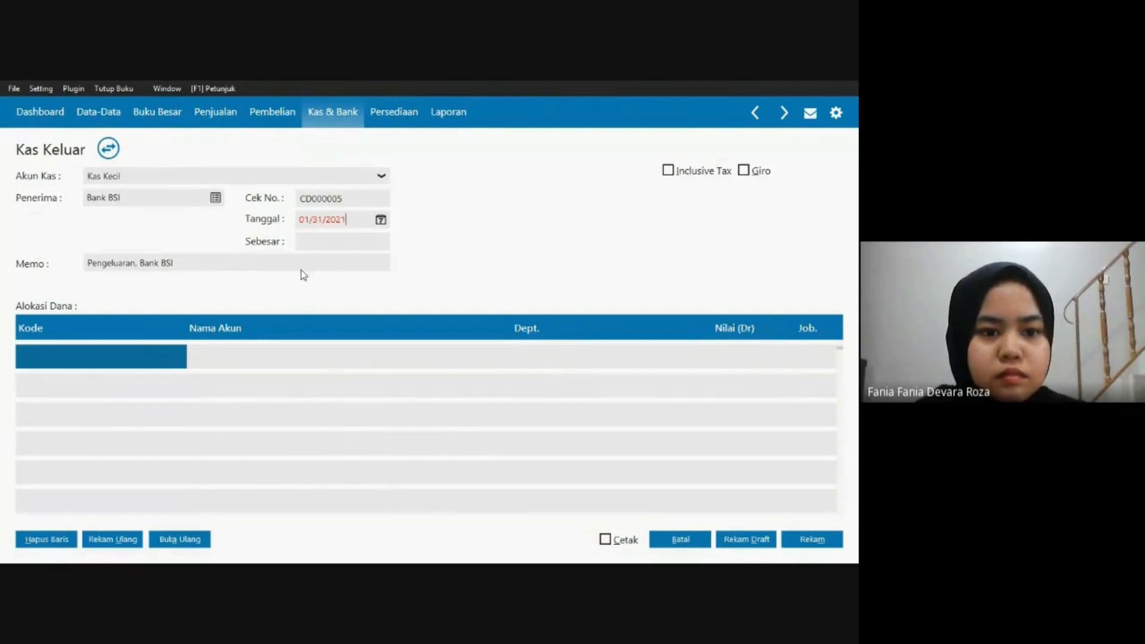
# Change the memo to "Pengeluaran atas beban administrasi, Bank BSI" and reconfirm January 31, 2021 as the payment date.
pyautogui.click(198, 267)
pyautogui.click(130, 264)
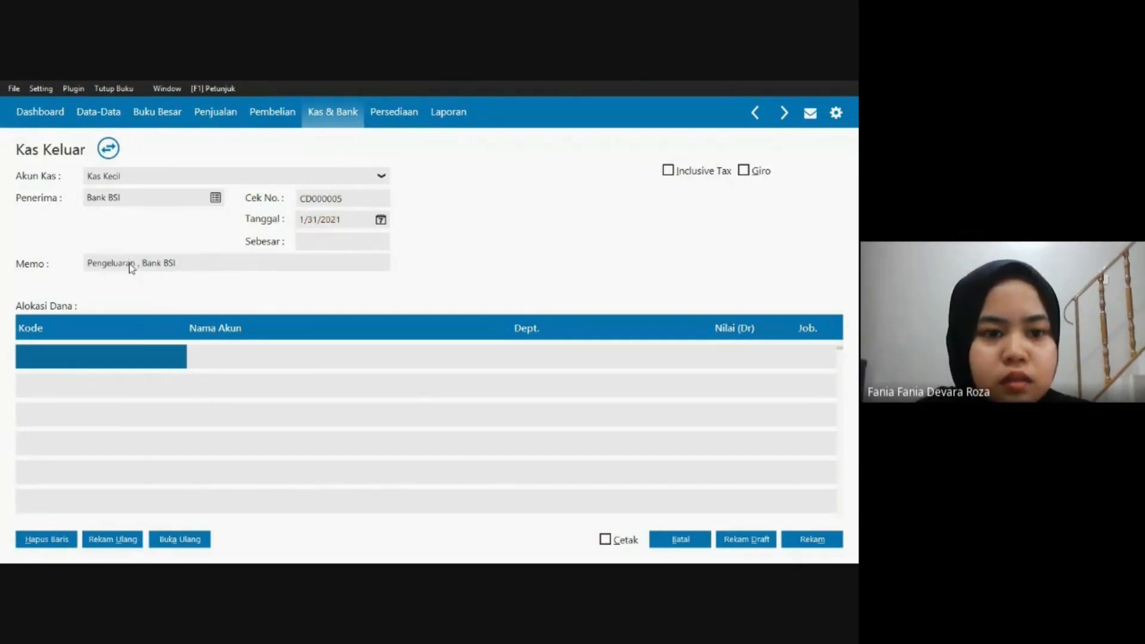
pyautogui.write('ats')
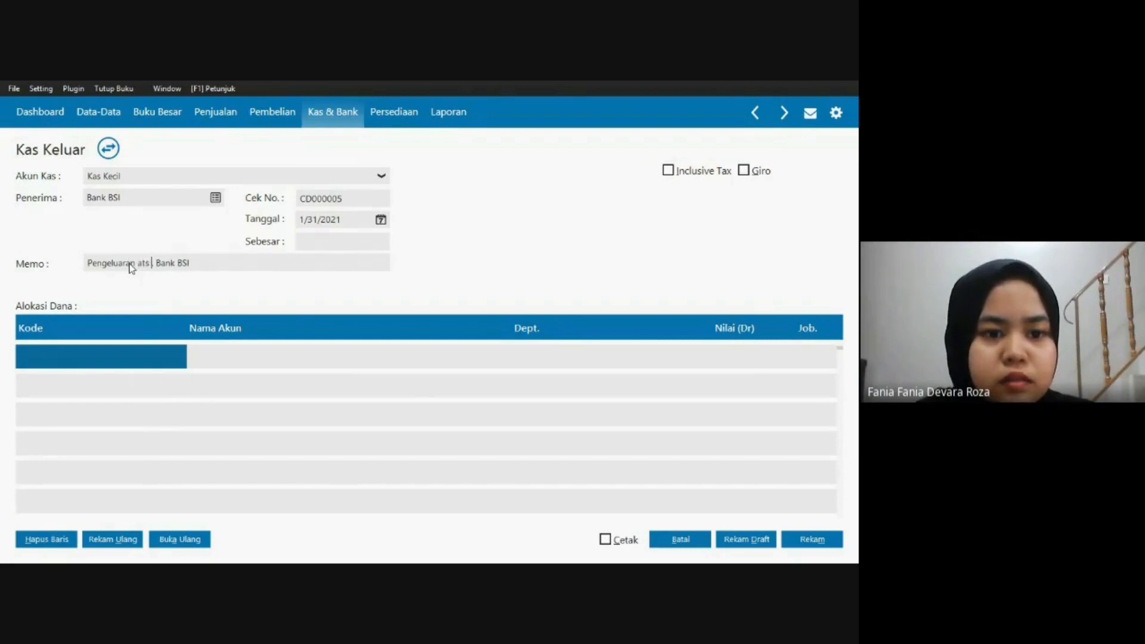
pyautogui.press('BackSpace')
pyautogui.write('as')
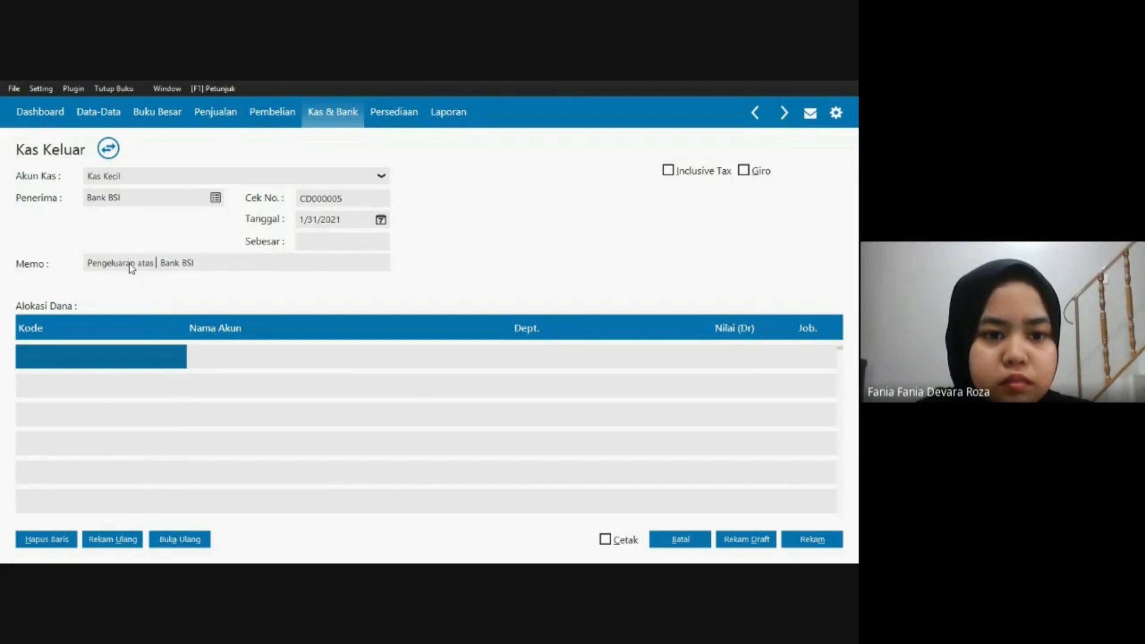
pyautogui.write(' beban adminis')
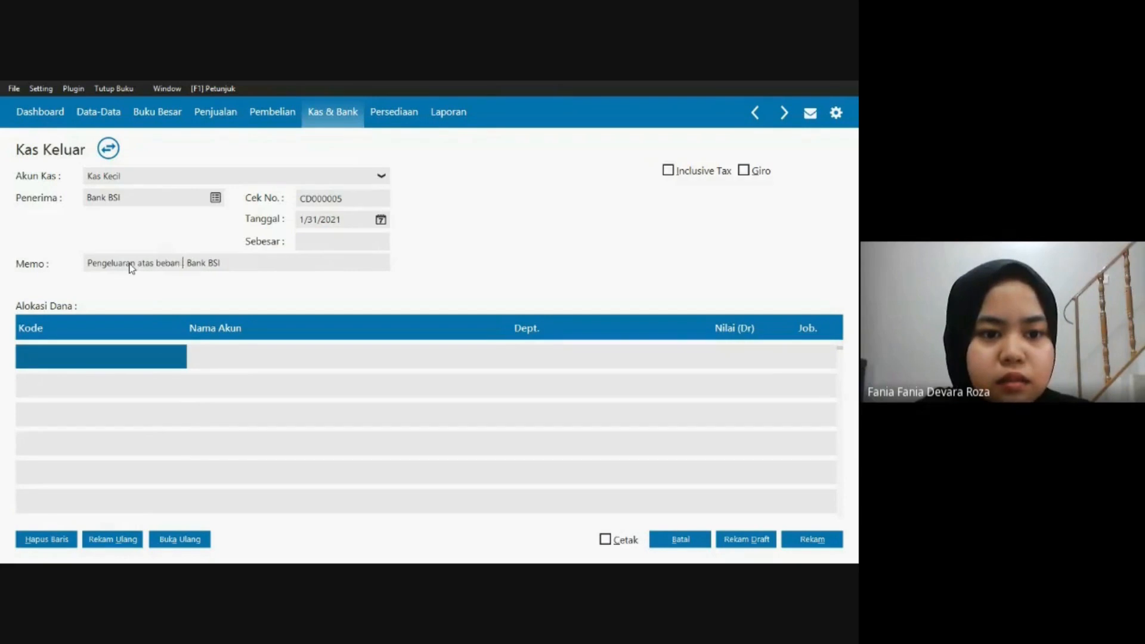
pyautogui.write('trasi;')
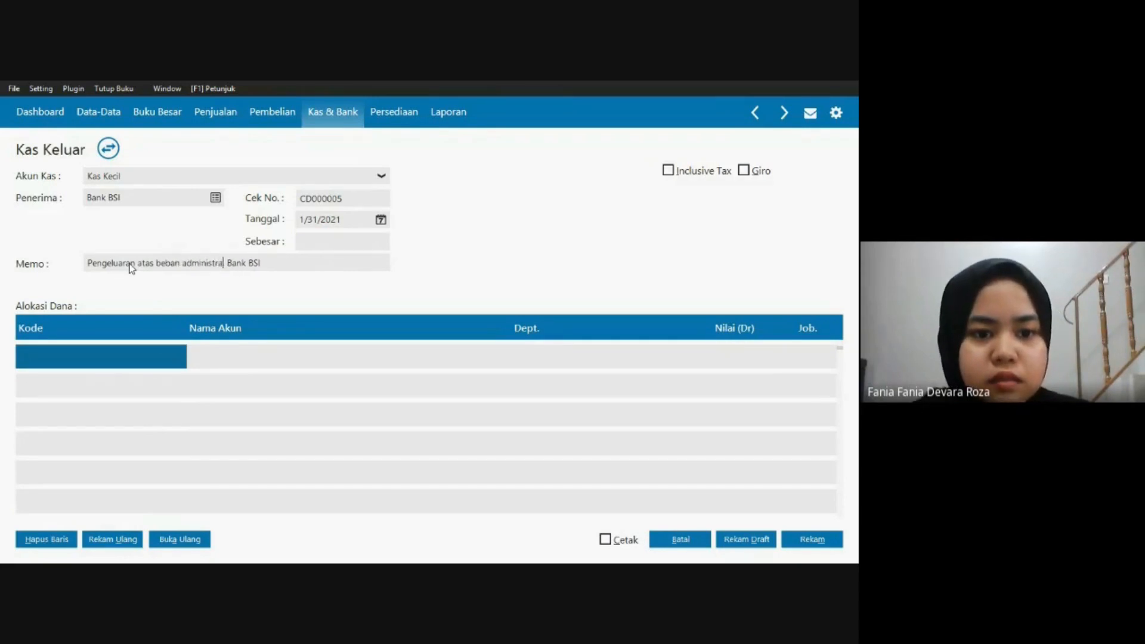
pyautogui.click(380, 220)
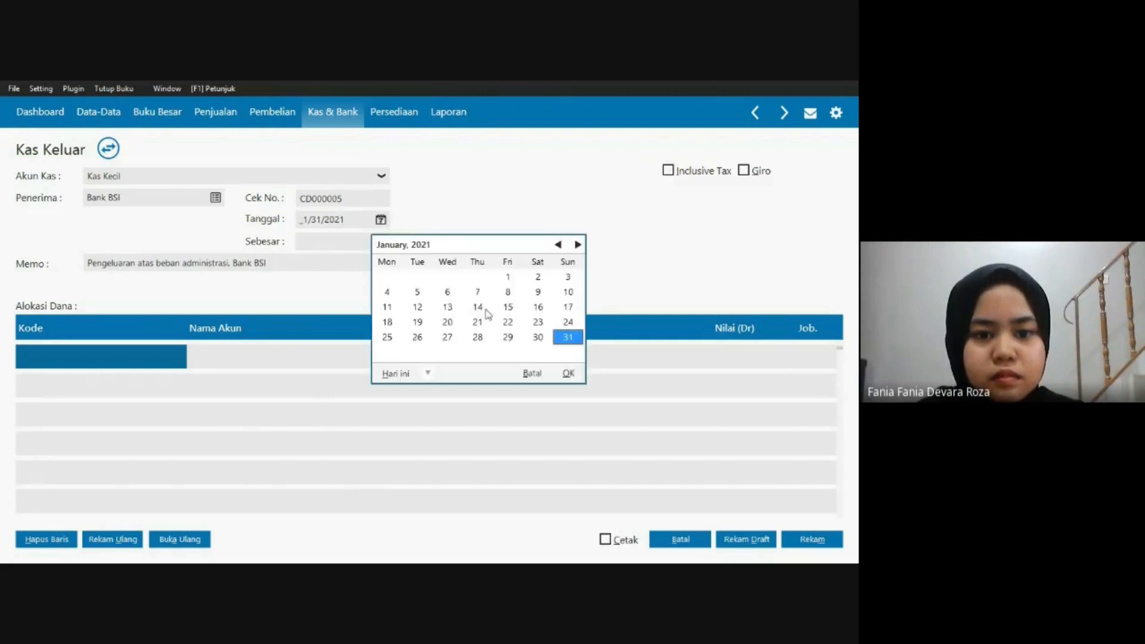
pyautogui.click(567, 375)
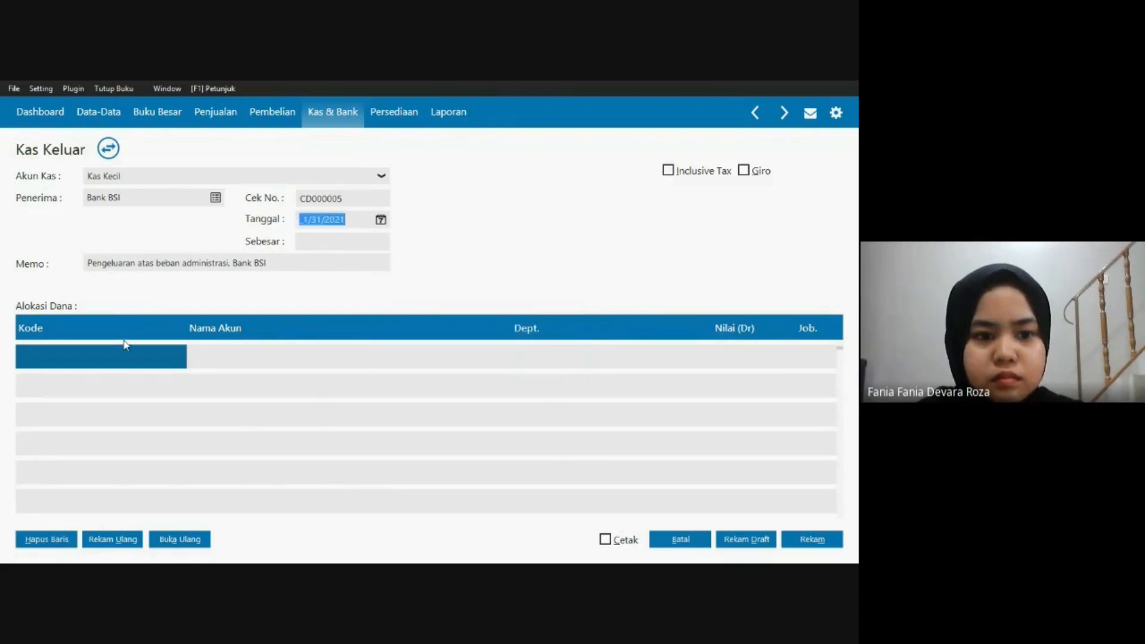
# Choose account 910000012 Beban Jasa Bank for the first Alokasi Dana row of the Bank BSI payment.
pyautogui.doubleClick(27, 357)
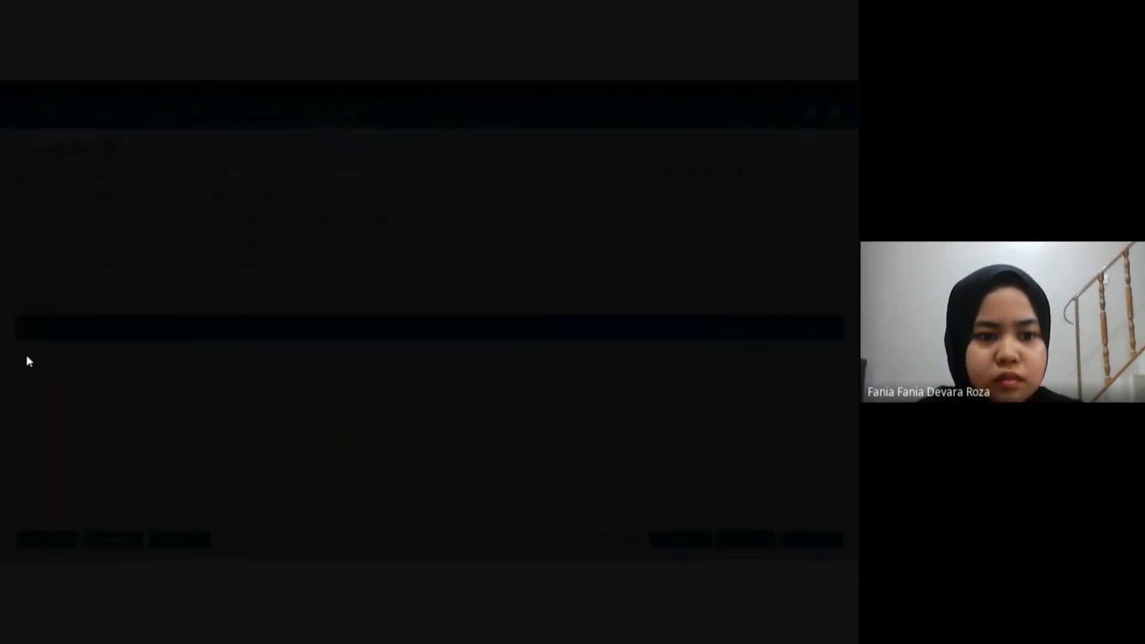
pyautogui.scroll(-1, 314, 316)
pyautogui.scroll(-9, 313, 322)
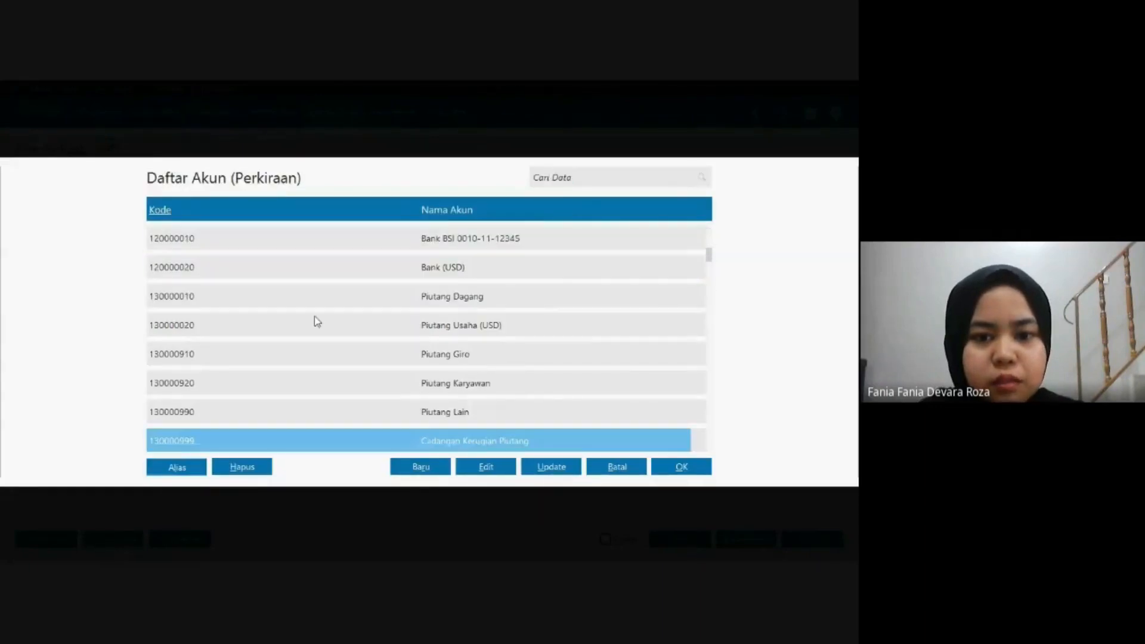
pyautogui.scroll(-10, 315, 320)
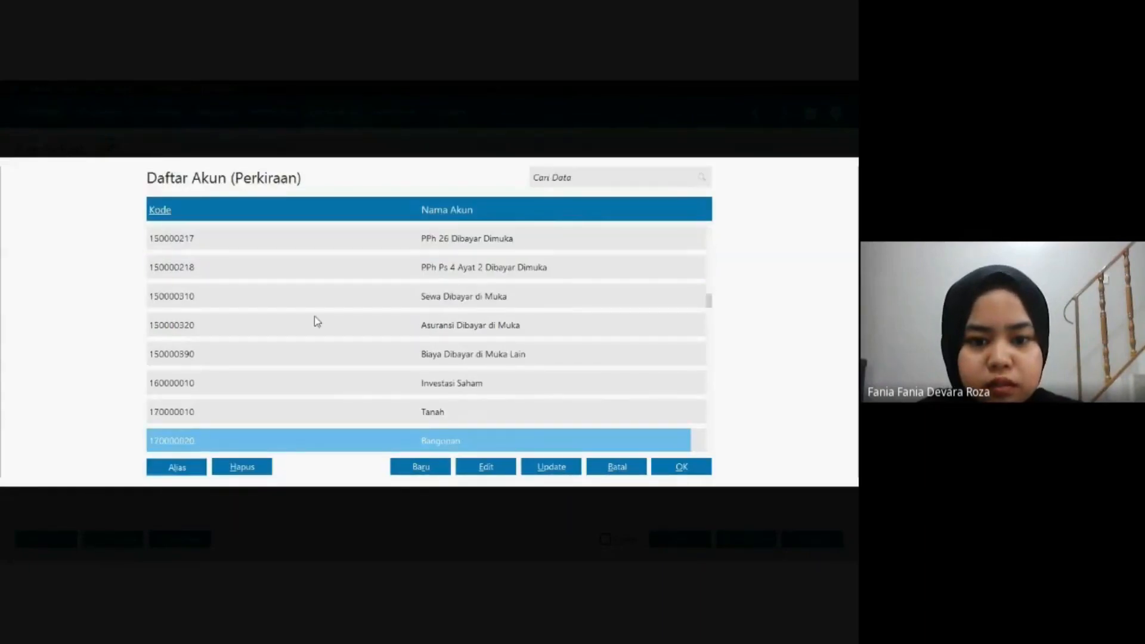
pyautogui.scroll(-20, 315, 321)
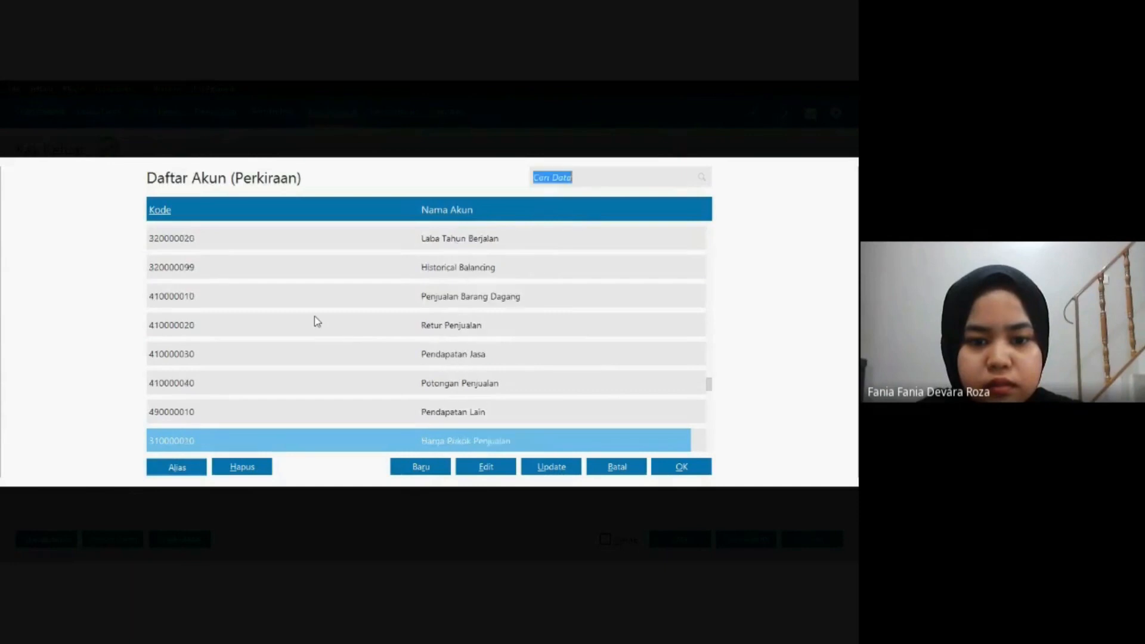
pyautogui.scroll(-9, 315, 316)
pyautogui.scroll(-1, 316, 321)
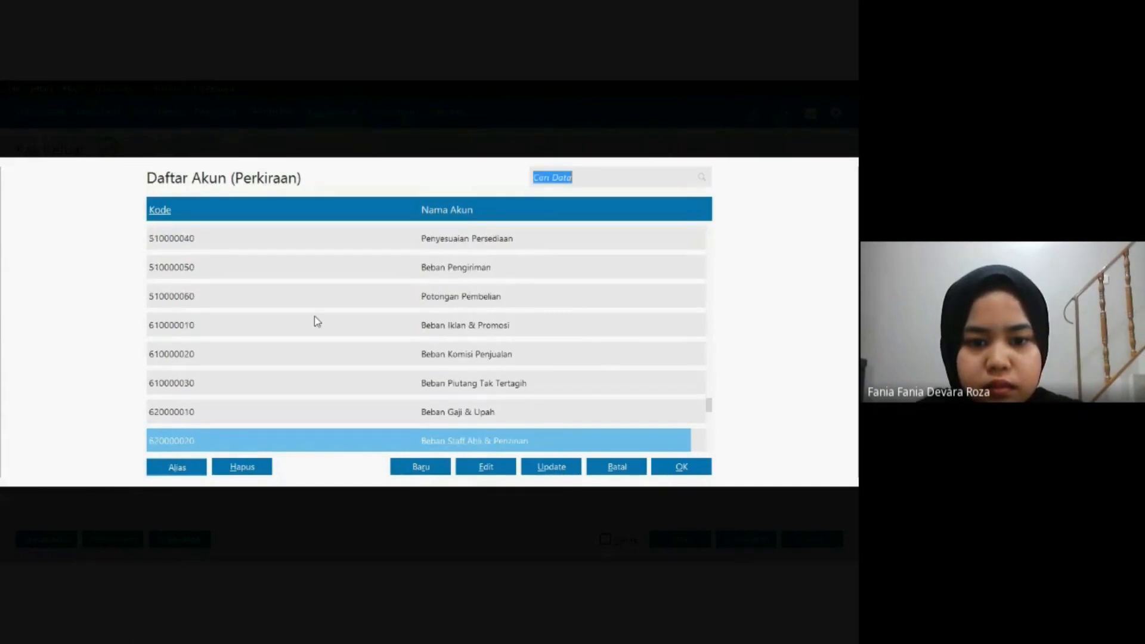
pyautogui.scroll(-6, 317, 321)
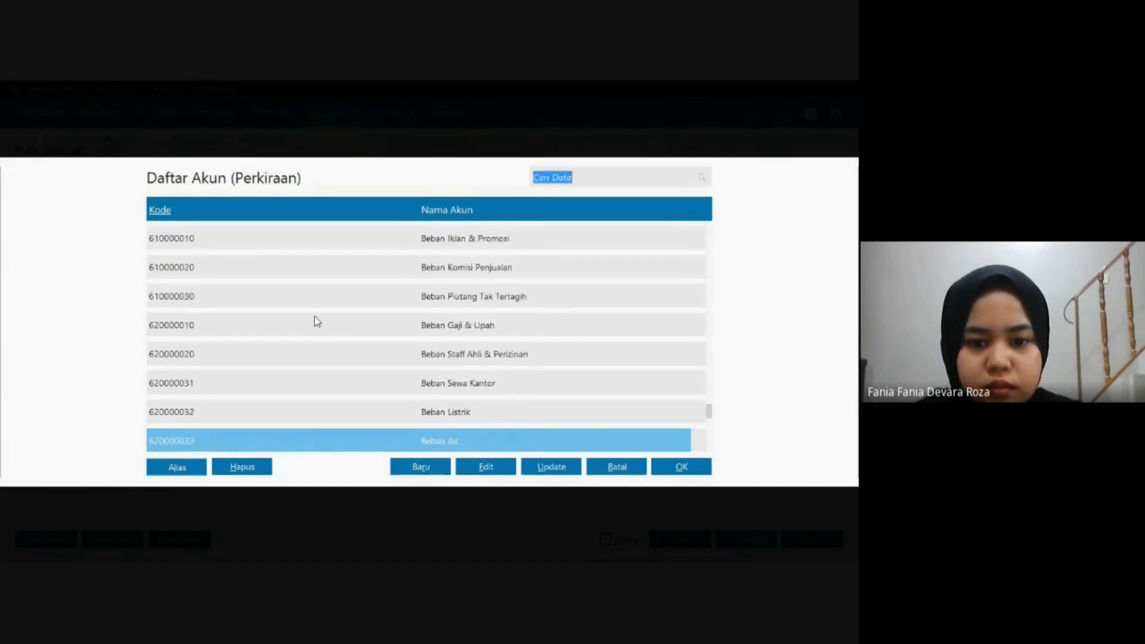
pyautogui.scroll(-6, 317, 321)
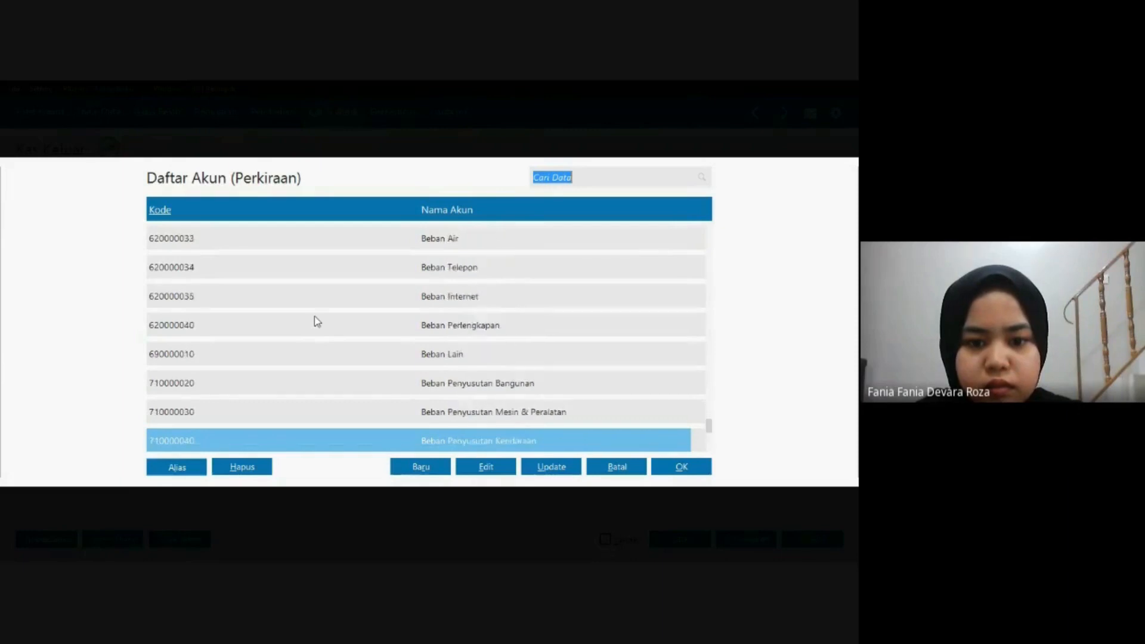
pyautogui.scroll(7, 315, 318)
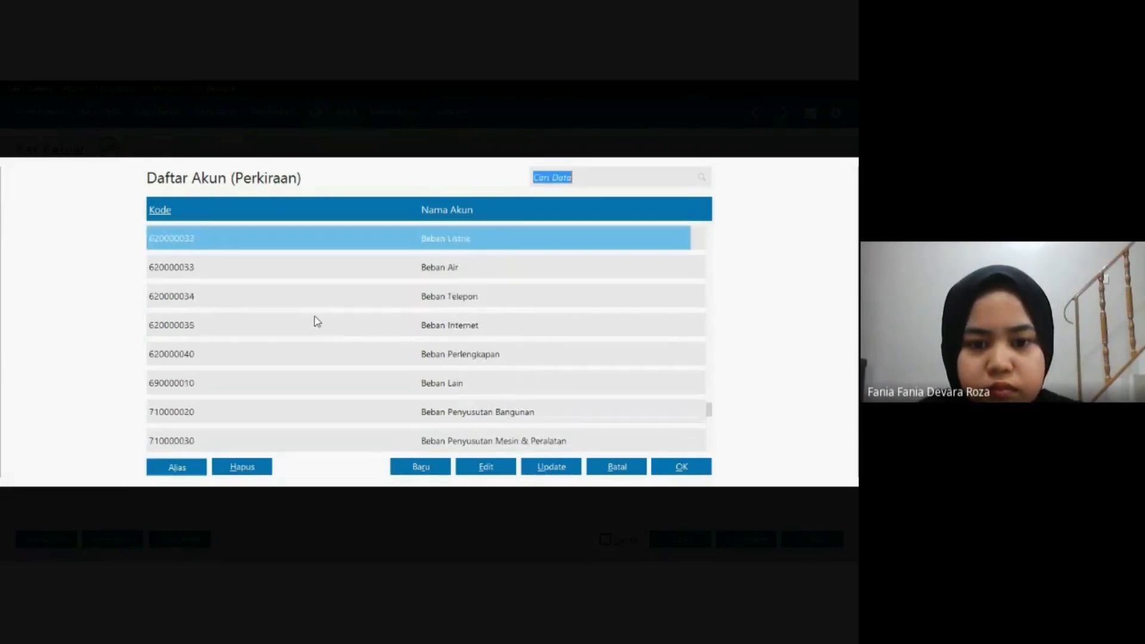
pyautogui.scroll(6, 316, 321)
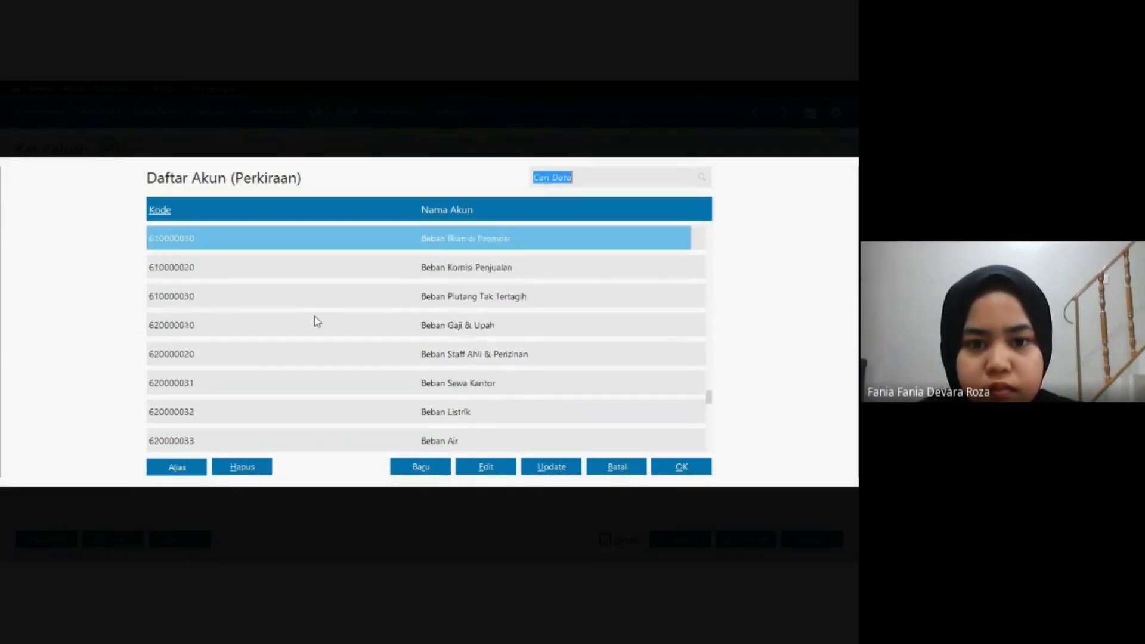
pyautogui.scroll(2, 313, 316)
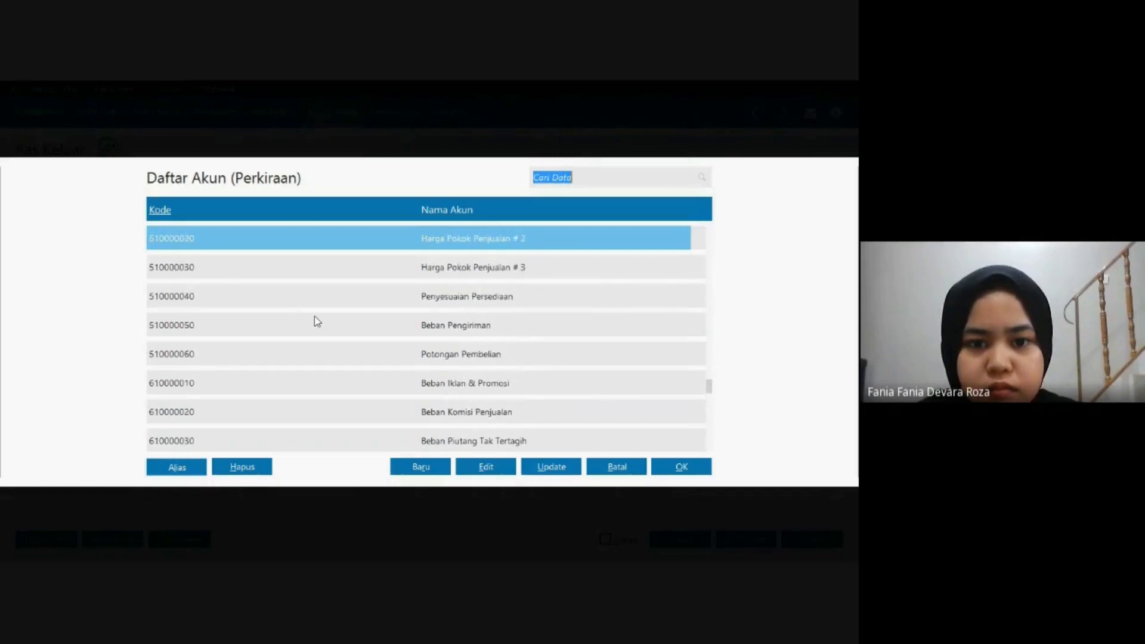
pyautogui.scroll(-10, 314, 318)
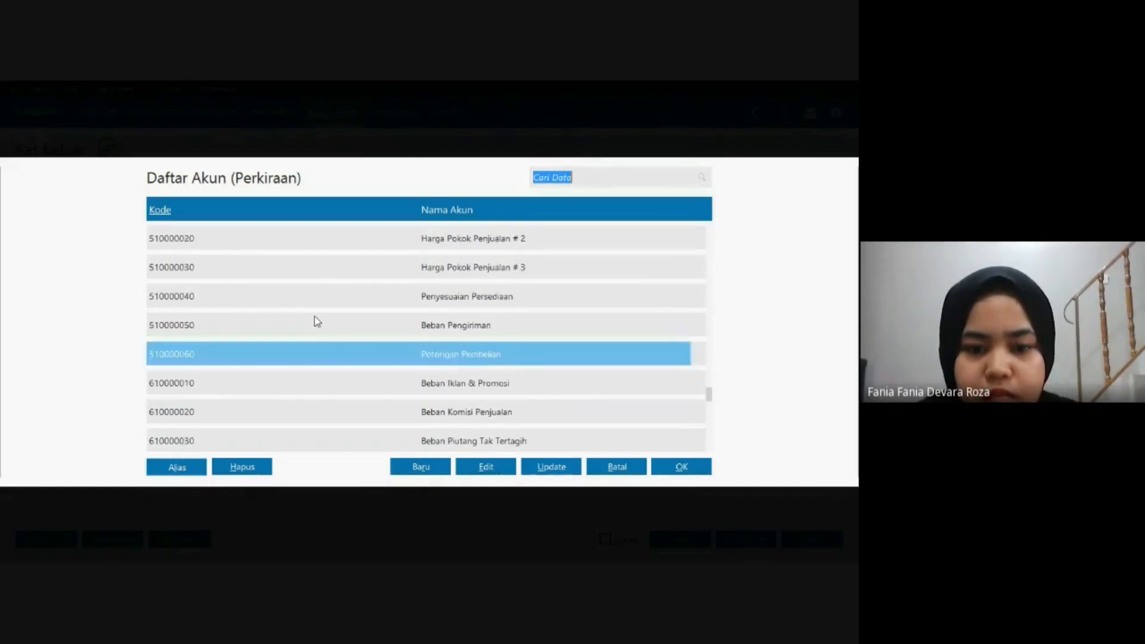
pyautogui.scroll(-1, 317, 322)
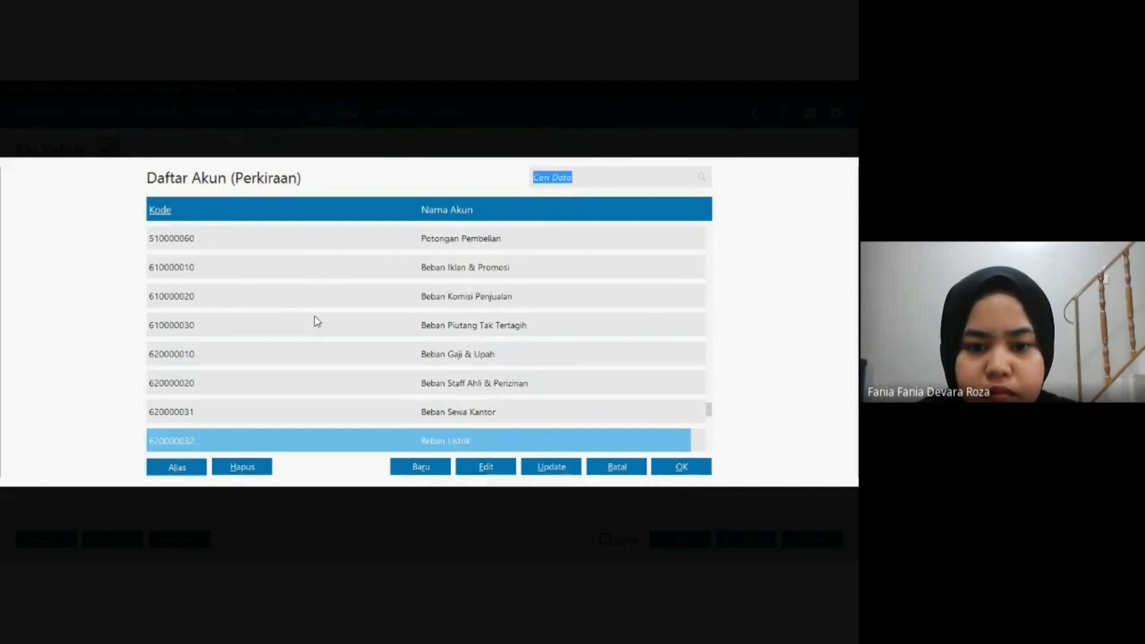
pyautogui.scroll(-9, 316, 322)
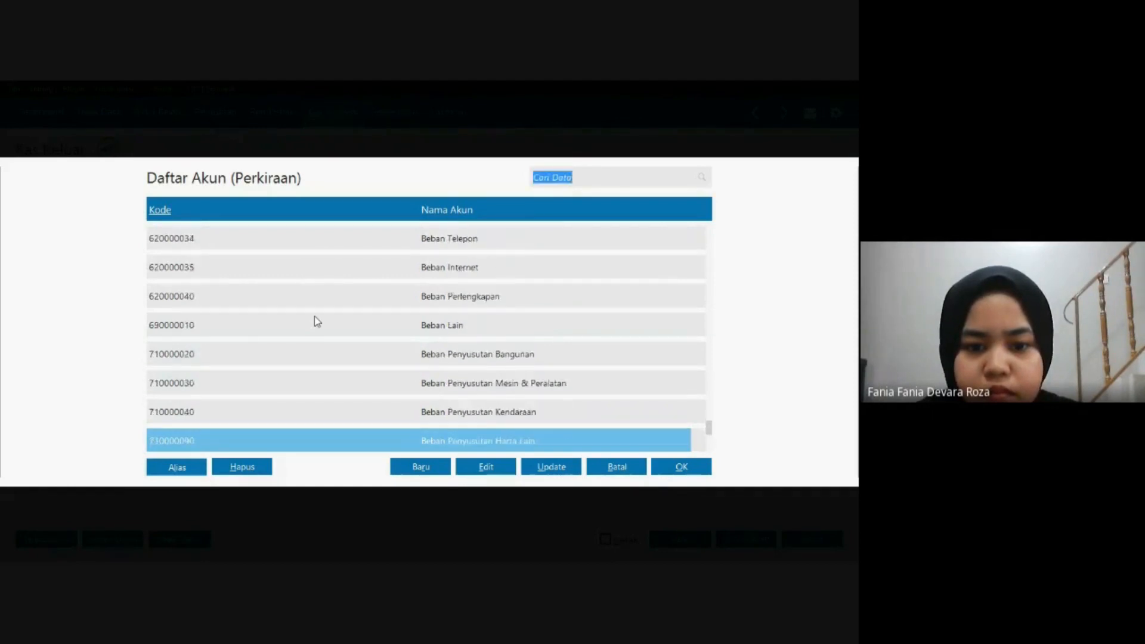
pyautogui.scroll(-5, 316, 321)
pyautogui.scroll(1, 317, 321)
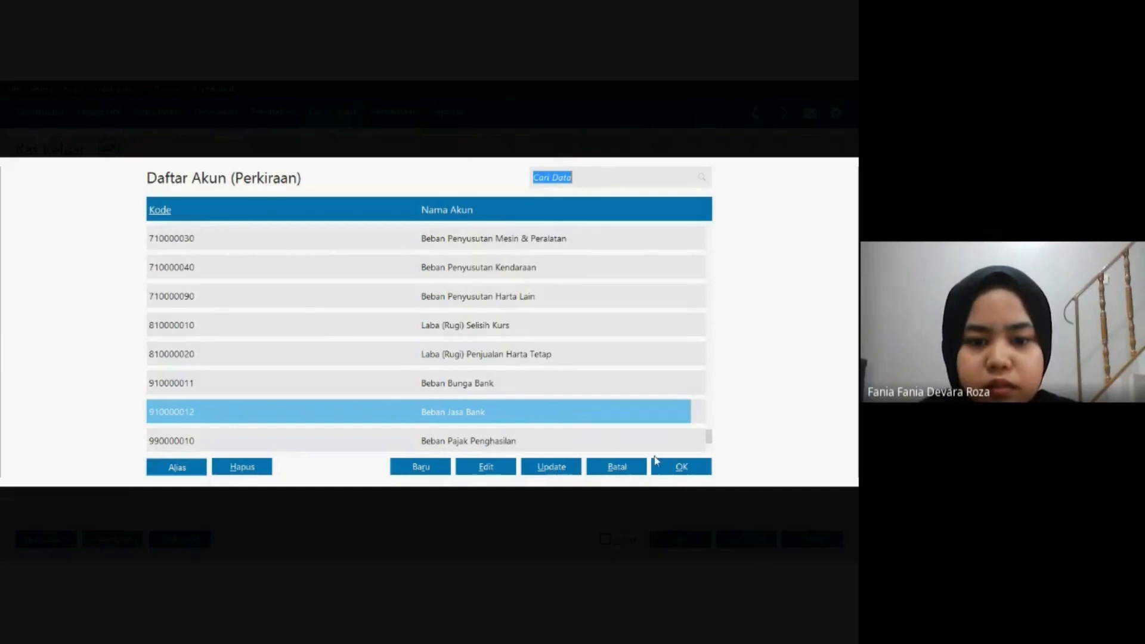
pyautogui.click(682, 467)
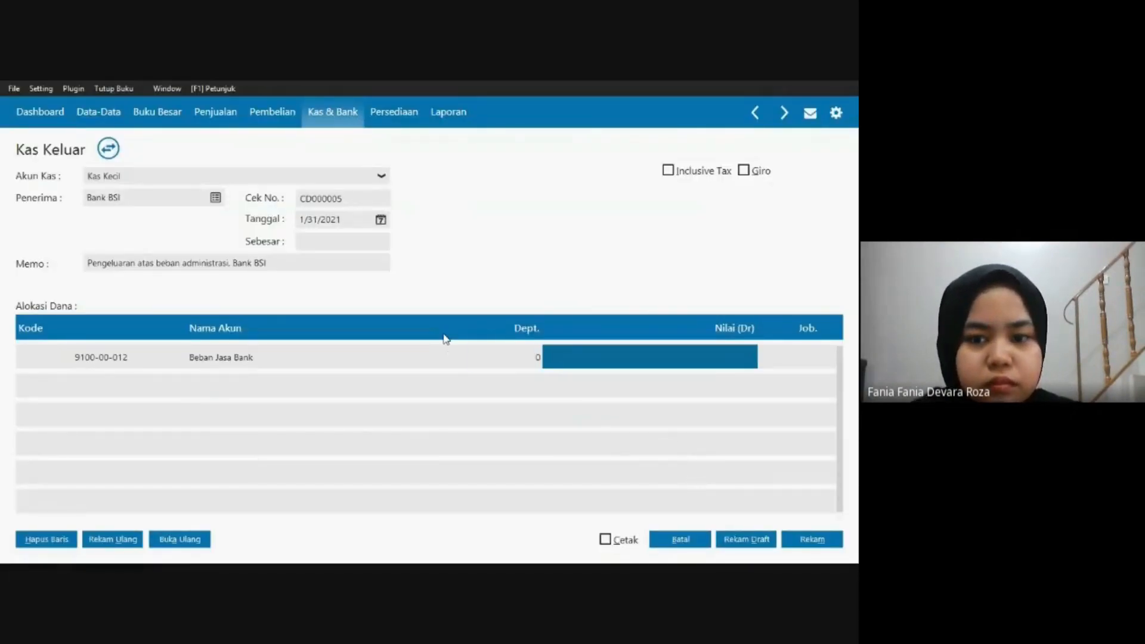
# Enter Rp 250,000 as the Nilai (Dr) of Beban Jasa Bank and check the amount against Transaksi 14 in SOAL UTS.pdf.
pyautogui.write('2500')
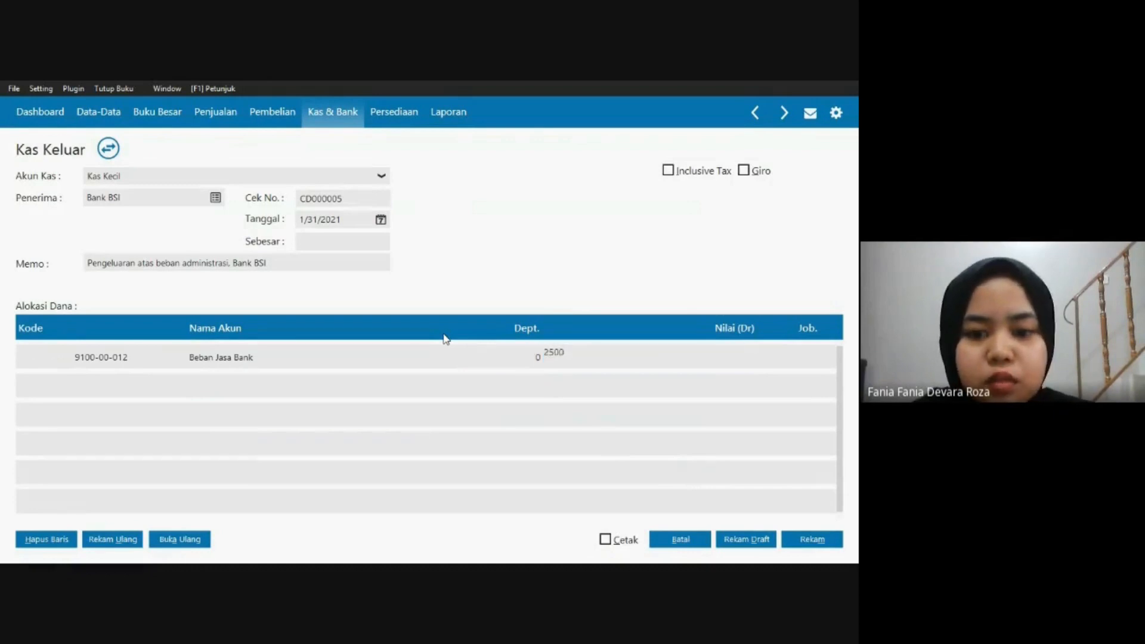
pyautogui.write('.000')
pyautogui.press('Tab')
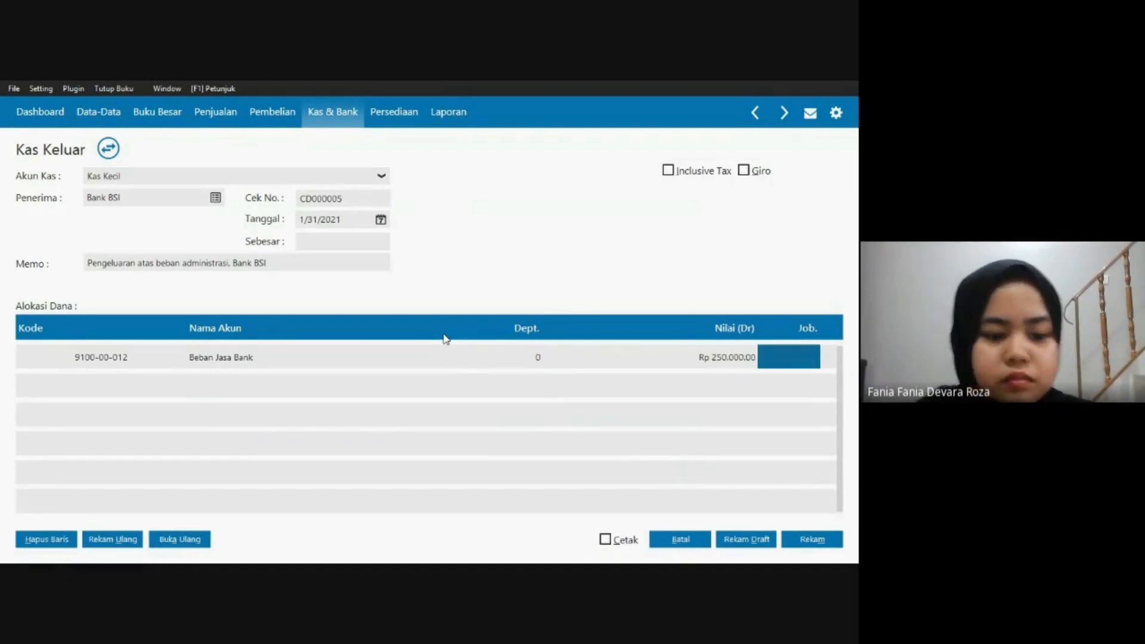
pyautogui.hotkey('alt', 'Tab')
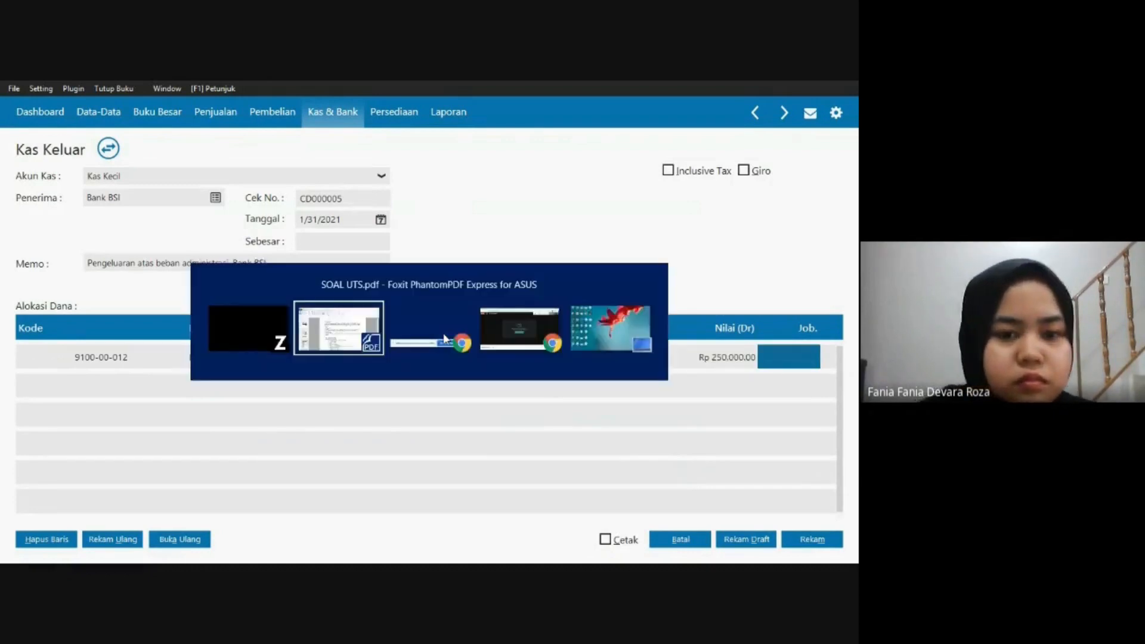
pyautogui.click(370, 338)
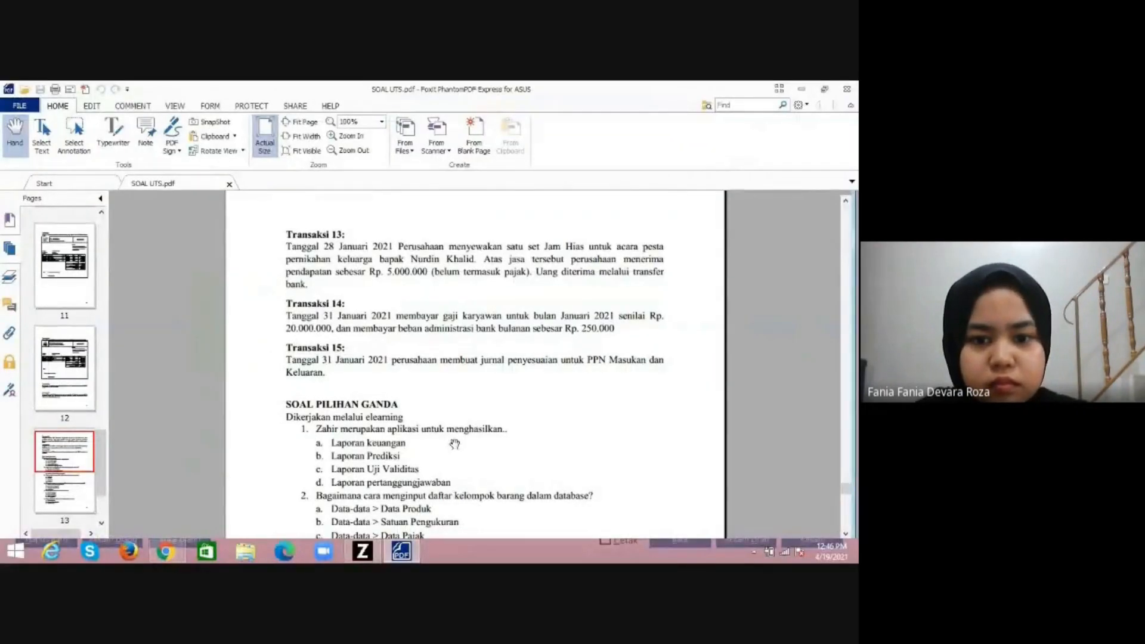
pyautogui.moveTo(376, 547)
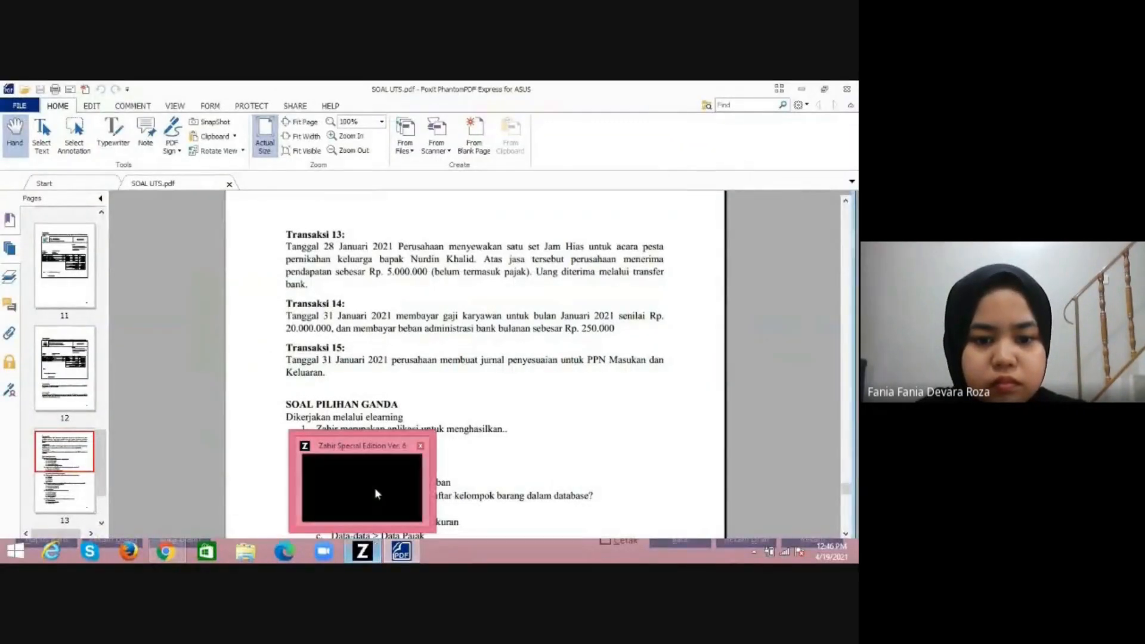
pyautogui.click(376, 493)
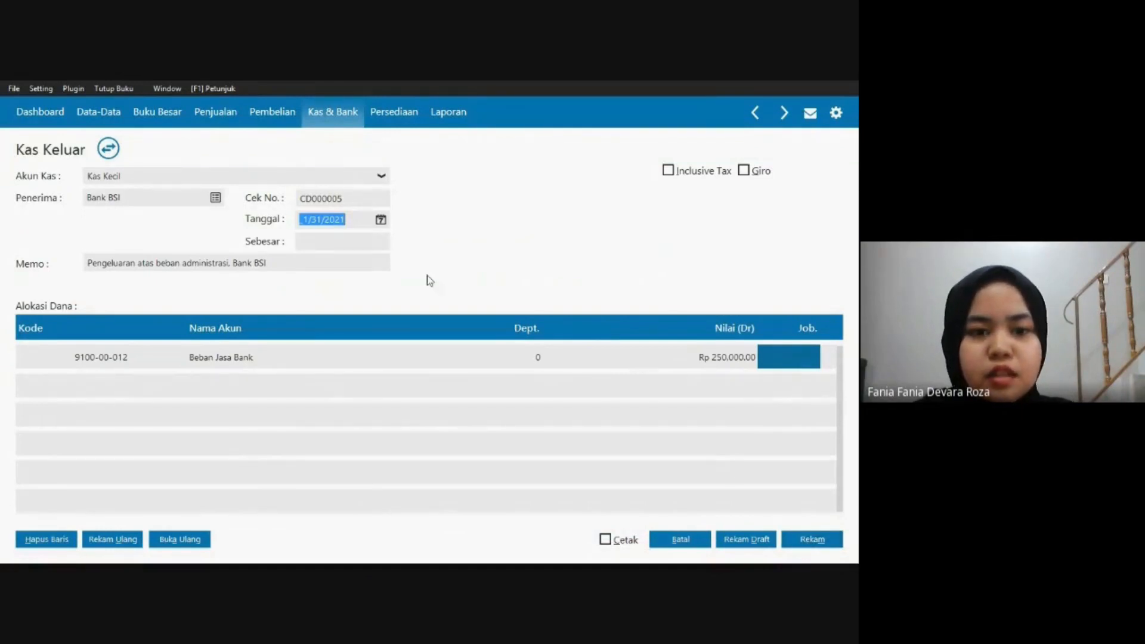
# Fill Sebesar with Rp 250,000.00, record the Bank BSI payment, and close Kas Keluar.
pyautogui.click(331, 240)
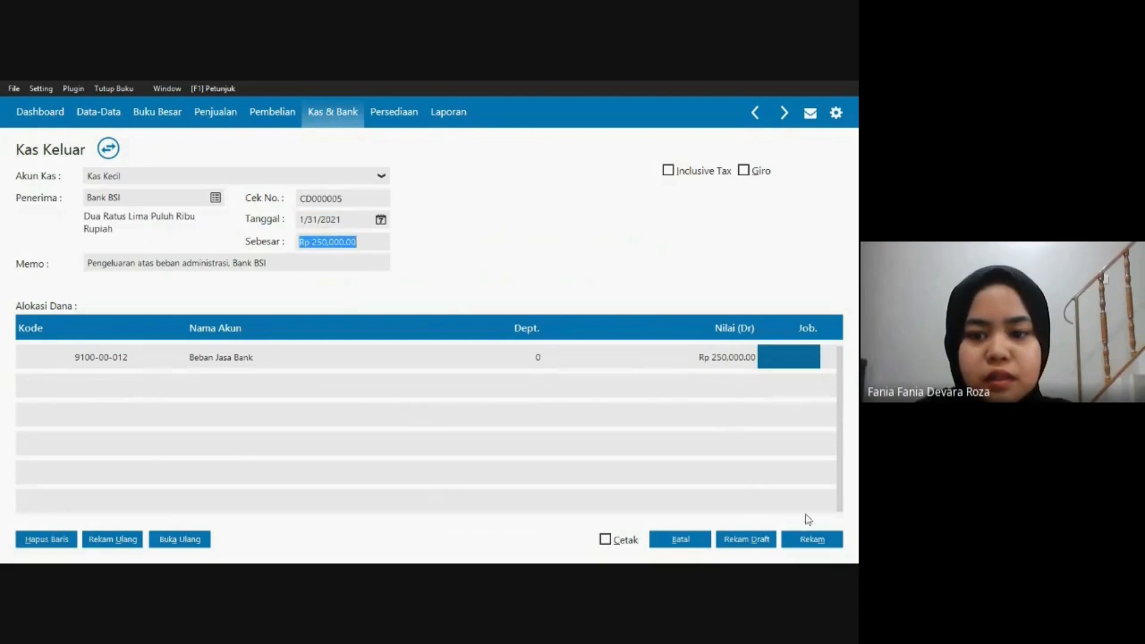
pyautogui.click(805, 541)
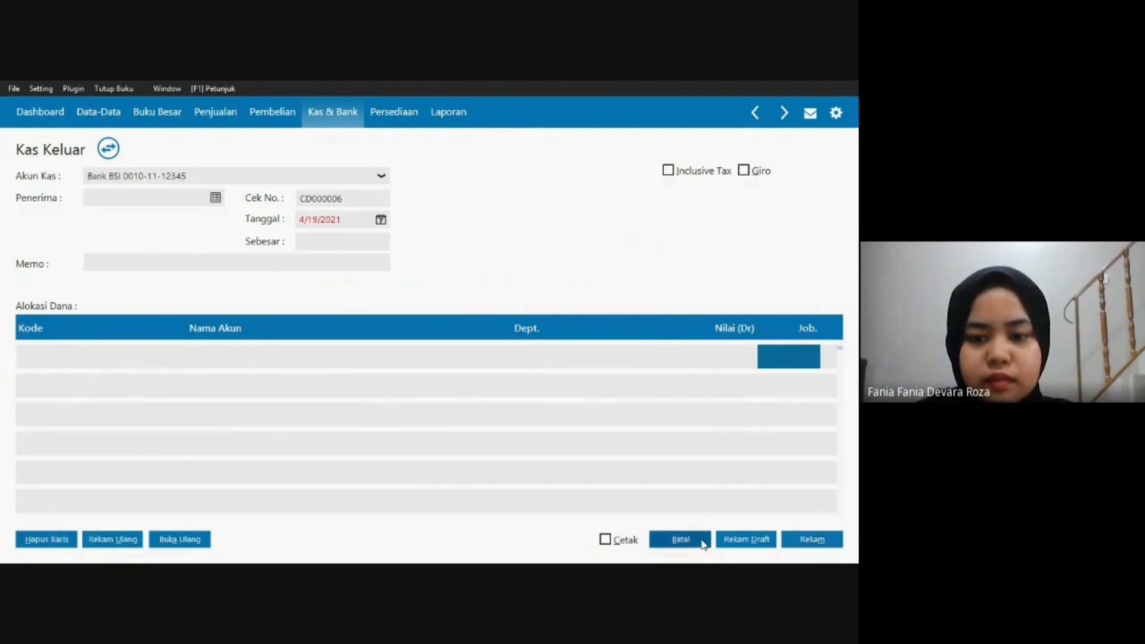
pyautogui.click(702, 543)
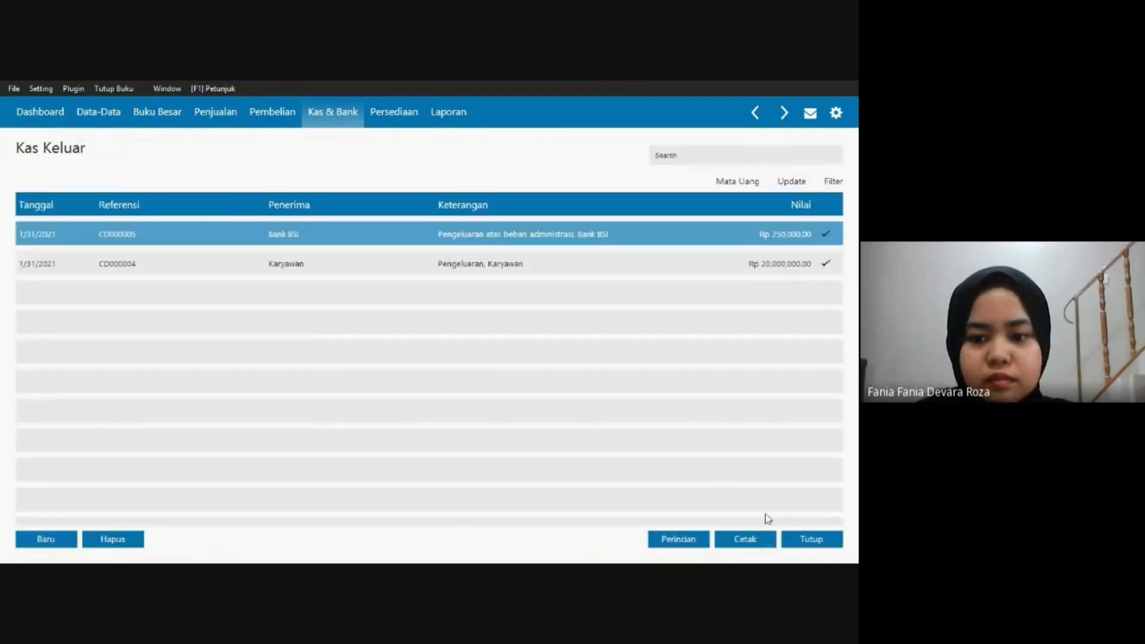
pyautogui.click(808, 540)
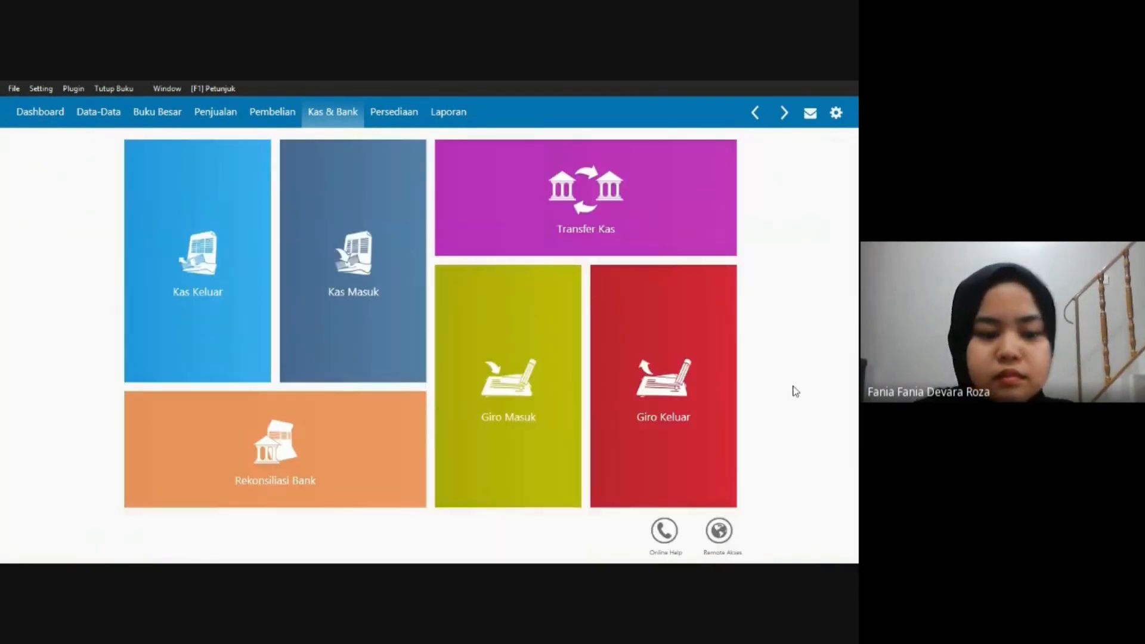
# Read Transaksi 15 in SOAL UTS.pdf and open the Buku Besar ledger view in Zahir.
pyautogui.hotkey('alt', 'Tab')
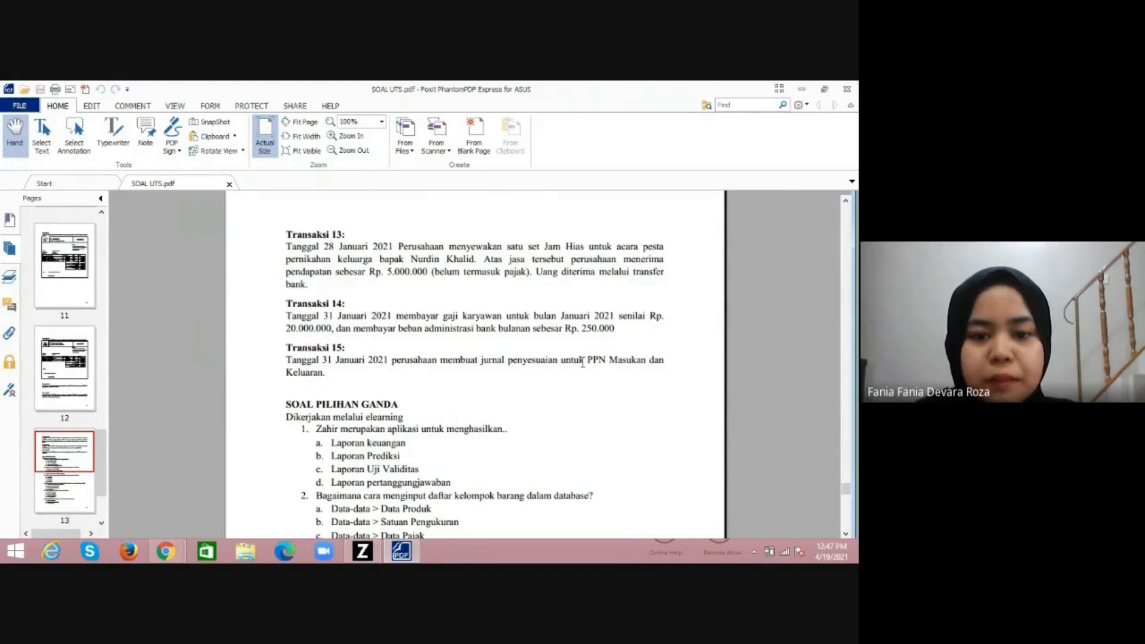
pyautogui.moveTo(363, 551)
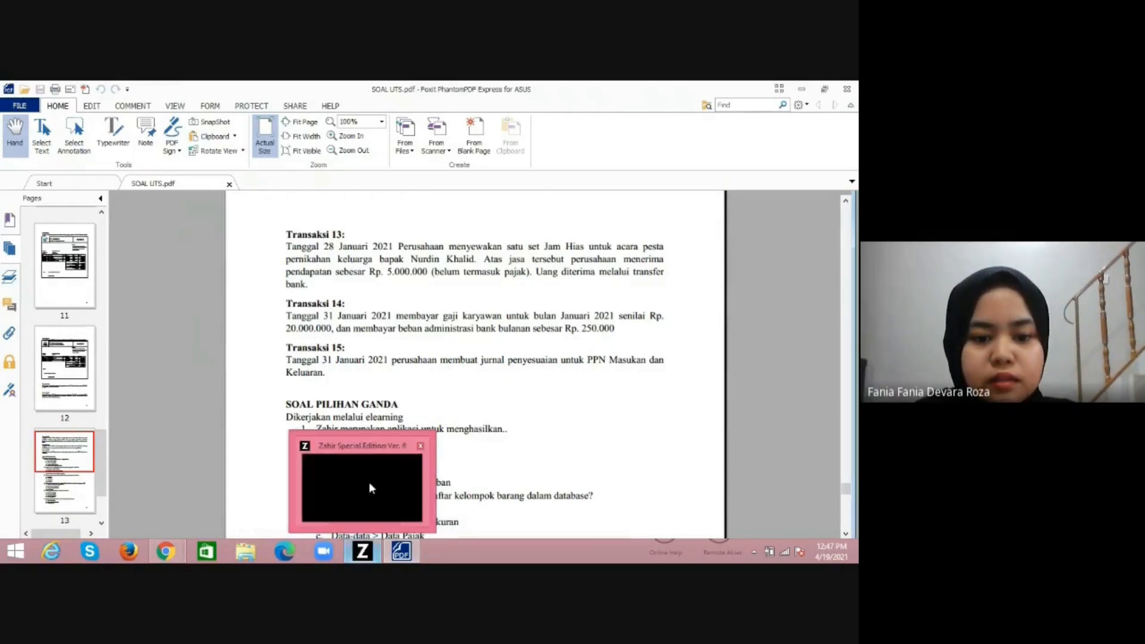
pyautogui.click(369, 488)
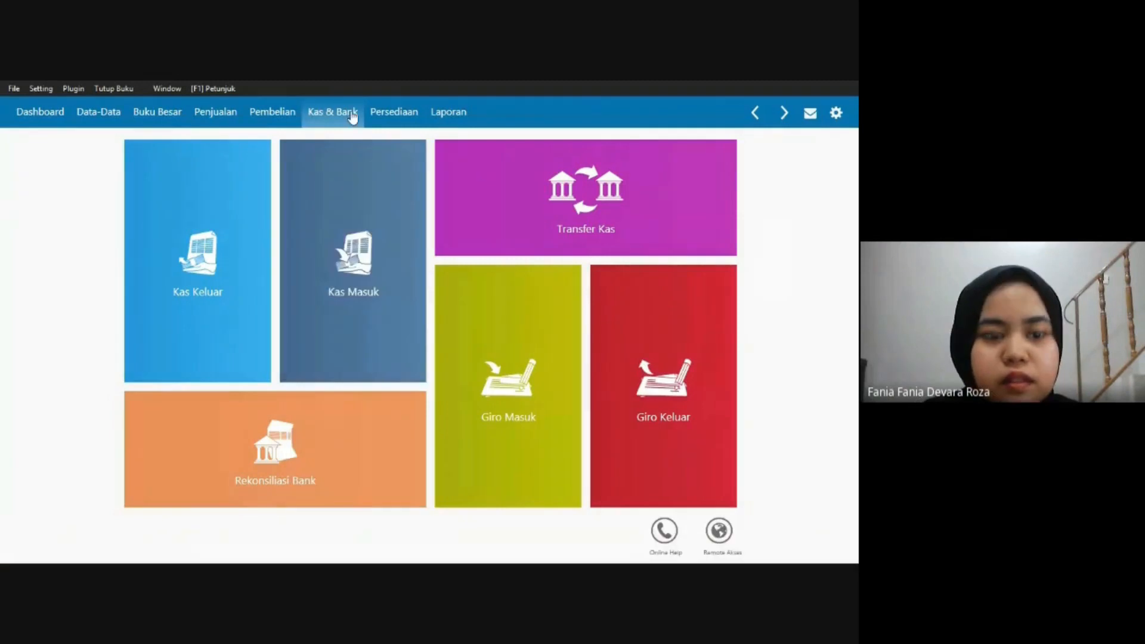
pyautogui.click(162, 113)
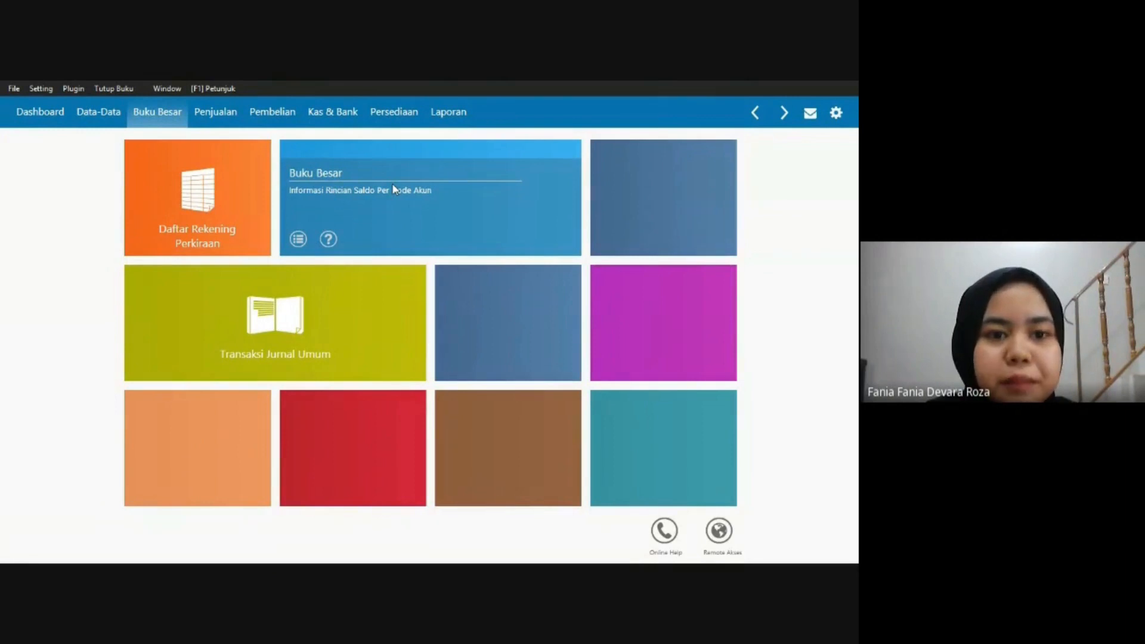
pyautogui.click(393, 186)
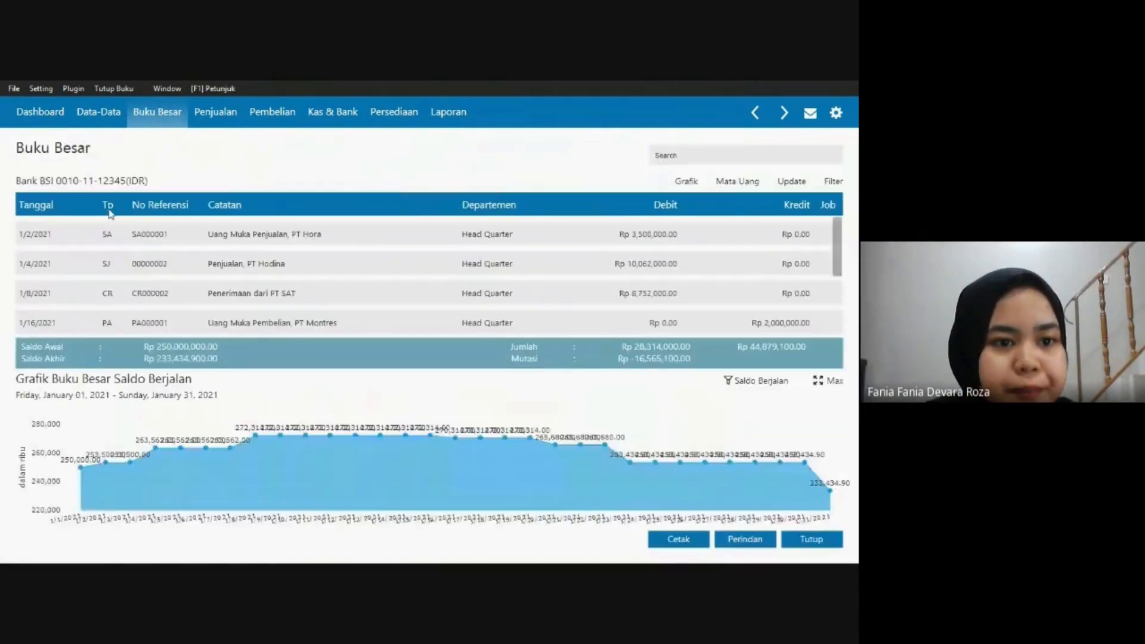
# Display the ledger of account 150000211 PPN Masukan in Buku Besar.
pyautogui.click(39, 181)
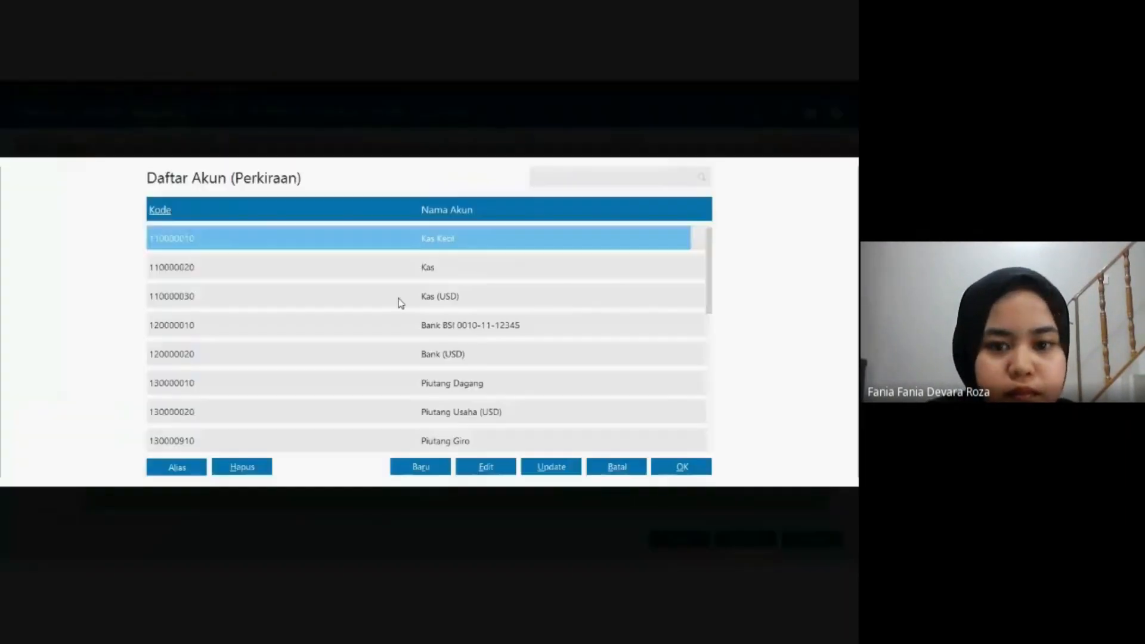
pyautogui.press('Down')
pyautogui.press('Down')
pyautogui.press('Down')
pyautogui.press('Down')
pyautogui.press('Down')
pyautogui.press('Down')
pyautogui.press('Down')
pyautogui.press('Down')
pyautogui.press('Down')
pyautogui.press('Down')
pyautogui.press('Down')
pyautogui.press('Down')
pyautogui.press('Down')
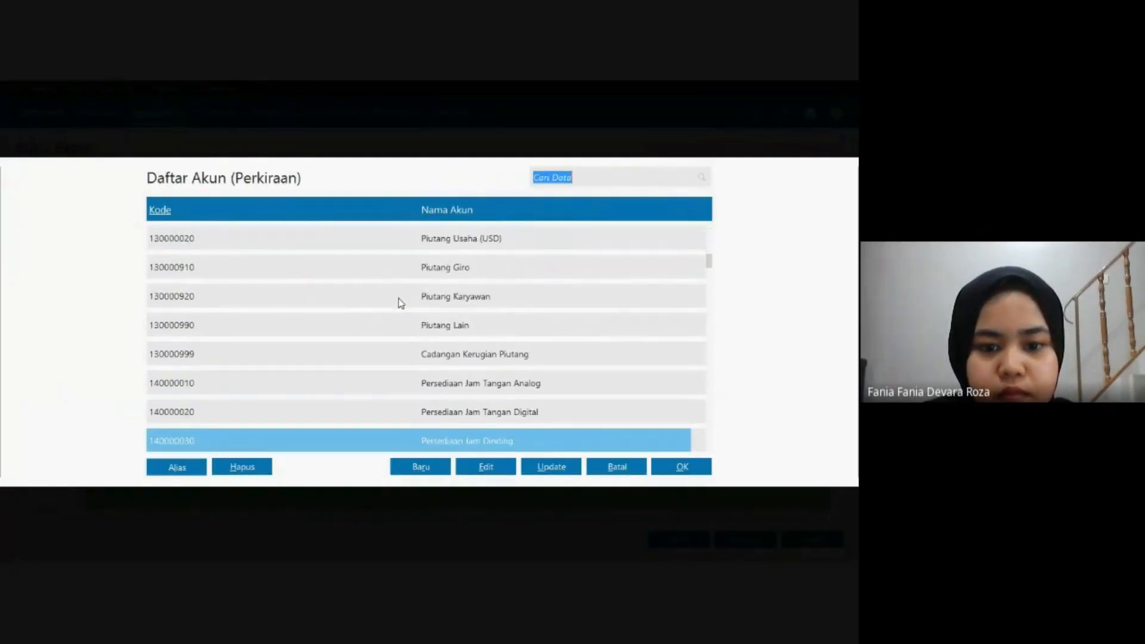
pyautogui.press('Down')
pyautogui.press('Down')
pyautogui.press('Down')
pyautogui.press('Down')
pyautogui.press('Down')
pyautogui.press('Down')
pyautogui.press('Down')
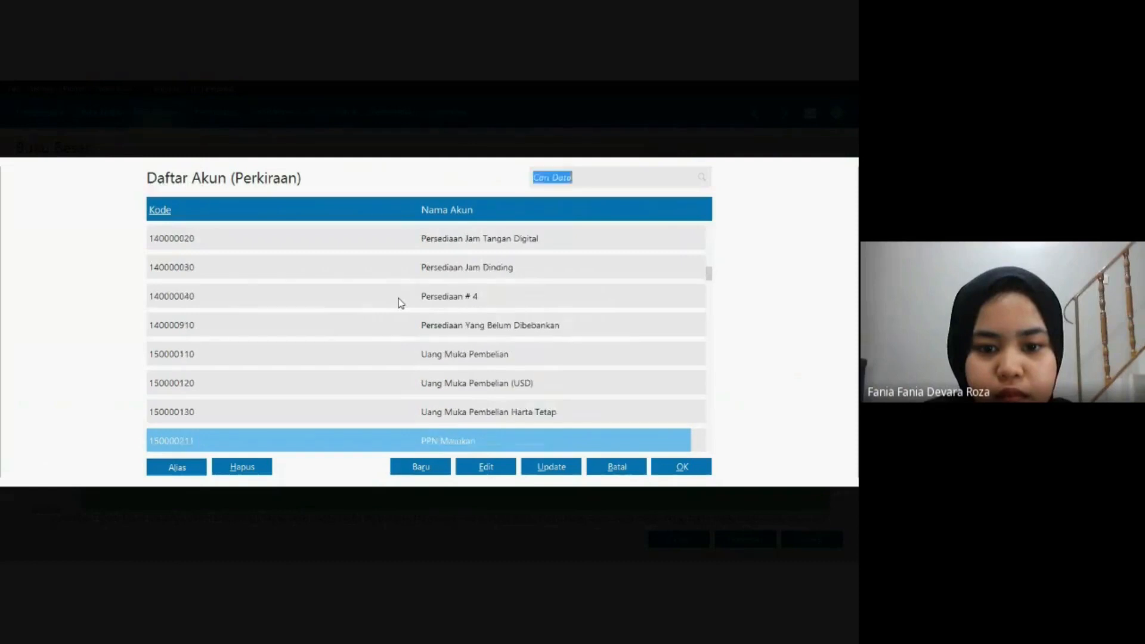
pyautogui.press('Up')
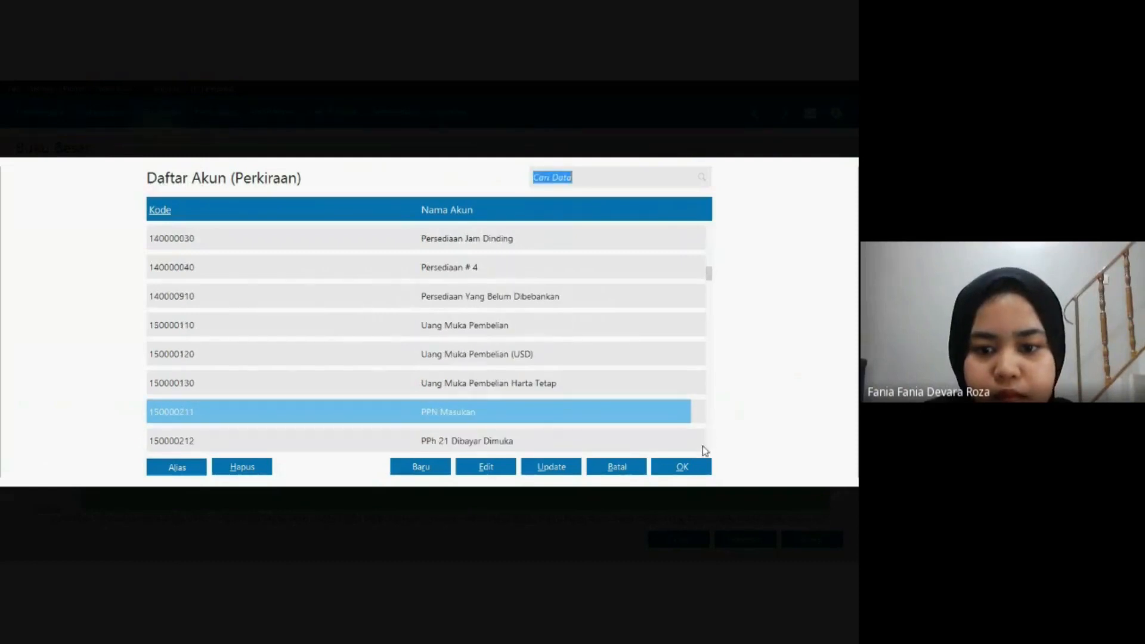
pyautogui.press('Return')
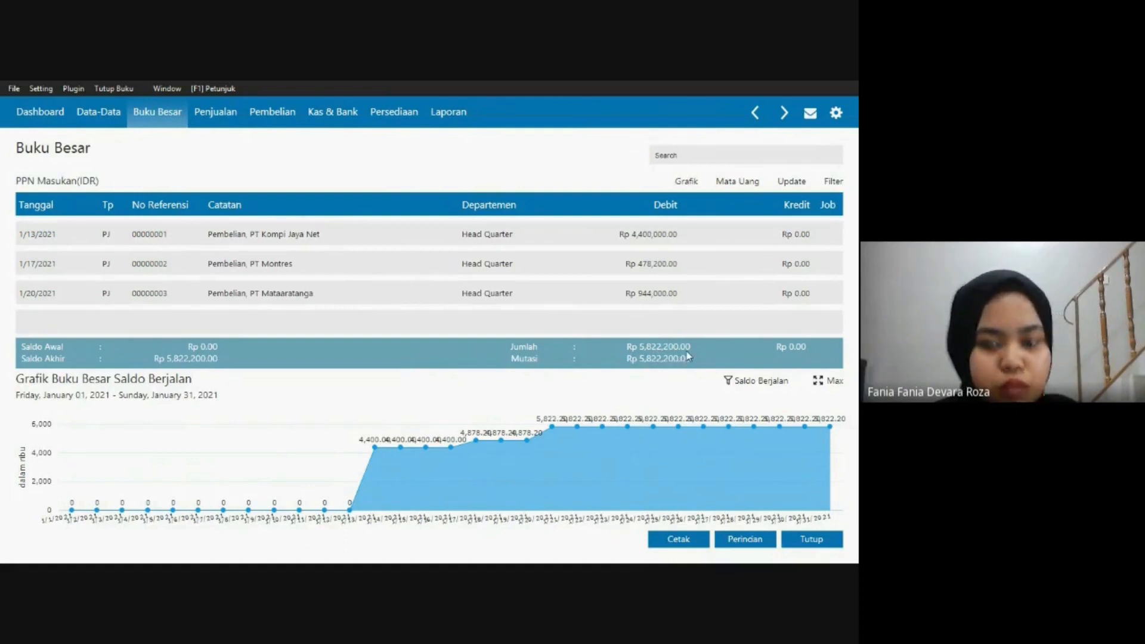
# Display the ledger of account 230000011 PPN Keluaran to read its balance, and close Buku Besar.
pyautogui.click(29, 182)
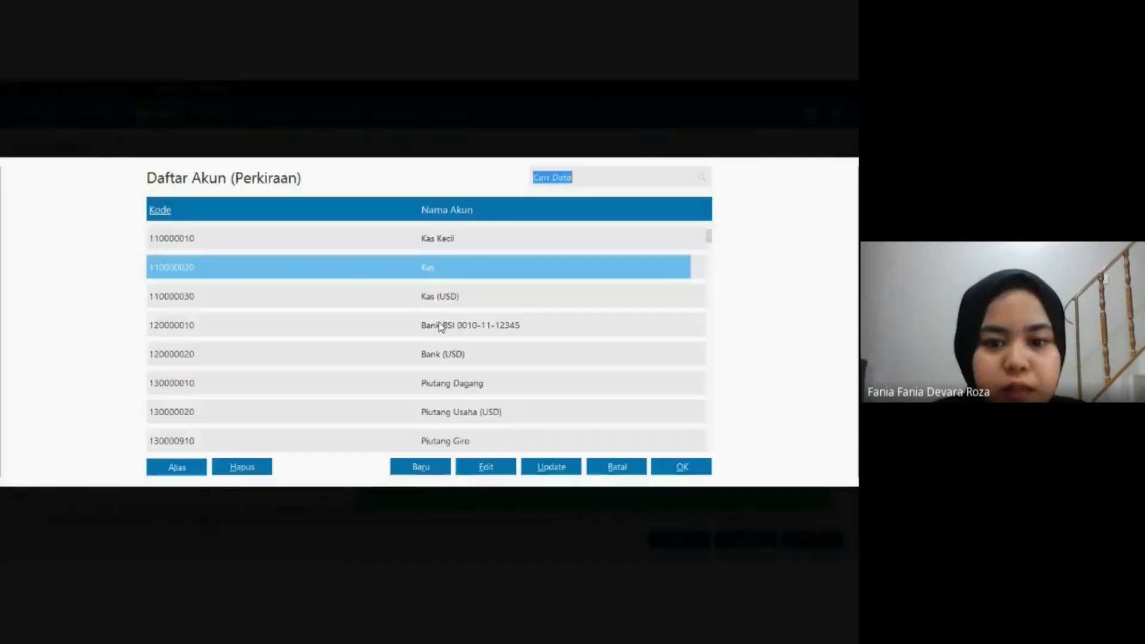
pyautogui.press('Down')
pyautogui.press('Down')
pyautogui.press('Down')
pyautogui.press('Down')
pyautogui.press('Down')
pyautogui.press('Down')
pyautogui.press('Down')
pyautogui.press('Down')
pyautogui.press('Down')
pyautogui.press('Down')
pyautogui.press('Down')
pyautogui.press('Down')
pyautogui.press('Down')
pyautogui.press('Down')
pyautogui.press('Down')
pyautogui.press('Down')
pyautogui.press('Down')
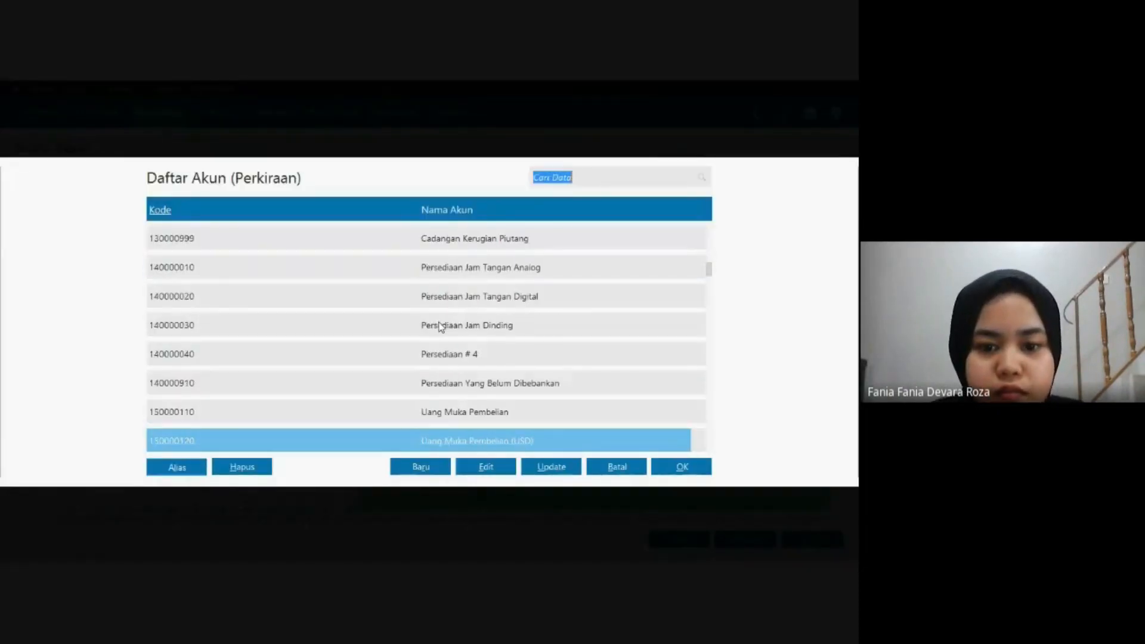
pyautogui.press('Down')
pyautogui.press('Down')
pyautogui.press('Down')
pyautogui.press('Down')
pyautogui.press('Down')
pyautogui.press('Down')
pyautogui.press('Down')
pyautogui.press('Down')
pyautogui.press('Down')
pyautogui.press('Down')
pyautogui.press('Down')
pyautogui.press('Down')
pyautogui.press('Down')
pyautogui.press('Down')
pyautogui.press('Down')
pyautogui.press('Down')
pyautogui.press('Down')
pyautogui.press('Down')
pyautogui.press('Down')
pyautogui.press('Down')
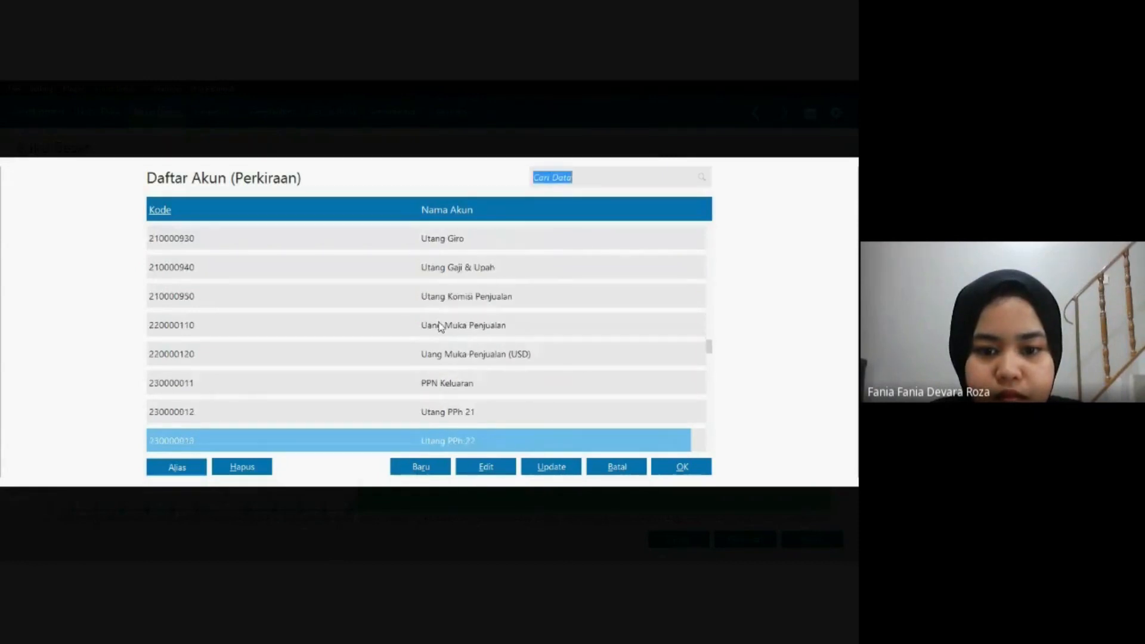
pyautogui.press('Up')
pyautogui.press('Up')
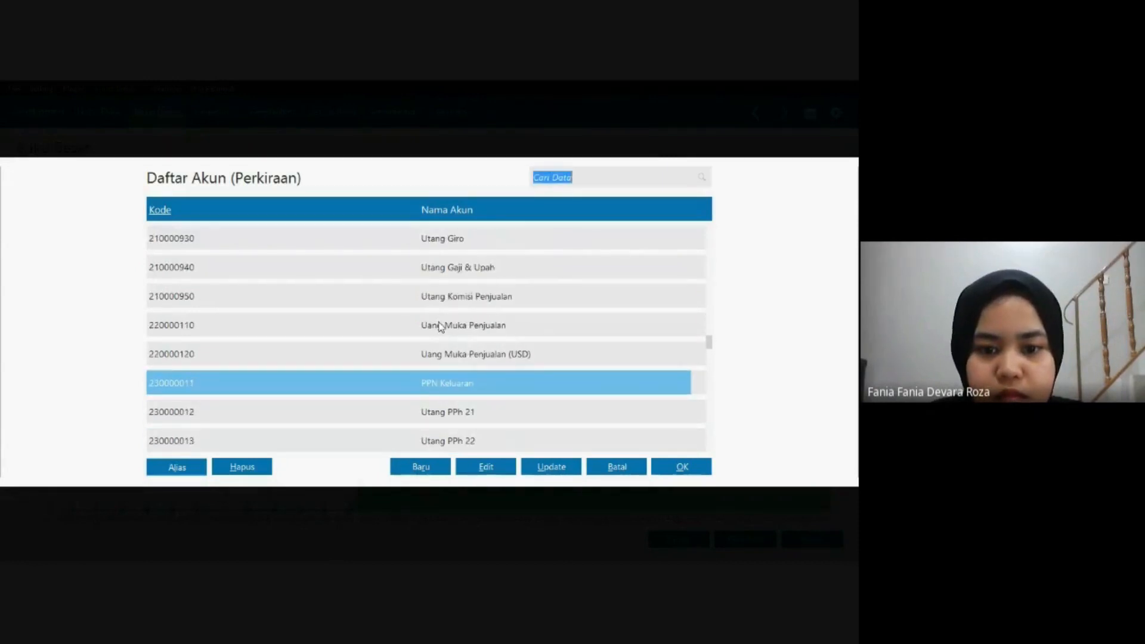
pyautogui.click(690, 468)
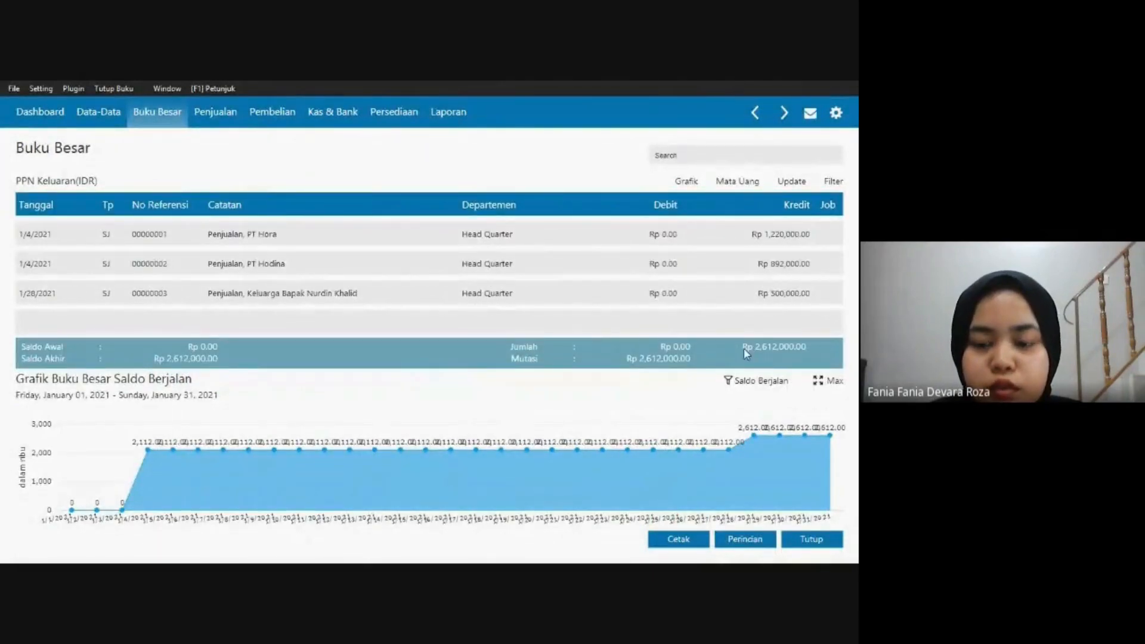
pyautogui.click(805, 539)
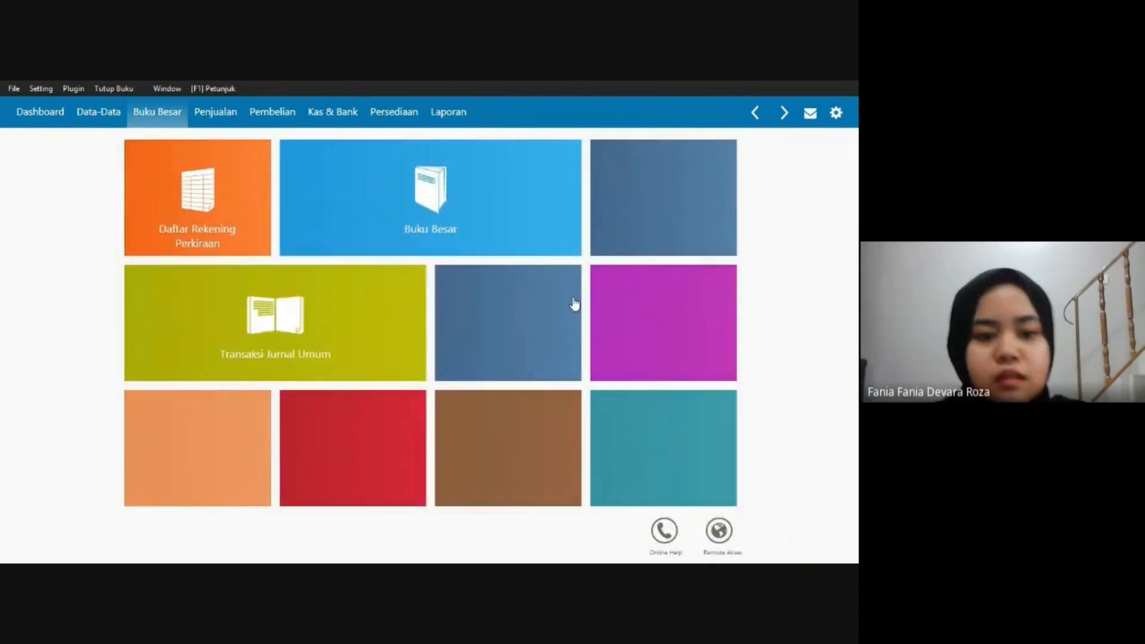
# Start a new Transaksi Jurnal Umum entry and set its Tanggal to 1/31/2021.
pyautogui.moveTo(382, 296)
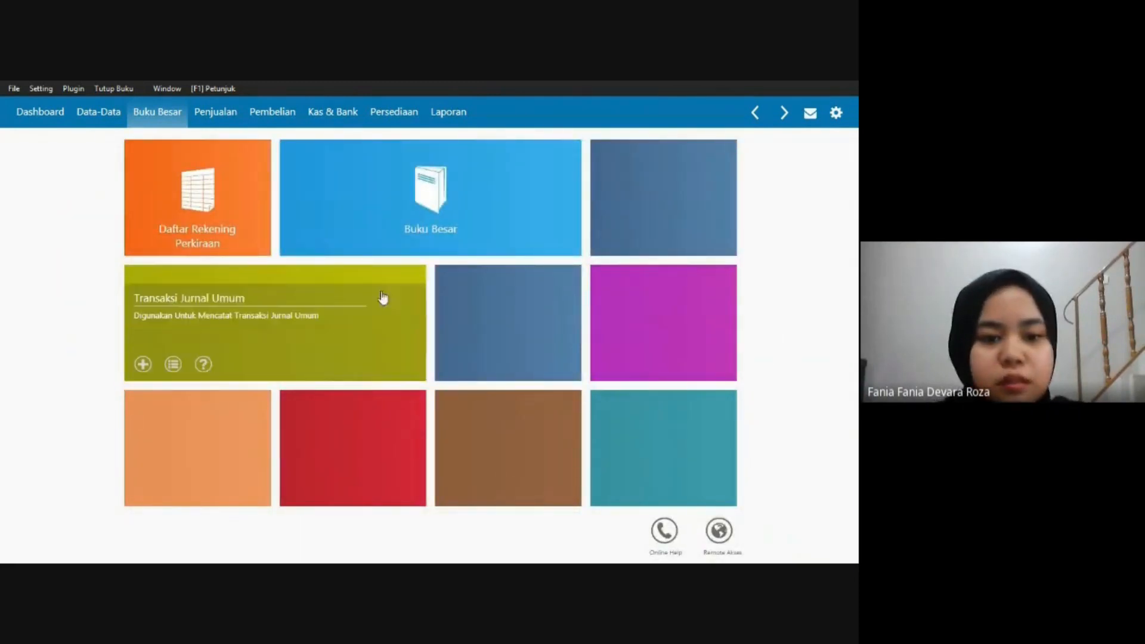
pyautogui.click(321, 306)
pyautogui.click(31, 538)
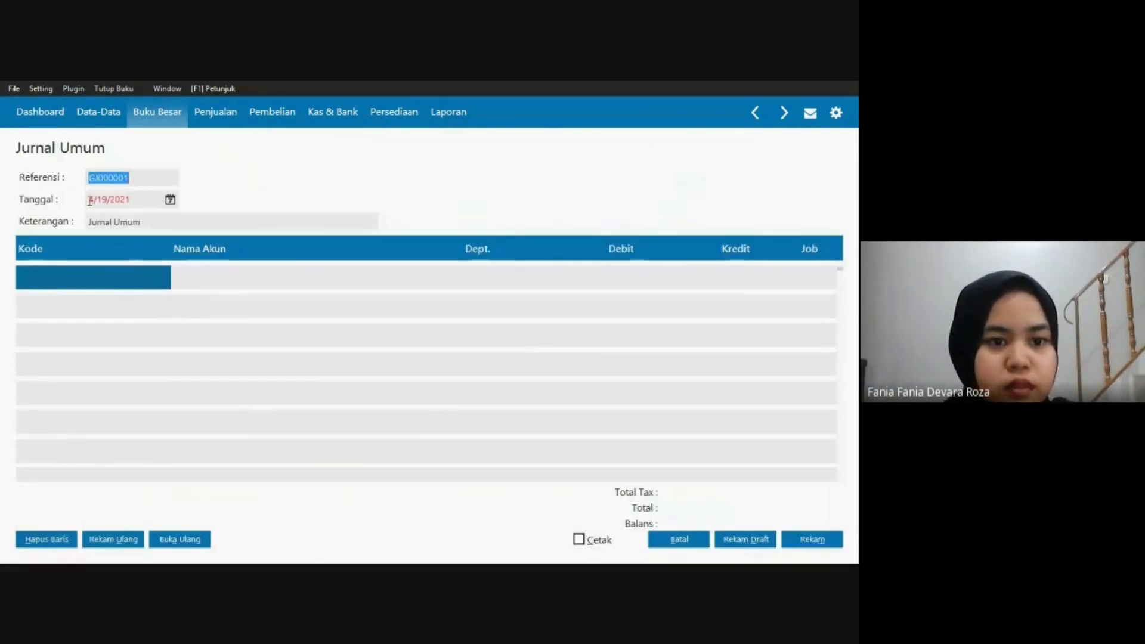
pyautogui.click(89, 201)
pyautogui.click(90, 201)
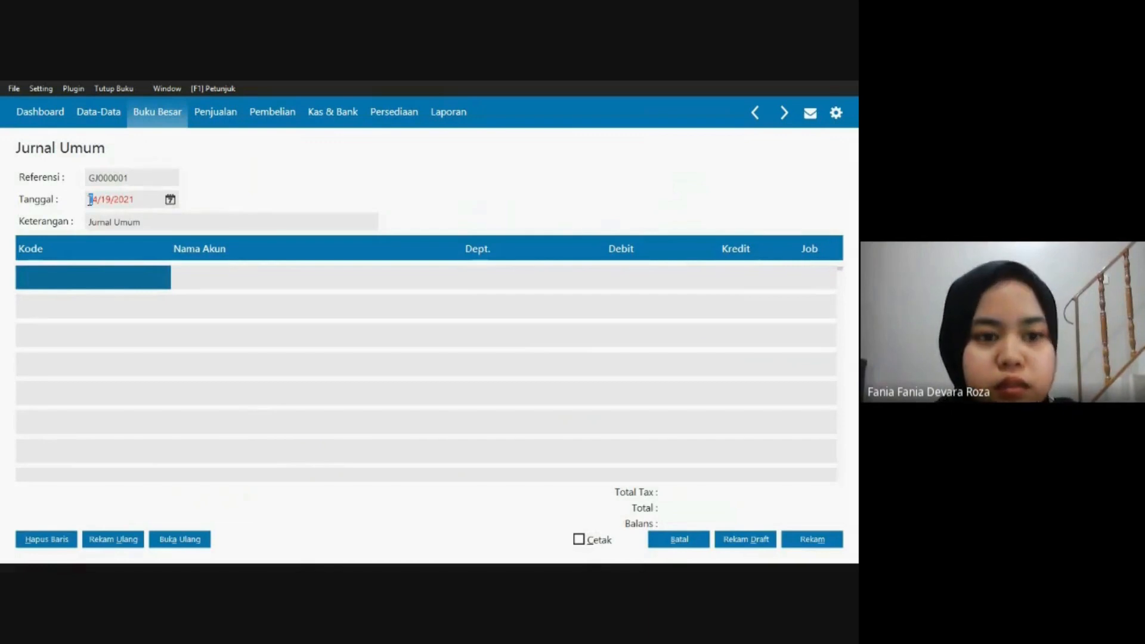
pyautogui.write('0131')
# Extend the Keterangan to "Jurnal Umum Penyesuaian akun PPn" and confirm January 31, 2021 as the journal date.
pyautogui.click(102, 219)
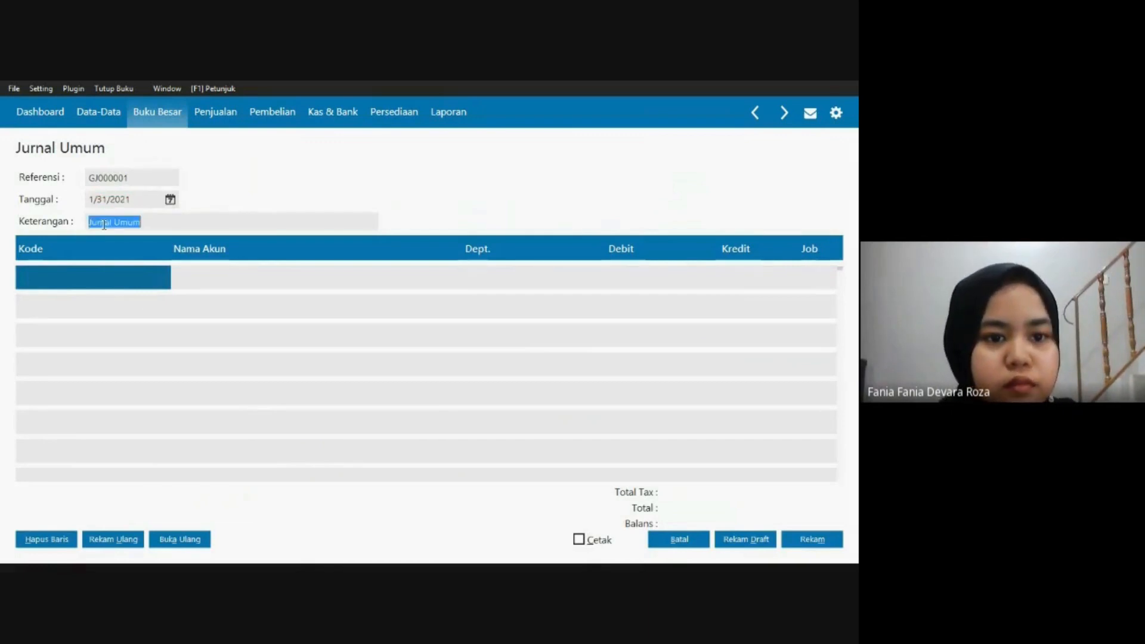
pyautogui.click(170, 224)
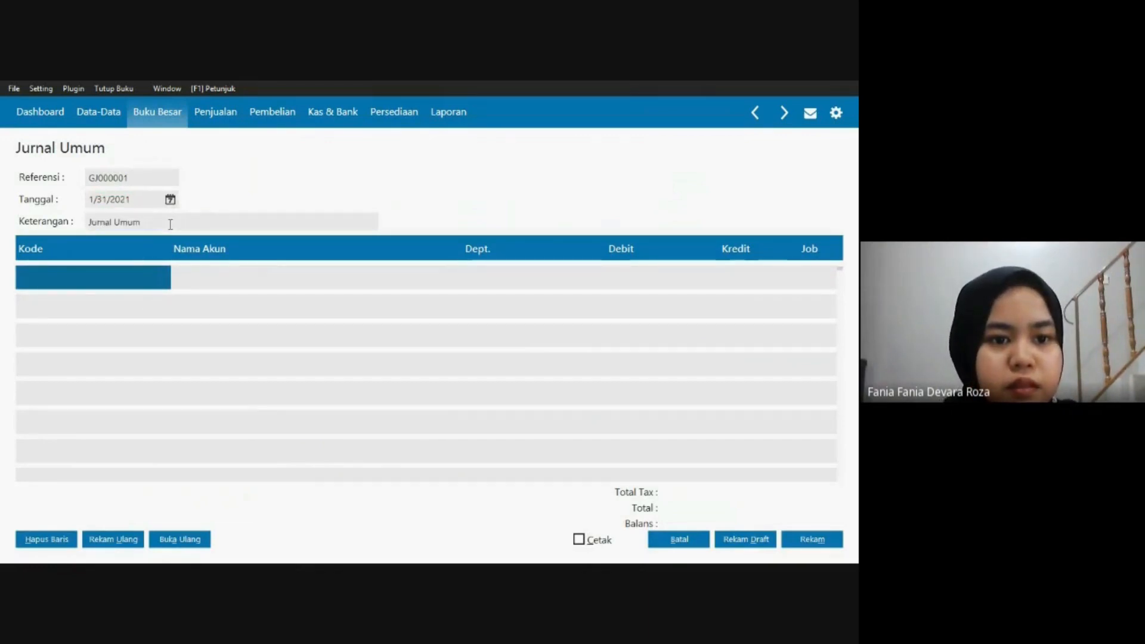
pyautogui.write('Pe')
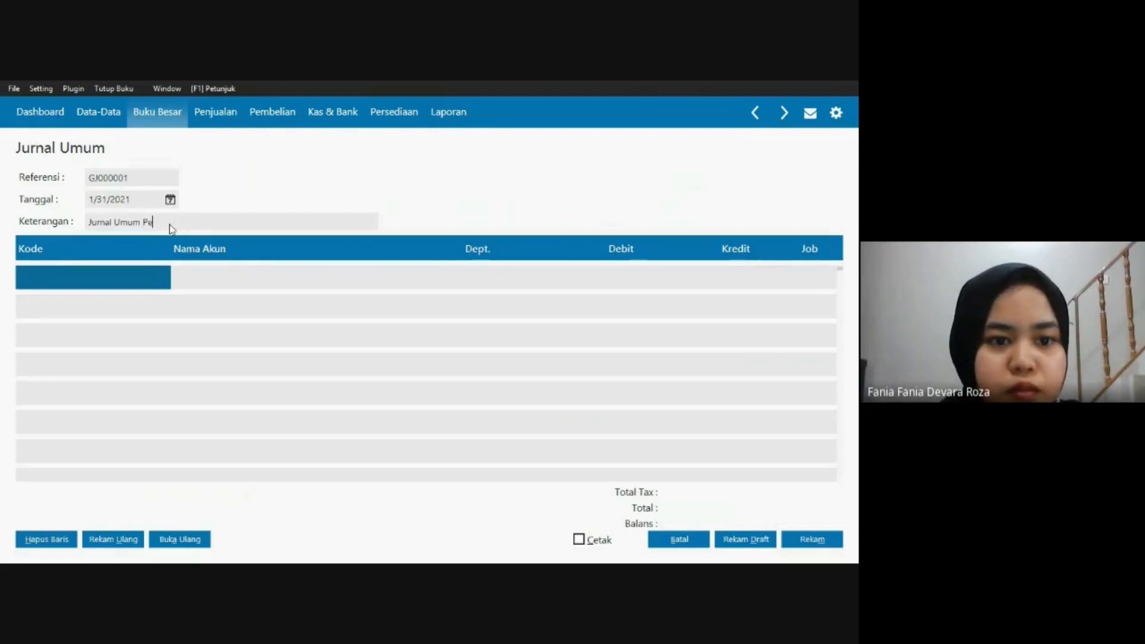
pyautogui.write('nyesu')
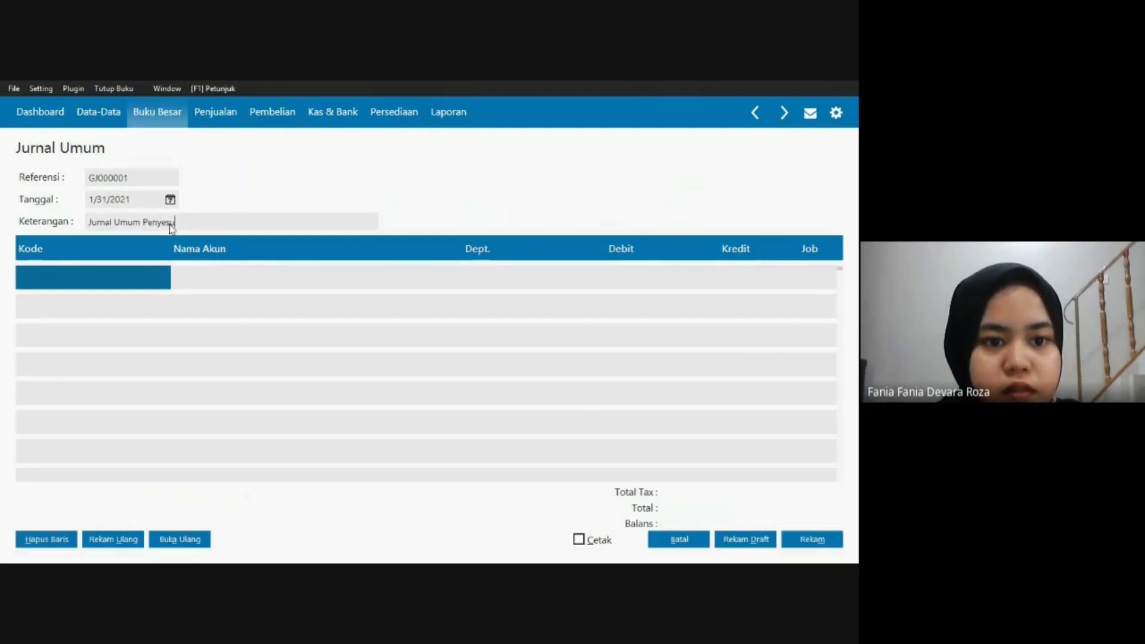
pyautogui.write('aian ak')
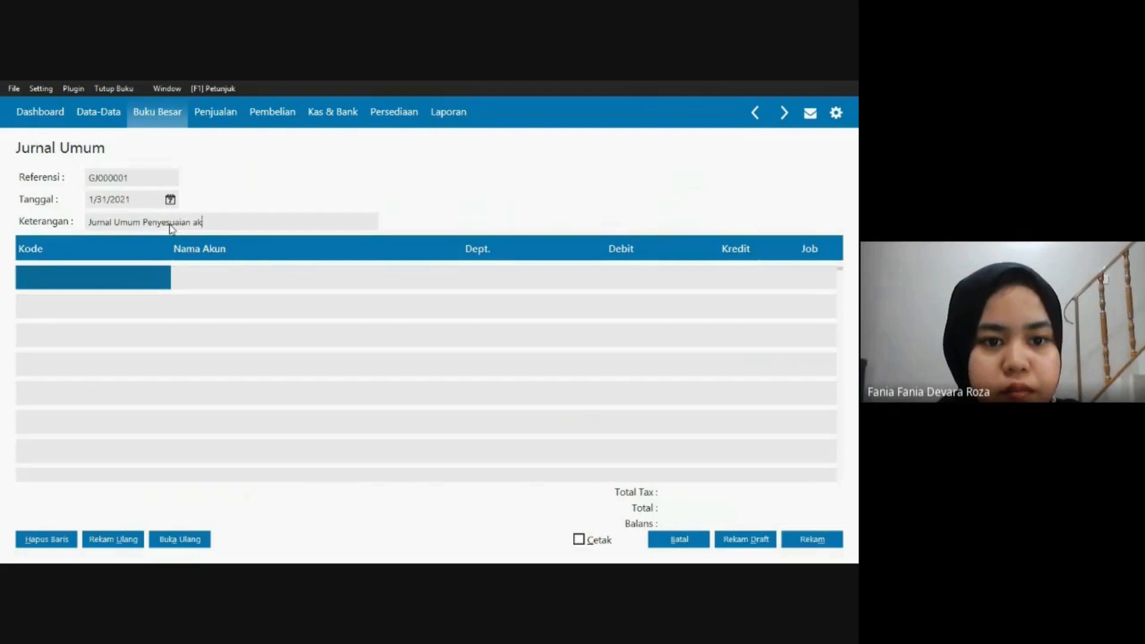
pyautogui.write('un PPn')
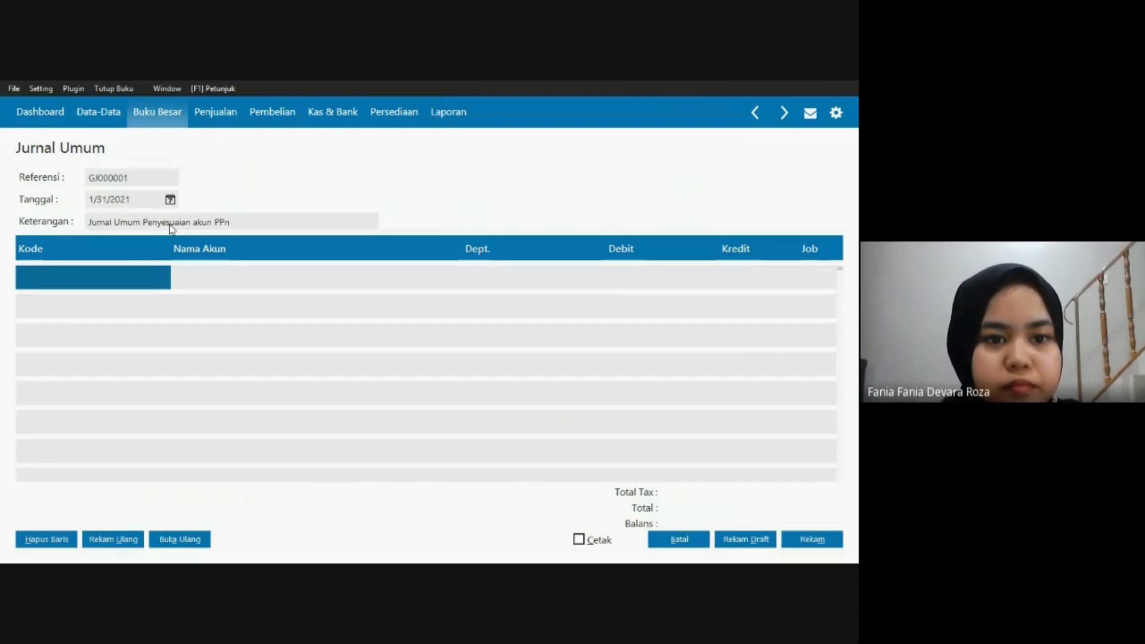
pyautogui.click(170, 200)
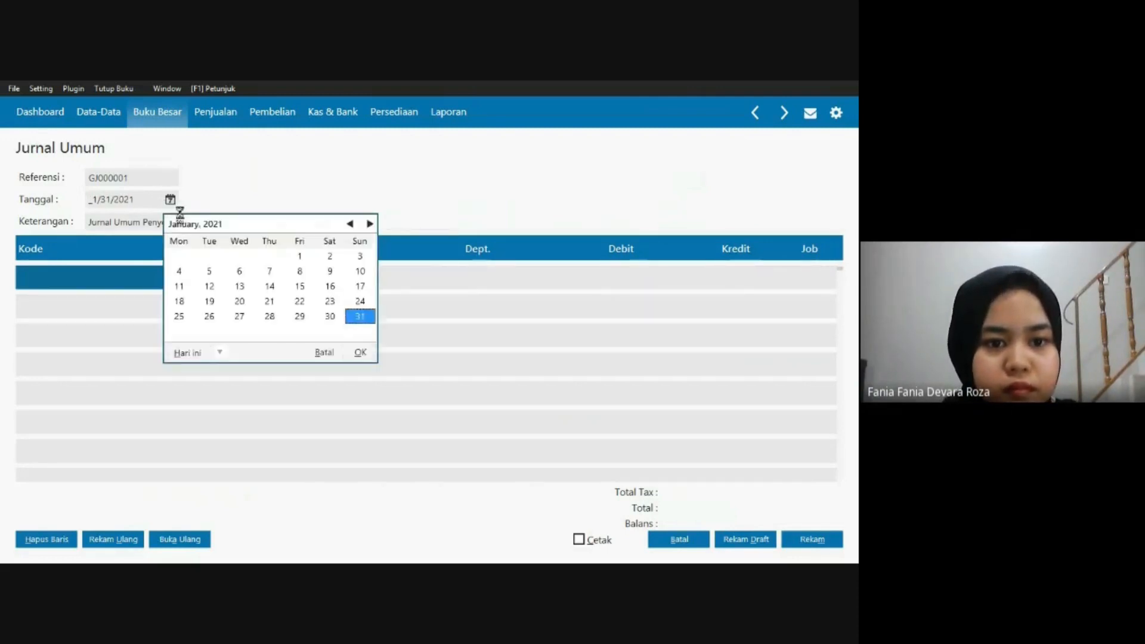
pyautogui.click(360, 351)
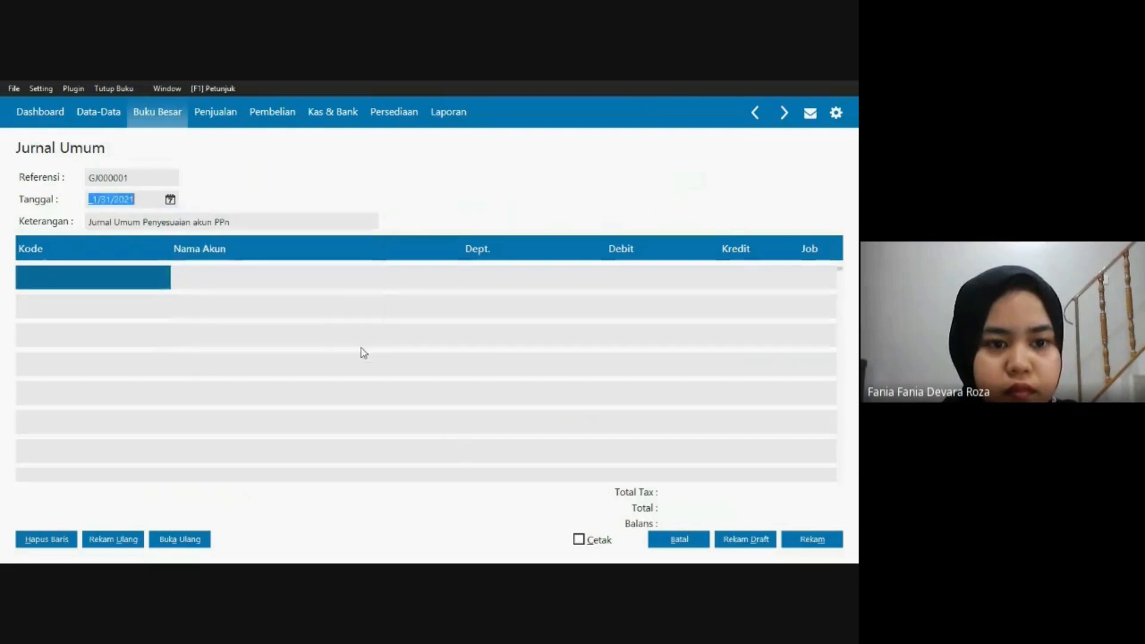
# Choose account 150000211 PPN Masukan for the first line of the journal.
pyautogui.doubleClick(34, 273)
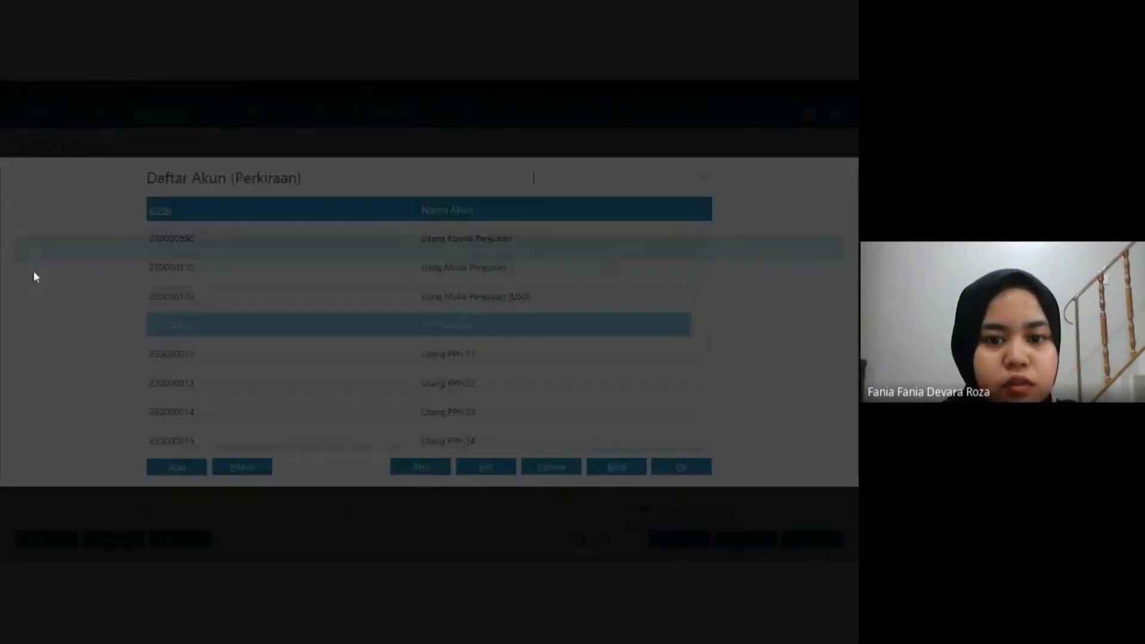
pyautogui.scroll(1, 334, 321)
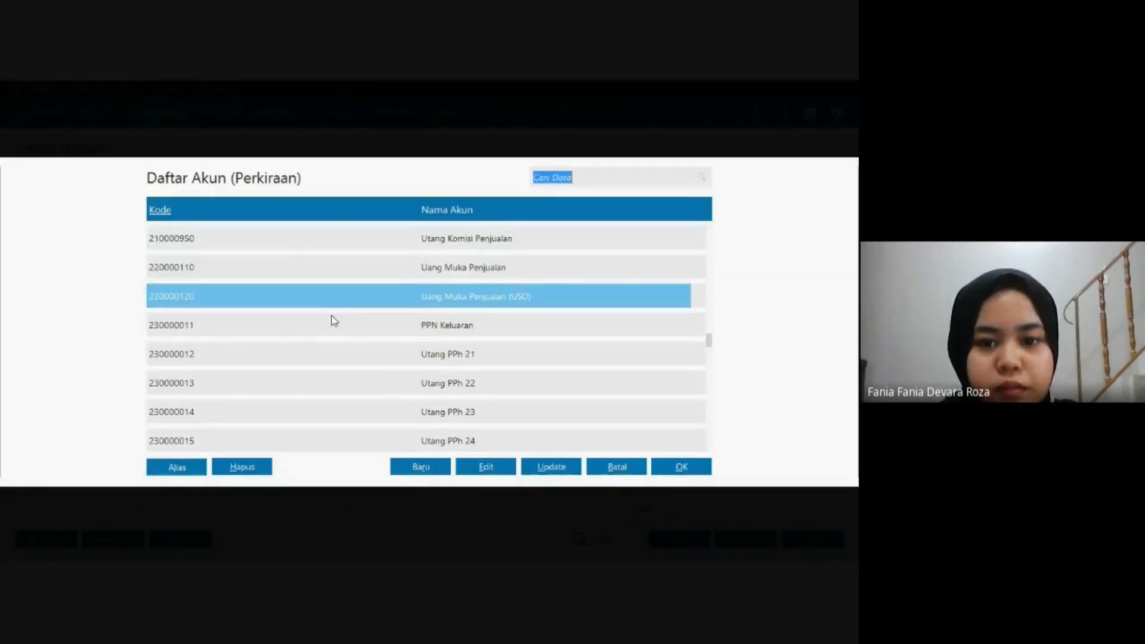
pyautogui.scroll(3, 333, 321)
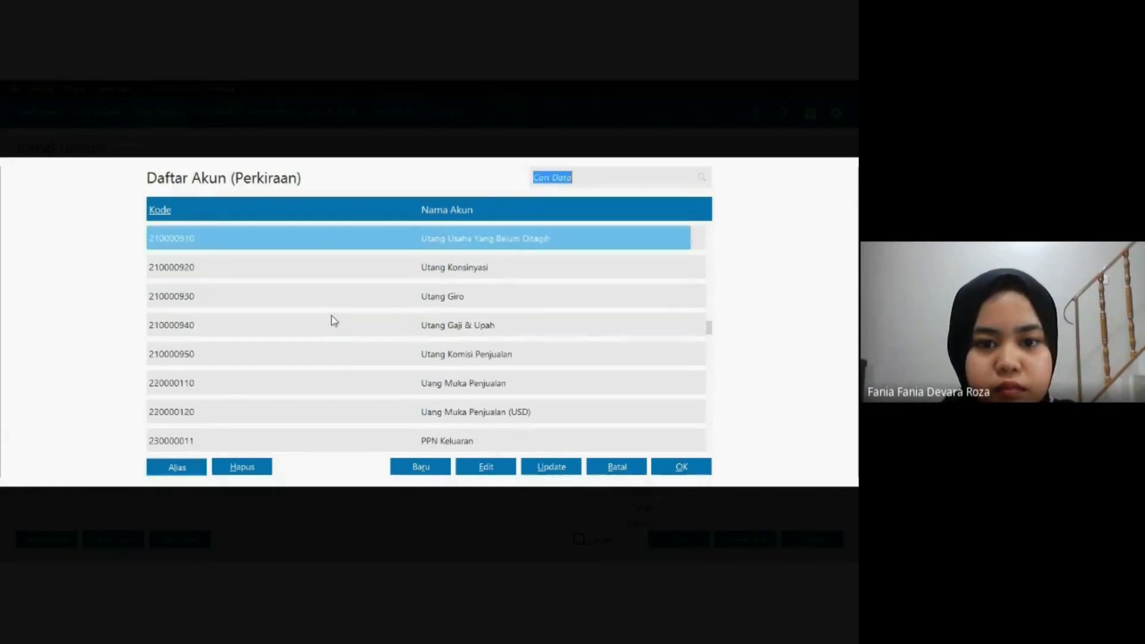
pyautogui.scroll(10, 334, 321)
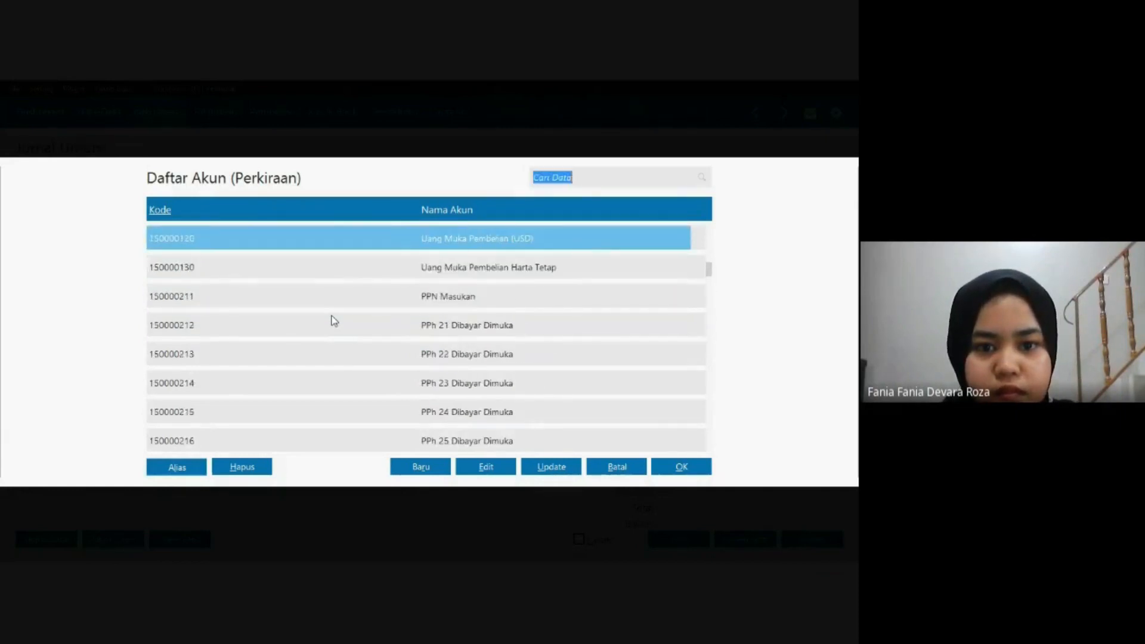
pyautogui.scroll(12, 334, 321)
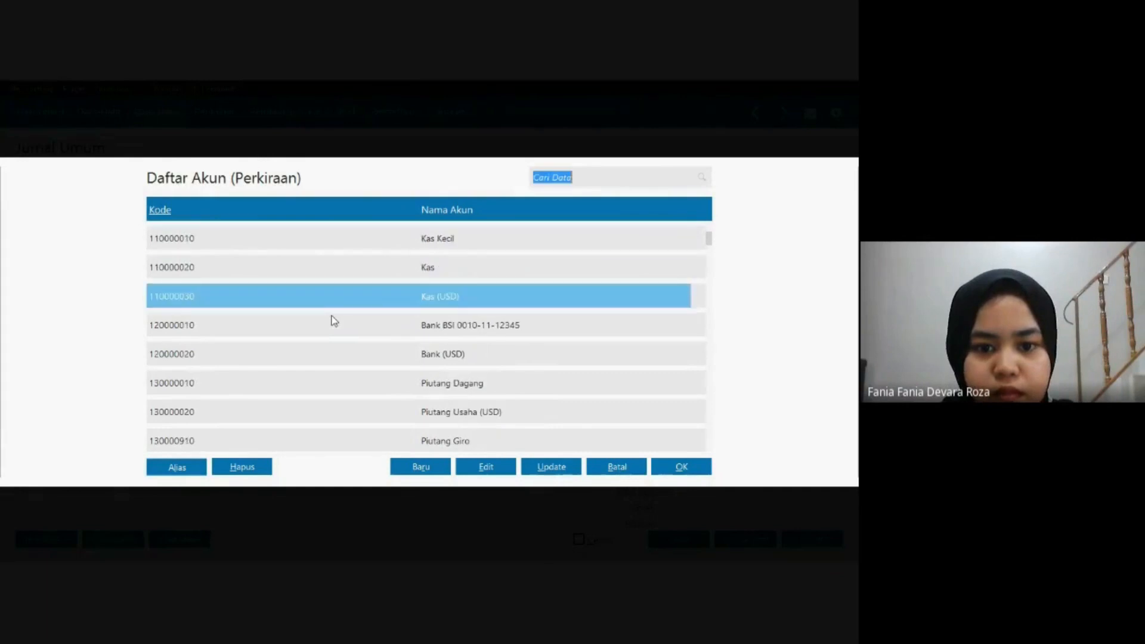
pyautogui.scroll(-10, 334, 321)
pyautogui.scroll(-6, 334, 321)
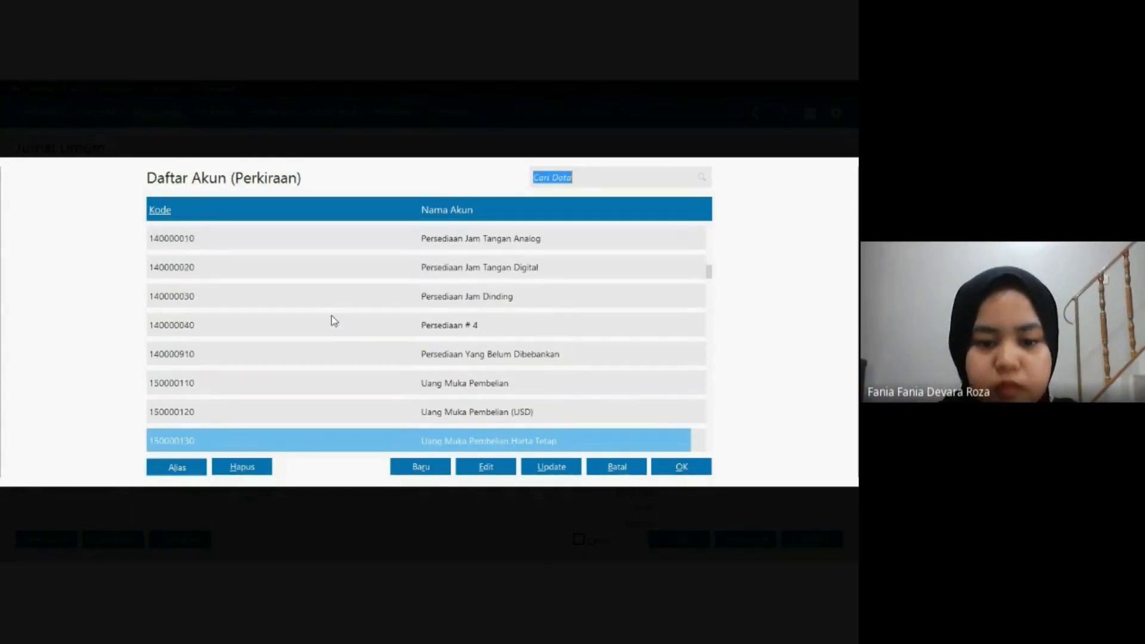
pyautogui.scroll(-3, 334, 321)
pyautogui.scroll(2, 330, 319)
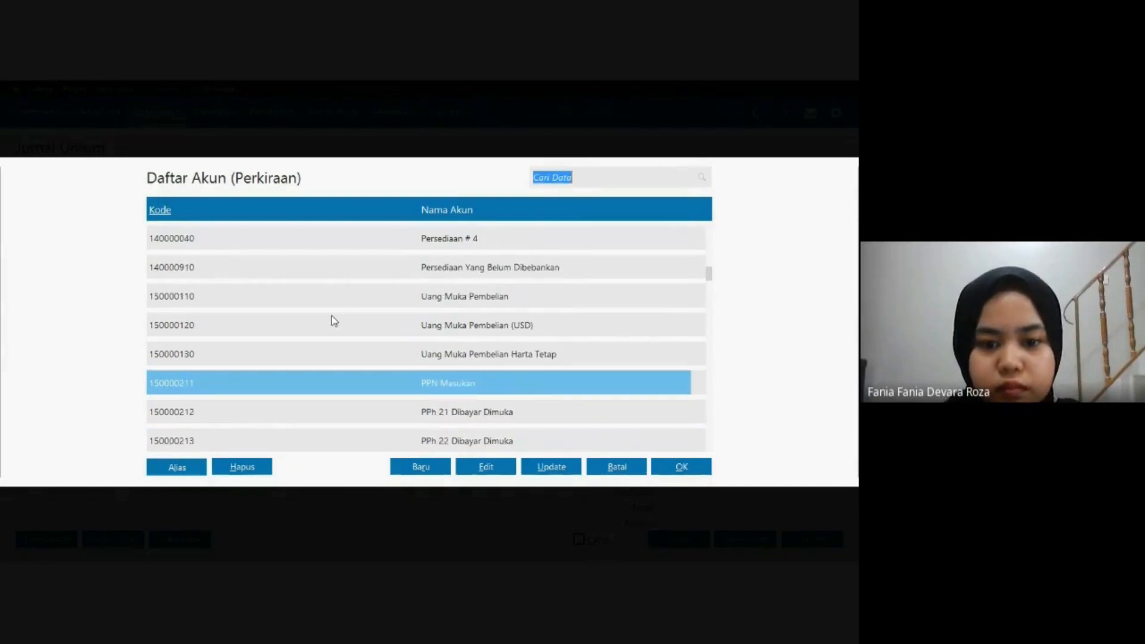
pyautogui.click(667, 467)
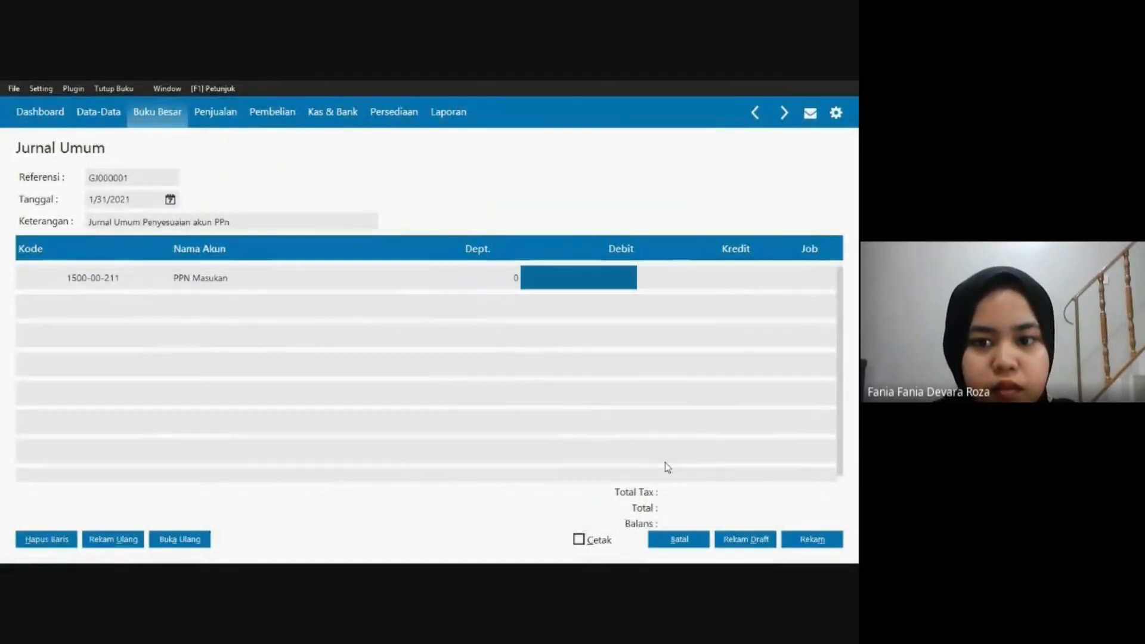
# Enter 5,822,200 as the Kredit amount of the PPN Masukan line.
pyautogui.press('Tab')
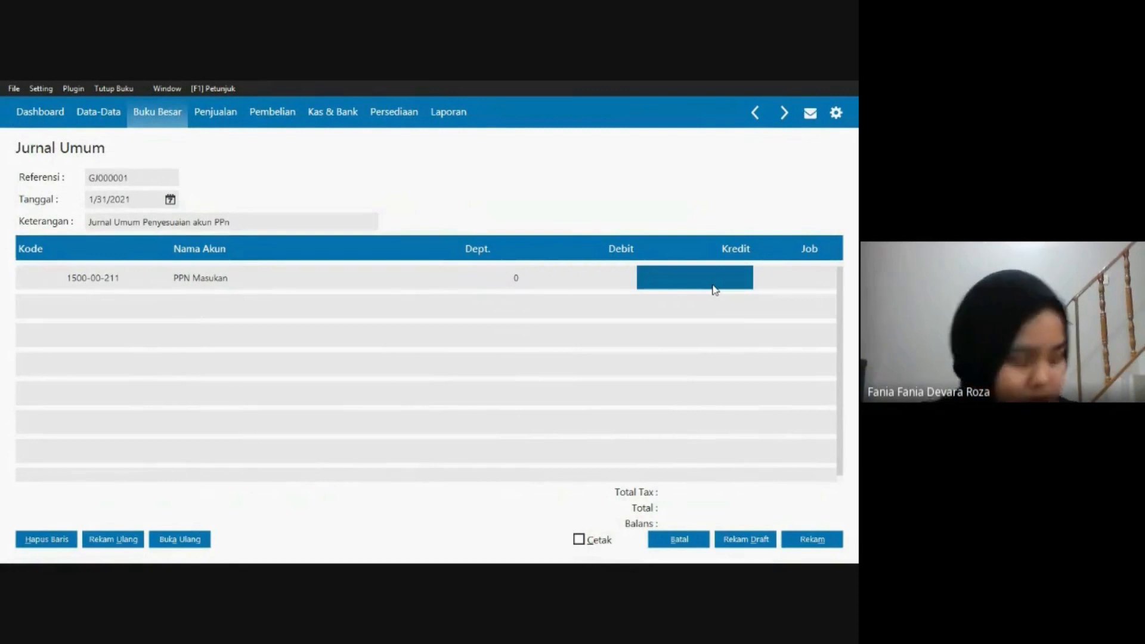
pyautogui.write('5,822,2')
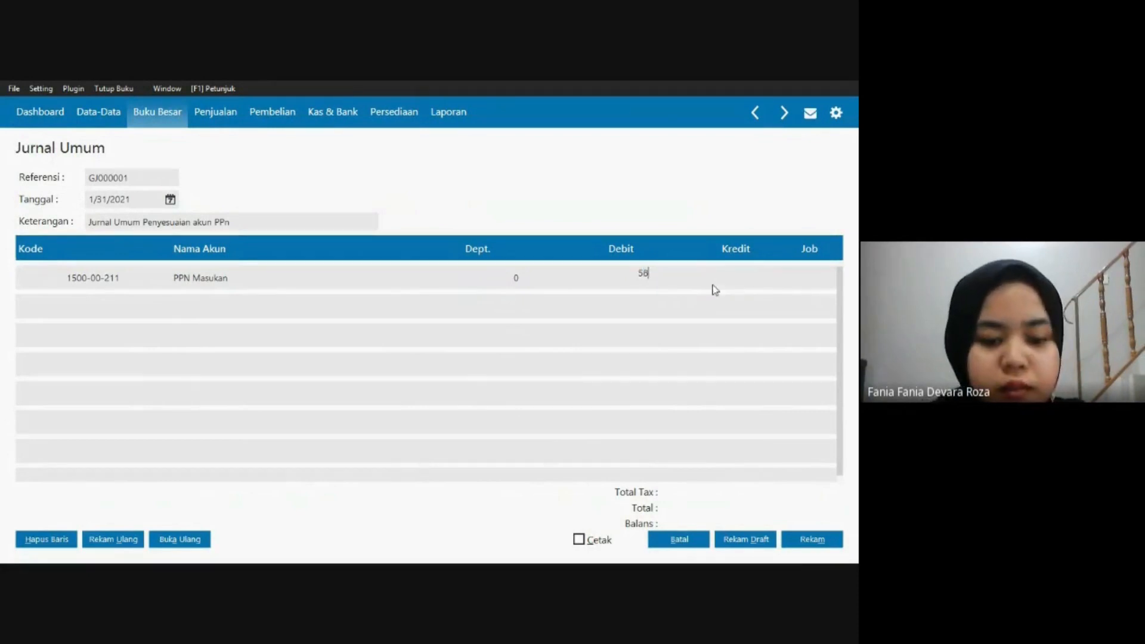
pyautogui.write('00')
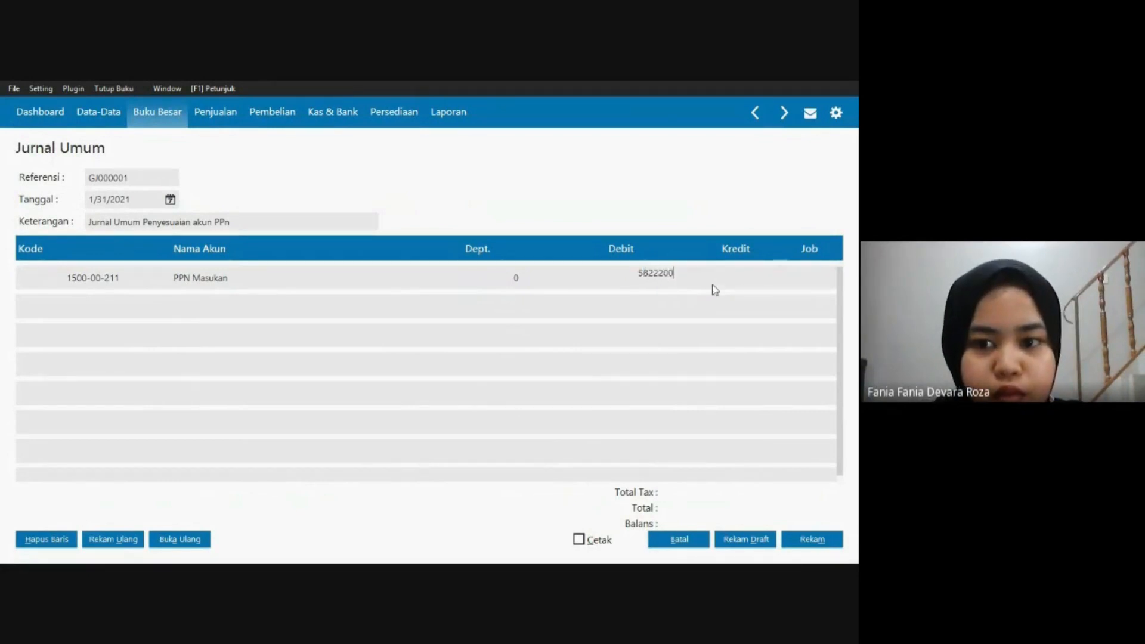
pyautogui.press('Tab')
pyautogui.press('Tab')
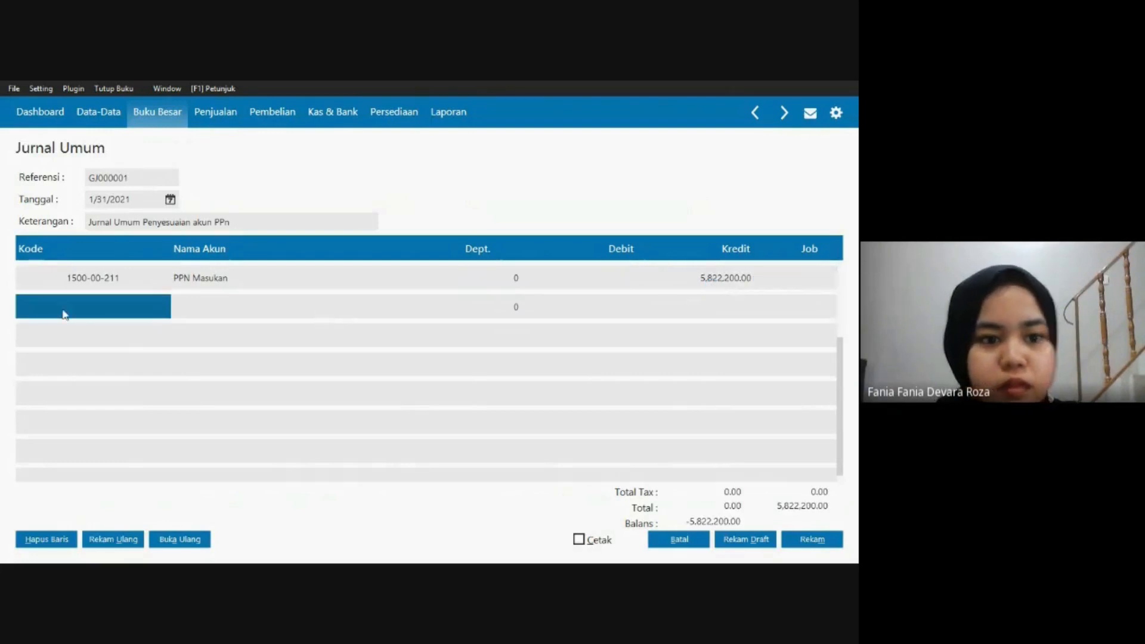
# Choose account 230000011 PPN Keluaran for the second line of the journal.
pyautogui.click(57, 308)
pyautogui.doubleClick(58, 308)
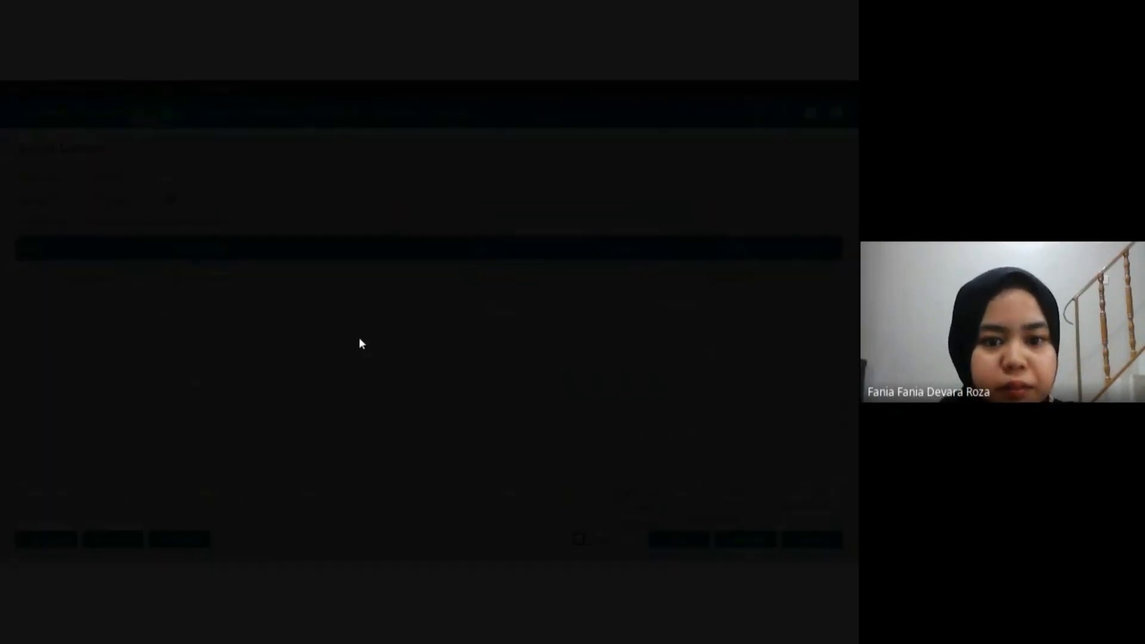
pyautogui.press('Down')
pyautogui.press('Down')
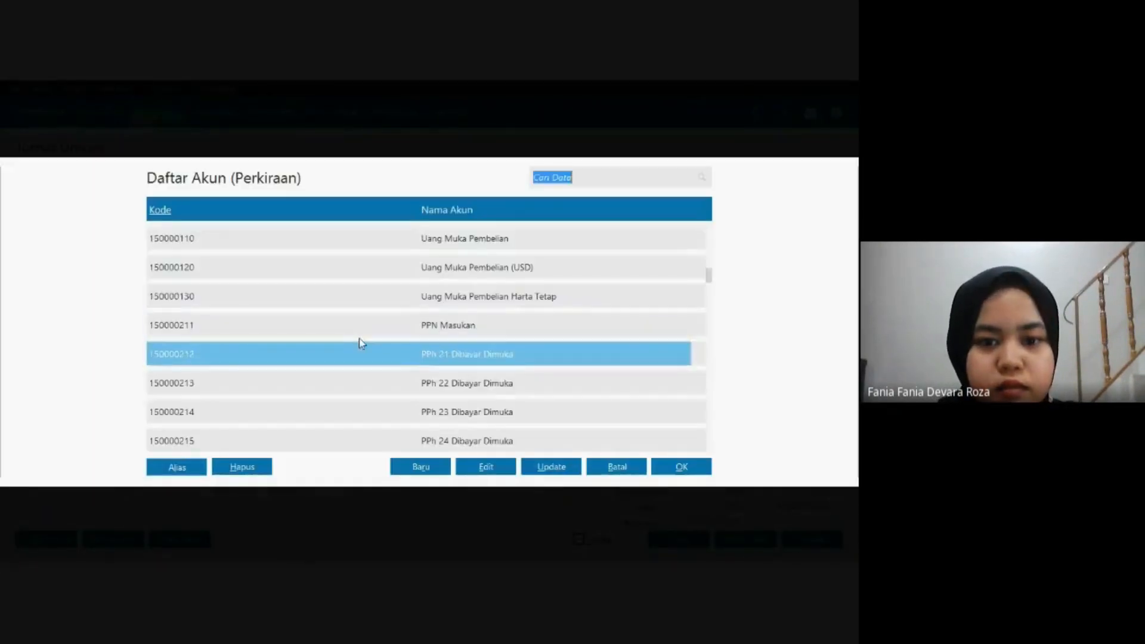
pyautogui.press('Down')
pyautogui.press('Down')
pyautogui.press('Down')
pyautogui.press('Down')
pyautogui.press('Down')
pyautogui.press('Down')
pyautogui.press('Down')
pyautogui.press('Down')
pyautogui.press('Down')
pyautogui.press('Down')
pyautogui.press('Down')
pyautogui.press('Down')
pyautogui.press('Down')
pyautogui.press('Down')
pyautogui.press('Down')
pyautogui.press('Down')
pyautogui.press('Down')
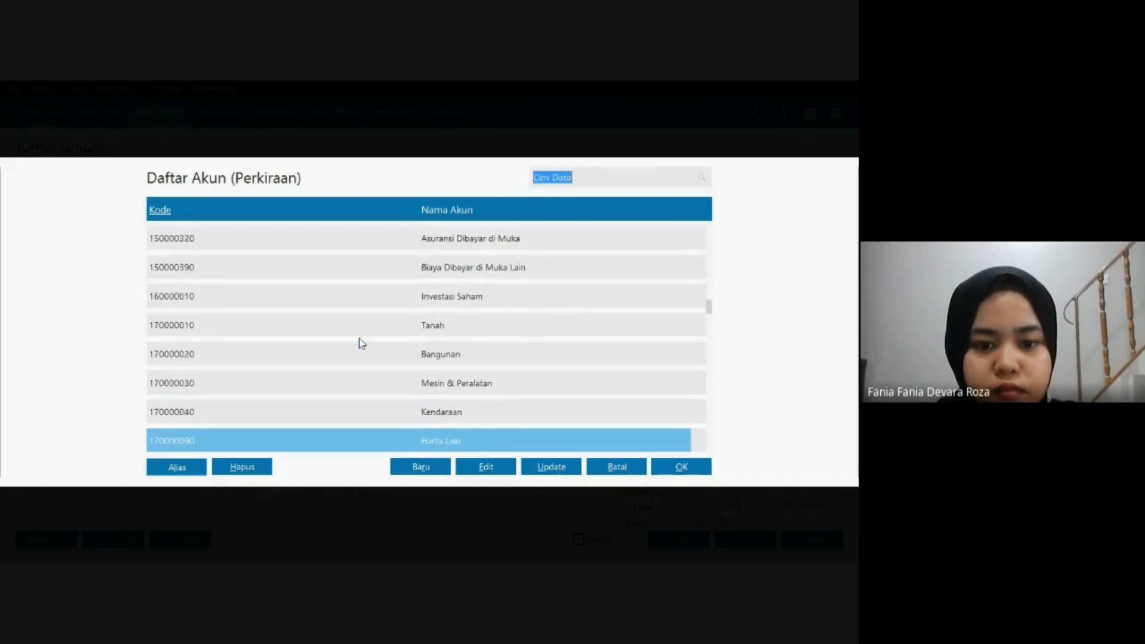
pyautogui.press('Down')
pyautogui.press('Down')
pyautogui.press('Down')
pyautogui.press('Down')
pyautogui.press('Down')
pyautogui.press('Down')
pyautogui.press('Down')
pyautogui.press('Down')
pyautogui.press('Down')
pyautogui.press('Down')
pyautogui.press('Down')
pyautogui.press('Down')
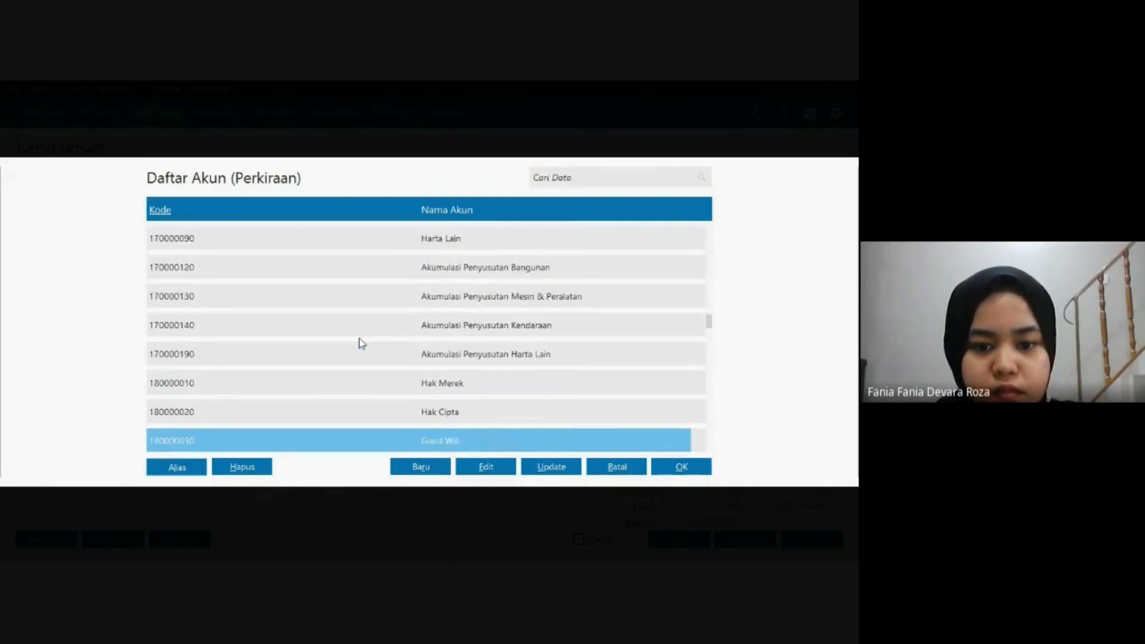
pyautogui.press('Down')
pyautogui.press('Down')
pyautogui.press('Down')
pyautogui.press('Down')
pyautogui.press('Down')
pyautogui.press('Down')
pyautogui.press('Down')
pyautogui.press('Down')
pyautogui.press('Down')
pyautogui.press('Down')
pyautogui.press('Down')
pyautogui.press('Down')
pyautogui.press('Down')
pyautogui.press('Down')
pyautogui.press('Down')
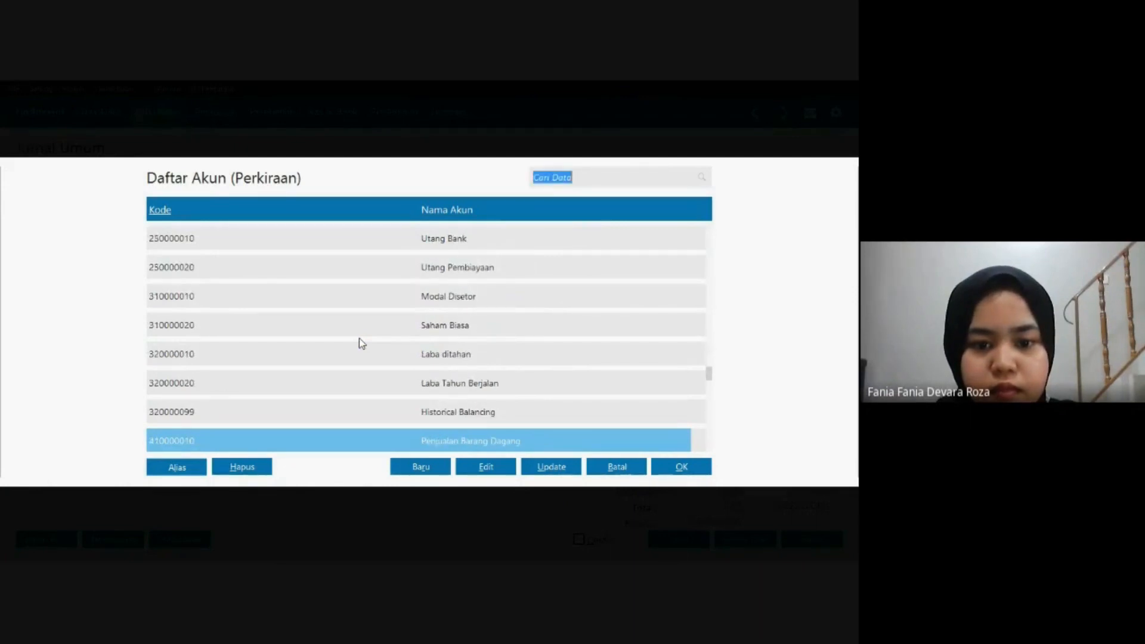
pyautogui.press('Down')
pyautogui.press('Down')
pyautogui.press('Down')
pyautogui.press('Down')
pyautogui.press('Down')
pyautogui.press('Down')
pyautogui.press('Down')
pyautogui.press('Down')
pyautogui.press('Down')
pyautogui.press('Down')
pyautogui.press('Down')
pyautogui.press('Down')
pyautogui.press('Down')
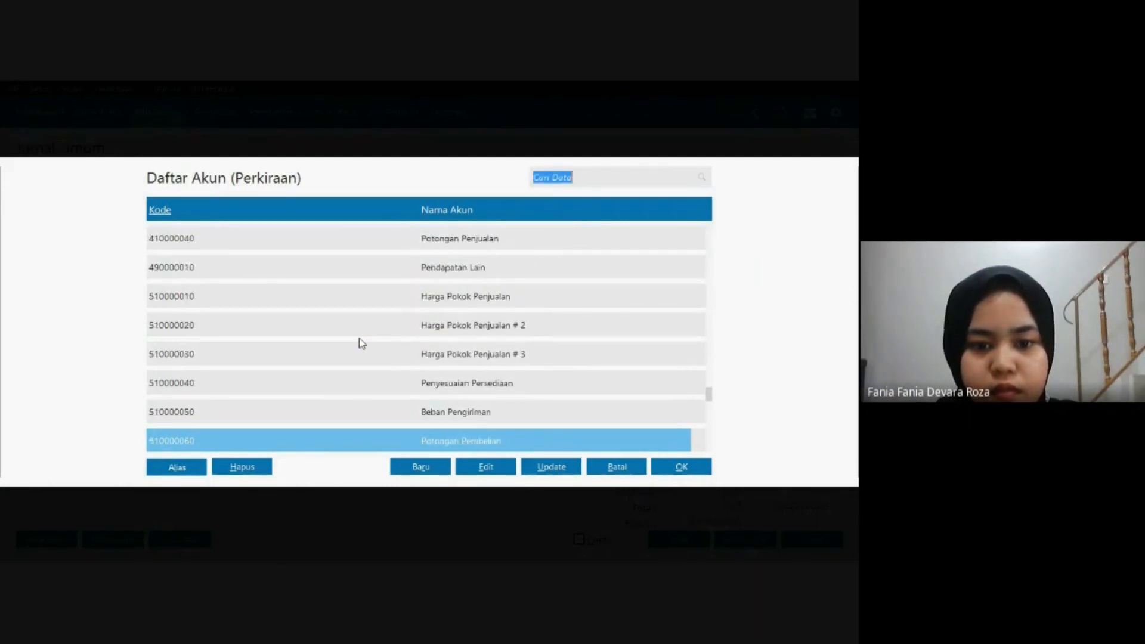
pyautogui.press('Down')
pyautogui.press('Down')
pyautogui.press('Down')
pyautogui.press('Down')
pyautogui.press('Down')
pyautogui.press('Down')
pyautogui.press('Down')
pyautogui.press('Down')
pyautogui.press('Down')
pyautogui.press('Down')
pyautogui.press('Down')
pyautogui.press('Down')
pyautogui.press('Down')
pyautogui.press('Down')
pyautogui.press('Down')
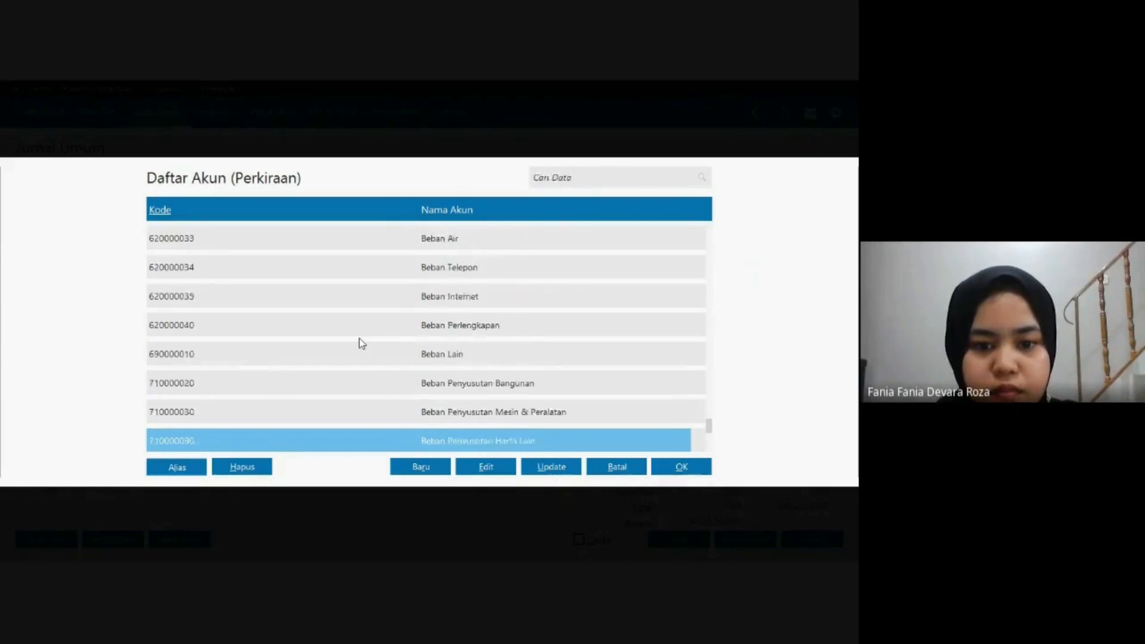
pyautogui.press('Down')
pyautogui.press('Down')
pyautogui.press('Down')
pyautogui.press('Up')
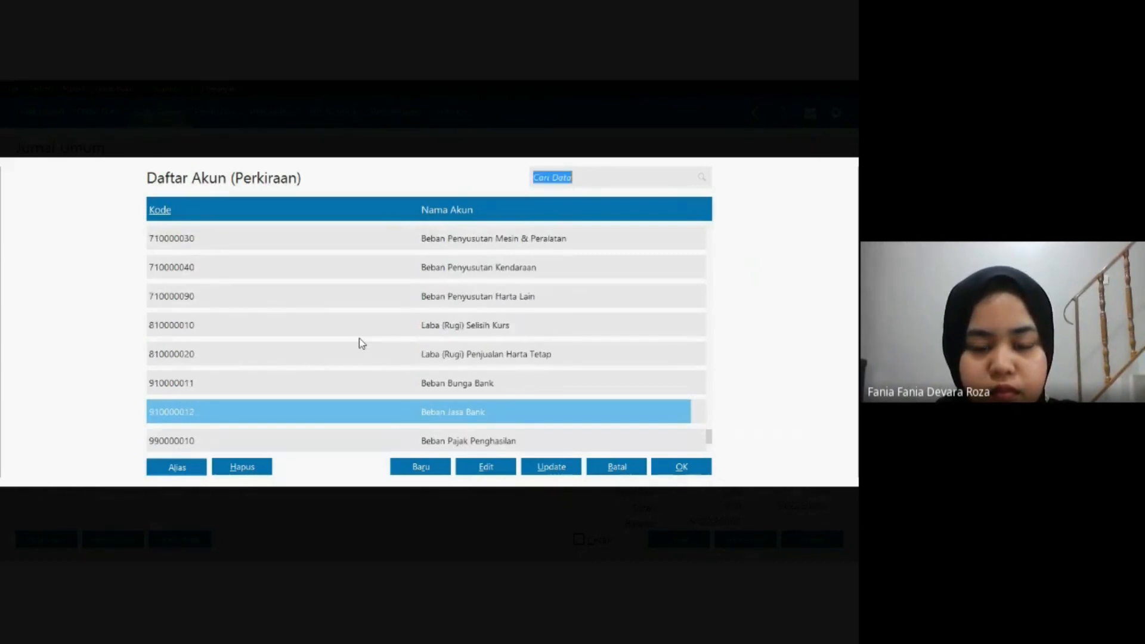
pyautogui.press('Up')
pyautogui.press('Up')
pyautogui.press('Up')
pyautogui.press('Up')
pyautogui.press('Up')
pyautogui.press('Up')
pyautogui.press('Up')
pyautogui.press('Up')
pyautogui.press('Up')
pyautogui.press('Up')
pyautogui.press('Up')
pyautogui.press('Up')
pyautogui.press('Up')
pyautogui.press('Up')
pyautogui.press('Up')
pyautogui.press('Up')
pyautogui.press('Up')
pyautogui.press('Up')
pyautogui.press('Up')
pyautogui.press('Up')
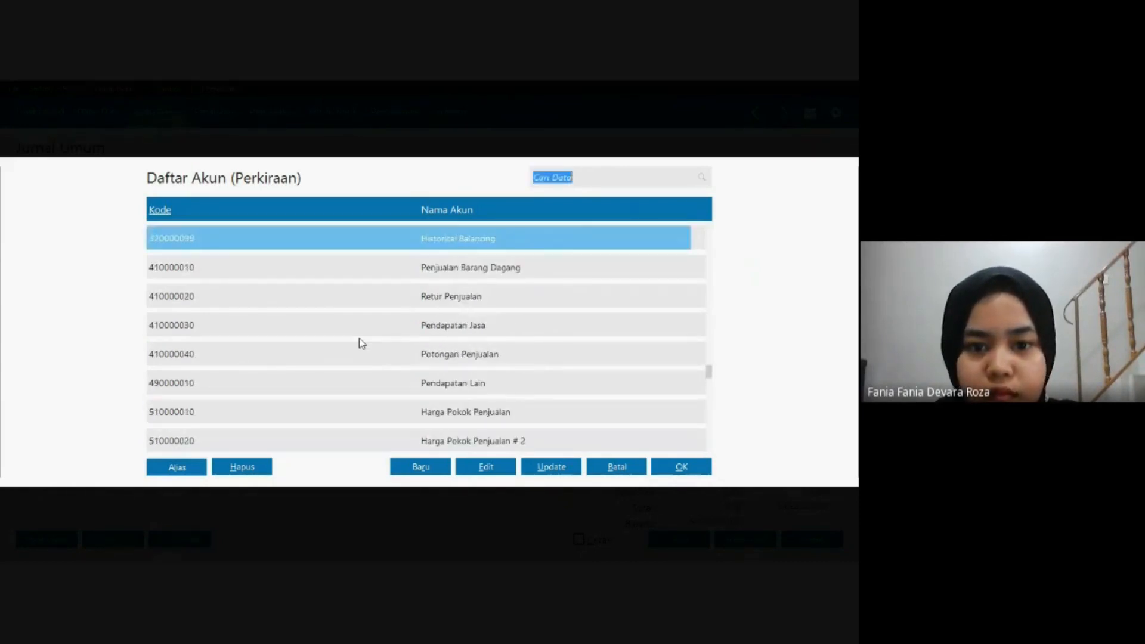
pyautogui.press('Up')
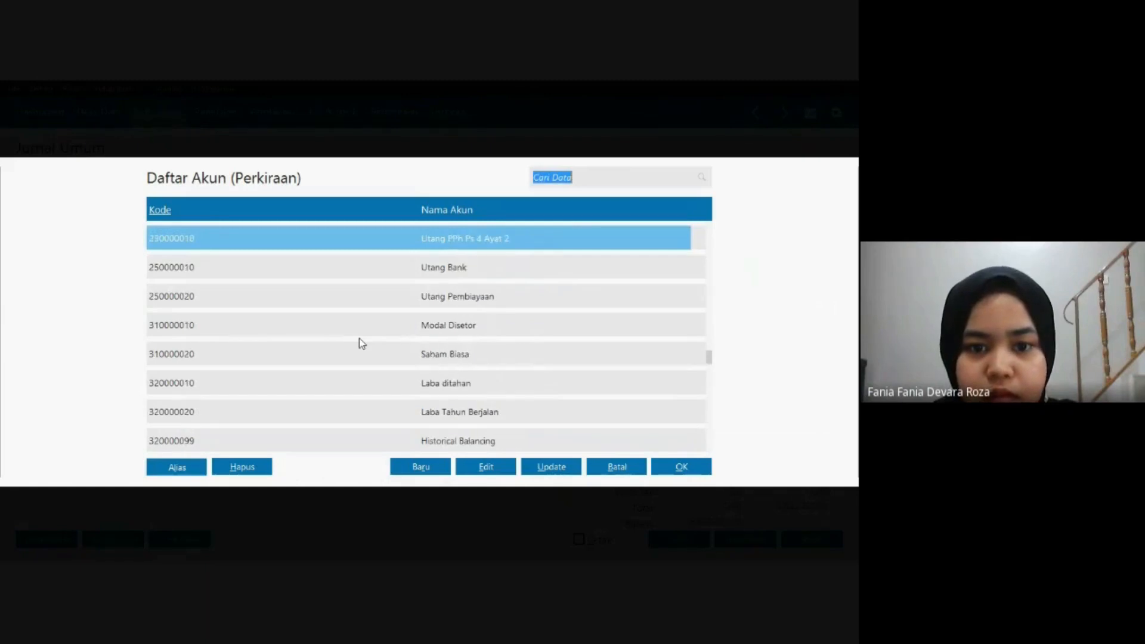
pyautogui.press('Up')
pyautogui.press('Up')
pyautogui.press('Up')
pyautogui.press('Up')
pyautogui.press('Up')
pyautogui.press('Up')
pyautogui.press('Up')
pyautogui.press('Up')
pyautogui.press('Up')
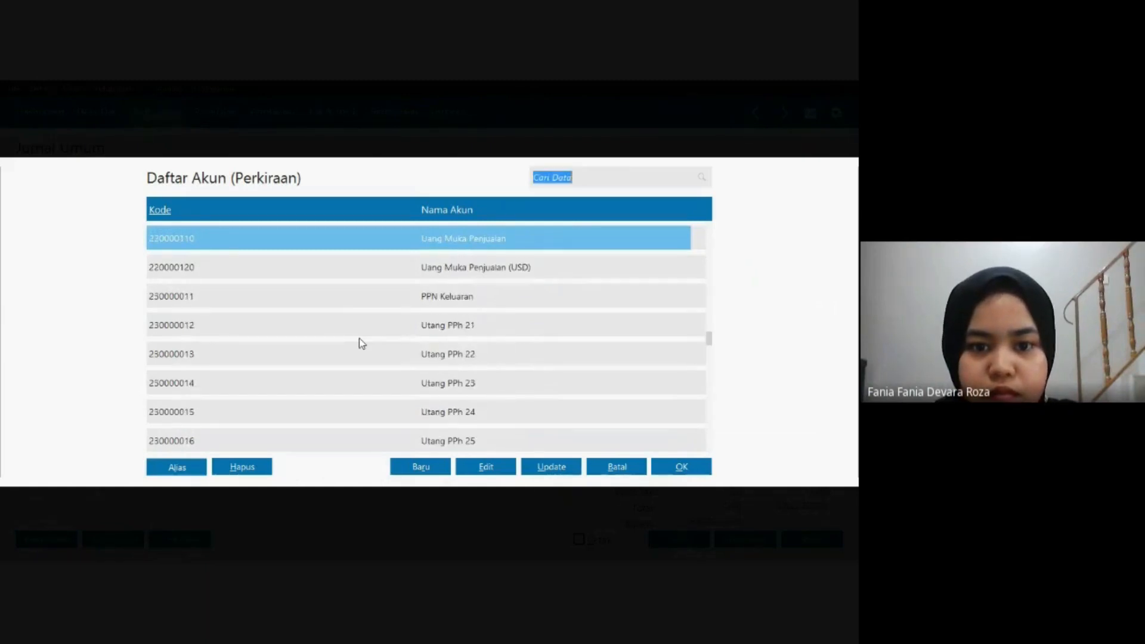
pyautogui.press('Down')
pyautogui.press('Down')
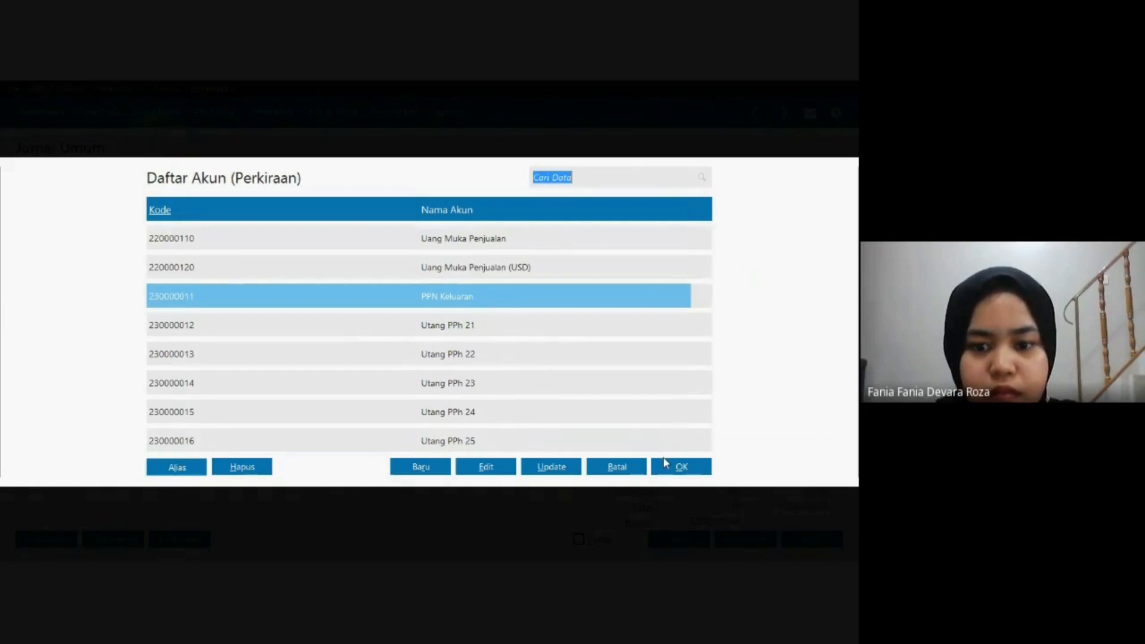
pyautogui.click(665, 463)
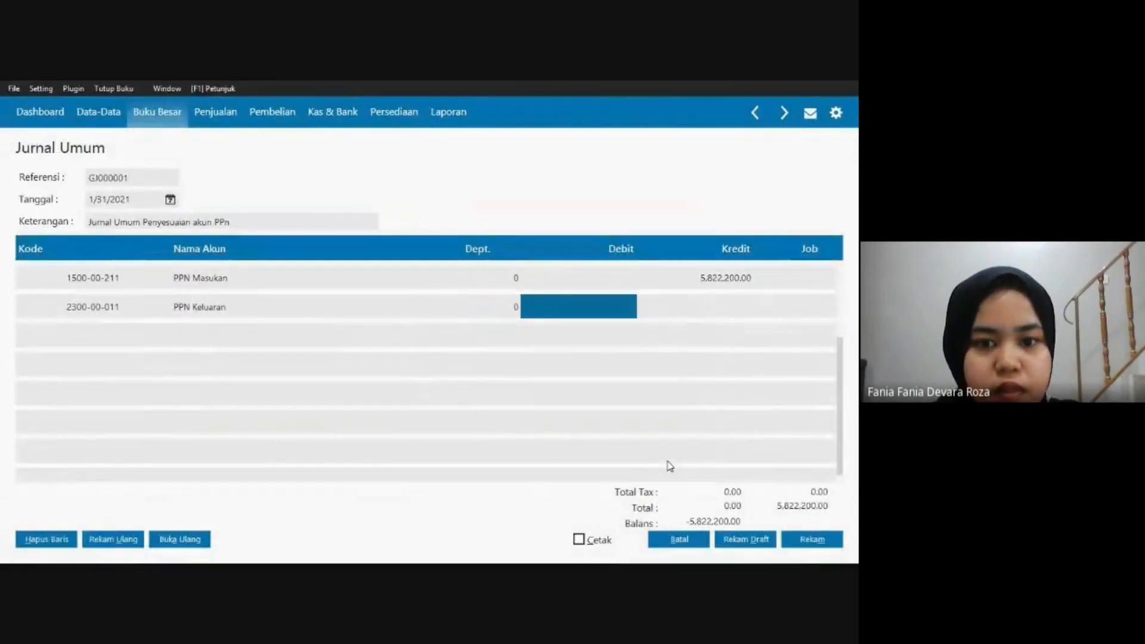
# Enter 2,612,000 as the Debit amount of the PPN Keluaran line.
pyautogui.write('2')
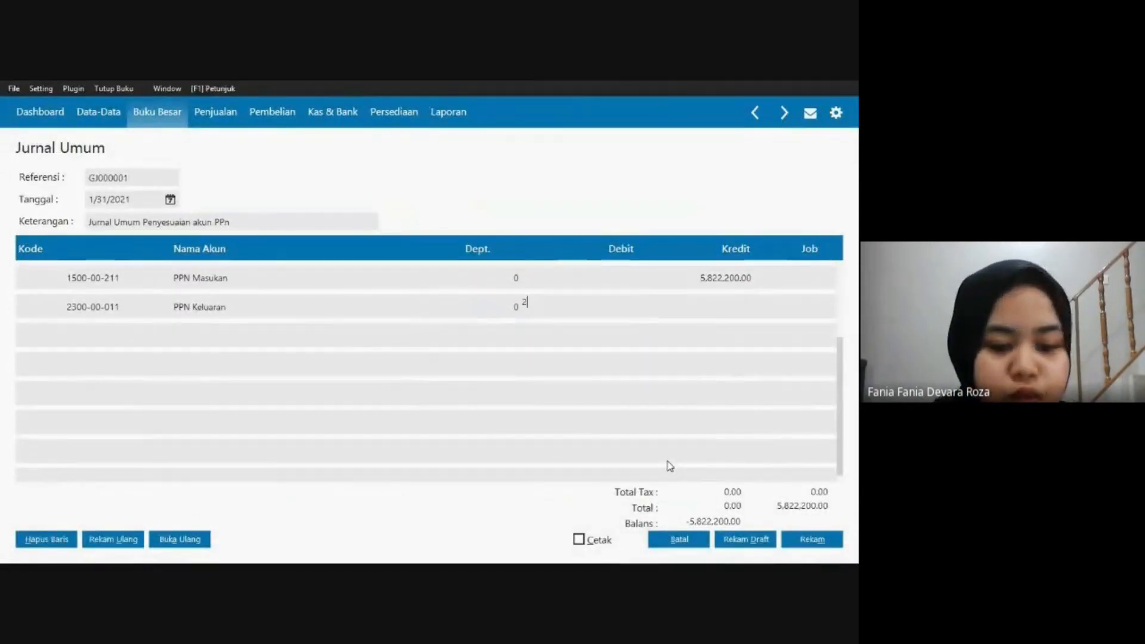
pyautogui.write(',612,0')
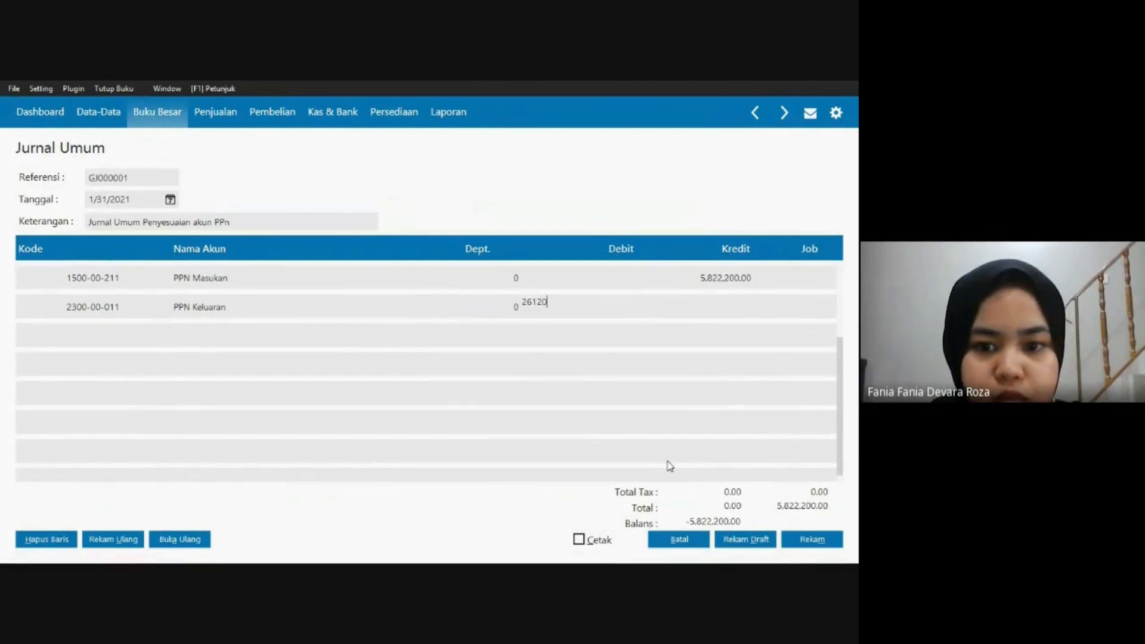
pyautogui.write('00')
pyautogui.press('Tab')
pyautogui.press('Tab')
pyautogui.press('Tab')
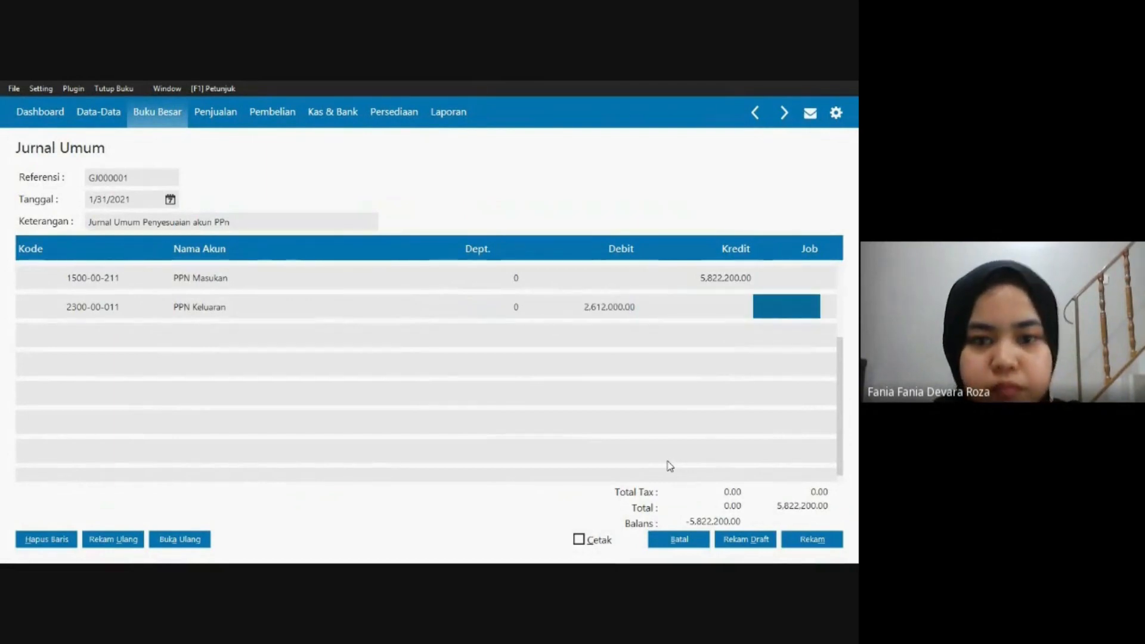
# Rename account 130000990 Piutang Lain to Piutang PPN and choose it for the third line of the journal.
pyautogui.doubleClick(95, 342)
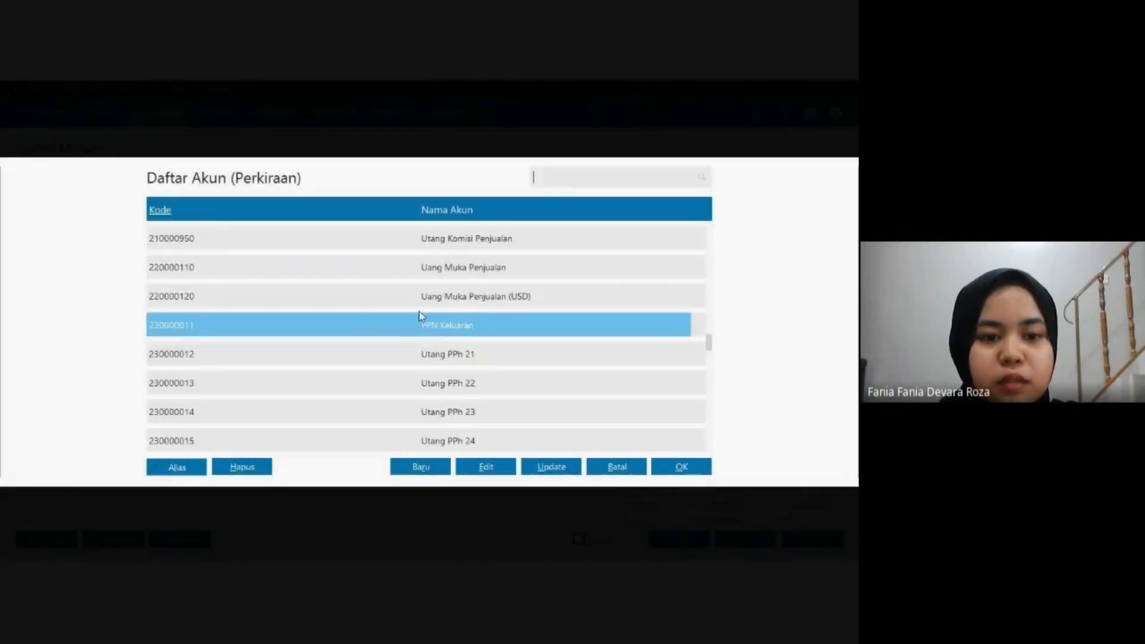
pyautogui.click(432, 341)
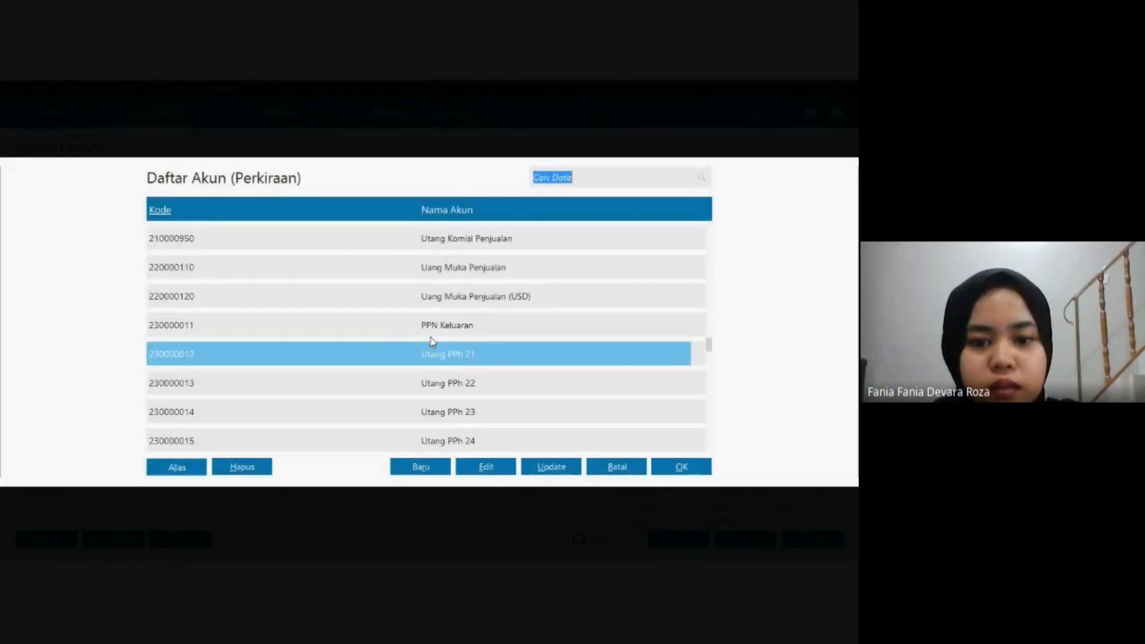
pyautogui.press('Down')
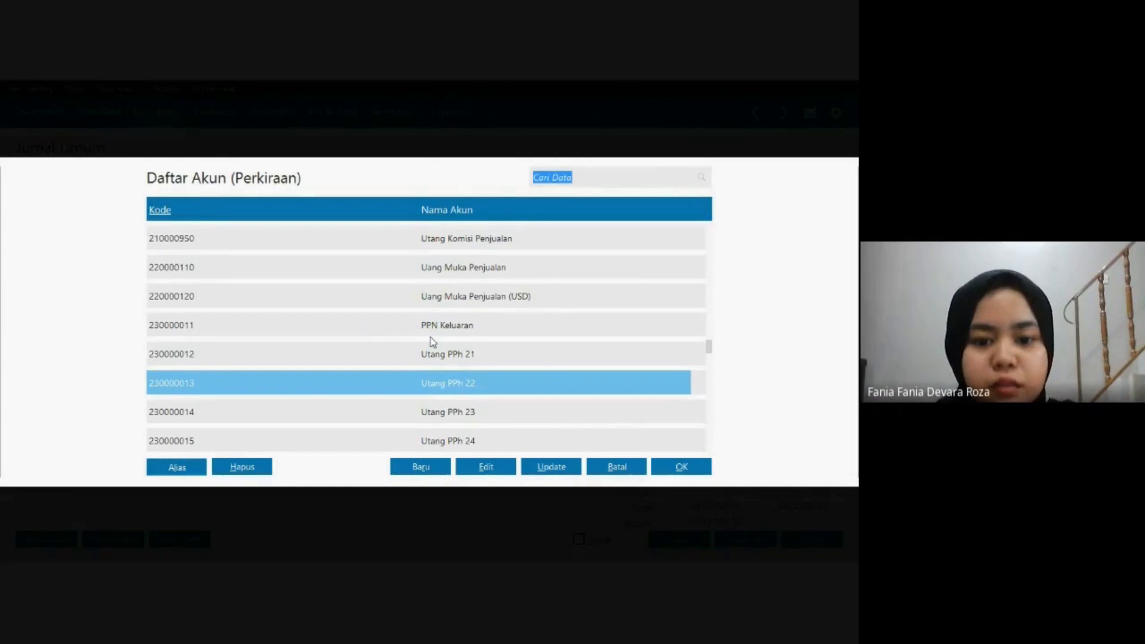
pyautogui.press('Down')
pyautogui.press('Down')
pyautogui.press('Down')
pyautogui.press('Down')
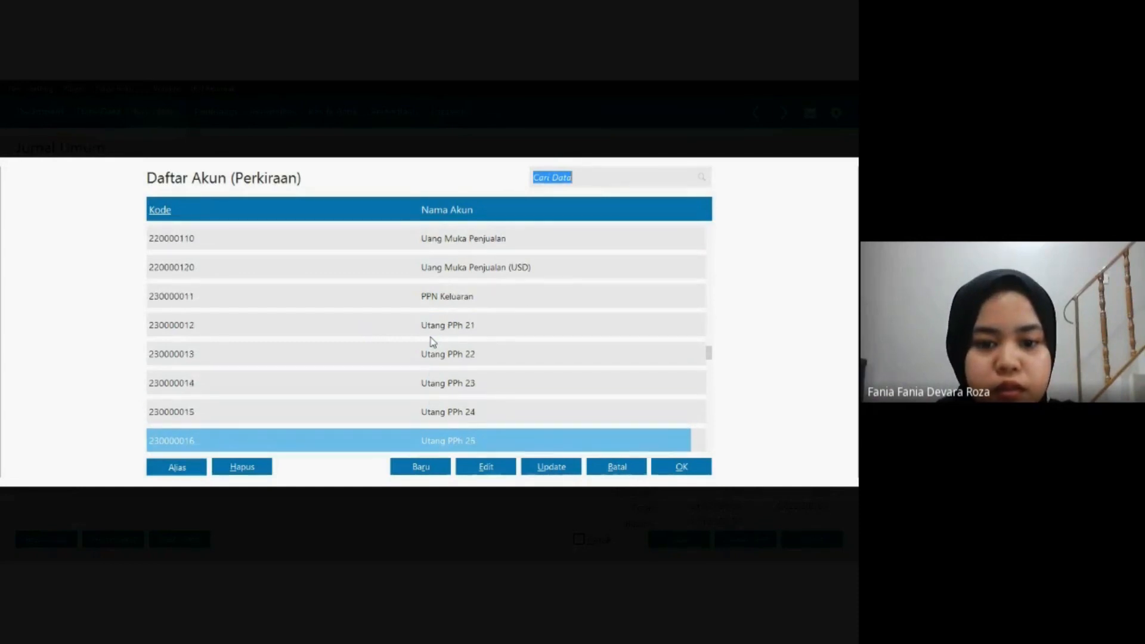
pyautogui.press('Up')
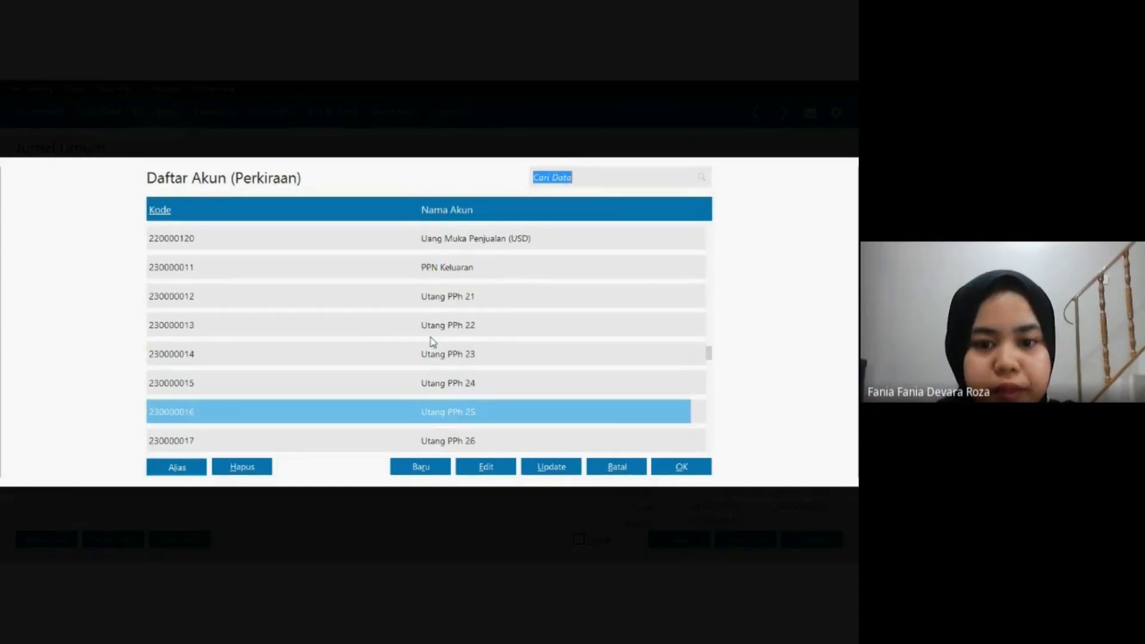
pyautogui.press('pageup')
pyautogui.press('pageup')
pyautogui.press('Up')
pyautogui.press('pageup')
pyautogui.press('pageup')
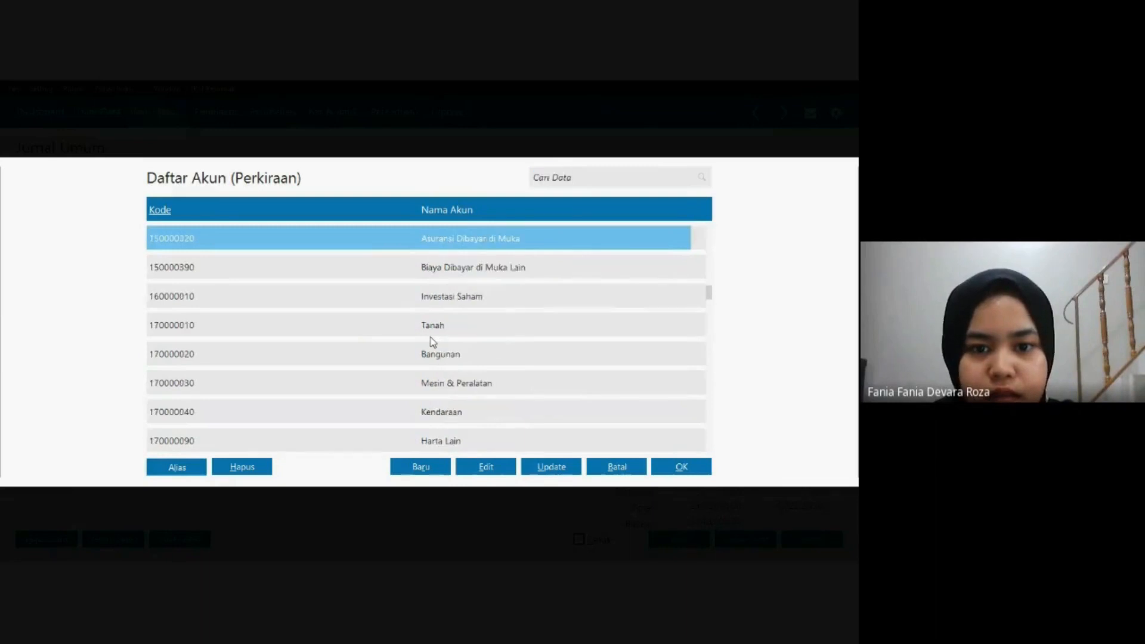
pyautogui.press('pageup')
pyautogui.press('Up')
pyautogui.press('Up')
pyautogui.press('Up')
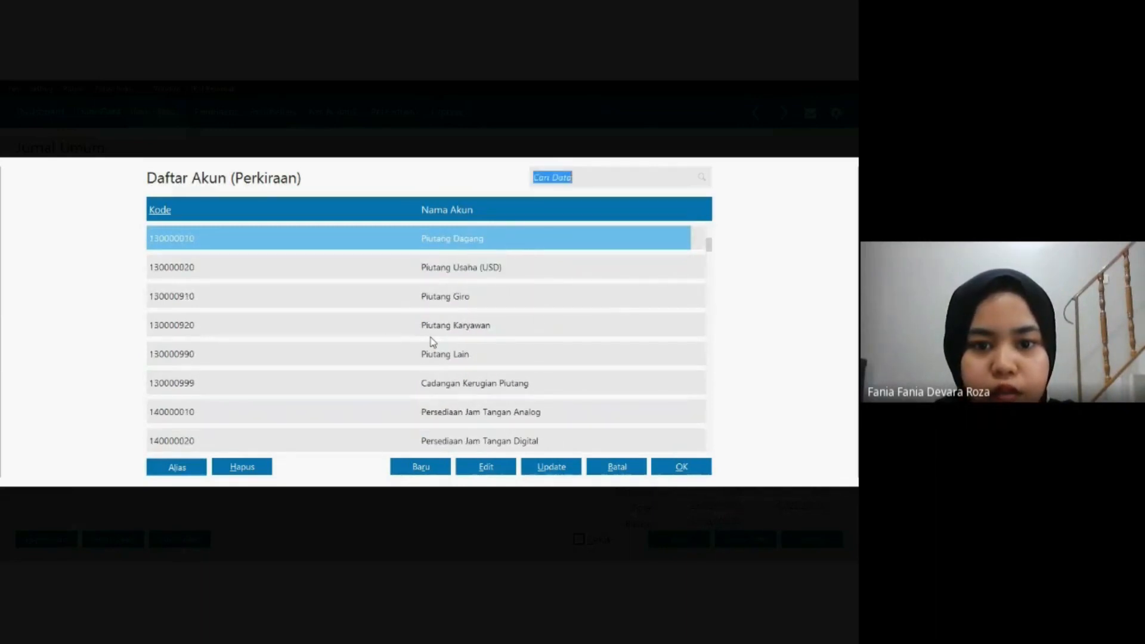
pyautogui.press('Up')
pyautogui.press('Down')
pyautogui.press('Down')
pyautogui.press('Down')
pyautogui.press('Down')
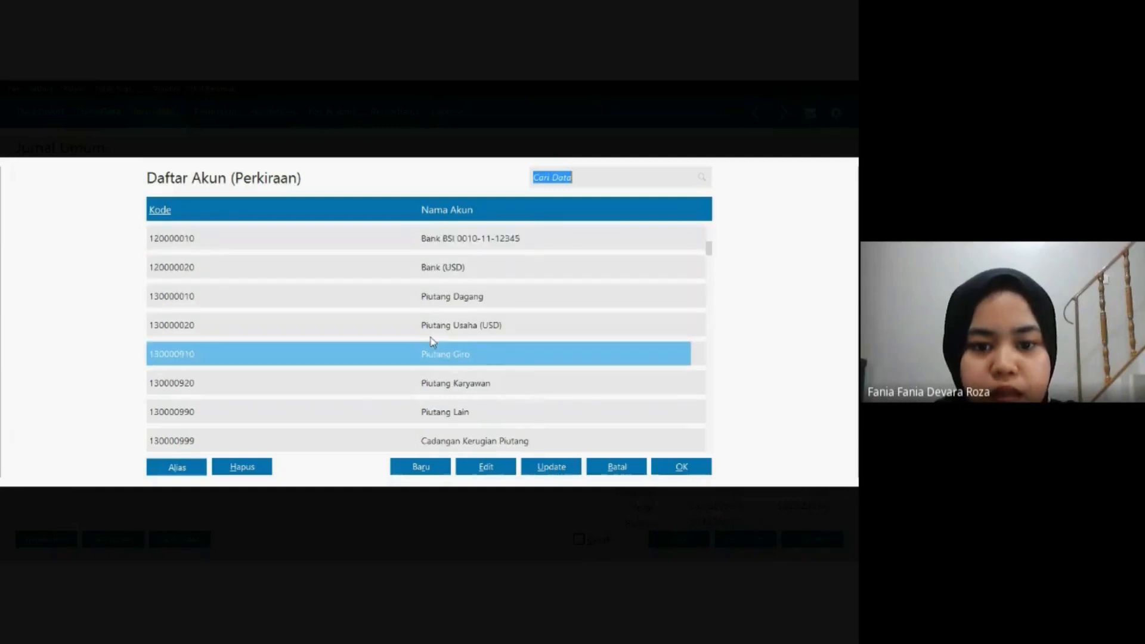
pyautogui.press('Down')
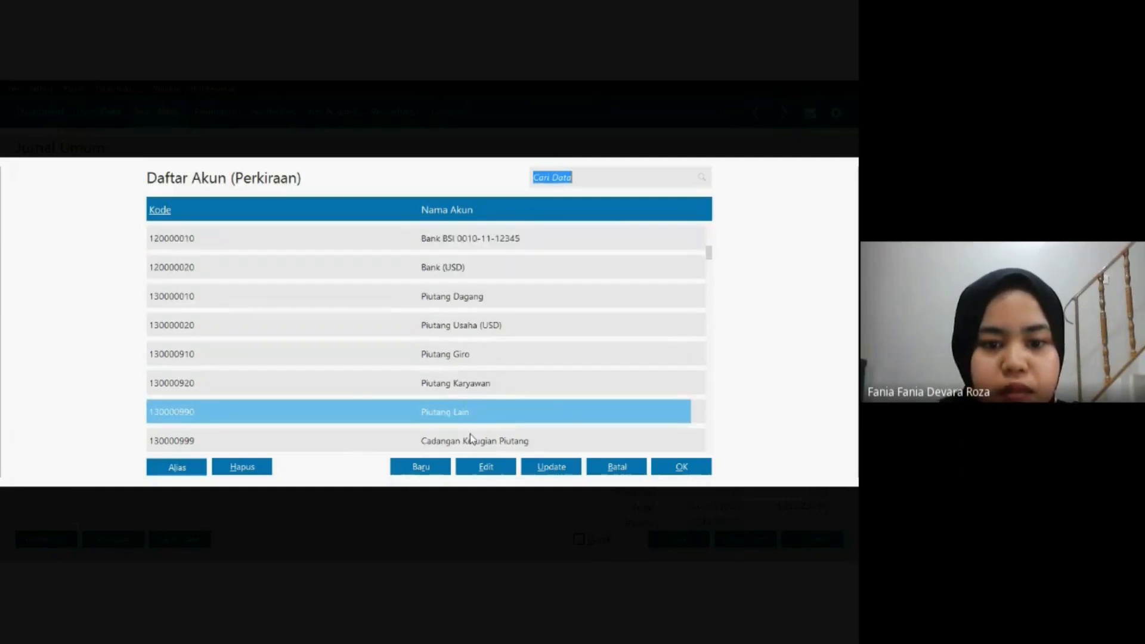
pyautogui.click(472, 466)
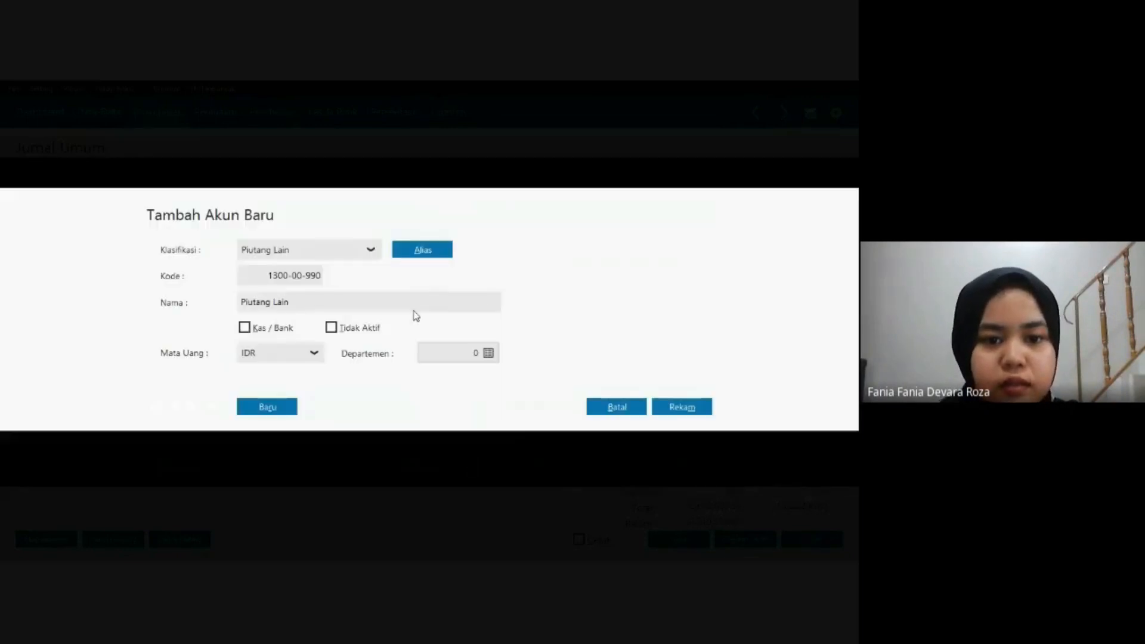
pyautogui.click(405, 305)
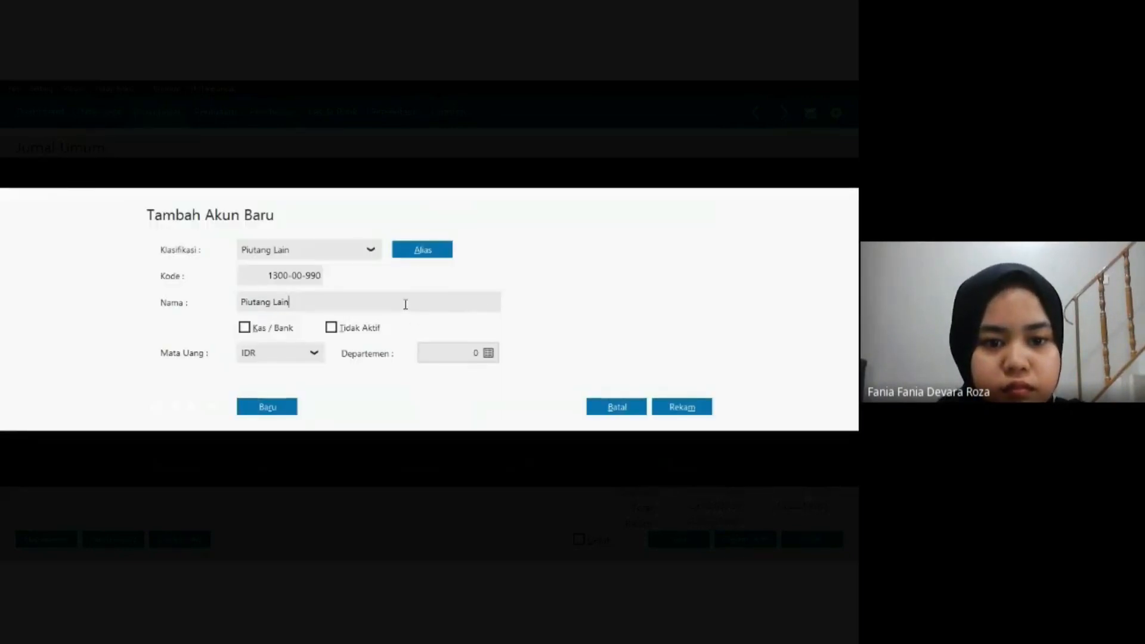
pyautogui.press('BackSpace')
pyautogui.press('BackSpace')
pyautogui.press('BackSpace')
pyautogui.press('BackSpace')
pyautogui.write('PPN')
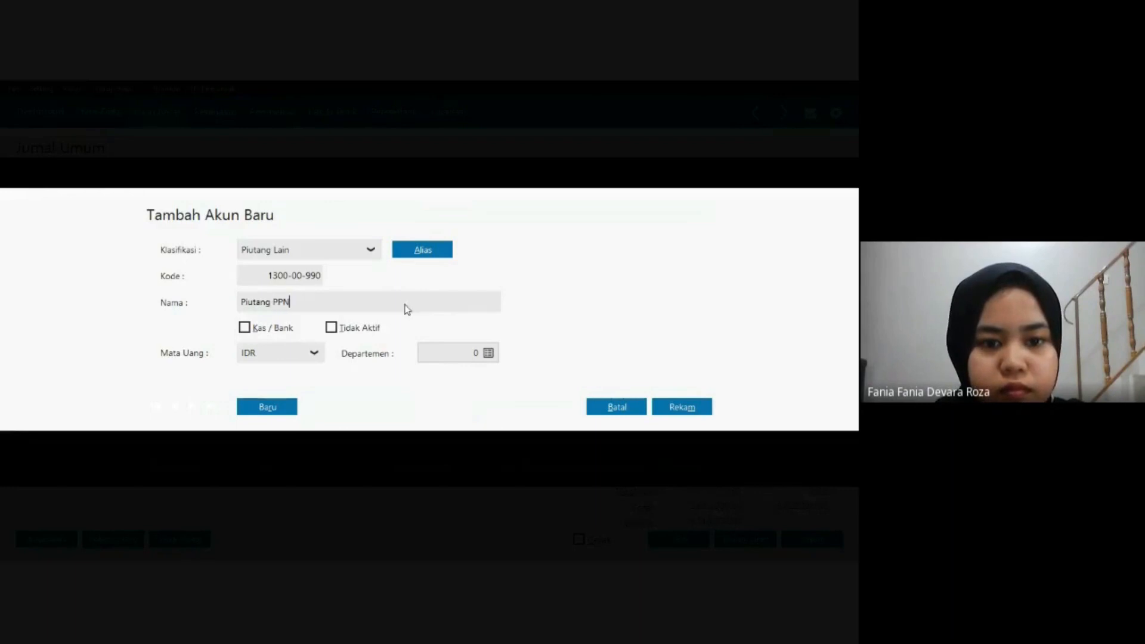
pyautogui.click(661, 407)
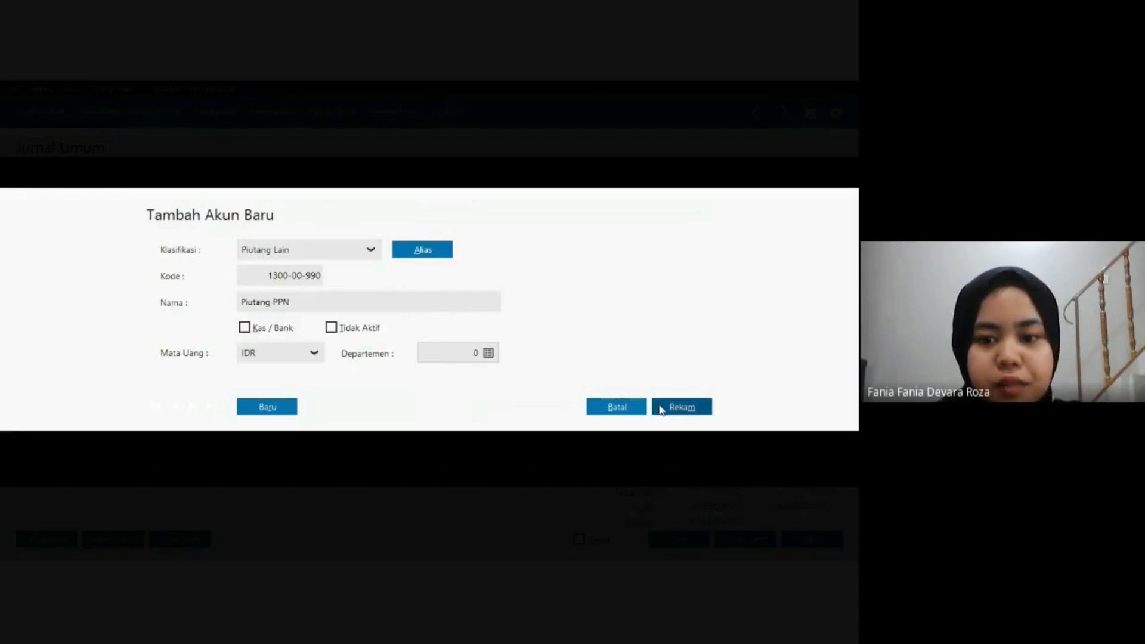
pyautogui.click(683, 468)
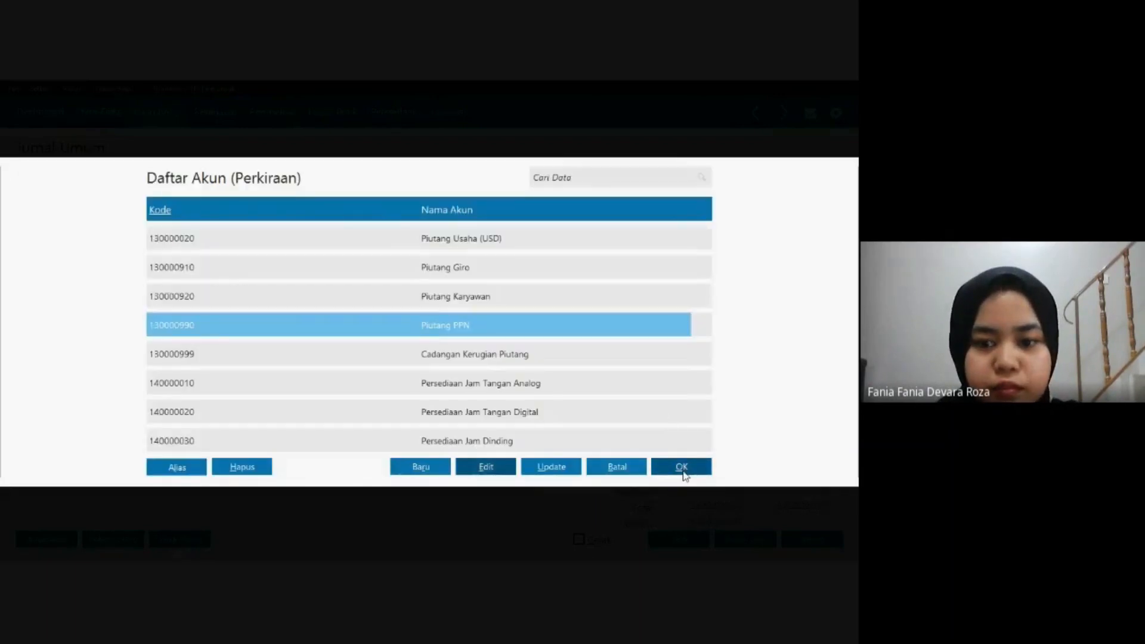
# Enter 3,210,200 as the Debit amount of the Piutang PPN line and record the journal.
pyautogui.press('Tab')
pyautogui.press('Tab')
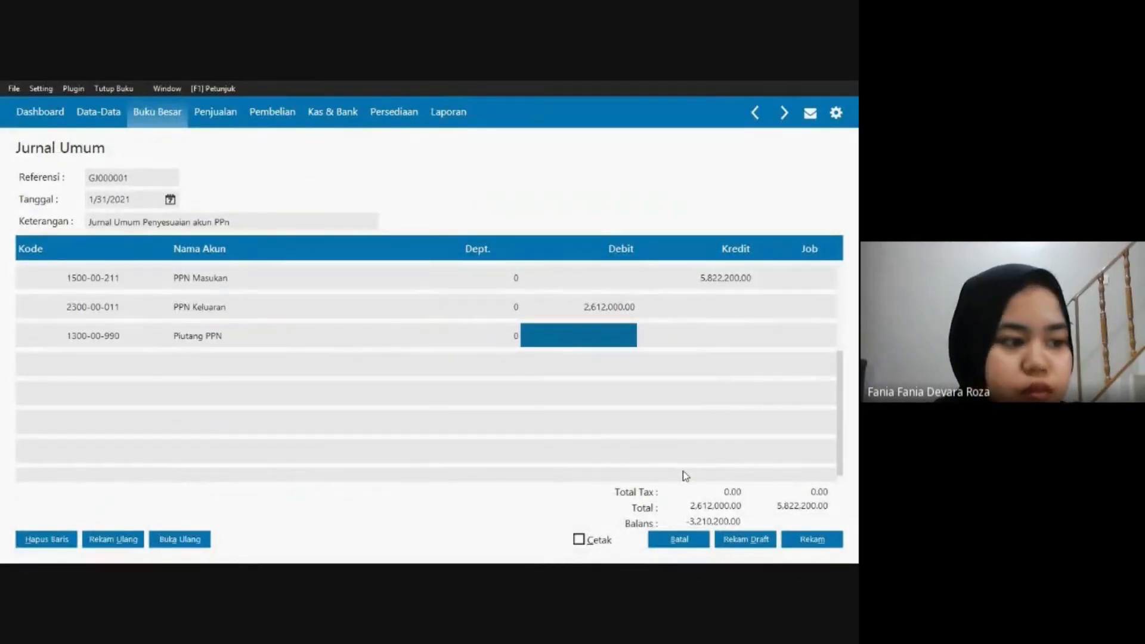
pyautogui.write('3210200')
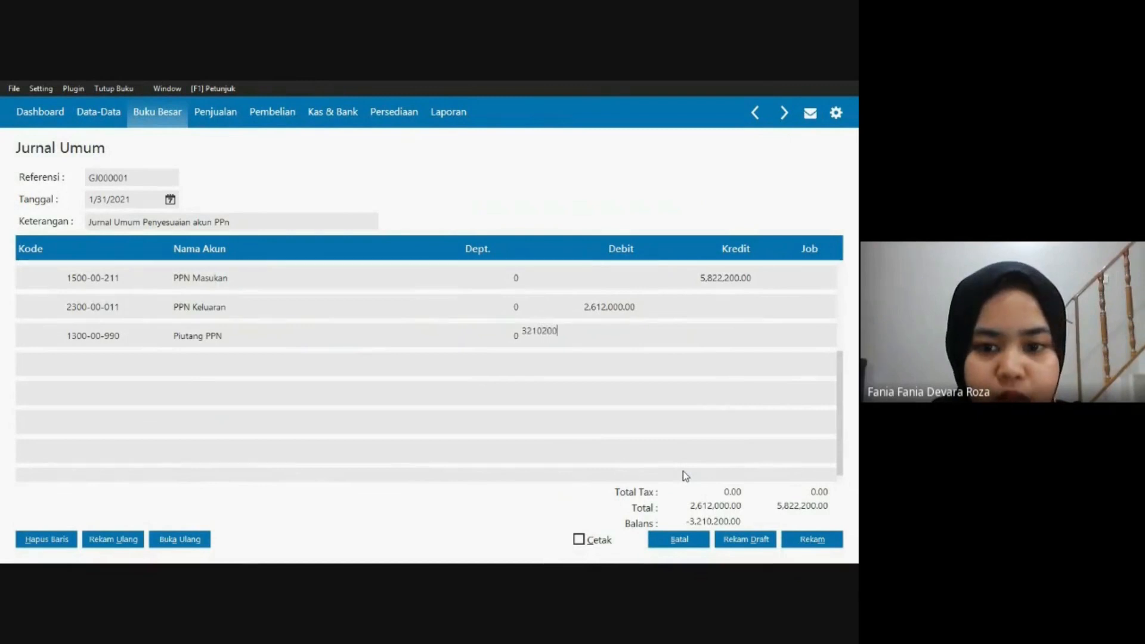
pyautogui.press('Tab')
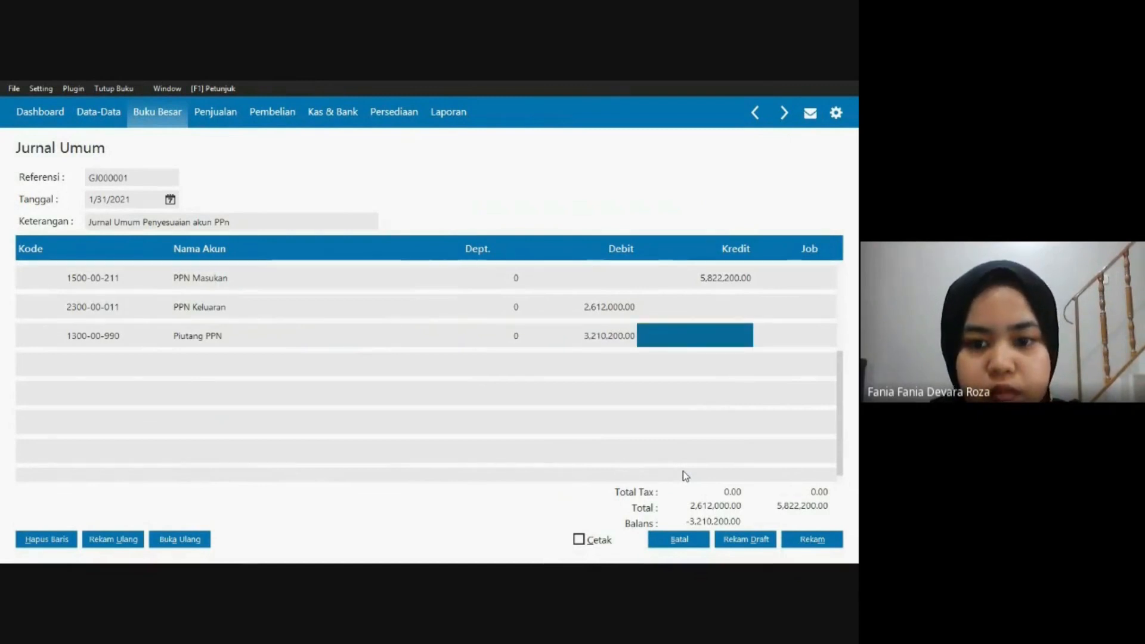
pyautogui.press('Tab')
pyautogui.press('Tab')
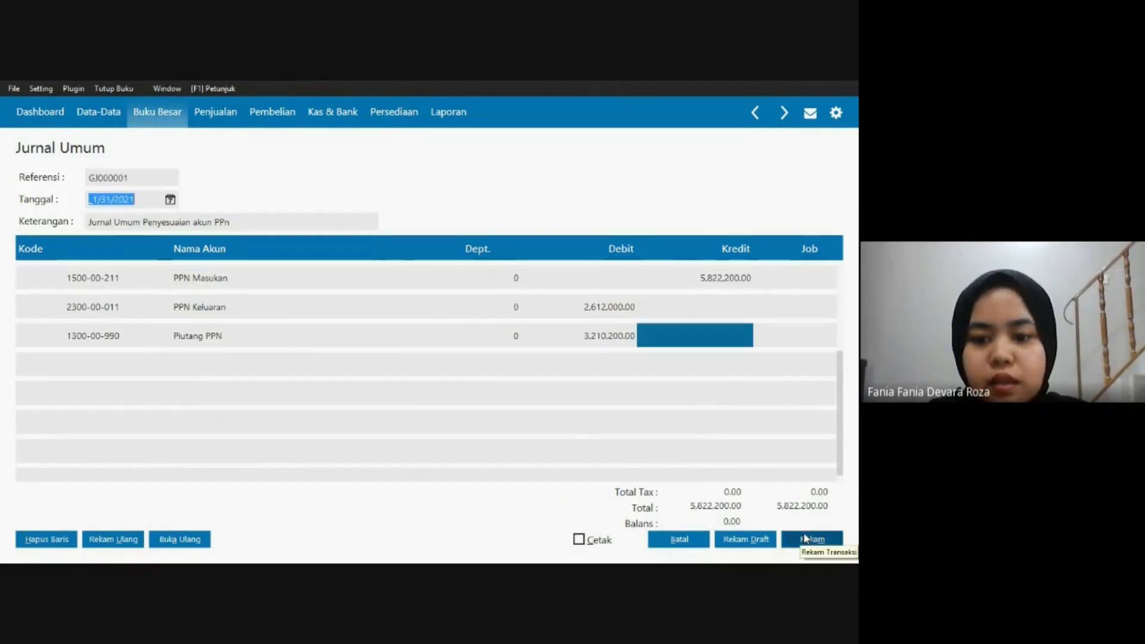
pyautogui.click(804, 538)
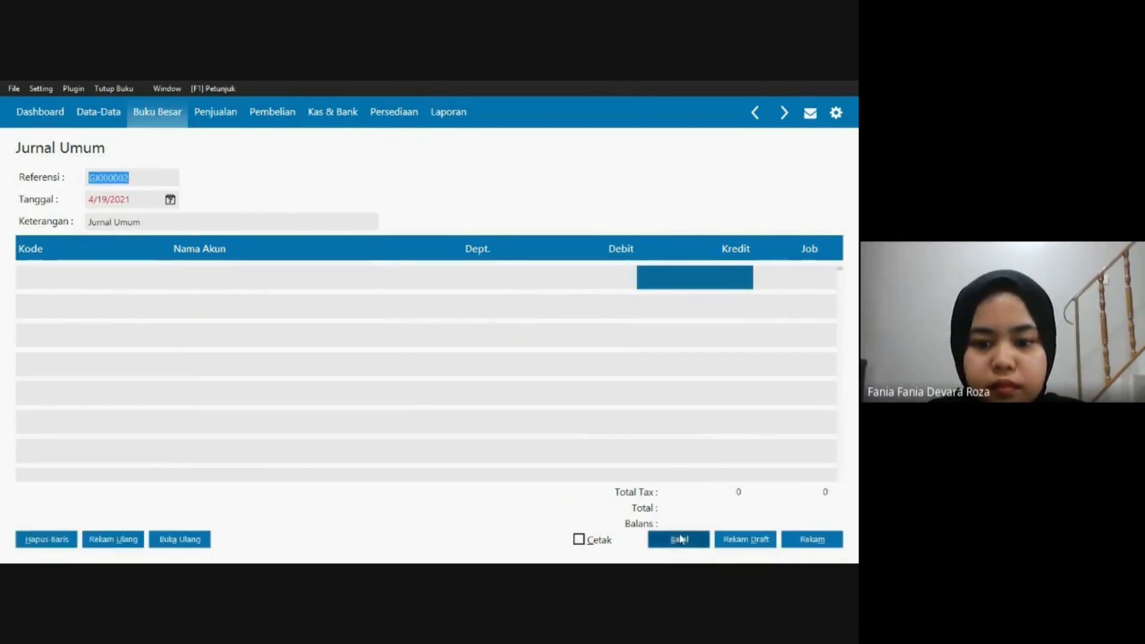
# Leave the blank journal and check the Jurnal Voucher of the 1/31/2021 PPN adjustment in the journal transaction list.
pyautogui.click(681, 539)
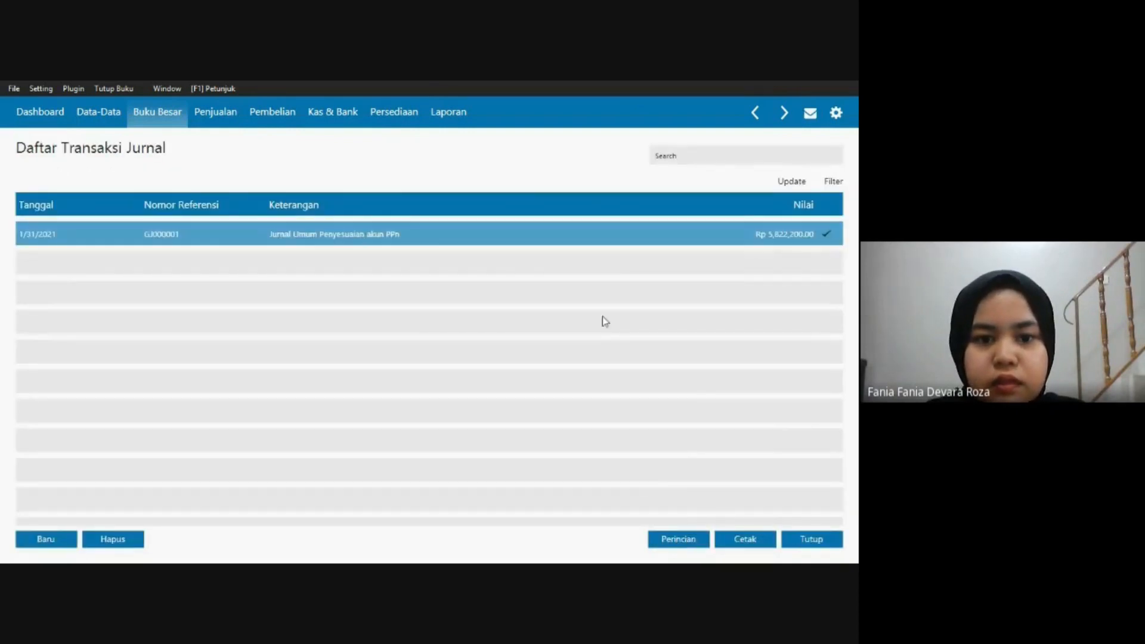
pyautogui.rightClick(520, 228)
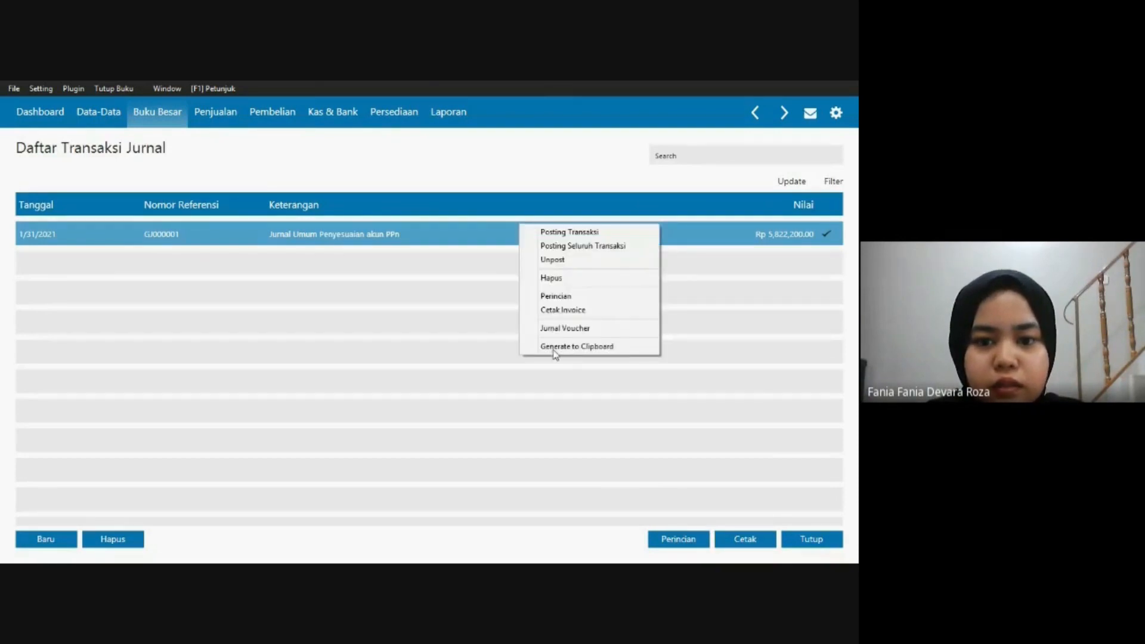
pyautogui.click(551, 329)
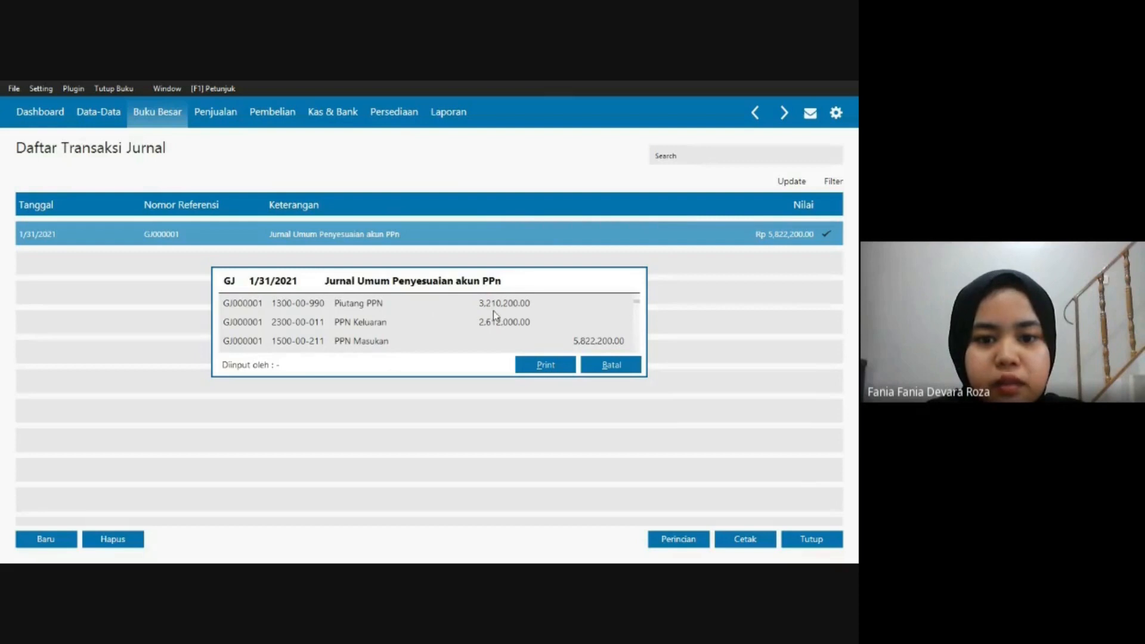
pyautogui.click(610, 364)
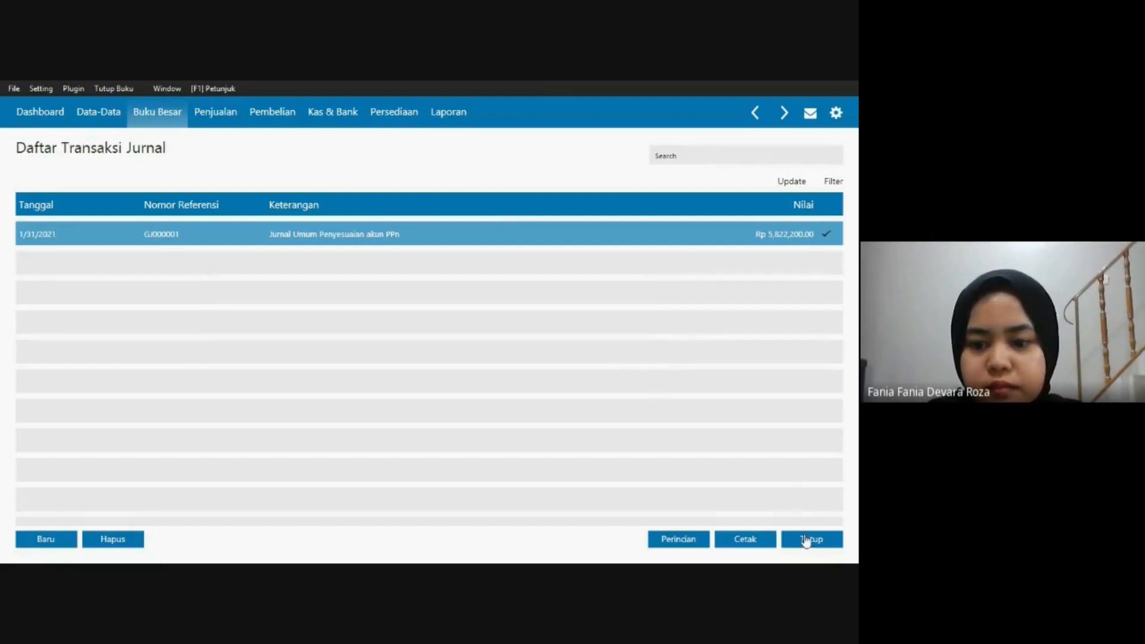
pyautogui.click(805, 540)
# Start the month-end closing for January 2021 with all four automatic facilities, including asset depreciation and foreign currency revaluation, enabled.
pyautogui.click(98, 112)
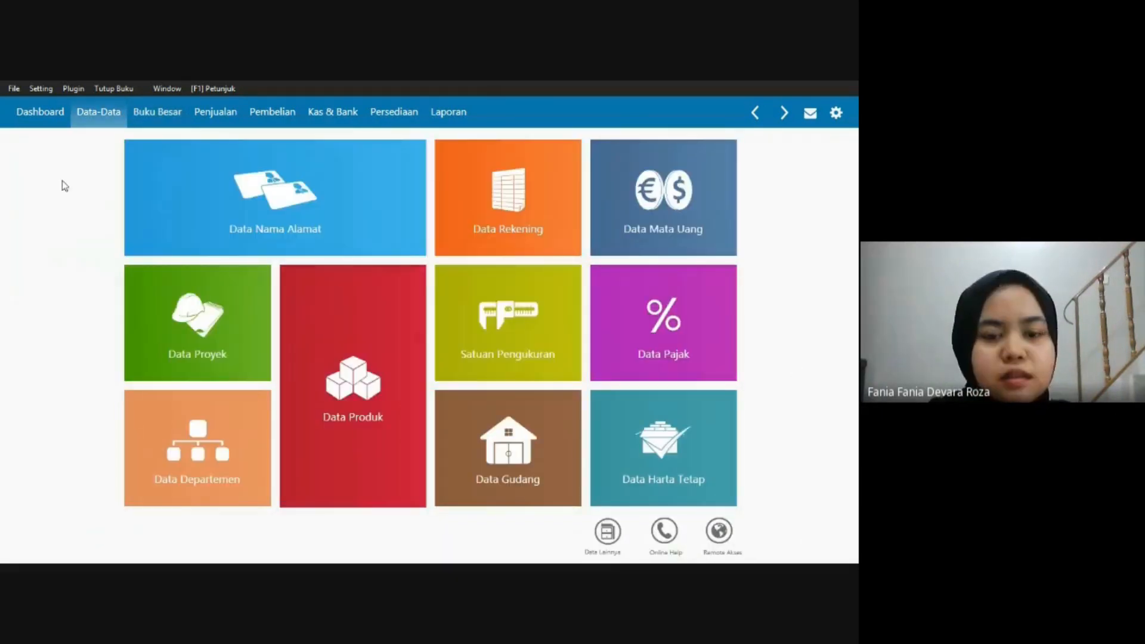
pyautogui.click(106, 89)
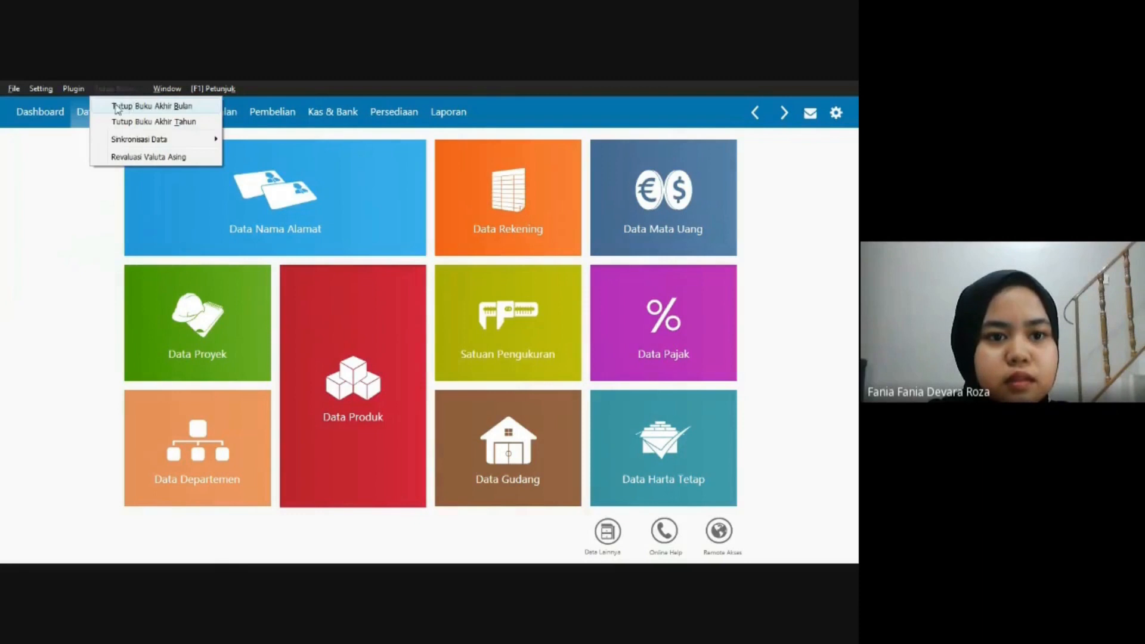
pyautogui.click(133, 107)
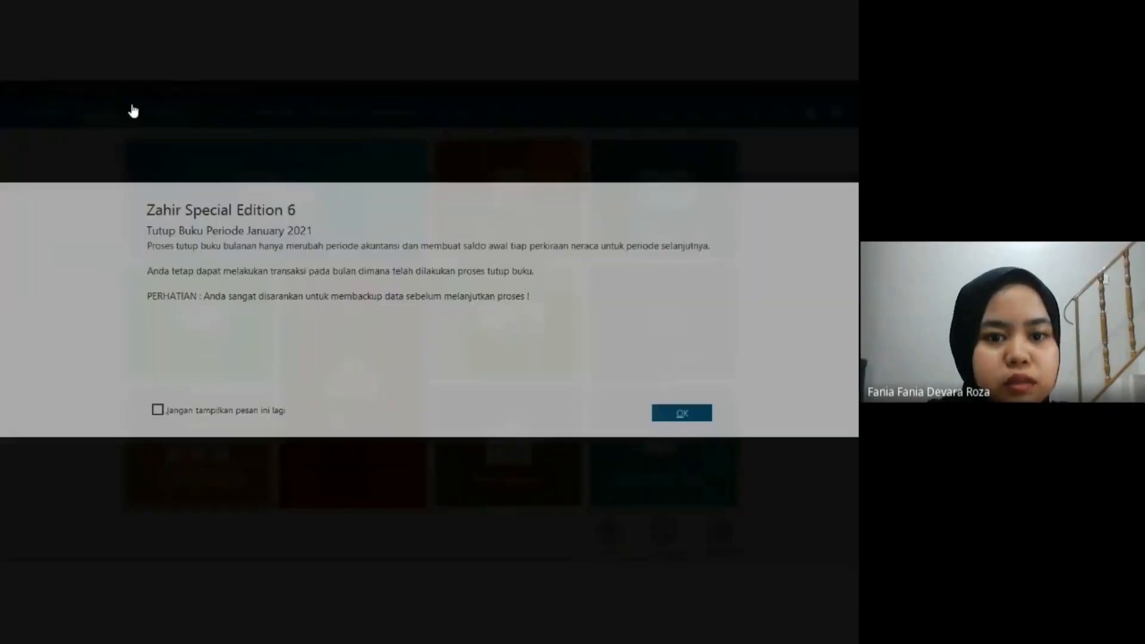
pyautogui.click(672, 418)
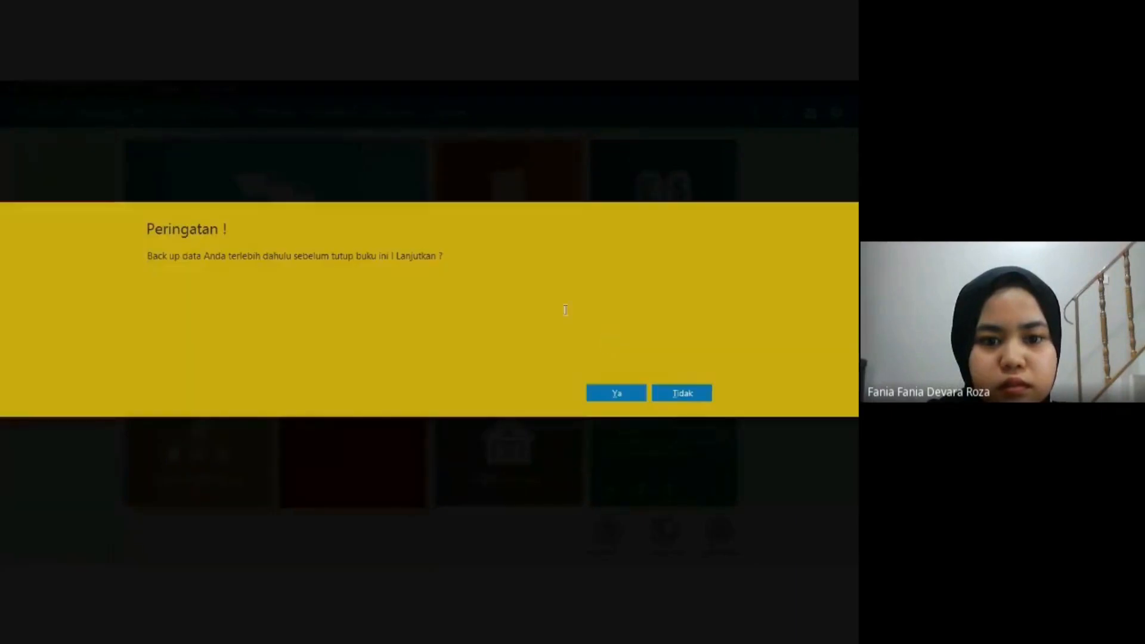
pyautogui.click(611, 394)
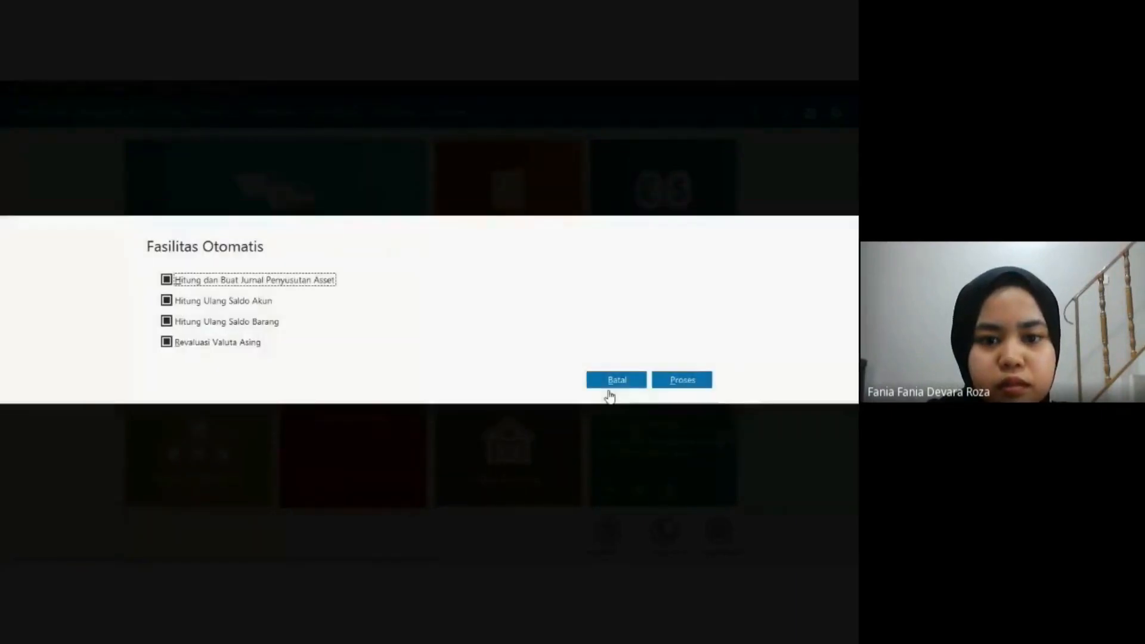
pyautogui.click(681, 381)
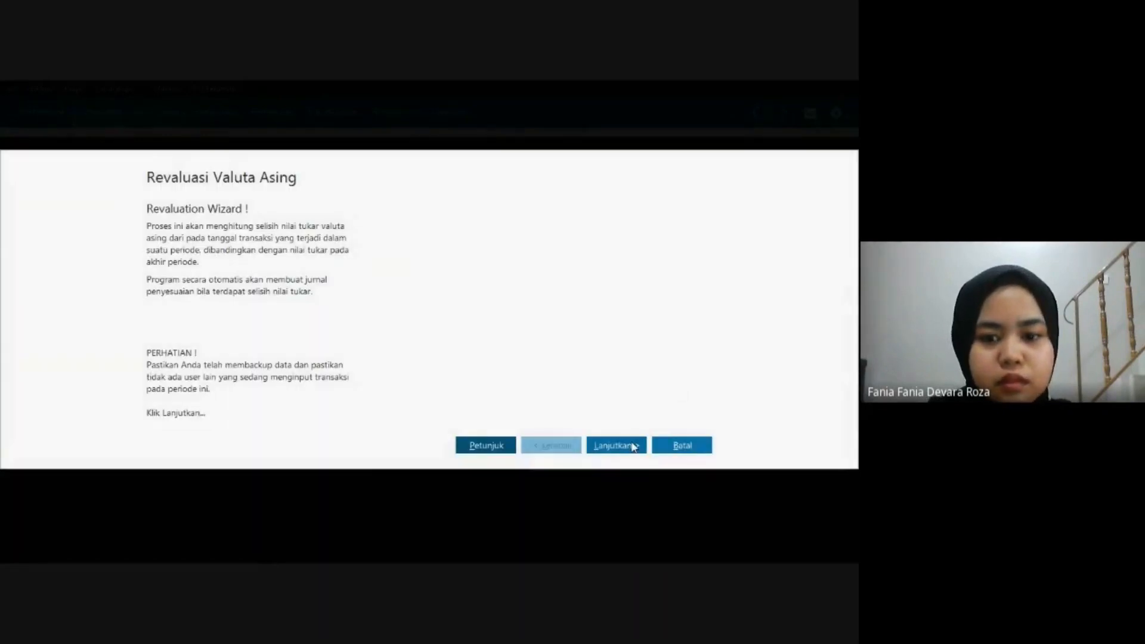
# Accept the USD rate of 14,000 and leave the account code filter off in the foreign currency revaluation wizard.
pyautogui.click(634, 447)
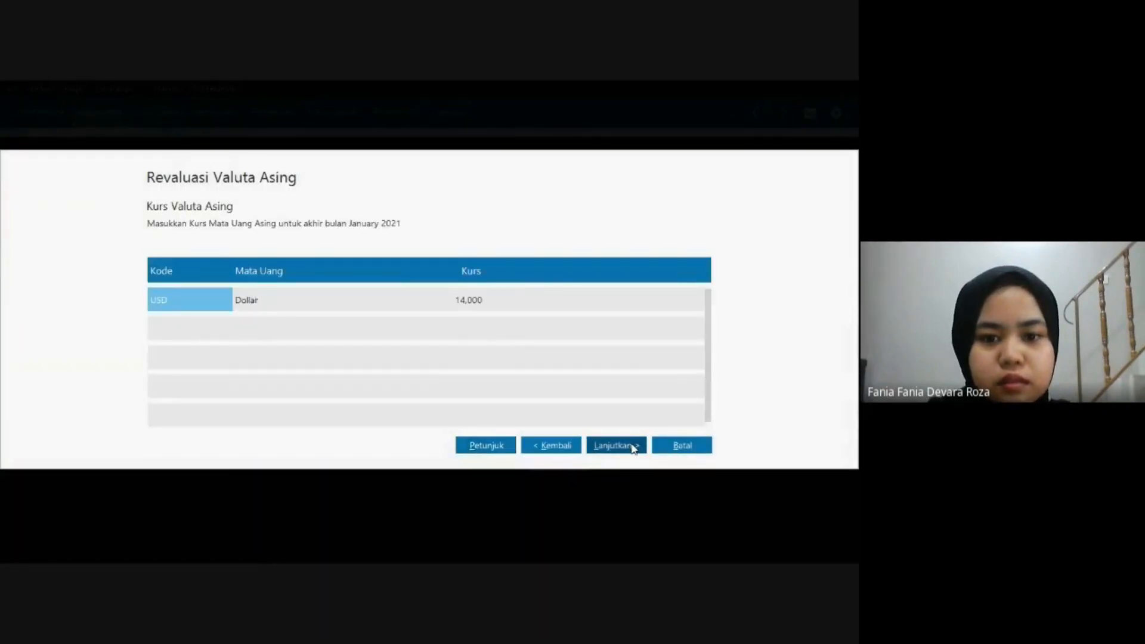
pyautogui.click(634, 446)
pyautogui.click(634, 447)
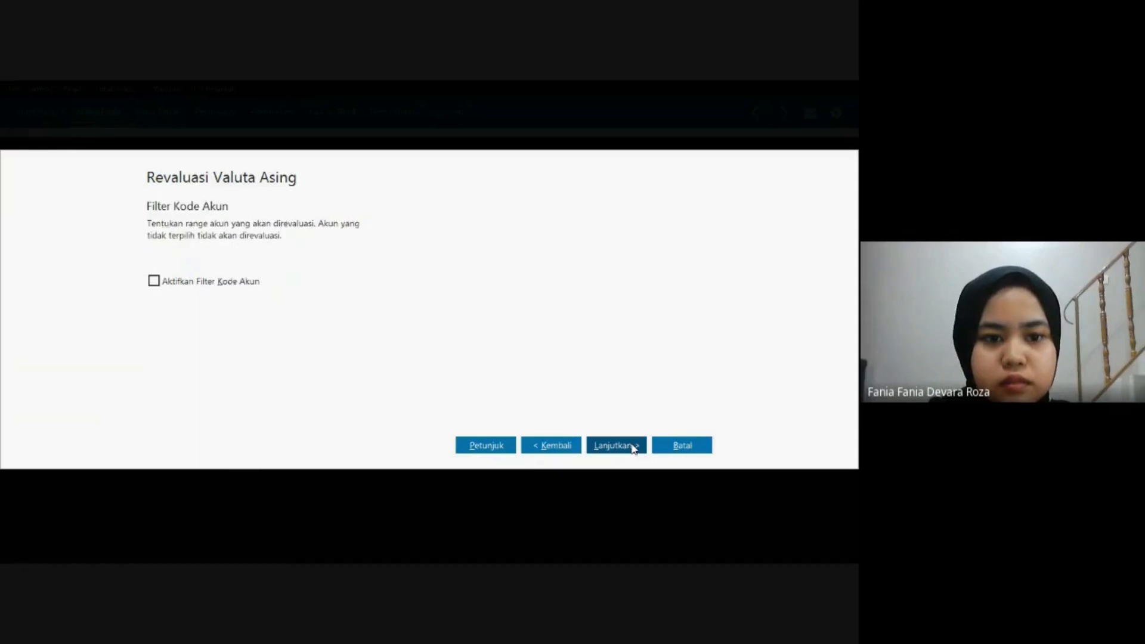
pyautogui.click(633, 447)
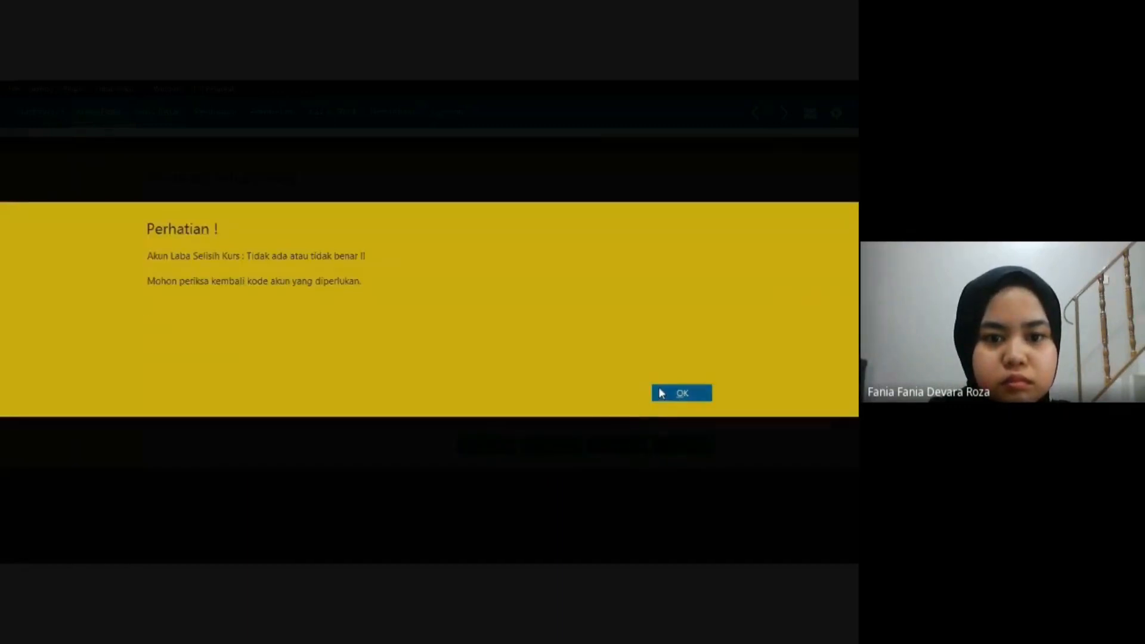
pyautogui.click(661, 393)
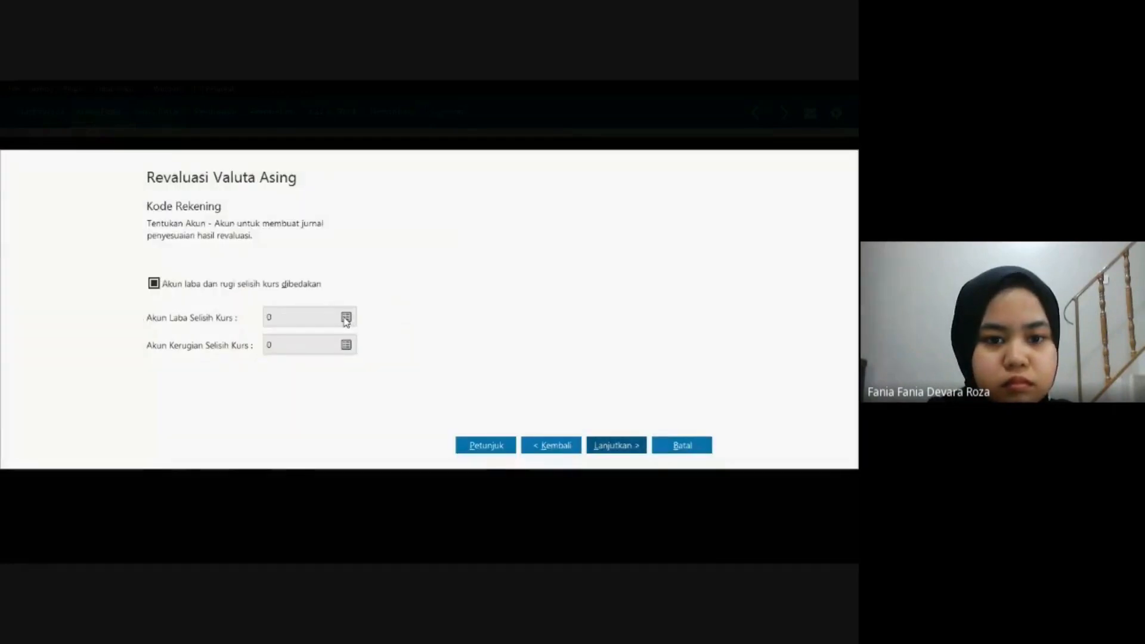
# Choose account 810000010 Laba (Rugi) Selisih Kurs as the Akun Laba Selisih Kurs.
pyautogui.click(345, 318)
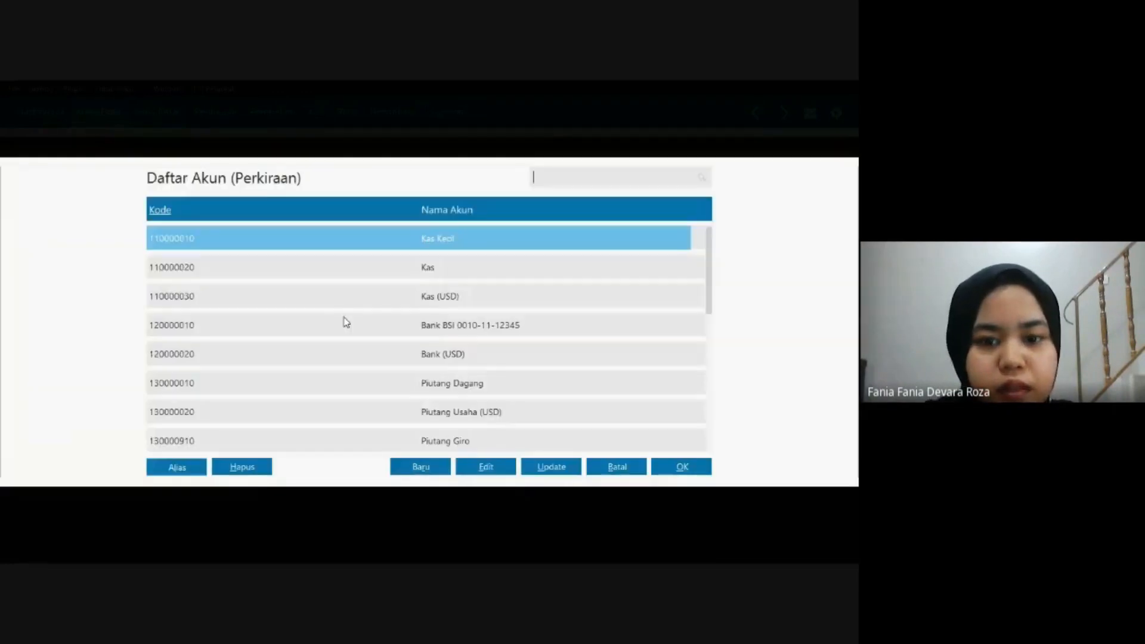
pyautogui.press('Down')
pyautogui.press('Down')
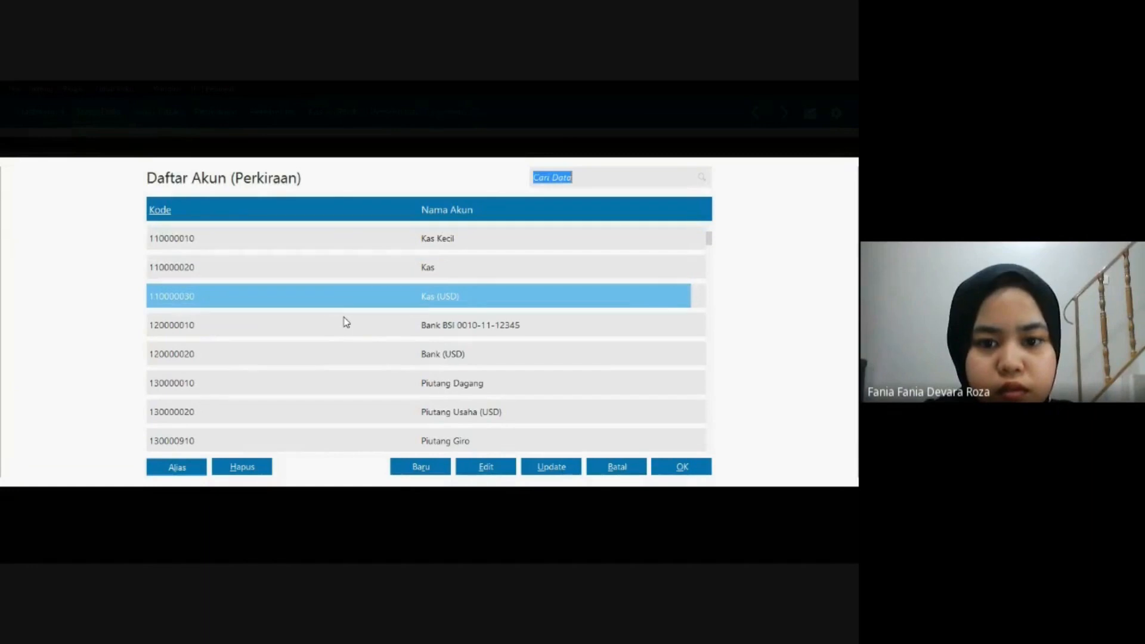
pyautogui.press('Down')
pyautogui.press('Down')
pyautogui.press('Down')
pyautogui.press('Down')
pyautogui.press('Down')
pyautogui.press('Down')
pyautogui.press('Down')
pyautogui.press('Down')
pyautogui.press('Down')
pyautogui.press('Down')
pyautogui.press('Down')
pyautogui.press('Down')
pyautogui.press('Down')
pyautogui.press('Down')
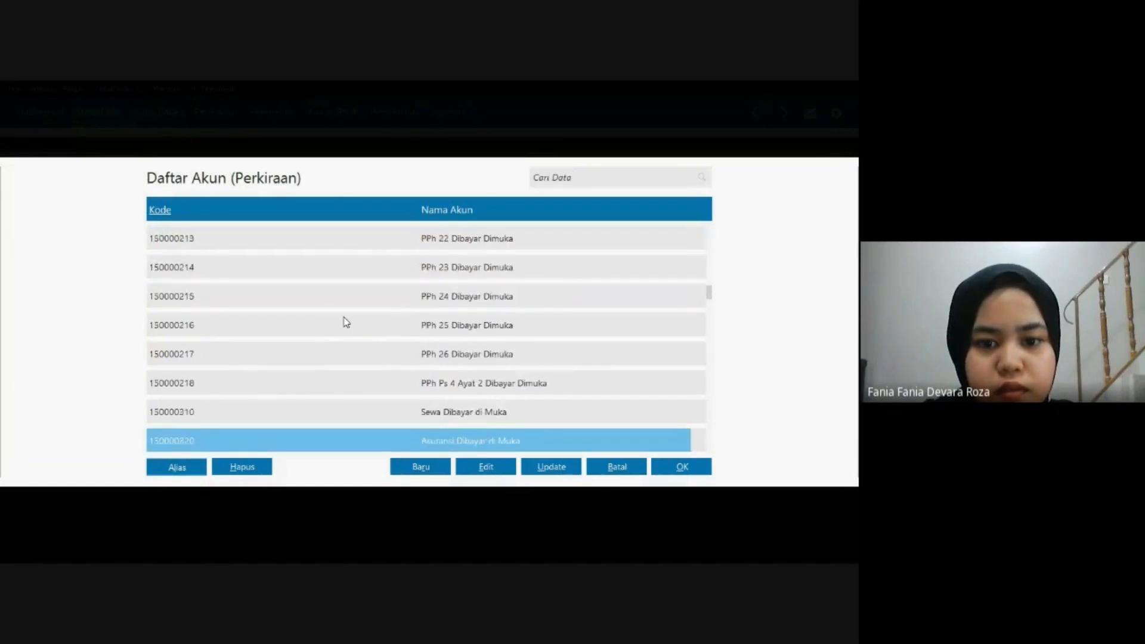
pyautogui.press('Down')
pyautogui.press('Down')
pyautogui.press('Down')
pyautogui.press('Down')
pyautogui.press('Down')
pyautogui.press('Down')
pyautogui.press('Down')
pyautogui.press('Down')
pyautogui.press('Down')
pyautogui.press('Down')
pyautogui.press('Down')
pyautogui.press('Down')
pyautogui.press('Down')
pyautogui.press('Down')
pyautogui.press('Down')
pyautogui.press('Down')
pyautogui.press('Down')
pyautogui.press('Down')
pyautogui.press('Down')
pyautogui.press('Down')
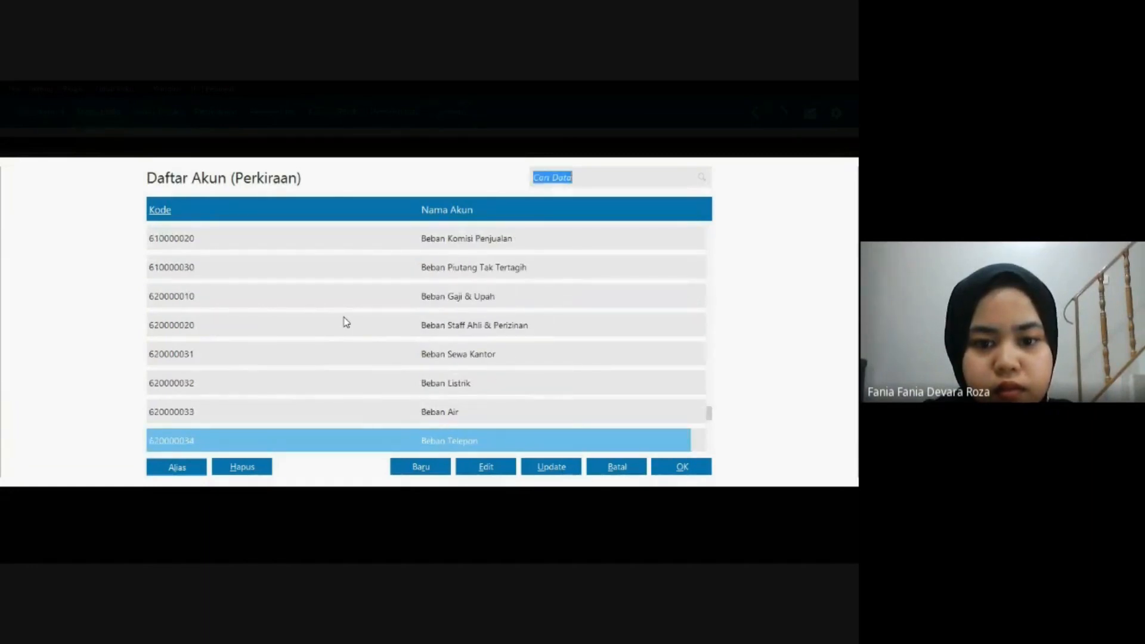
pyautogui.press('Down')
pyautogui.press('Down')
pyautogui.press('Down')
pyautogui.press('Down')
pyautogui.press('Down')
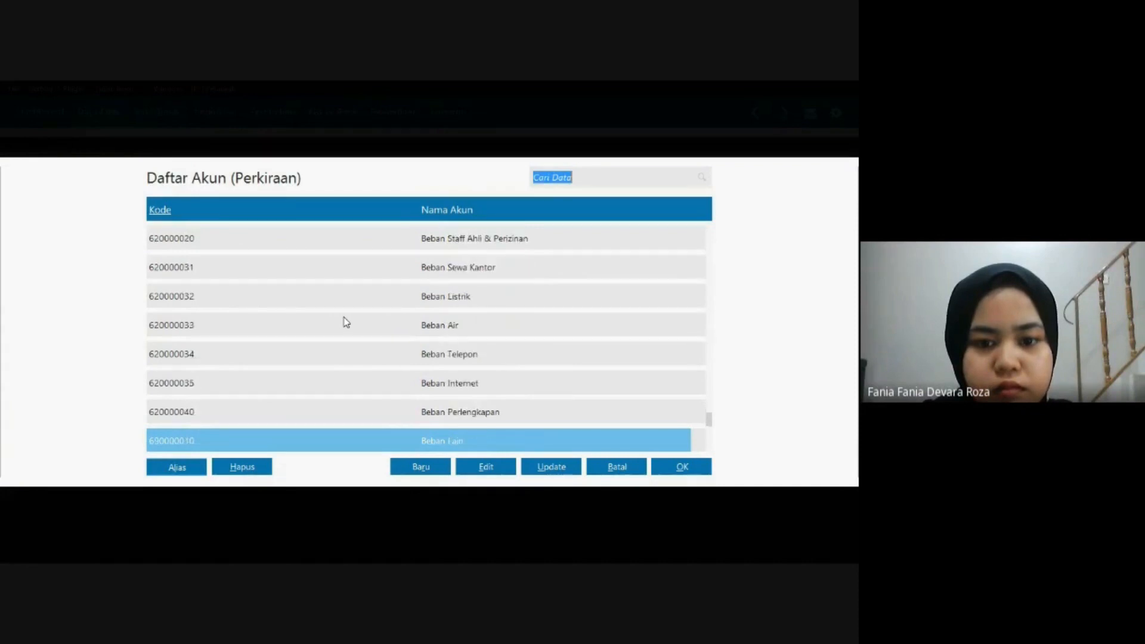
pyautogui.press('Down')
pyautogui.press('Down')
pyautogui.press('Down')
pyautogui.press('Down')
pyautogui.press('Down')
pyautogui.press('Down')
pyautogui.press('Down')
pyautogui.press('Down')
pyautogui.press('Up')
pyautogui.press('Up')
pyautogui.press('Up')
pyautogui.press('Up')
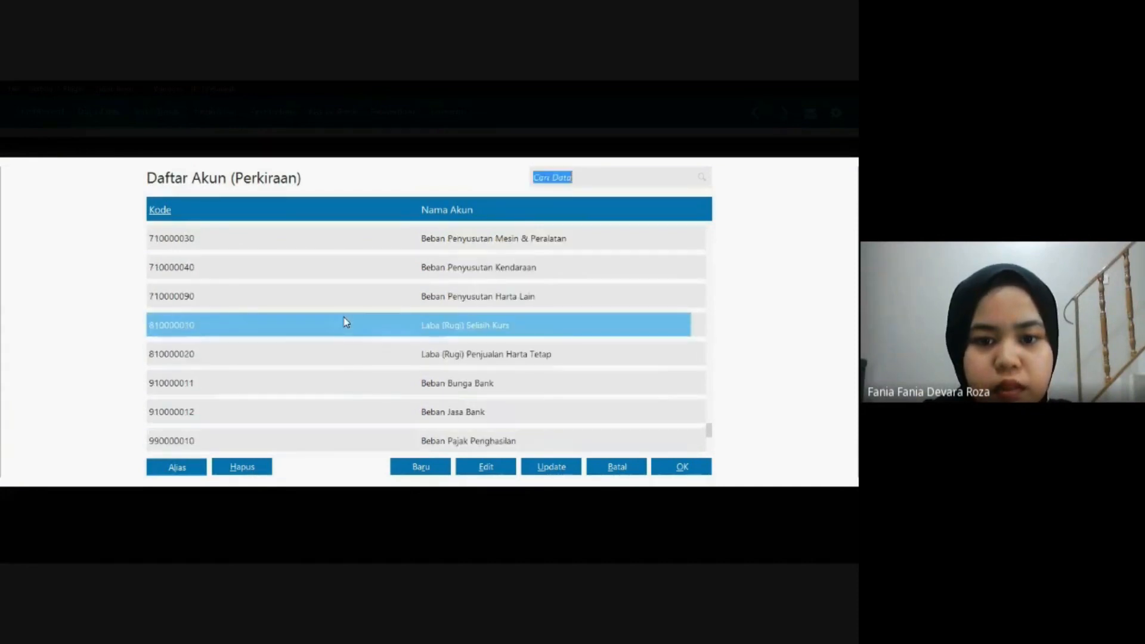
pyautogui.click(674, 466)
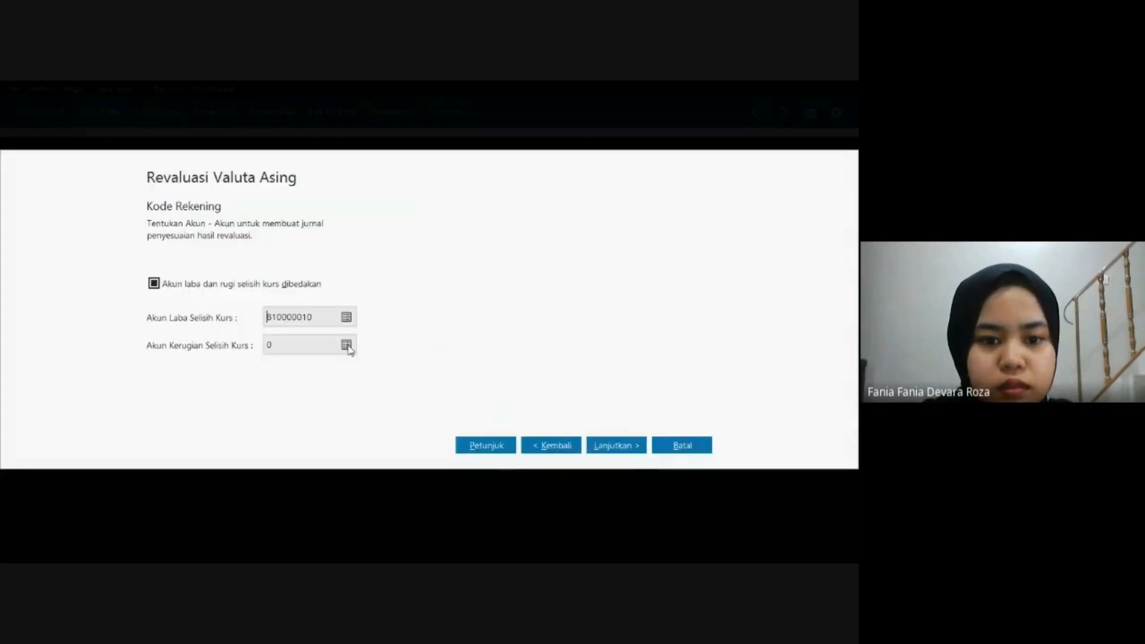
# Choose 810000010 Laba (Rugi) Selisih Kurs as the Akun Kerugian Selisih Kurs too and process the revaluation.
pyautogui.click(347, 345)
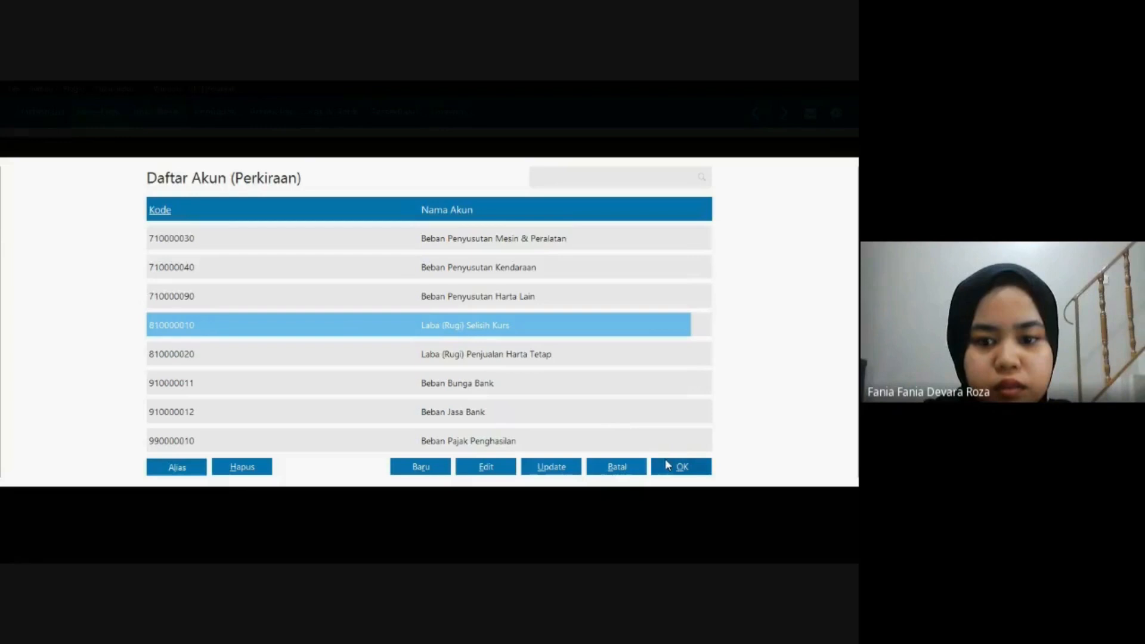
pyautogui.click(667, 463)
pyautogui.click(627, 448)
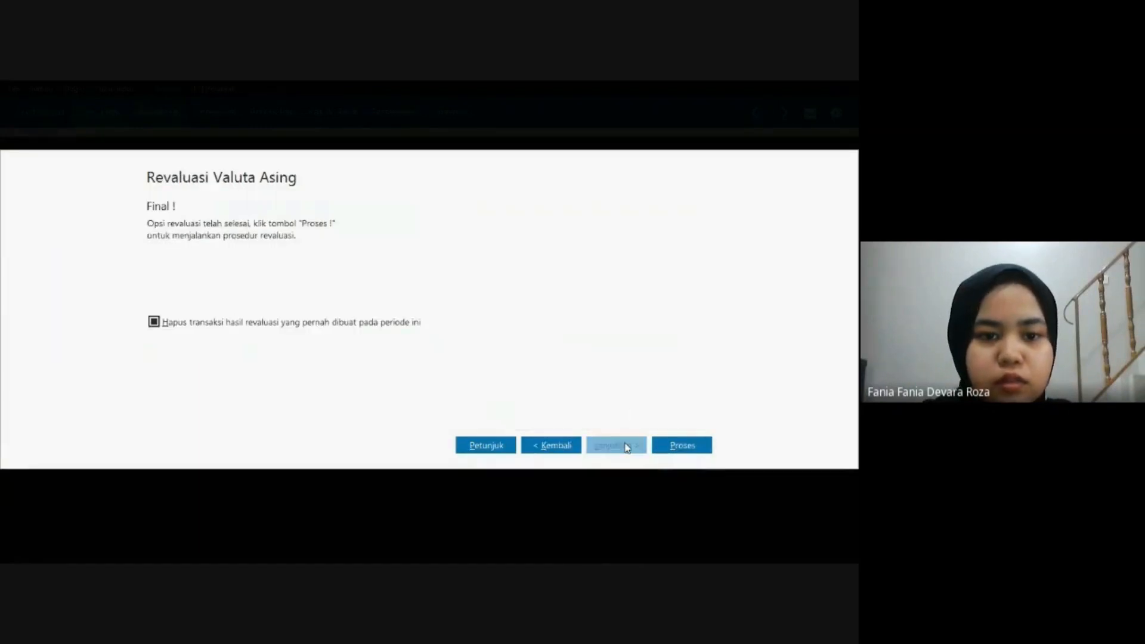
pyautogui.click(674, 445)
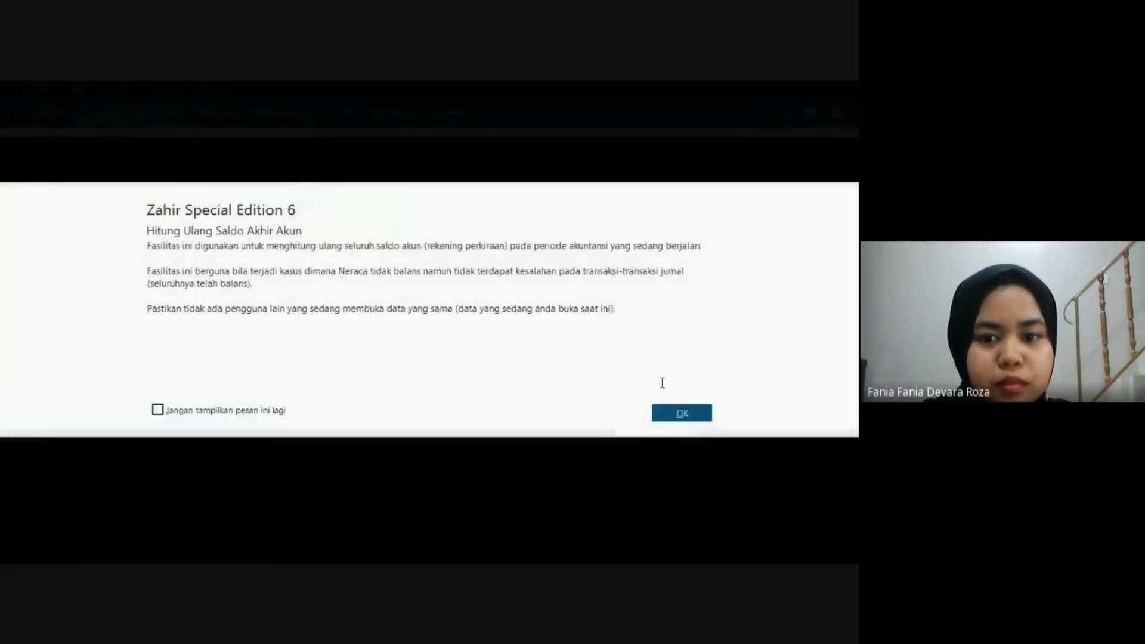
# Recalculate the closing account balances for January and February 2021 and accept the inventory balance recalculation to finish the closing.
pyautogui.click(674, 415)
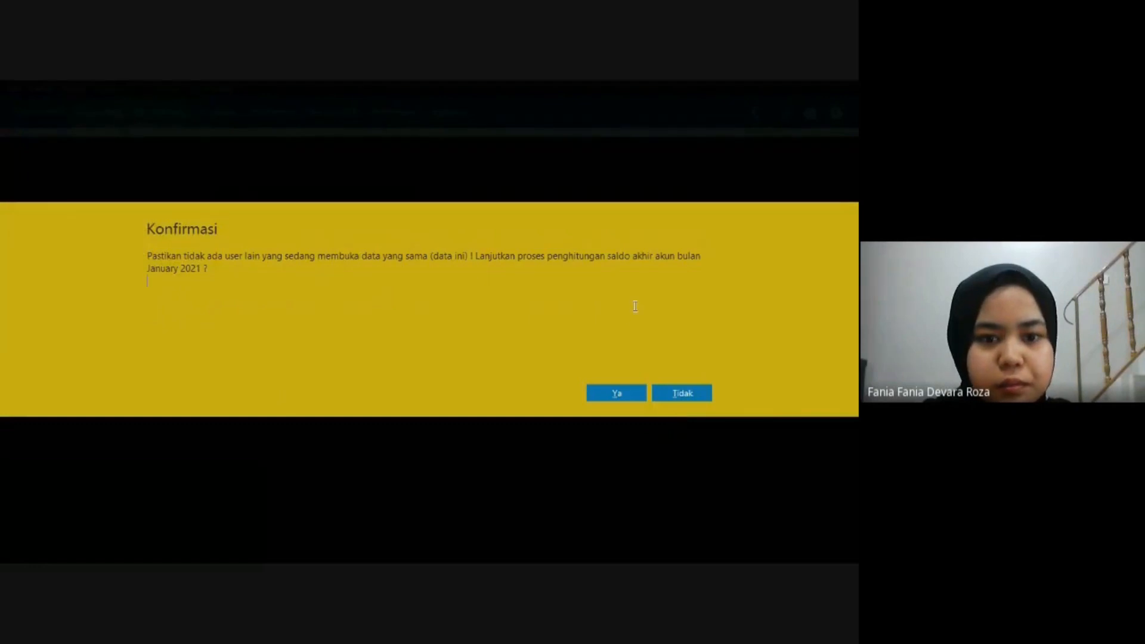
pyautogui.click(604, 395)
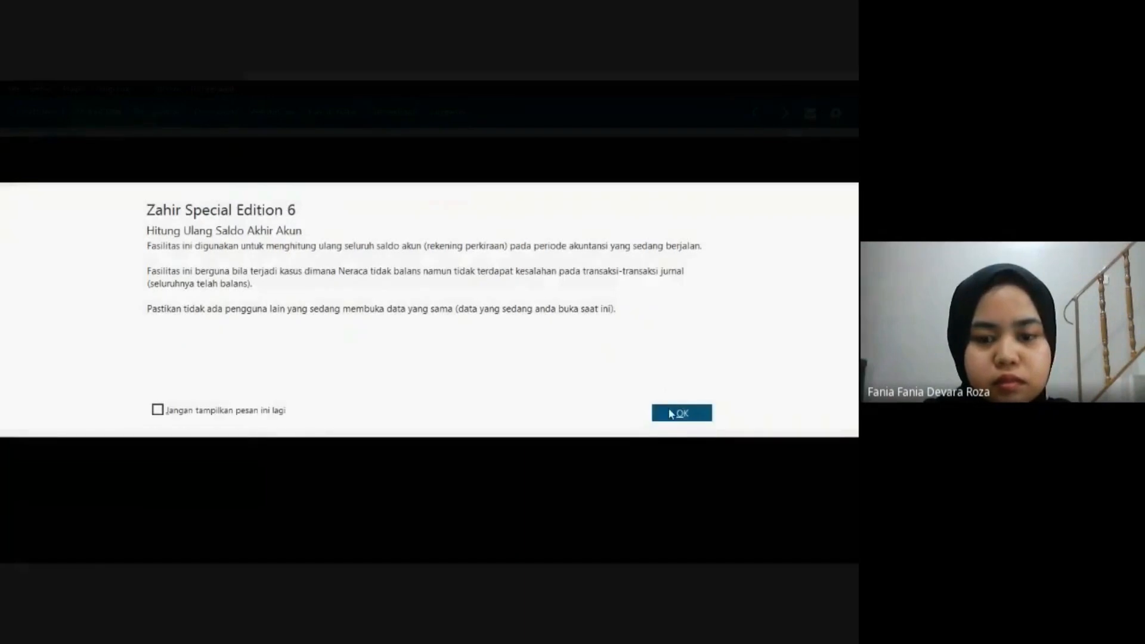
pyautogui.click(671, 413)
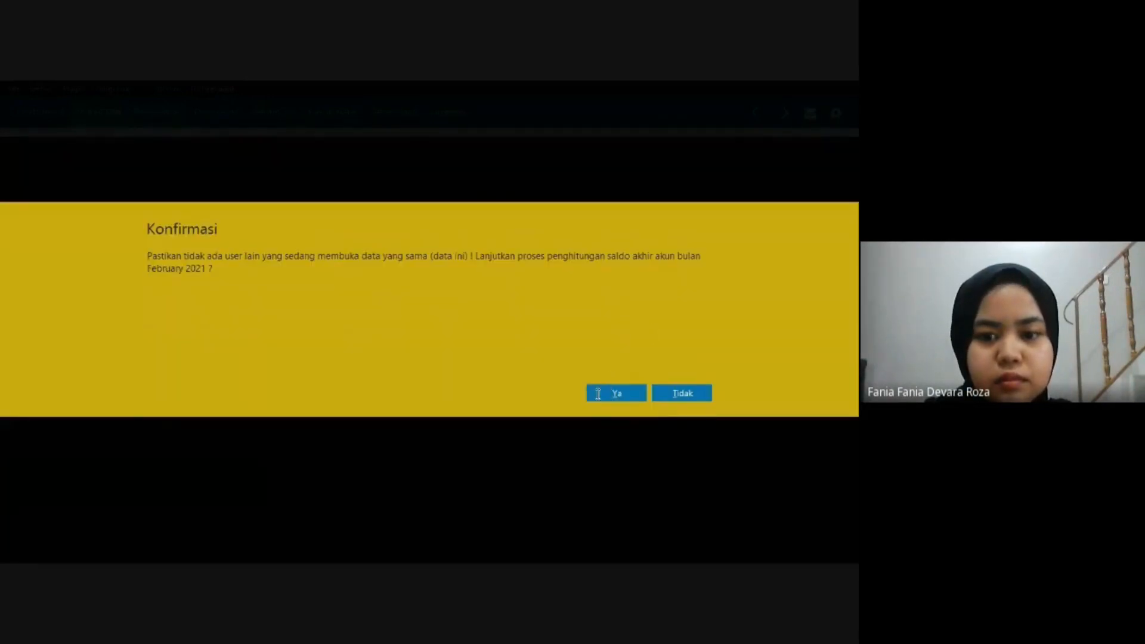
pyautogui.click(614, 392)
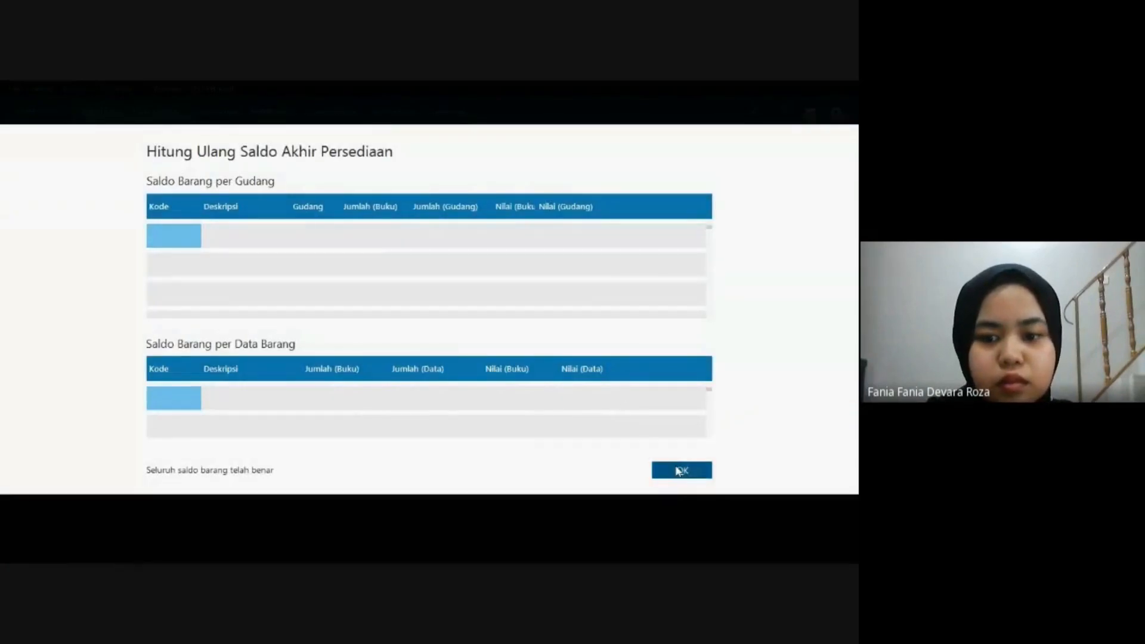
pyautogui.click(675, 469)
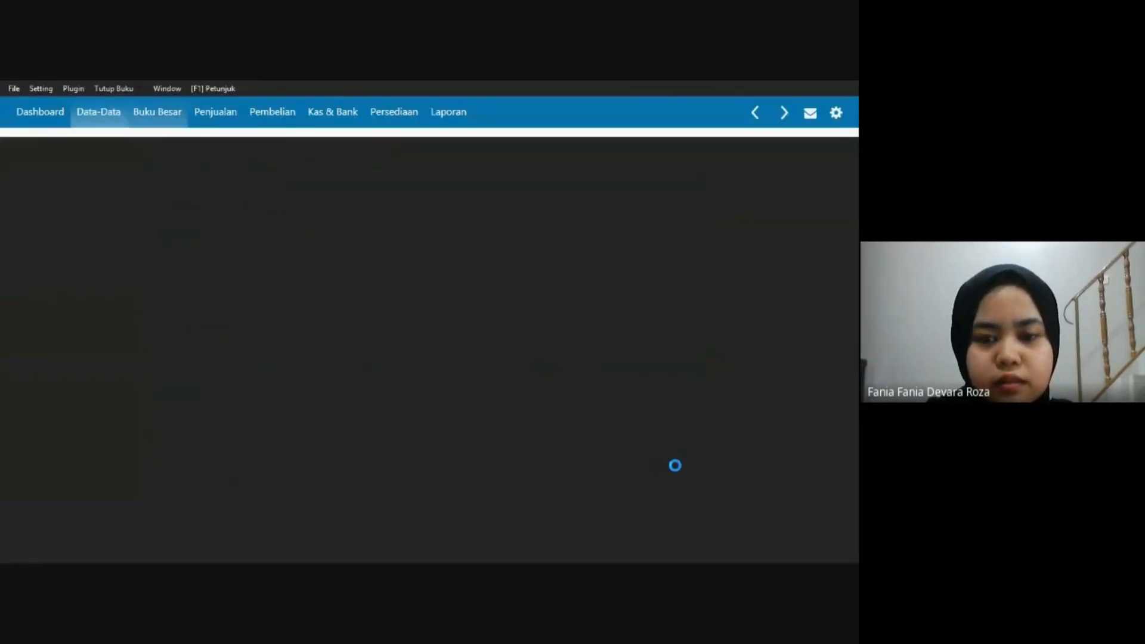
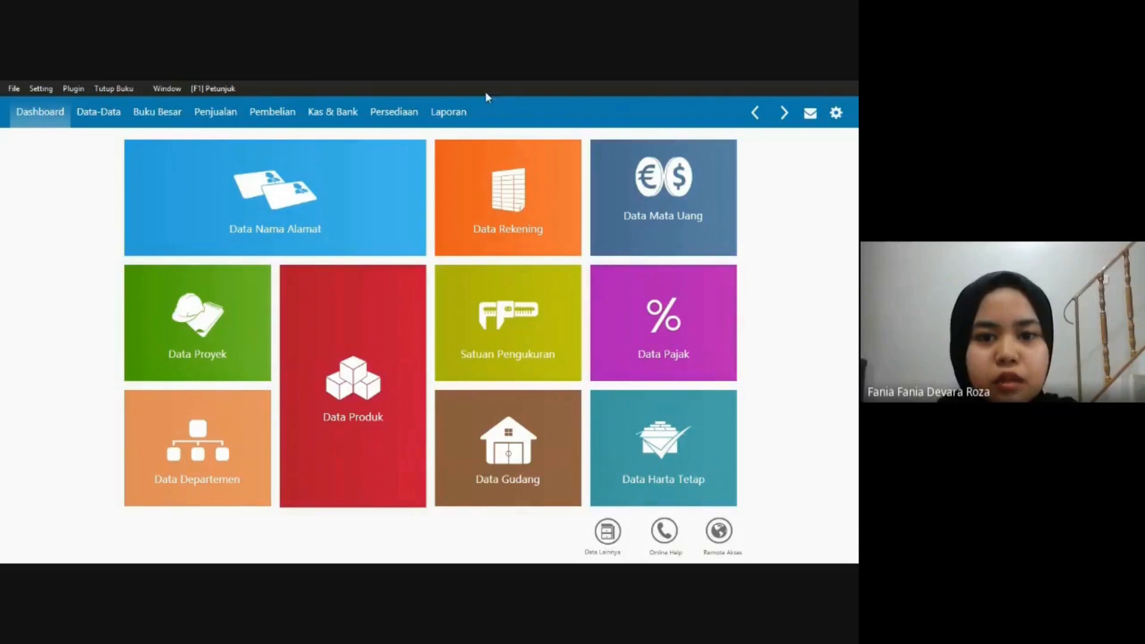
# Open the reports section, check the list of required reports at the start of SOAL UTS.pdf, and return to Zahir.
pyautogui.click(462, 118)
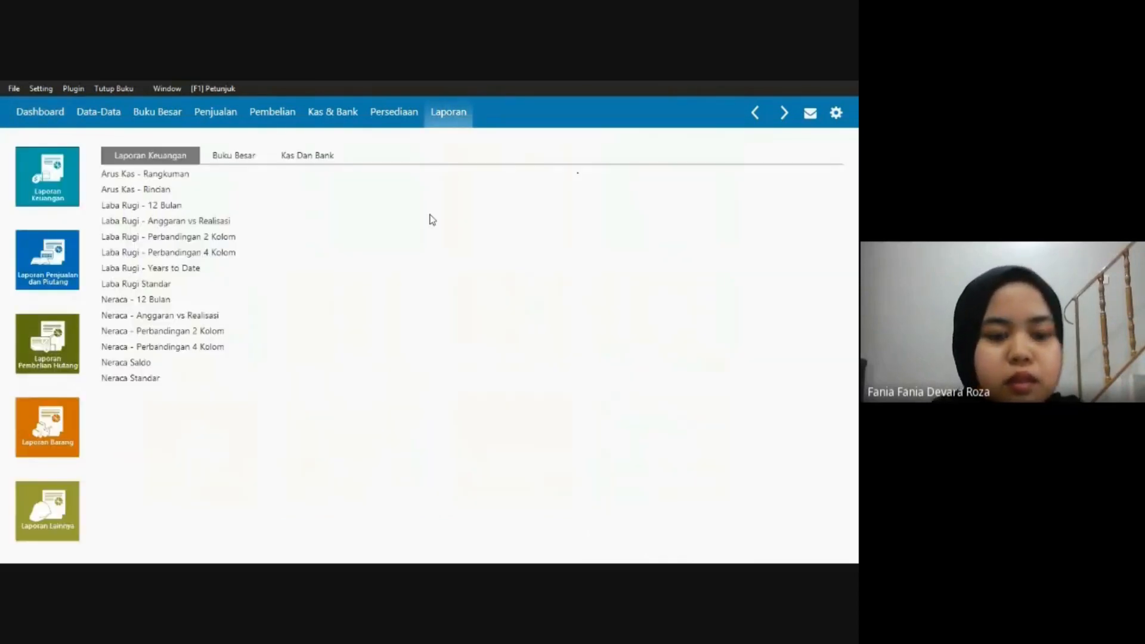
pyautogui.hotkey('alt', 'Tab')
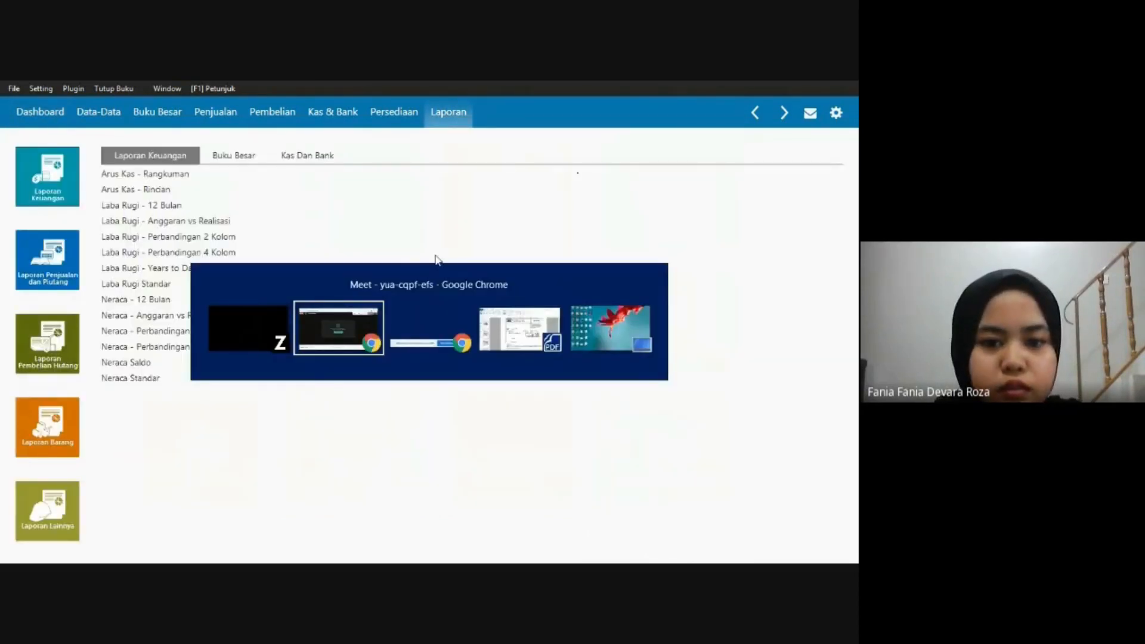
pyautogui.press('Tab')
pyautogui.press('Tab')
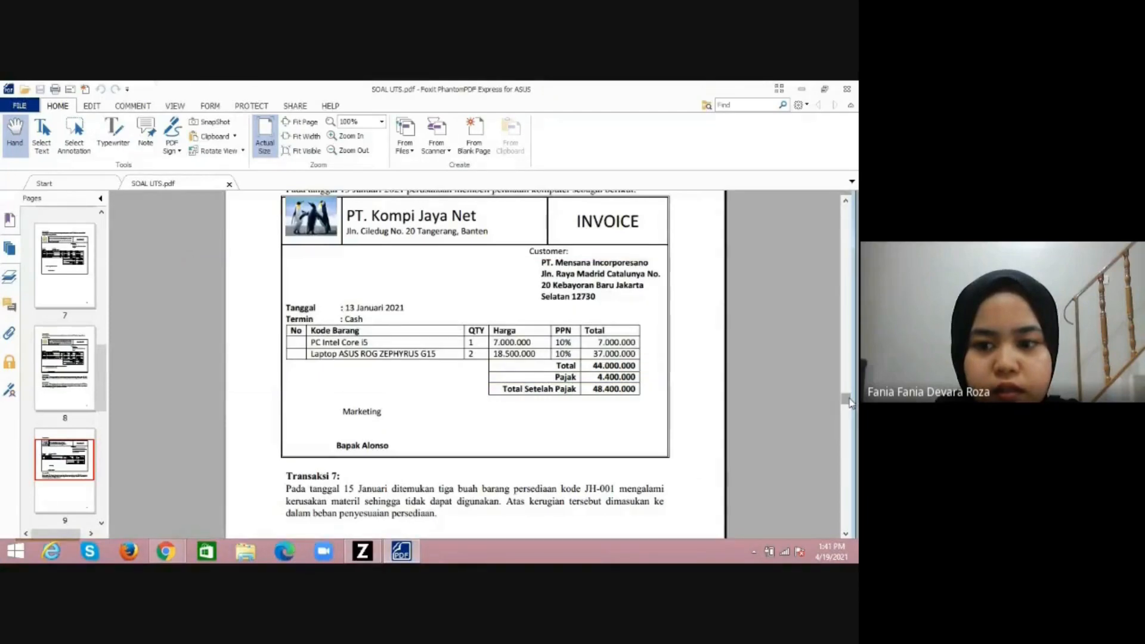
pyautogui.moveTo(850, 402); pyautogui.dragTo(856, 225)
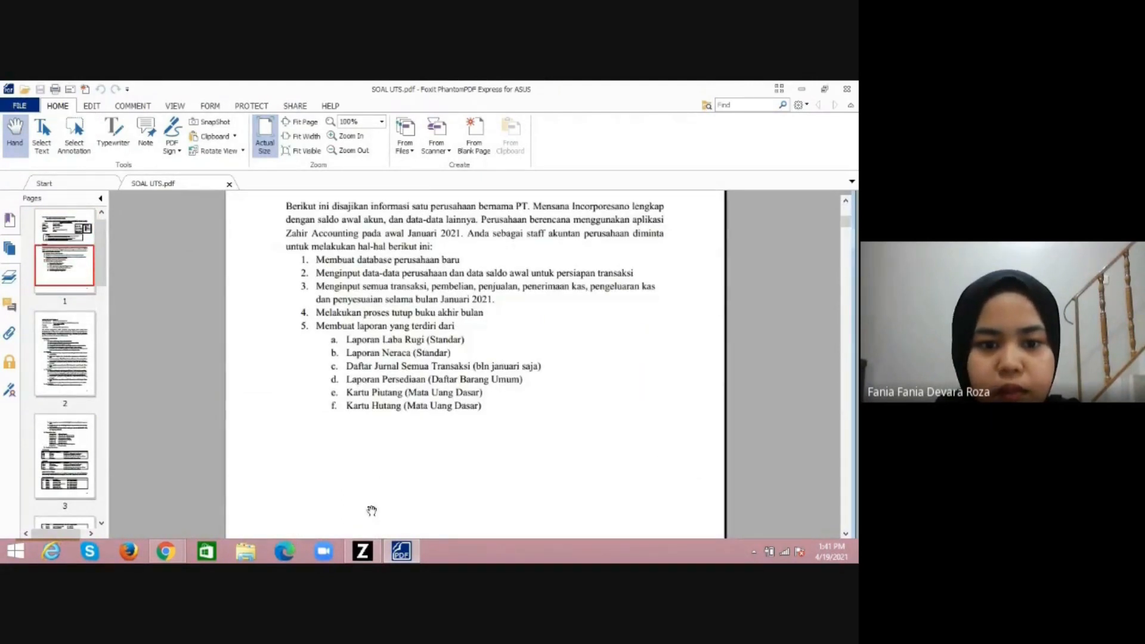
pyautogui.click(362, 551)
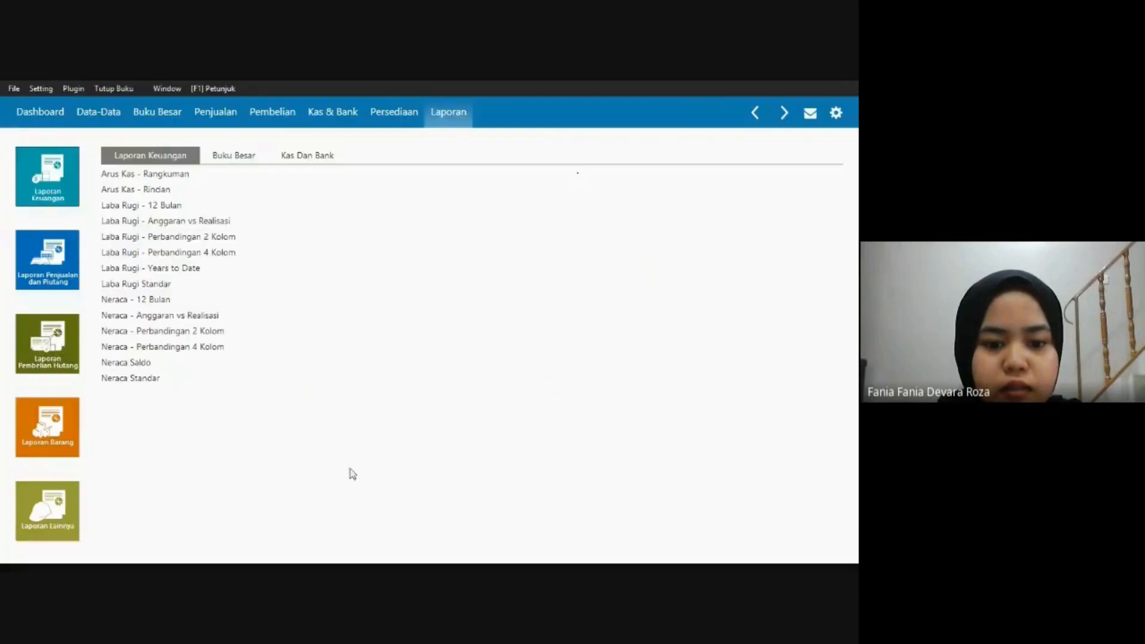
# Generate the Laba Rugi Standar report for the period January 2021 to January 2021.
pyautogui.click(136, 284)
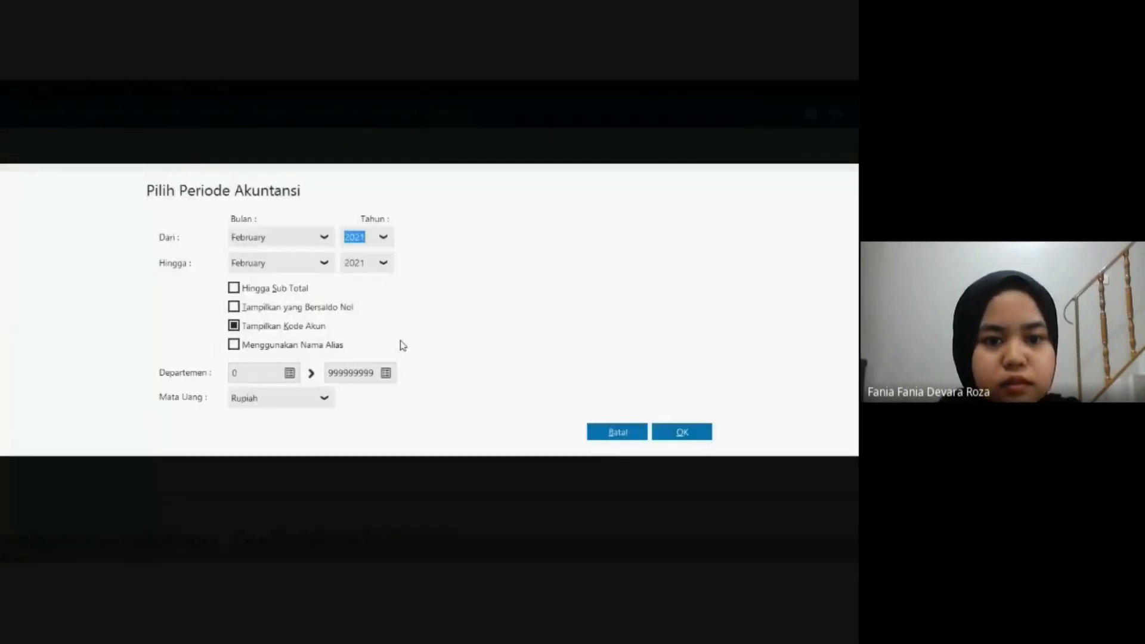
pyautogui.click(324, 236)
pyautogui.moveTo(330, 289); pyautogui.dragTo(330, 268)
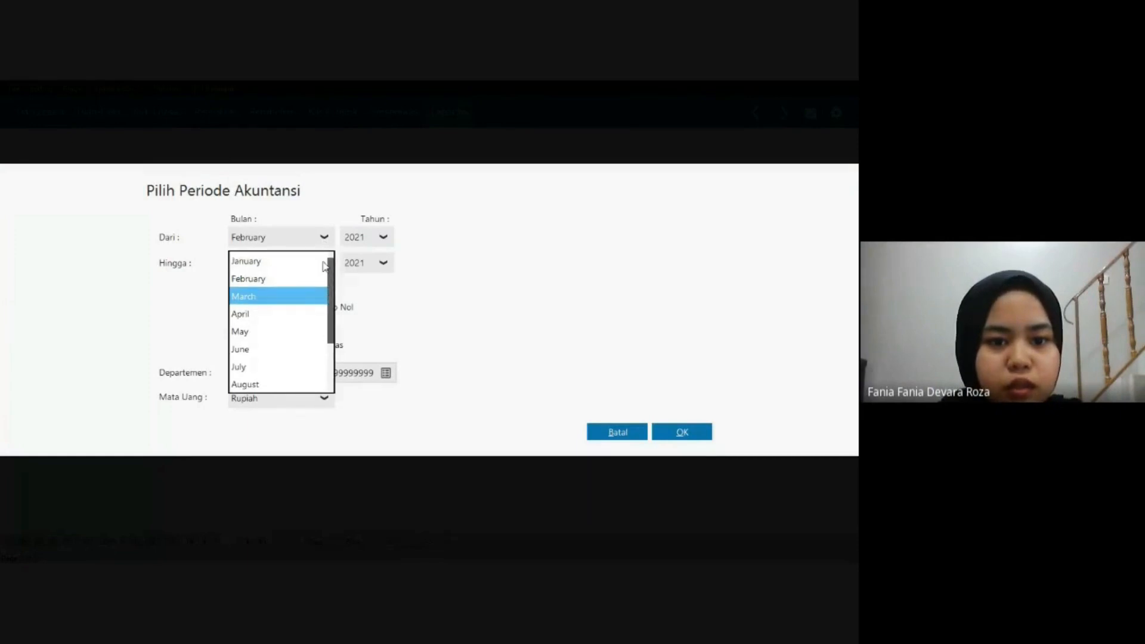
pyautogui.click(335, 262)
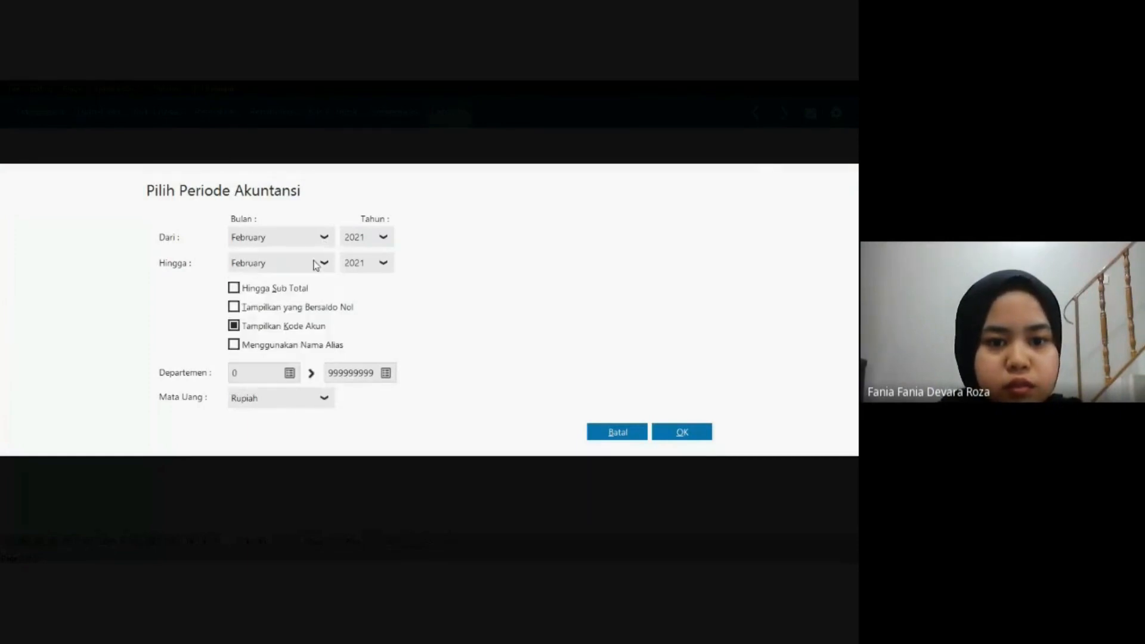
pyautogui.click(324, 242)
pyautogui.moveTo(332, 272)
pyautogui.mouseDown()
pyautogui.moveTo(331, 258)
pyautogui.moveTo(331, 284)
pyautogui.mouseUp()
pyautogui.click(316, 261)
pyautogui.click(331, 265)
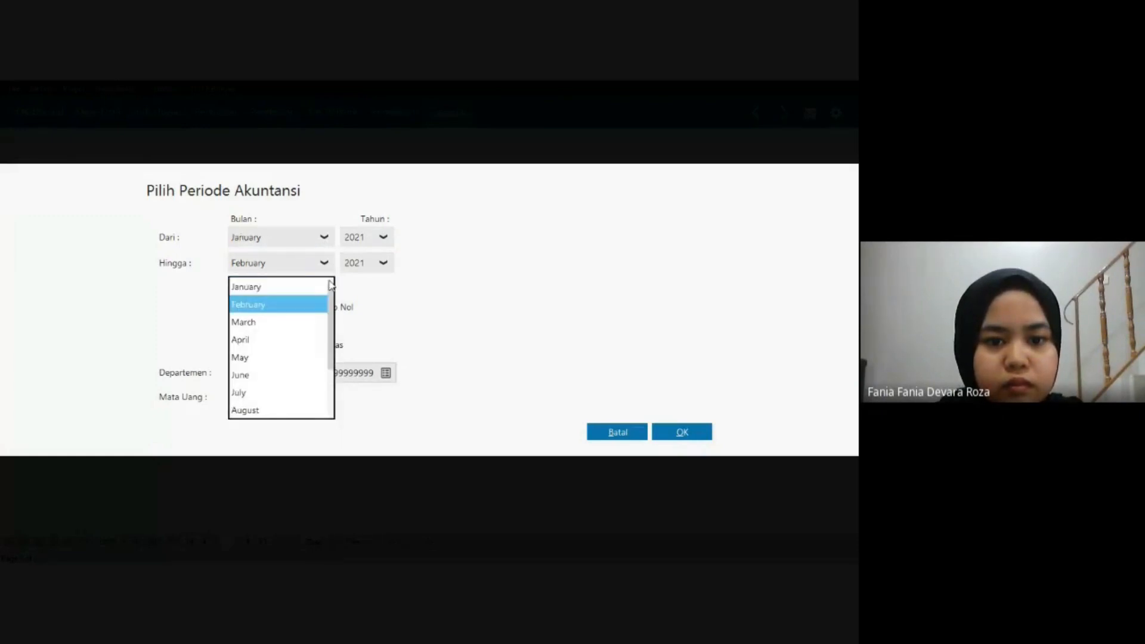
pyautogui.click(310, 286)
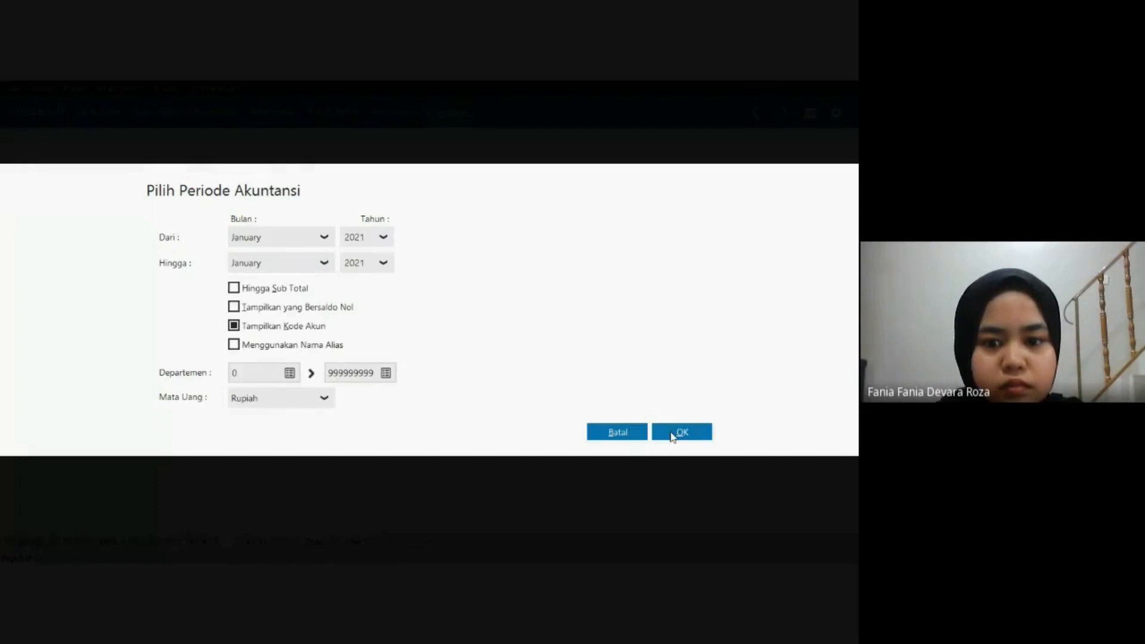
pyautogui.click(672, 435)
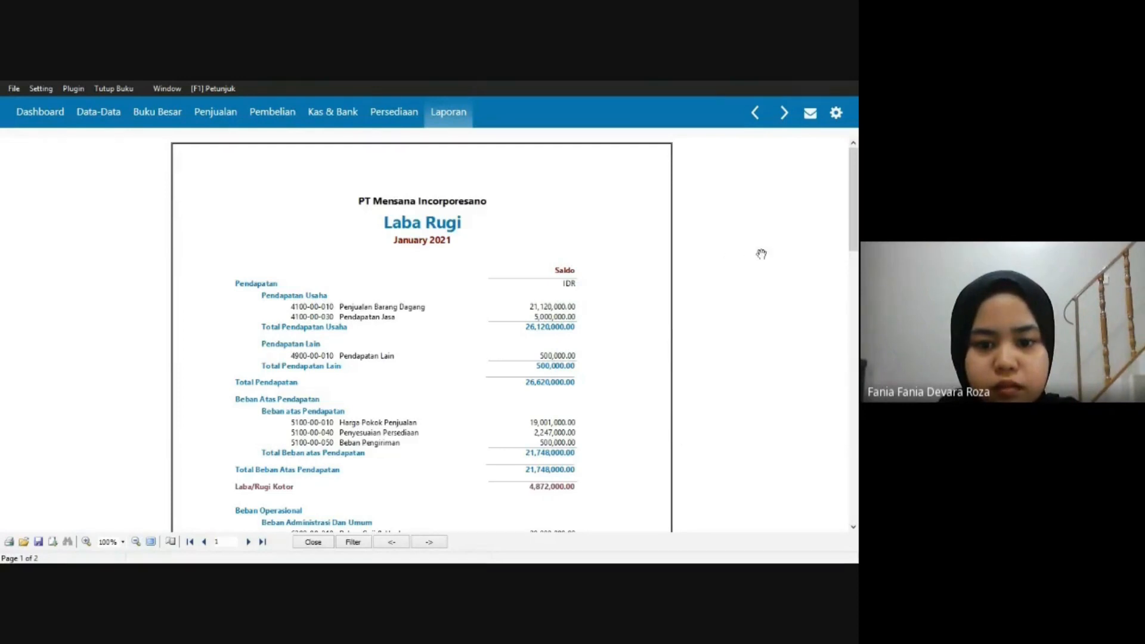
# Review the Laba Rugi report from income down to the net profit or loss on page 2, and close it.
pyautogui.moveTo(853, 189)
pyautogui.mouseDown()
pyautogui.moveTo(856, 336)
pyautogui.moveTo(854, 181)
pyautogui.mouseUp()
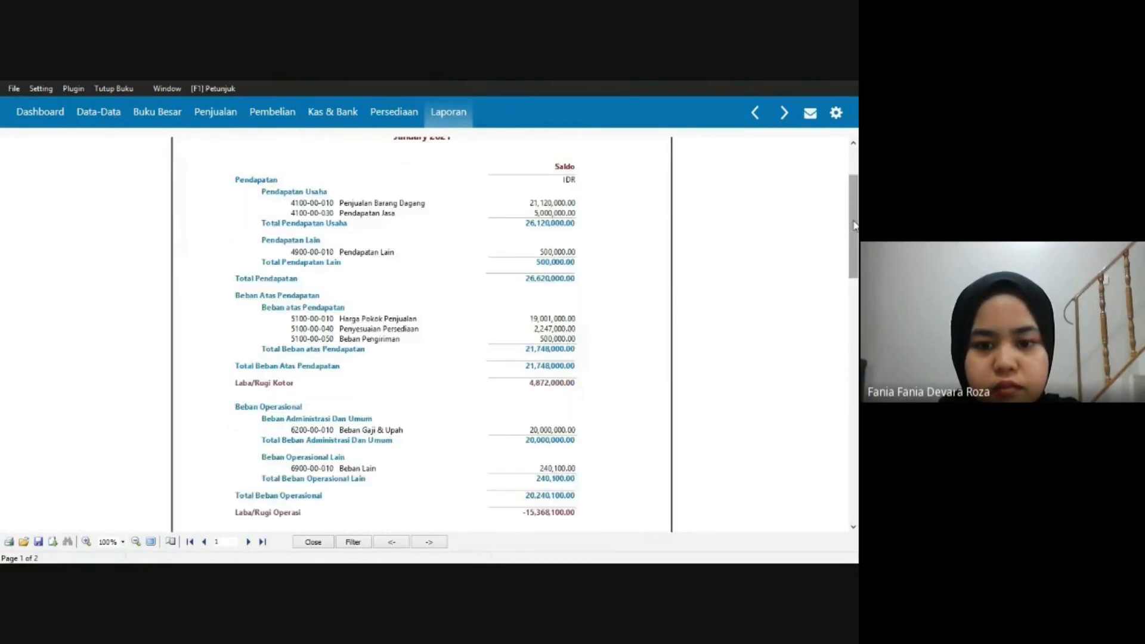
pyautogui.scroll(3, 854, 227)
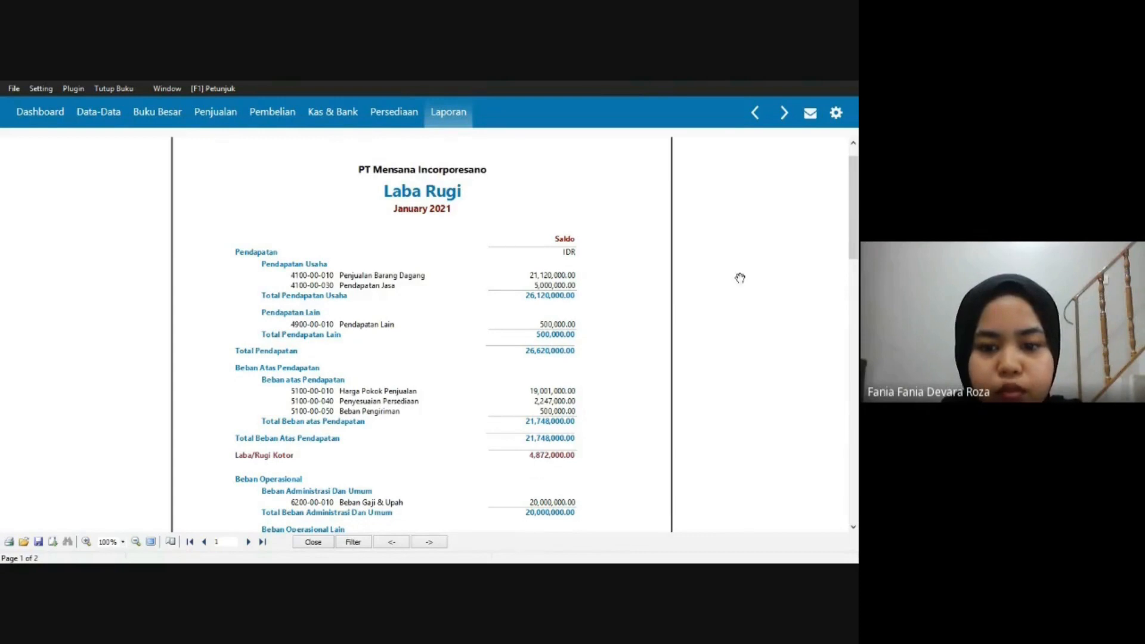
pyautogui.moveTo(853, 198); pyautogui.dragTo(852, 285)
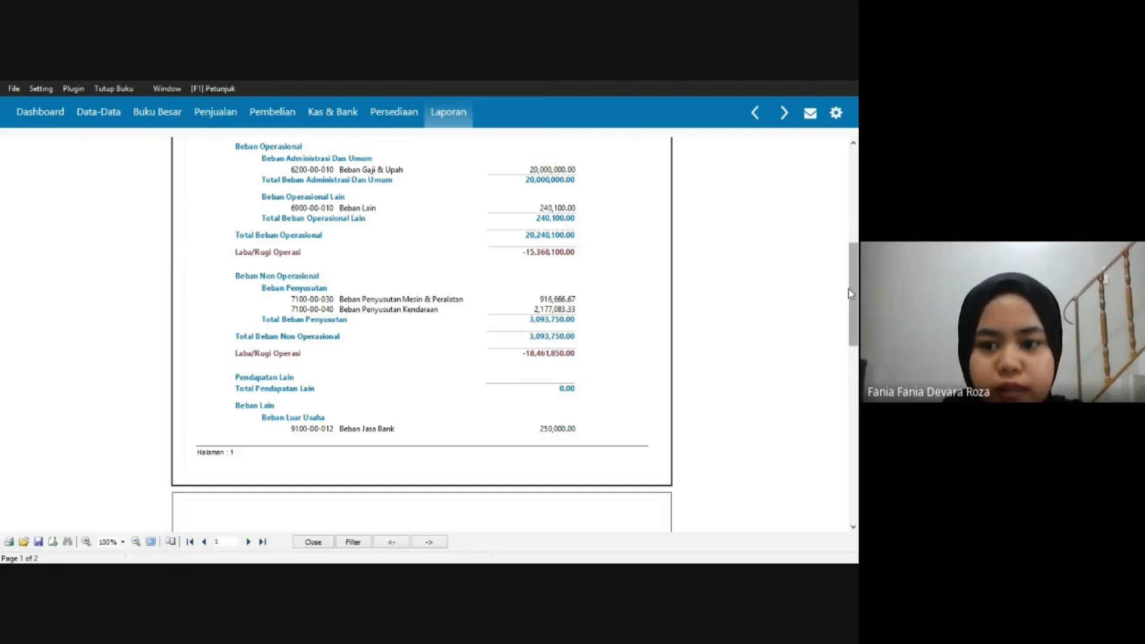
pyautogui.moveTo(850, 291); pyautogui.dragTo(850, 352)
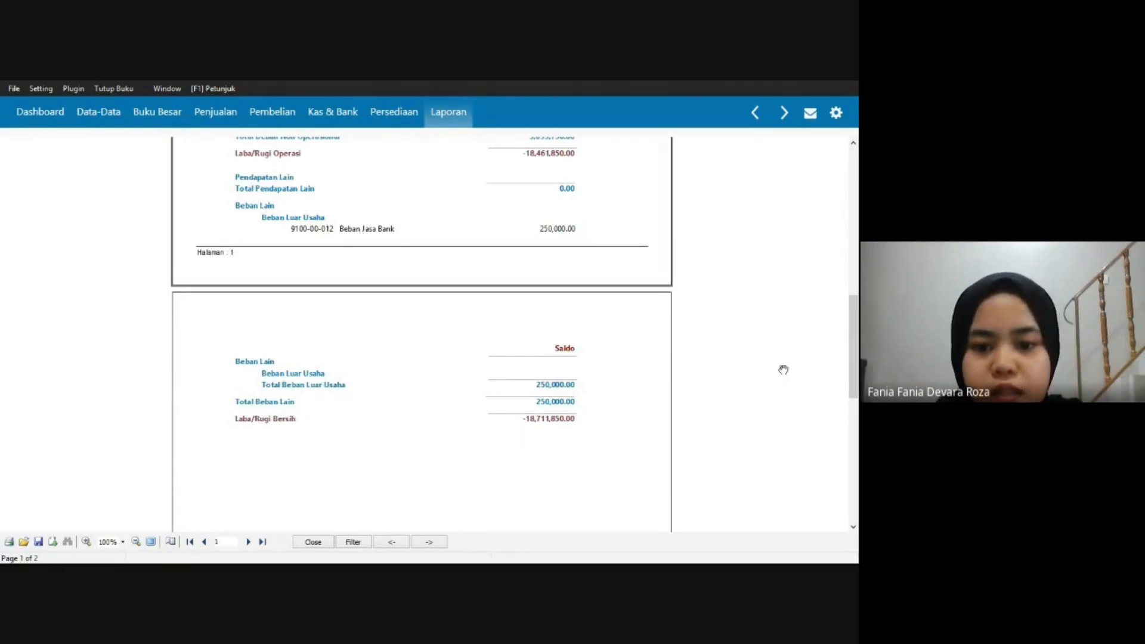
pyautogui.scroll(-1, 856, 352)
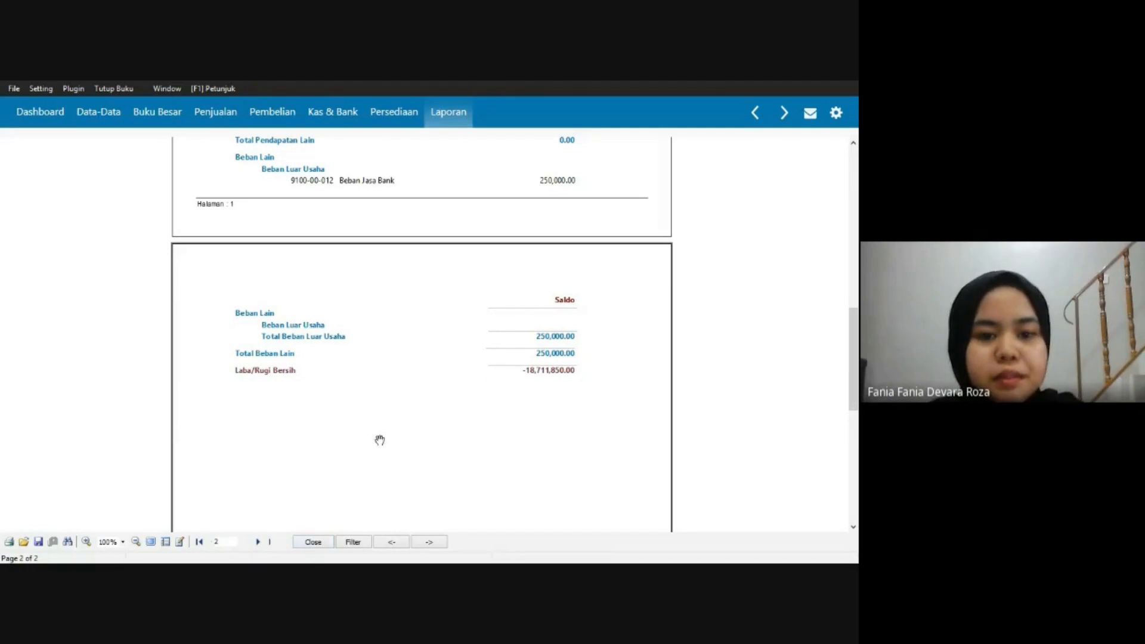
pyautogui.click(312, 542)
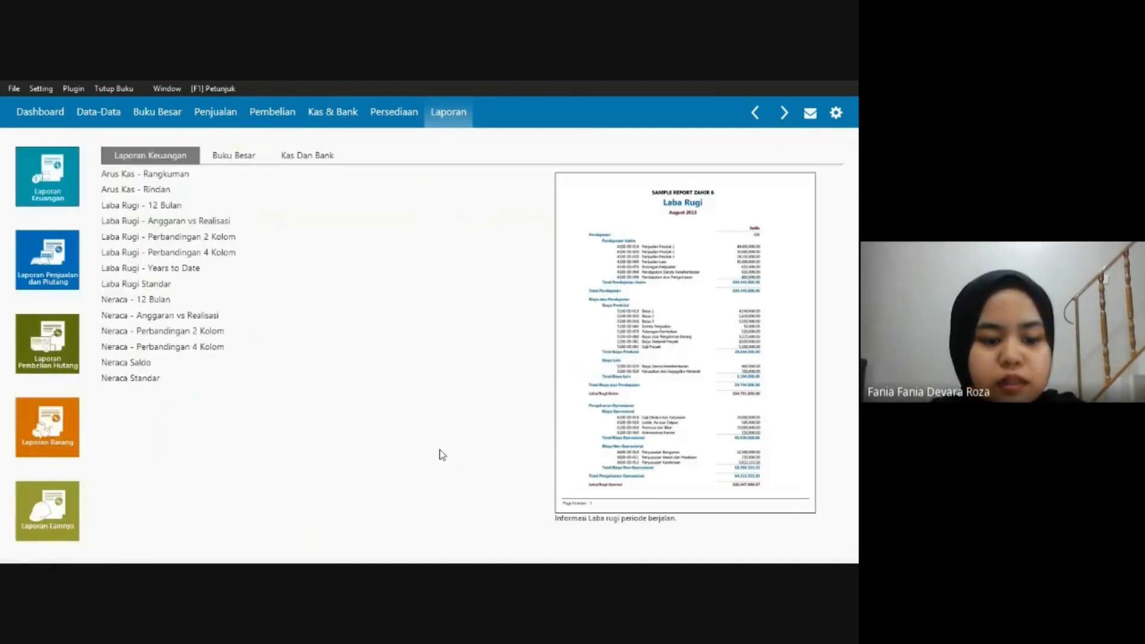
# Check the next required report in SOAL UTS.pdf, return to Zahir and generate the Neraca Standar report for January 2021.
pyautogui.hotkey('alt', 'Tab')
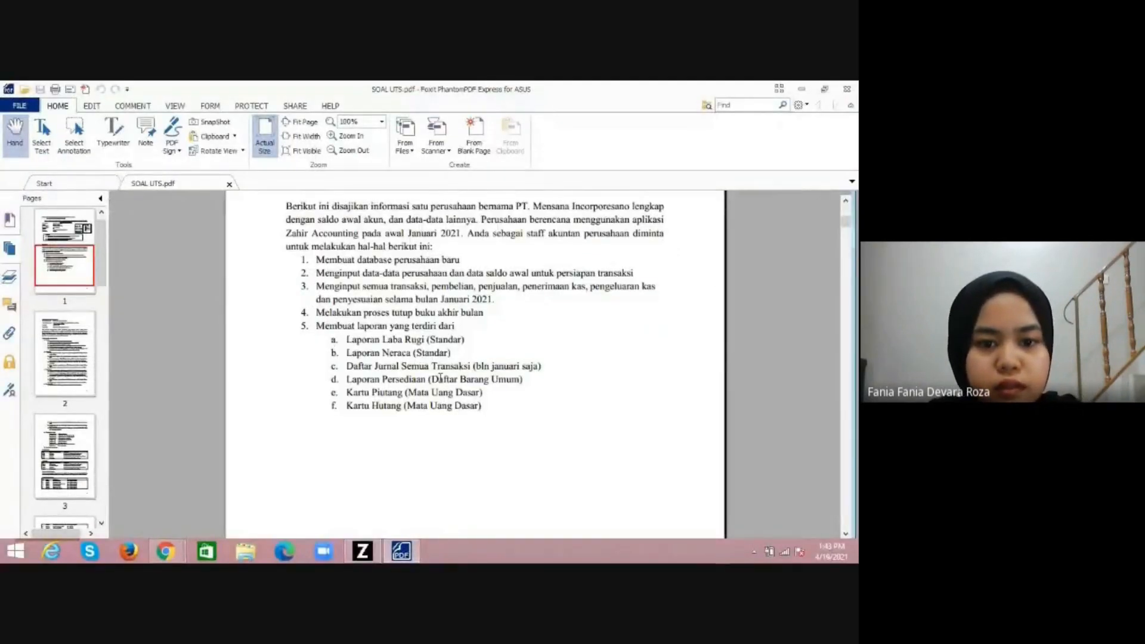
pyautogui.moveTo(365, 550)
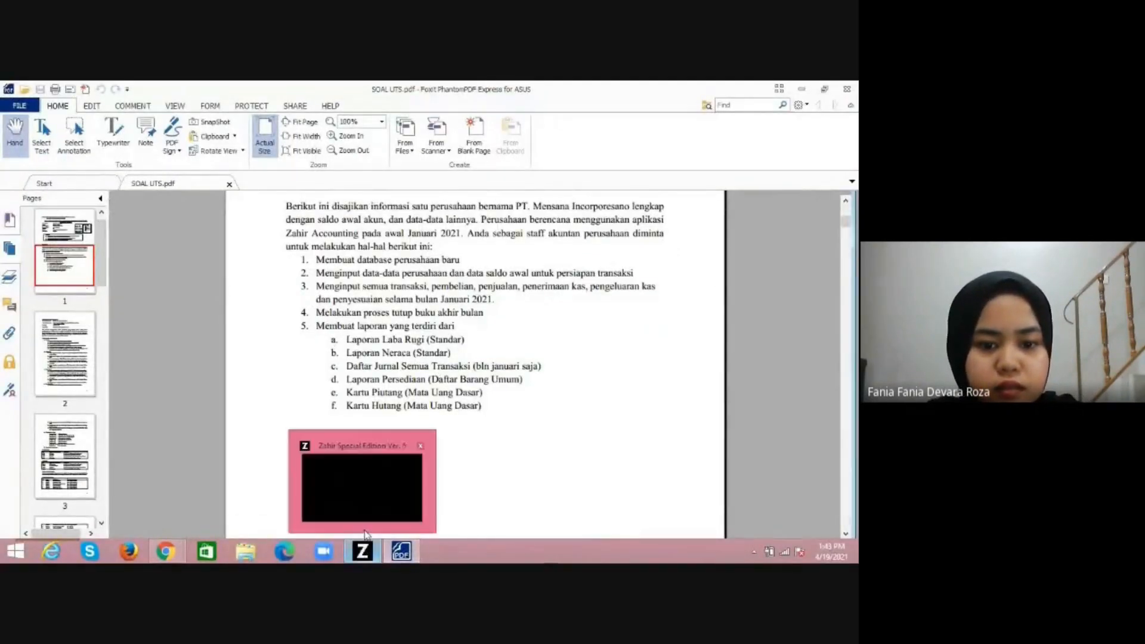
pyautogui.click(366, 478)
pyautogui.doubleClick(144, 378)
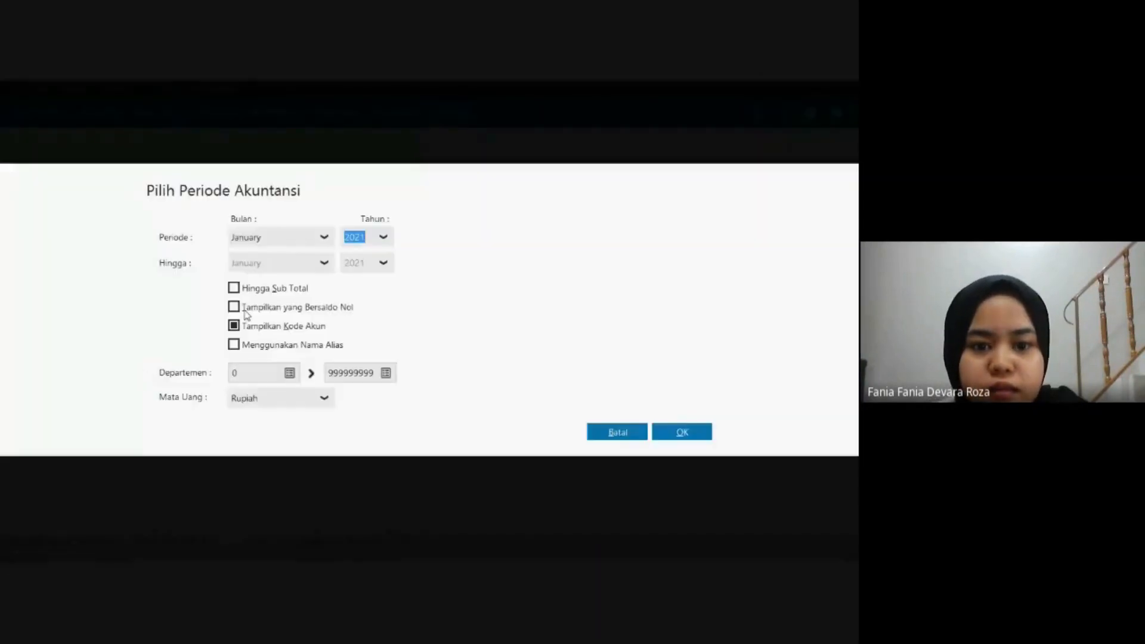
pyautogui.click(702, 434)
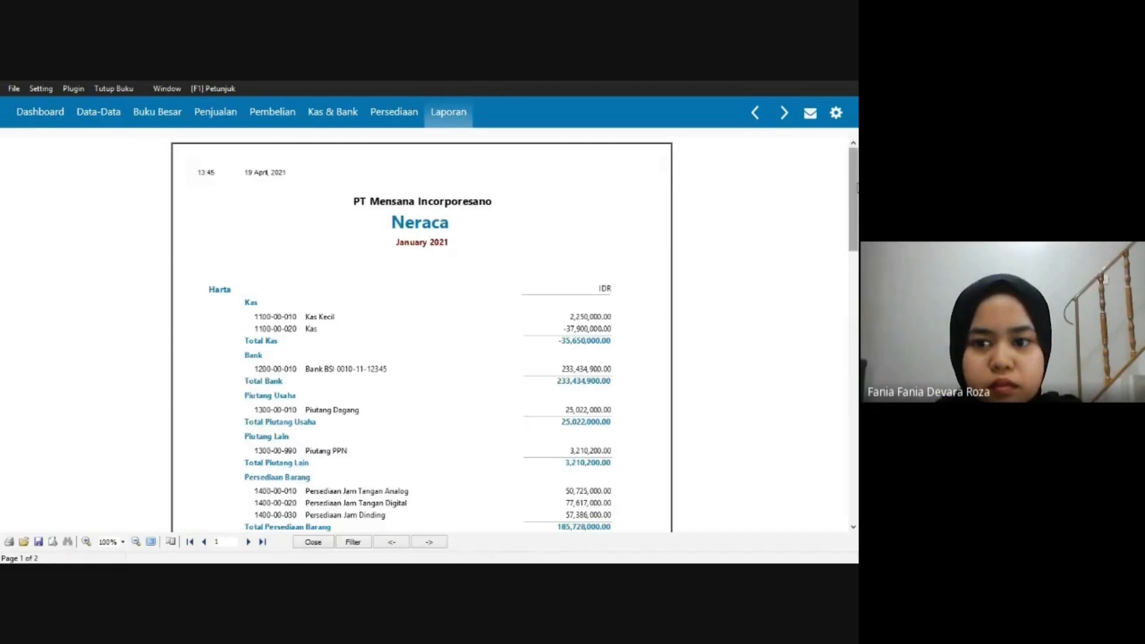
# Review the Neraca from assets through liabilities and equity on both pages, and close it.
pyautogui.scroll(-6, 684, 302)
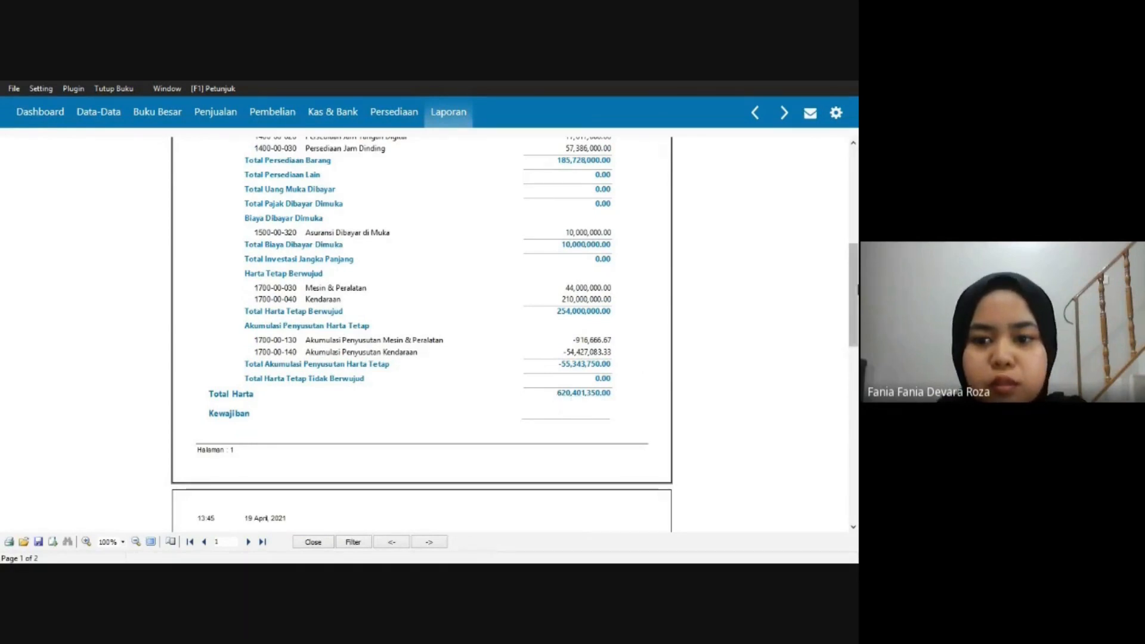
pyautogui.moveTo(857, 288); pyautogui.dragTo(857, 403)
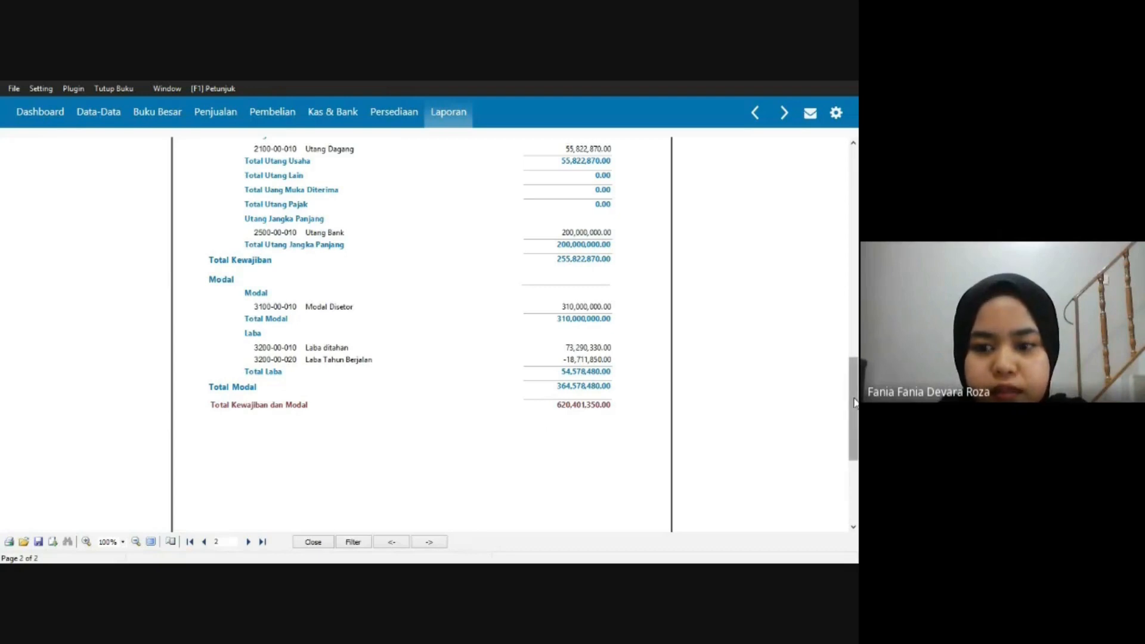
pyautogui.moveTo(854, 403)
pyautogui.mouseDown()
pyautogui.moveTo(854, 331)
pyautogui.moveTo(855, 389)
pyautogui.mouseUp()
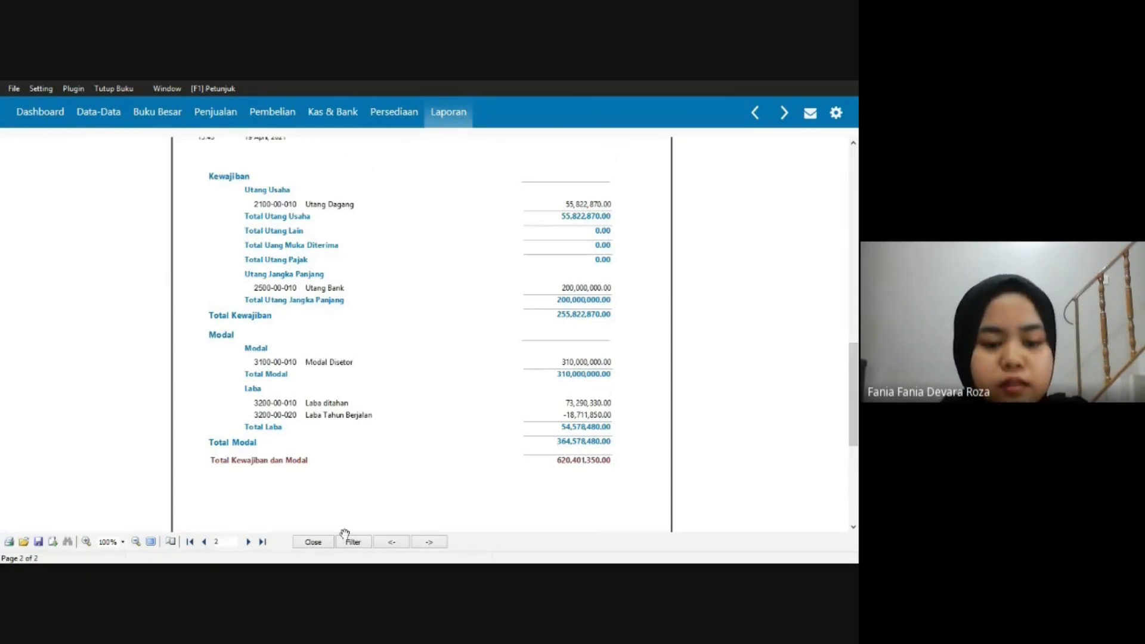
pyautogui.click(302, 544)
# Consult the report list in SOAL UTS.pdf, return to Zahir and generate Daftar Jurnal - Semua Transaksi for 1/1/2021 to 1/31/2021.
pyautogui.hotkey('alt', 'Tab')
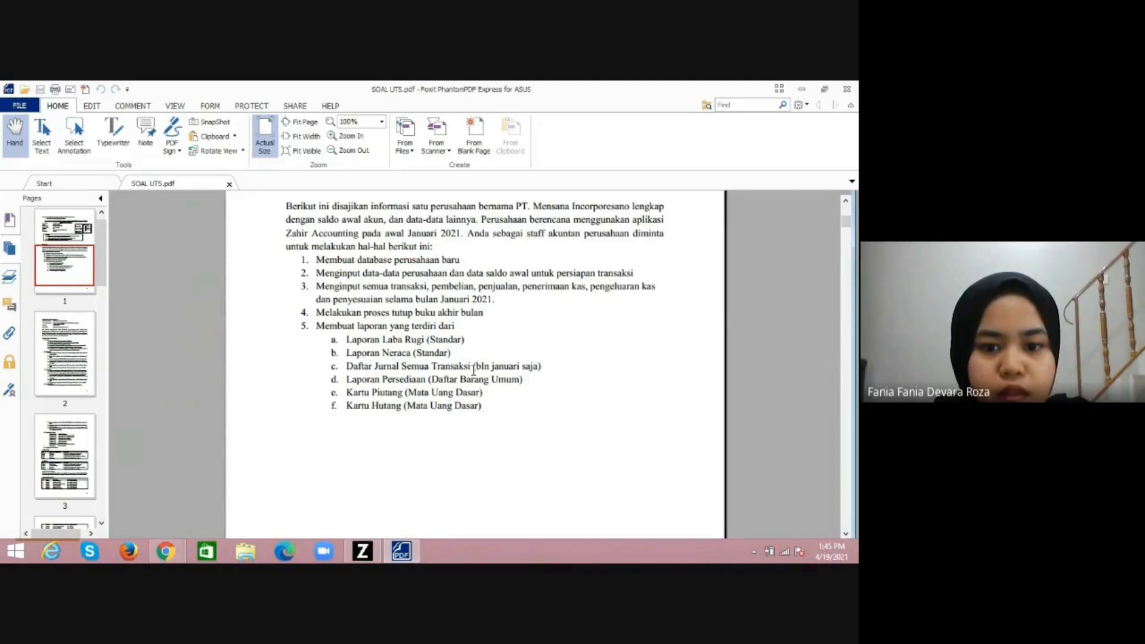
pyautogui.moveTo(362, 551)
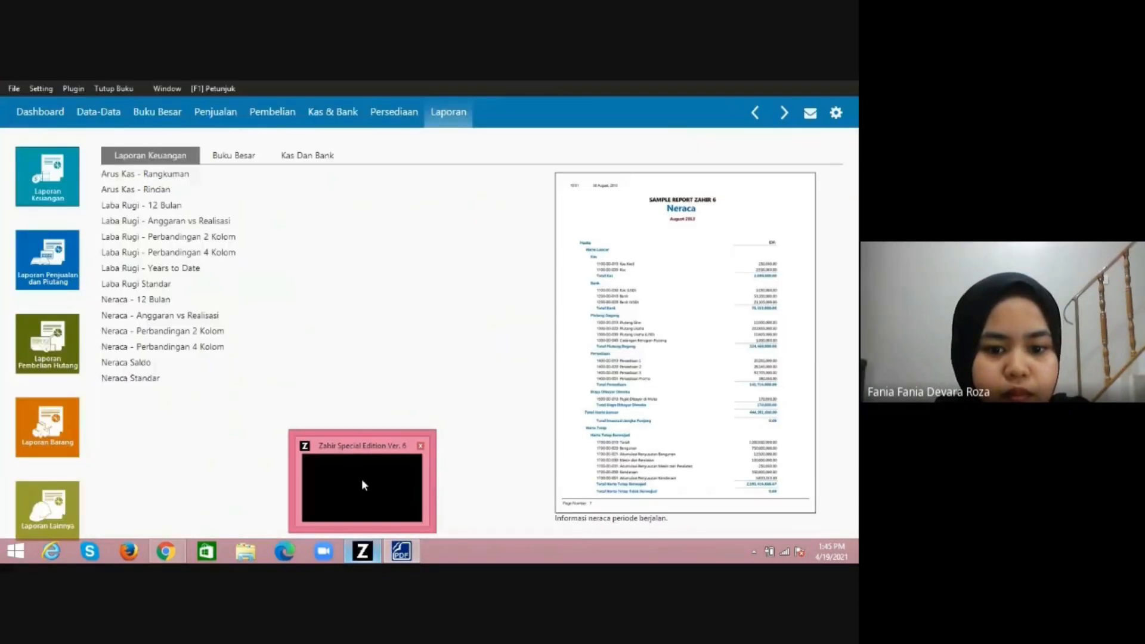
pyautogui.click(362, 485)
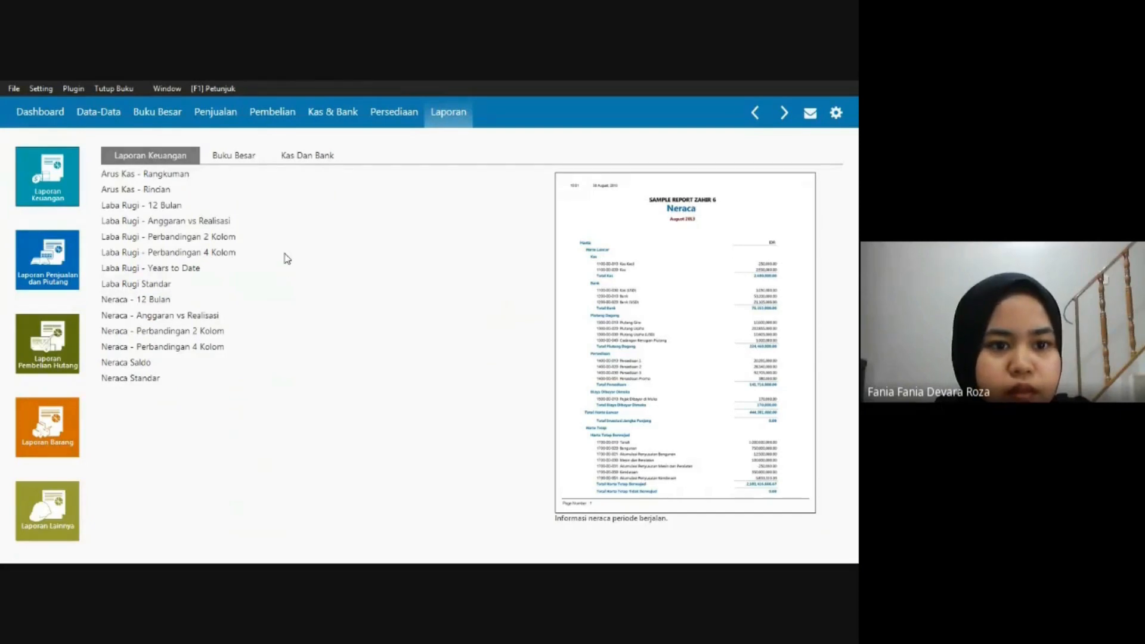
pyautogui.click(235, 159)
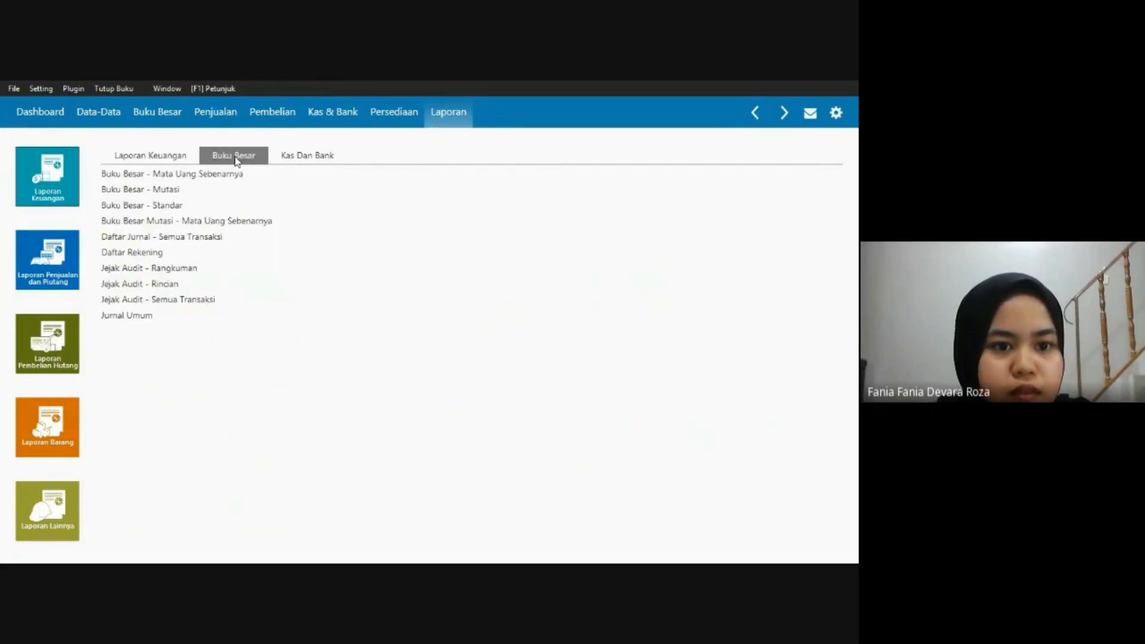
pyautogui.click(170, 241)
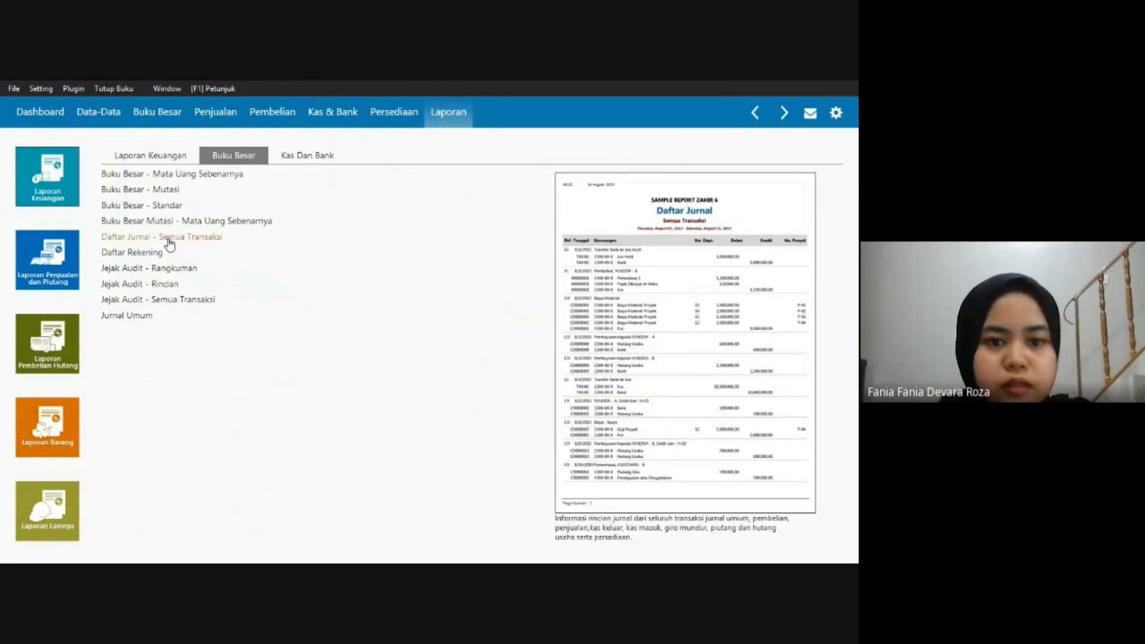
pyautogui.click(170, 241)
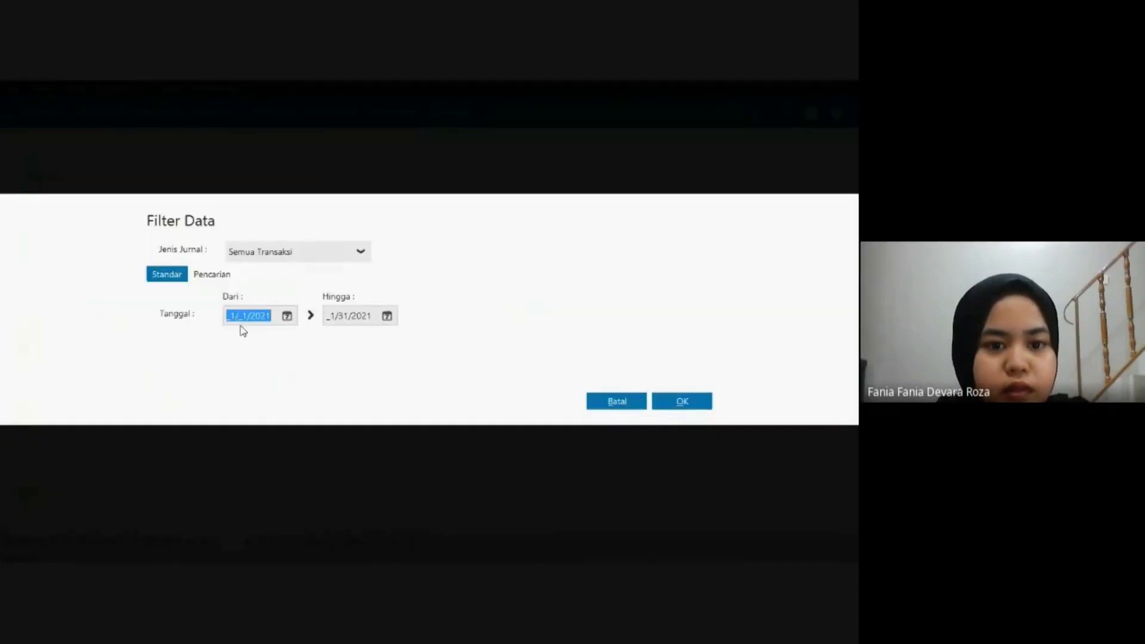
pyautogui.click(678, 400)
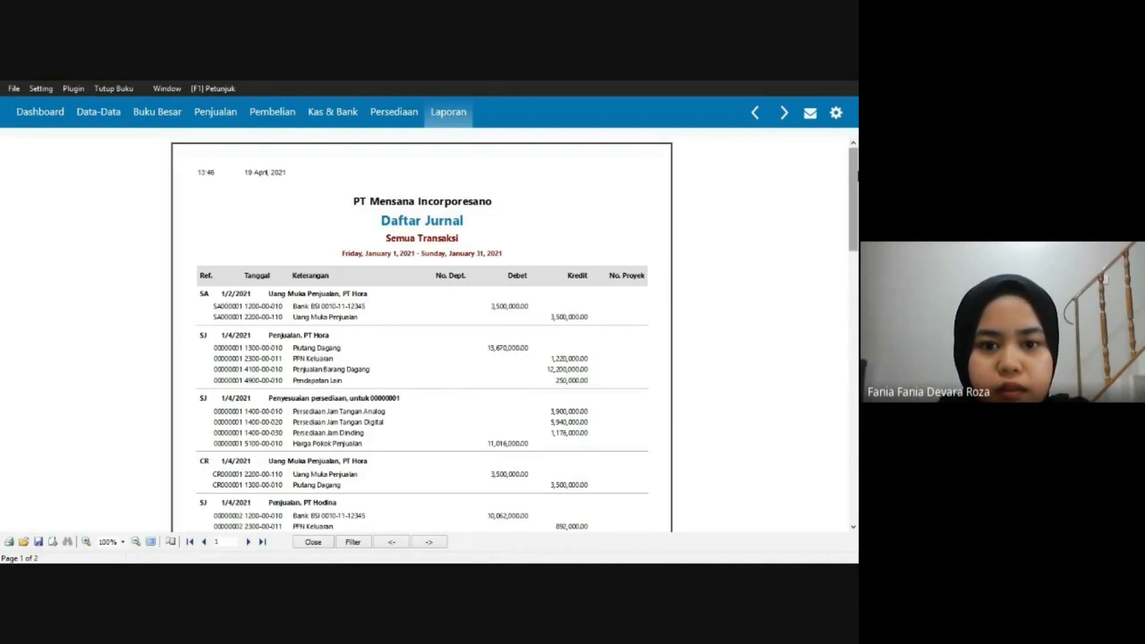
# Review the journal entries in the Daftar Jurnal report through the end of page 2, and close it.
pyautogui.moveTo(856, 175); pyautogui.dragTo(858, 361)
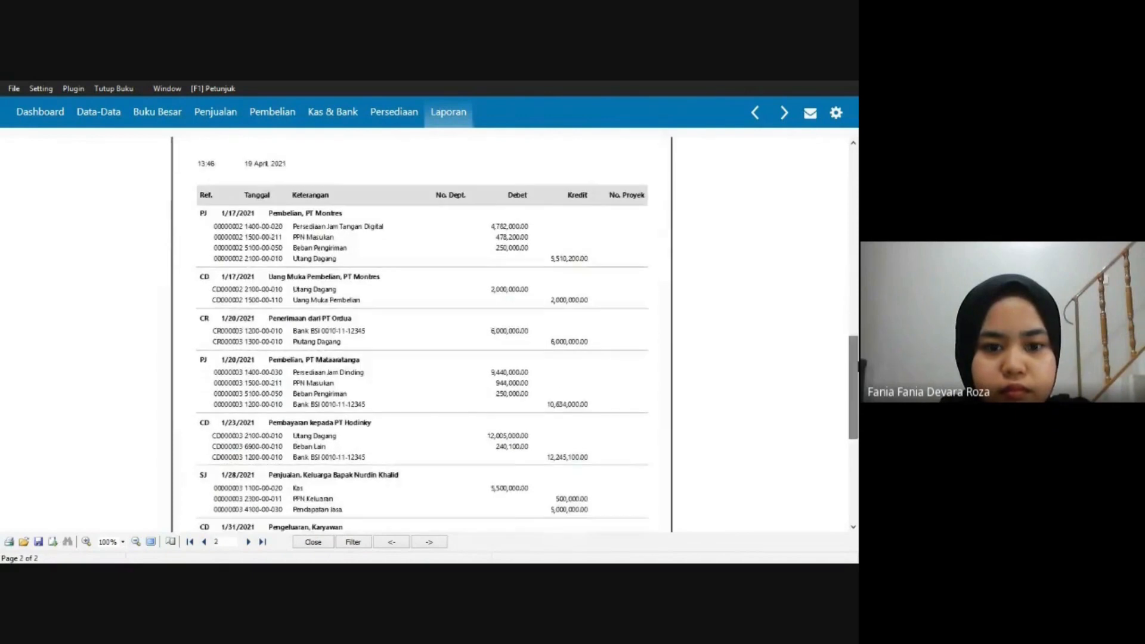
pyautogui.scroll(-5, 858, 412)
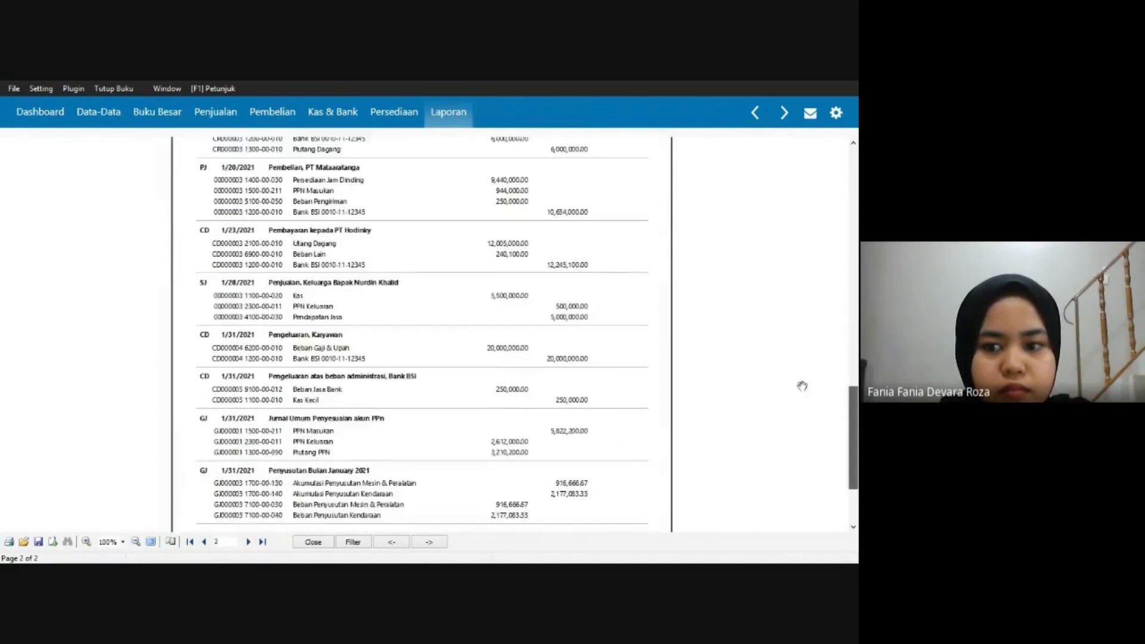
pyautogui.scroll(-3, 858, 406)
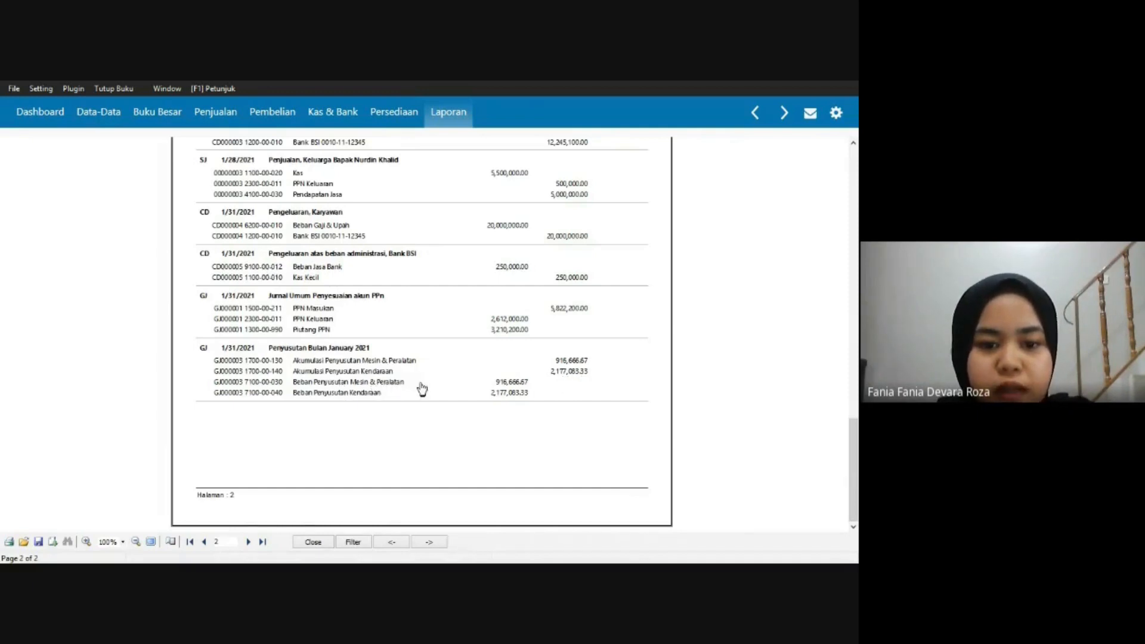
pyautogui.click(313, 543)
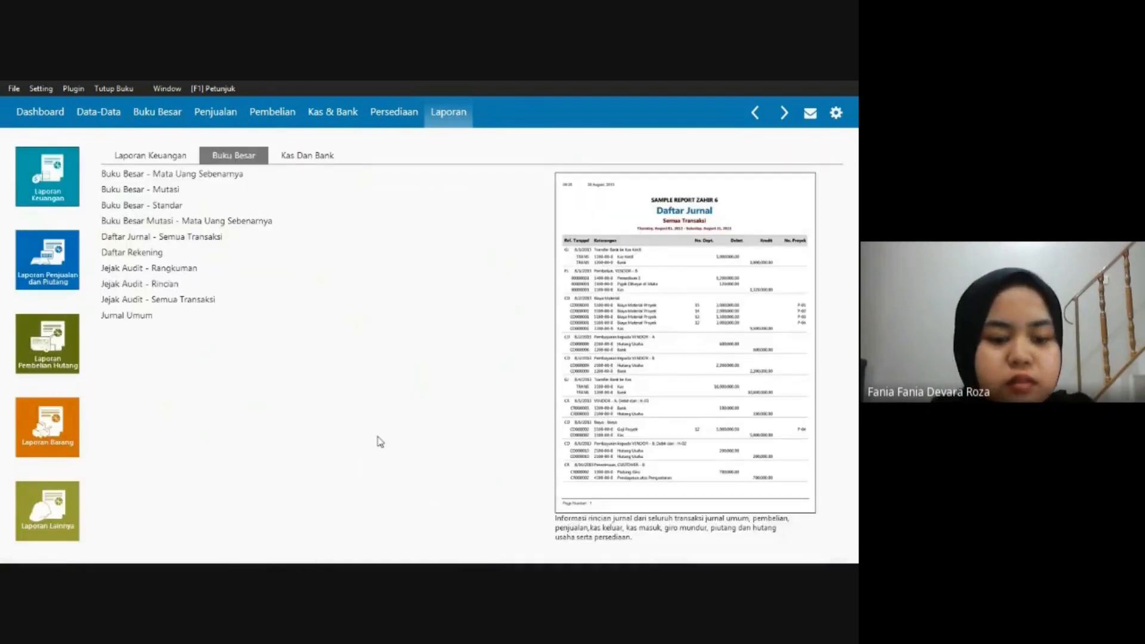
# Switch to SOAL UTS.pdf in Foxit PhantomPDF to check which inventory report is required, and return to Zahir.
pyautogui.hotkey('alt', 'Tab')
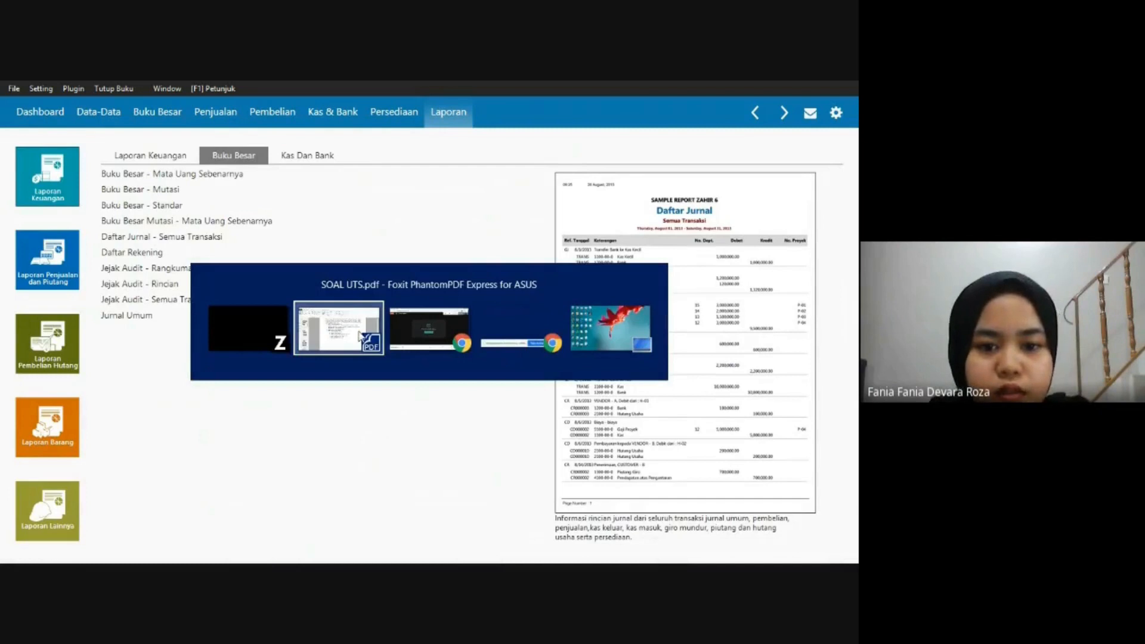
pyautogui.click(361, 337)
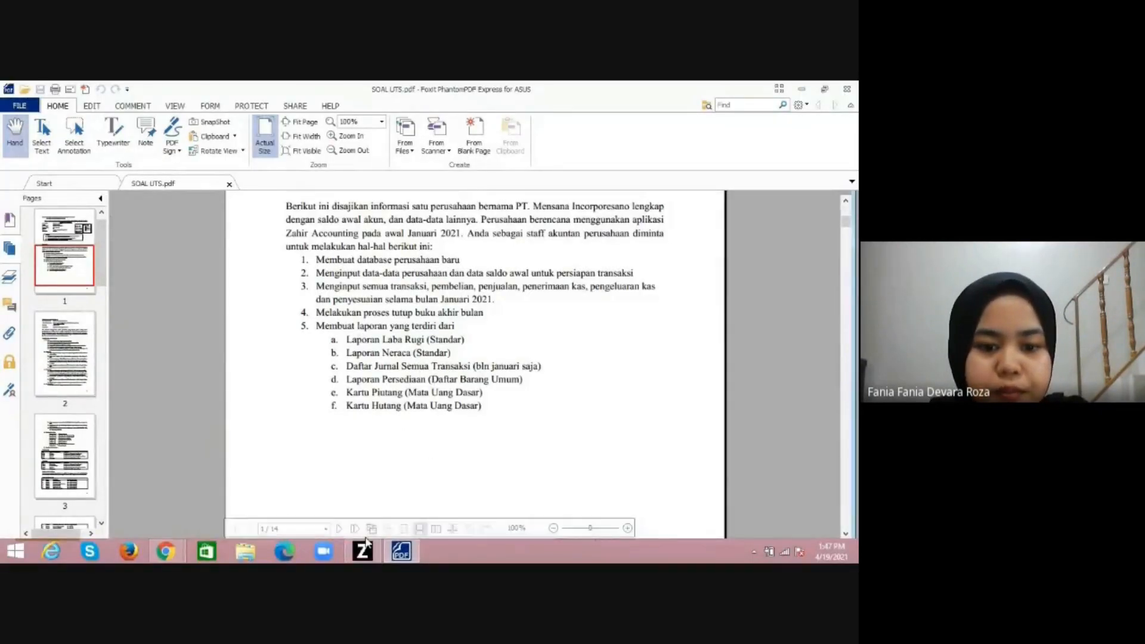
pyautogui.moveTo(366, 541)
pyautogui.click(367, 485)
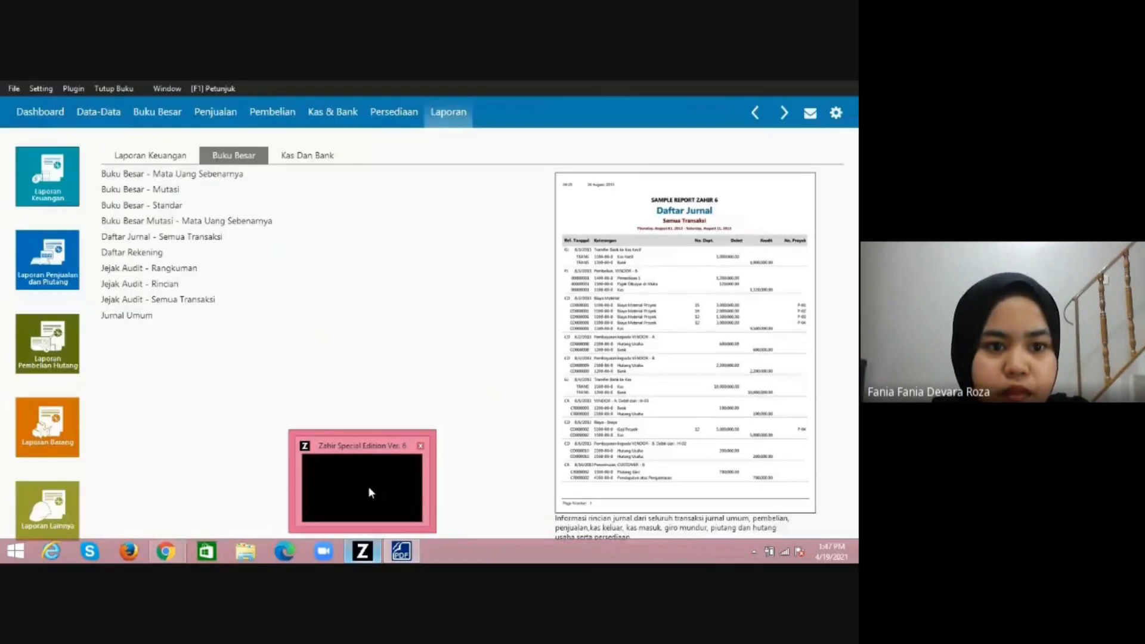
# Generate the Daftar Barang - Umum inventory report for all products, review it through the Head Quarter total, and close it.
pyautogui.click(55, 422)
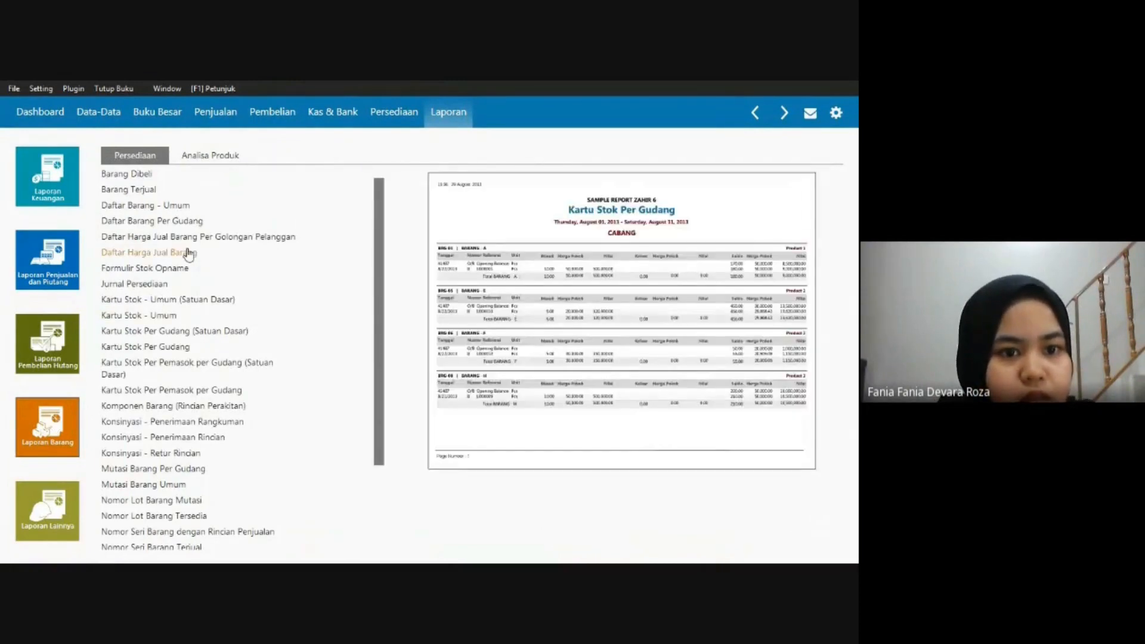
pyautogui.click(170, 206)
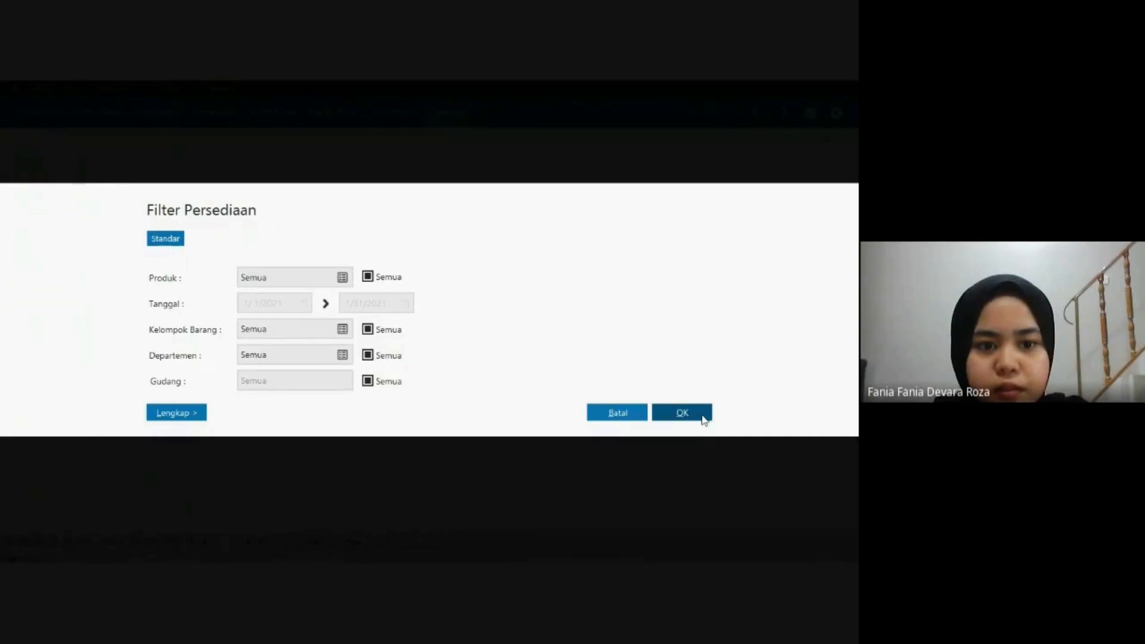
pyautogui.click(703, 415)
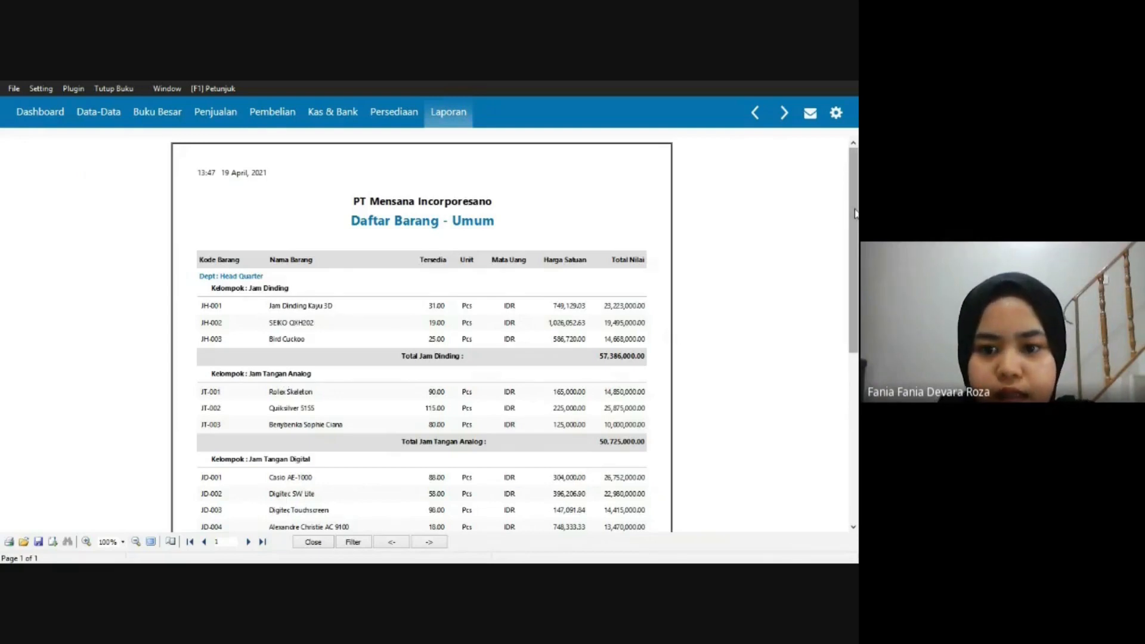
pyautogui.moveTo(855, 213); pyautogui.dragTo(857, 251)
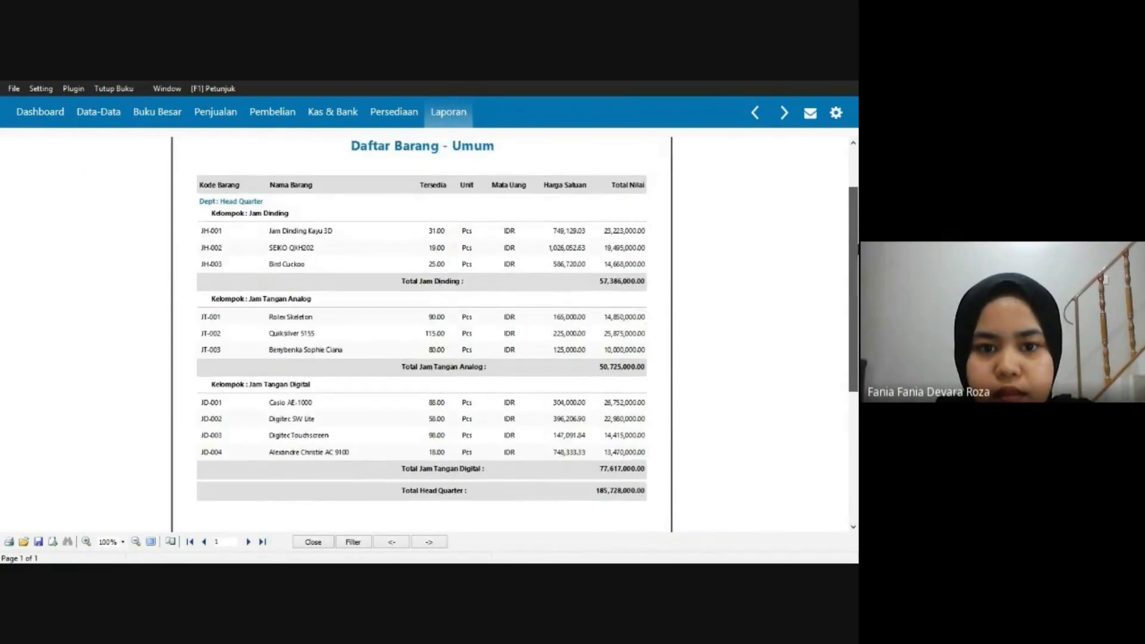
pyautogui.scroll(1, 435, 423)
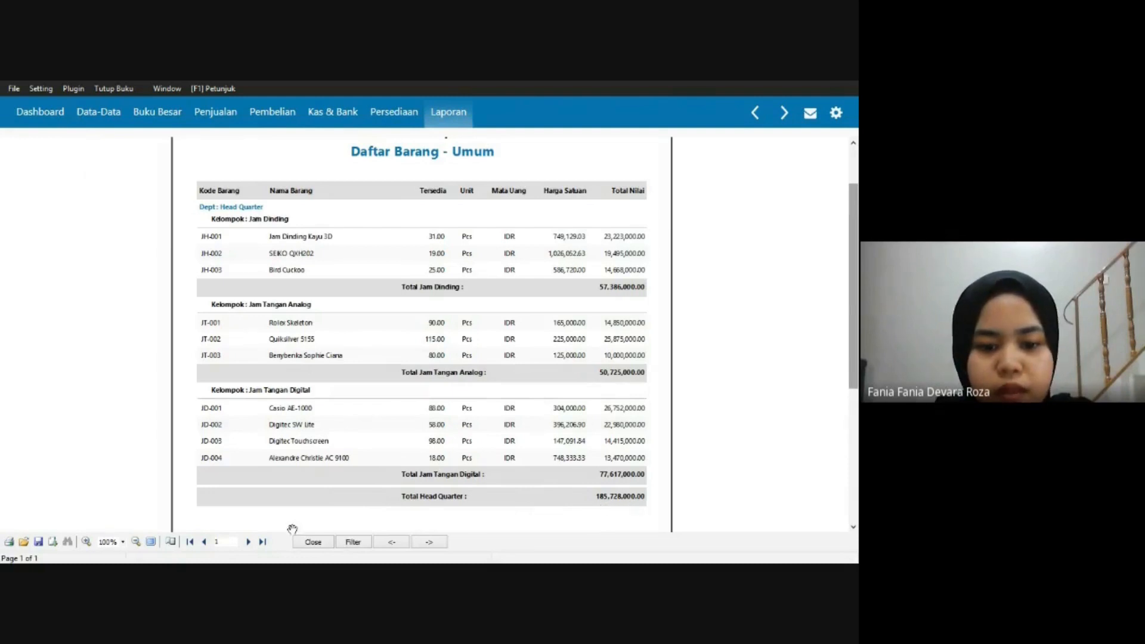
pyautogui.click(313, 542)
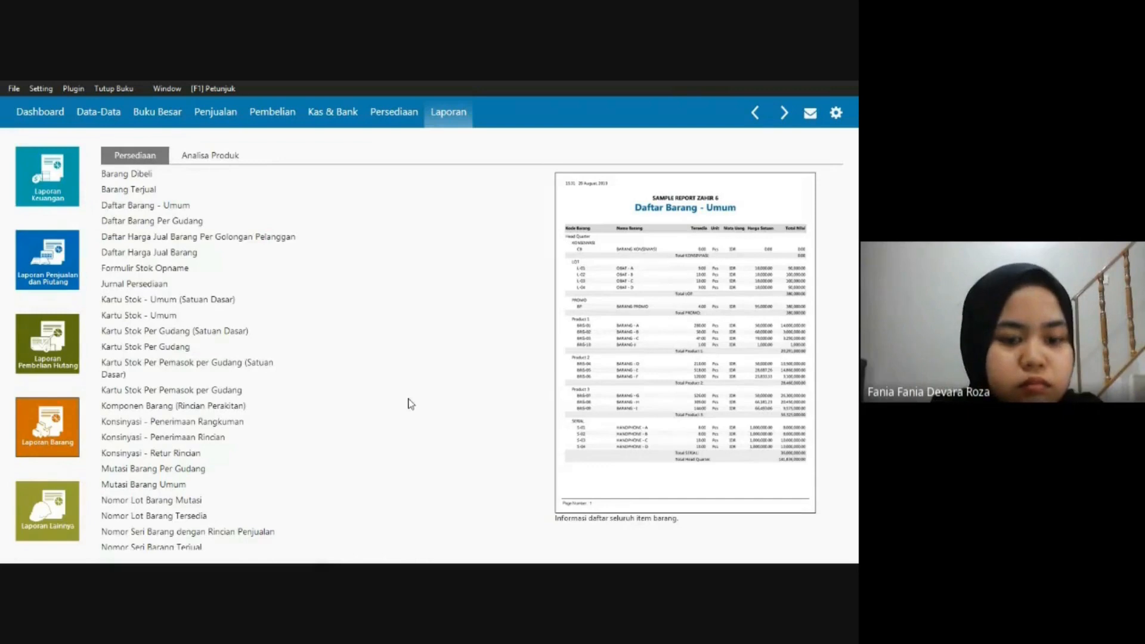
# Check the remaining receivable and payable card reports listed in SOAL UTS.pdf, and return to Zahir.
pyautogui.hotkey('alt', 'Tab')
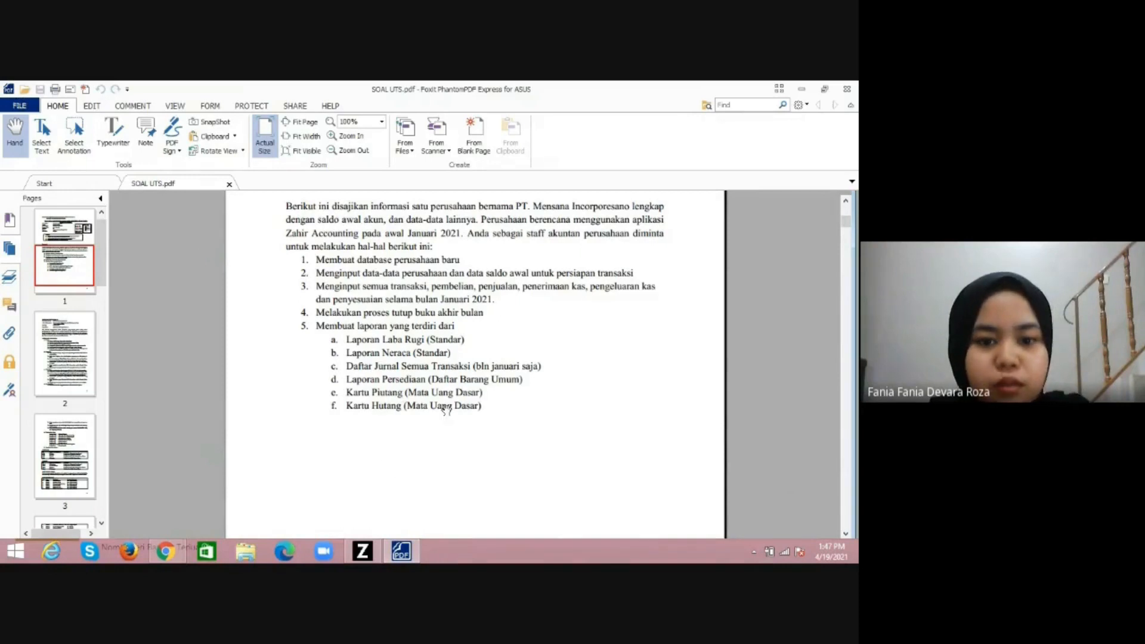
pyautogui.moveTo(371, 550)
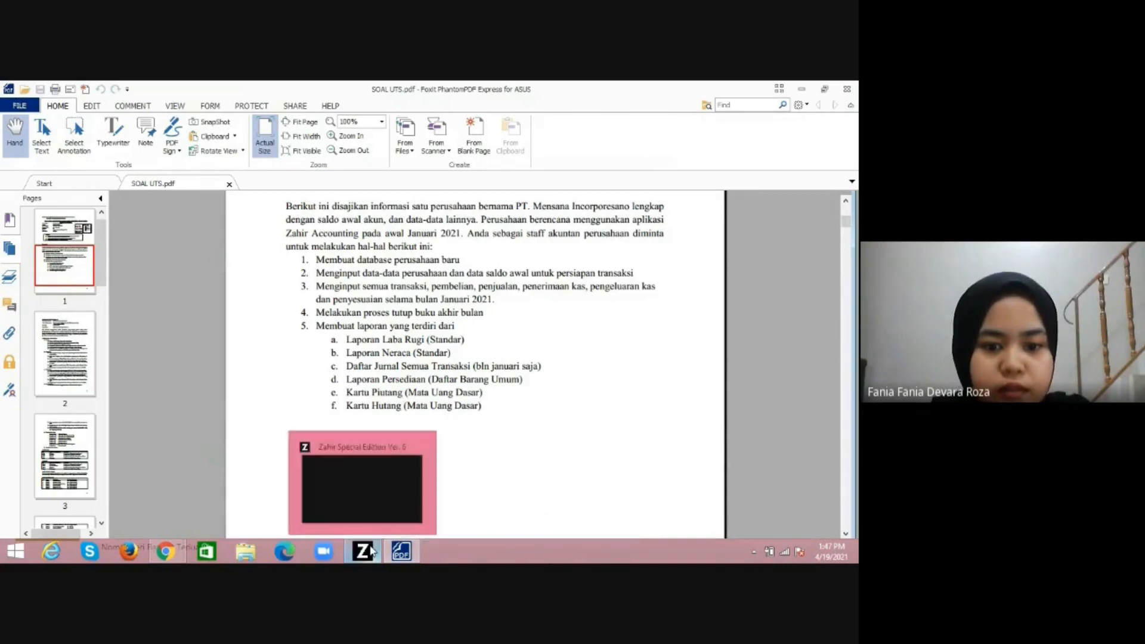
pyautogui.click(370, 498)
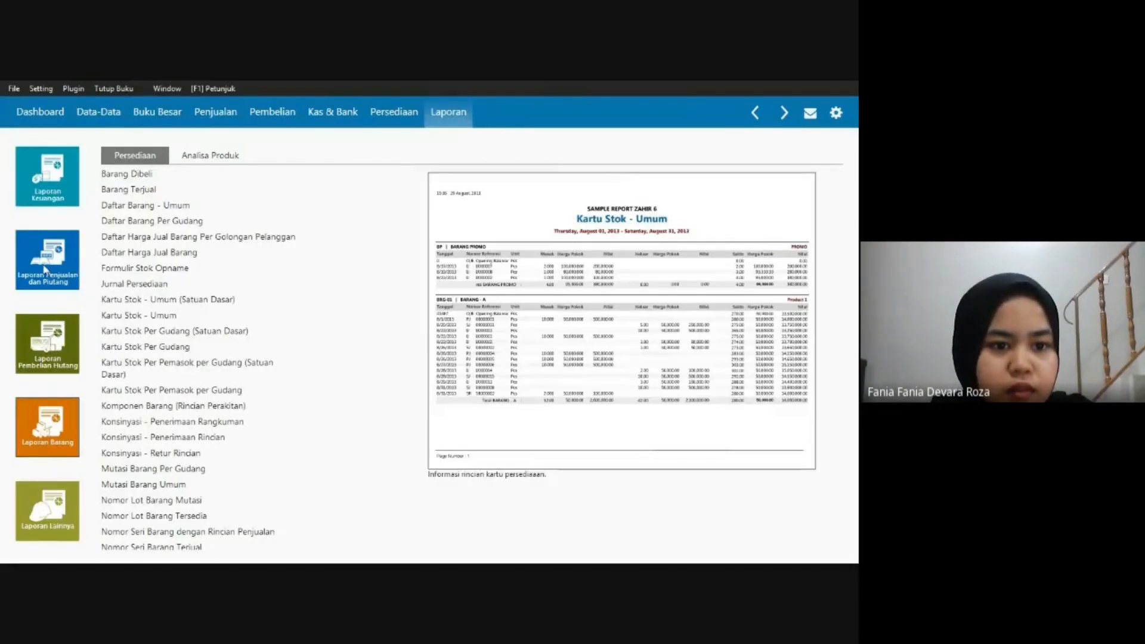
# Generate the Kartu Piutang - Mata Uang Dasar report for all customers, review it through the grand total, and close it.
pyautogui.click(45, 270)
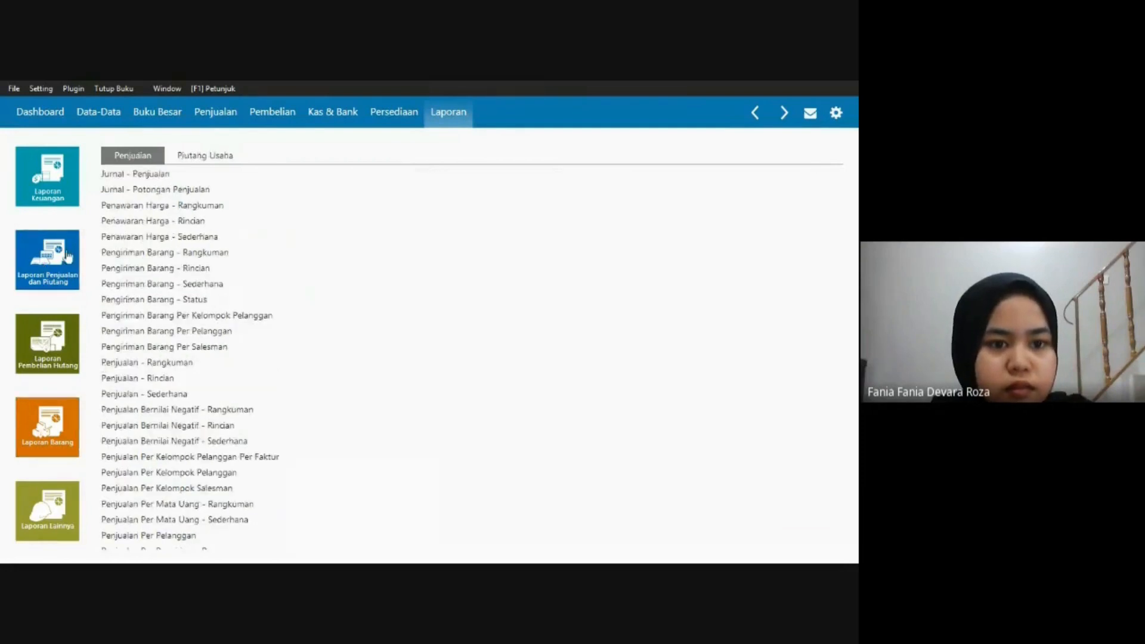
pyautogui.click(215, 157)
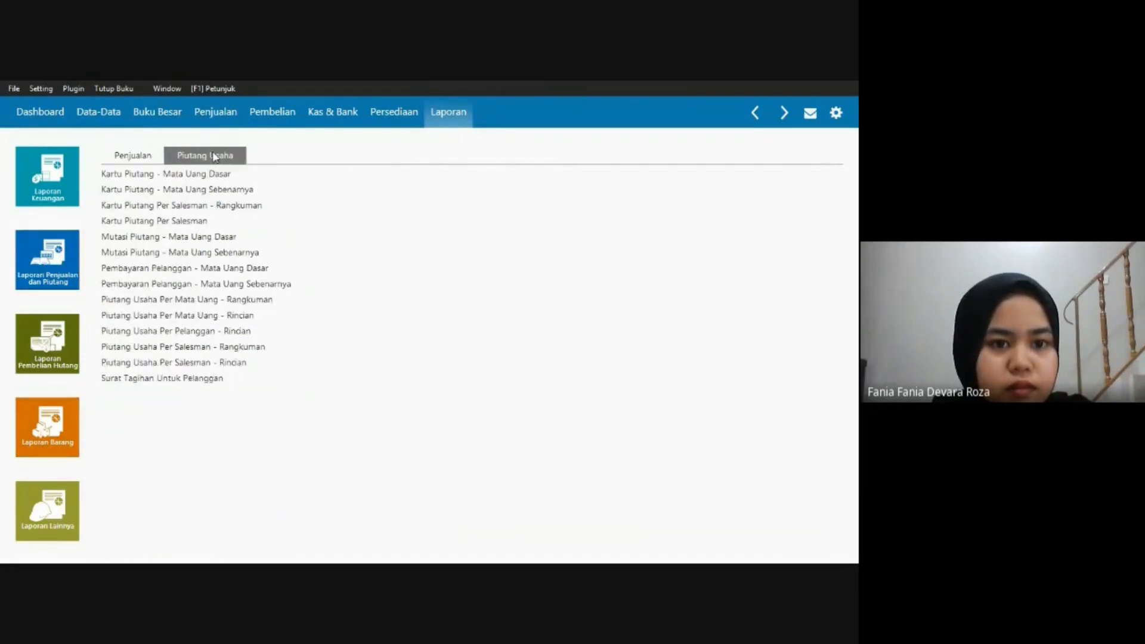
pyautogui.click(169, 174)
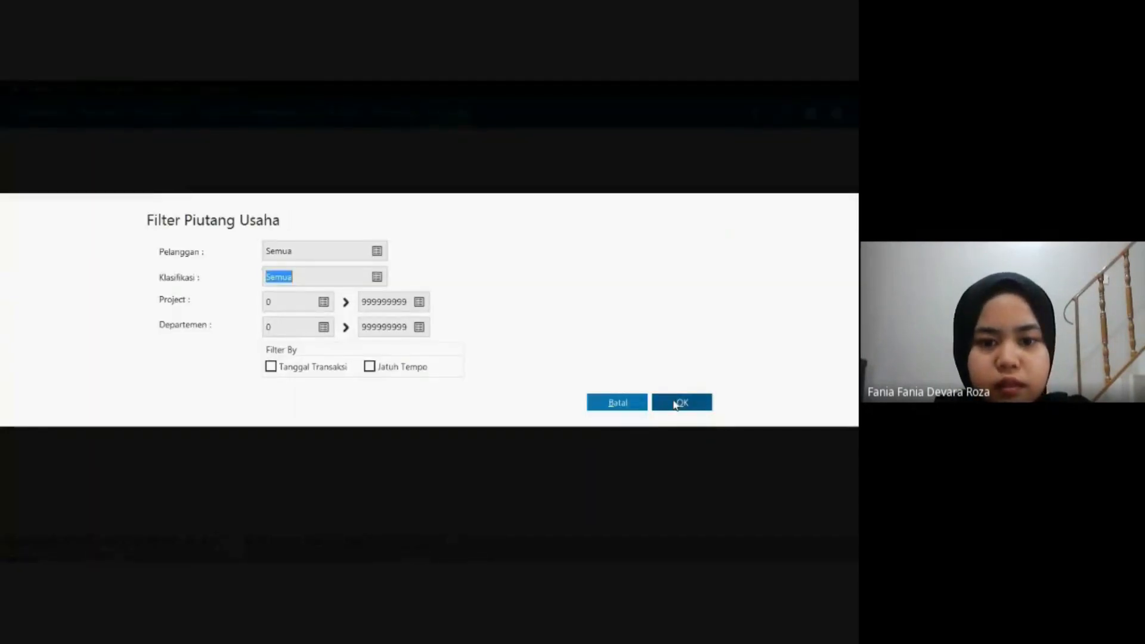
pyautogui.click(680, 403)
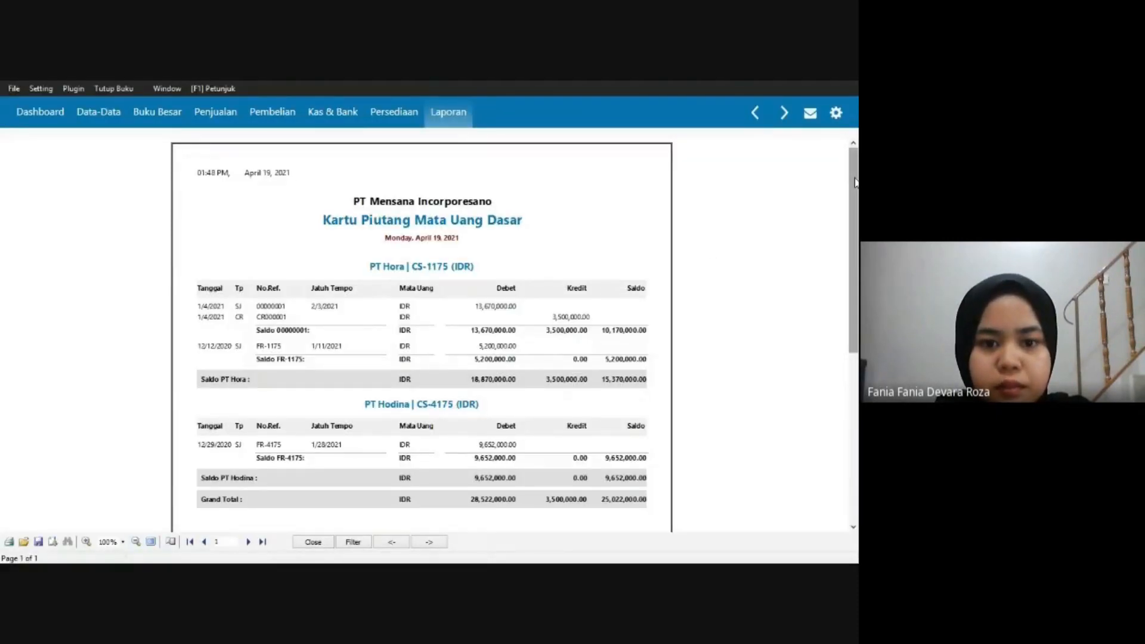
pyautogui.moveTo(854, 182); pyautogui.dragTo(857, 194)
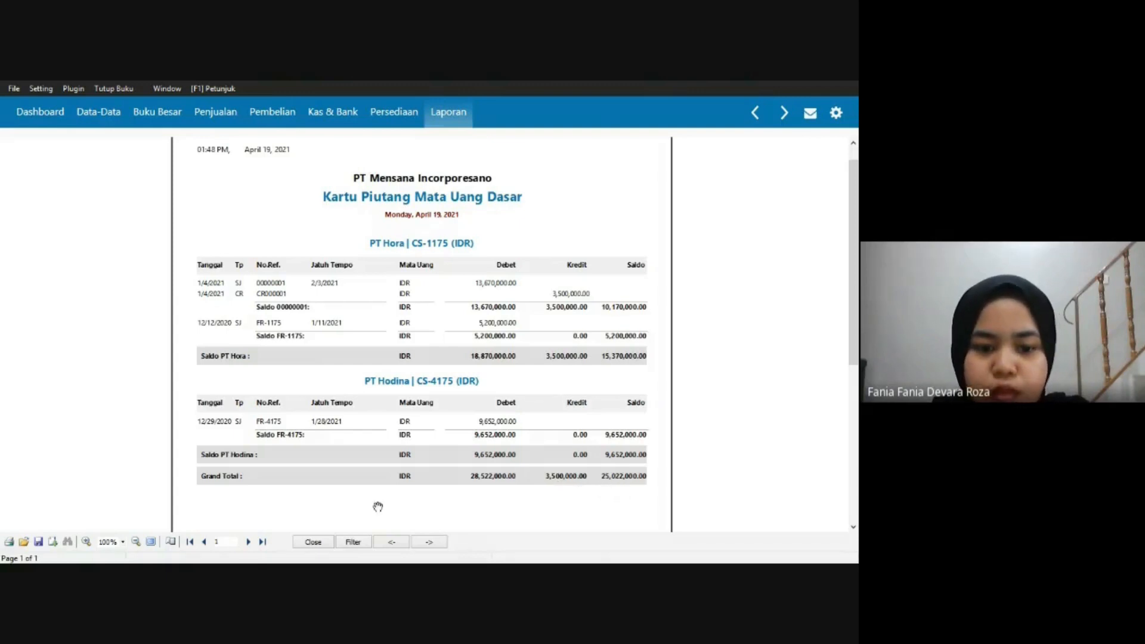
pyautogui.click(314, 543)
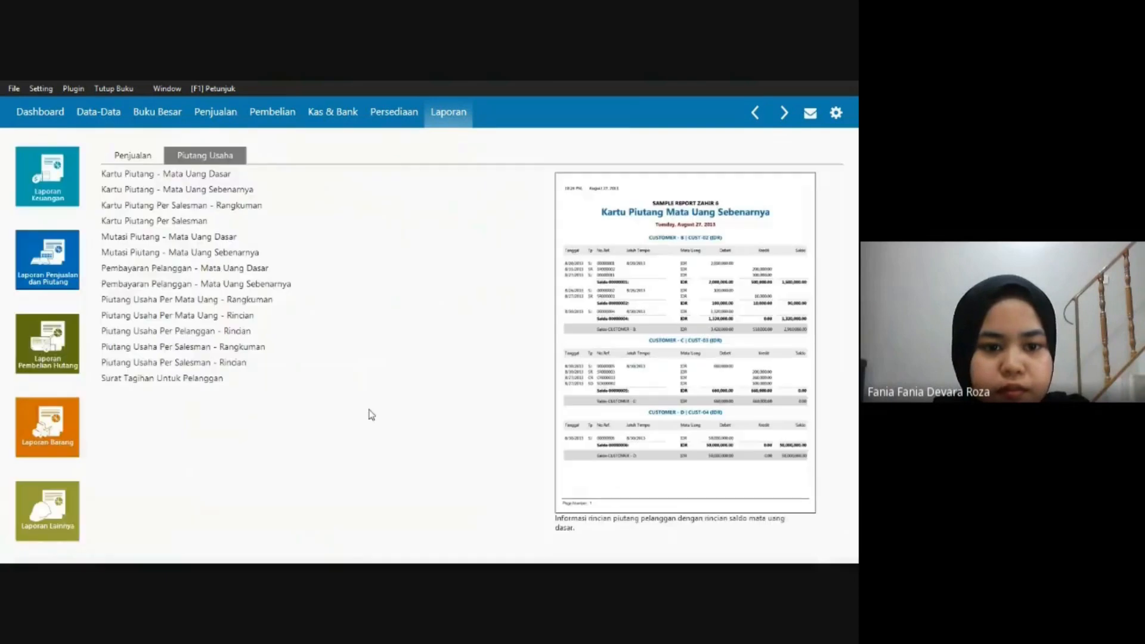
# Generate the Kartu Hutang - Mata Uang Dasar report for all suppliers, review it through the overall supplier total, and close it.
pyautogui.click(33, 357)
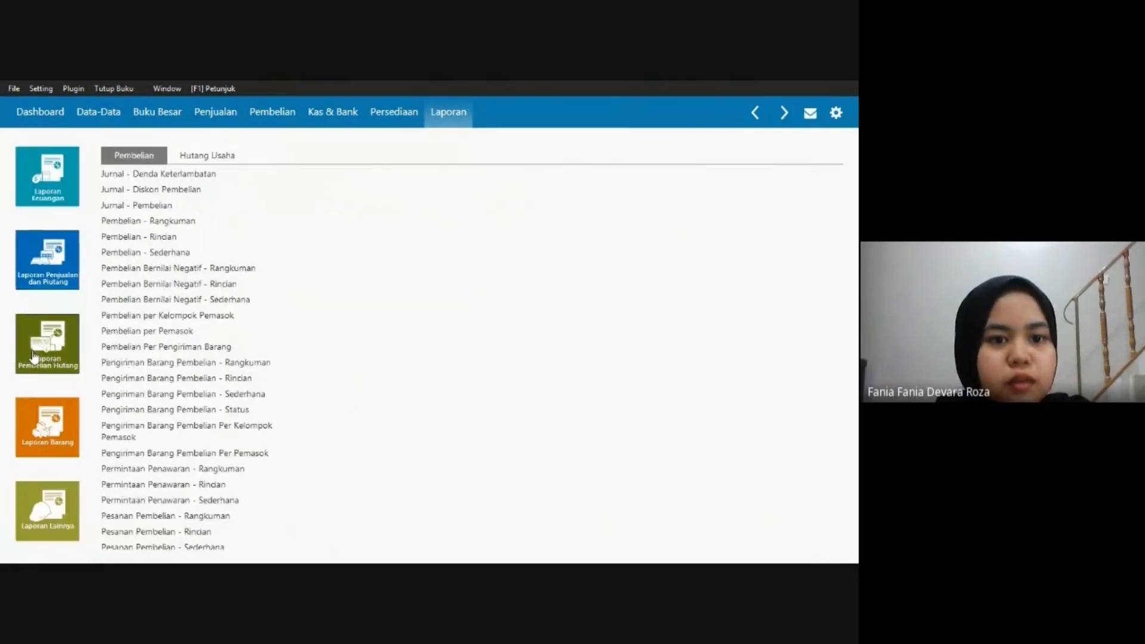
pyautogui.click(206, 156)
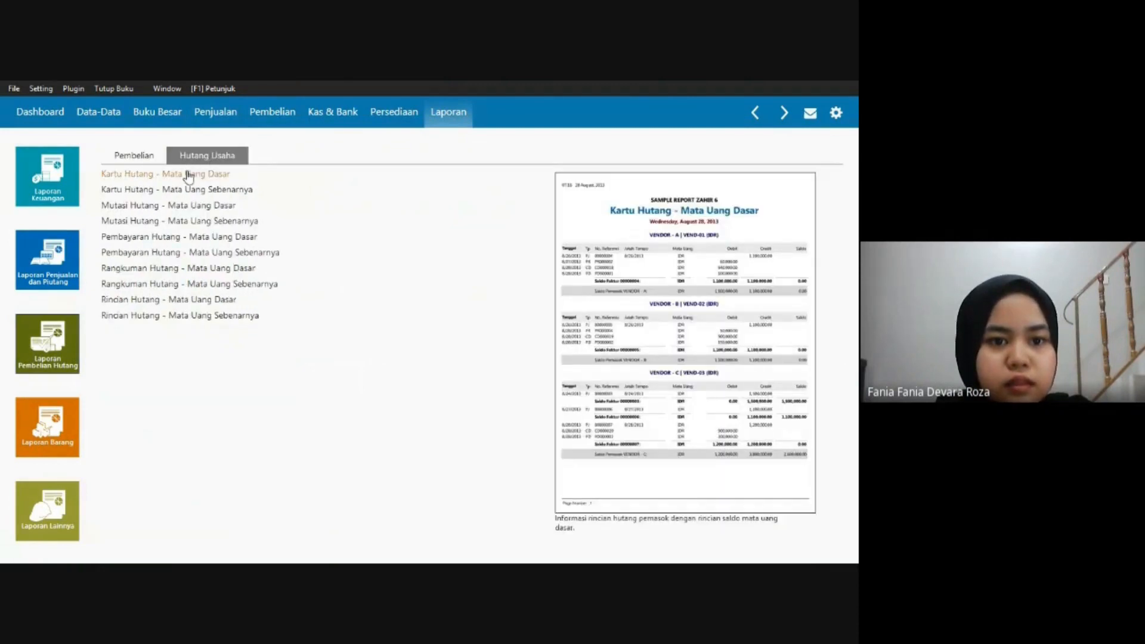
pyautogui.click(189, 176)
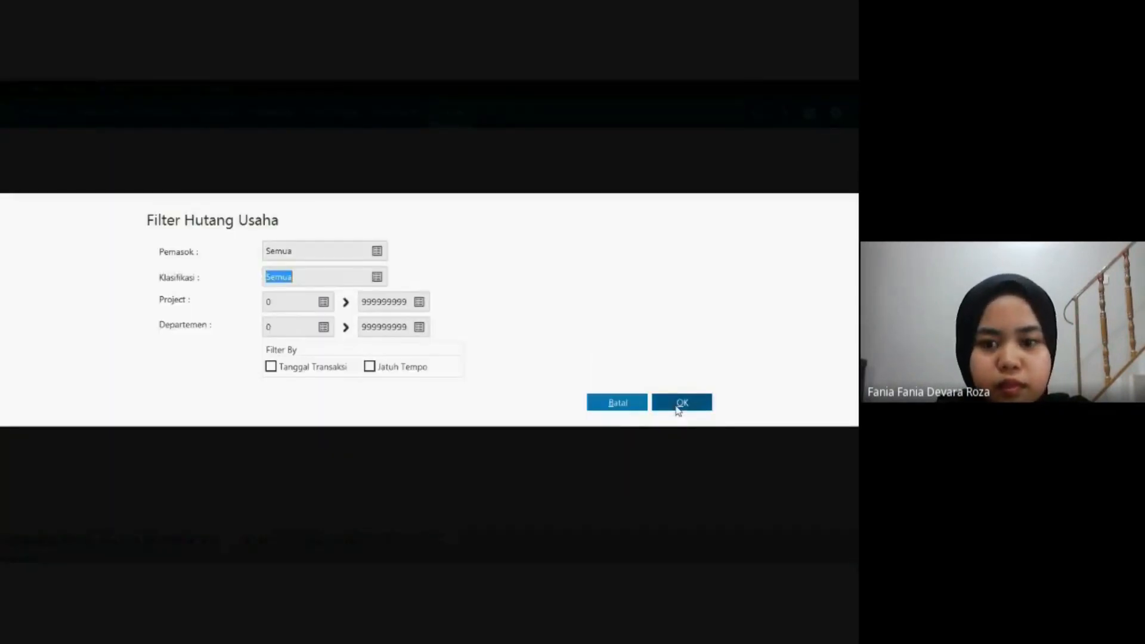
pyautogui.click(679, 404)
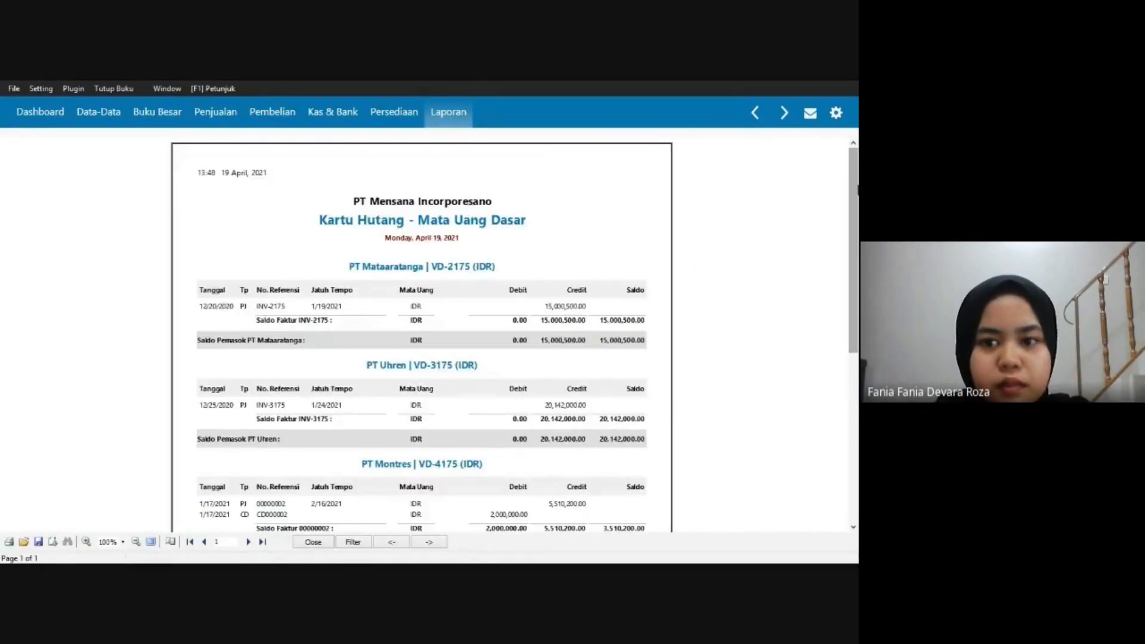
pyautogui.moveTo(857, 190); pyautogui.dragTo(857, 242)
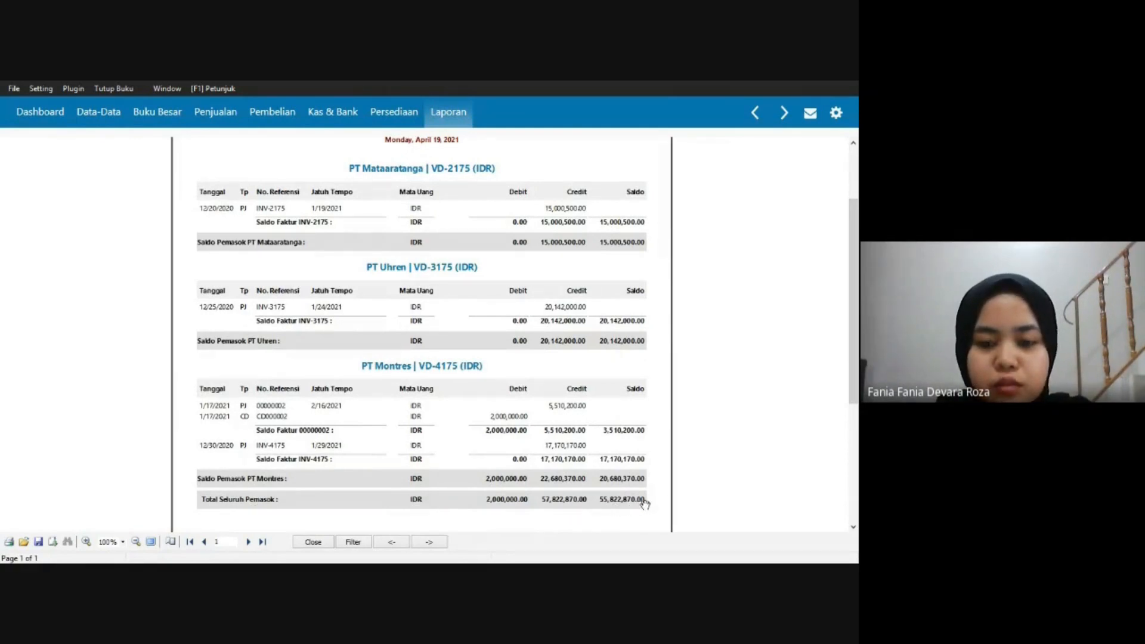
pyautogui.click(313, 542)
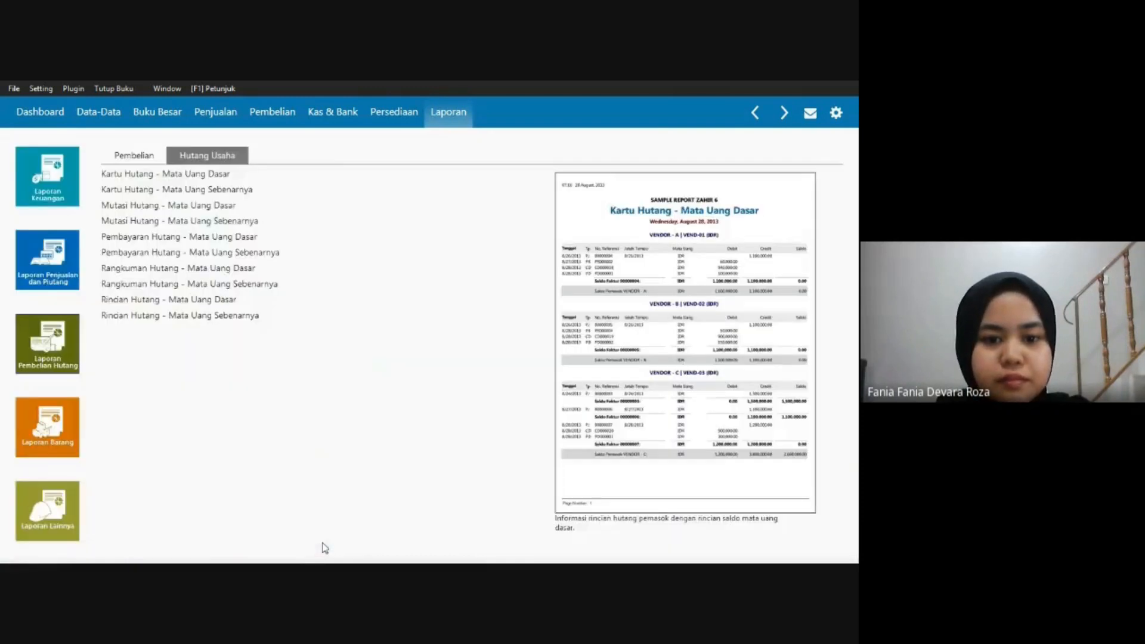